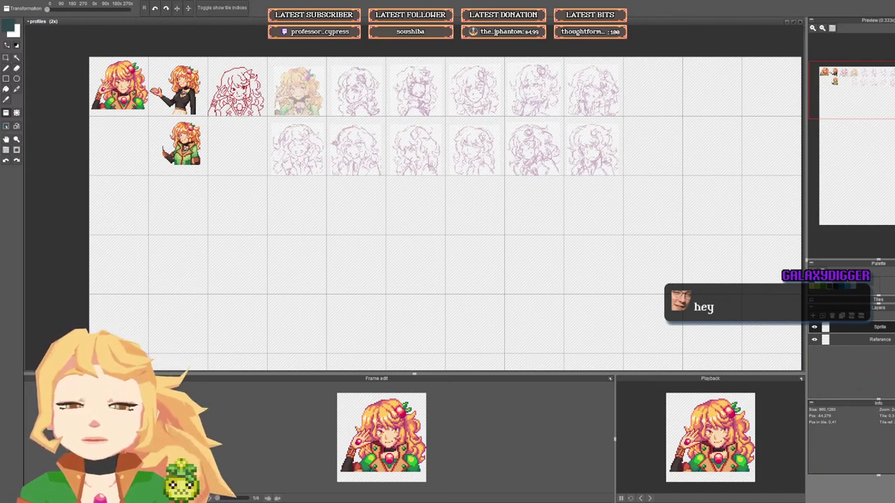
pyautogui.moveTo(329, 200); pyautogui.dragTo(288, 203)
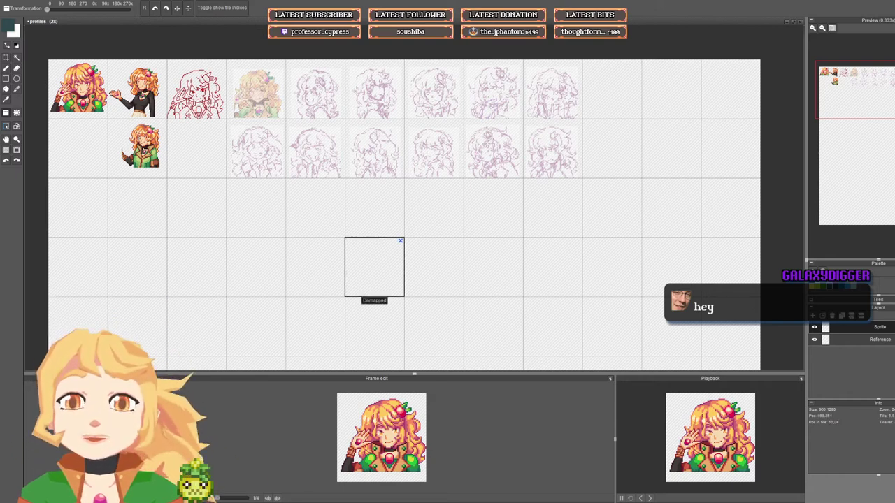
pyautogui.moveTo(378, 248); pyautogui.dragTo(396, 257)
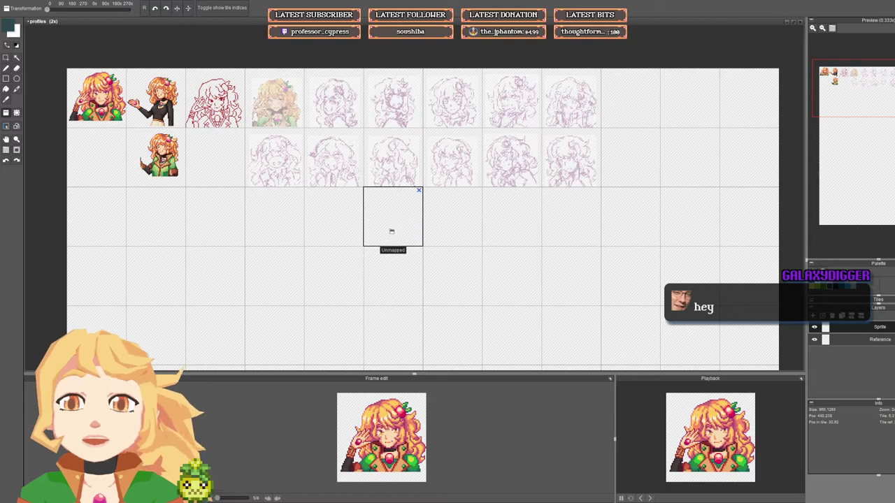
pyautogui.moveTo(379, 201); pyautogui.dragTo(380, 220)
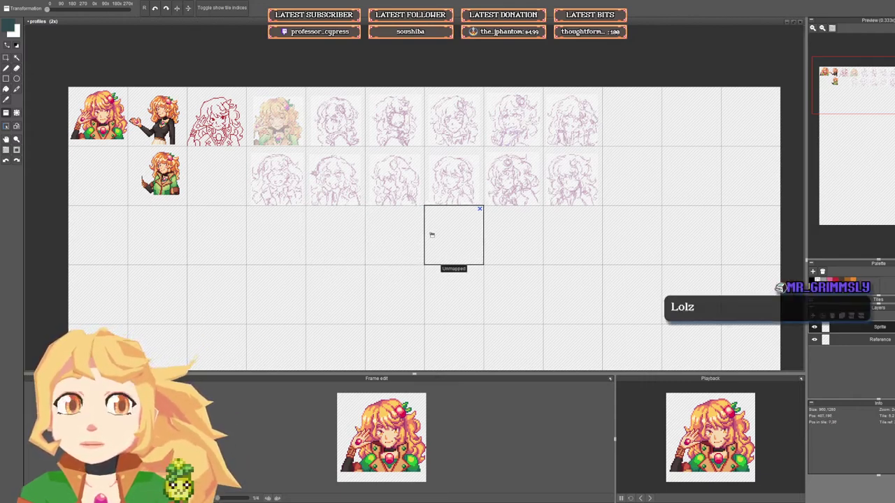
pyautogui.moveTo(432, 234); pyautogui.dragTo(411, 232)
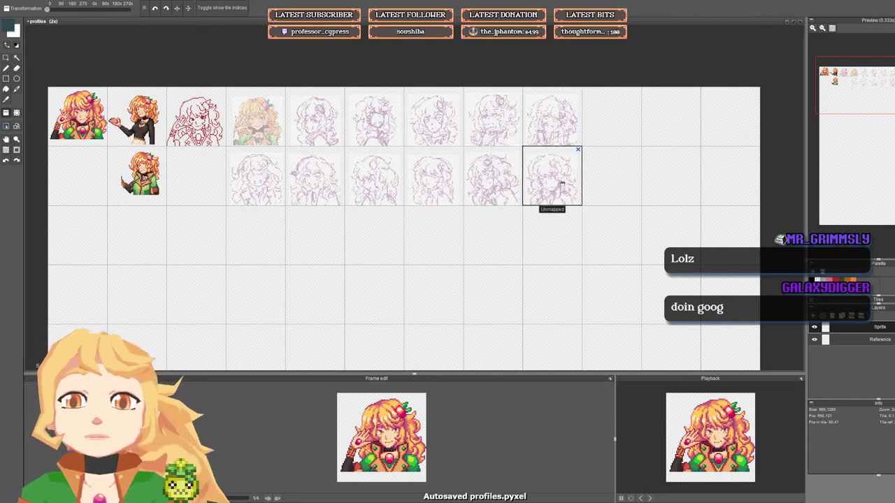
pyautogui.scroll(1, 559, 213)
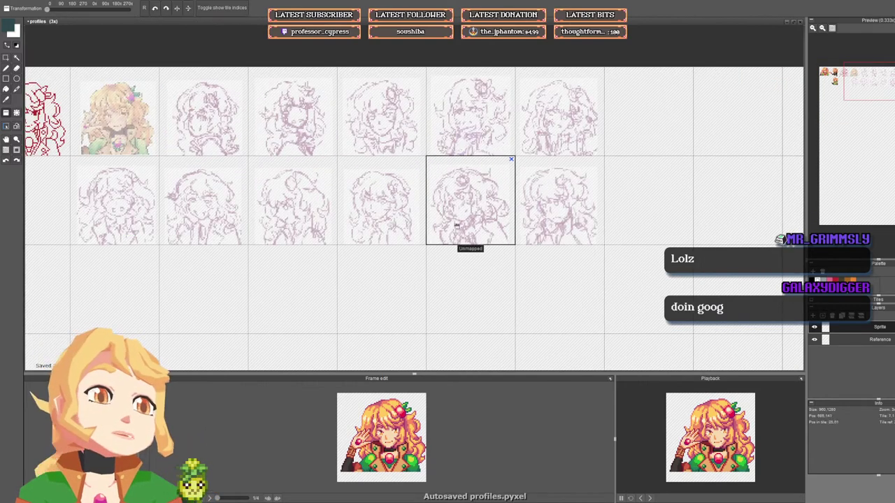
pyautogui.scroll(-2, 489, 238)
pyautogui.scroll(1, 502, 240)
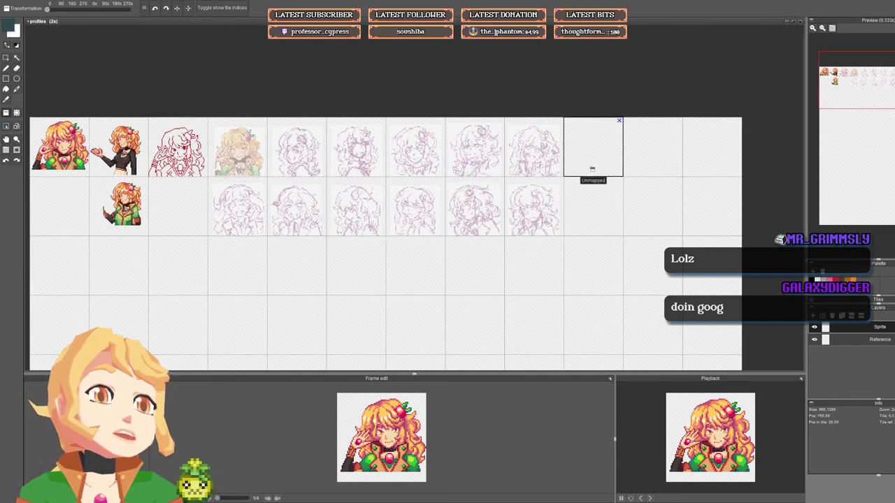
pyautogui.scroll(1, 140, 160)
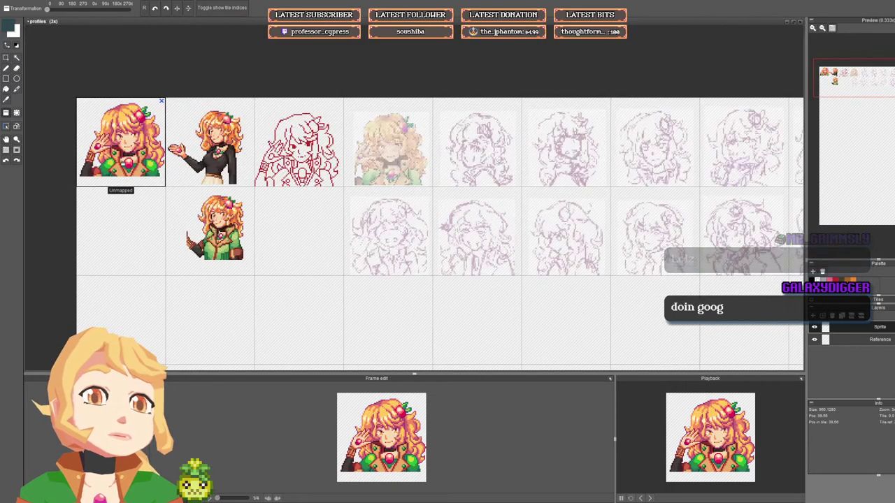
pyautogui.moveTo(131, 176); pyautogui.dragTo(145, 188)
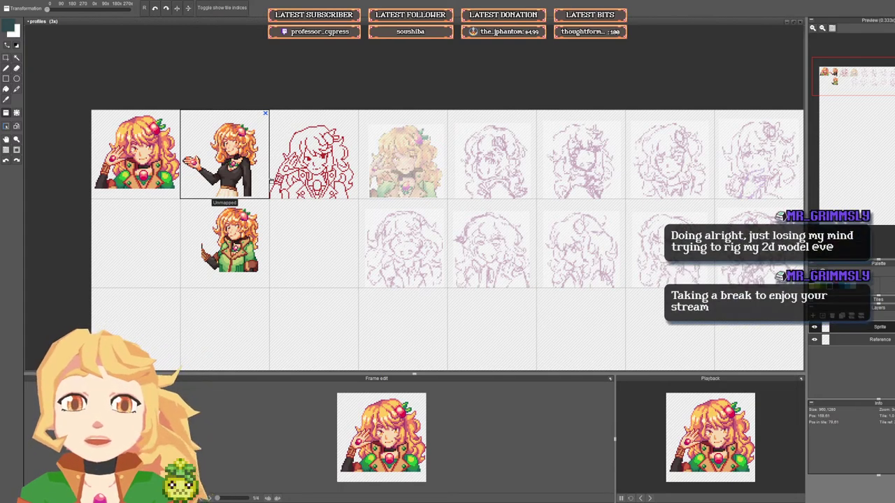
pyautogui.moveTo(367, 224); pyautogui.dragTo(341, 223)
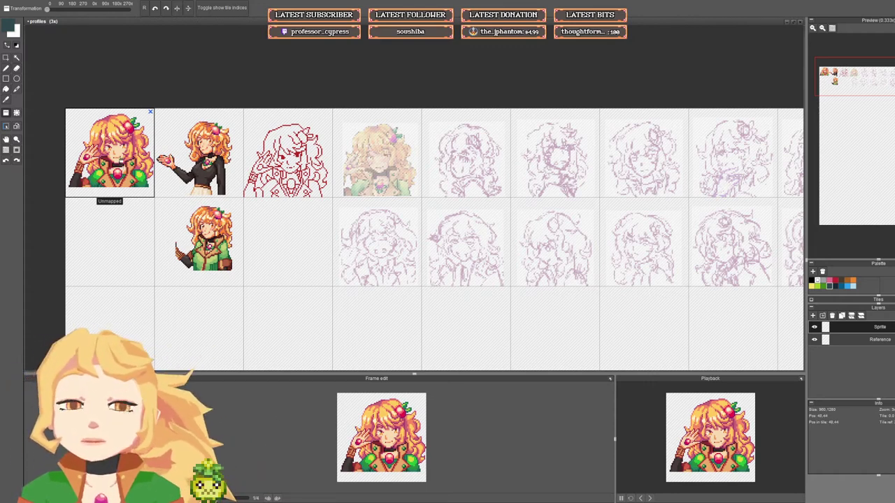
# Step: Examine the two rows of faint reference sketches, comparing the expressions and poses planned for each portrait tile
pyautogui.hscroll(3, 447, 196)
pyautogui.hscroll(6, 474, 172)
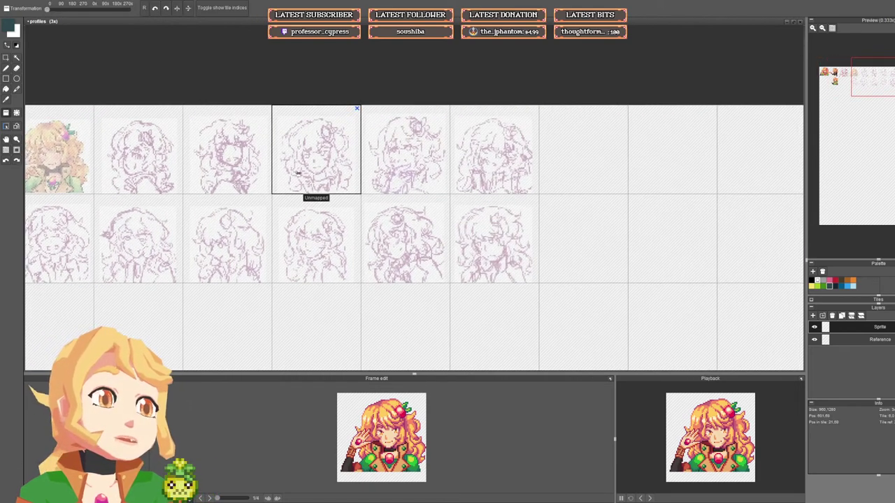
pyautogui.hscroll(-5, 298, 173)
pyautogui.scroll(1, 210, 174)
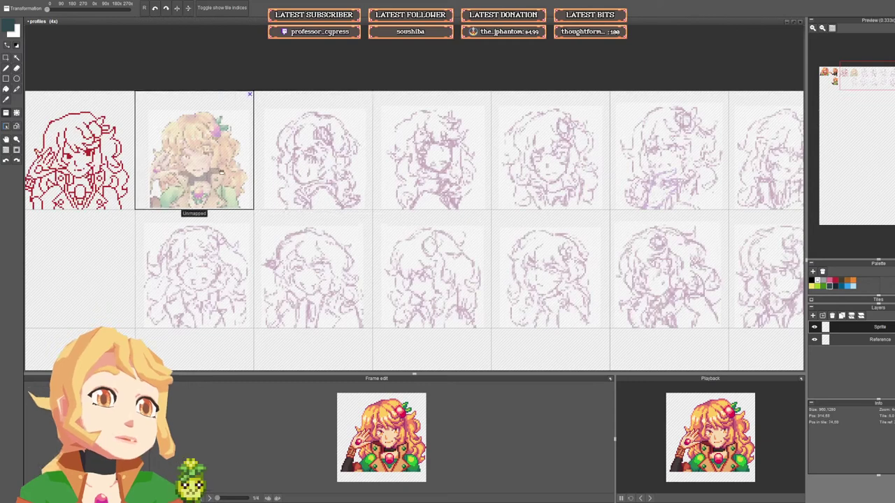
pyautogui.hscroll(5, 323, 171)
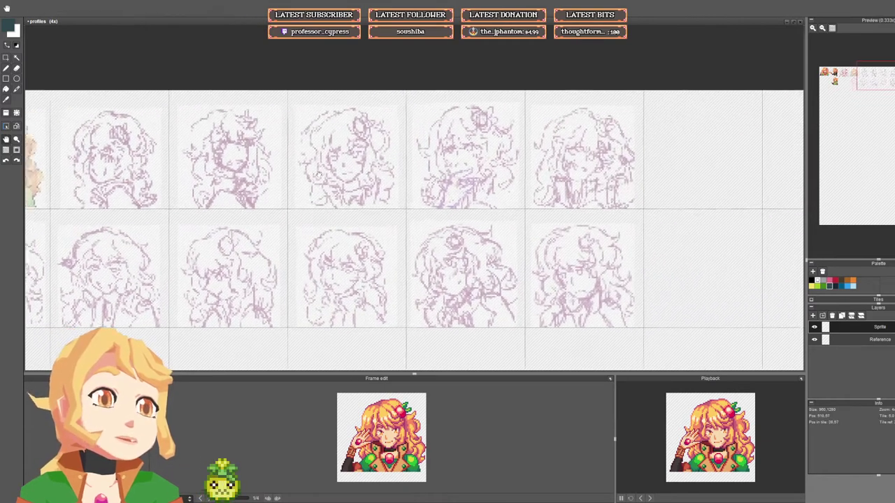
pyautogui.hscroll(1, 318, 175)
pyautogui.hscroll(3, 380, 191)
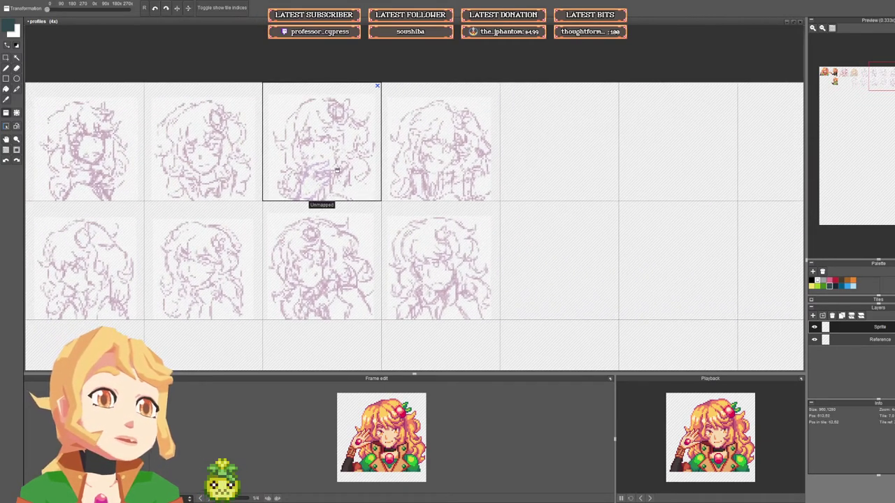
pyautogui.hscroll(3, 337, 170)
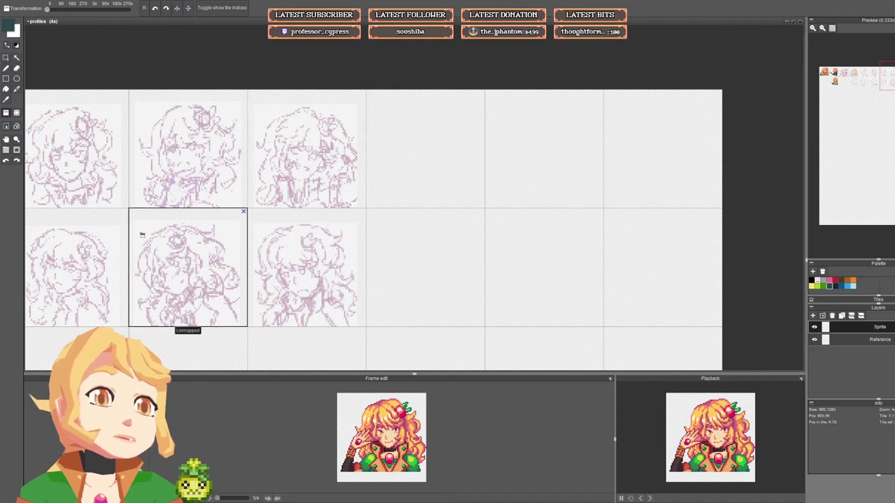
pyautogui.hscroll(-6, 329, 195)
pyautogui.hscroll(3, 278, 230)
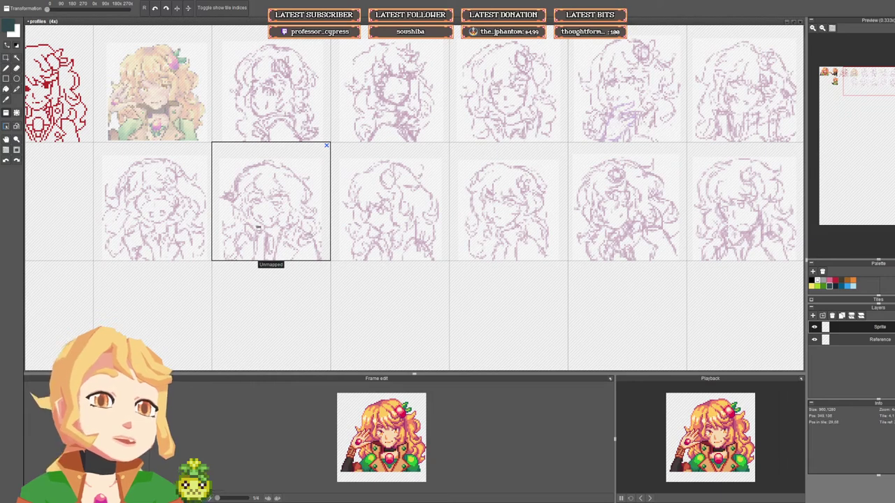
pyautogui.hscroll(1, 273, 223)
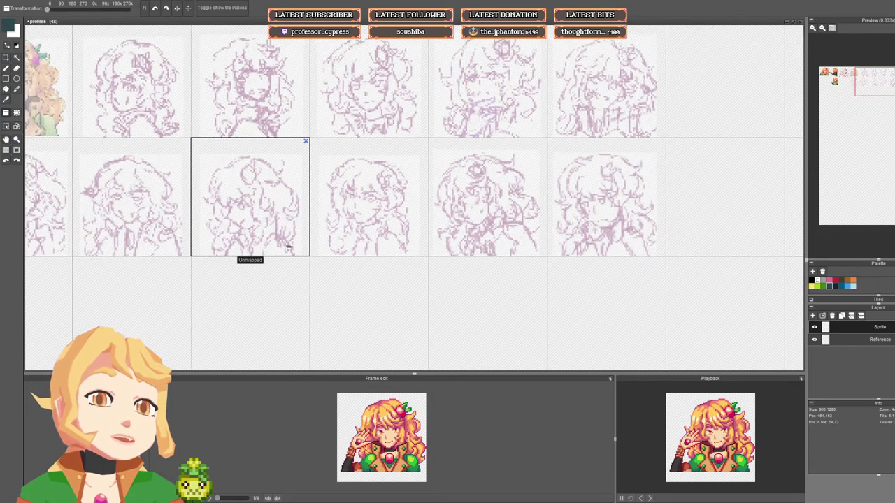
pyautogui.hscroll(3, 266, 245)
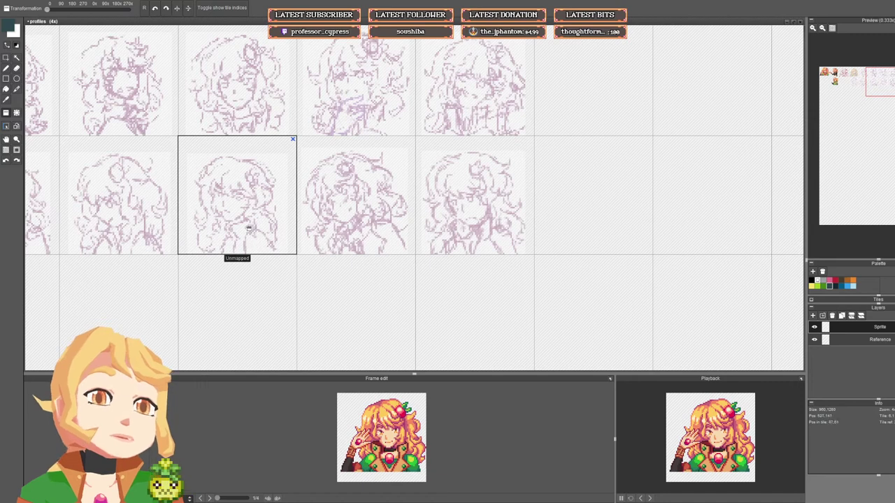
pyautogui.moveTo(264, 202); pyautogui.dragTo(265, 214)
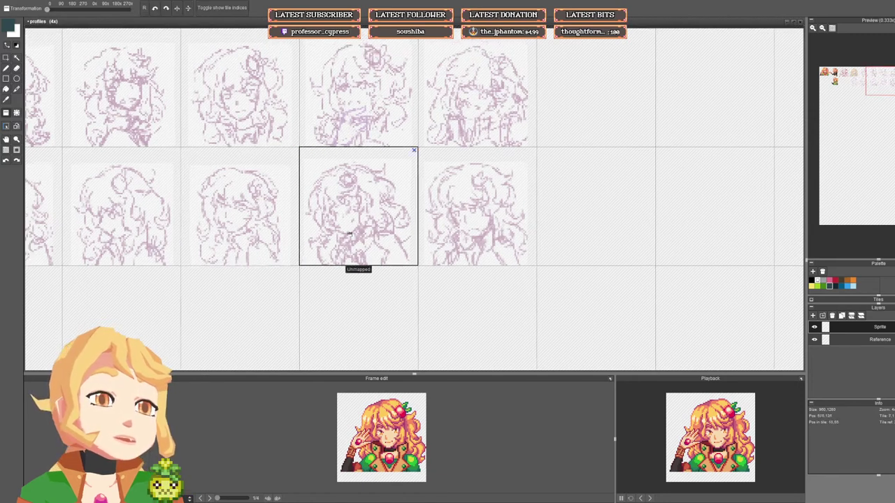
pyautogui.moveTo(349, 229); pyautogui.dragTo(332, 229)
pyautogui.hscroll(1, 332, 230)
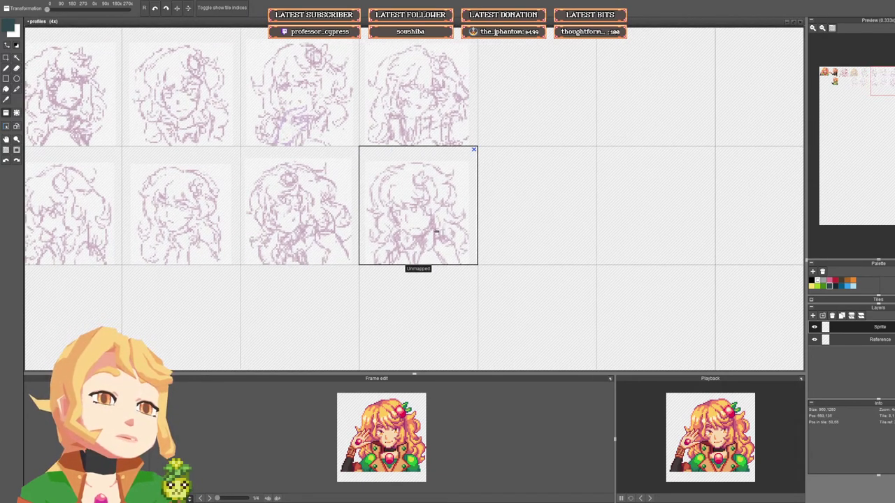
pyautogui.hscroll(-5, 432, 233)
pyautogui.scroll(2, 432, 233)
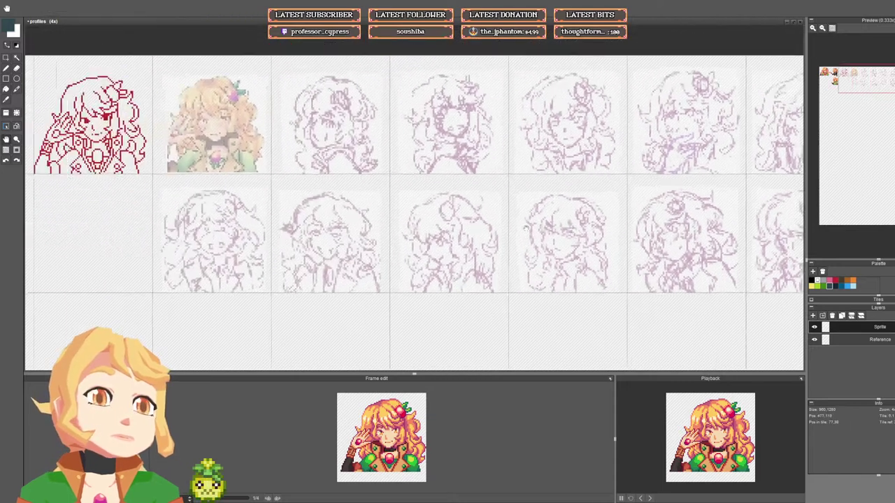
pyautogui.scroll(-1, 509, 220)
pyautogui.hscroll(-1, 469, 234)
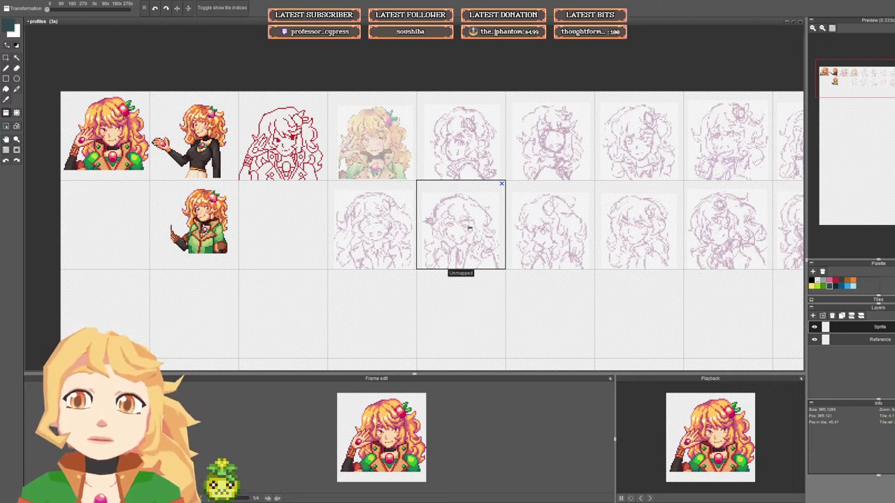
# Step: Marquee-select whole tiles in the top row one at a time: the red line art, the first sketch and the second sketch
pyautogui.moveTo(464, 220); pyautogui.dragTo(478, 229)
pyautogui.click(6, 58)
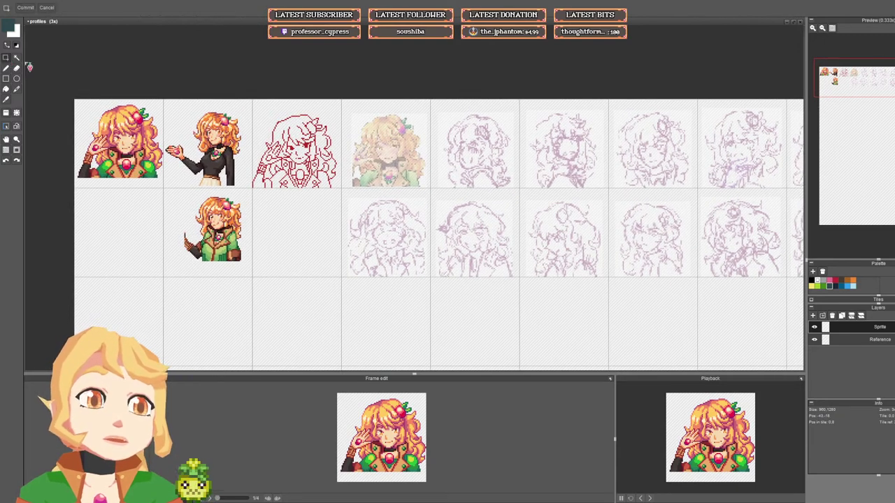
pyautogui.moveTo(276, 142); pyautogui.dragTo(256, 142)
pyautogui.scroll(1, 253, 140)
pyautogui.moveTo(227, 88); pyautogui.dragTo(344, 207)
pyautogui.moveTo(344, 207); pyautogui.dragTo(344, 206)
pyautogui.moveTo(343, 203); pyautogui.dragTo(155, 201)
pyautogui.moveTo(277, 89); pyautogui.dragTo(394, 206)
pyautogui.moveTo(474, 187); pyautogui.dragTo(337, 191)
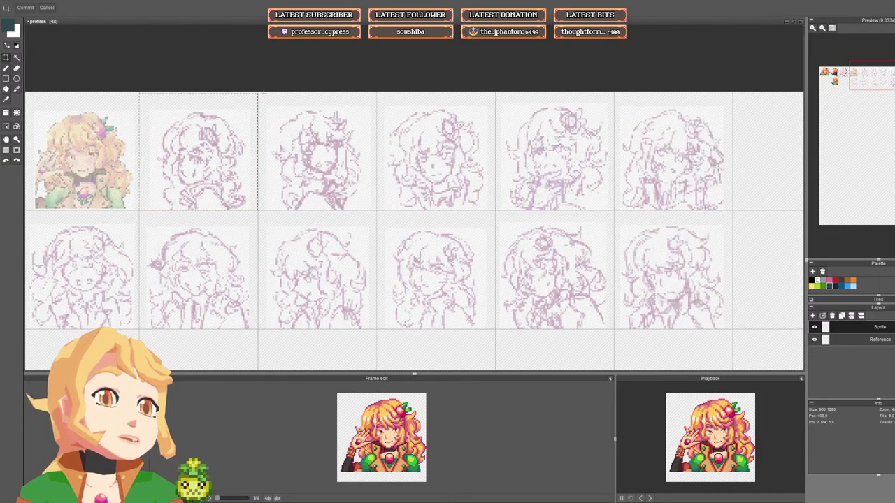
pyautogui.moveTo(258, 92)
pyautogui.mouseDown()
pyautogui.moveTo(361, 185)
pyautogui.moveTo(376, 212)
pyautogui.mouseUp()
pyautogui.moveTo(245, 185); pyautogui.dragTo(485, 194)
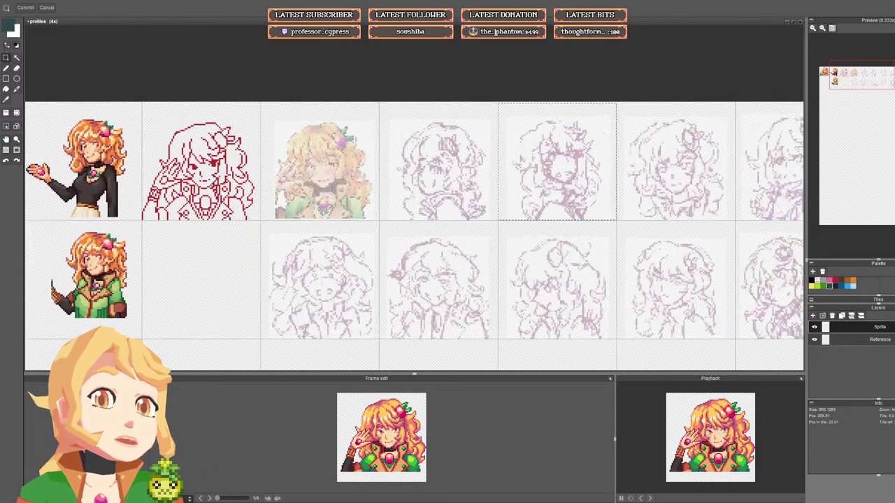
pyautogui.moveTo(202, 210); pyautogui.dragTo(224, 204)
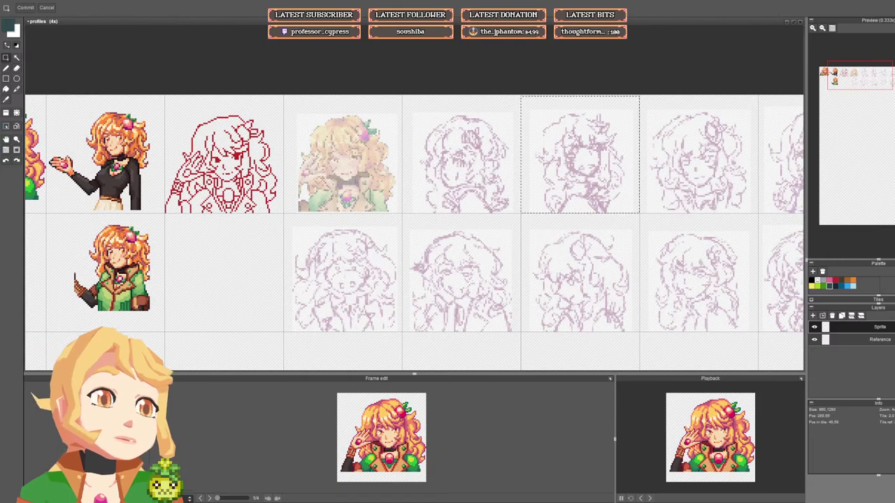
pyautogui.moveTo(290, 180)
pyautogui.mouseDown()
pyautogui.moveTo(249, 173)
pyautogui.moveTo(275, 171)
pyautogui.mouseUp()
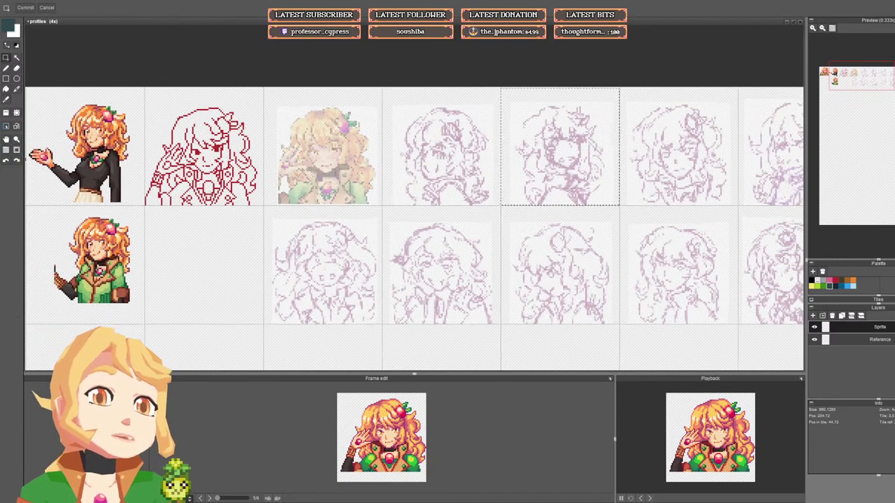
# Step: Move the red line art tile one cell over onto the faded color reference, leaving its original cell blank
pyautogui.scroll(1, 210, 196)
pyautogui.click(6, 113)
pyautogui.rightClick(216, 181)
pyautogui.click(329, 179)
pyautogui.moveTo(328, 179); pyautogui.dragTo(260, 186)
pyautogui.rightClick(174, 261)
pyautogui.click(172, 206)
pyautogui.moveTo(352, 222); pyautogui.dragTo(312, 236)
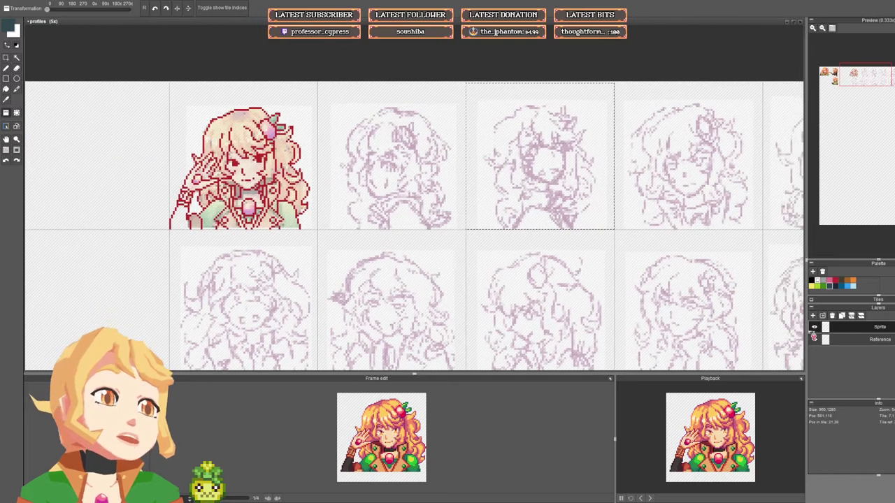
# Step: Hide the Reference layer and clear the tile selection so only the Sprite layer's artwork shows
pyautogui.click(814, 339)
pyautogui.moveTo(363, 208); pyautogui.dragTo(382, 226)
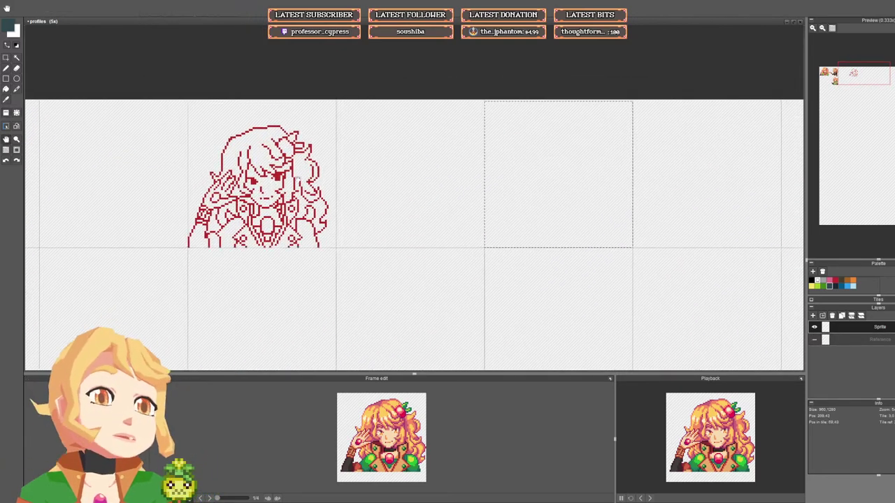
pyautogui.scroll(1, 245, 186)
pyautogui.press('Return')
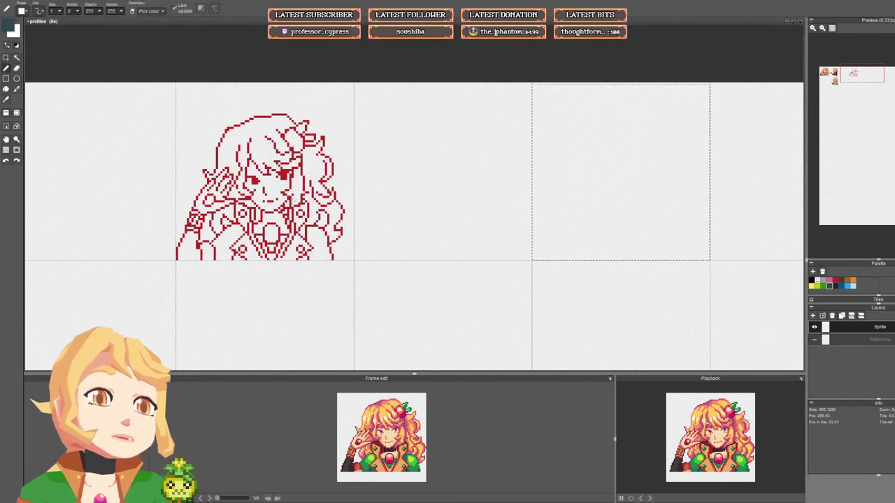
pyautogui.hscroll(-1, 288, 208)
pyautogui.moveTo(291, 210); pyautogui.dragTo(388, 211)
pyautogui.scroll(-3, 387, 212)
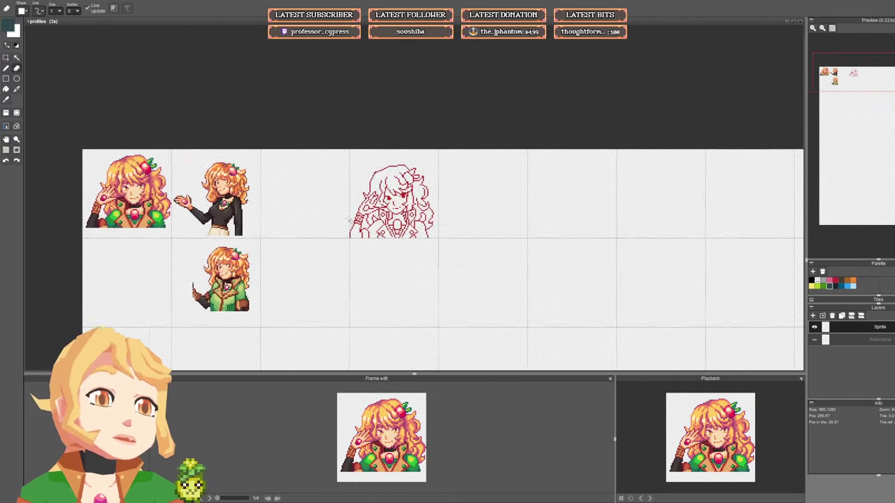
# Step: Compare the finished color portraits in the top row with the red line art portrait
pyautogui.moveTo(121, 216); pyautogui.dragTo(258, 192)
pyautogui.scroll(2, 263, 195)
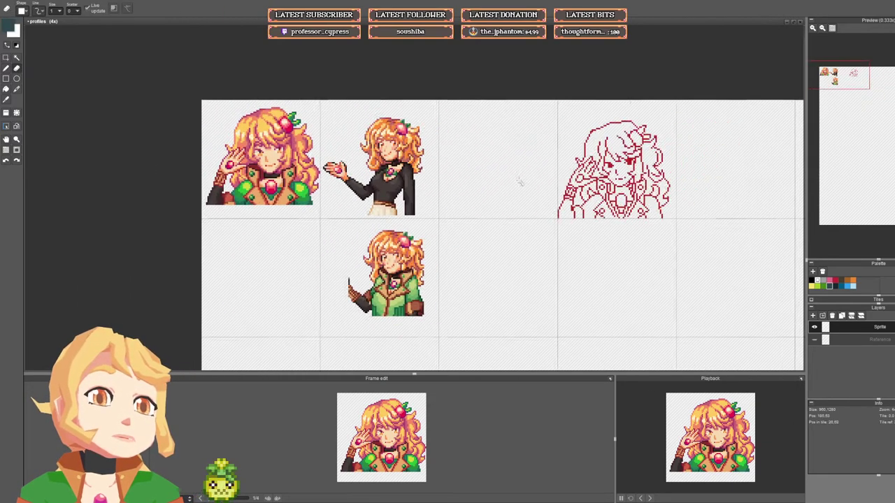
pyautogui.hscroll(5, 385, 197)
pyautogui.scroll(3, 385, 197)
pyautogui.scroll(-3, 387, 198)
pyautogui.moveTo(231, 204); pyautogui.dragTo(404, 198)
pyautogui.scroll(4, 227, 189)
pyautogui.moveTo(175, 178)
pyautogui.mouseDown()
pyautogui.moveTo(340, 202)
pyautogui.moveTo(315, 198)
pyautogui.moveTo(319, 219)
pyautogui.mouseUp()
pyautogui.scroll(-1, 338, 201)
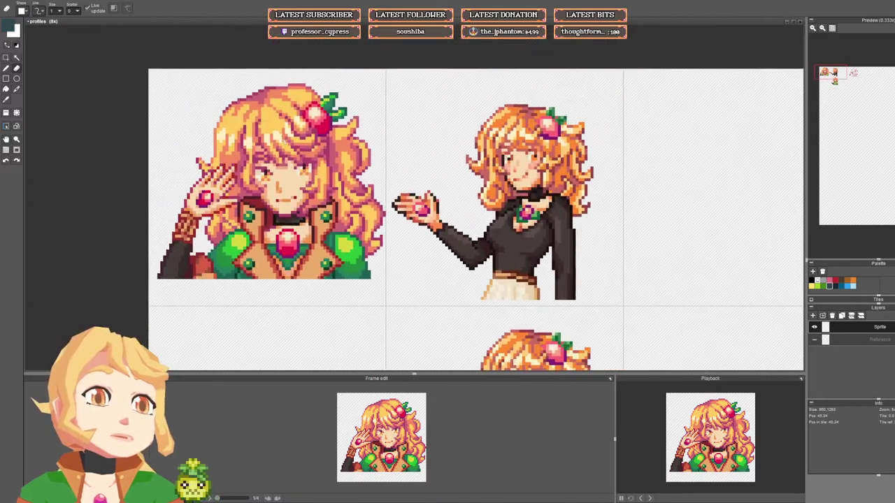
pyautogui.hscroll(4, 531, 173)
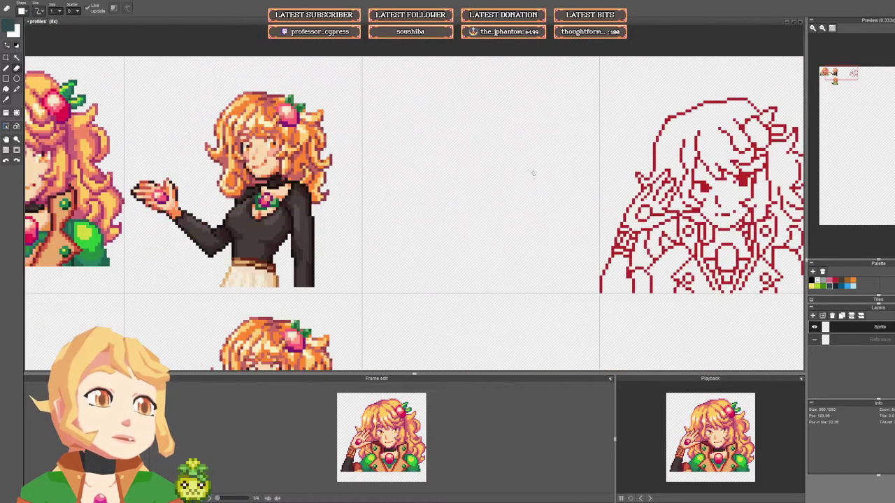
pyautogui.hscroll(-1, 432, 200)
pyautogui.scroll(1, 461, 208)
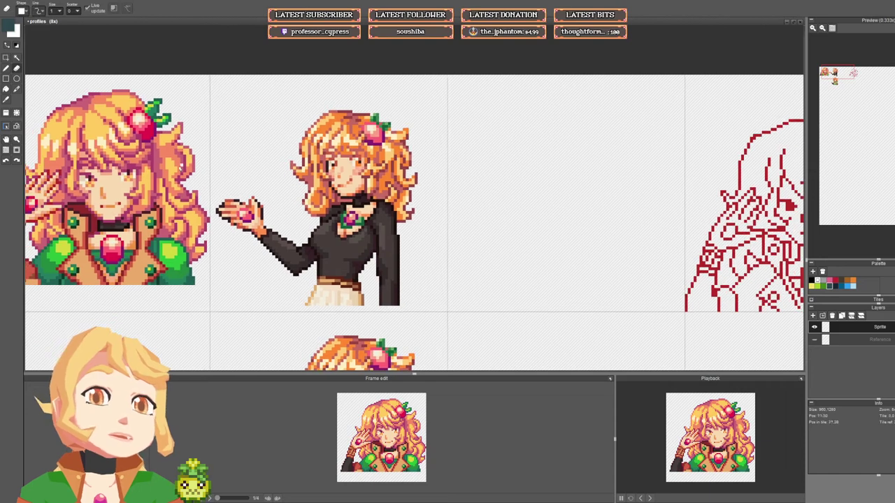
pyautogui.hscroll(3, 543, 210)
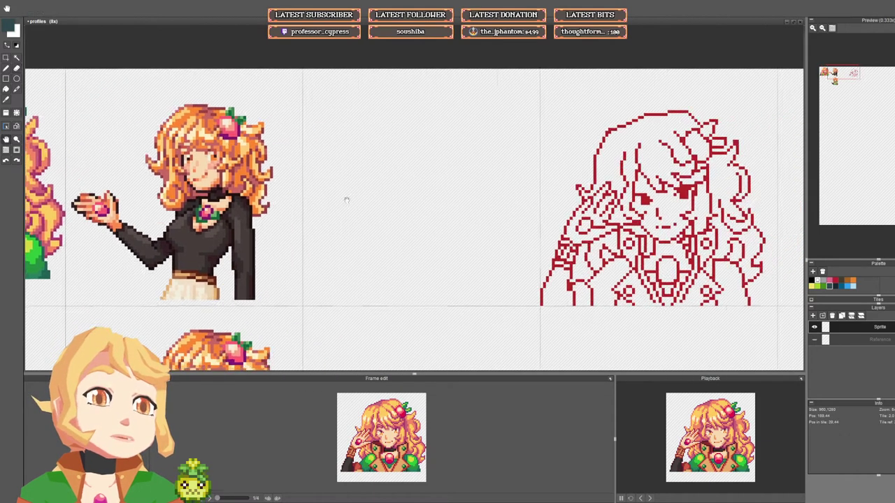
# Step: Duplicate the finished black-sweater portrait tile into the empty cell between it and the red line art
pyautogui.click(13, 112)
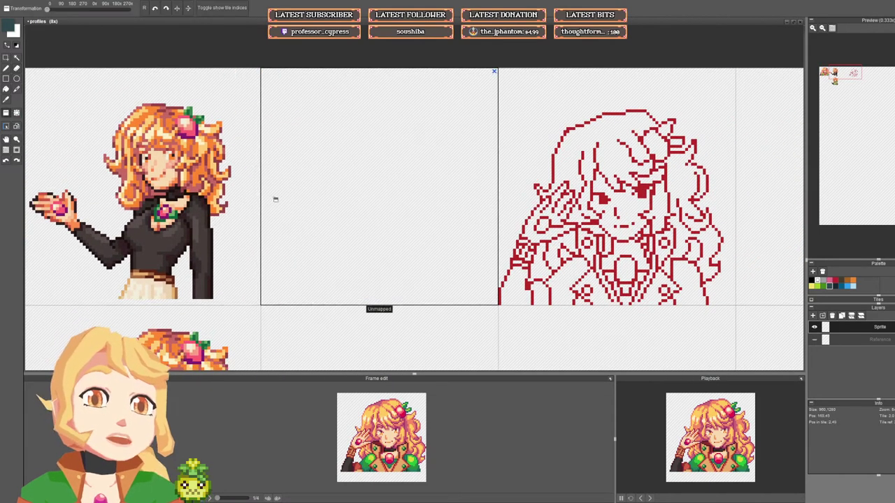
pyautogui.hotkey('ctrl', 'c')
pyautogui.hotkey('ctrl', 'v')
pyautogui.moveTo(280, 172); pyautogui.dragTo(231, 158)
pyautogui.moveTo(424, 191)
pyautogui.mouseDown()
pyautogui.moveTo(171, 192)
pyautogui.moveTo(446, 189)
pyautogui.moveTo(410, 186)
pyautogui.mouseUp()
pyautogui.hotkey('ctrl', 'v')
pyautogui.hotkey('ctrl', 'z')
# Step: Erase part of the lower curls above the shoulder opposite the raised hand in the red line art
pyautogui.press('b')
pyautogui.press('e')
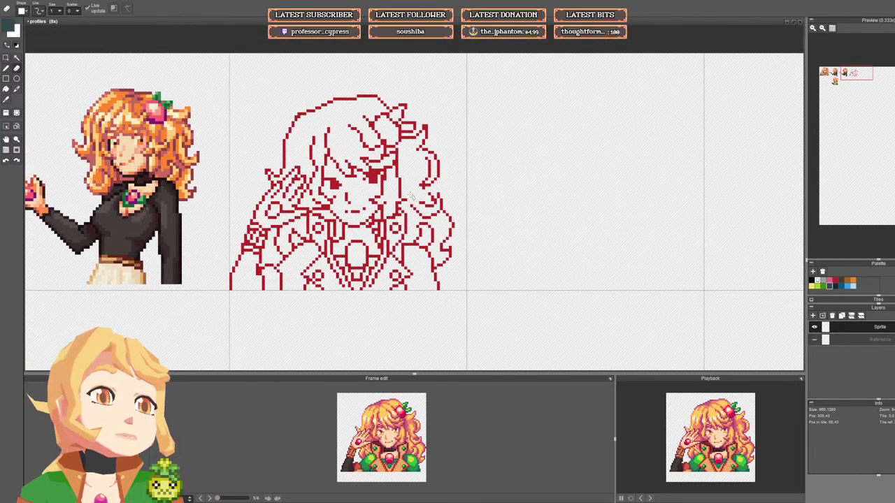
pyautogui.moveTo(428, 238)
pyautogui.mouseDown()
pyautogui.moveTo(417, 243)
pyautogui.moveTo(427, 229)
pyautogui.moveTo(440, 265)
pyautogui.moveTo(449, 258)
pyautogui.mouseUp()
pyautogui.click(16, 67)
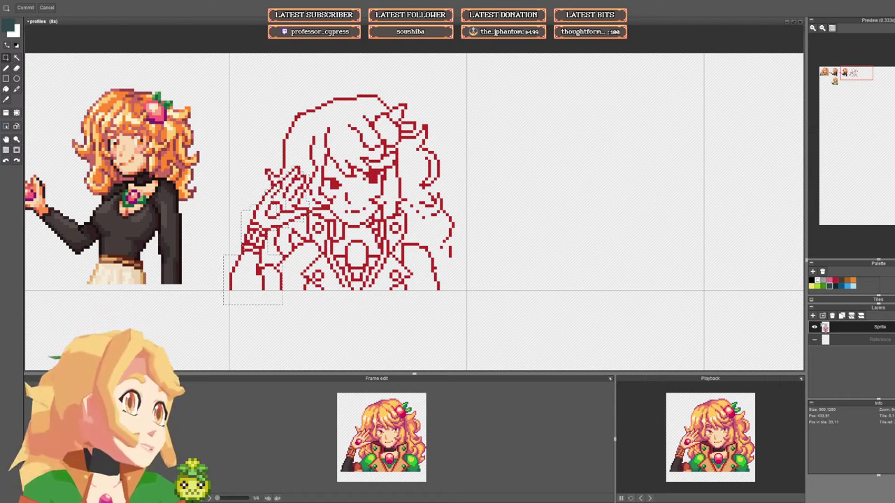
pyautogui.click(813, 315)
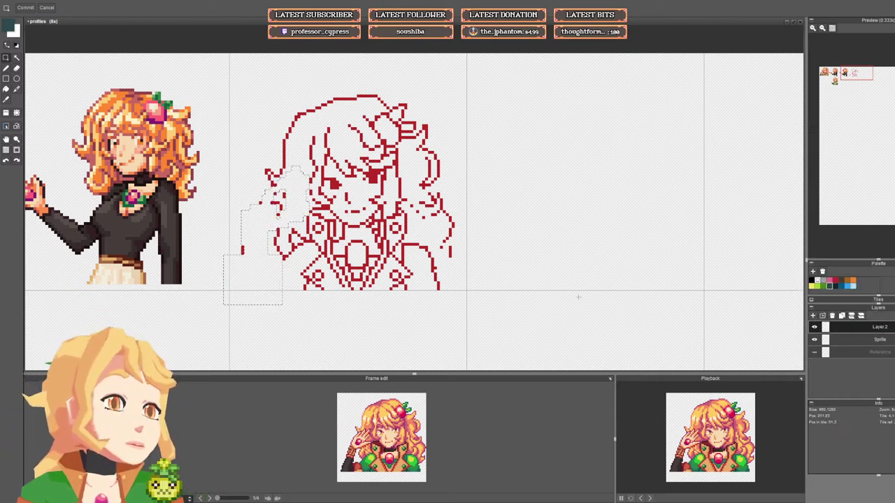
pyautogui.hotkey('ctrl', 'z')
pyautogui.hotkey('ctrl', 'z')
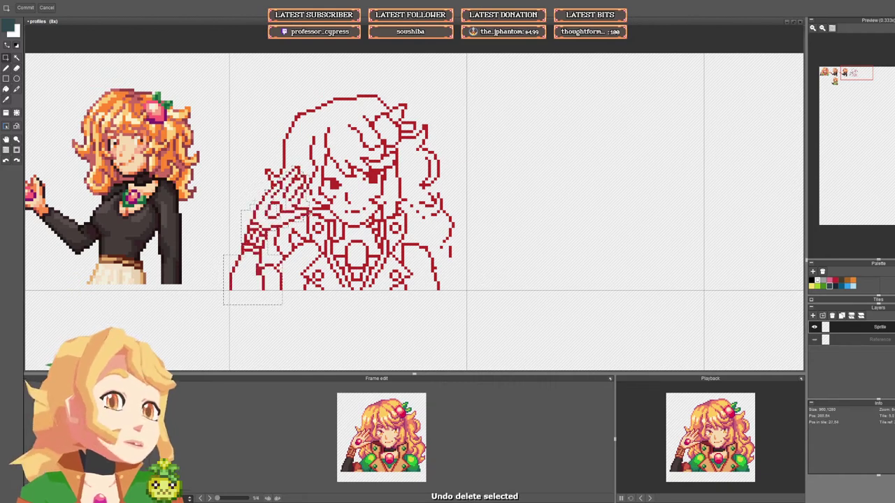
# Step: Extend the selection around the raised hand and arm, and move that line art onto a new layer
pyautogui.moveTo(230, 188); pyautogui.dragTo(274, 221)
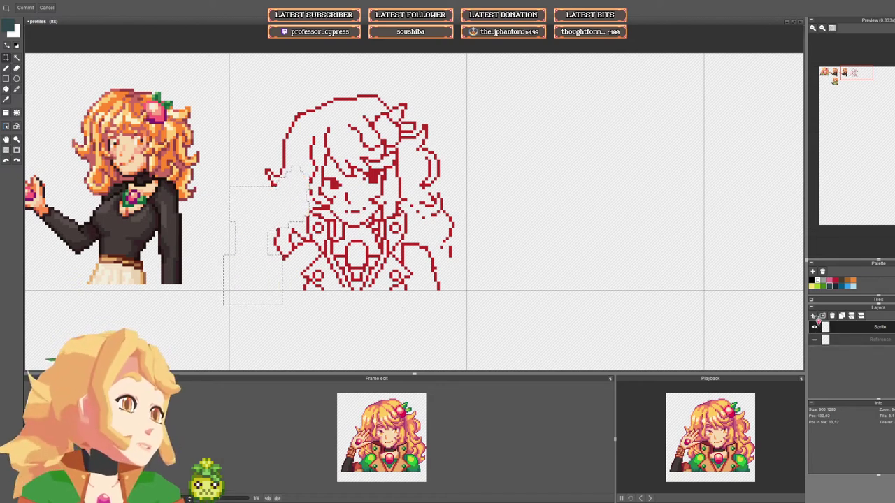
pyautogui.click(812, 315)
pyautogui.hotkey('ctrl', 'v')
pyautogui.click(594, 283)
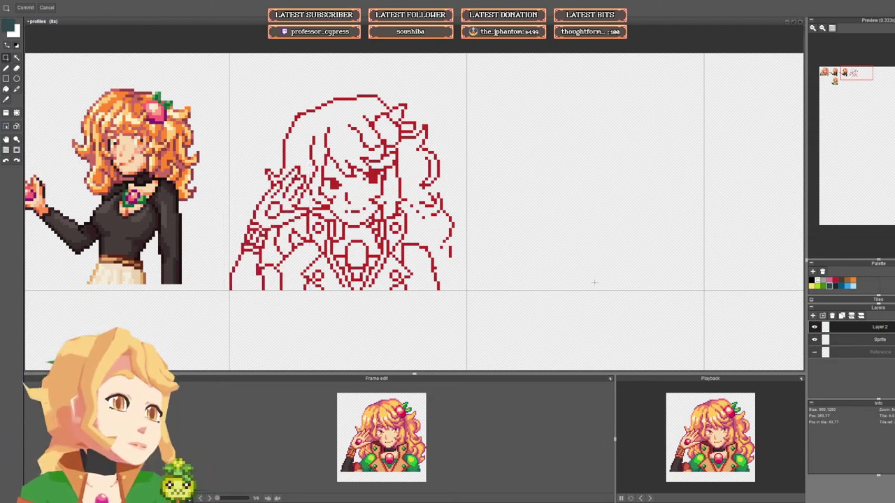
# Step: Rename the new layer to Hand and the Sprite layer to Base
pyautogui.doubleClick(878, 330)
pyautogui.write('Hand')
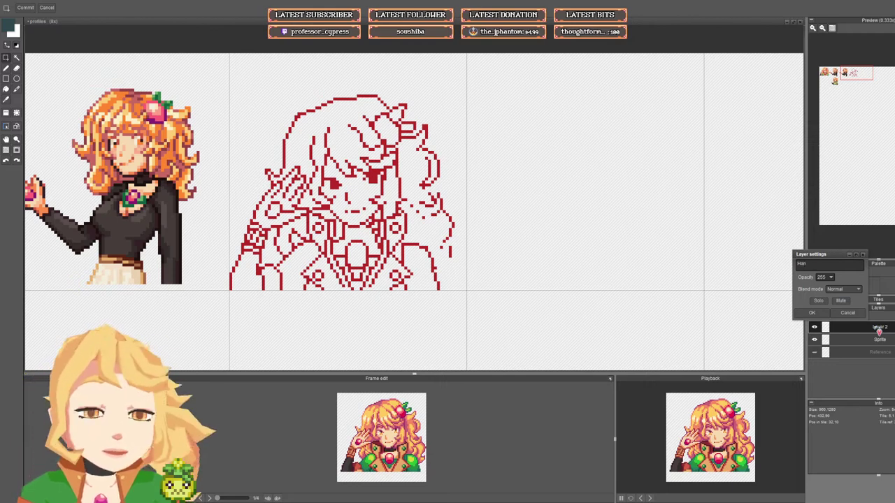
pyautogui.press('Return')
pyautogui.click(882, 340)
pyautogui.doubleClick(882, 341)
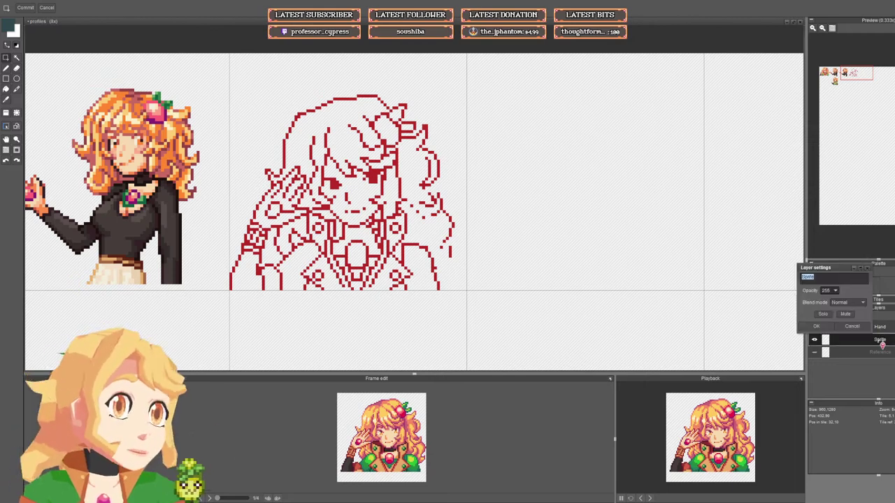
pyautogui.write('Base')
pyautogui.press('Return')
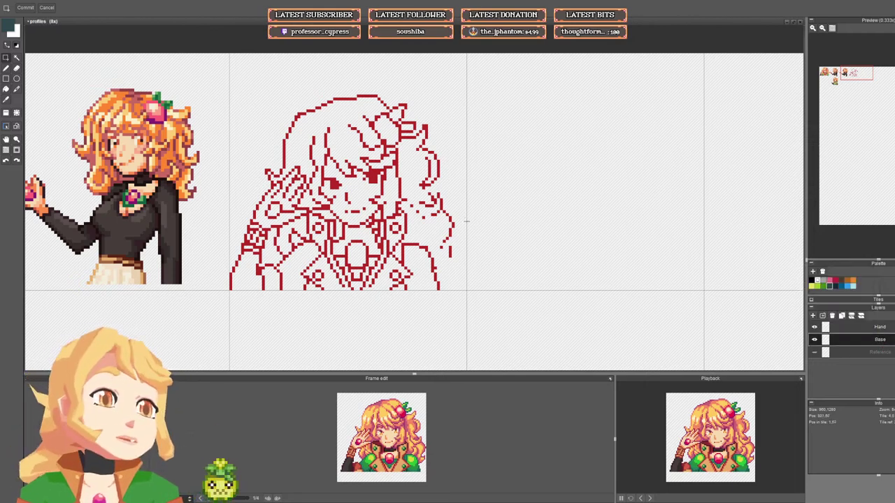
# Step: Erase the remaining lower curls beside the shoulder opposite the raised hand on the Base layer
pyautogui.press('b')
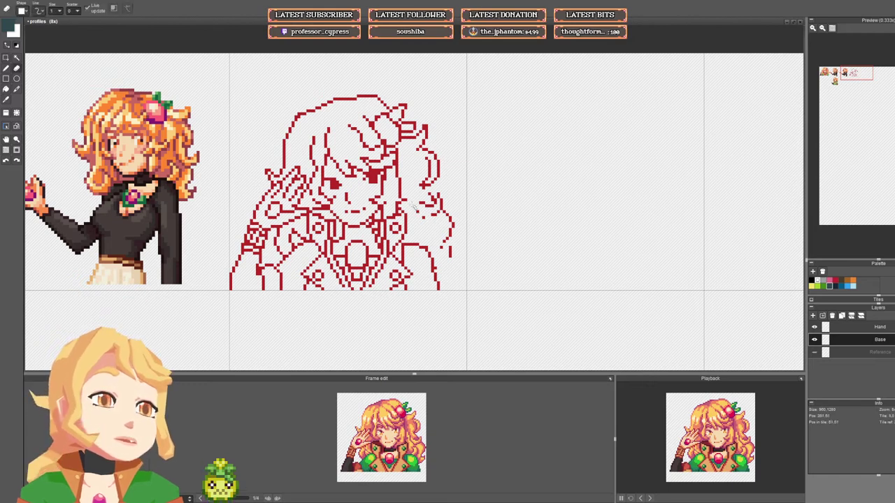
pyautogui.moveTo(432, 220)
pyautogui.mouseDown()
pyautogui.moveTo(442, 196)
pyautogui.moveTo(440, 218)
pyautogui.moveTo(444, 210)
pyautogui.moveTo(454, 241)
pyautogui.mouseUp()
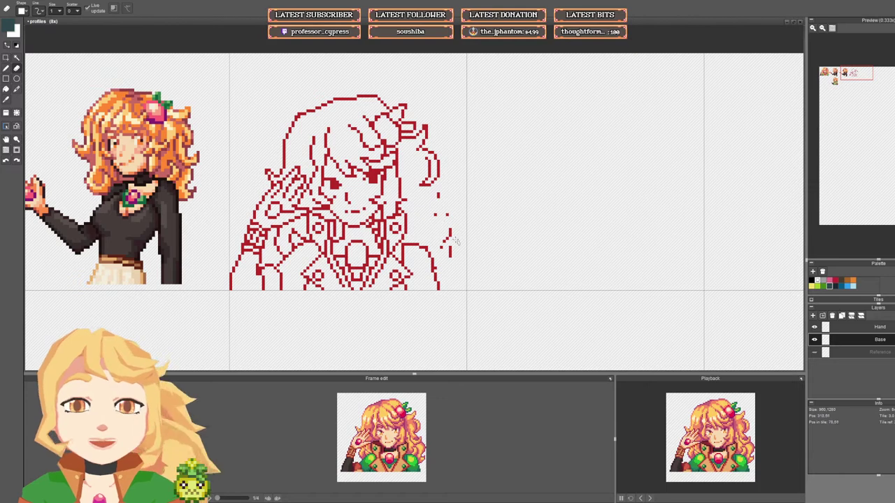
pyautogui.hotkey('ctrl', 'z')
pyautogui.hotkey('ctrl', 'z')
pyautogui.hotkey('ctrl', 'z')
pyautogui.hotkey('ctrl', 'z')
pyautogui.hotkey('ctrl', 'z')
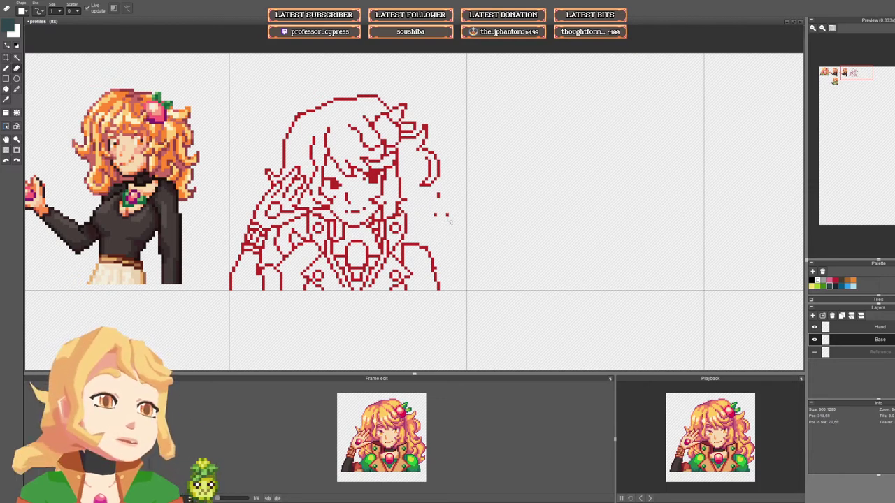
# Step: Erase the upper curls hanging below the fruit hair ornament, along with the stray pixels around them
pyautogui.moveTo(432, 172); pyautogui.dragTo(425, 247)
pyautogui.moveTo(426, 210)
pyautogui.mouseDown()
pyautogui.moveTo(439, 242)
pyautogui.moveTo(428, 224)
pyautogui.moveTo(437, 236)
pyautogui.moveTo(430, 246)
pyautogui.moveTo(420, 203)
pyautogui.mouseUp()
pyautogui.click(421, 217)
pyautogui.click(433, 234)
pyautogui.hotkey('ctrl', 'z')
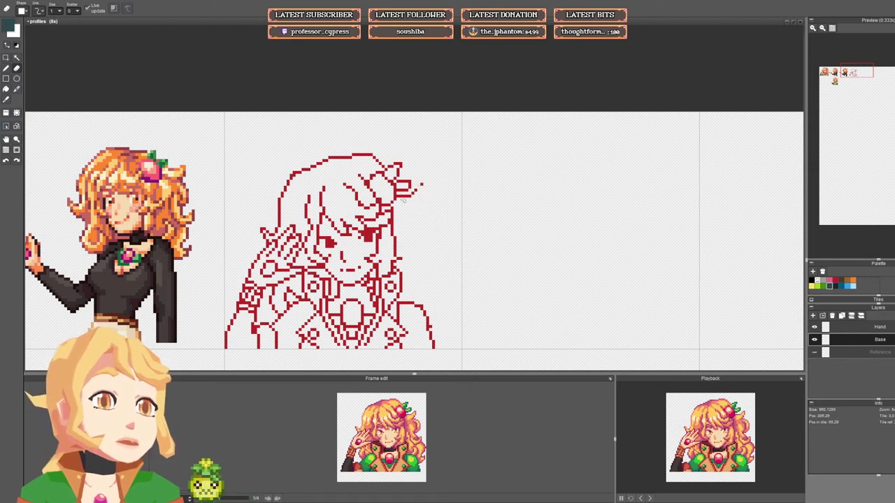
pyautogui.hotkey('ctrl', 'z')
pyautogui.hotkey('ctrl', 'z')
pyautogui.hotkey('ctrl', 'z')
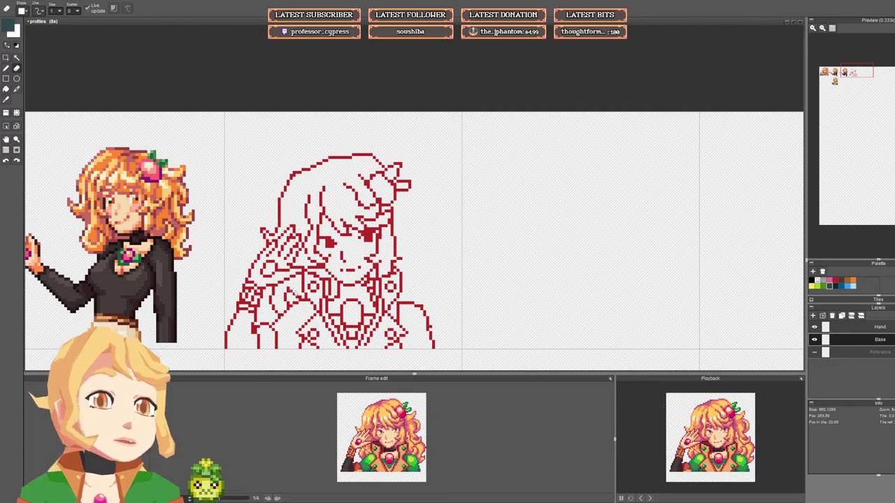
# Step: Erase the outer hair and curls on the raised-hand side of the Base layer, hiding the Hand layer to expose them
pyautogui.moveTo(268, 232); pyautogui.dragTo(300, 235)
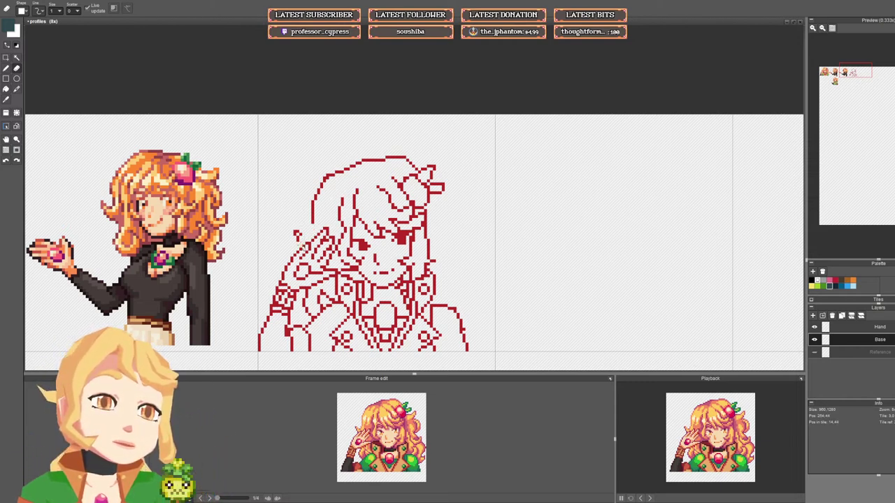
pyautogui.moveTo(296, 237); pyautogui.dragTo(331, 179)
pyautogui.moveTo(321, 293); pyautogui.dragTo(328, 245)
pyautogui.click(814, 327)
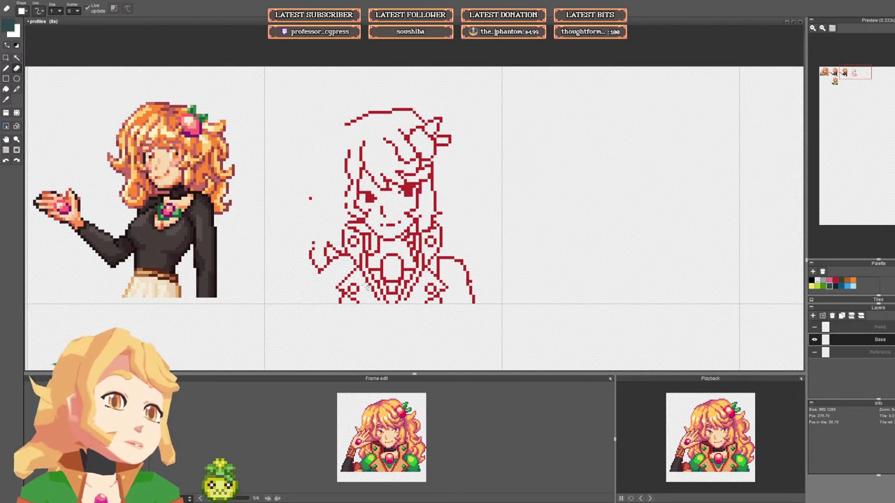
pyautogui.moveTo(335, 256)
pyautogui.mouseDown()
pyautogui.moveTo(328, 247)
pyautogui.moveTo(327, 258)
pyautogui.moveTo(311, 254)
pyautogui.mouseUp()
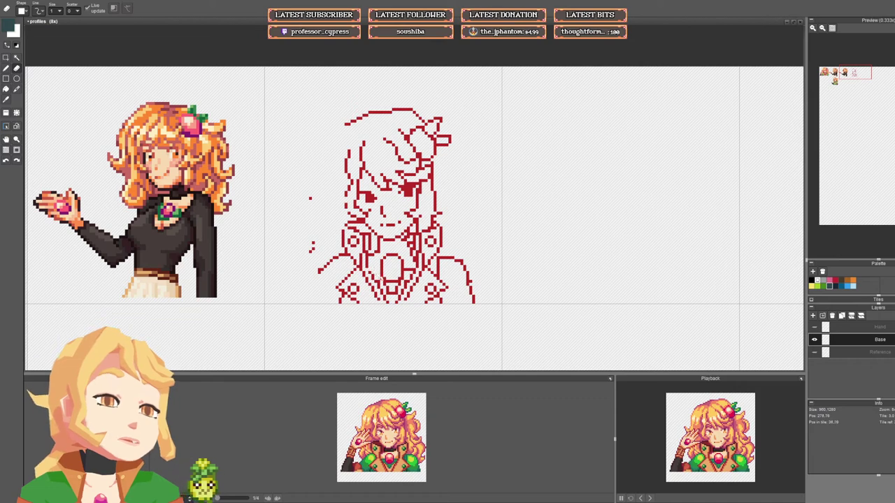
pyautogui.hotkey('ctrl', 'z')
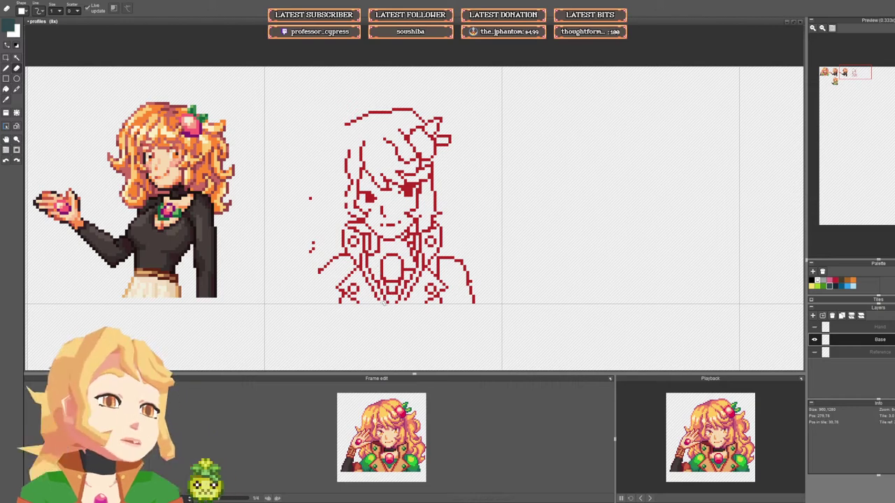
# Step: Compare the line art with the finished portraits, erase the inner collar lines around the pendant, and pick the line art's red
pyautogui.scroll(-1, 359, 272)
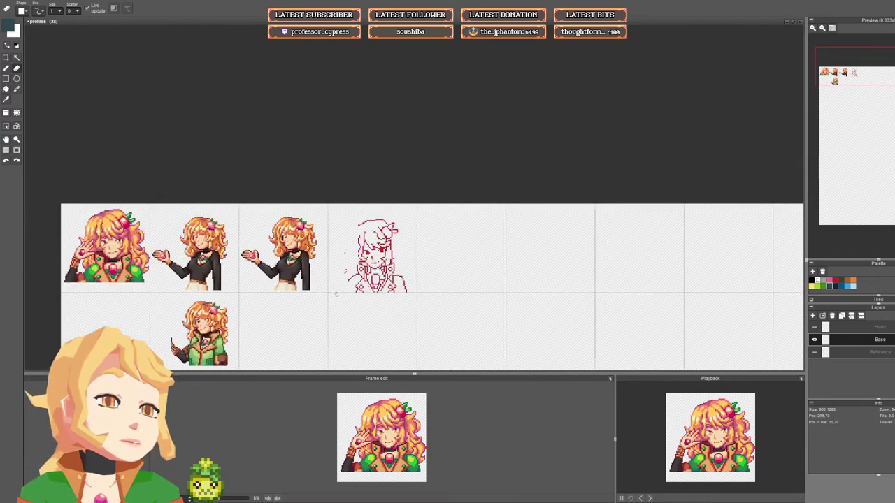
pyautogui.scroll(2, 193, 277)
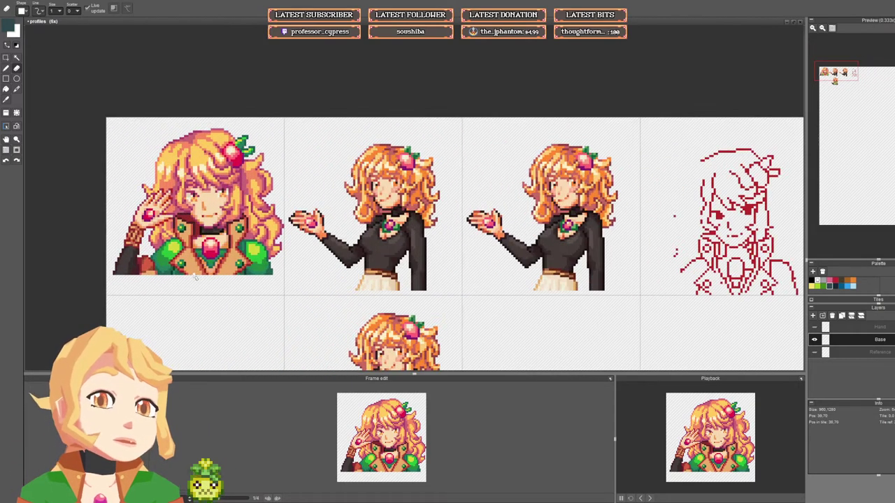
pyautogui.moveTo(727, 278); pyautogui.dragTo(405, 277)
pyautogui.scroll(-1, 520, 282)
pyautogui.scroll(2, 407, 278)
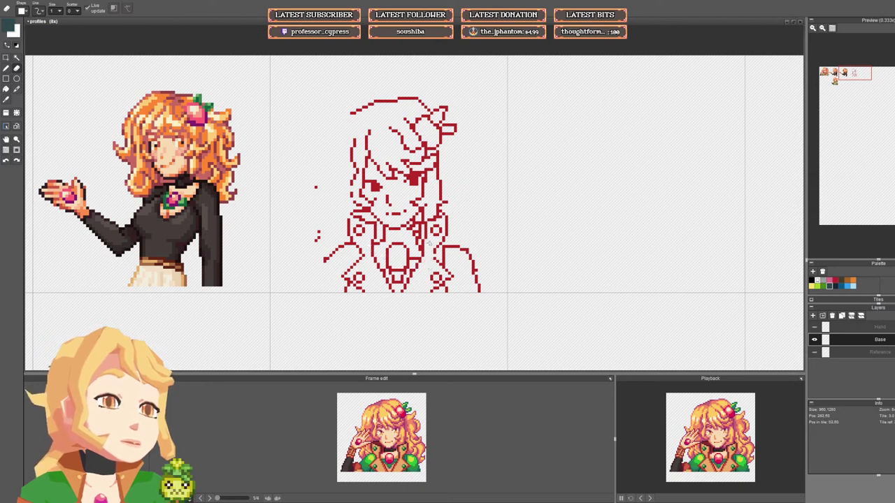
pyautogui.press('b')
pyautogui.rightClick(443, 250)
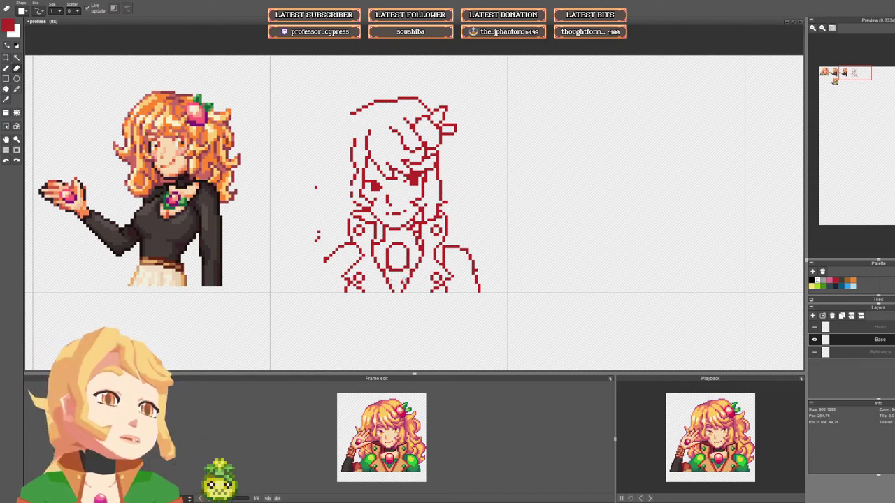
# Step: Redraw the tall oval pendant at the chest as a smaller round gem outline
pyautogui.press('alt')
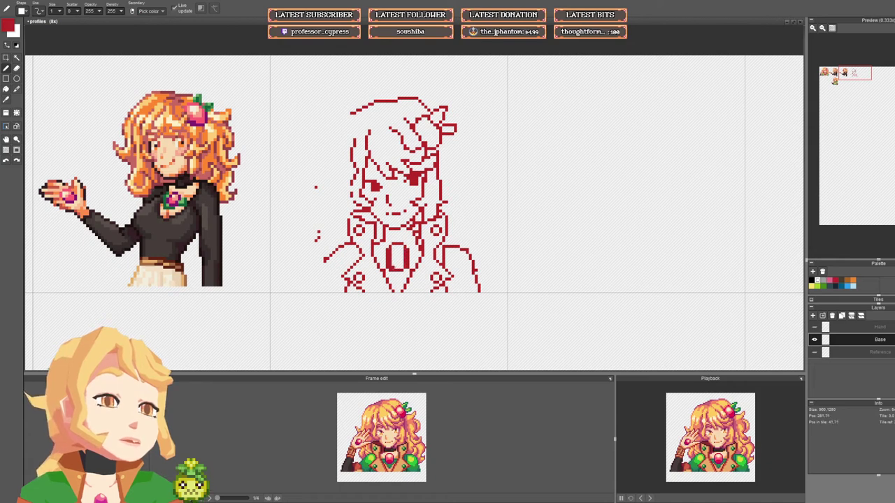
pyautogui.press('e')
pyautogui.moveTo(407, 271)
pyautogui.mouseDown()
pyautogui.moveTo(392, 271)
pyautogui.moveTo(387, 245)
pyautogui.moveTo(404, 248)
pyautogui.mouseUp()
pyautogui.click(407, 267)
pyautogui.press('b')
pyautogui.press('e')
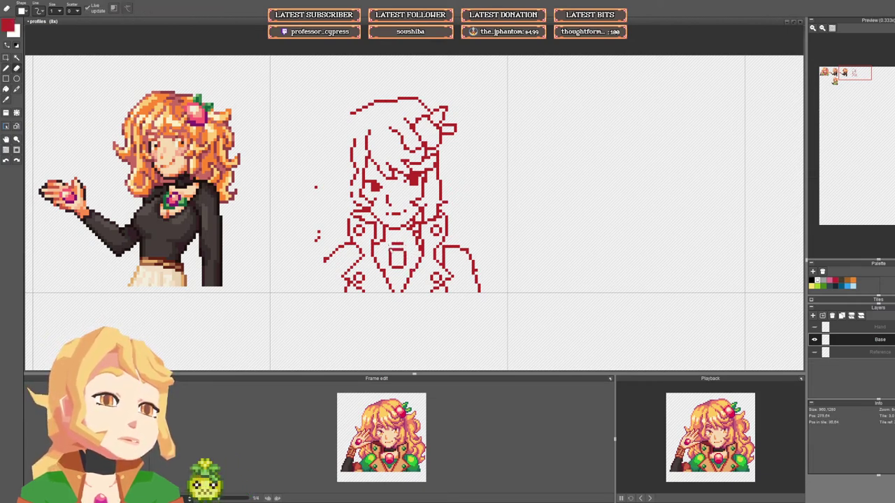
pyautogui.press('alt')
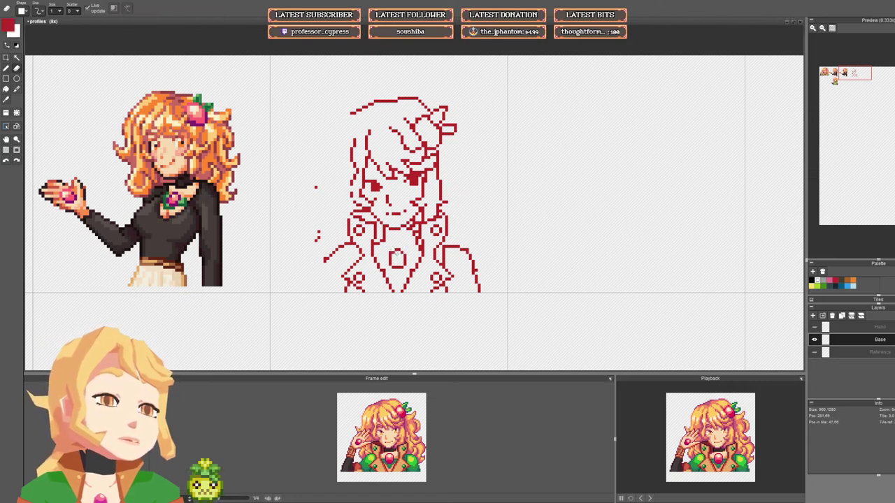
pyautogui.press('alt')
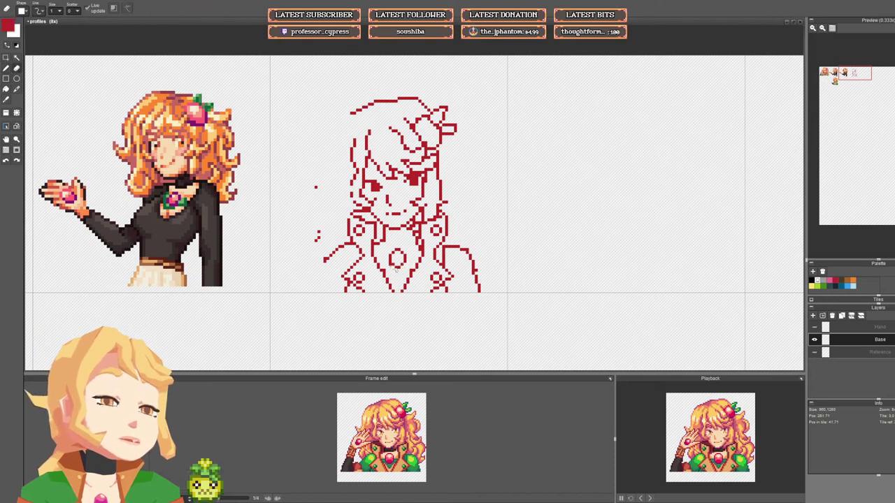
# Step: Erase the stray pixels left over beside the hair and shoulder where the raised hand was
pyautogui.scroll(-3, 444, 274)
pyautogui.scroll(2, 444, 274)
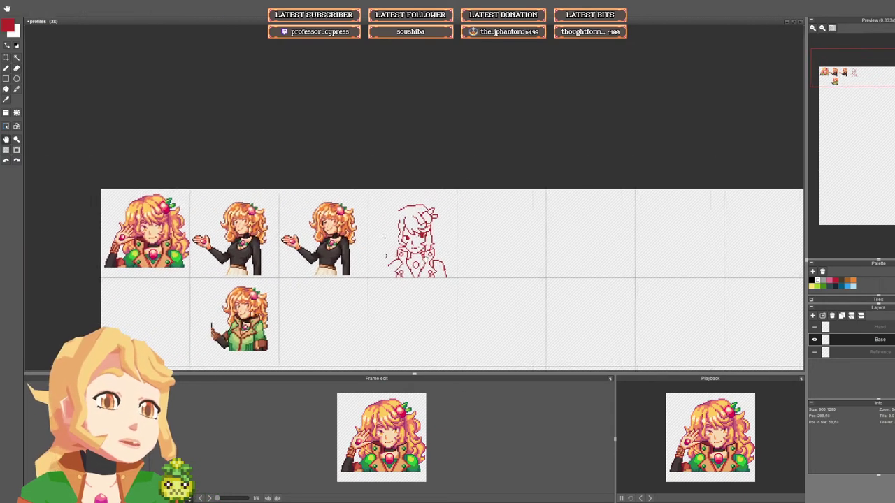
pyautogui.scroll(1, 378, 264)
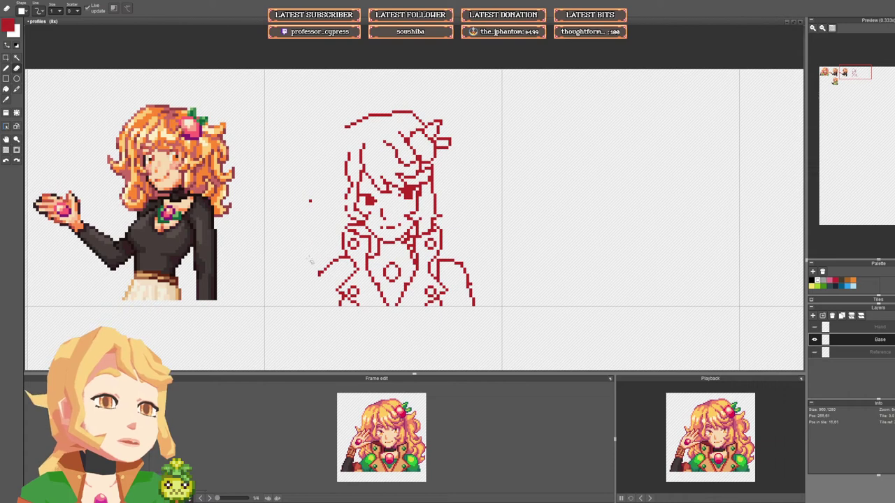
pyautogui.scroll(-1, 341, 197)
pyautogui.moveTo(432, 163); pyautogui.dragTo(410, 239)
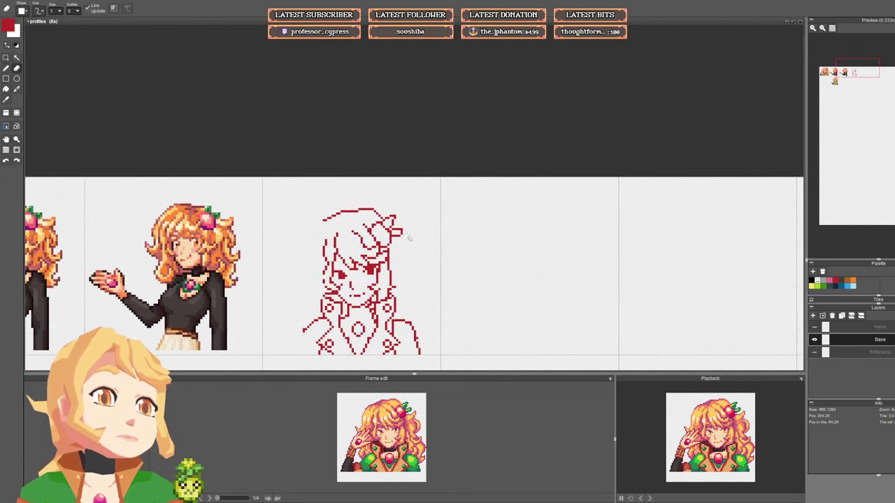
# Step: Select the fruit and leaf hair ornament in the line art and move it off the head into the adjacent empty cell
pyautogui.scroll(1, 409, 238)
pyautogui.click(6, 58)
pyautogui.scroll(-2, 261, 210)
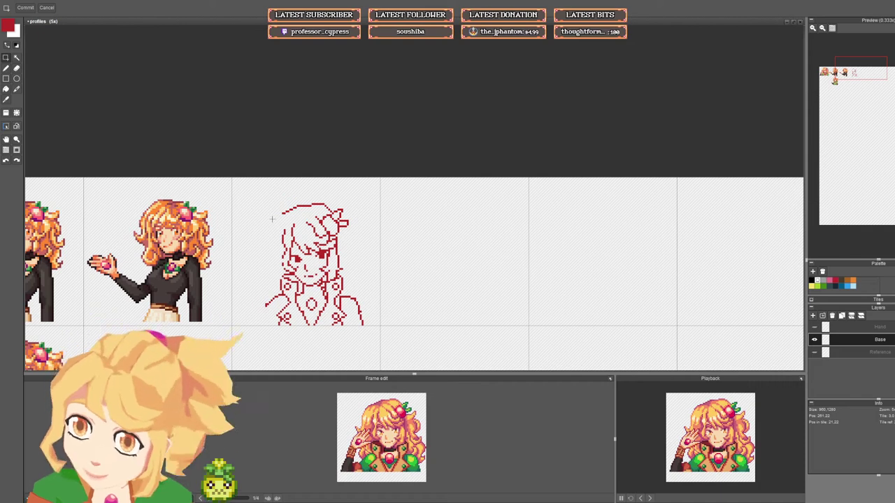
pyautogui.scroll(2, 329, 223)
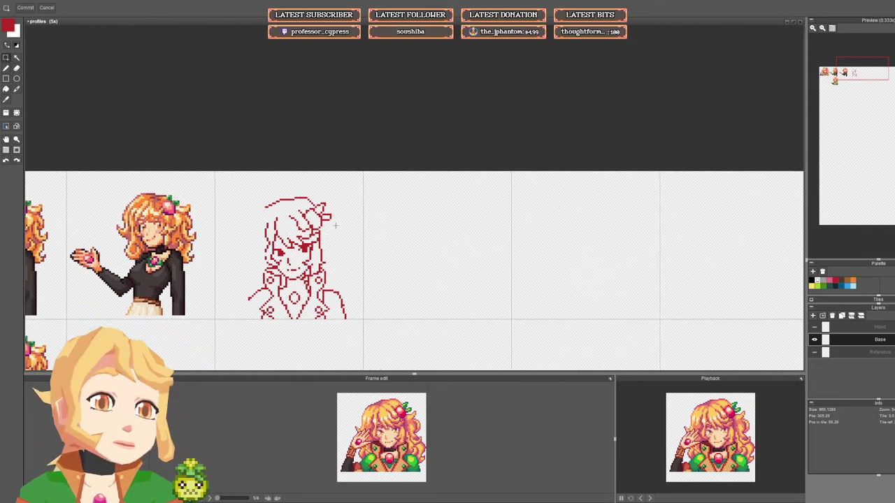
pyautogui.moveTo(329, 221); pyautogui.dragTo(304, 219)
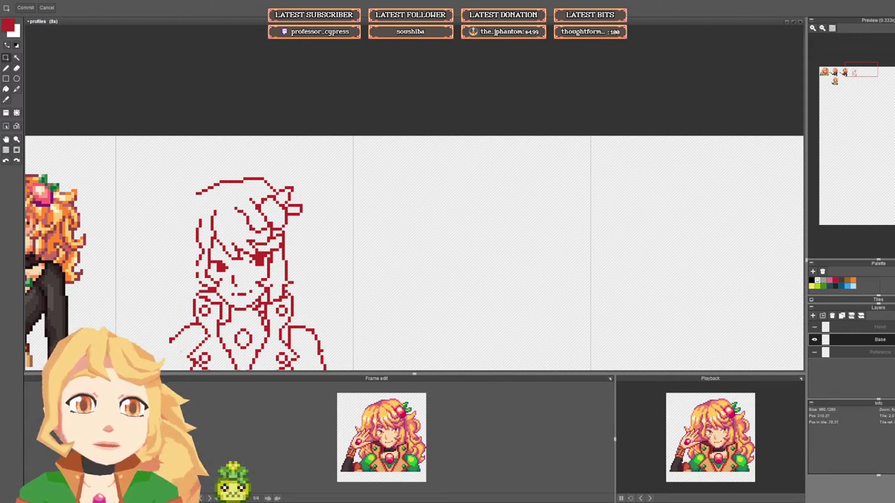
pyautogui.moveTo(187, 143); pyautogui.dragTo(188, 151)
pyautogui.moveTo(259, 204)
pyautogui.mouseDown()
pyautogui.moveTo(312, 222)
pyautogui.moveTo(290, 240)
pyautogui.mouseUp()
pyautogui.keyDown('shift'); pyautogui.moveTo(286, 215); pyautogui.dragTo(411, 238); pyautogui.keyUp('shift')
pyautogui.scroll(-3, 411, 232)
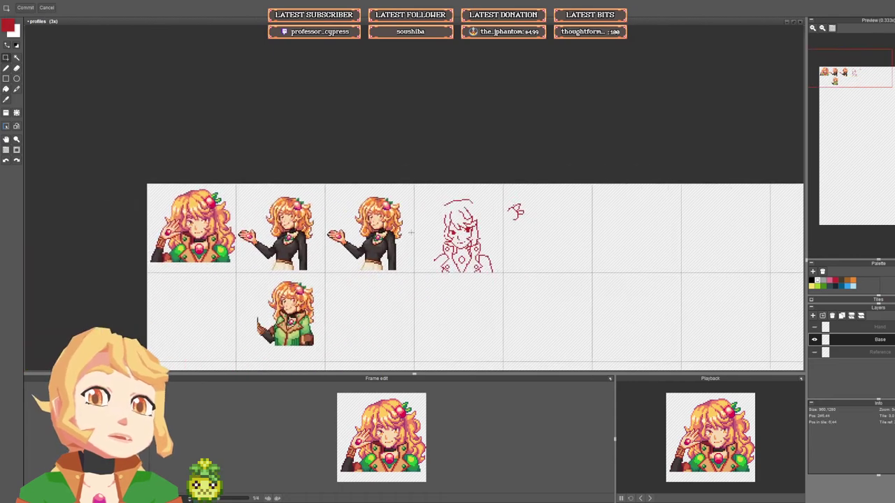
pyautogui.scroll(3, 411, 232)
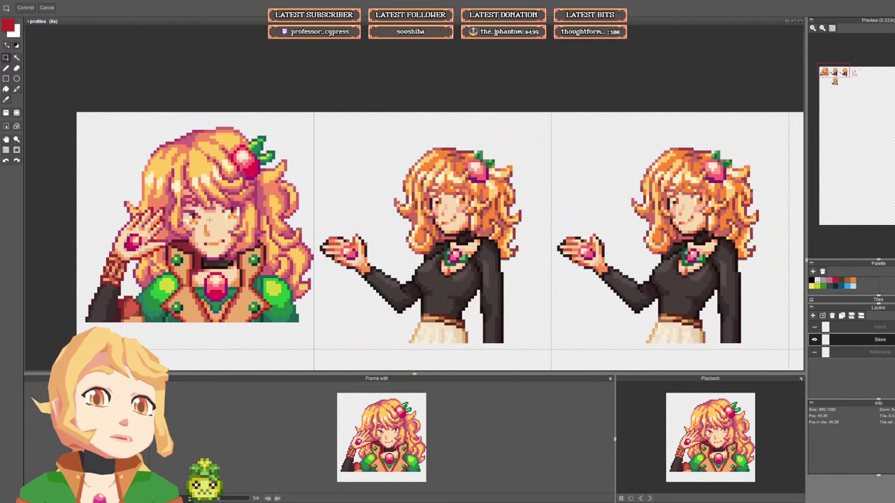
pyautogui.moveTo(209, 220); pyautogui.dragTo(199, 217)
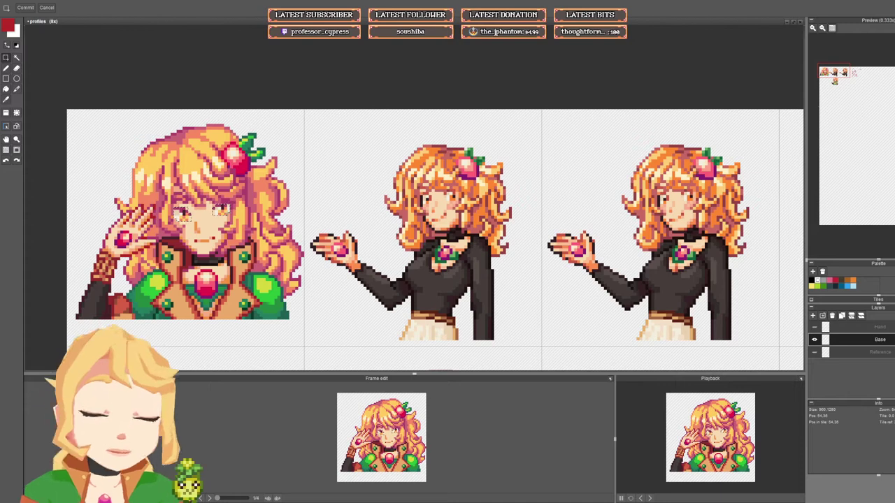
pyautogui.hotkey('ctrl', 'x')
pyautogui.moveTo(646, 219); pyautogui.dragTo(470, 217)
pyautogui.moveTo(779, 219); pyautogui.dragTo(469, 206)
pyautogui.moveTo(289, 207); pyautogui.dragTo(292, 206)
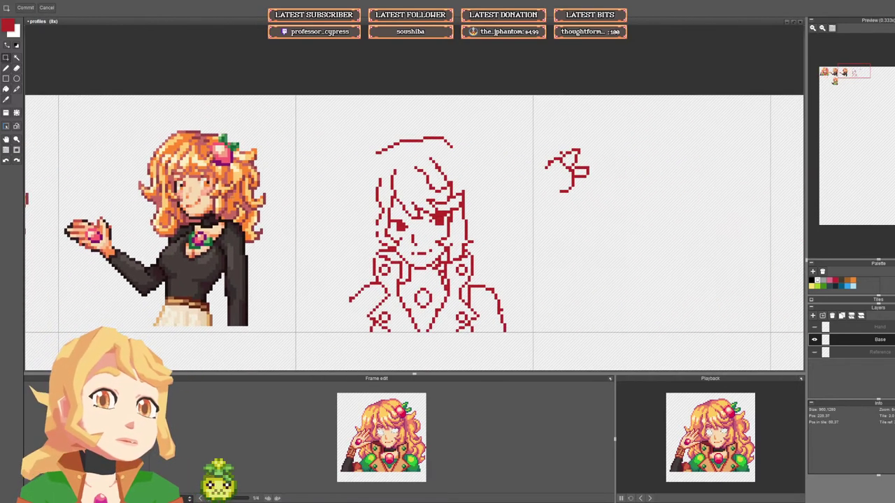
pyautogui.hotkey('ctrl', 'v')
pyautogui.hotkey('ctrl', 'z')
pyautogui.hotkey('ctrl', 'z')
pyautogui.hotkey('ctrl', 'z')
pyautogui.hotkey('ctrl', 'z')
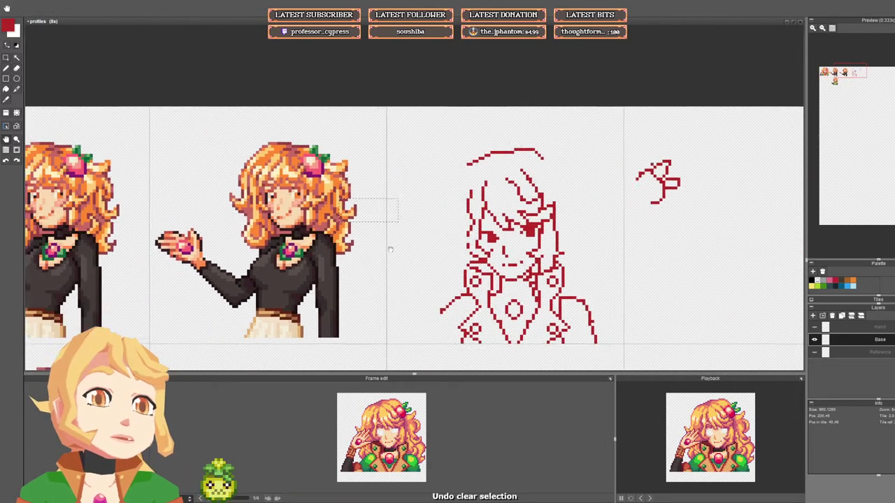
pyautogui.hotkey('ctrl', 'z')
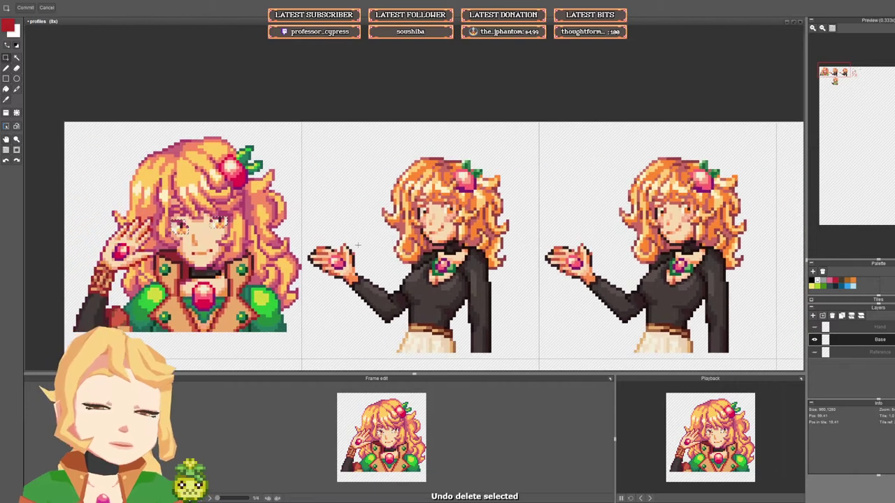
# Step: Paste the first finished portrait's coloured eyes over the line art's red eyes and pick the pale eye-white colour
pyautogui.moveTo(767, 258)
pyautogui.mouseDown()
pyautogui.moveTo(341, 229)
pyautogui.moveTo(346, 221)
pyautogui.moveTo(241, 198)
pyautogui.moveTo(491, 234)
pyautogui.moveTo(395, 216)
pyautogui.mouseUp()
pyautogui.hotkey('ctrl', 'v')
pyautogui.press('Return')
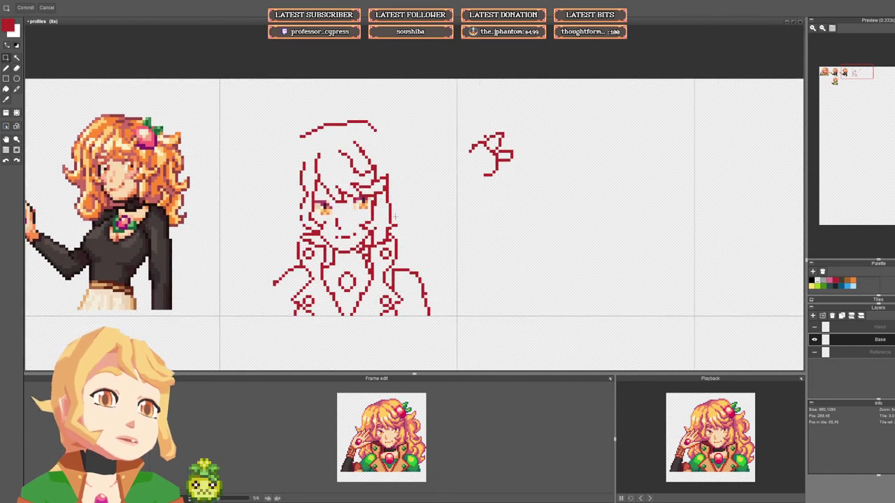
pyautogui.press('b')
pyautogui.scroll(2, 362, 206)
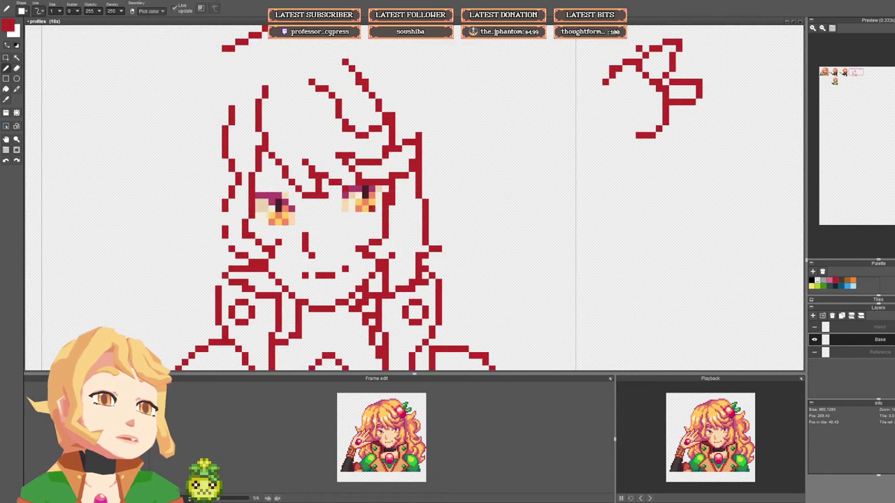
pyautogui.scroll(-1, 377, 211)
pyautogui.scroll(-2, 308, 221)
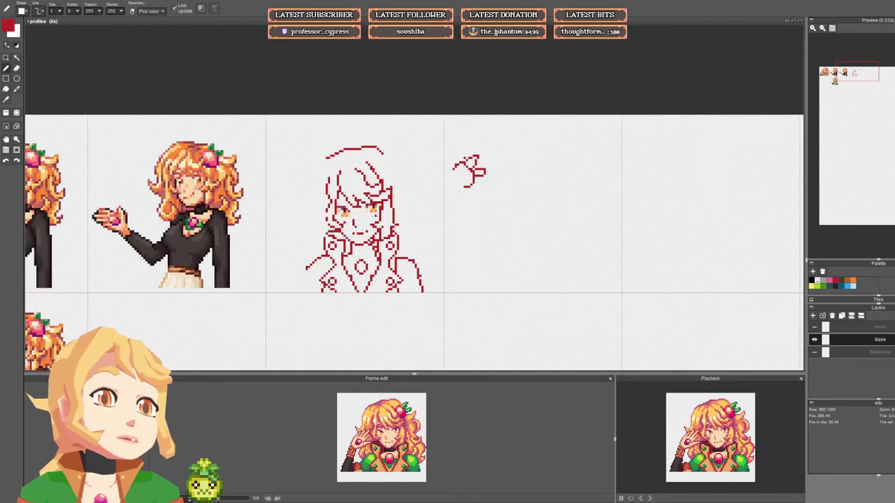
pyautogui.scroll(4, 307, 220)
pyautogui.rightClick(293, 207)
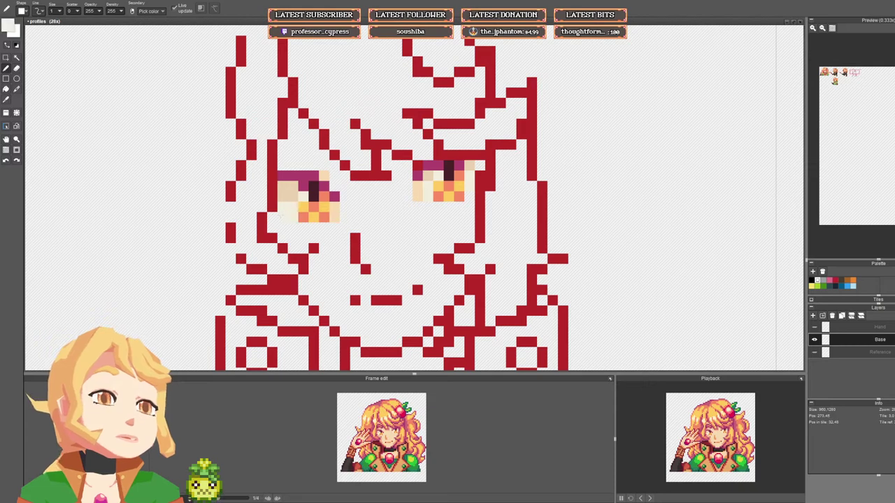
# Step: Erase the stray fringe strokes between and above the eyes and patch the line where the bangs meet with red pixels
pyautogui.scroll(-5, 363, 208)
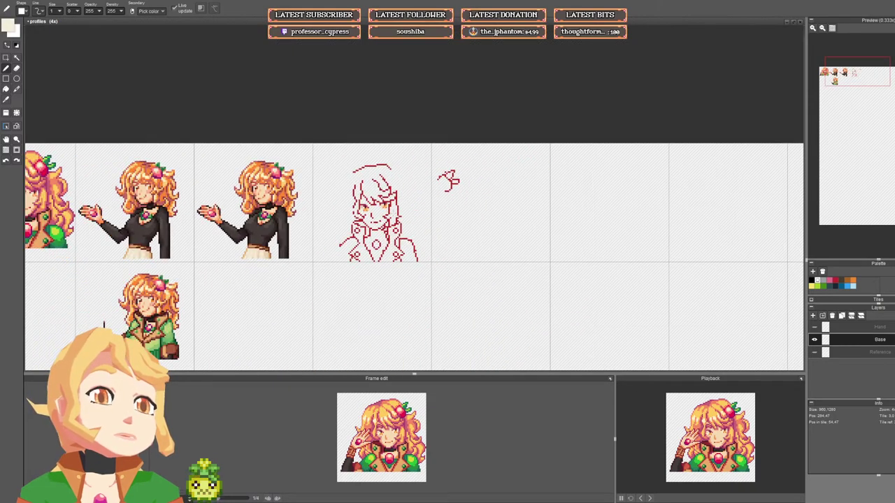
pyautogui.moveTo(403, 196); pyautogui.dragTo(400, 205)
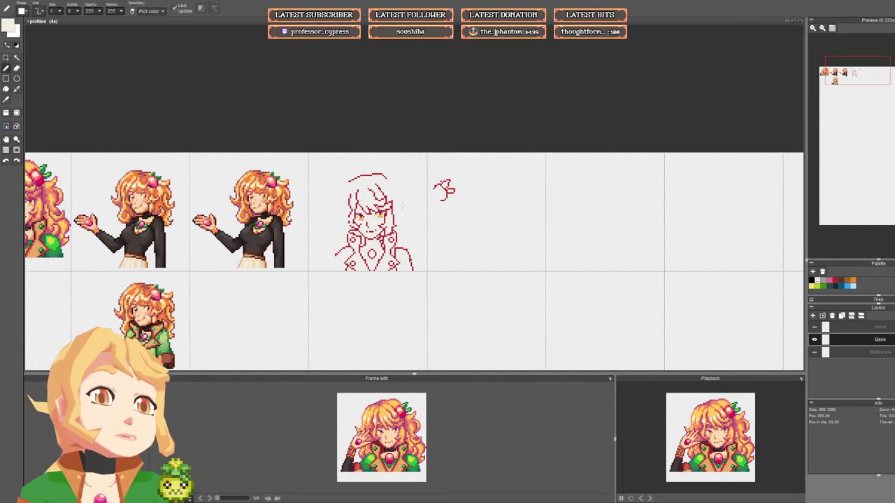
pyautogui.moveTo(294, 203); pyautogui.dragTo(325, 205)
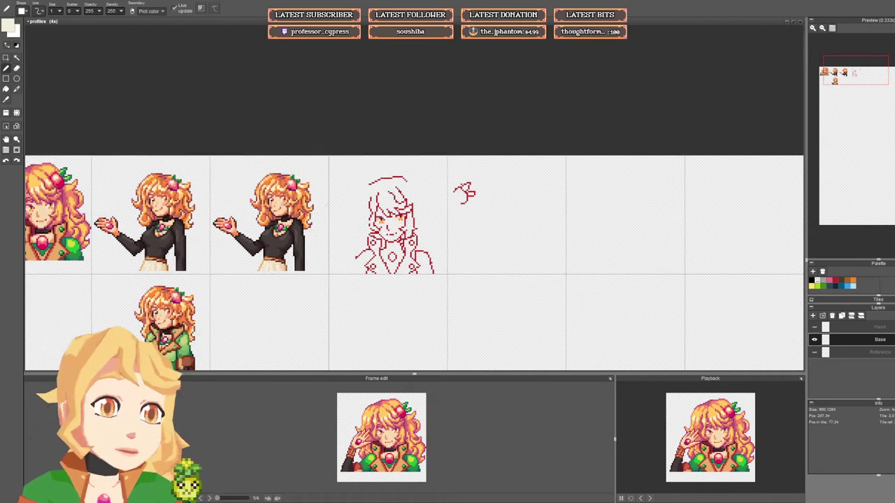
pyautogui.scroll(4, 406, 211)
pyautogui.press('e')
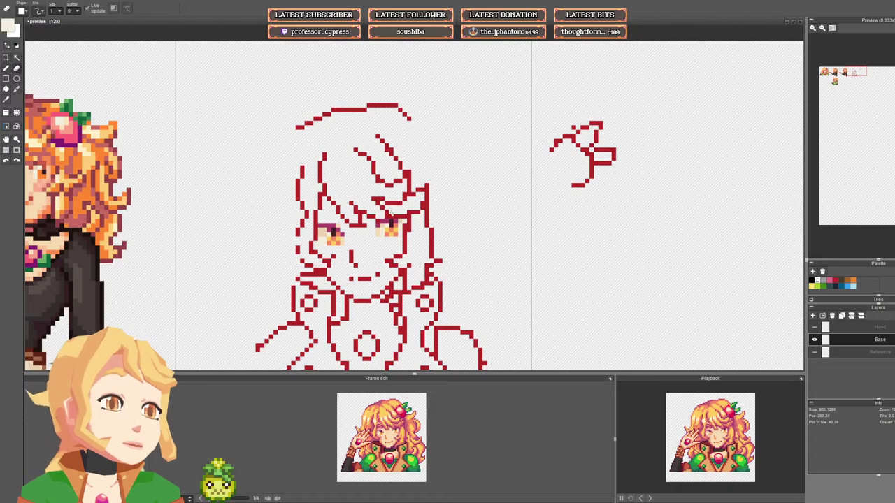
pyautogui.moveTo(389, 211)
pyautogui.mouseDown()
pyautogui.moveTo(378, 204)
pyautogui.moveTo(376, 218)
pyautogui.mouseUp()
pyautogui.press('b')
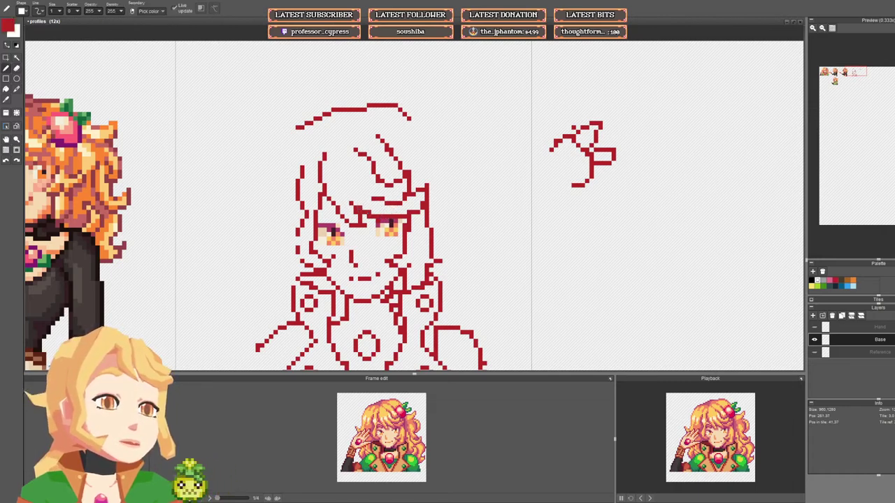
pyautogui.press('e')
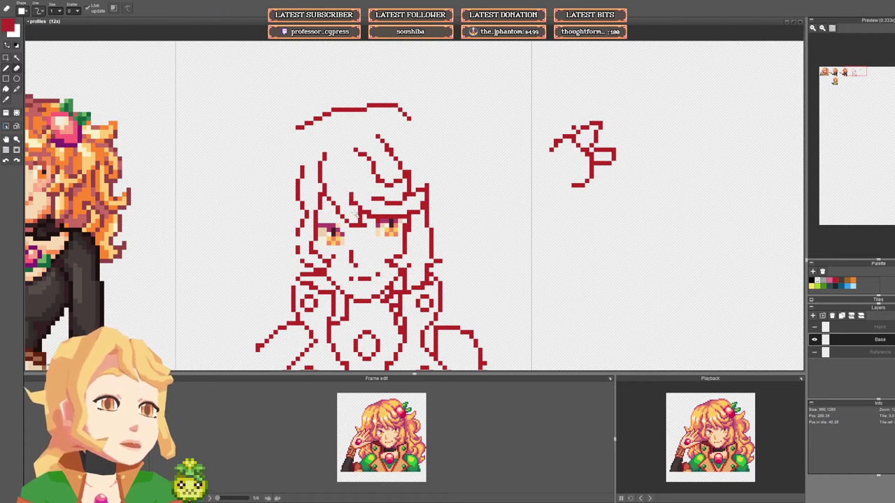
pyautogui.press('b')
pyautogui.click(364, 221)
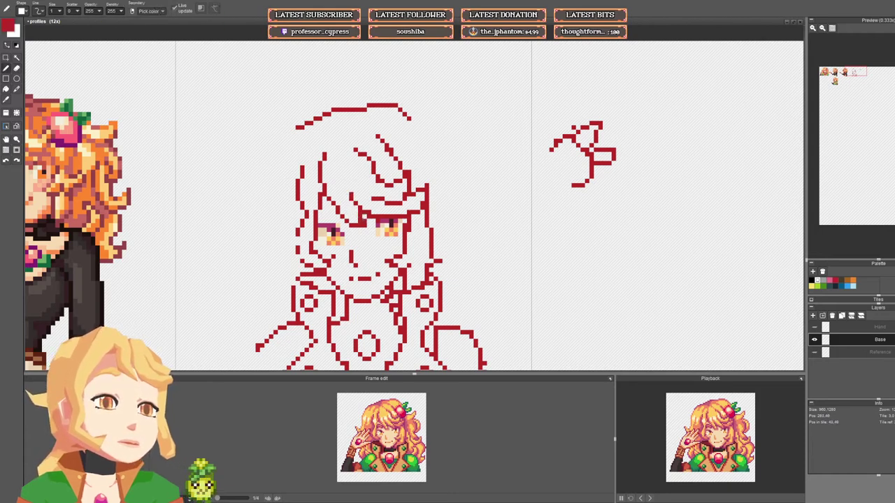
pyautogui.press('e')
pyautogui.click(361, 222)
# Step: Erase and redraw the short curved bang strand above the right-hand eye as a smoother red line
pyautogui.click(387, 204)
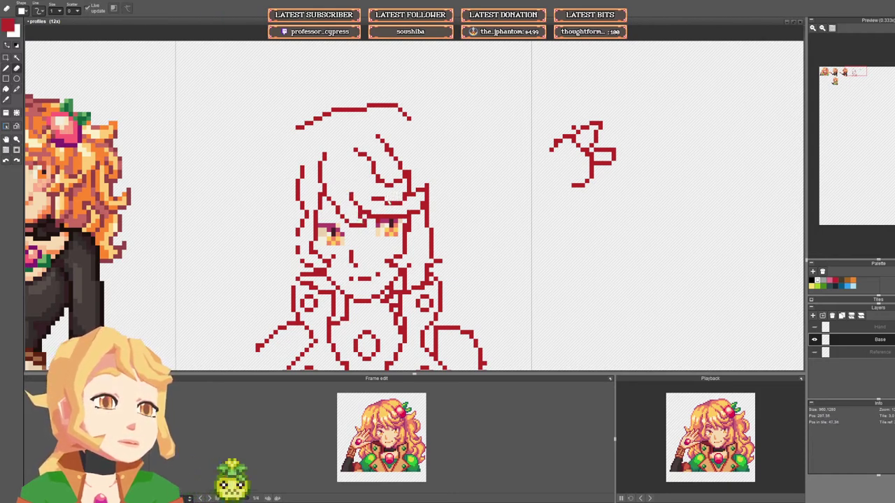
pyautogui.moveTo(389, 200); pyautogui.dragTo(373, 195)
pyautogui.press('b')
pyautogui.click(382, 199)
pyautogui.click(378, 198)
pyautogui.press('e')
pyautogui.click(409, 194)
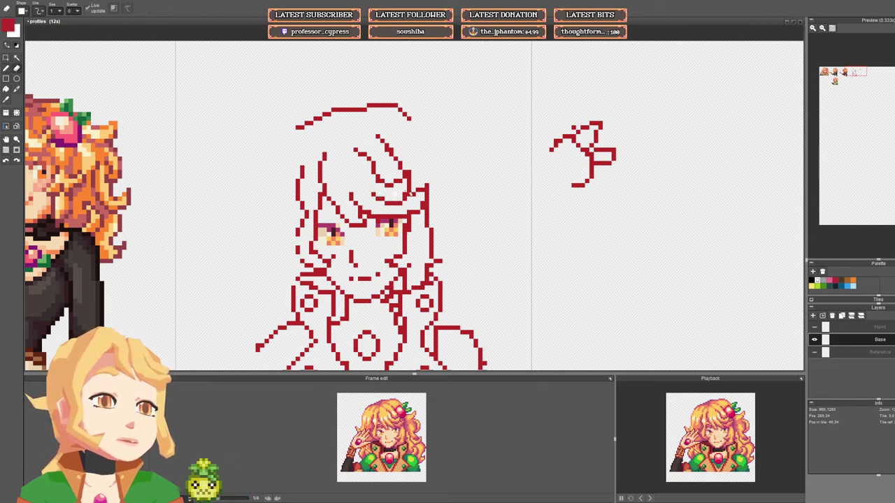
# Step: Add test pixels along the diagonal hair strand above the right-hand bangs, then erase that whole strand
pyautogui.press('b')
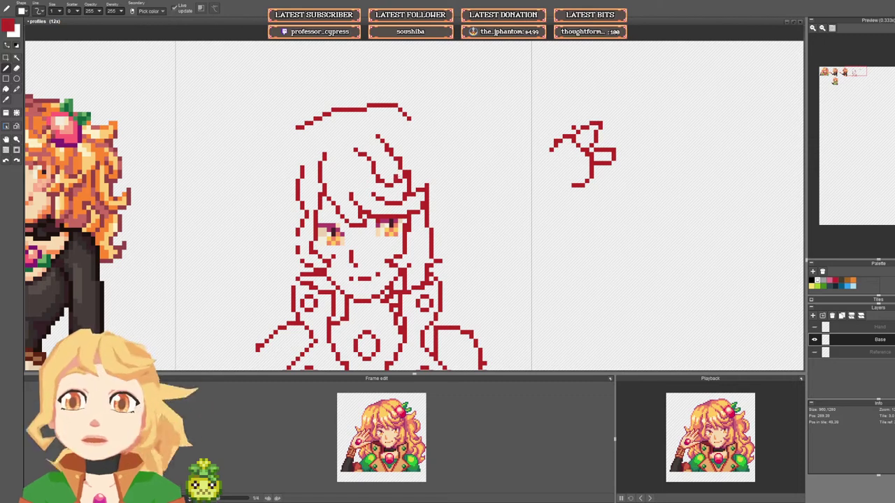
pyautogui.click(396, 154)
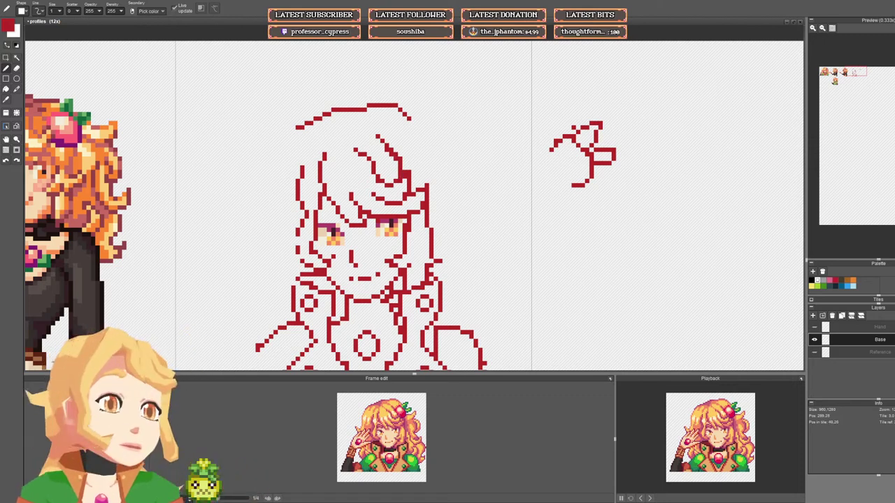
pyautogui.click(393, 173)
pyautogui.press('e')
pyautogui.moveTo(398, 174); pyautogui.dragTo(395, 155)
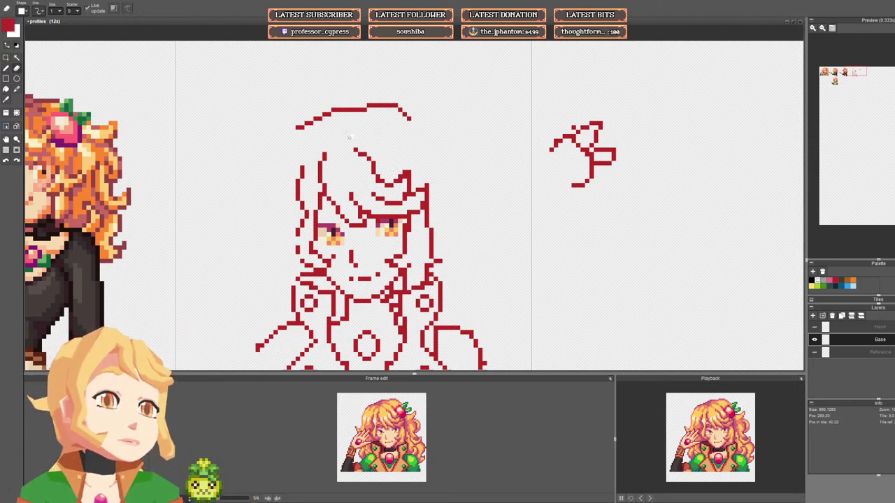
# Step: Extend the red crown outline in a curve down the left side of the head and undo the unwanted extra strokes
pyautogui.press('b')
pyautogui.moveTo(296, 128)
pyautogui.mouseDown()
pyautogui.moveTo(279, 184)
pyautogui.moveTo(288, 232)
pyautogui.mouseUp()
pyautogui.hotkey('ctrl', 'z')
pyautogui.hotkey('ctrl', 'z')
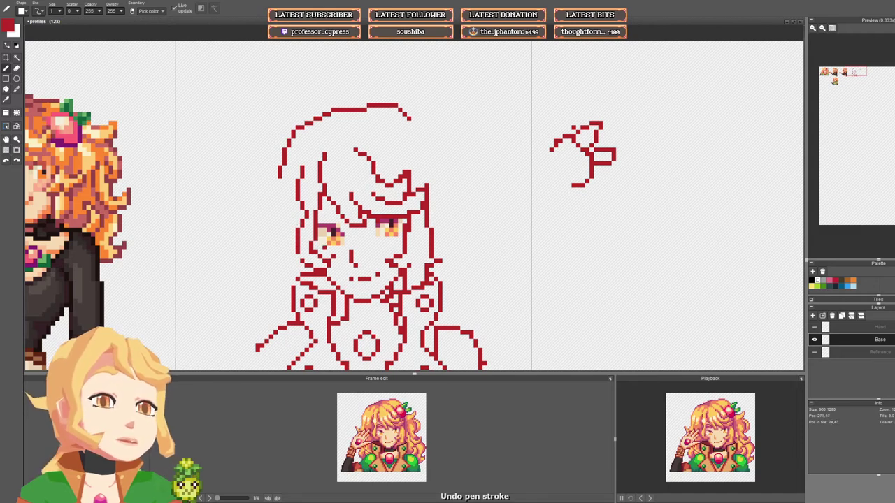
# Step: Draw a small rounded outline bulging from each side of the face at eye level and trim its corner pixels
pyautogui.moveTo(296, 223)
pyautogui.mouseDown()
pyautogui.moveTo(286, 226)
pyautogui.moveTo(288, 249)
pyautogui.mouseUp()
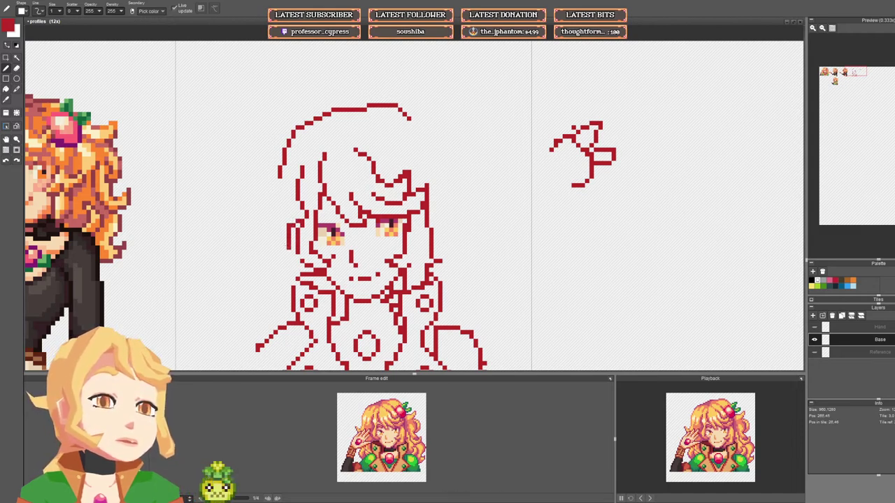
pyautogui.press('e')
pyautogui.click(289, 226)
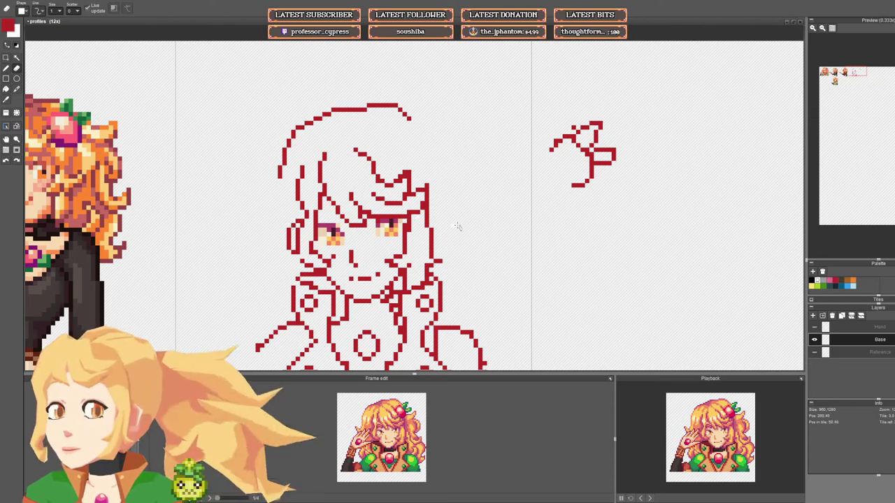
pyautogui.press('b')
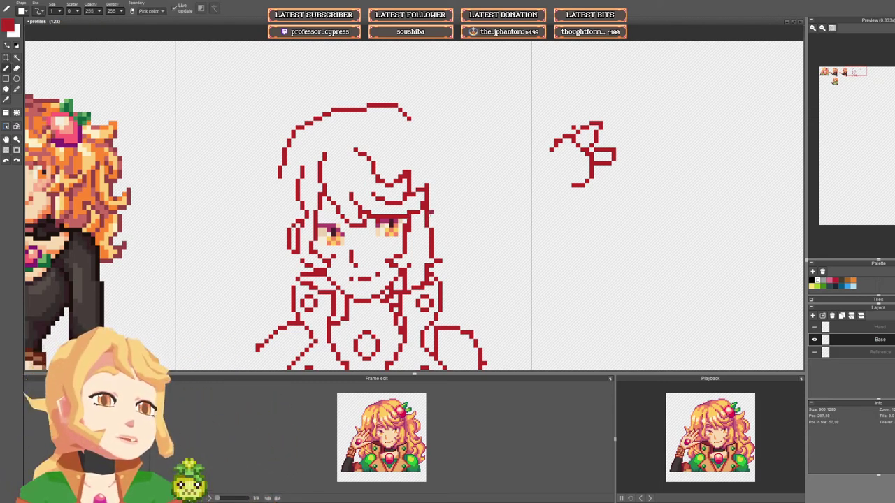
pyautogui.moveTo(436, 219); pyautogui.dragTo(435, 235)
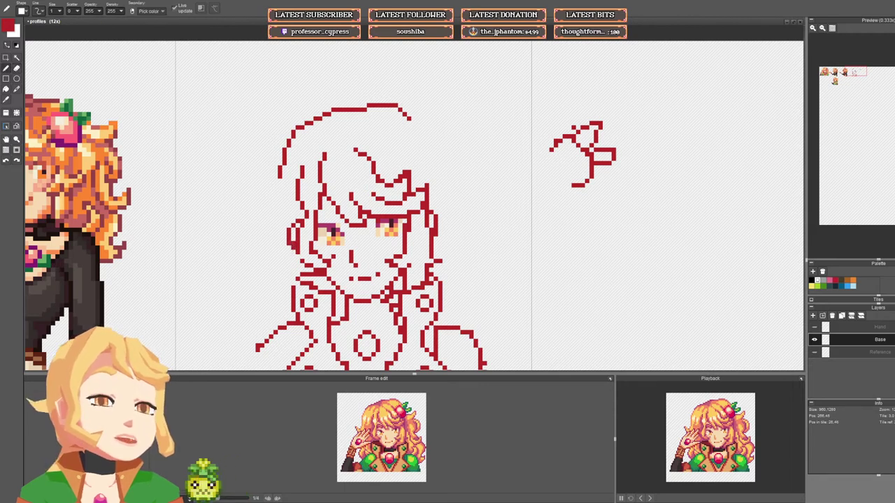
# Step: Continue the outer hair outline down the left side of the head to join the small rounded shape beside the face
pyautogui.press('e')
pyautogui.scroll(-2, 314, 227)
pyautogui.scroll(2, 316, 225)
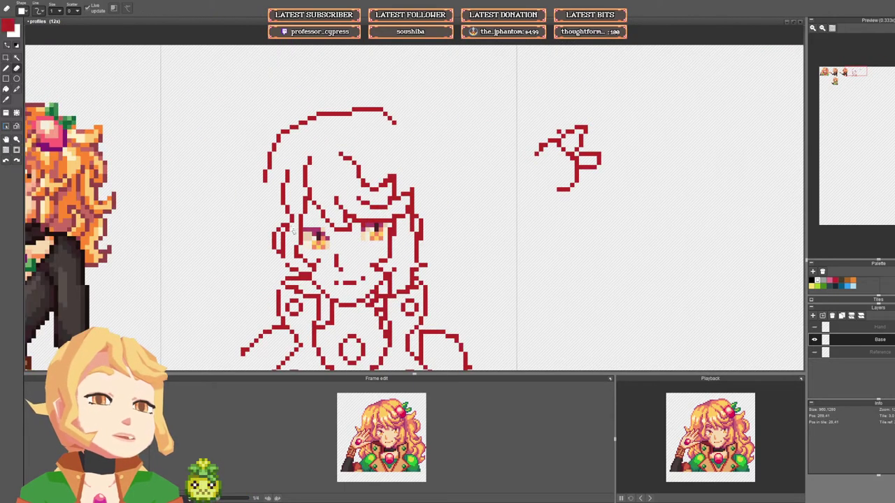
pyautogui.scroll(-2, 283, 229)
pyautogui.scroll(2, 287, 226)
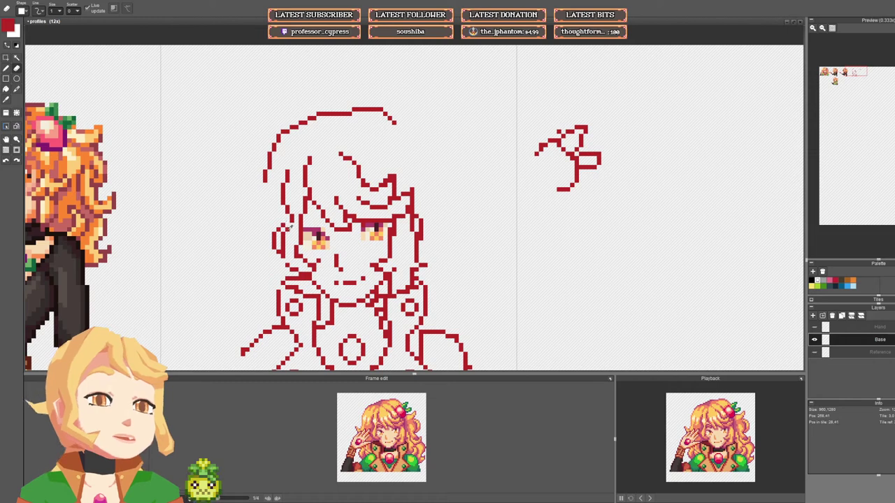
pyautogui.scroll(-2, 355, 206)
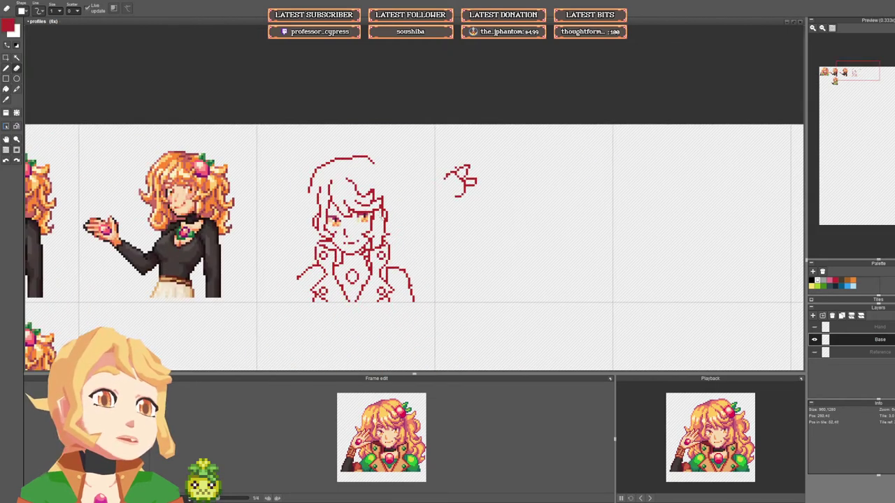
pyautogui.scroll(2, 350, 189)
pyautogui.press('b')
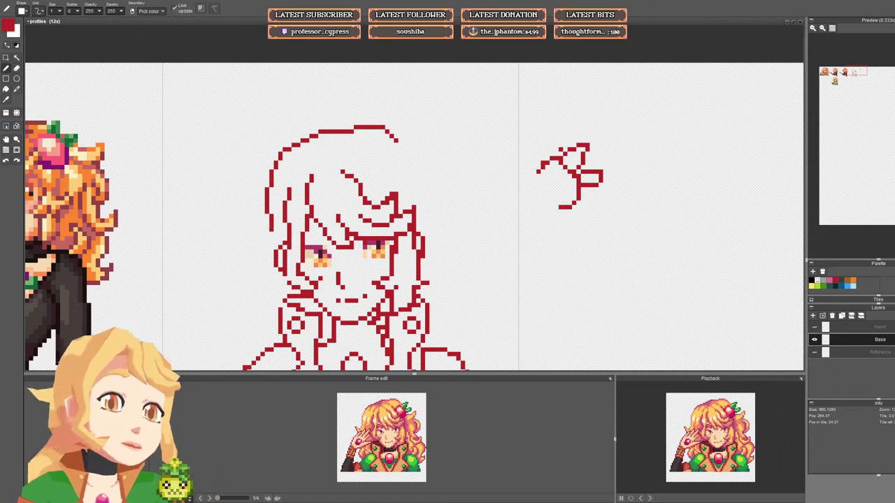
pyautogui.moveTo(271, 229); pyautogui.dragTo(267, 242)
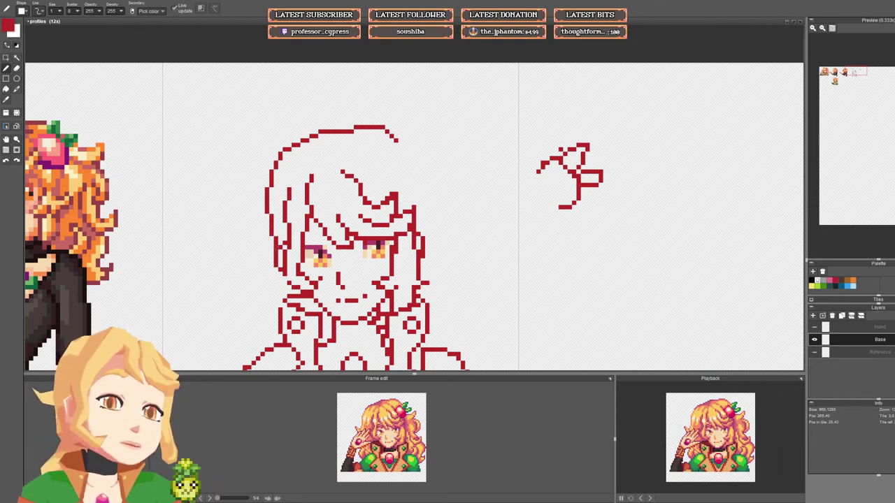
# Step: Discard the trial stroke under the crown's top and draw the outer hair outline down the right side of the head
pyautogui.scroll(-2, 381, 239)
pyautogui.moveTo(417, 211); pyautogui.dragTo(330, 207)
pyautogui.scroll(2, 330, 207)
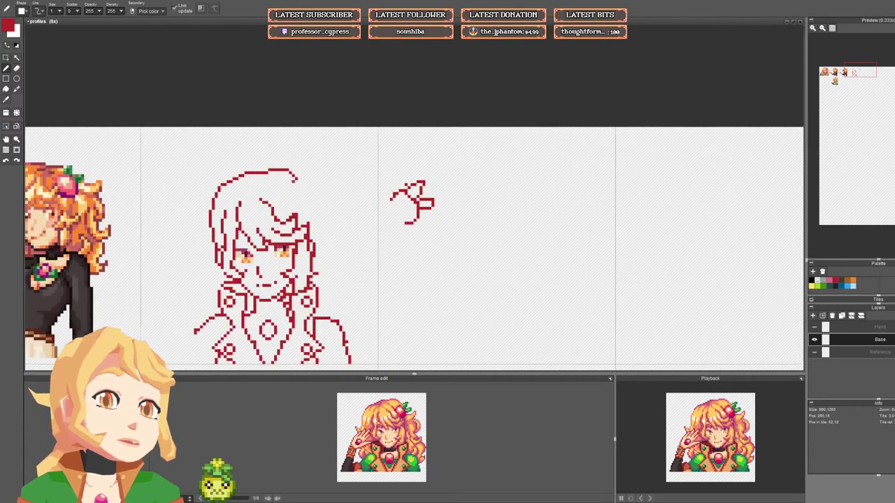
pyautogui.moveTo(259, 170); pyautogui.dragTo(273, 174)
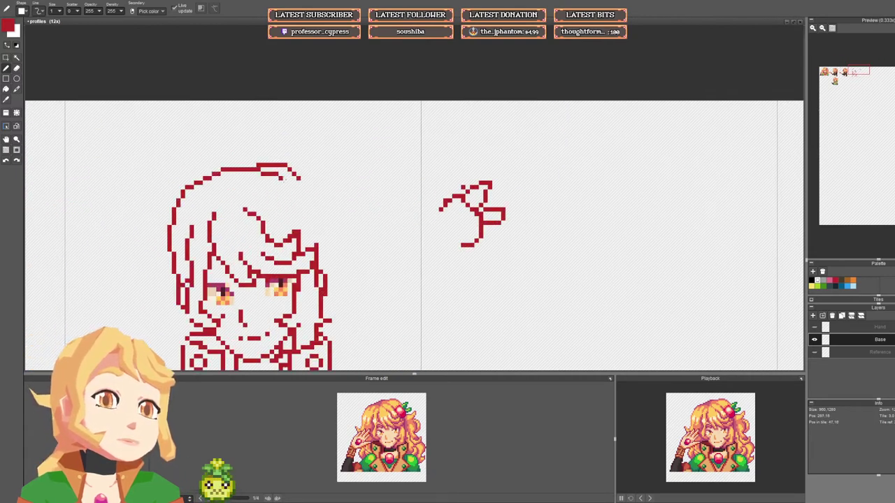
pyautogui.hotkey('ctrl', 'z')
pyautogui.hotkey('ctrl', 'z')
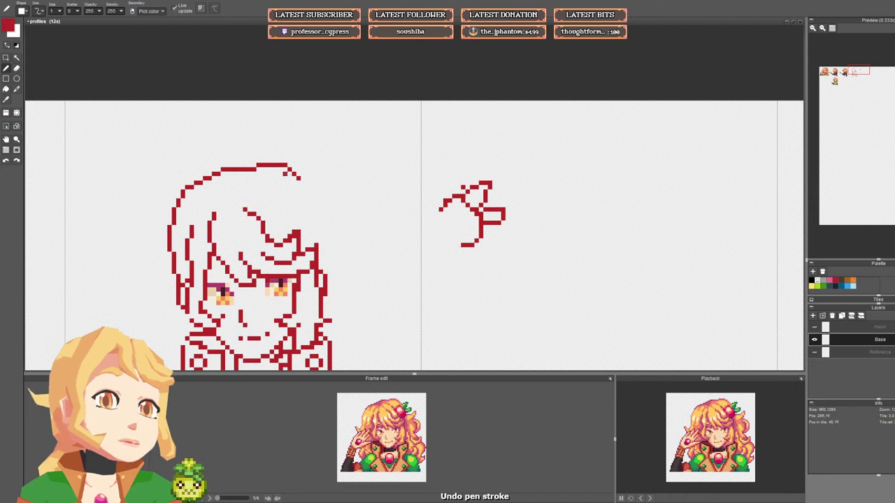
pyautogui.moveTo(305, 183)
pyautogui.mouseDown()
pyautogui.moveTo(320, 198)
pyautogui.moveTo(341, 265)
pyautogui.moveTo(326, 319)
pyautogui.moveTo(376, 225)
pyautogui.moveTo(406, 227)
pyautogui.mouseUp()
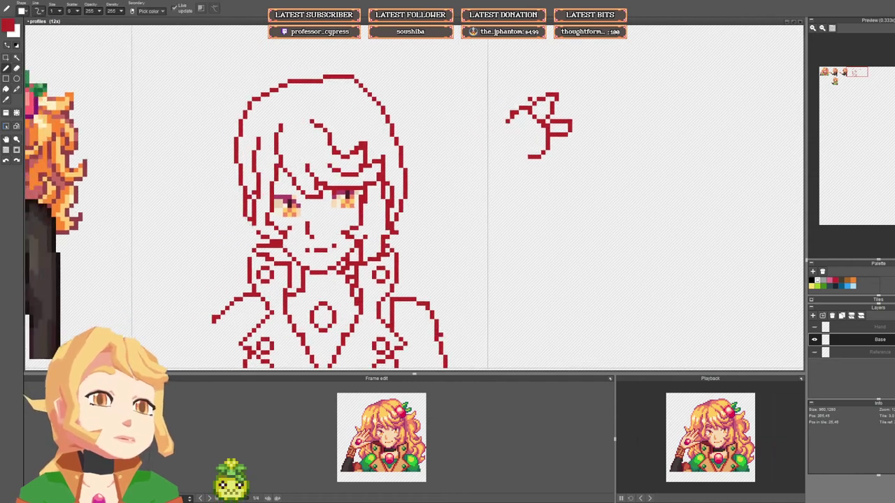
pyautogui.scroll(-5, 430, 182)
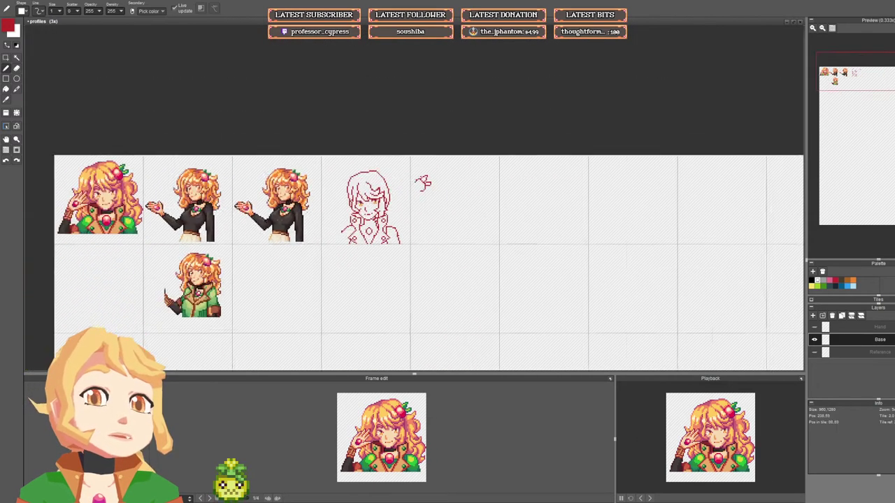
# Step: Redraw the left end of the crown outline's flat top one pixel lower and erase the replaced pixels
pyautogui.scroll(3, 309, 208)
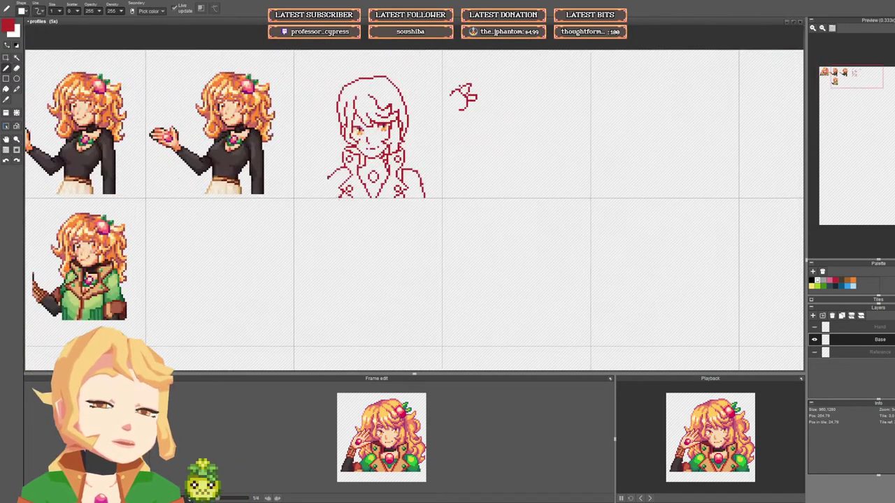
pyautogui.moveTo(320, 178); pyautogui.dragTo(274, 244)
pyautogui.scroll(2, 336, 154)
pyautogui.moveTo(356, 132)
pyautogui.mouseDown()
pyautogui.moveTo(336, 153)
pyautogui.moveTo(306, 135)
pyautogui.moveTo(326, 136)
pyautogui.mouseUp()
pyautogui.press('e')
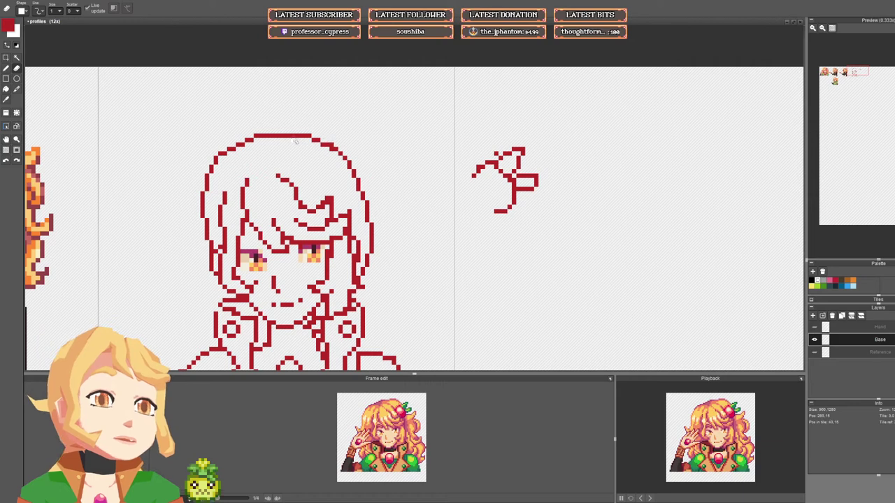
pyautogui.press('b')
pyautogui.moveTo(256, 140)
pyautogui.mouseDown()
pyautogui.moveTo(270, 140)
pyautogui.moveTo(244, 135)
pyautogui.mouseUp()
pyautogui.press('e')
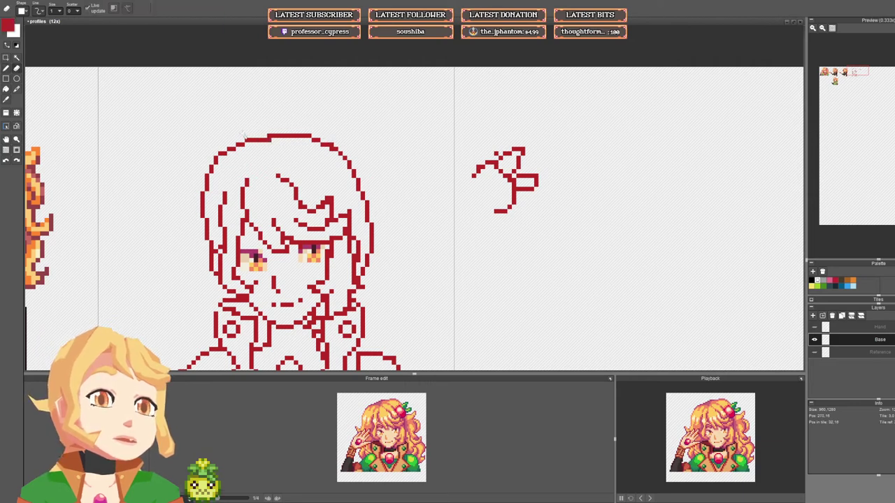
# Step: Draw a small raised bump at the upper left of the crown outline and erase the leftover pixels beneath it
pyautogui.scroll(-2, 243, 134)
pyautogui.scroll(2, 242, 133)
pyautogui.press('b')
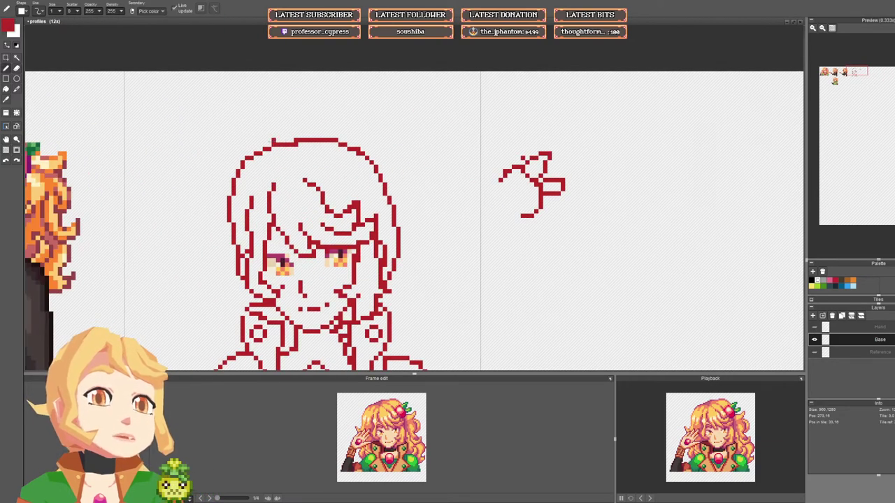
pyautogui.click(273, 149)
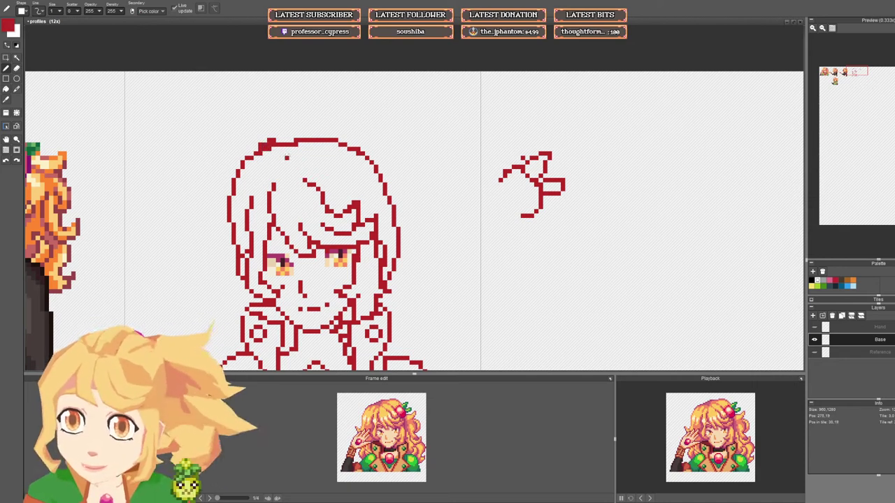
pyautogui.press('e')
pyautogui.moveTo(273, 149)
pyautogui.mouseDown()
pyautogui.moveTo(265, 149)
pyautogui.moveTo(276, 141)
pyautogui.mouseUp()
pyautogui.press('b')
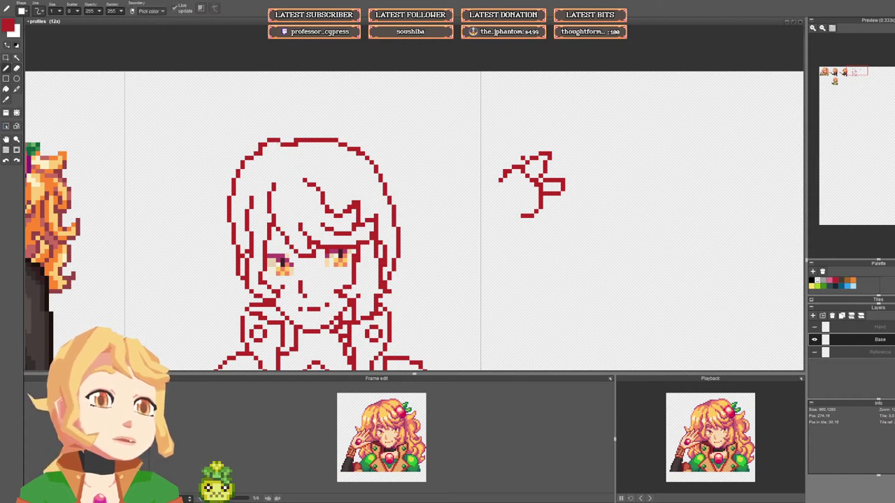
# Step: Push the upper-right curve of the hair outline outward into a sharper corner and erase the doubled pixels
pyautogui.press('e')
pyautogui.press('b')
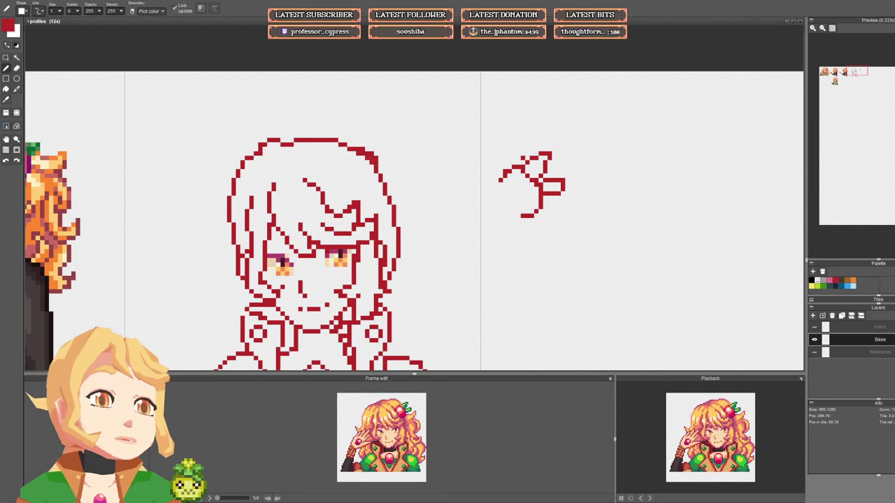
pyautogui.press('e')
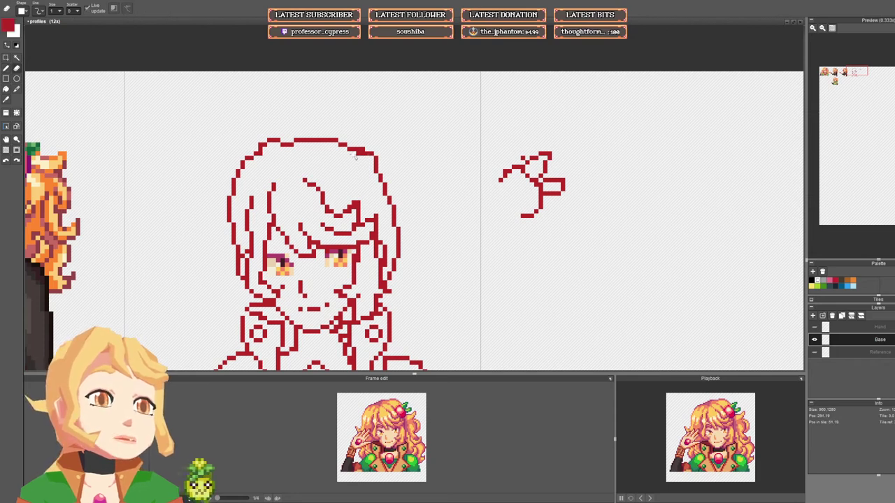
pyautogui.scroll(-5, 364, 154)
pyautogui.scroll(1, 362, 170)
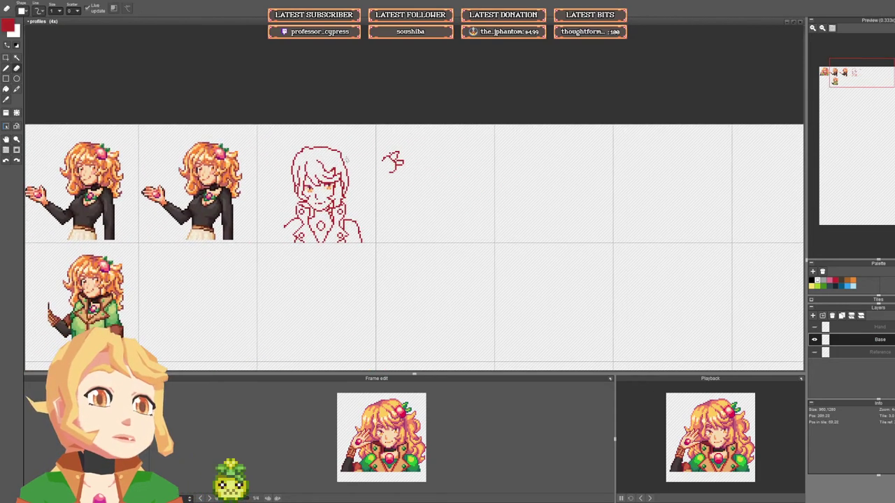
# Step: Break up the right end of the crown's flat top with a small pixel step and trim the old line
pyautogui.scroll(3, 346, 159)
pyautogui.press('b')
pyautogui.click(305, 134)
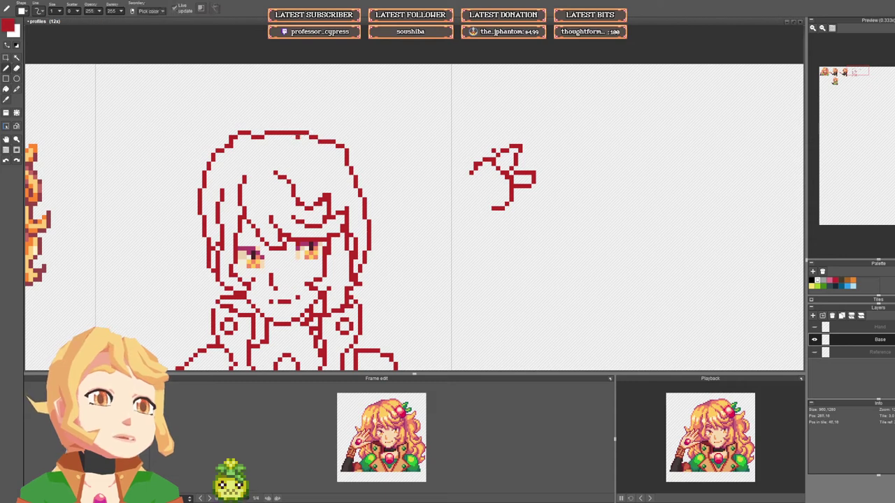
pyautogui.press('e')
pyautogui.click(297, 132)
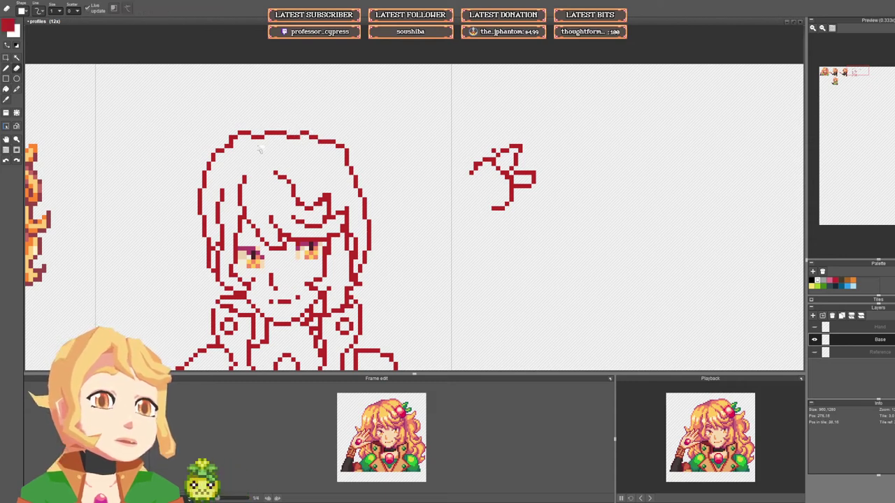
# Step: Redraw the upper-left curve of the hair outline as a straighter diagonal and erase the old pixels
pyautogui.press('b')
pyautogui.moveTo(213, 165)
pyautogui.mouseDown()
pyautogui.moveTo(205, 188)
pyautogui.moveTo(224, 144)
pyautogui.mouseUp()
pyautogui.press('e')
pyautogui.scroll(-4, 232, 140)
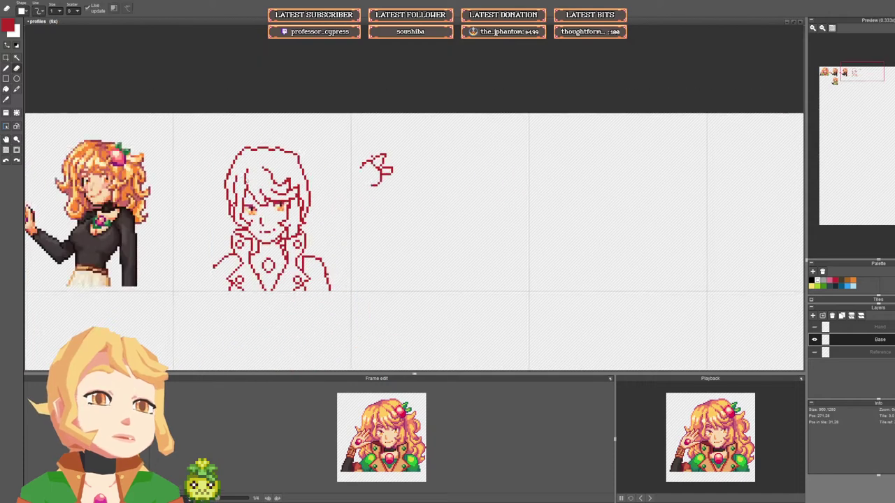
pyautogui.scroll(2, 288, 165)
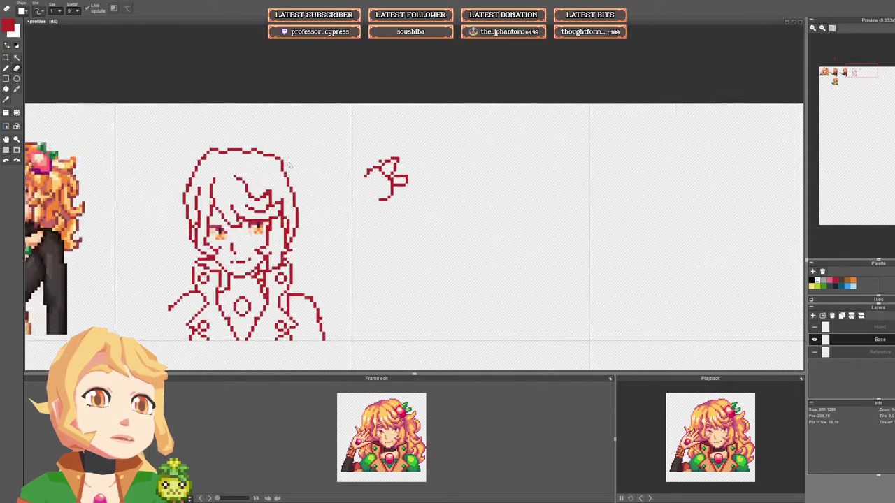
# Step: Select the upper sections of the hair outline and move them to lower the top of the crown
pyautogui.click(7, 58)
pyautogui.moveTo(241, 137); pyautogui.dragTo(340, 204)
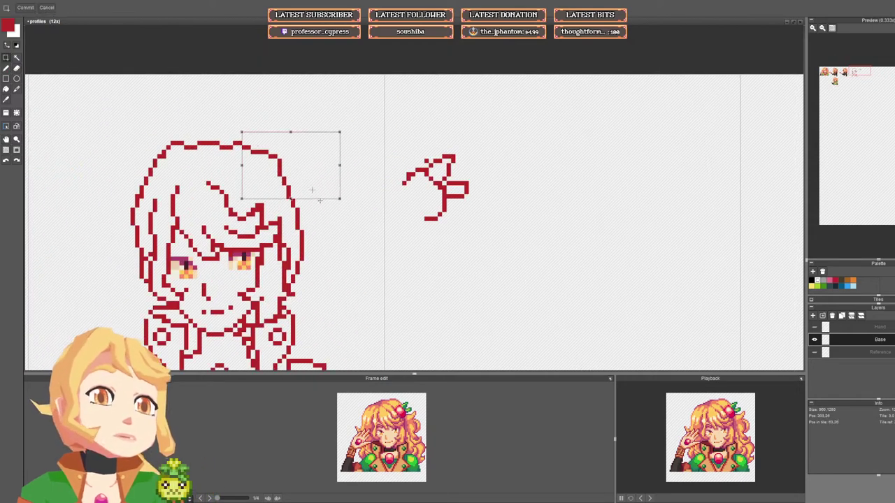
pyautogui.click(324, 252)
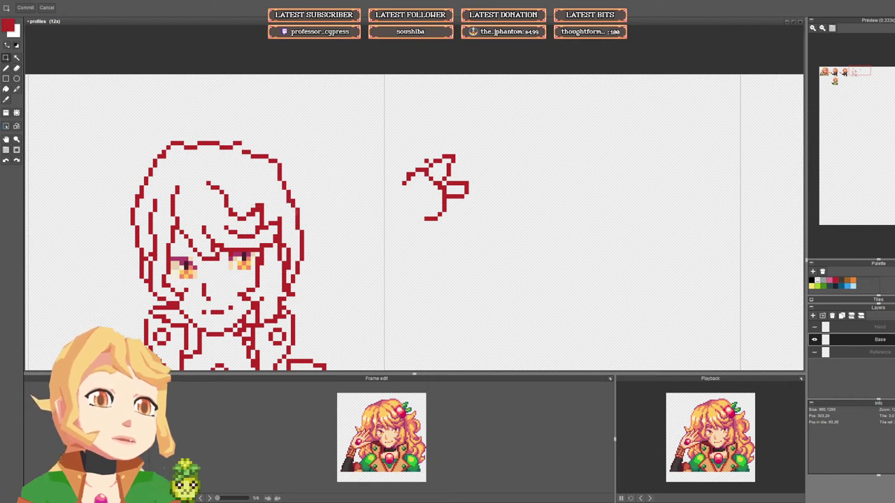
pyautogui.moveTo(149, 126)
pyautogui.mouseDown()
pyautogui.moveTo(240, 172)
pyautogui.moveTo(213, 186)
pyautogui.mouseUp()
pyautogui.click(247, 163)
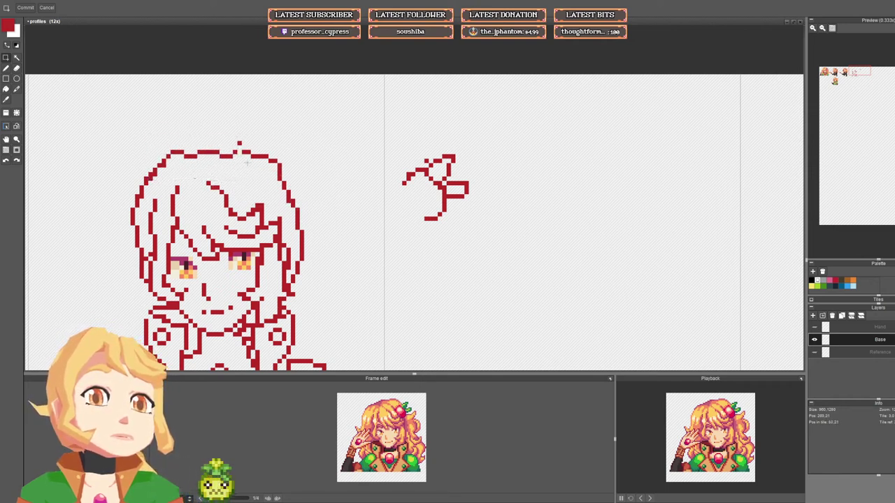
# Step: Bridge the gap in the crown's top with a small raised bump and erase the pixels under it
pyautogui.press('b')
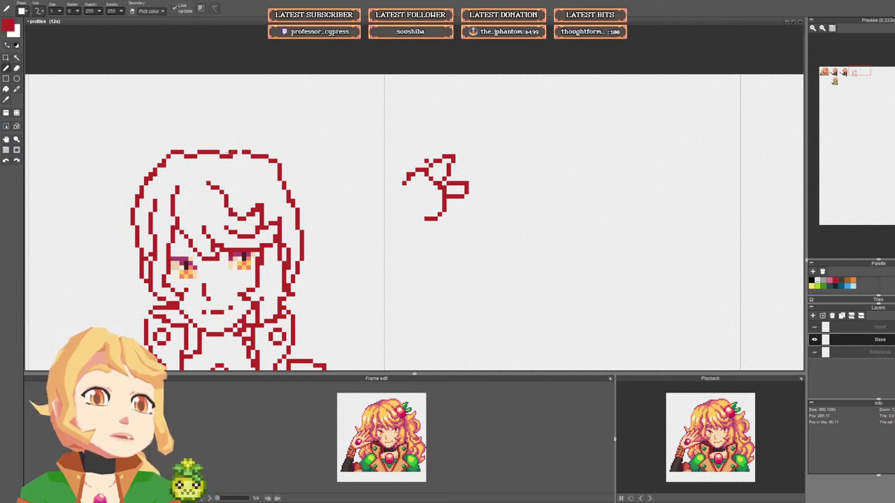
pyautogui.keyDown('alt'); pyautogui.click(234, 153); pyautogui.keyUp('alt')
pyautogui.click(238, 148)
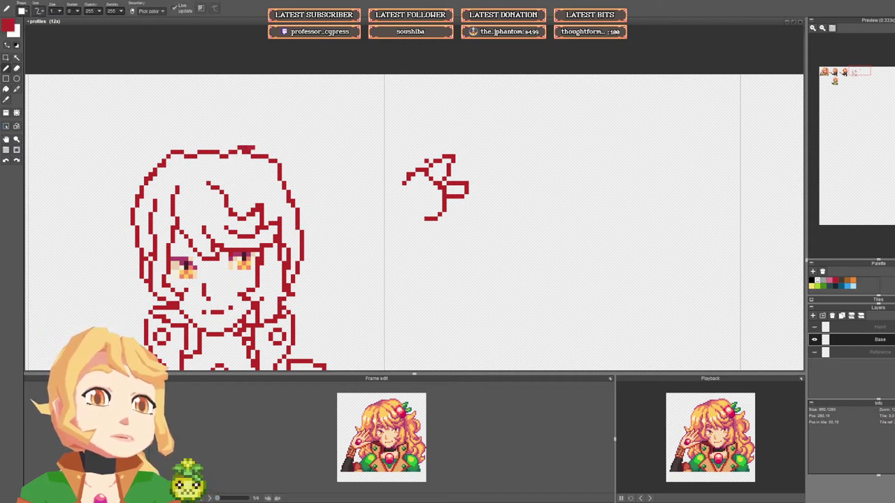
pyautogui.press('e')
pyautogui.moveTo(258, 156); pyautogui.dragTo(244, 152)
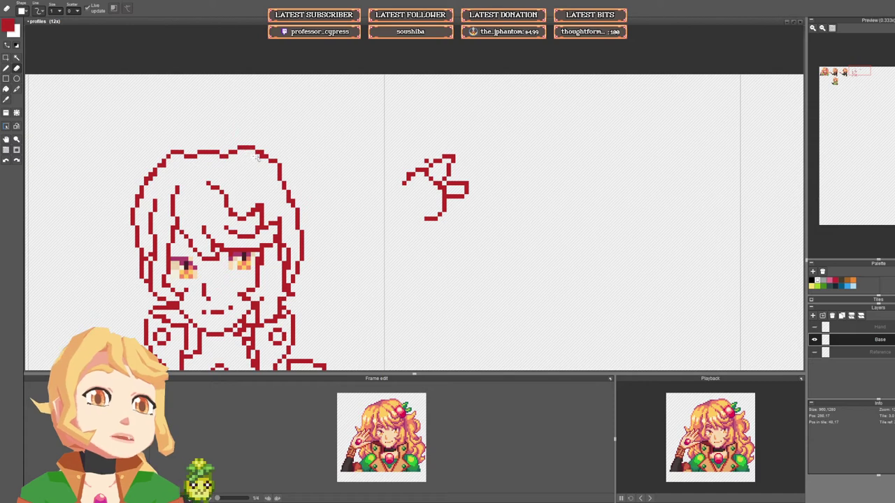
# Step: Replace the raised bump on the crown with a smooth line sloping down toward the right side of the head
pyautogui.scroll(-2, 310, 180)
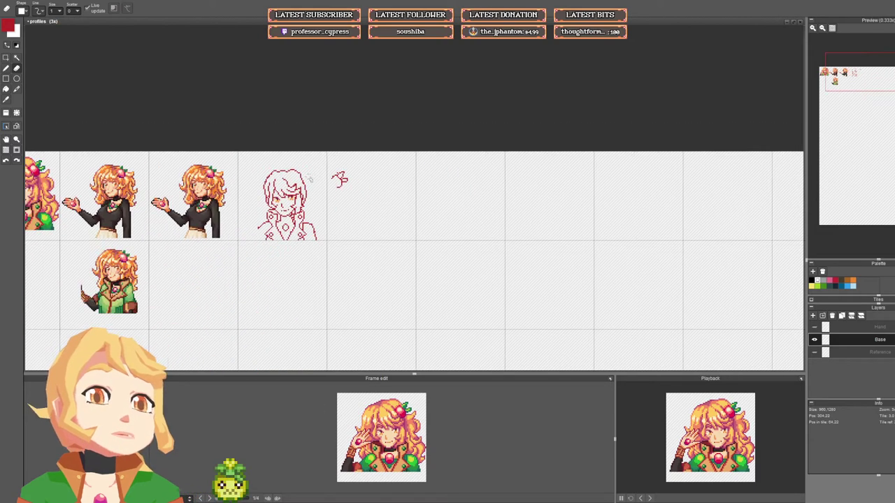
pyautogui.scroll(2, 303, 176)
pyautogui.press('b')
pyautogui.moveTo(250, 160)
pyautogui.mouseDown()
pyautogui.moveTo(282, 169)
pyautogui.moveTo(255, 153)
pyautogui.moveTo(235, 162)
pyautogui.moveTo(244, 160)
pyautogui.mouseUp()
pyautogui.press('e')
pyautogui.press('b')
pyautogui.press('e')
pyautogui.press('b')
pyautogui.press('e')
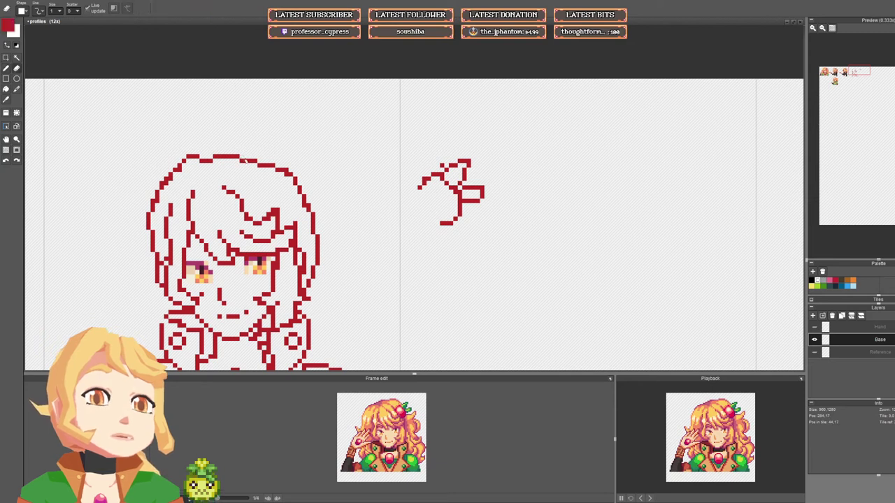
# Step: Smooth the upper-left curve of the hair outline by erasing corner pixels and redrawing the connecting ones
pyautogui.press('b')
pyautogui.press('e')
pyautogui.click(188, 156)
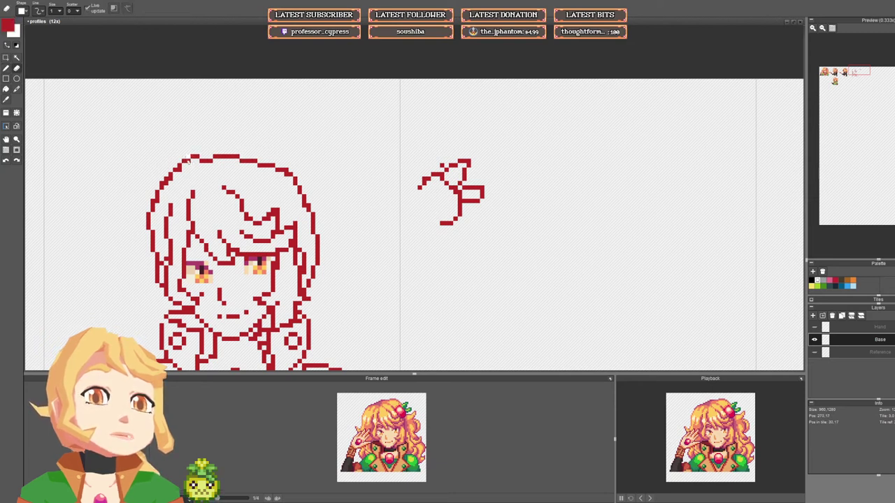
pyautogui.click(175, 175)
pyautogui.click(167, 179)
pyautogui.click(165, 183)
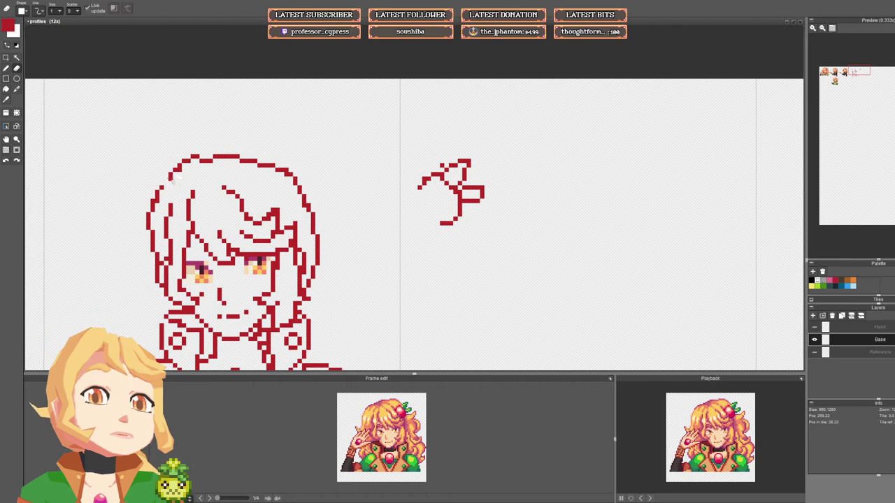
pyautogui.press('b')
pyautogui.click(168, 183)
pyautogui.press('e')
pyautogui.click(171, 185)
pyautogui.scroll(-5, 256, 175)
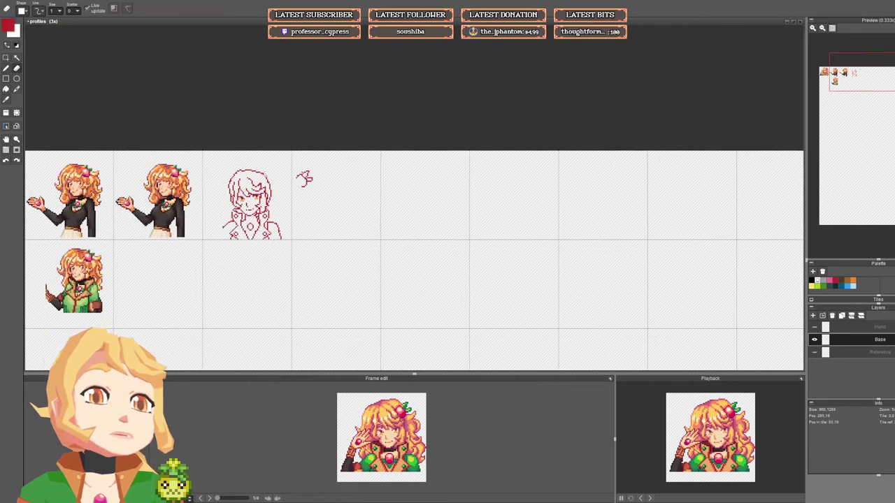
# Step: Select and delete the loose red flower sketch in the cell beside the line art portrait
pyautogui.moveTo(273, 182); pyautogui.dragTo(310, 160)
pyautogui.scroll(4, 310, 161)
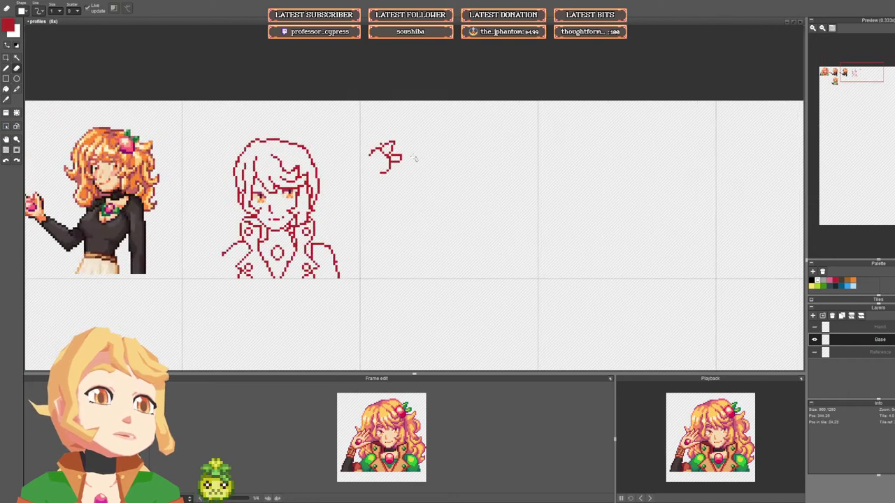
pyautogui.click(6, 58)
pyautogui.moveTo(324, 121)
pyautogui.mouseDown()
pyautogui.moveTo(419, 166)
pyautogui.moveTo(457, 200)
pyautogui.moveTo(286, 154)
pyautogui.moveTo(462, 196)
pyautogui.mouseUp()
pyautogui.press('Delete')
pyautogui.moveTo(367, 133); pyautogui.dragTo(395, 153)
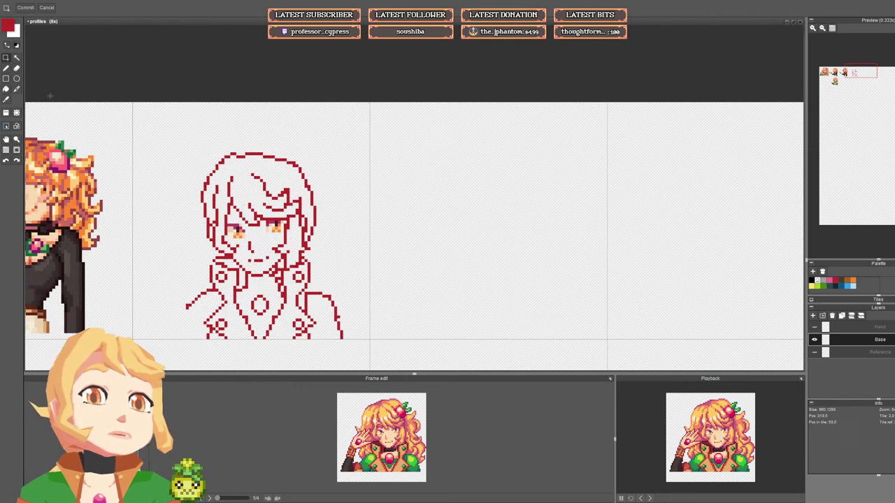
# Step: Draw a small red ellipse above the head and move it onto the upper right of the crown outline
pyautogui.click(17, 80)
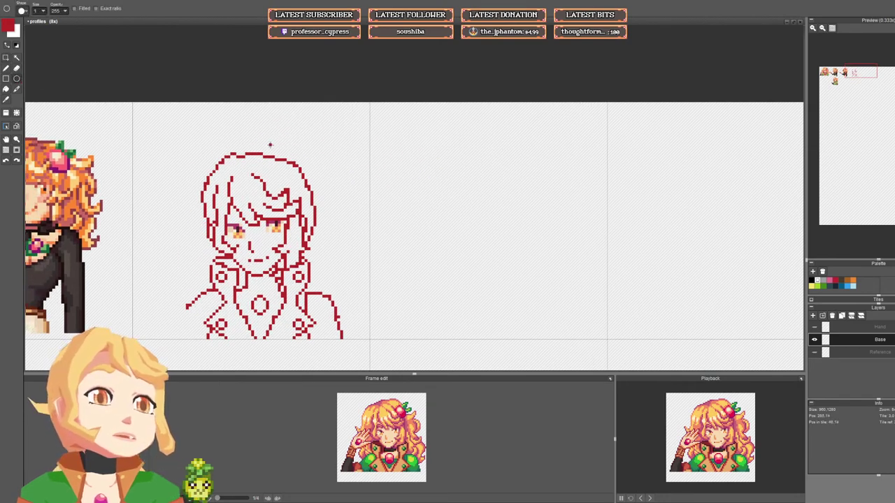
pyautogui.moveTo(294, 136)
pyautogui.mouseDown()
pyautogui.moveTo(327, 157)
pyautogui.moveTo(319, 152)
pyautogui.mouseUp()
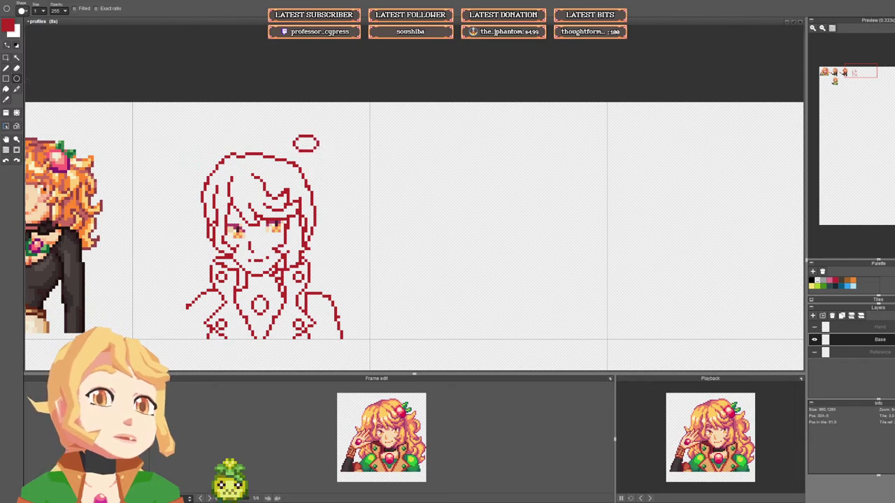
pyautogui.click(7, 58)
pyautogui.moveTo(259, 121); pyautogui.dragTo(347, 164)
pyautogui.moveTo(333, 158); pyautogui.dragTo(318, 163)
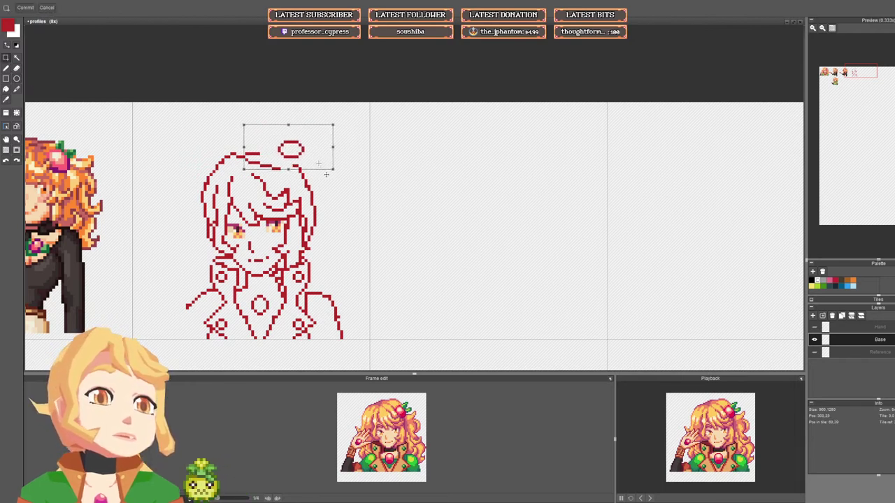
pyautogui.hotkey('ctrl', 'z')
pyautogui.moveTo(289, 126)
pyautogui.mouseDown()
pyautogui.moveTo(336, 158)
pyautogui.moveTo(309, 167)
pyautogui.moveTo(309, 183)
pyautogui.mouseUp()
pyautogui.click(338, 172)
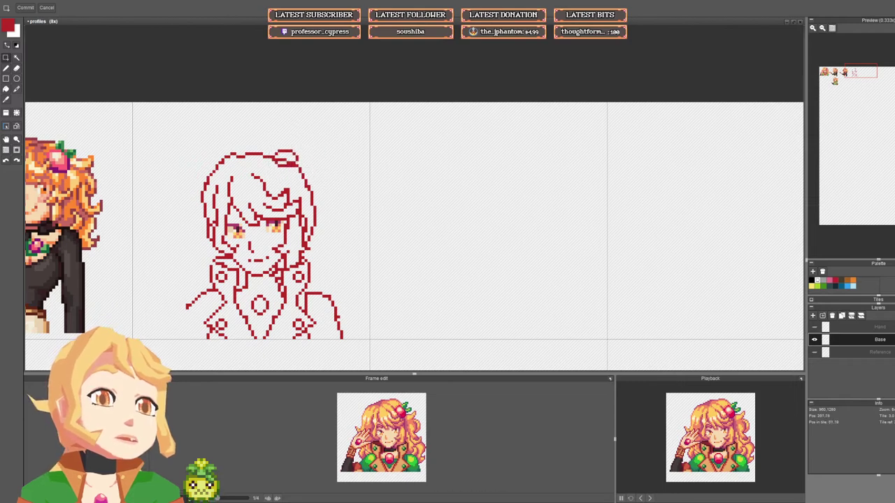
# Step: Erase the ellipse's lower edge and overlapping pixels so that only its upper arc rises from the crown outline
pyautogui.scroll(2, 286, 161)
pyautogui.press('e')
pyautogui.moveTo(298, 172); pyautogui.dragTo(260, 165)
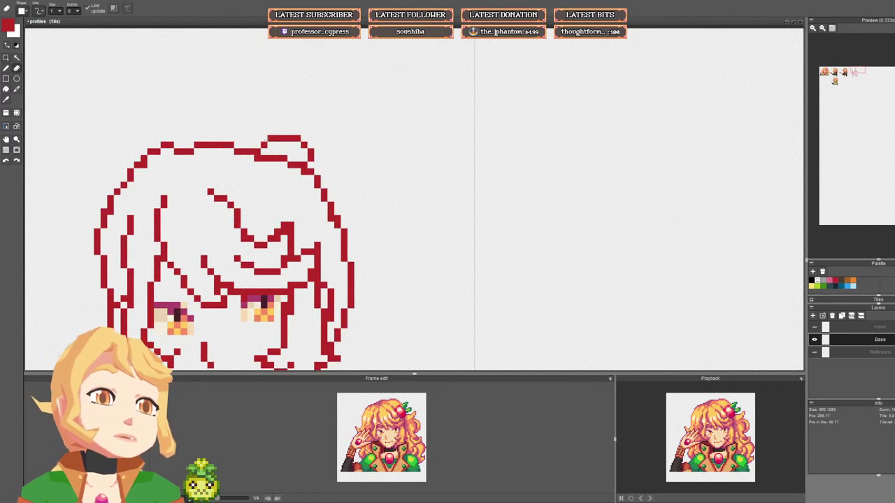
# Step: Draw a small pointed leaf outline at the left end of the arc on top of the crown
pyautogui.press('b')
pyautogui.click(264, 131)
pyautogui.click(264, 125)
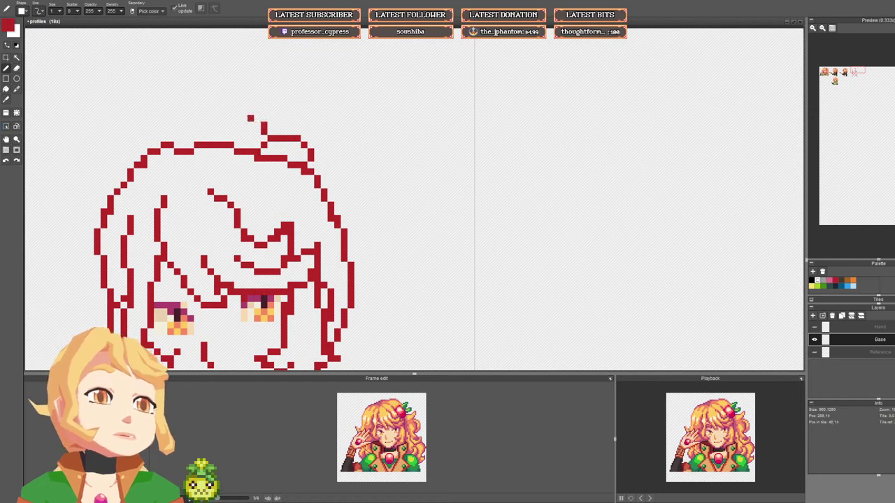
pyautogui.click(258, 118)
pyautogui.moveTo(251, 118); pyautogui.dragTo(251, 131)
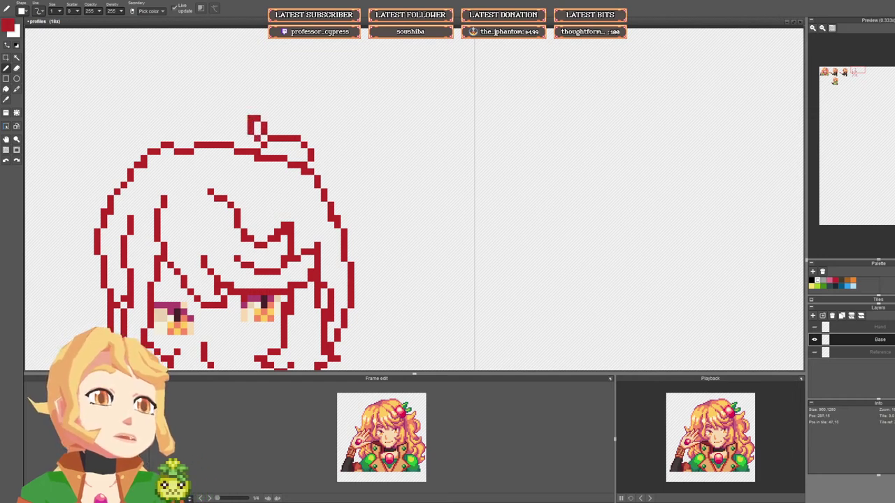
pyautogui.scroll(-3, 324, 145)
pyautogui.scroll(3, 325, 145)
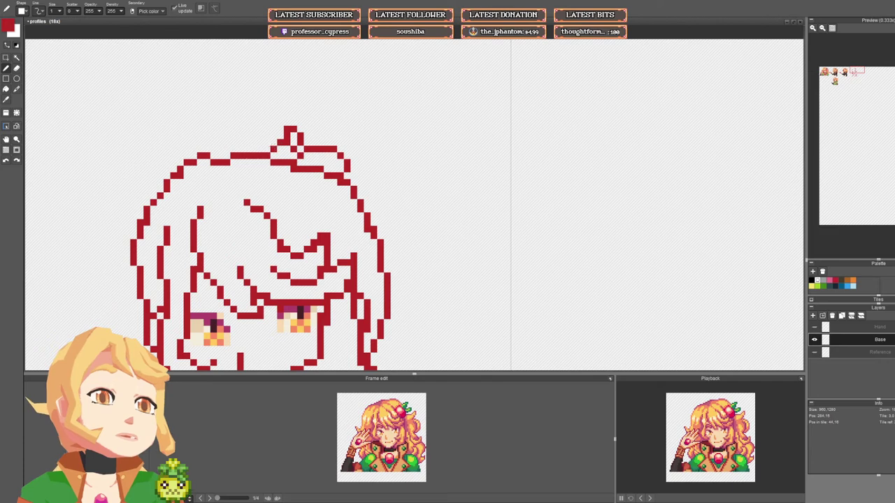
pyautogui.scroll(-4, 354, 149)
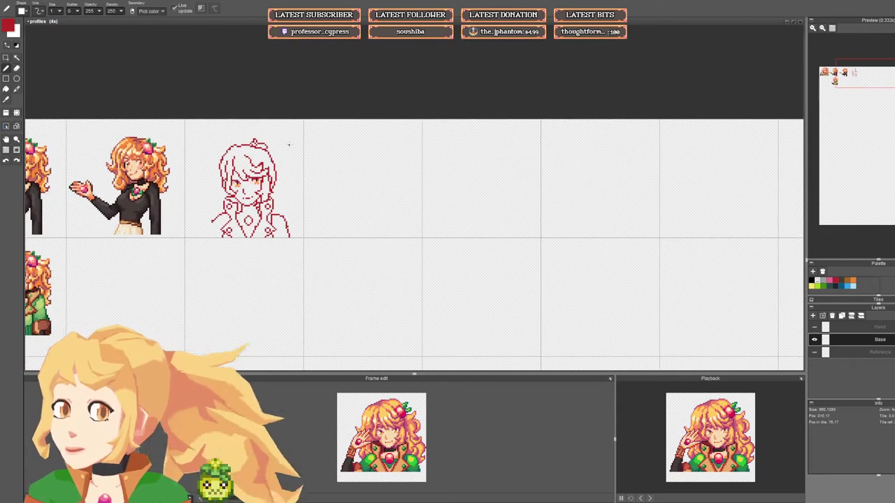
# Step: Draw a curved strand rising from the leaf ornament on the crown and sweeping out to the right as the ponytail's top edge
pyautogui.press('space')
pyautogui.scroll(1, 284, 135)
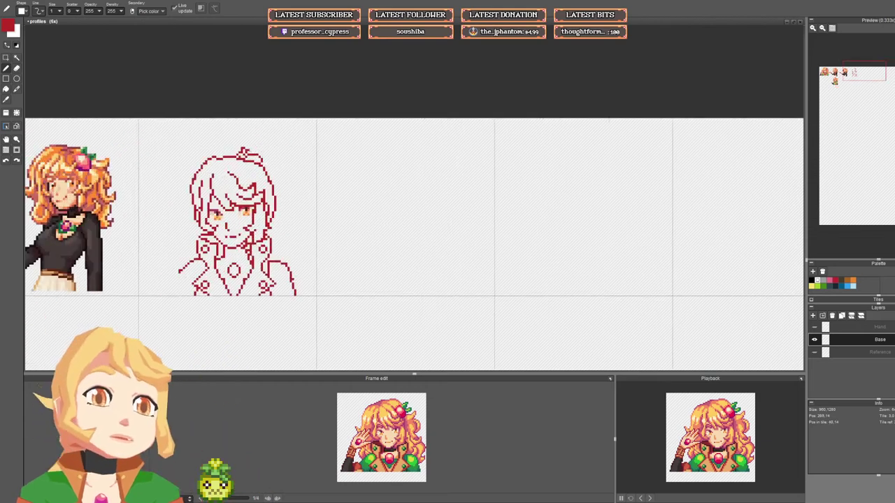
pyautogui.moveTo(248, 150)
pyautogui.mouseDown()
pyautogui.moveTo(264, 138)
pyautogui.moveTo(257, 141)
pyautogui.moveTo(276, 146)
pyautogui.mouseUp()
pyautogui.hotkey('ctrl', 'z')
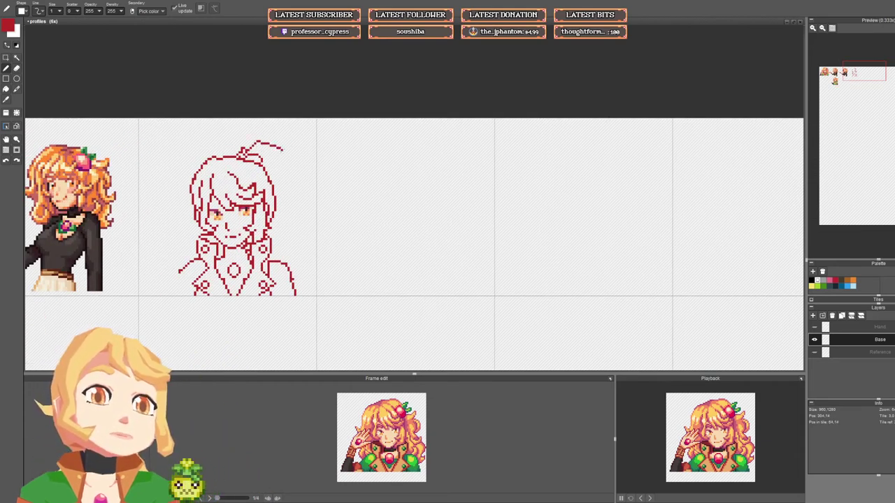
pyautogui.scroll(-3, 284, 155)
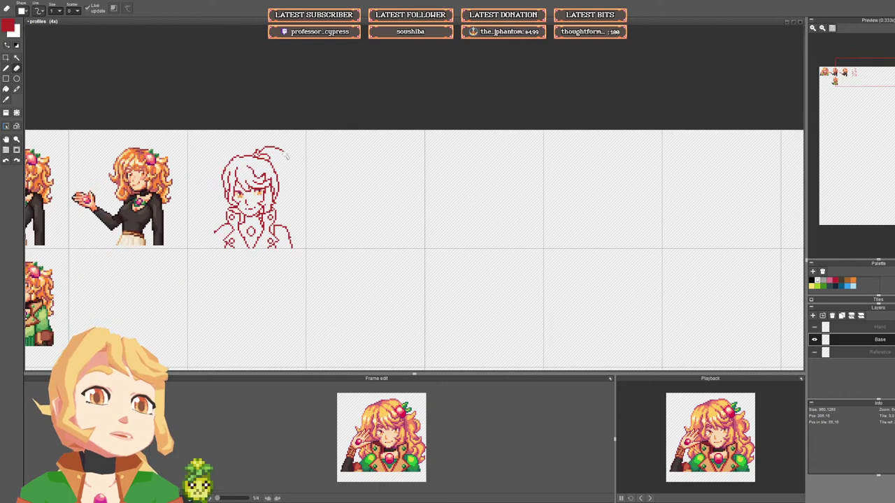
pyautogui.scroll(3, 288, 163)
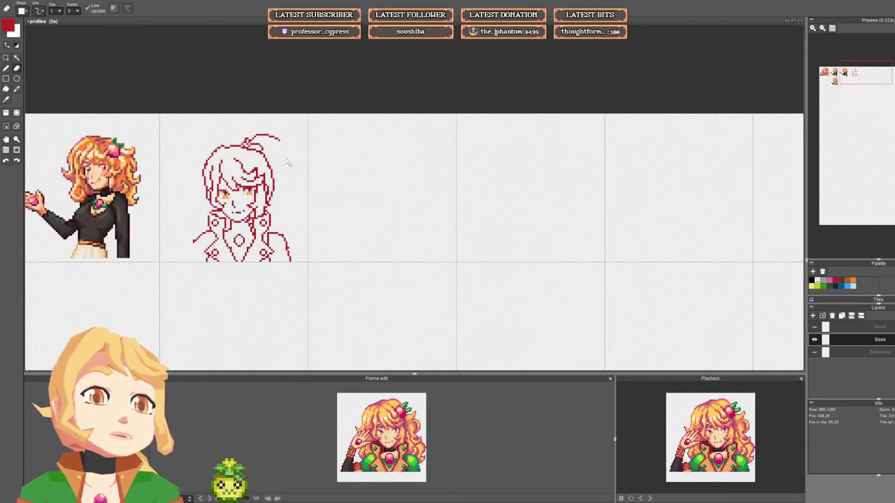
# Step: Shift the line art portrait slightly to the left within its cell
pyautogui.click(16, 113)
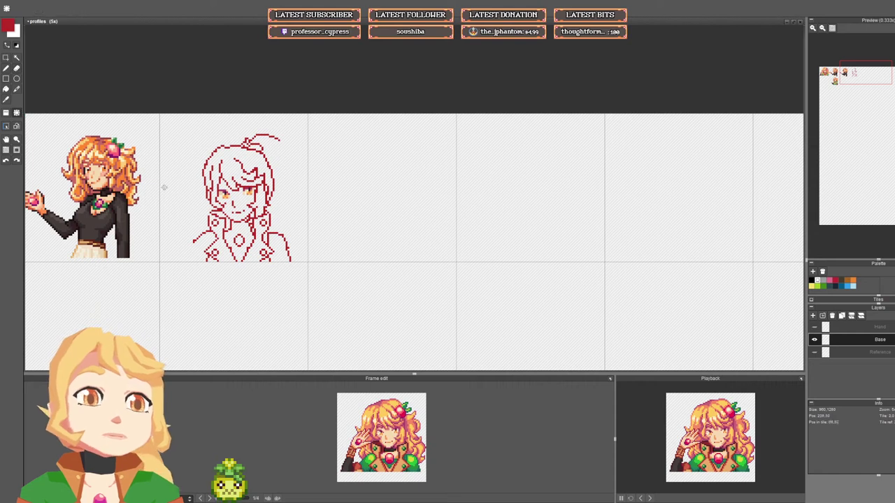
pyautogui.moveTo(241, 228); pyautogui.dragTo(235, 227)
pyautogui.press('b')
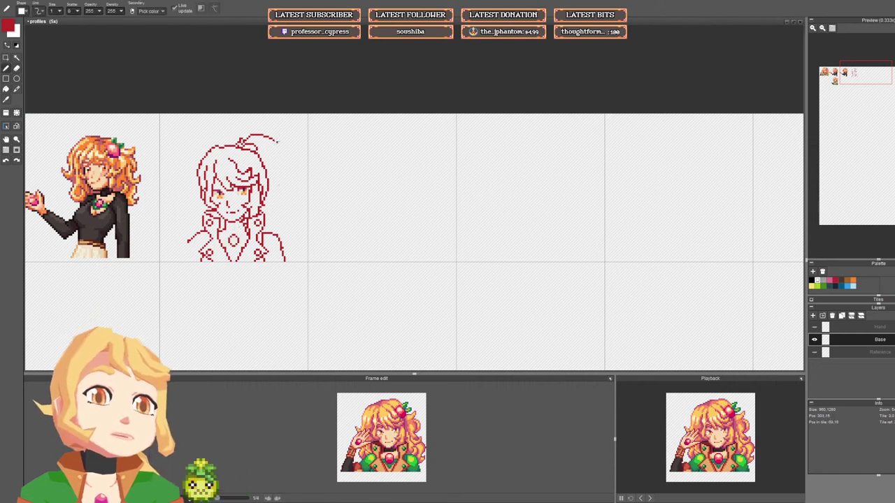
# Step: Extend the ponytail outline with jagged pointed locks down the portrait's right side and an inner strand towards the collar
pyautogui.moveTo(285, 135); pyautogui.dragTo(282, 156)
pyautogui.hotkey('ctrl', 'z')
pyautogui.moveTo(285, 136); pyautogui.dragTo(286, 146)
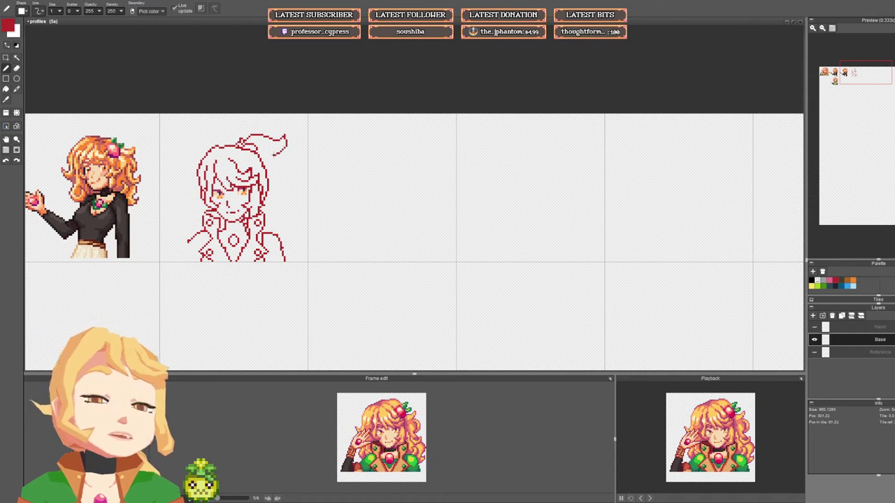
pyautogui.moveTo(278, 149)
pyautogui.mouseDown()
pyautogui.moveTo(290, 164)
pyautogui.moveTo(281, 158)
pyautogui.mouseUp()
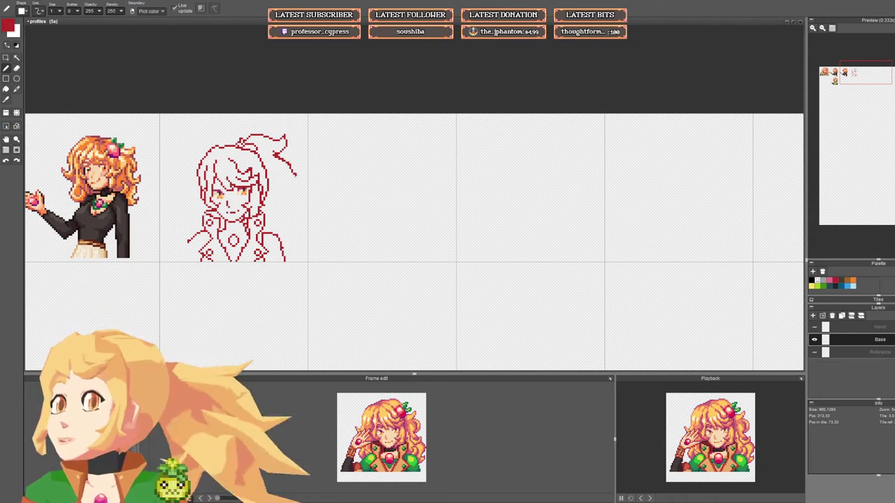
pyautogui.moveTo(286, 183)
pyautogui.mouseDown()
pyautogui.moveTo(300, 174)
pyautogui.moveTo(276, 175)
pyautogui.mouseUp()
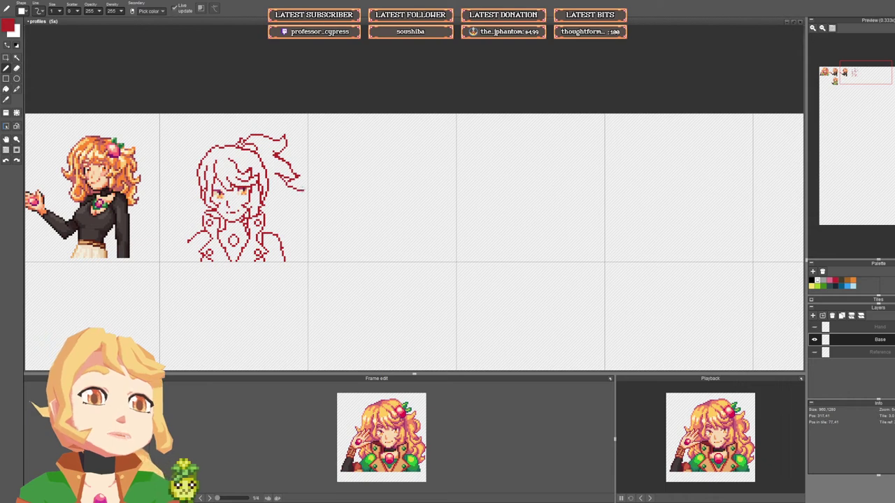
pyautogui.moveTo(294, 195)
pyautogui.mouseDown()
pyautogui.moveTo(276, 198)
pyautogui.moveTo(286, 211)
pyautogui.moveTo(270, 227)
pyautogui.mouseUp()
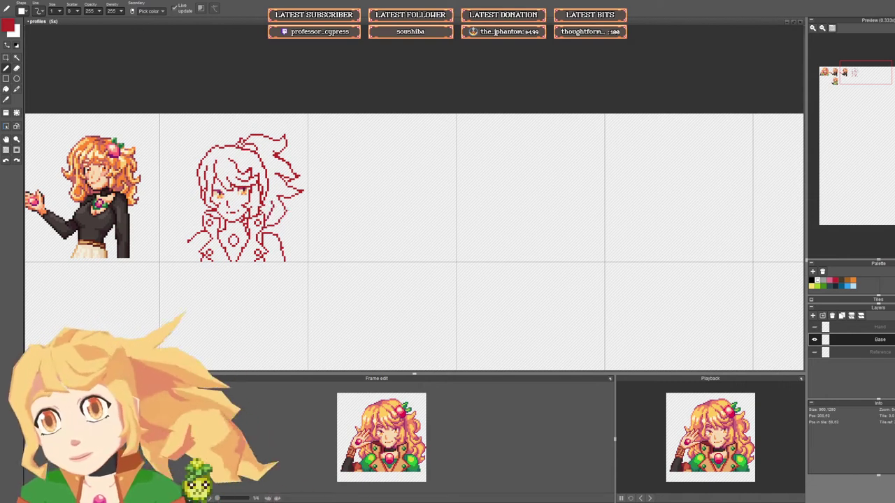
# Step: Draw the ponytail's lower outer lock curving down to the right shoulder and clean up its edge pixels
pyautogui.moveTo(287, 200); pyautogui.dragTo(288, 233)
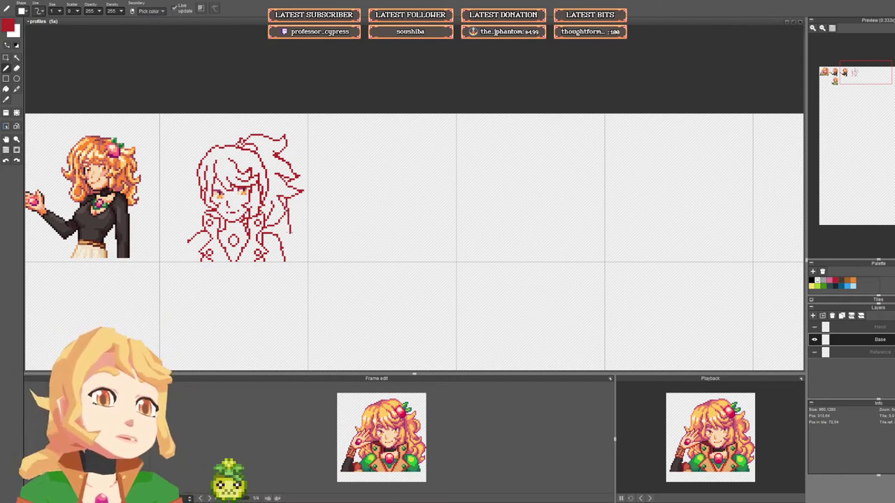
pyautogui.hotkey('ctrl', 'z')
pyautogui.moveTo(287, 200)
pyautogui.mouseDown()
pyautogui.moveTo(294, 218)
pyautogui.moveTo(281, 238)
pyautogui.moveTo(296, 223)
pyautogui.mouseUp()
pyautogui.press('e')
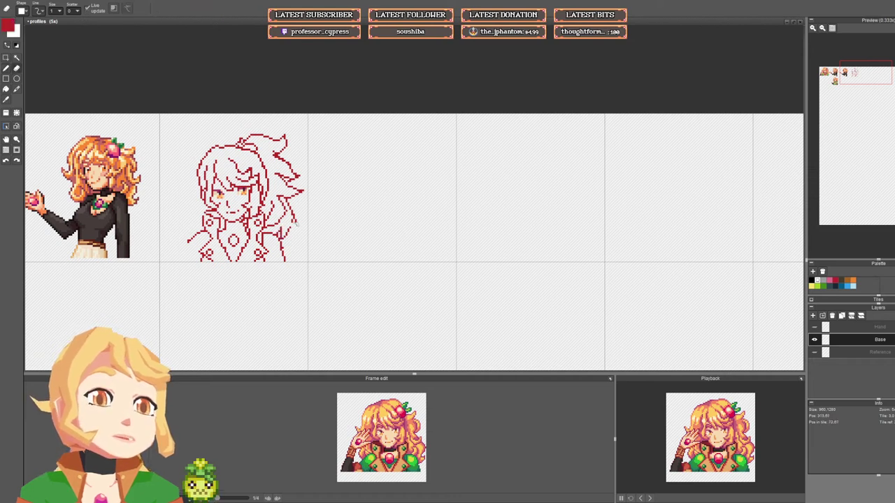
pyautogui.press('b')
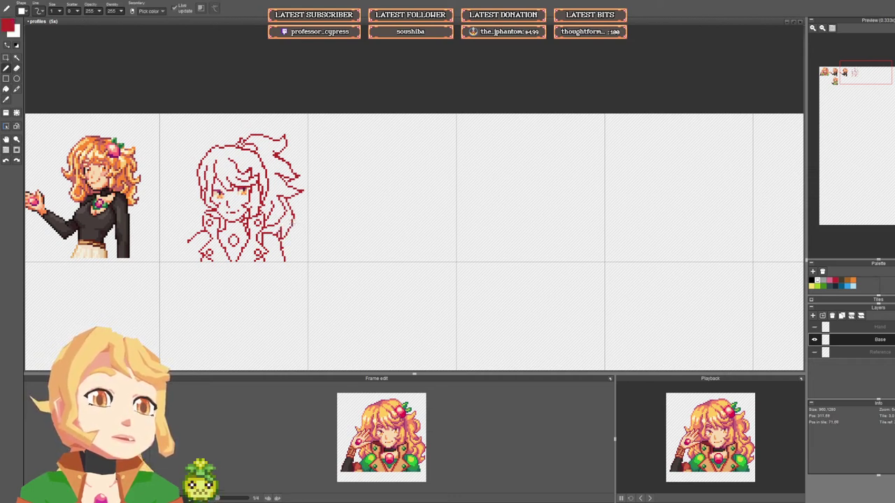
pyautogui.press('e')
pyautogui.press('b')
pyautogui.moveTo(292, 225); pyautogui.dragTo(623, 241)
# Step: Examine the hair of the finished coloured portraits, comparing it with the line art's ponytail and crown
pyautogui.press('space')
pyautogui.moveTo(121, 202); pyautogui.dragTo(231, 192)
pyautogui.scroll(1, 231, 192)
pyautogui.scroll(3, 305, 207)
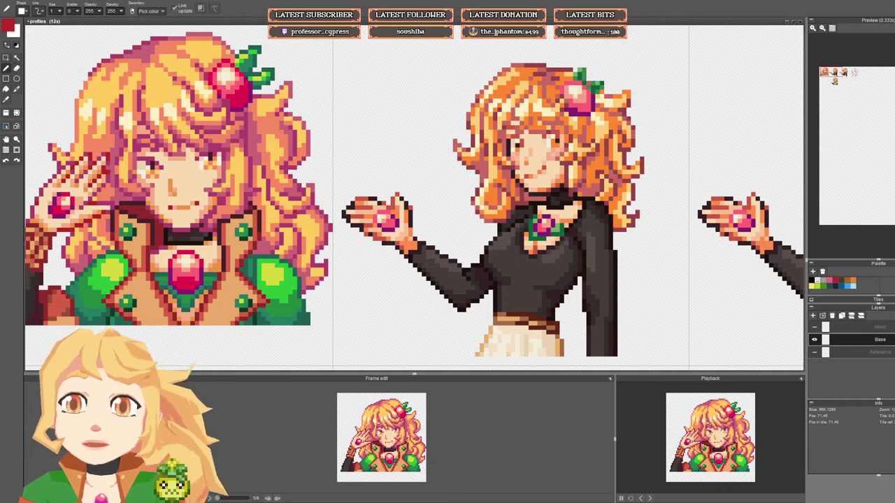
pyautogui.press('space')
pyautogui.moveTo(527, 191); pyautogui.dragTo(140, 192)
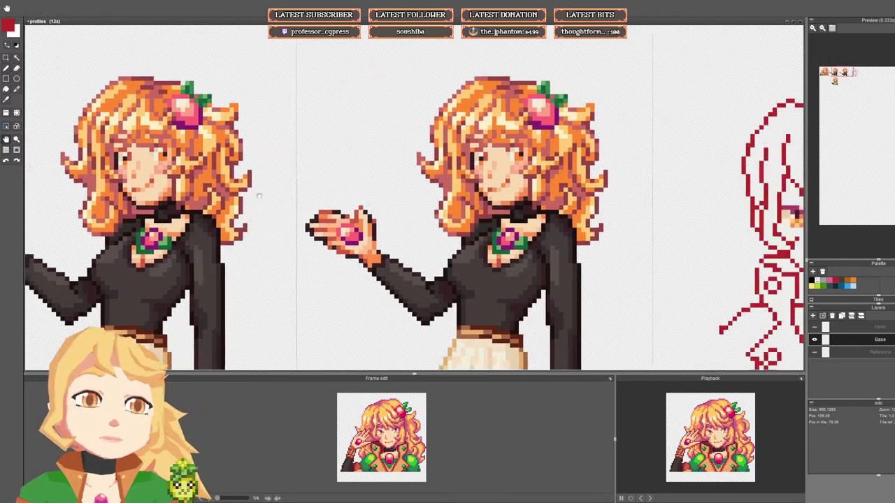
pyautogui.moveTo(623, 182); pyautogui.dragTo(318, 177)
pyautogui.moveTo(538, 176); pyautogui.dragTo(327, 173)
pyautogui.scroll(-1, 328, 173)
pyautogui.scroll(-1, 329, 174)
pyautogui.scroll(1, 343, 128)
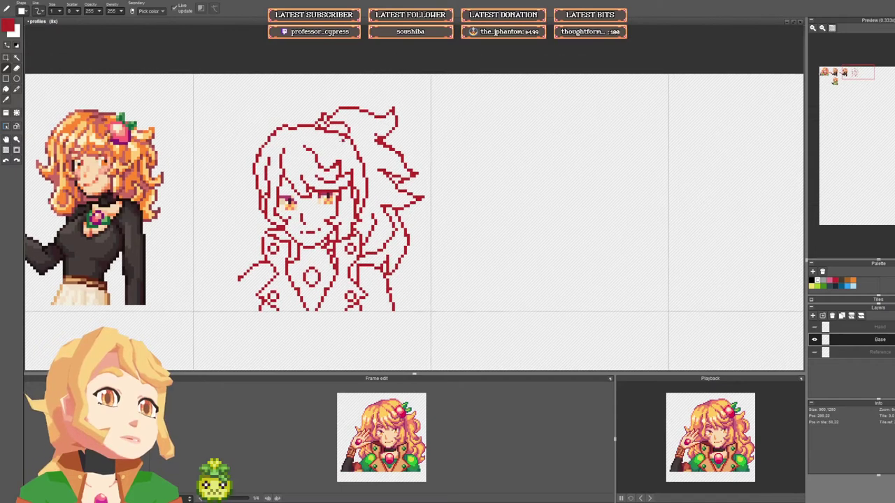
pyautogui.scroll(-1, 344, 128)
pyautogui.press('space')
pyautogui.moveTo(339, 138); pyautogui.dragTo(342, 146)
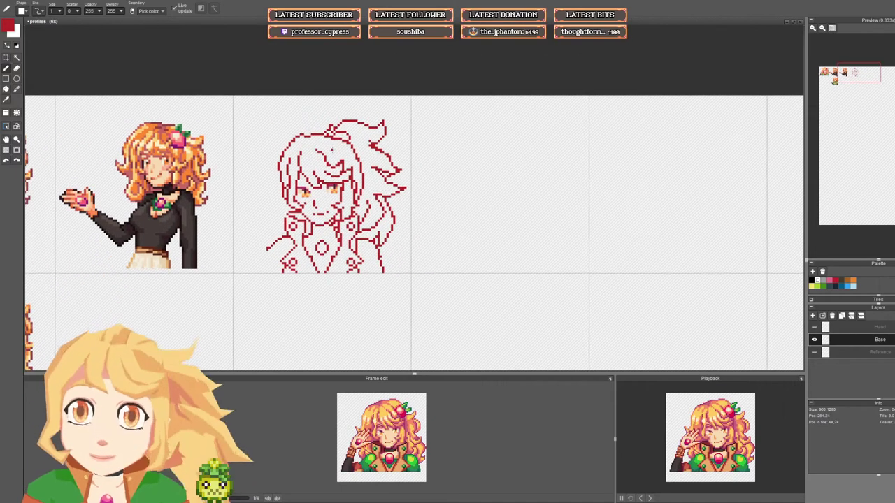
# Step: Add inner hair lines across the upper forehead, connecting the fringe locks beneath the crown outline
pyautogui.scroll(2, 315, 147)
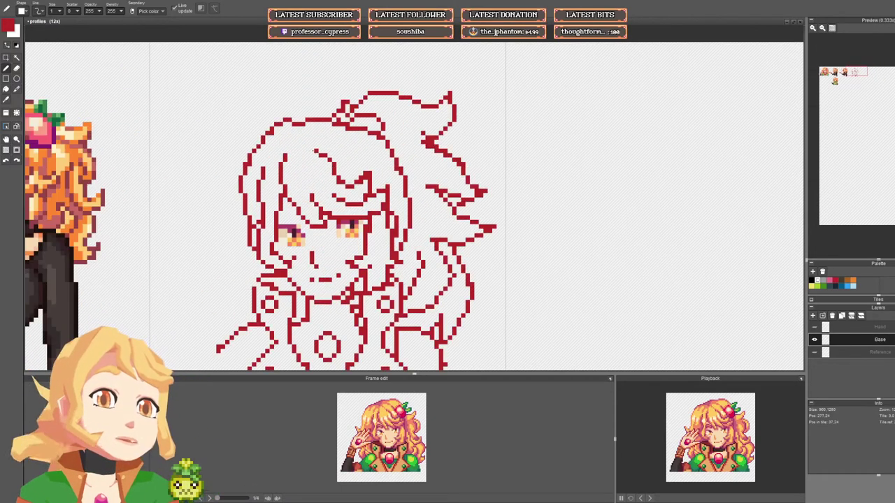
pyautogui.moveTo(307, 146); pyautogui.dragTo(287, 153)
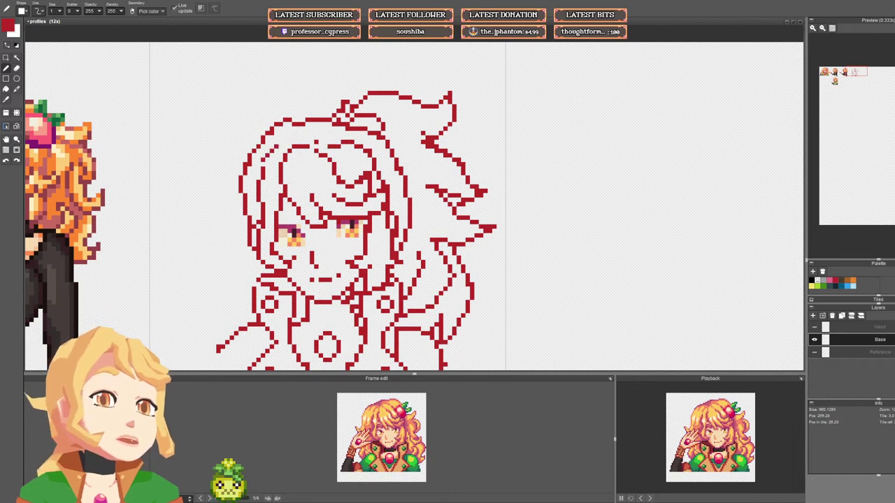
pyautogui.scroll(-5, 316, 146)
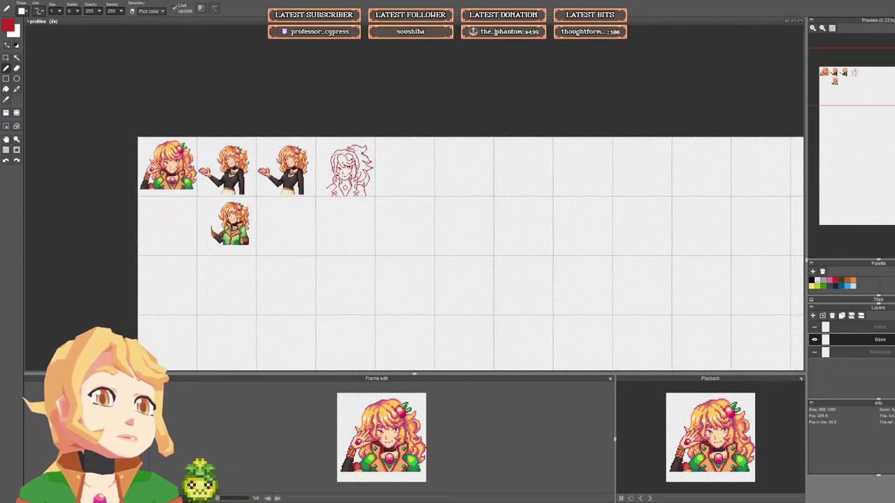
pyautogui.scroll(5, 343, 156)
# Step: Select the upper left part of the crown outline and nudge it slightly to reshape the head's curve
pyautogui.click(15, 64)
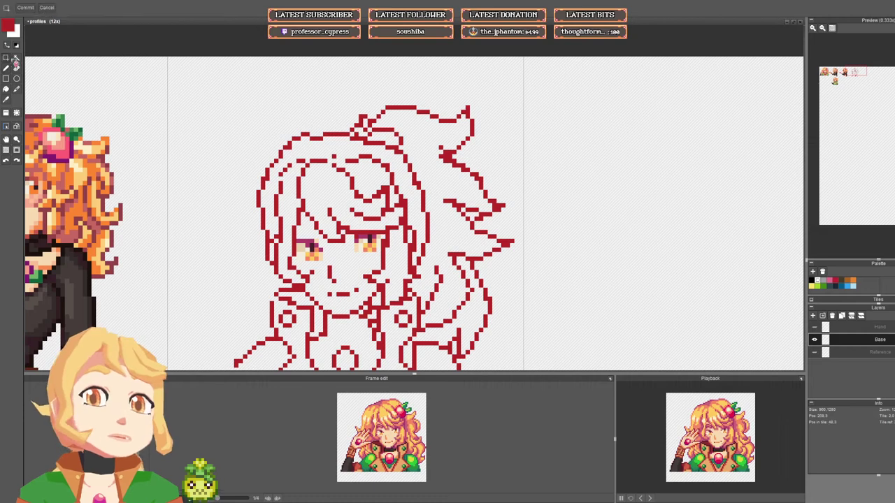
pyautogui.moveTo(221, 109); pyautogui.dragTo(334, 154)
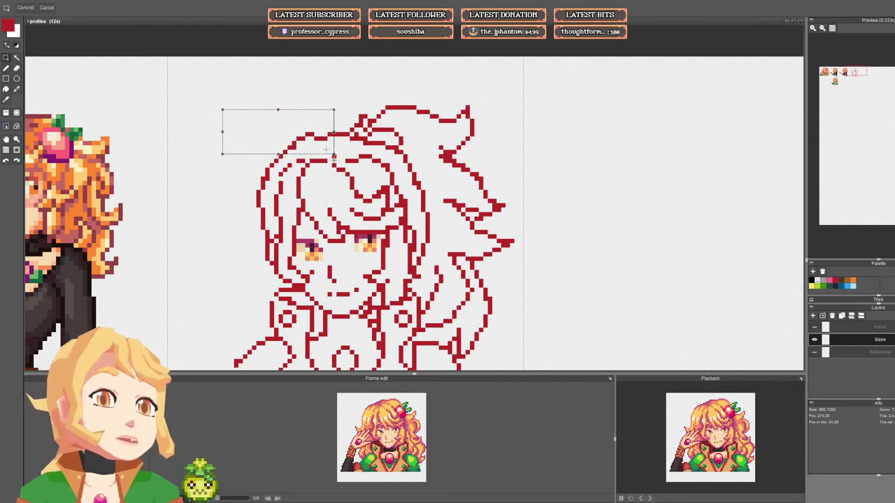
pyautogui.click(354, 143)
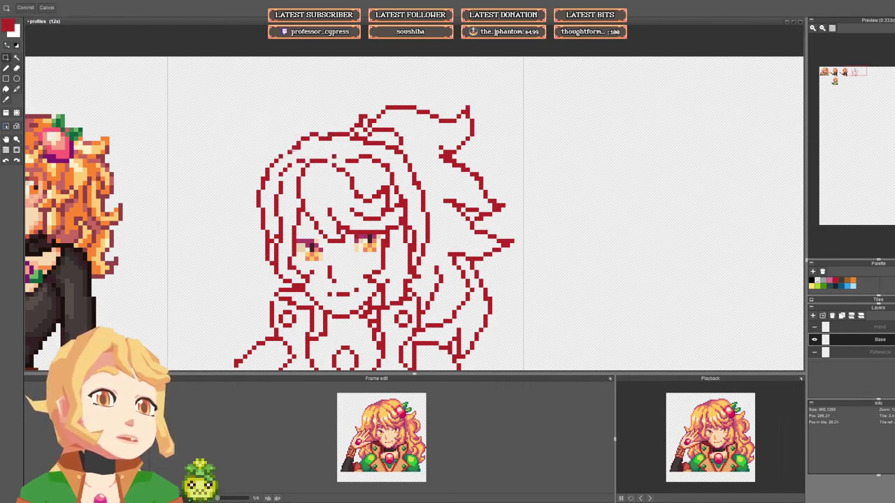
pyautogui.press('b')
# Step: Shift the whole line art portrait a little further left to centre it in its cell
pyautogui.scroll(-4, 377, 149)
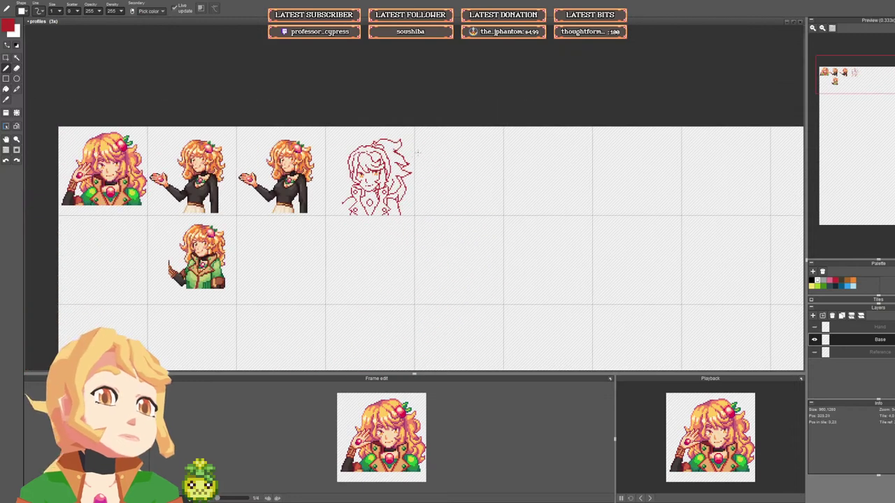
pyautogui.scroll(2, 429, 149)
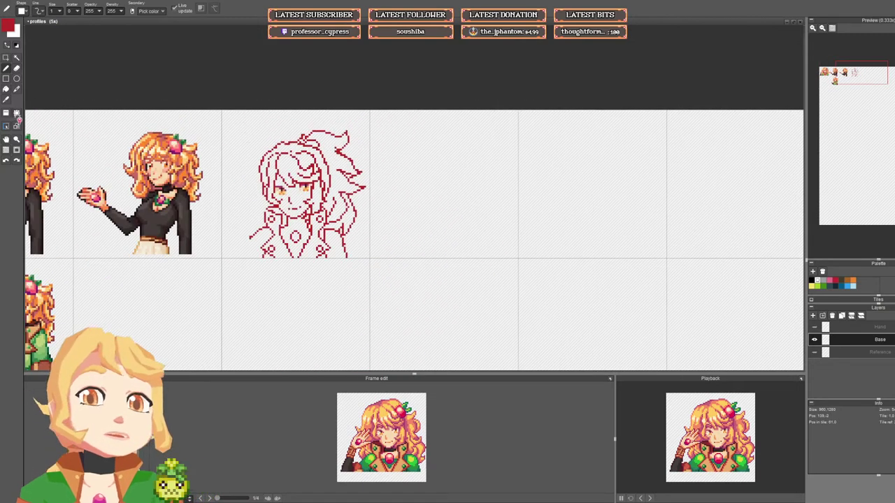
pyautogui.click(17, 113)
pyautogui.moveTo(272, 201); pyautogui.dragTo(268, 201)
pyautogui.press('b')
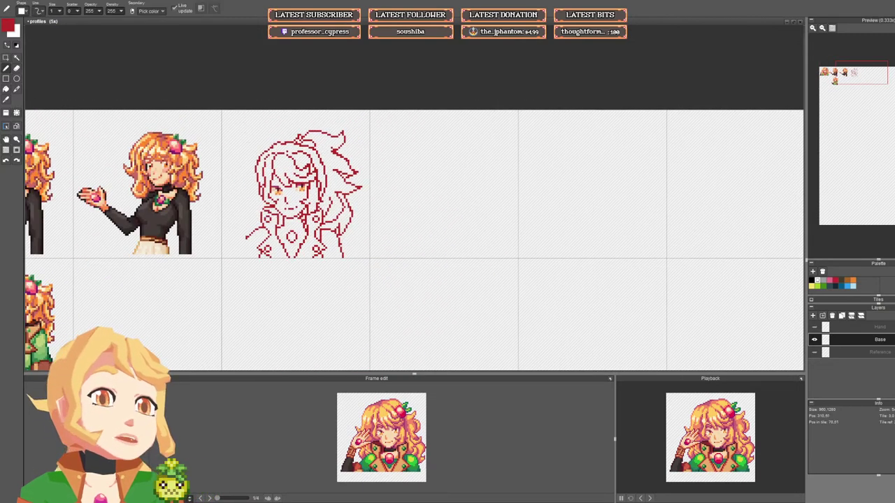
# Step: Erase stray and overlapping pixels along the inner ends of the ponytail's jagged strands
pyautogui.scroll(4, 360, 196)
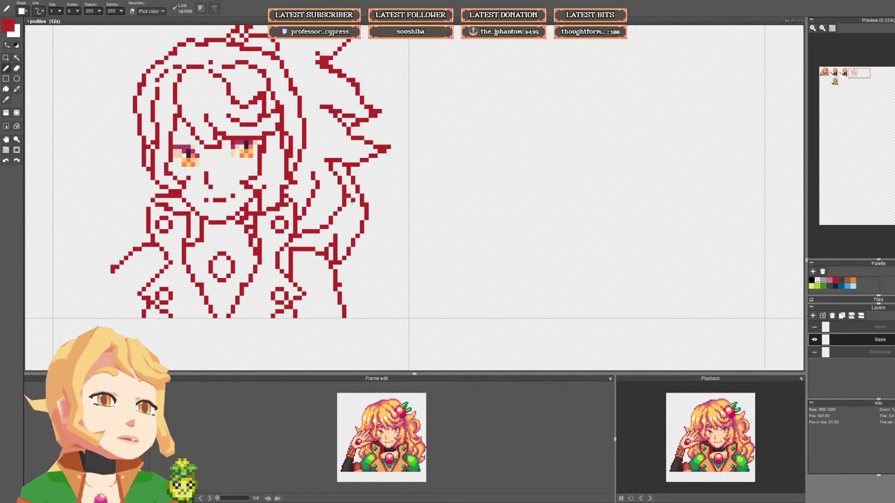
pyautogui.press('v')
pyautogui.scroll(-4, 352, 201)
pyautogui.scroll(3, 343, 193)
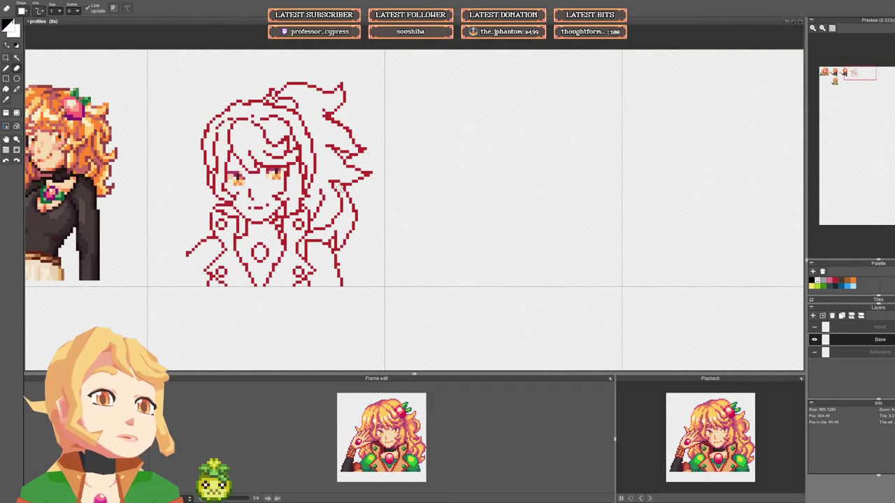
pyautogui.moveTo(338, 184); pyautogui.dragTo(329, 183)
pyautogui.moveTo(334, 136); pyautogui.dragTo(336, 153)
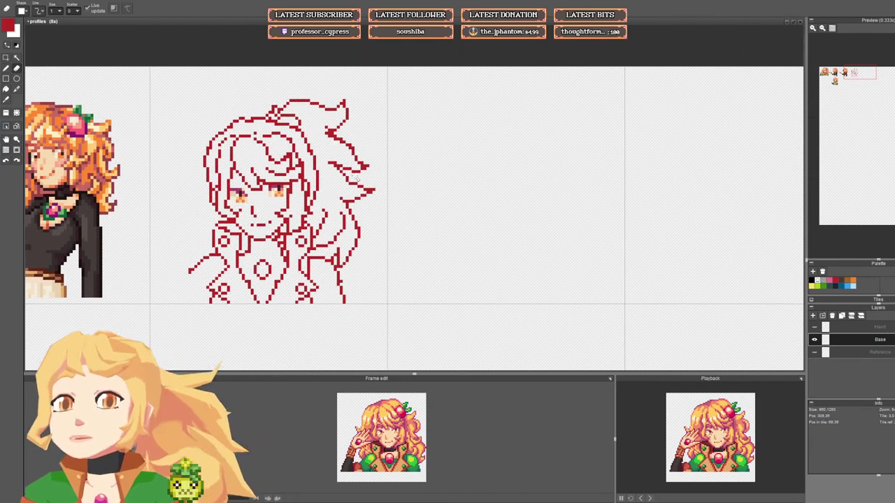
pyautogui.moveTo(356, 179)
pyautogui.mouseDown()
pyautogui.moveTo(362, 187)
pyautogui.moveTo(326, 204)
pyautogui.mouseUp()
# Step: Draw short curved strands from the hair beside the right cheek out towards the ponytail, undoing and redrawing the strokes
pyautogui.press('b')
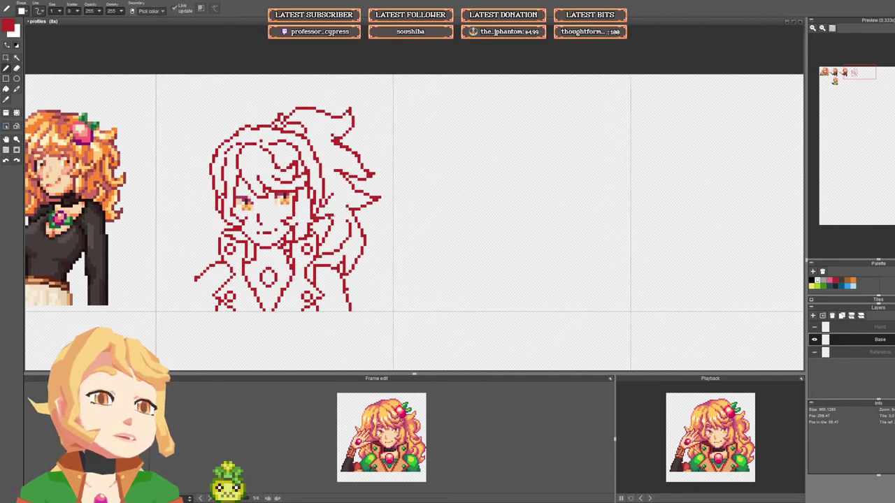
pyautogui.scroll(-4, 352, 218)
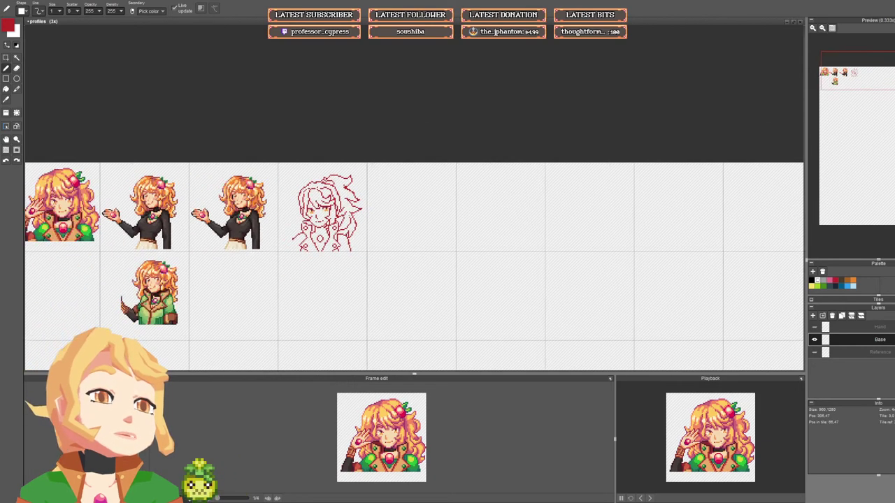
pyautogui.hotkey('ctrl', 'z')
pyautogui.scroll(4, 350, 213)
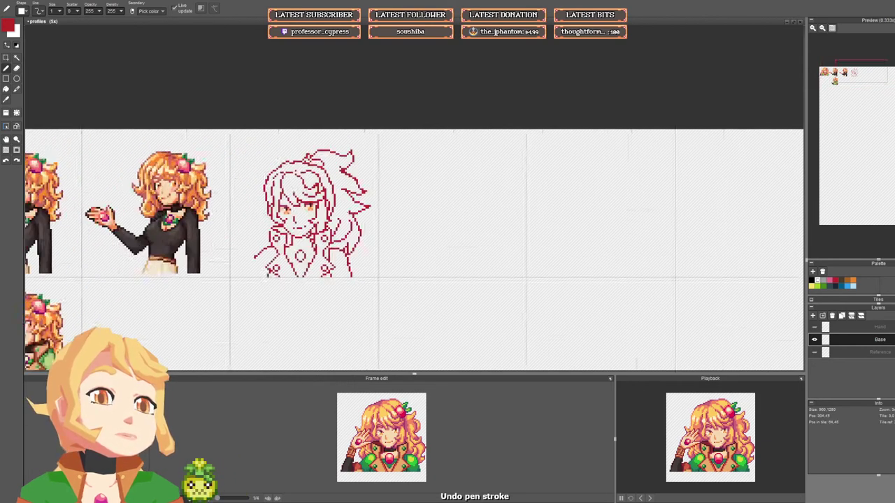
pyautogui.click(326, 187)
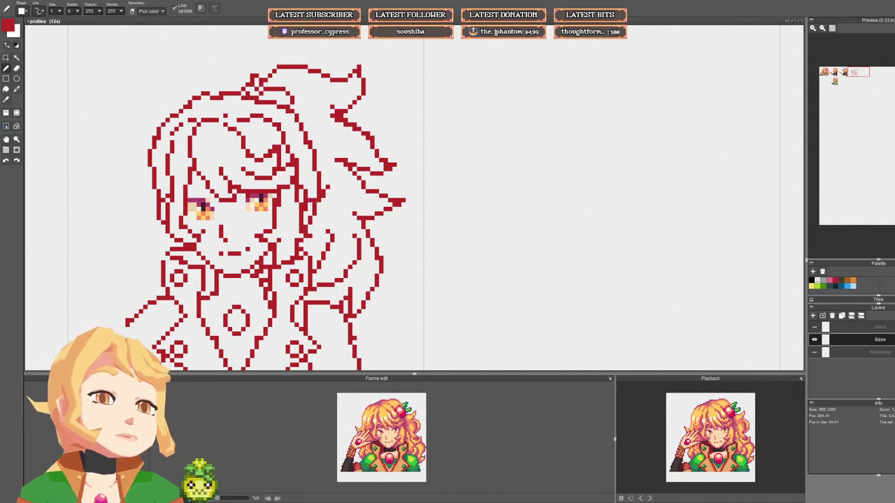
pyautogui.hotkey('ctrl', 'z')
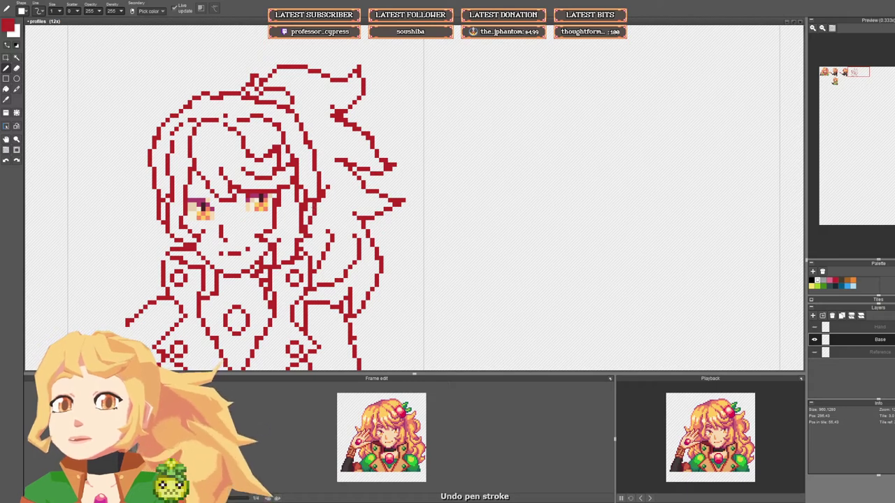
pyautogui.moveTo(308, 209)
pyautogui.mouseDown()
pyautogui.moveTo(325, 213)
pyautogui.moveTo(341, 202)
pyautogui.mouseUp()
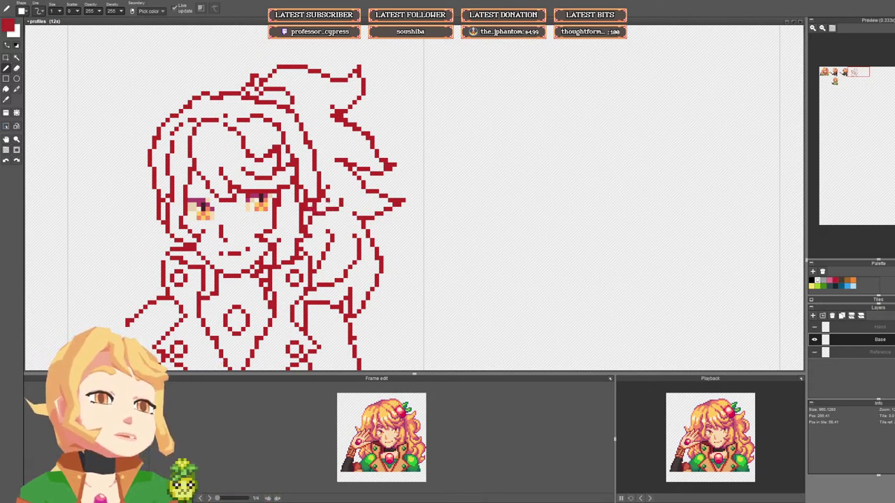
# Step: Undo the last pen stroke beside the right cheek and redraw the short strand running towards the ponytail
pyautogui.press('e')
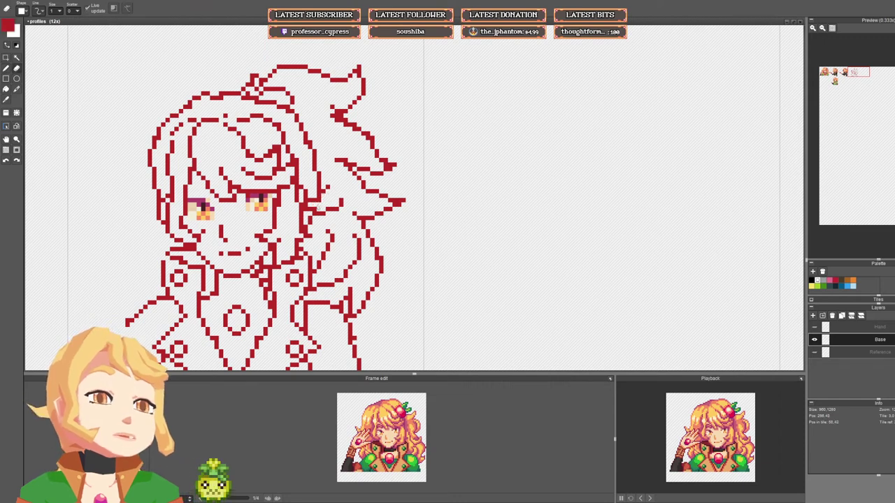
pyautogui.scroll(-2, 326, 208)
pyautogui.scroll(1, 343, 201)
pyautogui.scroll(-1, 342, 201)
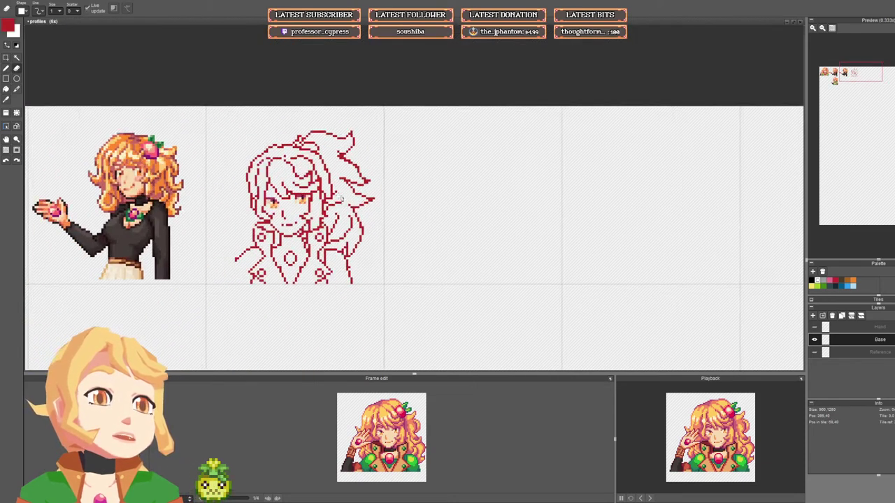
pyautogui.scroll(1, 342, 200)
pyautogui.hotkey('ctrl', 'z')
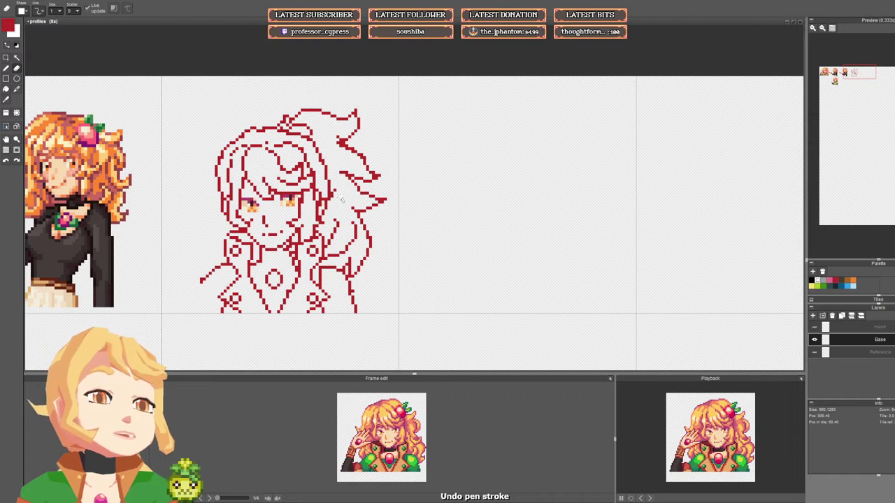
pyautogui.press('b')
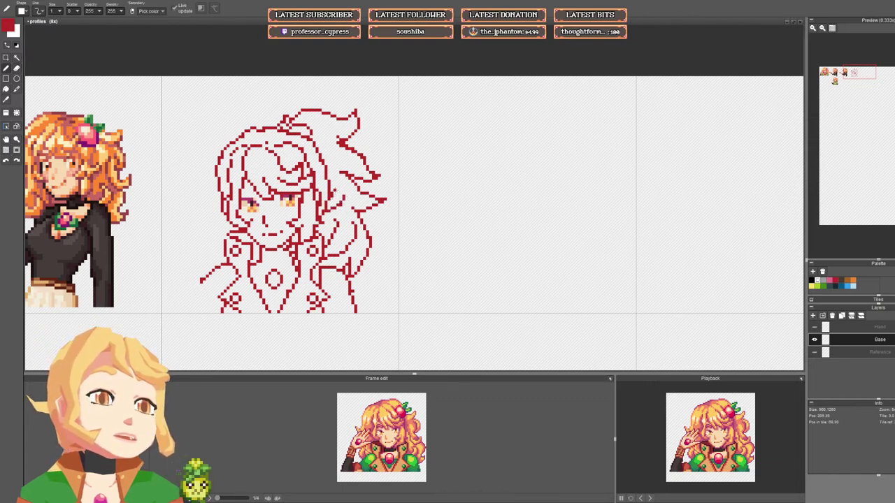
# Step: Try drawing a pointed tuft above the ponytail's base and undo the strokes
pyautogui.scroll(-3, 348, 185)
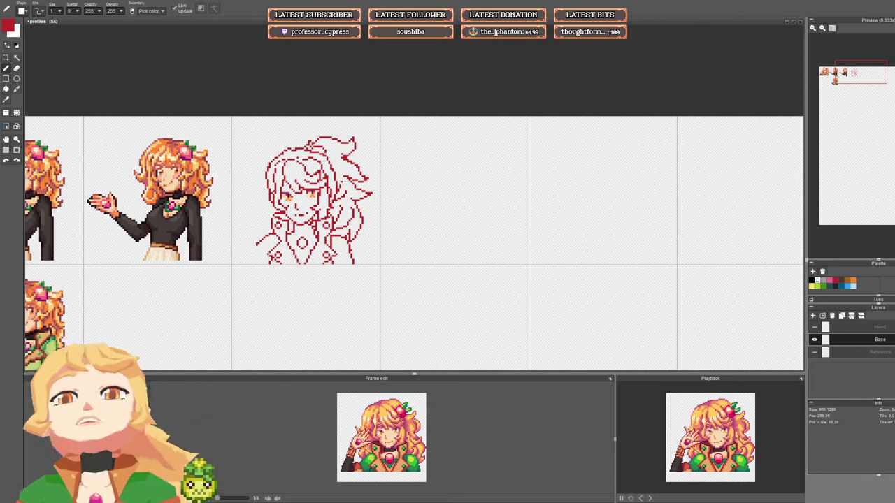
pyautogui.press('space')
pyautogui.moveTo(343, 172); pyautogui.dragTo(345, 178)
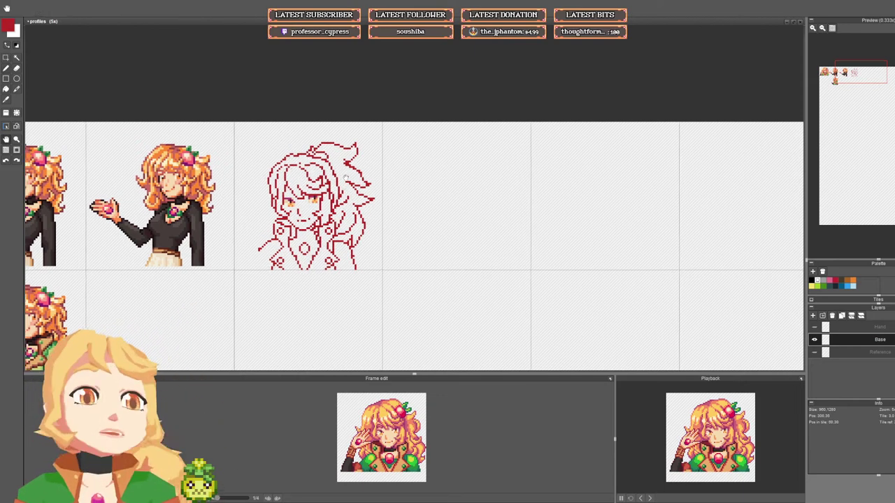
pyautogui.press('space')
pyautogui.moveTo(315, 147)
pyautogui.mouseDown()
pyautogui.moveTo(330, 151)
pyautogui.moveTo(326, 140)
pyautogui.mouseUp()
pyautogui.scroll(1, 329, 150)
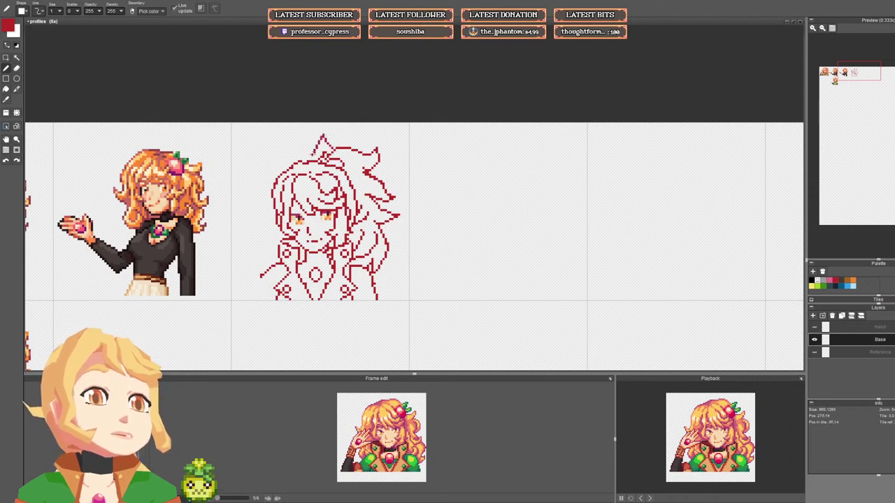
pyautogui.hotkey('ctrl', 'z')
pyautogui.hotkey('ctrl', 'z')
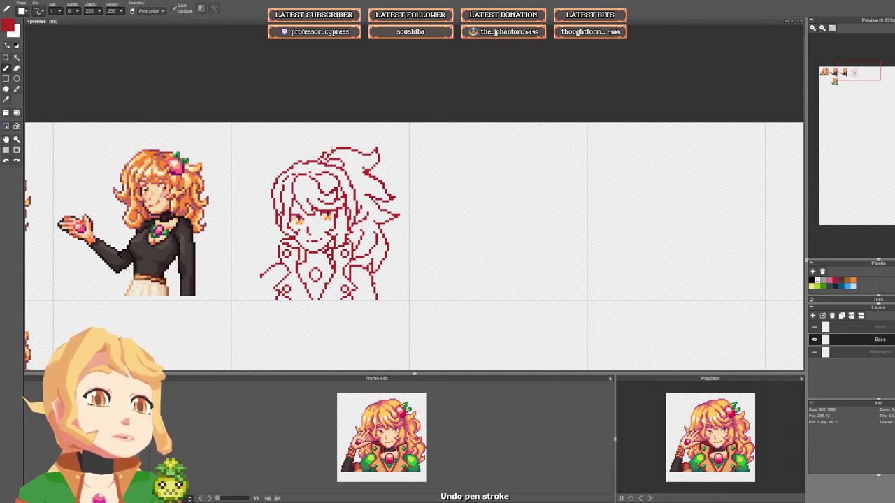
pyautogui.moveTo(332, 149); pyautogui.dragTo(318, 150)
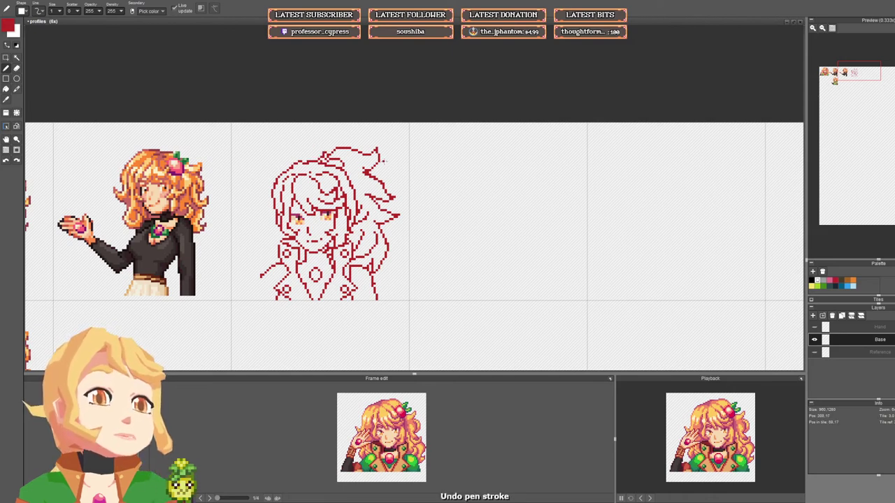
# Step: Shift the ponytail's base on top of the head slightly to the left and redraw the gap in its upper outline
pyautogui.scroll(-2, 385, 160)
pyautogui.scroll(-1, 353, 160)
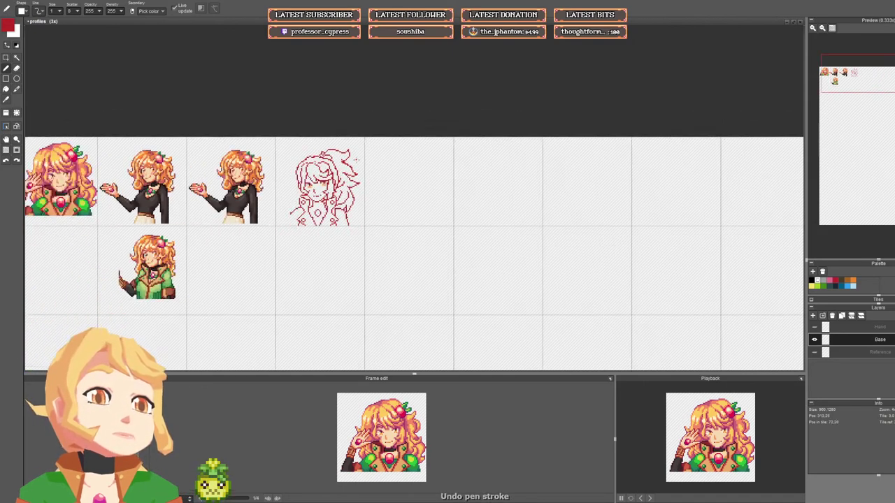
pyautogui.scroll(2, 350, 159)
pyautogui.scroll(2, 346, 159)
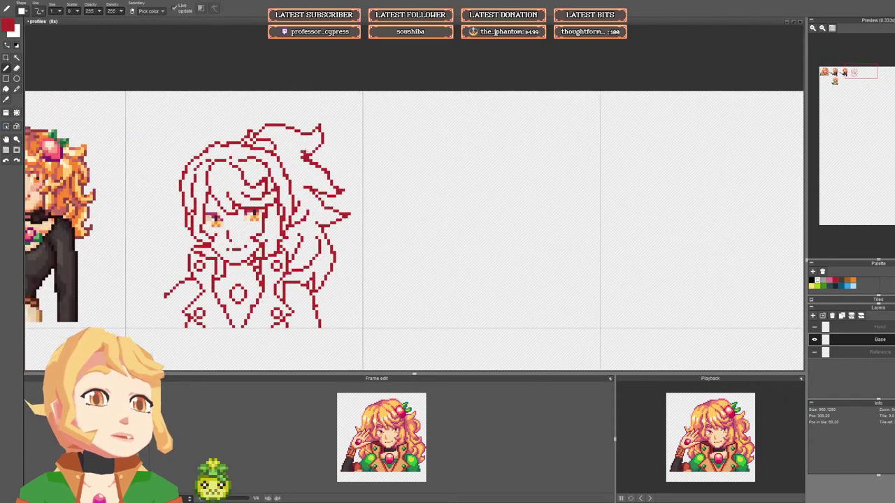
pyautogui.click(6, 58)
pyautogui.moveTo(236, 118); pyautogui.dragTo(283, 144)
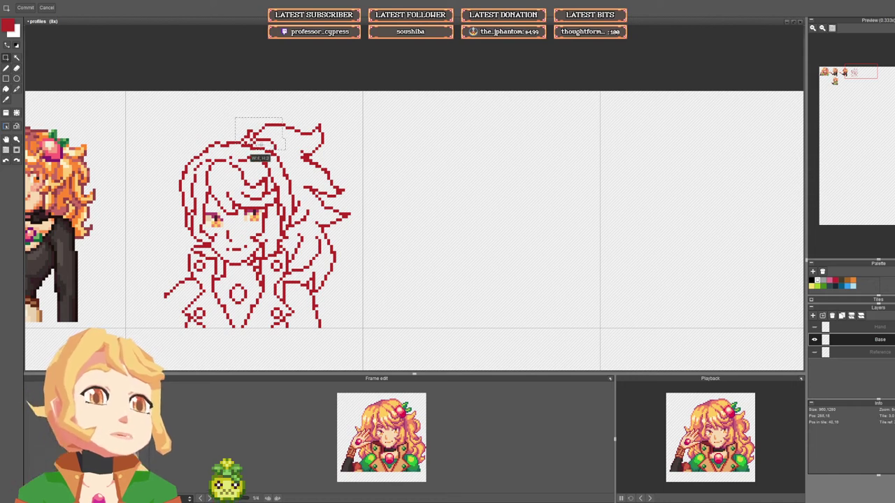
pyautogui.moveTo(275, 147); pyautogui.dragTo(266, 148)
pyautogui.press('Return')
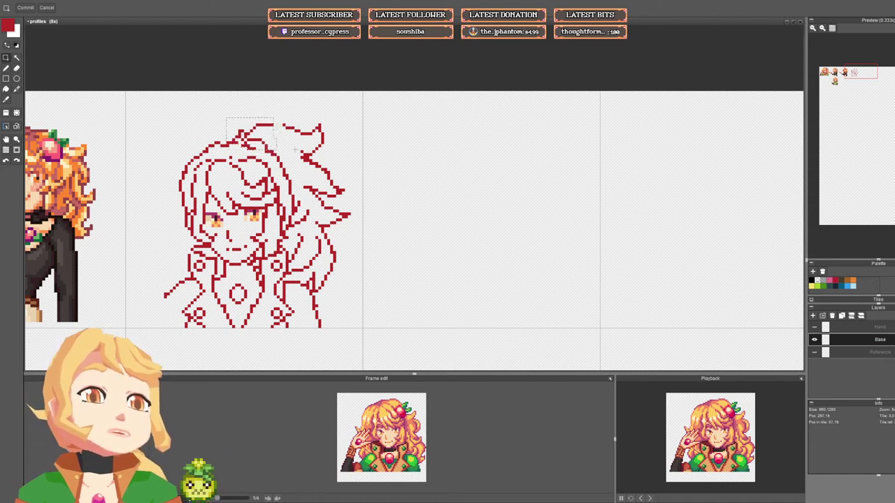
pyautogui.press('b')
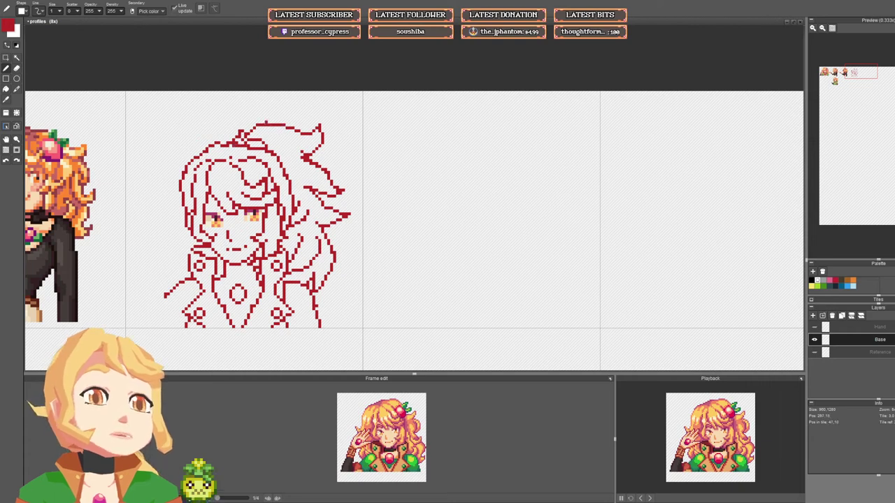
pyautogui.scroll(-2, 318, 155)
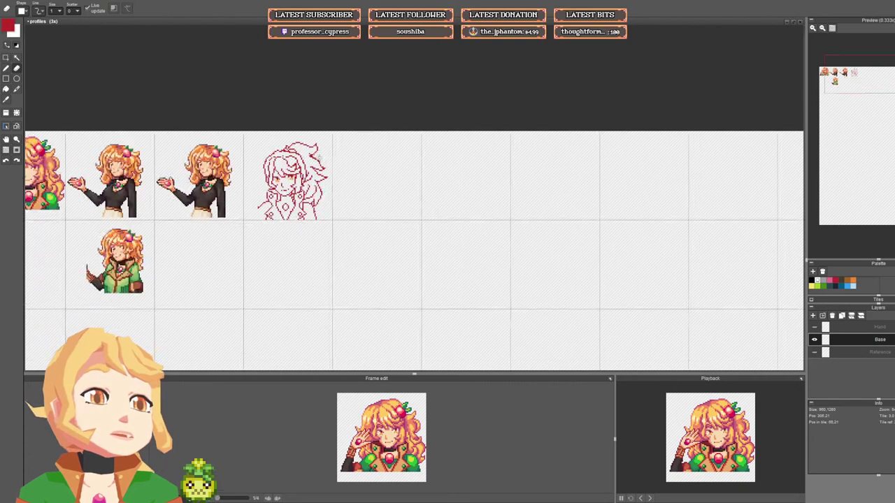
# Step: Rework the left eye's upper lash with sampled purple and cream pixels, erasing the stray pixel at its outer corner
pyautogui.scroll(4, 312, 175)
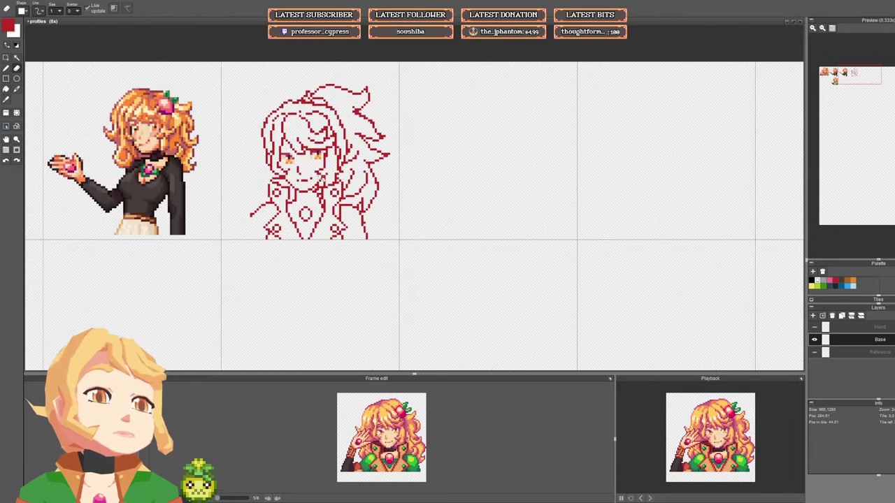
pyautogui.scroll(1, 310, 173)
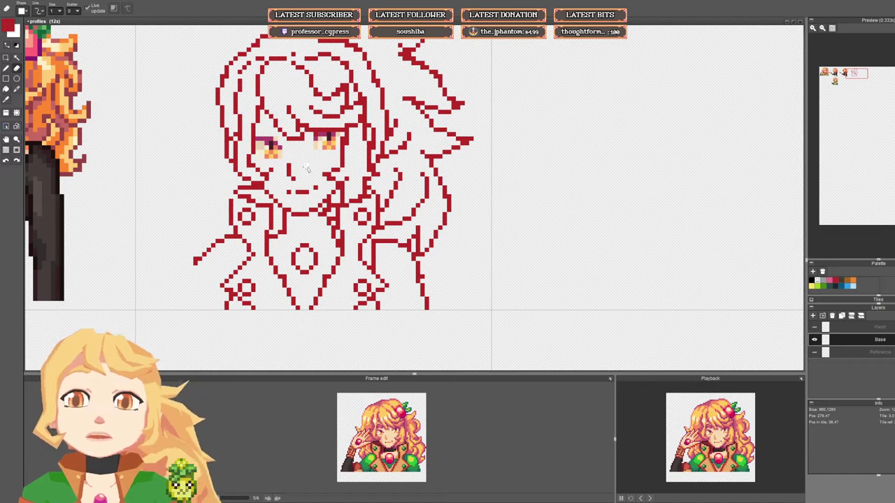
pyautogui.moveTo(310, 168)
pyautogui.mouseDown()
pyautogui.moveTo(314, 178)
pyautogui.moveTo(302, 173)
pyautogui.mouseUp()
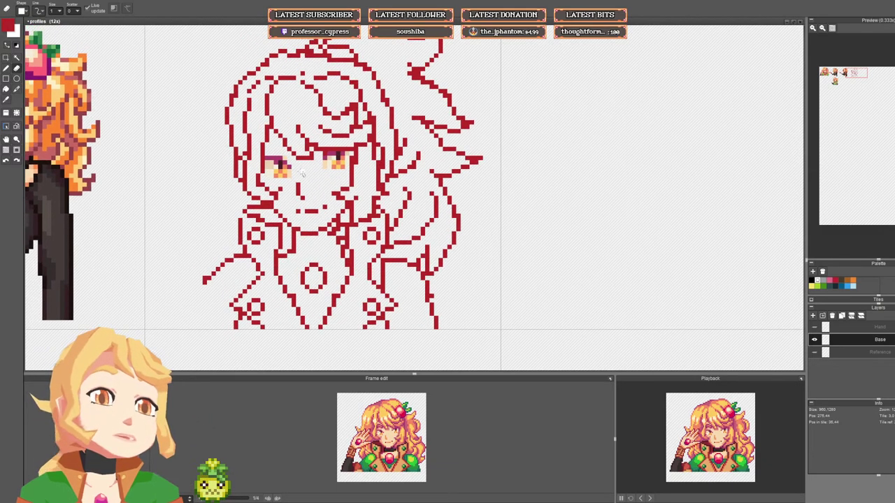
pyautogui.press('b')
pyautogui.rightClick(272, 160)
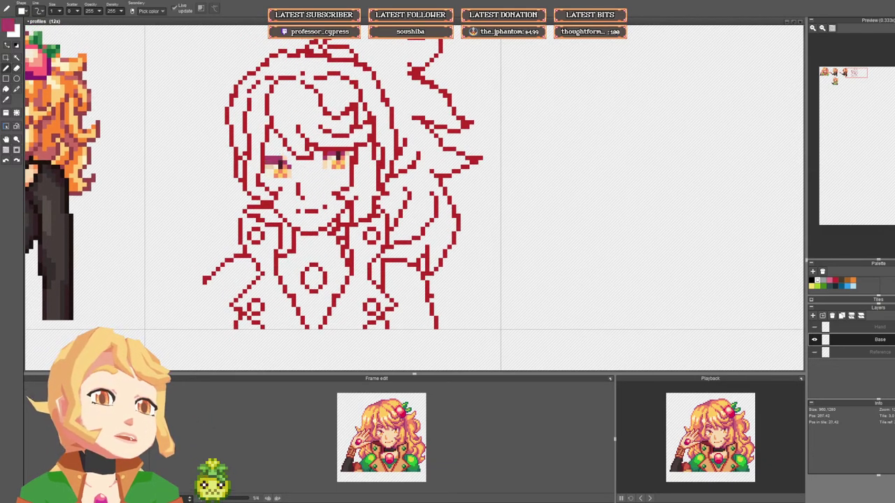
pyautogui.keyDown('alt'); pyautogui.click(274, 165); pyautogui.keyUp('alt')
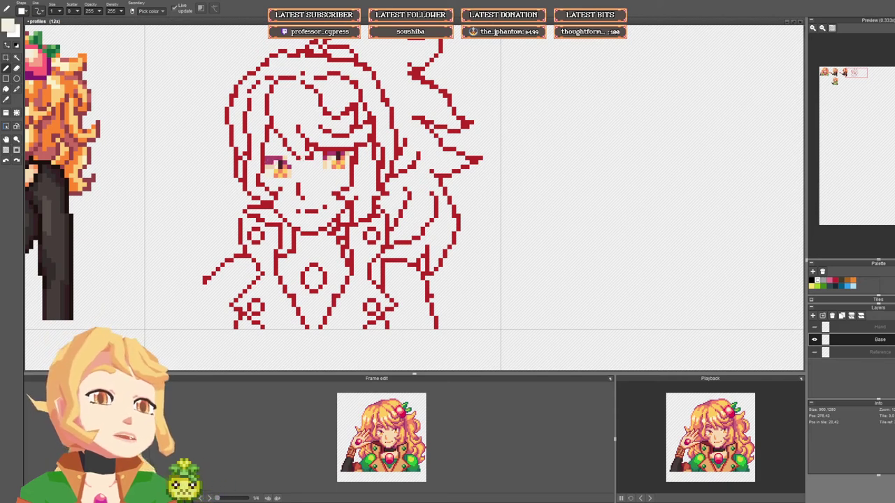
pyautogui.keyDown('alt'); pyautogui.click(284, 161); pyautogui.keyUp('alt')
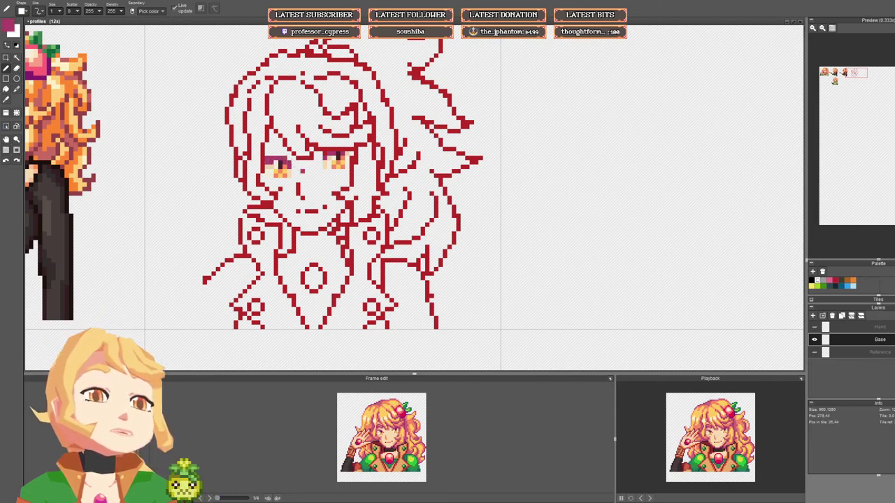
pyautogui.press('e')
pyautogui.click(267, 158)
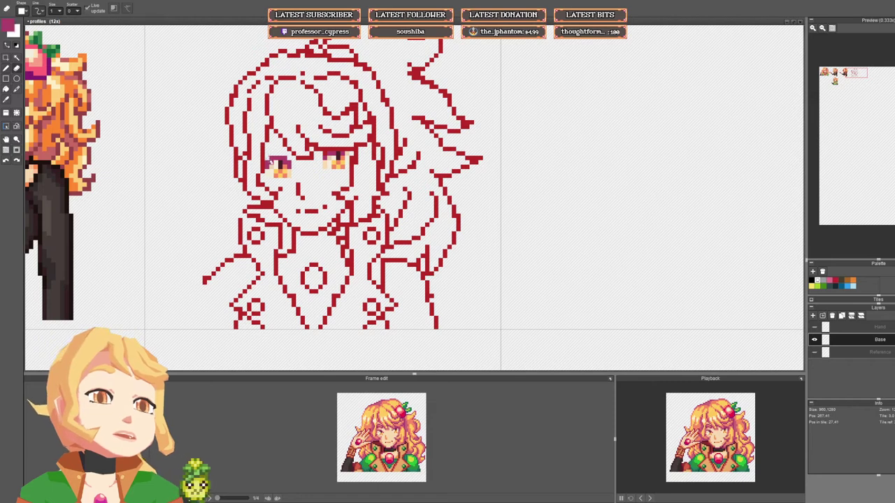
pyautogui.scroll(-2, 311, 174)
pyautogui.scroll(3, 311, 174)
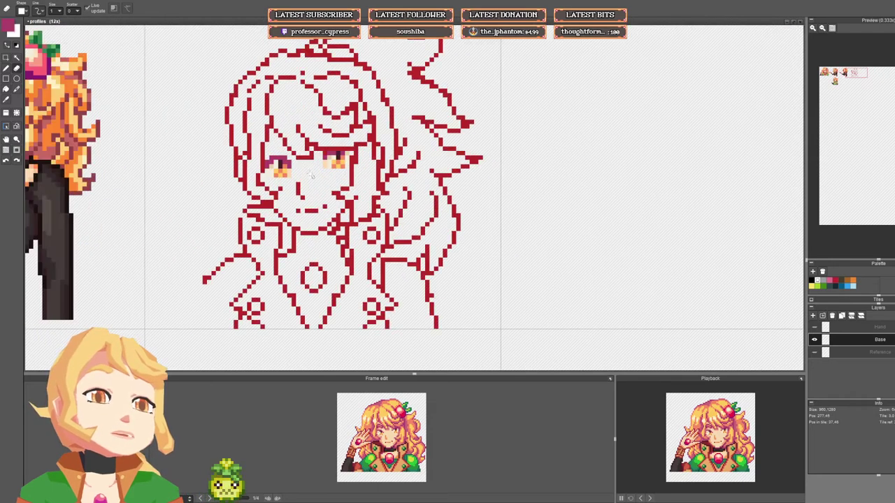
# Step: Make the left eye taller by raising its purple lash line and extending the dark pupil upward
pyautogui.press('b')
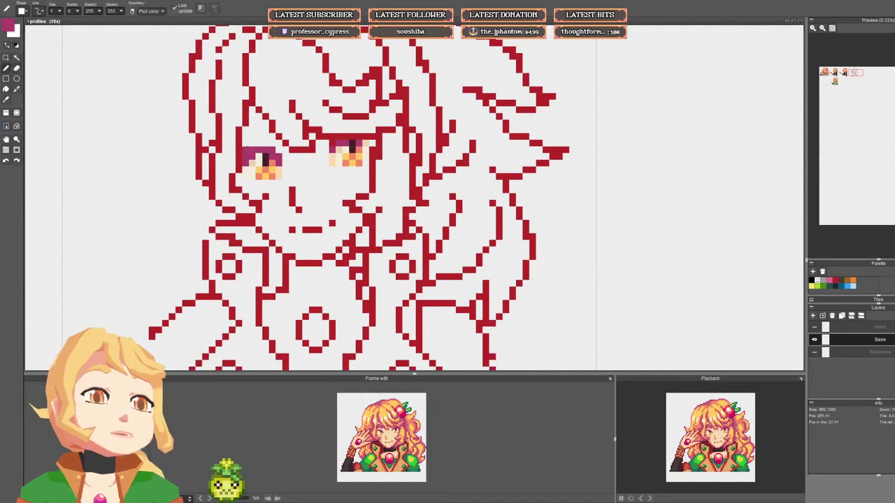
pyautogui.rightClick(253, 163)
pyautogui.click(255, 158)
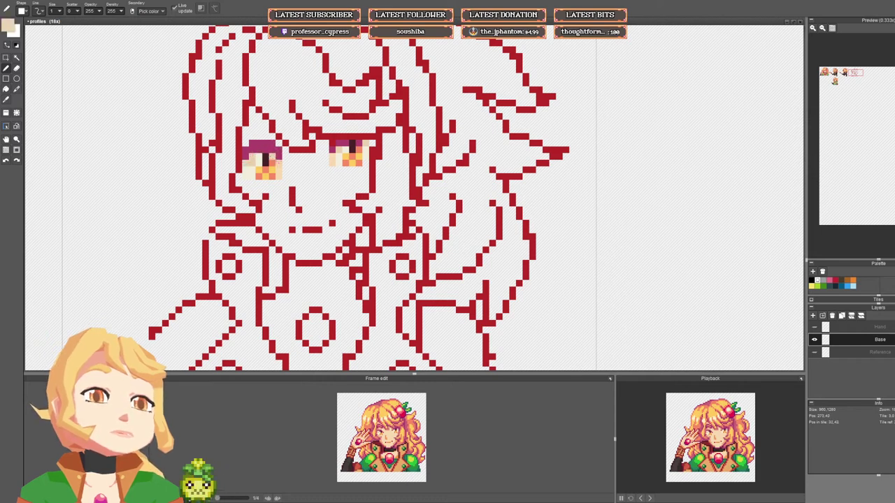
pyautogui.rightClick(265, 162)
pyautogui.moveTo(266, 157); pyautogui.dragTo(266, 150)
# Step: Repaint the left eye's iris and white with sampled salmon, cream and yellow, using salmon along the iris's lower edge
pyautogui.rightClick(272, 163)
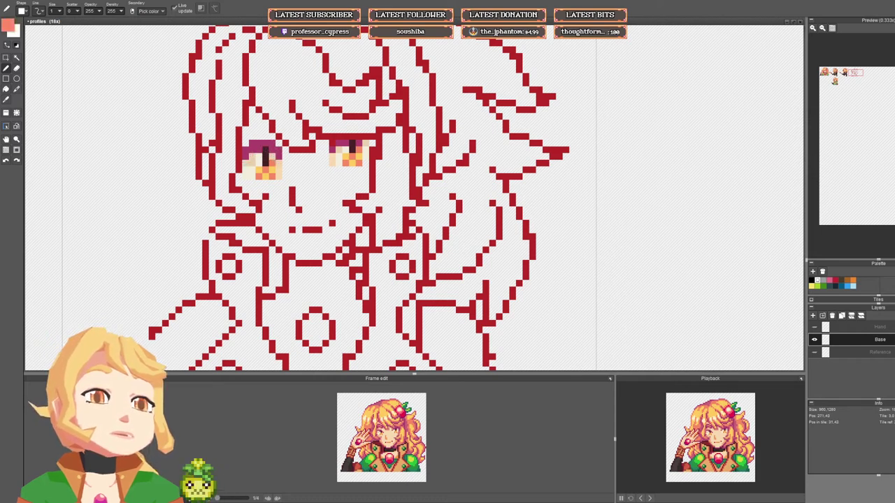
pyautogui.rightClick(259, 158)
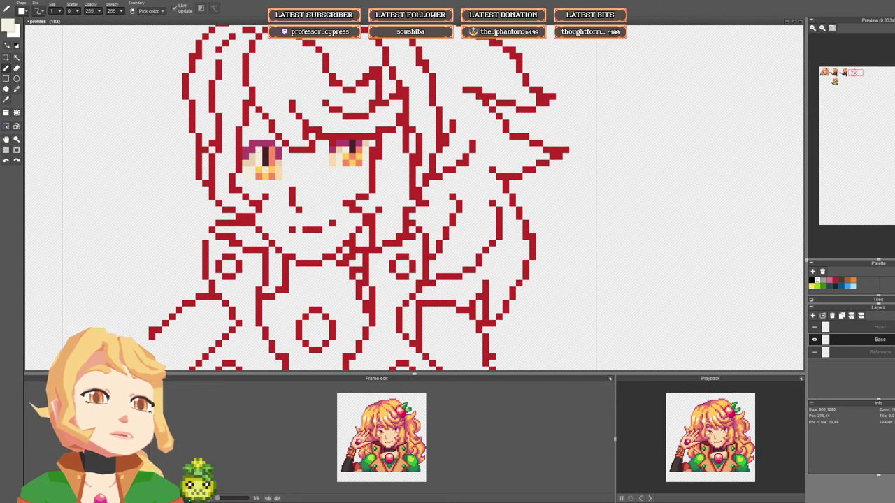
pyautogui.keyDown('alt'); pyautogui.click(260, 169); pyautogui.keyUp('alt')
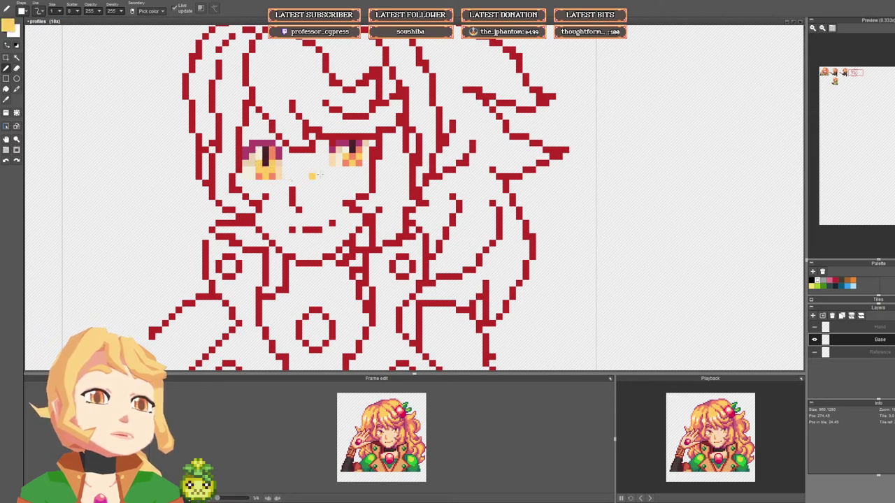
pyautogui.scroll(-3, 314, 175)
pyautogui.scroll(3, 313, 175)
pyautogui.rightClick(298, 177)
pyautogui.click(287, 178)
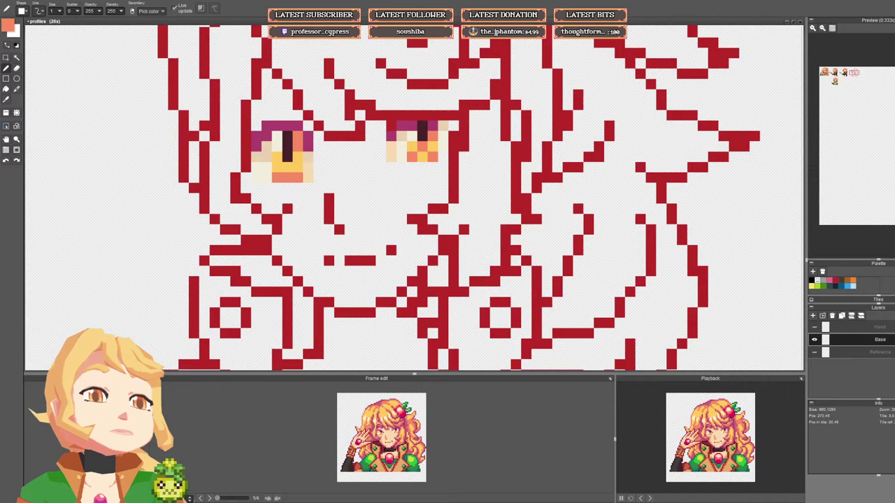
pyautogui.click(307, 178)
pyautogui.scroll(-4, 338, 172)
pyautogui.scroll(4, 331, 171)
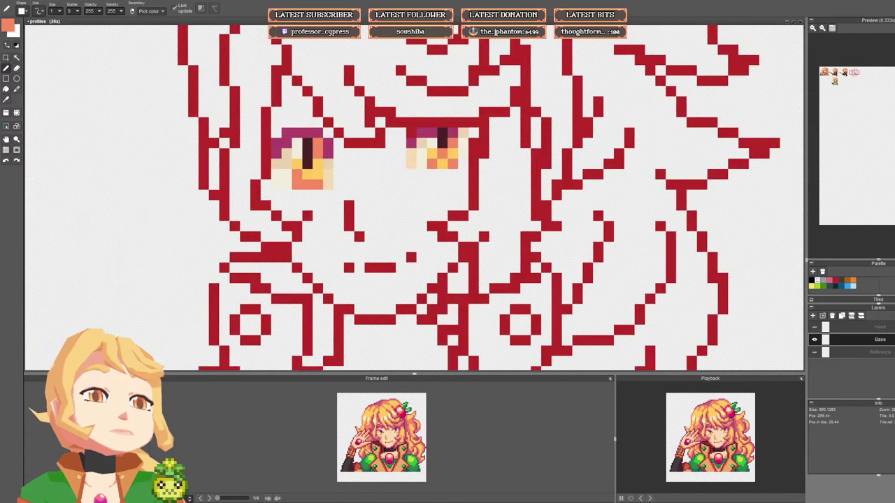
# Step: Mix an orange of RGB 246, 168, 73 from the iris yellow and paint it into the left eye's lower iris
pyautogui.scroll(-5, 368, 173)
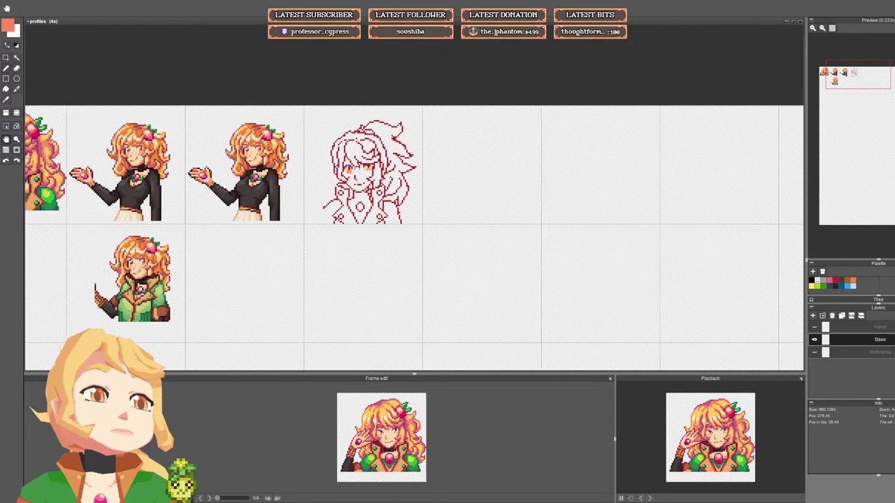
pyautogui.scroll(2, 371, 172)
pyautogui.scroll(3, 336, 171)
pyautogui.keyDown('alt'); pyautogui.click(338, 176); pyautogui.keyUp('alt')
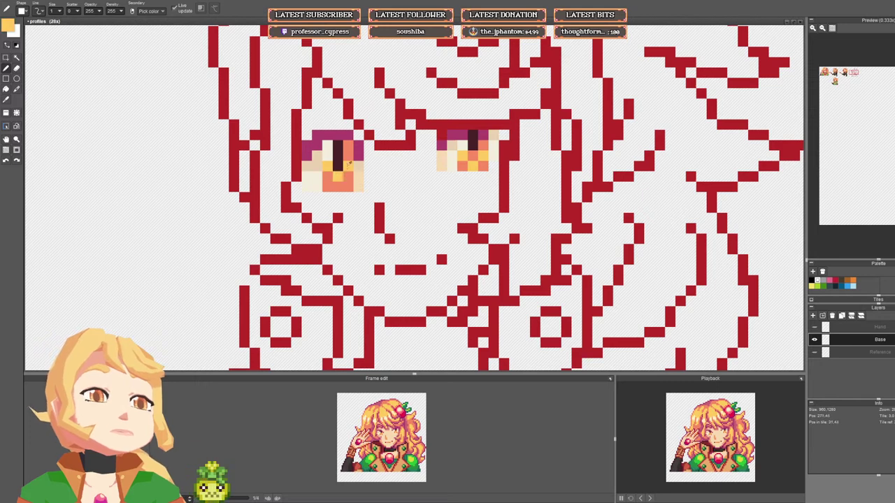
pyautogui.click(10, 28)
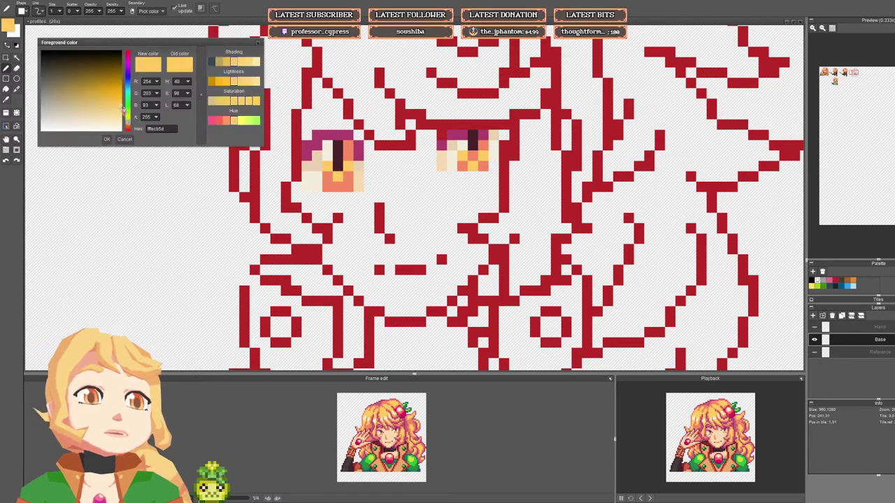
pyautogui.moveTo(123, 108); pyautogui.dragTo(132, 129)
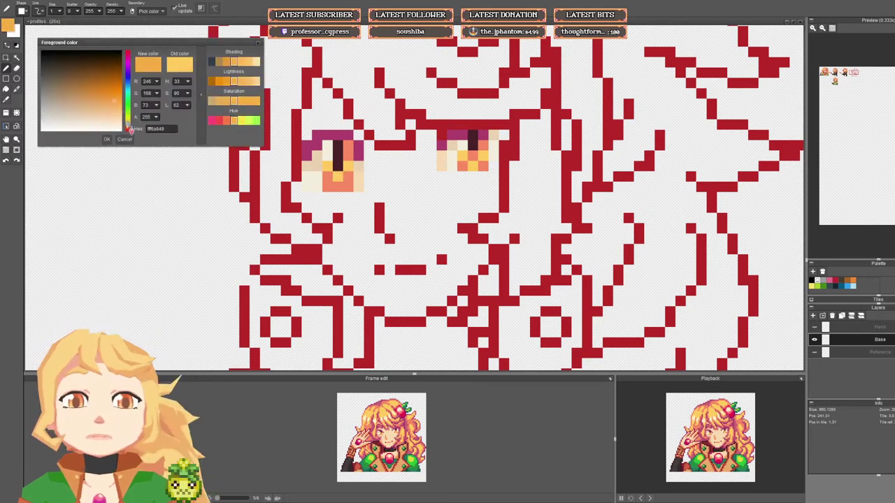
pyautogui.click(107, 140)
pyautogui.click(306, 186)
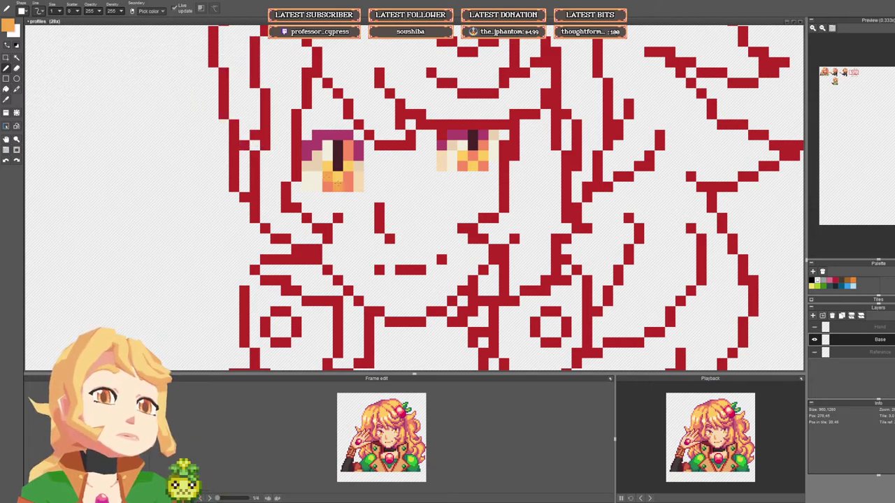
# Step: Widen the left eye's iris down both sides of the pupil with orange sampled from its lower part
pyautogui.scroll(-5, 416, 163)
pyautogui.moveTo(417, 163); pyautogui.dragTo(338, 159)
pyautogui.scroll(5, 338, 158)
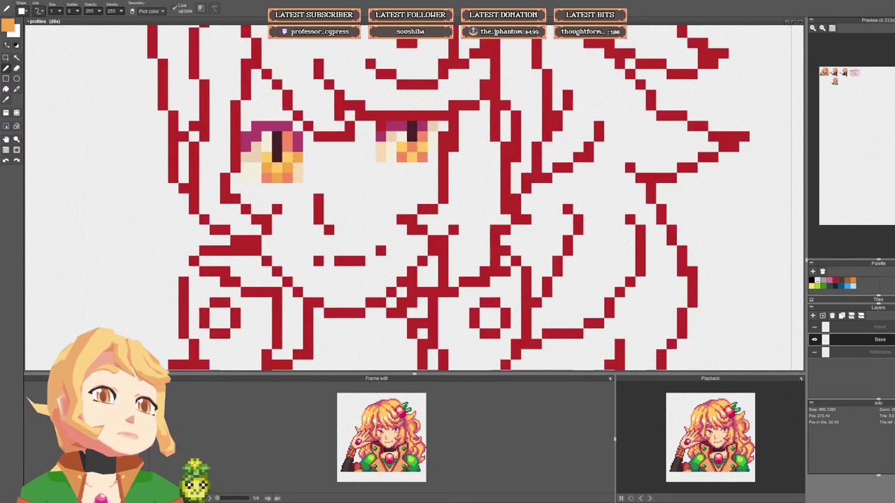
pyautogui.scroll(-3, 321, 171)
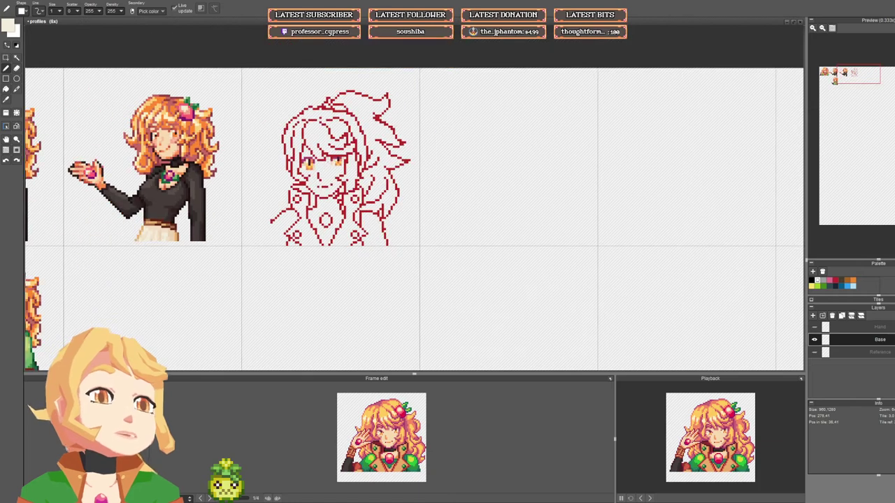
pyautogui.scroll(-2, 324, 165)
pyautogui.moveTo(325, 166); pyautogui.dragTo(340, 166)
pyautogui.scroll(8, 330, 166)
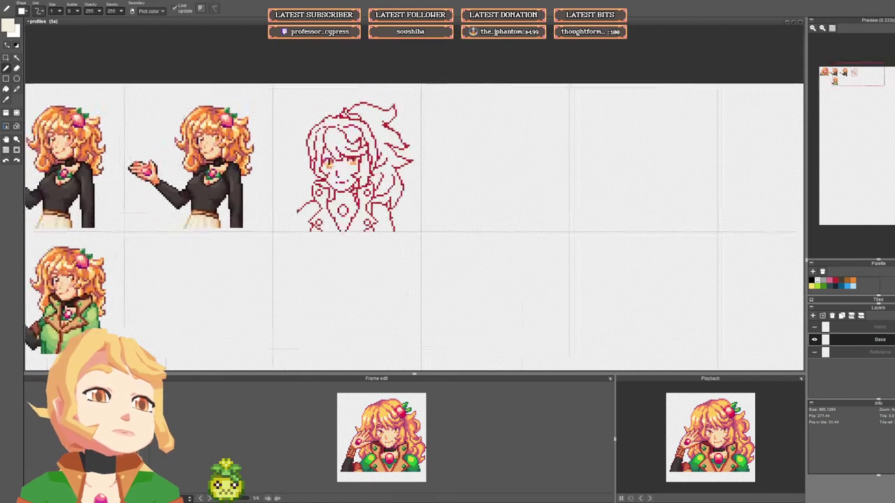
pyautogui.rightClick(320, 165)
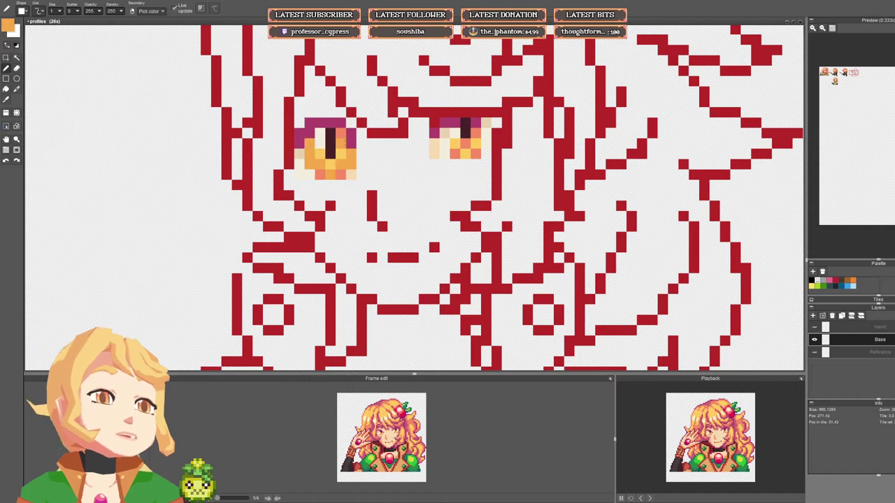
# Step: Sample the iris salmon and shade the outer edges of the left eye's iris with it
pyautogui.rightClick(341, 143)
pyautogui.scroll(-2, 369, 162)
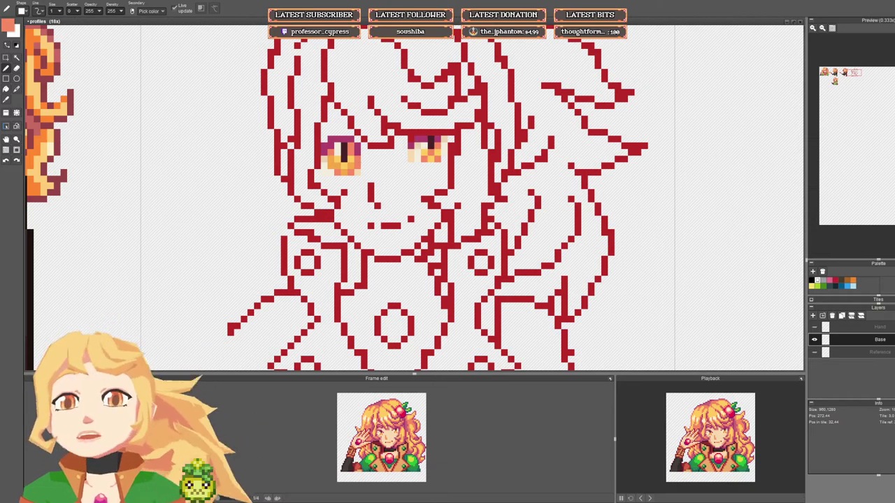
pyautogui.scroll(-4, 340, 171)
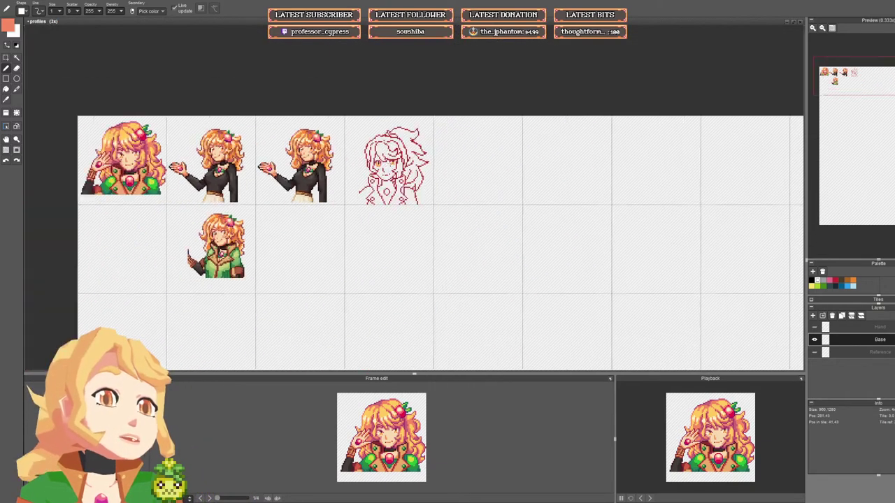
pyautogui.scroll(1, 339, 171)
pyautogui.scroll(4, 325, 168)
# Step: Rework the iris pixels beside the left pupil with sampled yellow and salmon
pyautogui.keyDown('alt'); pyautogui.click(296, 178); pyautogui.keyUp('alt')
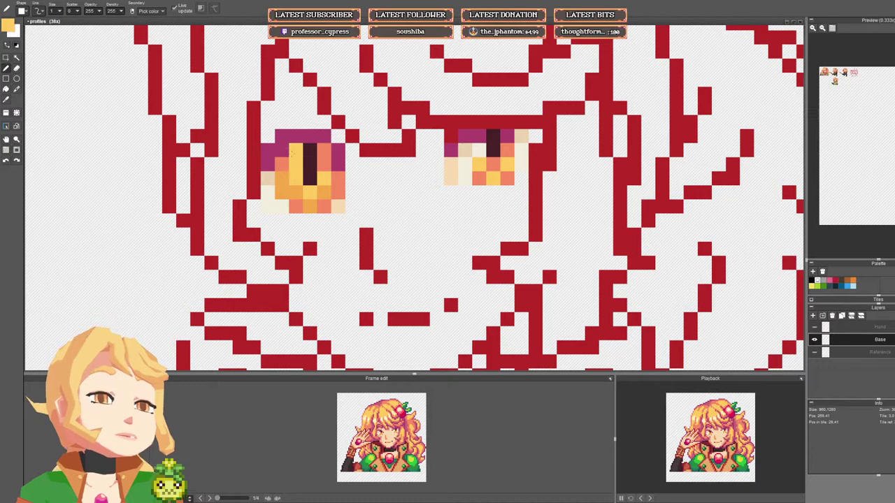
pyautogui.scroll(-3, 327, 168)
pyautogui.scroll(4, 336, 167)
pyautogui.keyDown('alt'); pyautogui.click(335, 166); pyautogui.keyUp('alt')
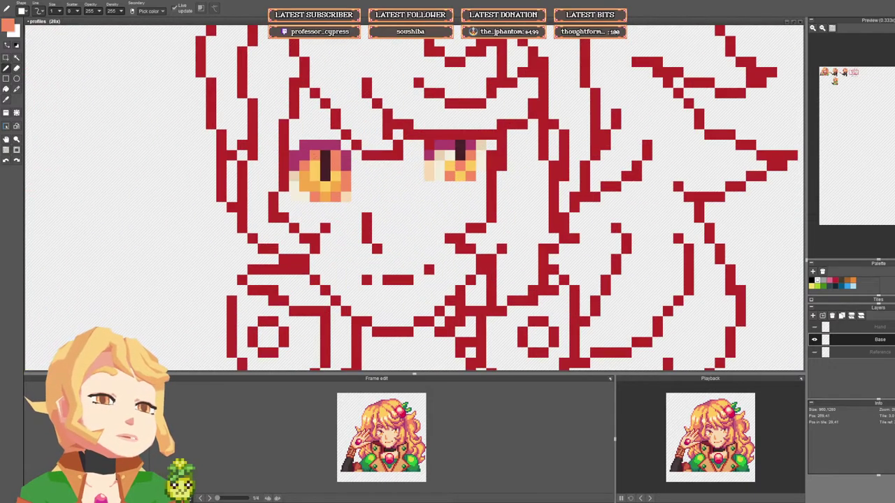
# Step: Sample the eye-white cream from the first finished portrait and try it as a highlight in the line art's left iris
pyautogui.scroll(-4, 379, 161)
pyautogui.press('space')
pyautogui.moveTo(172, 154); pyautogui.dragTo(492, 141)
pyautogui.scroll(4, 123, 129)
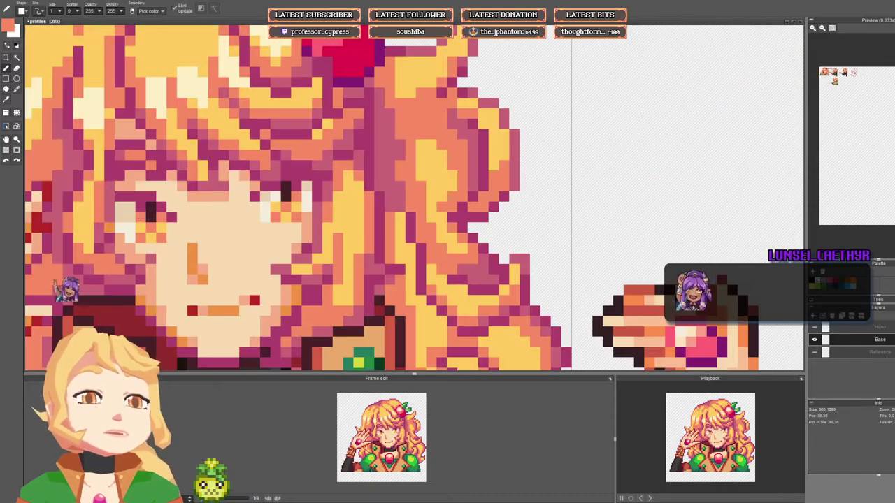
pyautogui.rightClick(136, 216)
pyautogui.scroll(-2, 229, 216)
pyautogui.scroll(-1, 229, 216)
pyautogui.moveTo(601, 202); pyautogui.dragTo(617, 168)
pyautogui.scroll(4, 230, 170)
pyautogui.scroll(-4, 229, 171)
pyautogui.moveTo(400, 154); pyautogui.dragTo(200, 142)
pyautogui.moveTo(661, 195); pyautogui.dragTo(324, 173)
pyautogui.scroll(3, 324, 173)
pyautogui.moveTo(473, 169); pyautogui.dragTo(365, 164)
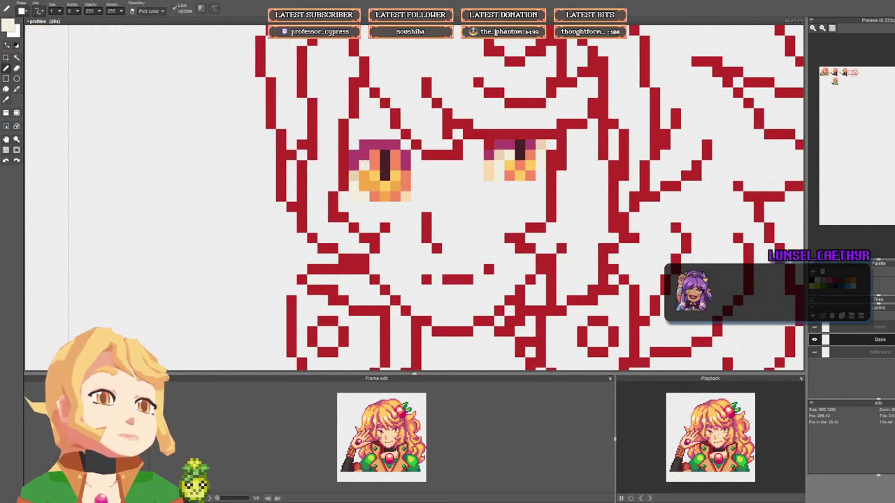
# Step: Undo the last three pen strokes on the left eye's cream highlight
pyautogui.scroll(-4, 443, 165)
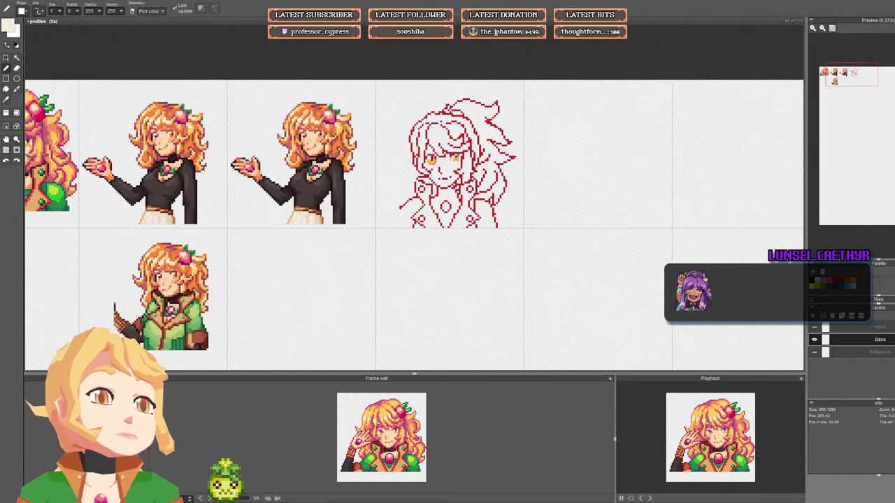
pyautogui.moveTo(431, 171); pyautogui.dragTo(386, 169)
pyautogui.scroll(5, 385, 169)
pyautogui.hotkey('ctrl', 'z')
pyautogui.hotkey('ctrl', 'z')
pyautogui.hotkey('ctrl', 'z')
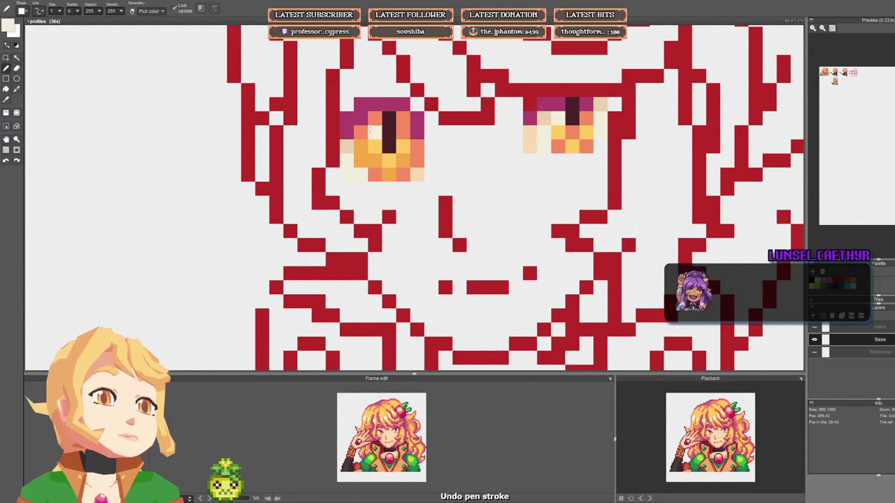
pyautogui.scroll(-4, 445, 146)
pyautogui.scroll(-2, 444, 146)
pyautogui.moveTo(451, 148); pyautogui.dragTo(407, 163)
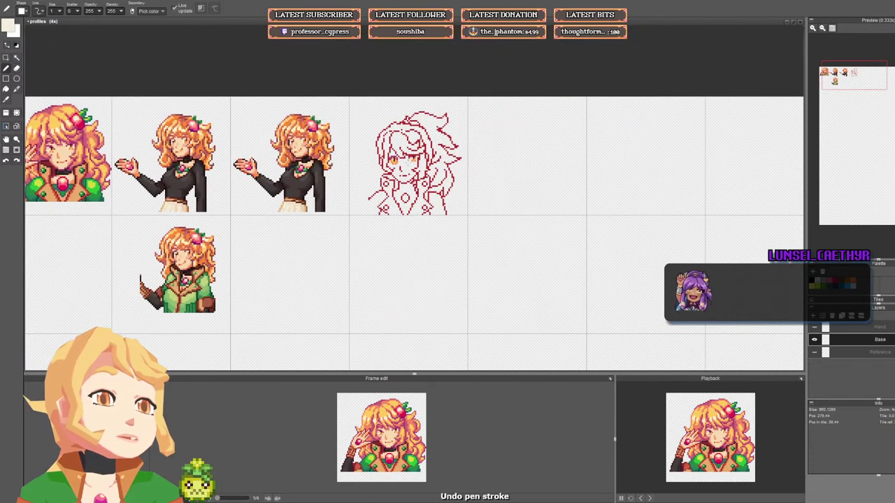
# Step: Mix a dark red-brown from the iris salmon and repaint the left pupil with it, filling its top pixel with salmon
pyautogui.scroll(5, 396, 159)
pyautogui.rightClick(397, 159)
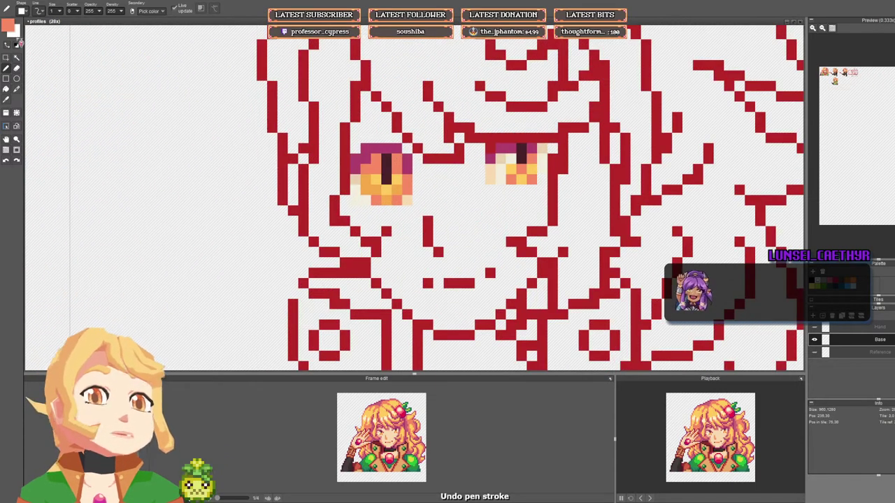
pyautogui.click(10, 27)
pyautogui.moveTo(110, 93); pyautogui.dragTo(107, 77)
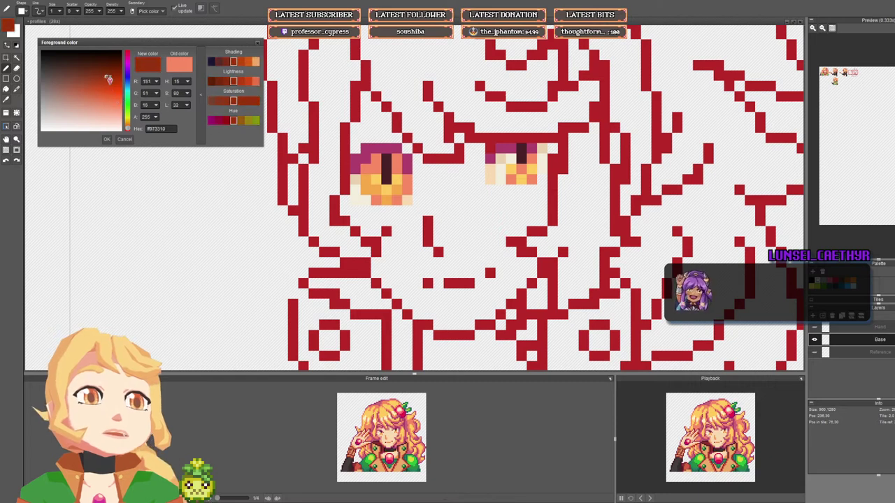
pyautogui.click(106, 139)
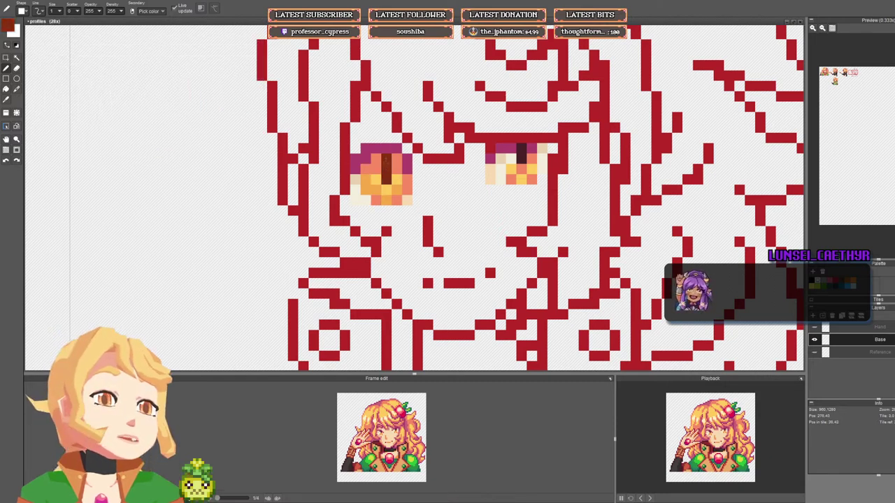
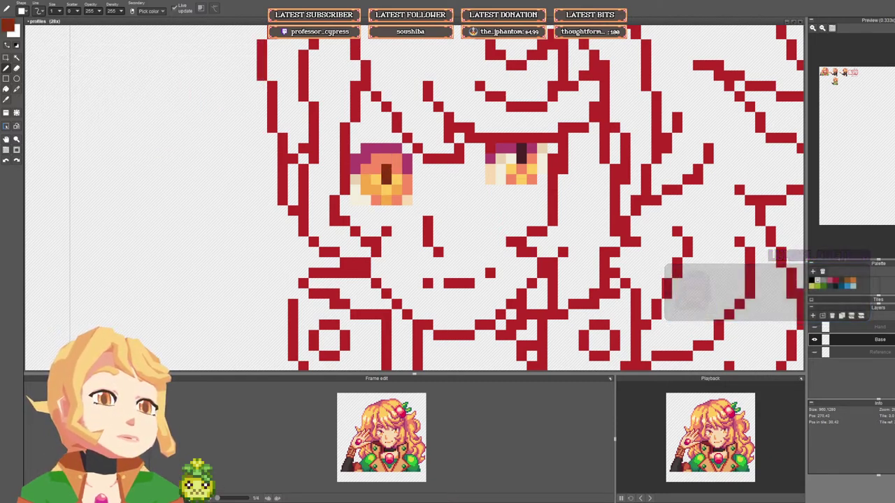
pyautogui.rightClick(386, 159)
# Step: Mix a deeper red-orange from the sampled salmon and paint it across the top of the left iris
pyautogui.click(8, 25)
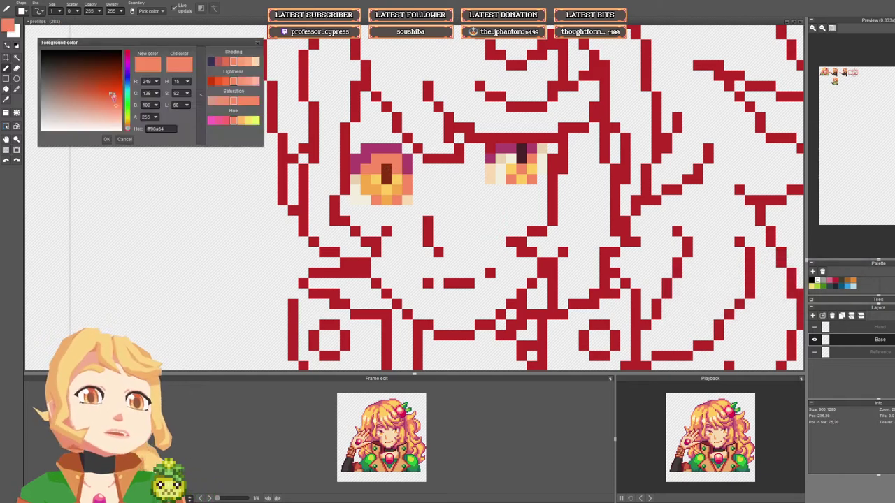
pyautogui.moveTo(113, 98); pyautogui.dragTo(106, 91)
pyautogui.click(105, 141)
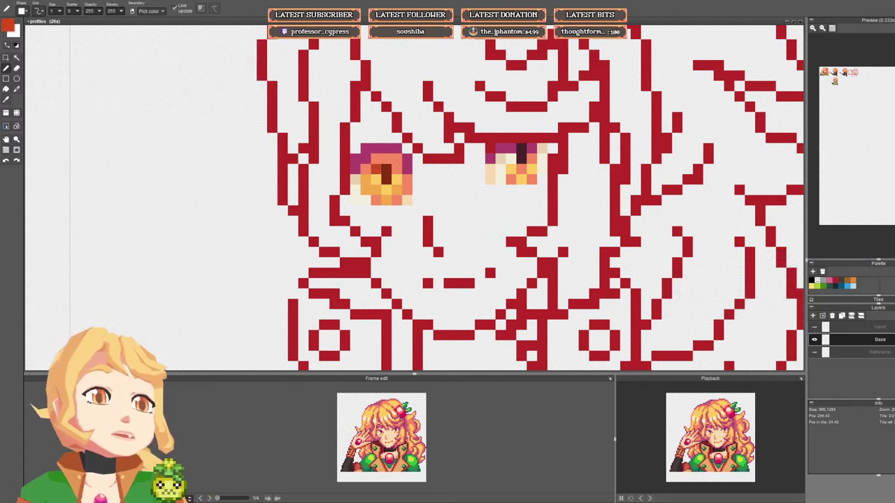
pyautogui.scroll(-5, 418, 150)
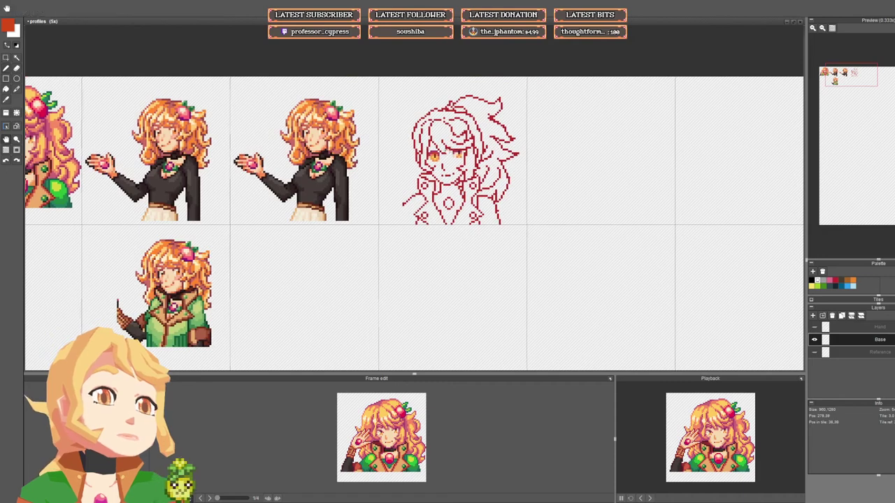
pyautogui.scroll(5, 455, 153)
# Step: Sample the eye-white cream and paint a highlight in the upper outer part of the left iris, undoing a misplaced stroke
pyautogui.rightClick(326, 193)
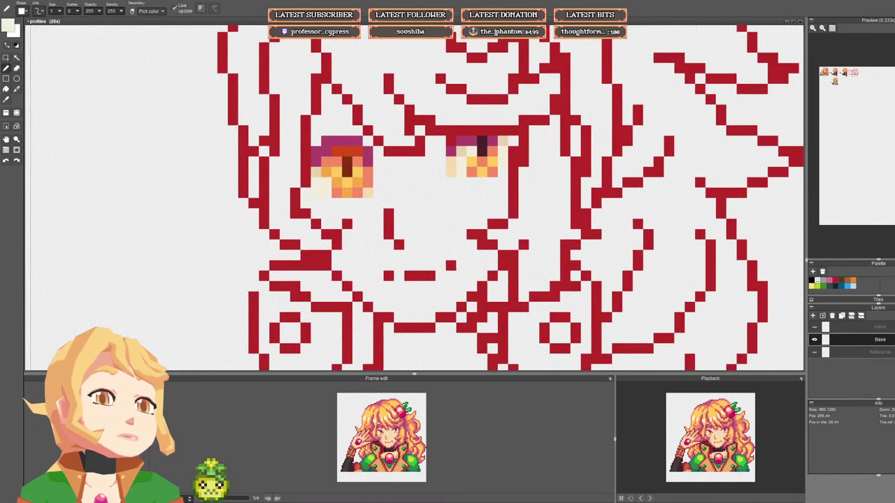
pyautogui.scroll(-5, 422, 164)
pyautogui.hotkey('ctrl', 'z')
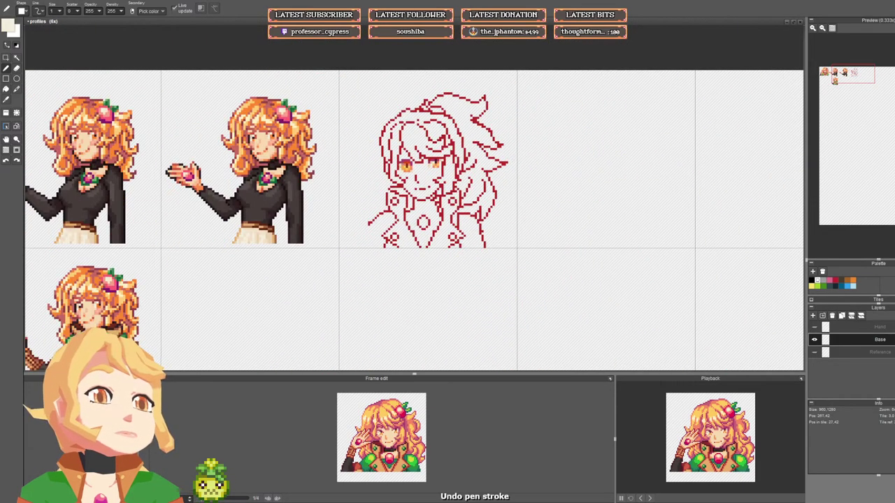
pyautogui.scroll(2, 422, 164)
pyautogui.scroll(-2, 423, 164)
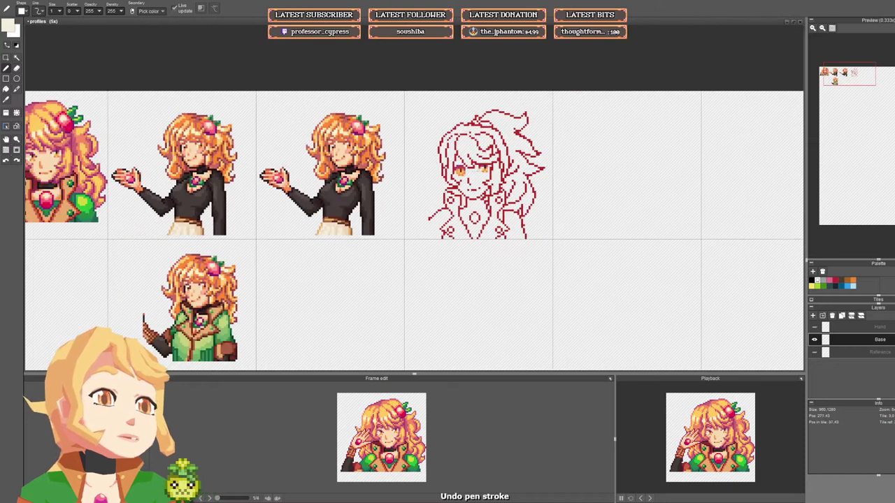
pyautogui.scroll(4, 473, 171)
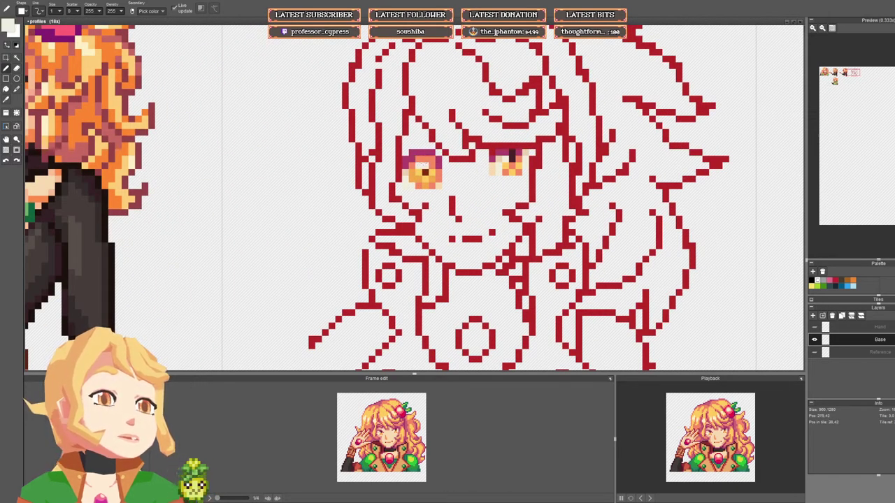
pyautogui.scroll(-4, 455, 168)
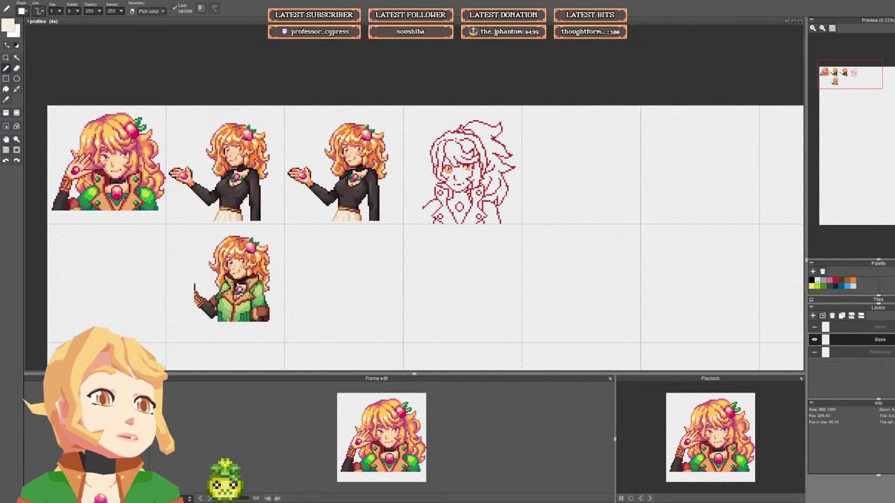
pyautogui.scroll(6, 470, 173)
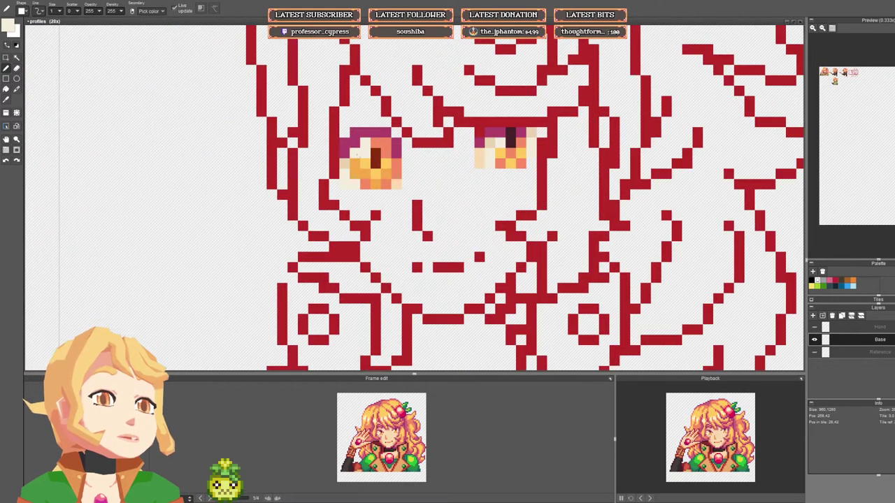
# Step: Repaint the outer edge of the left iris beside the cream highlight with sampled salmon
pyautogui.rightClick(355, 153)
pyautogui.moveTo(355, 163); pyautogui.dragTo(354, 173)
pyautogui.scroll(-6, 464, 167)
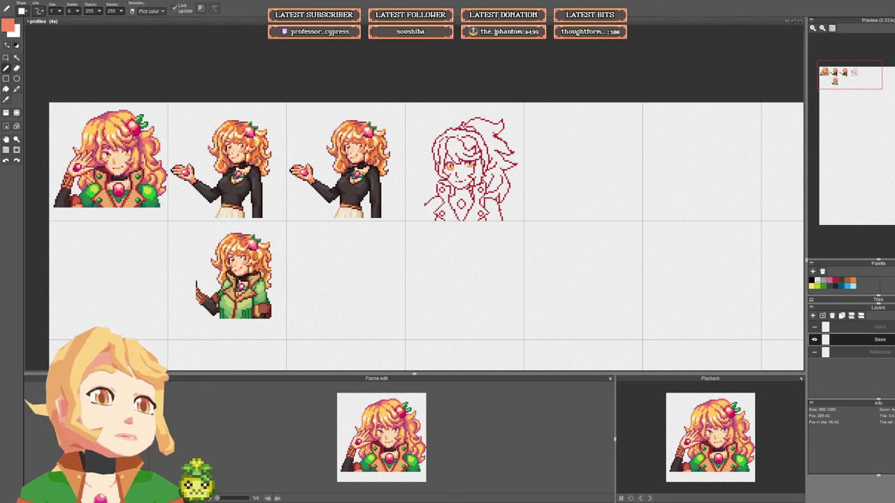
pyautogui.scroll(1, 468, 168)
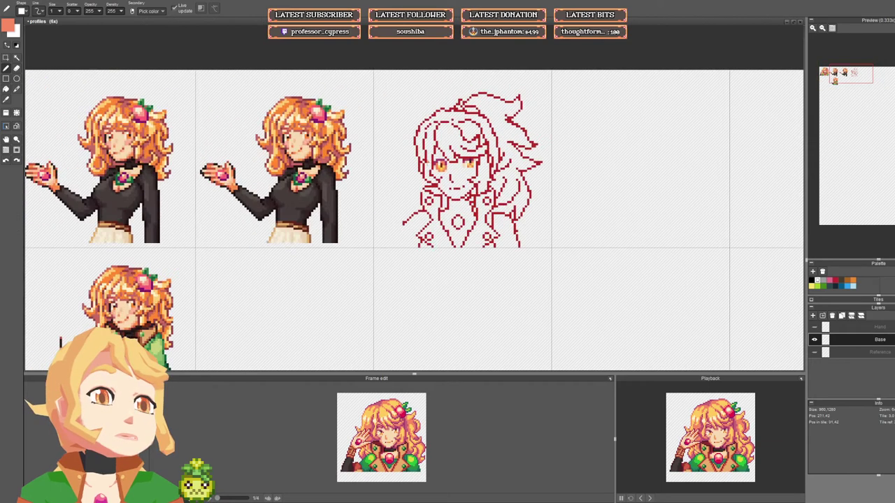
# Step: Try extending the cream highlight to the pixels above the left pupil, and undo the stroke
pyautogui.scroll(5, 450, 164)
pyautogui.keyDown('alt'); pyautogui.click(396, 153); pyautogui.keyUp('alt')
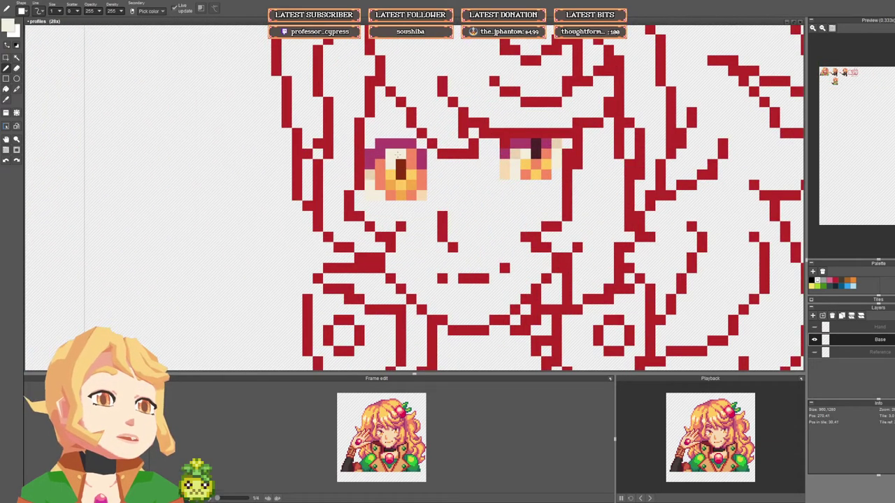
pyautogui.scroll(-6, 499, 171)
pyautogui.scroll(4, 490, 171)
pyautogui.hotkey('ctrl', 'z')
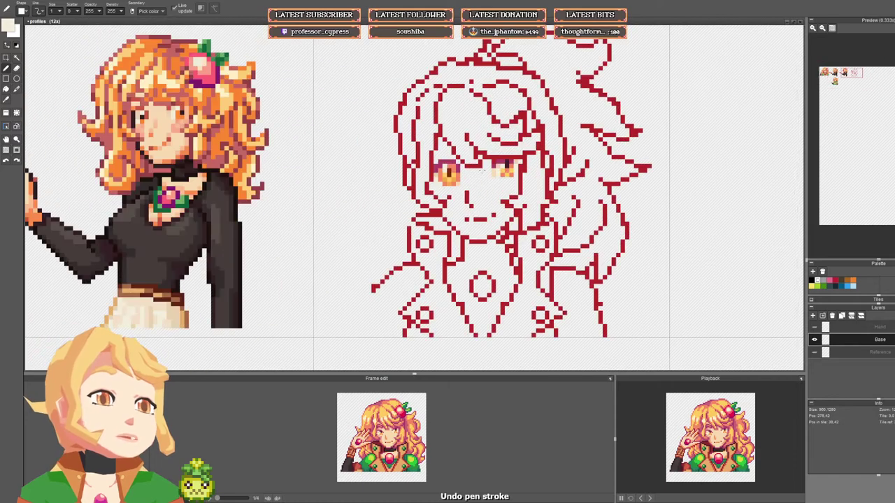
# Step: Try darkening the upper left iris around the pupil with the sampled red-brown, and undo the strokes
pyautogui.keyDown('alt'); pyautogui.click(451, 171); pyautogui.keyUp('alt')
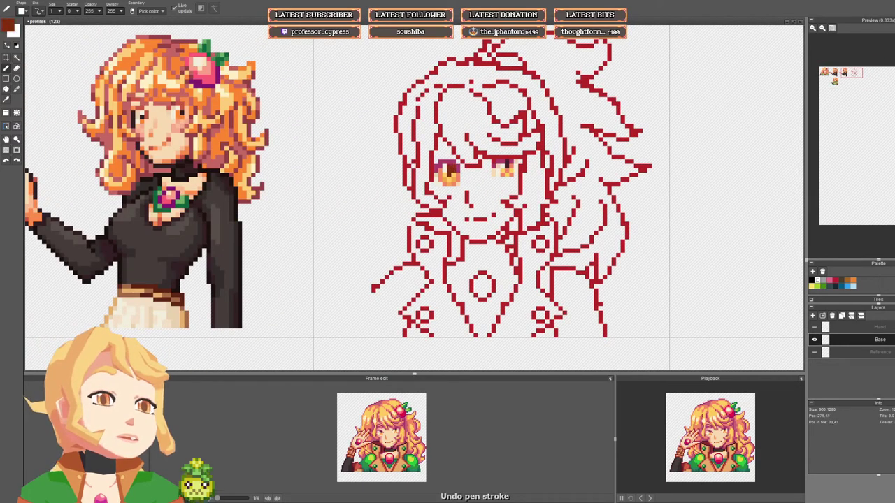
pyautogui.scroll(-4, 481, 181)
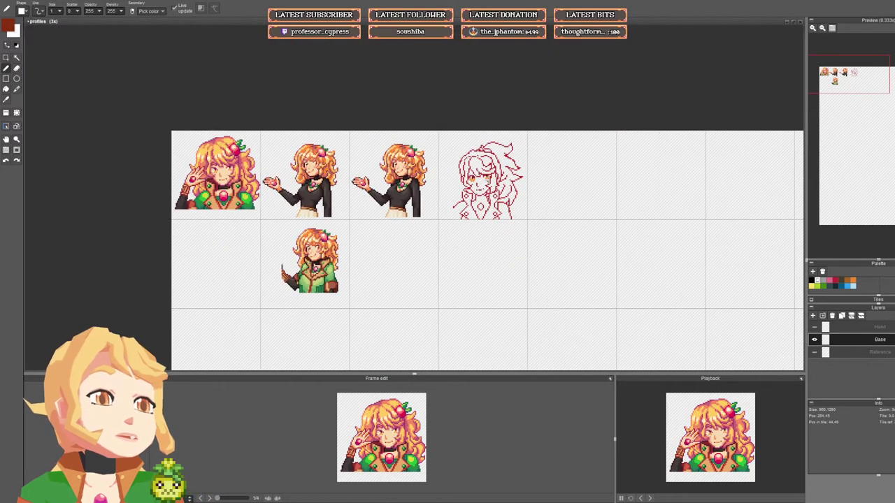
pyautogui.scroll(6, 481, 179)
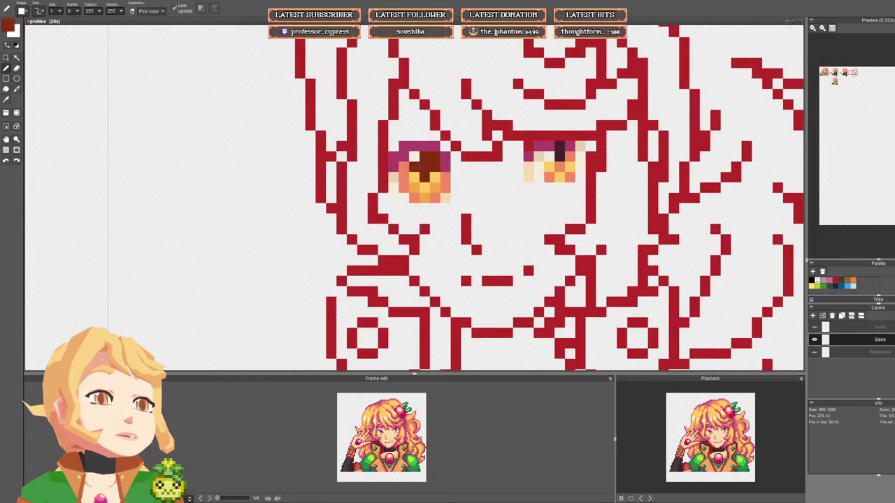
pyautogui.hotkey('ctrl', 'z')
pyautogui.hotkey('ctrl', 'z')
pyautogui.scroll(-5, 508, 176)
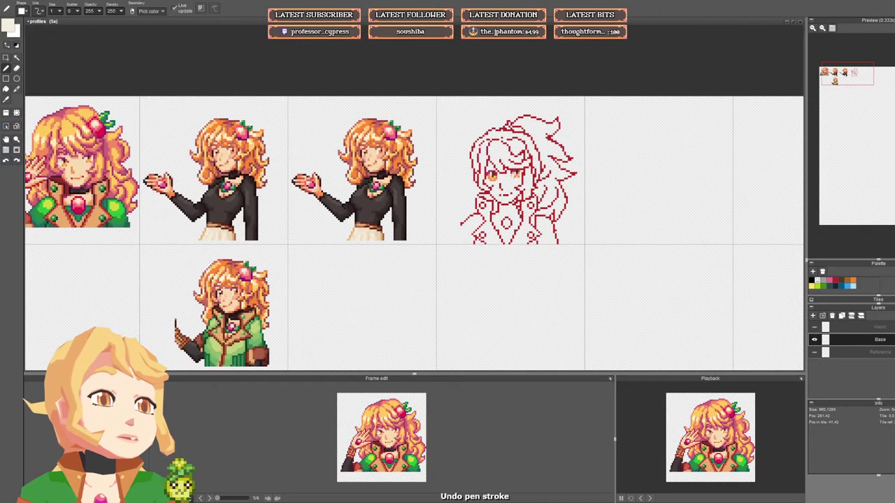
# Step: Sample the pupil's red-brown and add a pixel of it to the upper part of the left iris
pyautogui.scroll(3, 507, 177)
pyautogui.rightClick(473, 166)
pyautogui.click(479, 166)
pyautogui.scroll(-3, 531, 178)
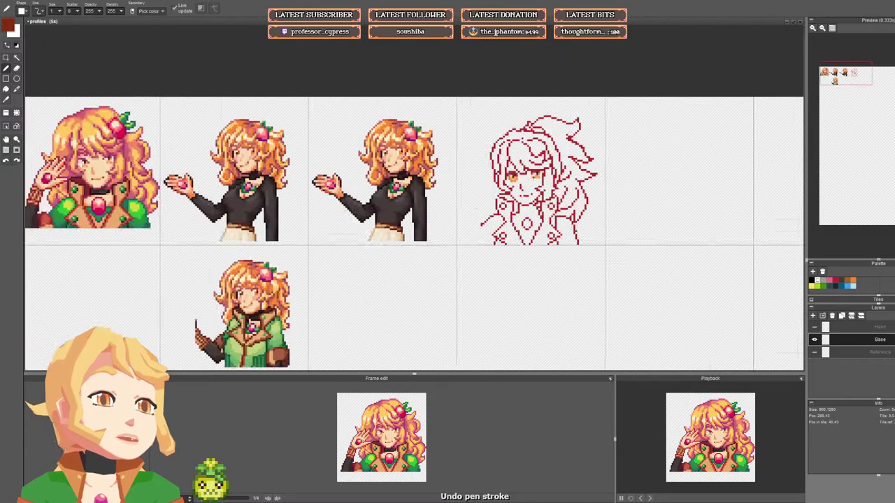
# Step: Try painting a highlight over the upper part of the left pupil with the sampled cream, and undo the stroke
pyautogui.scroll(-1, 514, 178)
pyautogui.scroll(7, 514, 178)
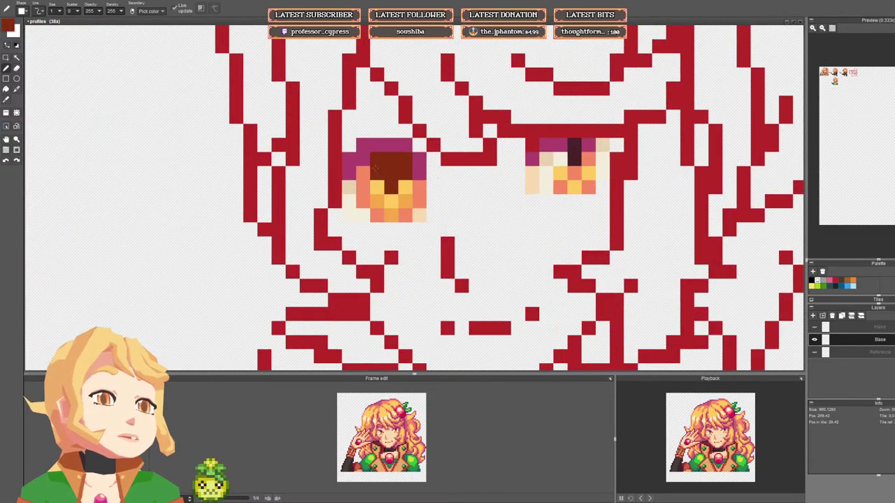
pyautogui.rightClick(349, 216)
pyautogui.click(377, 159)
pyautogui.scroll(-7, 531, 183)
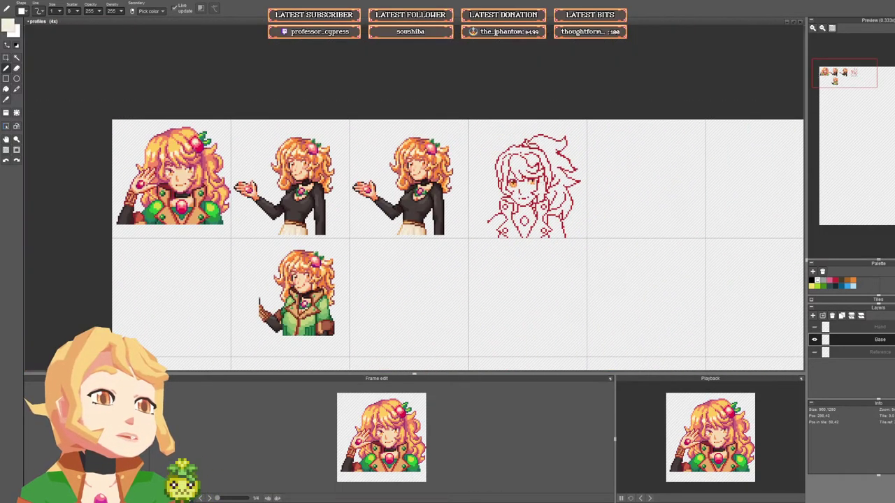
pyautogui.scroll(4, 559, 183)
pyautogui.hotkey('ctrl', 'z')
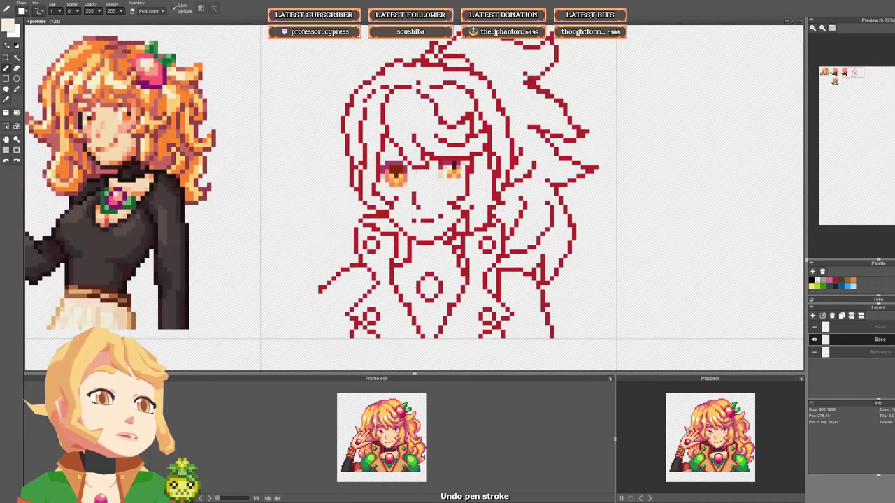
# Step: Paint a short vertical cream highlight along the outer side of the left eye's pupil
pyautogui.scroll(1, 416, 174)
pyautogui.scroll(-5, 455, 162)
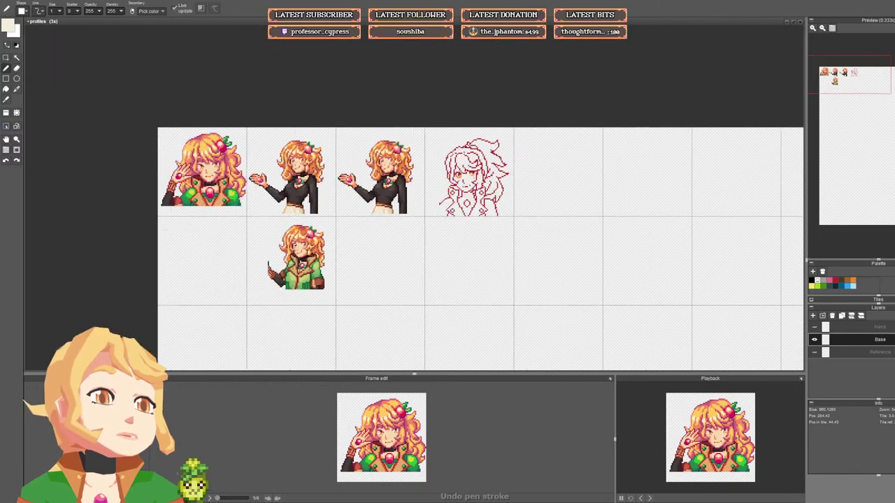
pyautogui.moveTo(467, 181); pyautogui.dragTo(461, 181)
pyautogui.scroll(6, 445, 180)
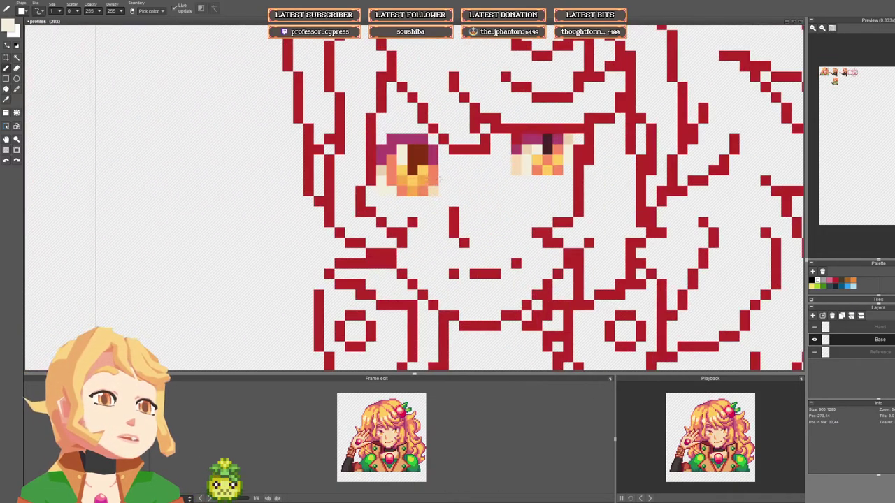
# Step: Narrow the left eye's pupil by repainting the pixels on its nose side with the sampled salmon
pyautogui.rightClick(434, 179)
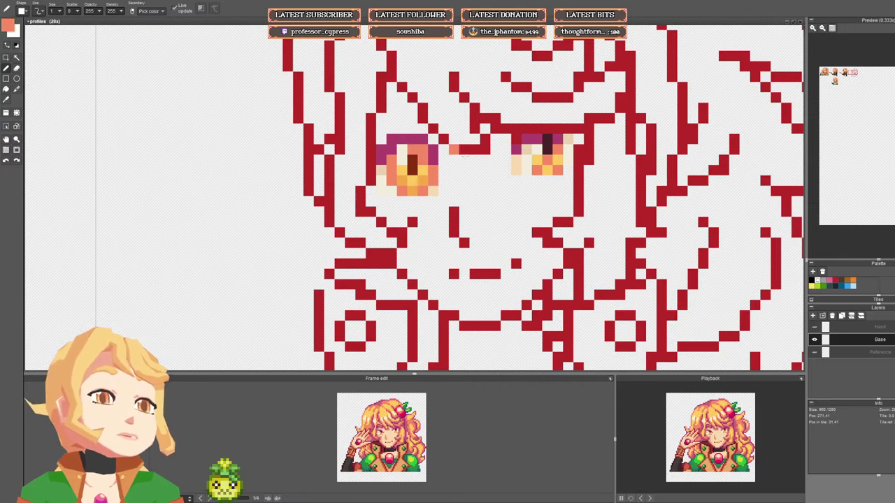
pyautogui.scroll(-6, 463, 155)
pyautogui.moveTo(530, 178)
pyautogui.mouseDown()
pyautogui.moveTo(507, 183)
pyautogui.moveTo(466, 171)
pyautogui.mouseUp()
pyautogui.scroll(5, 451, 170)
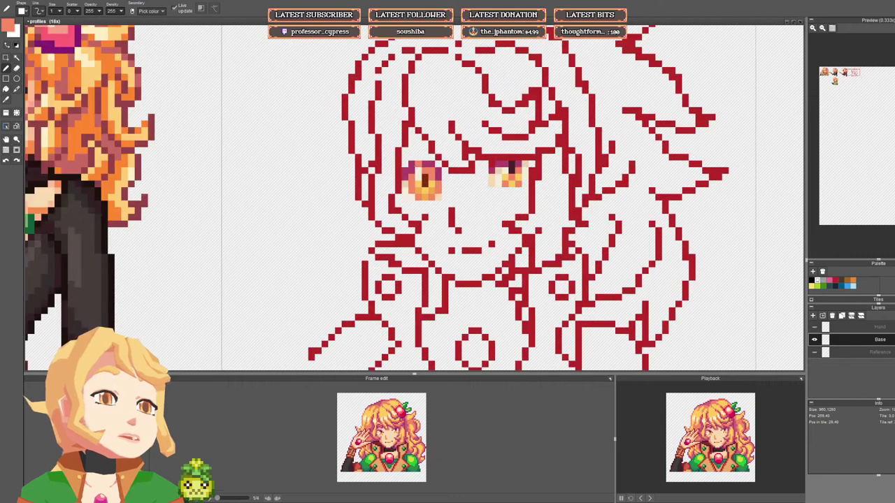
# Step: Try a stroke of the sampled lash magenta on the left eye, and undo it
pyautogui.rightClick(418, 164)
pyautogui.scroll(-4, 418, 168)
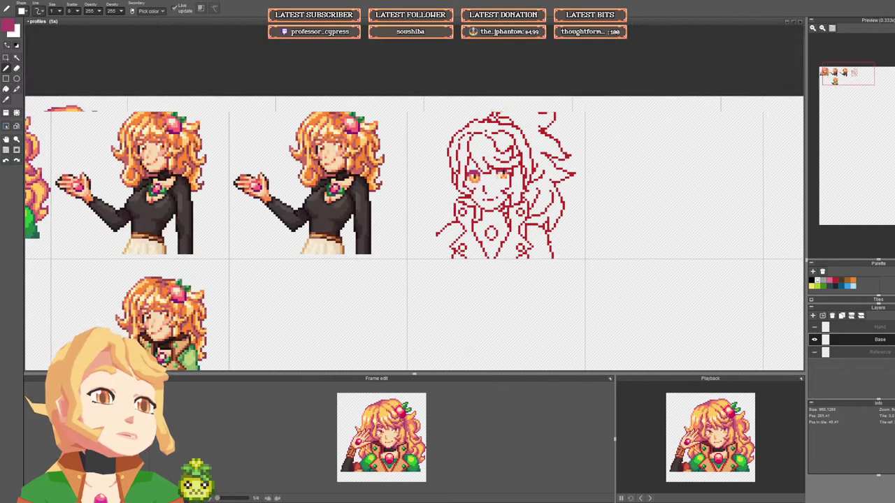
pyautogui.scroll(-2, 513, 172)
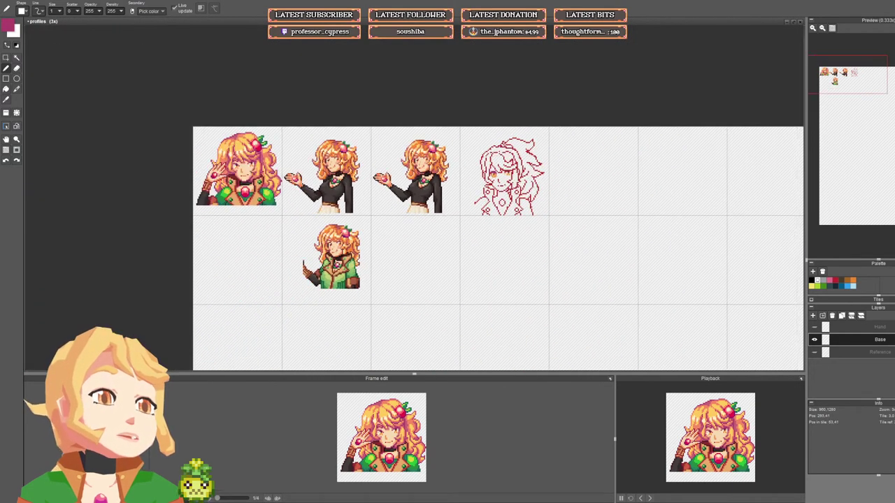
pyautogui.hotkey('ctrl', 'z')
pyautogui.scroll(6, 503, 172)
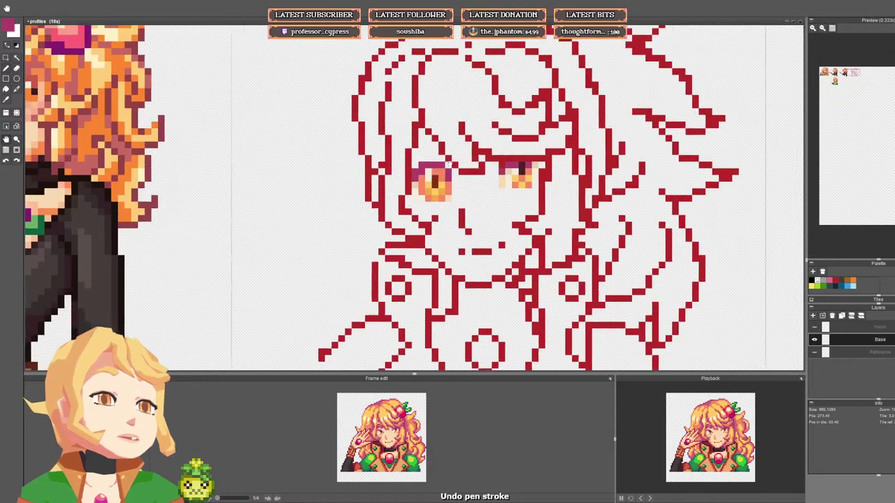
# Step: Widen the top of the left pupil toward the nose with the sampled red-brown, and repaint the pixel below in salmon
pyautogui.moveTo(450, 165); pyautogui.dragTo(433, 160)
pyautogui.click(438, 168)
pyautogui.keyDown('alt'); pyautogui.click(417, 176); pyautogui.keyUp('alt')
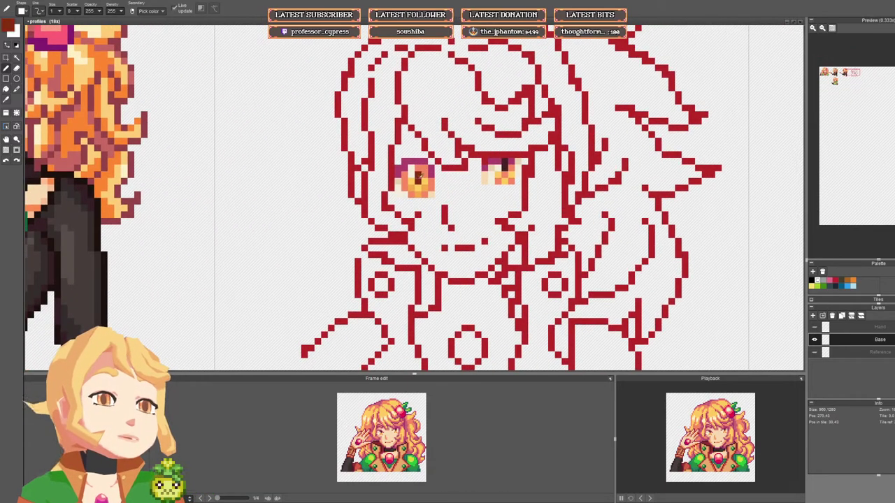
pyautogui.scroll(-5, 487, 177)
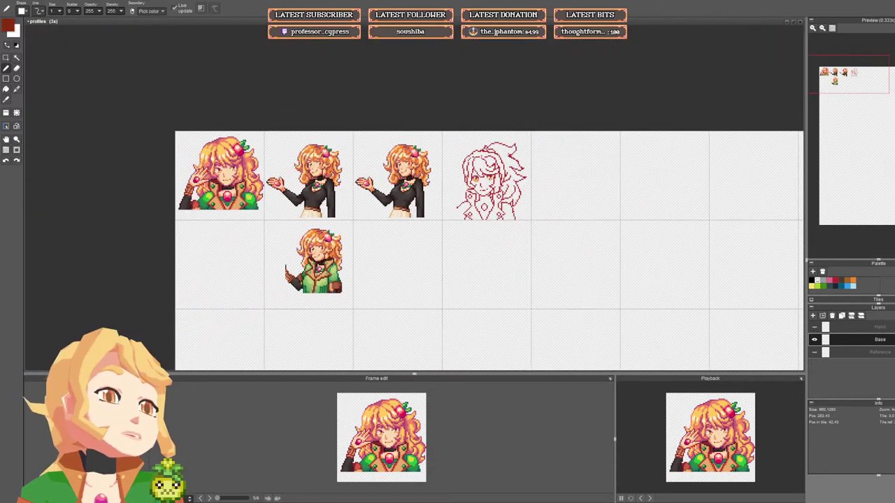
pyautogui.moveTo(476, 181); pyautogui.dragTo(450, 178)
pyautogui.scroll(5, 449, 176)
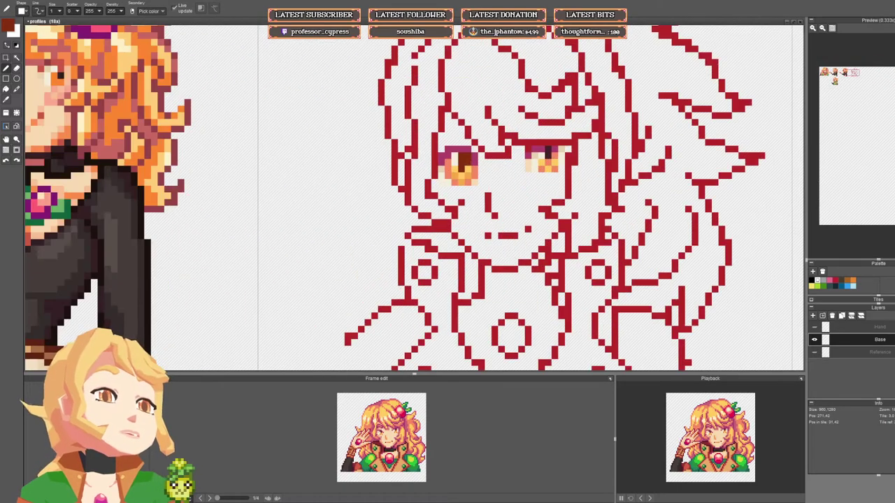
pyautogui.scroll(-3, 513, 172)
pyautogui.scroll(-3, 522, 175)
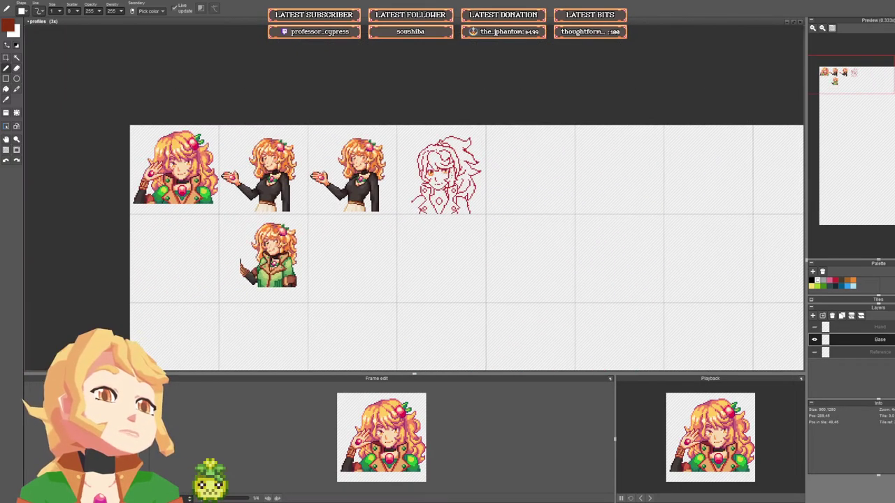
pyautogui.scroll(5, 440, 170)
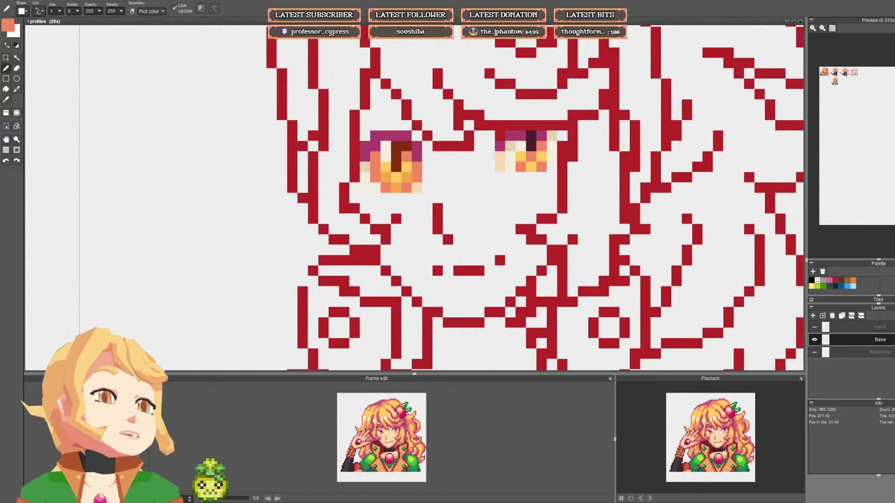
pyautogui.scroll(-2, 440, 171)
pyautogui.scroll(-4, 472, 169)
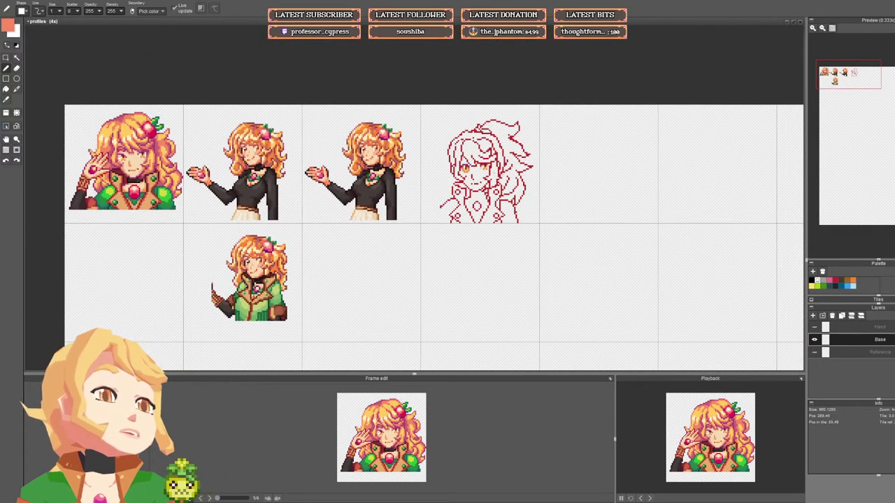
# Step: Try shading the left eye's magenta upper lash and outer corner with a darker purple, and undo the strokes
pyautogui.scroll(6, 482, 168)
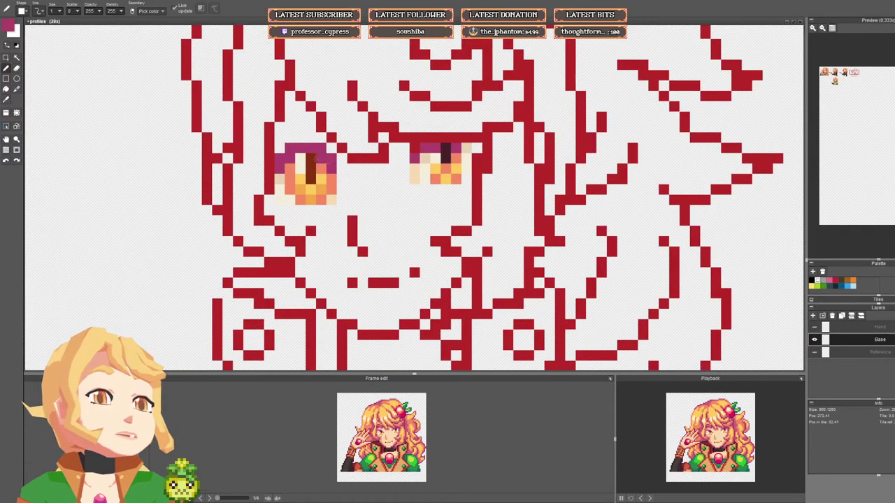
pyautogui.click(321, 160)
pyautogui.click(10, 29)
pyautogui.moveTo(84, 90); pyautogui.dragTo(77, 81)
pyautogui.click(109, 139)
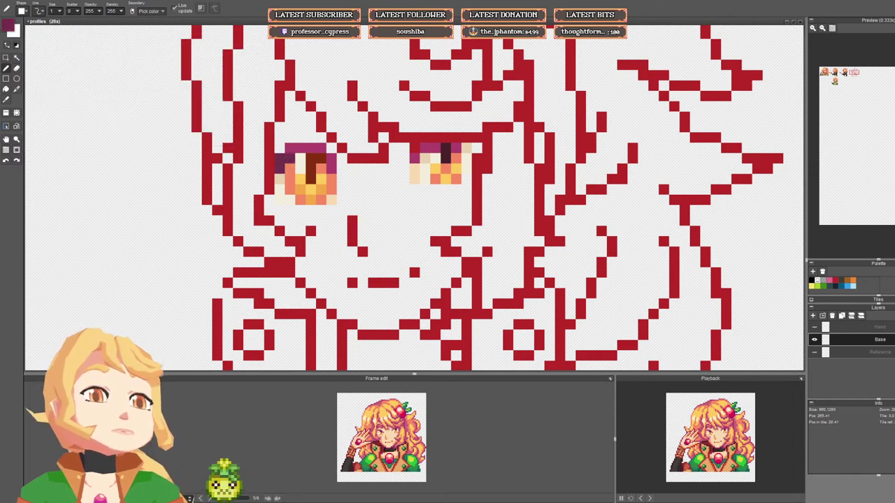
pyautogui.moveTo(289, 148); pyautogui.dragTo(322, 148)
pyautogui.scroll(-8, 381, 159)
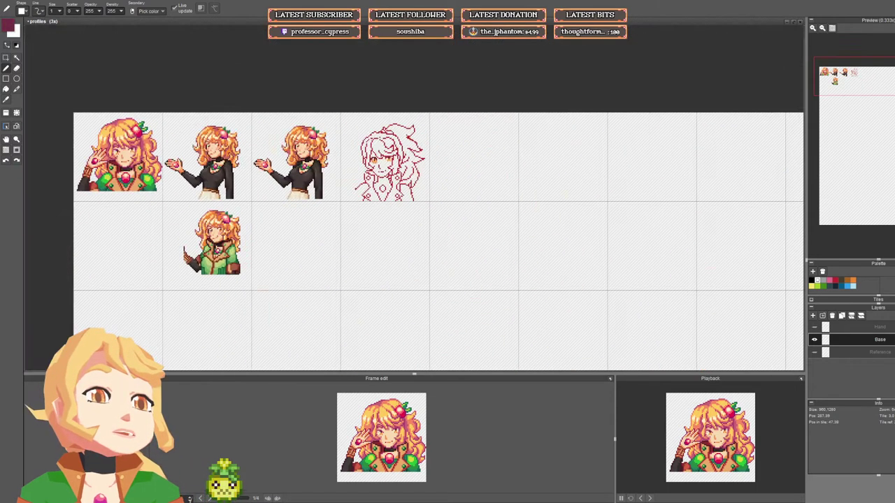
pyautogui.scroll(3, 403, 160)
pyautogui.hotkey('ctrl', 'z')
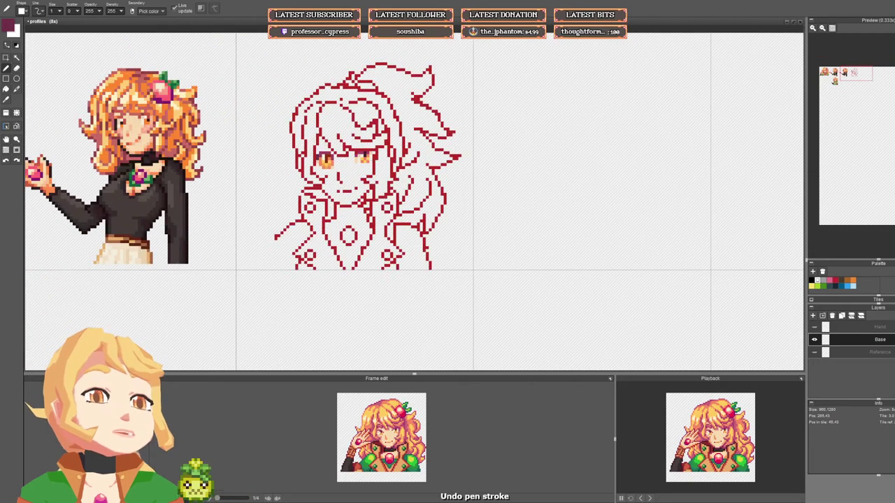
pyautogui.scroll(4, 320, 152)
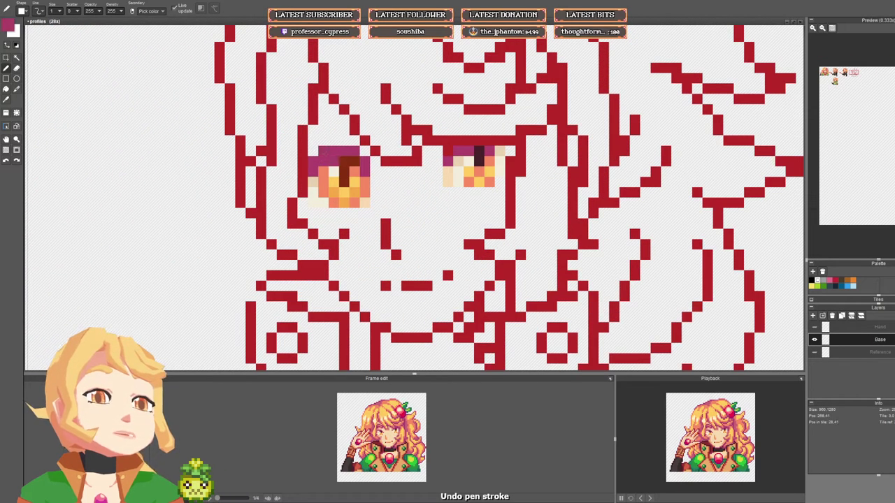
pyautogui.hotkey('ctrl', 'z')
# Step: Try thickening the left eye's upper lash with magenta along its top and outer corner, and undo the strokes
pyautogui.click(314, 151)
pyautogui.moveTo(324, 141); pyautogui.dragTo(354, 141)
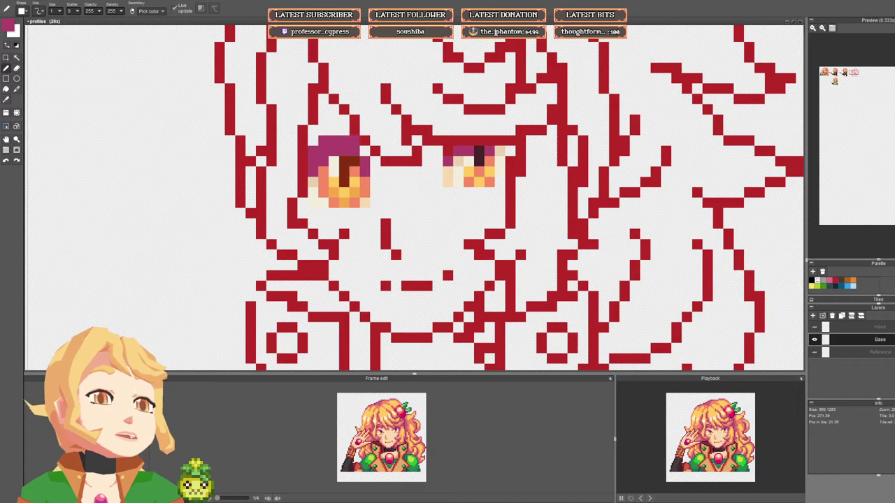
pyautogui.scroll(-7, 447, 164)
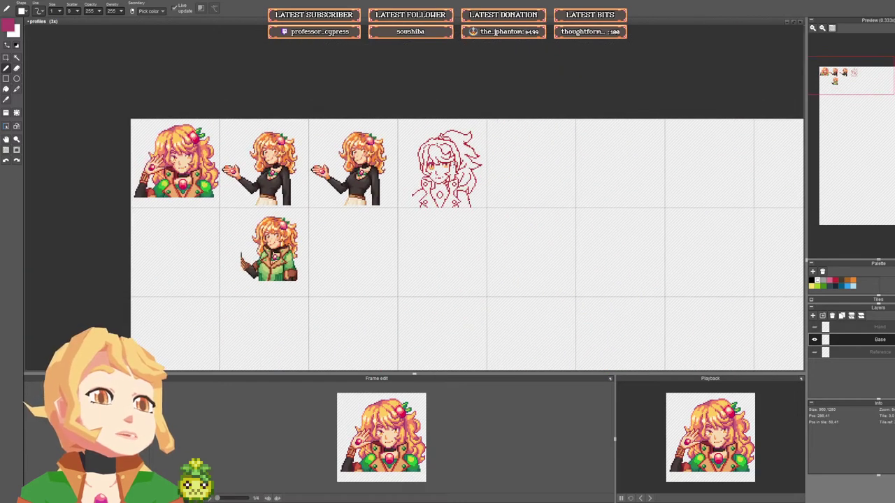
pyautogui.scroll(3, 453, 165)
pyautogui.hotkey('ctrl', 'z')
pyautogui.scroll(1, 432, 163)
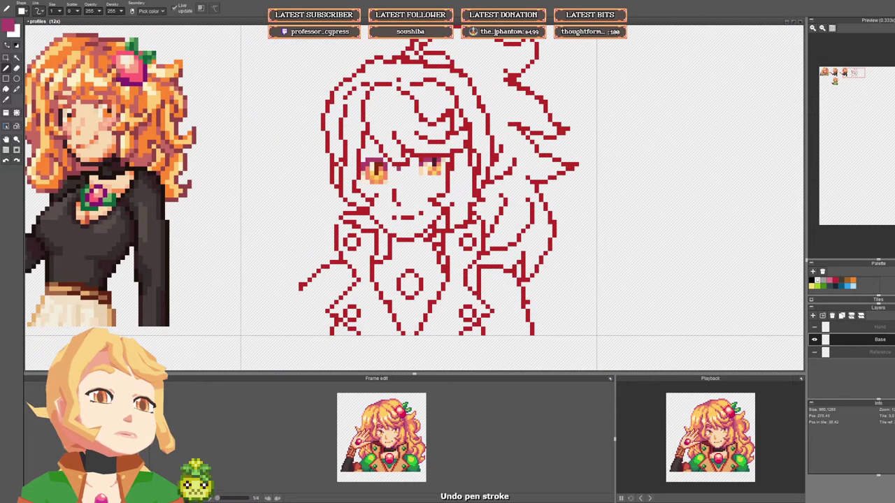
pyautogui.scroll(3, 368, 161)
pyautogui.scroll(-3, 384, 172)
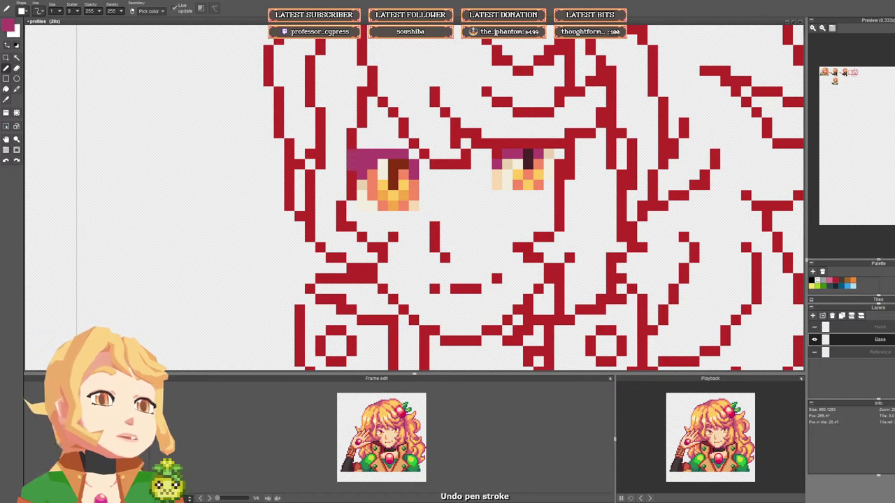
pyautogui.scroll(-1, 385, 172)
pyautogui.hotkey('ctrl', 'z')
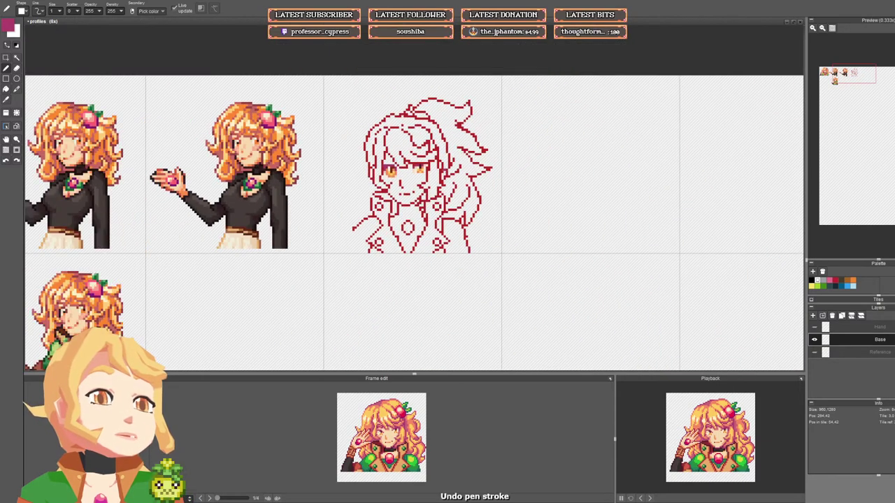
pyautogui.scroll(-3, 447, 169)
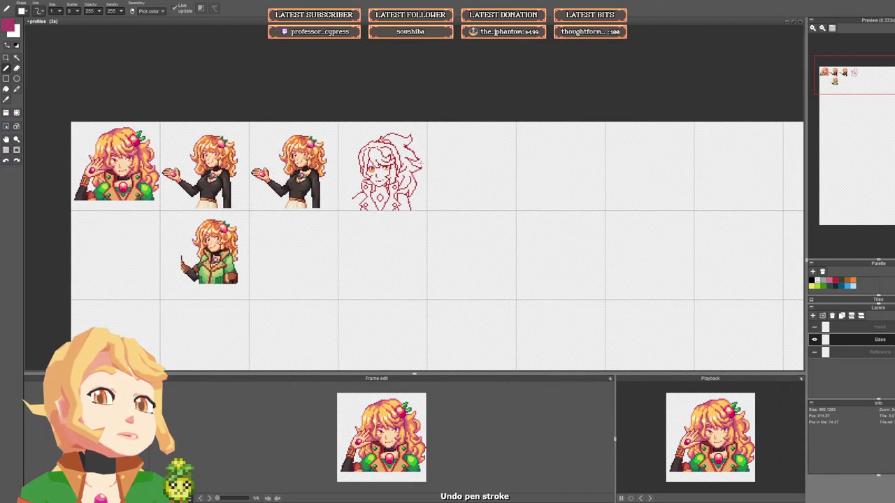
# Step: Select the left eye and place a copy of it over the right eye
pyautogui.scroll(5, 390, 159)
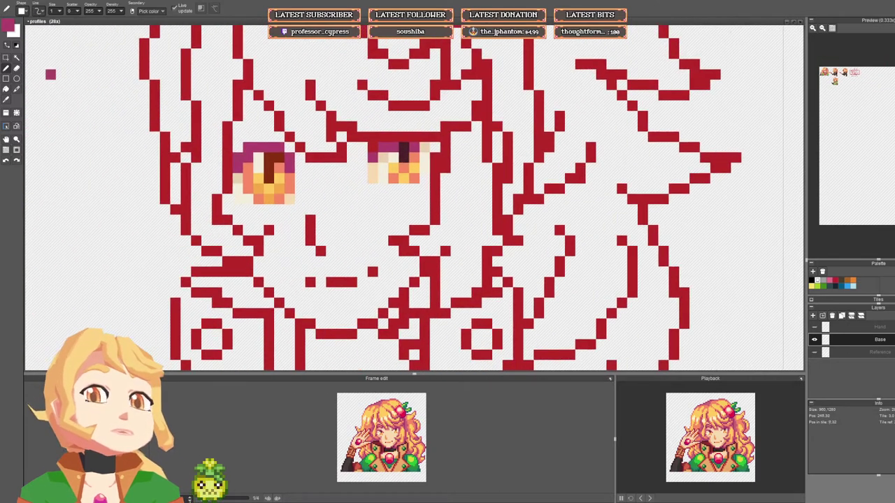
pyautogui.click(6, 58)
pyautogui.moveTo(232, 144); pyautogui.dragTo(418, 198)
pyautogui.press('Return')
# Step: Redraw the red fringe line across the top of the right eye with the Pen tool and the sampled line red
pyautogui.press('b')
pyautogui.rightClick(435, 138)
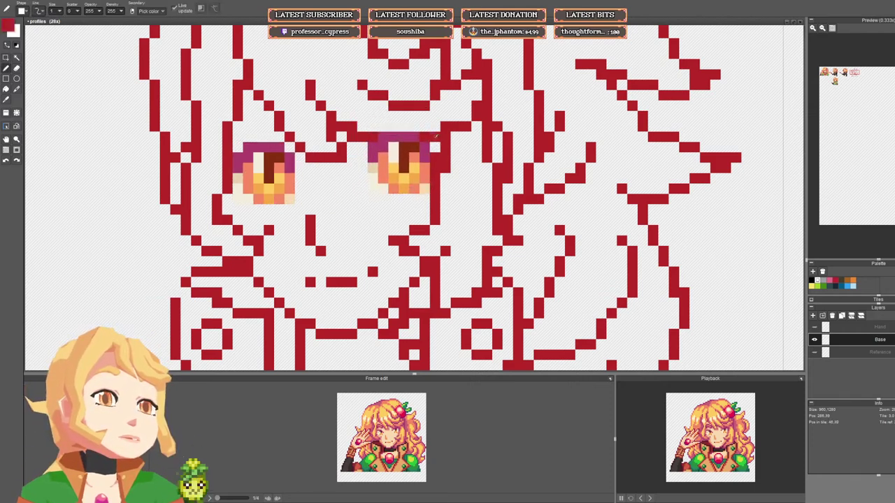
pyautogui.moveTo(424, 138); pyautogui.dragTo(384, 138)
pyautogui.scroll(-5, 438, 168)
pyautogui.scroll(-2, 442, 173)
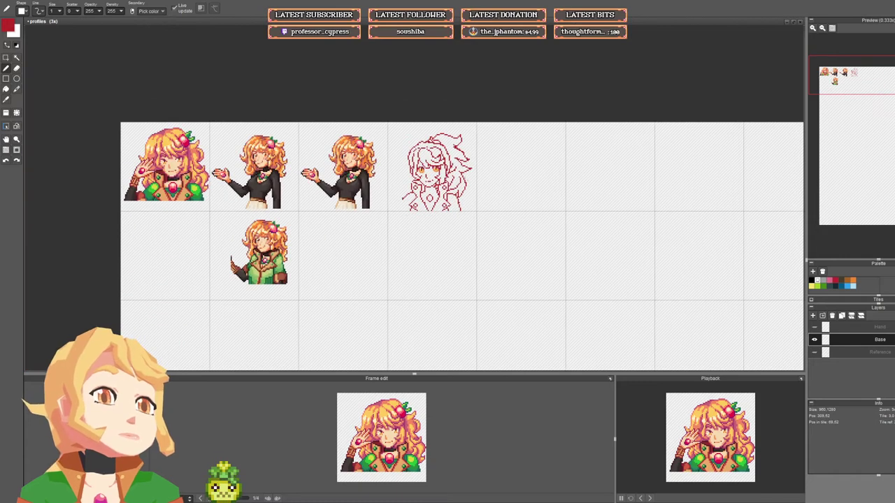
# Step: Widen the left eye by one pixel column toward the nose, using sampled cream, magenta and salmon
pyautogui.scroll(8, 426, 170)
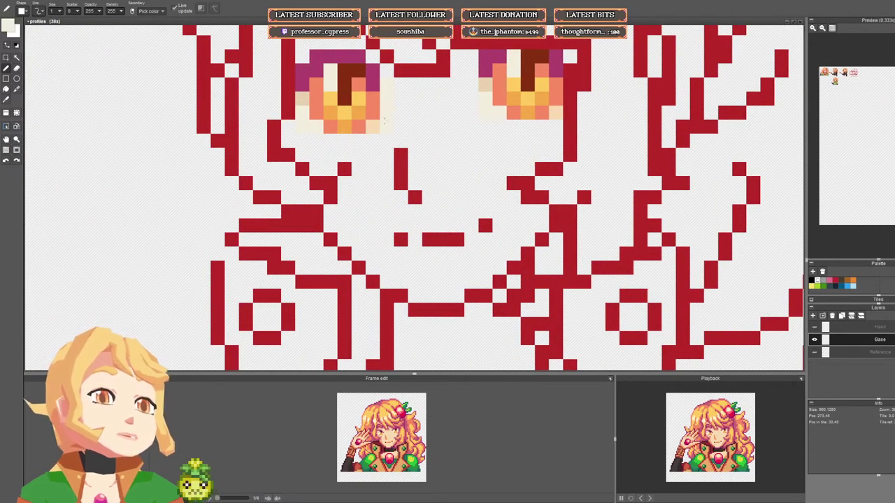
pyautogui.rightClick(373, 85)
pyautogui.moveTo(386, 84); pyautogui.dragTo(386, 70)
pyautogui.click(373, 56)
pyautogui.scroll(-1, 397, 110)
pyautogui.moveTo(410, 101); pyautogui.dragTo(393, 173)
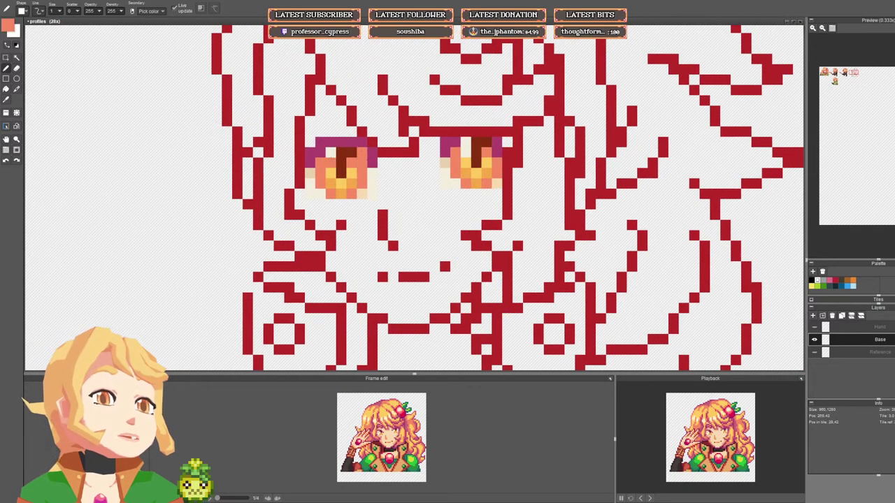
pyautogui.scroll(-5, 373, 163)
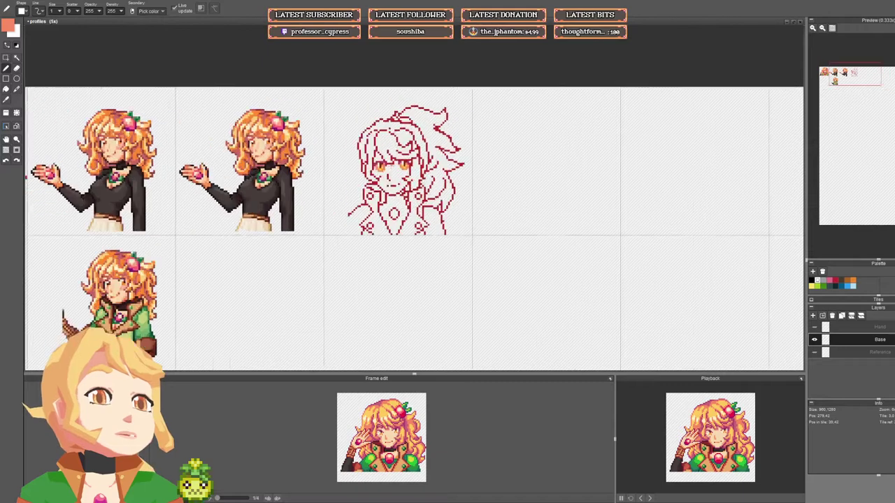
# Step: Narrow the left iris by repainting the salmon columns on both its sides with the sampled cream
pyautogui.scroll(5, 389, 165)
pyautogui.keyDown('alt'); pyautogui.click(360, 195); pyautogui.keyUp('alt')
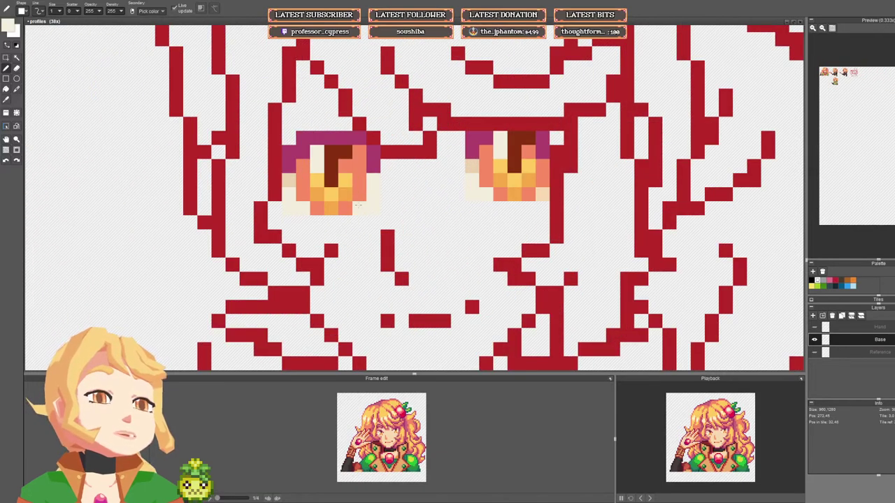
pyautogui.moveTo(358, 205); pyautogui.dragTo(359, 150)
pyautogui.moveTo(304, 194); pyautogui.dragTo(304, 163)
pyautogui.scroll(-4, 425, 175)
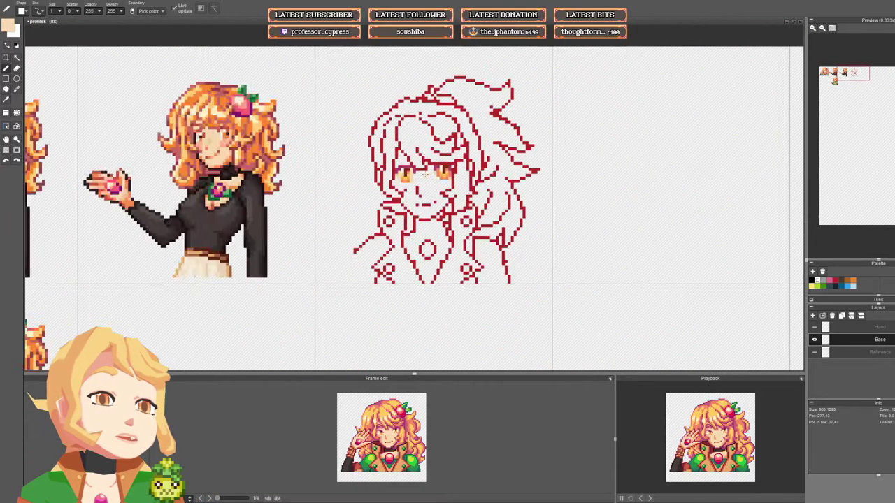
# Step: Square off the left eye's outer lash corner in magenta and repaint the white around the iris with sampled off-white
pyautogui.scroll(-1, 425, 175)
pyautogui.scroll(5, 425, 175)
pyautogui.click(440, 199)
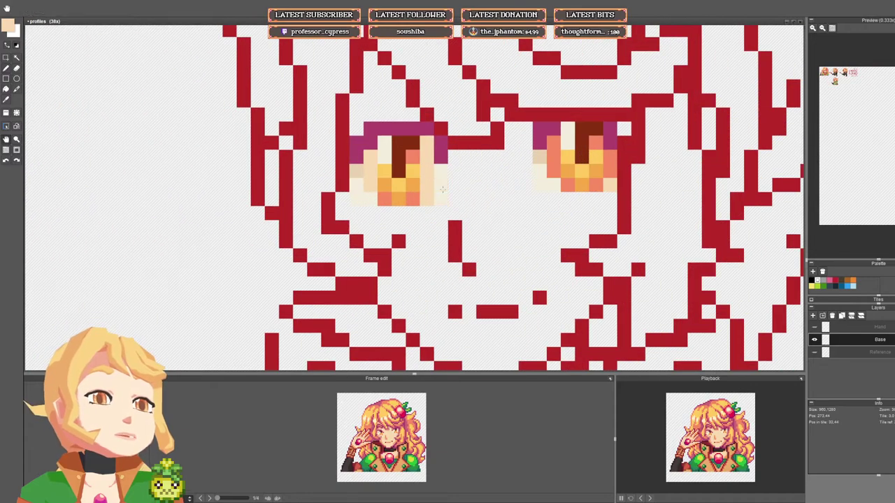
pyautogui.moveTo(442, 189); pyautogui.dragTo(402, 184)
pyautogui.scroll(-4, 407, 181)
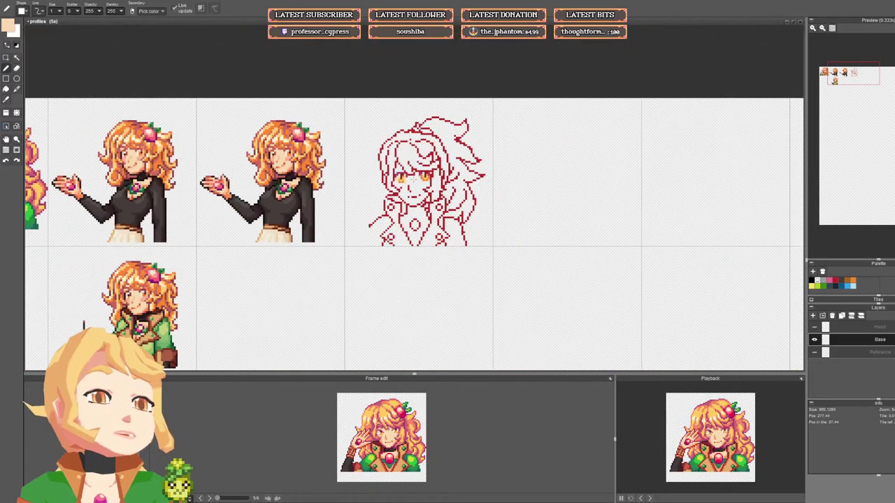
pyautogui.scroll(5, 406, 181)
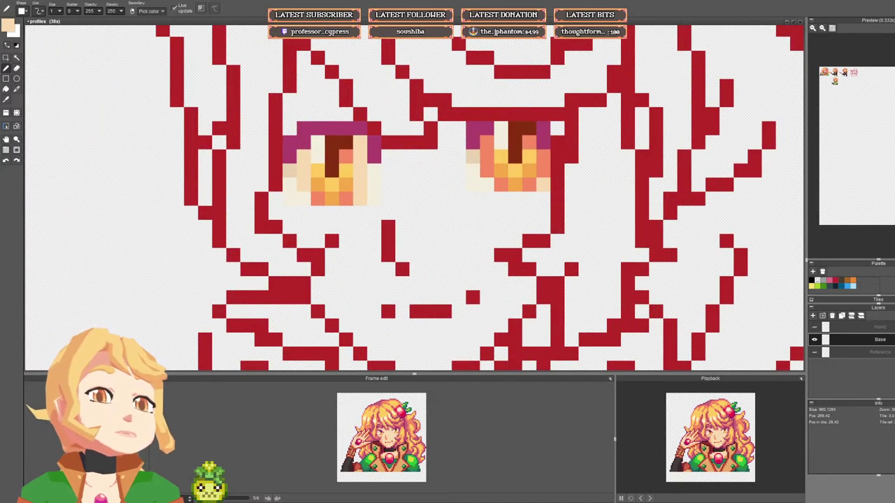
pyautogui.moveTo(290, 157)
pyautogui.mouseDown()
pyautogui.moveTo(299, 143)
pyautogui.moveTo(290, 130)
pyautogui.mouseUp()
pyautogui.rightClick(304, 129)
pyautogui.scroll(-1, 349, 145)
pyautogui.rightClick(316, 176)
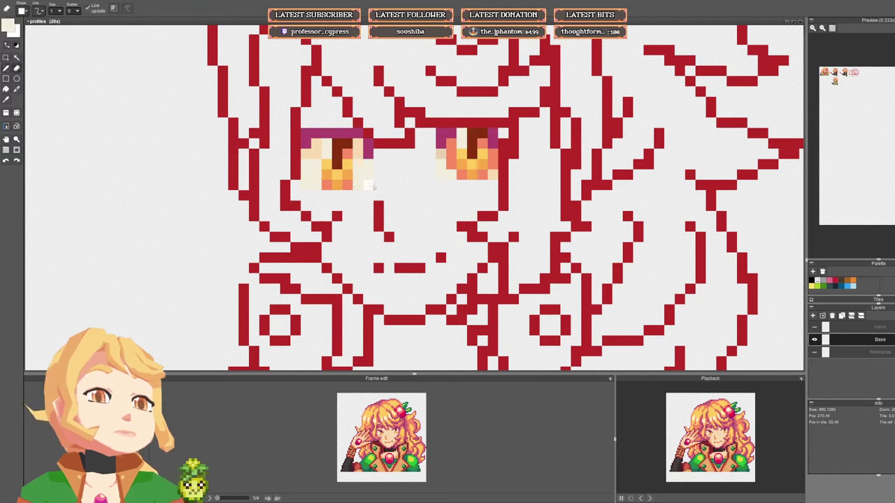
pyautogui.scroll(-5, 387, 227)
pyautogui.scroll(-2, 442, 182)
pyautogui.moveTo(452, 182); pyautogui.dragTo(430, 182)
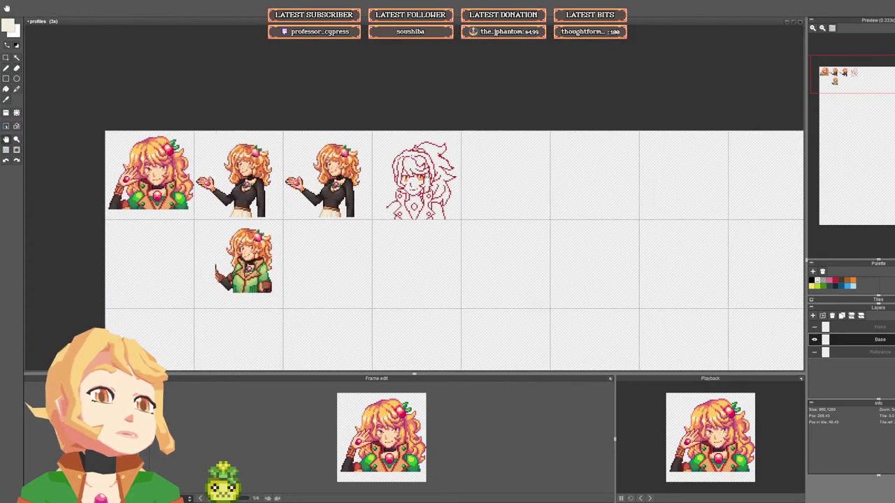
pyautogui.scroll(2, 416, 181)
pyautogui.scroll(4, 416, 182)
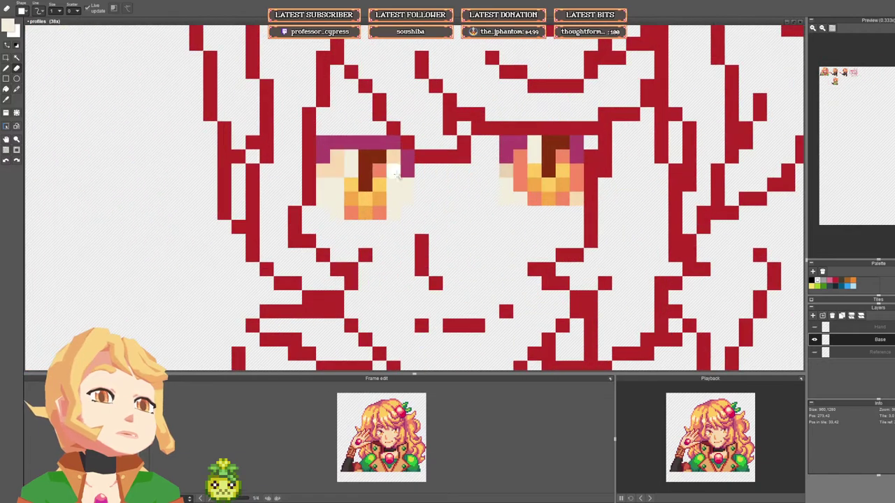
# Step: Extend the dark brown across the top of the left iris and touch up its lower pixels with sampled orange
pyautogui.scroll(-1, 416, 181)
pyautogui.scroll(-3, 484, 168)
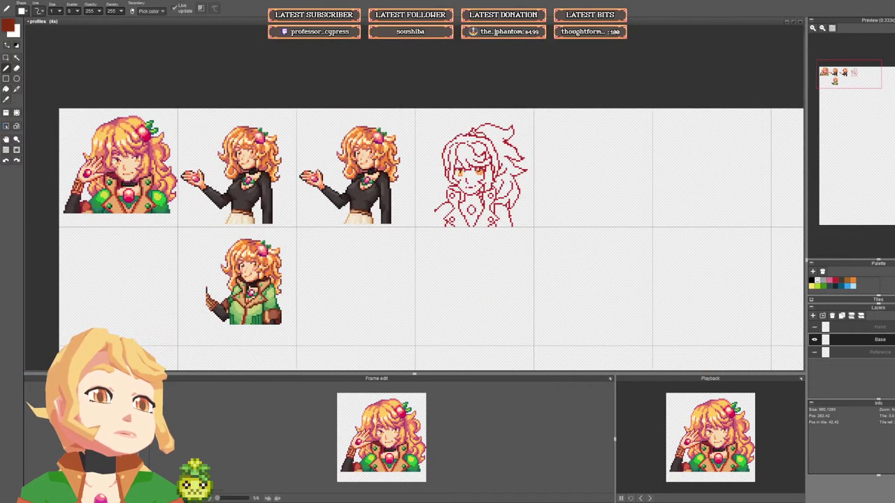
pyautogui.scroll(5, 466, 172)
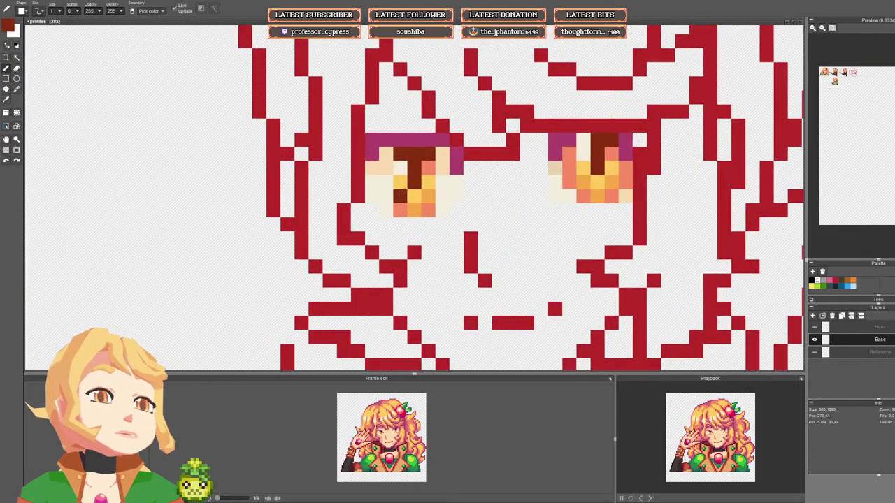
pyautogui.rightClick(400, 196)
pyautogui.click(387, 196)
pyautogui.moveTo(429, 183); pyautogui.dragTo(443, 196)
pyautogui.click(471, 181)
pyautogui.scroll(-5, 471, 182)
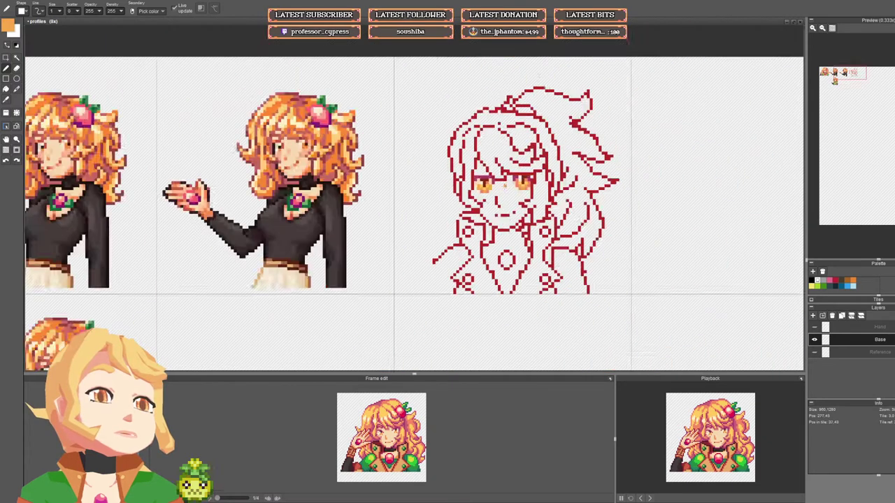
pyautogui.scroll(2, 534, 190)
pyautogui.hotkey('ctrl', 'z')
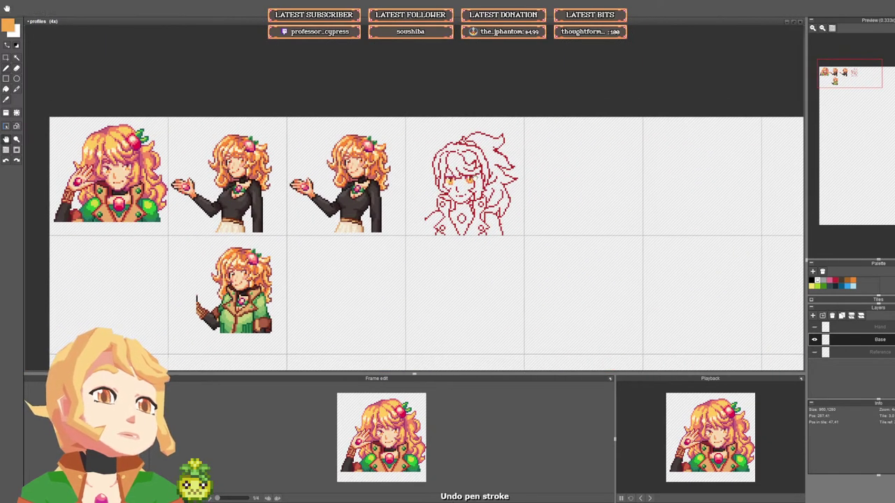
# Step: Shorten the left iris by repainting its salmon bottom row with sampled off-white
pyautogui.scroll(2, 535, 190)
pyautogui.scroll(2, 436, 186)
pyautogui.rightClick(422, 169)
pyautogui.moveTo(414, 181); pyautogui.dragTo(372, 181)
pyautogui.rightClick(458, 180)
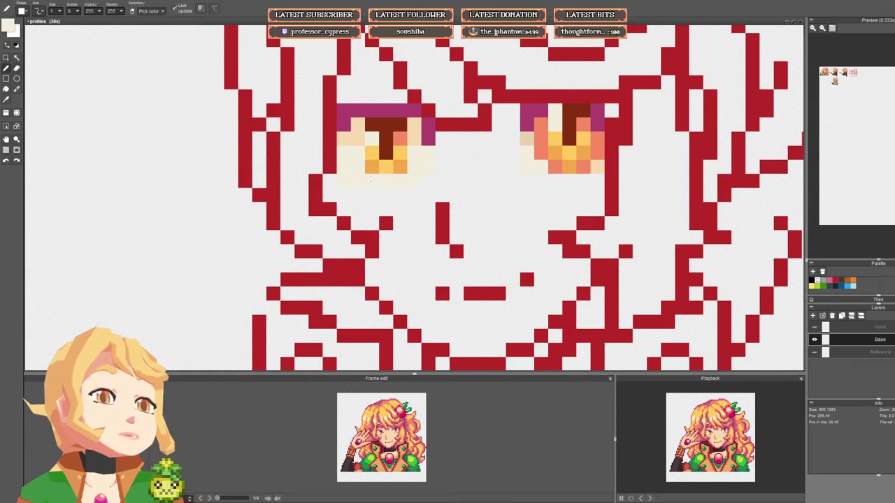
# Step: Fill the line art portrait's face with the sampled cream skin colour
pyautogui.scroll(-2, 345, 183)
pyautogui.moveTo(248, 182); pyautogui.dragTo(675, 172)
pyautogui.moveTo(289, 144)
pyautogui.mouseDown()
pyautogui.moveTo(609, 168)
pyautogui.moveTo(320, 164)
pyautogui.mouseUp()
pyautogui.rightClick(234, 161)
pyautogui.scroll(-3, 234, 160)
pyautogui.scroll(1, 319, 163)
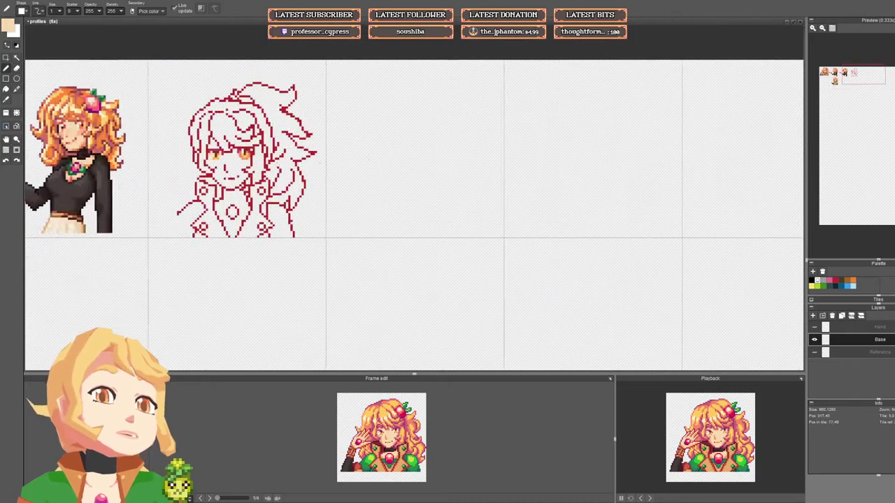
pyautogui.scroll(3, 351, 174)
pyautogui.hscroll(-1, 351, 174)
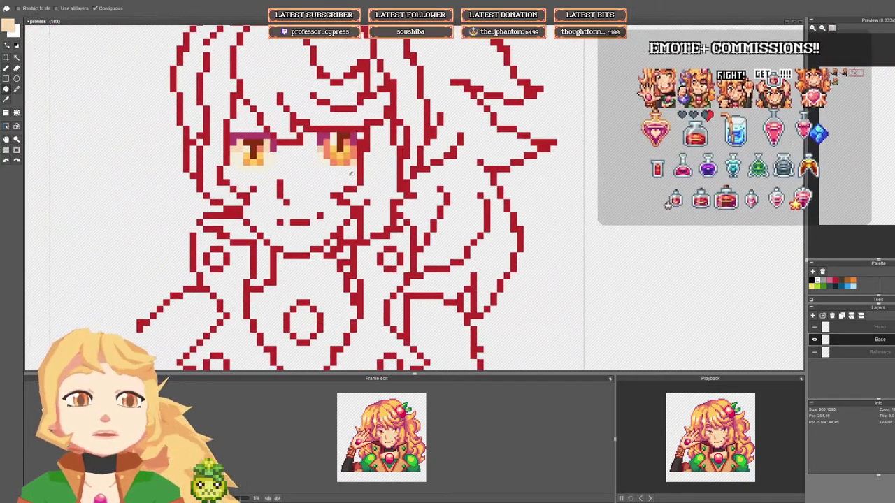
pyautogui.click(351, 173)
pyautogui.scroll(3, 277, 148)
pyautogui.press('b')
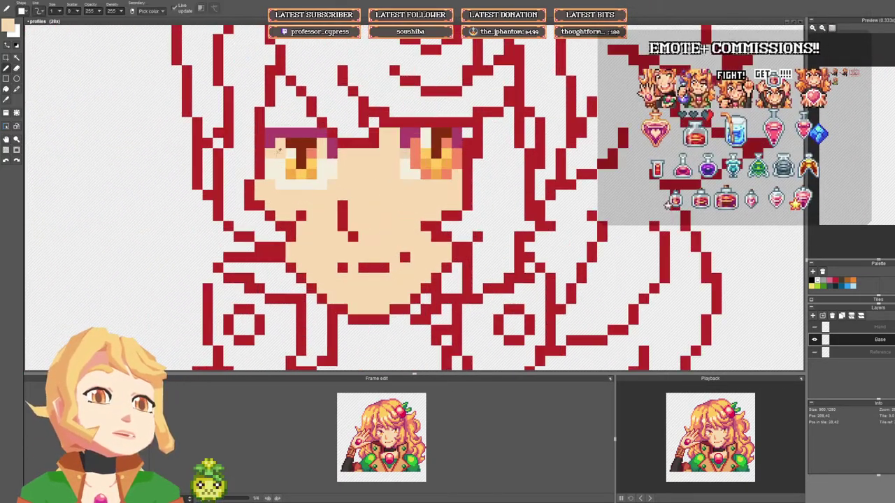
pyautogui.scroll(-3, 287, 160)
pyautogui.scroll(3, 293, 166)
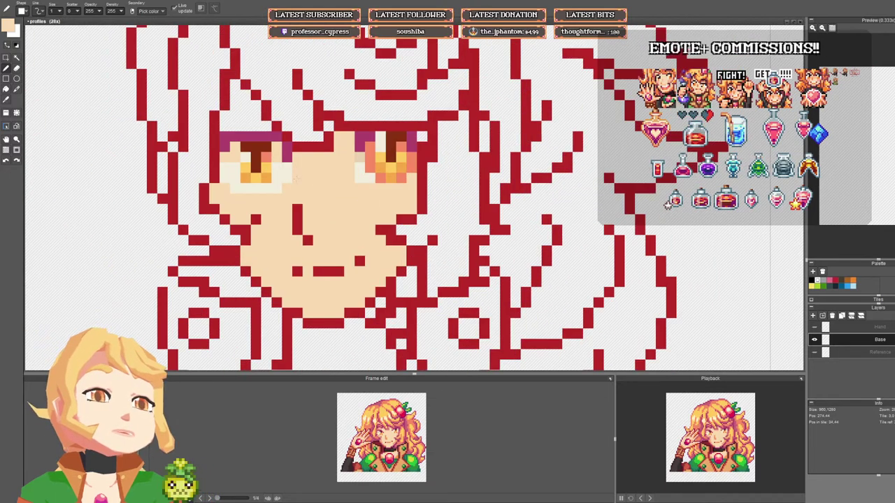
# Step: Compare the line art portrait's face and eyes with the skin and eye shading of the finished portraits
pyautogui.scroll(-3, 297, 177)
pyautogui.press('space')
pyautogui.moveTo(226, 173); pyautogui.dragTo(772, 194)
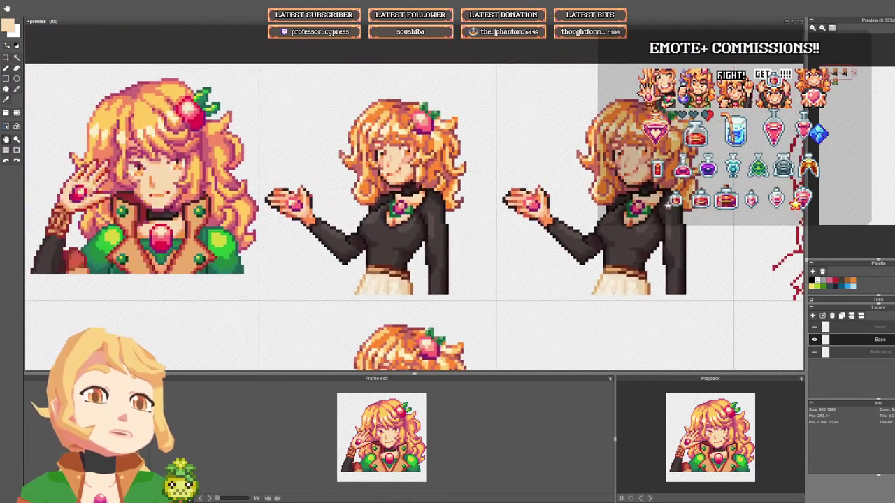
pyautogui.scroll(2, 180, 173)
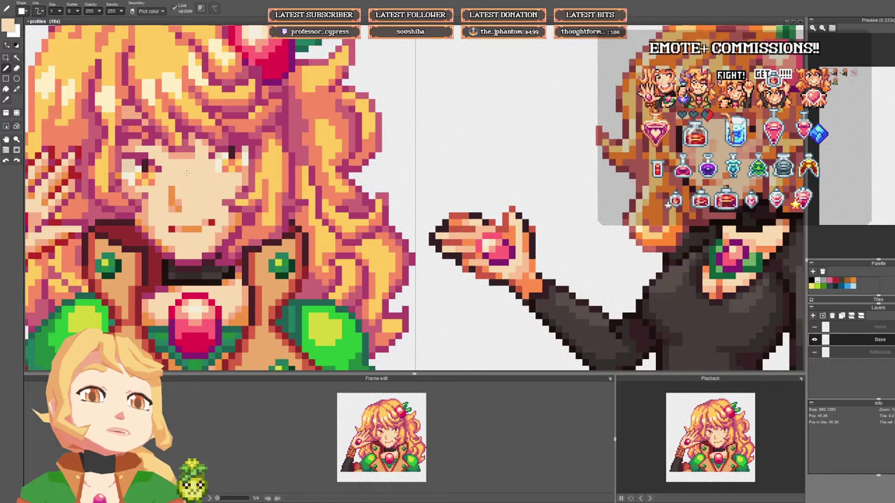
pyautogui.scroll(-3, 186, 174)
pyautogui.scroll(3, 421, 179)
pyautogui.press('f')
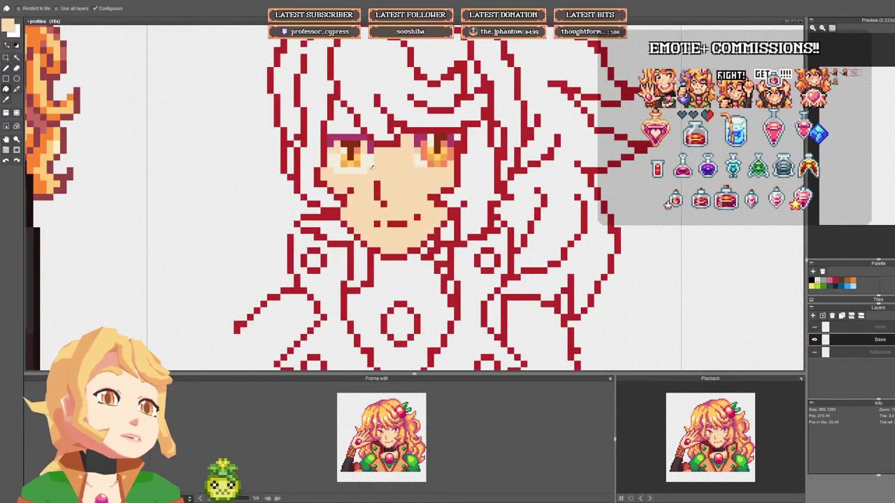
pyautogui.scroll(-3, 373, 167)
pyautogui.press('space')
pyautogui.moveTo(372, 167); pyautogui.dragTo(779, 166)
pyautogui.scroll(3, 230, 150)
pyautogui.scroll(-3, 343, 150)
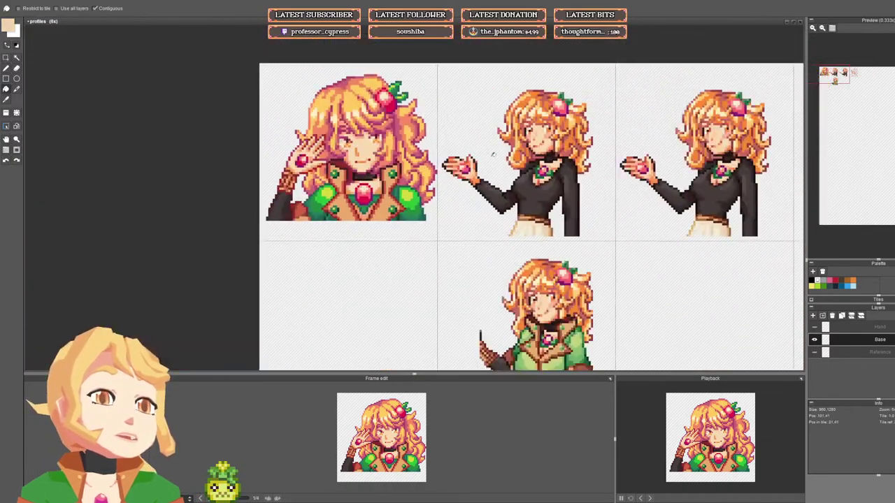
pyautogui.press('space')
pyautogui.moveTo(494, 154); pyautogui.dragTo(83, 143)
pyautogui.scroll(3, 453, 139)
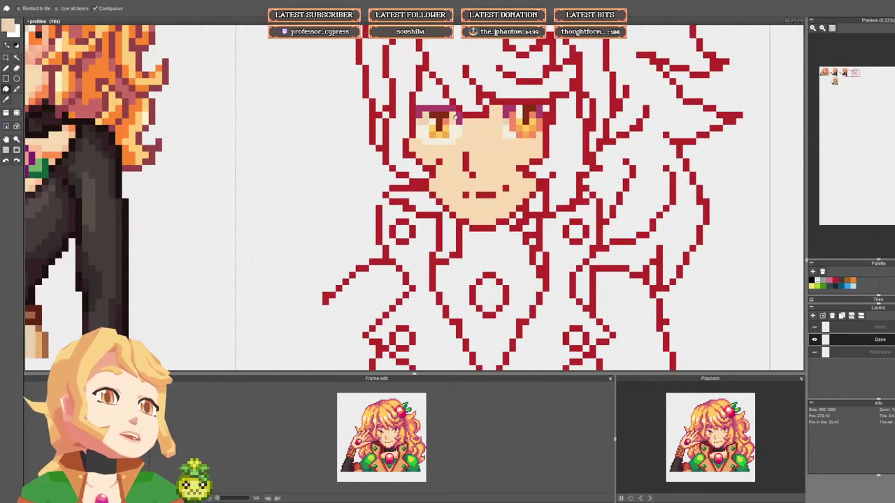
# Step: Shade the upper corners of the left eye's white beneath the lash with a beige tone using the Pen tool
pyautogui.hscroll(5, 256, 128)
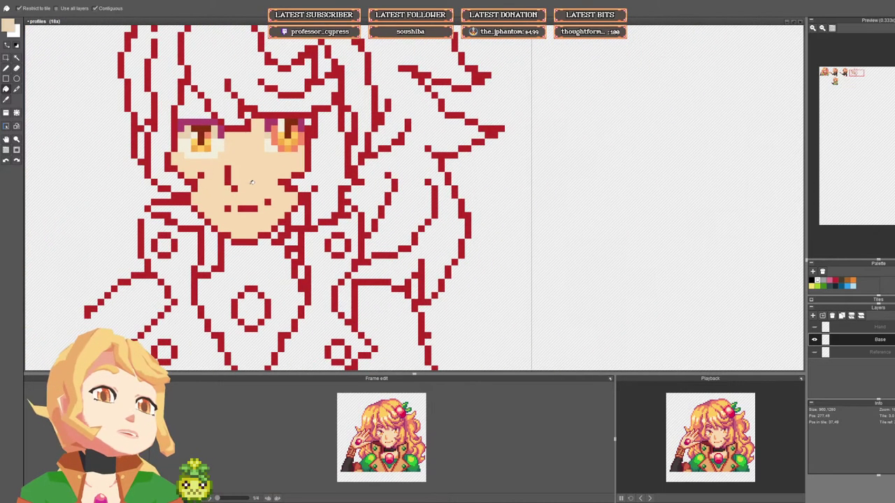
pyautogui.press('b')
pyautogui.scroll(-5, 371, 190)
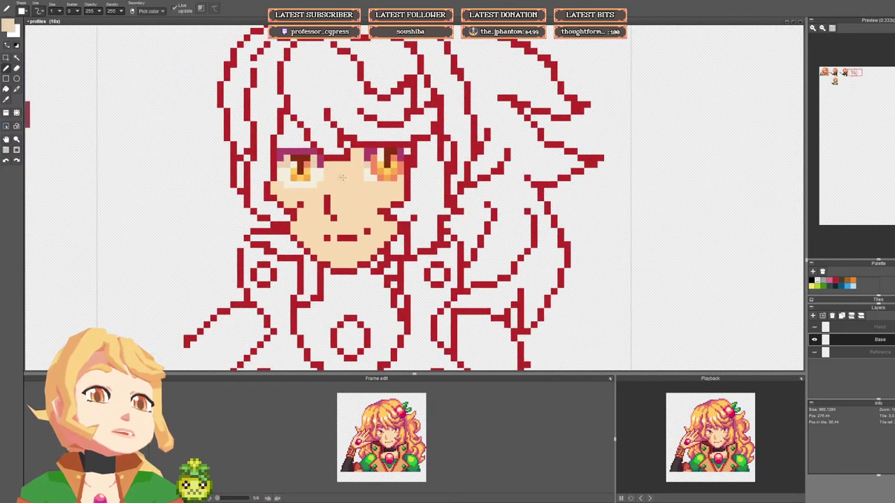
pyautogui.scroll(-1, 342, 183)
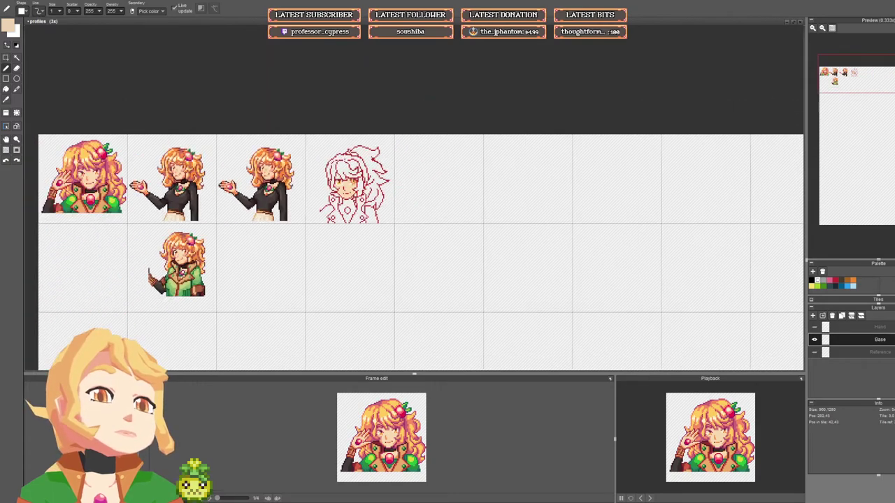
pyautogui.scroll(5, 340, 184)
pyautogui.scroll(-5, 341, 189)
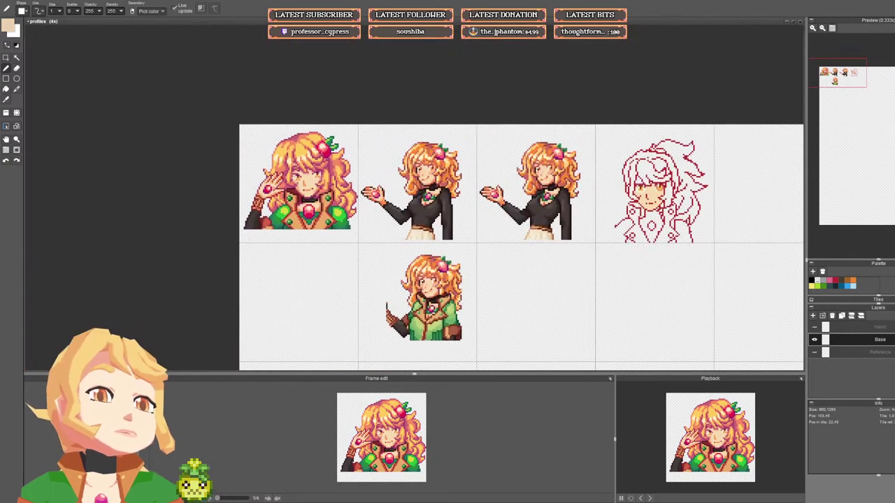
# Step: Paint a salmon pink lower lid line under the left eye with a colour sampled from the first finished portrait
pyautogui.scroll(3, 301, 183)
pyautogui.rightClick(308, 175)
pyautogui.scroll(-3, 299, 179)
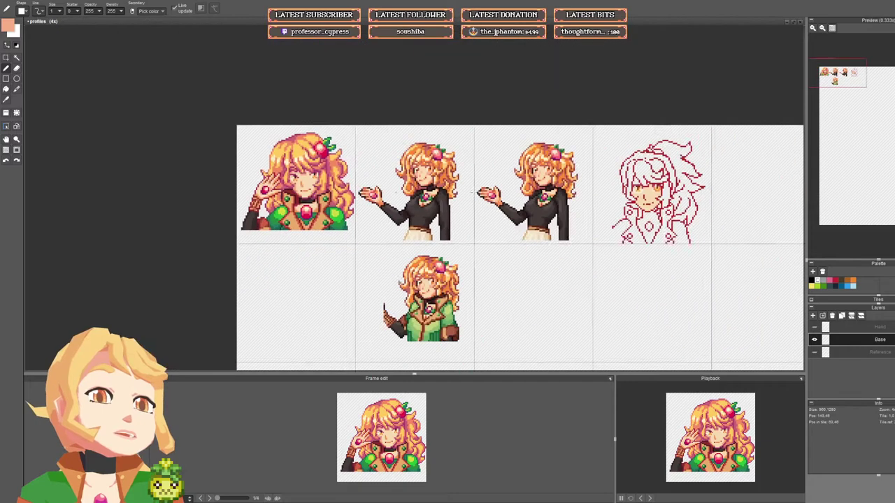
pyautogui.moveTo(597, 196); pyautogui.dragTo(349, 178)
pyautogui.scroll(6, 349, 177)
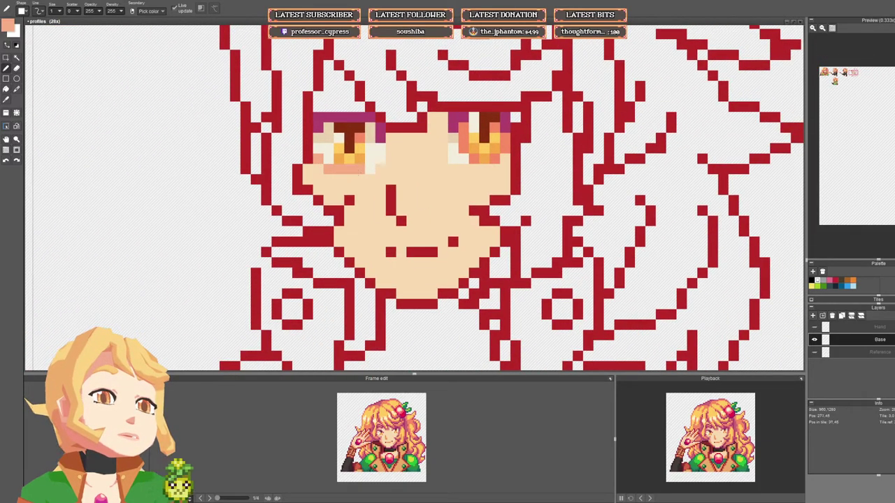
pyautogui.scroll(-6, 379, 167)
pyautogui.scroll(5, 337, 176)
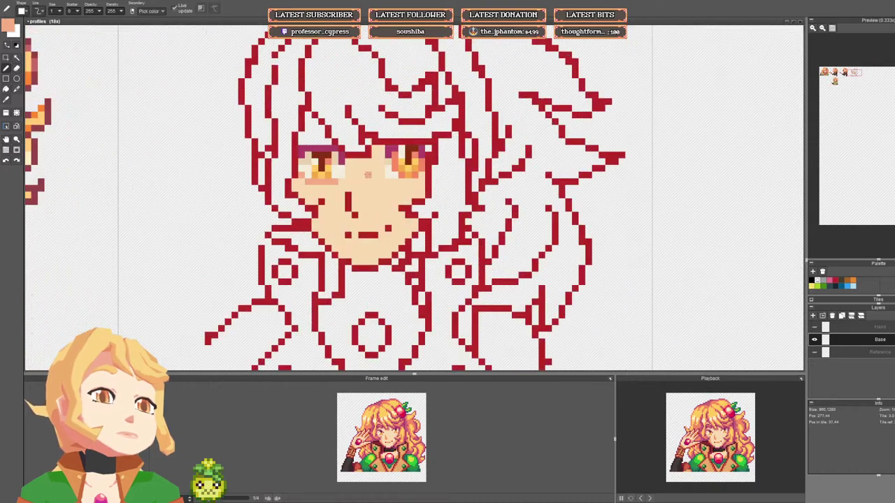
pyautogui.scroll(-5, 335, 179)
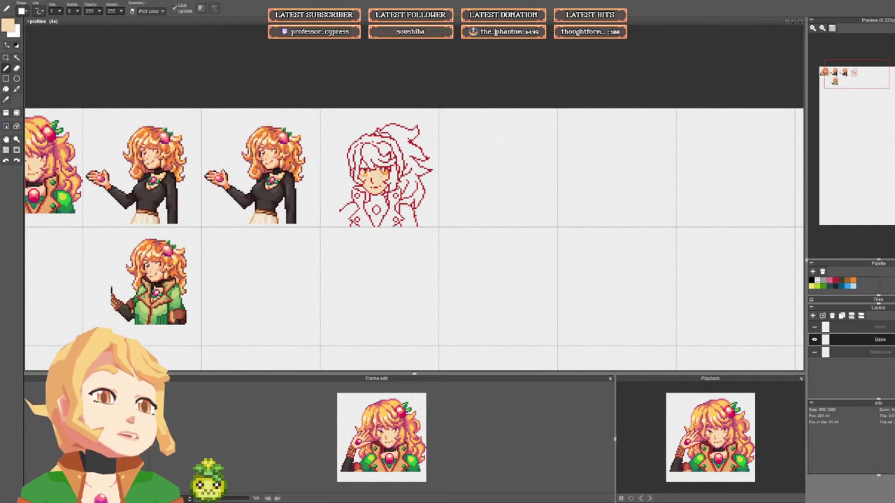
# Step: Thicken the left eye's upper lash with an extra row of the sampled magenta
pyautogui.scroll(6, 369, 168)
pyautogui.rightClick(359, 174)
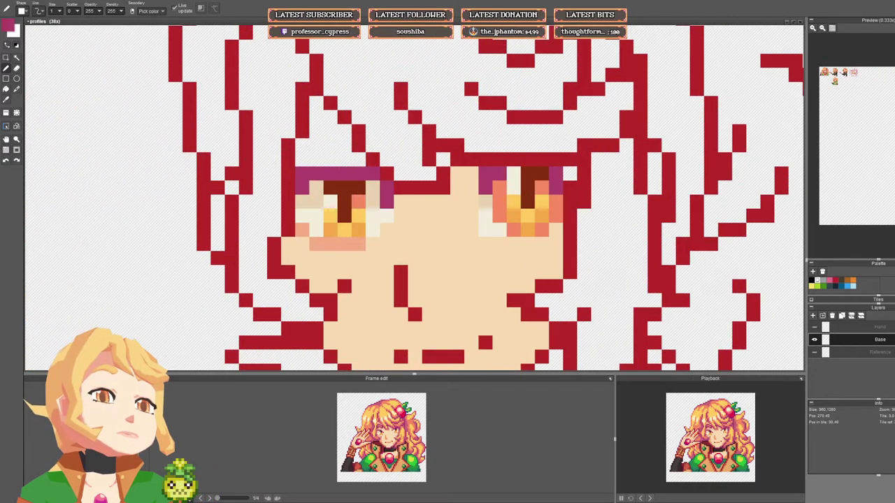
pyautogui.moveTo(330, 160); pyautogui.dragTo(358, 160)
pyautogui.scroll(-1, 403, 176)
pyautogui.scroll(-5, 426, 180)
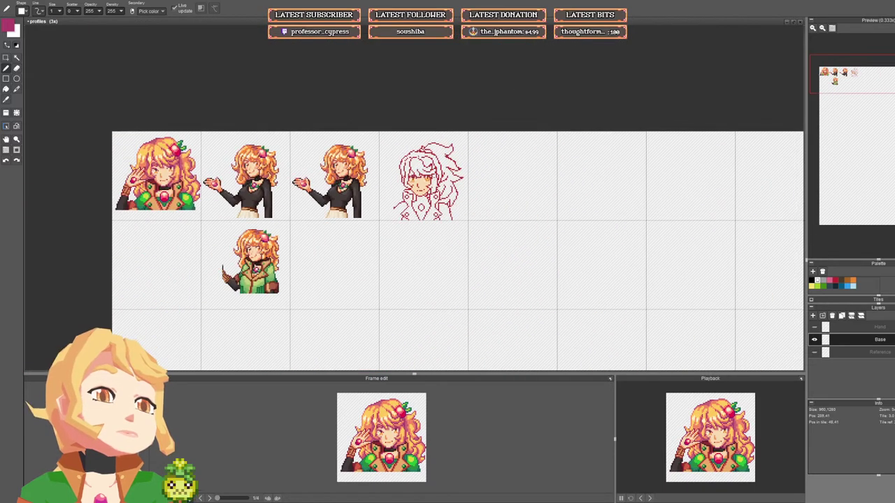
# Step: Paint a blush on the cheek below the left eye with a peach pink sampled from the neighbouring finished portrait
pyautogui.scroll(4, 430, 174)
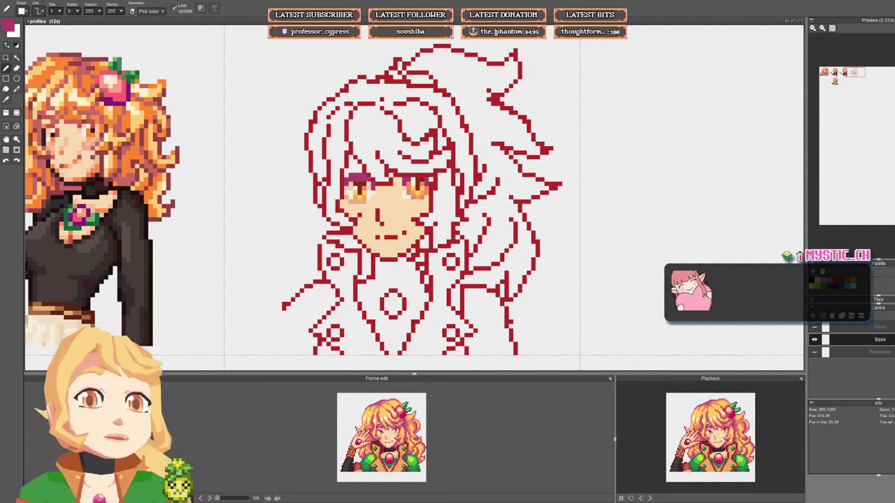
pyautogui.moveTo(93, 157); pyautogui.dragTo(204, 153)
pyautogui.scroll(1, 205, 149)
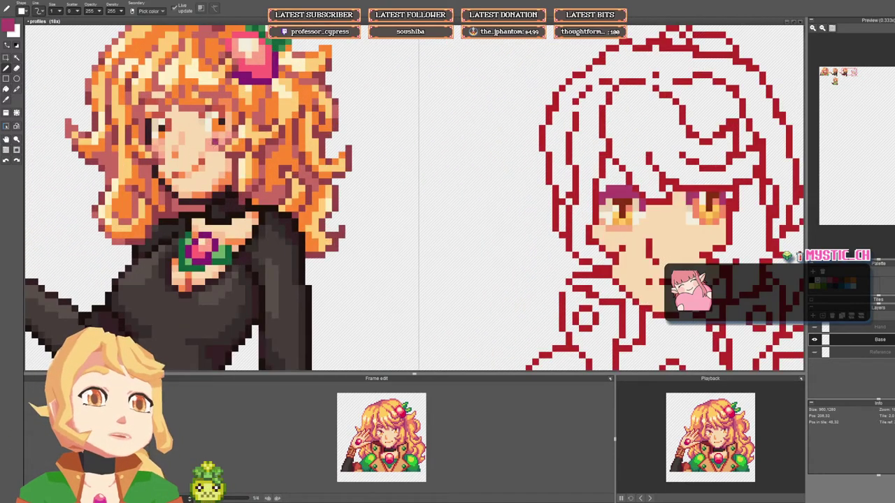
pyautogui.rightClick(228, 175)
pyautogui.moveTo(390, 180); pyautogui.dragTo(147, 158)
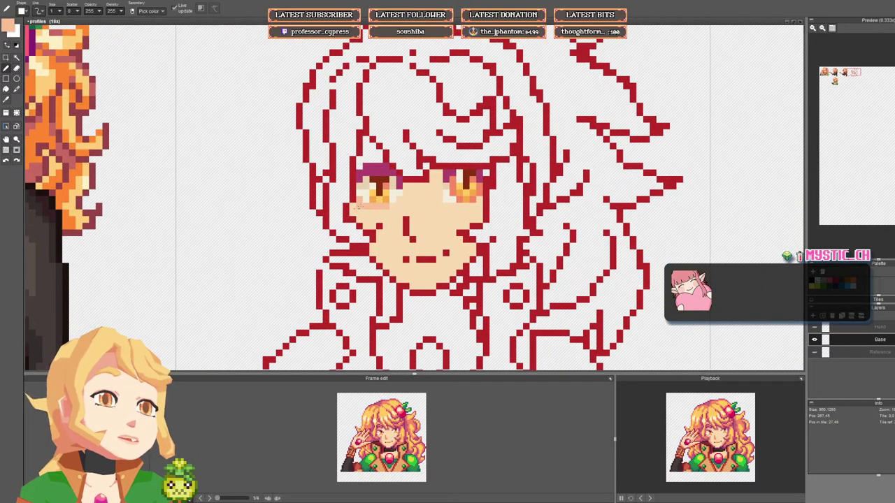
pyautogui.scroll(-5, 366, 225)
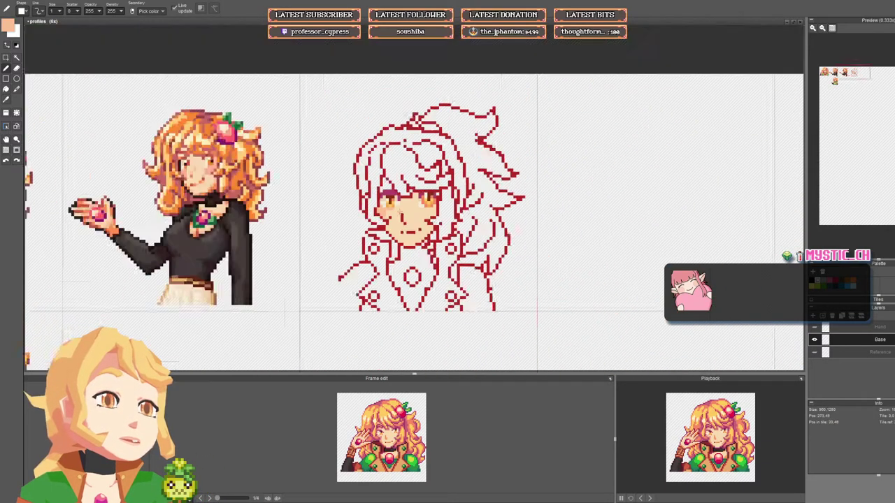
pyautogui.scroll(5, 355, 208)
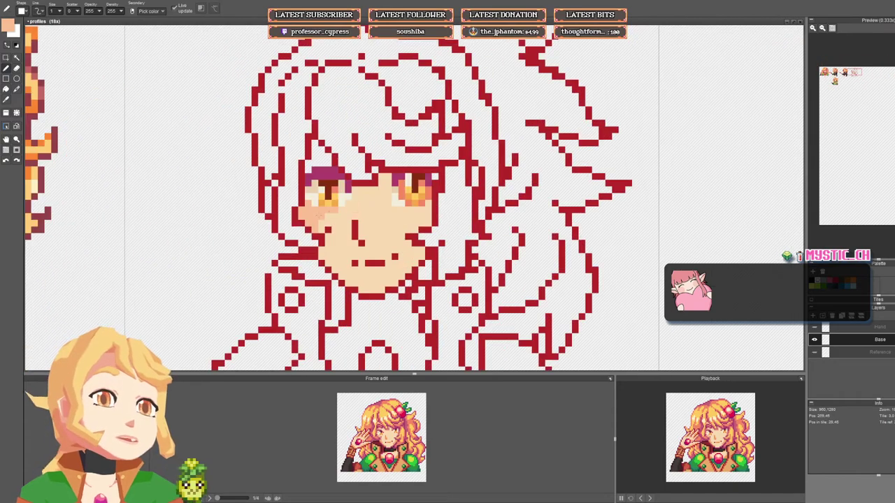
# Step: Fill the bare skin gap between the hair strands above the left eye with the peach blush colour
pyautogui.scroll(-4, 356, 202)
pyautogui.scroll(3, 365, 203)
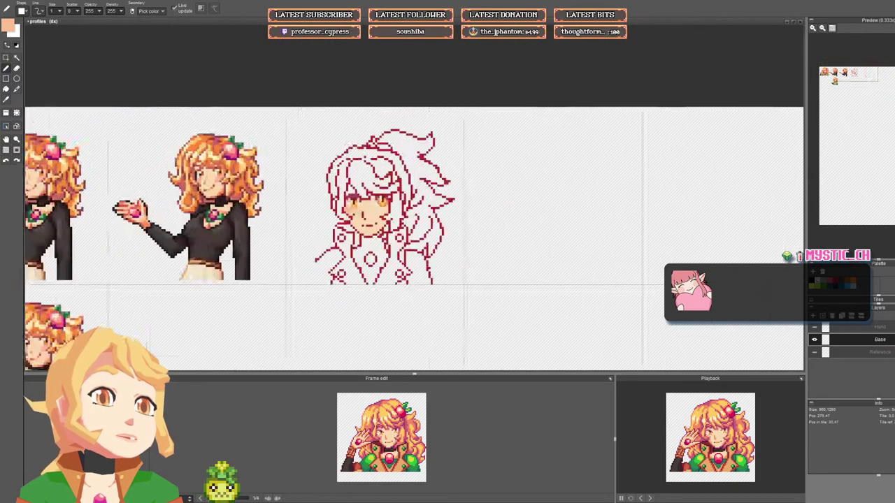
pyautogui.press('f')
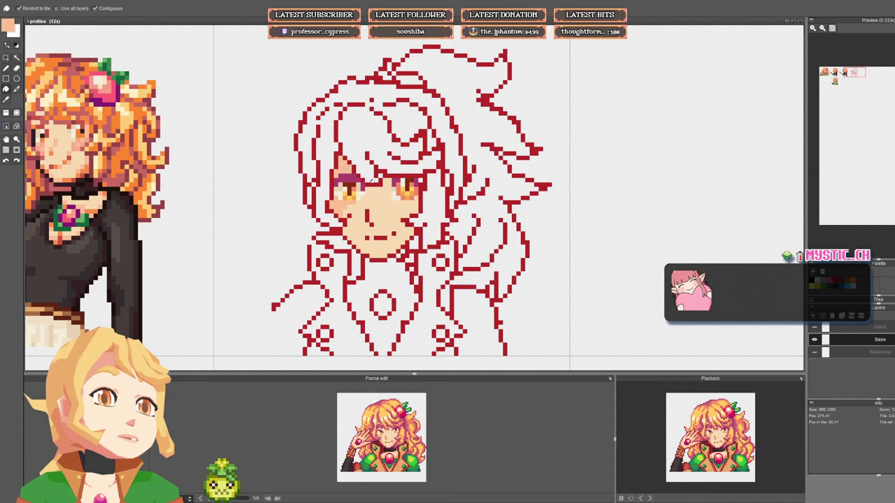
# Step: Compare the line art portrait's face colouring with the finished portraits at different scales
pyautogui.scroll(-3, 371, 183)
pyautogui.scroll(-2, 384, 187)
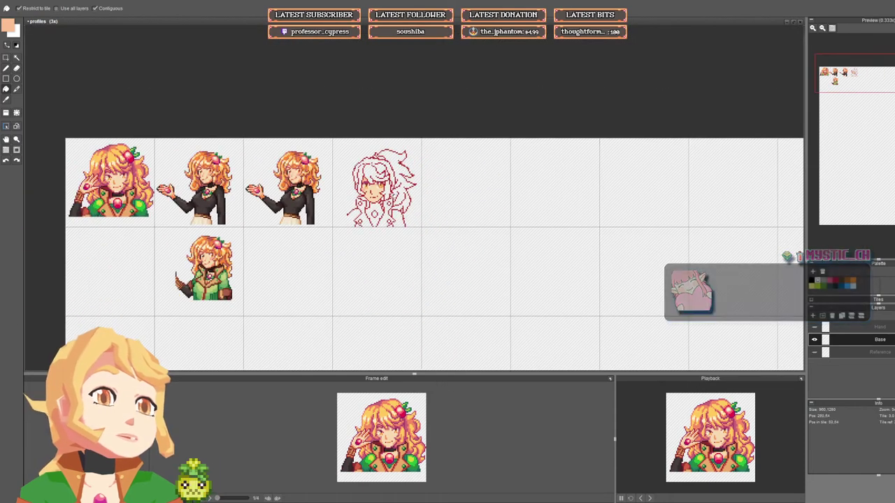
pyautogui.press('b')
pyautogui.scroll(4, 378, 177)
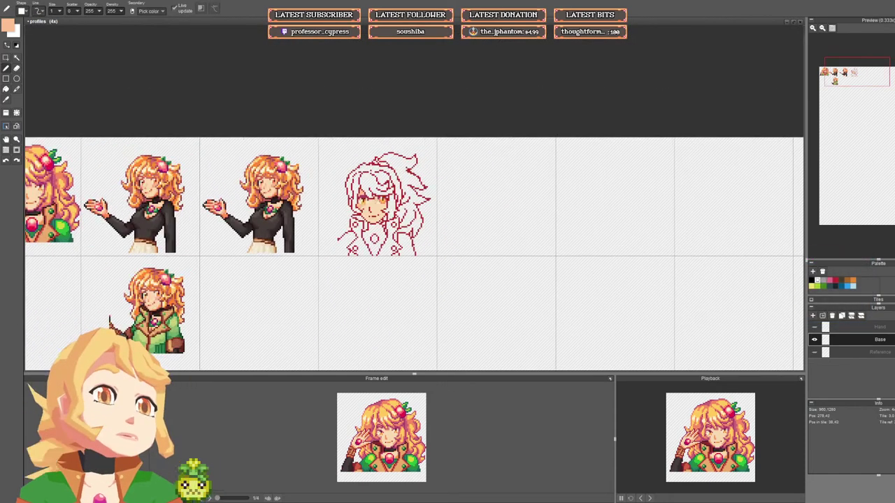
pyautogui.scroll(1, 353, 202)
pyautogui.scroll(-6, 370, 202)
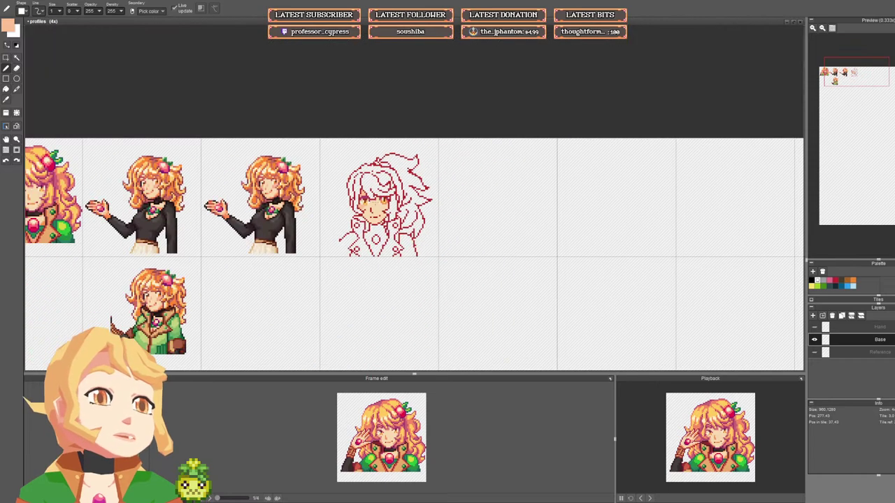
pyautogui.scroll(3, 377, 205)
pyautogui.scroll(3, 358, 205)
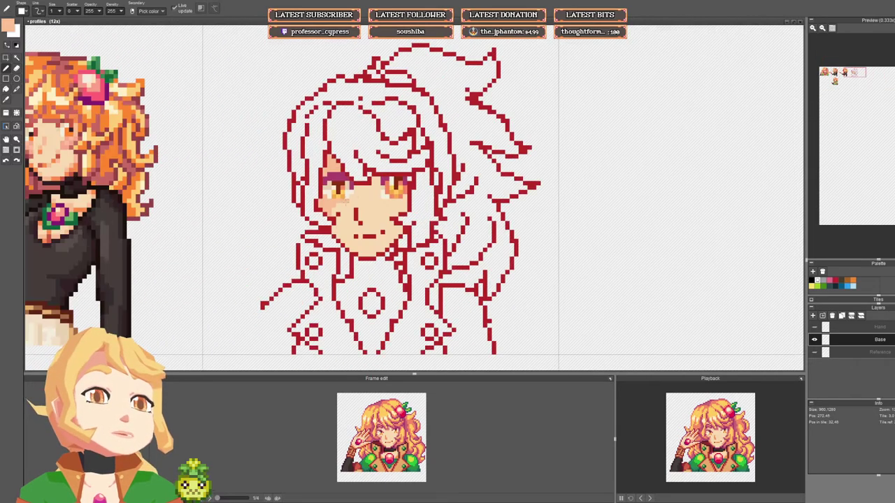
pyautogui.rightClick(342, 181)
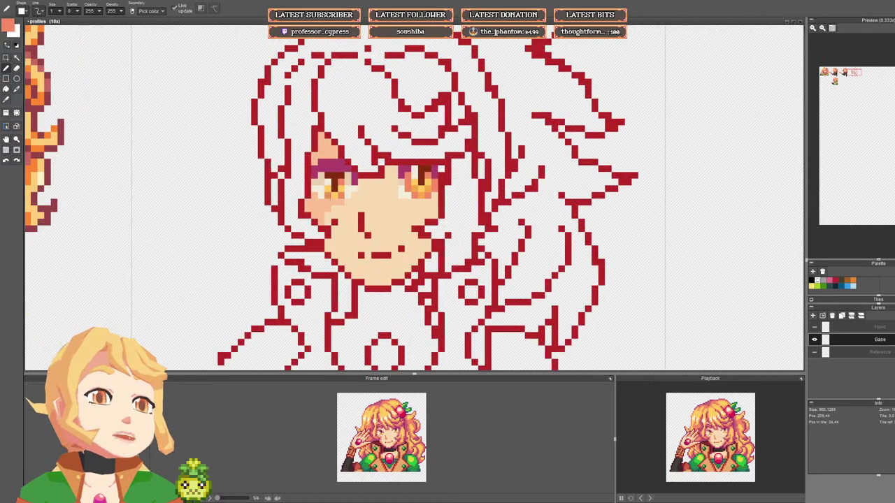
pyautogui.scroll(-6, 392, 196)
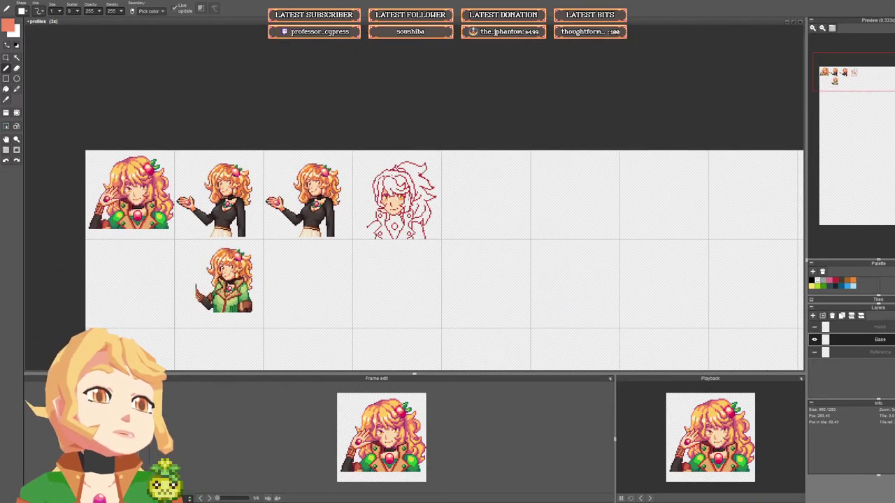
pyautogui.moveTo(432, 200); pyautogui.dragTo(433, 203)
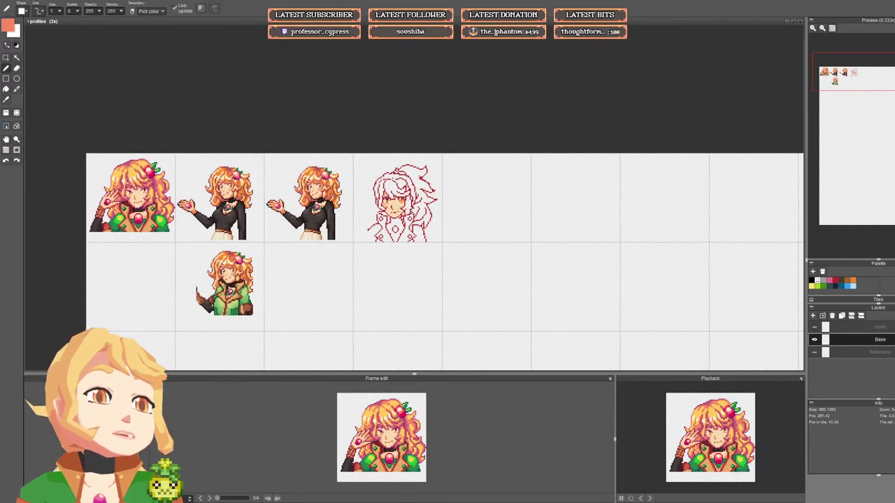
pyautogui.scroll(2, 400, 202)
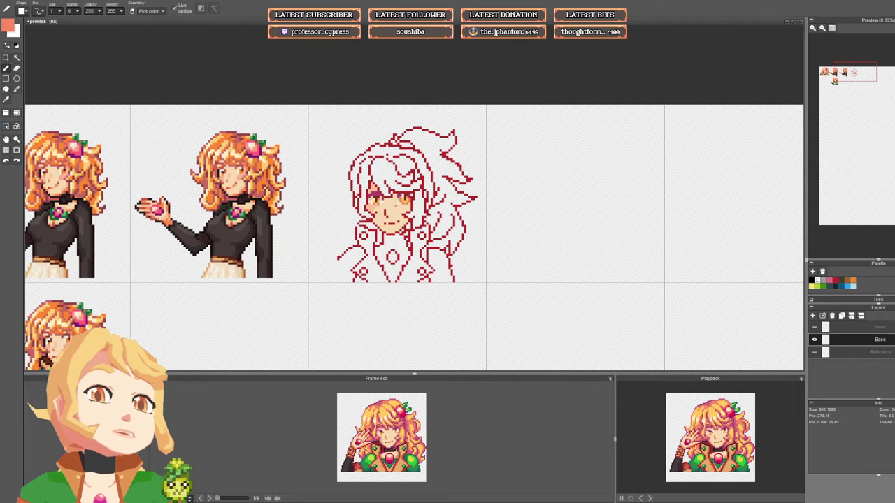
pyautogui.moveTo(138, 213); pyautogui.dragTo(419, 205)
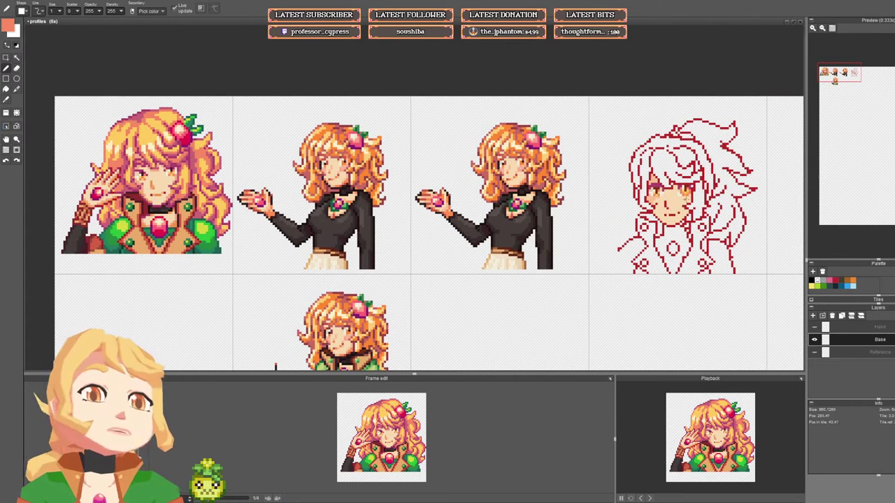
pyautogui.moveTo(685, 202); pyautogui.dragTo(451, 185)
pyautogui.scroll(3, 466, 166)
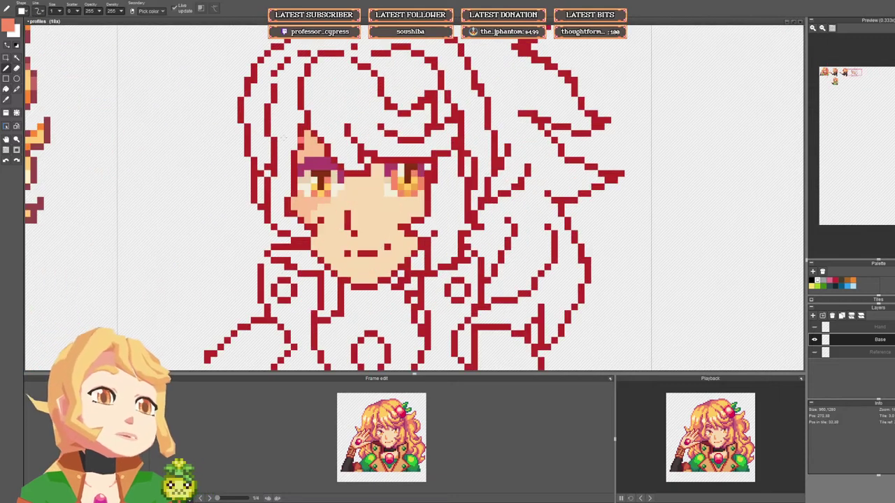
# Step: Copy the shaded left eye with its magenta lash onto the right eye
pyautogui.click(7, 58)
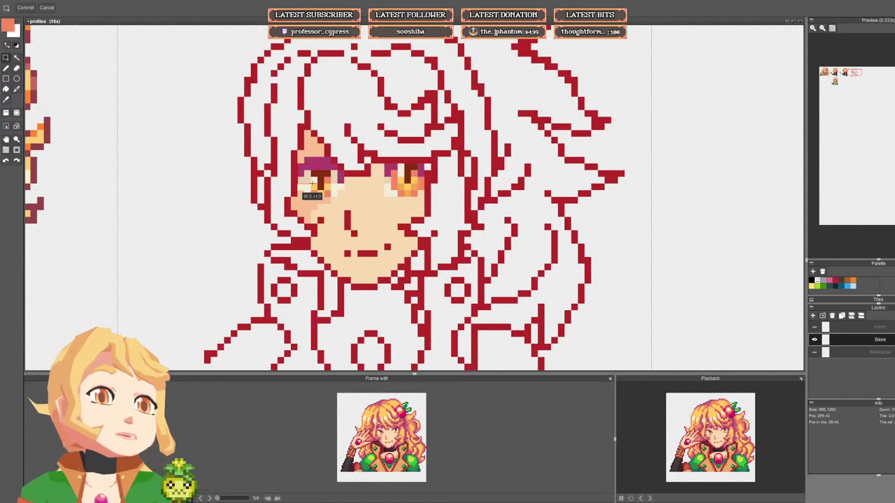
pyautogui.moveTo(297, 162)
pyautogui.mouseDown()
pyautogui.moveTo(343, 202)
pyautogui.moveTo(325, 195)
pyautogui.moveTo(389, 171)
pyautogui.moveTo(398, 192)
pyautogui.moveTo(411, 186)
pyautogui.moveTo(428, 195)
pyautogui.mouseUp()
pyautogui.click(330, 201)
# Step: Clean up around the copied right eye with sampled cream and red, restoring the hair outline above and beside it and trimming the lash
pyautogui.press('b')
pyautogui.rightClick(381, 204)
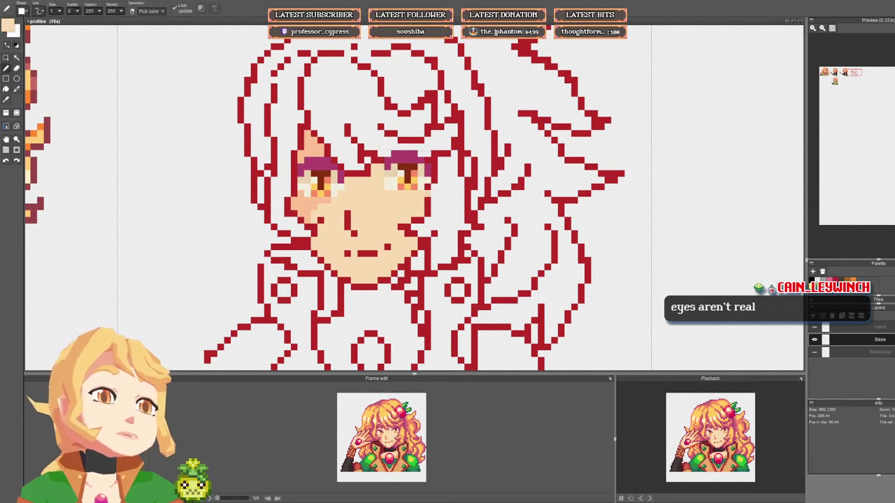
pyautogui.rightClick(428, 201)
pyautogui.click(428, 194)
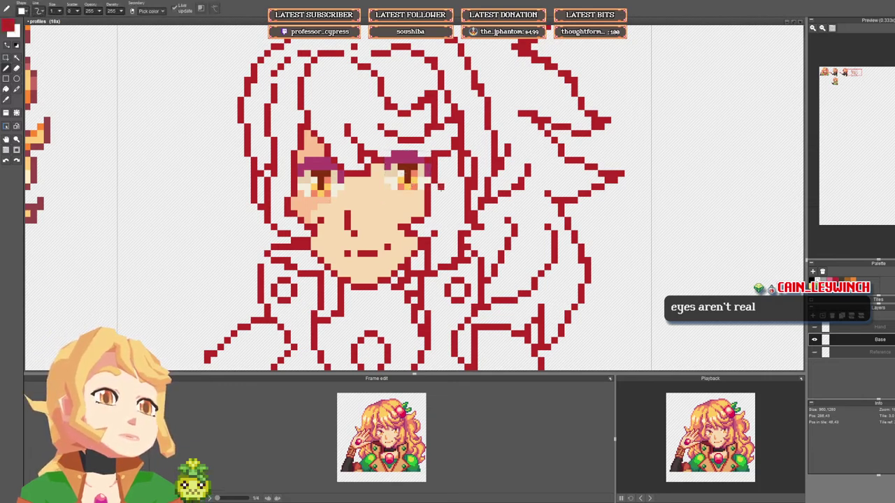
pyautogui.scroll(-3, 441, 187)
pyautogui.scroll(3, 440, 189)
pyautogui.moveTo(429, 183)
pyautogui.mouseDown()
pyautogui.moveTo(388, 177)
pyautogui.moveTo(428, 177)
pyautogui.mouseUp()
pyautogui.rightClick(396, 170)
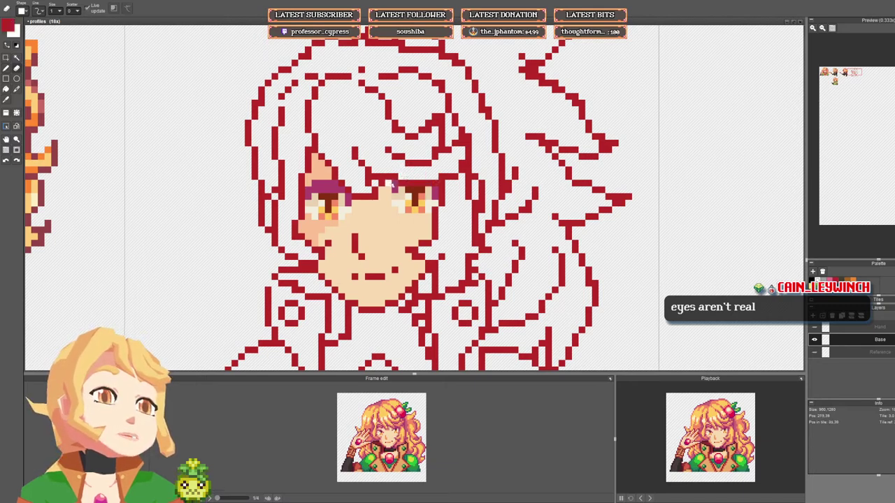
# Step: Shade the skin by the right eye's inner corner with the peach sampled from above the left eye
pyautogui.keyDown('alt'); pyautogui.click(386, 185); pyautogui.keyUp('alt')
pyautogui.press('b')
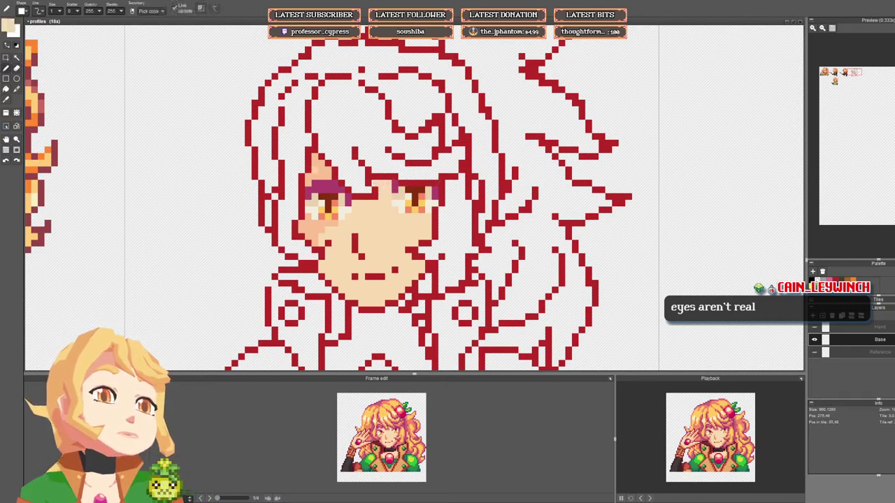
pyautogui.keyDown('alt'); pyautogui.click(316, 165); pyautogui.keyUp('alt')
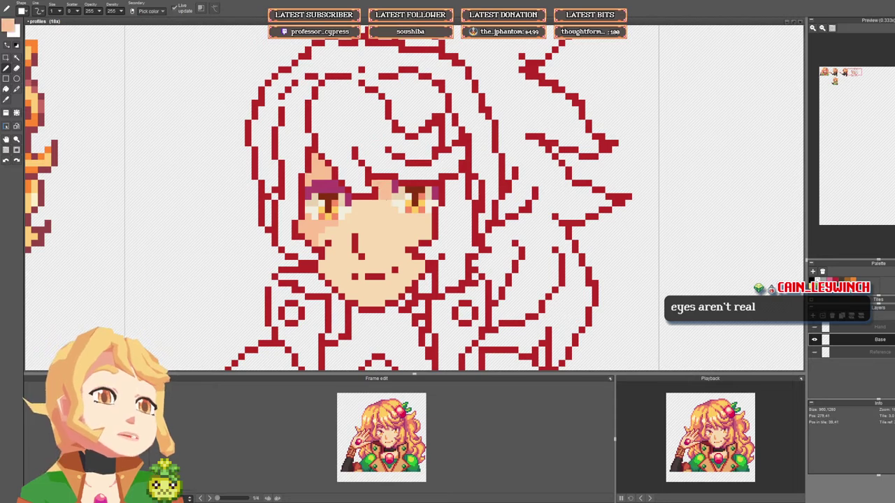
pyautogui.scroll(-3, 387, 202)
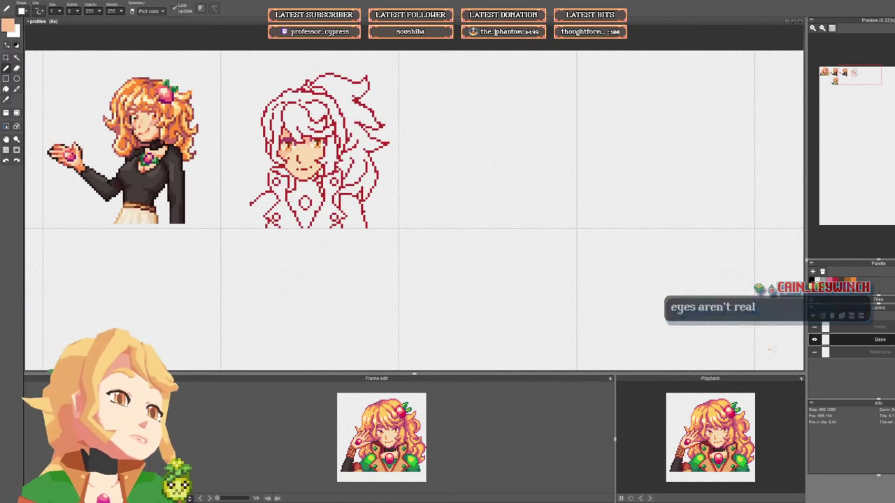
# Step: Show the Reference layer, examine the sketches for the other portraits in both rows, and hide the layer again
pyautogui.click(815, 353)
pyautogui.scroll(-1, 711, 262)
pyautogui.moveTo(712, 262); pyautogui.dragTo(473, 235)
pyautogui.moveTo(649, 252)
pyautogui.mouseDown()
pyautogui.moveTo(509, 223)
pyautogui.moveTo(396, 223)
pyautogui.mouseUp()
pyautogui.moveTo(63, 227); pyautogui.dragTo(383, 224)
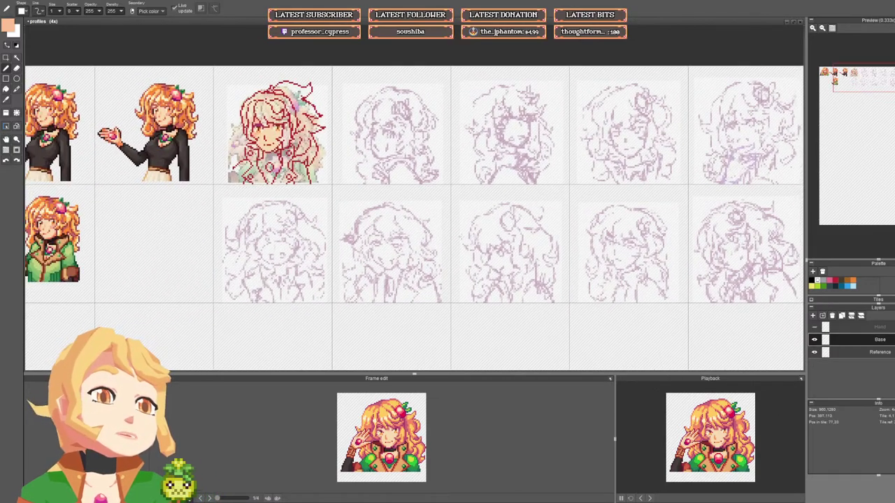
pyautogui.moveTo(559, 222)
pyautogui.mouseDown()
pyautogui.moveTo(365, 225)
pyautogui.moveTo(453, 239)
pyautogui.moveTo(376, 239)
pyautogui.mouseUp()
pyautogui.moveTo(460, 217)
pyautogui.mouseDown()
pyautogui.moveTo(293, 222)
pyautogui.moveTo(454, 224)
pyautogui.mouseUp()
pyautogui.scroll(1, 414, 221)
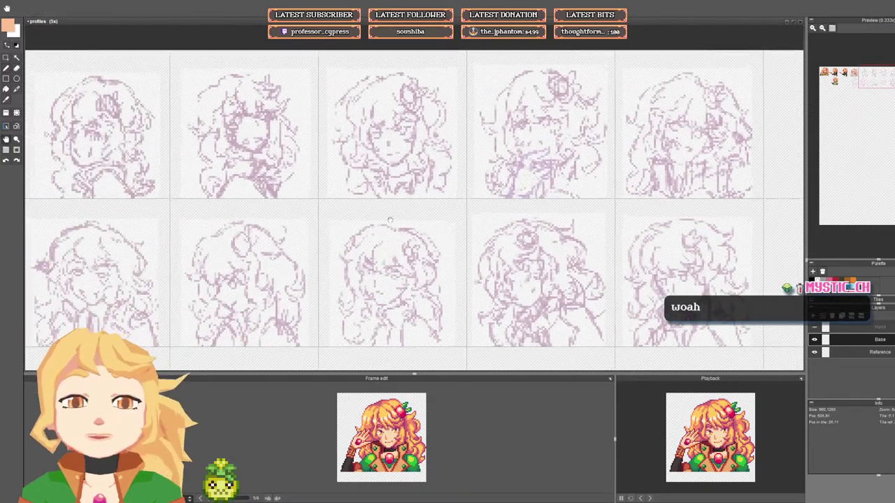
pyautogui.moveTo(287, 222); pyautogui.dragTo(408, 217)
pyautogui.scroll(-1, 454, 232)
pyautogui.press('b')
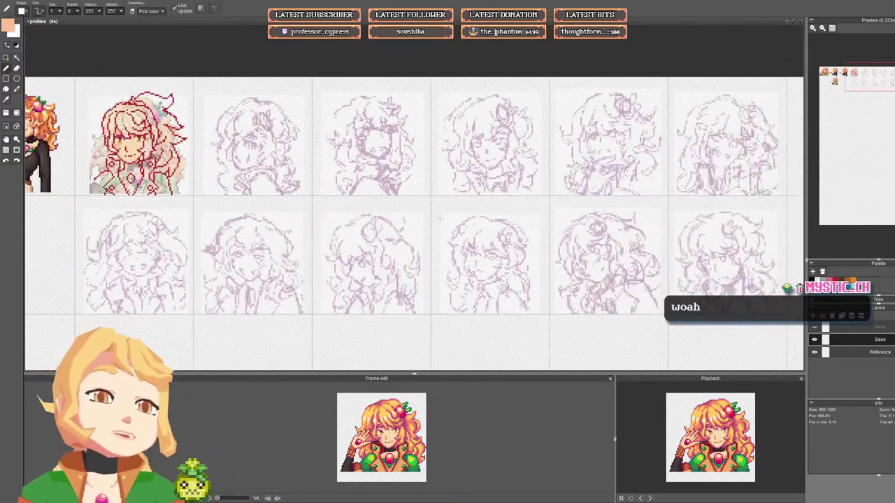
pyautogui.moveTo(498, 201); pyautogui.dragTo(482, 201)
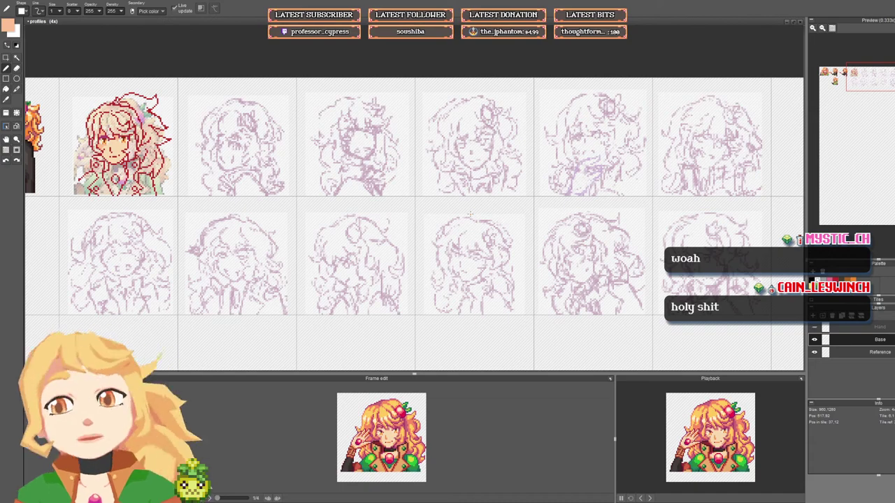
pyautogui.moveTo(196, 196); pyautogui.dragTo(654, 202)
pyautogui.scroll(1, 217, 143)
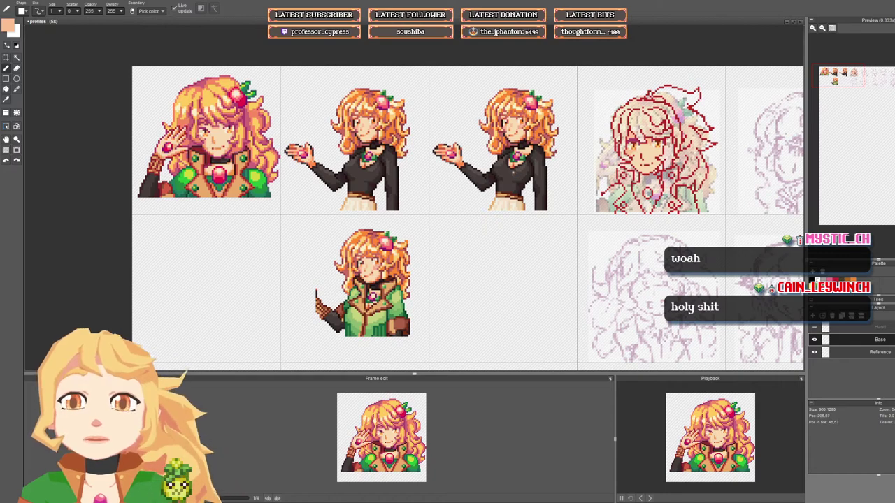
pyautogui.moveTo(513, 172); pyautogui.dragTo(95, 166)
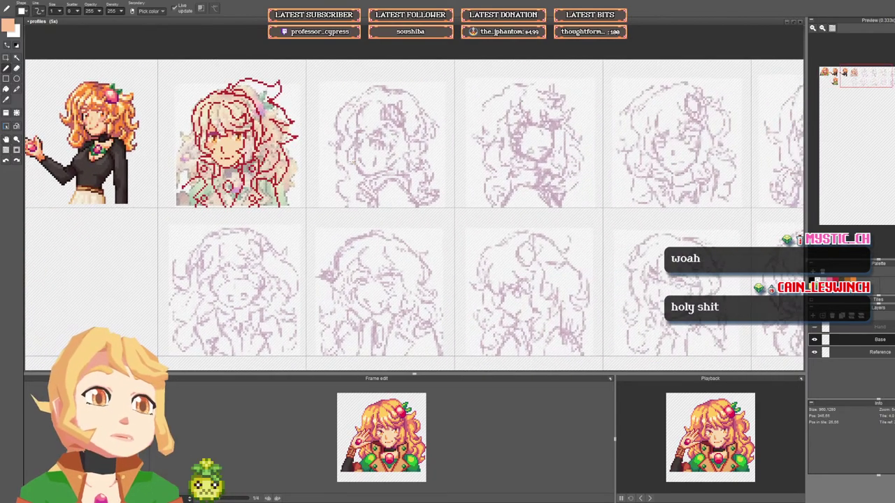
pyautogui.hscroll(8, 414, 217)
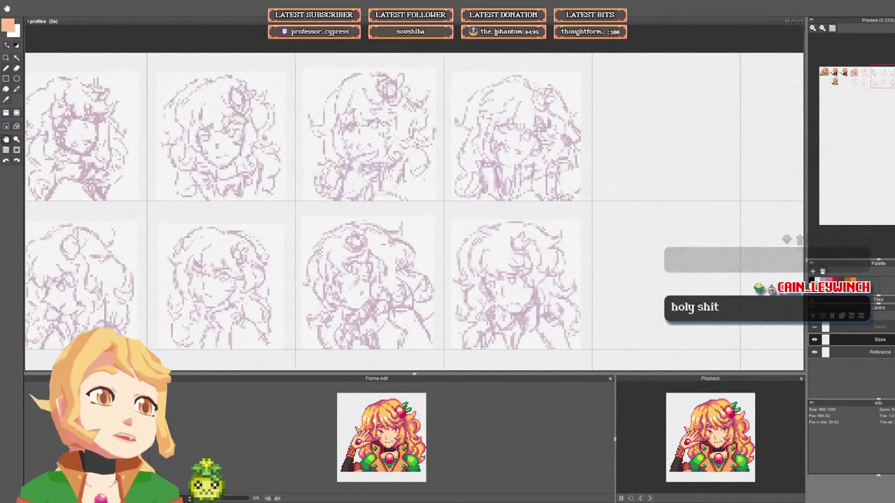
pyautogui.hscroll(-6, 414, 217)
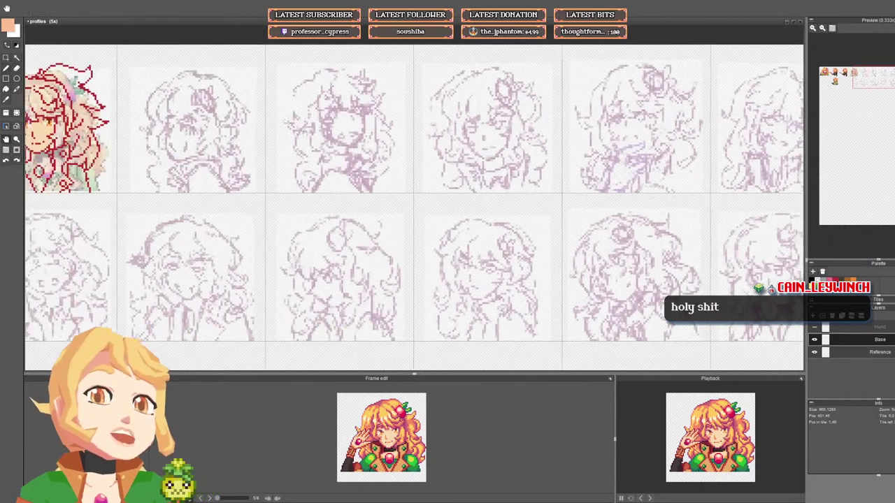
pyautogui.hscroll(-4, 414, 217)
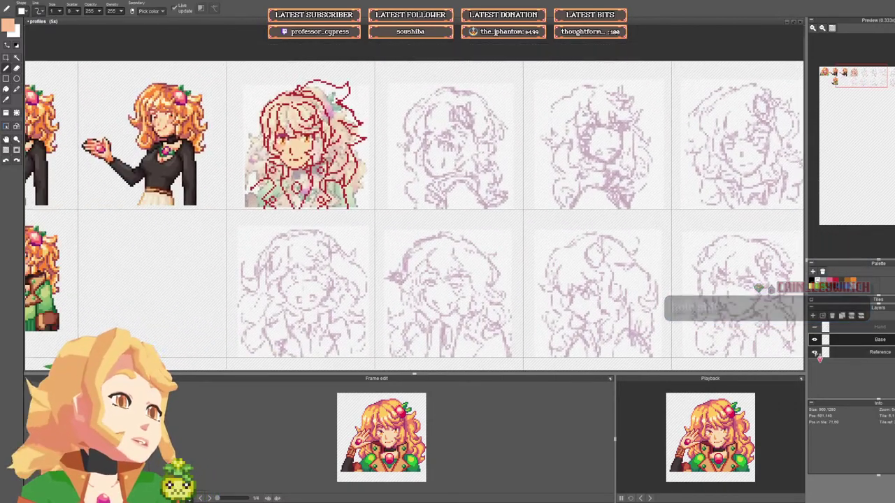
pyautogui.click(815, 352)
# Step: Preview the Hand layer's line art over the portrait, hide it again and check the face at different scales
pyautogui.hscroll(-2, 455, 210)
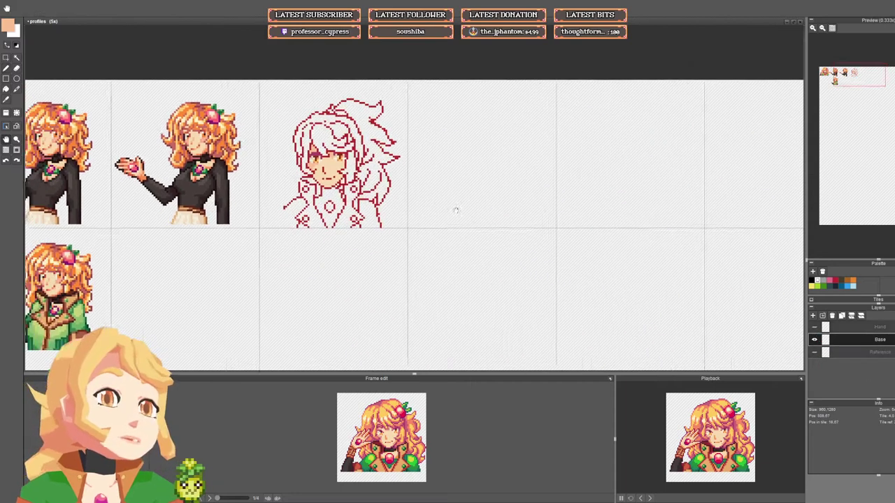
pyautogui.moveTo(456, 210); pyautogui.dragTo(486, 223)
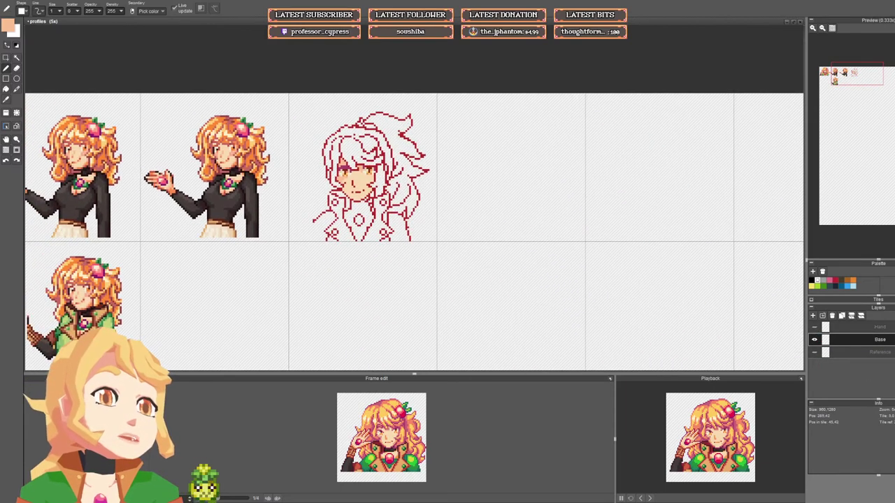
pyautogui.click(815, 327)
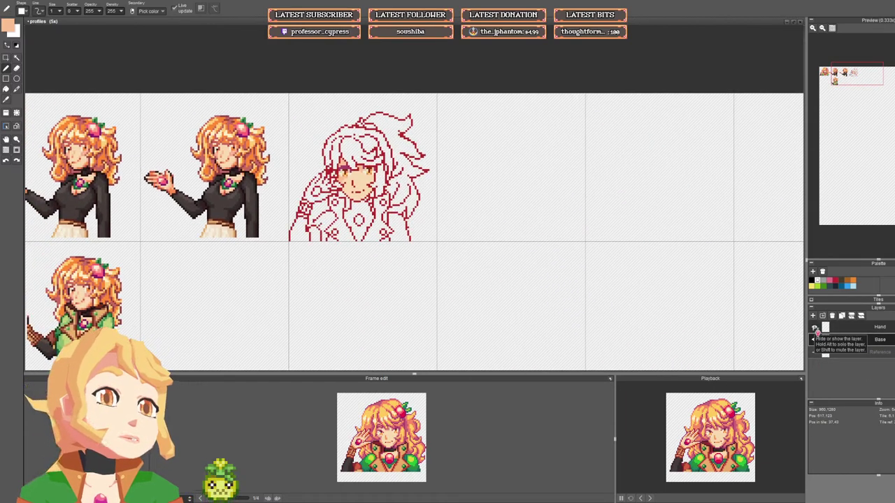
pyautogui.click(814, 327)
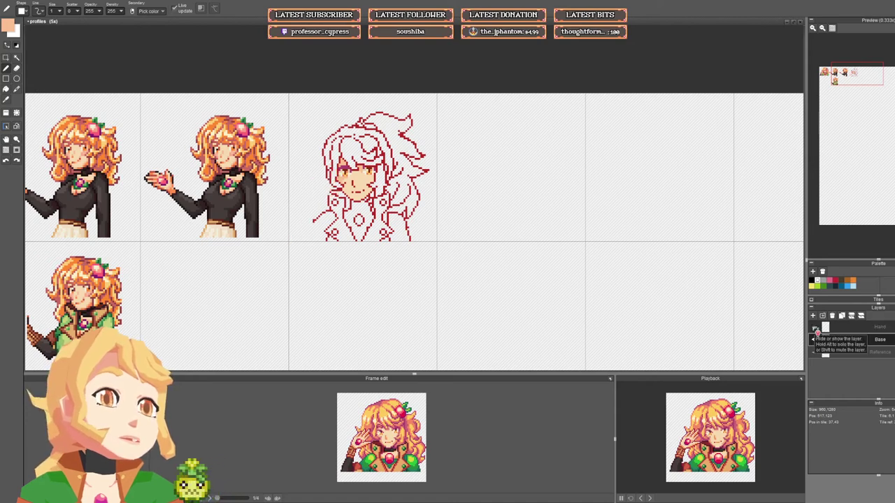
pyautogui.scroll(4, 348, 140)
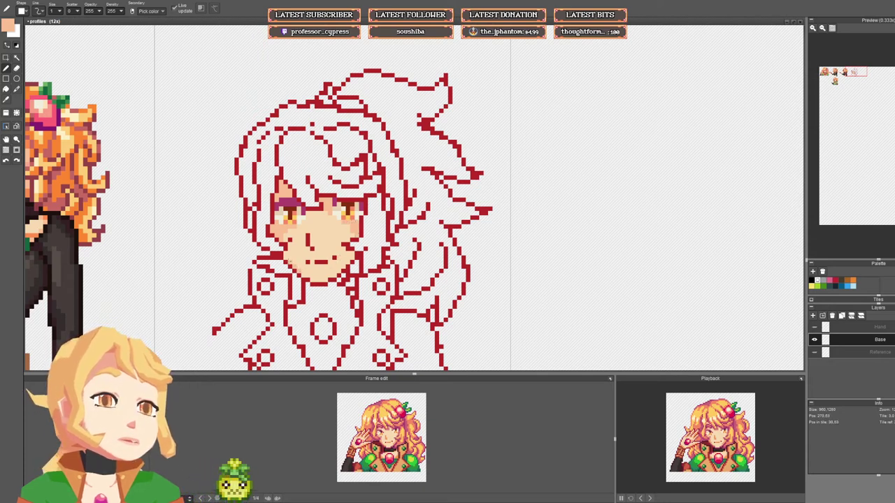
pyautogui.scroll(-5, 361, 268)
pyautogui.scroll(3, 355, 285)
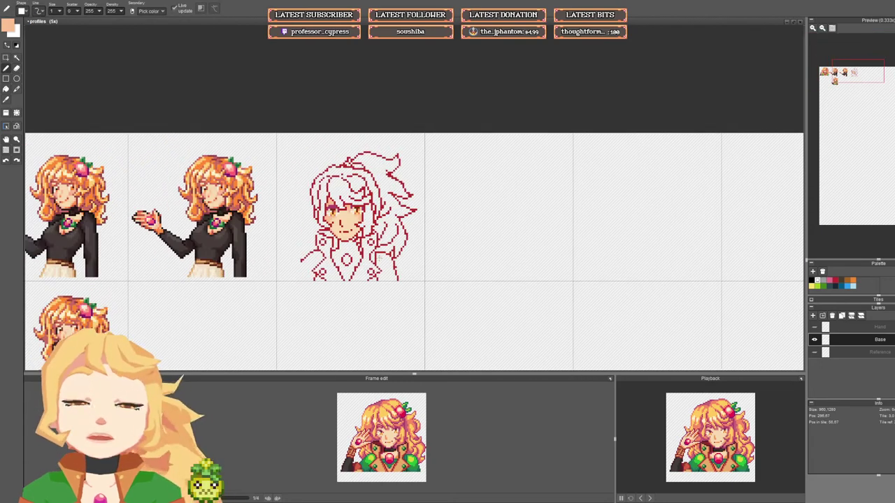
pyautogui.scroll(2, 413, 253)
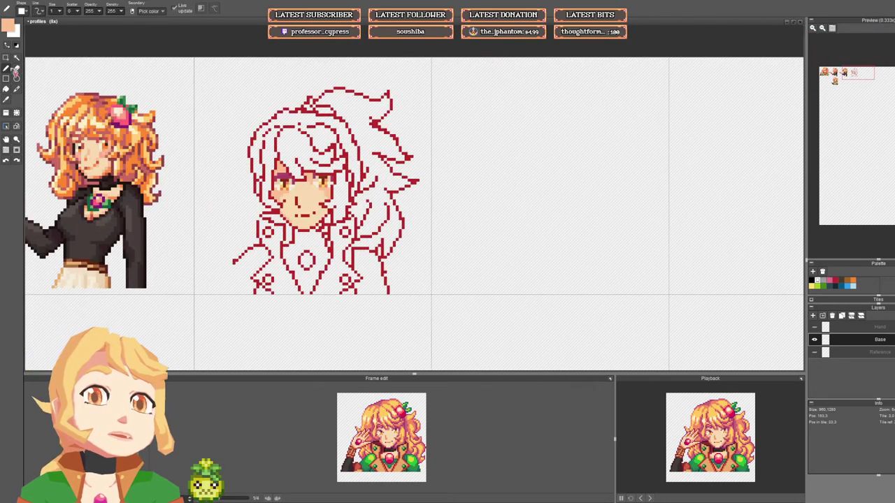
# Step: Select the lower face around the line art portrait's mouth and chin and nudge it into place
pyautogui.click(6, 59)
pyautogui.scroll(1, 302, 221)
pyautogui.moveTo(276, 217); pyautogui.dragTo(303, 228)
pyautogui.moveTo(287, 226); pyautogui.dragTo(339, 223)
pyautogui.moveTo(333, 213)
pyautogui.mouseDown()
pyautogui.moveTo(342, 218)
pyautogui.moveTo(329, 220)
pyautogui.mouseUp()
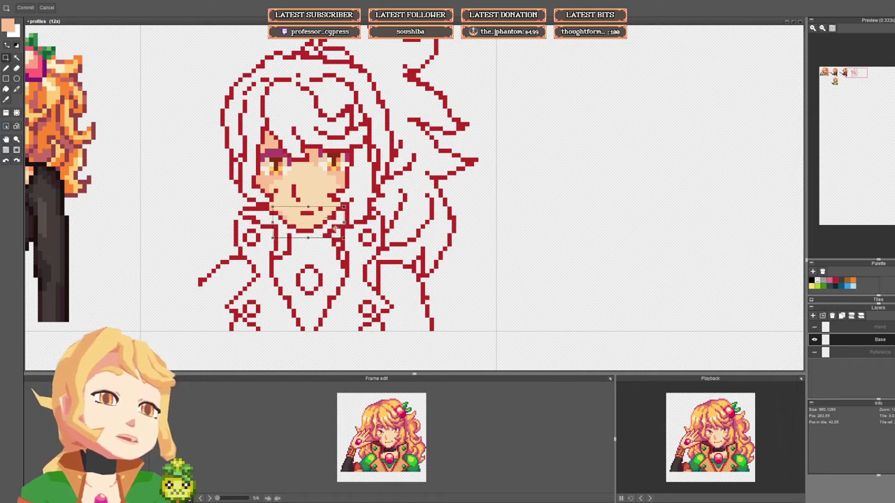
pyautogui.press('Return')
# Step: Redraw the mouth with sampled red and cream as a flat line with upturned corners, and reduce the nose line to a single red pixel
pyautogui.press('b')
pyautogui.rightClick(304, 213)
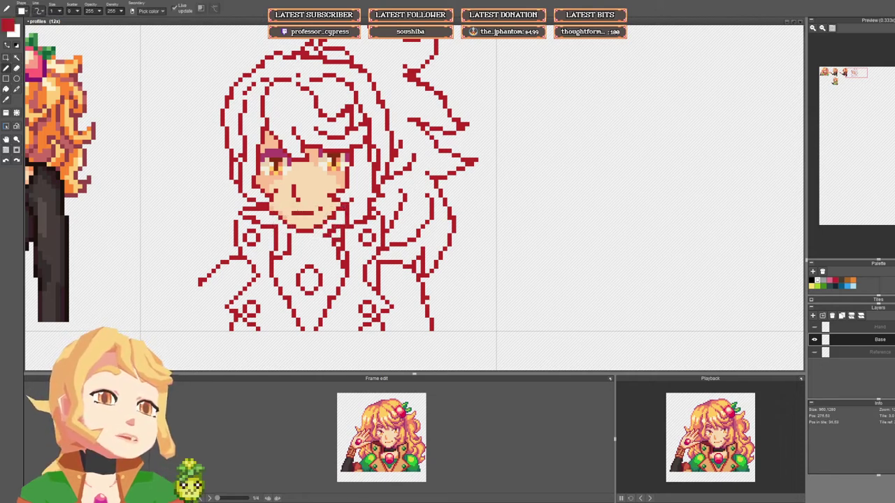
pyautogui.rightClick(301, 209)
pyautogui.scroll(-4, 324, 214)
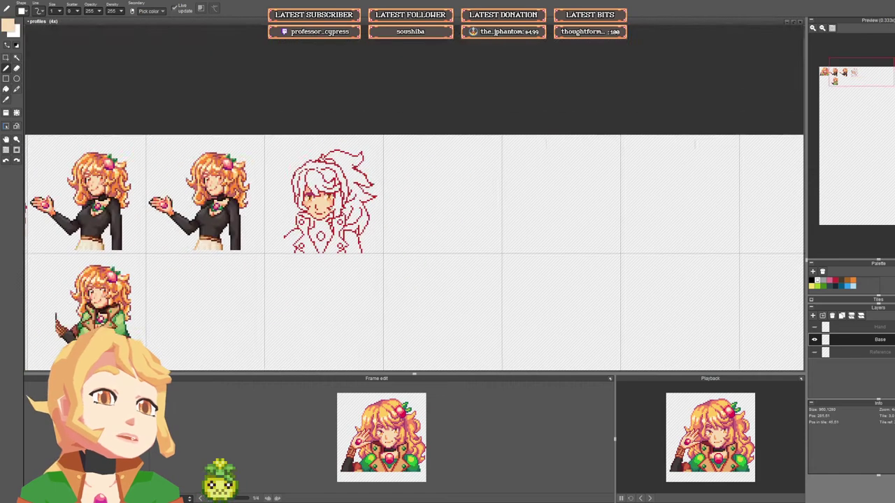
pyautogui.scroll(3, 322, 210)
pyautogui.rightClick(310, 205)
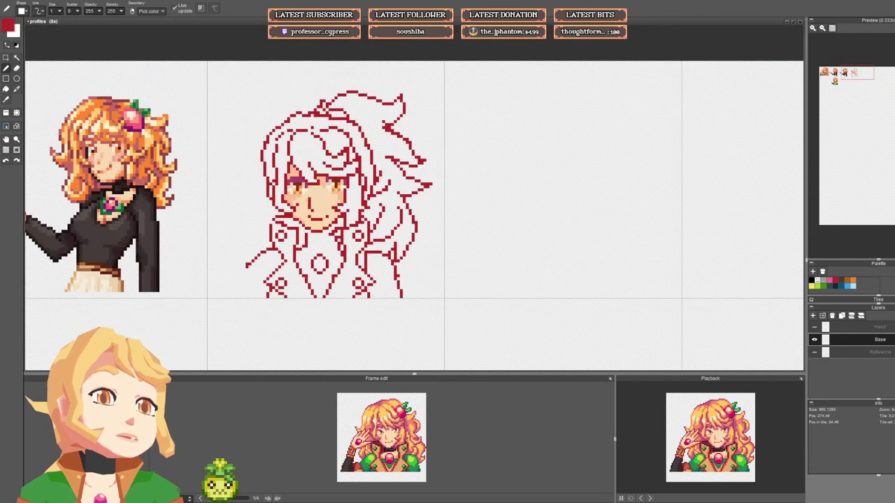
pyautogui.rightClick(315, 209)
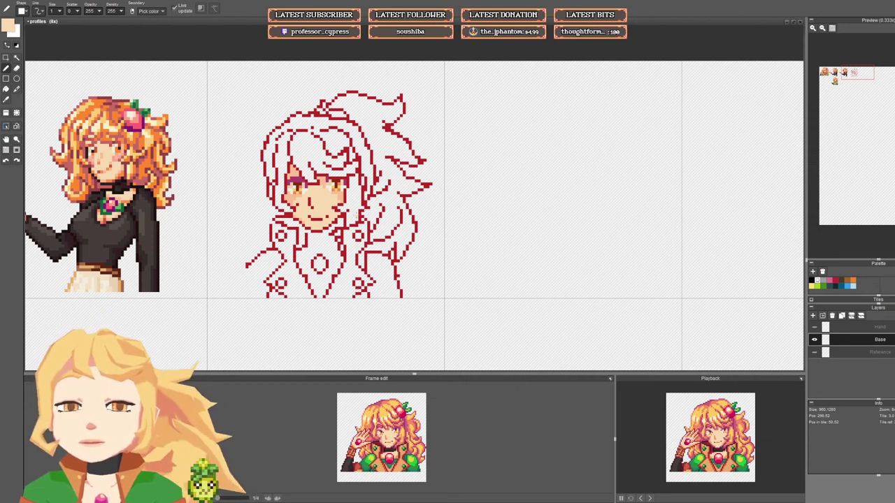
pyautogui.scroll(1, 295, 204)
pyautogui.scroll(3, 295, 203)
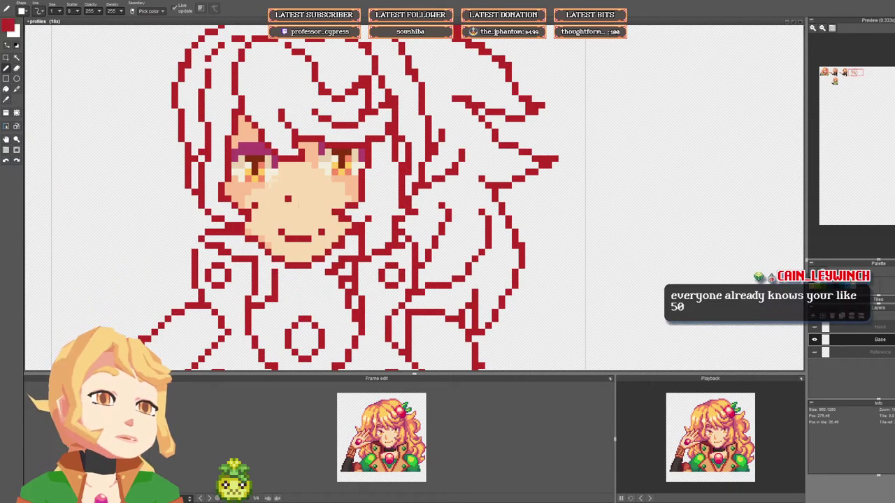
# Step: Compare the finished portraits' faces, sample peach from the black-sweater portrait's face and repaint the nose as a short vertical peach mark
pyautogui.scroll(-3, 326, 200)
pyautogui.moveTo(314, 200); pyautogui.dragTo(671, 214)
pyautogui.scroll(3, 164, 200)
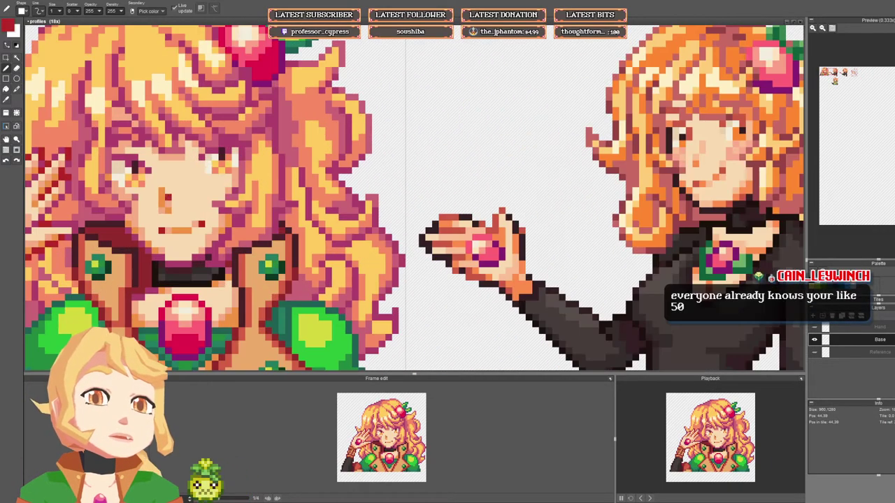
pyautogui.scroll(-2, 165, 201)
pyautogui.moveTo(510, 196); pyautogui.dragTo(220, 176)
pyautogui.moveTo(389, 163); pyautogui.dragTo(348, 159)
pyautogui.scroll(2, 348, 160)
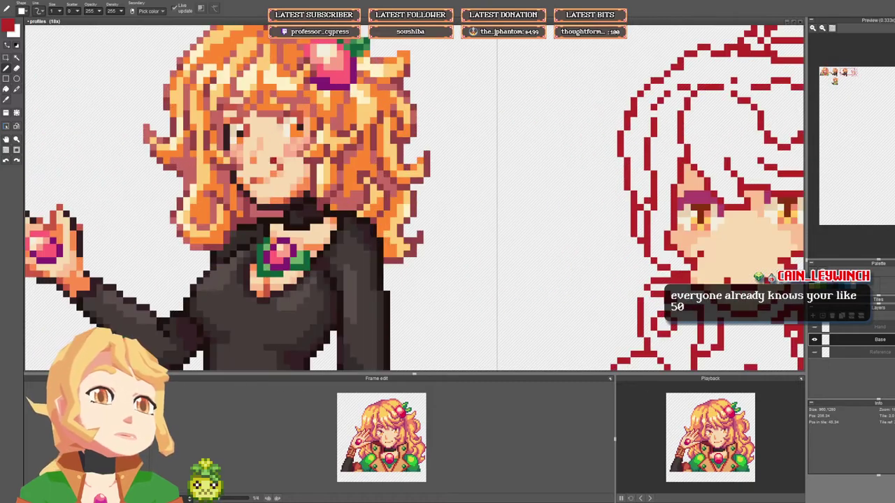
pyautogui.rightClick(256, 152)
pyautogui.hscroll(5, 322, 174)
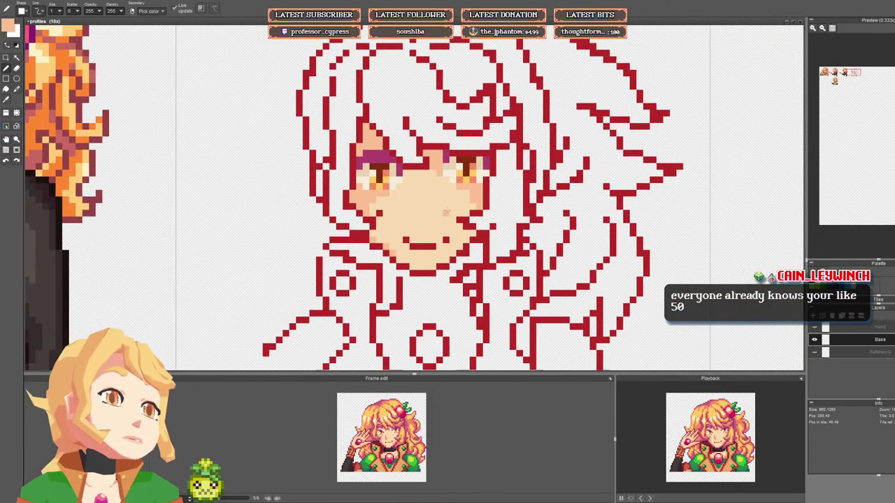
pyautogui.scroll(2, 389, 203)
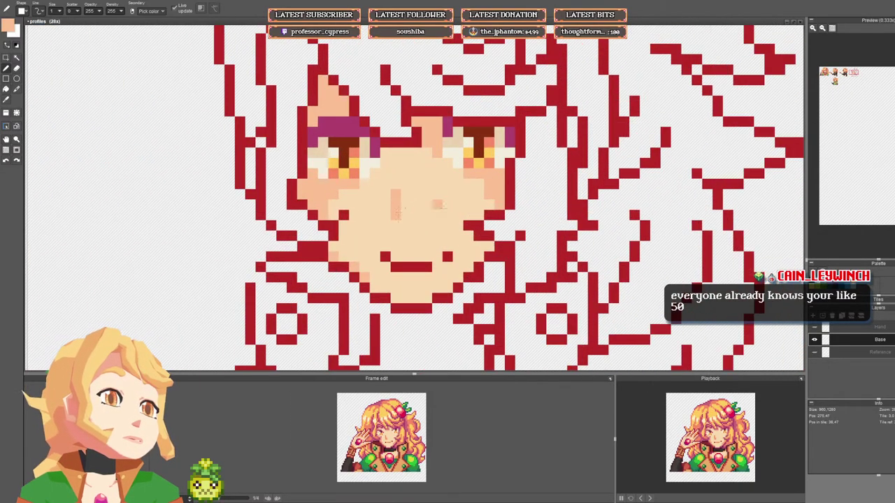
# Step: Recolour the dark red mouth line of the line-art portrait with soft peach, cleaning up around it in the skin tone
pyautogui.scroll(-5, 396, 210)
pyautogui.moveTo(480, 206); pyautogui.dragTo(439, 201)
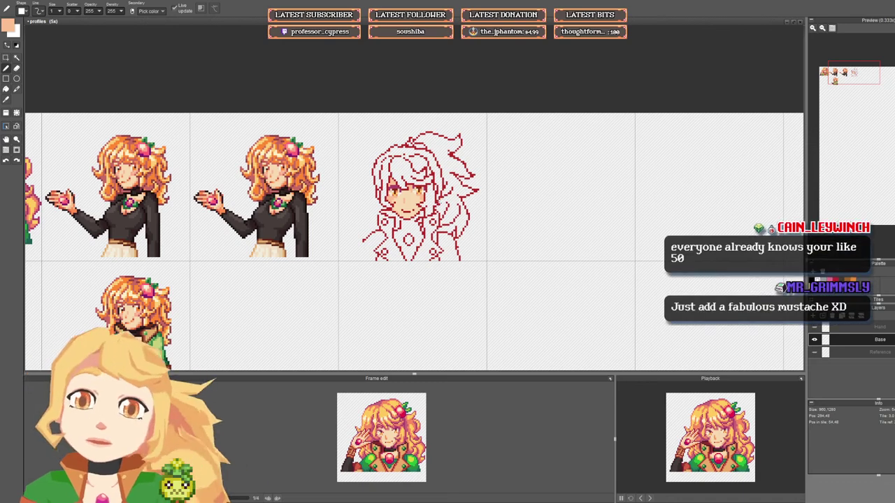
pyautogui.moveTo(439, 202); pyautogui.dragTo(380, 204)
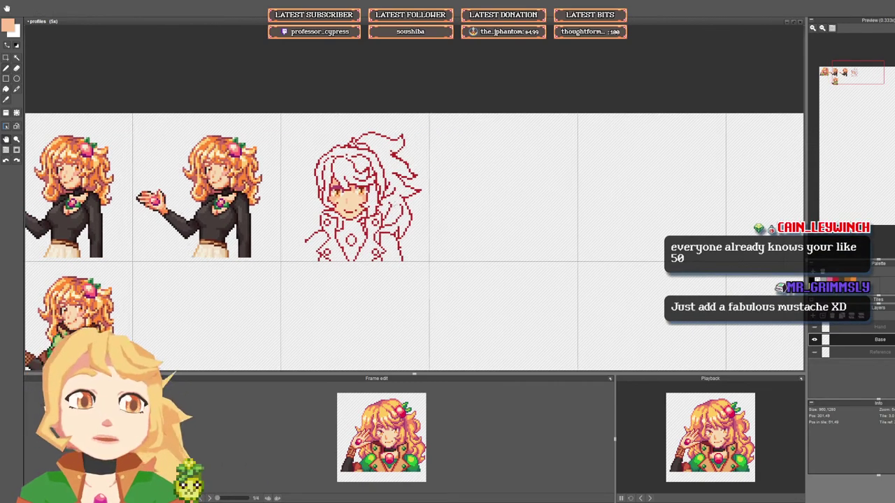
pyautogui.scroll(4, 351, 207)
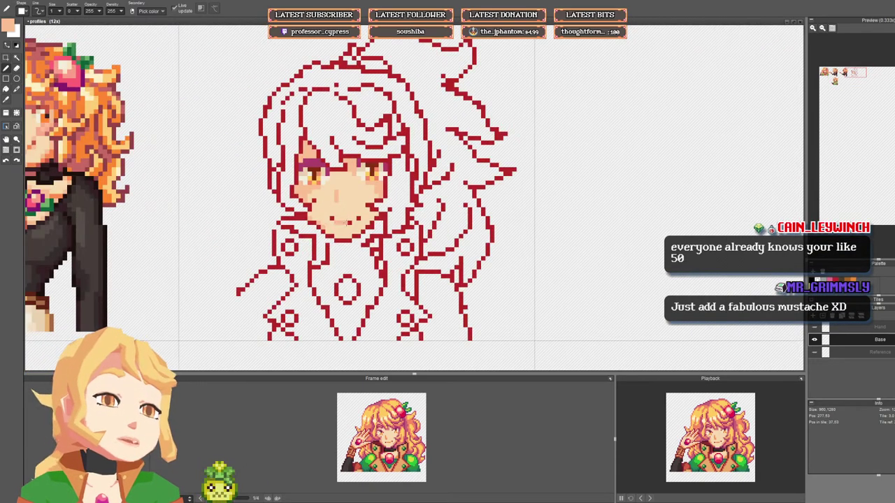
pyautogui.rightClick(356, 220)
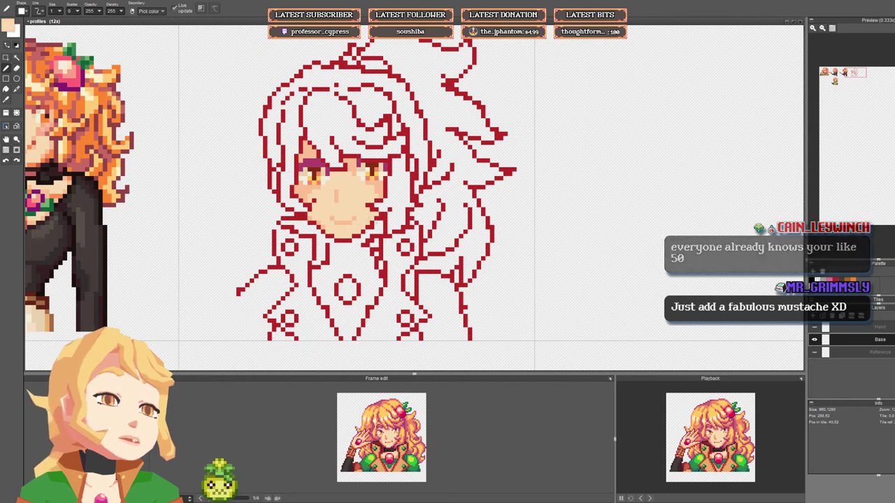
# Step: Sample orange from the neighbouring finished portrait and paint the mouth corners and the ends of the lip line with it
pyautogui.scroll(-4, 355, 219)
pyautogui.moveTo(358, 218); pyautogui.dragTo(458, 216)
pyautogui.hscroll(-3, 414, 244)
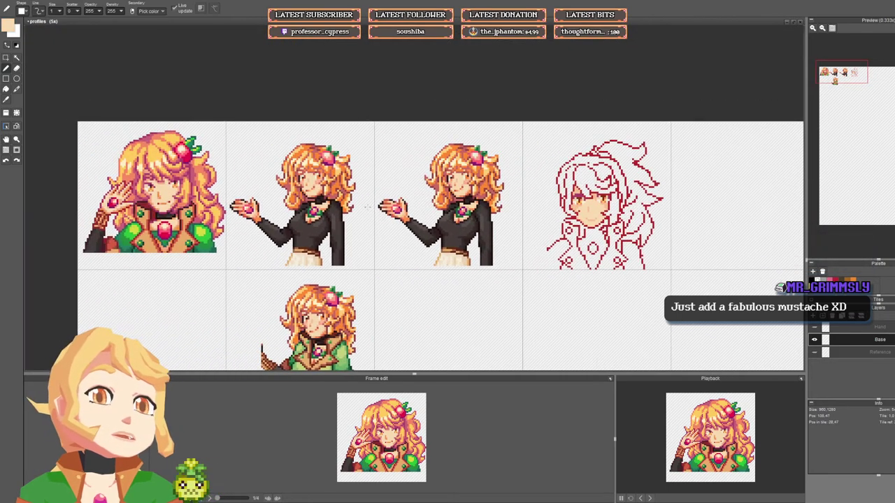
pyautogui.hscroll(2, 414, 244)
pyautogui.scroll(2, 351, 189)
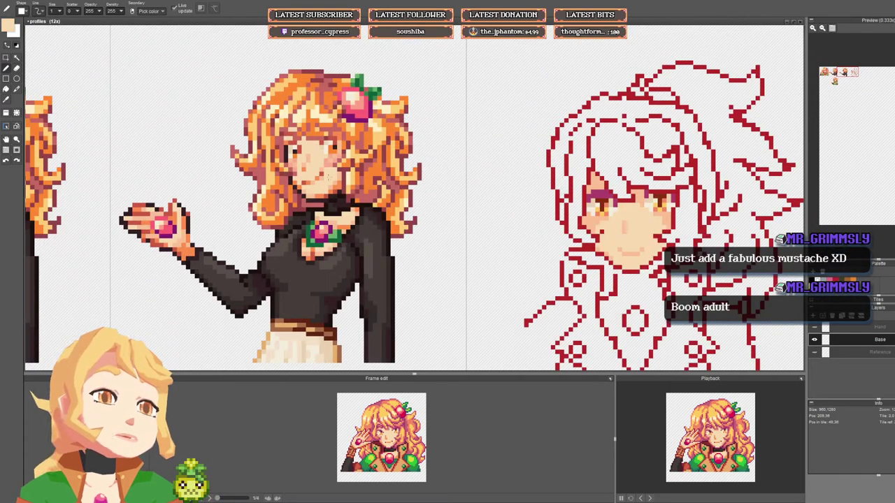
pyautogui.rightClick(339, 182)
pyautogui.moveTo(575, 209); pyautogui.dragTo(271, 190)
pyautogui.scroll(1, 311, 225)
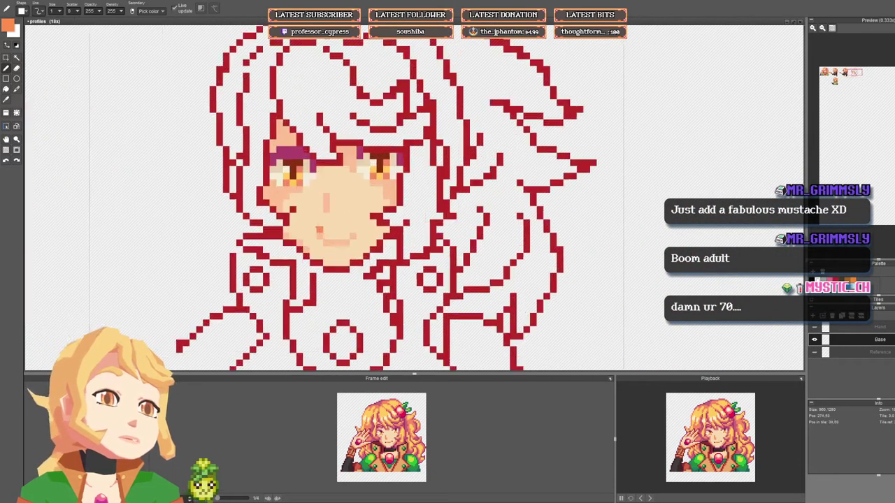
pyautogui.moveTo(326, 243)
pyautogui.mouseDown()
pyautogui.moveTo(320, 236)
pyautogui.moveTo(353, 236)
pyautogui.mouseUp()
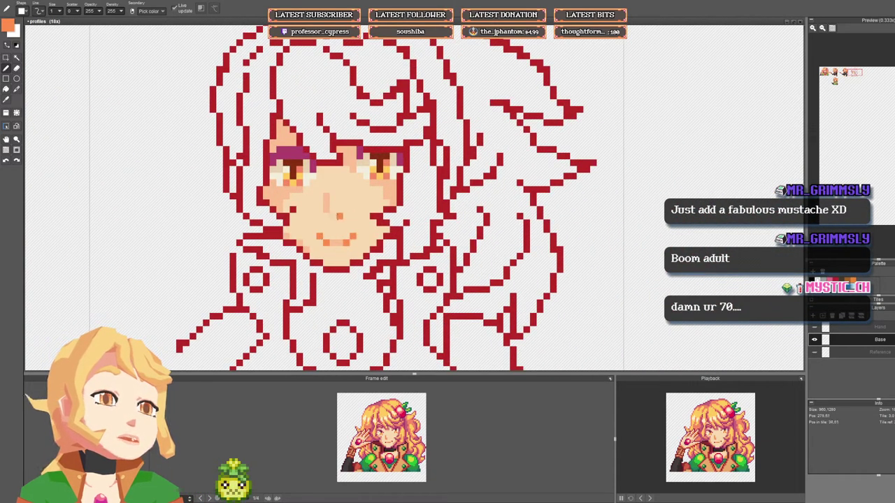
# Step: Paint a small vertical orange nose shadow on the line-art portrait and surround it with peach shading
pyautogui.scroll(-5, 413, 214)
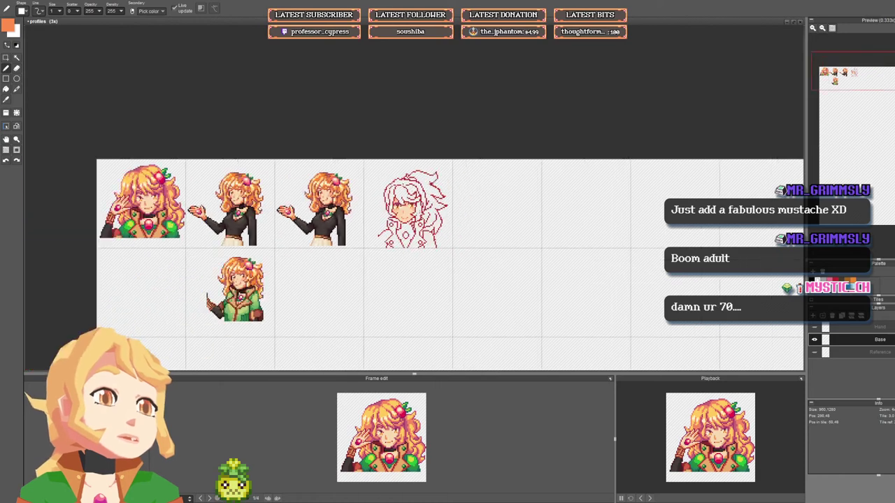
pyautogui.scroll(6, 409, 216)
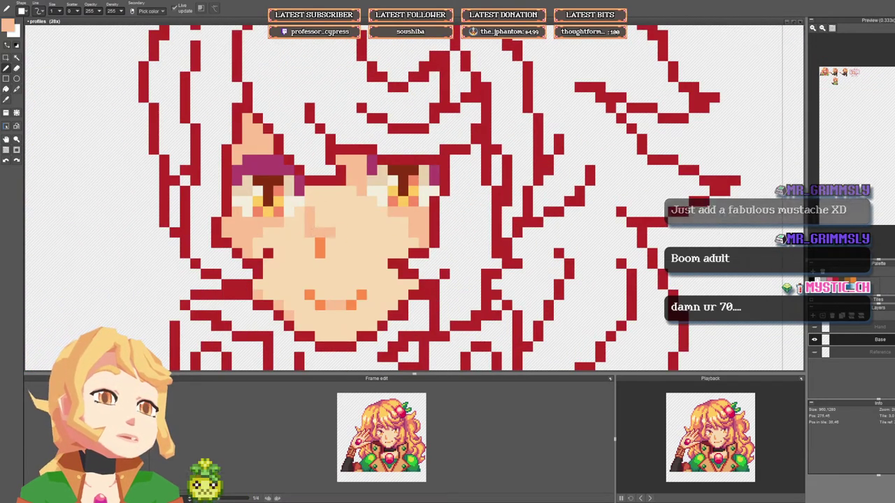
pyautogui.scroll(-7, 331, 210)
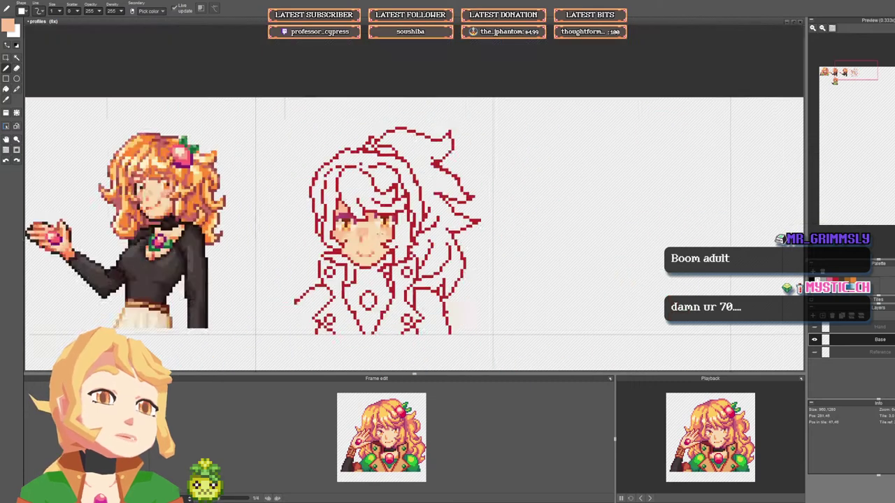
pyautogui.scroll(5, 385, 226)
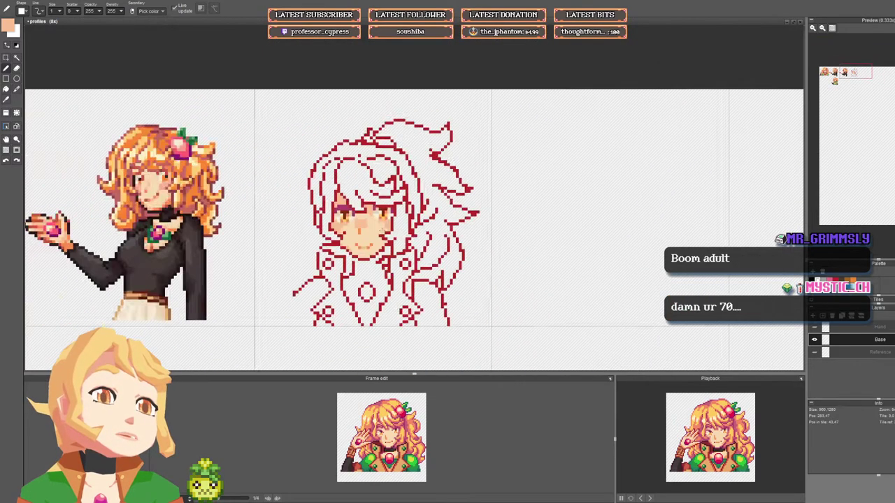
pyautogui.scroll(-4, 384, 230)
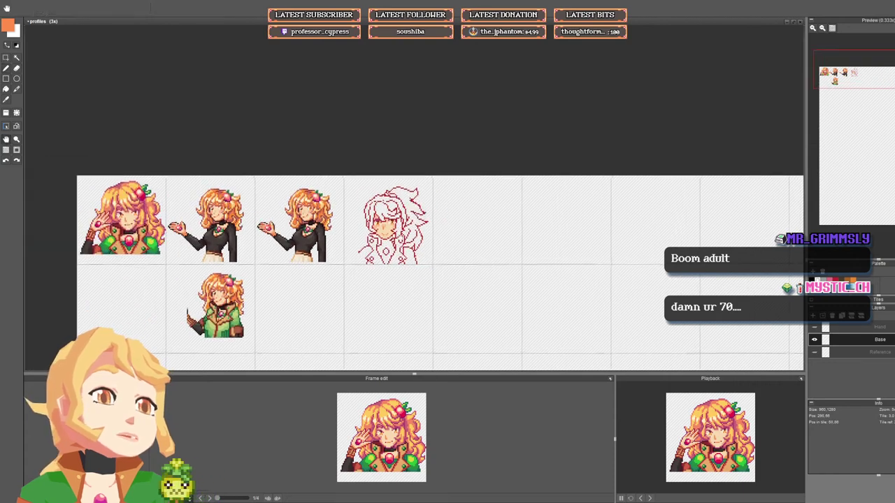
pyautogui.scroll(4, 389, 223)
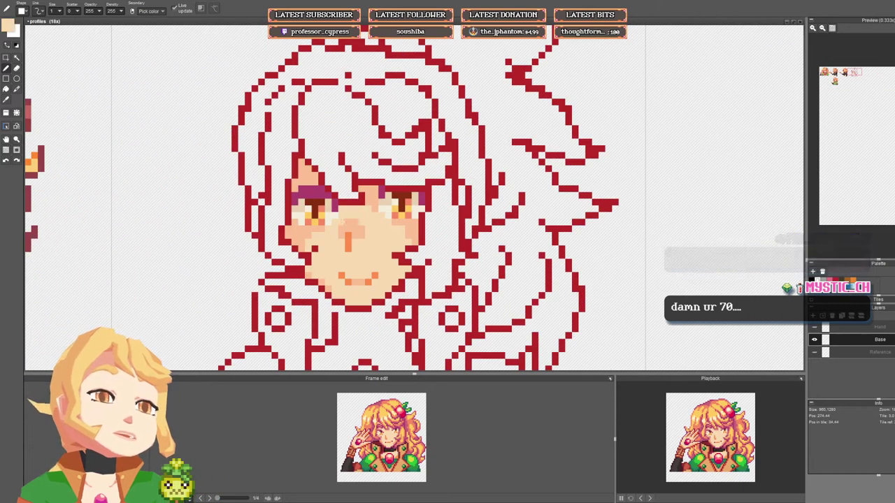
pyautogui.scroll(-4, 412, 222)
pyautogui.scroll(4, 419, 226)
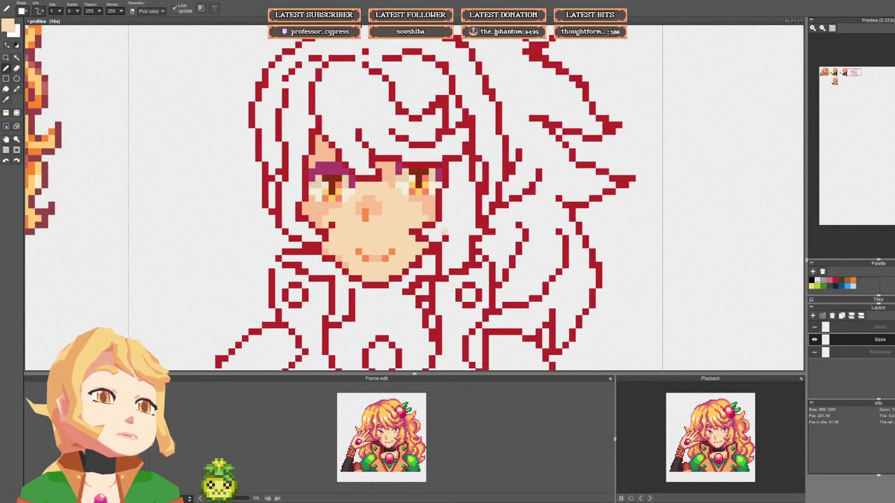
# Step: Move the nose down one pixel and fill the gap above it with the skin colour
pyautogui.scroll(-4, 451, 238)
pyautogui.moveTo(459, 229); pyautogui.dragTo(404, 219)
pyautogui.scroll(4, 401, 219)
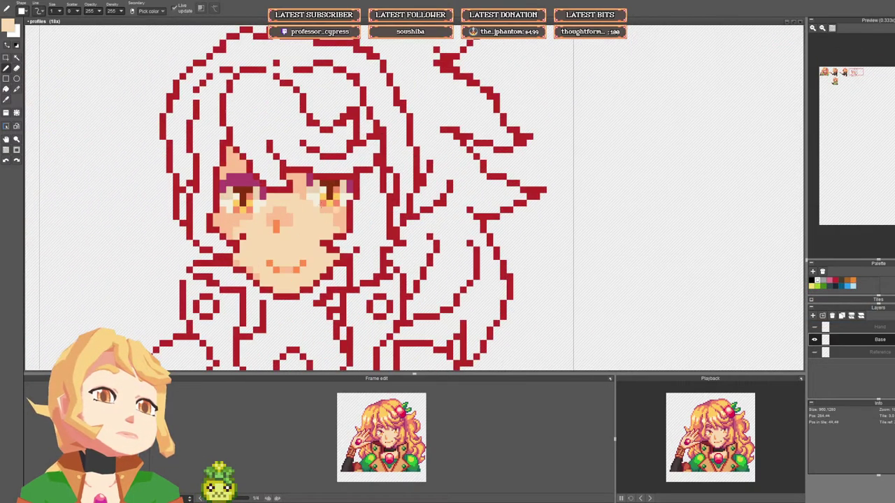
pyautogui.click(6, 58)
pyautogui.moveTo(269, 211); pyautogui.dragTo(298, 244)
pyautogui.press('Down')
pyautogui.press('Return')
pyautogui.press('b')
pyautogui.moveTo(299, 210); pyautogui.dragTo(273, 210)
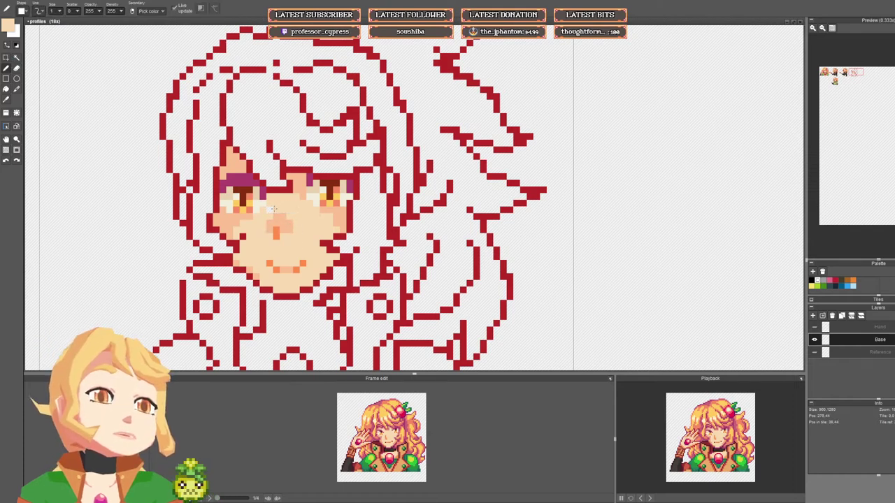
pyautogui.scroll(-5, 366, 214)
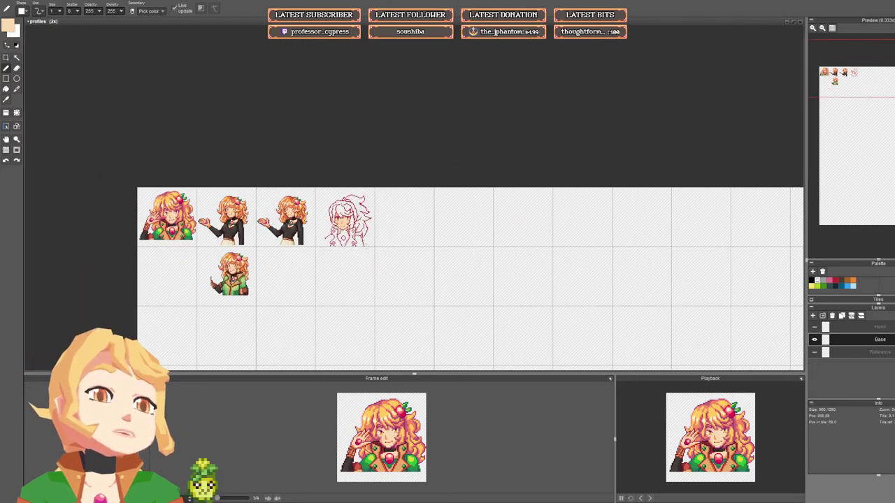
pyautogui.scroll(1, 378, 235)
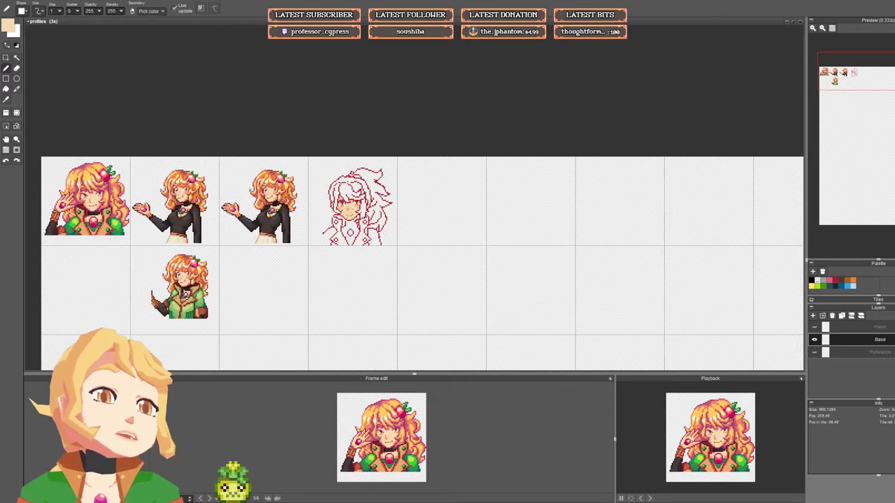
# Step: Rework the mouth by extending its left side with orange and softening the corners with peach pixels
pyautogui.scroll(5, 340, 208)
pyautogui.click(334, 218)
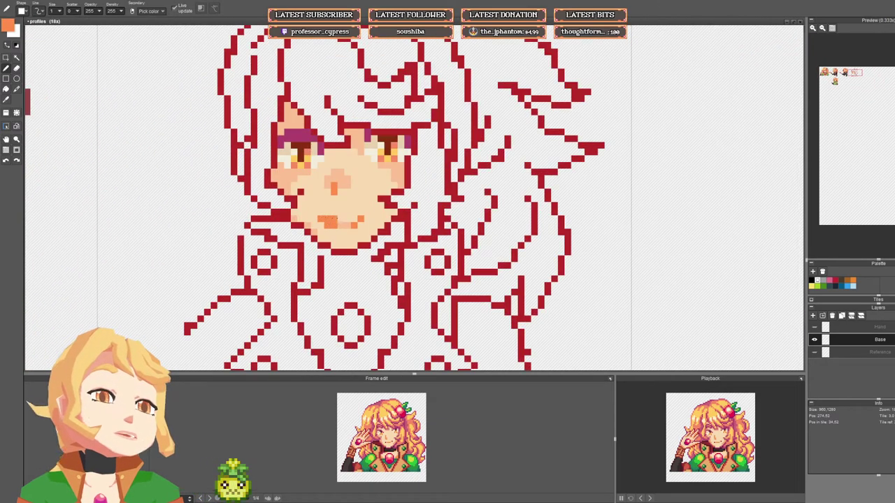
pyautogui.rightClick(337, 213)
pyautogui.moveTo(334, 219); pyautogui.dragTo(327, 219)
pyautogui.rightClick(343, 225)
pyautogui.scroll(-6, 408, 220)
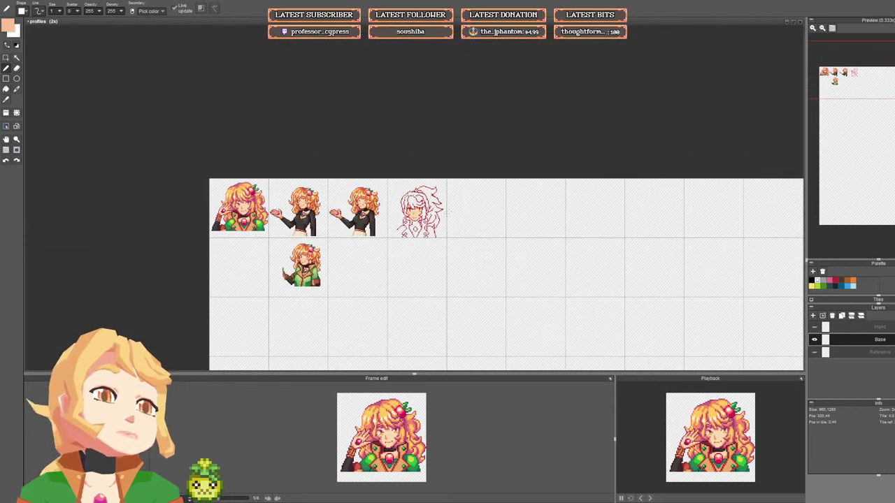
# Step: Examine the new face beside the finished portraits, comparing the shading of the eyes, nose, mouth and hair
pyautogui.moveTo(435, 212); pyautogui.dragTo(406, 212)
pyautogui.scroll(5, 399, 216)
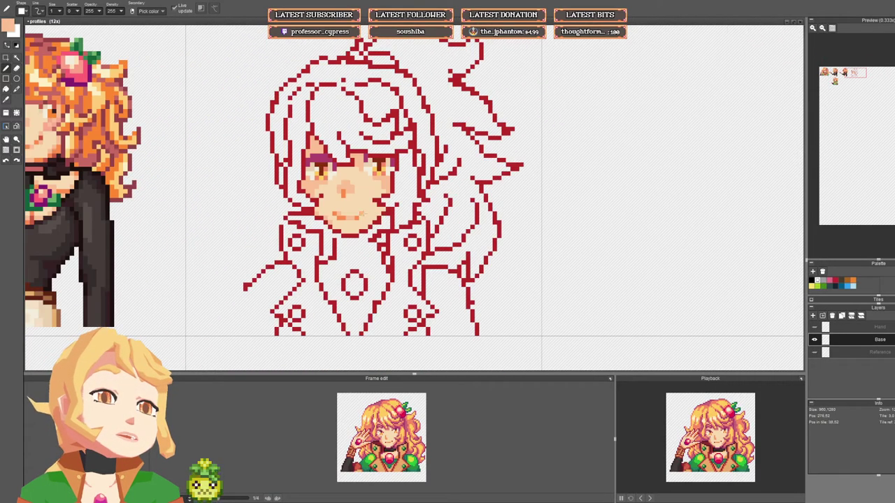
pyautogui.scroll(-2, 366, 214)
pyautogui.moveTo(256, 161); pyautogui.dragTo(295, 160)
pyautogui.scroll(1, 295, 160)
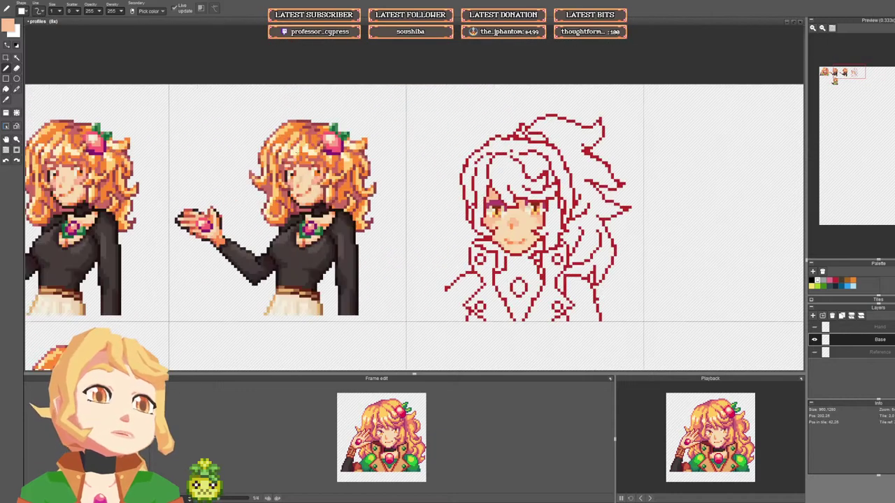
pyautogui.moveTo(442, 204); pyautogui.dragTo(412, 199)
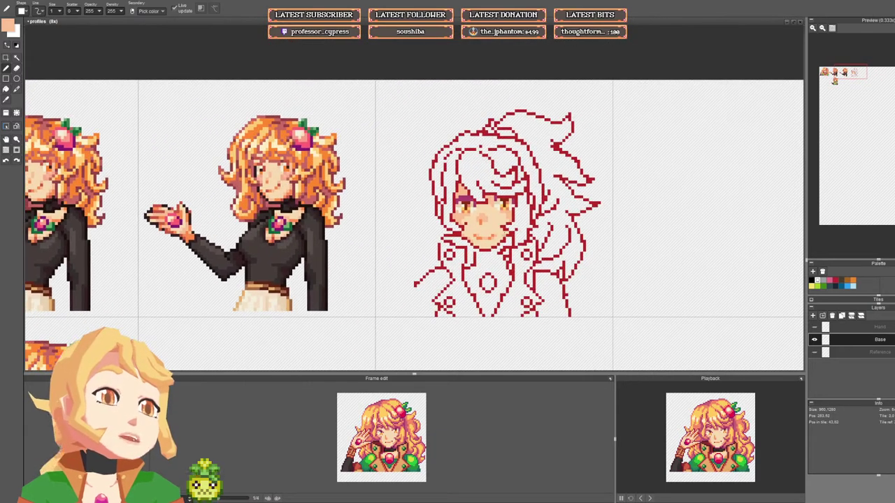
pyautogui.scroll(3, 271, 190)
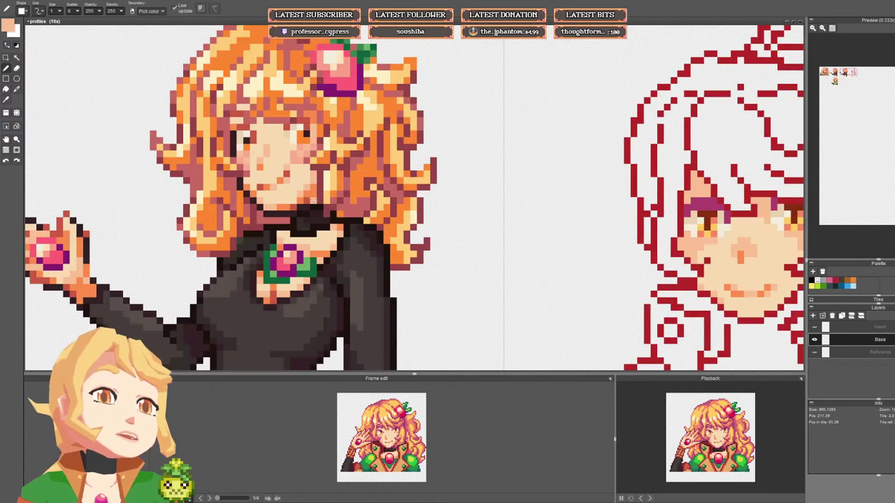
pyautogui.scroll(-4, 165, 180)
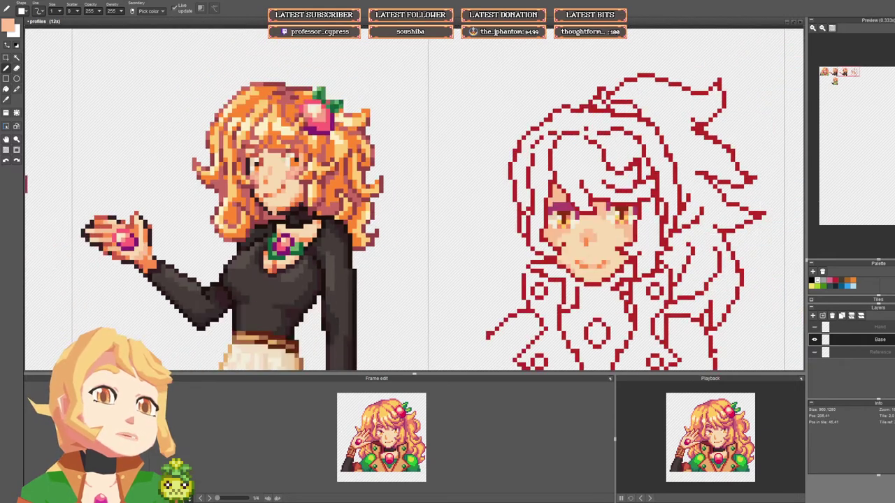
pyautogui.moveTo(492, 224); pyautogui.dragTo(473, 220)
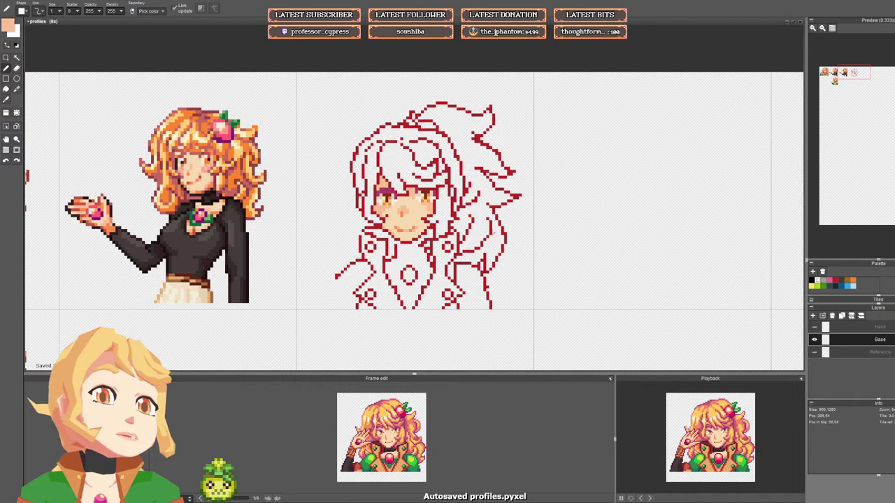
pyautogui.scroll(5, 261, 159)
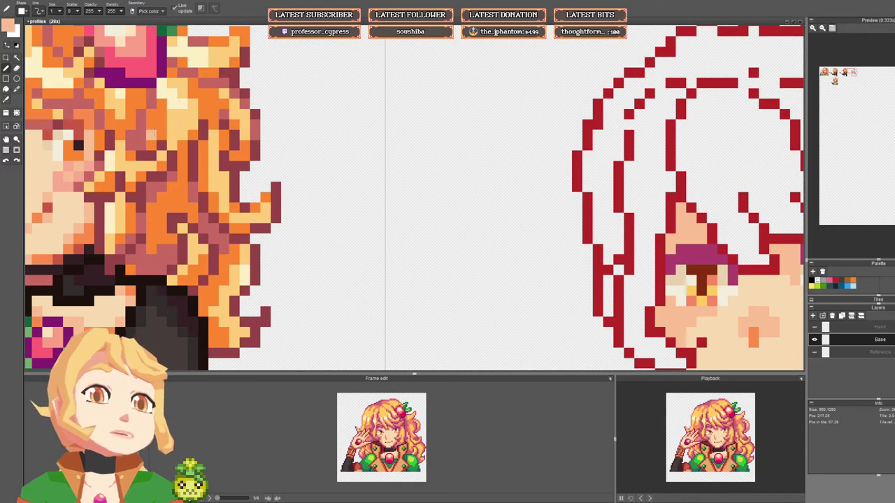
pyautogui.scroll(-5, 234, 166)
pyautogui.scroll(3, 301, 189)
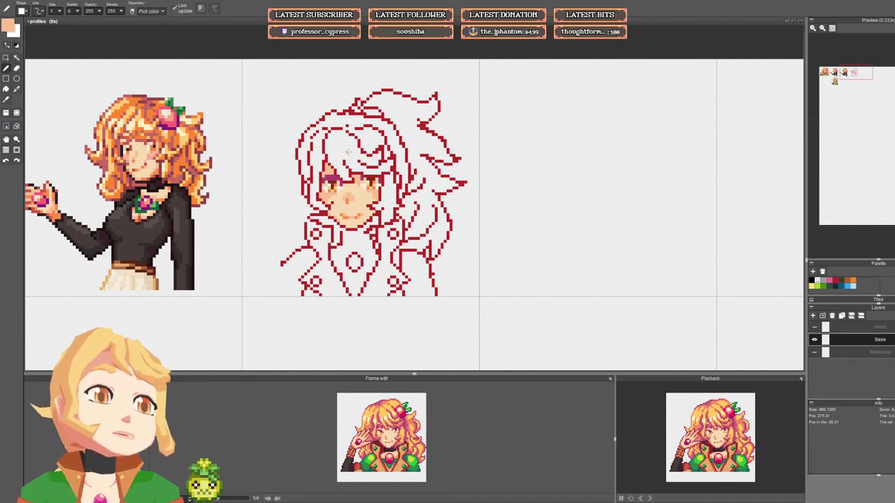
pyautogui.moveTo(347, 153); pyautogui.dragTo(358, 145)
pyautogui.scroll(4, 349, 185)
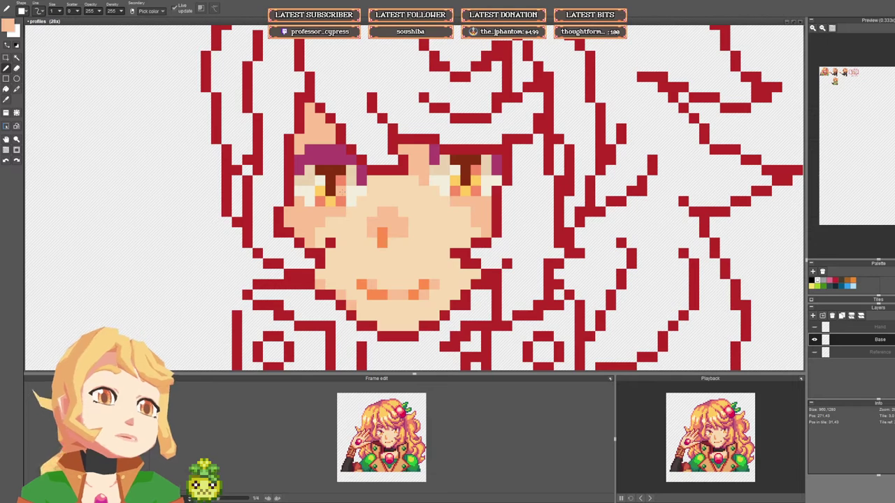
pyautogui.scroll(-4, 330, 155)
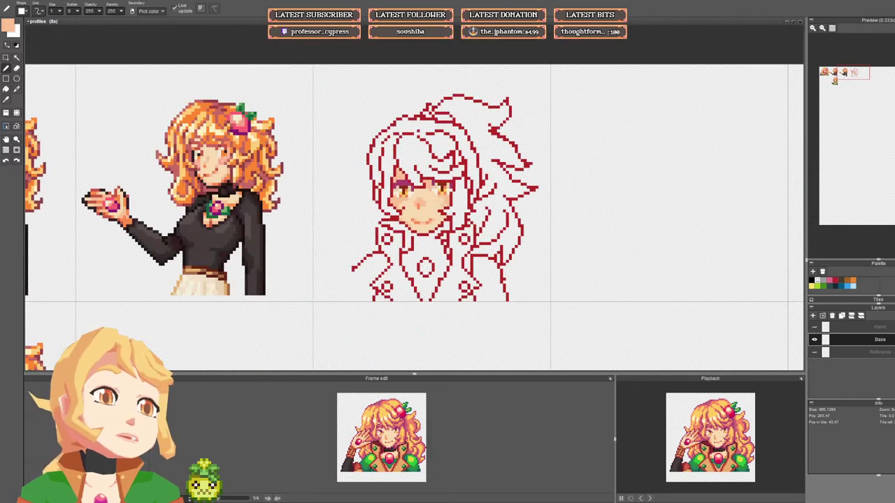
pyautogui.scroll(3, 465, 204)
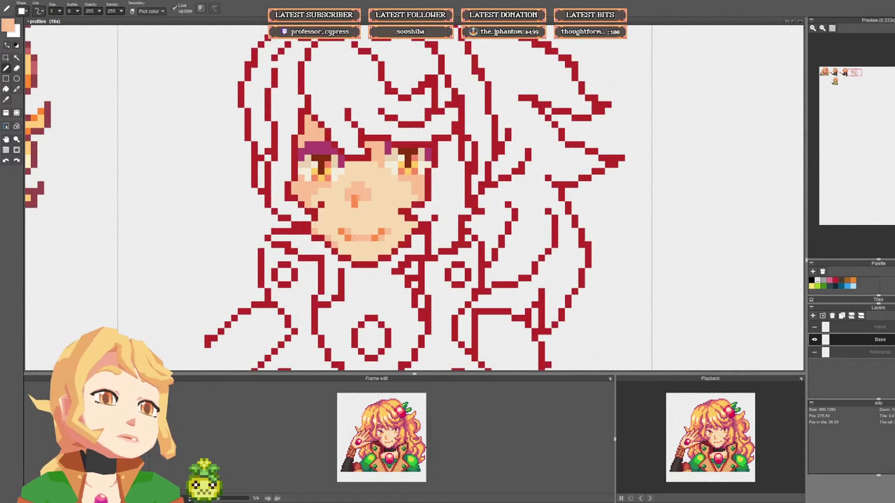
# Step: Undo the last pixel edit, sample the mouth's orange and shade the forehead skin under the fringe above the left-hand eye
pyautogui.scroll(-4, 372, 246)
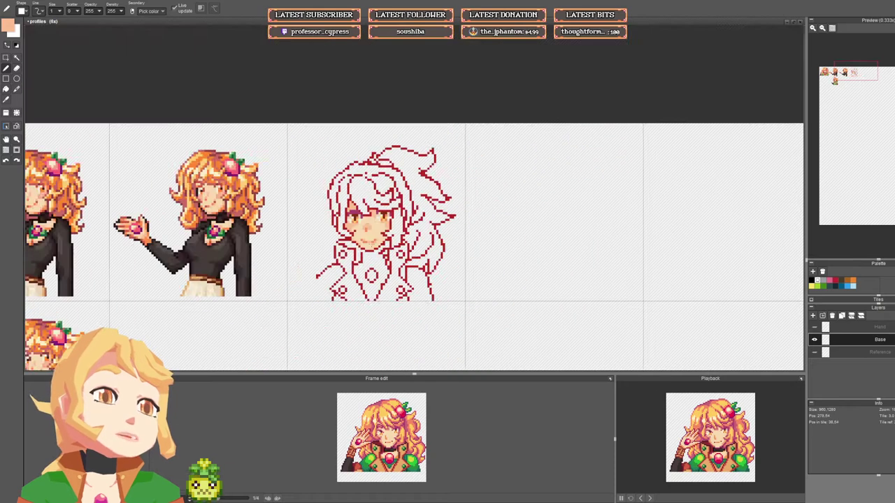
pyautogui.scroll(4, 373, 226)
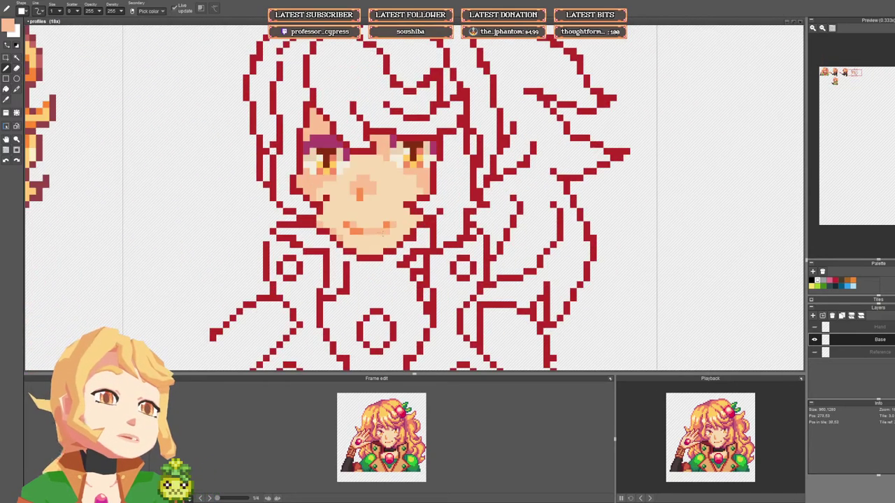
pyautogui.hotkey('ctrl', 'z')
pyautogui.rightClick(381, 232)
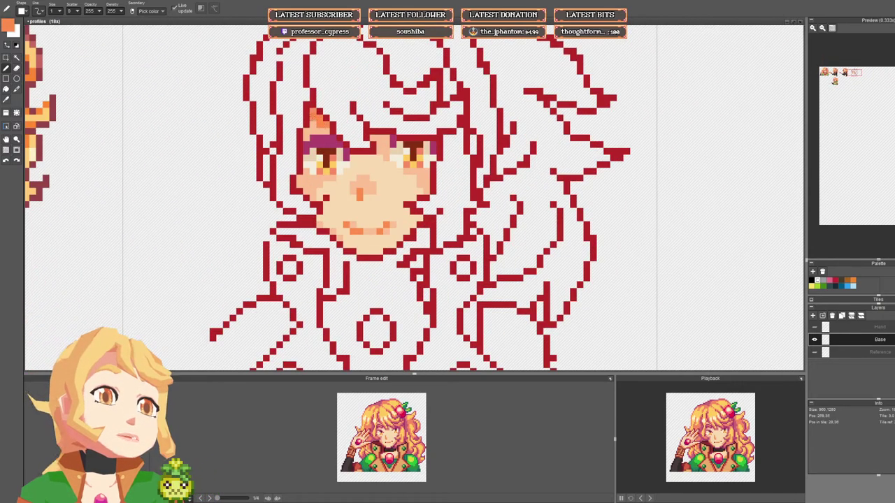
# Step: Add a new layer above the Hand layer
pyautogui.scroll(-4, 373, 231)
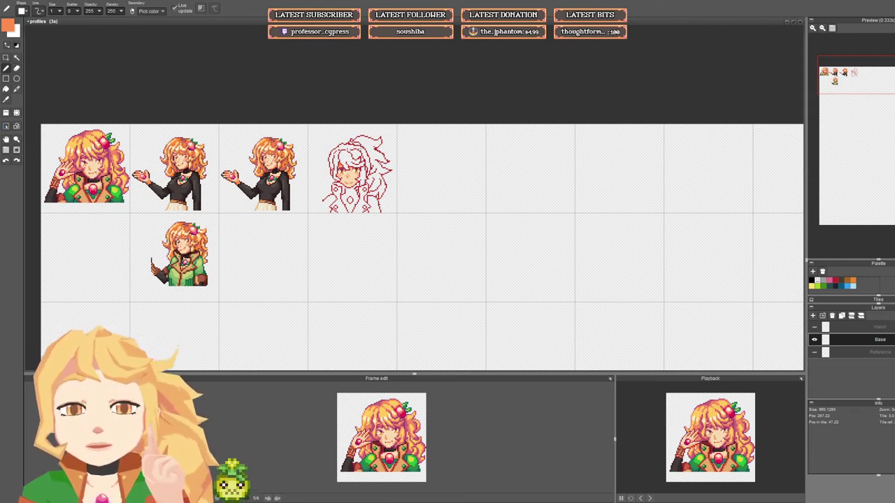
pyautogui.click(861, 328)
pyautogui.click(813, 316)
pyautogui.moveTo(450, 188); pyautogui.dragTo(475, 198)
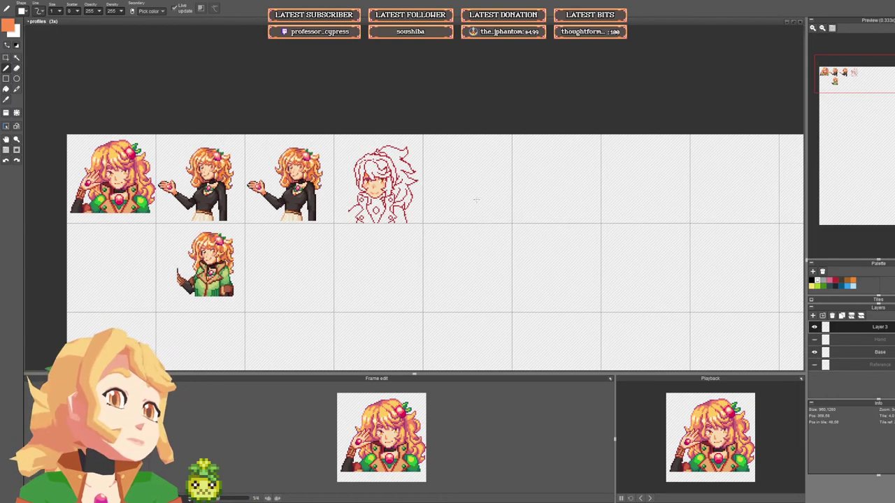
# Step: Draw brown eyebrows above both eyes of the new portrait, undoing the faulty stroke over the right-hand eye
pyautogui.scroll(3, 374, 173)
pyautogui.scroll(3, 376, 180)
pyautogui.rightClick(330, 178)
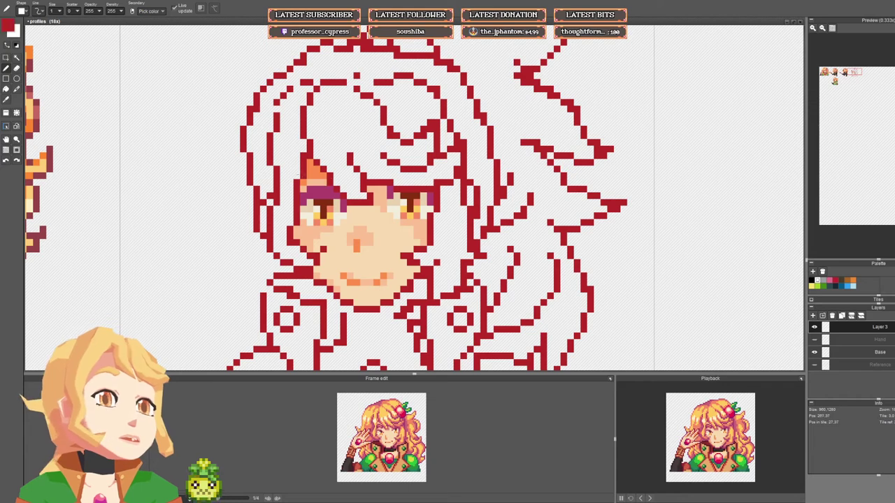
pyautogui.click(847, 281)
pyautogui.moveTo(297, 175)
pyautogui.mouseDown()
pyautogui.moveTo(338, 156)
pyautogui.moveTo(311, 170)
pyautogui.mouseUp()
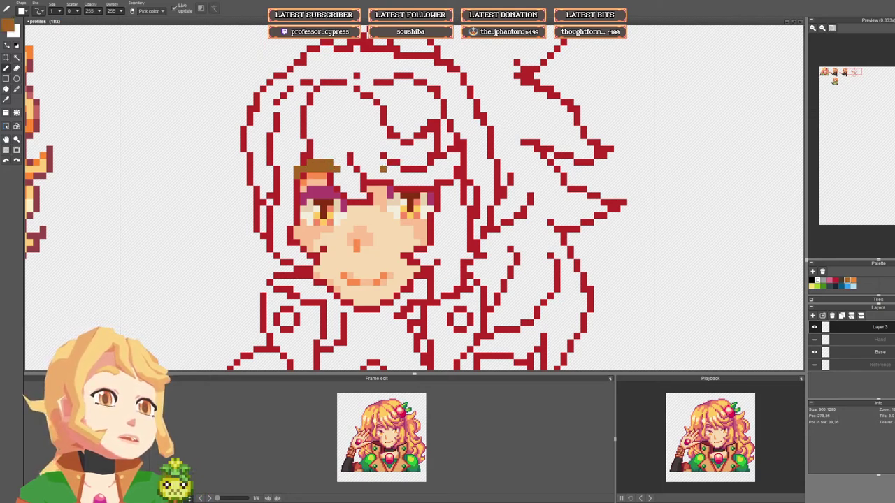
pyautogui.moveTo(383, 168)
pyautogui.mouseDown()
pyautogui.moveTo(430, 163)
pyautogui.moveTo(423, 156)
pyautogui.mouseUp()
pyautogui.hotkey('ctrl', 'z')
pyautogui.press('e')
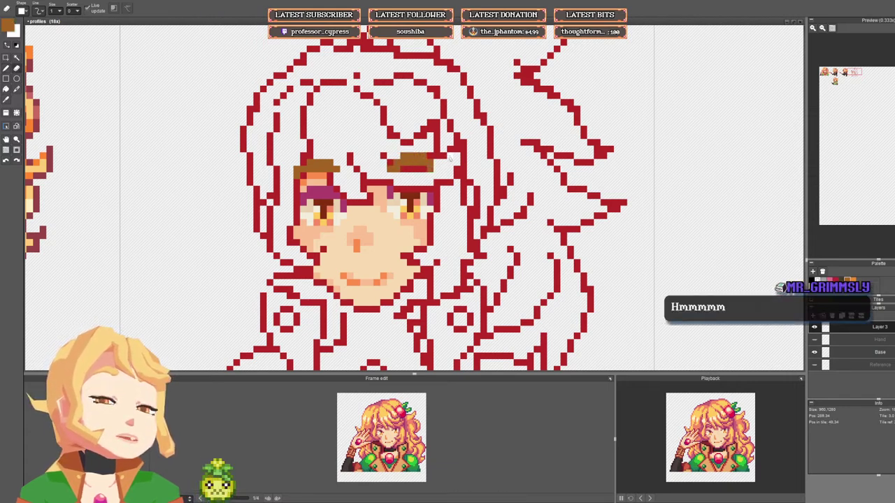
# Step: Sample the muted maroon from the hair outline of the neighbouring finished portrait
pyautogui.scroll(-5, 453, 158)
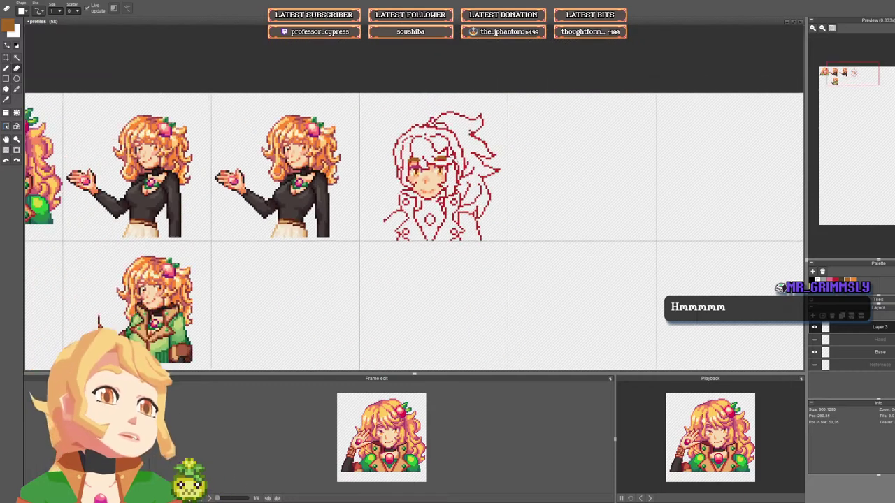
pyautogui.moveTo(461, 164); pyautogui.dragTo(437, 163)
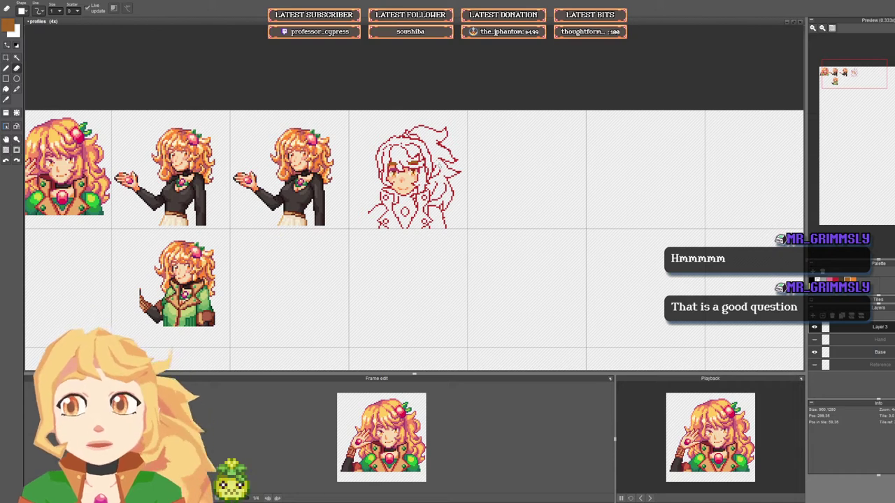
pyautogui.moveTo(321, 153); pyautogui.dragTo(287, 159)
pyautogui.scroll(2, 287, 159)
pyautogui.press('b')
pyautogui.rightClick(308, 178)
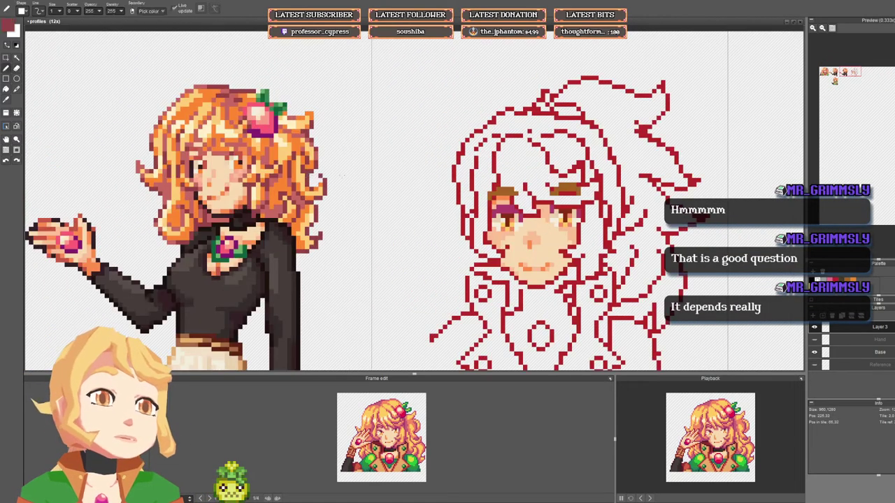
# Step: Recolour both brown eyebrows of the new portrait with the sampled maroon
pyautogui.moveTo(496, 180); pyautogui.dragTo(355, 175)
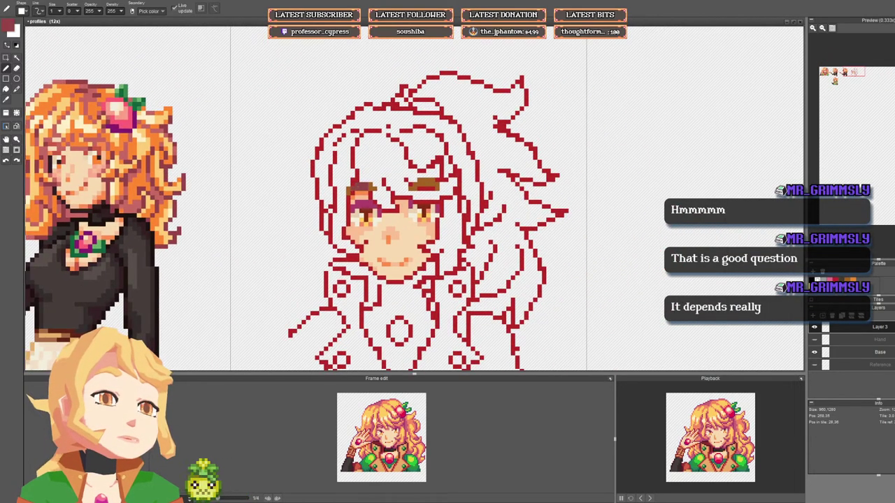
pyautogui.scroll(2, 180, 187)
pyautogui.scroll(1, 174, 187)
pyautogui.moveTo(168, 189); pyautogui.dragTo(412, 194)
pyautogui.scroll(-1, 412, 194)
pyautogui.moveTo(626, 185); pyautogui.dragTo(217, 174)
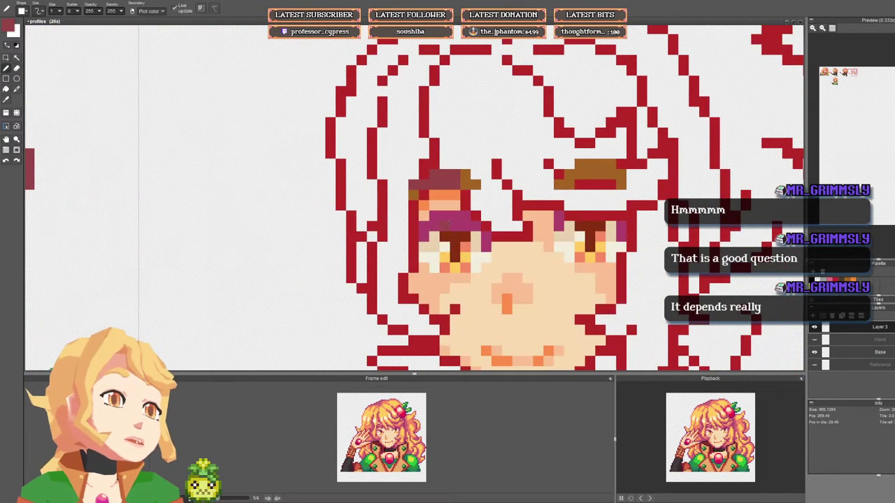
pyautogui.moveTo(424, 185); pyautogui.dragTo(414, 195)
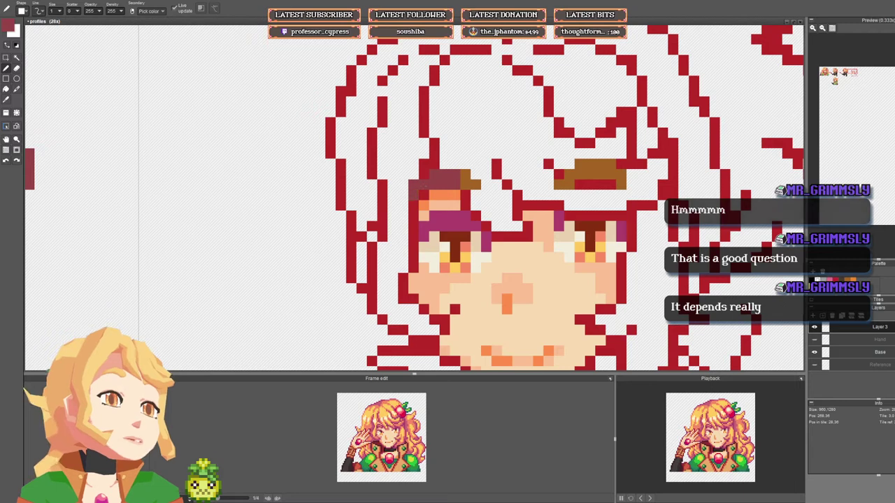
pyautogui.moveTo(465, 175); pyautogui.dragTo(475, 186)
pyautogui.moveTo(581, 184)
pyautogui.mouseDown()
pyautogui.moveTo(286, 187)
pyautogui.moveTo(274, 178)
pyautogui.moveTo(326, 177)
pyautogui.moveTo(336, 187)
pyautogui.moveTo(285, 167)
pyautogui.mouseUp()
# Step: Show the Reference layer, examine its portrait sketches beside the new face, and hide the layer again
pyautogui.press('e')
pyautogui.scroll(-5, 360, 185)
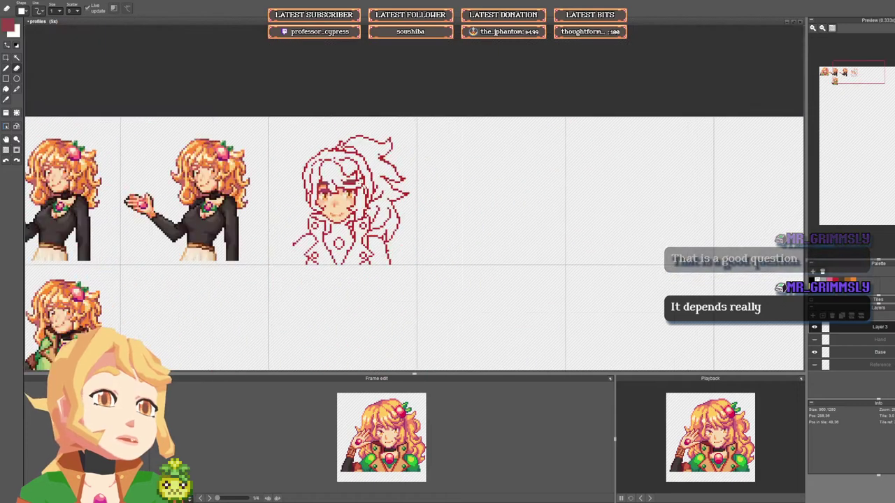
pyautogui.scroll(-1, 370, 181)
pyautogui.scroll(5, 356, 191)
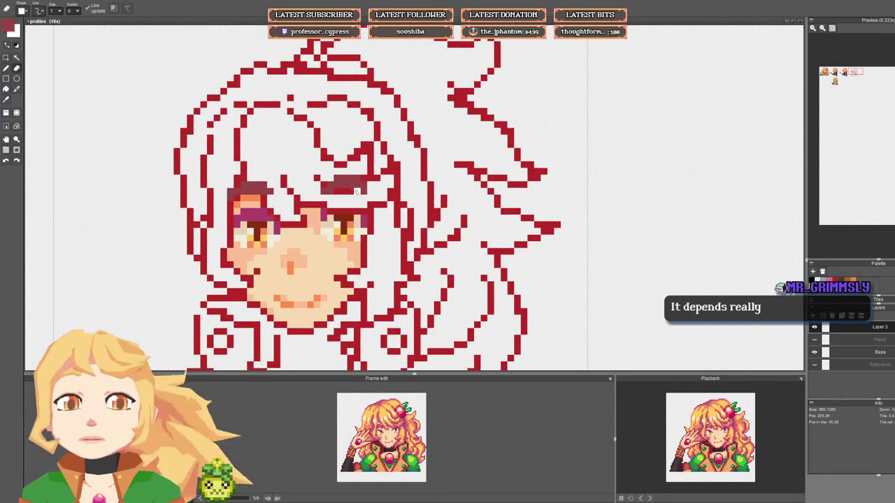
pyautogui.scroll(-4, 357, 191)
pyautogui.scroll(-2, 707, 318)
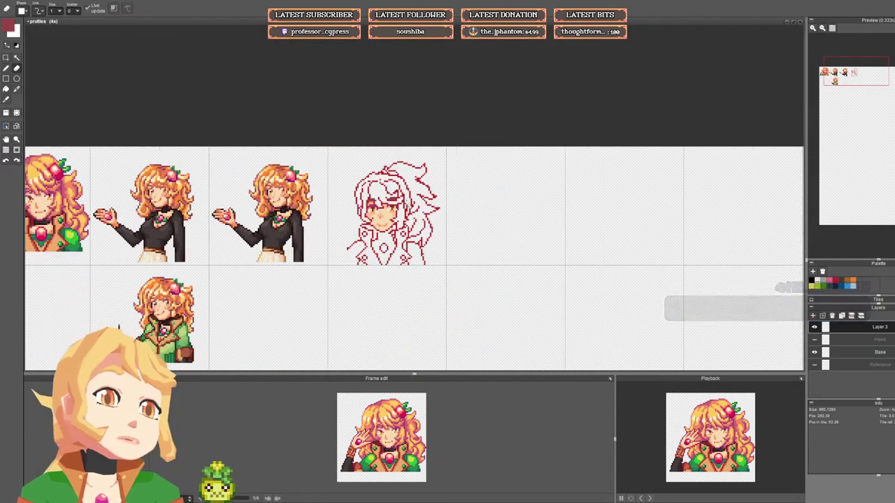
pyautogui.click(814, 365)
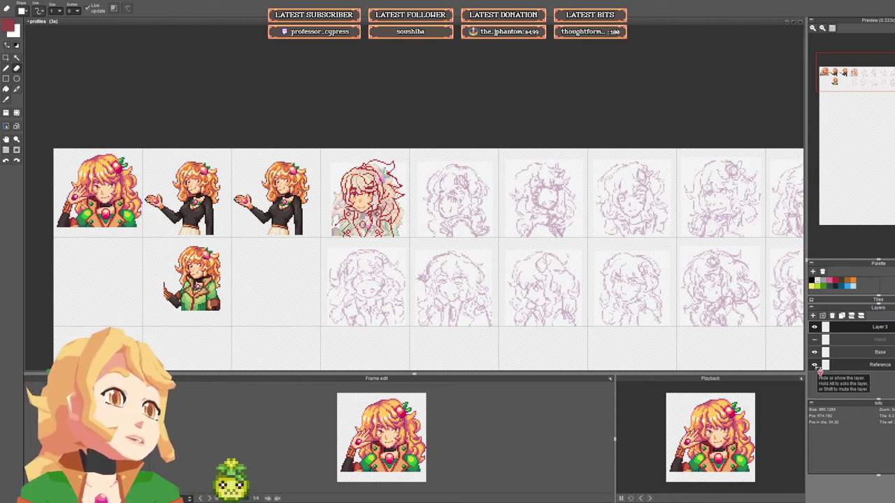
pyautogui.scroll(5, 531, 176)
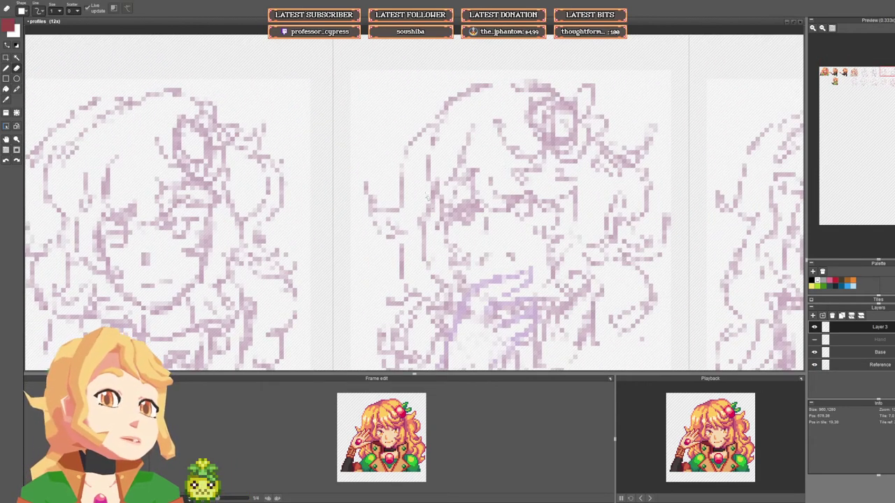
pyautogui.scroll(-2, 407, 223)
pyautogui.moveTo(470, 277); pyautogui.dragTo(483, 173)
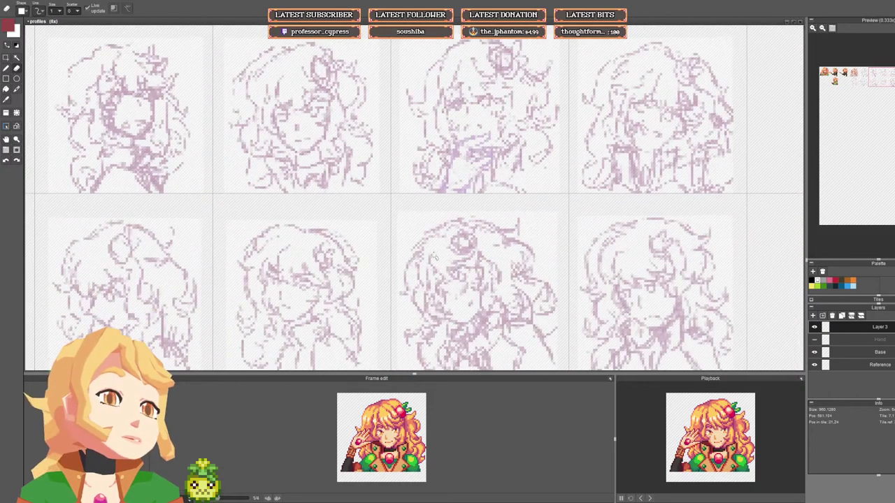
pyautogui.scroll(-1, 282, 252)
pyautogui.moveTo(282, 252)
pyautogui.mouseDown()
pyautogui.moveTo(410, 198)
pyautogui.moveTo(649, 242)
pyautogui.mouseUp()
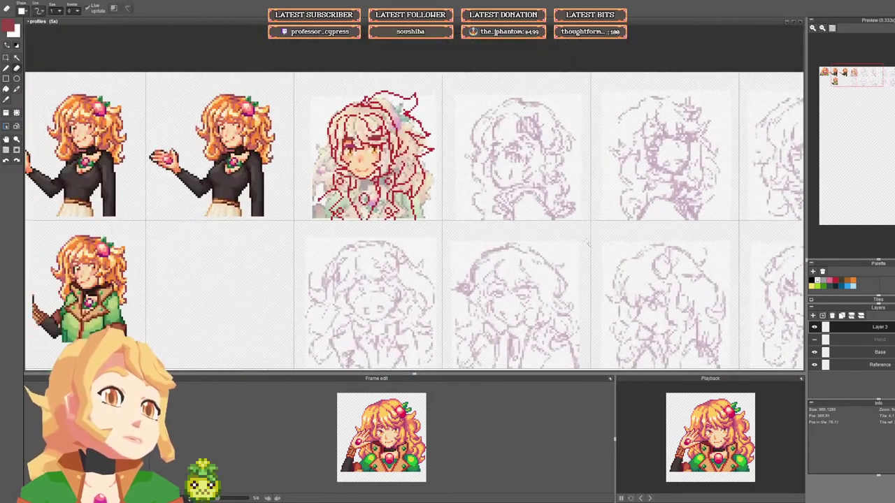
pyautogui.click(814, 364)
# Step: Rename the new layer Eyebrows and make the Base layer active
pyautogui.moveTo(431, 147); pyautogui.dragTo(456, 172)
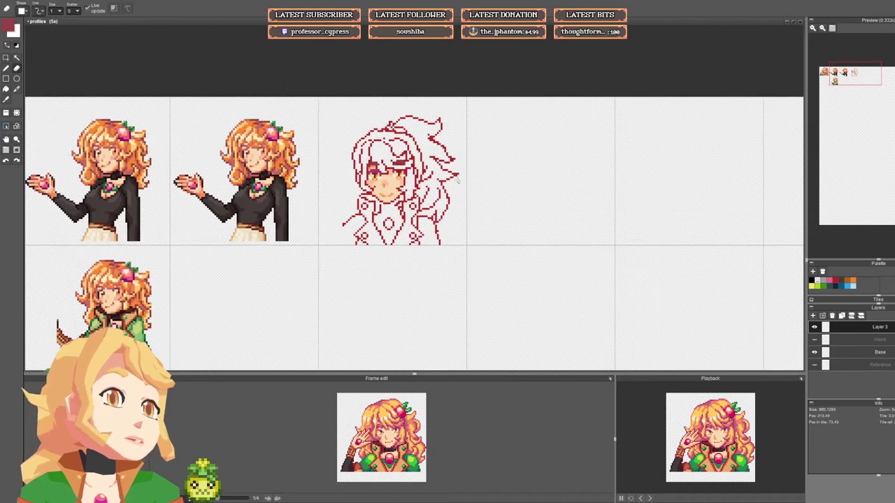
pyautogui.moveTo(407, 140); pyautogui.dragTo(466, 165)
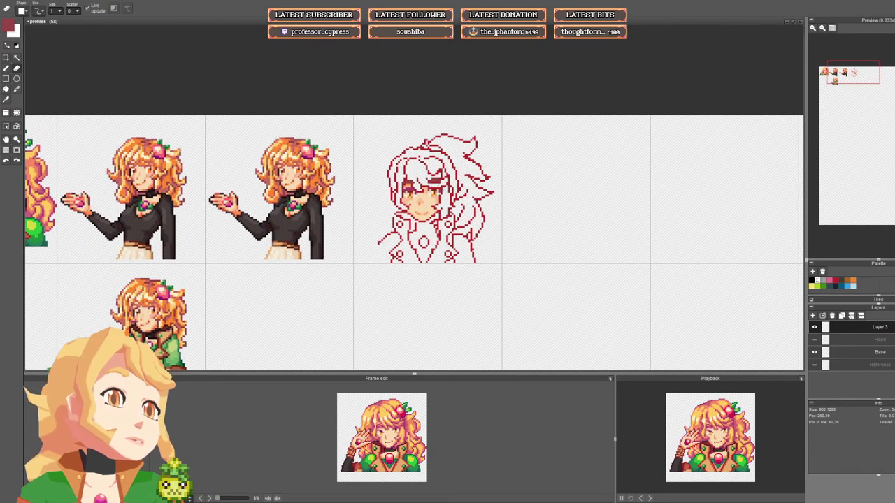
pyautogui.scroll(4, 440, 182)
pyautogui.press('b')
pyautogui.scroll(-2, 430, 183)
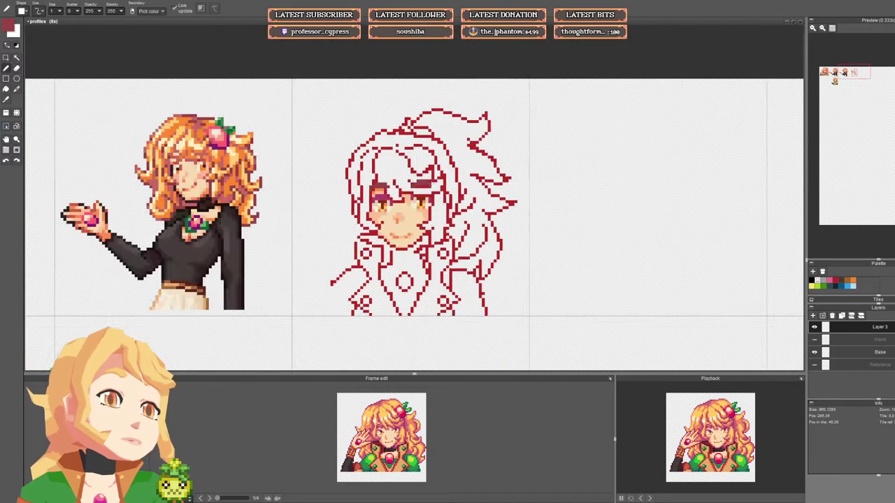
pyautogui.scroll(-2, 428, 174)
pyautogui.scroll(4, 428, 174)
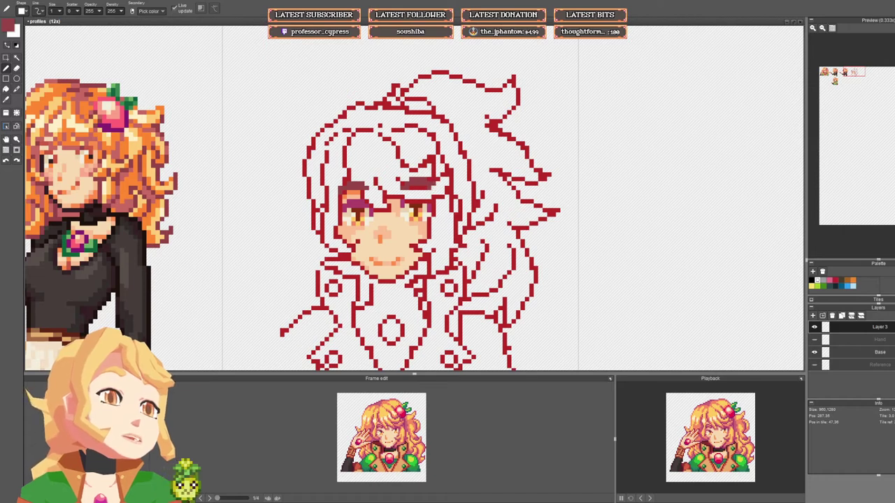
pyautogui.doubleClick(888, 335)
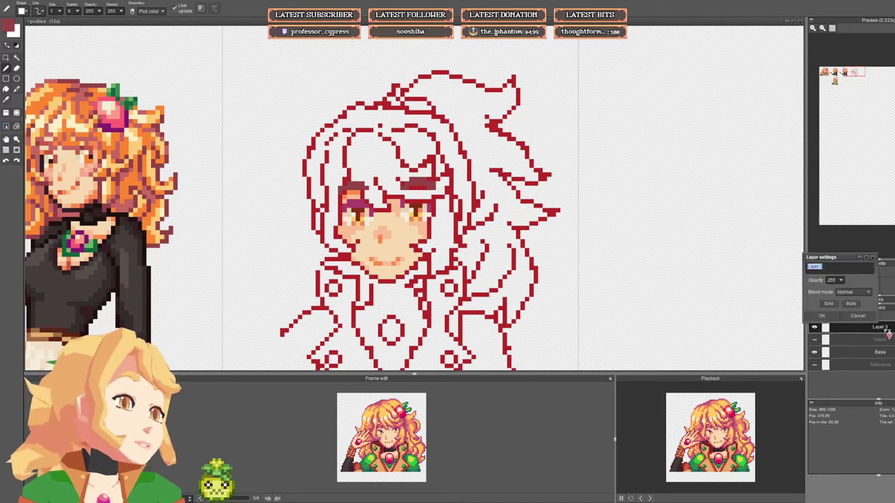
pyautogui.write('Eyebrows')
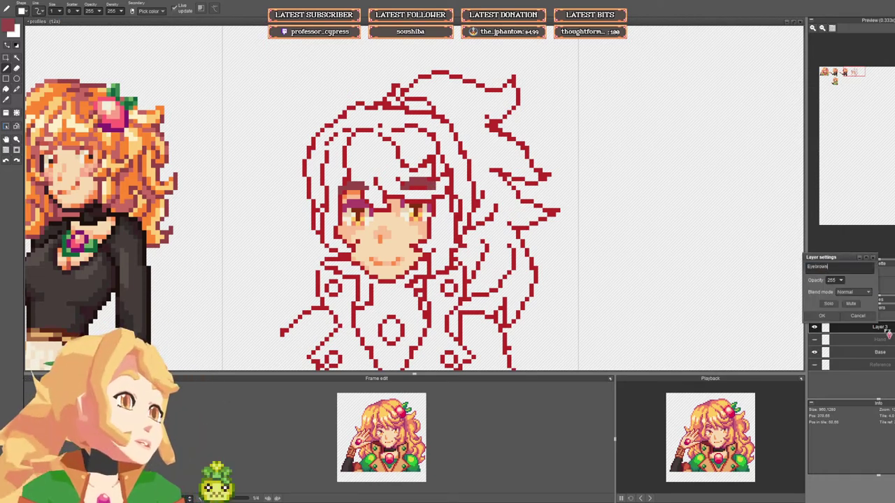
pyautogui.press('Return')
pyautogui.click(867, 352)
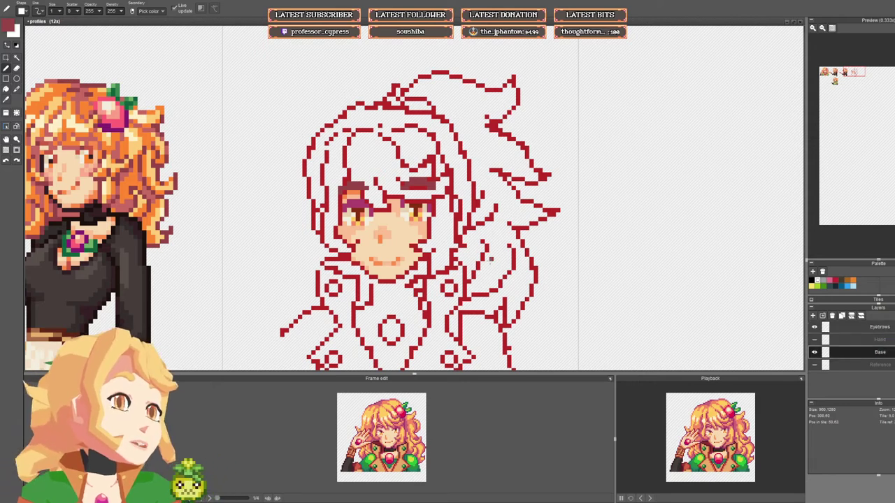
# Step: Examine the new face with its eyebrows beside the finished portraits at several magnifications
pyautogui.scroll(-3, 489, 258)
pyautogui.scroll(-2, 465, 240)
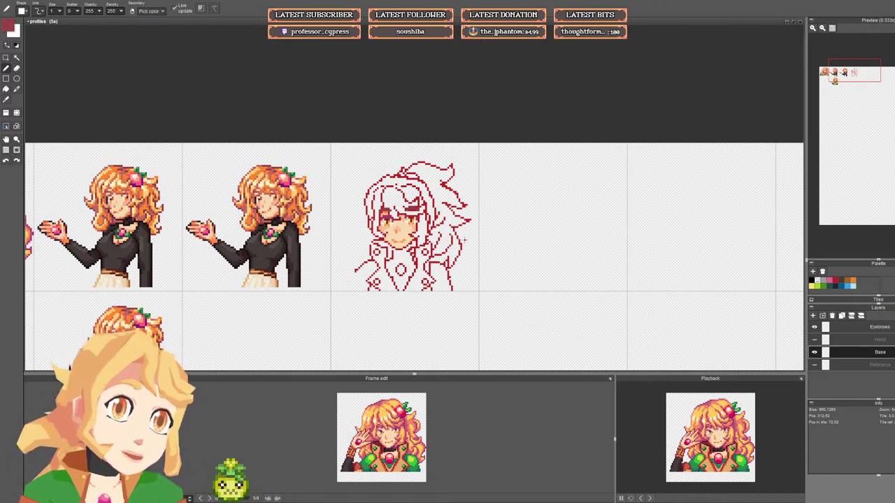
pyautogui.scroll(-1, 434, 247)
pyautogui.scroll(1, 433, 249)
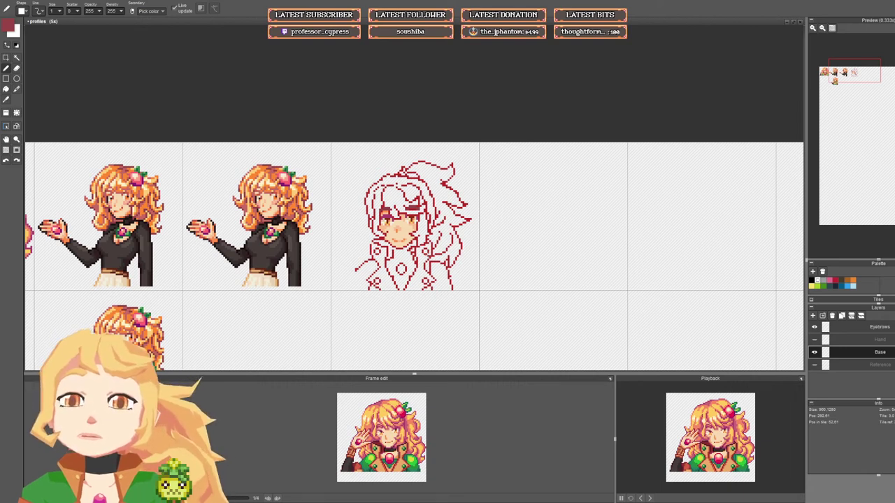
pyautogui.scroll(1, 433, 334)
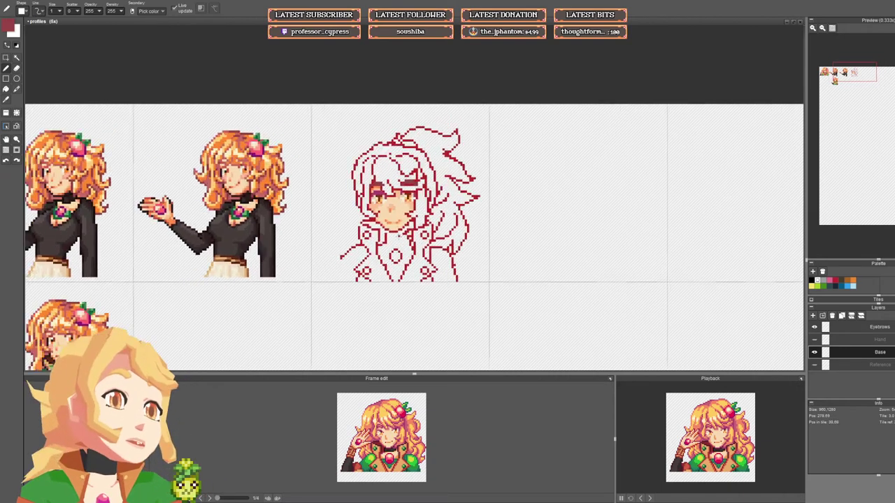
pyautogui.scroll(2, 398, 237)
pyautogui.moveTo(400, 234); pyautogui.dragTo(368, 286)
pyautogui.scroll(-3, 379, 273)
pyautogui.moveTo(626, 302); pyautogui.dragTo(646, 300)
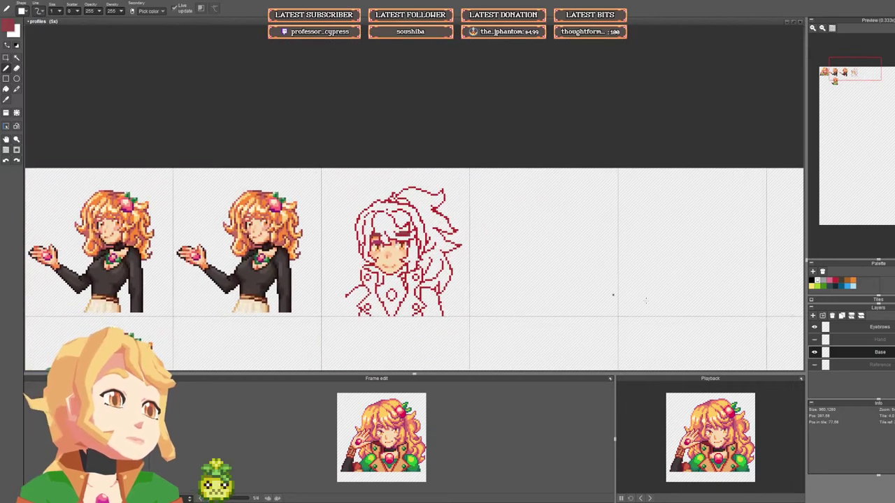
# Step: Hide the Eyebrows layer and compare the face without eyebrows to the finished portraits
pyautogui.click(814, 326)
pyautogui.moveTo(534, 309); pyautogui.dragTo(546, 294)
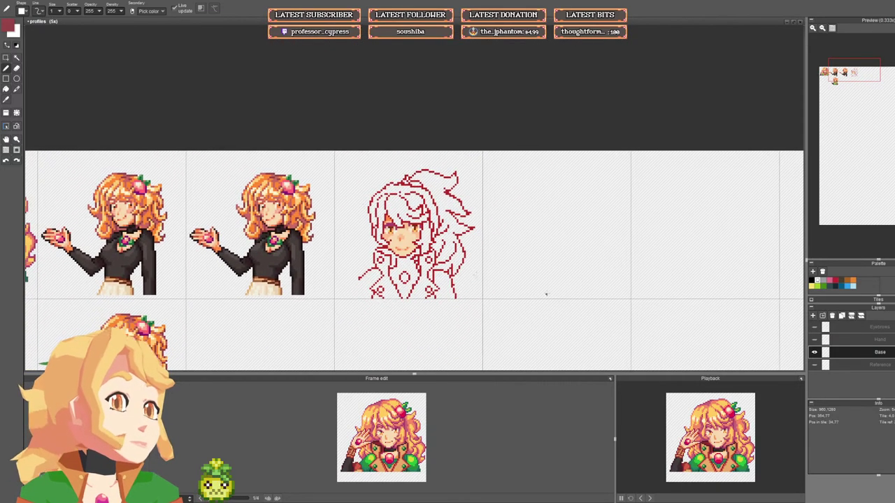
pyautogui.moveTo(476, 255); pyautogui.dragTo(460, 249)
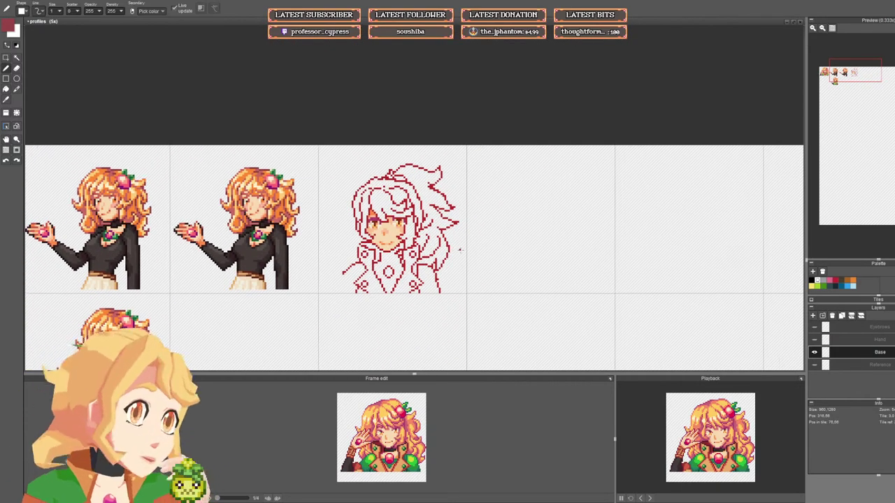
pyautogui.scroll(4, 328, 246)
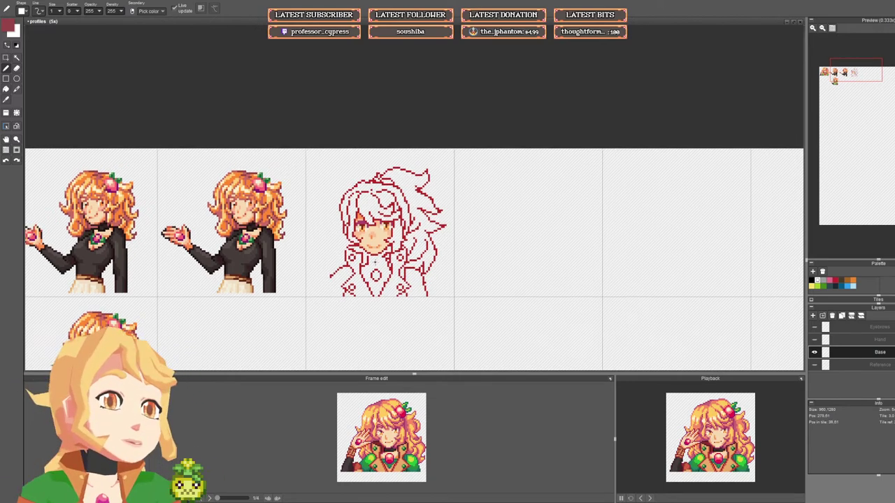
pyautogui.scroll(1, 323, 246)
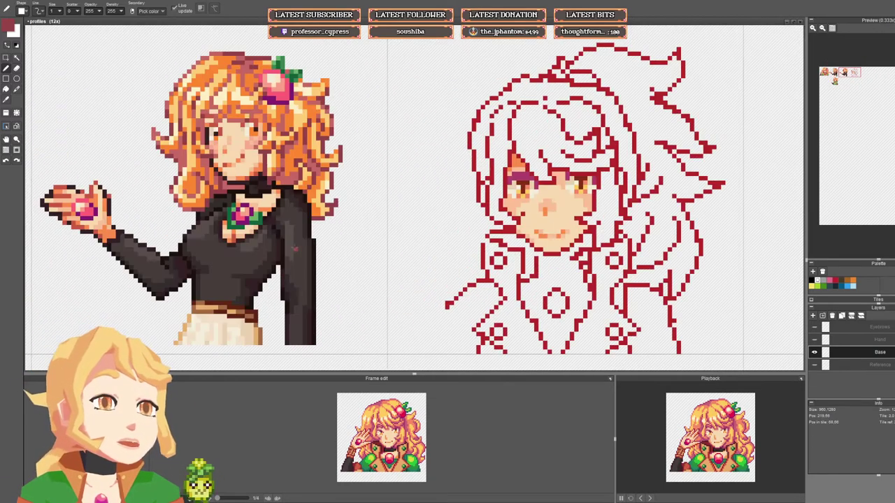
pyautogui.scroll(-2, 323, 246)
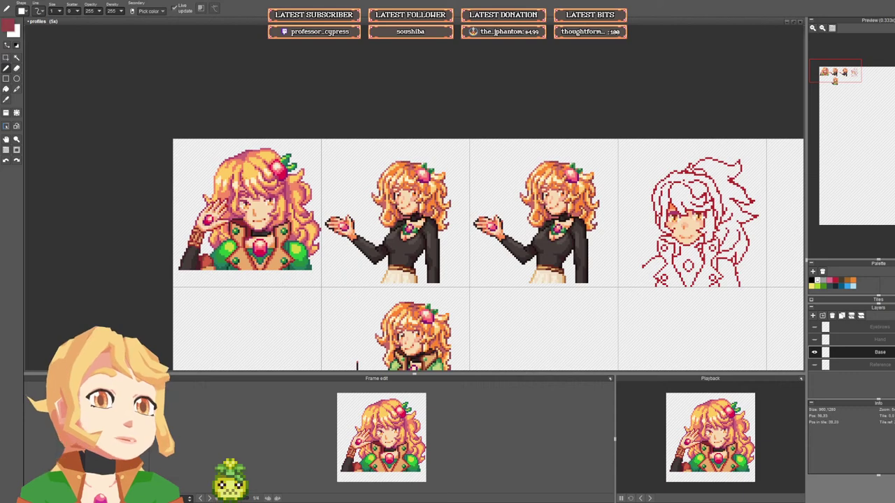
pyautogui.moveTo(310, 232); pyautogui.dragTo(327, 242)
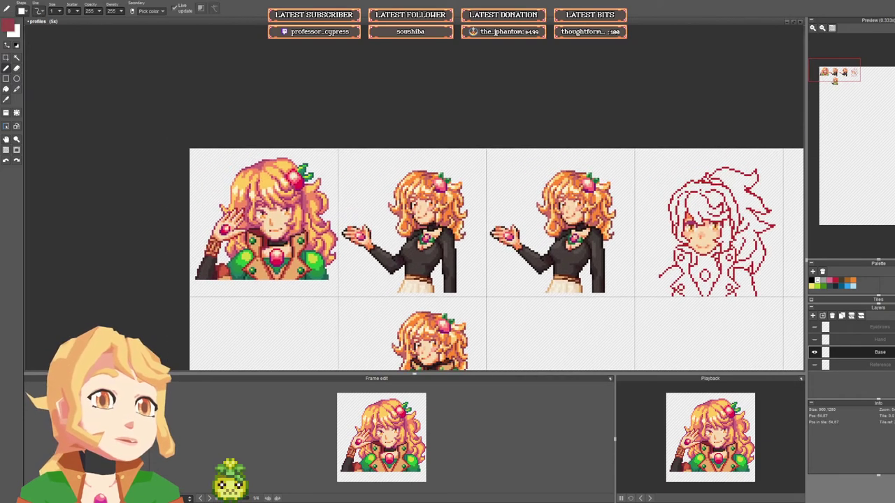
# Step: Block in the choker below the new portrait's chin with the dark grey of the finished portraits' black top
pyautogui.moveTo(532, 232); pyautogui.dragTo(254, 227)
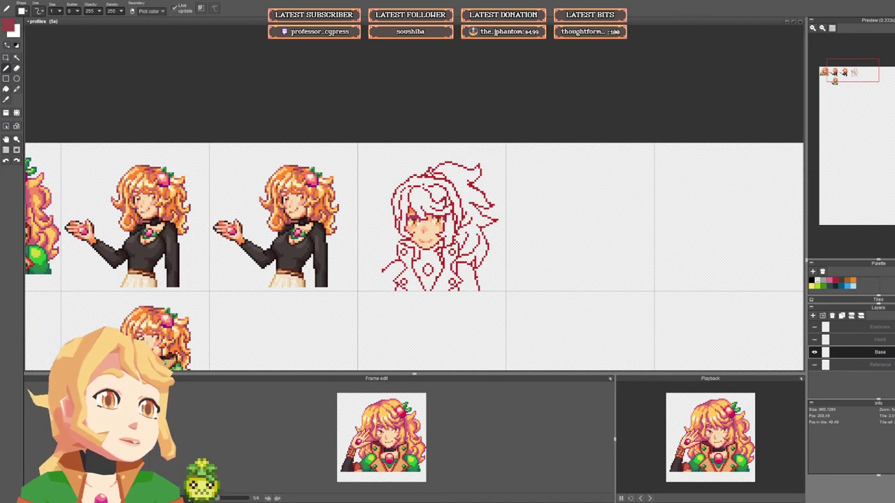
pyautogui.scroll(3, 448, 265)
pyautogui.scroll(1, 448, 265)
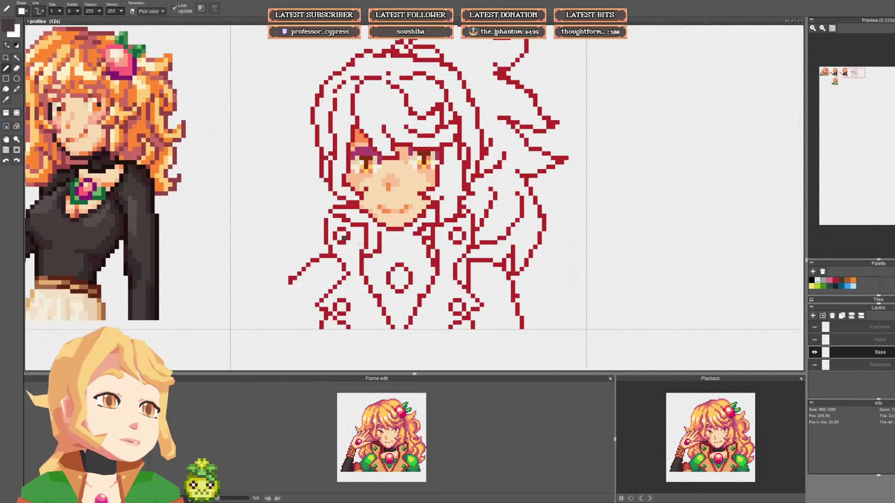
pyautogui.moveTo(384, 230)
pyautogui.mouseDown()
pyautogui.moveTo(411, 243)
pyautogui.moveTo(391, 248)
pyautogui.moveTo(422, 240)
pyautogui.mouseUp()
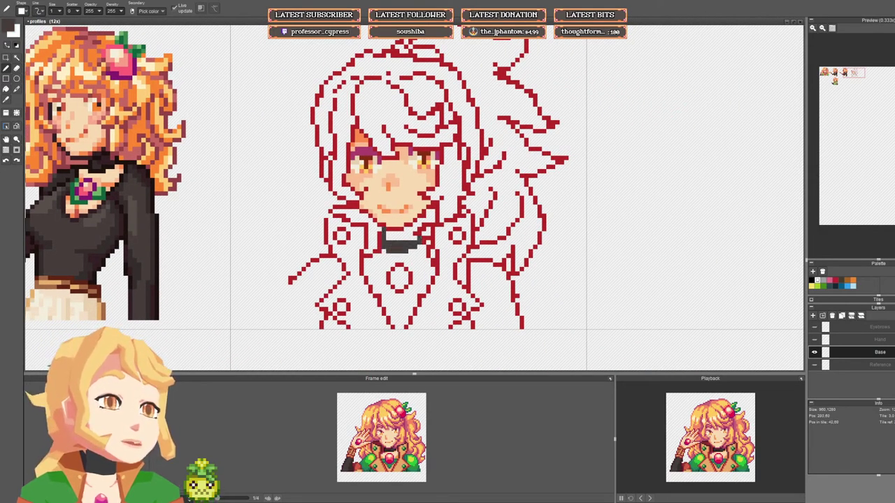
pyautogui.scroll(1, 436, 231)
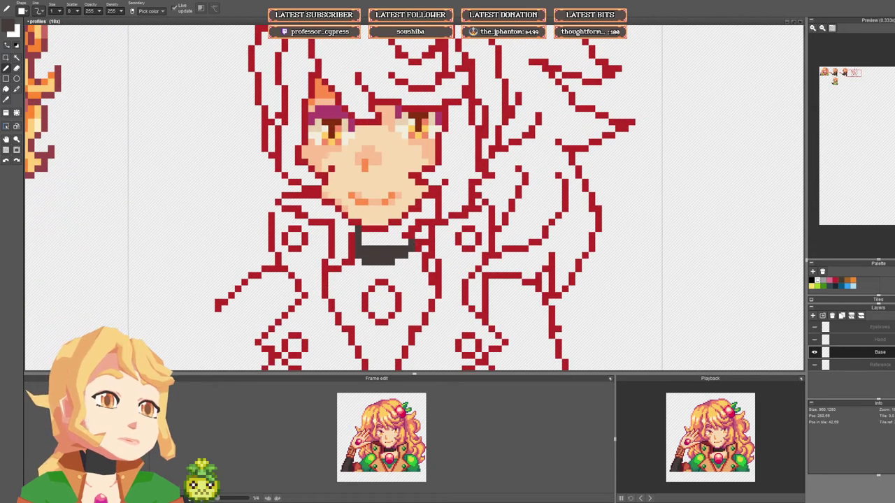
pyautogui.scroll(-1, 411, 236)
pyautogui.scroll(-2, 410, 235)
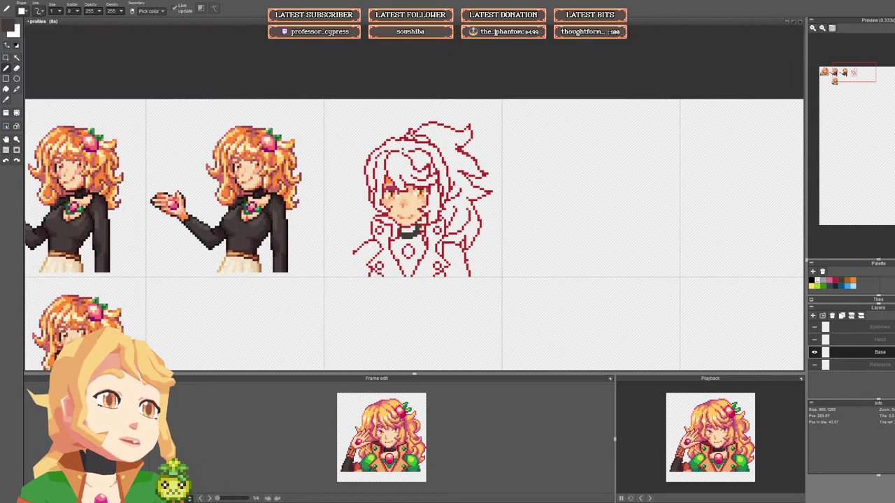
pyautogui.scroll(2, 442, 199)
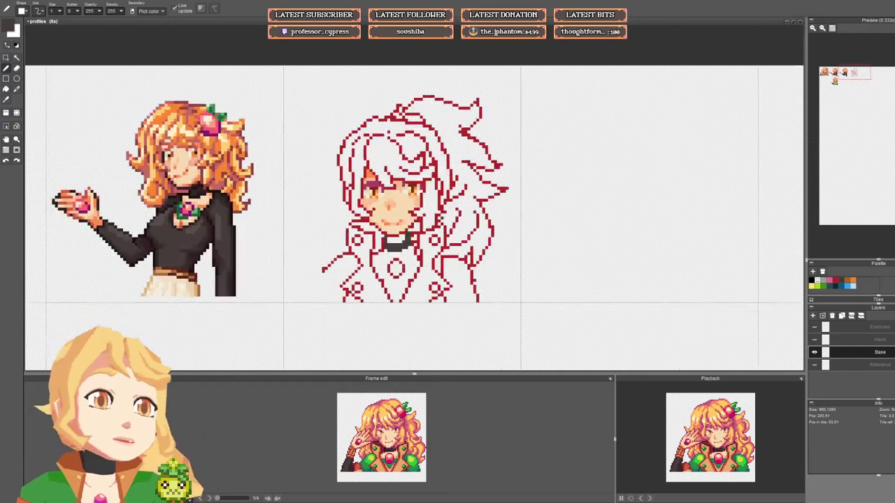
# Step: Clean up the red outline between the jaw and collar, and fill the rest of the choker with dark grey
pyautogui.rightClick(411, 223)
pyautogui.moveTo(411, 228)
pyautogui.mouseDown()
pyautogui.moveTo(428, 216)
pyautogui.moveTo(428, 225)
pyautogui.mouseUp()
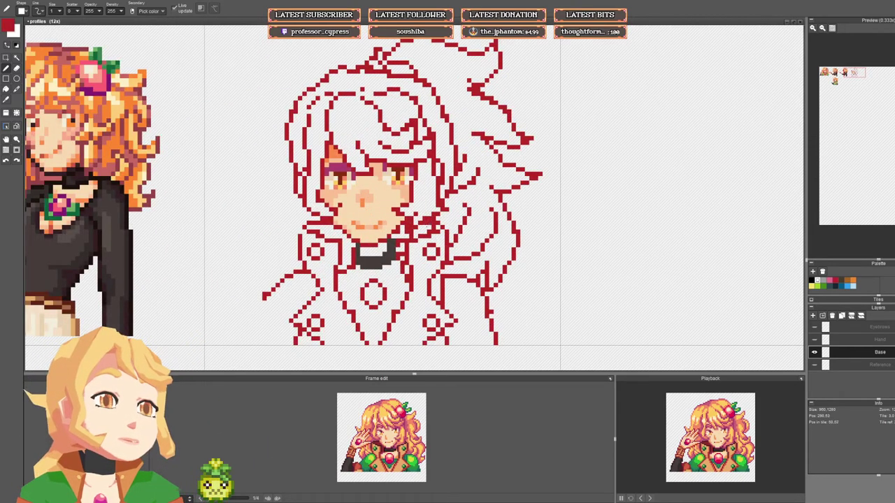
pyautogui.rightClick(408, 236)
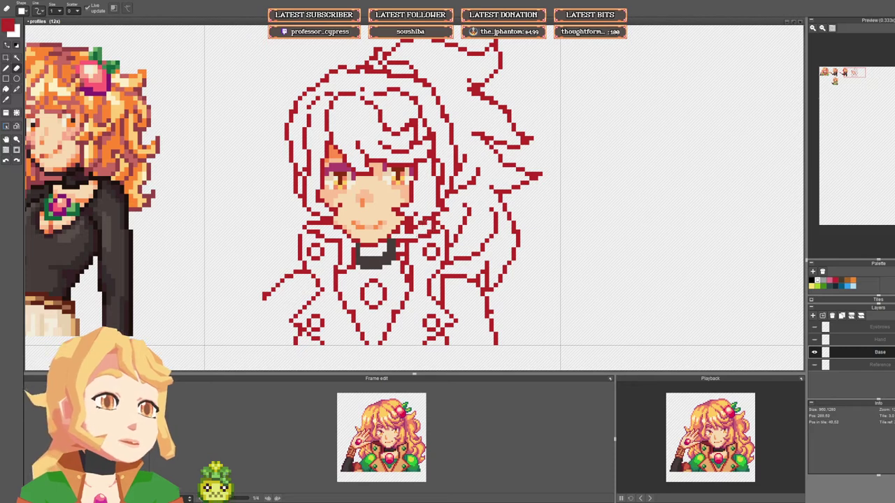
pyautogui.press('b')
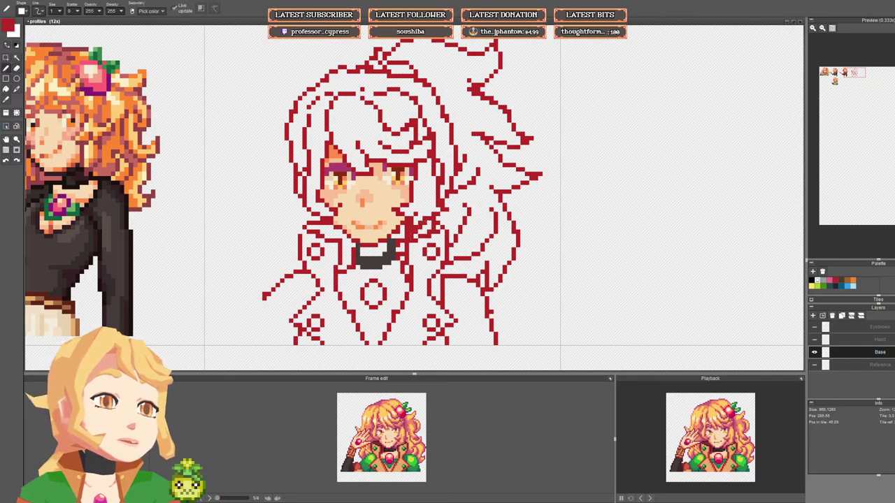
pyautogui.moveTo(406, 237)
pyautogui.mouseDown()
pyautogui.moveTo(369, 255)
pyautogui.moveTo(396, 238)
pyautogui.mouseUp()
pyautogui.click(403, 232)
pyautogui.rightClick(416, 223)
pyautogui.press('b')
# Step: Shade both sides of the choker and the area beneath the jaw with a darker grey
pyautogui.scroll(-4, 378, 241)
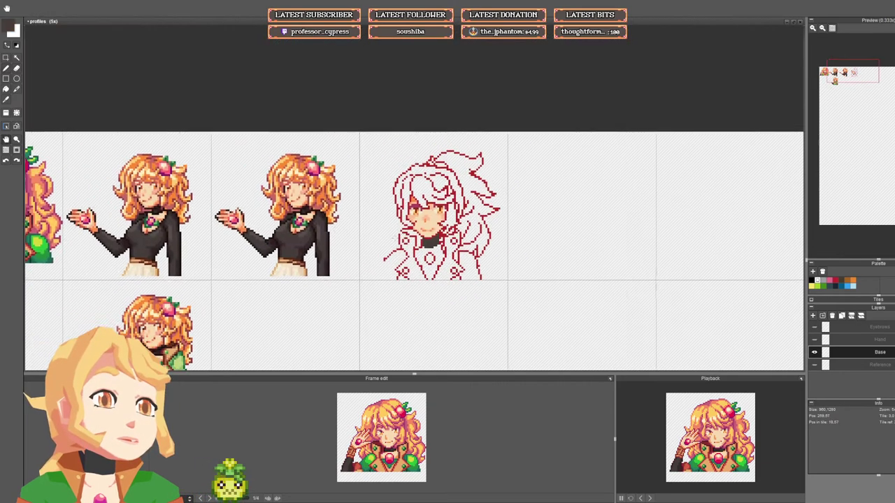
pyautogui.scroll(3, 448, 230)
pyautogui.scroll(-2, 334, 222)
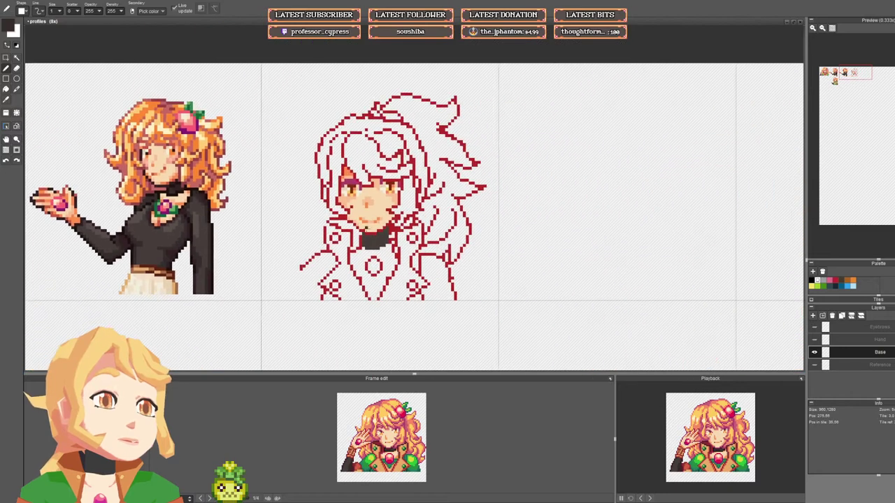
pyautogui.scroll(2, 379, 237)
pyautogui.click(344, 235)
pyautogui.moveTo(344, 240)
pyautogui.mouseDown()
pyautogui.moveTo(350, 264)
pyautogui.moveTo(396, 228)
pyautogui.mouseUp()
pyautogui.click(392, 230)
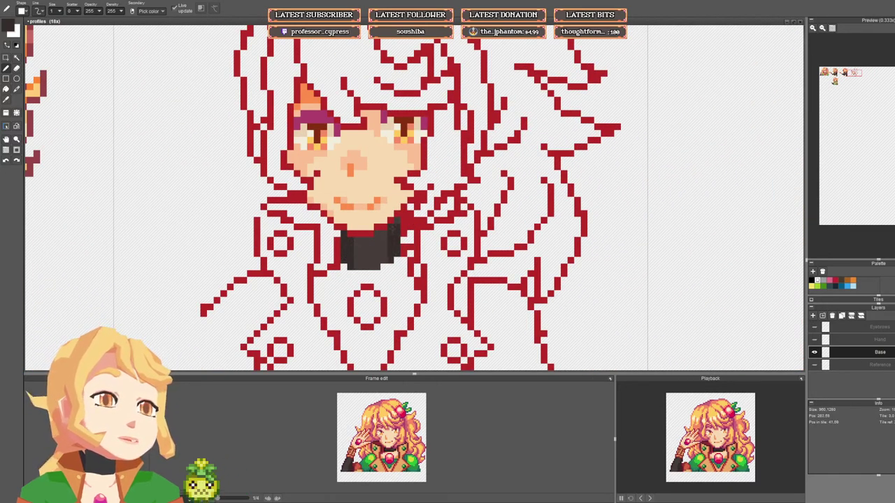
# Step: Sample the near-black shadow colour from the finished portrait's top and darken the choker's outermost edges with it
pyautogui.scroll(-2, 462, 224)
pyautogui.scroll(2, 241, 205)
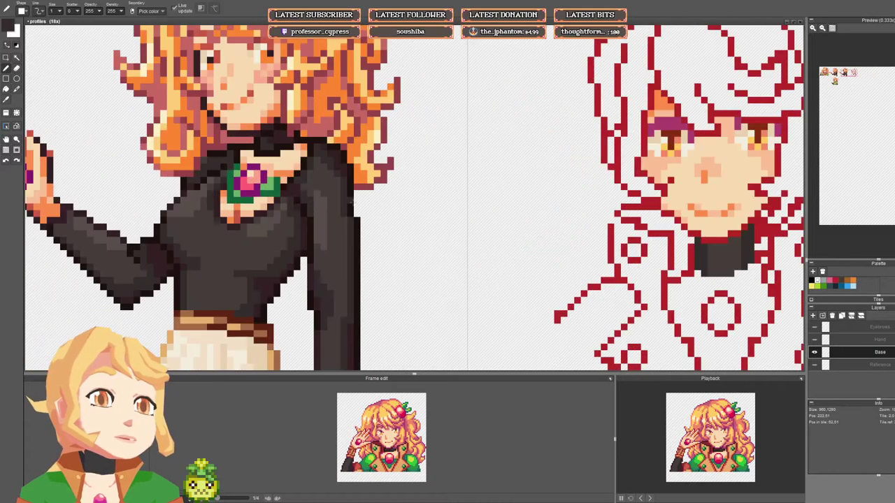
pyautogui.scroll(-2, 481, 240)
pyautogui.scroll(2, 417, 229)
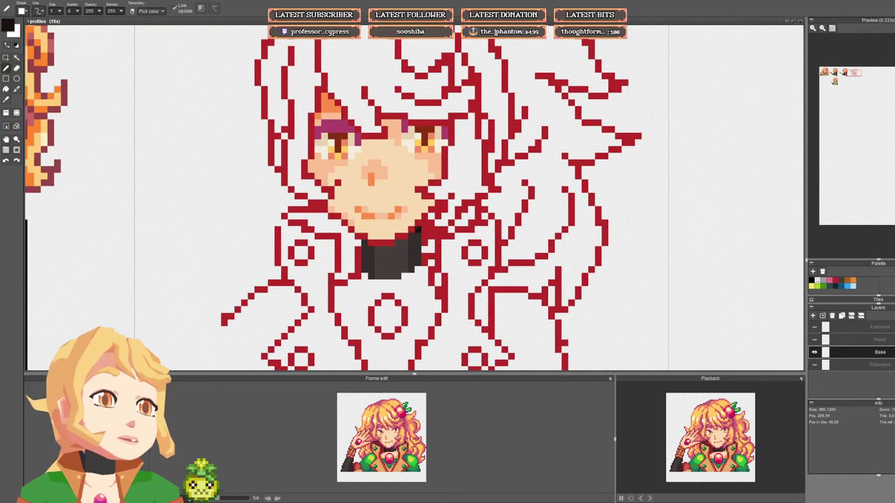
pyautogui.moveTo(418, 230); pyautogui.dragTo(418, 261)
pyautogui.moveTo(364, 270); pyautogui.dragTo(364, 243)
pyautogui.scroll(-3, 435, 243)
pyautogui.scroll(3, 419, 185)
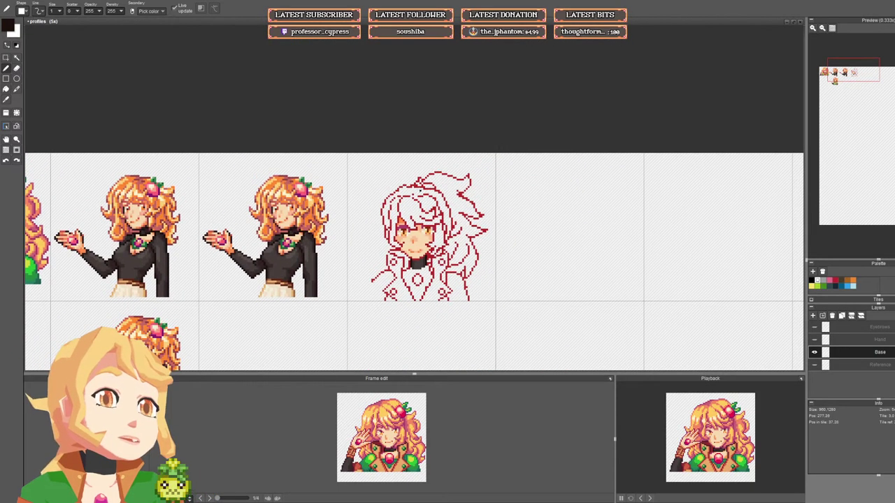
# Step: Fill the open neckline around the gem outline with the face's light skin tone and start its peach edge shading
pyautogui.scroll(-3, 377, 206)
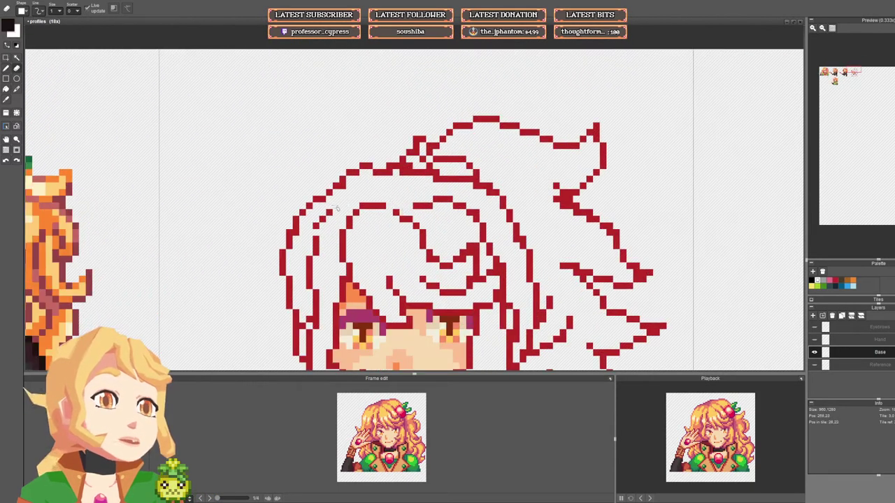
pyautogui.scroll(2, 439, 226)
pyautogui.scroll(-4, 440, 226)
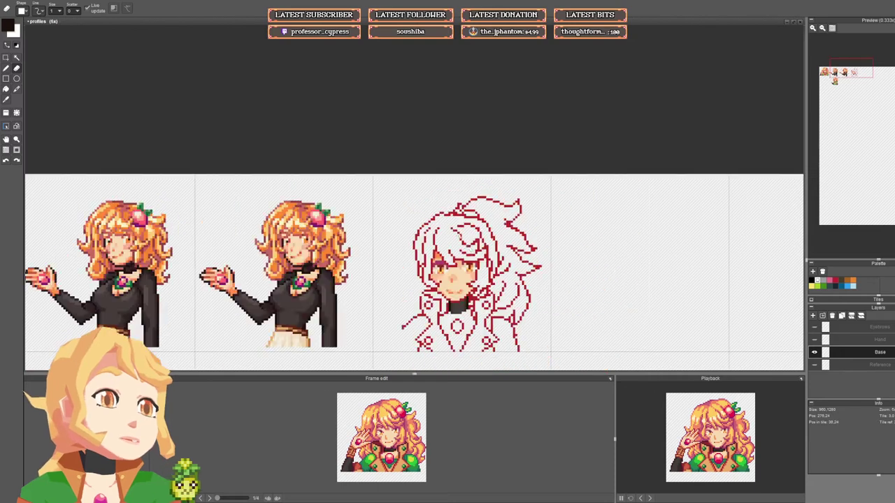
pyautogui.scroll(3, 405, 232)
pyautogui.scroll(1, 404, 231)
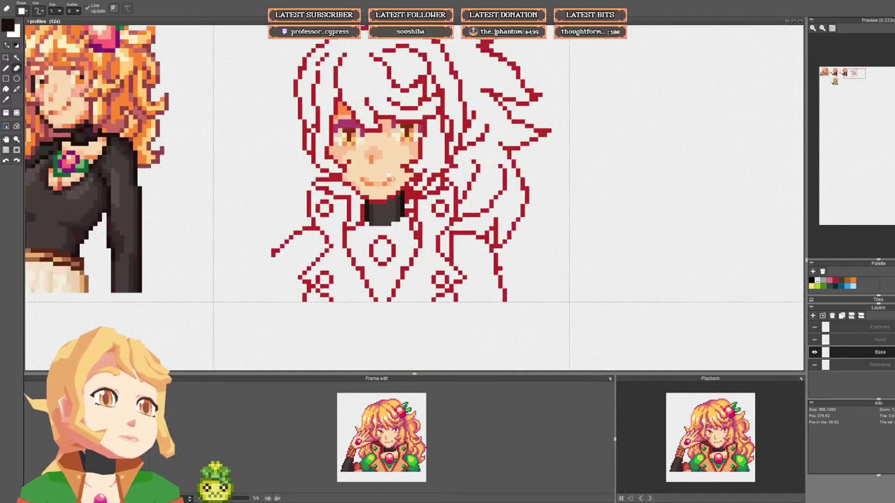
pyautogui.press('f')
pyautogui.click(387, 227)
pyautogui.press('b')
pyautogui.moveTo(388, 223); pyautogui.dragTo(391, 239)
pyautogui.rightClick(382, 170)
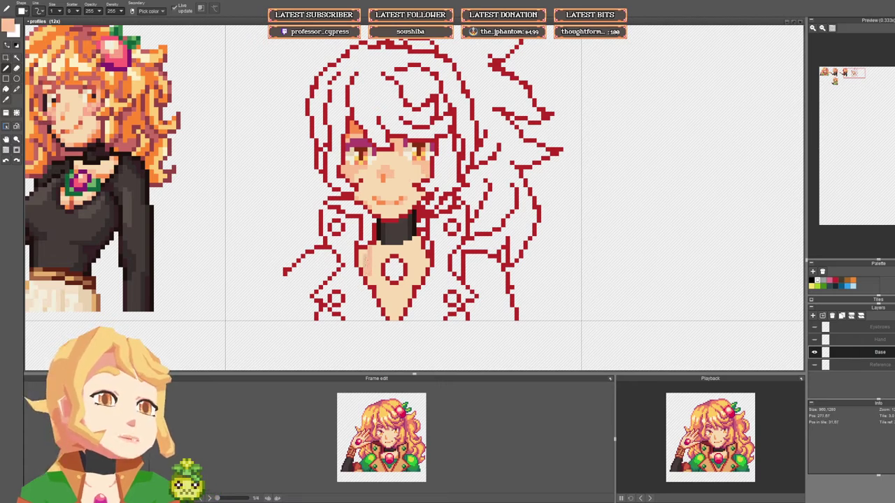
# Step: Examine the neckline, gem and collar shading on the finished portraits at several magnifications
pyautogui.scroll(-3, 361, 264)
pyautogui.moveTo(361, 264); pyautogui.dragTo(703, 263)
pyautogui.scroll(3, 272, 224)
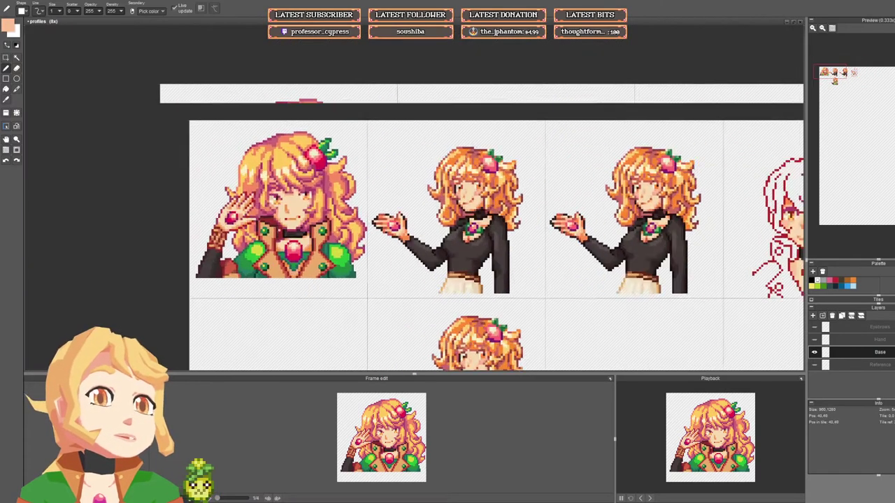
pyautogui.scroll(-3, 277, 226)
pyautogui.moveTo(277, 226); pyautogui.dragTo(418, 224)
pyautogui.scroll(1, 417, 227)
pyautogui.scroll(1, 465, 231)
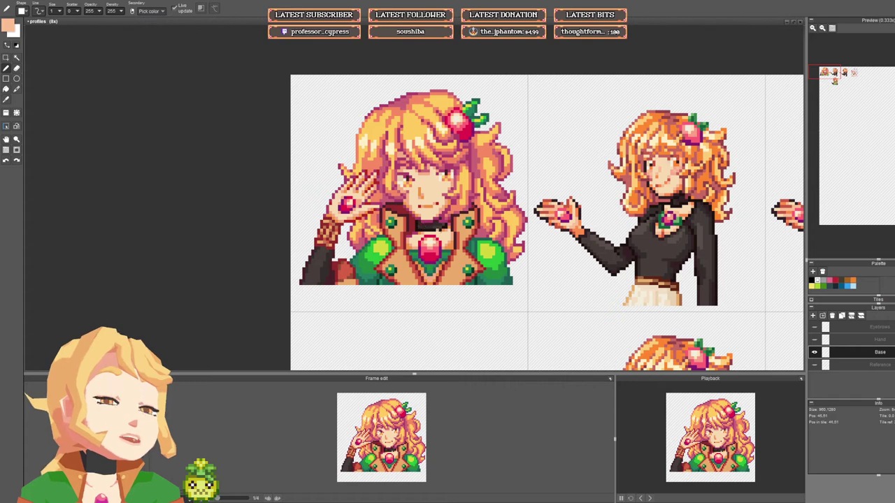
pyautogui.scroll(-3, 427, 227)
pyautogui.moveTo(427, 226); pyautogui.dragTo(316, 210)
# Step: Shade the neckline's edge on the ponytail side with the peach skin shadow, up to the choker
pyautogui.scroll(4, 289, 233)
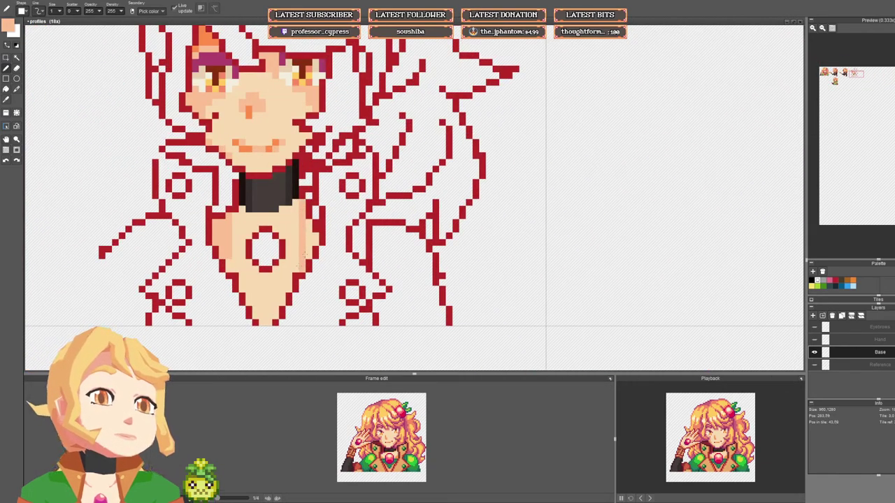
pyautogui.moveTo(309, 250)
pyautogui.mouseDown()
pyautogui.moveTo(308, 227)
pyautogui.moveTo(308, 256)
pyautogui.mouseUp()
pyautogui.click(308, 223)
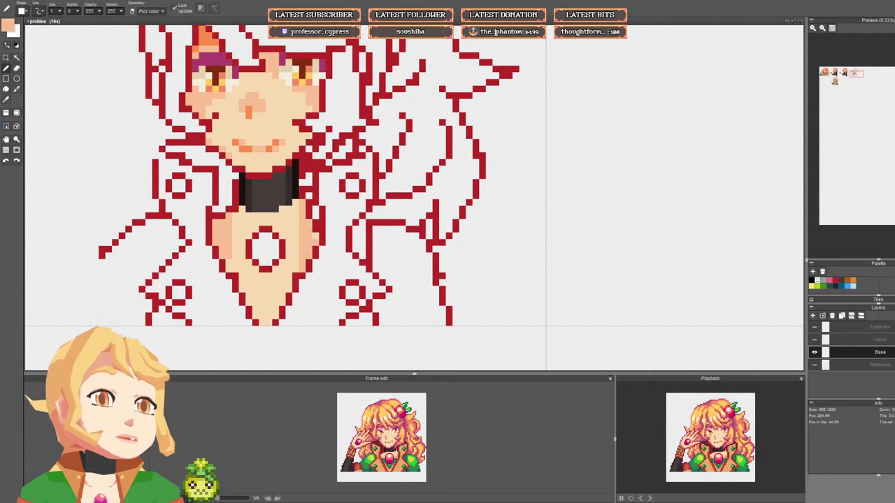
pyautogui.click(315, 236)
pyautogui.moveTo(296, 216); pyautogui.dragTo(296, 203)
pyautogui.scroll(-3, 339, 207)
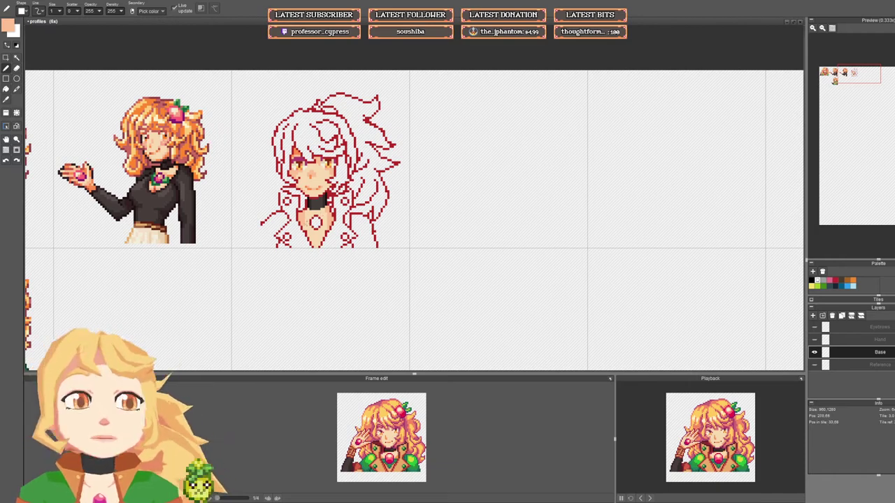
# Step: Toggle the Base and Eyebrows layers to compare the face with and without eyebrows, leaving only Base shown
pyautogui.click(815, 352)
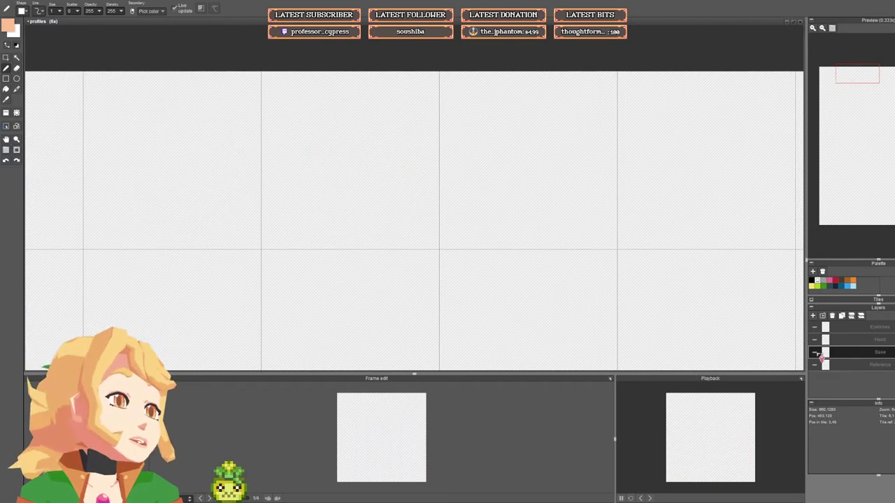
pyautogui.click(816, 352)
pyautogui.click(814, 327)
pyautogui.click(815, 327)
pyautogui.click(814, 327)
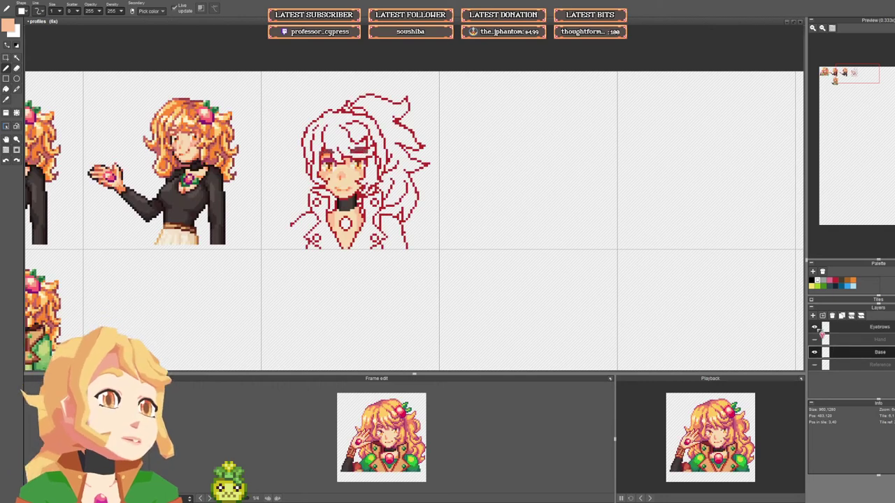
pyautogui.click(815, 327)
pyautogui.click(815, 327)
pyautogui.click(814, 327)
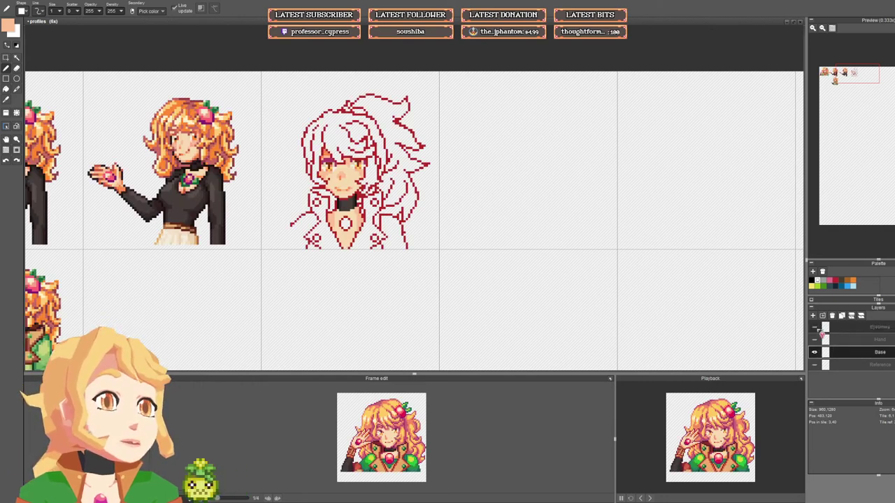
# Step: Show the Hand and Reference layers and examine the new portrait beside the remaining portrait sketches
pyautogui.click(815, 339)
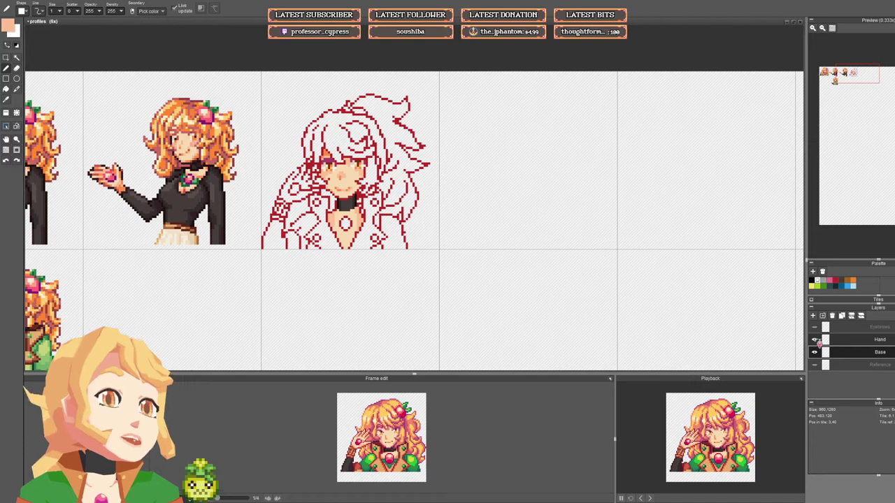
pyautogui.moveTo(646, 288); pyautogui.dragTo(410, 259)
pyautogui.click(814, 365)
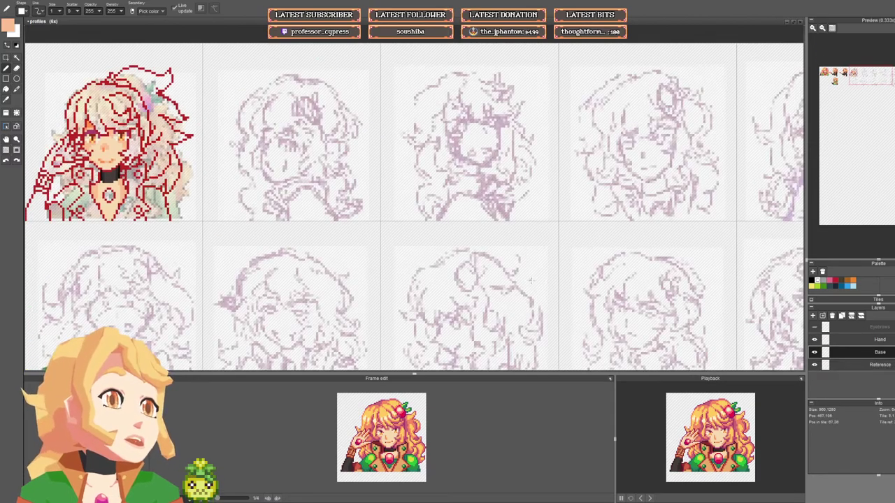
pyautogui.scroll(-3, 530, 279)
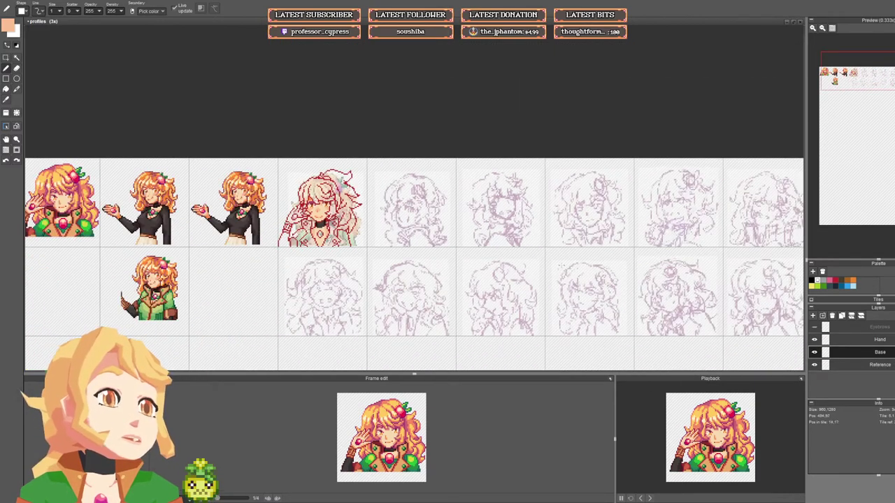
pyautogui.moveTo(561, 265); pyautogui.dragTo(479, 246)
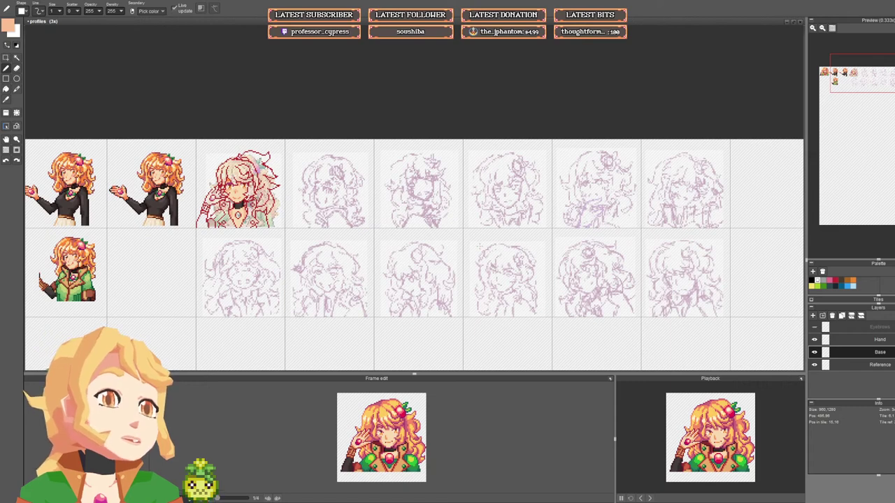
pyautogui.moveTo(304, 202); pyautogui.dragTo(280, 202)
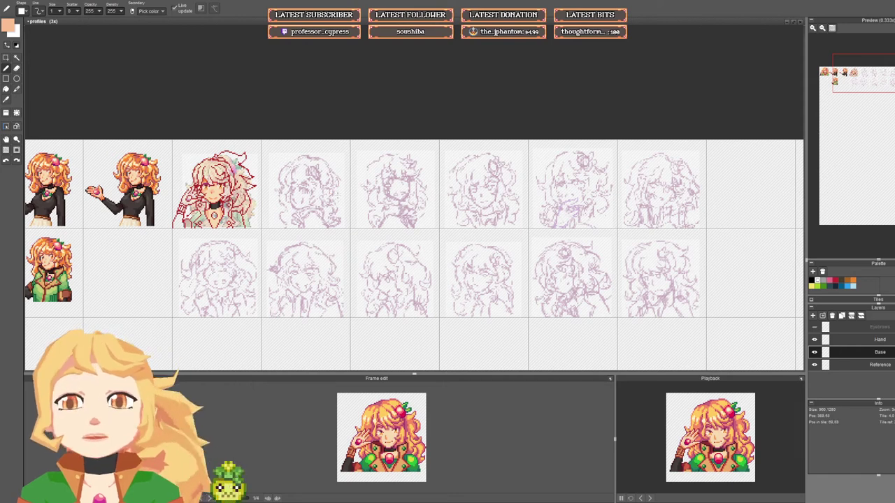
pyautogui.moveTo(366, 198); pyautogui.dragTo(329, 191)
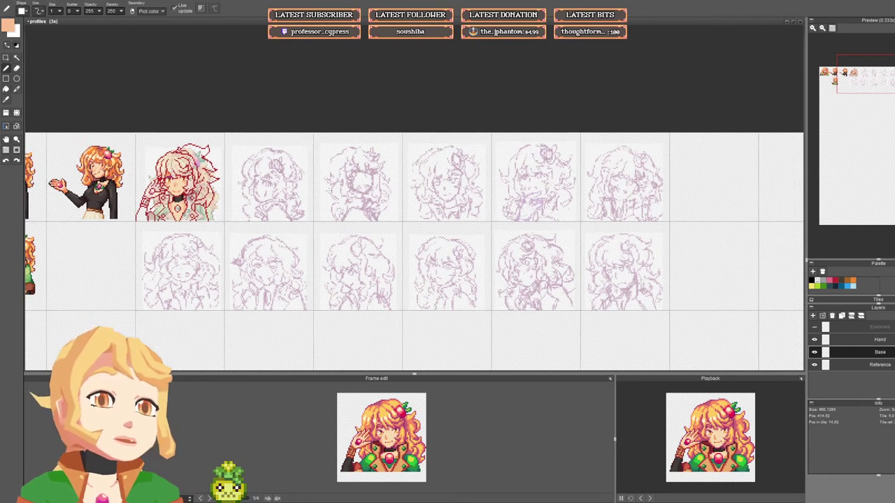
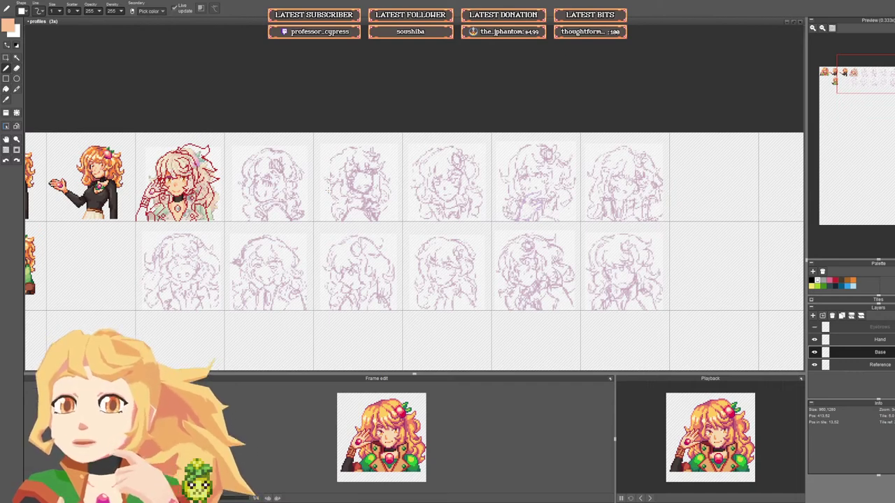
pyautogui.moveTo(131, 192); pyautogui.dragTo(181, 194)
pyautogui.scroll(3, 181, 193)
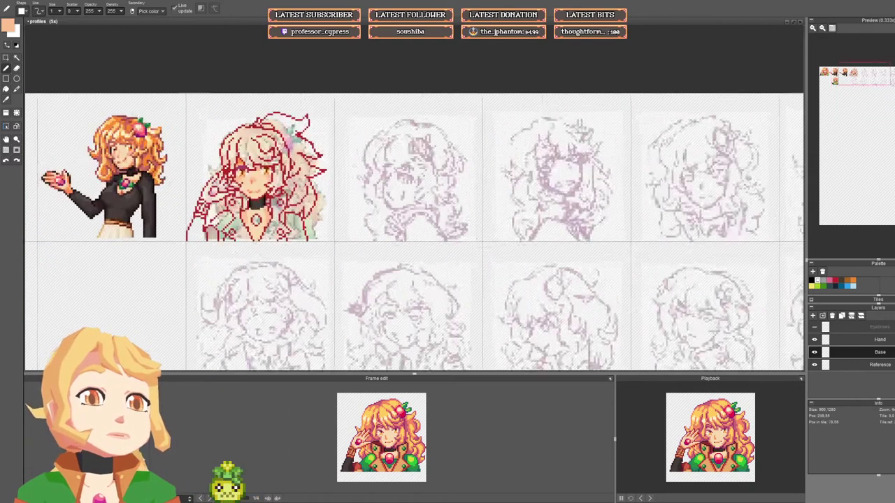
# Step: Hide the Hand layer and remove it from the document
pyautogui.click(814, 341)
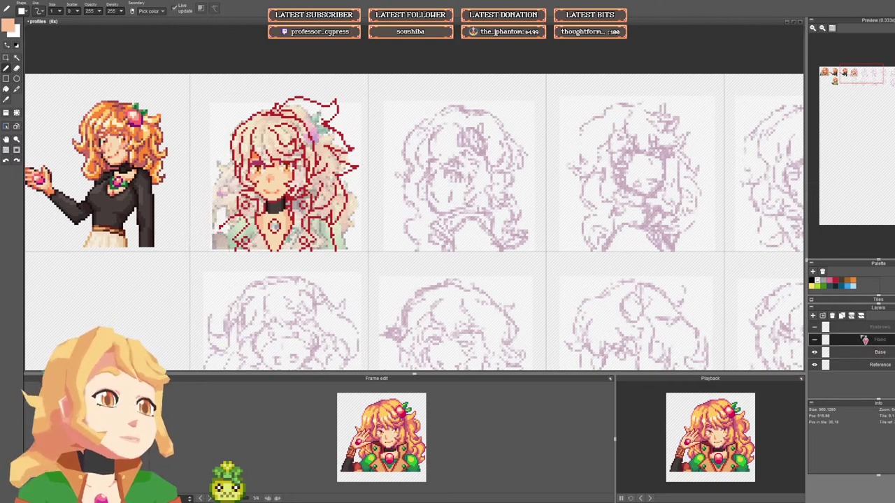
pyautogui.rightClick(881, 346)
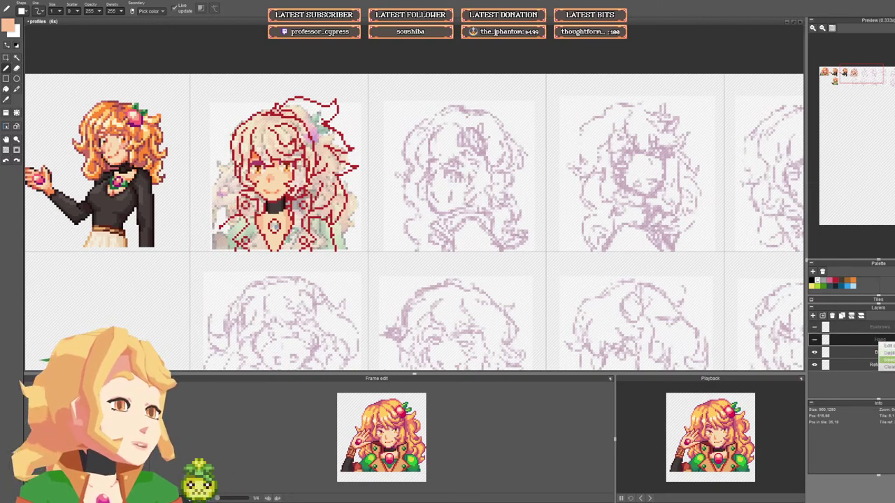
pyautogui.click(888, 360)
# Step: Examine the remaining portrait sketches across both rows of the sheet, ending on the new portrait
pyautogui.moveTo(665, 268); pyautogui.dragTo(371, 234)
pyautogui.scroll(-2, 371, 234)
pyautogui.moveTo(612, 216); pyautogui.dragTo(439, 200)
pyautogui.scroll(2, 412, 176)
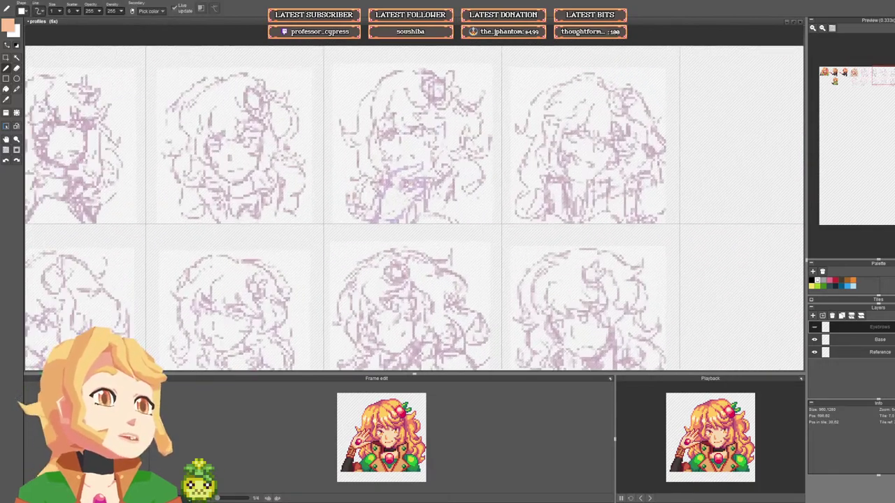
pyautogui.scroll(-2, 442, 181)
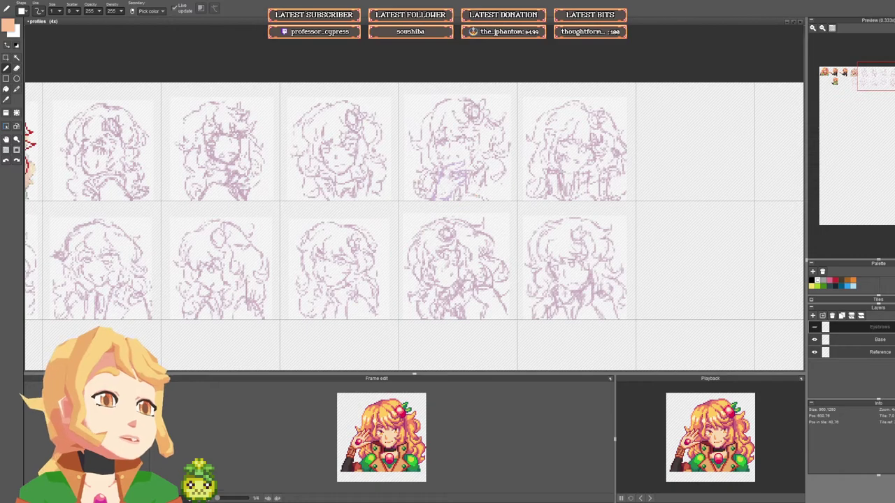
pyautogui.moveTo(196, 206); pyautogui.dragTo(454, 198)
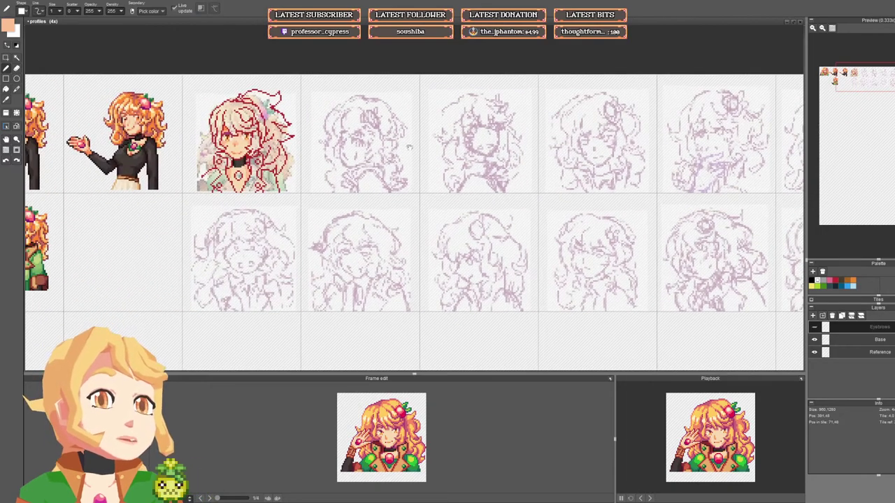
pyautogui.moveTo(227, 133); pyautogui.dragTo(337, 171)
pyautogui.scroll(2, 339, 169)
pyautogui.moveTo(400, 173); pyautogui.dragTo(388, 201)
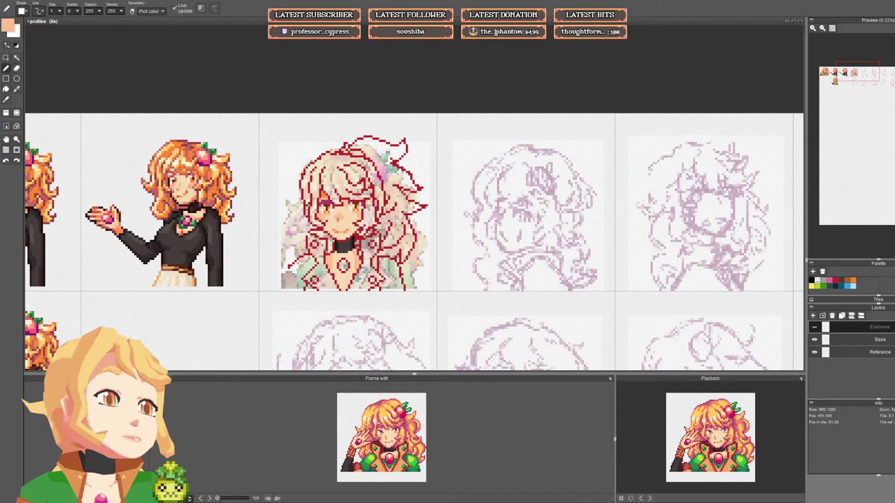
# Step: Hide the Reference layer, and on the Base layer close the neckline's lower tip with the red outline colour
pyautogui.click(814, 352)
pyautogui.moveTo(455, 254); pyautogui.dragTo(527, 258)
pyautogui.click(875, 341)
pyautogui.scroll(3, 460, 264)
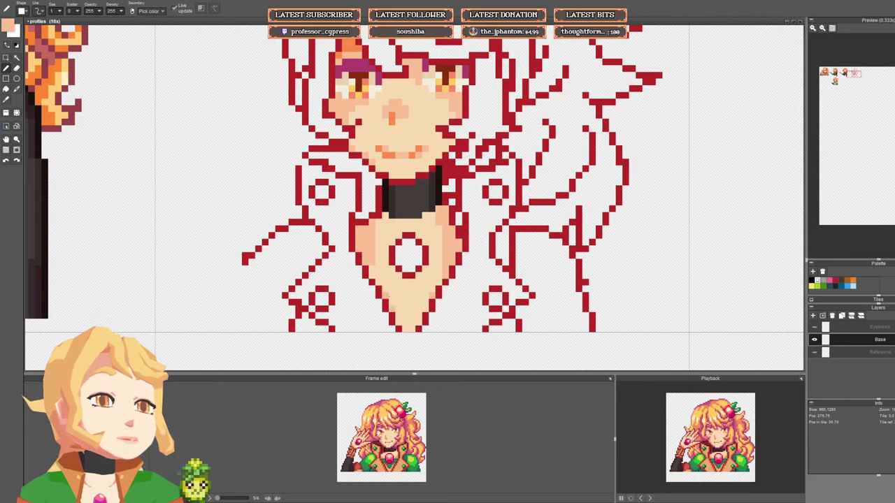
pyautogui.rightClick(392, 322)
pyautogui.moveTo(399, 329); pyautogui.dragTo(407, 329)
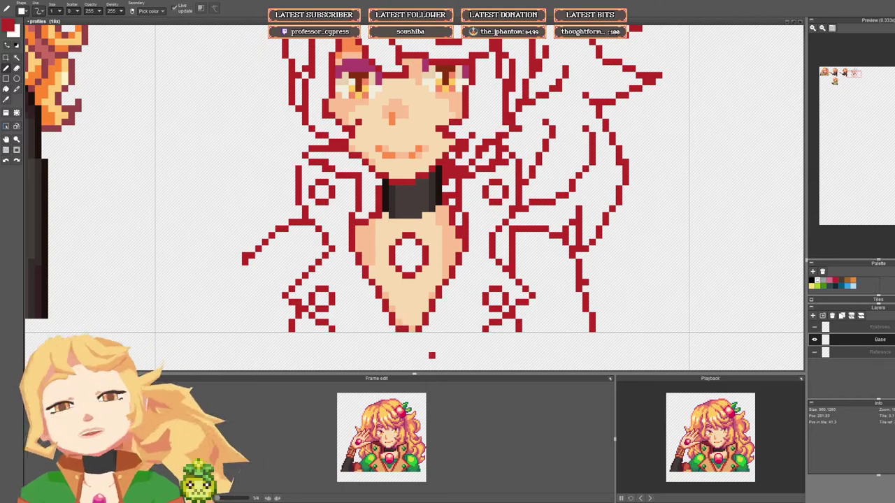
# Step: Compare with the finished portraits, and fill the neckline's lower tip with the choker's dark grey as fabric
pyautogui.press('space')
pyautogui.moveTo(416, 306); pyautogui.dragTo(409, 314)
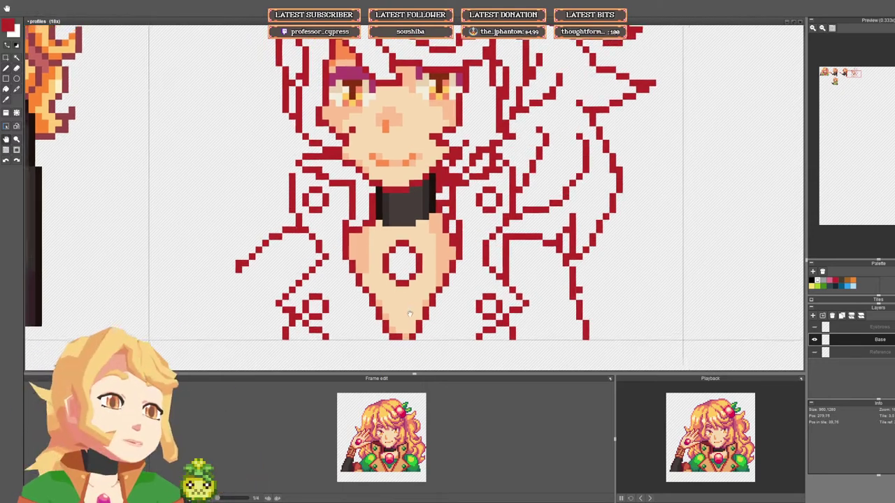
pyautogui.scroll(-4, 409, 313)
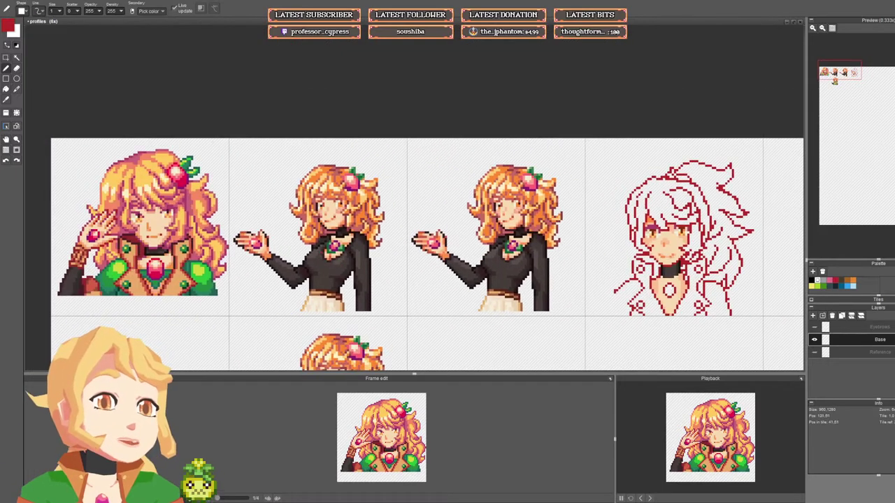
pyautogui.press('space')
pyautogui.moveTo(682, 311); pyautogui.dragTo(412, 276)
pyautogui.scroll(3, 367, 282)
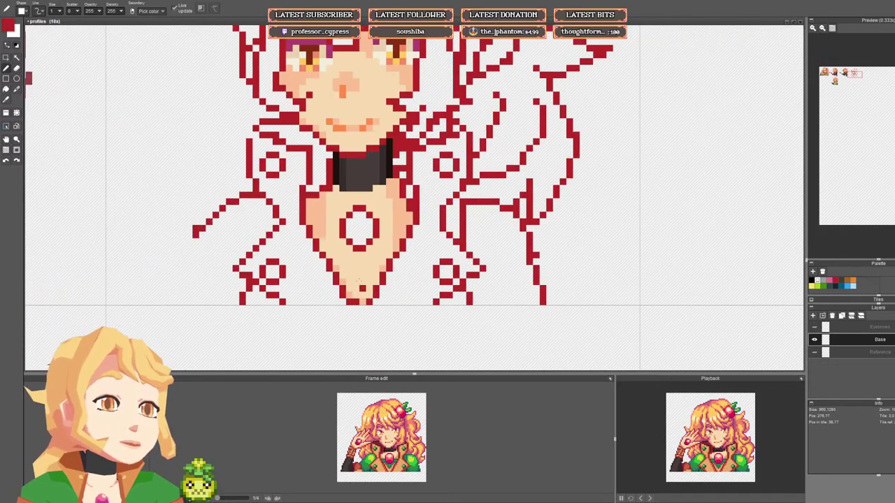
pyautogui.rightClick(343, 187)
pyautogui.moveTo(350, 295); pyautogui.dragTo(376, 295)
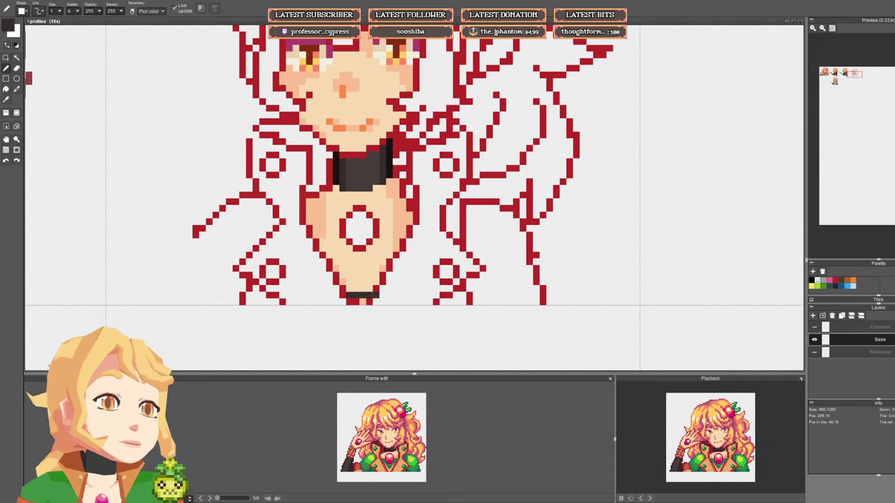
pyautogui.click(350, 289)
pyautogui.click(362, 289)
pyautogui.click(369, 289)
pyautogui.click(356, 289)
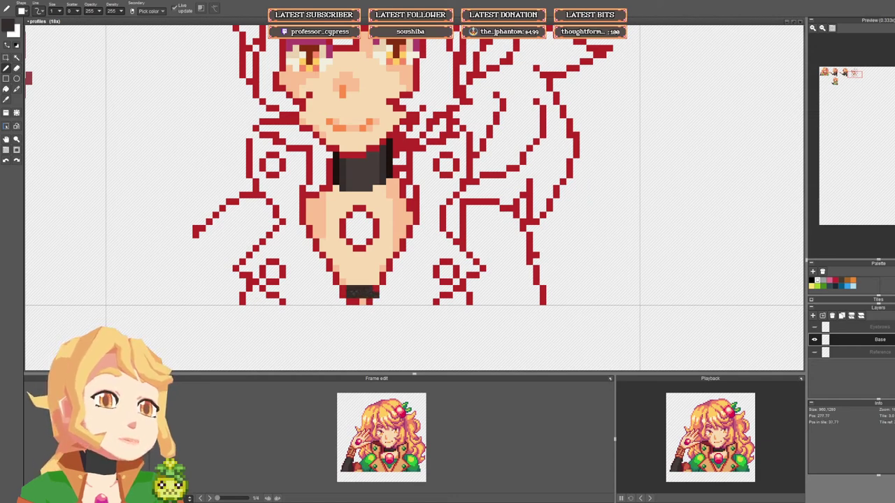
pyautogui.moveTo(362, 302); pyautogui.dragTo(356, 302)
# Step: Restore the red outline beside the dark fabric and add a dark grey pixel to each of its upper corners
pyautogui.rightClick(377, 289)
pyautogui.click(376, 295)
pyautogui.scroll(-3, 382, 282)
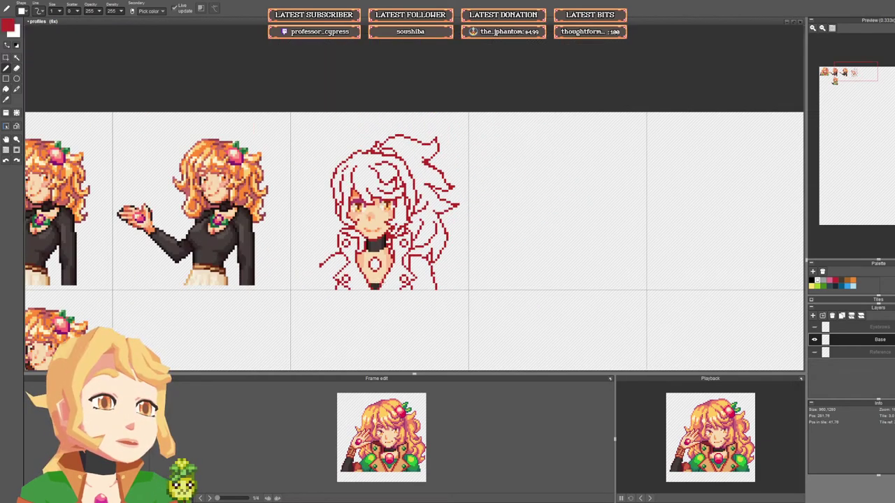
pyautogui.scroll(3, 377, 284)
pyautogui.rightClick(365, 288)
pyautogui.click(353, 279)
pyautogui.click(386, 279)
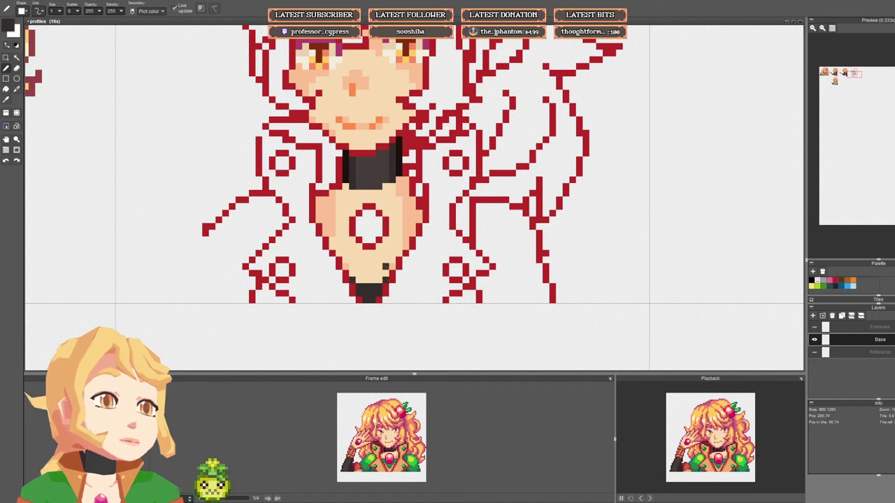
# Step: Try a peach skin shadow in the middle of the chest just above the dark fabric
pyautogui.rightClick(393, 267)
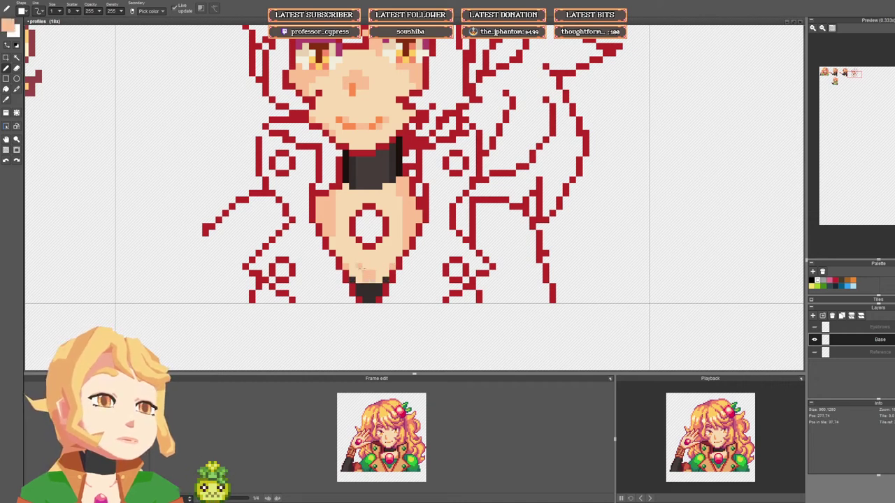
pyautogui.scroll(-3, 365, 276)
pyautogui.scroll(4, 383, 273)
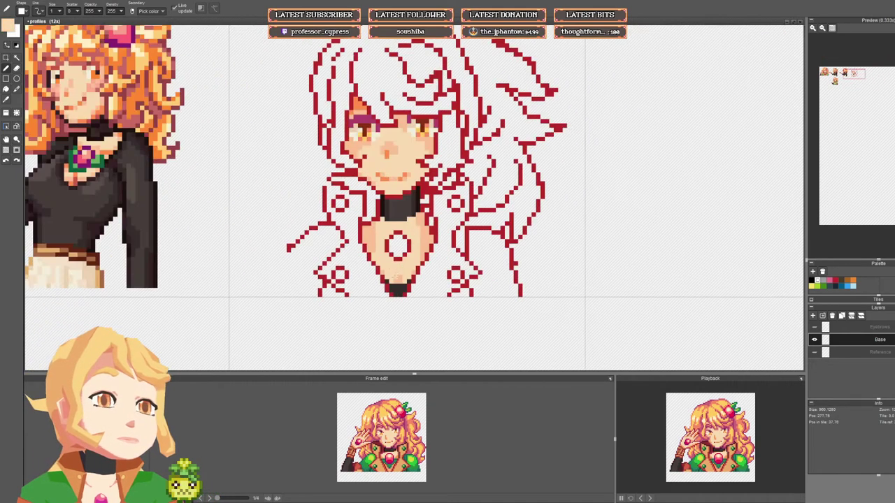
pyautogui.scroll(2, 403, 286)
# Step: Shade the edges and corners of the dark fabric at the neckline's tip with the choker's near-black
pyautogui.rightClick(403, 292)
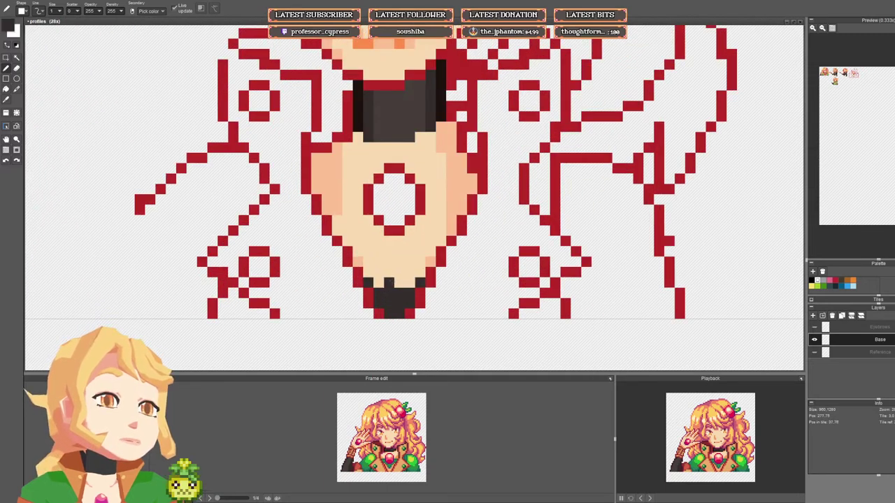
pyautogui.scroll(-2, 388, 283)
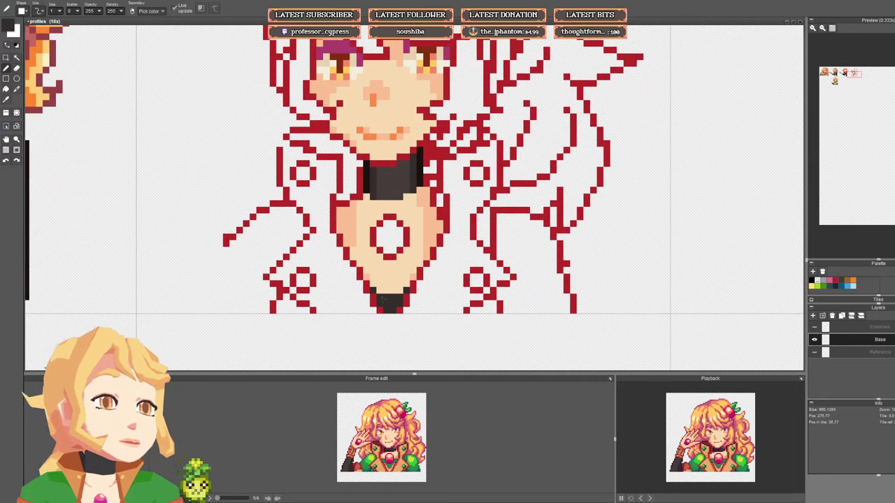
pyautogui.rightClick(366, 171)
pyautogui.moveTo(380, 303)
pyautogui.mouseDown()
pyautogui.moveTo(373, 291)
pyautogui.moveTo(393, 305)
pyautogui.moveTo(400, 297)
pyautogui.mouseUp()
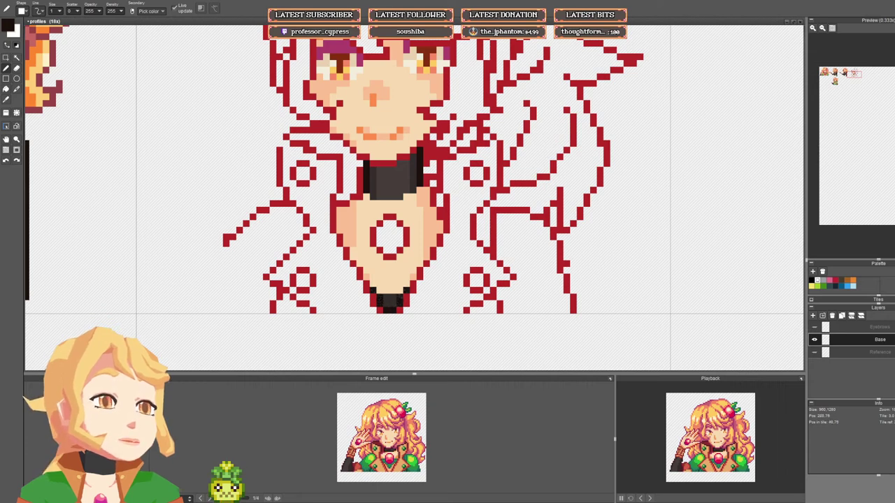
pyautogui.rightClick(383, 299)
pyautogui.scroll(-3, 389, 289)
pyautogui.scroll(3, 389, 275)
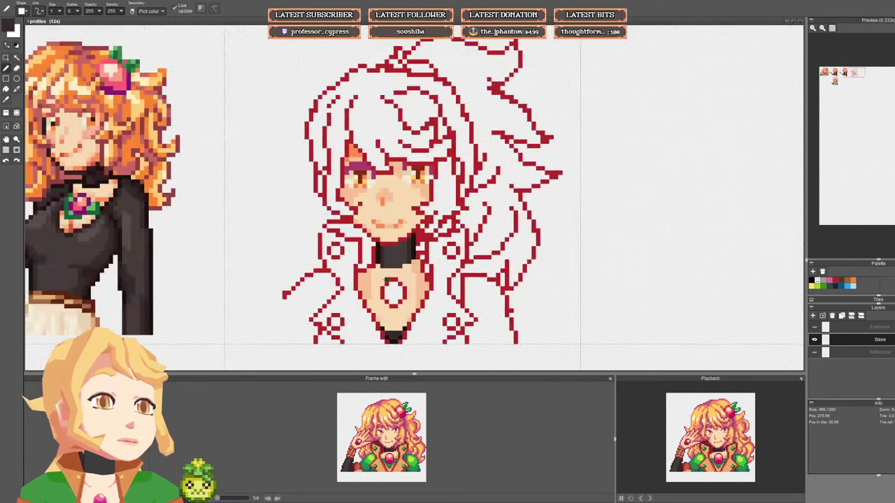
# Step: Refine the peach shadow at the neckline's upper corner opposite the ponytail with the light skin colour
pyautogui.rightClick(375, 281)
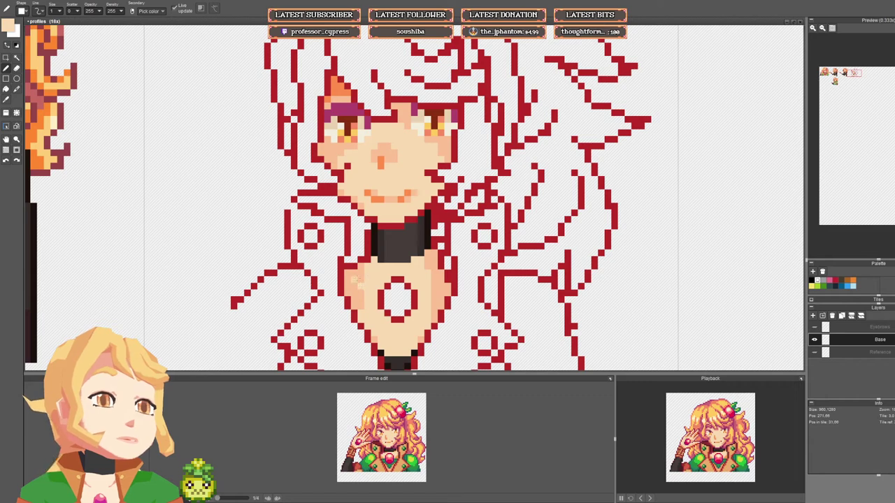
pyautogui.moveTo(354, 280)
pyautogui.mouseDown()
pyautogui.moveTo(362, 274)
pyautogui.moveTo(361, 285)
pyautogui.moveTo(374, 265)
pyautogui.mouseUp()
pyautogui.rightClick(355, 273)
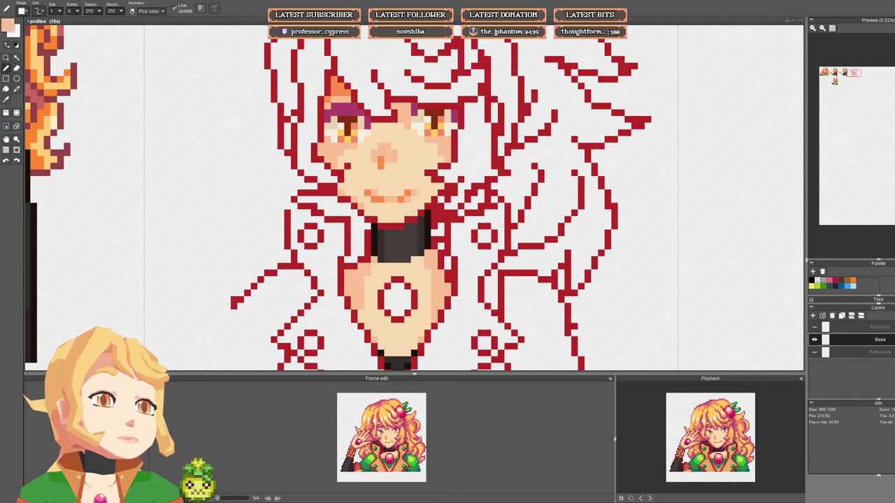
pyautogui.scroll(-3, 428, 253)
pyautogui.scroll(3, 428, 258)
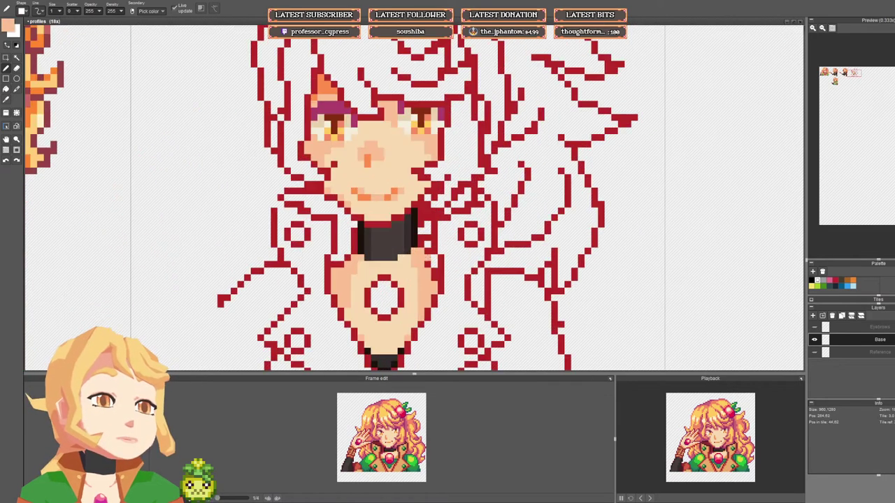
# Step: Erase the stray red outline pixels beside the choker, between the neck and the collar
pyautogui.rightClick(424, 251)
pyautogui.press('e')
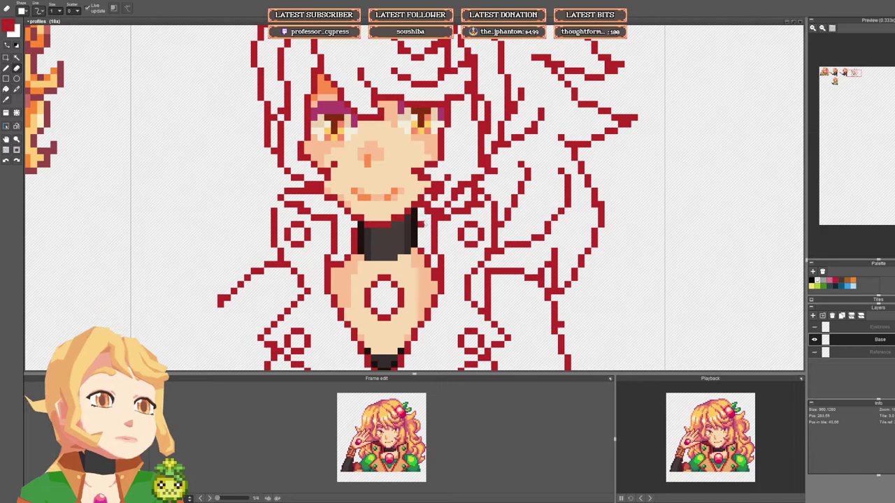
pyautogui.scroll(-4, 424, 207)
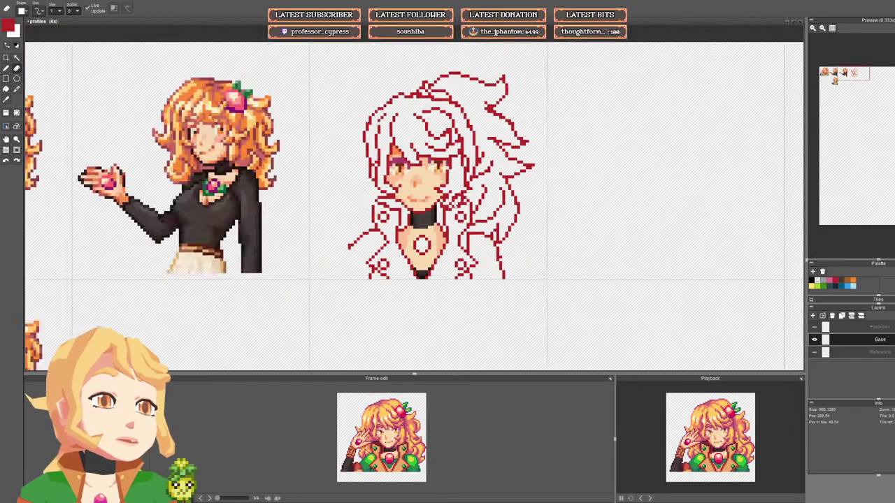
pyautogui.scroll(5, 420, 214)
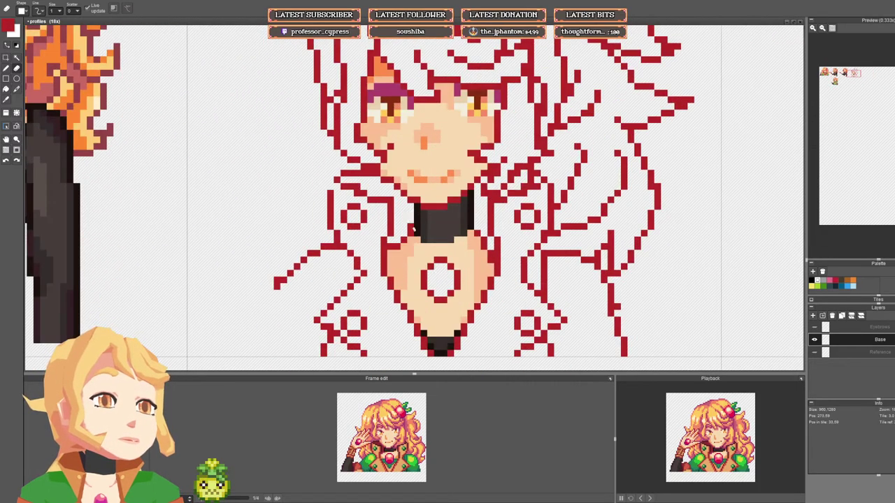
pyautogui.scroll(-3, 439, 228)
pyautogui.scroll(3, 440, 228)
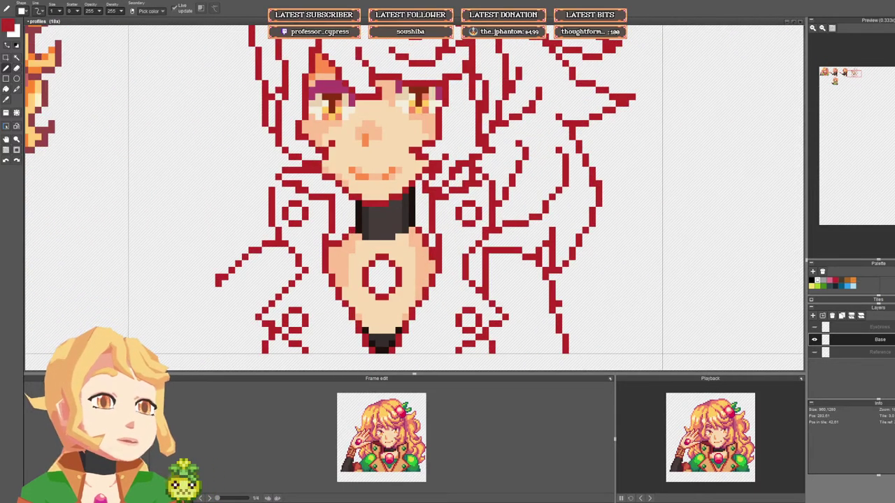
# Step: Redraw the neckline's upper corner on the ponytail side in red, trim the collar line above it and fill the corner with peach
pyautogui.click(413, 230)
pyautogui.press('e')
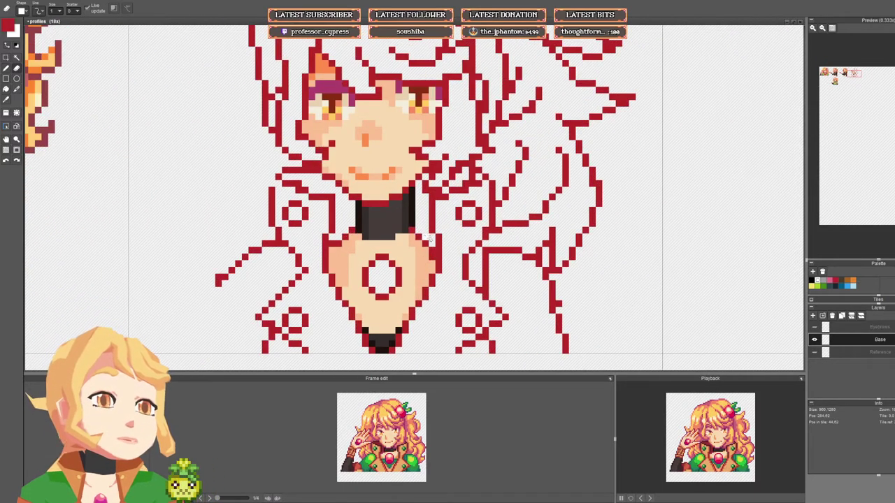
pyautogui.press('b')
pyautogui.press('e')
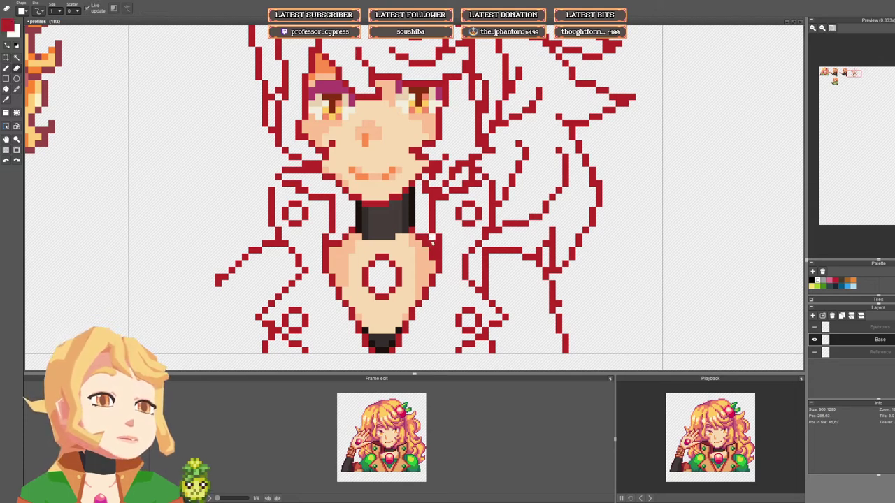
pyautogui.scroll(-2, 403, 223)
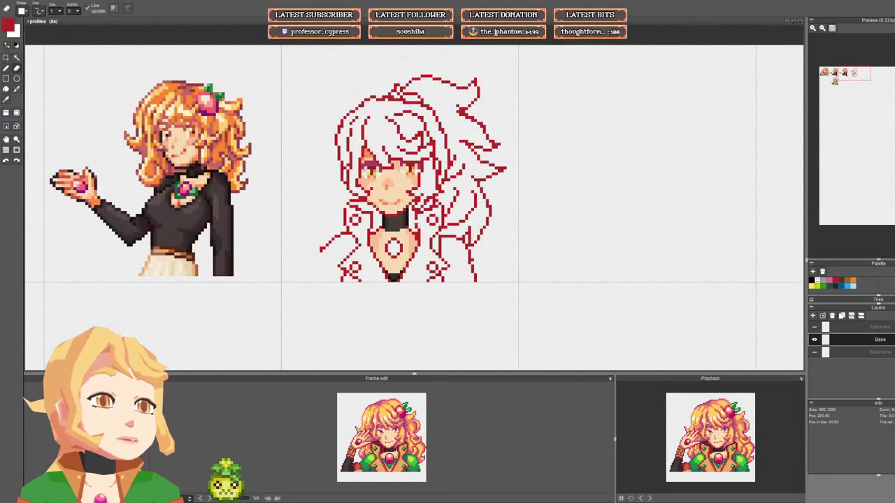
pyautogui.moveTo(418, 212); pyautogui.dragTo(418, 223)
pyautogui.scroll(2, 417, 239)
pyautogui.press('b')
pyautogui.rightClick(415, 260)
pyautogui.click(415, 253)
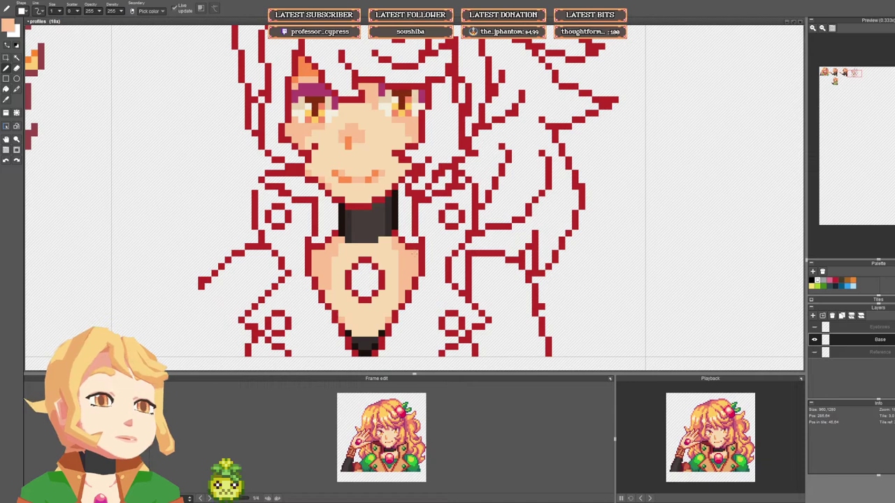
# Step: Add a deeper orange shadow along the outer upper corners of the neckline on both sides
pyautogui.moveTo(395, 166); pyautogui.dragTo(402, 224)
pyautogui.rightClick(319, 132)
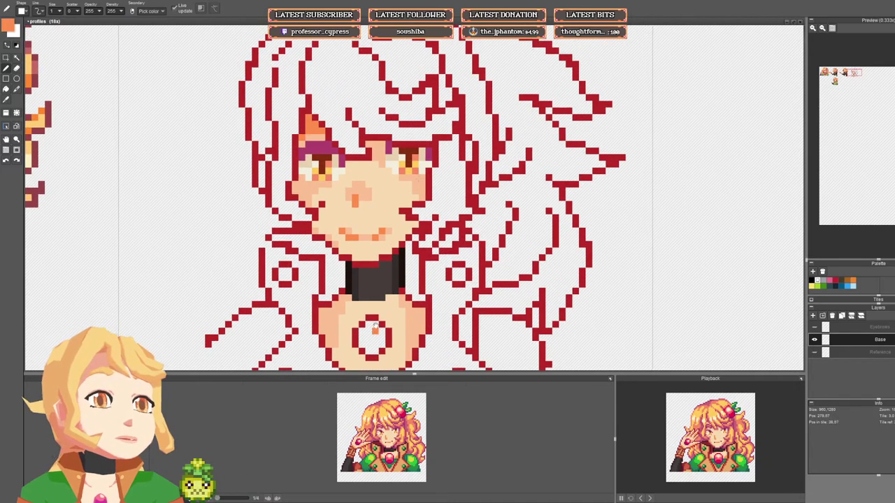
pyautogui.moveTo(375, 330); pyautogui.dragTo(380, 258)
pyautogui.scroll(2, 353, 270)
pyautogui.moveTo(315, 228); pyautogui.dragTo(314, 249)
pyautogui.click(324, 217)
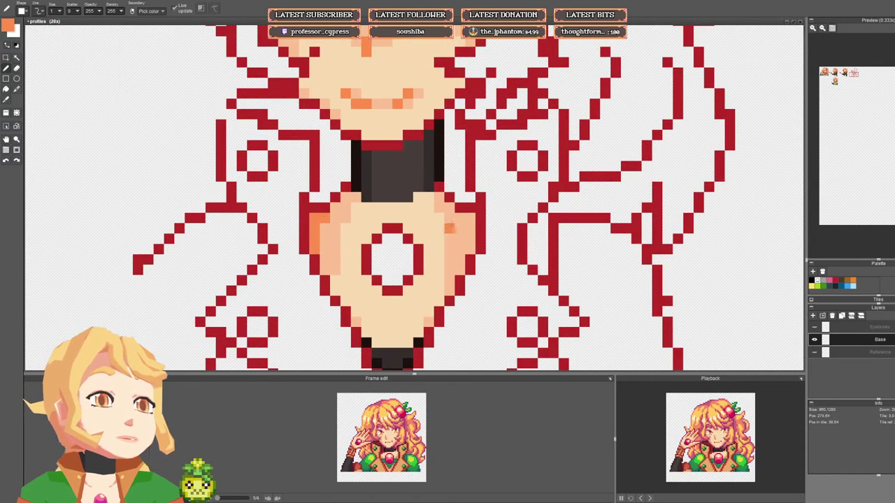
pyautogui.click(460, 218)
pyautogui.moveTo(470, 218); pyautogui.dragTo(469, 260)
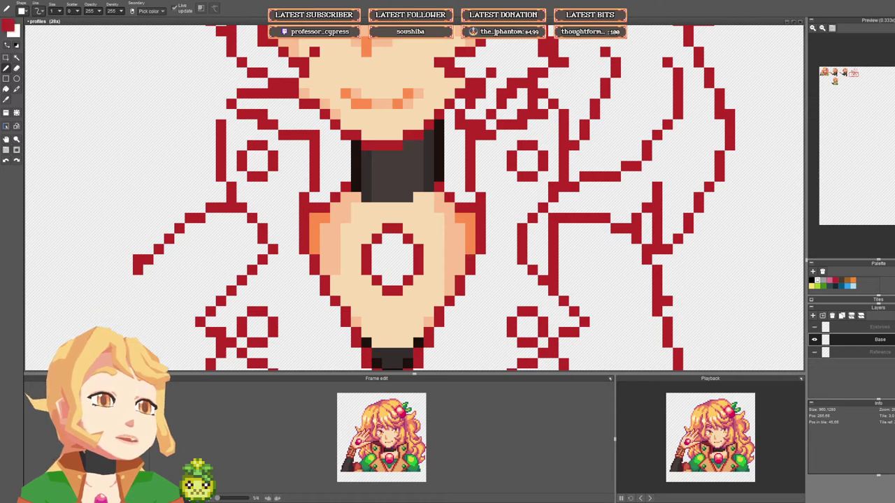
# Step: Touch up the neckline's upper corners beside the choker with deeper orange shadow pixels, undoing misplaced ones
pyautogui.click(439, 198)
pyautogui.click(451, 207)
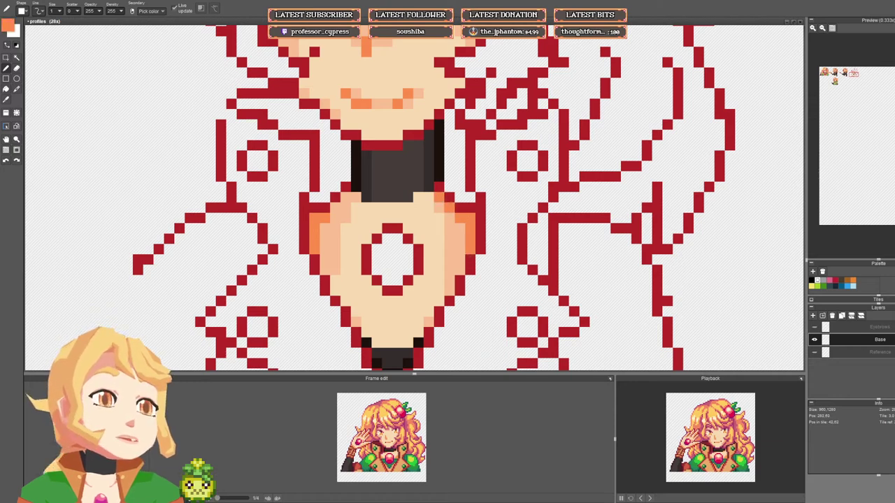
pyautogui.hotkey('ctrl', 'z')
pyautogui.click(428, 208)
pyautogui.hotkey('ctrl', 'z')
pyautogui.click(346, 207)
pyautogui.click(336, 207)
# Step: Compare the portrait's neckline shading with the finished portraits at several magnifications
pyautogui.scroll(-6, 417, 243)
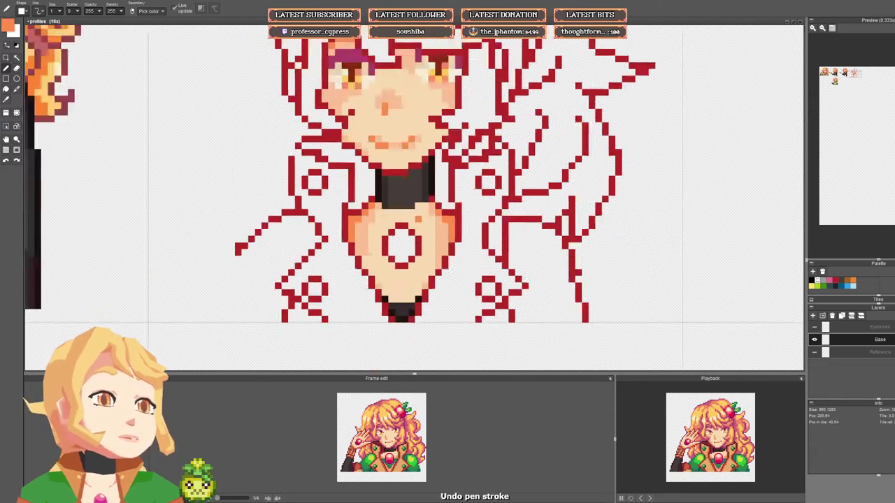
pyautogui.scroll(4, 419, 234)
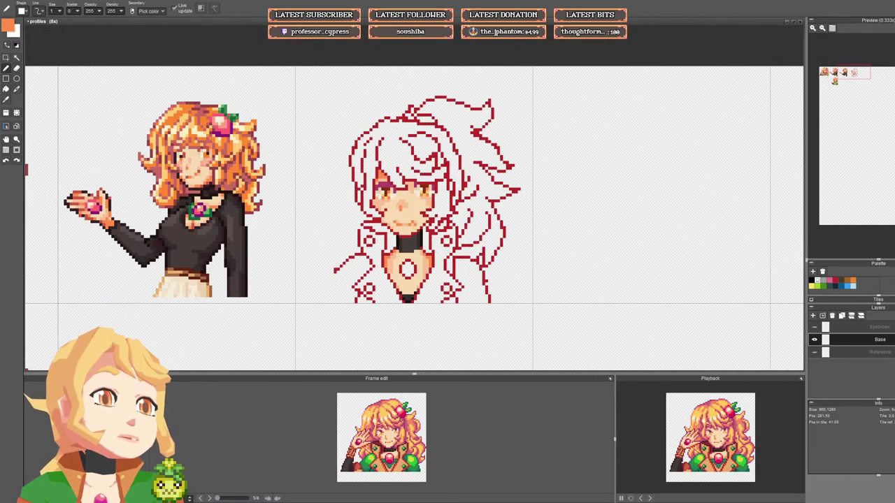
pyautogui.scroll(2, 409, 257)
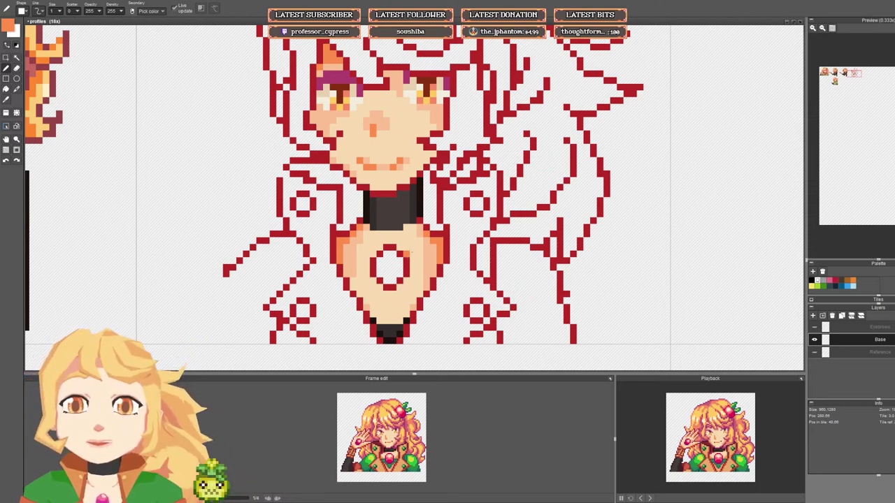
pyautogui.scroll(-4, 345, 245)
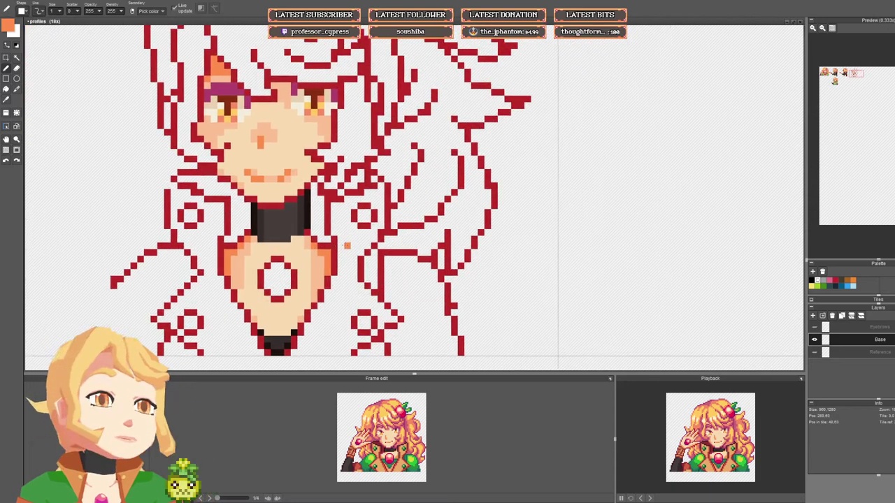
pyautogui.moveTo(277, 208); pyautogui.dragTo(474, 209)
pyautogui.scroll(1, 346, 262)
pyautogui.scroll(-2, 323, 234)
pyautogui.scroll(2, 474, 208)
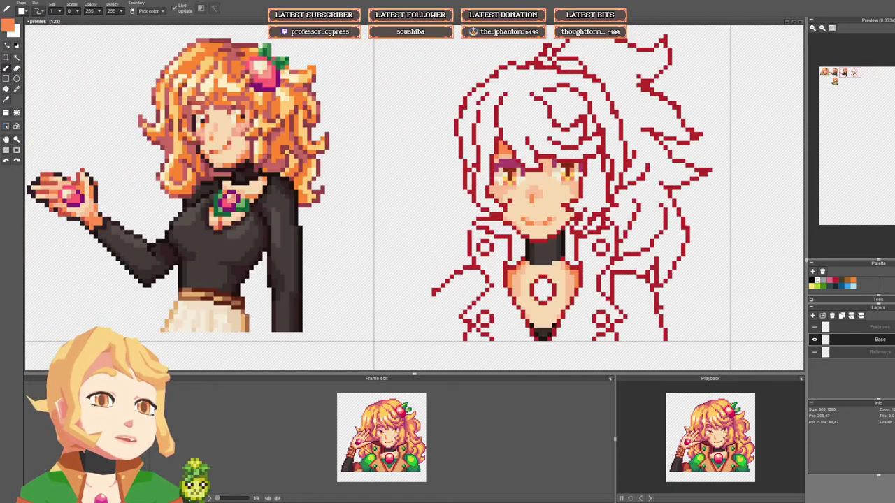
# Step: Recolour the oval pendant's outline on the chest with the purple sampled from the neighbouring portrait's gem
pyautogui.rightClick(237, 197)
pyautogui.moveTo(496, 257); pyautogui.dragTo(372, 233)
pyautogui.press('f')
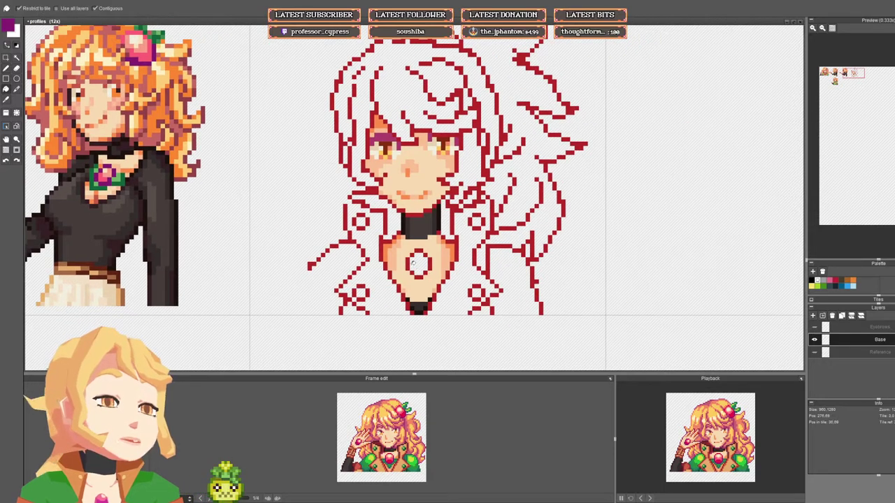
pyautogui.click(417, 266)
pyautogui.hotkey('ctrl', 'z')
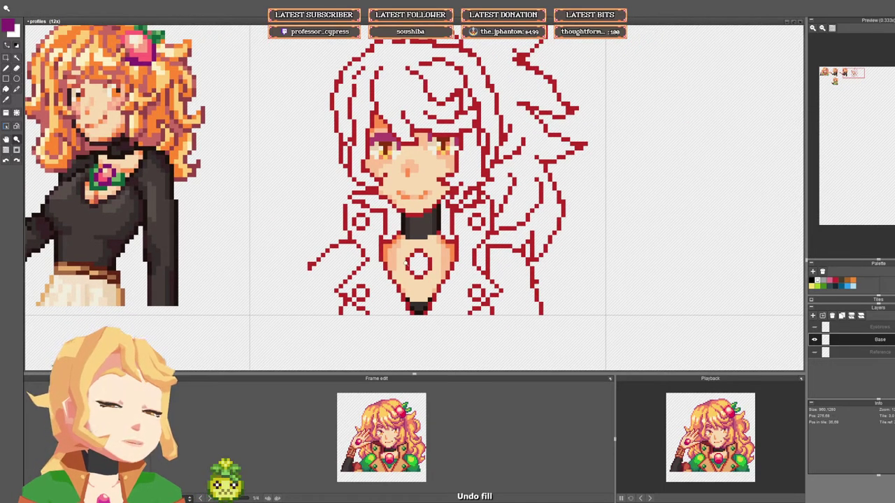
pyautogui.rightClick(408, 264)
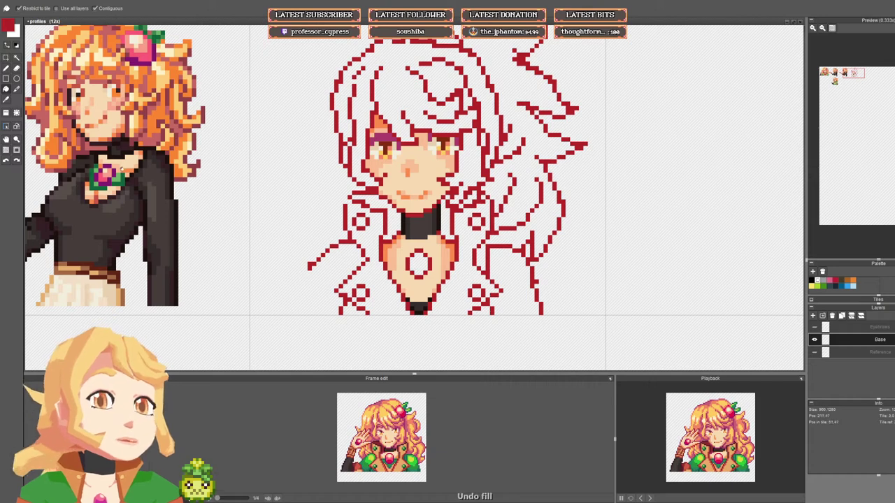
pyautogui.rightClick(114, 175)
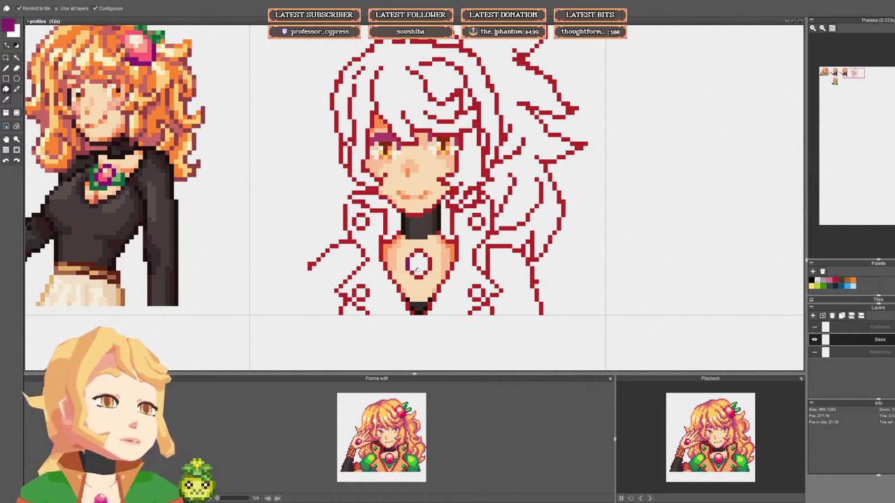
pyautogui.click(430, 265)
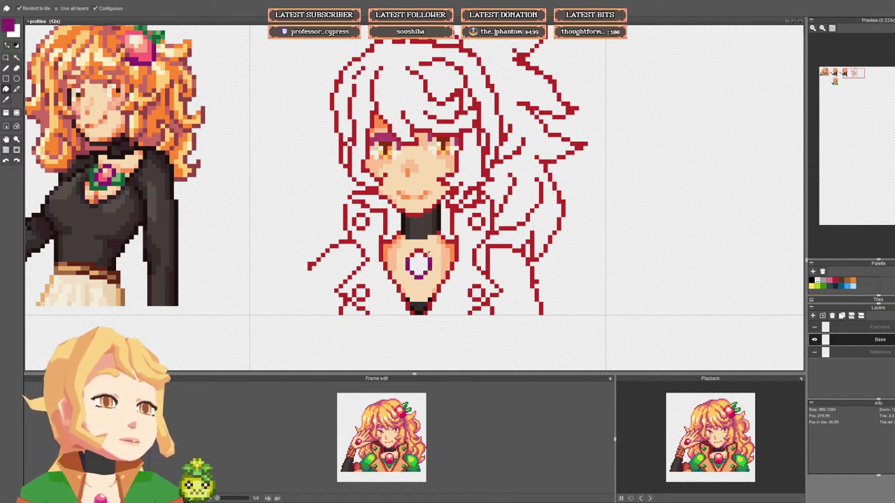
pyautogui.press('b')
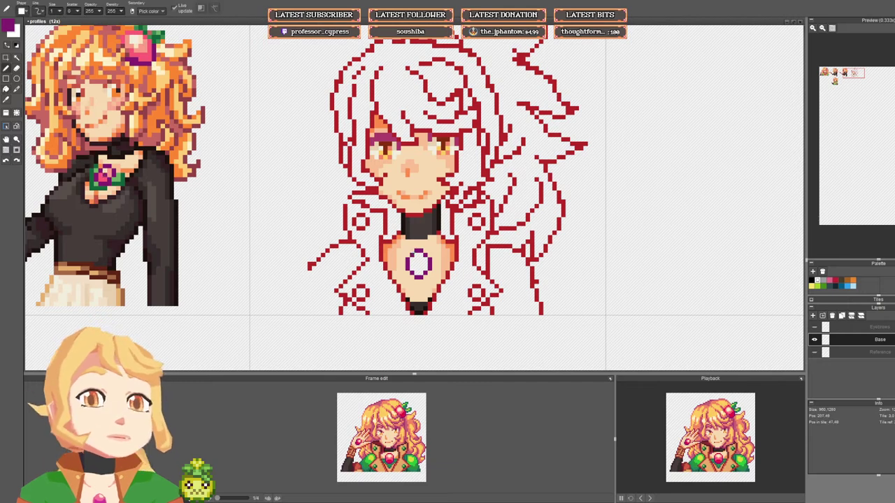
# Step: Fill the pendant gem with the salmon pink of the neighbouring portrait's gem and shade its lower part hot pink
pyautogui.rightClick(105, 175)
pyautogui.press('f')
pyautogui.click(419, 264)
pyautogui.press('b')
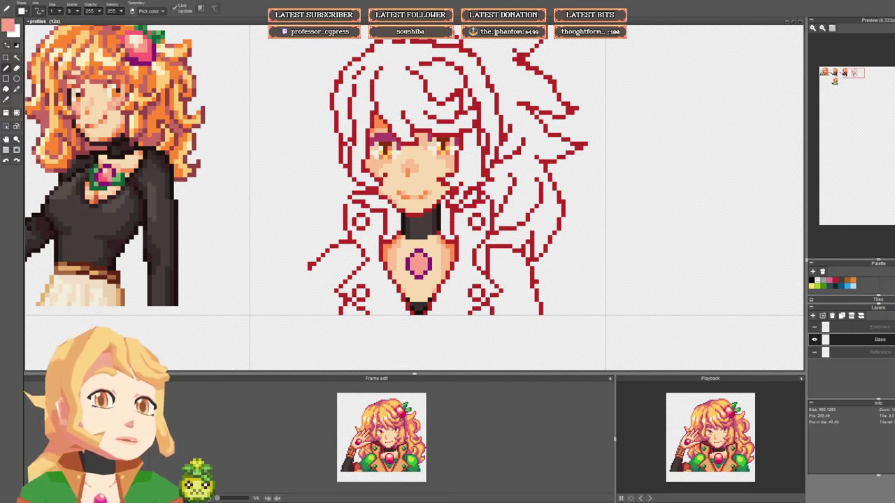
pyautogui.keyDown('alt'); pyautogui.click(105, 180); pyautogui.keyUp('alt')
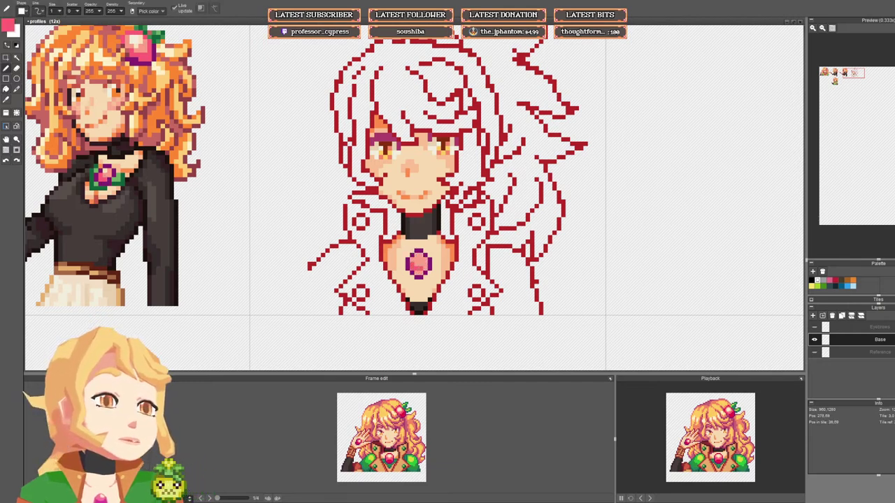
pyautogui.moveTo(417, 273); pyautogui.dragTo(425, 268)
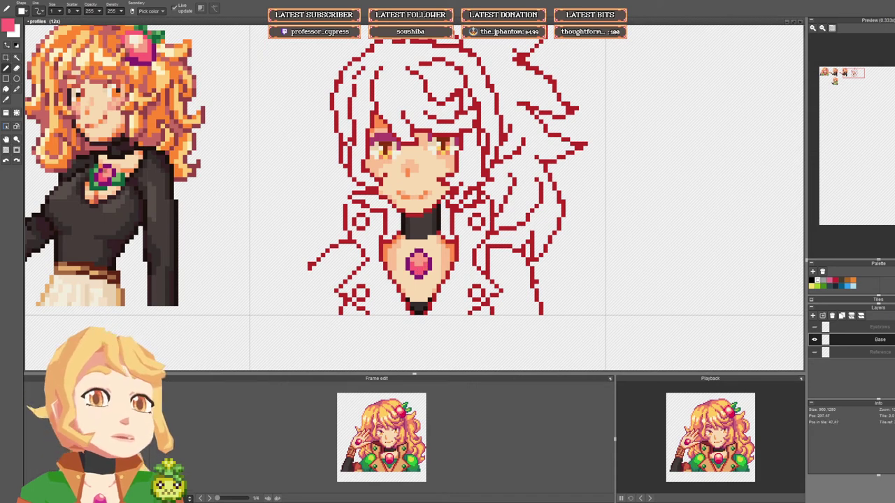
# Step: Add a pale cream highlight pixel to the gem and recolour its upper rim hot pink
pyautogui.rightClick(107, 172)
pyautogui.click(420, 260)
pyautogui.scroll(-3, 444, 260)
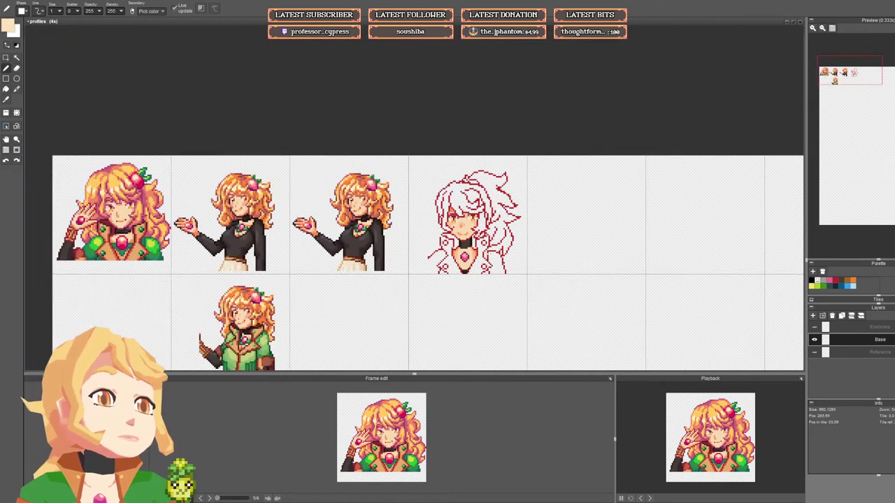
pyautogui.scroll(5, 435, 264)
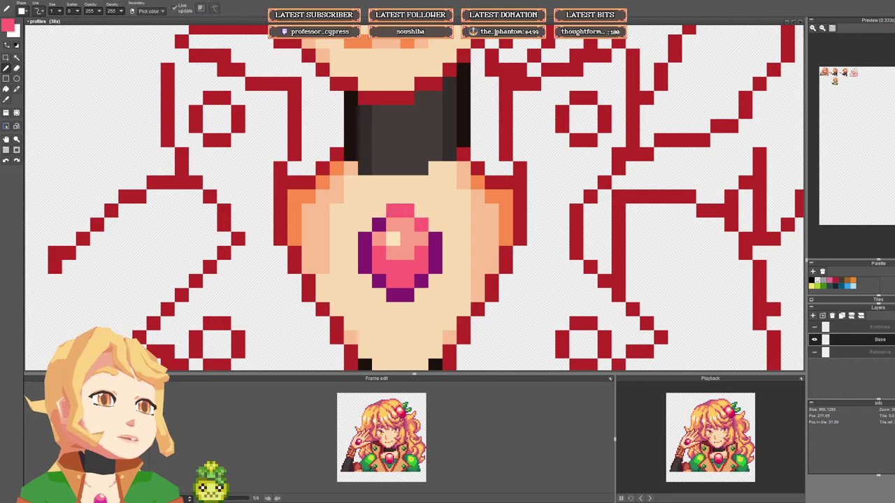
pyautogui.scroll(-4, 505, 225)
pyautogui.scroll(-3, 533, 230)
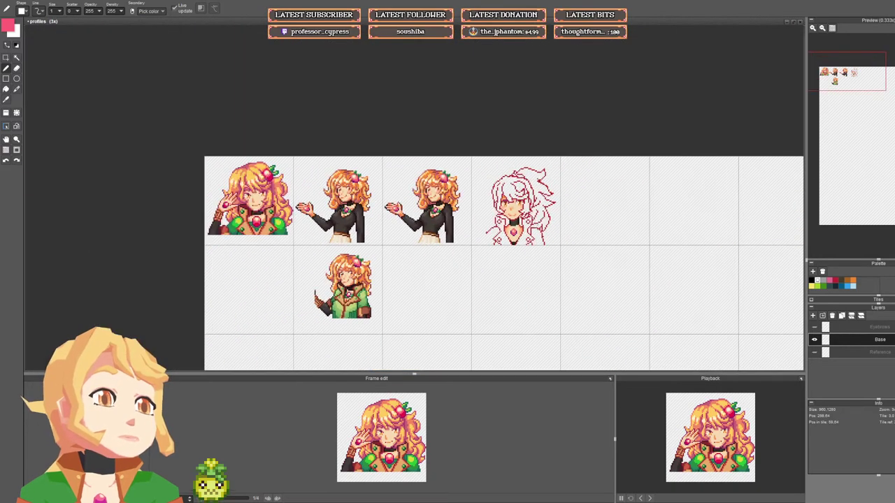
pyautogui.scroll(3, 518, 231)
pyautogui.scroll(2, 483, 245)
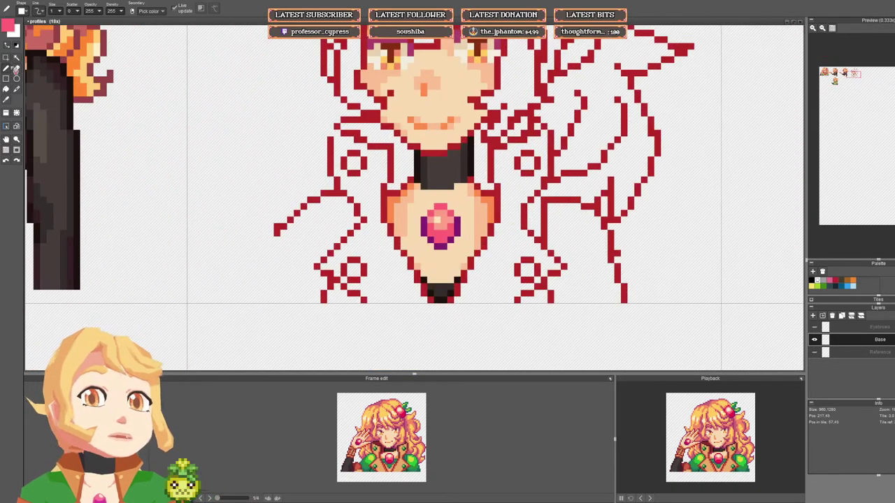
# Step: Select the lower half of the pendant gem and move it down one pixel
pyautogui.click(15, 68)
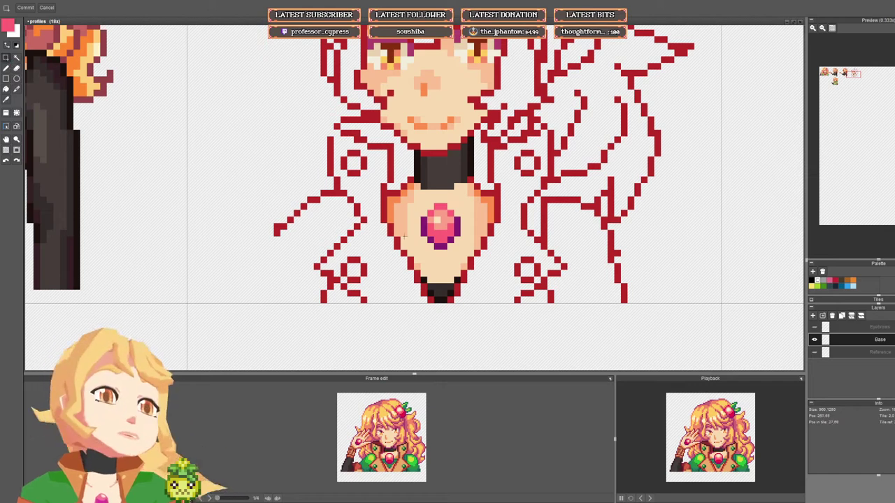
pyautogui.moveTo(465, 253); pyautogui.dragTo(423, 233)
pyautogui.moveTo(428, 242); pyautogui.dragTo(428, 249)
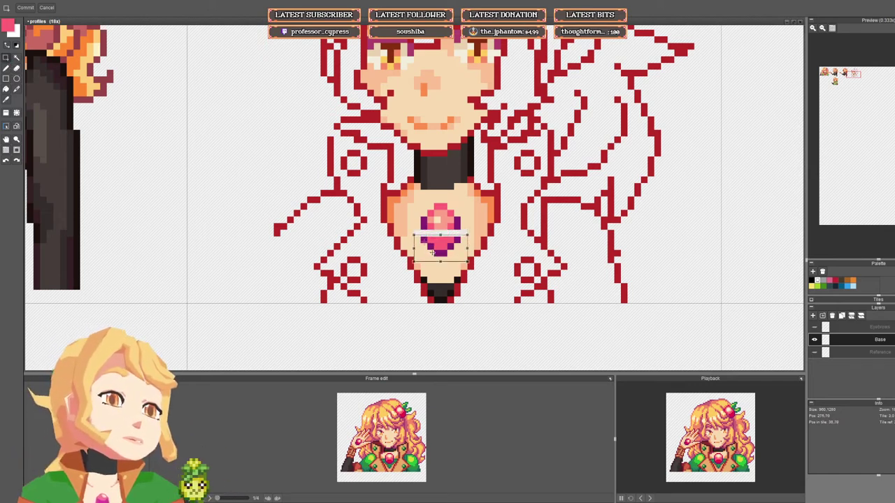
pyautogui.click(424, 219)
# Step: Fill the gap across the gem with its purple, pink and skin colours, and enlarge its salmon midtone and cream highlight
pyautogui.press('b')
pyautogui.rightClick(423, 239)
pyautogui.click(423, 233)
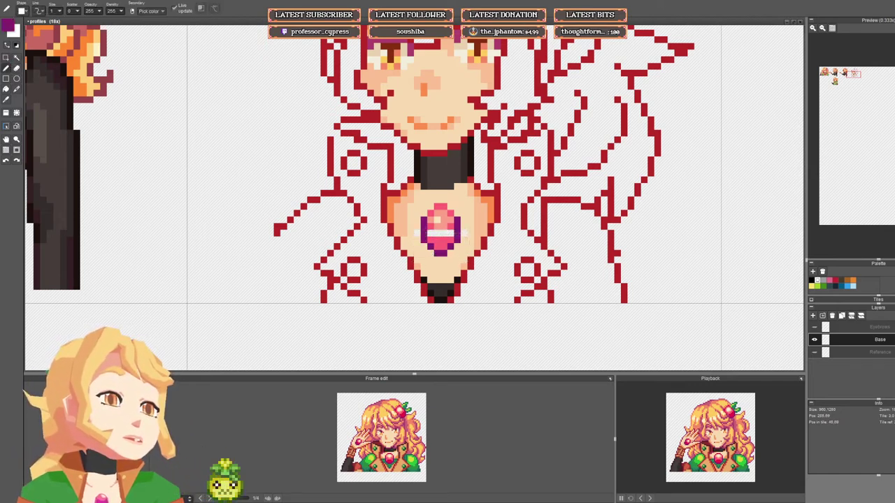
pyautogui.keyDown('alt'); pyautogui.click(455, 224); pyautogui.keyUp('alt')
pyautogui.keyDown('alt'); pyautogui.click(417, 237); pyautogui.keyUp('alt')
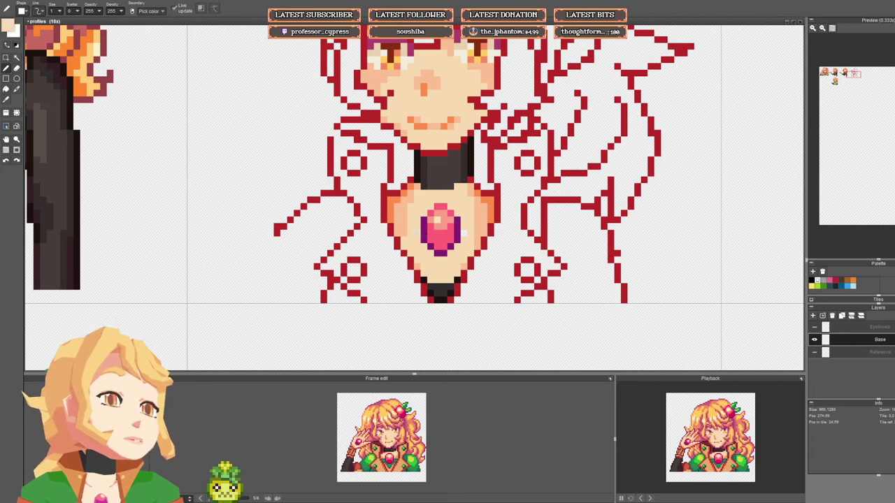
pyautogui.keyDown('alt'); pyautogui.click(441, 222); pyautogui.keyUp('alt')
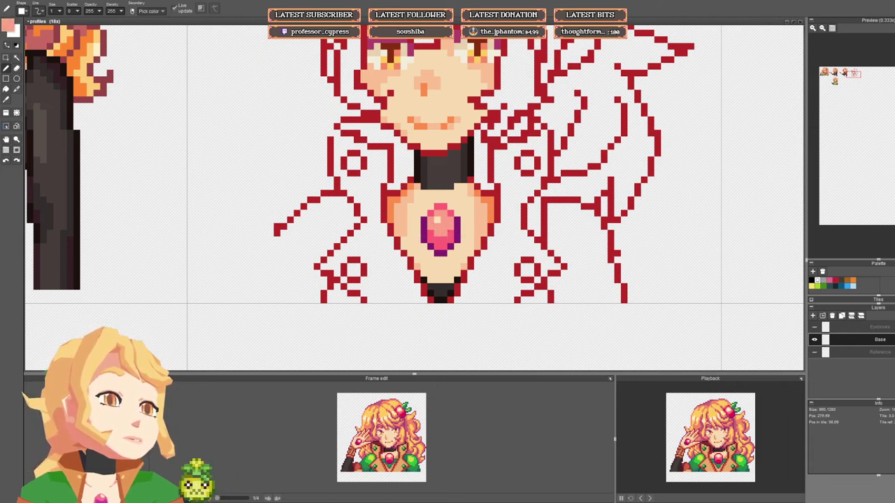
pyautogui.keyDown('alt'); pyautogui.click(437, 220); pyautogui.keyUp('alt')
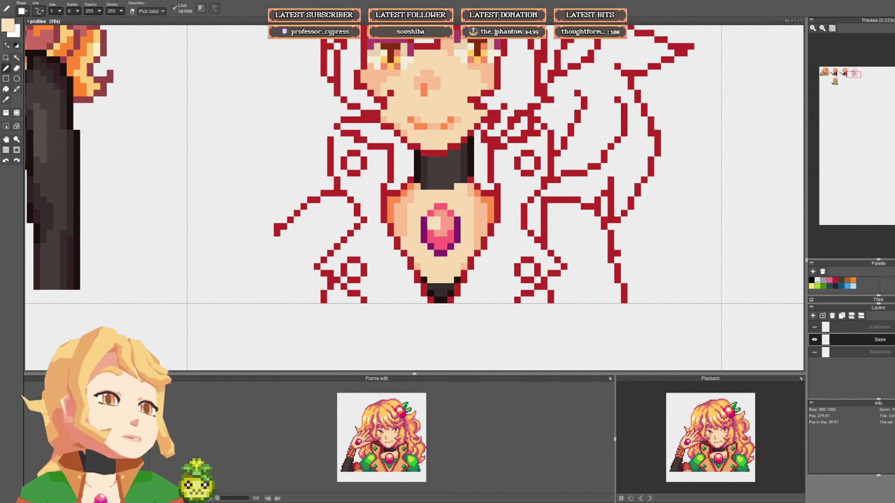
# Step: Undo the last two pen strokes on the pendant gem and save profiles.pyxel
pyautogui.scroll(-5, 481, 219)
pyautogui.hotkey('ctrl', 'z')
pyautogui.scroll(3, 494, 216)
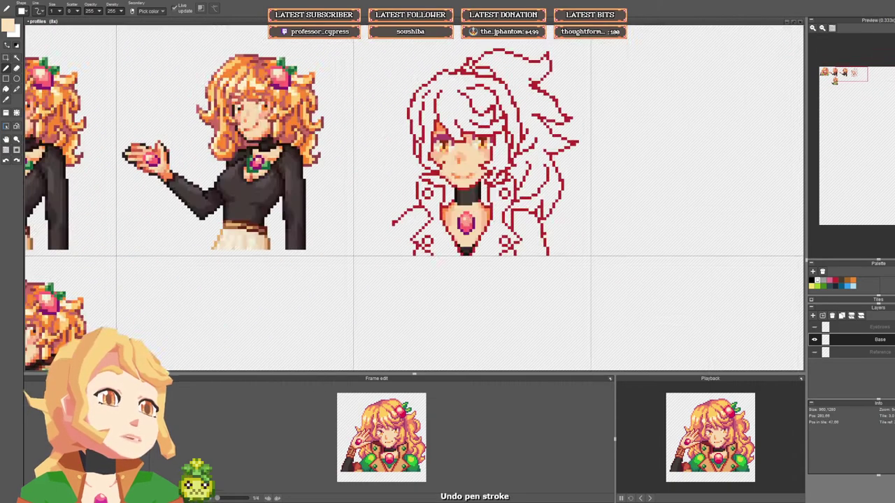
pyautogui.scroll(-3, 481, 218)
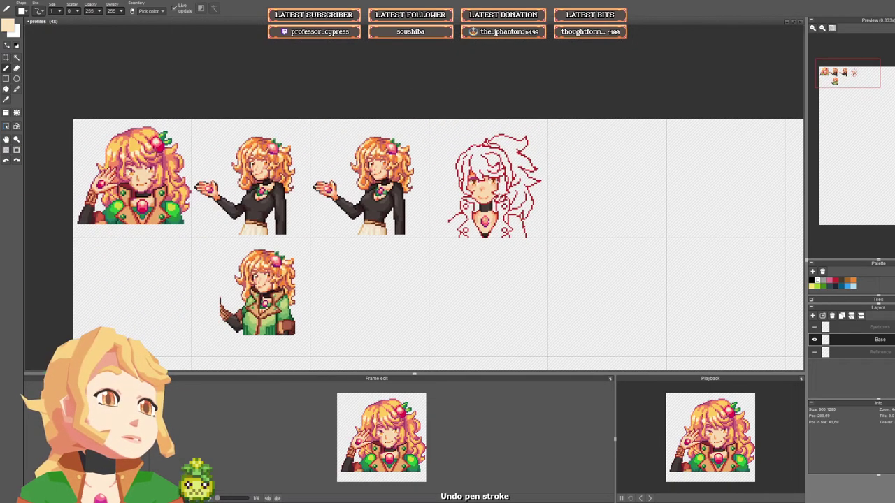
pyautogui.scroll(5, 481, 219)
pyautogui.scroll(-5, 481, 218)
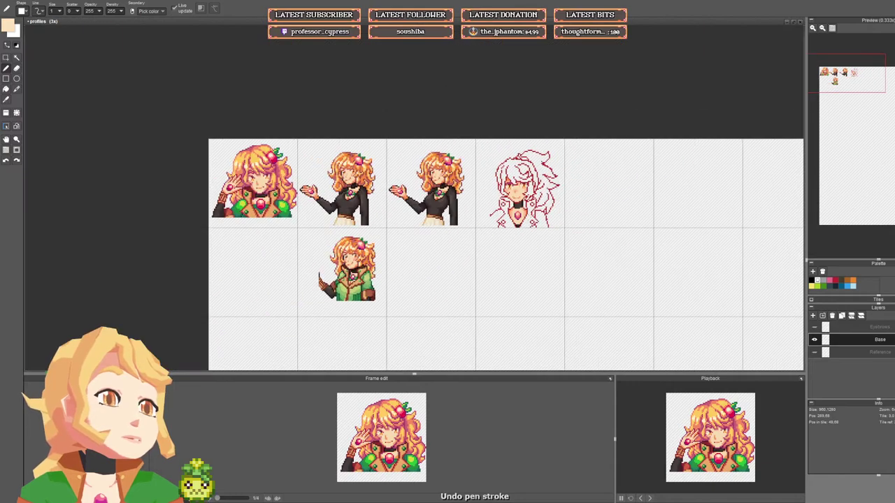
pyautogui.hotkey('ctrl', 'z')
pyautogui.scroll(3, 524, 212)
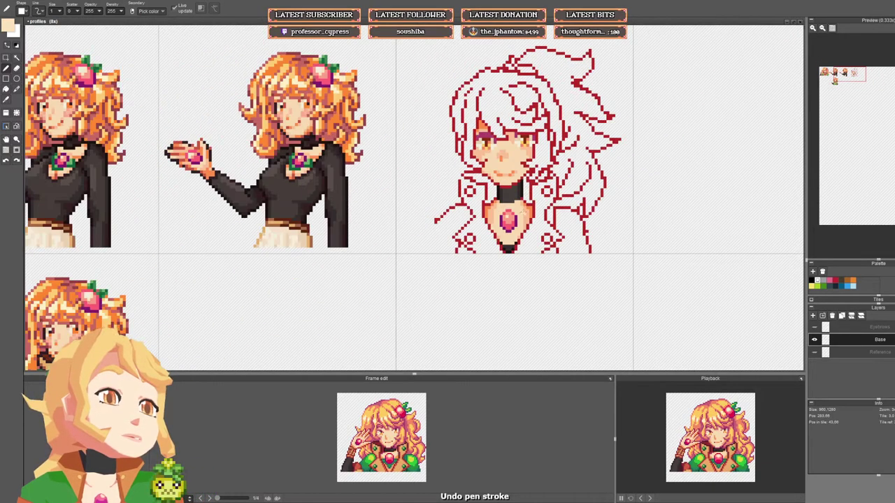
pyautogui.scroll(-2, 524, 213)
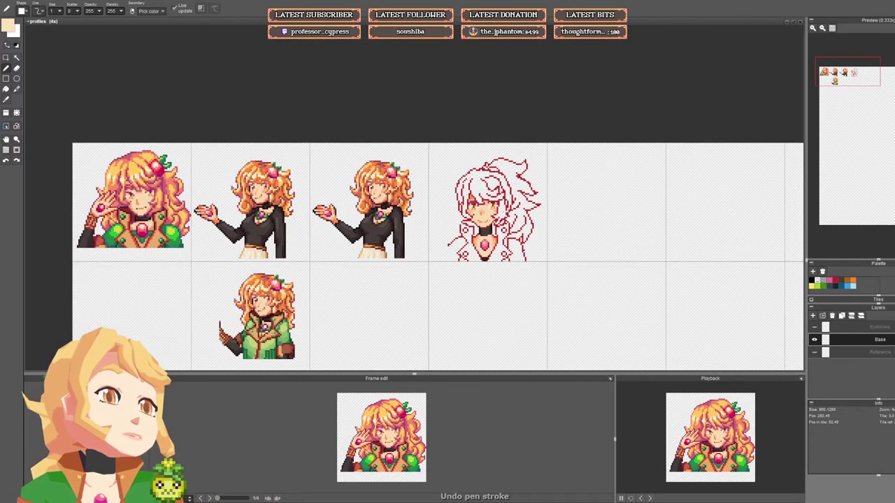
pyautogui.hotkey('ctrl', 's')
pyautogui.moveTo(535, 212); pyautogui.dragTo(490, 207)
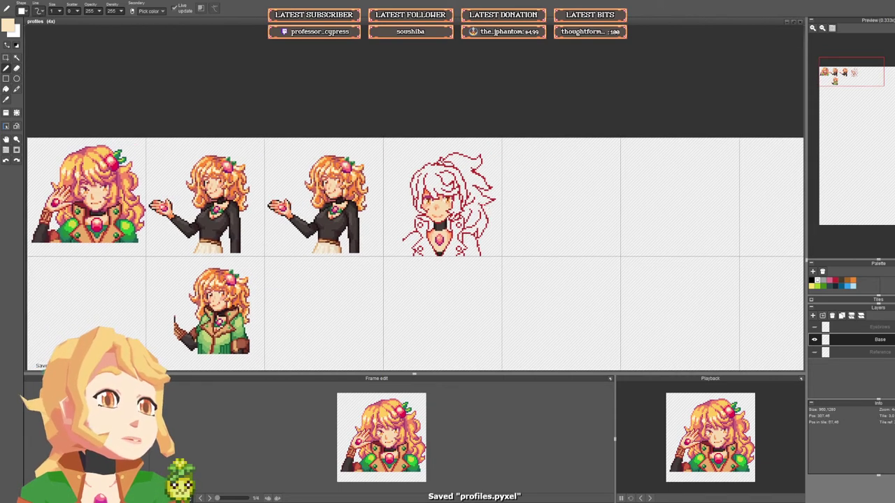
# Step: Paint light skin colour into the small outlined ear areas between the hair strands on both sides of the face
pyautogui.scroll(5, 461, 218)
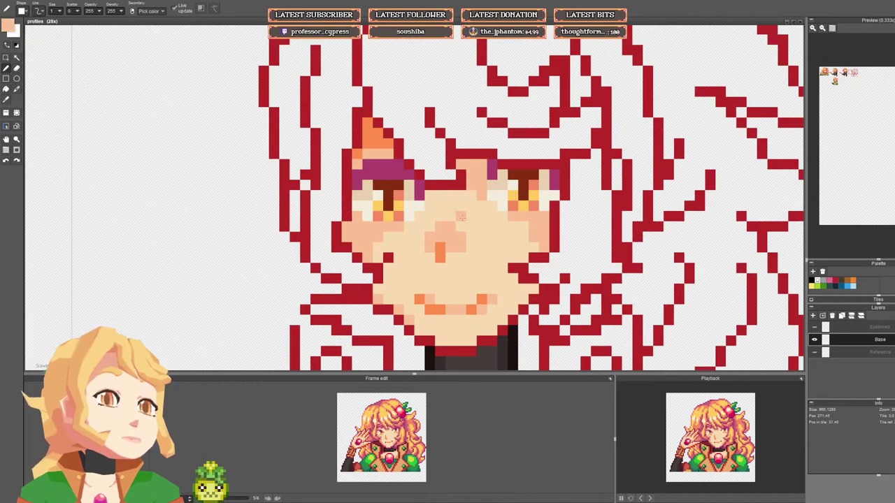
pyautogui.rightClick(462, 218)
pyautogui.moveTo(294, 206); pyautogui.dragTo(295, 226)
pyautogui.click(305, 186)
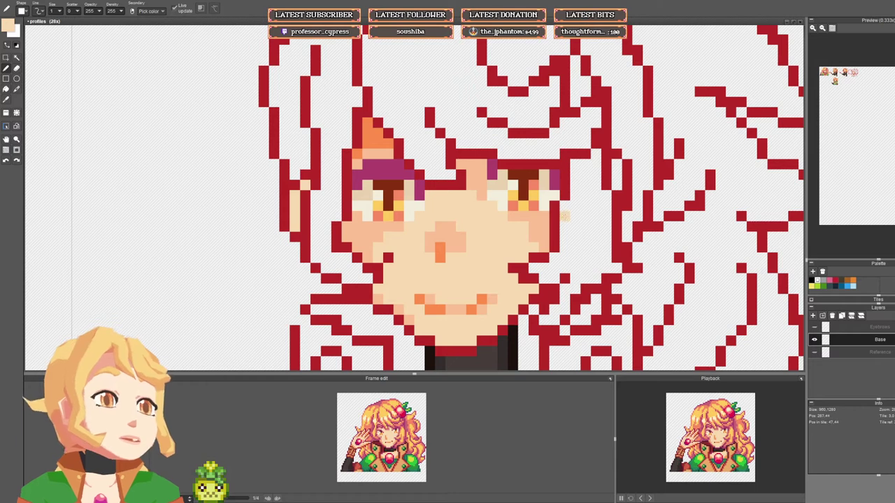
pyautogui.click(617, 175)
pyautogui.click(616, 185)
pyautogui.click(616, 165)
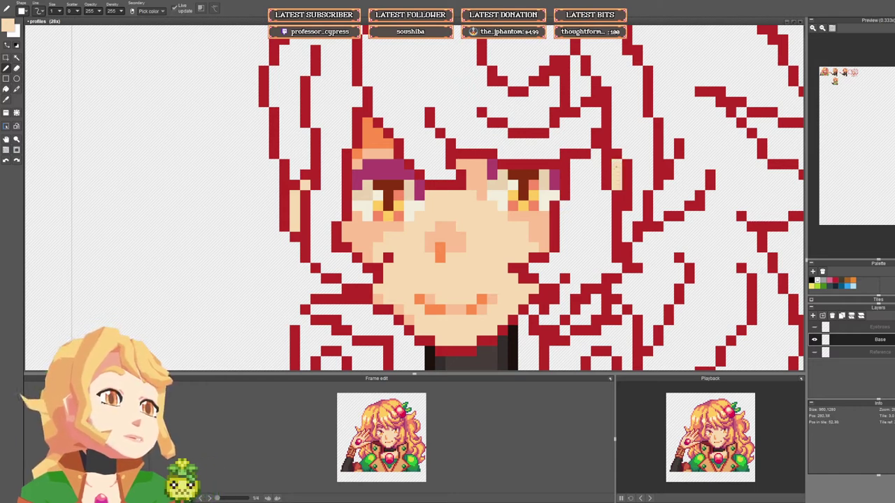
# Step: Shade the upper parts of both ears with the face's darker peach skin tone
pyautogui.rightClick(378, 154)
pyautogui.click(305, 185)
pyautogui.click(284, 196)
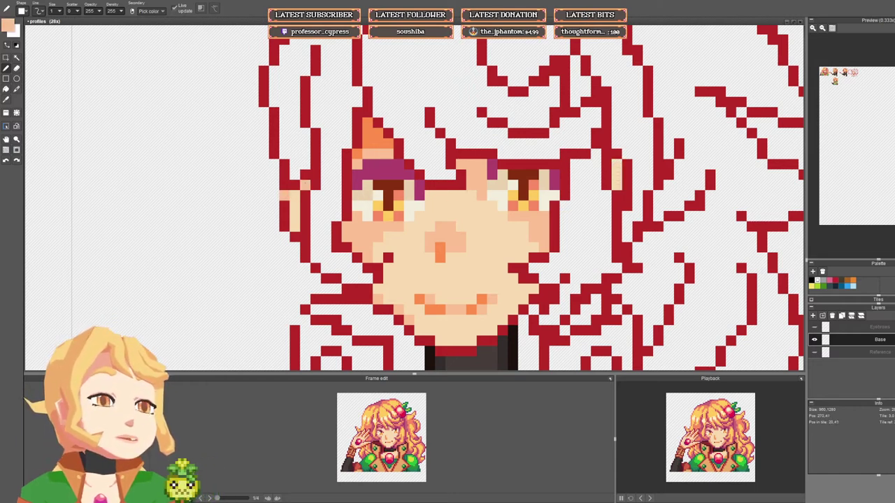
pyautogui.click(294, 195)
pyautogui.click(616, 164)
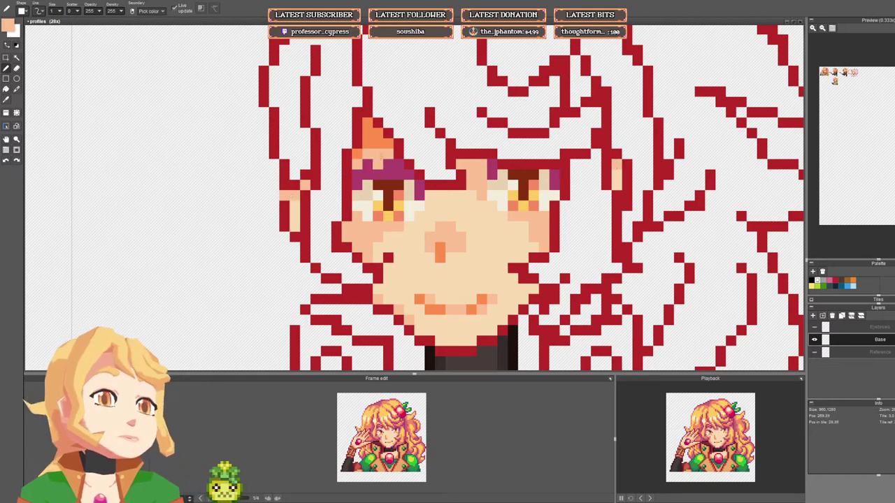
# Step: Sample the red-brown from the neighbouring finished portrait and recolour the new portrait's ear, jaw and neckline outlines with it
pyautogui.keyDown('alt'); pyautogui.click(378, 144); pyautogui.keyUp('alt')
pyautogui.scroll(-3, 445, 309)
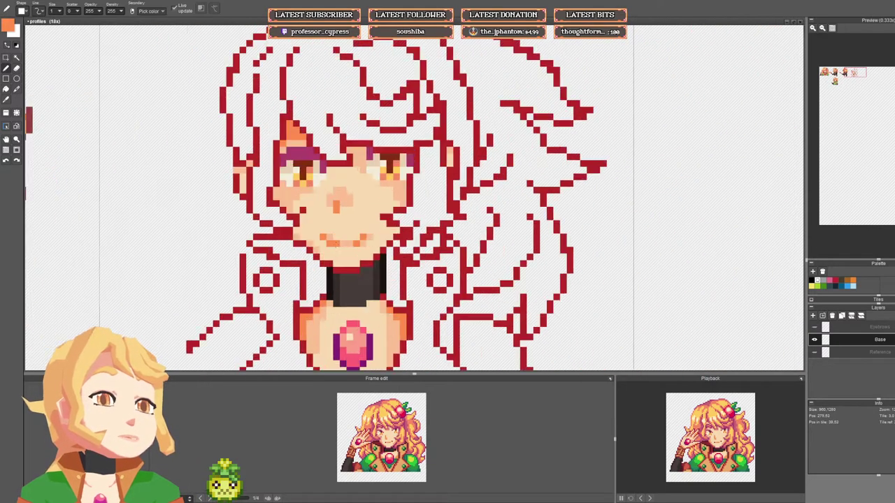
pyautogui.moveTo(223, 245); pyautogui.dragTo(601, 253)
pyautogui.rightClick(267, 167)
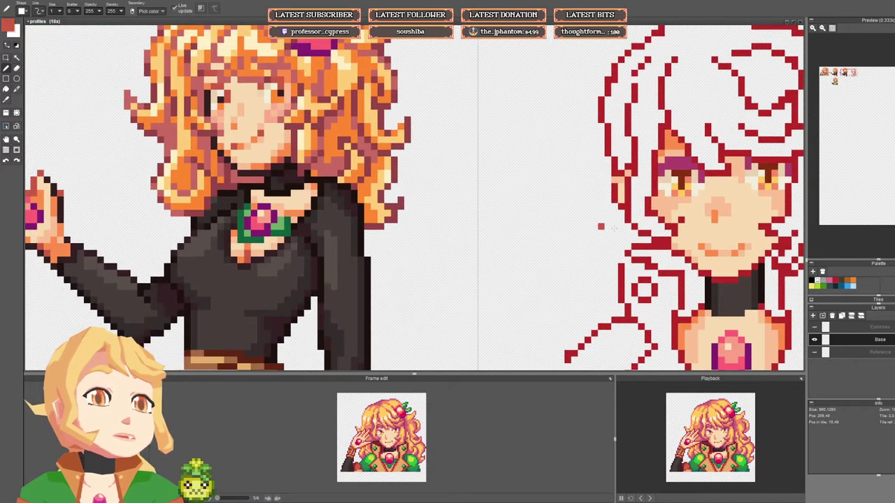
pyautogui.hscroll(10, 601, 226)
pyautogui.scroll(-2, 601, 227)
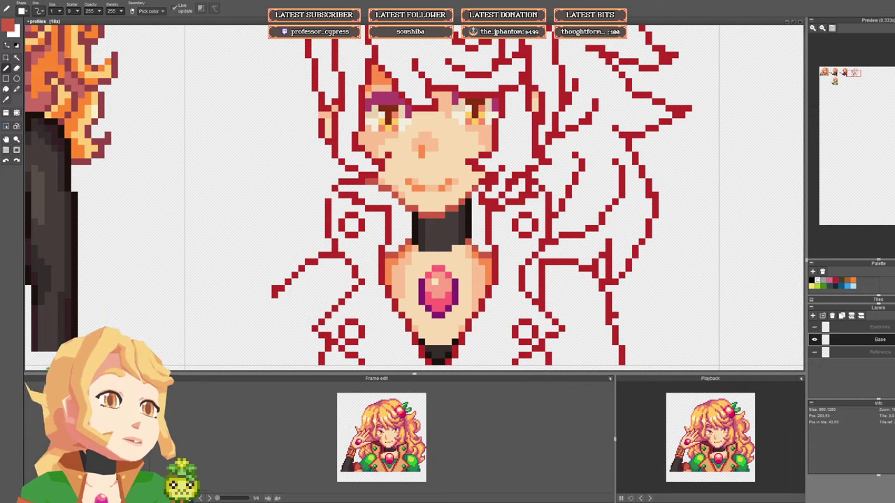
pyautogui.moveTo(395, 175); pyautogui.dragTo(409, 185)
pyautogui.moveTo(333, 162)
pyautogui.mouseDown()
pyautogui.moveTo(346, 131)
pyautogui.moveTo(342, 171)
pyautogui.mouseUp()
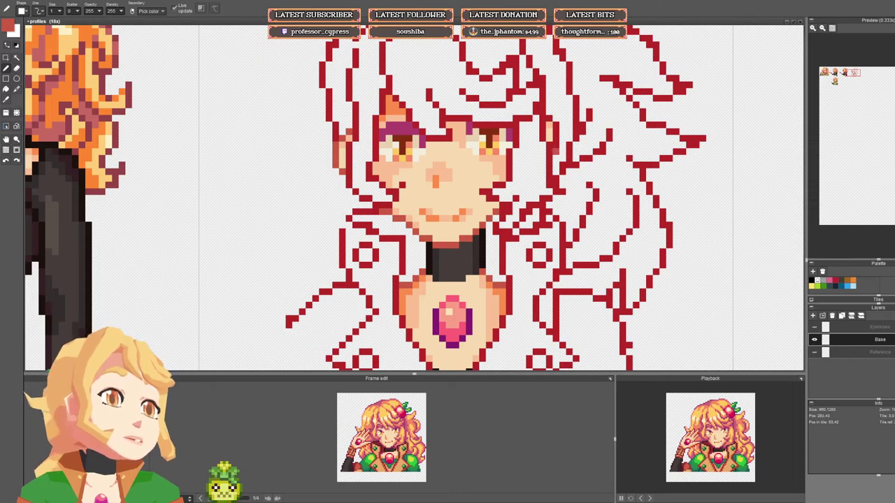
pyautogui.moveTo(556, 147); pyautogui.dragTo(555, 124)
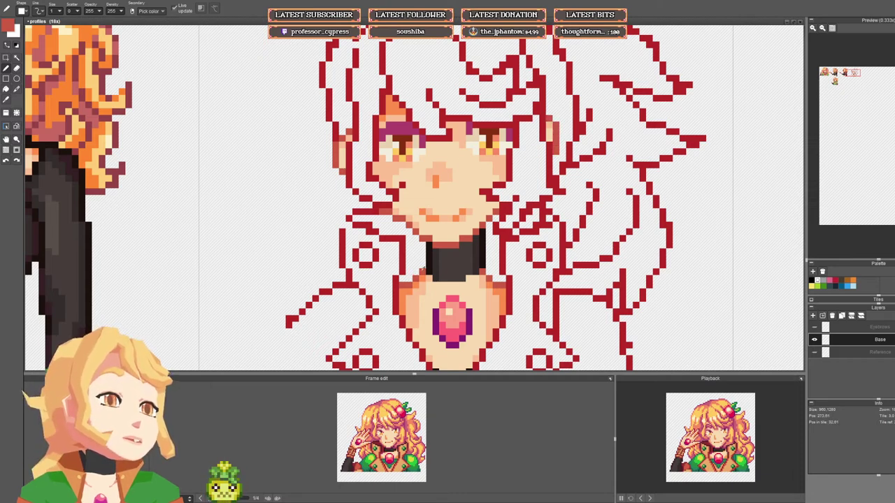
# Step: Darken the red-brown colour and fill all the skin outline pixels on the new portrait with it
pyautogui.press('f')
pyautogui.click(9, 28)
pyautogui.click(86, 87)
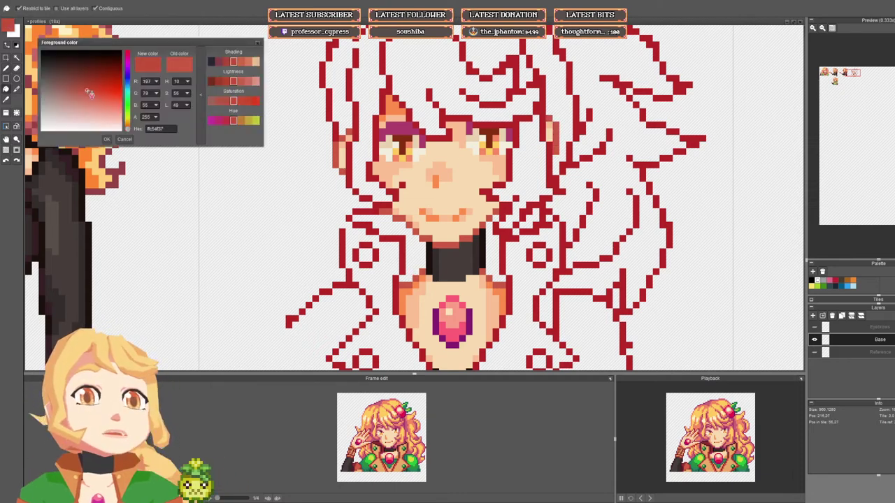
pyautogui.click(108, 140)
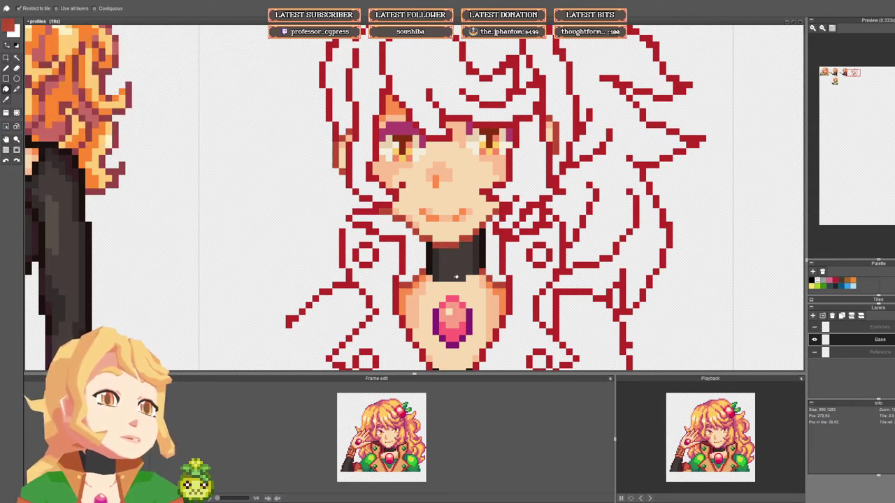
pyautogui.press('b')
pyautogui.scroll(-5, 405, 259)
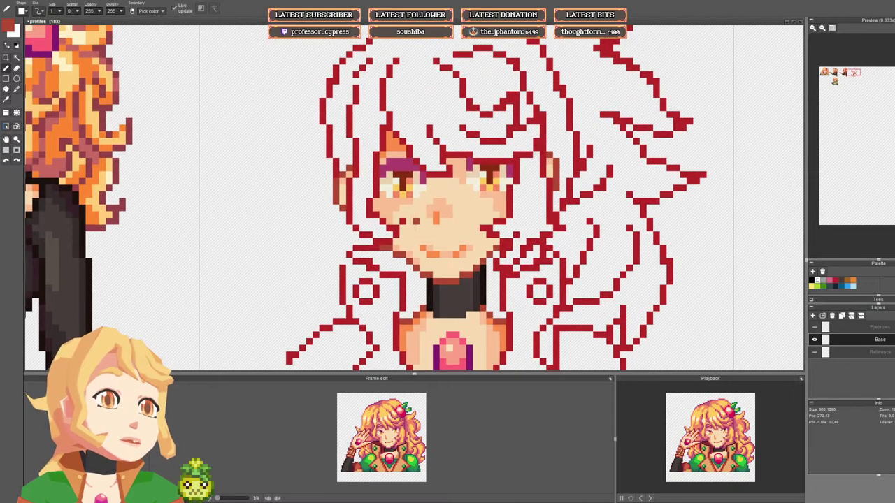
# Step: Darken the eyelids' magenta to a plum shade and fill all eyelid pixels with it
pyautogui.scroll(5, 413, 213)
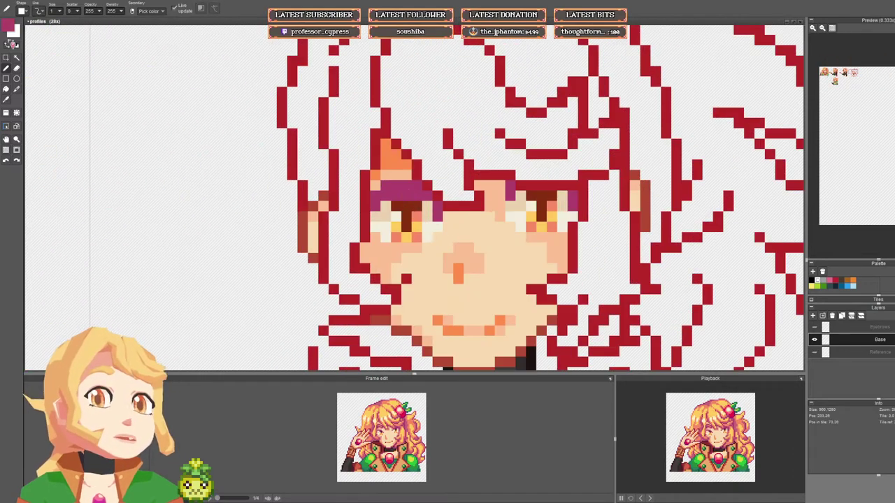
pyautogui.click(11, 28)
pyautogui.moveTo(81, 91); pyautogui.dragTo(81, 87)
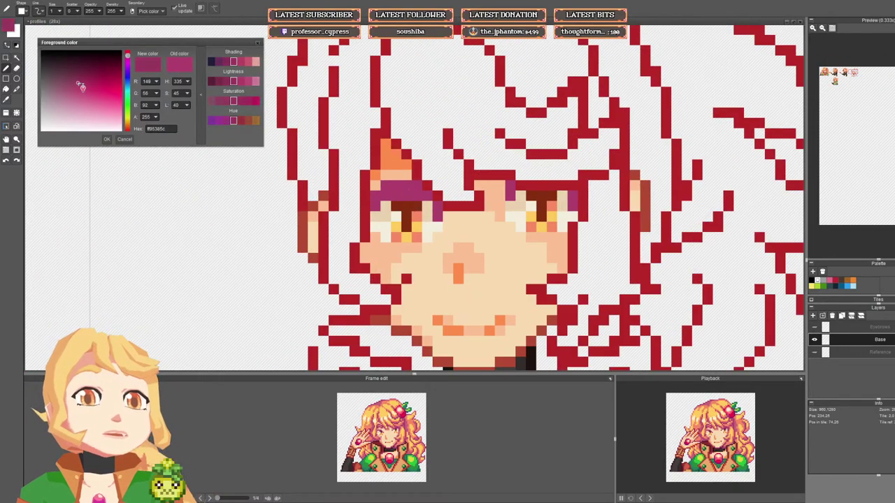
pyautogui.click(108, 140)
pyautogui.press('f')
pyautogui.click(393, 193)
pyautogui.scroll(-7, 447, 195)
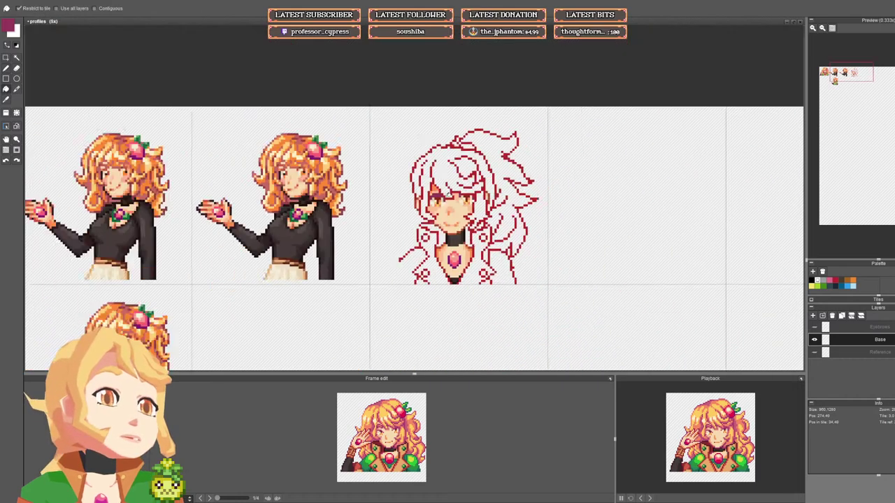
pyautogui.scroll(4, 511, 210)
pyautogui.press('b')
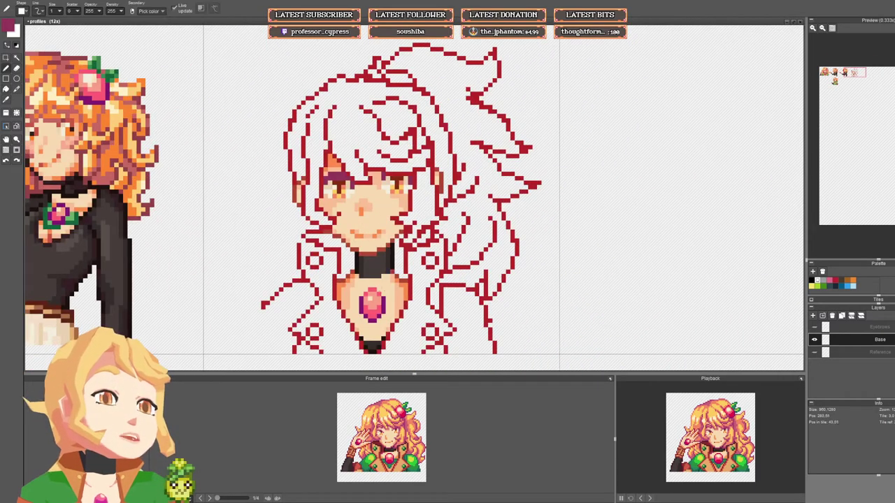
# Step: Try the pendant gem's saturated purple as the eyelid colour
pyautogui.scroll(3, 331, 177)
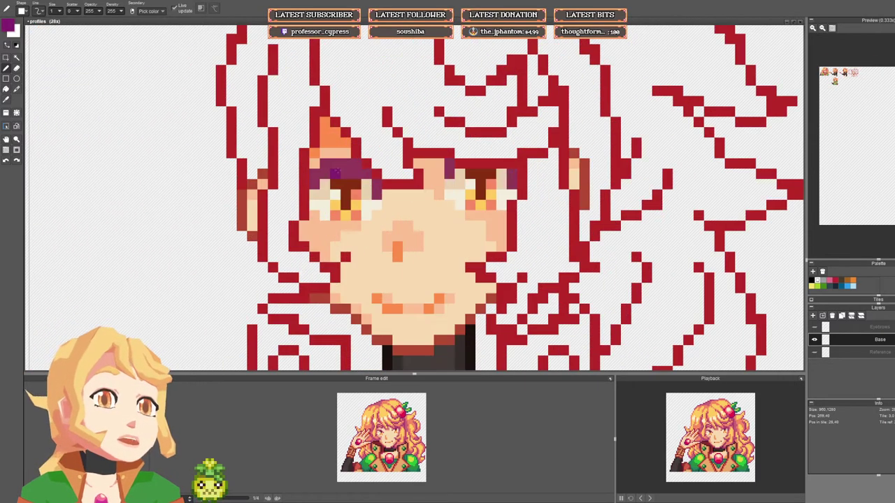
pyautogui.scroll(-3, 334, 175)
pyautogui.moveTo(314, 184); pyautogui.dragTo(321, 181)
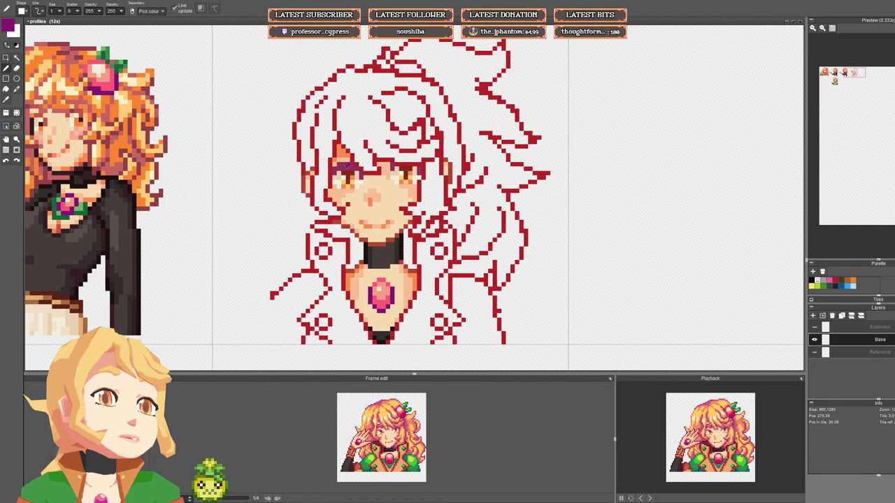
pyautogui.scroll(2, 342, 171)
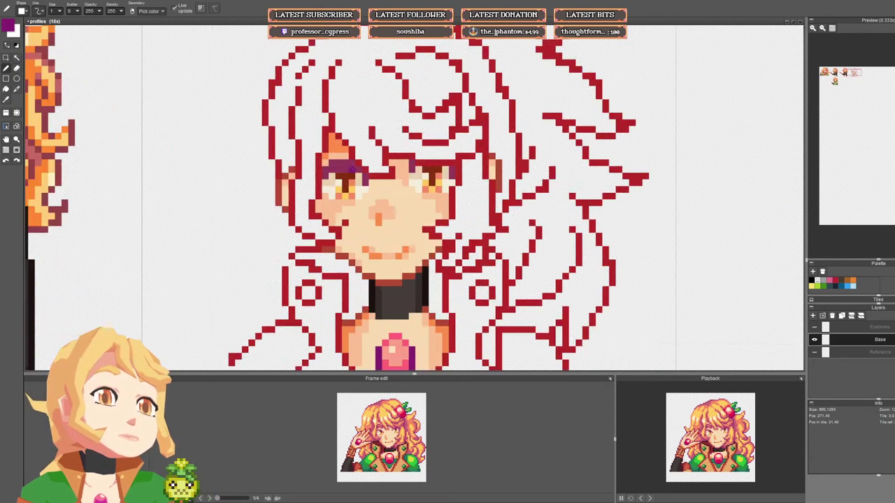
pyautogui.press('f')
pyautogui.click(344, 164)
pyautogui.hotkey('ctrl', 'z')
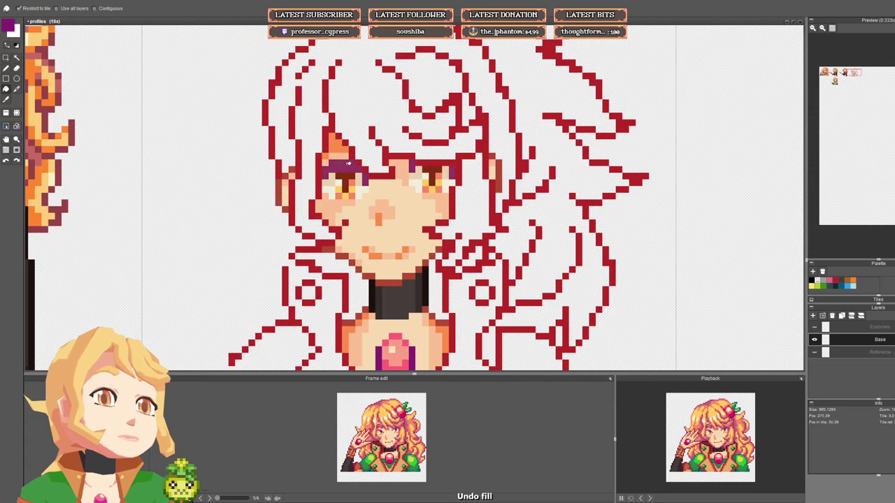
# Step: Recolour the pendant gem's purple edge with the eyelids' plum shade
pyautogui.scroll(-2, 377, 196)
pyautogui.scroll(-3, 392, 216)
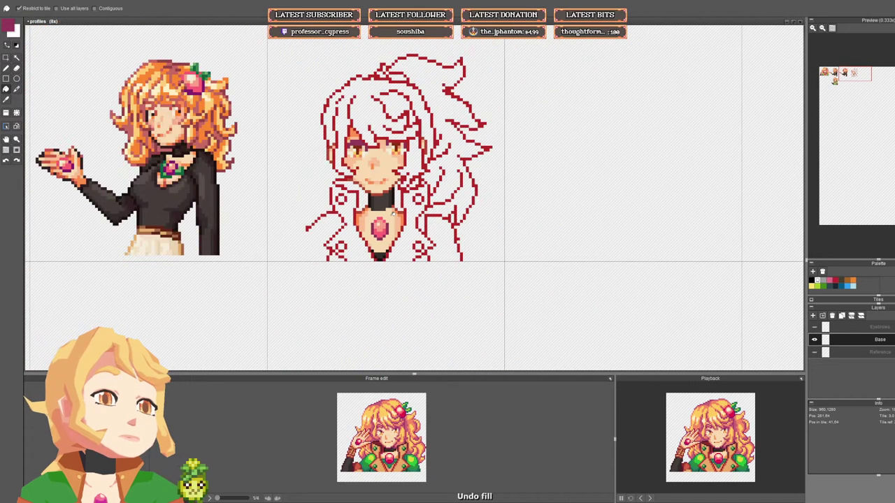
pyautogui.press('b')
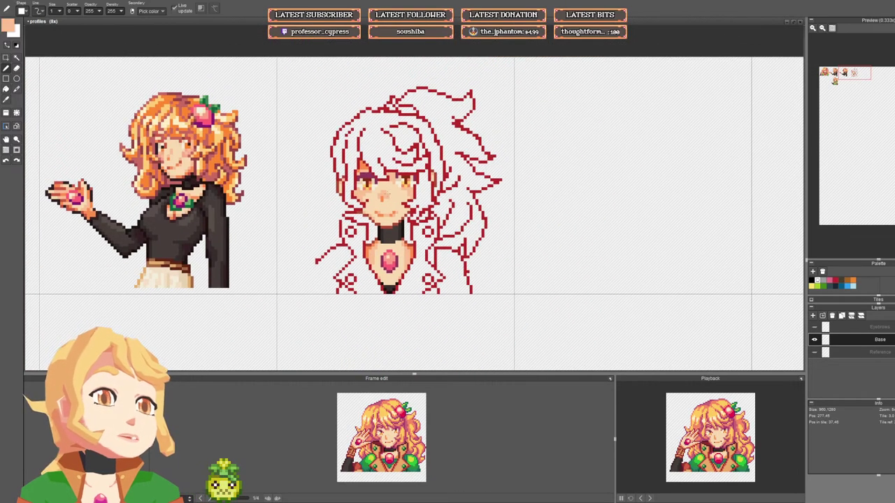
# Step: Examine the new face's shading beside the finished portraits at several magnifications
pyautogui.scroll(-4, 384, 179)
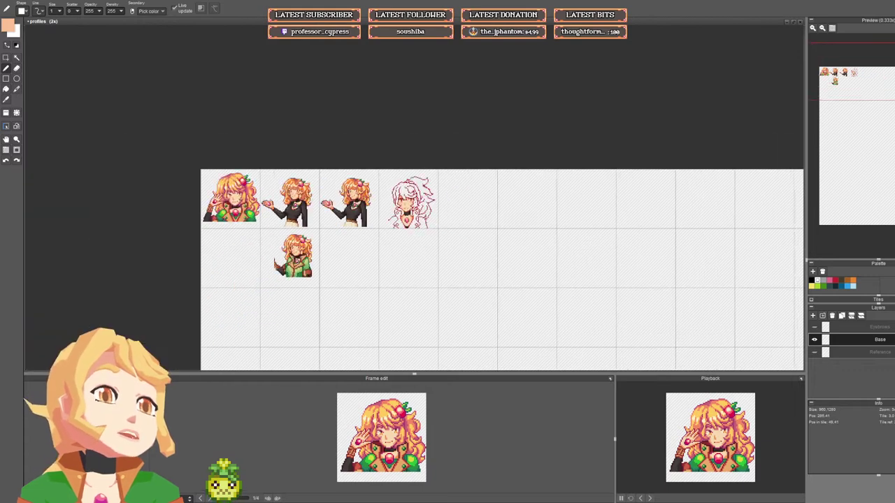
pyautogui.moveTo(416, 200); pyautogui.dragTo(418, 205)
pyautogui.scroll(1, 418, 208)
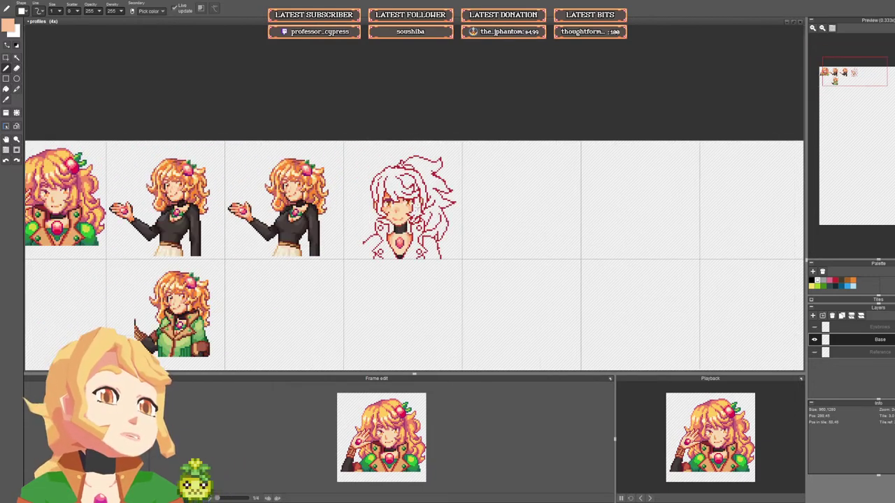
pyautogui.scroll(4, 409, 215)
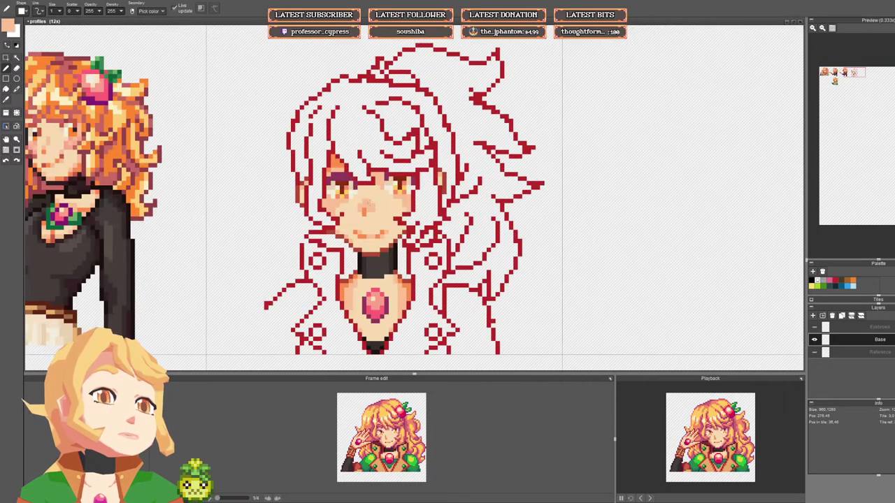
pyautogui.moveTo(379, 186); pyautogui.dragTo(382, 212)
pyautogui.scroll(-4, 355, 220)
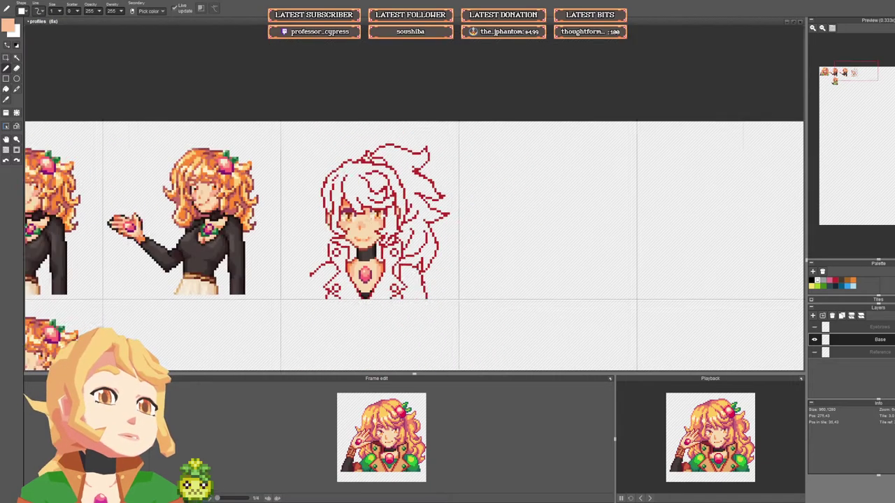
pyautogui.scroll(5, 343, 224)
pyautogui.rightClick(339, 227)
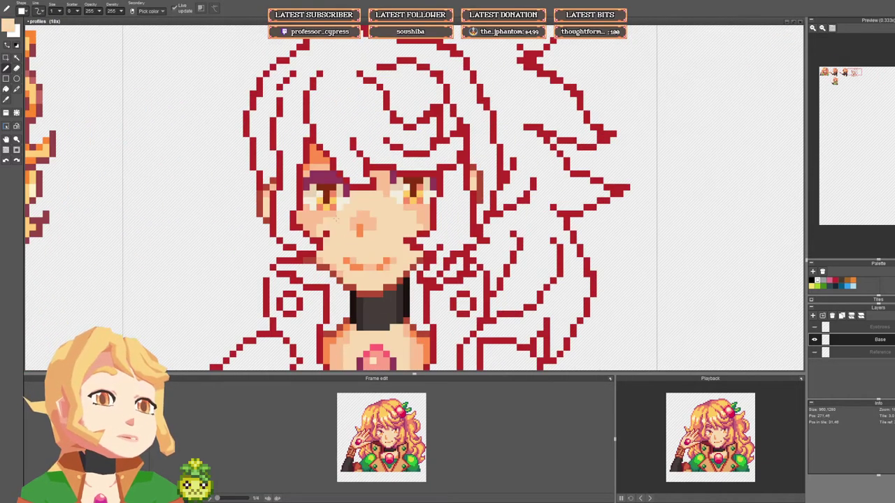
# Step: Try a salmon blush sampled from the finished portrait's cheek under the new portrait's eye
pyautogui.scroll(-4, 335, 223)
pyautogui.scroll(4, 268, 186)
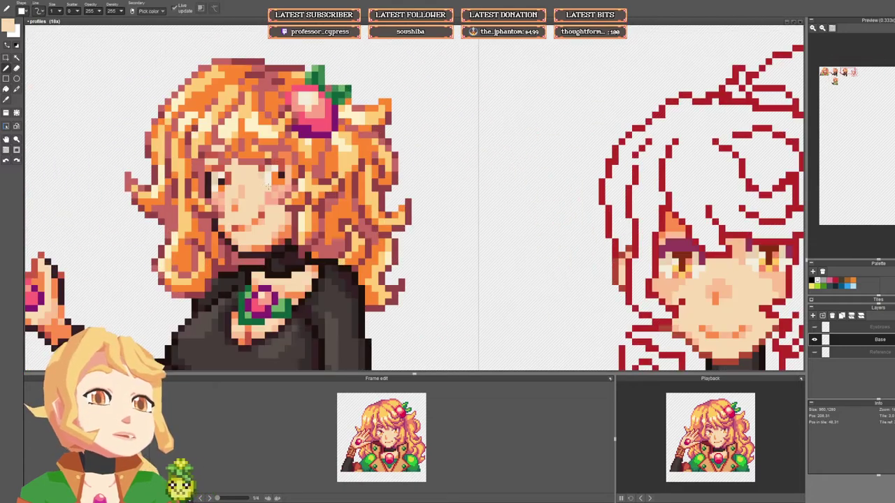
pyautogui.scroll(2, 268, 186)
pyautogui.rightClick(278, 210)
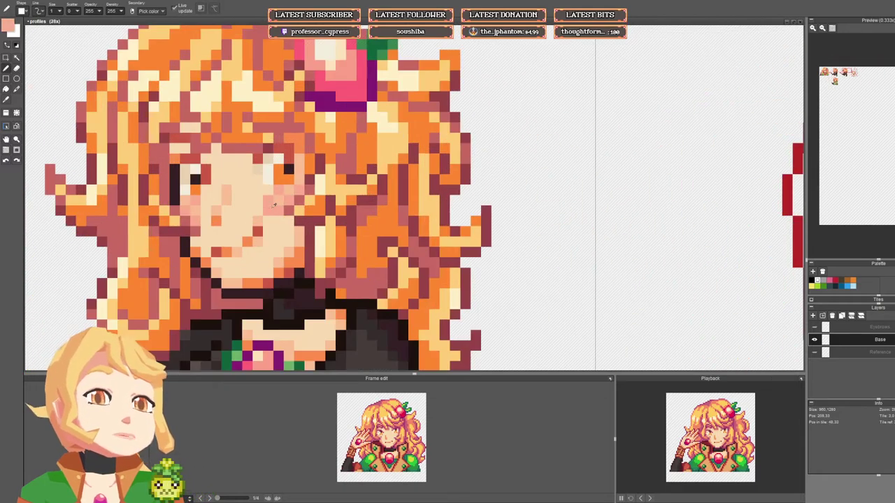
pyautogui.scroll(-4, 320, 221)
pyautogui.scroll(4, 363, 221)
pyautogui.scroll(1, 362, 221)
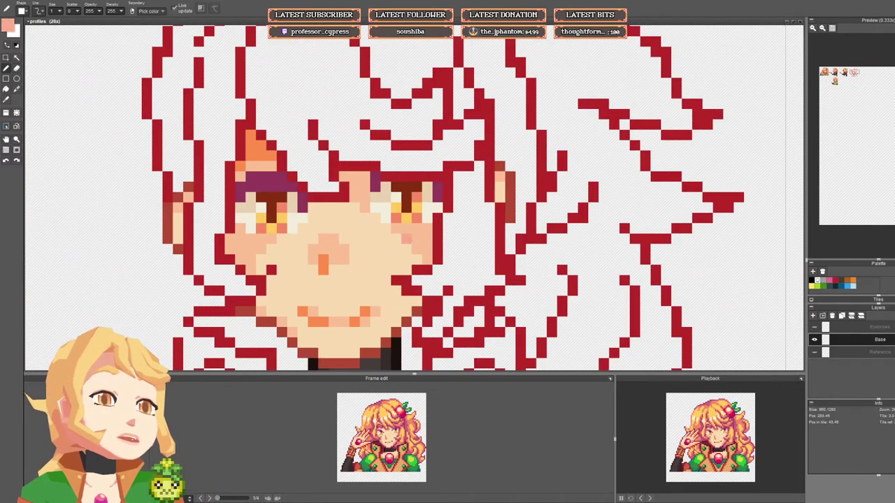
pyautogui.moveTo(407, 241); pyautogui.dragTo(425, 242)
pyautogui.scroll(-4, 456, 237)
pyautogui.scroll(-2, 458, 237)
pyautogui.hotkey('ctrl', 'z')
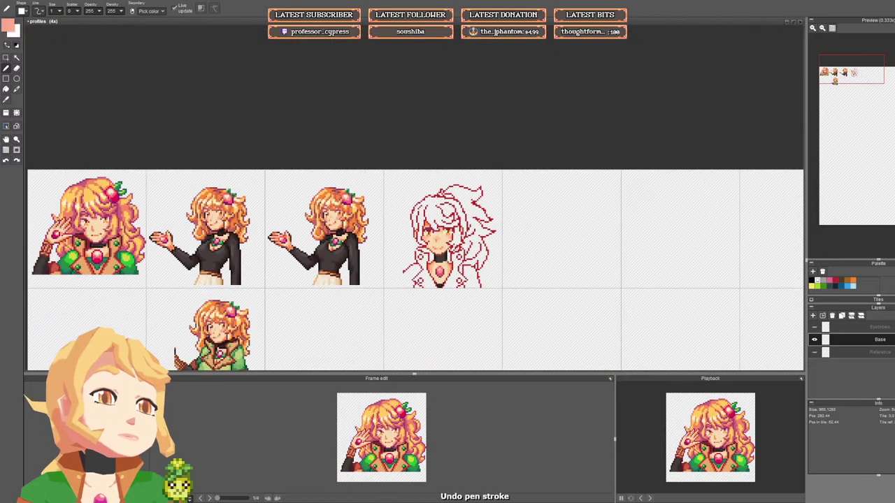
# Step: Erase the outer end of the curved strand outline in the upper fringe
pyautogui.scroll(6, 440, 229)
pyautogui.rightClick(420, 228)
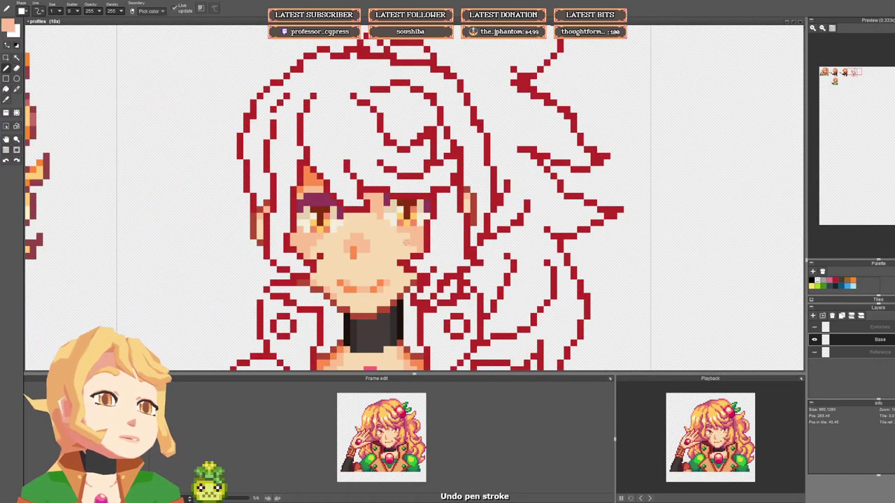
pyautogui.scroll(-3, 349, 220)
pyautogui.moveTo(359, 197); pyautogui.dragTo(362, 206)
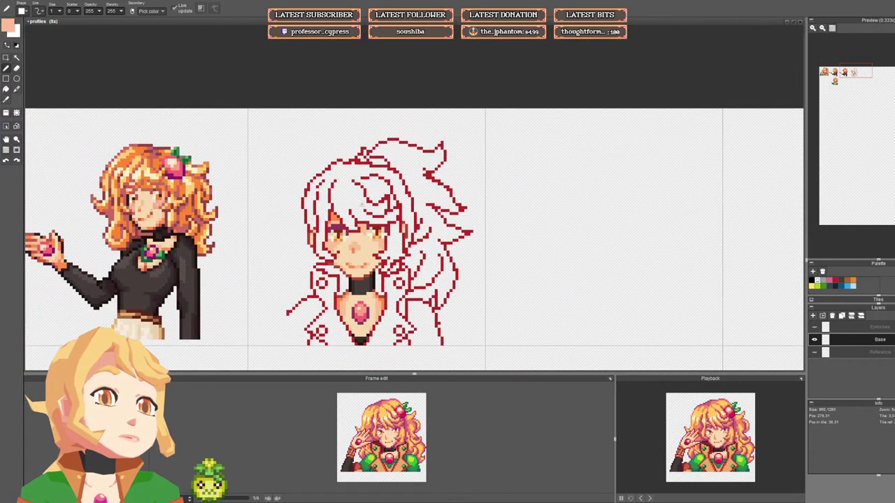
pyautogui.scroll(3, 345, 174)
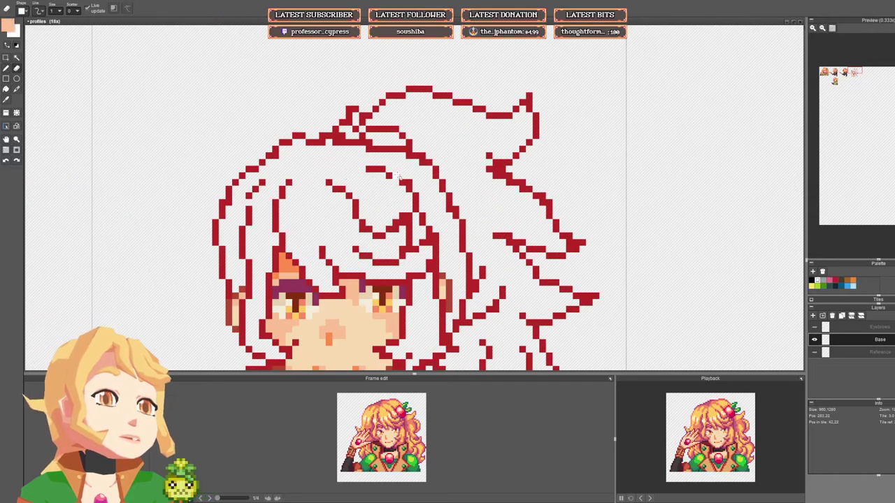
pyautogui.scroll(-3, 396, 174)
pyautogui.scroll(2, 400, 317)
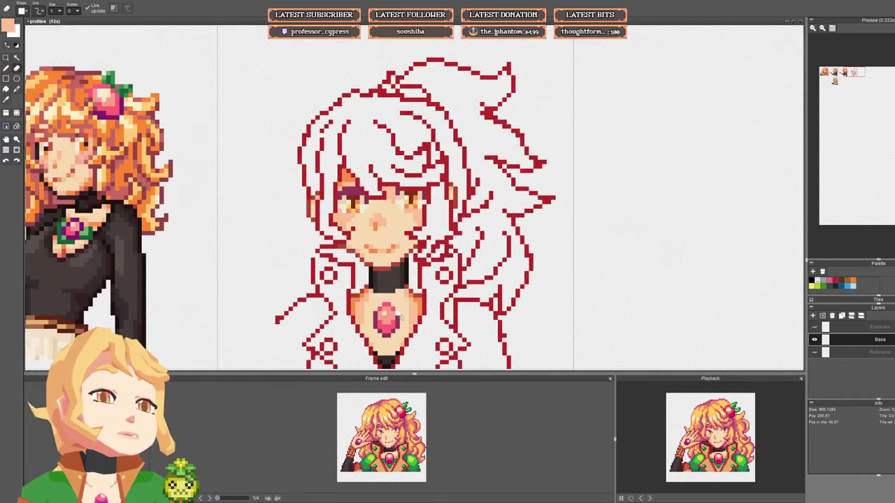
# Step: Draw the hair ornament's upper edge at the ponytail base in the plum shade sampled from the pendant
pyautogui.press('b')
pyautogui.rightClick(397, 319)
pyautogui.moveTo(401, 84); pyautogui.dragTo(372, 156)
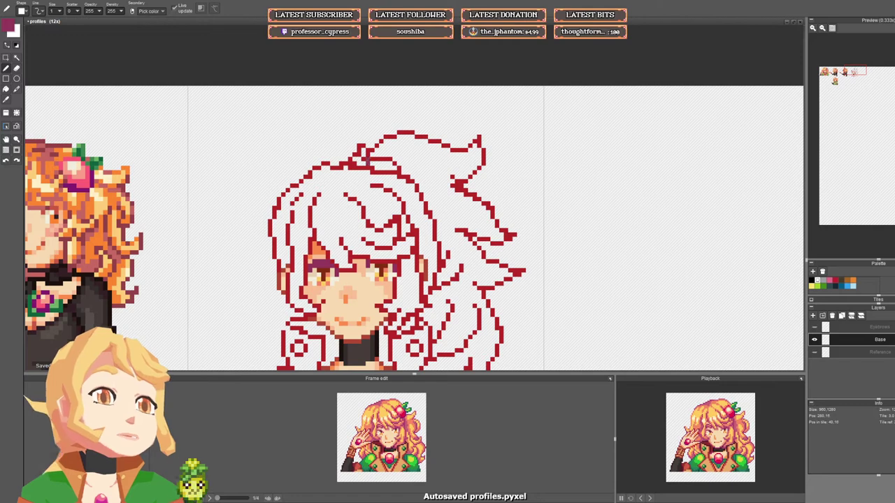
pyautogui.hotkey('ctrl', 'z')
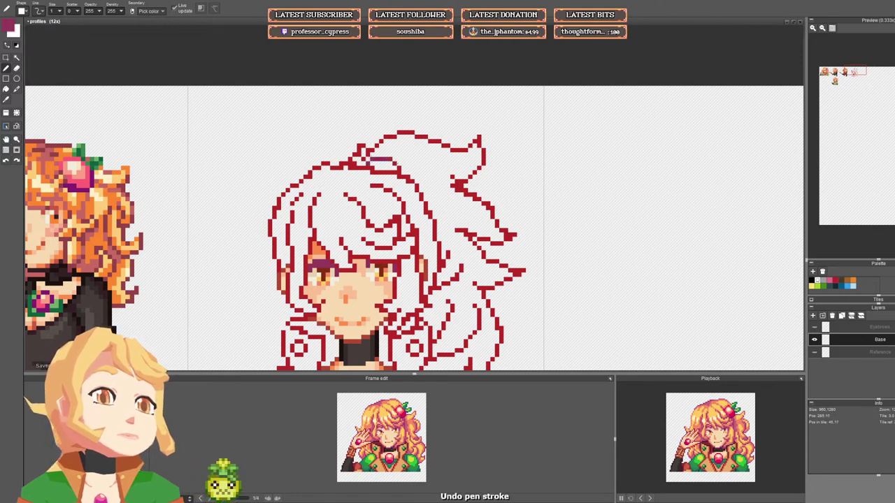
pyautogui.scroll(-3, 412, 172)
pyautogui.scroll(2, 414, 240)
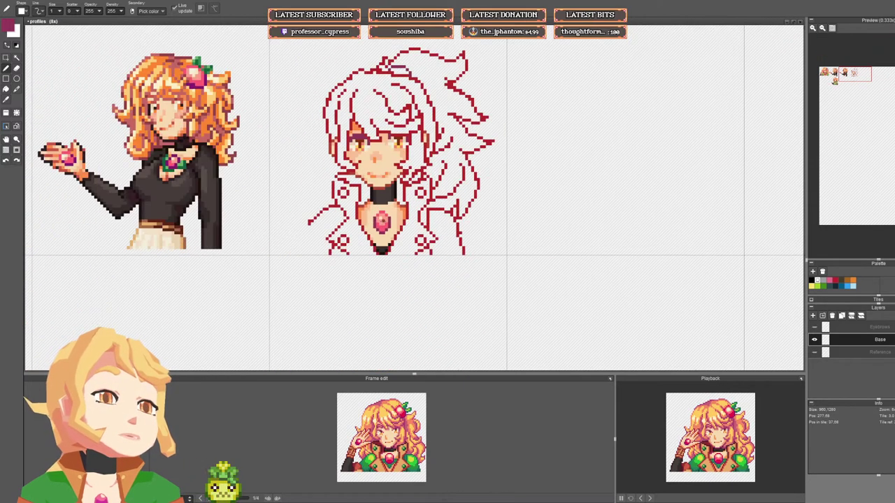
# Step: Fill the hair ornament's berry with salmon pink sampled from the pendant gem
pyautogui.rightClick(383, 222)
pyautogui.moveTo(410, 94); pyautogui.dragTo(399, 162)
pyautogui.press('f')
pyautogui.click(353, 117)
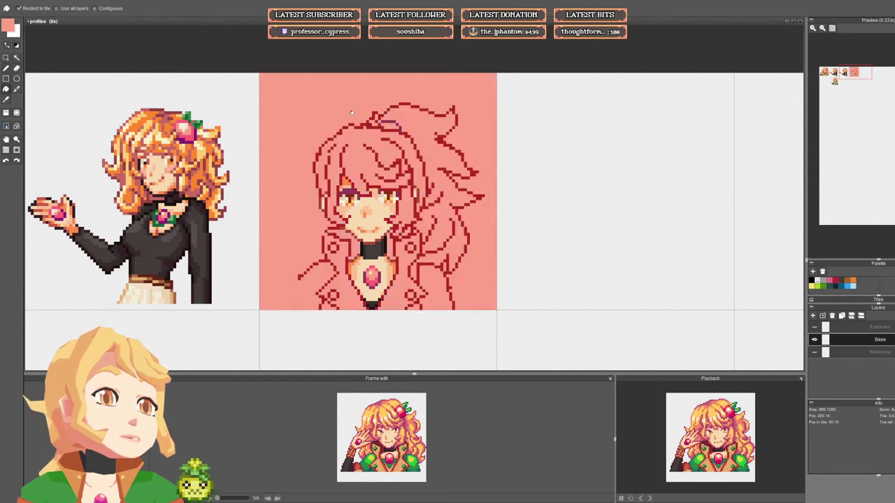
pyautogui.hotkey('ctrl', 'z')
pyautogui.click(390, 125)
pyautogui.press('d')
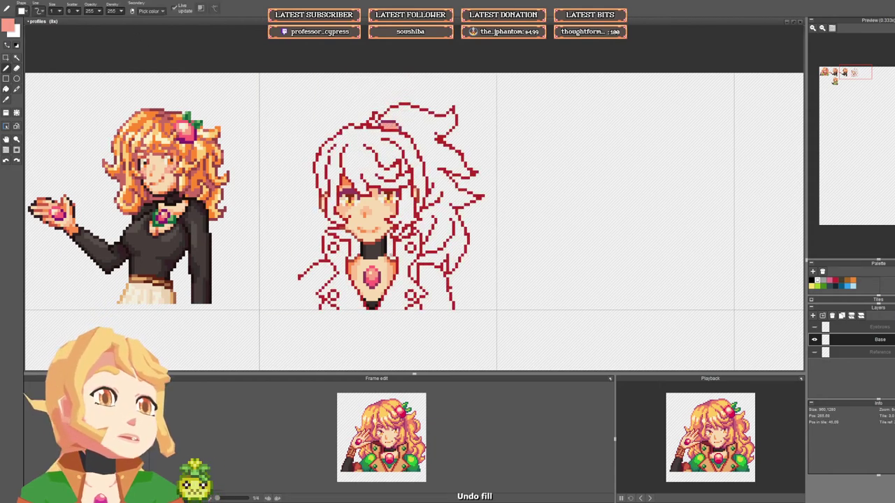
# Step: Shade the berry's lower edge with the pendant gem's hot pink
pyautogui.scroll(1, 383, 282)
pyautogui.rightClick(373, 279)
pyautogui.moveTo(400, 56); pyautogui.dragTo(381, 141)
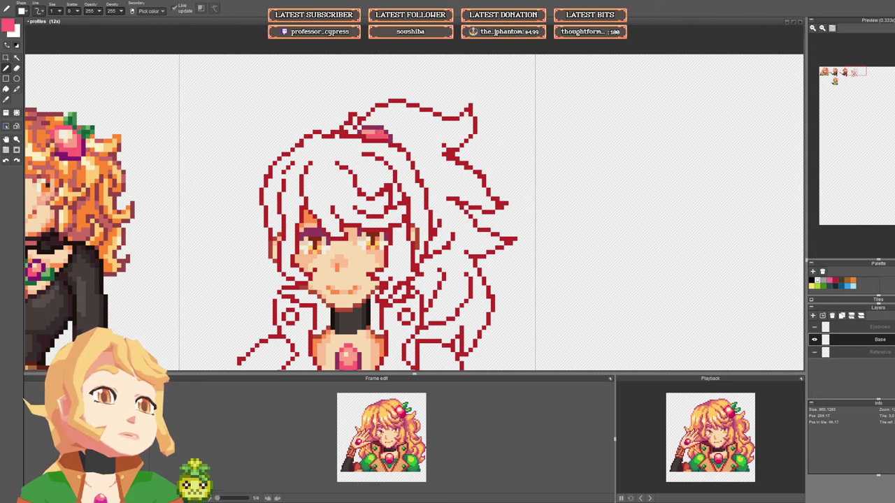
pyautogui.scroll(-2, 391, 136)
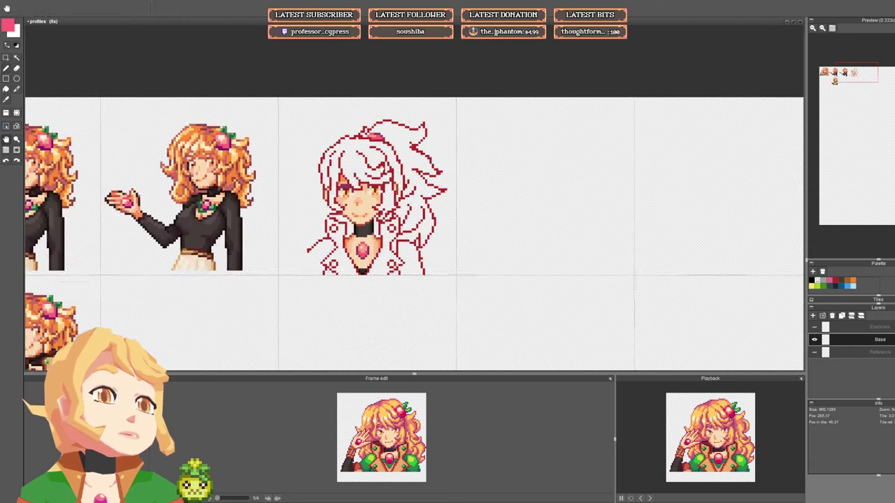
# Step: Add a pale cream highlight pixel to the berry, using the pendant gem's highlight colour
pyautogui.scroll(6, 372, 201)
pyautogui.rightClick(370, 311)
pyautogui.rightClick(379, 274)
pyautogui.scroll(-5, 384, 249)
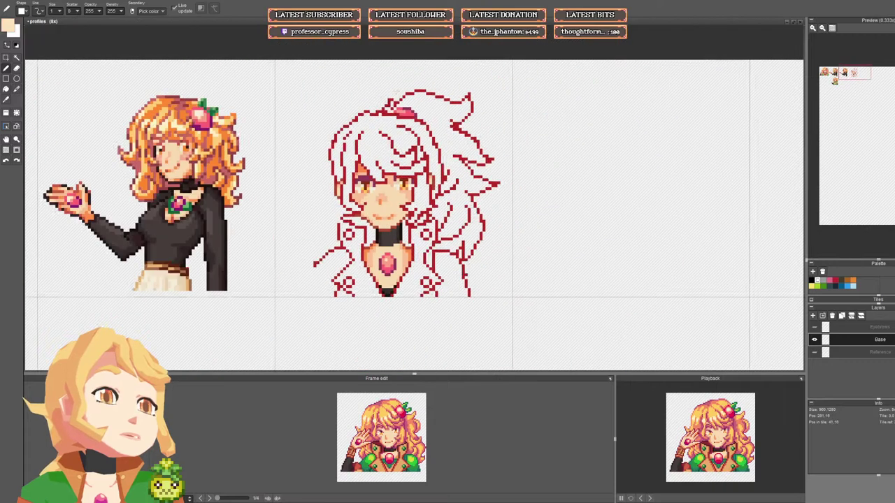
pyautogui.moveTo(395, 105); pyautogui.dragTo(397, 158)
pyautogui.scroll(5, 397, 158)
# Step: Outline a leaf beside the berry in dark green sampled from the finished portrait
pyautogui.scroll(-6, 407, 186)
pyautogui.moveTo(244, 254); pyautogui.dragTo(365, 195)
pyautogui.scroll(6, 365, 196)
pyautogui.rightClick(404, 202)
pyautogui.scroll(-5, 404, 202)
pyautogui.moveTo(511, 147); pyautogui.dragTo(305, 170)
pyautogui.scroll(5, 415, 126)
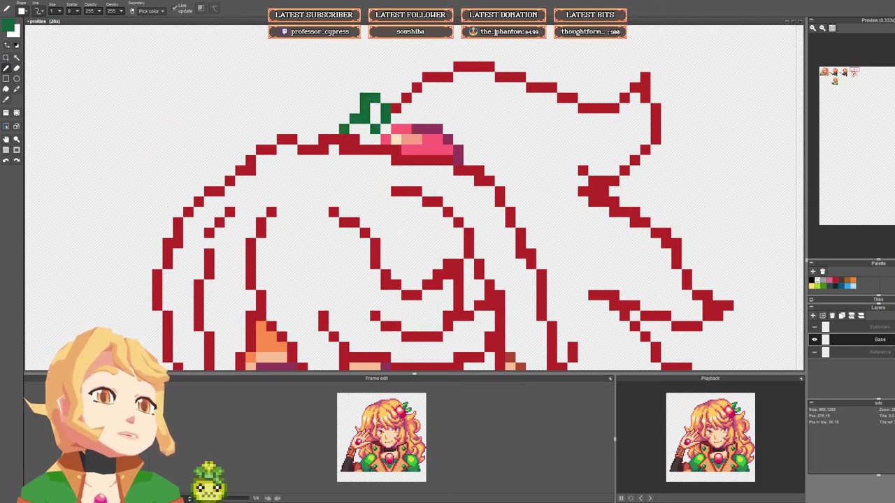
pyautogui.click(375, 139)
# Step: Add light green pixels inside the leaf, using the light green of the finished portrait's brooch
pyautogui.scroll(-6, 385, 144)
pyautogui.moveTo(236, 204); pyautogui.dragTo(329, 186)
pyautogui.scroll(2, 329, 186)
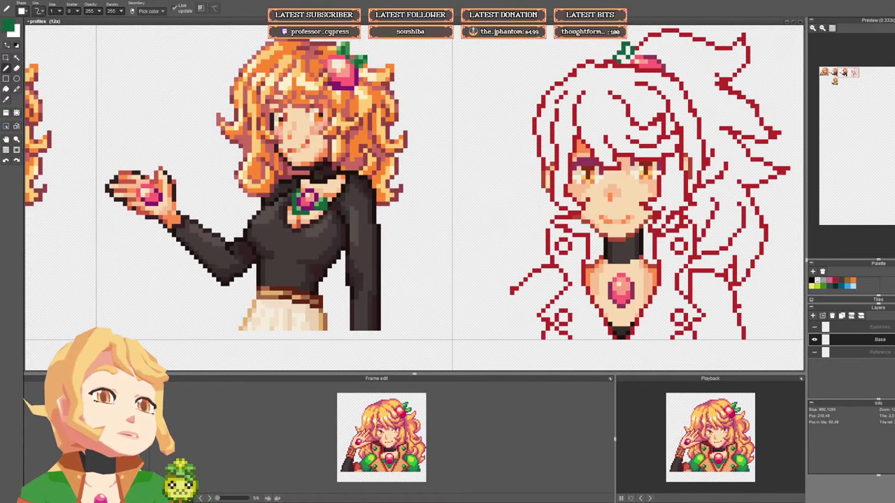
pyautogui.scroll(-2, 321, 204)
pyautogui.scroll(3, 346, 149)
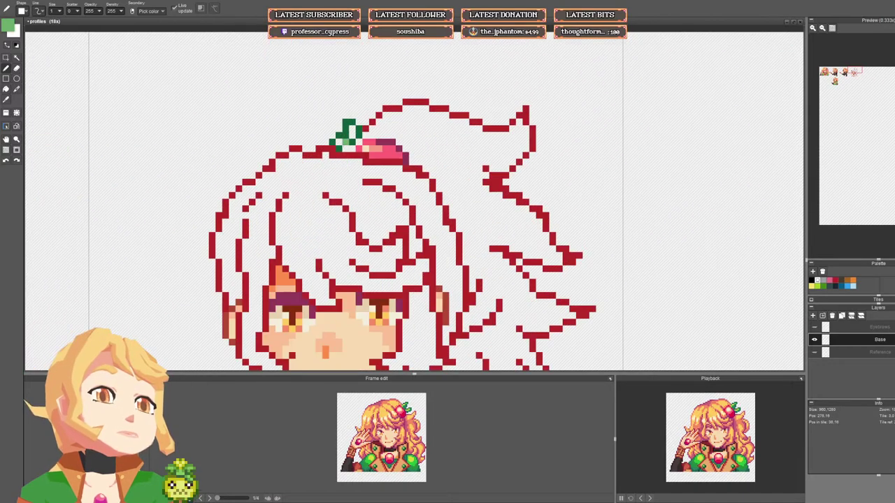
pyautogui.scroll(-3, 352, 129)
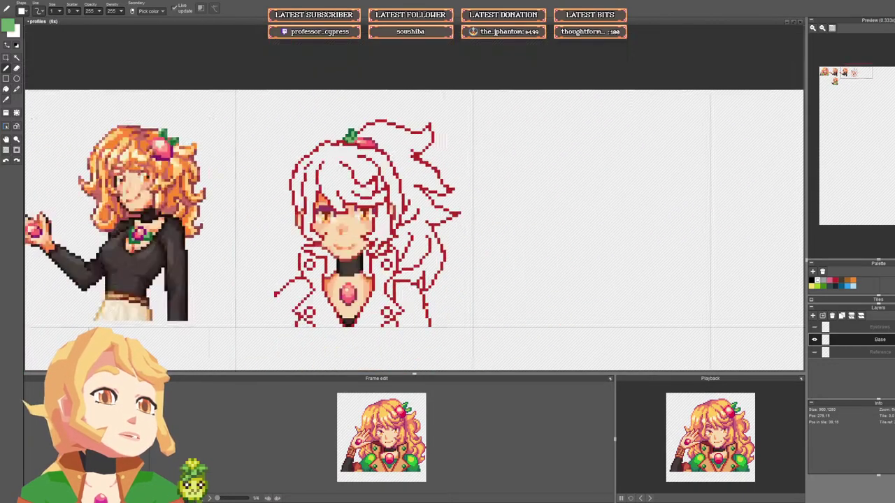
pyautogui.scroll(4, 324, 211)
pyautogui.scroll(-1, 321, 232)
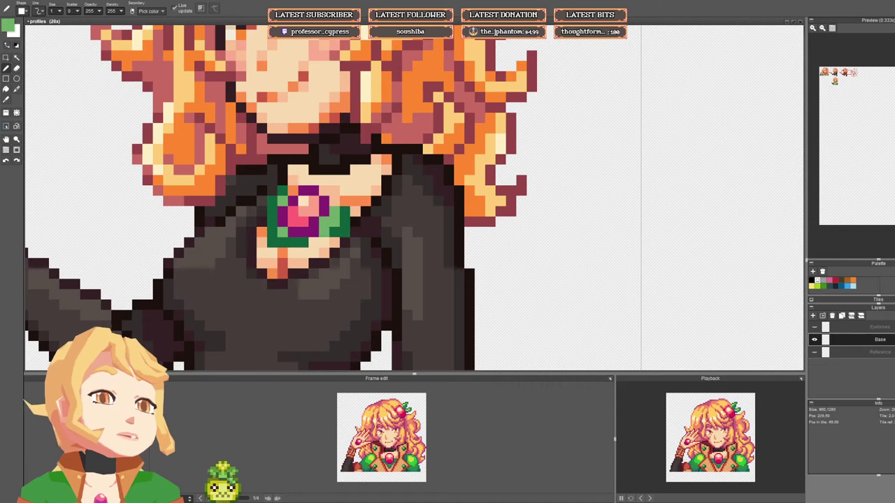
pyautogui.scroll(-1, 374, 211)
pyautogui.moveTo(360, 98); pyautogui.dragTo(333, 161)
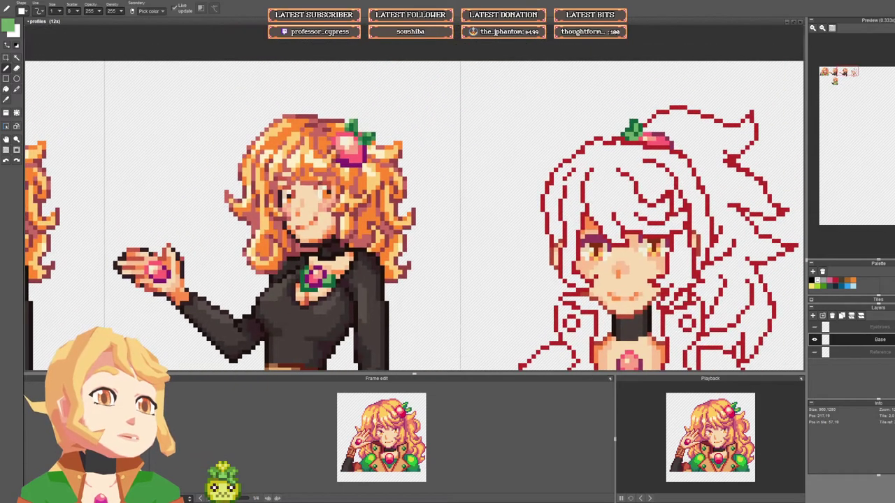
# Step: Fill the leaf's remaining inner pixels with mid green sampled from the finished portrait's hair leaf
pyautogui.moveTo(495, 122); pyautogui.dragTo(489, 128)
pyautogui.rightClick(367, 142)
pyautogui.moveTo(629, 134)
pyautogui.mouseDown()
pyautogui.moveTo(510, 134)
pyautogui.moveTo(494, 149)
pyautogui.mouseUp()
pyautogui.scroll(2, 515, 134)
pyautogui.click(483, 149)
pyautogui.click(493, 159)
pyautogui.click(504, 159)
pyautogui.click(513, 149)
pyautogui.click(504, 138)
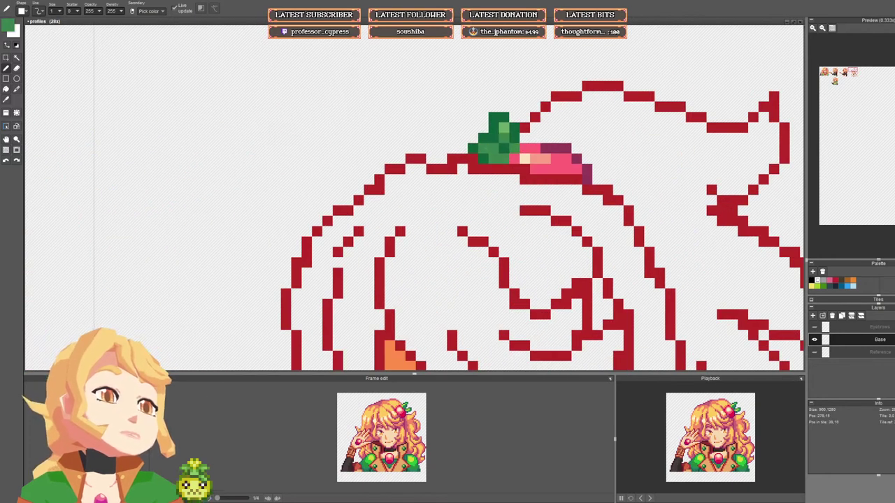
pyautogui.click(504, 128)
pyautogui.scroll(-5, 529, 135)
pyautogui.moveTo(545, 133); pyautogui.dragTo(428, 139)
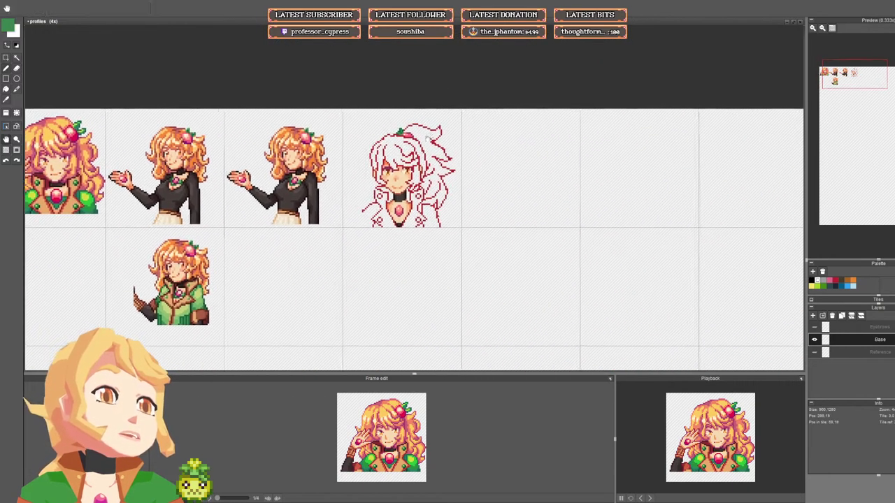
# Step: Fill the fringe, ponytail and side locks with golden yellow sampled from the finished portrait's hair
pyautogui.scroll(3, 291, 148)
pyautogui.rightClick(291, 123)
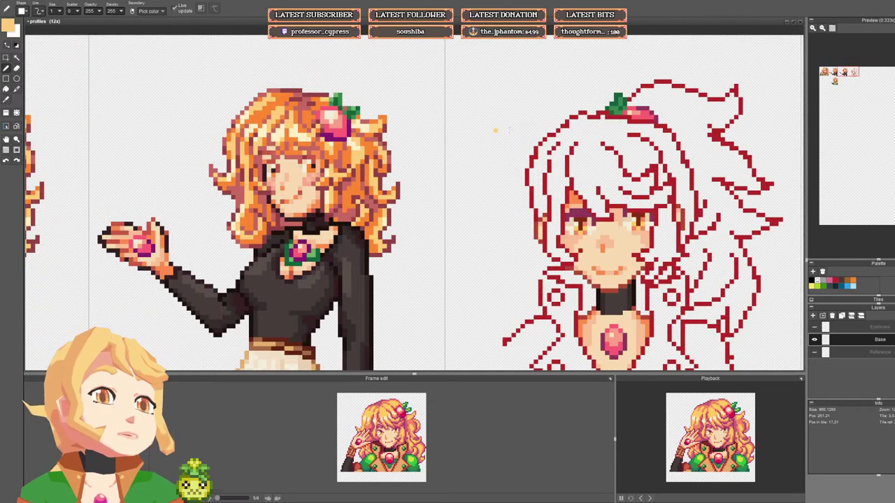
pyautogui.moveTo(495, 131); pyautogui.dragTo(334, 146)
pyautogui.press('g')
pyautogui.click(433, 164)
pyautogui.click(553, 166)
pyautogui.moveTo(576, 197); pyautogui.dragTo(510, 172)
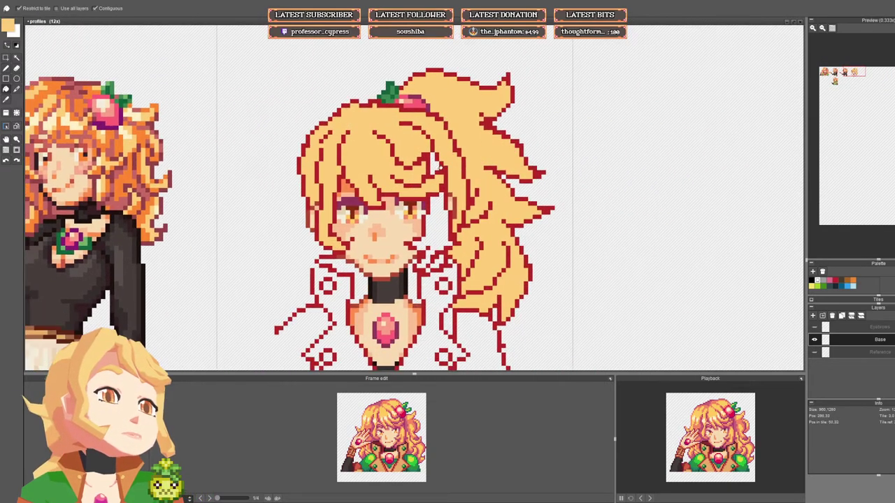
pyautogui.click(444, 240)
pyautogui.scroll(-2, 443, 249)
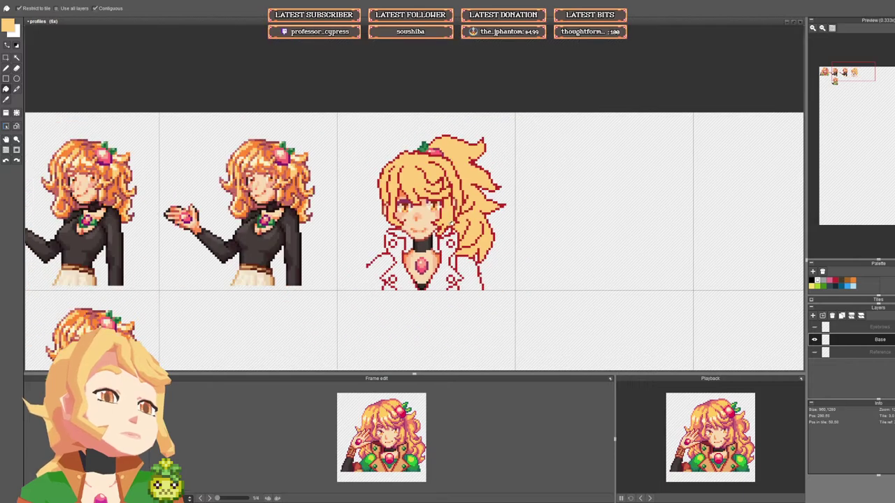
# Step: Select the head and ponytail area and recolour all its red outlines with the eyelids' plum shade
pyautogui.press('b')
pyautogui.moveTo(445, 174); pyautogui.dragTo(299, 191)
pyautogui.scroll(1, 444, 185)
pyautogui.scroll(2, 394, 218)
pyautogui.rightClick(392, 218)
pyautogui.scroll(-1, 300, 191)
pyautogui.scroll(-2, 300, 190)
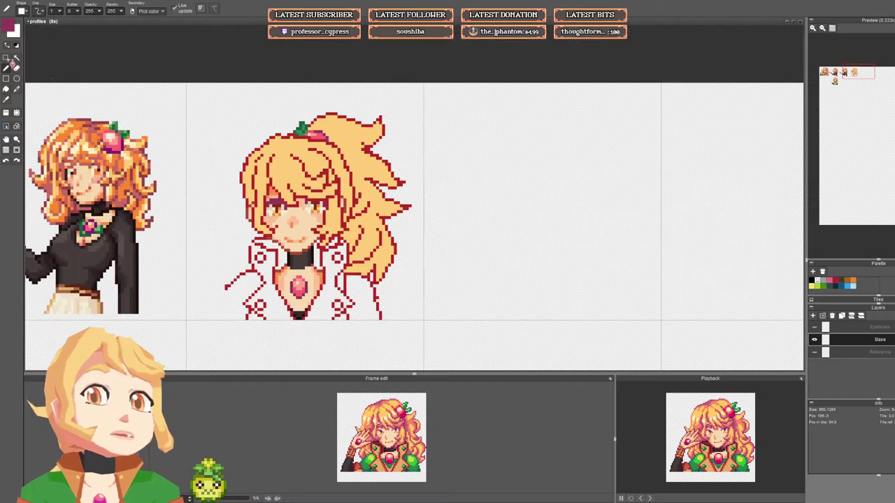
pyautogui.press('m')
pyautogui.moveTo(216, 98); pyautogui.dragTo(441, 233)
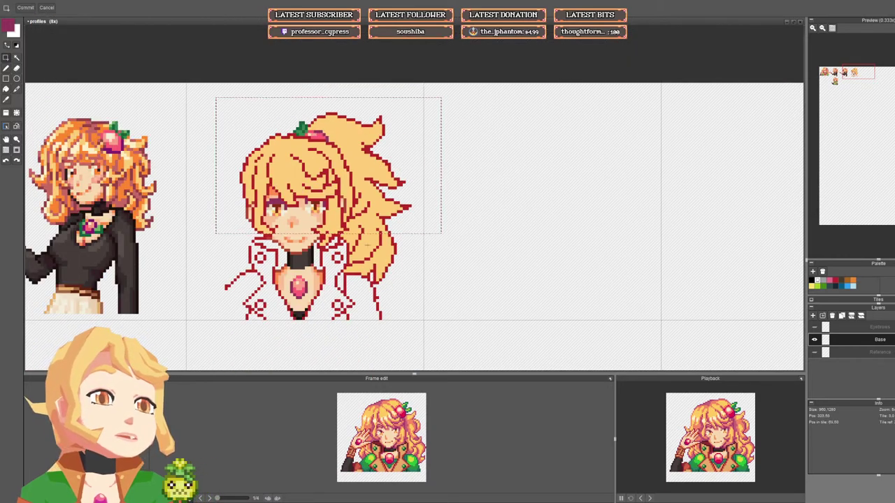
pyautogui.moveTo(381, 233); pyautogui.dragTo(407, 290)
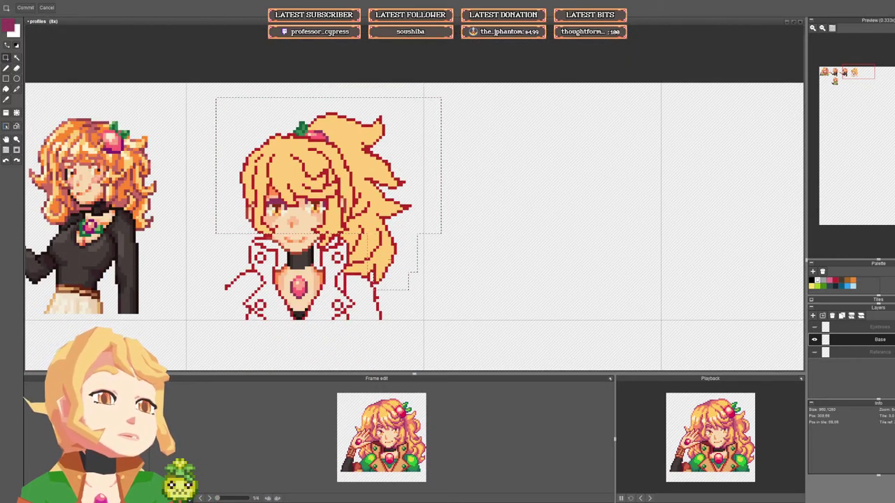
pyautogui.press('g')
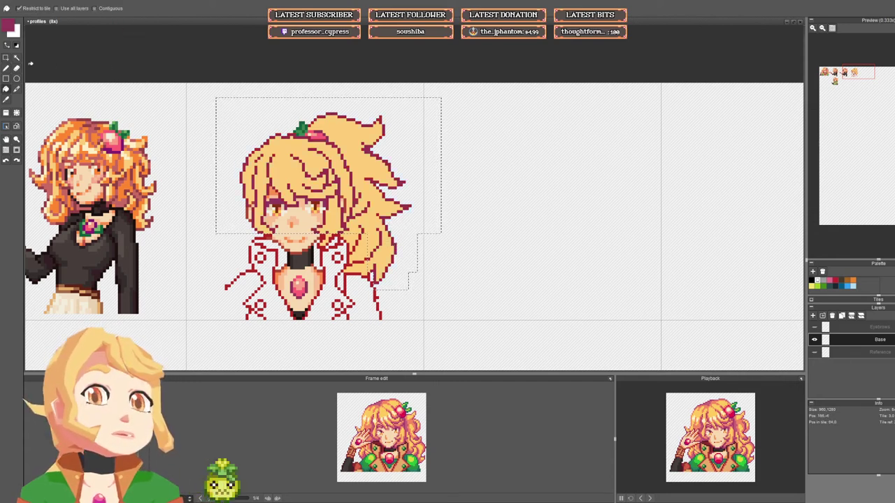
pyautogui.click(6, 58)
pyautogui.click(183, 135)
# Step: Recolour the remaining red strand outlines in the lower ponytail plum and compare the hair with the finished portraits
pyautogui.press('b')
pyautogui.scroll(2, 310, 240)
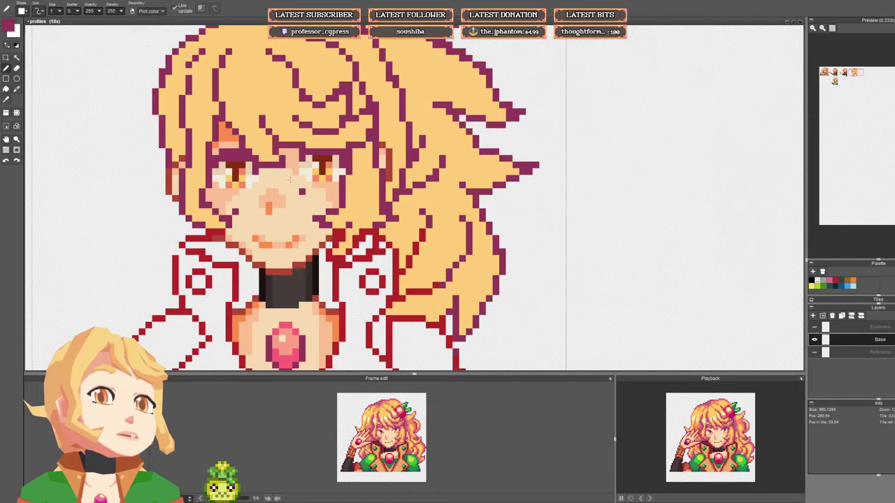
pyautogui.press('g')
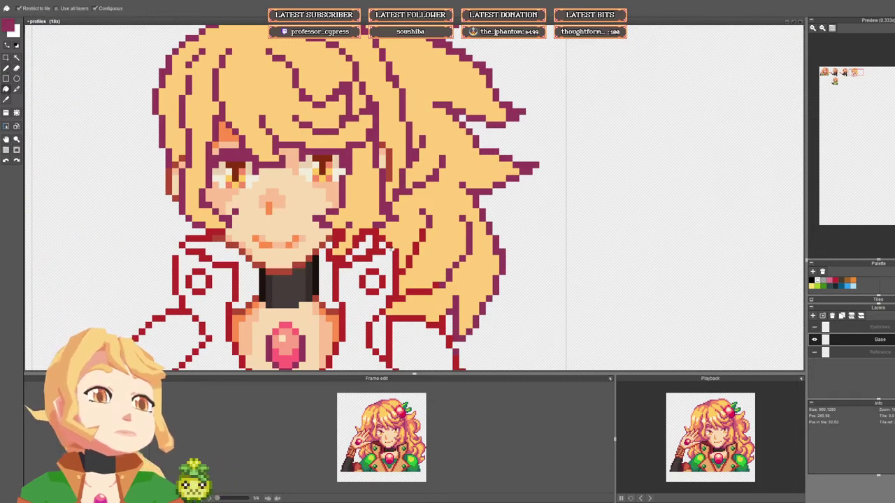
pyautogui.press('b')
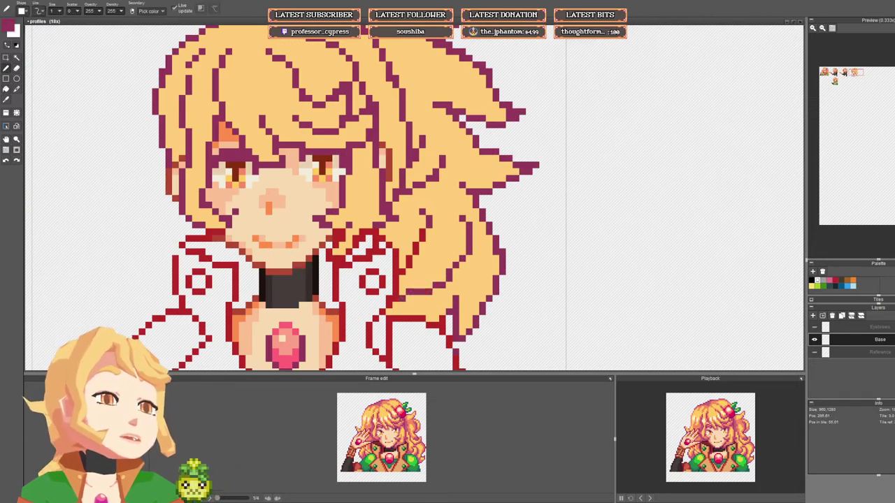
pyautogui.scroll(-1, 468, 259)
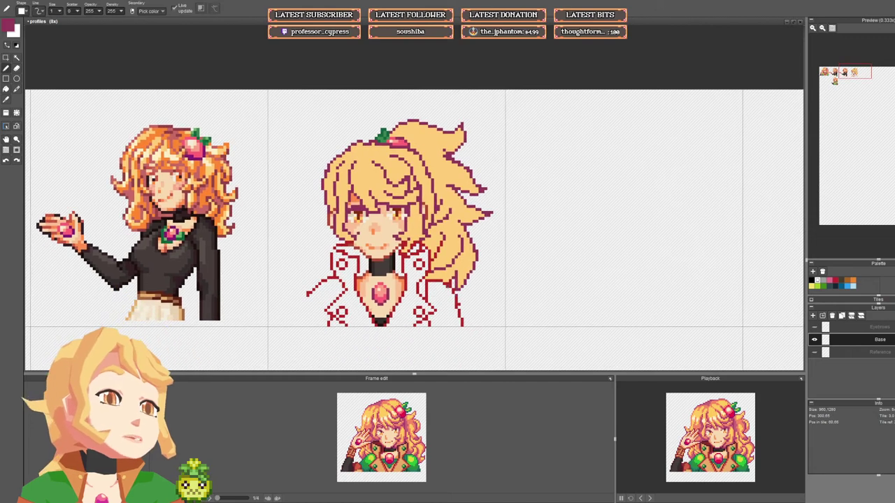
pyautogui.moveTo(437, 290); pyautogui.dragTo(701, 268)
pyautogui.moveTo(249, 257); pyautogui.dragTo(608, 264)
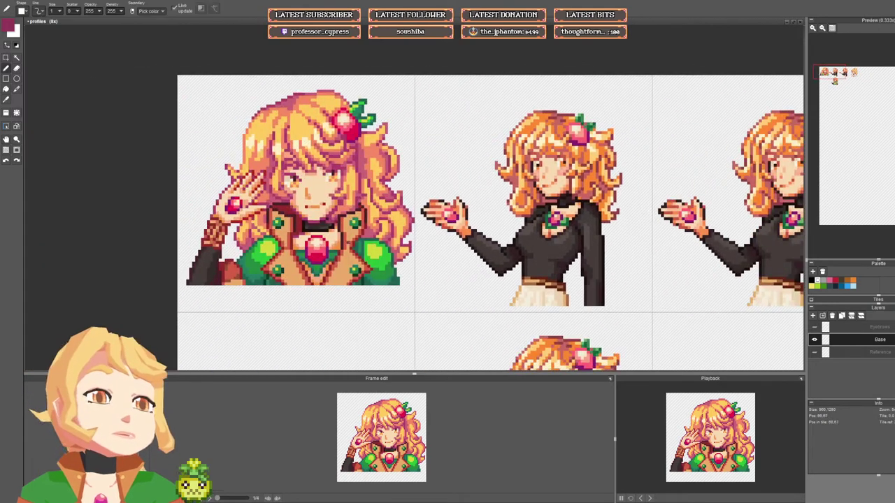
pyautogui.hscroll(5, 420, 278)
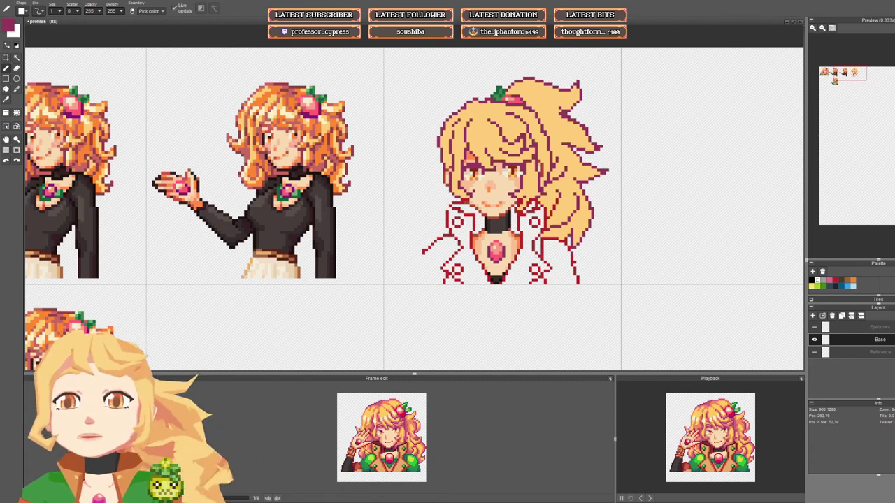
# Step: Erase the vertical coat line running down behind the lapel on the ponytail side
pyautogui.press('space')
pyautogui.scroll(1, 543, 261)
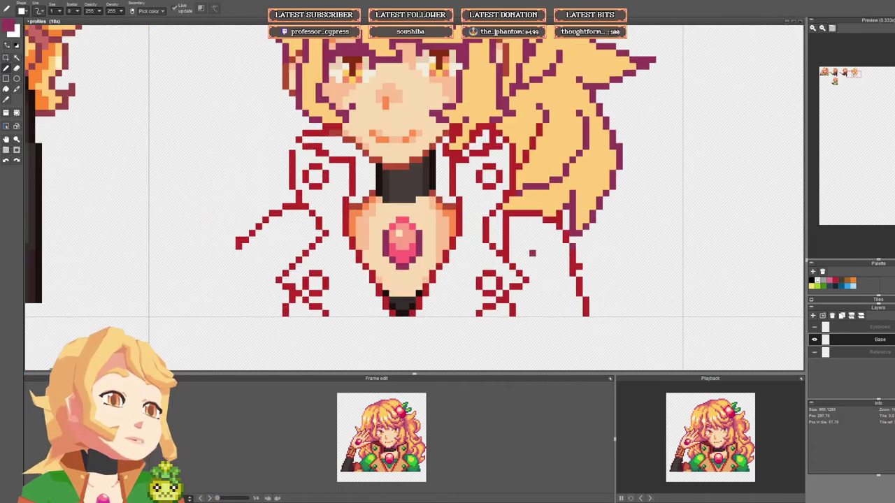
pyautogui.press('b')
pyautogui.rightClick(507, 214)
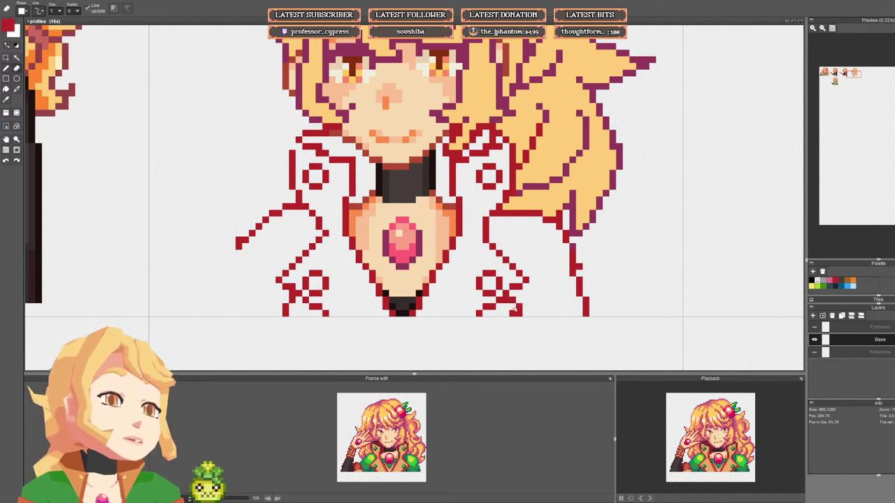
pyautogui.scroll(-5, 521, 308)
pyautogui.moveTo(530, 286); pyautogui.dragTo(511, 288)
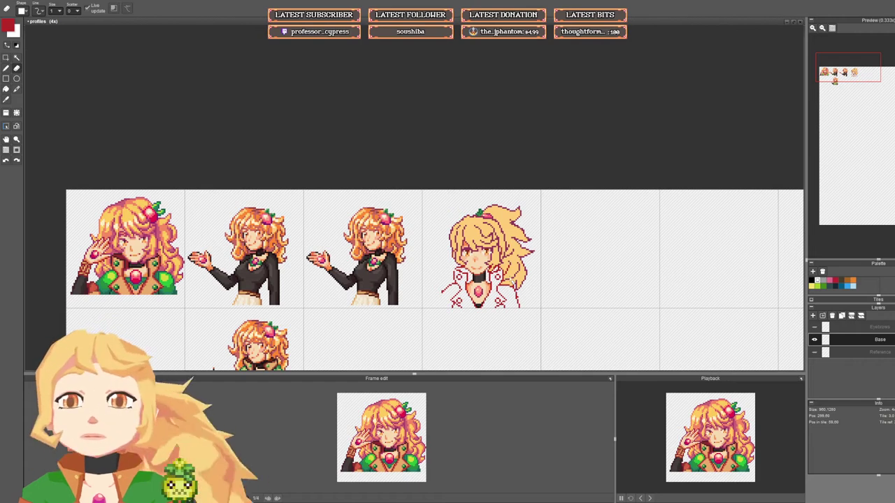
pyautogui.moveTo(500, 296); pyautogui.dragTo(447, 276)
pyautogui.scroll(3, 413, 266)
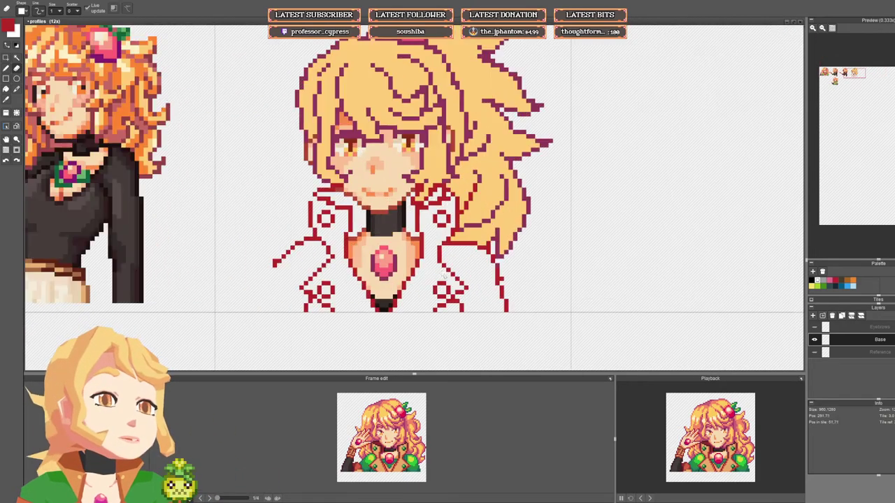
# Step: Move the collar's upper round button and inner edge closer to the neck on the side away from the ponytail
pyautogui.click(6, 58)
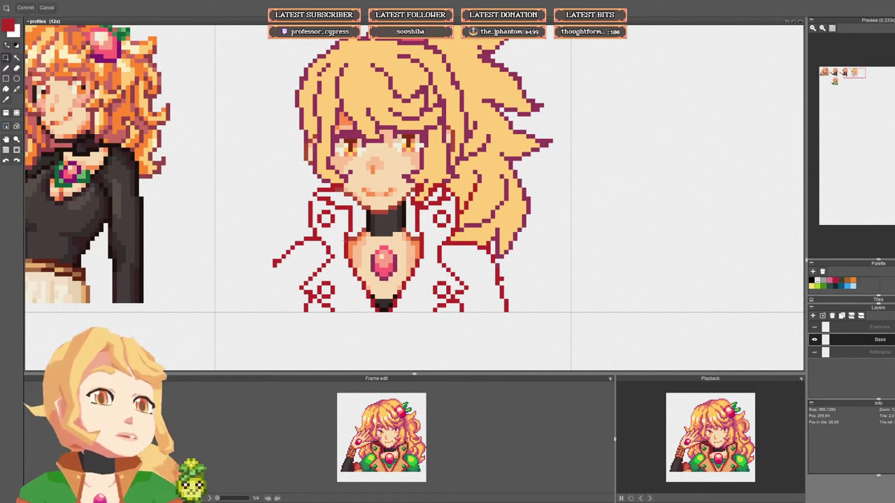
pyautogui.moveTo(302, 200); pyautogui.dragTo(337, 212)
pyautogui.moveTo(336, 227)
pyautogui.mouseDown()
pyautogui.moveTo(344, 227)
pyautogui.moveTo(319, 226)
pyautogui.moveTo(328, 229)
pyautogui.mouseUp()
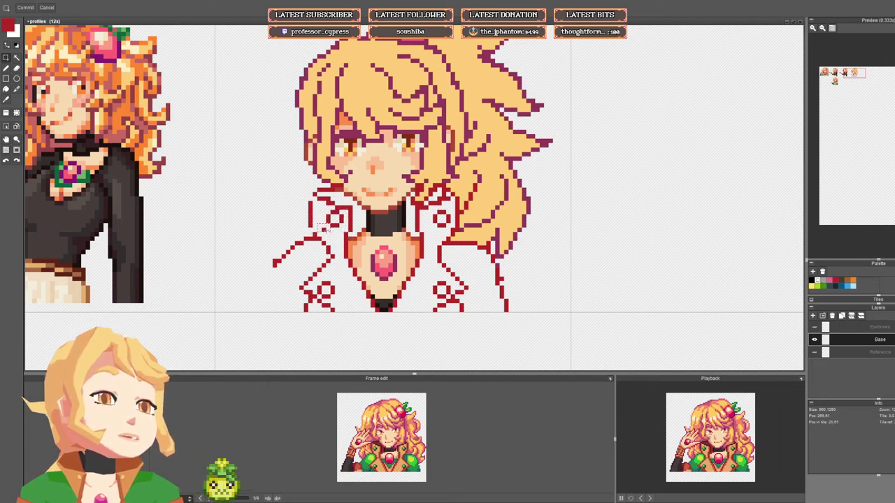
pyautogui.scroll(1, 324, 229)
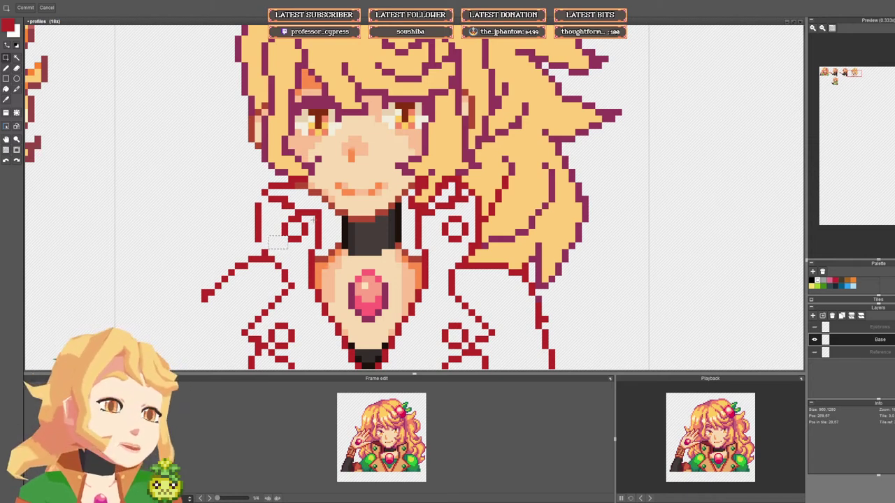
pyautogui.moveTo(282, 204)
pyautogui.mouseDown()
pyautogui.moveTo(327, 247)
pyautogui.moveTo(314, 291)
pyautogui.moveTo(326, 286)
pyautogui.mouseUp()
pyautogui.hotkey('ctrl', 'z')
pyautogui.hotkey('ctrl', 'z')
pyautogui.click(318, 307)
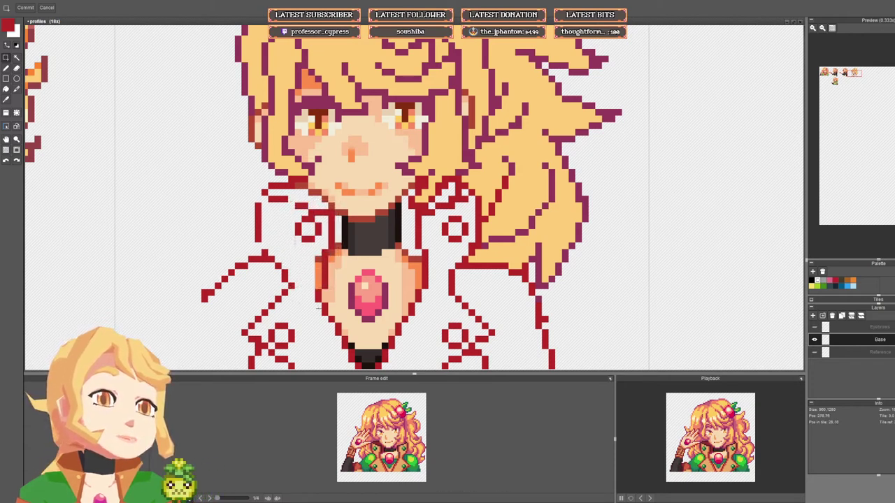
# Step: Shift the same collar's outer edge two pixels toward the neck and redraw its upper corner to close the outline
pyautogui.moveTo(249, 188); pyautogui.dragTo(286, 251)
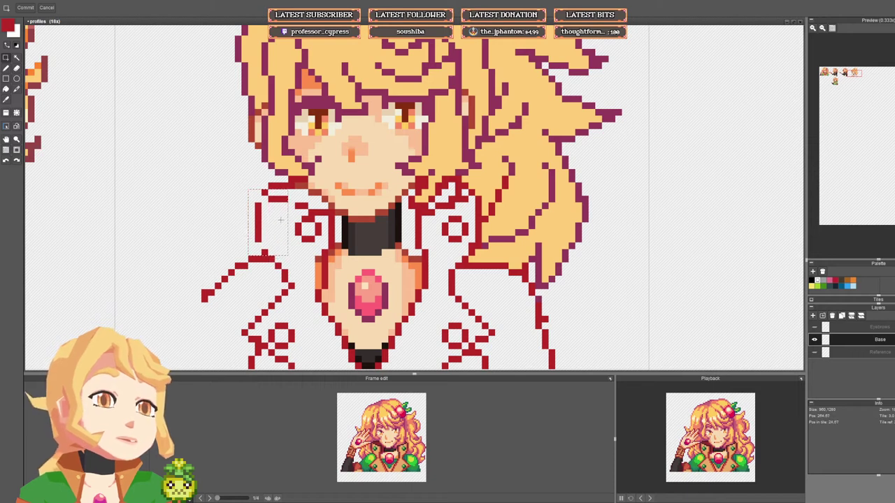
pyautogui.moveTo(280, 220); pyautogui.dragTo(293, 236)
pyautogui.click(238, 197)
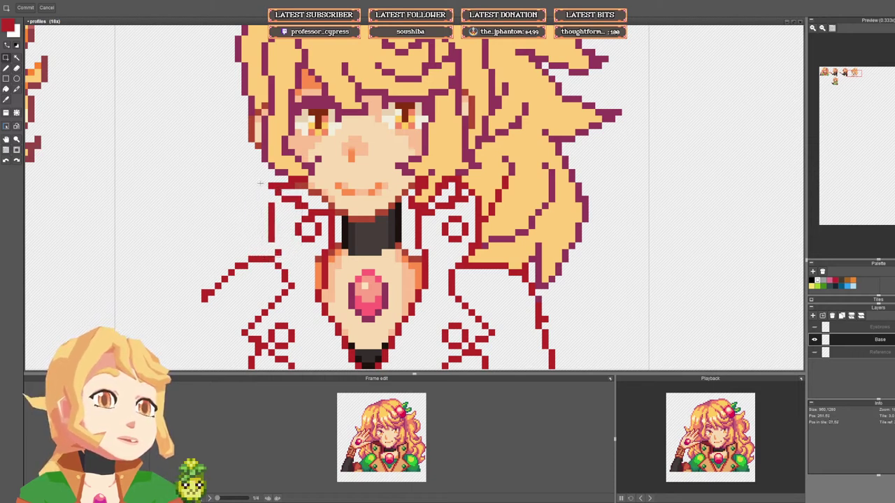
pyautogui.press('b')
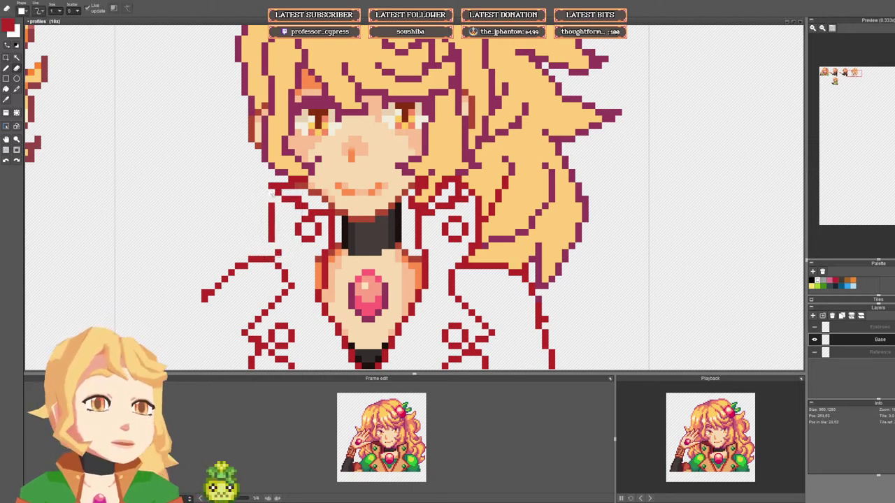
pyautogui.press('b')
pyautogui.moveTo(285, 186); pyautogui.dragTo(272, 199)
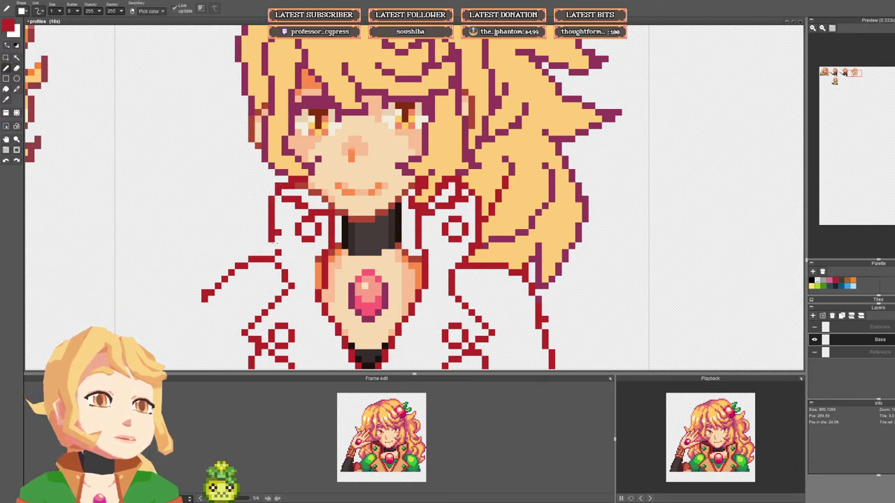
pyautogui.hotkey('ctrl', 'z')
pyautogui.click(272, 245)
# Step: Join the collar edge to the shoulder line and redraw the lapel below it so its point reaches closer to the neckline
pyautogui.scroll(-5, 301, 271)
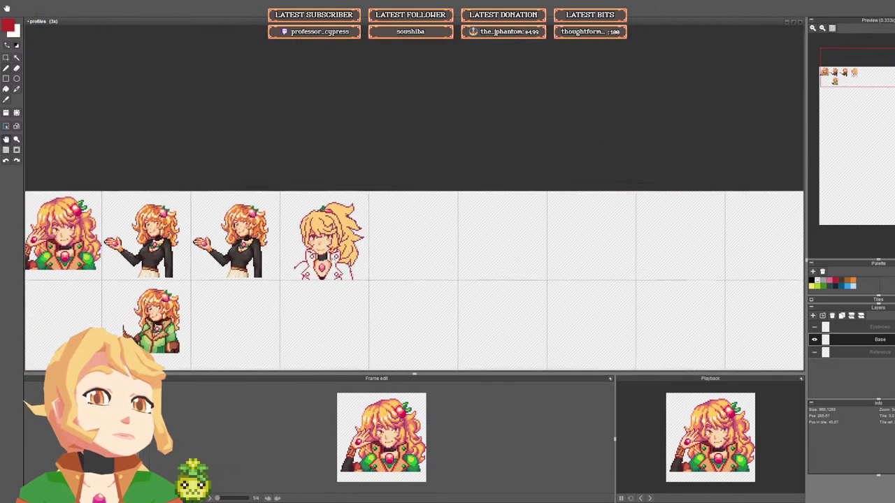
pyautogui.scroll(4, 323, 240)
pyautogui.press('e')
pyautogui.moveTo(324, 235); pyautogui.dragTo(327, 211)
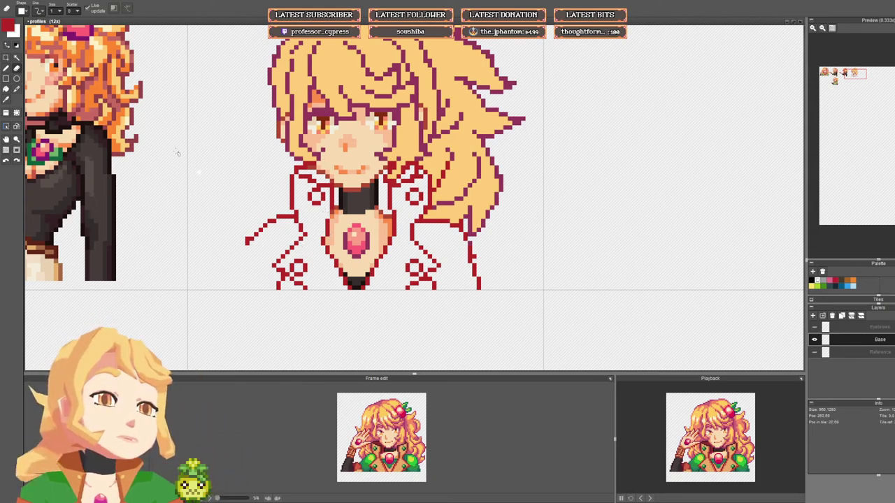
pyautogui.press('b')
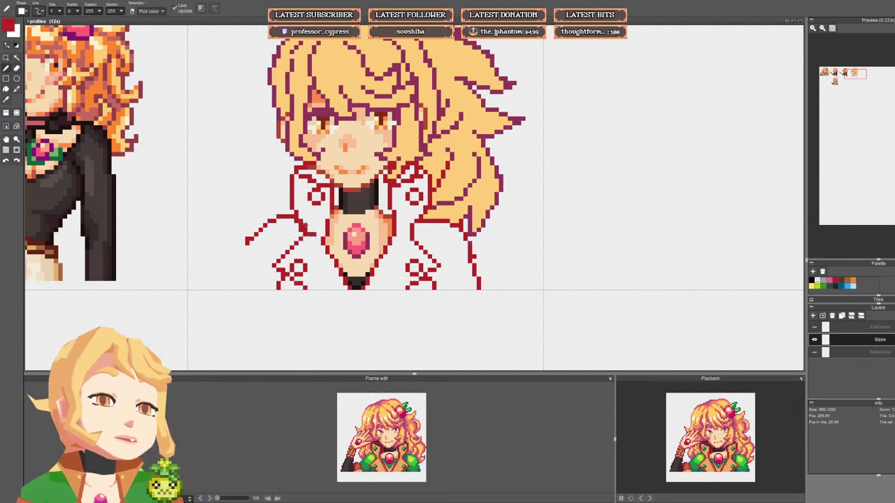
pyautogui.press('e')
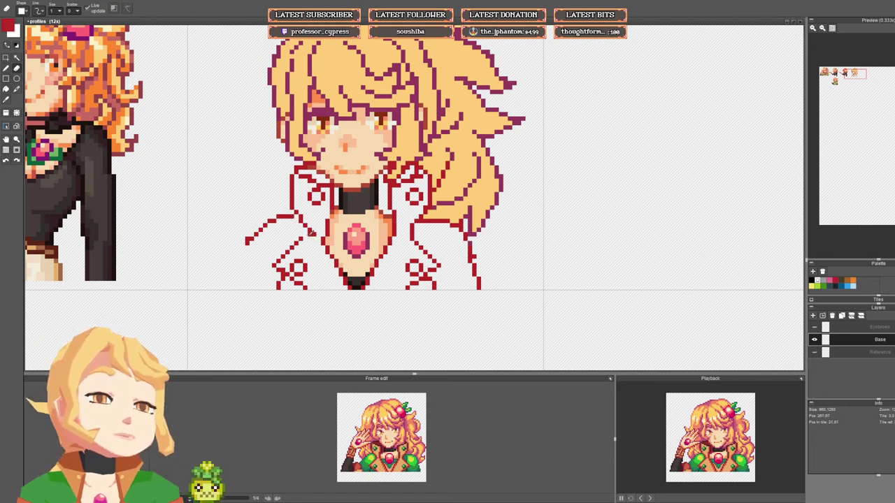
pyautogui.press('b')
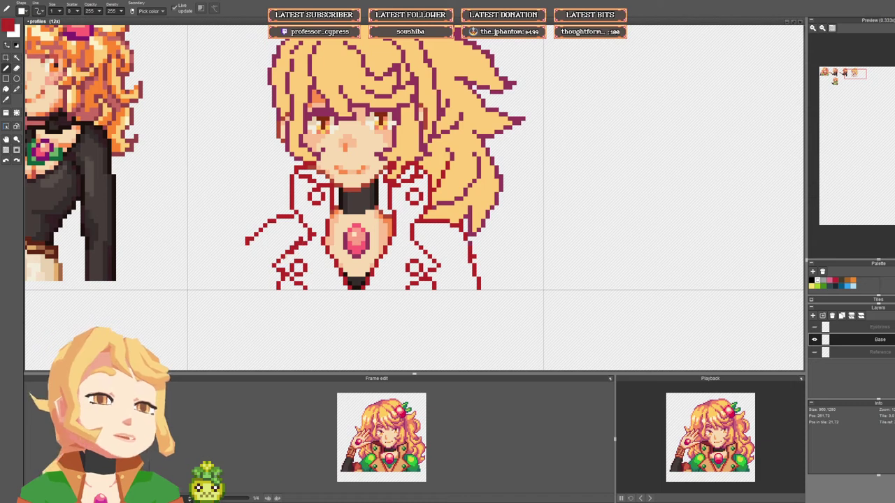
pyautogui.press('e')
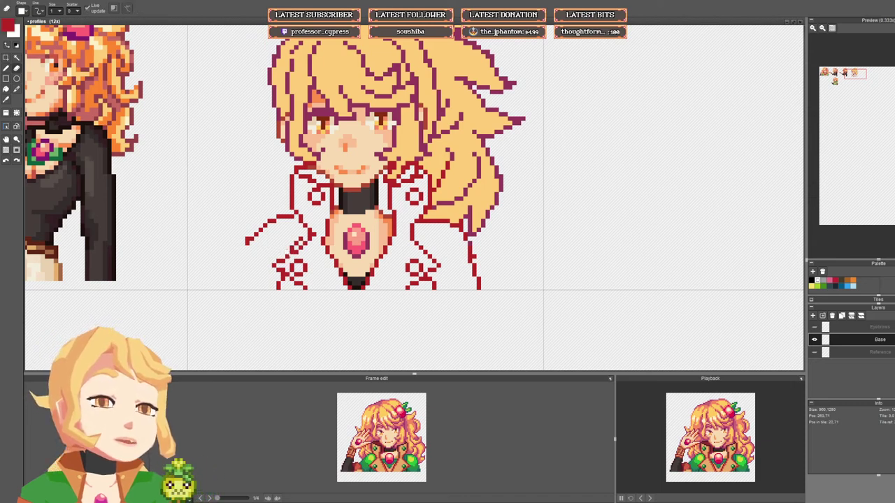
pyautogui.press('b')
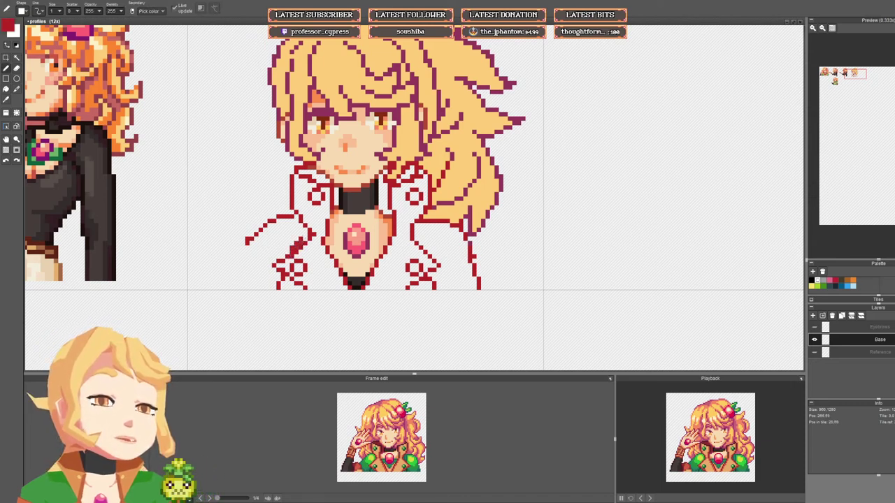
pyautogui.press('e')
pyautogui.moveTo(286, 253); pyautogui.dragTo(305, 241)
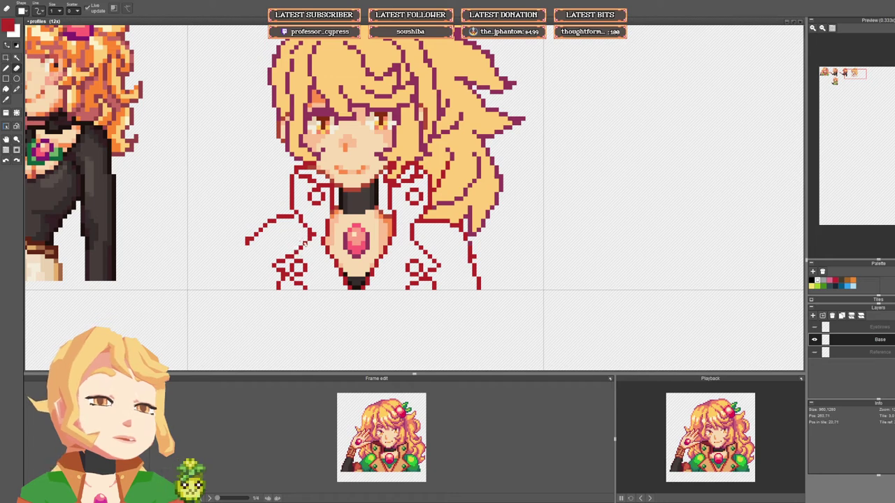
# Step: Step the lower part of the collar's outer edge one pixel toward the neck and compare it with the finished portraits
pyautogui.scroll(-4, 303, 243)
pyautogui.scroll(4, 308, 234)
pyautogui.scroll(-4, 313, 225)
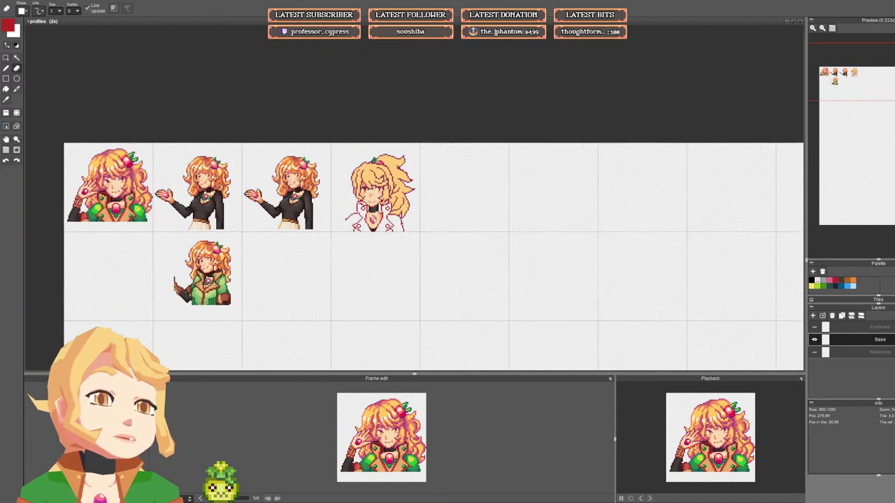
pyautogui.moveTo(379, 218)
pyautogui.mouseDown()
pyautogui.moveTo(324, 223)
pyautogui.moveTo(277, 189)
pyautogui.moveTo(271, 208)
pyautogui.mouseUp()
pyautogui.scroll(6, 315, 219)
pyautogui.press('b')
pyautogui.press('e')
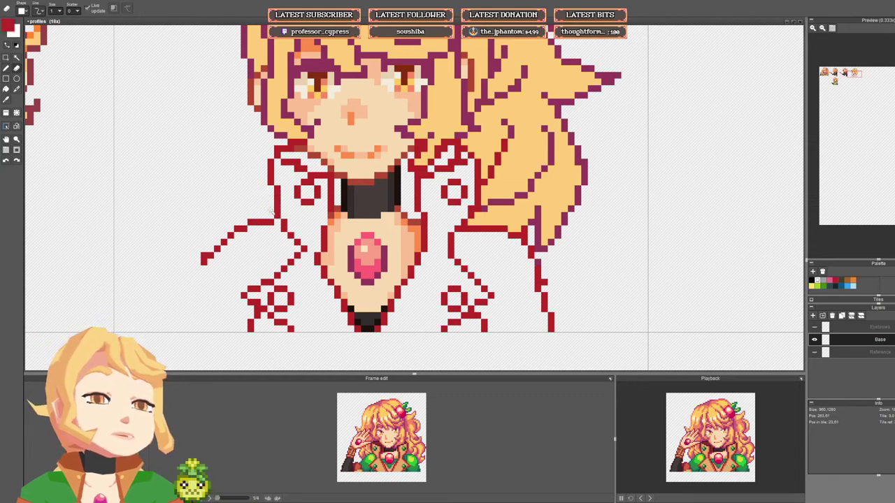
pyautogui.scroll(-3, 346, 199)
pyautogui.scroll(-2, 344, 205)
pyautogui.scroll(5, 344, 204)
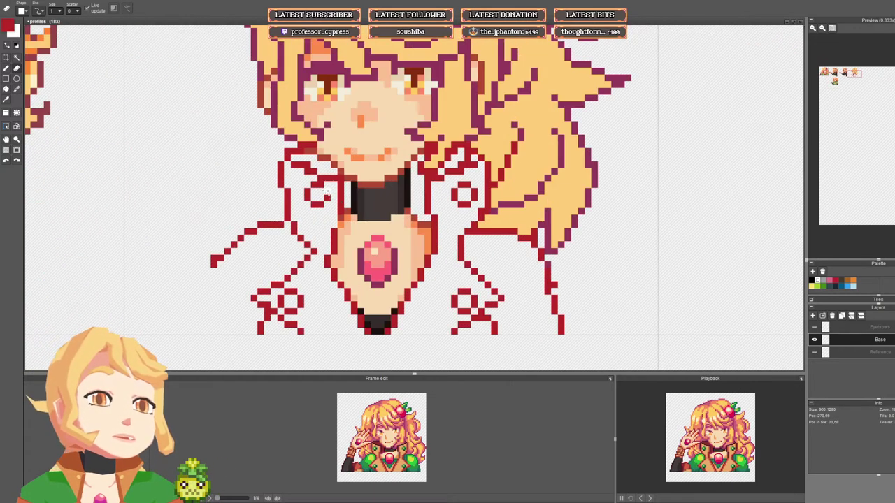
# Step: Nudge the collar's upper round button one pixel toward the neck and check the coat beside the finished portraits
pyautogui.click(6, 57)
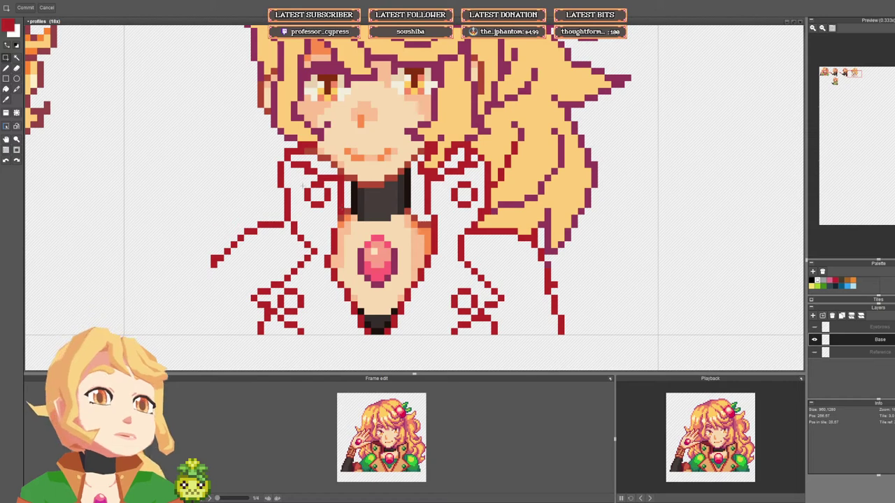
pyautogui.moveTo(303, 185); pyautogui.dragTo(337, 215)
pyautogui.moveTo(330, 215); pyautogui.dragTo(334, 217)
pyautogui.press('Return')
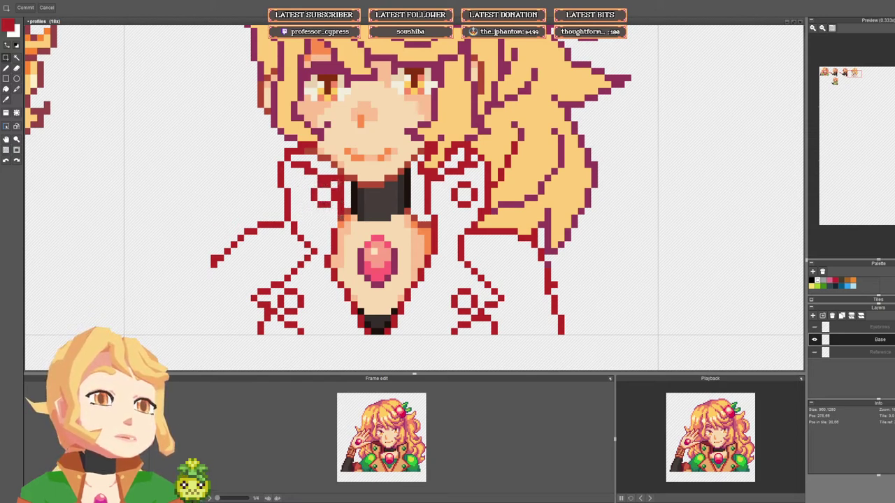
pyautogui.scroll(-5, 340, 181)
pyautogui.moveTo(351, 186); pyautogui.dragTo(362, 190)
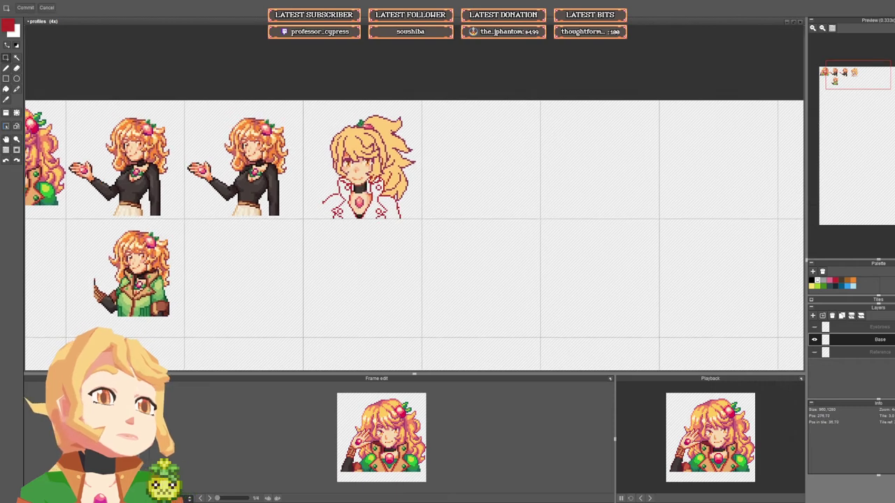
pyautogui.scroll(4, 364, 219)
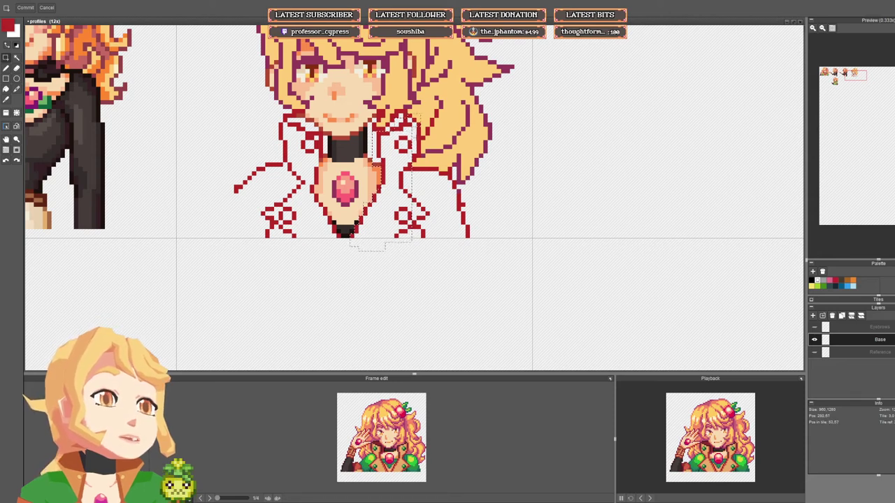
# Step: Select the whole collar and lapel on the ponytail side and delete them
pyautogui.moveTo(420, 152); pyautogui.dragTo(411, 163)
pyautogui.moveTo(400, 195); pyautogui.dragTo(434, 244)
pyautogui.press('Delete')
pyautogui.click(259, 143)
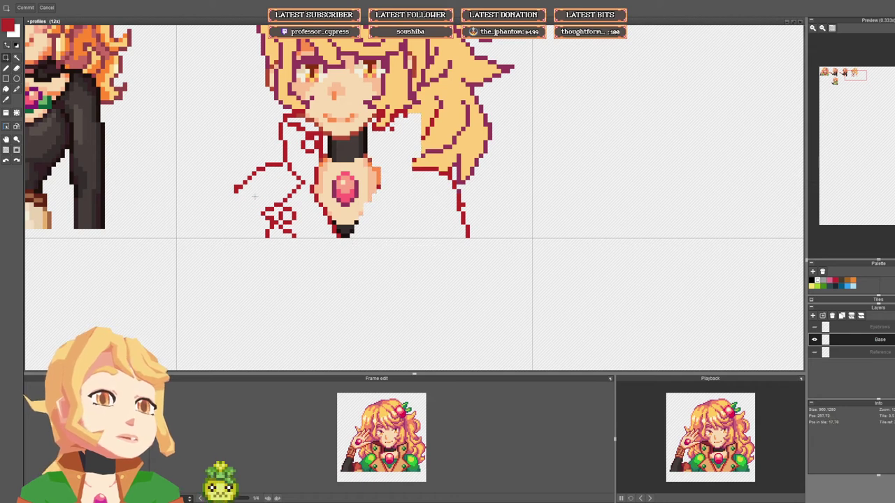
# Step: Copy the refined collar and lapel, flip the copy horizontally and place it on the ponytail side of the neck
pyautogui.moveTo(255, 196); pyautogui.dragTo(298, 219)
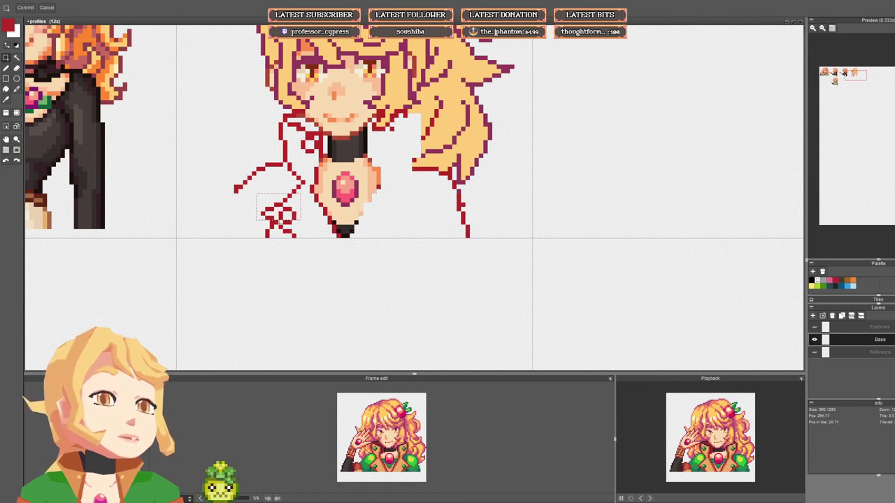
pyautogui.moveTo(272, 187); pyautogui.dragTo(299, 210)
pyautogui.moveTo(298, 178); pyautogui.dragTo(333, 241)
pyautogui.moveTo(311, 170)
pyautogui.mouseDown()
pyautogui.moveTo(316, 199)
pyautogui.moveTo(290, 184)
pyautogui.moveTo(306, 175)
pyautogui.mouseUp()
pyautogui.moveTo(275, 120); pyautogui.dragTo(295, 133)
pyautogui.moveTo(285, 138); pyautogui.dragTo(303, 173)
pyautogui.moveTo(286, 117)
pyautogui.mouseDown()
pyautogui.moveTo(320, 148)
pyautogui.moveTo(321, 162)
pyautogui.moveTo(611, 188)
pyautogui.moveTo(392, 182)
pyautogui.mouseUp()
pyautogui.hotkey('ctrl', 'c')
pyautogui.hotkey('ctrl', 'v')
pyautogui.hotkey('shift', 'h')
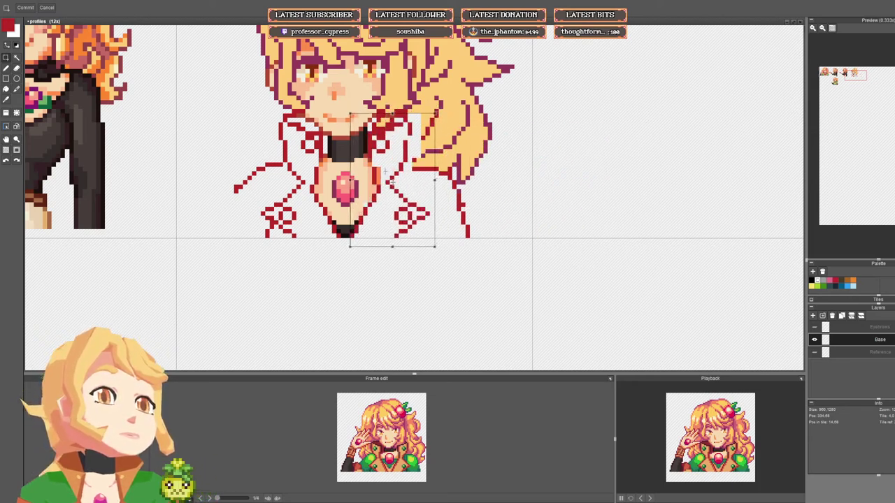
pyautogui.press('Return')
# Step: Repaint the chest's ponytail-side edge with sampled peach skin and redraw its red neckline outline
pyautogui.moveTo(408, 139); pyautogui.dragTo(414, 158)
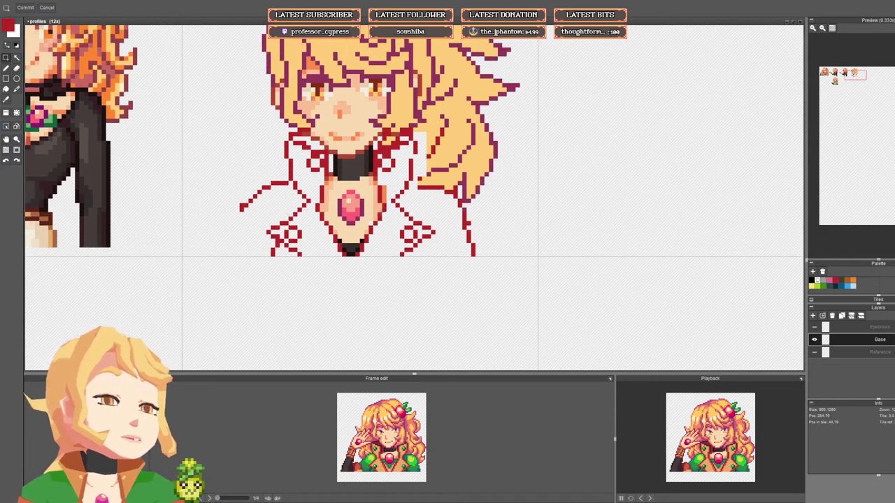
pyautogui.press('b')
pyautogui.rightClick(381, 209)
pyautogui.moveTo(384, 188); pyautogui.dragTo(392, 211)
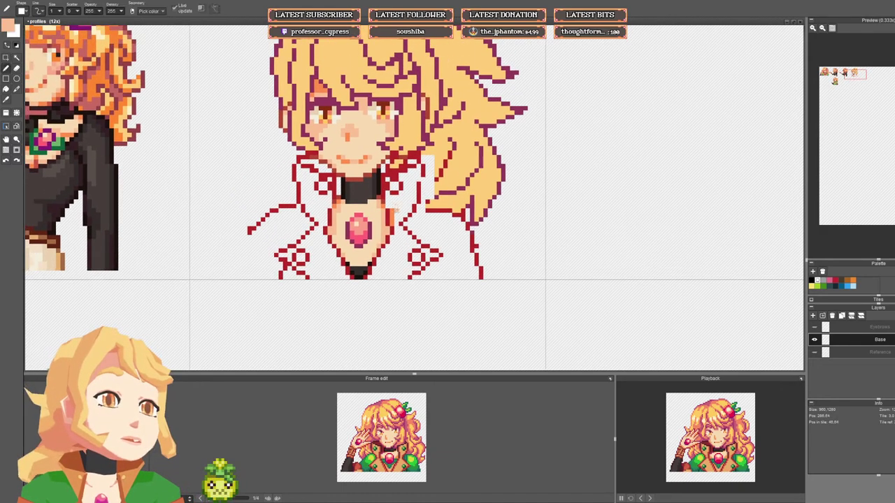
pyautogui.press('b')
pyautogui.rightClick(383, 201)
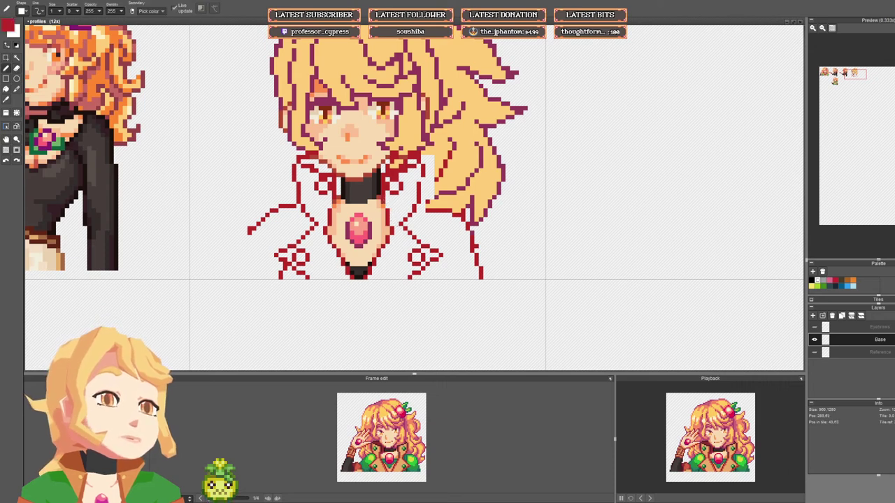
# Step: Clean the red pixels from the ponytail-side lock where it overlaps the collar, restoring its yellow fill and plum outline
pyautogui.scroll(2, 413, 154)
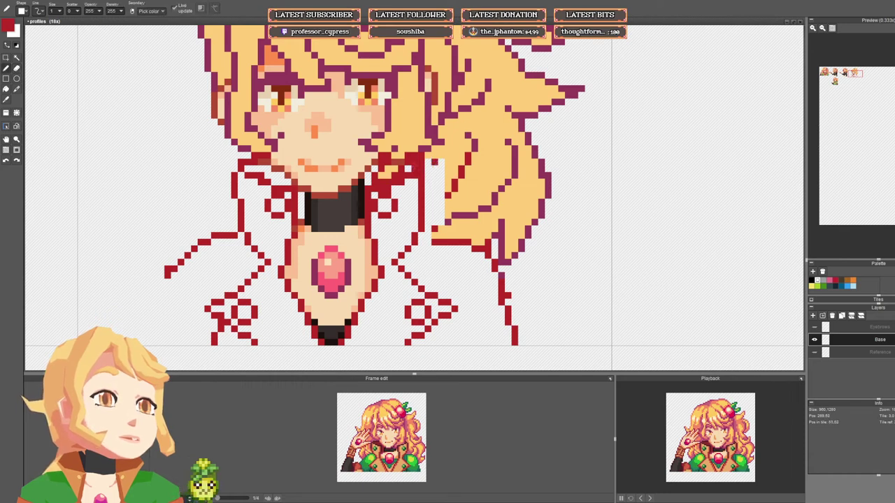
pyautogui.press('e')
pyautogui.moveTo(421, 162); pyautogui.dragTo(422, 156)
pyautogui.press('b')
pyautogui.rightClick(427, 150)
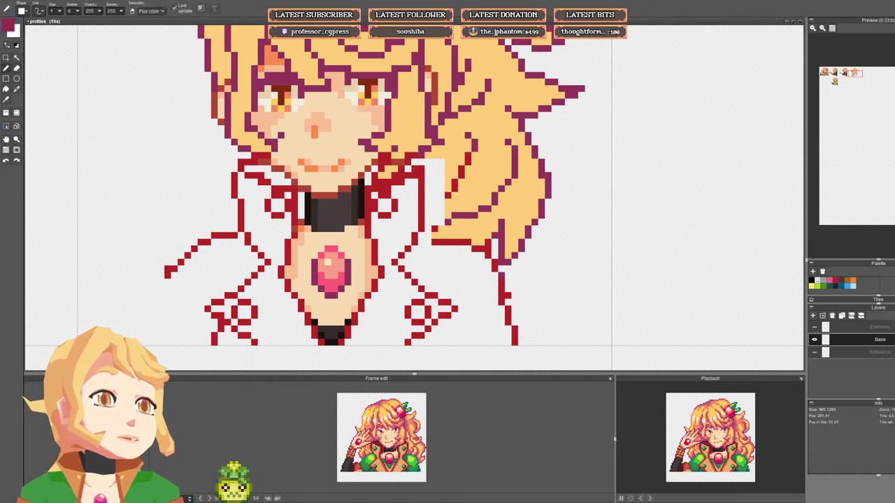
pyautogui.keyDown('alt'); pyautogui.click(400, 159); pyautogui.keyUp('alt')
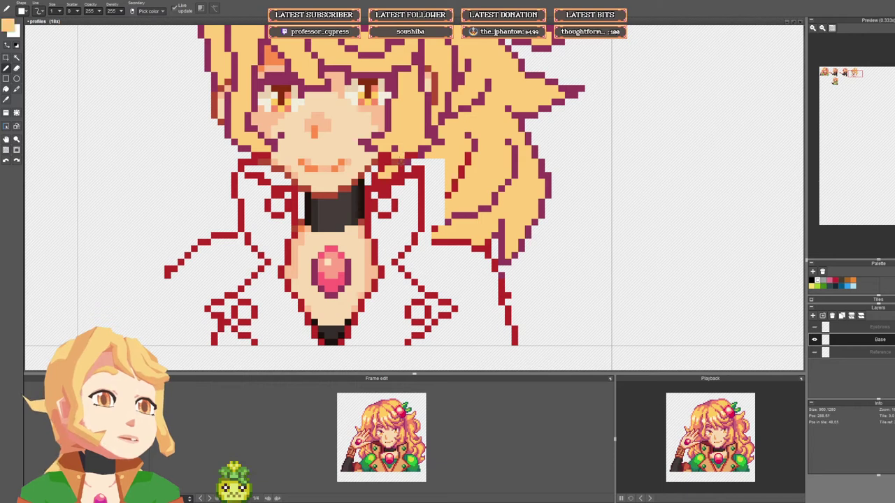
pyautogui.keyDown('alt'); pyautogui.click(424, 150); pyautogui.keyUp('alt')
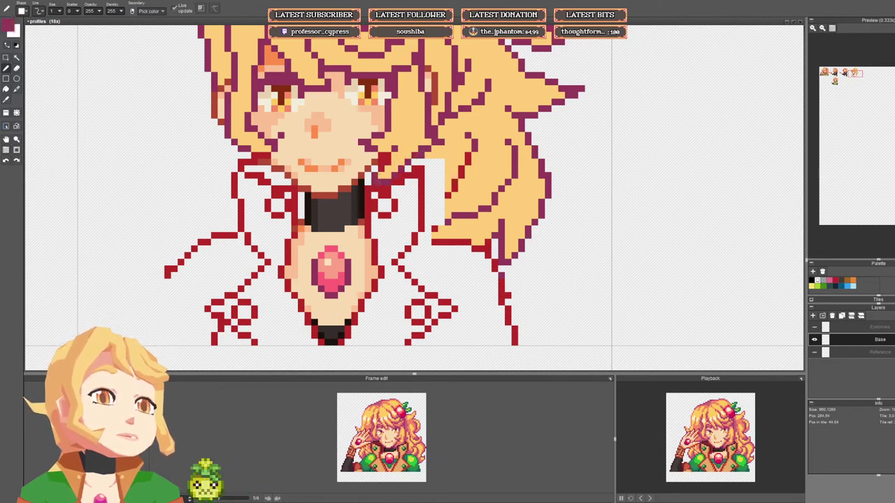
pyautogui.scroll(-6, 414, 155)
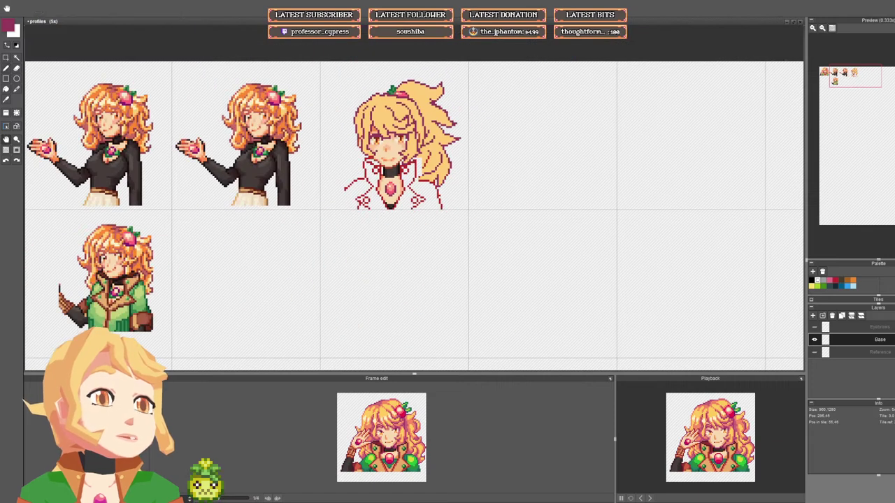
pyautogui.moveTo(414, 155); pyautogui.dragTo(415, 179)
pyautogui.scroll(3, 415, 179)
pyautogui.scroll(1, 419, 188)
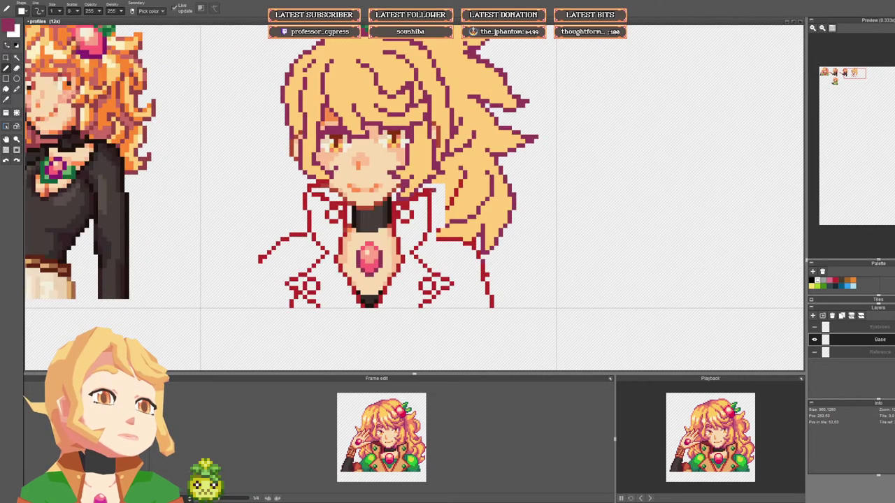
# Step: Touch up the red top corner of the ponytail-side collar and erase its stray pixels
pyautogui.click(421, 190)
pyautogui.press('e')
pyautogui.moveTo(425, 190); pyautogui.dragTo(432, 188)
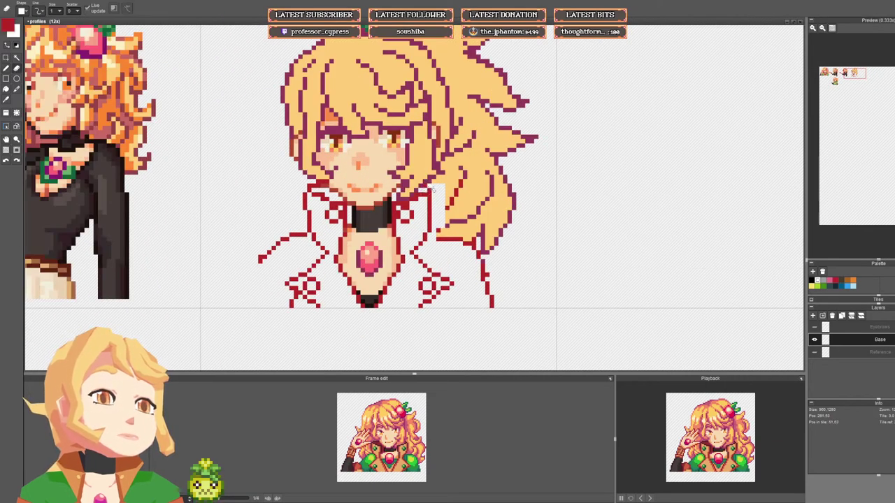
pyautogui.scroll(-3, 452, 190)
pyautogui.scroll(3, 454, 193)
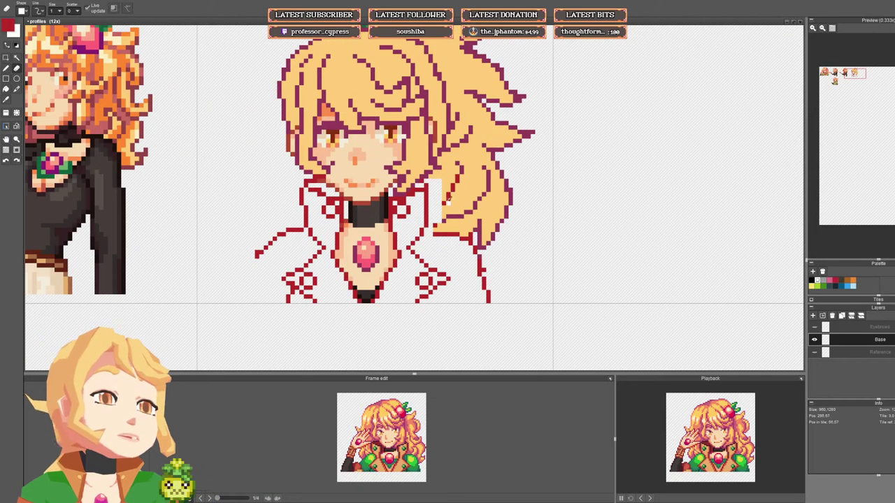
# Step: Outline a short lock tip on the ponytail's inner edge beside the collar, joining it to the existing strand line
pyautogui.press('b')
pyautogui.rightClick(446, 202)
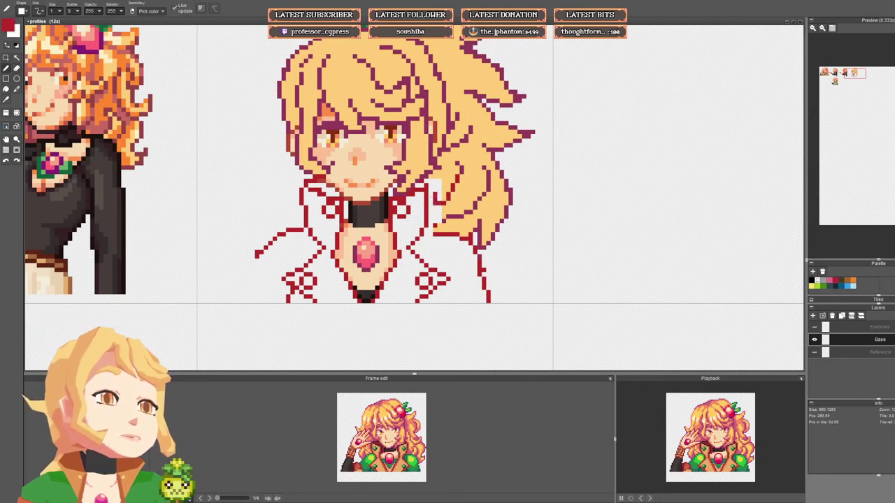
pyautogui.moveTo(438, 205); pyautogui.dragTo(442, 216)
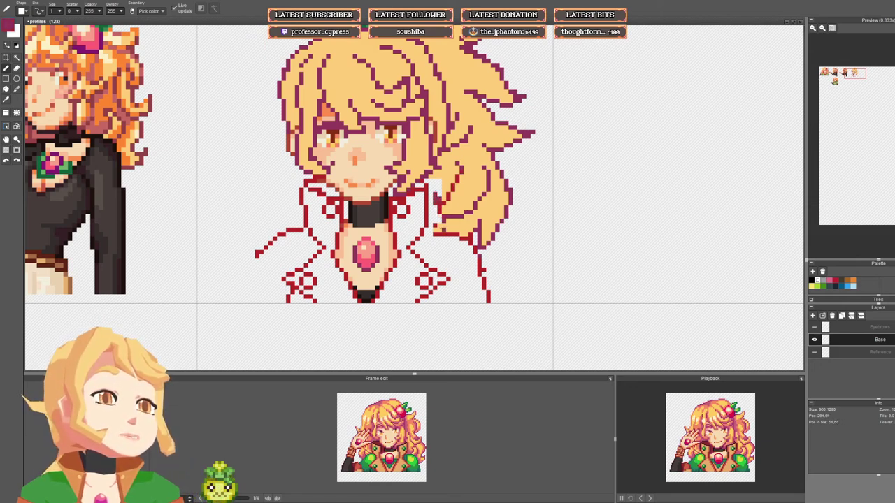
pyautogui.rightClick(436, 238)
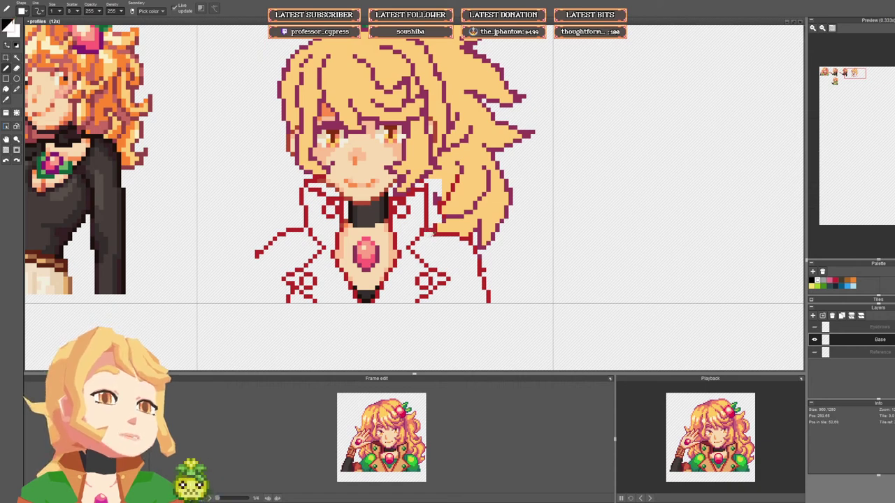
pyautogui.click(436, 235)
# Step: Extend the ponytail's yellow fill towards the collar above the shoulder line, using the sampled hair colour
pyautogui.scroll(3, 441, 231)
pyautogui.rightClick(448, 225)
pyautogui.click(426, 218)
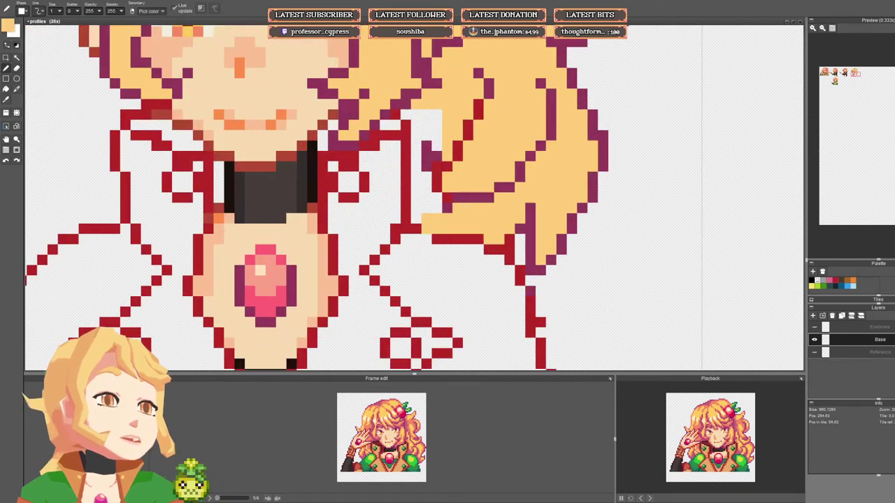
pyautogui.moveTo(437, 208); pyautogui.dragTo(426, 209)
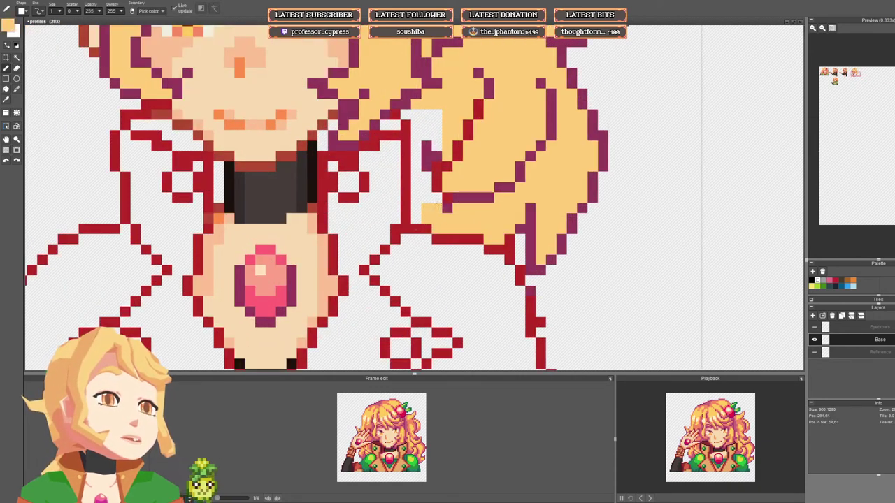
pyautogui.click(447, 208)
pyautogui.click(447, 198)
pyautogui.hotkey('ctrl', 'z')
# Step: Recolour the red strand lines on the ponytail's inner edge with the sampled plum outline colour
pyautogui.rightClick(457, 198)
pyautogui.click(437, 187)
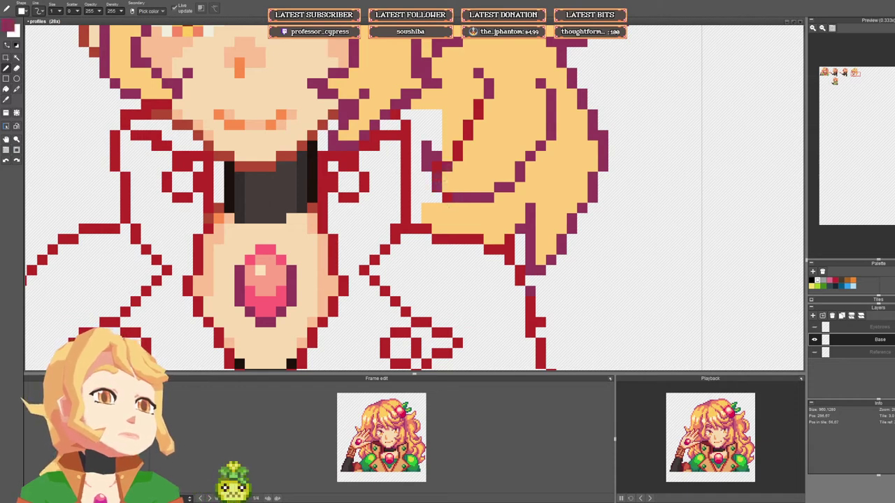
pyautogui.click(457, 138)
# Step: Clean the inner lock's outline with yellow pixels and flood-fill the gap between the lock and the collar with yellow
pyautogui.rightClick(478, 125)
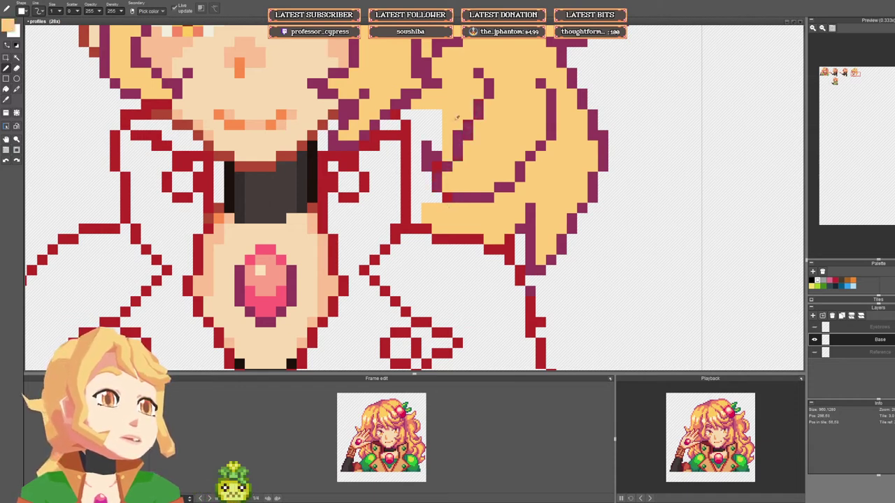
pyautogui.click(457, 135)
pyautogui.click(437, 177)
pyautogui.hotkey('ctrl', 'z')
pyautogui.click(437, 166)
pyautogui.click(437, 197)
pyautogui.press('f')
pyautogui.click(427, 199)
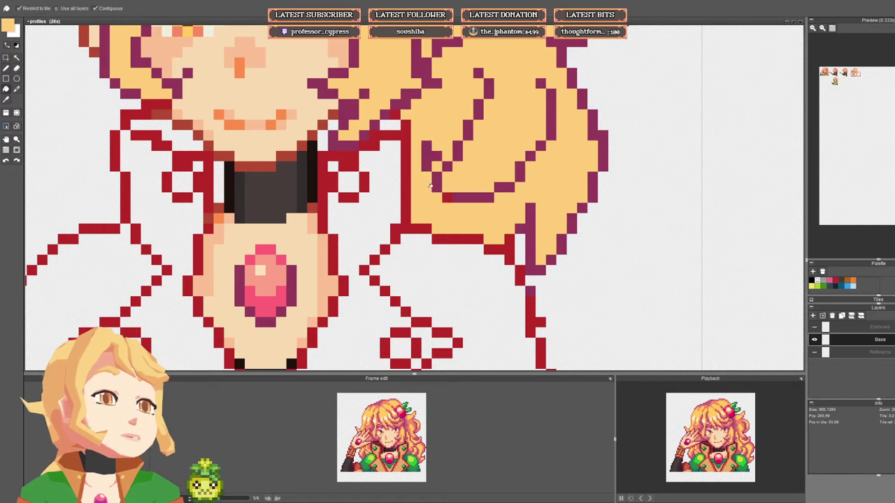
# Step: Tidy the plum outline at the ponytail's lower tip and the red shoulder line beneath it
pyautogui.scroll(-5, 427, 201)
pyautogui.scroll(1, 439, 141)
pyautogui.press('b')
pyautogui.scroll(-1, 449, 214)
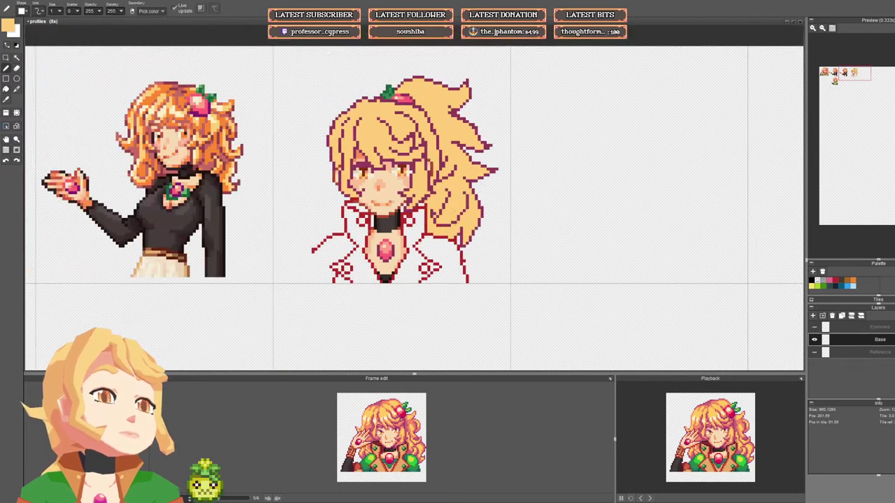
pyautogui.scroll(2, 463, 236)
pyautogui.click(457, 234)
pyautogui.rightClick(461, 230)
pyautogui.click(456, 234)
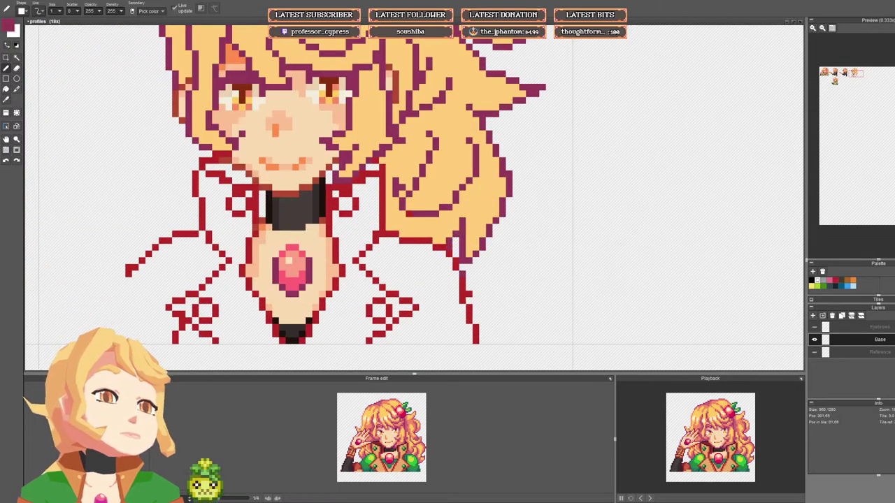
pyautogui.scroll(-2, 482, 279)
pyautogui.press('e')
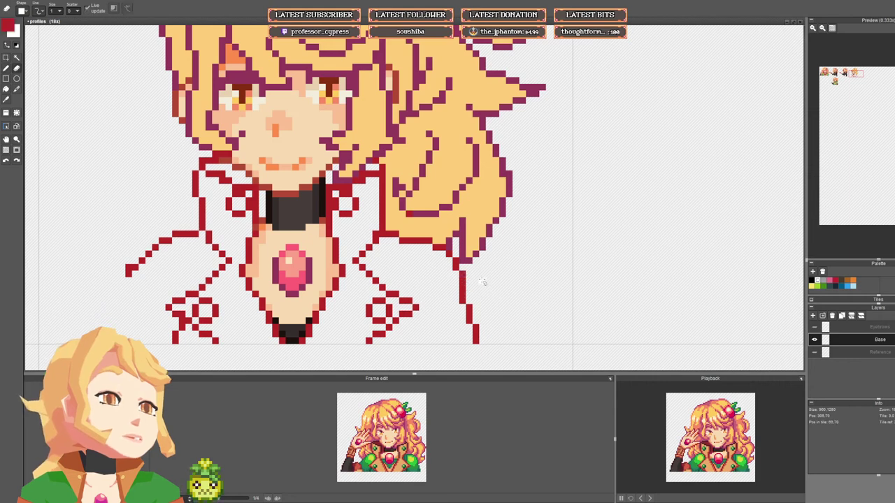
# Step: Redraw the notch between the ponytail's two upper spikes in plum, with a short strand line running into the hair
pyautogui.scroll(-3, 483, 209)
pyautogui.scroll(4, 482, 197)
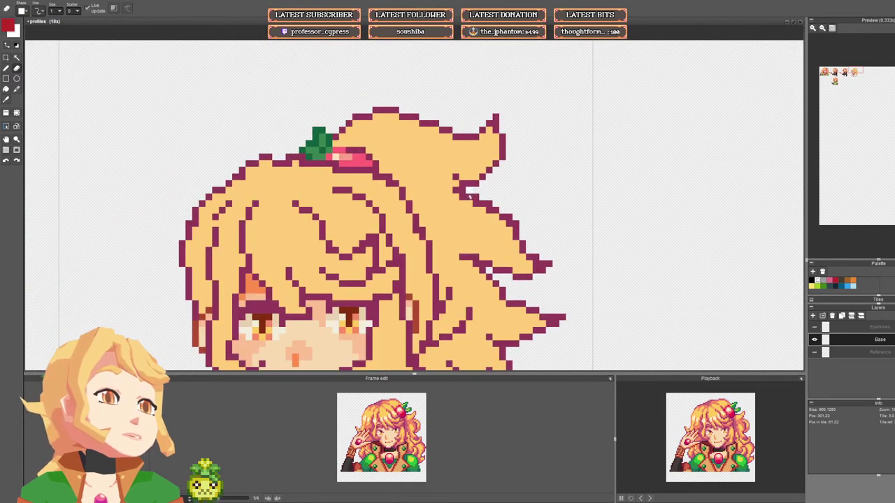
pyautogui.press('b')
pyautogui.rightClick(468, 188)
pyautogui.moveTo(463, 189); pyautogui.dragTo(449, 170)
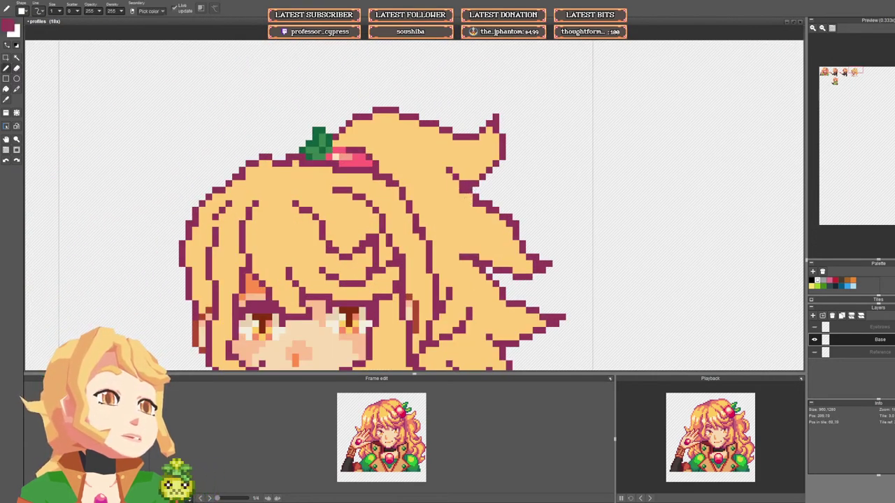
pyautogui.keyDown('alt'); pyautogui.click(463, 189); pyautogui.keyUp('alt')
pyautogui.rightClick(468, 188)
pyautogui.click(463, 183)
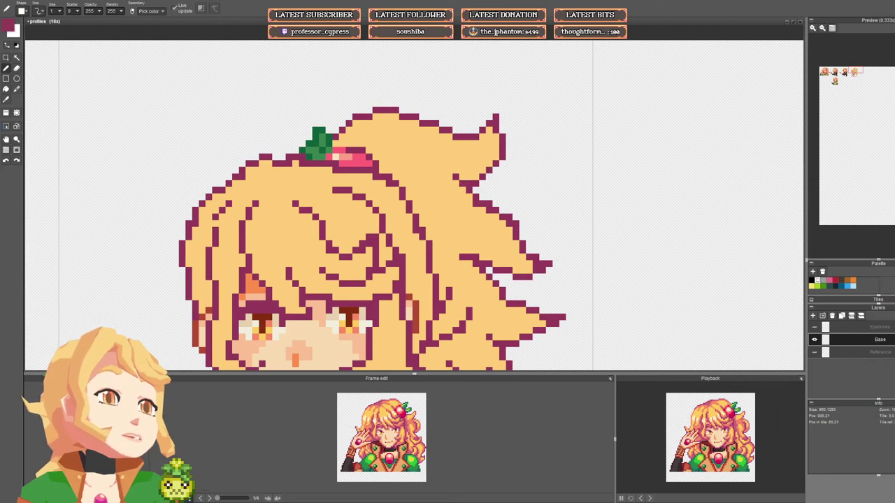
# Step: Save the file and smooth the crown's outline beside the hair ornament with sampled hair yellow
pyautogui.scroll(-4, 448, 210)
pyautogui.hotkey('ctrl', 's')
pyautogui.moveTo(398, 207); pyautogui.dragTo(418, 176)
pyautogui.scroll(2, 418, 176)
pyautogui.scroll(3, 418, 176)
pyautogui.rightClick(418, 158)
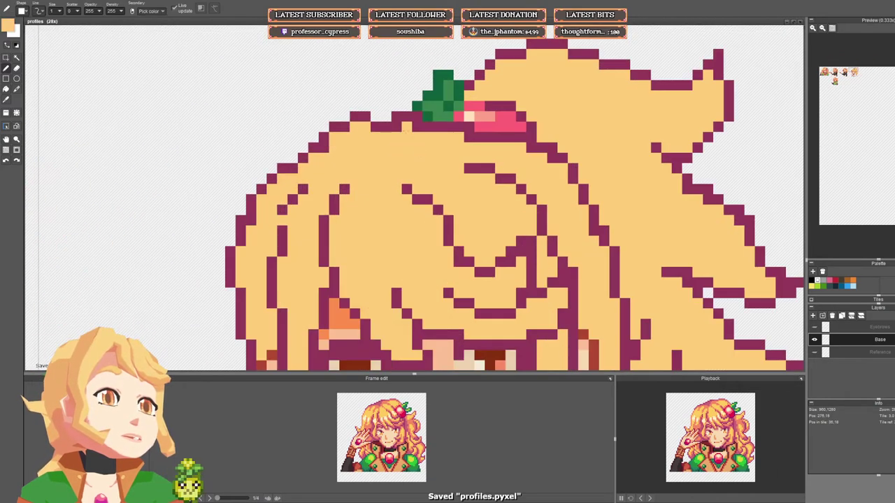
pyautogui.moveTo(400, 127); pyautogui.dragTo(386, 127)
pyautogui.scroll(-7, 443, 187)
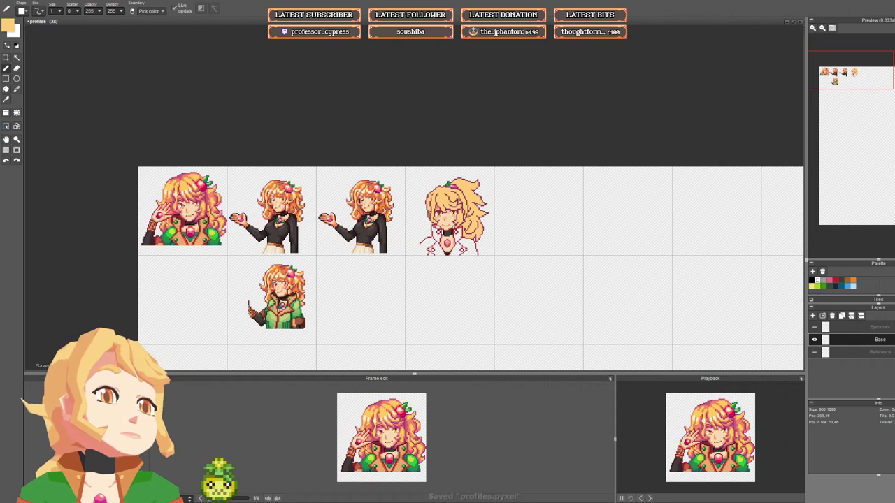
# Step: Extend the red shoulder line opposite the ponytail down to the tile's lower edge to complete the coat sleeve outline
pyautogui.moveTo(486, 219); pyautogui.dragTo(458, 200)
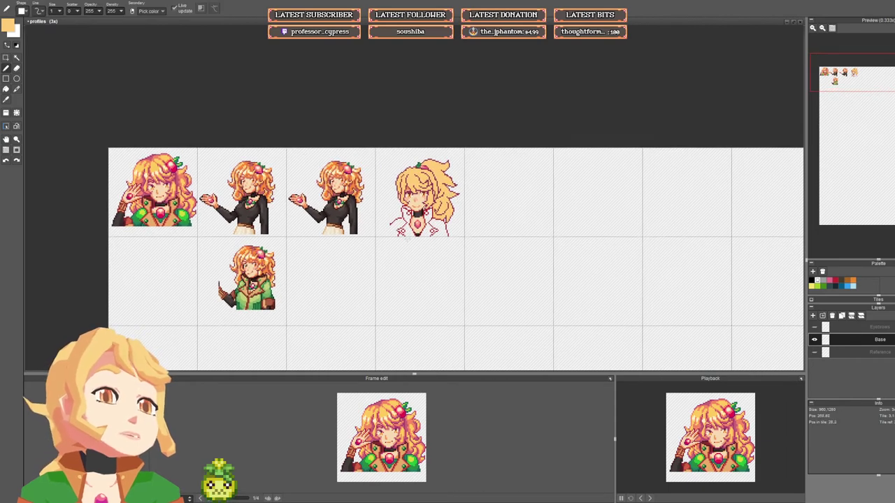
pyautogui.scroll(3, 413, 231)
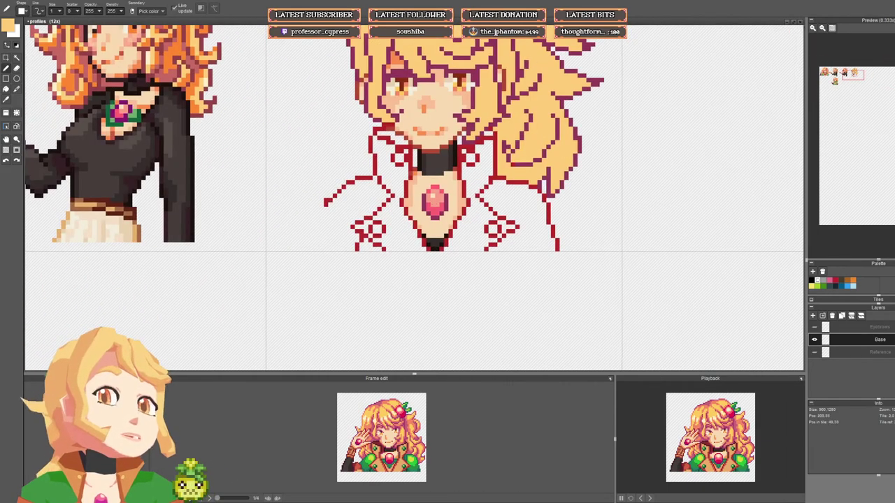
pyautogui.rightClick(352, 183)
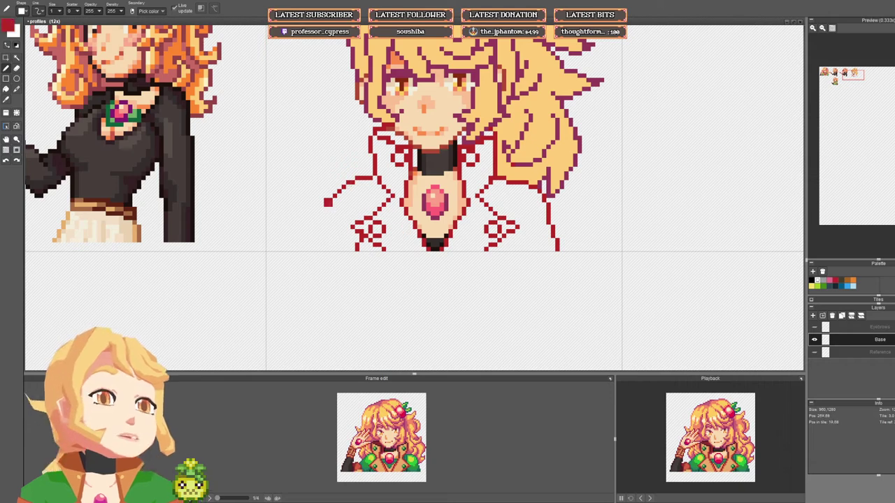
pyautogui.moveTo(328, 202); pyautogui.dragTo(318, 248)
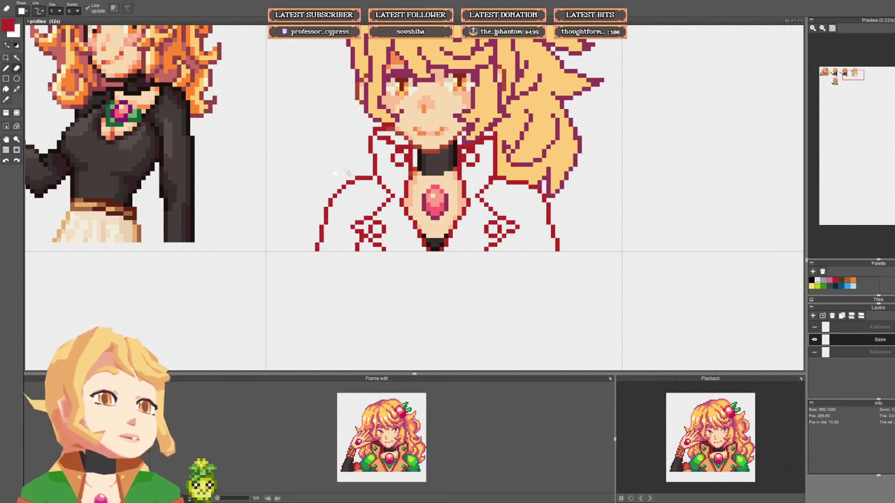
pyautogui.scroll(-4, 394, 188)
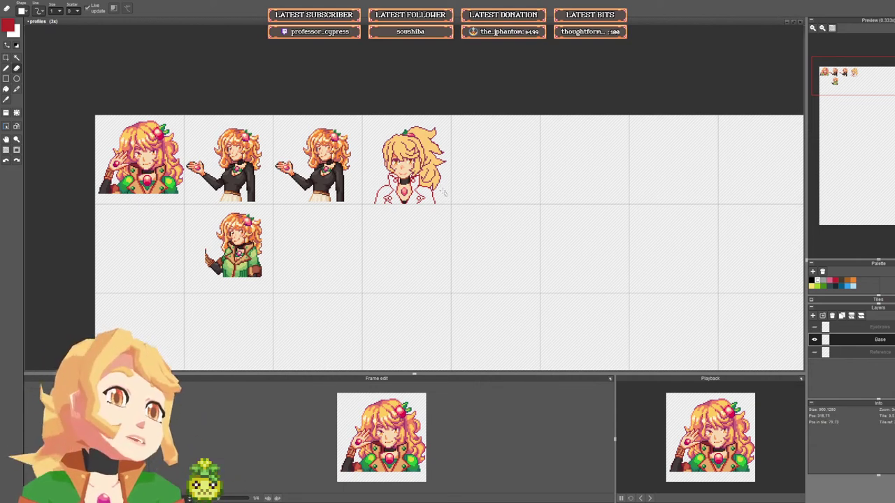
# Step: Refine the strand lines where the ponytail meets the side hair, using sampled plum and yellow pixels
pyautogui.scroll(3, 448, 182)
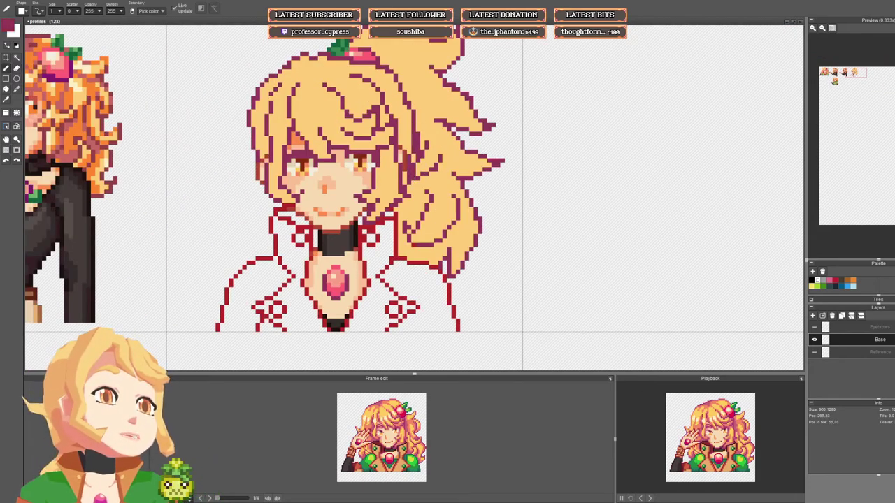
pyautogui.moveTo(410, 124); pyautogui.dragTo(408, 109)
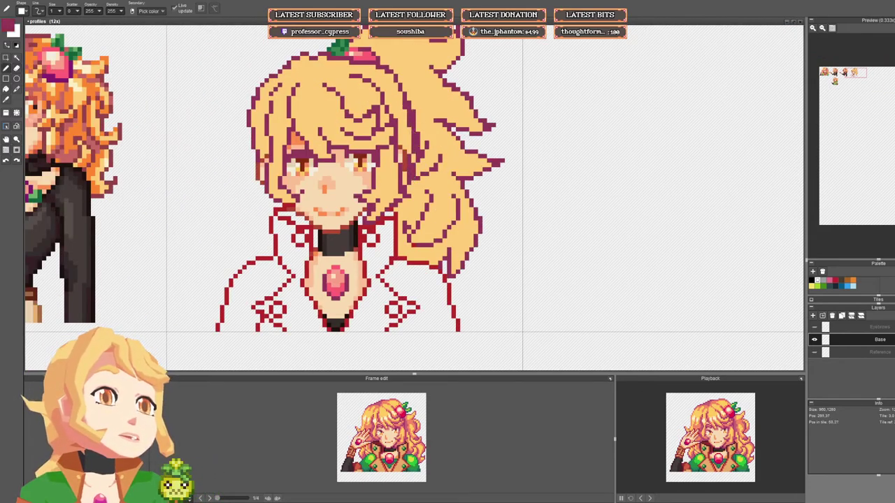
pyautogui.rightClick(414, 93)
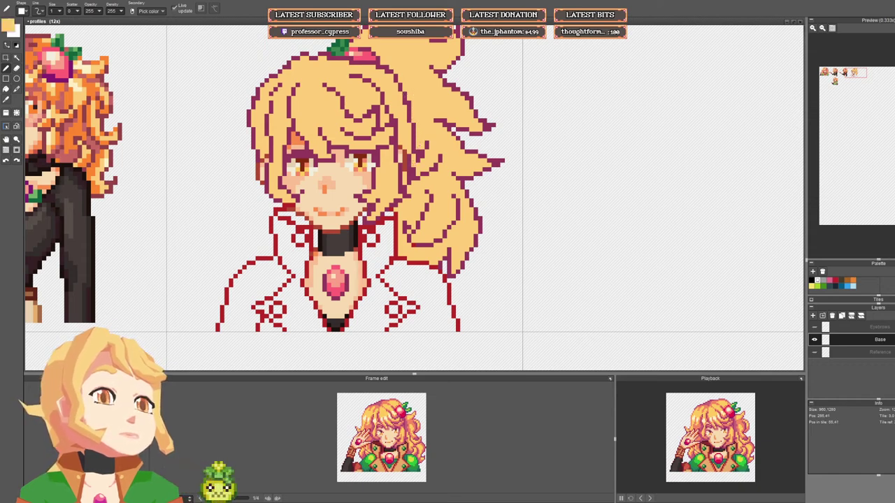
pyautogui.keyDown('alt'); pyautogui.click(415, 164); pyautogui.keyUp('alt')
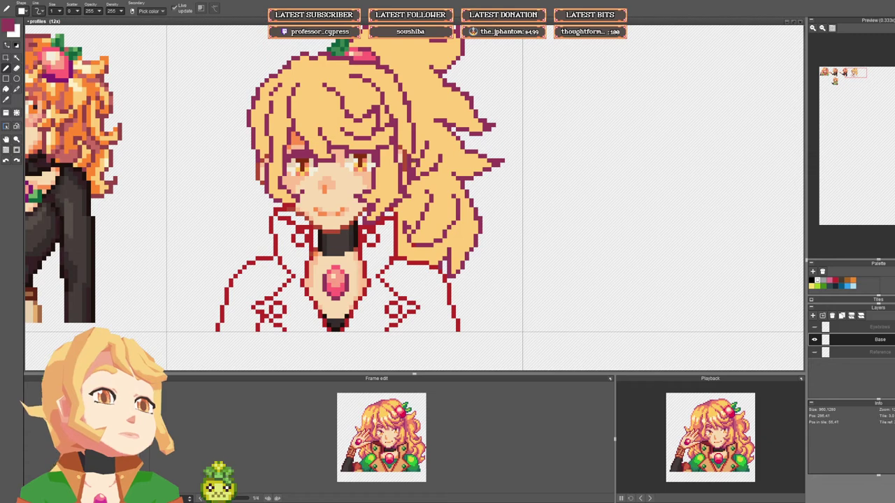
pyautogui.keyDown('alt'); pyautogui.click(415, 107); pyautogui.keyUp('alt')
pyautogui.scroll(-4, 429, 100)
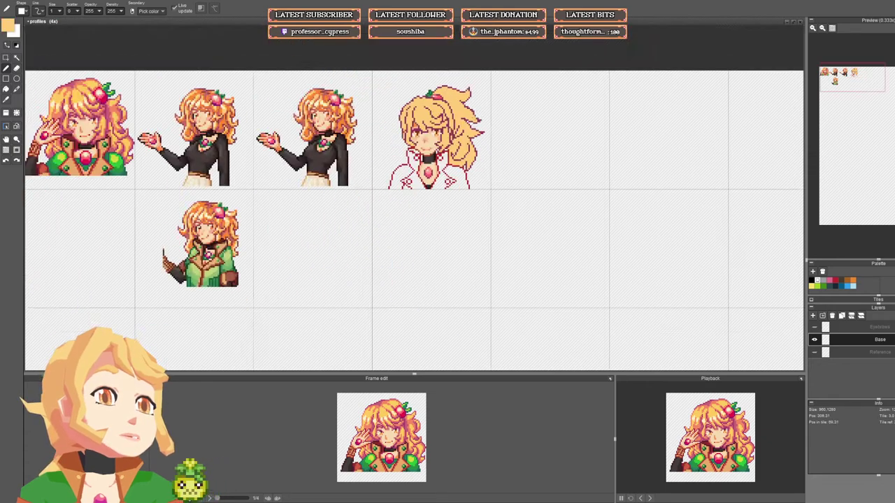
pyautogui.scroll(5, 454, 132)
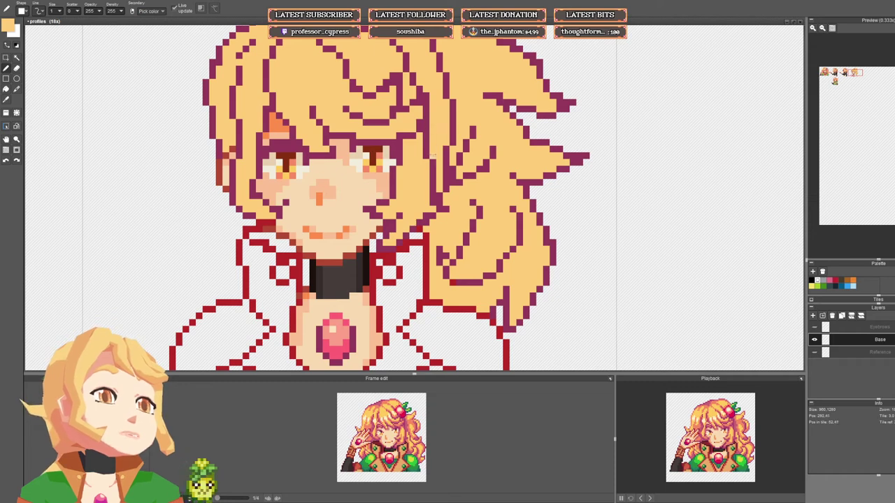
pyautogui.keyDown('alt'); pyautogui.click(433, 141); pyautogui.keyUp('alt')
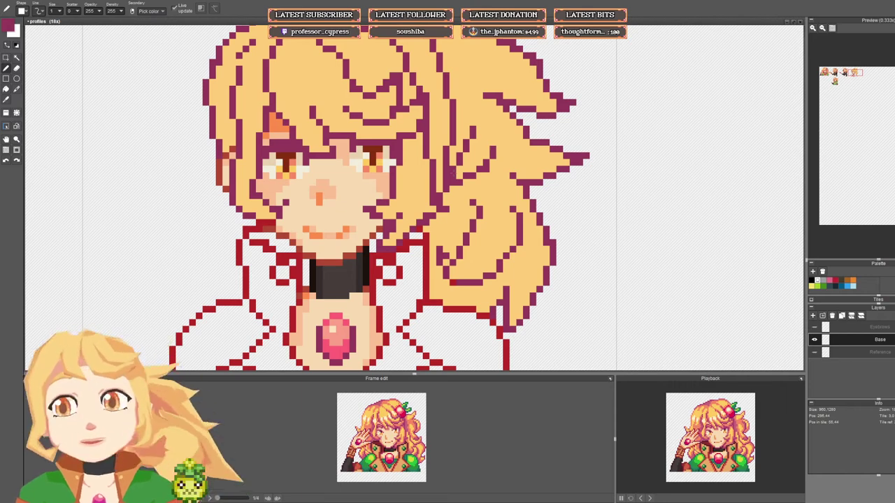
# Step: Move the lower part of the collar edge beside the ponytail inward by a pixel, using sampled hair yellow and red
pyautogui.scroll(-5, 470, 186)
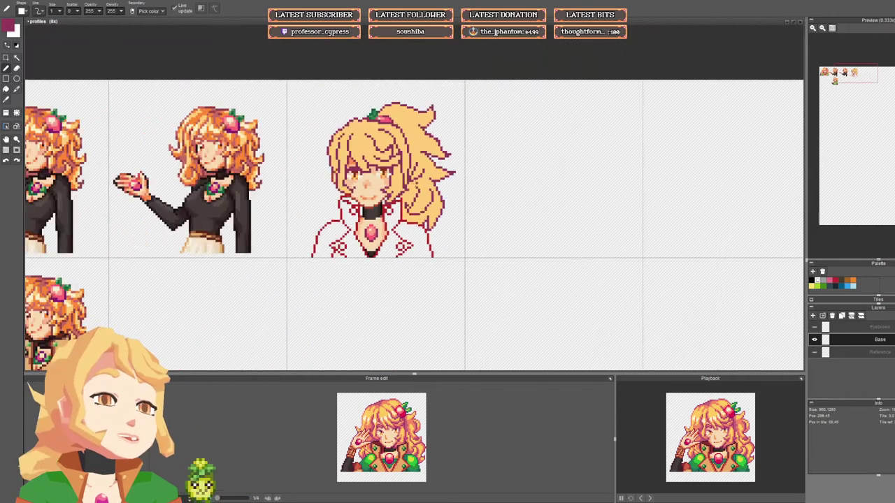
pyautogui.scroll(3, 400, 199)
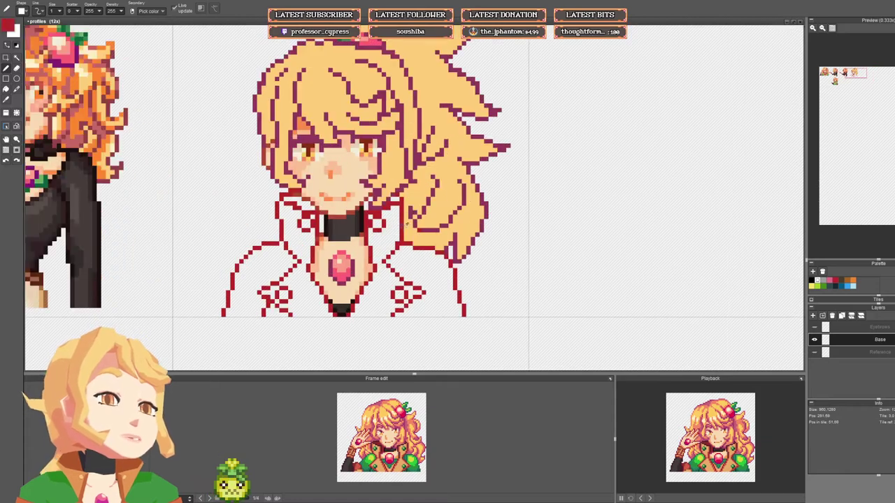
pyautogui.keyDown('alt'); pyautogui.click(402, 237); pyautogui.keyUp('alt')
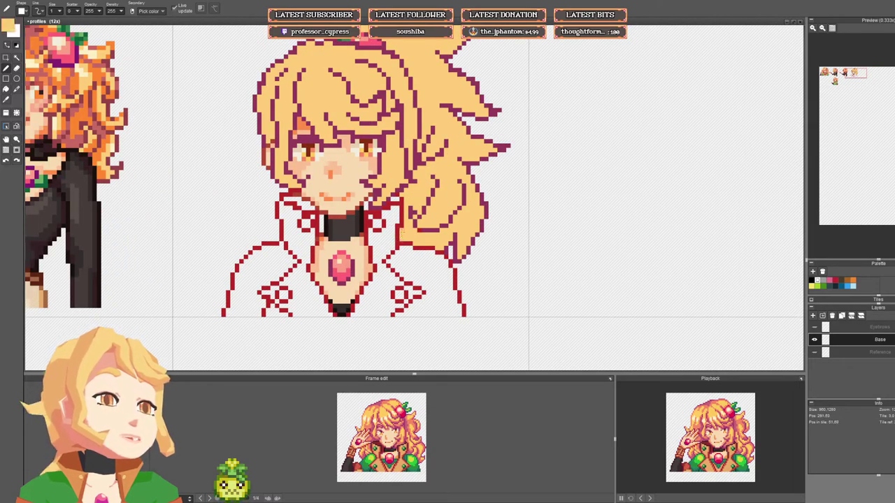
pyautogui.keyDown('alt'); pyautogui.click(435, 225); pyautogui.keyUp('alt')
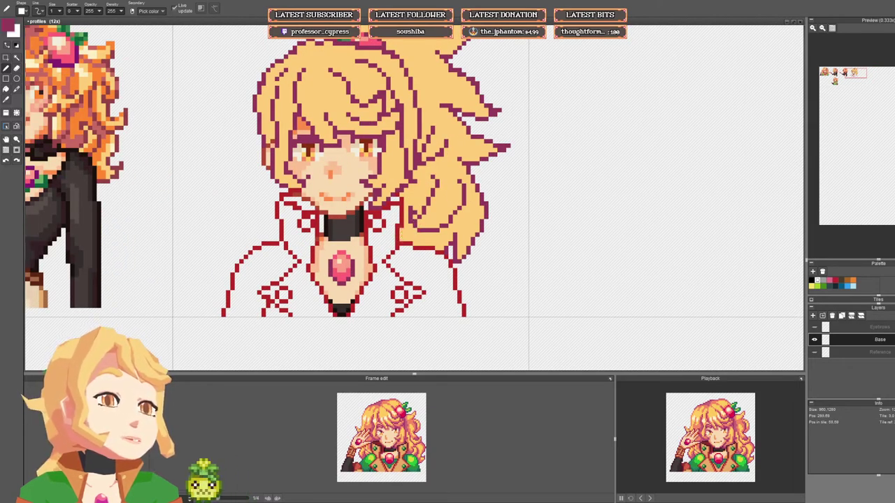
pyautogui.keyDown('alt'); pyautogui.click(418, 221); pyautogui.keyUp('alt')
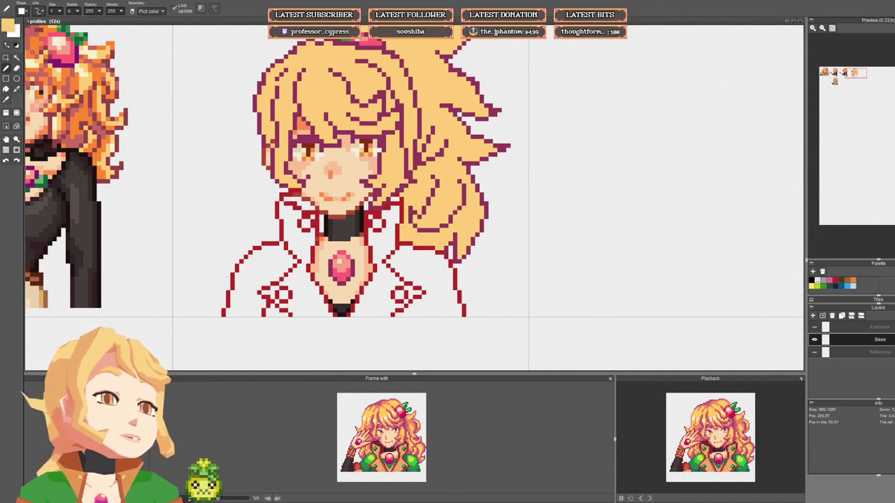
pyautogui.keyDown('alt'); pyautogui.click(396, 243); pyautogui.keyUp('alt')
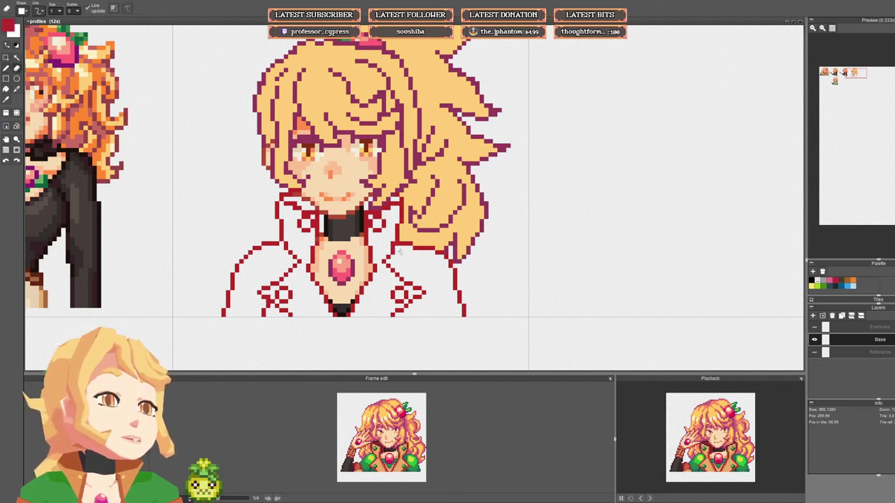
pyautogui.press('b')
# Step: Erase the stray red pixels joining the collar and lapel lines where they meet the shoulder beside the ponytail
pyautogui.scroll(-6, 407, 245)
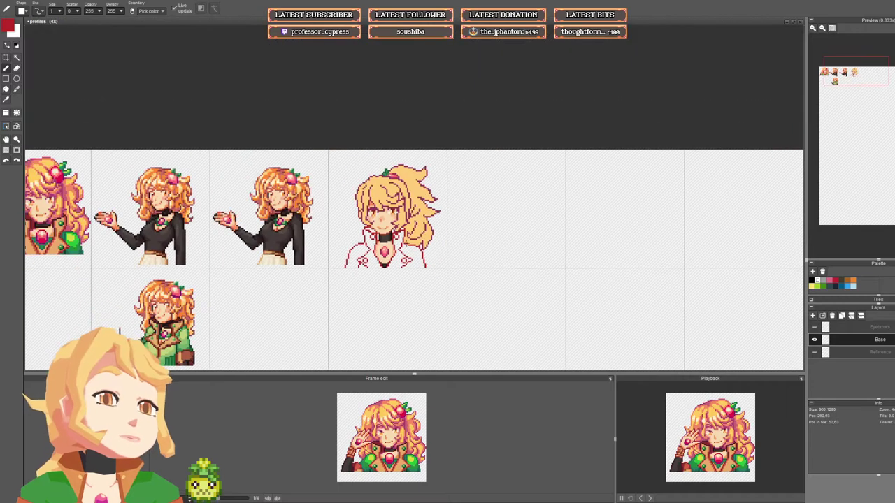
pyautogui.scroll(6, 407, 245)
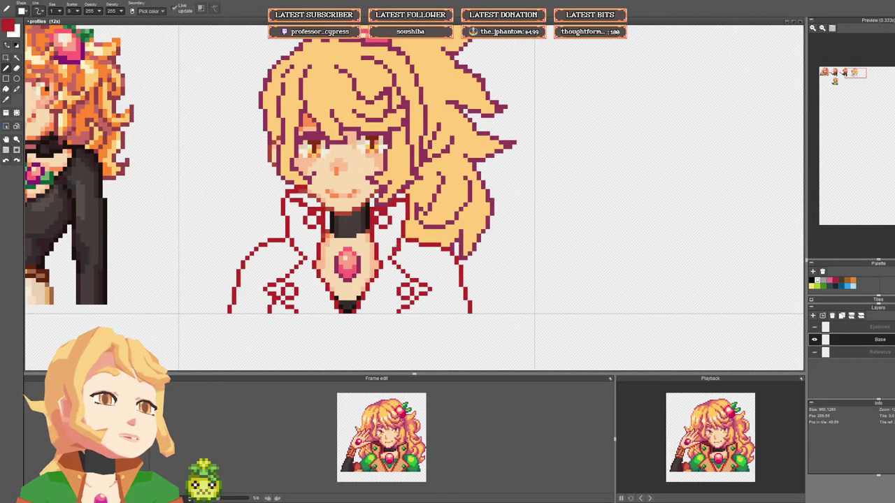
pyautogui.scroll(-2, 412, 251)
pyautogui.scroll(3, 429, 252)
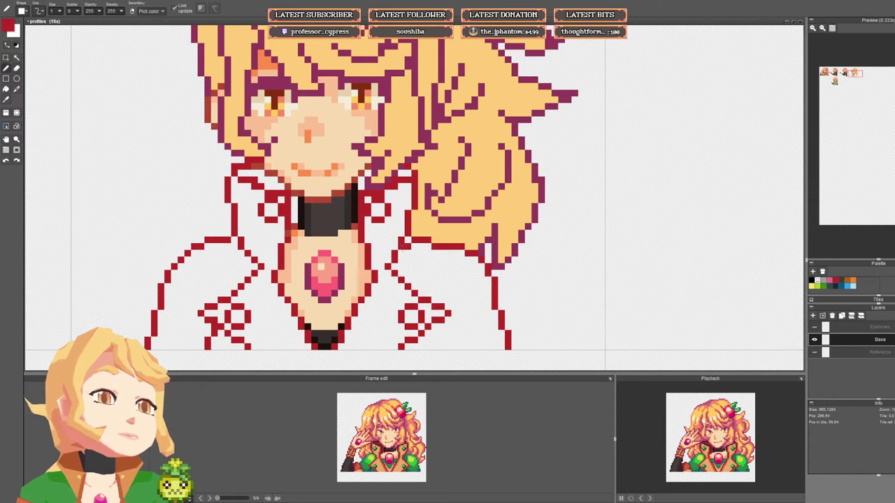
pyautogui.press('e')
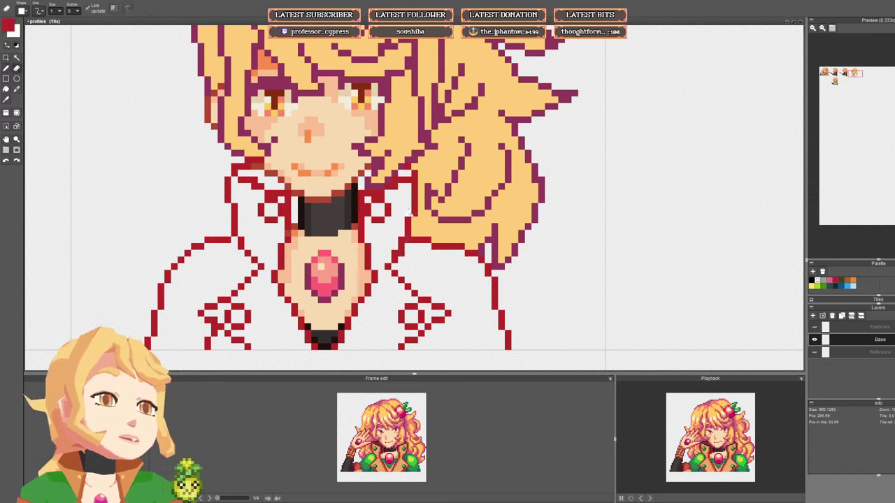
pyautogui.moveTo(401, 240); pyautogui.dragTo(400, 247)
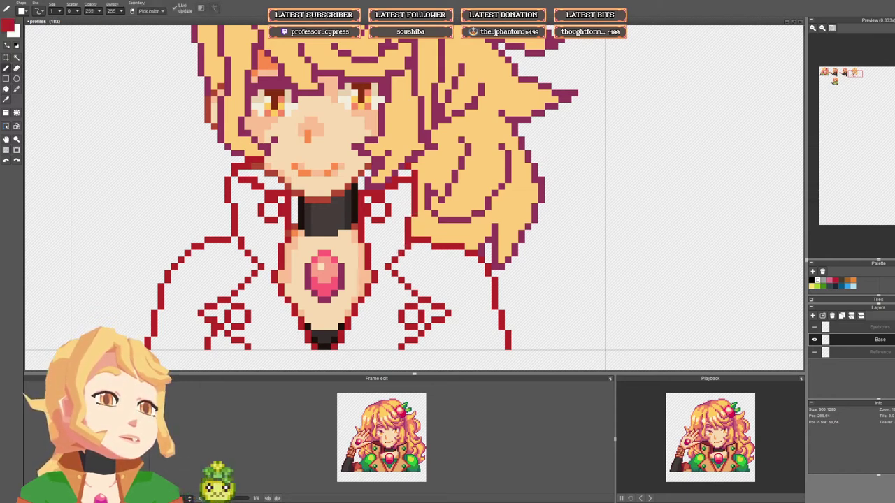
pyautogui.scroll(-4, 414, 248)
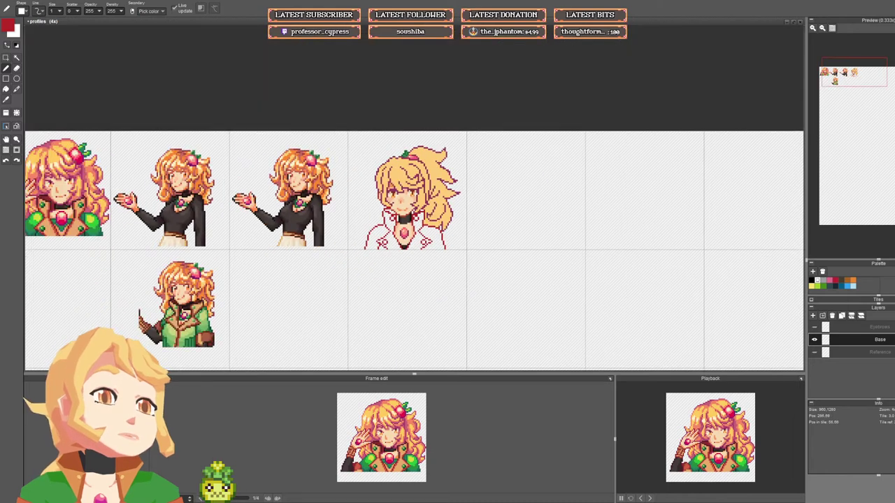
pyautogui.scroll(3, 414, 211)
pyautogui.scroll(-3, 447, 189)
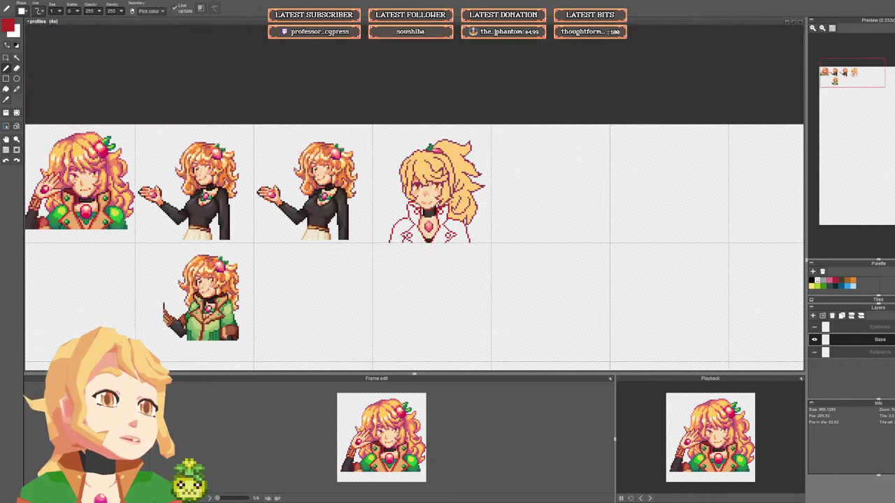
# Step: Save the file and toggle the visibility of the layer above Base on and off
pyautogui.moveTo(425, 177); pyautogui.dragTo(413, 206)
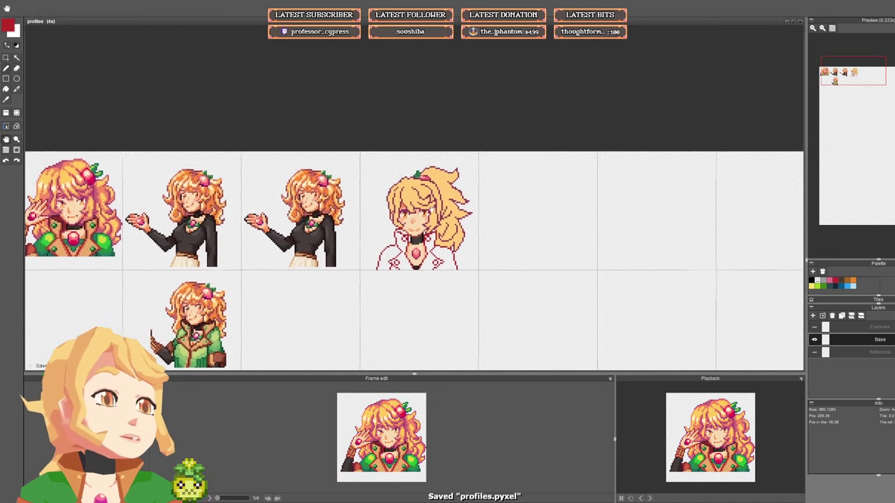
pyautogui.click(815, 327)
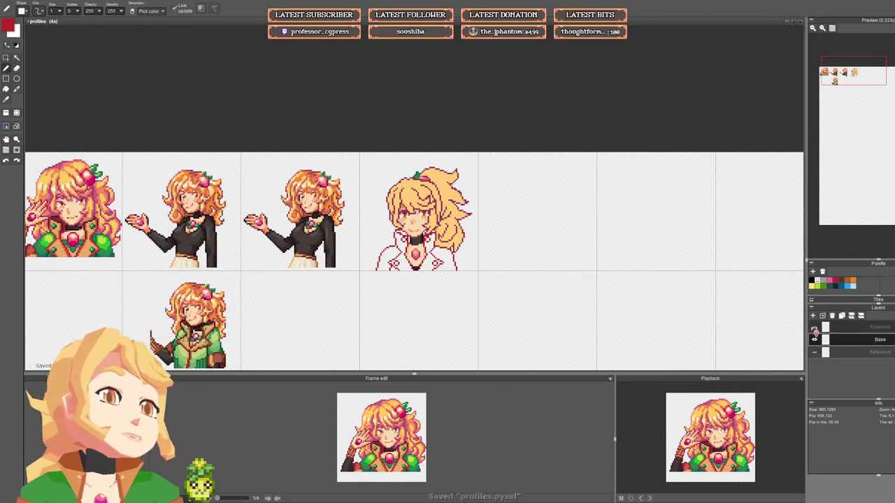
pyautogui.click(814, 326)
# Step: Paint over the strand line rising past the fringe curl on the ponytail side with sampled hair yellow
pyautogui.scroll(5, 449, 207)
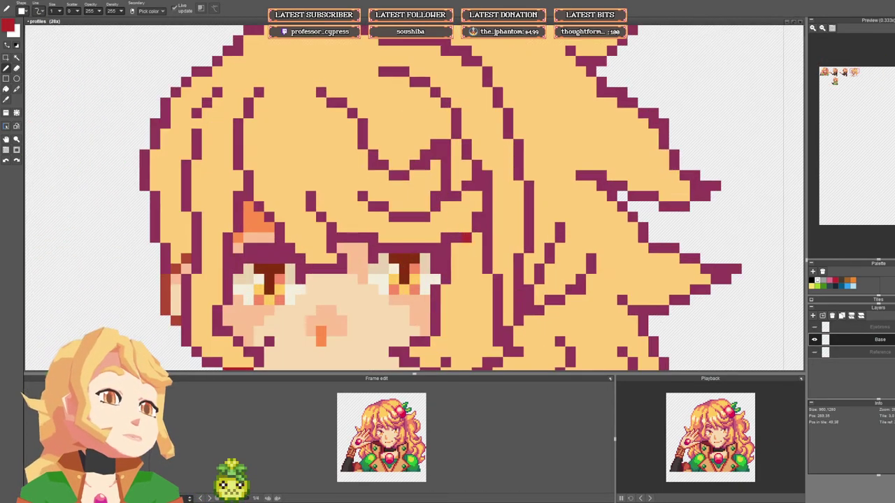
pyautogui.keyDown('alt'); pyautogui.click(476, 228); pyautogui.keyUp('alt')
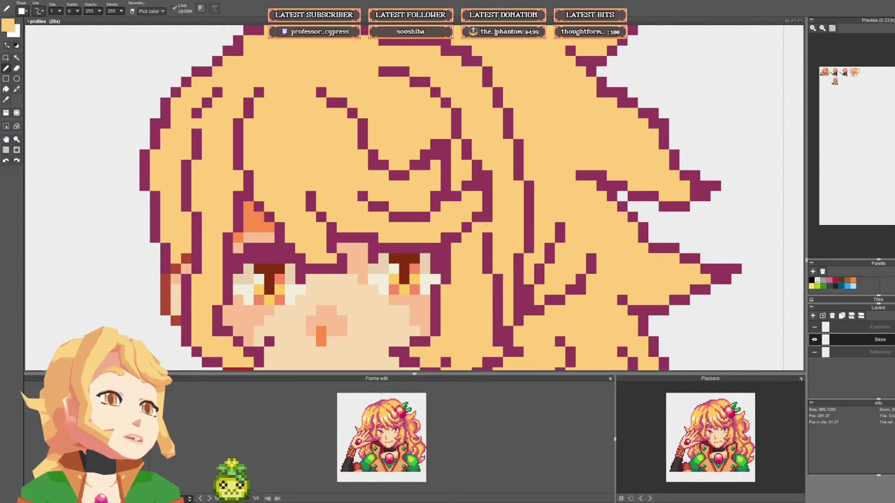
pyautogui.click(487, 216)
pyautogui.click(487, 175)
pyautogui.click(476, 176)
pyautogui.moveTo(477, 165); pyautogui.dragTo(457, 132)
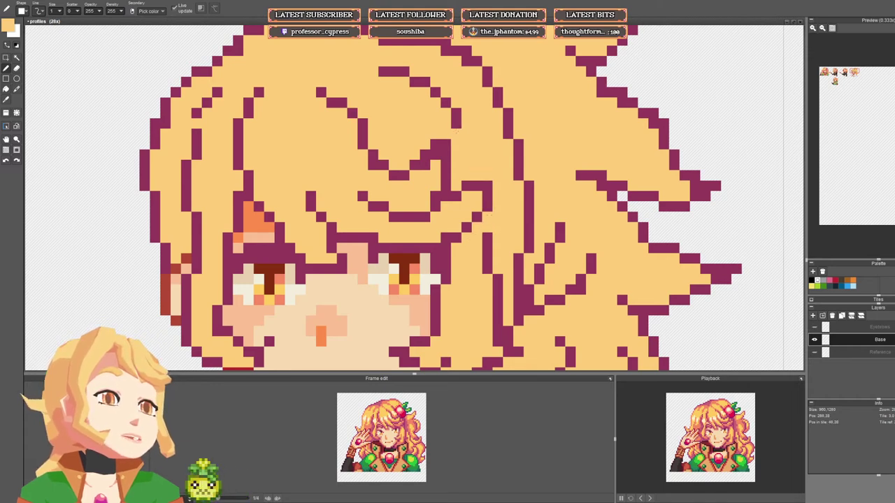
# Step: Extend the side-hair strand beside the eye up to the fringe's edge with plum pixels
pyautogui.scroll(-4, 528, 207)
pyautogui.scroll(4, 515, 206)
pyautogui.moveTo(511, 238); pyautogui.dragTo(510, 249)
pyautogui.rightClick(510, 259)
pyautogui.moveTo(510, 258); pyautogui.dragTo(510, 228)
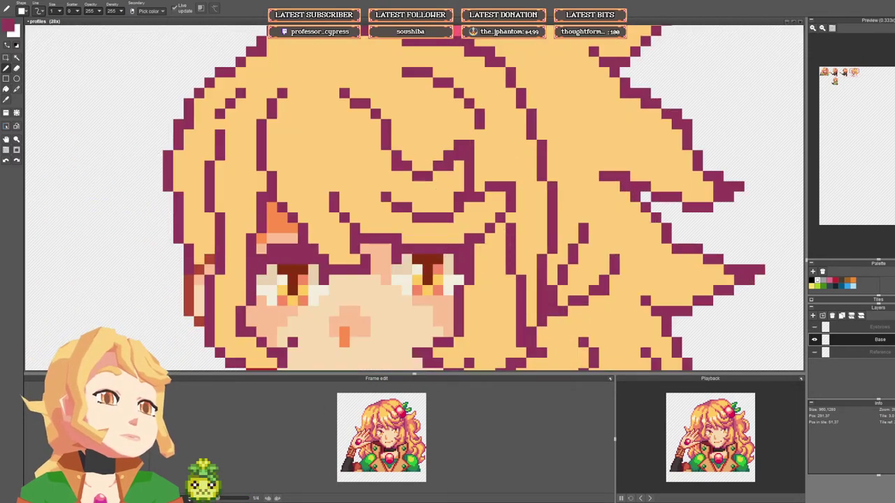
pyautogui.click(500, 228)
# Step: Redraw the vertical strand above the outer end of the fringe curl in plum, undoing the misplaced strokes
pyautogui.moveTo(490, 176)
pyautogui.mouseDown()
pyautogui.moveTo(489, 135)
pyautogui.moveTo(479, 155)
pyautogui.moveTo(489, 135)
pyautogui.mouseUp()
pyautogui.hotkey('ctrl', 'z')
pyautogui.hotkey('ctrl', 'z')
pyautogui.rightClick(489, 135)
pyautogui.rightClick(489, 166)
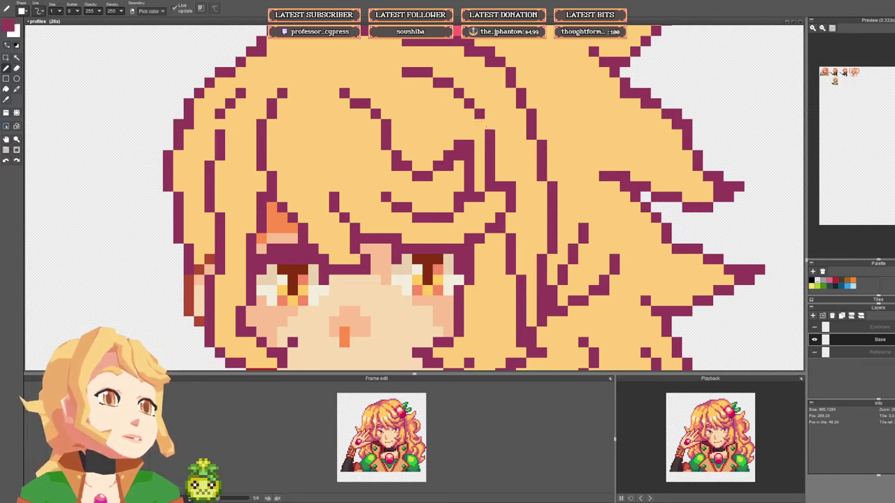
# Step: Angle the strand's upper end toward the crown in plum and remove the old curved line with hair yellow
pyautogui.click(480, 125)
pyautogui.click(469, 114)
pyautogui.rightClick(489, 104)
pyautogui.click(479, 114)
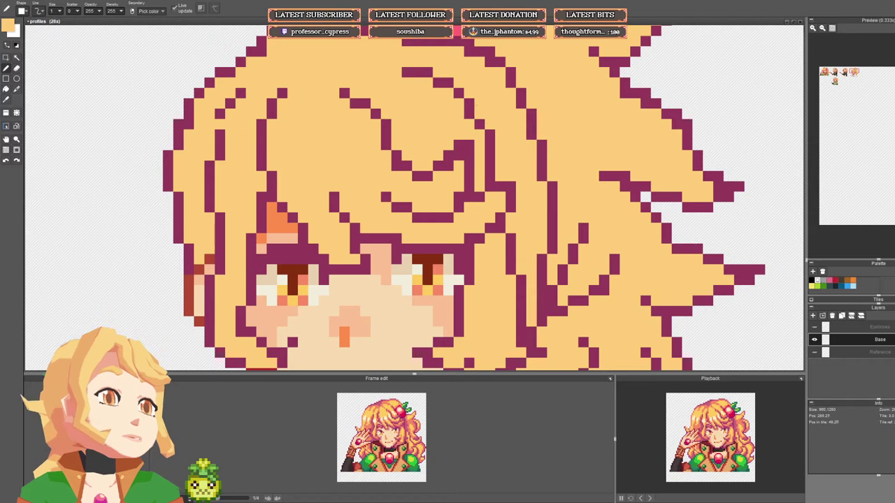
pyautogui.moveTo(469, 103); pyautogui.dragTo(407, 72)
pyautogui.rightClick(469, 114)
pyautogui.click(459, 103)
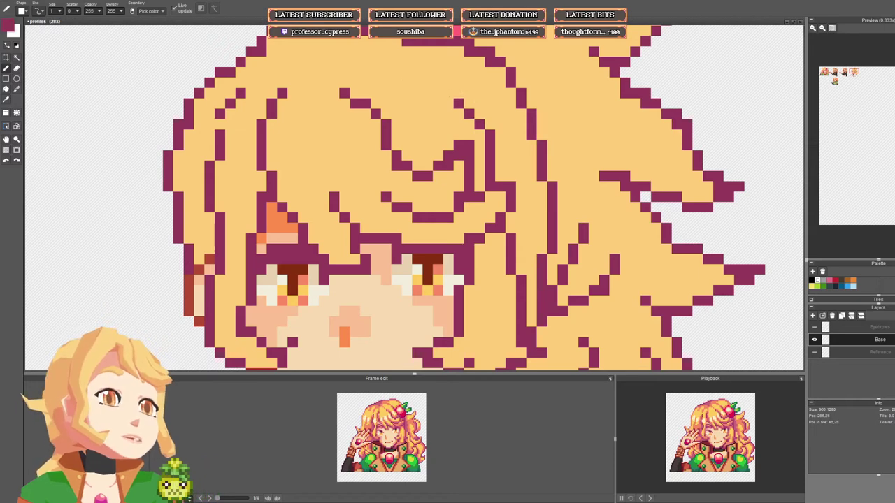
pyautogui.click(449, 93)
pyautogui.click(469, 125)
# Step: Sample the hair yellow and save the file
pyautogui.scroll(-5, 469, 129)
pyautogui.scroll(-2, 396, 119)
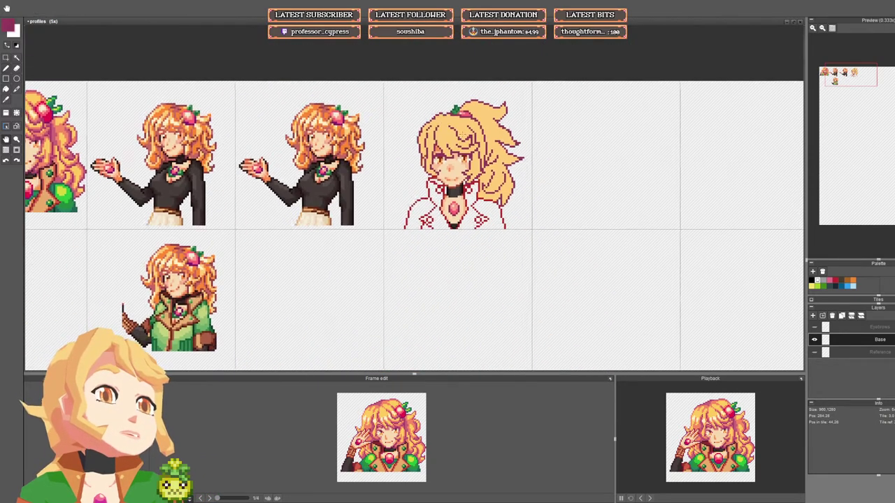
pyautogui.scroll(5, 395, 119)
pyautogui.keyDown('alt'); pyautogui.click(411, 122); pyautogui.keyUp('alt')
pyautogui.scroll(-5, 467, 136)
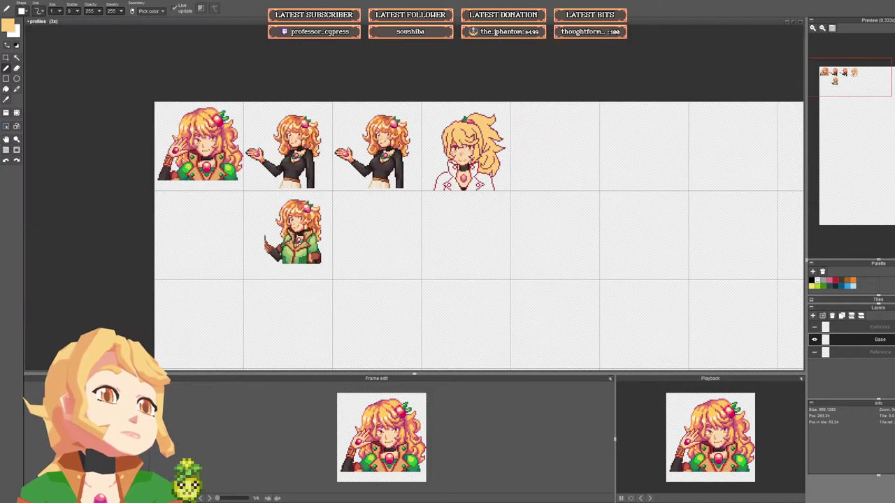
pyautogui.moveTo(488, 145); pyautogui.dragTo(419, 131)
# Step: Copy the ponytail portrait's tile into the last column of the first row as a spare
pyautogui.click(7, 113)
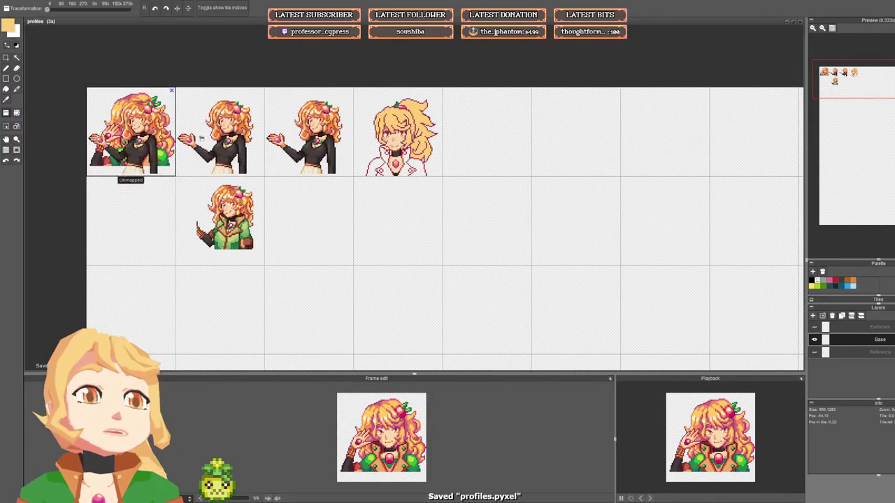
pyautogui.rightClick(404, 143)
pyautogui.scroll(-1, 468, 177)
pyautogui.moveTo(483, 151); pyautogui.dragTo(334, 135)
pyautogui.moveTo(573, 161); pyautogui.dragTo(431, 158)
pyautogui.click(599, 142)
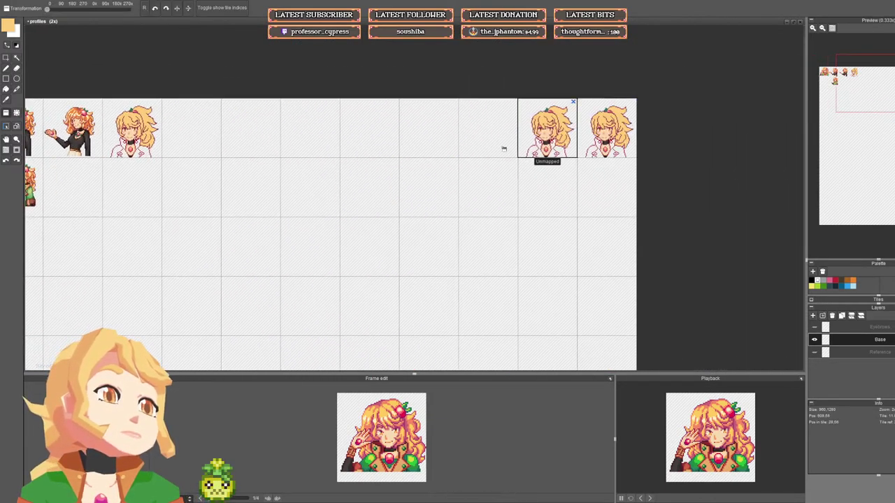
pyautogui.moveTo(113, 166); pyautogui.dragTo(383, 180)
pyautogui.press('b')
# Step: Shade the undersides of the original portrait's two upper ponytail spikes with orange
pyautogui.scroll(-2, 318, 165)
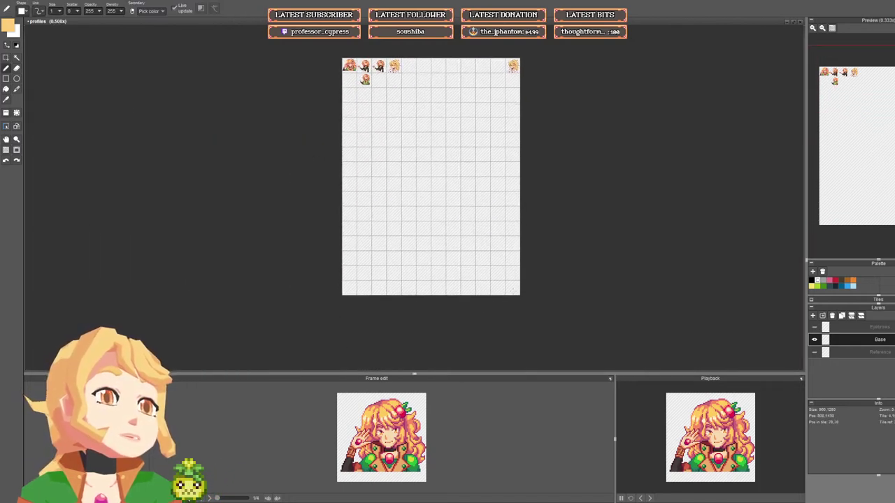
pyautogui.scroll(3, 398, 49)
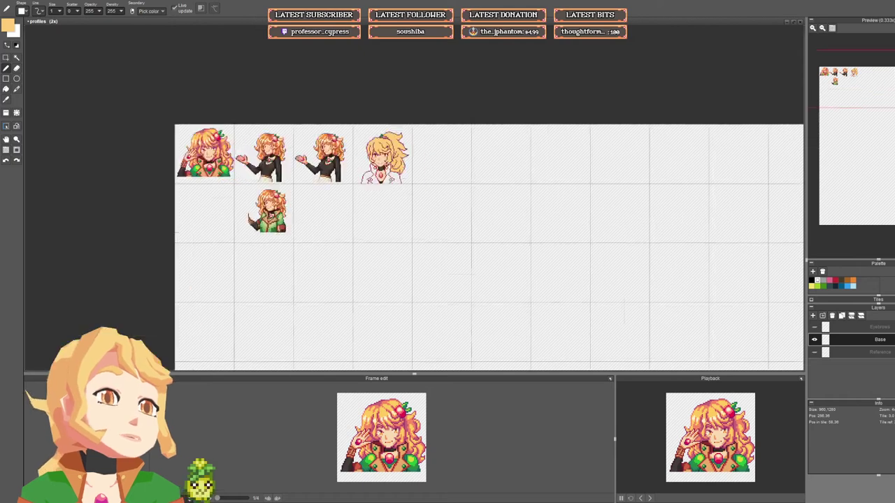
pyautogui.scroll(-3, 387, 155)
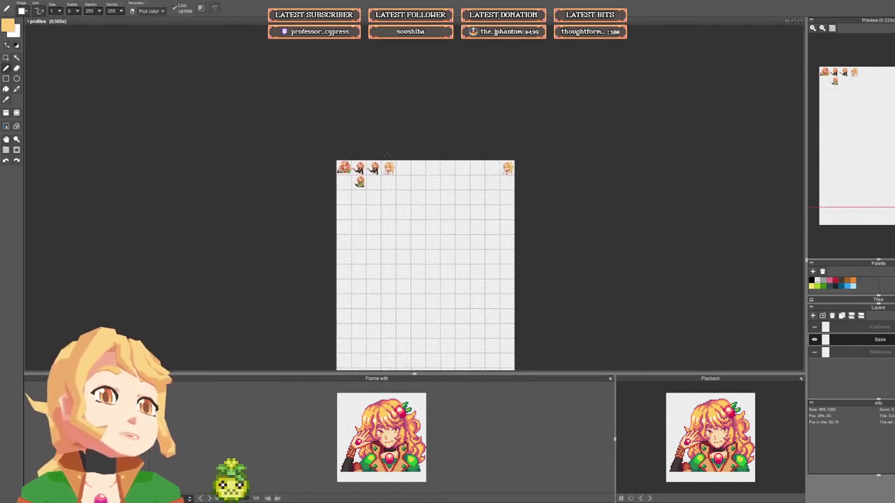
pyautogui.scroll(5, 387, 156)
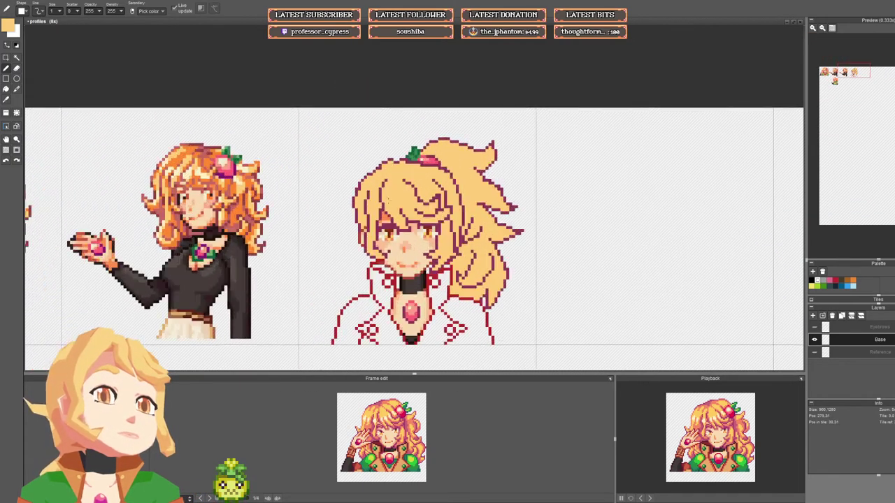
pyautogui.scroll(2, 467, 199)
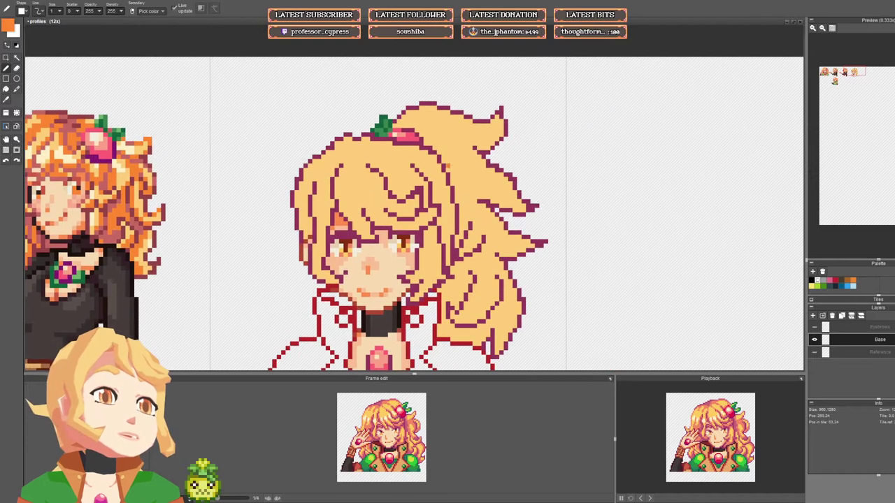
pyautogui.moveTo(468, 146)
pyautogui.mouseDown()
pyautogui.moveTo(440, 131)
pyautogui.moveTo(498, 143)
pyautogui.moveTo(471, 137)
pyautogui.mouseUp()
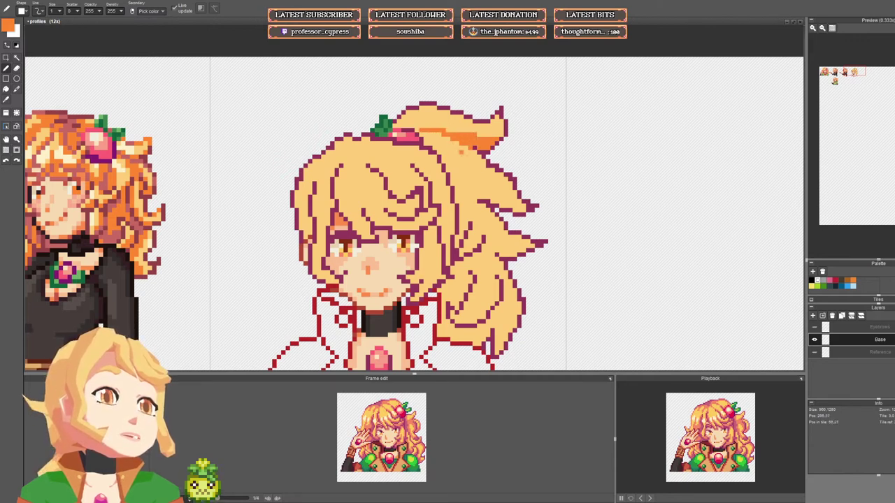
pyautogui.moveTo(482, 196)
pyautogui.mouseDown()
pyautogui.moveTo(456, 166)
pyautogui.moveTo(472, 197)
pyautogui.moveTo(518, 208)
pyautogui.mouseUp()
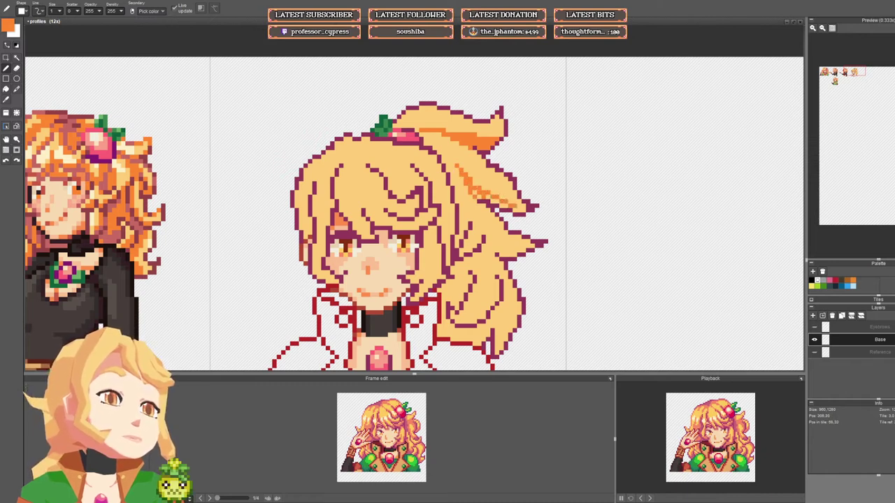
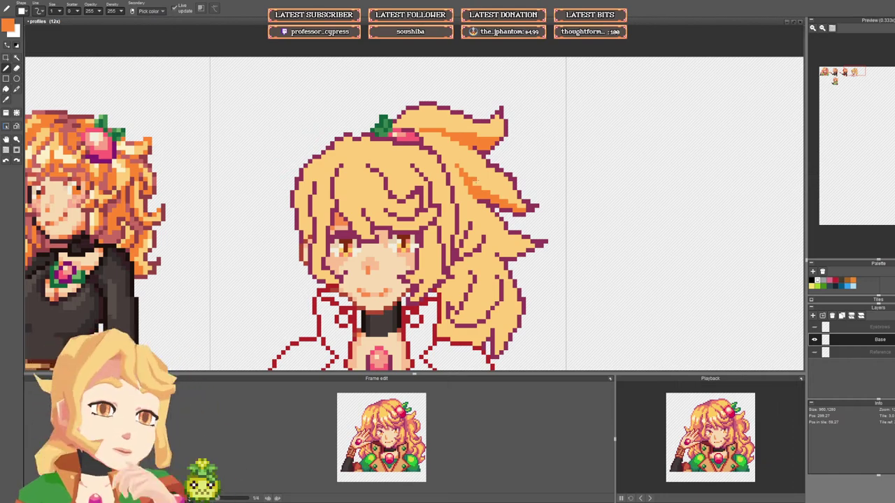
pyautogui.scroll(-2, 484, 156)
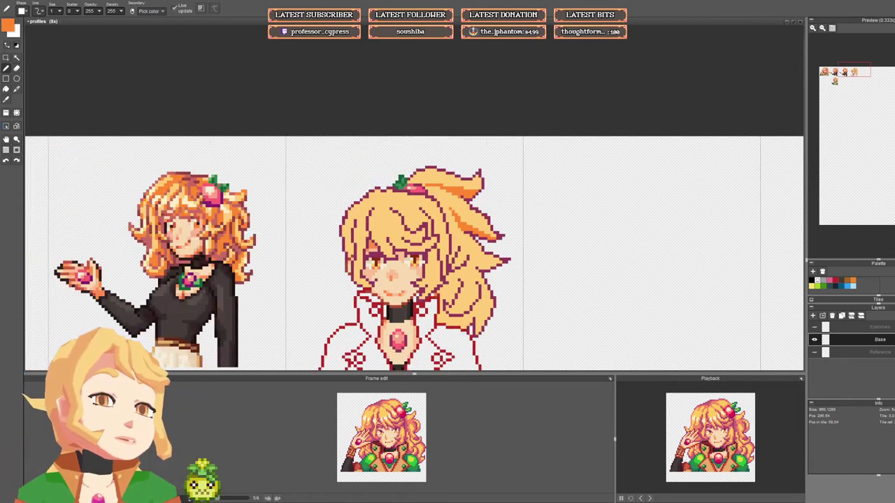
# Step: Shade the inner ponytail strand directly behind the head's outline with orange
pyautogui.moveTo(420, 375); pyautogui.dragTo(424, 501)
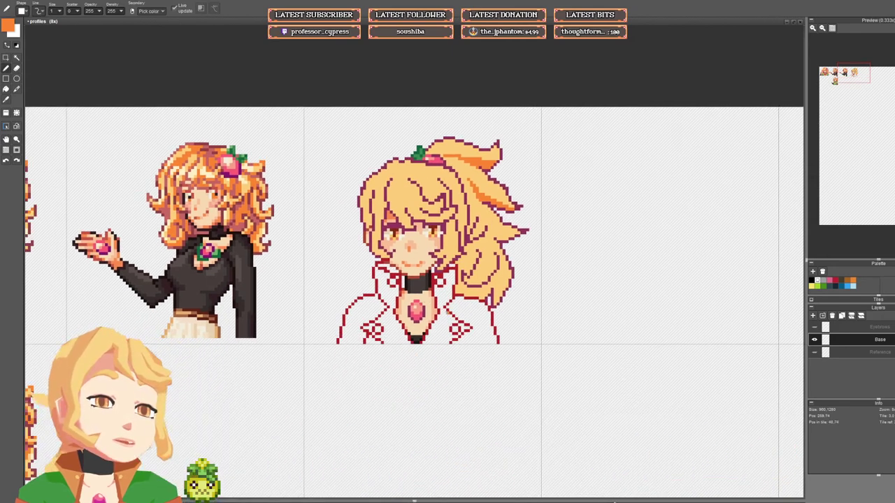
pyautogui.scroll(5, 487, 182)
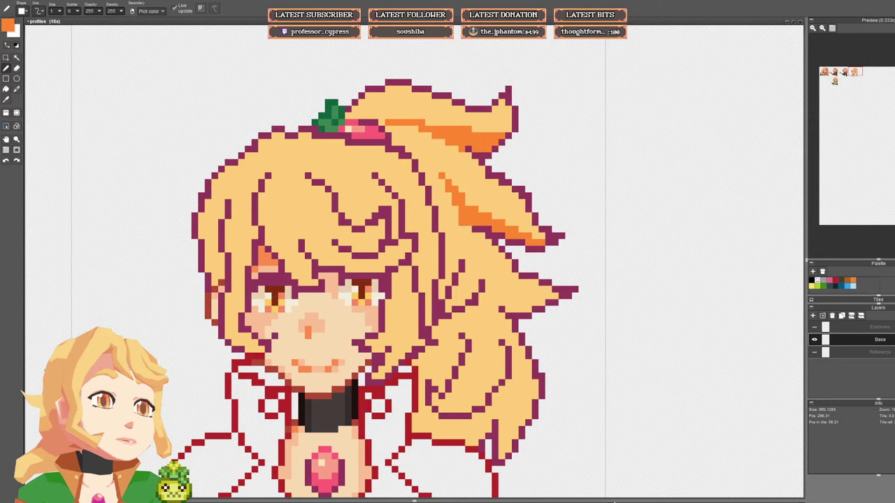
pyautogui.moveTo(455, 209); pyautogui.dragTo(448, 195)
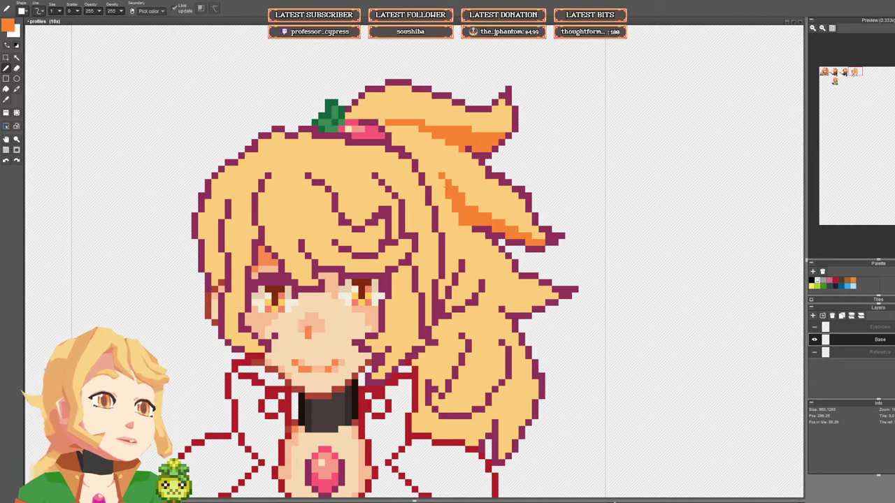
pyautogui.moveTo(462, 256)
pyautogui.mouseDown()
pyautogui.moveTo(449, 237)
pyautogui.moveTo(456, 249)
pyautogui.mouseUp()
pyautogui.moveTo(441, 283)
pyautogui.mouseDown()
pyautogui.moveTo(448, 276)
pyautogui.moveTo(441, 296)
pyautogui.mouseUp()
pyautogui.moveTo(448, 236); pyautogui.dragTo(435, 196)
pyautogui.click(428, 182)
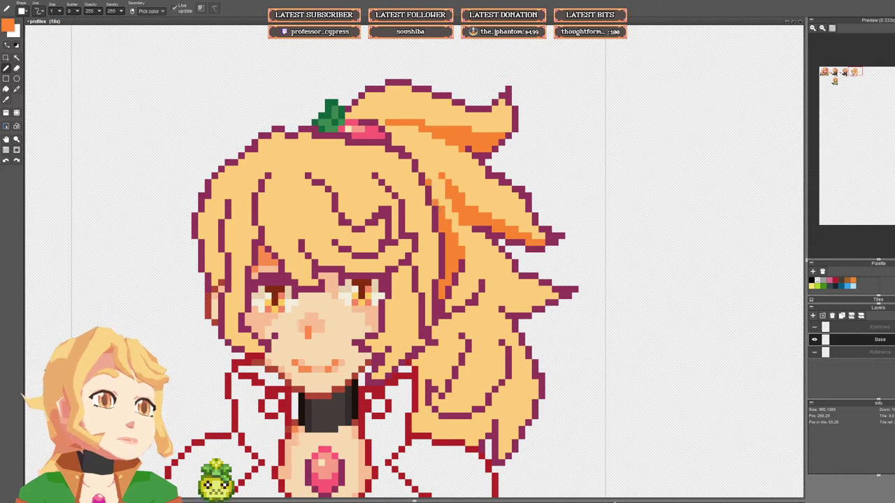
# Step: Extend the orange shading pixel by pixel up the back of the head toward the hair tie, and undo the last stroke
pyautogui.click(422, 170)
pyautogui.click(415, 156)
pyautogui.click(408, 149)
pyautogui.click(401, 142)
pyautogui.click(388, 142)
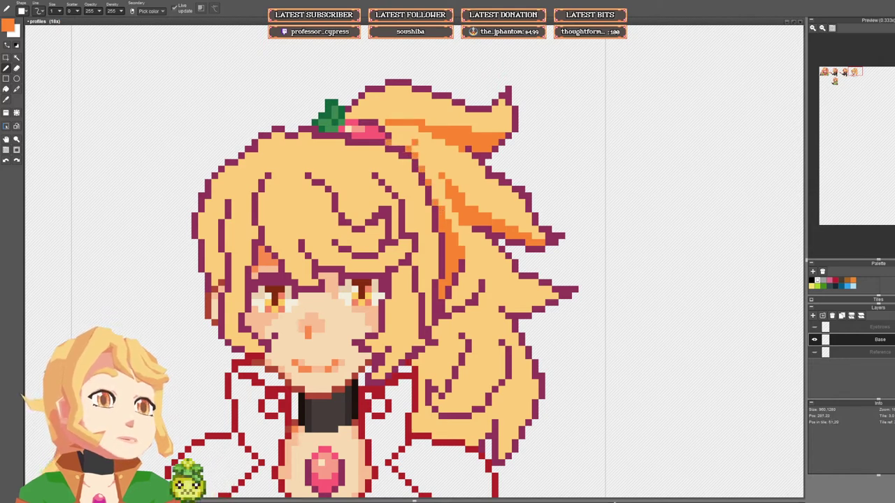
pyautogui.hotkey('ctrl', 'z')
# Step: Check the finished portrait's hair shading and fill the ponytail section beside the jaw and collar with orange
pyautogui.scroll(-1, 362, 163)
pyautogui.moveTo(182, 227); pyautogui.dragTo(632, 277)
pyautogui.scroll(1, 468, 247)
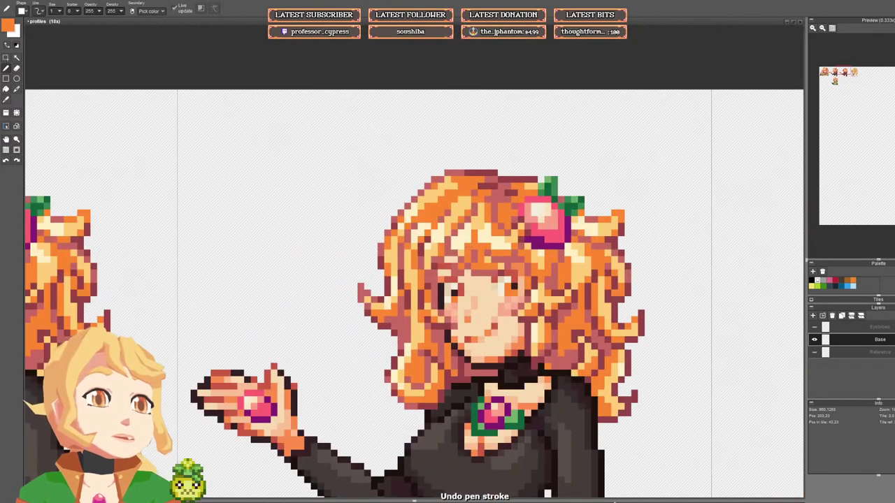
pyautogui.scroll(-2, 467, 246)
pyautogui.moveTo(759, 308)
pyautogui.mouseDown()
pyautogui.moveTo(467, 247)
pyautogui.moveTo(440, 256)
pyautogui.mouseUp()
pyautogui.scroll(2, 466, 246)
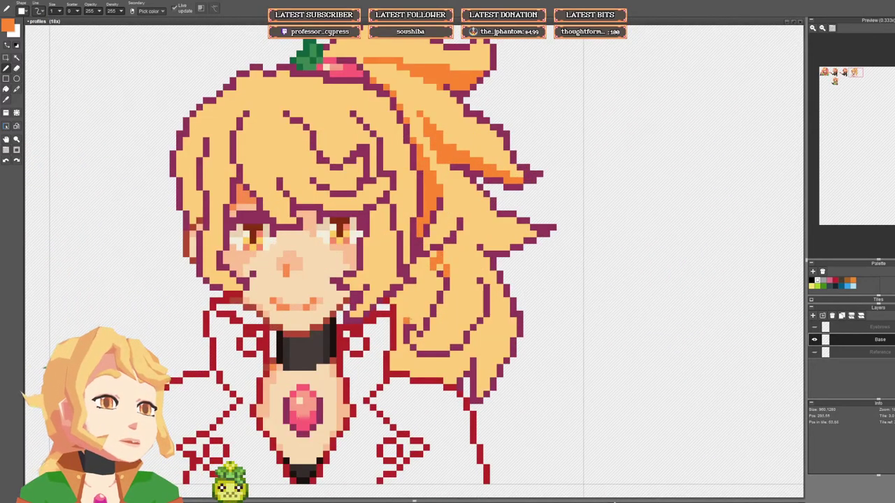
pyautogui.press('f')
pyautogui.click(429, 298)
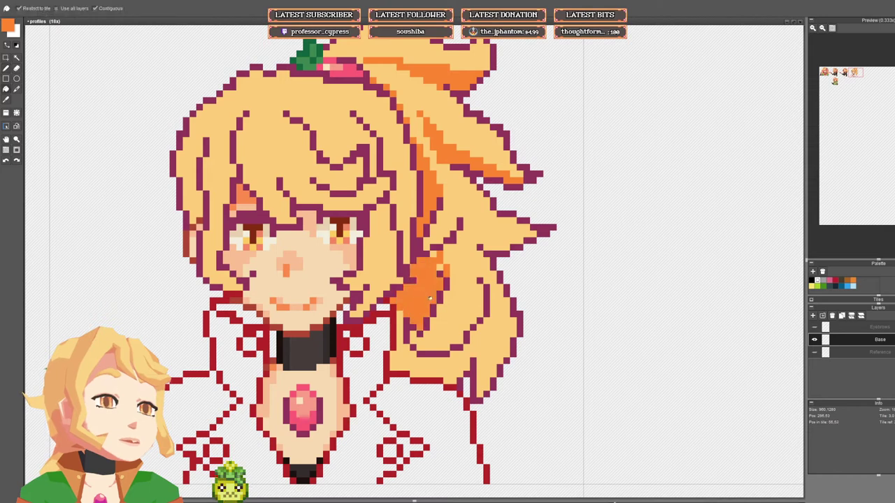
pyautogui.press('b')
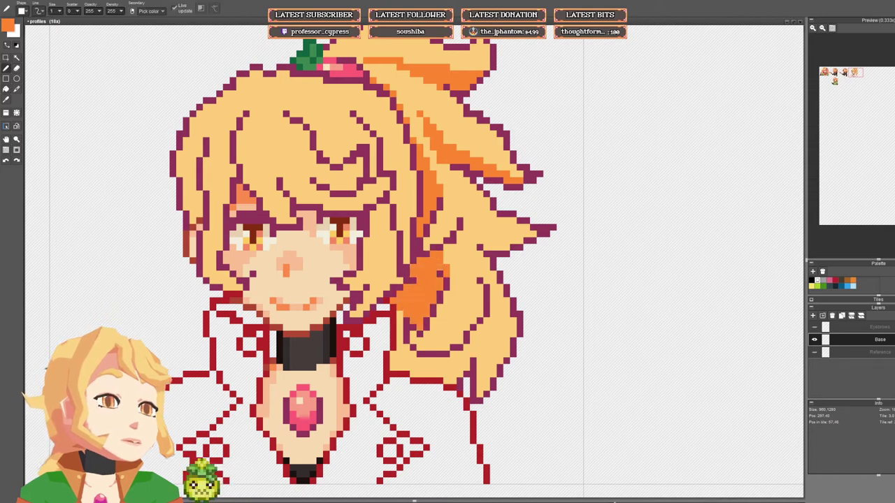
# Step: Outline and fill the hair area beneath the lower curl, just above the jacket's shoulder, with orange
pyautogui.scroll(-1, 420, 374)
pyautogui.scroll(1, 420, 374)
pyautogui.moveTo(429, 349); pyautogui.dragTo(416, 363)
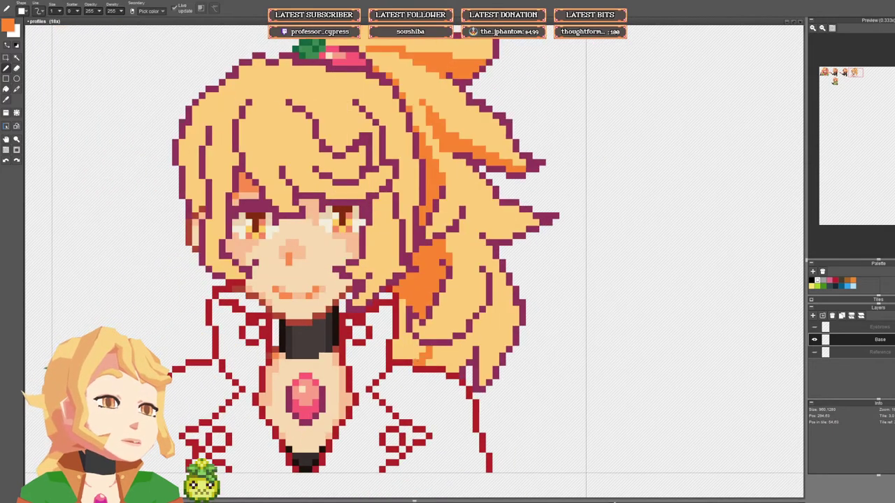
pyautogui.press('f')
pyautogui.click(419, 355)
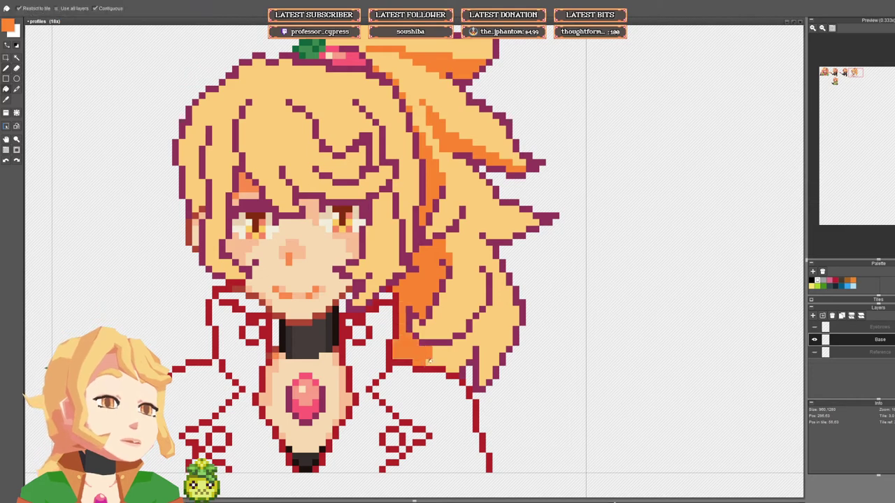
pyautogui.press('b')
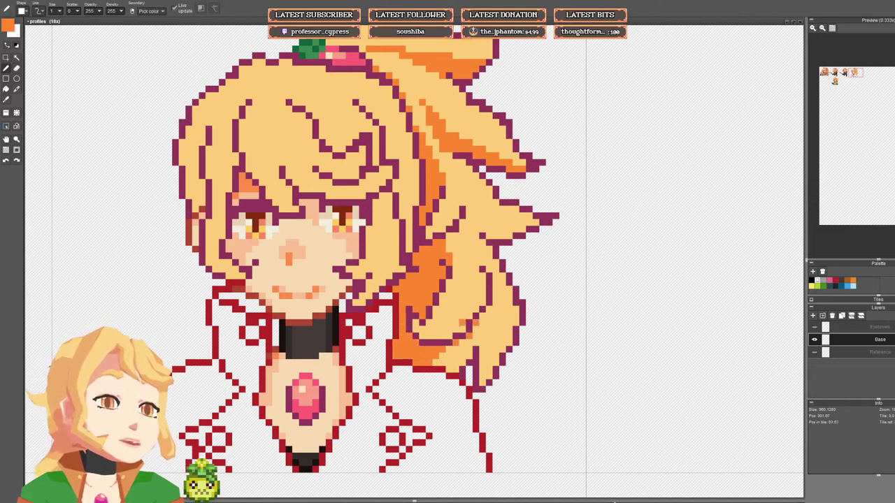
pyautogui.press('f')
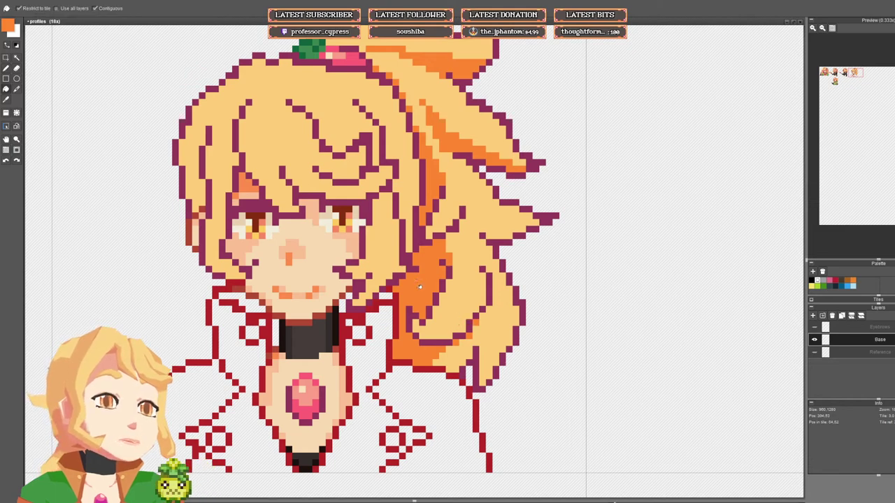
pyautogui.press('b')
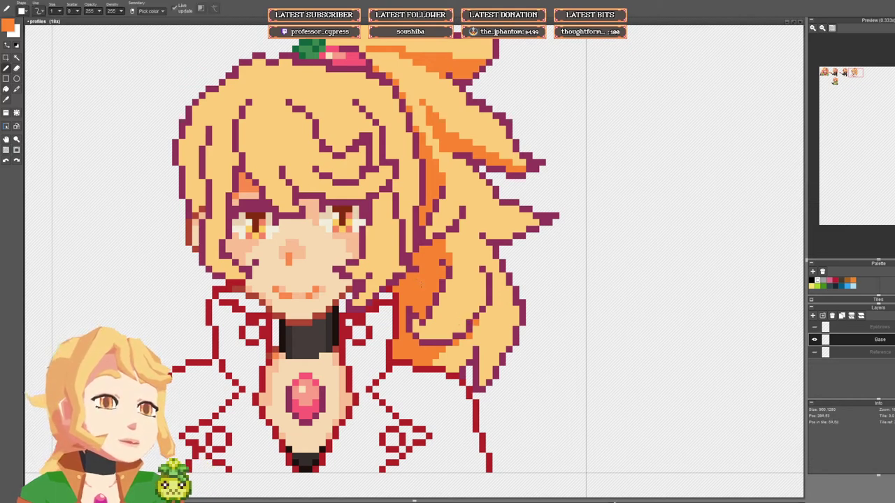
# Step: Add orange shading pixels along the lower lock's inner strand line and at the upper edge of the filled inner section
pyautogui.click(489, 310)
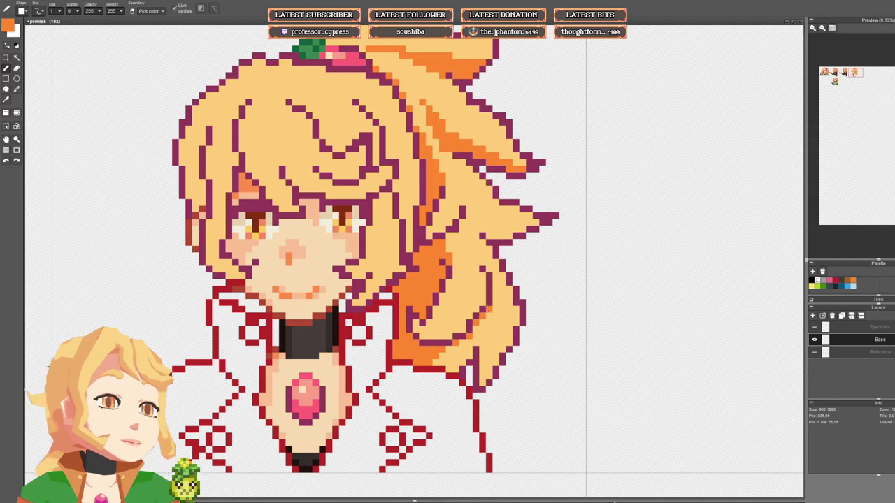
pyautogui.click(489, 270)
pyautogui.moveTo(490, 244); pyautogui.dragTo(488, 258)
pyautogui.click(447, 244)
pyautogui.scroll(1, 451, 244)
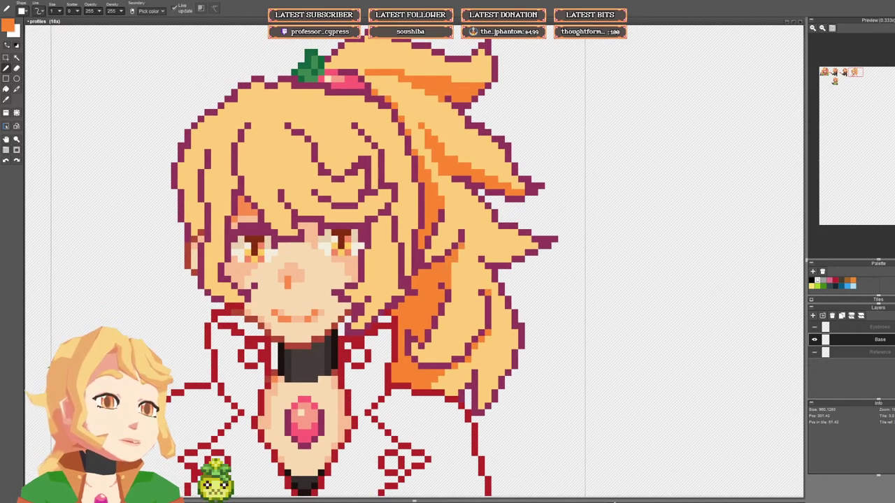
# Step: Shade the underside of the ponytail's third spike with orange out toward its tip
pyautogui.scroll(2, 455, 251)
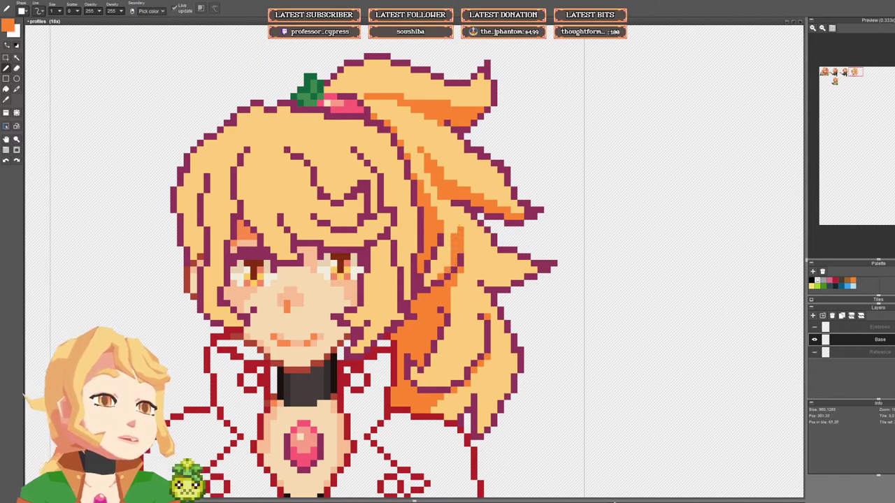
pyautogui.moveTo(474, 257)
pyautogui.mouseDown()
pyautogui.moveTo(493, 277)
pyautogui.moveTo(481, 277)
pyautogui.moveTo(507, 284)
pyautogui.mouseUp()
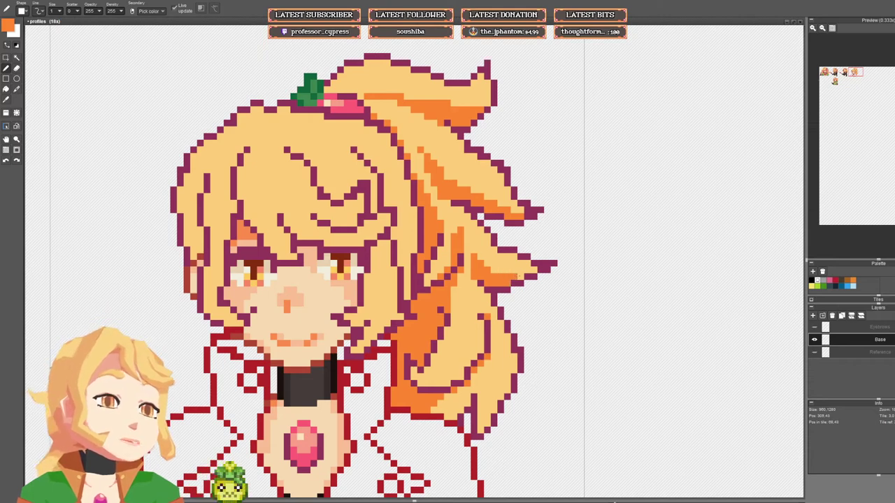
pyautogui.click(520, 277)
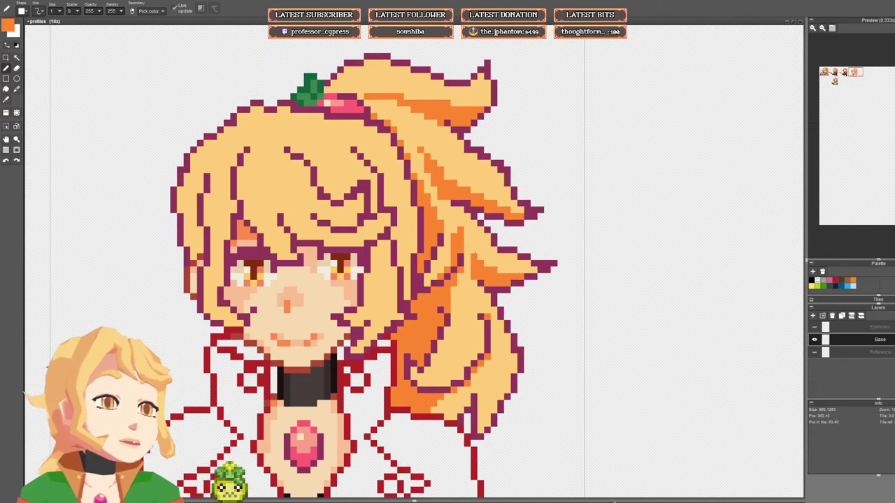
# Step: Shade the curved lower ponytail lock in orange, following the inside of its purple outline
pyautogui.rightClick(474, 283)
pyautogui.scroll(-2, 482, 280)
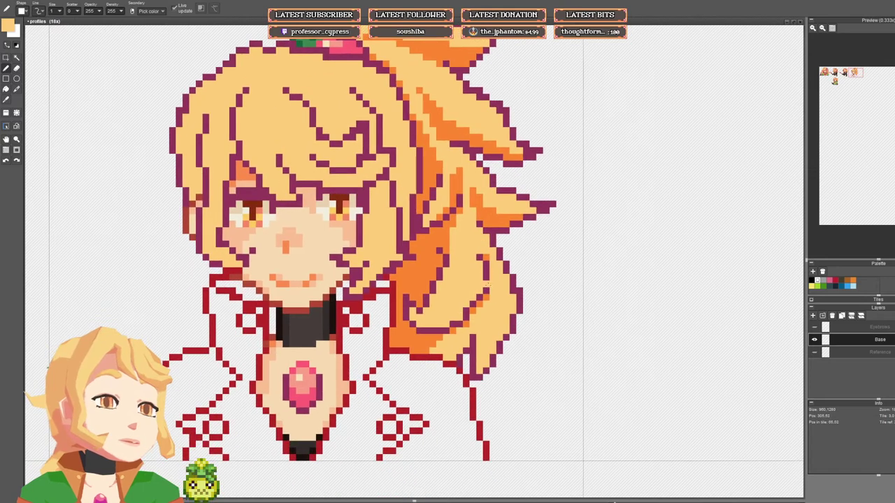
pyautogui.rightClick(451, 336)
pyautogui.moveTo(433, 324); pyautogui.dragTo(480, 271)
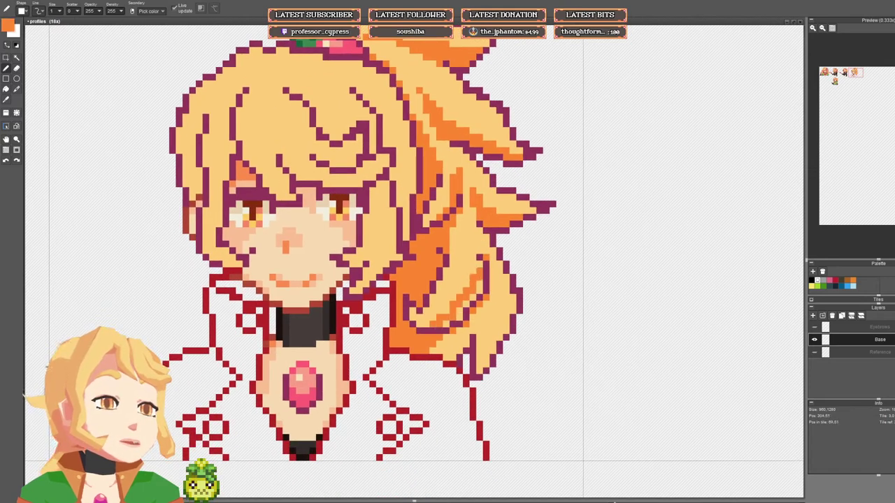
pyautogui.click(446, 324)
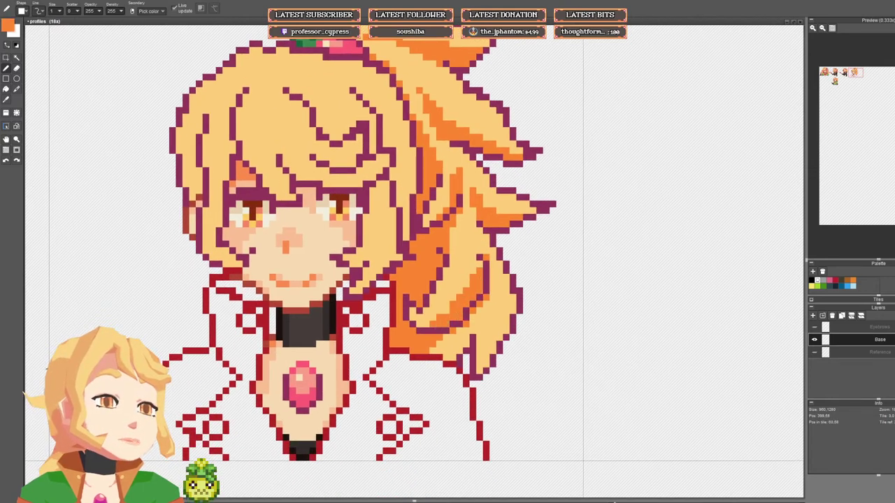
# Step: Add an orange shadow streak at the root of the curved lower ponytail lock and refine its edges
pyautogui.rightClick(449, 301)
pyautogui.moveTo(453, 304)
pyautogui.mouseDown()
pyautogui.moveTo(479, 264)
pyautogui.moveTo(466, 237)
pyautogui.mouseUp()
pyautogui.rightClick(478, 282)
pyautogui.click(479, 250)
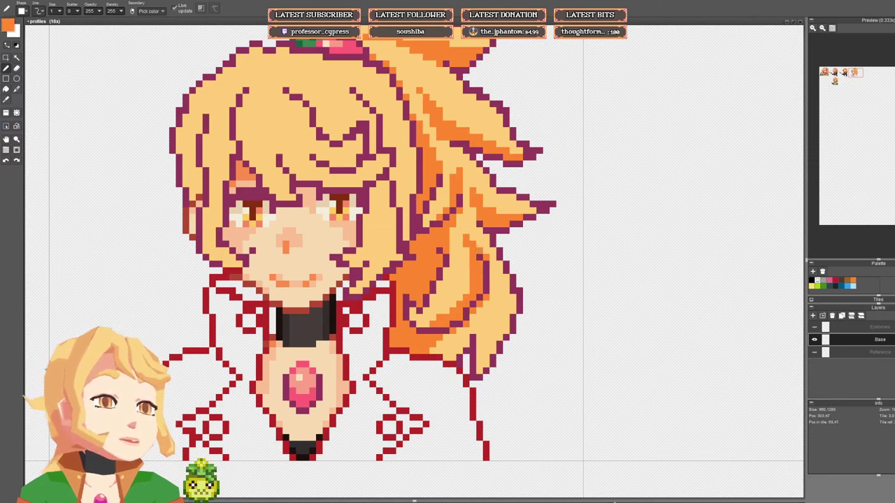
pyautogui.click(472, 237)
pyautogui.click(466, 251)
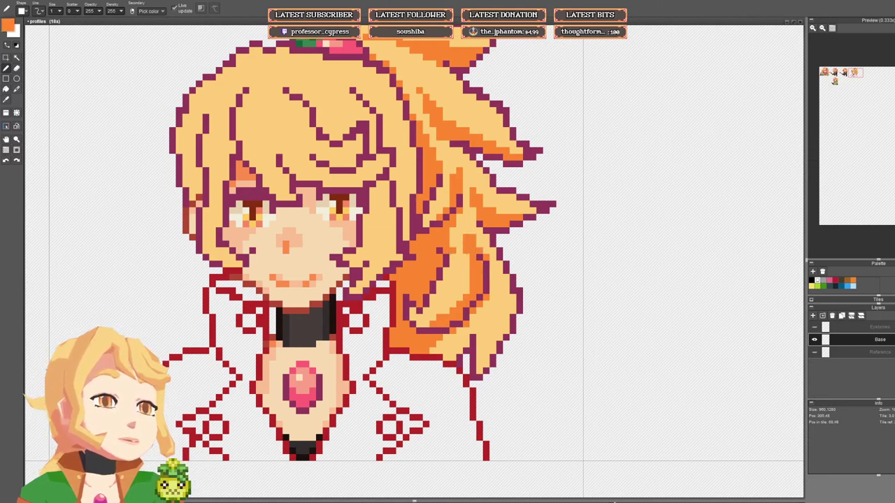
# Step: Shade the lowest ponytail tuft in orange beneath the curved purple strand line
pyautogui.scroll(-3, 472, 259)
pyautogui.scroll(3, 481, 295)
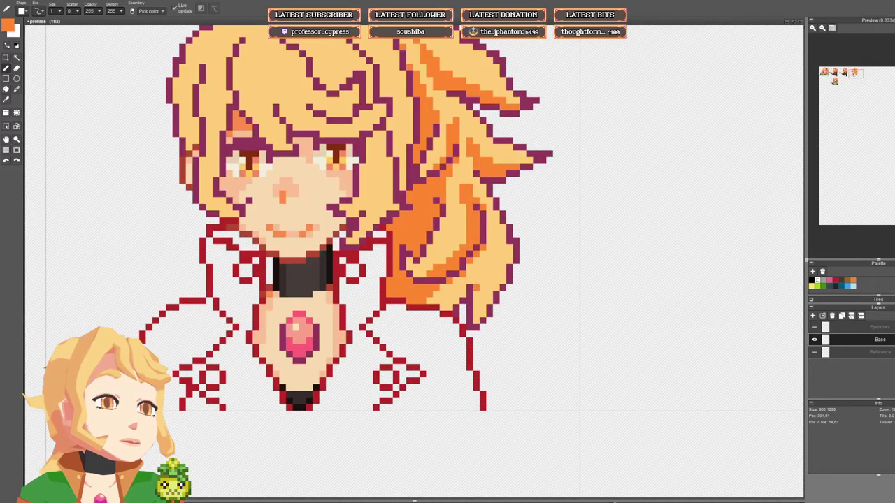
pyautogui.scroll(-1, 488, 261)
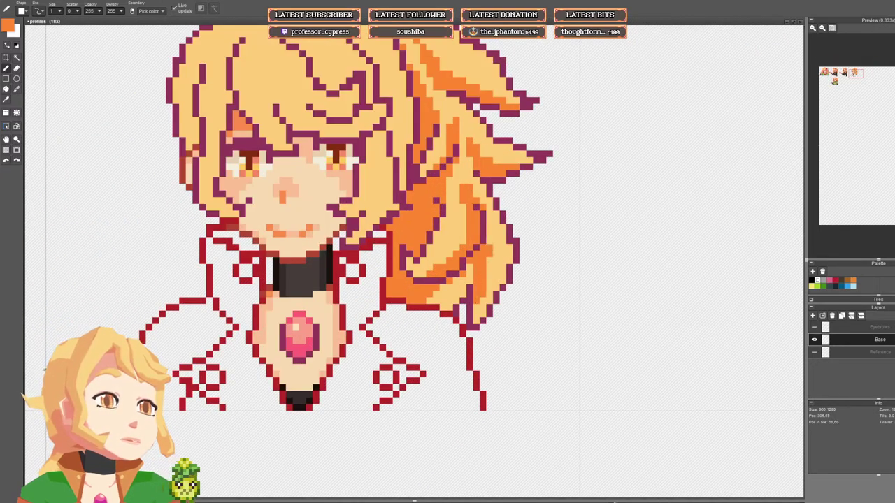
pyautogui.scroll(1, 489, 269)
pyautogui.moveTo(463, 281); pyautogui.dragTo(443, 287)
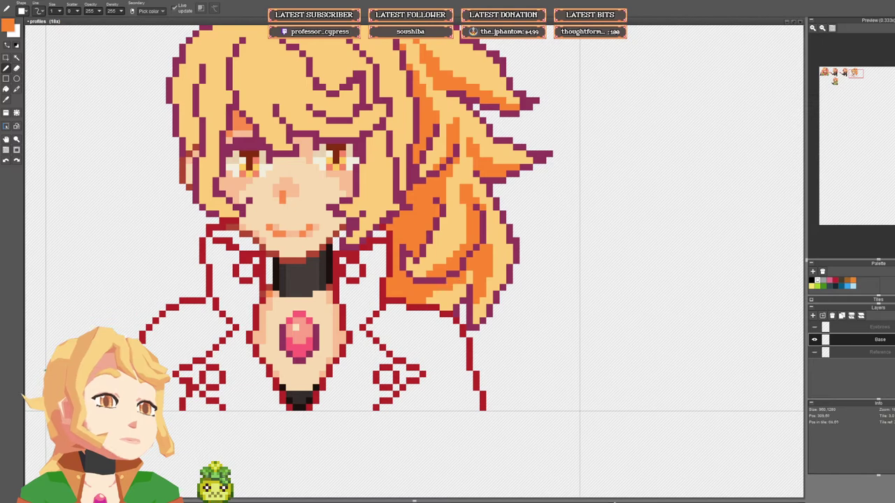
pyautogui.scroll(-1, 448, 265)
pyautogui.scroll(1, 447, 266)
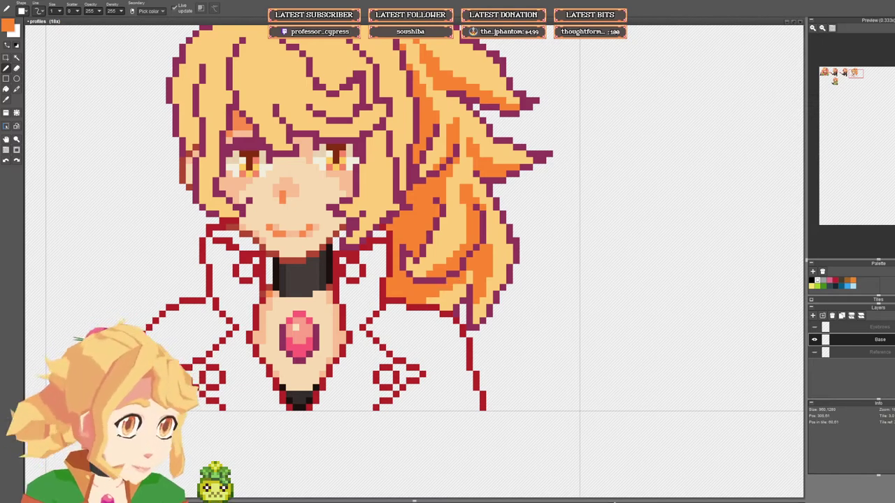
pyautogui.scroll(-3, 444, 247)
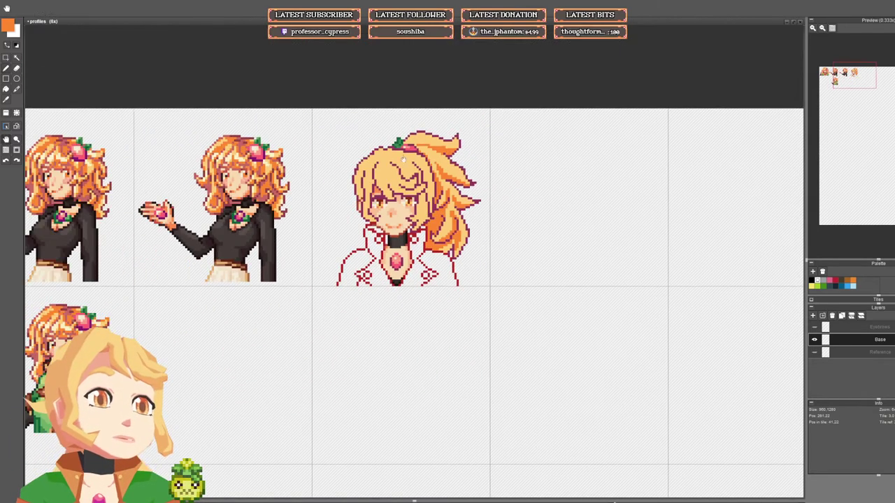
# Step: Widen the orange shadow band along the underside of the topmost ponytail lock
pyautogui.scroll(2, 443, 247)
pyautogui.scroll(1, 442, 174)
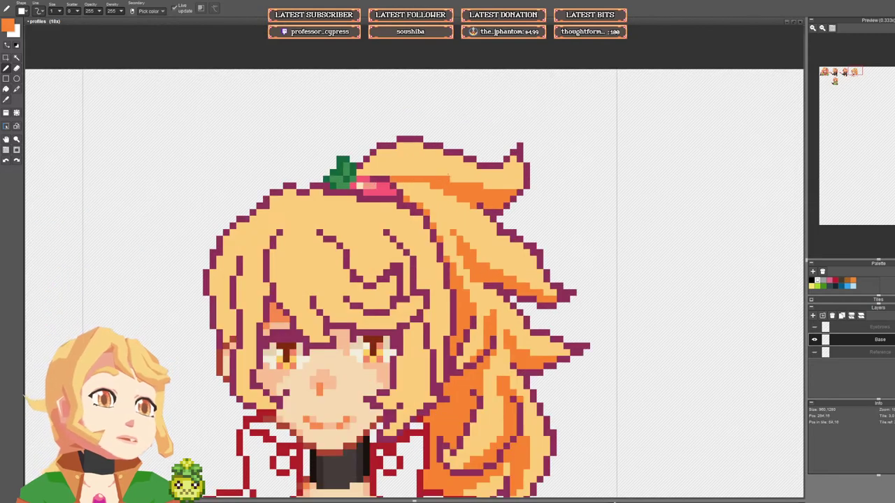
pyautogui.scroll(-1, 437, 173)
pyautogui.scroll(1, 415, 187)
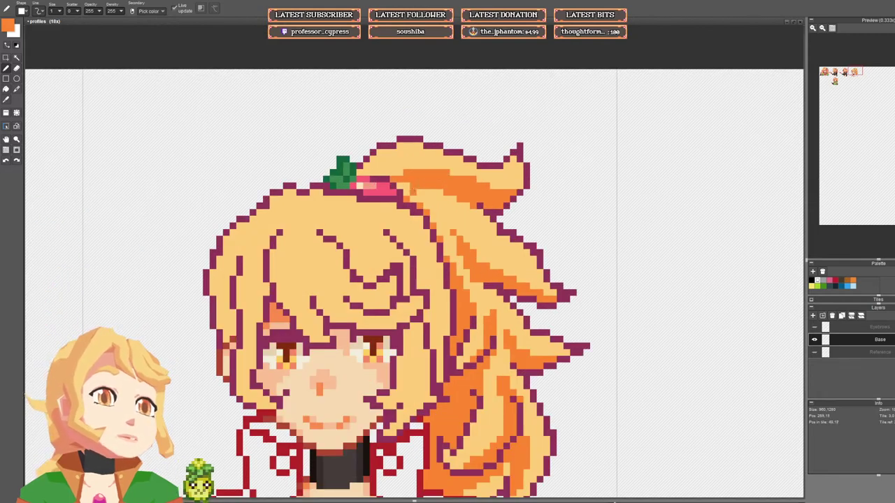
pyautogui.scroll(-5, 400, 173)
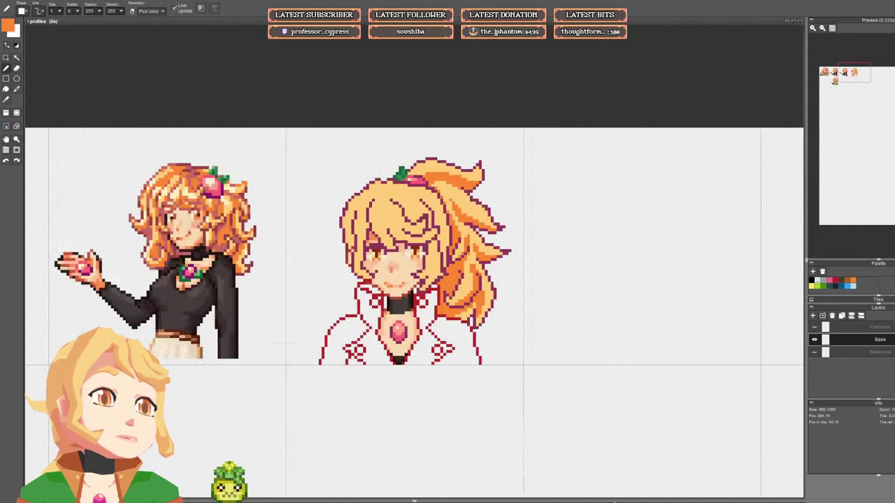
# Step: Reshape the topmost ponytail lock's shadow with pale blond at its root and orange beside the pink hair tie
pyautogui.scroll(3, 400, 173)
pyautogui.scroll(3, 470, 177)
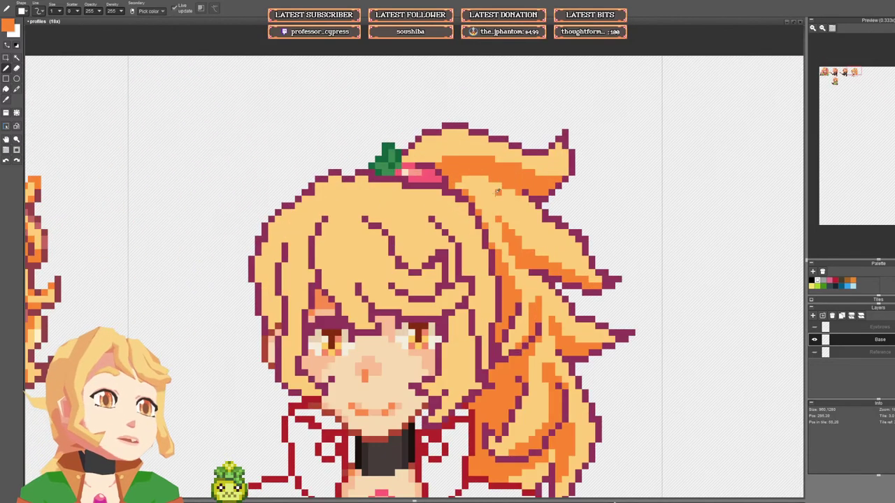
pyautogui.rightClick(486, 174)
pyautogui.moveTo(459, 178)
pyautogui.mouseDown()
pyautogui.moveTo(445, 160)
pyautogui.moveTo(464, 186)
pyautogui.moveTo(427, 160)
pyautogui.moveTo(405, 160)
pyautogui.moveTo(419, 147)
pyautogui.mouseUp()
pyautogui.click(452, 172)
pyautogui.rightClick(447, 175)
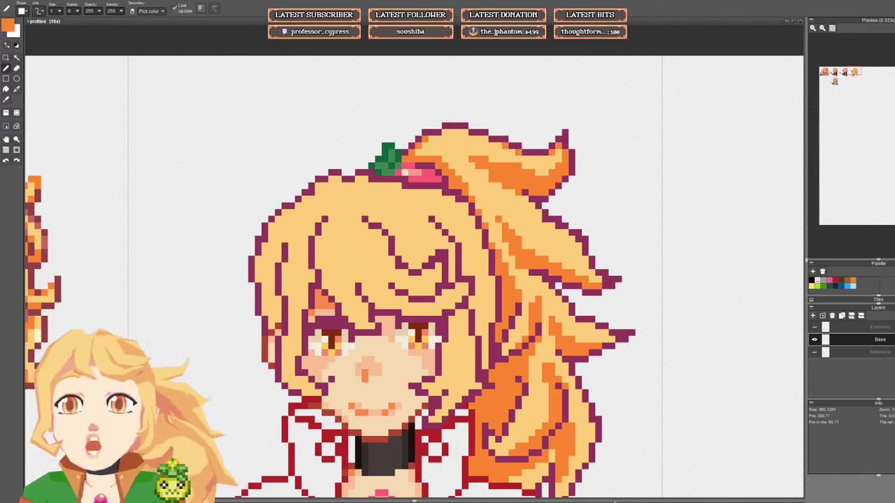
# Step: Shade the lock framing the ponytail side of the face with orange streaks
pyautogui.scroll(-3, 464, 204)
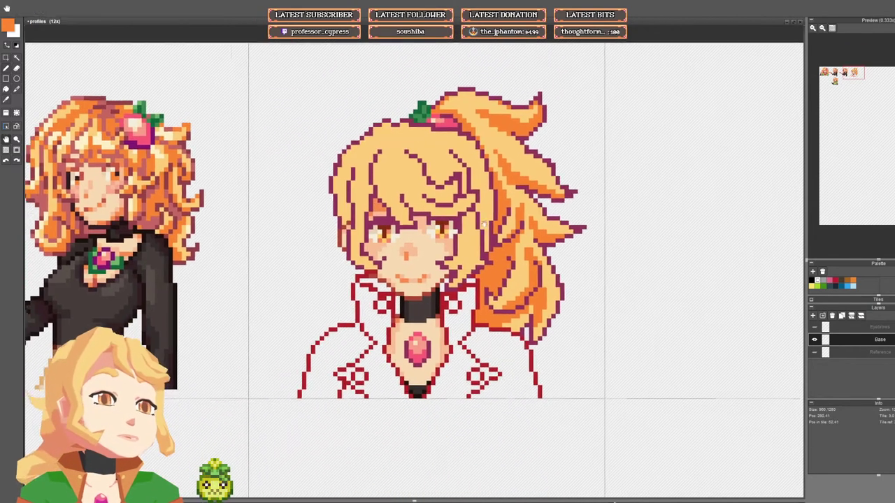
pyautogui.moveTo(484, 224); pyautogui.dragTo(487, 220)
pyautogui.scroll(1, 486, 243)
pyautogui.scroll(-2, 470, 265)
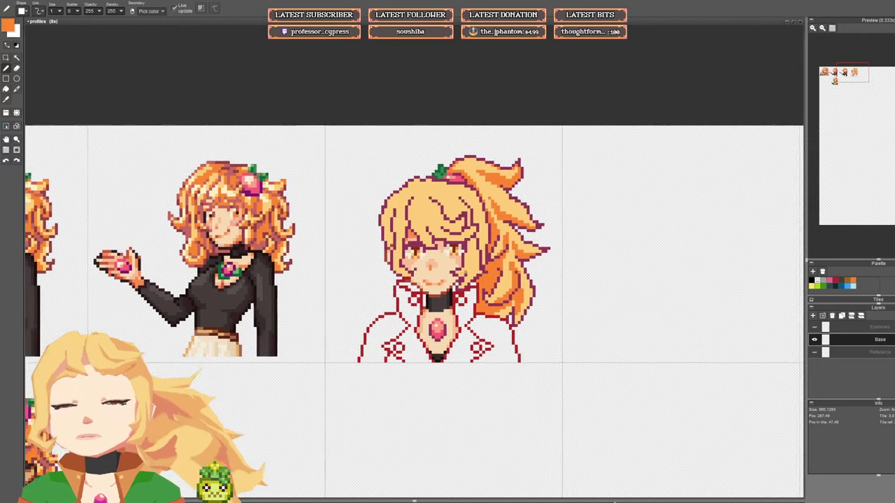
pyautogui.scroll(1, 448, 258)
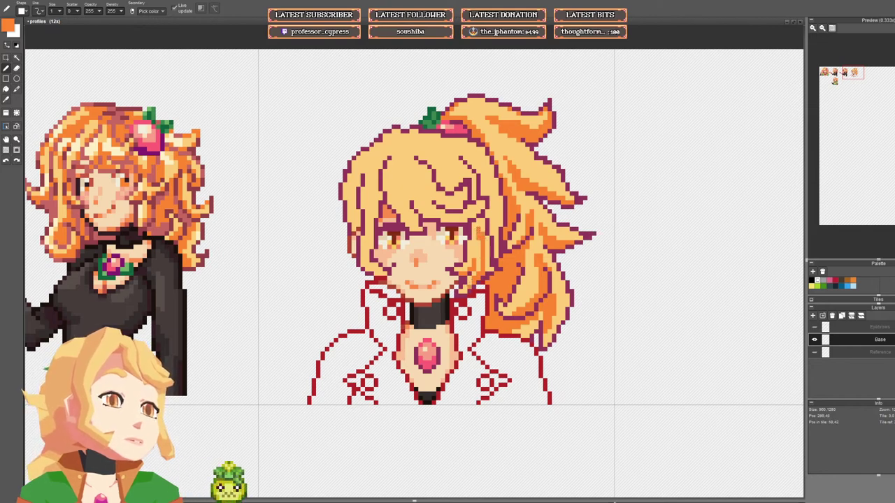
# Step: Touch up the top of the face-framing lock, using the hair's purple, pale blond and orange
pyautogui.keyDown('alt'); pyautogui.click(486, 229); pyautogui.keyUp('alt')
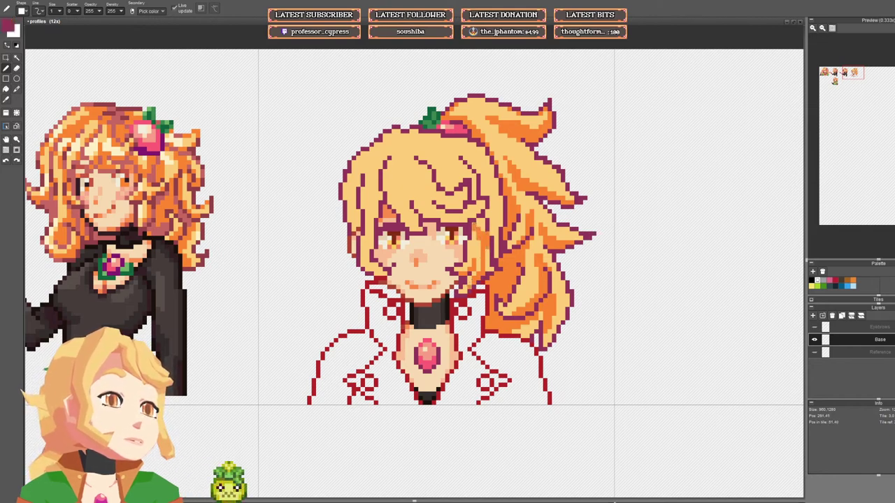
pyautogui.rightClick(483, 239)
pyautogui.rightClick(493, 236)
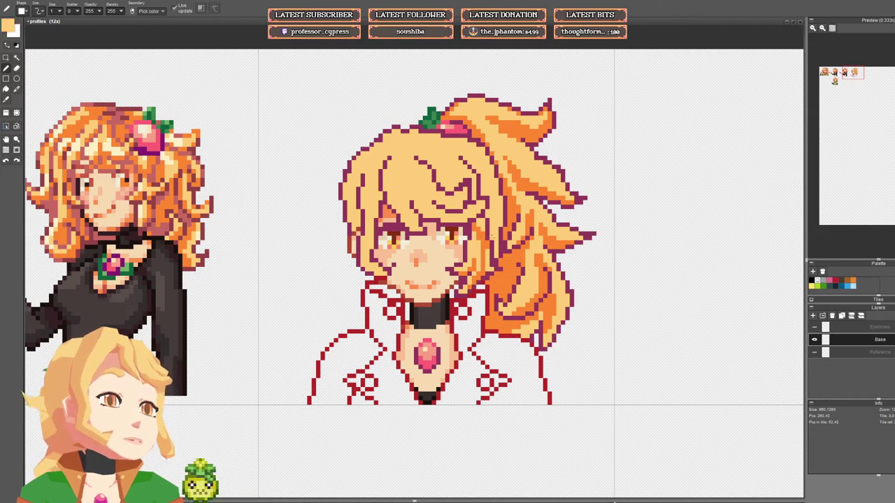
pyautogui.keyDown('alt'); pyautogui.click(488, 242); pyautogui.keyUp('alt')
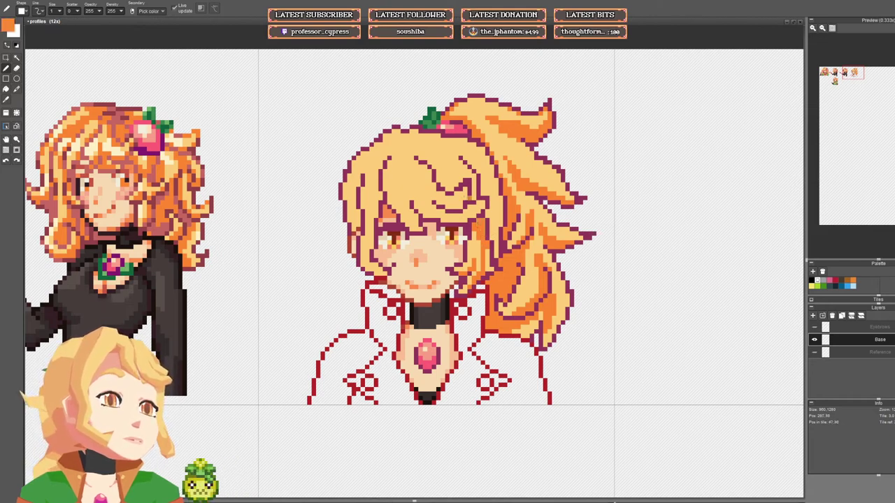
pyautogui.moveTo(469, 198); pyautogui.dragTo(466, 237)
pyautogui.keyDown('alt'); pyautogui.click(467, 229); pyautogui.keyUp('alt')
pyautogui.keyDown('alt'); pyautogui.click(464, 225); pyautogui.keyUp('alt')
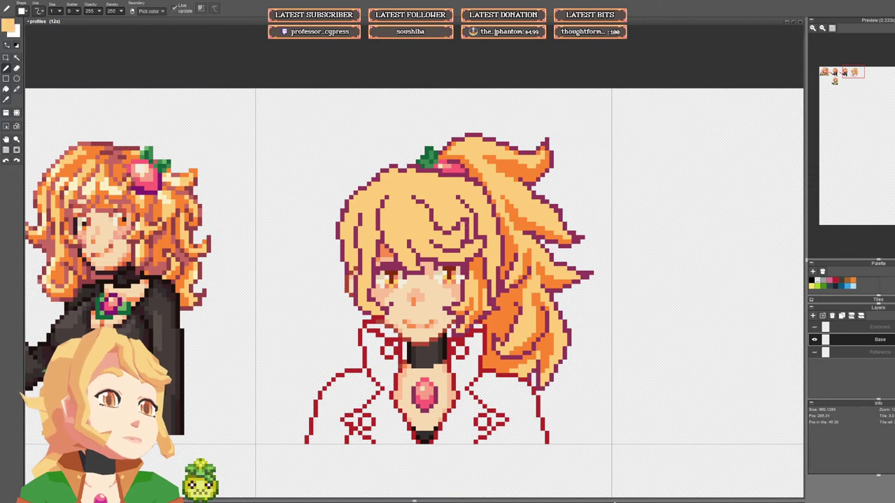
# Step: Paint an orange shadow band across the crown above the bangs and down the ponytail-side edge of the fringe
pyautogui.keyDown('alt'); pyautogui.click(475, 260); pyautogui.keyUp('alt')
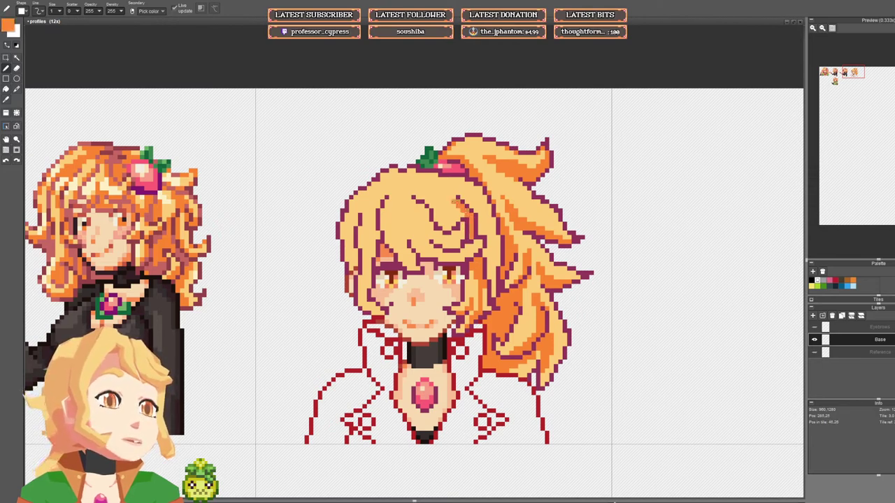
pyautogui.moveTo(453, 195)
pyautogui.mouseDown()
pyautogui.moveTo(431, 187)
pyautogui.moveTo(448, 185)
pyautogui.moveTo(390, 188)
pyautogui.moveTo(414, 186)
pyautogui.moveTo(359, 212)
pyautogui.moveTo(390, 175)
pyautogui.moveTo(472, 185)
pyautogui.mouseUp()
pyautogui.rightClick(401, 179)
pyautogui.rightClick(396, 185)
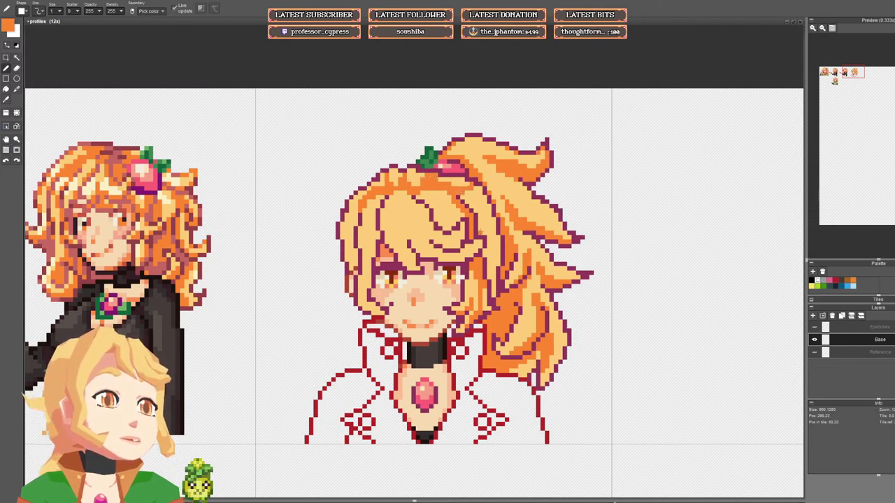
pyautogui.moveTo(480, 232)
pyautogui.mouseDown()
pyautogui.moveTo(485, 206)
pyautogui.moveTo(480, 228)
pyautogui.mouseUp()
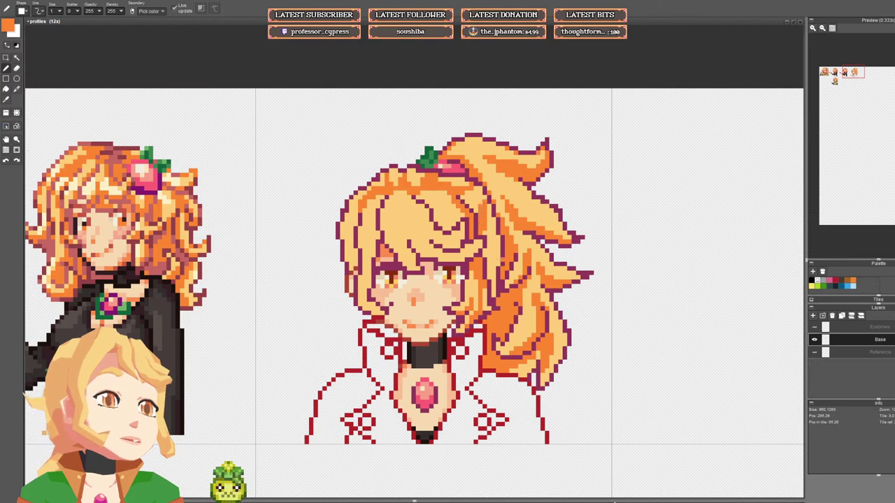
# Step: Adjust the purple outline pixels where the face-framing lock meets the ponytail, using orange beside them
pyautogui.rightClick(497, 272)
pyautogui.moveTo(490, 278); pyautogui.dragTo(494, 269)
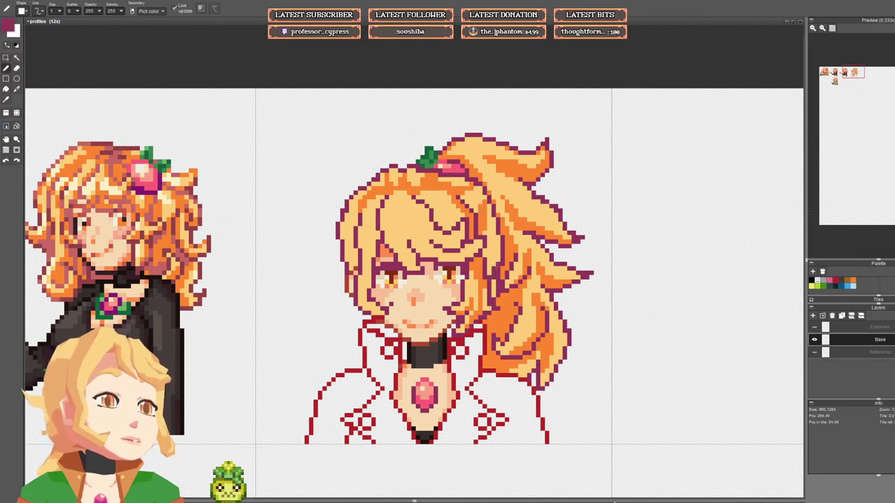
pyautogui.keyDown('alt'); pyautogui.click(502, 268); pyautogui.keyUp('alt')
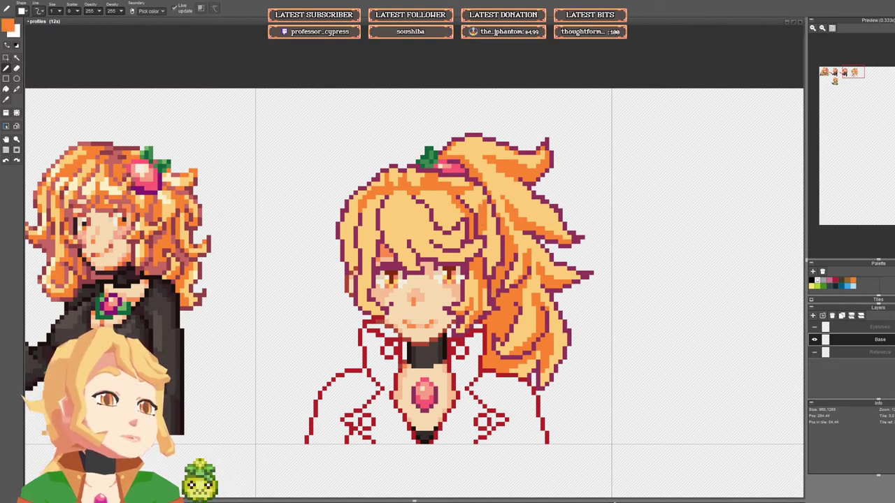
pyautogui.keyDown('alt'); pyautogui.click(502, 290); pyautogui.keyUp('alt')
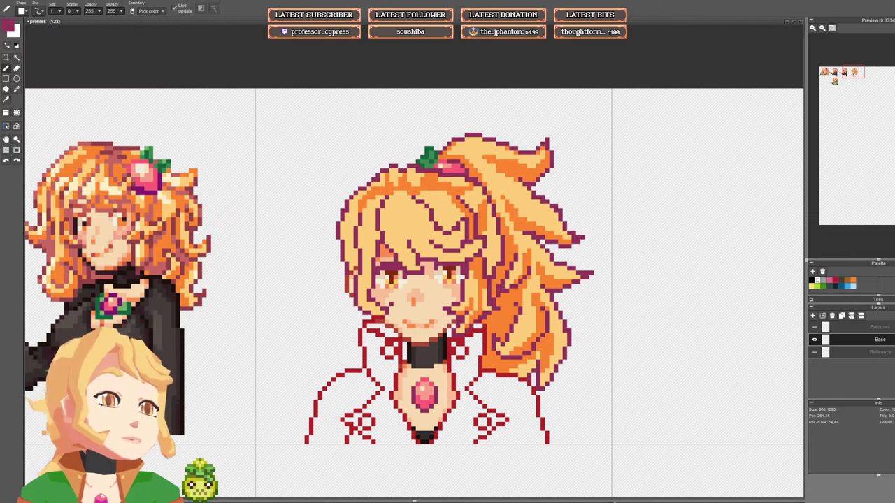
# Step: Refine the strand between the side hair and the ponytail with pale blond and purple, and shade it orange
pyautogui.keyDown('alt'); pyautogui.click(358, 207); pyautogui.keyUp('alt')
pyautogui.rightClick(505, 284)
pyautogui.rightClick(503, 286)
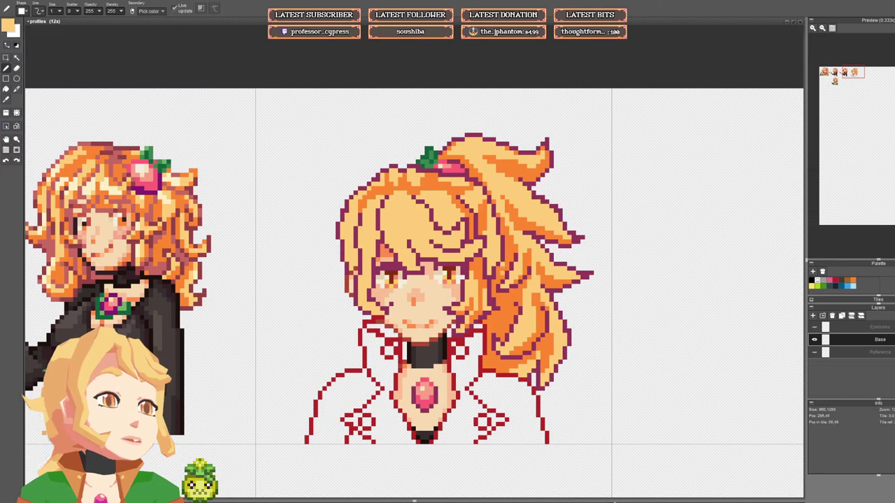
pyautogui.keyDown('alt'); pyautogui.click(502, 264); pyautogui.keyUp('alt')
pyautogui.keyDown('alt'); pyautogui.click(500, 251); pyautogui.keyUp('alt')
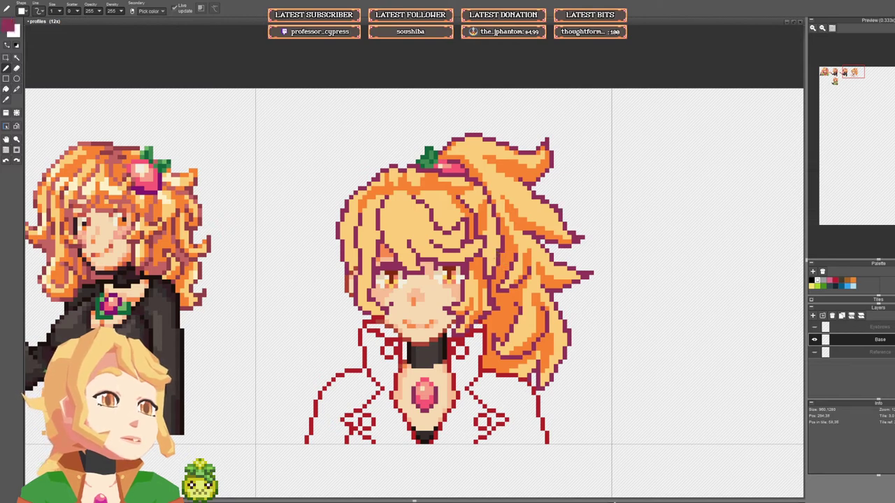
pyautogui.keyDown('alt'); pyautogui.click(502, 252); pyautogui.keyUp('alt')
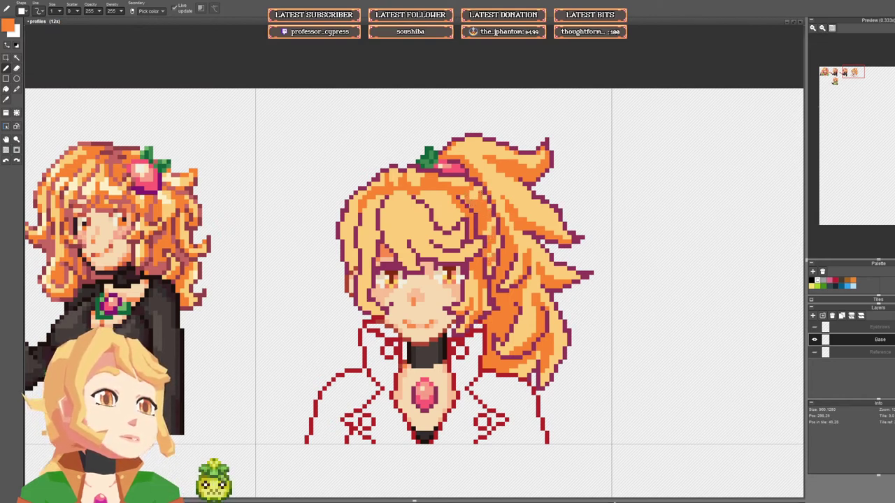
# Step: Shade the outer hair lock above the visible ear in orange, on the side opposite the ponytail
pyautogui.scroll(-3, 490, 224)
pyautogui.scroll(4, 491, 224)
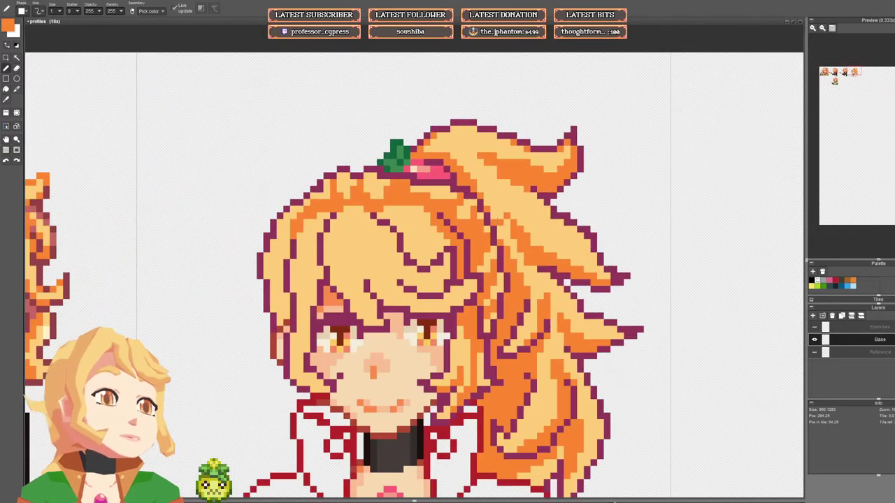
pyautogui.scroll(-4, 480, 216)
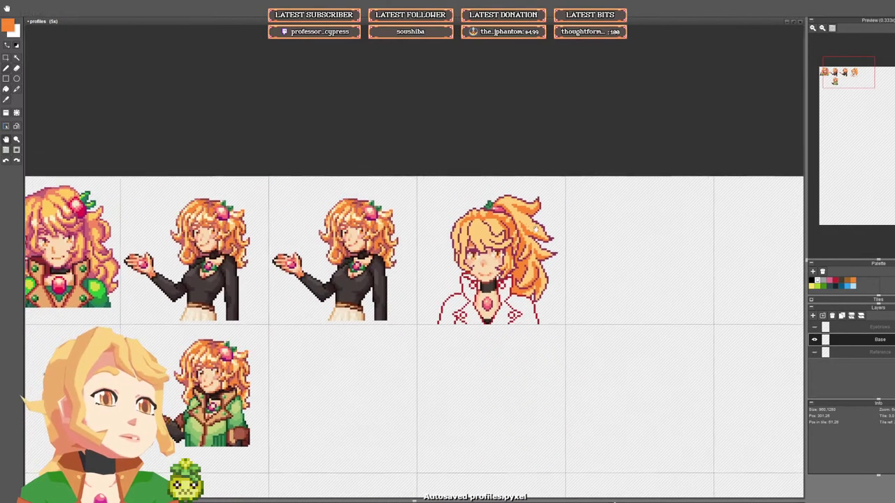
pyautogui.scroll(3, 481, 217)
pyautogui.scroll(2, 448, 228)
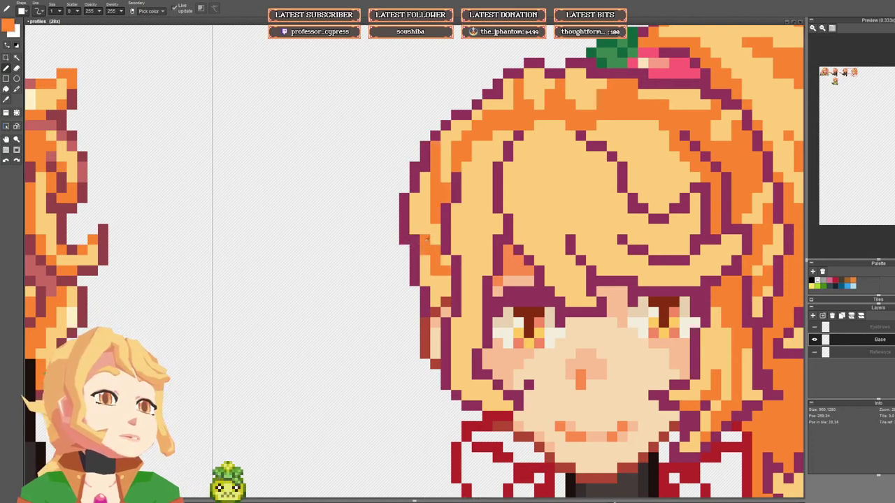
pyautogui.scroll(-5, 454, 232)
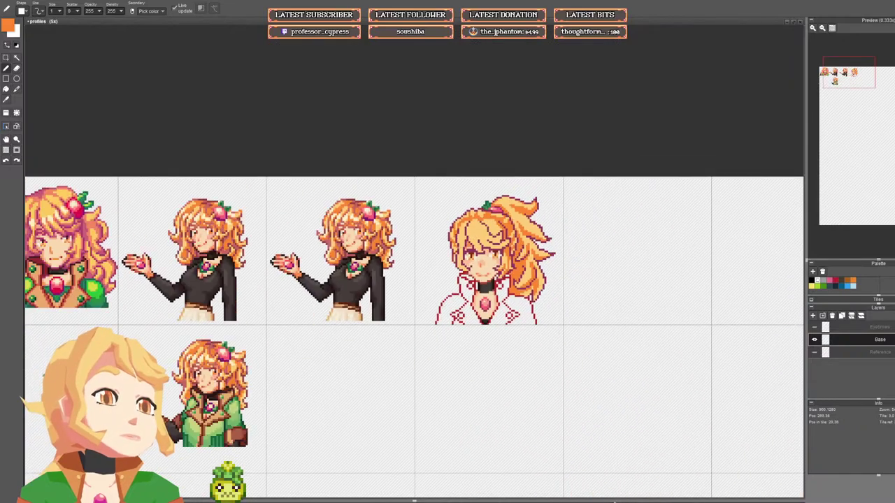
# Step: Retouch the tip of the face-framing lock opposite the ponytail with single orange and pale blond pixels
pyautogui.scroll(4, 453, 249)
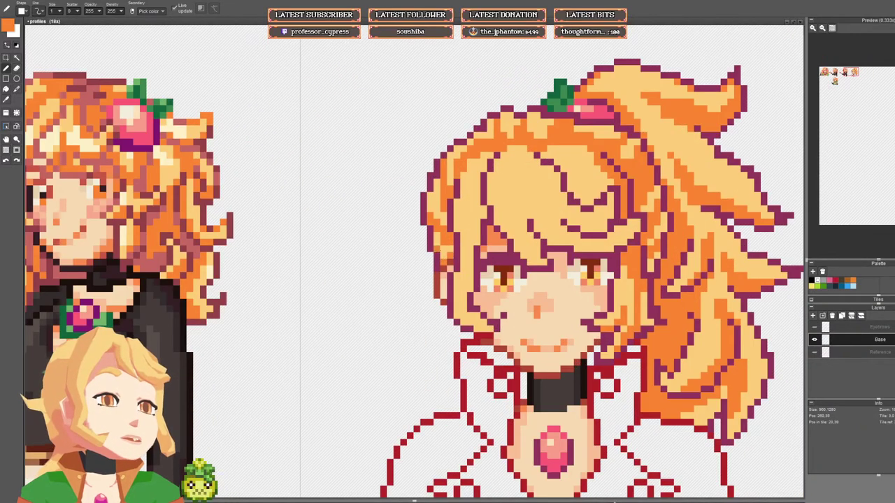
pyautogui.scroll(-4, 453, 253)
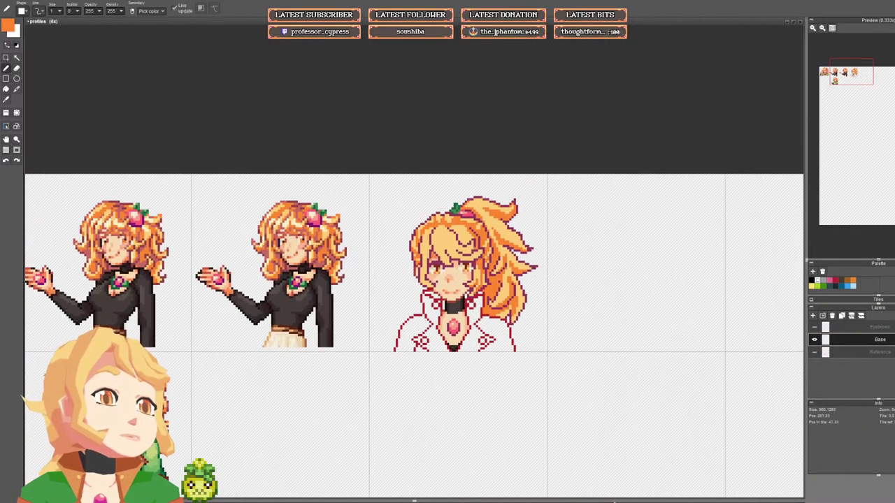
pyautogui.scroll(3, 453, 252)
pyautogui.scroll(2, 392, 297)
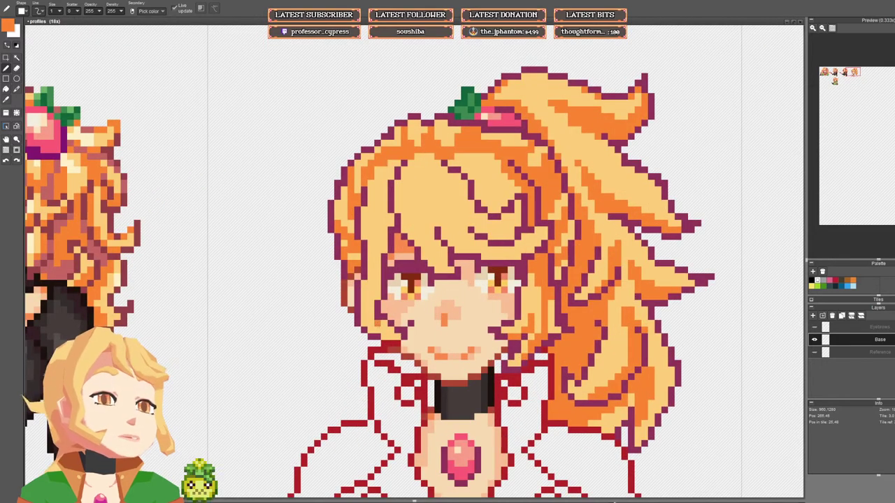
pyautogui.rightClick(382, 324)
pyautogui.rightClick(384, 331)
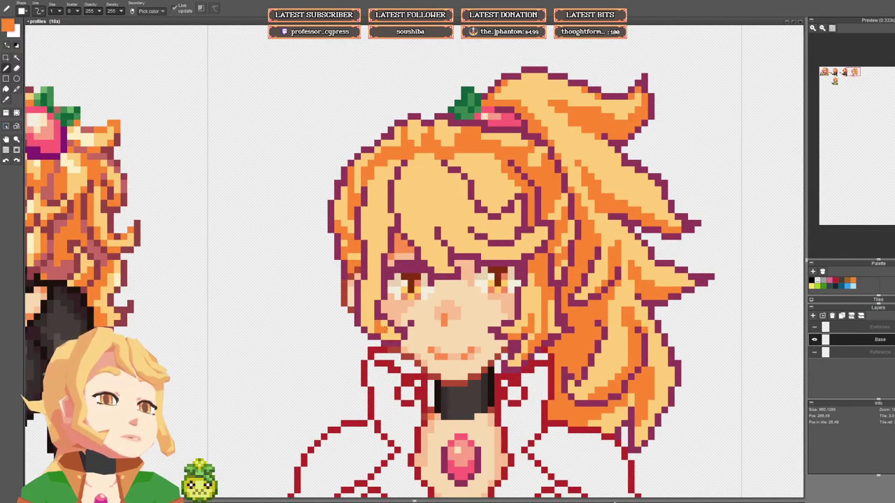
pyautogui.rightClick(388, 330)
pyautogui.click(385, 324)
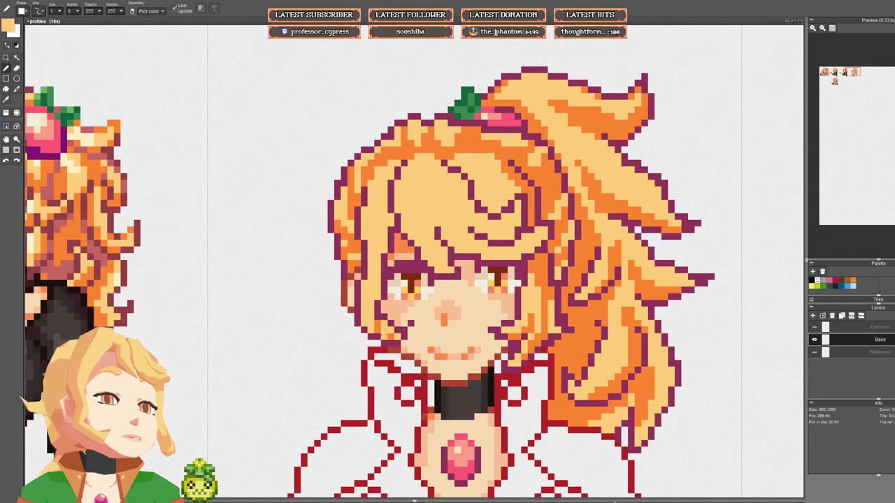
pyautogui.rightClick(384, 337)
pyautogui.click(397, 337)
pyautogui.click(371, 331)
pyautogui.click(371, 324)
# Step: Shade the face-framing lock opposite the ponytail with an orange band along its inner edge, from the tip up to the crown
pyautogui.rightClick(384, 331)
pyautogui.moveTo(385, 324)
pyautogui.mouseDown()
pyautogui.moveTo(364, 323)
pyautogui.moveTo(364, 283)
pyautogui.moveTo(378, 277)
pyautogui.moveTo(385, 245)
pyautogui.moveTo(381, 168)
pyautogui.mouseUp()
pyautogui.rightClick(371, 331)
pyautogui.moveTo(391, 161)
pyautogui.mouseDown()
pyautogui.moveTo(391, 172)
pyautogui.moveTo(383, 168)
pyautogui.mouseUp()
pyautogui.click(391, 177)
pyautogui.click(384, 183)
pyautogui.rightClick(377, 203)
pyautogui.rightClick(384, 217)
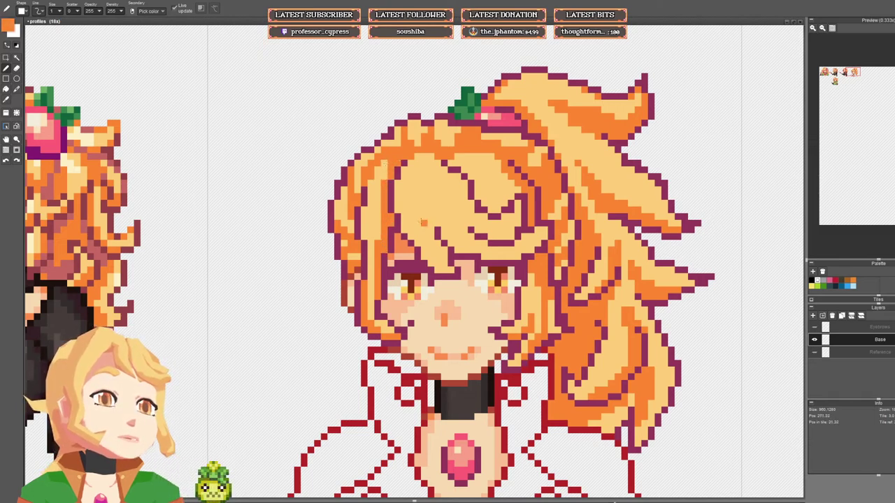
# Step: Paint orange shadow stripes through the bangs, following the sweep of the strands above the forehead
pyautogui.moveTo(437, 224)
pyautogui.mouseDown()
pyautogui.moveTo(424, 171)
pyautogui.moveTo(418, 207)
pyautogui.moveTo(437, 253)
pyautogui.moveTo(418, 216)
pyautogui.moveTo(464, 230)
pyautogui.moveTo(464, 209)
pyautogui.moveTo(477, 230)
pyautogui.moveTo(511, 236)
pyautogui.moveTo(519, 216)
pyautogui.moveTo(538, 243)
pyautogui.moveTo(518, 257)
pyautogui.moveTo(484, 256)
pyautogui.moveTo(445, 224)
pyautogui.mouseUp()
pyautogui.click(431, 211)
pyautogui.click(524, 236)
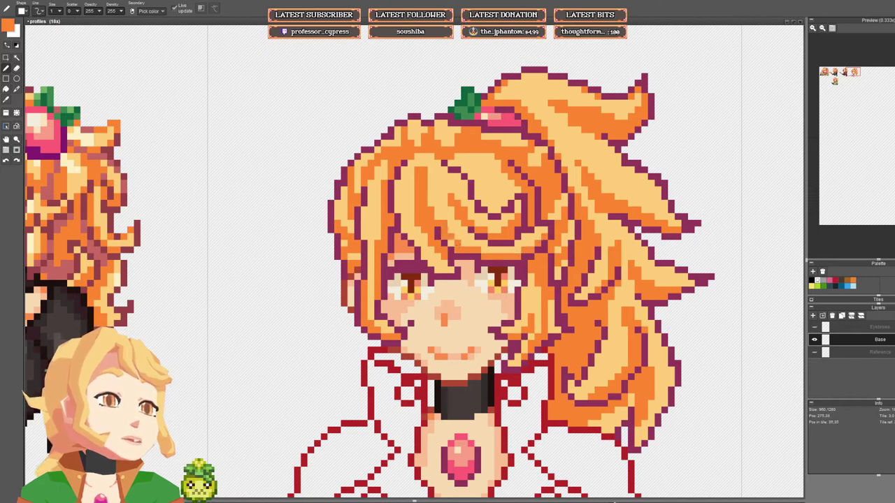
pyautogui.click(451, 243)
pyautogui.click(438, 217)
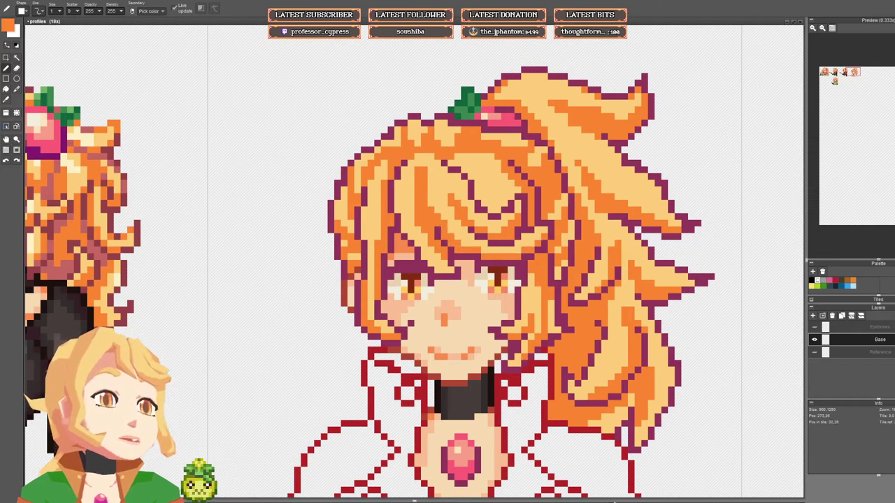
# Step: Refine the orange shadow band on the crown directly above the bangs
pyautogui.rightClick(425, 165)
pyautogui.rightClick(459, 150)
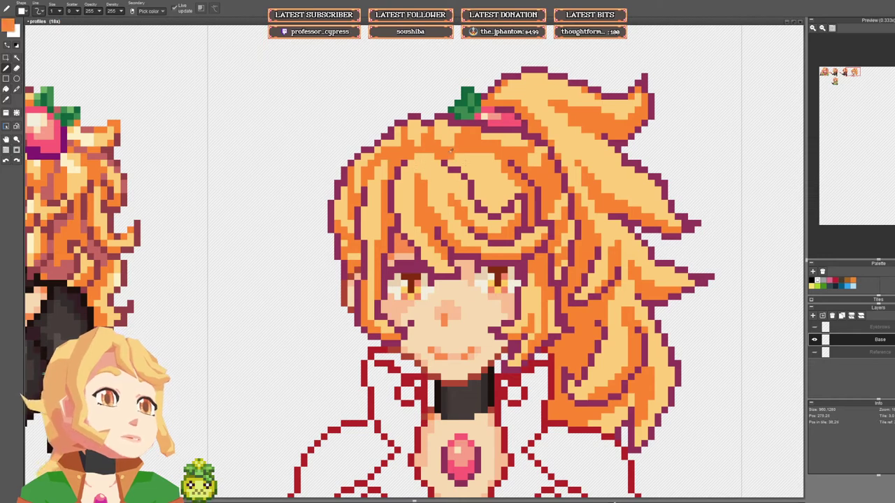
pyautogui.moveTo(451, 143); pyautogui.dragTo(438, 143)
pyautogui.scroll(-5, 497, 146)
# Step: Draw an orange shadow edge inside the curled lock of the bangs and fill the enclosed area with orange
pyautogui.moveTo(498, 146); pyautogui.dragTo(477, 164)
pyautogui.scroll(5, 476, 165)
pyautogui.moveTo(462, 208)
pyautogui.mouseDown()
pyautogui.moveTo(436, 168)
pyautogui.moveTo(422, 167)
pyautogui.mouseUp()
pyautogui.press('f')
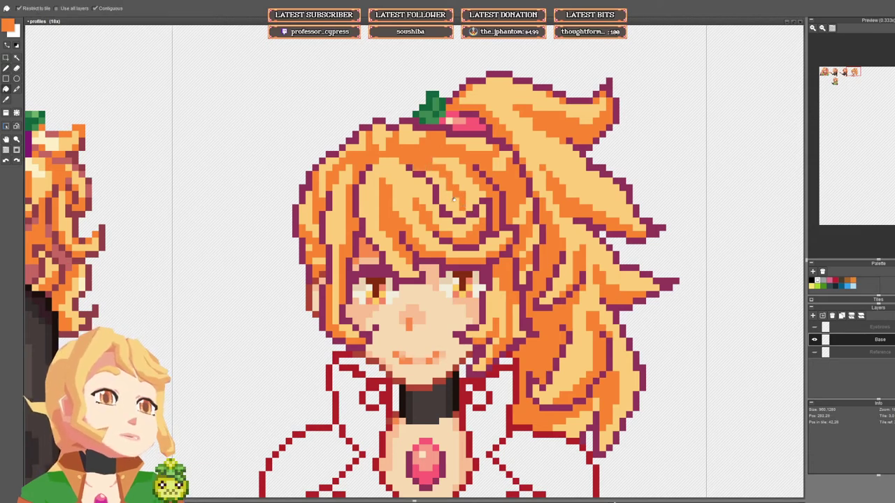
pyautogui.click(456, 201)
pyautogui.press('b')
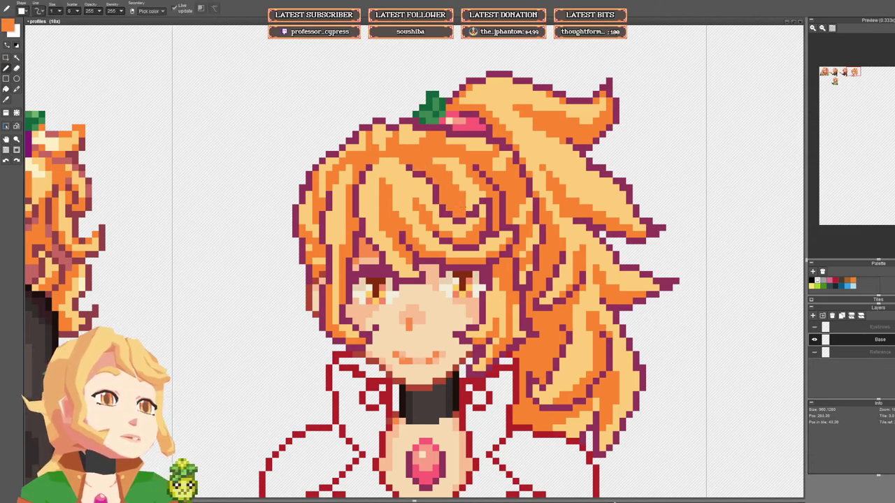
# Step: Repaint the upper part of the curled lock's shadow in pale blond
pyautogui.scroll(-5, 482, 201)
pyautogui.scroll(5, 425, 173)
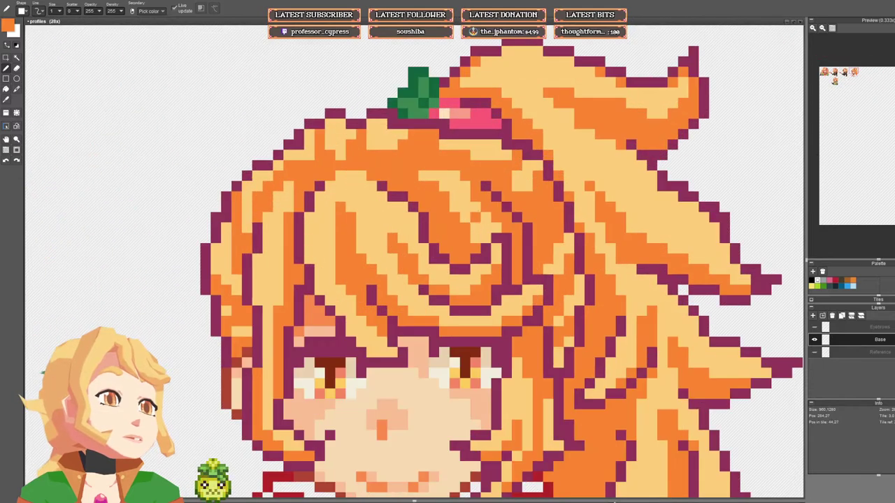
pyautogui.keyDown('alt'); pyautogui.click(476, 218); pyautogui.keyUp('alt')
pyautogui.moveTo(426, 174)
pyautogui.mouseDown()
pyautogui.moveTo(424, 167)
pyautogui.moveTo(413, 176)
pyautogui.moveTo(414, 166)
pyautogui.moveTo(457, 216)
pyautogui.mouseUp()
pyautogui.scroll(-6, 493, 198)
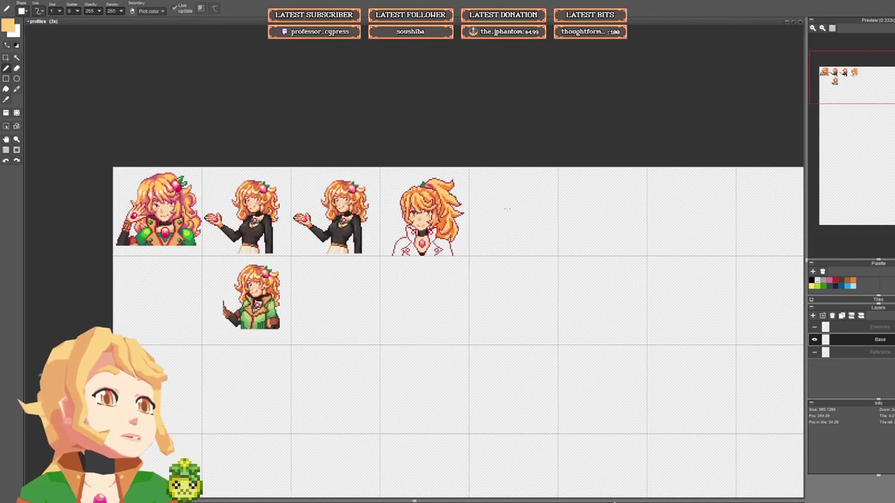
# Step: Sample the muted red hair shadow colour from the neighbouring portrait as the drawing colour
pyautogui.scroll(3, 389, 220)
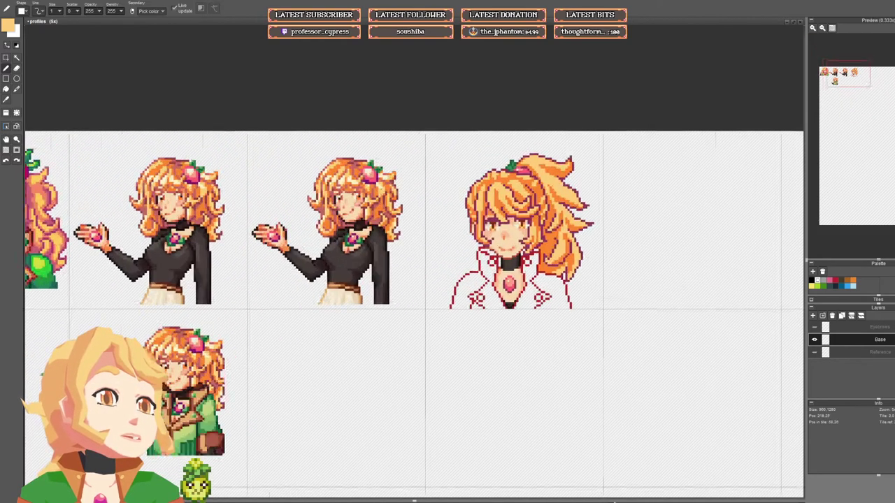
pyautogui.scroll(1, 393, 221)
pyautogui.rightClick(394, 222)
pyautogui.moveTo(617, 213); pyautogui.dragTo(542, 212)
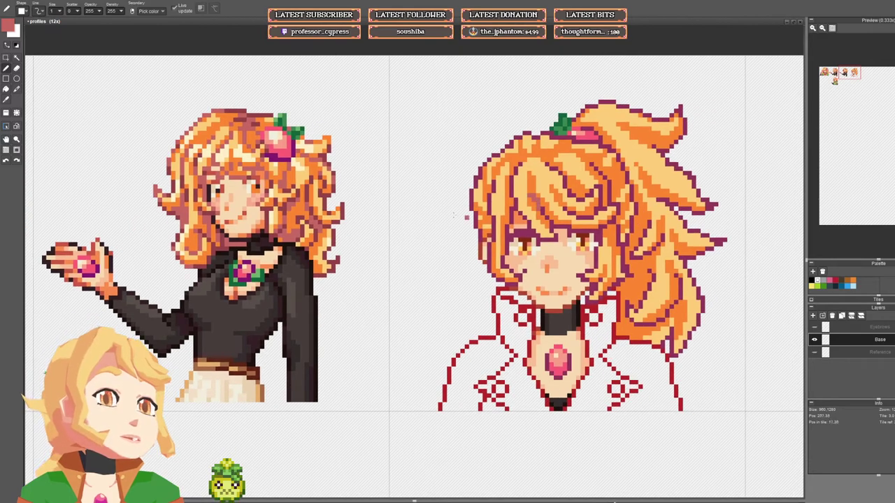
pyautogui.rightClick(307, 195)
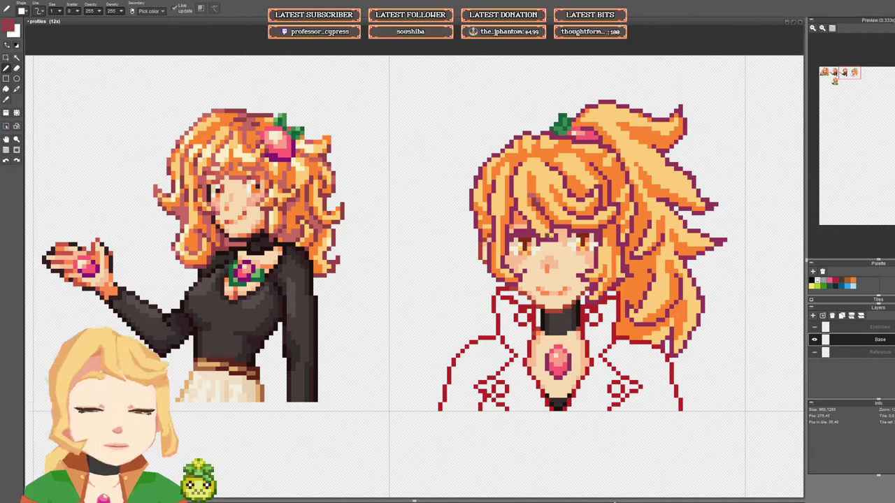
pyautogui.hotkey('ctrl', 'z')
pyautogui.moveTo(618, 174); pyautogui.dragTo(479, 190)
pyautogui.rightClick(196, 207)
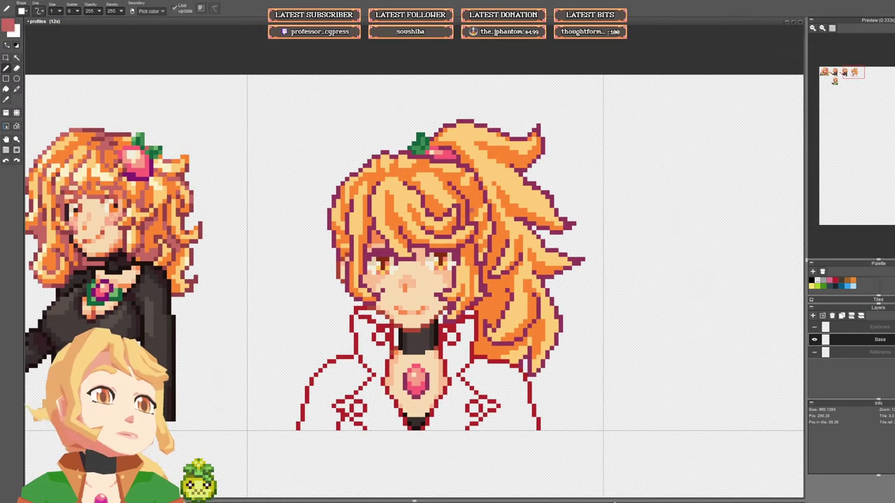
pyautogui.scroll(1, 479, 190)
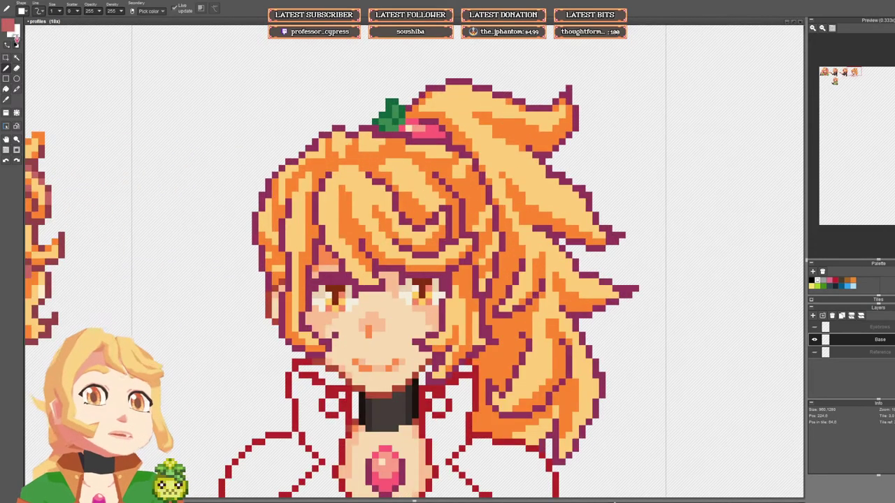
# Step: Try shifting the hue of the muted red drawing colour to 16, giving #ca7f63
pyautogui.click(11, 28)
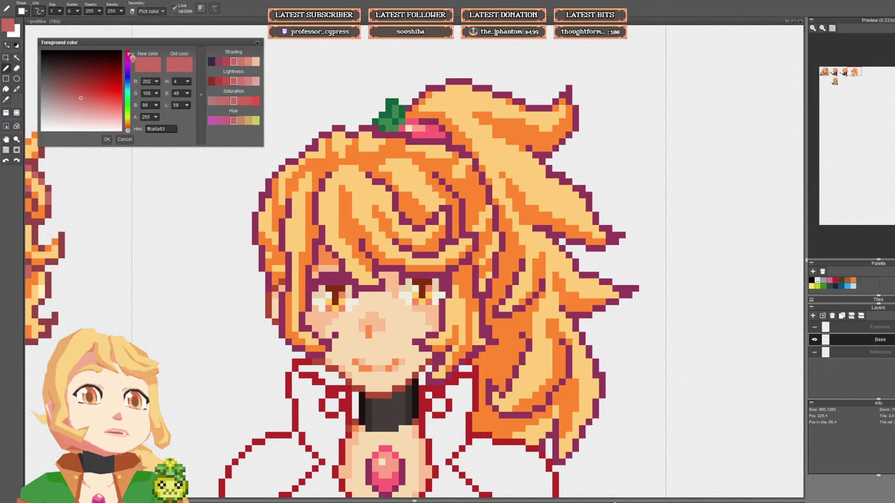
pyautogui.moveTo(129, 55); pyautogui.dragTo(128, 53)
pyautogui.click(107, 139)
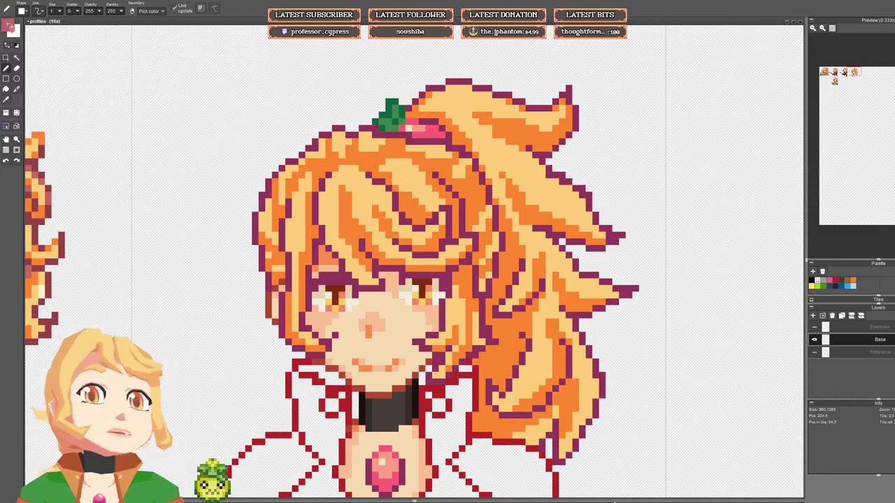
pyautogui.click(10, 27)
pyautogui.moveTo(130, 133); pyautogui.dragTo(130, 129)
pyautogui.click(109, 140)
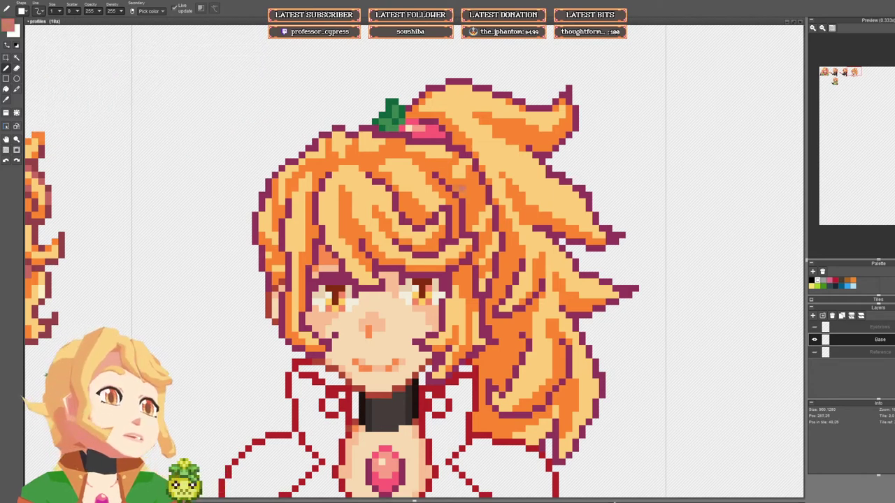
# Step: Mix a more saturated red, #d76358, and test it on the hair between the fringe and the ponytail
pyautogui.click(8, 31)
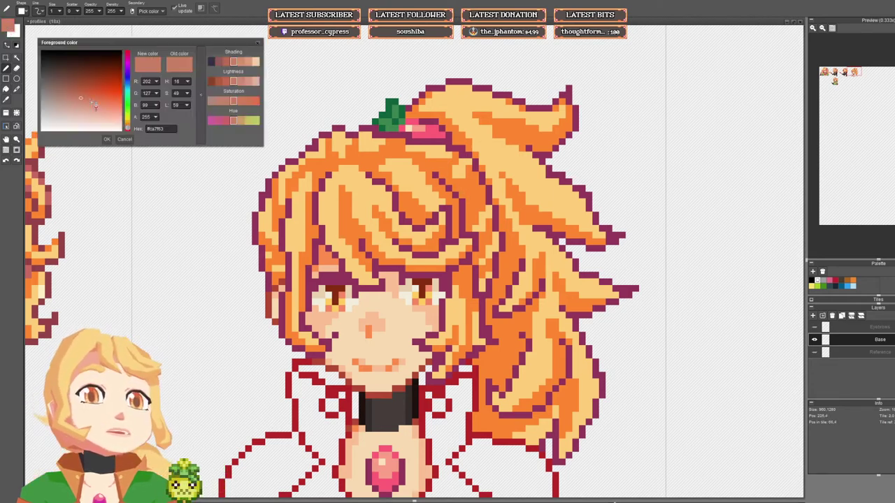
pyautogui.moveTo(95, 106)
pyautogui.mouseDown()
pyautogui.moveTo(85, 102)
pyautogui.moveTo(91, 96)
pyautogui.mouseUp()
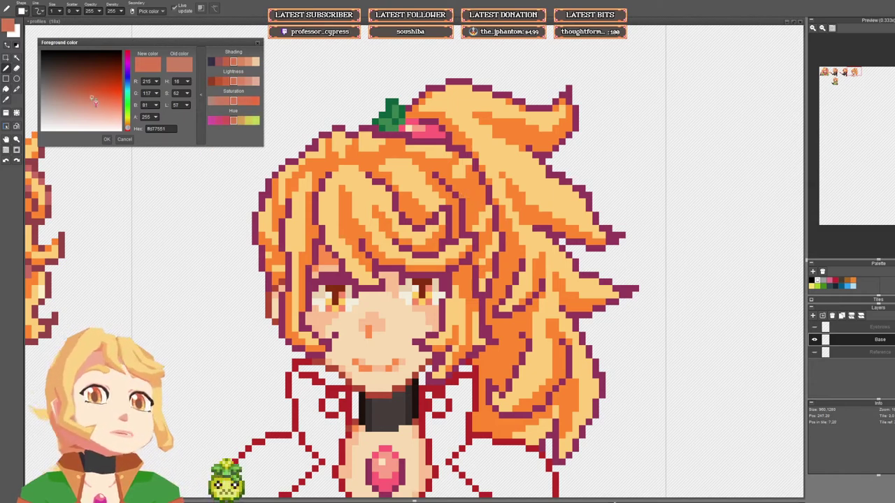
pyautogui.moveTo(93, 100); pyautogui.dragTo(96, 96)
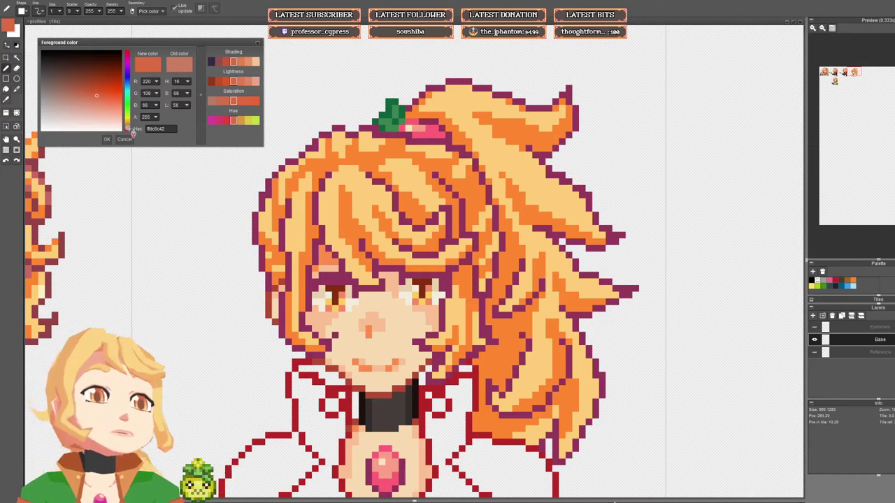
pyautogui.moveTo(132, 135); pyautogui.dragTo(133, 137)
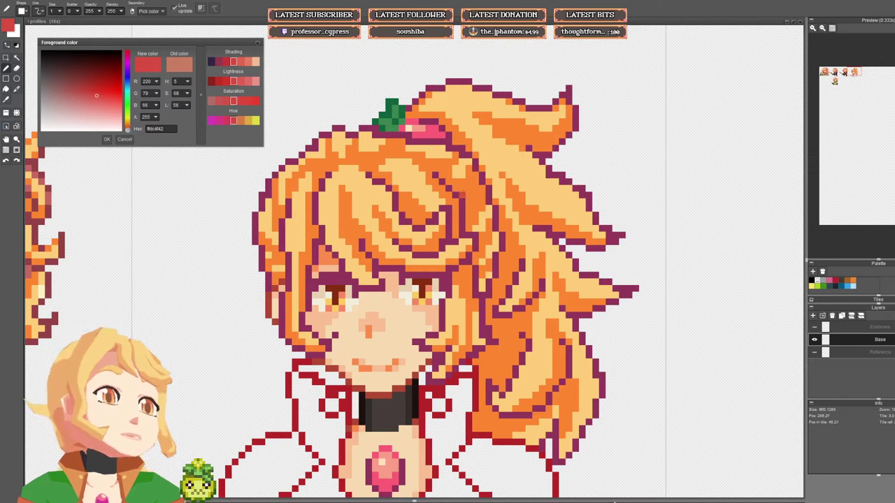
pyautogui.moveTo(96, 97); pyautogui.dragTo(90, 99)
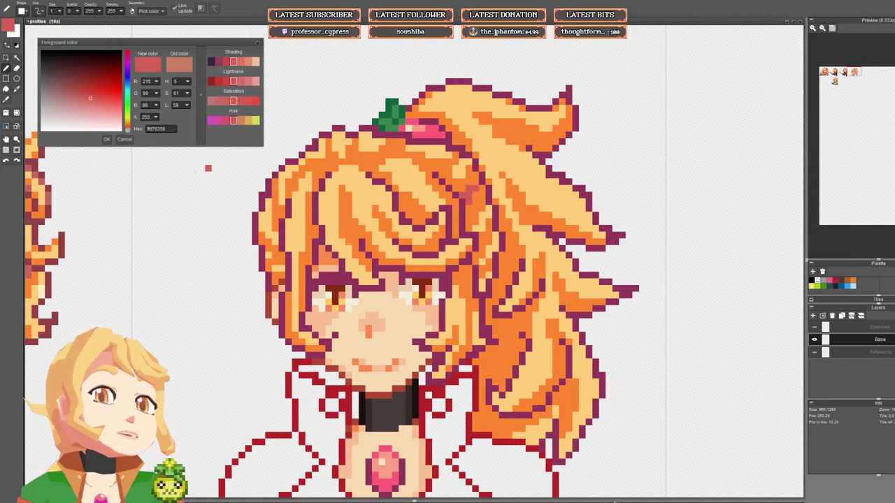
pyautogui.moveTo(69, 208); pyautogui.dragTo(264, 211)
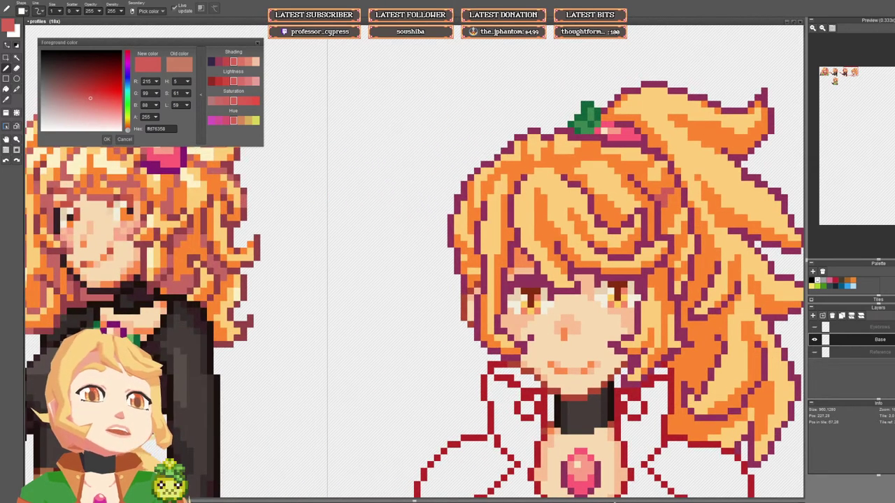
pyautogui.click(124, 140)
pyautogui.moveTo(544, 177); pyautogui.dragTo(264, 178)
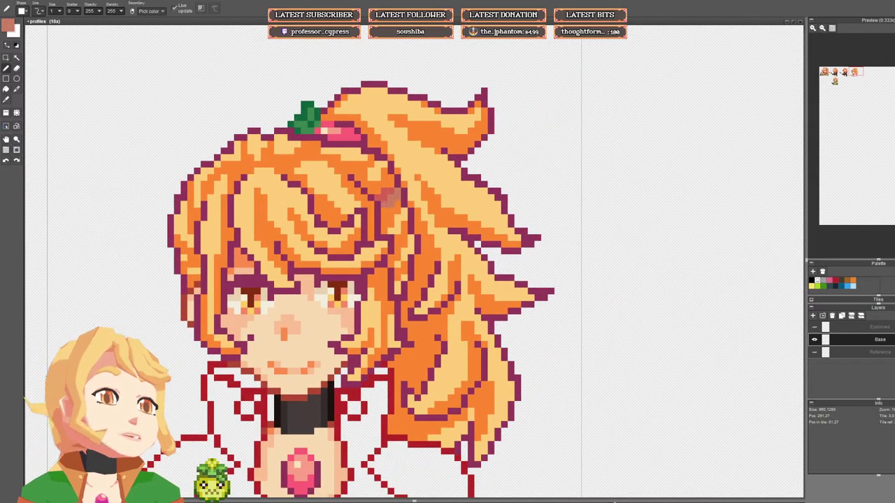
# Step: Paint a deep red shadow between the fringe and the ponytail, reusing the tested red and continuing down the strand below
pyautogui.rightClick(384, 197)
pyautogui.moveTo(383, 204)
pyautogui.mouseDown()
pyautogui.moveTo(397, 196)
pyautogui.moveTo(384, 232)
pyautogui.moveTo(398, 204)
pyautogui.mouseUp()
pyautogui.click(398, 212)
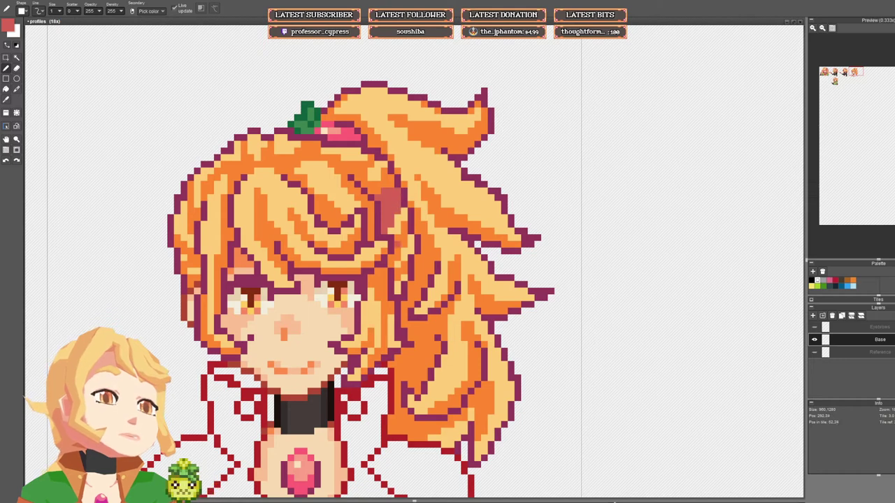
pyautogui.moveTo(397, 245)
pyautogui.mouseDown()
pyautogui.moveTo(398, 258)
pyautogui.moveTo(405, 238)
pyautogui.moveTo(398, 271)
pyautogui.mouseUp()
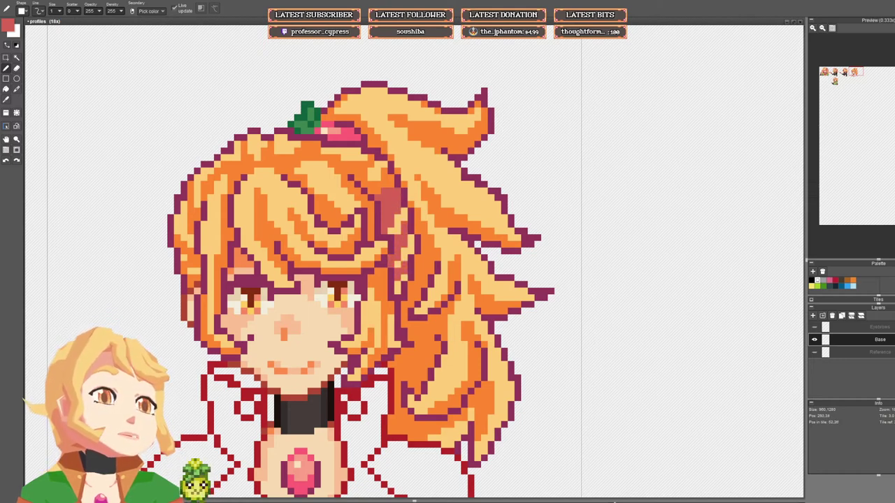
# Step: Shade the thin strand beside the red shadow with orange where it borders the ponytail
pyautogui.rightClick(384, 184)
pyautogui.moveTo(391, 231); pyautogui.dragTo(404, 211)
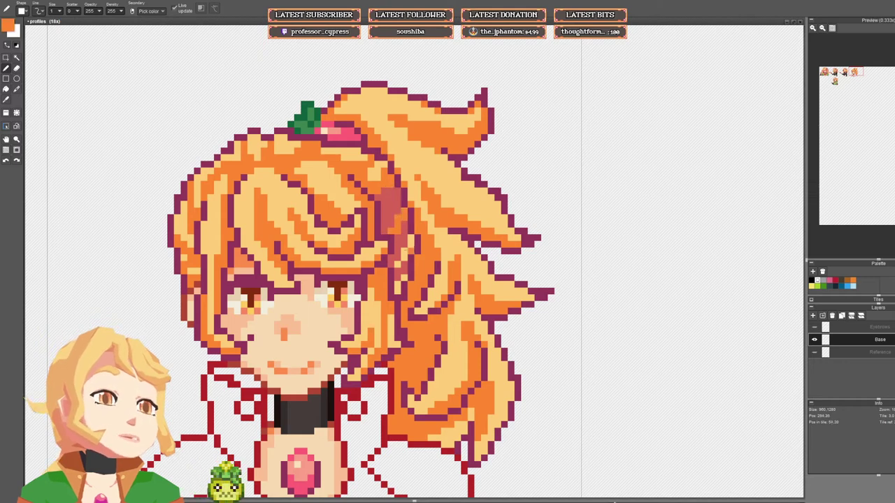
pyautogui.moveTo(404, 257); pyautogui.dragTo(410, 239)
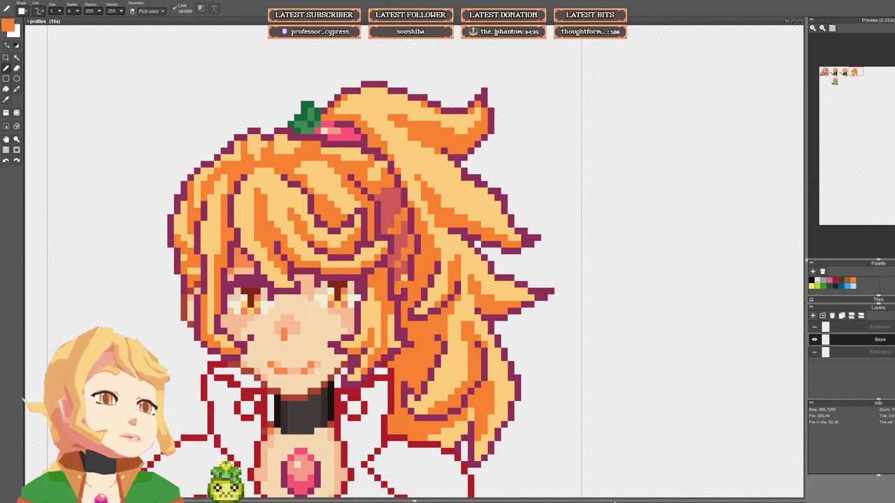
pyautogui.scroll(-5, 453, 249)
# Step: Recolour the dark line along the fringe's upper edge near the ponytail in the shadow red, touching up bordering hair with orange and blond
pyautogui.rightClick(439, 240)
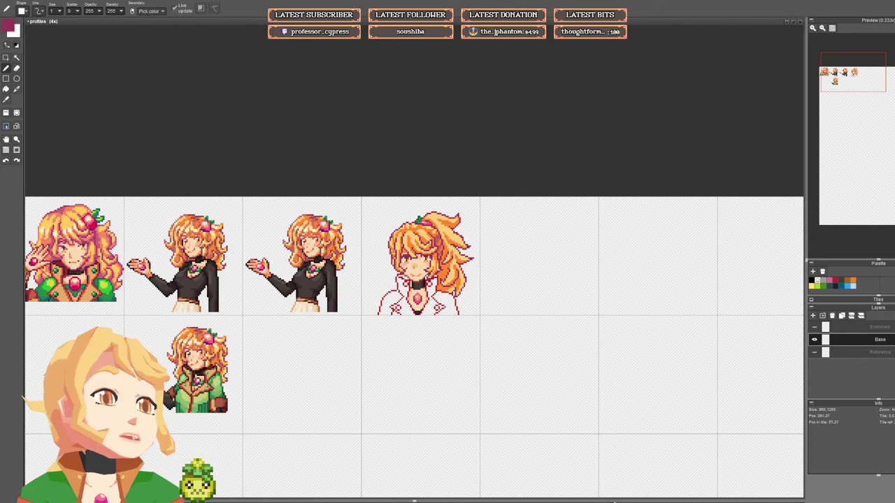
pyautogui.rightClick(437, 238)
pyautogui.scroll(3, 436, 235)
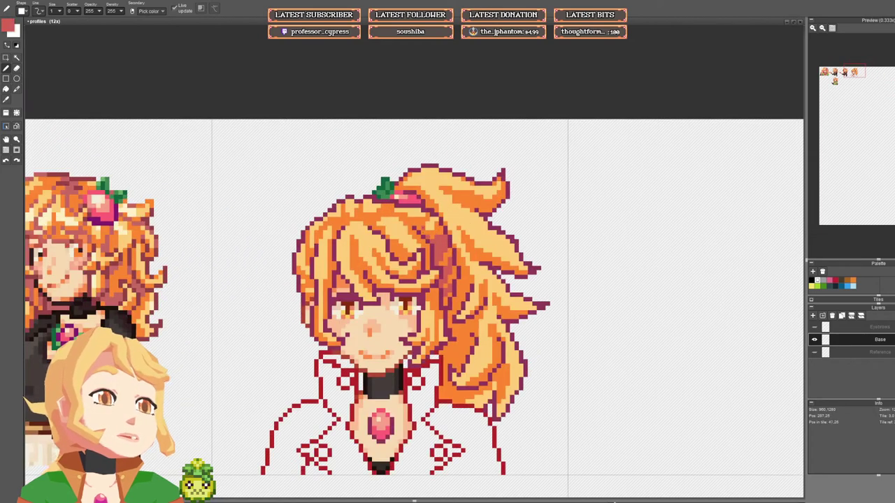
pyautogui.keyDown('alt'); pyautogui.click(414, 215); pyautogui.keyUp('alt')
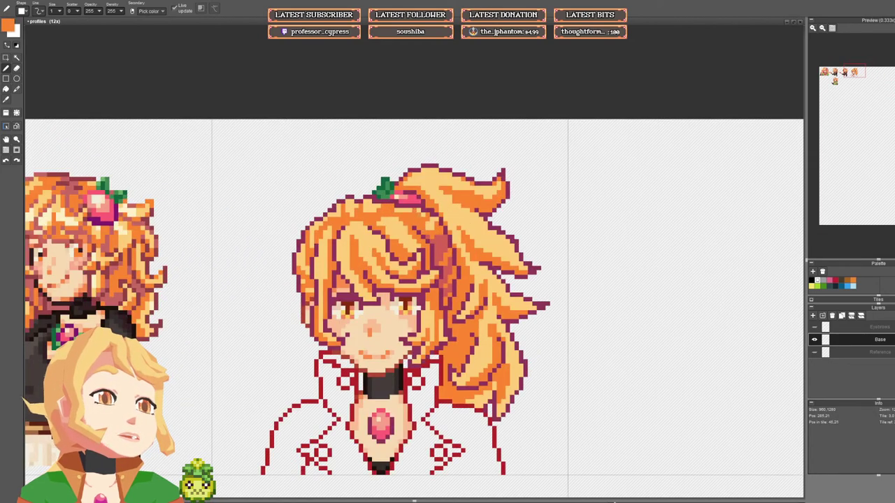
pyautogui.keyDown('alt'); pyautogui.click(405, 214); pyautogui.keyUp('alt')
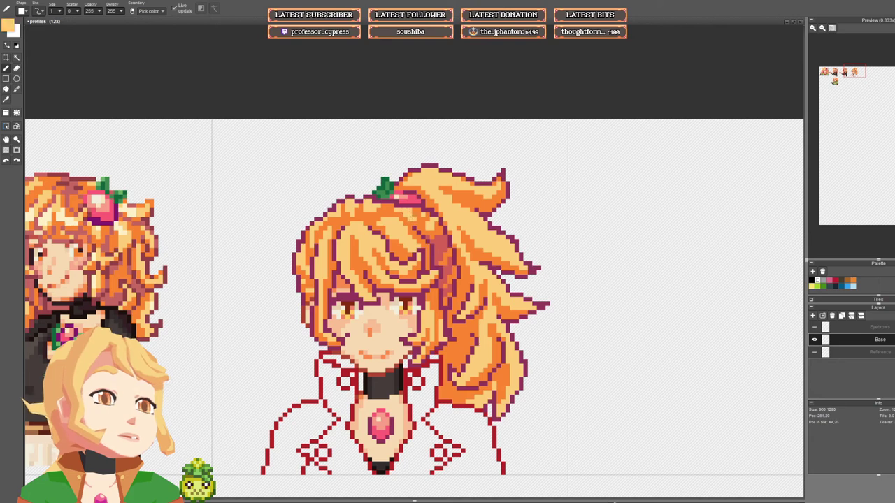
pyautogui.rightClick(414, 216)
pyautogui.rightClick(414, 220)
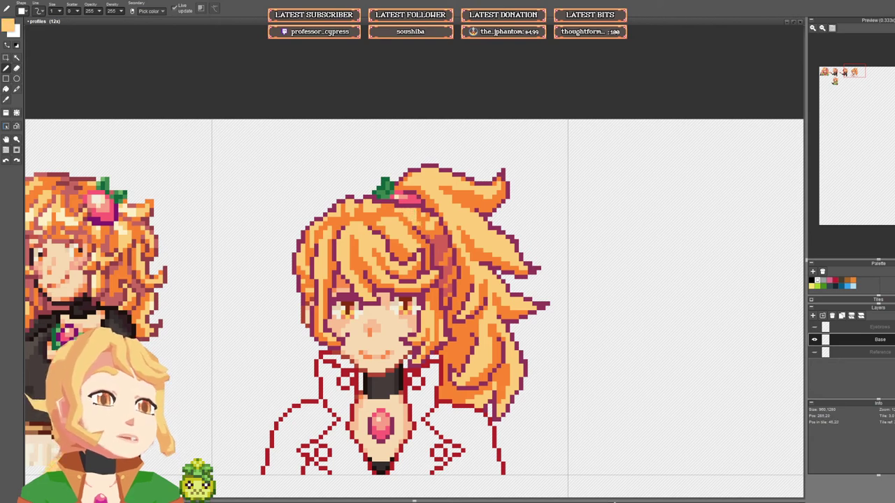
pyautogui.keyDown('alt'); pyautogui.click(416, 218); pyautogui.keyUp('alt')
pyautogui.keyDown('alt'); pyautogui.click(414, 221); pyautogui.keyUp('alt')
pyautogui.scroll(4, 412, 220)
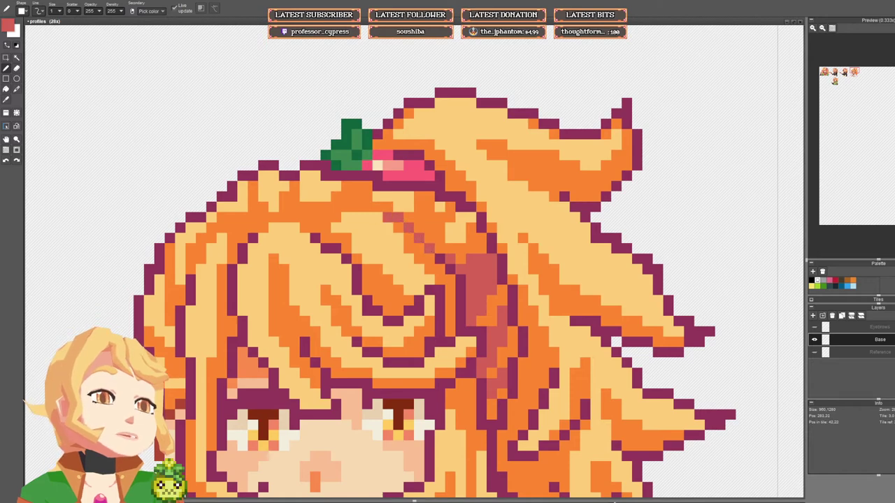
# Step: Extend the red shadow line across the hair parting and down the outer side of the fringe
pyautogui.scroll(-5, 448, 238)
pyautogui.scroll(3, 453, 237)
pyautogui.press('b')
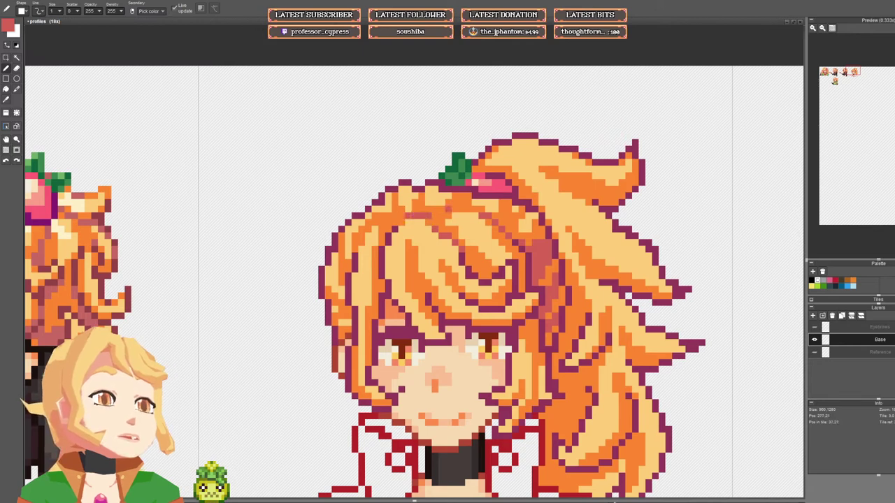
pyautogui.scroll(-4, 455, 217)
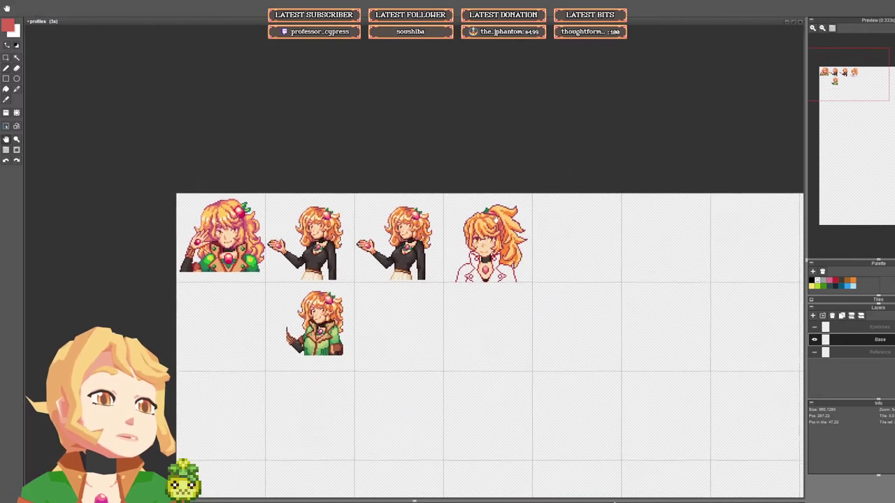
pyautogui.scroll(4, 454, 216)
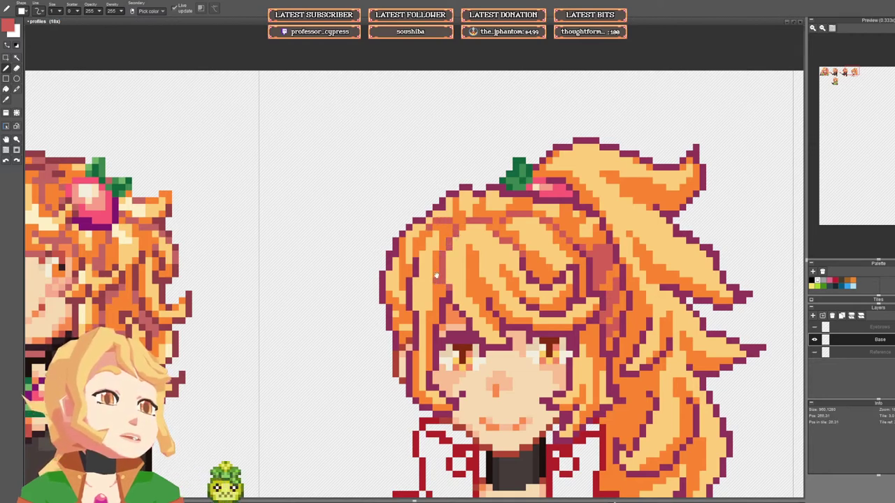
# Step: Recolour the dark strand lines inside the fringe and its swirl with the shadow red
pyautogui.moveTo(430, 277); pyautogui.dragTo(440, 264)
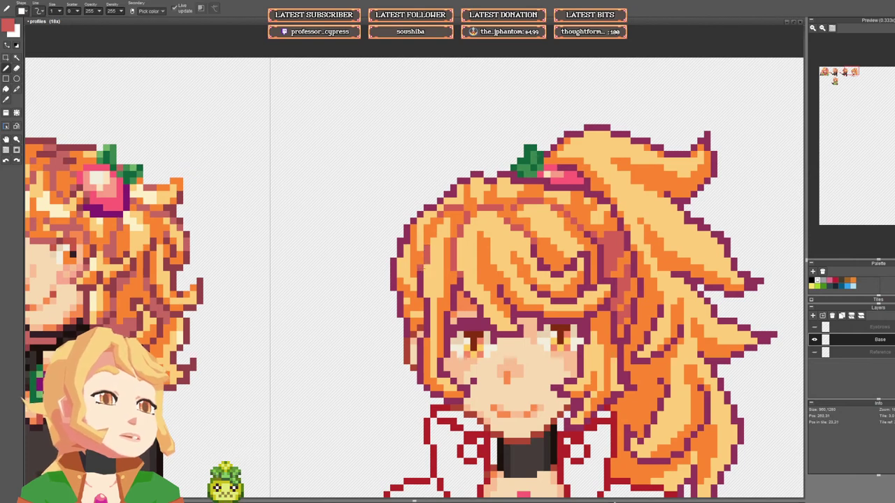
pyautogui.moveTo(514, 248); pyautogui.dragTo(404, 242)
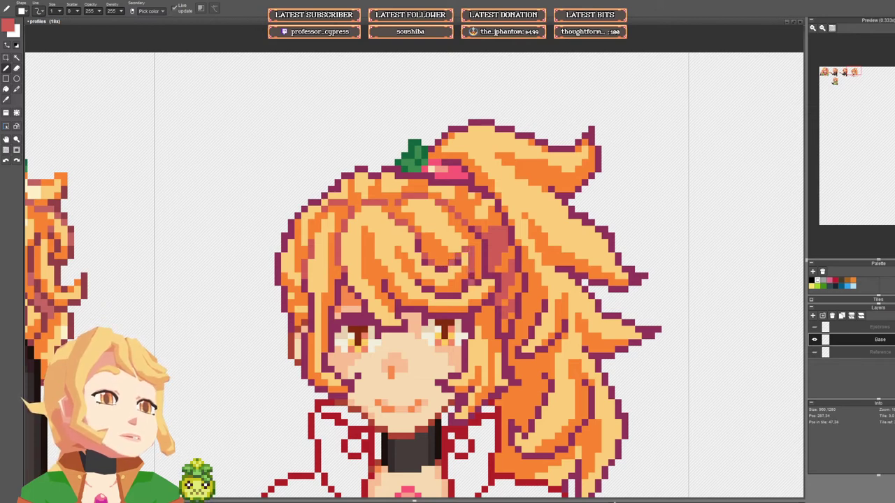
pyautogui.rightClick(497, 276)
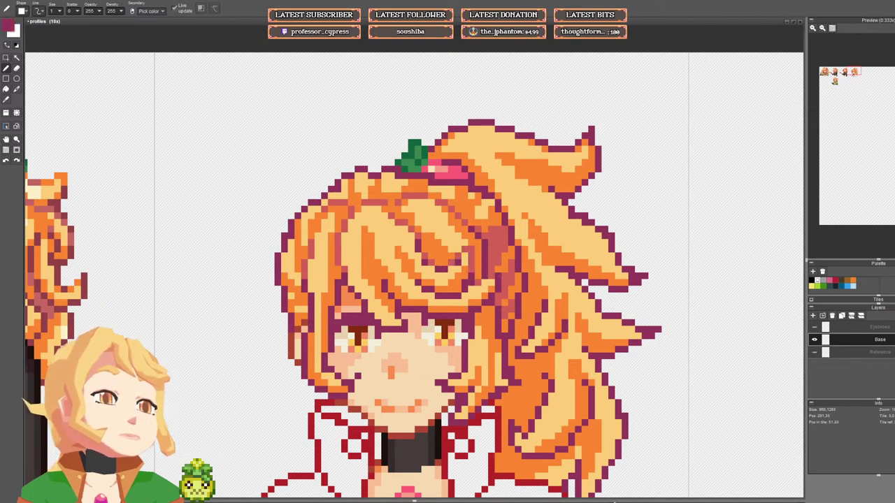
pyautogui.rightClick(472, 282)
pyautogui.moveTo(471, 283); pyautogui.dragTo(493, 275)
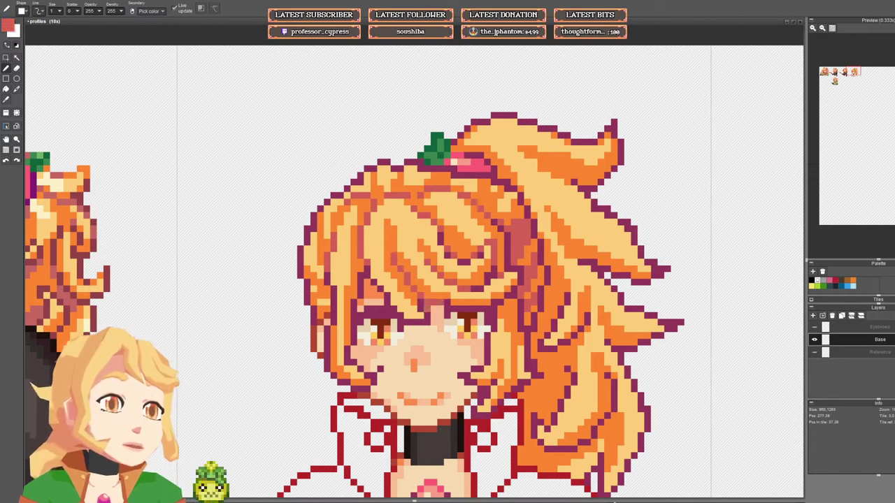
# Step: Rework the fringe tip above the nose with orange and shade the forehead edge beneath it in red
pyautogui.keyDown('alt'); pyautogui.click(414, 315); pyautogui.keyUp('alt')
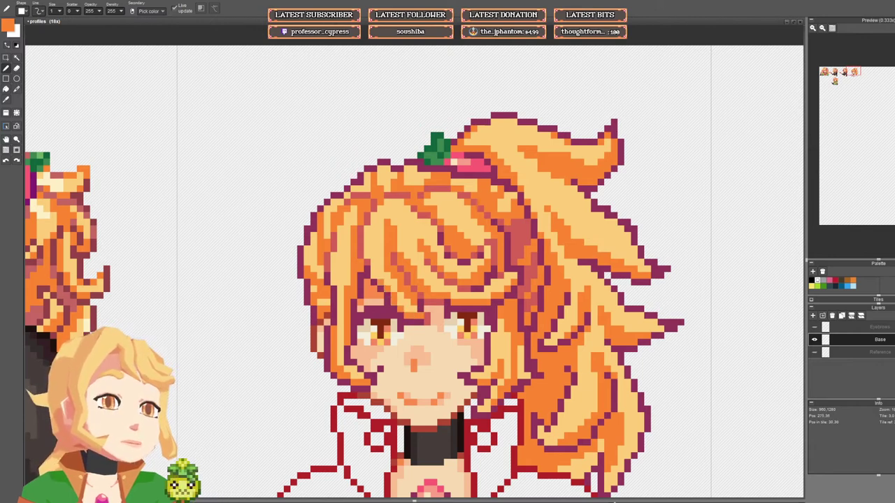
pyautogui.rightClick(428, 316)
pyautogui.moveTo(420, 323); pyautogui.dragTo(400, 316)
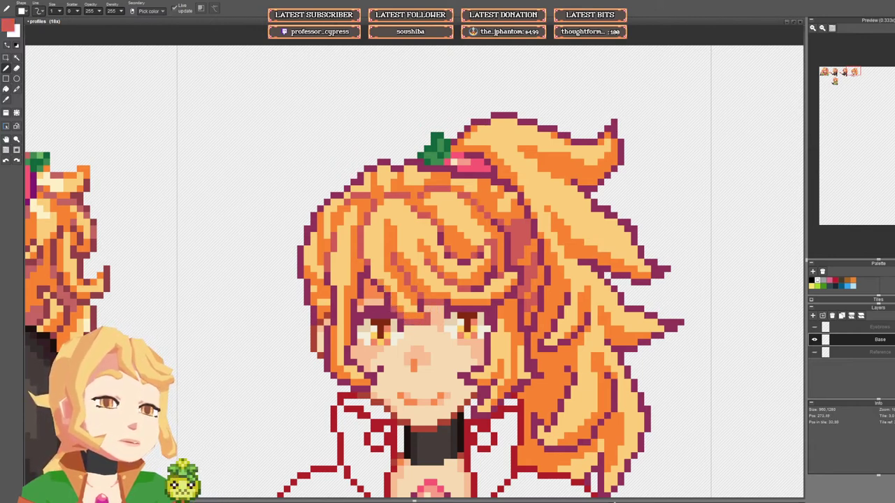
pyautogui.scroll(-6, 416, 271)
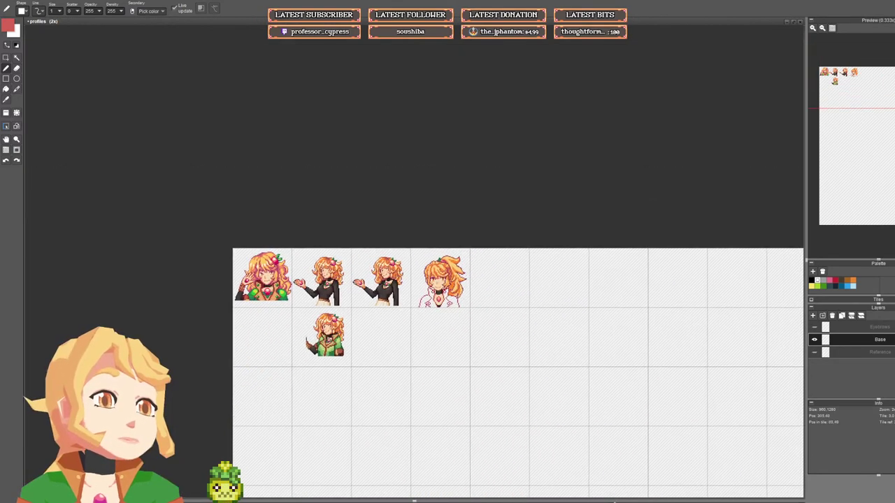
pyautogui.scroll(5, 435, 271)
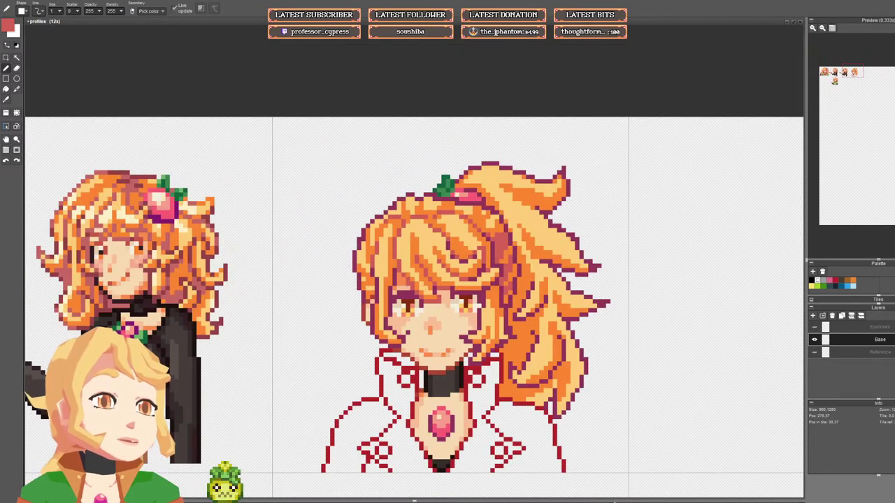
# Step: Refine the pointed fringe strand between the eyes with single blond, red, purple and orange pixels
pyautogui.keyDown('alt'); pyautogui.click(418, 285); pyautogui.keyUp('alt')
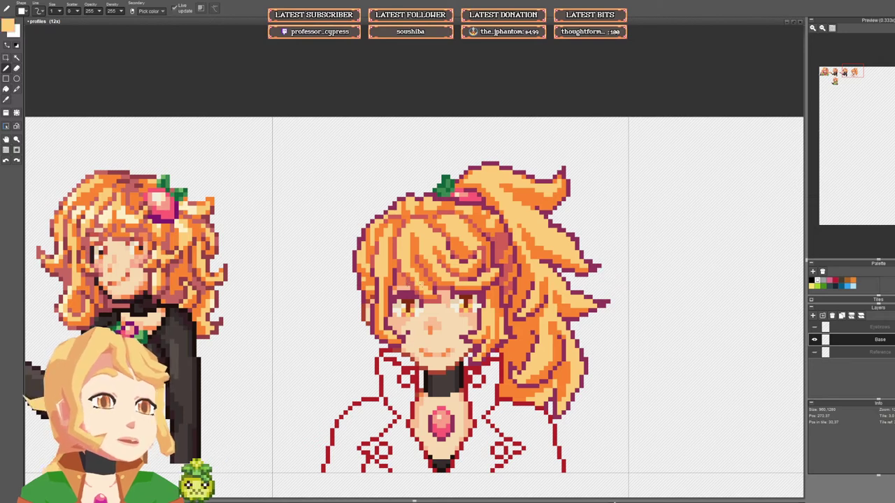
pyautogui.rightClick(412, 288)
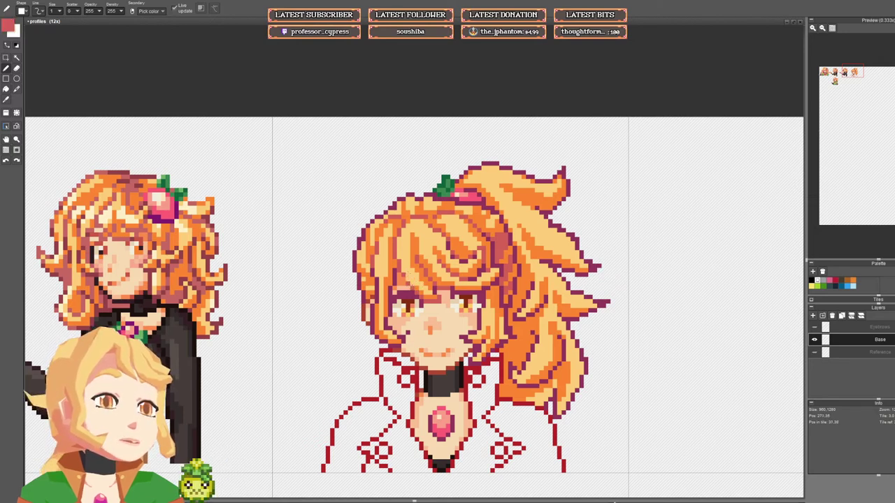
pyautogui.scroll(-3, 467, 277)
pyautogui.scroll(5, 463, 269)
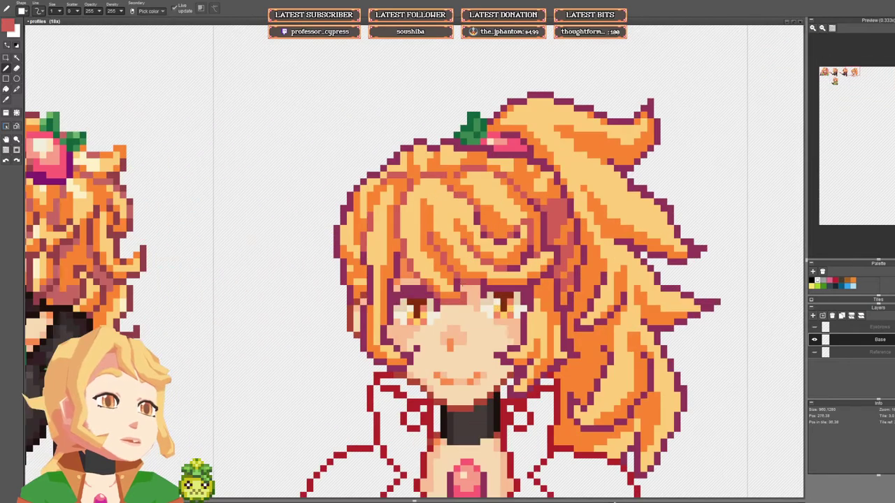
pyautogui.keyDown('alt'); pyautogui.click(459, 282); pyautogui.keyUp('alt')
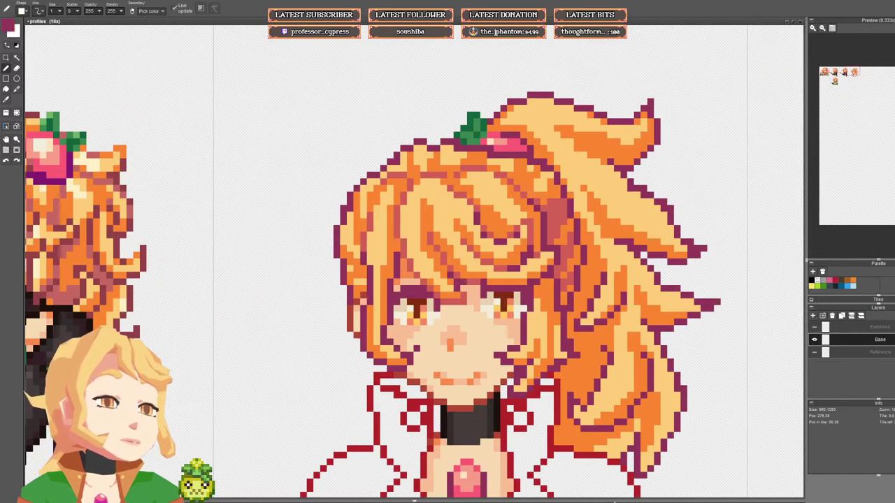
pyautogui.rightClick(457, 281)
pyautogui.keyDown('alt'); pyautogui.click(456, 276); pyautogui.keyUp('alt')
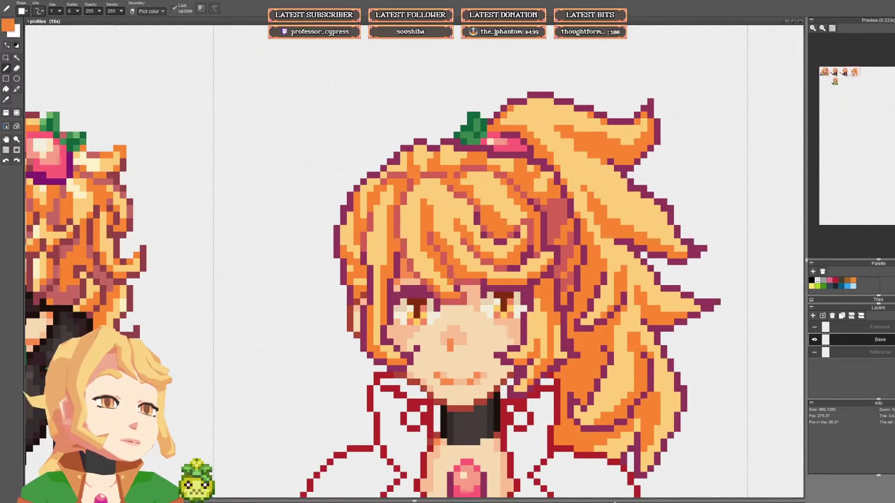
# Step: Enlarge the preview to 5x and centre it on the ponytail portrait
pyautogui.scroll(-5, 470, 294)
pyautogui.scroll(2, 486, 278)
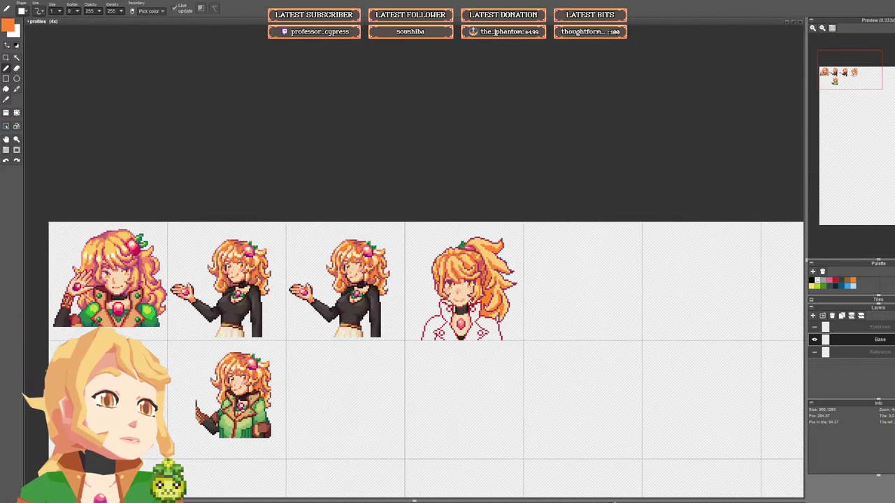
pyautogui.moveTo(506, 281); pyautogui.dragTo(462, 247)
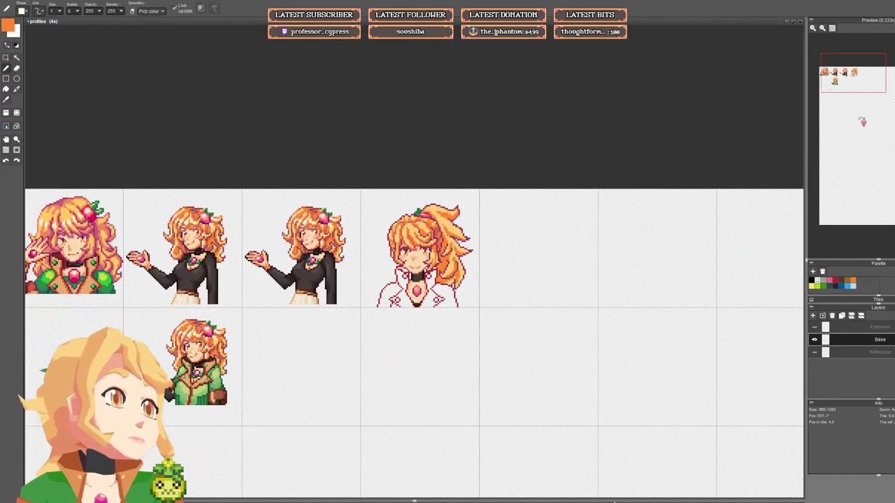
pyautogui.scroll(3, 862, 79)
pyautogui.moveTo(862, 81); pyautogui.dragTo(872, 114)
pyautogui.scroll(3, 872, 114)
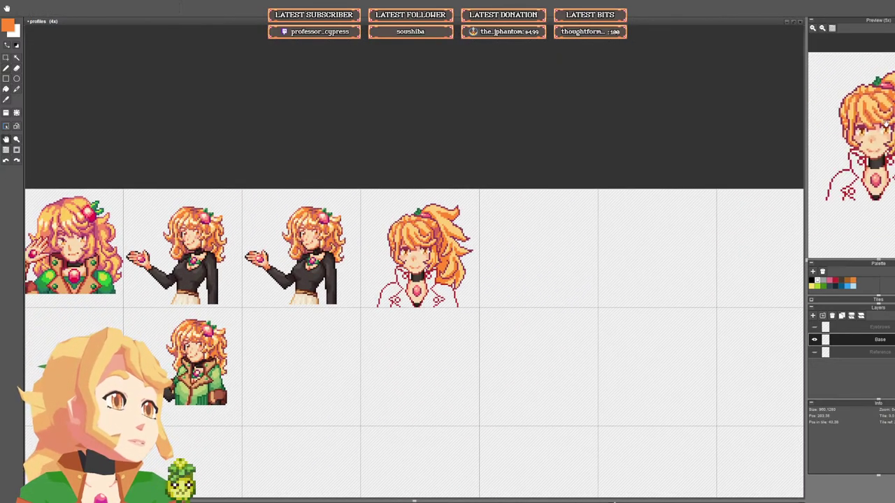
pyautogui.scroll(2, 416, 235)
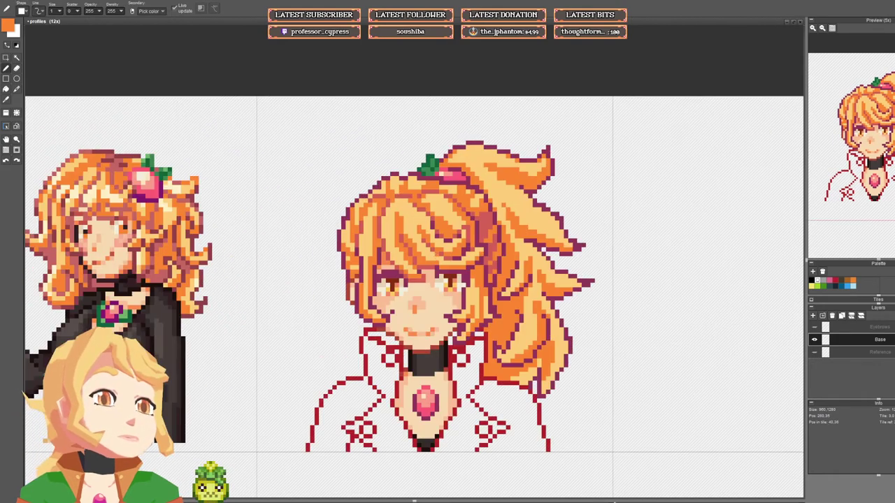
# Step: Touch up the underside of the fringe above the nose using sampled purple and red
pyautogui.rightClick(416, 259)
pyautogui.click(420, 264)
pyautogui.rightClick(420, 270)
pyautogui.click(420, 267)
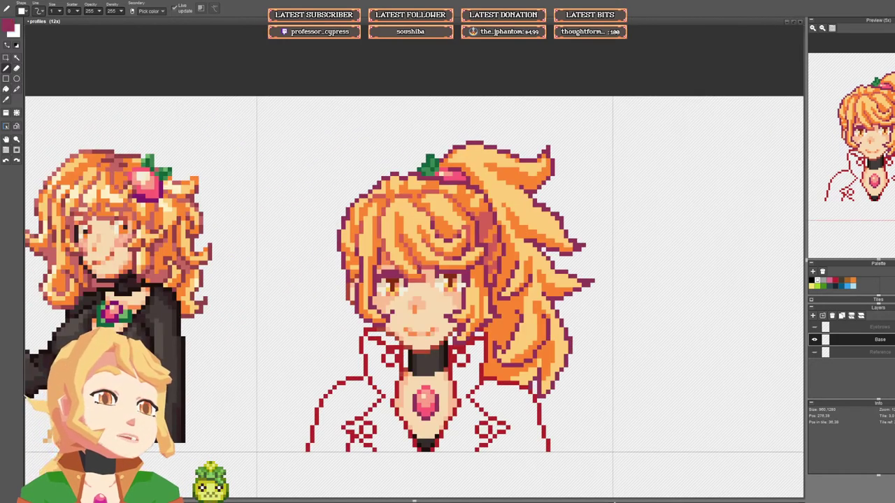
pyautogui.rightClick(428, 266)
# Step: Compare the portrait with its neighbours and undo the last pen stroke
pyautogui.scroll(-2, 492, 271)
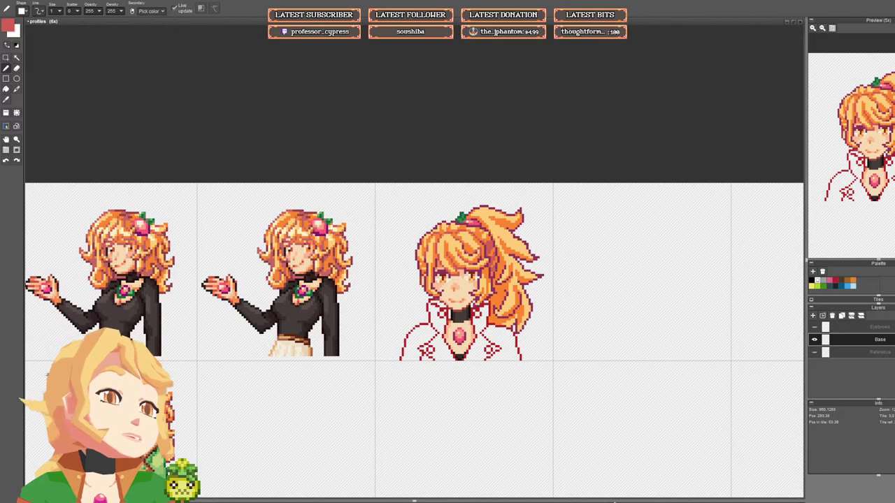
pyautogui.scroll(5, 481, 268)
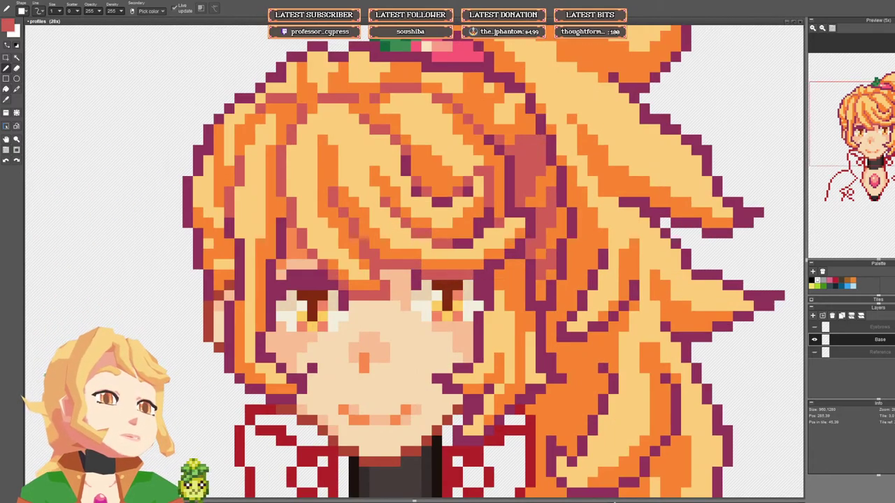
pyautogui.scroll(-1, 478, 276)
pyautogui.scroll(-3, 520, 274)
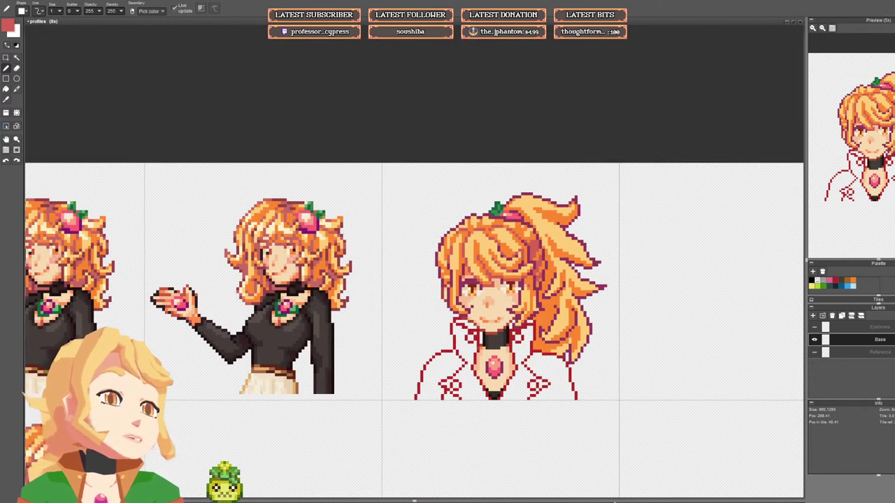
pyautogui.hotkey('ctrl', 'z')
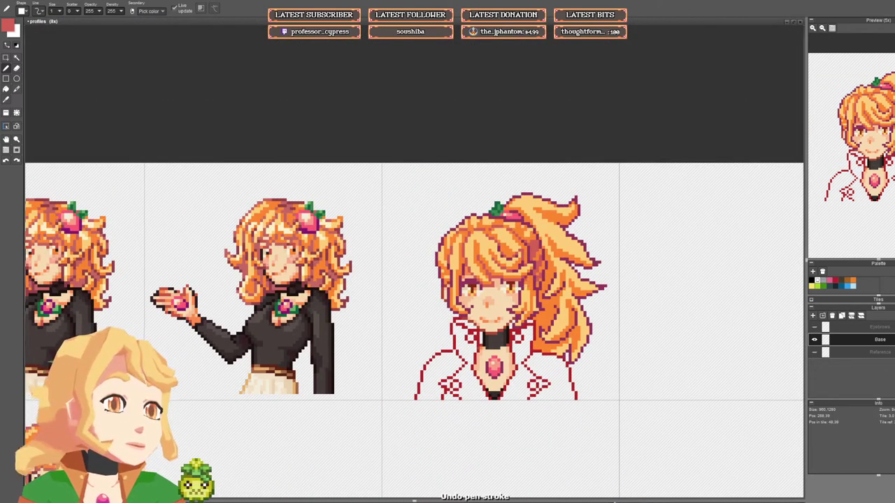
# Step: Paint red along the dark inner line of the front hair strand beside the eye farther from the ponytail
pyautogui.scroll(3, 517, 276)
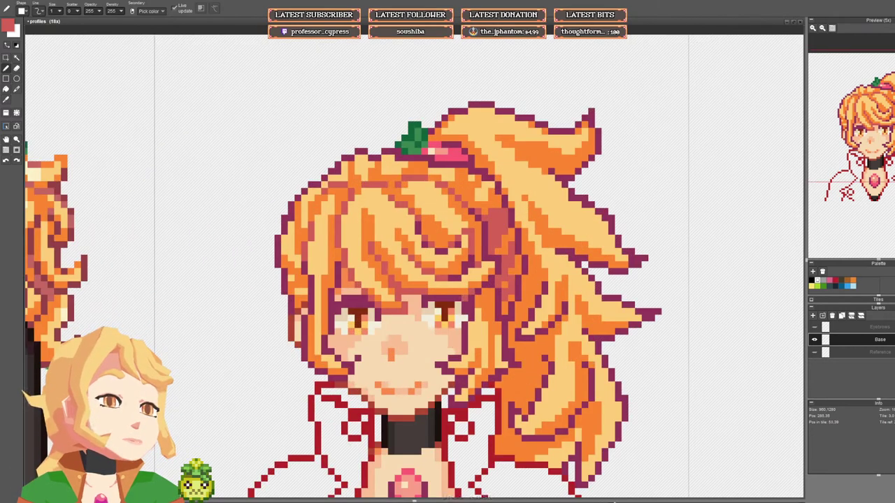
pyautogui.scroll(-4, 534, 278)
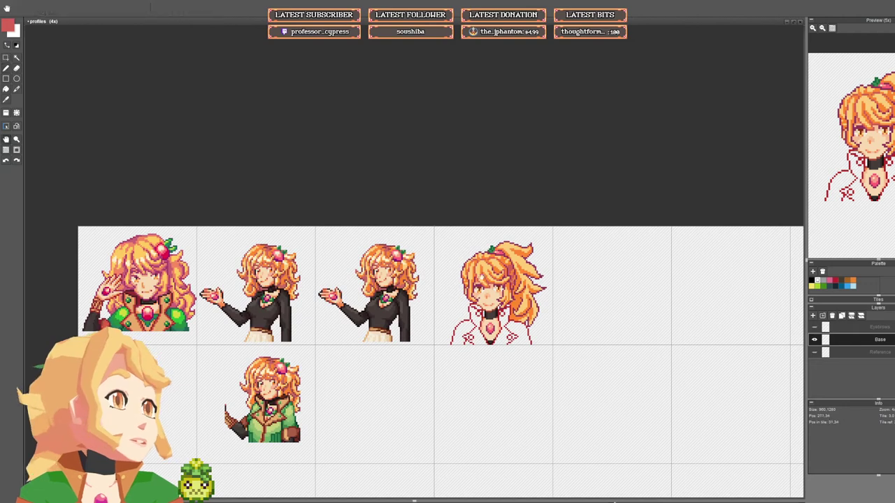
pyautogui.scroll(4, 462, 294)
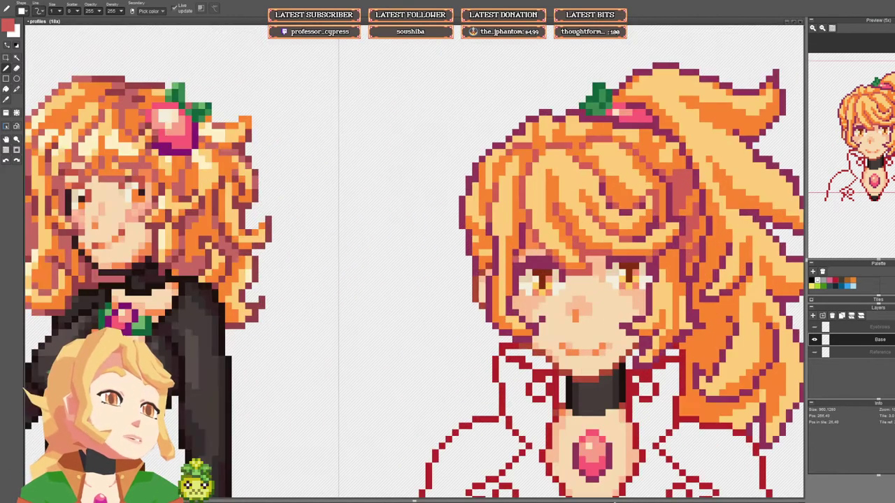
pyautogui.moveTo(516, 260); pyautogui.dragTo(516, 279)
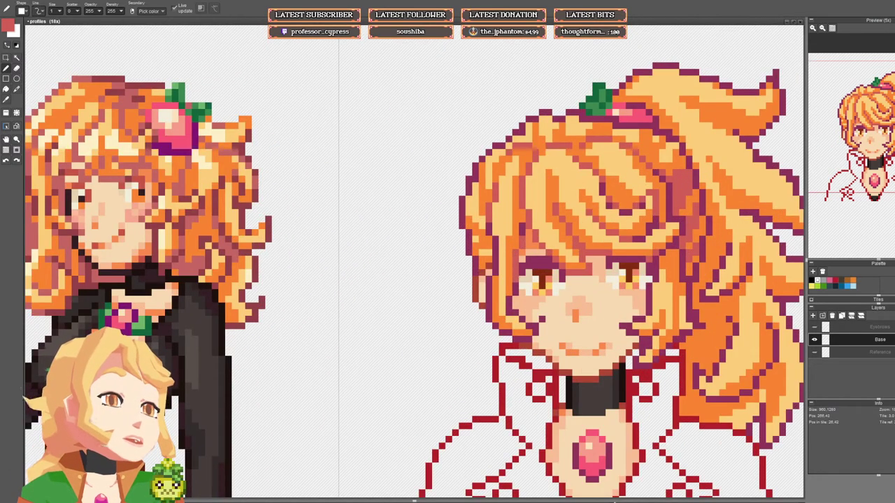
# Step: Touch up the front hair strand beside the eye farther from the ponytail using sampled blond and red
pyautogui.rightClick(502, 242)
pyautogui.moveTo(509, 239); pyautogui.dragTo(509, 279)
pyautogui.click(516, 273)
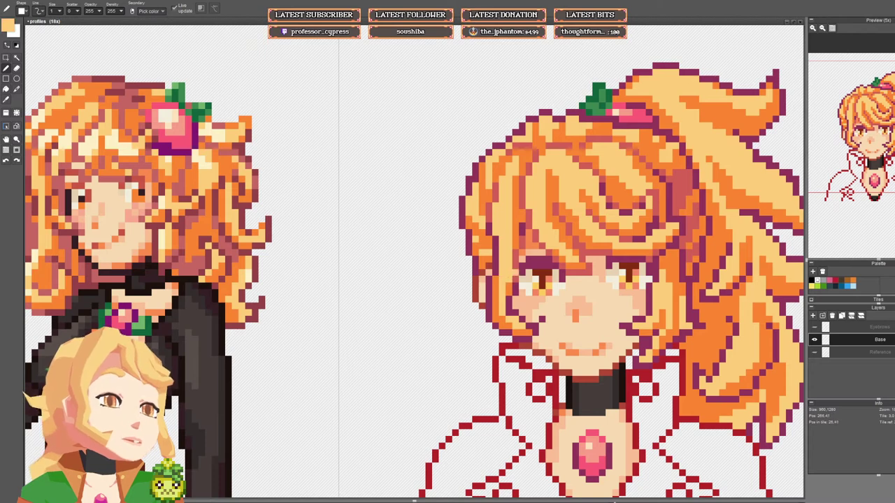
pyautogui.rightClick(516, 267)
pyautogui.click(516, 273)
pyautogui.click(522, 299)
pyautogui.moveTo(530, 307)
pyautogui.mouseDown()
pyautogui.moveTo(514, 291)
pyautogui.moveTo(520, 309)
pyautogui.mouseUp()
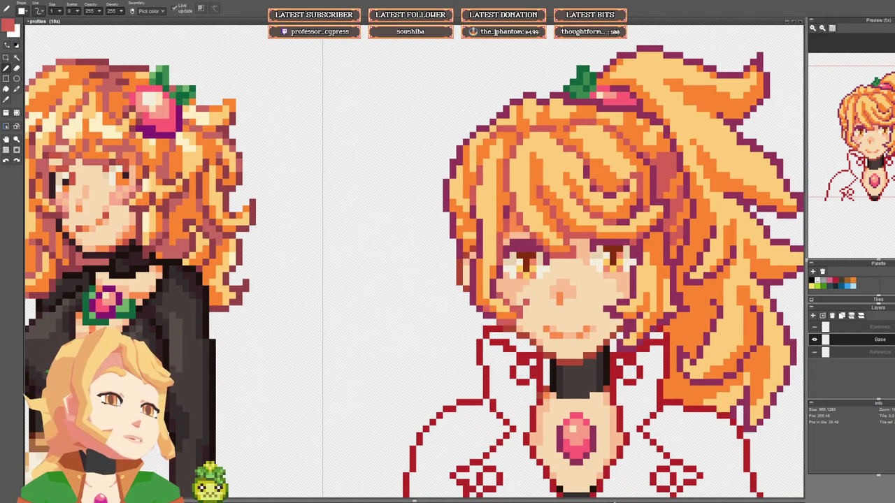
# Step: Undo the last pen stroke and shade the hair behind the front strand with red and sampled purple
pyautogui.moveTo(472, 233)
pyautogui.mouseDown()
pyautogui.moveTo(459, 295)
pyautogui.moveTo(433, 243)
pyautogui.mouseUp()
pyautogui.hotkey('ctrl', 'z')
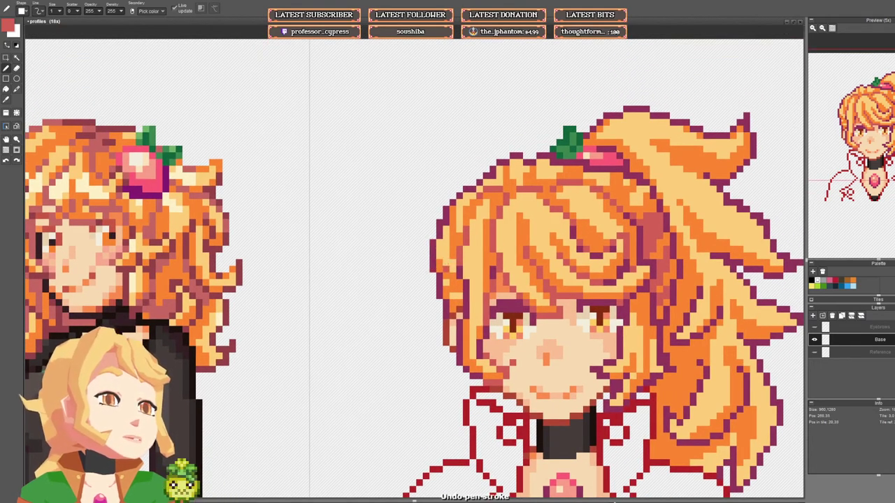
pyautogui.click(446, 263)
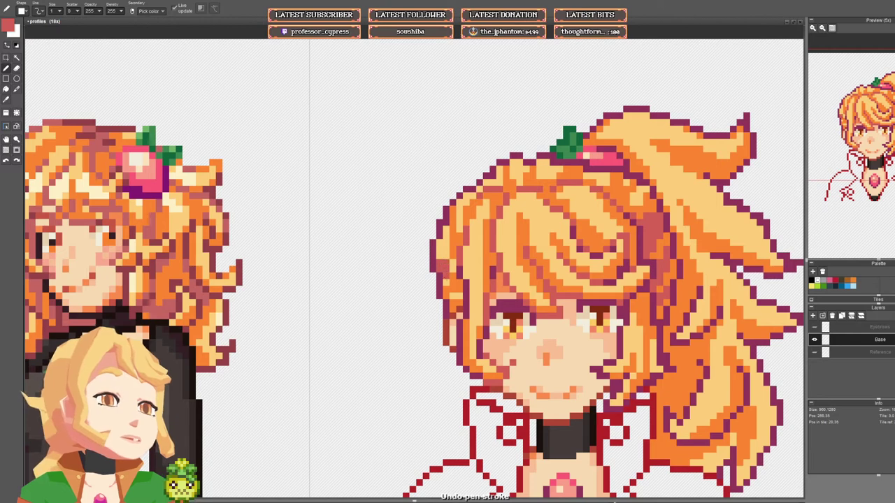
pyautogui.moveTo(453, 283)
pyautogui.mouseDown()
pyautogui.moveTo(459, 289)
pyautogui.moveTo(446, 295)
pyautogui.moveTo(453, 205)
pyautogui.mouseUp()
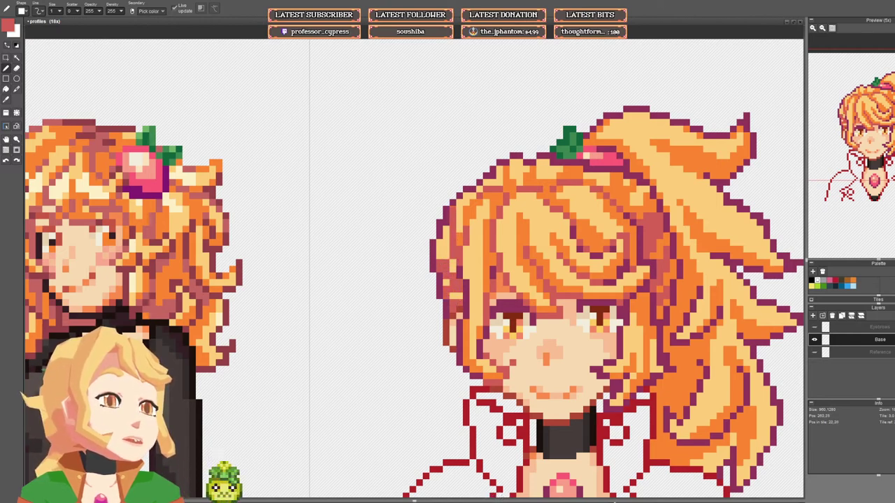
pyautogui.rightClick(459, 277)
pyautogui.moveTo(459, 269); pyautogui.dragTo(459, 249)
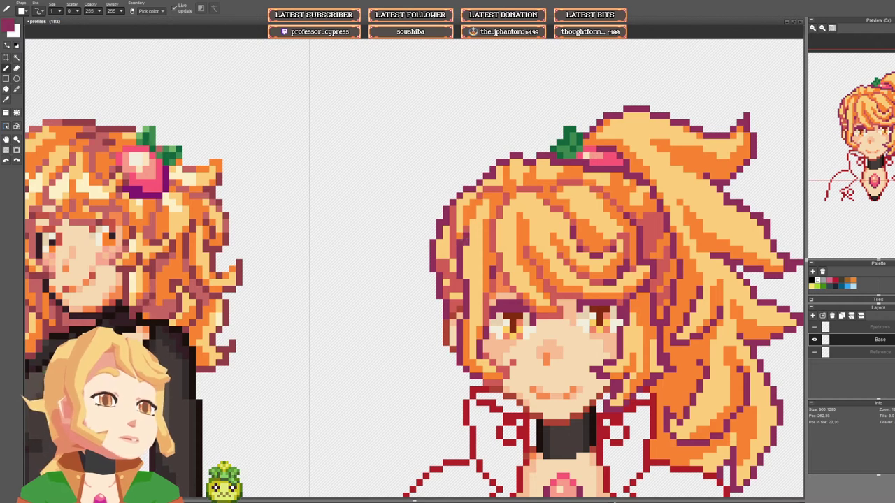
# Step: Fill the blond area of the outer hair section behind the front strand with sampled orange
pyautogui.rightClick(453, 230)
pyautogui.scroll(-5, 472, 234)
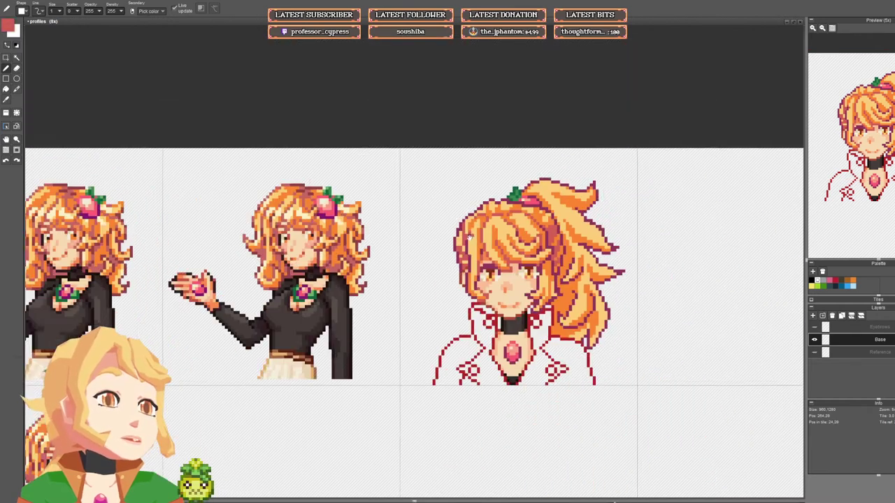
pyautogui.moveTo(472, 235); pyautogui.dragTo(448, 244)
pyautogui.scroll(5, 453, 244)
pyautogui.rightClick(449, 258)
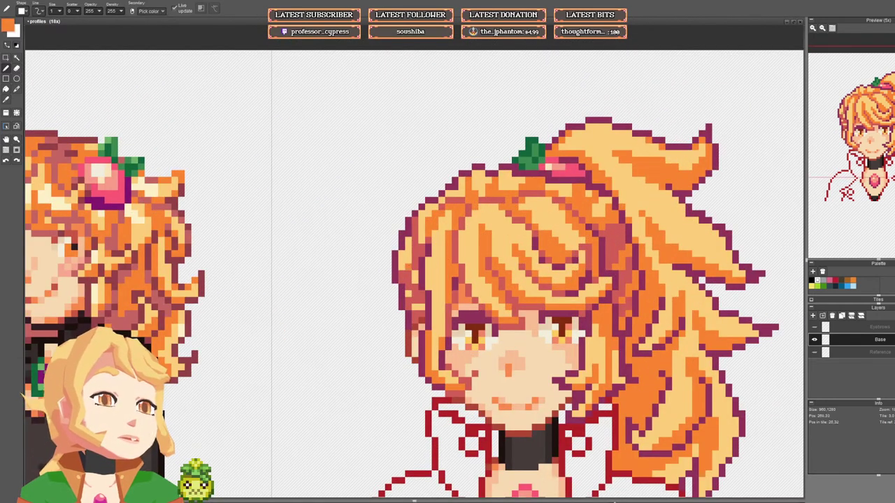
pyautogui.press('g')
pyautogui.click(405, 259)
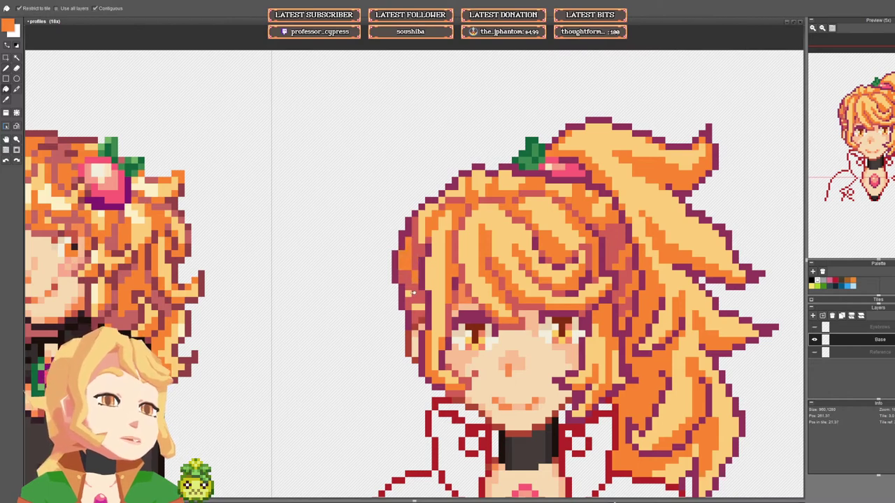
pyautogui.press('b')
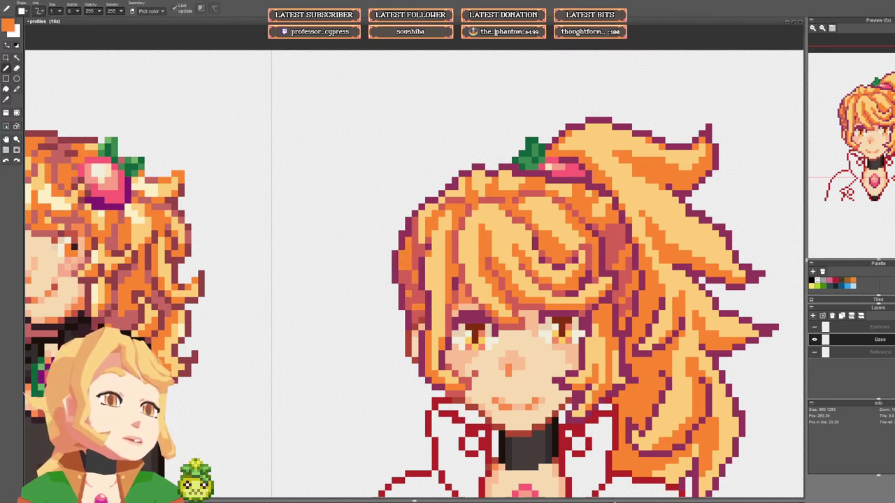
# Step: Recolour the purple outline along the crown of the head red, with an orange touch-up at its front edge
pyautogui.keyDown('alt'); pyautogui.click(427, 253); pyautogui.keyUp('alt')
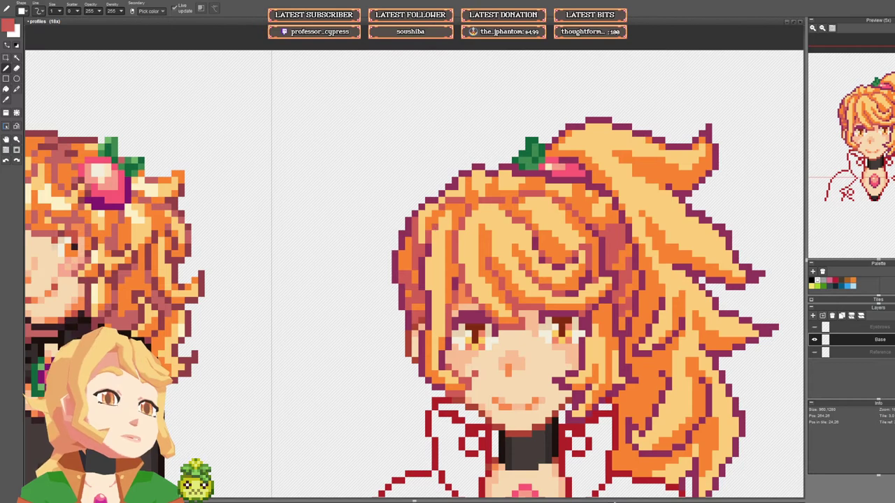
pyautogui.click(455, 214)
pyautogui.scroll(-2, 490, 206)
pyautogui.moveTo(487, 205); pyautogui.dragTo(419, 235)
pyautogui.scroll(2, 411, 234)
pyautogui.rightClick(377, 243)
pyautogui.click(372, 238)
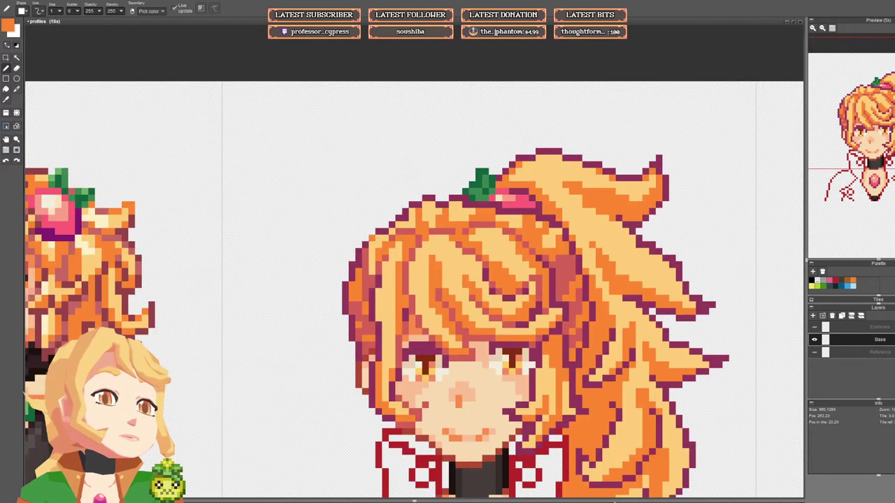
pyautogui.keyDown('alt'); pyautogui.click(372, 245); pyautogui.keyUp('alt')
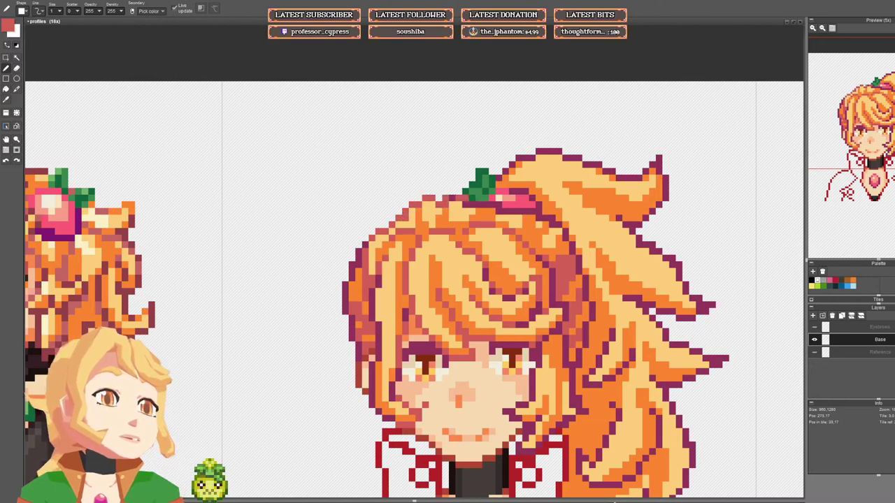
# Step: Replace the dark line beneath the strawberry ornament and its leaves with sampled orange and red
pyautogui.rightClick(447, 188)
pyautogui.rightClick(458, 212)
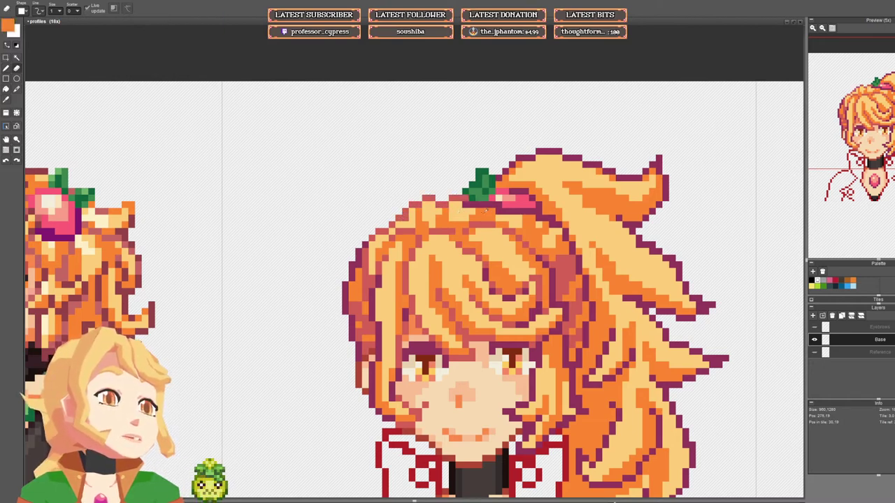
pyautogui.moveTo(459, 205); pyautogui.dragTo(465, 205)
pyautogui.keyDown('alt'); pyautogui.click(467, 199); pyautogui.keyUp('alt')
pyautogui.moveTo(552, 204); pyautogui.dragTo(381, 209)
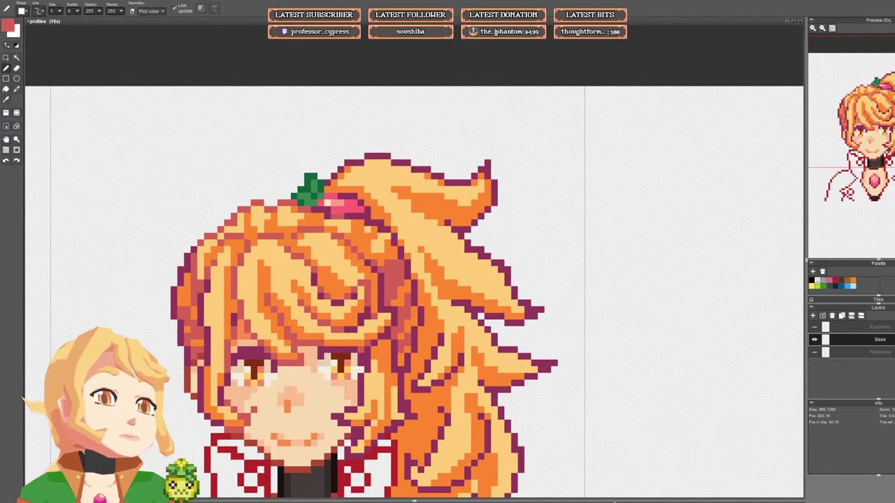
pyautogui.scroll(-5, 372, 236)
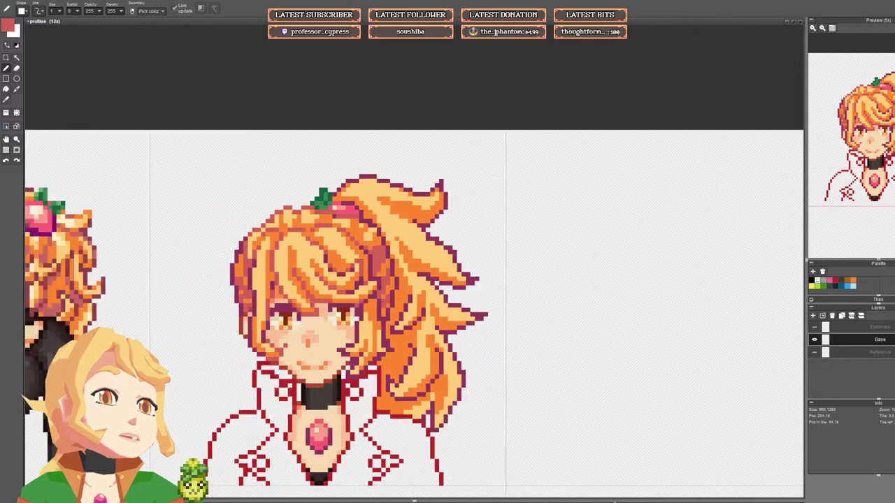
pyautogui.scroll(6, 353, 210)
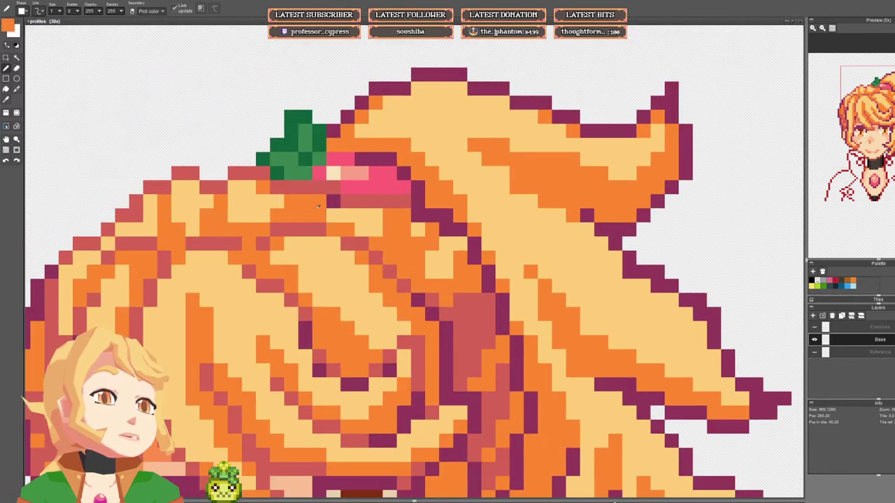
pyautogui.scroll(-1, 348, 201)
pyautogui.scroll(2, 387, 215)
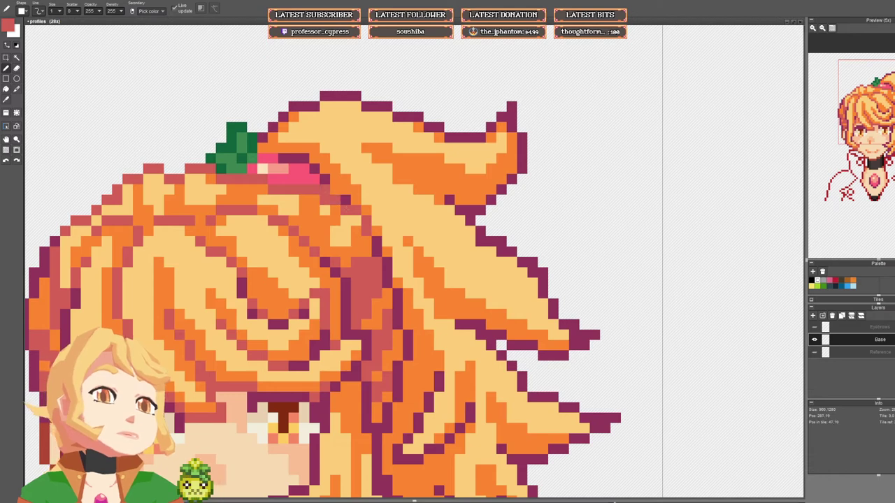
pyautogui.scroll(-4, 324, 196)
pyautogui.scroll(3, 324, 195)
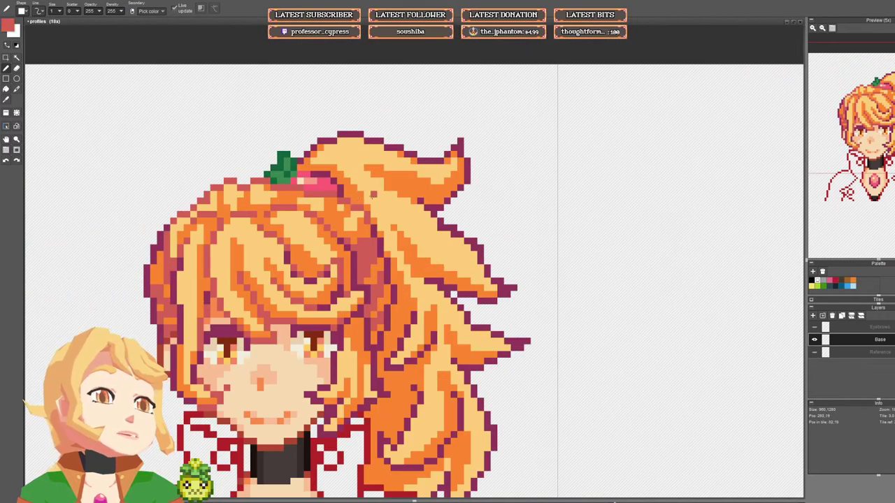
# Step: Compare the ponytail portrait with its neighbours and save profiles.pyxel
pyautogui.scroll(-3, 373, 195)
pyautogui.scroll(-2, 406, 210)
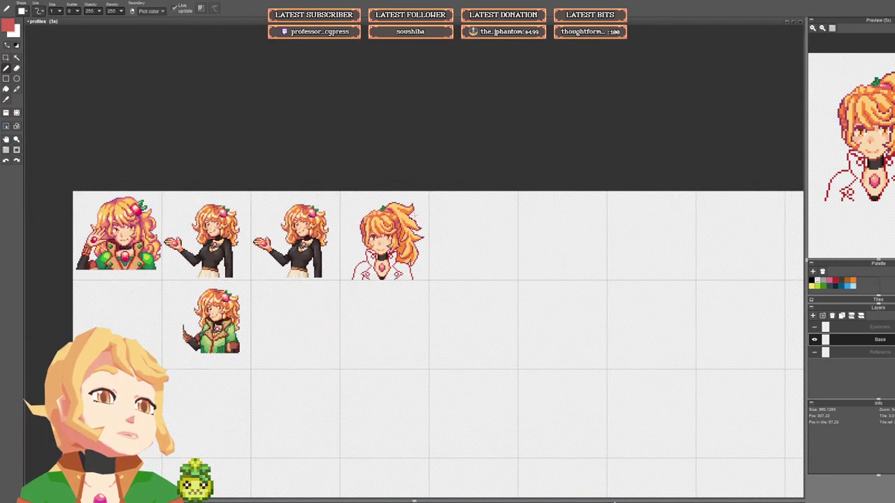
pyautogui.hotkey('ctrl', 's')
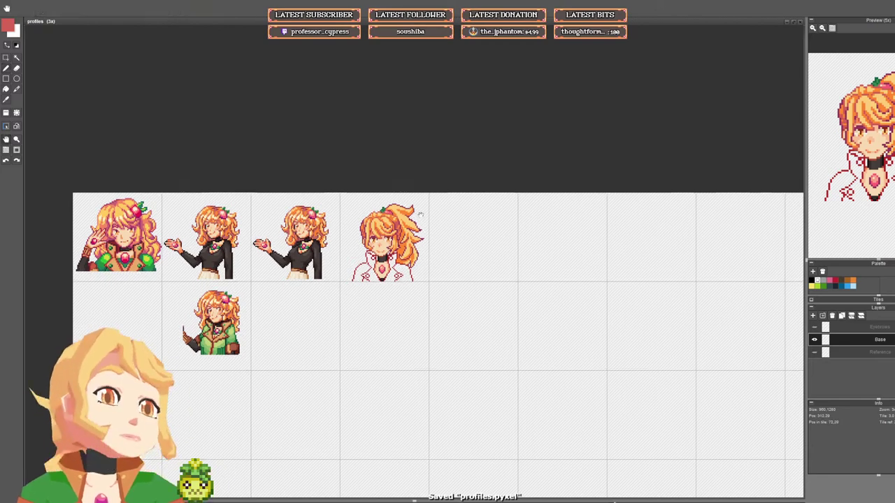
# Step: Touch up the front edge of the crown with sampled orange and blond, and compare it with the neighbouring portraits
pyautogui.scroll(6, 365, 221)
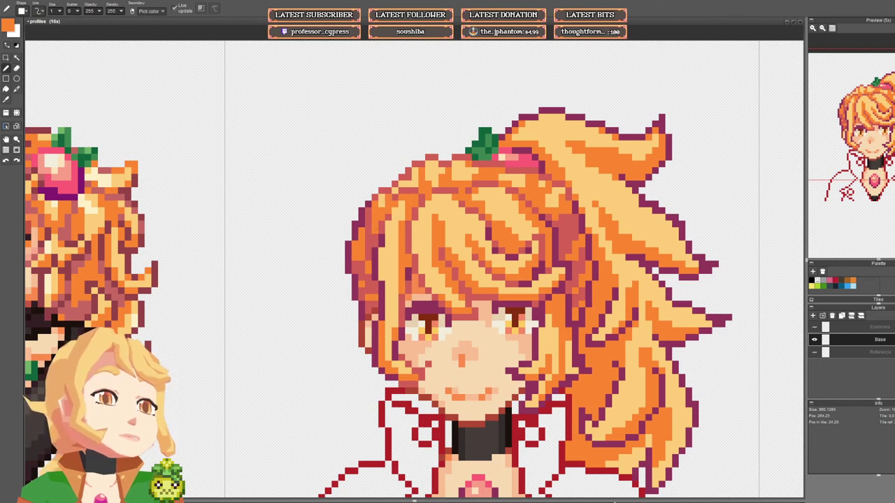
pyautogui.rightClick(388, 197)
pyautogui.scroll(-6, 387, 200)
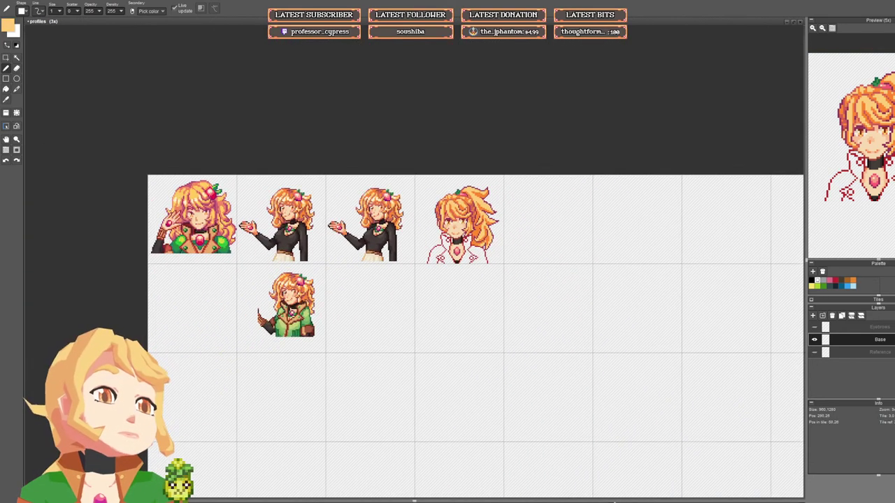
pyautogui.scroll(6, 502, 206)
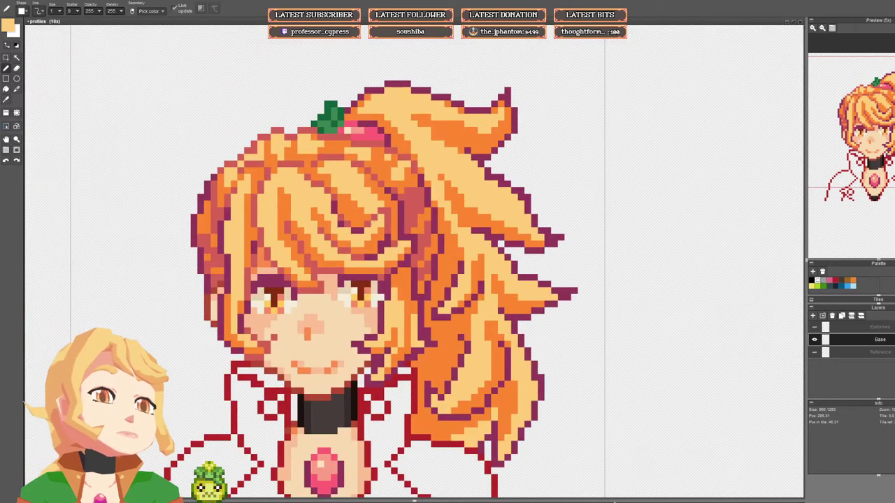
# Step: Try touching up the dark curl line in the fringe with sampled purple, blond and red, and undo the last stroke
pyautogui.rightClick(369, 223)
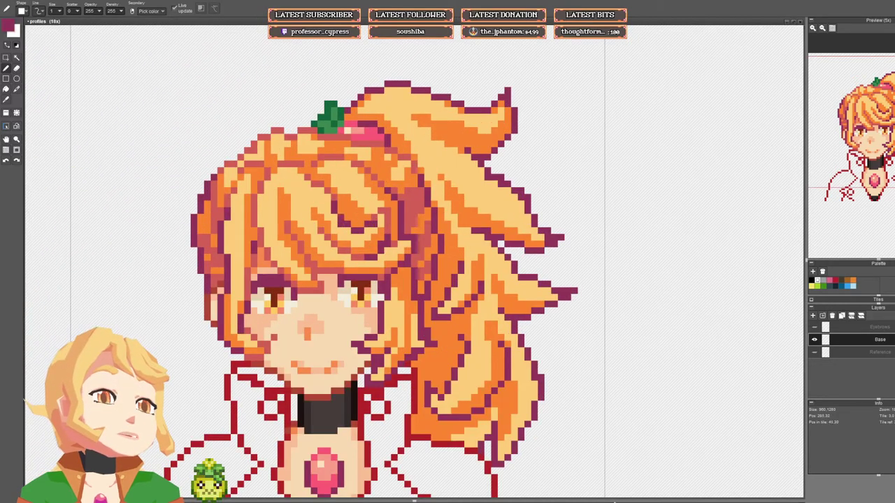
pyautogui.rightClick(339, 223)
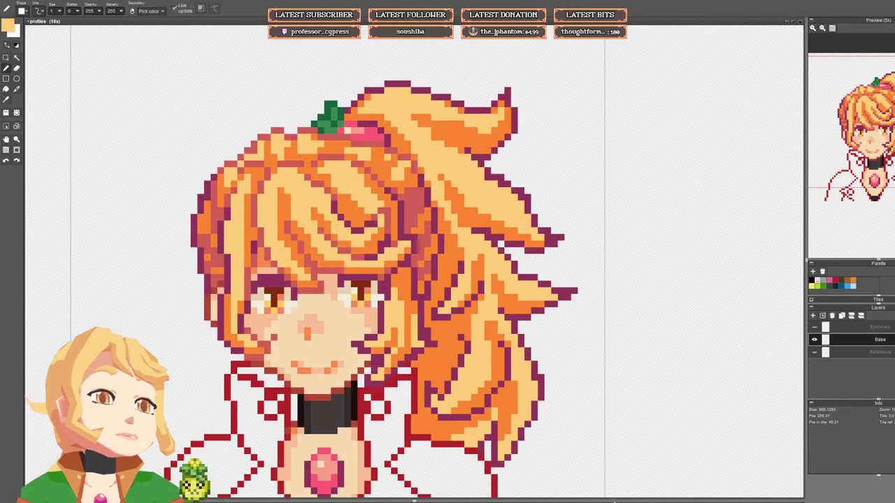
pyautogui.rightClick(413, 218)
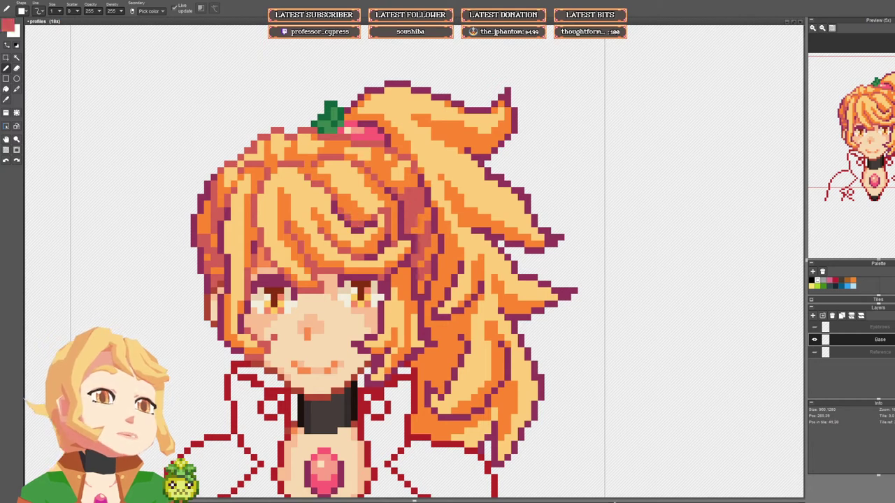
pyautogui.scroll(-8, 344, 207)
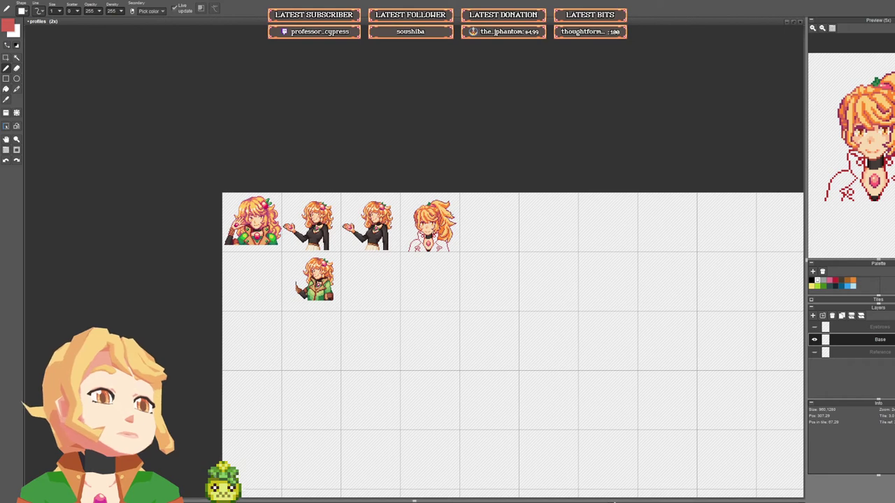
pyautogui.hotkey('ctrl', 'z')
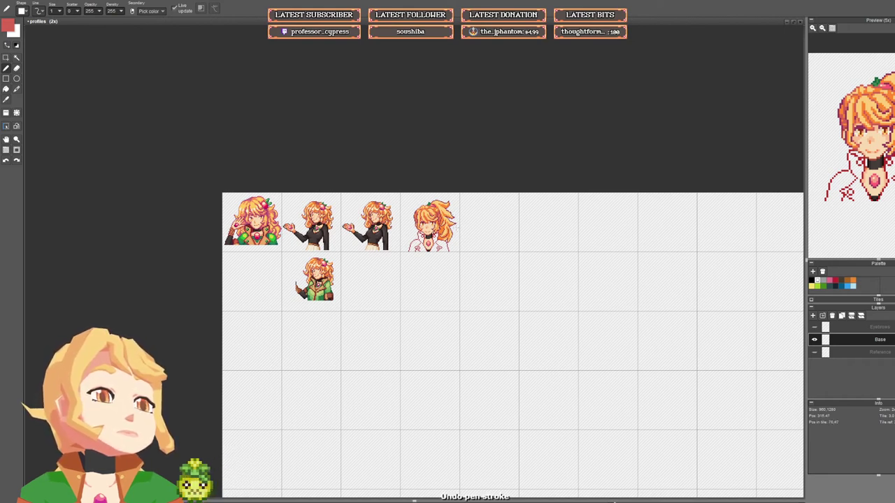
# Step: Repaint the dark inner curl line of the fringe red, clean its end with blond, and compare with the neighbouring portraits
pyautogui.scroll(8, 423, 213)
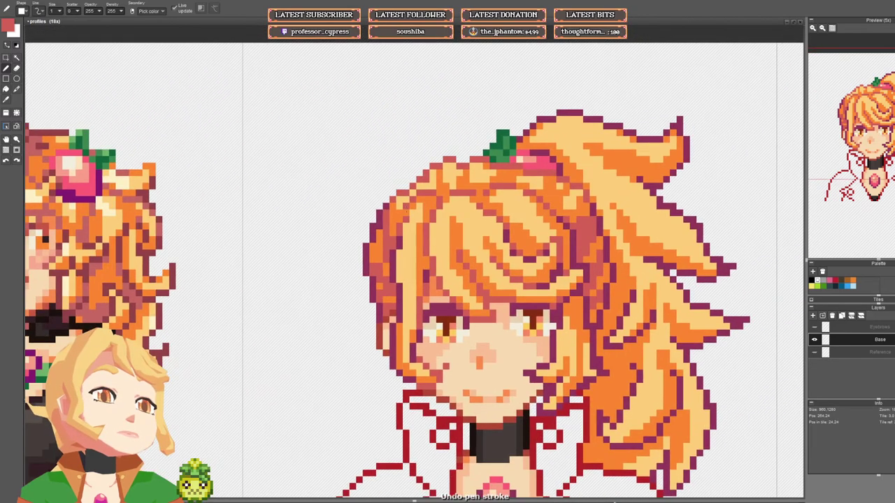
pyautogui.moveTo(540, 226); pyautogui.dragTo(374, 221)
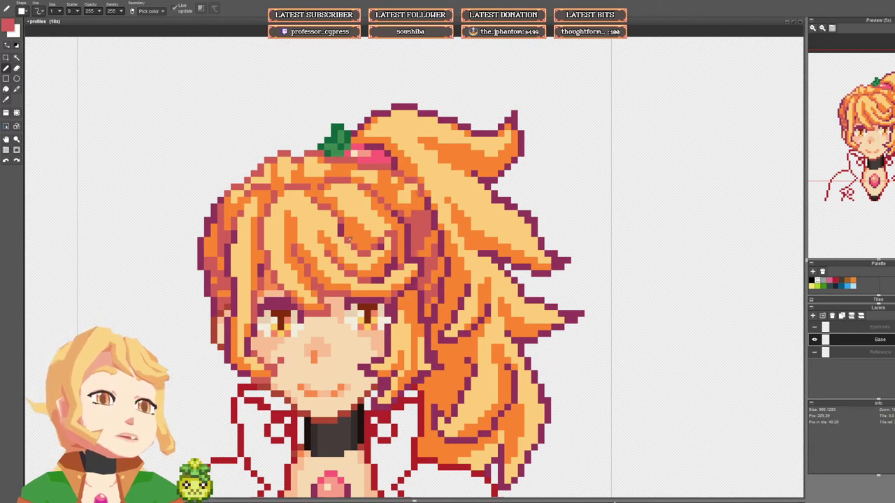
pyautogui.keyDown('alt'); pyautogui.click(379, 246); pyautogui.keyUp('alt')
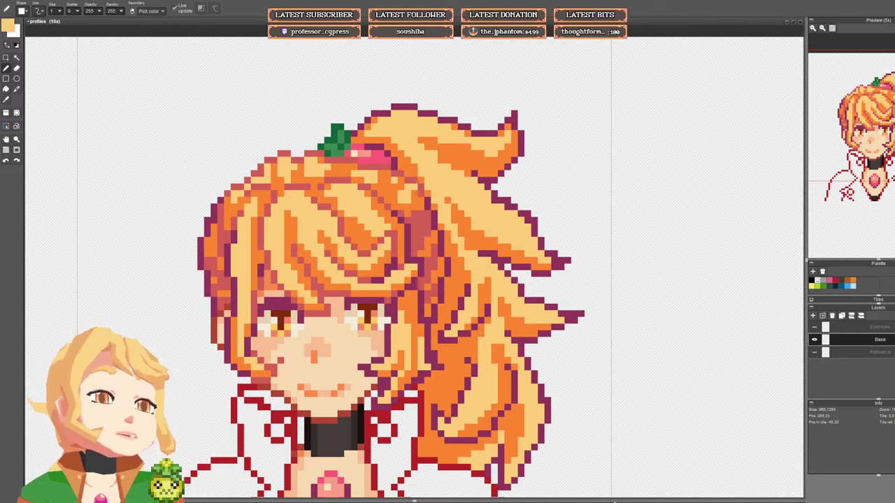
pyautogui.keyDown('alt'); pyautogui.click(381, 258); pyautogui.keyUp('alt')
pyautogui.rightClick(380, 247)
pyautogui.moveTo(381, 254); pyautogui.dragTo(381, 260)
pyautogui.click(374, 267)
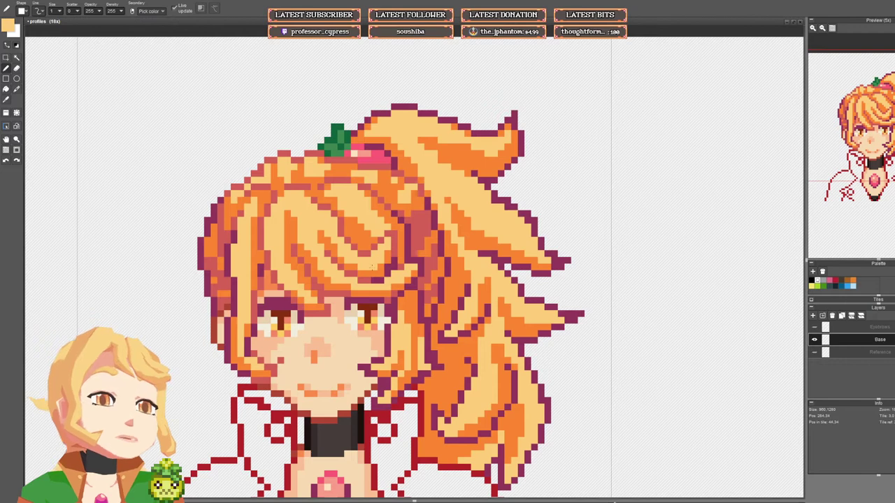
pyautogui.scroll(-5, 435, 250)
pyautogui.scroll(-1, 435, 238)
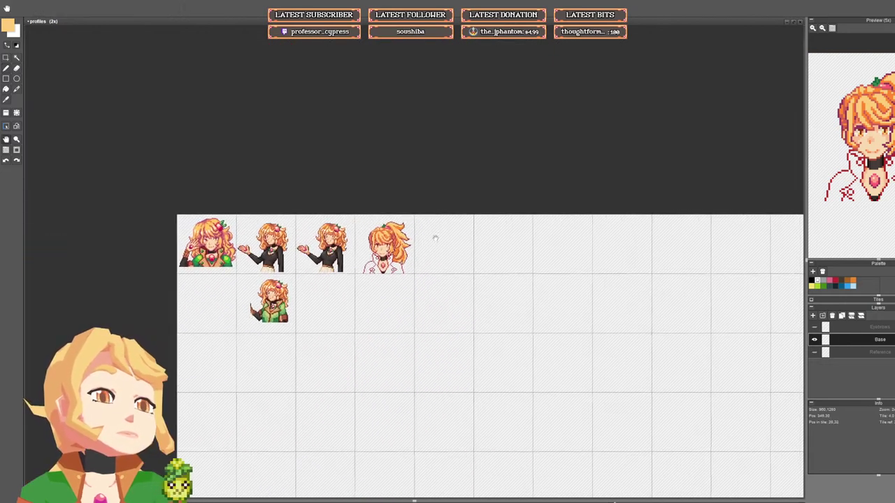
pyautogui.scroll(3, 392, 231)
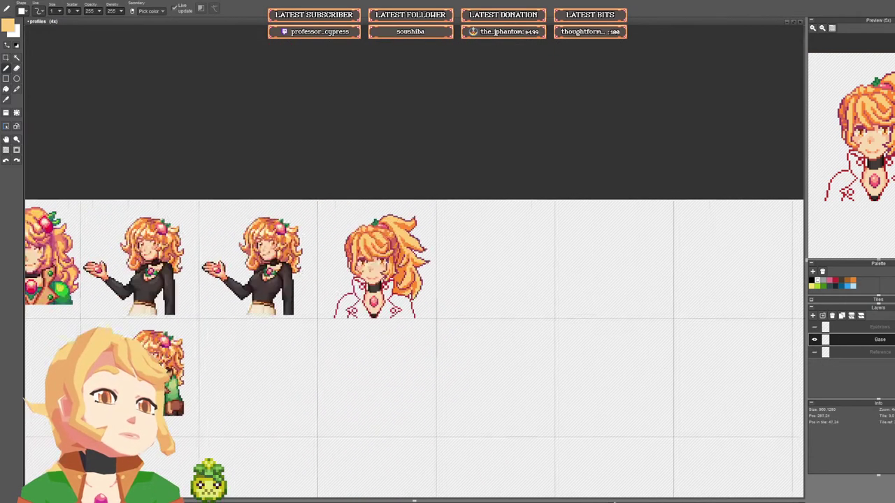
# Step: Touch up the strand line near the upper fringe with sampled orange
pyautogui.keyDown('alt'); pyautogui.click(381, 239); pyautogui.keyUp('alt')
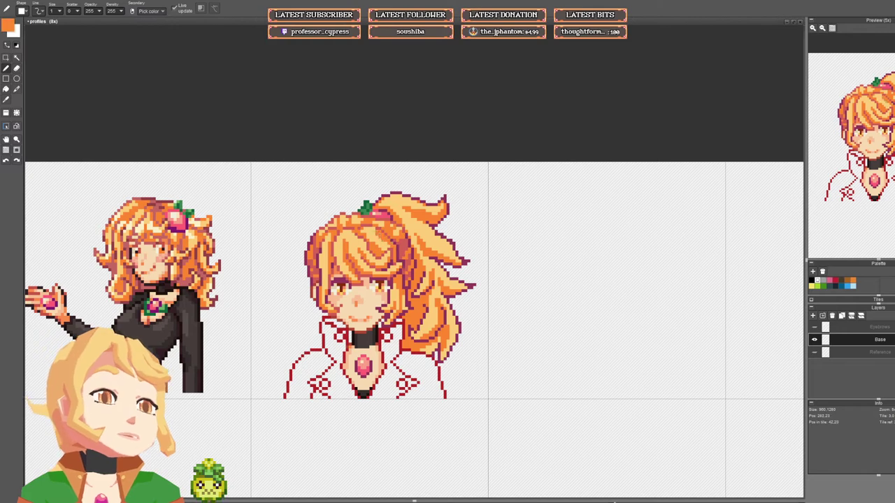
pyautogui.scroll(3, 371, 228)
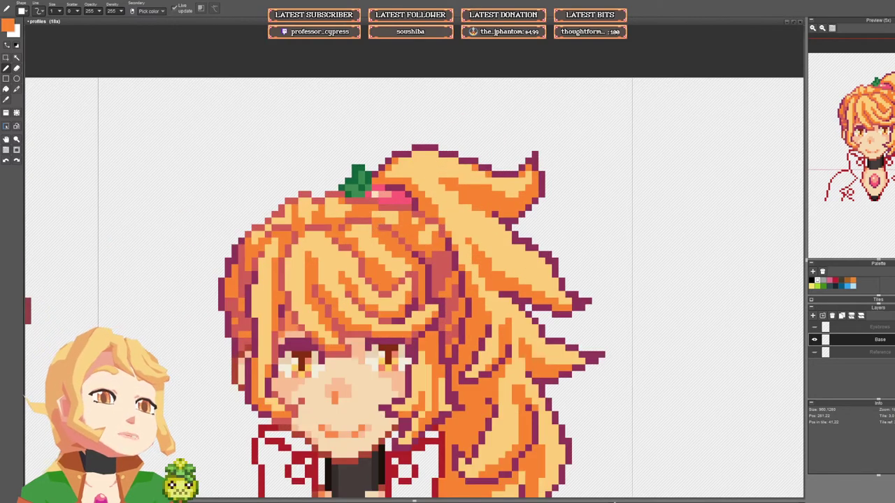
pyautogui.scroll(-5, 425, 231)
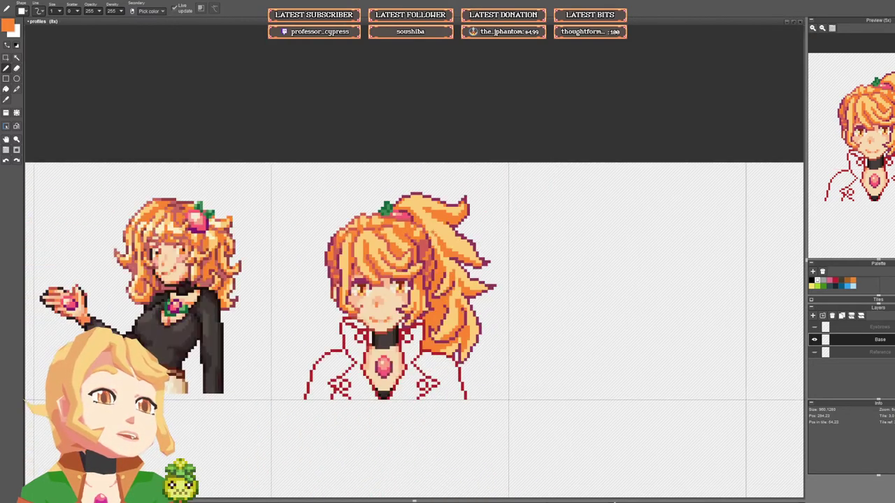
pyautogui.scroll(5, 426, 238)
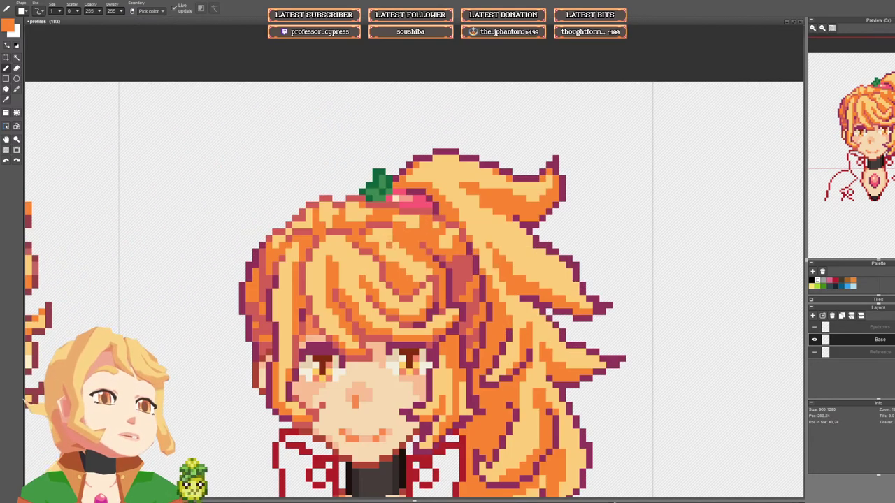
pyautogui.rightClick(389, 245)
pyautogui.rightClick(400, 234)
pyautogui.moveTo(396, 231); pyautogui.dragTo(370, 234)
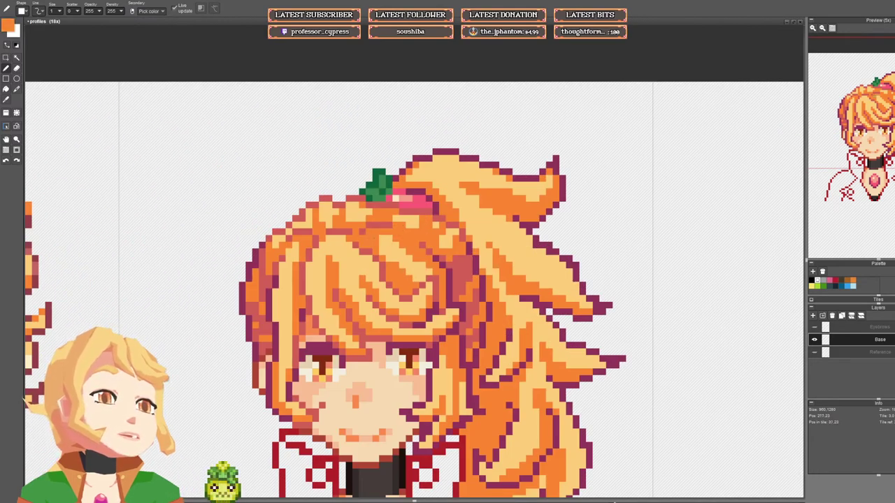
# Step: Refine the parting line above the fringe with sampled orange and red, and compare the portrait with its neighbours
pyautogui.rightClick(383, 225)
pyautogui.rightClick(403, 225)
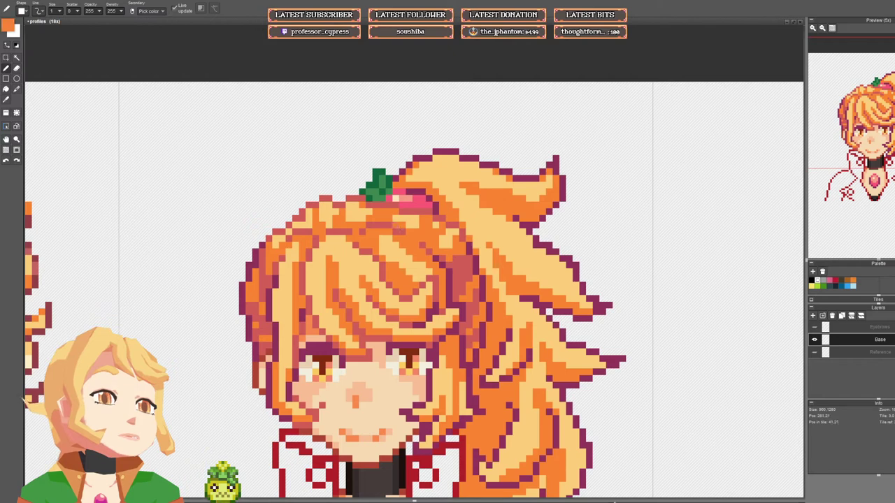
pyautogui.rightClick(383, 226)
pyautogui.click(368, 231)
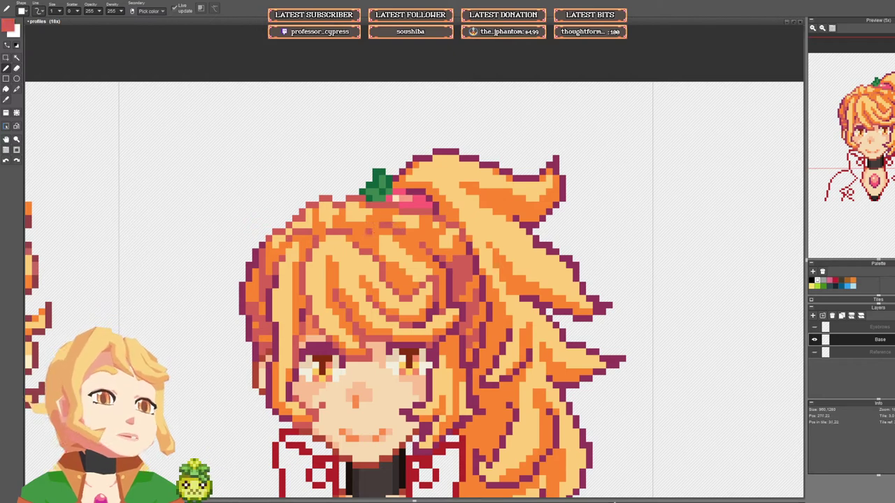
pyautogui.click(375, 225)
pyautogui.scroll(-5, 437, 234)
pyautogui.press('space')
pyautogui.moveTo(451, 245); pyautogui.dragTo(415, 219)
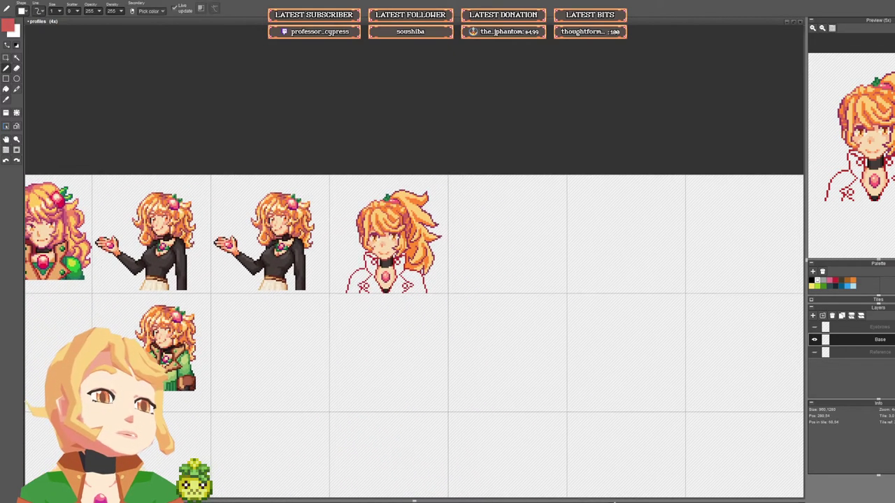
# Step: Repaint the dark outline at the tip of the lock beside the cheek with sampled red
pyautogui.scroll(4, 402, 225)
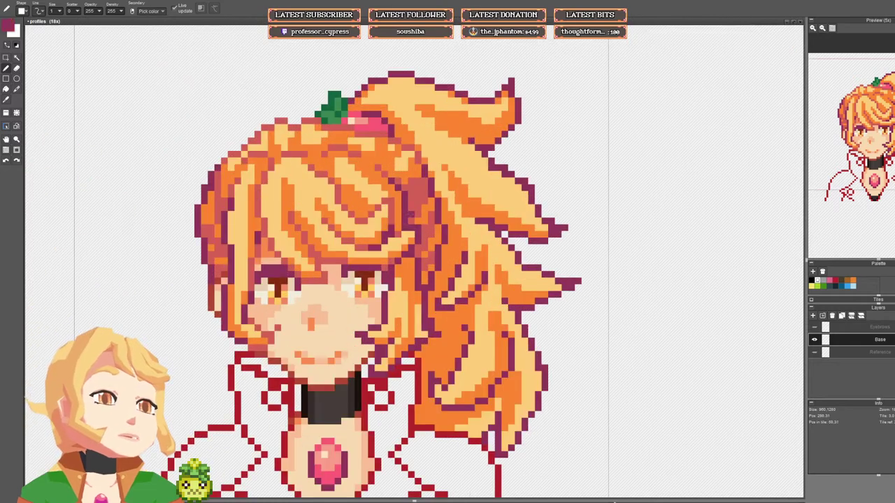
pyautogui.rightClick(400, 218)
pyautogui.rightClick(418, 202)
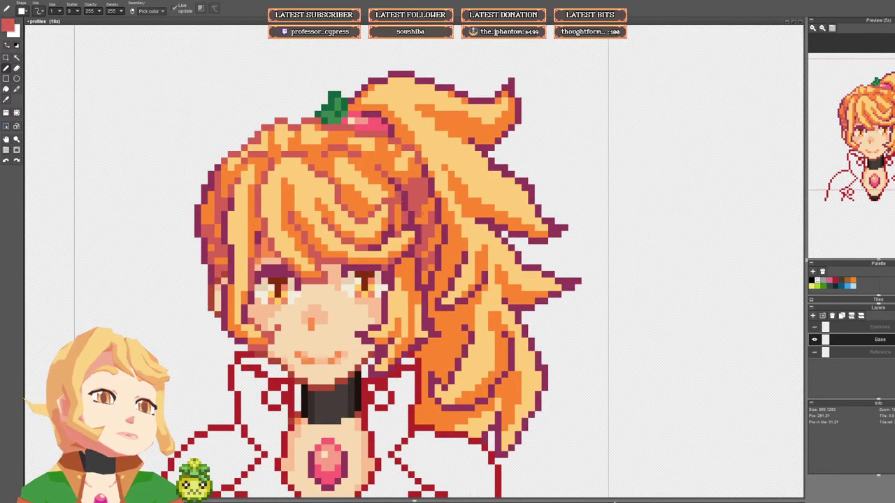
pyautogui.scroll(-4, 420, 231)
pyautogui.scroll(6, 420, 238)
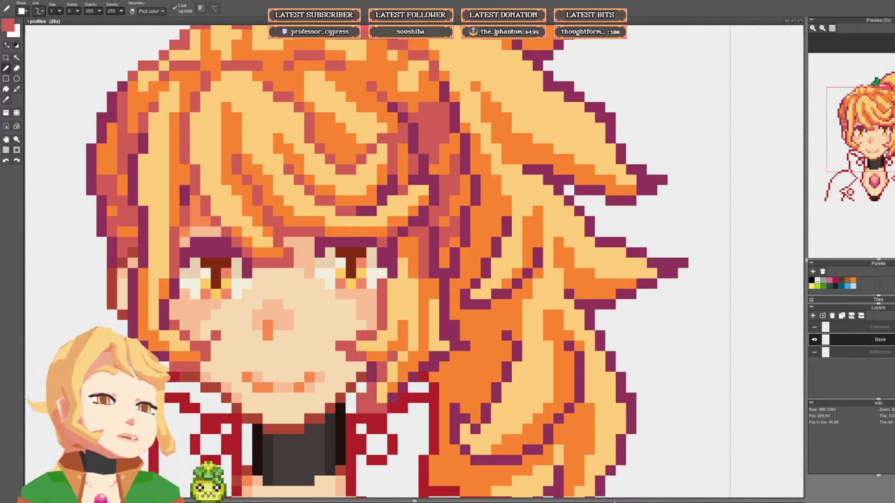
# Step: Touch up the jaw corner with sampled dark red and erase the stray pixels between the jaw and the side lock
pyautogui.rightClick(360, 378)
pyautogui.click(371, 367)
pyautogui.press('e')
pyautogui.moveTo(371, 377); pyautogui.dragTo(380, 367)
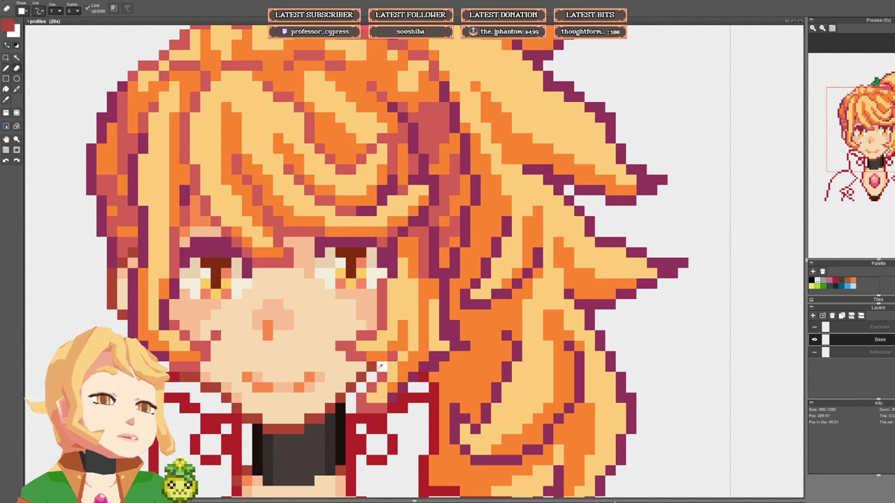
pyautogui.press('b')
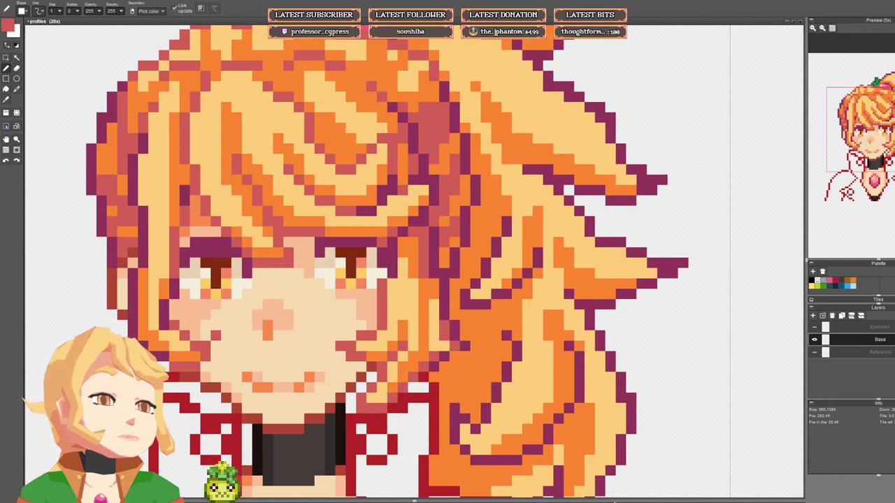
# Step: Soften the lower back edge of the side lock with sampled red and orange, and save profiles.pyxel
pyautogui.scroll(-5, 445, 262)
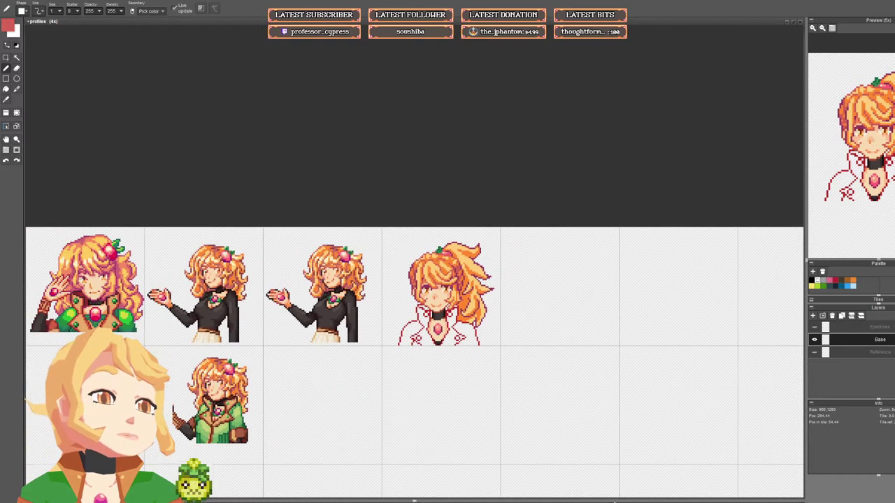
pyautogui.scroll(6, 489, 279)
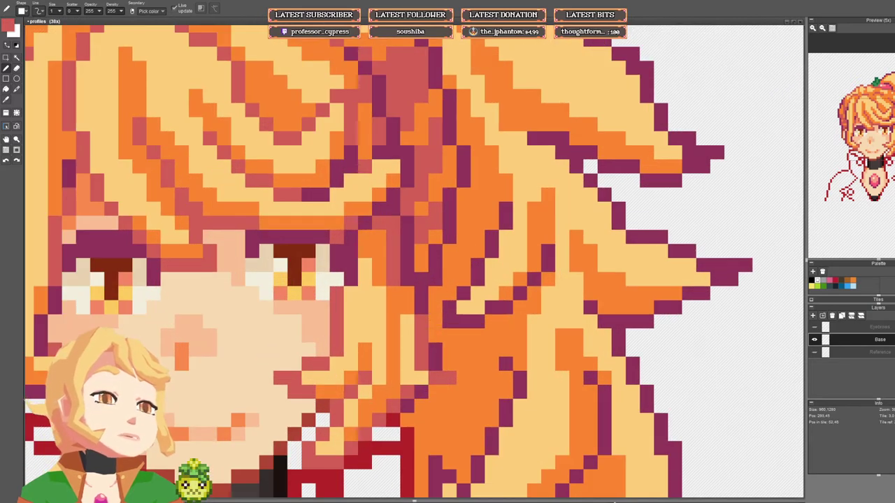
pyautogui.rightClick(441, 330)
pyautogui.keyDown('alt'); pyautogui.click(436, 378); pyautogui.keyUp('alt')
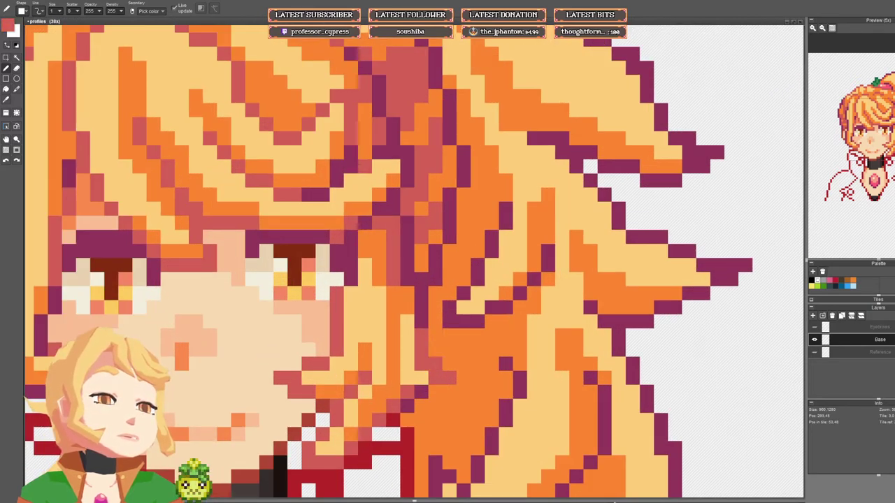
pyautogui.rightClick(434, 393)
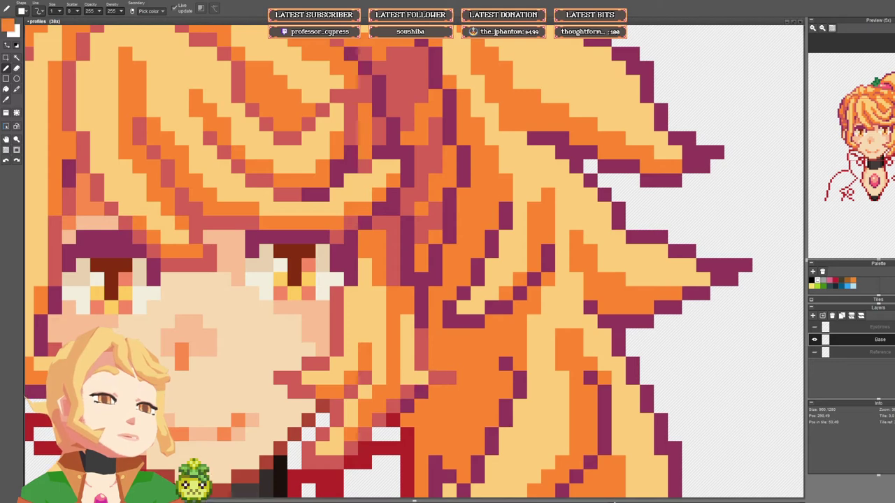
pyautogui.scroll(-5, 485, 349)
pyautogui.scroll(-3, 490, 343)
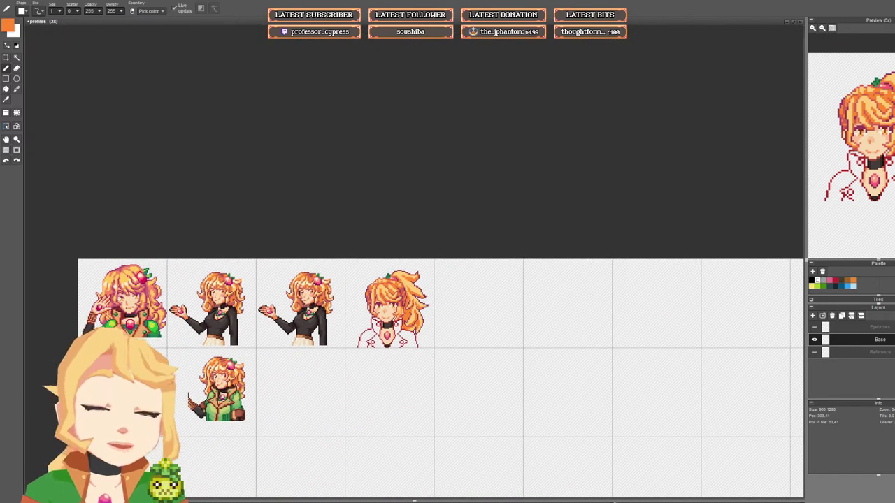
pyautogui.hotkey('ctrl', 's')
# Step: Lighten a pixel of the dark line behind the fringe curl with sampled red
pyautogui.scroll(5, 405, 308)
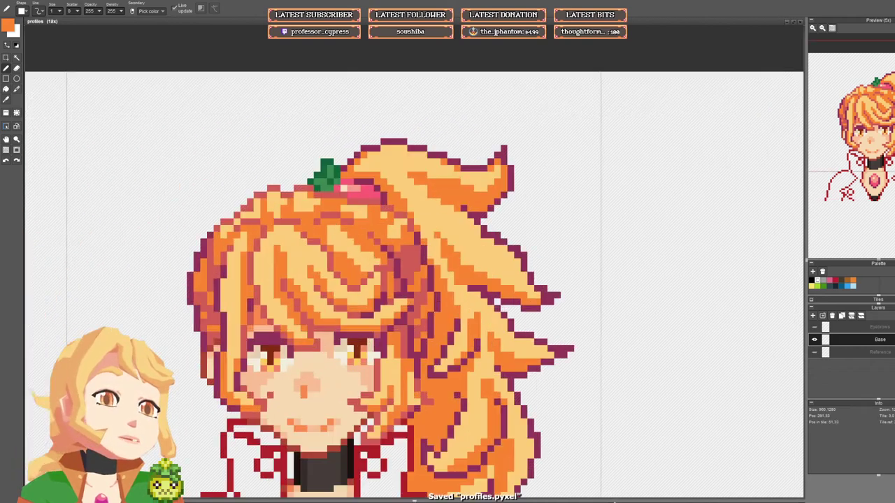
pyautogui.keyDown('alt'); pyautogui.click(407, 302); pyautogui.keyUp('alt')
pyautogui.click(404, 302)
pyautogui.rightClick(417, 326)
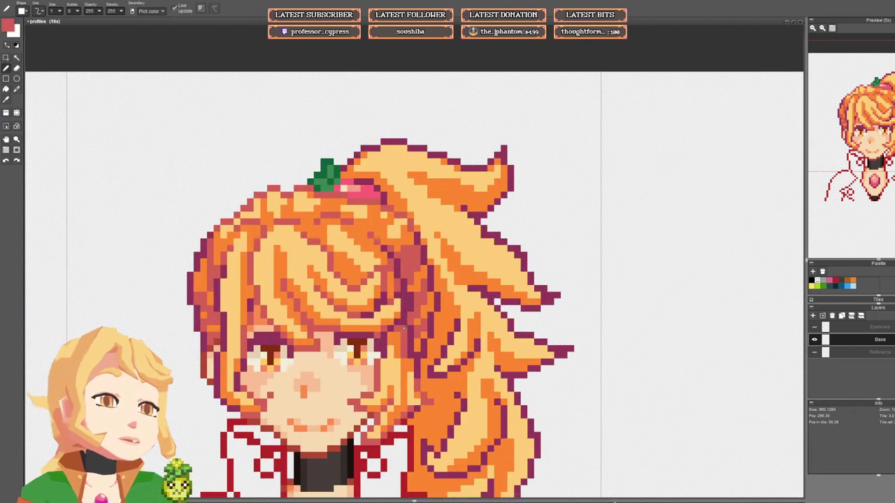
pyautogui.click(404, 323)
pyautogui.click(411, 331)
pyautogui.hotkey('ctrl', 'z')
pyautogui.hotkey('ctrl', 'z')
# Step: Soften the dark vertical line behind the fringe with sampled red and purple, and compare the portrait with its neighbours
pyautogui.rightClick(404, 322)
pyautogui.rightClick(410, 321)
pyautogui.moveTo(410, 308); pyautogui.dragTo(404, 281)
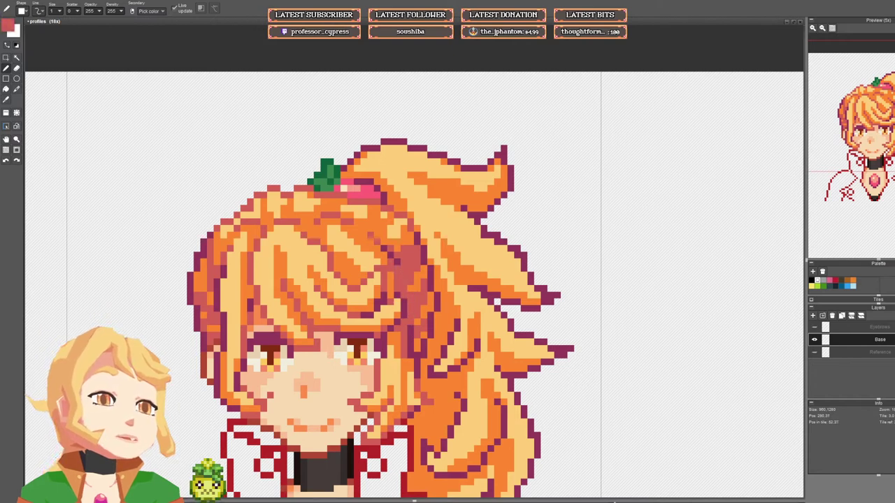
pyautogui.keyDown('alt'); pyautogui.click(411, 335); pyautogui.keyUp('alt')
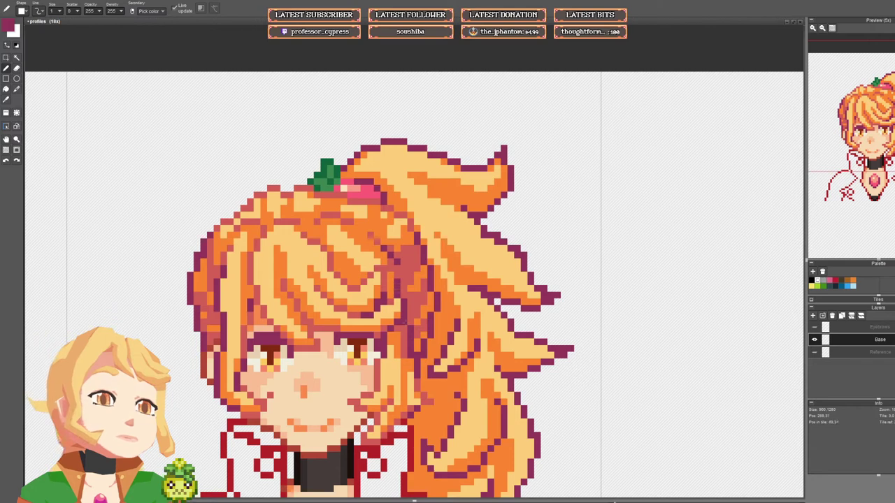
pyautogui.keyDown('alt'); pyautogui.click(391, 263); pyautogui.keyUp('alt')
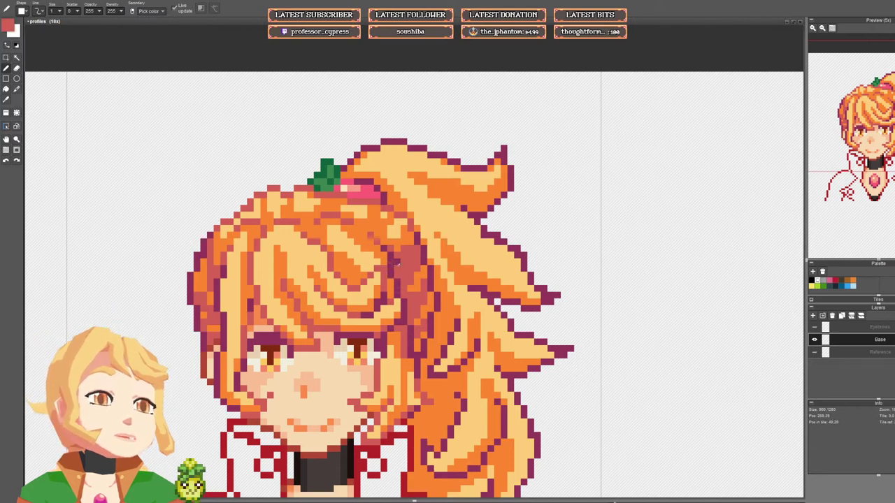
pyautogui.scroll(-5, 395, 260)
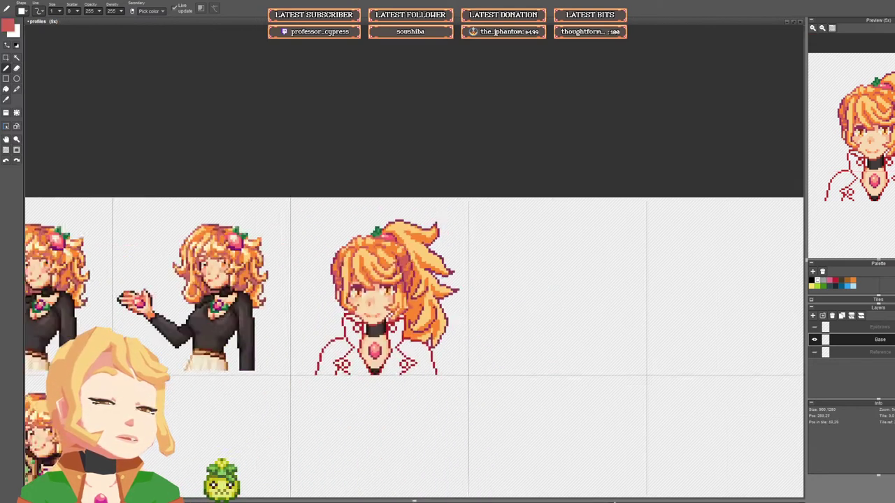
# Step: Redraw the shadow edge between the fringe curl and the ponytail with sampled purple and red, and check it against the other portraits
pyautogui.scroll(4, 395, 269)
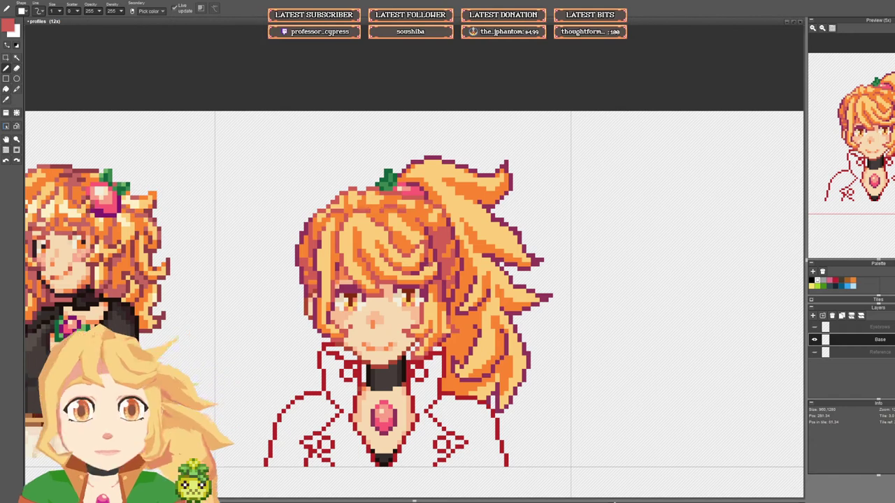
pyautogui.moveTo(431, 262); pyautogui.dragTo(448, 238)
pyautogui.scroll(4, 434, 270)
pyautogui.rightClick(440, 268)
pyautogui.click(440, 248)
pyautogui.click(451, 269)
pyautogui.rightClick(450, 260)
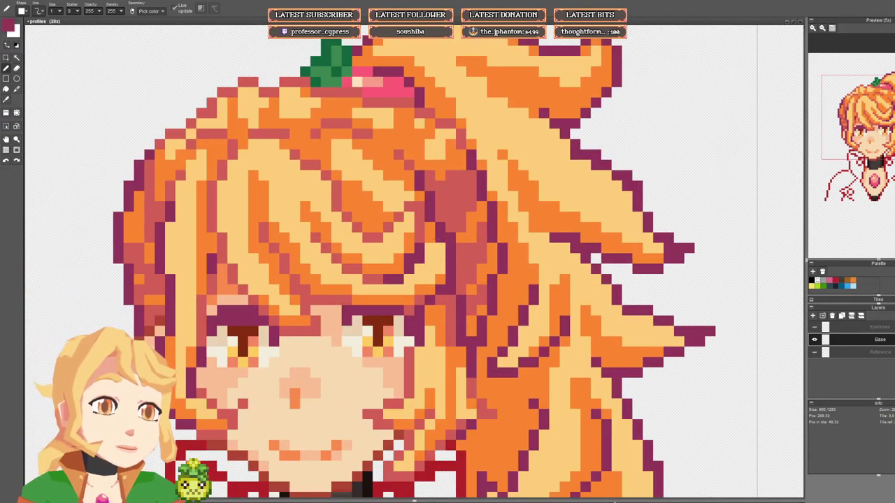
pyautogui.scroll(-2, 430, 248)
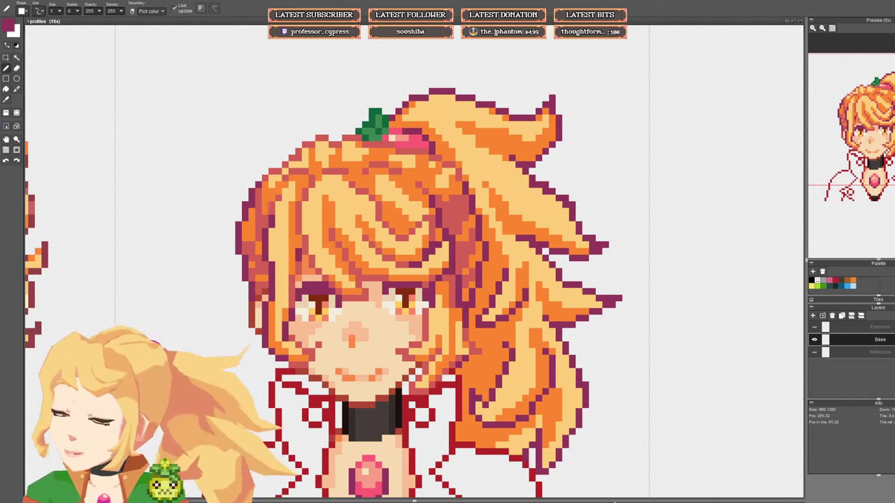
pyautogui.scroll(-4, 414, 262)
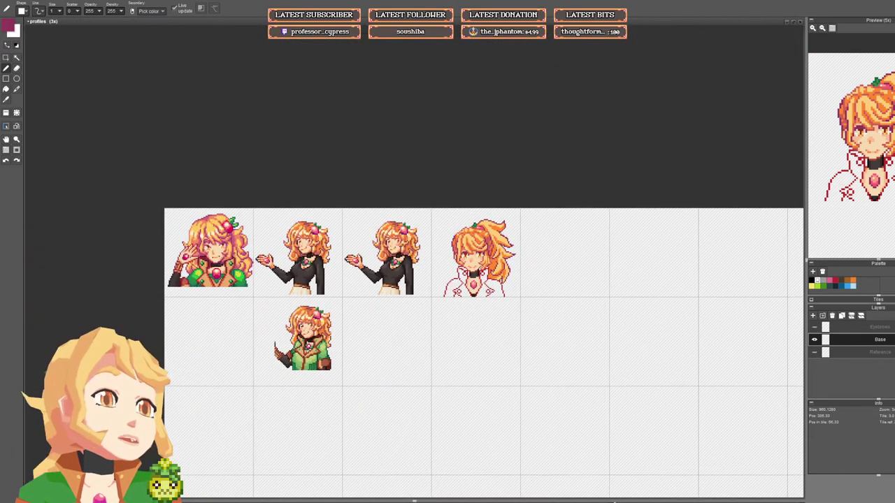
# Step: Rework the dark strand line running down behind the fringe with sampled purple and red
pyautogui.scroll(4, 504, 248)
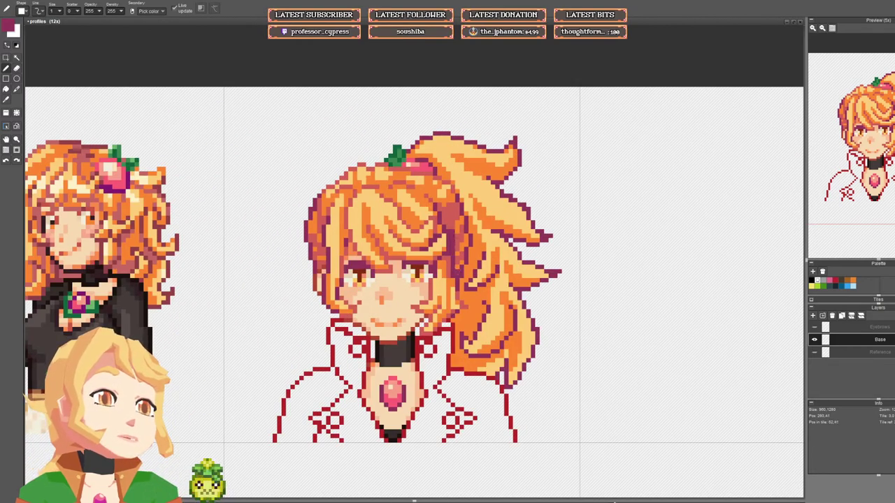
pyautogui.moveTo(459, 270)
pyautogui.mouseDown()
pyautogui.moveTo(448, 212)
pyautogui.moveTo(433, 194)
pyautogui.moveTo(453, 275)
pyautogui.moveTo(453, 240)
pyautogui.mouseUp()
pyautogui.rightClick(425, 202)
pyautogui.rightClick(457, 276)
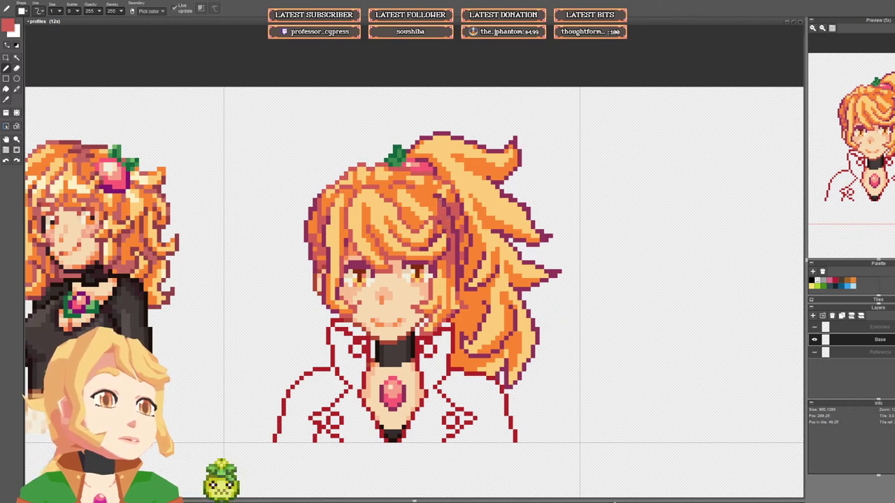
pyautogui.rightClick(435, 209)
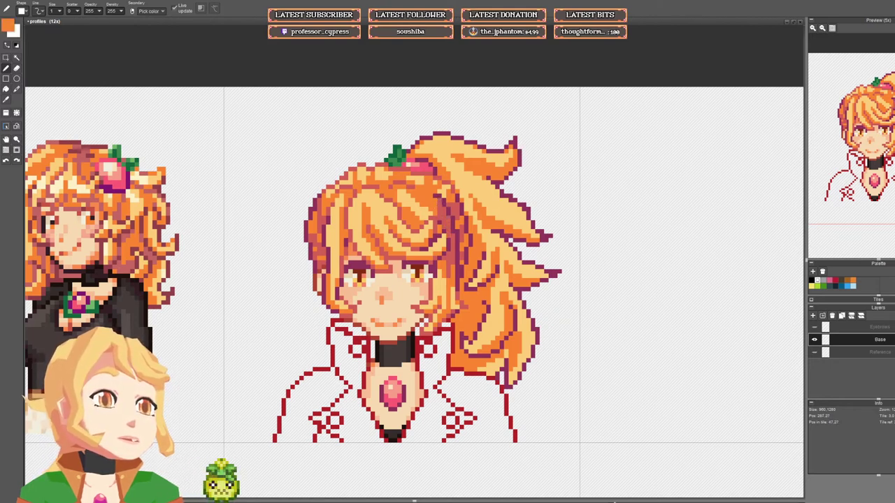
# Step: Shade the back of the fringe curl with sampled orange and red, and compare the portrait with its neighbours
pyautogui.rightClick(421, 202)
pyautogui.moveTo(427, 205)
pyautogui.mouseDown()
pyautogui.moveTo(410, 195)
pyautogui.moveTo(441, 219)
pyautogui.mouseUp()
pyautogui.rightClick(435, 209)
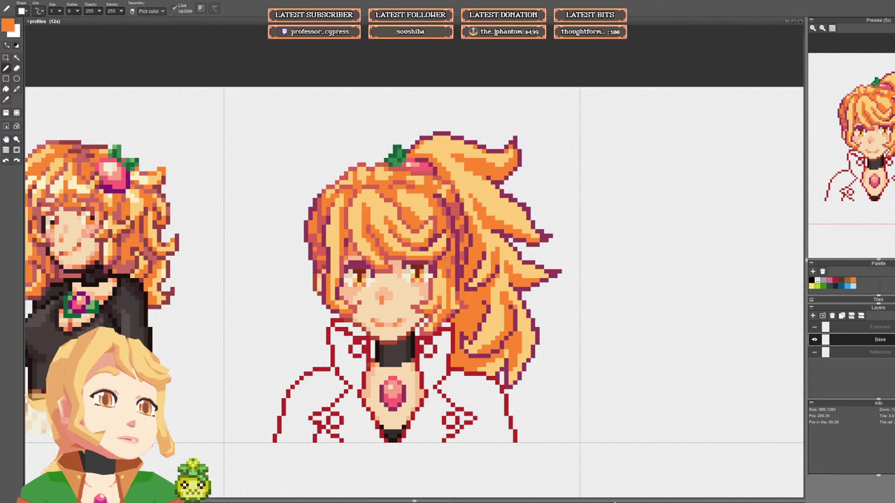
pyautogui.rightClick(451, 256)
pyautogui.moveTo(453, 253); pyautogui.dragTo(453, 242)
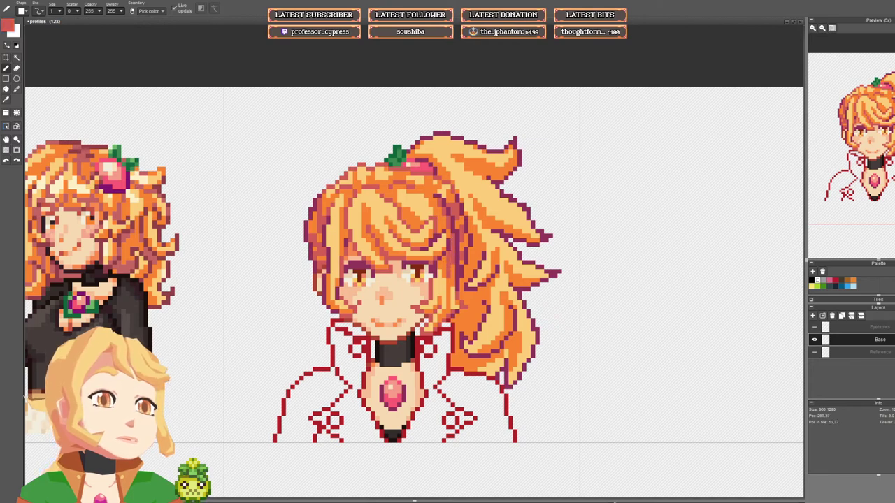
pyautogui.scroll(1, 433, 231)
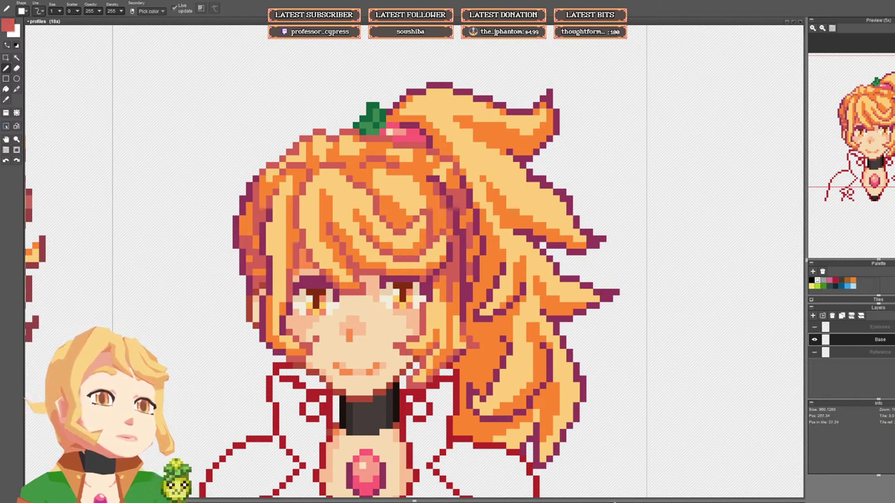
pyautogui.scroll(-5, 296, 253)
pyautogui.scroll(-1, 385, 237)
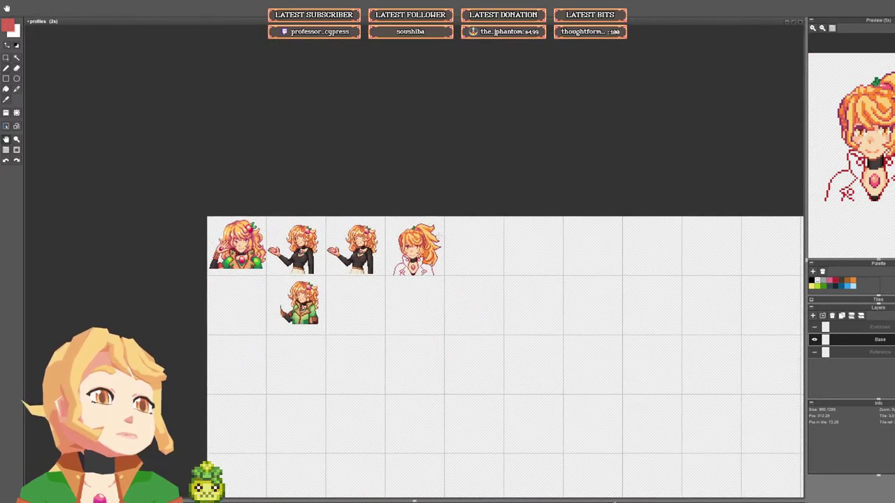
# Step: Touch up the strand line between the fringe and the ponytail with sampled purple, and compare the portrait with its neighbours
pyautogui.scroll(3, 385, 237)
pyautogui.scroll(2, 421, 242)
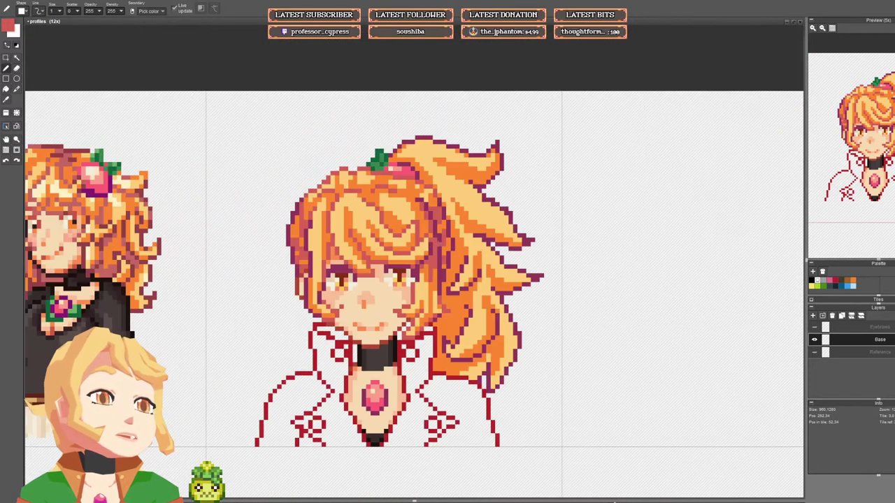
pyautogui.rightClick(440, 249)
pyautogui.scroll(1, 395, 256)
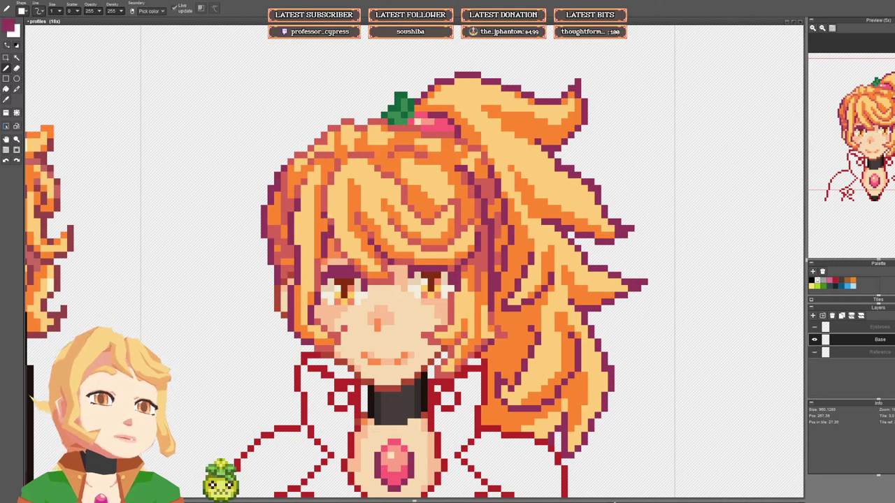
pyautogui.scroll(-6, 321, 288)
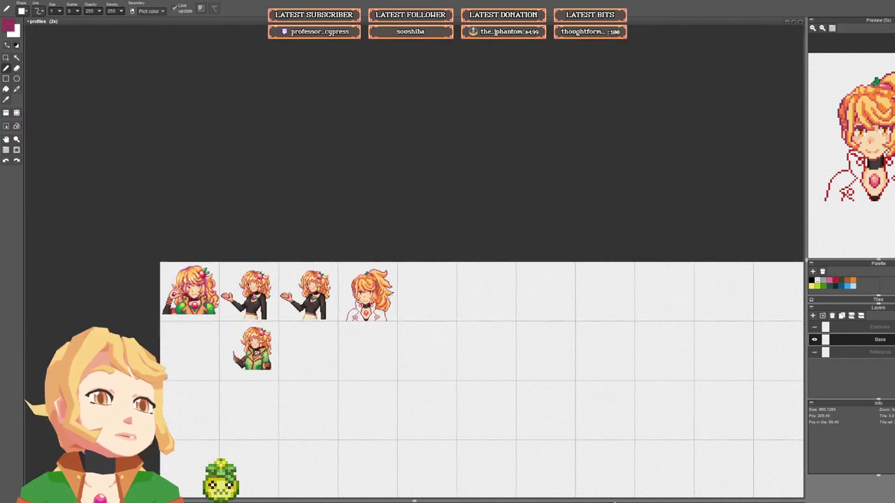
pyautogui.scroll(6, 343, 286)
# Step: Retouch the upper fringe strands with sampled yellow, orange and red, and check them against the other portraits
pyautogui.rightClick(340, 286)
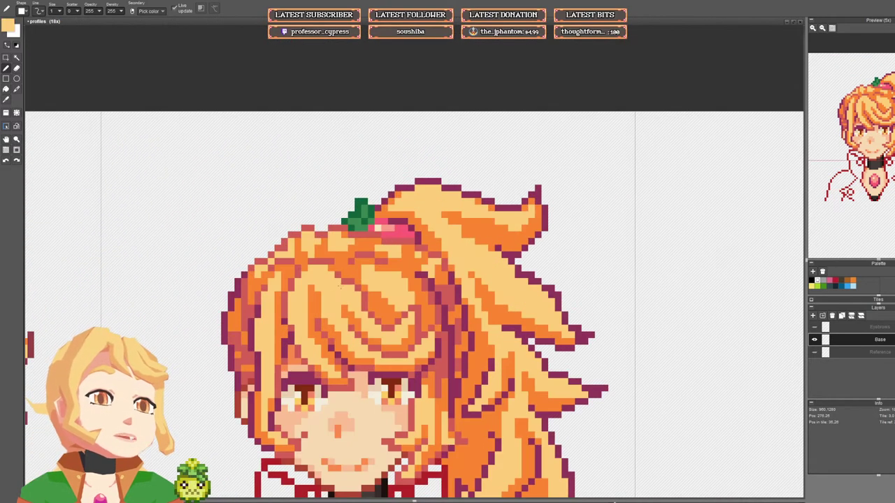
pyautogui.rightClick(352, 267)
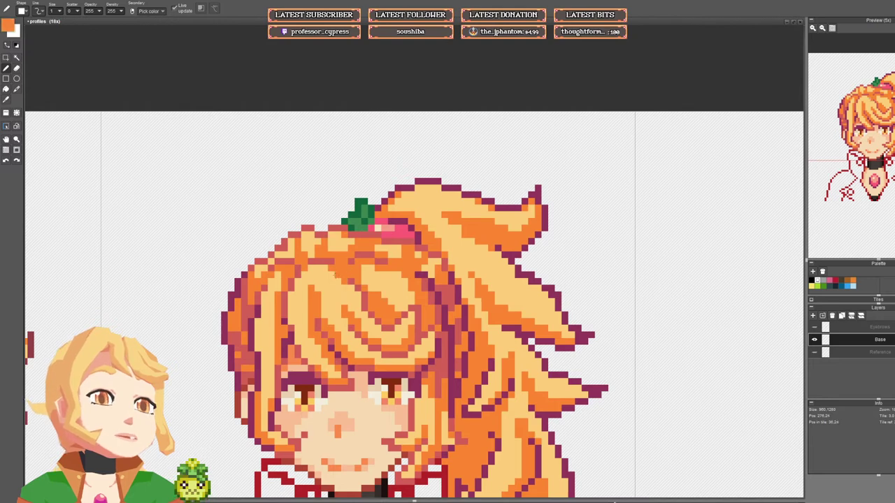
pyautogui.rightClick(350, 281)
pyautogui.scroll(-6, 365, 275)
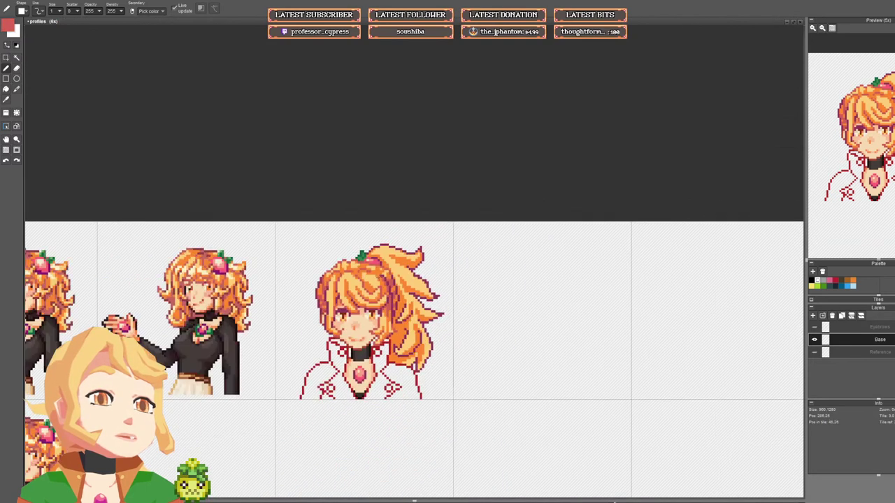
pyautogui.scroll(-1, 351, 277)
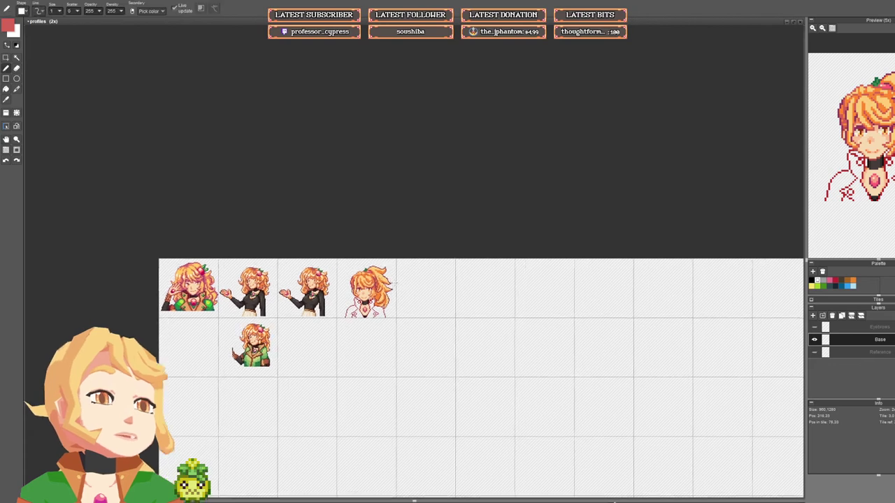
pyautogui.scroll(7, 383, 309)
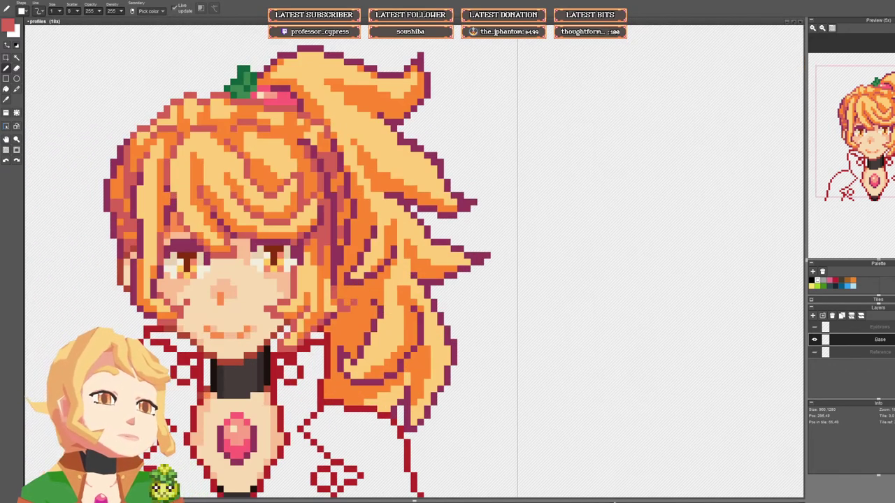
# Step: Darken the ponytail's inner edge beside the face lock with sampled purple and shade the hair behind it in red
pyautogui.keyDown('alt'); pyautogui.click(336, 279); pyautogui.keyUp('alt')
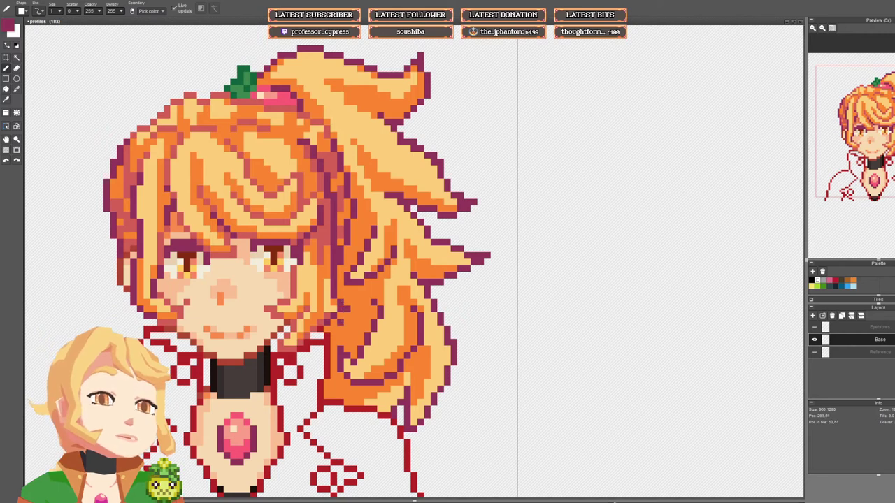
pyautogui.scroll(-1, 358, 315)
pyautogui.scroll(-1, 354, 260)
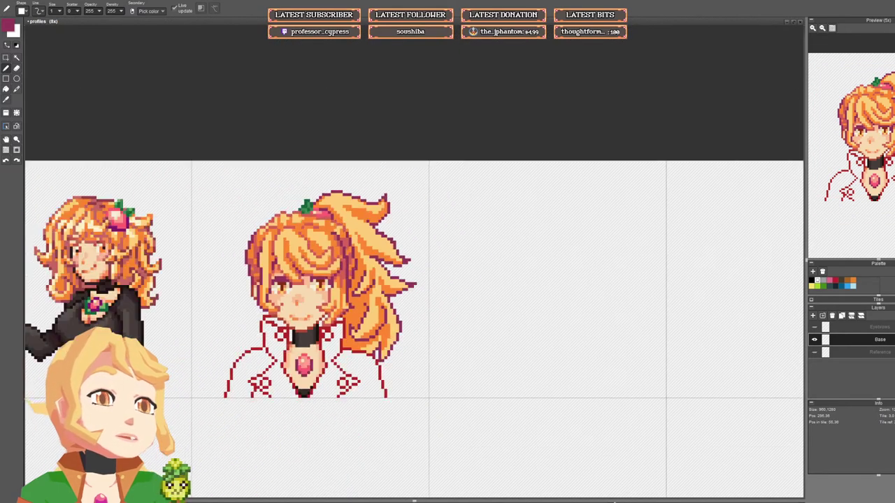
pyautogui.scroll(1, 354, 259)
pyautogui.moveTo(361, 272); pyautogui.dragTo(356, 290)
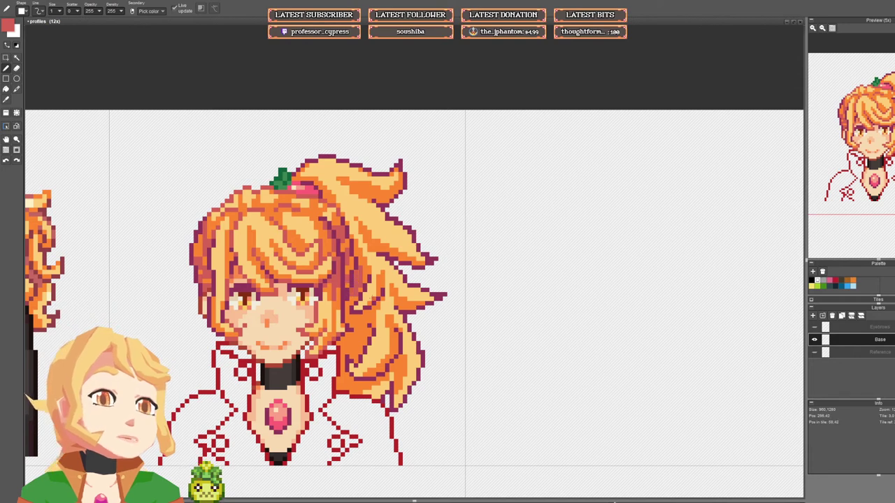
# Step: Outline a shadow on the inner side of the lower ponytail and fill it with red, comparing the portrait with its neighbours
pyautogui.moveTo(365, 330); pyautogui.dragTo(371, 294)
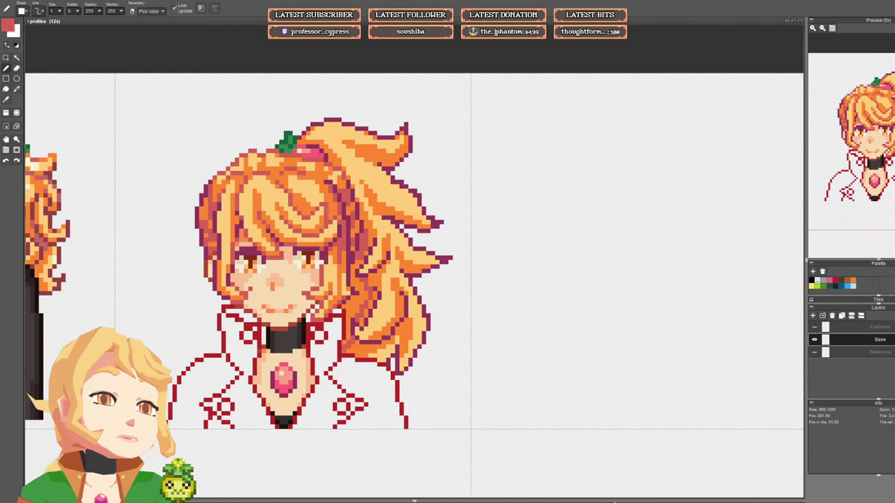
pyautogui.press('f')
pyautogui.click(366, 270)
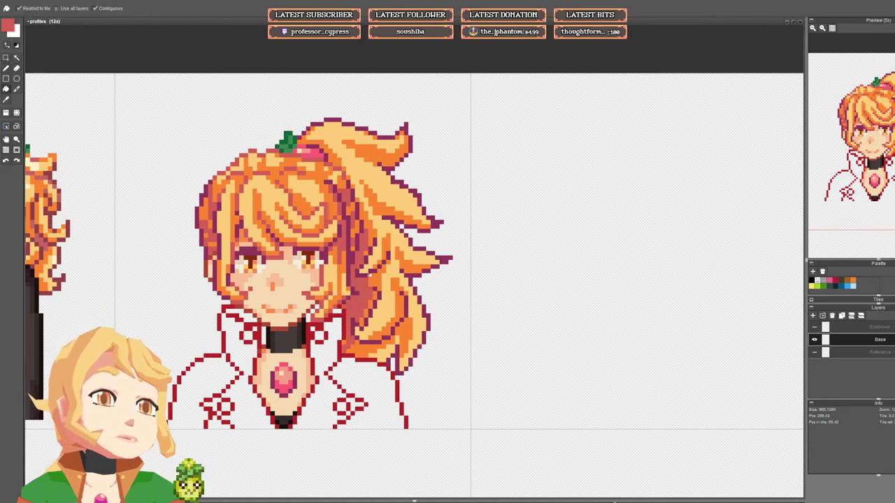
pyautogui.press('b')
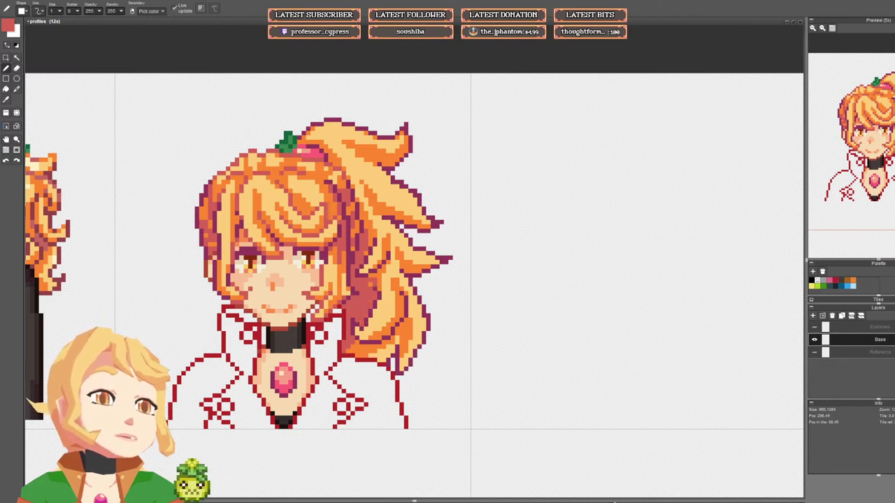
pyautogui.scroll(-5, 379, 278)
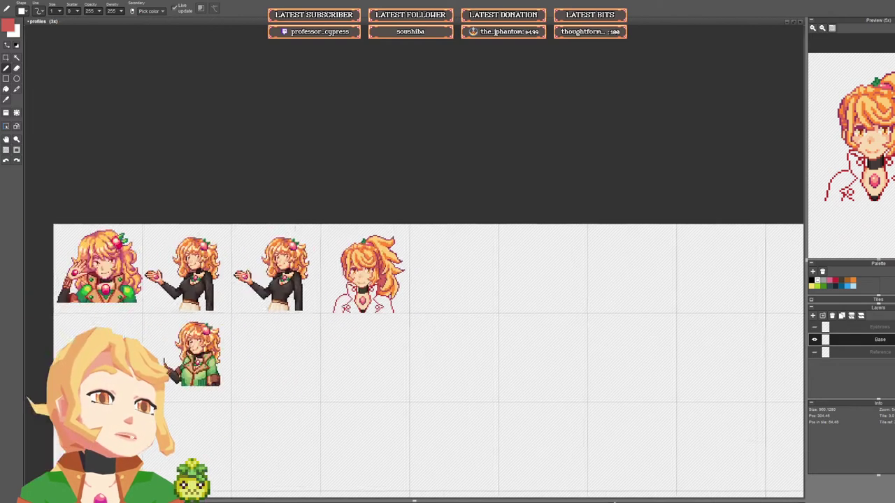
pyautogui.scroll(5, 379, 277)
# Step: Bring sampled orange back into the lower ponytail's red shadow to form a lighter strand, and compare the portrait with the others
pyautogui.rightClick(375, 277)
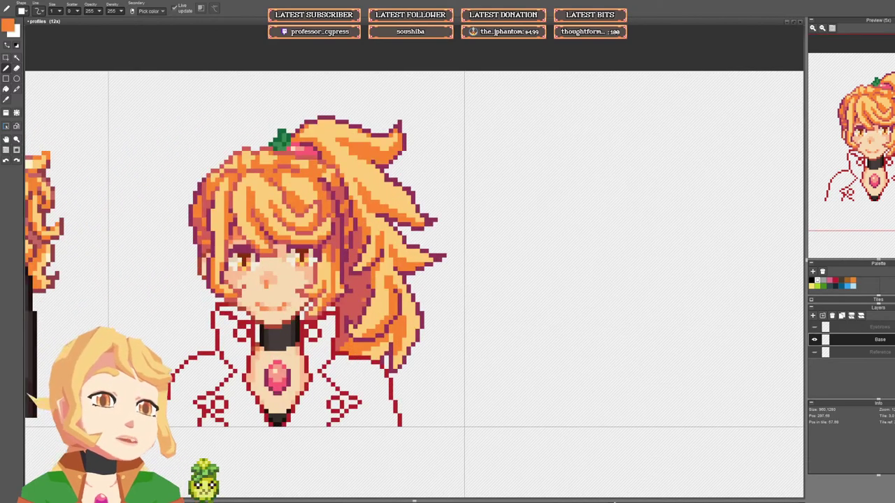
pyautogui.moveTo(355, 322); pyautogui.dragTo(369, 279)
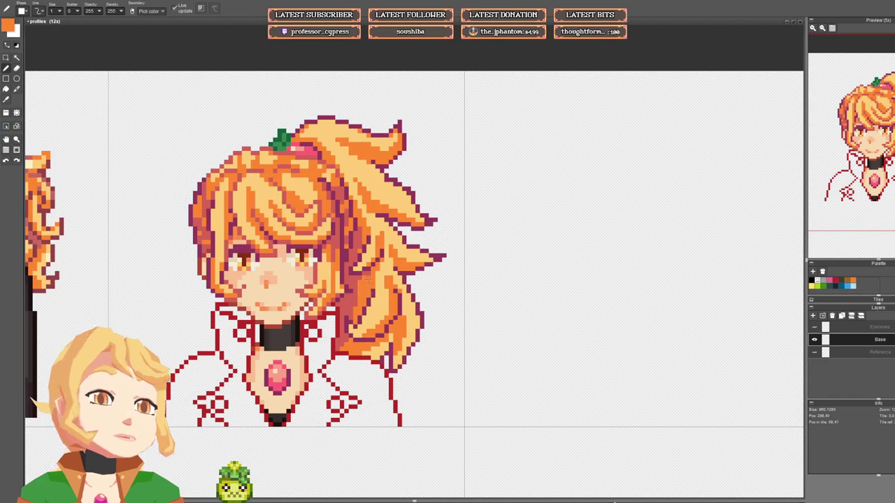
pyautogui.keyDown('alt'); pyautogui.click(351, 313); pyautogui.keyUp('alt')
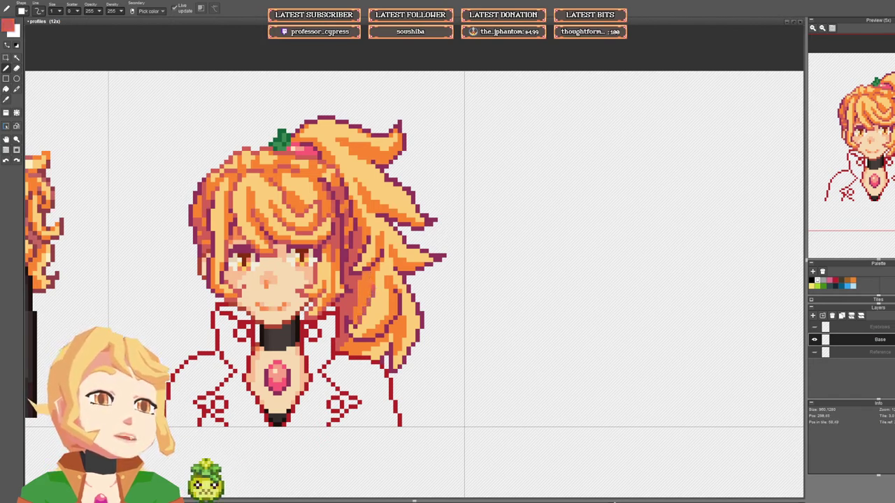
pyautogui.keyDown('alt'); pyautogui.click(378, 287); pyautogui.keyUp('alt')
pyautogui.keyDown('alt'); pyautogui.click(373, 278); pyautogui.keyUp('alt')
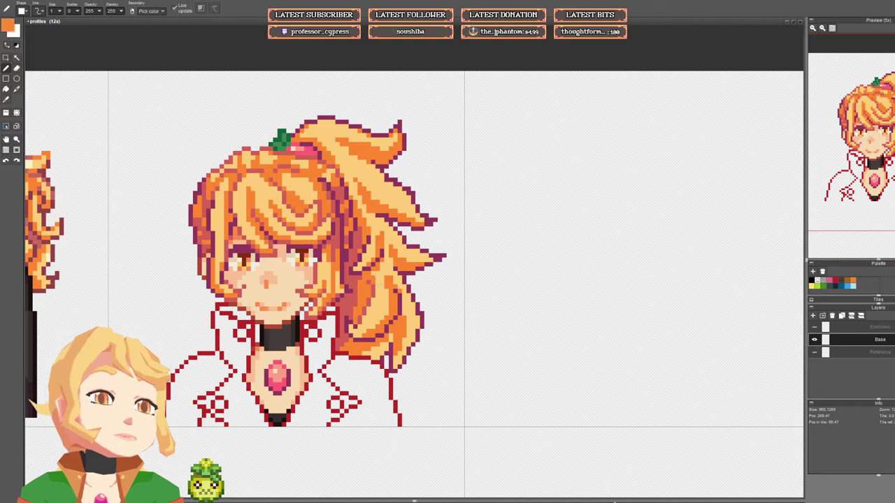
pyautogui.click(374, 309)
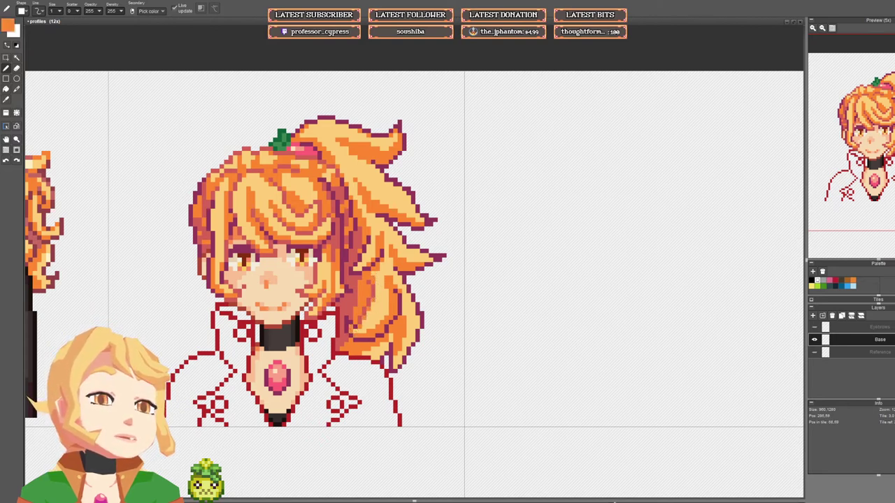
pyautogui.keyDown('alt'); pyautogui.click(375, 323); pyautogui.keyUp('alt')
pyautogui.scroll(-4, 426, 297)
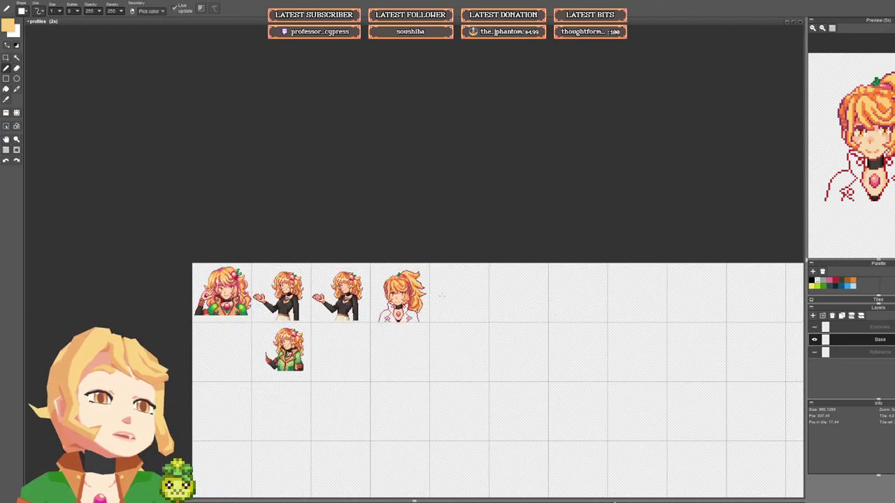
# Step: Shade the middle lock of the ponytail with sampled orange and check the portrait at reduced size
pyautogui.scroll(5, 442, 299)
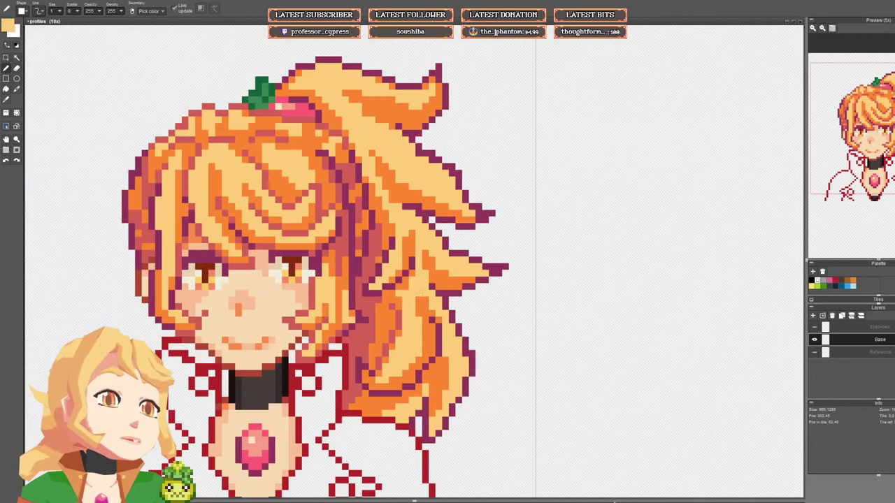
pyautogui.keyDown('alt'); pyautogui.click(399, 287); pyautogui.keyUp('alt')
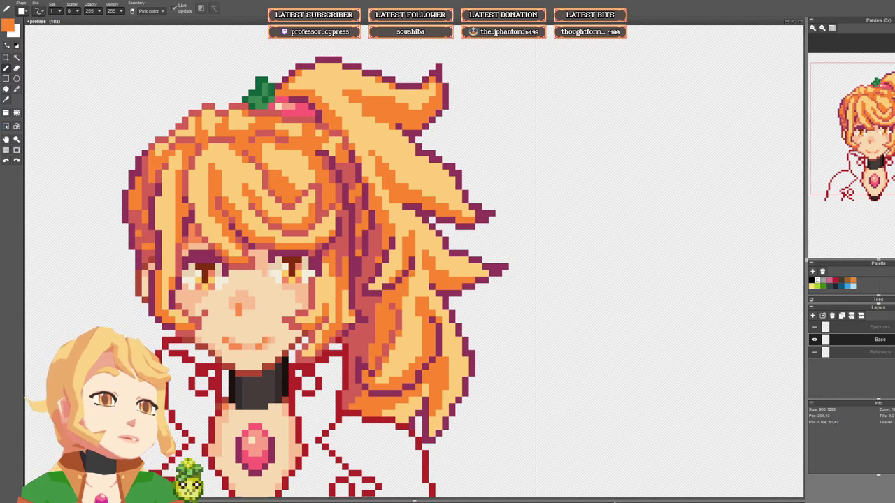
pyautogui.moveTo(412, 228); pyautogui.dragTo(406, 245)
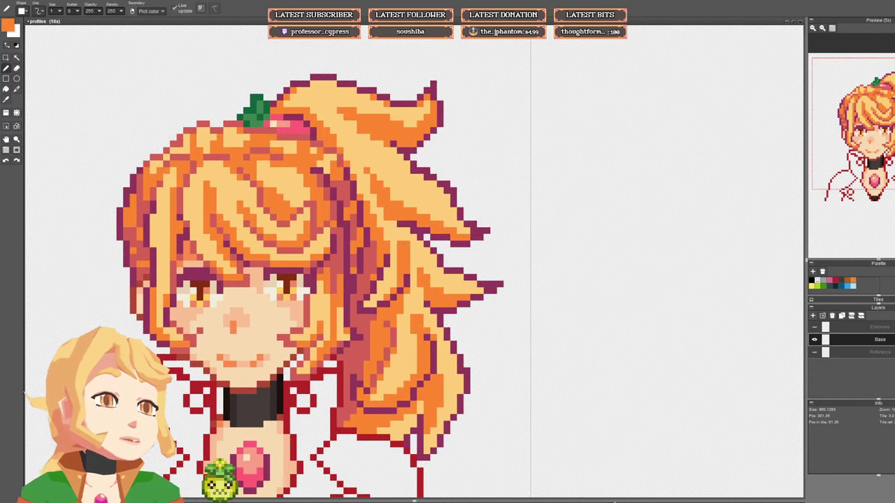
pyautogui.scroll(-3, 400, 237)
pyautogui.scroll(3, 423, 278)
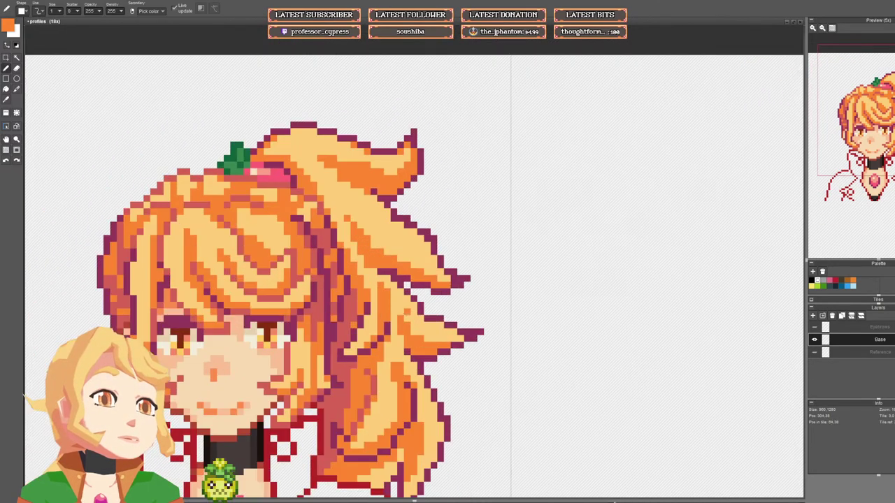
# Step: Rework the outline under the ponytail's upper spike with sampled red and purple where it meets the middle lock
pyautogui.keyDown('alt'); pyautogui.click(380, 384); pyautogui.keyUp('alt')
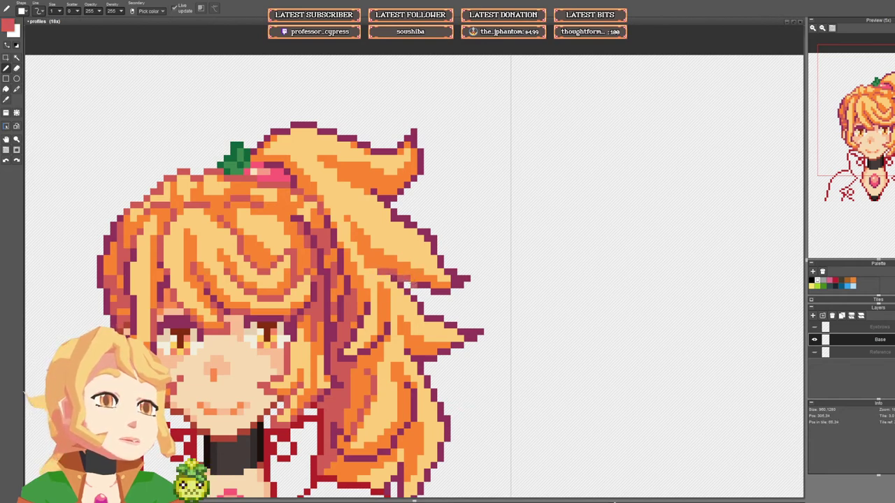
pyautogui.rightClick(447, 292)
pyautogui.moveTo(427, 285); pyautogui.dragTo(381, 272)
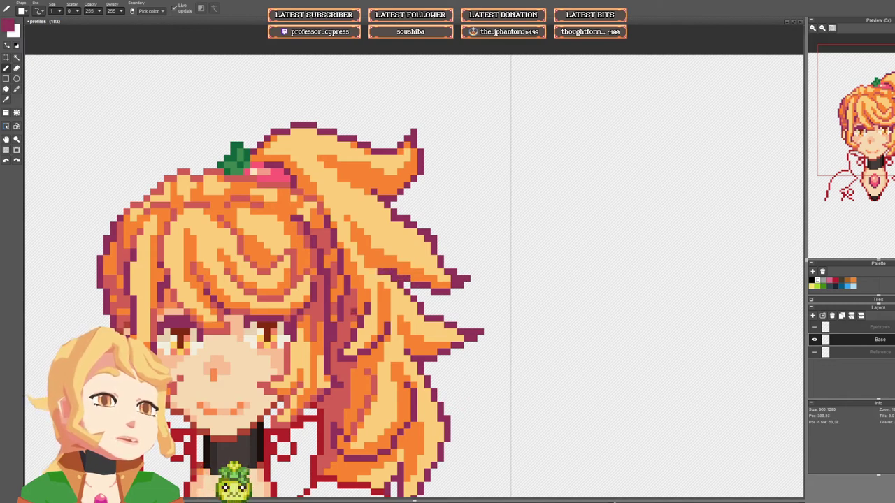
pyautogui.rightClick(354, 311)
pyautogui.click(401, 283)
pyautogui.rightClick(407, 280)
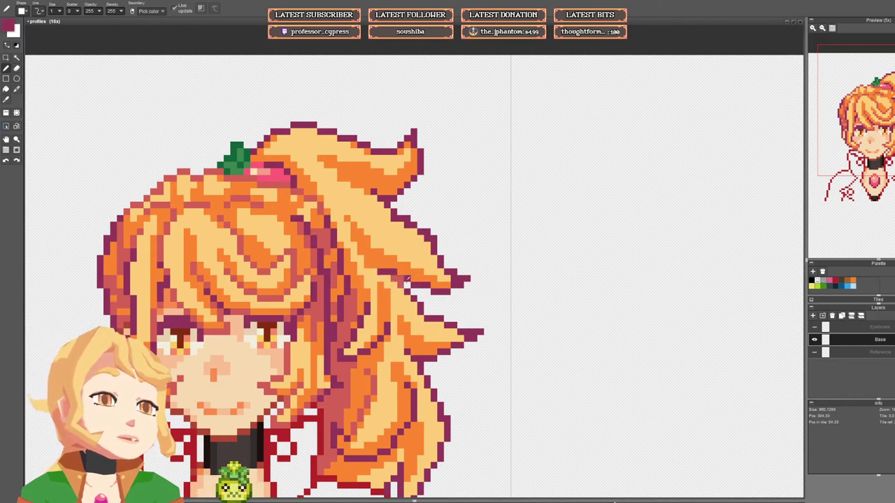
pyautogui.click(401, 278)
pyautogui.rightClick(401, 284)
# Step: Recolour the upper outline of the ponytail's middle spike in red, out to its tip
pyautogui.moveTo(419, 304)
pyautogui.mouseDown()
pyautogui.moveTo(488, 338)
pyautogui.moveTo(481, 332)
pyautogui.mouseUp()
pyautogui.click(411, 312)
pyautogui.rightClick(408, 305)
pyautogui.click(411, 311)
pyautogui.rightClick(420, 309)
pyautogui.click(427, 319)
pyautogui.click(434, 318)
pyautogui.click(447, 319)
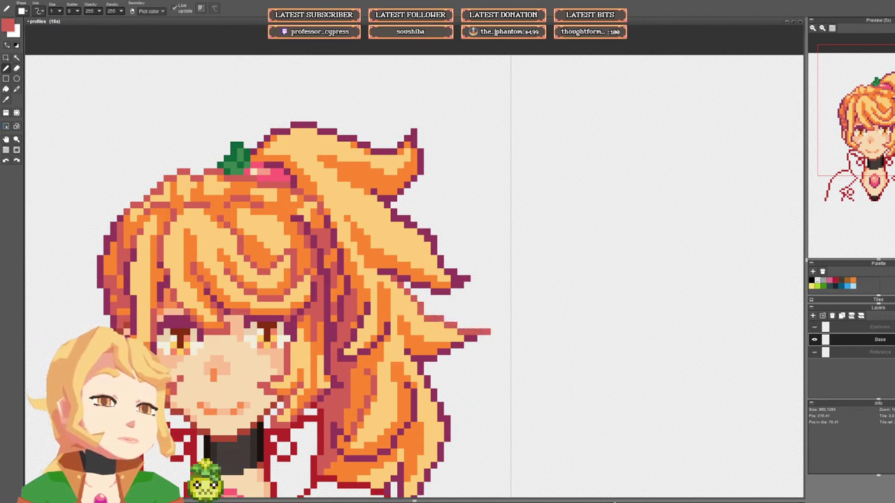
# Step: Erase stray pixels around the tip of the ponytail's middle spike, retouch it with sampled orange, and compare the neighbouring portraits
pyautogui.press('e')
pyautogui.click(487, 334)
pyautogui.scroll(-4, 520, 324)
pyautogui.scroll(6, 531, 322)
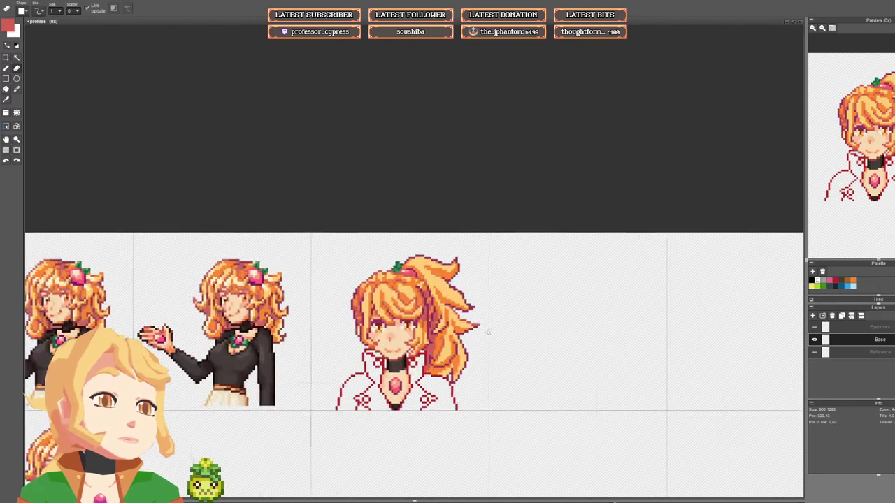
pyautogui.press('b')
pyautogui.click(450, 323)
pyautogui.click(492, 333)
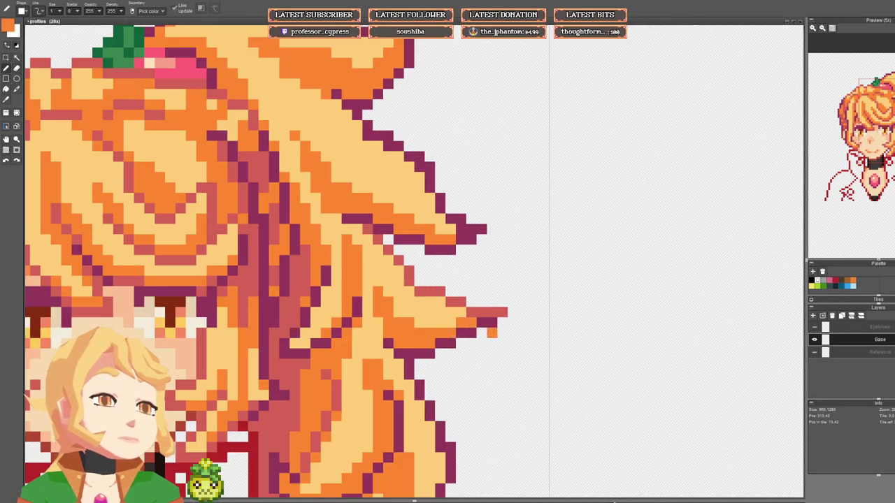
pyautogui.press('e')
pyautogui.moveTo(504, 330); pyautogui.dragTo(517, 315)
pyautogui.scroll(-3, 539, 316)
pyautogui.scroll(-3, 540, 316)
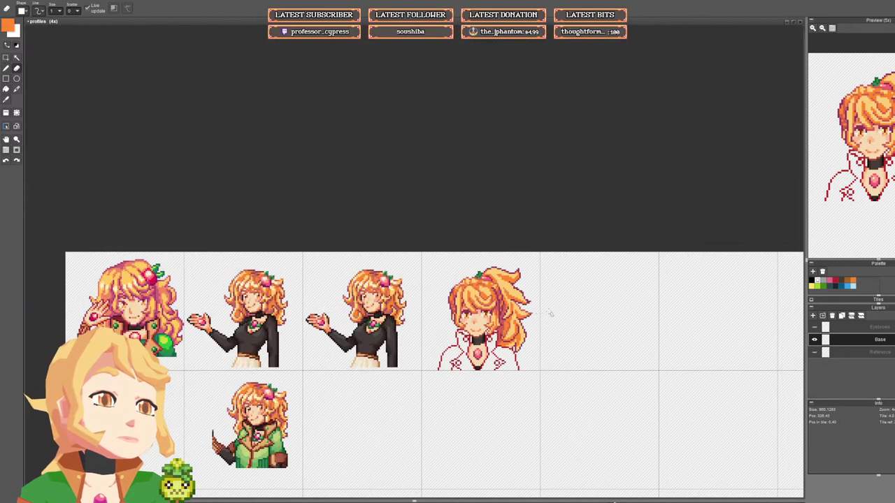
# Step: Soften the dark strand line inside the ponytail's middle lock with sampled red
pyautogui.scroll(6, 510, 315)
pyautogui.scroll(-3, 476, 315)
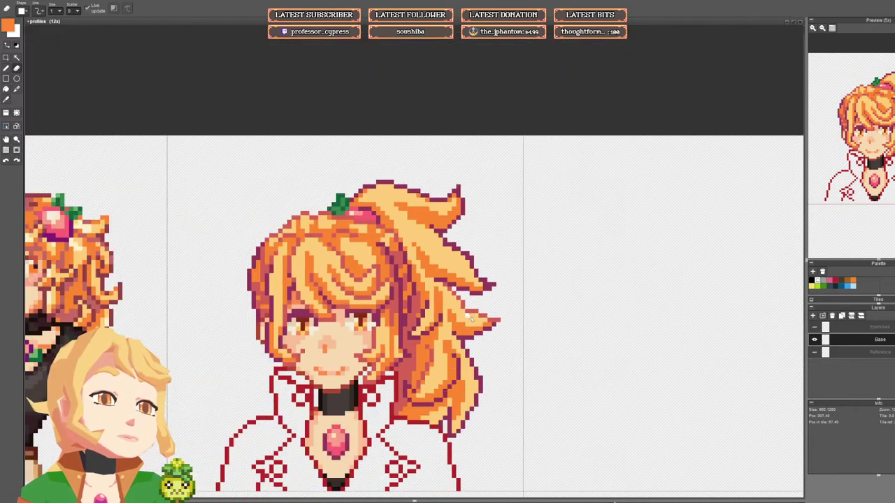
pyautogui.scroll(3, 478, 322)
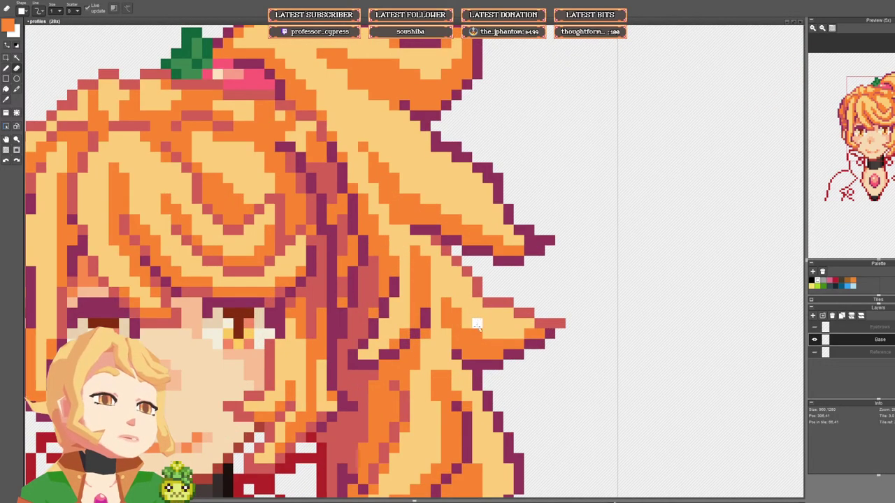
pyautogui.rightClick(378, 303)
pyautogui.press('b')
pyautogui.moveTo(384, 313); pyautogui.dragTo(394, 286)
pyautogui.scroll(-5, 420, 287)
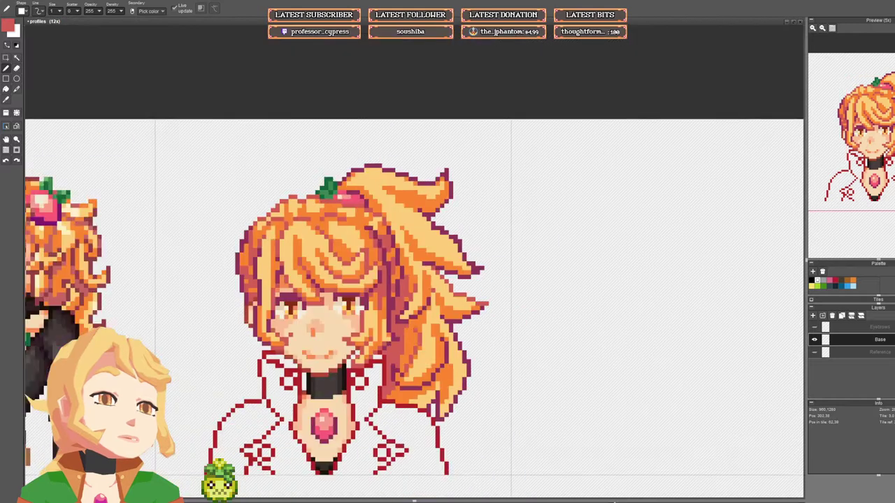
# Step: Retouch the strand lines inside the ponytail's middle lock with sampled orange and red
pyautogui.scroll(6, 451, 287)
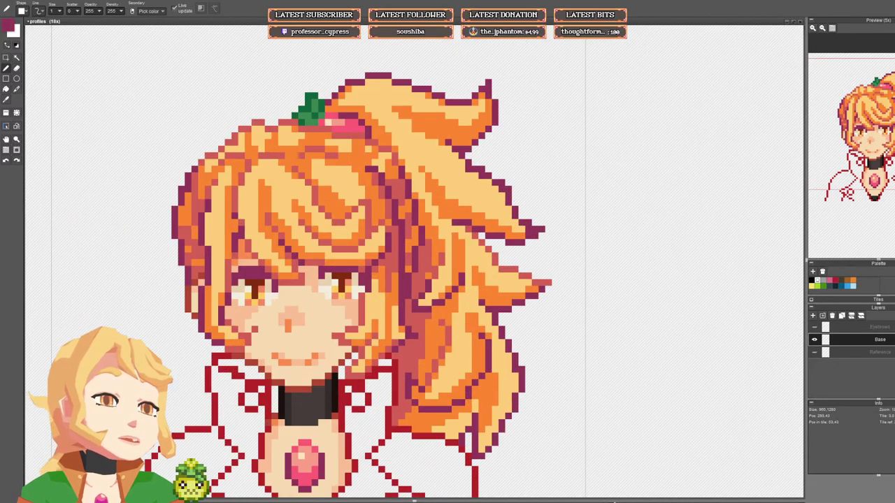
pyautogui.scroll(-1, 415, 310)
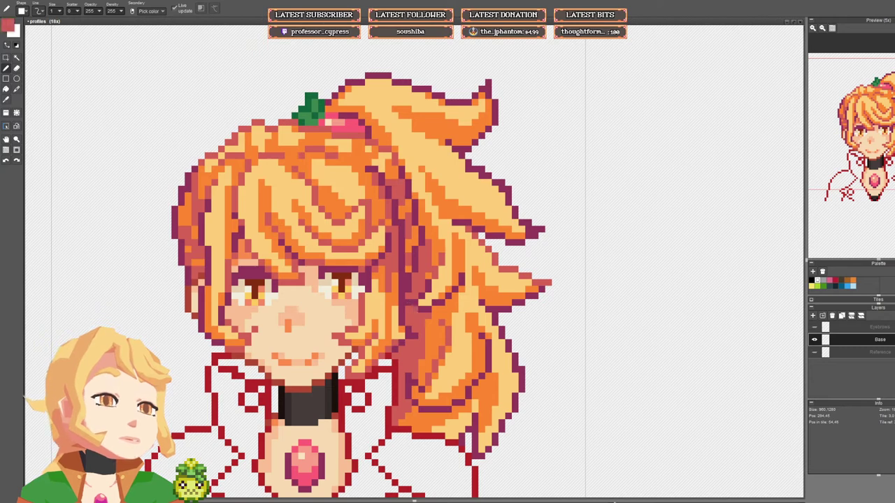
pyautogui.scroll(-3, 447, 309)
pyautogui.scroll(5, 460, 306)
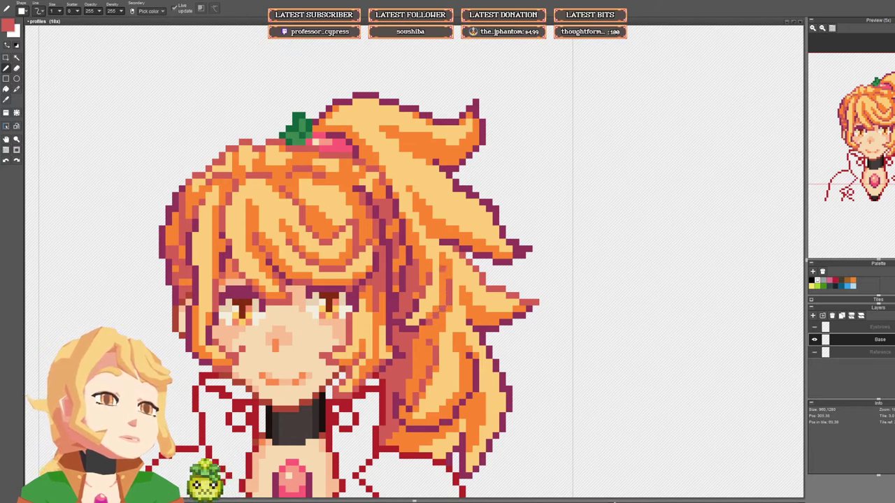
pyautogui.keyDown('alt'); pyautogui.click(449, 274); pyautogui.keyUp('alt')
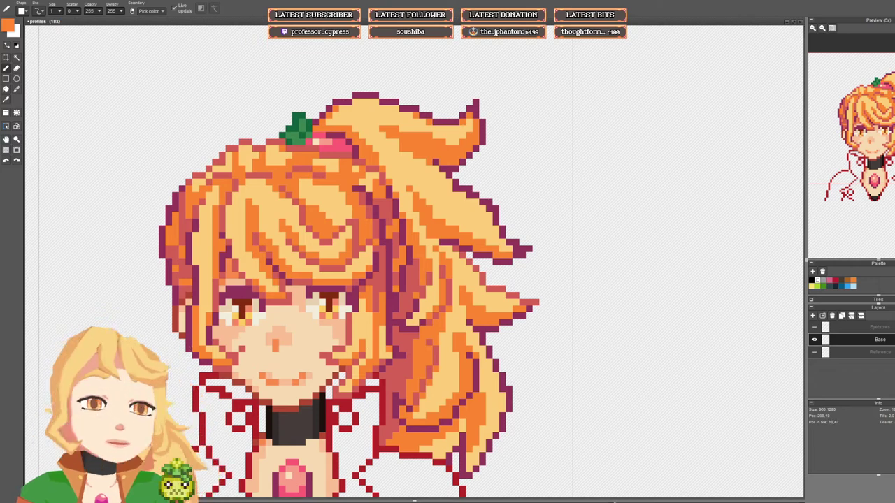
pyautogui.moveTo(456, 263); pyautogui.dragTo(459, 279)
pyautogui.rightClick(453, 300)
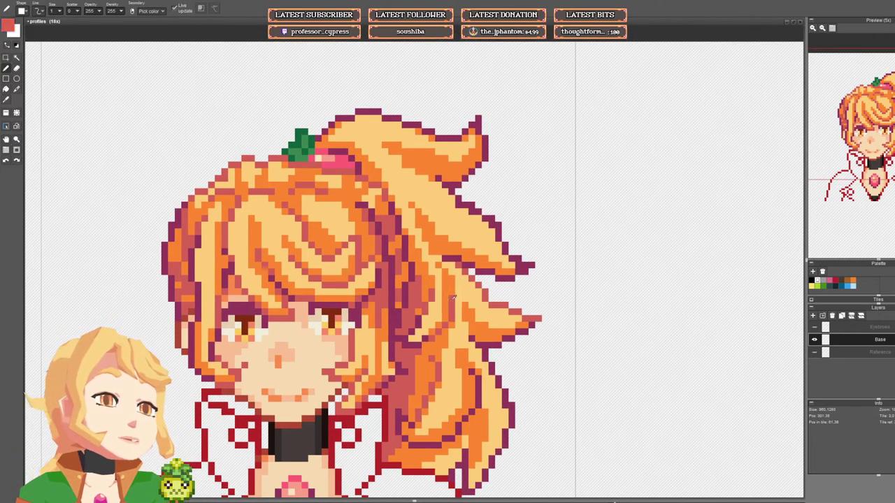
pyautogui.keyDown('alt'); pyautogui.click(446, 279); pyautogui.keyUp('alt')
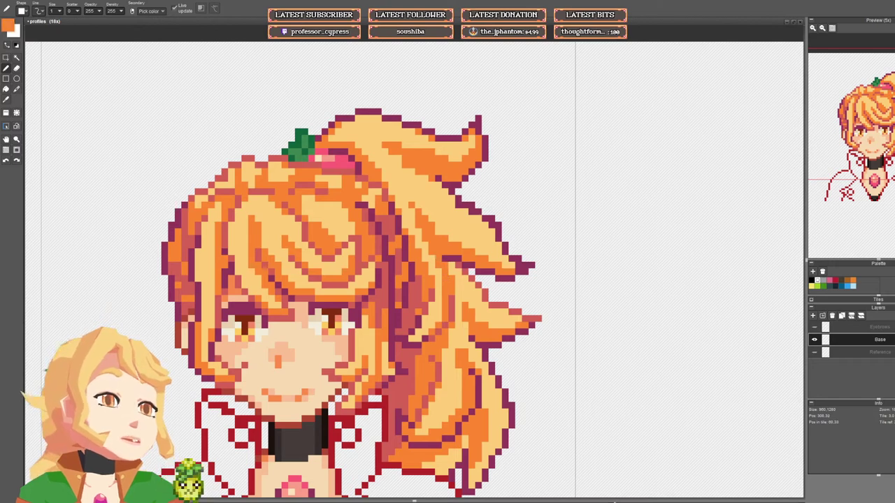
pyautogui.keyDown('alt'); pyautogui.click(453, 272); pyautogui.keyUp('alt')
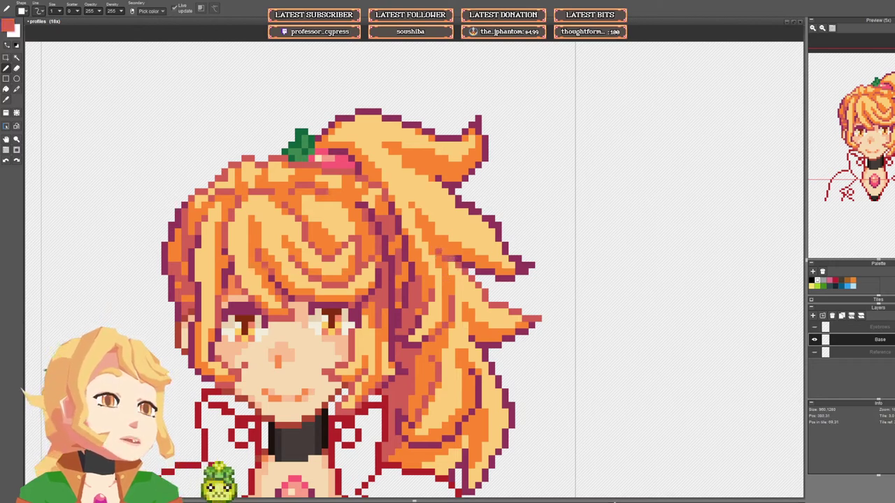
# Step: Recolour the dark upper outline of the ponytail's crown and upper spike in red, out to the spike's tip
pyautogui.moveTo(444, 194)
pyautogui.mouseDown()
pyautogui.moveTo(438, 290)
pyautogui.moveTo(418, 262)
pyautogui.mouseUp()
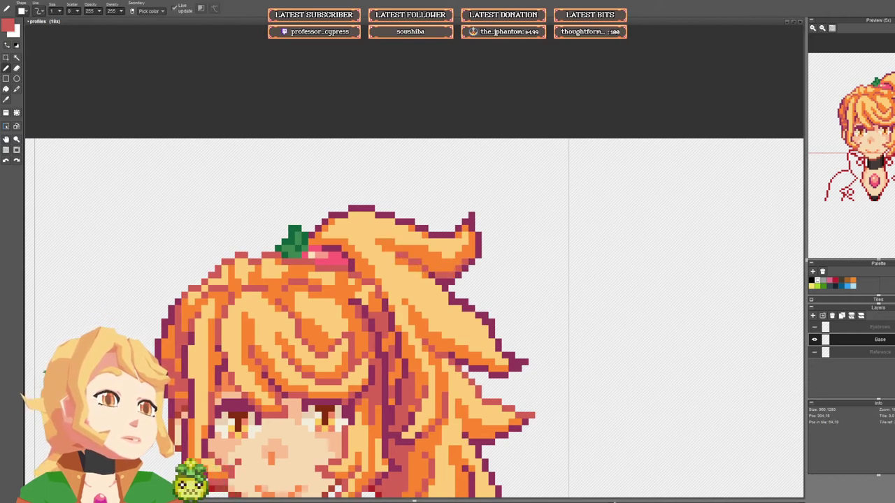
pyautogui.scroll(-4, 478, 280)
pyautogui.moveTo(453, 264); pyautogui.dragTo(443, 274)
pyautogui.scroll(4, 441, 274)
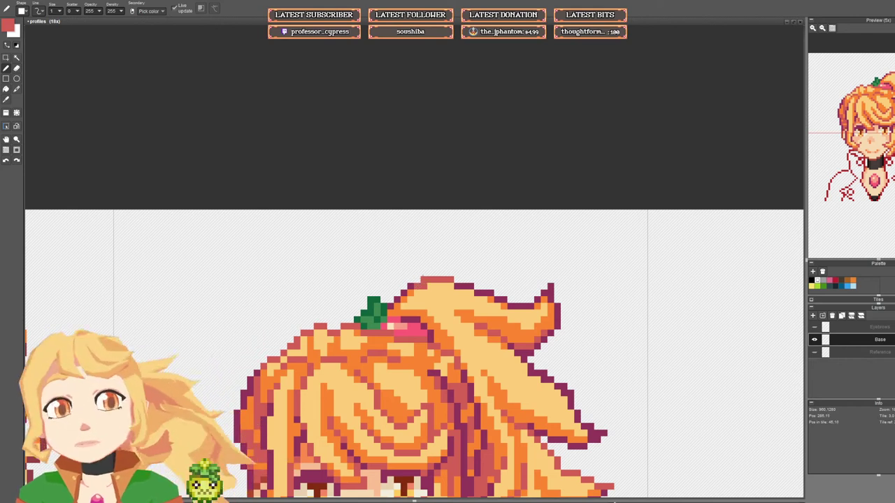
pyautogui.moveTo(457, 286)
pyautogui.mouseDown()
pyautogui.moveTo(358, 262)
pyautogui.moveTo(372, 262)
pyautogui.mouseUp()
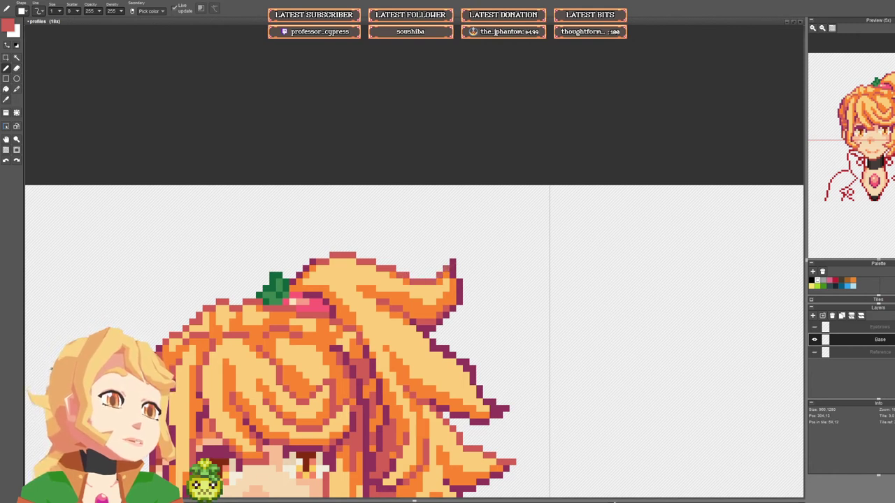
pyautogui.keyDown('alt'); pyautogui.click(447, 276); pyautogui.keyUp('alt')
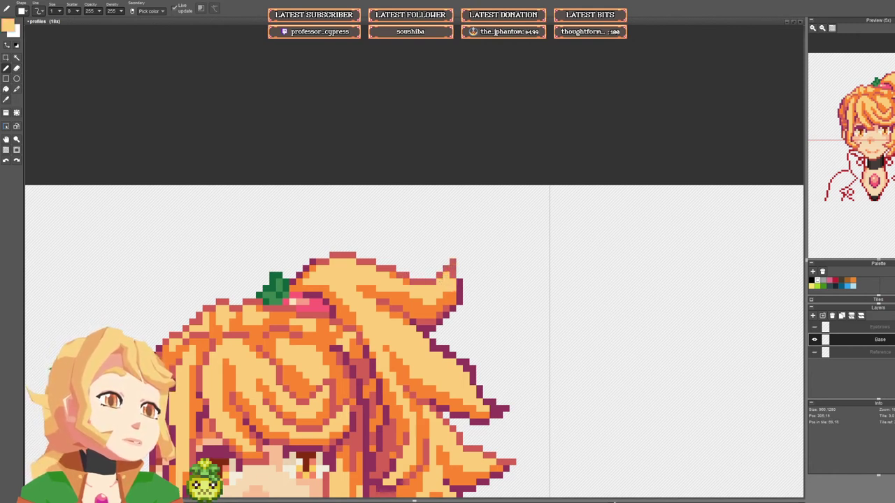
pyautogui.keyDown('alt'); pyautogui.click(455, 277); pyautogui.keyUp('alt')
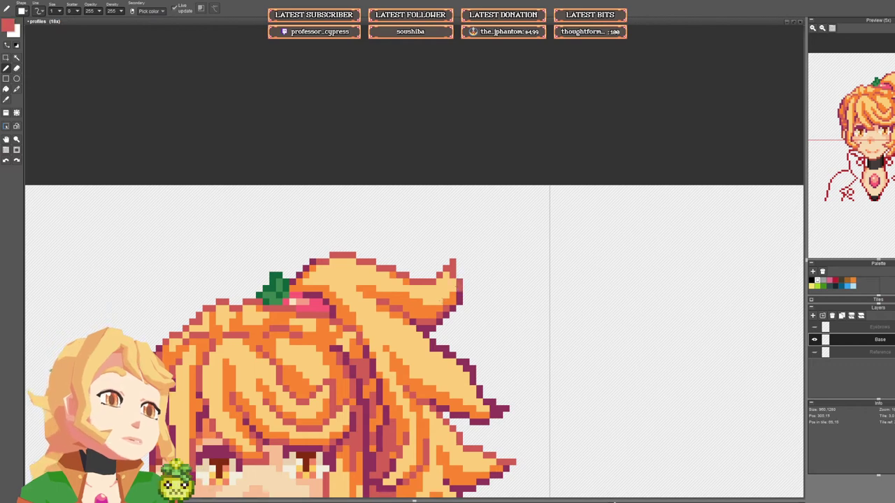
# Step: Save the file and compare the portrait with its neighbours on the sheet
pyautogui.scroll(-4, 441, 279)
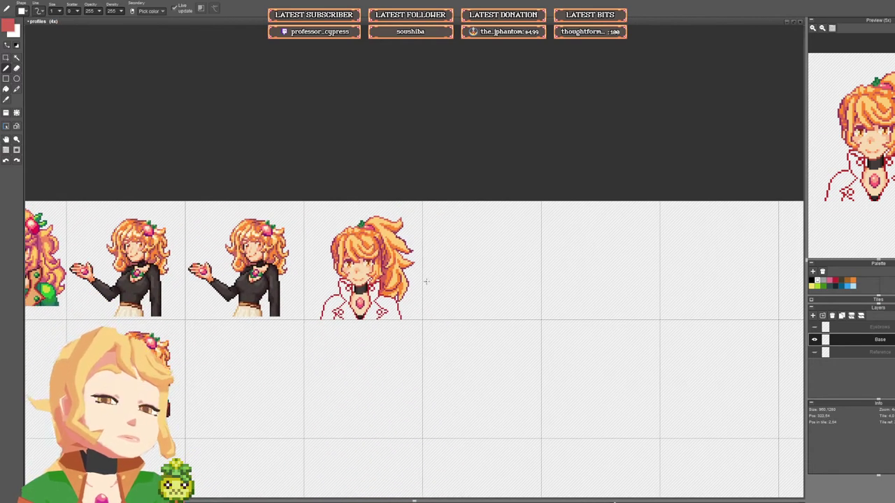
pyautogui.hotkey('ctrl', 's')
pyautogui.scroll(-2, 449, 296)
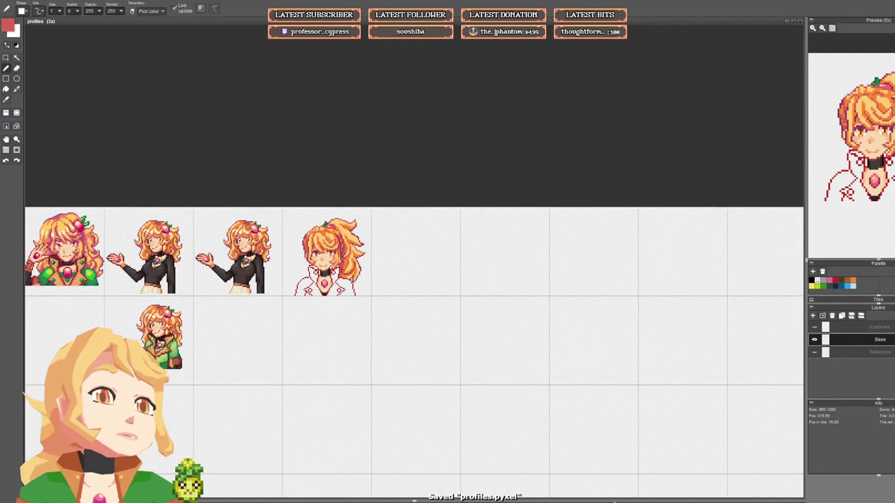
pyautogui.scroll(-1, 390, 249)
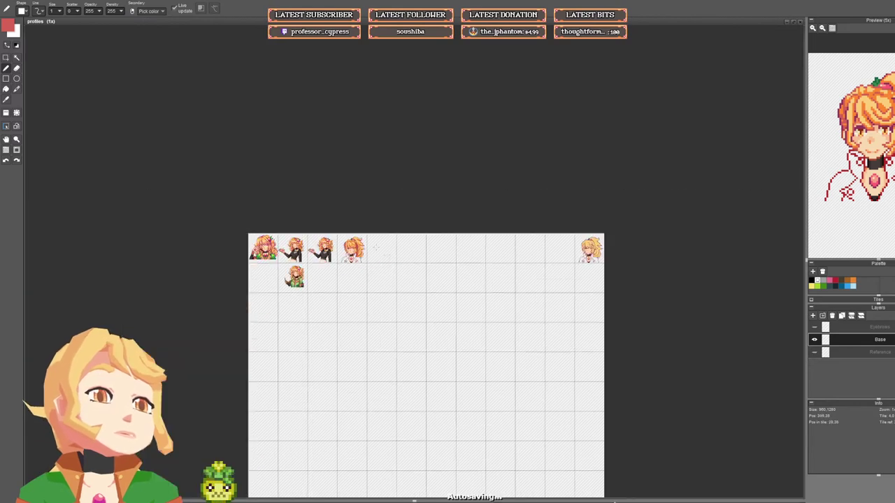
pyautogui.scroll(2, 370, 257)
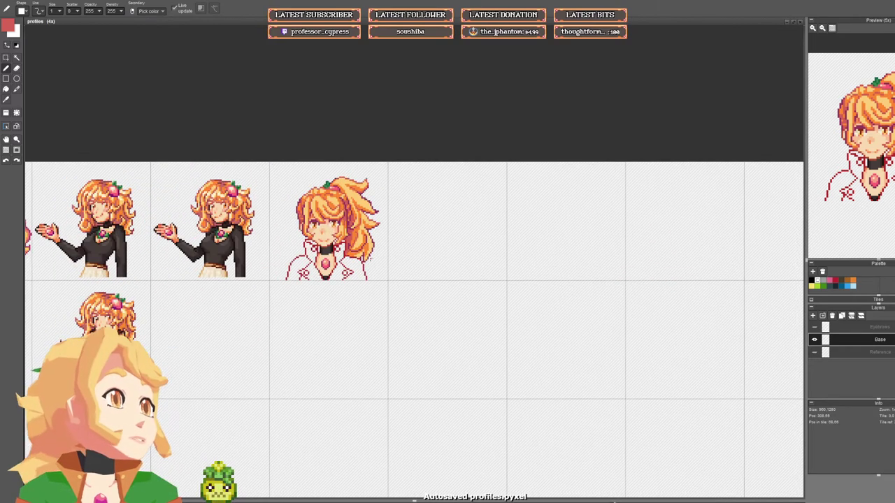
# Step: Rework the lower edge of the side lock beside the jaw with red and sampled purple
pyautogui.scroll(4, 331, 231)
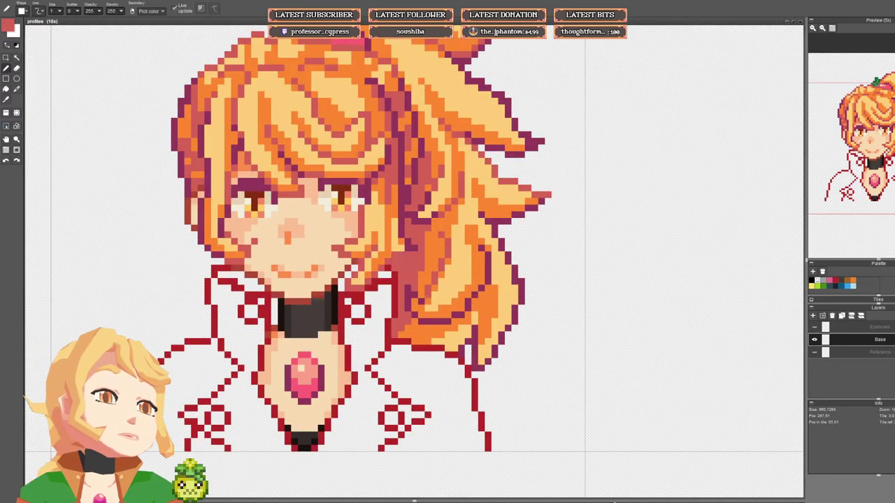
pyautogui.click(395, 262)
pyautogui.rightClick(408, 245)
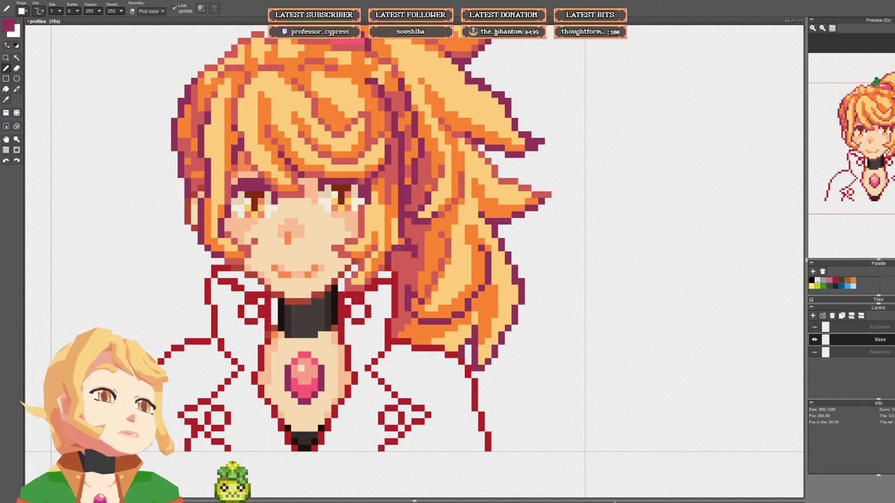
pyautogui.scroll(-4, 418, 258)
pyautogui.scroll(4, 402, 263)
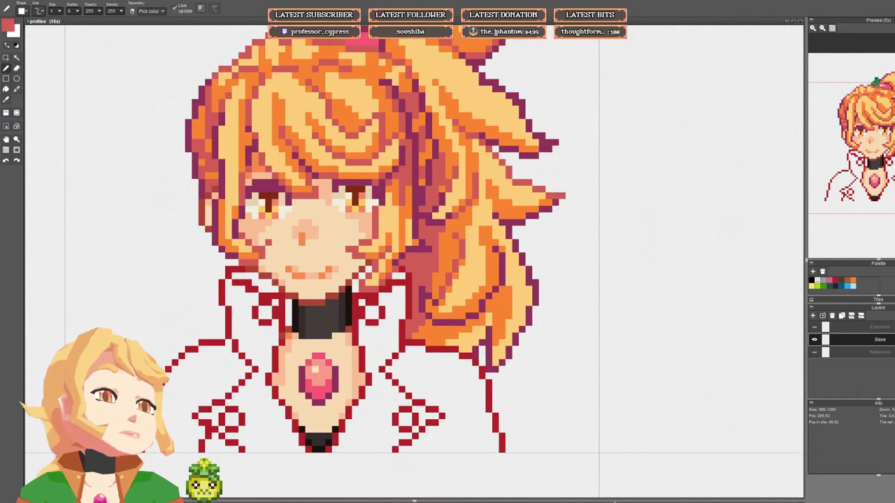
# Step: Erase the thick red outline under the side lock's tip beside the jaw and redraw it thinner in red
pyautogui.scroll(-2, 389, 274)
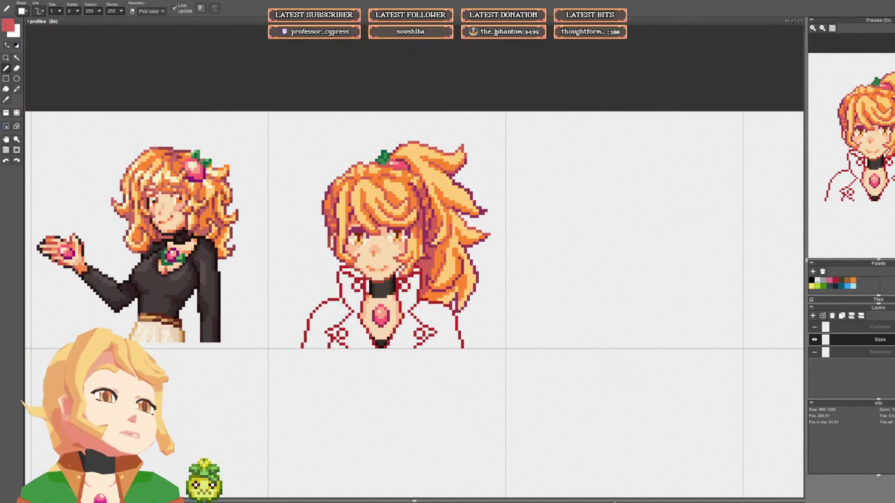
pyautogui.scroll(-3, 413, 269)
pyautogui.scroll(5, 420, 267)
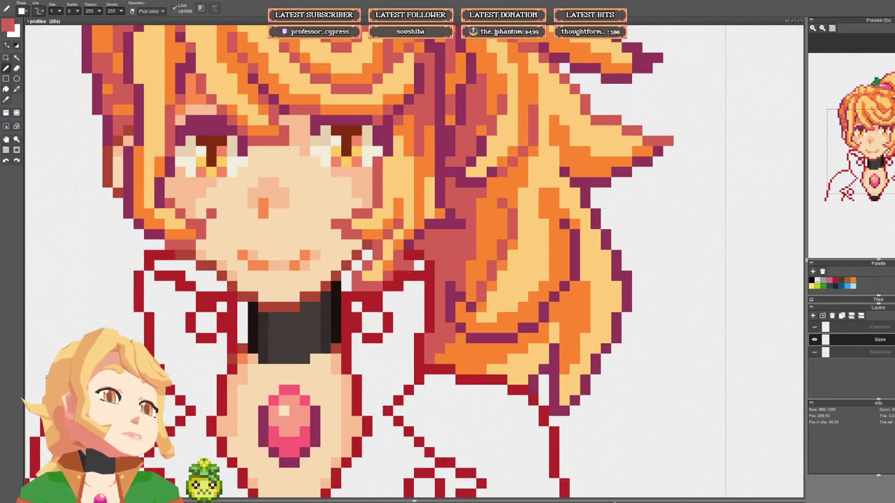
pyautogui.press('e')
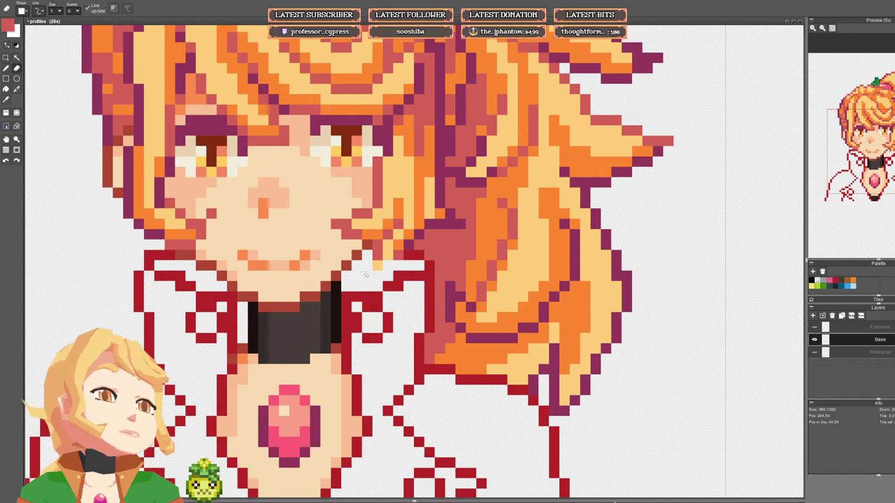
pyautogui.click(378, 255)
pyautogui.press('b')
pyautogui.moveTo(377, 255)
pyautogui.mouseDown()
pyautogui.moveTo(367, 266)
pyautogui.moveTo(388, 267)
pyautogui.mouseUp()
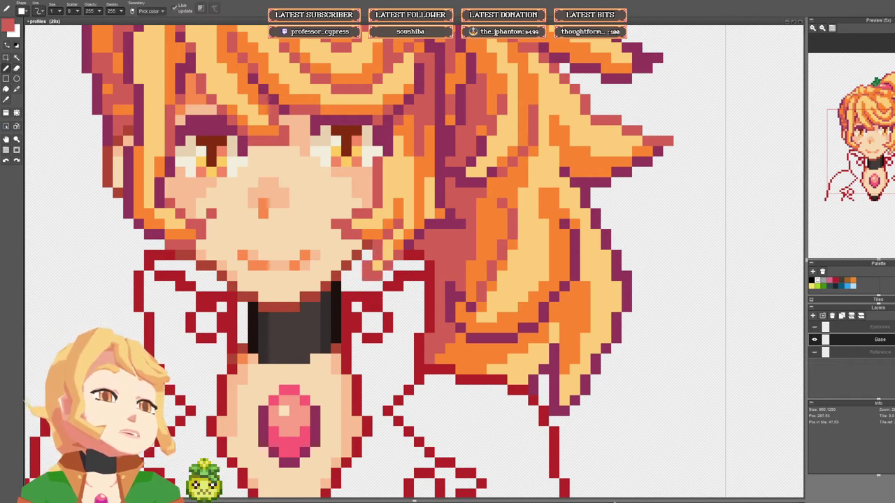
# Step: Darken the edge where the side lock meets the ponytail with sampled red and purple
pyautogui.scroll(-6, 408, 255)
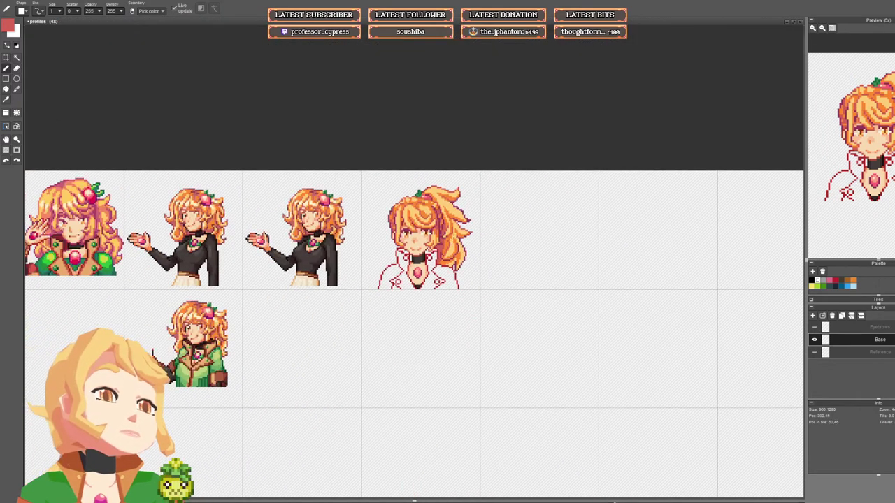
pyautogui.moveTo(454, 237); pyautogui.dragTo(443, 256)
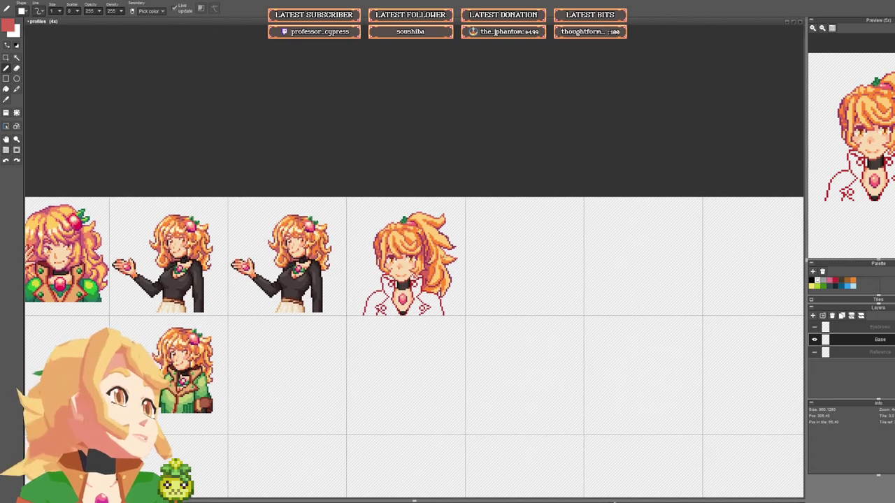
pyautogui.scroll(6, 409, 279)
pyautogui.rightClick(484, 235)
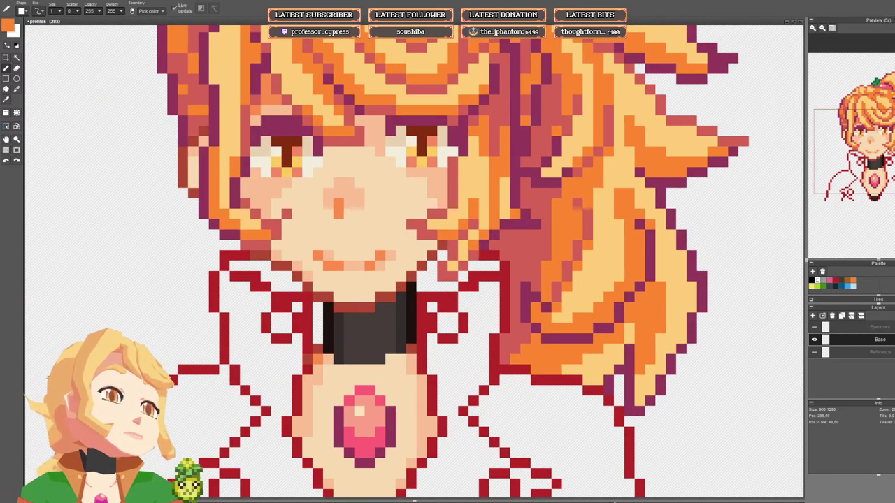
pyautogui.keyDown('alt'); pyautogui.click(474, 255); pyautogui.keyUp('alt')
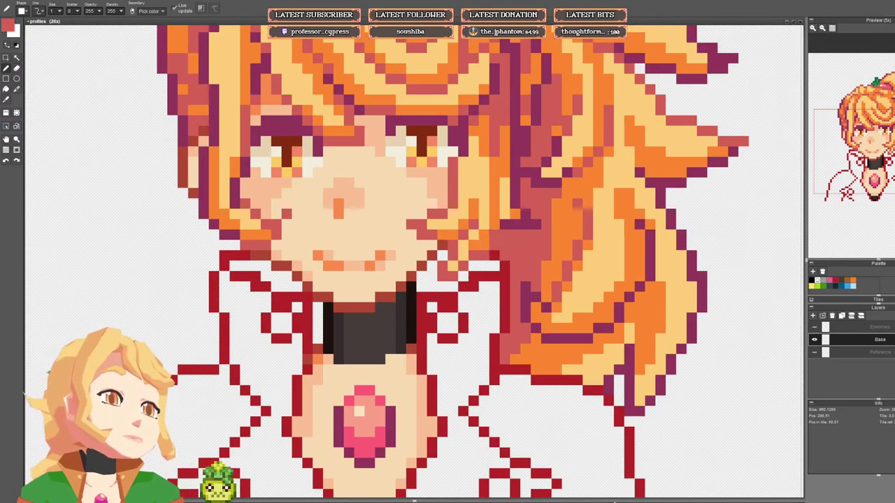
pyautogui.keyDown('alt'); pyautogui.click(495, 235); pyautogui.keyUp('alt')
pyautogui.scroll(-6, 484, 251)
pyautogui.scroll(6, 484, 250)
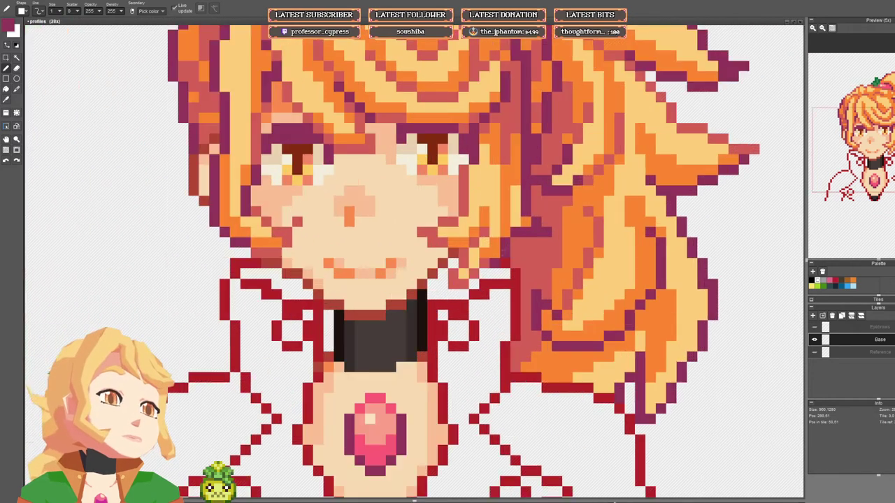
# Step: Retouch the end of the side lock with sampled orange and compare the result with the neighbouring portraits
pyautogui.rightClick(495, 232)
pyautogui.rightClick(493, 243)
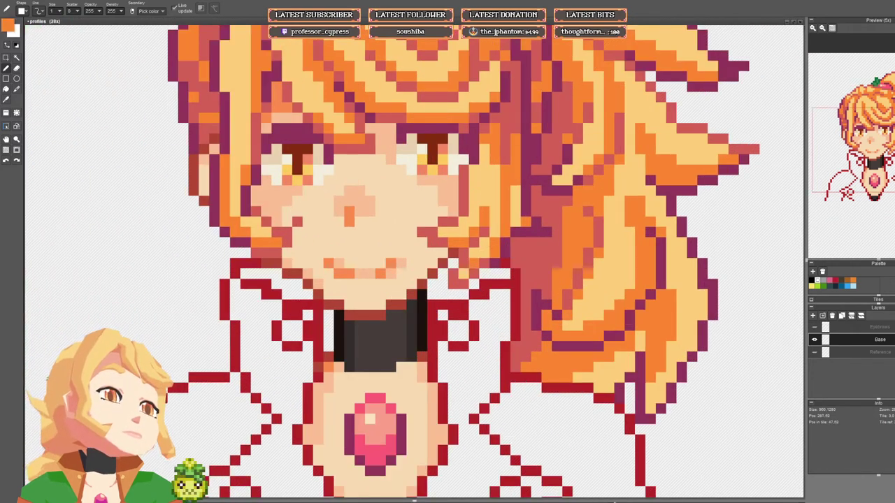
pyautogui.rightClick(484, 252)
pyautogui.rightClick(494, 252)
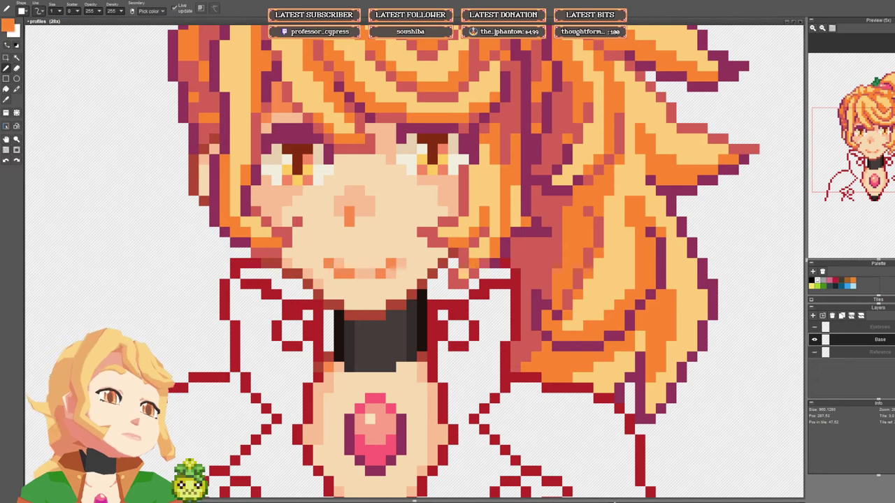
pyautogui.scroll(-3, 484, 253)
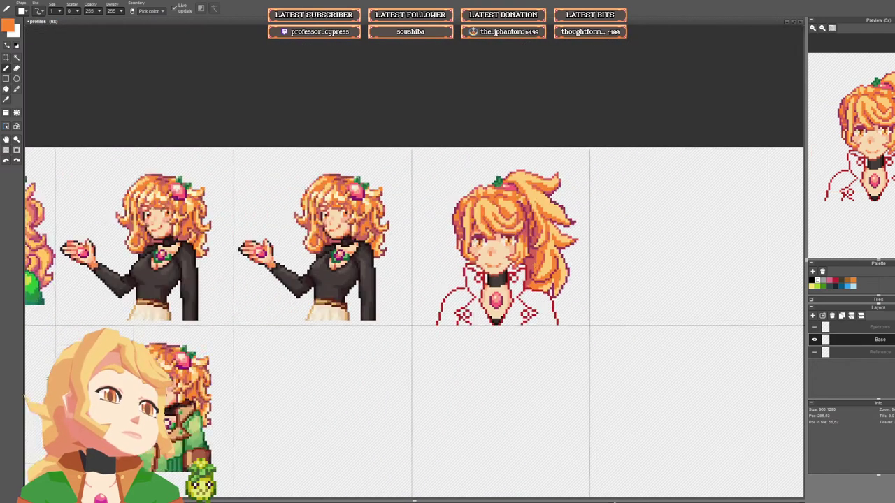
pyautogui.scroll(-2, 447, 273)
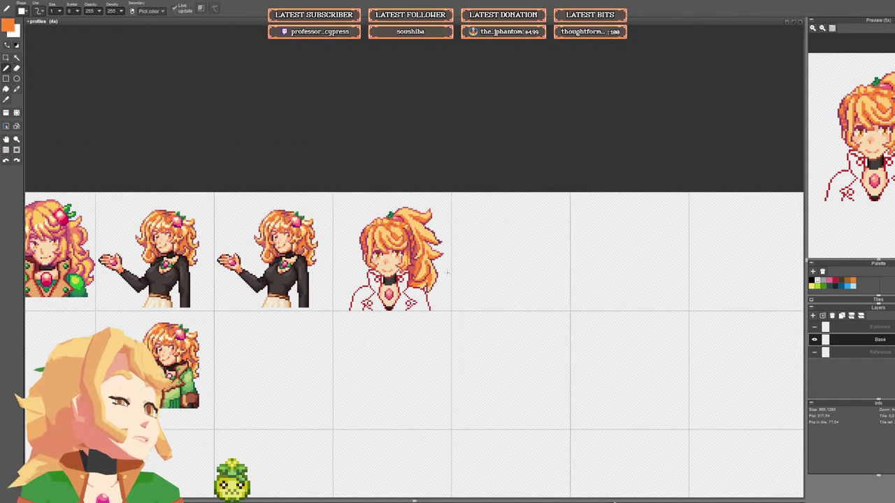
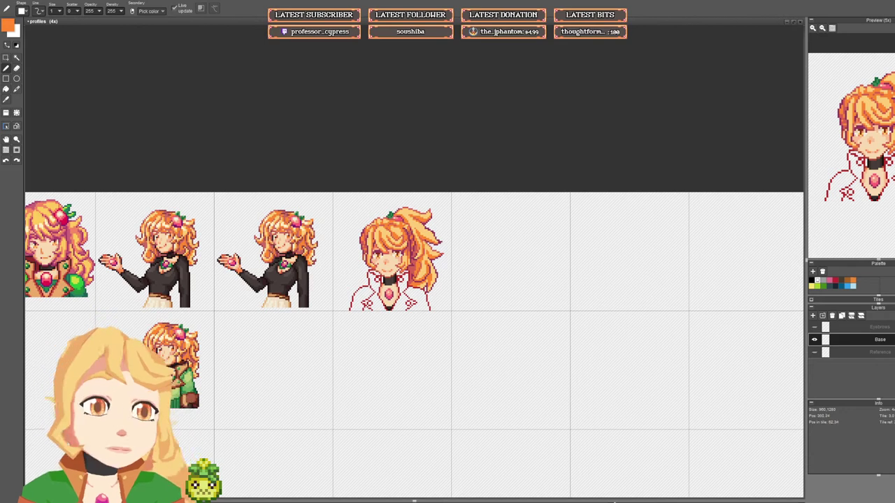
pyautogui.moveTo(410, 243); pyautogui.dragTo(395, 234)
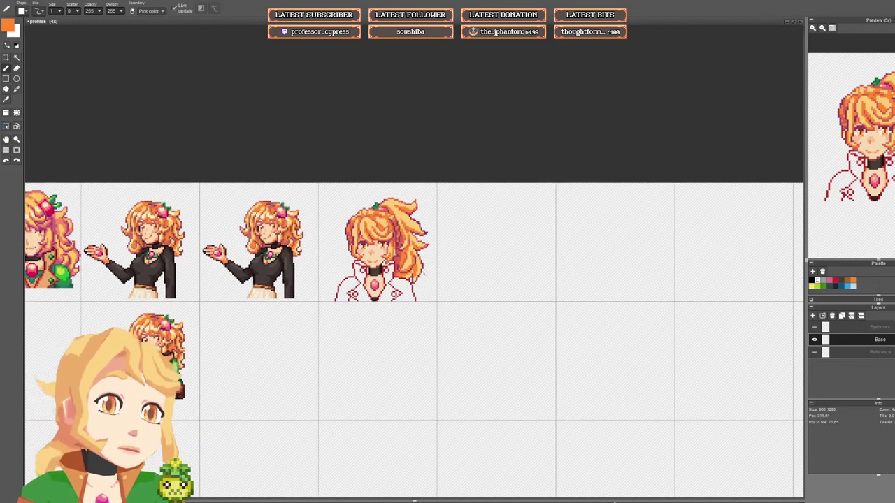
pyautogui.moveTo(424, 274); pyautogui.dragTo(439, 264)
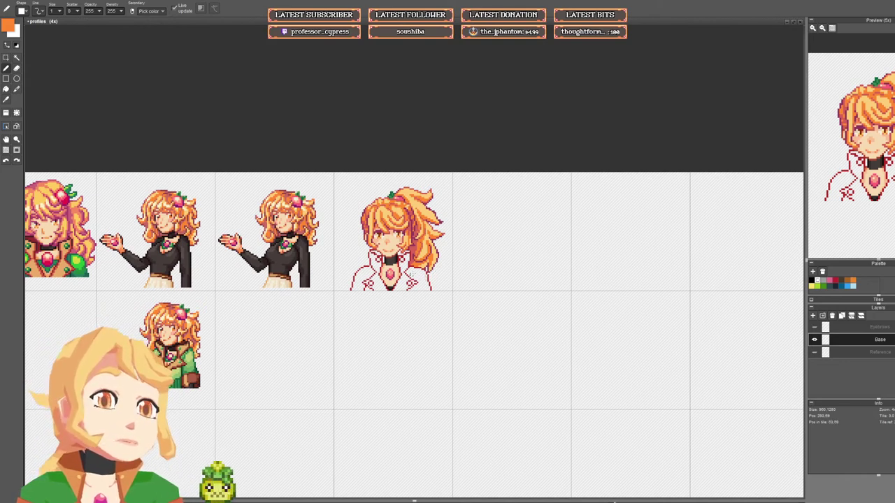
# Step: Reshape the tip of the ponytail's lower spike into an upturned curl with sampled red, filling beneath it in orange
pyautogui.moveTo(401, 281); pyautogui.dragTo(407, 278)
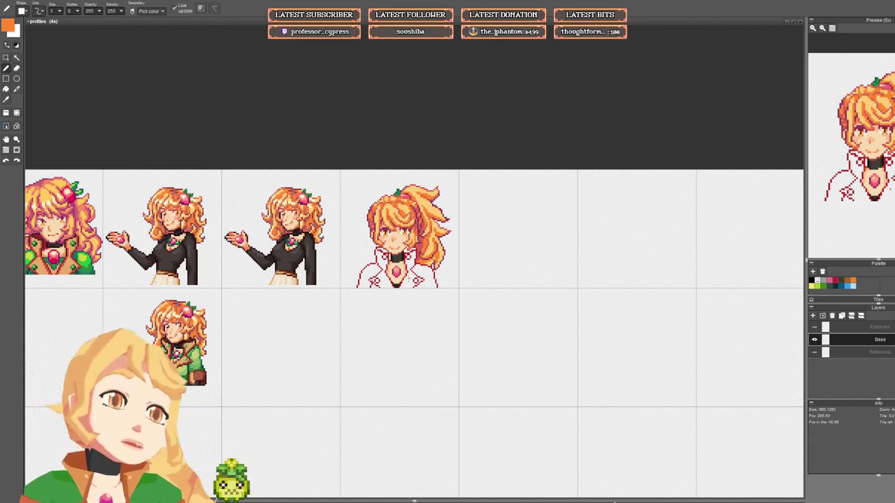
pyautogui.moveTo(429, 270); pyautogui.dragTo(432, 266)
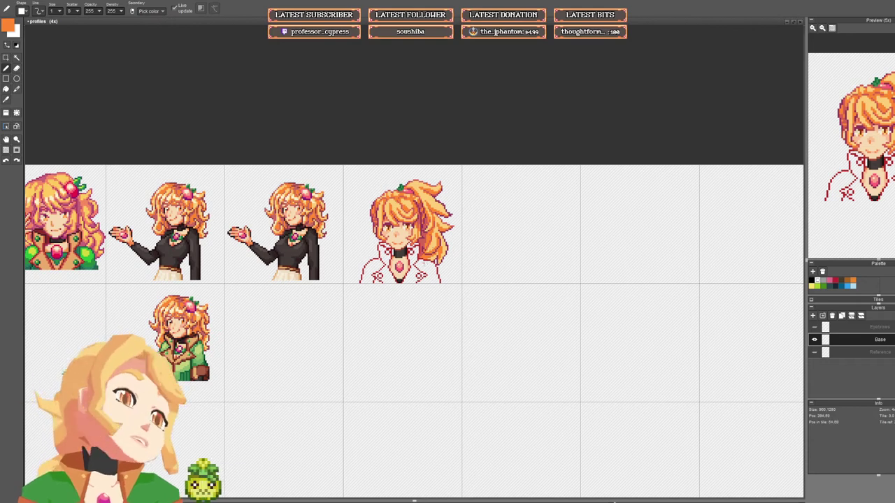
pyautogui.scroll(-1, 440, 260)
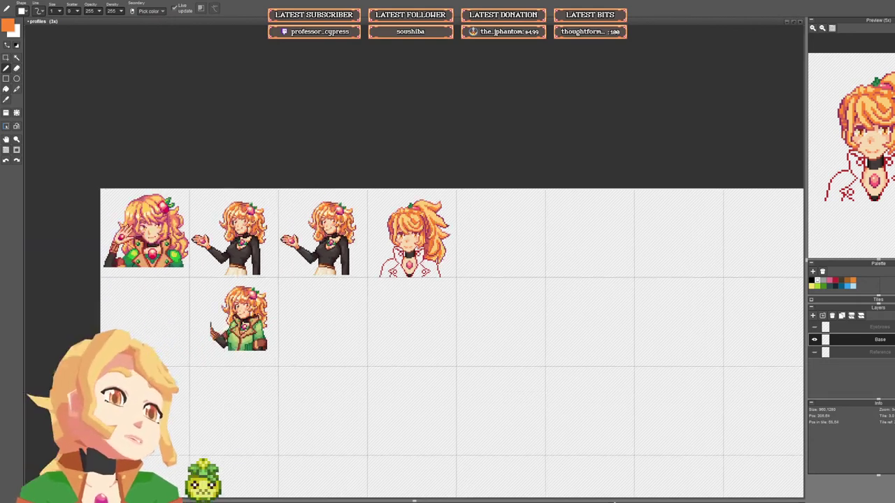
pyautogui.scroll(5, 442, 231)
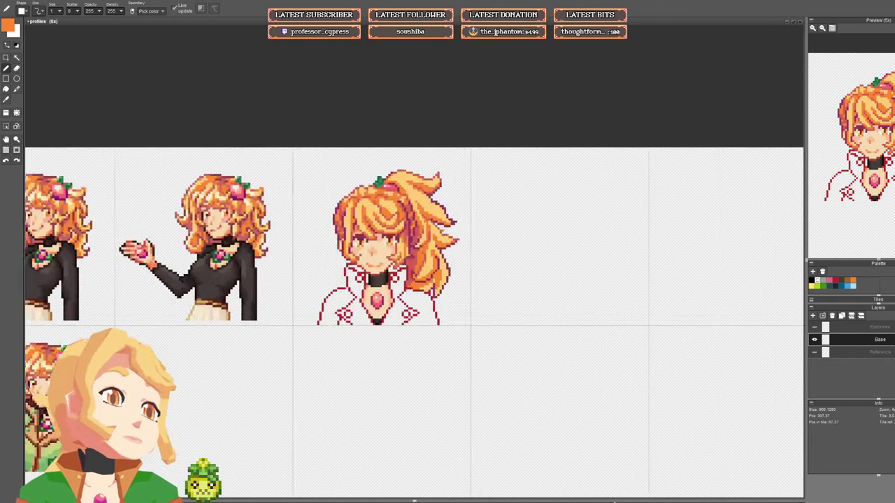
pyautogui.rightClick(437, 233)
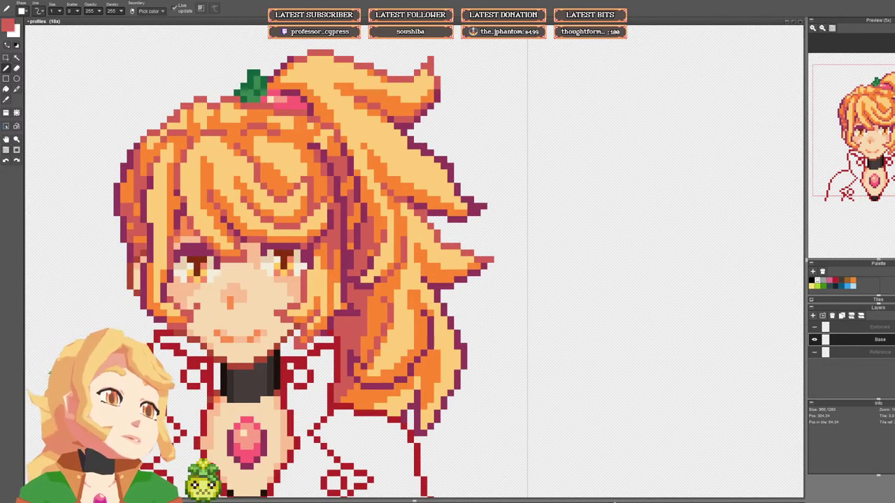
pyautogui.press('e')
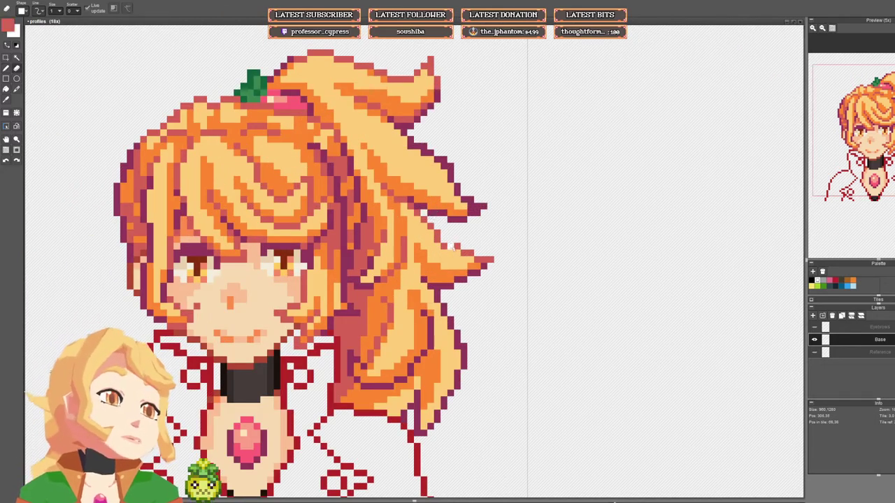
pyautogui.press('b')
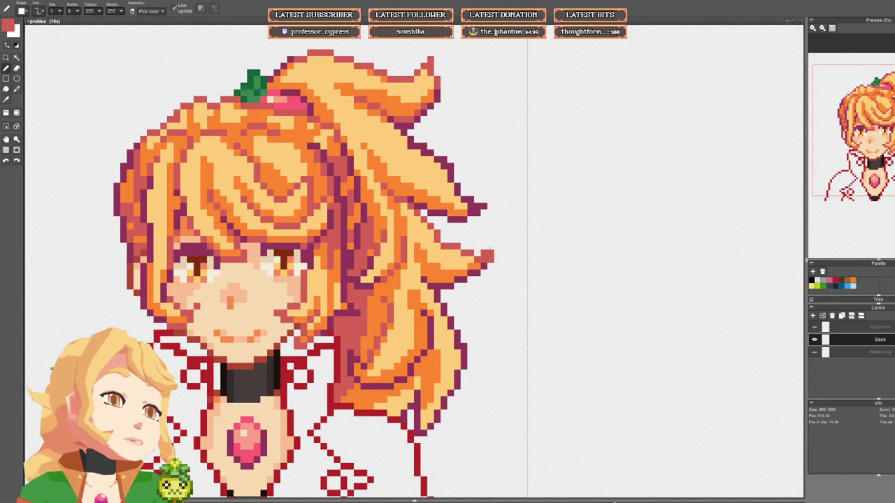
pyautogui.keyDown('alt'); pyautogui.click(484, 266); pyautogui.keyUp('alt')
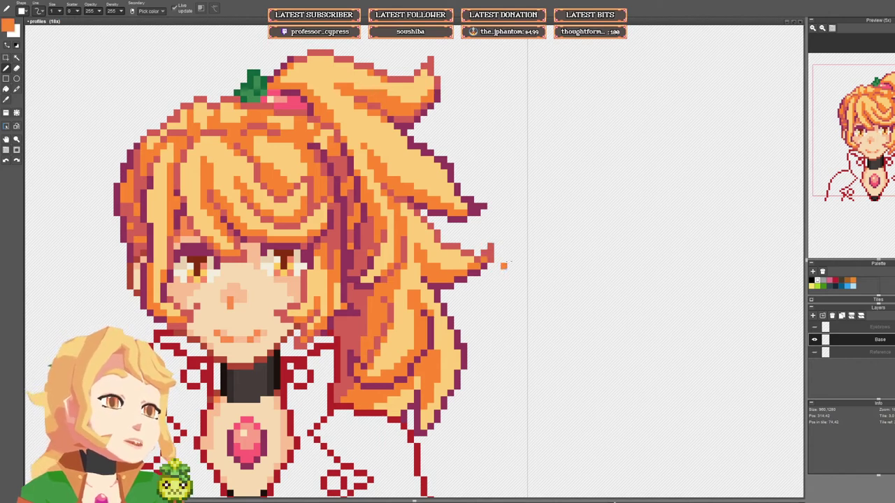
pyautogui.scroll(-3, 500, 264)
pyautogui.scroll(5, 485, 263)
pyautogui.keyDown('alt'); pyautogui.click(493, 252); pyautogui.keyUp('alt')
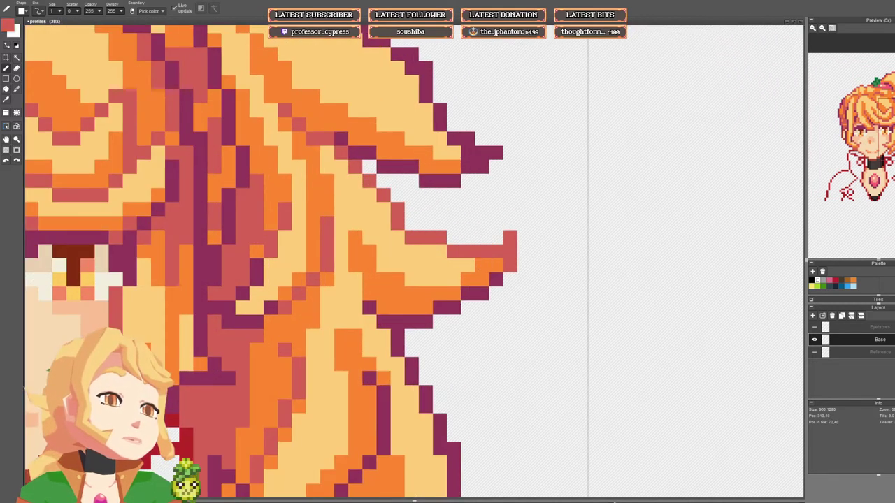
# Step: Soften the upper outline of the ponytail's middle spike by repainting its purple pixels in sampled red
pyautogui.scroll(-6, 531, 242)
pyautogui.scroll(6, 526, 246)
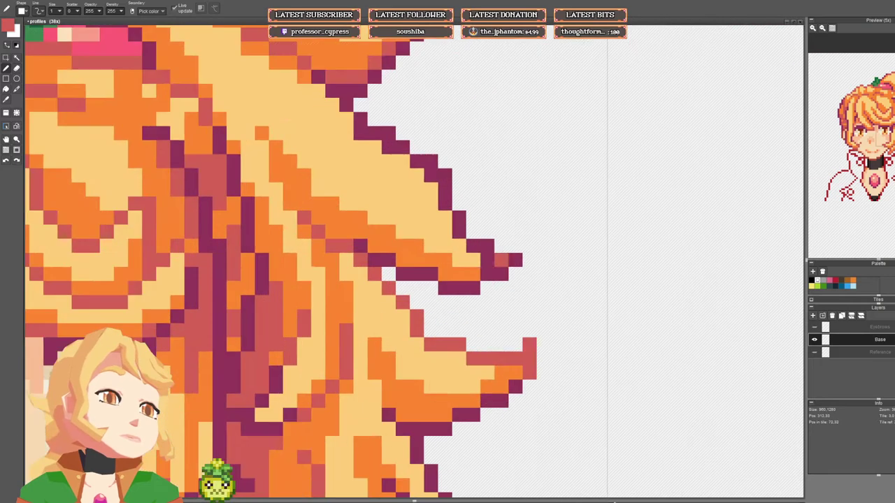
pyautogui.keyDown('alt'); pyautogui.click(474, 273); pyautogui.keyUp('alt')
pyautogui.scroll(-3, 473, 245)
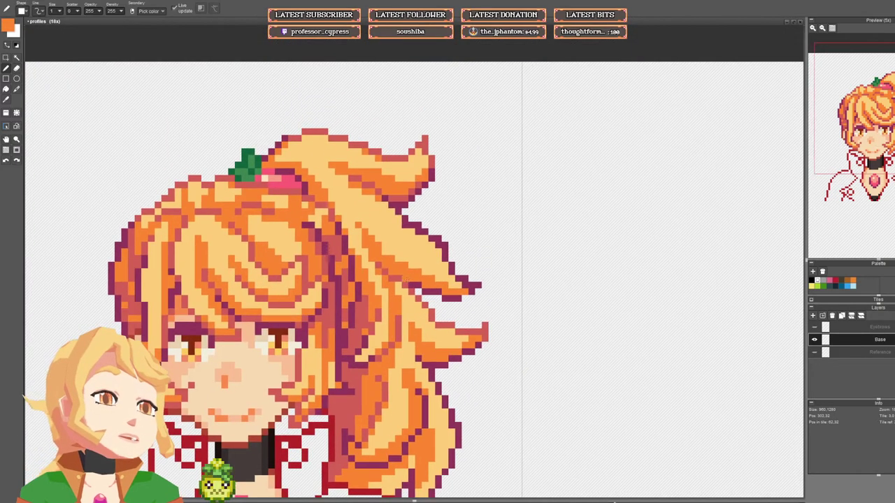
pyautogui.keyDown('alt'); pyautogui.click(418, 272); pyautogui.keyUp('alt')
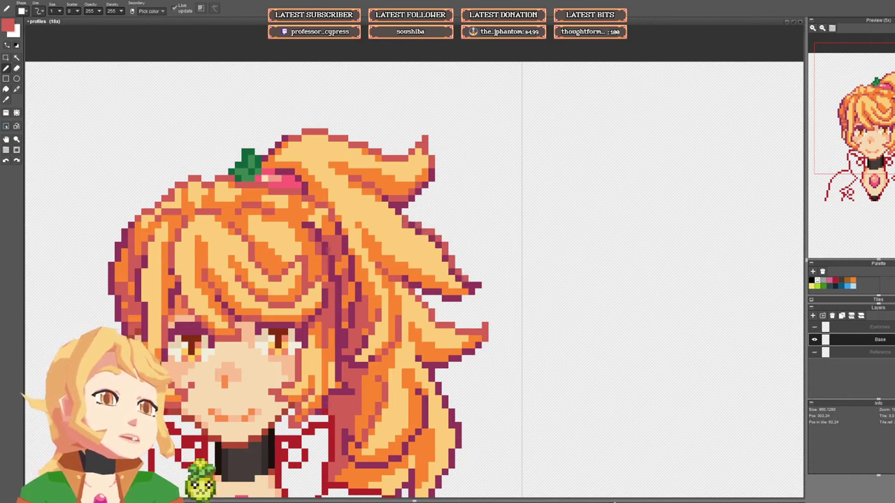
pyautogui.rightClick(408, 227)
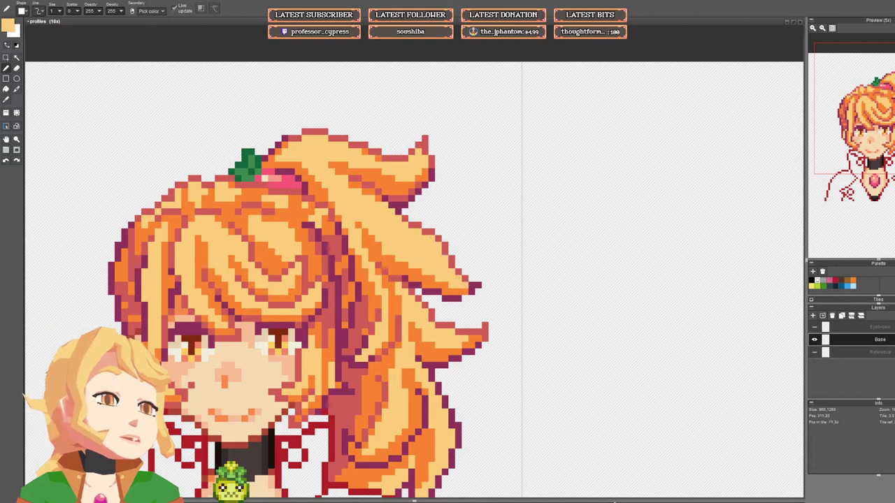
# Step: Curl the middle spike's tip upward in red and fill its inner edge with sampled orange
pyautogui.rightClick(463, 279)
pyautogui.click(471, 278)
pyautogui.click(478, 272)
pyautogui.moveTo(478, 277); pyautogui.dragTo(473, 291)
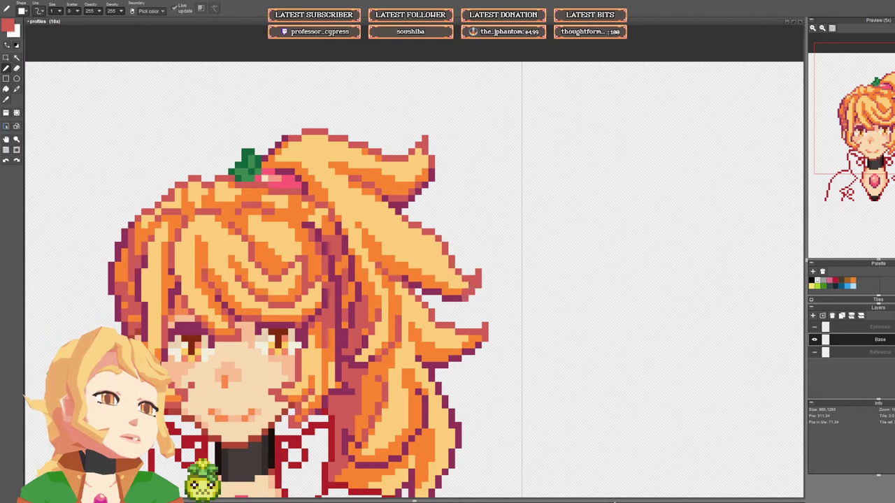
pyautogui.rightClick(459, 280)
pyautogui.rightClick(460, 292)
pyautogui.click(465, 292)
pyautogui.click(472, 285)
pyautogui.scroll(-5, 523, 254)
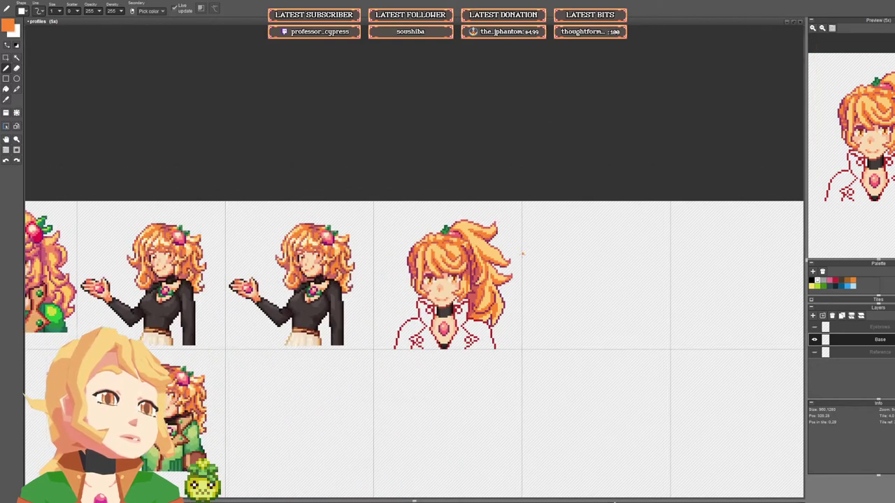
# Step: Retouch the outline around the tip of the ponytail's top spike with sampled red and light blond
pyautogui.scroll(4, 522, 255)
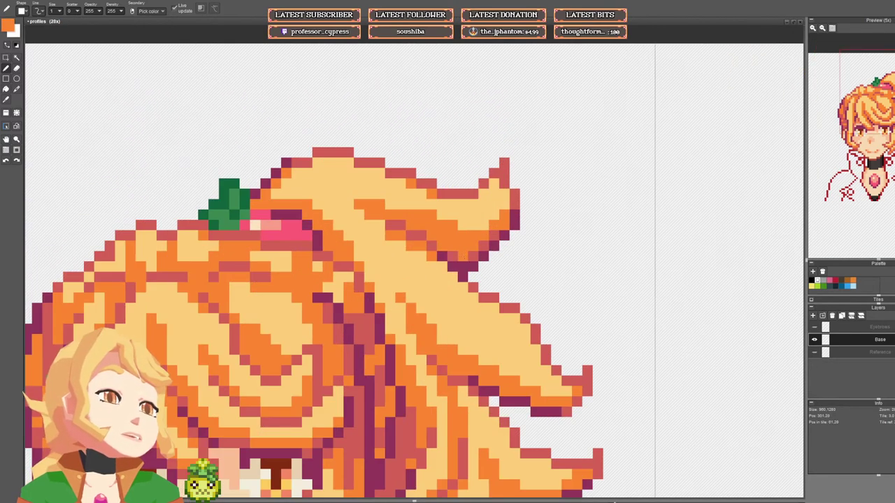
pyautogui.rightClick(493, 236)
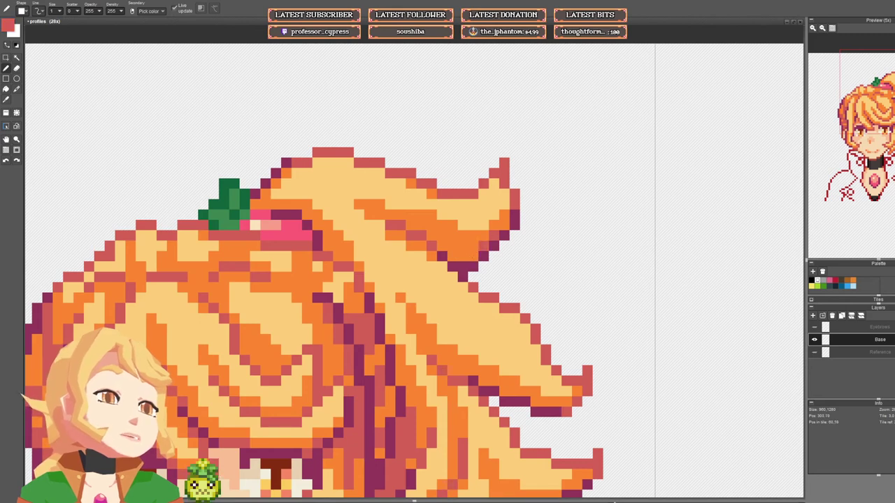
pyautogui.scroll(-6, 483, 249)
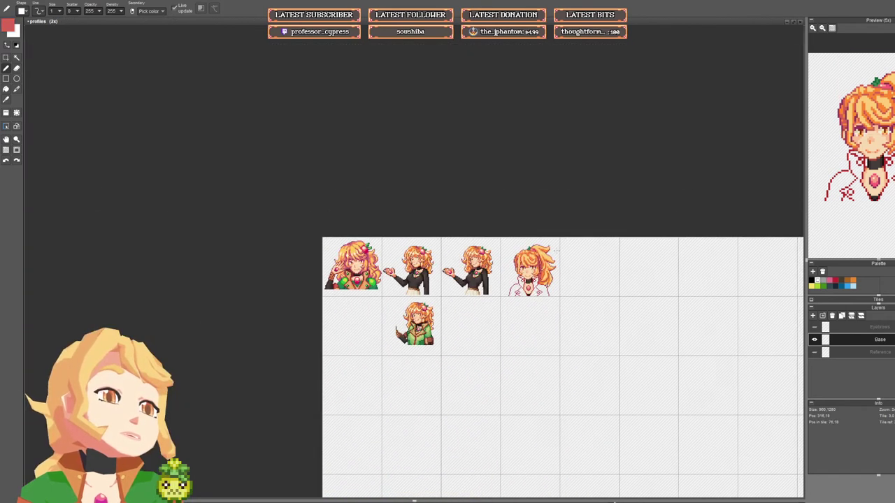
pyautogui.scroll(5, 557, 248)
pyautogui.rightClick(448, 272)
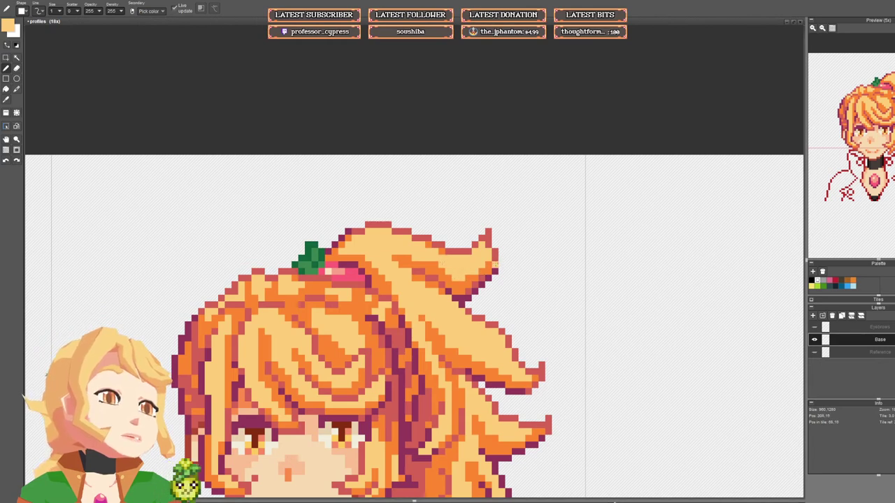
pyautogui.rightClick(495, 264)
pyautogui.scroll(-5, 495, 264)
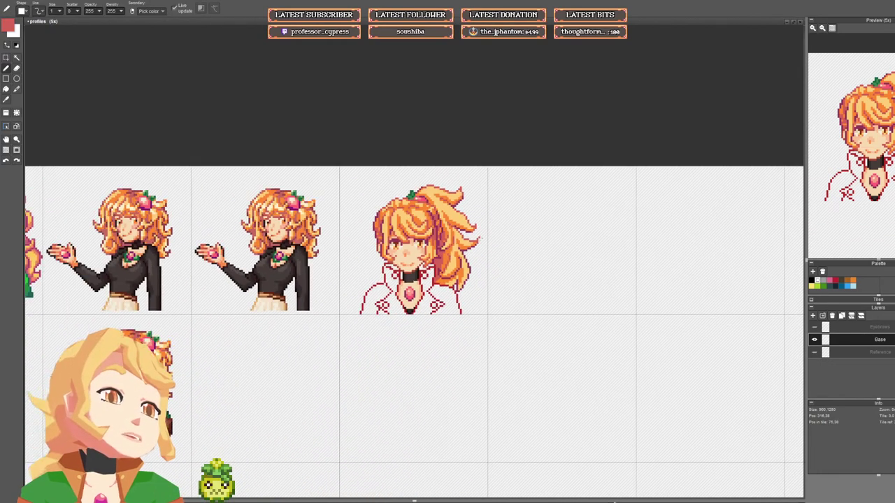
# Step: Shade the inside of the ponytail's lowest strand with sampled orange and red, comparing it with the neighbouring portraits
pyautogui.scroll(6, 426, 246)
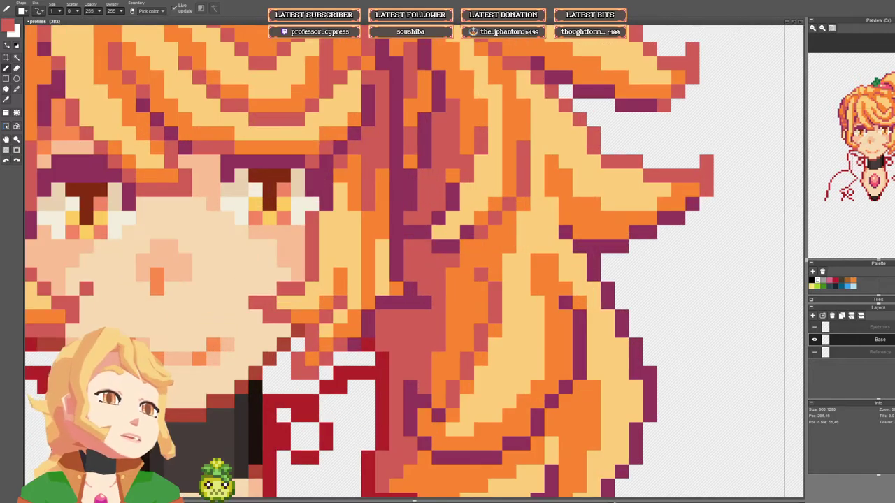
pyautogui.scroll(-3, 410, 232)
pyautogui.scroll(-3, 452, 232)
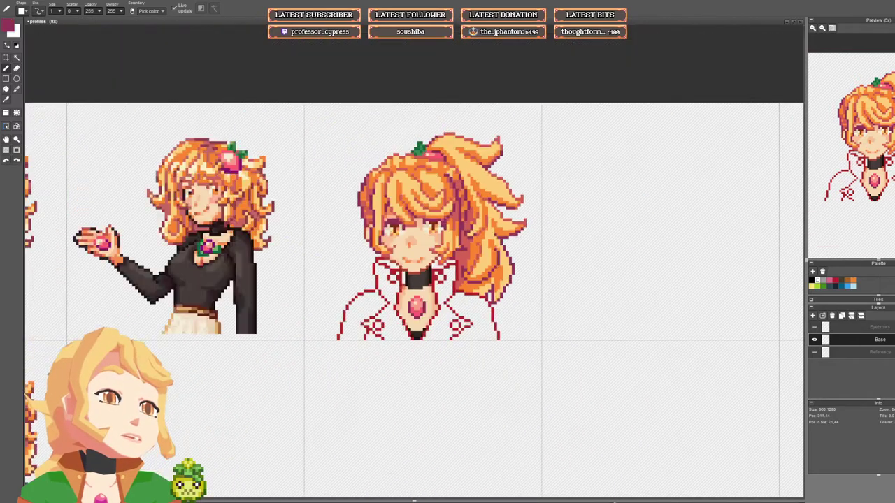
pyautogui.scroll(-3, 519, 236)
pyautogui.moveTo(519, 241); pyautogui.dragTo(464, 276)
pyautogui.scroll(4, 485, 255)
pyautogui.scroll(1, 464, 275)
pyautogui.rightClick(459, 226)
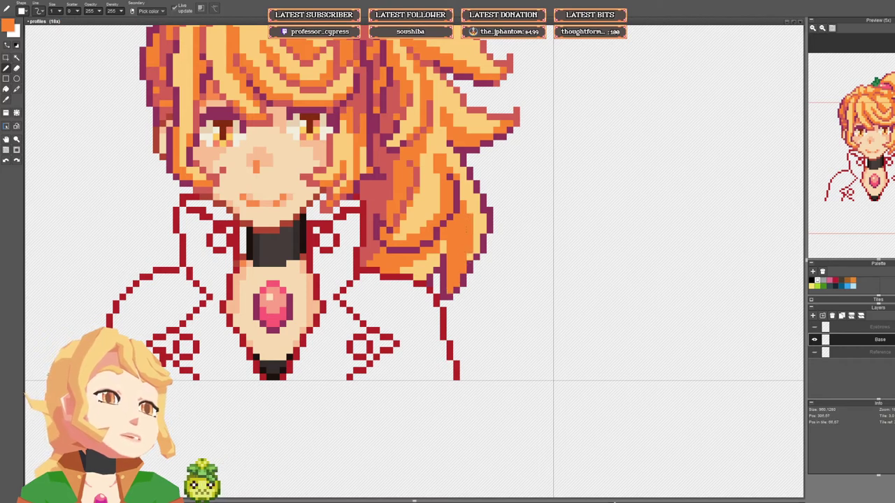
pyautogui.moveTo(467, 233); pyautogui.dragTo(451, 272)
pyautogui.rightClick(361, 291)
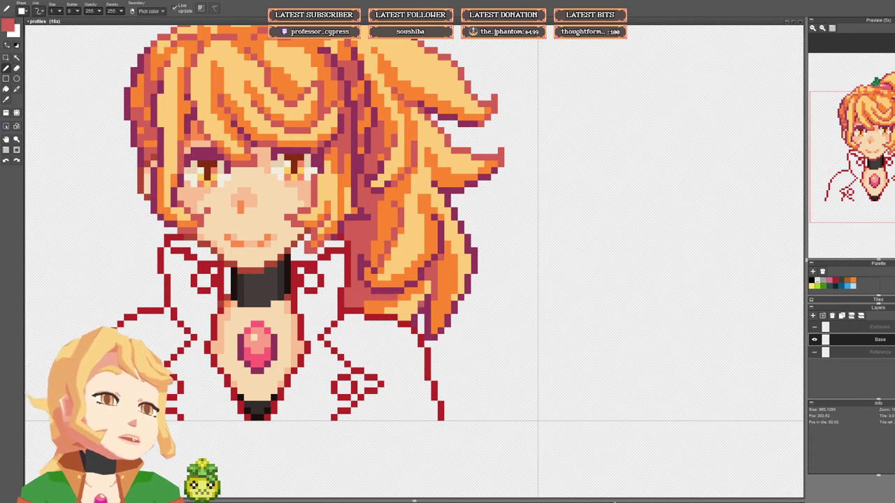
pyautogui.scroll(-5, 465, 288)
pyautogui.scroll(-1, 465, 288)
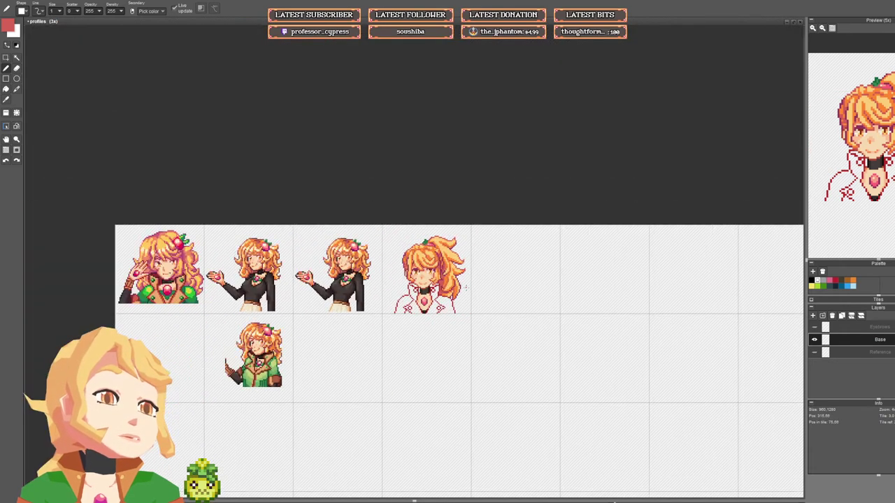
# Step: Soften the outer outline near the tip of the ponytail's lowest strand with sampled red
pyautogui.scroll(6, 464, 287)
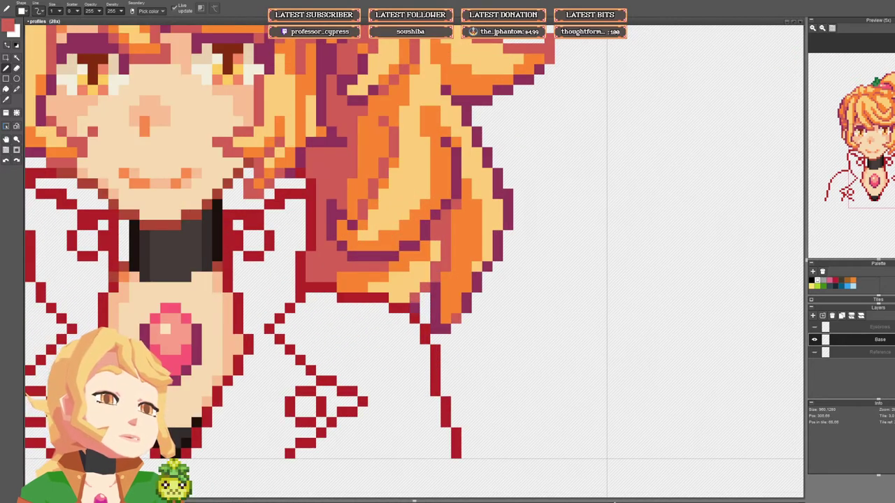
pyautogui.rightClick(477, 266)
pyautogui.moveTo(466, 277)
pyautogui.mouseDown()
pyautogui.moveTo(456, 303)
pyautogui.moveTo(461, 296)
pyautogui.moveTo(456, 318)
pyautogui.mouseUp()
pyautogui.rightClick(436, 288)
pyautogui.rightClick(457, 298)
pyautogui.click(456, 309)
pyautogui.rightClick(467, 308)
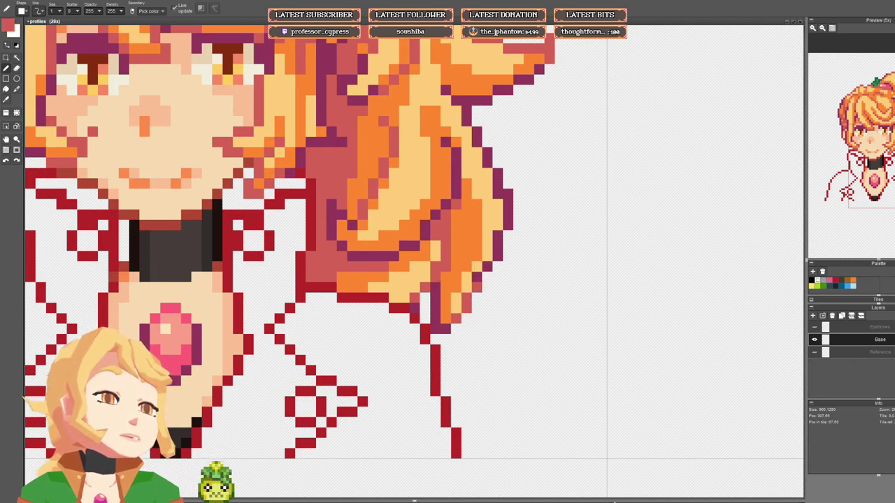
# Step: Redraw the rest of the lowest strand's outer outline in red up to the lower spike, erasing stray edge pixels
pyautogui.moveTo(476, 288)
pyautogui.mouseDown()
pyautogui.moveTo(498, 257)
pyautogui.moveTo(509, 194)
pyautogui.moveTo(498, 173)
pyautogui.moveTo(496, 196)
pyautogui.moveTo(475, 186)
pyautogui.moveTo(455, 144)
pyautogui.mouseUp()
pyautogui.press('e')
pyautogui.click(465, 155)
pyautogui.rightClick(466, 183)
pyautogui.press('b')
pyautogui.scroll(-8, 481, 222)
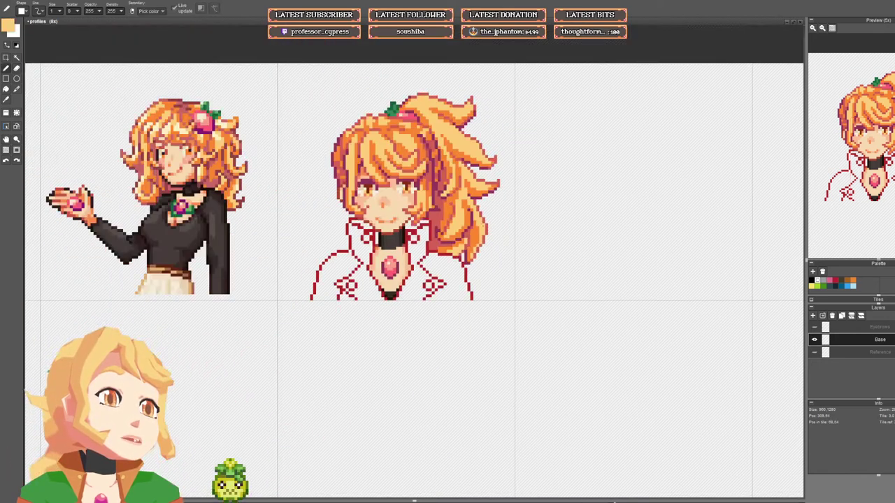
pyautogui.moveTo(486, 211); pyautogui.dragTo(486, 226)
pyautogui.scroll(6, 485, 228)
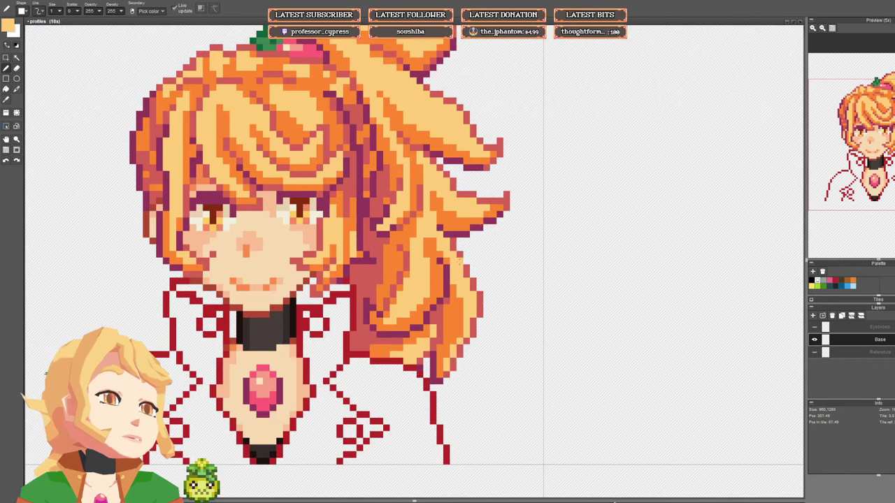
pyautogui.keyDown('alt'); pyautogui.click(461, 255); pyautogui.keyUp('alt')
pyautogui.scroll(2, 459, 218)
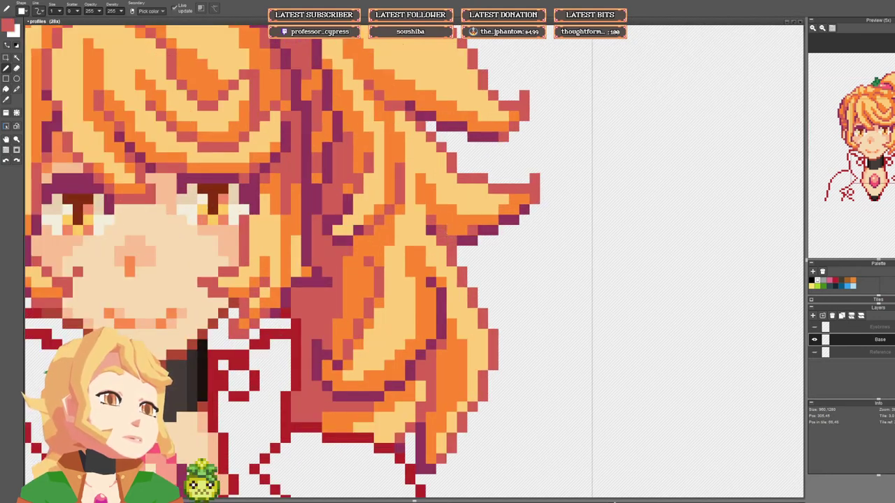
pyautogui.scroll(-8, 498, 225)
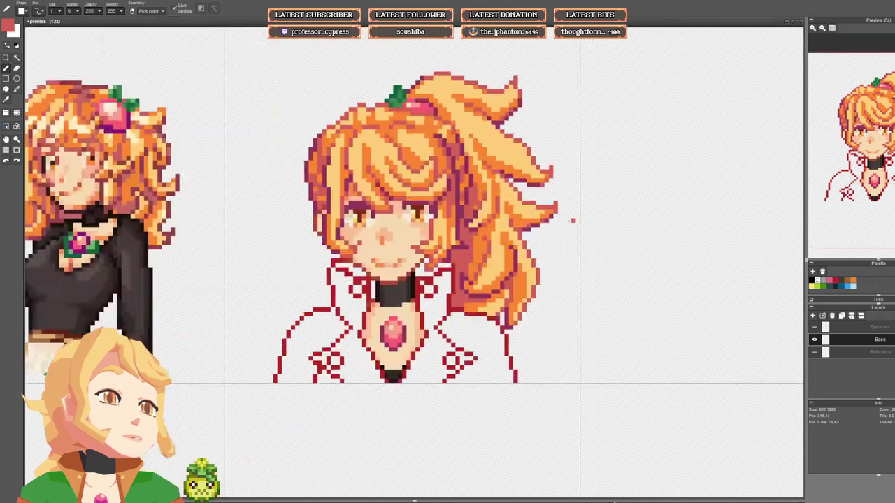
# Step: Retouch the hair between the ponytail's middle and lower spikes with sampled light blond and orange
pyautogui.scroll(4, 571, 221)
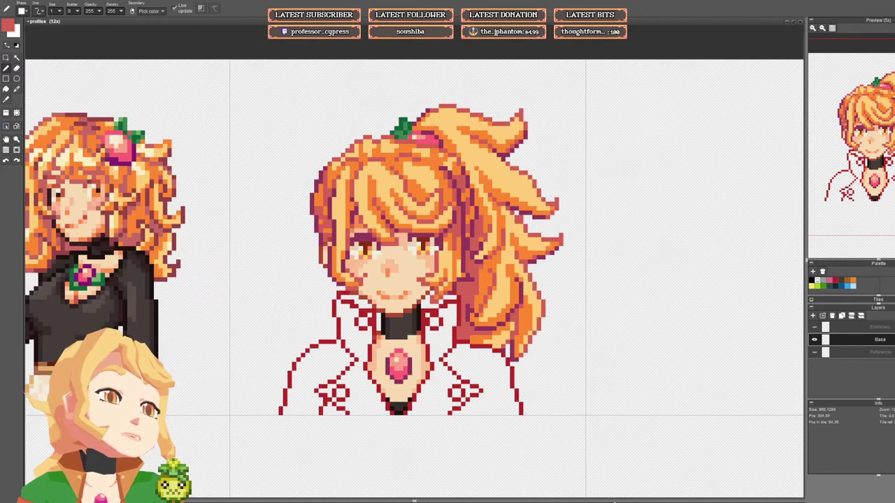
pyautogui.rightClick(515, 222)
pyautogui.moveTo(512, 226); pyautogui.dragTo(508, 209)
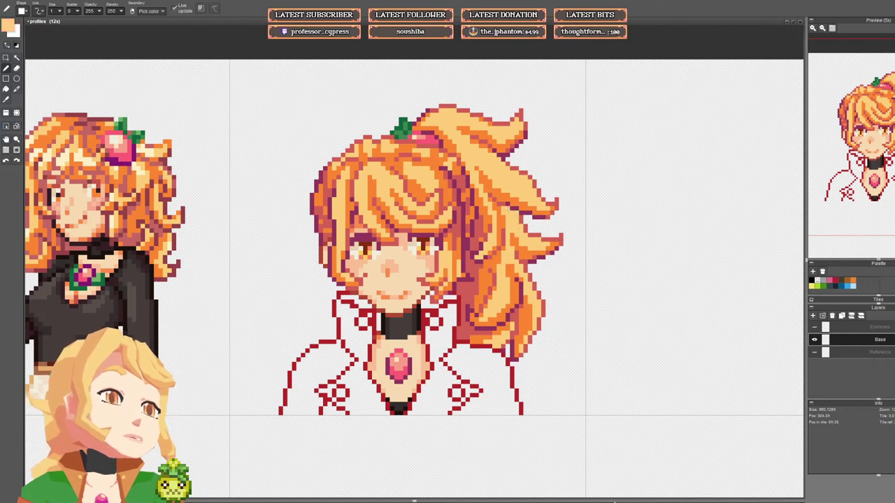
pyautogui.rightClick(516, 239)
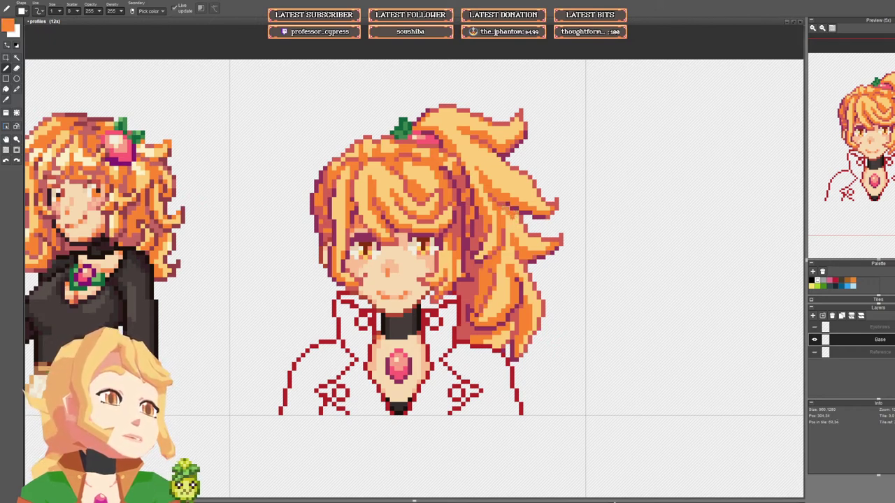
pyautogui.scroll(-3, 503, 205)
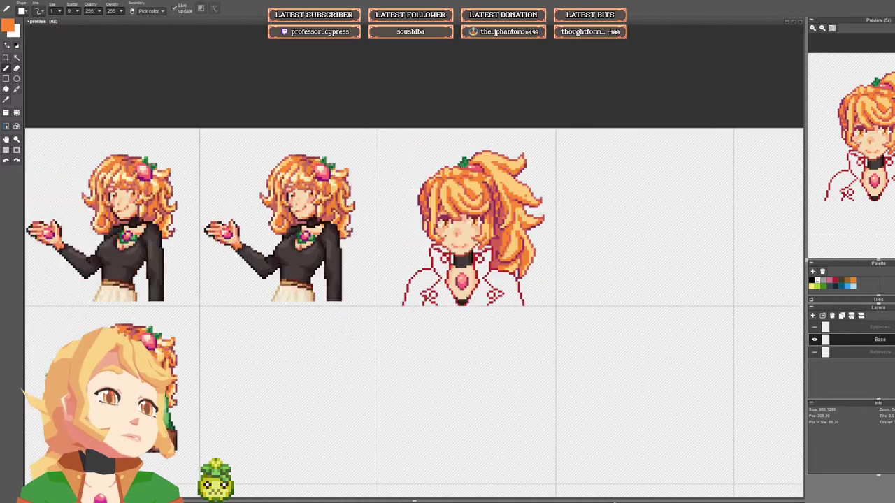
# Step: Retouch the shading where the ponytail's upper strands overlap with sampled orange and red, and save the file
pyautogui.scroll(5, 504, 204)
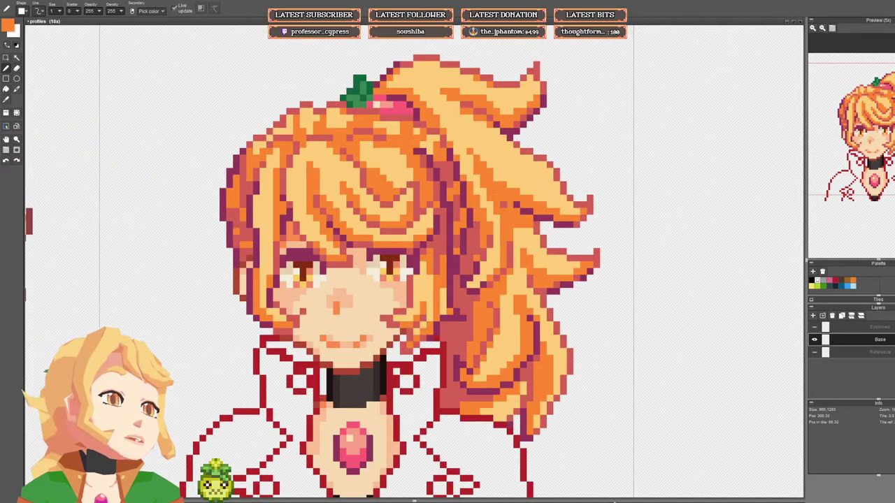
pyautogui.keyDown('alt'); pyautogui.click(510, 205); pyautogui.keyUp('alt')
pyautogui.rightClick(522, 218)
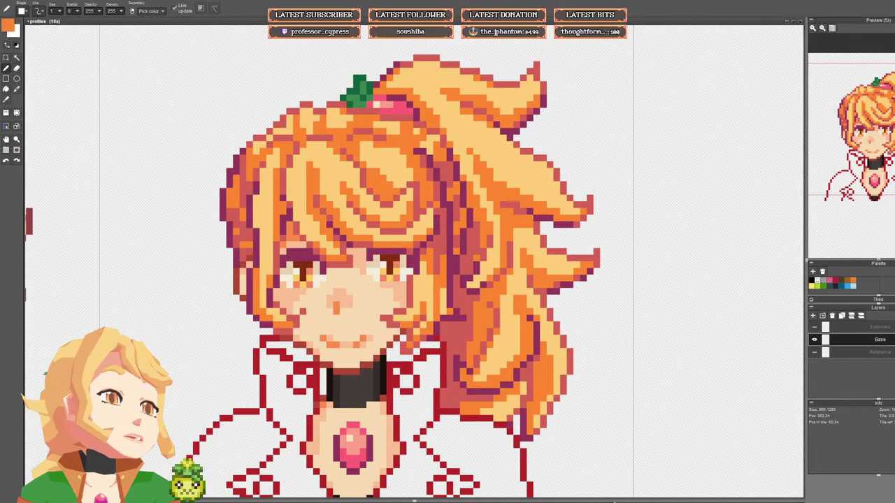
pyautogui.keyDown('alt'); pyautogui.click(513, 204); pyautogui.keyUp('alt')
pyautogui.scroll(-2, 513, 204)
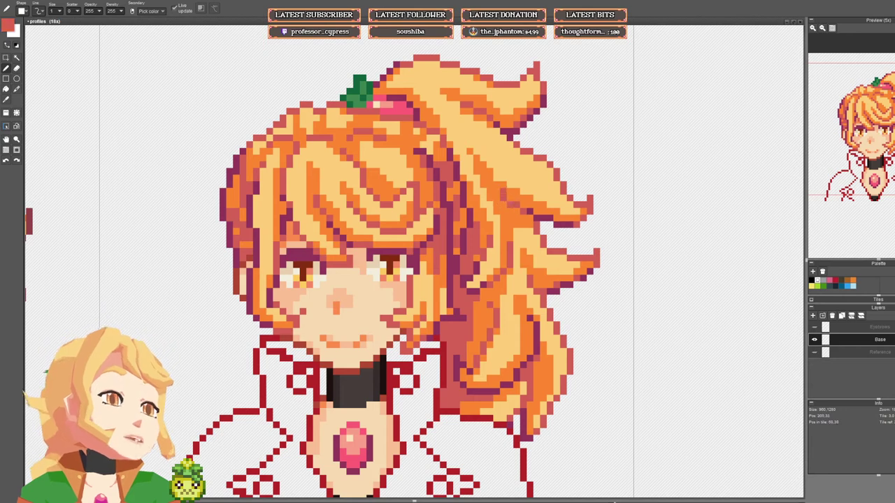
pyautogui.scroll(-3, 557, 209)
pyautogui.scroll(-3, 572, 207)
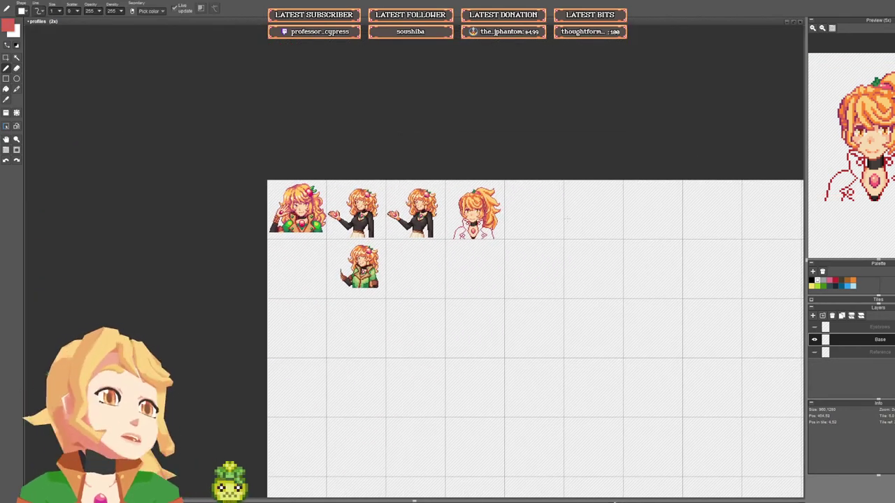
pyautogui.hotkey('ctrl', 's')
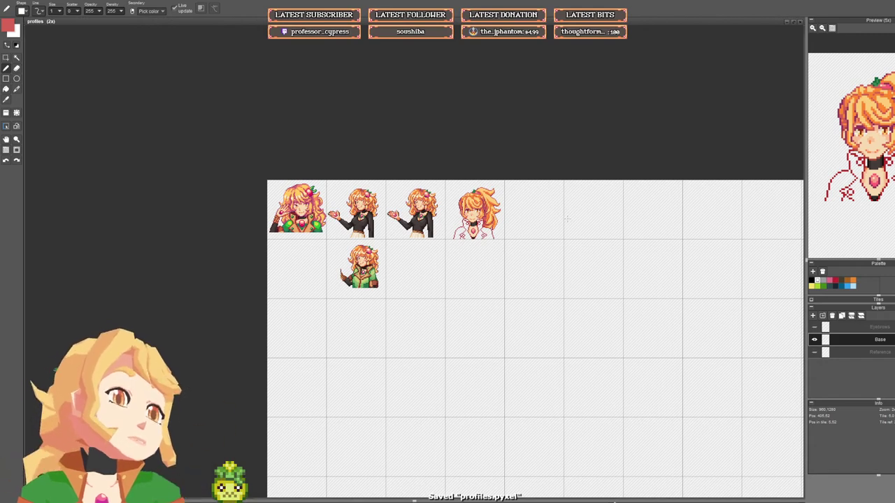
# Step: Shade the ponytail's inner strand beside the face with sampled orange, checking it against the neighbouring portraits
pyautogui.scroll(5, 496, 204)
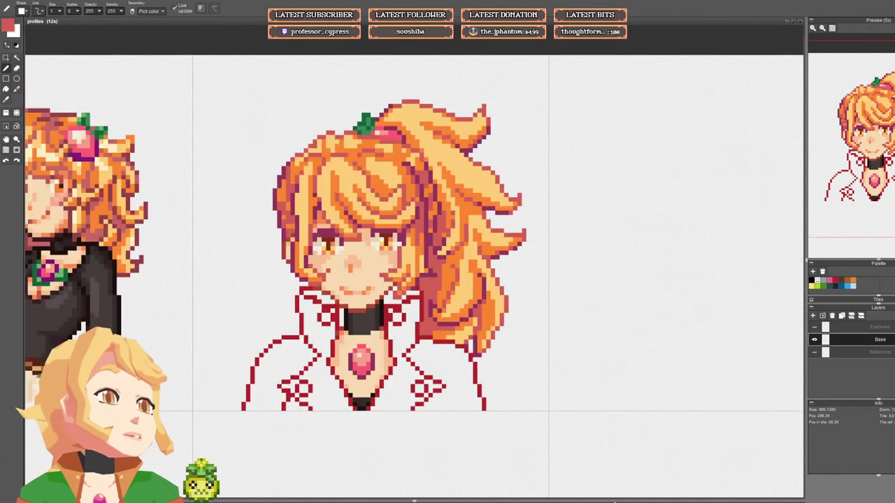
pyautogui.rightClick(454, 211)
pyautogui.rightClick(453, 208)
pyautogui.moveTo(454, 217); pyautogui.dragTo(442, 176)
pyautogui.rightClick(436, 184)
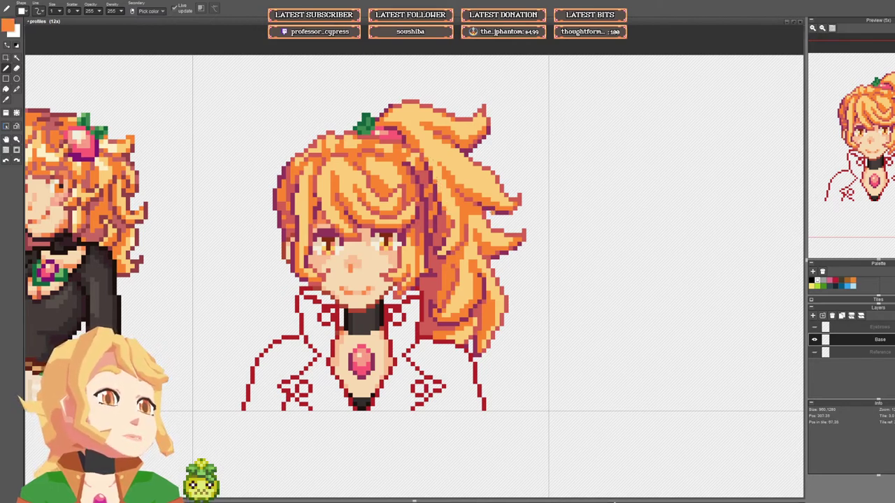
pyautogui.scroll(-5, 493, 212)
pyautogui.scroll(-1, 483, 210)
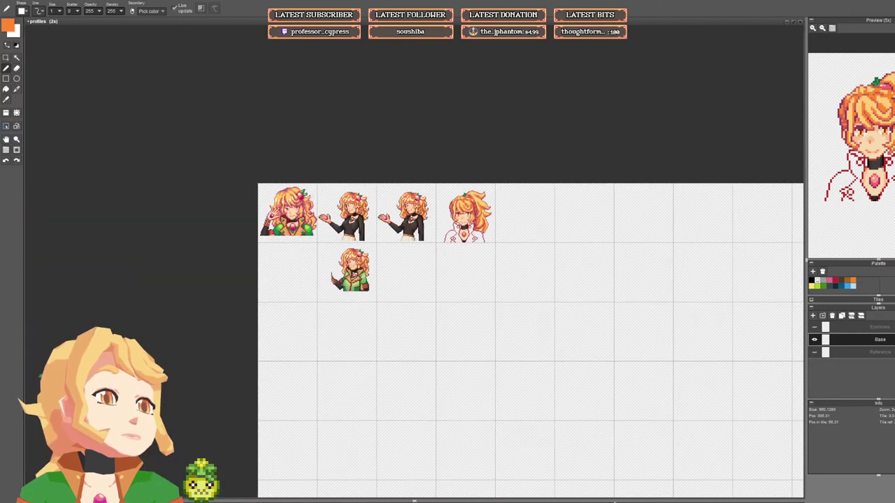
# Step: Refine the ponytail's root just below the hair tie with sampled red and orange
pyautogui.scroll(5, 475, 199)
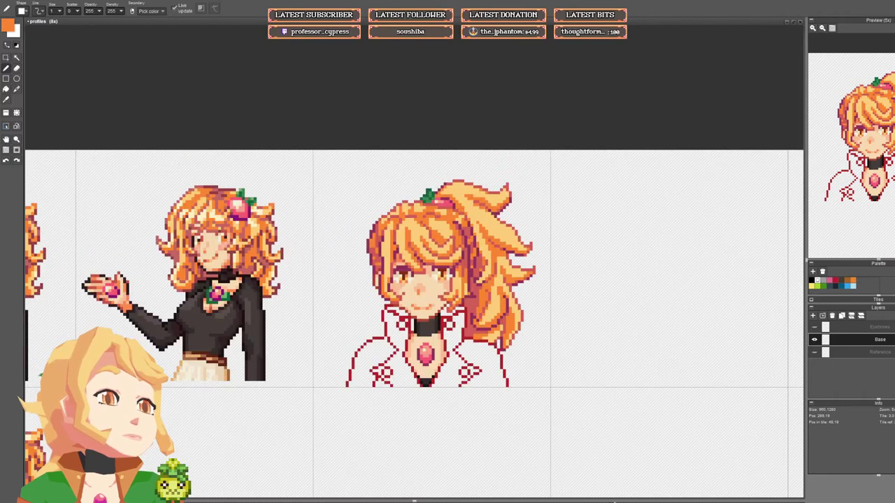
pyautogui.scroll(2, 478, 210)
pyautogui.keyDown('alt'); pyautogui.click(480, 325); pyautogui.keyUp('alt')
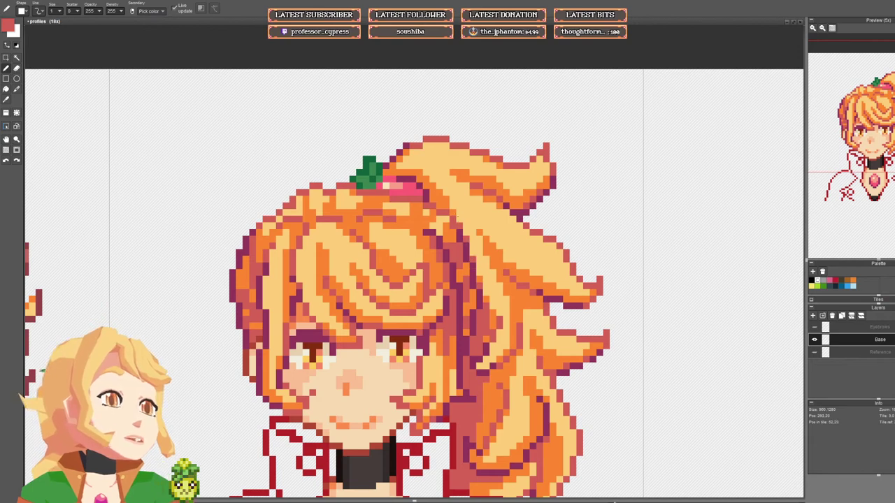
pyautogui.keyDown('alt'); pyautogui.click(456, 213); pyautogui.keyUp('alt')
pyautogui.keyDown('alt'); pyautogui.click(446, 209); pyautogui.keyUp('alt')
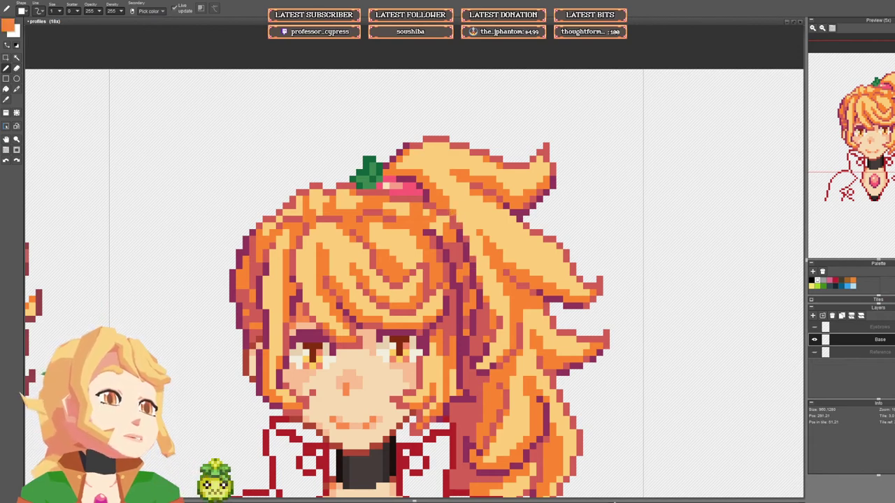
pyautogui.scroll(-4, 451, 210)
pyautogui.scroll(-3, 528, 272)
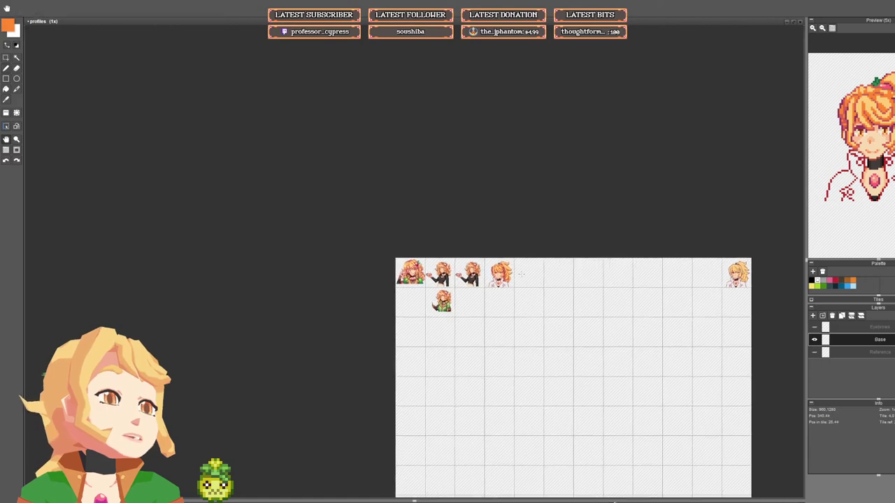
pyautogui.scroll(1, 526, 275)
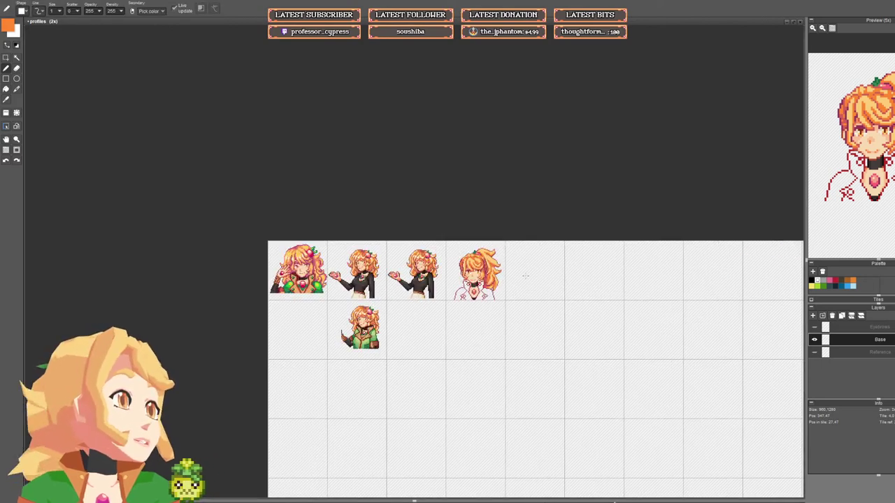
pyautogui.scroll(4, 487, 278)
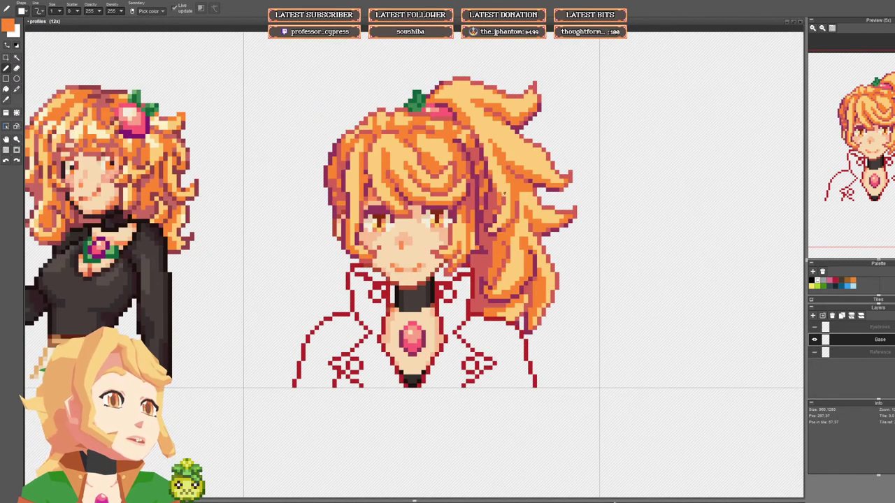
# Step: Rework the middle of the ponytail's inner strand with sampled light blond, red and orange
pyautogui.keyDown('alt'); pyautogui.click(506, 194); pyautogui.keyUp('alt')
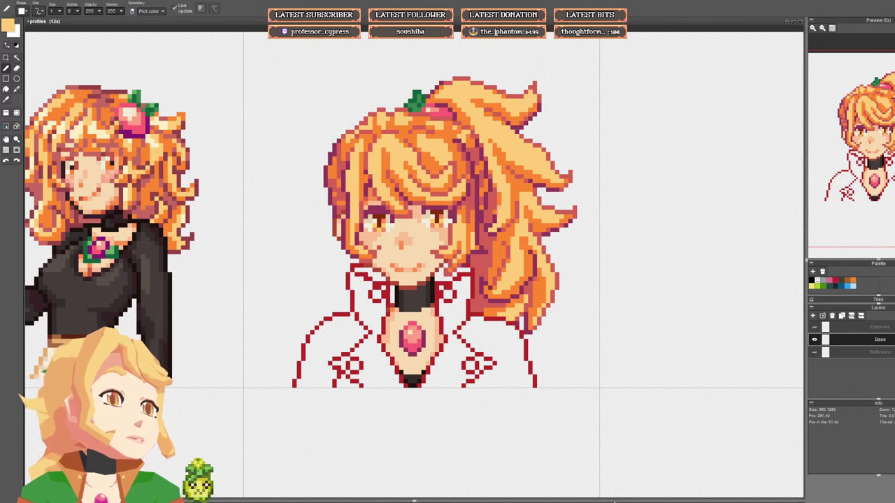
pyautogui.keyDown('alt'); pyautogui.click(495, 219); pyautogui.keyUp('alt')
pyautogui.keyDown('alt'); pyautogui.click(495, 204); pyautogui.keyUp('alt')
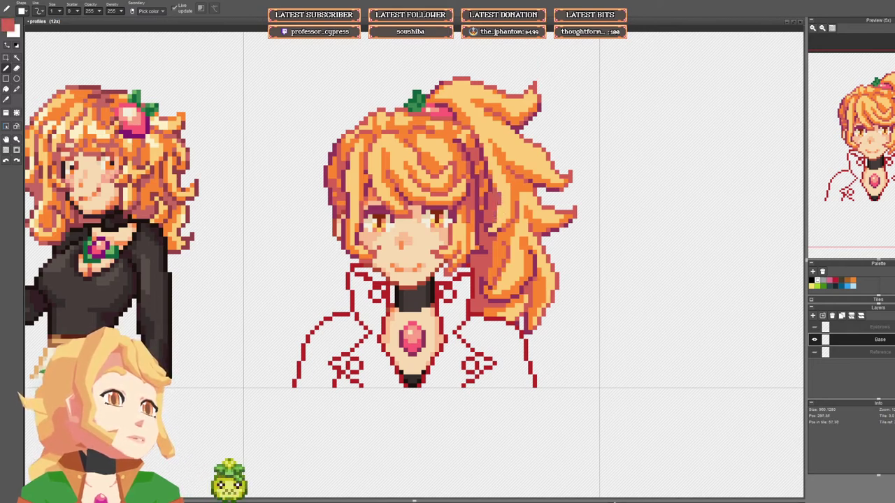
pyautogui.keyDown('alt'); pyautogui.click(502, 183); pyautogui.keyUp('alt')
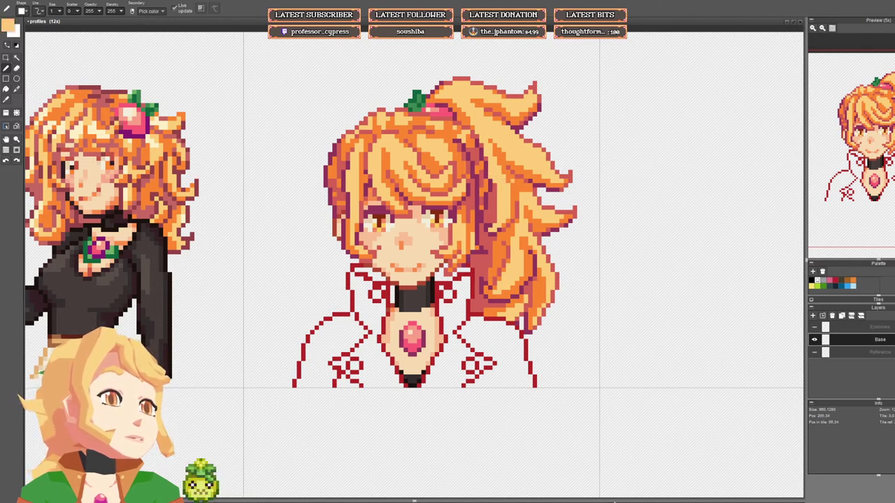
pyautogui.keyDown('alt'); pyautogui.click(498, 218); pyautogui.keyUp('alt')
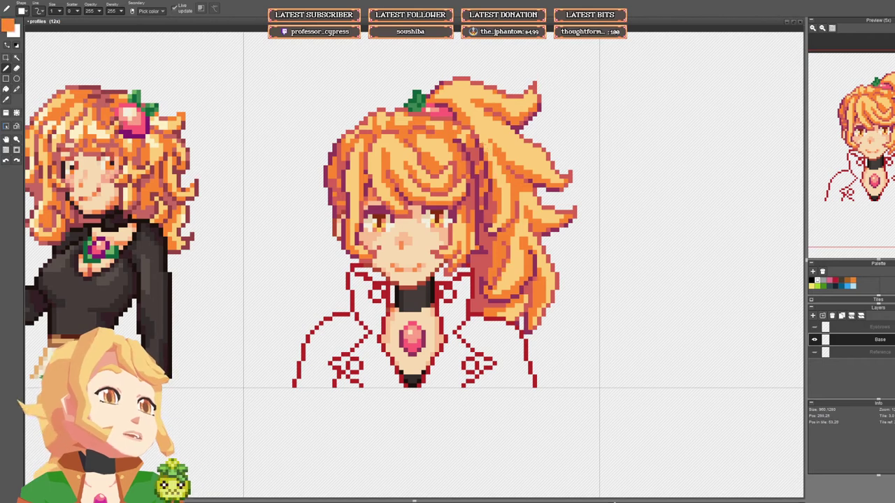
pyautogui.scroll(-5, 527, 196)
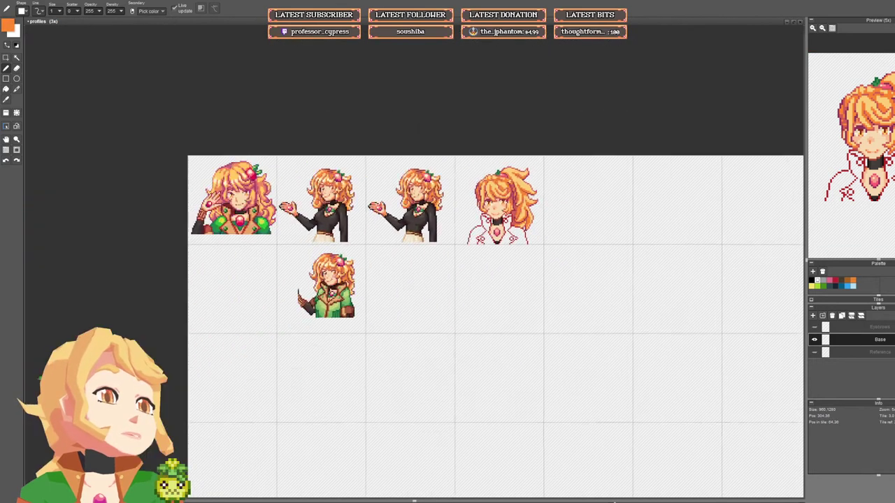
# Step: Touch up the lower end of the ponytail's inner strand with sampled light blond and red, and save the file
pyautogui.scroll(4, 541, 199)
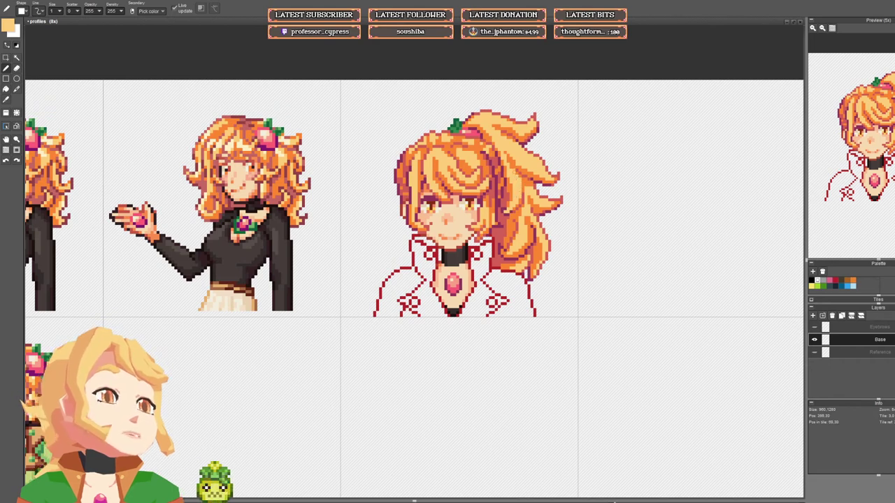
pyautogui.scroll(-4, 592, 205)
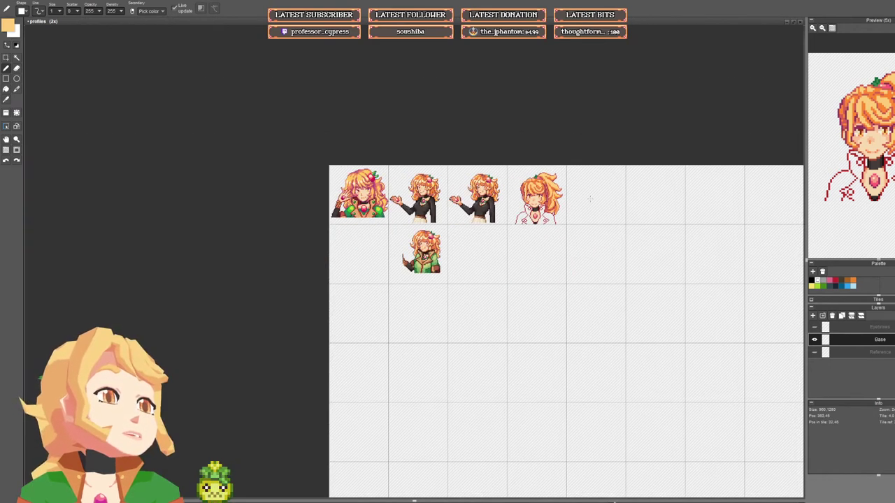
pyautogui.scroll(6, 531, 196)
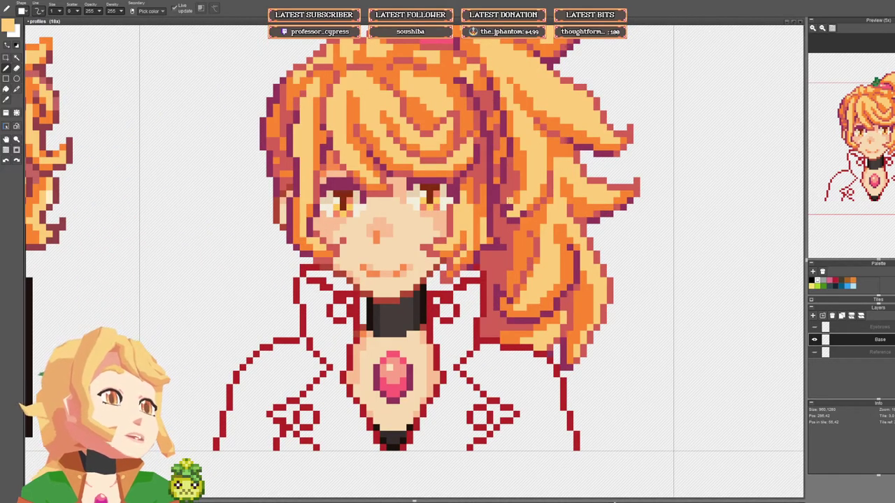
pyautogui.rightClick(509, 201)
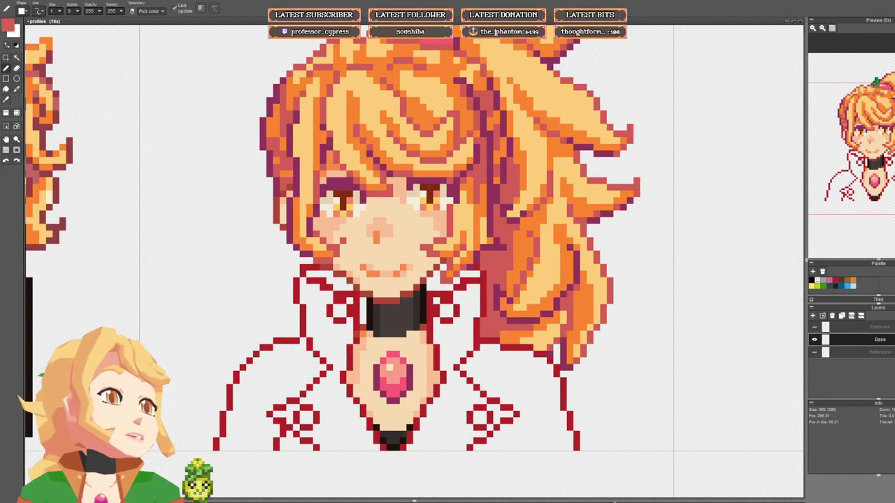
pyautogui.scroll(-8, 516, 200)
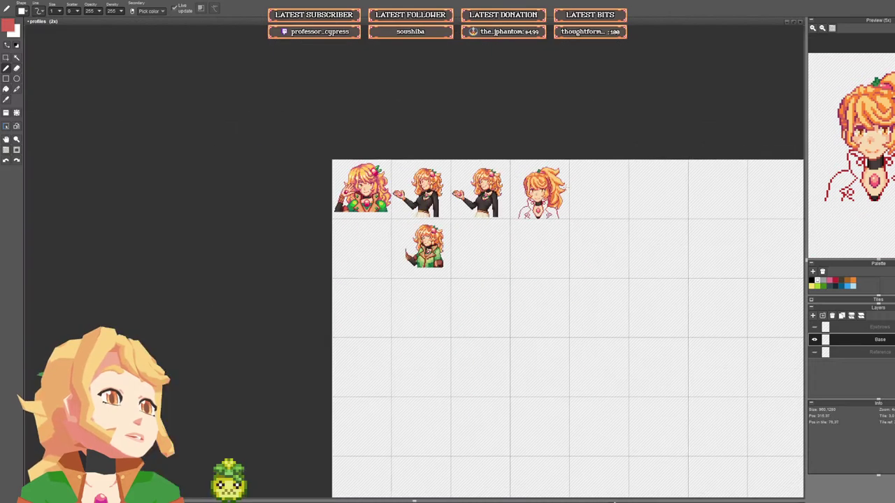
pyautogui.scroll(8, 580, 186)
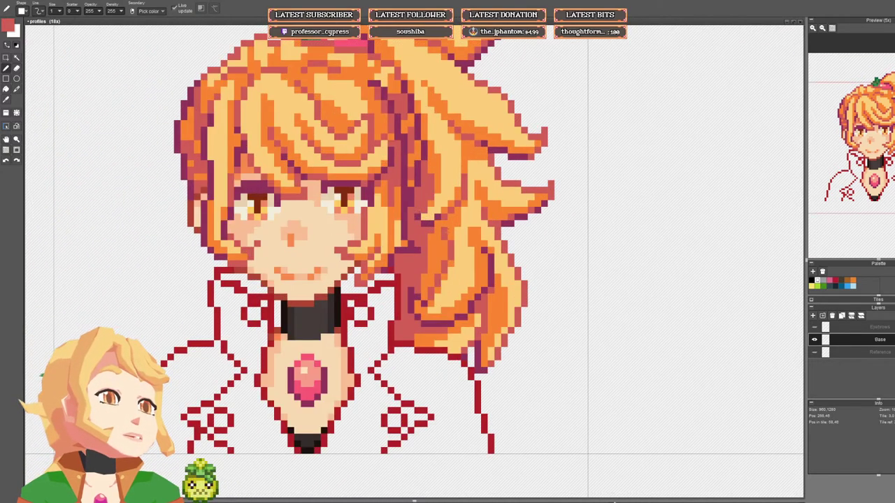
pyautogui.scroll(-3, 458, 231)
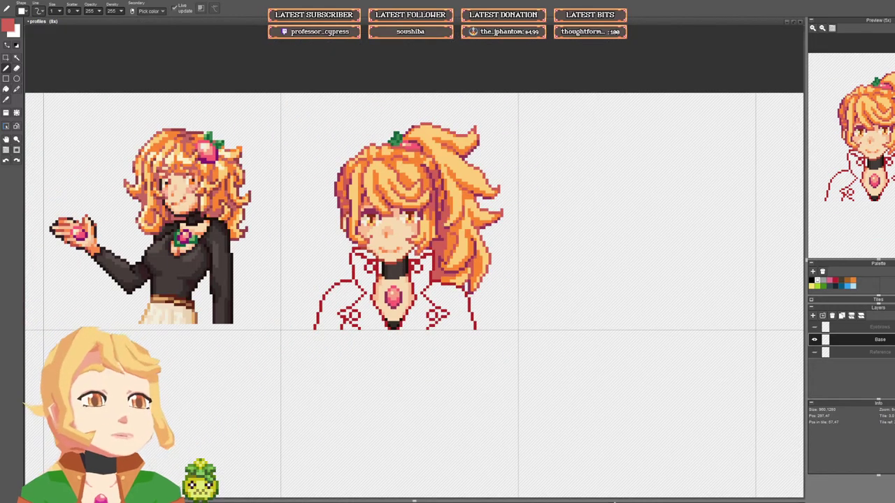
pyautogui.scroll(-2, 487, 240)
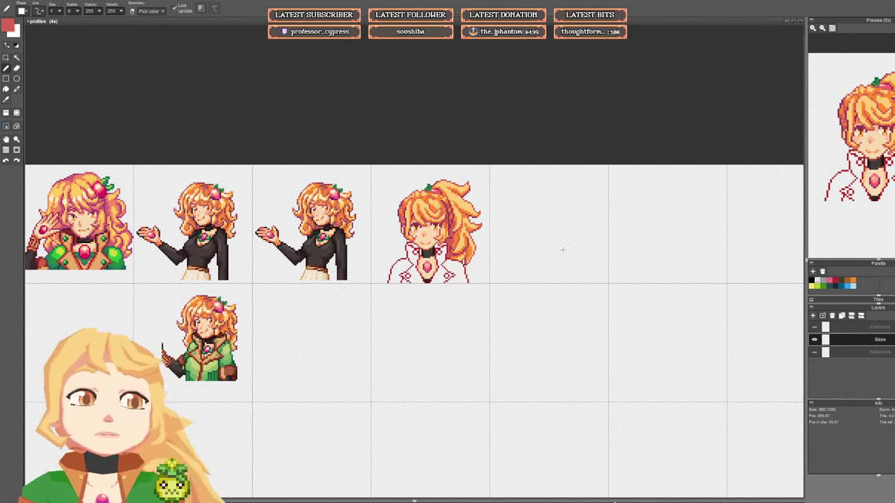
pyautogui.moveTo(563, 249); pyautogui.dragTo(564, 251)
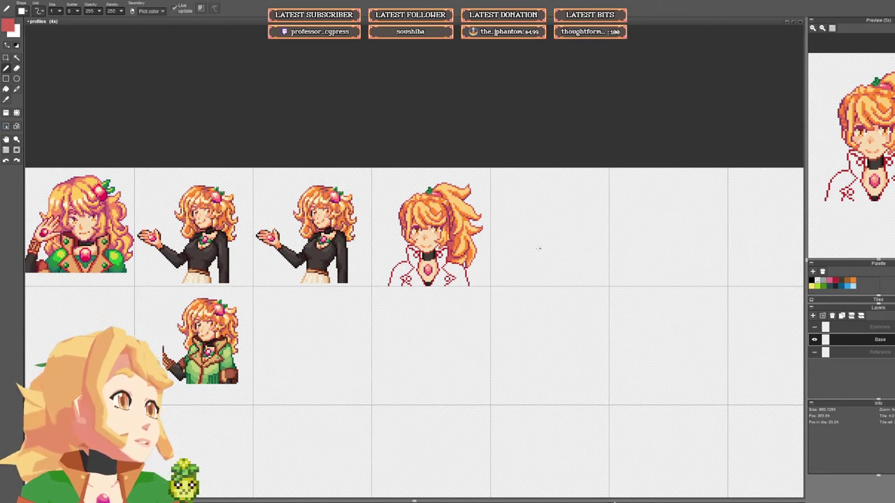
pyautogui.hotkey('ctrl', 's')
# Step: Darken the shadow at the ponytail's root behind the bangs with sampled purple, and compare it with the neighbouring portraits
pyautogui.scroll(5, 455, 260)
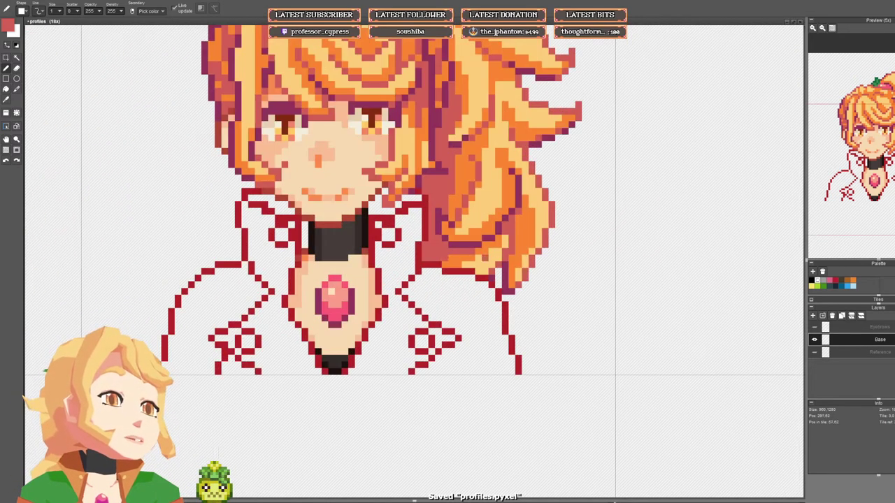
pyautogui.scroll(-6, 502, 242)
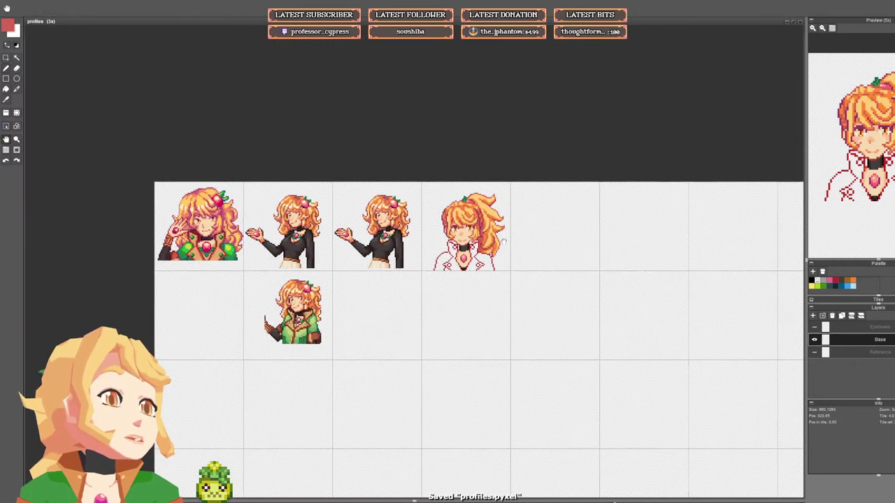
pyautogui.moveTo(503, 242); pyautogui.dragTo(487, 239)
pyautogui.scroll(7, 445, 205)
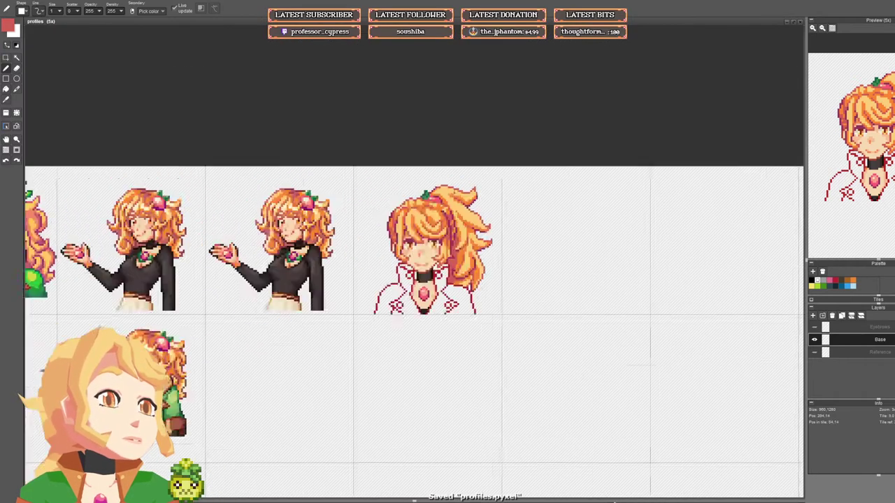
pyautogui.keyDown('alt'); pyautogui.click(452, 269); pyautogui.keyUp('alt')
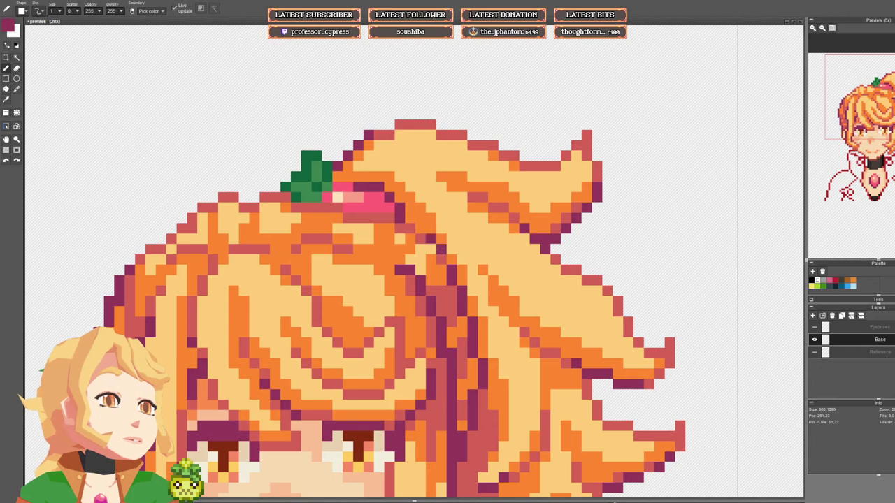
pyautogui.scroll(-3, 472, 209)
pyautogui.scroll(-3, 467, 236)
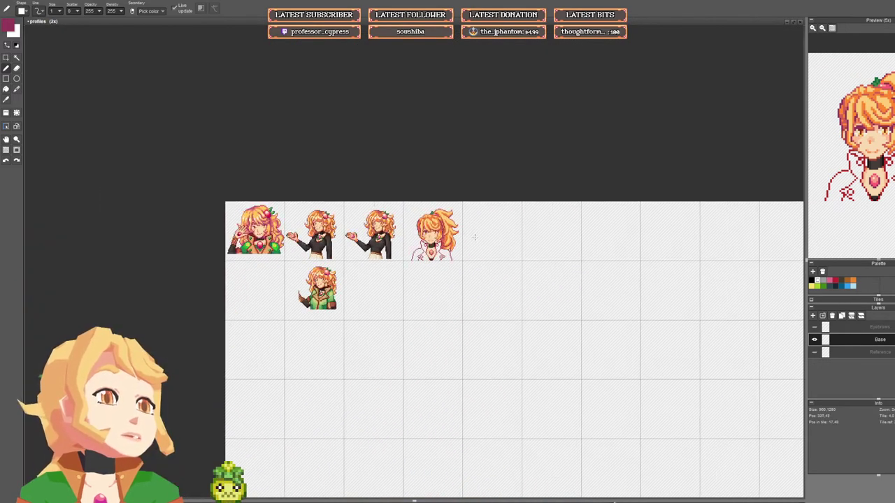
pyautogui.moveTo(477, 243); pyautogui.dragTo(484, 242)
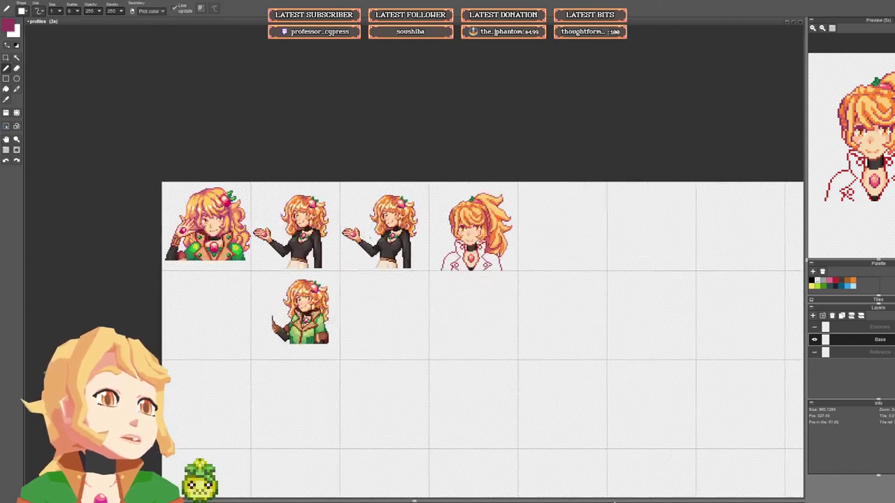
pyautogui.scroll(3, 388, 232)
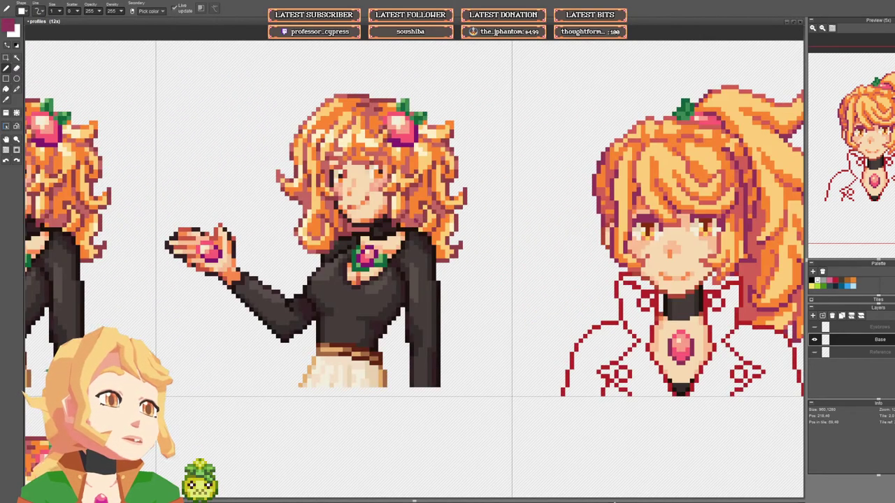
# Step: Compare the ponytail portrait's finished hair shading with the neighbouring portraits, both close up and across the whole sheet
pyautogui.moveTo(523, 235); pyautogui.dragTo(429, 231)
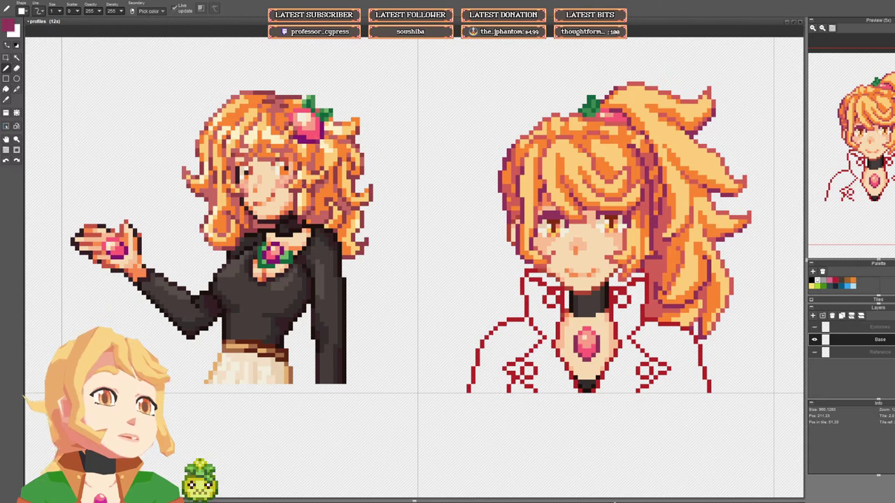
pyautogui.scroll(-7, 620, 272)
pyautogui.moveTo(657, 277); pyautogui.dragTo(504, 251)
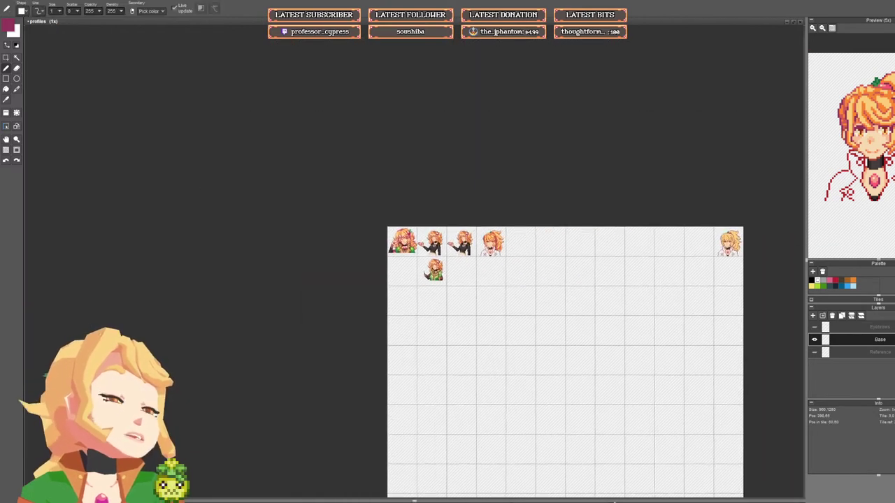
pyautogui.scroll(1, 497, 252)
pyautogui.scroll(1, 459, 257)
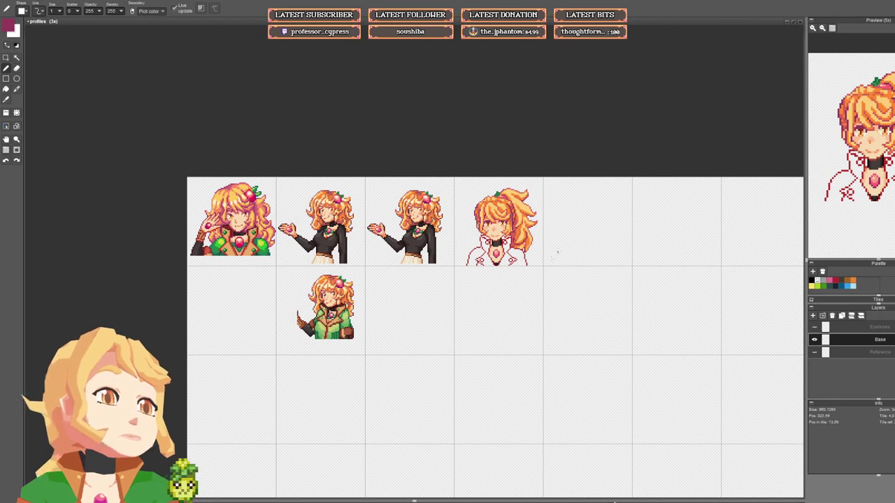
pyautogui.moveTo(557, 253); pyautogui.dragTo(500, 252)
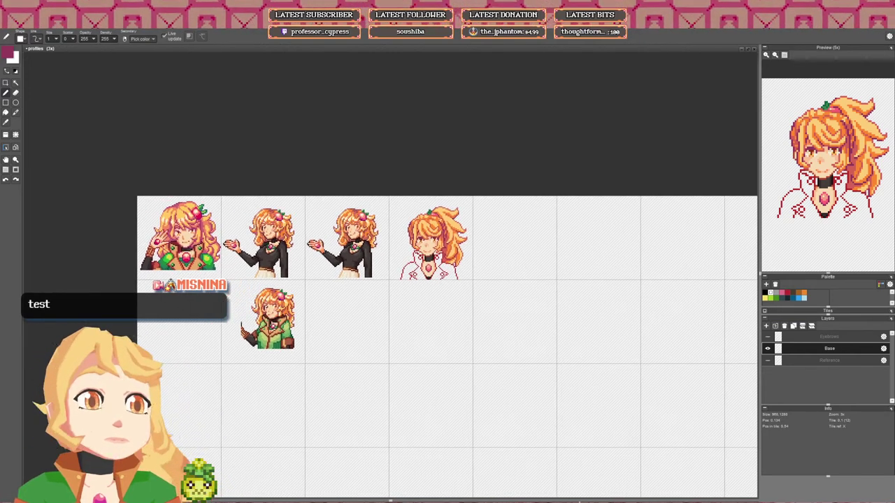
pyautogui.scroll(5, 392, 290)
pyautogui.moveTo(479, 269); pyautogui.dragTo(417, 352)
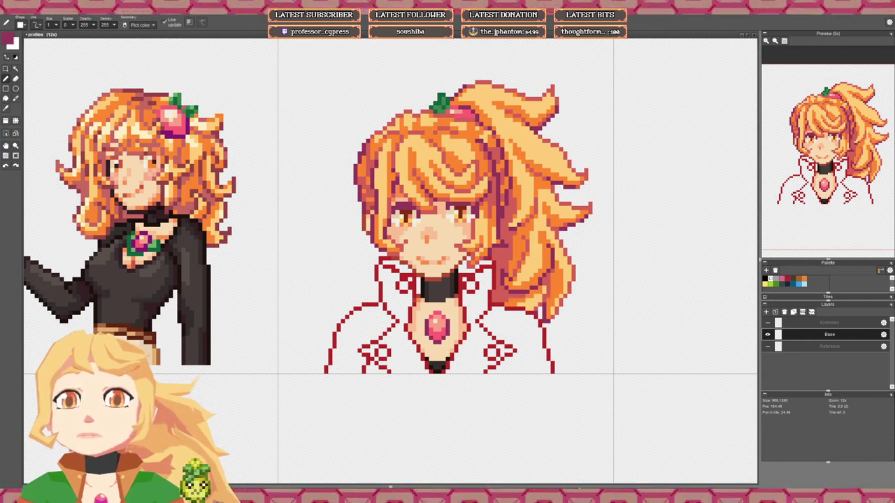
pyautogui.moveTo(464, 263)
pyautogui.mouseDown()
pyautogui.moveTo(429, 260)
pyautogui.moveTo(426, 240)
pyautogui.moveTo(457, 262)
pyautogui.mouseUp()
pyautogui.scroll(-3, 456, 262)
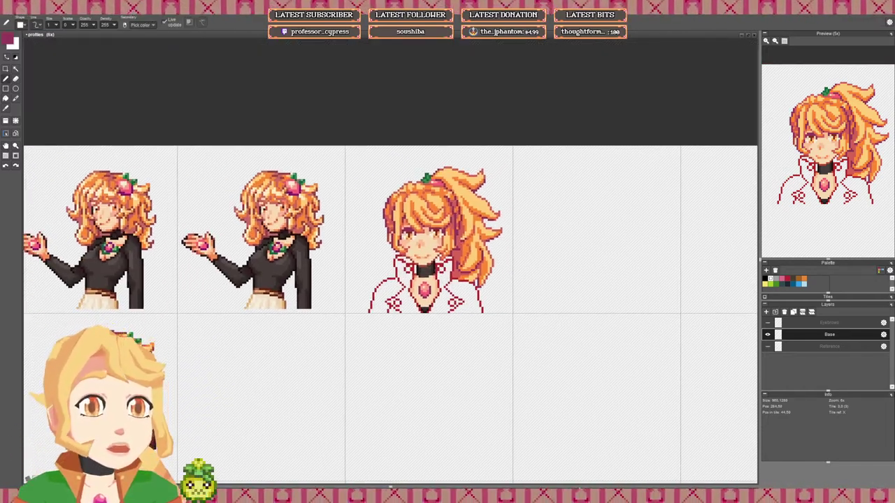
pyautogui.moveTo(439, 268); pyautogui.dragTo(444, 266)
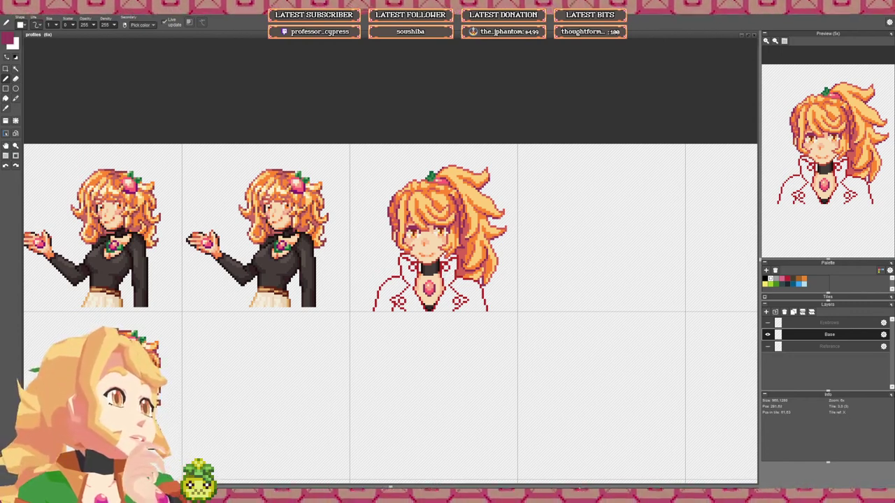
pyautogui.scroll(-2, 453, 275)
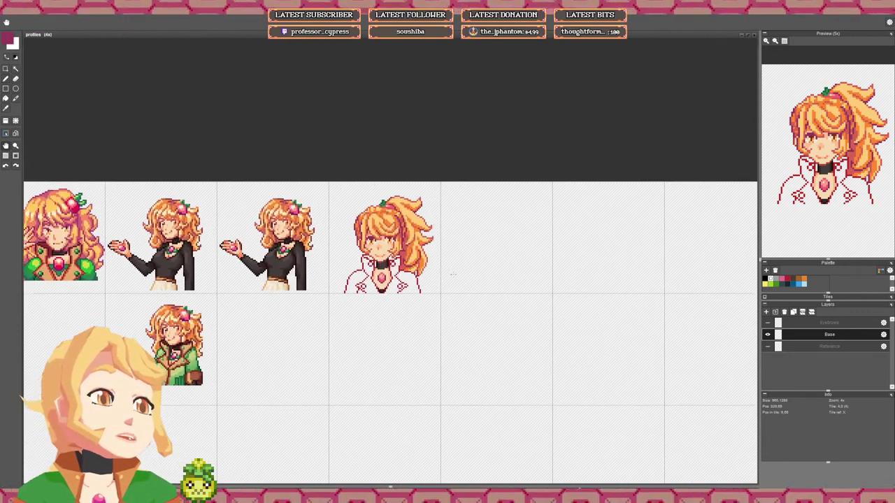
pyautogui.press('b')
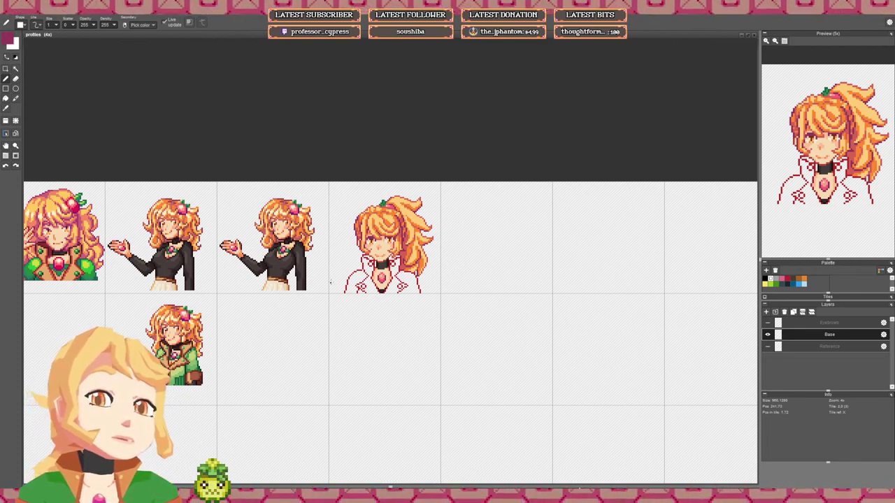
pyautogui.moveTo(216, 277); pyautogui.dragTo(279, 279)
pyautogui.scroll(1, 139, 266)
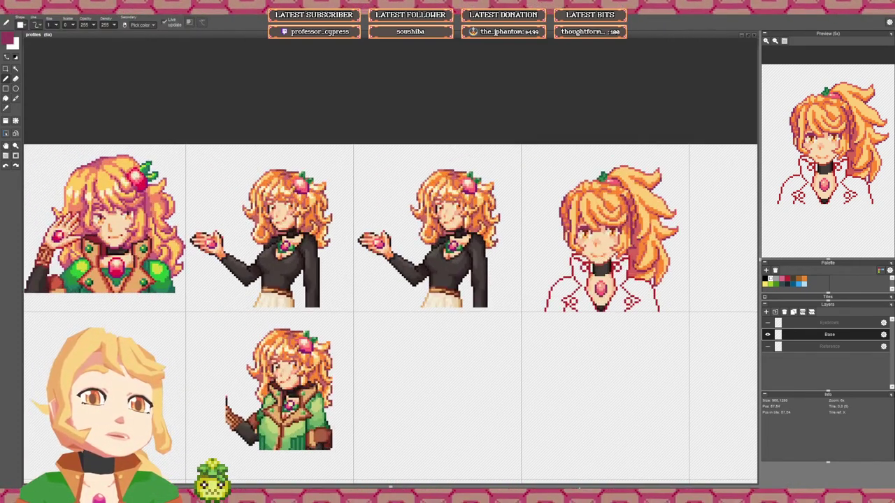
# Step: Sample the tan from a neighbouring portrait's jacket and stamp the shaded ponytail portrait over its older flat-hair copy in the top row's last cell
pyautogui.moveTo(342, 273); pyautogui.dragTo(323, 275)
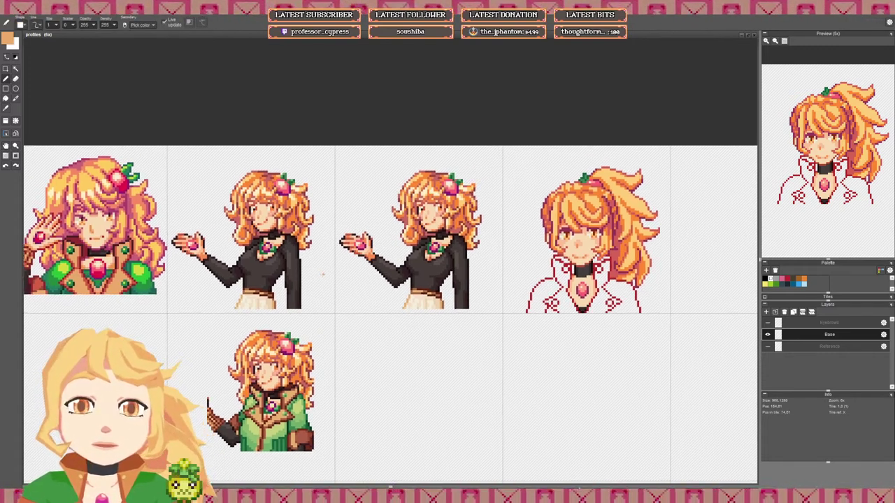
pyautogui.moveTo(394, 256); pyautogui.dragTo(304, 245)
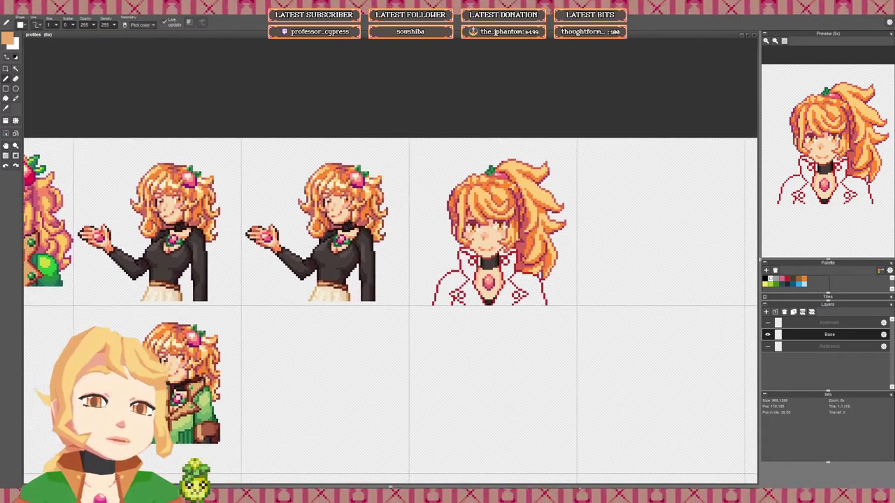
pyautogui.moveTo(394, 304); pyautogui.dragTo(263, 321)
pyautogui.press('e')
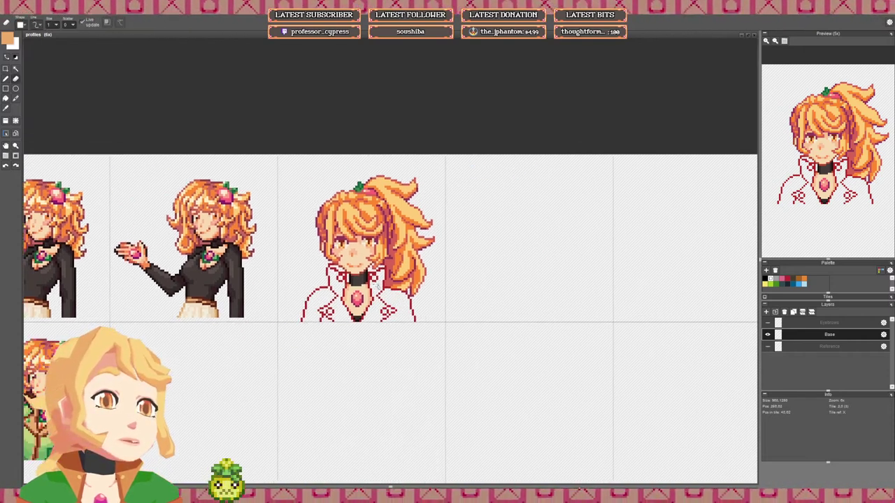
pyautogui.press('a')
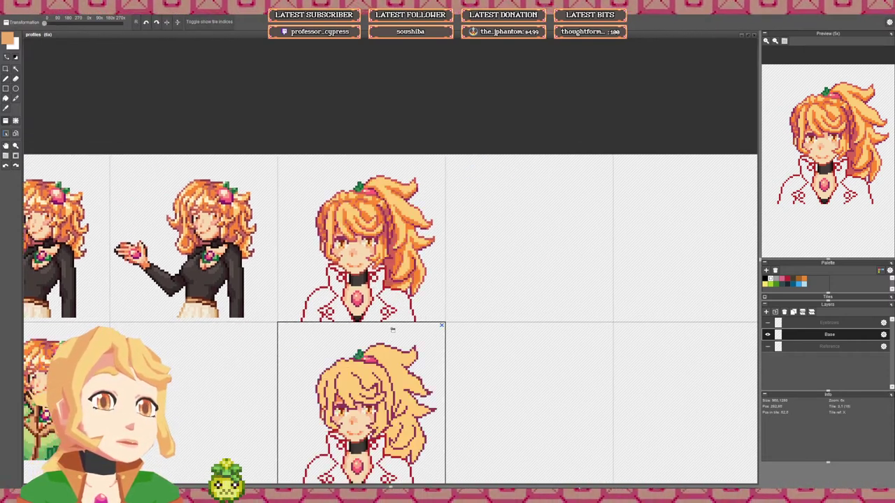
pyautogui.scroll(-3, 566, 328)
pyautogui.click(499, 288)
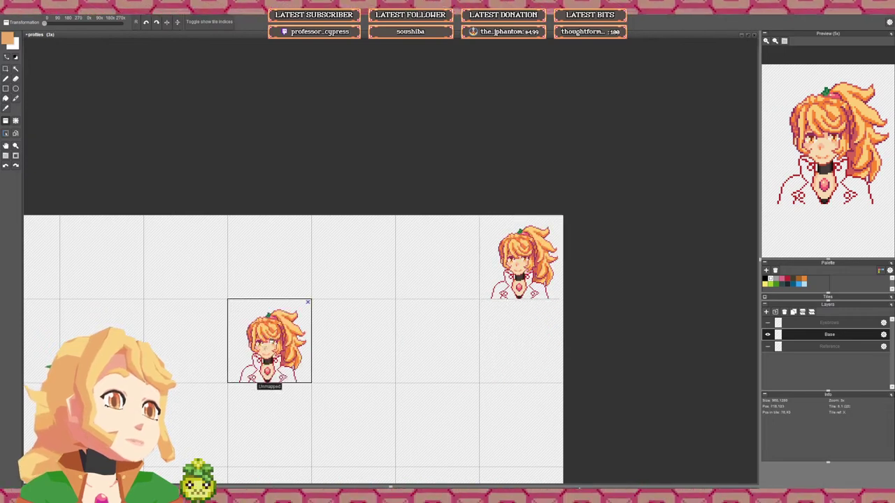
# Step: Fill both halves of the ponytail portrait's jacket collar and lapels, including the lapel tips, with the sampled tan
pyautogui.moveTo(153, 328); pyautogui.dragTo(658, 332)
pyautogui.scroll(3, 329, 285)
pyautogui.scroll(3, 417, 295)
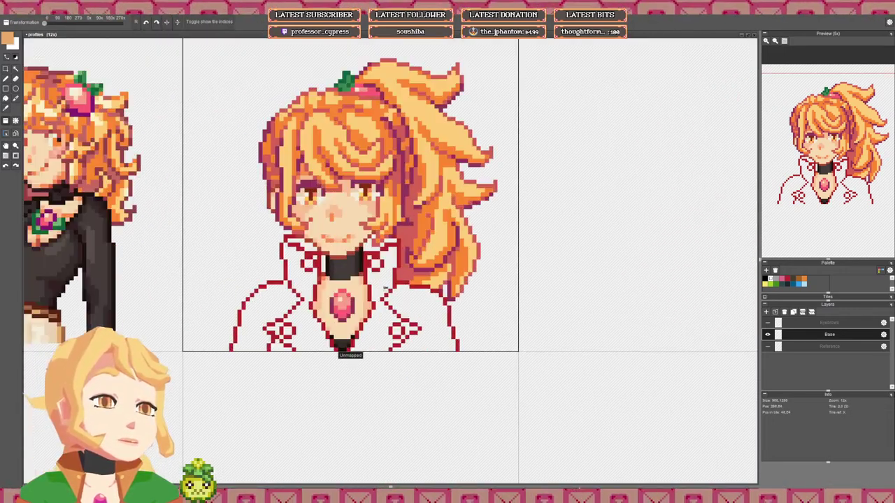
pyautogui.press('f')
pyautogui.click(381, 274)
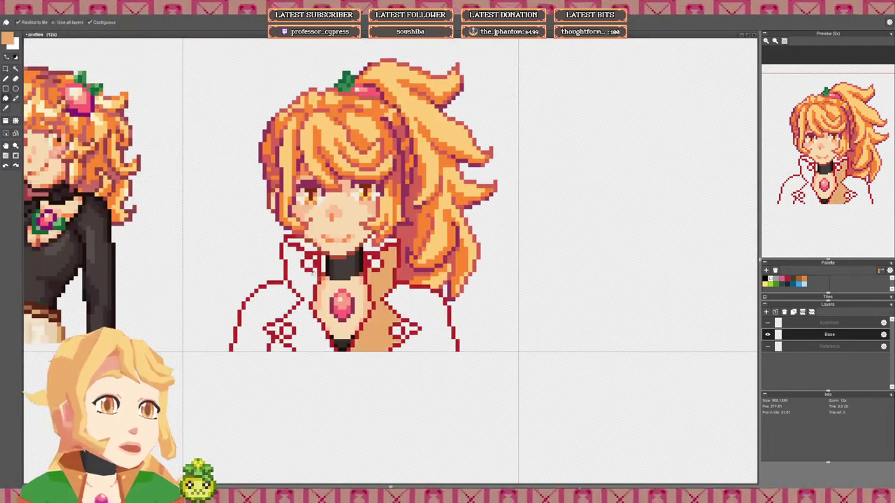
pyautogui.click(314, 274)
pyautogui.click(274, 329)
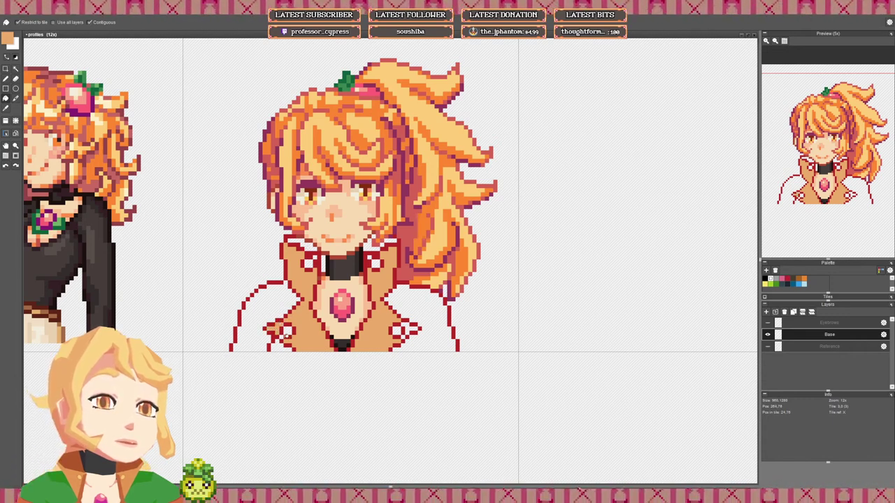
pyautogui.click(405, 327)
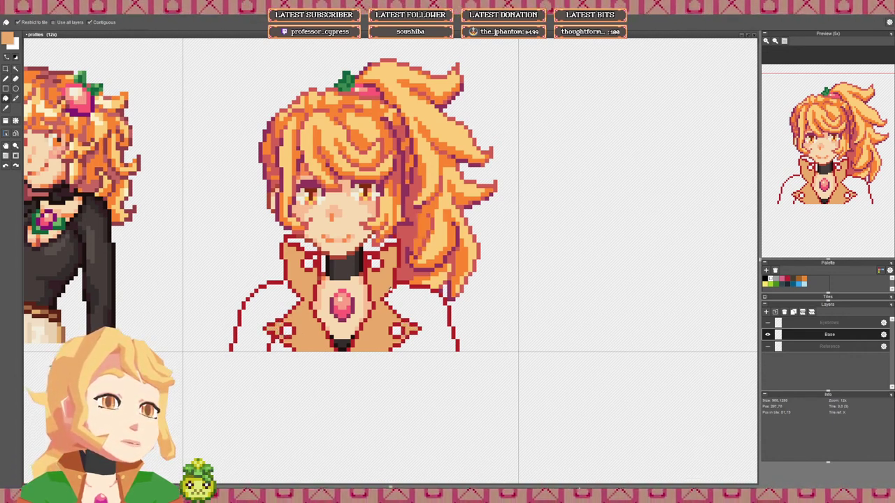
# Step: Fill the inside of the jacket collar on both sides of the neck with a sampled dark red
pyautogui.scroll(-2, 365, 255)
pyautogui.moveTo(363, 255); pyautogui.dragTo(421, 249)
pyautogui.scroll(2, 139, 227)
pyautogui.rightClick(83, 237)
pyautogui.scroll(-2, 85, 238)
pyautogui.scroll(2, 422, 249)
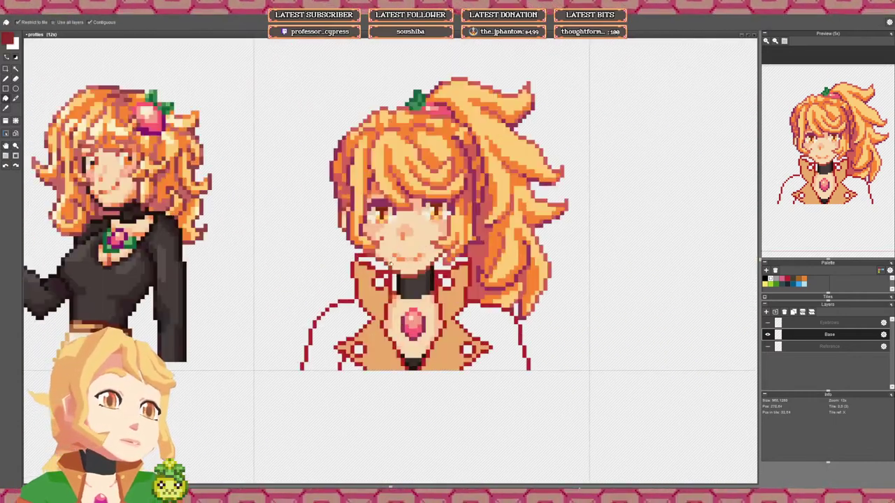
pyautogui.click(384, 265)
pyautogui.click(395, 276)
pyautogui.click(443, 266)
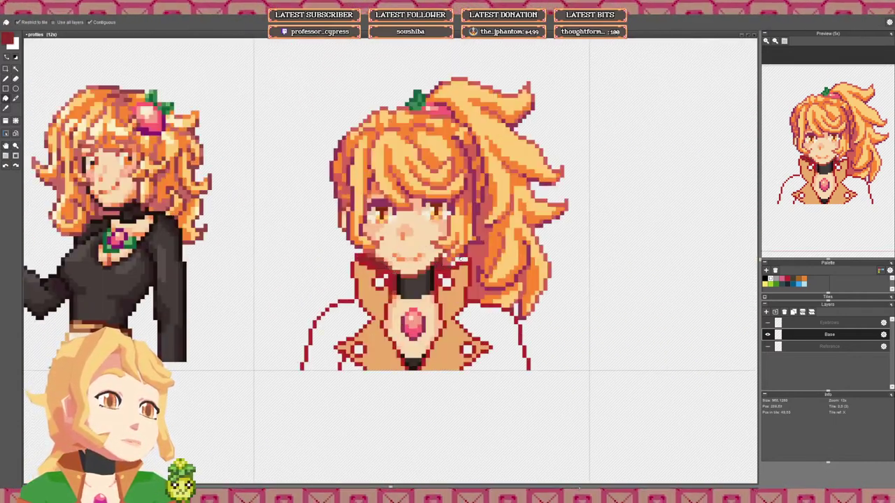
# Step: Examine the collar's colours and outlines in the first portrait and compare them with the ponytail portrait's collar
pyautogui.scroll(-3, 457, 260)
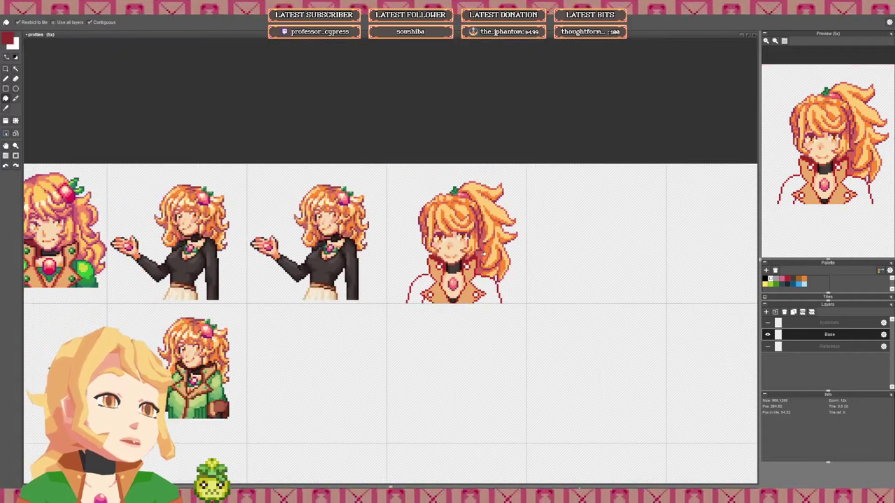
pyautogui.scroll(-1, 458, 259)
pyautogui.hscroll(-3, 350, 252)
pyautogui.scroll(3, 287, 246)
pyautogui.scroll(1, 257, 250)
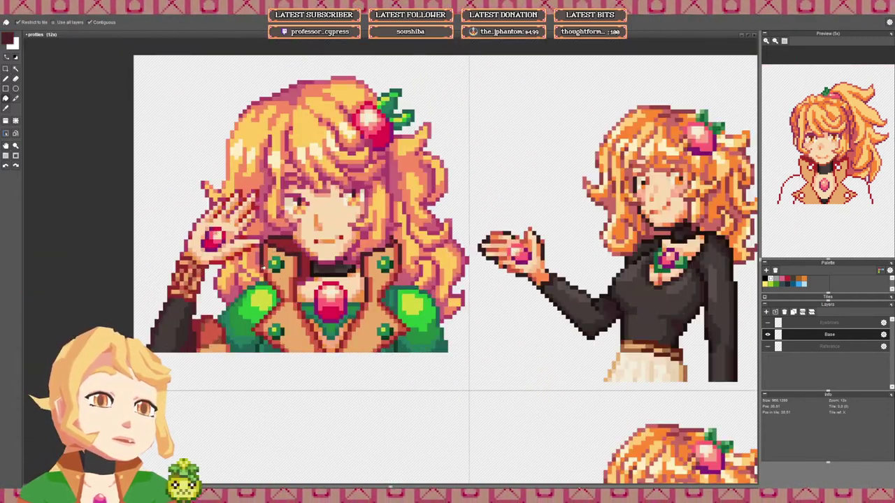
pyautogui.scroll(-2, 262, 267)
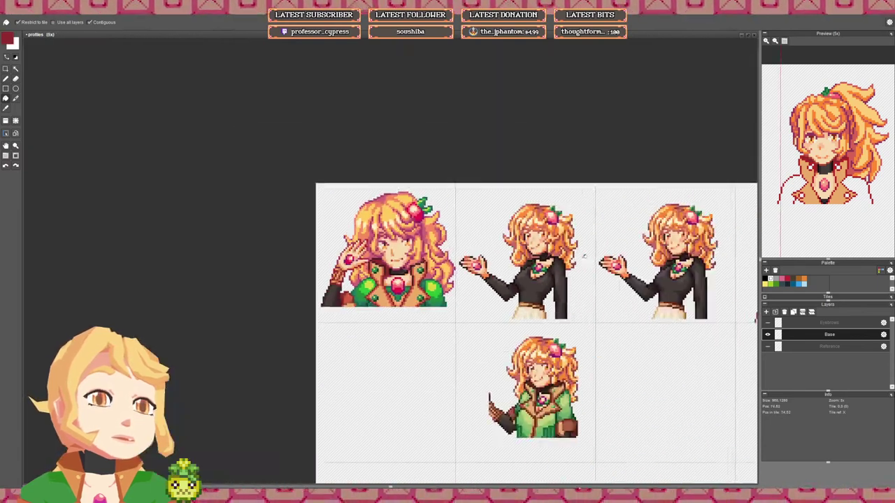
pyautogui.hscroll(3, 350, 252)
pyautogui.scroll(3, 404, 248)
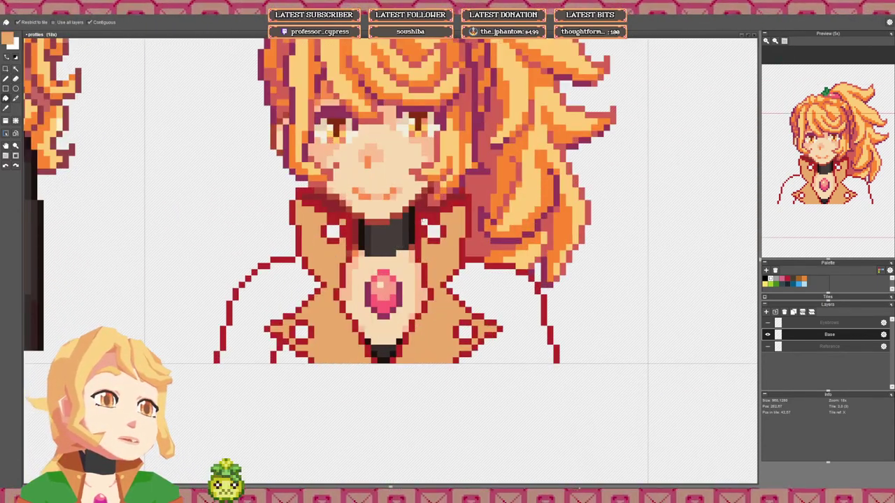
pyautogui.scroll(-1, 424, 222)
pyautogui.scroll(-1, 447, 209)
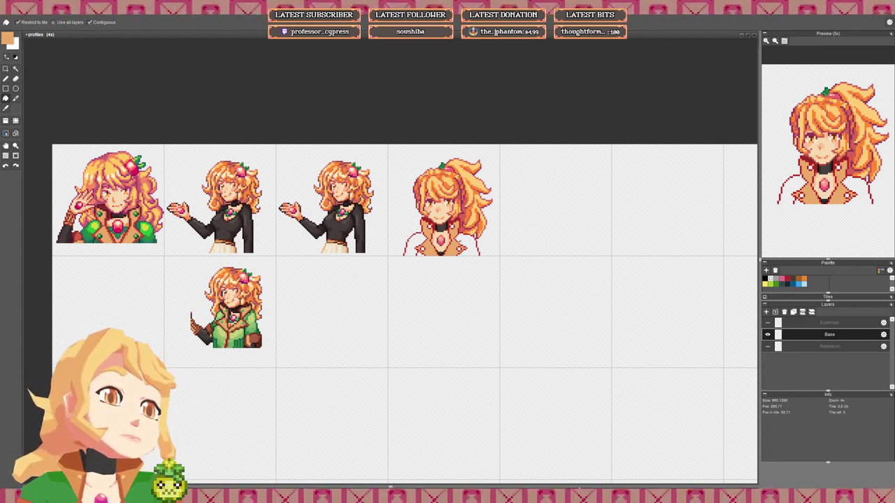
pyautogui.scroll(2, 415, 222)
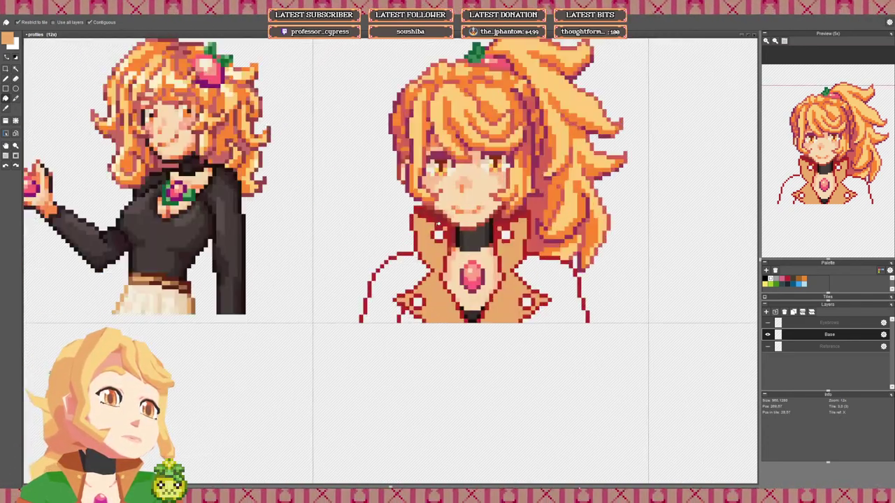
pyautogui.moveTo(317, 222); pyautogui.dragTo(777, 239)
pyautogui.scroll(3, 458, 222)
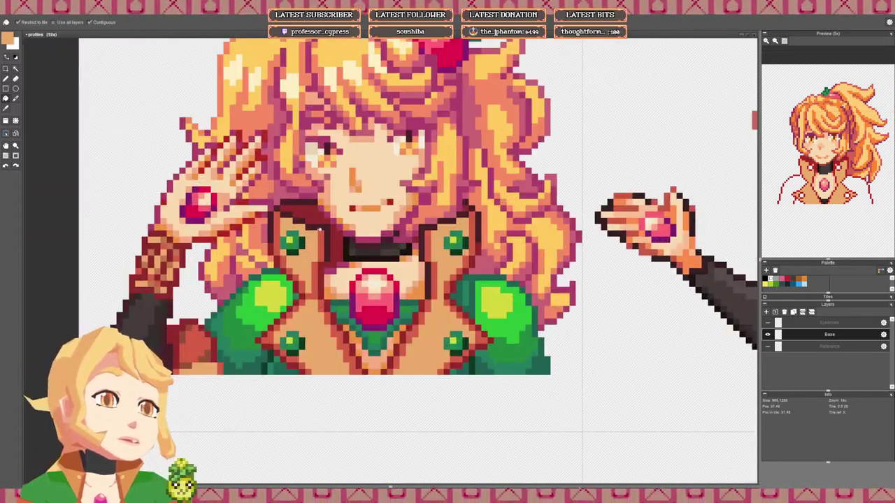
pyautogui.scroll(-5, 326, 229)
pyautogui.hscroll(5, 350, 235)
pyautogui.scroll(5, 396, 244)
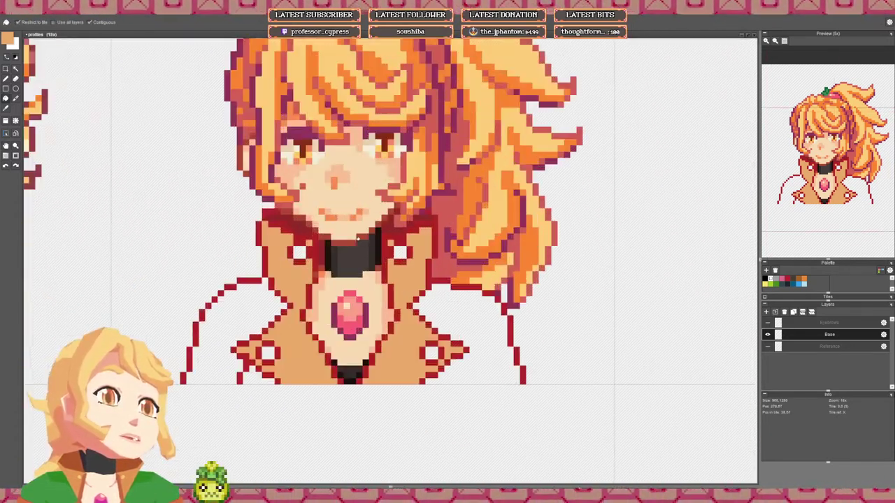
# Step: Undo a trial outline fill and redraw the upper and inner outline of the collar's left half in charcoal sampled from the choker
pyautogui.click(292, 243)
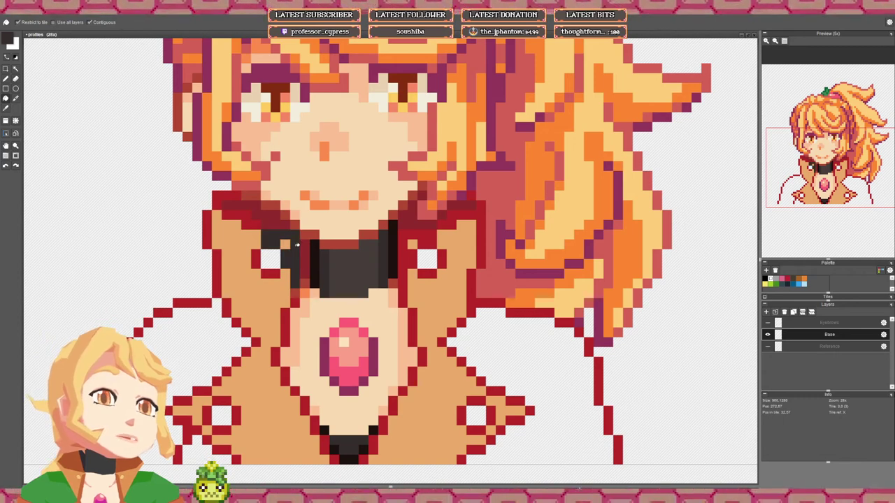
pyautogui.hotkey('ctrl', 'z')
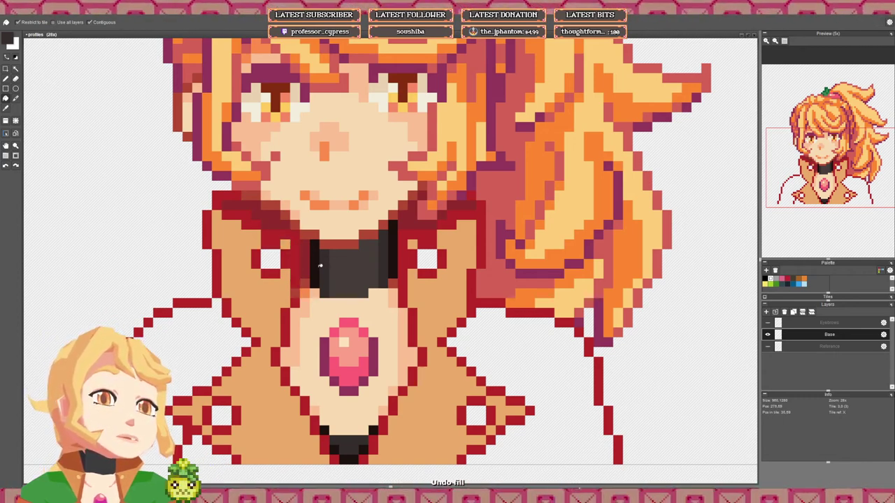
pyautogui.press('b')
pyautogui.moveTo(295, 302)
pyautogui.mouseDown()
pyautogui.moveTo(295, 235)
pyautogui.moveTo(260, 235)
pyautogui.moveTo(216, 204)
pyautogui.moveTo(227, 196)
pyautogui.mouseUp()
pyautogui.scroll(-3, 226, 200)
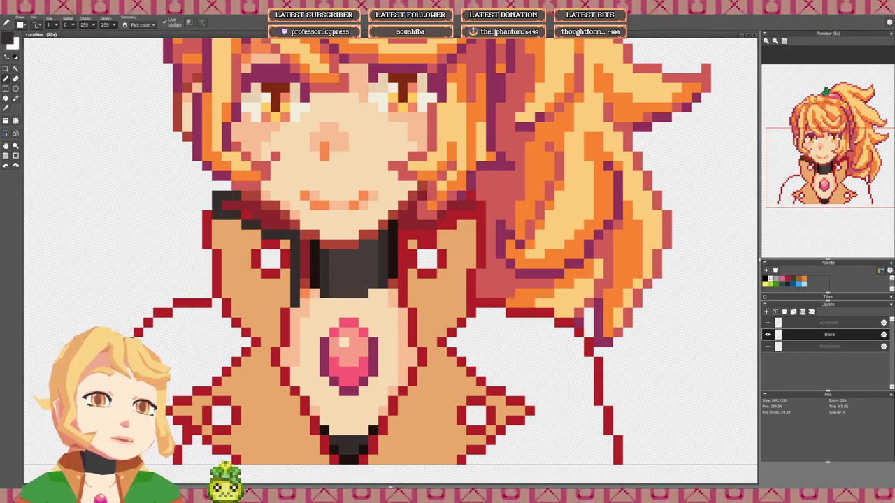
pyautogui.scroll(-4, 227, 199)
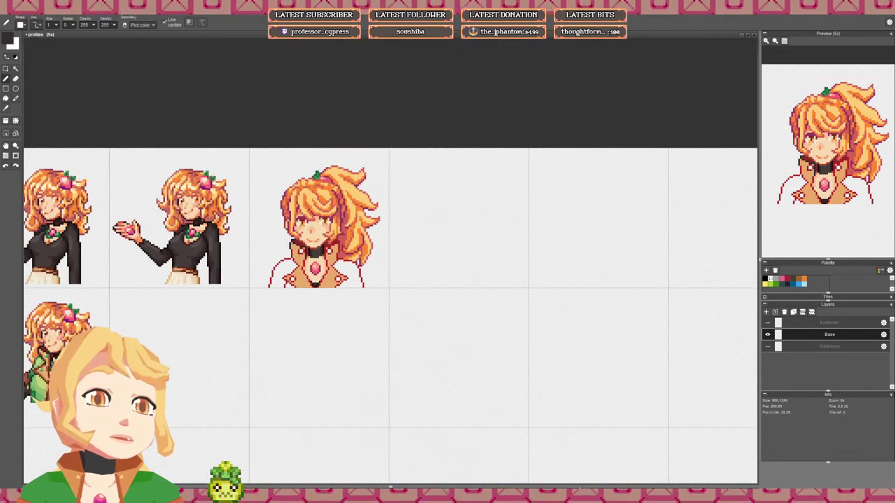
pyautogui.scroll(7, 292, 251)
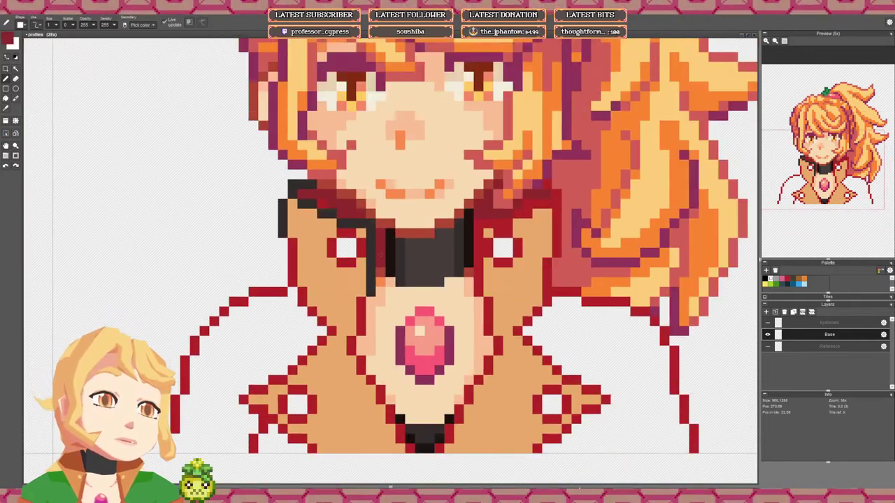
pyautogui.scroll(-4, 383, 252)
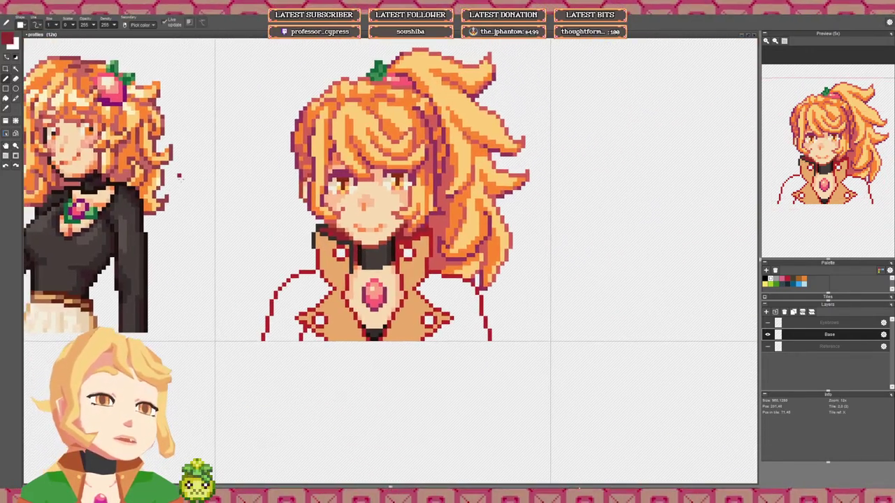
# Step: Compare the collar outlines in the neighbouring portraits and sample a dark maroon as the drawing colour
pyautogui.moveTo(181, 179); pyautogui.dragTo(541, 199)
pyautogui.moveTo(286, 262); pyautogui.dragTo(442, 245)
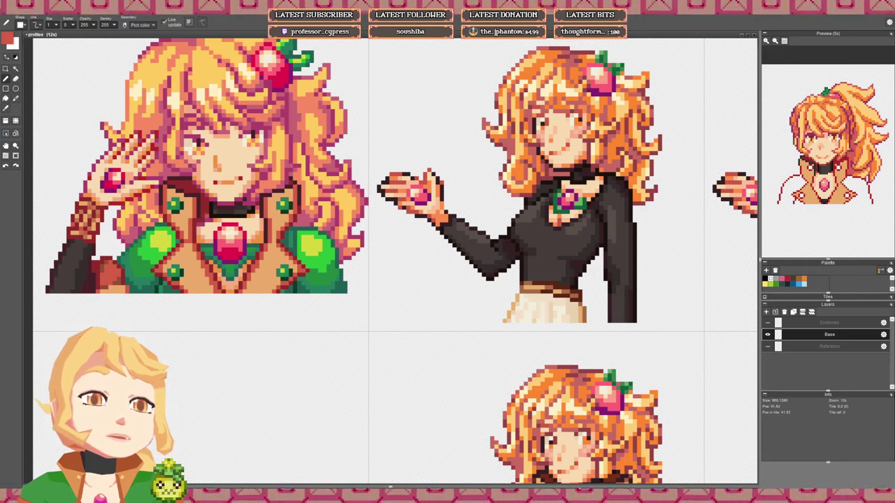
pyautogui.scroll(-4, 419, 224)
pyautogui.moveTo(546, 224); pyautogui.dragTo(105, 212)
pyautogui.scroll(1, 385, 237)
pyautogui.scroll(1, 371, 231)
pyautogui.scroll(-1, 340, 221)
pyautogui.scroll(8, 406, 211)
pyautogui.rightClick(112, 241)
pyautogui.scroll(-5, 119, 240)
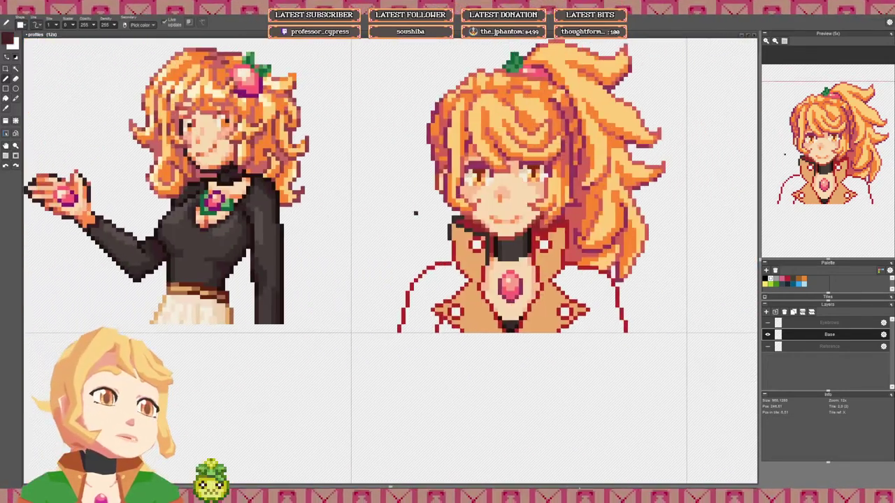
pyautogui.moveTo(465, 229); pyautogui.dragTo(212, 228)
pyautogui.scroll(1, 216, 230)
pyautogui.click(9, 44)
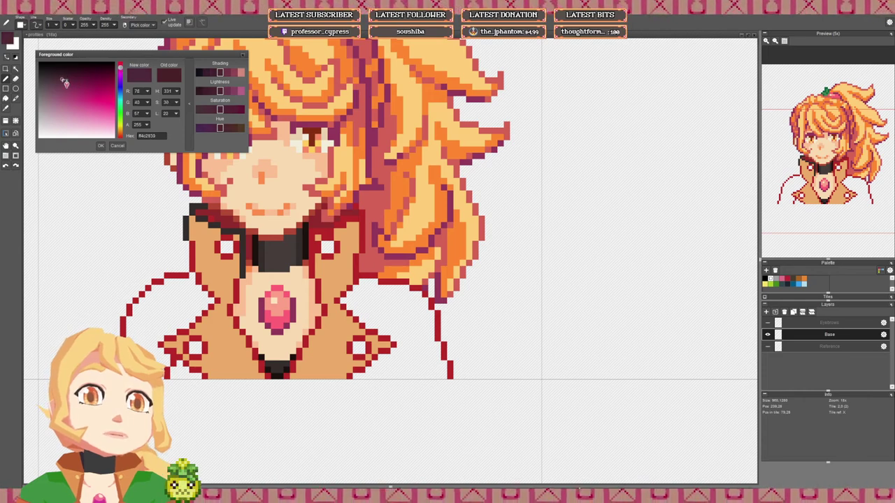
pyautogui.click(56, 83)
pyautogui.click(118, 147)
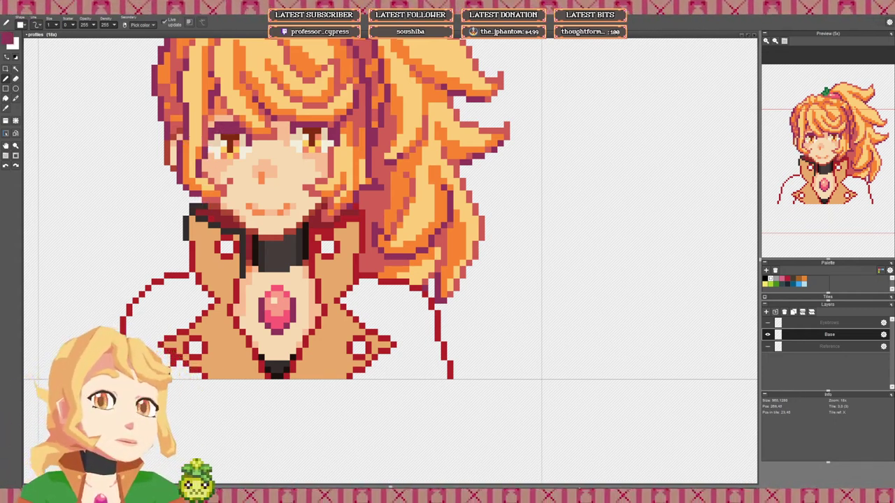
# Step: Darken the current plum drawing colour and fill the charcoal upper and inner outlines of the ponytail portrait's left collar half with it
pyautogui.click(10, 42)
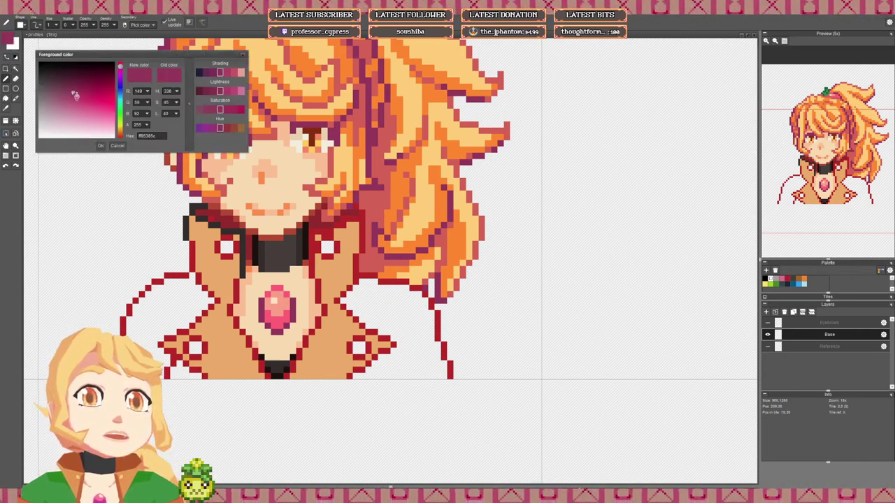
pyautogui.click(67, 85)
pyautogui.click(102, 146)
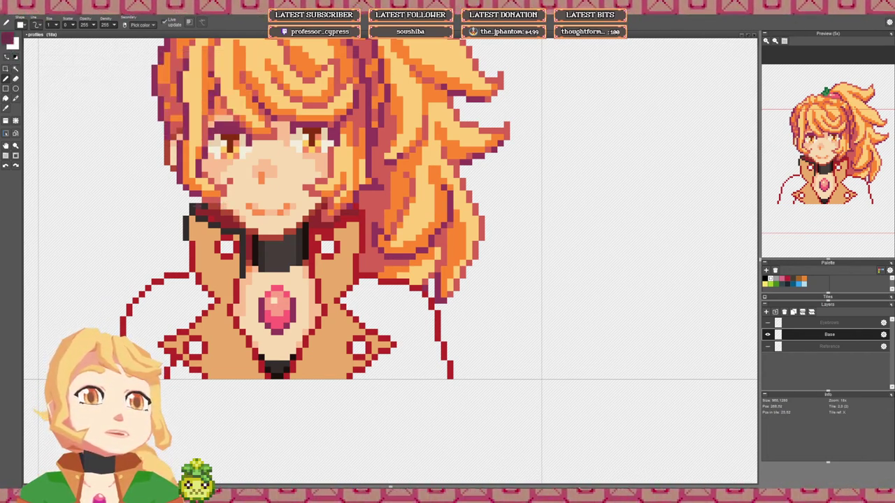
pyautogui.press('f')
pyautogui.click(231, 230)
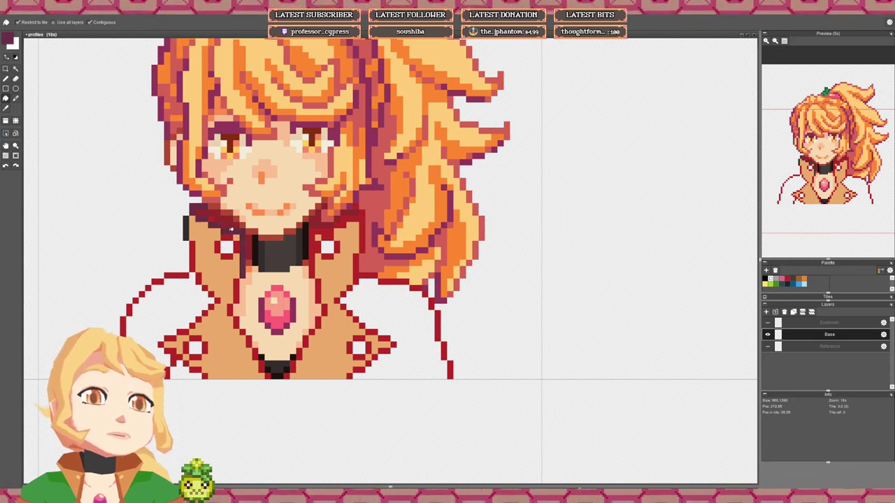
pyautogui.click(188, 224)
pyautogui.press('b')
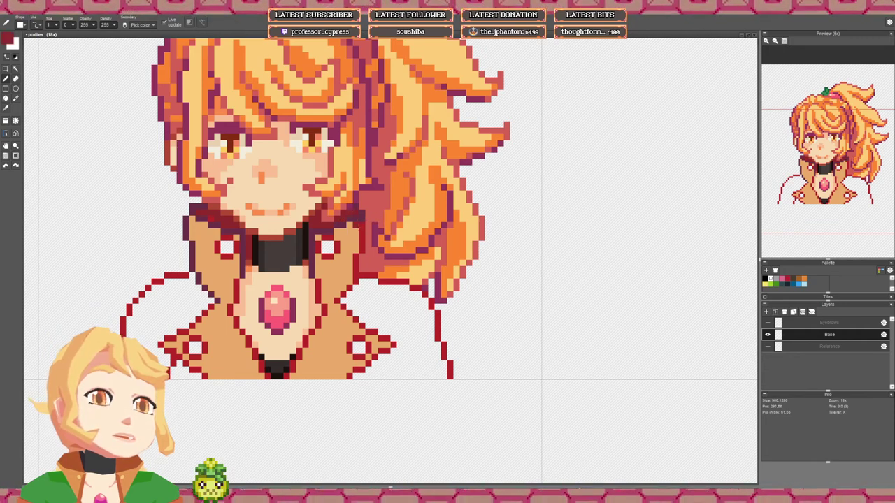
# Step: Examine the ponytail portrait's plum collar outlines from near and far and compare them with the first portrait's collar
pyautogui.scroll(-2, 357, 227)
pyautogui.scroll(3, 295, 223)
pyautogui.scroll(-3, 307, 238)
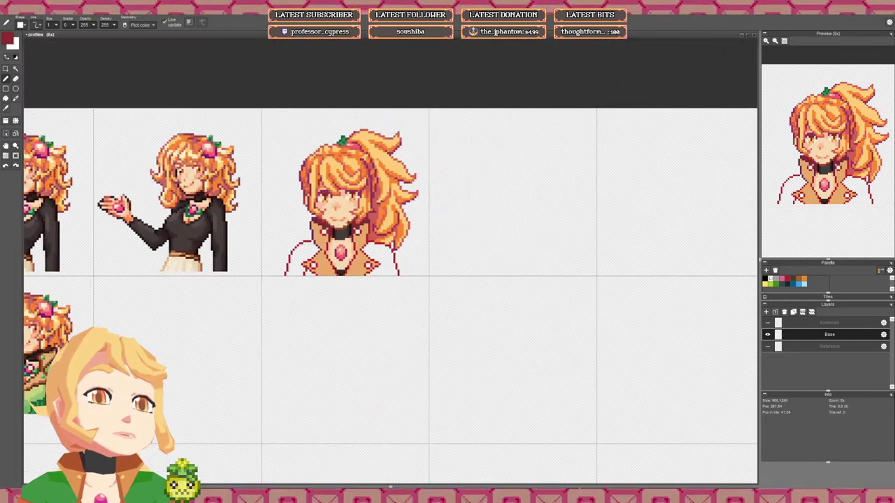
pyautogui.scroll(3, 307, 238)
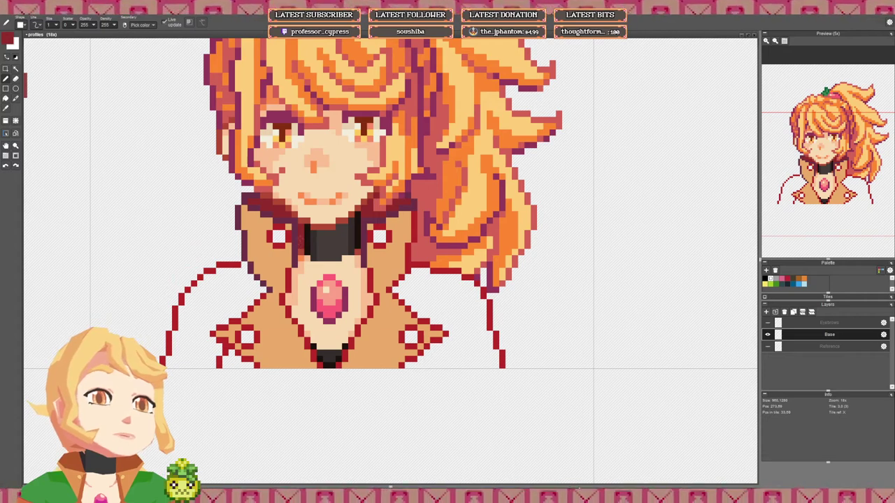
pyautogui.scroll(-2, 290, 252)
pyautogui.scroll(-2, 275, 272)
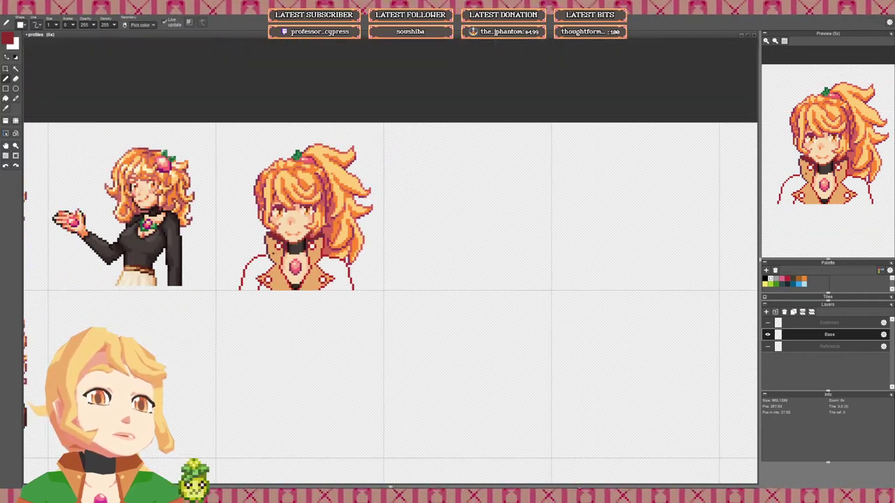
pyautogui.scroll(3, 234, 273)
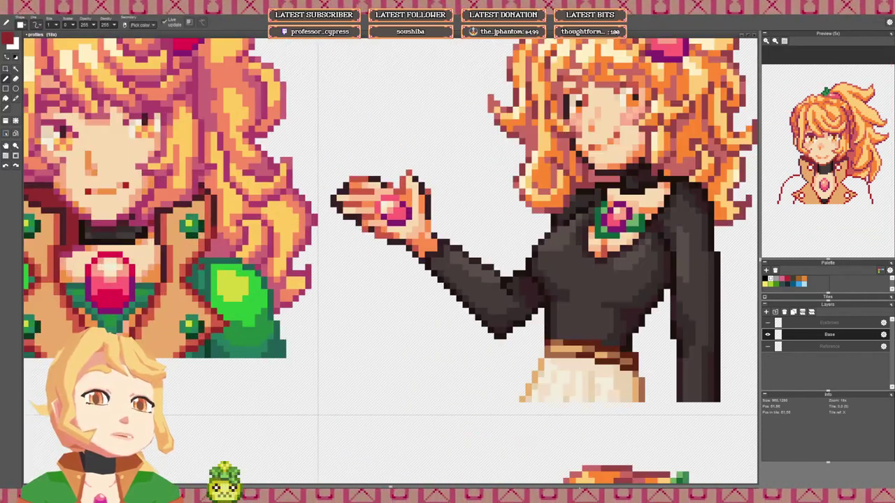
pyautogui.scroll(-2, 183, 263)
pyautogui.moveTo(662, 267); pyautogui.dragTo(133, 234)
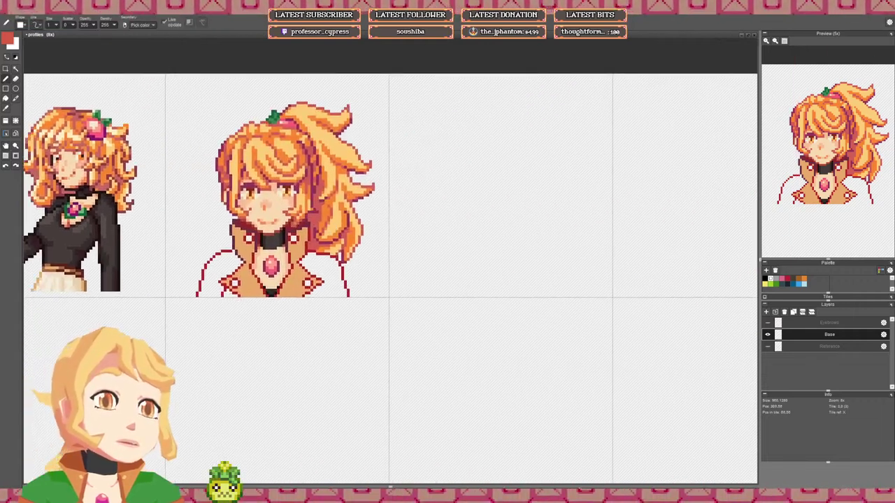
# Step: Shade the inner lower edges of both upper collar flaps with the terracotta red
pyautogui.scroll(4, 253, 248)
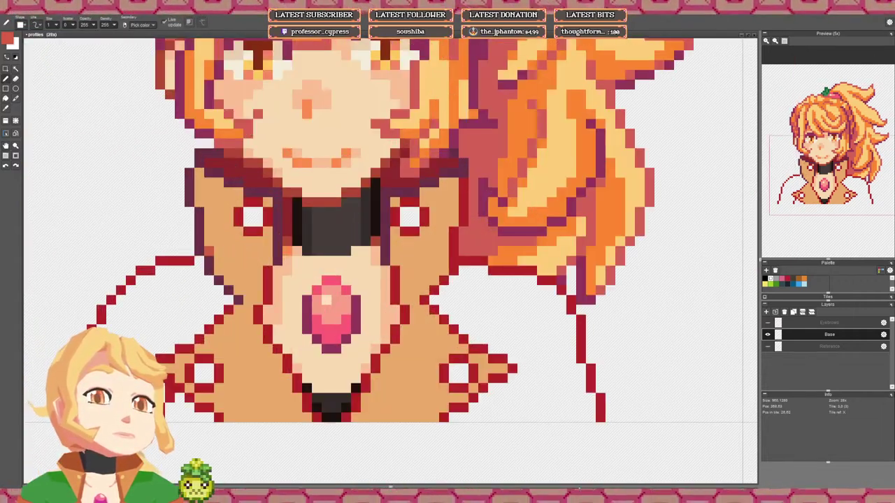
pyautogui.moveTo(238, 271)
pyautogui.mouseDown()
pyautogui.moveTo(239, 291)
pyautogui.moveTo(219, 250)
pyautogui.mouseUp()
pyautogui.click(228, 280)
pyautogui.click(219, 271)
pyautogui.rightClick(239, 260)
pyautogui.rightClick(210, 251)
pyautogui.click(209, 243)
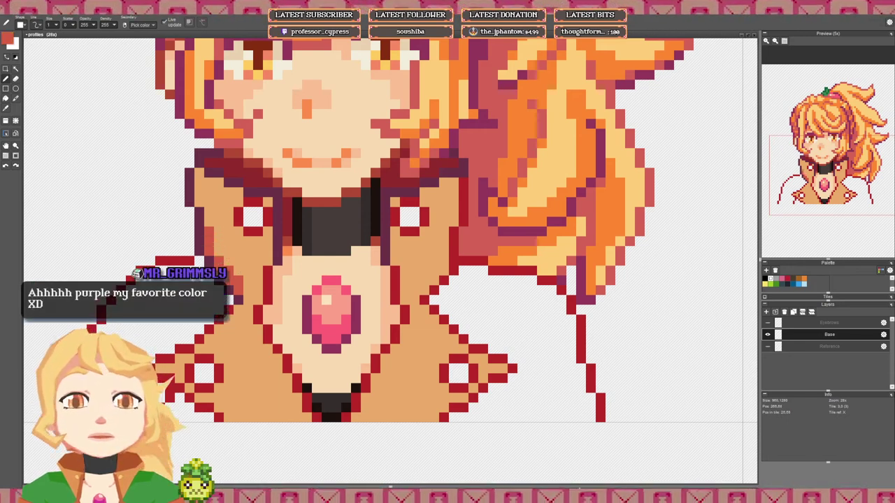
pyautogui.click(258, 300)
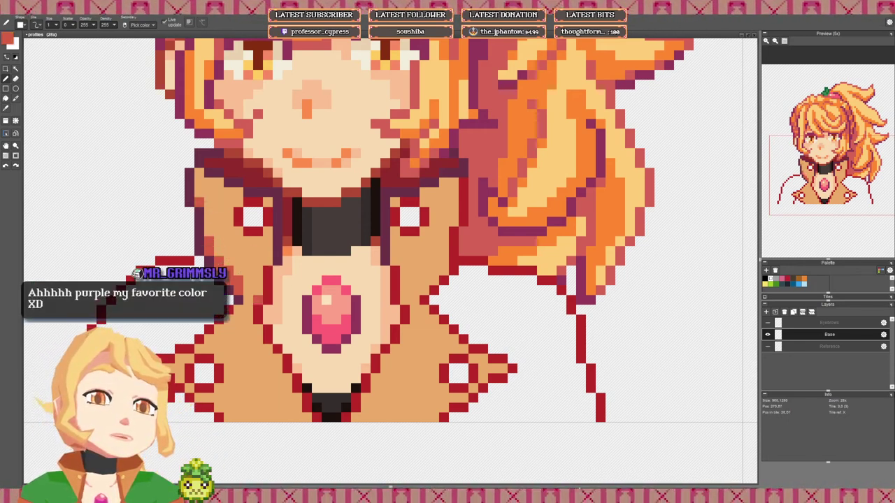
pyautogui.moveTo(268, 260); pyautogui.dragTo(268, 251)
pyautogui.moveTo(404, 261); pyautogui.dragTo(303, 265)
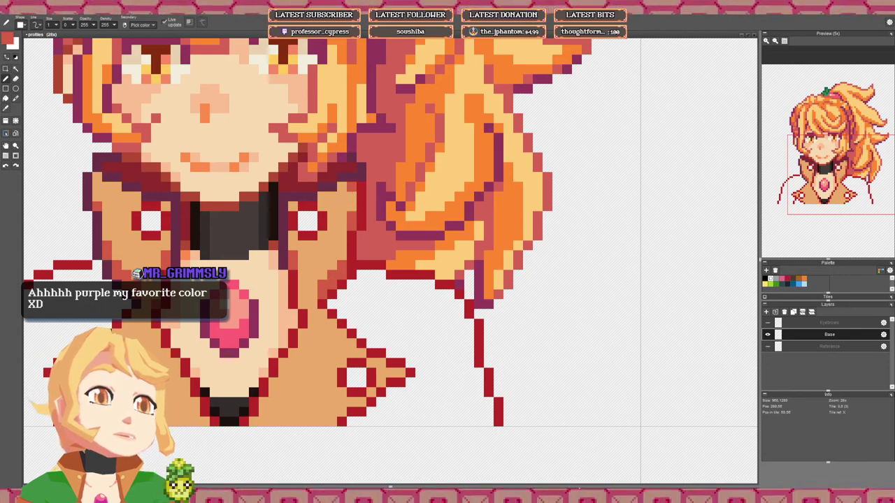
# Step: Paint out the round buttons on both upper collar flaps with the collar's tan colour
pyautogui.scroll(-3, 322, 254)
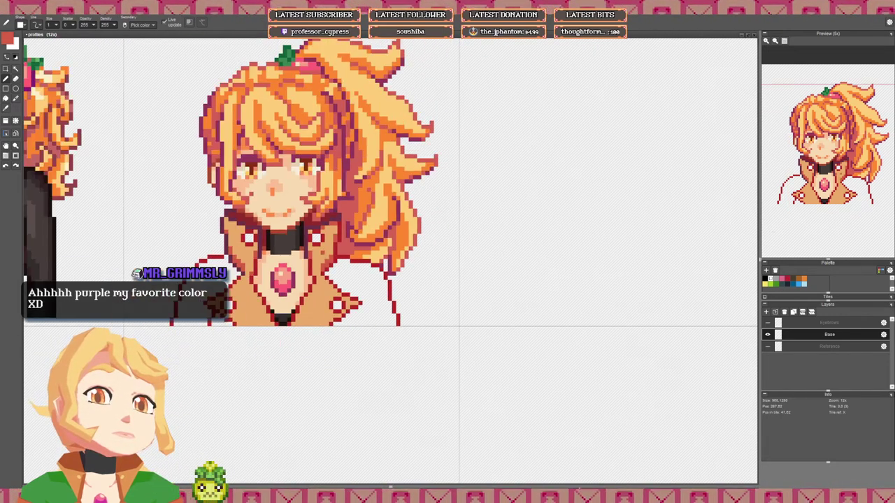
pyautogui.scroll(4, 323, 255)
pyautogui.moveTo(321, 258)
pyautogui.mouseDown()
pyautogui.moveTo(337, 231)
pyautogui.moveTo(321, 248)
pyautogui.mouseUp()
pyautogui.click(165, 249)
pyautogui.moveTo(168, 248)
pyautogui.mouseDown()
pyautogui.moveTo(174, 240)
pyautogui.moveTo(174, 250)
pyautogui.moveTo(165, 230)
pyautogui.mouseUp()
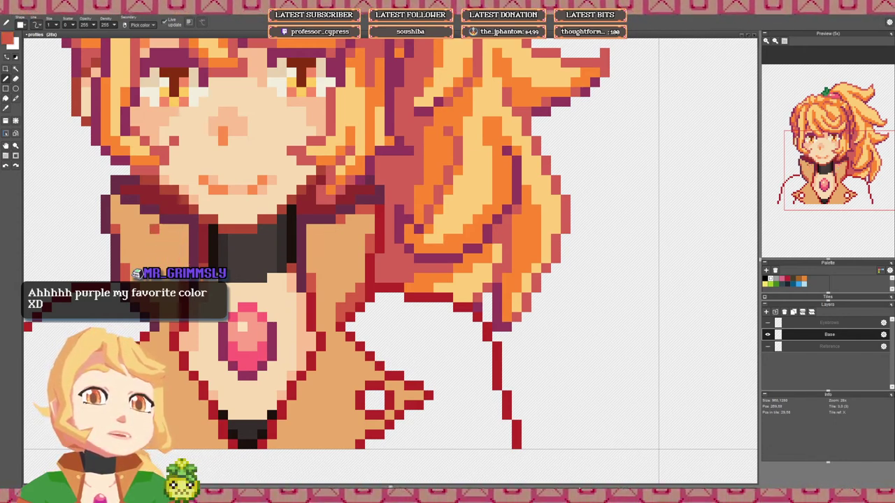
pyautogui.scroll(-6, 379, 183)
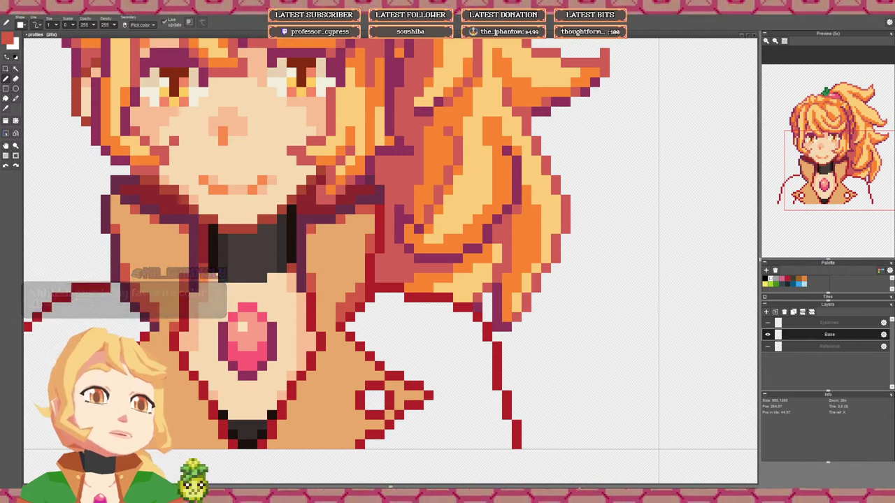
pyautogui.scroll(5, 338, 219)
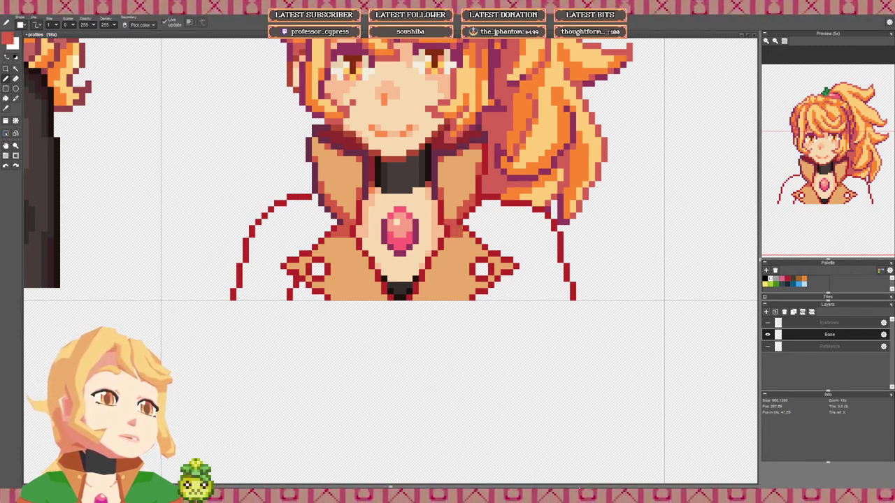
# Step: Add terracotta shading pixels along the left lapel's inner edge, from beside the gem down to the neckline's point
pyautogui.scroll(-3, 455, 244)
pyautogui.moveTo(451, 245); pyautogui.dragTo(319, 232)
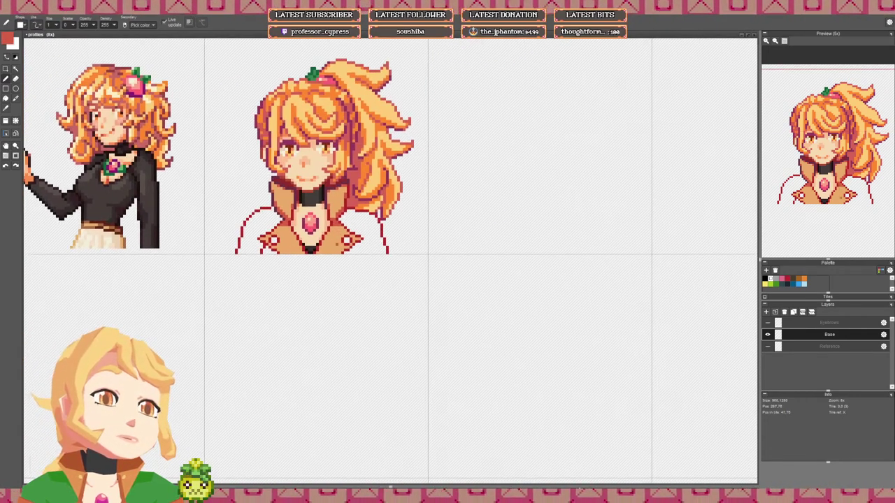
pyautogui.scroll(6, 299, 237)
pyautogui.click(308, 211)
pyautogui.click(326, 229)
pyautogui.click(343, 264)
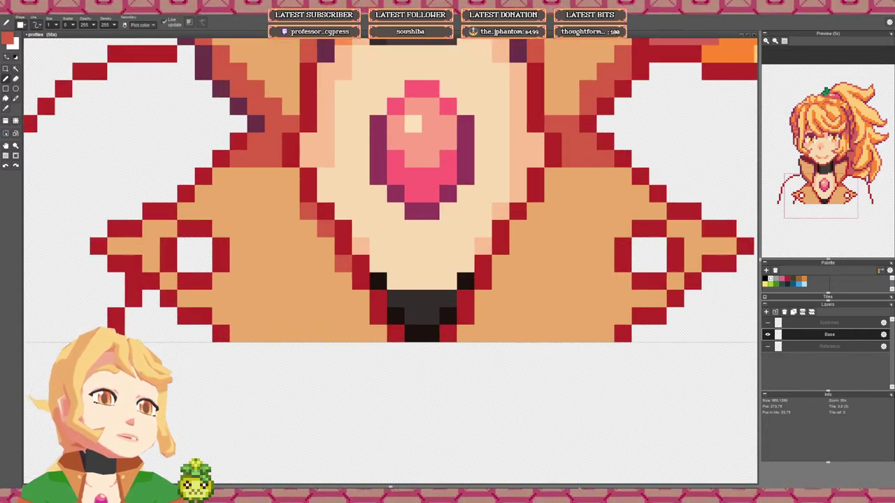
pyautogui.click(361, 298)
pyautogui.click(378, 333)
# Step: Add matching terracotta shading pixels along the right lapel's inner edge, from the neckline's point up beside the gem
pyautogui.moveTo(410, 306); pyautogui.dragTo(278, 310)
pyautogui.click(333, 337)
pyautogui.click(350, 285)
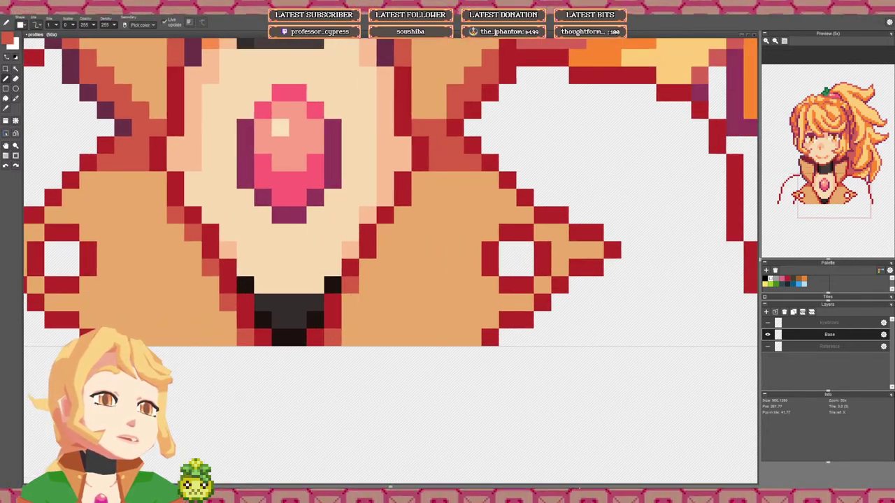
pyautogui.hotkey('ctrl', 'z')
pyautogui.click(350, 303)
pyautogui.click(368, 267)
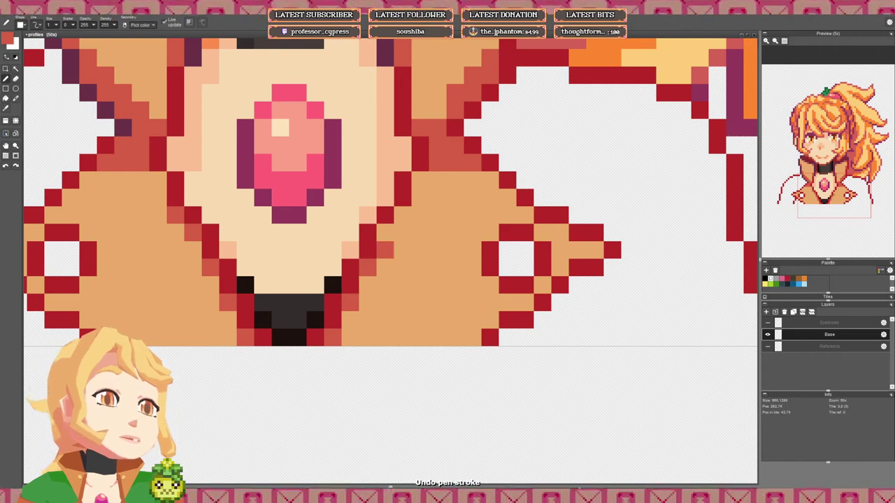
pyautogui.click(385, 233)
pyautogui.click(402, 215)
pyautogui.scroll(-1, 487, 321)
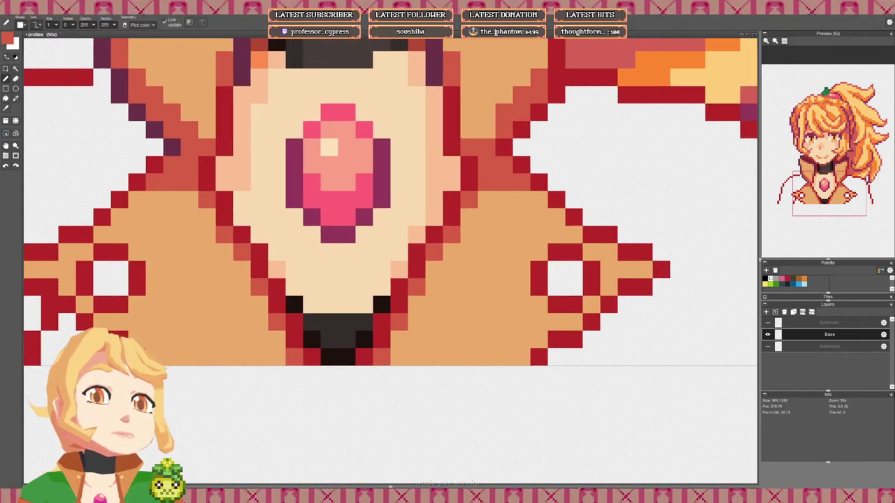
# Step: Recolour the upper outer outlines of both lower lapels with the terracotta red
pyautogui.scroll(-2, 537, 340)
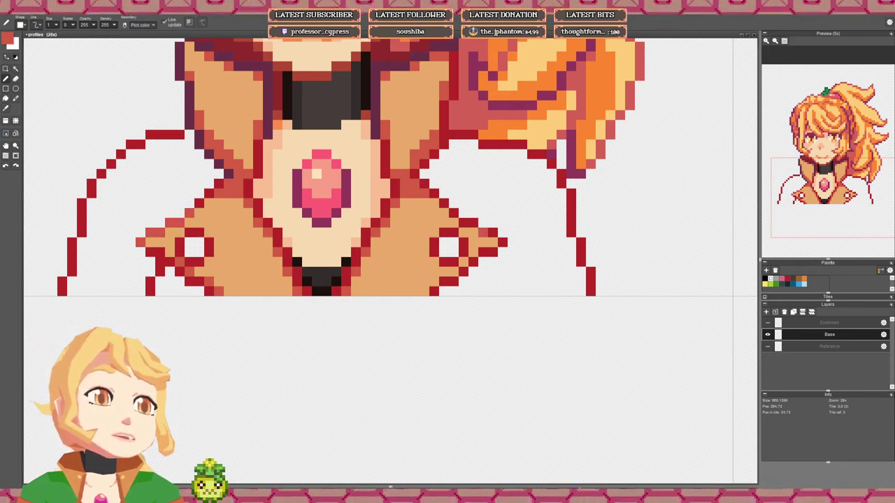
pyautogui.moveTo(463, 223); pyautogui.dragTo(492, 233)
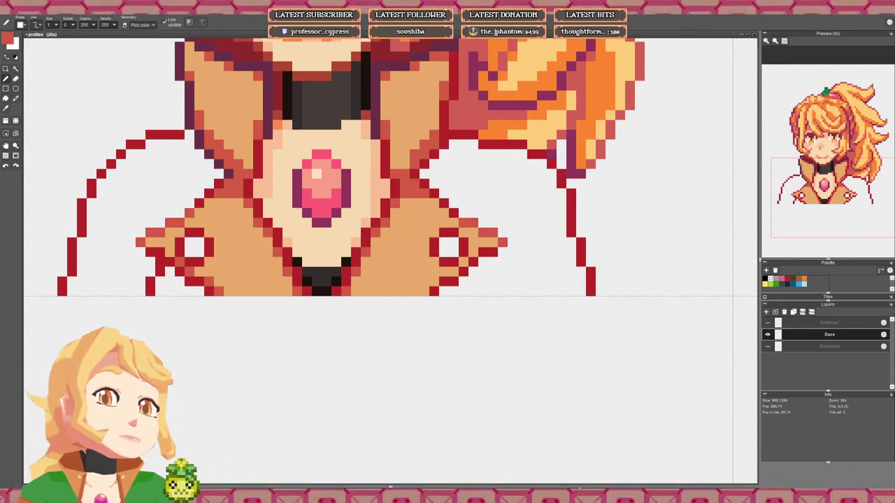
pyautogui.scroll(-2, 483, 222)
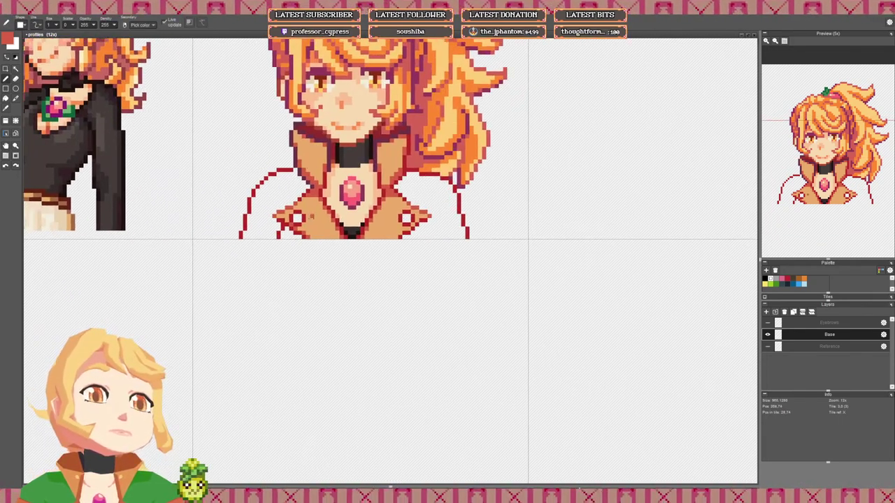
# Step: Cover the round buttons on both lower lapels with the collar's tan colour
pyautogui.scroll(2, 312, 216)
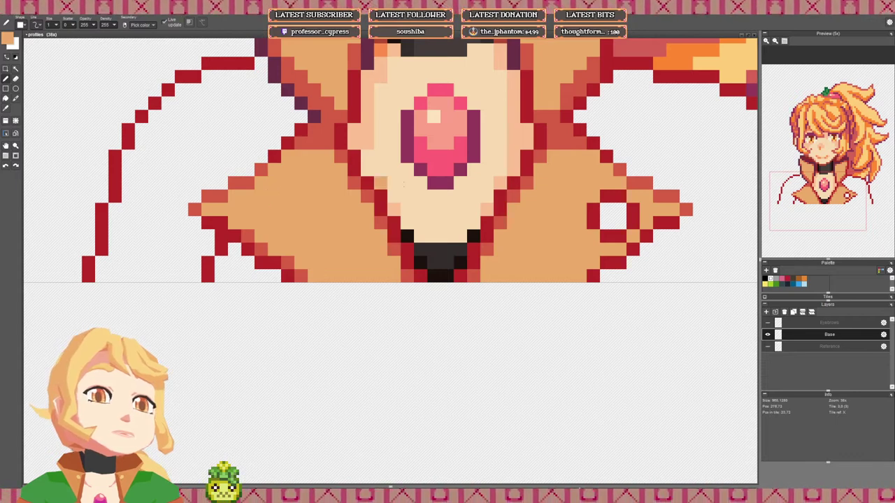
pyautogui.moveTo(587, 236)
pyautogui.mouseDown()
pyautogui.moveTo(365, 262)
pyautogui.moveTo(385, 223)
pyautogui.moveTo(372, 249)
pyautogui.mouseUp()
pyautogui.click(399, 262)
pyautogui.scroll(-1, 280, 246)
pyautogui.moveTo(280, 247); pyautogui.dragTo(393, 224)
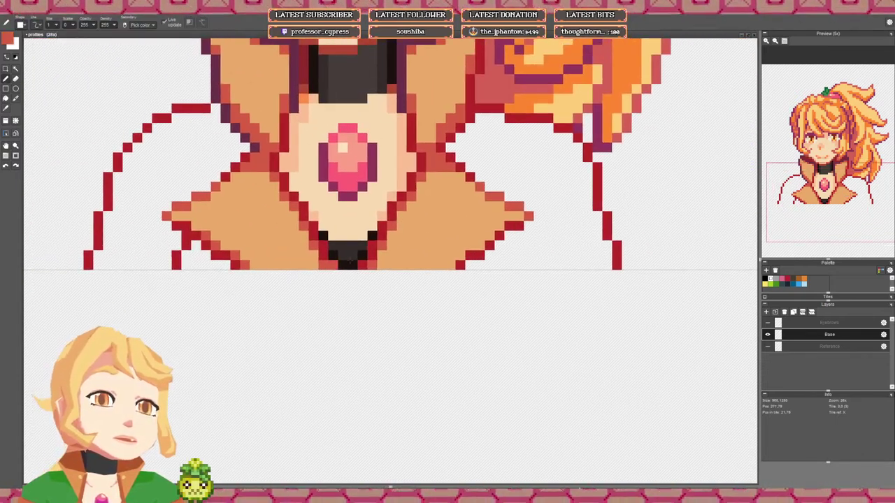
# Step: Shade the bottom edges of both lower lapels with terracotta pixels just inside the outline
pyautogui.moveTo(255, 265); pyautogui.dragTo(244, 256)
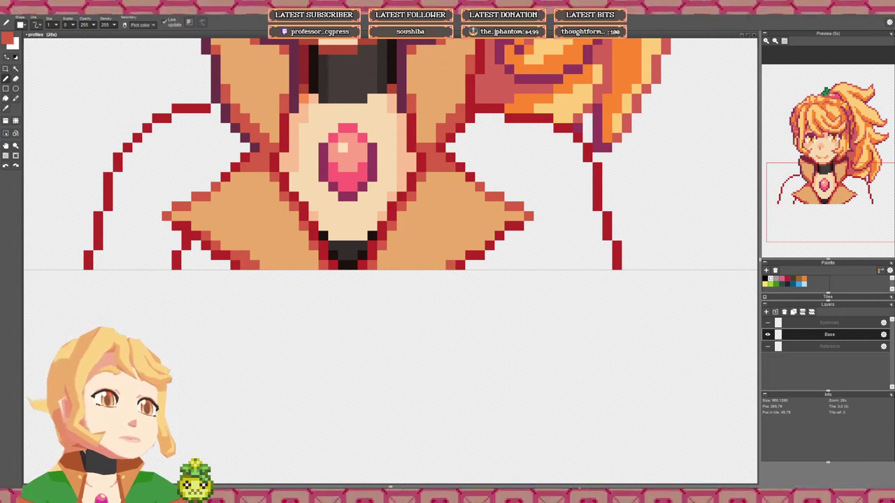
pyautogui.moveTo(450, 265)
pyautogui.mouseDown()
pyautogui.moveTo(451, 255)
pyautogui.moveTo(462, 258)
pyautogui.moveTo(499, 226)
pyautogui.moveTo(413, 239)
pyautogui.mouseUp()
pyautogui.scroll(-2, 500, 225)
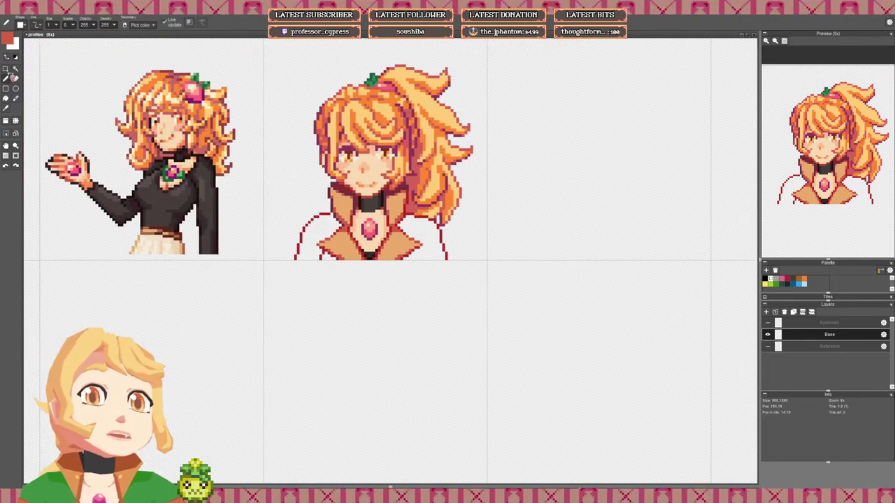
# Step: Build a combined rectangular selection around the collar and lapels, leaving the shoulder outlines out
pyautogui.click(6, 69)
pyautogui.scroll(1, 319, 232)
pyautogui.moveTo(308, 229); pyautogui.dragTo(358, 277)
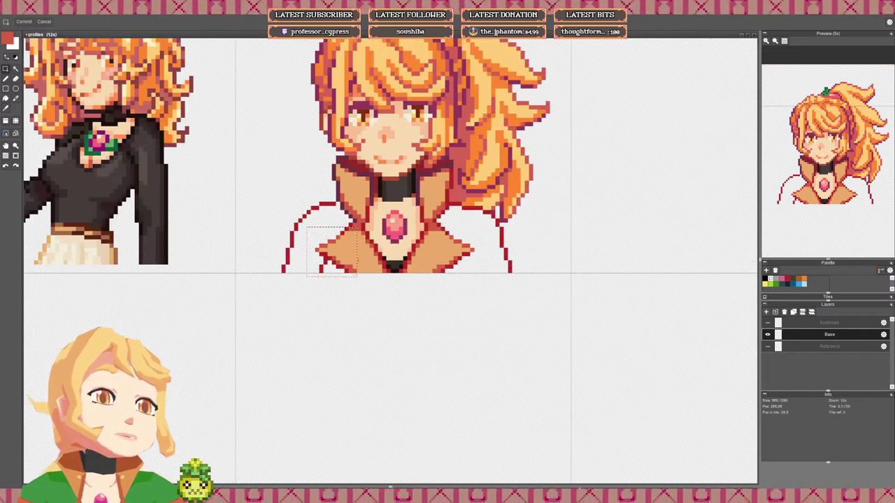
pyautogui.moveTo(310, 234); pyautogui.dragTo(353, 251)
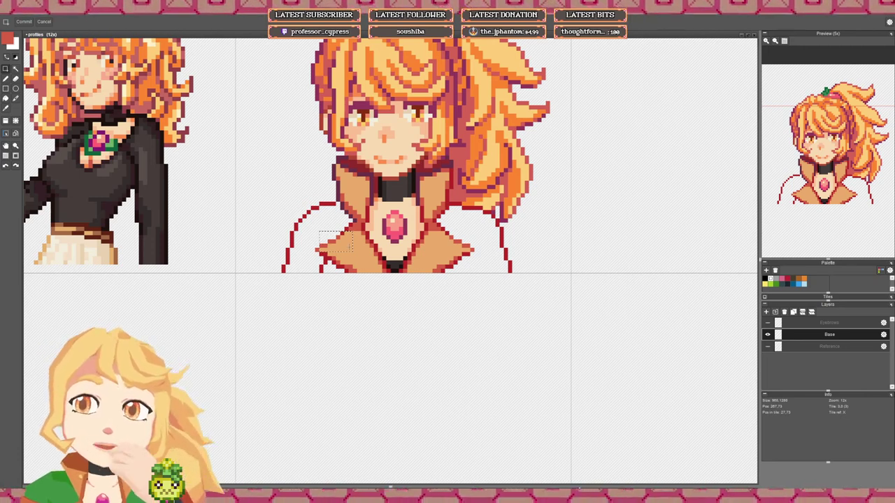
pyautogui.moveTo(311, 237); pyautogui.dragTo(377, 284)
pyautogui.moveTo(364, 249); pyautogui.dragTo(314, 274)
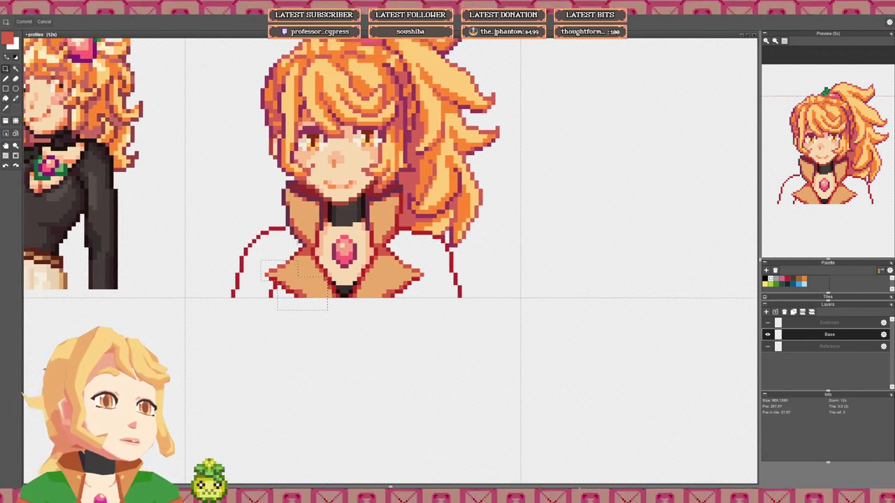
pyautogui.moveTo(282, 240); pyautogui.dragTo(321, 278)
pyautogui.moveTo(307, 215); pyautogui.dragTo(364, 308)
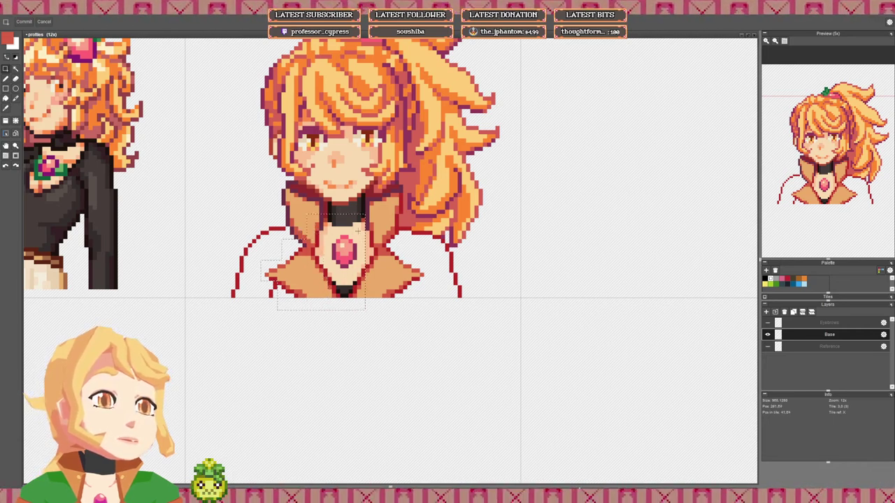
pyautogui.moveTo(362, 224); pyautogui.dragTo(397, 301)
pyautogui.moveTo(396, 246); pyautogui.dragTo(422, 297)
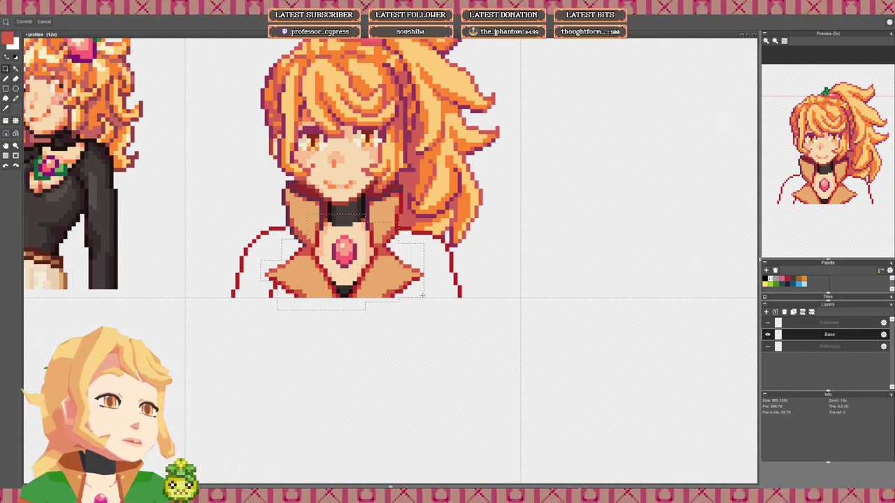
pyautogui.moveTo(393, 192); pyautogui.dragTo(406, 227)
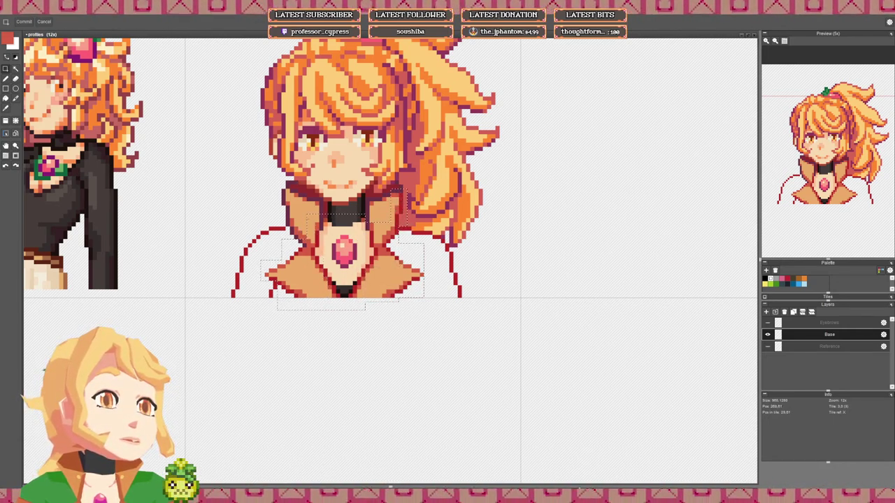
# Step: Refill the selected collar's bright red outline with dark red sampled from the green-jacket portrait, using non-contiguous fill
pyautogui.scroll(-1, 307, 220)
pyautogui.press('g')
pyautogui.moveTo(250, 225); pyautogui.dragTo(369, 228)
pyautogui.click(105, 23)
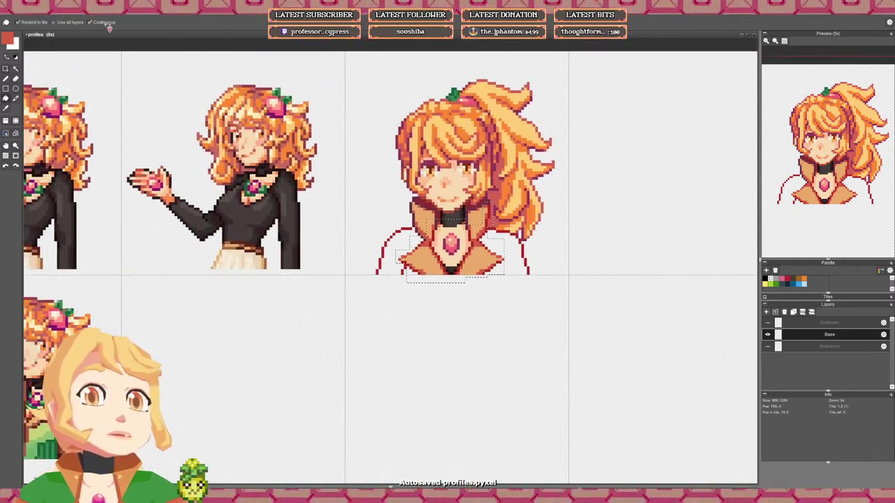
pyautogui.moveTo(119, 203); pyautogui.dragTo(495, 242)
pyautogui.scroll(2, 224, 262)
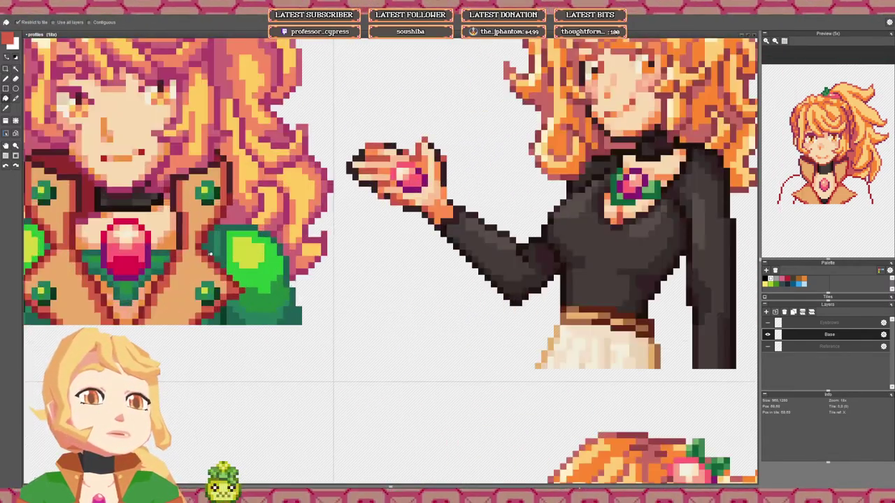
pyautogui.scroll(-3, 211, 258)
pyautogui.scroll(5, 365, 278)
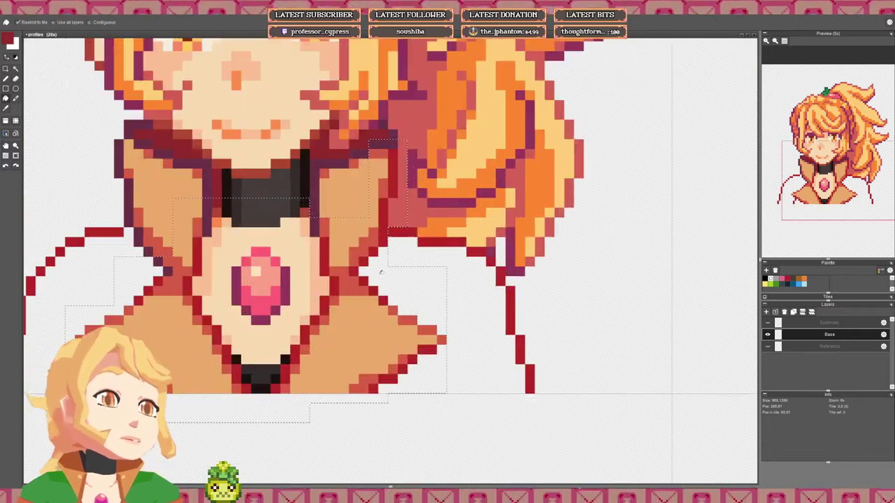
pyautogui.scroll(-4, 365, 278)
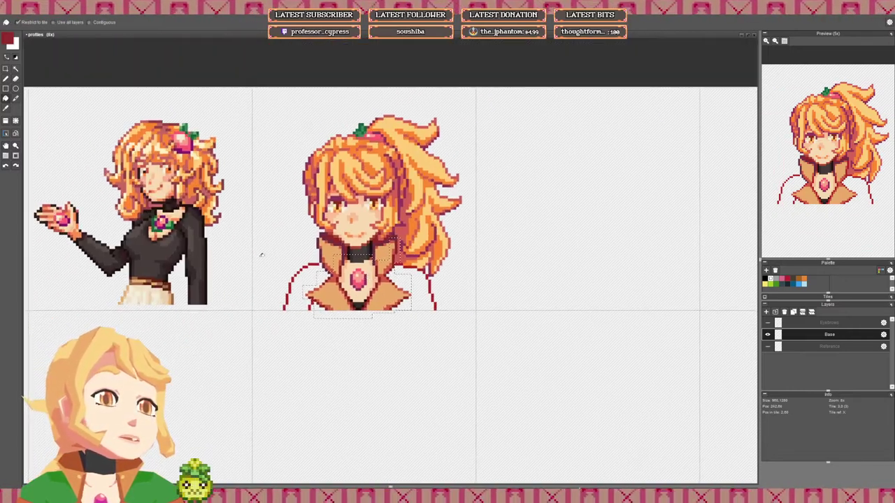
pyautogui.scroll(2, 346, 262)
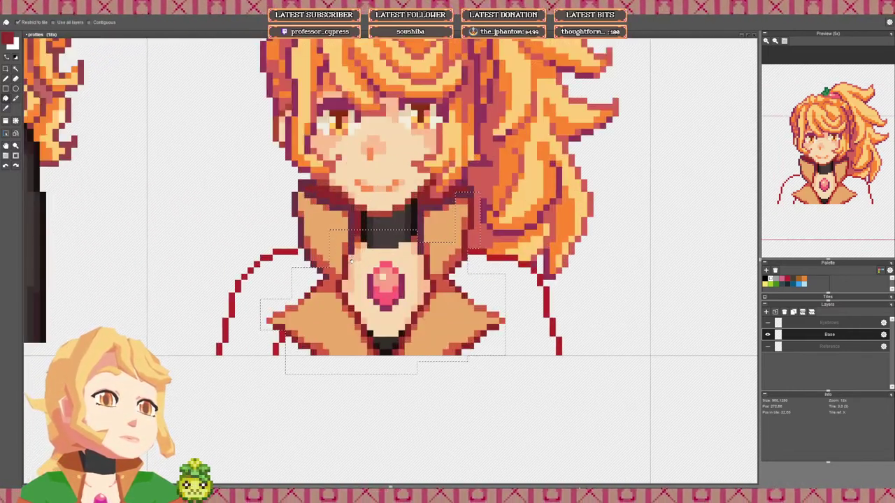
# Step: Change the foreground colour to a purplish red (R 148, G 58, B 92) and refill the selected collar outline with it
pyautogui.click(11, 42)
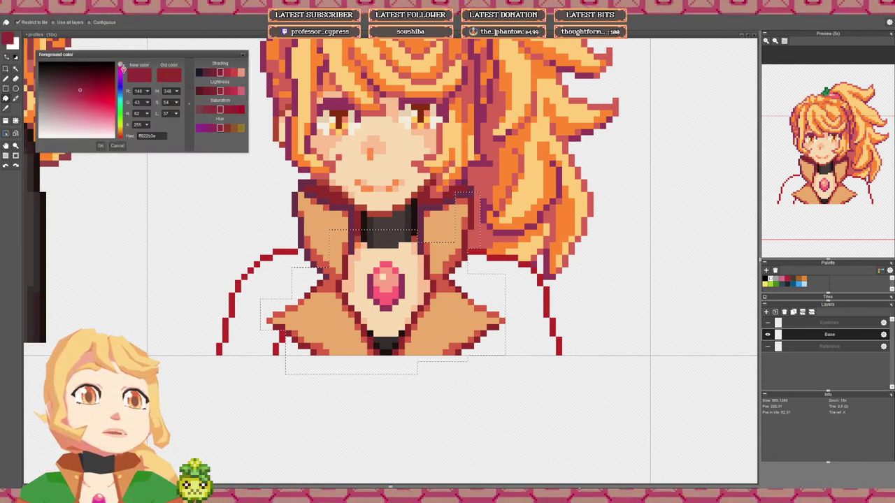
pyautogui.moveTo(120, 68); pyautogui.dragTo(120, 65)
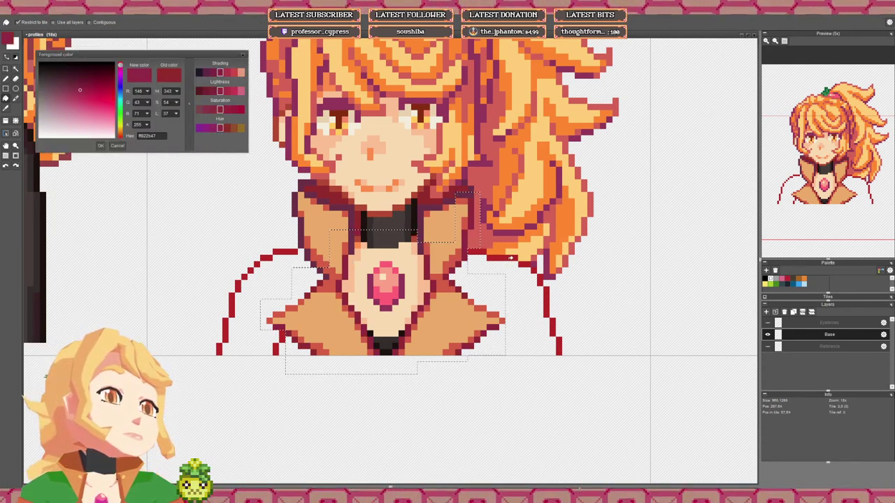
pyautogui.rightClick(442, 110)
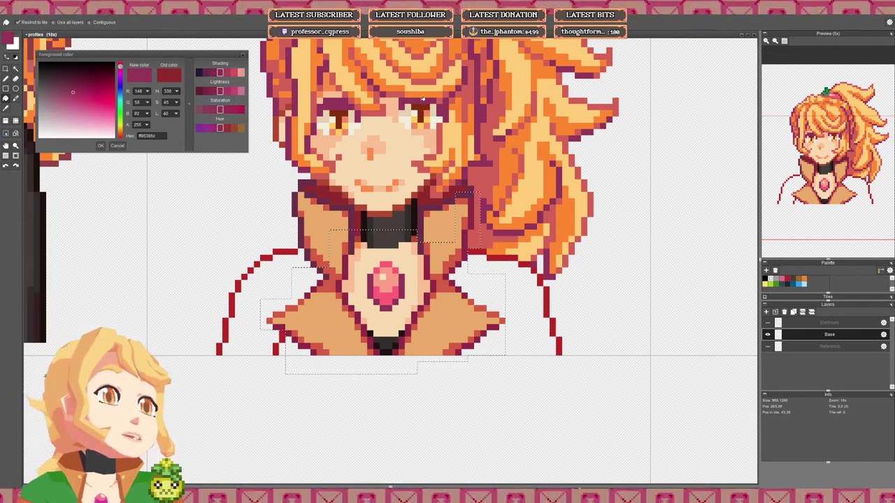
pyautogui.click(360, 327)
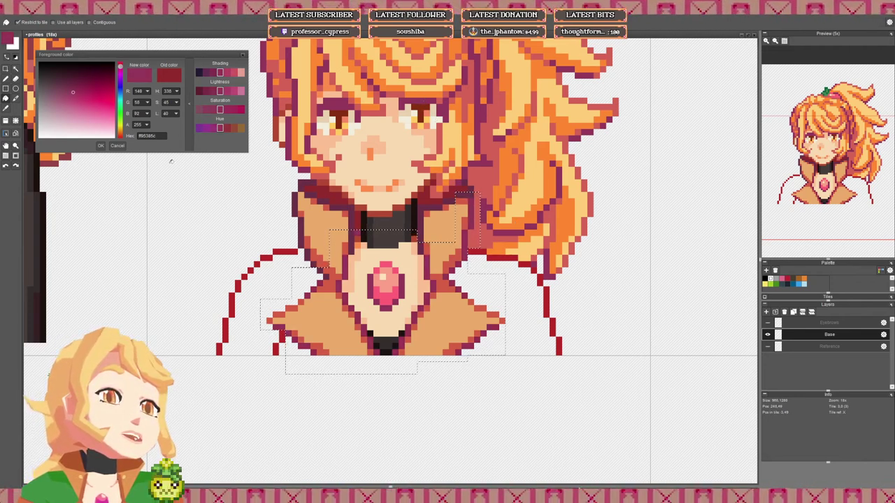
# Step: Dismiss the foreground colour chooser and clear the selection around the collar and lapels
pyautogui.click(114, 146)
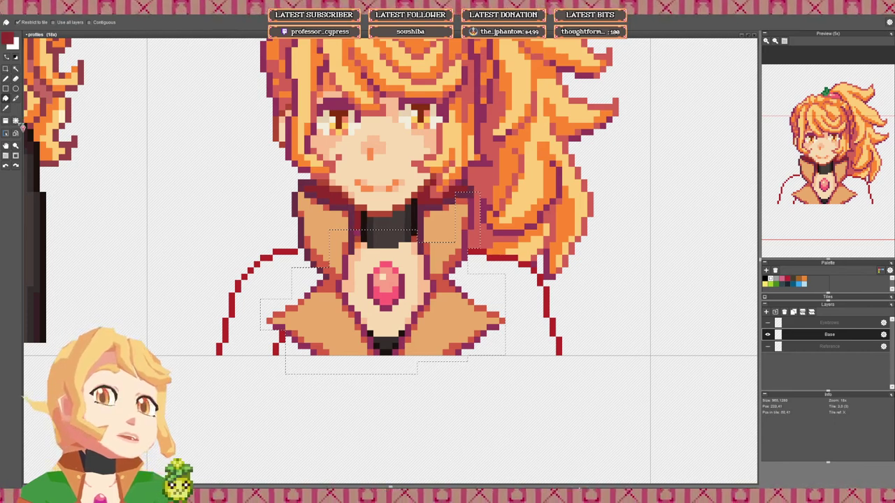
pyautogui.click(5, 69)
pyautogui.click(141, 160)
pyautogui.press('b')
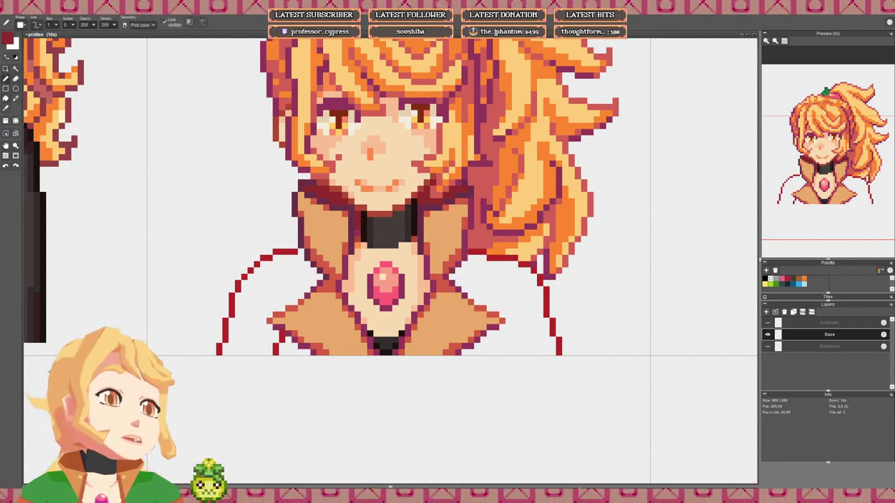
# Step: Touch up the upper outer corner of the left collar flap with purplish red pixels and erase the stray pixels beside it
pyautogui.click(300, 277)
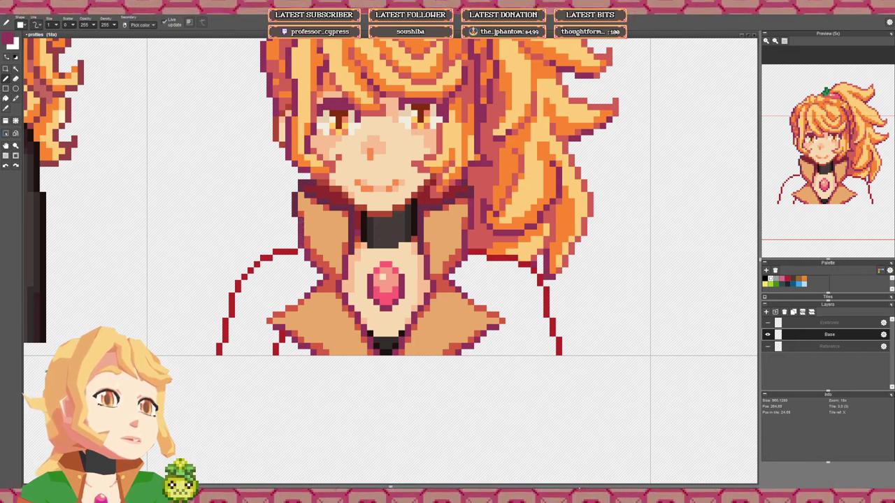
pyautogui.press('e')
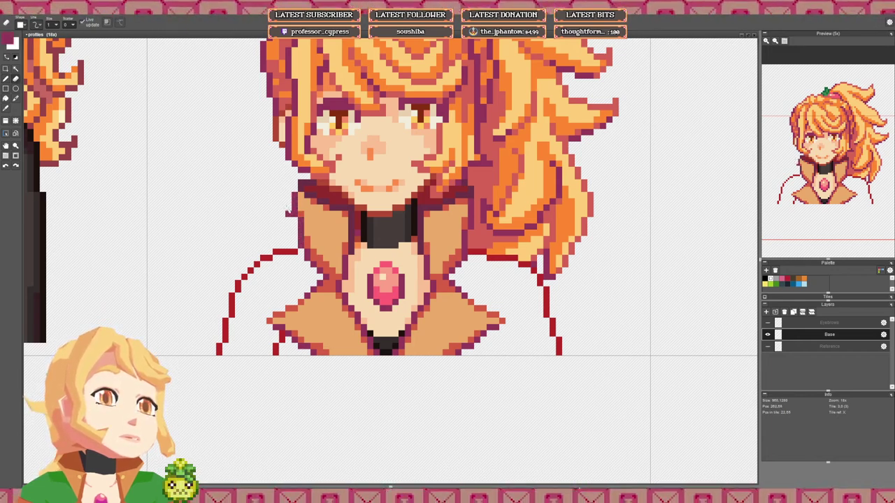
pyautogui.press('b')
pyautogui.click(299, 189)
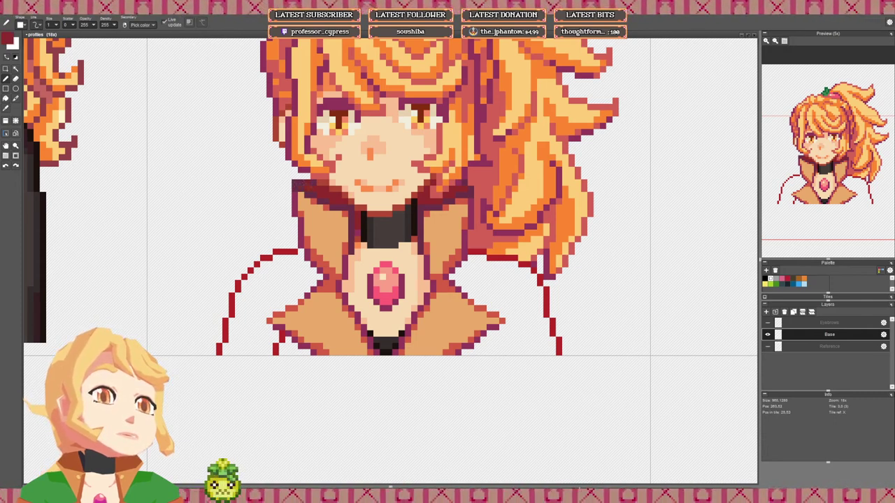
pyautogui.press('e')
pyautogui.click(295, 183)
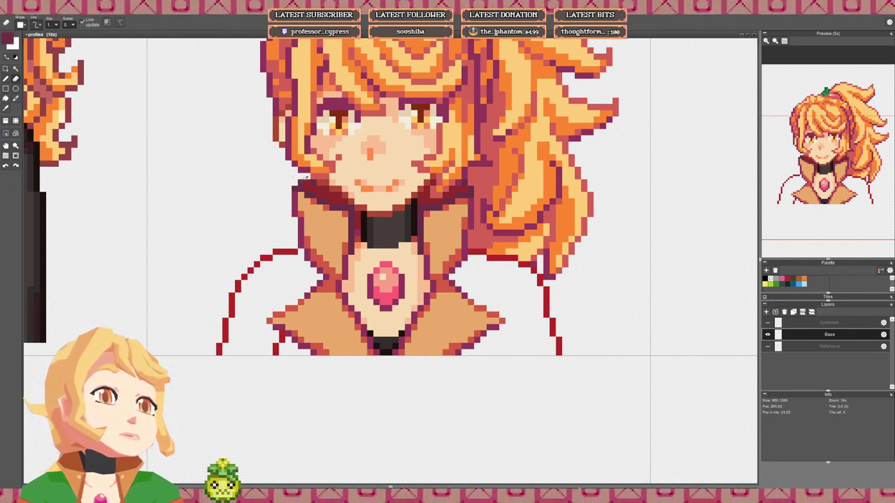
pyautogui.press('b')
# Step: Recolour the upper part of the left collar flap's outer outline with terracotta sampled from the collar
pyautogui.scroll(-4, 349, 196)
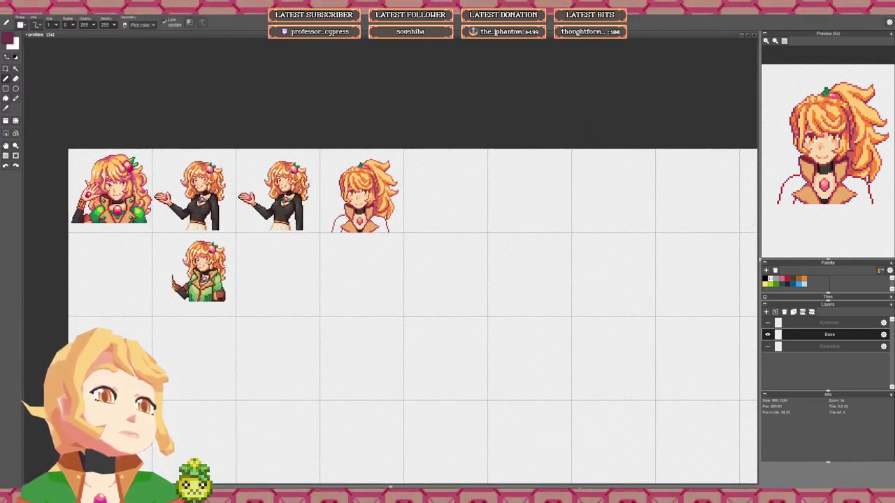
pyautogui.scroll(4, 370, 207)
pyautogui.scroll(-1, 370, 207)
pyautogui.scroll(1, 370, 207)
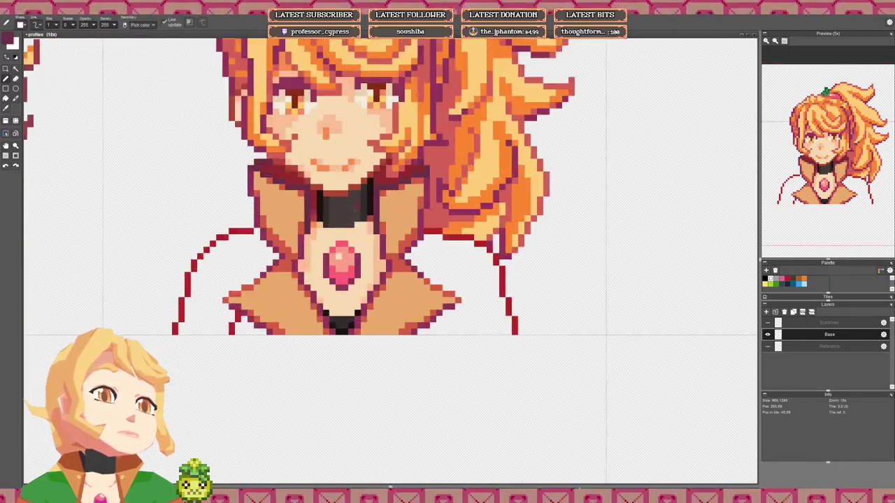
pyautogui.scroll(1, 349, 197)
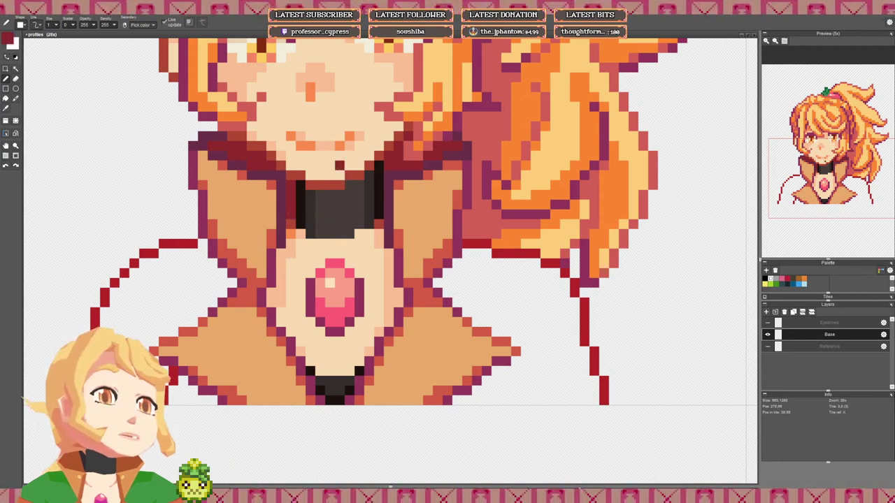
pyautogui.scroll(-5, 291, 215)
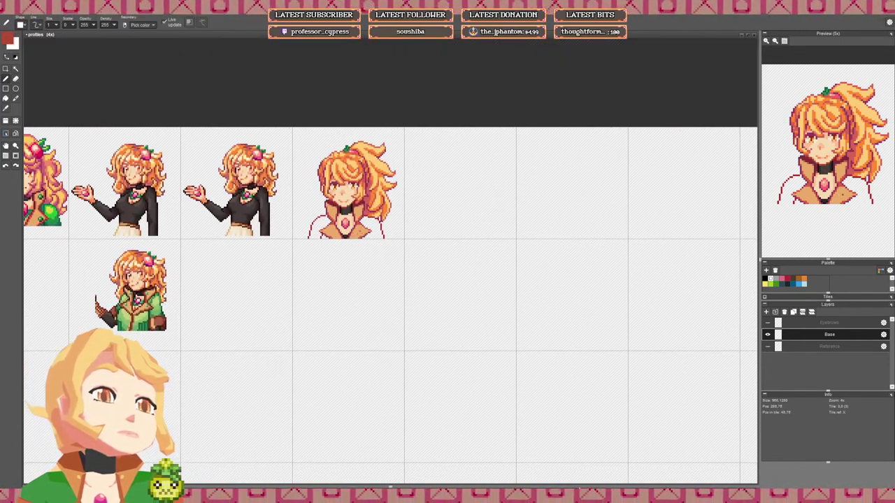
pyautogui.scroll(3, 358, 236)
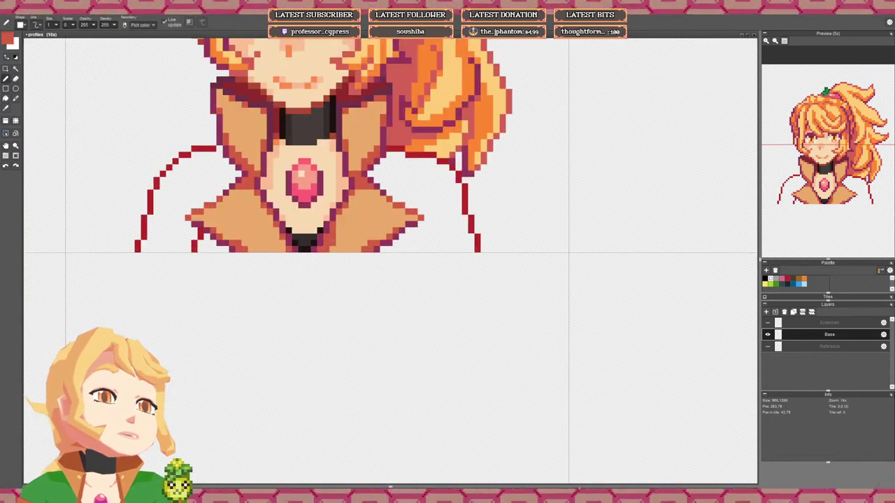
pyautogui.scroll(-4, 346, 231)
pyautogui.scroll(4, 363, 223)
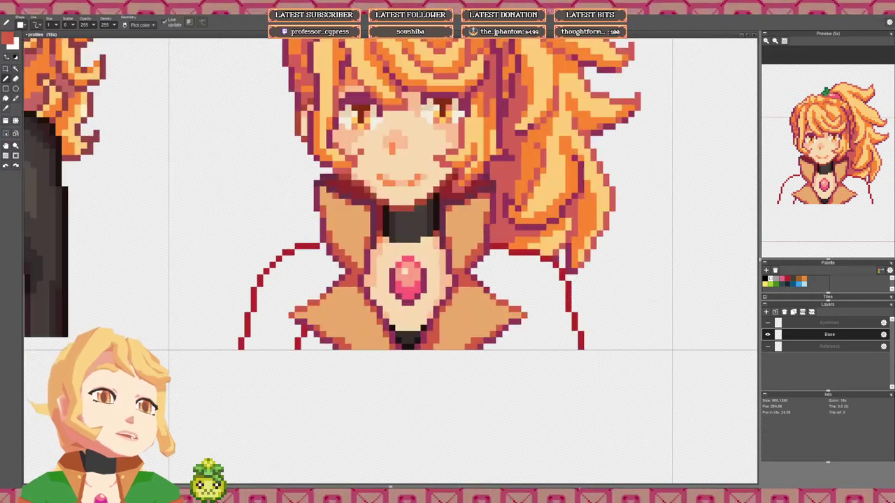
pyautogui.rightClick(323, 204)
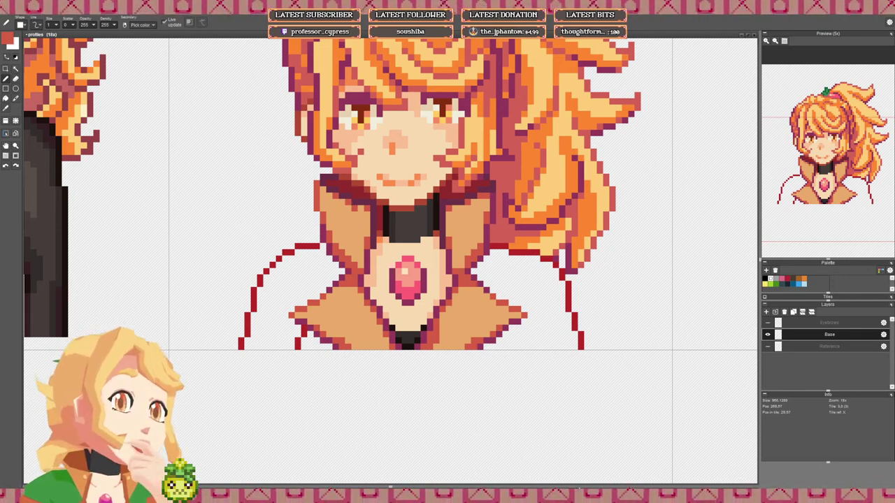
pyautogui.rightClick(359, 208)
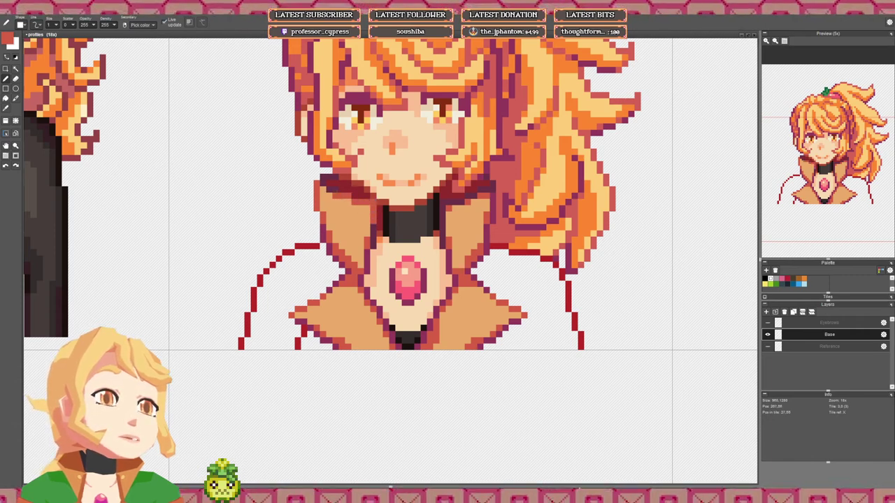
# Step: Try scattered dark pixels along the lower edge of the dark red band on the left collar flap
pyautogui.scroll(-5, 423, 227)
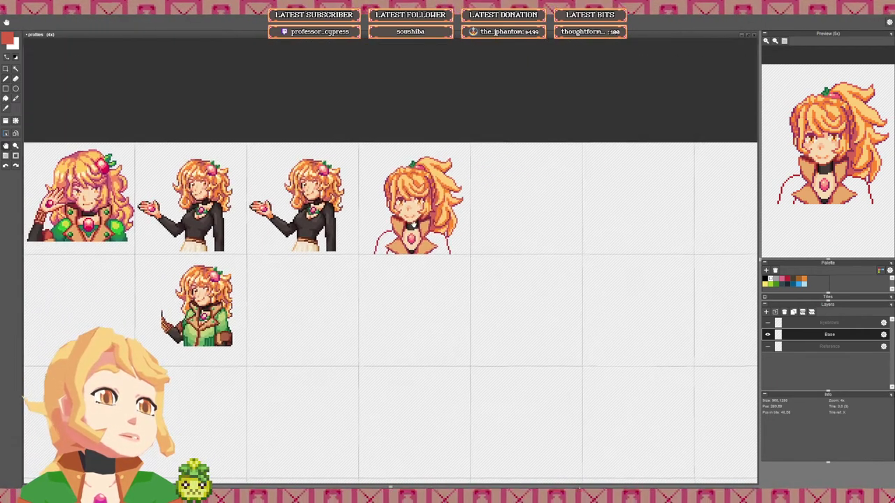
pyautogui.scroll(-1, 369, 231)
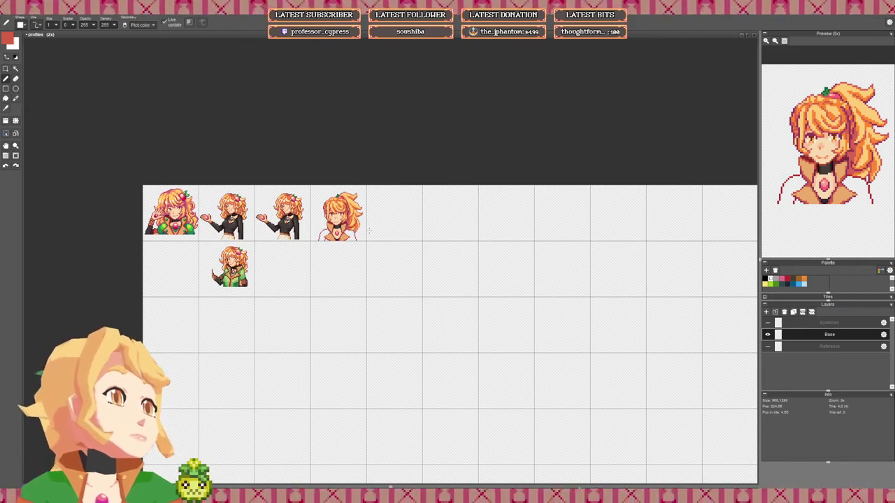
pyautogui.scroll(8, 328, 217)
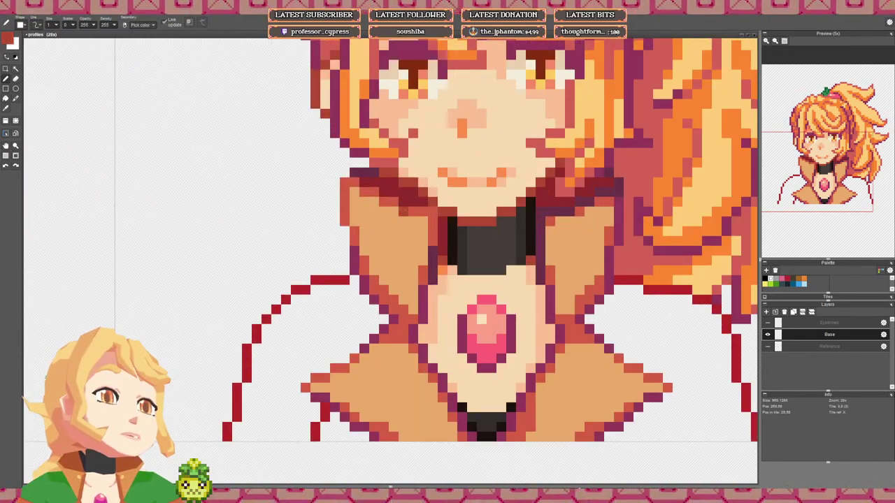
pyautogui.click(404, 212)
pyautogui.click(384, 202)
pyautogui.click(365, 192)
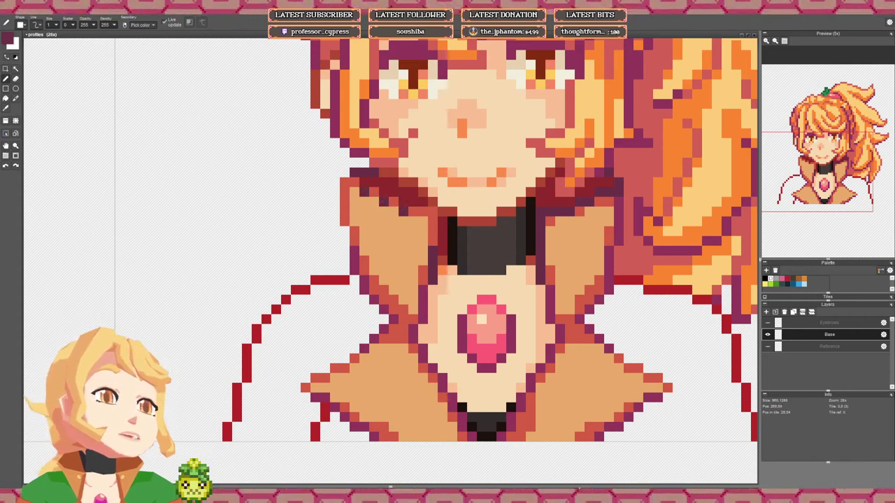
pyautogui.scroll(-3, 393, 210)
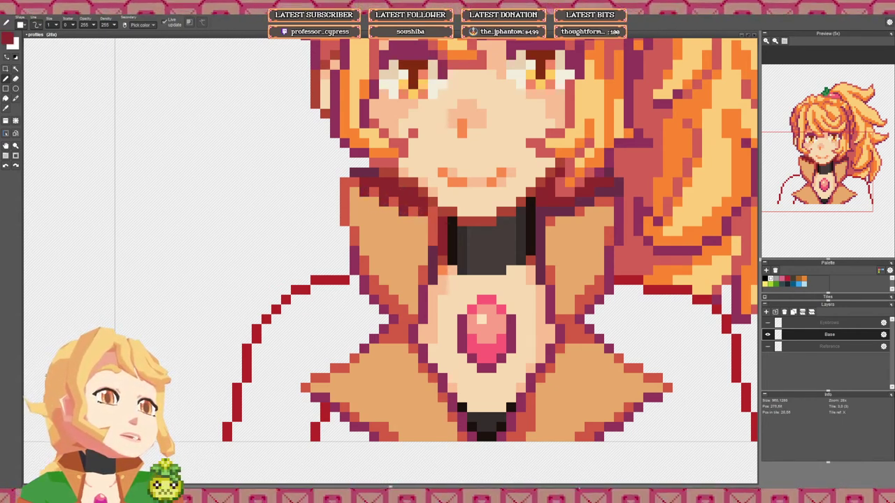
pyautogui.scroll(-3, 422, 212)
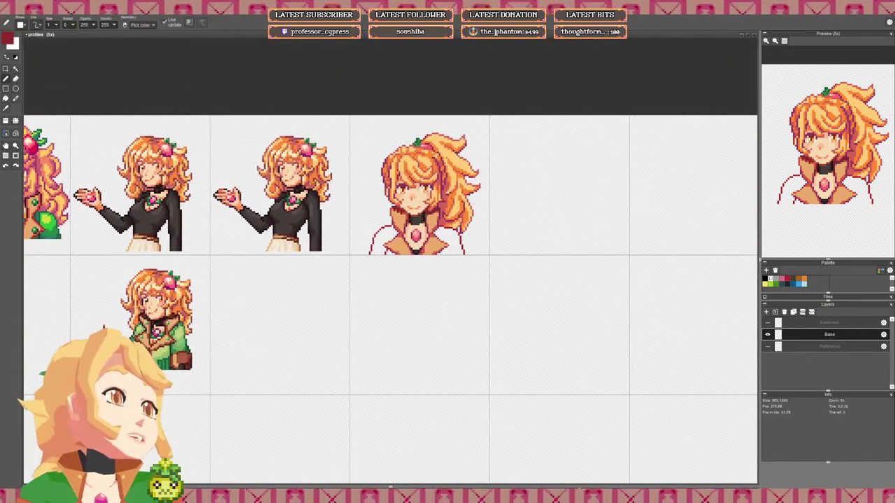
pyautogui.scroll(3, 439, 179)
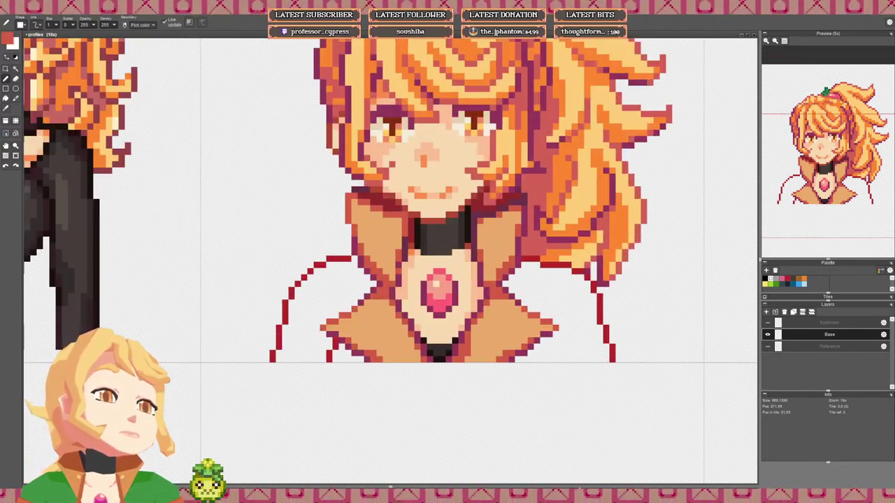
# Step: Undo the last pen stroke and redraw the lower edge of the left collar flap's dark band in purplish red
pyautogui.moveTo(429, 243); pyautogui.dragTo(398, 241)
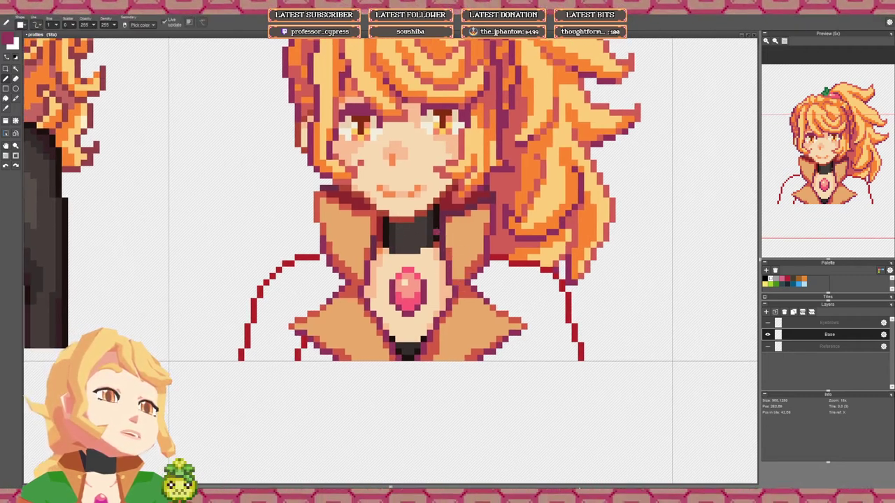
pyautogui.scroll(2, 372, 259)
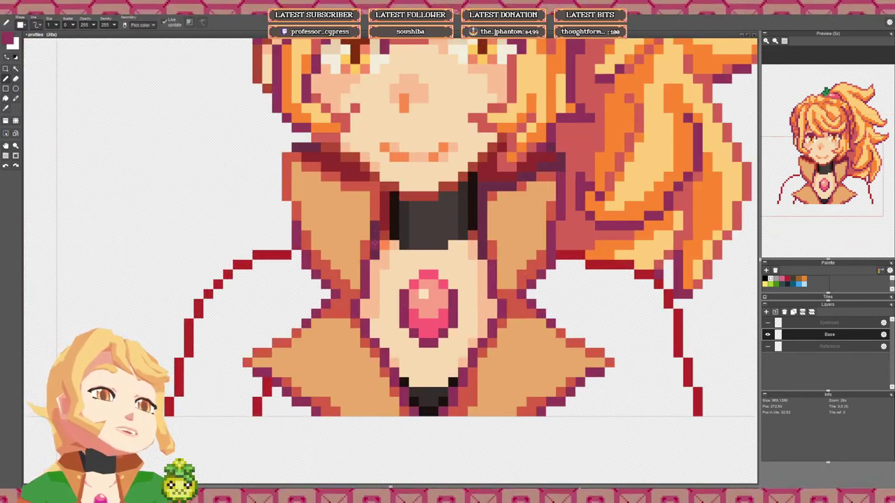
pyautogui.scroll(-5, 374, 240)
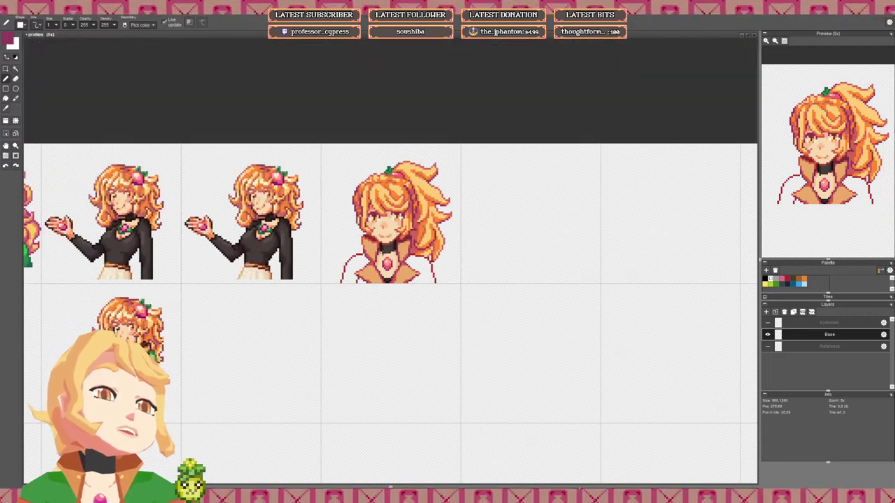
pyautogui.scroll(2, 373, 255)
pyautogui.scroll(2, 388, 256)
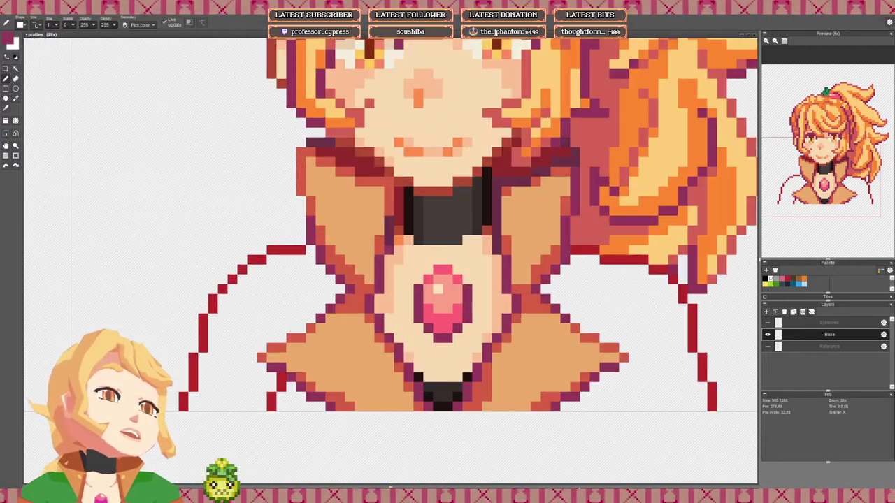
pyautogui.scroll(1, 389, 220)
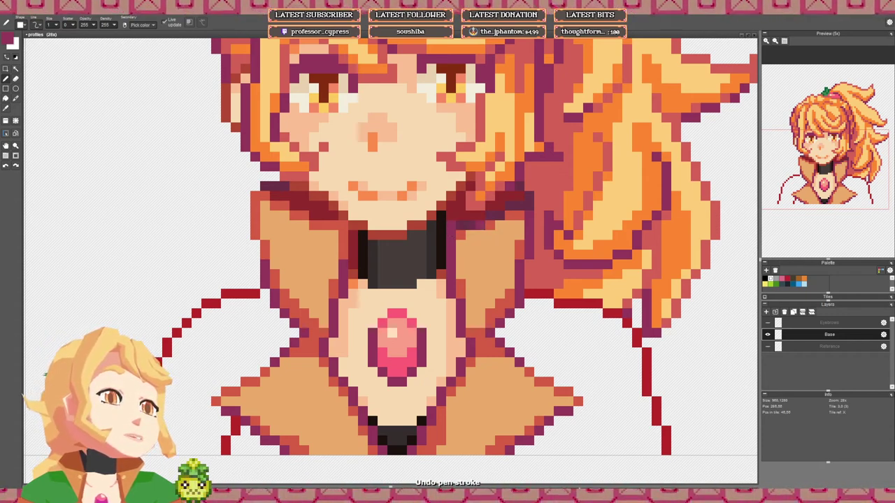
pyautogui.hotkey('ctrl', 'z')
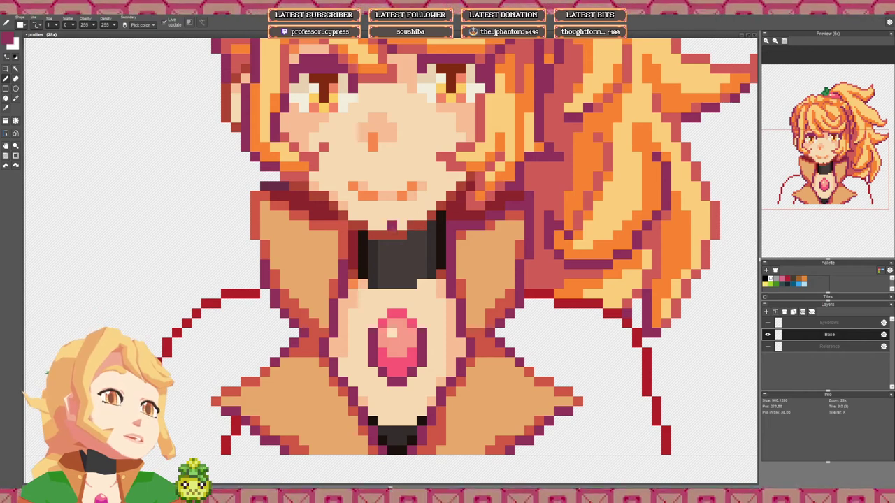
pyautogui.moveTo(373, 249)
pyautogui.mouseDown()
pyautogui.moveTo(370, 278)
pyautogui.moveTo(342, 257)
pyautogui.mouseUp()
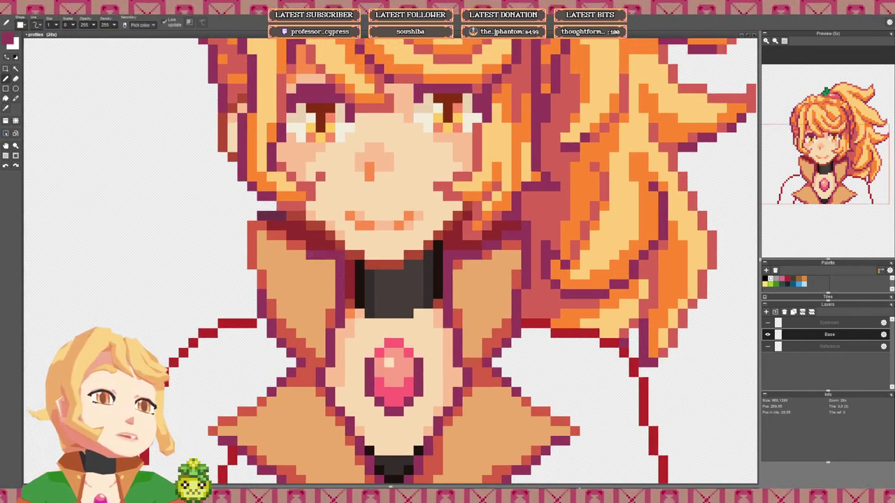
# Step: Recolour the dark pixels at the left collar flap's tip purplish red and erase the stray pixel outside it
pyautogui.moveTo(263, 224)
pyautogui.mouseDown()
pyautogui.moveTo(291, 226)
pyautogui.moveTo(243, 226)
pyautogui.mouseUp()
pyautogui.press('e')
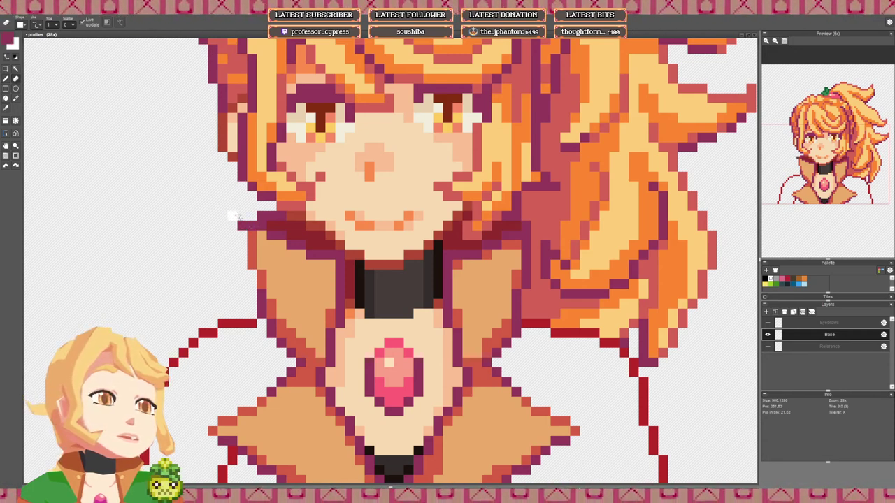
pyautogui.click(243, 225)
pyautogui.press('b')
# Step: Recolour the inner edge of the right collar flap beside the choker with terracotta sampled from the collar
pyautogui.rightClick(252, 245)
pyautogui.moveTo(526, 275); pyautogui.dragTo(412, 242)
pyautogui.rightClick(226, 282)
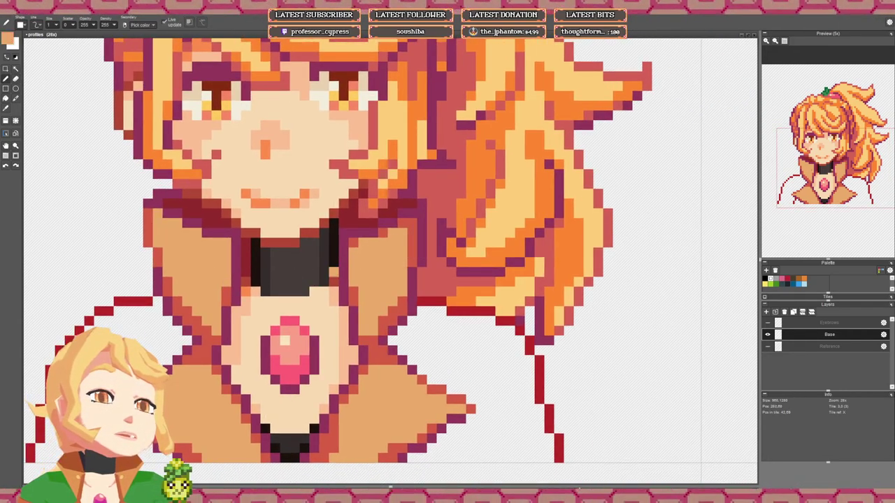
pyautogui.rightClick(353, 244)
pyautogui.moveTo(343, 252)
pyautogui.mouseDown()
pyautogui.moveTo(344, 282)
pyautogui.moveTo(404, 275)
pyautogui.mouseUp()
pyautogui.scroll(-5, 381, 285)
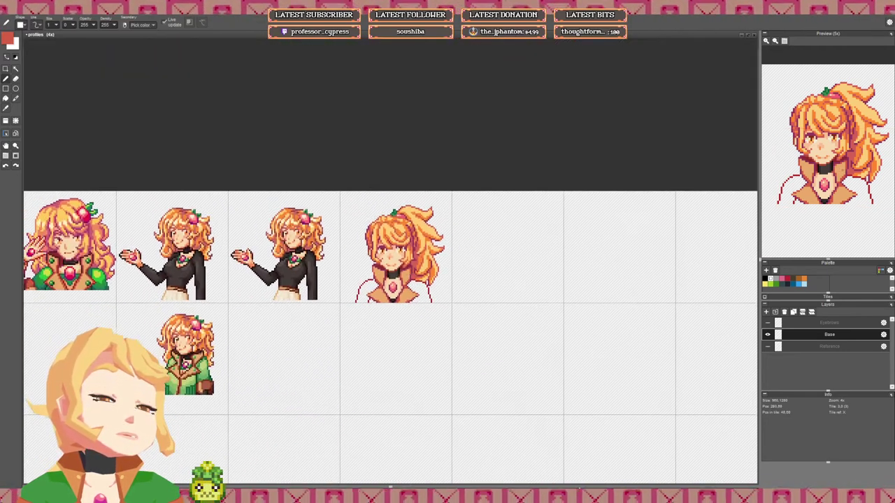
pyautogui.scroll(4, 402, 275)
pyautogui.scroll(2, 395, 259)
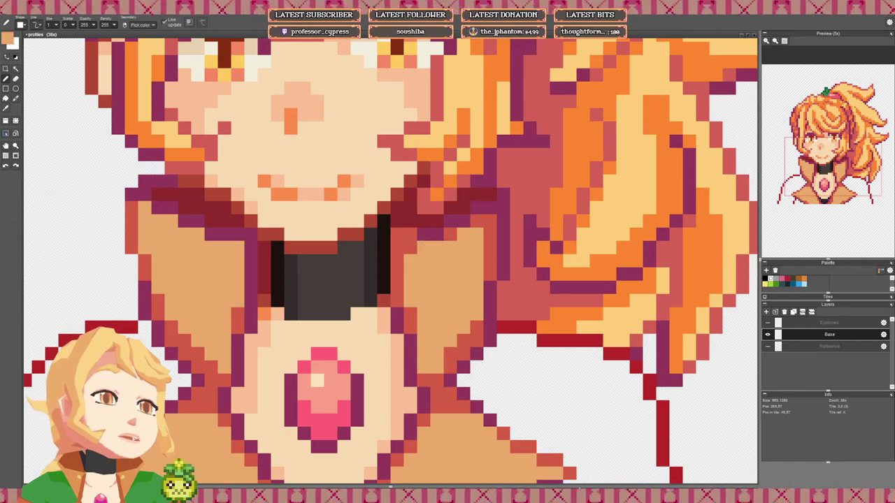
# Step: Shade the top edge of the right collar flap with terracotta just under the dark band, cleaning up adjacent pixels in sampled tan
pyautogui.click(410, 248)
pyautogui.rightClick(410, 235)
pyautogui.moveTo(424, 234); pyautogui.dragTo(463, 222)
pyautogui.rightClick(462, 236)
pyautogui.click(450, 234)
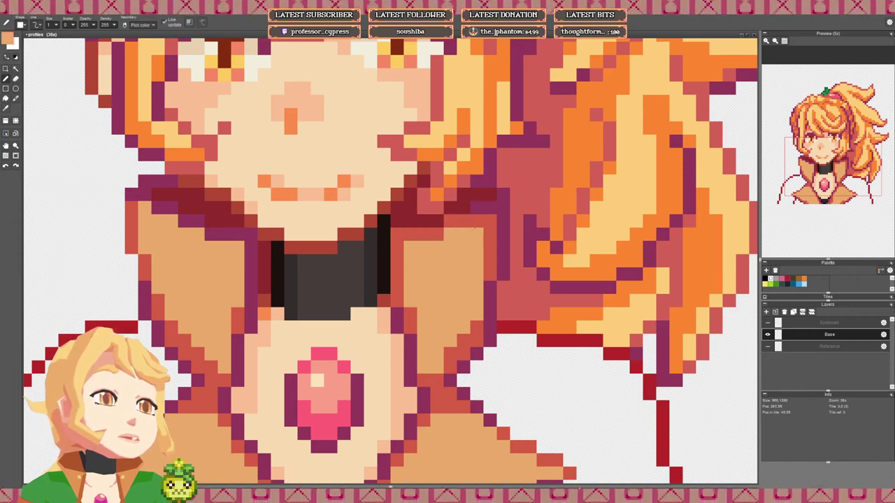
pyautogui.scroll(-2, 490, 221)
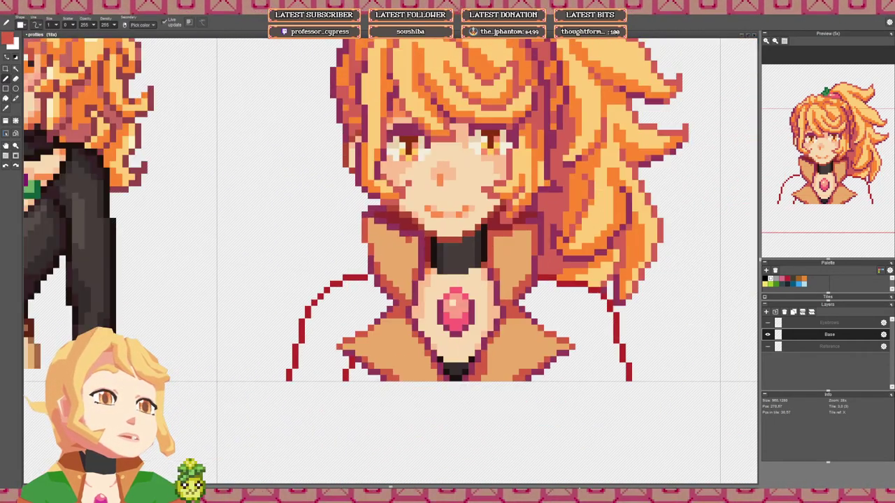
pyautogui.scroll(1, 389, 247)
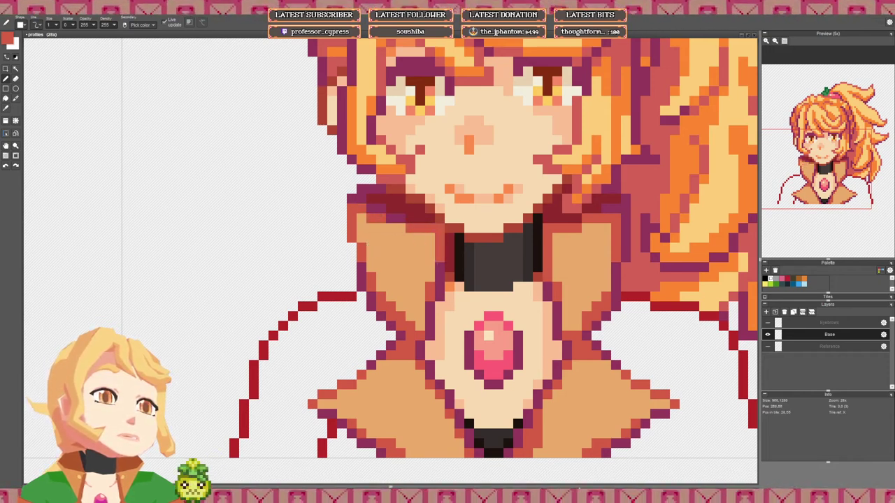
# Step: Check the recoloured collar at several magnifications and save the profiles sheet
pyautogui.scroll(-5, 460, 247)
pyautogui.scroll(3, 458, 244)
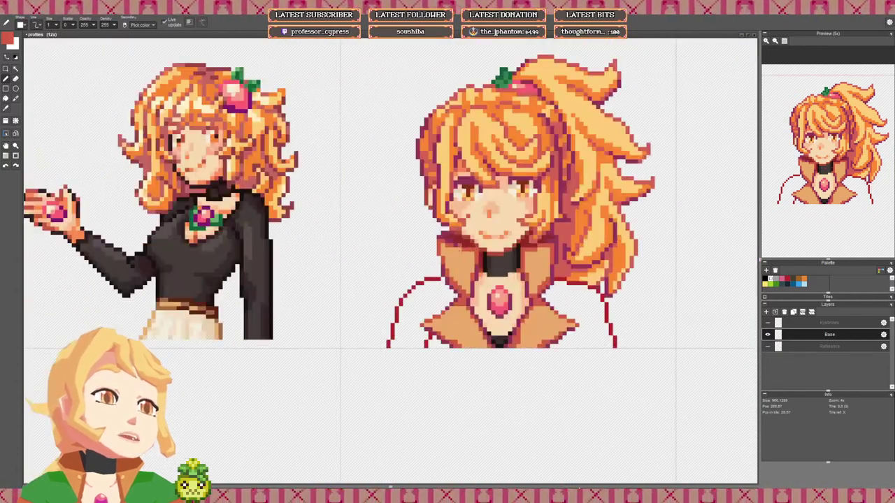
pyautogui.scroll(2, 462, 251)
pyautogui.scroll(-5, 522, 261)
pyautogui.moveTo(589, 270); pyautogui.dragTo(469, 265)
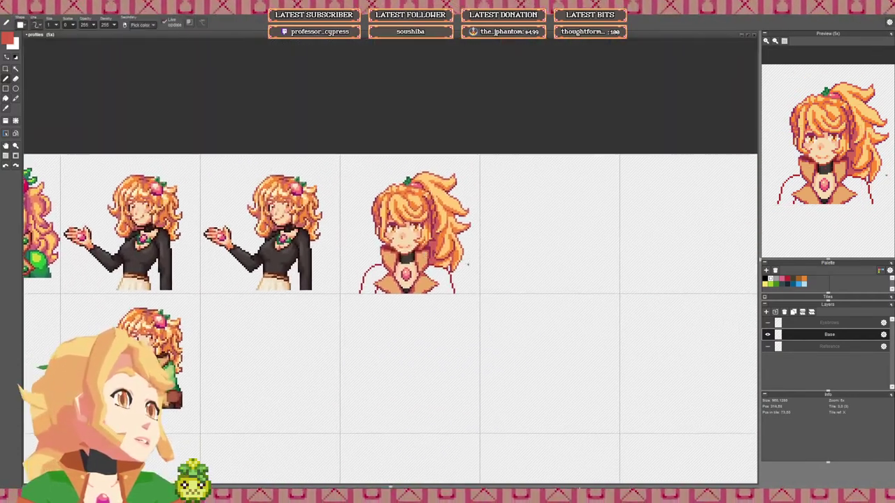
pyautogui.scroll(3, 467, 262)
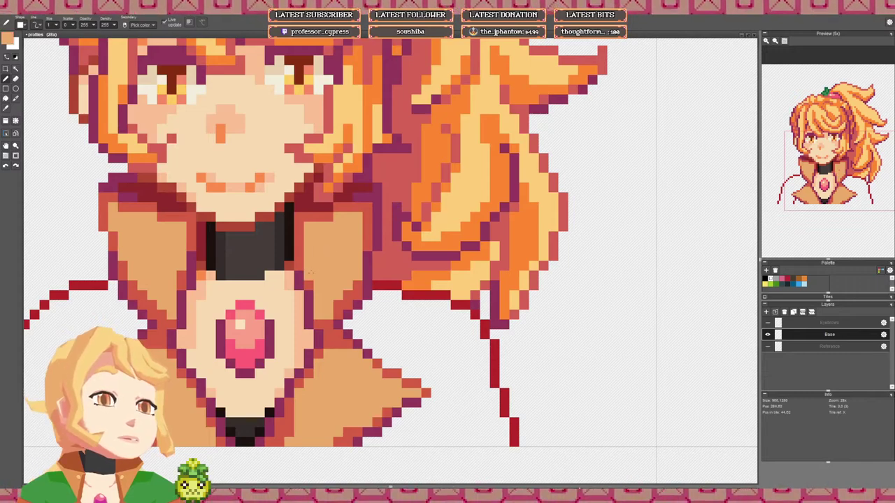
pyautogui.scroll(-2, 309, 275)
pyautogui.scroll(-2, 405, 258)
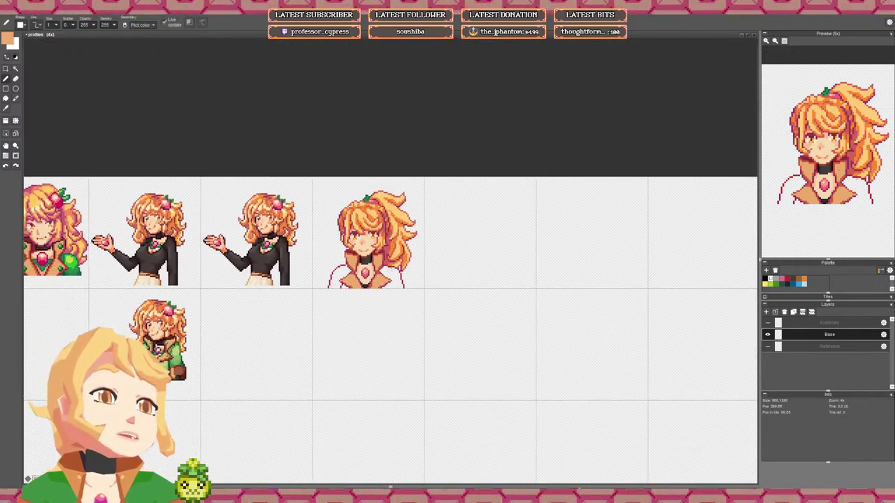
pyautogui.hotkey('ctrl', 's')
# Step: Sample the dark red of the neck shadow beside the choker as the drawing colour
pyautogui.scroll(5, 365, 272)
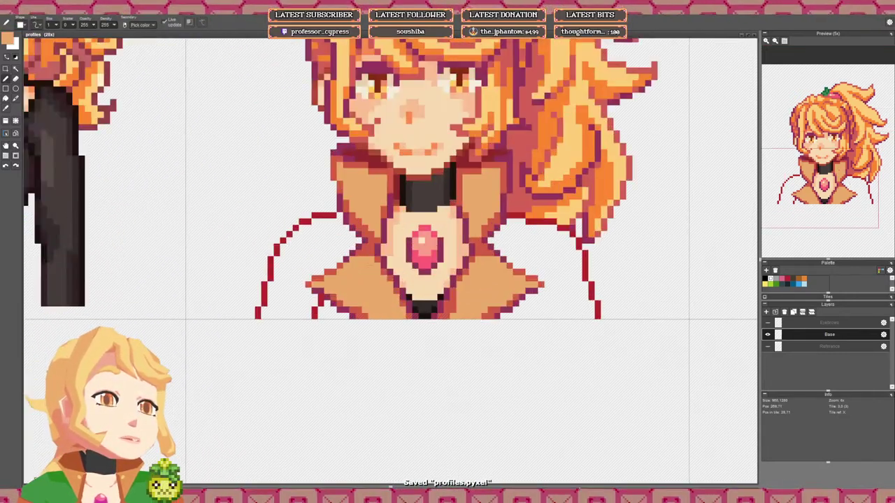
pyautogui.scroll(-1, 342, 256)
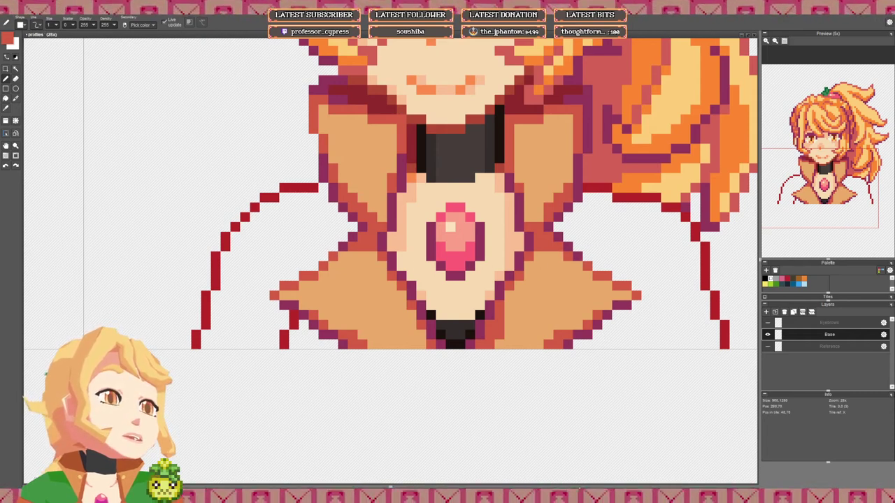
pyautogui.scroll(-4, 548, 256)
pyautogui.moveTo(555, 229); pyautogui.dragTo(460, 235)
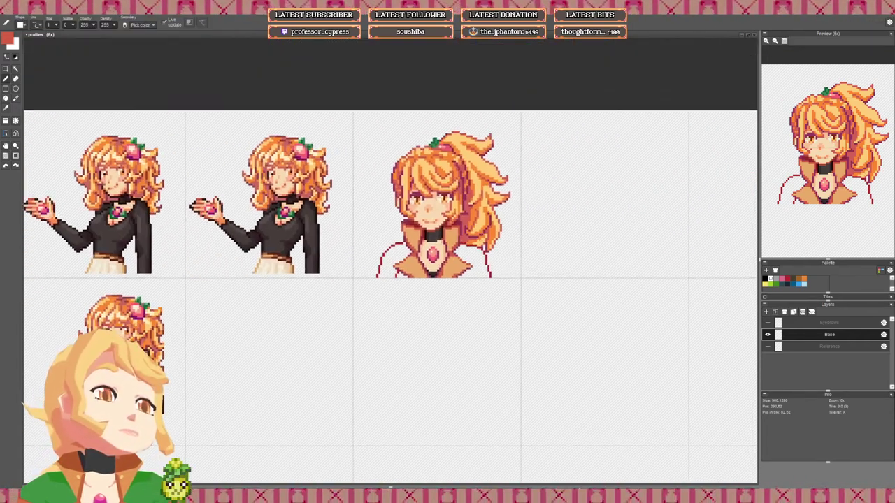
pyautogui.scroll(4, 405, 241)
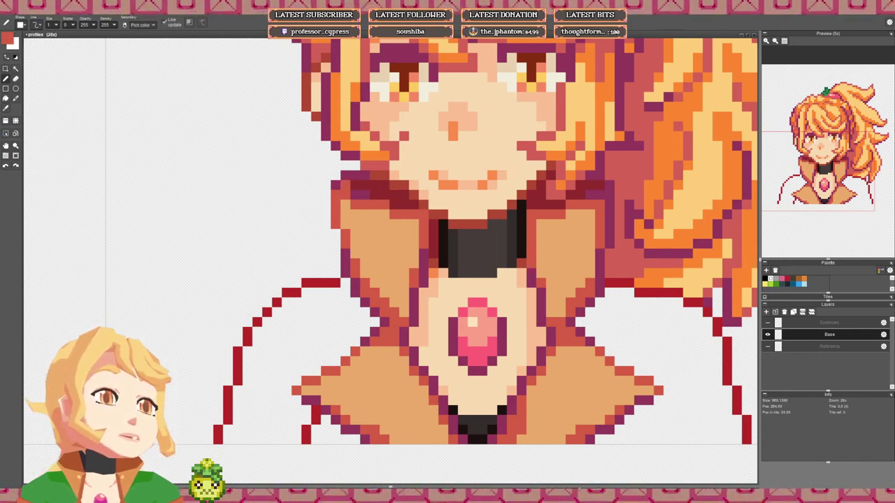
pyautogui.rightClick(433, 235)
pyautogui.scroll(-1, 424, 245)
pyautogui.moveTo(401, 310); pyautogui.dragTo(399, 298)
pyautogui.scroll(1, 399, 298)
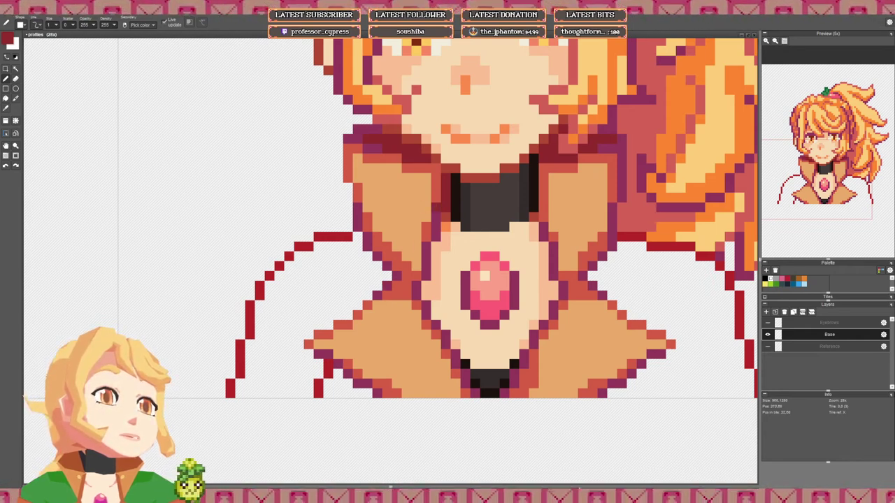
# Step: Draw a small round test swatch in the sampled dark red in the empty tile below the portrait
pyautogui.scroll(-6, 415, 168)
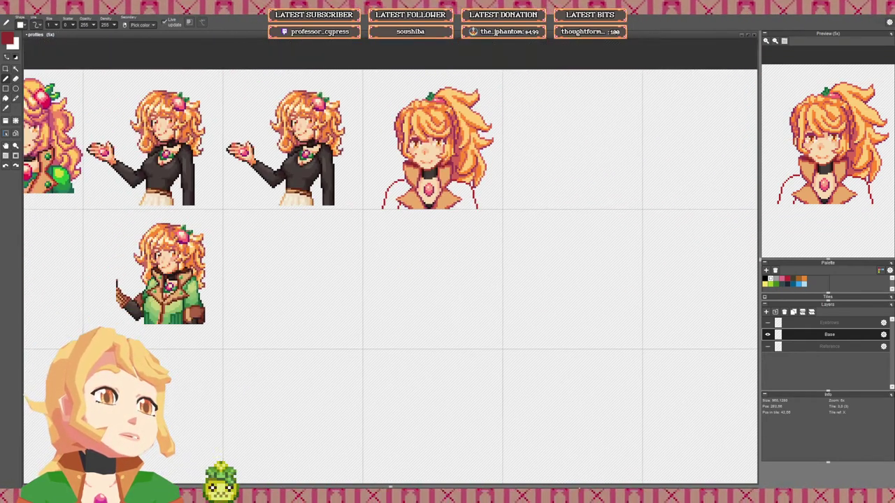
pyautogui.moveTo(448, 170); pyautogui.dragTo(445, 182)
pyautogui.scroll(5, 445, 182)
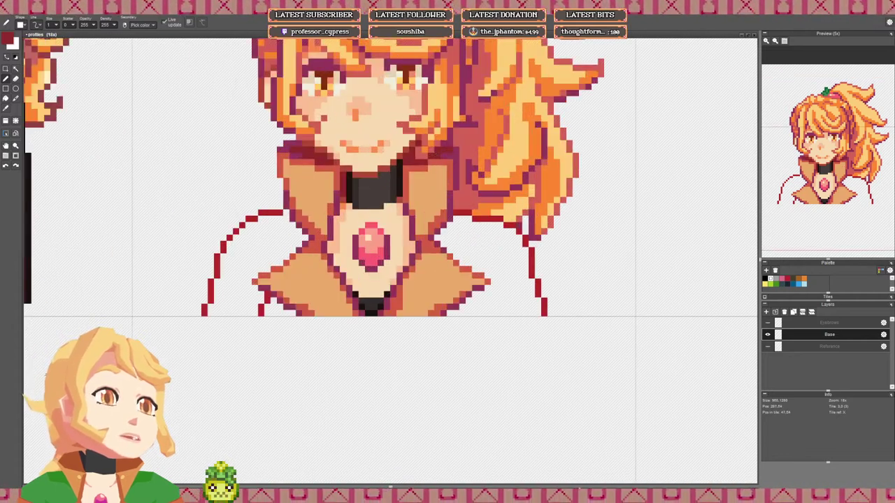
pyautogui.scroll(-2, 340, 285)
pyautogui.moveTo(345, 359)
pyautogui.mouseDown()
pyautogui.moveTo(335, 365)
pyautogui.moveTo(345, 377)
pyautogui.mouseUp()
pyautogui.scroll(3, 363, 294)
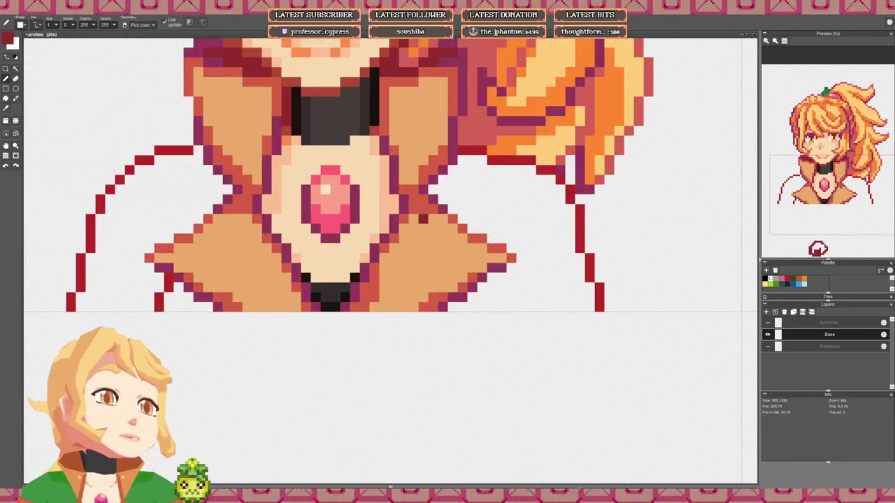
# Step: Sample the outline purple and paint a small test patch beside the dark red swatch for comparison
pyautogui.scroll(-3, 422, 219)
pyautogui.click(379, 310)
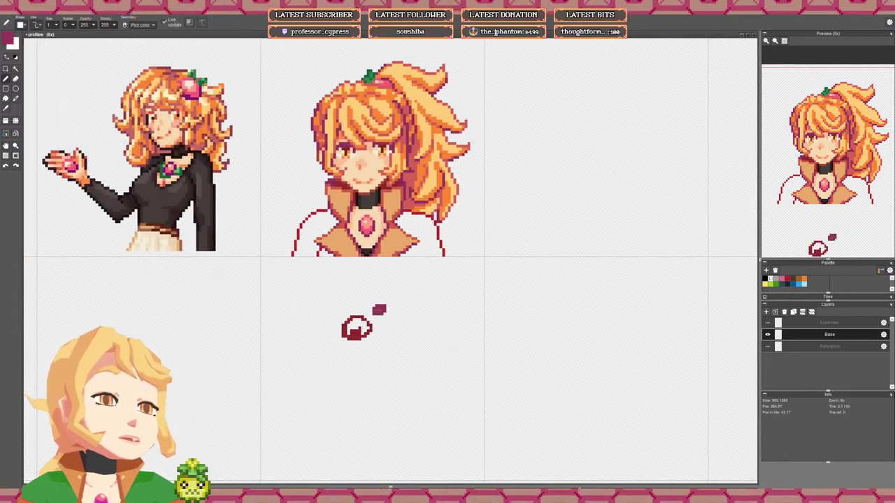
pyautogui.moveTo(379, 309); pyautogui.dragTo(371, 307)
pyautogui.scroll(1, 333, 207)
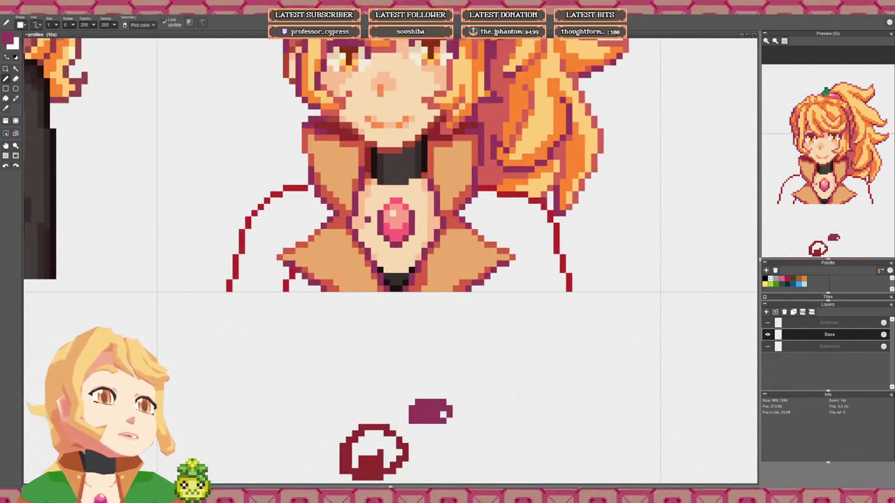
pyautogui.moveTo(343, 207); pyautogui.dragTo(330, 210)
pyautogui.click(6, 70)
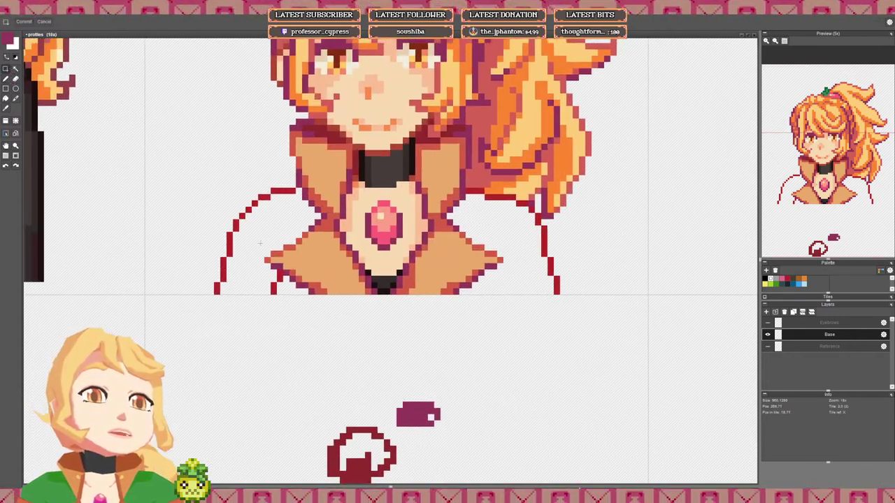
pyautogui.moveTo(259, 244); pyautogui.dragTo(301, 270)
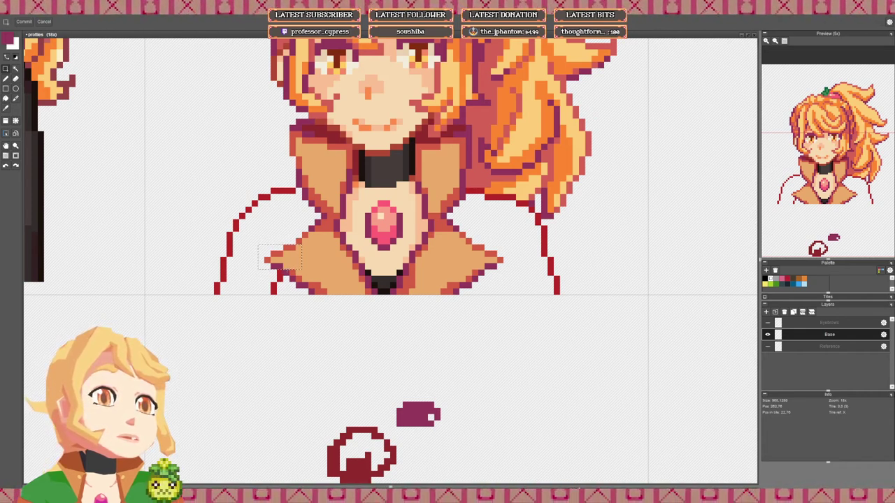
pyautogui.moveTo(367, 463); pyautogui.dragTo(362, 454)
# Step: Recolour the dark red bands along the tops of both collar flaps in the outline purple
pyautogui.press('b')
pyautogui.moveTo(337, 143); pyautogui.dragTo(305, 211)
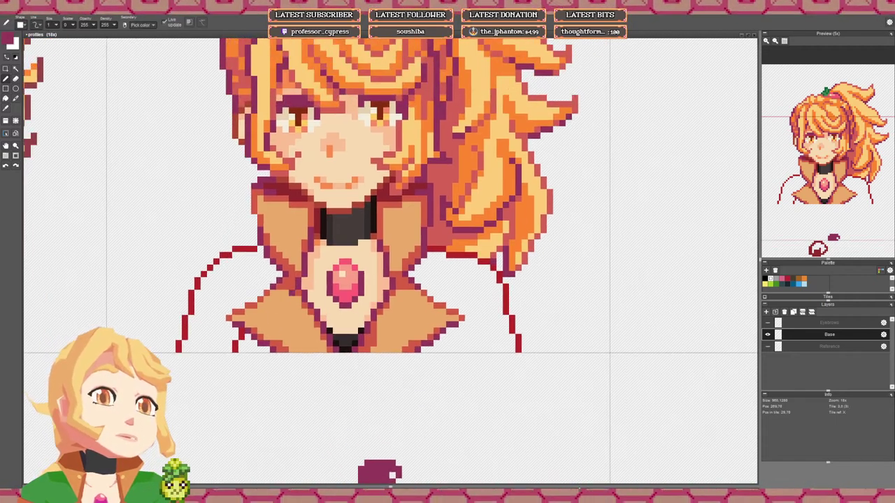
pyautogui.moveTo(266, 187); pyautogui.dragTo(285, 192)
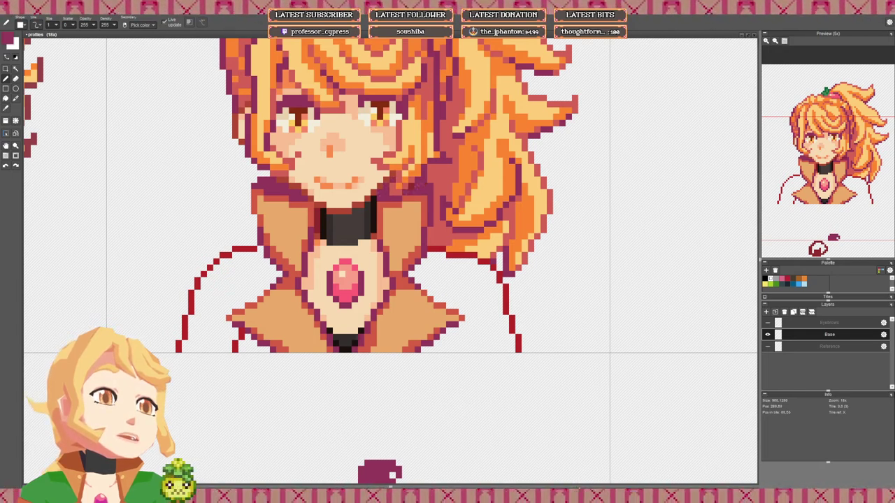
pyautogui.scroll(-2, 438, 163)
pyautogui.scroll(3, 405, 322)
# Step: Sample the dark red again and darken the foreground colour to #712424
pyautogui.rightClick(364, 323)
pyautogui.scroll(-3, 368, 280)
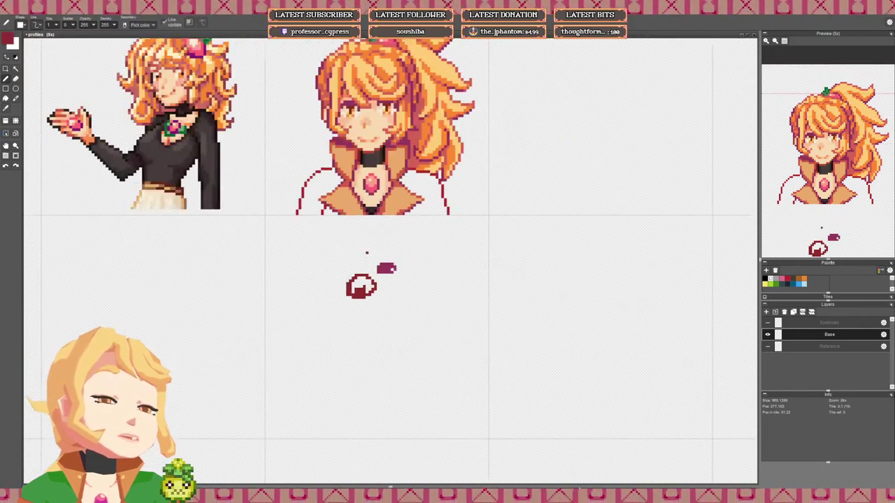
pyautogui.moveTo(344, 142); pyautogui.dragTo(332, 252)
pyautogui.scroll(3, 331, 251)
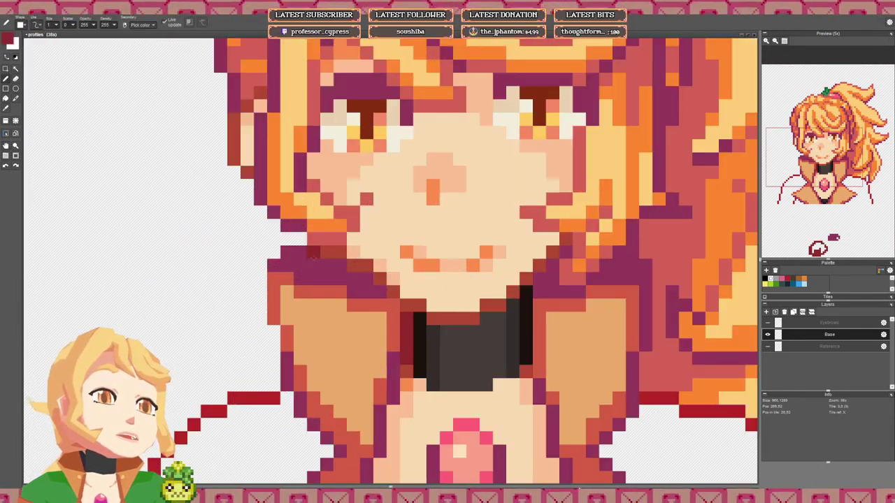
pyautogui.click(18, 48)
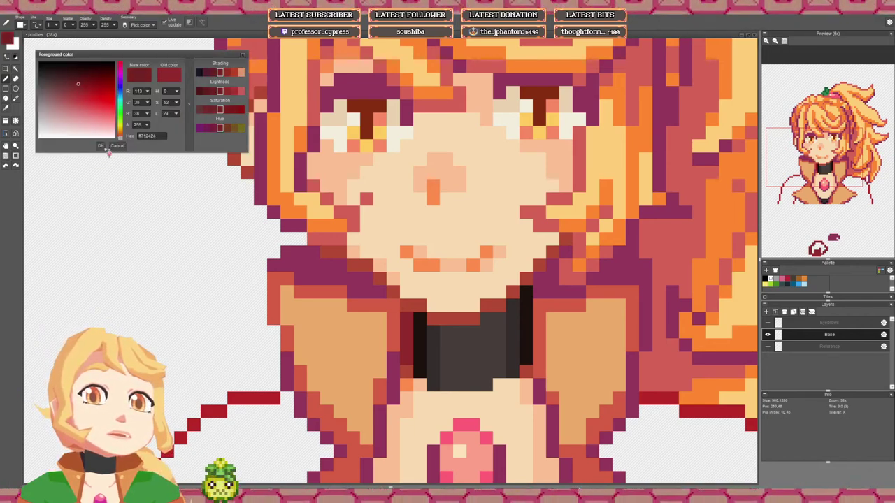
pyautogui.click(101, 145)
# Step: Draw dark maroon pixels along the outer top edges of the left and right collar flaps
pyautogui.moveTo(314, 252)
pyautogui.mouseDown()
pyautogui.moveTo(273, 265)
pyautogui.moveTo(287, 266)
pyautogui.mouseUp()
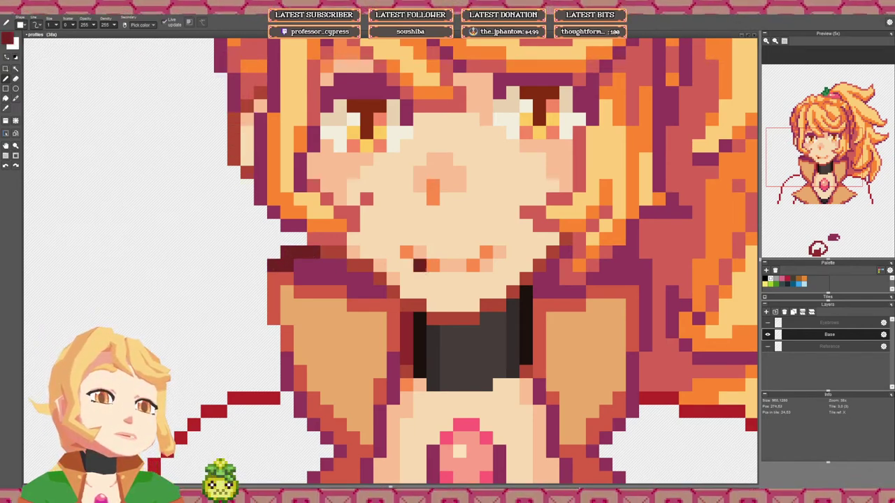
pyautogui.scroll(-5, 287, 266)
pyautogui.scroll(5, 337, 265)
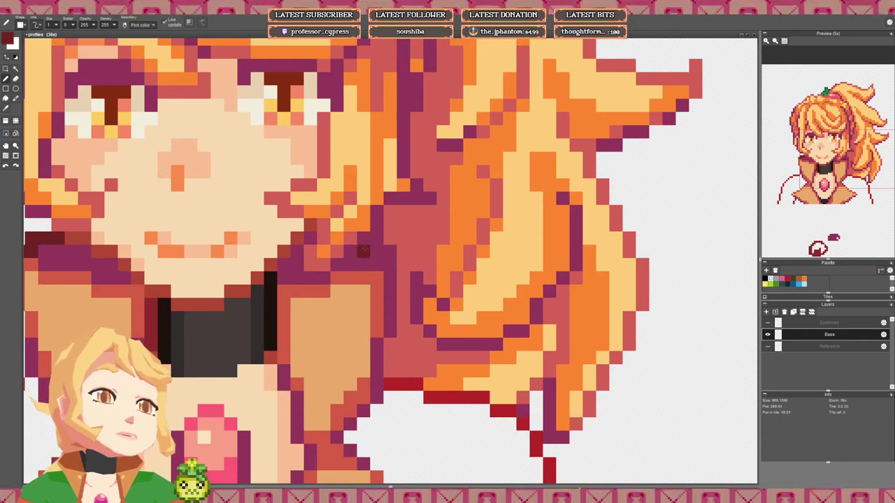
pyautogui.moveTo(364, 251)
pyautogui.mouseDown()
pyautogui.moveTo(390, 264)
pyautogui.moveTo(377, 264)
pyautogui.mouseUp()
pyautogui.click(391, 278)
pyautogui.scroll(-4, 338, 268)
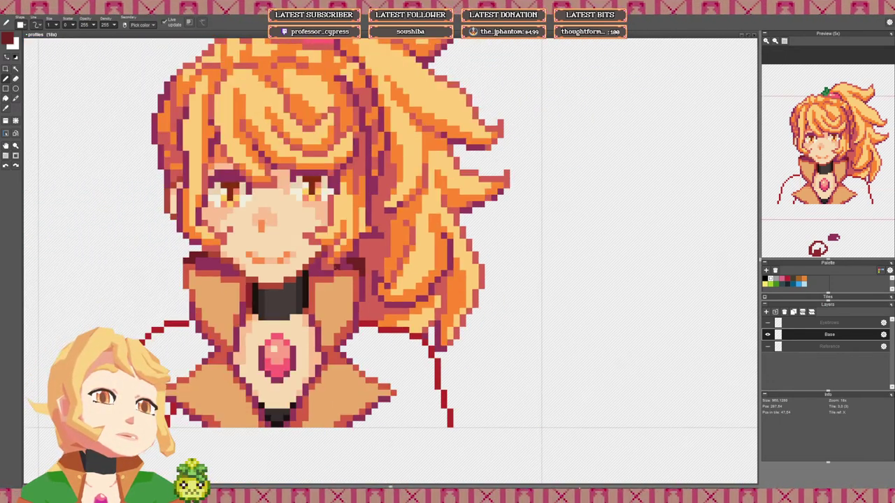
# Step: Try an extra dark maroon pixel at the right collar flap's top edge and undo that pen stroke
pyautogui.scroll(4, 305, 268)
pyautogui.click(356, 242)
pyautogui.scroll(-5, 357, 242)
pyautogui.scroll(1, 269, 248)
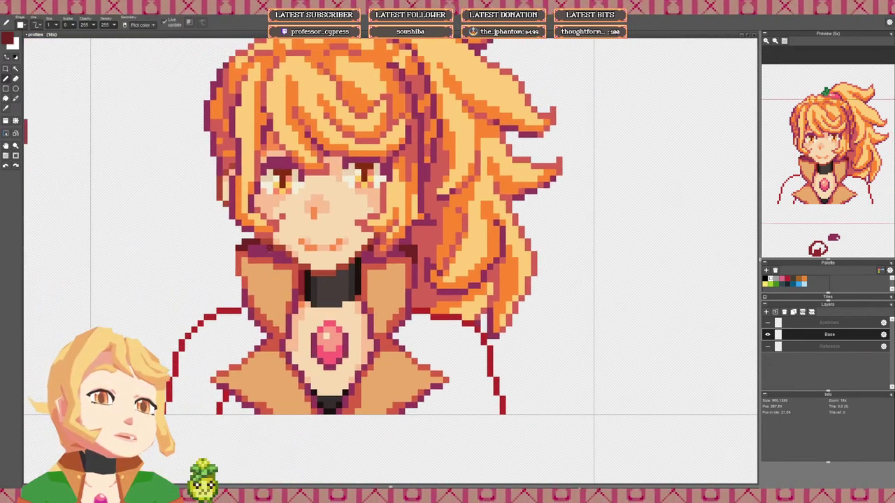
pyautogui.scroll(-4, 314, 267)
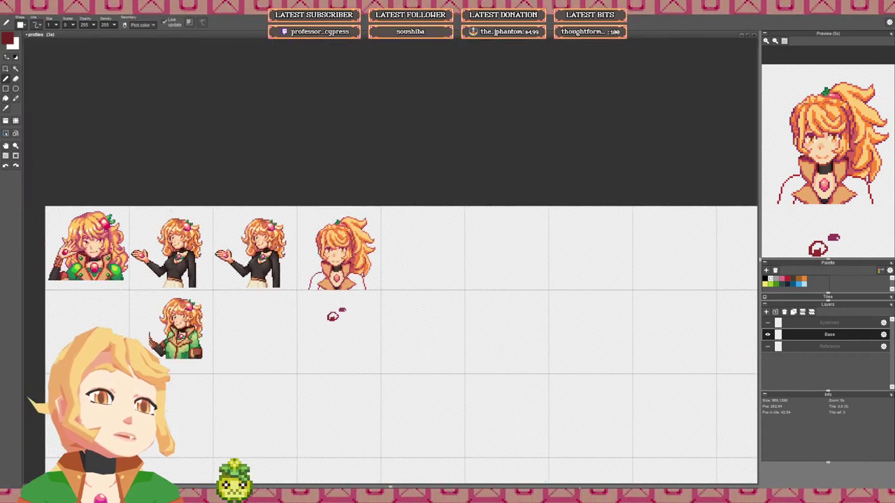
pyautogui.scroll(4, 314, 267)
pyautogui.hotkey('ctrl', 'z')
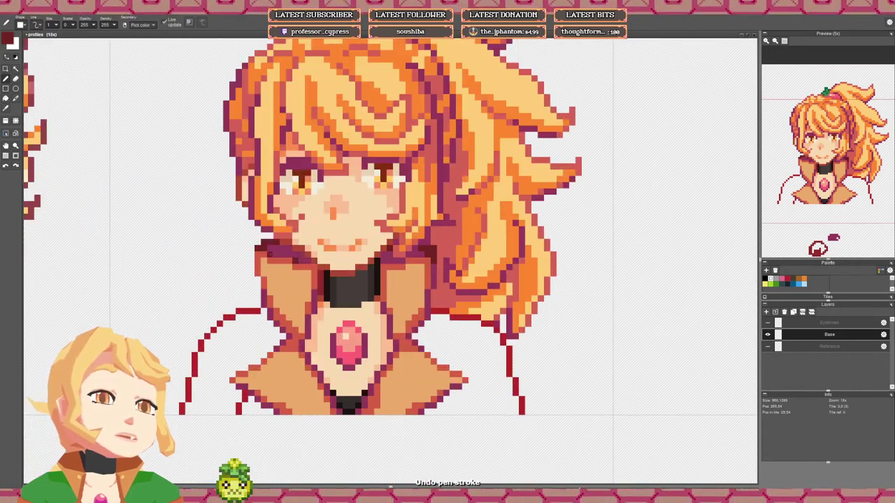
# Step: Lighten the foreground colour to dark red #852727 and return to the Pen tool
pyautogui.click(12, 43)
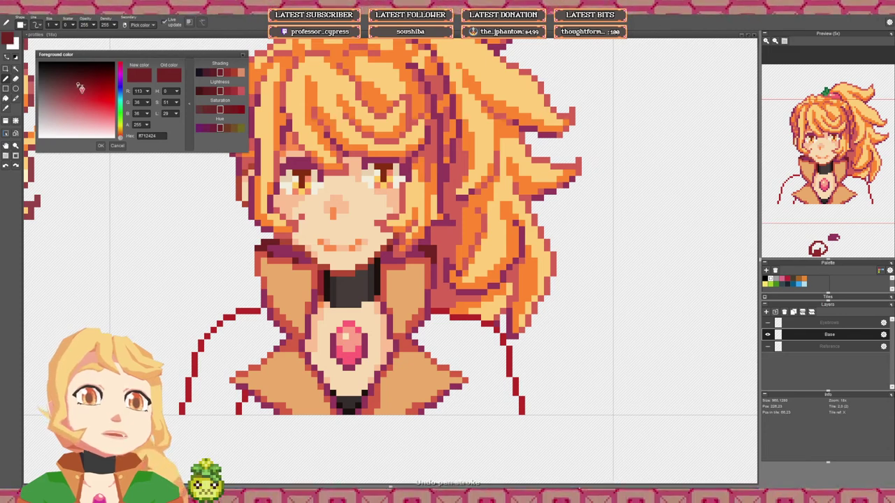
pyautogui.click(101, 146)
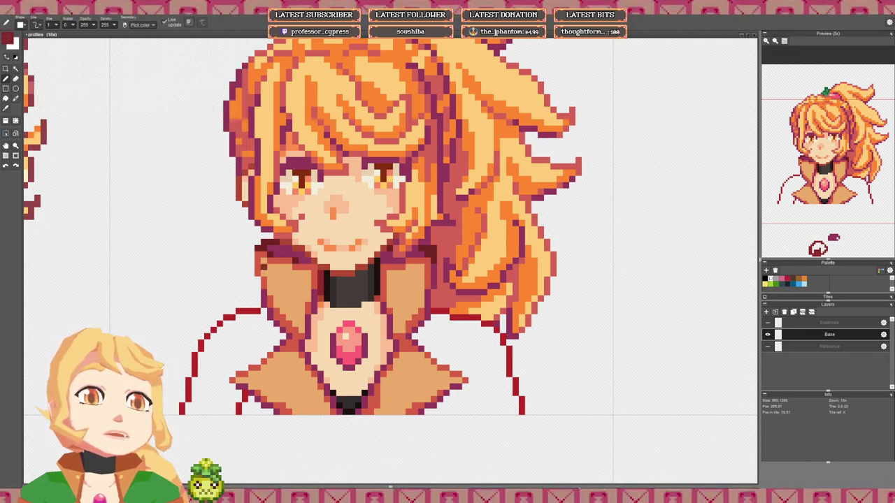
pyautogui.press('f')
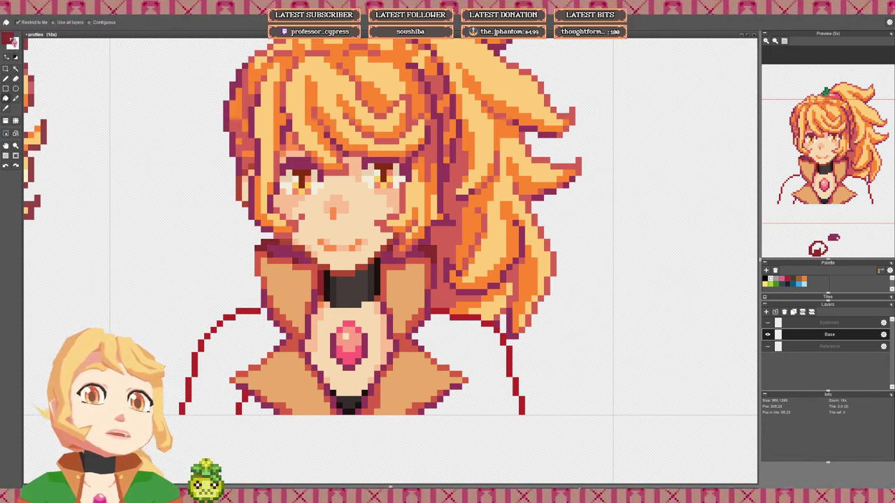
pyautogui.click(13, 42)
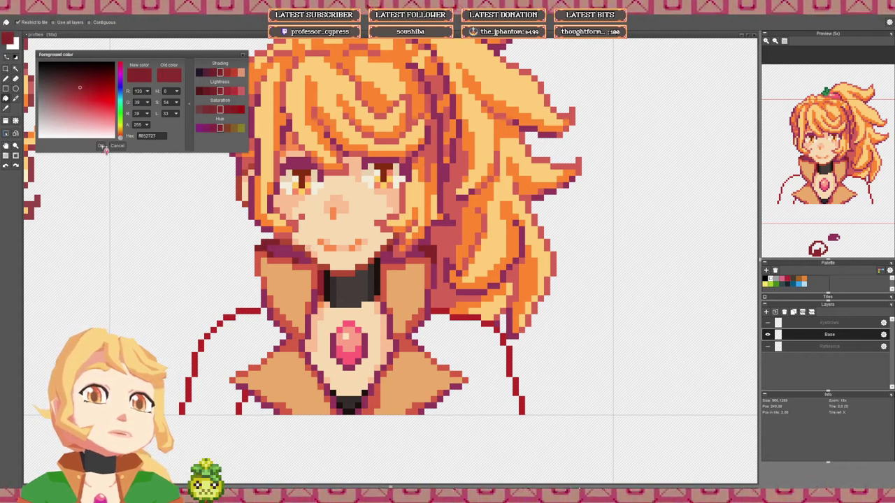
pyautogui.click(101, 145)
pyautogui.press('b')
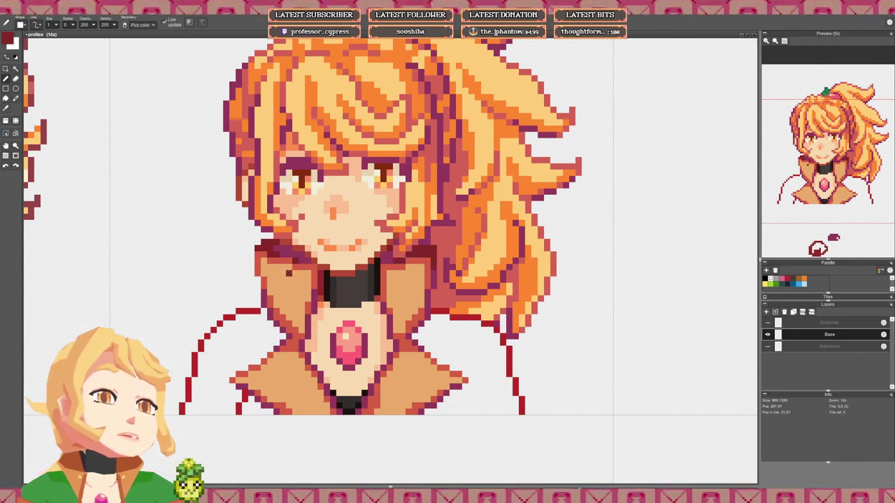
pyautogui.scroll(-6, 416, 263)
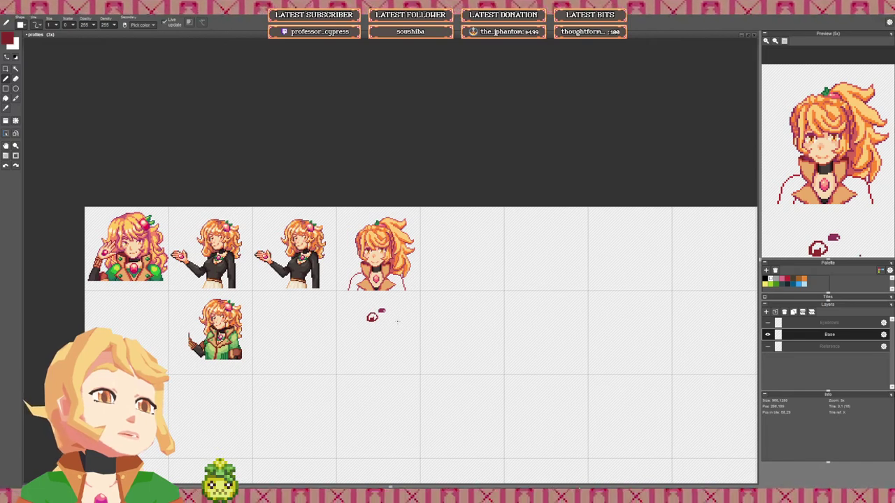
pyautogui.scroll(6, 393, 327)
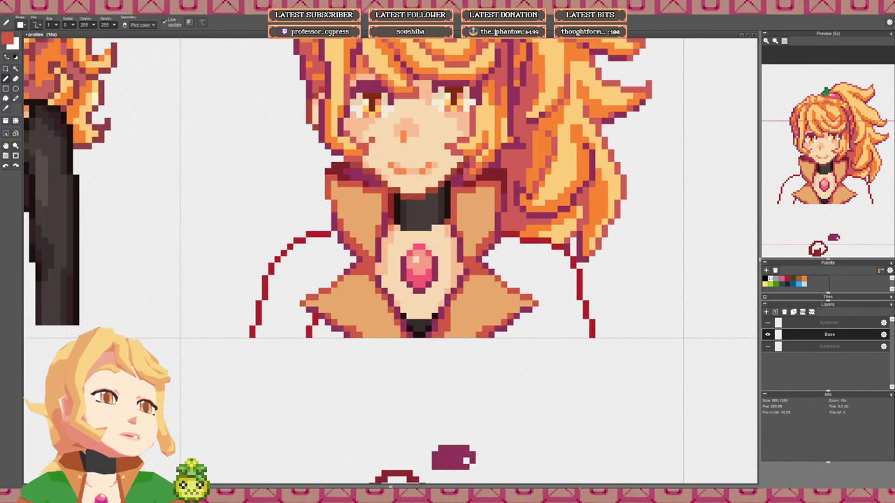
pyautogui.scroll(-7, 432, 265)
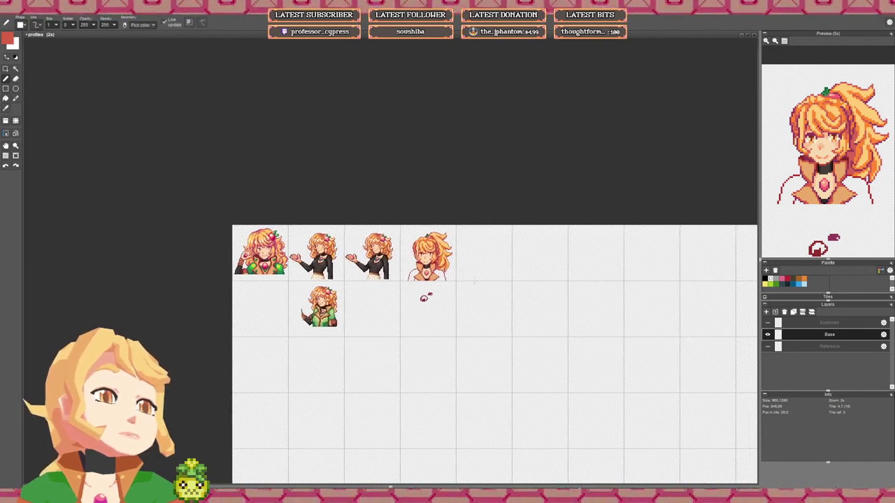
# Step: Add sampled orange shading pixels along the left skin edge of the jacket's neck opening, beside the pink gem
pyautogui.scroll(7, 429, 275)
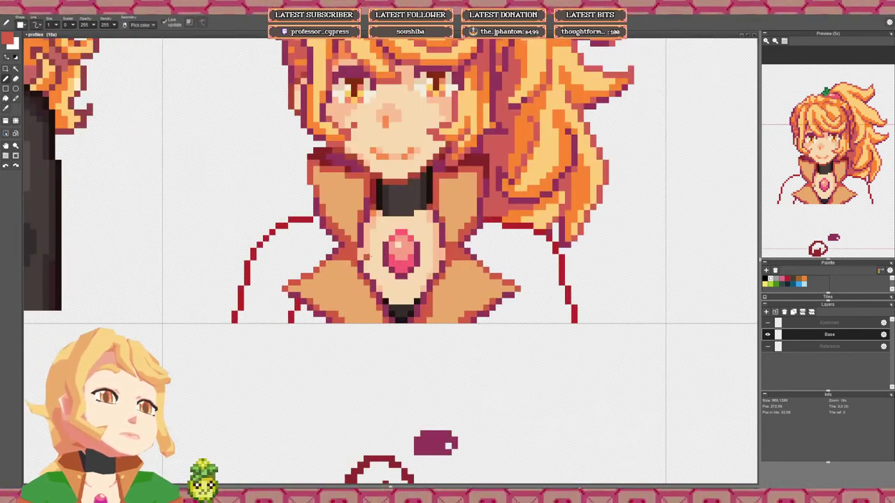
pyautogui.keyDown('alt'); pyautogui.click(369, 262); pyautogui.keyUp('alt')
pyautogui.moveTo(367, 258); pyautogui.dragTo(367, 270)
pyautogui.moveTo(386, 189); pyautogui.dragTo(385, 212)
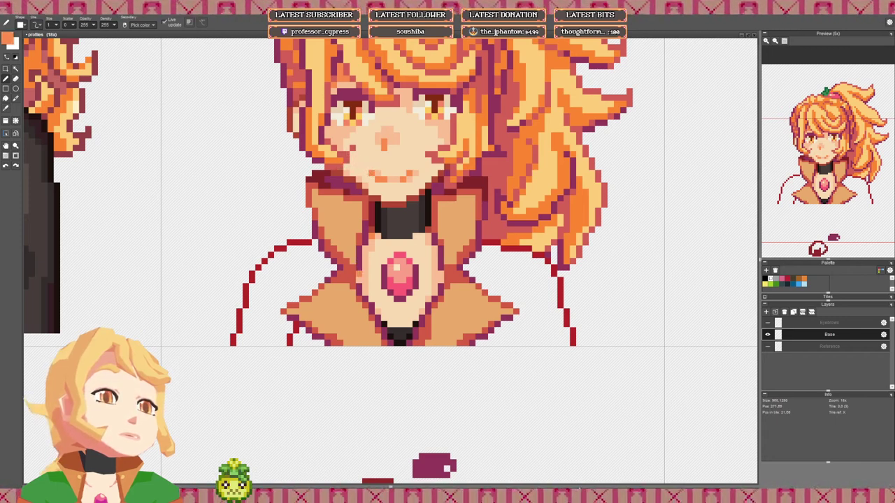
pyautogui.scroll(-6, 446, 275)
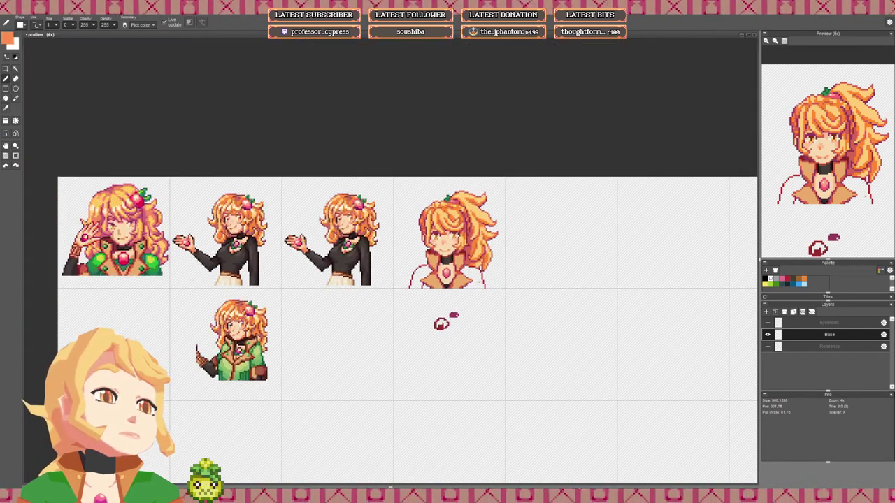
pyautogui.scroll(-1, 439, 274)
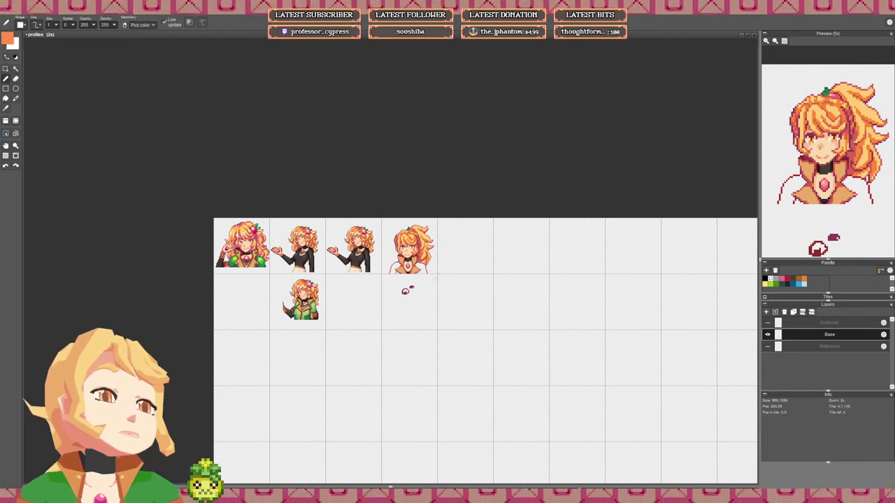
# Step: Erase the dark red and purple scratch marks in the tile below the ponytailed portrait
pyautogui.scroll(5, 419, 293)
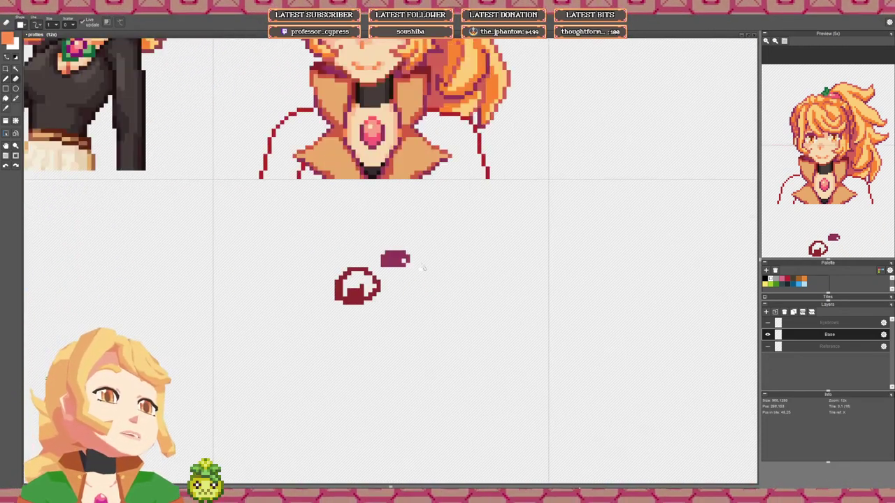
pyautogui.moveTo(422, 258)
pyautogui.mouseDown()
pyautogui.moveTo(413, 285)
pyautogui.moveTo(363, 306)
pyautogui.moveTo(348, 292)
pyautogui.moveTo(399, 268)
pyautogui.mouseUp()
pyautogui.scroll(-4, 416, 268)
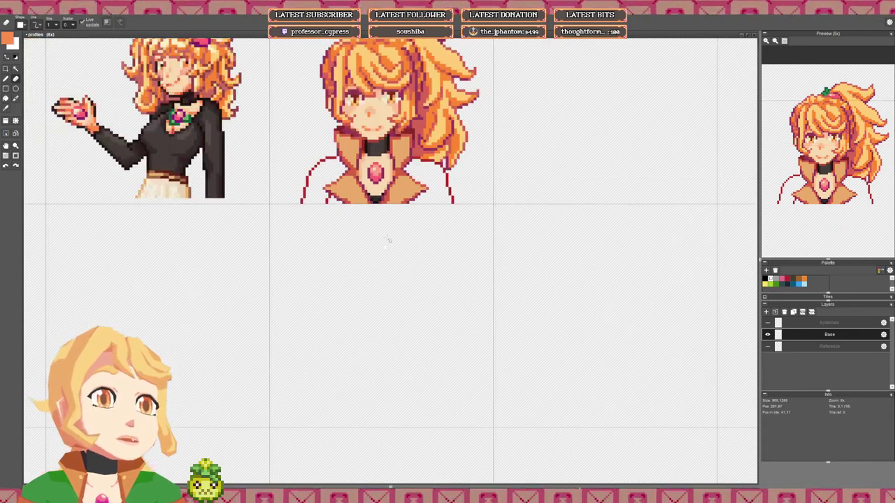
pyautogui.moveTo(138, 261); pyautogui.dragTo(331, 250)
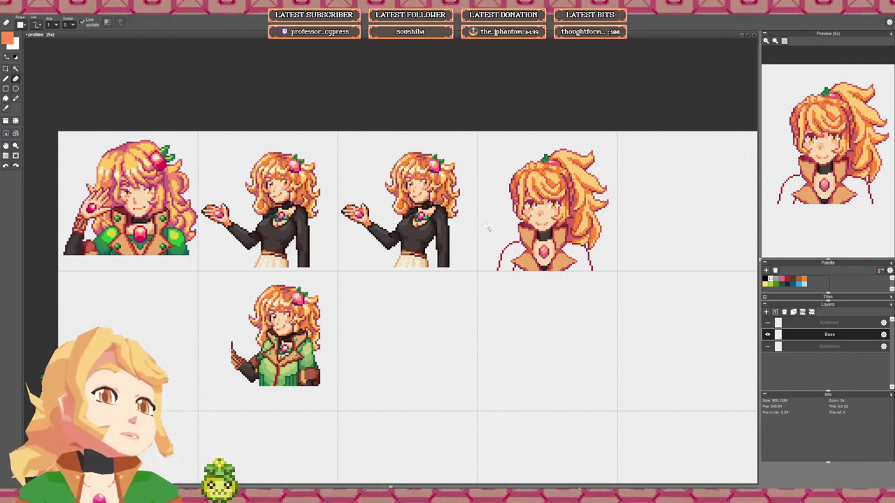
# Step: Place small pale cream highlight squares on the two upper and two lower collar flaps
pyautogui.moveTo(487, 227); pyautogui.dragTo(339, 217)
pyautogui.scroll(3, 424, 204)
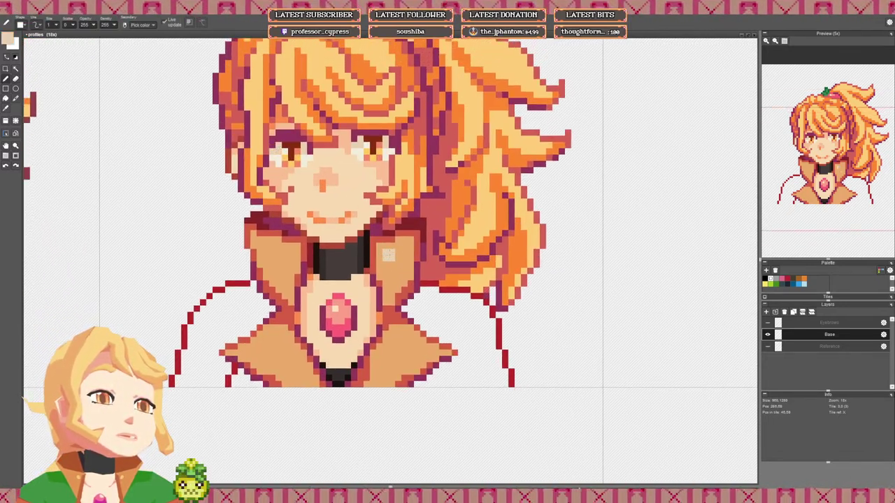
pyautogui.moveTo(285, 346); pyautogui.dragTo(309, 314)
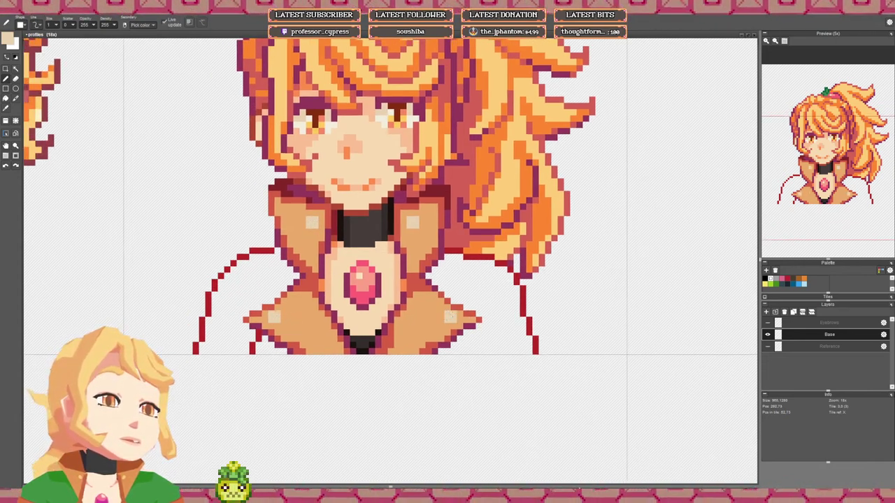
pyautogui.scroll(-8, 466, 305)
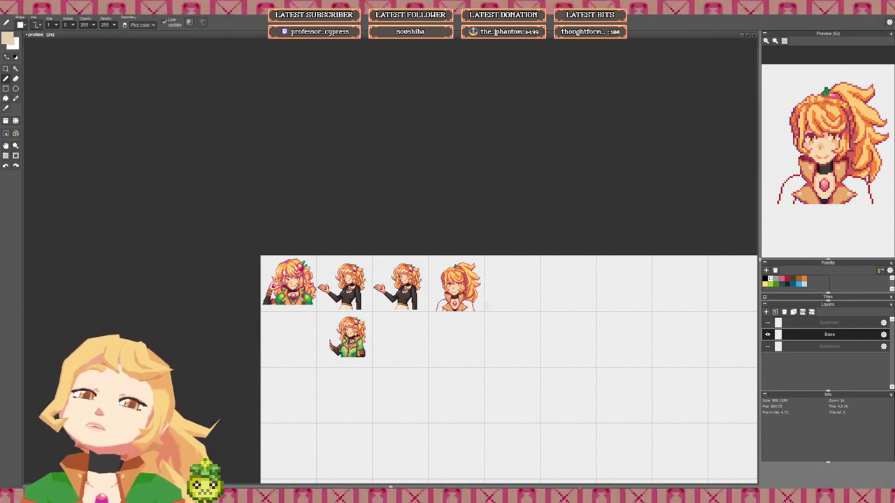
pyautogui.moveTo(503, 301); pyautogui.dragTo(441, 295)
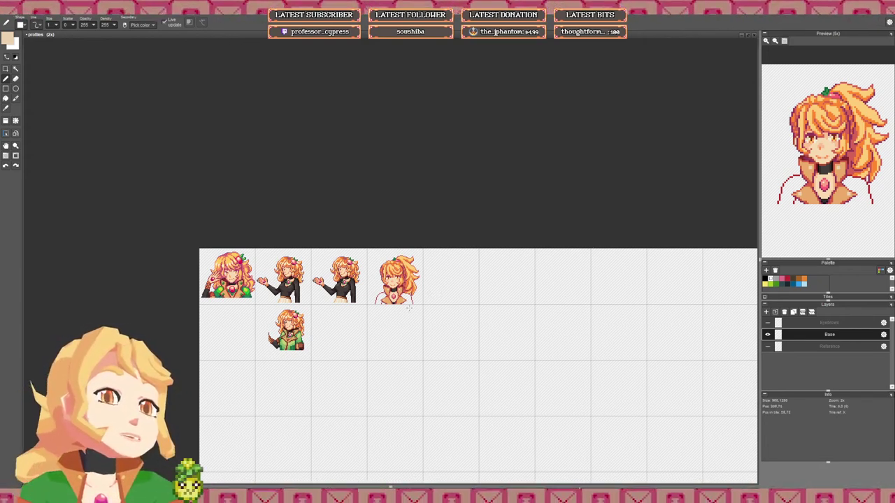
# Step: Enable contiguous filling and fill both empty shoulders of the ponytailed portrait with light yellow-green
pyautogui.scroll(3, 308, 288)
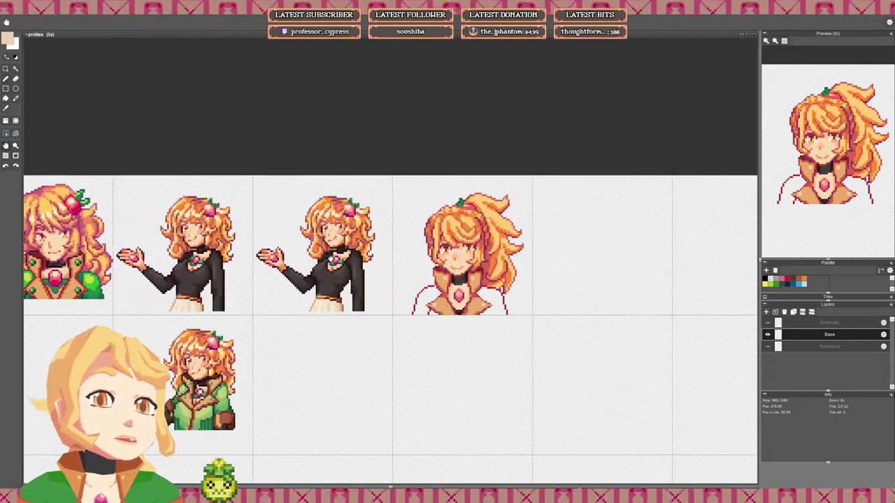
pyautogui.press('f')
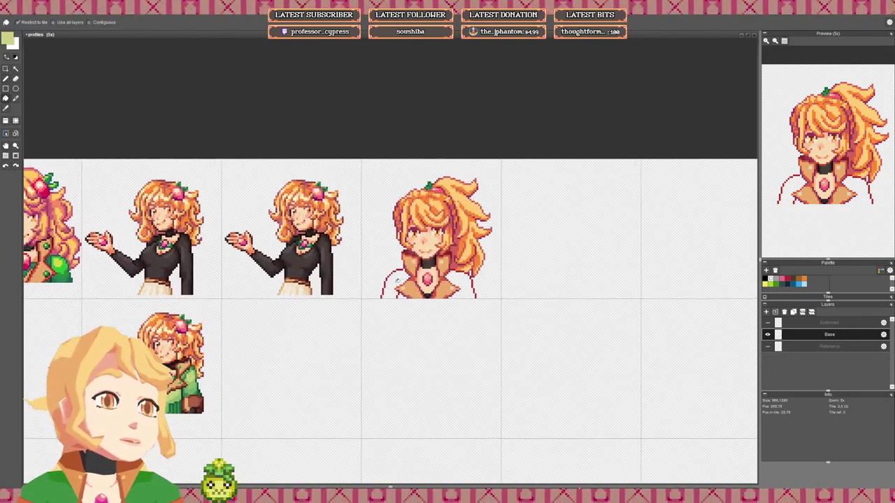
pyautogui.click(397, 281)
pyautogui.hotkey('ctrl', 'z')
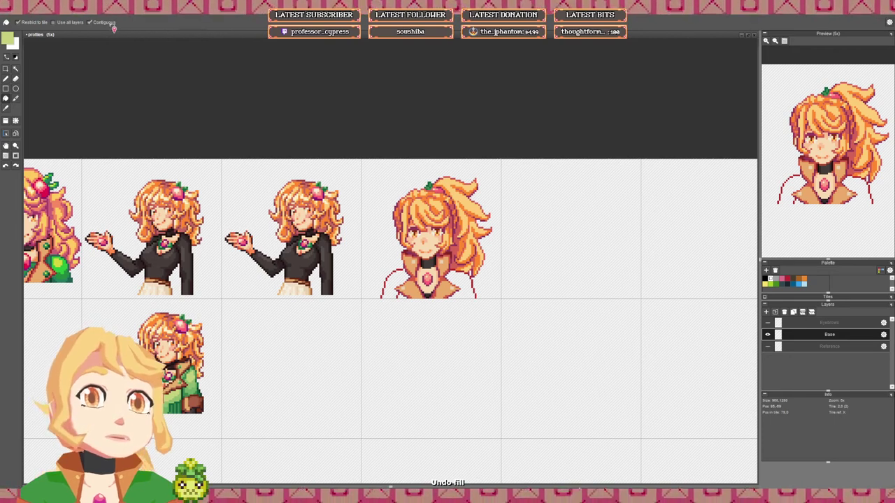
pyautogui.click(391, 281)
pyautogui.click(468, 278)
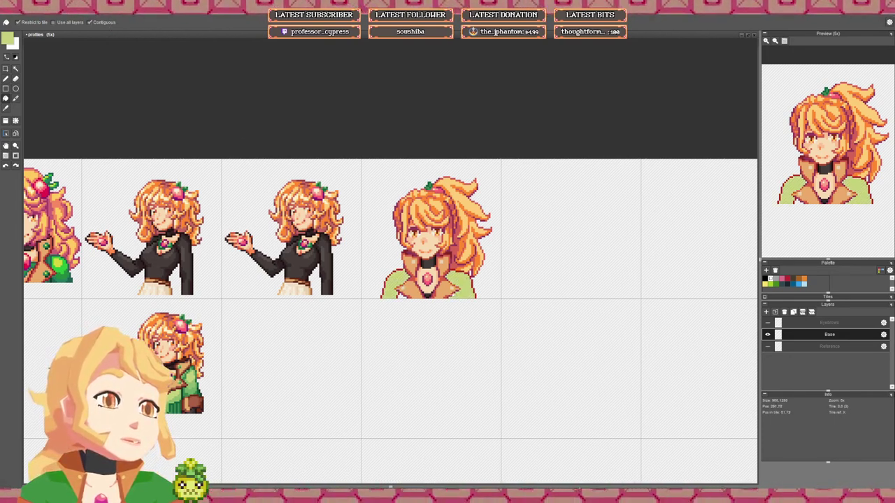
# Step: Undo the mistaken fill of the tile below and fill the small jacket gaps beneath the lower collar flaps yellow-green
pyautogui.click(405, 302)
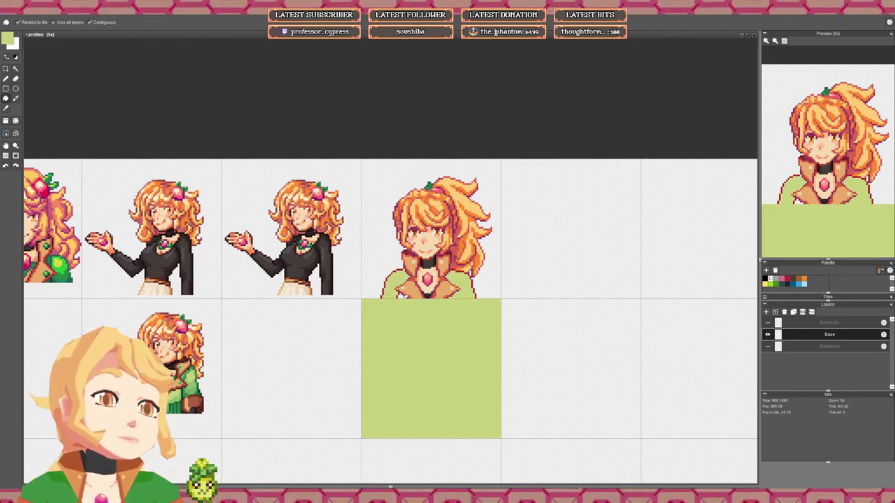
pyautogui.hotkey('ctrl', 'z')
pyautogui.click(404, 297)
pyautogui.moveTo(473, 291); pyautogui.dragTo(423, 291)
pyautogui.press('b')
pyautogui.scroll(3, 423, 290)
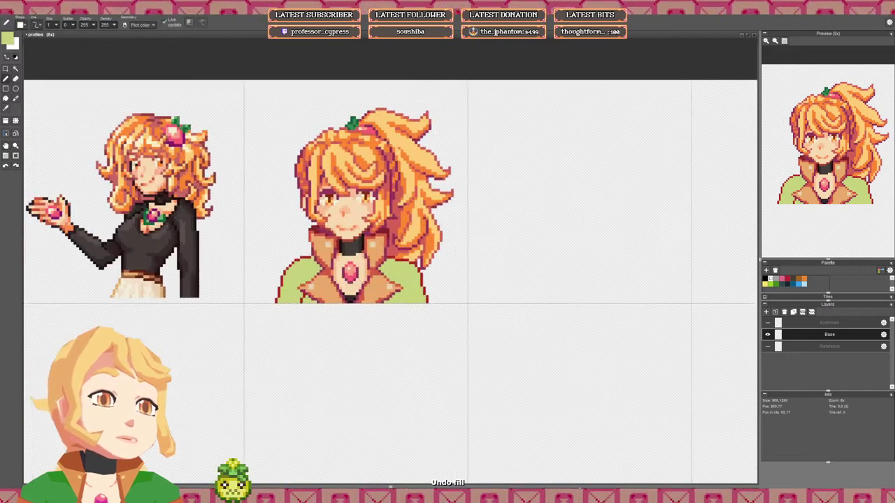
pyautogui.keyDown('alt'); pyautogui.click(428, 288); pyautogui.keyUp('alt')
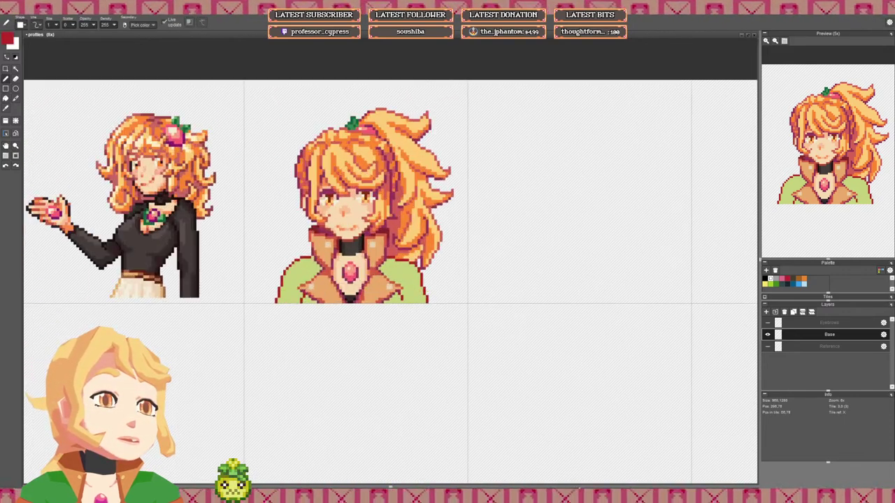
pyautogui.click(400, 300)
pyautogui.hotkey('ctrl', 'z')
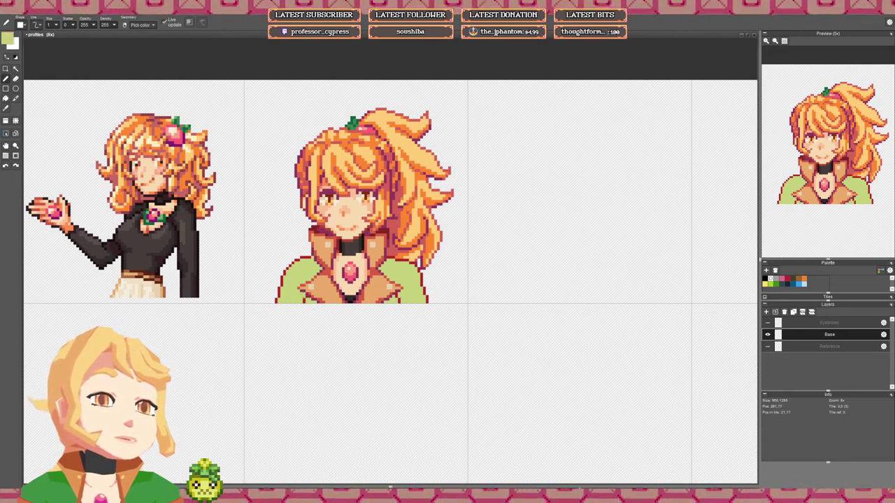
# Step: Refill both shoulders and the gaps beneath the collar with a mid green sampled from the lower portrait's jacket
pyautogui.scroll(-3, 322, 299)
pyautogui.moveTo(321, 298); pyautogui.dragTo(463, 252)
pyautogui.scroll(1, 256, 328)
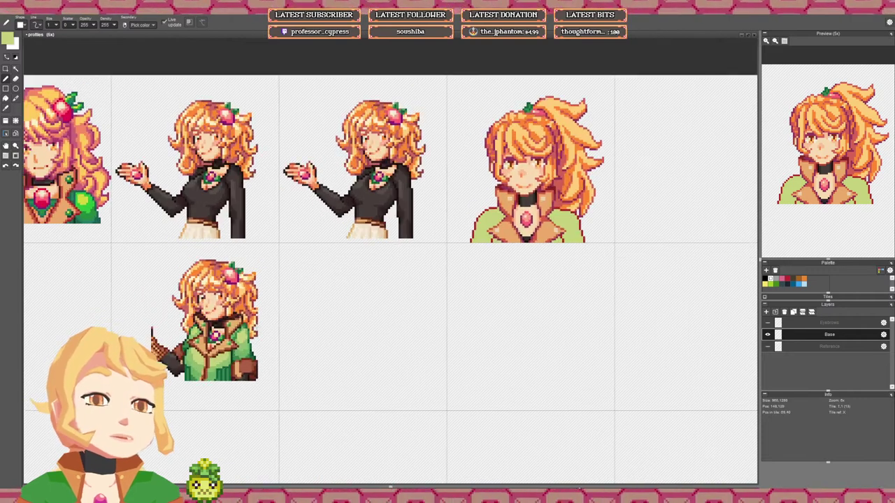
pyautogui.scroll(1, 232, 354)
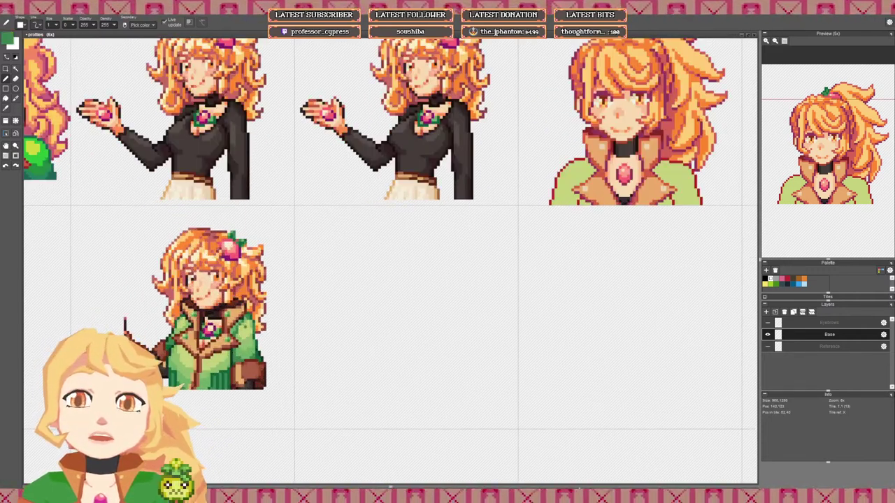
pyautogui.scroll(-1, 399, 275)
pyautogui.moveTo(399, 275); pyautogui.dragTo(384, 275)
pyautogui.rightClick(220, 338)
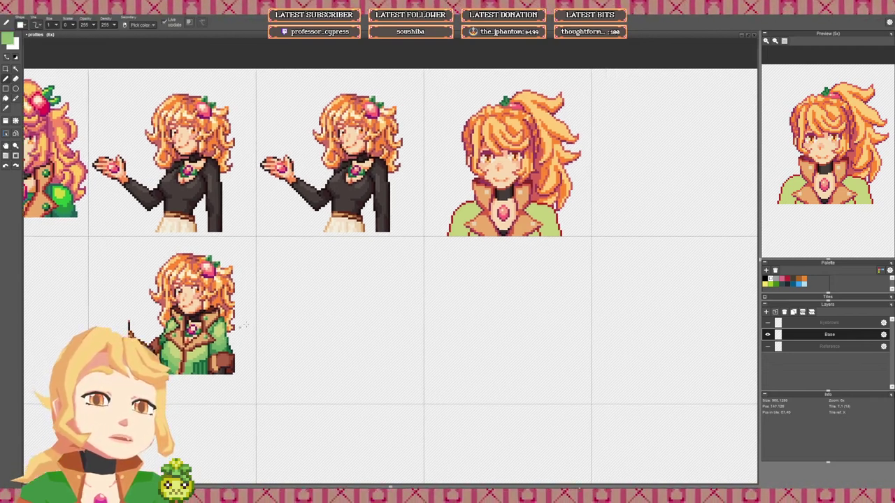
pyautogui.moveTo(493, 274); pyautogui.dragTo(295, 287)
pyautogui.press('f')
pyautogui.click(352, 241)
pyautogui.click(337, 247)
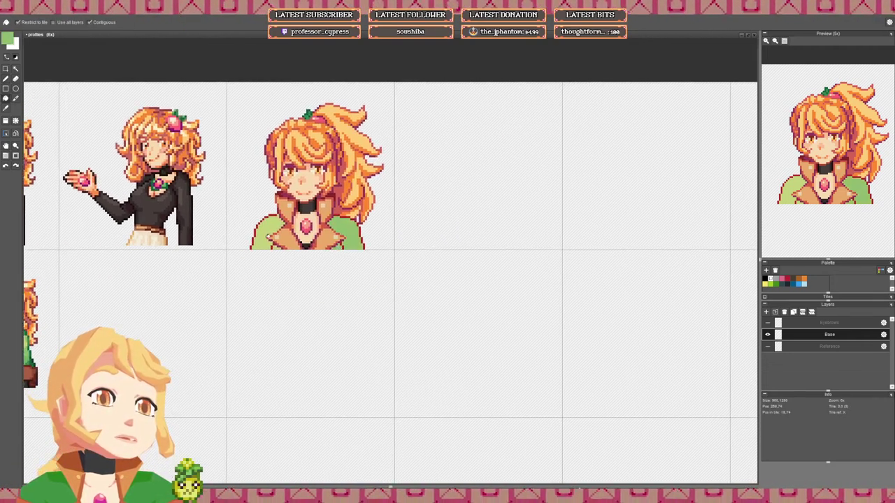
pyautogui.click(267, 236)
pyautogui.click(278, 247)
pyautogui.hscroll(-4, 285, 262)
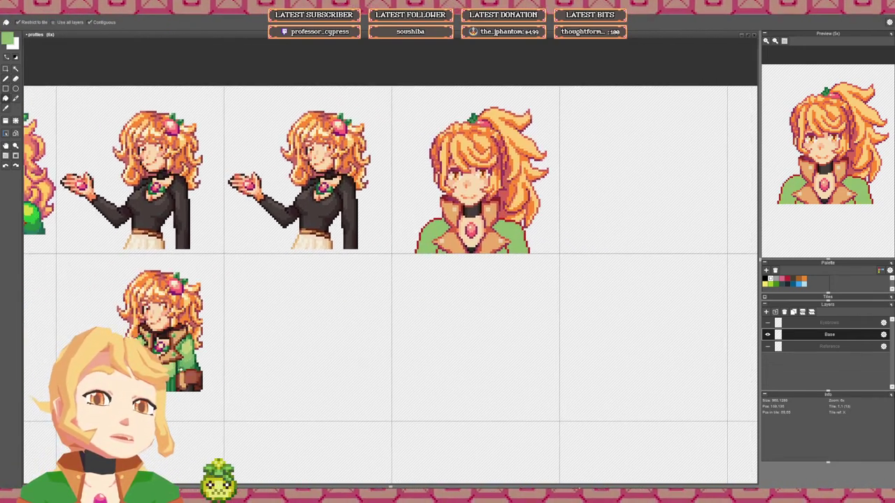
# Step: Test a dark green sampled from the lower portrait's jacket with one pixel on the left shoulder
pyautogui.press('b')
pyautogui.scroll(4, 247, 296)
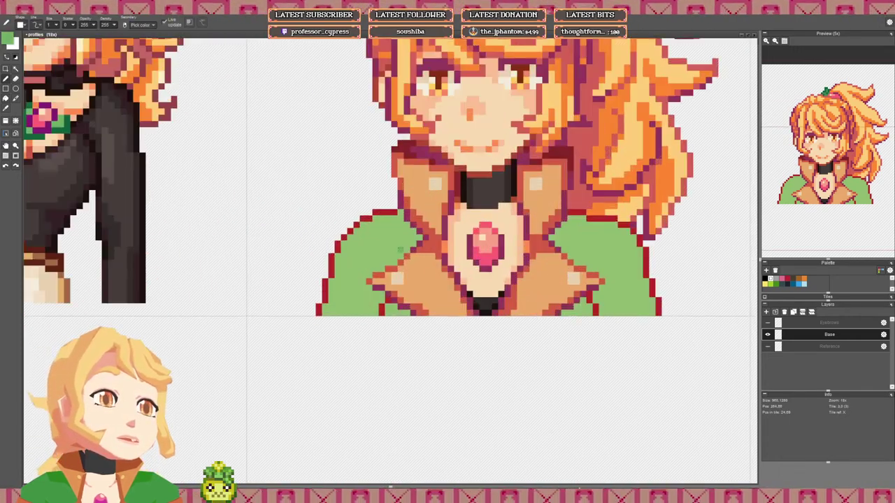
pyautogui.scroll(-2, 246, 296)
pyautogui.moveTo(246, 296); pyautogui.dragTo(413, 220)
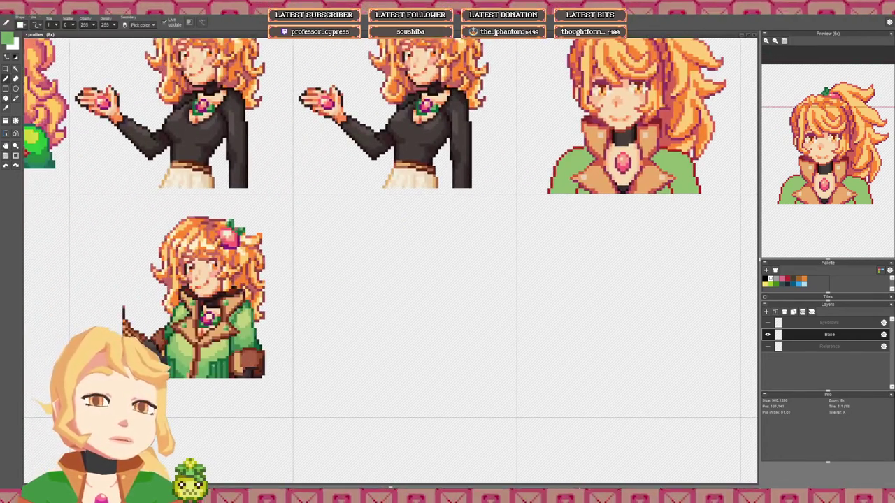
pyautogui.scroll(5, 345, 245)
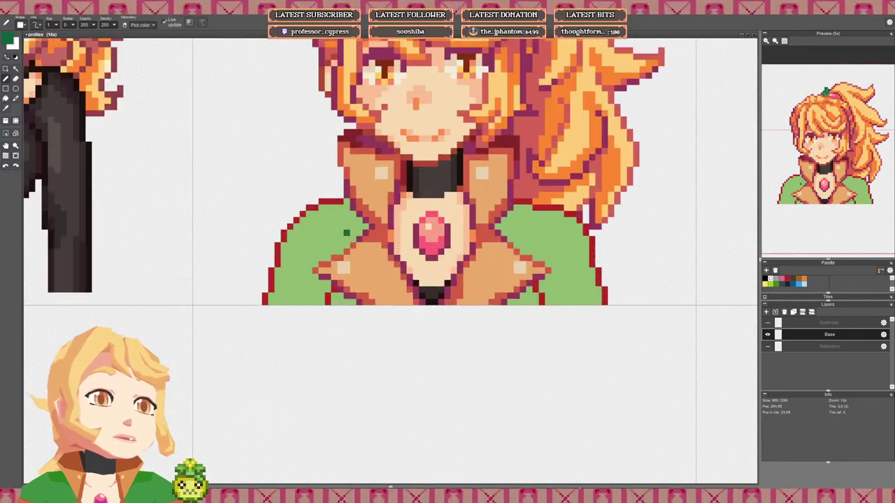
# Step: Draw a vertical seam line beside the collar on each shoulder in a medium green sampled from the lower portrait's jacket
pyautogui.scroll(-5, 322, 238)
pyautogui.scroll(3, 321, 238)
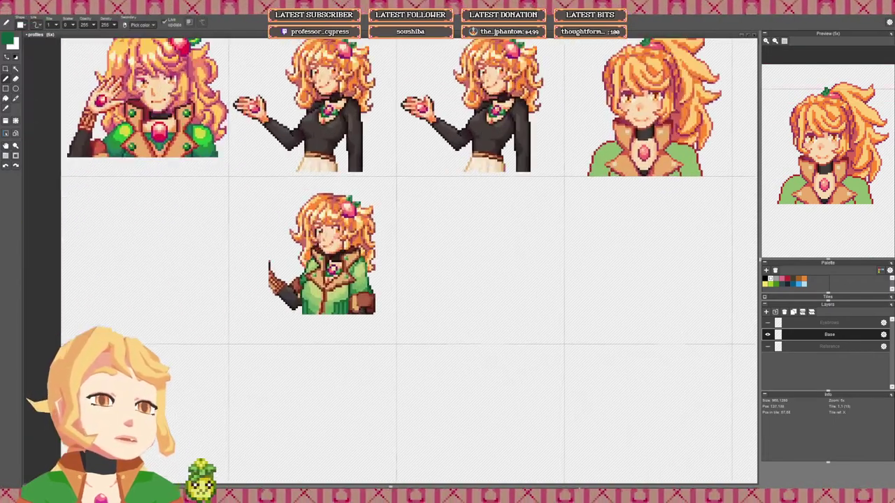
pyautogui.scroll(-3, 378, 316)
pyautogui.scroll(5, 378, 316)
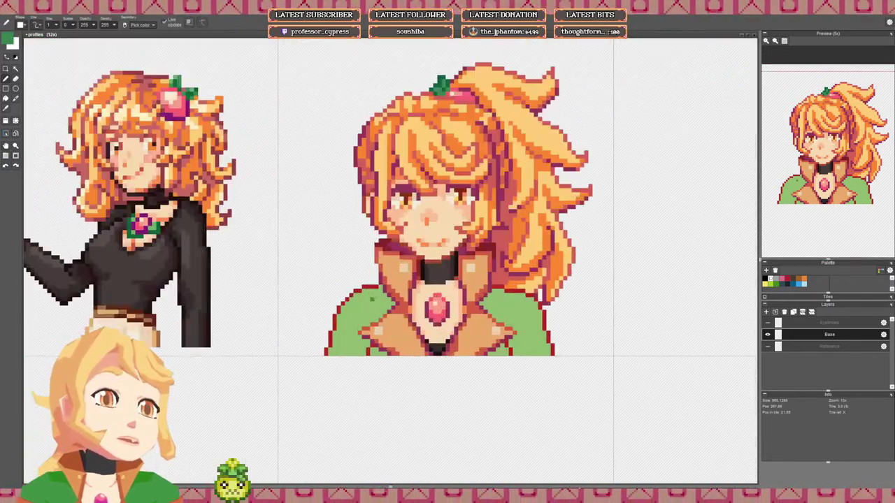
pyautogui.moveTo(378, 314); pyautogui.dragTo(372, 282)
pyautogui.moveTo(574, 288); pyautogui.dragTo(415, 281)
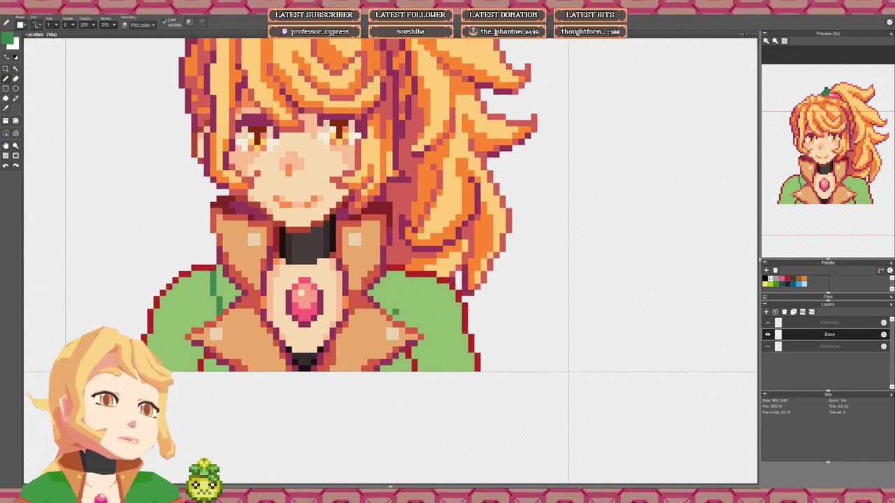
pyautogui.moveTo(396, 318); pyautogui.dragTo(402, 274)
pyautogui.scroll(-4, 401, 281)
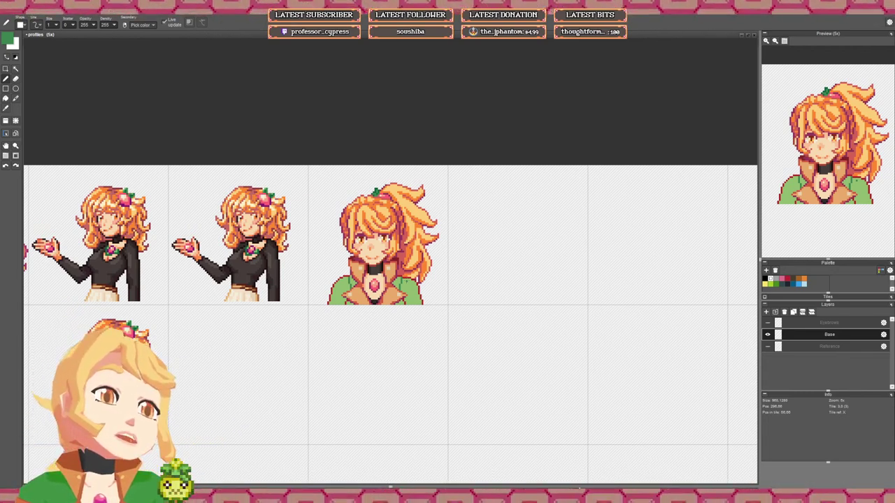
# Step: Shade the jacket areas beneath both lower collar flaps with the darker seam green, and resample the light jacket green
pyautogui.scroll(3, 408, 304)
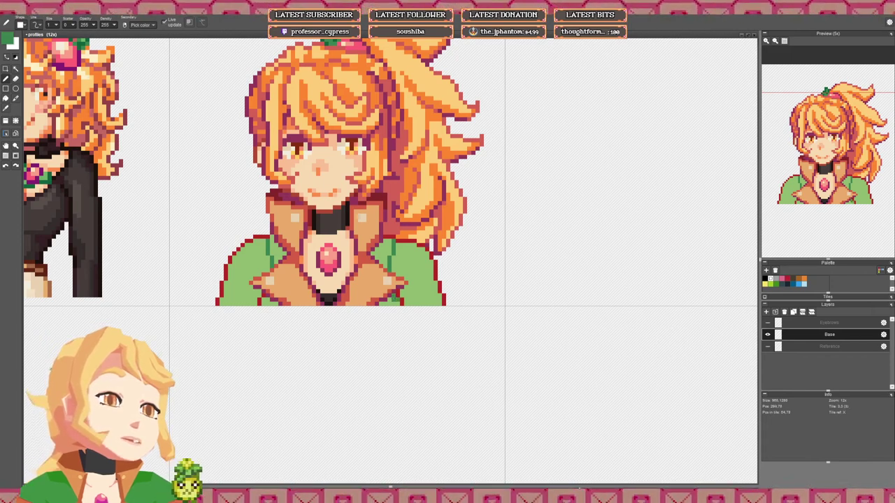
pyautogui.keyDown('alt'); pyautogui.click(398, 303); pyautogui.keyUp('alt')
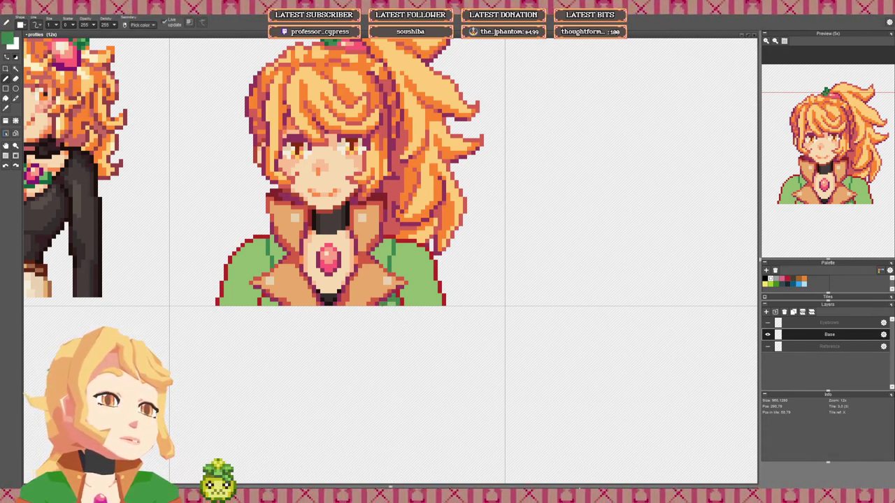
pyautogui.click(391, 304)
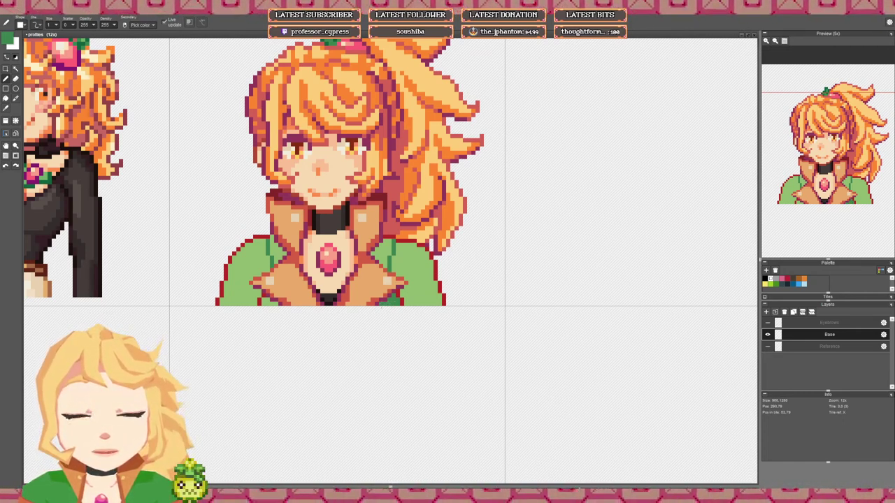
pyautogui.moveTo(383, 306); pyautogui.dragTo(395, 304)
pyautogui.moveTo(280, 297)
pyautogui.mouseDown()
pyautogui.moveTo(289, 302)
pyautogui.moveTo(272, 294)
pyautogui.mouseUp()
pyautogui.rightClick(268, 293)
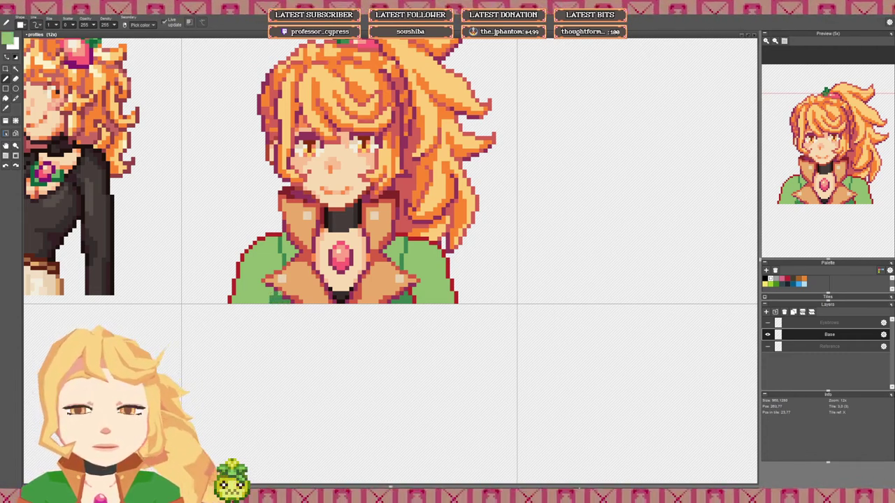
# Step: Shade the left sleeve's outer edge and the jacket beneath the left lower collar flap in the darker green, erasing the stray overhanging pixel
pyautogui.scroll(-3, 376, 248)
pyautogui.moveTo(352, 253); pyautogui.dragTo(377, 254)
pyautogui.scroll(3, 376, 256)
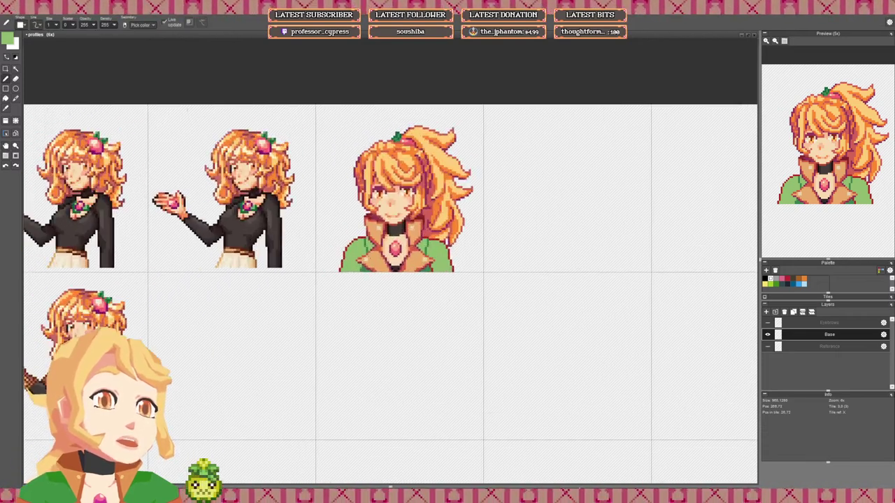
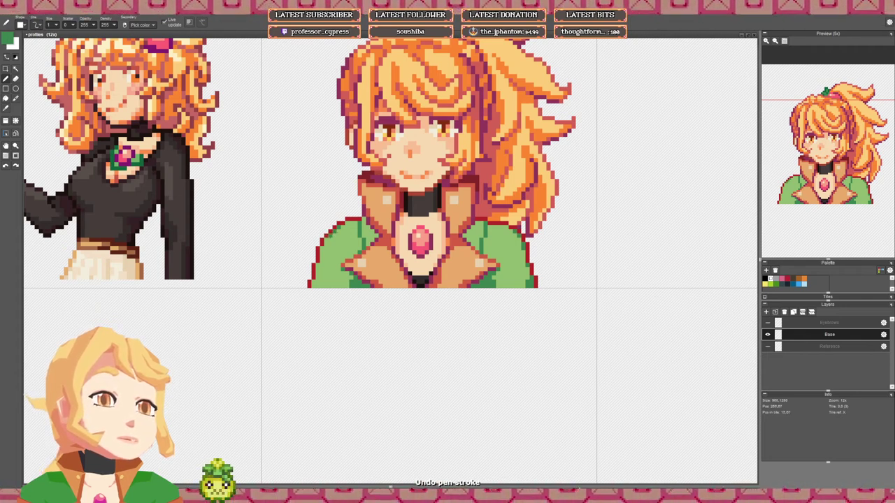
pyautogui.scroll(-3, 427, 231)
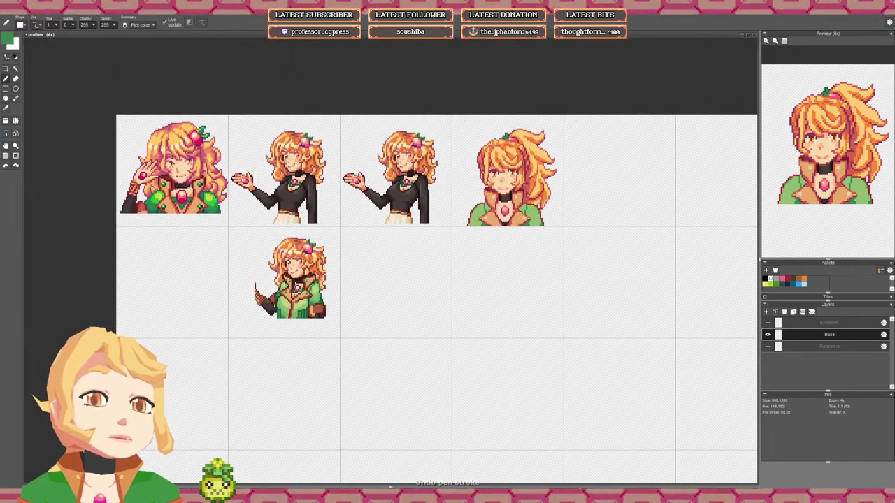
pyautogui.scroll(7, 357, 245)
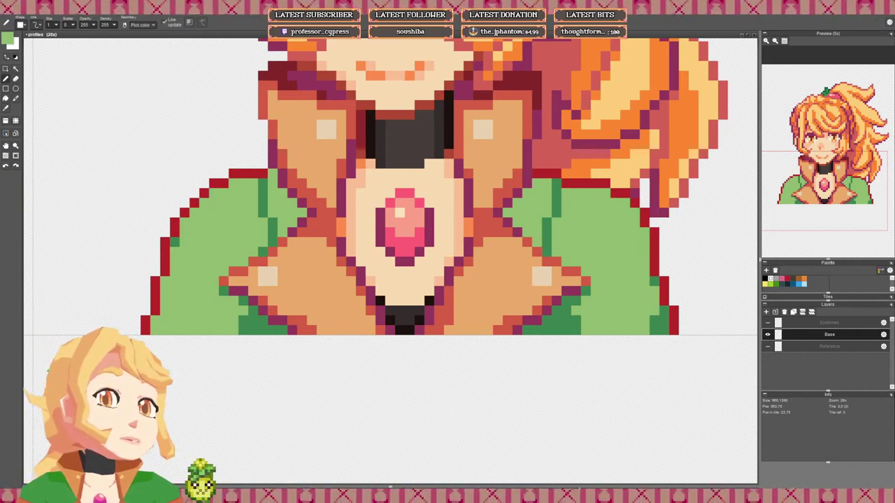
pyautogui.rightClick(175, 242)
pyautogui.click(175, 251)
pyautogui.moveTo(165, 281); pyautogui.dragTo(155, 340)
pyautogui.moveTo(224, 300)
pyautogui.mouseDown()
pyautogui.moveTo(214, 330)
pyautogui.moveTo(233, 310)
pyautogui.moveTo(234, 320)
pyautogui.mouseUp()
pyautogui.press('e')
pyautogui.click(155, 340)
pyautogui.scroll(-4, 253, 300)
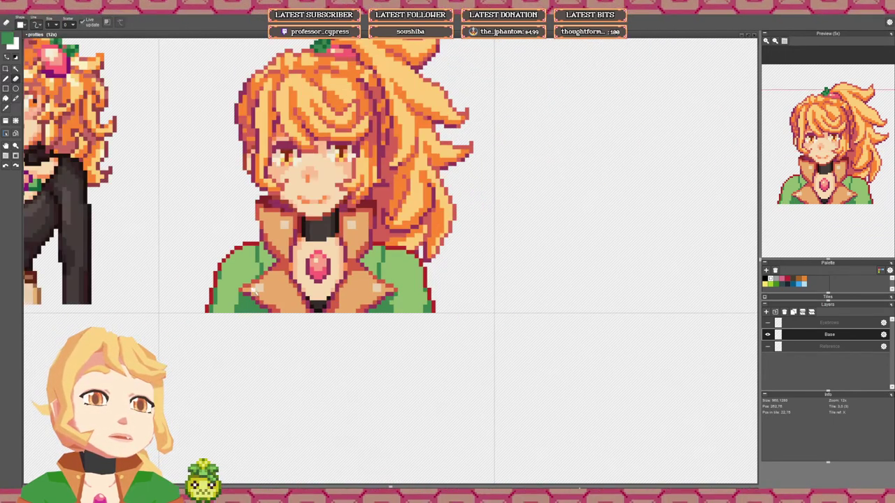
# Step: Shade both shoulders beside the collar and the right sleeve's outer edge with the darker green
pyautogui.scroll(4, 260, 267)
pyautogui.press('b')
pyautogui.moveTo(254, 283); pyautogui.dragTo(254, 264)
pyautogui.moveTo(244, 293); pyautogui.dragTo(244, 283)
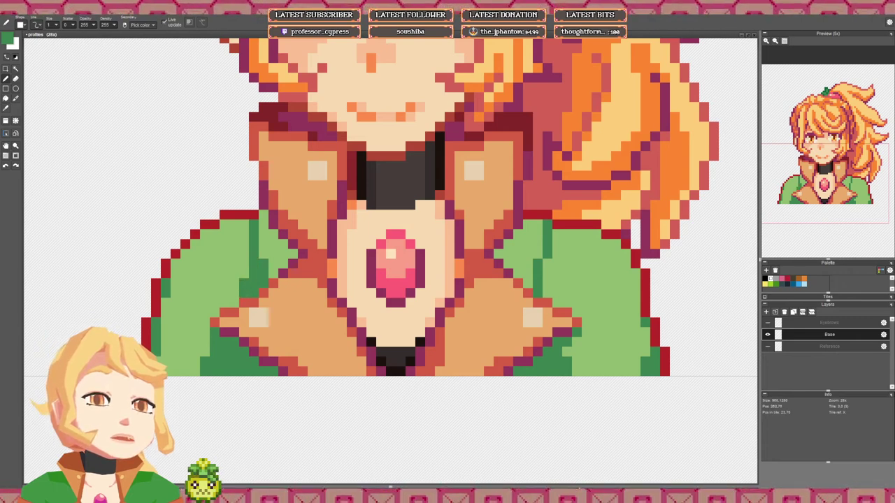
pyautogui.moveTo(547, 283)
pyautogui.mouseDown()
pyautogui.moveTo(296, 279)
pyautogui.moveTo(306, 298)
pyautogui.mouseUp()
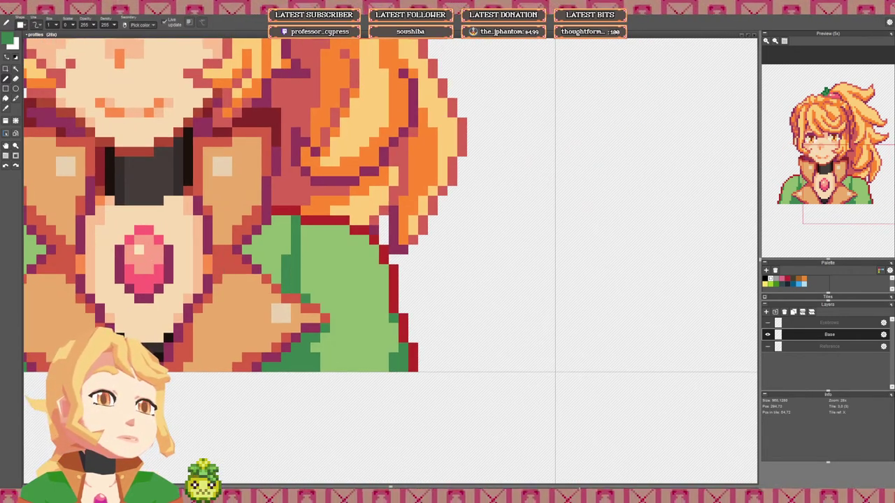
pyautogui.moveTo(266, 240)
pyautogui.mouseDown()
pyautogui.moveTo(257, 269)
pyautogui.moveTo(247, 249)
pyautogui.moveTo(266, 260)
pyautogui.moveTo(267, 230)
pyautogui.moveTo(276, 240)
pyautogui.mouseUp()
pyautogui.rightClick(247, 260)
pyautogui.scroll(-2, 205, 257)
pyautogui.scroll(-3, 447, 322)
pyautogui.scroll(3, 288, 293)
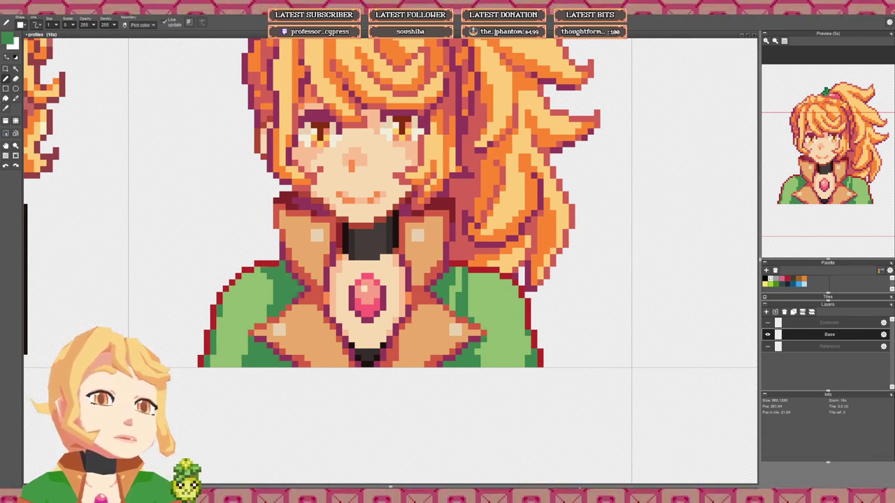
# Step: Refill the light areas of both sleeves with a mid green sampled from the lower portrait's jacket
pyautogui.scroll(-4, 270, 283)
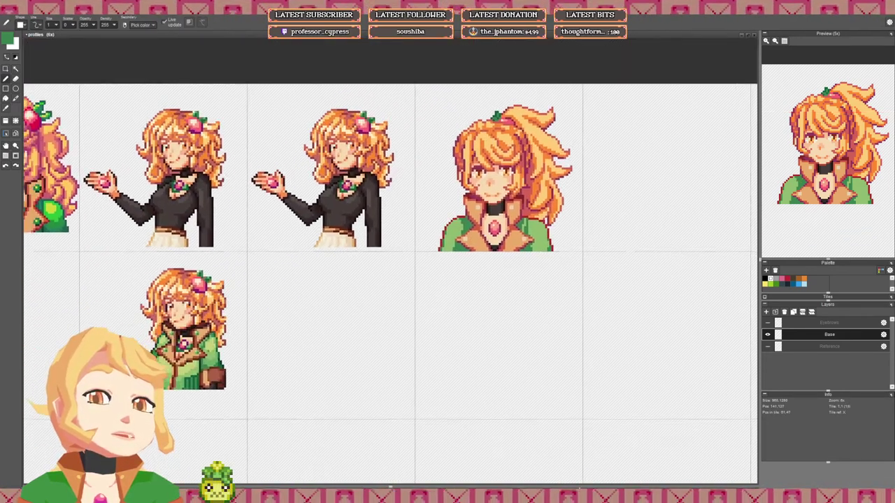
pyautogui.scroll(2, 207, 353)
pyautogui.rightClick(222, 374)
pyautogui.scroll(-2, 222, 373)
pyautogui.moveTo(461, 236); pyautogui.dragTo(253, 303)
pyautogui.press('f')
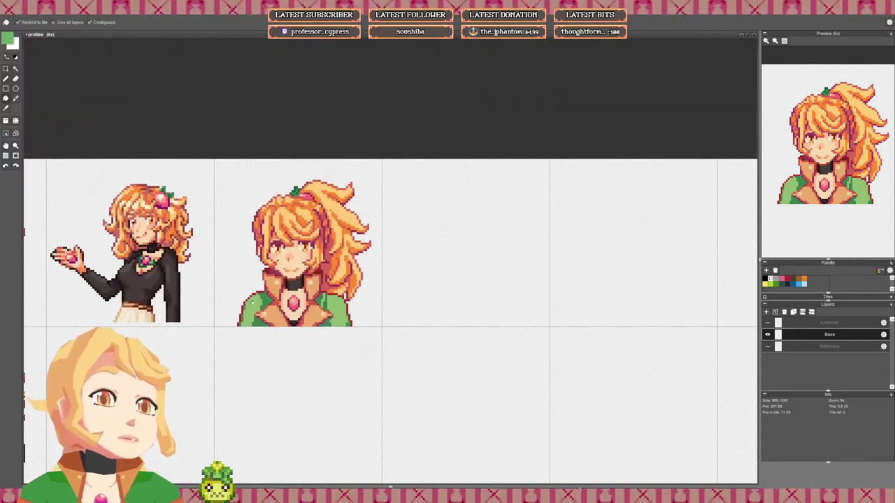
pyautogui.click(249, 308)
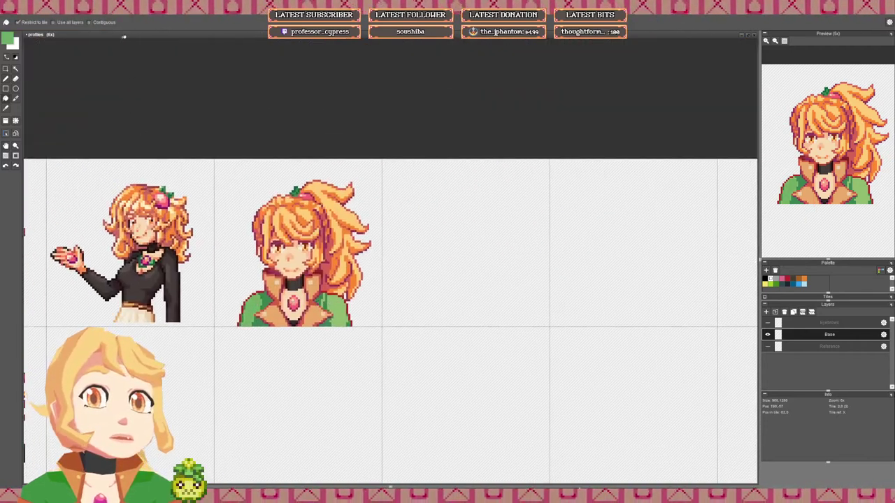
pyautogui.click(340, 308)
pyautogui.press('b')
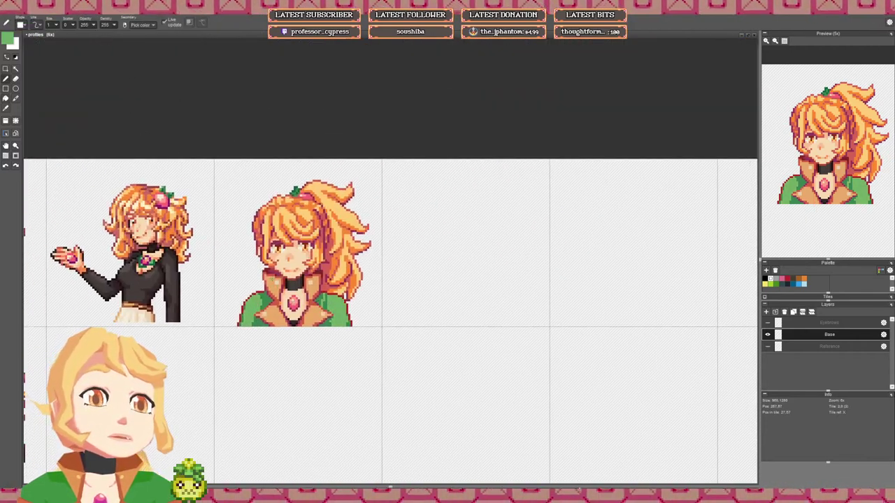
# Step: Touch up the darker green shading beside the collar on the right shoulder
pyautogui.scroll(5, 318, 302)
pyautogui.moveTo(328, 303)
pyautogui.mouseDown()
pyautogui.moveTo(338, 273)
pyautogui.moveTo(367, 273)
pyautogui.mouseUp()
pyautogui.click(337, 293)
pyautogui.click(337, 264)
pyautogui.scroll(-5, 400, 300)
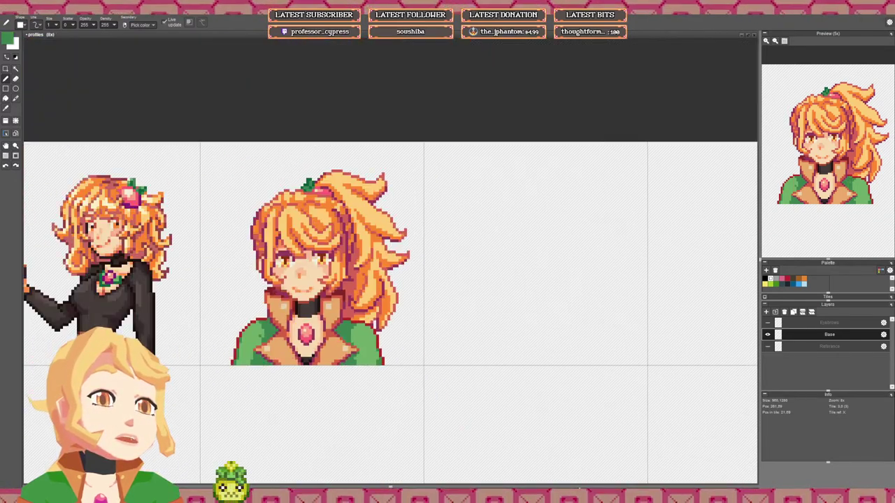
# Step: Draw deep green seam lines beside the collar on both shoulders and beneath the right lower flap, using the lower portrait's jacket colour
pyautogui.scroll(2, 345, 360)
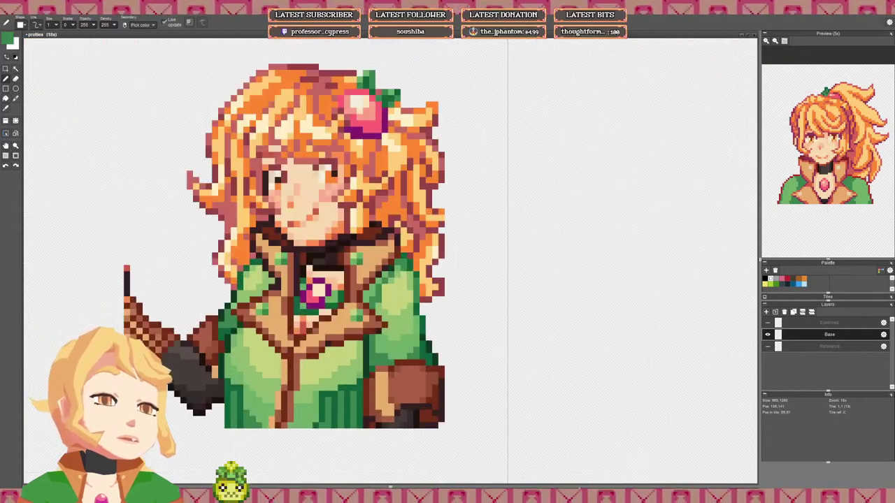
pyautogui.scroll(-2, 351, 367)
pyautogui.moveTo(705, 204)
pyautogui.mouseDown()
pyautogui.moveTo(392, 307)
pyautogui.moveTo(402, 248)
pyautogui.mouseUp()
pyautogui.scroll(5, 392, 307)
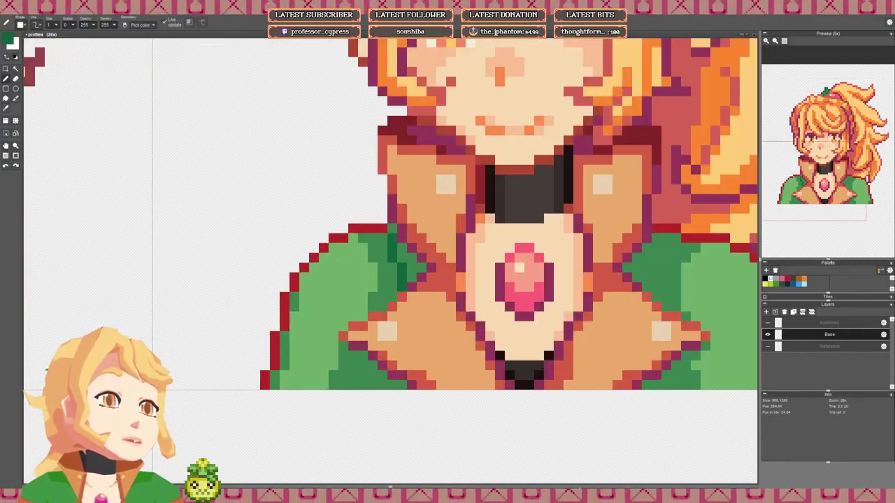
pyautogui.moveTo(520, 267); pyautogui.dragTo(251, 308)
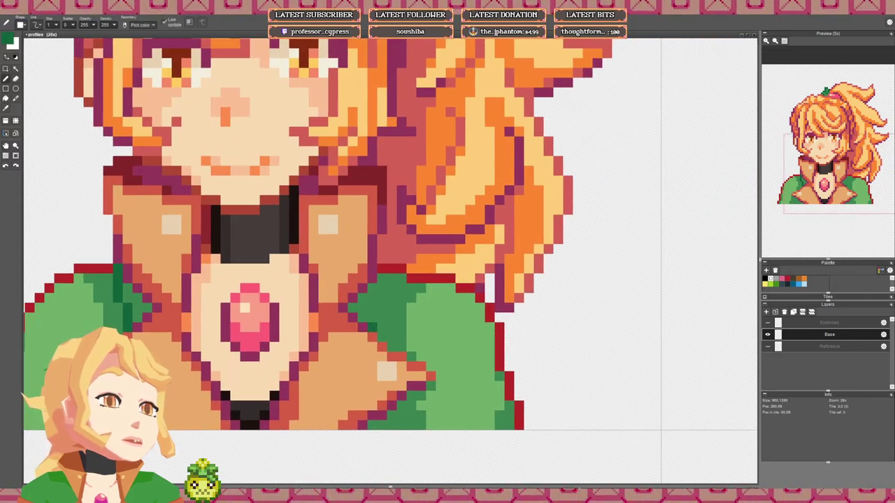
pyautogui.moveTo(372, 328); pyautogui.dragTo(382, 278)
pyautogui.moveTo(401, 415)
pyautogui.mouseDown()
pyautogui.moveTo(381, 347)
pyautogui.moveTo(392, 357)
pyautogui.moveTo(382, 356)
pyautogui.mouseUp()
pyautogui.click(381, 337)
pyautogui.hotkey('ctrl', 'z')
pyautogui.scroll(-5, 350, 328)
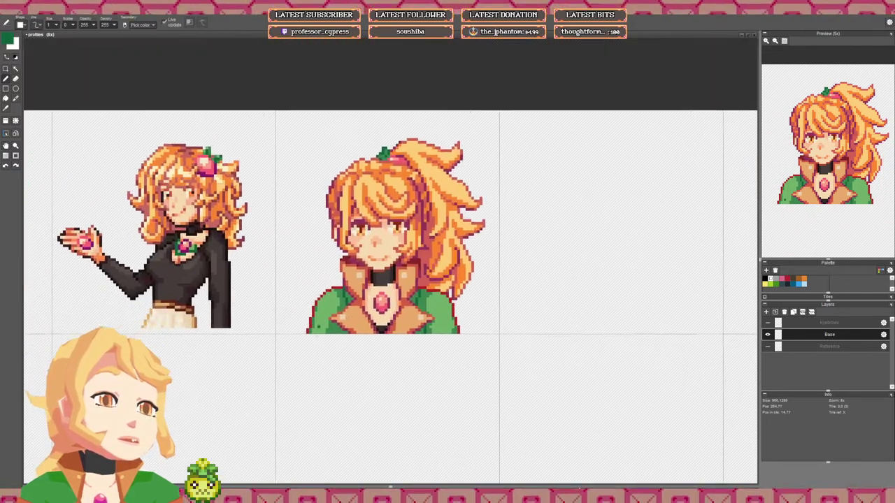
# Step: Continue the deep green seam beneath the left lower collar flap and correct its pixels
pyautogui.scroll(5, 386, 274)
pyautogui.moveTo(386, 274); pyautogui.dragTo(373, 314)
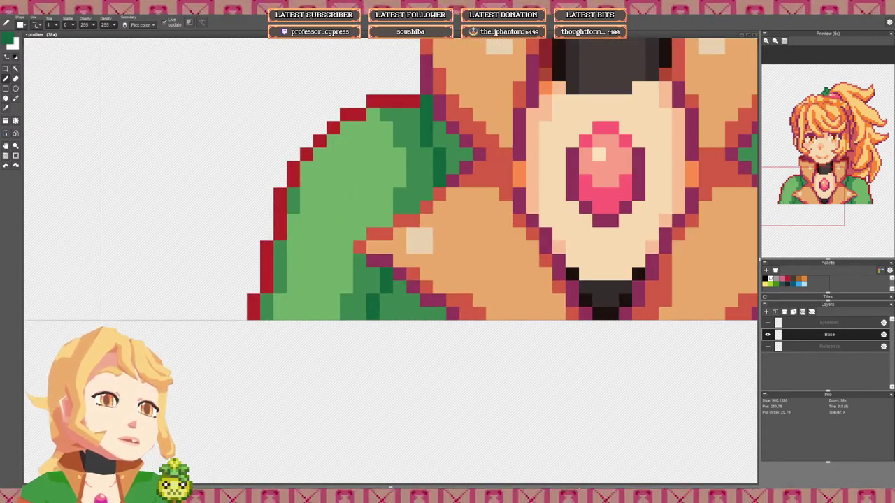
pyautogui.moveTo(399, 287)
pyautogui.mouseDown()
pyautogui.moveTo(386, 314)
pyautogui.moveTo(373, 301)
pyautogui.moveTo(387, 273)
pyautogui.mouseUp()
pyautogui.rightClick(360, 312)
pyautogui.rightClick(399, 286)
pyautogui.scroll(-5, 442, 331)
# Step: Replace the jacket's red outline on both shoulders with the deep green using the fill tool
pyautogui.moveTo(524, 300); pyautogui.dragTo(301, 302)
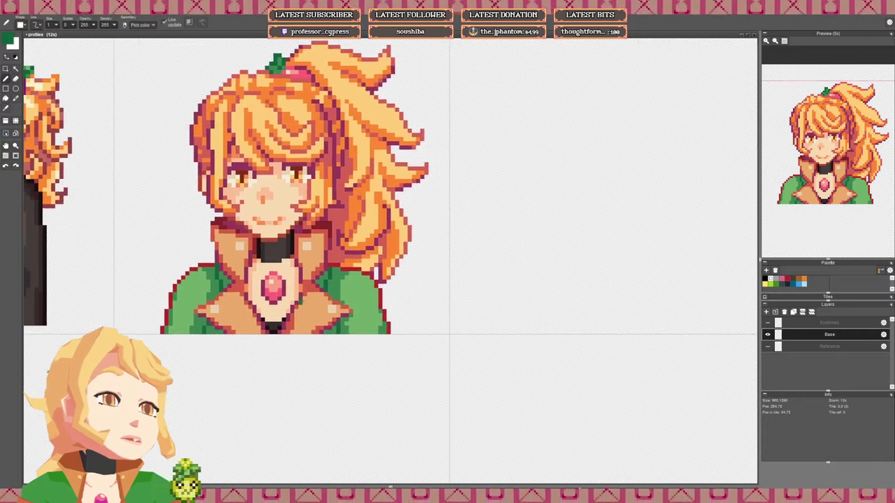
pyautogui.press('f')
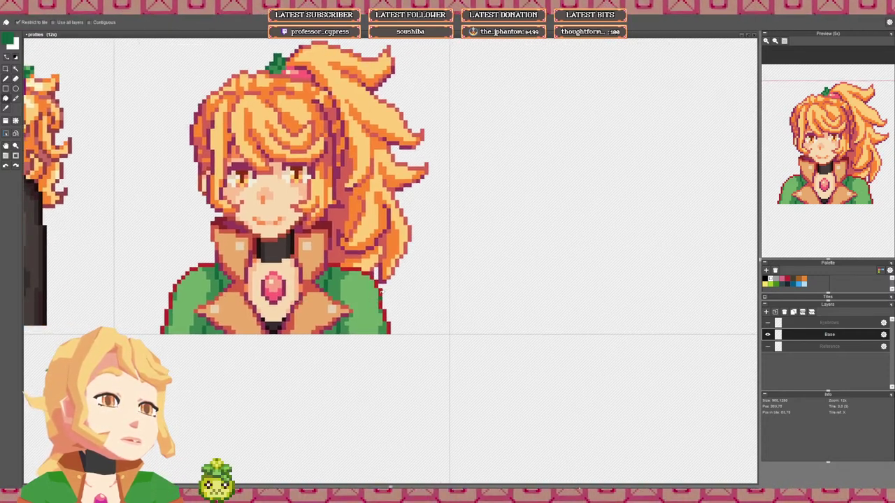
pyautogui.press('b')
pyautogui.click(377, 295)
pyautogui.scroll(-6, 377, 294)
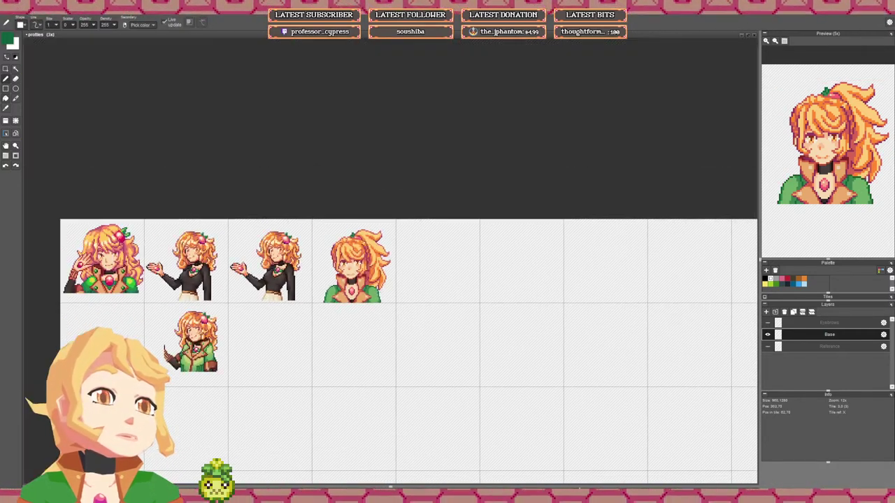
pyautogui.moveTo(378, 301); pyautogui.dragTo(393, 299)
pyautogui.scroll(3, 394, 299)
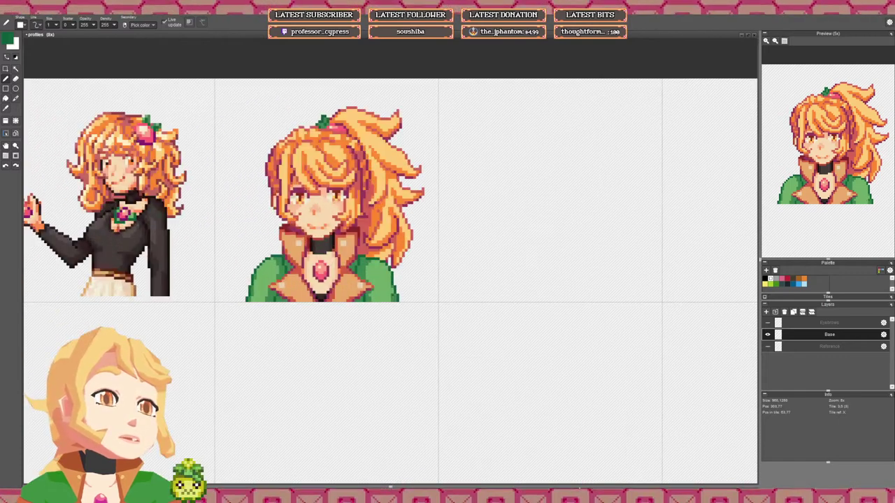
pyautogui.scroll(-2, 391, 294)
pyautogui.scroll(3, 380, 288)
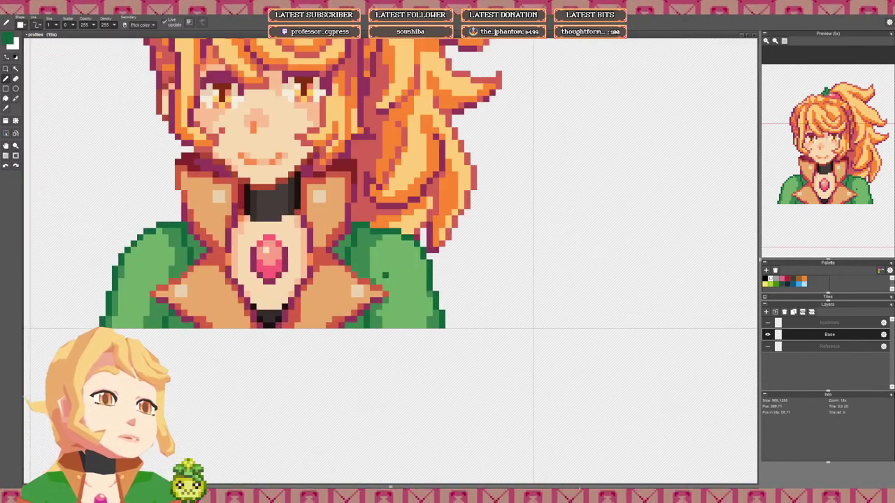
# Step: Soften the corners of the jacket outline on both shoulders with single pixels of the medium shading green
pyautogui.rightClick(360, 269)
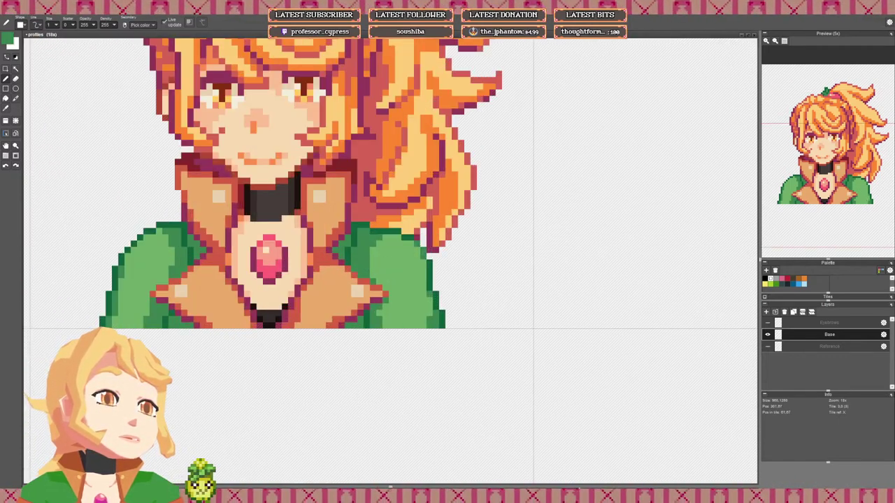
pyautogui.click(405, 238)
pyautogui.click(430, 262)
pyautogui.moveTo(430, 268); pyautogui.dragTo(430, 275)
pyautogui.moveTo(128, 249); pyautogui.dragTo(276, 251)
pyautogui.click(276, 251)
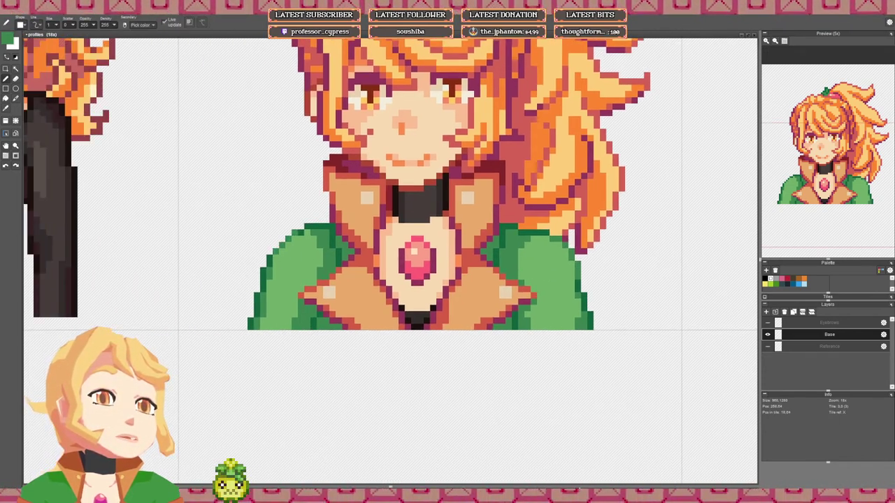
# Step: Compare the shaded jacket with the other portraits on the sheet and save the profiles file
pyautogui.scroll(-5, 388, 264)
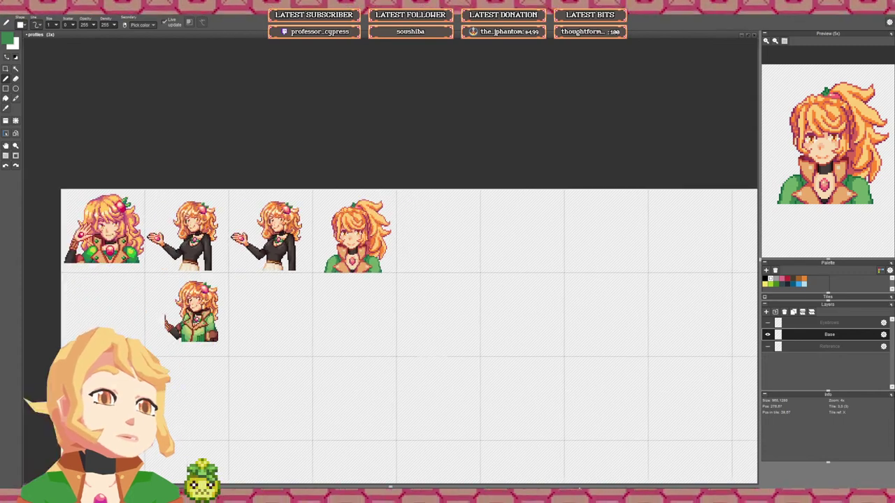
pyautogui.scroll(5, 337, 259)
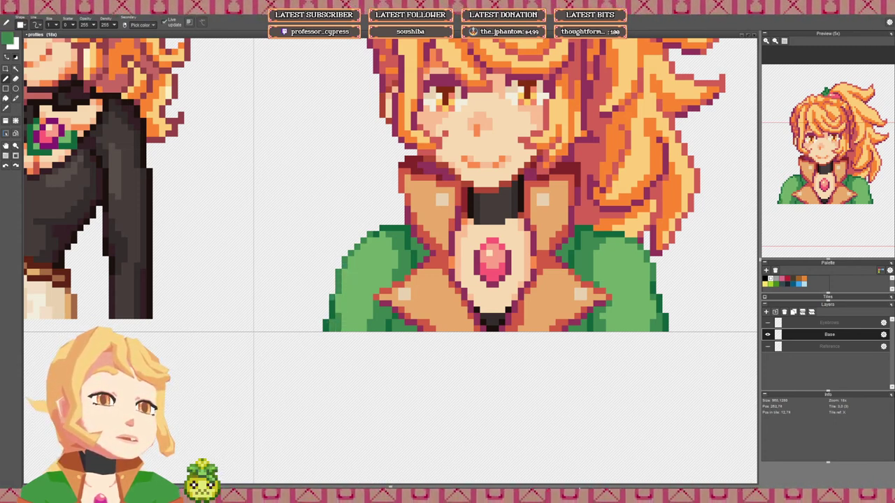
pyautogui.scroll(-3, 332, 302)
pyautogui.scroll(-1, 419, 274)
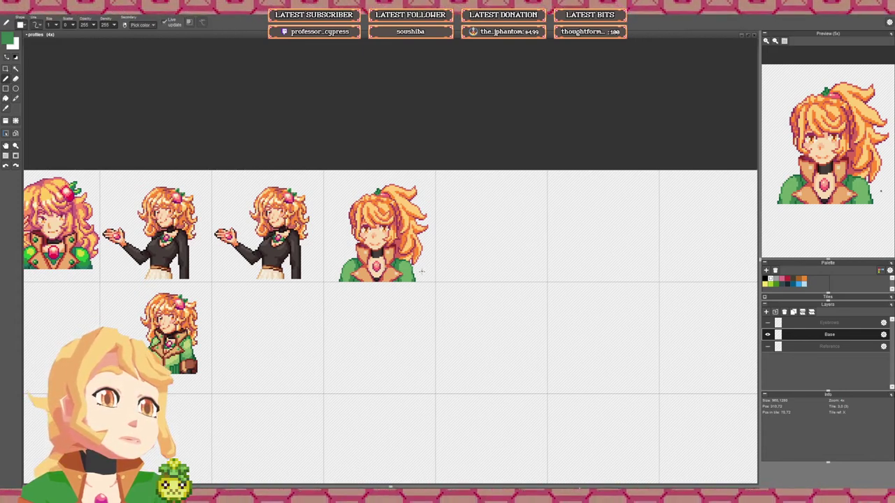
pyautogui.moveTo(421, 271); pyautogui.dragTo(407, 267)
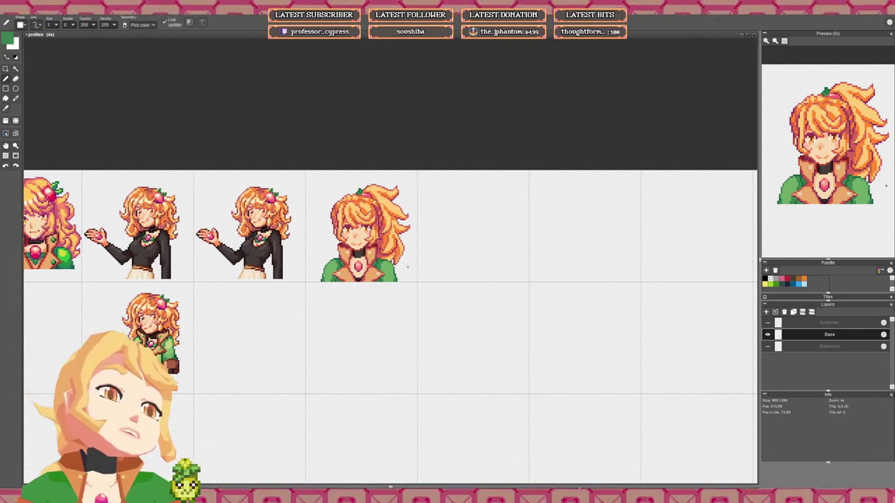
pyautogui.scroll(4, 353, 269)
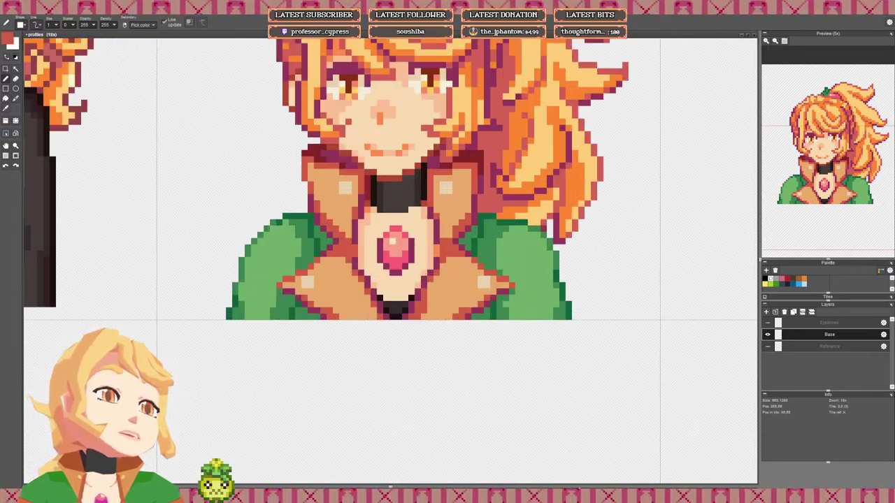
pyautogui.scroll(-6, 437, 251)
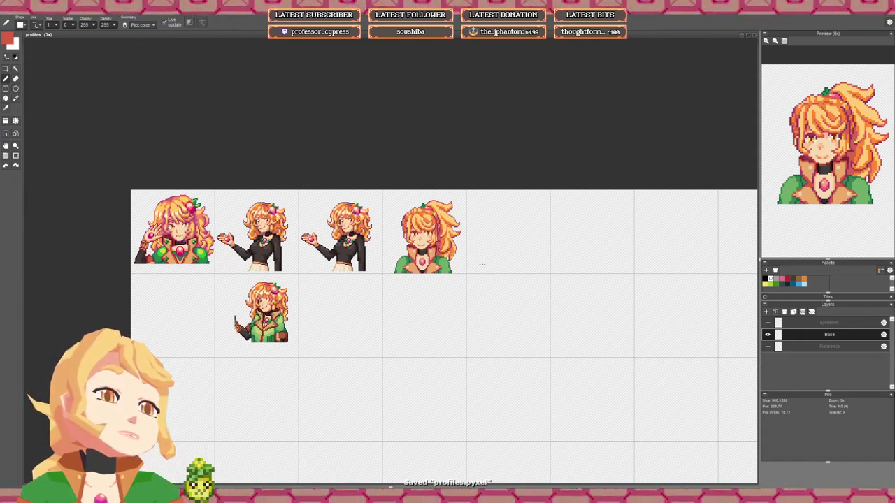
# Step: Sample the deep jacket green and mix a very dark teal with hex value 0c4141 from it
pyautogui.scroll(6, 272, 328)
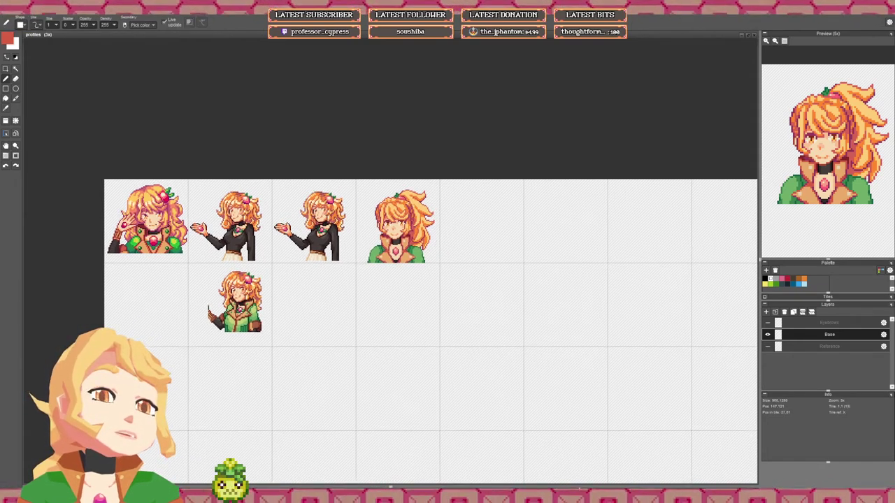
pyautogui.rightClick(293, 327)
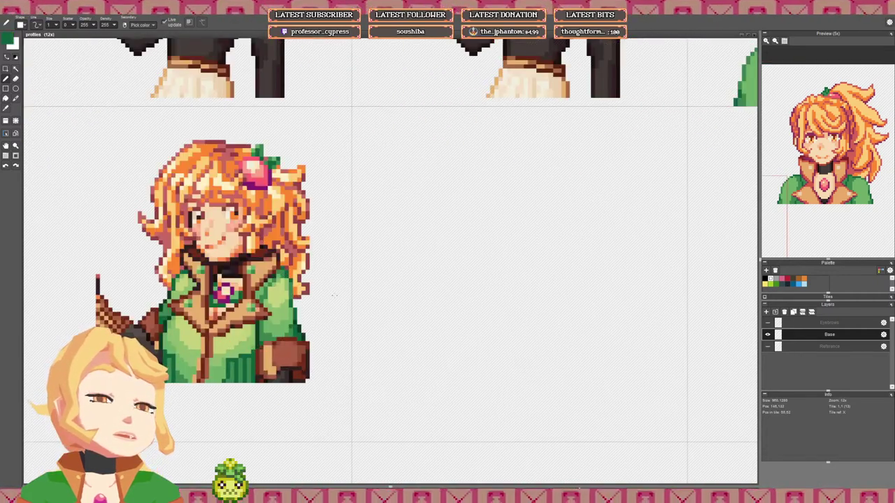
pyautogui.scroll(-5, 308, 343)
pyautogui.scroll(8, 467, 213)
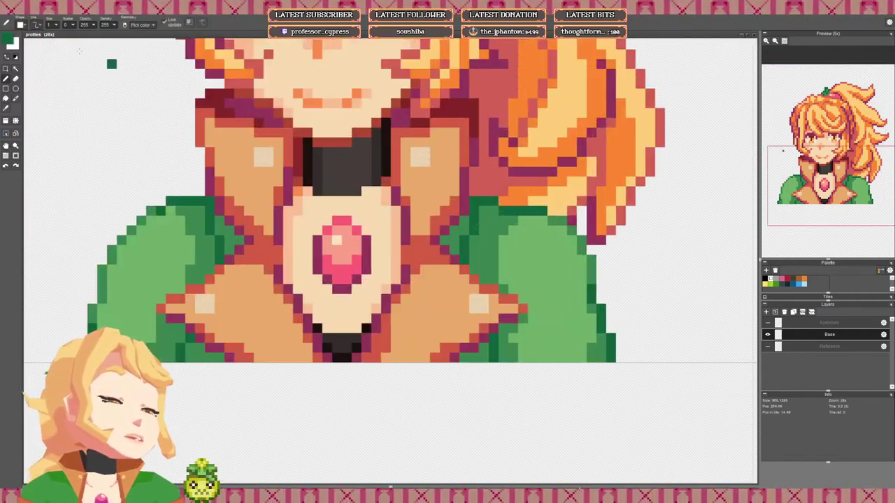
pyautogui.click(11, 42)
pyautogui.moveTo(102, 82); pyautogui.dragTo(91, 73)
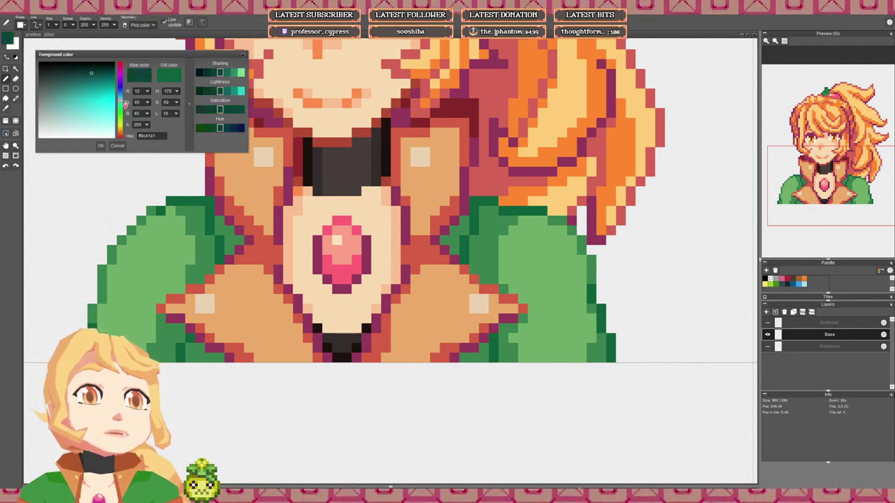
pyautogui.click(101, 145)
pyautogui.scroll(-3, 403, 238)
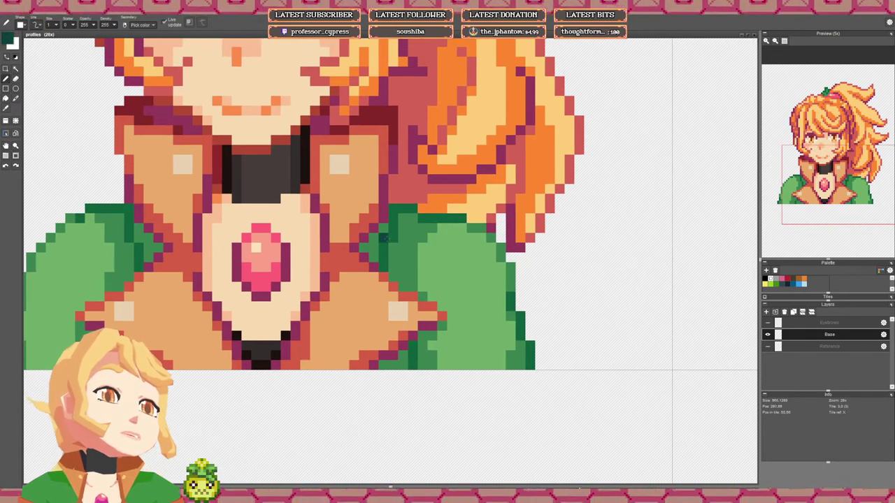
pyautogui.moveTo(434, 259); pyautogui.dragTo(441, 264)
pyautogui.scroll(-1, 439, 261)
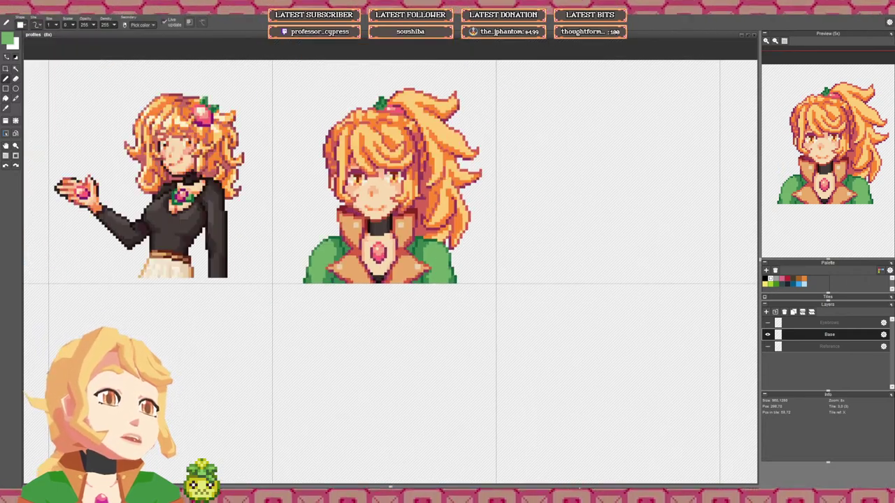
# Step: Shift the jacket's medium shading green to hue 151 and refill the ponytailed portrait's shaded areas with it
pyautogui.scroll(2, 438, 261)
pyautogui.rightClick(405, 244)
pyautogui.click(7, 38)
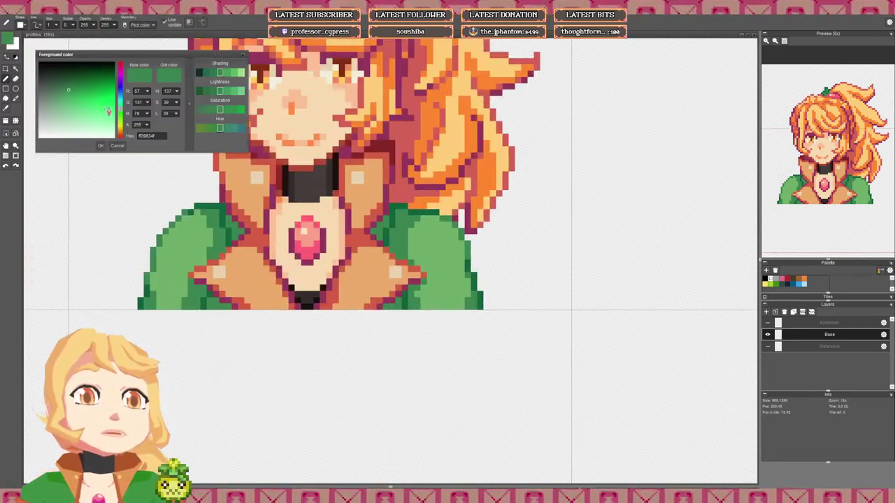
pyautogui.click(122, 106)
pyautogui.press('g')
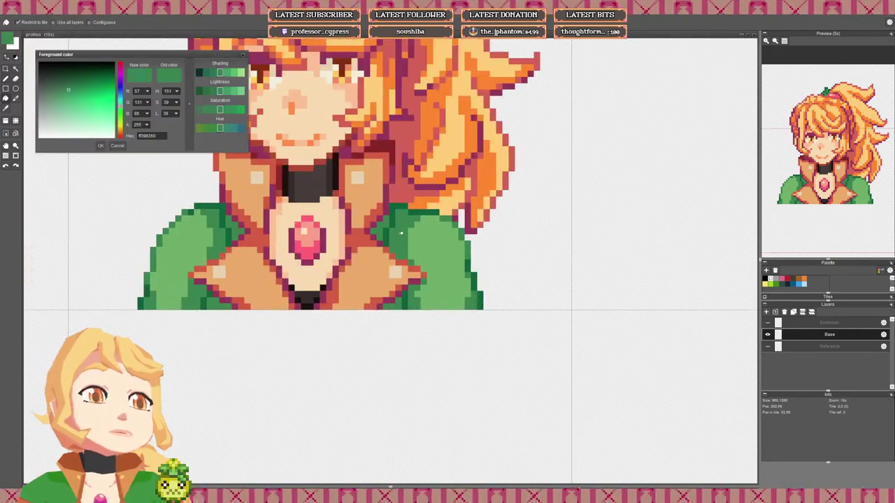
pyautogui.click(402, 235)
# Step: Shift the jacket's deep green to hue 174 and refill its outlines and seams with the resulting teal
pyautogui.rightClick(387, 232)
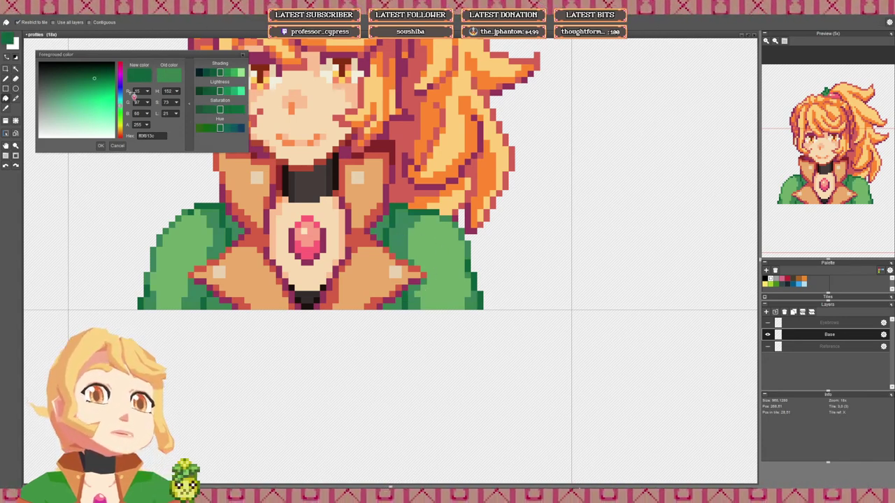
pyautogui.click(123, 104)
pyautogui.moveTo(127, 105); pyautogui.dragTo(126, 109)
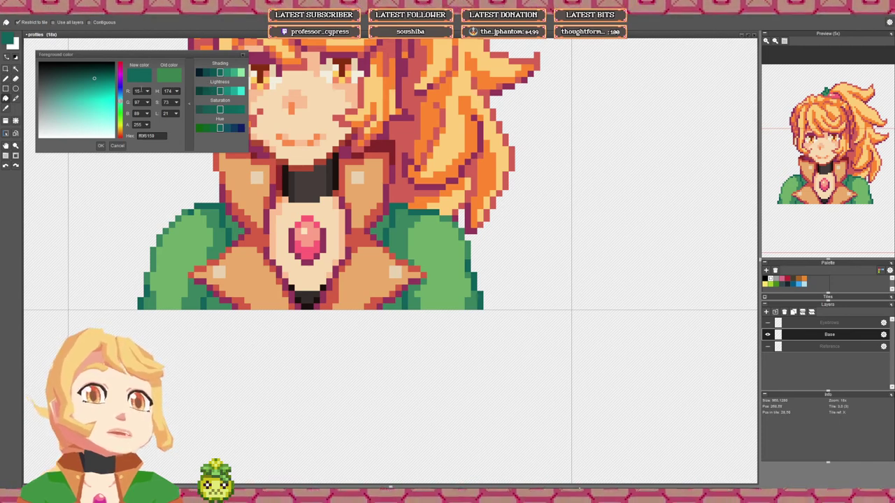
# Step: Mix a darker blue-teal (R 13, G 62, B 75) and deepen the jacket shadows beneath the lower collar flaps with the teal shades
pyautogui.moveTo(126, 105); pyautogui.dragTo(125, 101)
pyautogui.click(92, 74)
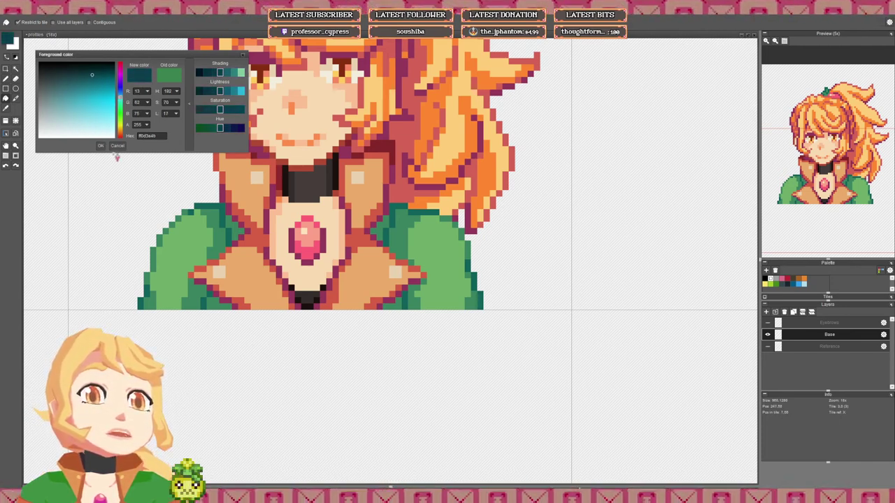
pyautogui.click(101, 145)
pyautogui.press('b')
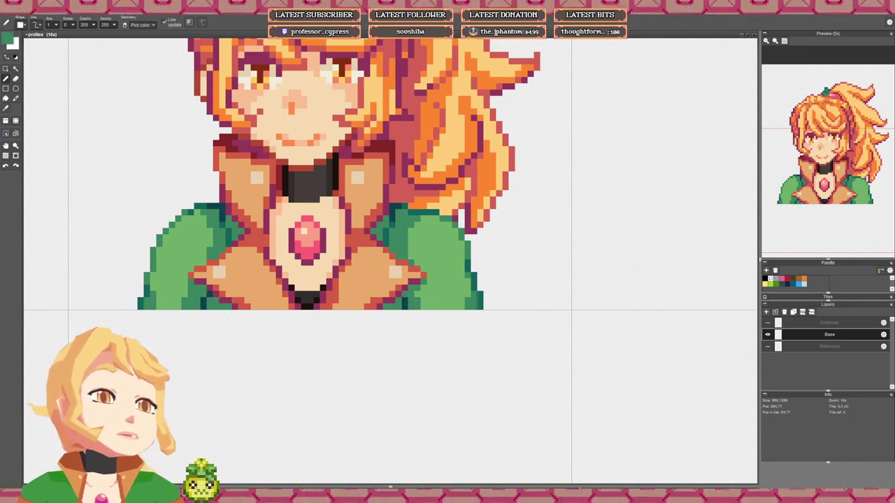
pyautogui.scroll(-3, 425, 301)
pyautogui.scroll(3, 425, 301)
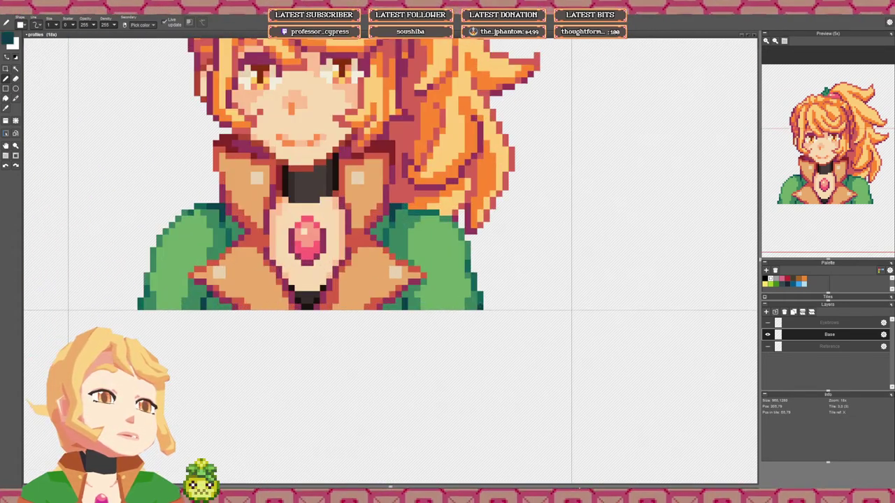
pyautogui.rightClick(392, 301)
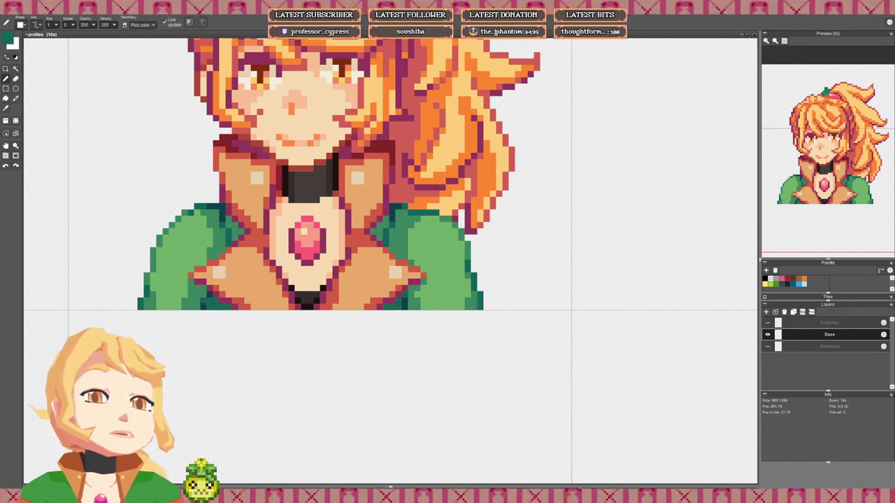
pyautogui.moveTo(197, 301); pyautogui.dragTo(204, 289)
pyautogui.scroll(-2, 417, 295)
pyautogui.scroll(3, 417, 295)
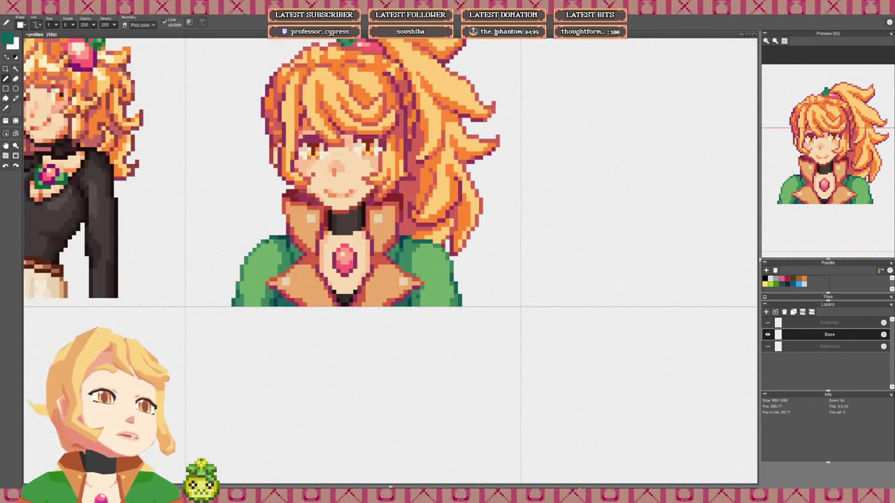
# Step: Check the recoloured teal shadows against the neighbouring portraits at small scale and save the profiles file
pyautogui.scroll(-8, 461, 288)
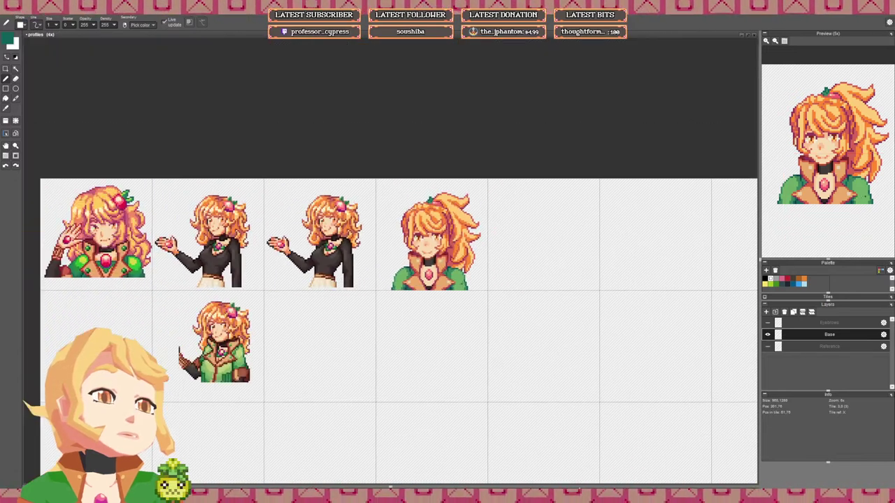
pyautogui.moveTo(494, 289)
pyautogui.mouseDown()
pyautogui.moveTo(459, 287)
pyautogui.moveTo(444, 269)
pyautogui.mouseUp()
pyautogui.hotkey('ctrl', 's')
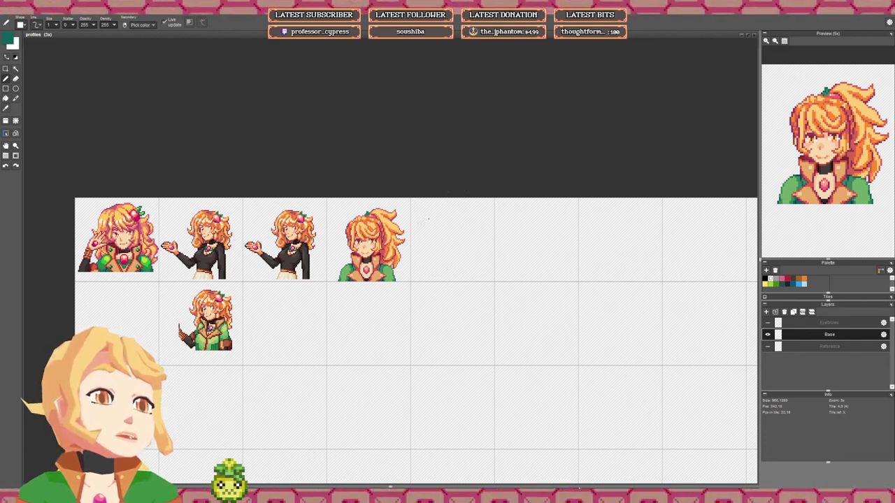
# Step: Refill the jacket's light base with a more saturated green (hue 114, saturation 40, lightness 53) and save the profiles file
pyautogui.moveTo(419, 250); pyautogui.dragTo(392, 241)
pyautogui.scroll(3, 392, 251)
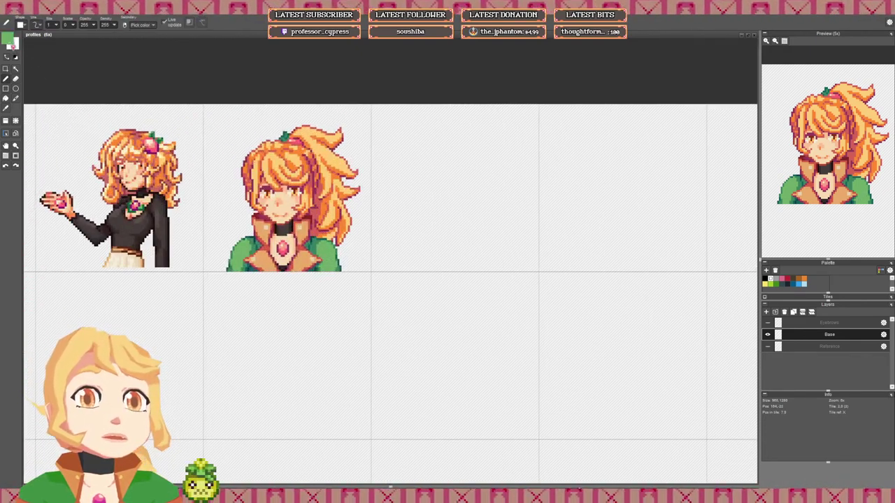
pyautogui.click(8, 39)
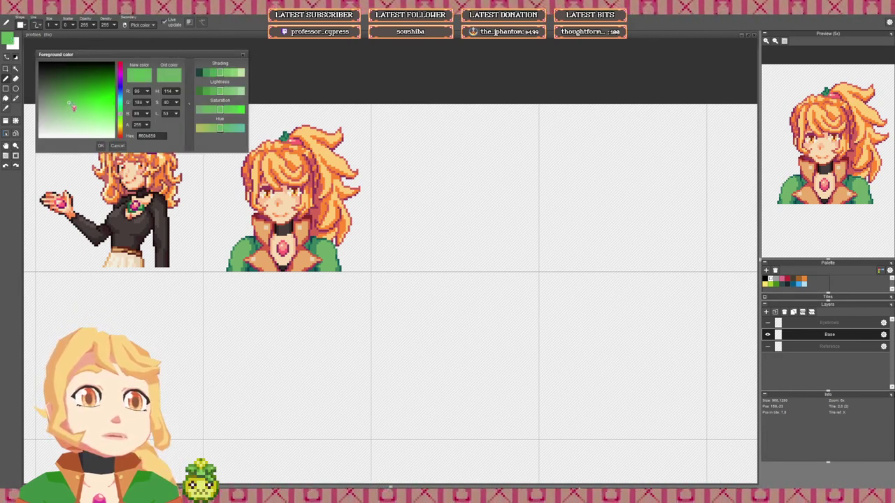
pyautogui.press('g')
pyautogui.click(328, 250)
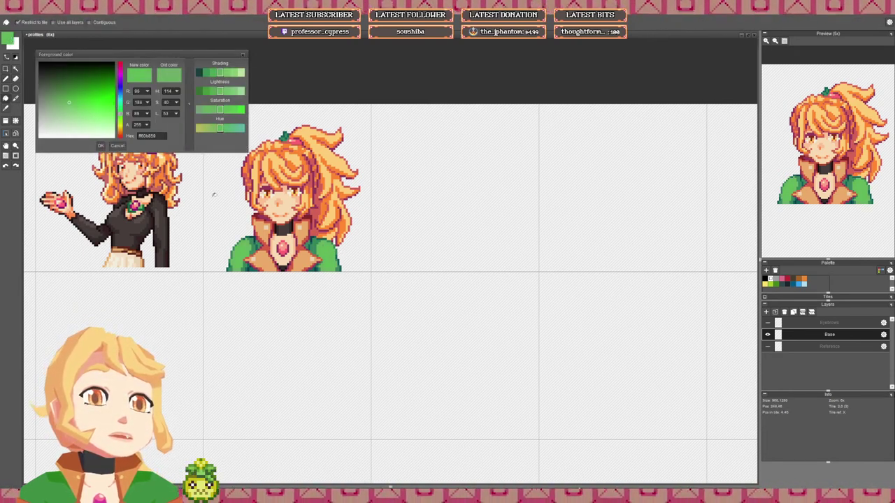
pyautogui.click(65, 102)
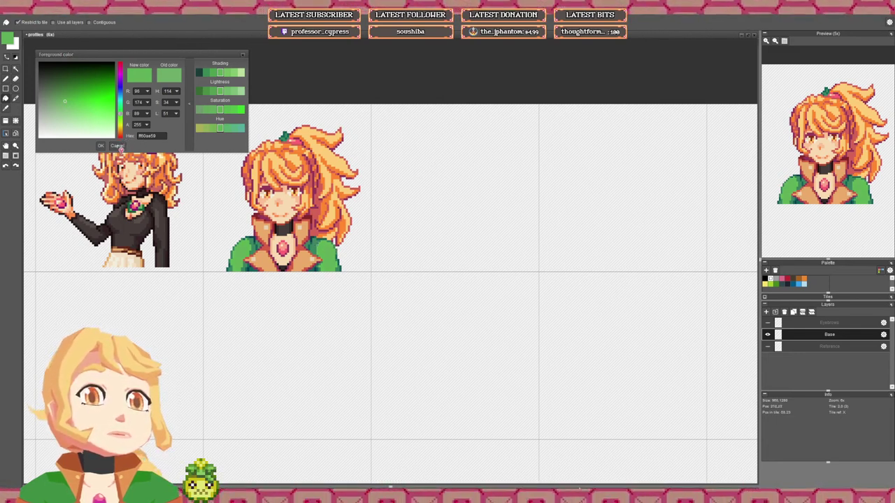
pyautogui.click(117, 145)
pyautogui.scroll(-2, 314, 239)
pyautogui.scroll(-1, 315, 241)
pyautogui.hotkey('ctrl', 's')
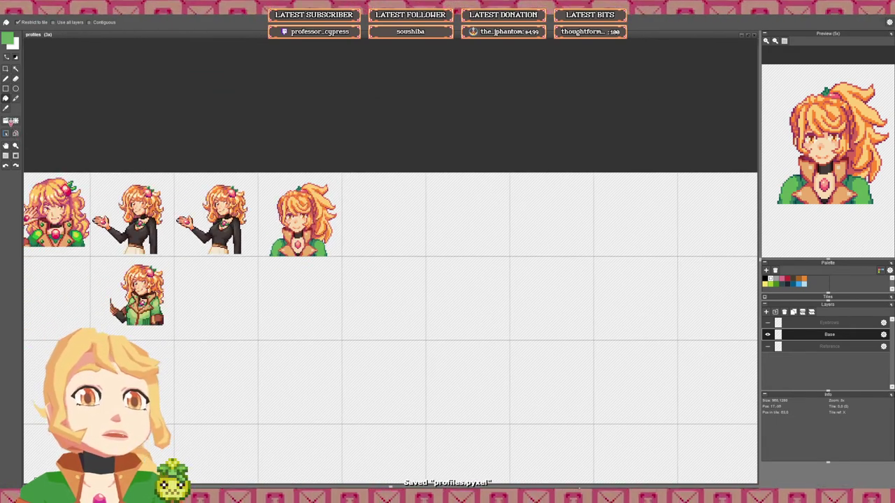
# Step: Copy the ponytailed portrait's tile into an empty cell farther along the first row of the sheet
pyautogui.click(6, 121)
pyautogui.rightClick(271, 212)
pyautogui.scroll(-2, 376, 225)
pyautogui.moveTo(488, 211); pyautogui.dragTo(417, 228)
pyautogui.click(395, 212)
pyautogui.scroll(5, 330, 230)
# Step: Add a new layer directly above the Base layer
pyautogui.click(6, 69)
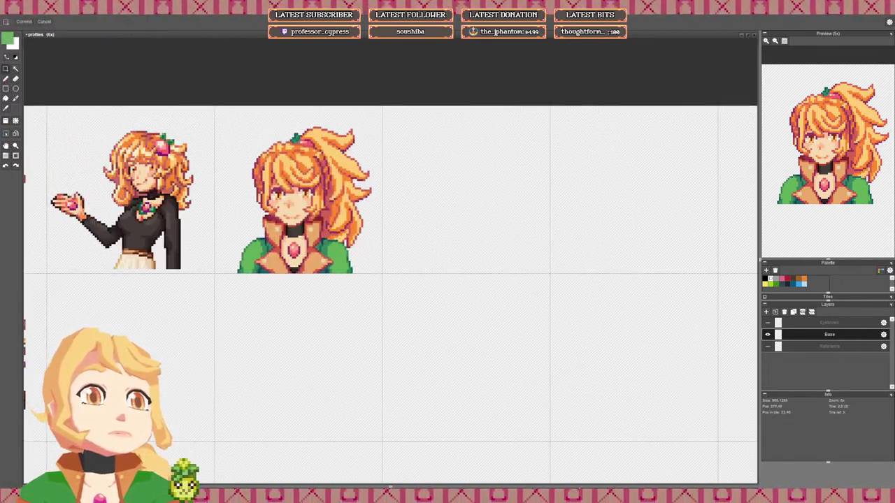
pyautogui.moveTo(294, 219); pyautogui.dragTo(317, 228)
pyautogui.scroll(-1, 318, 228)
pyautogui.scroll(-3, 225, 222)
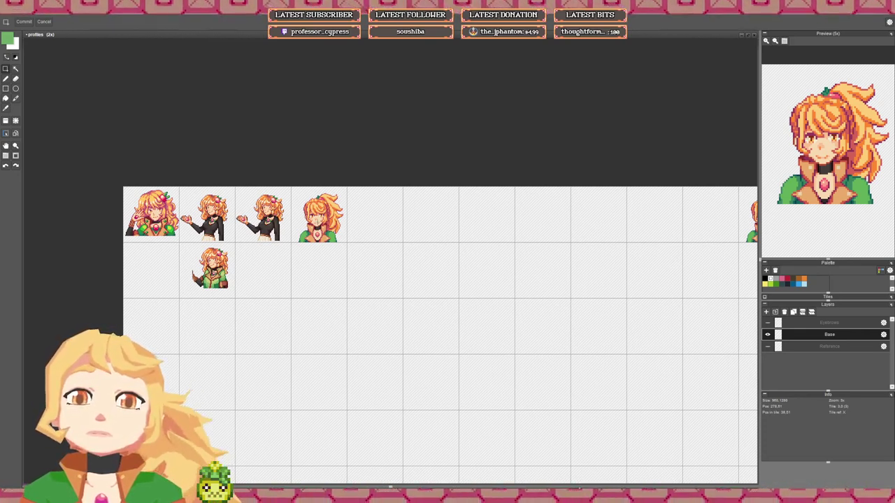
pyautogui.scroll(4, 321, 227)
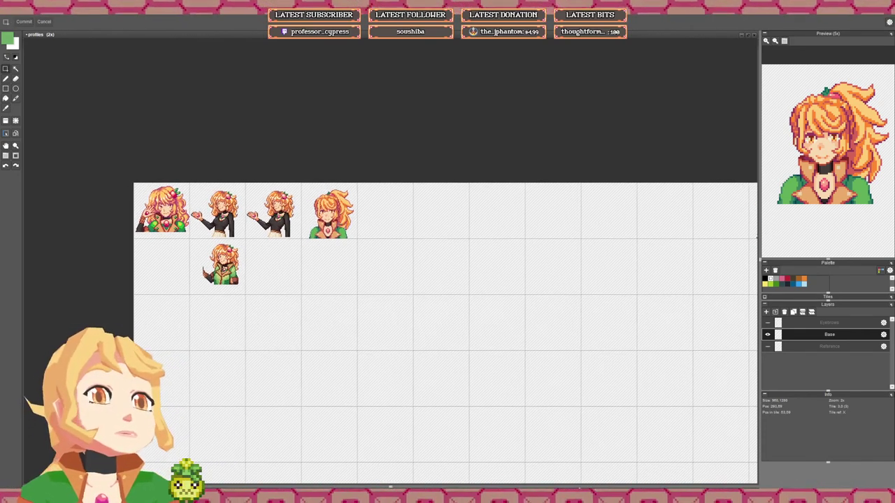
pyautogui.scroll(-2, 352, 241)
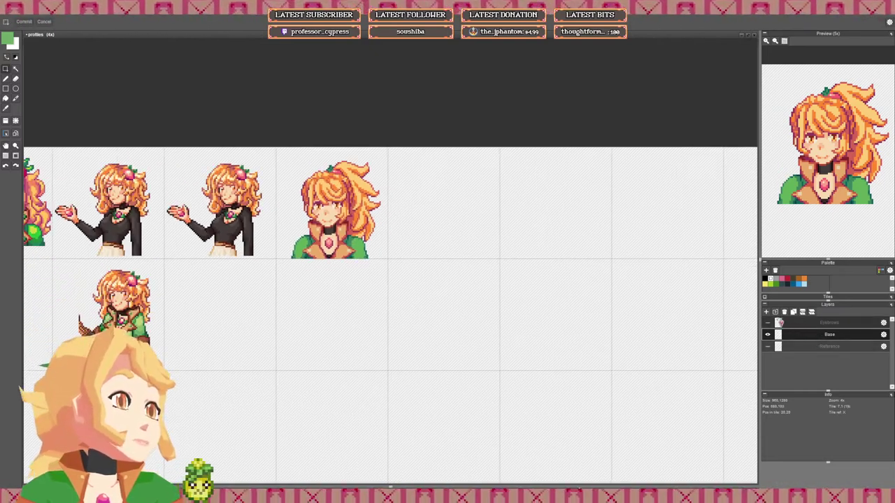
pyautogui.click(766, 312)
pyautogui.scroll(1, 385, 261)
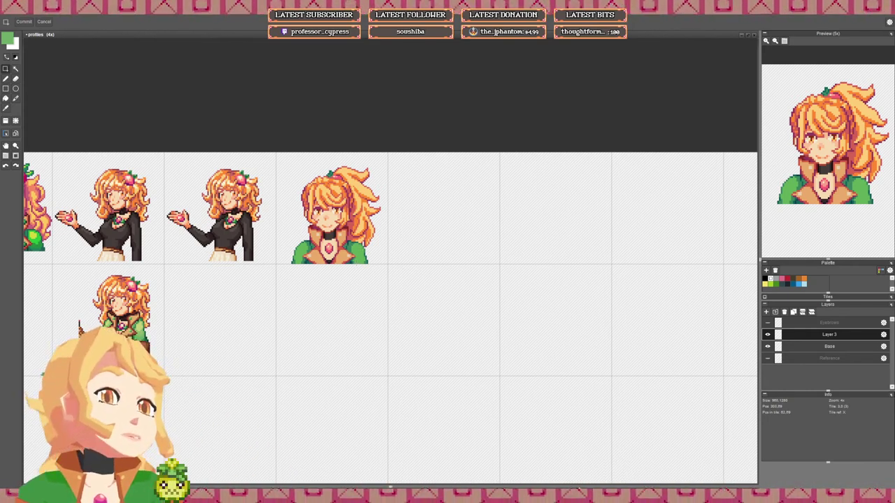
pyautogui.scroll(2, 358, 258)
pyautogui.click(8, 38)
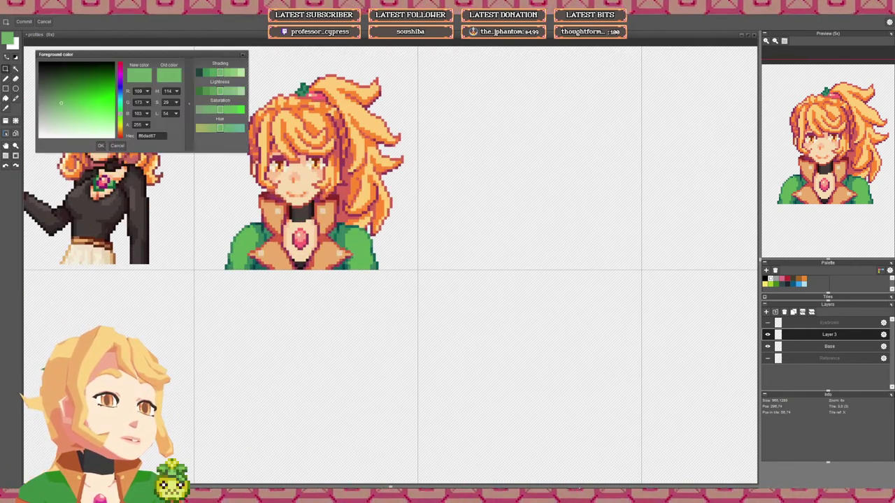
pyautogui.click(119, 146)
pyautogui.scroll(1, 364, 268)
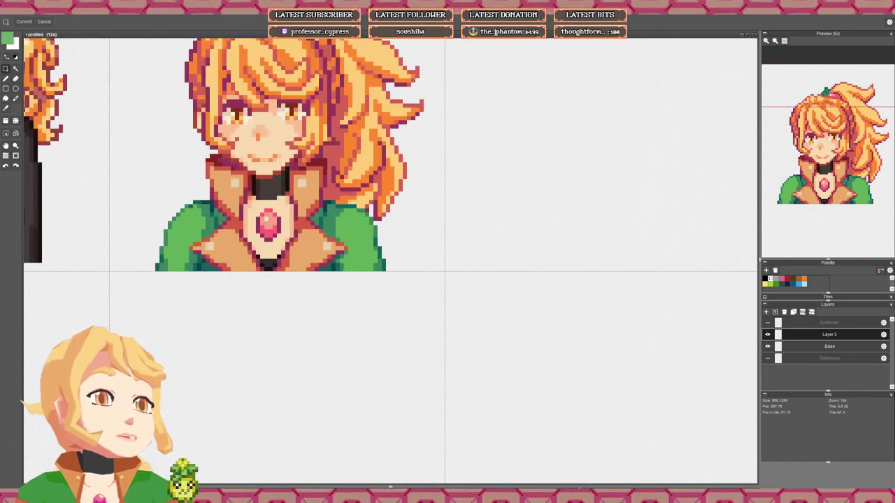
pyautogui.scroll(-2, 350, 253)
pyautogui.scroll(-3, 350, 245)
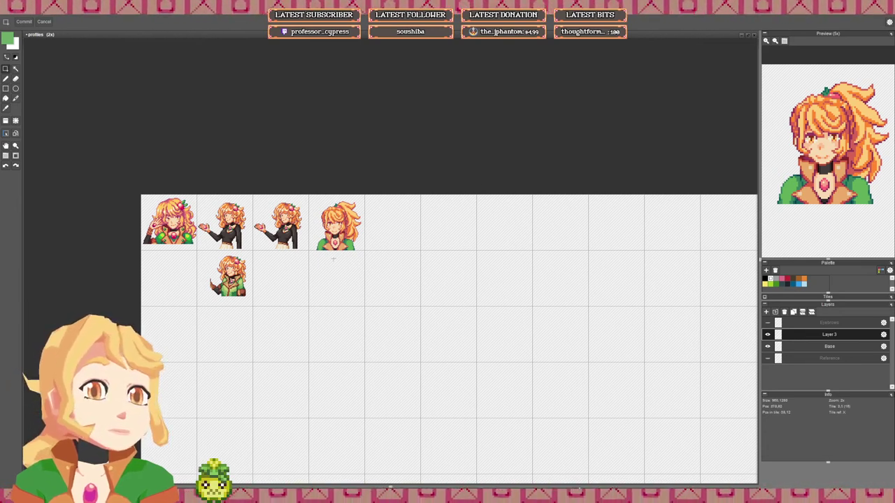
# Step: Compare the ponytailed portrait with the others and sample the muted red beside the first portrait's black sleeve as the drawing colour
pyautogui.moveTo(355, 235); pyautogui.dragTo(392, 230)
pyautogui.scroll(4, 392, 230)
pyautogui.scroll(1, 372, 249)
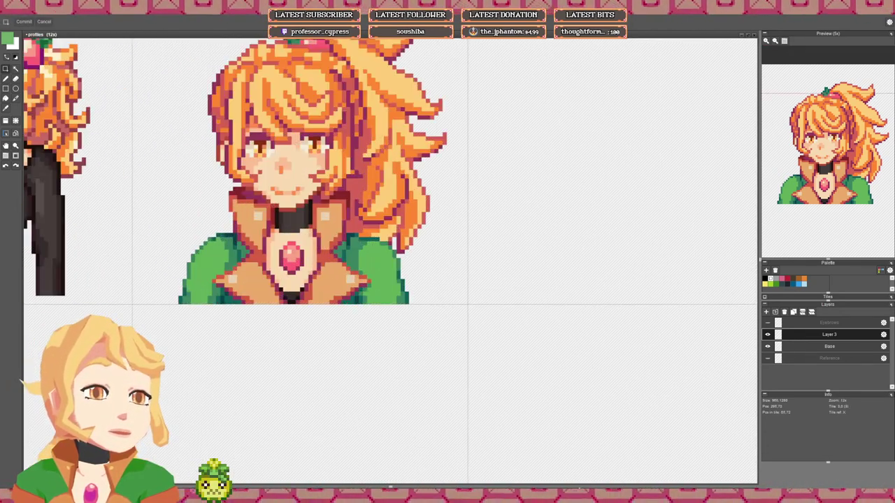
pyautogui.scroll(-2, 364, 269)
pyautogui.moveTo(352, 255); pyautogui.dragTo(521, 255)
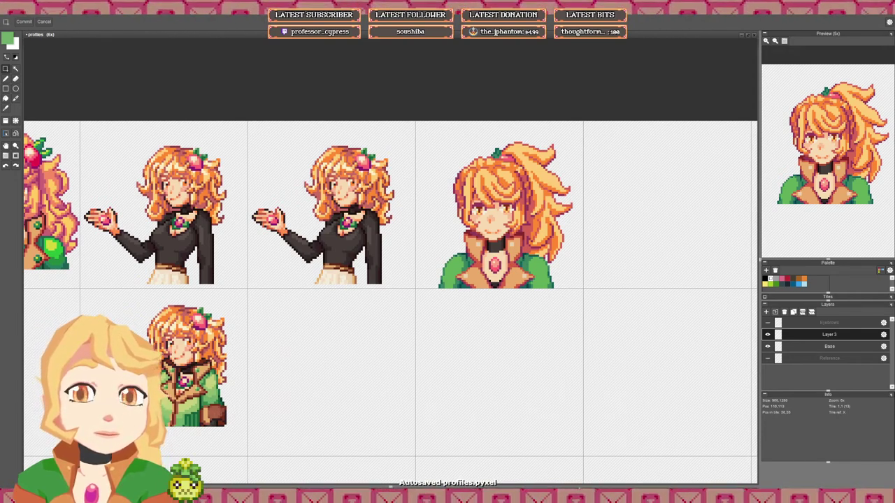
pyautogui.moveTo(160, 359); pyautogui.dragTo(344, 394)
pyautogui.scroll(2, 136, 292)
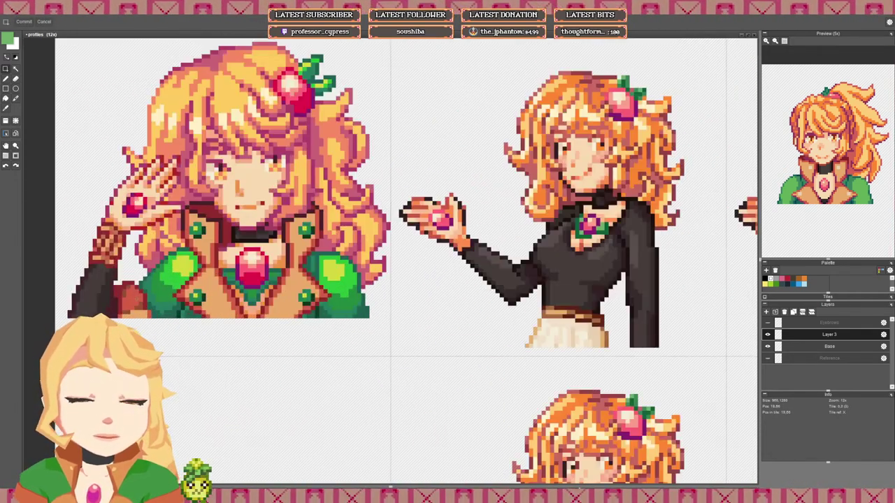
pyautogui.press('b')
pyautogui.rightClick(129, 290)
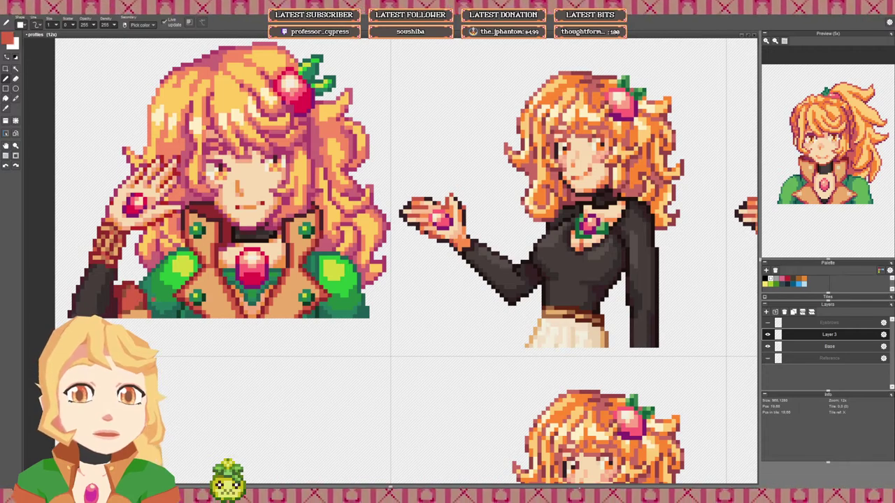
pyautogui.scroll(-3, 228, 294)
pyautogui.moveTo(358, 251); pyautogui.dragTo(65, 265)
pyautogui.scroll(3, 410, 342)
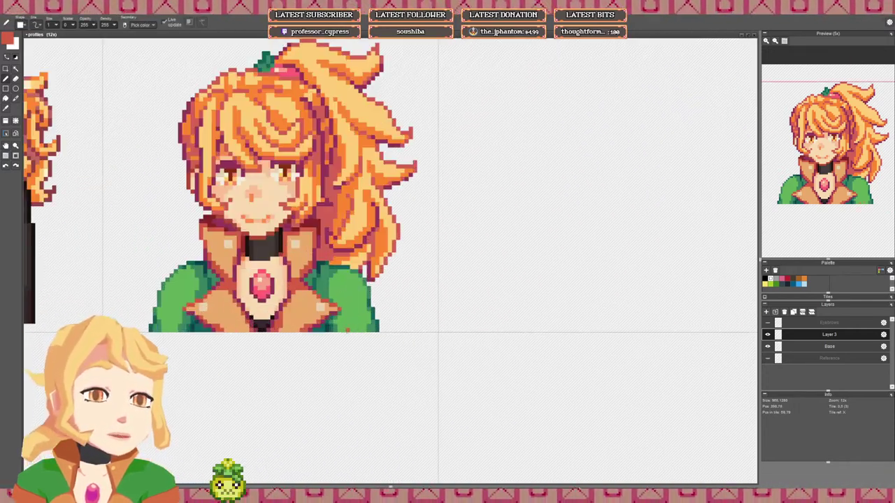
# Step: Block in red sleeves below both green shoulders of the ponytailed portrait, filling the bottom outer corners of the bust with the muted red
pyautogui.moveTo(349, 329)
pyautogui.mouseDown()
pyautogui.moveTo(378, 314)
pyautogui.moveTo(378, 330)
pyautogui.moveTo(359, 327)
pyautogui.moveTo(382, 318)
pyautogui.moveTo(382, 330)
pyautogui.moveTo(606, 277)
pyautogui.mouseUp()
pyautogui.scroll(-3, 356, 328)
pyautogui.scroll(2, 365, 390)
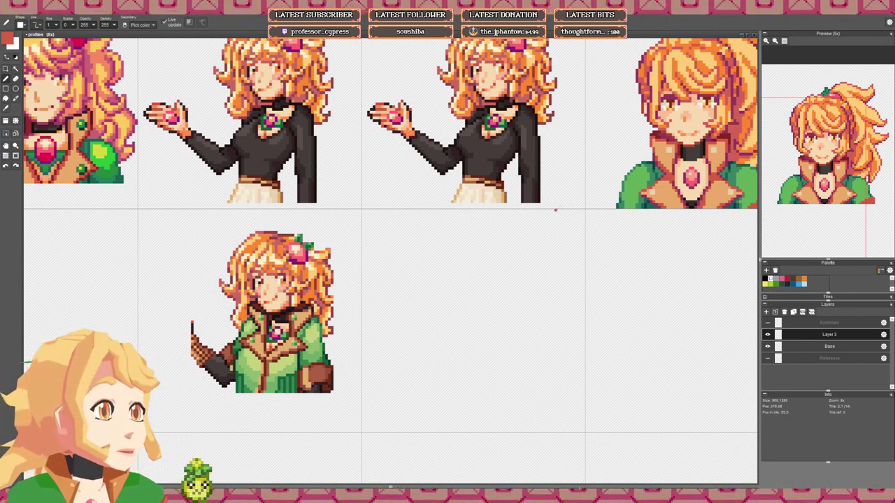
pyautogui.moveTo(738, 203)
pyautogui.mouseDown()
pyautogui.moveTo(470, 243)
pyautogui.moveTo(504, 257)
pyautogui.mouseUp()
pyautogui.scroll(3, 504, 244)
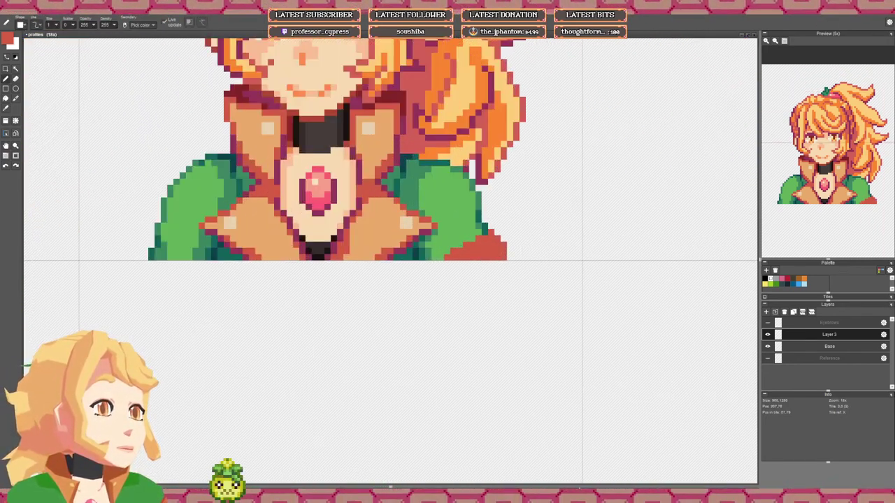
pyautogui.moveTo(190, 251)
pyautogui.mouseDown()
pyautogui.moveTo(251, 251)
pyautogui.moveTo(223, 227)
pyautogui.moveTo(206, 226)
pyautogui.moveTo(200, 259)
pyautogui.moveTo(213, 232)
pyautogui.moveTo(252, 258)
pyautogui.mouseUp()
pyautogui.scroll(-1, 216, 250)
pyautogui.scroll(1, 251, 251)
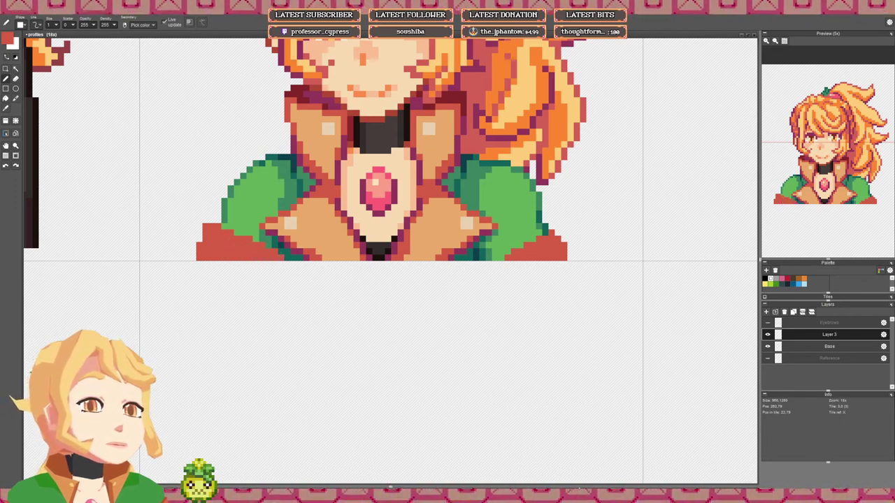
# Step: Check the red sleeves against the other portraits and erase the stray pixels beside the right-hand sleeve
pyautogui.scroll(-2, 280, 266)
pyautogui.moveTo(316, 260); pyautogui.dragTo(369, 256)
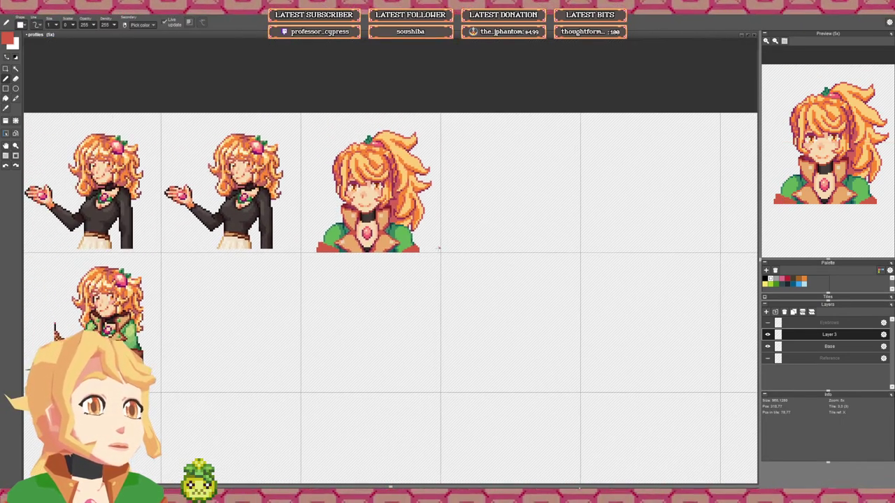
pyautogui.scroll(3, 413, 247)
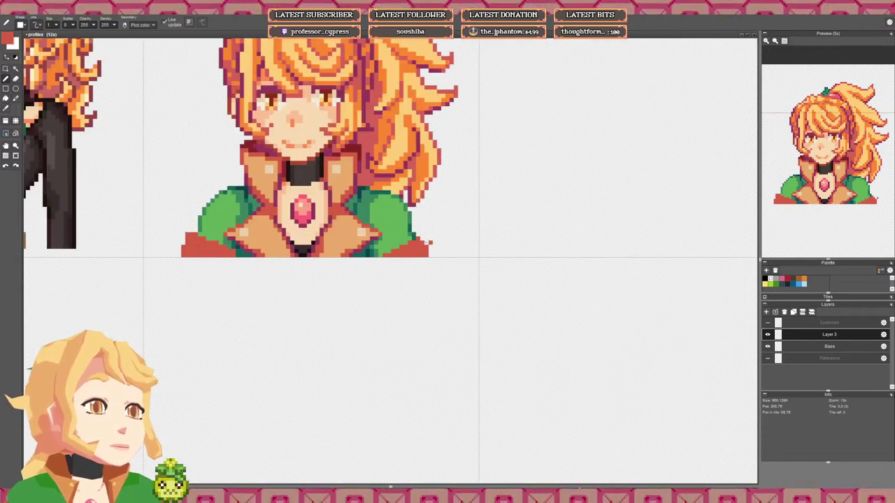
pyautogui.press('e')
pyautogui.scroll(-3, 468, 245)
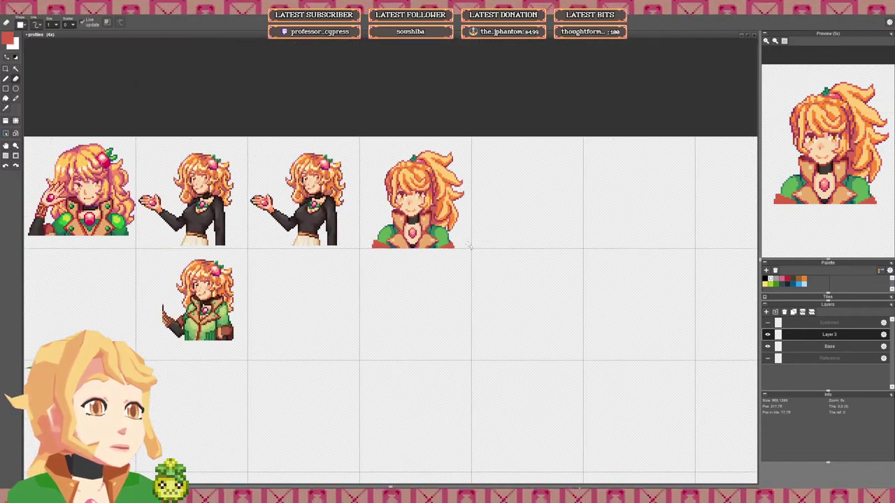
# Step: Sample the dark red that outlines the red sleeve on the first portrait as the drawing colour
pyautogui.moveTo(139, 259); pyautogui.dragTo(228, 236)
pyautogui.scroll(3, 84, 189)
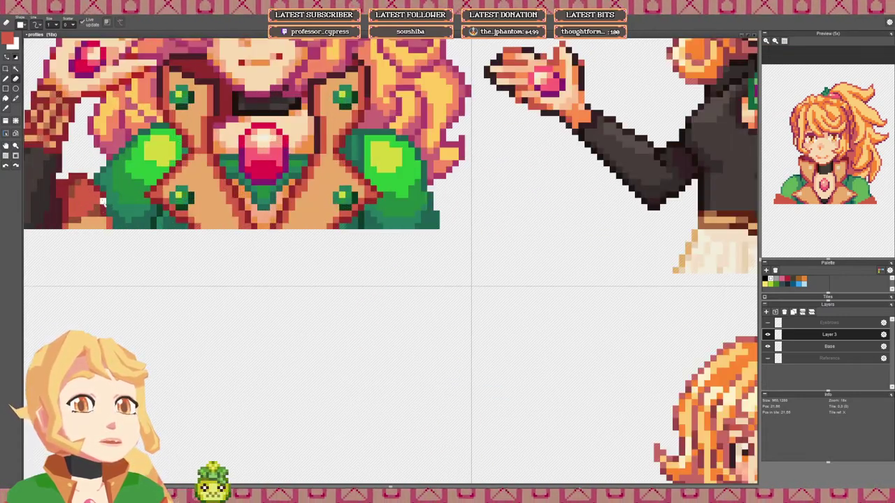
pyautogui.press('b')
pyautogui.rightClick(103, 208)
pyautogui.scroll(-3, 105, 209)
pyautogui.moveTo(455, 214); pyautogui.dragTo(125, 187)
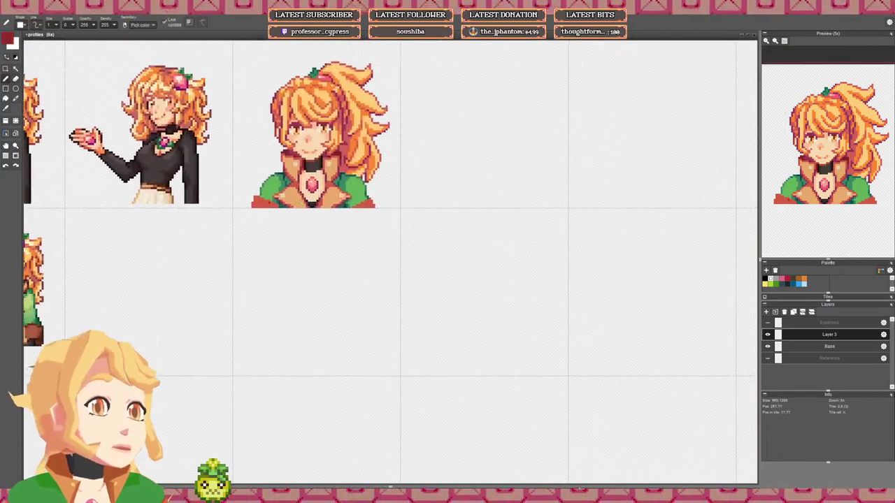
# Step: Outline the upper and outer edges of both red sleeves on the ponytailed portrait in the dark red
pyautogui.scroll(5, 267, 202)
pyautogui.moveTo(274, 192)
pyautogui.mouseDown()
pyautogui.moveTo(246, 192)
pyautogui.moveTo(207, 166)
pyautogui.moveTo(181, 166)
pyautogui.moveTo(167, 233)
pyautogui.mouseUp()
pyautogui.click(194, 220)
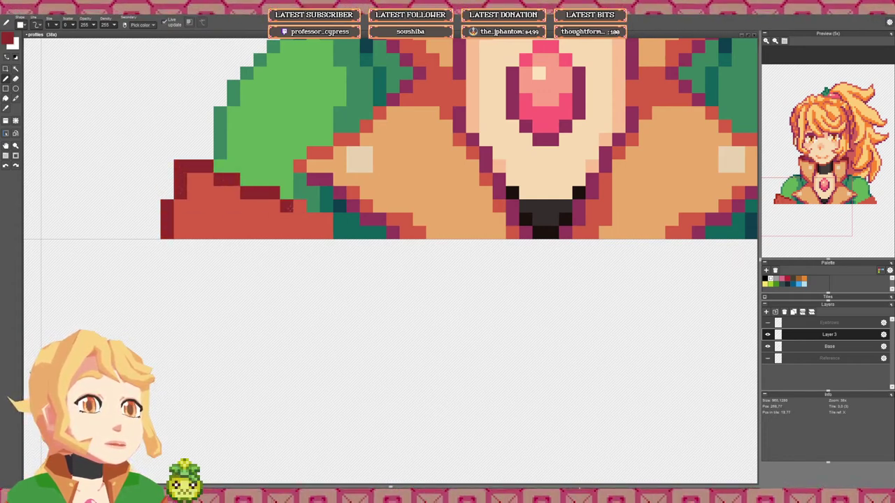
pyautogui.moveTo(287, 205)
pyautogui.mouseDown()
pyautogui.moveTo(326, 218)
pyautogui.moveTo(313, 218)
pyautogui.moveTo(340, 232)
pyautogui.mouseUp()
pyautogui.scroll(-2, 340, 219)
pyautogui.moveTo(577, 215)
pyautogui.mouseDown()
pyautogui.moveTo(318, 211)
pyautogui.moveTo(301, 221)
pyautogui.moveTo(360, 192)
pyautogui.moveTo(390, 221)
pyautogui.mouseUp()
pyautogui.scroll(1, 318, 212)
pyautogui.click(321, 211)
# Step: Examine the first portrait's sleeve, bracelet and gem colours and compare them with the ponytailed portrait's red sleeves
pyautogui.scroll(-4, 385, 222)
pyautogui.moveTo(249, 210)
pyautogui.mouseDown()
pyautogui.moveTo(362, 199)
pyautogui.moveTo(569, 211)
pyautogui.mouseUp()
pyautogui.scroll(5, 181, 175)
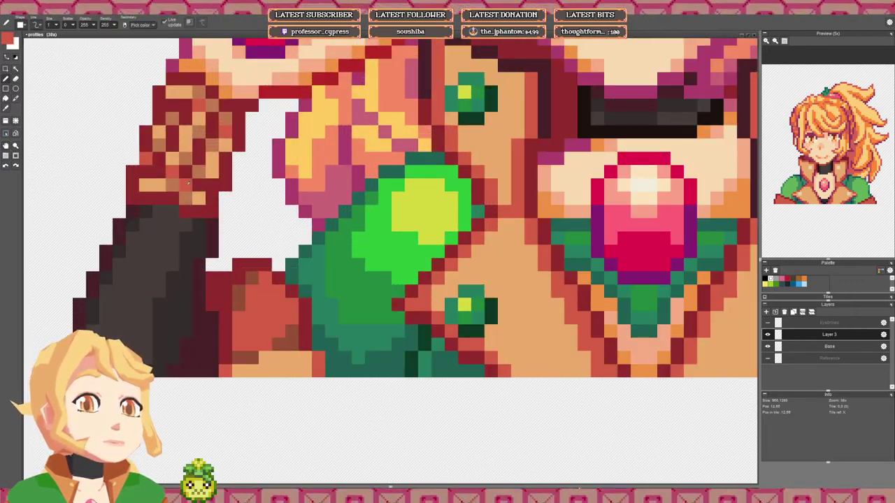
pyautogui.scroll(-3, 253, 292)
pyautogui.moveTo(256, 292); pyautogui.dragTo(265, 272)
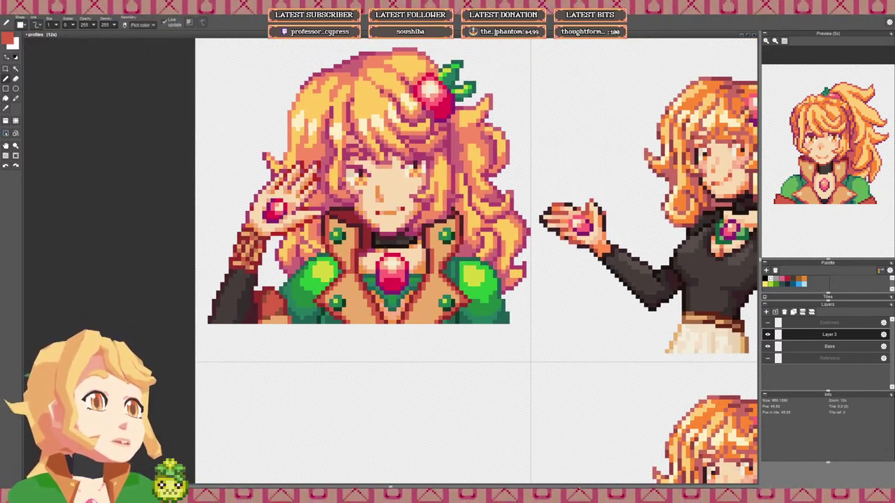
pyautogui.scroll(-2, 370, 266)
pyautogui.scroll(5, 370, 266)
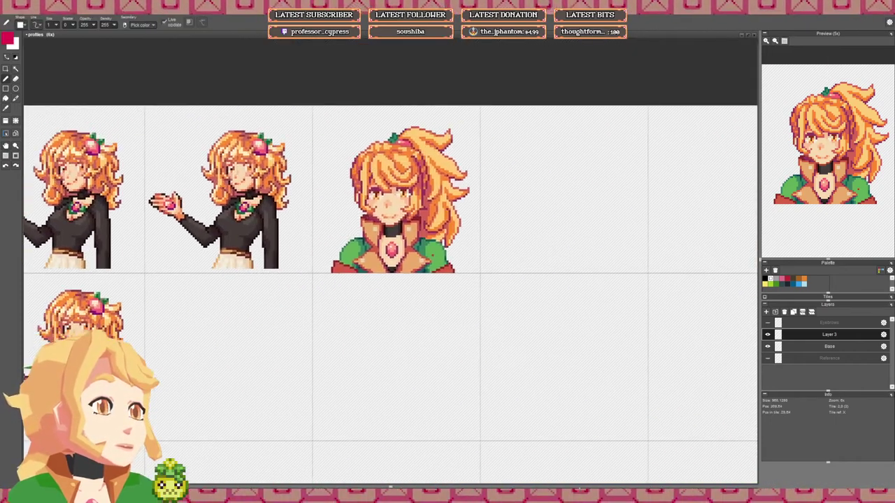
pyautogui.scroll(-5, 358, 256)
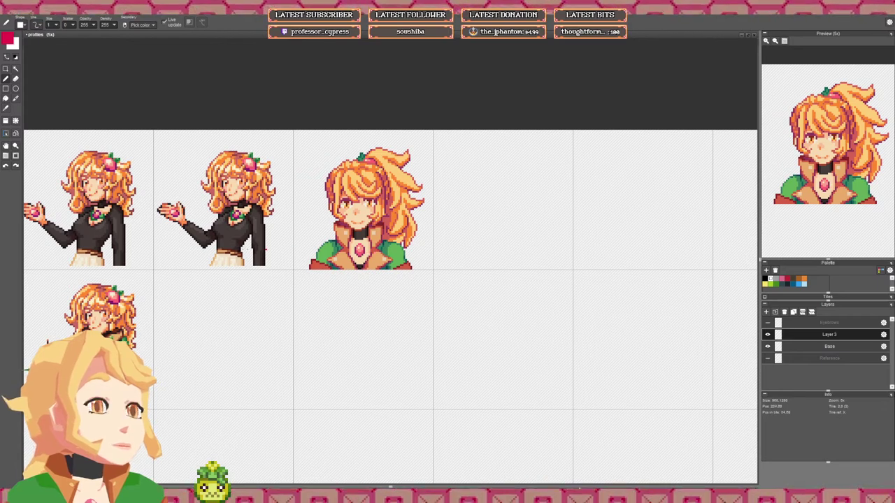
pyautogui.moveTo(128, 244); pyautogui.dragTo(377, 247)
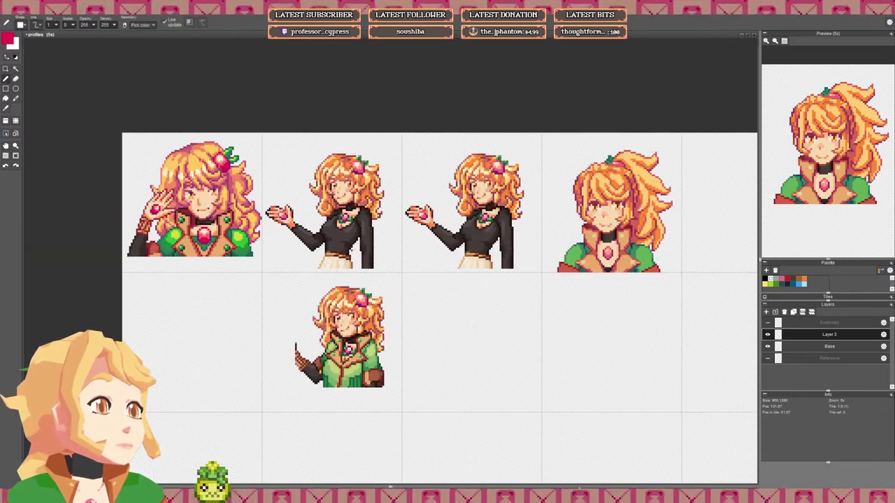
pyautogui.hscroll(-1, 439, 308)
pyautogui.scroll(3, 183, 250)
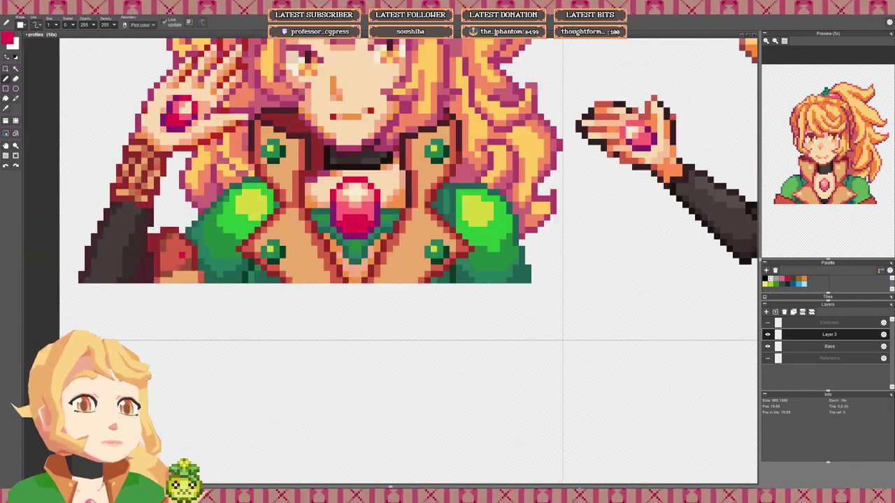
pyautogui.moveTo(490, 251); pyautogui.dragTo(167, 244)
pyautogui.moveTo(538, 241); pyautogui.dragTo(194, 226)
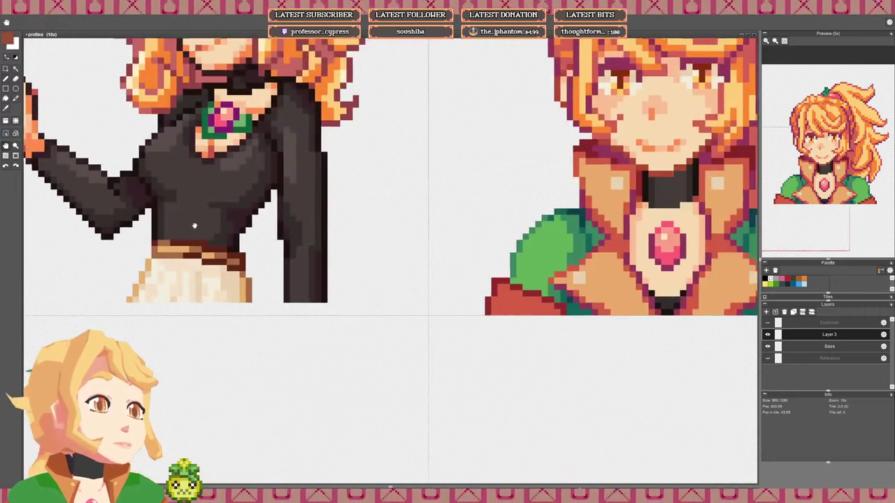
pyautogui.moveTo(465, 232); pyautogui.dragTo(156, 226)
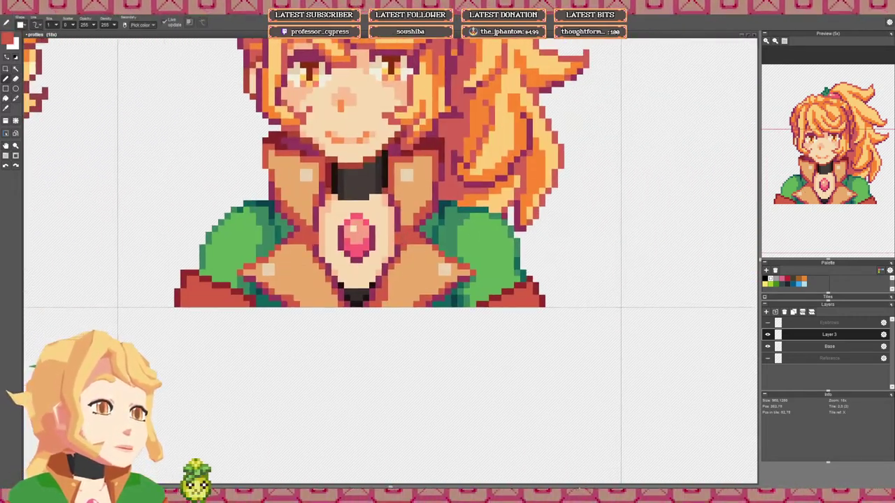
# Step: Replace the dark red outline of both sleeves with the plum used in the portrait's linework, using a non-contiguous fill
pyautogui.scroll(2, 498, 298)
pyautogui.hscroll(3, 332, 187)
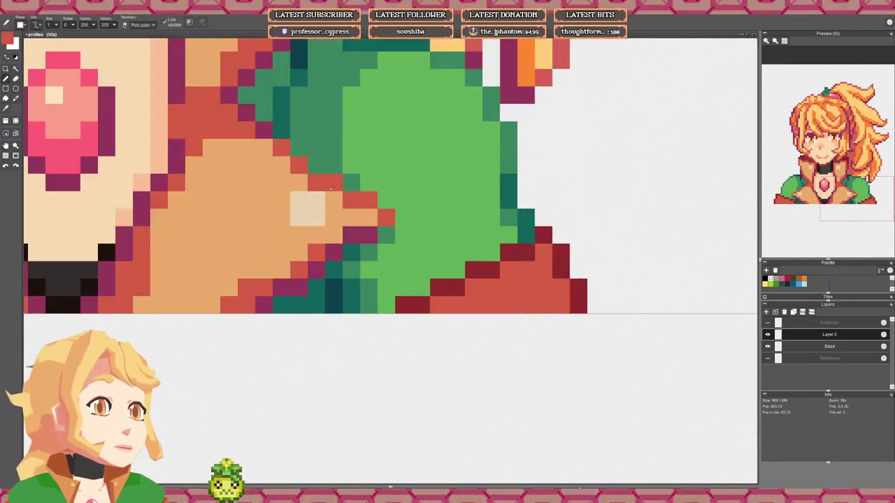
pyautogui.click(456, 288)
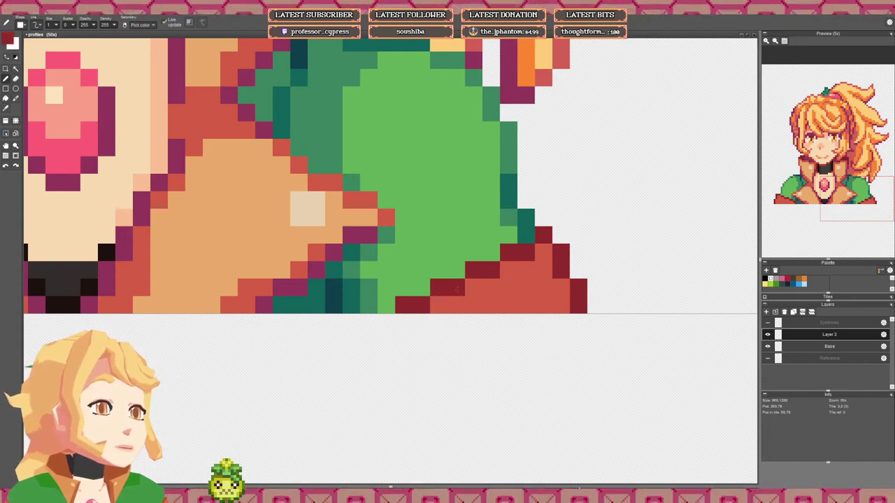
pyautogui.scroll(-2, 455, 288)
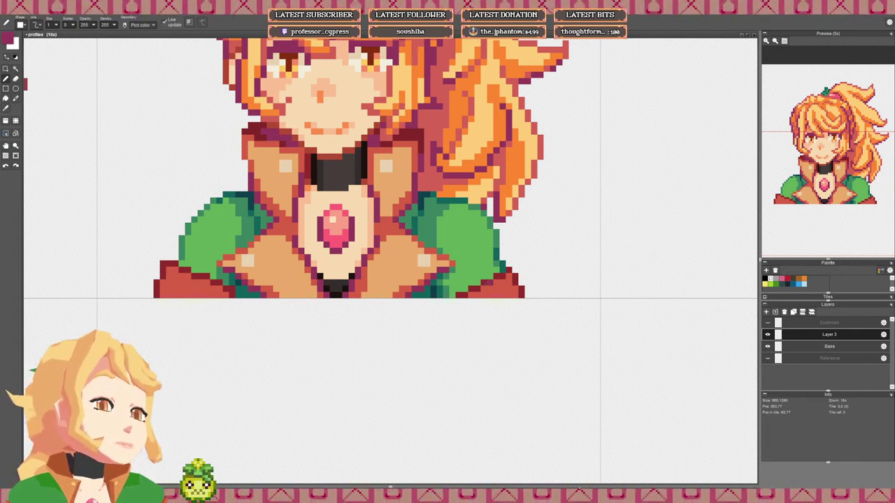
pyautogui.scroll(-3, 467, 283)
pyautogui.scroll(3, 467, 283)
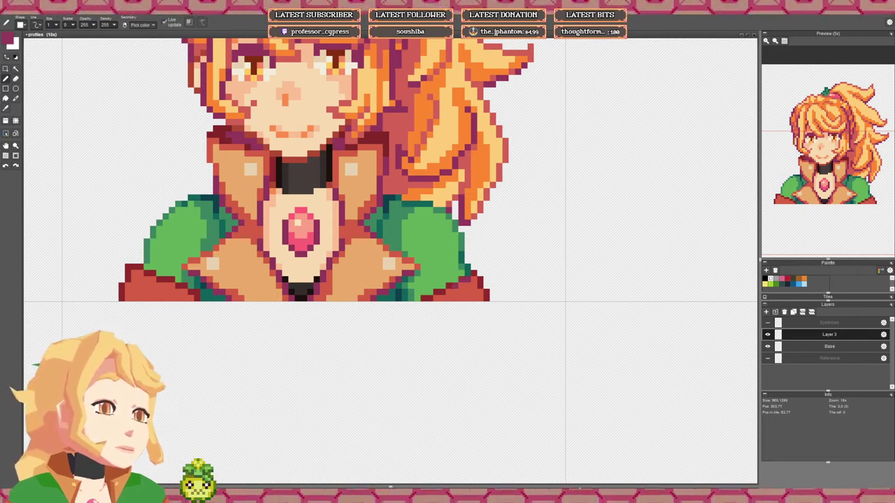
pyautogui.press('f')
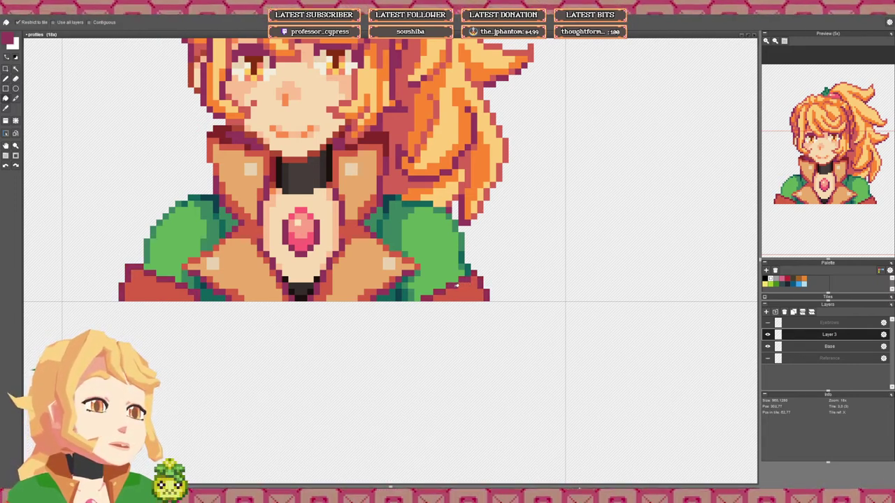
pyautogui.press('b')
pyautogui.scroll(-3, 457, 286)
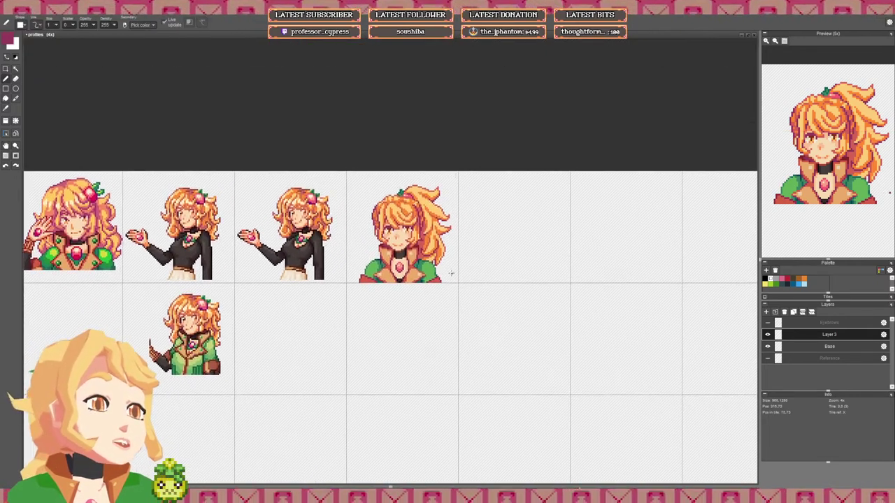
pyautogui.scroll(4, 451, 273)
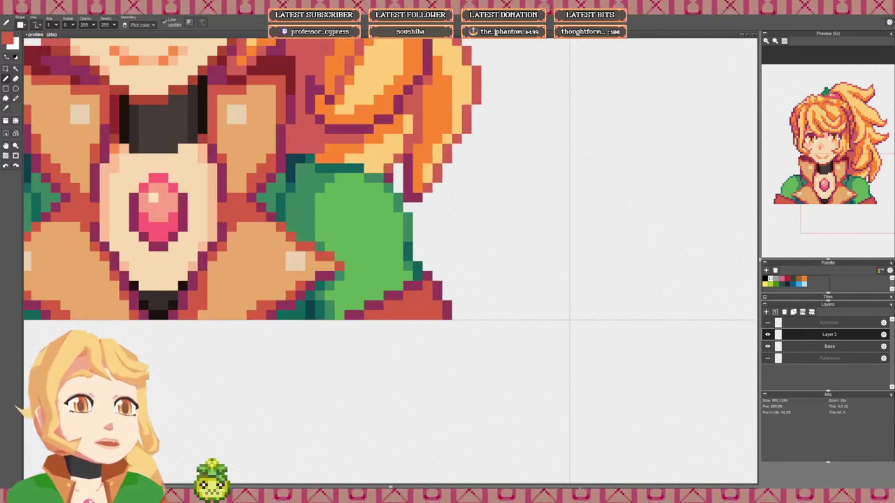
# Step: Mix a crimson shading colour from the sleeve red, with hue 350, saturation 58 and lightness 47, and test it on the right-hand sleeve
pyautogui.click(10, 44)
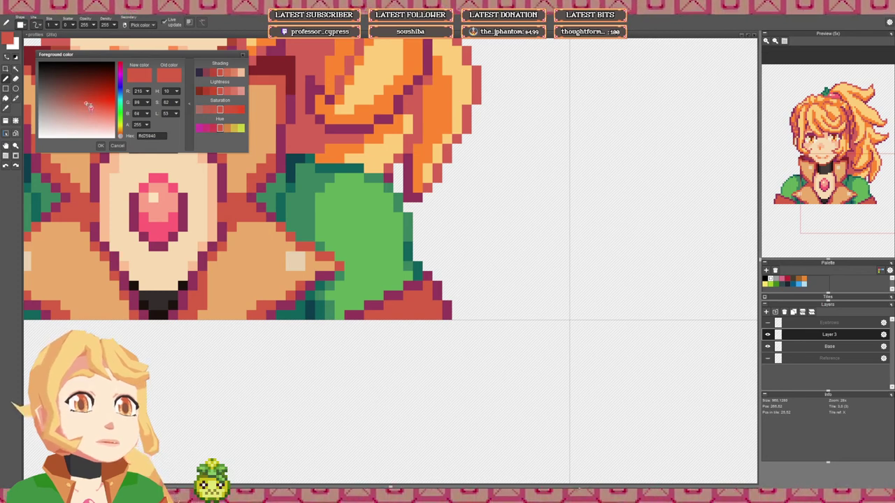
pyautogui.moveTo(87, 104); pyautogui.dragTo(82, 98)
pyautogui.moveTo(121, 62); pyautogui.dragTo(120, 65)
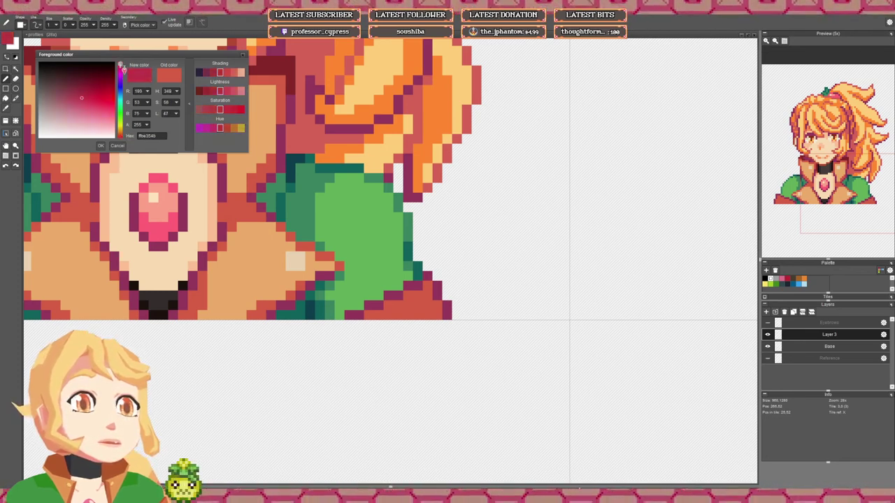
pyautogui.click(100, 145)
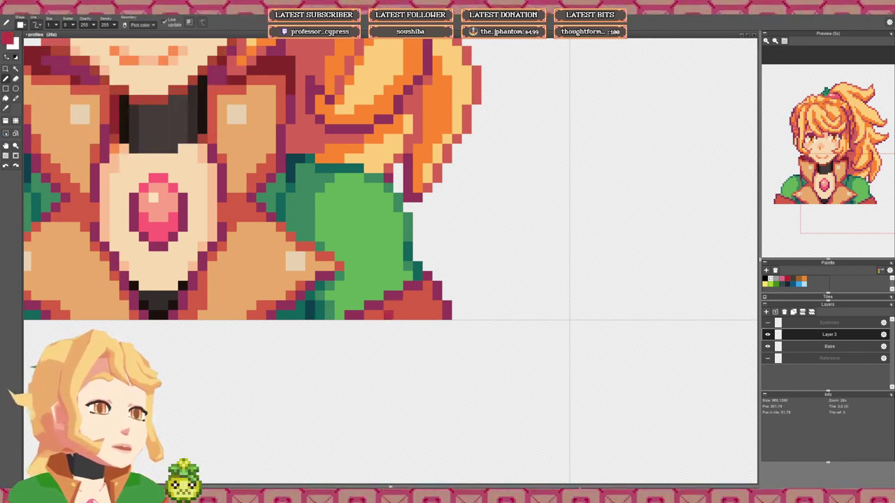
pyautogui.click(10, 43)
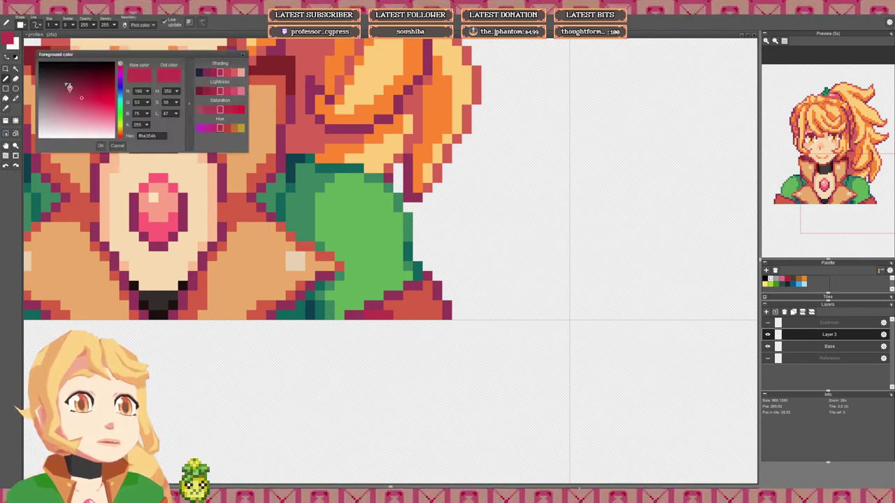
pyautogui.click(118, 146)
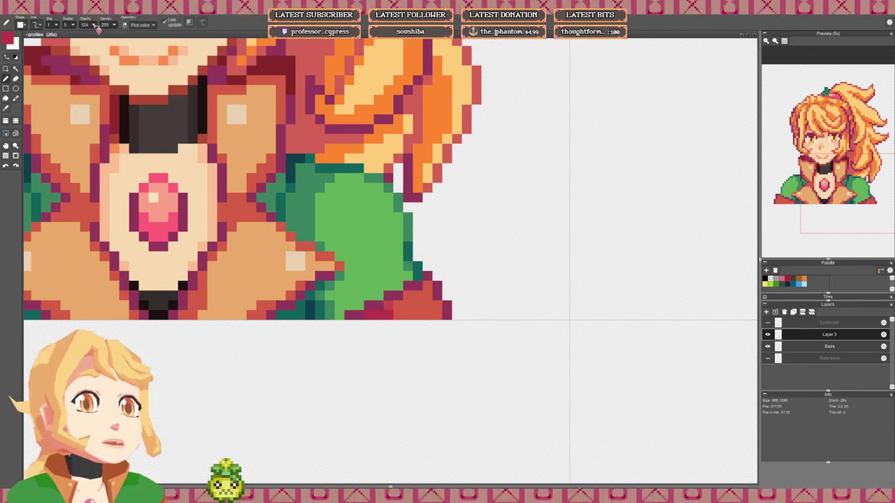
# Step: Restore the pencil's full opacity, sample the blended red on the right-hand sleeve and shade the sleeve's bottom edge with it
pyautogui.moveTo(95, 26); pyautogui.dragTo(136, 29)
pyautogui.rightClick(388, 305)
pyautogui.moveTo(388, 315); pyautogui.dragTo(358, 315)
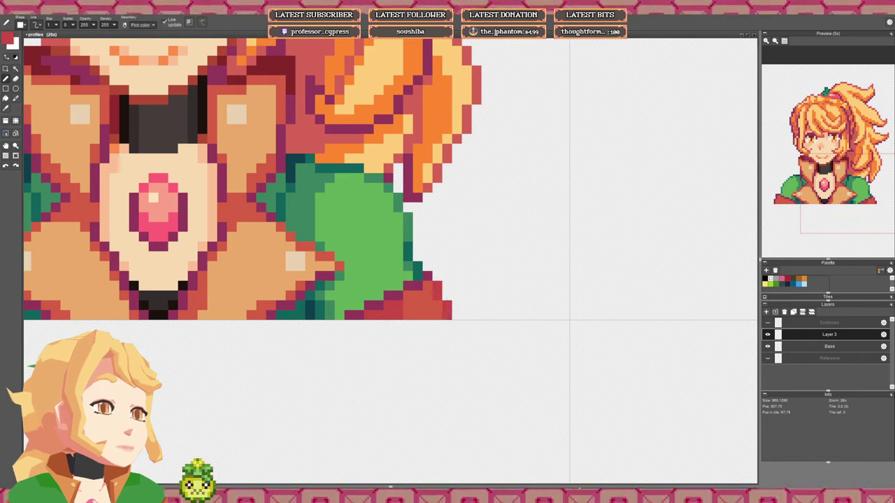
pyautogui.scroll(-3, 466, 286)
pyautogui.scroll(2, 466, 286)
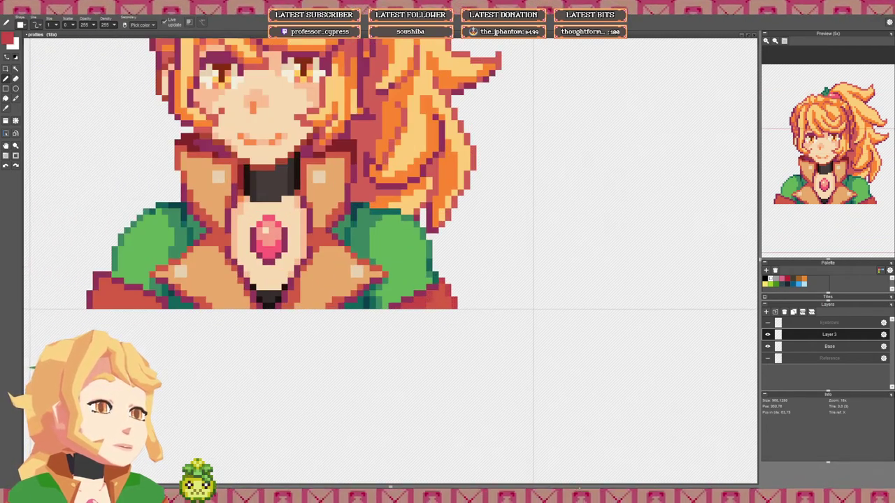
pyautogui.click(10, 45)
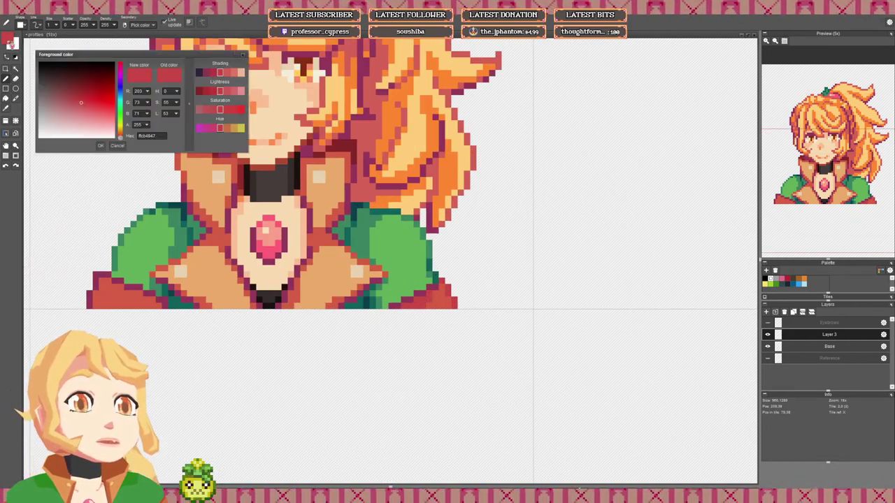
pyautogui.click(118, 146)
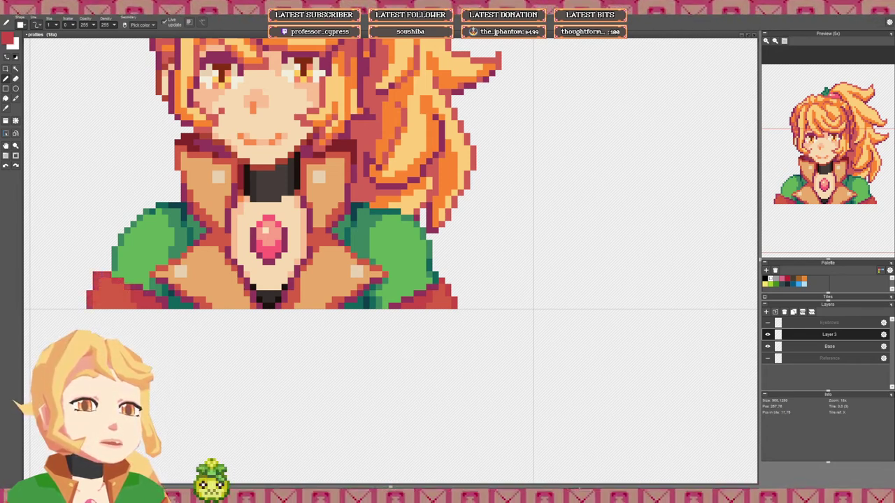
# Step: Sample the plum linework colour, lower the pencil opacity to 154 and blend a darker shade into the right-hand sleeve's bottom edge
pyautogui.scroll(-6, 285, 287)
pyautogui.moveTo(320, 293); pyautogui.dragTo(338, 290)
pyautogui.scroll(8, 339, 290)
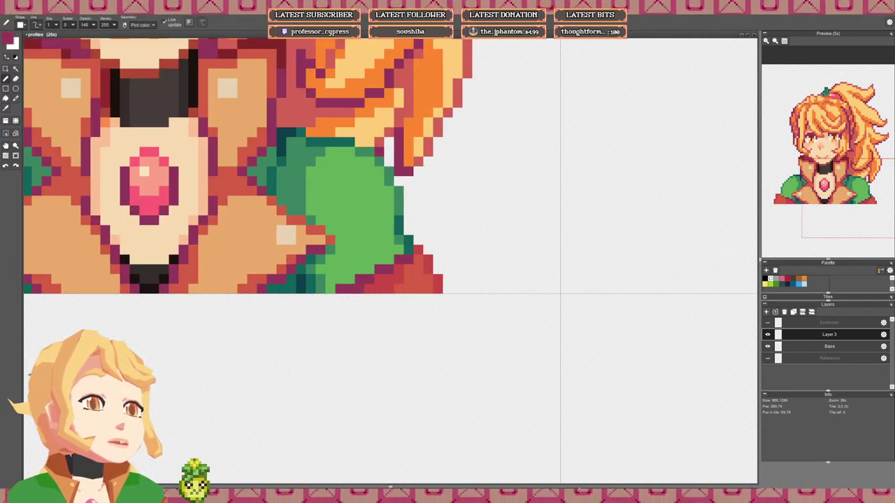
pyautogui.moveTo(103, 31); pyautogui.dragTo(130, 32)
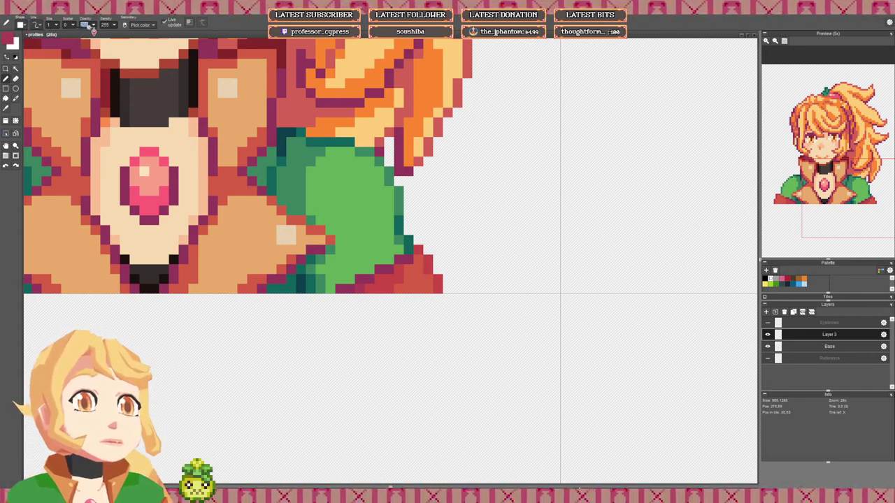
pyautogui.moveTo(93, 26); pyautogui.dragTo(104, 31)
pyautogui.click(369, 289)
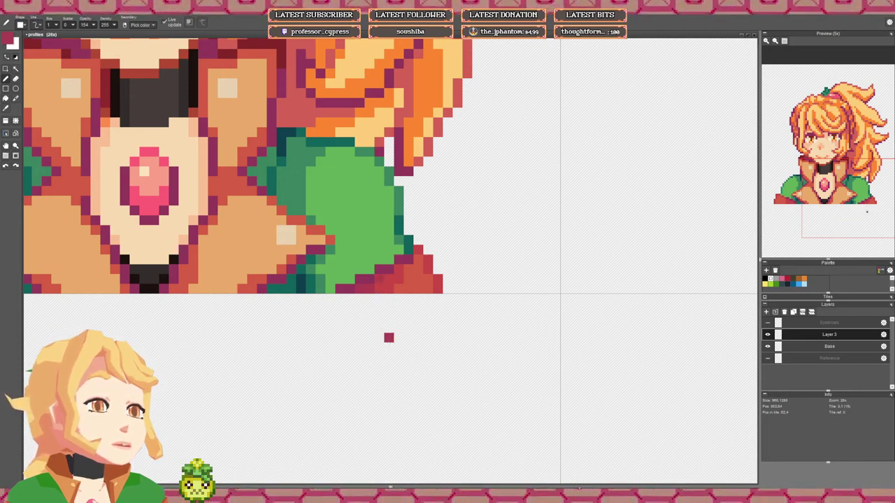
# Step: Restore the pencil's opacity to 255 and continue the crimson shading along the edges of both sleeves
pyautogui.press('e')
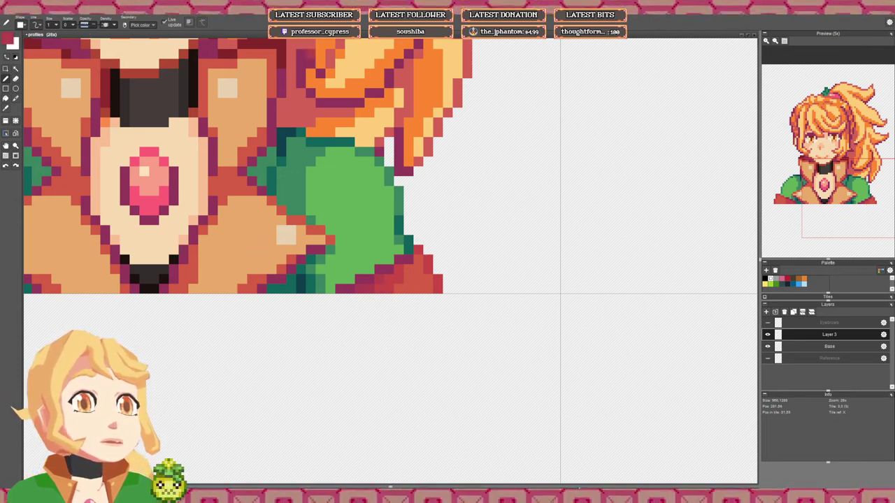
pyautogui.press('b')
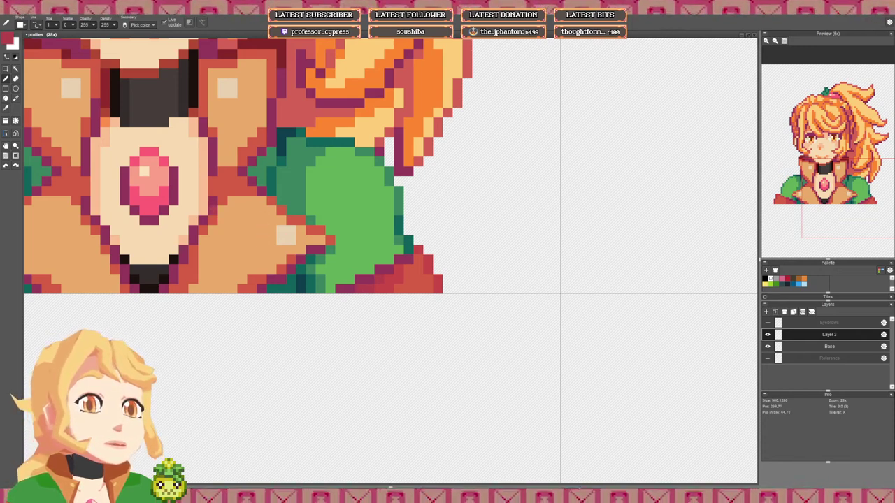
pyautogui.click(380, 230)
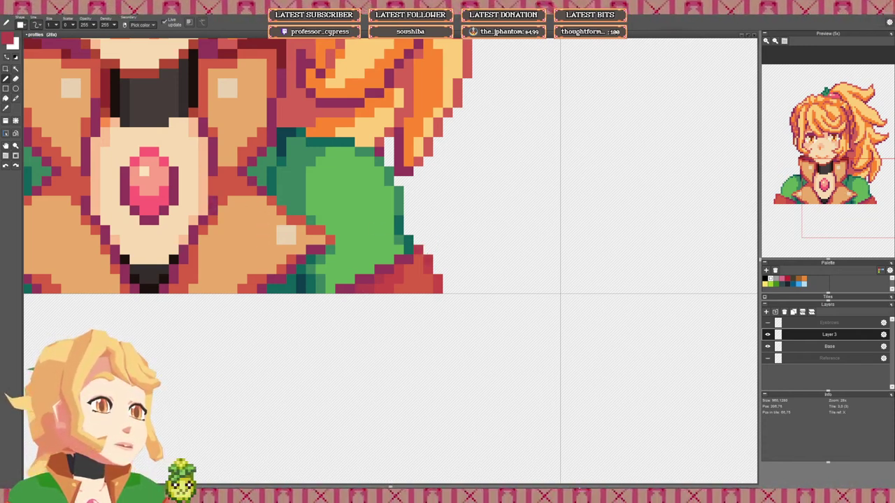
pyautogui.scroll(-5, 437, 280)
pyautogui.scroll(5, 423, 276)
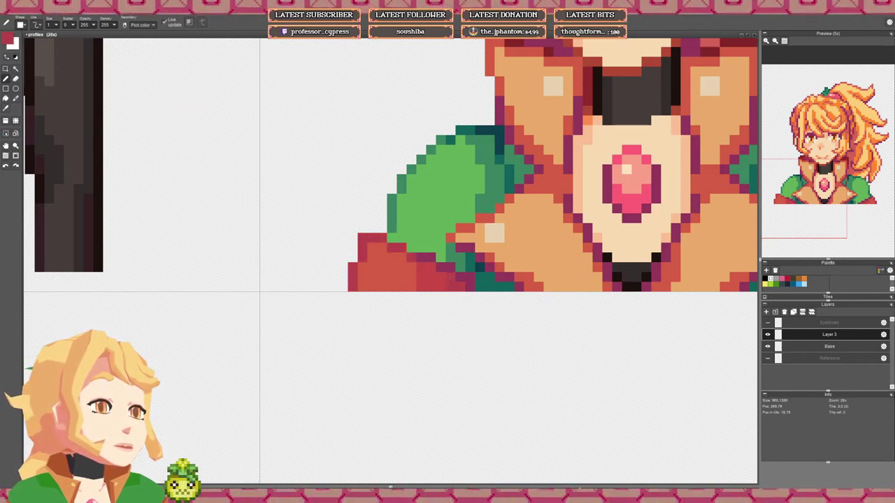
pyautogui.scroll(-3, 451, 263)
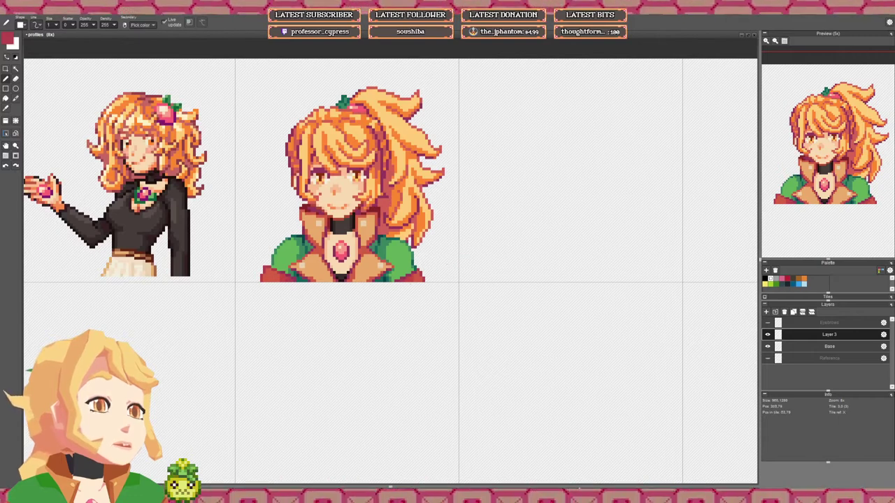
# Step: Sample the mid green and shade the lower part of the right-hand shoulder beside the collar tip
pyautogui.scroll(3, 391, 280)
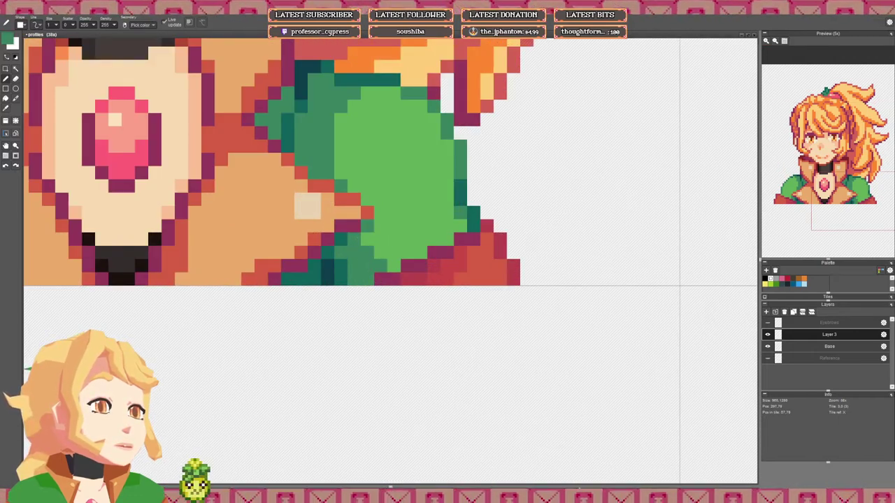
pyautogui.moveTo(394, 266); pyautogui.dragTo(367, 240)
pyautogui.scroll(-3, 368, 242)
pyautogui.scroll(2, 284, 241)
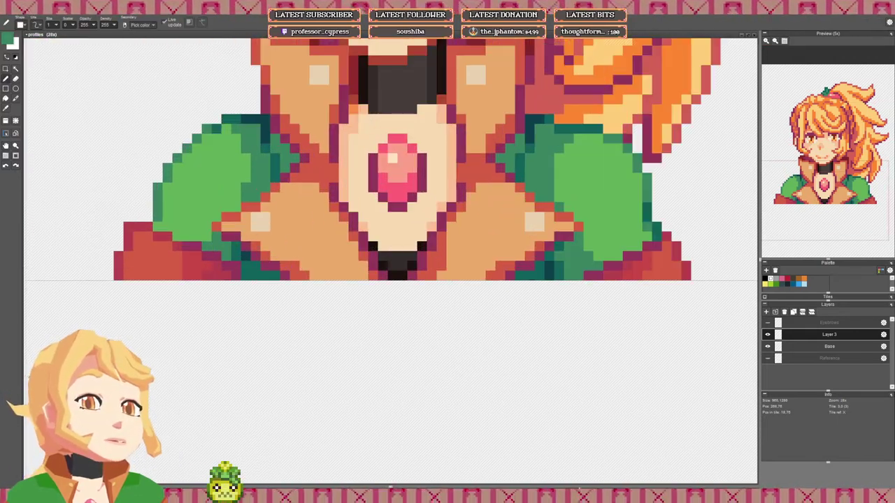
# Step: Examine the ponytailed portrait's hair and clothing against the neighbouring portraits, both close up and at sheet scale
pyautogui.scroll(-5, 254, 234)
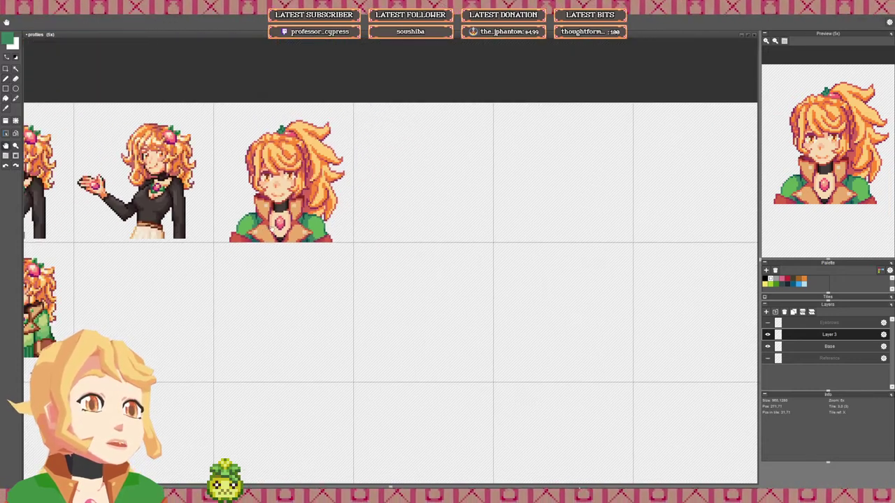
pyautogui.scroll(-3, 381, 264)
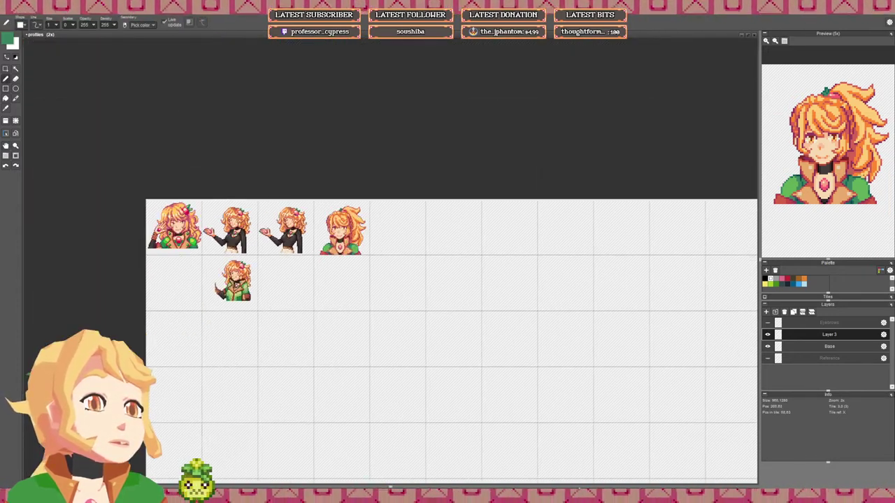
pyautogui.moveTo(362, 248); pyautogui.dragTo(382, 254)
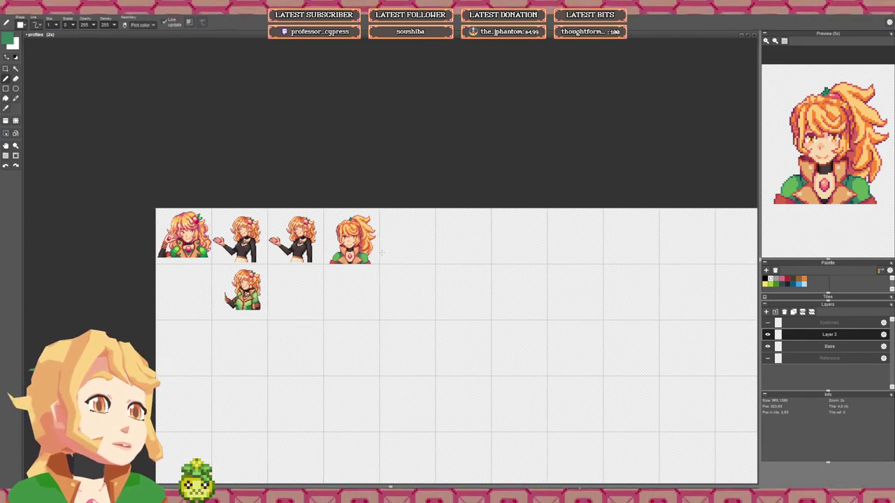
pyautogui.scroll(4, 379, 250)
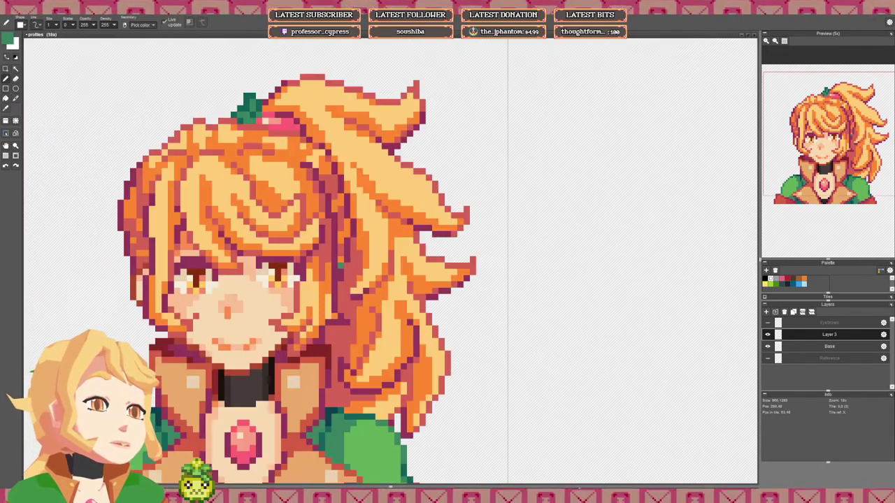
pyautogui.scroll(-3, 342, 268)
pyautogui.moveTo(341, 268); pyautogui.dragTo(348, 262)
pyautogui.scroll(4, 283, 307)
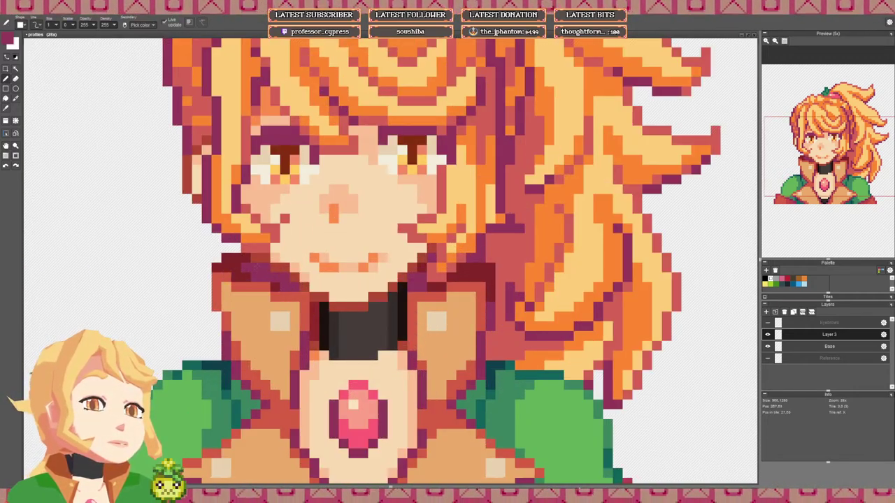
pyautogui.scroll(-4, 285, 268)
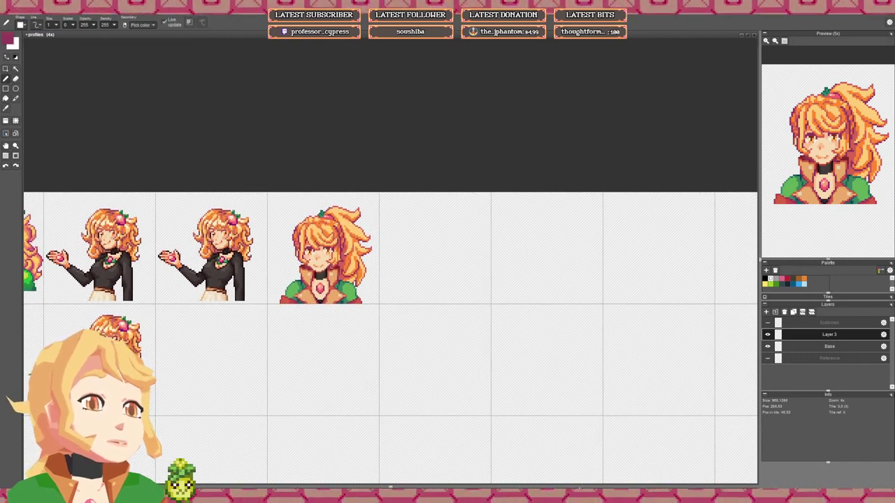
pyautogui.moveTo(333, 267); pyautogui.dragTo(342, 264)
pyautogui.scroll(2, 343, 269)
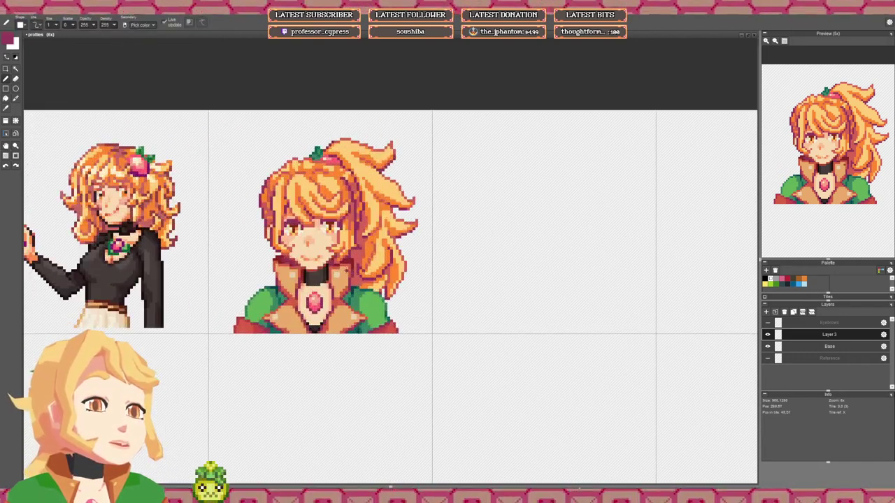
# Step: Save the profiles sheet
pyautogui.scroll(-3, 360, 250)
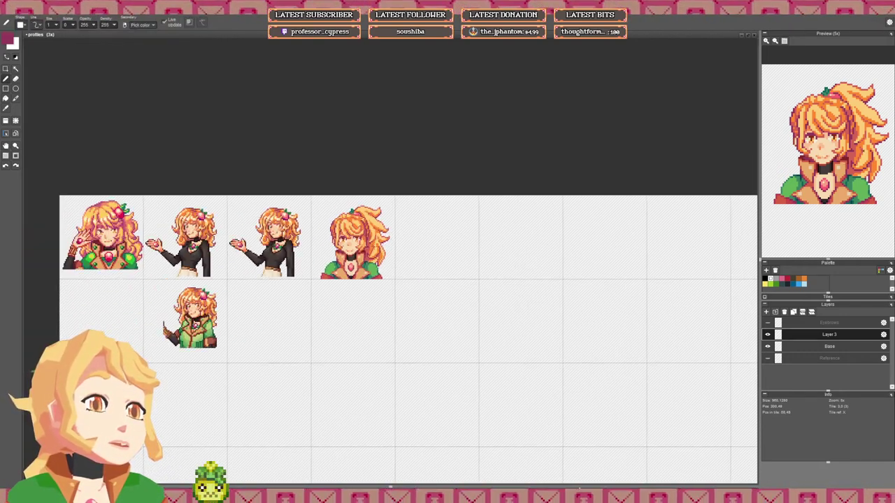
pyautogui.scroll(-1, 360, 250)
pyautogui.hotkey('ctrl', 's')
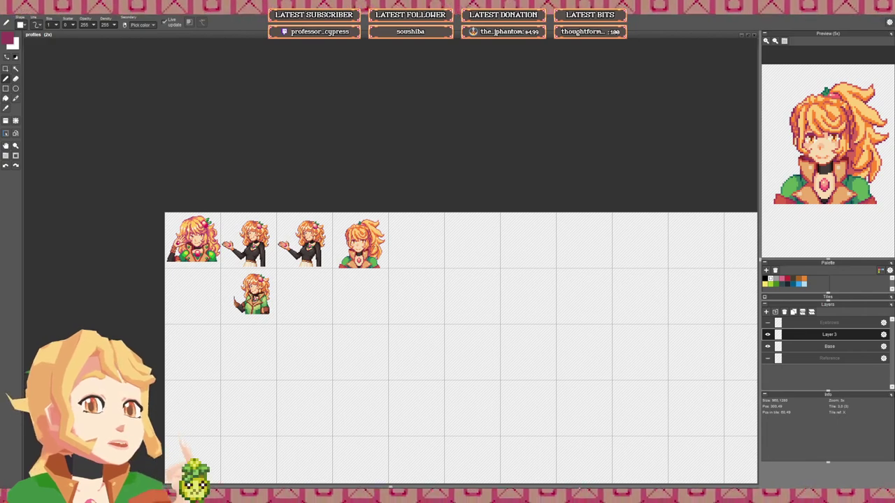
# Step: Compare the ponytailed portrait's hair colours with the other portraits on the sheet, undoing the stray edit
pyautogui.scroll(5, 199, 222)
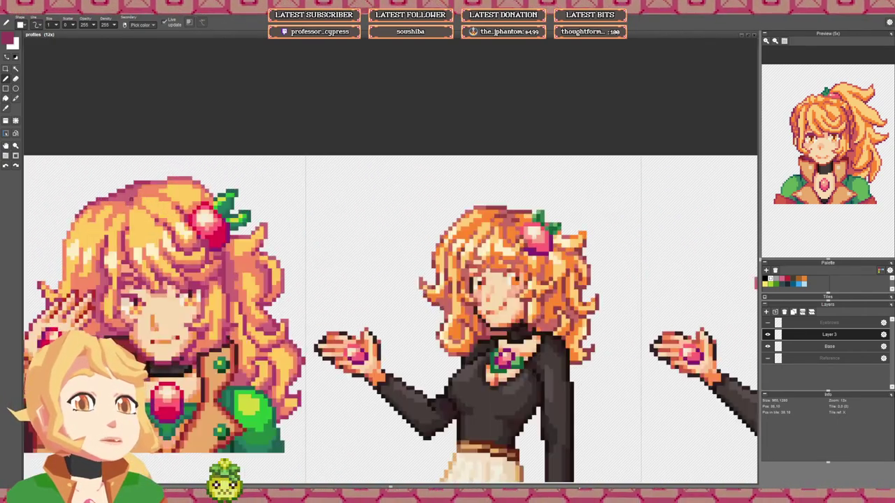
pyautogui.scroll(-2, 370, 272)
pyautogui.moveTo(549, 243); pyautogui.dragTo(343, 231)
pyautogui.moveTo(638, 262); pyautogui.dragTo(467, 253)
pyautogui.scroll(2, 468, 253)
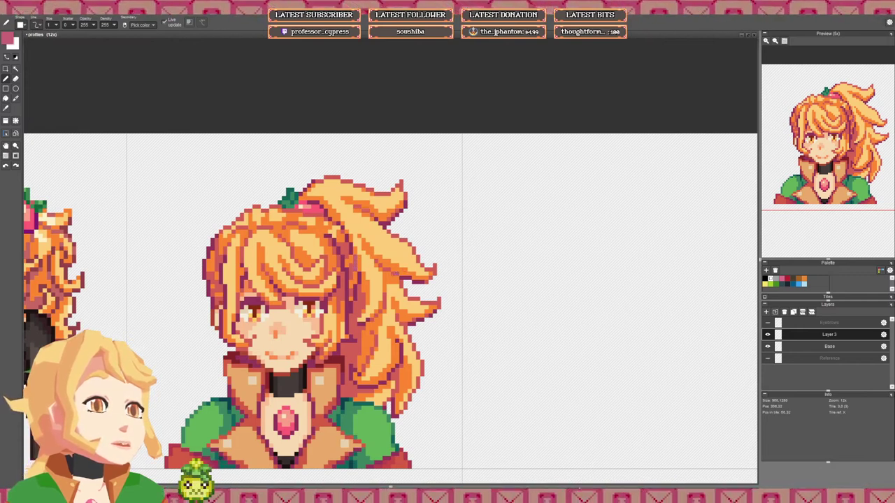
pyautogui.hotkey('ctrl', 'z')
pyautogui.scroll(-4, 356, 276)
pyautogui.moveTo(482, 264); pyautogui.dragTo(329, 246)
pyautogui.moveTo(480, 249); pyautogui.dragTo(256, 226)
pyautogui.scroll(-4, 406, 243)
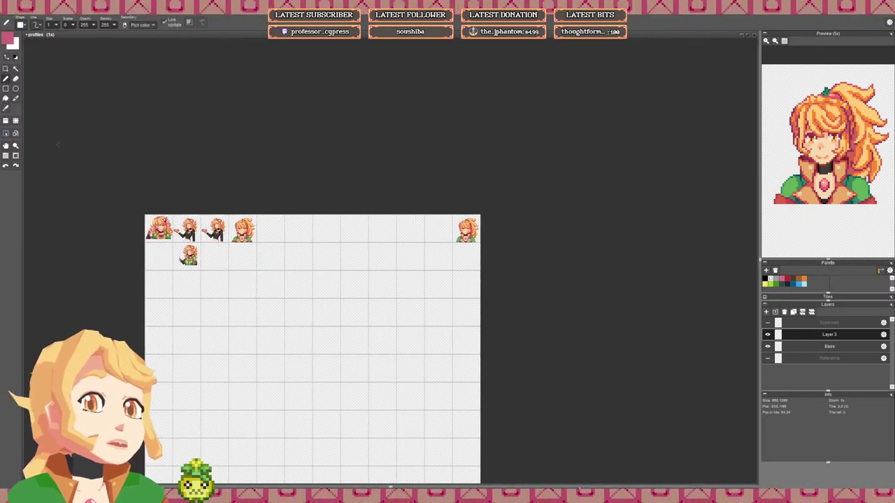
# Step: Start a rectangular selection around the ponytailed portrait's upper hair and add the areas along its left and lower sides
pyautogui.click(9, 122)
pyautogui.scroll(2, 343, 237)
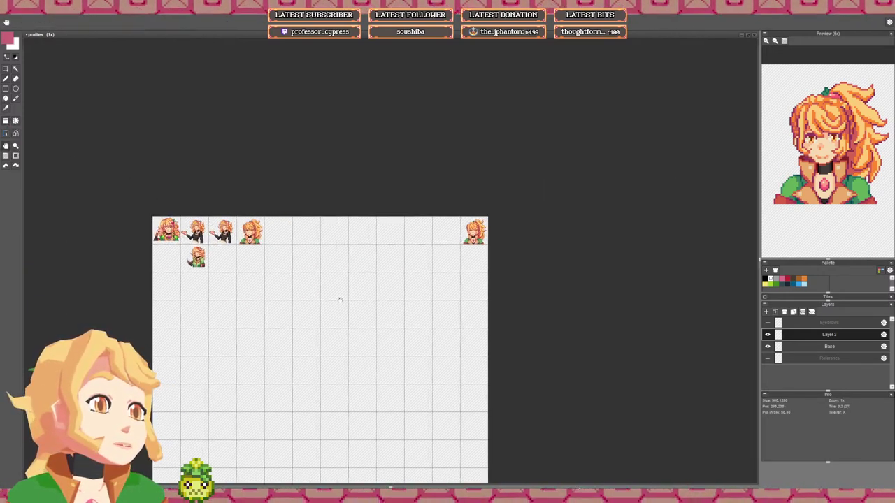
pyautogui.scroll(3, 344, 236)
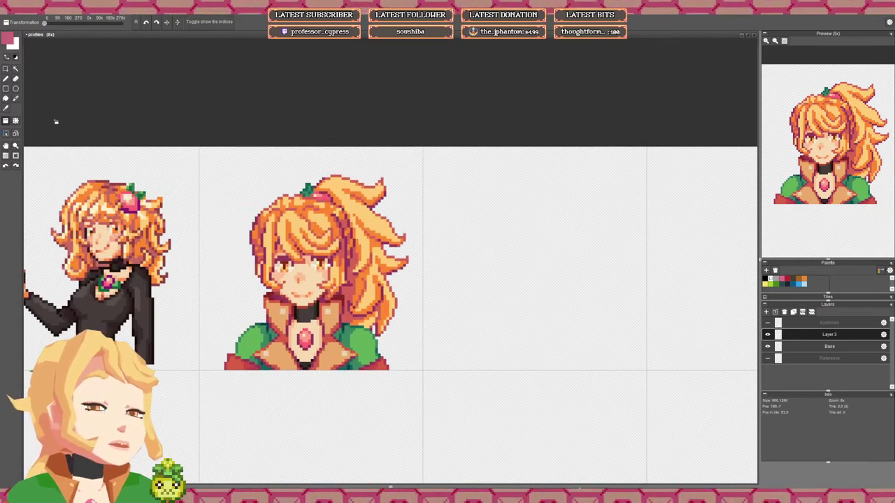
pyautogui.click(6, 69)
pyautogui.scroll(1, 303, 210)
pyautogui.moveTo(178, 154); pyautogui.dragTo(468, 270)
pyautogui.moveTo(207, 245); pyautogui.dragTo(246, 334)
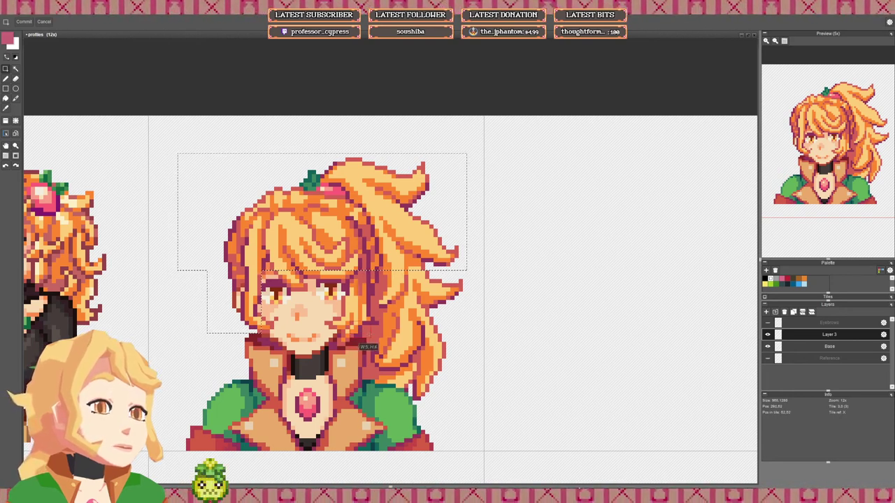
pyautogui.moveTo(368, 336); pyautogui.dragTo(407, 303)
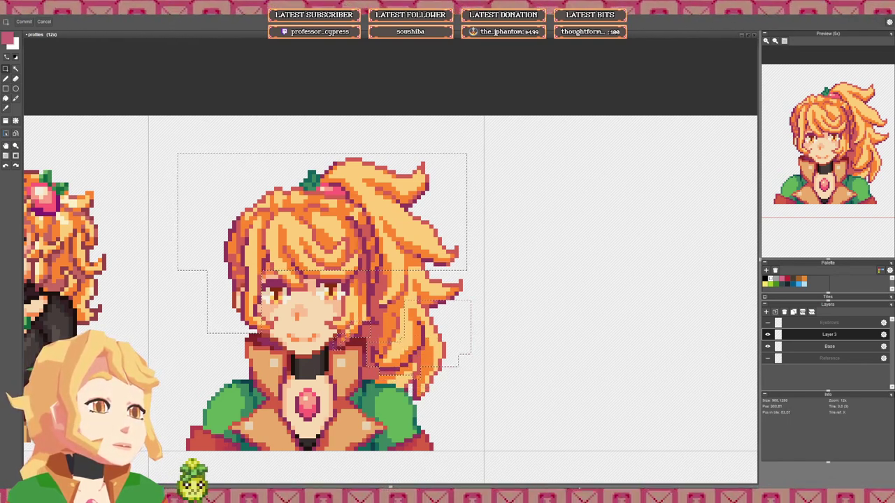
# Step: Extend the selection over the ponytail's outer tips and refine it so the face stays excluded
pyautogui.moveTo(415, 378); pyautogui.dragTo(423, 399)
pyautogui.moveTo(406, 231); pyautogui.dragTo(503, 319)
pyautogui.moveTo(325, 200); pyautogui.dragTo(428, 299)
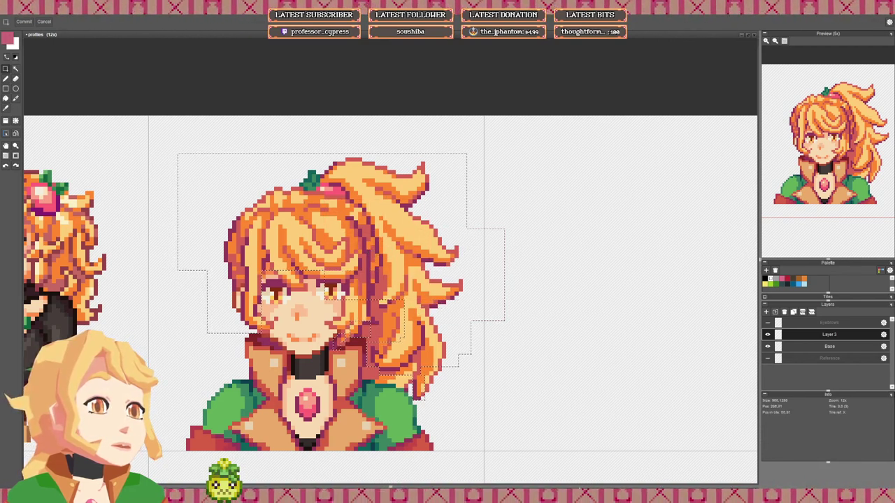
pyautogui.moveTo(257, 187); pyautogui.dragTo(331, 301)
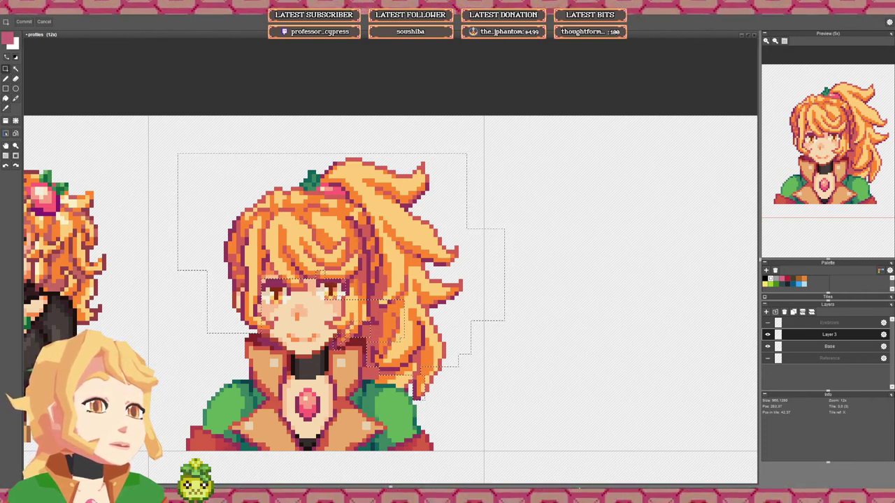
pyautogui.scroll(-2, 383, 218)
pyautogui.scroll(2, 378, 203)
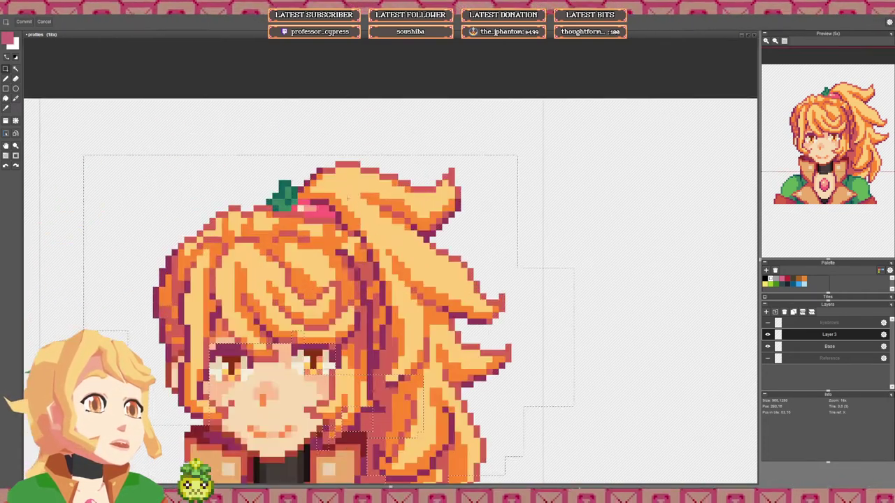
pyautogui.scroll(-2, 375, 218)
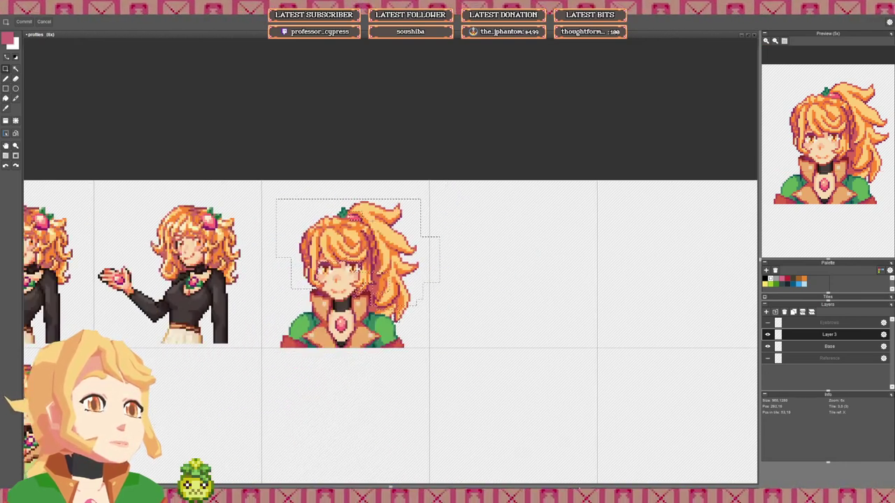
# Step: Mix a crimson with hue 343, saturation 55 and lightness 44 from the hair's rose outline and try a non-contiguous fill inside the selection
pyautogui.press('b')
pyautogui.moveTo(380, 236); pyautogui.dragTo(369, 234)
pyautogui.press('g')
pyautogui.scroll(2, 369, 234)
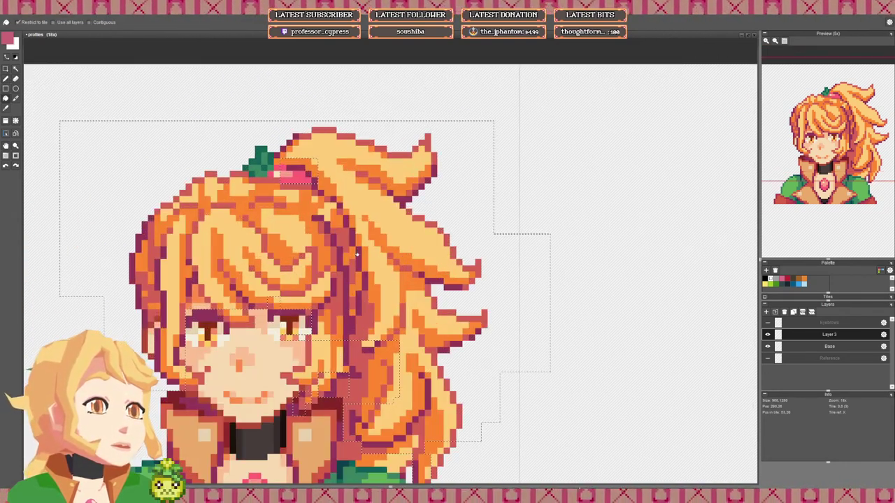
pyautogui.click(10, 42)
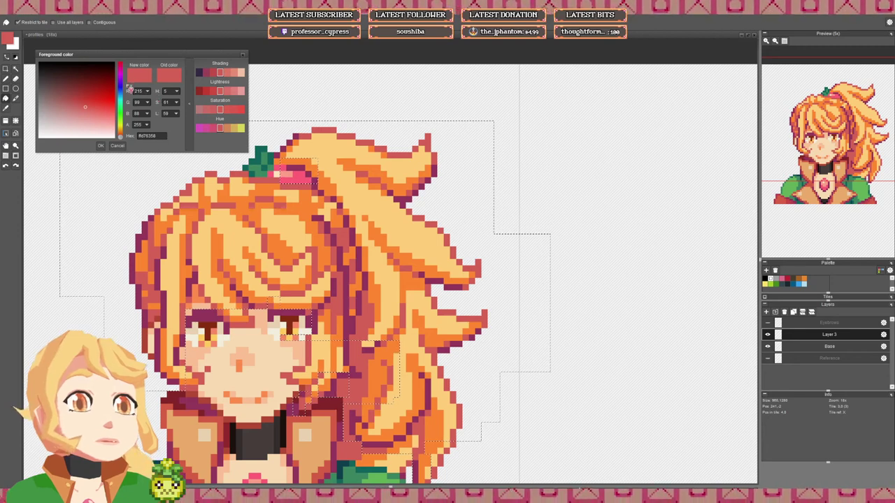
pyautogui.click(121, 66)
pyautogui.moveTo(88, 109); pyautogui.dragTo(81, 95)
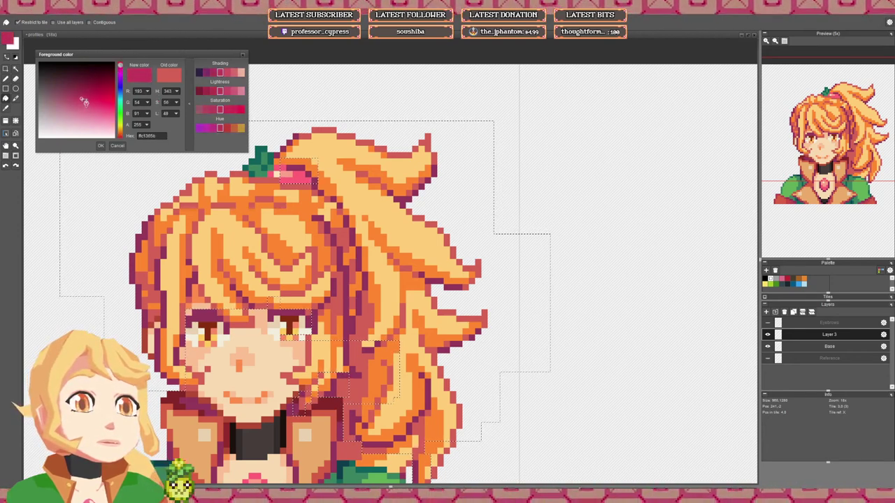
pyautogui.click(355, 232)
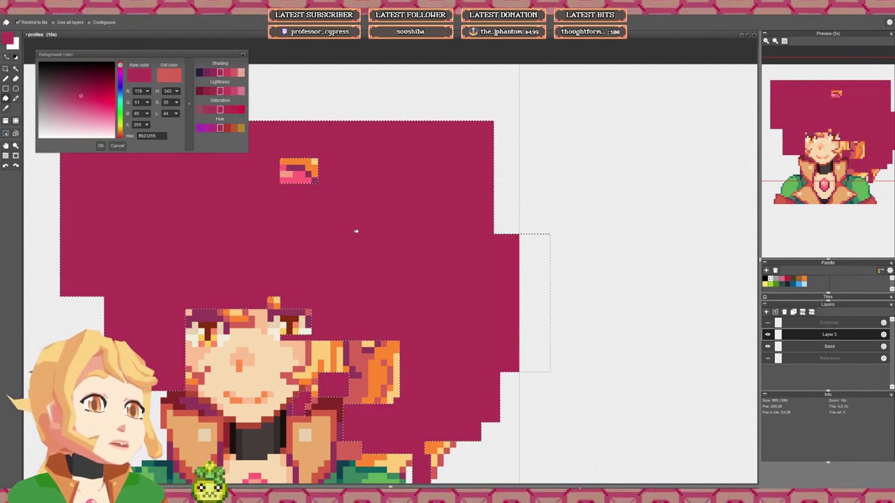
pyautogui.hotkey('ctrl', 'z')
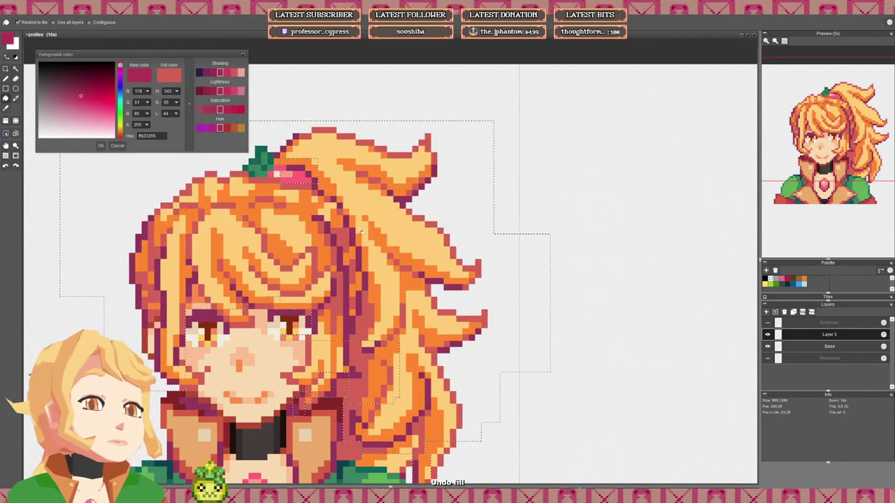
# Step: Make Base the active layer, recolour the selected hair's rose outline to crimson, and check the portrait beside the others
pyautogui.click(849, 348)
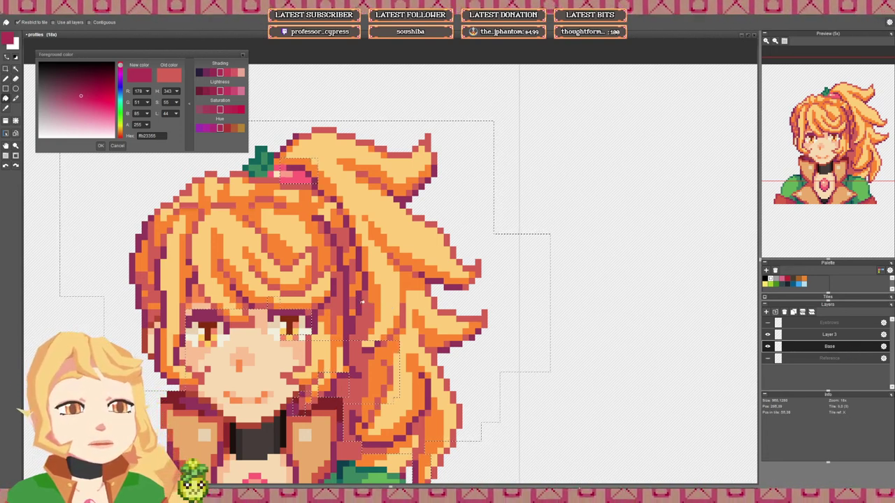
pyautogui.scroll(-2, 434, 297)
pyautogui.scroll(-2, 462, 289)
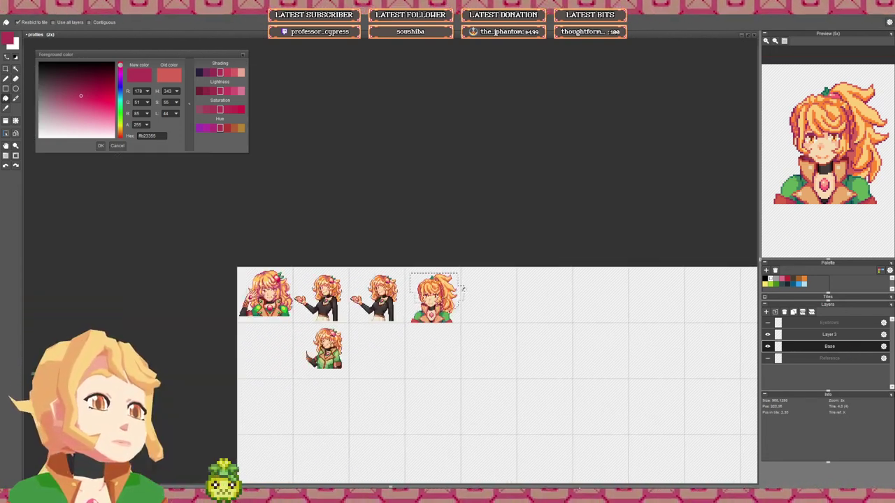
pyautogui.moveTo(513, 284); pyautogui.dragTo(440, 264)
pyautogui.scroll(3, 440, 263)
pyautogui.scroll(4, 312, 266)
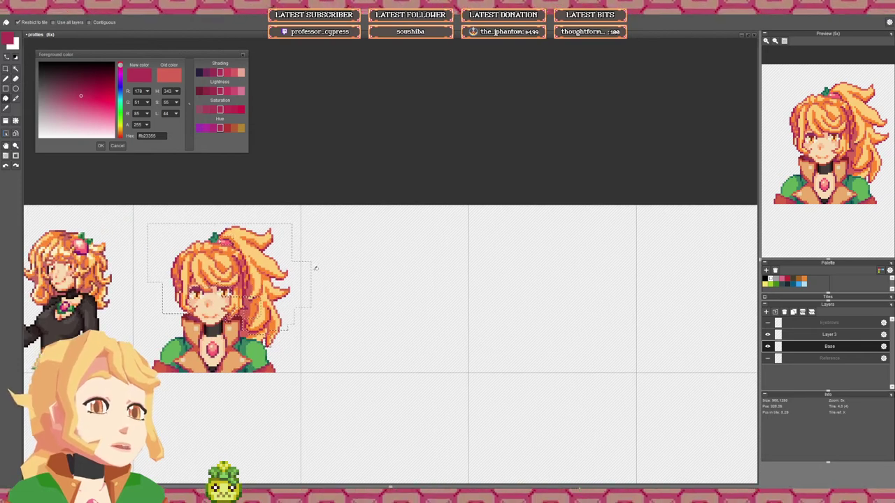
pyautogui.scroll(-3, 311, 265)
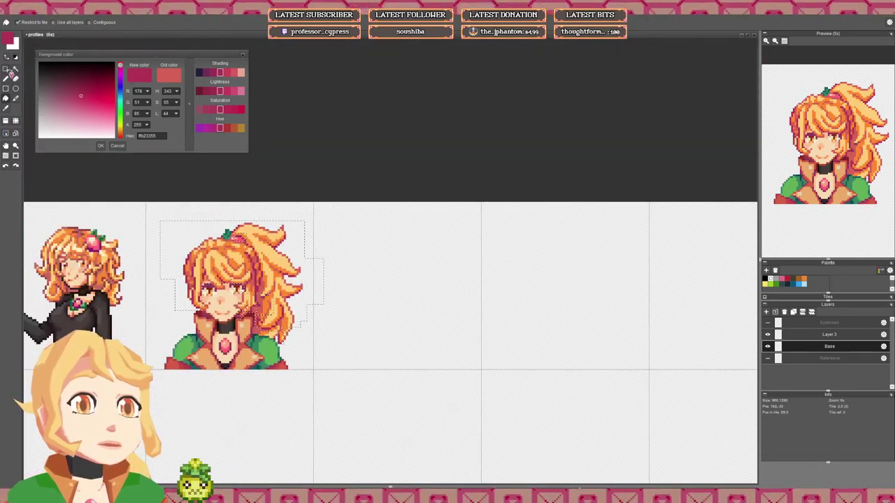
# Step: Clear the hair selection, check Layer 3 by toggling its visibility, and merge it down into the Base layer
pyautogui.click(6, 69)
pyautogui.click(647, 320)
pyautogui.click(770, 336)
pyautogui.click(769, 336)
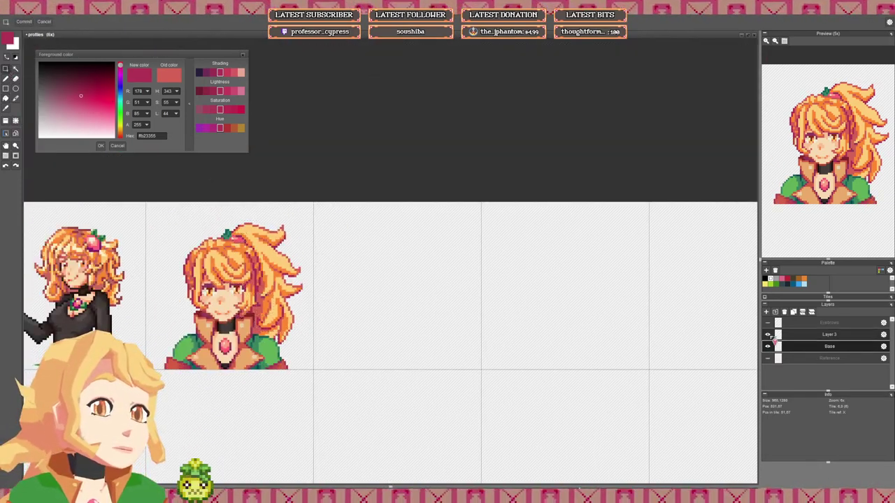
pyautogui.click(770, 336)
pyautogui.click(770, 335)
pyautogui.click(833, 336)
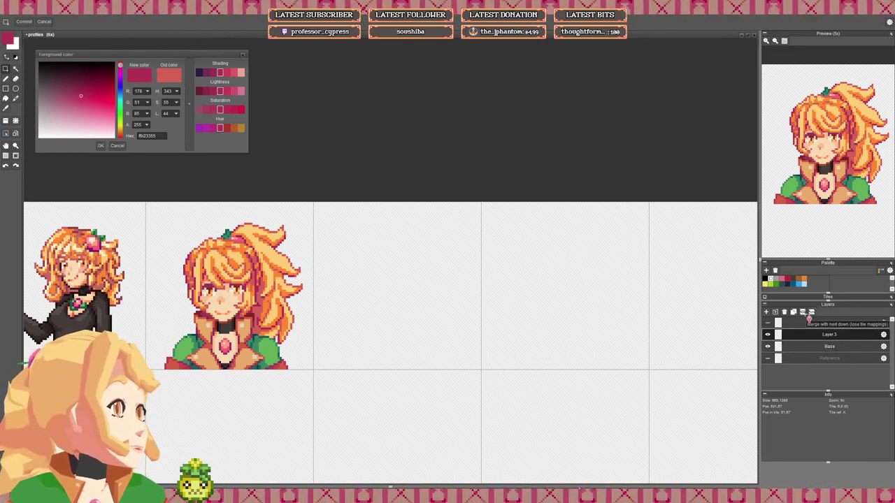
pyautogui.click(824, 314)
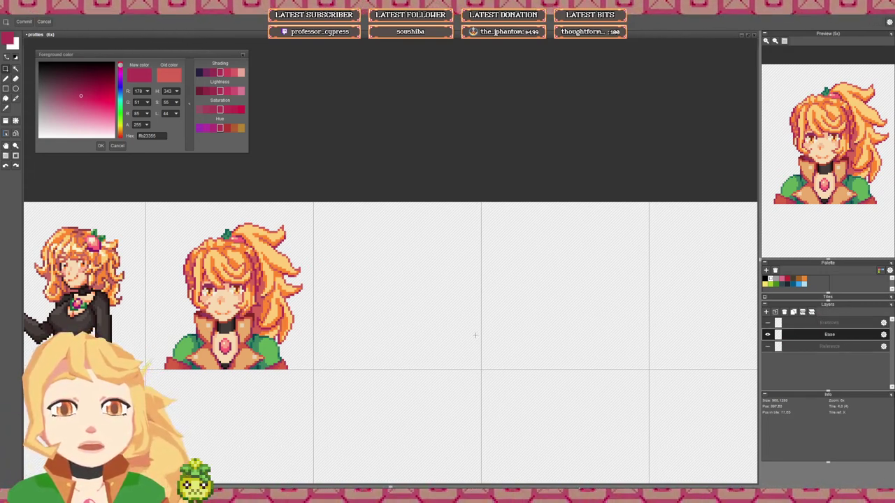
# Step: Cancel the foreground colour dialog and compare the merged ponytailed portrait with the other portraits at several magnifications
pyautogui.scroll(-2, 371, 343)
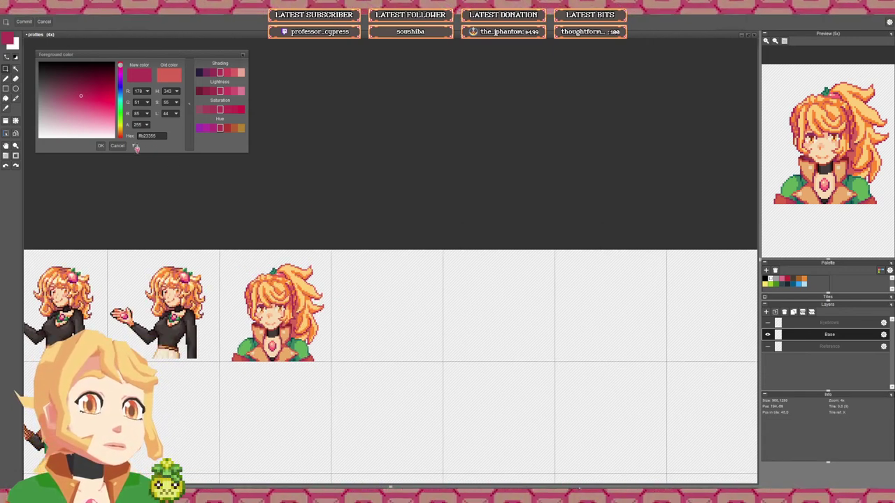
pyautogui.click(118, 145)
pyautogui.scroll(-2, 353, 265)
pyautogui.scroll(1, 348, 292)
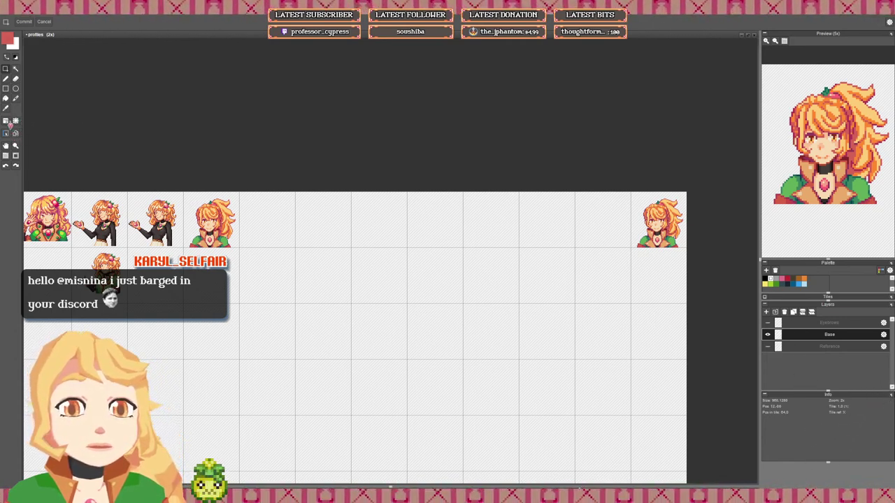
pyautogui.click(7, 69)
pyautogui.moveTo(415, 211); pyautogui.dragTo(507, 223)
pyautogui.moveTo(341, 215); pyautogui.dragTo(358, 214)
pyautogui.click(6, 69)
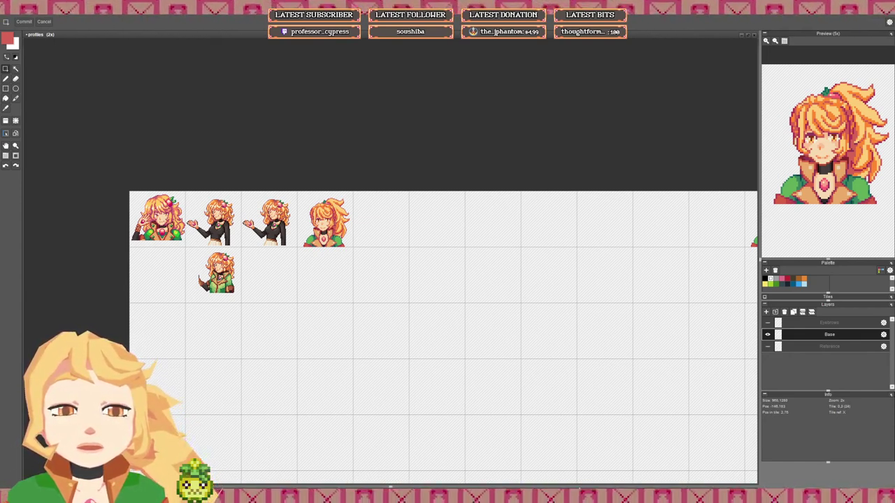
pyautogui.scroll(2, 375, 236)
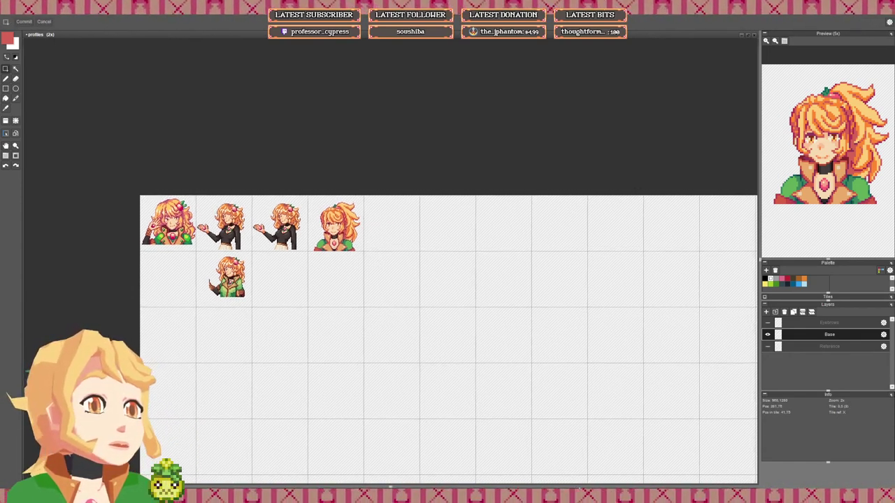
pyautogui.moveTo(349, 236); pyautogui.dragTo(354, 242)
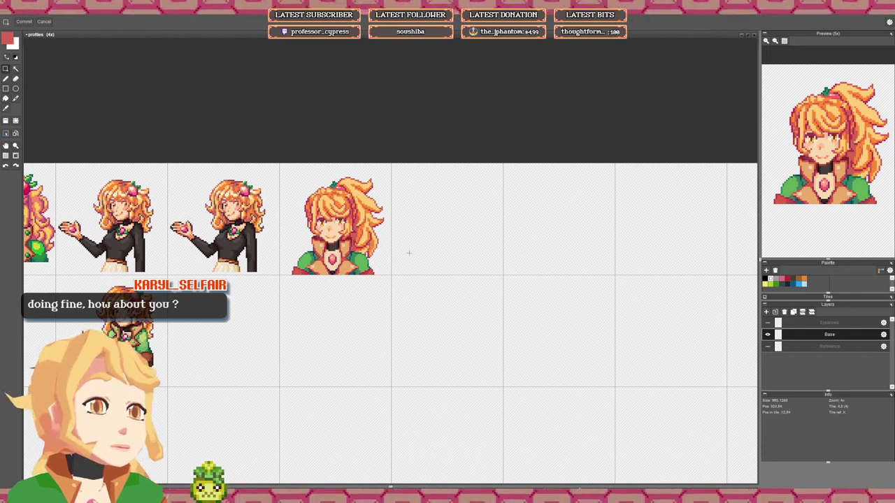
pyautogui.scroll(3, 350, 236)
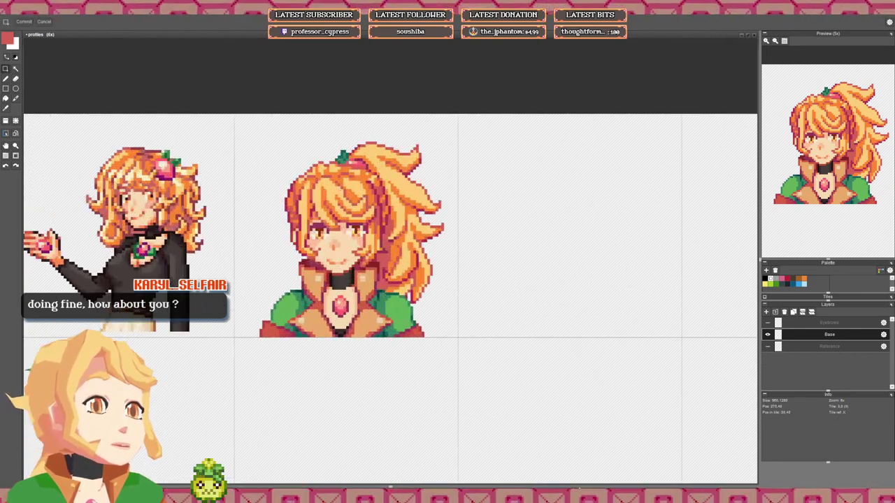
pyautogui.scroll(-4, 368, 242)
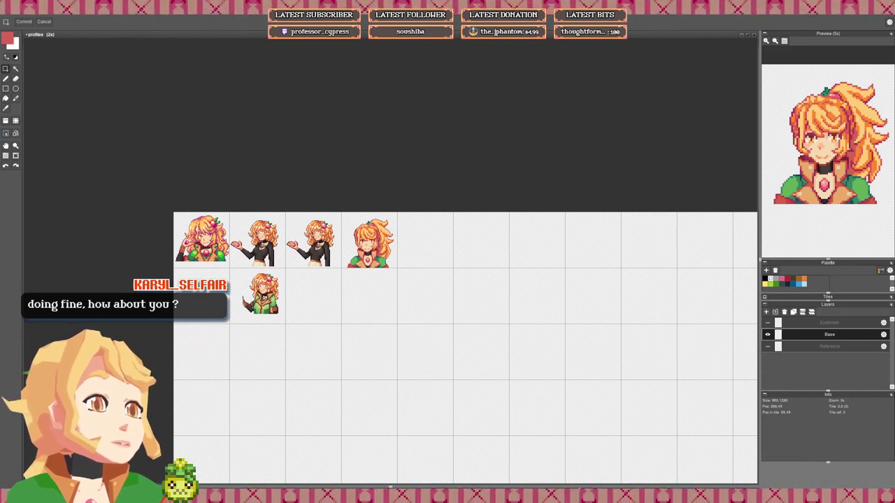
pyautogui.scroll(4, 378, 245)
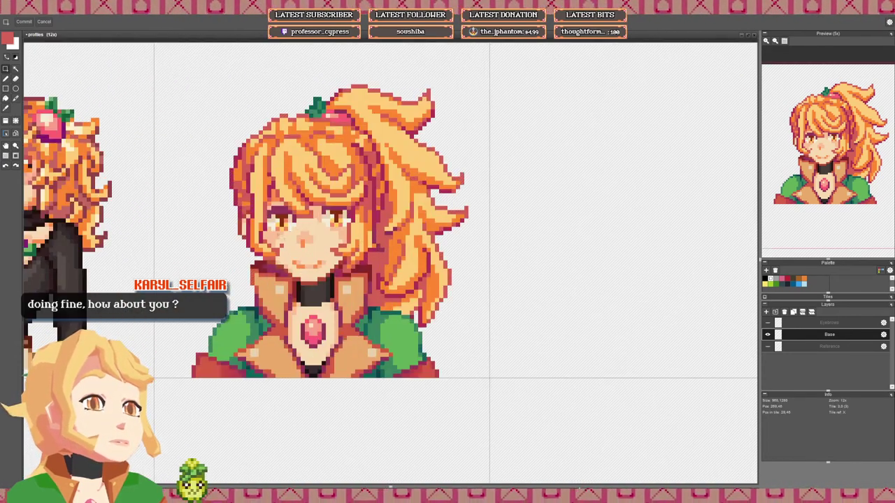
# Step: Clear the stray selection on the cheek and pick the mouth's orange with the Pencil tool
pyautogui.moveTo(277, 234); pyautogui.dragTo(354, 238)
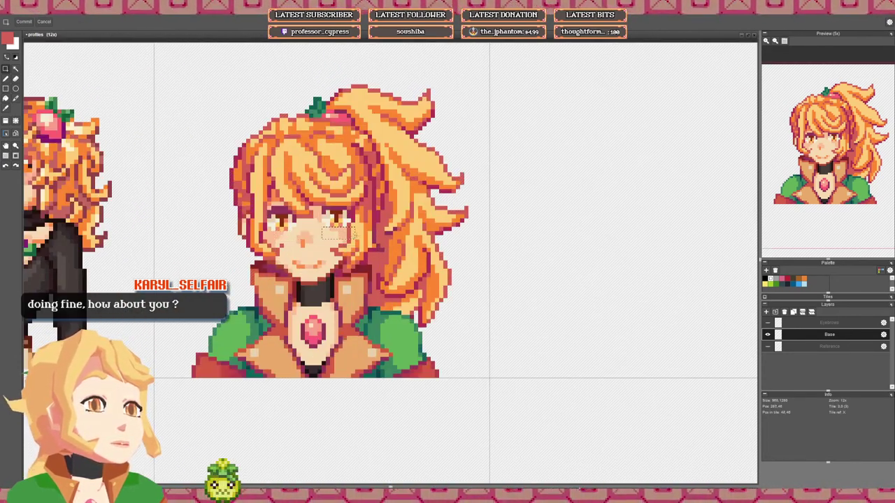
pyautogui.hotkey('ctrl', 'd')
pyautogui.press('b')
pyautogui.rightClick(320, 265)
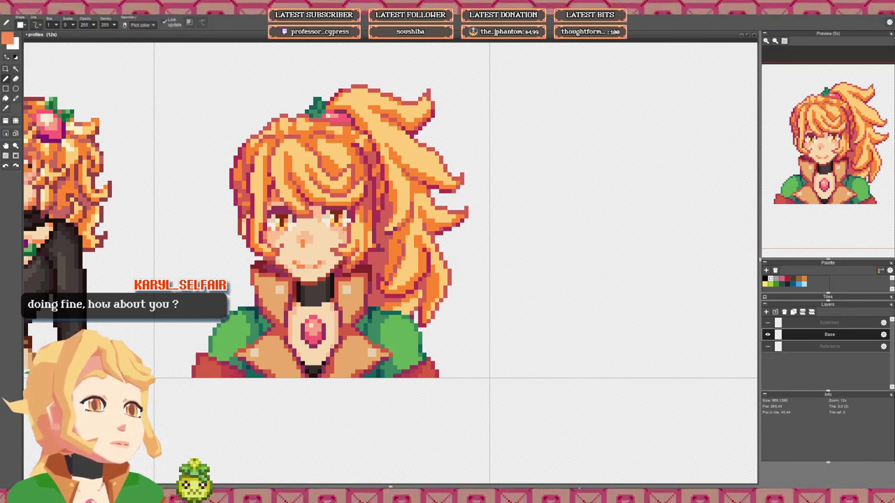
pyautogui.scroll(-5, 340, 212)
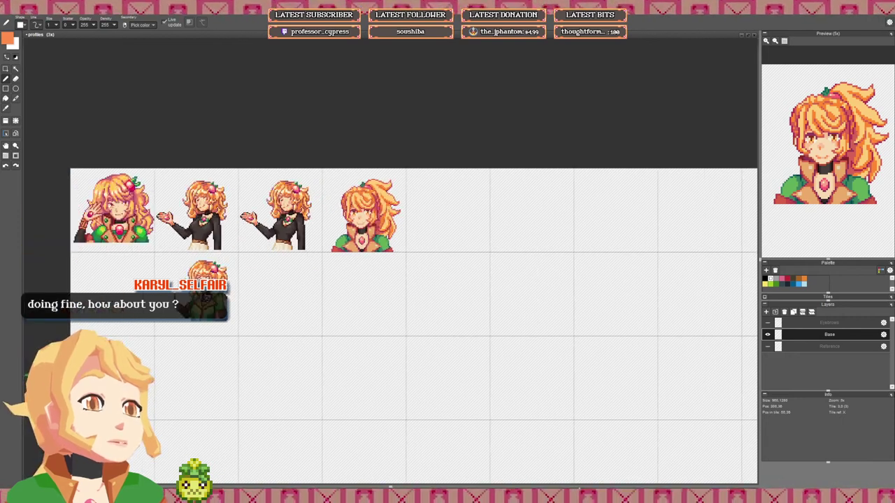
# Step: Make the Eyebrows layer active and visible
pyautogui.click(768, 323)
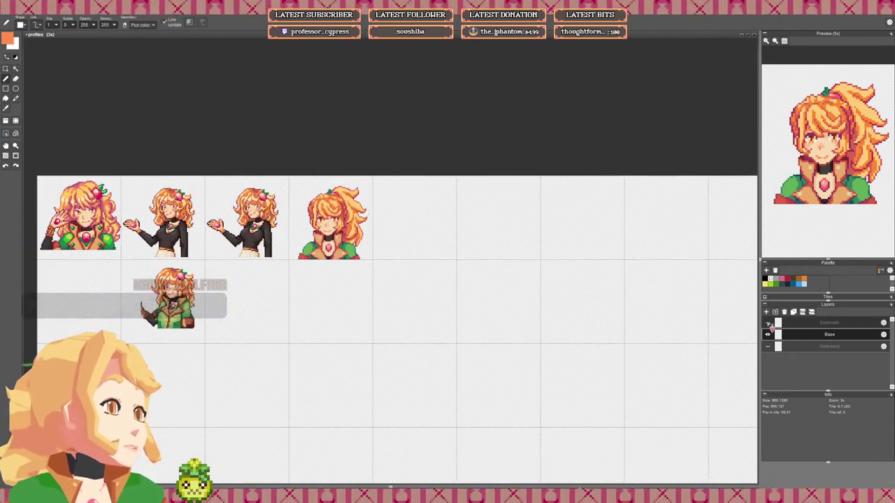
pyautogui.click(795, 324)
pyautogui.click(768, 323)
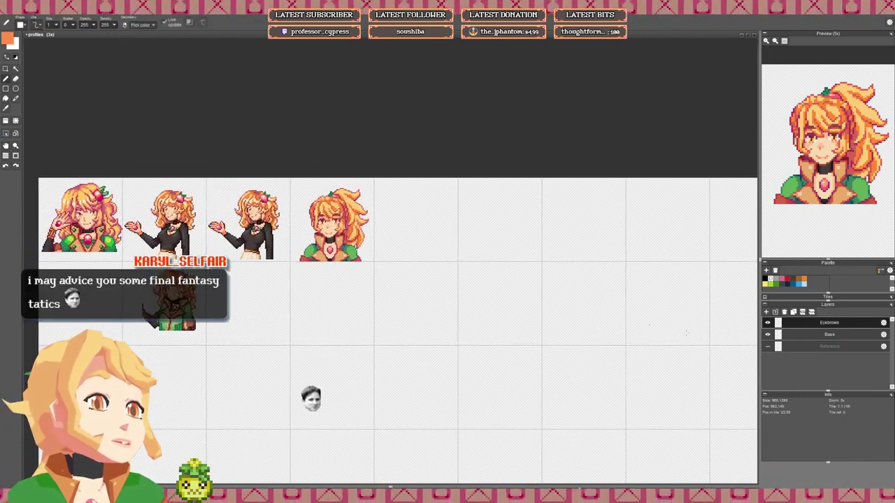
# Step: Compare the portraits with the Eyebrows layer hidden and shown, leaving the layer shown
pyautogui.click(768, 324)
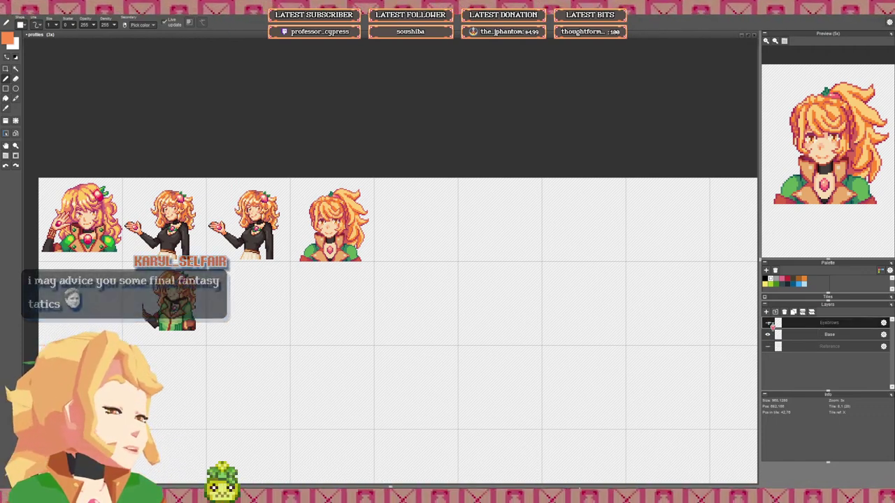
pyautogui.click(769, 323)
pyautogui.click(769, 323)
pyautogui.click(769, 323)
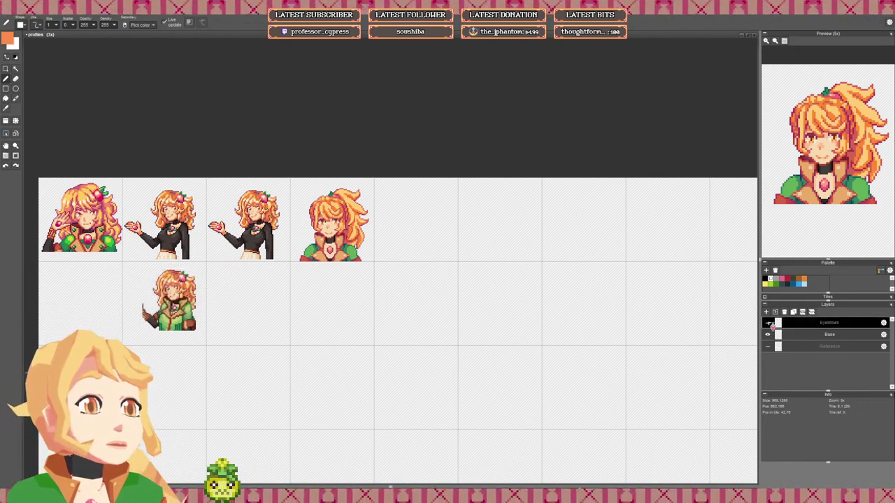
pyautogui.click(769, 323)
pyautogui.click(769, 323)
pyautogui.click(769, 323)
pyautogui.click(768, 323)
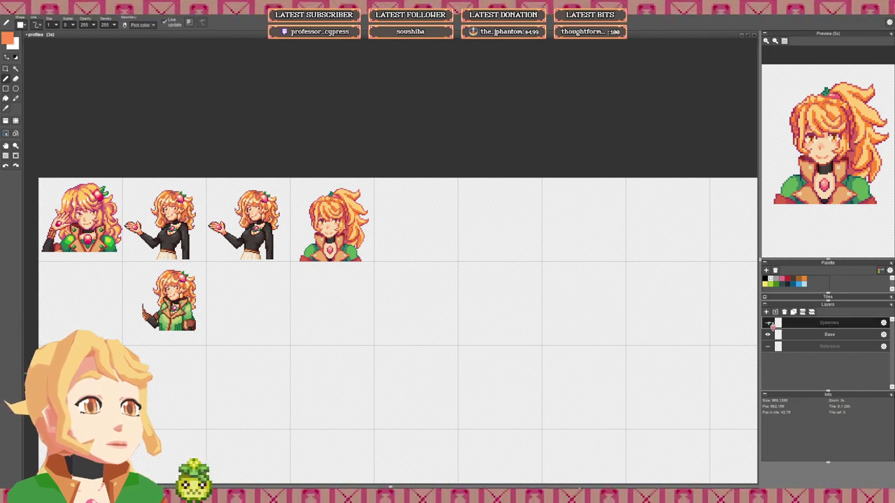
pyautogui.click(771, 323)
pyautogui.click(770, 324)
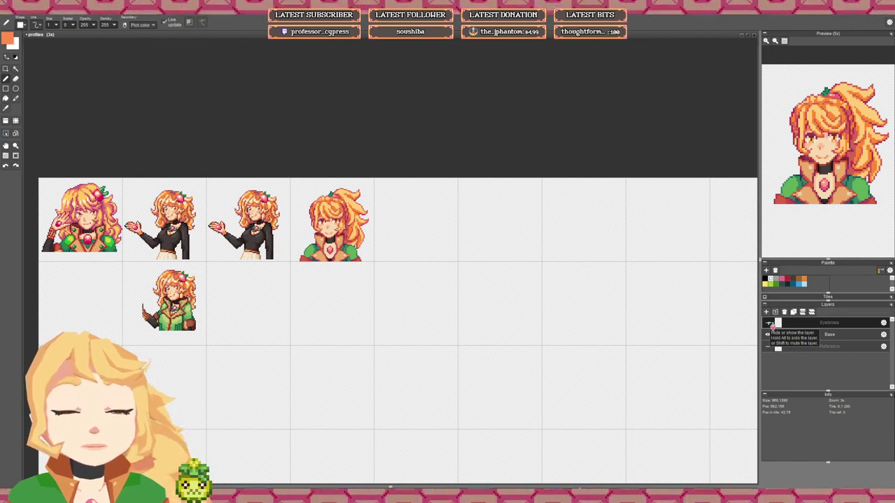
pyautogui.click(768, 323)
# Step: Examine the ponytailed portrait's eyebrows up close and beside the other portraits on the sheet
pyautogui.scroll(2, 337, 206)
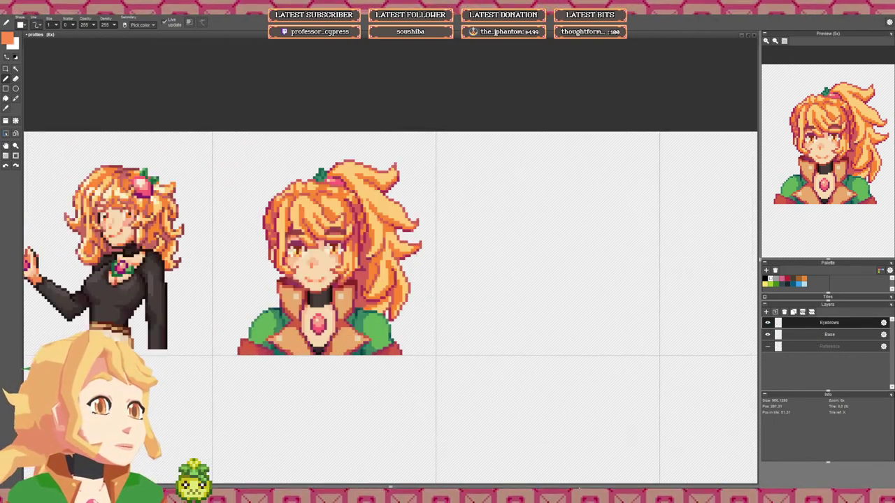
pyautogui.press('g')
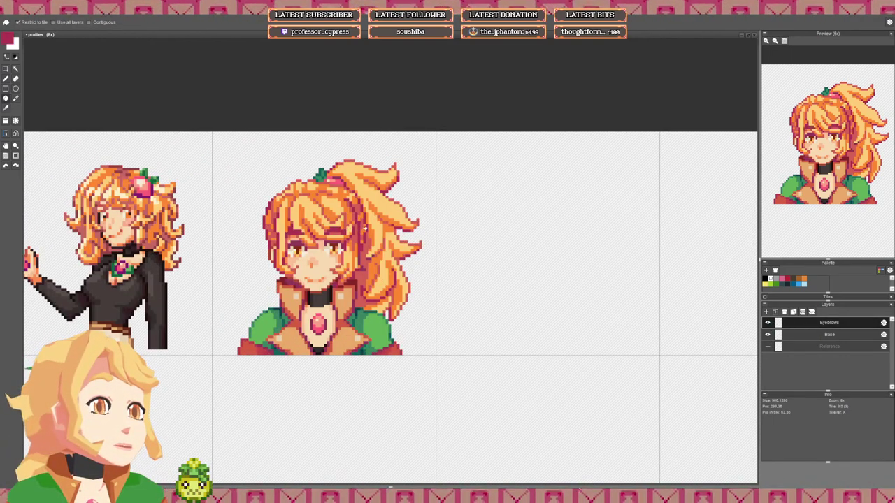
pyautogui.scroll(-3, 404, 226)
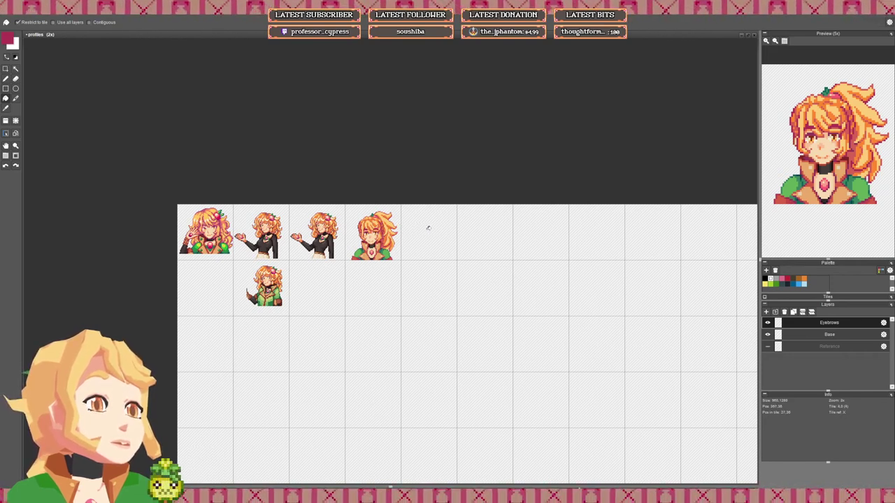
pyautogui.scroll(3, 377, 222)
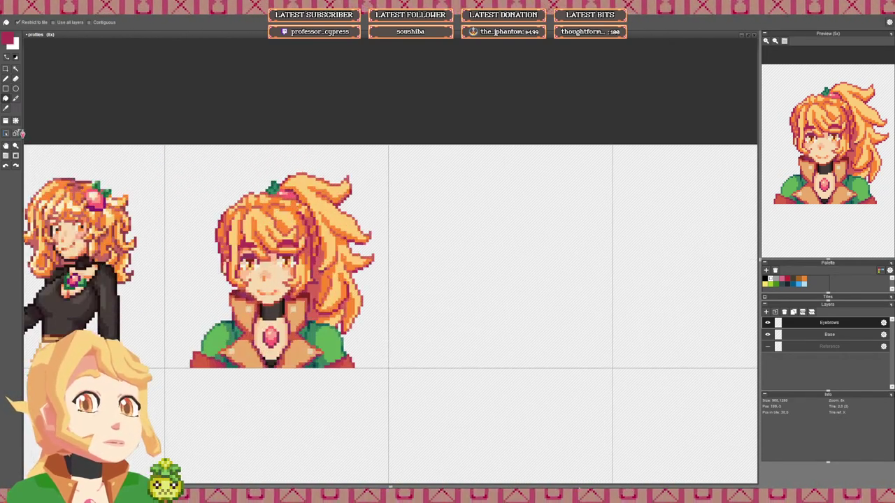
pyautogui.click(16, 122)
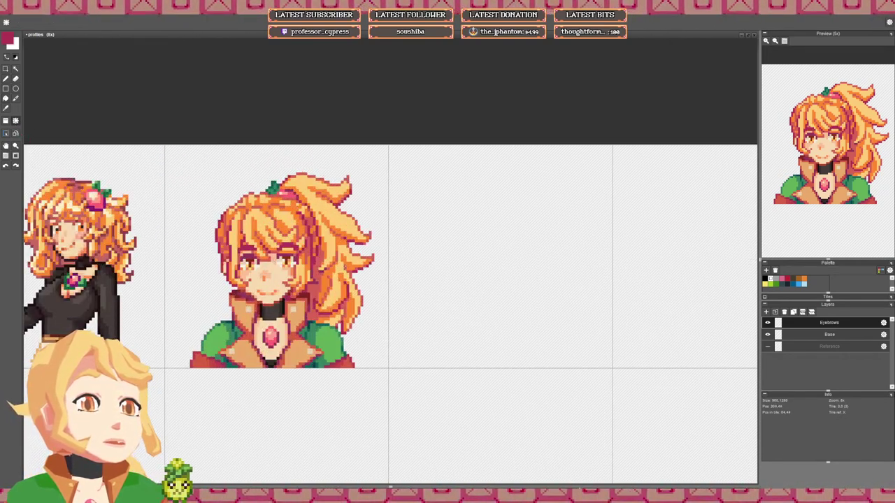
pyautogui.scroll(-3, 335, 270)
pyautogui.scroll(2, 336, 269)
pyautogui.scroll(2, 320, 260)
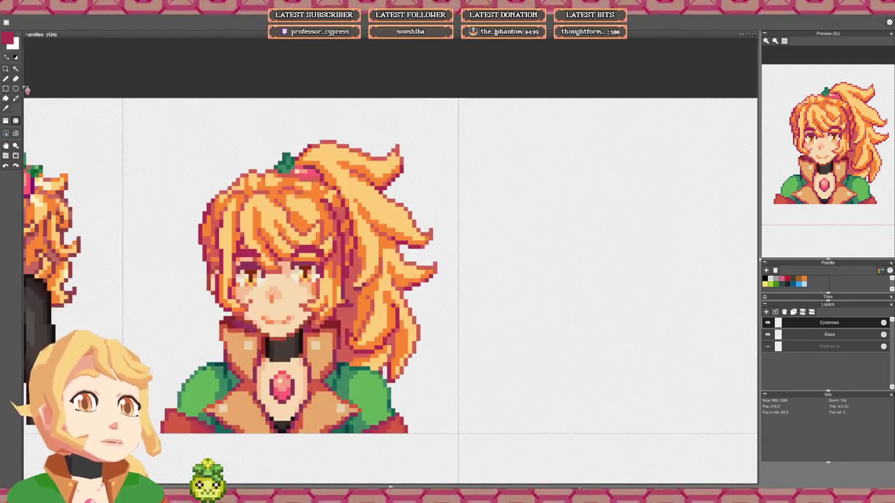
# Step: Try adjusting the ponytailed portrait's brow area through a rectangular selection on the Eyebrows layer and review the face
pyautogui.press('m')
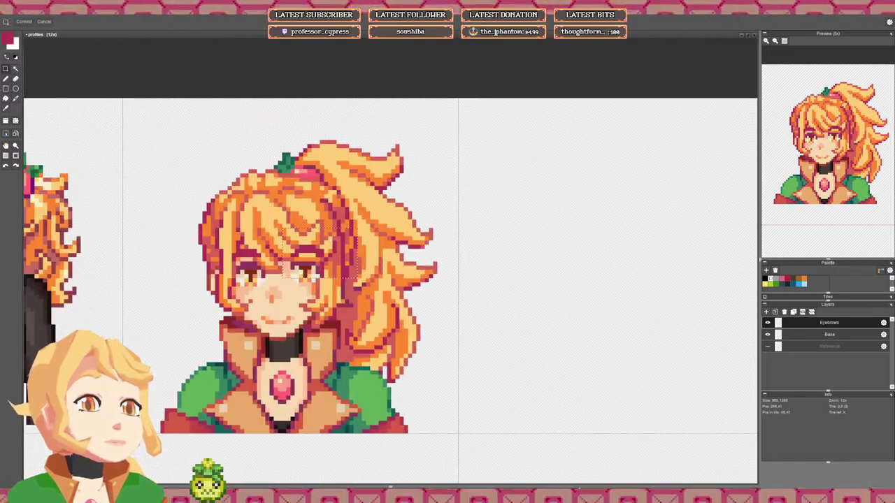
pyautogui.moveTo(206, 235); pyautogui.dragTo(483, 265)
pyautogui.moveTo(455, 234); pyautogui.dragTo(323, 291)
pyautogui.hotkey('shift', 'h')
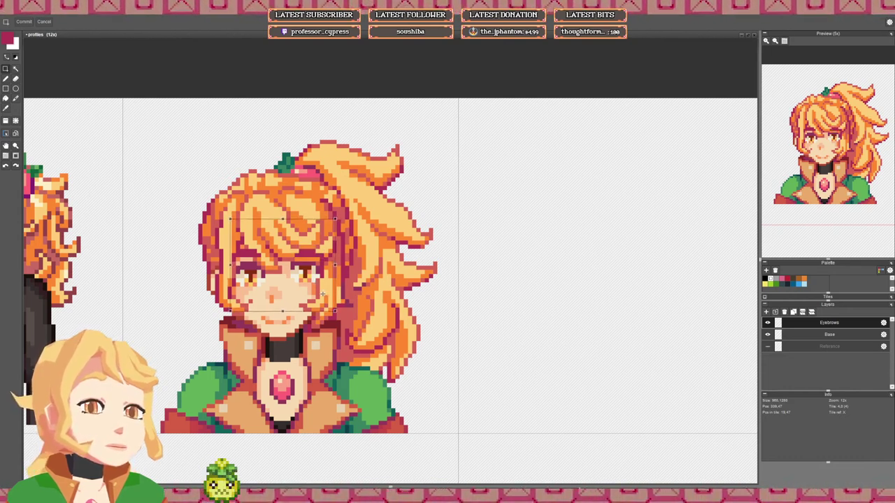
pyautogui.scroll(-5, 353, 263)
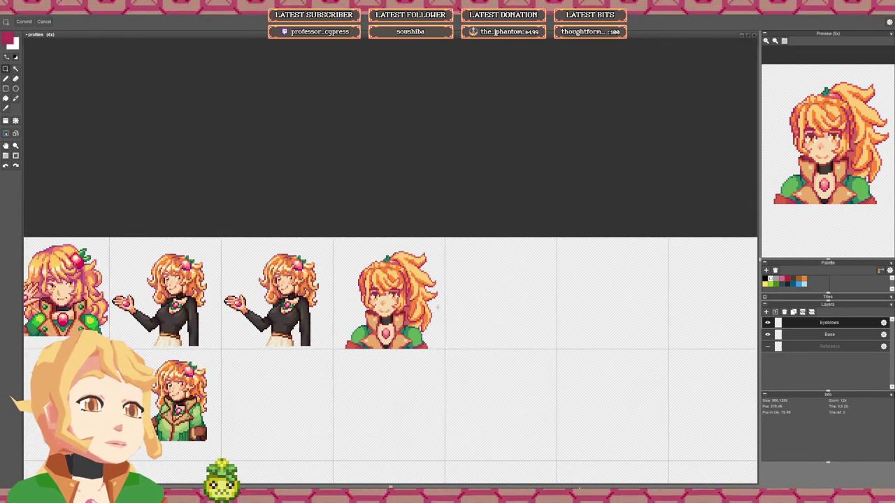
pyautogui.scroll(1, 361, 273)
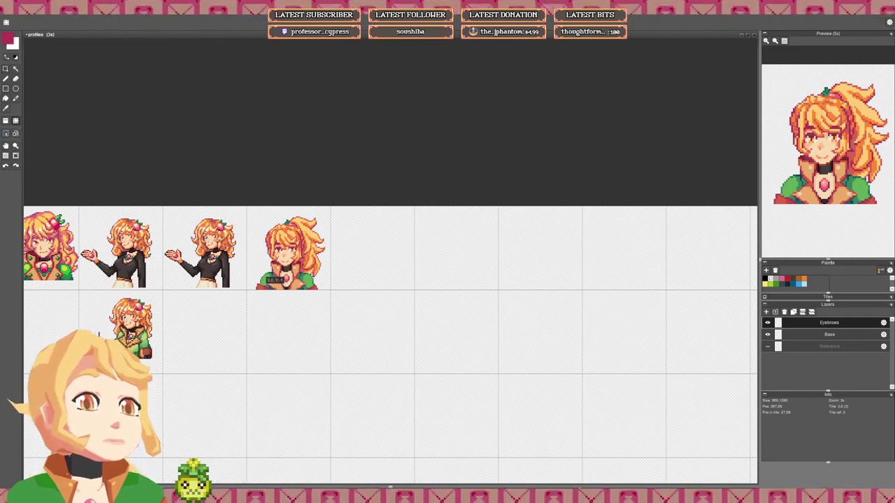
pyautogui.scroll(-2, 333, 280)
pyautogui.scroll(2, 333, 280)
pyautogui.scroll(1, 332, 280)
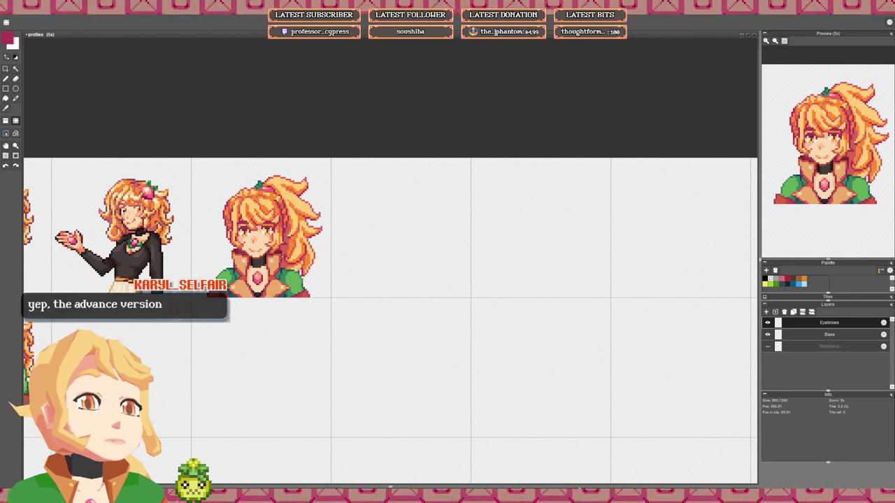
# Step: Add a crimson pixel to the ponytailed portrait's left eyebrow on the Eyebrows layer and review it at sheet scale
pyautogui.scroll(5, 253, 198)
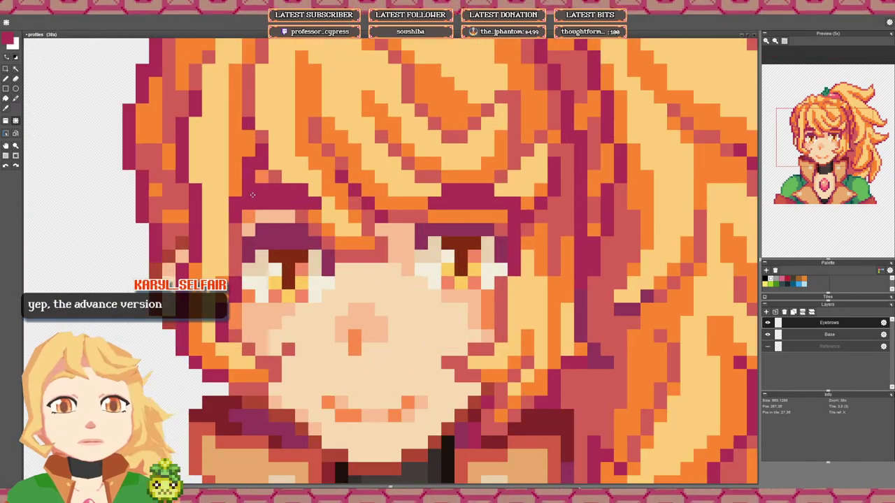
pyautogui.press('b')
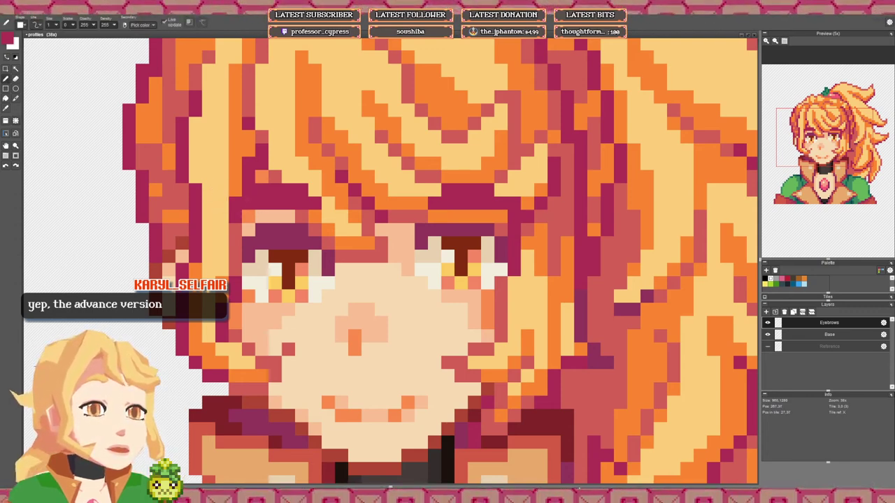
pyautogui.click(249, 217)
pyautogui.scroll(-6, 501, 217)
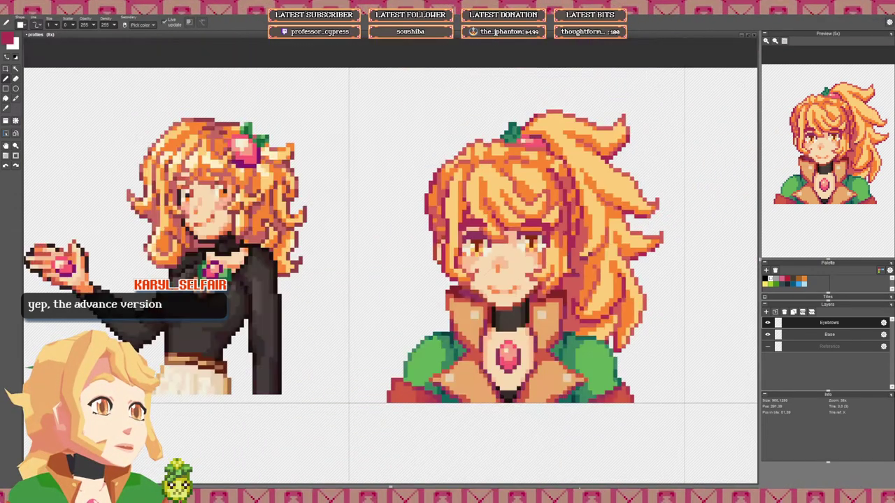
pyautogui.scroll(-3, 434, 184)
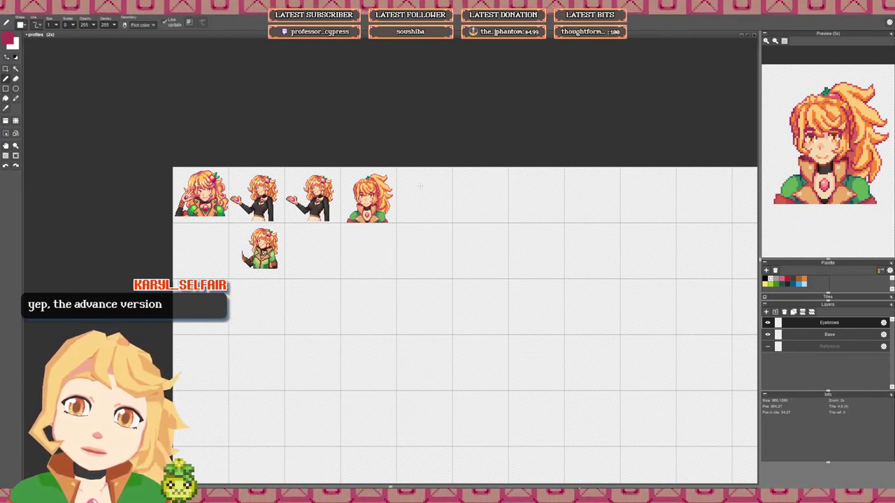
pyautogui.scroll(3, 397, 197)
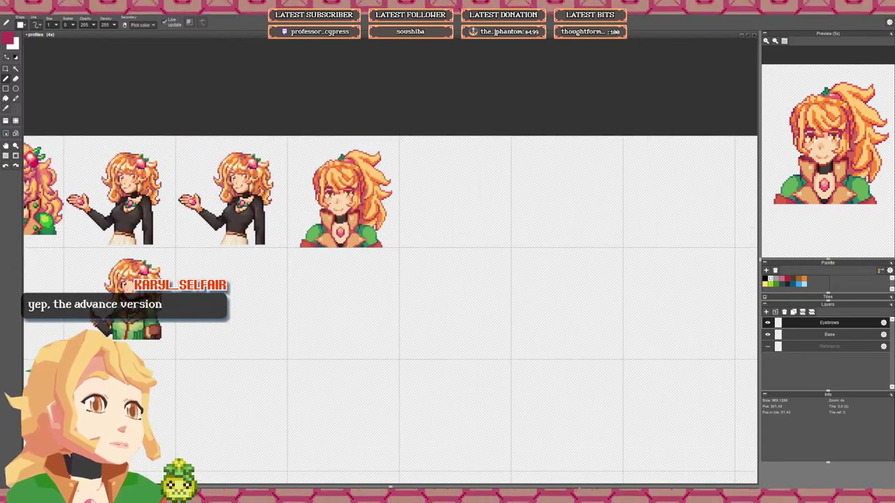
pyautogui.scroll(-2, 366, 201)
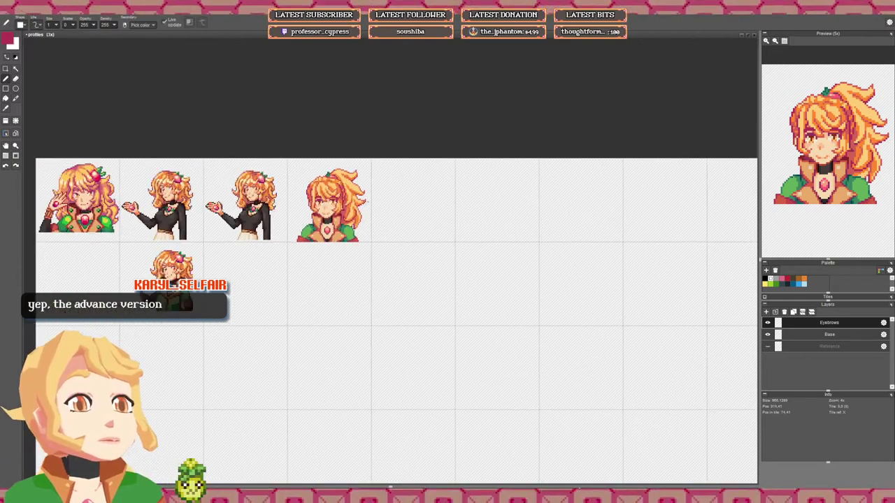
pyautogui.moveTo(358, 198); pyautogui.dragTo(361, 204)
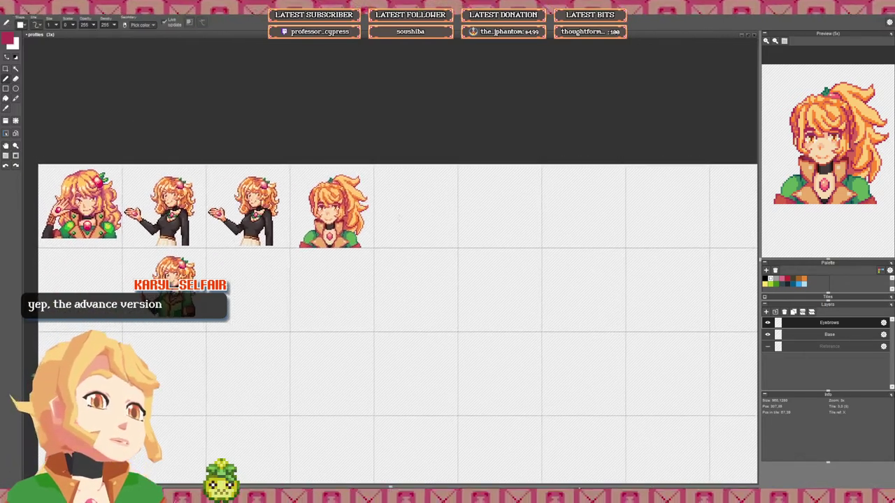
# Step: Show the Reference layer and look over the sketched portraits across the sheet
pyautogui.click(769, 346)
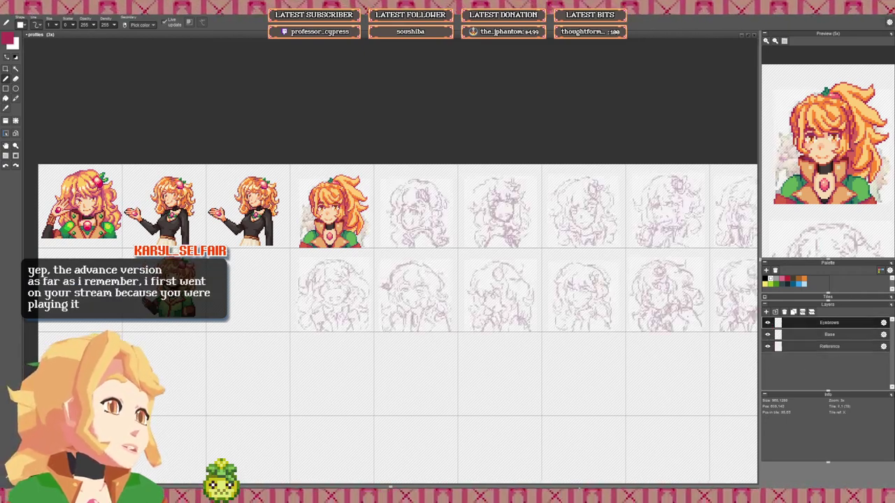
pyautogui.moveTo(609, 254); pyautogui.dragTo(464, 254)
pyautogui.moveTo(684, 256)
pyautogui.mouseDown()
pyautogui.moveTo(524, 258)
pyautogui.moveTo(550, 239)
pyautogui.moveTo(529, 242)
pyautogui.mouseUp()
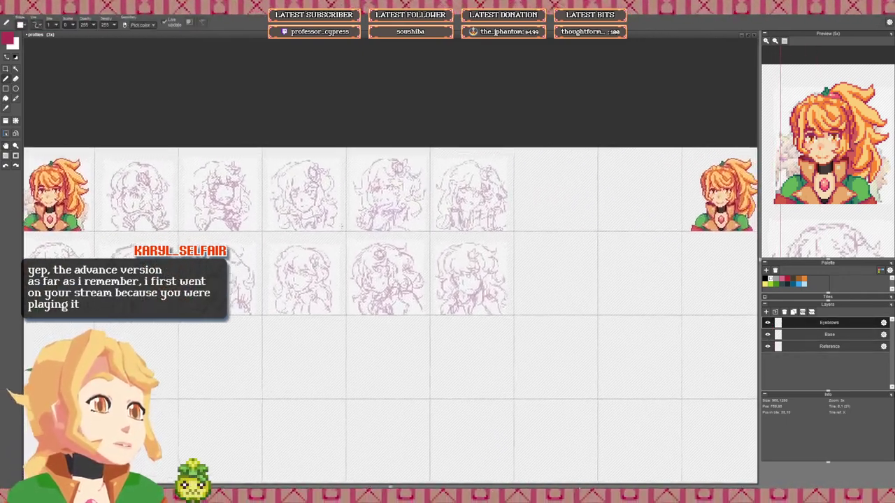
pyautogui.moveTo(330, 232); pyautogui.dragTo(560, 233)
pyautogui.moveTo(359, 220); pyautogui.dragTo(405, 228)
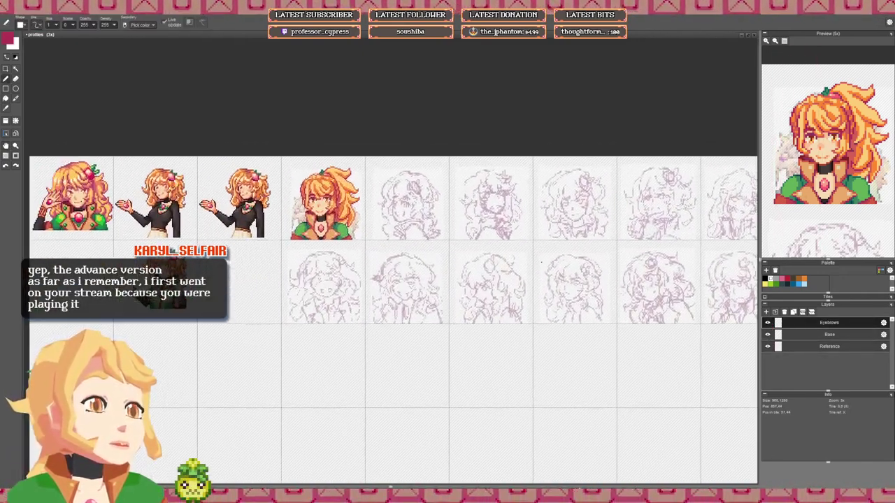
# Step: Compare the sheet with the Eyebrows layer hidden and shown, and view the ponytailed portrait beside the sketches
pyautogui.click(769, 323)
pyautogui.click(768, 323)
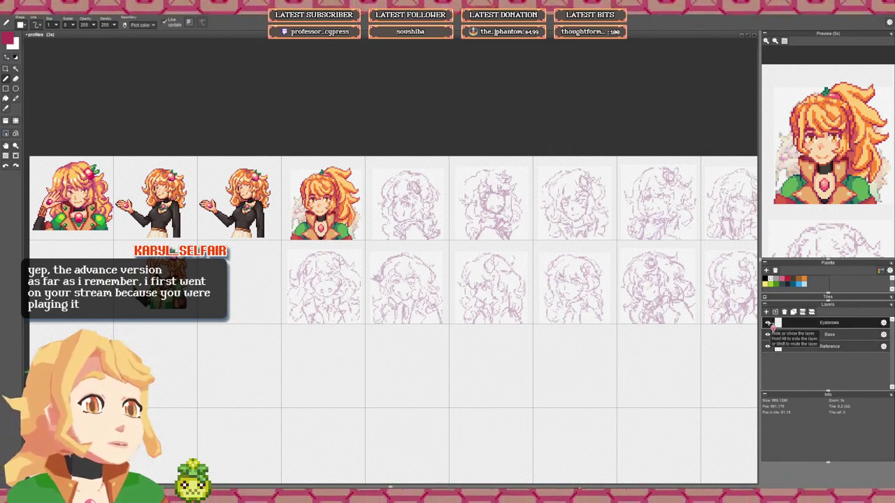
pyautogui.moveTo(391, 250); pyautogui.dragTo(391, 258)
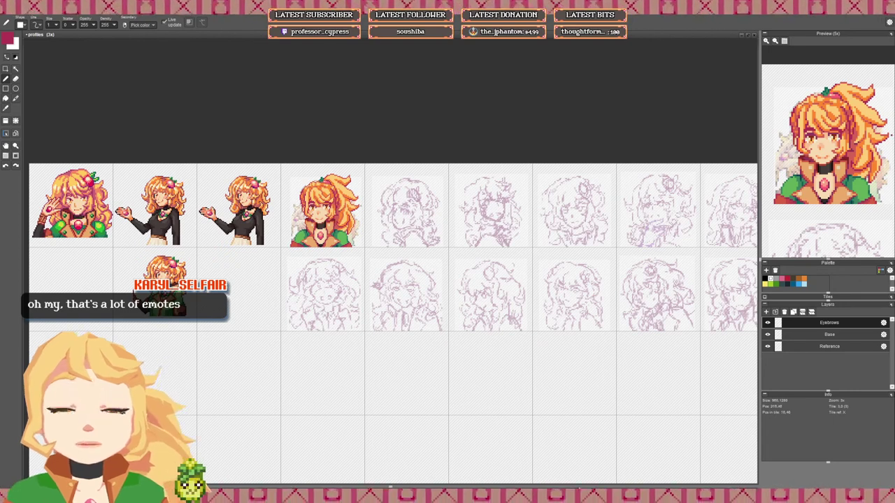
pyautogui.moveTo(436, 203); pyautogui.dragTo(392, 198)
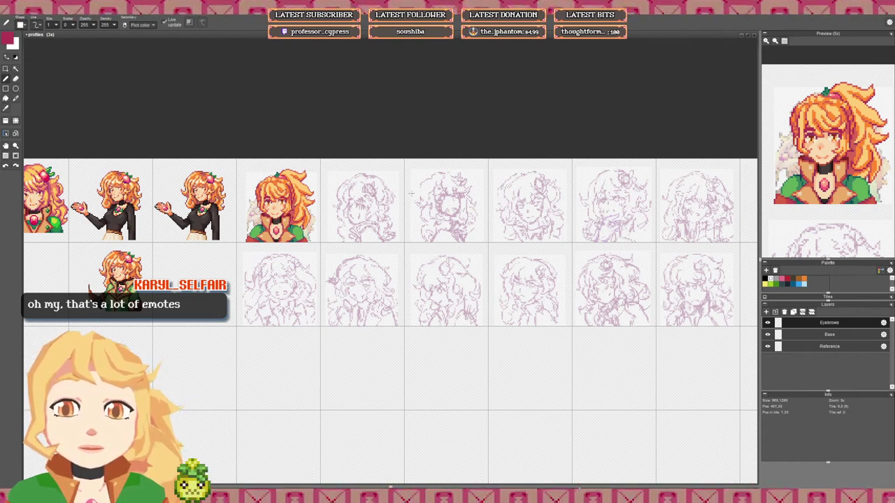
pyautogui.scroll(3, 413, 193)
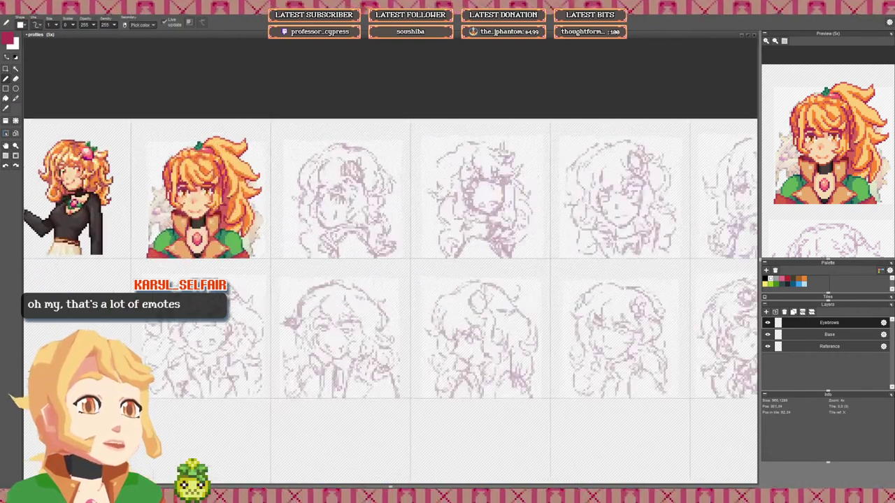
pyautogui.moveTo(204, 201); pyautogui.dragTo(277, 211)
pyautogui.scroll(1, 277, 210)
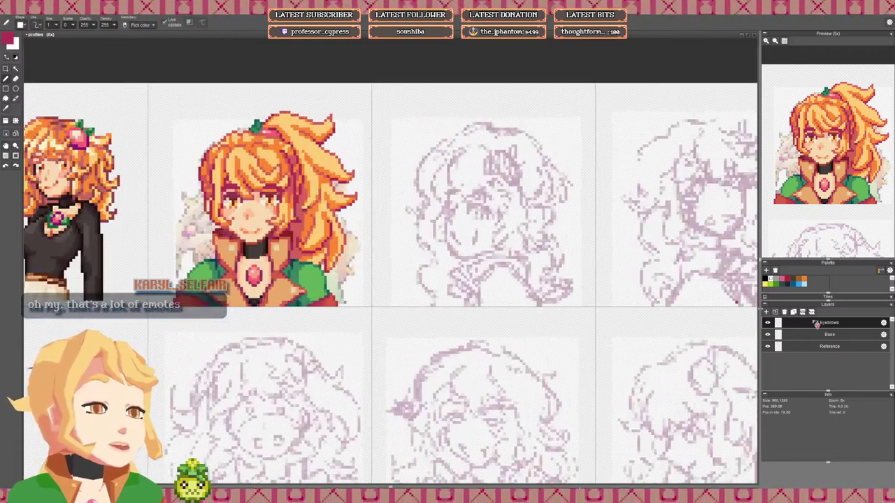
# Step: Make the Base layer active, hide the Reference layer and sample the muted red from the ponytailed portrait's hair
pyautogui.click(852, 339)
pyautogui.scroll(3, 315, 214)
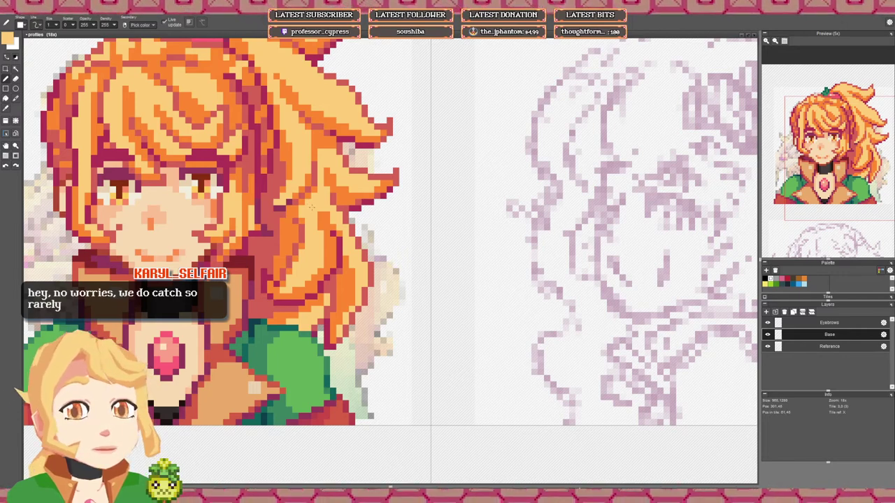
pyautogui.scroll(-4, 313, 207)
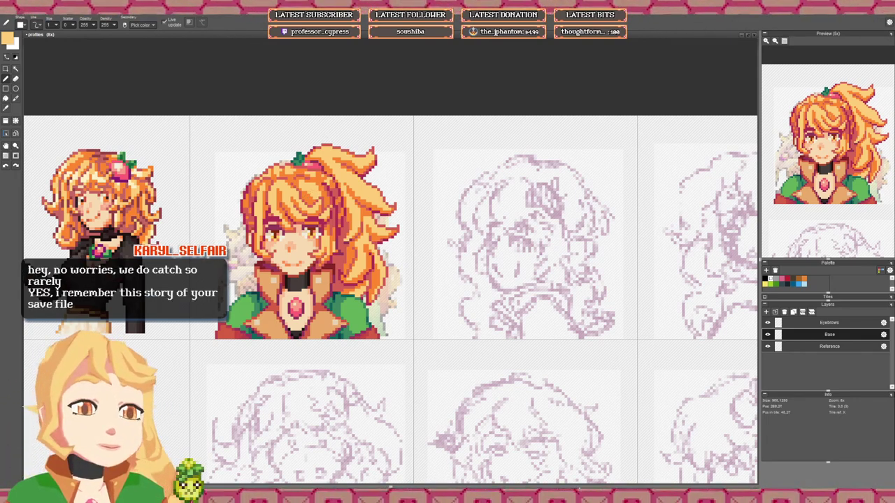
pyautogui.scroll(2, 350, 256)
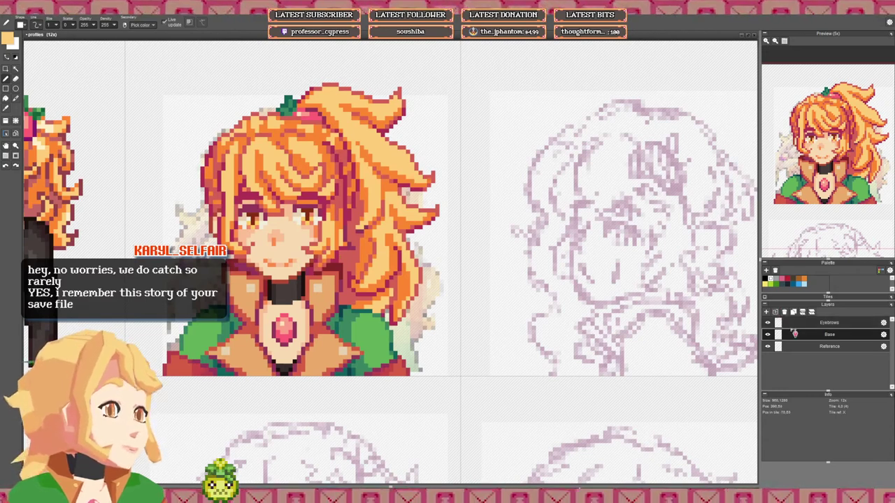
pyautogui.click(767, 346)
pyautogui.moveTo(350, 243)
pyautogui.mouseDown()
pyautogui.moveTo(371, 249)
pyautogui.moveTo(362, 266)
pyautogui.mouseUp()
pyautogui.rightClick(365, 259)
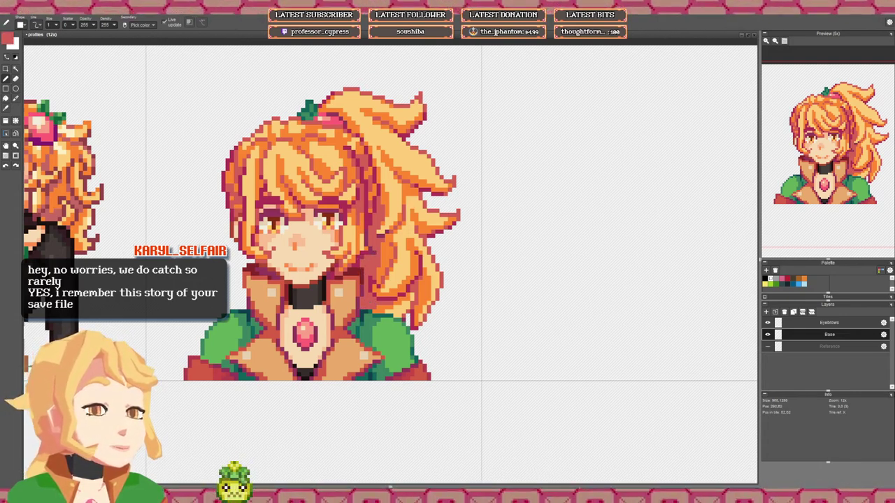
# Step: Review the ponytailed portrait beside the others and save the profiles file
pyautogui.scroll(-3, 361, 257)
pyautogui.scroll(-2, 359, 266)
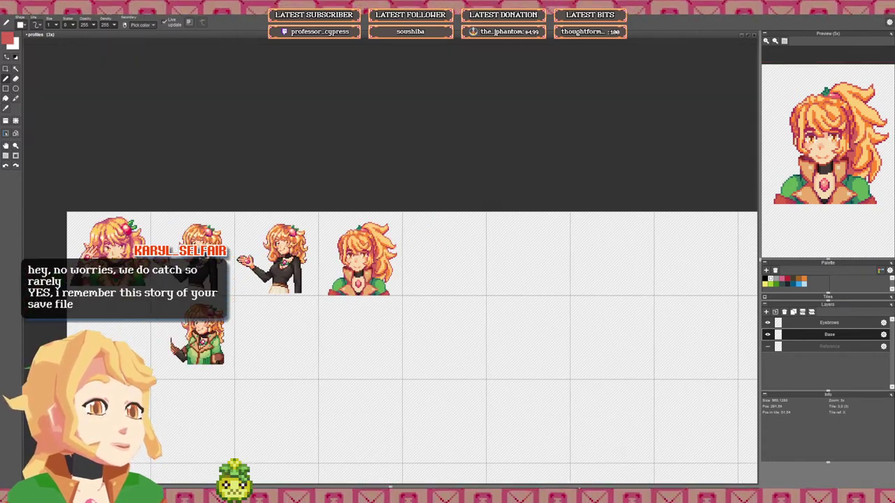
pyautogui.moveTo(359, 265); pyautogui.dragTo(375, 260)
pyautogui.scroll(2, 375, 262)
pyautogui.hotkey('ctrl', 's')
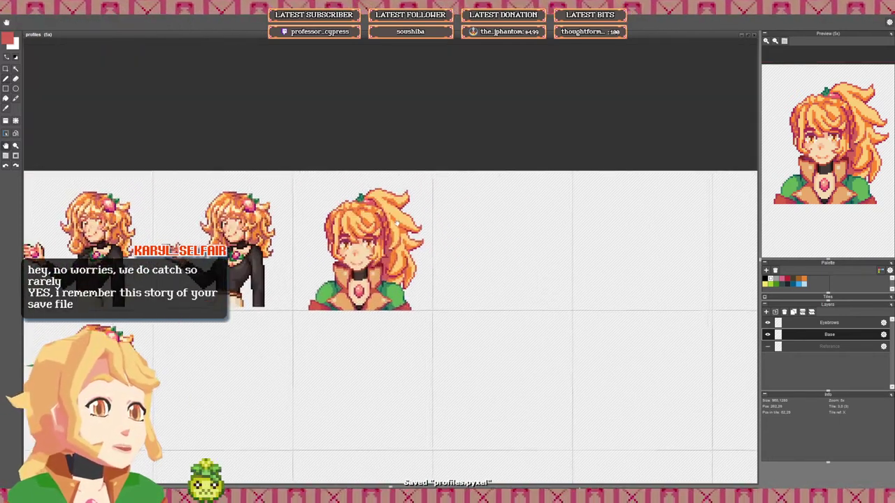
# Step: Examine the ponytailed portrait's hair up close and at sheet scale, sampling its orange from the ponytail
pyautogui.scroll(3, 395, 225)
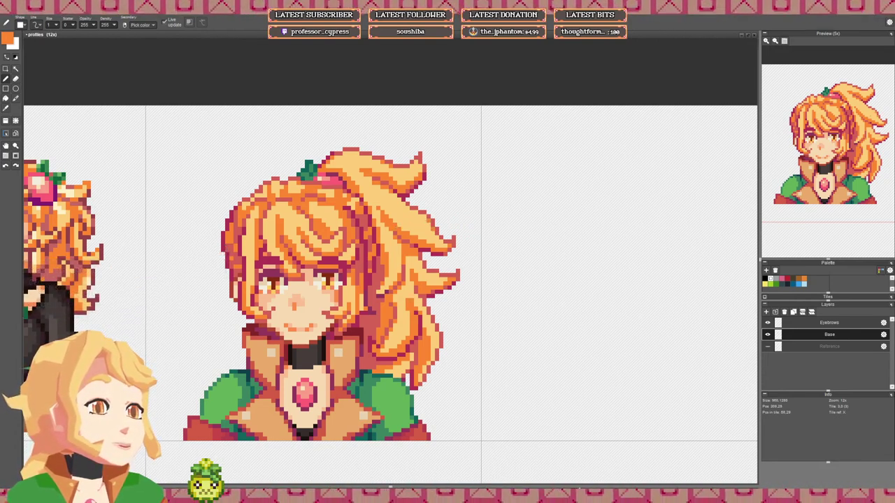
pyautogui.moveTo(419, 204); pyautogui.dragTo(421, 227)
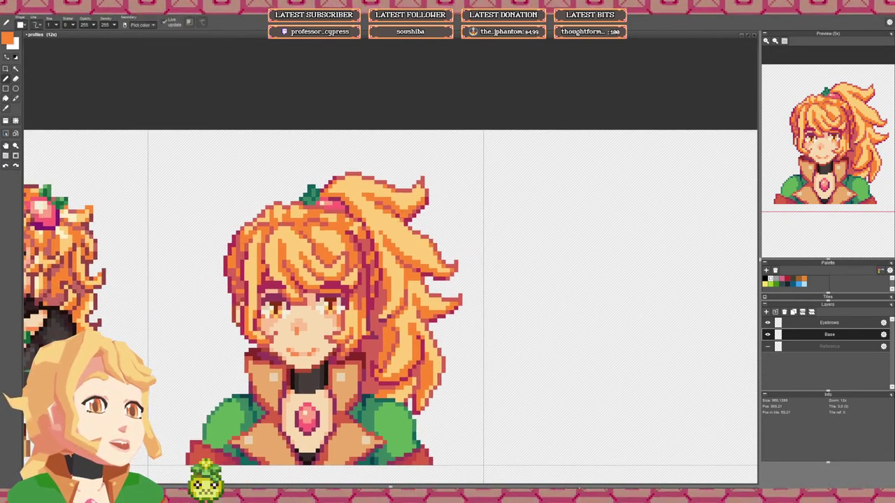
pyautogui.scroll(-3, 404, 208)
pyautogui.scroll(3, 388, 209)
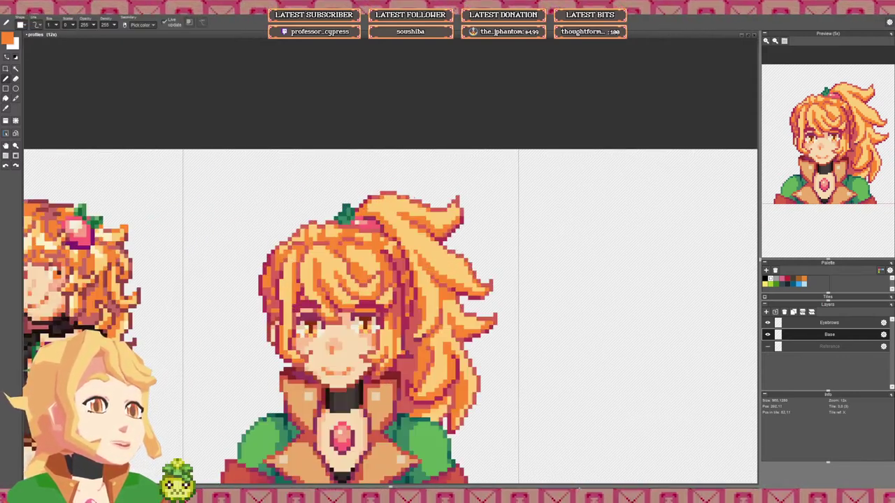
pyautogui.scroll(-3, 388, 158)
pyautogui.scroll(2, 418, 240)
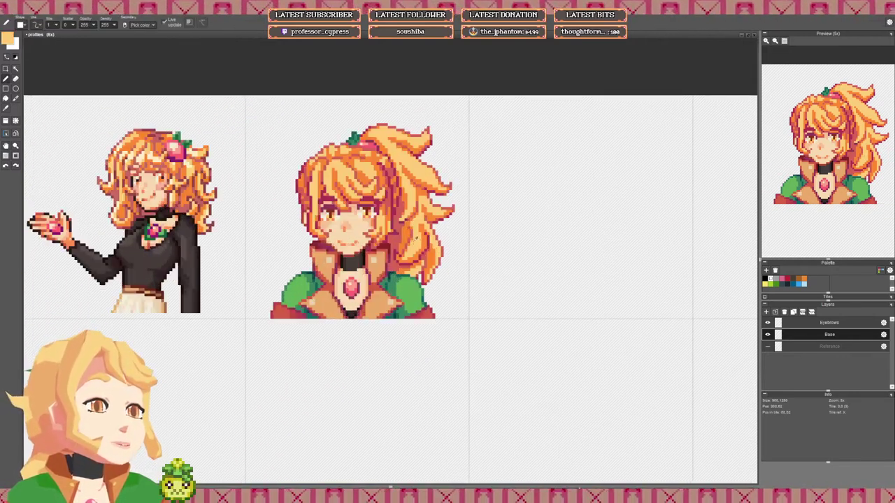
pyautogui.rightClick(423, 230)
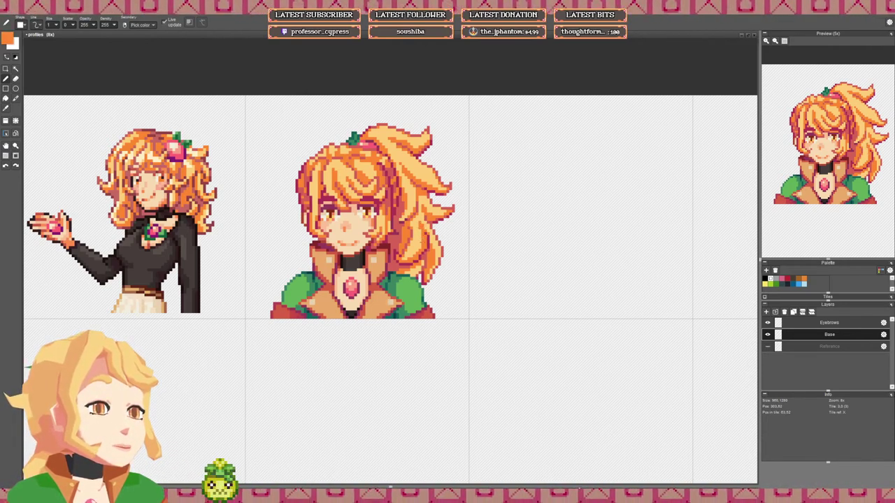
pyautogui.scroll(-4, 378, 242)
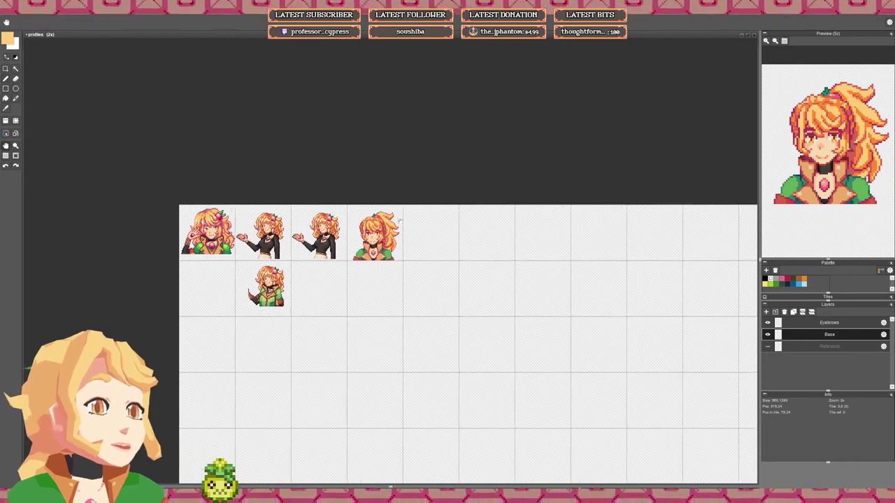
# Step: Touch up the upper-left edge of the ponytailed portrait's hair with pixels of the sampled orange on the Base layer
pyautogui.scroll(6, 369, 224)
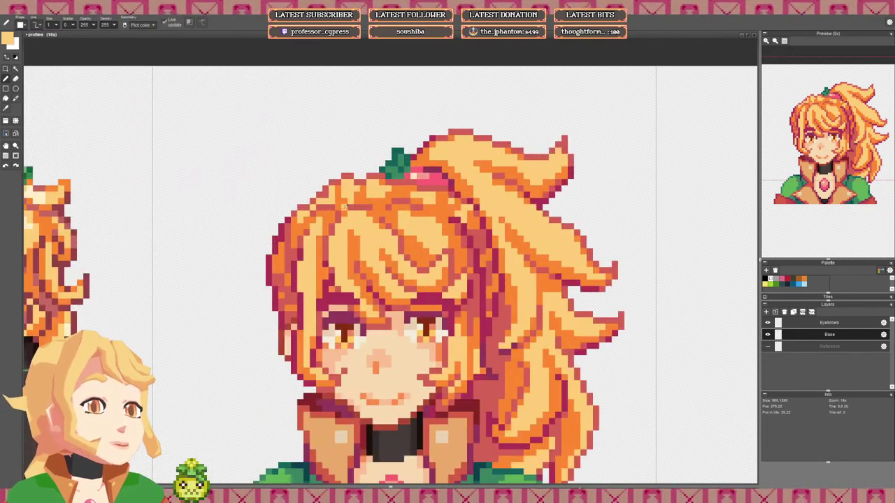
pyautogui.rightClick(336, 201)
pyautogui.click(326, 201)
pyautogui.click(319, 201)
pyautogui.click(312, 207)
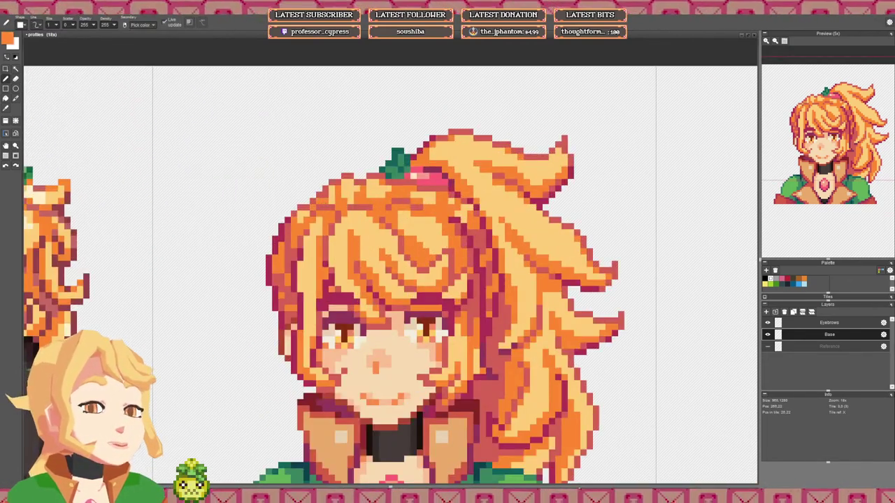
pyautogui.rightClick(319, 208)
# Step: Check the retouched hair at several zoom levels against the other portraits and save the profiles file
pyautogui.scroll(-4, 391, 280)
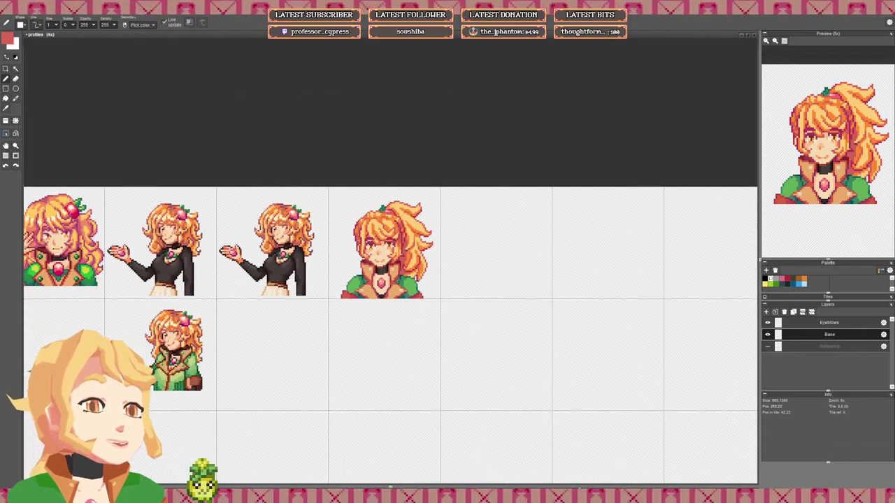
pyautogui.scroll(4, 391, 279)
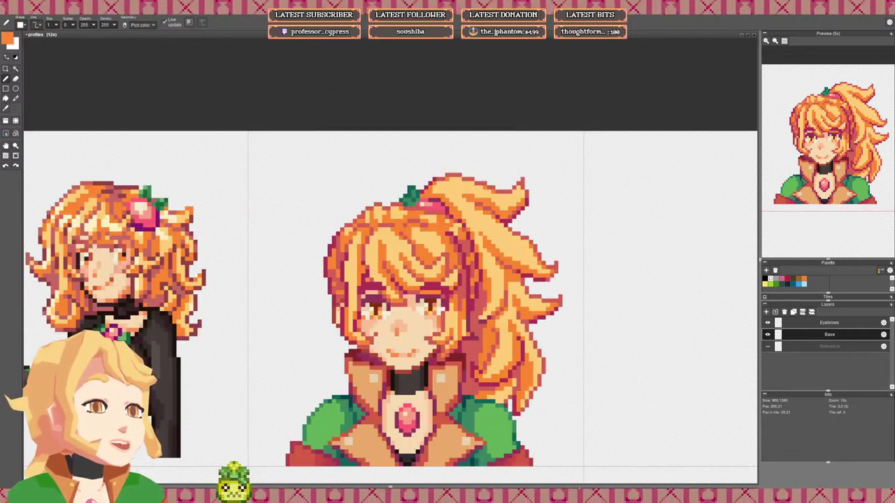
pyautogui.scroll(-5, 369, 221)
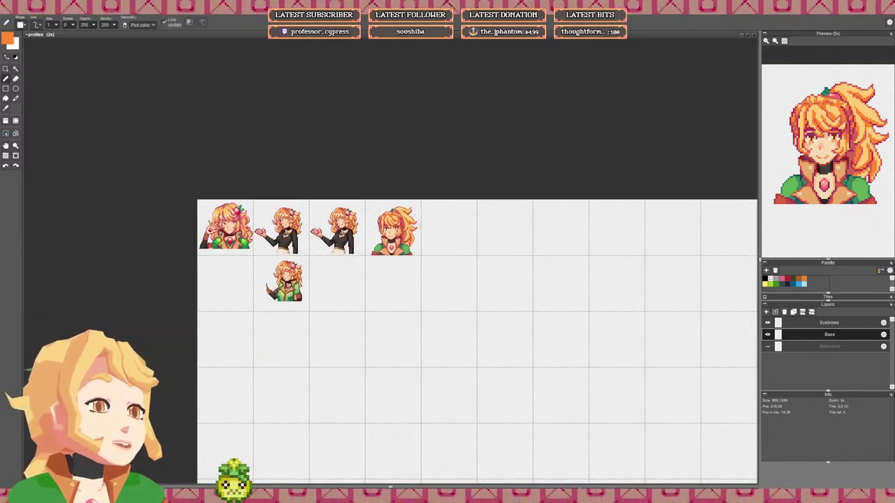
pyautogui.scroll(1, 420, 226)
pyautogui.hotkey('ctrl', 's')
# Step: Touch up the shadow along the ponytailed portrait's upper-left collar edge with dark red sampled from the collar
pyautogui.scroll(5, 420, 226)
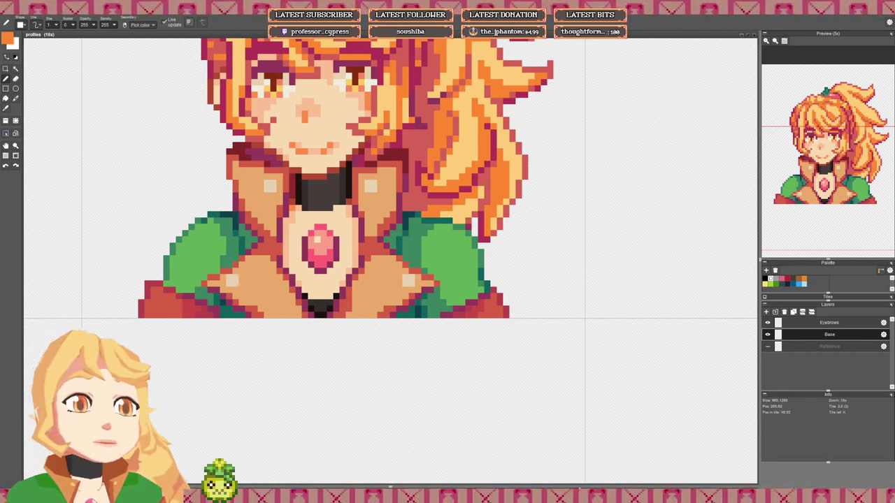
pyautogui.scroll(-5, 374, 144)
pyautogui.scroll(3, 319, 238)
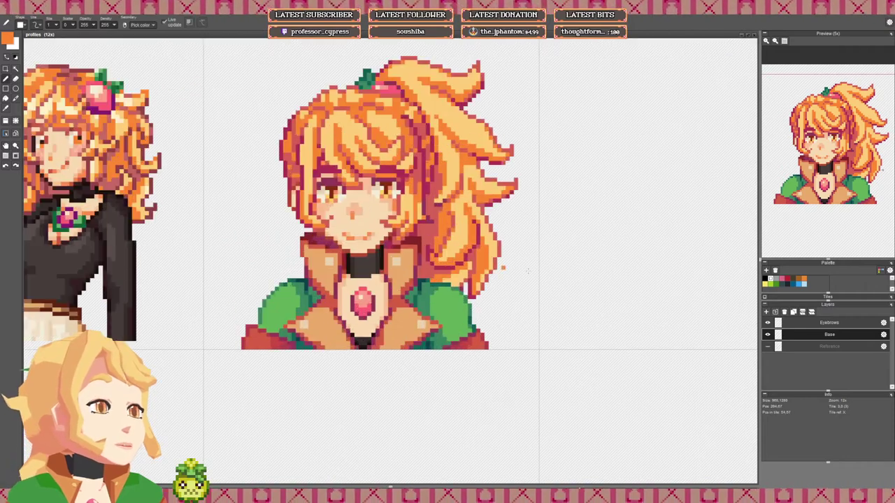
pyautogui.scroll(1, 295, 238)
pyautogui.rightClick(314, 239)
pyautogui.moveTo(321, 245); pyautogui.dragTo(326, 244)
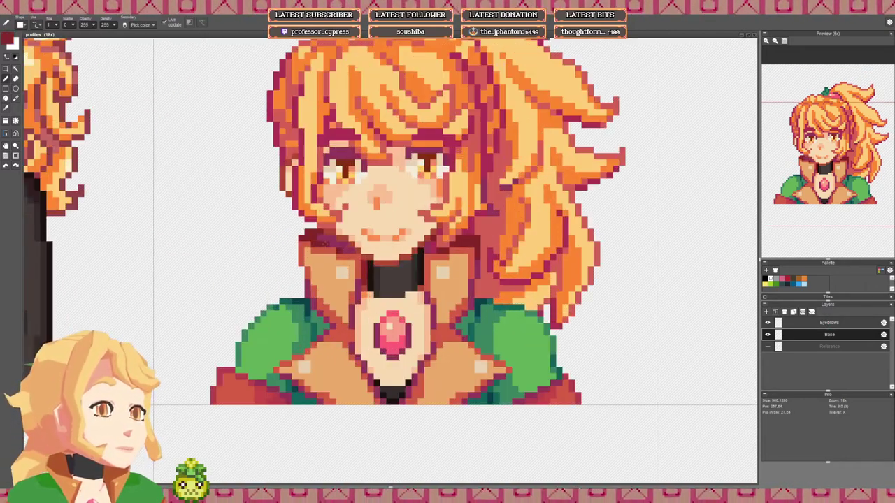
# Step: Check the retouched collar at sheet scale beside the other portraits and save the profiles file
pyautogui.scroll(-2, 459, 250)
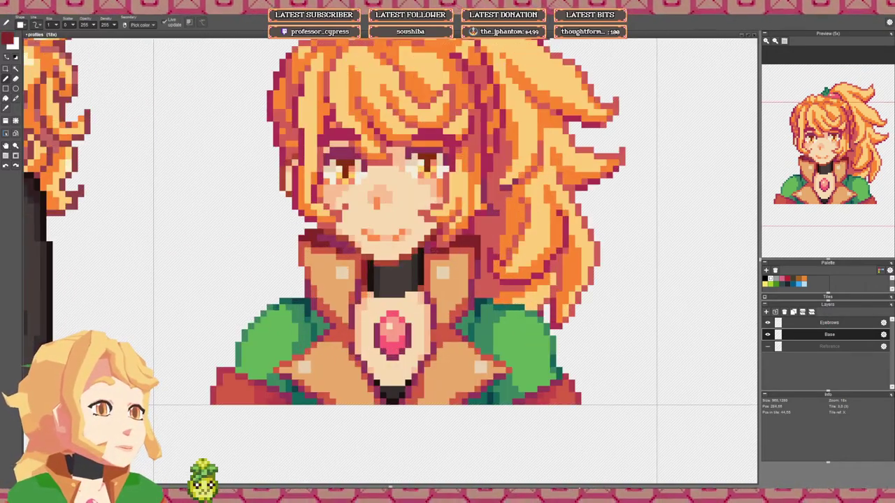
pyautogui.scroll(-3, 426, 250)
pyautogui.scroll(-2, 371, 224)
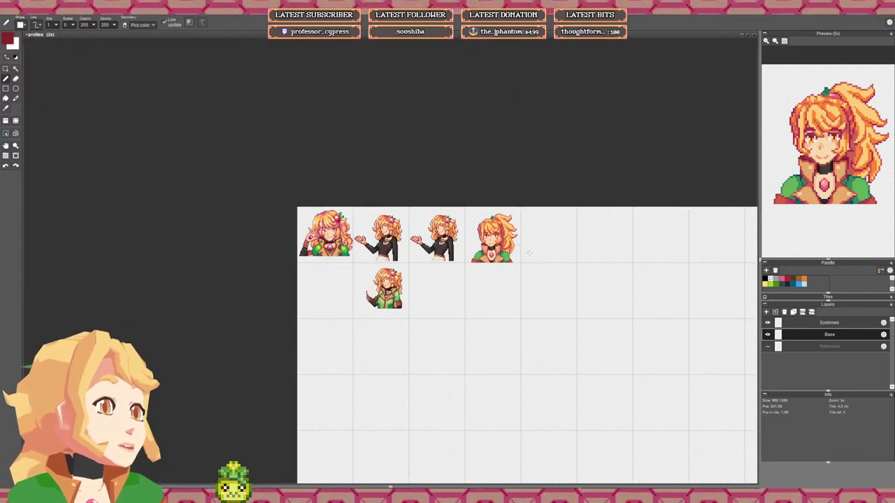
pyautogui.scroll(1, 371, 224)
pyautogui.hotkey('ctrl', 's')
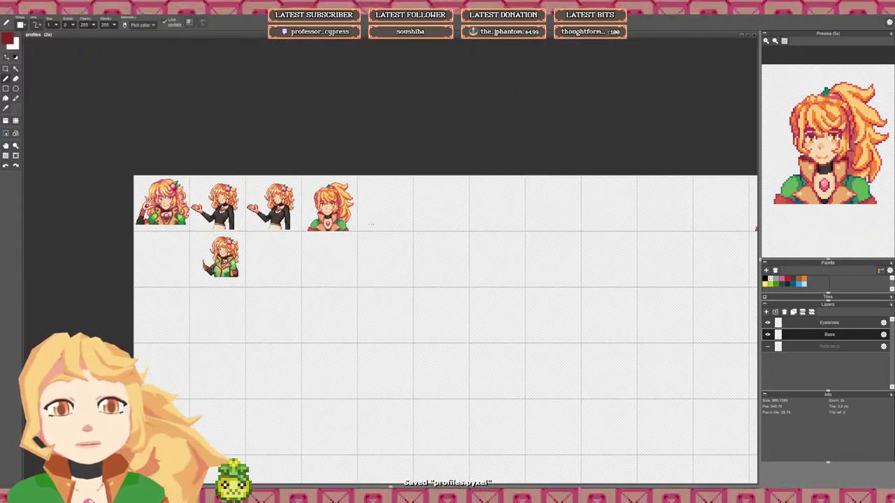
pyautogui.moveTo(426, 238); pyautogui.dragTo(301, 221)
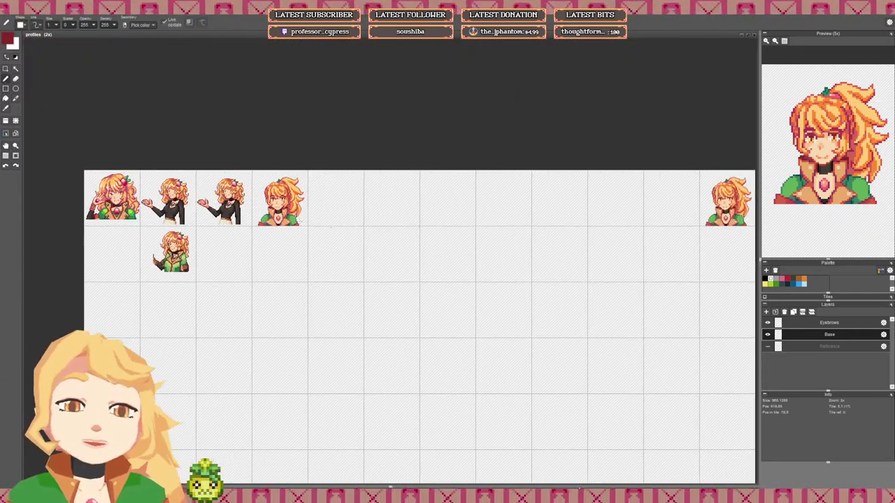
pyautogui.click(9, 134)
pyautogui.click(7, 122)
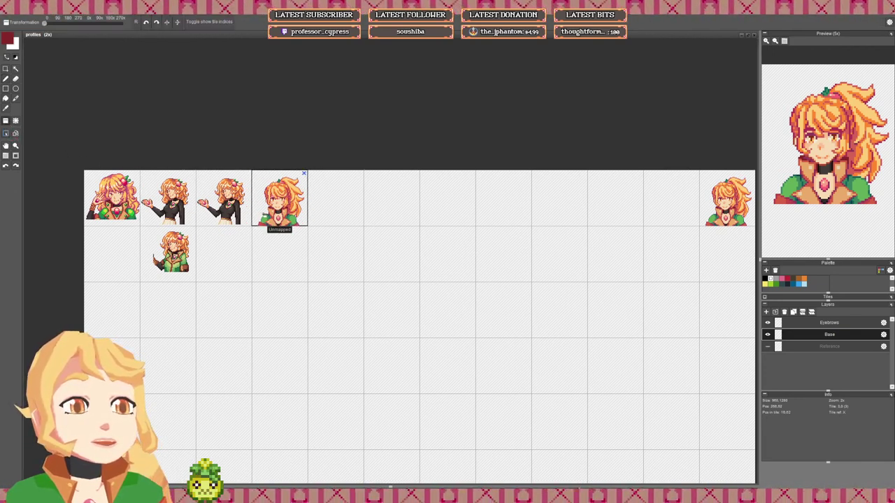
pyautogui.moveTo(359, 196); pyautogui.dragTo(143, 193)
pyautogui.moveTo(231, 197); pyautogui.dragTo(410, 204)
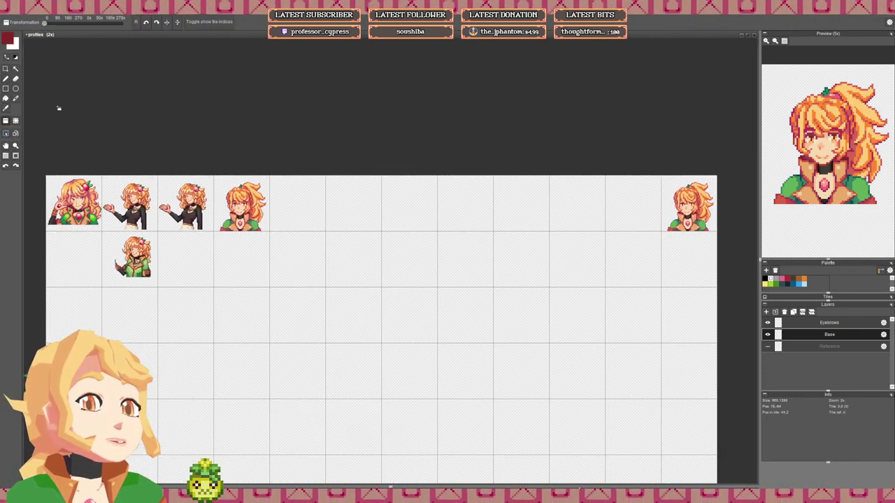
pyautogui.click(7, 70)
pyautogui.moveTo(228, 189); pyautogui.dragTo(258, 192)
pyautogui.moveTo(254, 184); pyautogui.dragTo(311, 214)
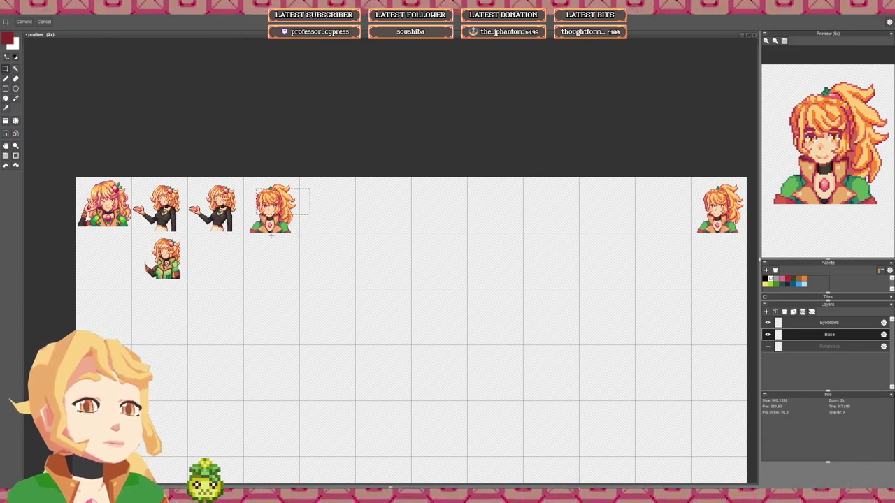
pyautogui.moveTo(267, 234); pyautogui.dragTo(284, 235)
# Step: Extend the black undershirt at the base of the ponytailed portrait's neckline, adding dark pixels sampled from it along its top edge and corners
pyautogui.scroll(2, 243, 221)
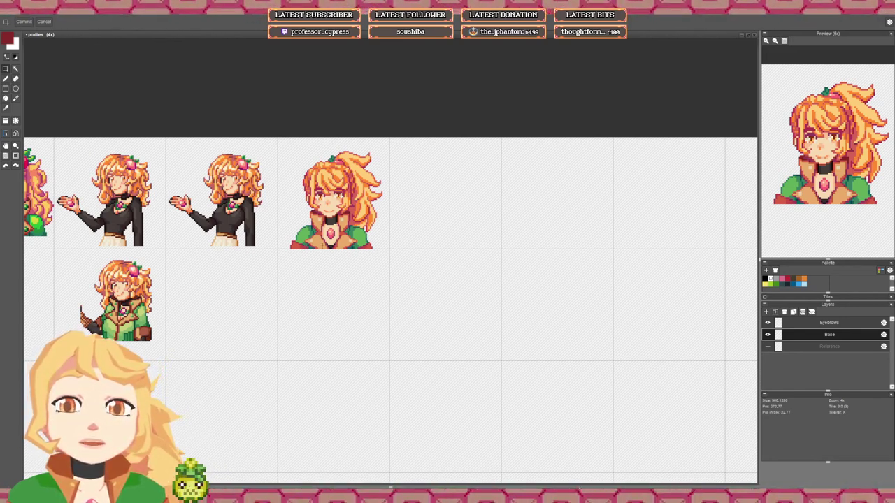
pyautogui.moveTo(335, 237); pyautogui.dragTo(319, 234)
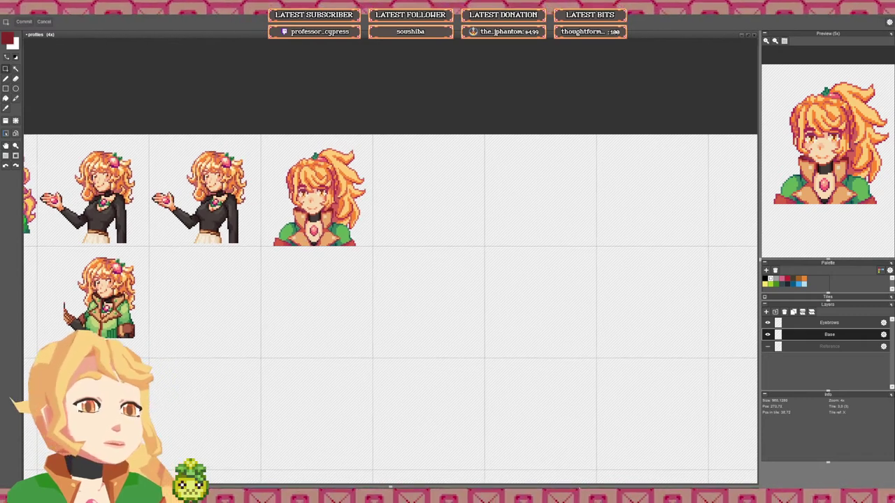
pyautogui.scroll(1, 319, 234)
pyautogui.scroll(-3, 319, 234)
pyautogui.scroll(5, 320, 231)
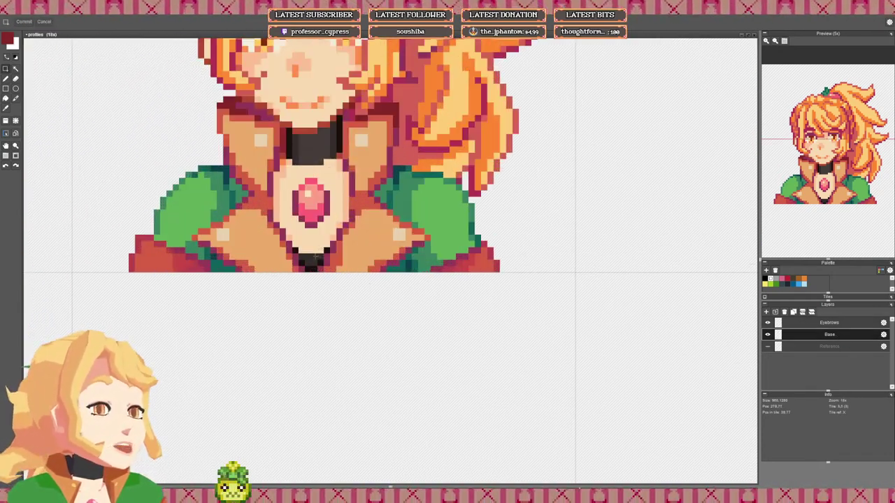
pyautogui.press('b')
pyautogui.rightClick(316, 257)
pyautogui.moveTo(302, 251); pyautogui.dragTo(321, 251)
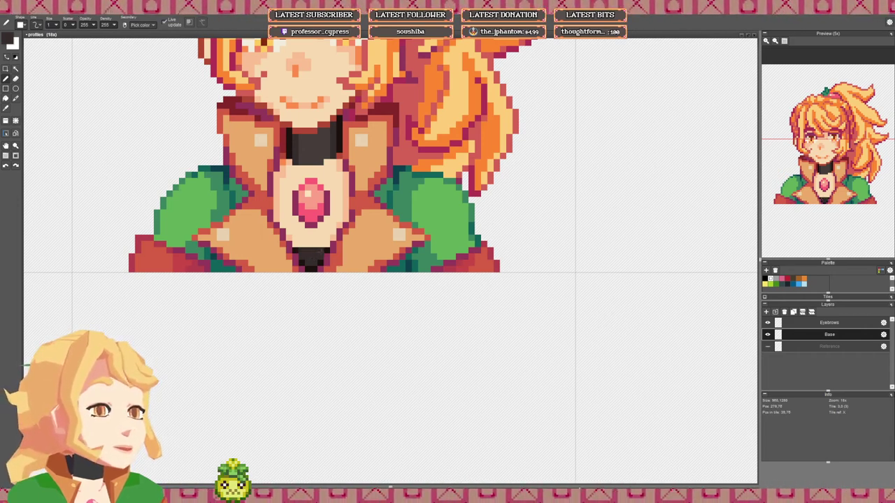
pyautogui.rightClick(311, 267)
pyautogui.click(295, 245)
pyautogui.click(326, 244)
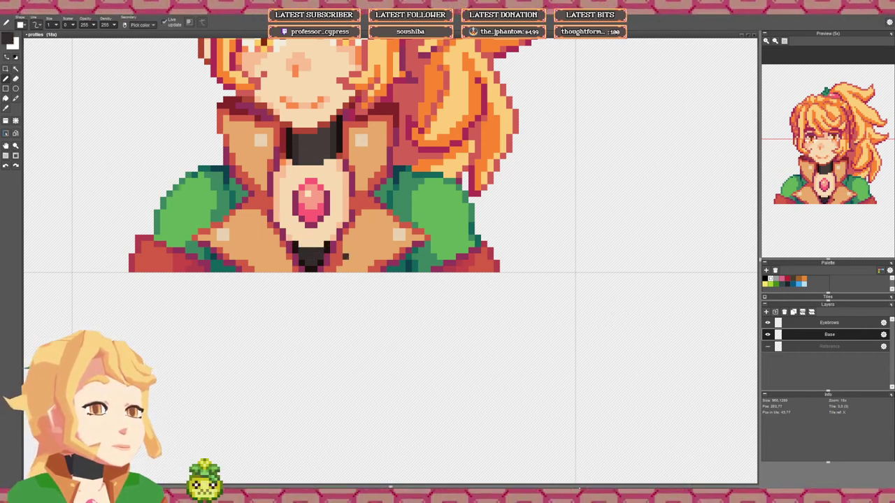
# Step: Examine the ponytailed portrait's neckline and chest up close and at a smaller scale beside the neighbouring portrait
pyautogui.scroll(-3, 345, 255)
pyautogui.scroll(4, 345, 256)
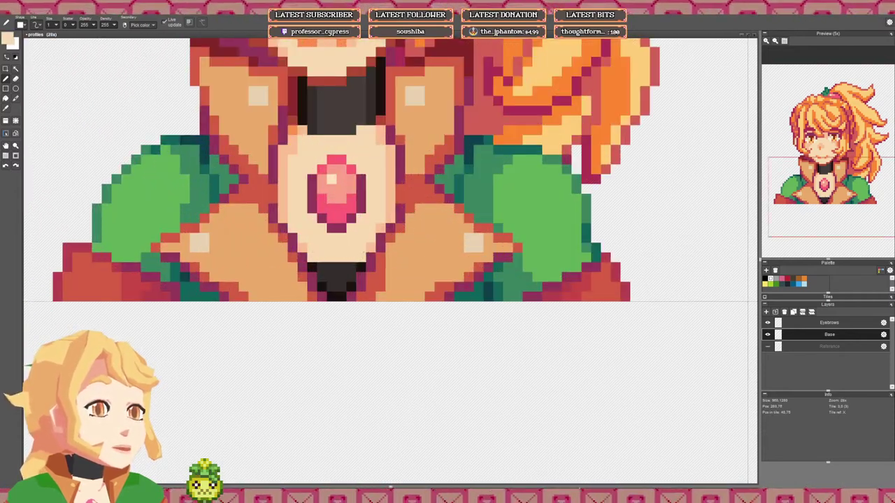
pyautogui.scroll(-3, 322, 257)
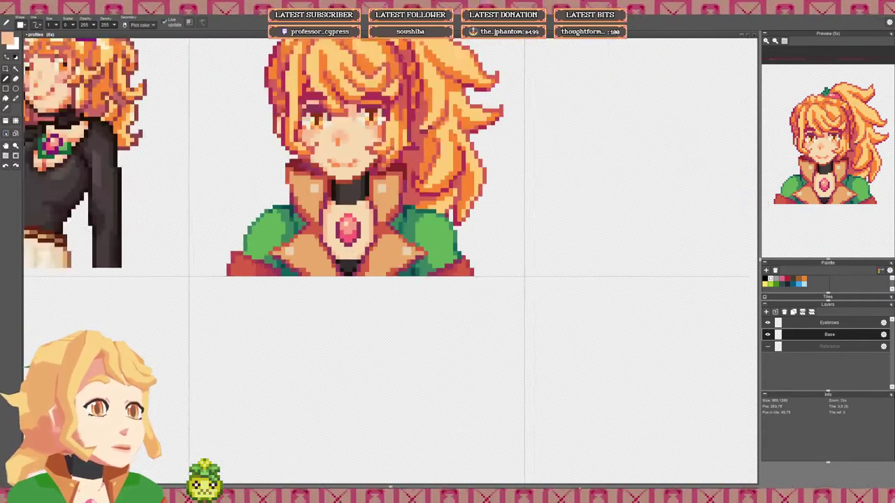
pyautogui.scroll(-2, 350, 267)
pyautogui.scroll(4, 349, 267)
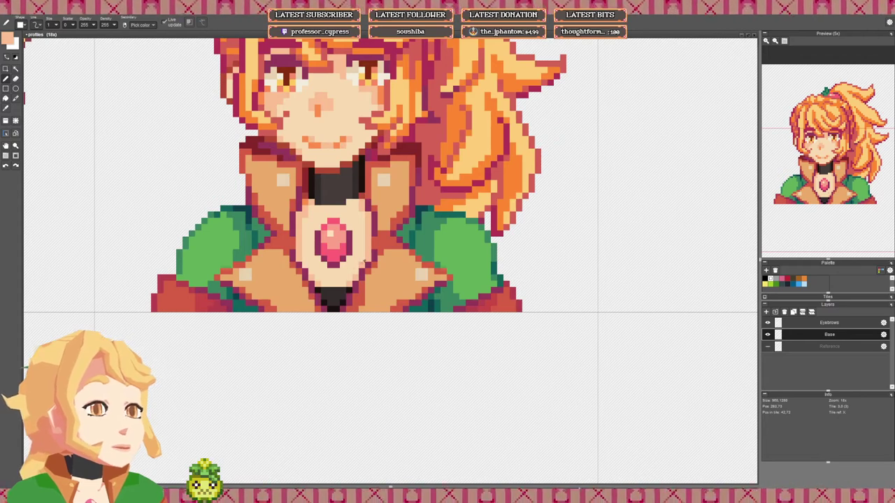
pyautogui.scroll(-2, 349, 263)
pyautogui.scroll(-1, 354, 246)
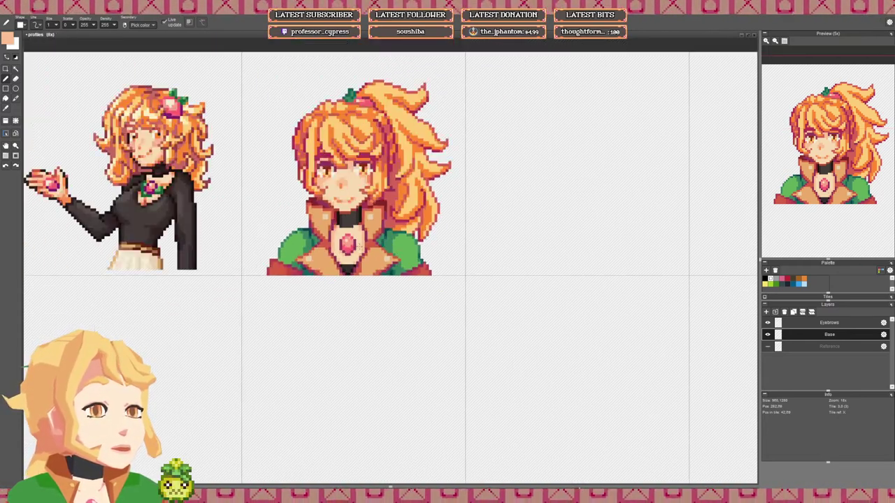
# Step: Examine the shading of the pink gems across the portraits, comparing the ponytail character with the earlier versions
pyautogui.scroll(3, 354, 246)
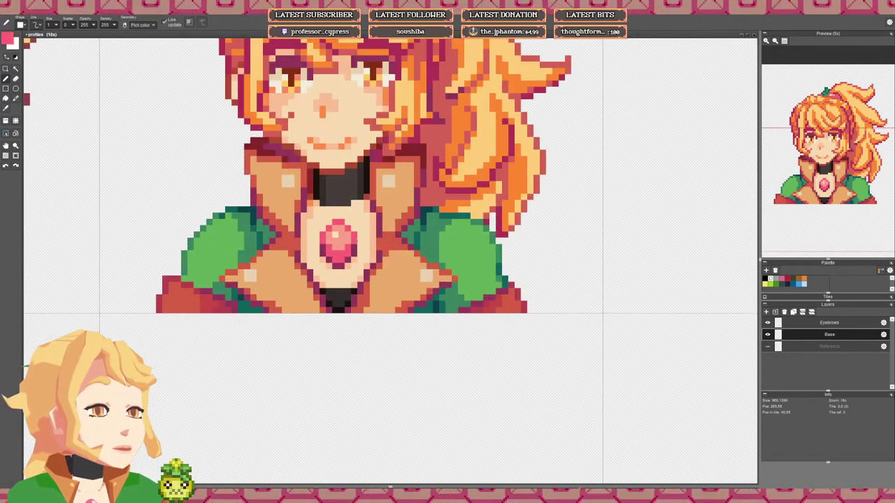
pyautogui.scroll(-6, 406, 240)
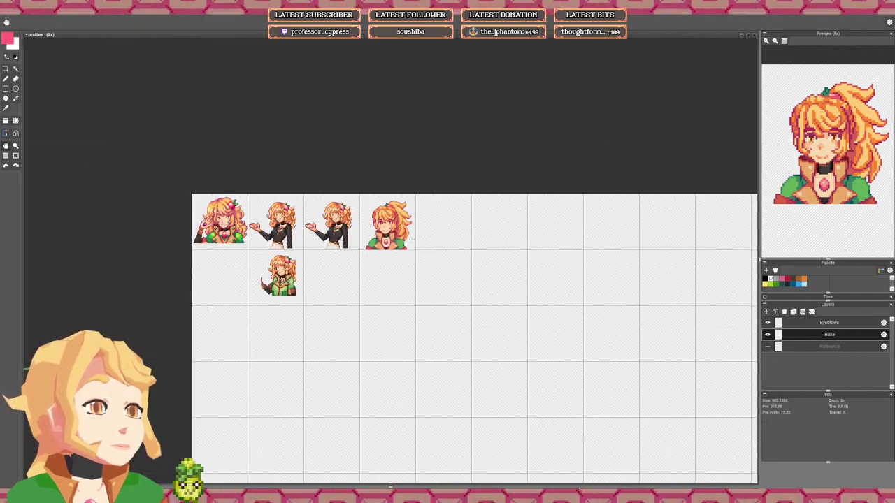
pyautogui.scroll(7, 412, 240)
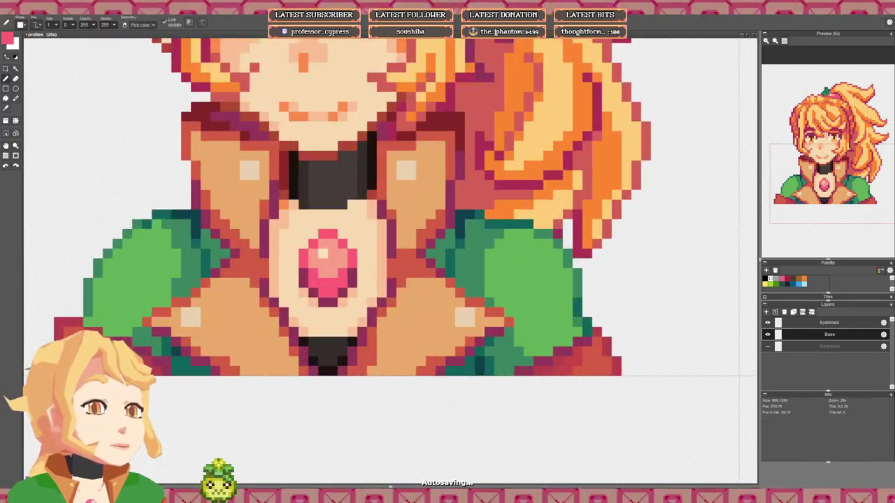
pyautogui.scroll(-3, 329, 278)
pyautogui.moveTo(218, 252); pyautogui.dragTo(703, 285)
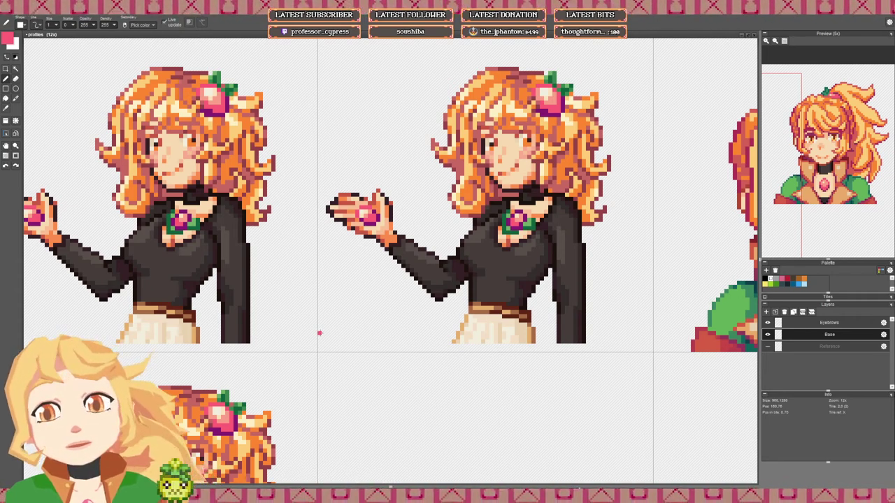
pyautogui.scroll(-3, 319, 334)
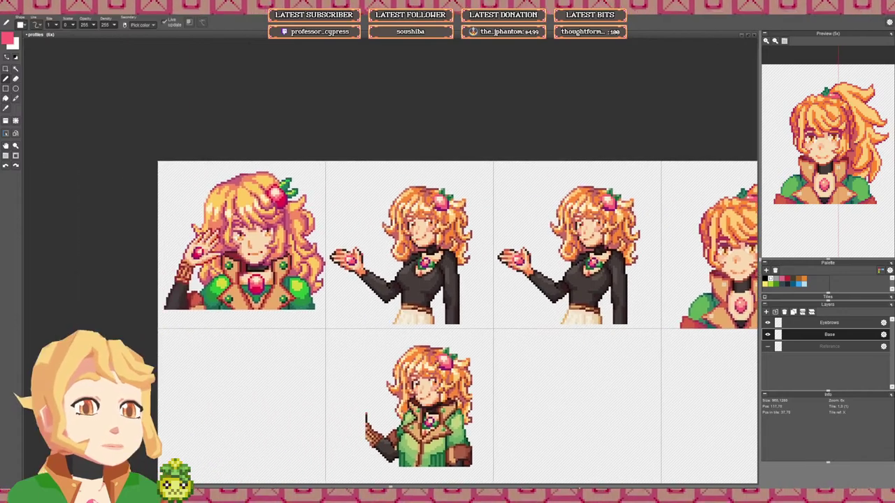
pyautogui.scroll(1, 307, 300)
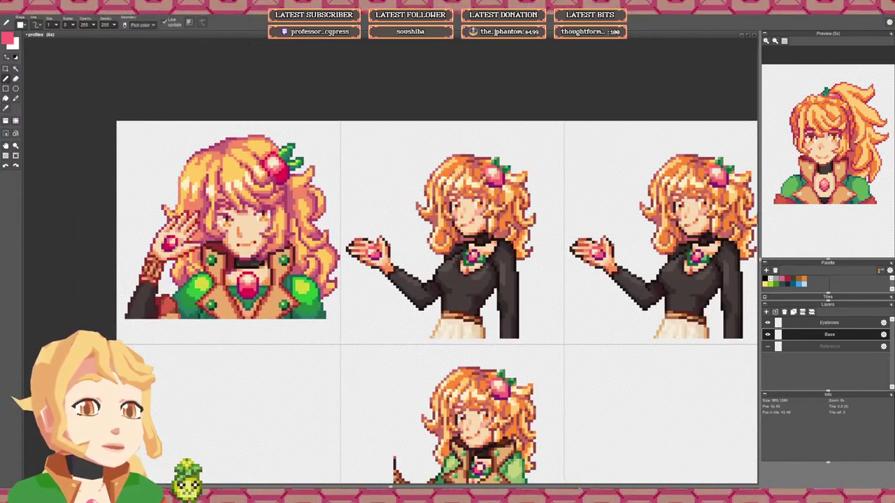
pyautogui.scroll(1, 167, 251)
# Step: Sample the crimson of the gem in the first portrait's raised hand for use on the ponytail portrait's gem
pyautogui.rightClick(169, 249)
pyautogui.scroll(-2, 158, 248)
pyautogui.moveTo(649, 279); pyautogui.dragTo(323, 252)
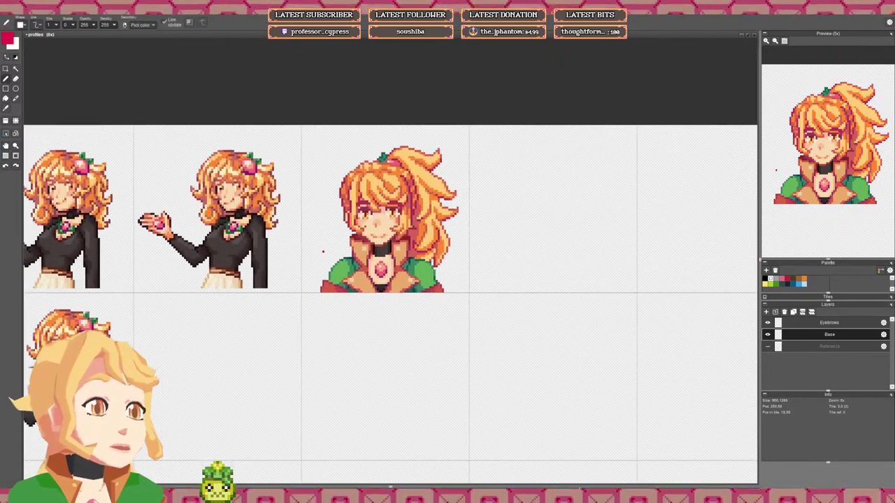
pyautogui.scroll(4, 381, 269)
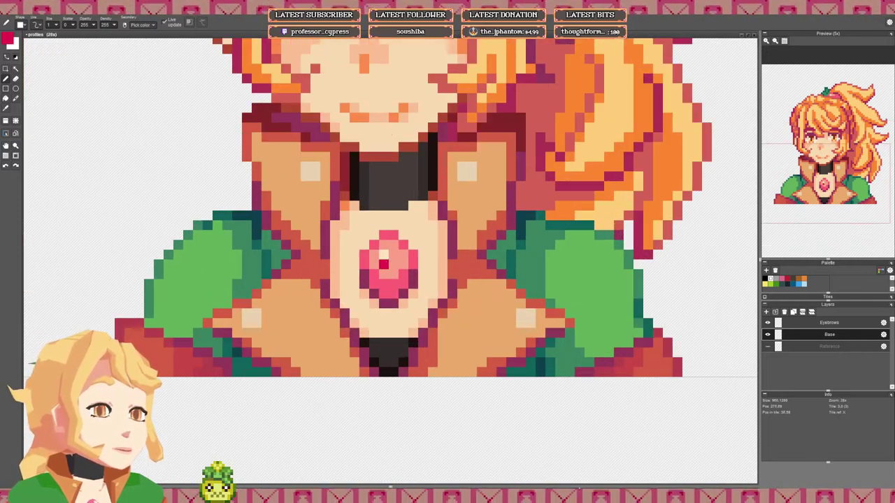
# Step: Sample the beige highlight of the ponytail portrait's gem and shift the foreground colour to pale pink, RGB 250, 221, 209
pyautogui.scroll(-2, 389, 269)
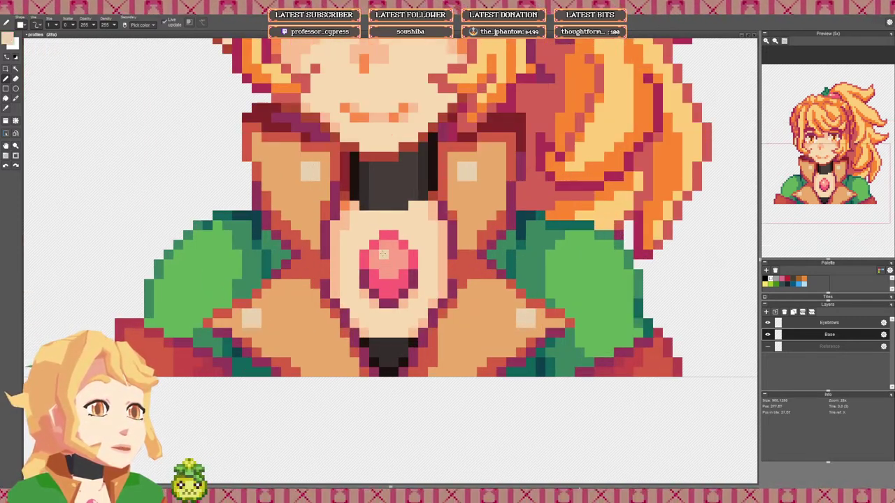
pyautogui.scroll(-4, 389, 269)
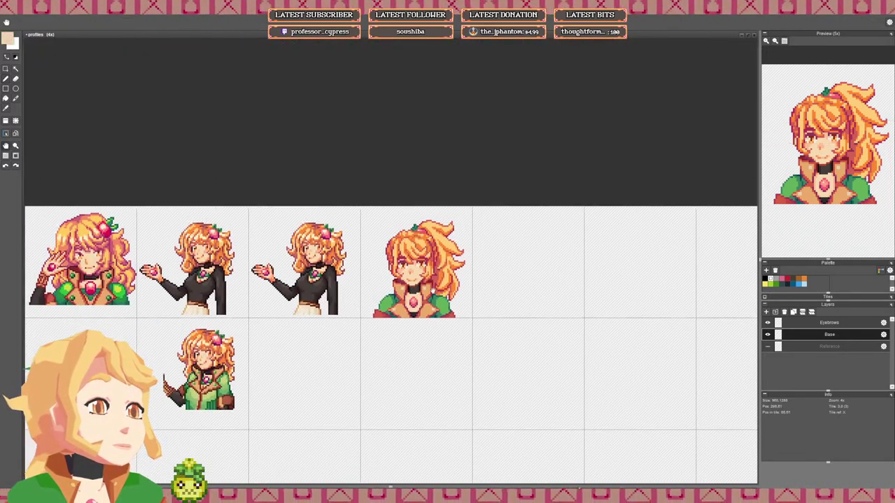
pyautogui.scroll(3, 455, 294)
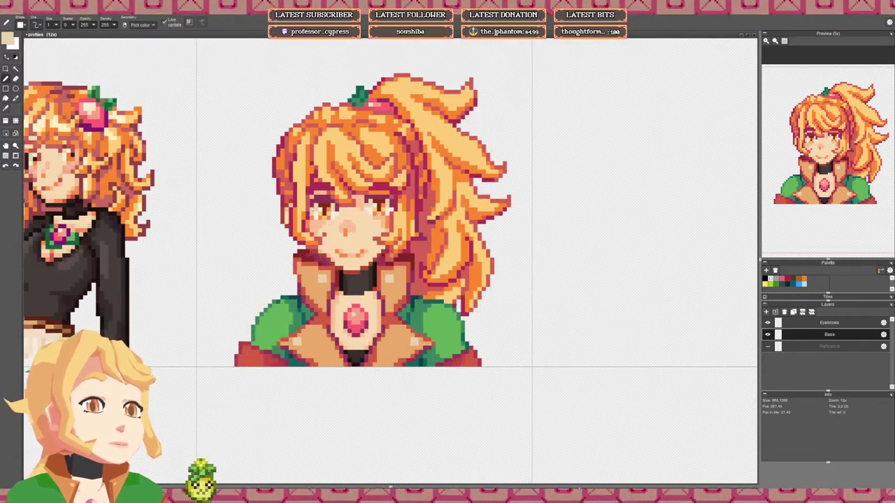
pyautogui.scroll(1, 312, 215)
pyautogui.click(7, 39)
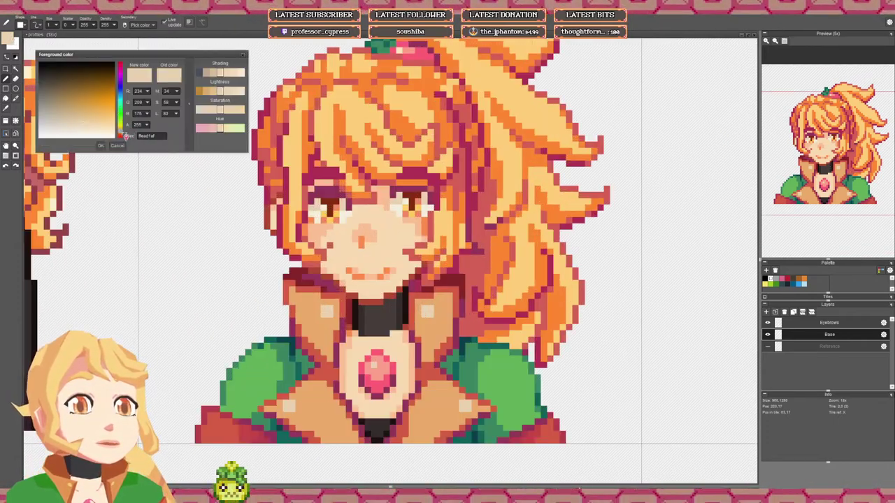
pyautogui.moveTo(120, 131); pyautogui.dragTo(93, 125)
pyautogui.click(122, 135)
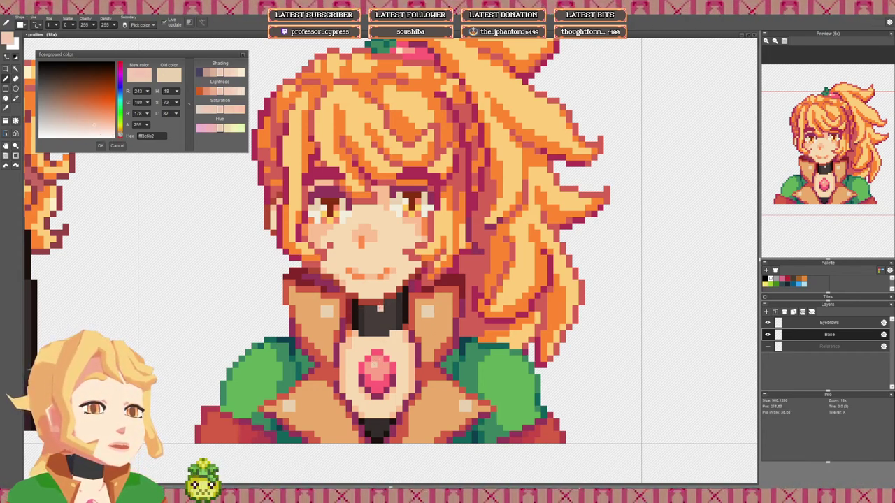
pyautogui.click(103, 131)
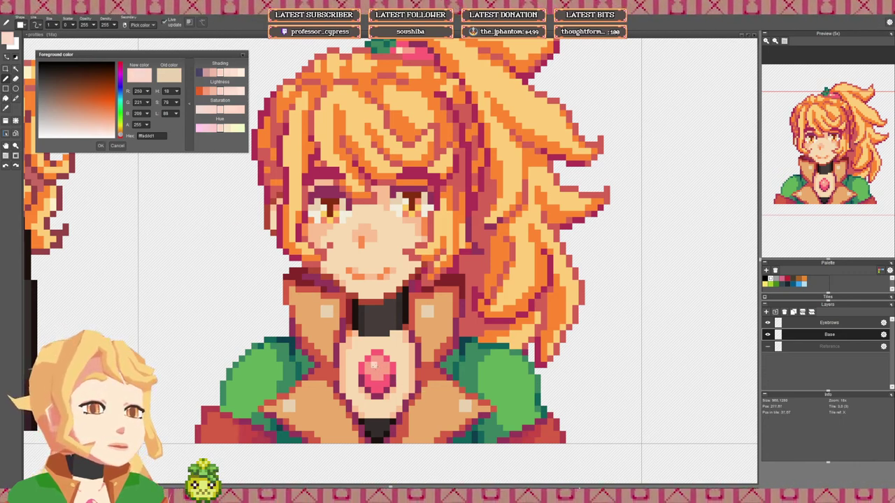
# Step: Fill the beige highlights on the ponytail portrait's collar and gem with pale pink, then close the colour dialog
pyautogui.press('f')
pyautogui.click(331, 312)
pyautogui.scroll(-6, 334, 292)
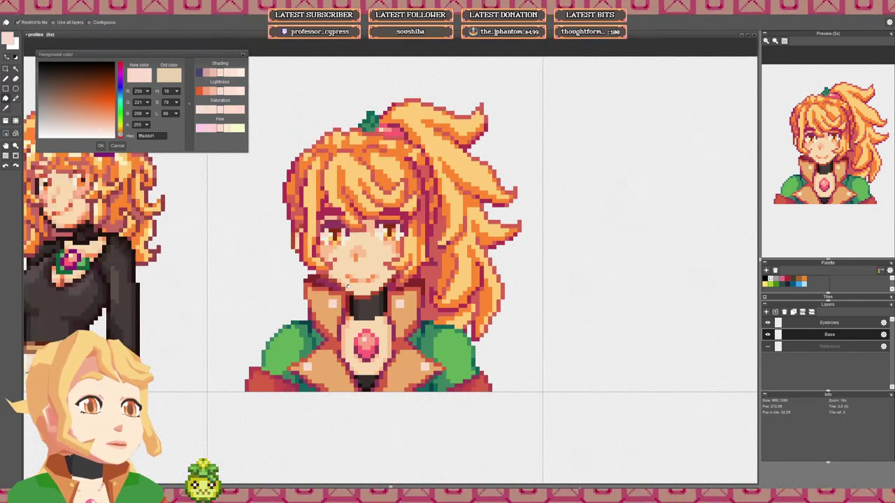
pyautogui.click(118, 146)
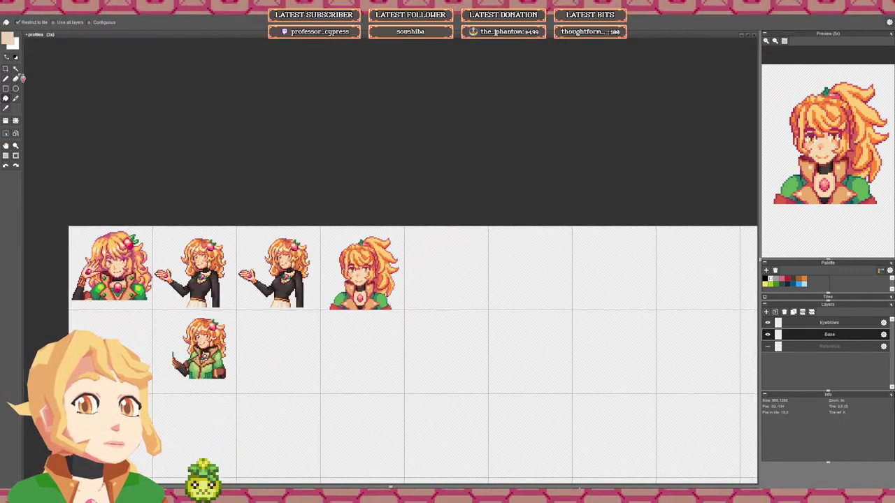
# Step: Save the profiles document
pyautogui.press('m')
pyautogui.scroll(2, 333, 285)
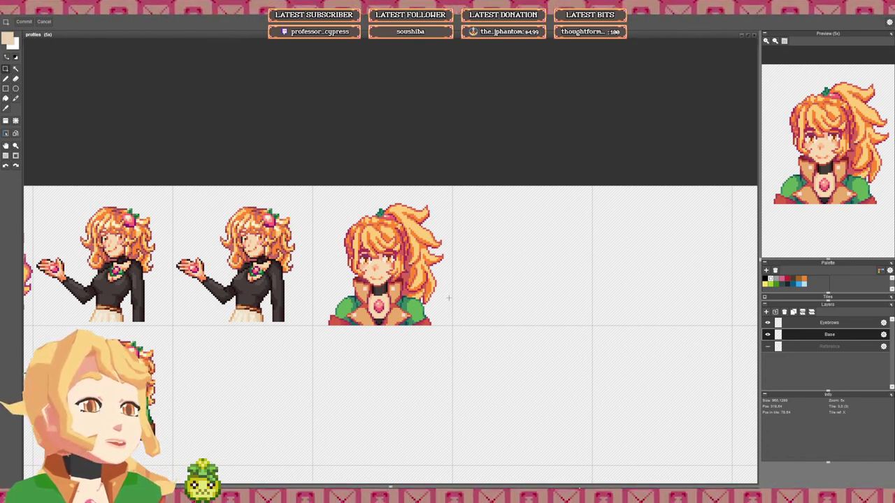
pyautogui.scroll(3, 399, 299)
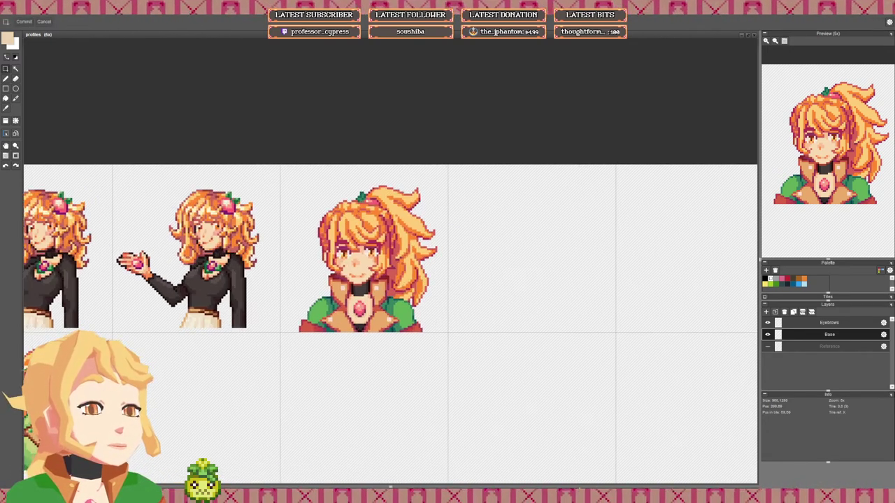
pyautogui.scroll(-3, 475, 279)
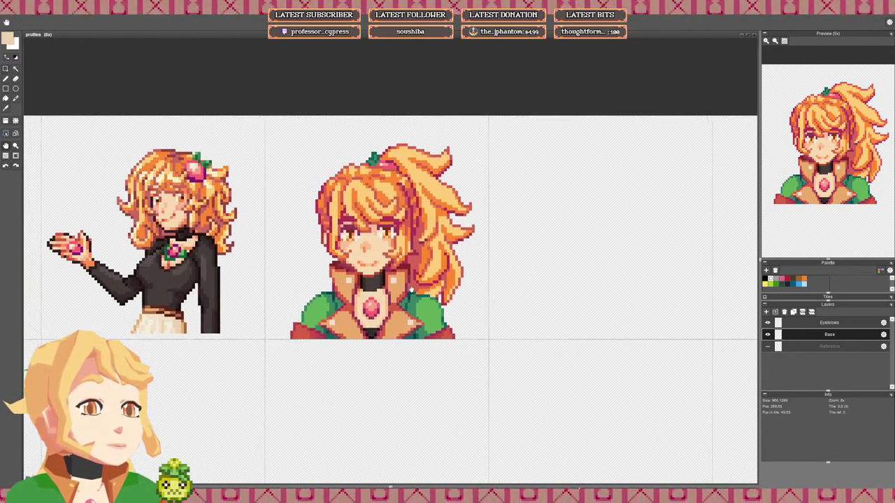
pyautogui.hotkey('ctrl', 's')
pyautogui.scroll(-1, 301, 242)
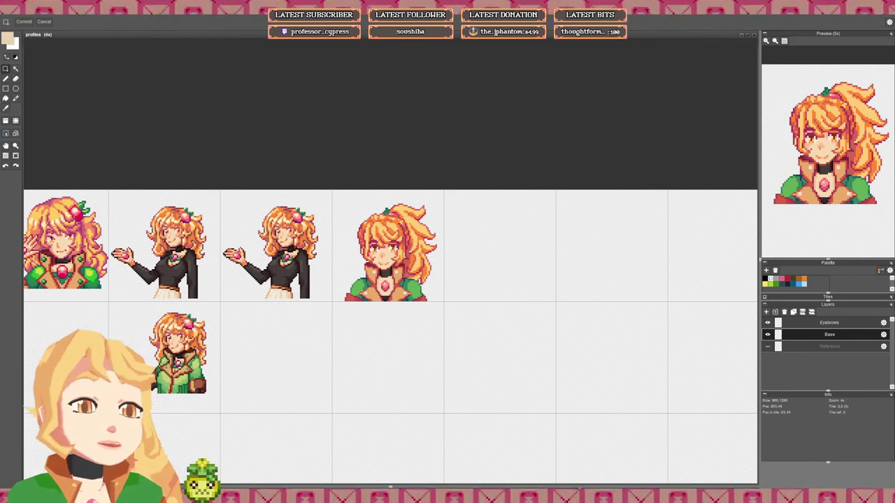
# Step: Retouch pixels at the inner tip of the lower ponytail strand using colours sampled from the surrounding hair
pyautogui.moveTo(407, 255); pyautogui.dragTo(392, 247)
pyautogui.scroll(7, 372, 242)
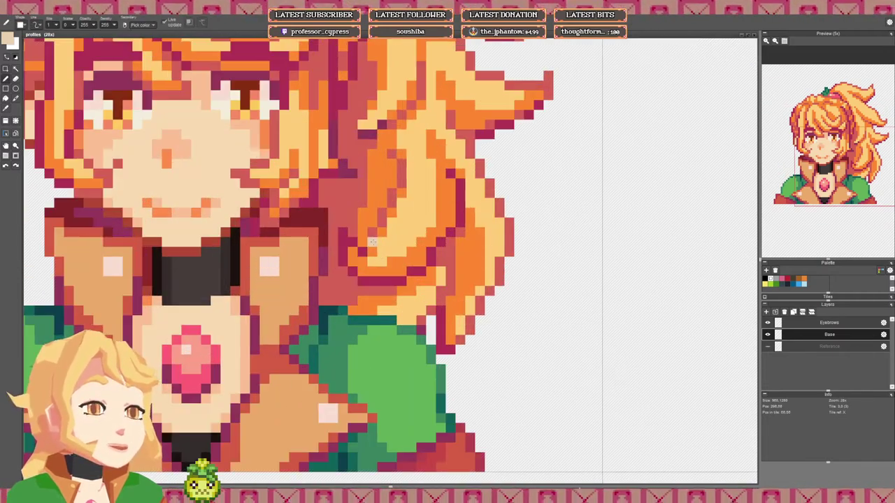
pyautogui.rightClick(372, 242)
pyautogui.click(363, 242)
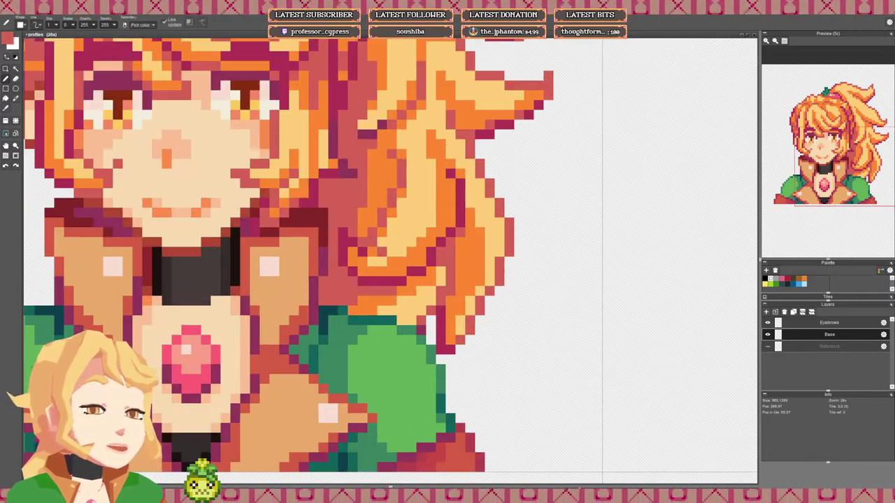
pyautogui.rightClick(373, 252)
pyautogui.click(362, 252)
pyautogui.scroll(-8, 382, 247)
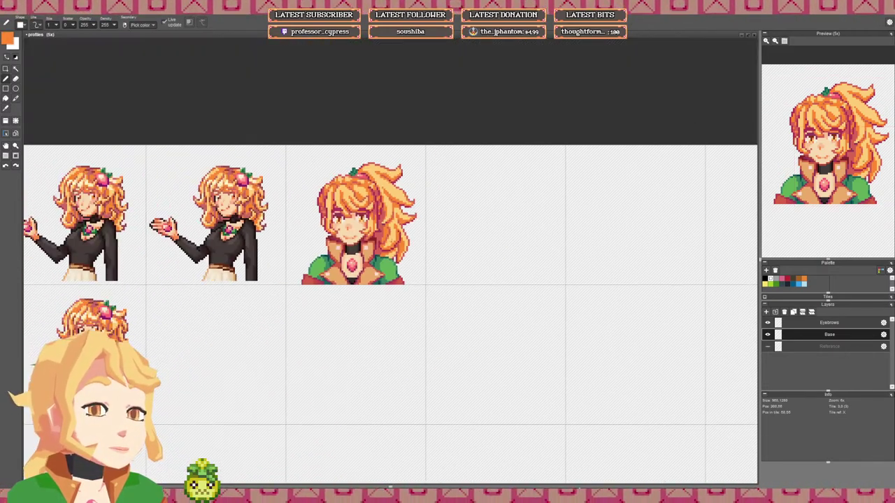
# Step: Touch up the inner edge of the ponytail with an orange pixel and sample the light hair colour
pyautogui.moveTo(383, 246)
pyautogui.mouseDown()
pyautogui.moveTo(381, 262)
pyautogui.moveTo(369, 257)
pyautogui.mouseUp()
pyautogui.scroll(6, 382, 263)
pyautogui.click(381, 258)
pyautogui.rightClick(394, 251)
pyautogui.scroll(-5, 393, 264)
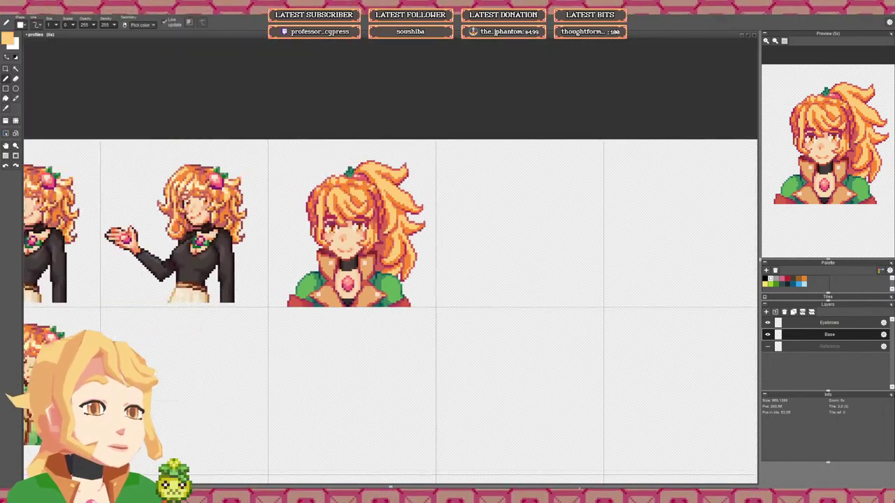
# Step: Refine the shading between the middle and lower ponytail strands with sampled orange and light yellow-orange pixels
pyautogui.scroll(4, 393, 264)
pyautogui.rightClick(386, 260)
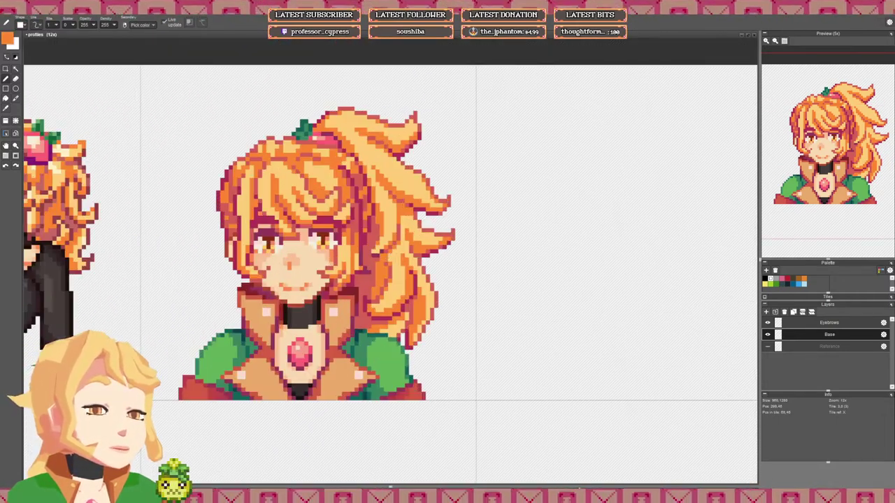
pyautogui.click(386, 265)
pyautogui.moveTo(390, 260); pyautogui.dragTo(390, 256)
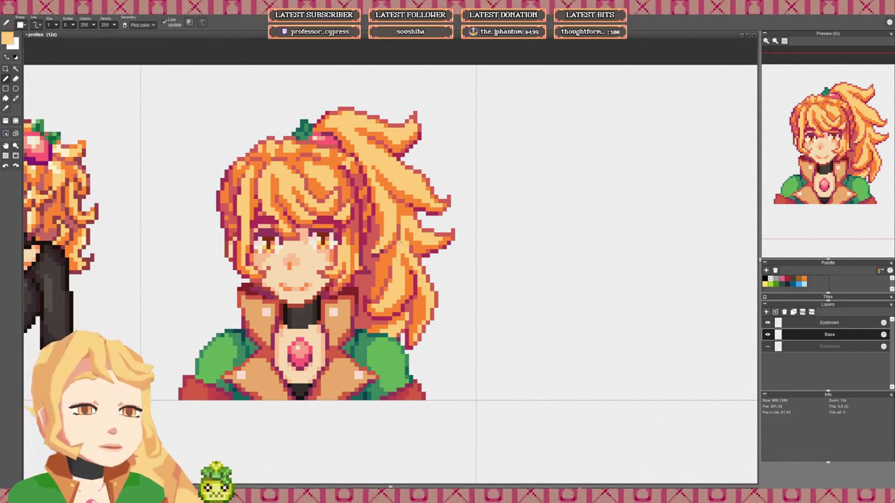
pyautogui.rightClick(398, 244)
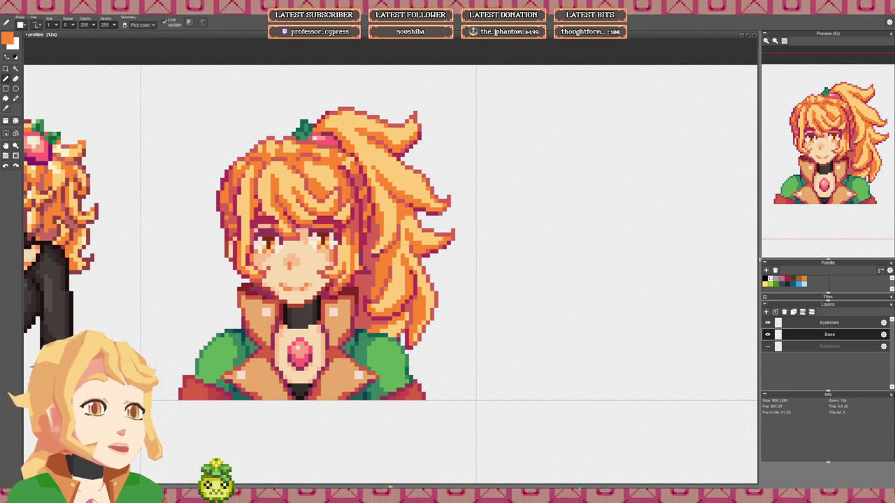
pyautogui.keyDown('alt'); pyautogui.click(408, 227); pyautogui.keyUp('alt')
# Step: Check the ponytail shading up close and at reduced size against the neighbouring portraits
pyautogui.scroll(-1, 409, 223)
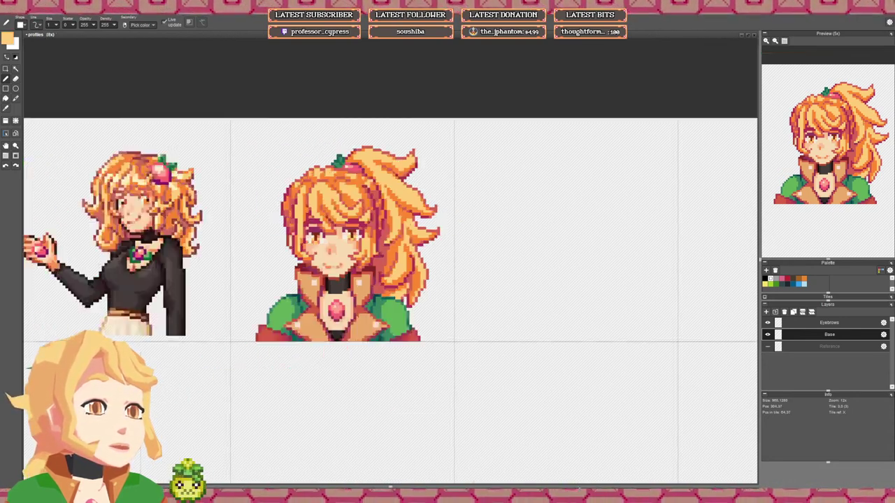
pyautogui.scroll(-2, 419, 222)
pyautogui.scroll(2, 420, 221)
pyautogui.scroll(-1, 419, 221)
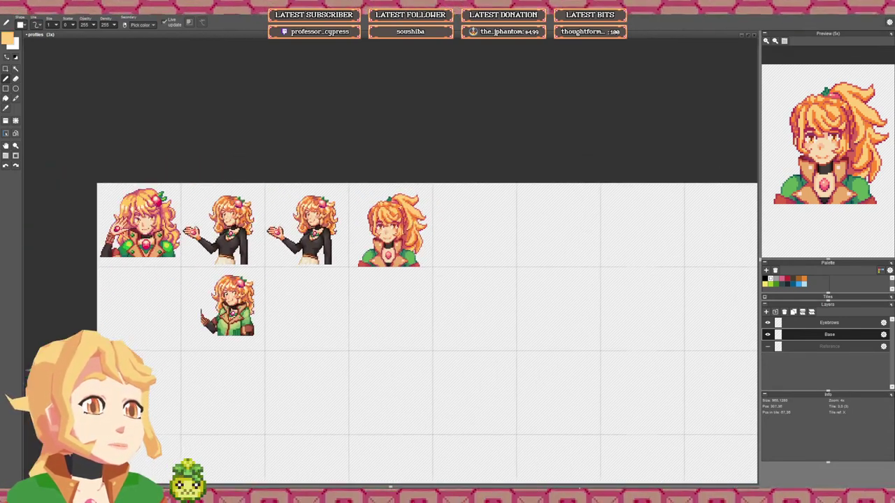
pyautogui.scroll(3, 419, 221)
pyautogui.scroll(1, 411, 223)
pyautogui.scroll(-2, 412, 223)
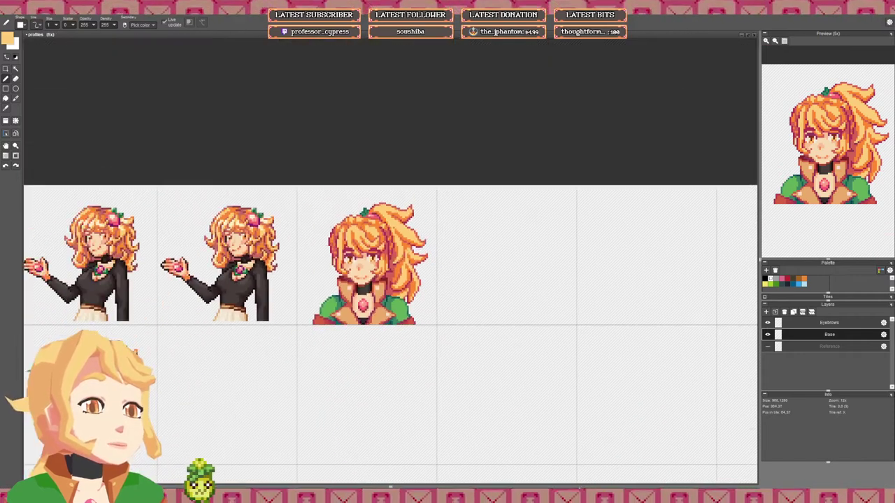
pyautogui.scroll(2, 409, 241)
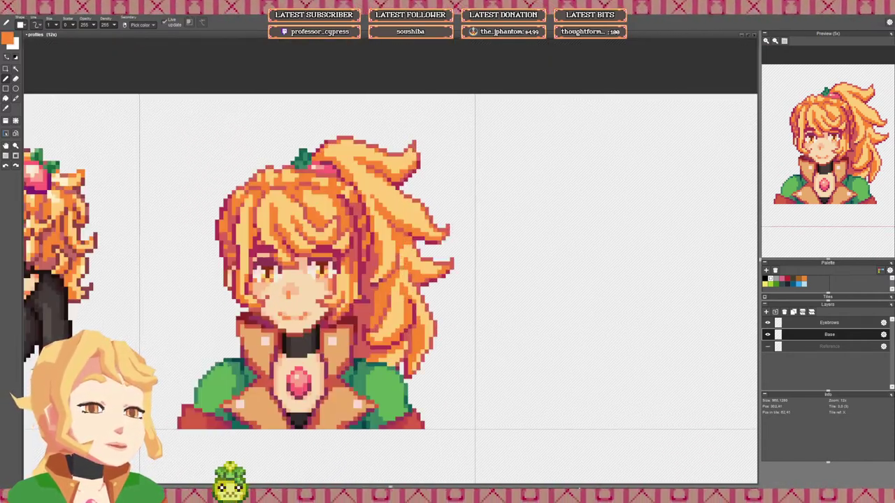
pyautogui.scroll(-3, 400, 270)
pyautogui.scroll(4, 392, 273)
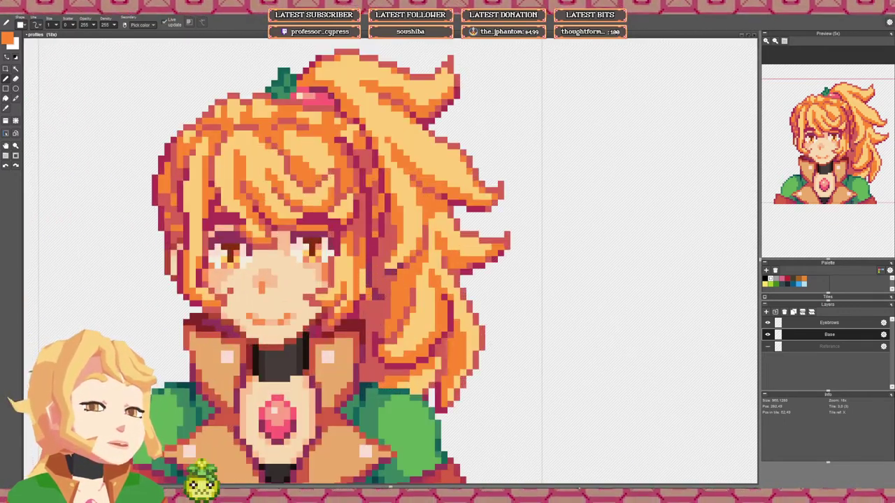
pyautogui.scroll(1, 369, 280)
pyautogui.scroll(-3, 389, 298)
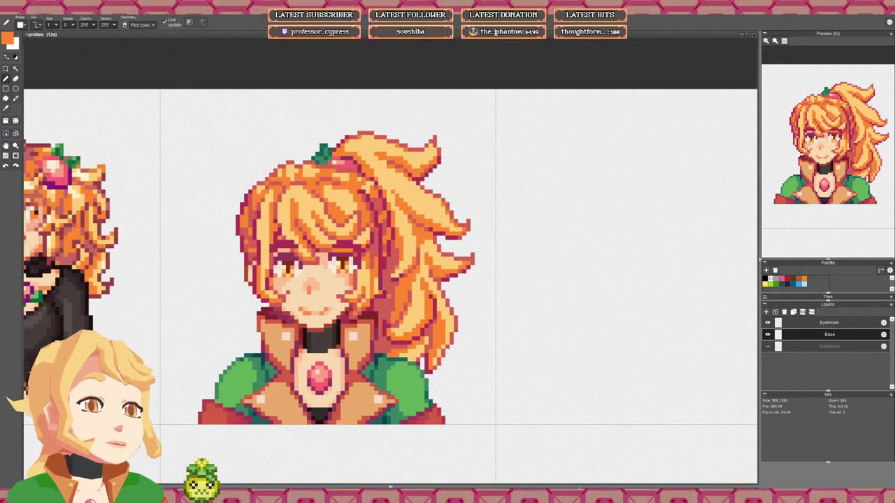
pyautogui.scroll(3, 342, 271)
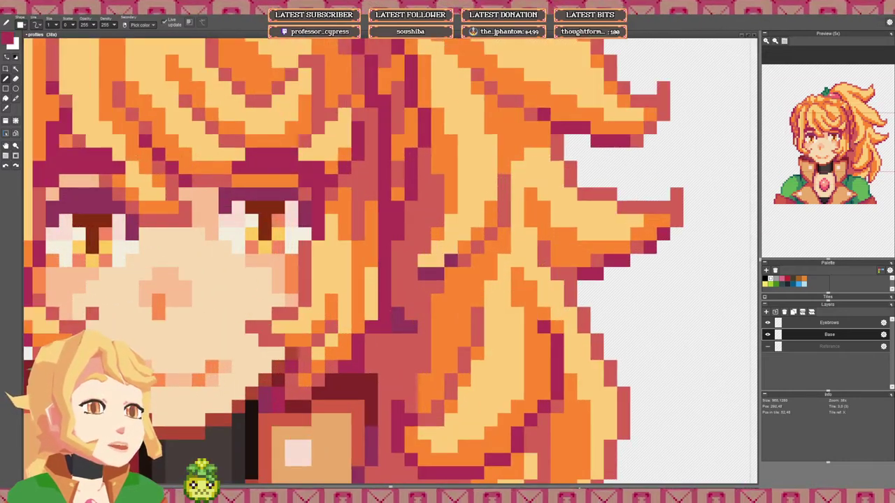
pyautogui.scroll(-3, 429, 275)
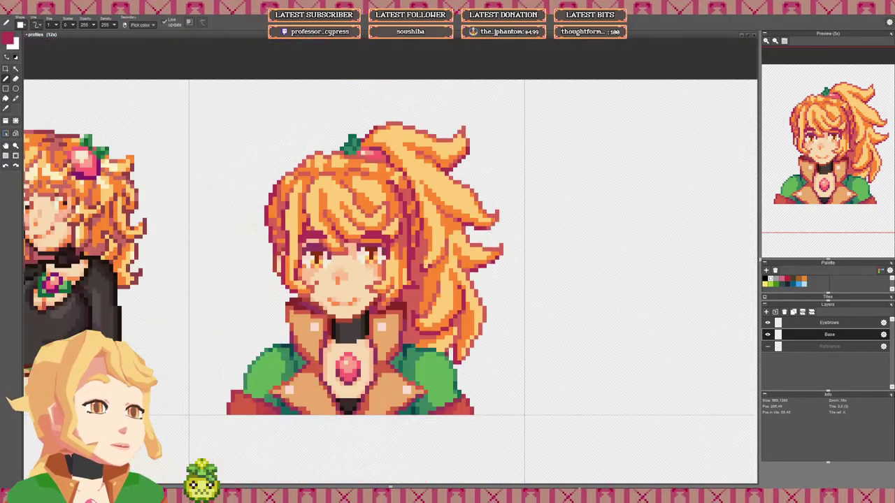
# Step: Check the ponytail portrait beside its neighbours at reduced size and save the profiles file
pyautogui.scroll(2, 434, 242)
pyautogui.scroll(-5, 434, 241)
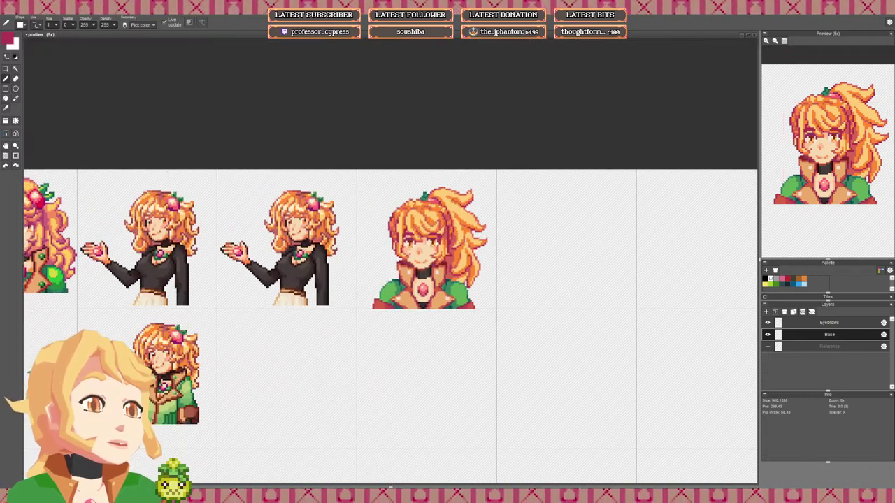
pyautogui.moveTo(461, 221); pyautogui.dragTo(429, 252)
pyautogui.hotkey('ctrl', 's')
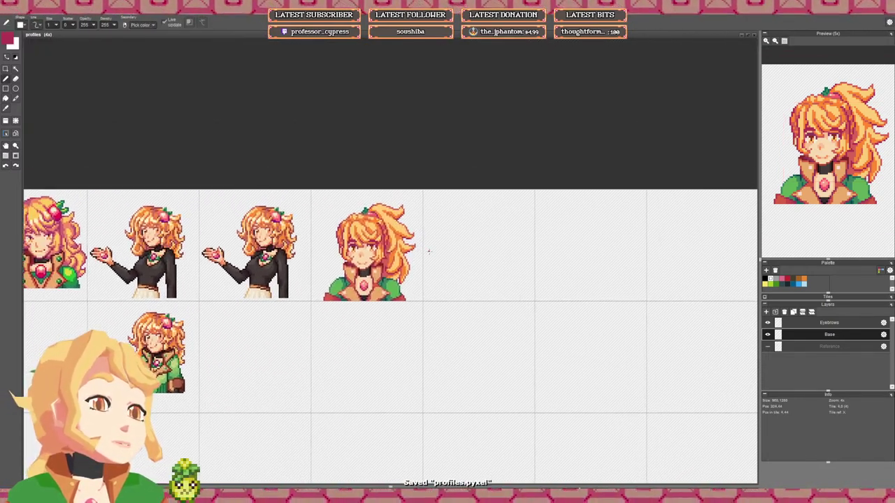
# Step: Examine the ponytail portrait's face and hair up close and at reduced size against the other portraits
pyautogui.scroll(3, 388, 266)
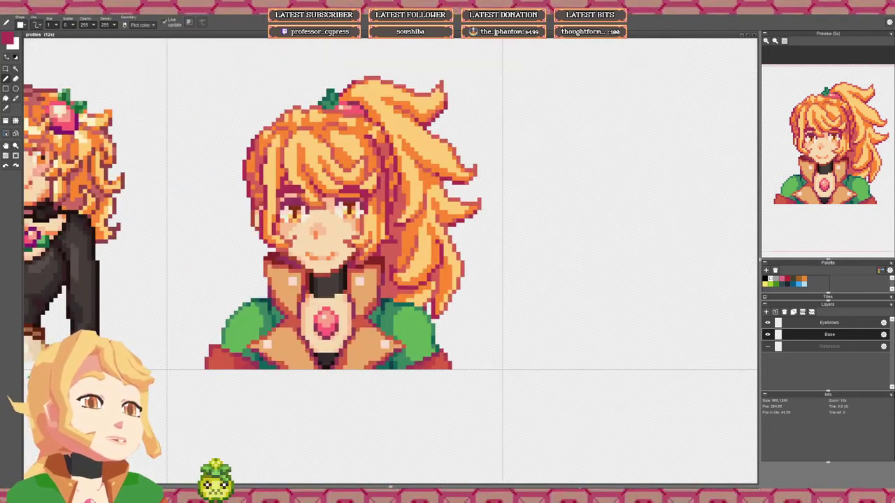
pyautogui.scroll(2, 332, 195)
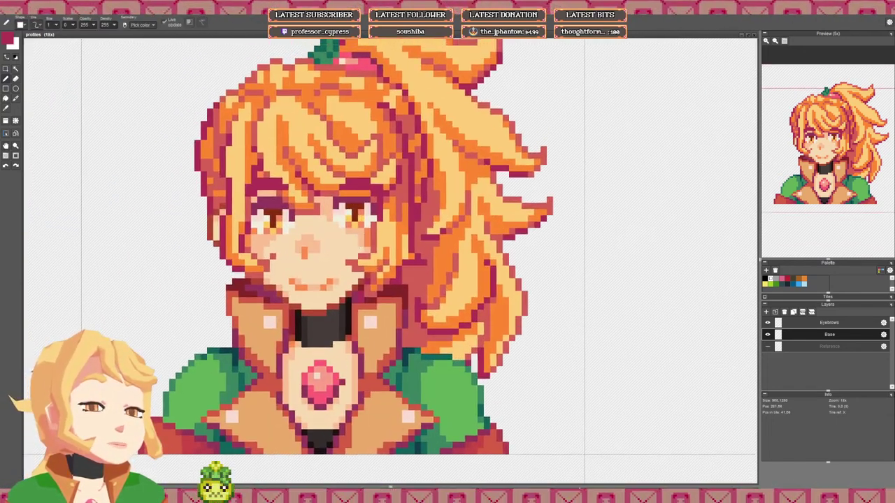
pyautogui.scroll(-5, 316, 226)
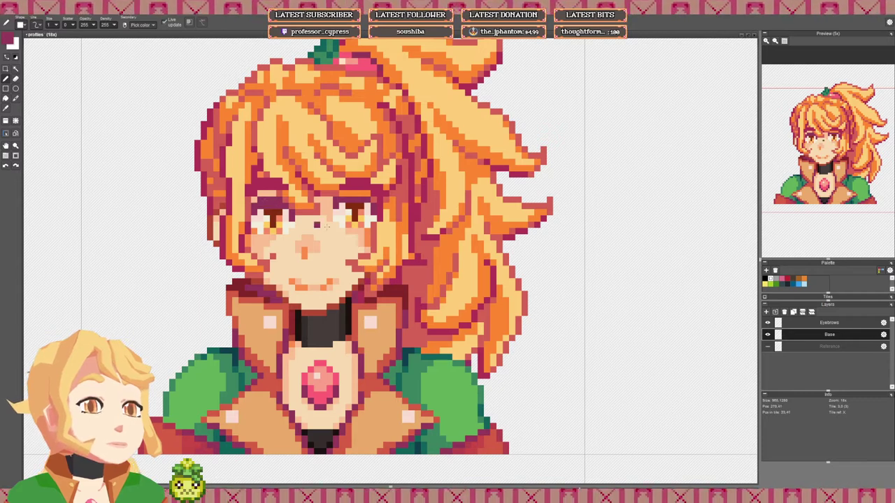
pyautogui.scroll(5, 353, 221)
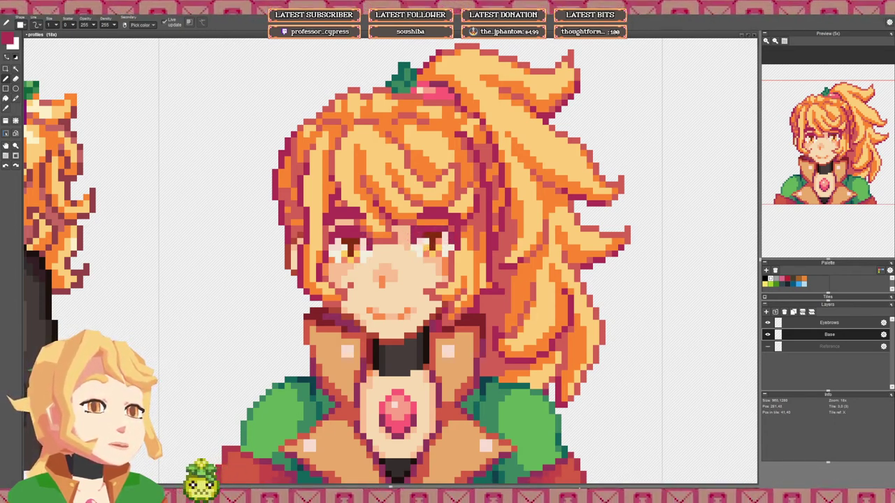
pyautogui.scroll(-4, 470, 235)
pyautogui.scroll(5, 462, 234)
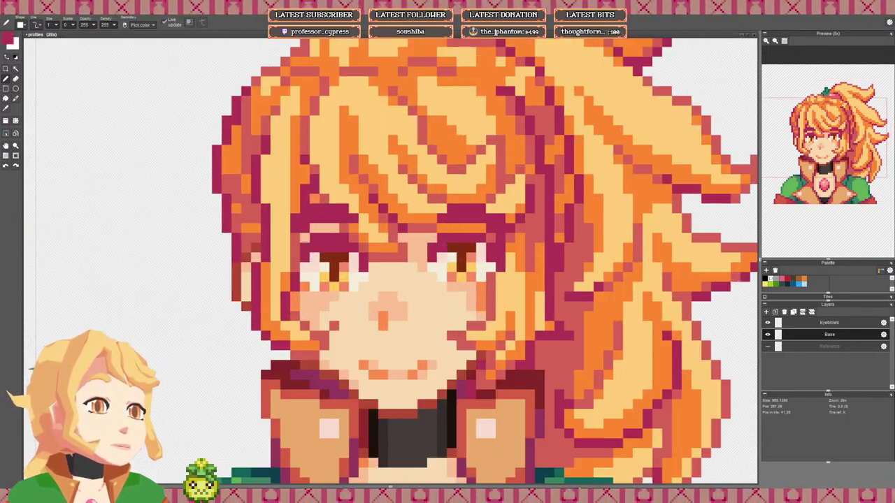
pyautogui.scroll(-5, 451, 246)
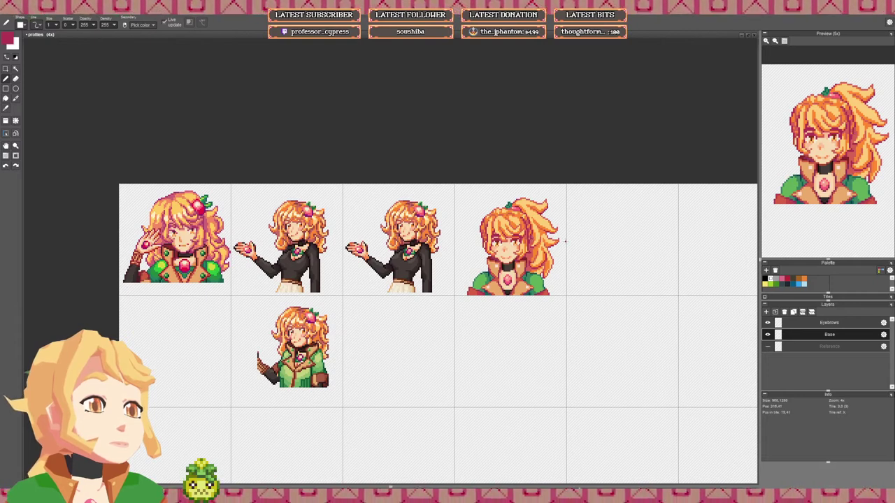
# Step: Save the file and copy the ponytail portrait's tile over its duplicate in the last column of the top row
pyautogui.moveTo(565, 240); pyautogui.dragTo(383, 214)
pyautogui.scroll(-1, 492, 233)
pyautogui.hotkey('ctrl', 's')
pyautogui.click(7, 122)
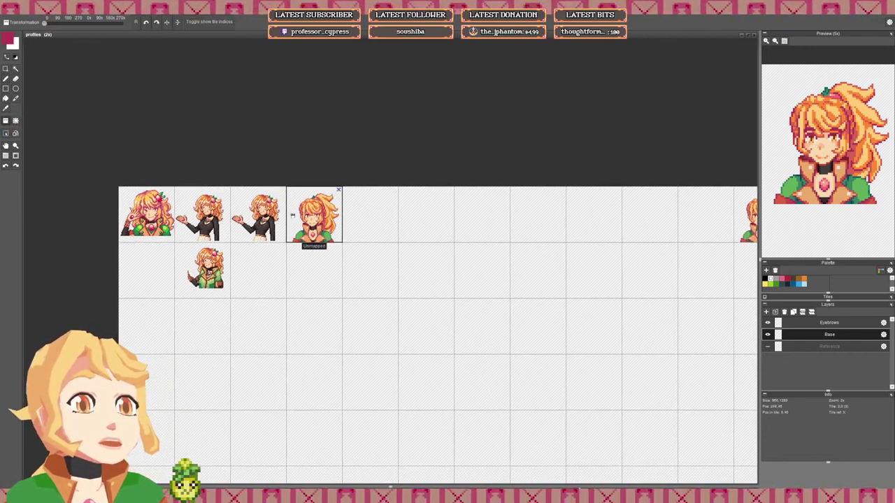
pyautogui.rightClick(320, 213)
pyautogui.moveTo(747, 250); pyautogui.dragTo(548, 238)
pyautogui.click(574, 215)
# Step: Draw a small digit 1 and a colon in dark pink pixels just below the third portrait
pyautogui.moveTo(226, 256); pyautogui.dragTo(426, 251)
pyautogui.scroll(3, 370, 236)
pyautogui.press('b')
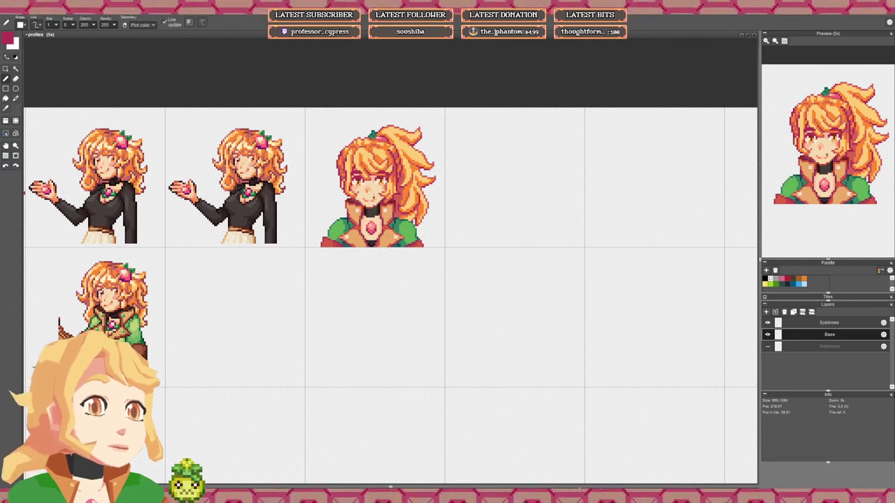
pyautogui.moveTo(448, 185); pyautogui.dragTo(469, 214)
pyautogui.moveTo(350, 282); pyautogui.dragTo(375, 278)
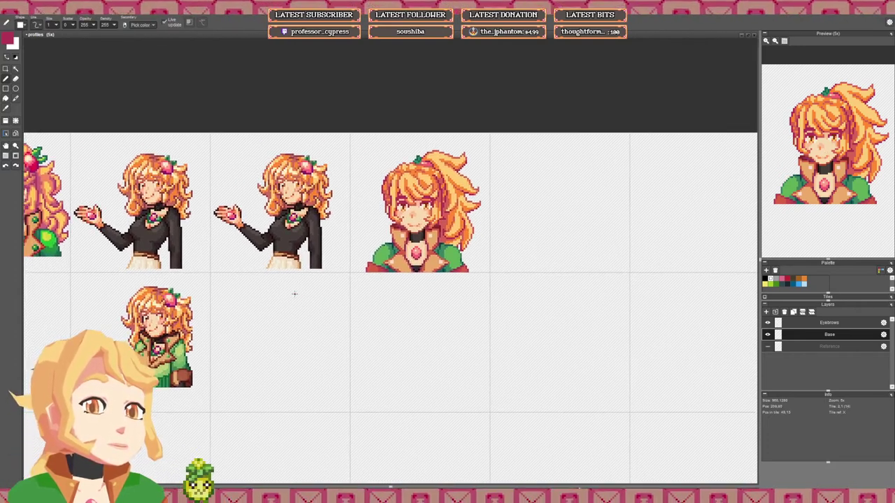
pyautogui.moveTo(295, 294); pyautogui.dragTo(362, 291)
pyautogui.scroll(3, 369, 288)
pyautogui.moveTo(368, 260); pyautogui.dragTo(368, 273)
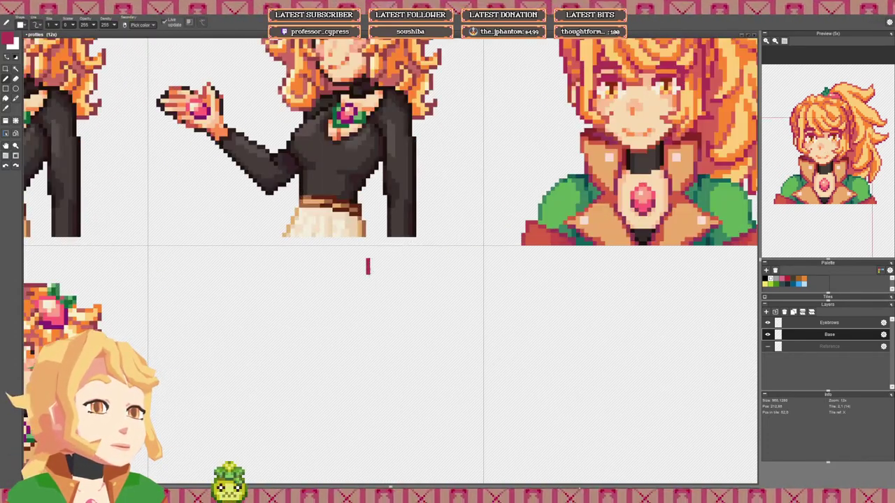
pyautogui.click(376, 273)
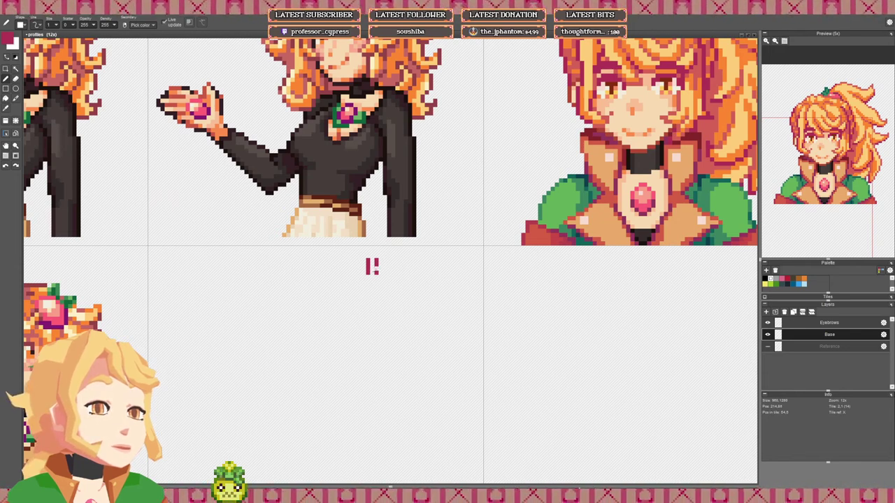
pyautogui.press('e')
pyautogui.click(376, 260)
pyautogui.click(369, 274)
pyautogui.press('b')
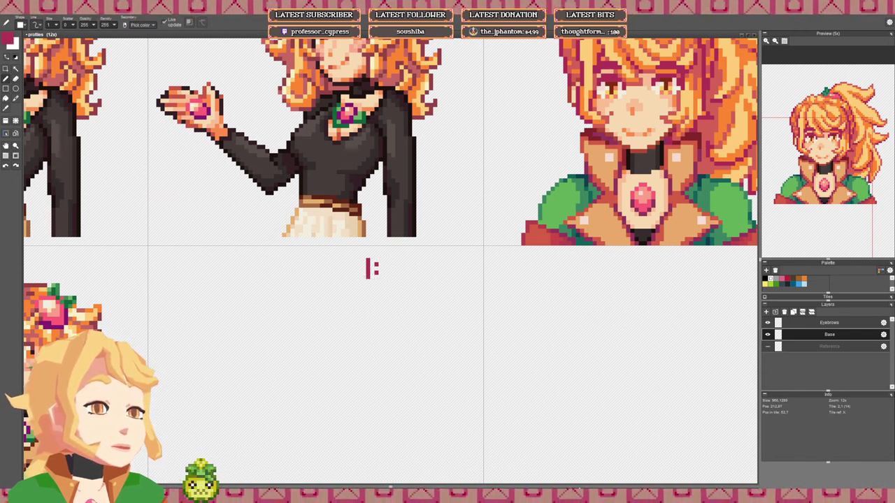
# Step: Draw the digits 30 after the colon to complete the 1:30 note and save the file
pyautogui.moveTo(384, 259)
pyautogui.mouseDown()
pyautogui.moveTo(395, 262)
pyautogui.moveTo(384, 276)
pyautogui.moveTo(400, 261)
pyautogui.moveTo(400, 278)
pyautogui.moveTo(412, 278)
pyautogui.moveTo(411, 260)
pyautogui.moveTo(394, 260)
pyautogui.moveTo(393, 277)
pyautogui.mouseUp()
pyautogui.hotkey('ctrl', 'z')
pyautogui.click(389, 264)
pyautogui.click(388, 273)
pyautogui.rightClick(393, 281)
pyautogui.press('b')
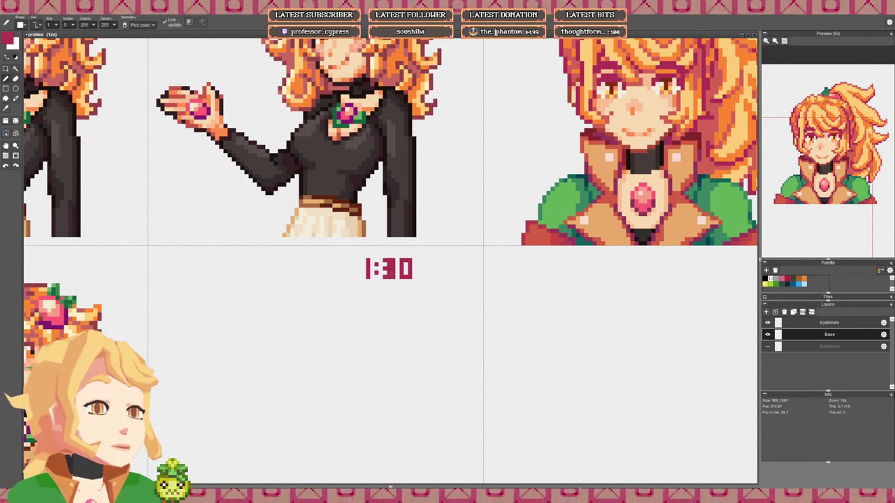
pyautogui.press('e')
pyautogui.scroll(-5, 431, 273)
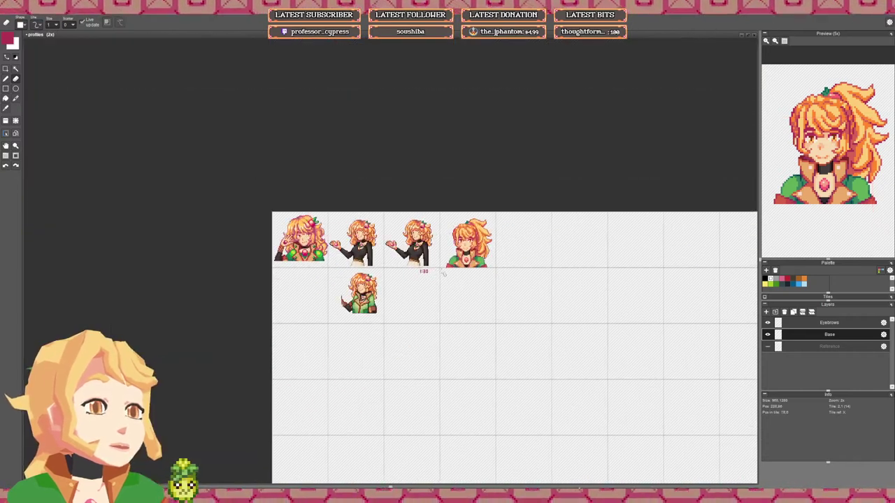
pyautogui.scroll(2, 442, 273)
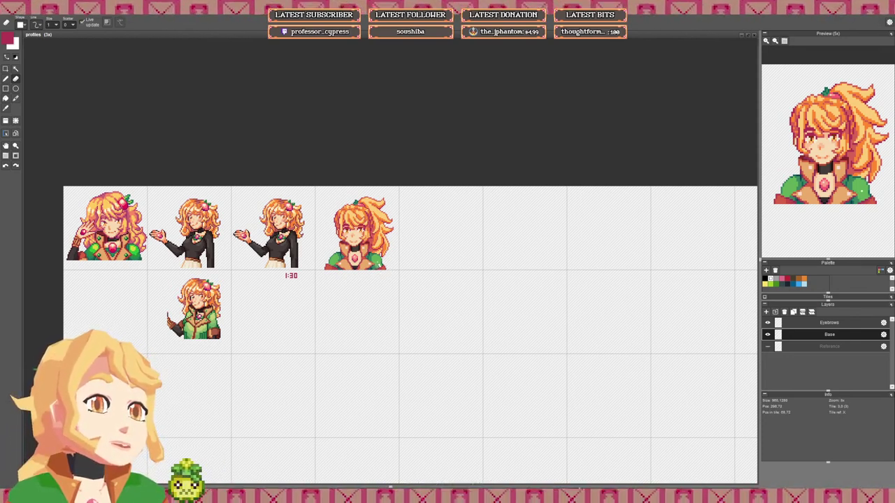
pyautogui.hotkey('ctrl', 's')
pyautogui.scroll(-2, 419, 301)
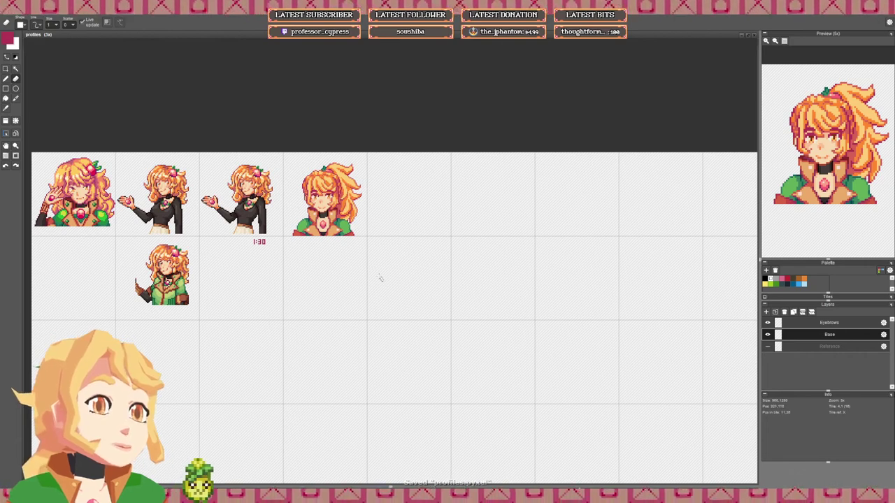
# Step: Show the Reference layer, make it active and bring all of its sketch tiles into view
pyautogui.click(767, 347)
pyautogui.click(820, 348)
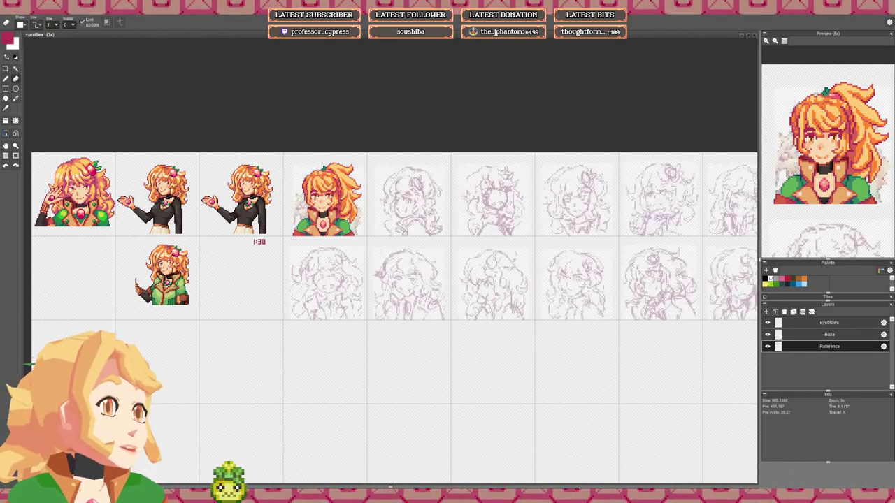
pyautogui.moveTo(548, 266)
pyautogui.mouseDown()
pyautogui.moveTo(510, 275)
pyautogui.moveTo(460, 268)
pyautogui.mouseUp()
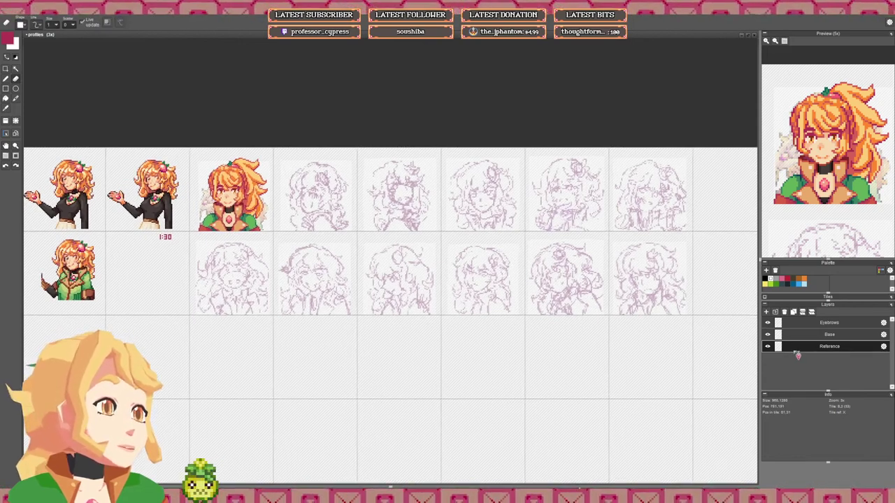
pyautogui.scroll(-1, 437, 269)
pyautogui.moveTo(249, 245); pyautogui.dragTo(239, 205)
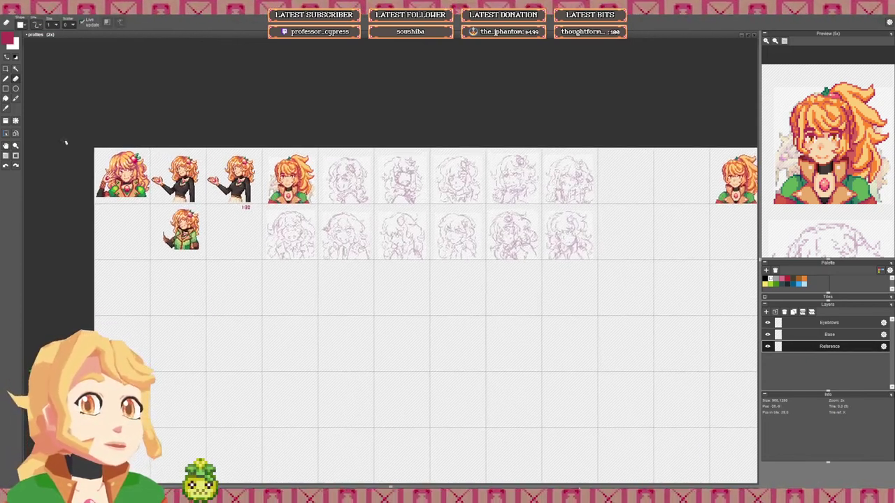
# Step: Move the Reference layer's tiles from the top two rows to the third and fourth rows, clearing their original cells
pyautogui.click(6, 121)
pyautogui.rightClick(279, 184)
pyautogui.click(313, 298)
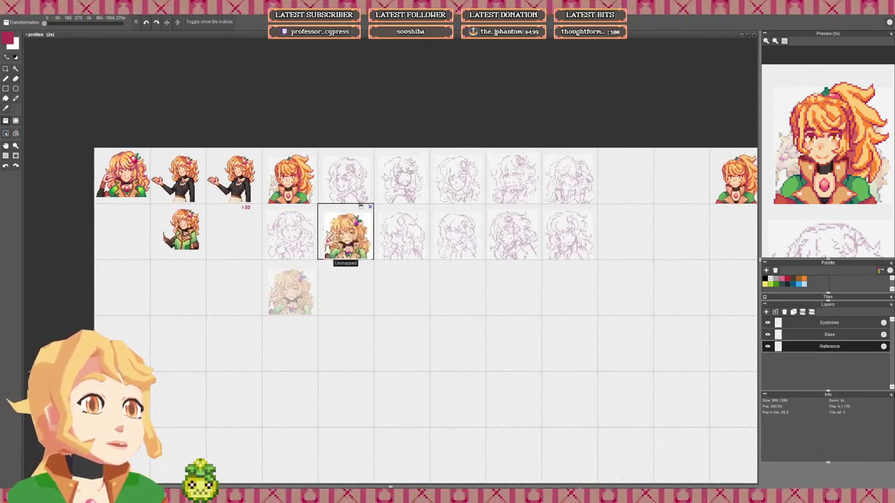
pyautogui.rightClick(355, 188)
pyautogui.click(357, 297)
pyautogui.rightClick(409, 188)
pyautogui.click(418, 301)
pyautogui.rightClick(463, 186)
pyautogui.click(449, 290)
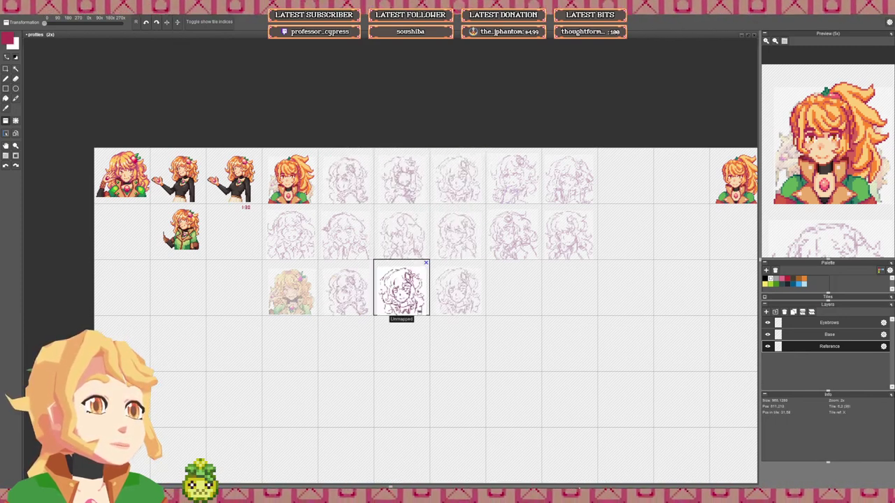
pyautogui.moveTo(401, 290)
pyautogui.mouseDown()
pyautogui.moveTo(290, 290)
pyautogui.moveTo(401, 345)
pyautogui.moveTo(519, 189)
pyautogui.moveTo(574, 189)
pyautogui.moveTo(575, 301)
pyautogui.moveTo(295, 245)
pyautogui.moveTo(351, 245)
pyautogui.moveTo(351, 357)
pyautogui.moveTo(519, 357)
pyautogui.moveTo(570, 231)
pyautogui.moveTo(625, 286)
pyautogui.moveTo(625, 342)
pyautogui.moveTo(602, 402)
pyautogui.moveTo(625, 230)
pyautogui.moveTo(289, 230)
pyautogui.moveTo(513, 175)
pyautogui.moveTo(349, 175)
pyautogui.mouseUp()
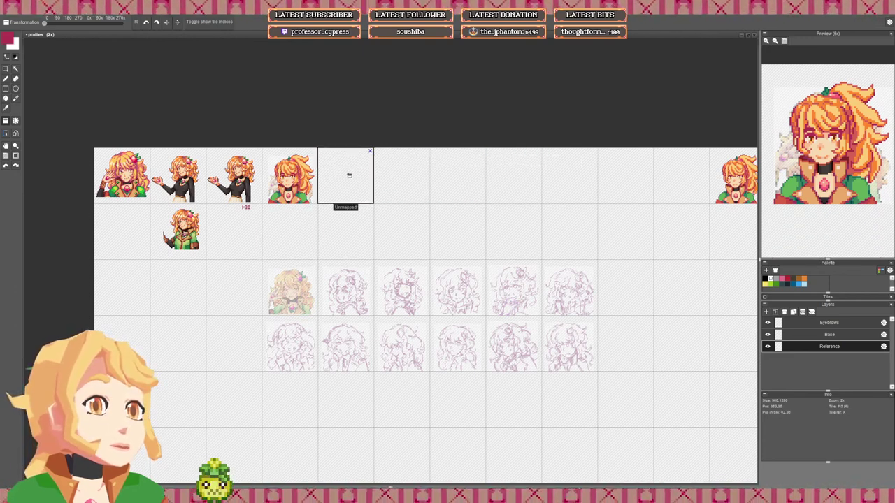
pyautogui.click(301, 177)
# Step: Examine the relocated reference sketches in the third and fourth rows alongside the finished portraits
pyautogui.moveTo(502, 226)
pyautogui.mouseDown()
pyautogui.moveTo(519, 211)
pyautogui.moveTo(526, 148)
pyautogui.moveTo(580, 166)
pyautogui.mouseUp()
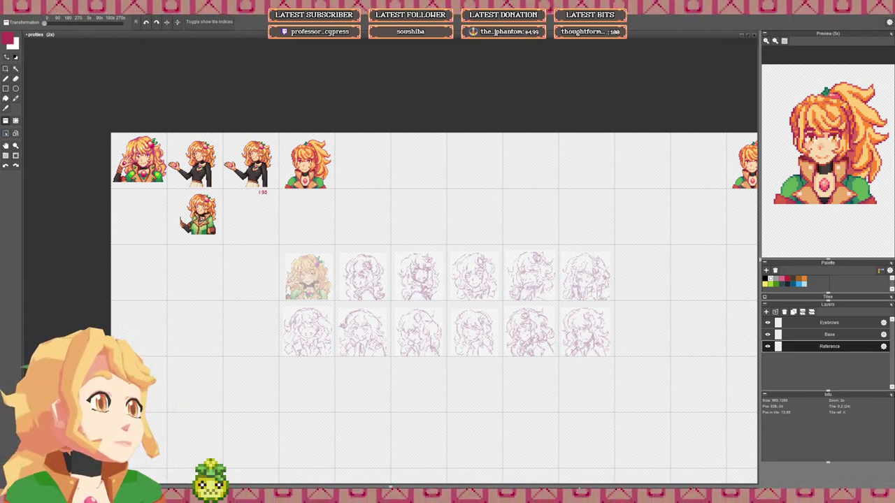
pyautogui.moveTo(370, 195); pyautogui.dragTo(361, 192)
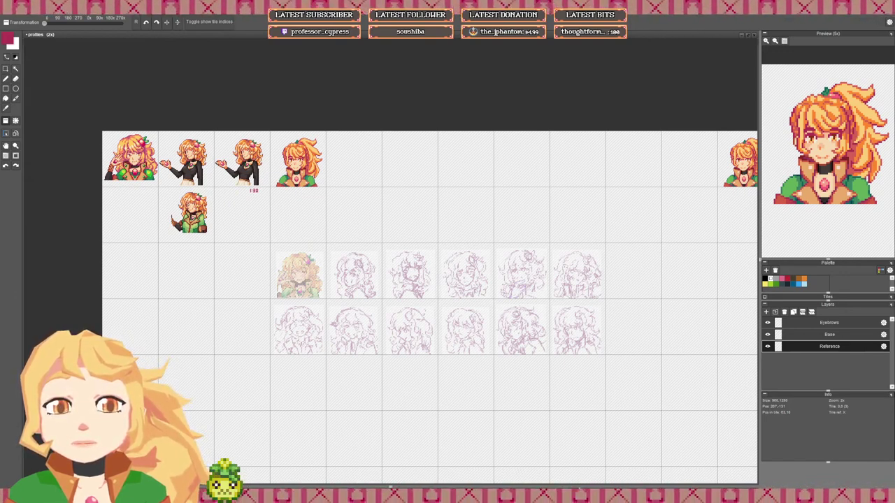
pyautogui.press('space')
pyautogui.moveTo(403, 327); pyautogui.dragTo(375, 317)
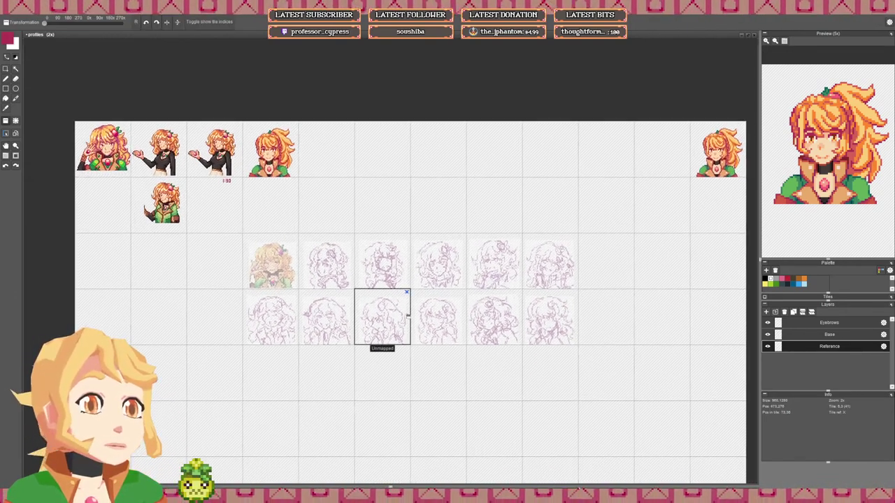
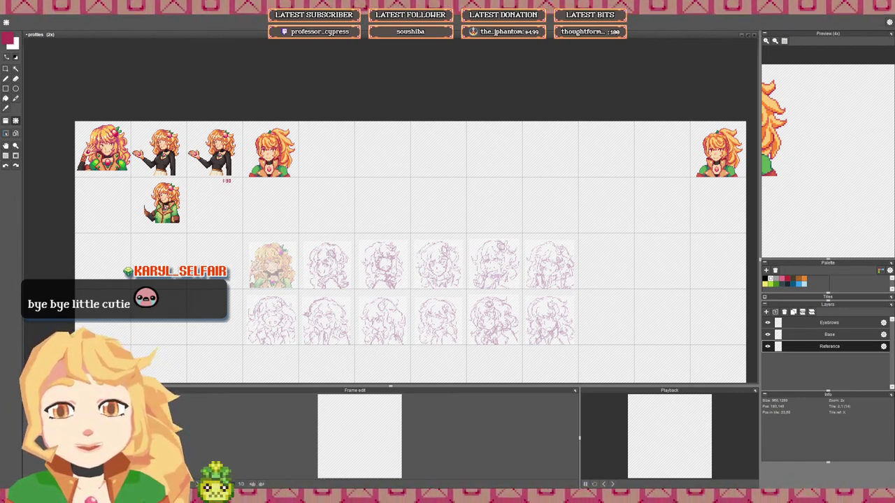
pyautogui.moveTo(327, 175); pyautogui.dragTo(320, 173)
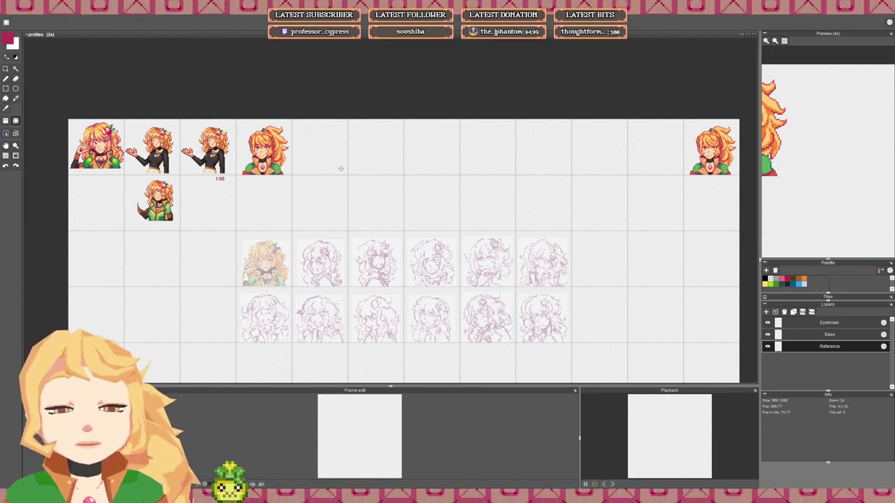
pyautogui.scroll(1, 360, 166)
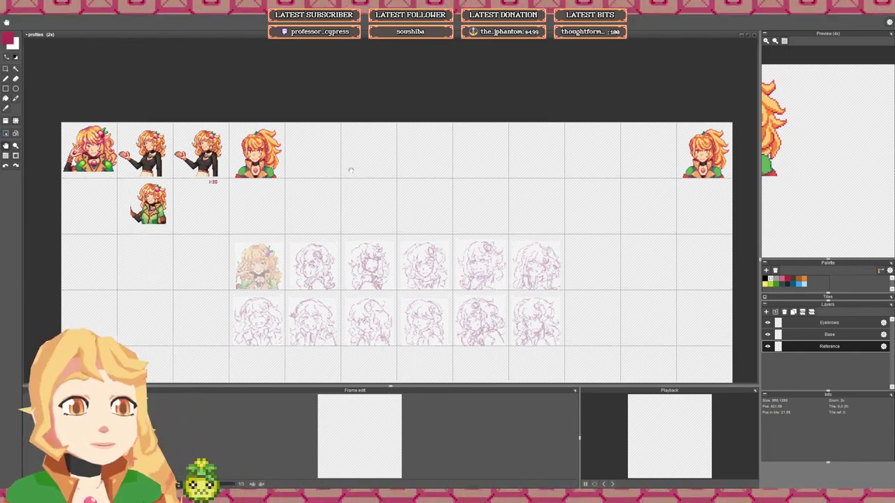
pyautogui.moveTo(420, 181); pyautogui.dragTo(376, 161)
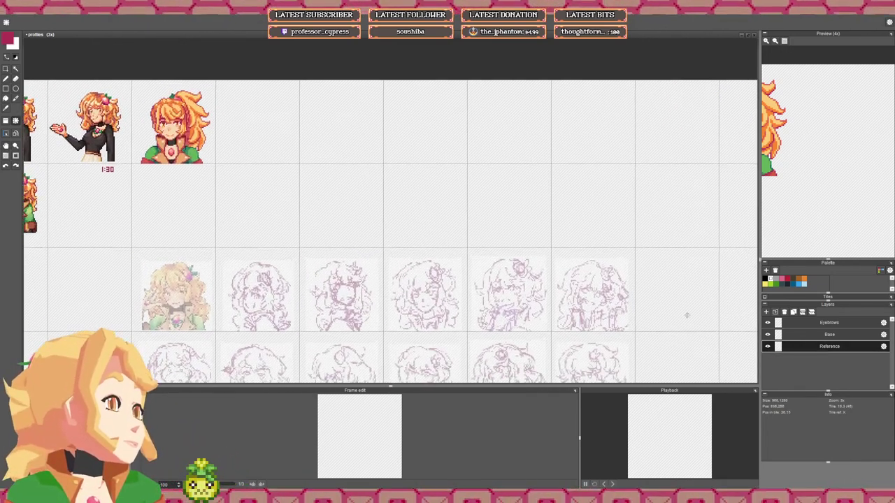
pyautogui.moveTo(687, 315); pyautogui.dragTo(687, 242)
pyautogui.click(6, 121)
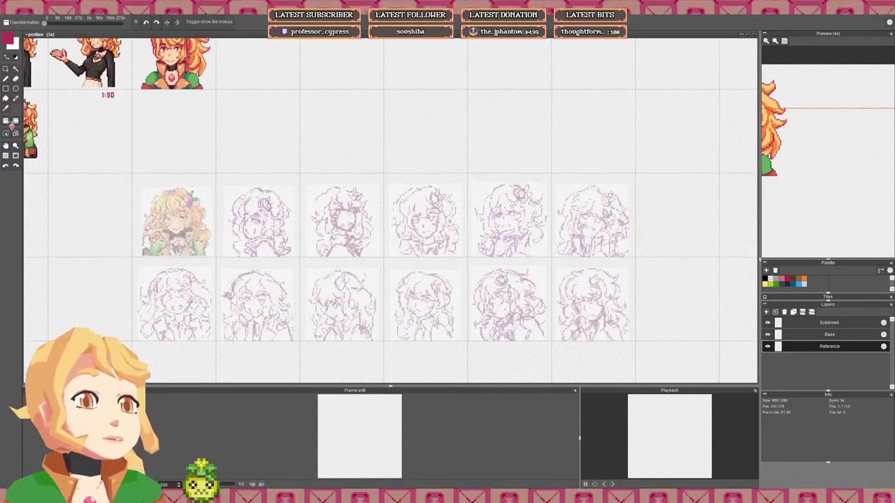
pyautogui.scroll(-1, 463, 337)
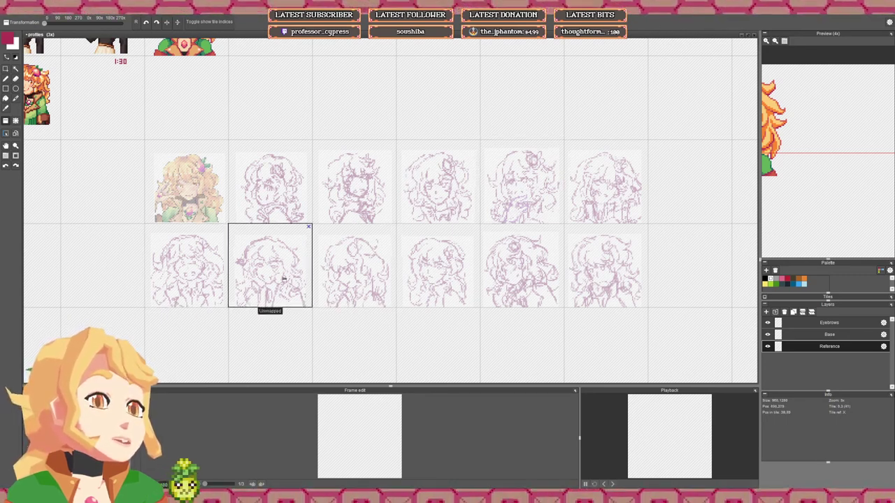
pyautogui.scroll(3, 454, 231)
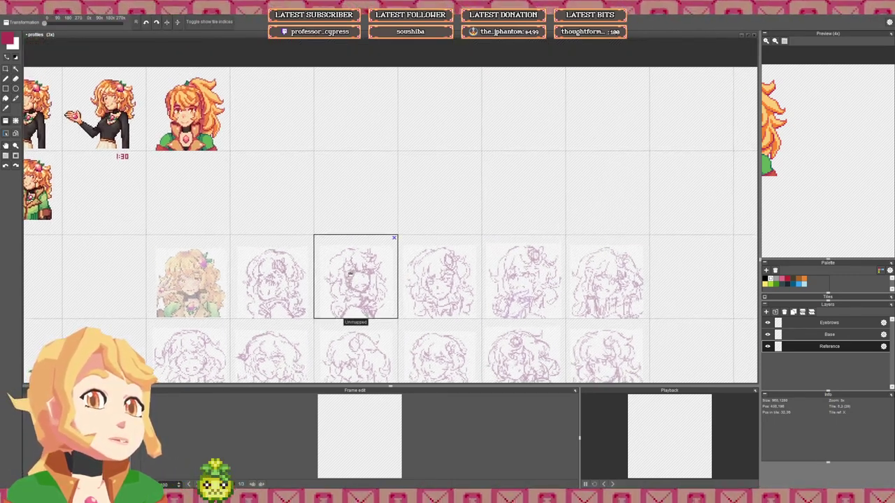
pyautogui.scroll(-2, 355, 276)
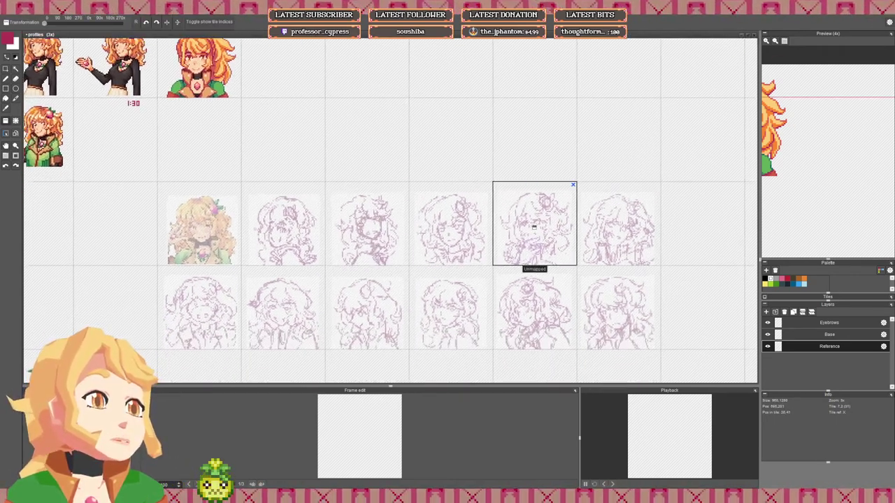
# Step: Compare the reference sketches' faces and poses up close, from the first sketch of each row to the last
pyautogui.moveTo(533, 226); pyautogui.dragTo(513, 282)
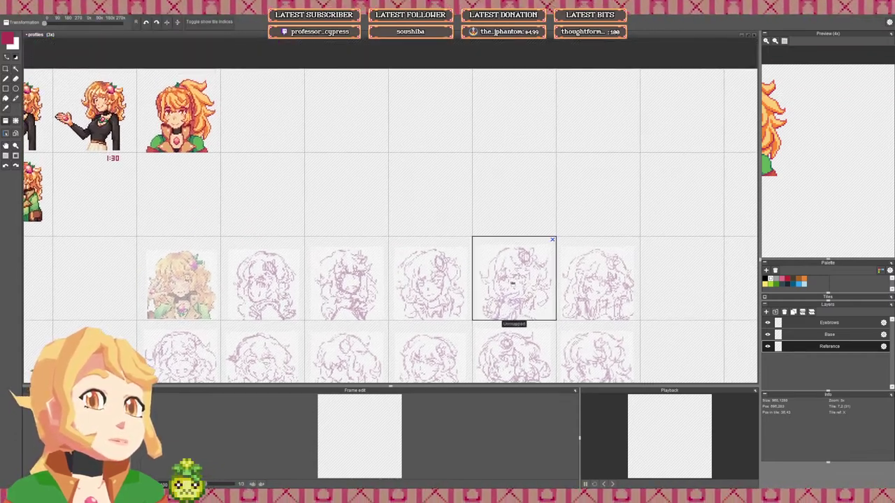
pyautogui.moveTo(513, 283); pyautogui.dragTo(527, 237)
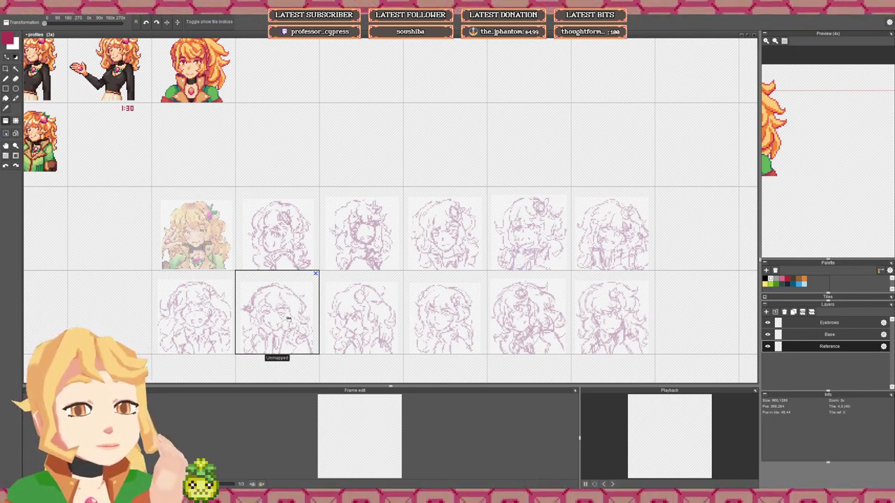
pyautogui.scroll(3, 289, 319)
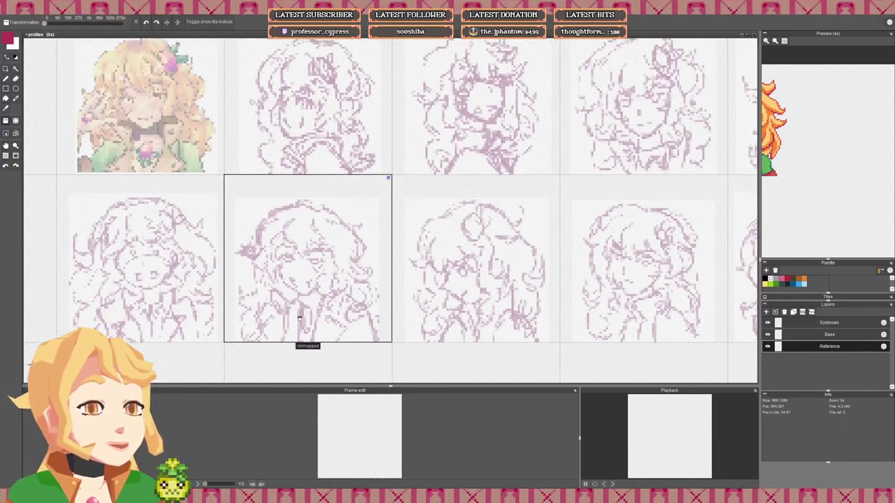
pyautogui.scroll(-3, 299, 318)
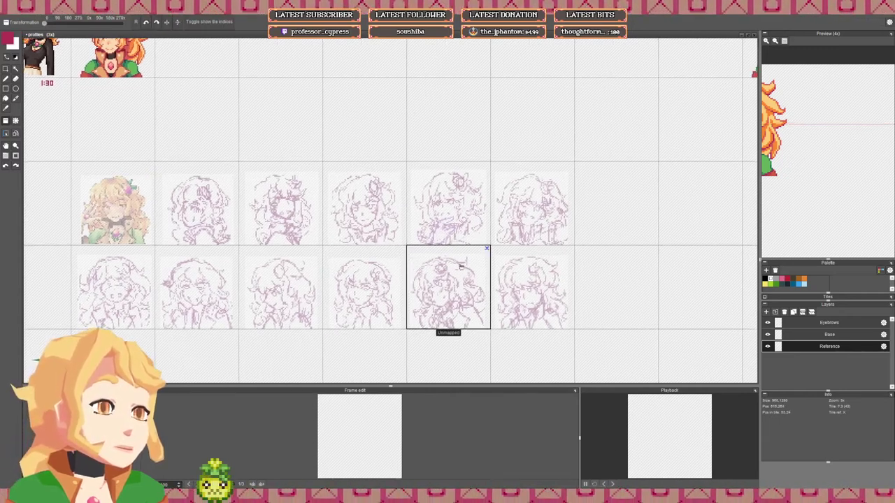
pyautogui.scroll(1, 458, 287)
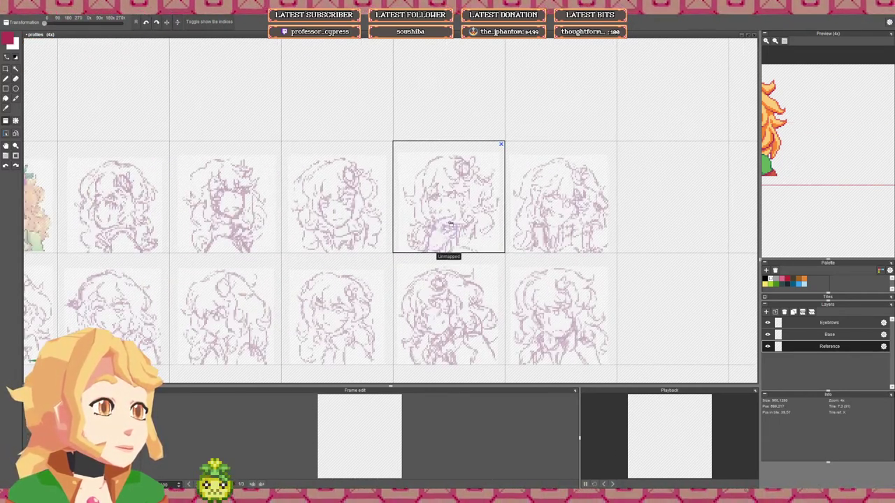
pyautogui.moveTo(593, 228); pyautogui.dragTo(506, 229)
pyautogui.scroll(1, 540, 233)
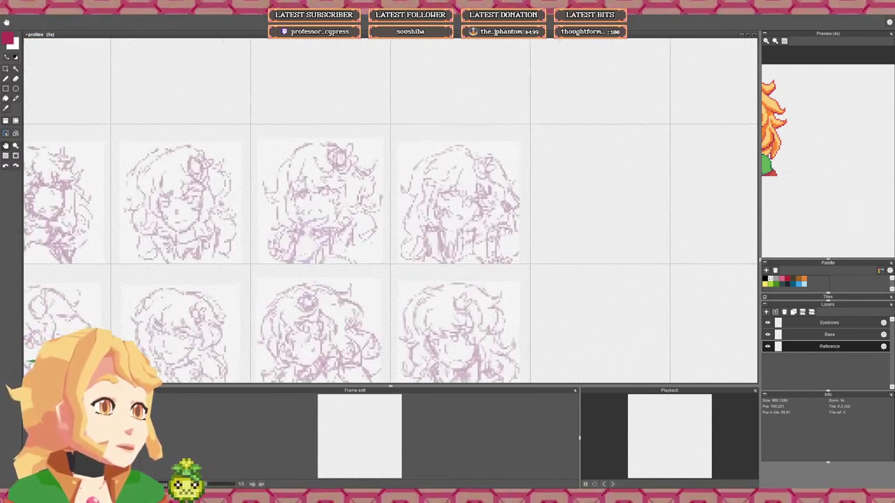
pyautogui.scroll(3, 553, 248)
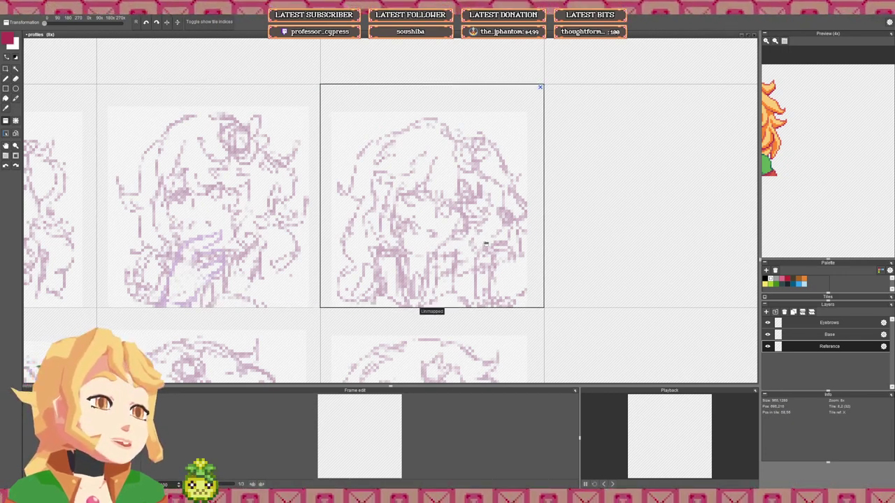
pyautogui.scroll(-5, 485, 244)
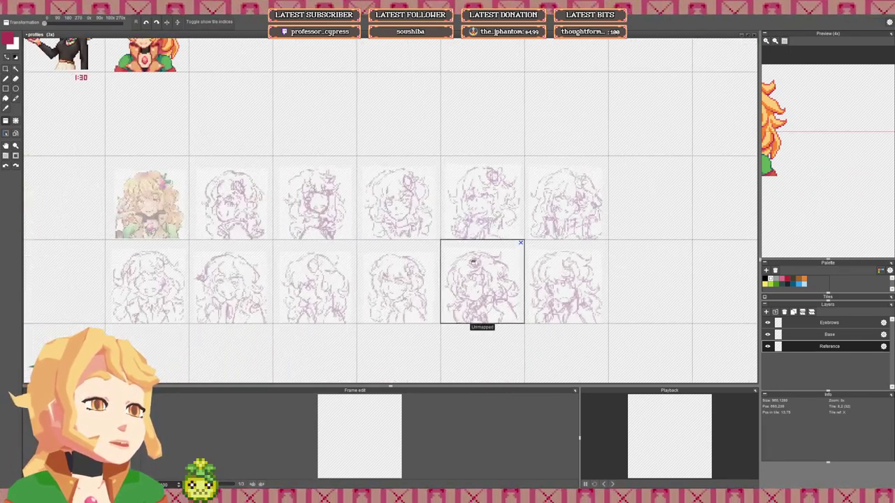
pyautogui.moveTo(346, 177); pyautogui.dragTo(369, 190)
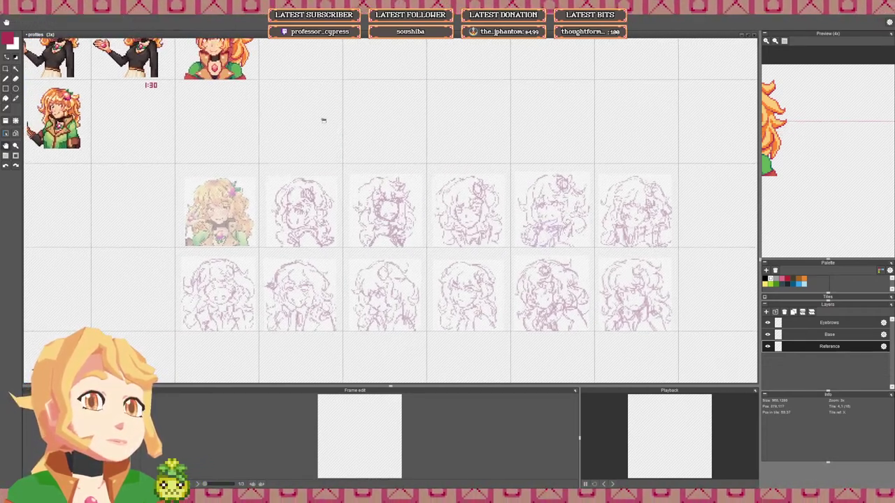
pyautogui.moveTo(323, 119); pyautogui.dragTo(341, 151)
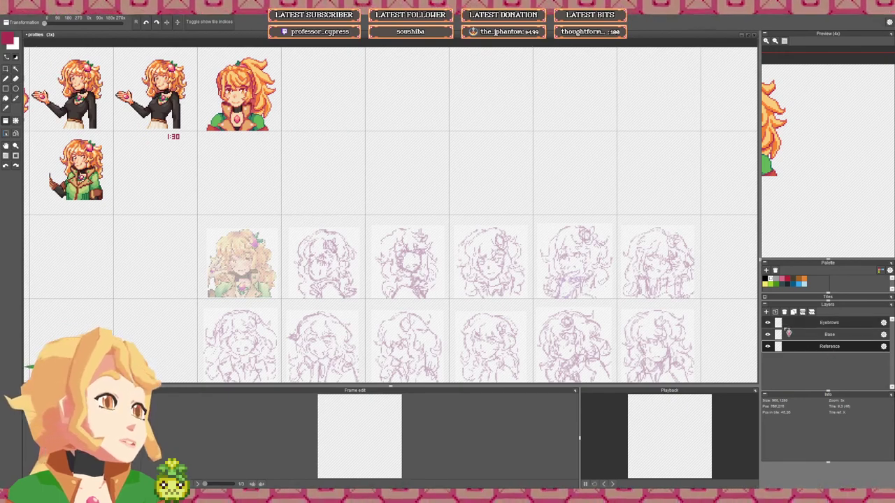
# Step: Review the empty top-row cells beside the finished portraits and the sketch rows to choose the next portrait's reference
pyautogui.click(790, 335)
pyautogui.moveTo(467, 230); pyautogui.dragTo(562, 292)
pyautogui.moveTo(472, 246); pyautogui.dragTo(364, 234)
pyautogui.moveTo(503, 235); pyautogui.dragTo(304, 230)
pyautogui.moveTo(516, 230); pyautogui.dragTo(430, 230)
pyautogui.hscroll(-5, 430, 228)
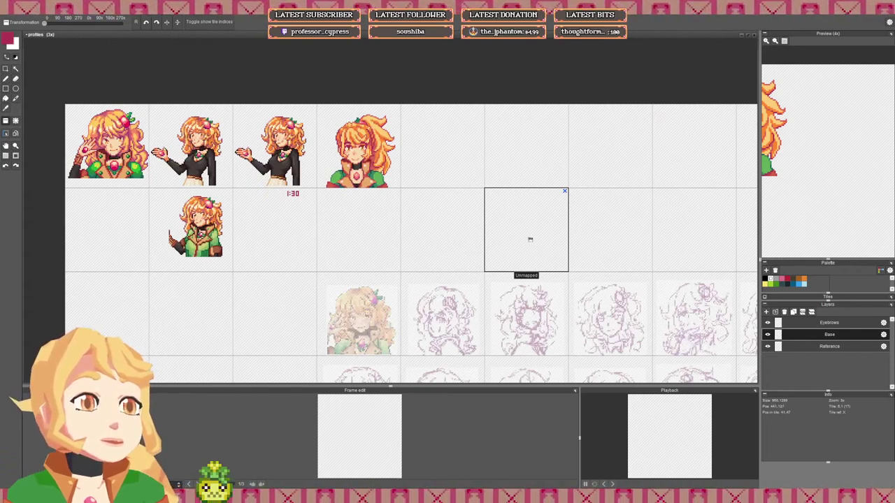
pyautogui.moveTo(553, 244)
pyautogui.mouseDown()
pyautogui.moveTo(500, 224)
pyautogui.moveTo(487, 176)
pyautogui.mouseUp()
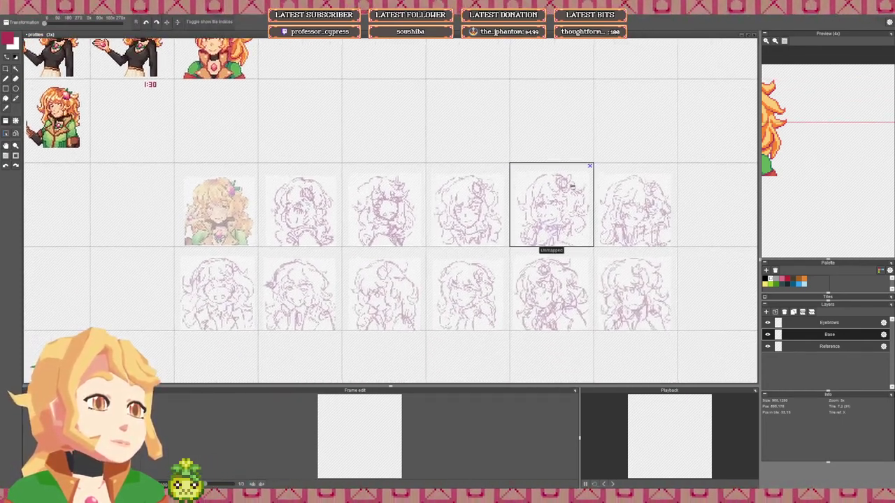
pyautogui.scroll(1, 689, 230)
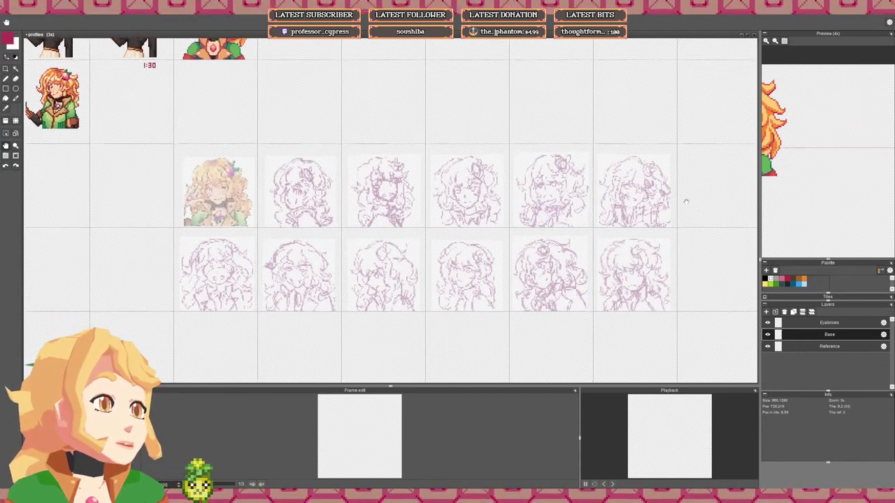
pyautogui.moveTo(673, 207); pyautogui.dragTo(702, 207)
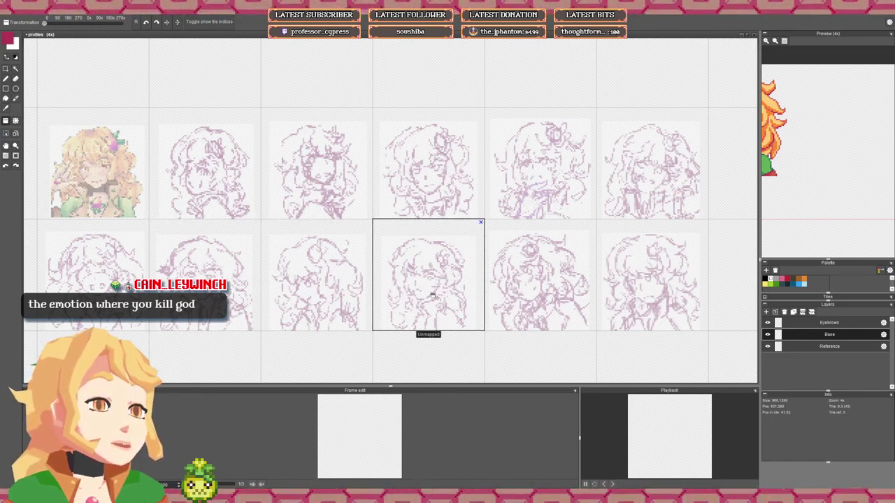
# Step: Place the fourth row's fifth sketch on the Reference layer in the empty top-row cell beside the ponytail portrait
pyautogui.click(839, 347)
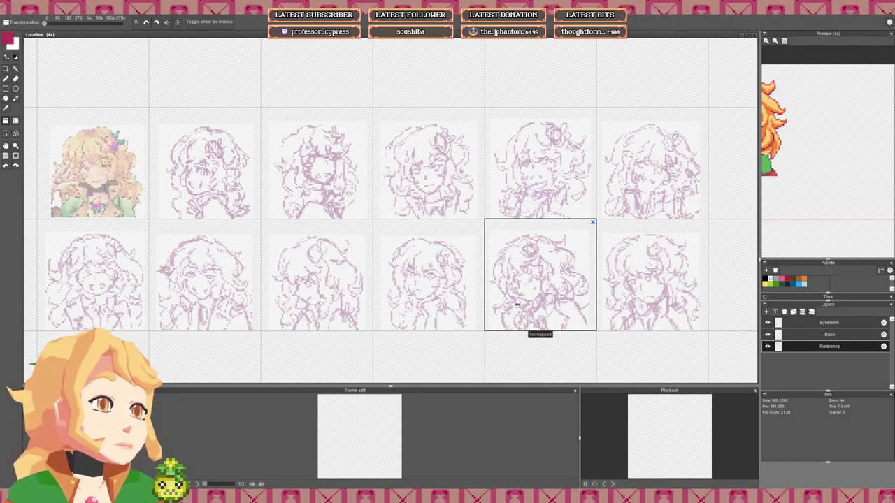
pyautogui.scroll(-5, 328, 139)
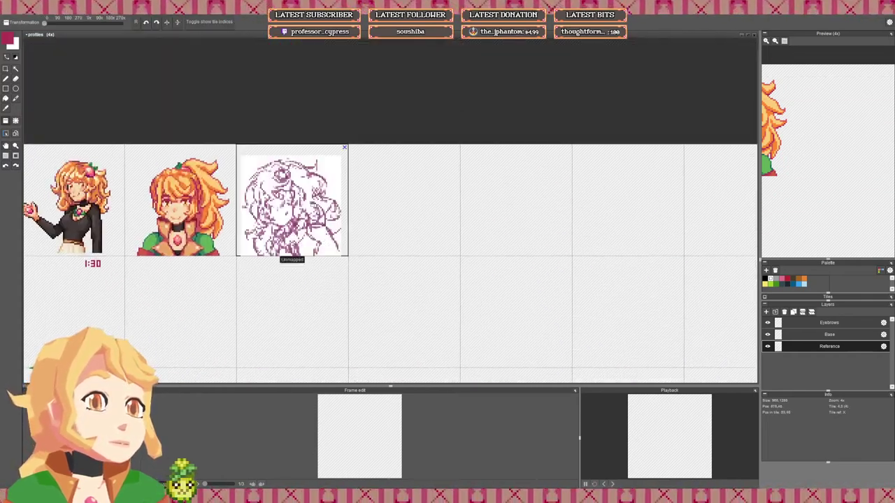
pyautogui.click(310, 207)
pyautogui.moveTo(448, 248)
pyautogui.mouseDown()
pyautogui.moveTo(449, 264)
pyautogui.moveTo(461, 263)
pyautogui.mouseUp()
# Step: Make the Base layer active with the Pen tool and centre the newly placed sketch in the preview
pyautogui.click(824, 335)
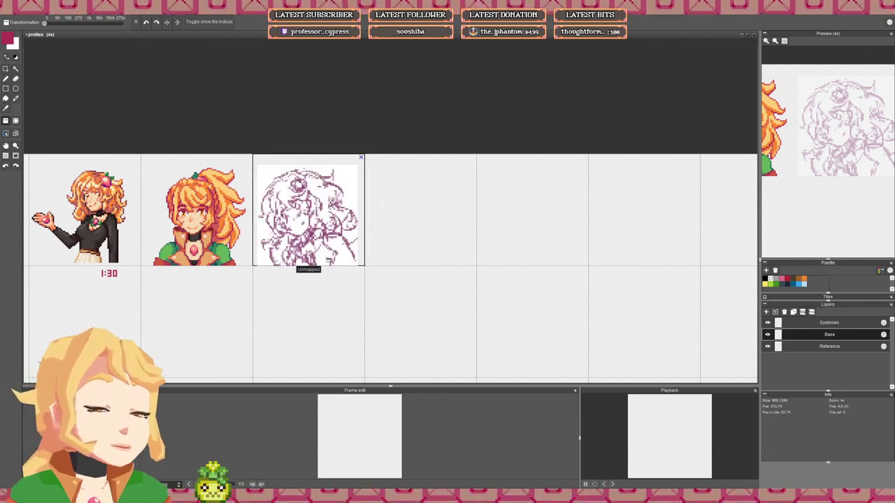
pyautogui.press('b')
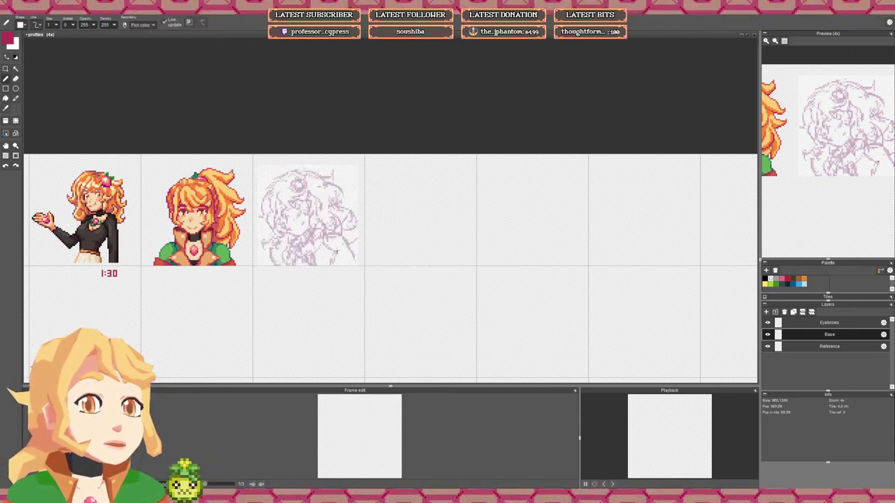
pyautogui.scroll(2, 336, 253)
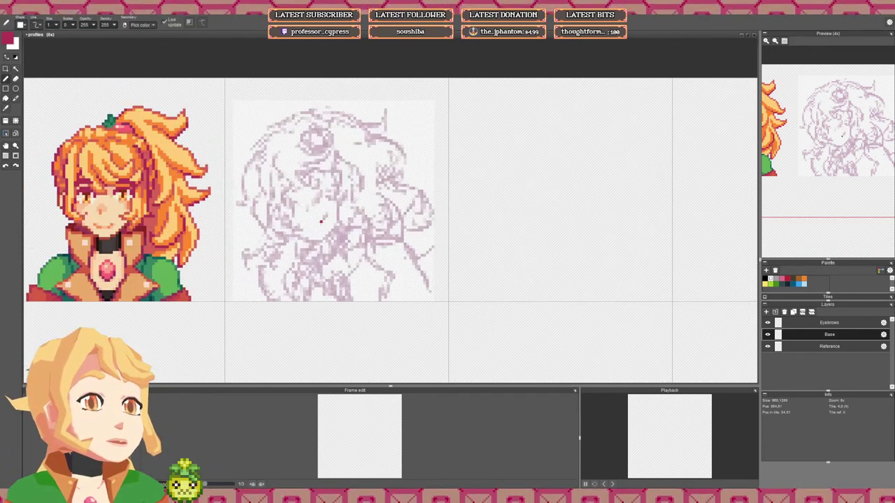
pyautogui.moveTo(323, 217); pyautogui.dragTo(337, 213)
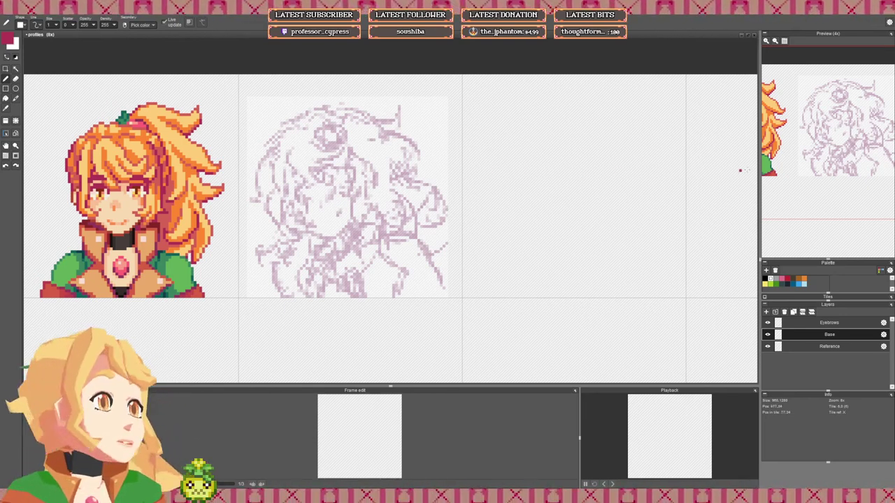
pyautogui.moveTo(839, 163); pyautogui.dragTo(818, 168)
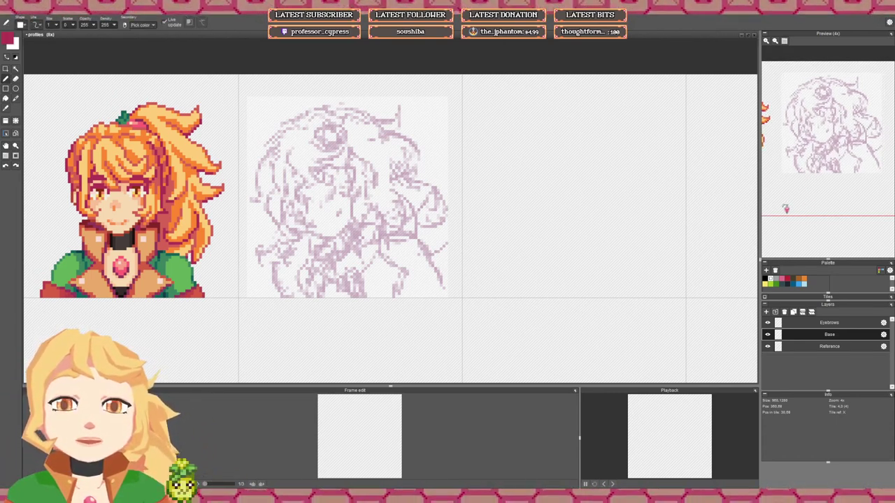
pyautogui.moveTo(695, 184); pyautogui.dragTo(686, 178)
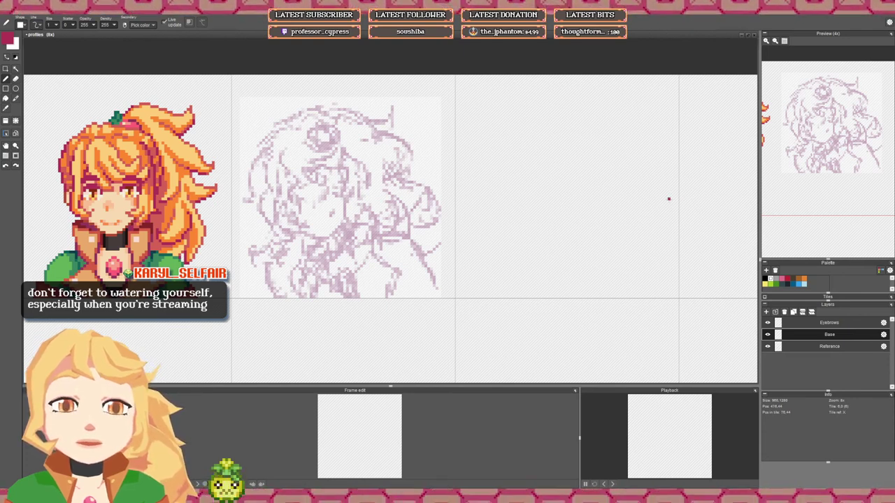
pyautogui.moveTo(584, 190); pyautogui.dragTo(593, 189)
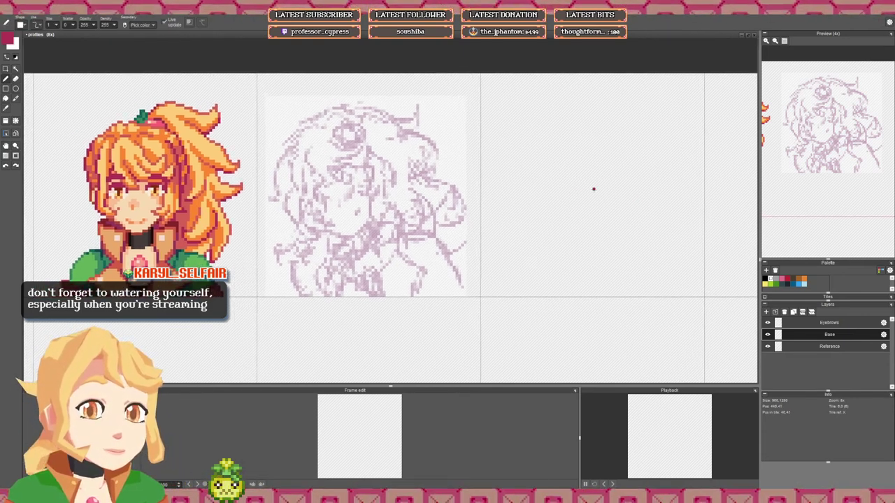
pyautogui.hscroll(-2, 591, 189)
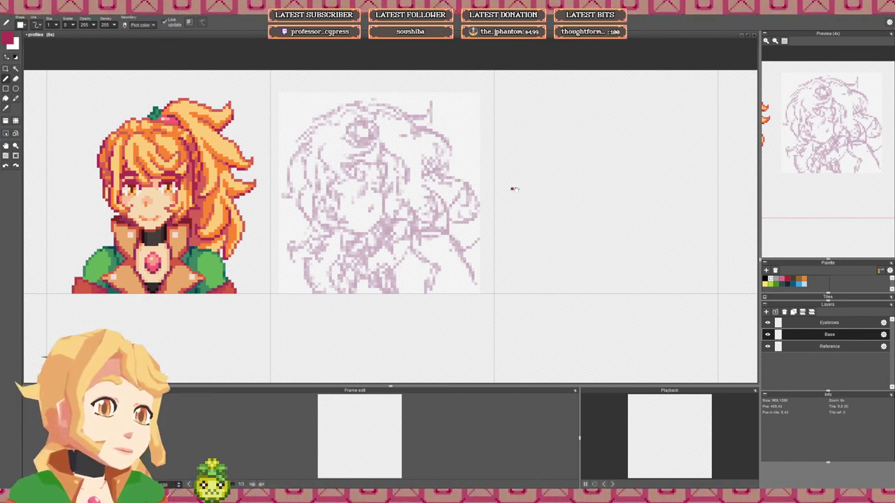
pyautogui.moveTo(513, 188); pyautogui.dragTo(532, 190)
# Step: Toggle the Base layer's visibility off and on to check which artwork it holds, leaving it shown
pyautogui.click(768, 335)
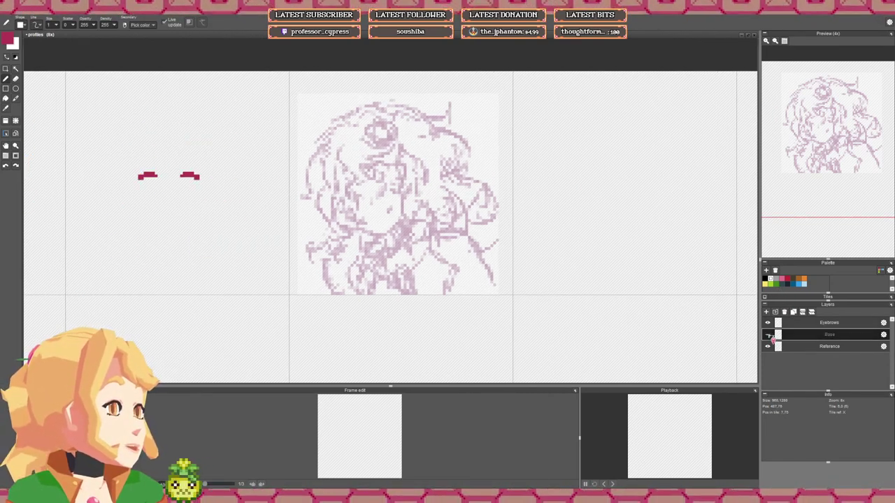
pyautogui.click(768, 335)
pyautogui.click(768, 335)
pyautogui.click(769, 336)
pyautogui.click(769, 334)
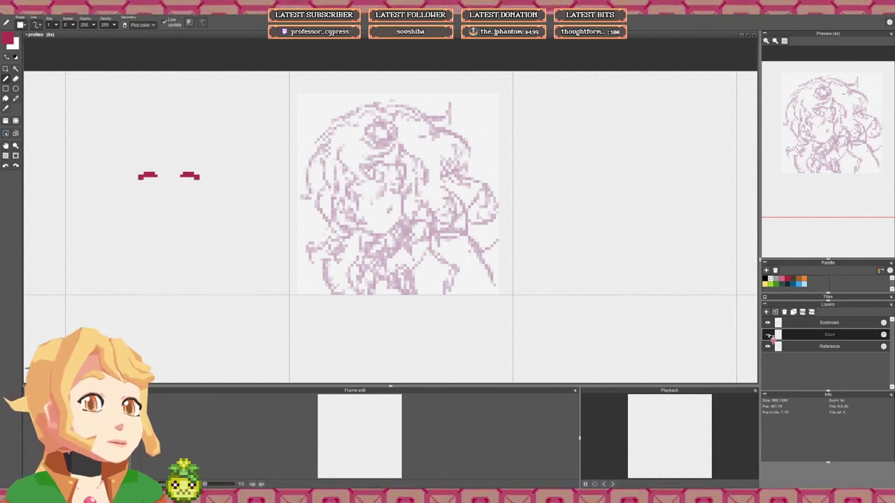
pyautogui.click(768, 335)
pyautogui.moveTo(429, 233); pyautogui.dragTo(444, 234)
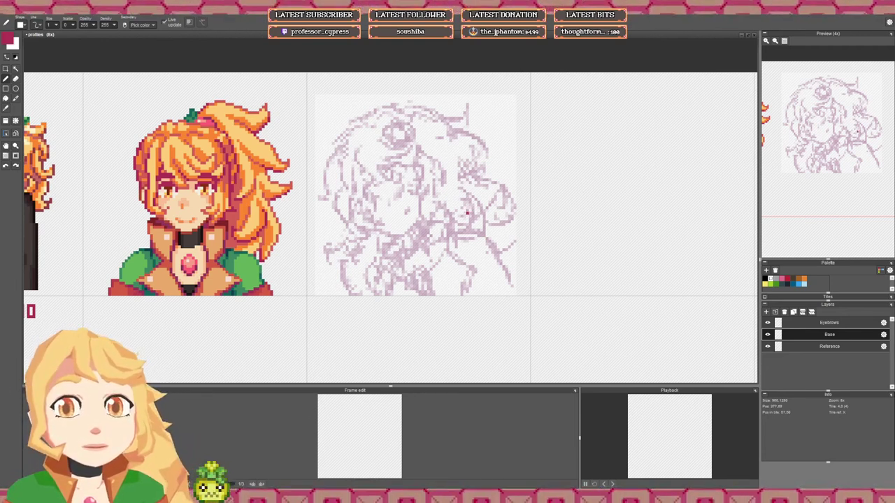
pyautogui.press('space')
pyautogui.moveTo(422, 200); pyautogui.dragTo(388, 218)
pyautogui.scroll(1, 402, 208)
pyautogui.scroll(-1, 395, 222)
pyautogui.press('space')
pyautogui.press('space')
pyautogui.moveTo(467, 251); pyautogui.dragTo(492, 262)
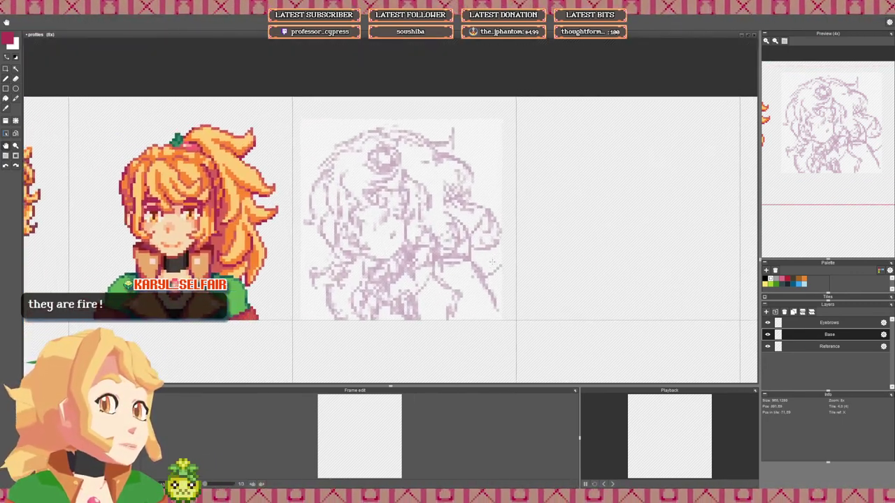
# Step: Draw the upper eye's lash line and iris in blue over the sketch's face, undoing the trial stroke for the other eye
pyautogui.press('b')
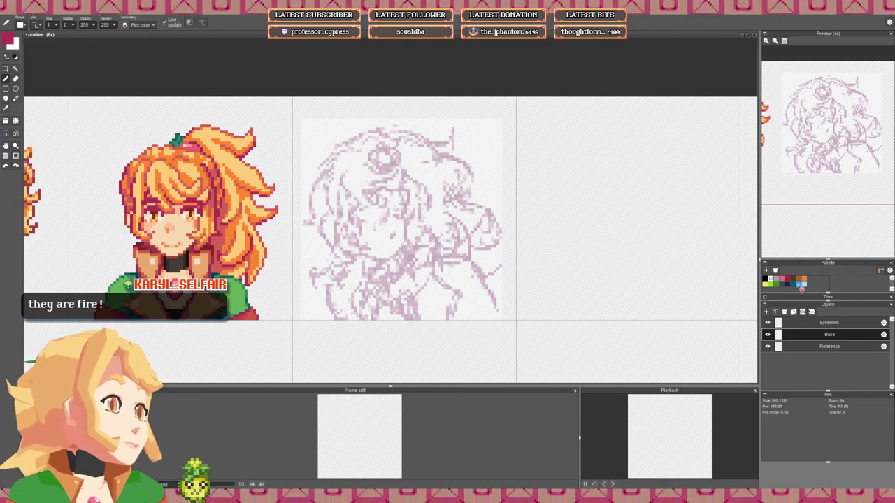
pyautogui.click(799, 284)
pyautogui.press('space')
pyautogui.moveTo(369, 254); pyautogui.dragTo(376, 250)
pyautogui.scroll(1, 374, 249)
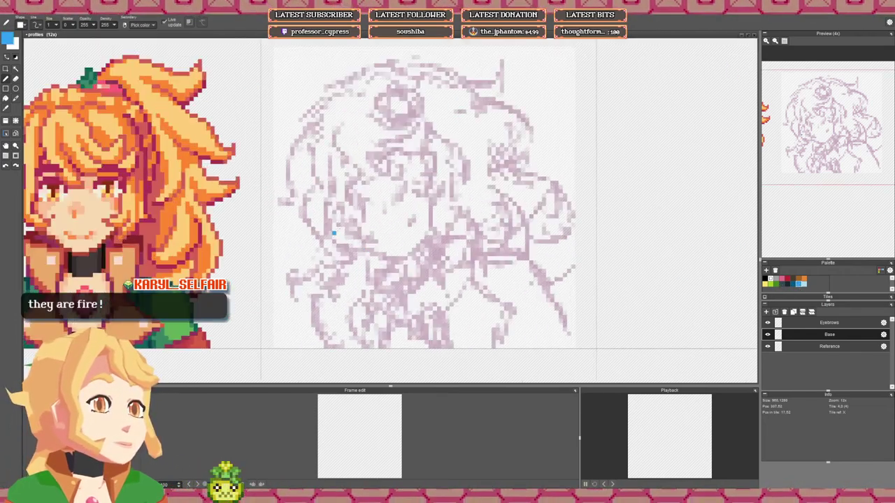
pyautogui.scroll(-1, 355, 234)
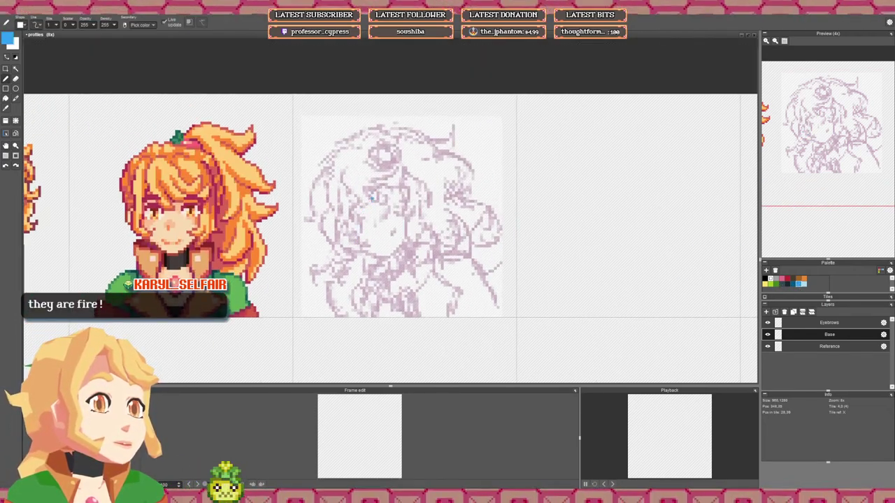
pyautogui.scroll(1, 367, 202)
pyautogui.moveTo(367, 203)
pyautogui.mouseDown()
pyautogui.moveTo(379, 182)
pyautogui.moveTo(396, 184)
pyautogui.moveTo(380, 206)
pyautogui.moveTo(394, 195)
pyautogui.moveTo(383, 191)
pyautogui.moveTo(350, 224)
pyautogui.moveTo(356, 231)
pyautogui.moveTo(358, 222)
pyautogui.mouseUp()
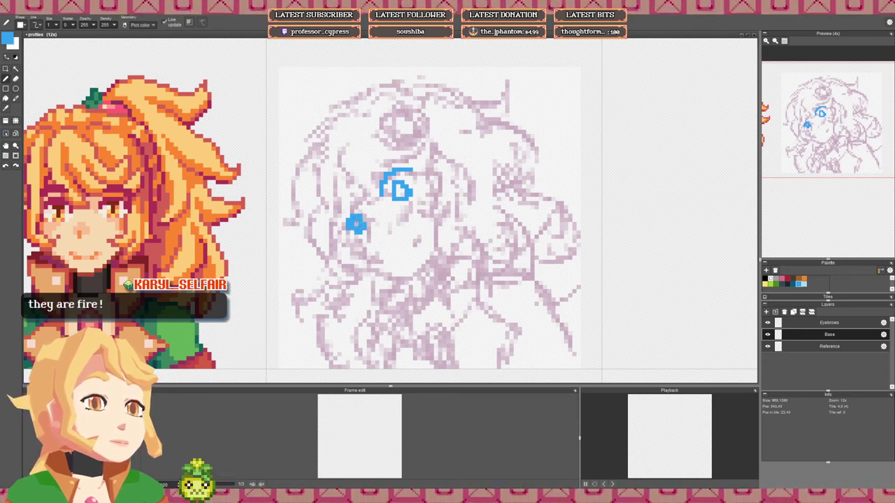
pyautogui.hotkey('ctrl', 'z')
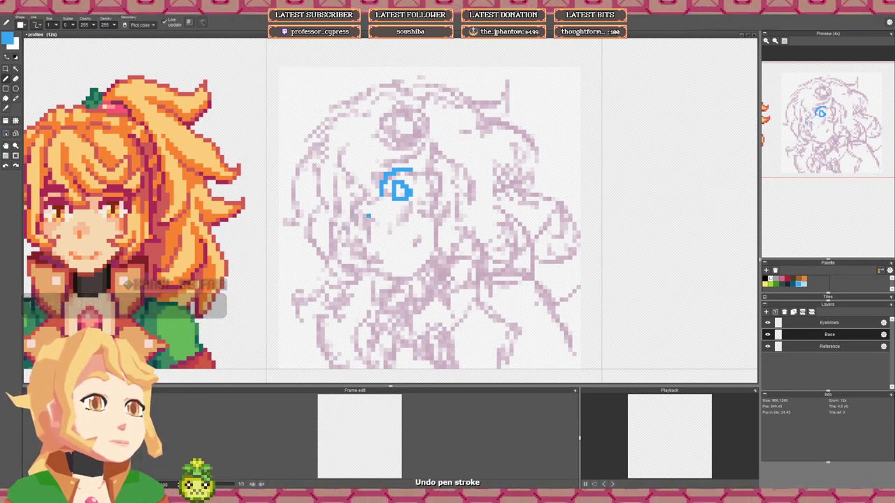
# Step: Draw the second eye, the short line beneath it and the mouth in blue over the sketch's face
pyautogui.scroll(-3, 426, 198)
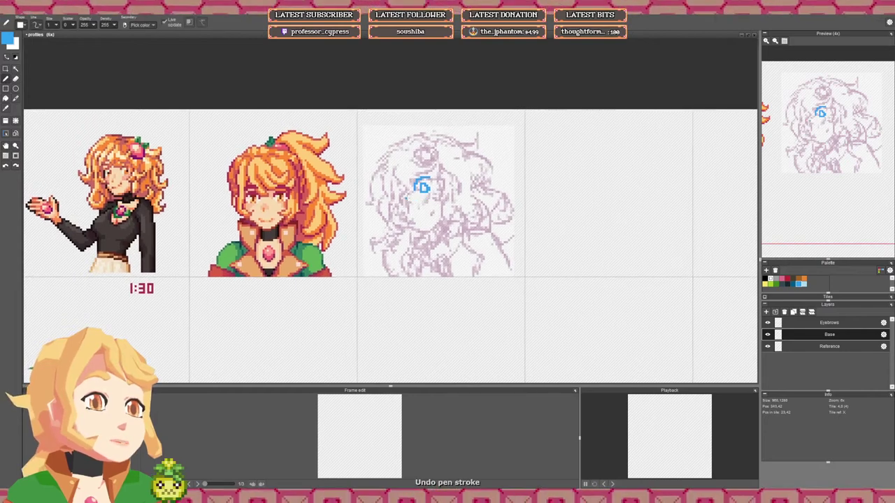
pyautogui.scroll(3, 388, 205)
pyautogui.moveTo(408, 186)
pyautogui.mouseDown()
pyautogui.moveTo(386, 196)
pyautogui.moveTo(386, 207)
pyautogui.moveTo(394, 221)
pyautogui.moveTo(406, 197)
pyautogui.moveTo(418, 205)
pyautogui.moveTo(403, 204)
pyautogui.moveTo(383, 221)
pyautogui.mouseUp()
pyautogui.scroll(-2, 451, 212)
pyautogui.scroll(1, 401, 208)
pyautogui.moveTo(389, 234)
pyautogui.mouseDown()
pyautogui.moveTo(386, 244)
pyautogui.moveTo(429, 223)
pyautogui.moveTo(408, 242)
pyautogui.moveTo(411, 232)
pyautogui.mouseUp()
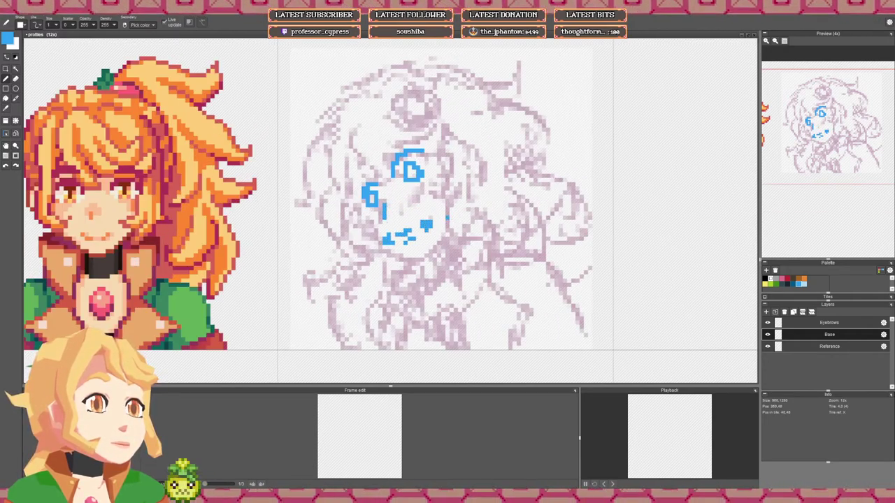
# Step: Undo the stray blue mark beside the mouth and check the drawn face next to the ponytail portrait
pyautogui.scroll(-1, 448, 219)
pyautogui.hotkey('ctrl', 'z')
pyautogui.scroll(1, 434, 227)
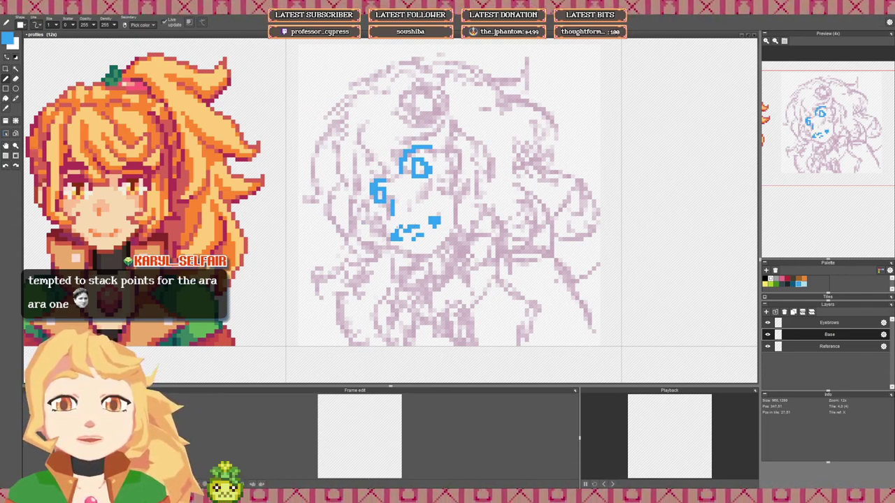
pyautogui.click(404, 224)
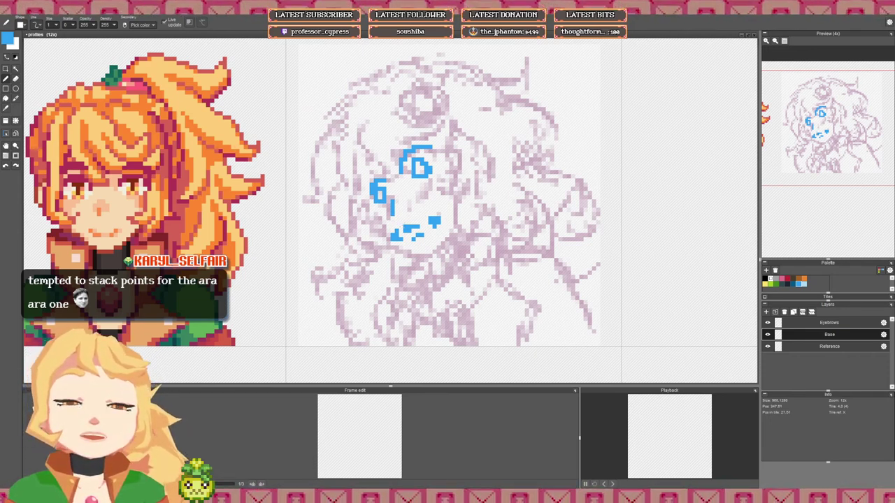
pyautogui.moveTo(407, 200); pyautogui.dragTo(379, 211)
pyautogui.scroll(-2, 424, 231)
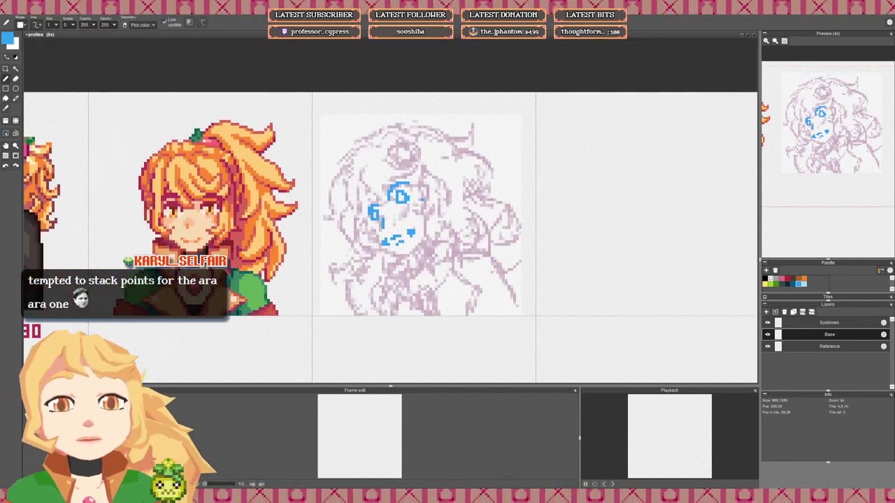
pyautogui.moveTo(420, 194); pyautogui.dragTo(416, 209)
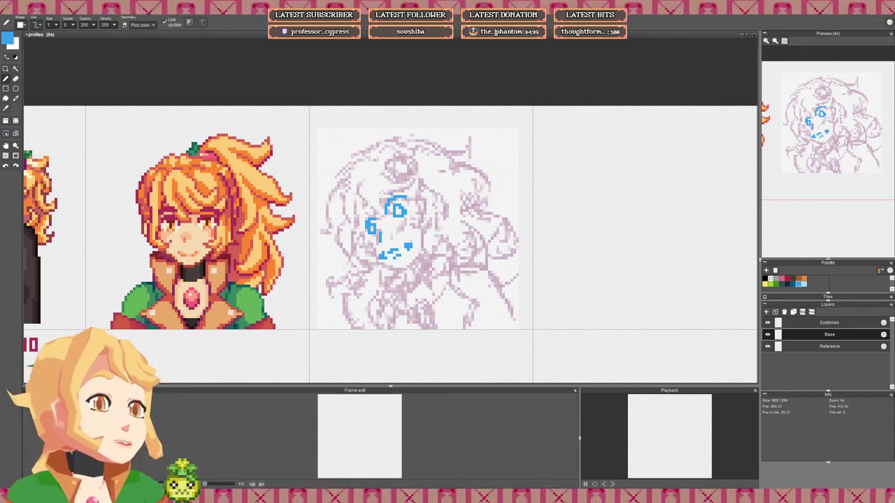
pyautogui.scroll(2, 355, 174)
pyautogui.moveTo(358, 190)
pyautogui.mouseDown()
pyautogui.moveTo(362, 223)
pyautogui.moveTo(391, 240)
pyautogui.moveTo(419, 227)
pyautogui.mouseUp()
pyautogui.hotkey('ctrl', 'z')
pyautogui.hotkey('ctrl', 'z')
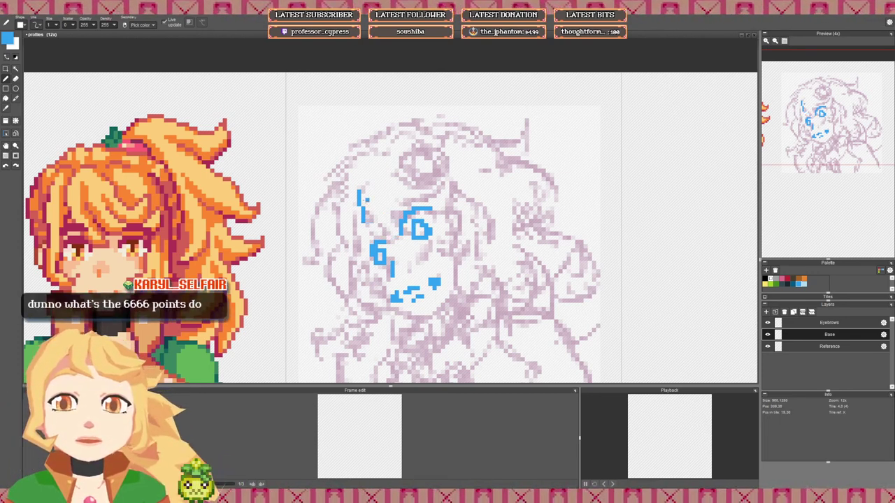
pyautogui.hotkey('ctrl', 'z')
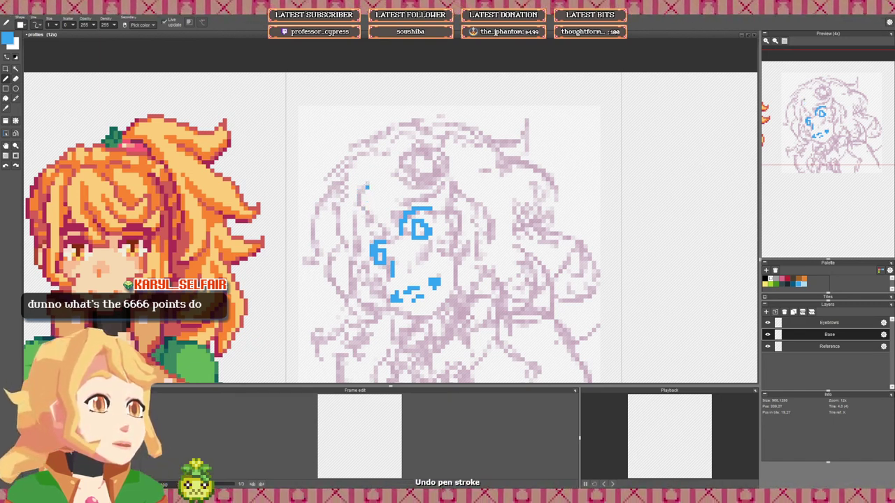
# Step: Draw the sweeping fringe strands in blue across the forehead above both eyes, undoing the trial stroke
pyautogui.moveTo(360, 196)
pyautogui.mouseDown()
pyautogui.moveTo(426, 234)
pyautogui.moveTo(430, 208)
pyautogui.moveTo(443, 199)
pyautogui.moveTo(401, 205)
pyautogui.mouseUp()
pyautogui.hotkey('ctrl', 'z')
pyautogui.moveTo(389, 202); pyautogui.dragTo(388, 196)
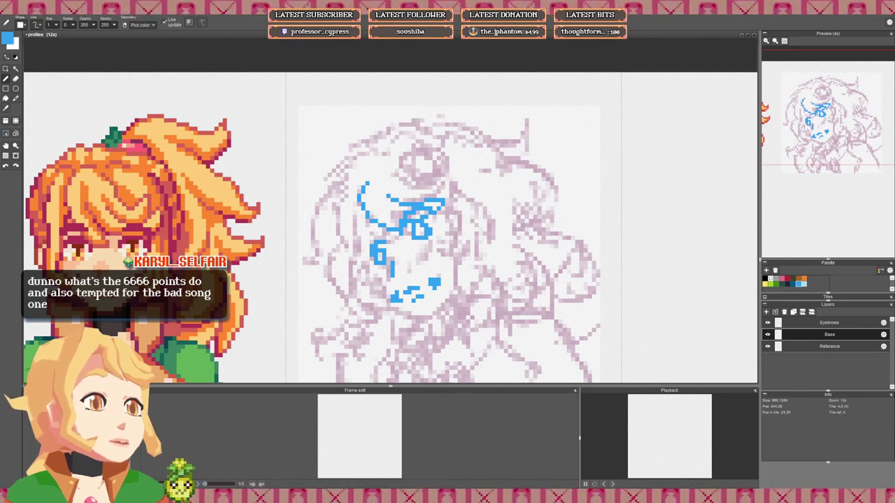
pyautogui.moveTo(444, 199)
pyautogui.mouseDown()
pyautogui.moveTo(447, 180)
pyautogui.moveTo(422, 188)
pyautogui.moveTo(395, 174)
pyautogui.mouseUp()
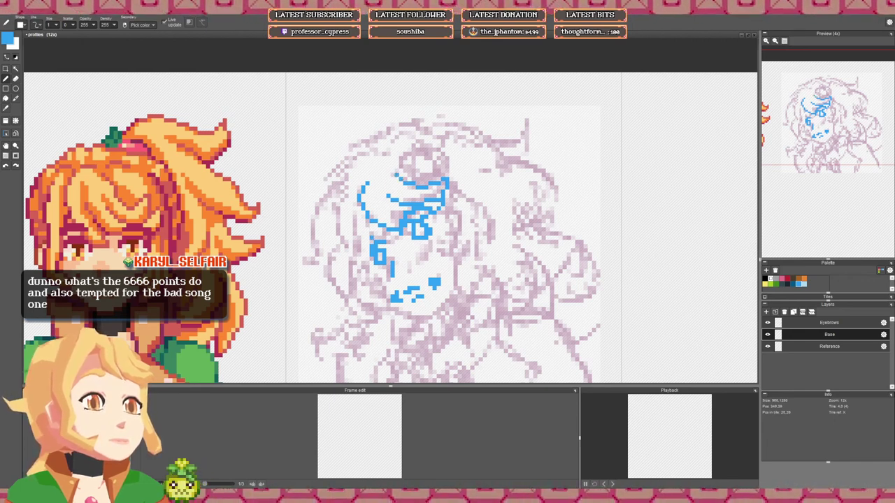
# Step: Draw the outer hair strands in blue beside the face, running from the temple down to the second eye
pyautogui.scroll(-1, 371, 239)
pyautogui.moveTo(381, 242)
pyautogui.mouseDown()
pyautogui.moveTo(394, 207)
pyautogui.moveTo(407, 232)
pyautogui.moveTo(393, 217)
pyautogui.moveTo(378, 222)
pyautogui.moveTo(371, 191)
pyautogui.mouseUp()
pyautogui.scroll(2, 388, 234)
pyautogui.hotkey('ctrl', 'z')
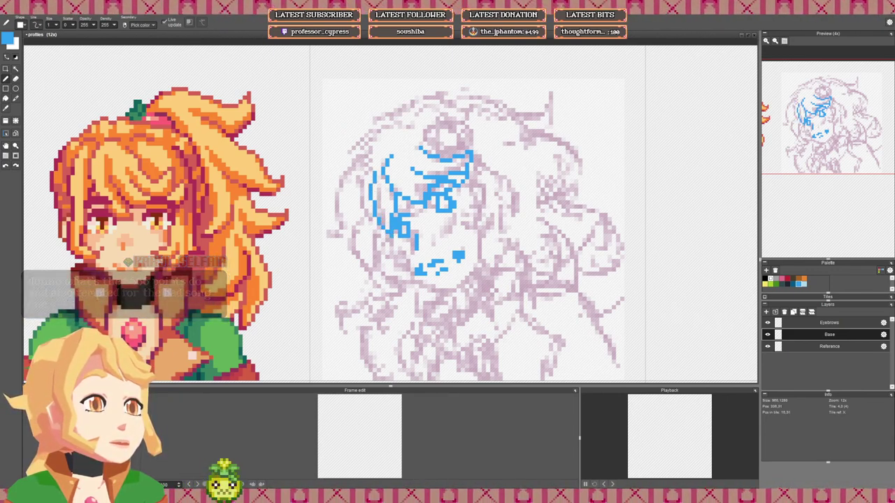
pyautogui.scroll(-2, 402, 204)
pyautogui.scroll(2, 408, 237)
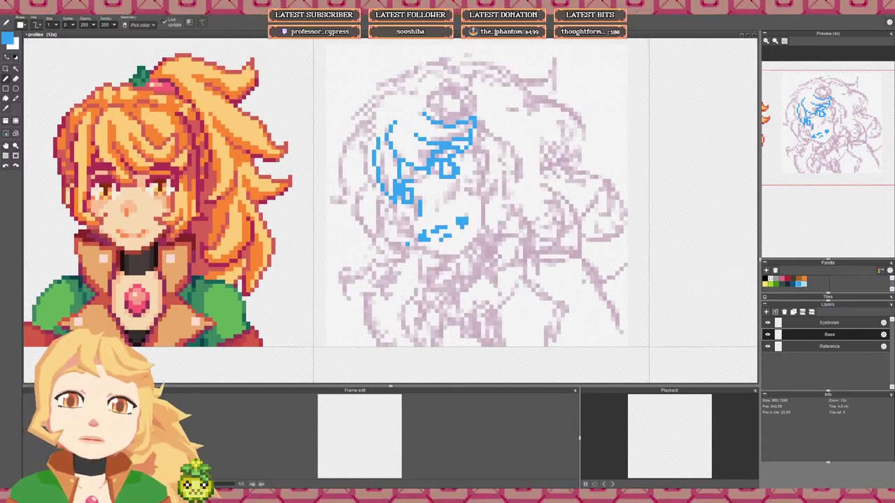
# Step: Extend the side lock in blue past the cheek to the jaw and add the longer strand outside it
pyautogui.moveTo(416, 233)
pyautogui.mouseDown()
pyautogui.moveTo(423, 227)
pyautogui.moveTo(402, 215)
pyautogui.moveTo(410, 238)
pyautogui.mouseUp()
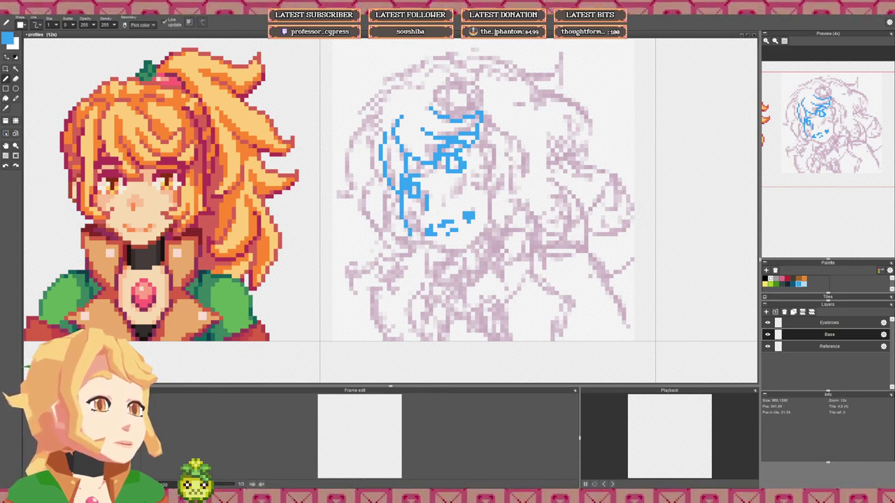
pyautogui.hotkey('ctrl', 'z')
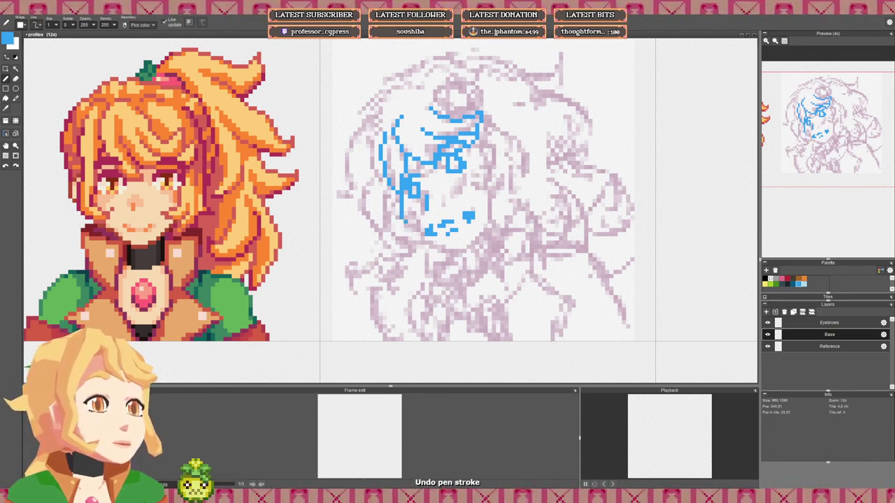
pyautogui.click(414, 223)
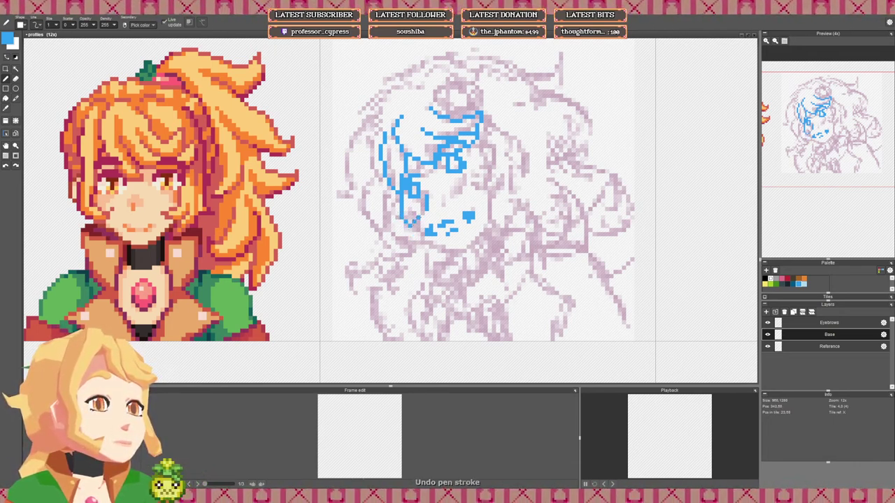
pyautogui.moveTo(418, 219)
pyautogui.mouseDown()
pyautogui.moveTo(412, 242)
pyautogui.moveTo(383, 220)
pyautogui.moveTo(369, 137)
pyautogui.moveTo(381, 125)
pyautogui.mouseUp()
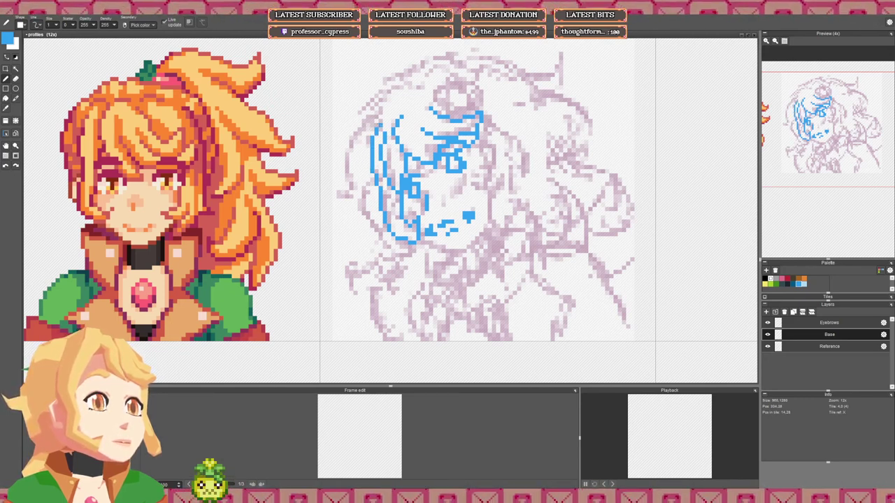
# Step: Draw the jagged lock on the opposite side of the face and the short fringe strands over the sketched hair ornament in blue
pyautogui.moveTo(522, 122); pyautogui.dragTo(439, 134)
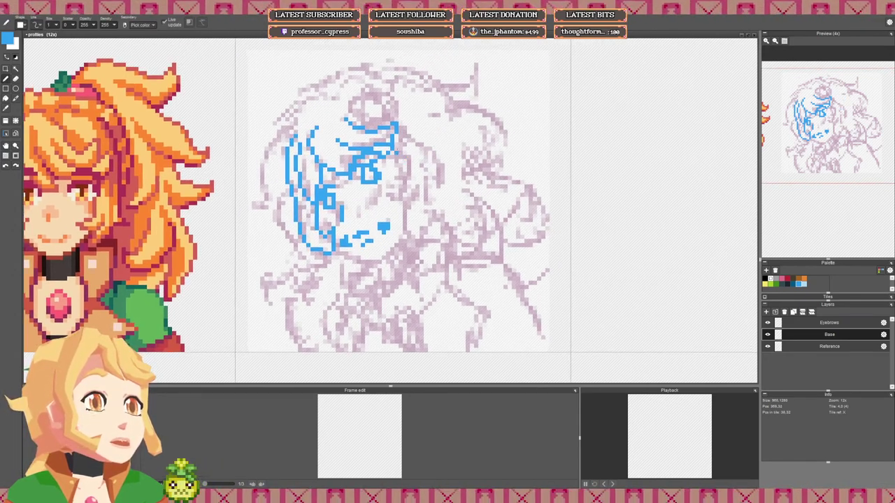
pyautogui.moveTo(388, 149)
pyautogui.mouseDown()
pyautogui.moveTo(409, 166)
pyautogui.moveTo(407, 193)
pyautogui.moveTo(395, 199)
pyautogui.moveTo(417, 188)
pyautogui.moveTo(417, 200)
pyautogui.moveTo(428, 188)
pyautogui.mouseUp()
pyautogui.moveTo(423, 188)
pyautogui.mouseDown()
pyautogui.moveTo(431, 180)
pyautogui.moveTo(438, 191)
pyautogui.moveTo(435, 167)
pyautogui.mouseUp()
pyautogui.moveTo(403, 139); pyautogui.dragTo(418, 154)
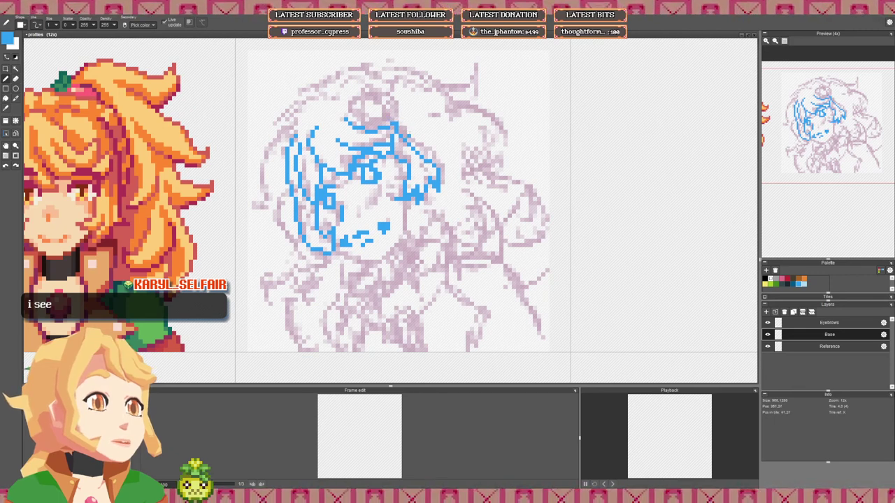
pyautogui.moveTo(389, 117); pyautogui.dragTo(351, 110)
pyautogui.scroll(-2, 395, 107)
pyautogui.scroll(2, 226, 114)
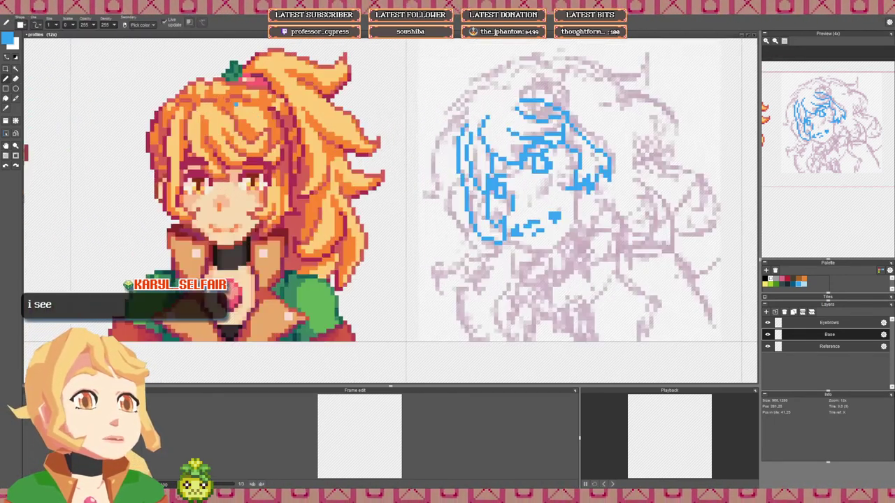
# Step: Compare the blue fringe and side locks with the neighbouring finished portraits at overview and closer zoom levels
pyautogui.scroll(-1, 262, 125)
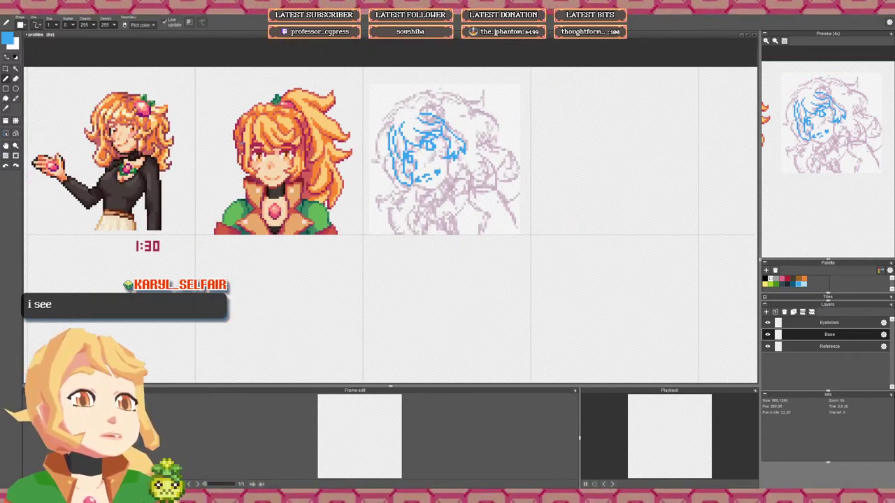
pyautogui.moveTo(453, 120); pyautogui.dragTo(360, 133)
pyautogui.scroll(2, 360, 133)
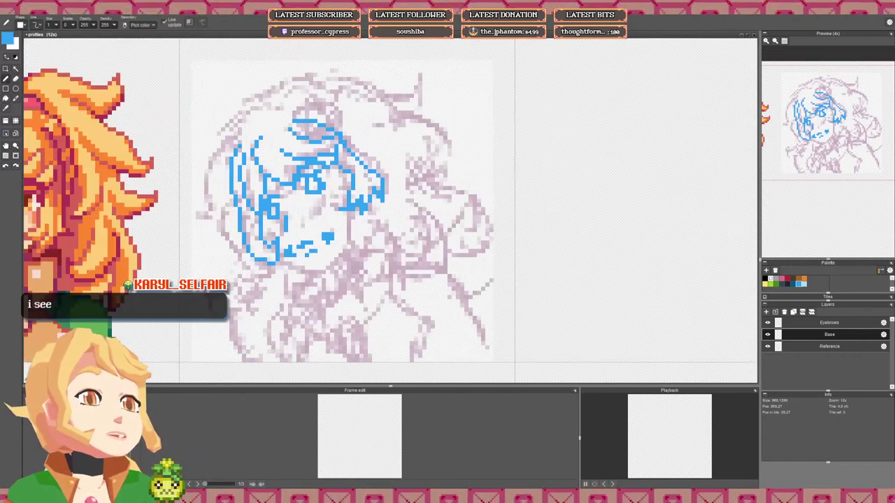
pyautogui.scroll(-1, 346, 140)
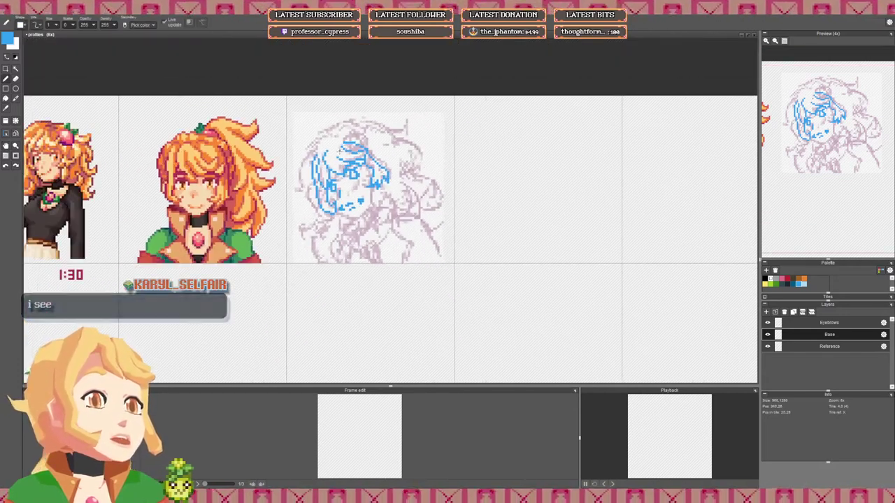
pyautogui.moveTo(340, 150); pyautogui.dragTo(347, 154)
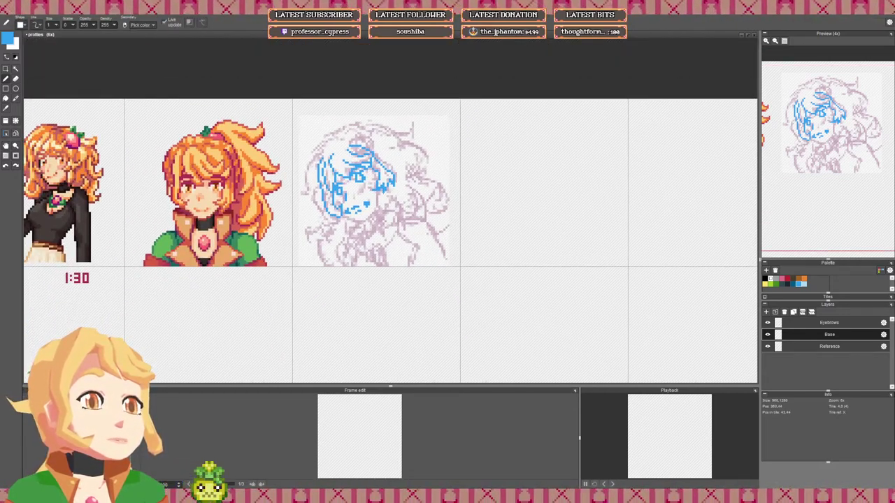
pyautogui.moveTo(344, 150); pyautogui.dragTo(356, 158)
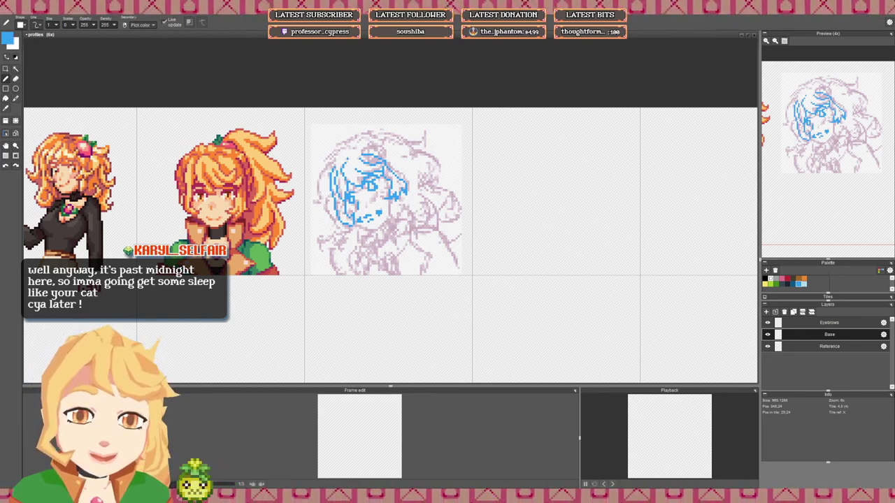
pyautogui.scroll(2, 348, 161)
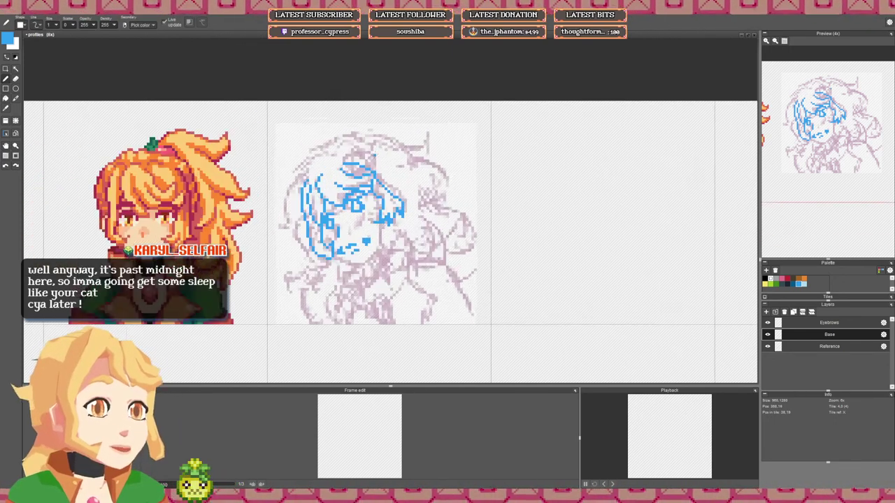
pyautogui.moveTo(367, 148); pyautogui.dragTo(355, 151)
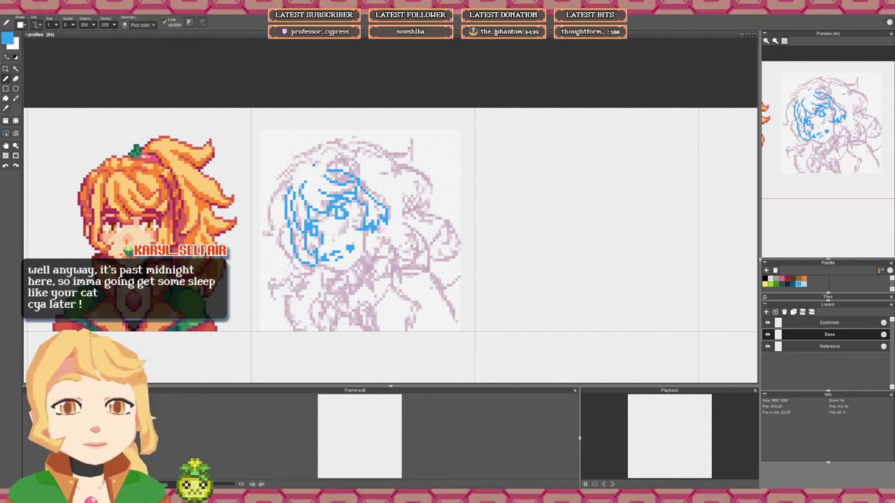
pyautogui.moveTo(327, 173); pyautogui.dragTo(337, 180)
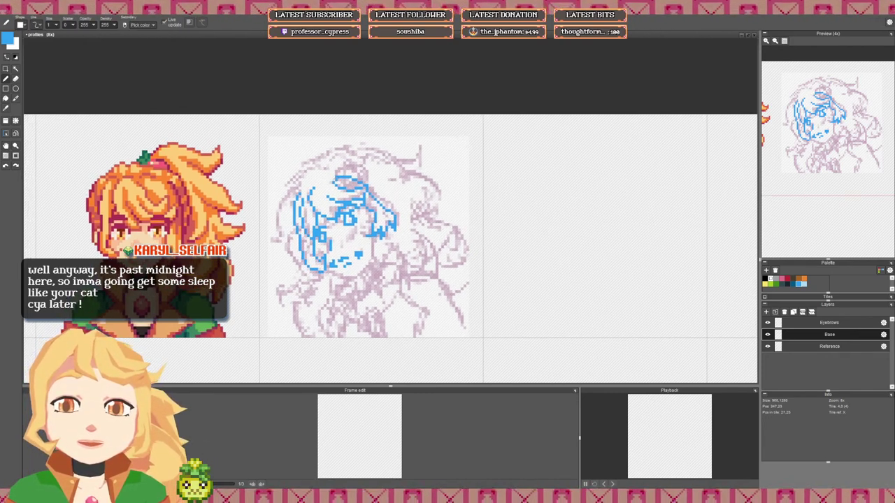
pyautogui.moveTo(342, 166); pyautogui.dragTo(321, 167)
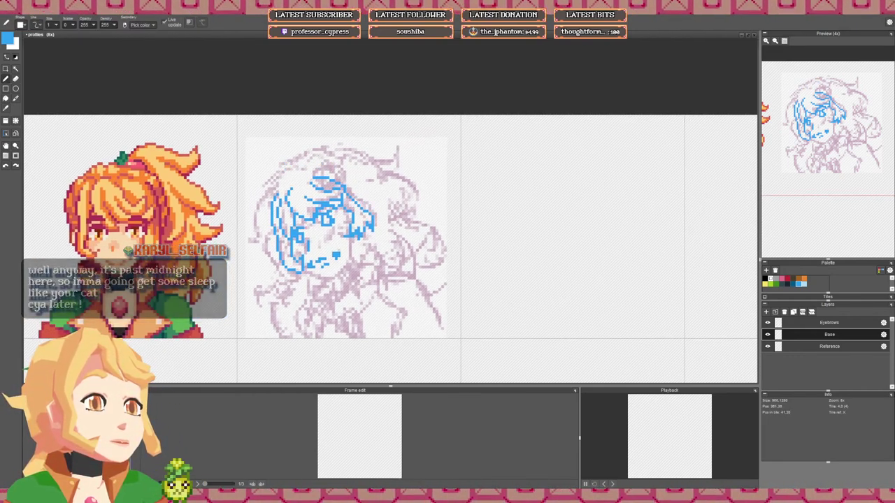
# Step: Outline the crown of the hair and the jaw and chin in blue over the sketch, undoing the trial jaw strokes
pyautogui.hotkey('ctrl', 'z')
pyautogui.moveTo(355, 200)
pyautogui.mouseDown()
pyautogui.moveTo(318, 155)
pyautogui.moveTo(282, 163)
pyautogui.moveTo(265, 190)
pyautogui.moveTo(273, 239)
pyautogui.mouseUp()
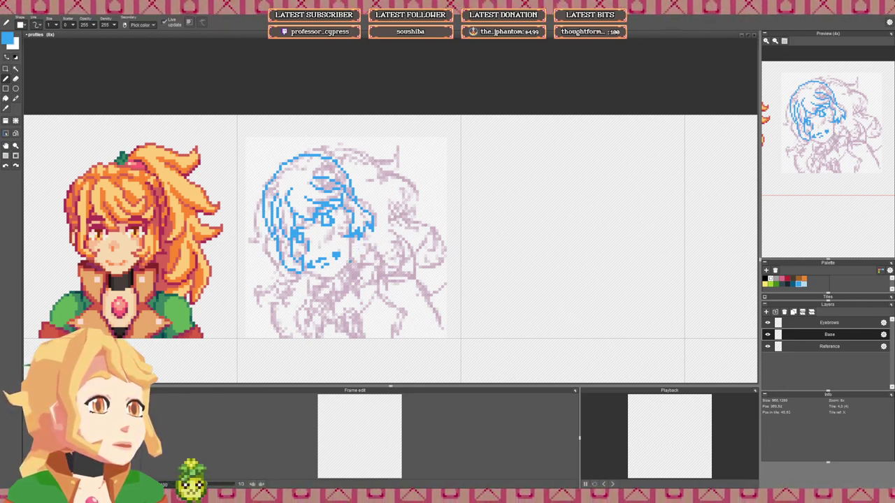
pyautogui.moveTo(339, 276); pyautogui.dragTo(353, 257)
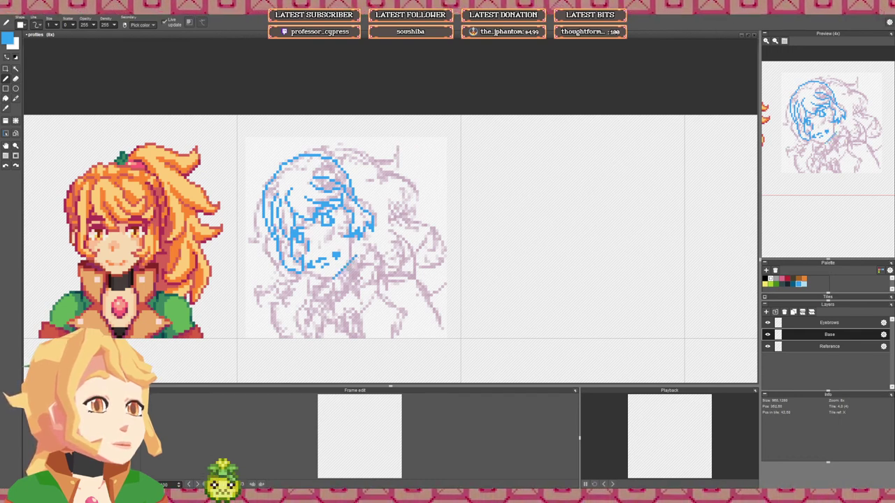
pyautogui.hotkey('ctrl', 'z')
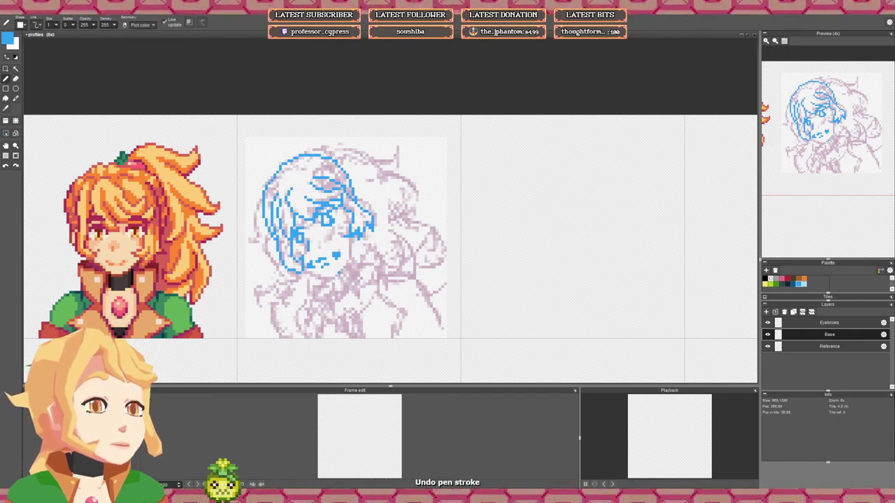
pyautogui.moveTo(337, 276); pyautogui.dragTo(356, 259)
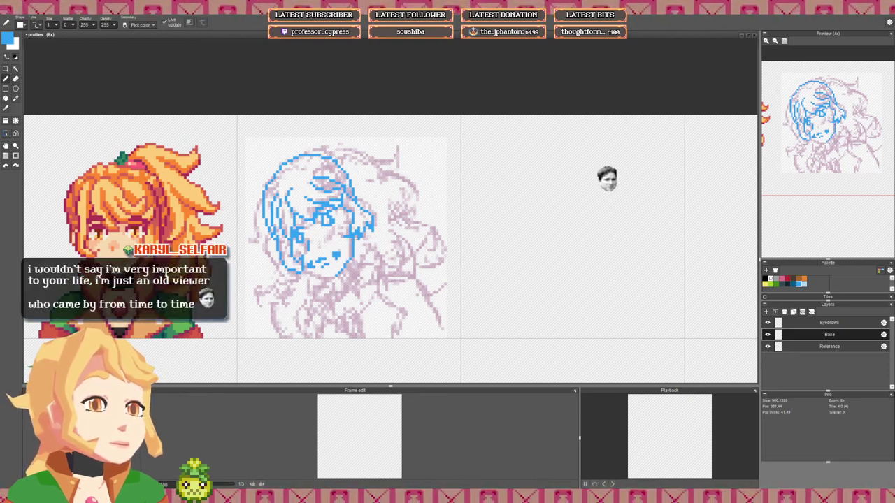
pyautogui.hotkey('ctrl', 'z')
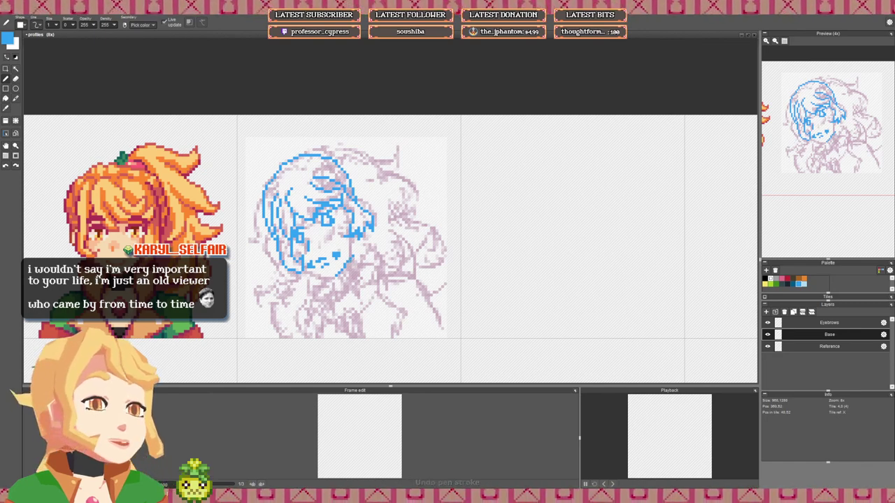
pyautogui.hotkey('ctrl', 'z')
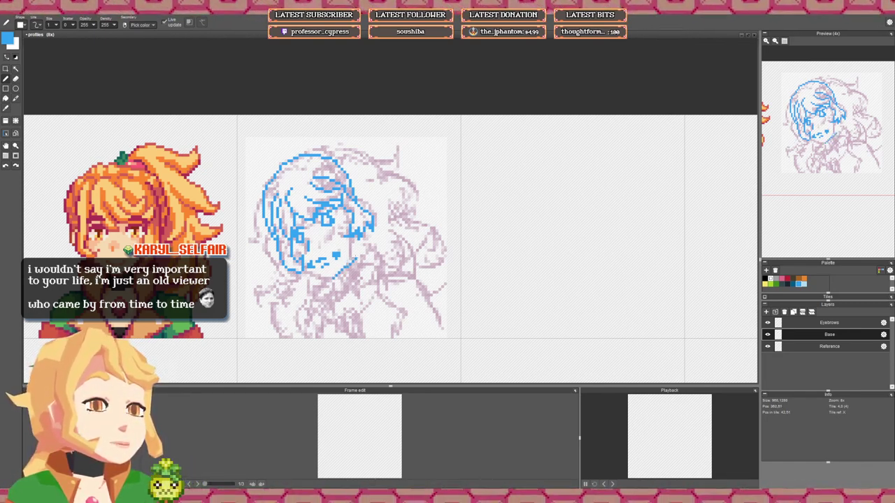
pyautogui.moveTo(353, 253); pyautogui.dragTo(353, 239)
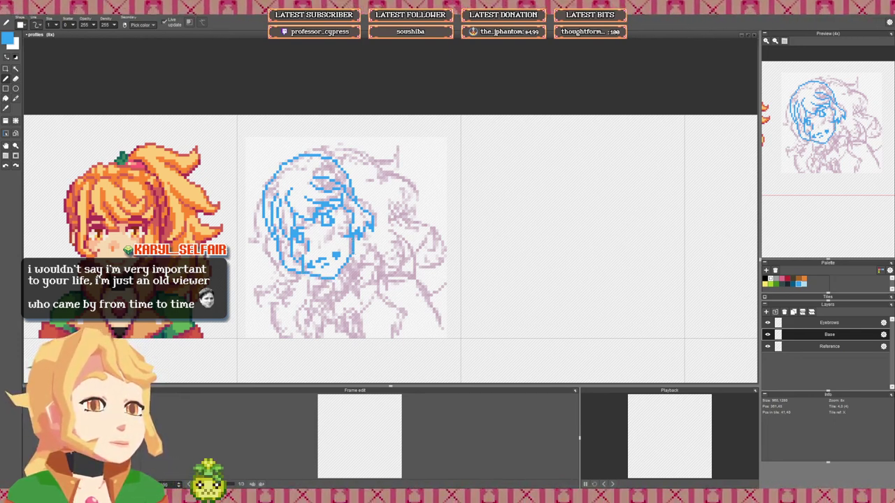
# Step: Erase and redraw single pixels of the blue jaw and chin line to smooth the face contour
pyautogui.scroll(1, 348, 258)
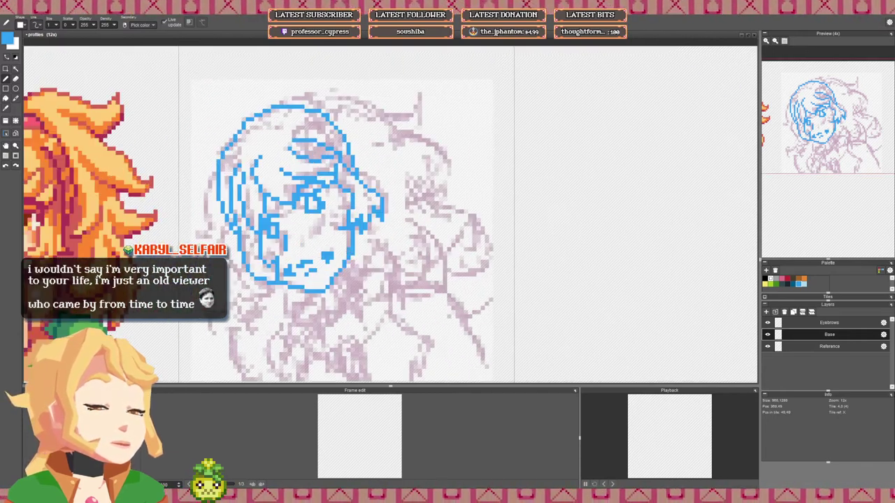
pyautogui.press('e')
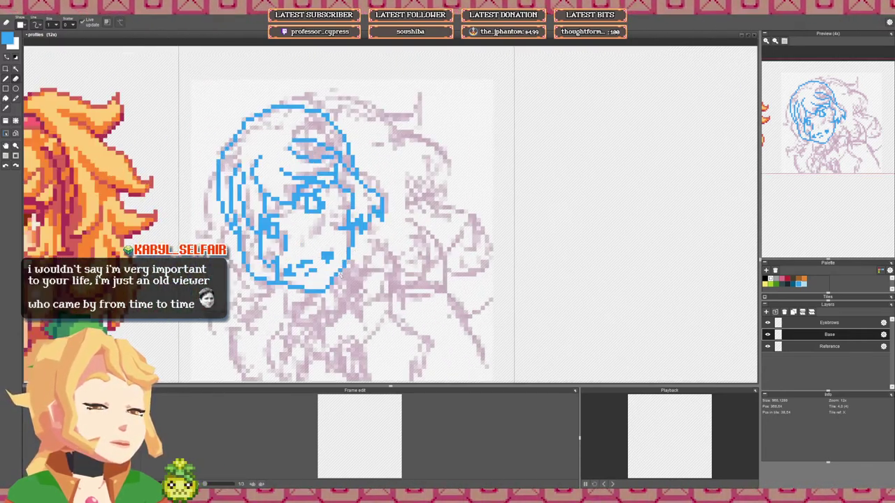
pyautogui.click(339, 275)
pyautogui.press('b')
pyautogui.click(336, 276)
pyautogui.click(335, 279)
pyautogui.press('w')
pyautogui.press('e')
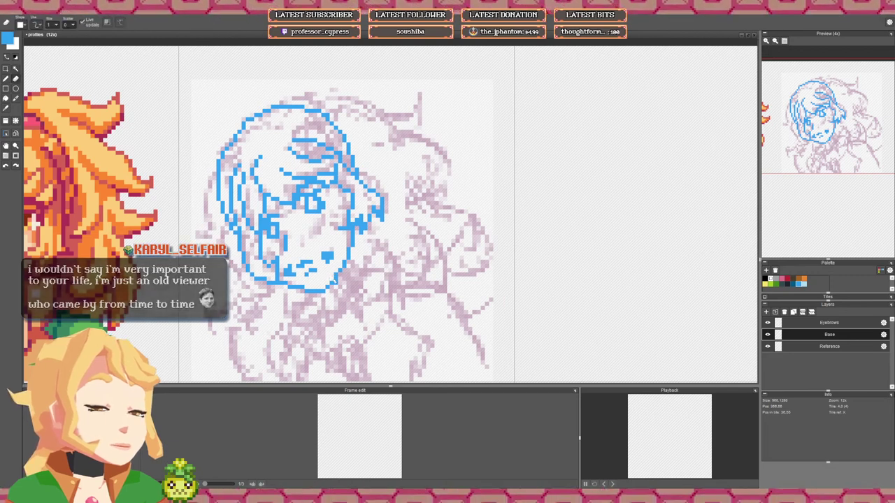
pyautogui.click(336, 283)
pyautogui.press('b')
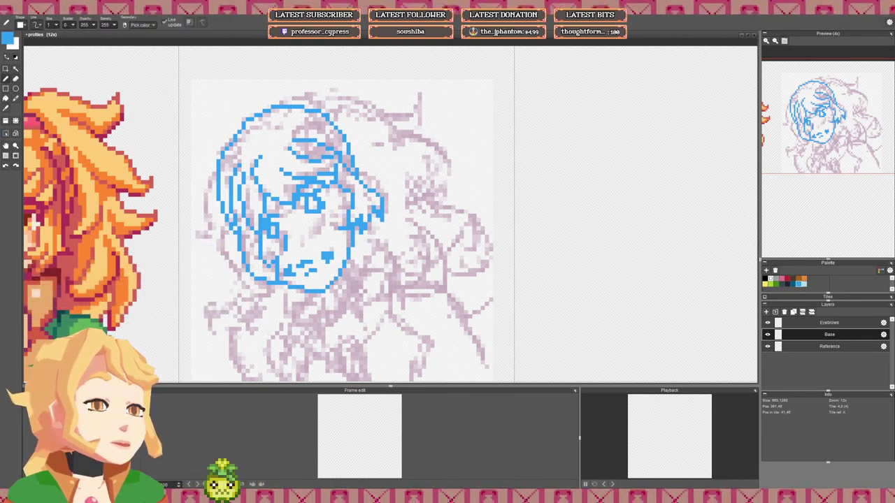
# Step: Smooth the blue hair outline running from the crown down past the far side of the face by erasing stray pixels and redrawing them
pyautogui.scroll(-2, 367, 202)
pyautogui.moveTo(368, 192); pyautogui.dragTo(366, 202)
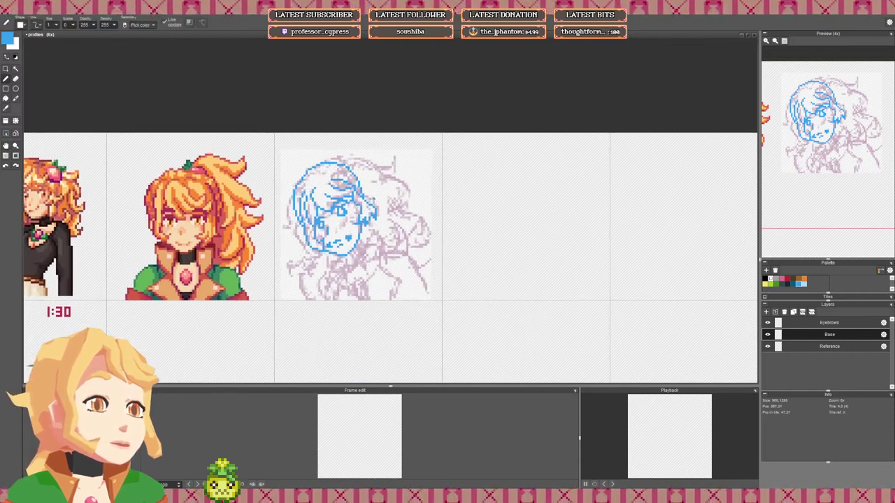
pyautogui.scroll(2, 366, 202)
pyautogui.scroll(-1, 372, 198)
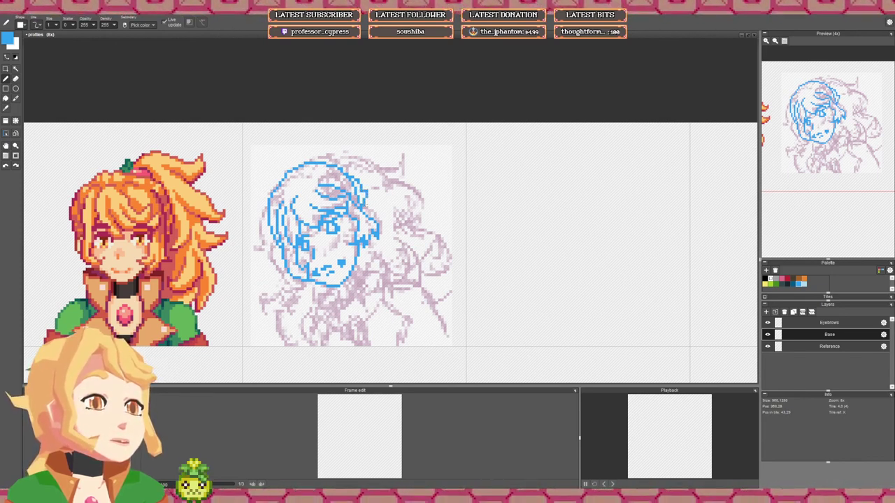
pyautogui.press('e')
pyautogui.moveTo(364, 211)
pyautogui.mouseDown()
pyautogui.moveTo(354, 183)
pyautogui.moveTo(364, 202)
pyautogui.mouseUp()
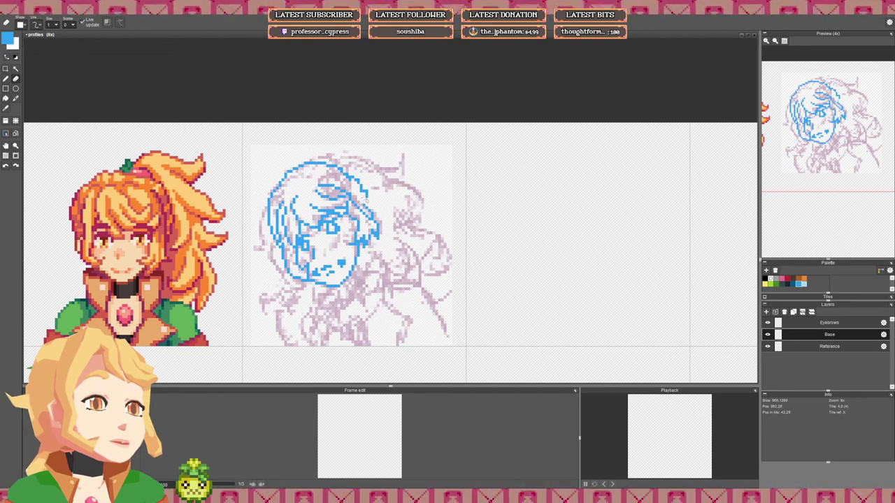
pyautogui.press('b')
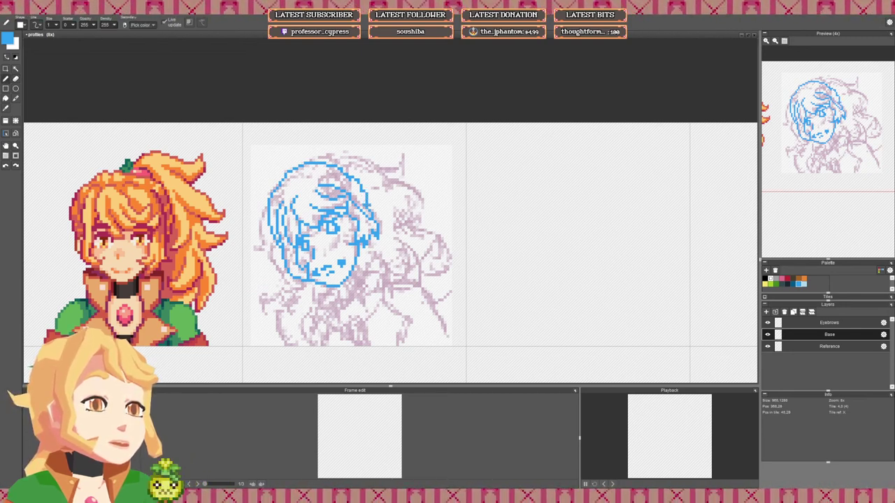
pyautogui.press('e')
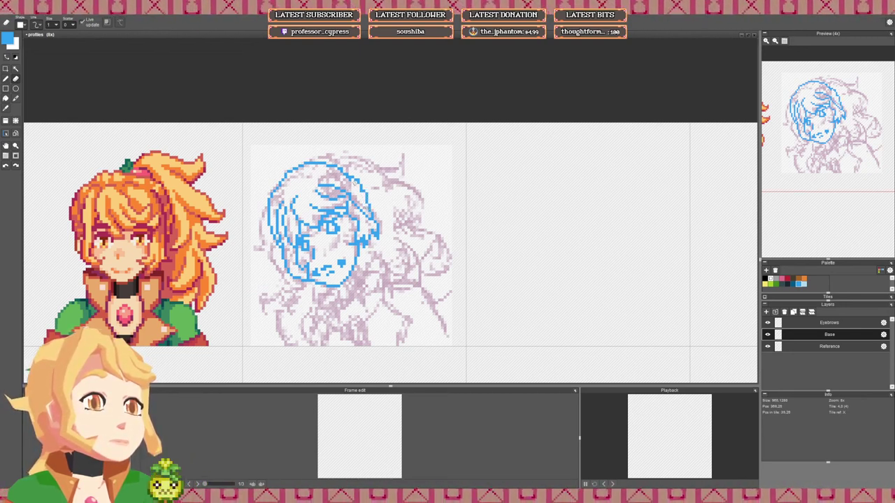
pyautogui.moveTo(353, 182)
pyautogui.mouseDown()
pyautogui.moveTo(340, 170)
pyautogui.moveTo(353, 175)
pyautogui.mouseUp()
pyautogui.press('b')
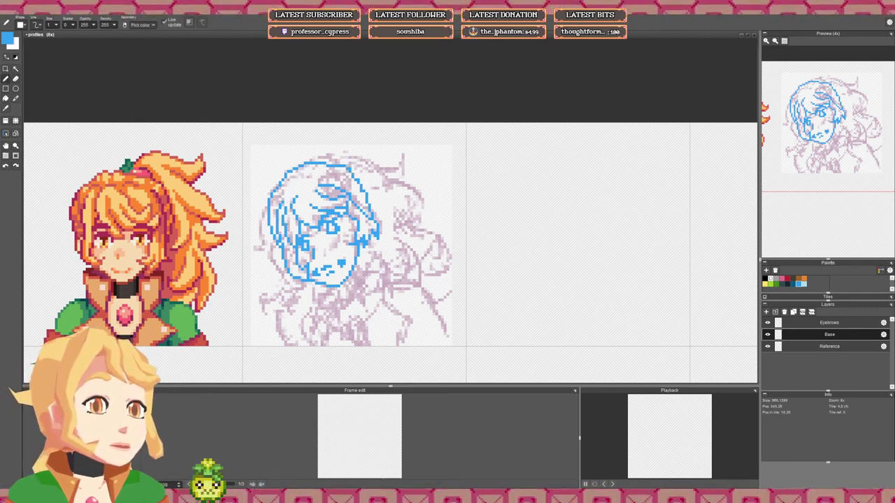
# Step: Draw the hair tie on top of the head and the upper flowing locks of the ponytail in blue
pyautogui.scroll(-5, 308, 225)
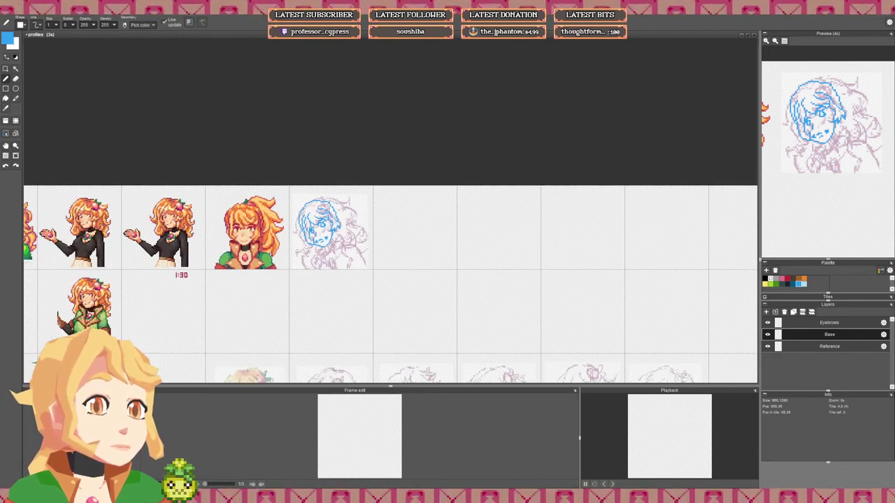
pyautogui.scroll(3, 308, 223)
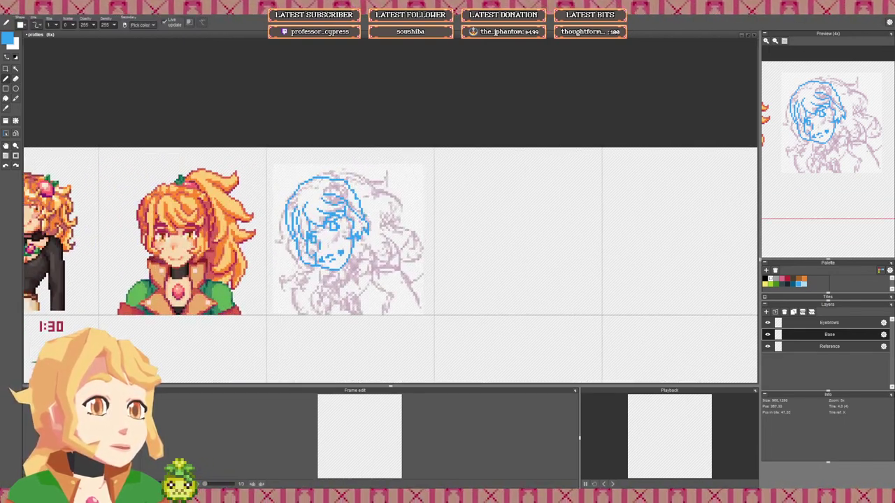
pyautogui.scroll(1, 376, 234)
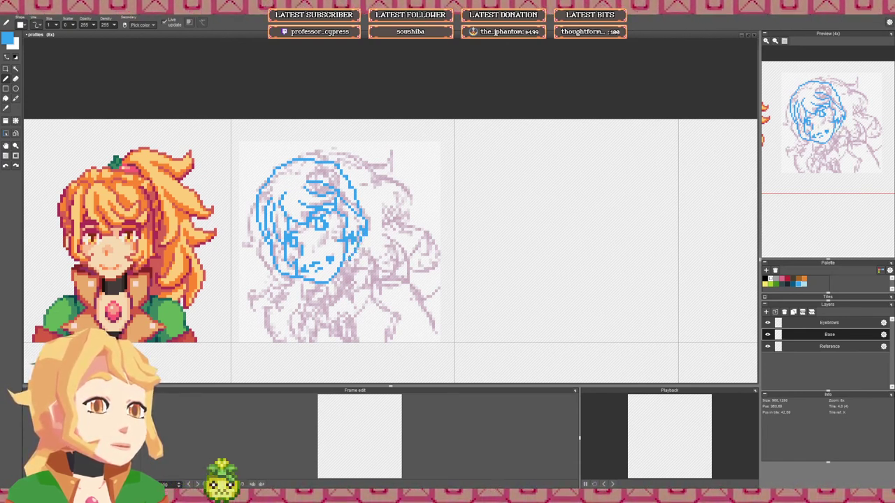
pyautogui.scroll(-3, 348, 264)
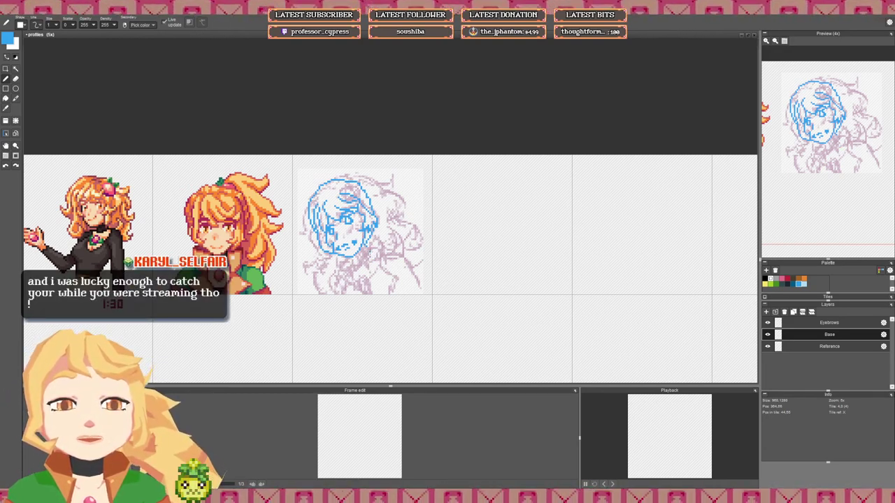
pyautogui.scroll(1, 331, 109)
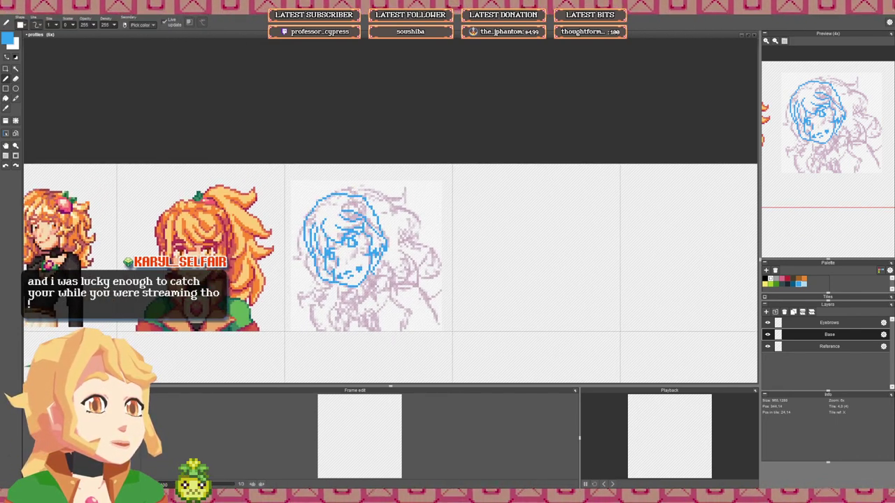
pyautogui.click(15, 88)
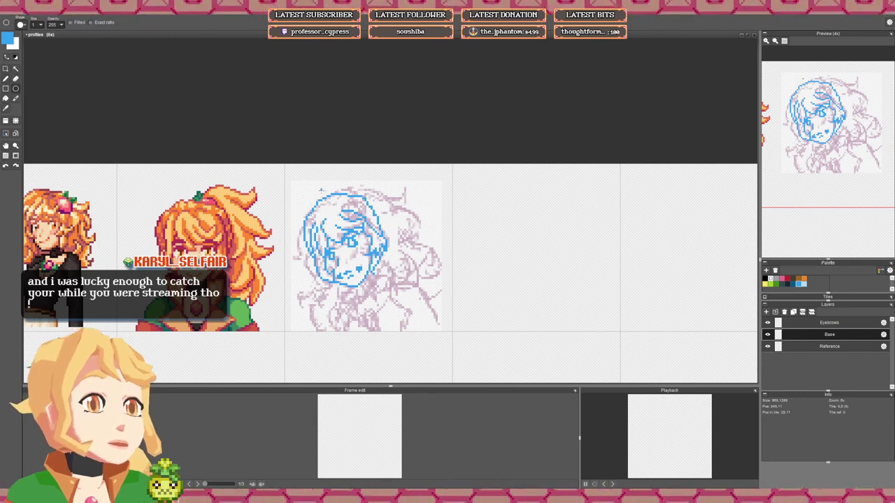
pyautogui.moveTo(333, 188)
pyautogui.mouseDown()
pyautogui.moveTo(356, 211)
pyautogui.moveTo(360, 199)
pyautogui.moveTo(325, 186)
pyautogui.moveTo(323, 194)
pyautogui.moveTo(342, 174)
pyautogui.moveTo(384, 178)
pyautogui.moveTo(390, 169)
pyautogui.moveTo(395, 184)
pyautogui.moveTo(383, 193)
pyautogui.moveTo(391, 202)
pyautogui.moveTo(414, 204)
pyautogui.moveTo(421, 194)
pyautogui.moveTo(423, 216)
pyautogui.moveTo(402, 218)
pyautogui.moveTo(395, 211)
pyautogui.moveTo(439, 222)
pyautogui.mouseUp()
pyautogui.press('b')
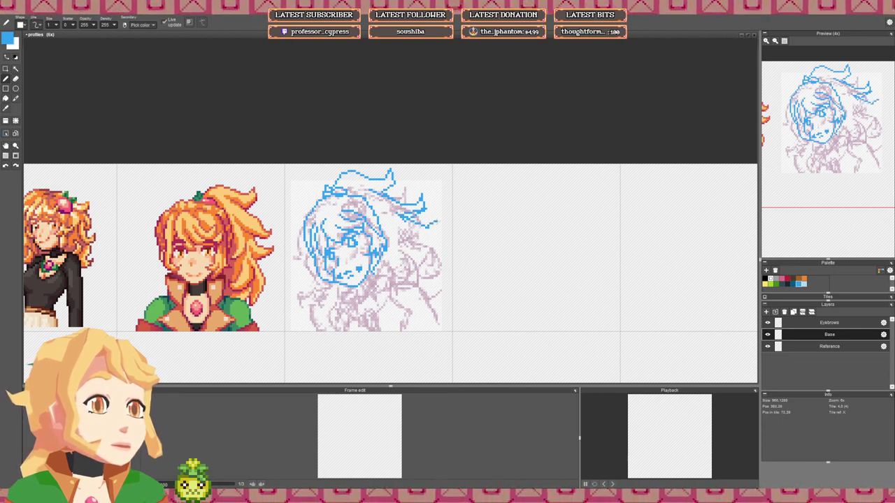
# Step: Draw the middle and lower outer curls of the ponytail in blue, undoing the trial strokes
pyautogui.moveTo(441, 218)
pyautogui.mouseDown()
pyautogui.moveTo(436, 239)
pyautogui.moveTo(414, 232)
pyautogui.moveTo(445, 271)
pyautogui.moveTo(424, 286)
pyautogui.moveTo(422, 257)
pyautogui.moveTo(416, 274)
pyautogui.moveTo(424, 271)
pyautogui.moveTo(410, 282)
pyautogui.mouseUp()
pyautogui.hotkey('ctrl', 'z')
pyautogui.hotkey('ctrl', 'z')
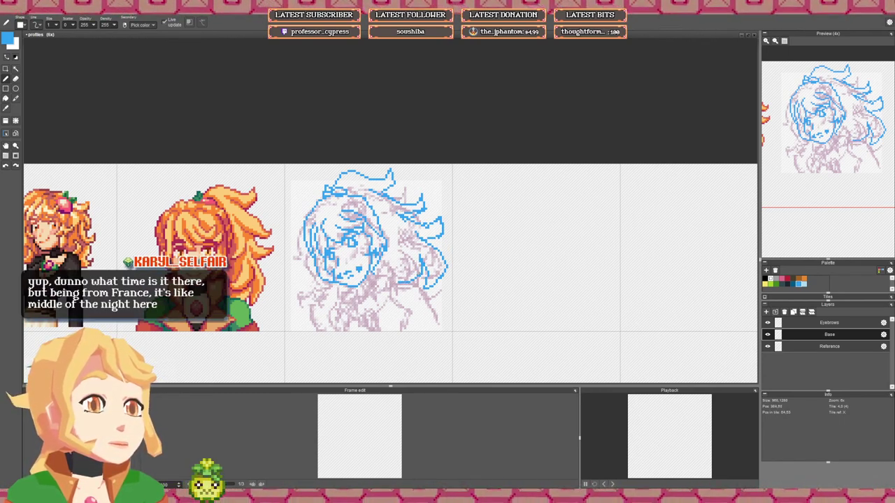
pyautogui.hotkey('ctrl', 'z')
pyautogui.hotkey('ctrl', 'z')
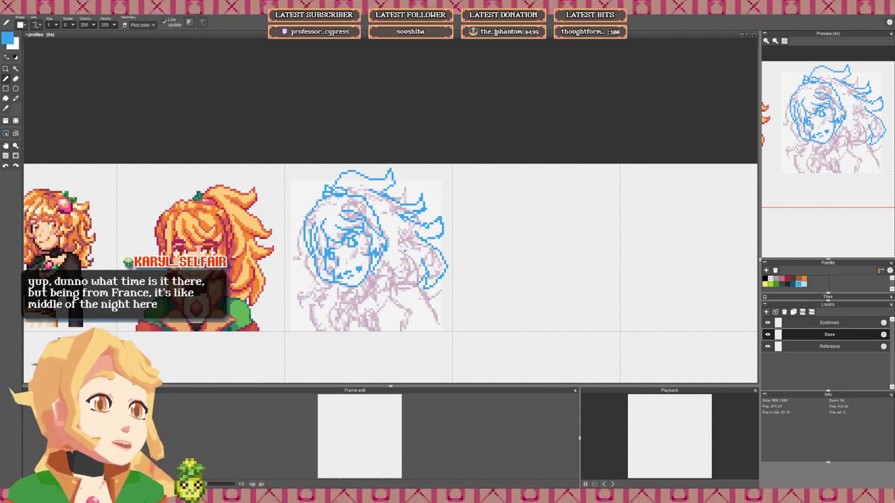
# Step: Draw the inner lower edge of the ponytail in blue behind the cheek, undoing unsatisfying strokes and redrawing them
pyautogui.moveTo(406, 241)
pyautogui.mouseDown()
pyautogui.moveTo(417, 268)
pyautogui.moveTo(394, 274)
pyautogui.moveTo(398, 261)
pyautogui.mouseUp()
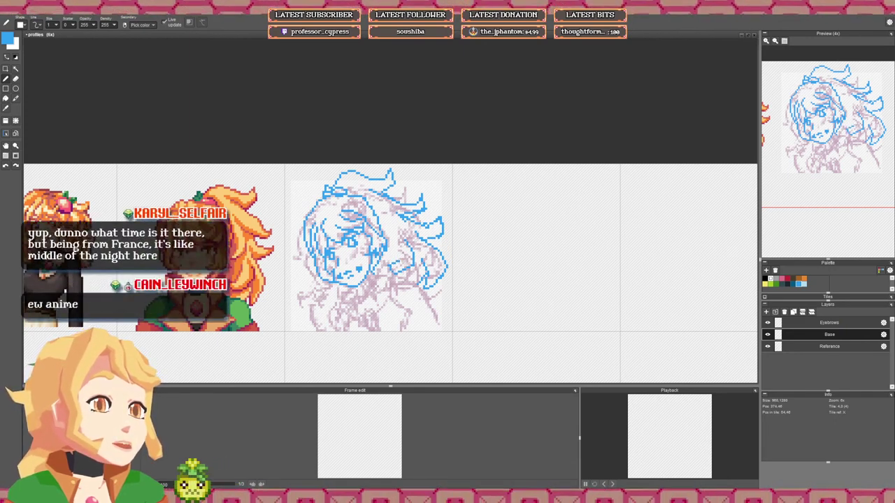
pyautogui.hotkey('ctrl', 'z')
pyautogui.hotkey('ctrl', 'z')
pyautogui.hotkey('ctrl', 'z')
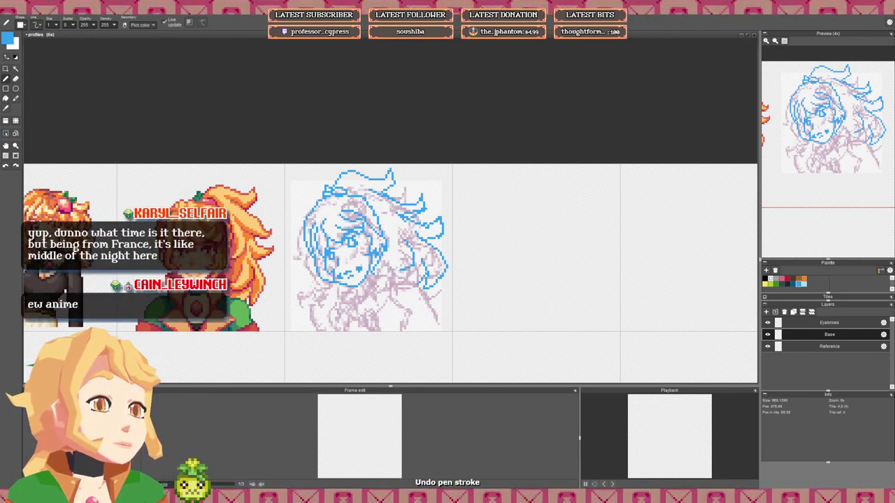
pyautogui.moveTo(412, 267)
pyautogui.mouseDown()
pyautogui.moveTo(390, 266)
pyautogui.moveTo(400, 257)
pyautogui.mouseUp()
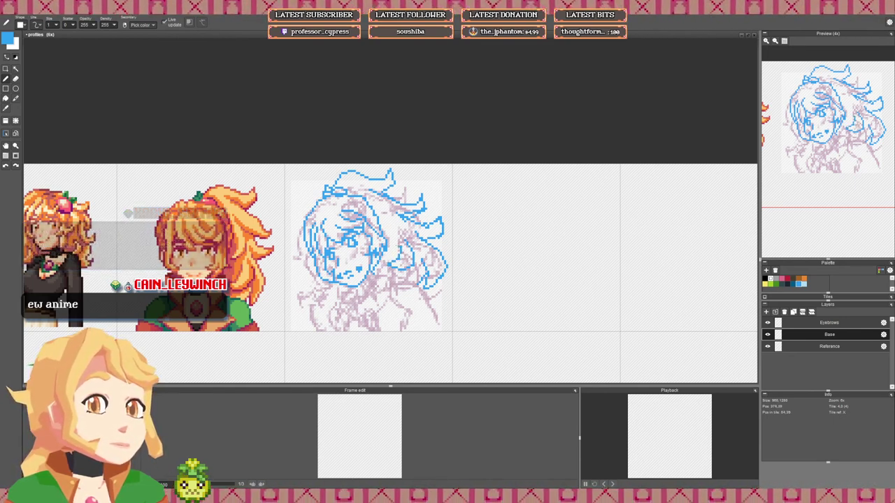
# Step: Add blue inner strands between the side of the head and the ponytail, undoing a trial stroke
pyautogui.moveTo(385, 213); pyautogui.dragTo(396, 232)
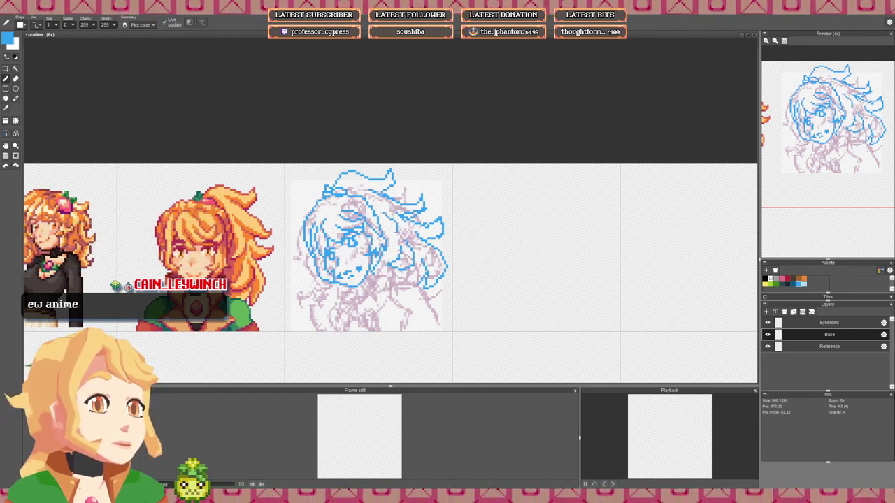
pyautogui.hotkey('ctrl', 'z')
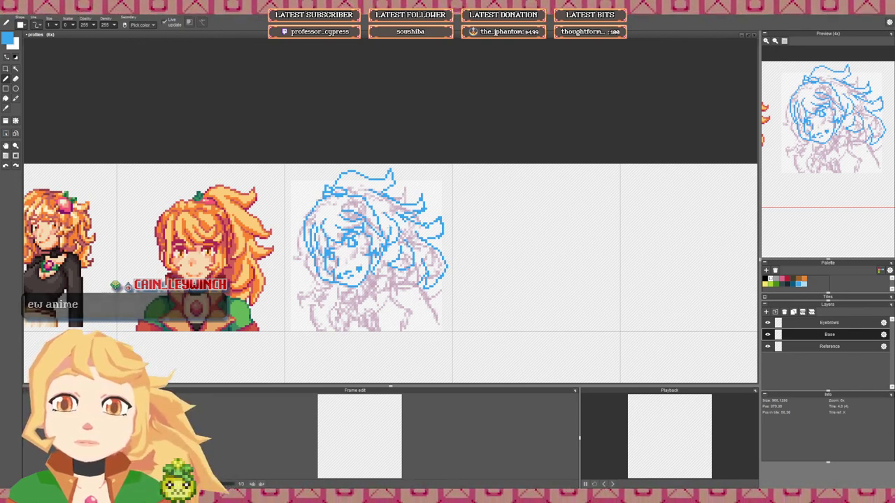
pyautogui.moveTo(391, 224); pyautogui.dragTo(395, 229)
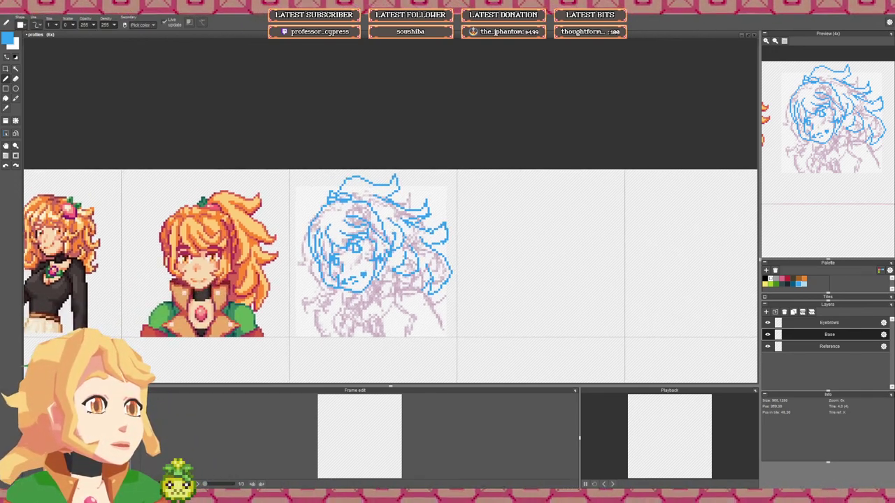
pyautogui.press('w')
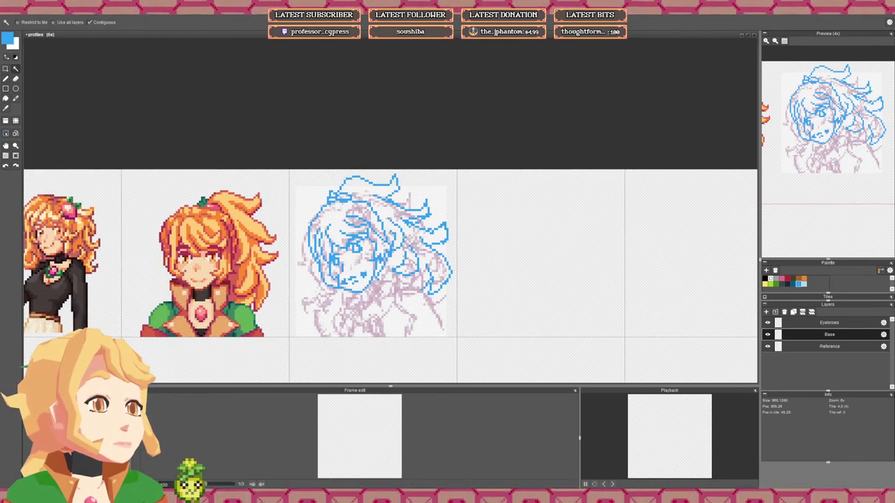
pyautogui.press('b')
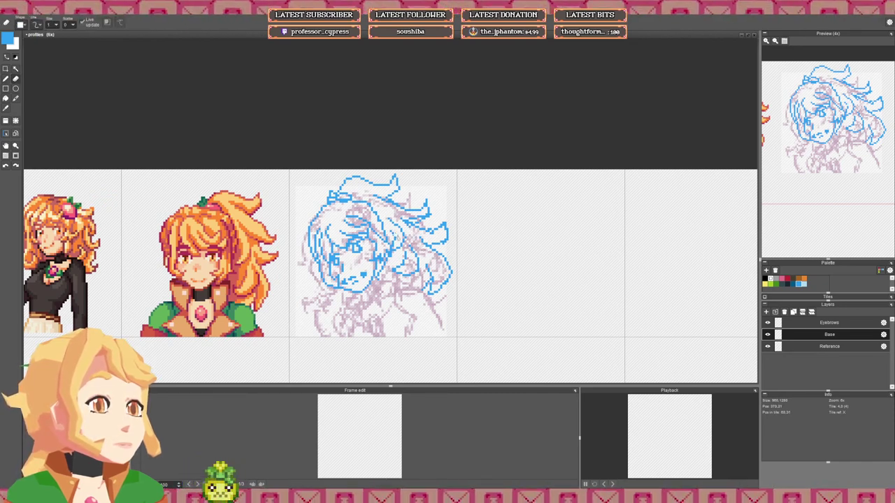
pyautogui.scroll(-1, 396, 234)
pyautogui.scroll(1, 388, 196)
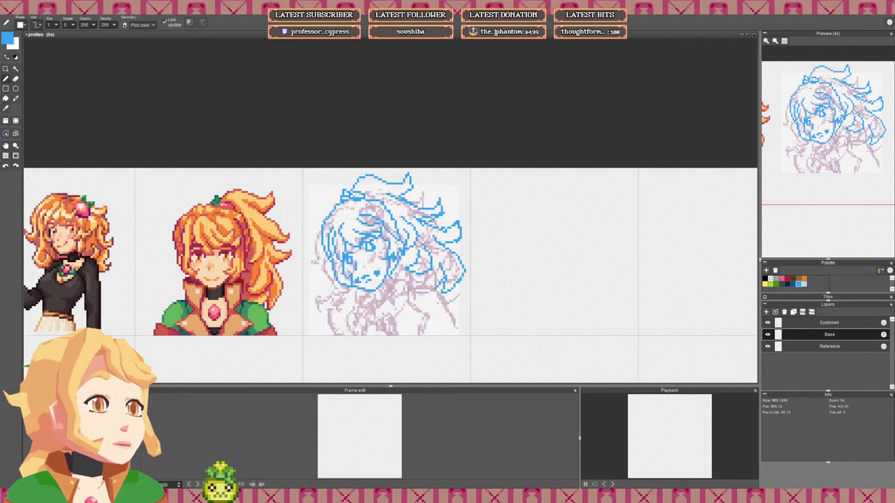
pyautogui.moveTo(373, 231); pyautogui.dragTo(391, 225)
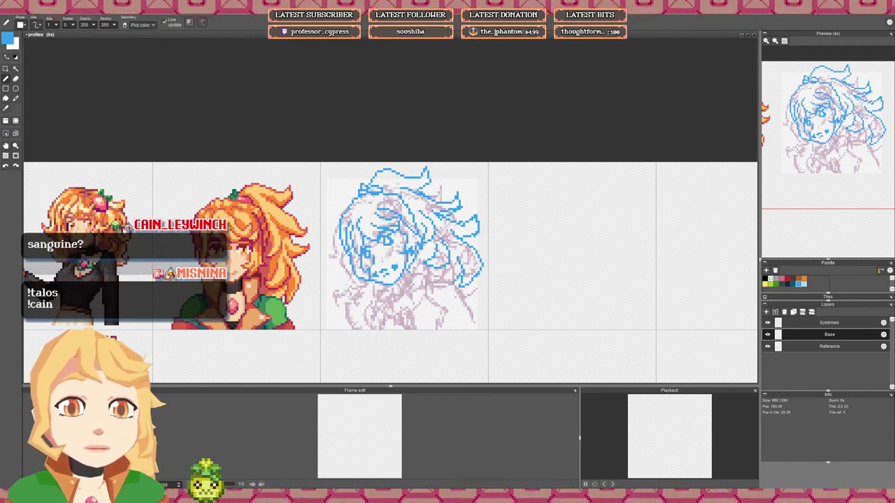
pyautogui.moveTo(456, 186)
pyautogui.mouseDown()
pyautogui.moveTo(467, 185)
pyautogui.moveTo(467, 204)
pyautogui.moveTo(464, 192)
pyautogui.mouseUp()
pyautogui.moveTo(412, 184); pyautogui.dragTo(398, 188)
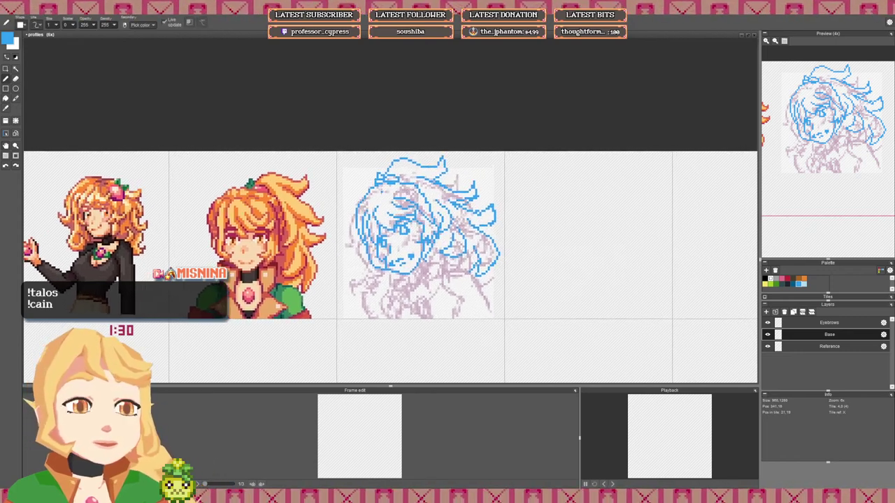
# Step: Erase and redraw pixels along the arched top edge of the ponytail to smooth its blue outline
pyautogui.scroll(1, 399, 188)
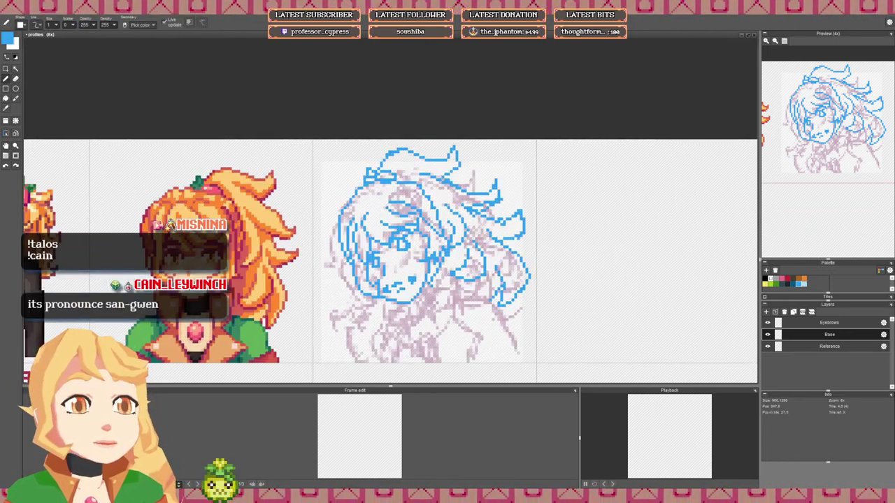
pyautogui.press('e')
pyautogui.moveTo(387, 158); pyautogui.dragTo(407, 151)
pyautogui.press('b')
pyautogui.press('e')
pyautogui.press('b')
pyautogui.click(404, 150)
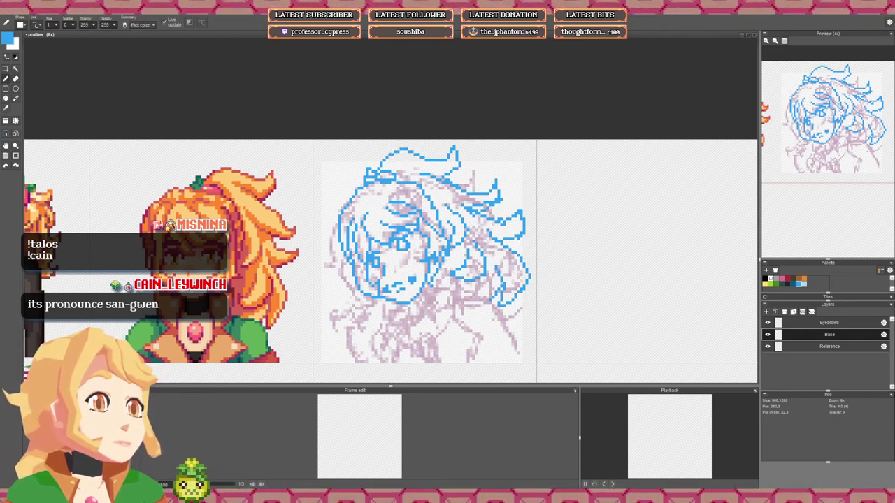
pyautogui.scroll(-3, 390, 261)
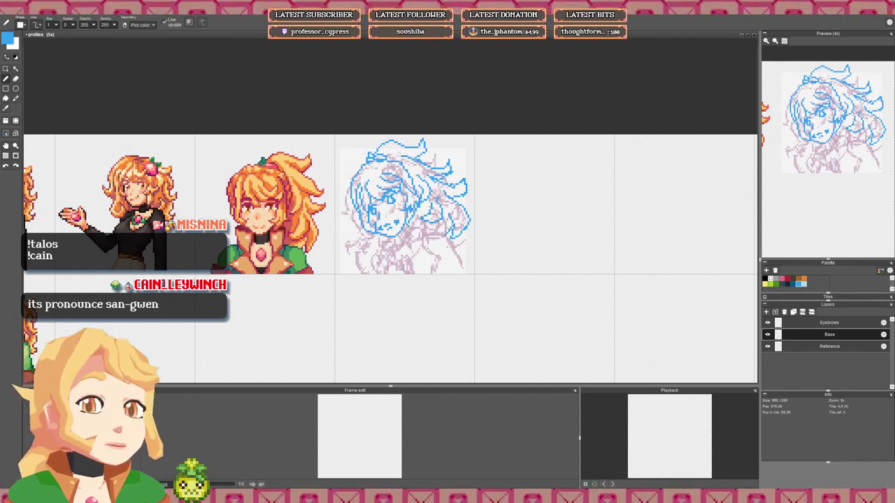
pyautogui.scroll(3, 440, 220)
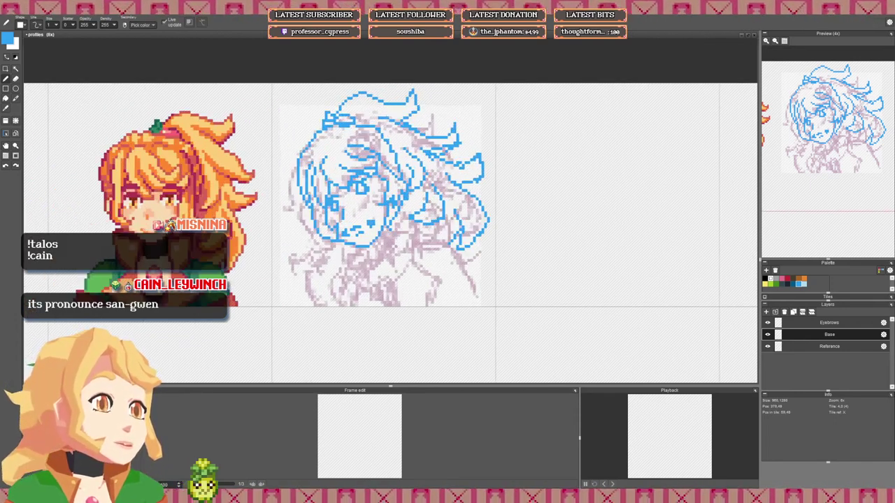
pyautogui.press('e')
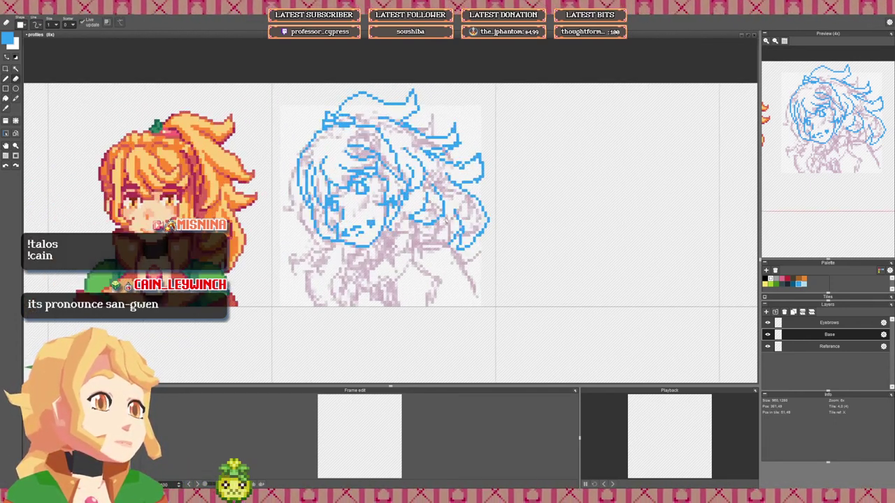
# Step: Erase and redraw the upper edge of the ponytail's middle outer curl to clean up its blue outline
pyautogui.press('b')
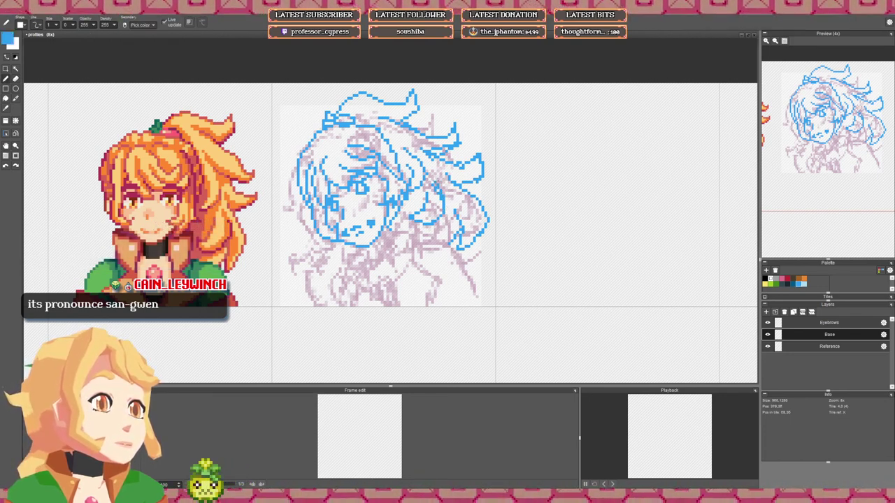
pyautogui.press('e')
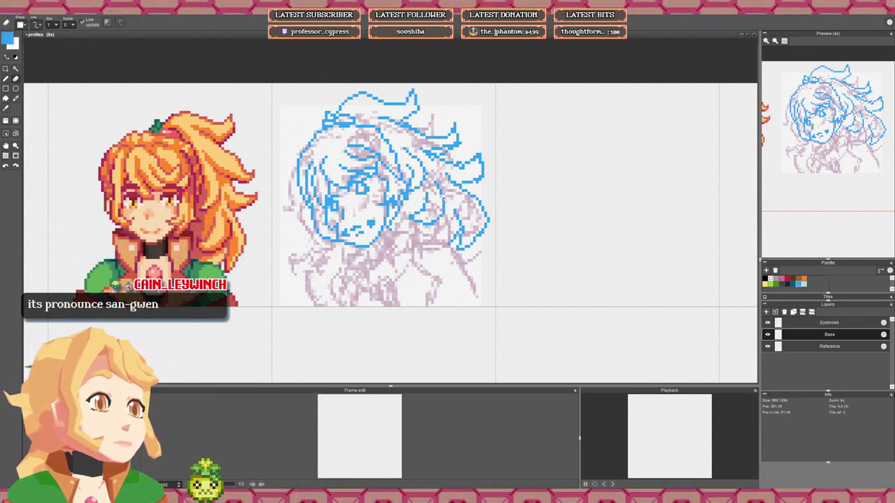
pyautogui.press('b')
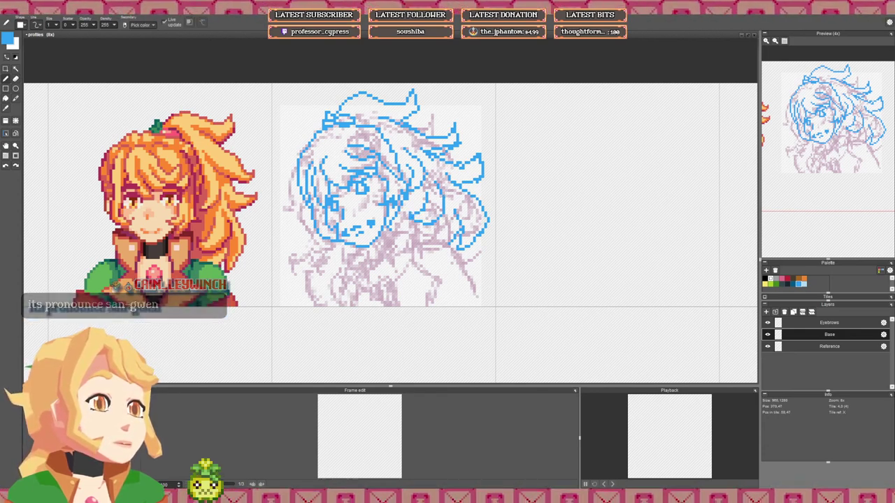
pyautogui.scroll(-3, 415, 220)
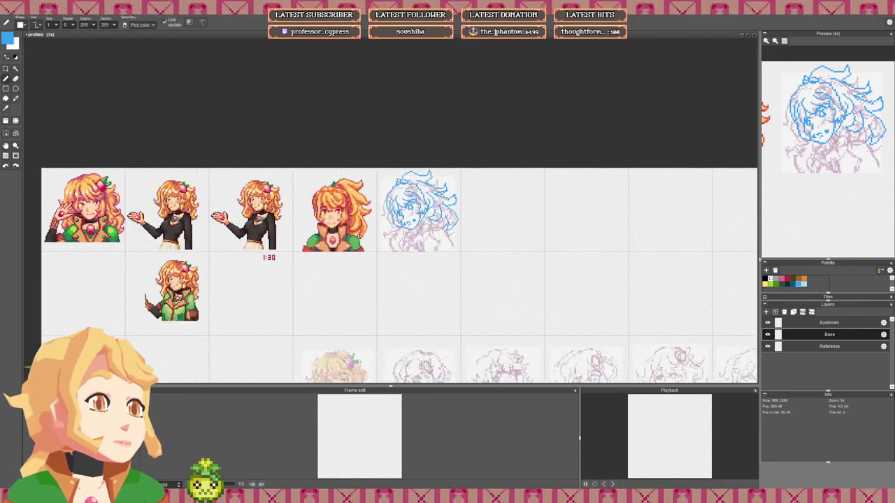
pyautogui.moveTo(446, 193); pyautogui.dragTo(460, 181)
pyautogui.scroll(4, 461, 181)
pyautogui.press('e')
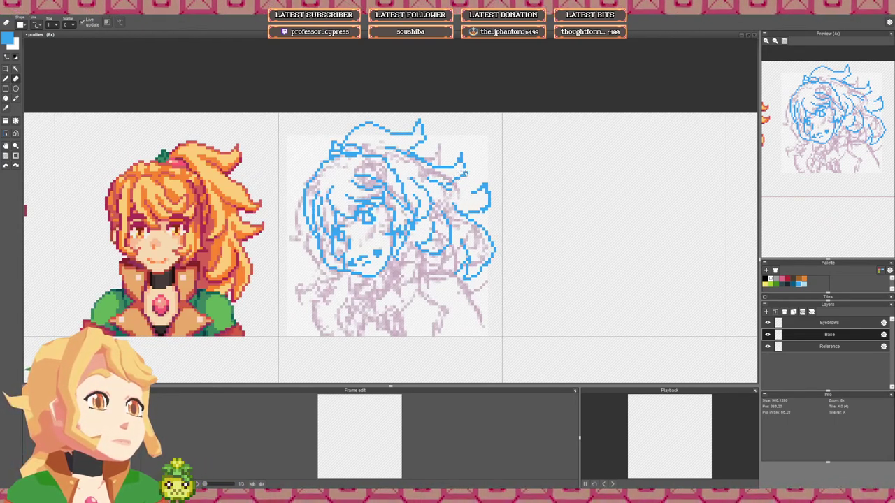
pyautogui.press('b')
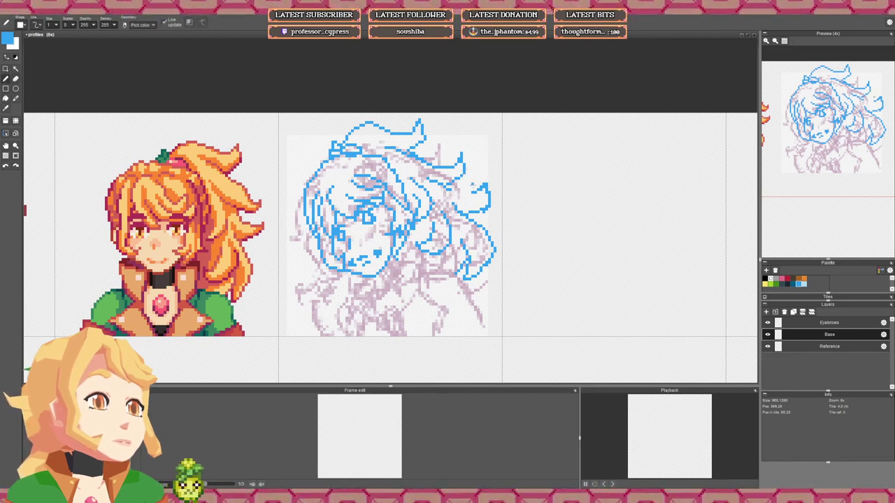
pyautogui.moveTo(476, 190); pyautogui.dragTo(448, 186)
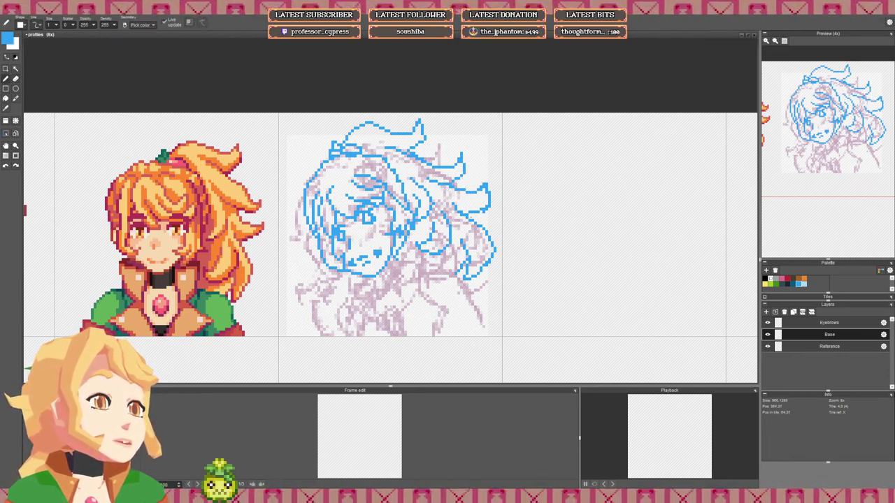
# Step: Add a blue inner hair strand along the side of the head and a short neck line behind the cheek
pyautogui.scroll(-2, 460, 225)
pyautogui.scroll(4, 461, 252)
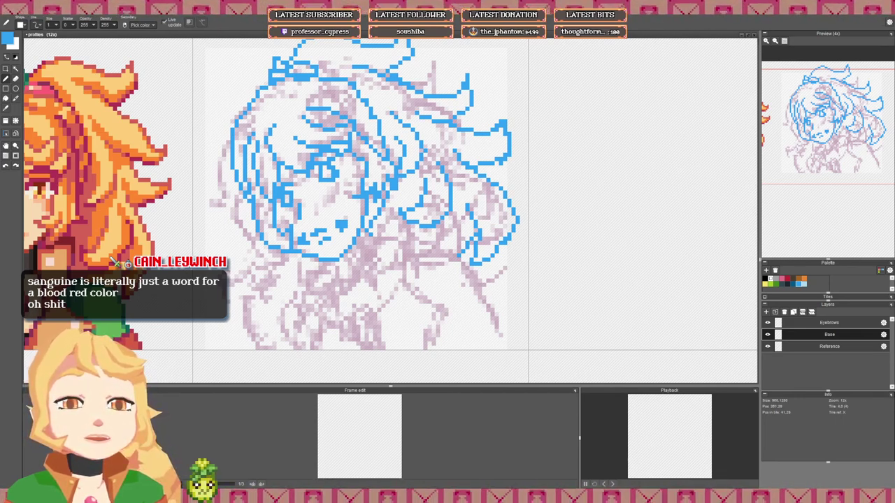
pyautogui.moveTo(367, 138); pyautogui.dragTo(411, 186)
pyautogui.scroll(-3, 408, 182)
pyautogui.scroll(3, 404, 179)
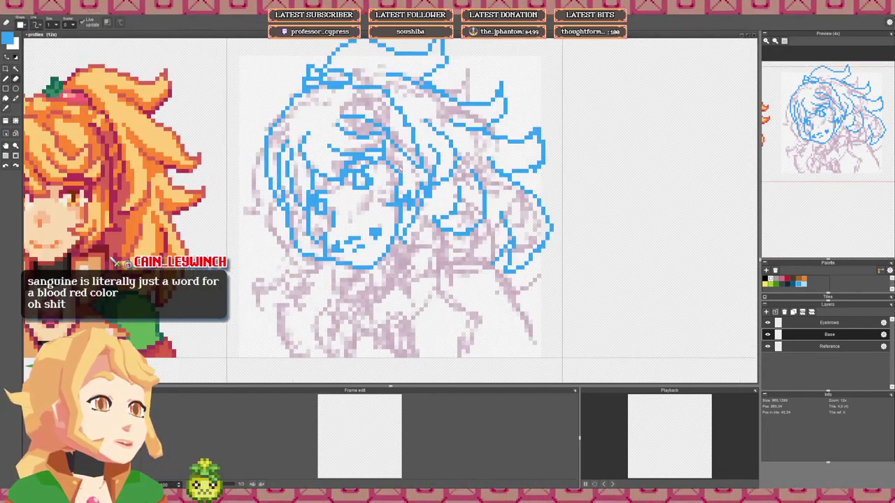
pyautogui.scroll(-3, 402, 171)
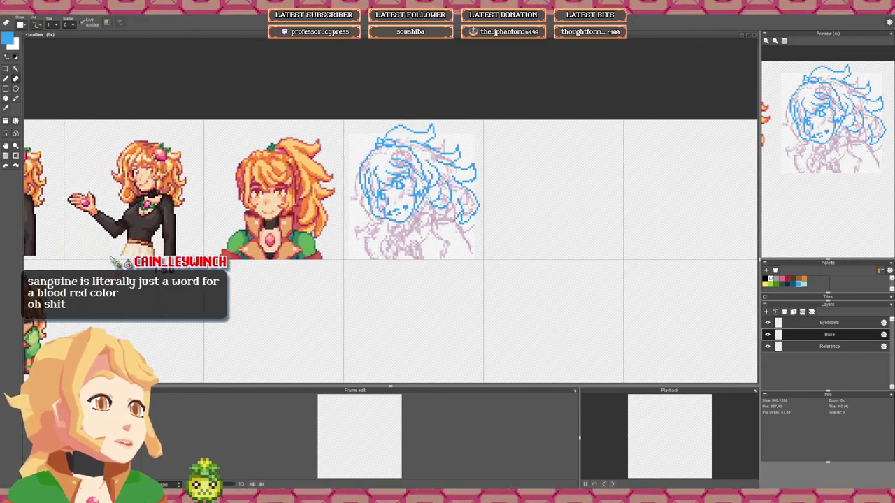
pyautogui.scroll(3, 419, 202)
pyautogui.scroll(-4, 422, 217)
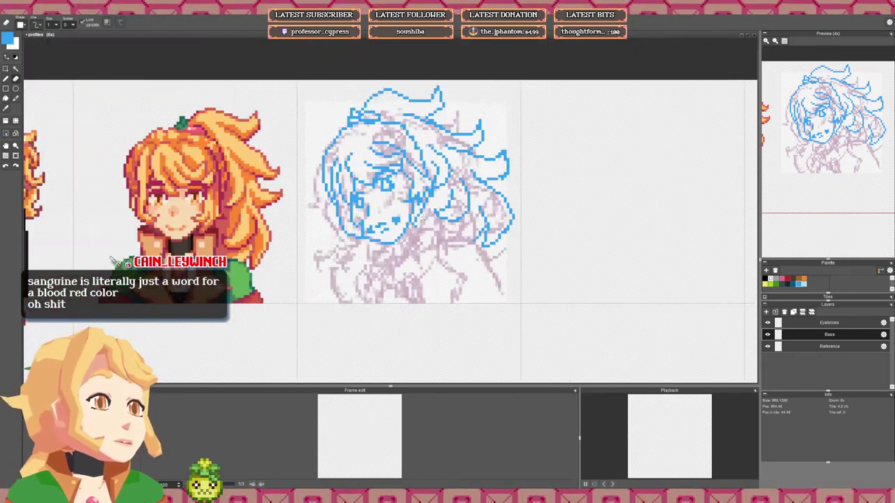
pyautogui.scroll(4, 413, 211)
pyautogui.press('b')
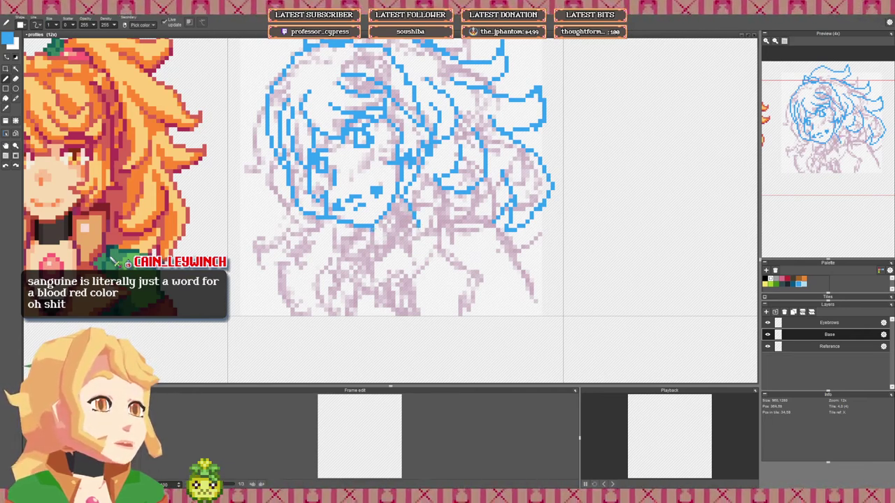
# Step: Draw a short diagonal blue neck line below the chin, undoing the trial strokes
pyautogui.moveTo(373, 229); pyautogui.dragTo(388, 246)
pyautogui.hotkey('ctrl', 'z')
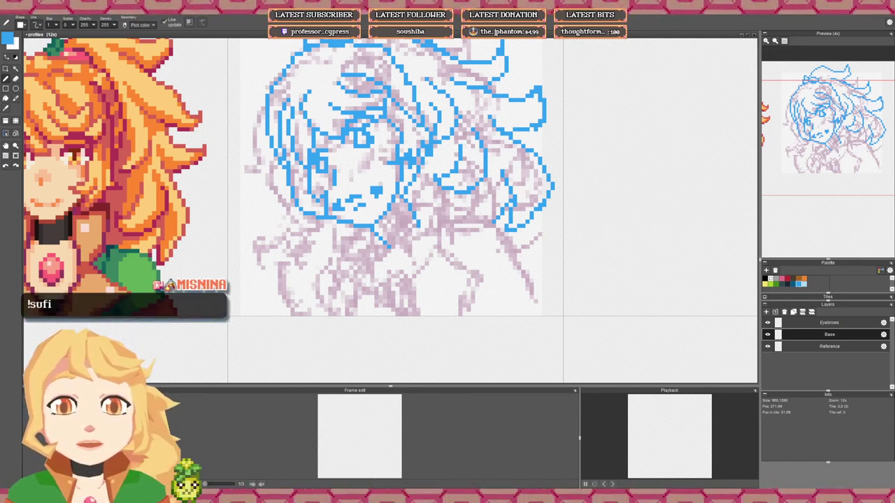
pyautogui.moveTo(397, 229); pyautogui.dragTo(411, 227)
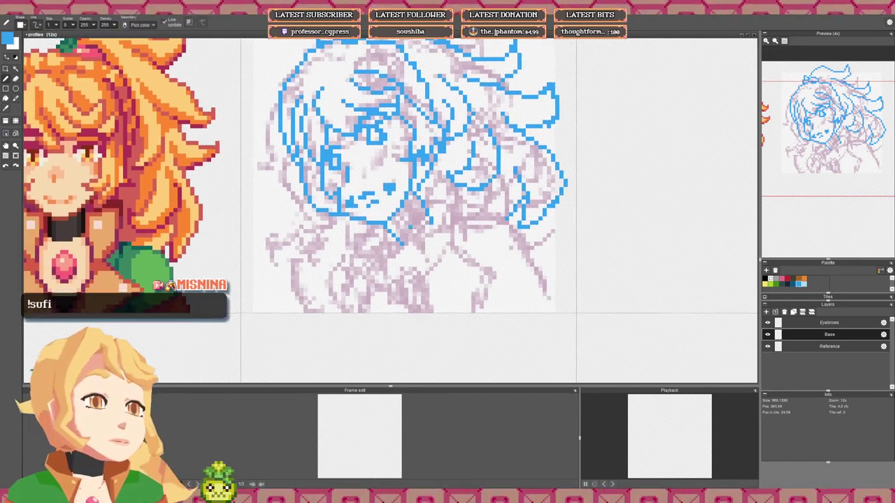
pyautogui.scroll(-1, 402, 239)
pyautogui.scroll(1, 403, 240)
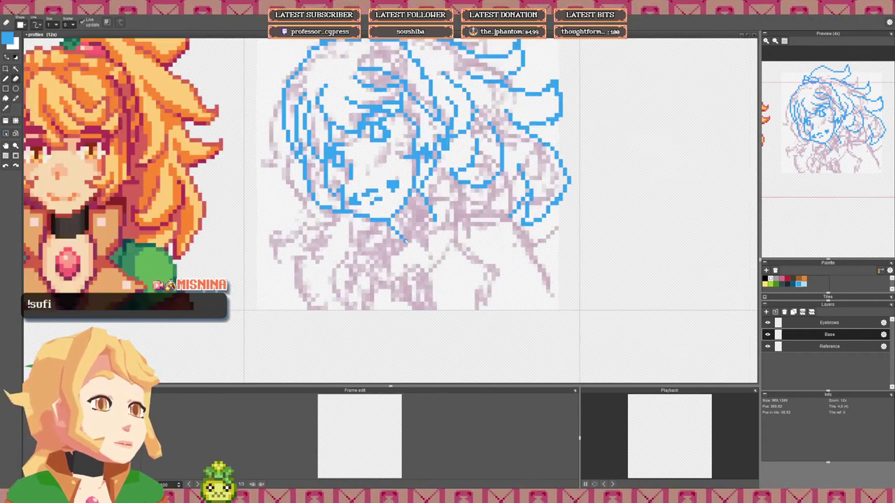
pyautogui.press('b')
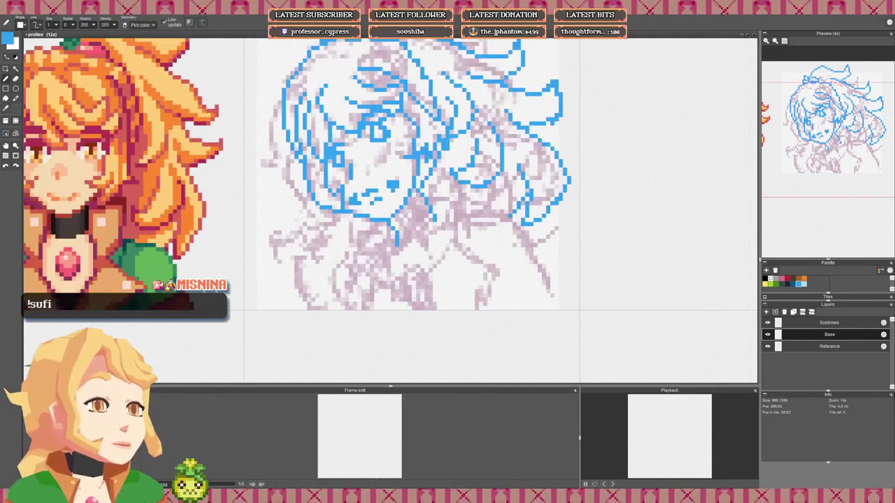
pyautogui.hotkey('ctrl', 'z')
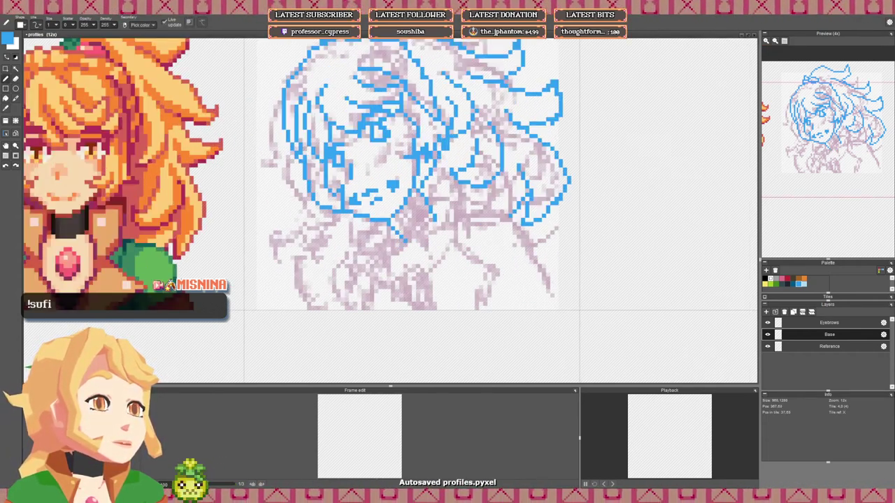
# Step: Draw the near shoulder line in blue from below the chin down to the portrait's lower edge, undoing a trial stroke
pyautogui.scroll(-2, 404, 240)
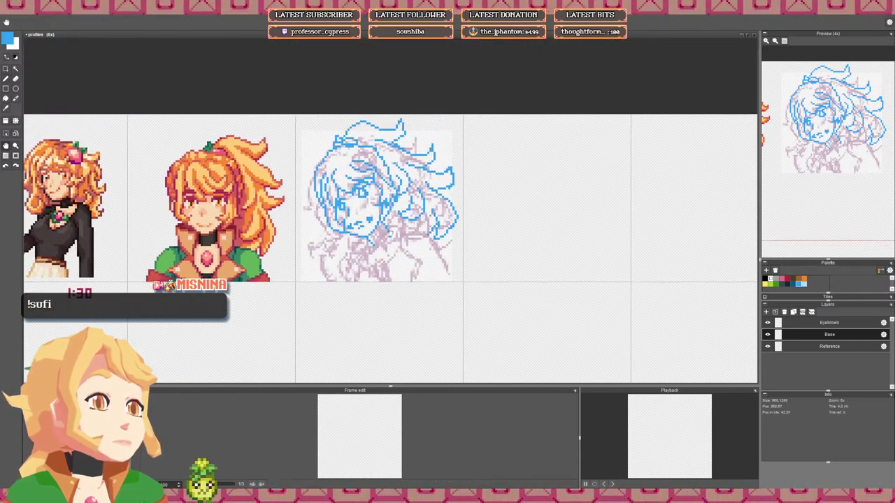
pyautogui.moveTo(390, 234); pyautogui.dragTo(401, 230)
pyautogui.scroll(-1, 419, 235)
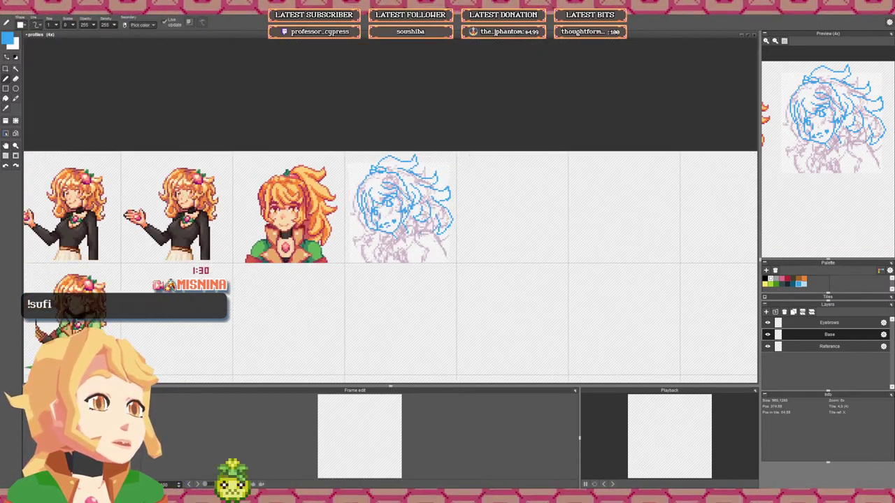
pyautogui.moveTo(420, 225); pyautogui.dragTo(420, 230)
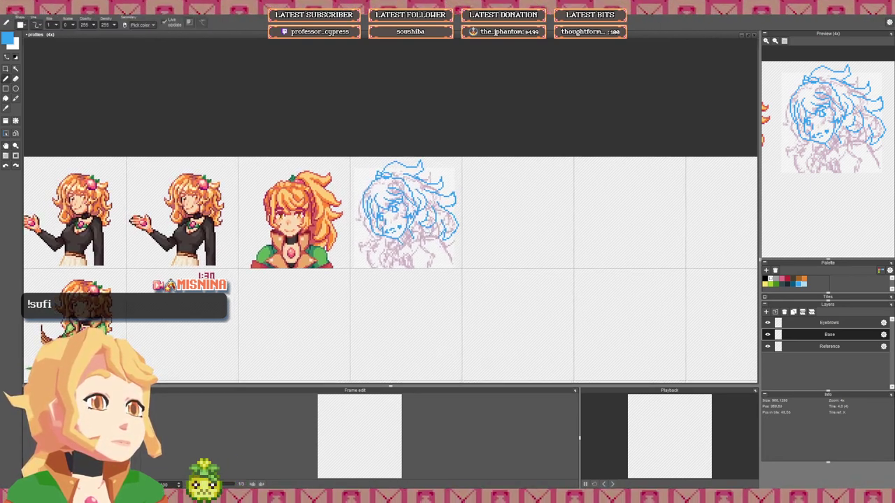
pyautogui.scroll(2, 386, 227)
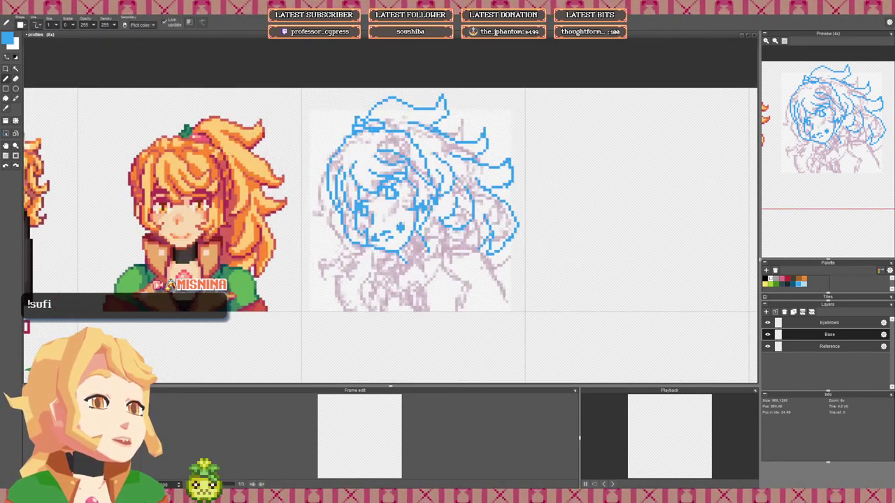
pyautogui.scroll(-1, 454, 232)
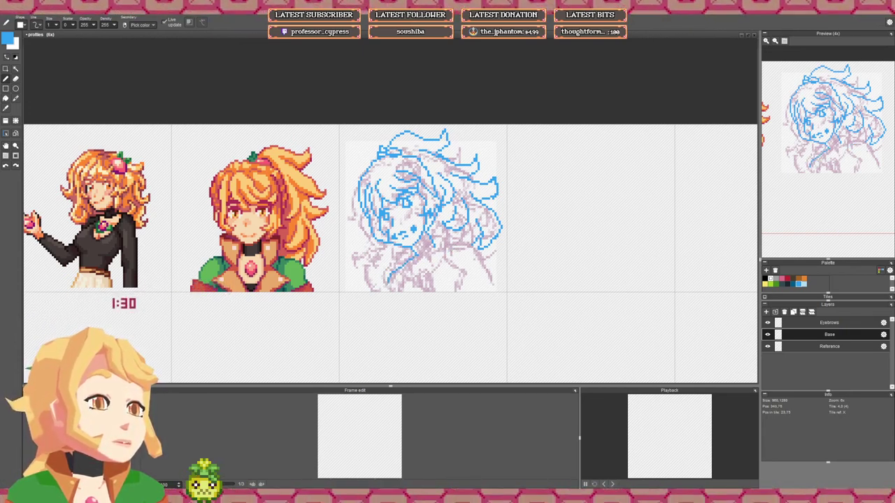
pyautogui.hotkey('ctrl', 'z')
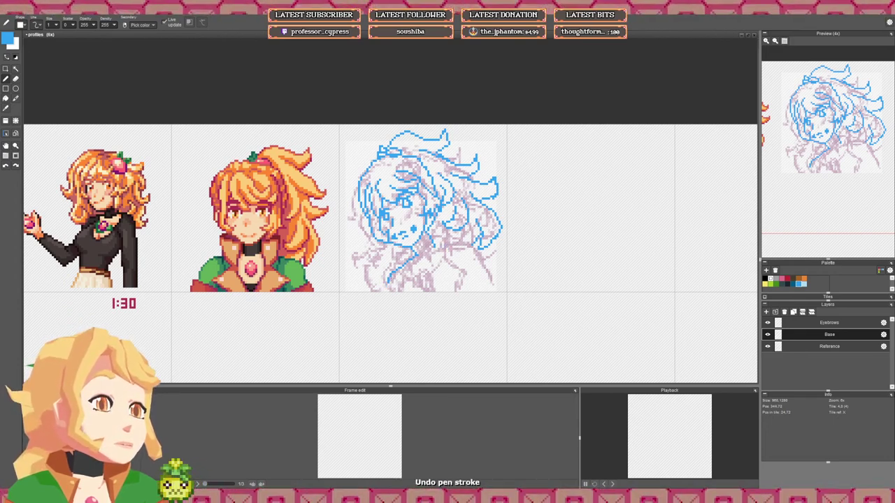
pyautogui.moveTo(390, 277); pyautogui.dragTo(393, 288)
# Step: Draw the shoulder behind the neck in blue and continue it into the bent arm outline at the portrait's lower corner
pyautogui.moveTo(436, 246); pyautogui.dragTo(469, 242)
pyautogui.moveTo(477, 253)
pyautogui.mouseDown()
pyautogui.moveTo(491, 275)
pyautogui.moveTo(471, 278)
pyautogui.moveTo(464, 292)
pyautogui.mouseUp()
pyautogui.moveTo(487, 262)
pyautogui.mouseDown()
pyautogui.moveTo(496, 270)
pyautogui.moveTo(475, 291)
pyautogui.mouseUp()
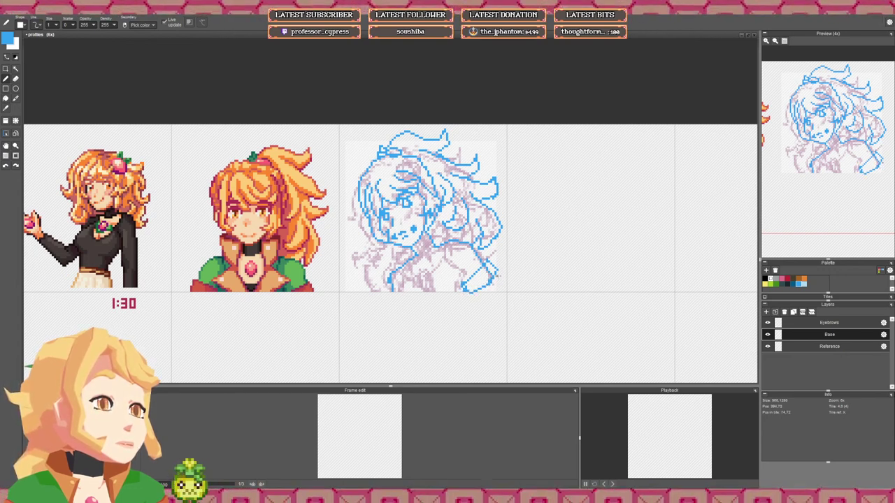
pyautogui.moveTo(495, 278); pyautogui.dragTo(504, 291)
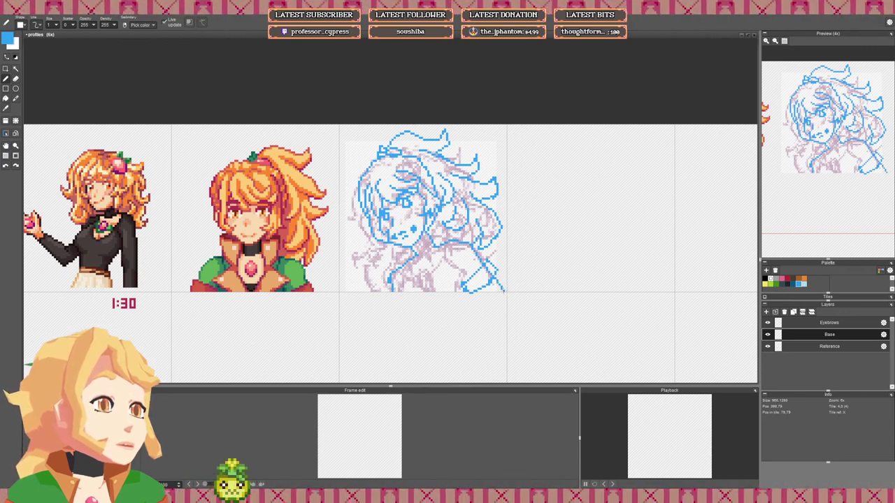
pyautogui.press('w')
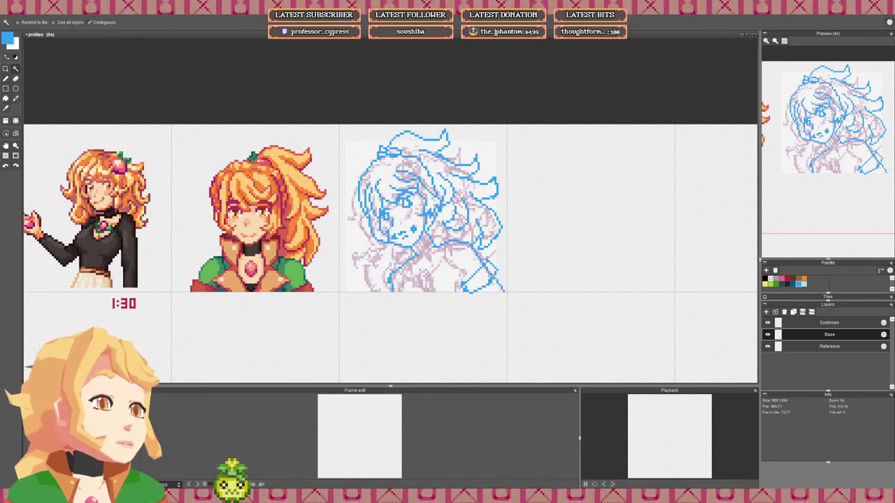
pyautogui.press('f')
pyautogui.press('b')
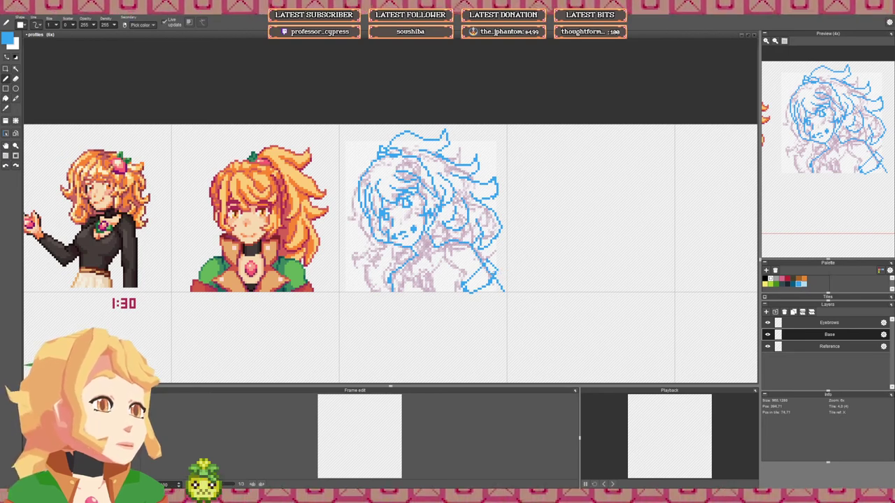
pyautogui.press('e')
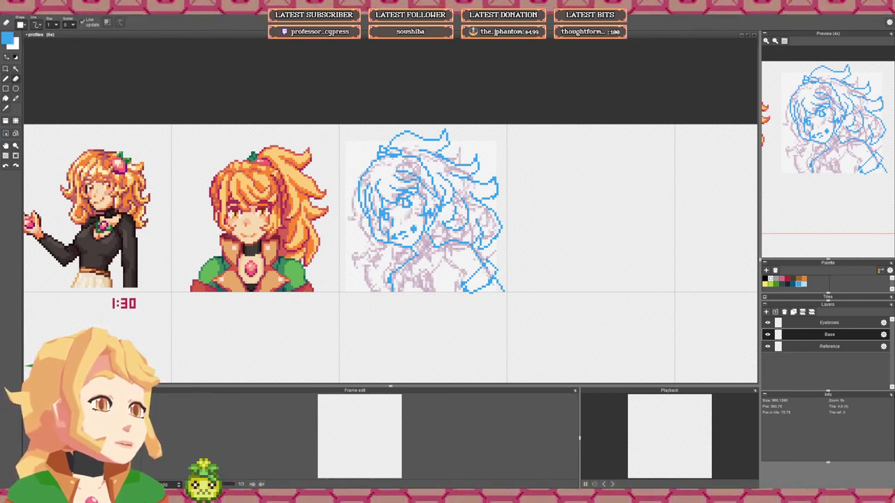
pyautogui.press('b')
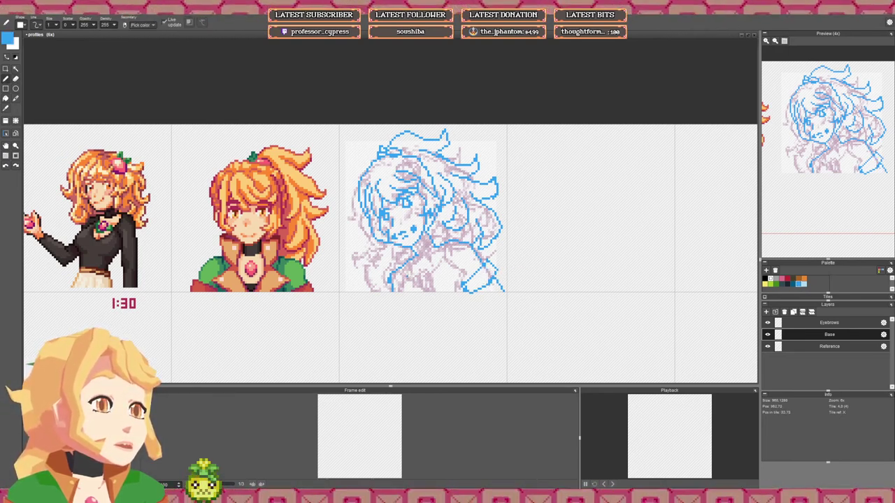
# Step: Draw the small blue outline of the chest gem between the shoulders
pyautogui.moveTo(426, 258); pyautogui.dragTo(437, 261)
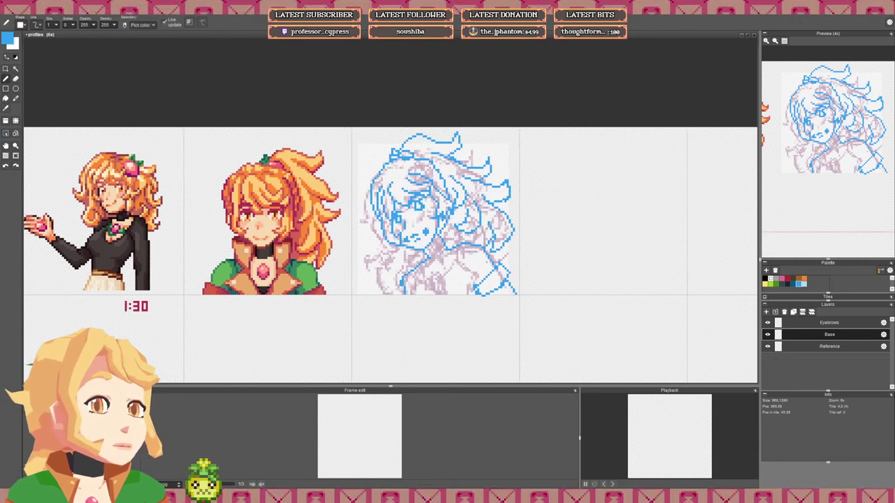
pyautogui.scroll(1, 435, 238)
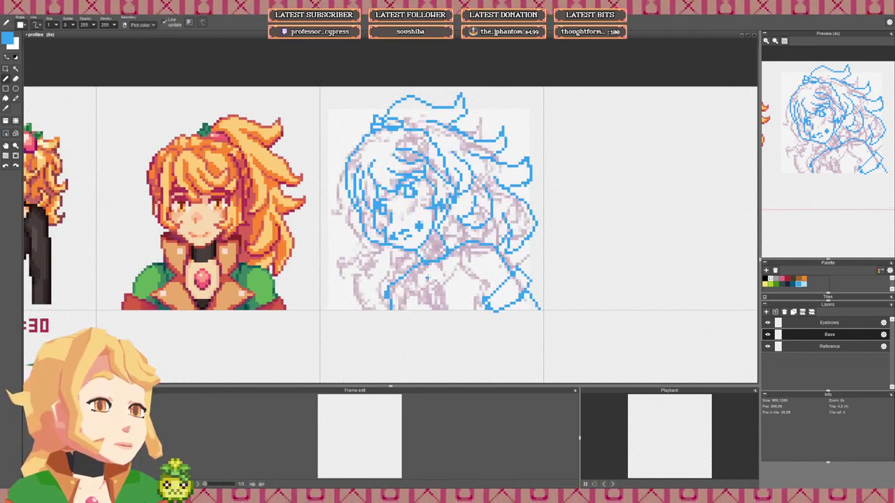
pyautogui.moveTo(429, 281)
pyautogui.mouseDown()
pyautogui.moveTo(432, 291)
pyautogui.moveTo(431, 282)
pyautogui.mouseUp()
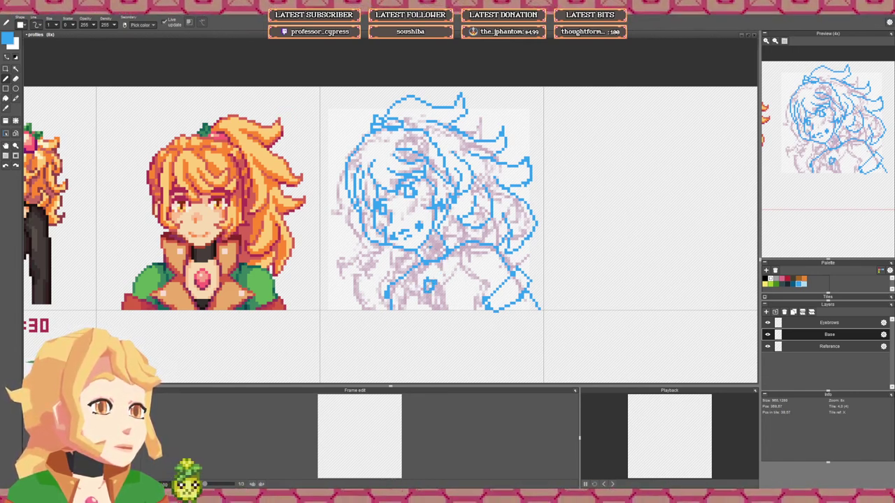
# Step: Draw the blue collar and lapel lines on both sides of the chest gem, undoing an unsatisfying stroke
pyautogui.moveTo(429, 245)
pyautogui.mouseDown()
pyautogui.moveTo(447, 220)
pyautogui.moveTo(452, 268)
pyautogui.moveTo(485, 283)
pyautogui.moveTo(449, 311)
pyautogui.moveTo(440, 292)
pyautogui.moveTo(439, 314)
pyautogui.moveTo(421, 291)
pyautogui.mouseUp()
pyautogui.hotkey('ctrl', 'z')
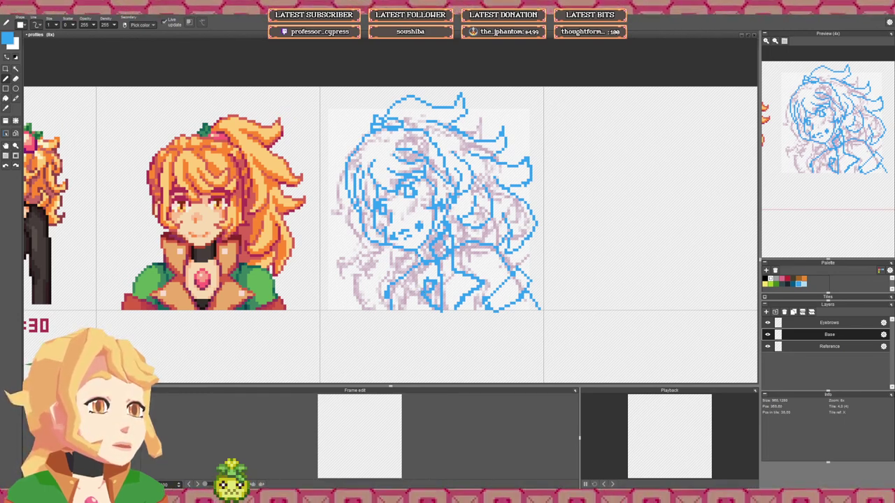
pyautogui.moveTo(411, 254)
pyautogui.mouseDown()
pyautogui.moveTo(393, 271)
pyautogui.moveTo(409, 270)
pyautogui.moveTo(419, 297)
pyautogui.moveTo(400, 280)
pyautogui.moveTo(411, 292)
pyautogui.moveTo(399, 309)
pyautogui.mouseUp()
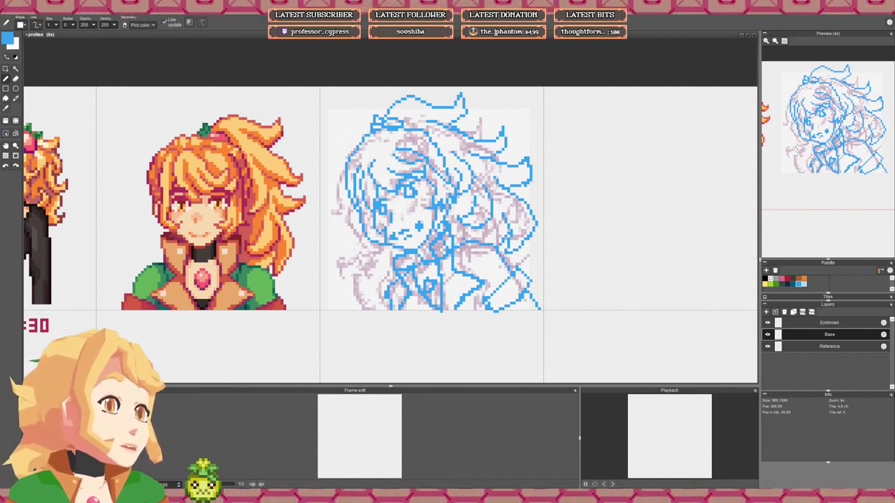
pyautogui.scroll(-3, 469, 238)
pyautogui.scroll(3, 457, 245)
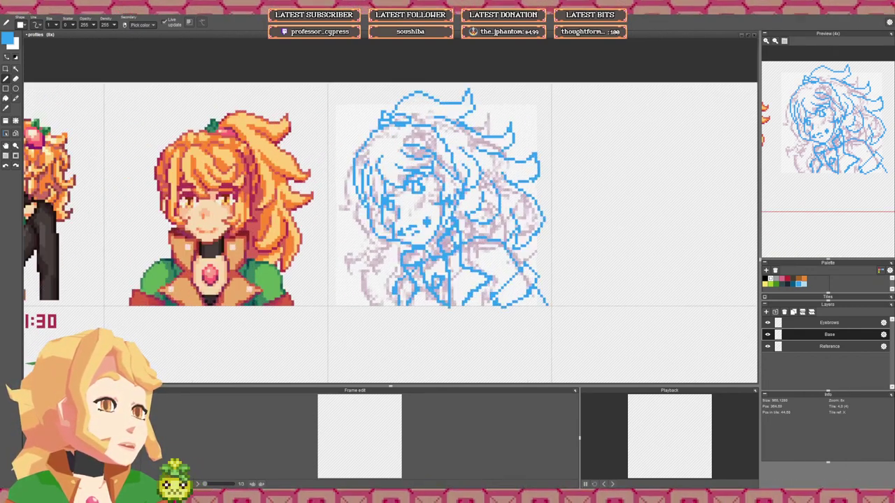
# Step: Refine the blue collar line just beneath the chin, adding pixels and erasing the excess ones
pyautogui.press('e')
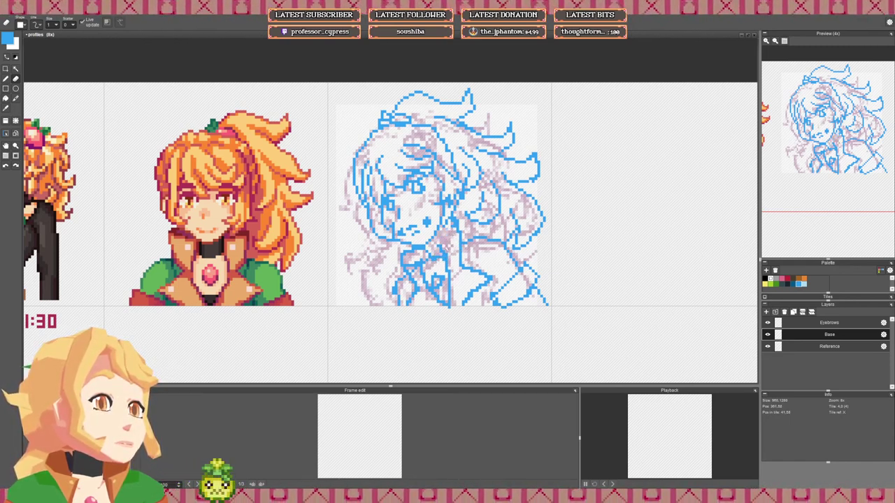
pyautogui.press('b')
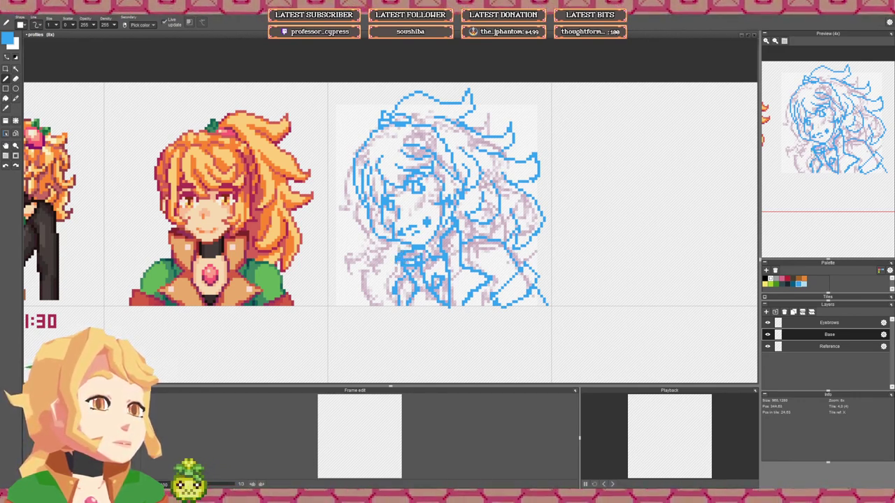
pyautogui.press('e')
pyautogui.moveTo(408, 267)
pyautogui.mouseDown()
pyautogui.moveTo(402, 263)
pyautogui.moveTo(416, 263)
pyautogui.mouseUp()
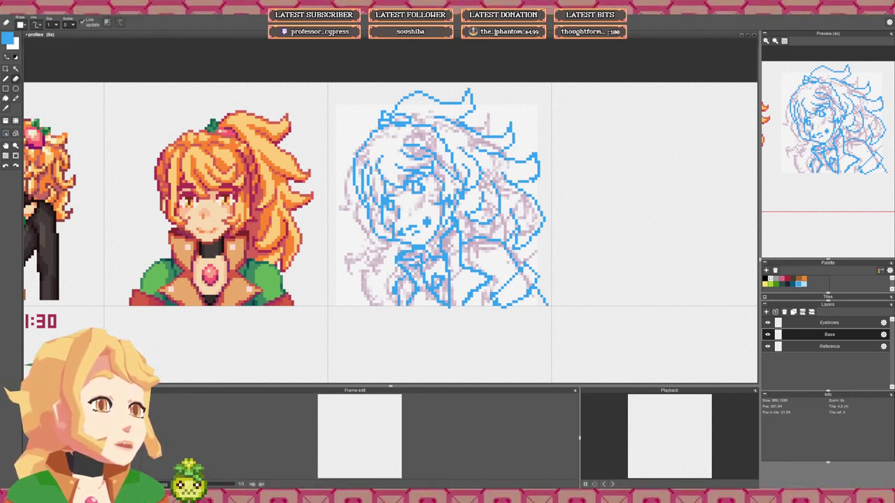
pyautogui.scroll(-1, 493, 264)
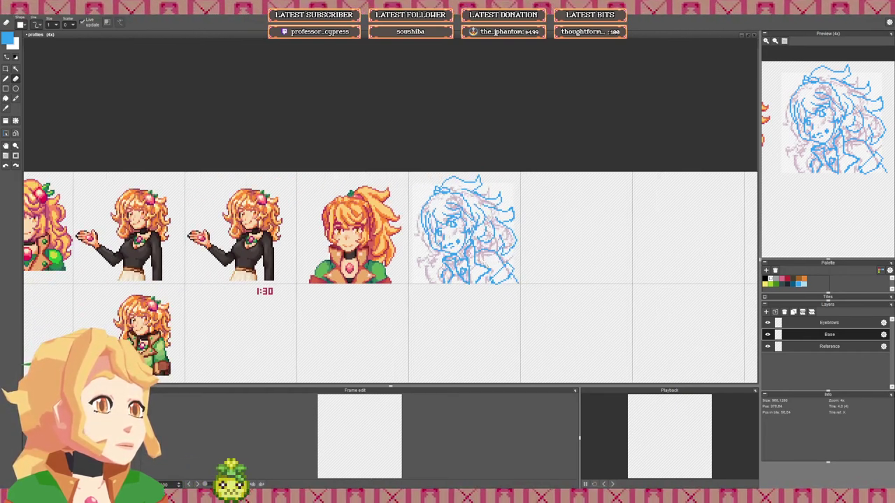
pyautogui.scroll(1, 492, 263)
pyautogui.press('b')
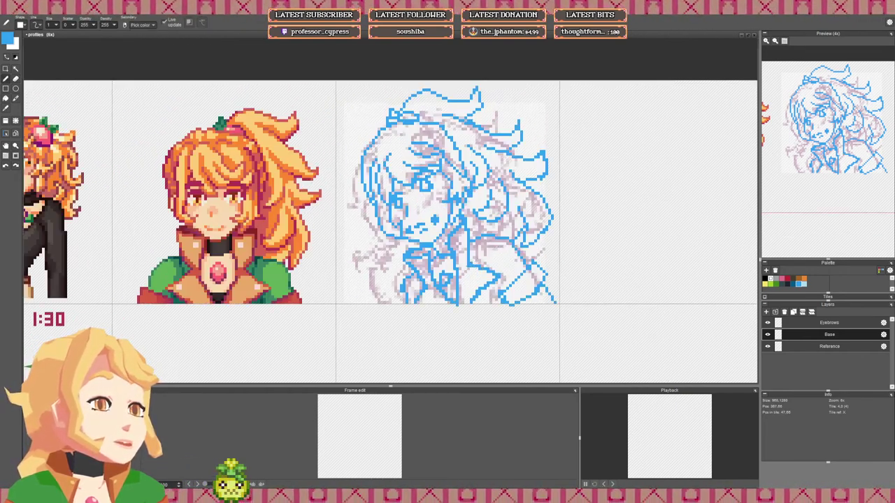
# Step: Touch up the collar edge behind the neck and draw the far shoulder outline down to the portrait's lower edge, erasing the excess
pyautogui.moveTo(477, 265); pyautogui.dragTo(477, 241)
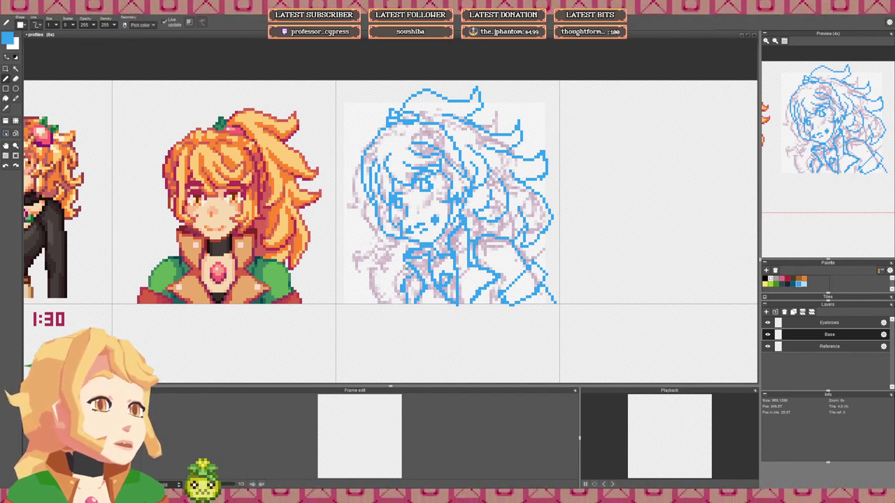
pyautogui.moveTo(407, 270)
pyautogui.mouseDown()
pyautogui.moveTo(397, 283)
pyautogui.moveTo(402, 306)
pyautogui.moveTo(408, 303)
pyautogui.moveTo(404, 281)
pyautogui.moveTo(412, 273)
pyautogui.moveTo(407, 298)
pyautogui.moveTo(393, 305)
pyautogui.moveTo(416, 297)
pyautogui.mouseUp()
pyautogui.press('e')
pyautogui.click(407, 290)
pyautogui.press('b')
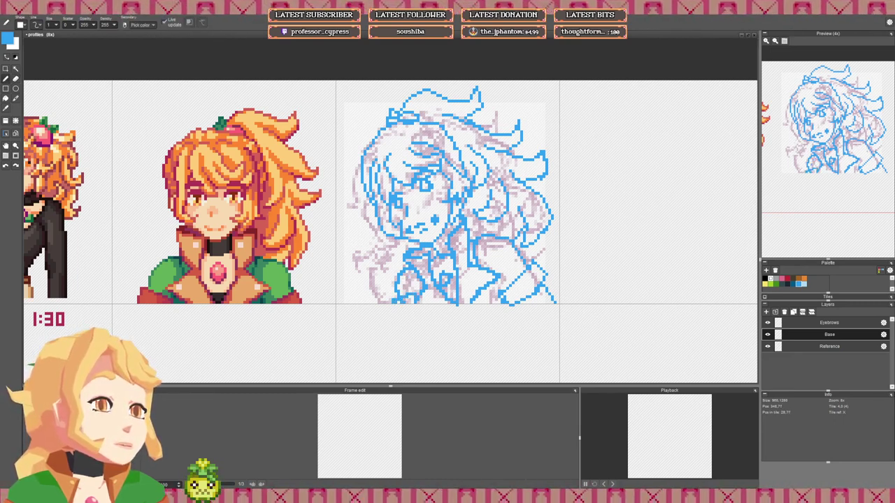
# Step: Hide the Reference layer to check the blue line art alone, and show the layer again
pyautogui.scroll(-3, 445, 255)
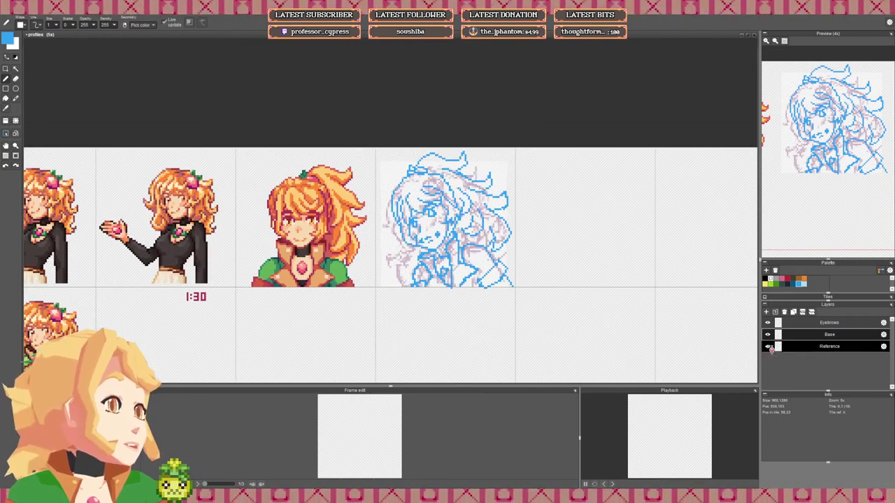
pyautogui.click(768, 346)
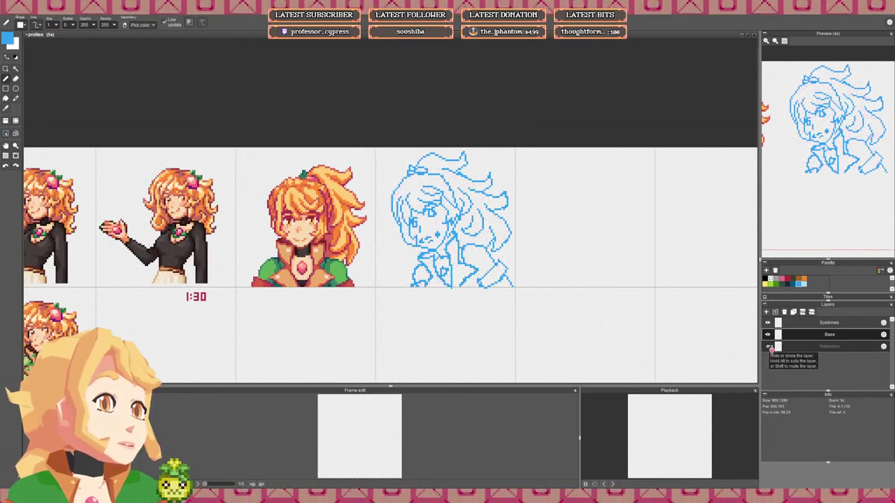
pyautogui.click(768, 346)
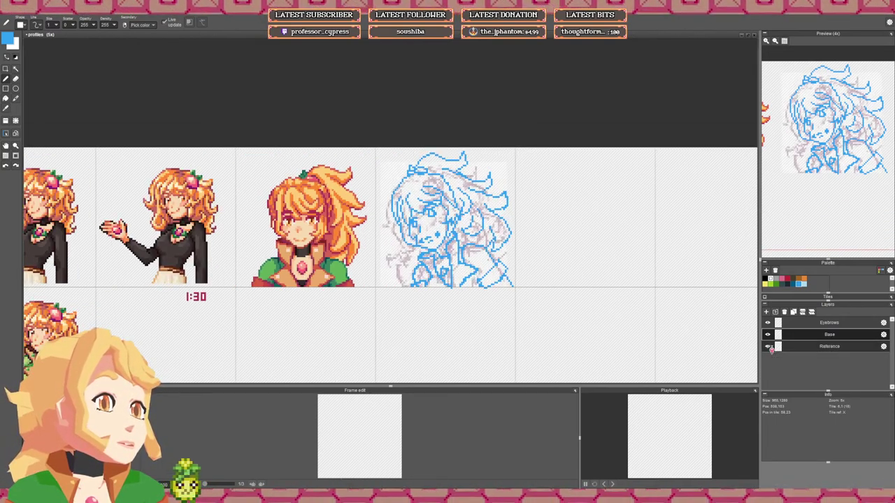
pyautogui.scroll(3, 458, 234)
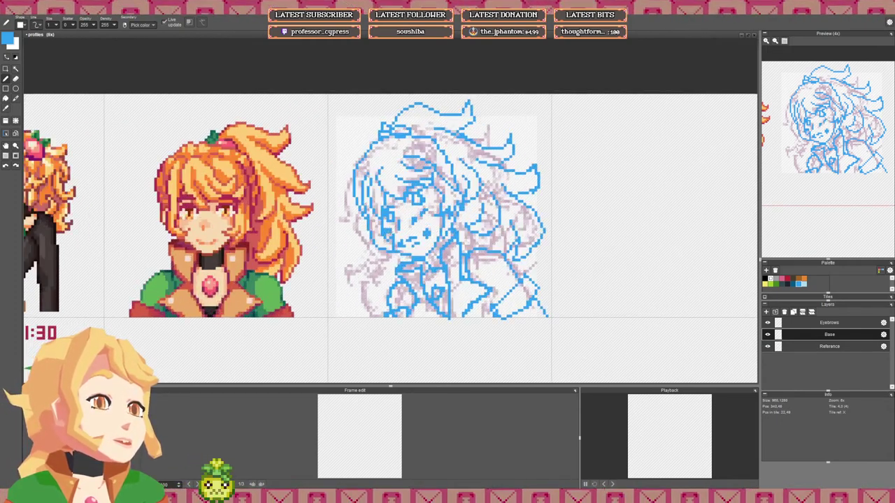
# Step: Touch up the upper ponytail tip in blue and erase stray pixels around it
pyautogui.scroll(-2, 467, 186)
pyautogui.moveTo(463, 140); pyautogui.dragTo(456, 149)
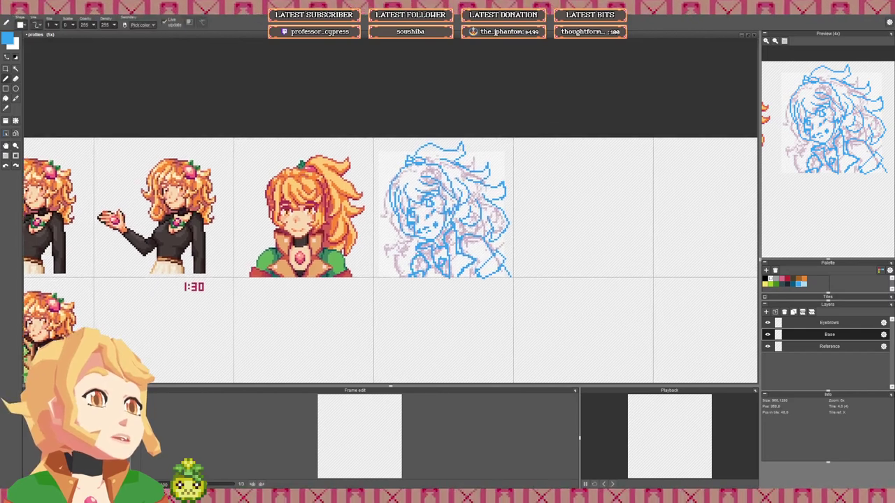
pyautogui.scroll(4, 456, 148)
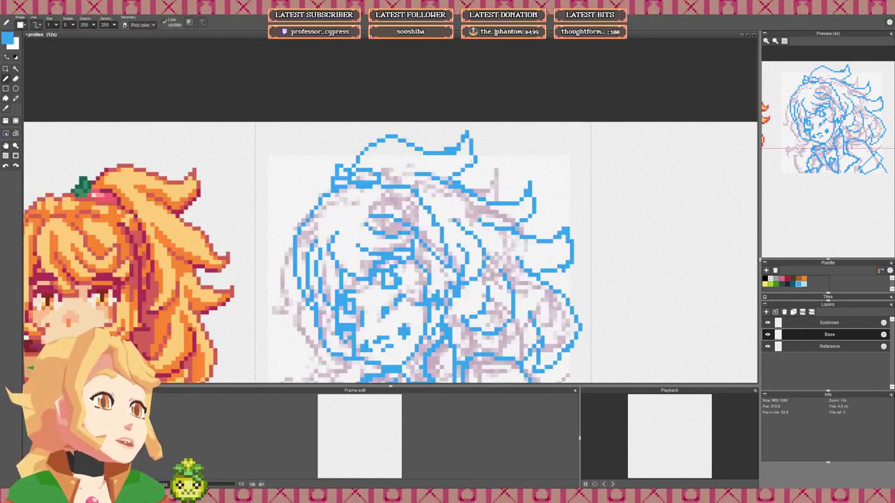
pyautogui.click(501, 141)
pyautogui.press('e')
pyautogui.click(501, 141)
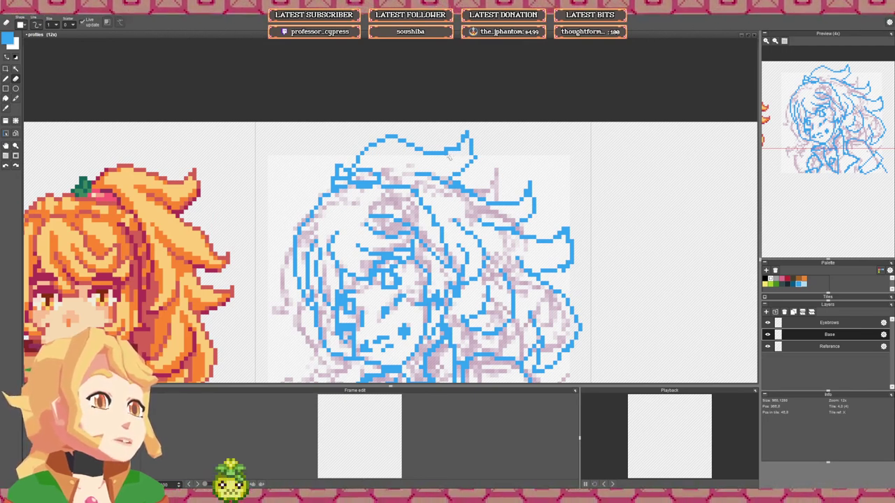
# Step: Hide the Reference layer and shift the Base line art slightly to the left within its tile
pyautogui.scroll(-1, 507, 176)
pyautogui.scroll(-2, 506, 175)
pyautogui.click(767, 346)
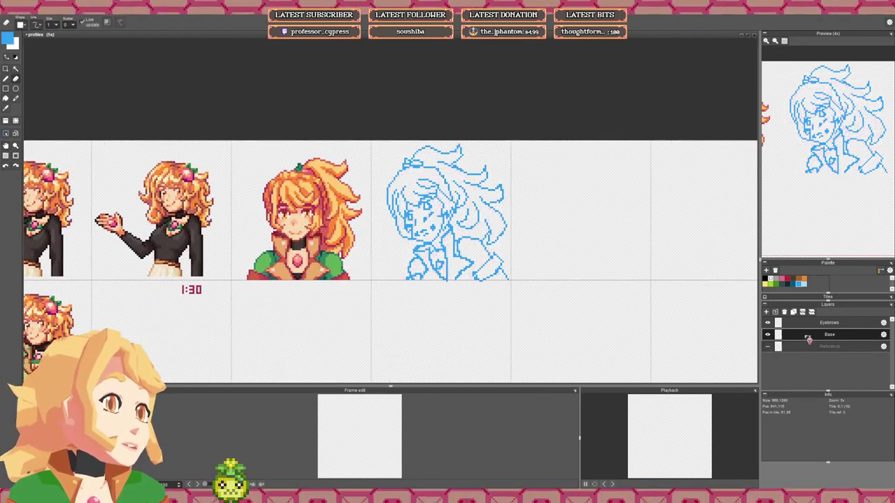
pyautogui.click(16, 121)
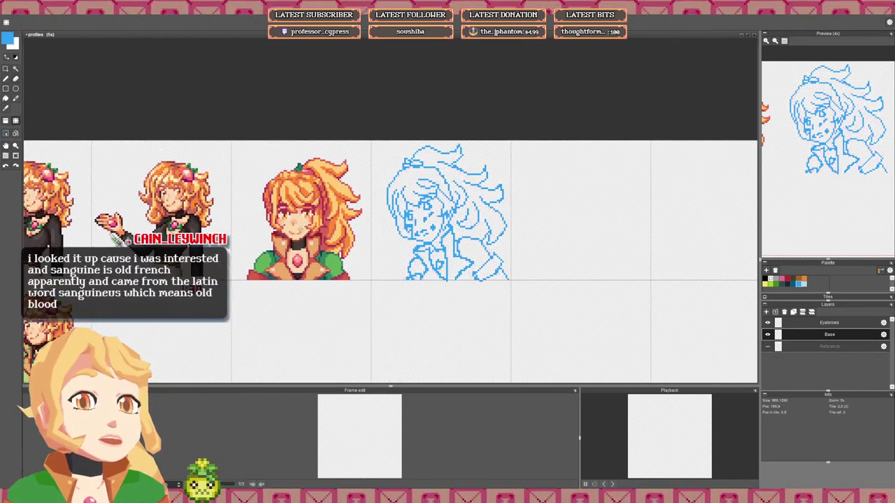
pyautogui.moveTo(430, 243); pyautogui.dragTo(421, 244)
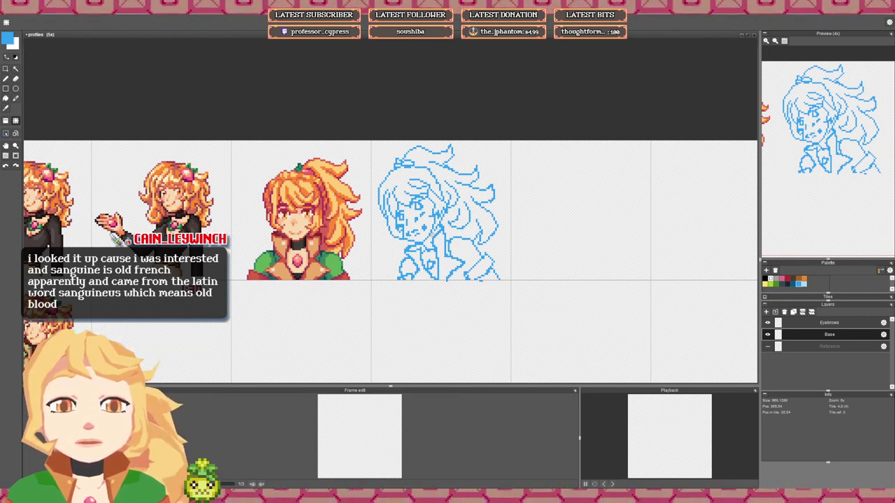
# Step: Select the strip along the portrait tile's lower edge, remove the line pixels overhanging it, and clear the selection
pyautogui.click(6, 69)
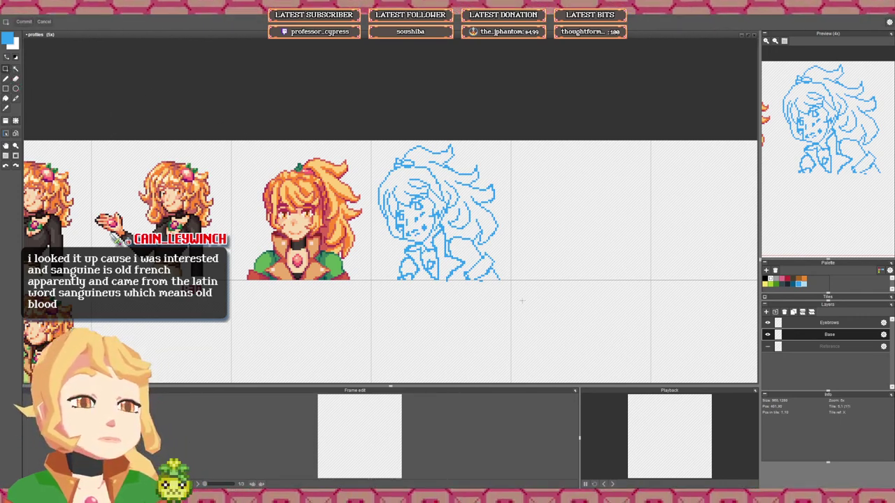
pyautogui.moveTo(375, 282)
pyautogui.mouseDown()
pyautogui.moveTo(525, 300)
pyautogui.moveTo(381, 280)
pyautogui.mouseUp()
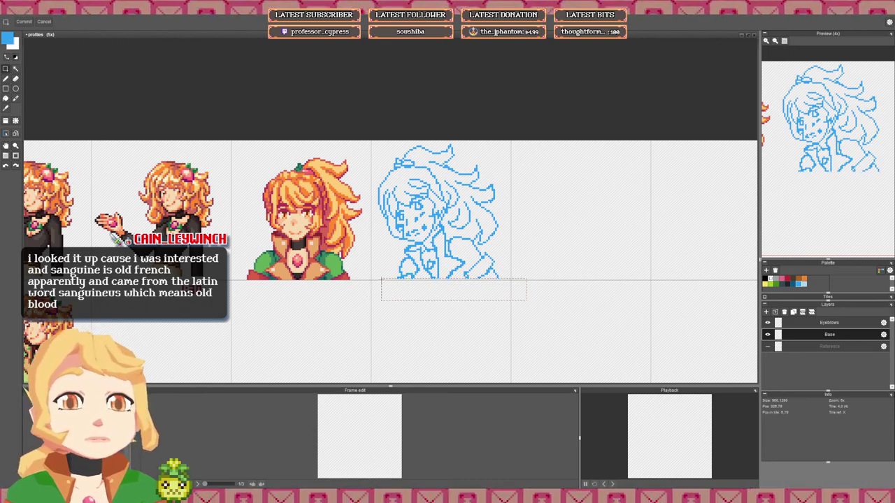
pyautogui.click(511, 245)
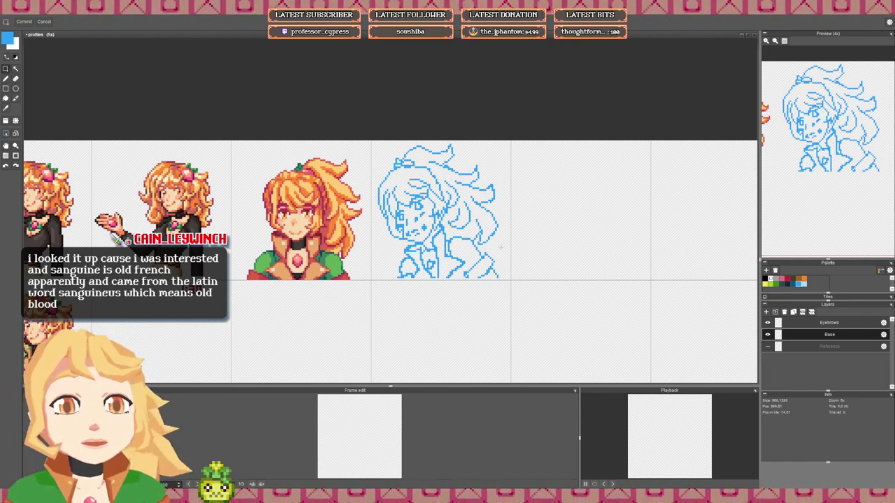
# Step: Refine the jaw line and the hair lock beside the mouth, alternating blue pixels with small erasures
pyautogui.moveTo(429, 217); pyautogui.dragTo(427, 224)
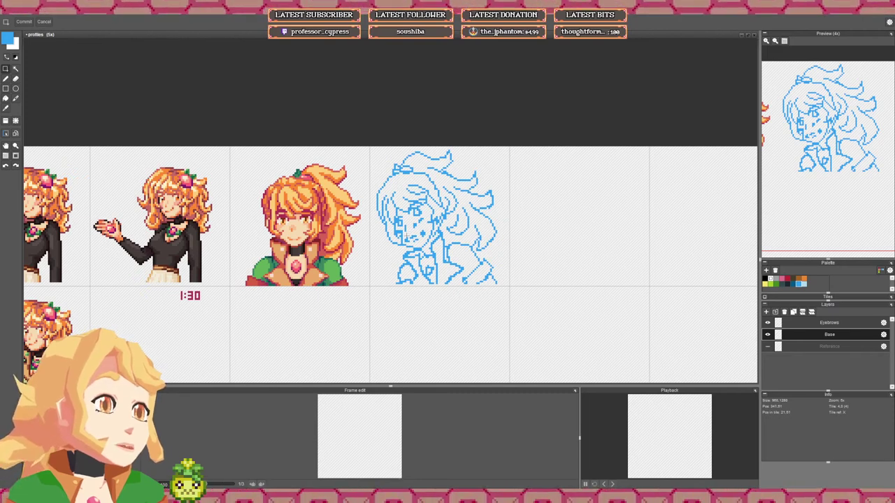
pyautogui.scroll(2, 406, 236)
pyautogui.press('b')
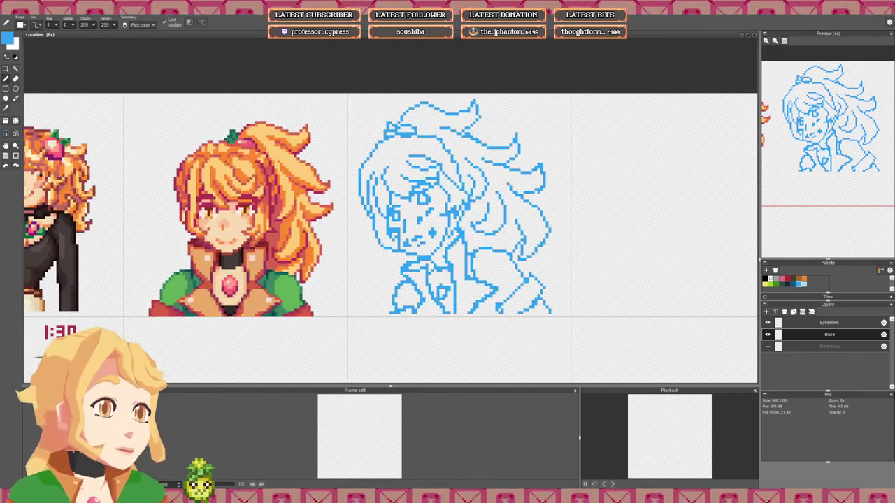
pyautogui.press('e')
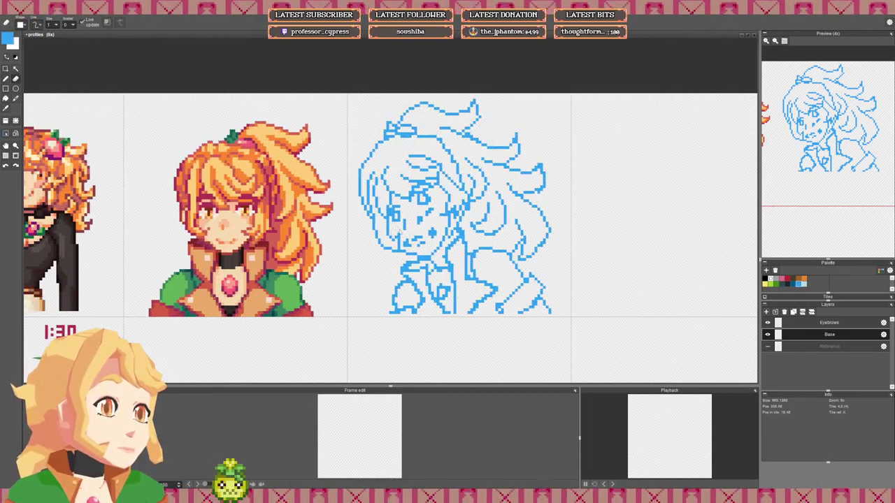
pyautogui.press('b')
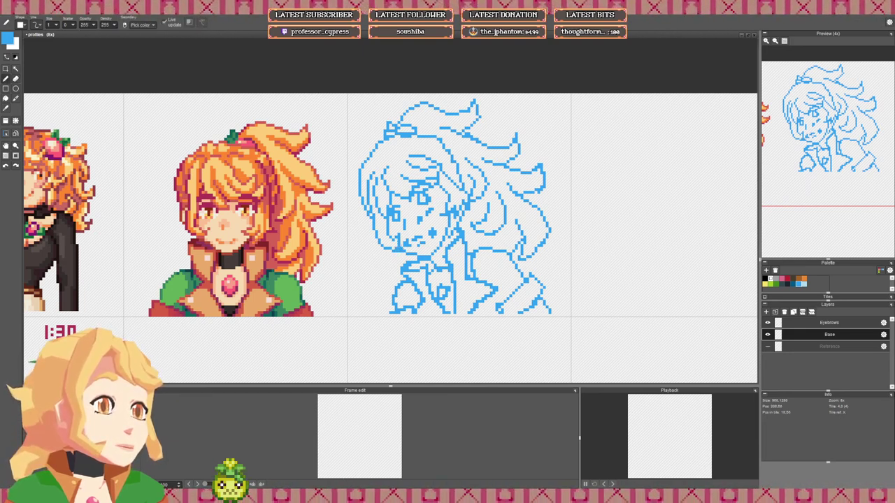
pyautogui.press('e')
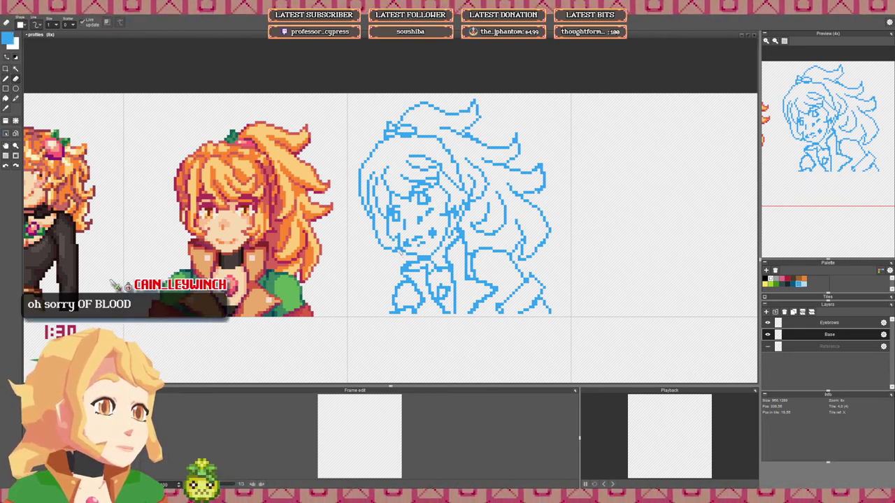
pyautogui.press('b')
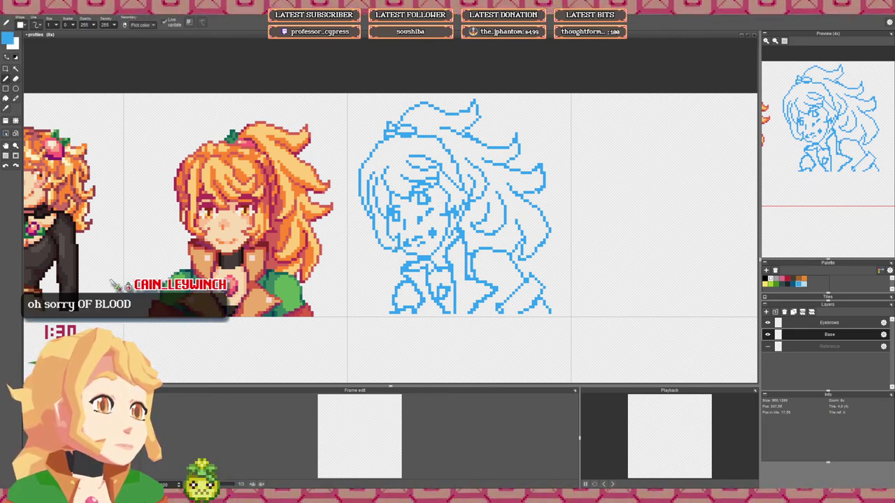
pyautogui.press('e')
pyautogui.click(396, 250)
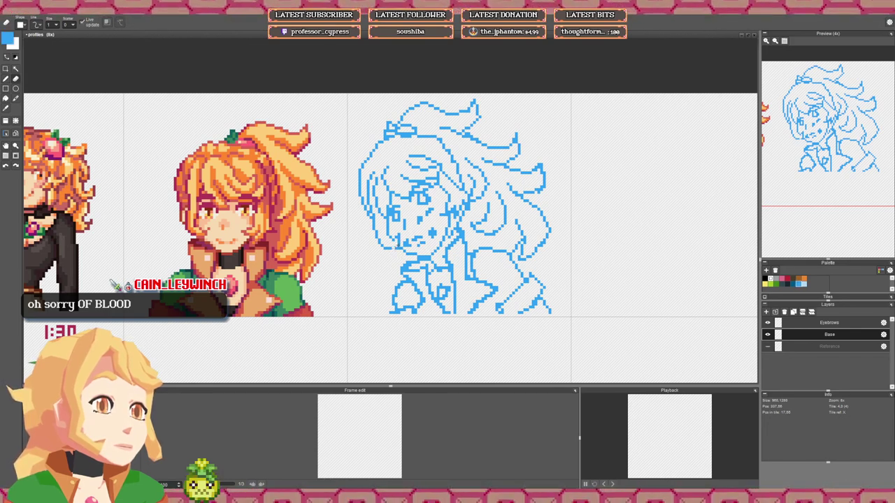
pyautogui.press('b')
pyautogui.click(386, 246)
pyautogui.press('e')
pyautogui.click(386, 250)
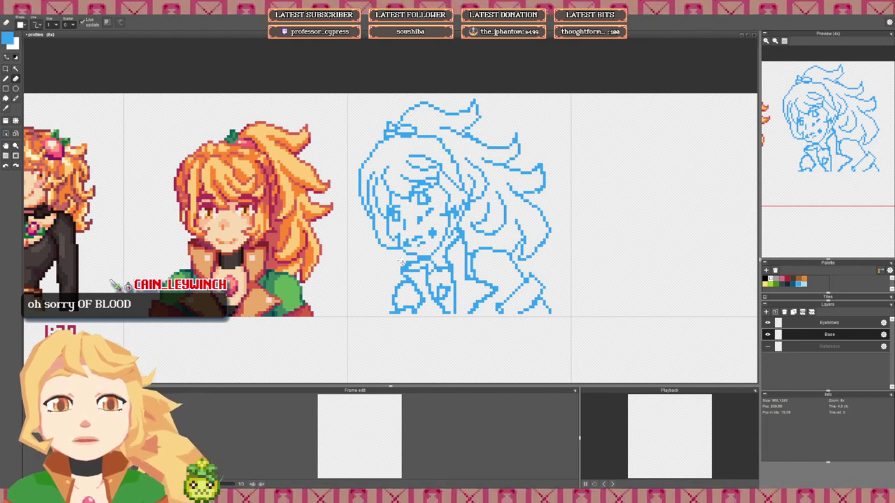
# Step: Clean up the lines where the hair behind the ear meets the neck and shoulder, redrawing pixels and erasing the excess
pyautogui.moveTo(440, 239); pyautogui.dragTo(424, 237)
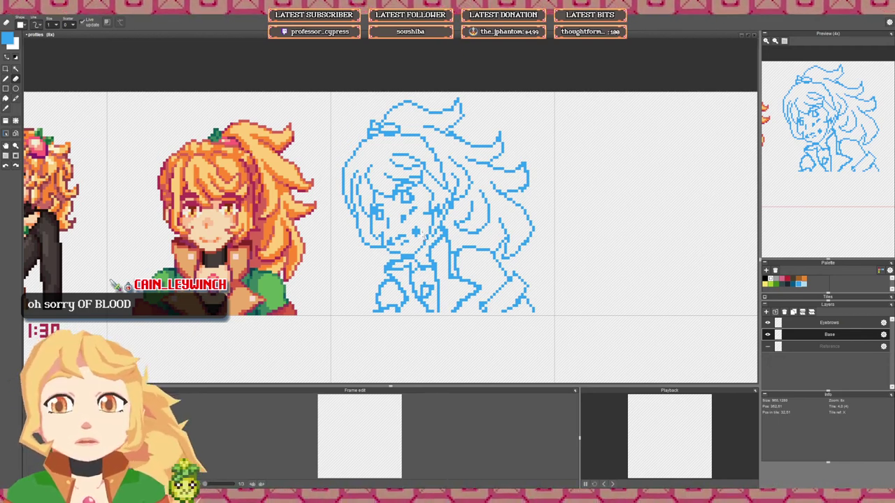
pyautogui.moveTo(423, 236); pyautogui.dragTo(415, 230)
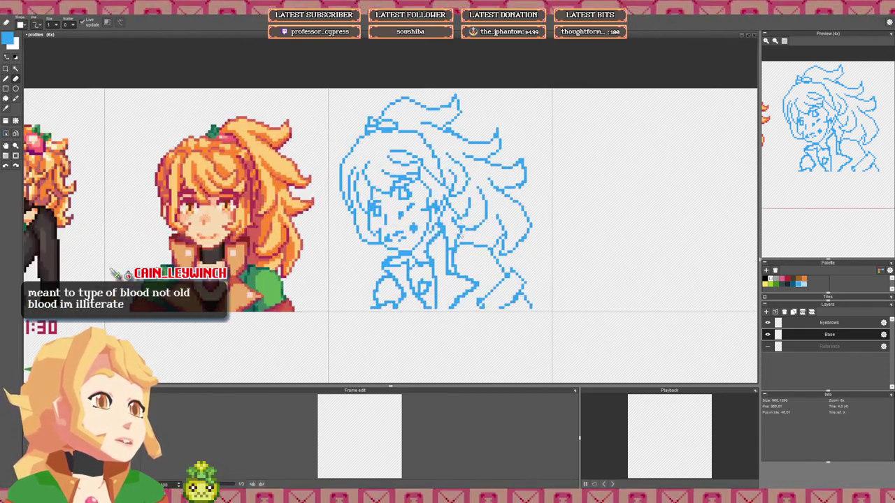
pyautogui.press('b')
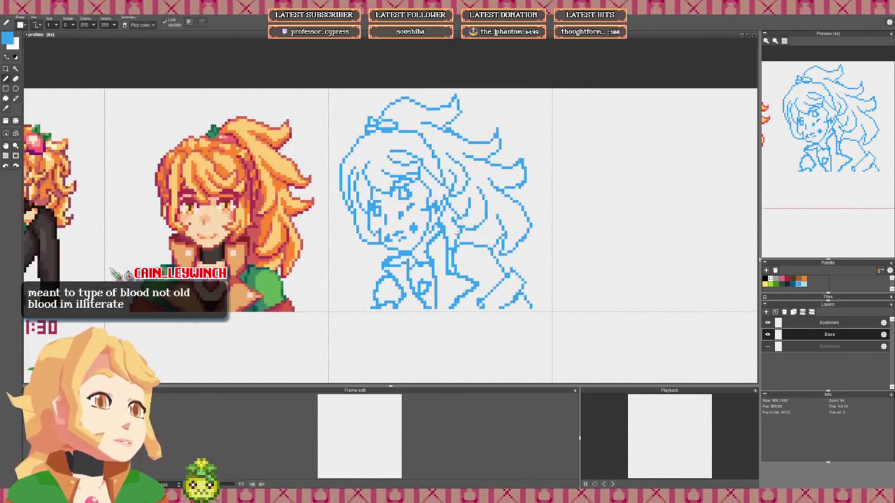
pyautogui.press('e')
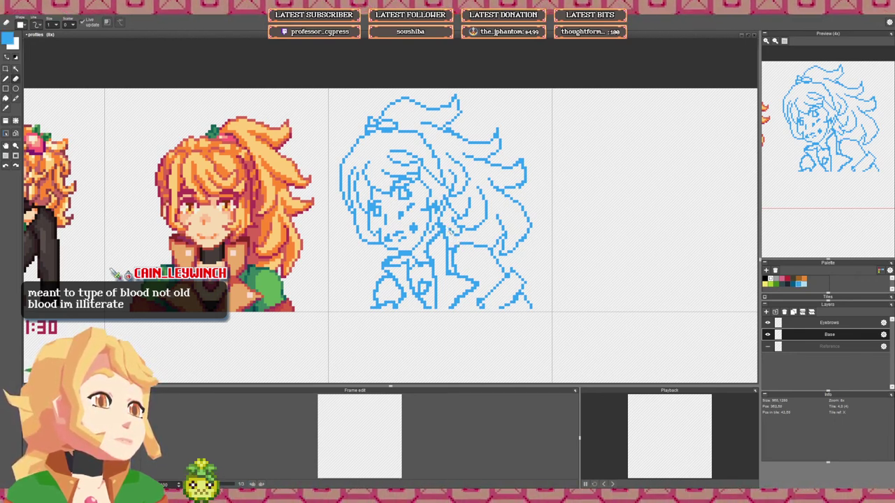
pyautogui.press('b')
pyautogui.press('e')
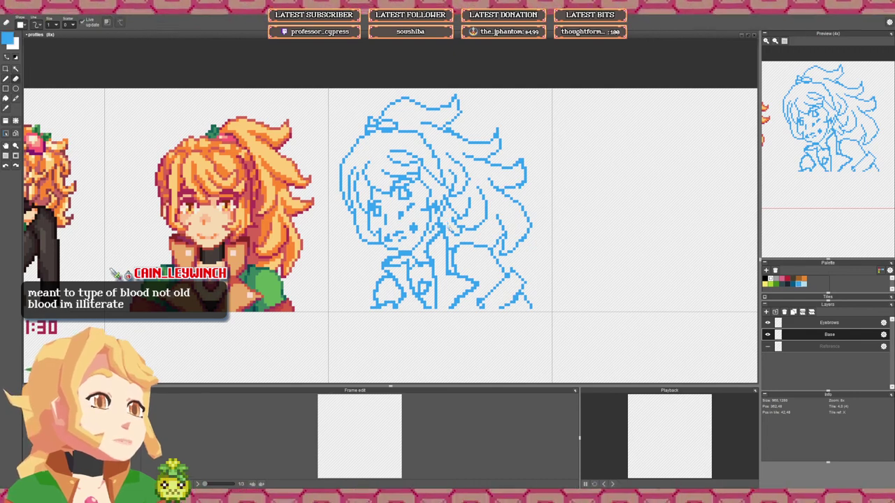
pyautogui.press('b')
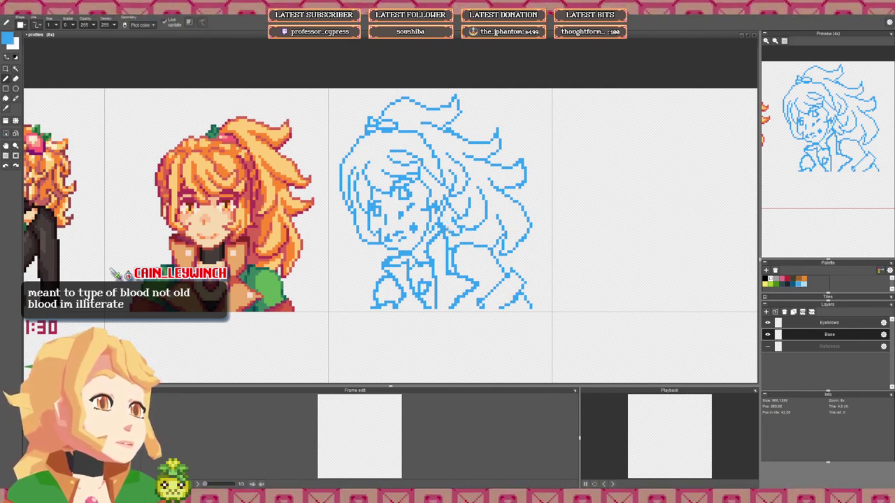
pyautogui.press('e')
pyautogui.moveTo(452, 230); pyautogui.dragTo(459, 236)
pyautogui.scroll(-5, 499, 225)
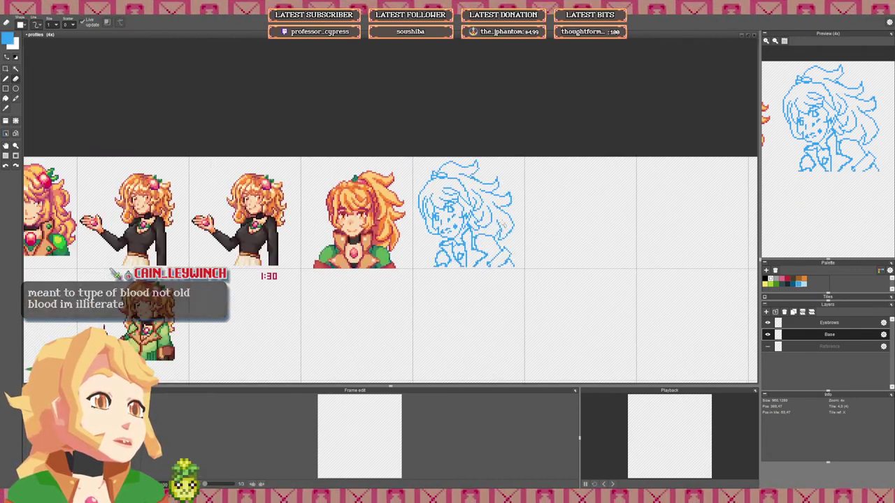
# Step: Clean up the curl of the hair lock behind the ear, erasing the excess pixels along its lower end near the neck
pyautogui.scroll(4, 479, 225)
pyautogui.press('b')
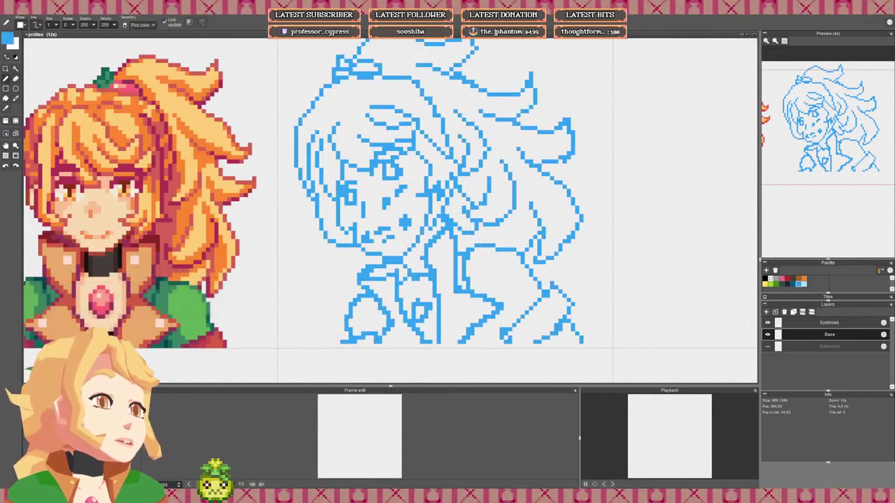
pyautogui.press('e')
pyautogui.moveTo(481, 225); pyautogui.dragTo(471, 235)
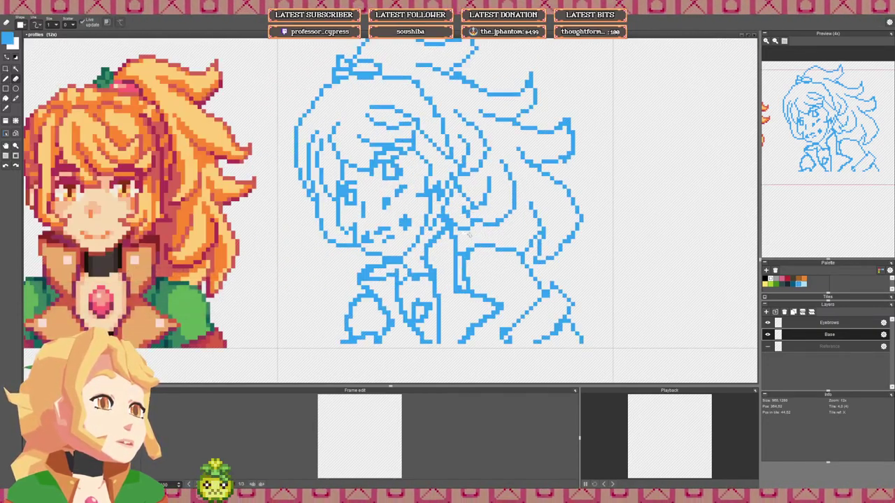
pyautogui.scroll(-4, 468, 235)
pyautogui.scroll(4, 479, 229)
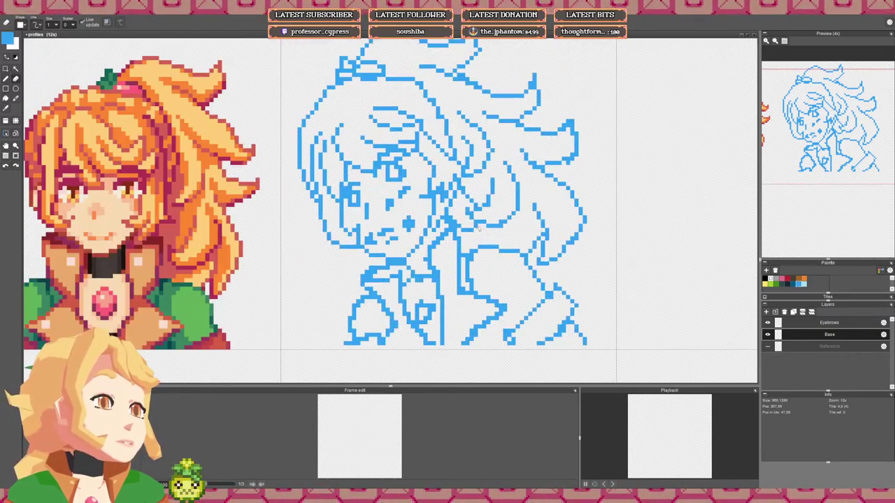
pyautogui.press('b')
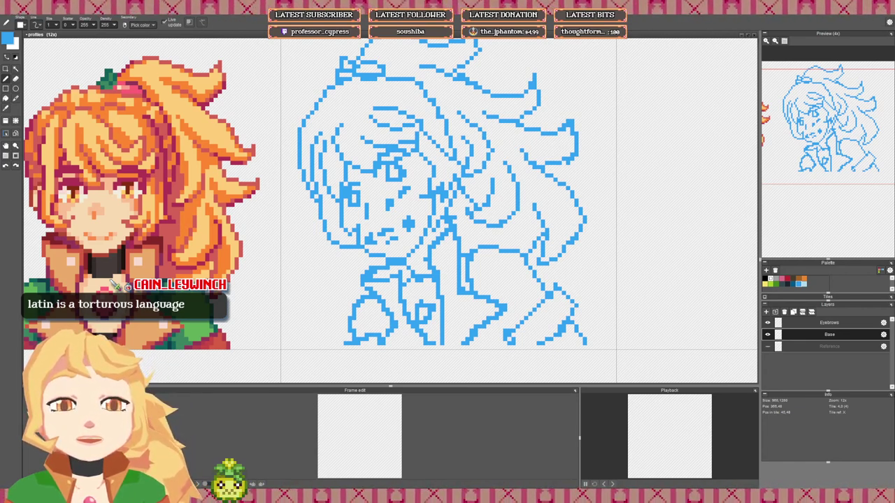
pyautogui.press('e')
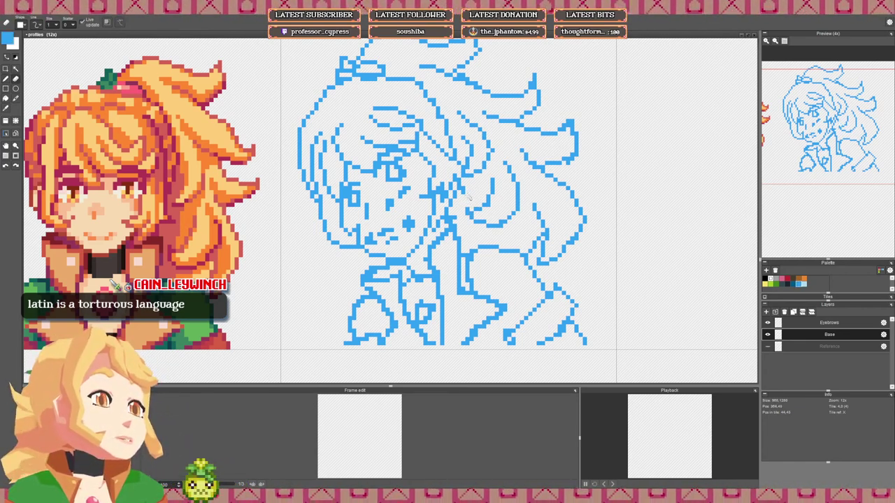
pyautogui.scroll(-4, 468, 198)
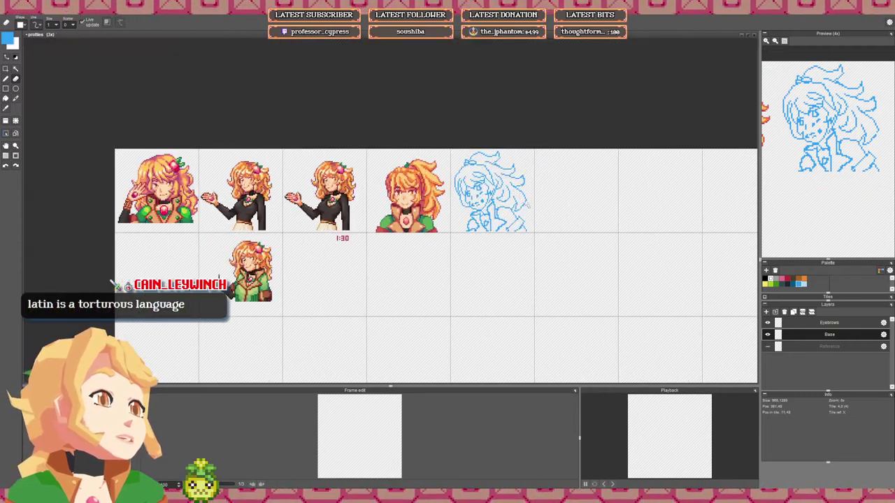
# Step: Rework the inner strand line at the lower end of the ponytail, adding blue pixels and erasing the excess between them
pyautogui.scroll(4, 519, 195)
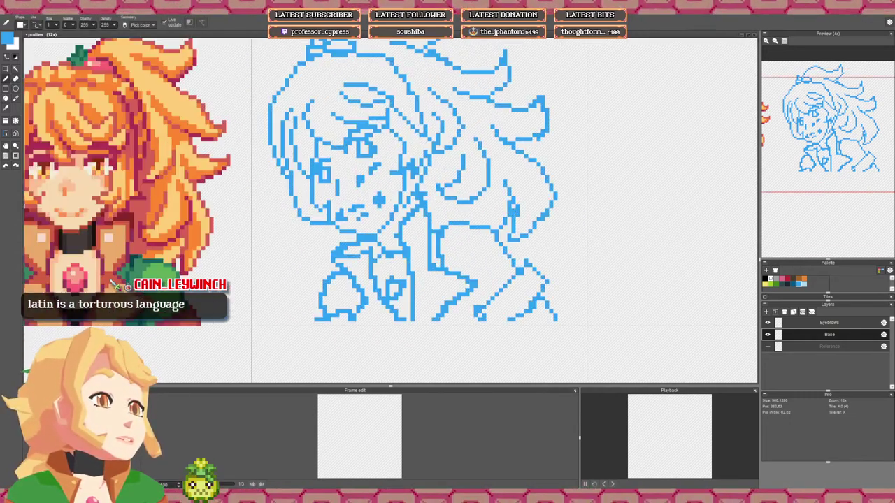
pyautogui.press('e')
pyautogui.moveTo(517, 210); pyautogui.dragTo(517, 215)
pyautogui.scroll(-5, 528, 199)
pyautogui.moveTo(513, 164)
pyautogui.mouseDown()
pyautogui.moveTo(513, 176)
pyautogui.moveTo(530, 177)
pyautogui.mouseUp()
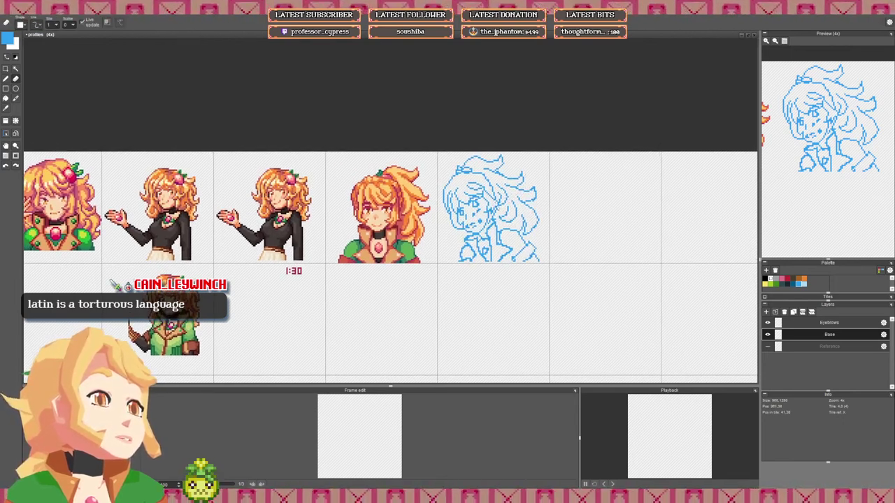
# Step: Redraw the line below the hair lock beside the ear so it joins the strand running down to the neck
pyautogui.scroll(2, 494, 205)
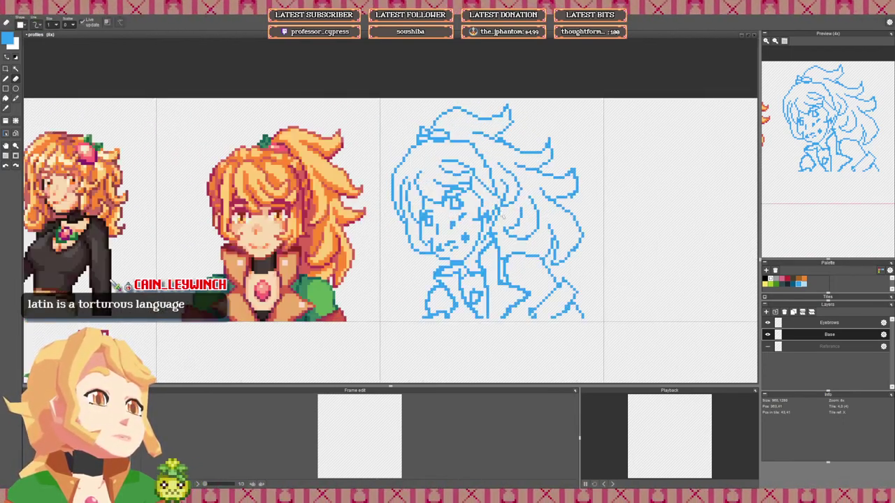
pyautogui.scroll(1, 504, 218)
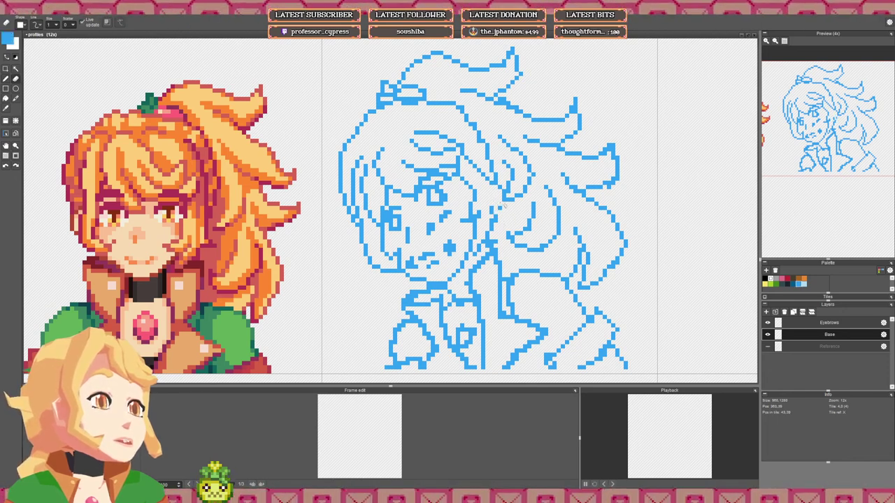
pyautogui.press('b')
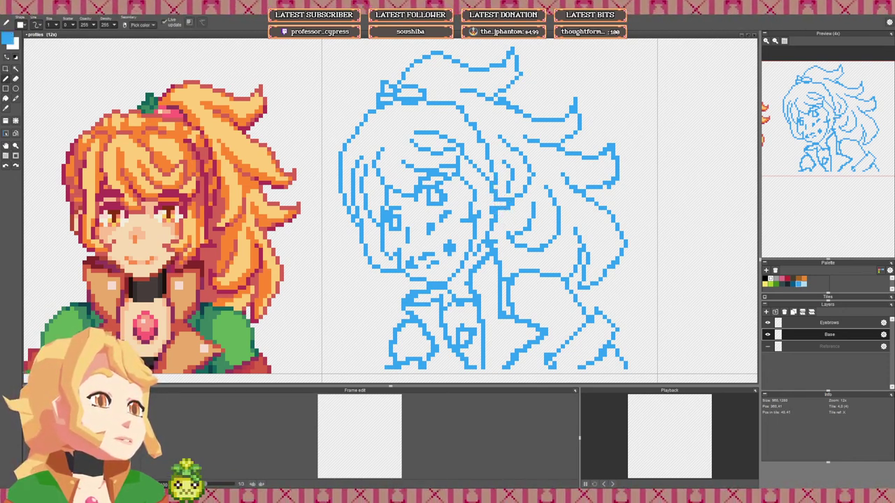
pyautogui.press('e')
pyautogui.press('b')
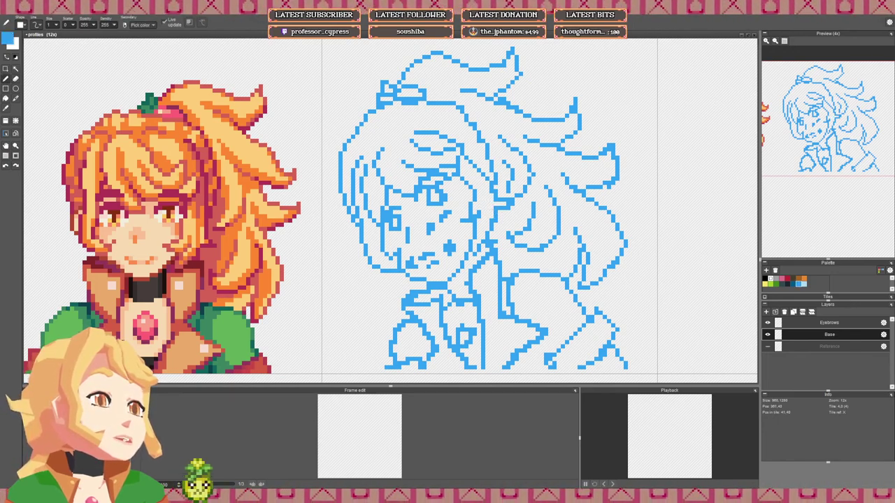
pyautogui.scroll(-5, 528, 208)
pyautogui.scroll(5, 421, 240)
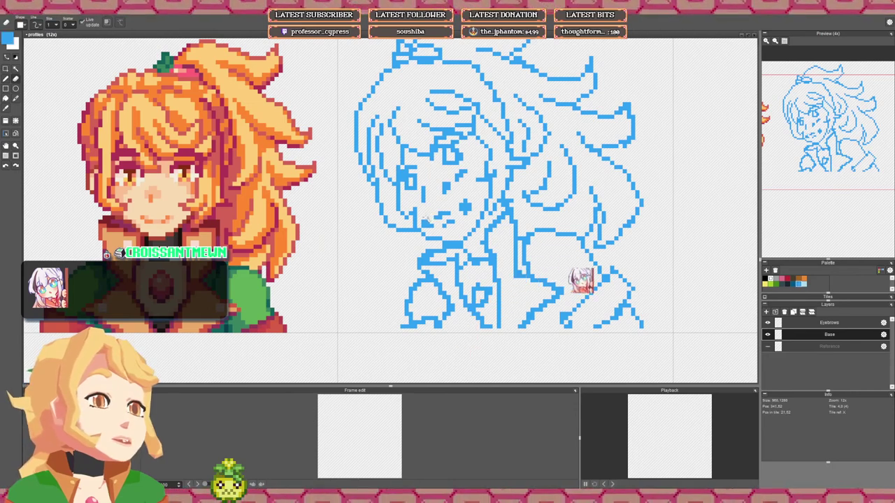
# Step: Trim the cross-shaped mark on the cheek into a smaller block by erasing its outer pixels
pyautogui.press('e')
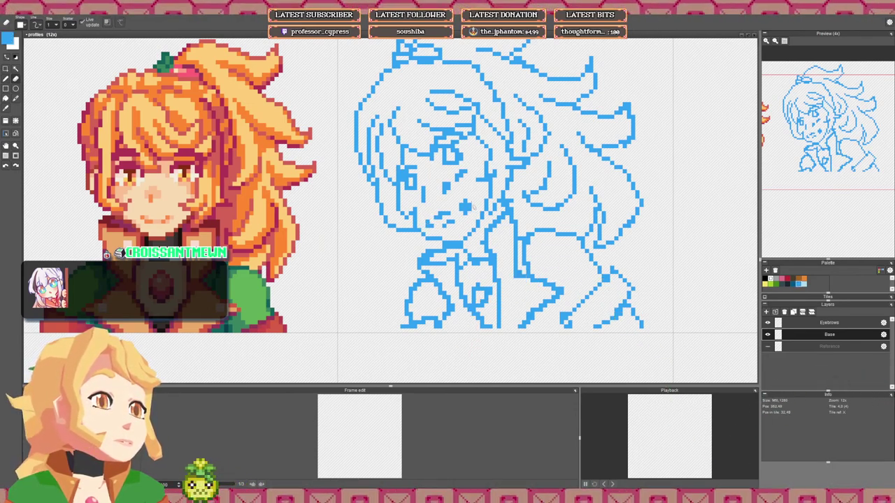
pyautogui.click(466, 201)
pyautogui.moveTo(470, 204); pyautogui.dragTo(469, 212)
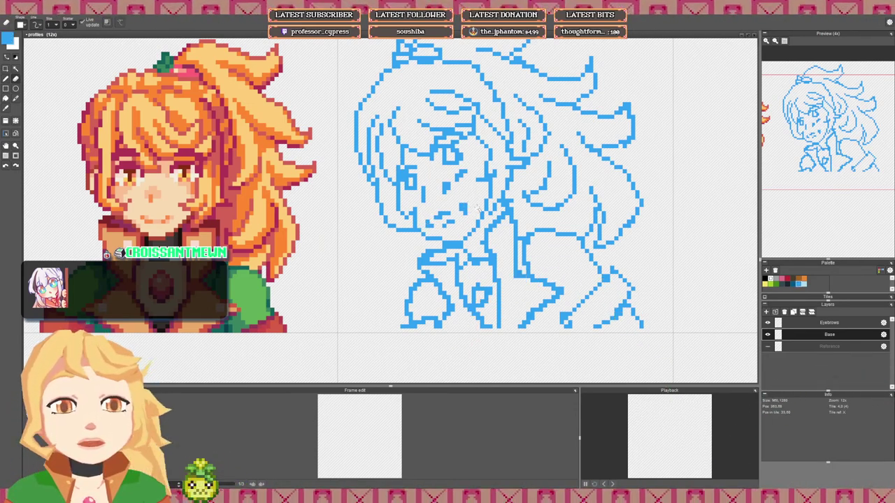
pyautogui.scroll(-2, 474, 208)
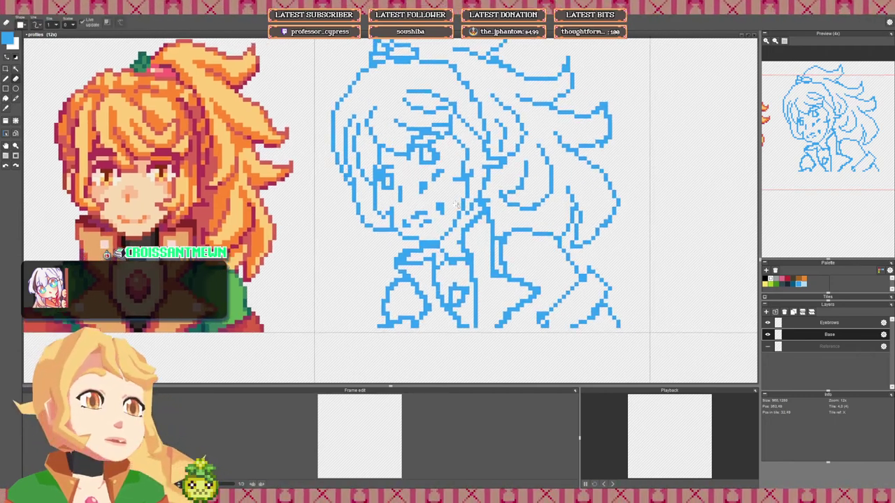
# Step: Add blue pixels to the front hair lock framing the outer side of the face
pyautogui.press('b')
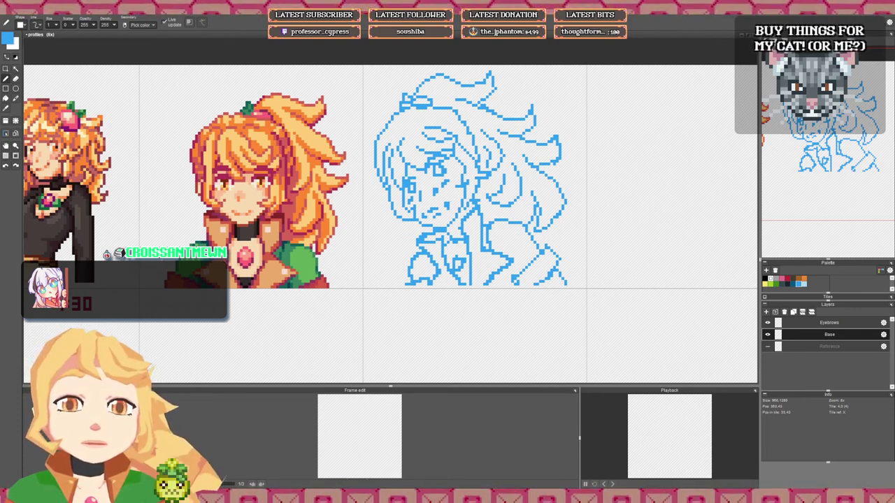
pyautogui.moveTo(451, 200); pyautogui.dragTo(426, 209)
pyautogui.scroll(1, 388, 196)
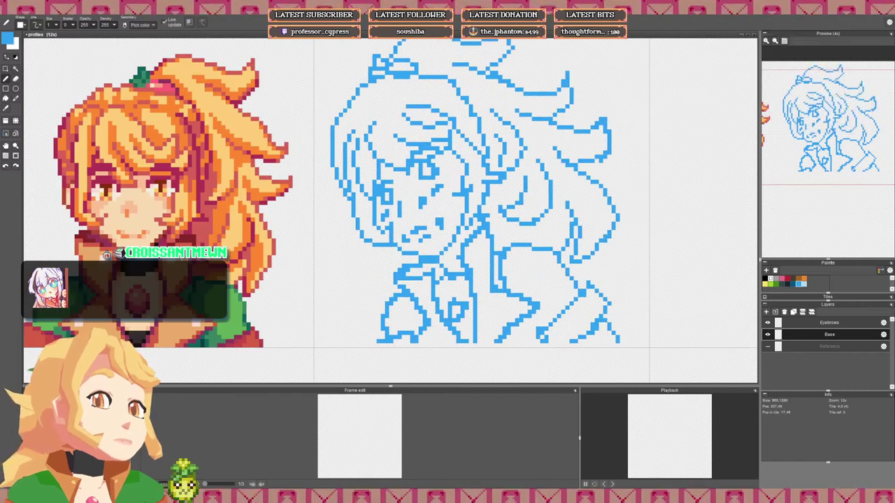
pyautogui.moveTo(358, 217)
pyautogui.mouseDown()
pyautogui.moveTo(358, 205)
pyautogui.moveTo(361, 227)
pyautogui.mouseUp()
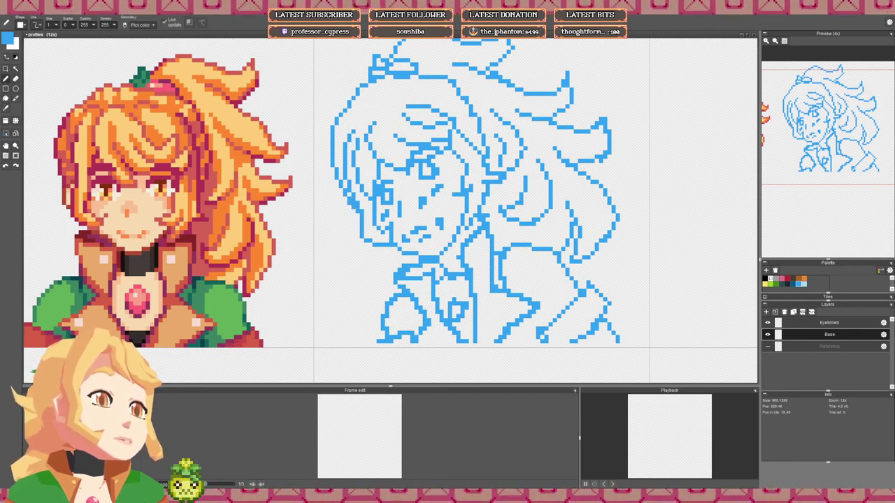
pyautogui.scroll(-1, 363, 150)
pyautogui.moveTo(364, 149); pyautogui.dragTo(356, 181)
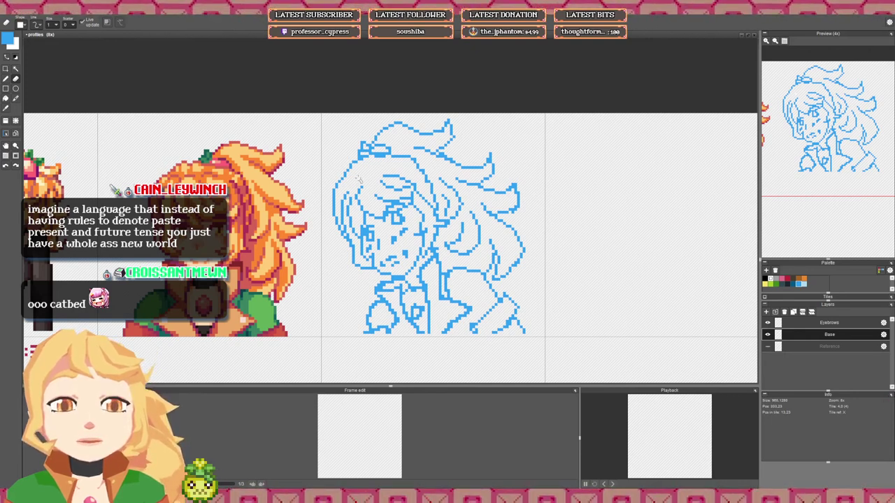
# Step: Thicken the upper lash line above the eye nearest the ear with blue pixels
pyautogui.scroll(2, 356, 187)
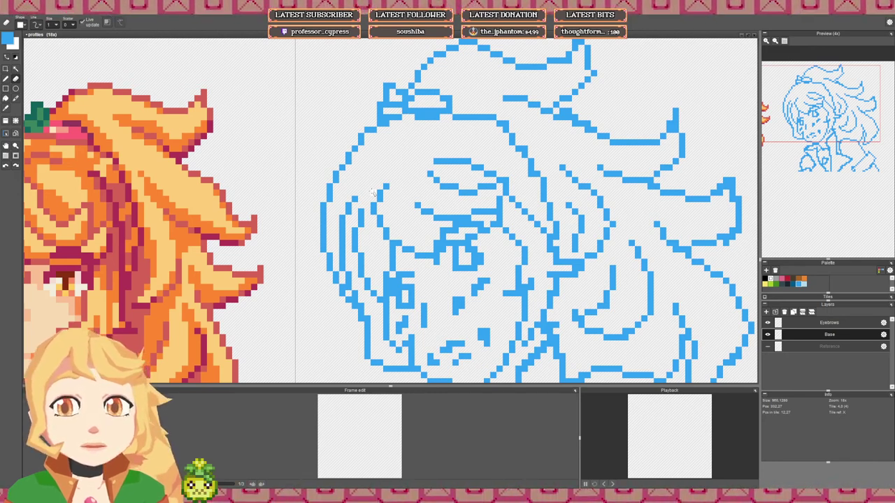
pyautogui.scroll(-2, 372, 192)
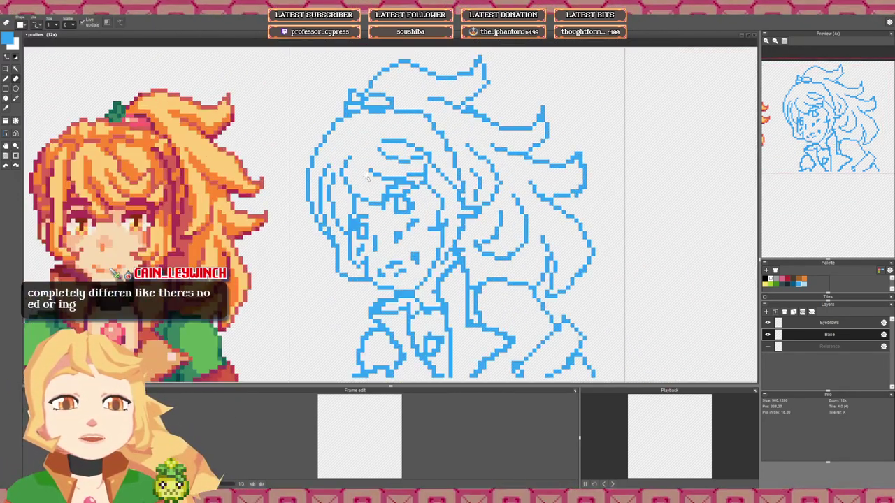
pyautogui.scroll(-2, 376, 187)
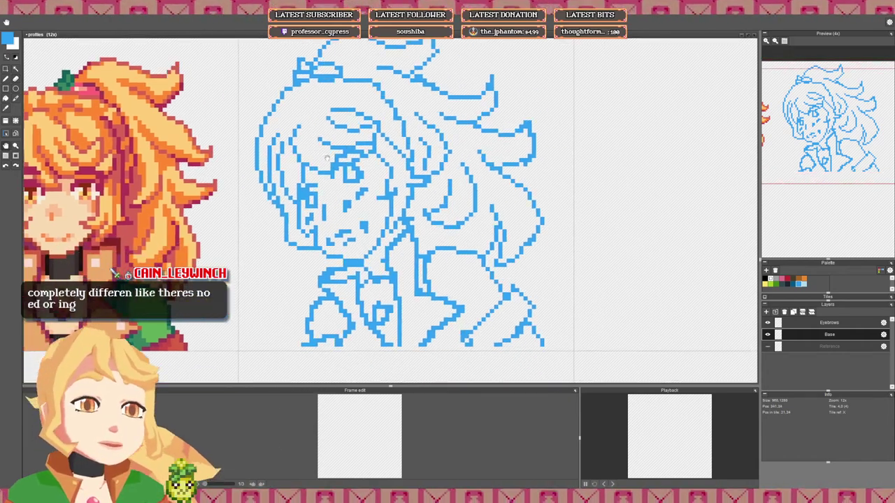
pyautogui.scroll(-3, 341, 195)
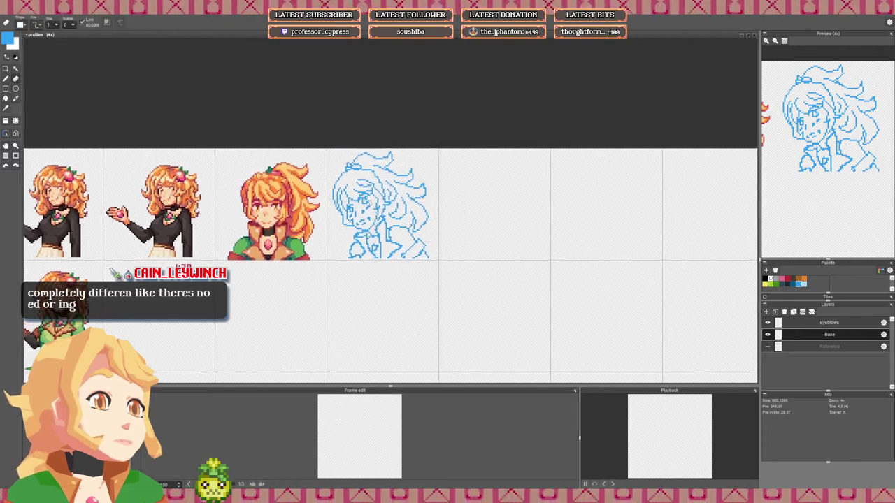
pyautogui.scroll(4, 361, 197)
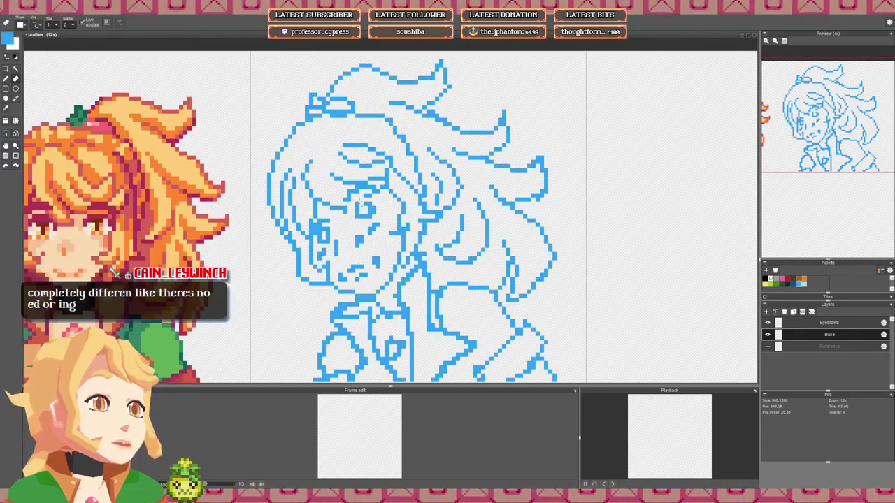
pyautogui.press('b')
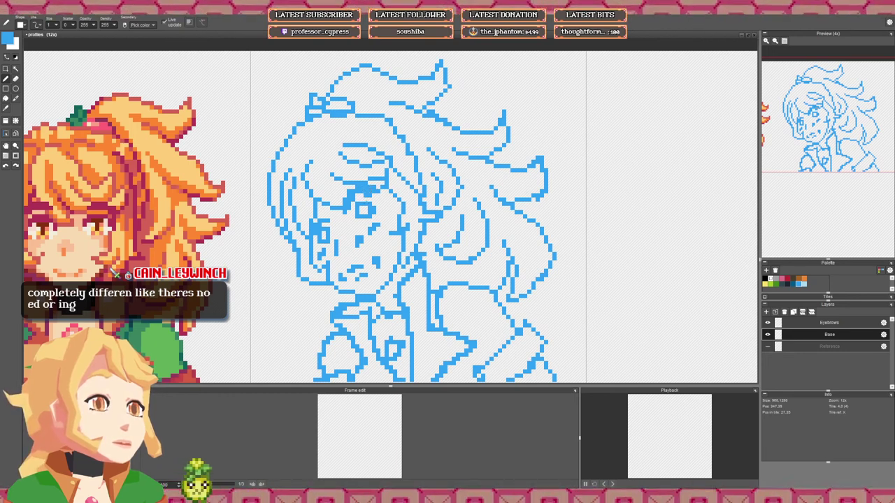
pyautogui.scroll(-5, 384, 208)
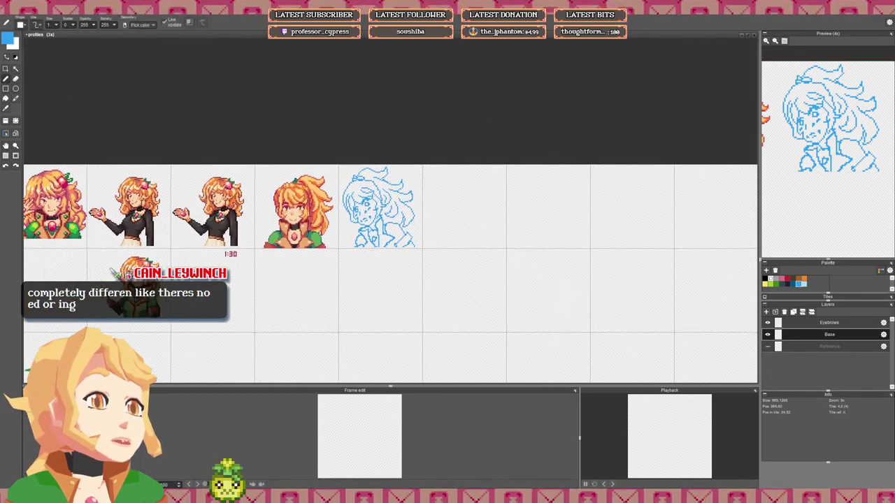
# Step: Redraw the collar's upper edge below the chin, erasing the surplus pixels between the neck and the collar flaps
pyautogui.scroll(5, 388, 214)
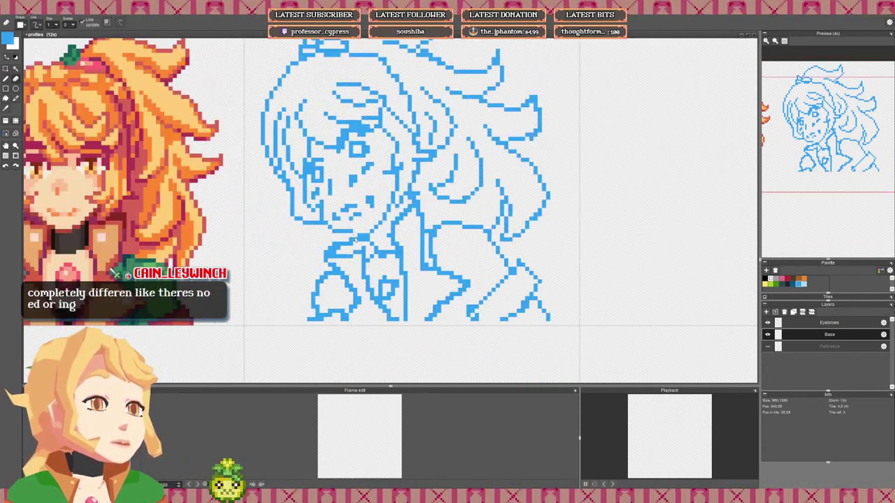
pyautogui.moveTo(349, 234)
pyautogui.mouseDown()
pyautogui.moveTo(342, 238)
pyautogui.moveTo(356, 243)
pyautogui.mouseUp()
pyautogui.press('e')
pyautogui.press('b')
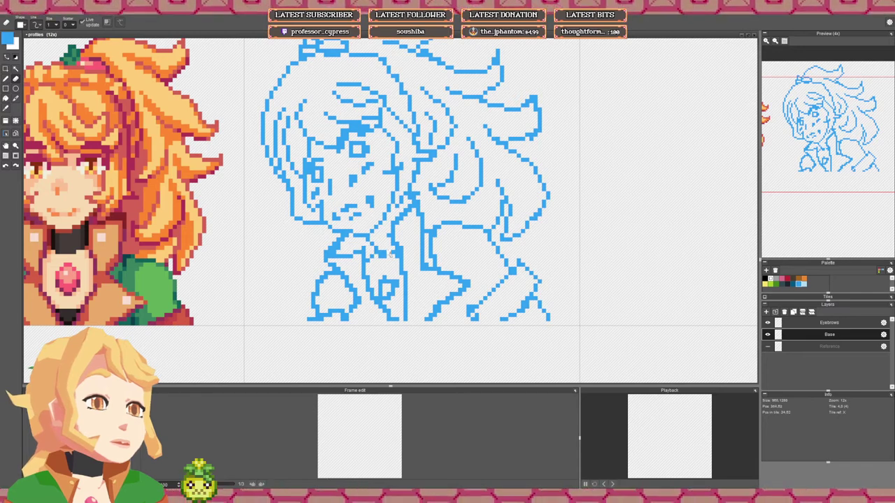
pyautogui.scroll(-2, 390, 254)
pyautogui.scroll(2, 393, 248)
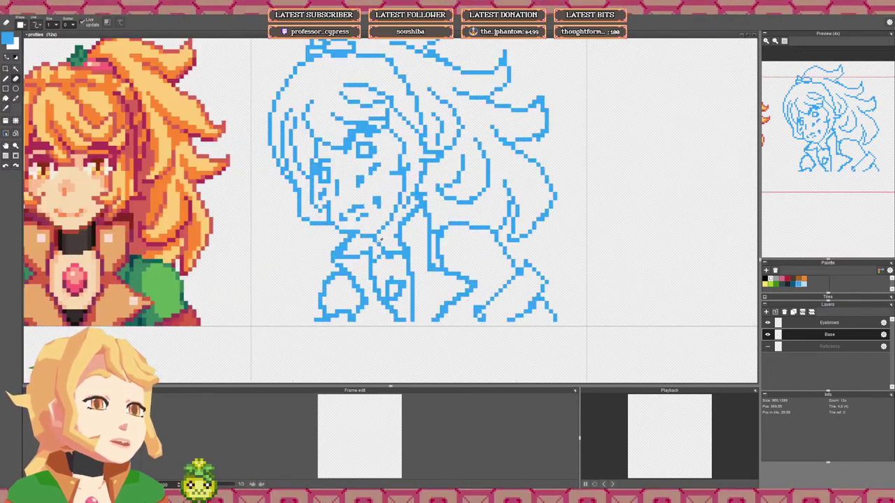
pyautogui.press('e')
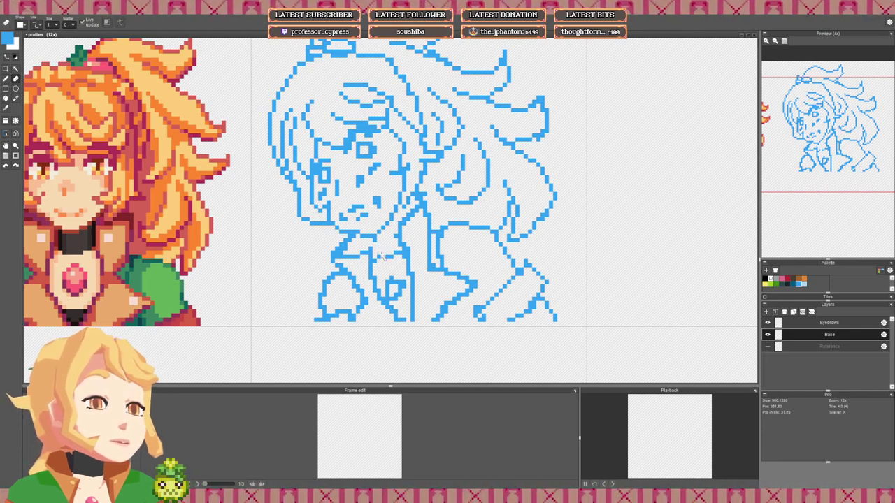
# Step: Redraw the short hair line between the ear and the ponytail with blue pixels, erasing the surplus pixels around its bend
pyautogui.press('b')
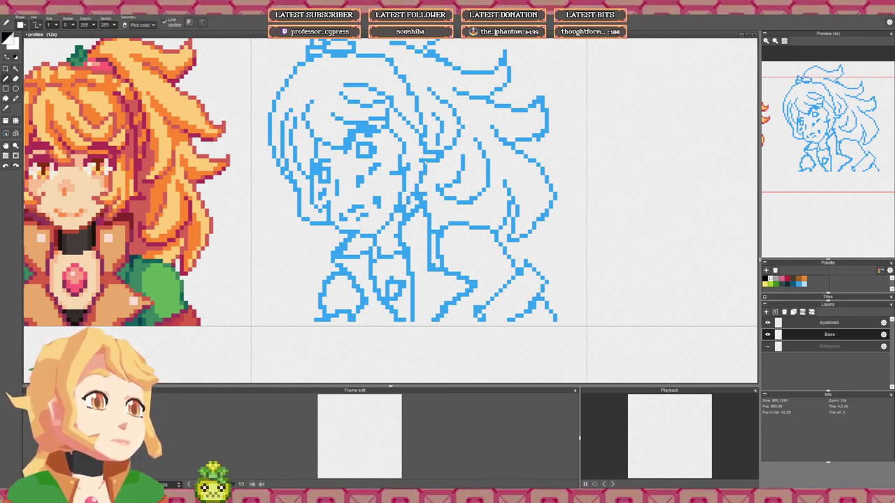
pyautogui.press('e')
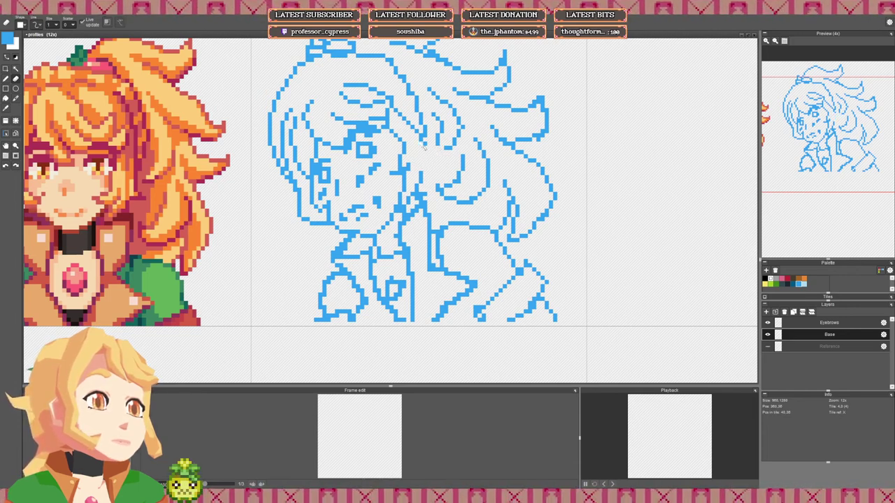
pyautogui.press('b')
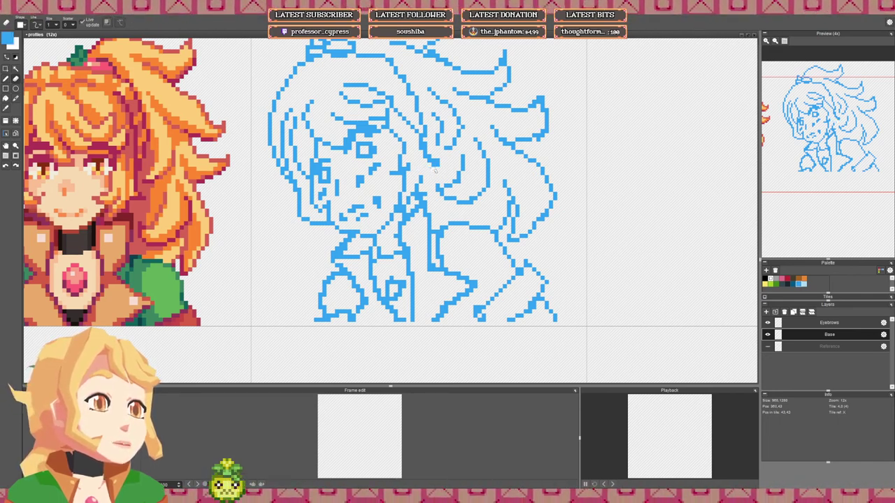
pyautogui.moveTo(433, 169); pyautogui.dragTo(423, 168)
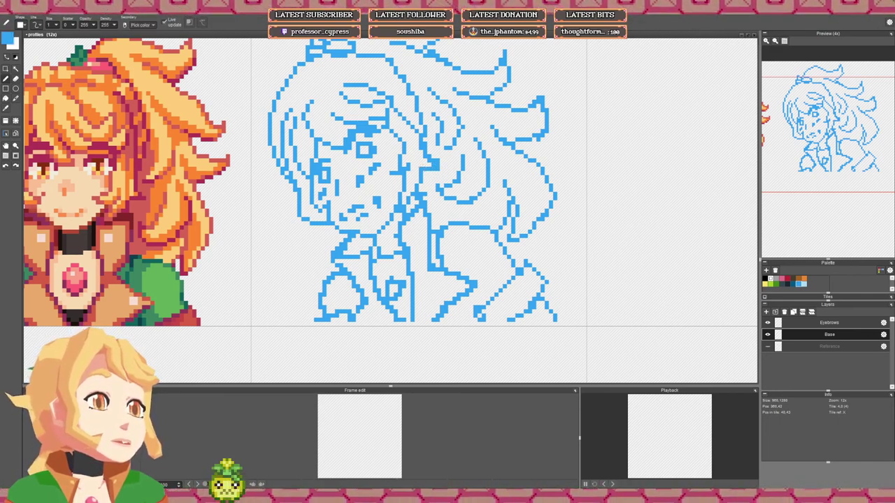
pyautogui.press('e')
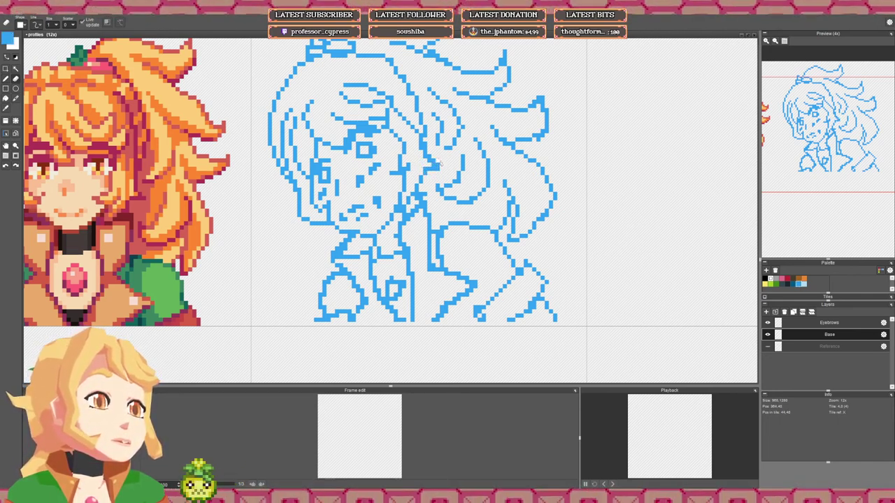
pyautogui.press('b')
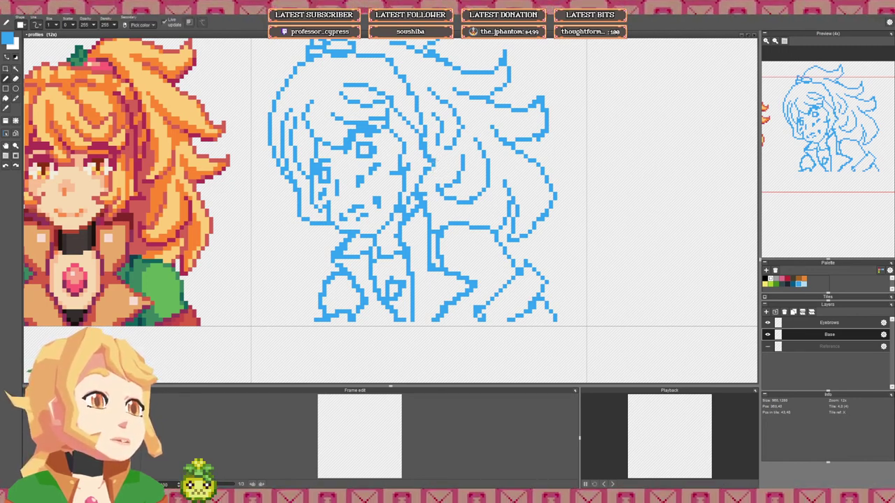
pyautogui.press('e')
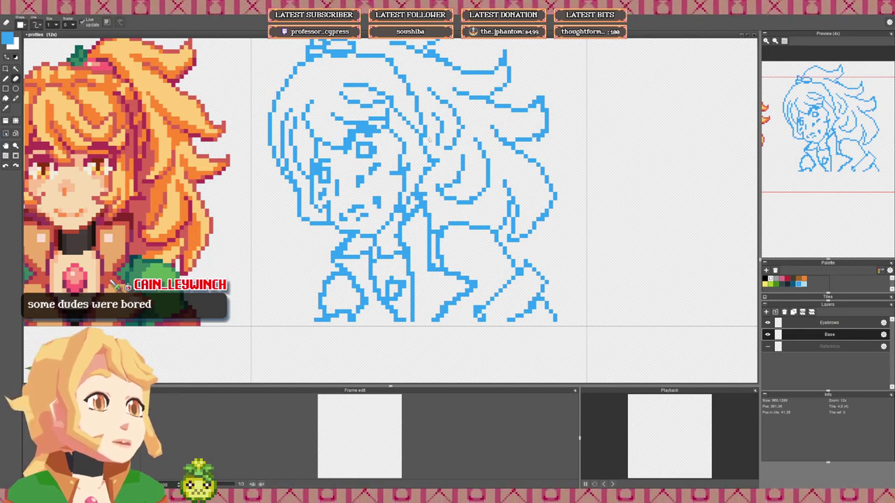
pyautogui.moveTo(432, 133); pyautogui.dragTo(431, 142)
pyautogui.press('b')
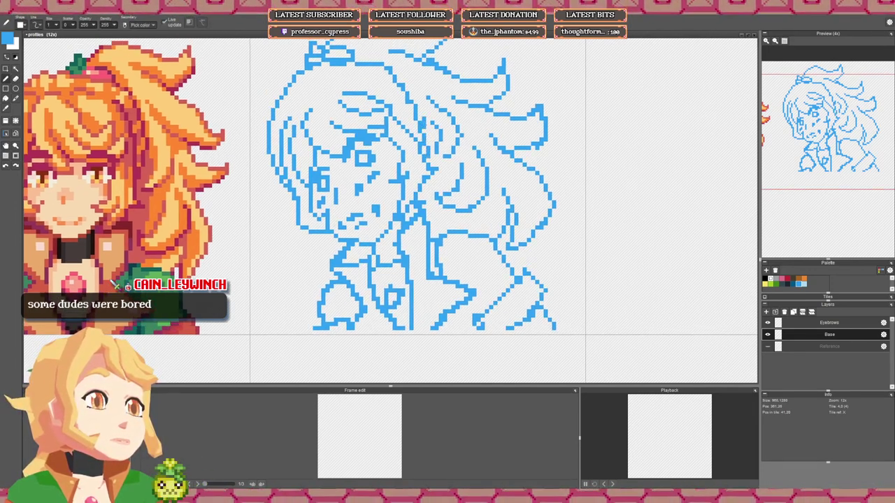
# Step: Reshape the hair line running from the crown down towards the ear, adding blue pixels and erasing the doubled ones
pyautogui.press('e')
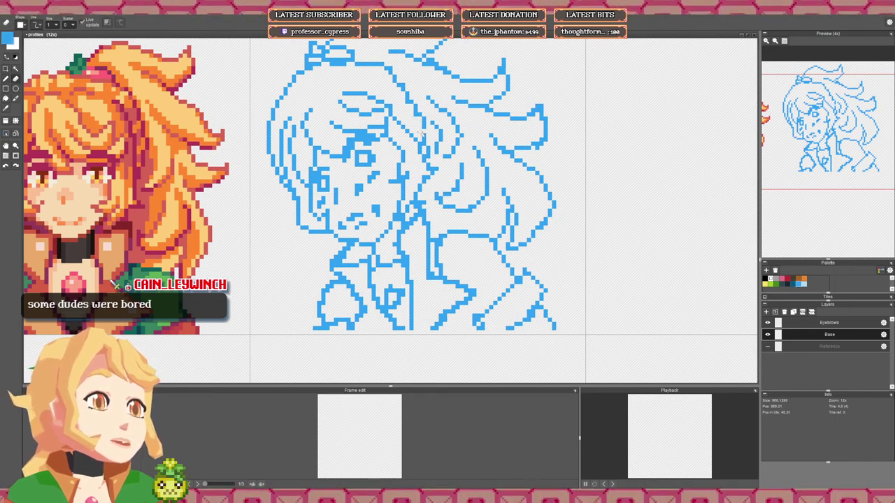
pyautogui.press('b')
pyautogui.rightClick(418, 118)
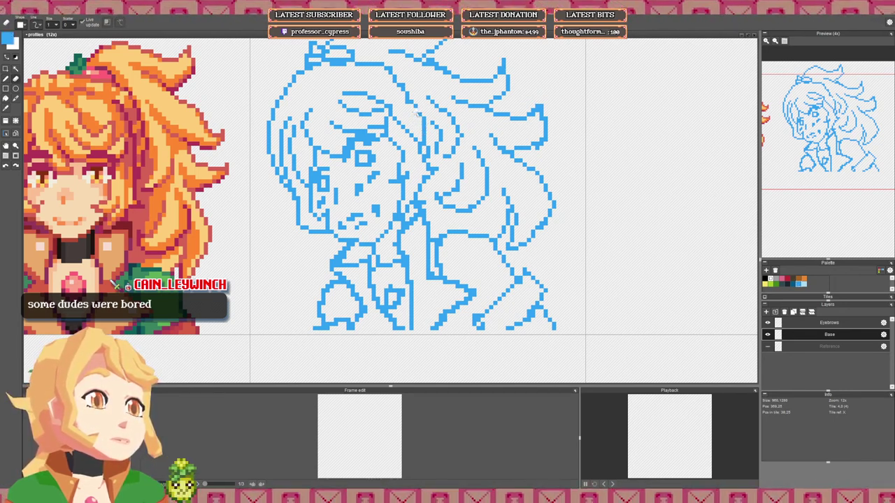
pyautogui.rightClick(411, 102)
pyautogui.moveTo(412, 99); pyautogui.dragTo(405, 79)
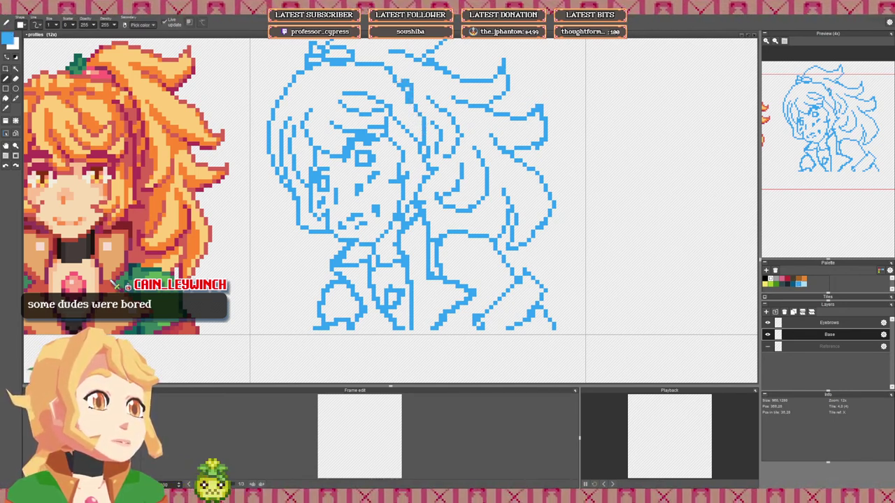
pyautogui.press('e')
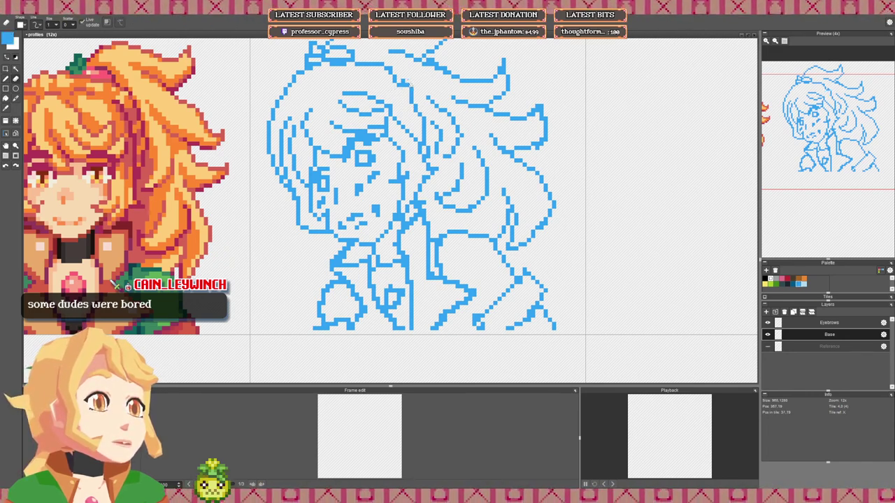
# Step: Raise the crown's upper edge beside the hair tie with blue pixels and erase the old line below it
pyautogui.press('b')
pyautogui.moveTo(386, 74); pyautogui.dragTo(364, 139)
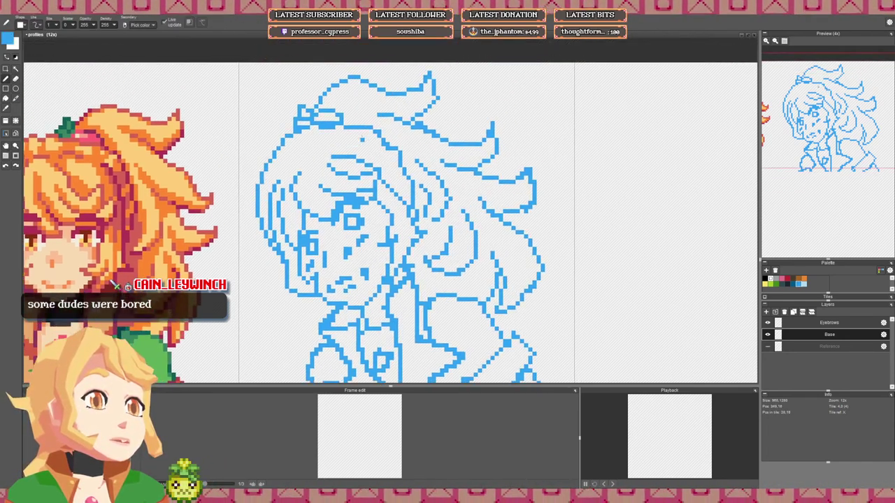
pyautogui.press('e')
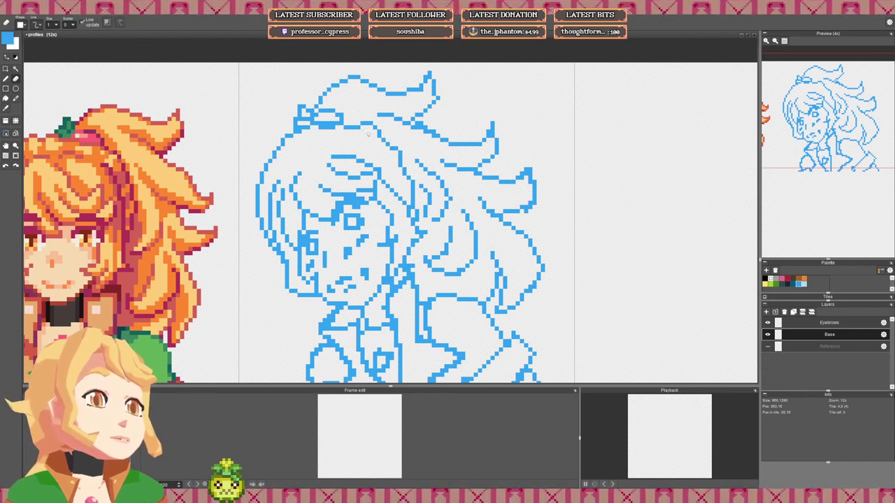
pyautogui.press('b')
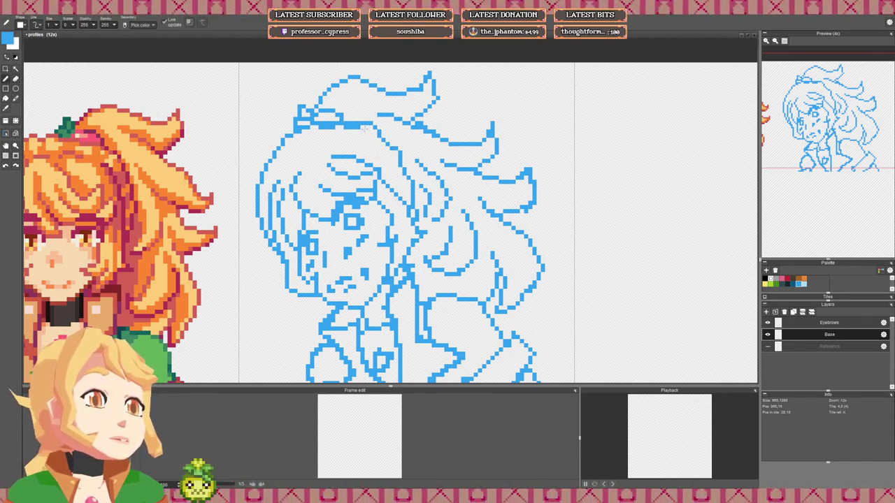
pyautogui.press('e')
pyautogui.moveTo(365, 128)
pyautogui.mouseDown()
pyautogui.moveTo(348, 128)
pyautogui.moveTo(347, 118)
pyautogui.moveTo(359, 119)
pyautogui.moveTo(351, 125)
pyautogui.mouseUp()
pyautogui.press('b')
pyautogui.press('e')
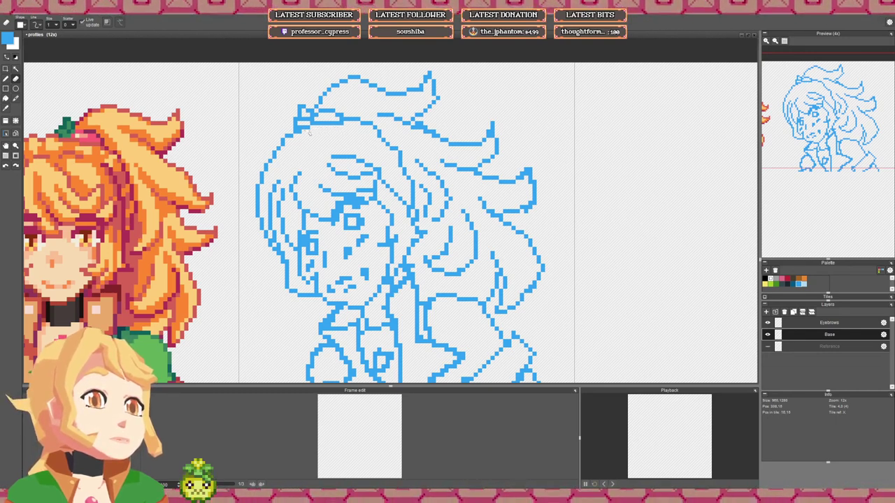
# Step: Smooth the head outline sloping down from the hair tie above the forehead by replacing stray pixels
pyautogui.scroll(-2, 314, 139)
pyautogui.scroll(3, 311, 146)
pyautogui.press('b')
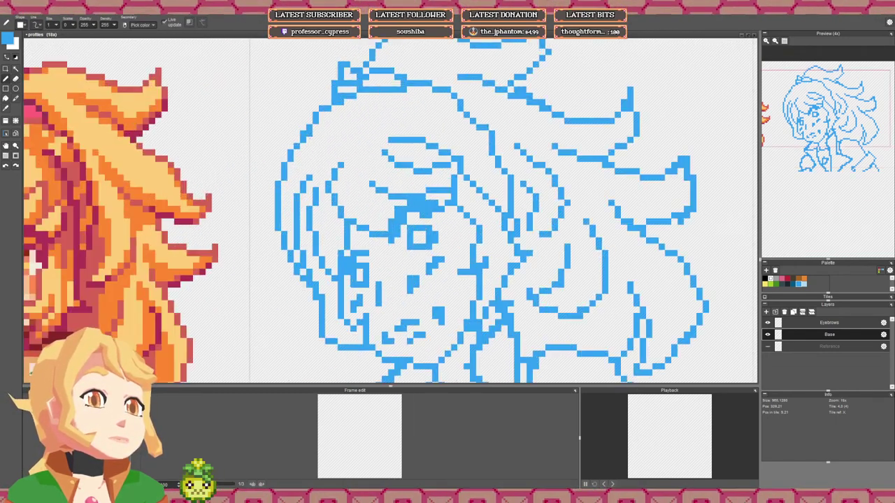
pyautogui.moveTo(309, 146)
pyautogui.mouseDown()
pyautogui.moveTo(315, 126)
pyautogui.moveTo(295, 145)
pyautogui.moveTo(310, 145)
pyautogui.mouseUp()
pyautogui.press('e')
pyautogui.click(302, 134)
pyautogui.press('b')
pyautogui.click(310, 140)
pyautogui.press('e')
pyautogui.scroll(-2, 311, 145)
pyautogui.scroll(2, 323, 122)
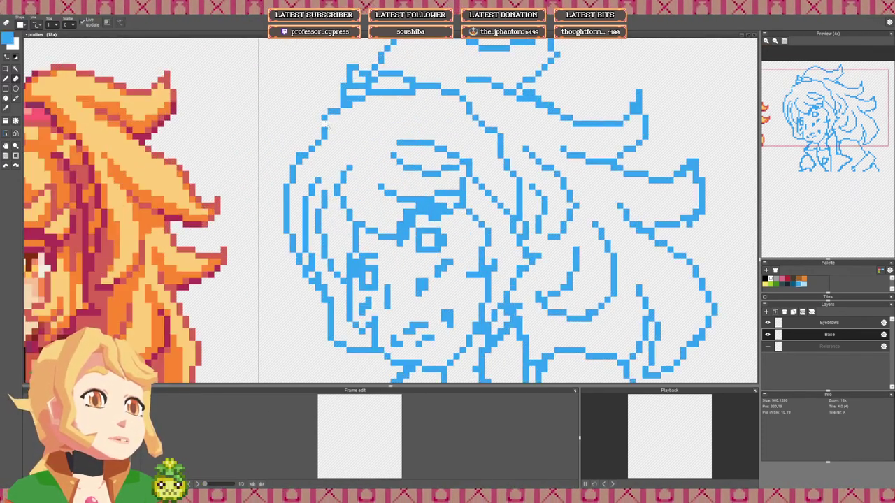
# Step: Move the outer hair outline on the far side of the face slightly inwards, erasing the old outermost pixels
pyautogui.scroll(-3, 327, 112)
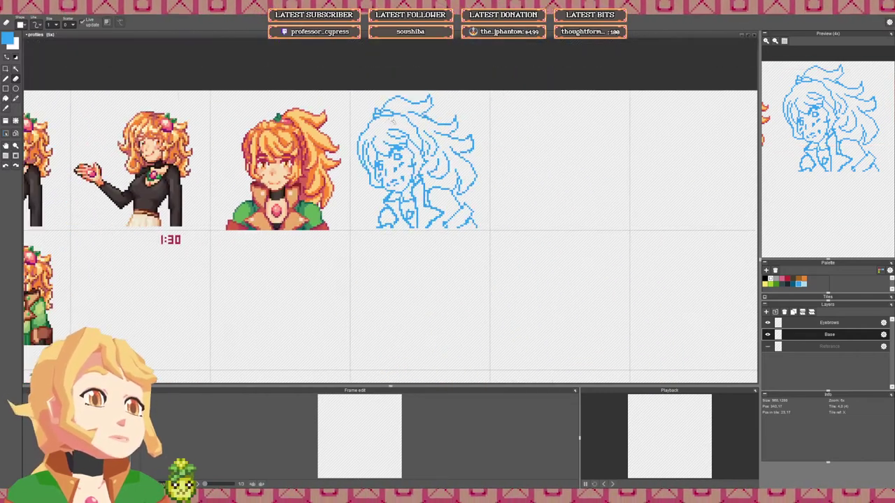
pyautogui.scroll(2, 356, 143)
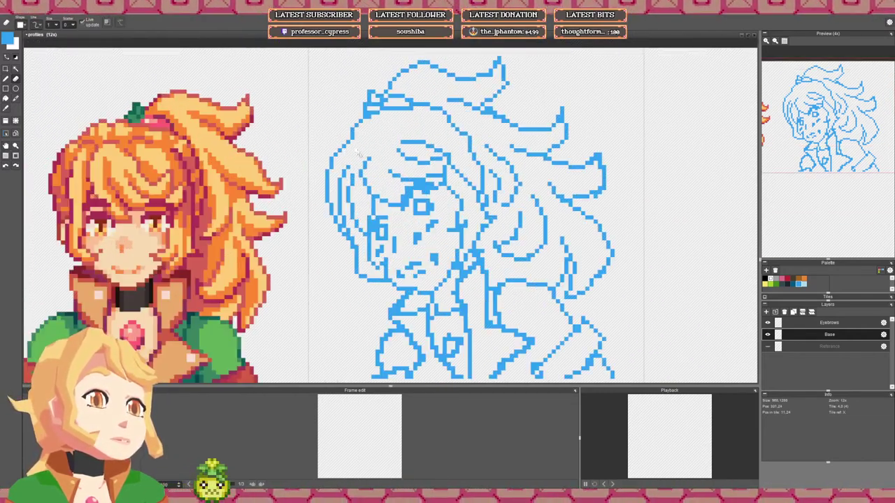
pyautogui.scroll(-2, 360, 148)
pyautogui.scroll(2, 356, 174)
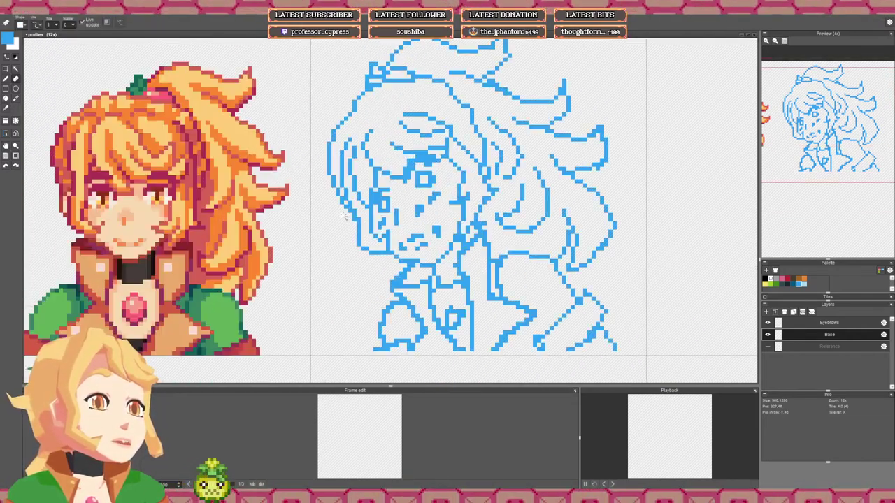
pyautogui.moveTo(341, 196)
pyautogui.mouseDown()
pyautogui.moveTo(330, 144)
pyautogui.moveTo(340, 121)
pyautogui.moveTo(332, 163)
pyautogui.mouseUp()
pyautogui.press('b')
pyautogui.moveTo(338, 169); pyautogui.dragTo(338, 173)
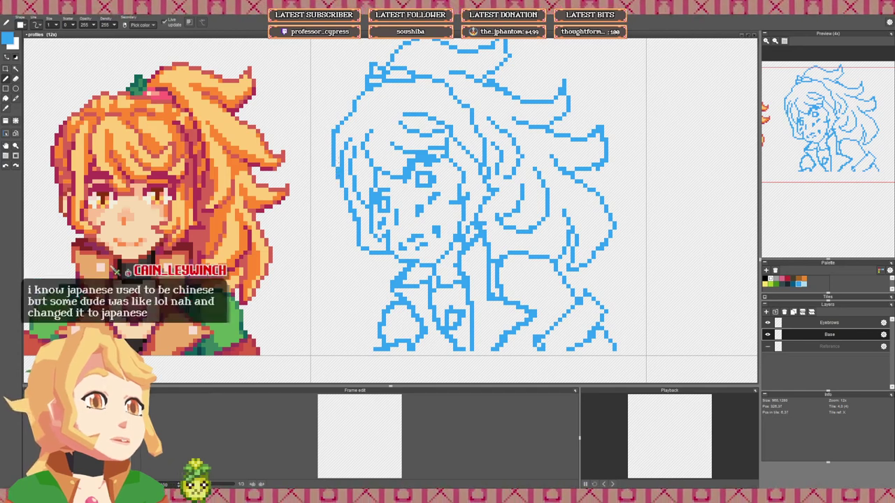
pyautogui.press('e')
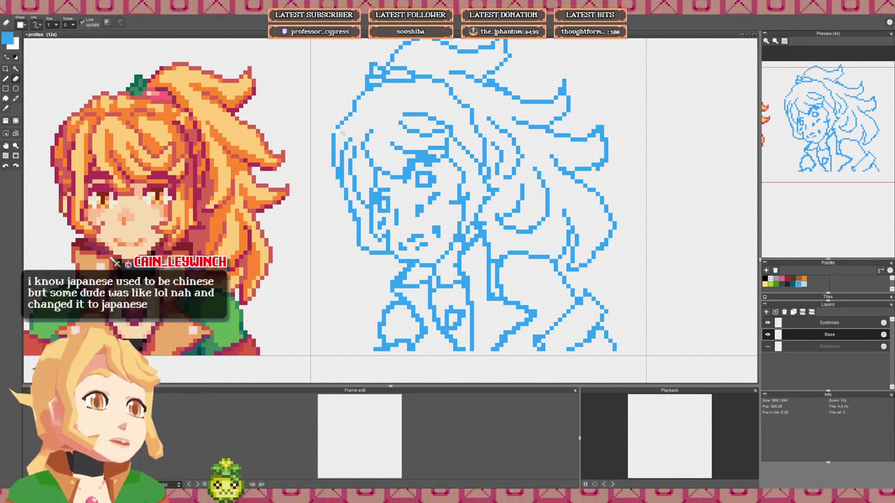
pyautogui.moveTo(363, 125); pyautogui.dragTo(341, 135)
pyautogui.press('e')
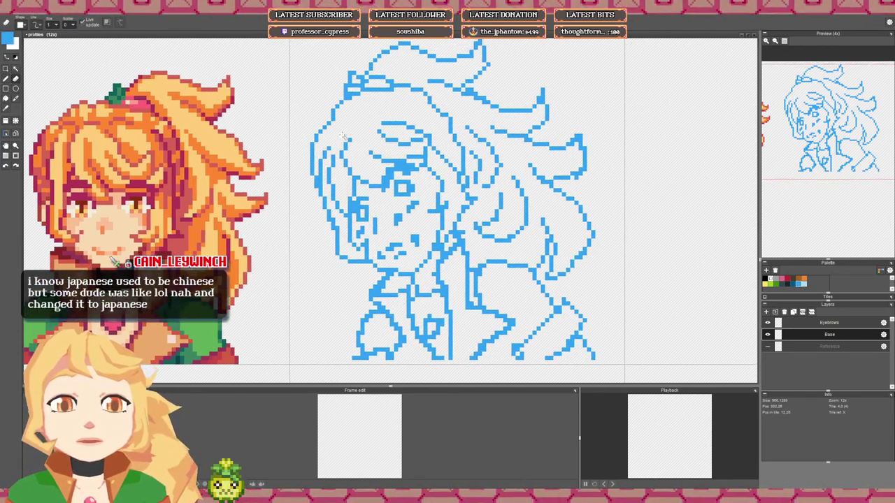
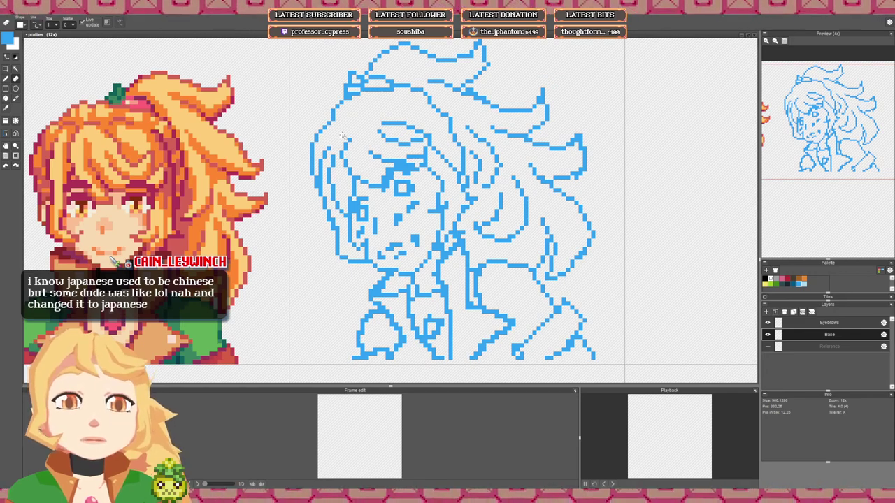
# Step: Close the lower end of the curled hair lock behind the ear with blue pixels and clean up its inner line
pyautogui.scroll(-4, 342, 136)
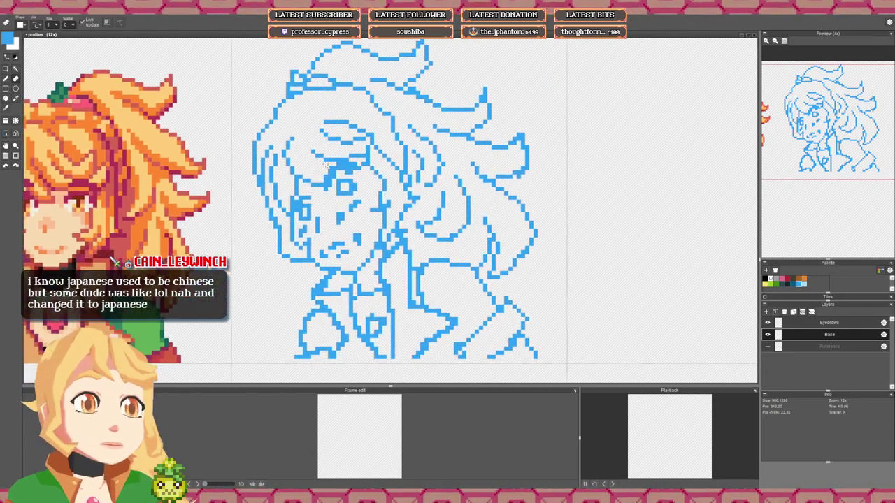
pyautogui.scroll(4, 389, 160)
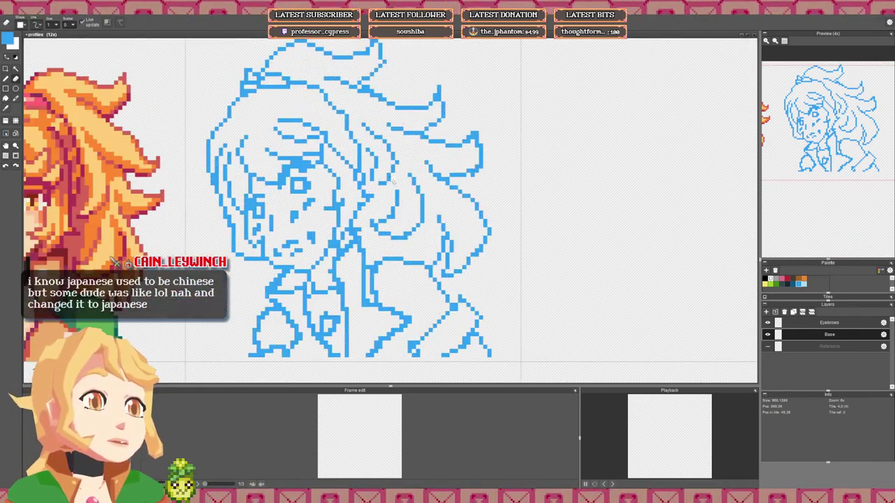
pyautogui.press('b')
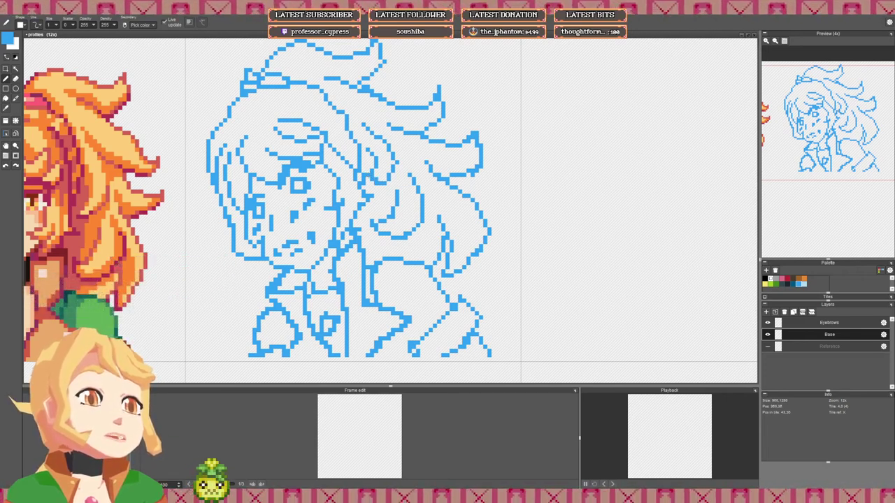
pyautogui.press('e')
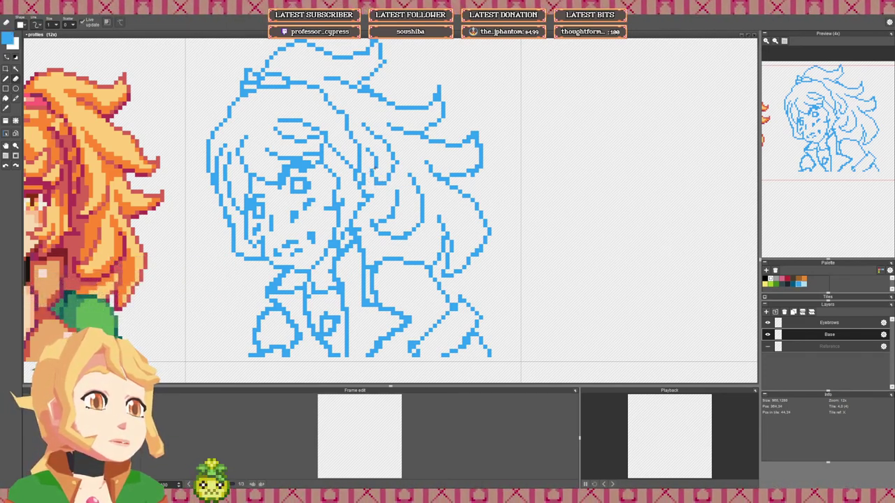
pyautogui.press('b')
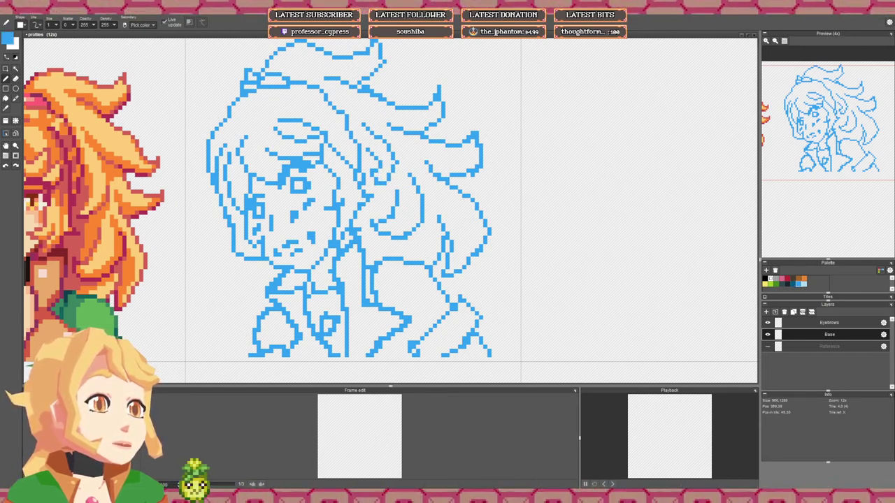
pyautogui.scroll(1, 394, 168)
pyautogui.scroll(-3, 400, 166)
pyautogui.scroll(3, 411, 161)
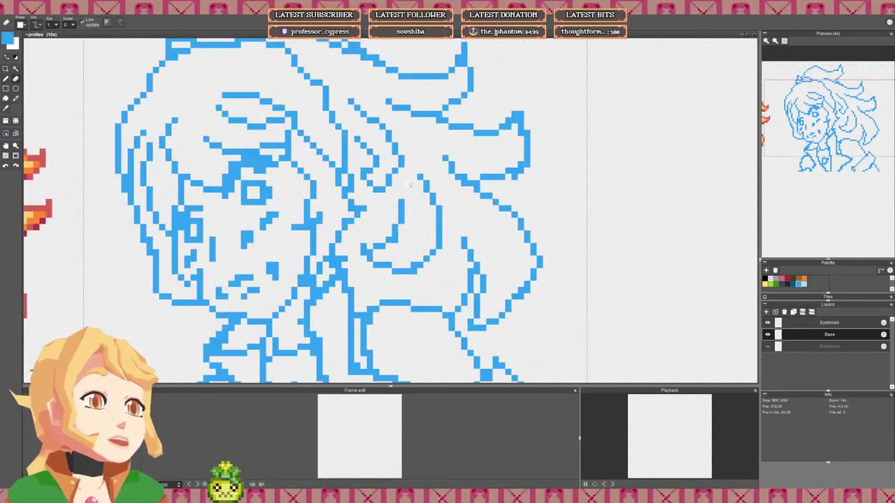
# Step: Redraw the outer edge of the curled lock behind the ear and erase the old line rising from it
pyautogui.scroll(-1, 386, 184)
pyautogui.scroll(-1, 413, 168)
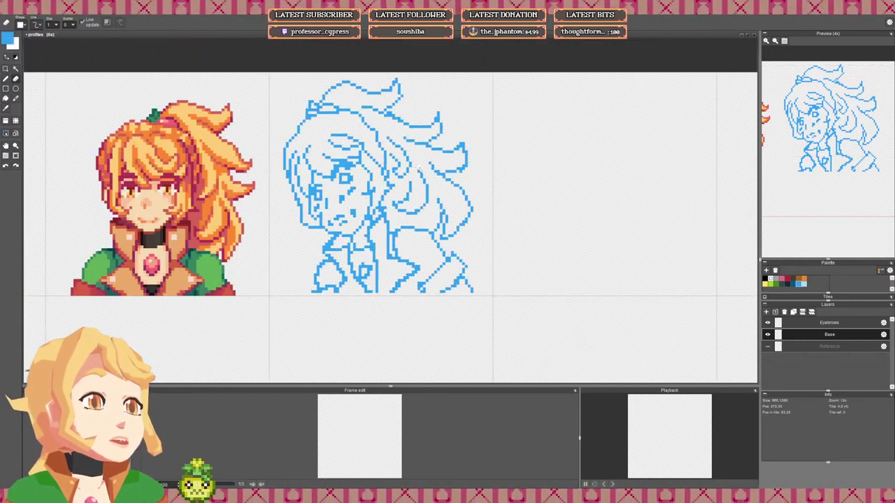
pyautogui.scroll(1, 408, 162)
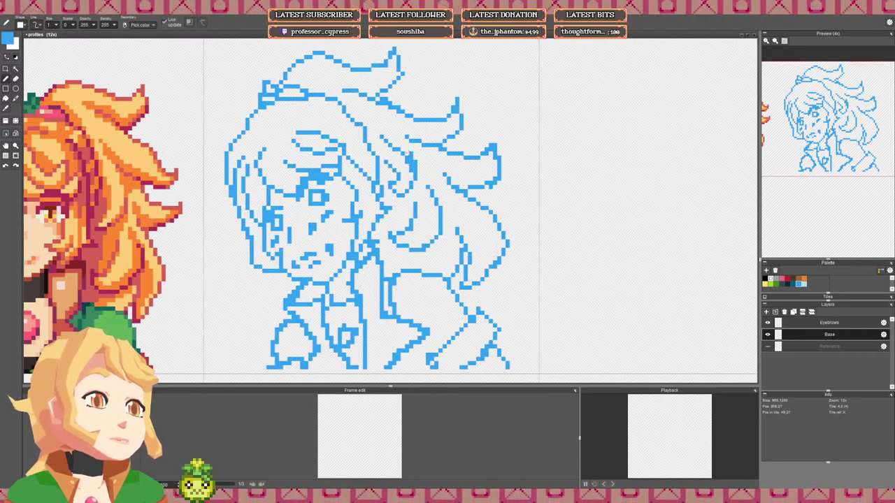
pyautogui.press('e')
pyautogui.moveTo(410, 176)
pyautogui.mouseDown()
pyautogui.moveTo(394, 138)
pyautogui.moveTo(397, 150)
pyautogui.moveTo(407, 139)
pyautogui.moveTo(393, 135)
pyautogui.mouseUp()
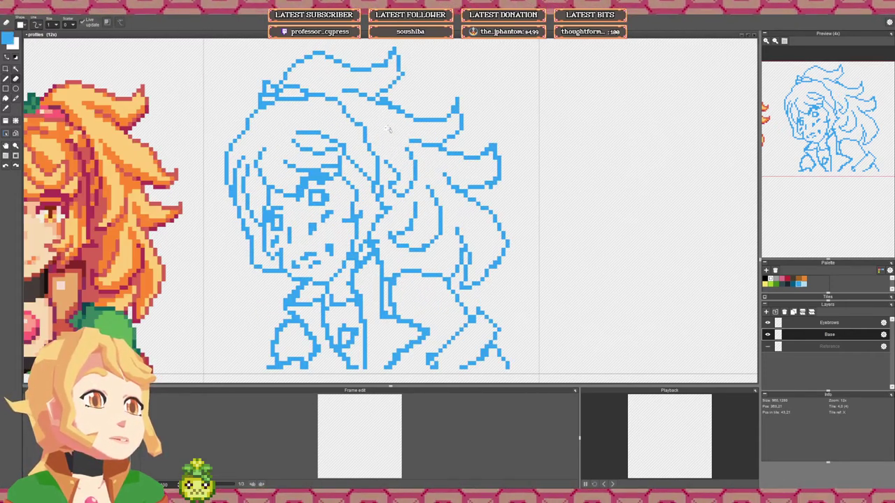
# Step: Redraw the line joining the ponytail's top strand to the strand below as a smooth curve, erasing the old pixels
pyautogui.scroll(-2, 388, 129)
pyautogui.scroll(2, 388, 133)
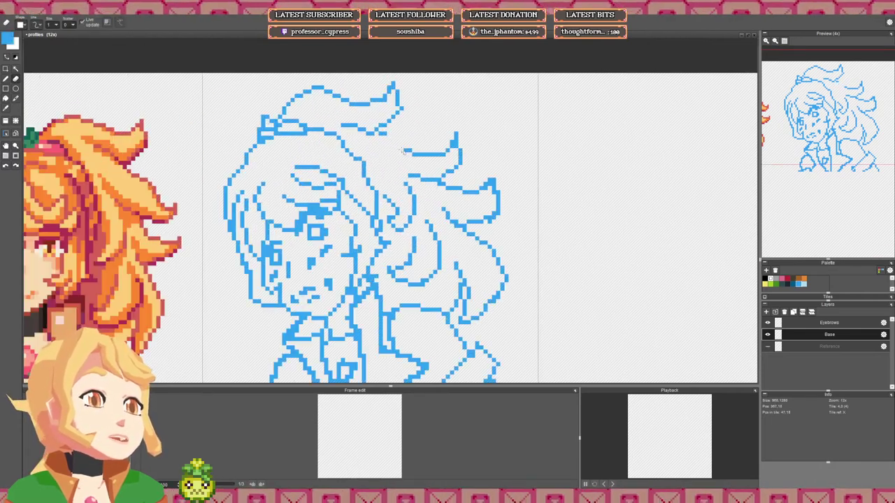
pyautogui.press('b')
pyautogui.moveTo(405, 151)
pyautogui.mouseDown()
pyautogui.moveTo(367, 129)
pyautogui.moveTo(404, 144)
pyautogui.mouseUp()
pyautogui.press('e')
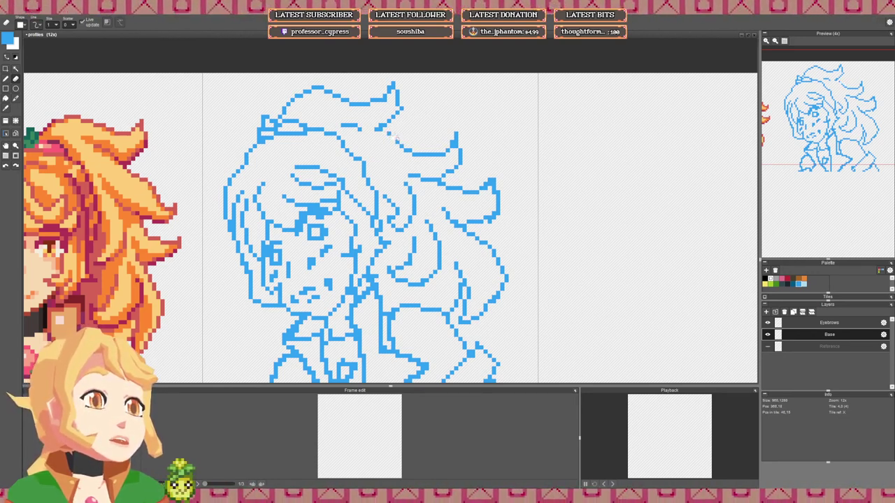
pyautogui.press('b')
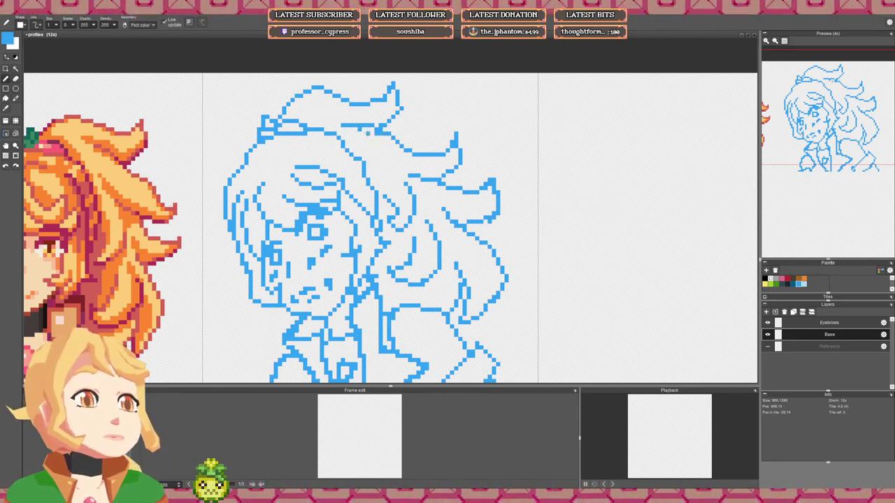
# Step: Shorten the inner end of the ponytail's top strand by erasing its pixels nearest the crown
pyautogui.press('e')
pyautogui.moveTo(367, 133)
pyautogui.mouseDown()
pyautogui.moveTo(381, 136)
pyautogui.moveTo(343, 127)
pyautogui.mouseUp()
pyautogui.click(360, 130)
pyautogui.press('b')
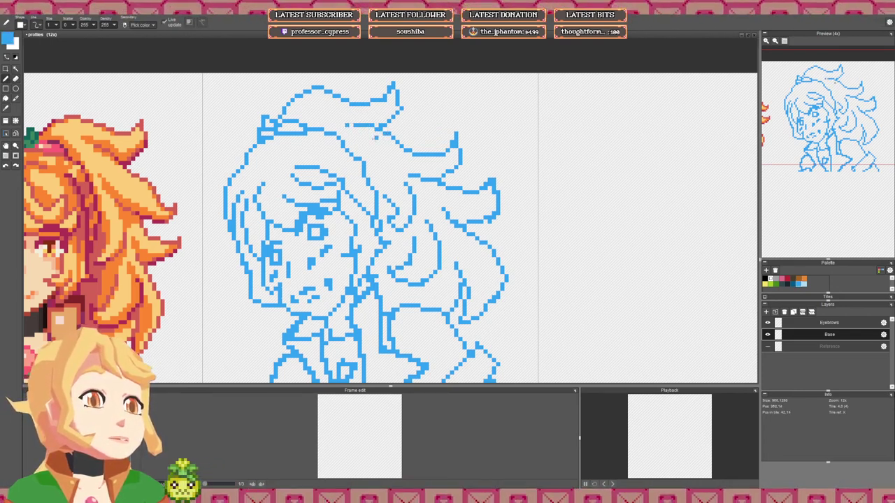
# Step: Refine the hair line descending from the crown towards the ear and erase surplus pixels at its lower end
pyautogui.scroll(-3, 350, 125)
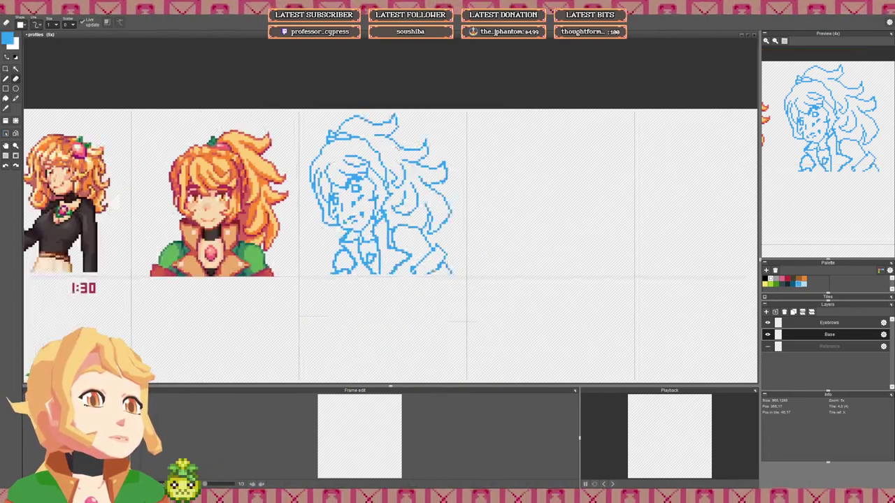
pyautogui.scroll(3, 390, 153)
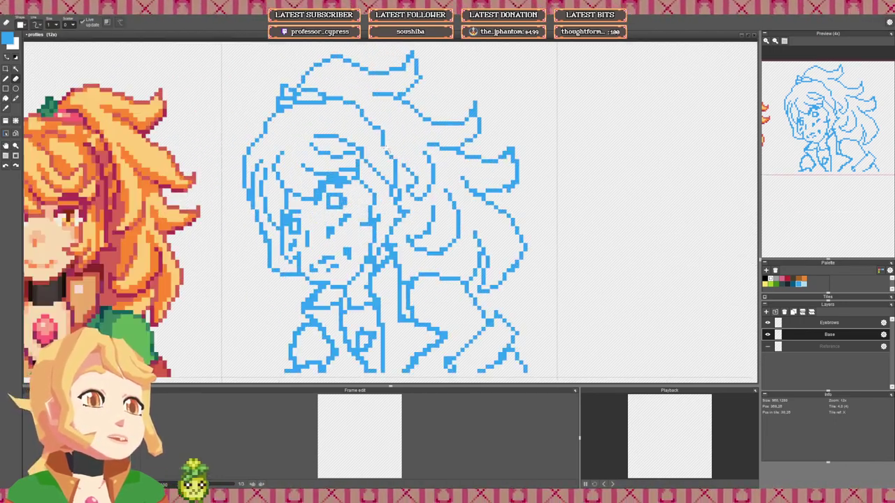
pyautogui.scroll(-3, 390, 152)
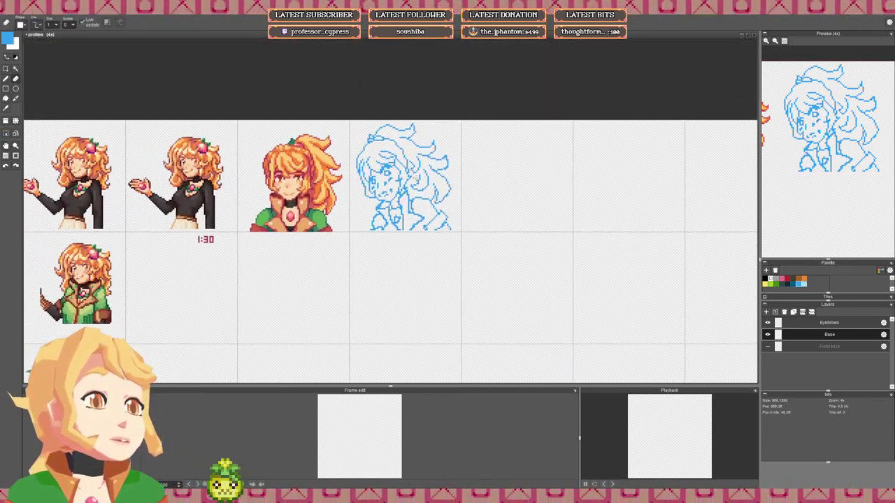
pyautogui.scroll(3, 391, 183)
pyautogui.scroll(-3, 390, 183)
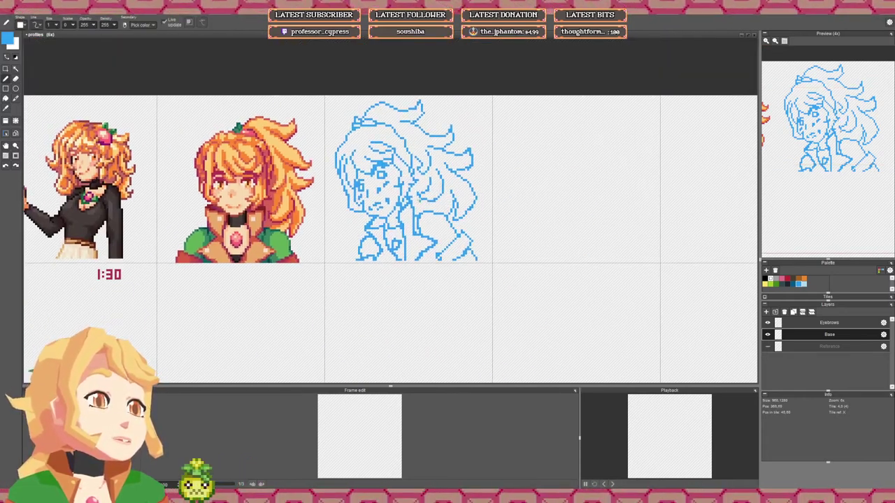
pyautogui.scroll(2, 411, 171)
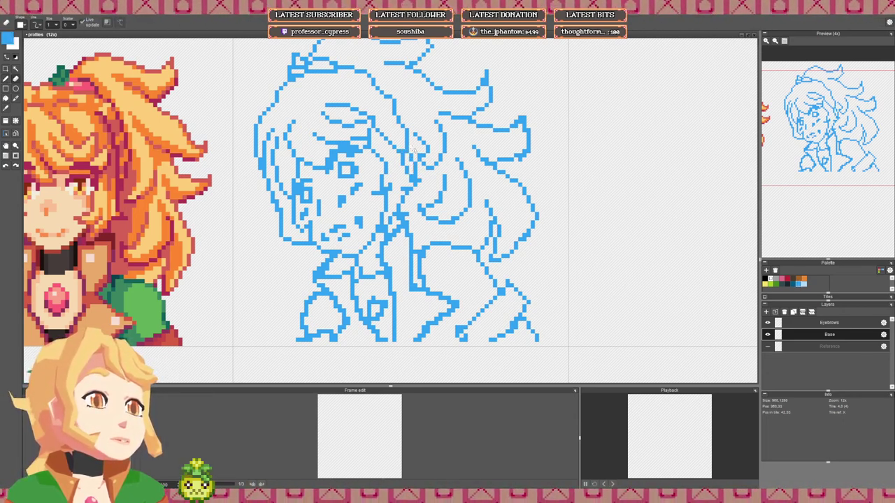
pyautogui.scroll(-3, 410, 155)
pyautogui.moveTo(419, 166); pyautogui.dragTo(419, 176)
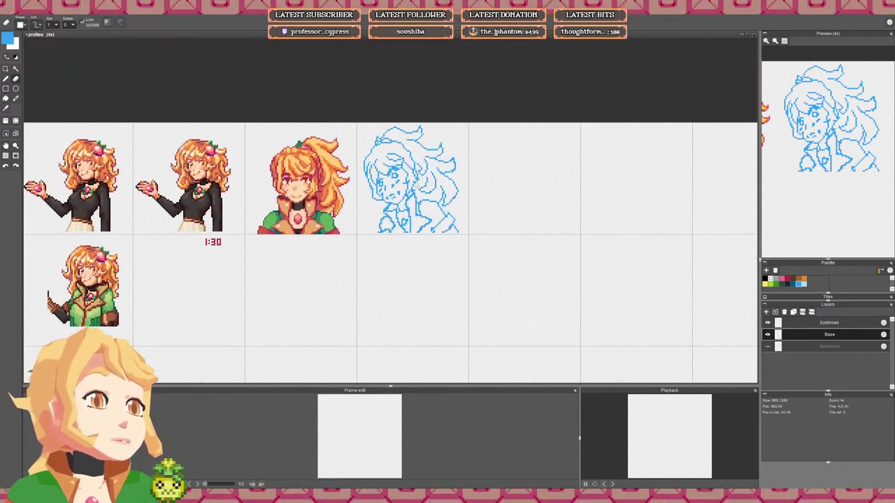
pyautogui.scroll(2, 381, 172)
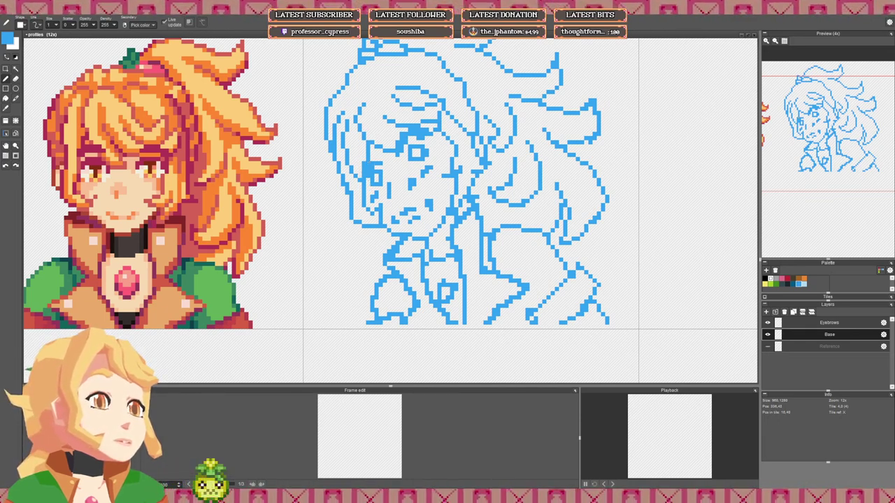
# Step: Erase the vertical hair line running alongside the far eye and cheek
pyautogui.press('e')
pyautogui.moveTo(368, 164)
pyautogui.mouseDown()
pyautogui.moveTo(363, 181)
pyautogui.moveTo(369, 158)
pyautogui.mouseUp()
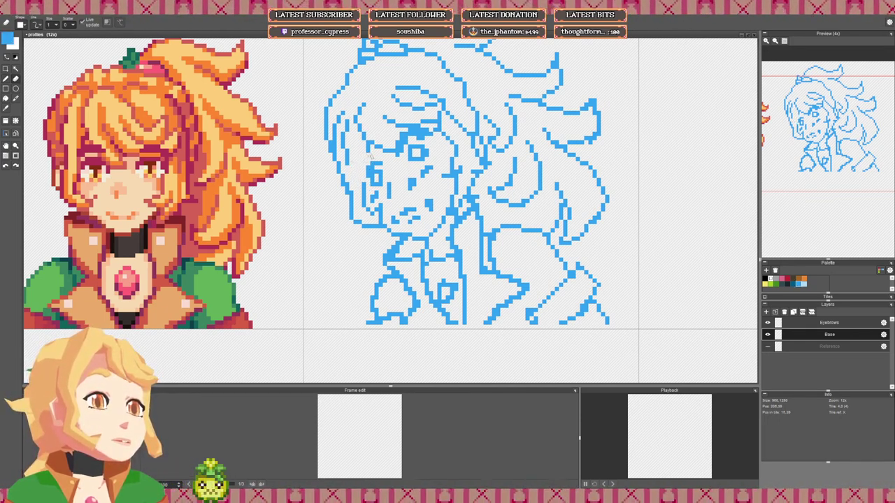
pyautogui.press('b')
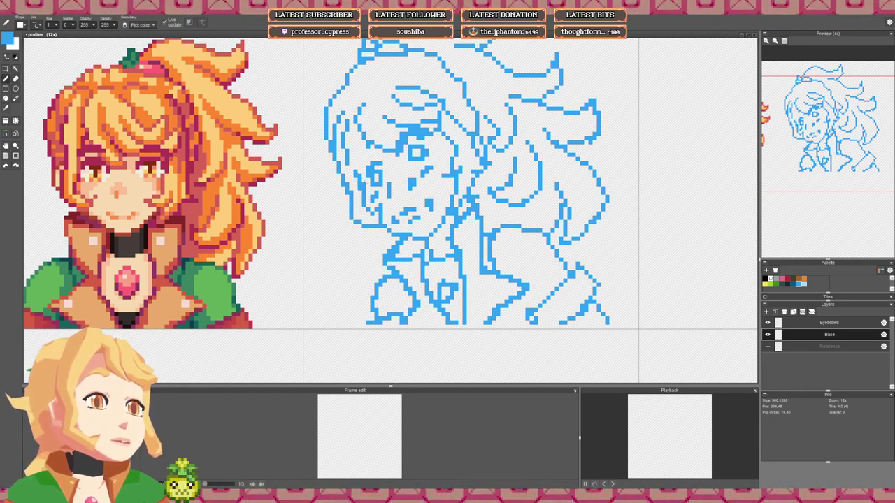
pyautogui.press('e')
pyautogui.moveTo(368, 193); pyautogui.dragTo(365, 184)
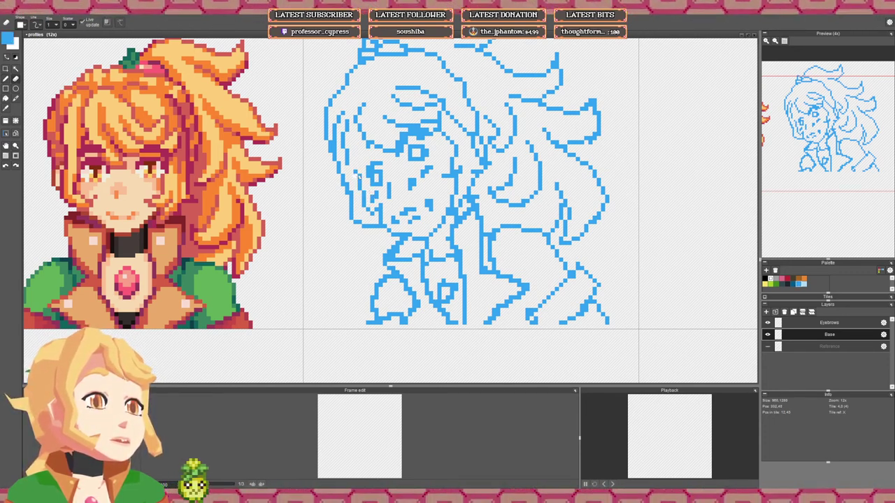
# Step: Draw a short blue line joining the bangs to the far side lock beside the eye and trim its extra pixel
pyautogui.press('b')
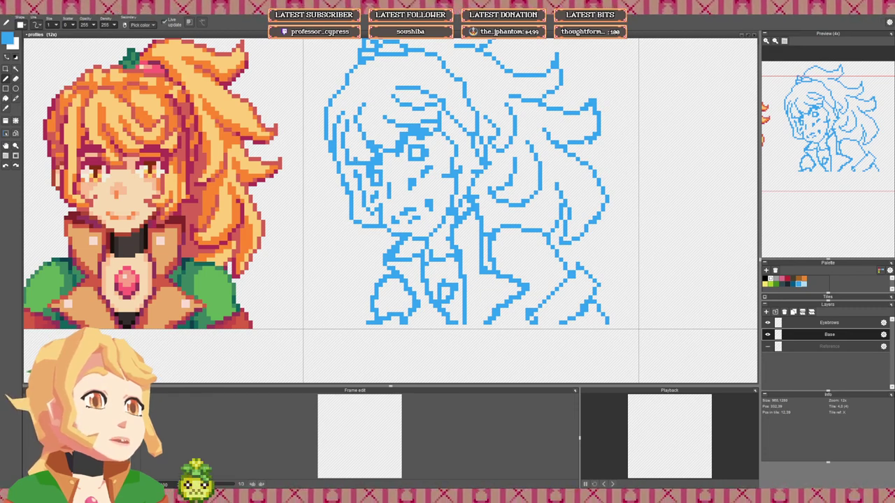
pyautogui.press('e')
pyautogui.click(355, 167)
pyautogui.press('b')
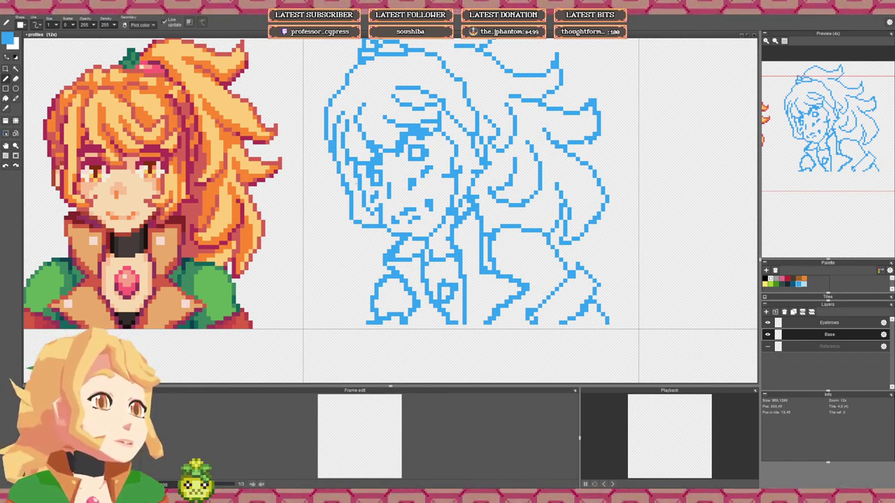
# Step: Erase the hair line running from beside the ear down to the jaw
pyautogui.scroll(-4, 430, 202)
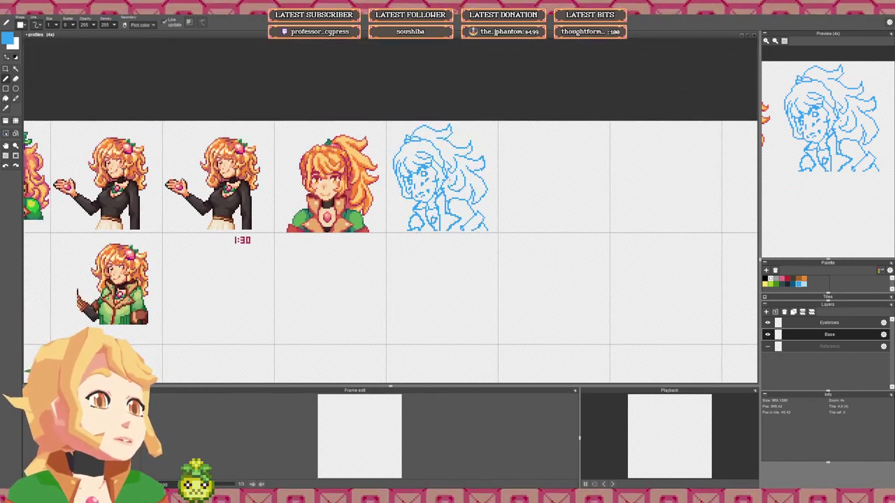
pyautogui.scroll(4, 440, 201)
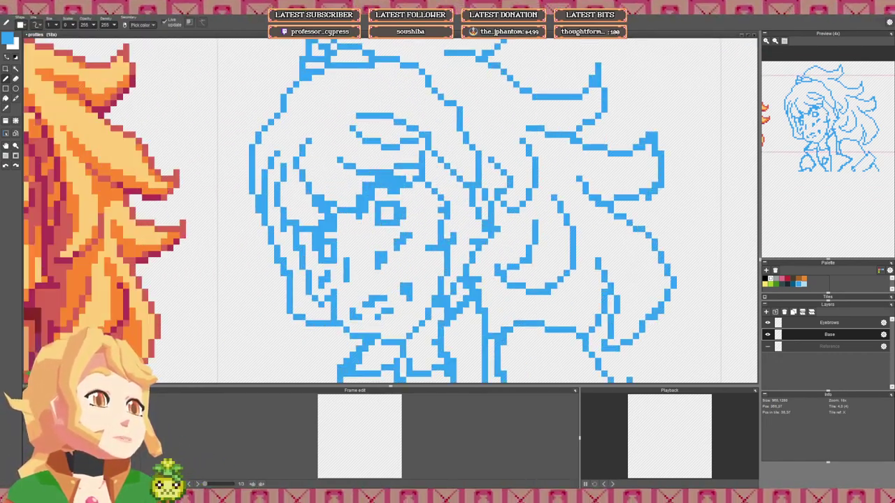
pyautogui.scroll(-2, 473, 210)
pyautogui.scroll(3, 457, 199)
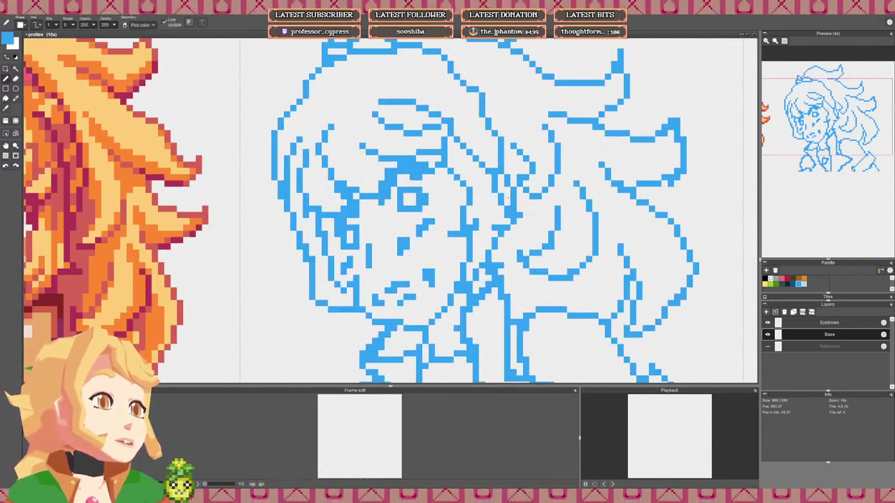
pyautogui.press('e')
pyautogui.scroll(-2, 516, 203)
pyautogui.scroll(-3, 503, 175)
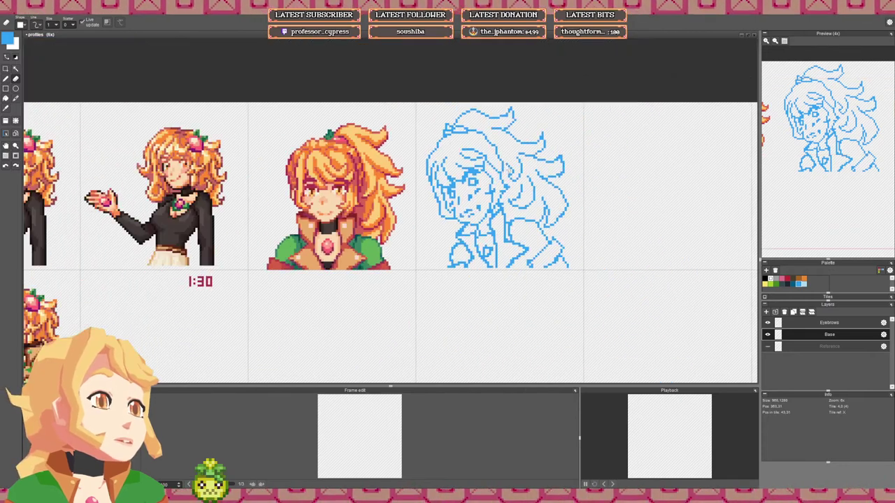
pyautogui.press('b')
pyautogui.scroll(1, 508, 176)
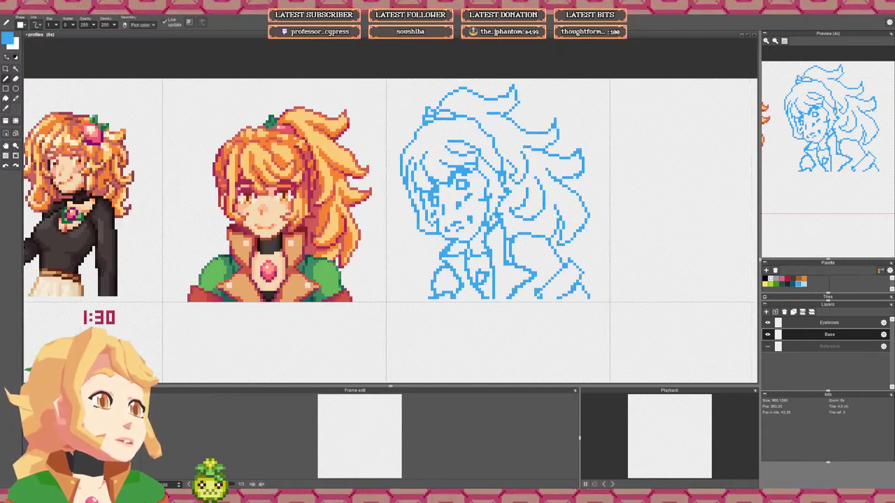
pyautogui.scroll(1, 501, 187)
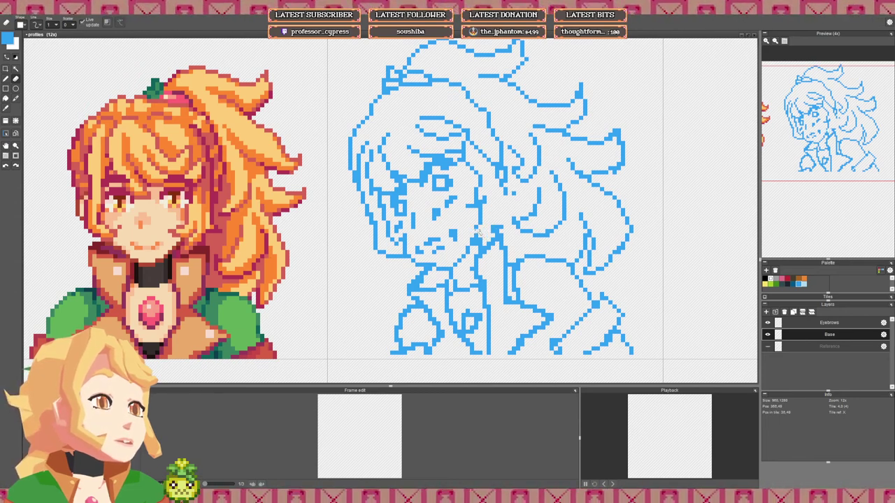
pyautogui.press('b')
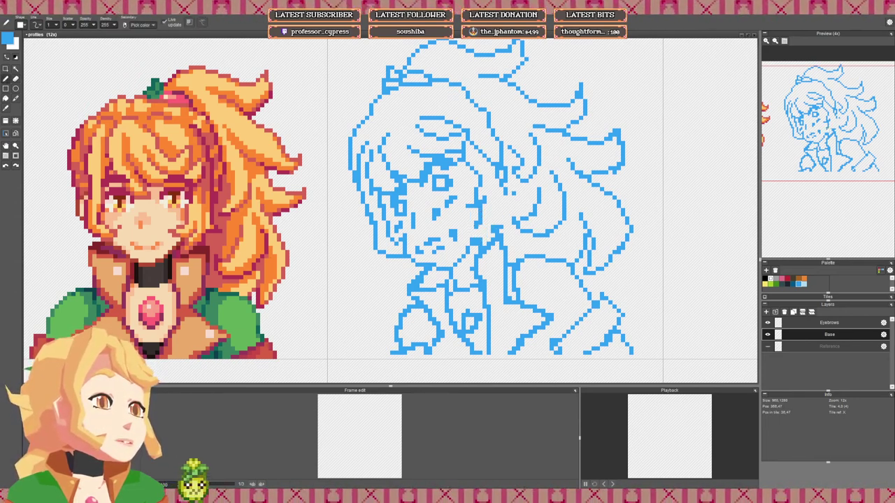
# Step: Redraw the near side lock with a pointed tip over the ear area and erase the overlapping pixels above it
pyautogui.moveTo(496, 202)
pyautogui.mouseDown()
pyautogui.moveTo(510, 199)
pyautogui.moveTo(494, 187)
pyautogui.moveTo(505, 187)
pyautogui.moveTo(502, 165)
pyautogui.mouseUp()
pyautogui.press('e')
pyautogui.press('b')
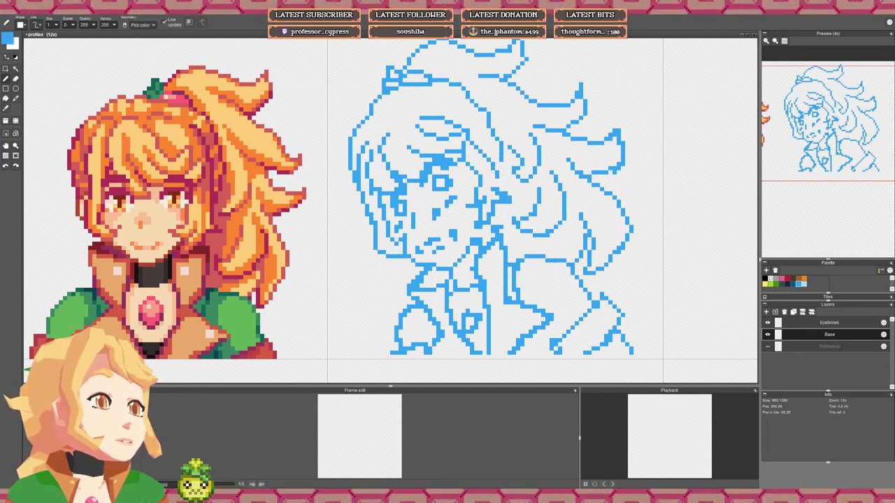
pyautogui.press('e')
pyautogui.moveTo(509, 190)
pyautogui.mouseDown()
pyautogui.moveTo(498, 193)
pyautogui.moveTo(503, 199)
pyautogui.moveTo(499, 178)
pyautogui.mouseUp()
pyautogui.press('b')
pyautogui.click(498, 186)
pyautogui.press('e')
pyautogui.press('b')
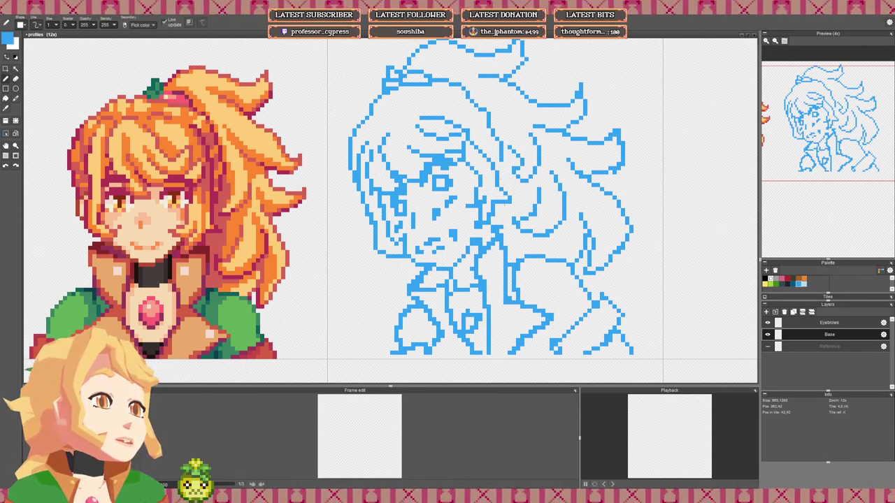
# Step: Reshape the lower end of the near side lock along the cheek with blue pixels and erase the old line
pyautogui.scroll(-4, 504, 188)
pyautogui.scroll(4, 512, 201)
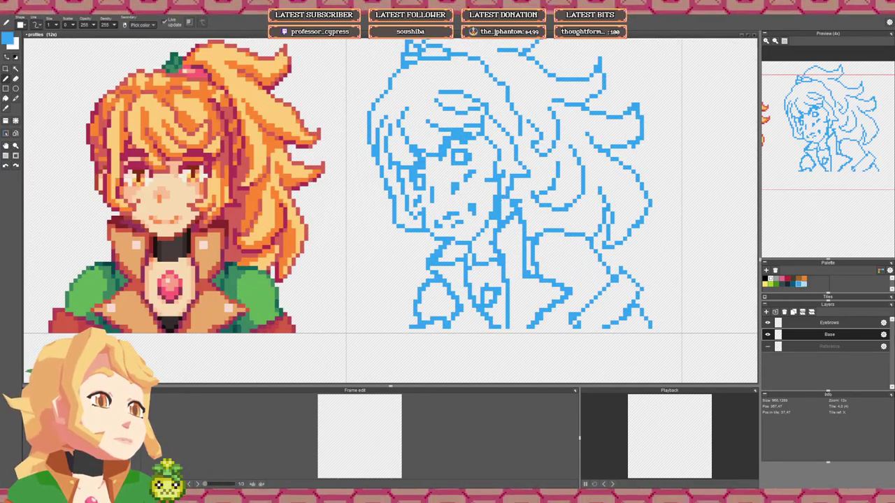
pyautogui.moveTo(491, 198)
pyautogui.mouseDown()
pyautogui.moveTo(501, 178)
pyautogui.moveTo(490, 176)
pyautogui.mouseUp()
pyautogui.press('e')
pyautogui.press('b')
pyautogui.press('e')
pyautogui.press('space')
pyautogui.moveTo(509, 120); pyautogui.dragTo(514, 166)
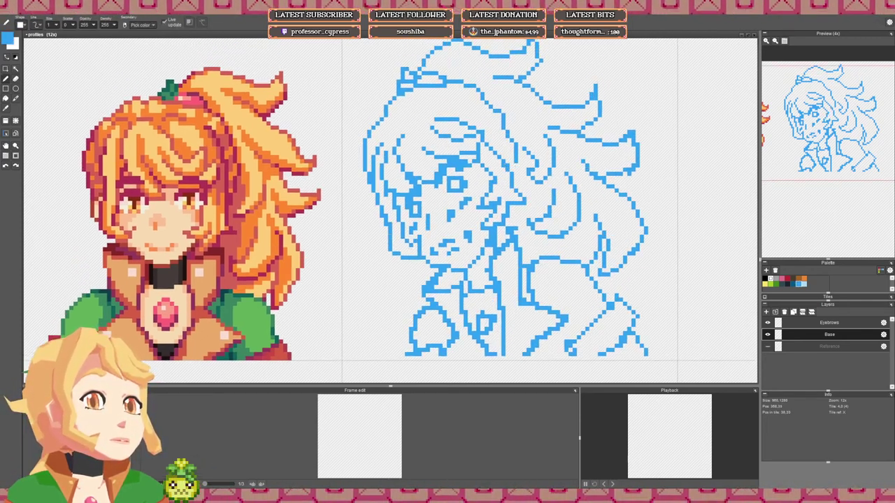
# Step: Redraw the upper strand line of the bangs as a longer curve towards the side lock and erase its far end
pyautogui.moveTo(503, 142)
pyautogui.mouseDown()
pyautogui.moveTo(451, 110)
pyautogui.moveTo(503, 165)
pyautogui.moveTo(498, 138)
pyautogui.mouseUp()
pyautogui.press('e')
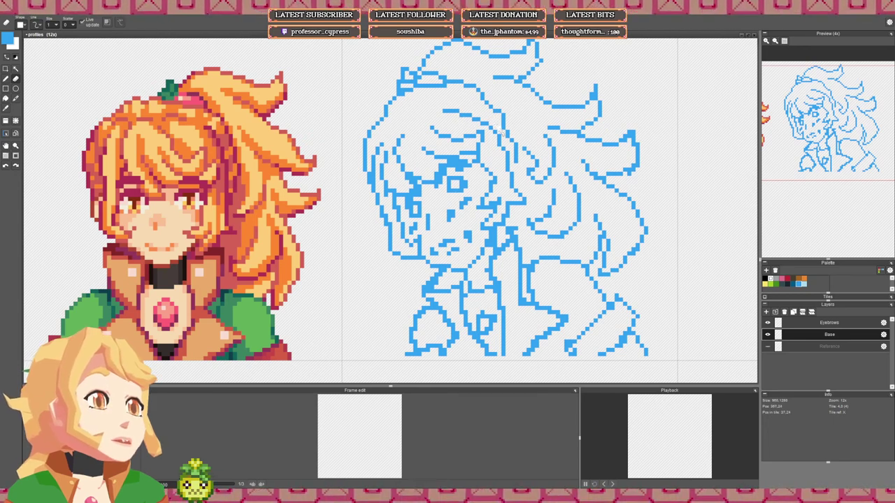
pyautogui.moveTo(459, 113); pyautogui.dragTo(439, 112)
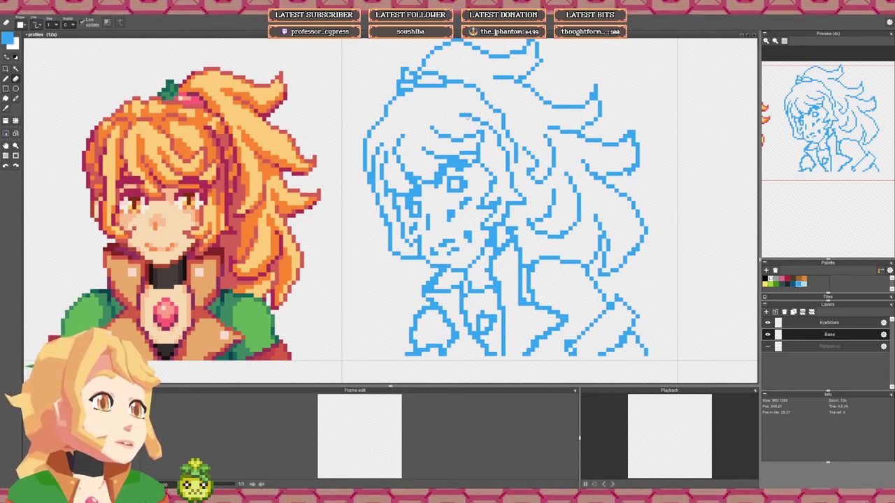
pyautogui.press('b')
pyautogui.scroll(-4, 466, 117)
pyautogui.scroll(1, 466, 116)
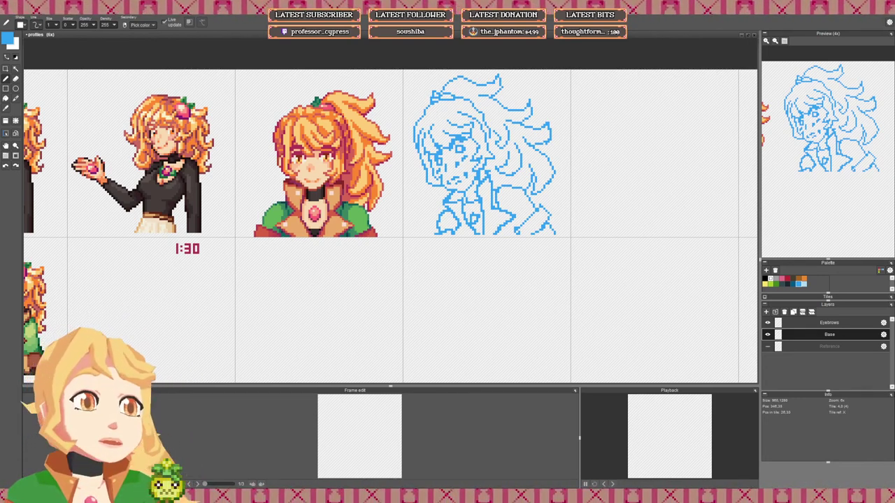
pyautogui.scroll(4, 455, 157)
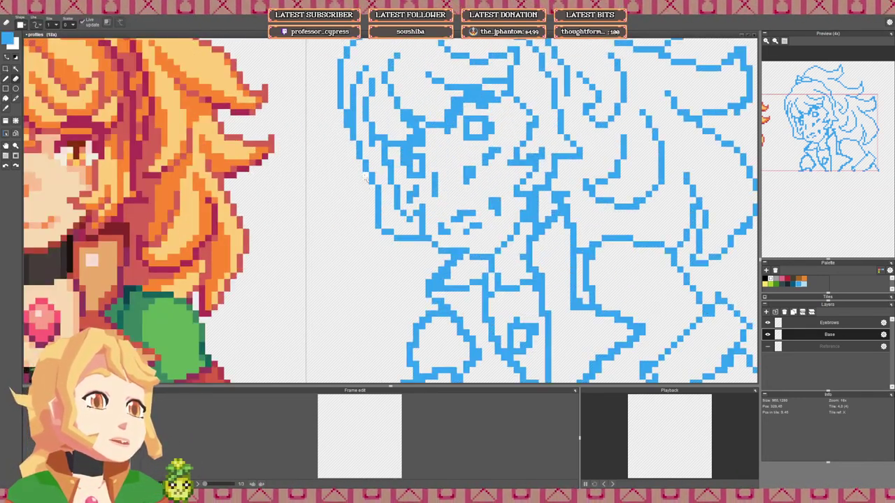
pyautogui.scroll(-4, 364, 179)
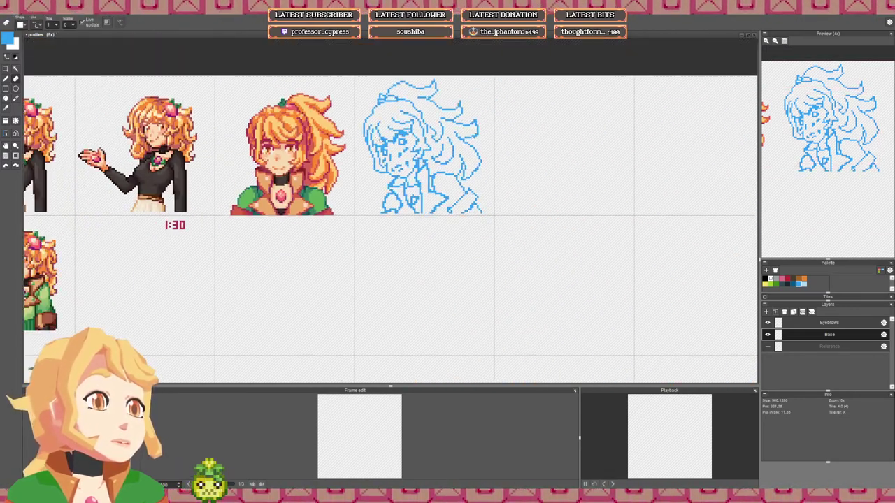
# Step: Touch up the lower edge of the inner ponytail curl with the pencil and keep blue as the drawing colour
pyautogui.scroll(4, 379, 137)
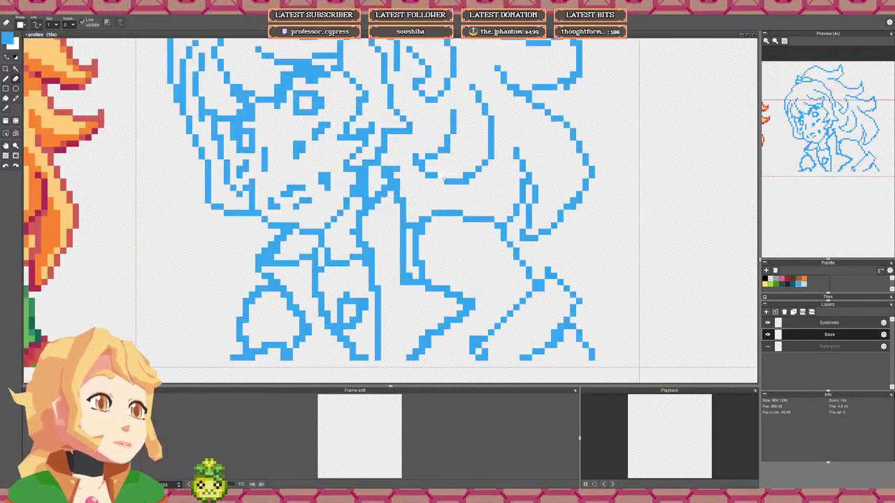
pyautogui.press('b')
pyautogui.click(441, 182)
pyautogui.rightClick(467, 168)
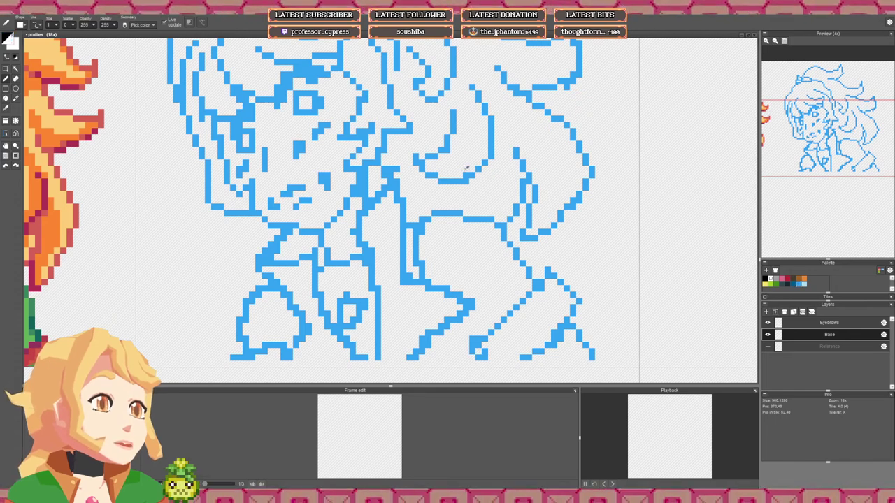
pyautogui.moveTo(512, 146); pyautogui.dragTo(479, 205)
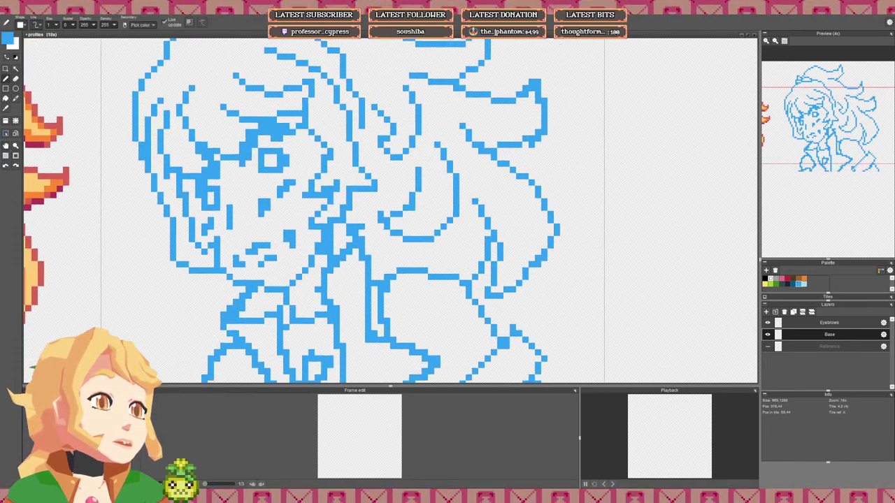
pyautogui.scroll(-3, 481, 196)
pyautogui.scroll(3, 523, 160)
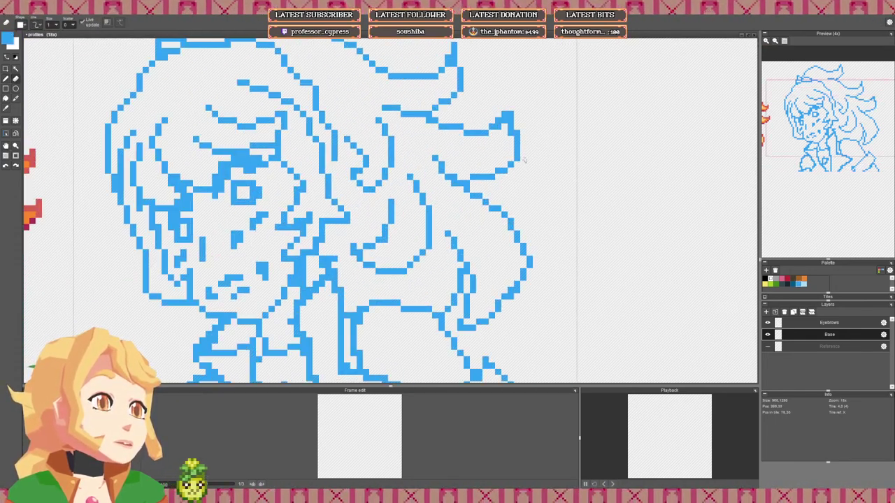
# Step: Reshape the outer edge of the ponytail's third spike with blue pixels and erase the stray pixels around its tip
pyautogui.press('b')
pyautogui.moveTo(511, 158); pyautogui.dragTo(511, 165)
pyautogui.press('e')
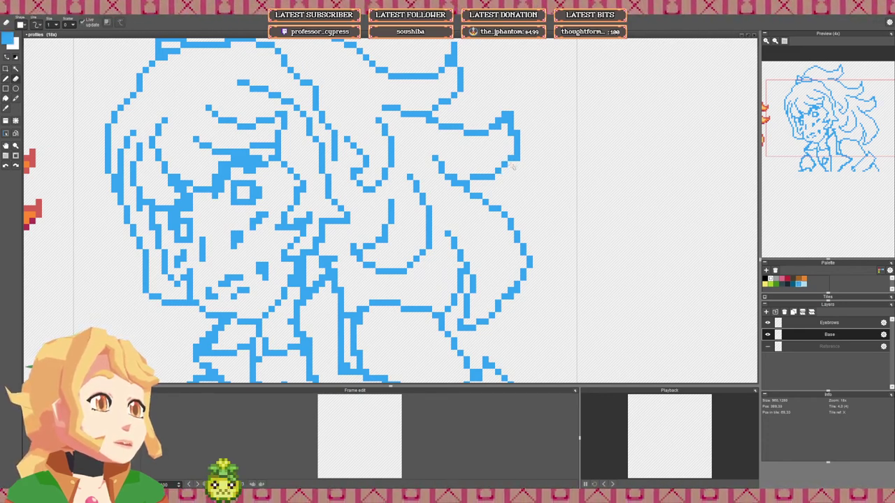
pyautogui.click(517, 159)
pyautogui.click(510, 133)
pyautogui.moveTo(519, 112)
pyautogui.mouseDown()
pyautogui.moveTo(507, 148)
pyautogui.moveTo(500, 145)
pyautogui.mouseUp()
pyautogui.click(501, 150)
pyautogui.press('b')
pyautogui.click(507, 162)
pyautogui.press('e')
pyautogui.click(500, 163)
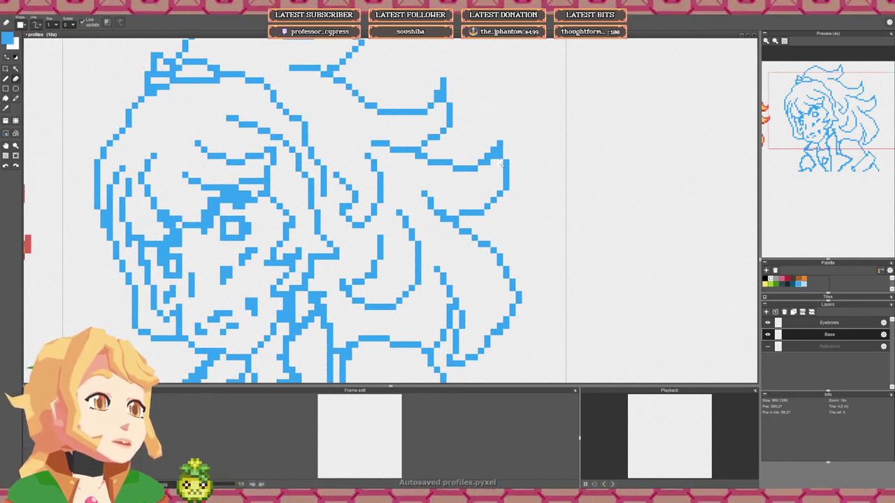
# Step: Thin the third ponytail spike's tip to a single-pixel outline and trim its topmost pixel
pyautogui.click(492, 162)
pyautogui.click(501, 157)
pyautogui.press('b')
pyautogui.click(506, 155)
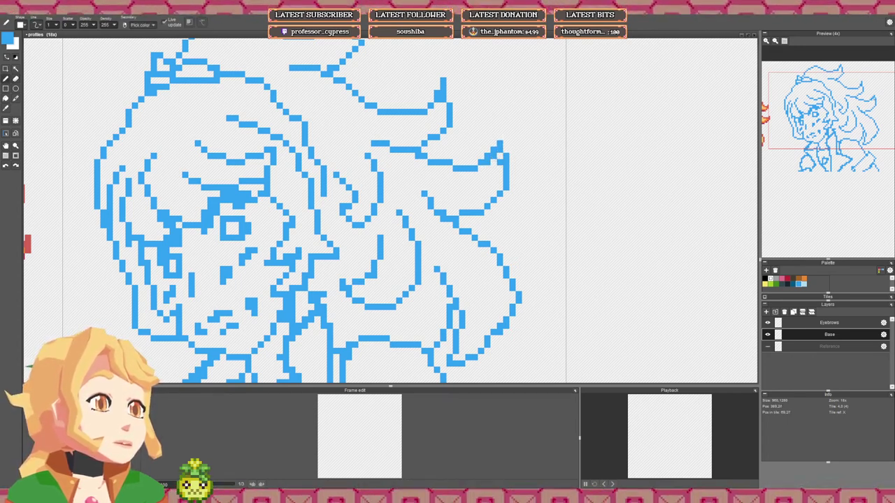
pyautogui.press('e')
pyautogui.click(495, 157)
pyautogui.press('b')
pyautogui.press('e')
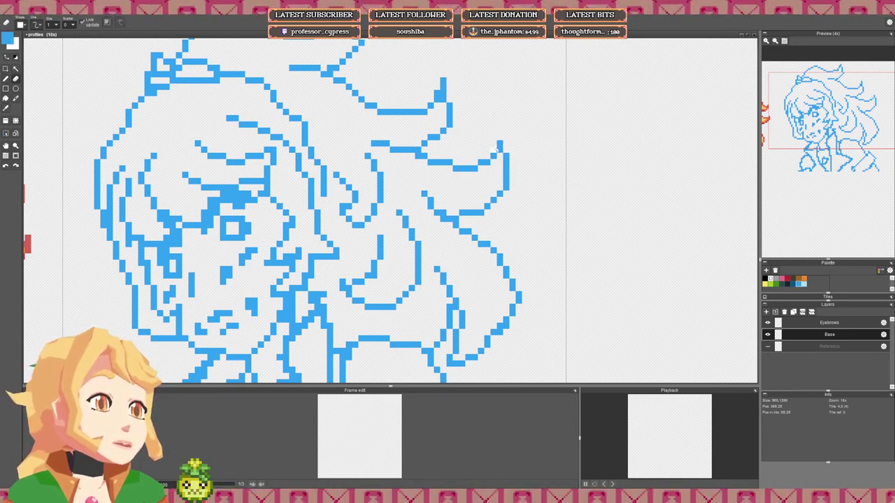
pyautogui.click(500, 144)
# Step: Trim the tip of the ponytail spike just above and redraw its end as a single-pixel point
pyautogui.scroll(2, 502, 143)
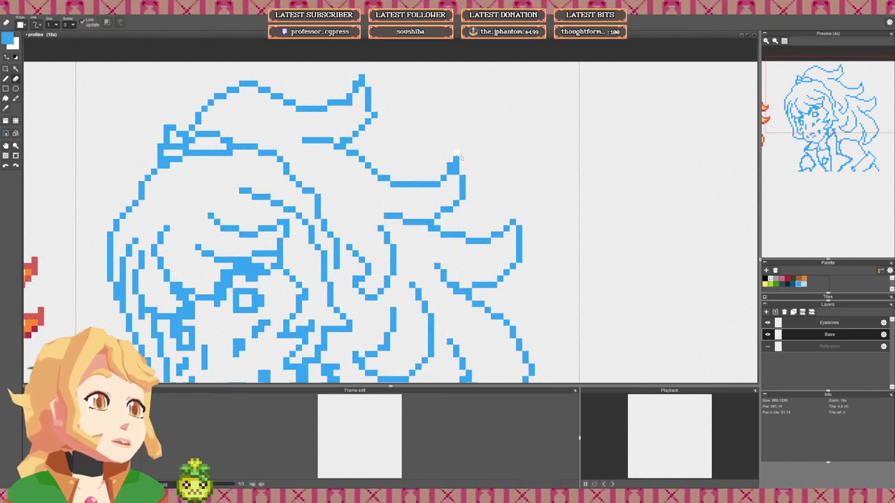
pyautogui.press('b')
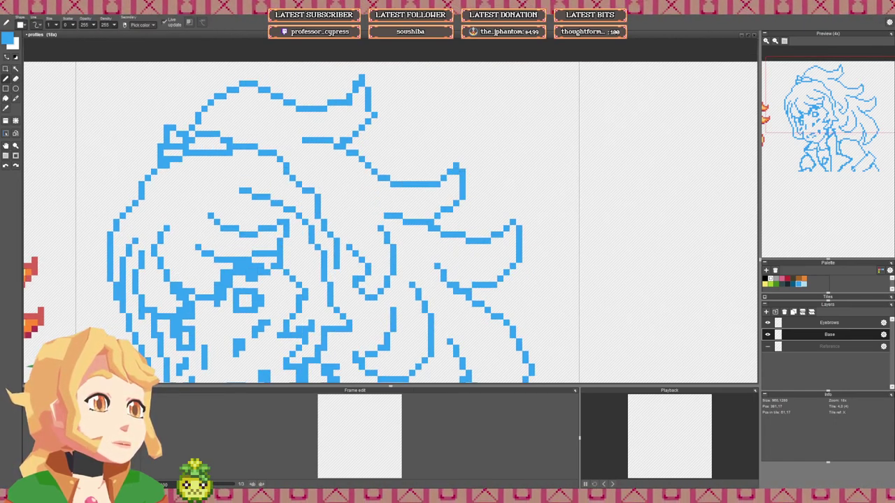
pyautogui.click(455, 160)
pyautogui.press('e')
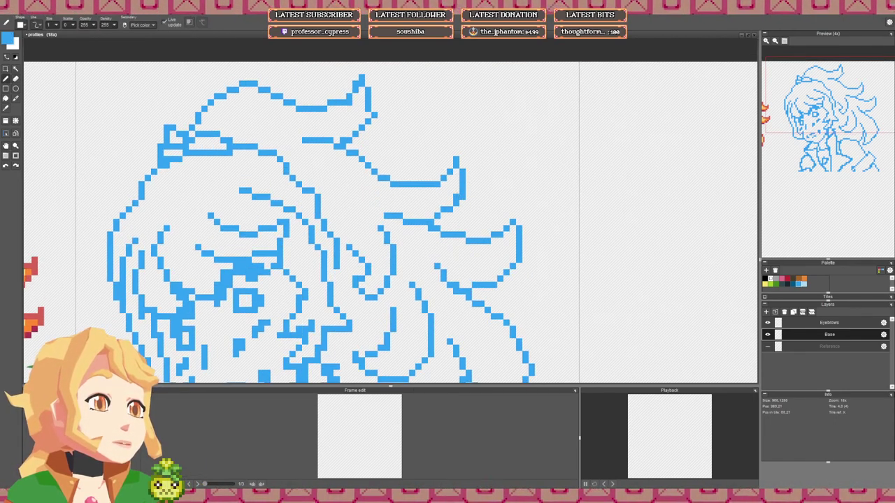
pyautogui.scroll(-2, 473, 167)
pyautogui.moveTo(432, 145)
pyautogui.mouseDown()
pyautogui.moveTo(445, 147)
pyautogui.moveTo(430, 141)
pyautogui.mouseUp()
pyautogui.scroll(3, 446, 147)
pyautogui.press('b')
pyautogui.scroll(-5, 434, 121)
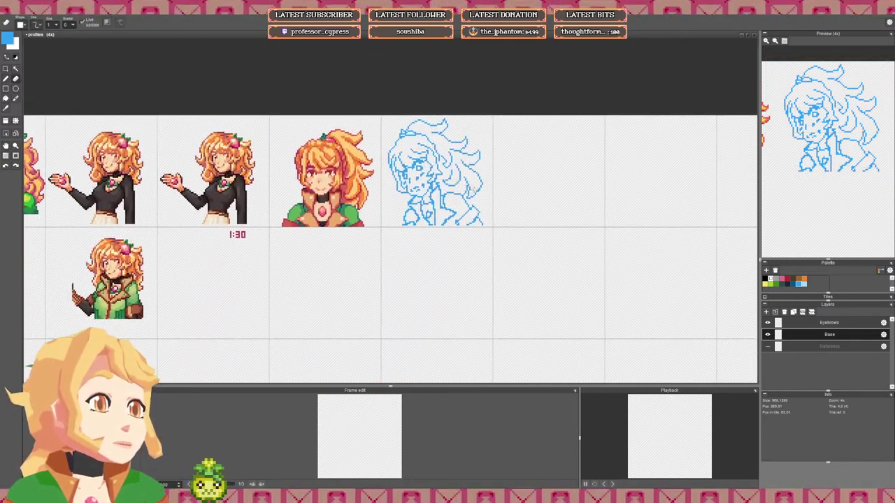
pyautogui.scroll(1, 484, 187)
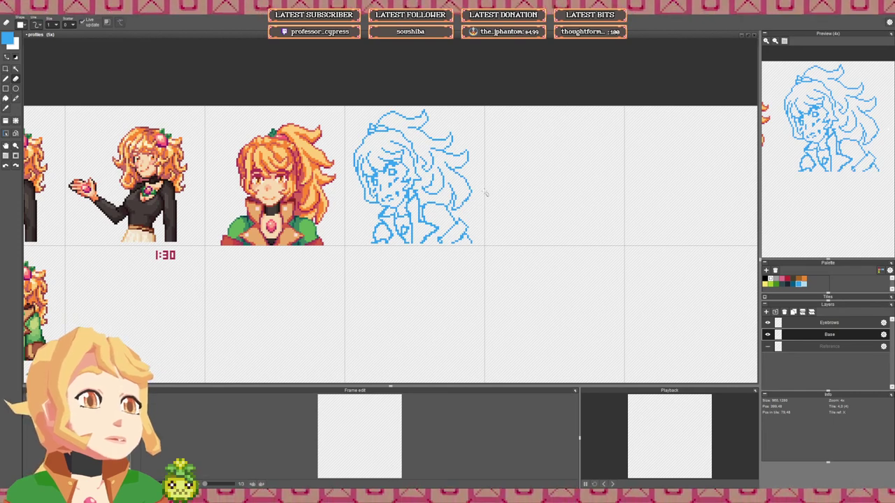
# Step: Select the head together with the upper ponytail, move them down by a few pixels and clear the selection
pyautogui.moveTo(482, 188); pyautogui.dragTo(443, 198)
pyautogui.scroll(1, 443, 198)
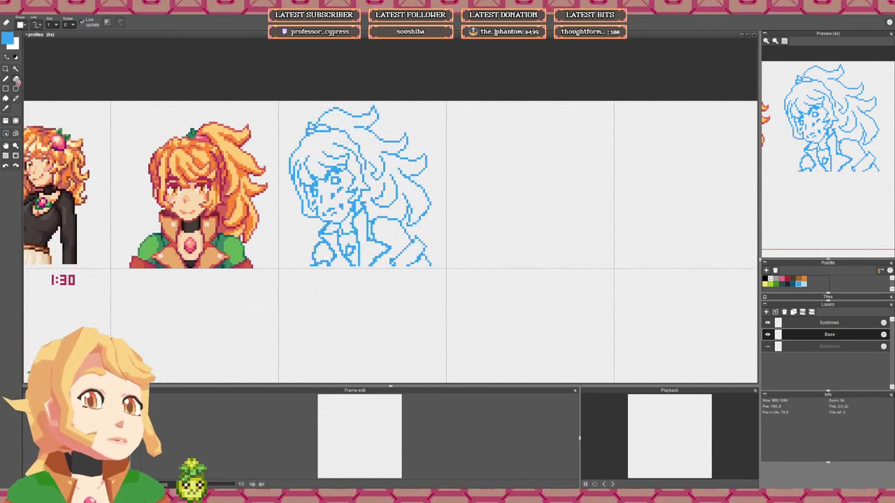
pyautogui.click(6, 68)
pyautogui.moveTo(283, 116)
pyautogui.mouseDown()
pyautogui.moveTo(304, 209)
pyautogui.moveTo(361, 198)
pyautogui.mouseUp()
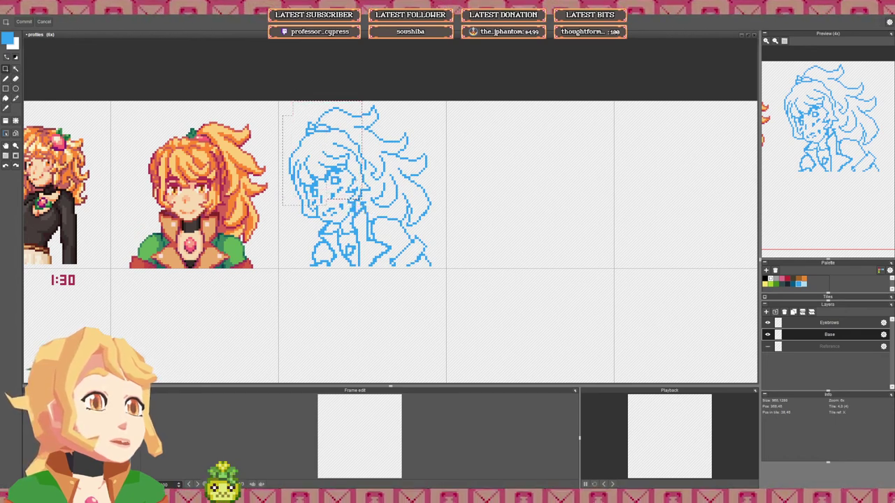
pyautogui.moveTo(319, 101); pyautogui.dragTo(430, 179)
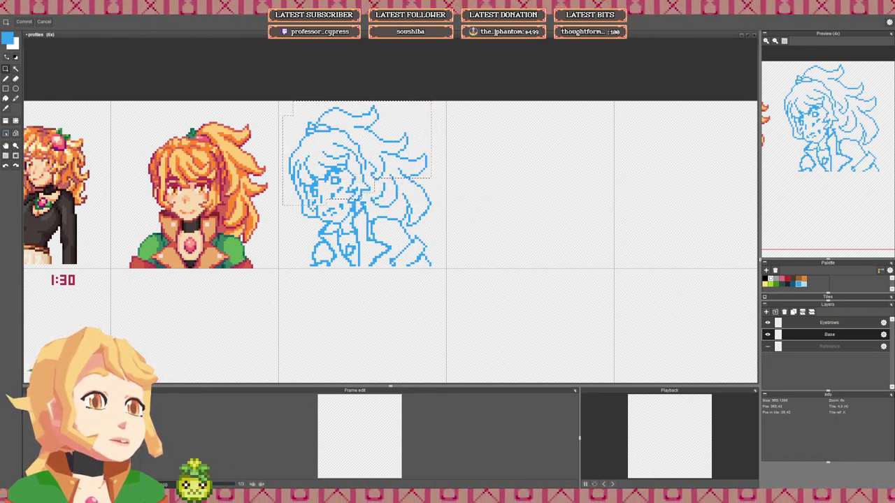
pyautogui.moveTo(361, 194); pyautogui.dragTo(361, 198)
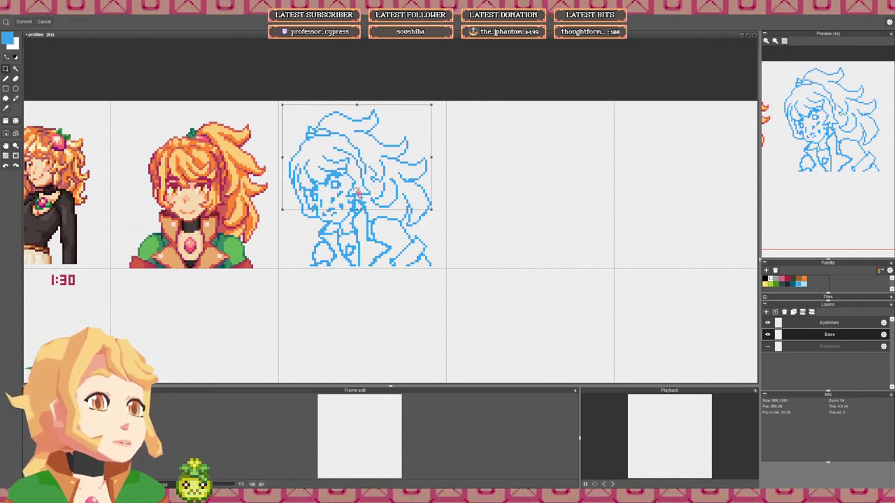
pyautogui.click(497, 174)
# Step: Check the line art's proportions and head placement against the finished portraits beside it
pyautogui.scroll(-3, 464, 209)
pyautogui.moveTo(430, 216); pyautogui.dragTo(437, 209)
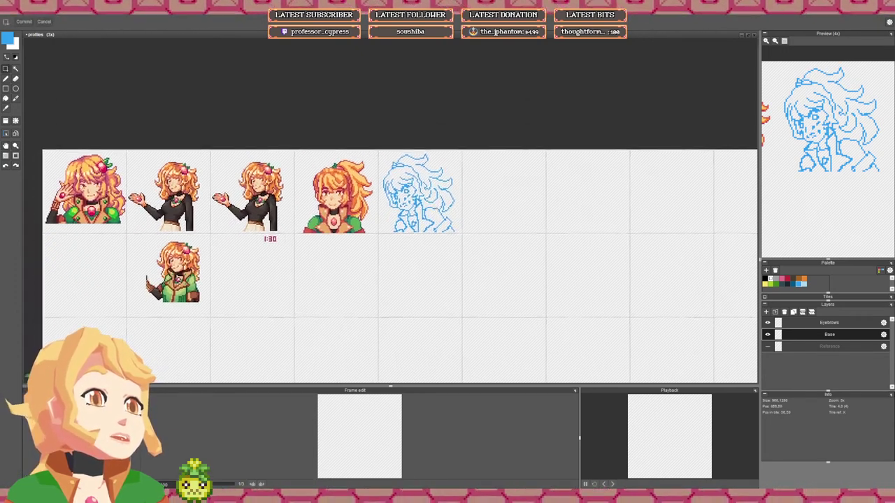
pyautogui.scroll(5, 412, 195)
pyautogui.scroll(-6, 354, 186)
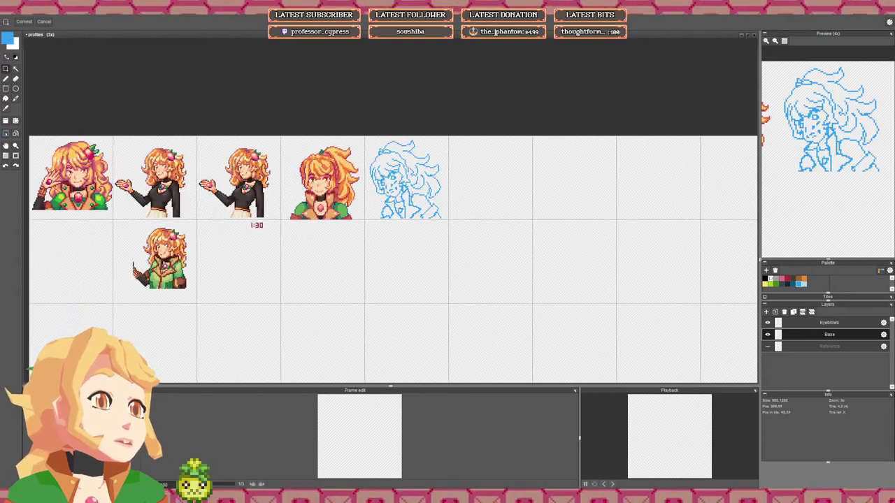
pyautogui.scroll(3, 354, 187)
pyautogui.scroll(2, 429, 174)
pyautogui.press('b')
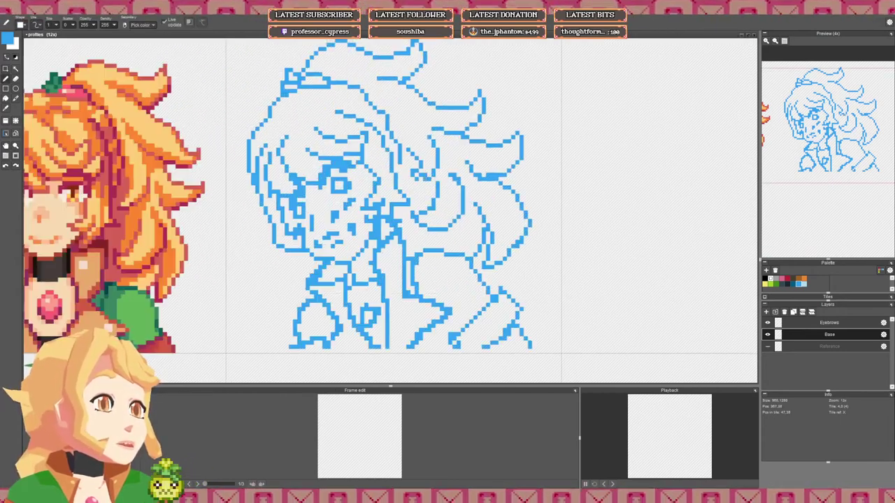
# Step: Touch up the lower outline of the chest panel around the gem in the blue line sketch
pyautogui.scroll(-3, 424, 175)
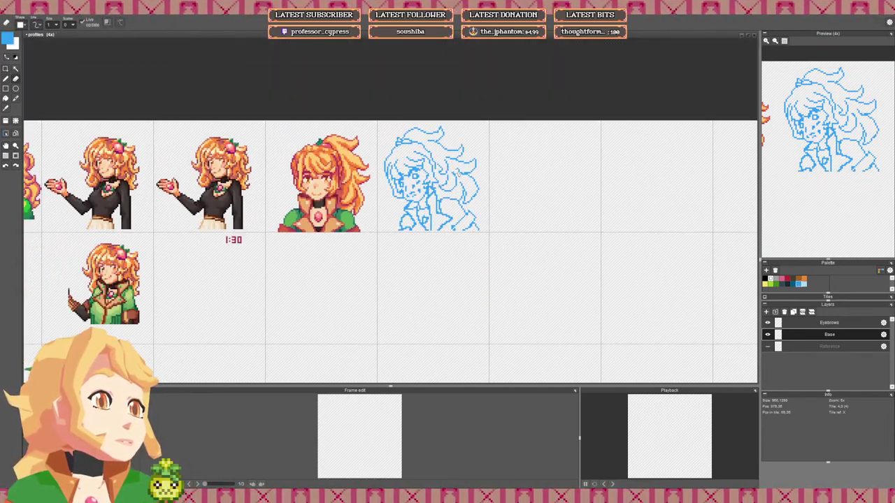
pyautogui.scroll(-1, 469, 171)
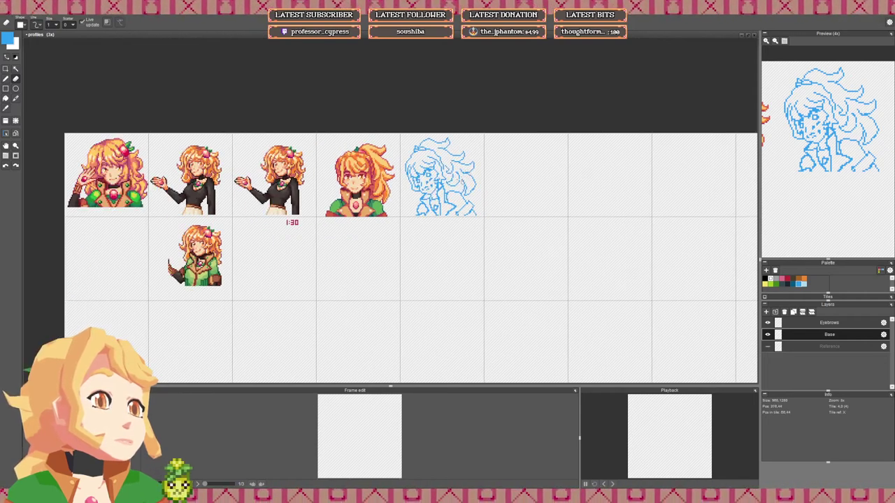
pyautogui.scroll(3, 433, 202)
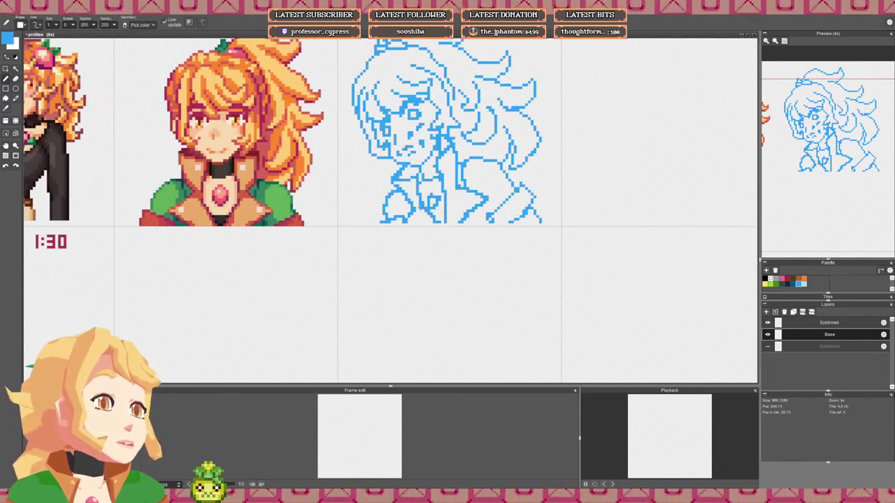
pyautogui.moveTo(421, 211); pyautogui.dragTo(440, 222)
pyautogui.press('e')
# Step: Shift the blue line sketch down within its tile until it meets the tile's lower edge
pyautogui.moveTo(223, 152); pyautogui.dragTo(166, 202)
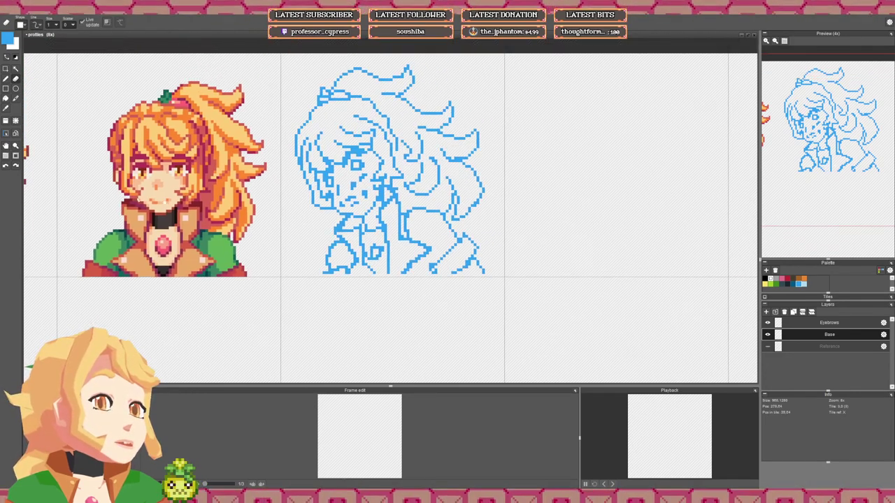
pyautogui.click(16, 122)
pyautogui.moveTo(388, 219); pyautogui.dragTo(388, 223)
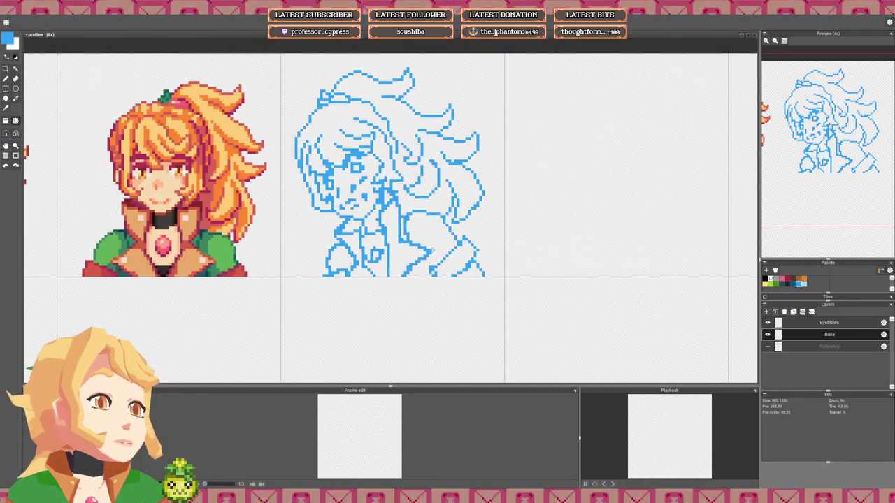
# Step: Redraw the chest gem in the sketch as a clean upright oval outline and clear its inside
pyautogui.press('b')
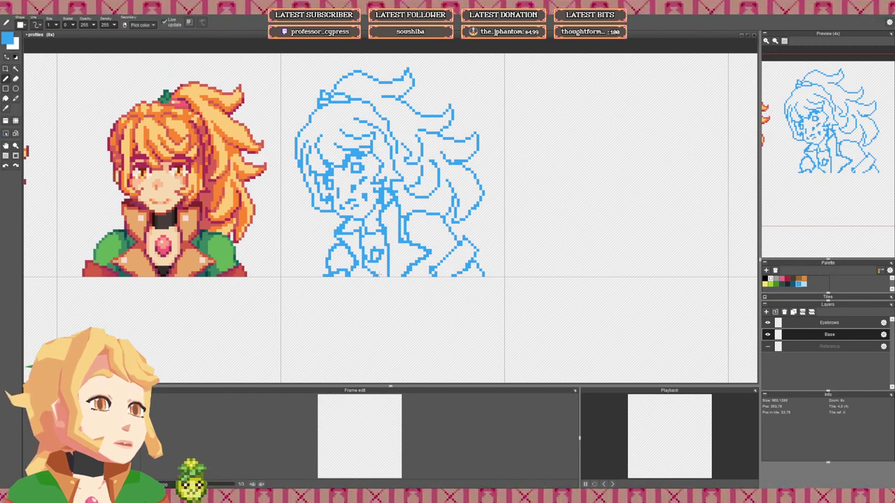
pyautogui.moveTo(369, 258); pyautogui.dragTo(371, 248)
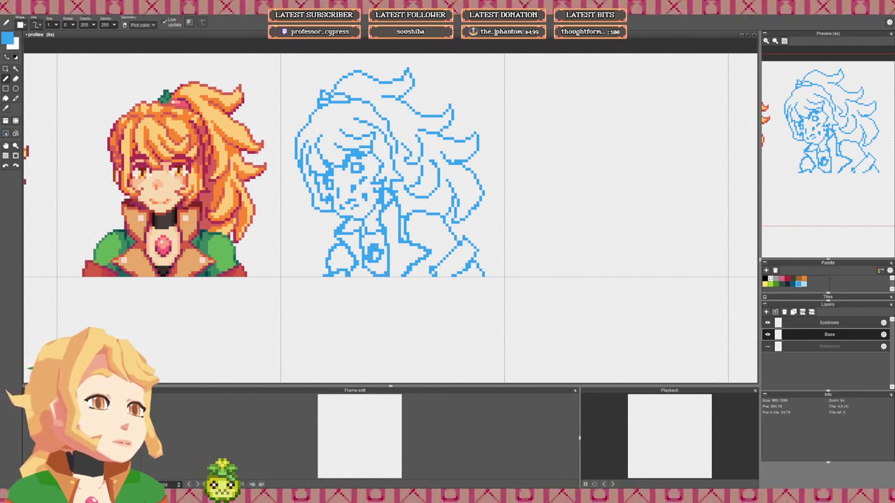
pyautogui.rightClick(375, 256)
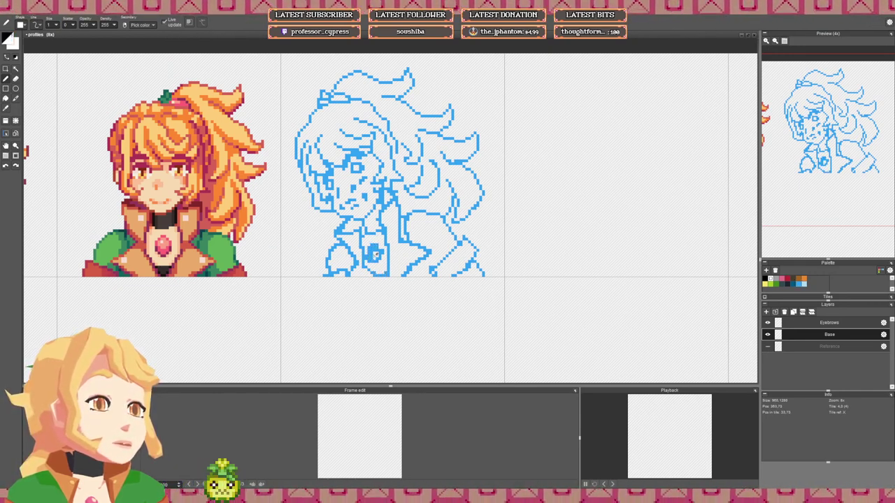
pyautogui.moveTo(376, 260); pyautogui.dragTo(378, 251)
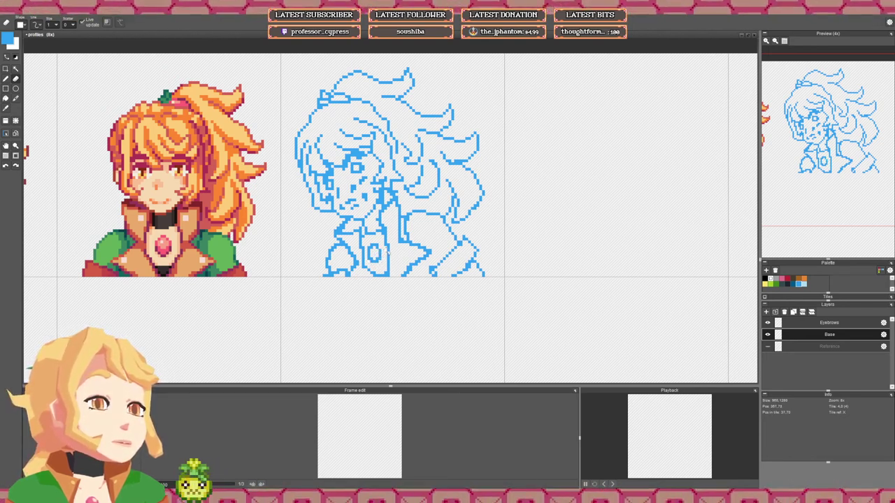
# Step: Clean up the blue lines beside the jaw where the hair, neck and collar meet
pyautogui.press('b')
pyautogui.scroll(-2, 402, 247)
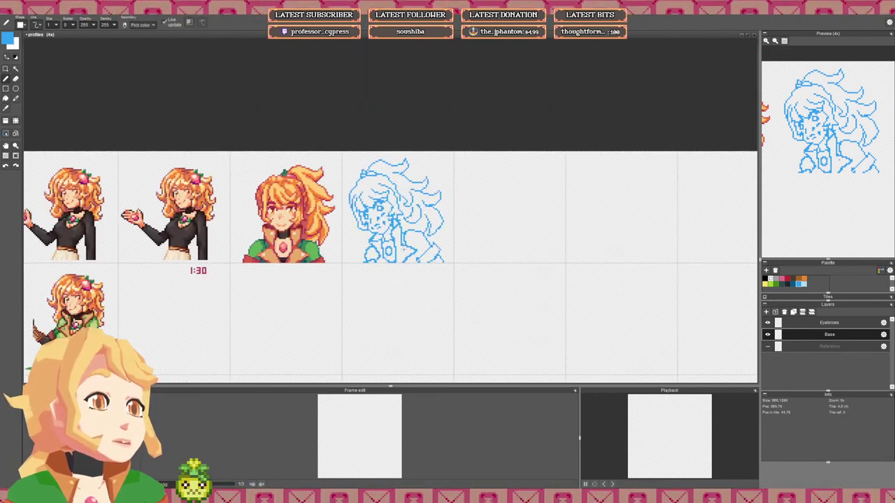
pyautogui.scroll(2, 402, 246)
pyautogui.scroll(1, 404, 204)
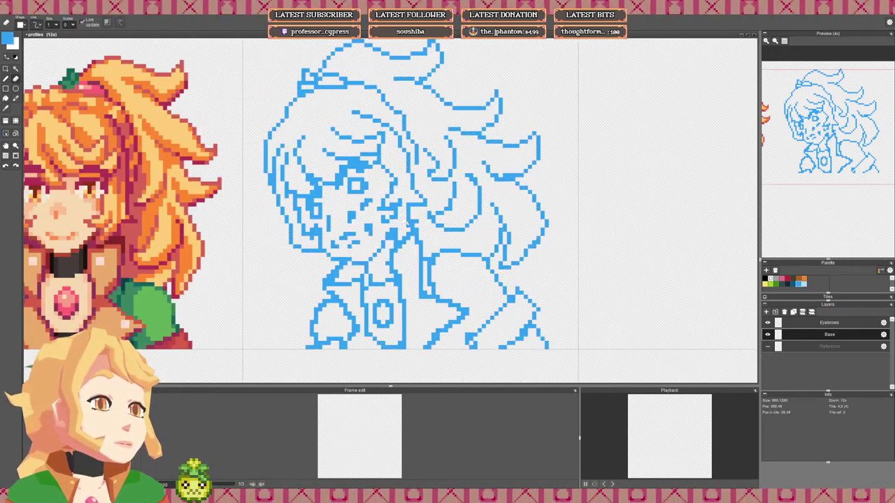
pyautogui.press('b')
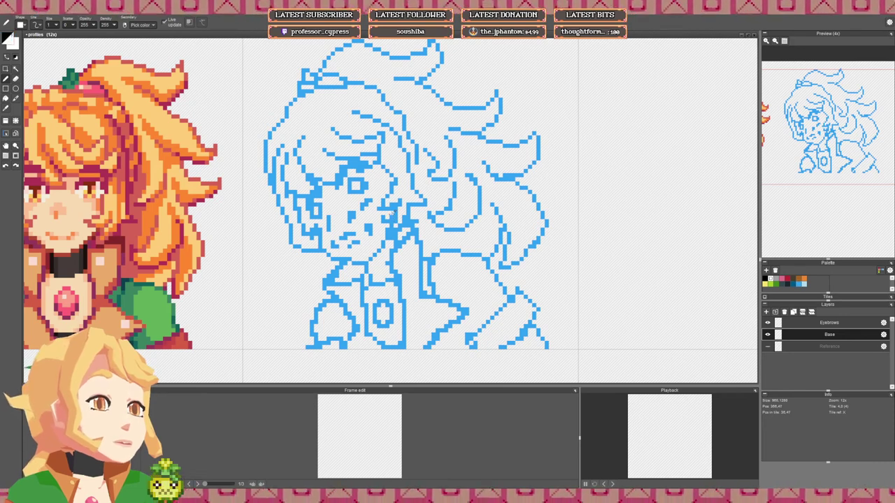
pyautogui.press('e')
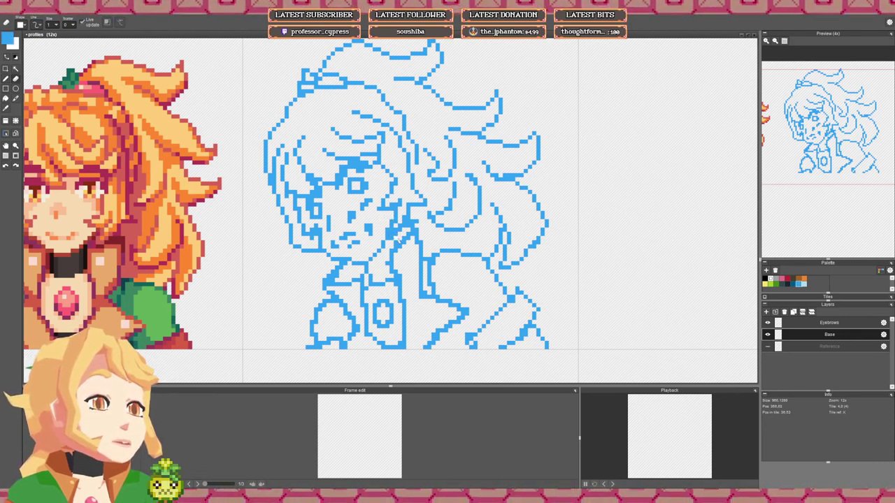
# Step: Touch up the jacket lines between the lapel tip and the sleeve in the blue sketch
pyautogui.scroll(-4, 400, 233)
pyautogui.moveTo(426, 240); pyautogui.dragTo(437, 231)
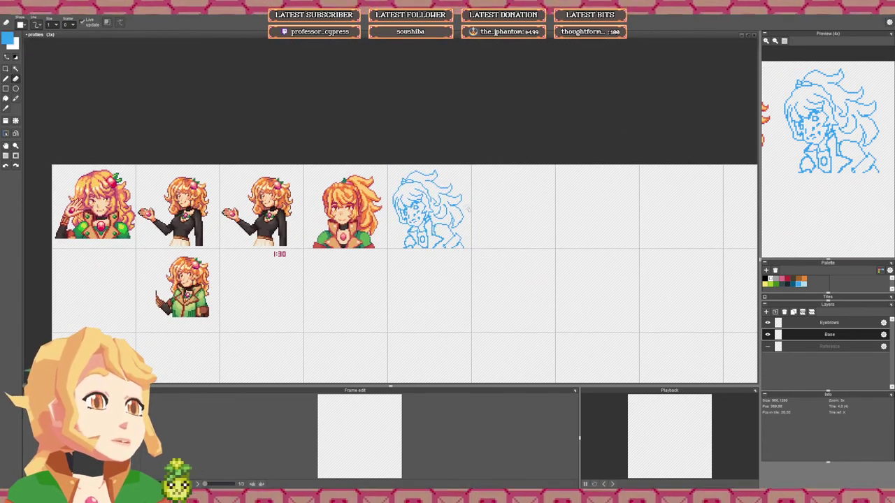
pyautogui.moveTo(440, 200); pyautogui.dragTo(410, 204)
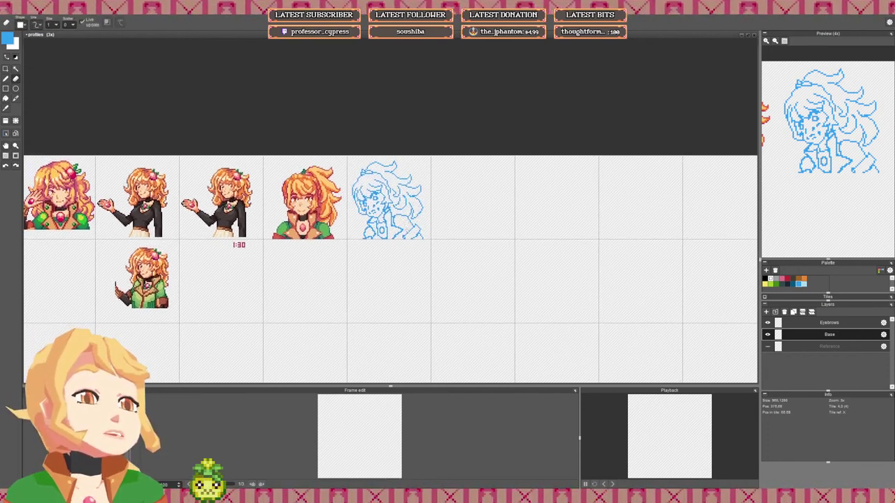
pyautogui.scroll(4, 413, 245)
pyautogui.scroll(-1, 379, 191)
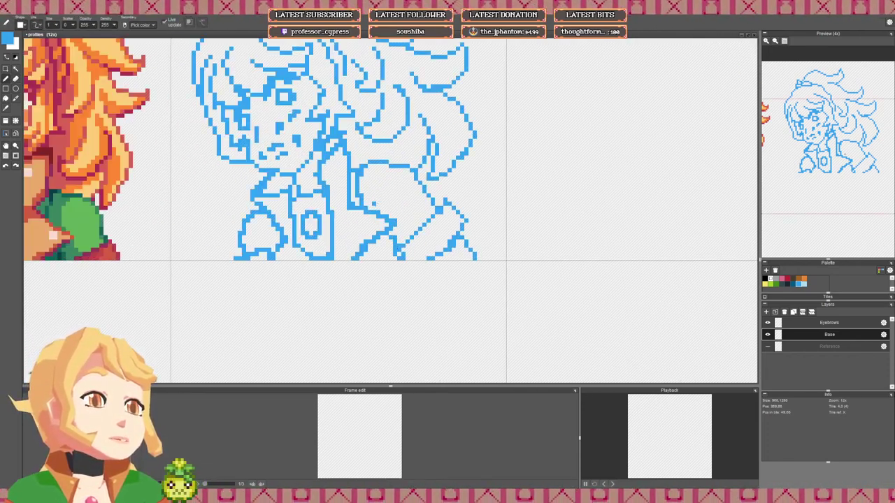
pyautogui.scroll(-2, 395, 230)
pyautogui.scroll(1, 395, 230)
pyautogui.scroll(2, 360, 231)
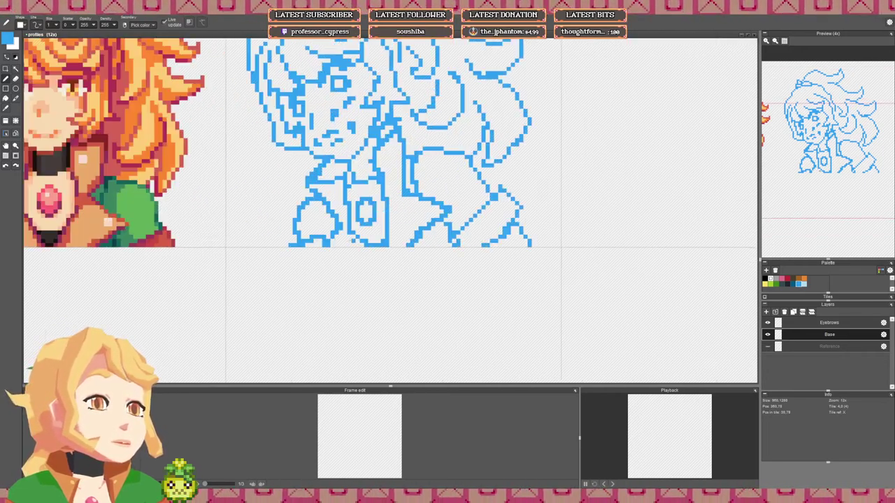
# Step: Examine the blue line sketch beside the finished coloured portraits at several zoom levels
pyautogui.scroll(-2, 371, 232)
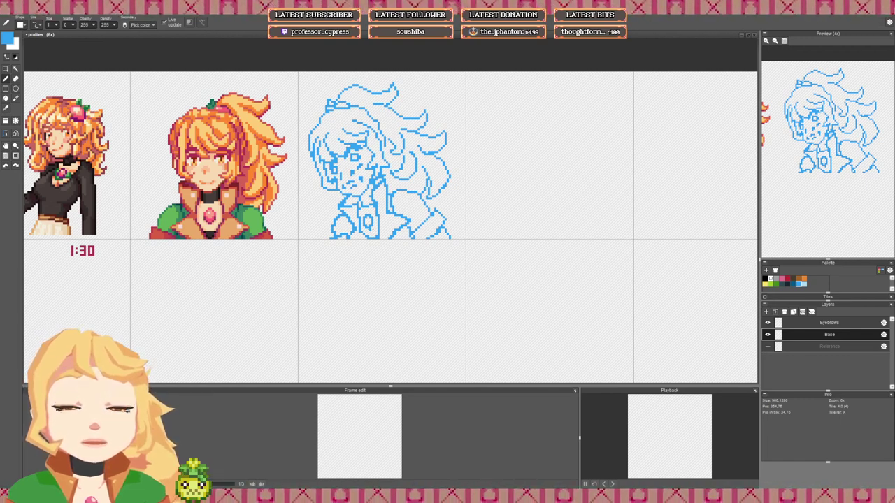
pyautogui.moveTo(385, 202); pyautogui.dragTo(378, 219)
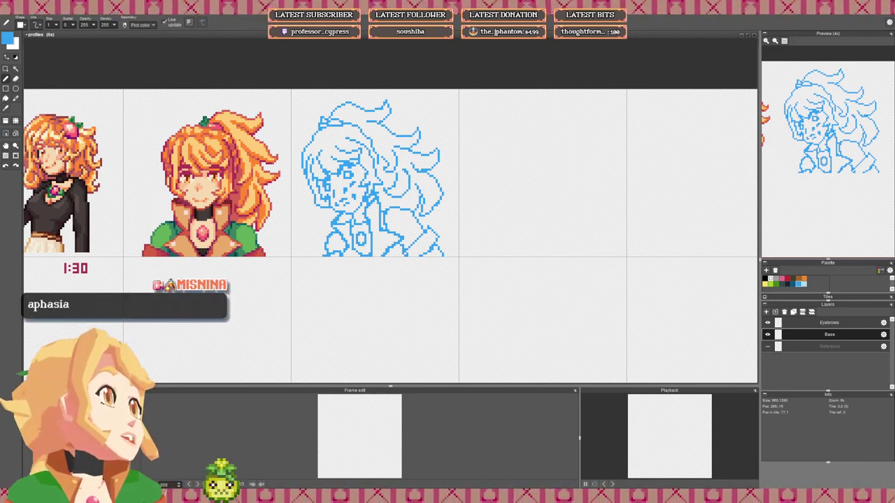
pyautogui.moveTo(362, 202); pyautogui.dragTo(301, 219)
pyautogui.scroll(-1, 373, 240)
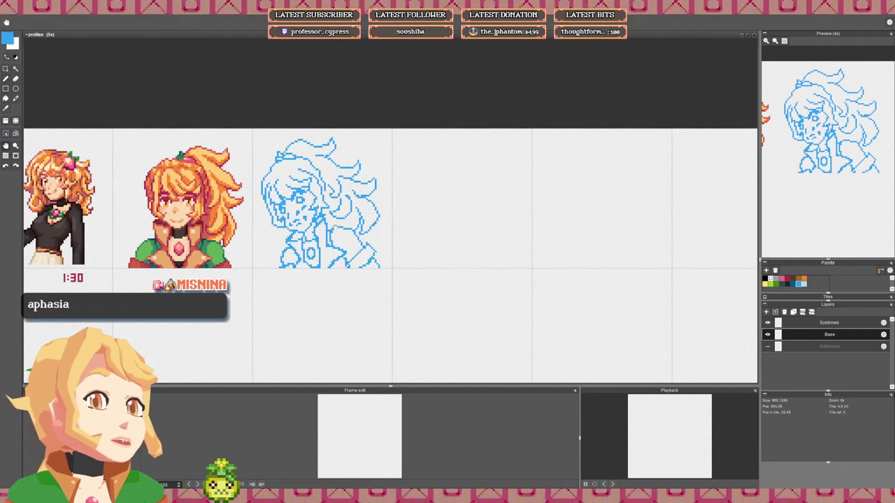
pyautogui.moveTo(373, 240); pyautogui.dragTo(442, 255)
pyautogui.scroll(-1, 383, 236)
pyautogui.moveTo(400, 229); pyautogui.dragTo(374, 225)
pyautogui.scroll(2, 374, 226)
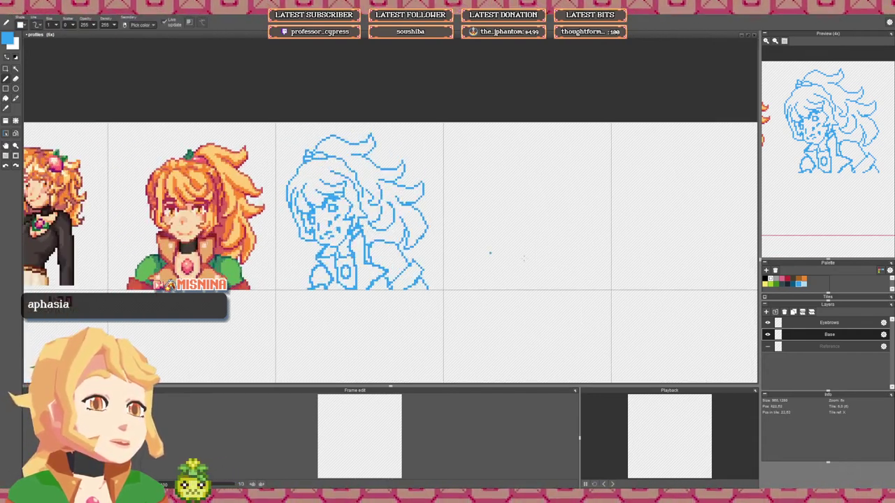
# Step: Place a copy of the sketch tile in the last column, directly below the finished ponytail portrait
pyautogui.scroll(-3, 324, 213)
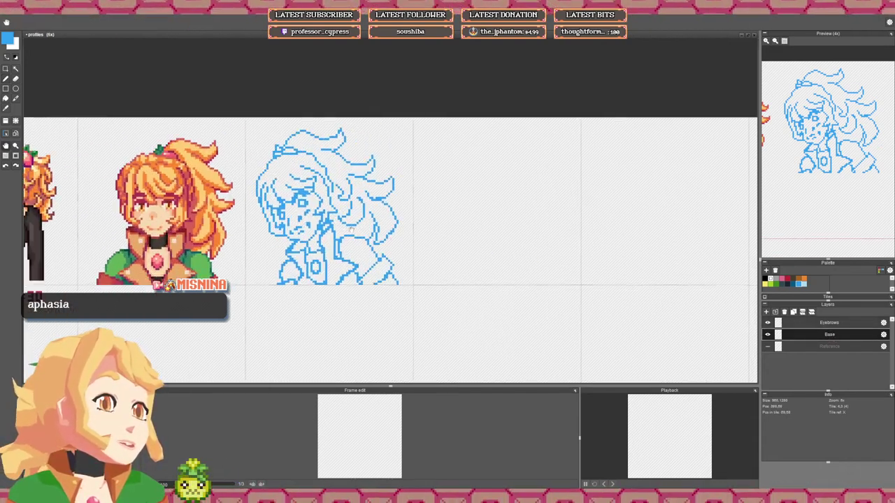
pyautogui.scroll(-2, 325, 213)
pyautogui.scroll(1, 230, 188)
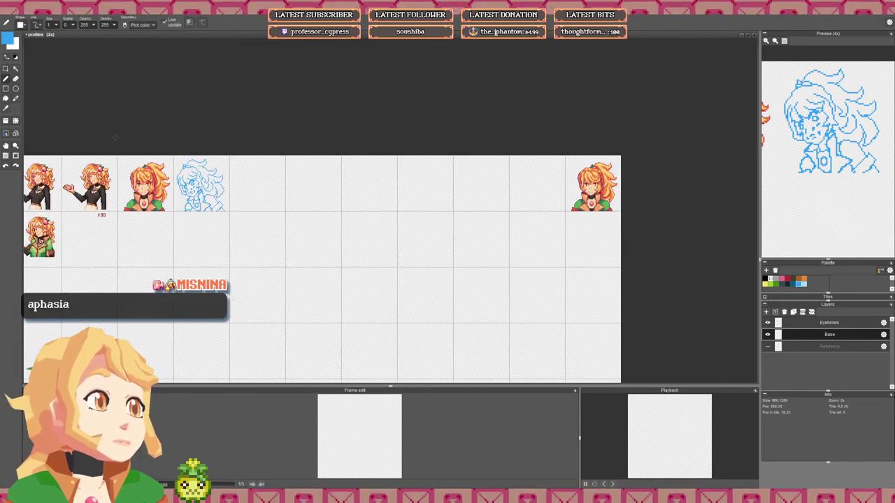
pyautogui.click(8, 120)
pyautogui.rightClick(212, 203)
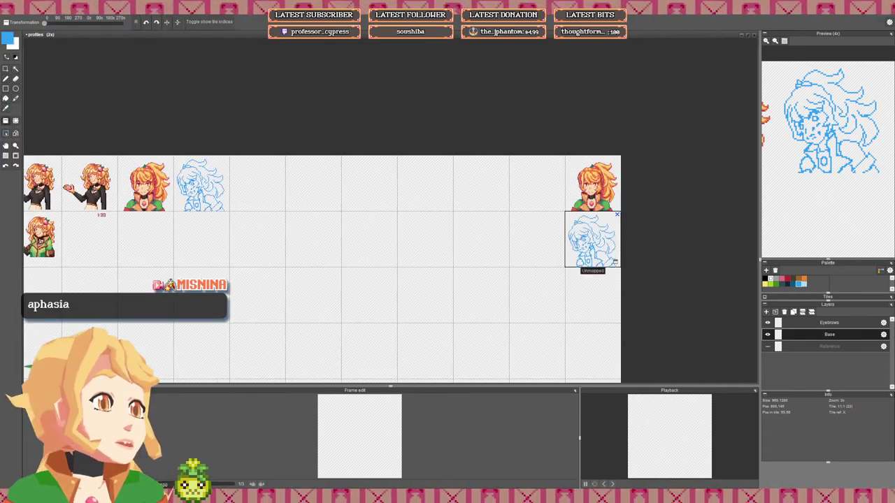
pyautogui.click(607, 259)
# Step: Refine the hair strand lines beside the ear and neck in the original blue sketch
pyautogui.moveTo(258, 185)
pyautogui.mouseDown()
pyautogui.moveTo(406, 192)
pyautogui.moveTo(376, 214)
pyautogui.moveTo(374, 238)
pyautogui.moveTo(389, 234)
pyautogui.moveTo(382, 219)
pyautogui.moveTo(376, 231)
pyautogui.mouseUp()
pyautogui.scroll(2, 337, 187)
pyautogui.press('b')
pyautogui.scroll(2, 362, 181)
pyautogui.press('e')
pyautogui.press('b')
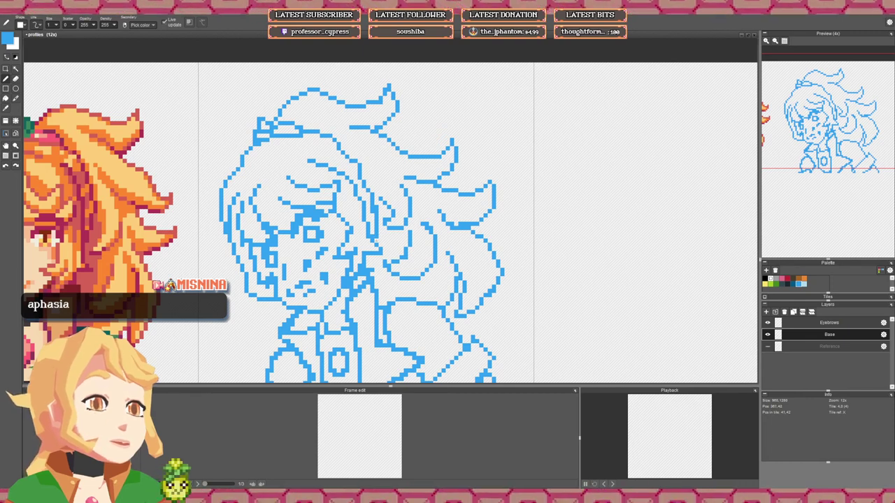
pyautogui.press('e')
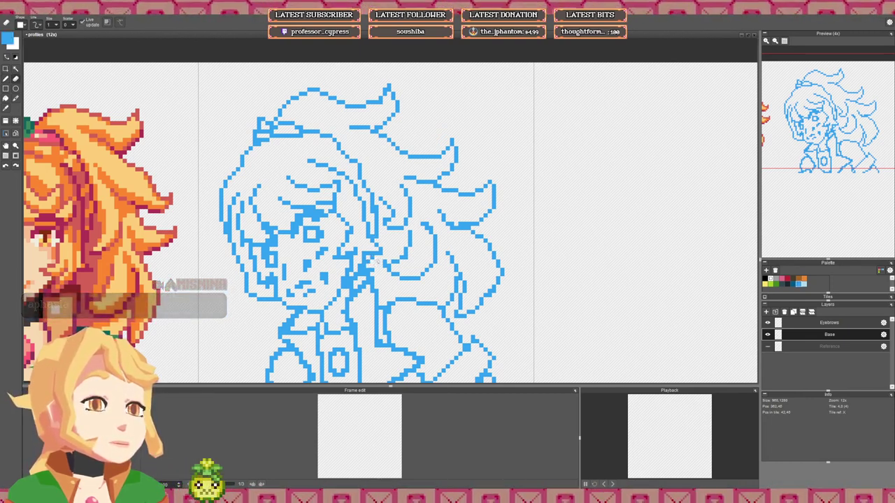
pyautogui.moveTo(377, 200); pyautogui.dragTo(377, 209)
# Step: Erase the stray pixel from the jaw outline in the blue sketch
pyautogui.scroll(-3, 395, 210)
pyautogui.scroll(2, 395, 210)
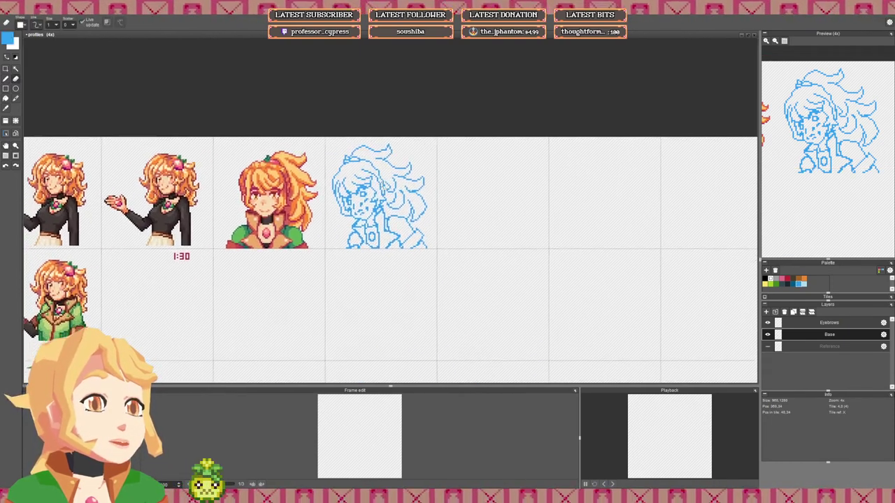
pyautogui.scroll(1, 376, 195)
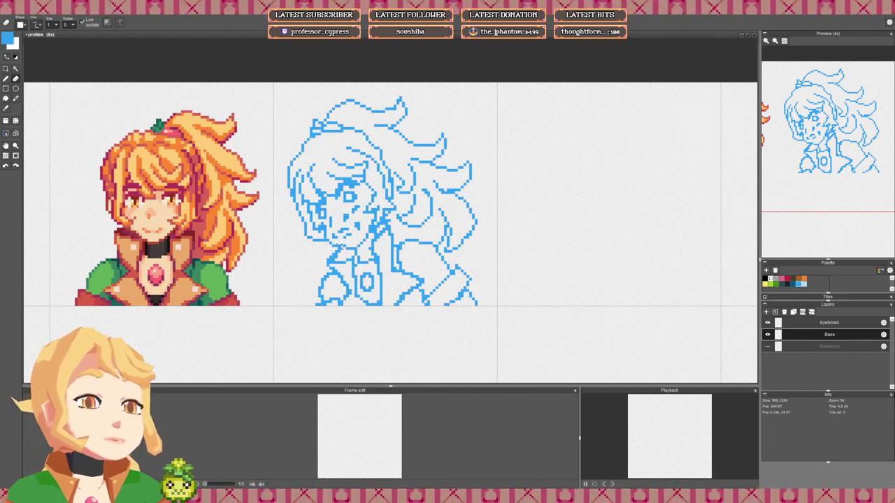
pyautogui.press('b')
pyautogui.press('e')
pyautogui.click(334, 248)
pyautogui.moveTo(338, 219)
pyautogui.mouseDown()
pyautogui.moveTo(340, 192)
pyautogui.moveTo(338, 231)
pyautogui.mouseUp()
# Step: Fill the sketch's face with the skin tone sampled from the finished portrait, restricting the fill to contiguous pixels
pyautogui.rightClick(162, 240)
pyautogui.press('b')
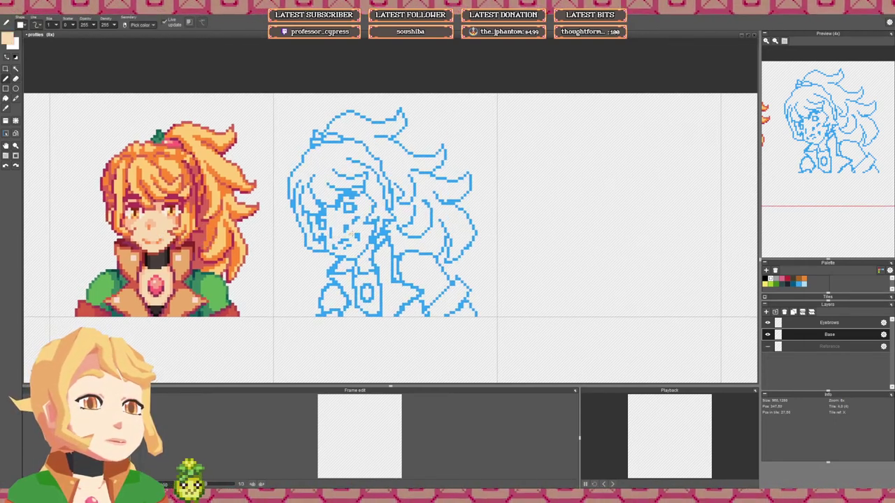
pyautogui.press('f')
pyautogui.click(347, 224)
pyautogui.hotkey('ctrl', 'z')
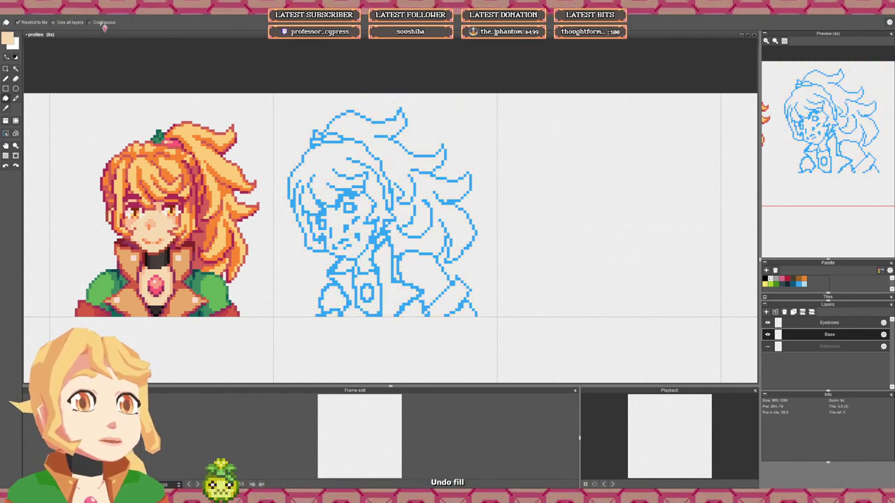
pyautogui.click(343, 222)
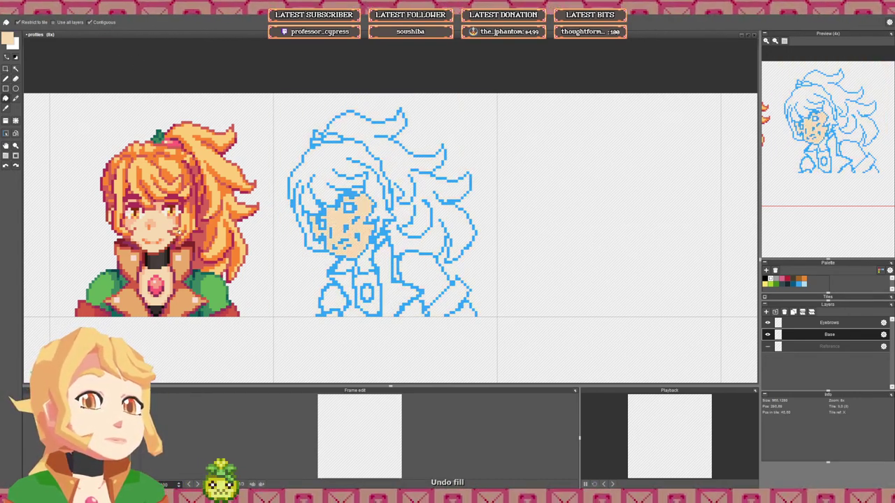
# Step: Redraw the chin and jaw outline over the blue line in dark red and start marking the cheek in the same colour
pyautogui.press('b')
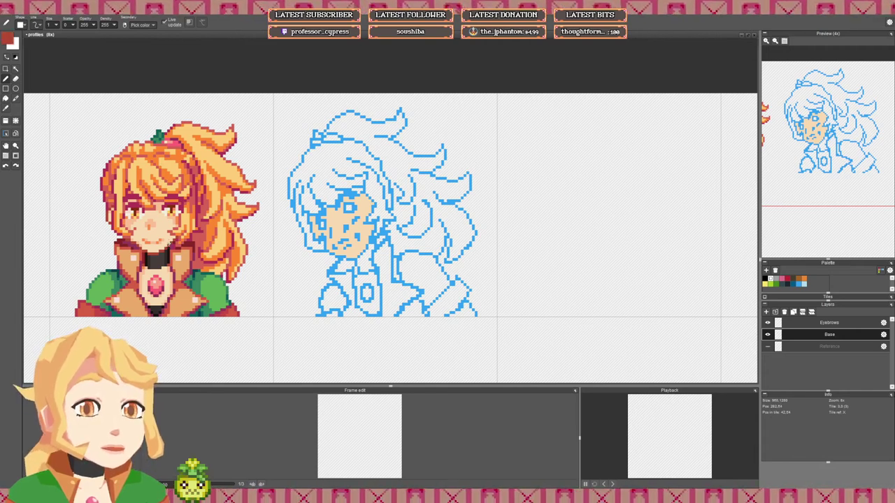
pyautogui.scroll(1, 335, 248)
pyautogui.moveTo(350, 261); pyautogui.dragTo(337, 261)
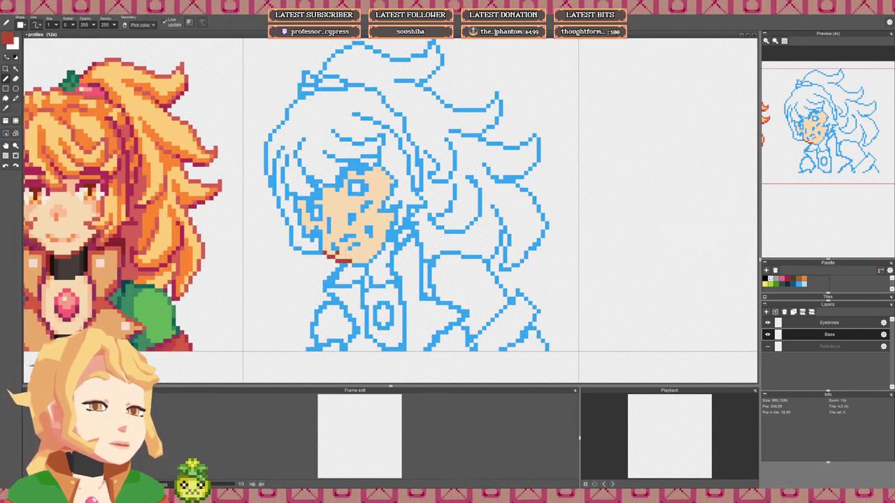
pyautogui.moveTo(354, 265); pyautogui.dragTo(385, 243)
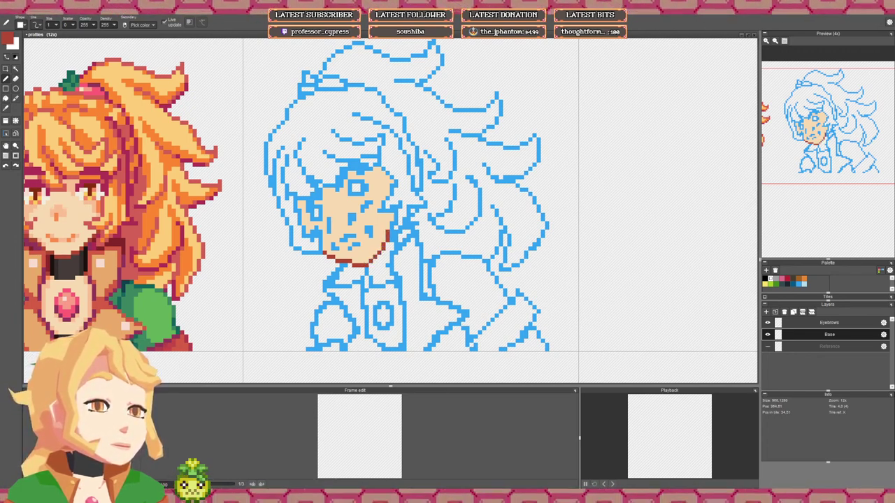
pyautogui.scroll(-2, 408, 236)
pyautogui.scroll(2, 402, 240)
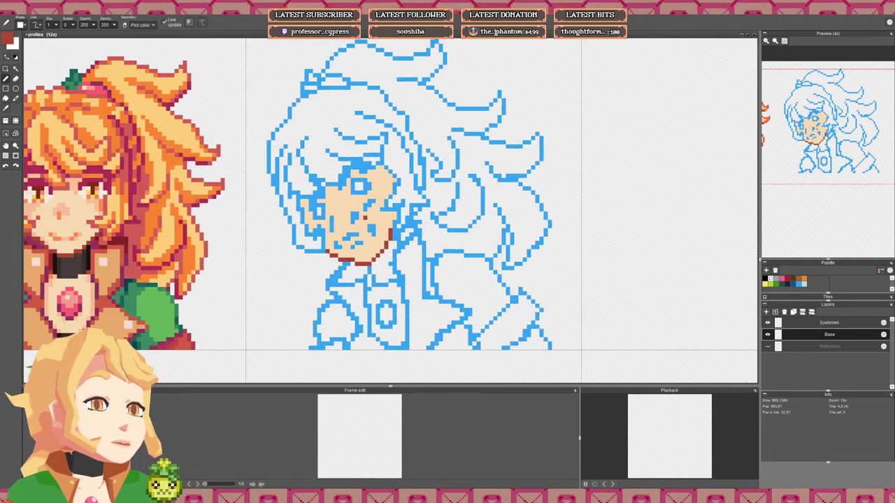
# Step: Redraw the vertical line beside the neck in blue sampled from the sketch, shifting it outward, and erase the old line
pyautogui.moveTo(328, 225)
pyautogui.mouseDown()
pyautogui.moveTo(340, 232)
pyautogui.moveTo(330, 213)
pyautogui.mouseUp()
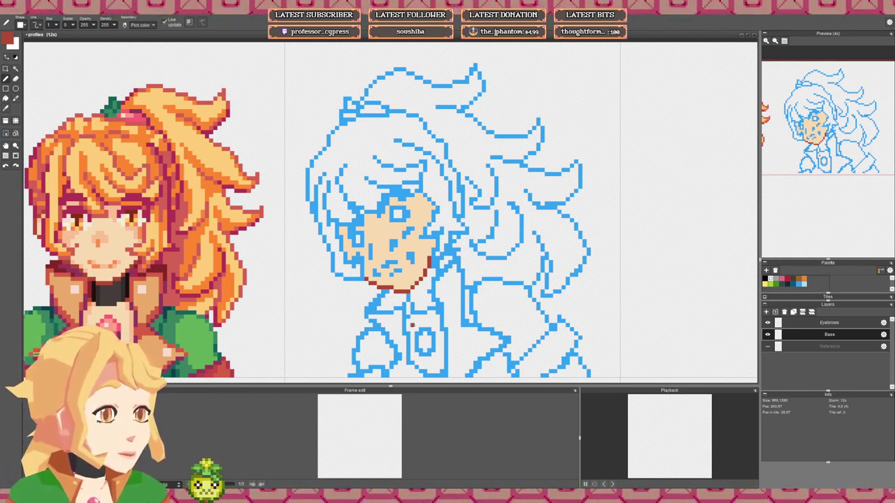
pyautogui.moveTo(408, 321); pyautogui.dragTo(363, 314)
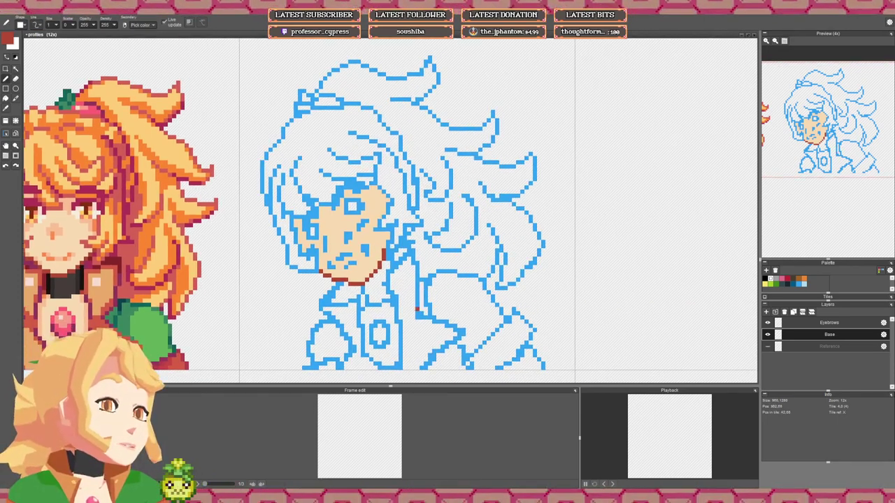
pyautogui.rightClick(418, 309)
pyautogui.moveTo(422, 306); pyautogui.dragTo(425, 254)
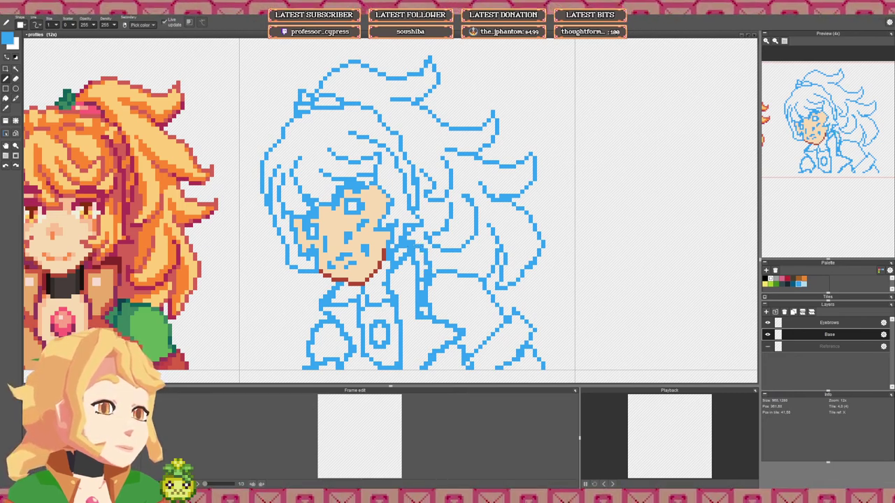
pyautogui.hotkey('ctrl', 'z')
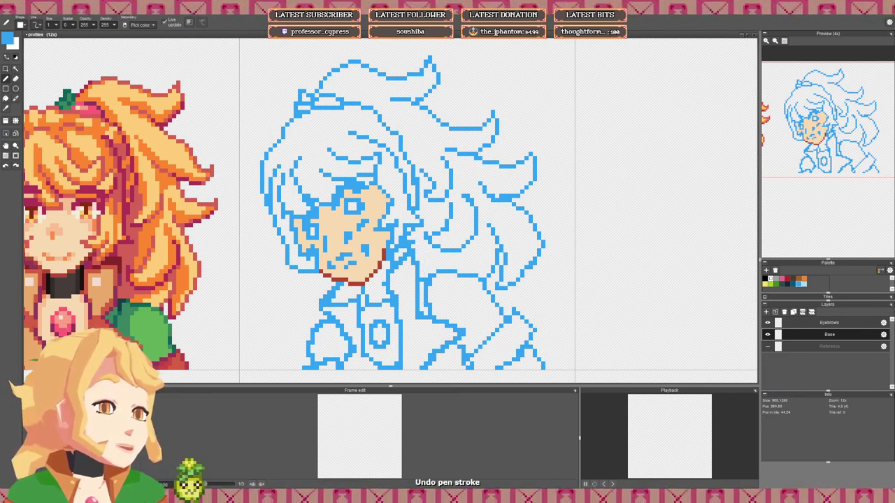
pyautogui.moveTo(423, 305)
pyautogui.mouseDown()
pyautogui.moveTo(422, 244)
pyautogui.moveTo(418, 267)
pyautogui.mouseUp()
pyautogui.press('e')
pyautogui.moveTo(419, 279)
pyautogui.mouseDown()
pyautogui.moveTo(420, 302)
pyautogui.moveTo(421, 281)
pyautogui.mouseUp()
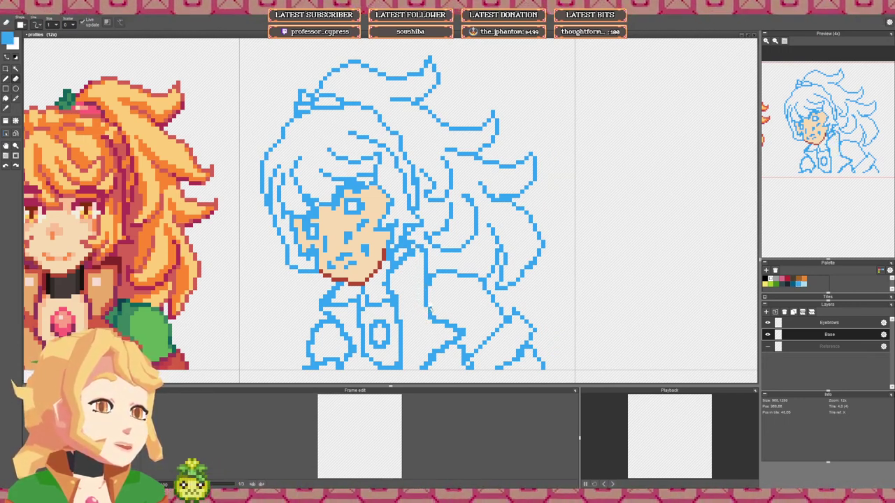
# Step: Join the redrawn vertical line to the collar line below with blue pixels and erase the surplus pixels around the corner
pyautogui.press('b')
pyautogui.moveTo(420, 314); pyautogui.dragTo(428, 319)
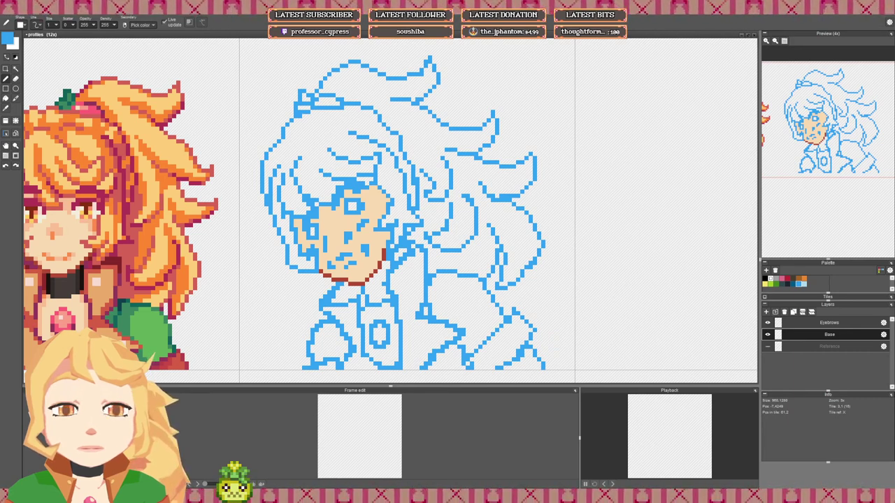
pyautogui.scroll(-1, 446, 236)
pyautogui.press('e')
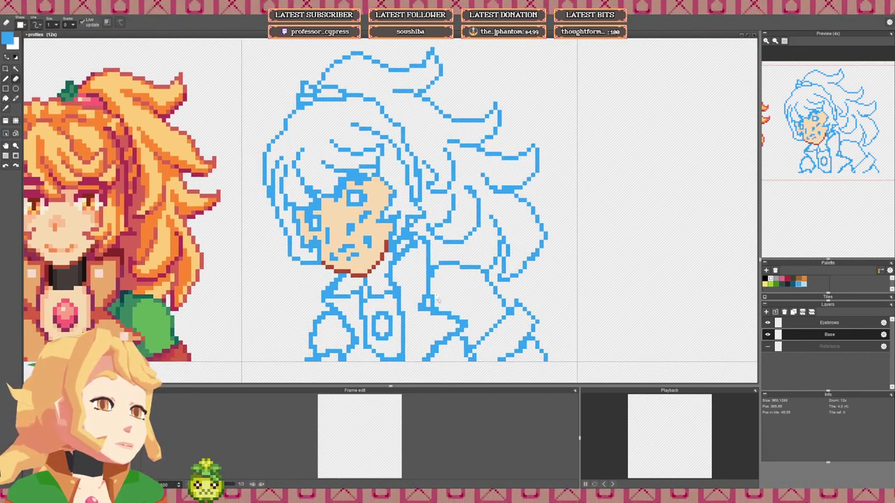
pyautogui.moveTo(432, 298); pyautogui.dragTo(432, 305)
pyautogui.click(428, 300)
pyautogui.click(432, 272)
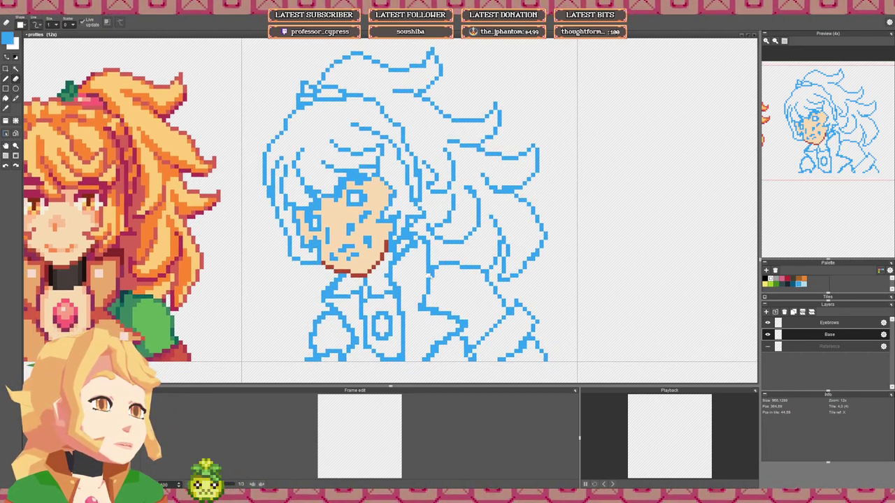
# Step: Clean up the blue pixels where the collar meets the hair behind the jaw, checking the sketch against the finished portraits
pyautogui.scroll(-2, 424, 273)
pyautogui.scroll(1, 416, 259)
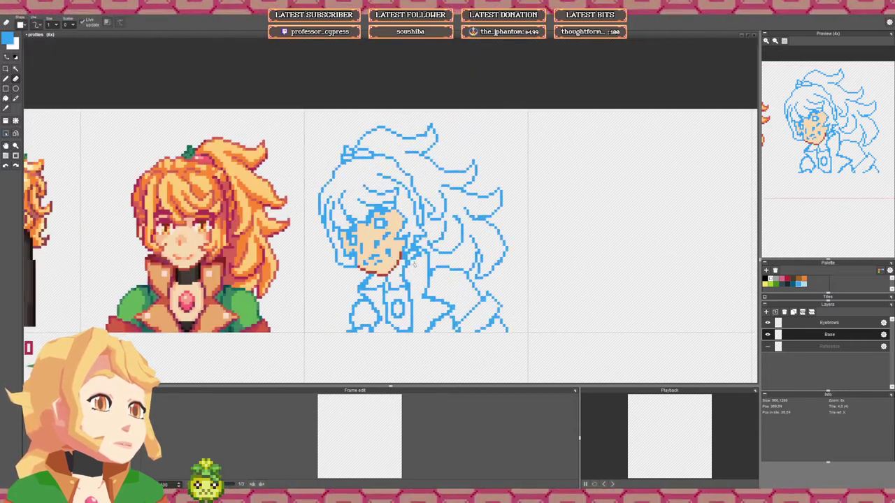
pyautogui.press('b')
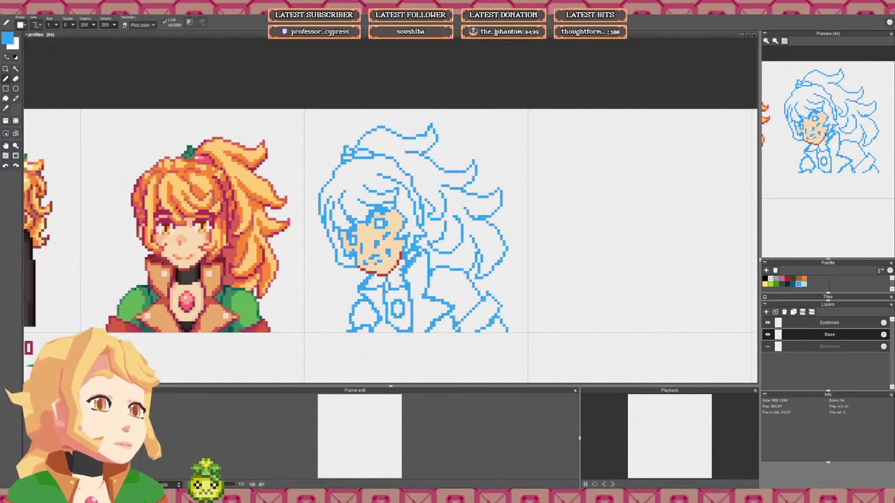
pyautogui.press('e')
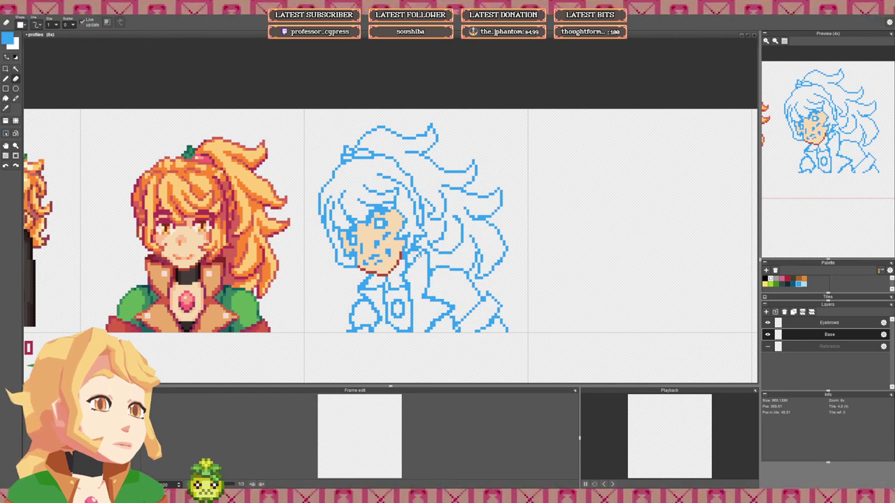
pyautogui.press('b')
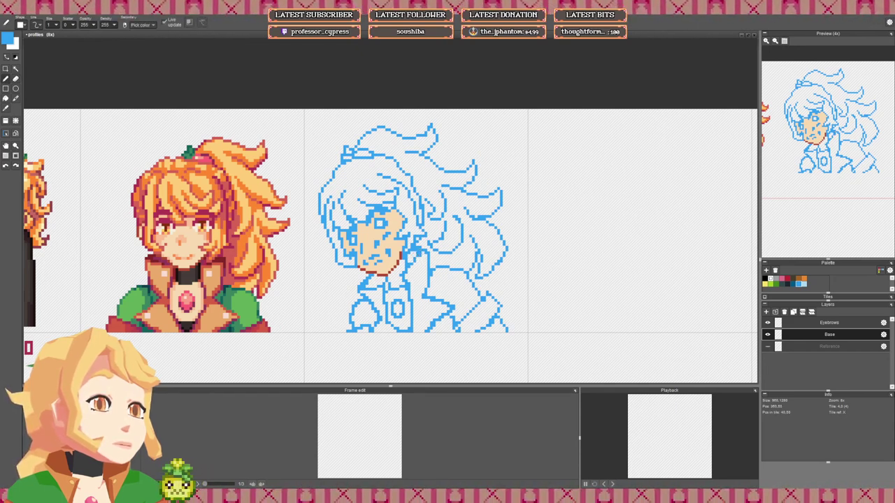
pyautogui.press('e')
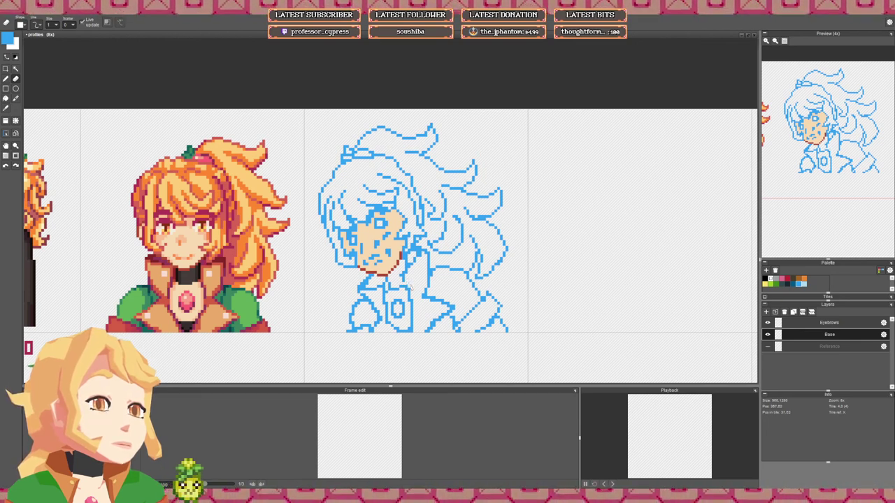
pyautogui.press('b')
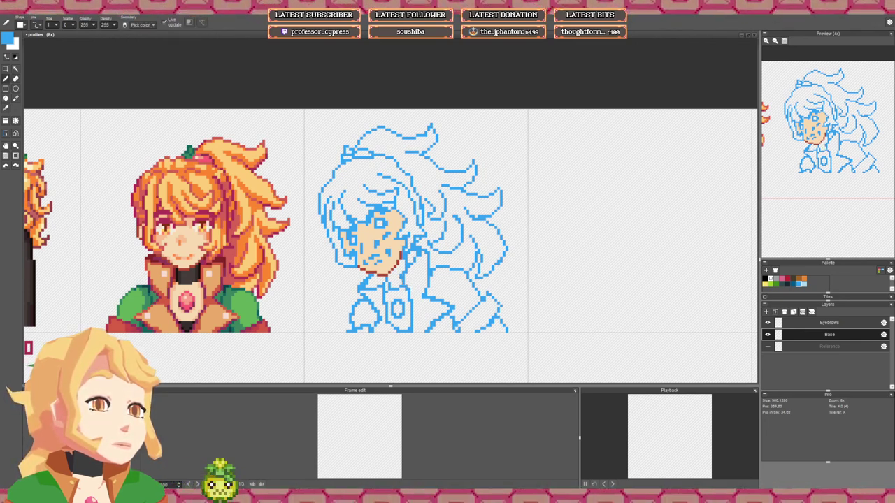
pyautogui.press('e')
pyautogui.moveTo(413, 262); pyautogui.dragTo(420, 258)
pyautogui.scroll(-4, 421, 255)
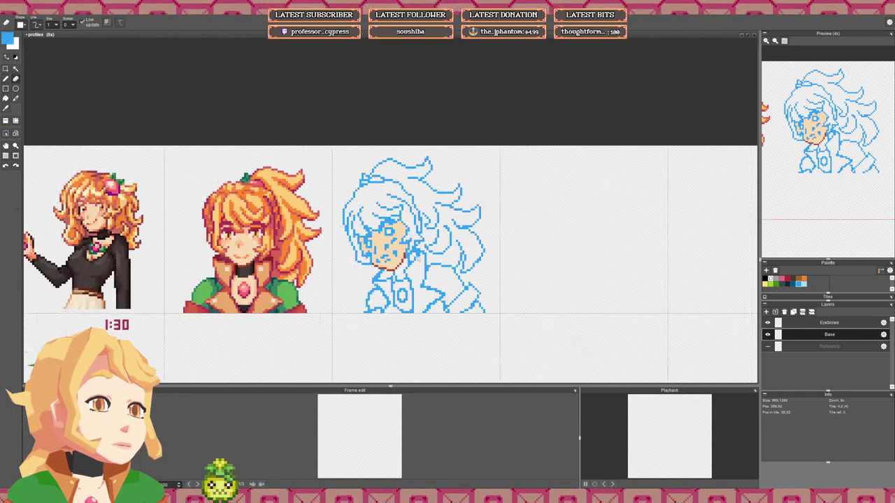
pyautogui.scroll(4, 418, 271)
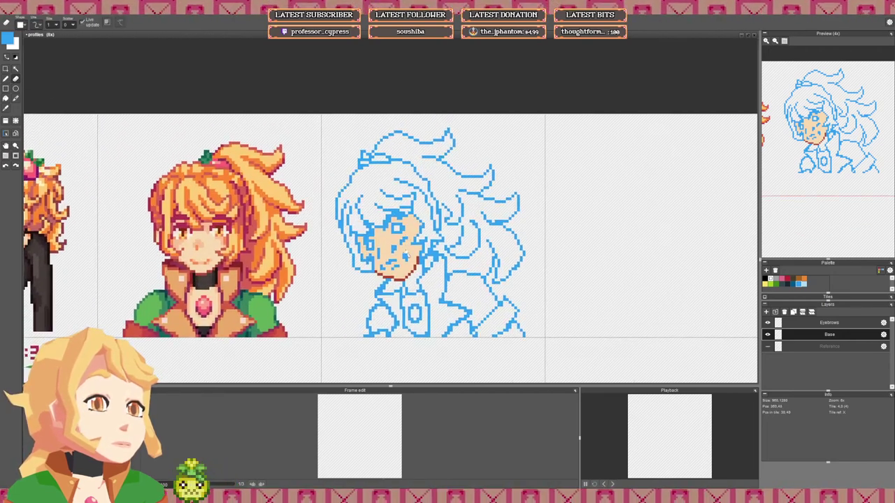
pyautogui.scroll(1, 411, 235)
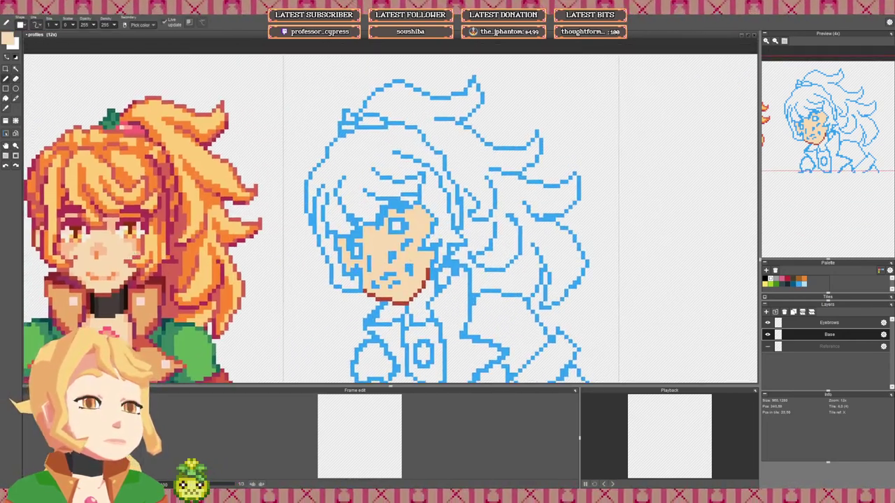
# Step: Draw the upper lash lines of both eyes over the blue sketch in crimson sampled from the finished portrait's eye
pyautogui.press('f')
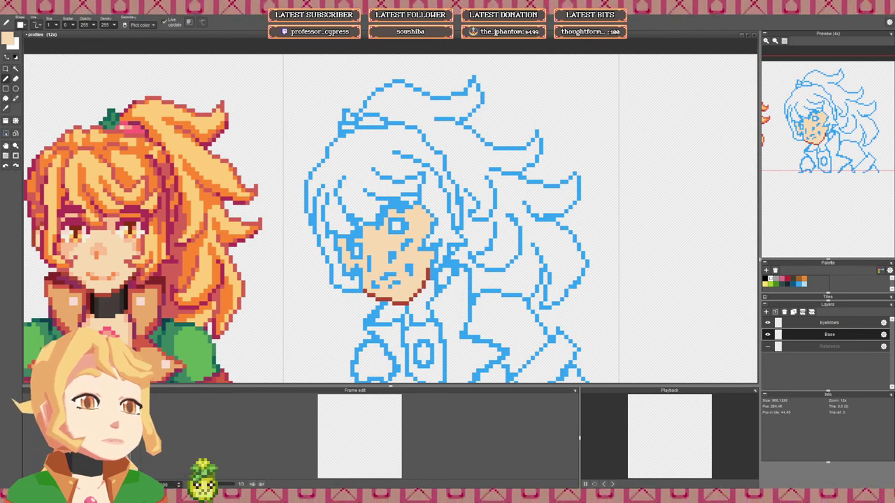
pyautogui.rightClick(123, 223)
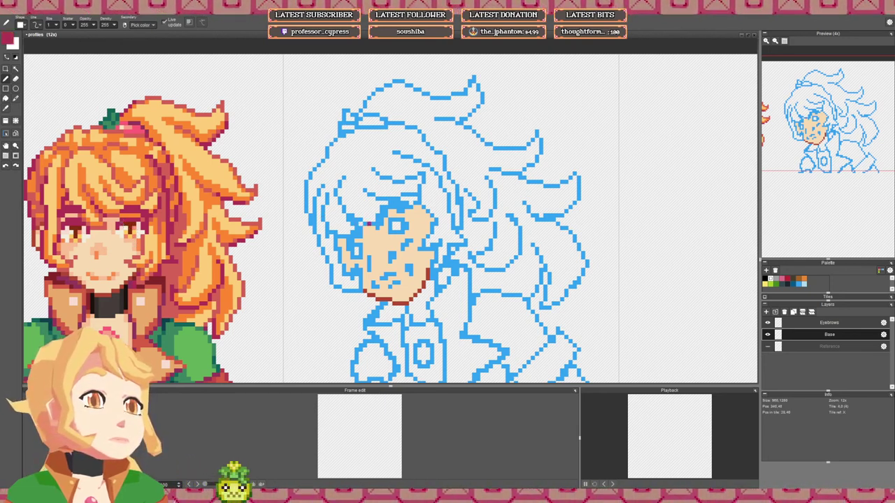
pyautogui.click(379, 221)
pyautogui.moveTo(380, 219); pyautogui.dragTo(408, 207)
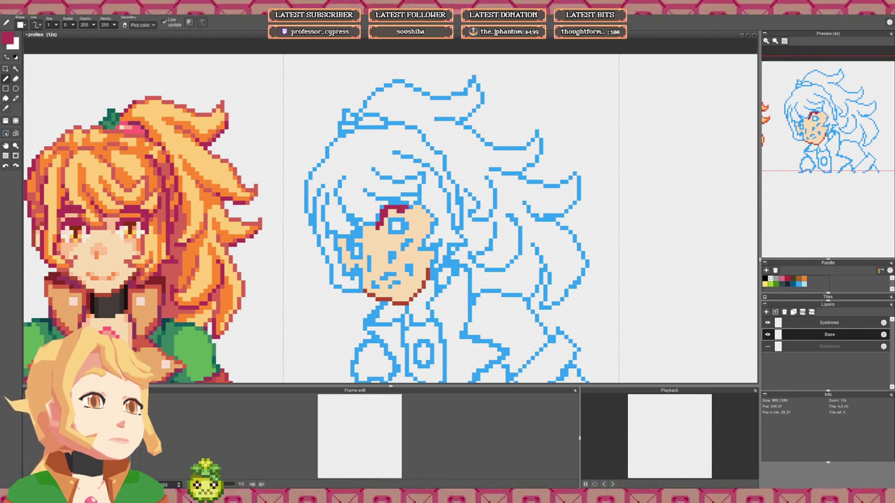
pyautogui.rightClick(398, 208)
pyautogui.click(390, 212)
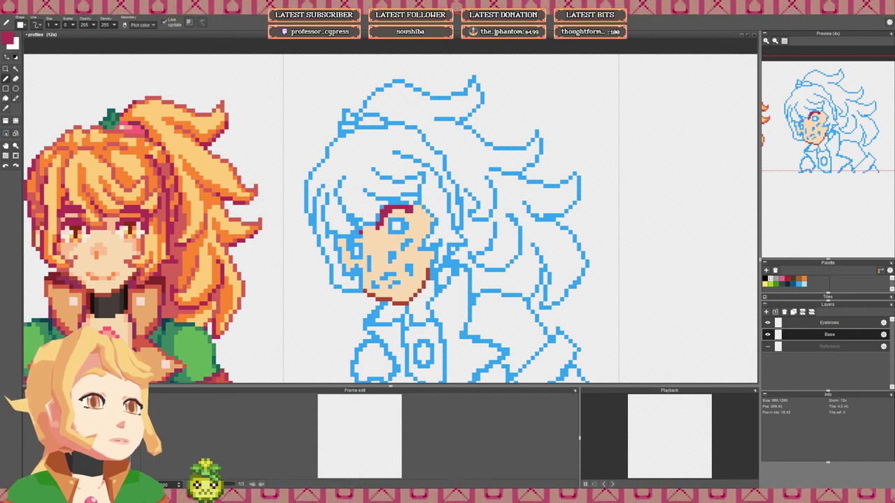
pyautogui.moveTo(359, 232); pyautogui.dragTo(344, 241)
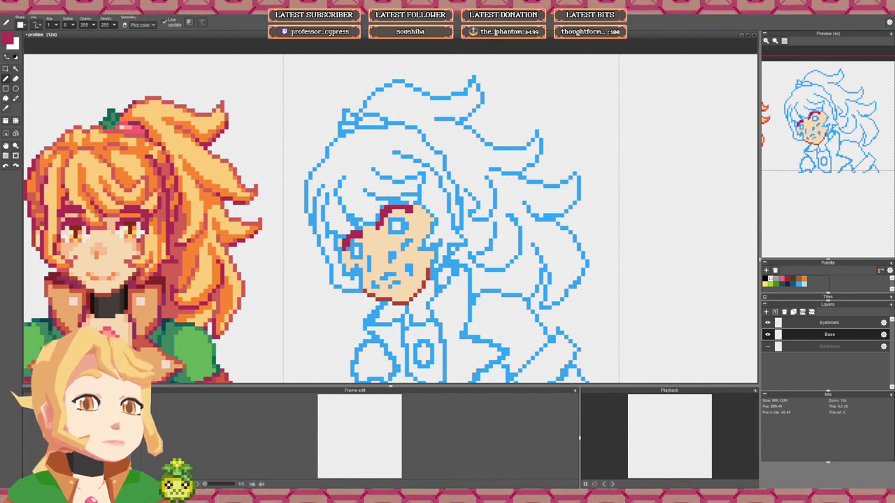
# Step: Paint both eye whites over the blue guides in off-white sampled from the finished portrait, and round out the crimson upper lashes
pyautogui.rightClick(123, 233)
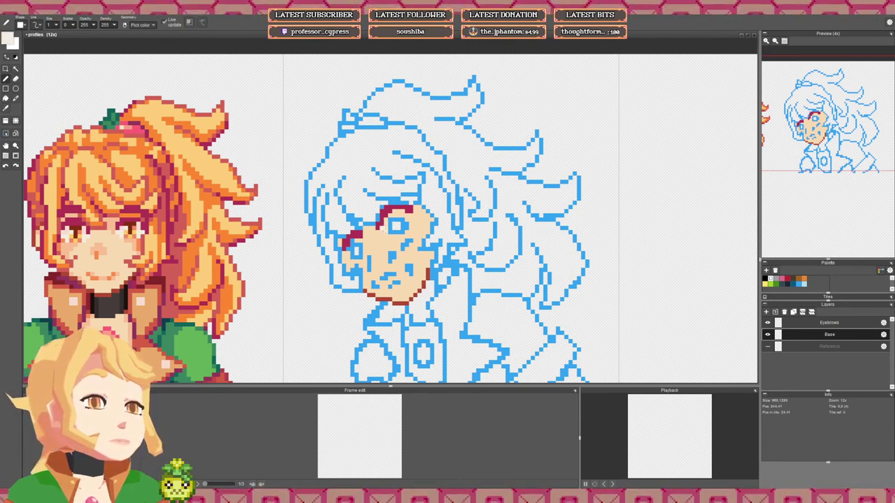
pyautogui.moveTo(384, 229)
pyautogui.mouseDown()
pyautogui.moveTo(404, 232)
pyautogui.moveTo(411, 221)
pyautogui.mouseUp()
pyautogui.moveTo(403, 230)
pyautogui.mouseDown()
pyautogui.moveTo(390, 220)
pyautogui.moveTo(399, 214)
pyautogui.mouseUp()
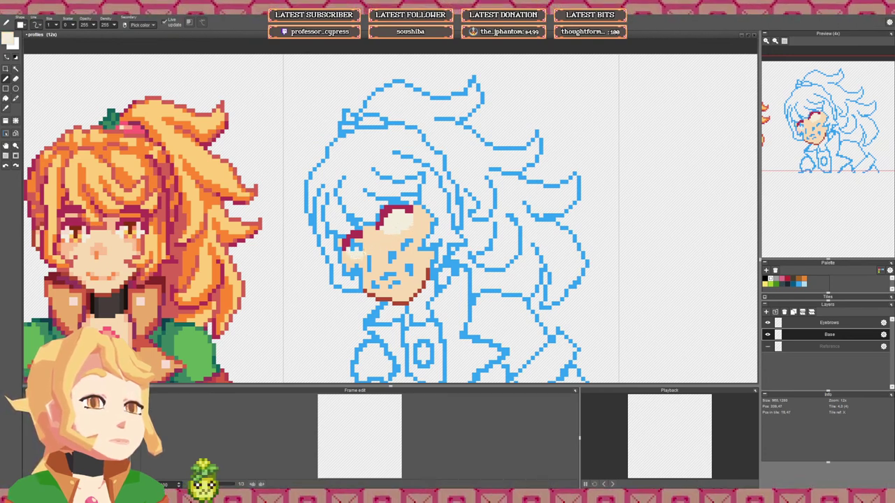
pyautogui.rightClick(362, 235)
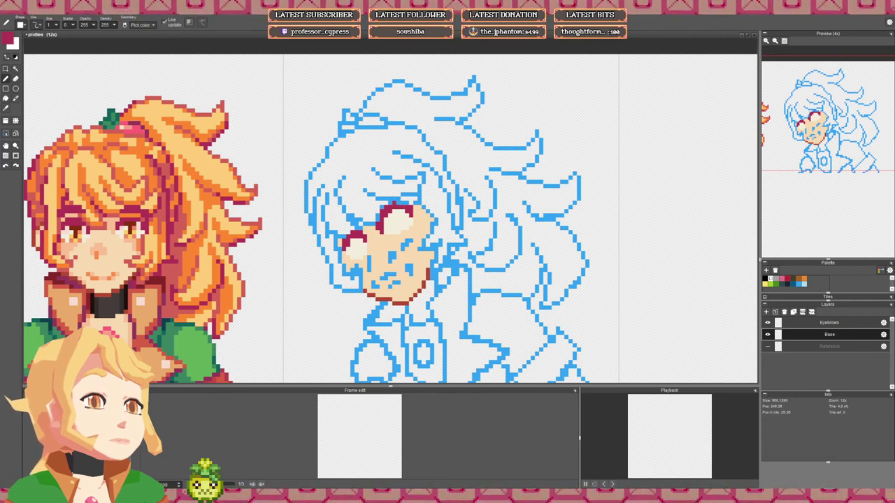
pyautogui.moveTo(394, 204); pyautogui.dragTo(403, 203)
# Step: Copy the iris from the finished portrait's eye and place it inside the larger eye of the sketched face
pyautogui.scroll(-1, 426, 244)
pyautogui.press('space')
pyautogui.moveTo(390, 249); pyautogui.dragTo(363, 239)
pyautogui.scroll(1, 394, 244)
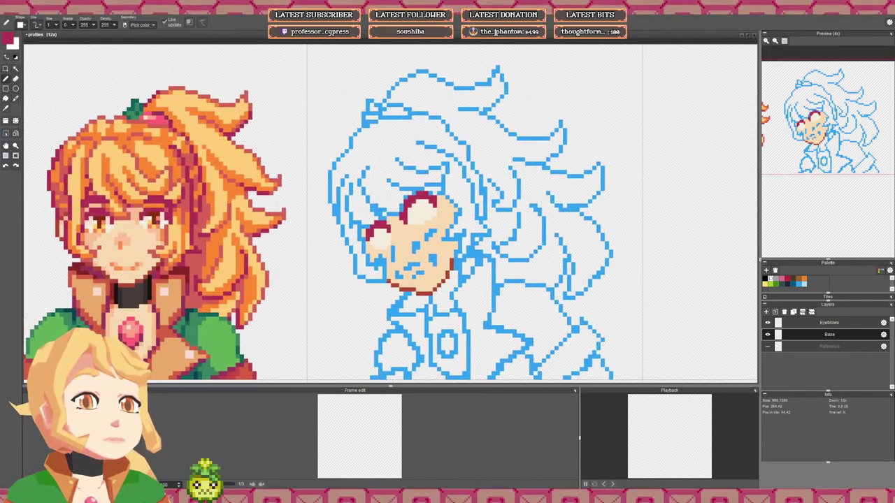
pyautogui.rightClick(158, 223)
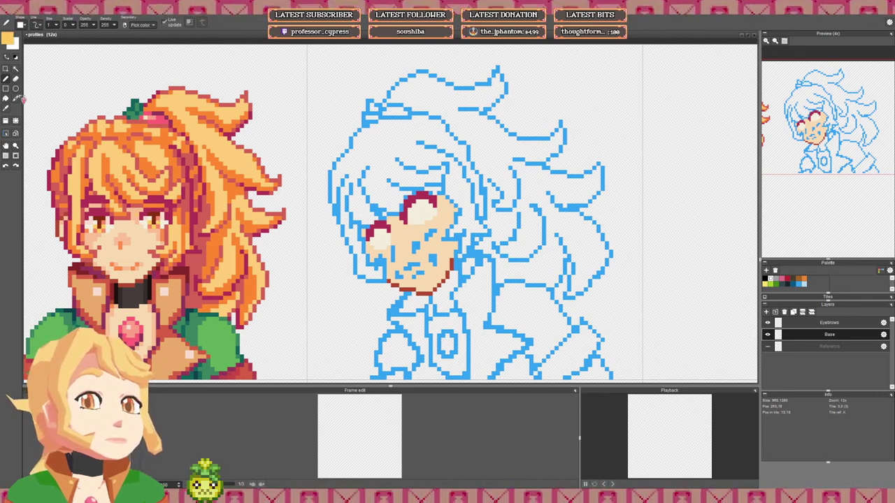
pyautogui.click(6, 68)
pyautogui.moveTo(148, 214); pyautogui.dragTo(327, 253)
pyautogui.hotkey('ctrl', 'c')
pyautogui.hotkey('ctrl', 'v')
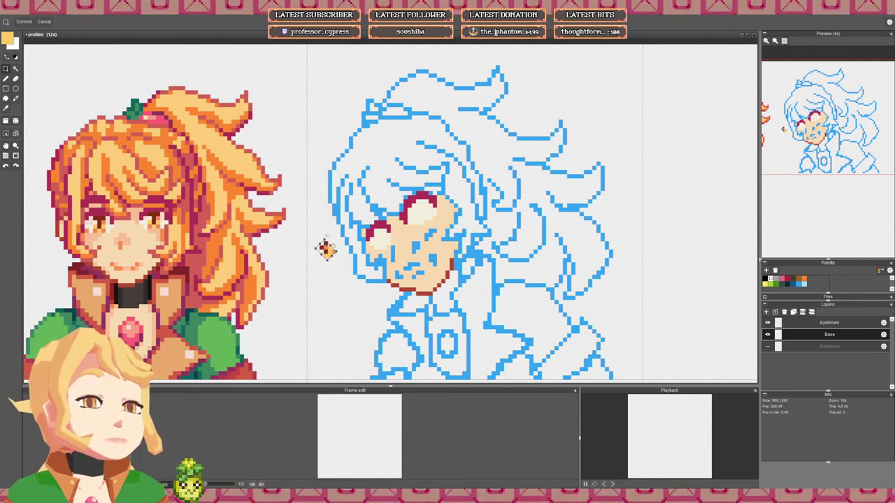
pyautogui.moveTo(326, 249); pyautogui.dragTo(421, 215)
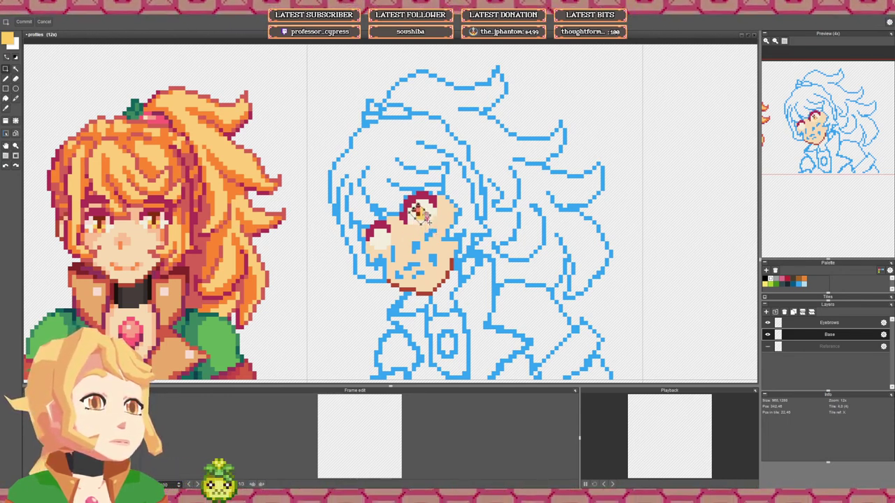
pyautogui.click(431, 209)
# Step: Rework the pasted iris with salmon, orange and a dark brown pupil, touching up the surrounding eye white in off-white
pyautogui.press('b')
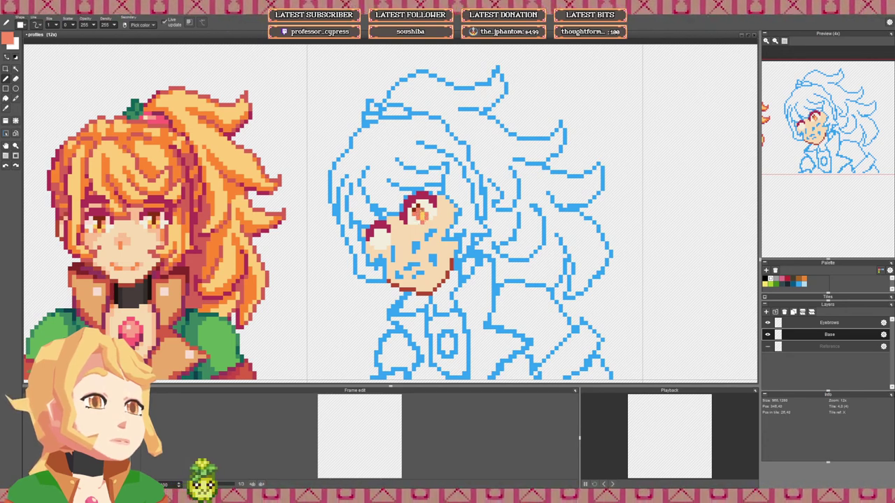
pyautogui.scroll(-2, 423, 210)
pyautogui.scroll(3, 423, 209)
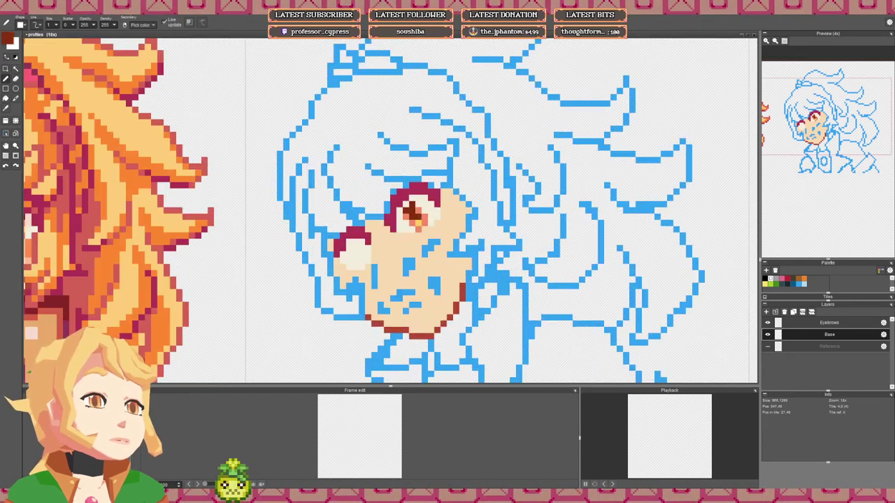
pyautogui.rightClick(418, 229)
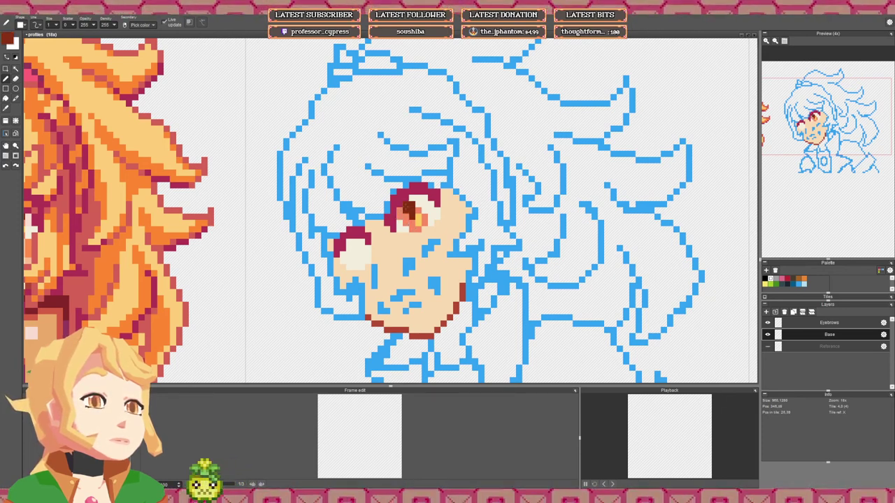
pyautogui.scroll(-2, 409, 208)
pyautogui.scroll(2, 413, 205)
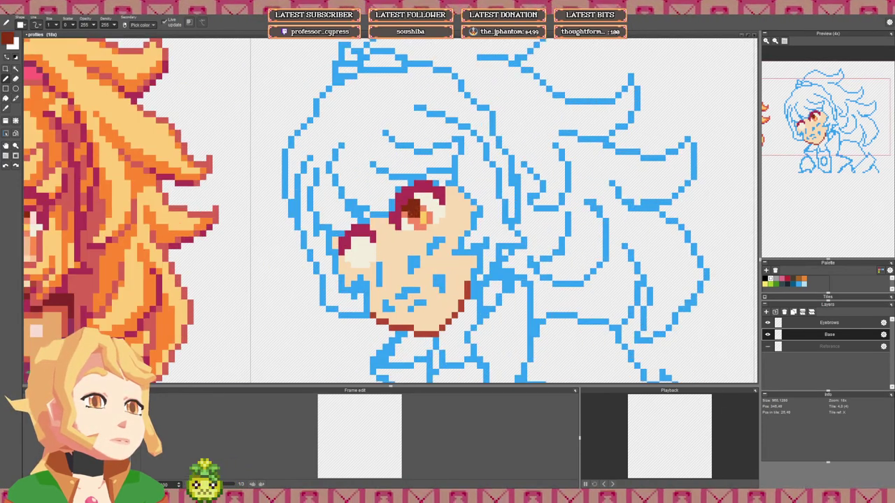
pyautogui.scroll(-2, 455, 203)
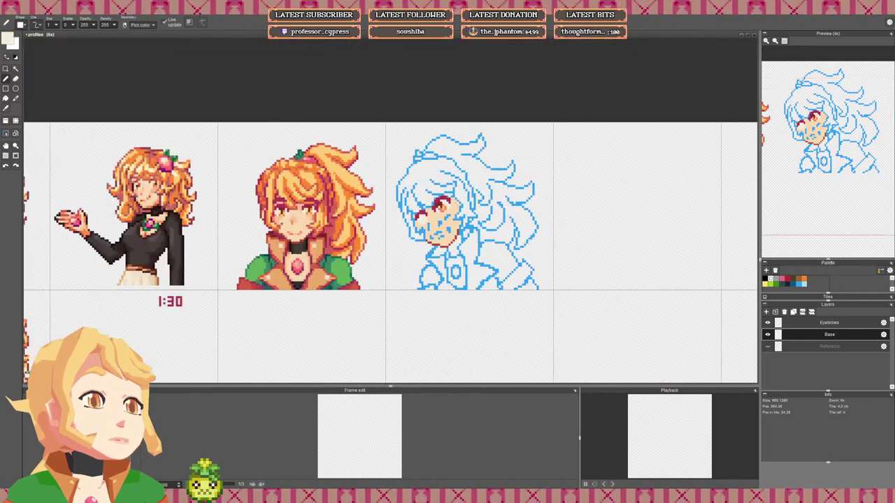
pyautogui.scroll(2, 439, 207)
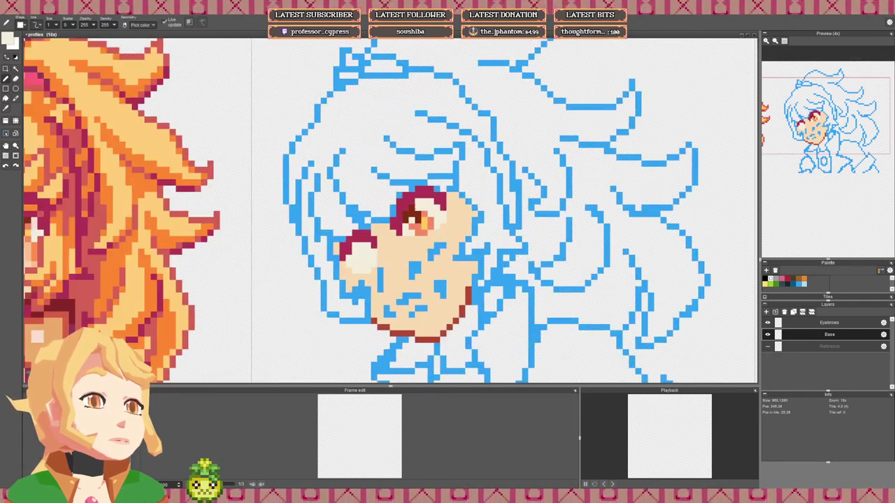
# Step: Trim the outer corner of the larger eye, touching up its lash in sampled crimson and covering the edge in skin colour
pyautogui.scroll(-3, 422, 202)
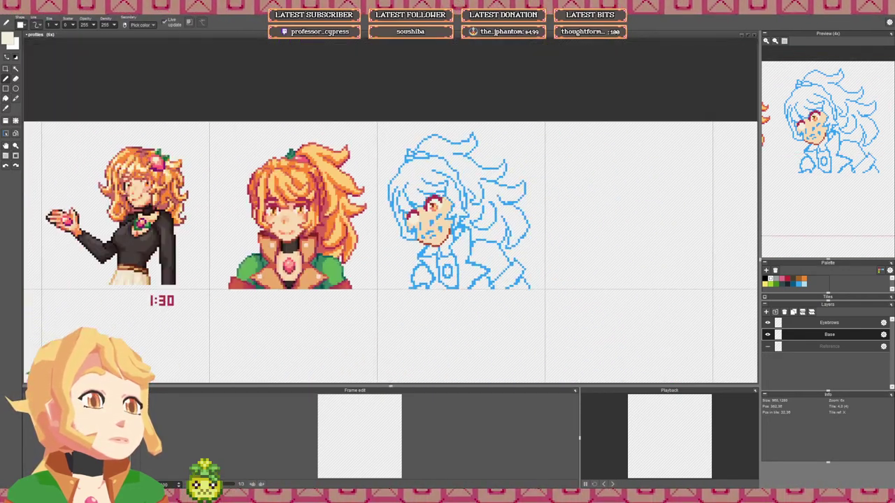
pyautogui.scroll(2, 423, 213)
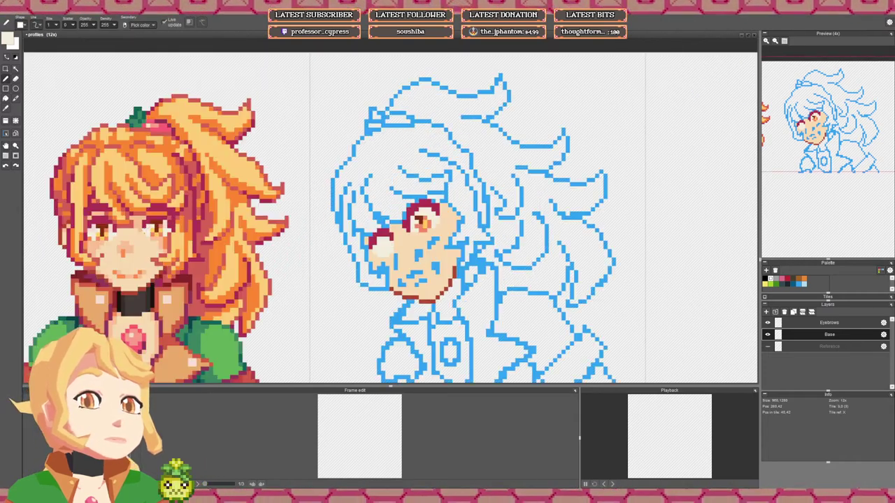
pyautogui.scroll(1, 420, 218)
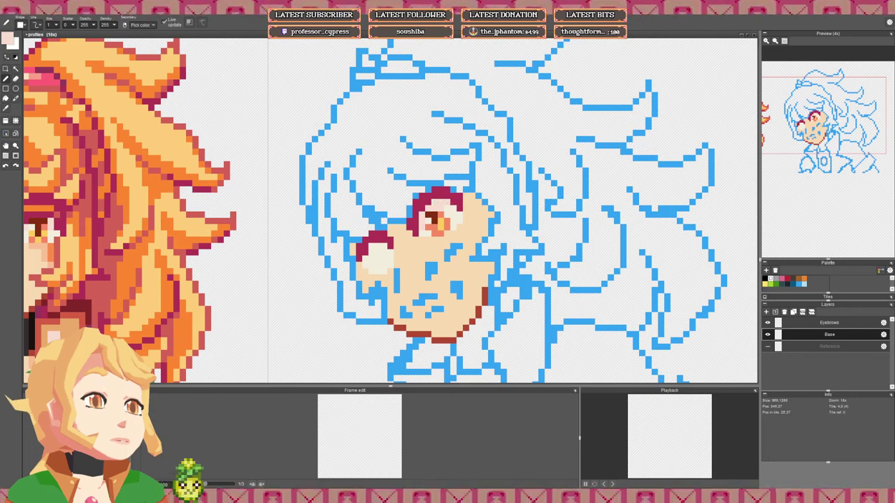
pyautogui.scroll(-4, 453, 202)
pyautogui.scroll(3, 451, 203)
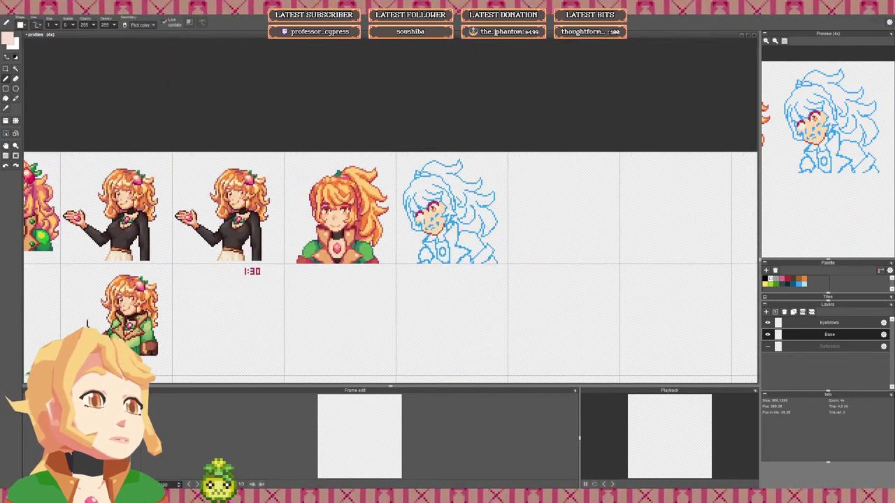
pyautogui.scroll(1, 445, 208)
pyautogui.scroll(-4, 444, 209)
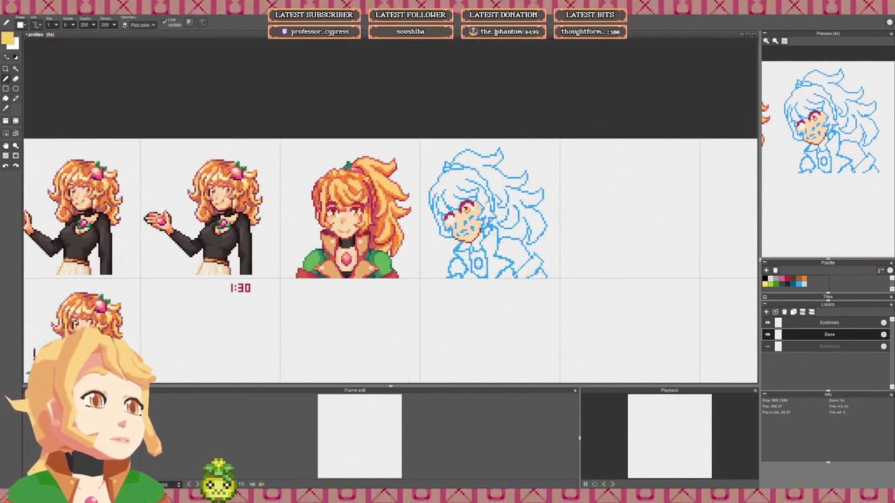
pyautogui.scroll(3, 411, 212)
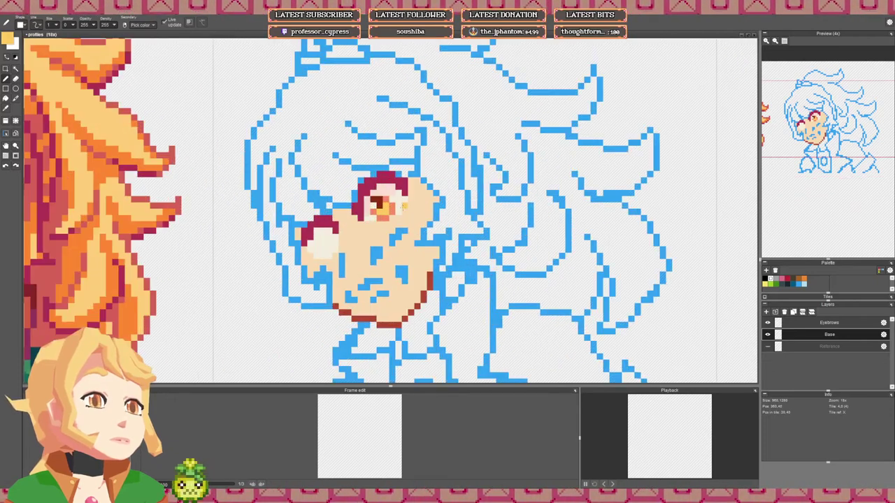
pyautogui.rightClick(406, 206)
pyautogui.rightClick(405, 193)
pyautogui.click(398, 193)
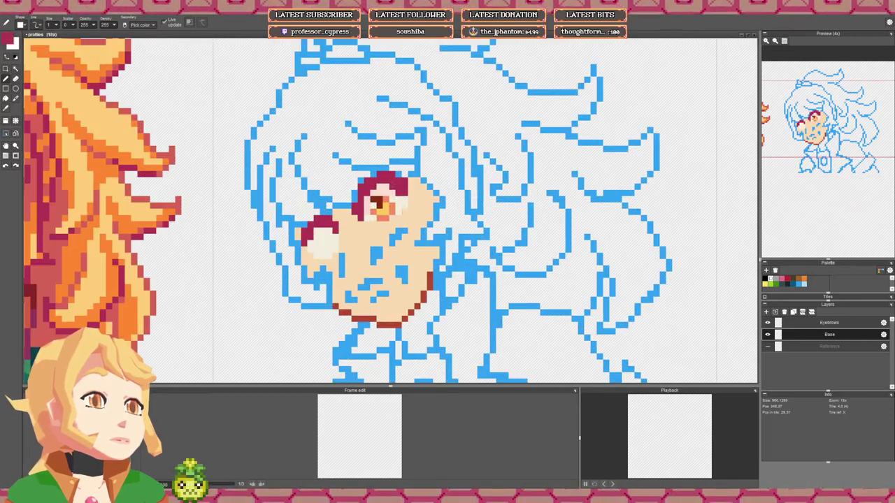
pyautogui.rightClick(410, 187)
pyautogui.moveTo(405, 188); pyautogui.dragTo(404, 182)
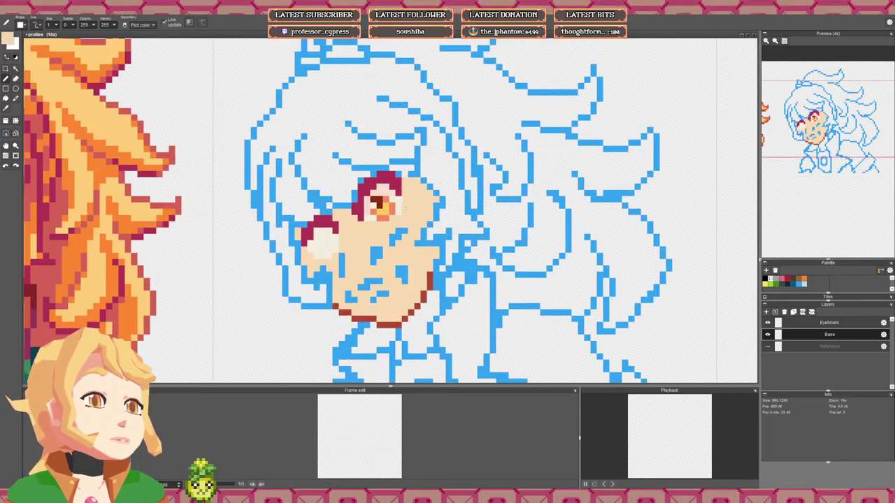
# Step: Start the smaller eye's iris with a dark brown pupil, a yellow highlight beneath it and salmon beside it, sampled from the larger eye
pyautogui.scroll(-5, 400, 212)
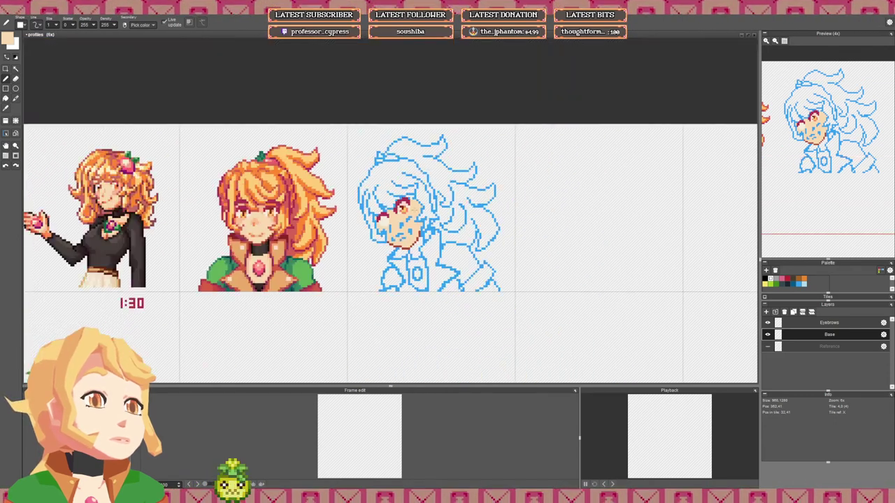
pyautogui.scroll(4, 419, 204)
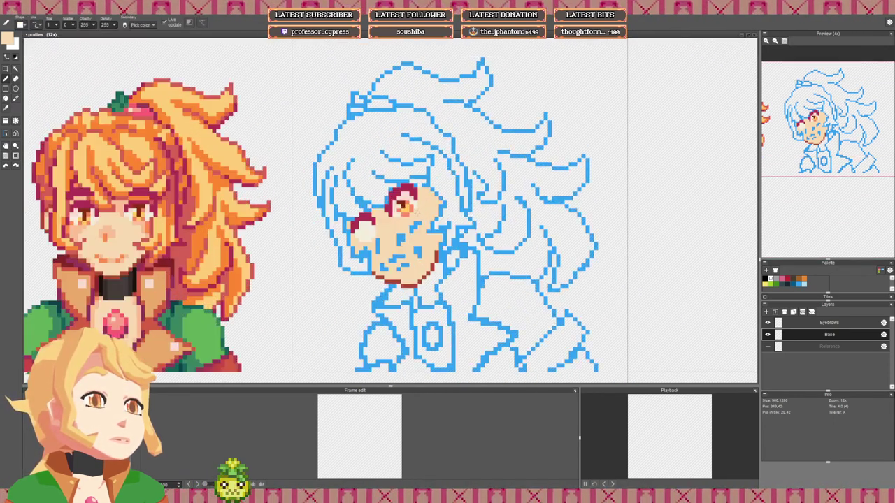
pyautogui.scroll(2, 404, 205)
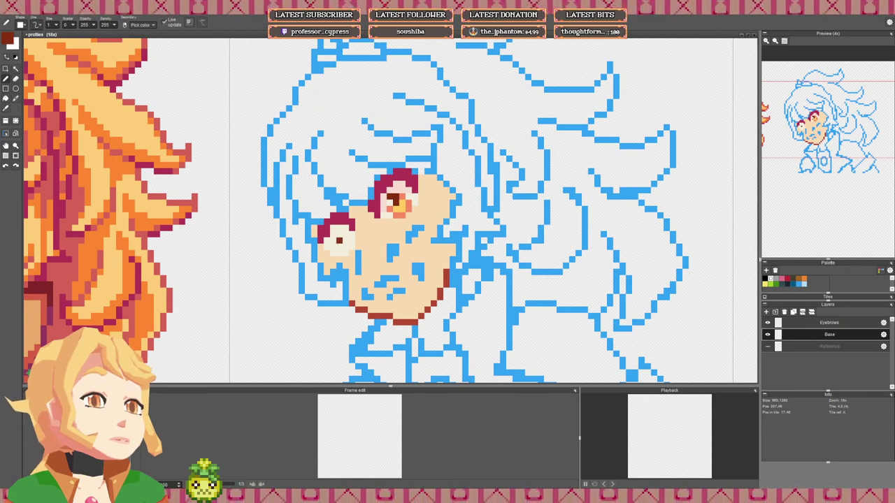
pyautogui.click(339, 240)
pyautogui.rightClick(402, 209)
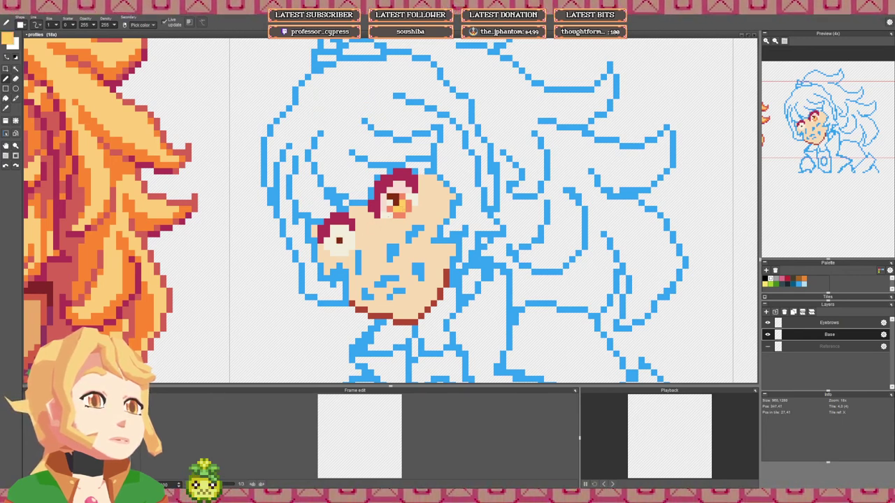
pyautogui.click(339, 247)
pyautogui.rightClick(409, 209)
pyautogui.click(345, 240)
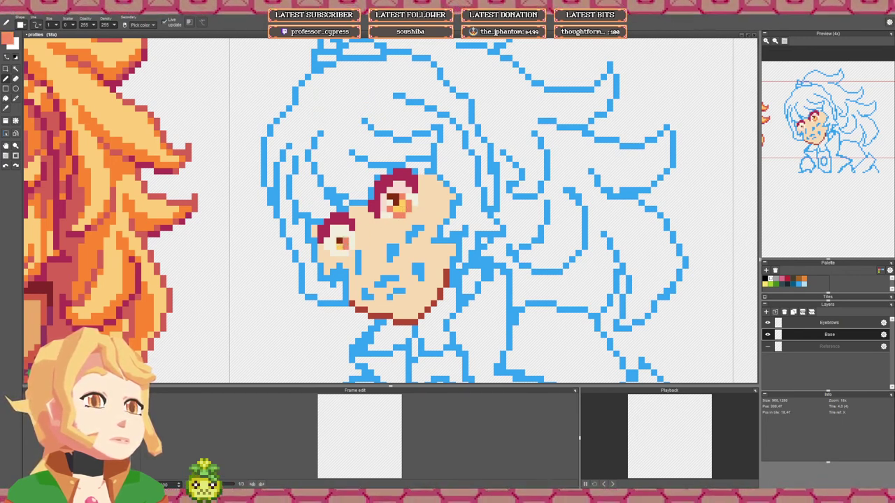
# Step: Complete the salmon iris around the smaller eye's pupil, then touch up the dark brown and the off-white
pyautogui.click(345, 247)
pyautogui.click(339, 253)
pyautogui.moveTo(333, 247); pyautogui.dragTo(332, 234)
pyautogui.rightClick(397, 202)
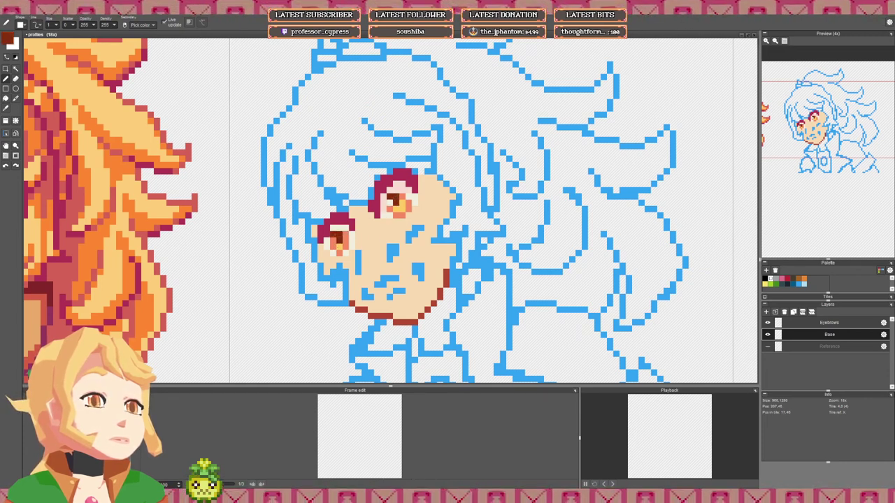
pyautogui.rightClick(383, 208)
pyautogui.click(333, 241)
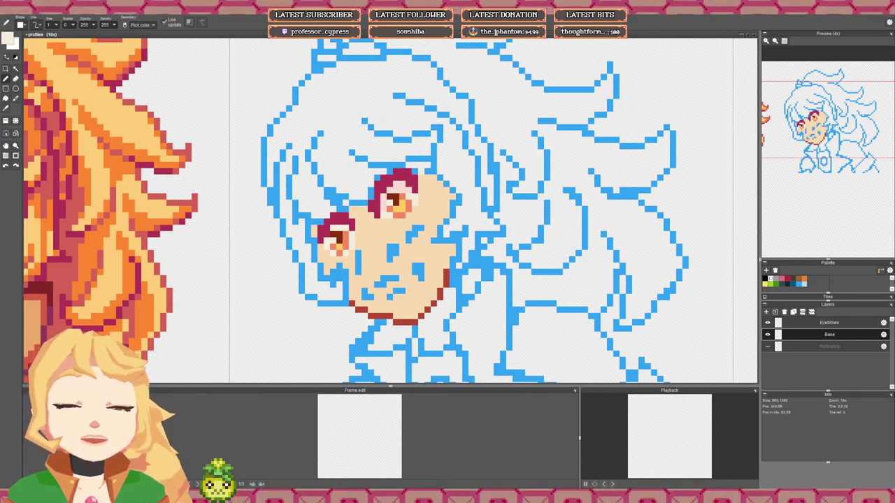
# Step: Examine both coloured eyes beside the finished portraits at several magnifications
pyautogui.moveTo(395, 253); pyautogui.dragTo(374, 251)
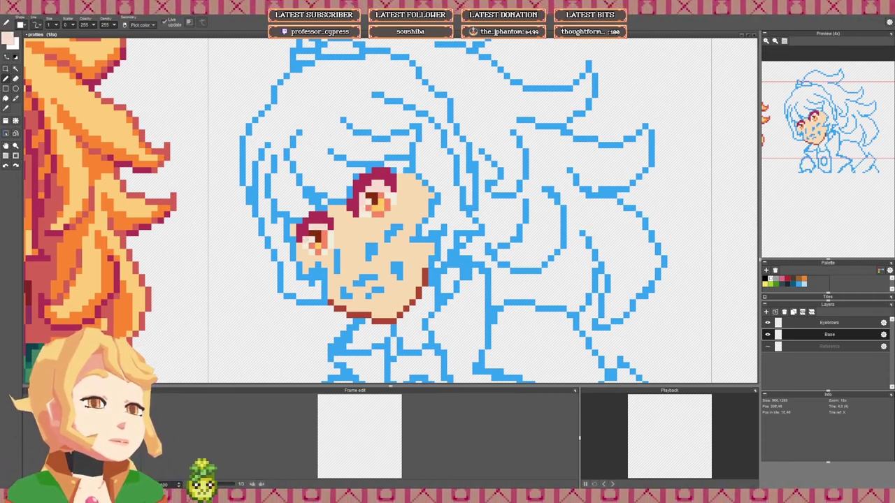
pyautogui.scroll(-6, 360, 222)
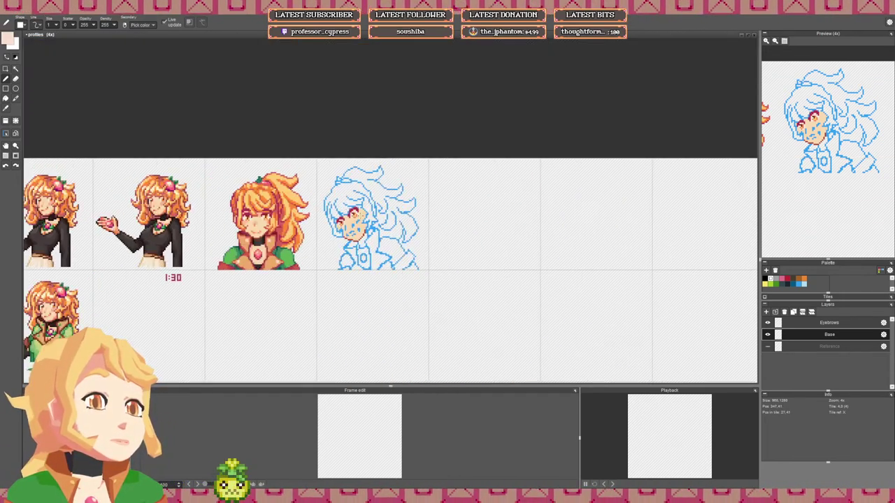
pyautogui.scroll(7, 360, 223)
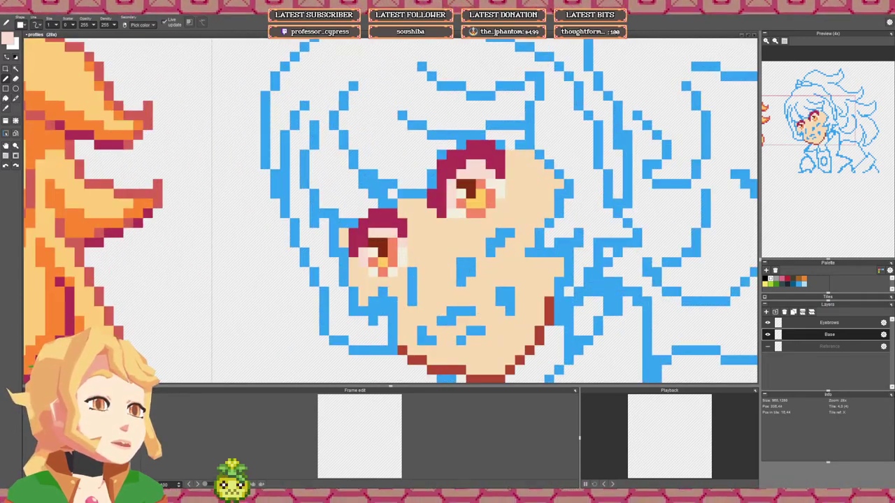
pyautogui.scroll(-6, 390, 225)
pyautogui.moveTo(389, 224); pyautogui.dragTo(328, 223)
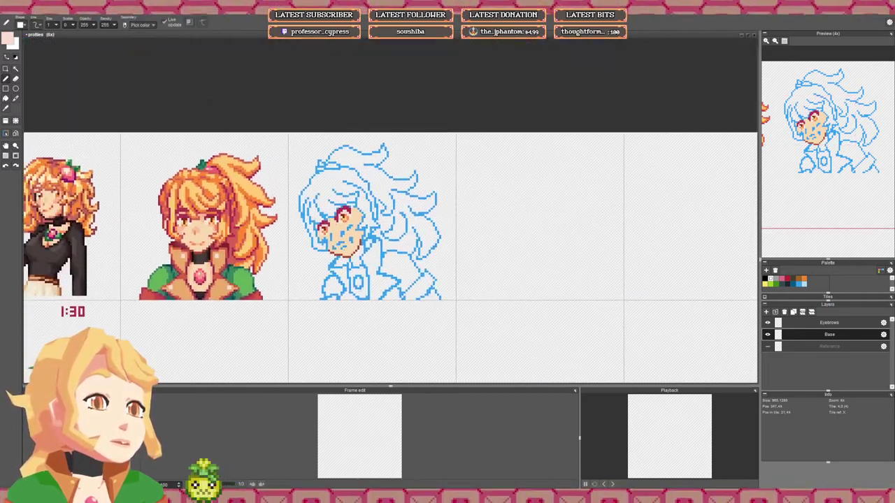
pyautogui.scroll(7, 327, 223)
pyautogui.scroll(-5, 325, 222)
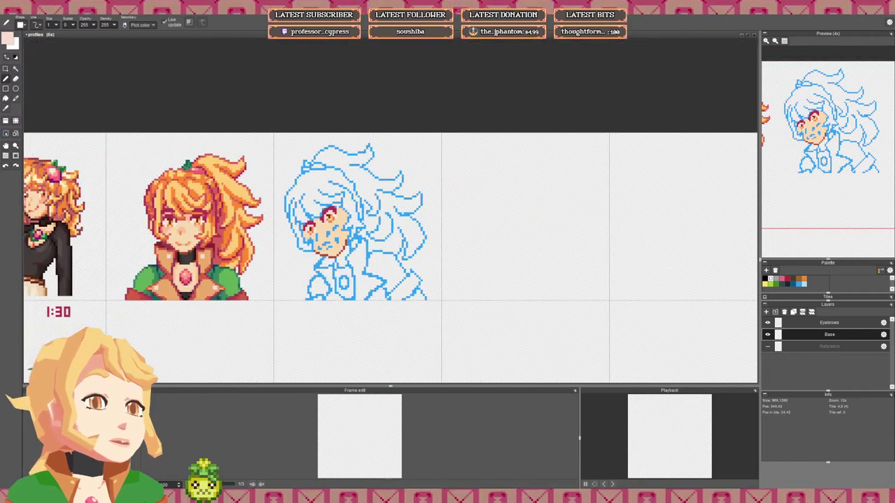
pyautogui.scroll(-2, 325, 222)
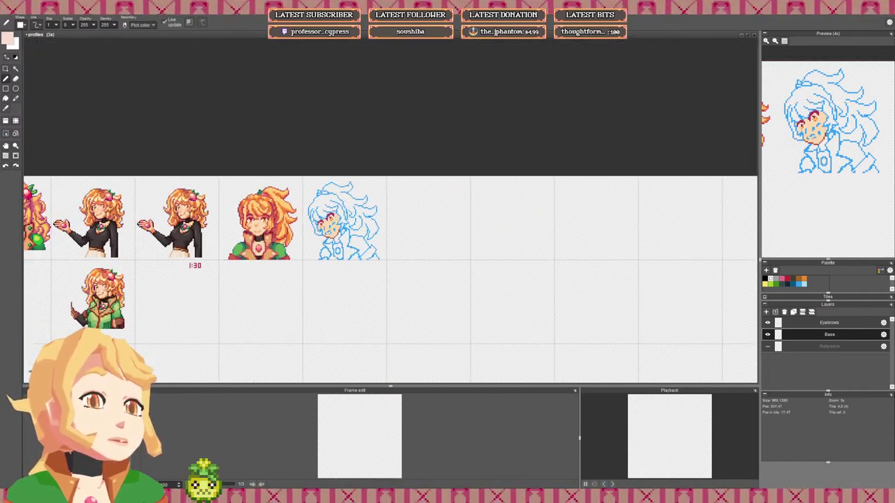
# Step: Refine the smaller eye's iris in salmon and extend the eye white beneath it in off-white
pyautogui.scroll(5, 325, 221)
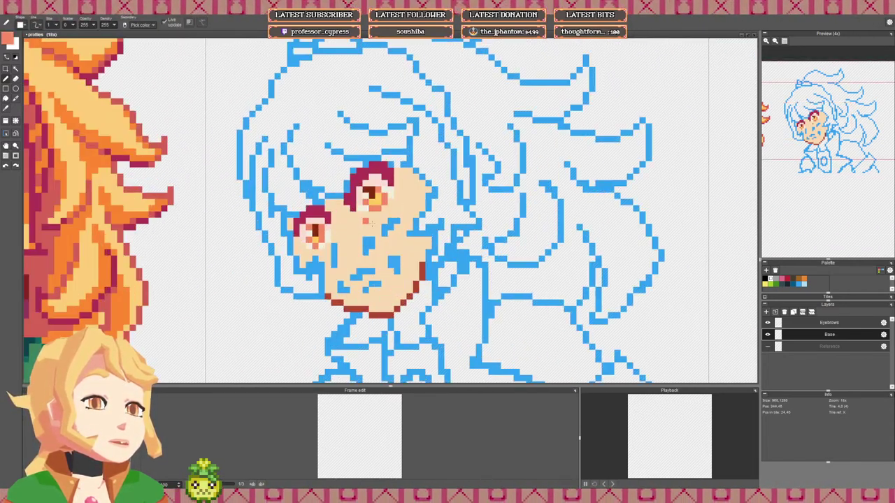
pyautogui.scroll(-5, 372, 224)
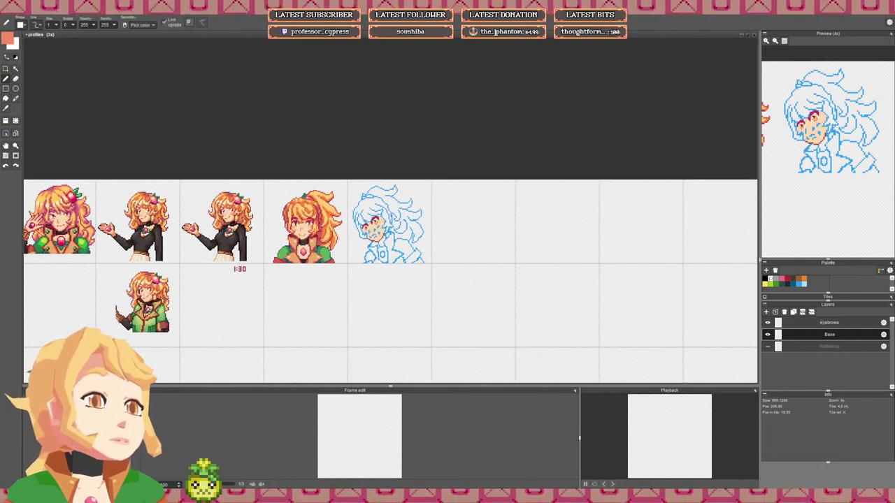
pyautogui.scroll(5, 372, 225)
pyautogui.scroll(-3, 357, 229)
pyautogui.scroll(-2, 421, 210)
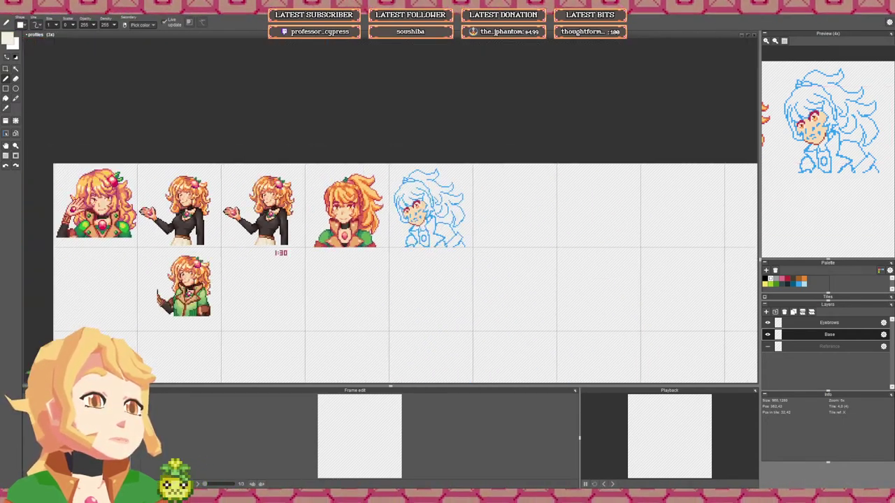
pyautogui.scroll(5, 423, 206)
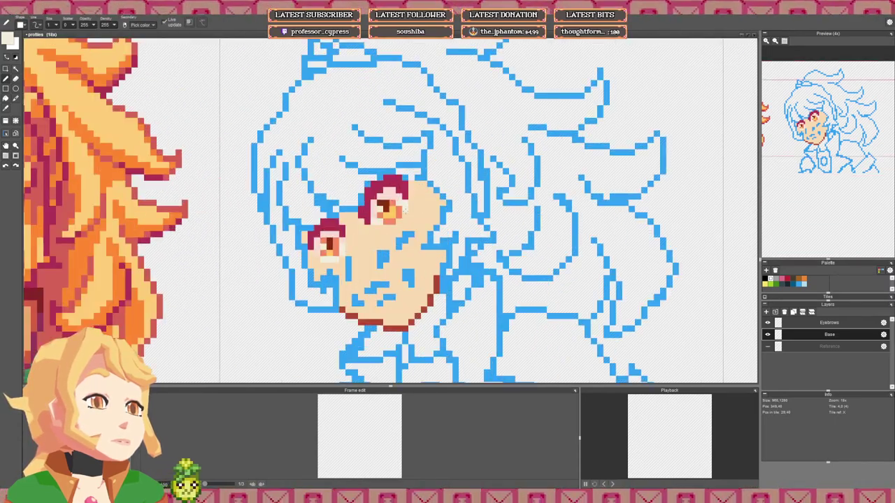
# Step: Lower the top edge of the larger eye's crimson lash by painting skin colour above it
pyautogui.scroll(-4, 388, 228)
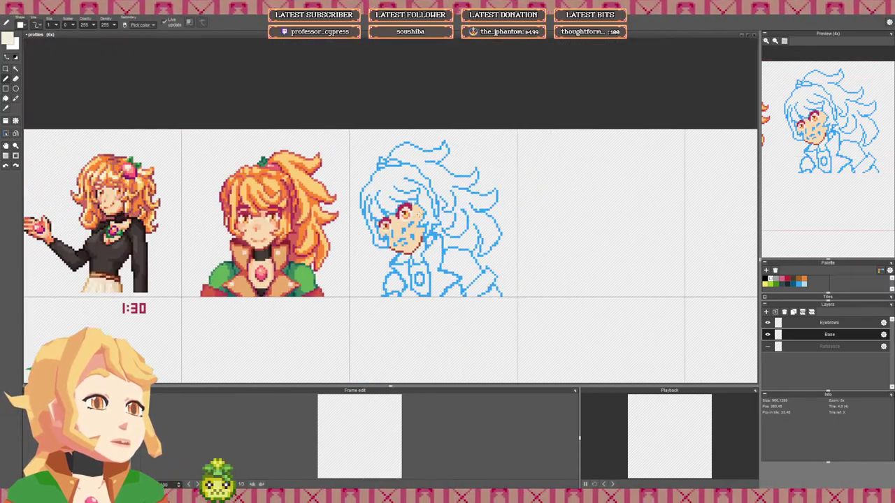
pyautogui.scroll(4, 398, 216)
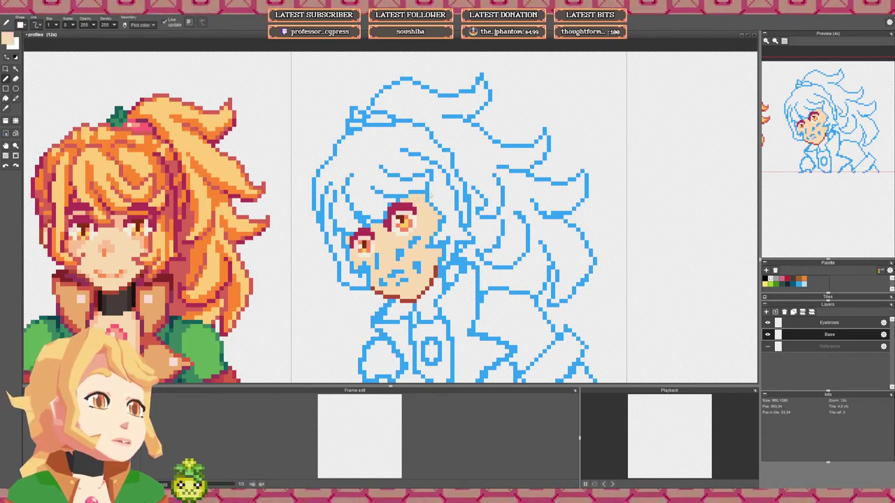
pyautogui.scroll(-3, 433, 199)
pyautogui.scroll(4, 343, 231)
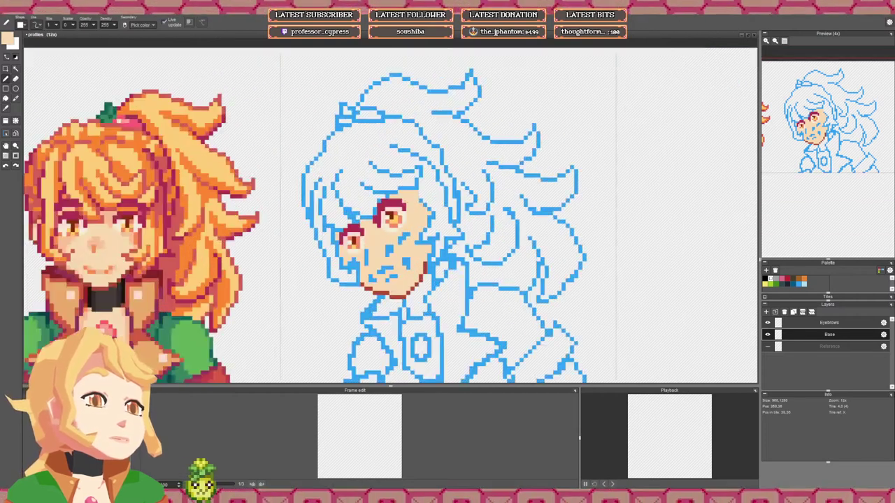
pyautogui.scroll(-2, 341, 233)
pyautogui.scroll(2, 340, 228)
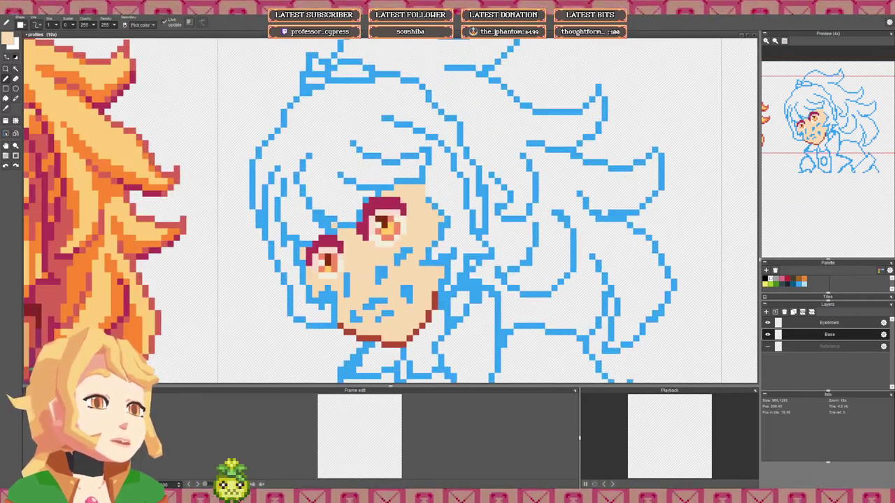
# Step: Draw a diagonal hair line in sampled blue from the larger eye's outer lash corner up to the fringe strand
pyautogui.rightClick(348, 226)
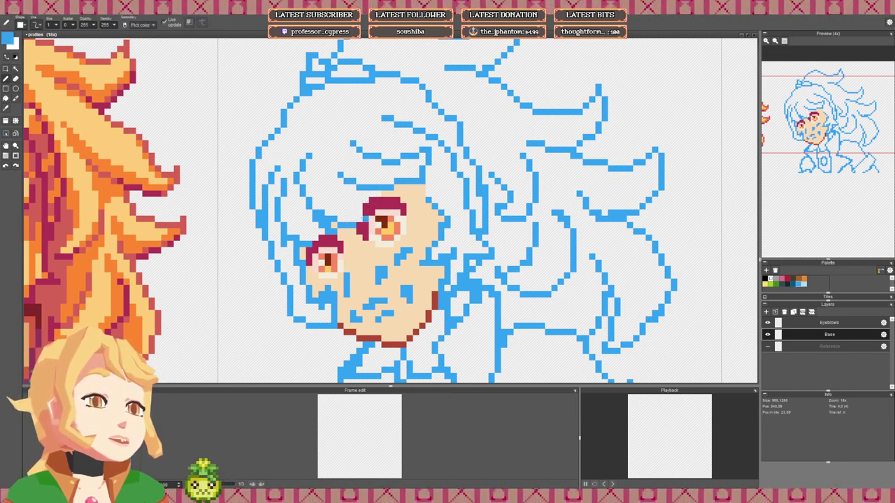
pyautogui.moveTo(409, 202); pyautogui.dragTo(433, 187)
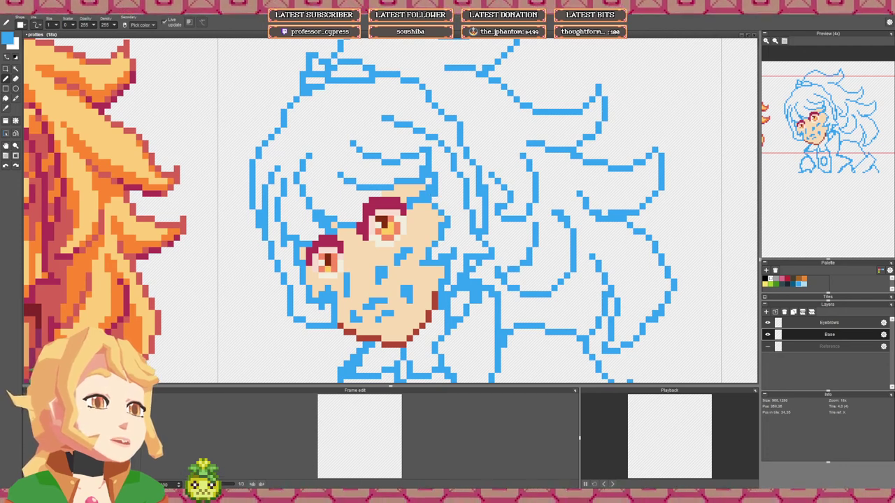
pyautogui.click(416, 206)
pyautogui.rightClick(409, 194)
pyautogui.moveTo(410, 200)
pyautogui.mouseDown()
pyautogui.moveTo(428, 187)
pyautogui.moveTo(397, 188)
pyautogui.moveTo(422, 169)
pyautogui.moveTo(428, 188)
pyautogui.moveTo(435, 176)
pyautogui.mouseUp()
# Step: Erase the skin colour above the new hair line and extend the vertical fringe strand upward in blue
pyautogui.press('e')
pyautogui.press('b')
pyautogui.rightClick(429, 151)
pyautogui.click(429, 143)
pyautogui.press('e')
pyautogui.press('b')
# Step: Reshape the lower end of the vertical fringe strand, shifting its blue pixels outward above the larger eye's outer side
pyautogui.click(416, 188)
pyautogui.press('e')
pyautogui.click(429, 182)
pyautogui.press('b')
pyautogui.click(435, 187)
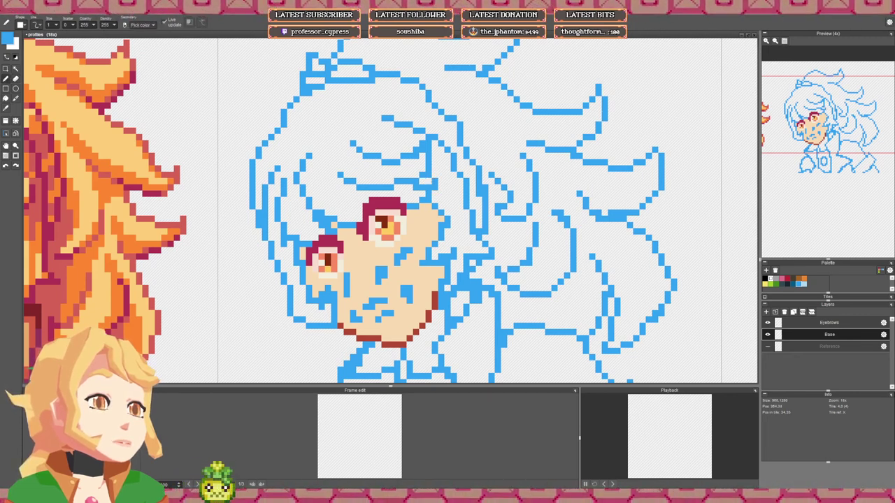
pyautogui.click(435, 194)
pyautogui.click(429, 181)
# Step: Erase the excess pixels between the fringe line and the vertical strand, and smooth the strand's bend in blue
pyautogui.press('e')
pyautogui.click(417, 188)
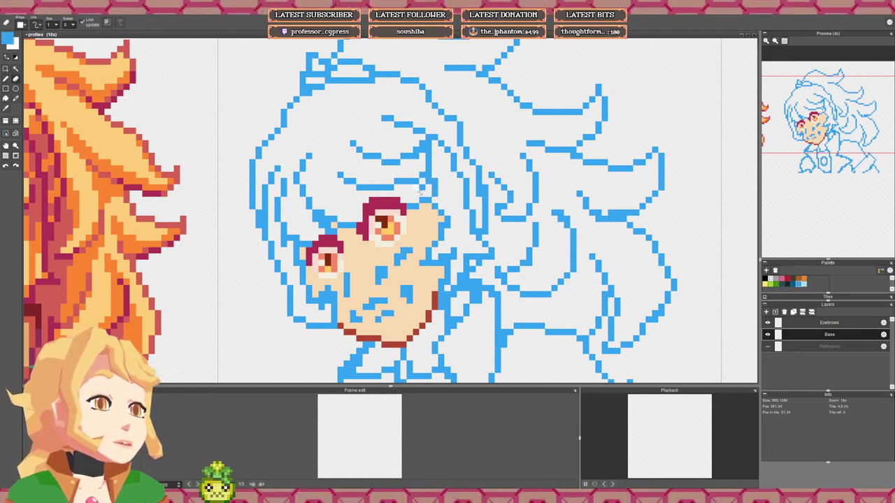
pyautogui.click(422, 188)
pyautogui.click(429, 181)
pyautogui.press('b')
pyautogui.click(435, 182)
pyautogui.click(434, 176)
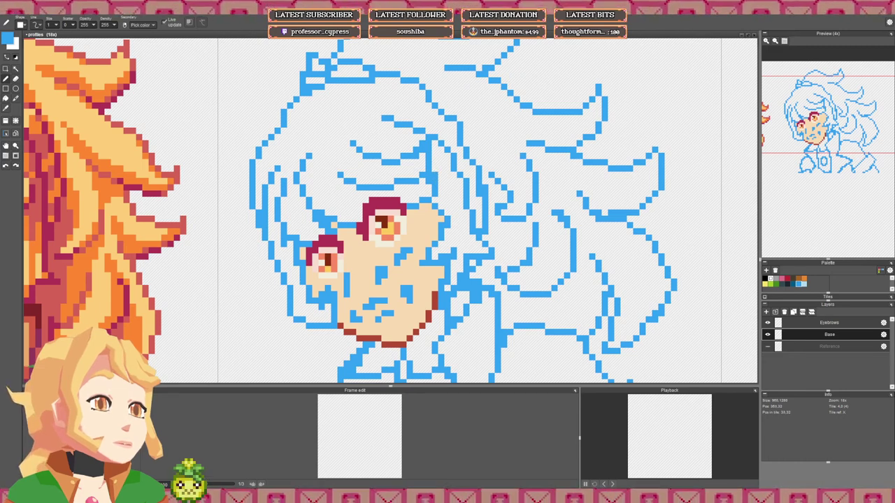
pyautogui.press('e')
pyautogui.click(429, 181)
pyautogui.press('b')
pyautogui.click(435, 175)
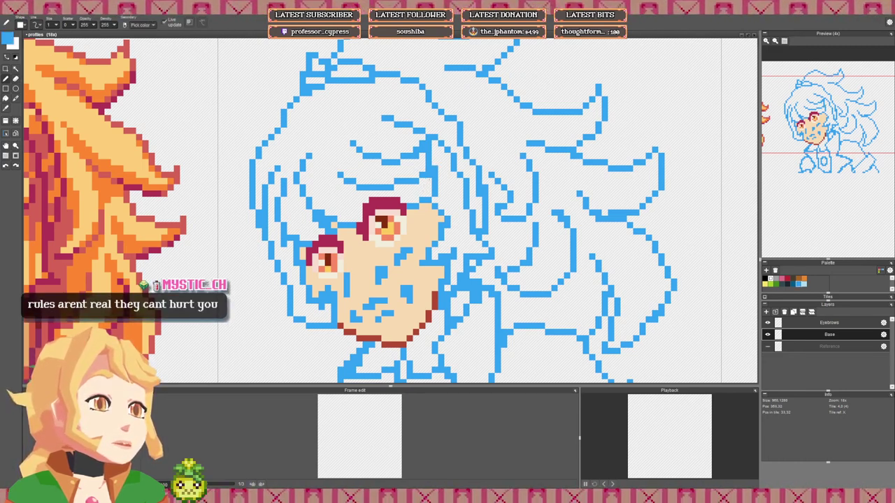
# Step: Save the drawing and fill the open grin with the off-white used in the eyes
pyautogui.click(429, 181)
pyautogui.scroll(-2, 440, 185)
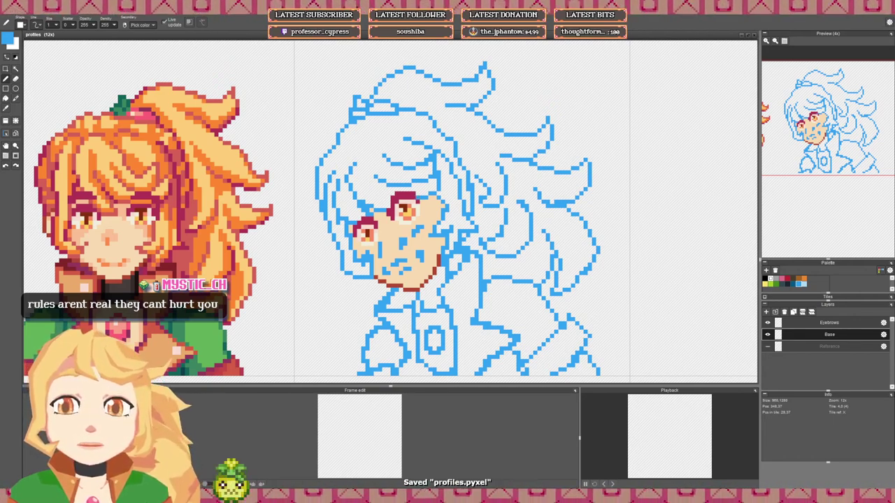
pyautogui.moveTo(412, 203); pyautogui.dragTo(386, 169)
pyautogui.moveTo(382, 216); pyautogui.dragTo(368, 218)
pyautogui.scroll(1, 367, 206)
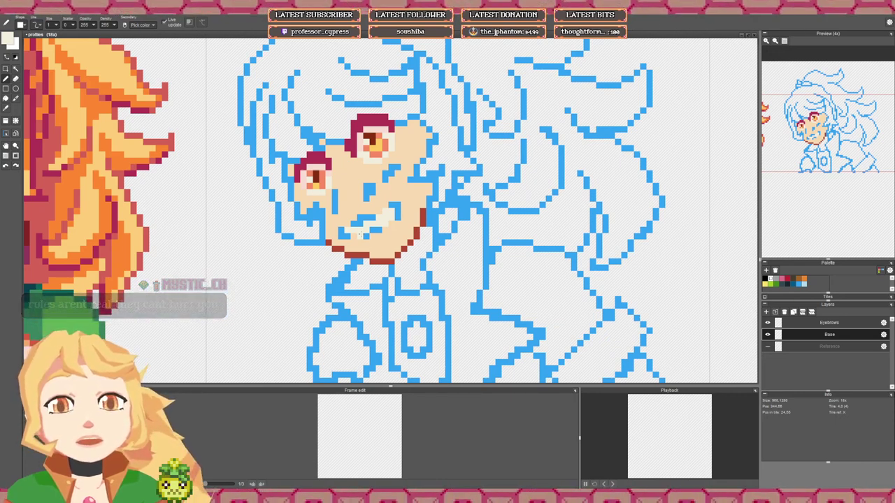
pyautogui.moveTo(370, 222); pyautogui.dragTo(369, 227)
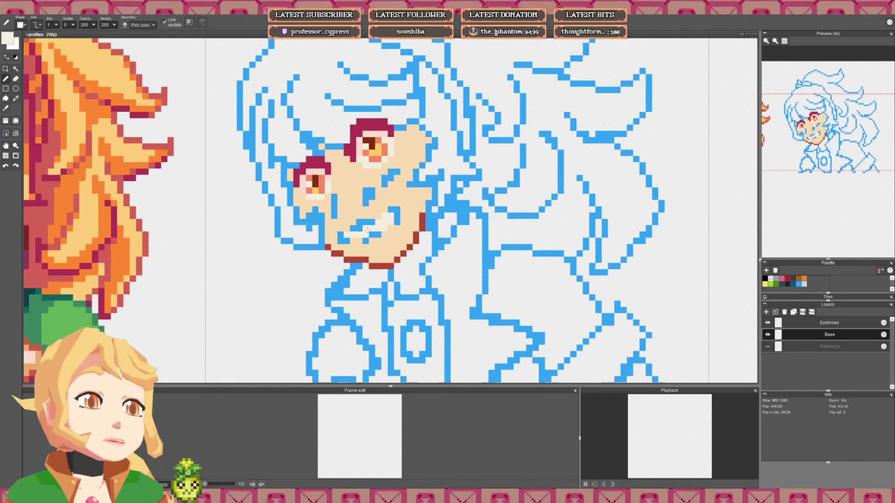
# Step: Draw the nose with an orange line and peach shading beside the smaller eye, sampling both colours from the neighbouring finished portrait
pyautogui.scroll(-4, 342, 207)
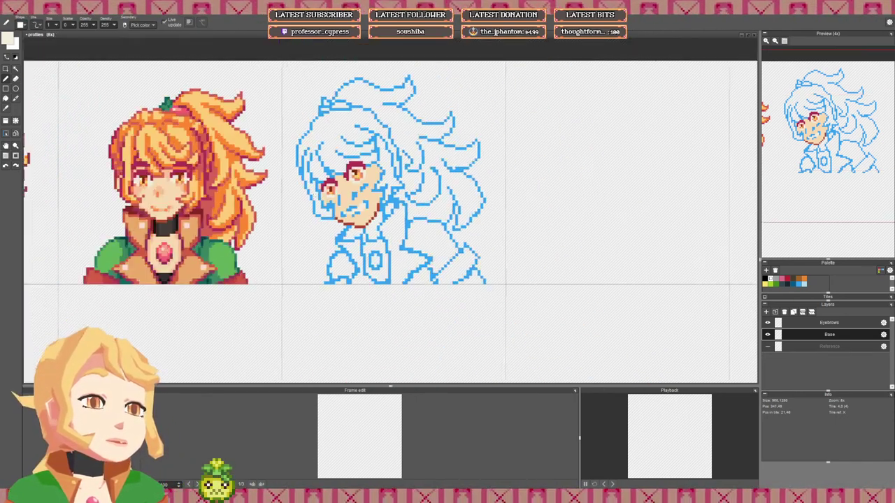
pyautogui.scroll(3, 342, 208)
pyautogui.scroll(1, 386, 223)
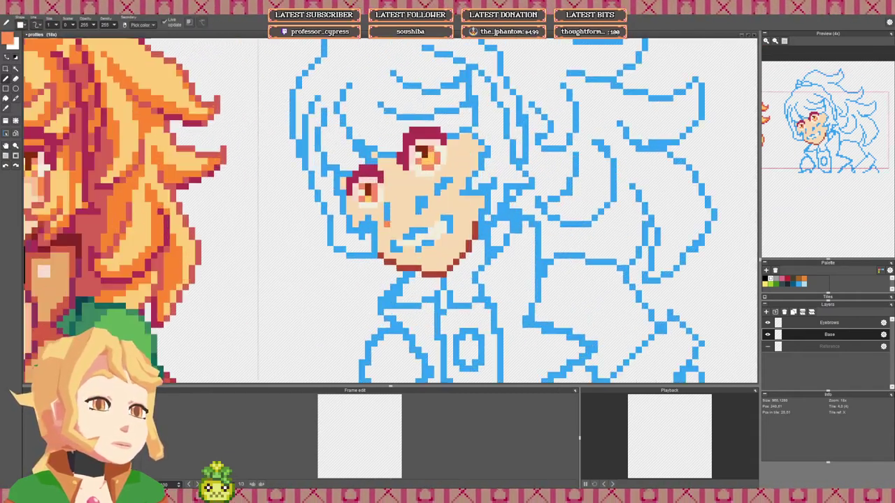
pyautogui.moveTo(196, 198); pyautogui.dragTo(303, 204)
pyautogui.rightClick(109, 201)
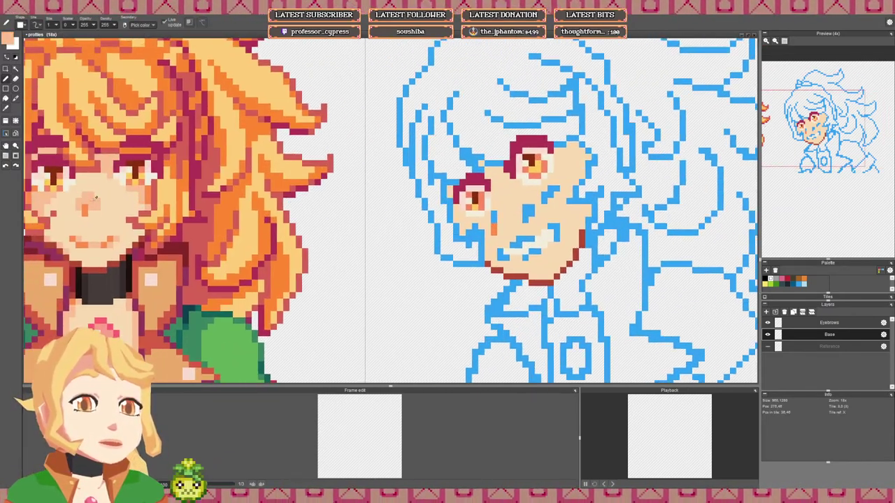
pyautogui.moveTo(500, 182); pyautogui.dragTo(423, 188)
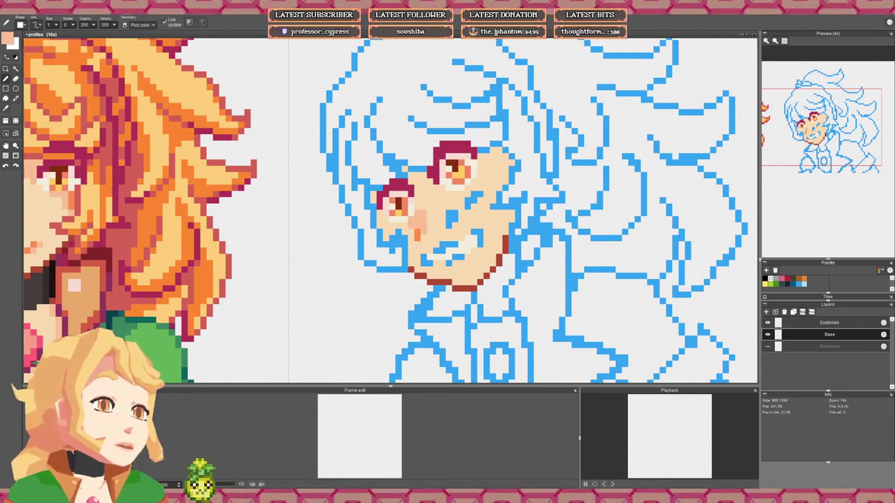
pyautogui.scroll(-1, 425, 222)
pyautogui.scroll(1, 421, 221)
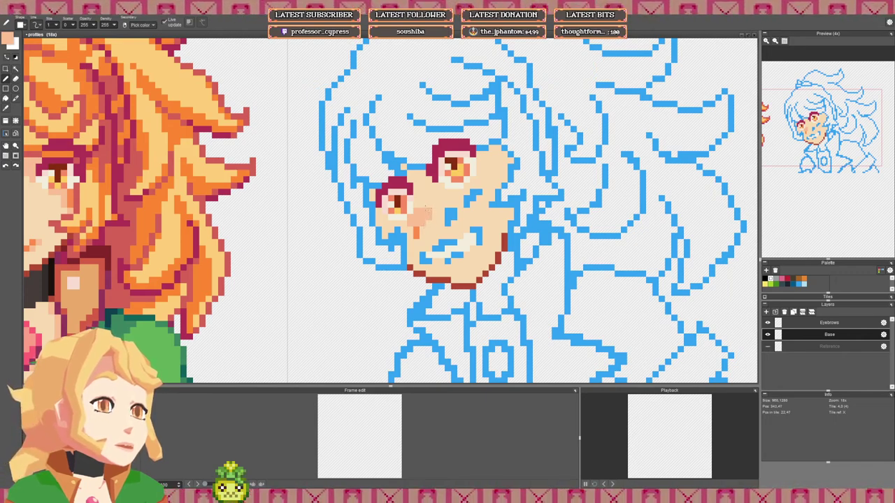
# Step: Shade the skin beside the larger eye, at the inner fringe edge and around the smaller eye in the sampled peach
pyautogui.scroll(-4, 419, 205)
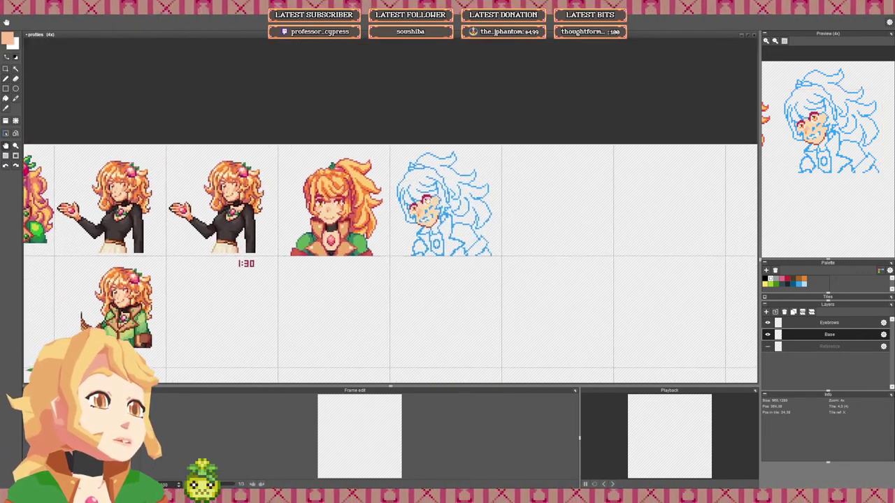
pyautogui.scroll(2, 423, 291)
pyautogui.scroll(1, 423, 206)
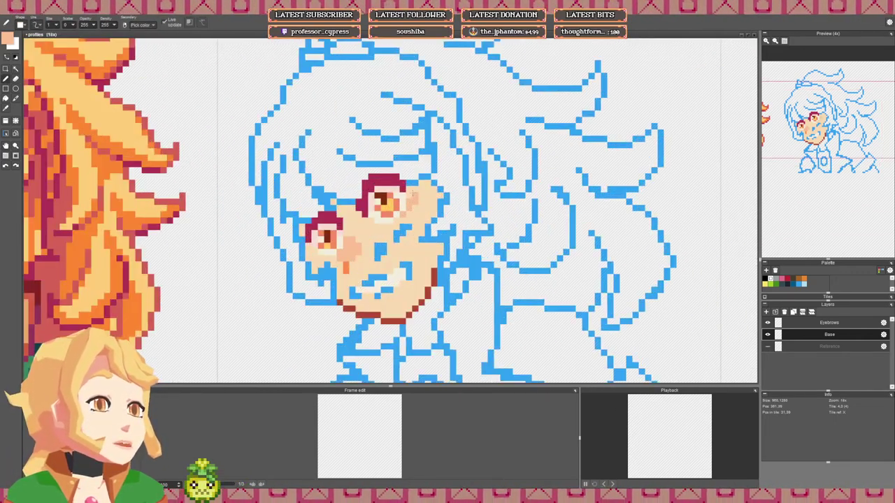
pyautogui.moveTo(416, 205)
pyautogui.mouseDown()
pyautogui.moveTo(433, 213)
pyautogui.moveTo(425, 184)
pyautogui.moveTo(440, 195)
pyautogui.mouseUp()
pyautogui.click(334, 203)
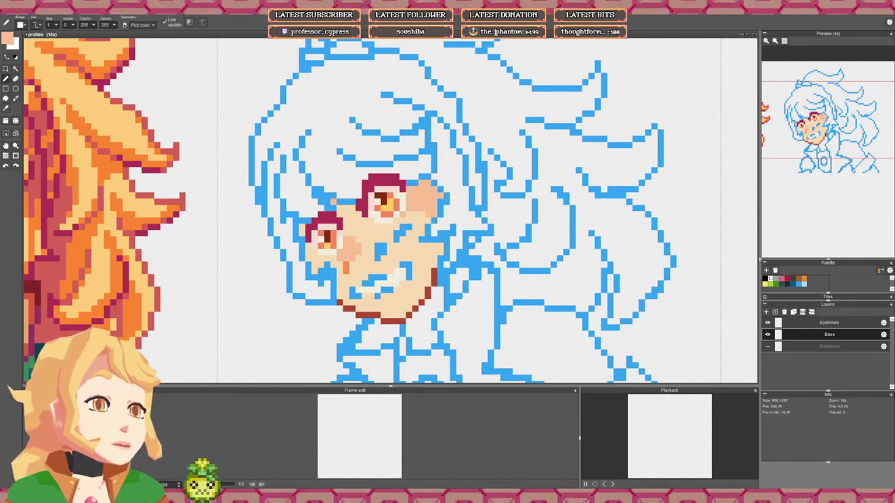
pyautogui.click(308, 253)
pyautogui.moveTo(307, 254); pyautogui.dragTo(327, 260)
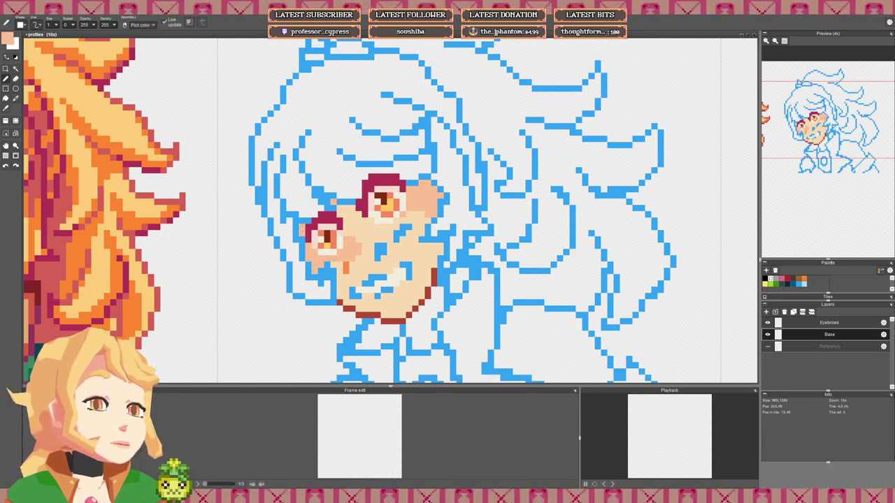
# Step: Cover the blue guide marks in the middle of the face with the sampled skin colour
pyautogui.scroll(-3, 300, 227)
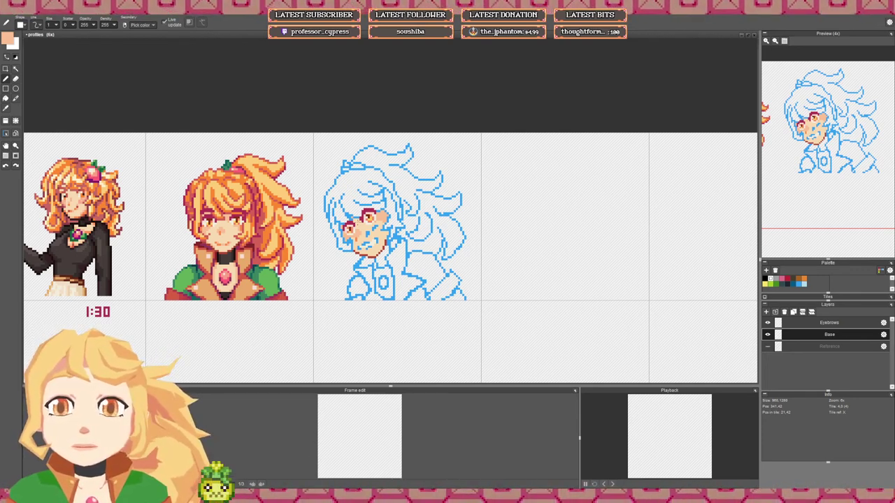
pyautogui.scroll(2, 393, 239)
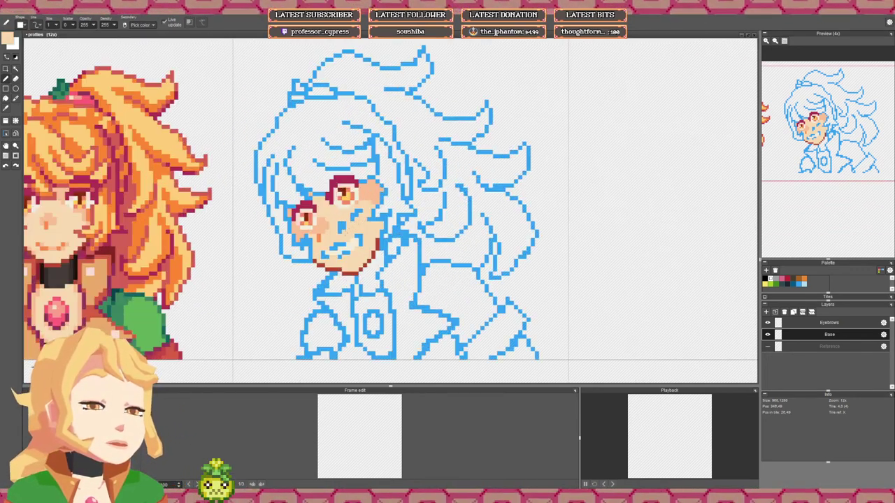
pyautogui.moveTo(342, 234)
pyautogui.mouseDown()
pyautogui.moveTo(342, 222)
pyautogui.moveTo(361, 211)
pyautogui.mouseUp()
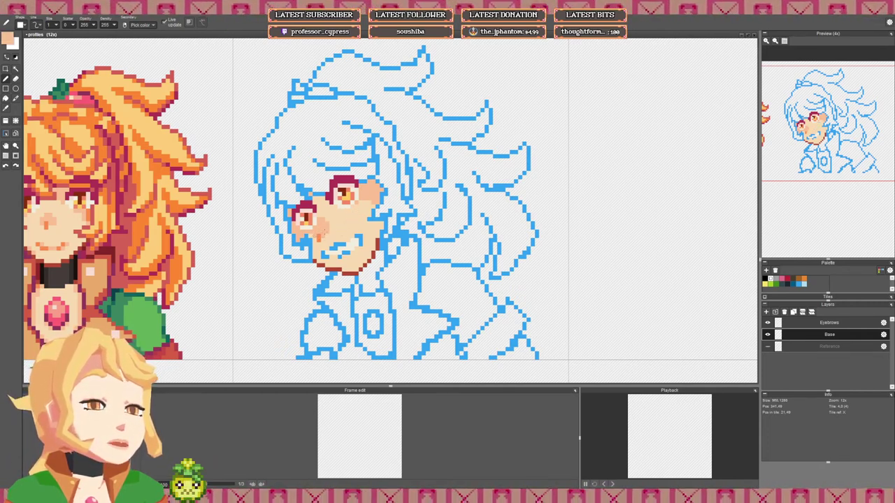
pyautogui.scroll(-1, 323, 232)
pyautogui.scroll(1, 323, 233)
pyautogui.scroll(-1, 345, 235)
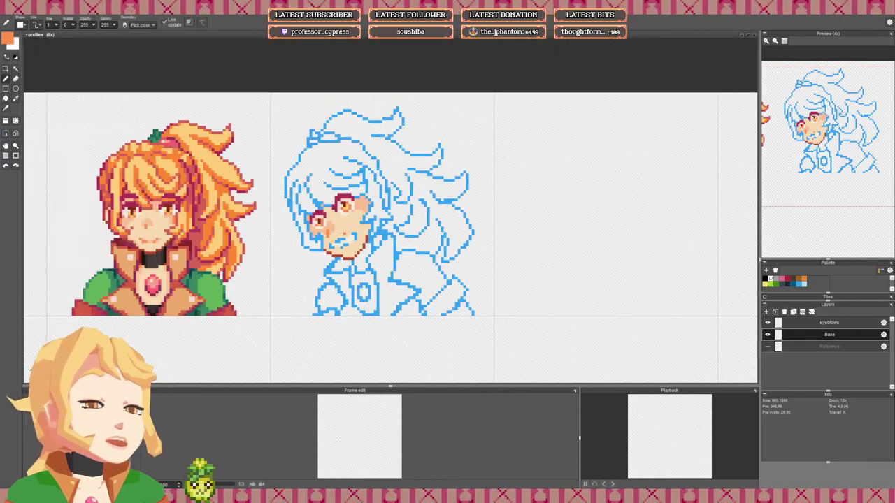
pyautogui.scroll(2, 342, 237)
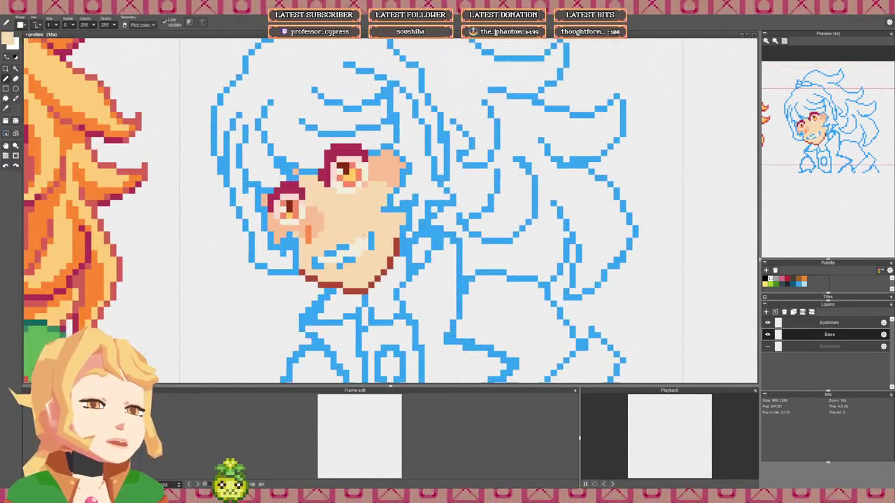
pyautogui.scroll(-2, 364, 235)
pyautogui.scroll(2, 363, 236)
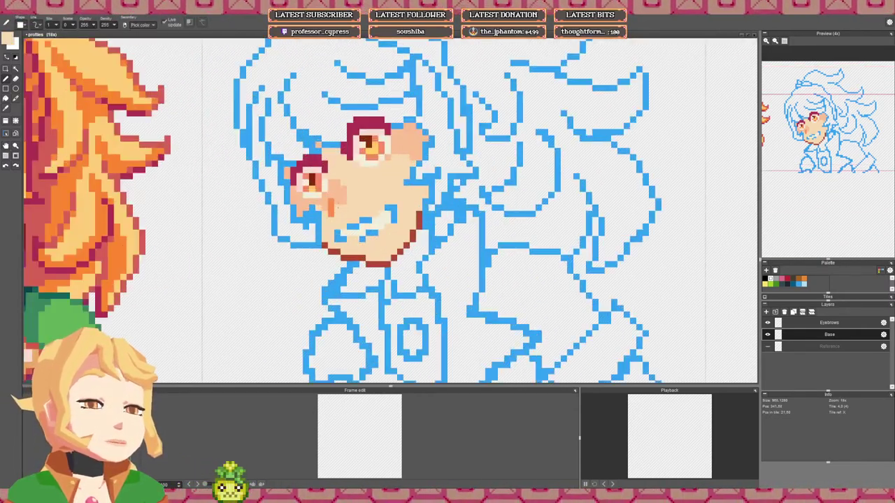
# Step: Recolour the blue pixels along the lower edge of the grin in peach
pyautogui.click(368, 233)
pyautogui.click(375, 233)
pyautogui.click(343, 239)
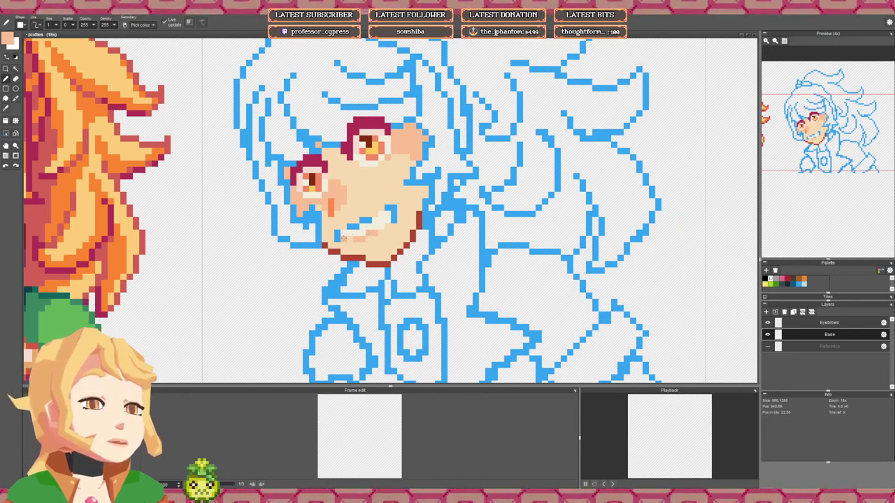
pyautogui.click(338, 240)
# Step: Recolour the blue pixels along the upper edge of the grin and at its raised corner in peach
pyautogui.click(337, 233)
pyautogui.click(351, 227)
pyautogui.click(357, 227)
pyautogui.click(363, 221)
pyautogui.click(368, 221)
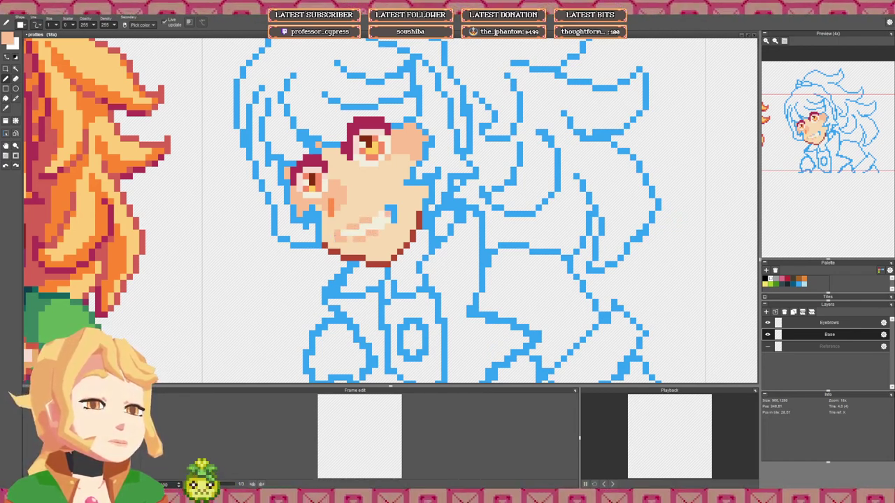
pyautogui.click(388, 209)
pyautogui.moveTo(393, 208); pyautogui.dragTo(395, 221)
pyautogui.scroll(-3, 376, 225)
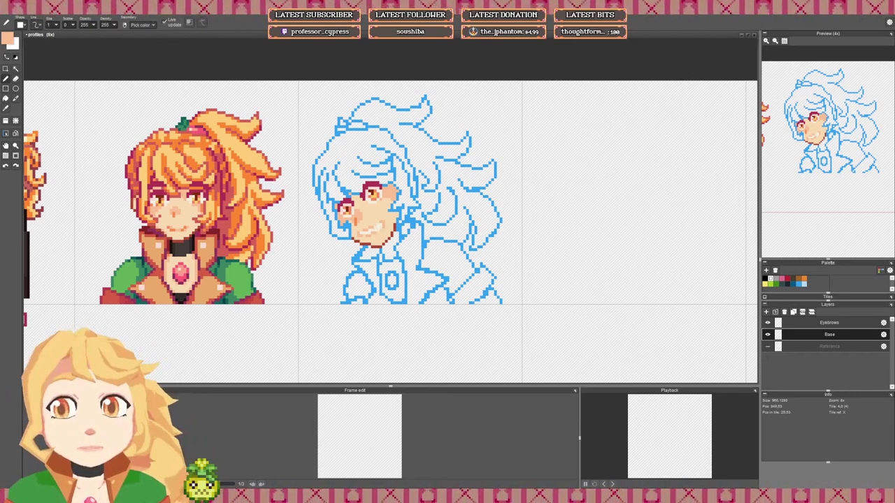
# Step: Accent both corners of the grin with the nose's orange and add a peach pixel at the teeth's lower edge
pyautogui.scroll(3, 393, 212)
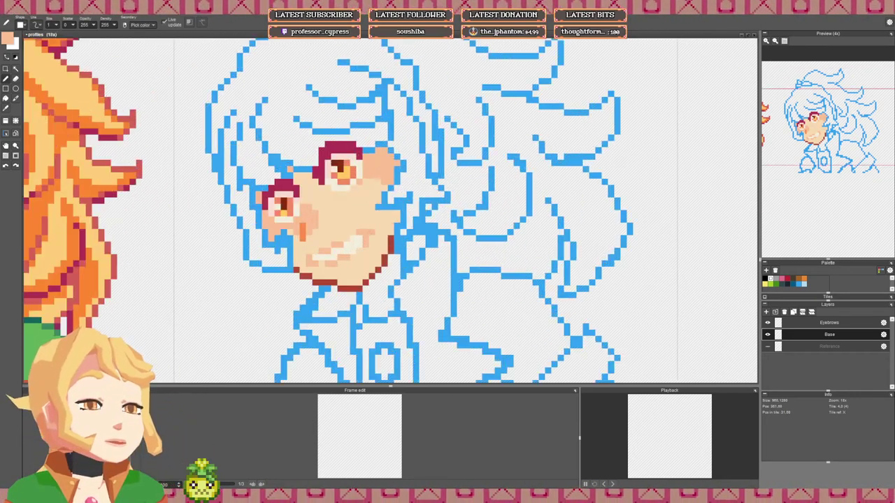
pyautogui.rightClick(305, 234)
pyautogui.moveTo(369, 235); pyautogui.dragTo(368, 241)
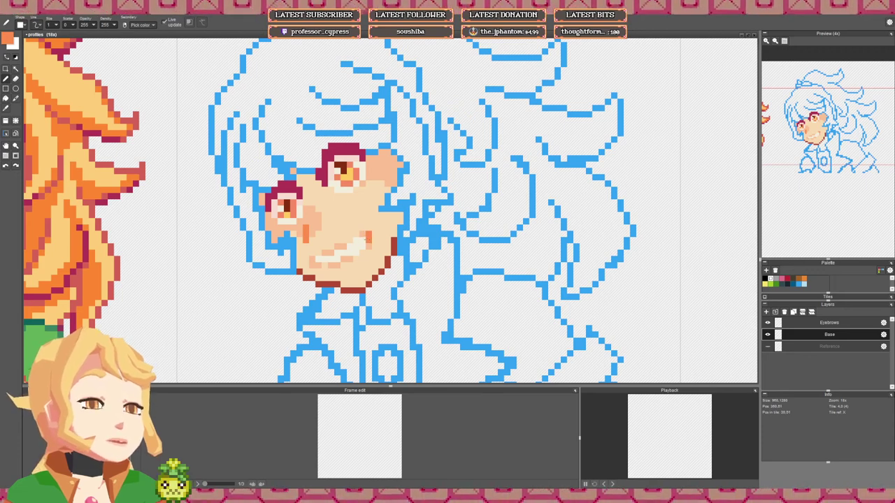
pyautogui.click(363, 234)
pyautogui.click(312, 260)
pyautogui.click(313, 265)
pyautogui.click(318, 265)
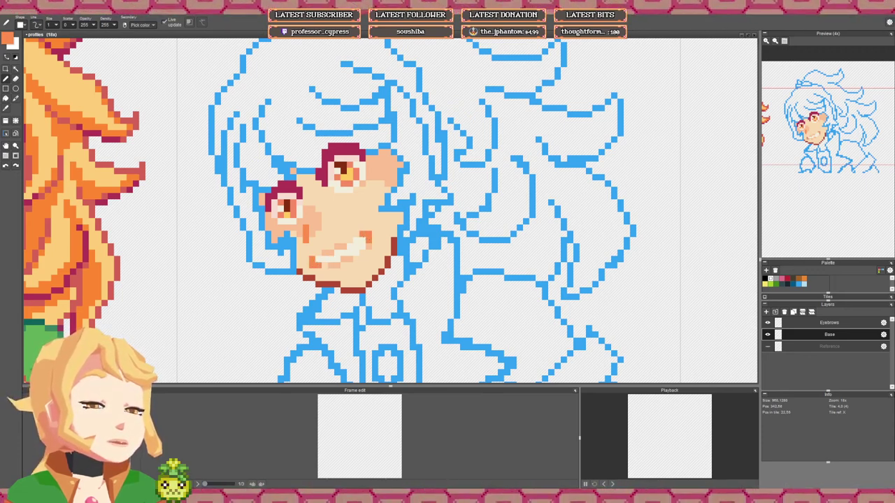
pyautogui.click(325, 265)
pyautogui.click(363, 247)
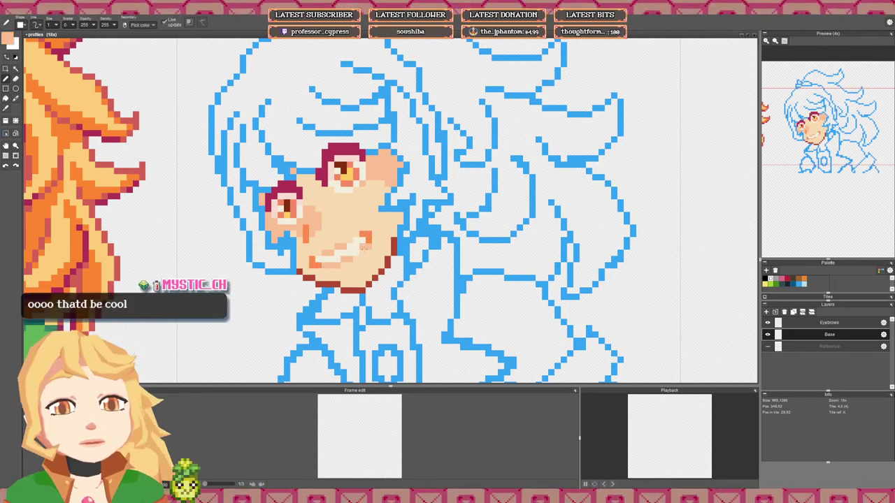
# Step: Shade the upper edge of the teeth with the pale pink sampled from the larger eye
pyautogui.scroll(-3, 363, 247)
pyautogui.scroll(4, 344, 228)
pyautogui.rightClick(353, 189)
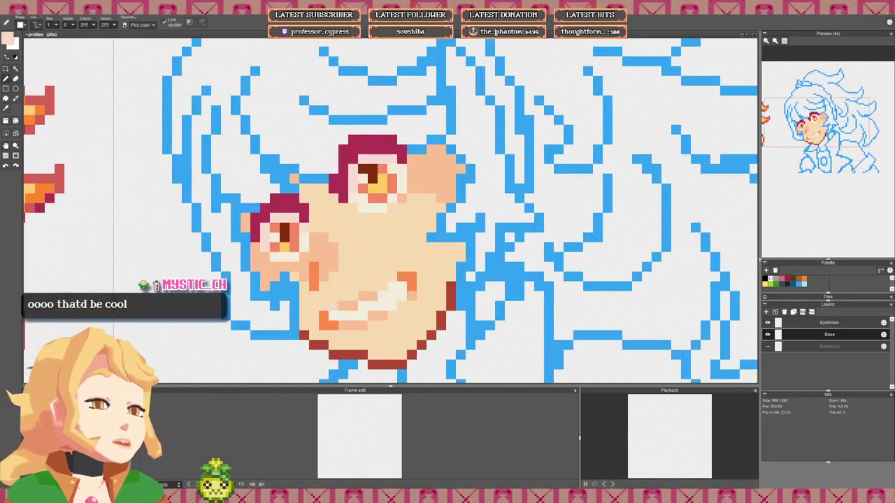
pyautogui.moveTo(333, 315); pyautogui.dragTo(393, 297)
pyautogui.click(392, 286)
pyautogui.click(402, 286)
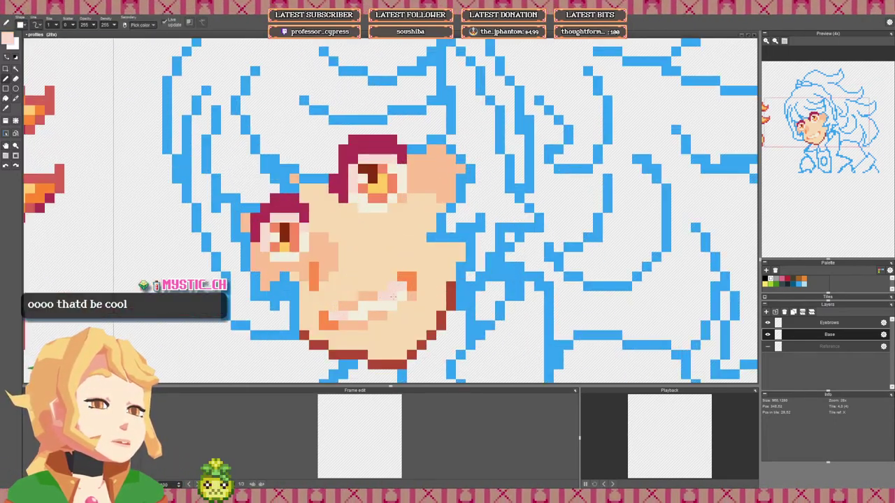
pyautogui.scroll(-3, 433, 275)
pyautogui.scroll(4, 420, 275)
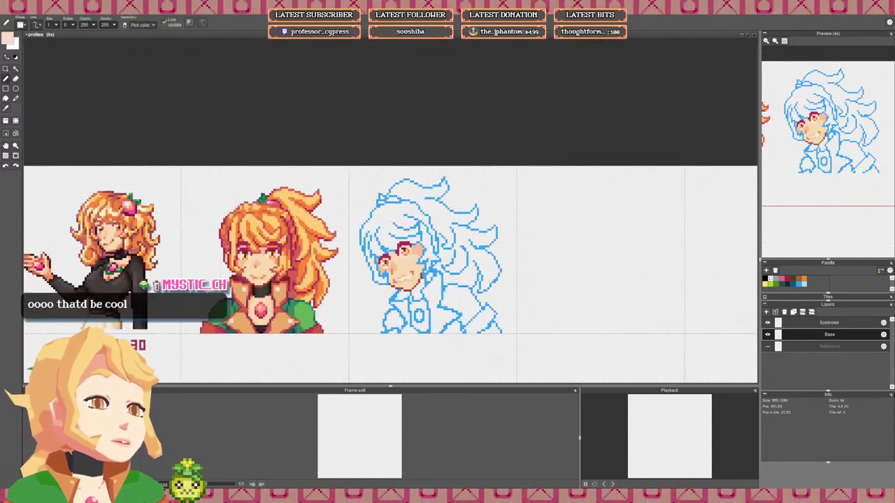
# Step: Compare the coloured face and grin with the finished portraits beside it
pyautogui.scroll(-3, 412, 274)
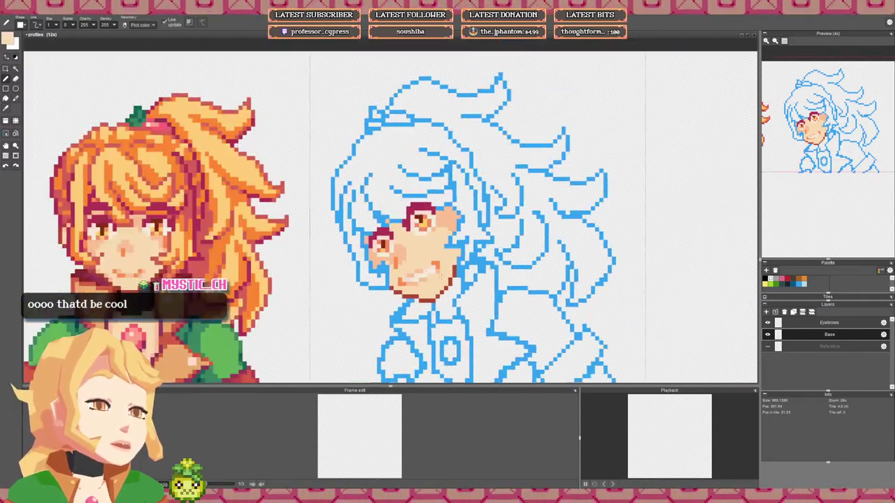
pyautogui.scroll(-1, 447, 273)
pyautogui.press('space')
pyautogui.moveTo(448, 273); pyautogui.dragTo(403, 255)
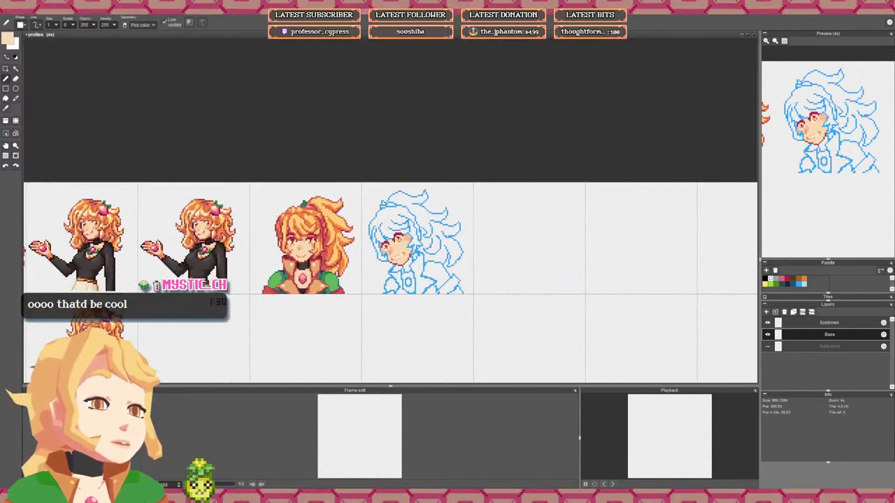
pyautogui.scroll(3, 402, 256)
pyautogui.scroll(1, 384, 241)
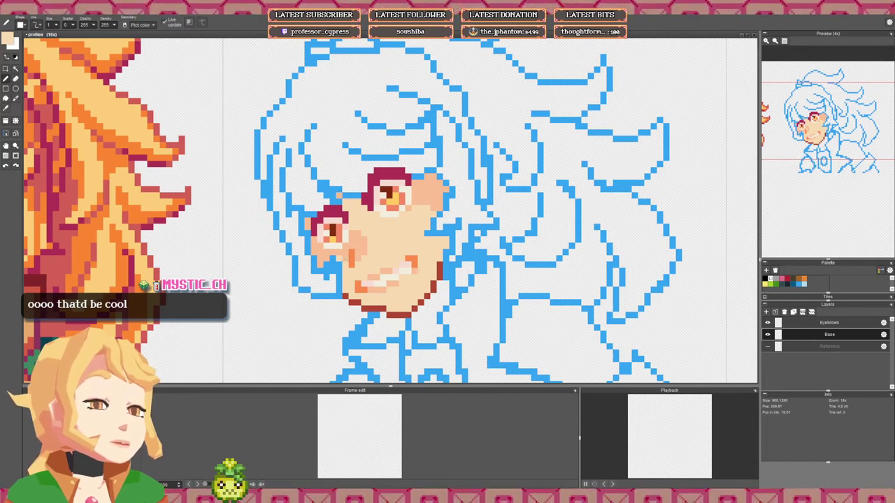
pyautogui.scroll(-3, 344, 250)
pyautogui.scroll(2, 185, 241)
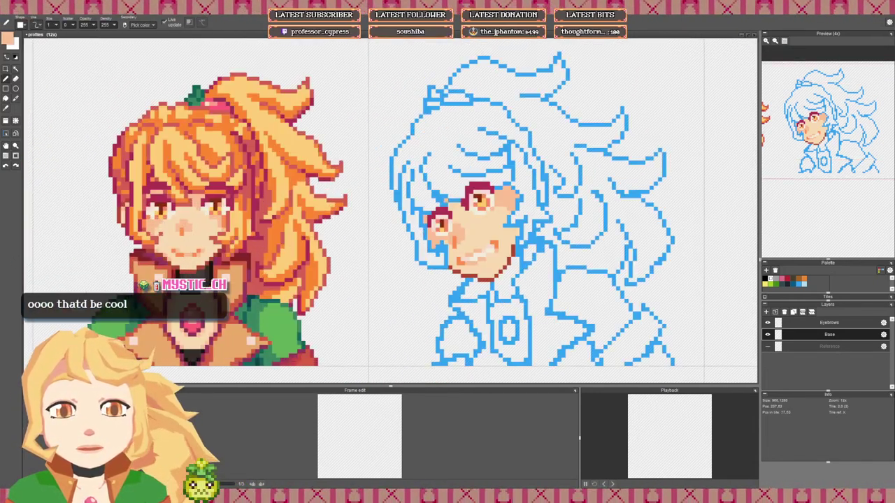
pyautogui.moveTo(529, 234); pyautogui.dragTo(487, 238)
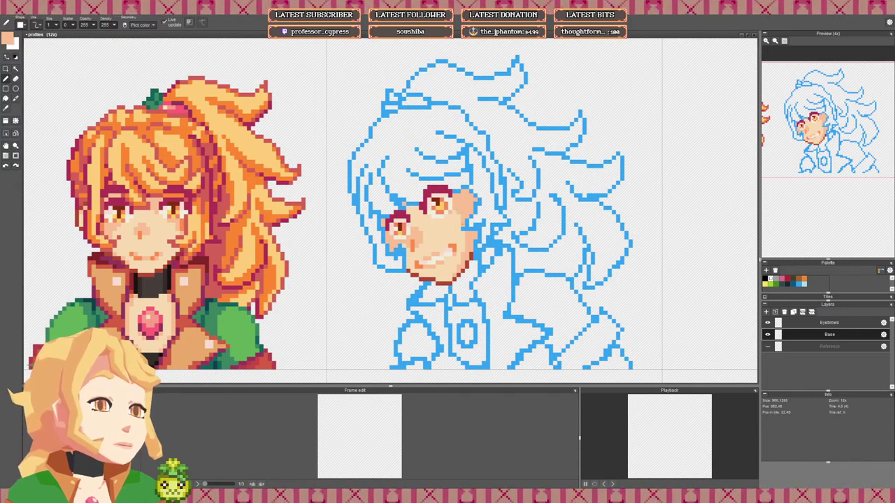
pyautogui.scroll(-3, 454, 238)
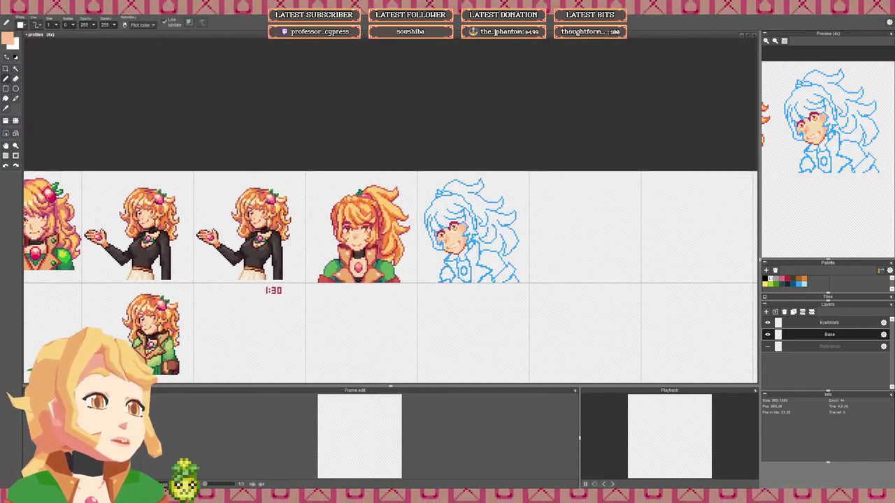
pyautogui.scroll(3, 448, 231)
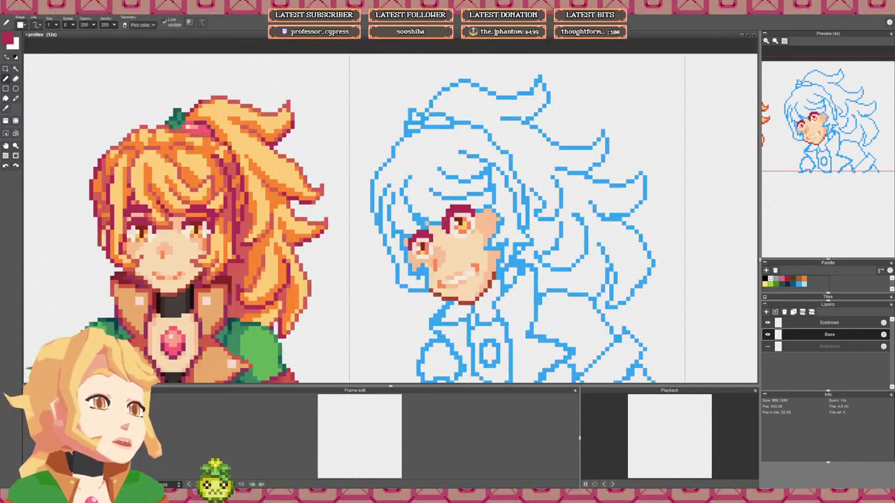
# Step: Examine the ponytailed sketch's face from overview and close range against the whole row of finished portraits
pyautogui.scroll(-2, 455, 231)
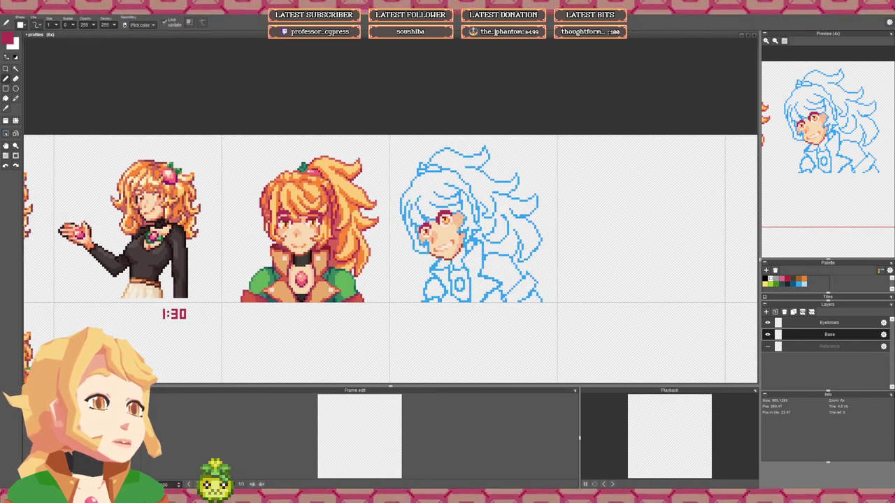
pyautogui.scroll(3, 448, 224)
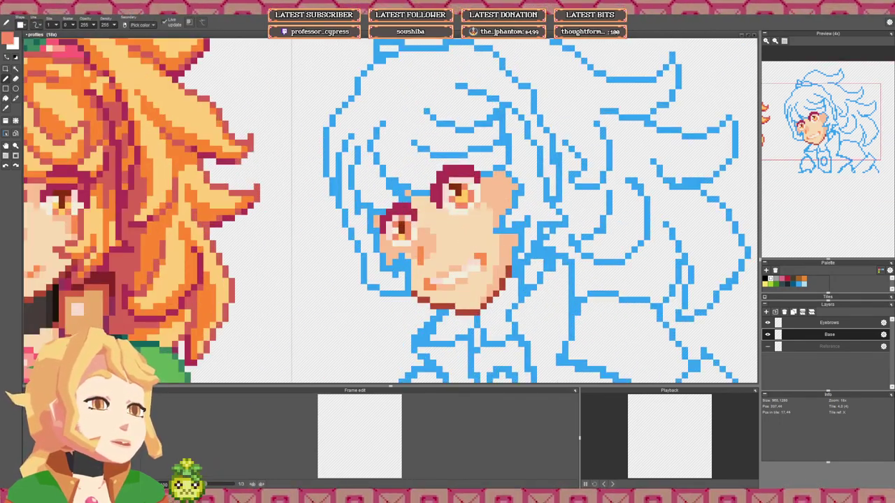
pyautogui.scroll(-1, 447, 224)
pyautogui.scroll(-2, 515, 224)
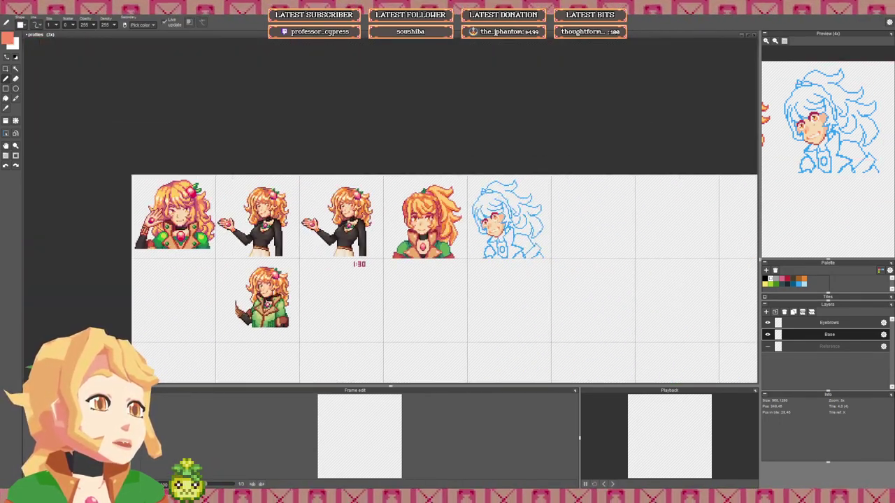
pyautogui.scroll(2, 503, 224)
pyautogui.scroll(-2, 545, 230)
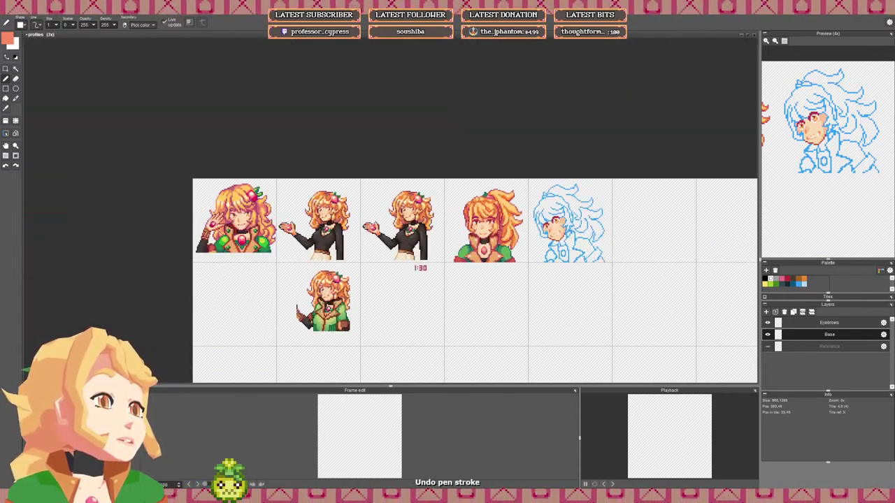
pyautogui.moveTo(575, 225); pyautogui.dragTo(528, 222)
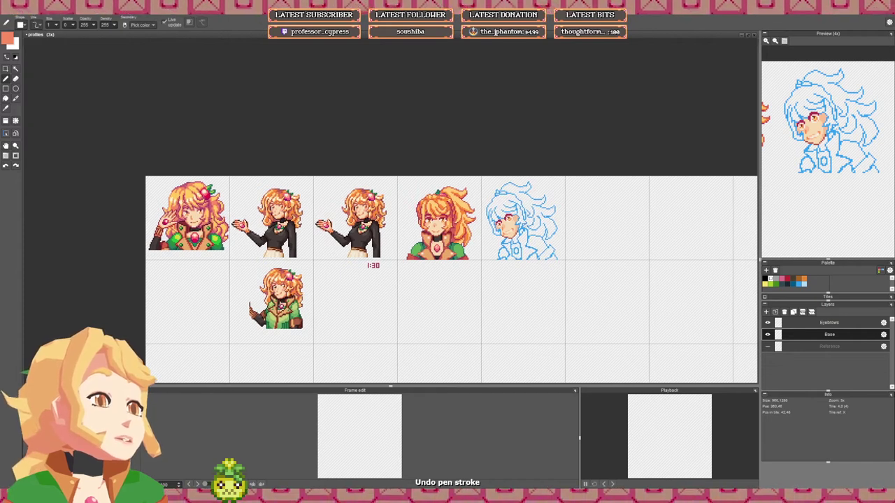
pyautogui.scroll(4, 519, 225)
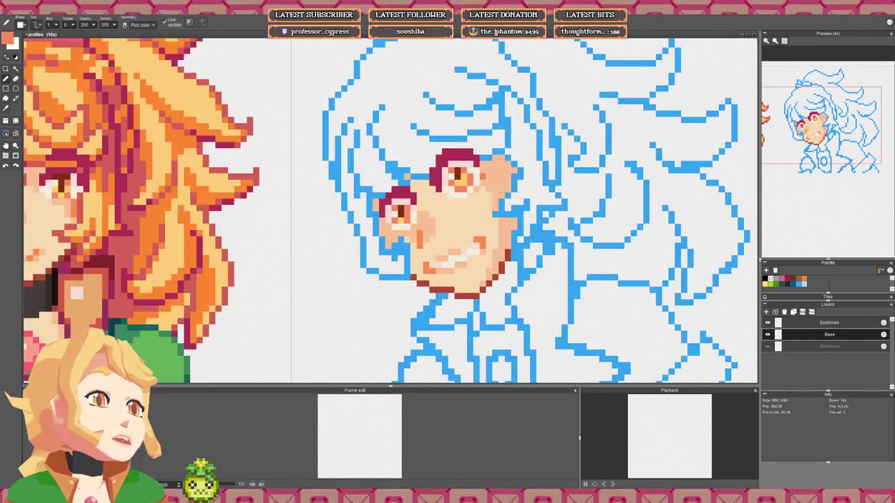
pyautogui.scroll(-2, 456, 170)
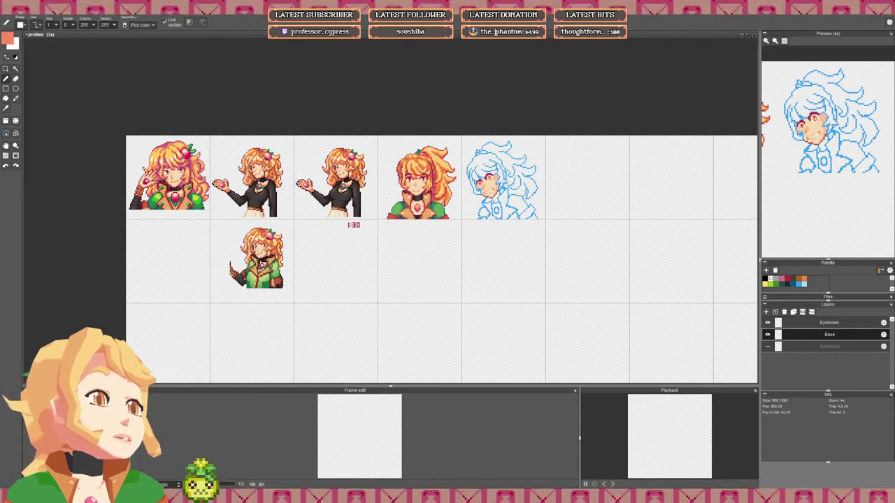
pyautogui.scroll(3, 493, 179)
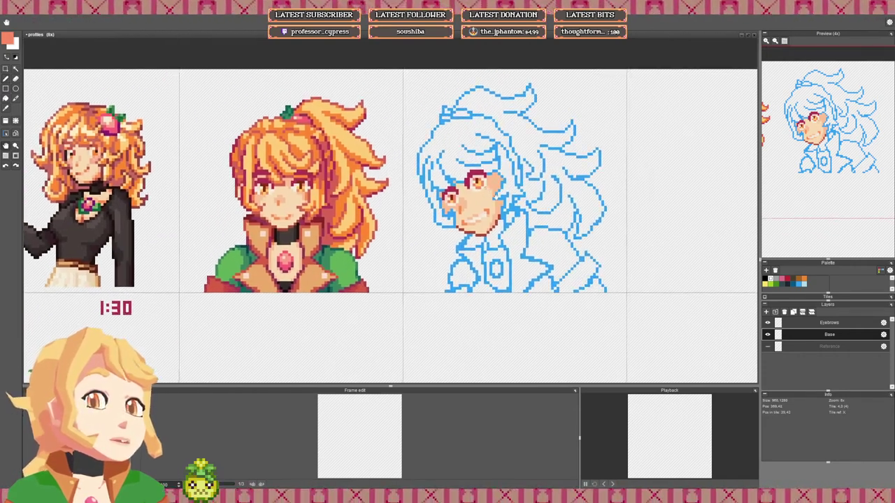
pyautogui.moveTo(496, 197)
pyautogui.mouseDown()
pyautogui.moveTo(569, 217)
pyautogui.moveTo(399, 214)
pyautogui.mouseUp()
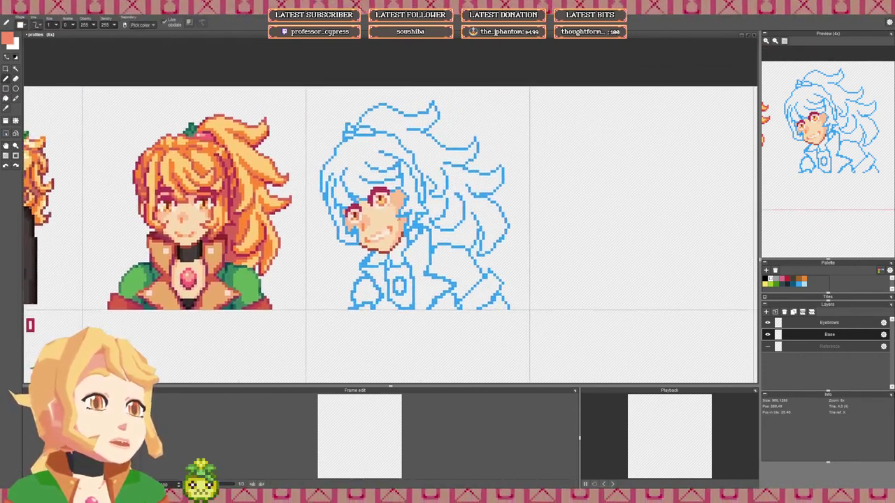
pyautogui.scroll(1, 380, 223)
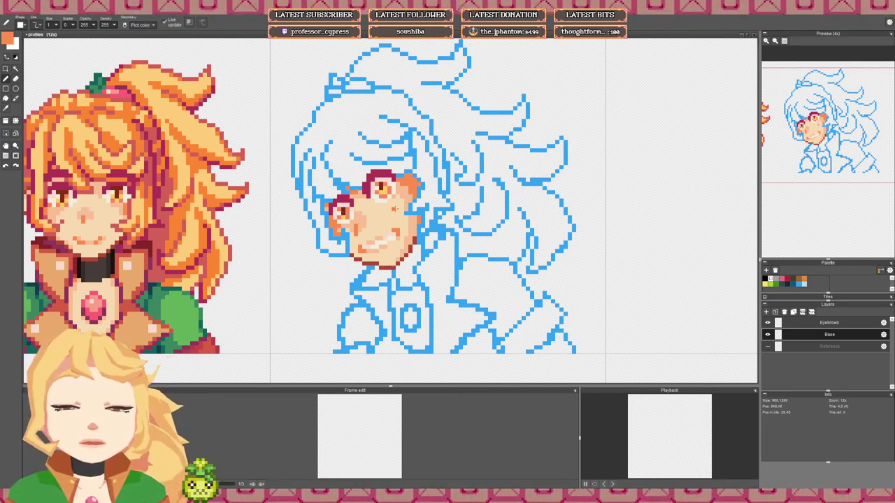
# Step: Extend the orange shading along the face's outer edge toward the jaw and compare it with the finished portraits
pyautogui.moveTo(414, 217); pyautogui.dragTo(415, 220)
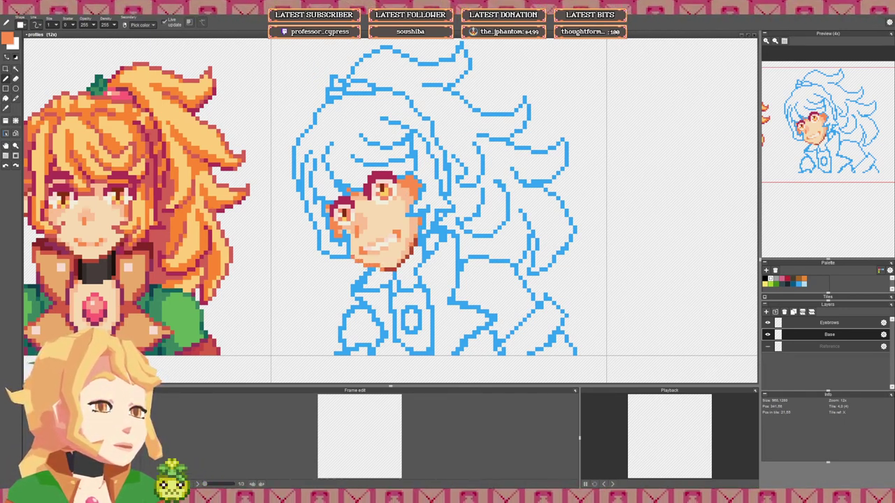
pyautogui.scroll(-3, 393, 258)
pyautogui.scroll(2, 391, 260)
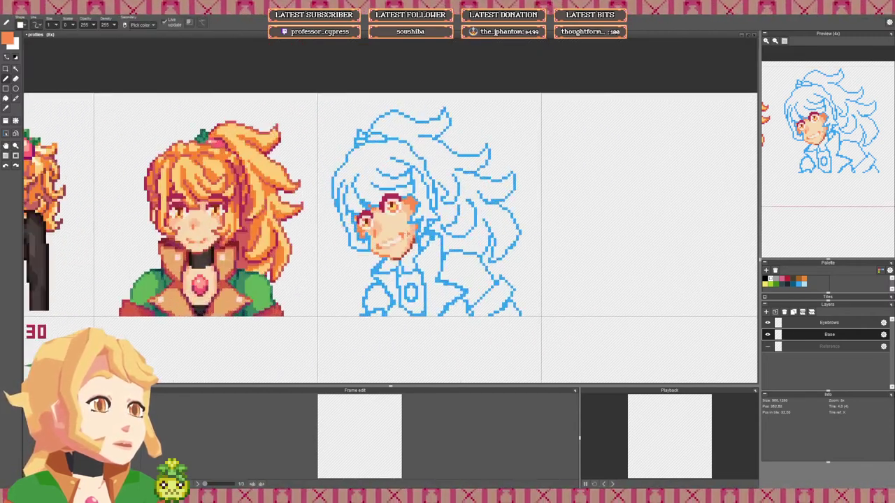
pyautogui.scroll(1, 392, 224)
pyautogui.scroll(-4, 391, 224)
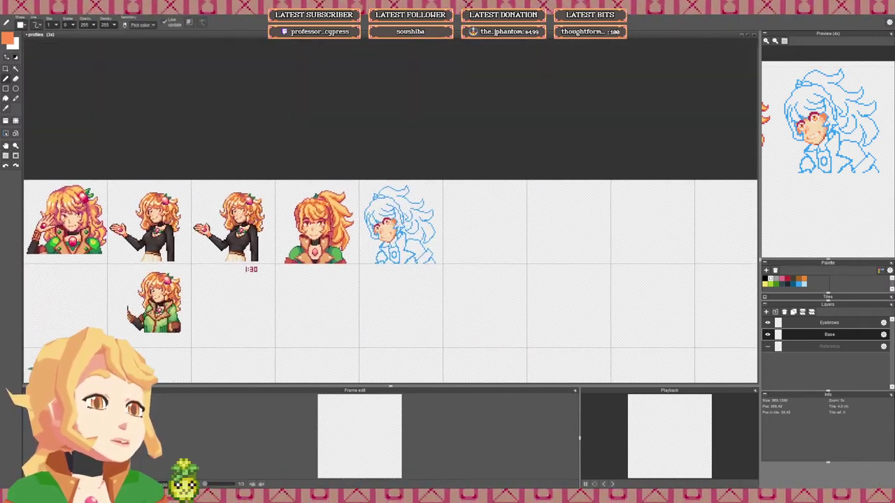
pyautogui.scroll(4, 396, 219)
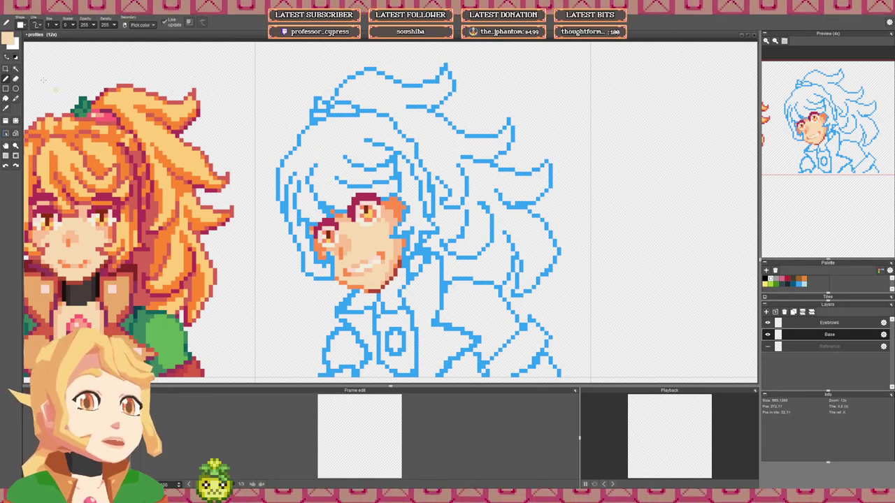
pyautogui.scroll(-1, 131, 190)
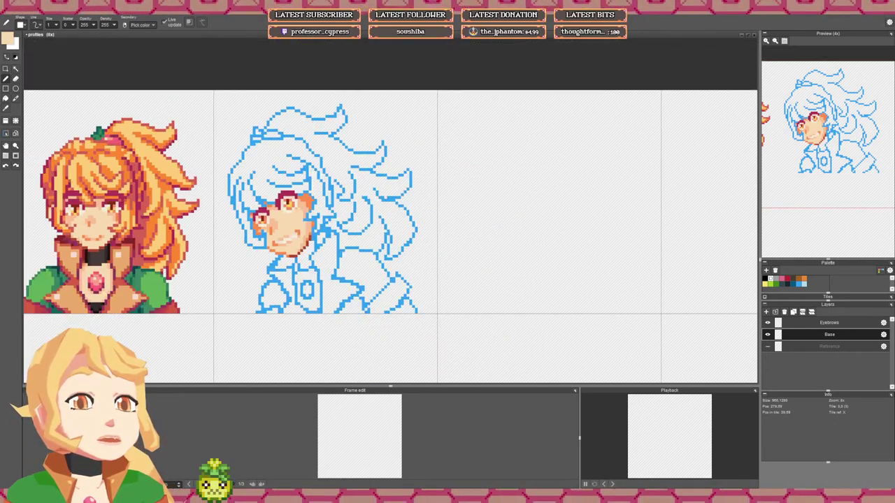
pyautogui.scroll(3, 286, 216)
# Step: Draw short diagonal pink blush strokes on the cheek below the larger eye
pyautogui.moveTo(290, 222); pyautogui.dragTo(281, 242)
pyautogui.click(282, 232)
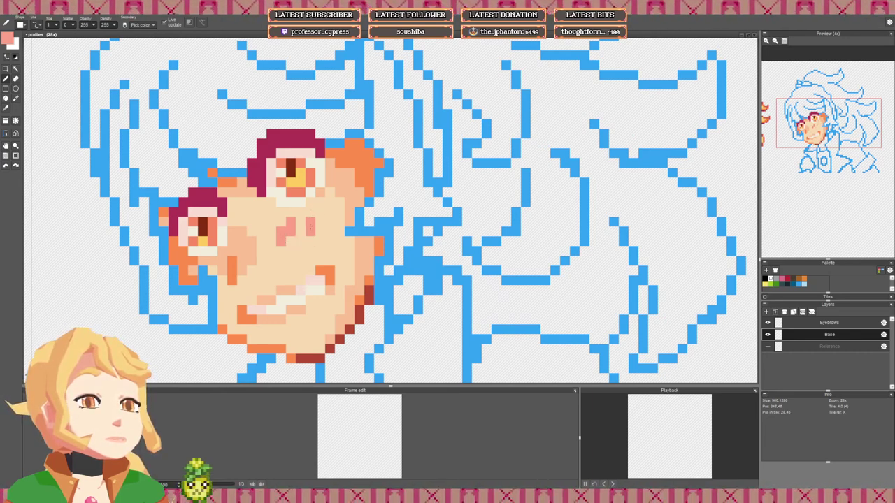
pyautogui.click(318, 222)
pyautogui.hotkey('ctrl', 'z')
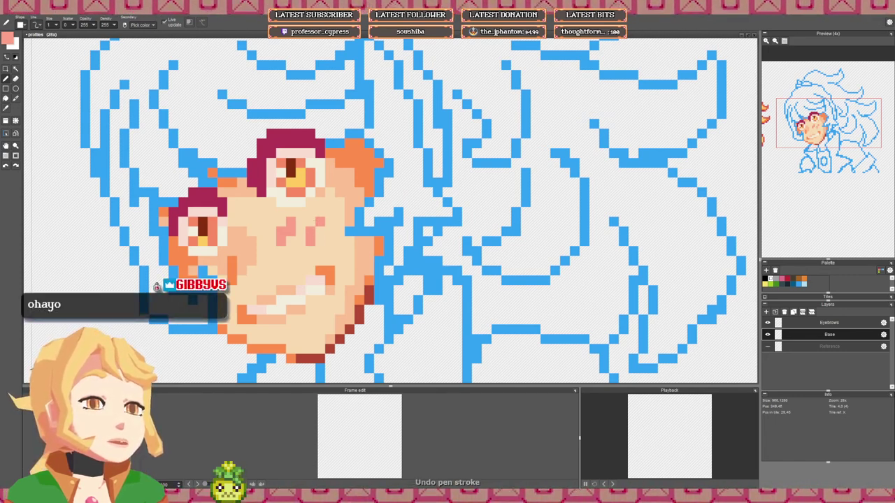
pyautogui.scroll(-5, 327, 204)
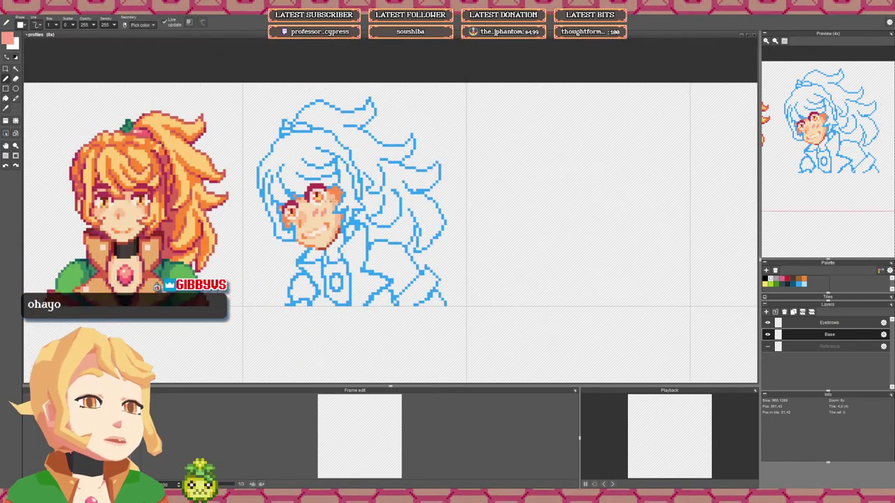
pyautogui.scroll(-3, 332, 203)
pyautogui.press('space')
pyautogui.moveTo(331, 203); pyautogui.dragTo(329, 213)
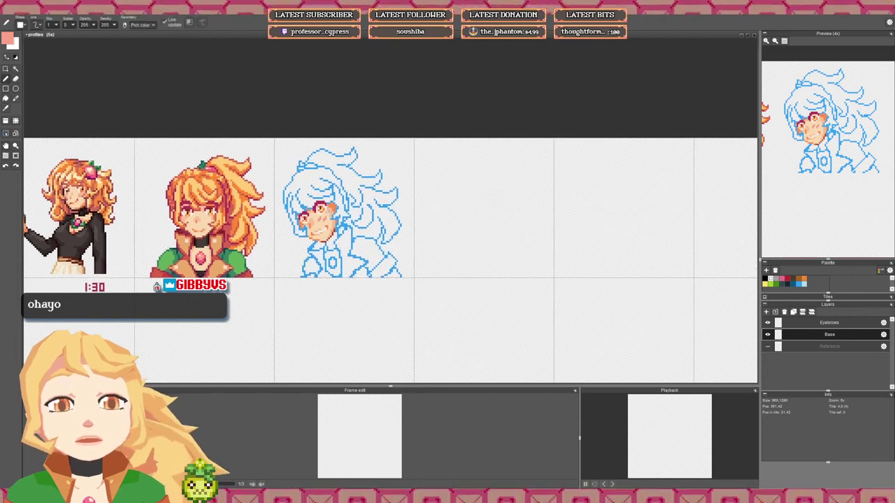
pyautogui.scroll(8, 320, 218)
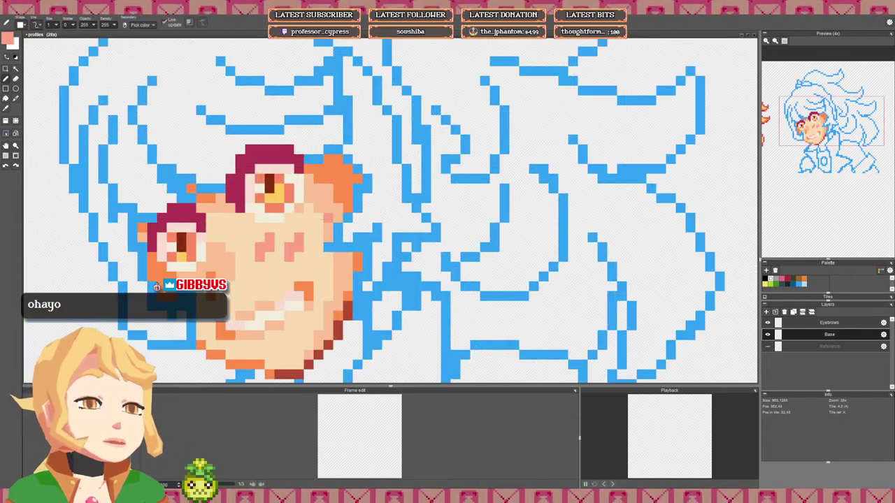
# Step: Try a third pink blush stroke at the cheek's outer edge and judge the spacing from a distance
pyautogui.moveTo(323, 221); pyautogui.dragTo(321, 226)
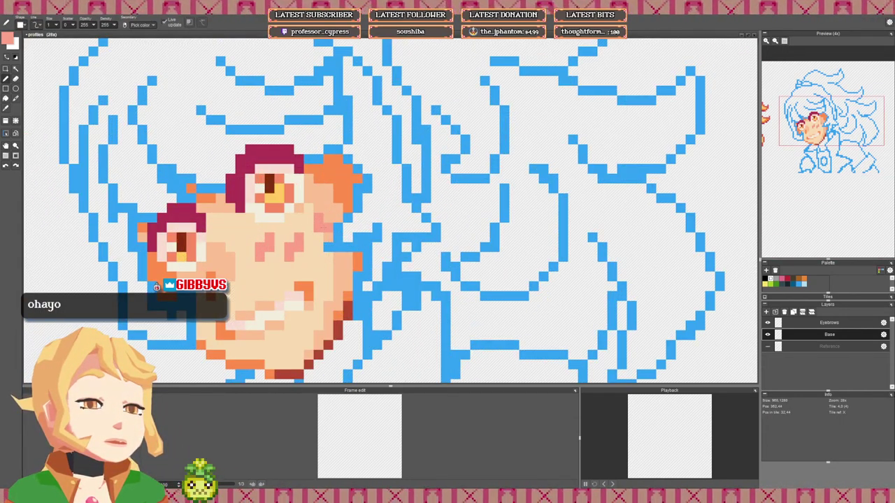
pyautogui.hotkey('ctrl', 'z')
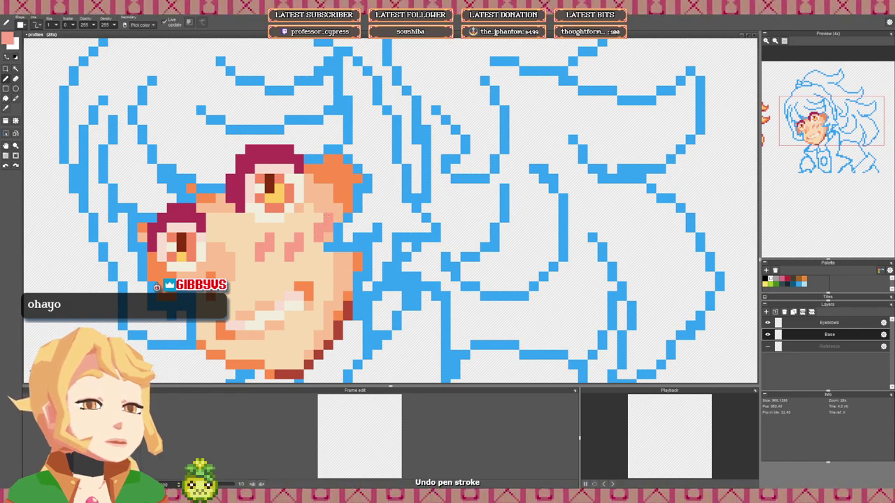
pyautogui.scroll(-9, 346, 208)
pyautogui.scroll(7, 352, 215)
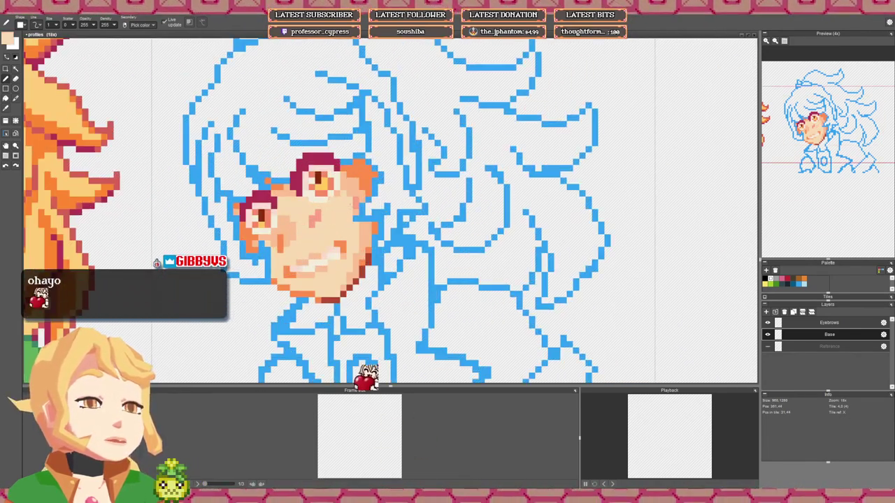
pyautogui.scroll(-3, 350, 207)
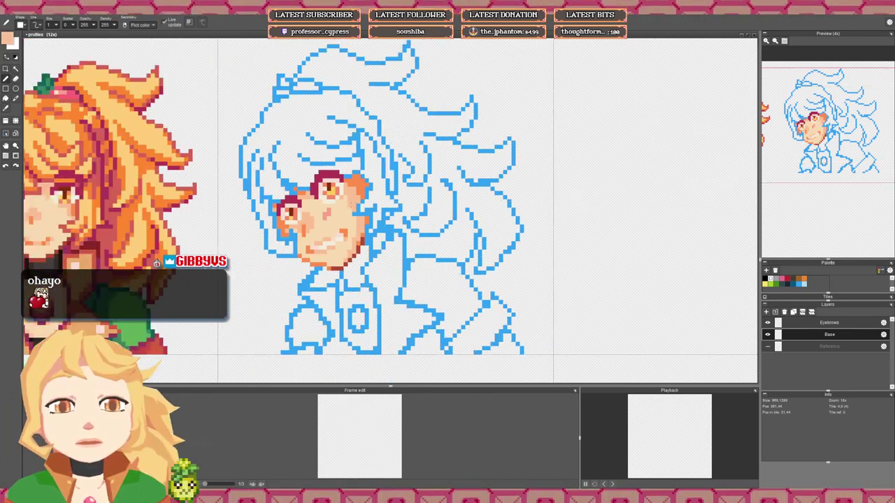
pyautogui.scroll(6, 350, 208)
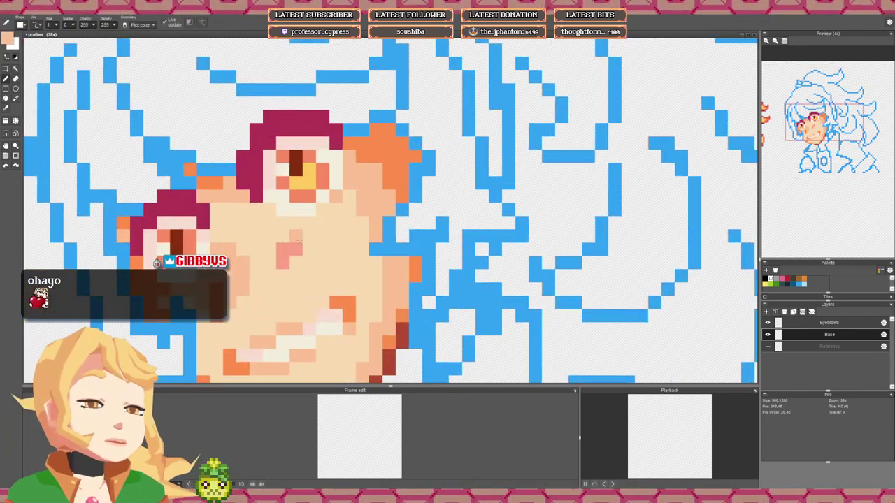
# Step: Sample the pink of the remaining blush stroke and redraw the neighbouring diagonal strokes across the cheek below the larger eye
pyautogui.click(297, 237)
pyautogui.click(323, 249)
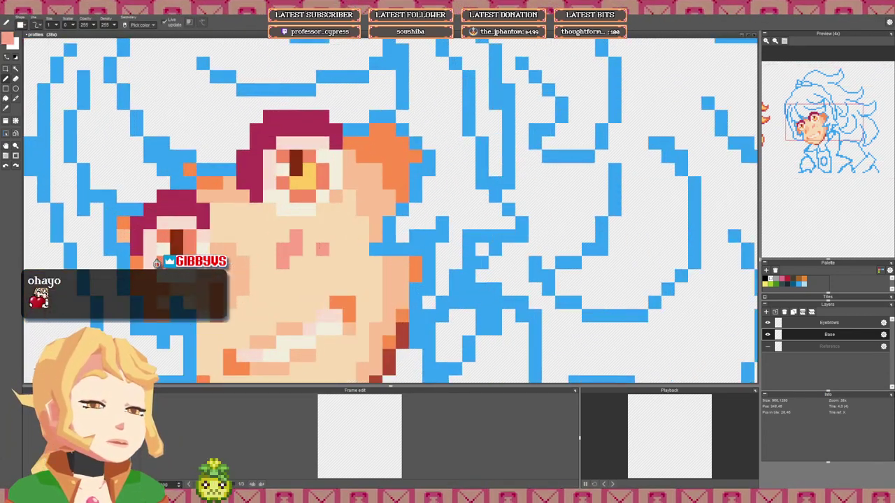
pyautogui.click(323, 237)
pyautogui.click(336, 223)
pyautogui.click(336, 237)
pyautogui.scroll(-8, 332, 223)
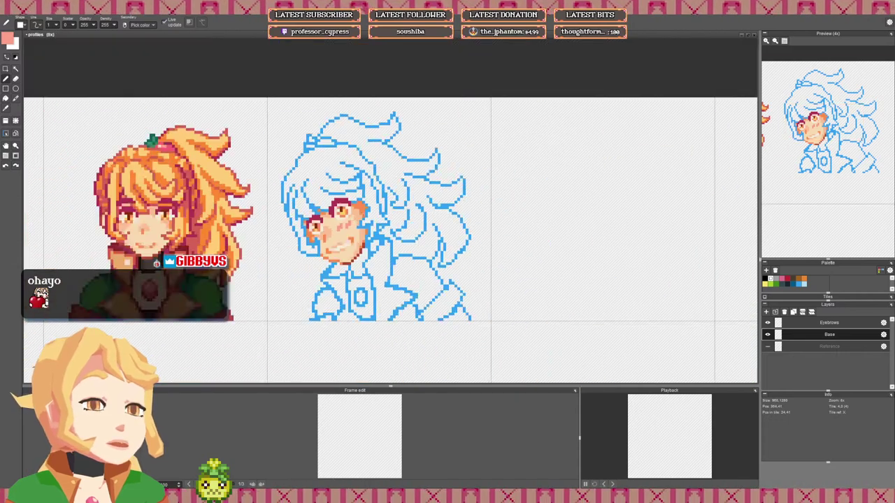
# Step: Add matching pink blush pixels on the far cheek beneath the smaller eye
pyautogui.scroll(7, 338, 217)
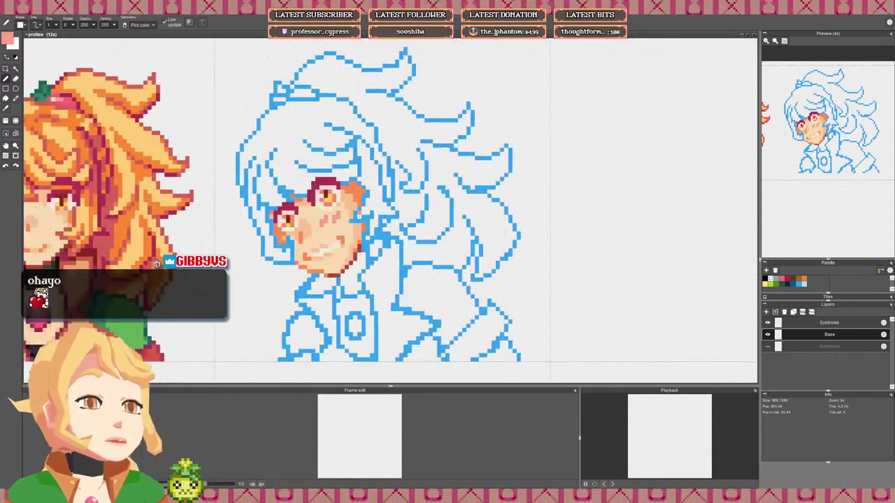
pyautogui.scroll(-7, 348, 210)
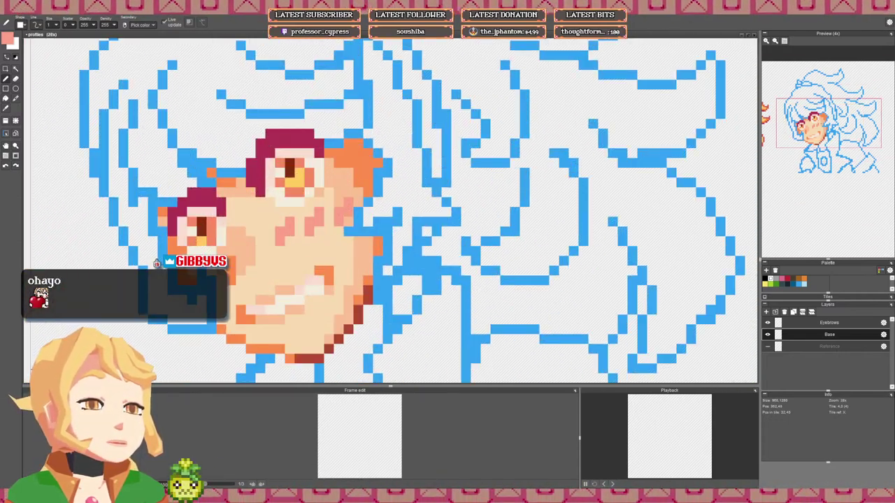
pyautogui.scroll(5, 371, 203)
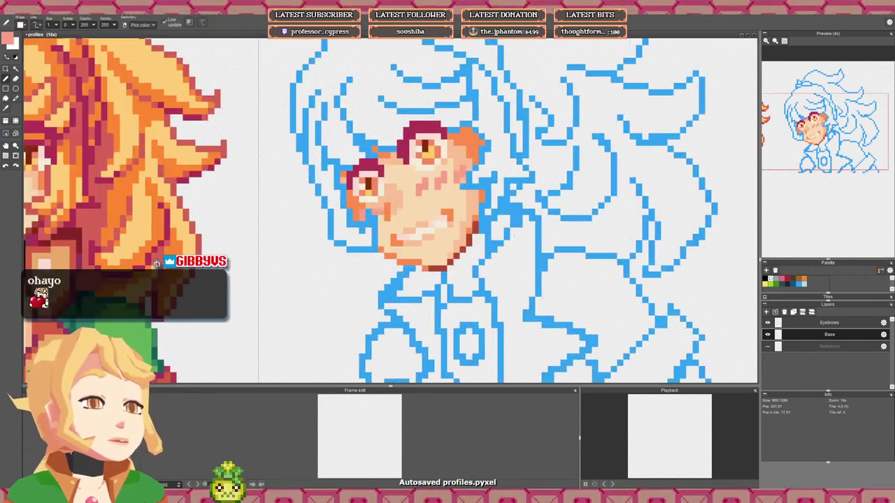
pyautogui.scroll(-4, 420, 209)
pyautogui.scroll(6, 419, 210)
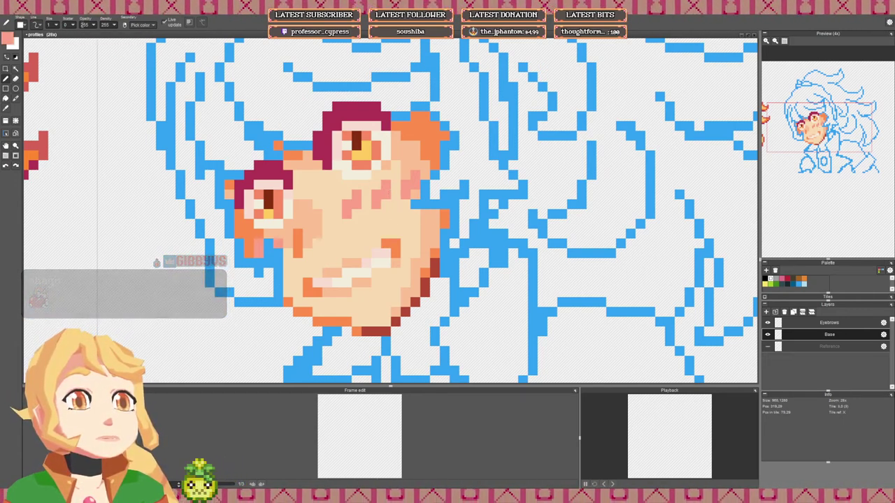
# Step: Mix a lighter pink with reduced pen opacity and fill between and around the larger cheek's blush strokes with it
pyautogui.doubleClick(83, 24)
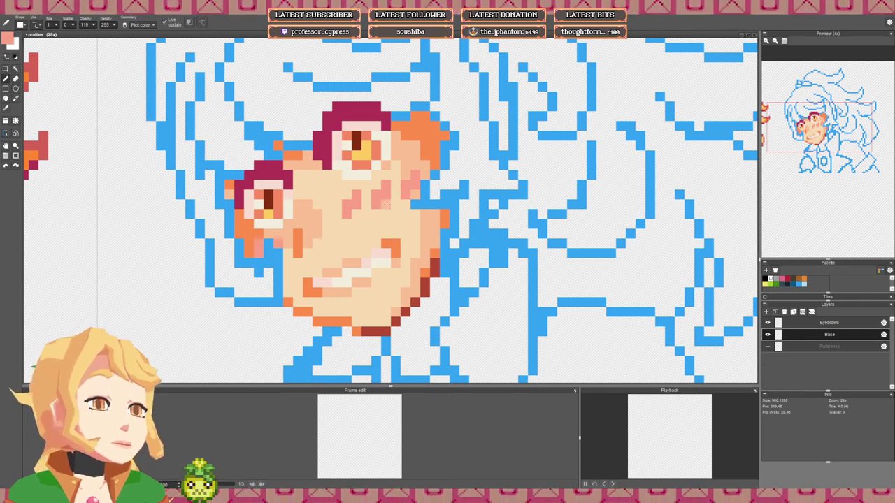
pyautogui.moveTo(96, 27); pyautogui.dragTo(190, 47)
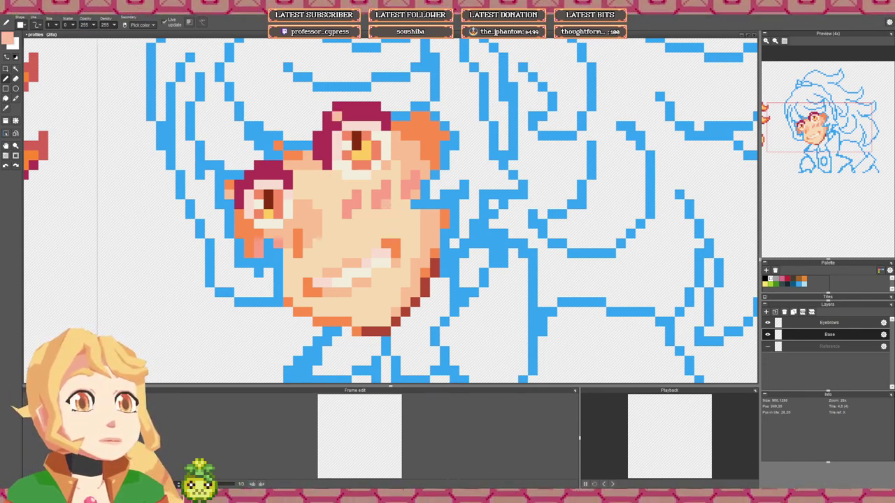
pyautogui.moveTo(386, 214)
pyautogui.mouseDown()
pyautogui.moveTo(367, 195)
pyautogui.moveTo(356, 223)
pyautogui.moveTo(366, 224)
pyautogui.mouseUp()
pyautogui.click(376, 195)
pyautogui.hotkey('ctrl', 'z')
pyautogui.moveTo(376, 185)
pyautogui.mouseDown()
pyautogui.moveTo(348, 197)
pyautogui.moveTo(408, 181)
pyautogui.moveTo(402, 205)
pyautogui.mouseUp()
pyautogui.click(348, 195)
pyautogui.click(405, 185)
pyautogui.hotkey('ctrl', 'z')
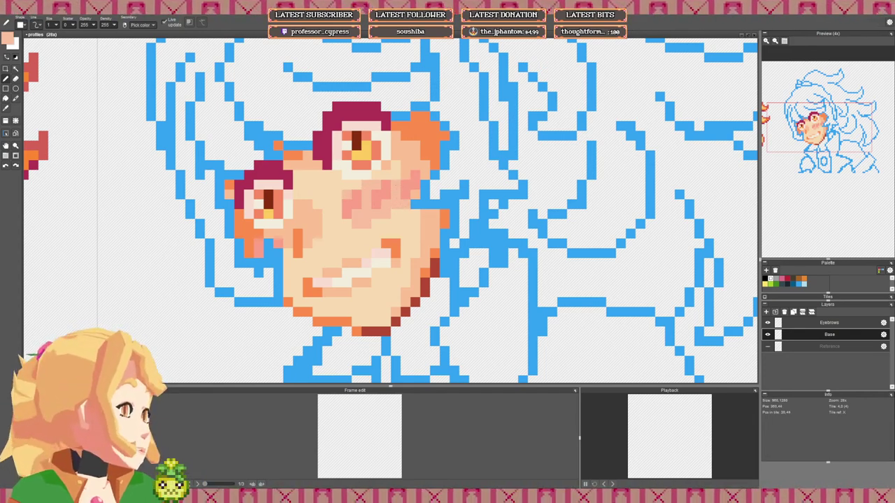
pyautogui.scroll(-3, 455, 175)
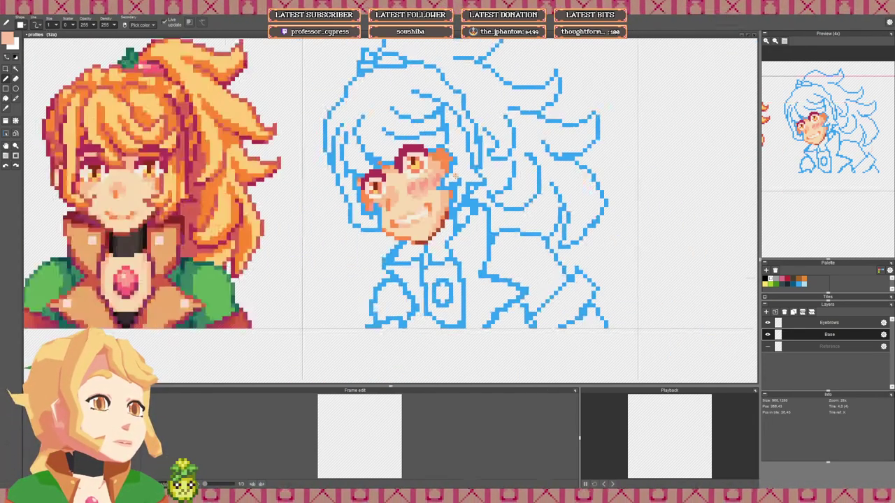
# Step: Shift the lighter blush colour to a cooler pink and prepare to refill the larger cheek's blush with it
pyautogui.scroll(-2, 446, 253)
pyautogui.scroll(5, 446, 254)
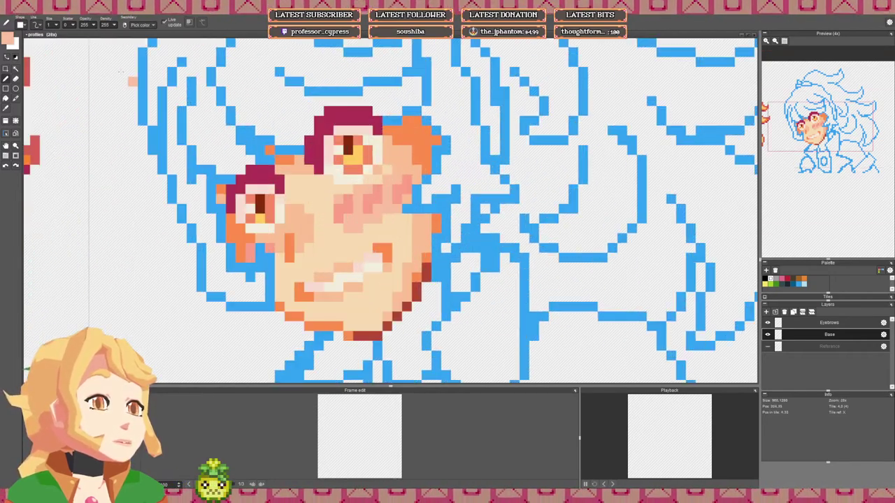
pyautogui.click(10, 44)
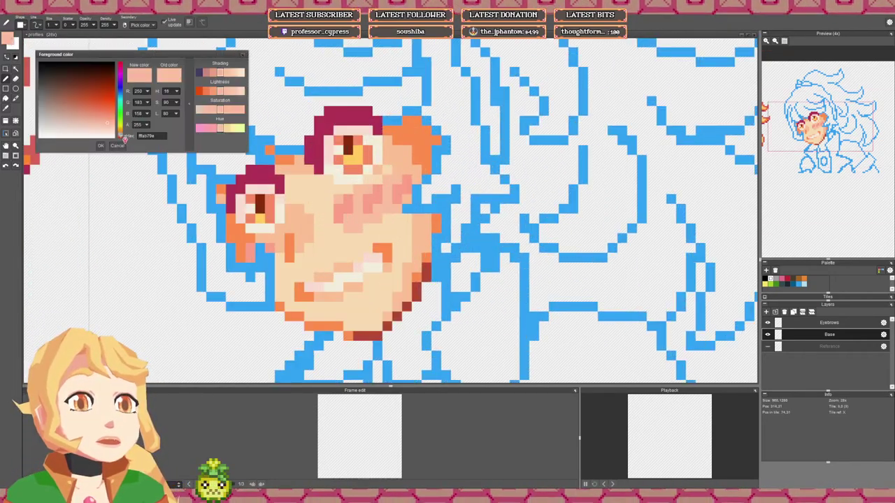
pyautogui.click(101, 146)
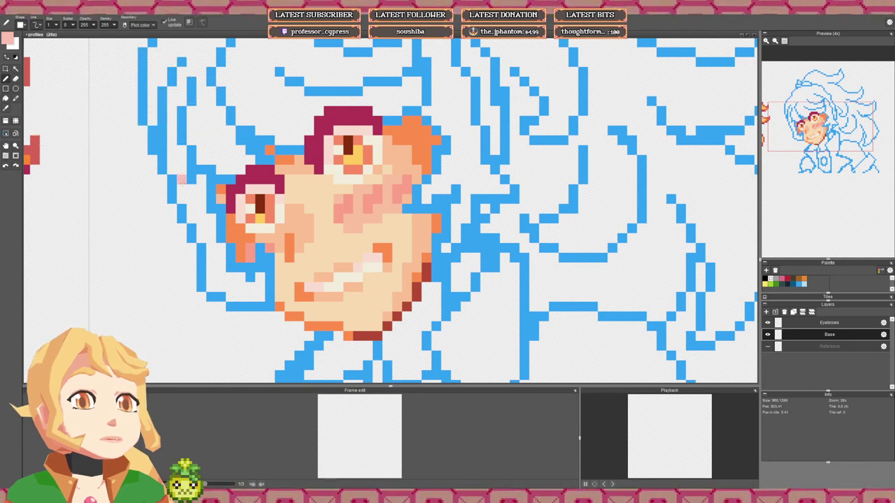
pyautogui.press('f')
pyautogui.scroll(-5, 399, 208)
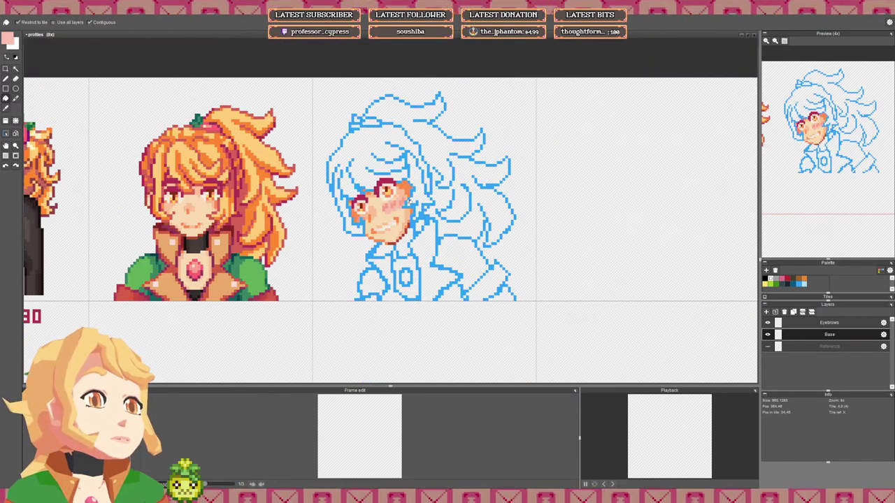
# Step: Try the lighter blush on the larger cheek at hue 18 and judge it from a distance
pyautogui.click(10, 43)
pyautogui.moveTo(121, 135); pyautogui.dragTo(121, 135)
pyautogui.scroll(1, 440, 202)
pyautogui.scroll(1, 441, 202)
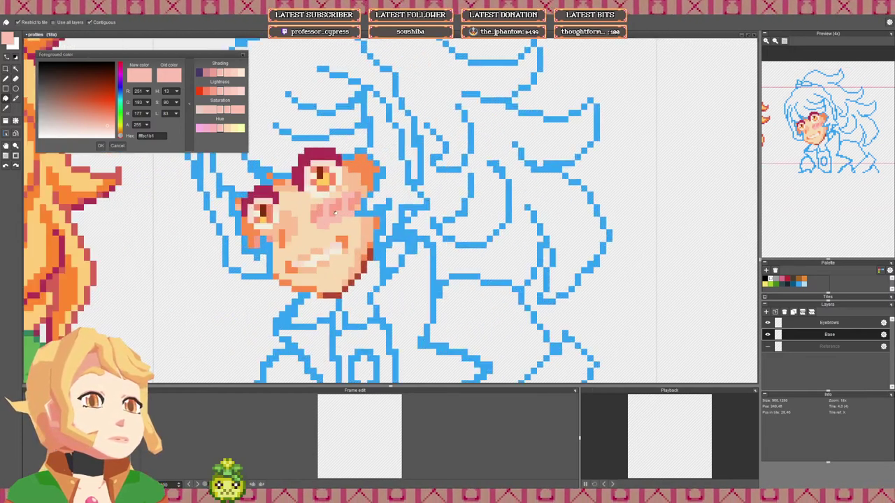
pyautogui.press('b')
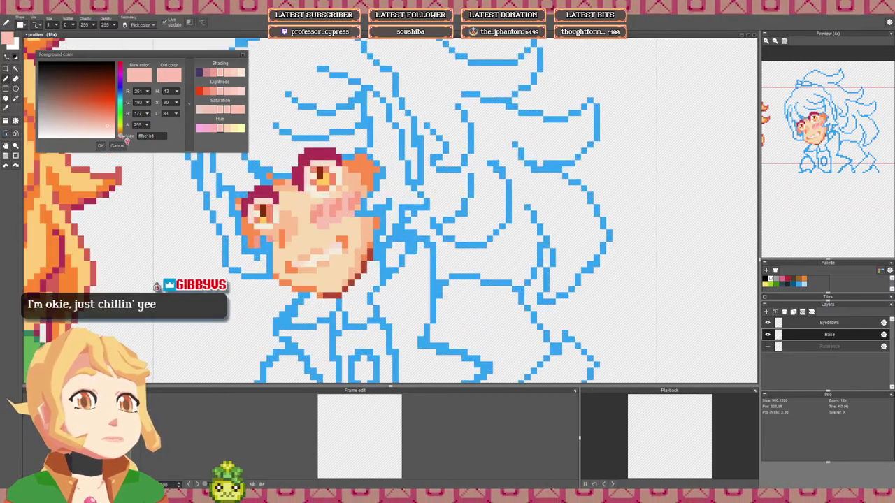
pyautogui.click(122, 135)
pyautogui.click(122, 135)
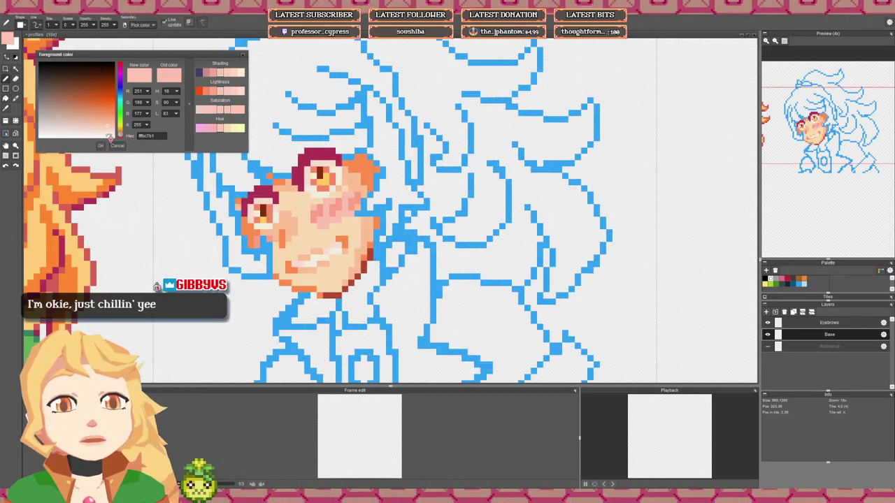
pyautogui.press('g')
pyautogui.click(327, 221)
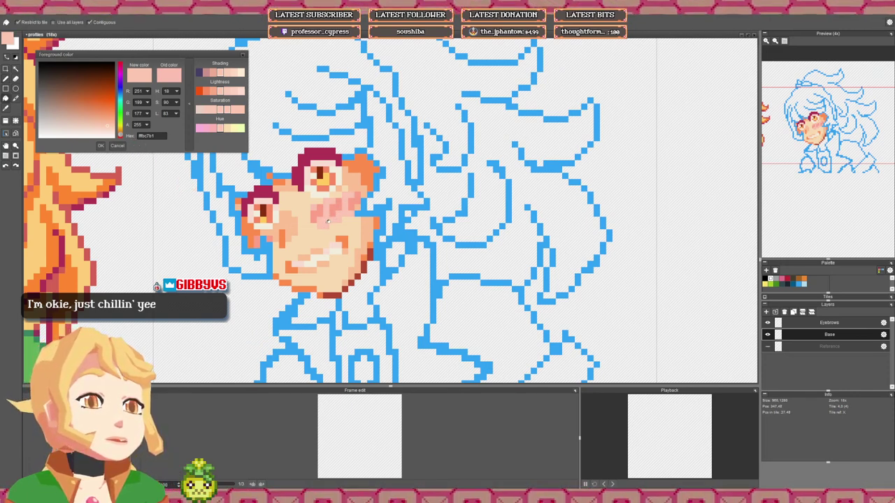
pyautogui.click(116, 146)
pyautogui.scroll(-5, 382, 190)
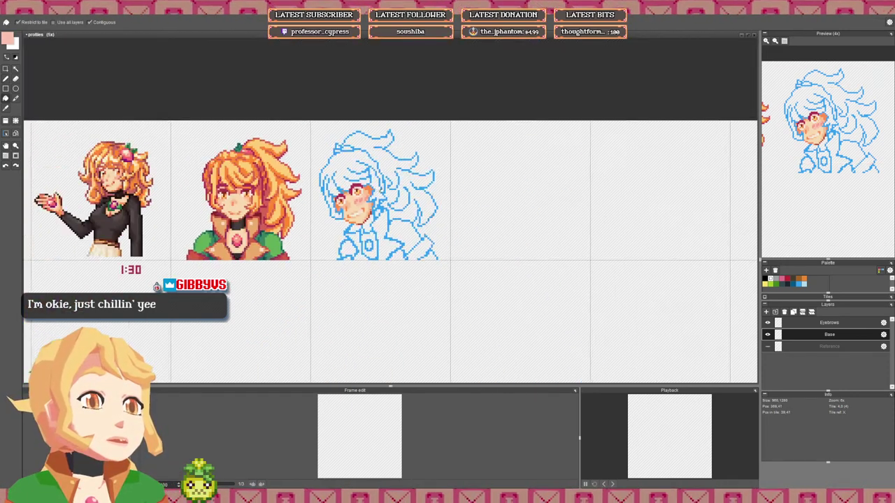
pyautogui.press('b')
pyautogui.scroll(4, 367, 198)
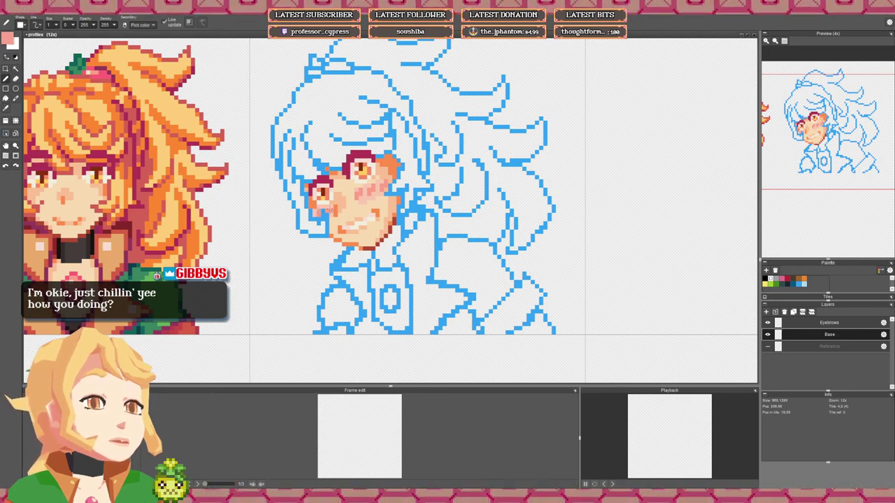
pyautogui.scroll(-6, 373, 221)
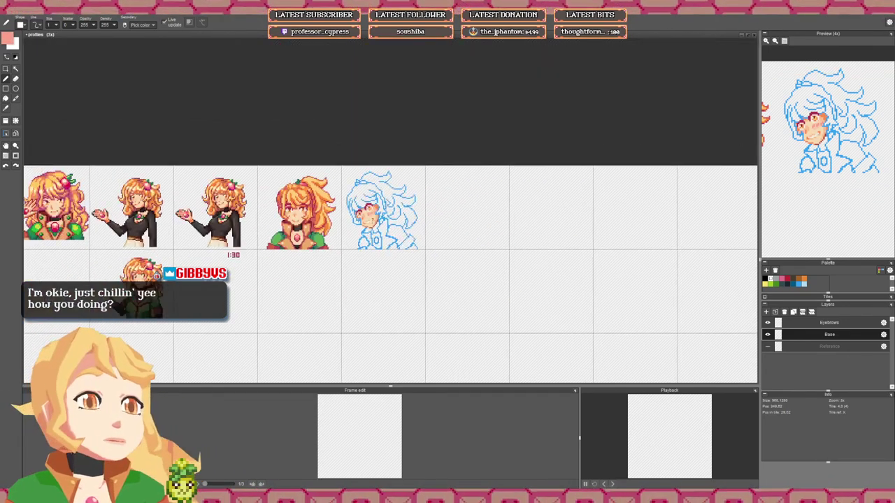
# Step: Show the Reference layer, examine the rough portrait sketches on the sheet, and hide the layer again
pyautogui.click(767, 347)
pyautogui.scroll(2, 584, 325)
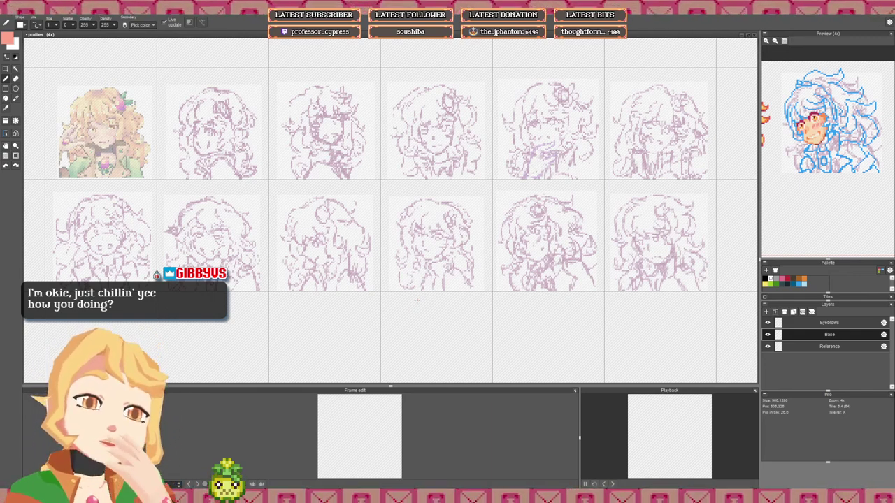
pyautogui.scroll(-3, 411, 131)
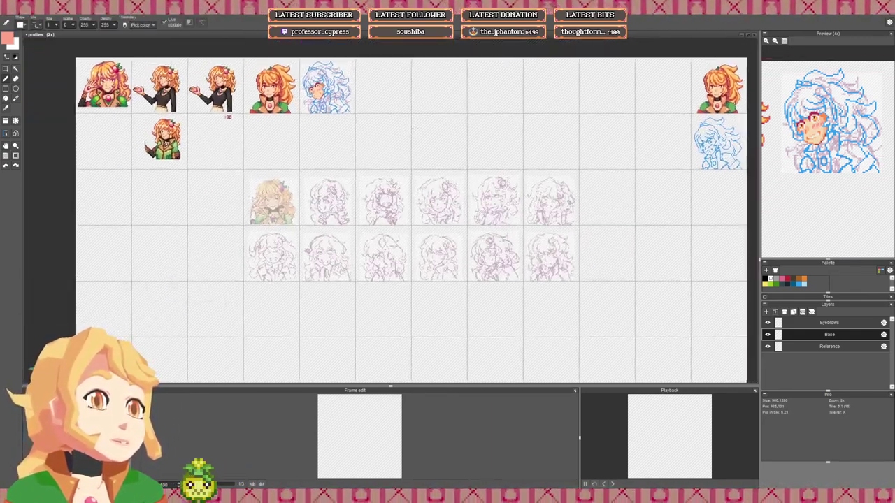
pyautogui.moveTo(403, 120); pyautogui.dragTo(407, 130)
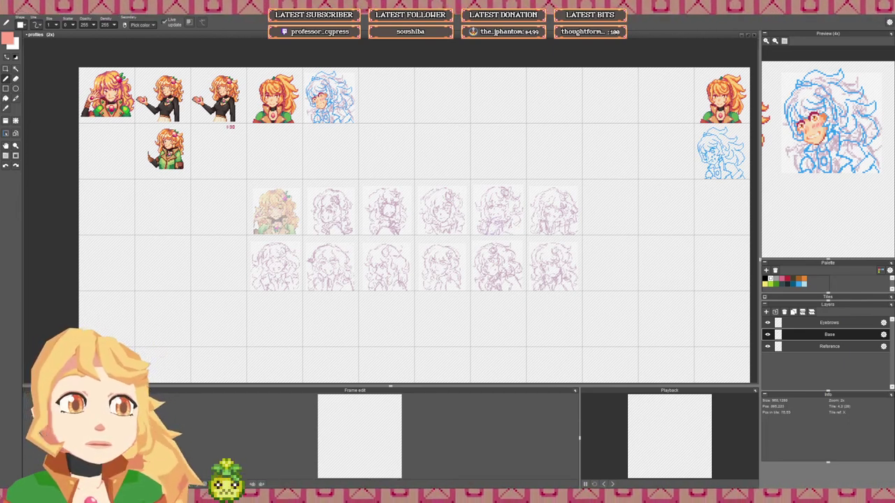
pyautogui.moveTo(355, 217); pyautogui.dragTo(335, 210)
pyautogui.moveTo(310, 145)
pyautogui.mouseDown()
pyautogui.moveTo(326, 170)
pyautogui.moveTo(376, 194)
pyautogui.mouseUp()
pyautogui.scroll(2, 285, 124)
pyautogui.click(768, 347)
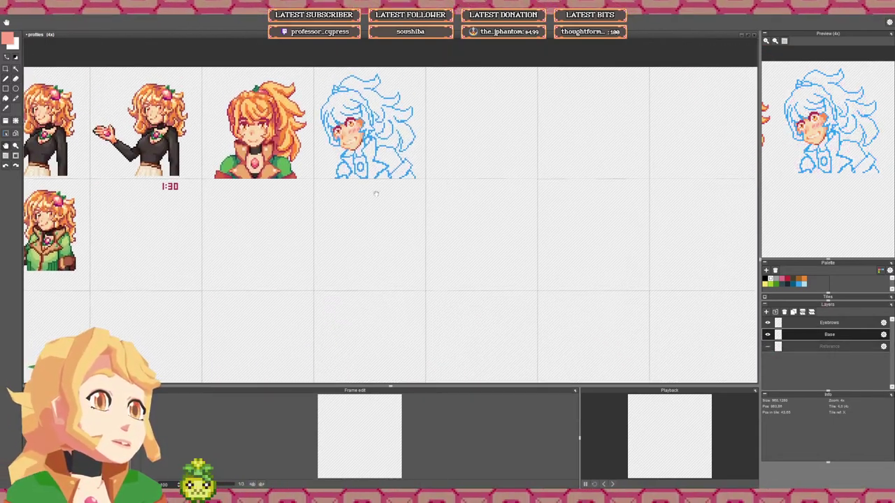
# Step: Fill the bangs, side locks and ponytail of the sketch with the light golden hair colour from the finished portrait
pyautogui.scroll(2, 375, 194)
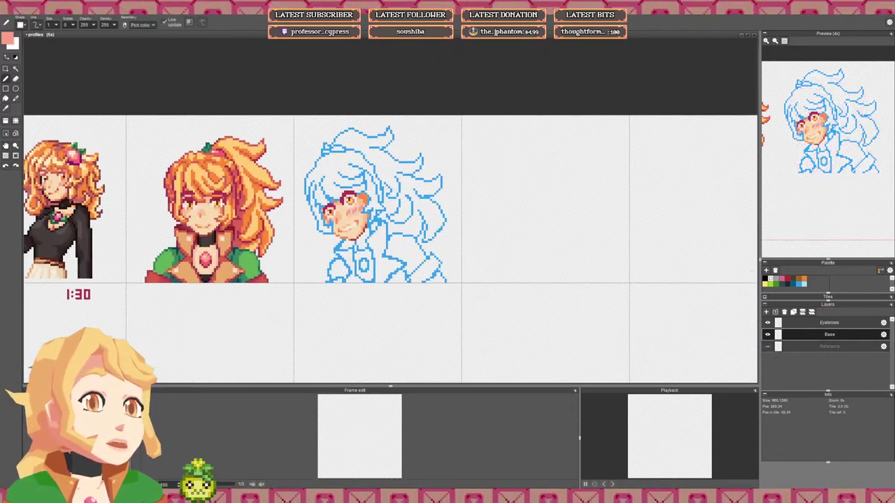
pyautogui.press('f')
pyautogui.click(328, 171)
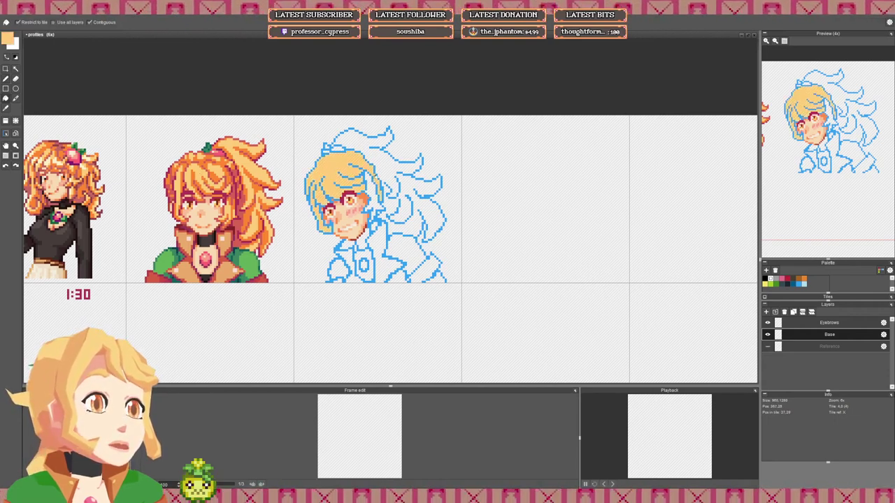
pyautogui.click(376, 195)
pyautogui.click(391, 179)
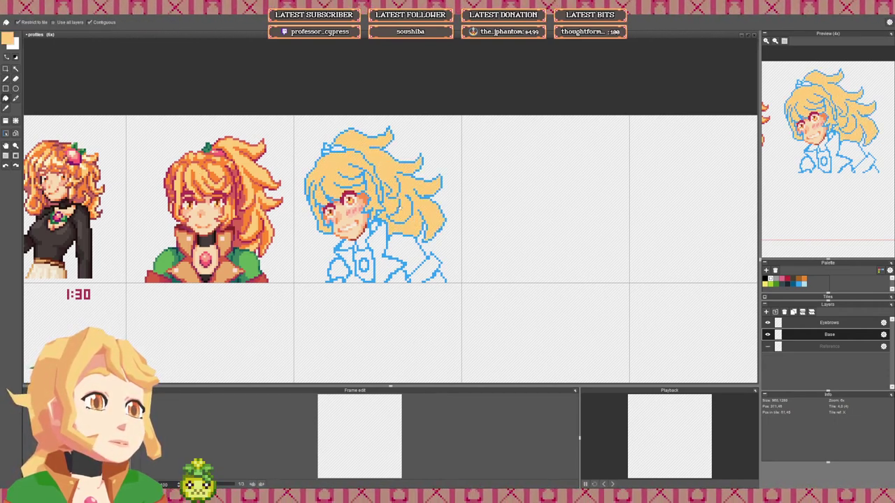
# Step: Compare the golden hair fill with the hair colours and outlines of the finished portraits
pyautogui.scroll(1, 382, 212)
pyautogui.press('b')
pyautogui.scroll(1, 383, 214)
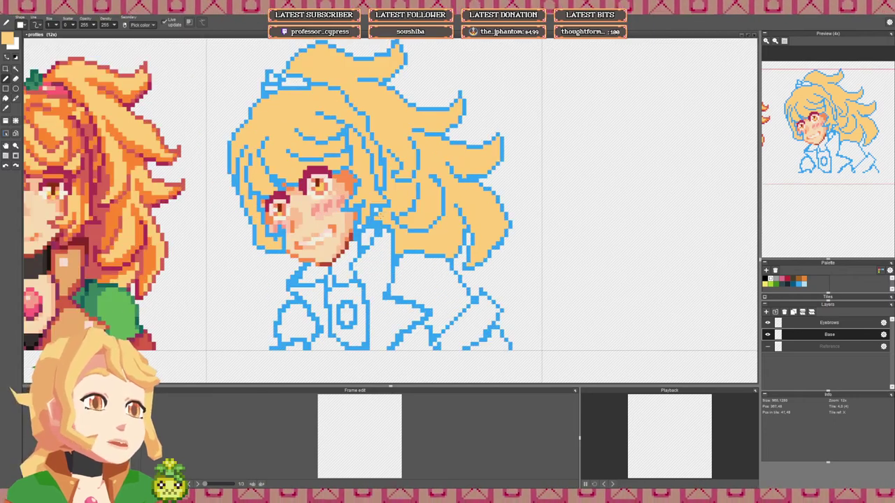
pyautogui.scroll(-6, 363, 226)
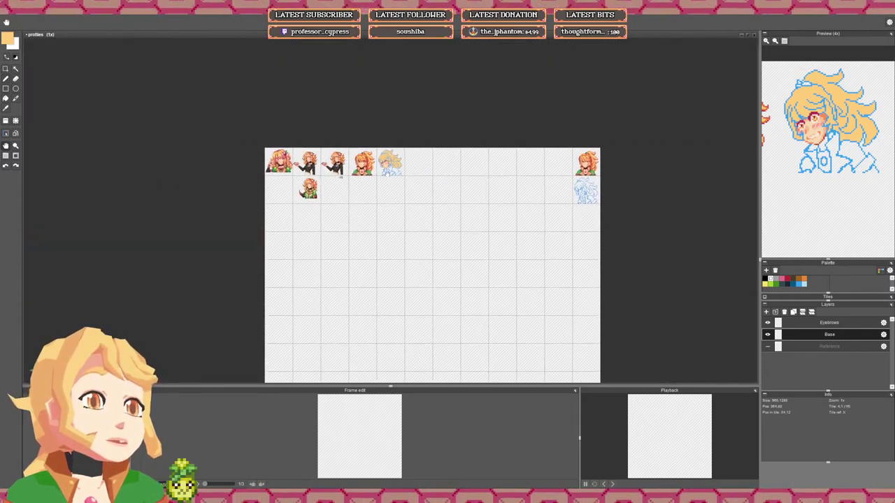
pyautogui.scroll(1, 378, 289)
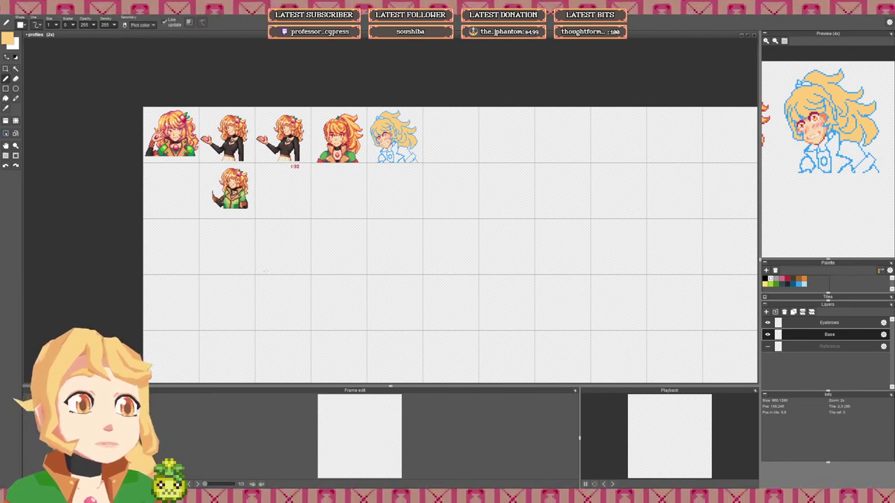
pyautogui.scroll(4, 371, 169)
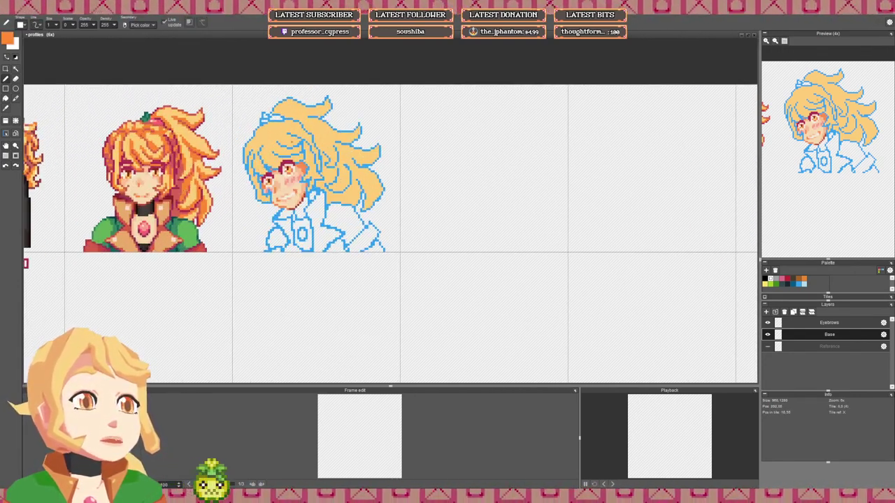
pyautogui.moveTo(511, 154); pyautogui.dragTo(494, 174)
pyautogui.moveTo(312, 169); pyautogui.dragTo(308, 180)
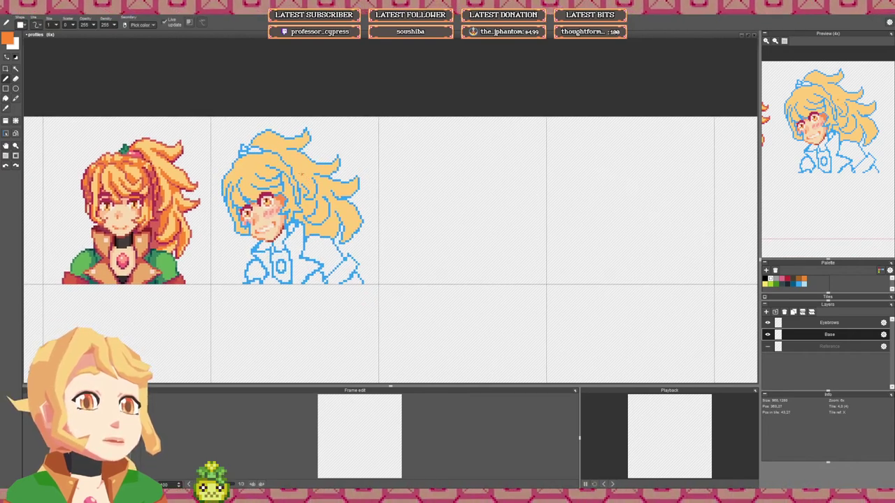
pyautogui.scroll(1, 297, 173)
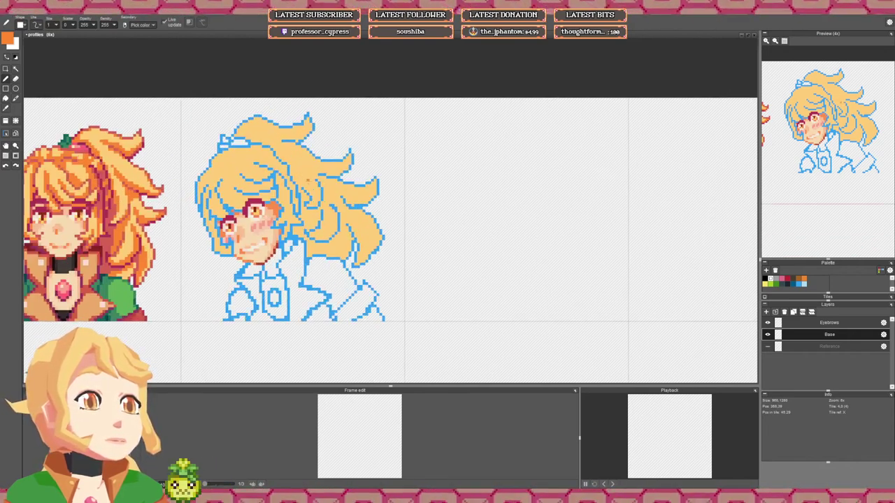
pyautogui.moveTo(168, 188); pyautogui.dragTo(233, 179)
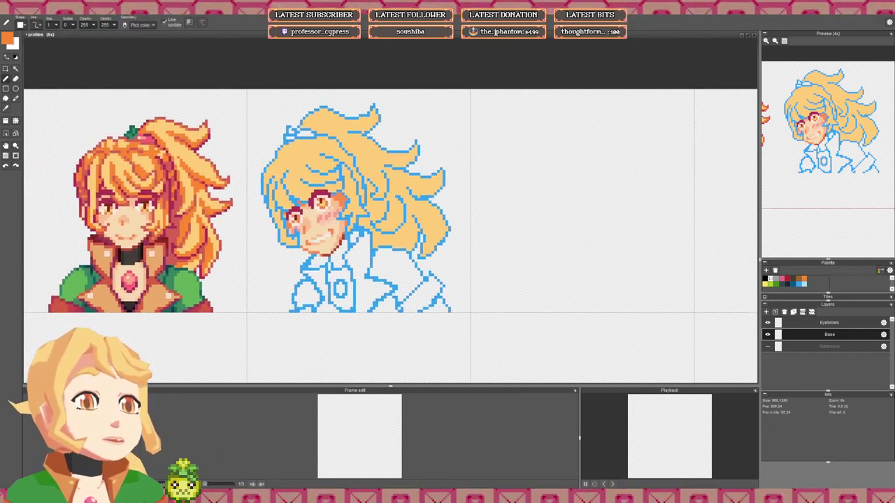
pyautogui.moveTo(387, 152); pyautogui.dragTo(298, 158)
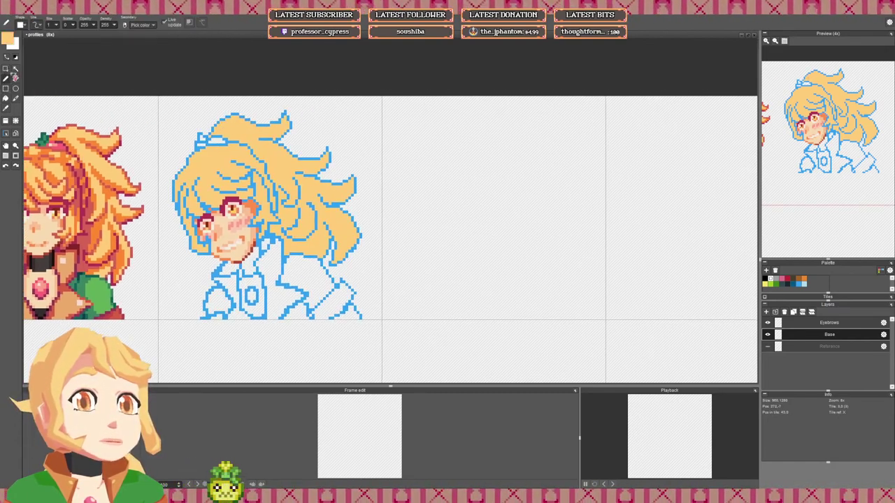
# Step: Select the ponytail and its blue outline with overlapping rectangular selections, following its stepped shape down to the lowest tips
pyautogui.click(5, 69)
pyautogui.moveTo(198, 100)
pyautogui.mouseDown()
pyautogui.moveTo(225, 128)
pyautogui.moveTo(305, 128)
pyautogui.mouseUp()
pyautogui.moveTo(246, 125); pyautogui.dragTo(355, 172)
pyautogui.moveTo(280, 181); pyautogui.dragTo(336, 245)
pyautogui.moveTo(305, 201); pyautogui.dragTo(352, 221)
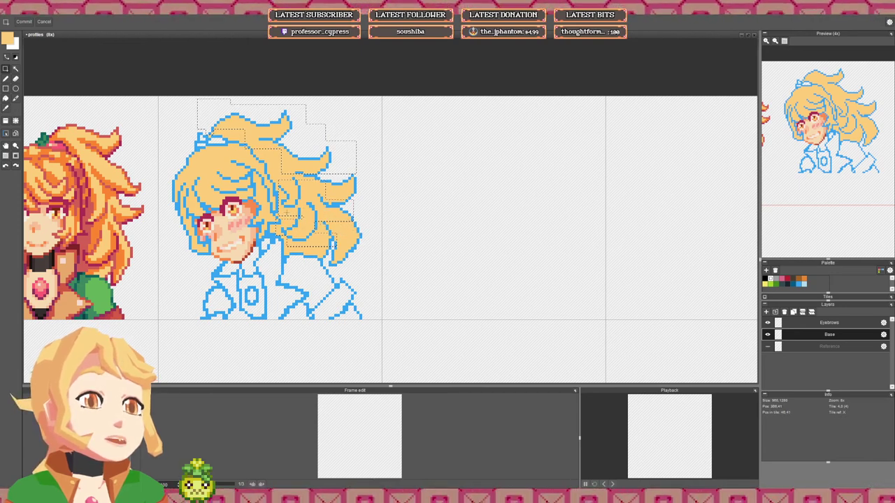
pyautogui.moveTo(289, 215); pyautogui.dragTo(333, 257)
pyautogui.moveTo(322, 222); pyautogui.dragTo(355, 265)
pyautogui.moveTo(355, 206); pyautogui.dragTo(378, 252)
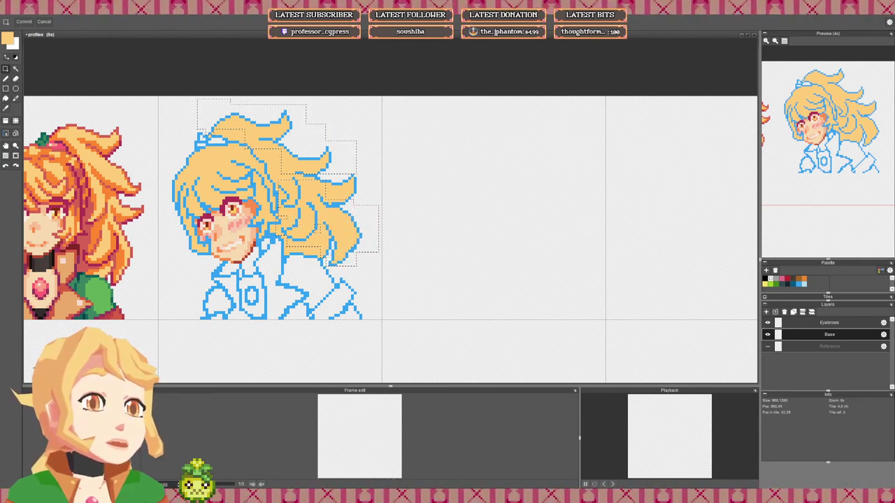
# Step: Extend the selection over the side locks, crown and bangs so it covers the remaining blue hair lines
pyautogui.moveTo(231, 241); pyautogui.dragTo(260, 255)
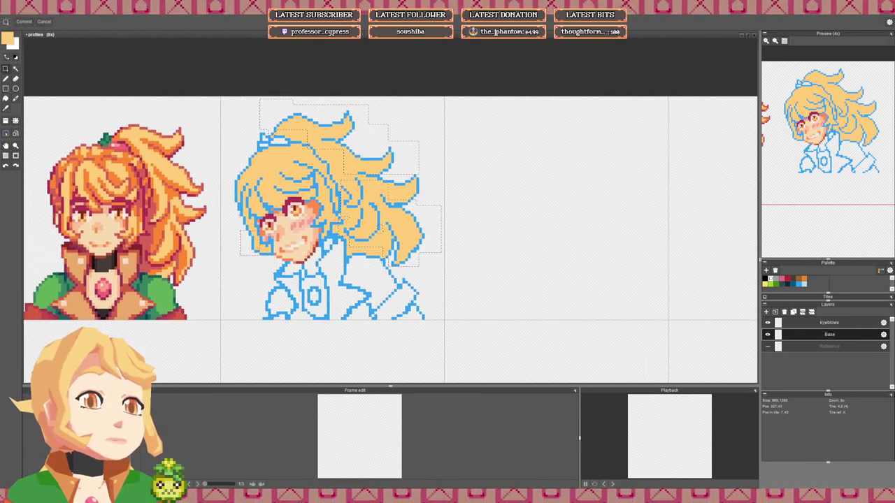
pyautogui.moveTo(236, 202); pyautogui.dragTo(261, 233)
pyautogui.moveTo(227, 165); pyautogui.dragTo(267, 160)
pyautogui.moveTo(255, 174); pyautogui.dragTo(281, 216)
pyautogui.moveTo(266, 170); pyautogui.dragTo(316, 206)
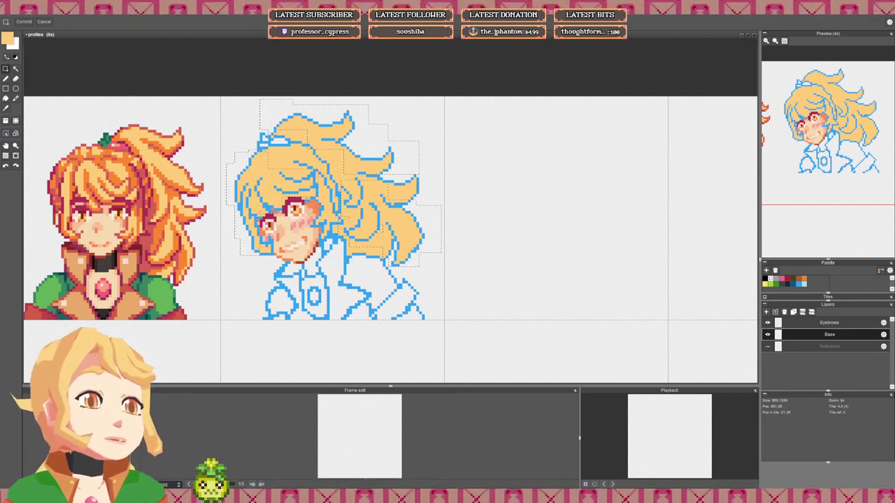
pyautogui.moveTo(294, 156); pyautogui.dragTo(334, 165)
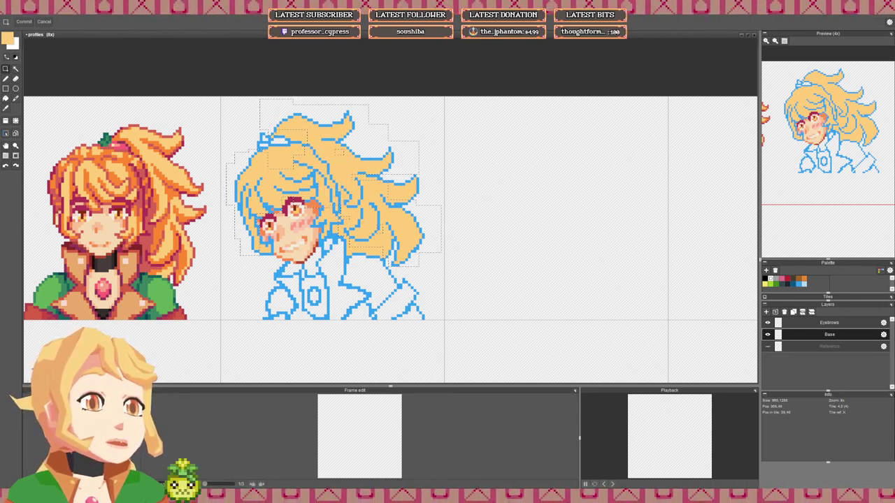
pyautogui.moveTo(314, 215)
pyautogui.mouseDown()
pyautogui.moveTo(339, 226)
pyautogui.moveTo(321, 246)
pyautogui.moveTo(333, 212)
pyautogui.moveTo(320, 202)
pyautogui.mouseUp()
# Step: Sample the muted red from the finished portrait's ponytail and recolour the selected blue hair outline with a non-contiguous fill
pyautogui.press('space')
pyautogui.press('space')
pyautogui.press('f')
pyautogui.press('space')
pyautogui.moveTo(165, 182); pyautogui.dragTo(228, 187)
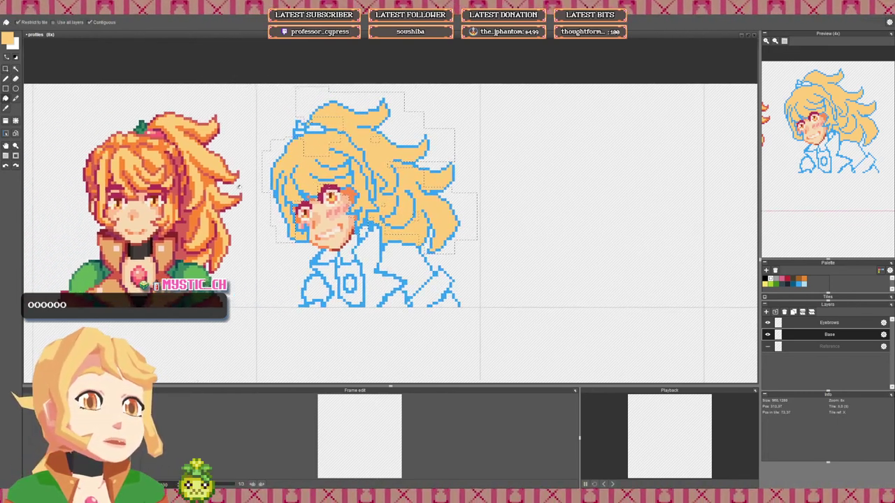
pyautogui.rightClick(219, 189)
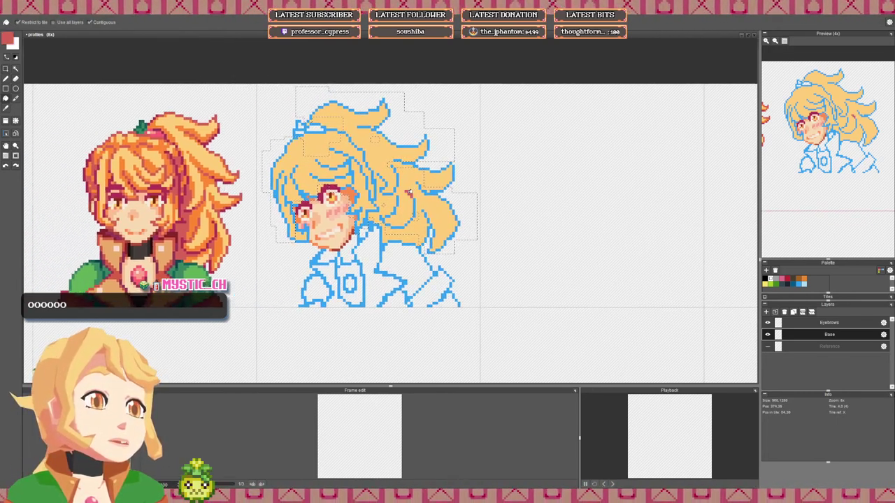
pyautogui.click(109, 24)
pyautogui.click(111, 24)
pyautogui.click(273, 172)
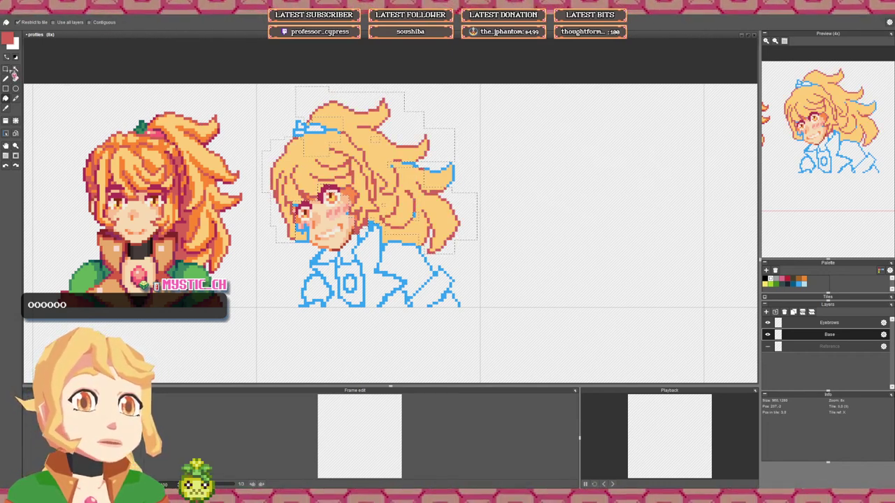
# Step: Clear the selection and pencil muted red over the leftover blue pixels on the side lock, beside the cheek and inside the ponytail
pyautogui.click(5, 69)
pyautogui.click(296, 207)
pyautogui.press('b')
pyautogui.scroll(2, 297, 209)
pyautogui.click(293, 205)
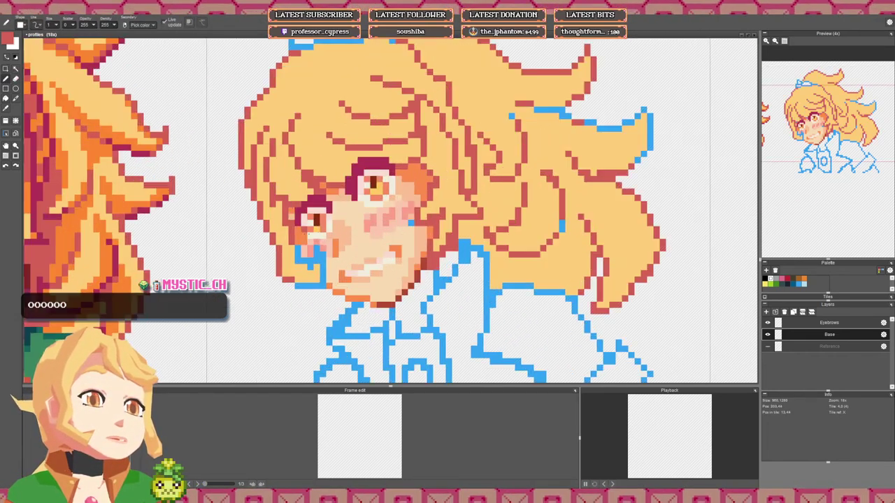
pyautogui.moveTo(321, 259)
pyautogui.mouseDown()
pyautogui.moveTo(259, 247)
pyautogui.moveTo(265, 253)
pyautogui.moveTo(272, 235)
pyautogui.moveTo(278, 259)
pyautogui.moveTo(253, 272)
pyautogui.mouseUp()
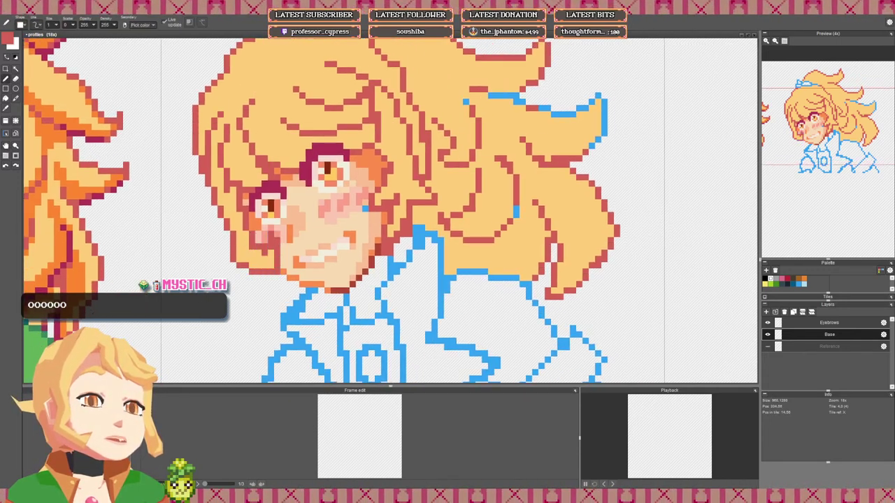
pyautogui.moveTo(522, 209); pyautogui.dragTo(407, 226)
pyautogui.click(401, 226)
pyautogui.click(250, 225)
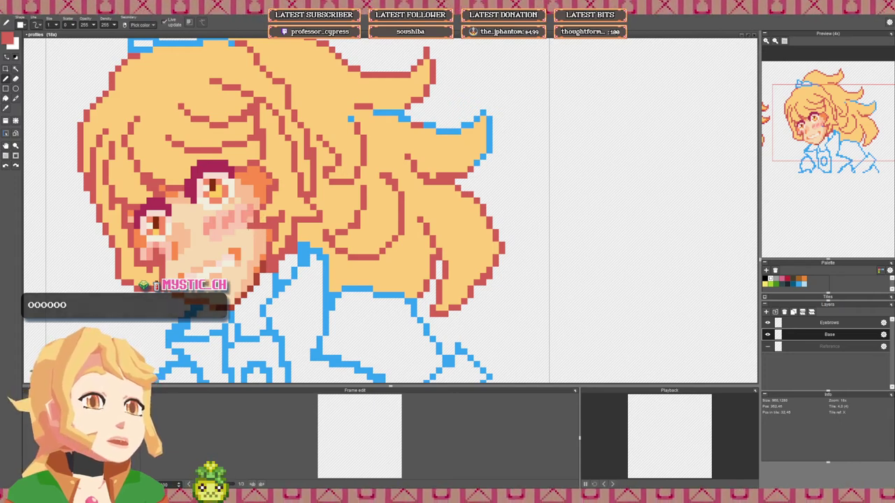
# Step: Recolour the remaining blue outline of the ponytail's middle outer strand with muted red
pyautogui.moveTo(351, 119)
pyautogui.mouseDown()
pyautogui.moveTo(295, 153)
pyautogui.moveTo(343, 149)
pyautogui.moveTo(403, 167)
pyautogui.moveTo(425, 148)
pyautogui.moveTo(433, 186)
pyautogui.mouseUp()
pyautogui.click(294, 153)
pyautogui.scroll(-4, 420, 198)
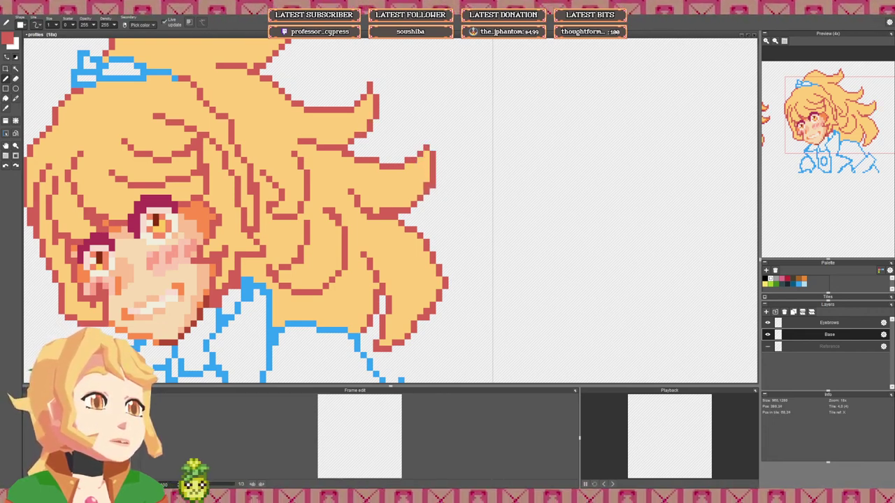
pyautogui.moveTo(408, 173); pyautogui.dragTo(406, 180)
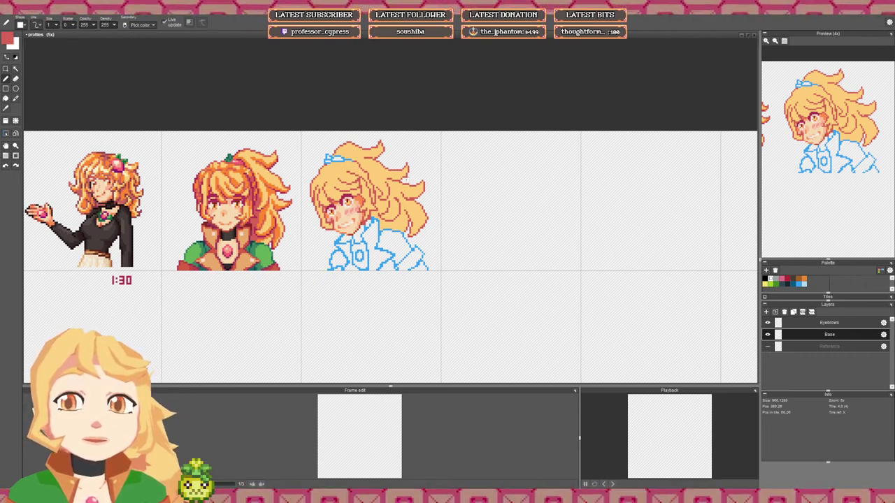
# Step: Sample the orange from the finished portrait's hair and shade the underside of the ponytail's top strand
pyautogui.scroll(4, 305, 201)
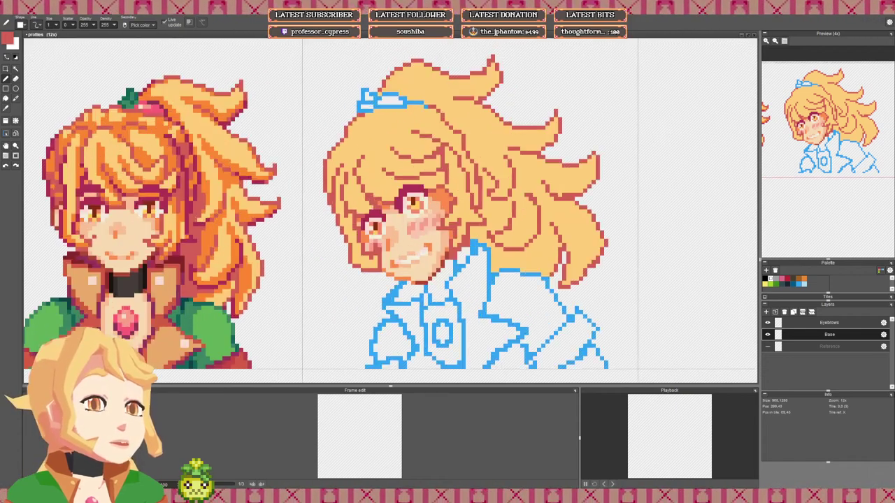
pyautogui.moveTo(490, 162); pyautogui.dragTo(347, 188)
pyautogui.moveTo(115, 200); pyautogui.dragTo(239, 202)
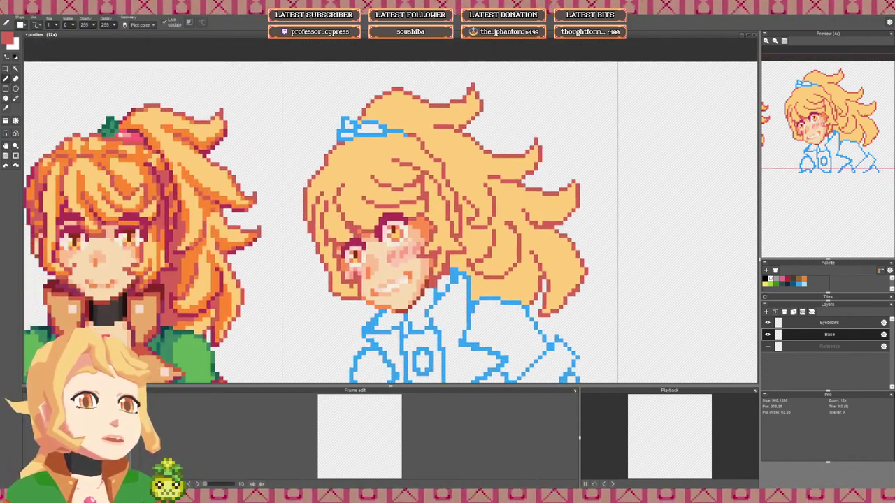
pyautogui.rightClick(210, 208)
pyautogui.moveTo(460, 113); pyautogui.dragTo(370, 153)
pyautogui.moveTo(303, 167)
pyautogui.mouseDown()
pyautogui.moveTo(341, 154)
pyautogui.moveTo(380, 158)
pyautogui.moveTo(334, 155)
pyautogui.moveTo(355, 159)
pyautogui.moveTo(329, 171)
pyautogui.moveTo(346, 162)
pyautogui.moveTo(298, 169)
pyautogui.mouseUp()
pyautogui.rightClick(362, 154)
pyautogui.rightClick(330, 159)
pyautogui.click(320, 172)
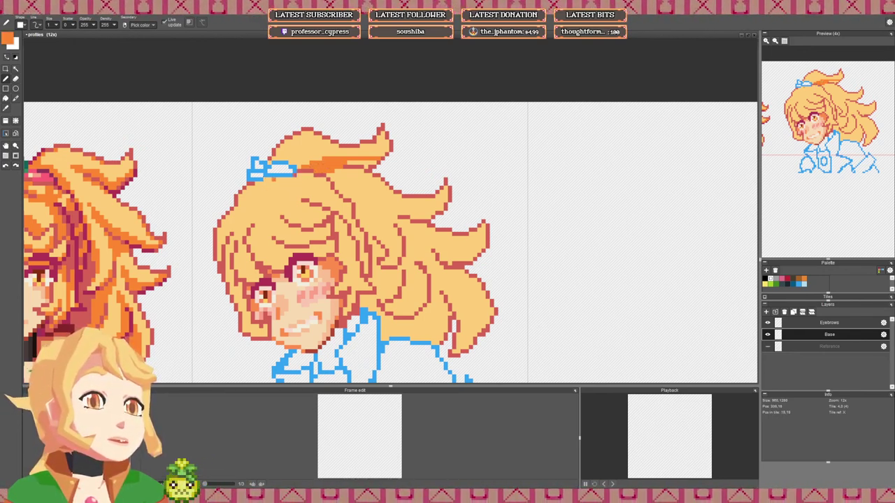
pyautogui.rightClick(248, 184)
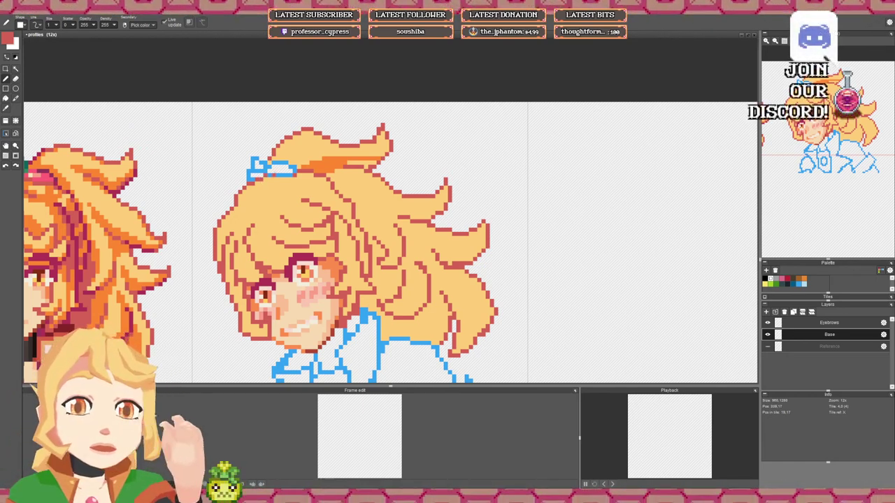
pyautogui.rightClick(344, 163)
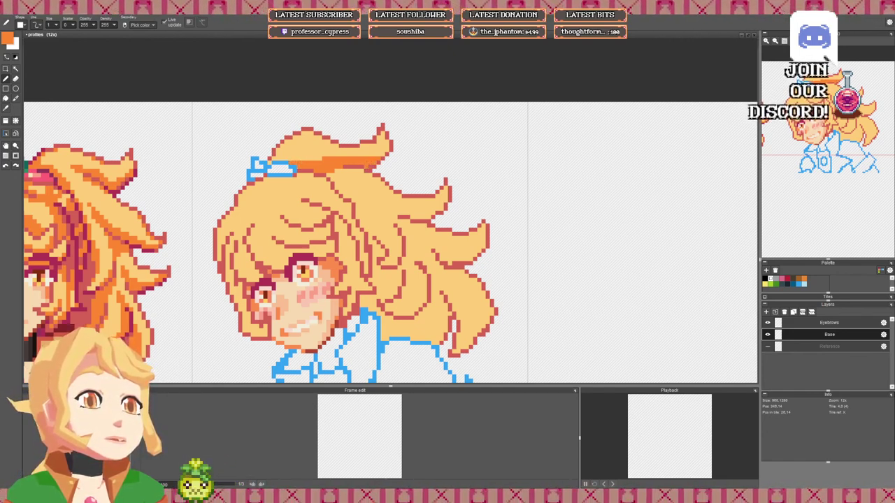
# Step: Refine the top strand's shadow and paint orange shading along the ponytail's second strand and down its inner locks
pyautogui.scroll(-2, 281, 153)
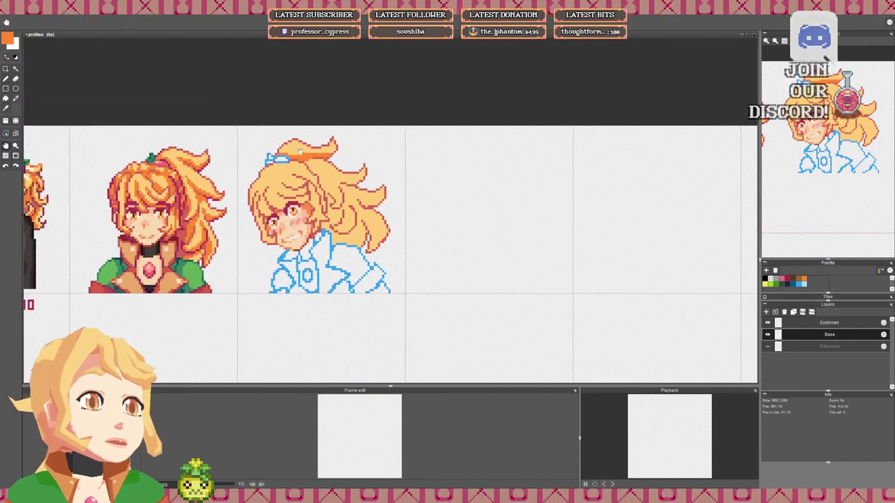
pyautogui.scroll(1, 301, 156)
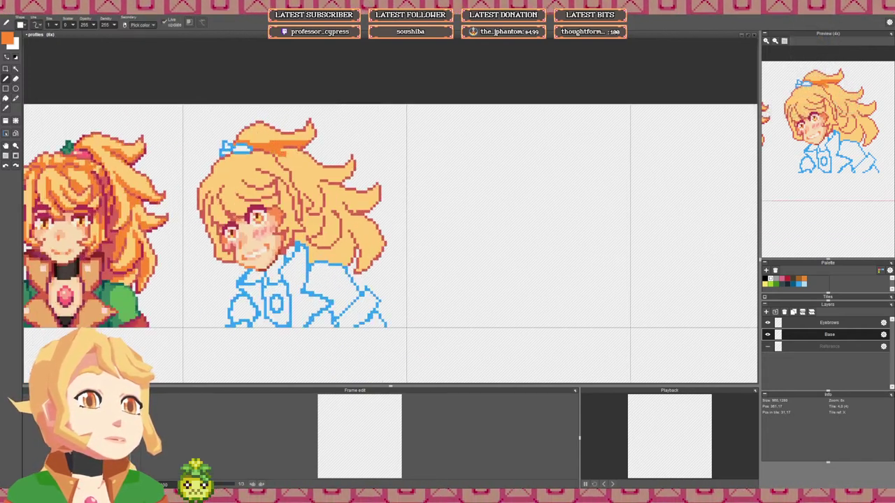
pyautogui.rightClick(292, 162)
pyautogui.moveTo(283, 153)
pyautogui.mouseDown()
pyautogui.moveTo(292, 161)
pyautogui.moveTo(281, 149)
pyautogui.mouseUp()
pyautogui.click(282, 155)
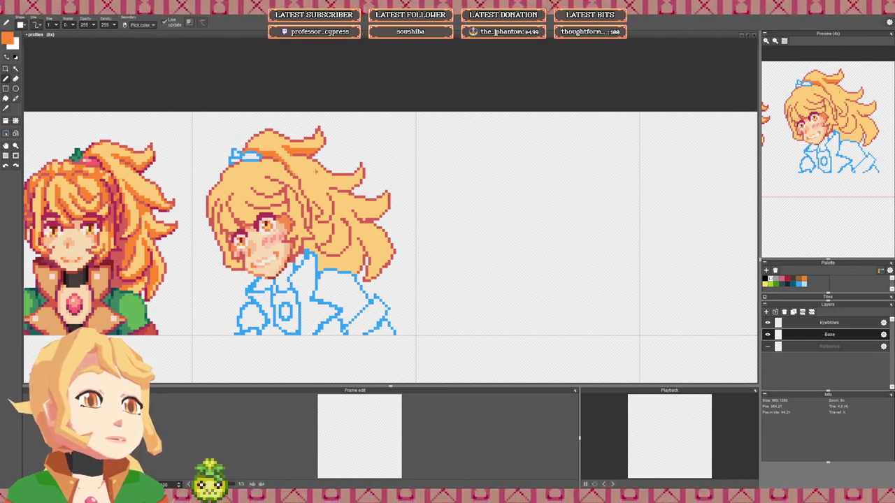
pyautogui.moveTo(316, 178); pyautogui.dragTo(351, 190)
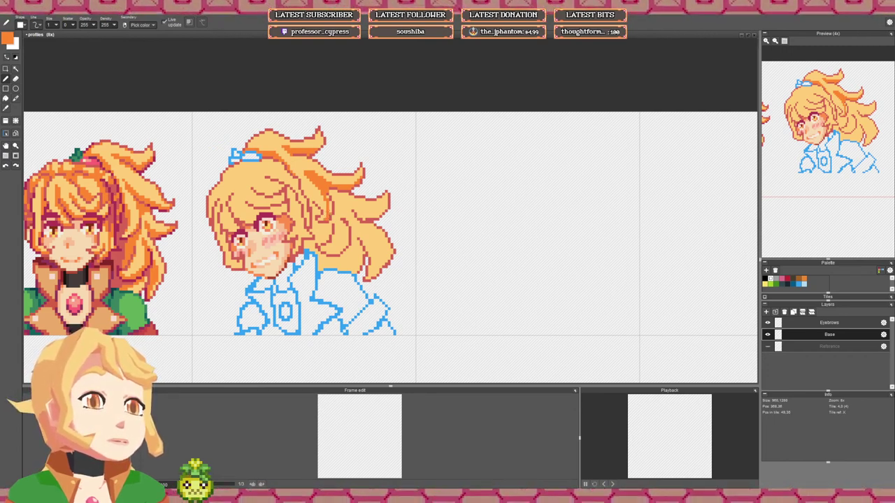
# Step: Compare the ponytail shading with the finished portraits, temporarily showing the Reference layer to examine the other sketches
pyautogui.scroll(-1, 331, 209)
pyautogui.scroll(4, 305, 200)
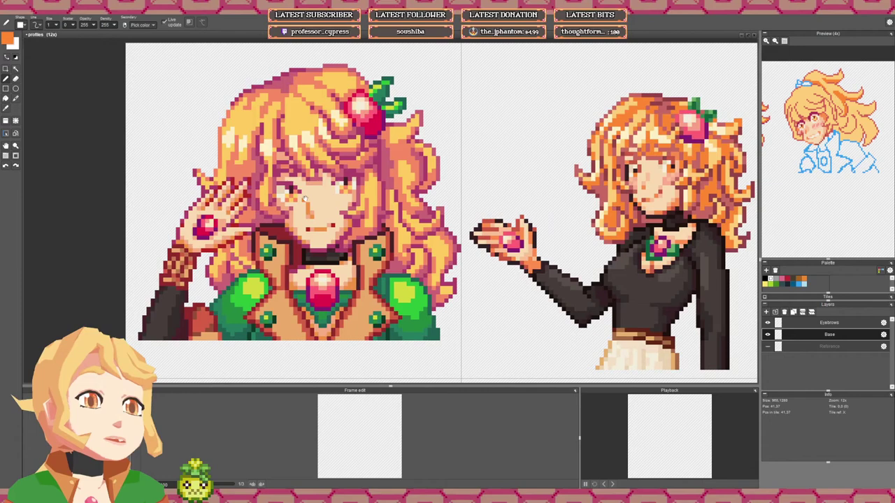
pyautogui.moveTo(304, 199); pyautogui.dragTo(320, 200)
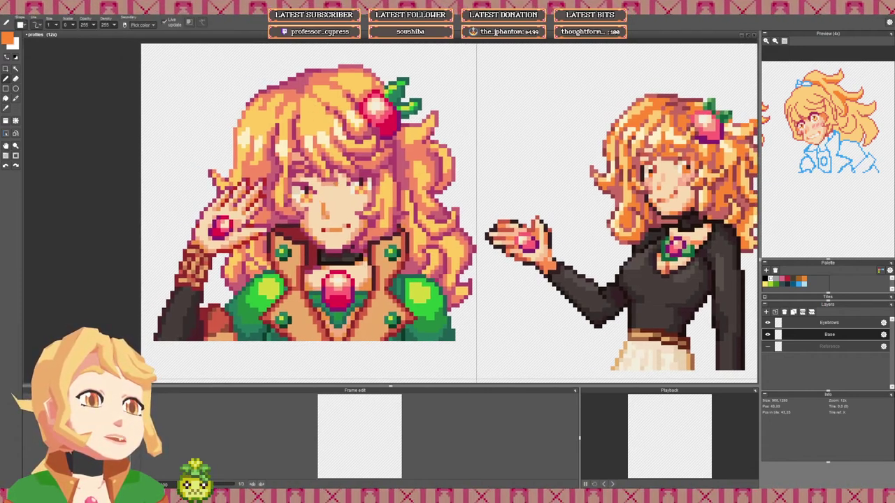
pyautogui.scroll(-4, 319, 213)
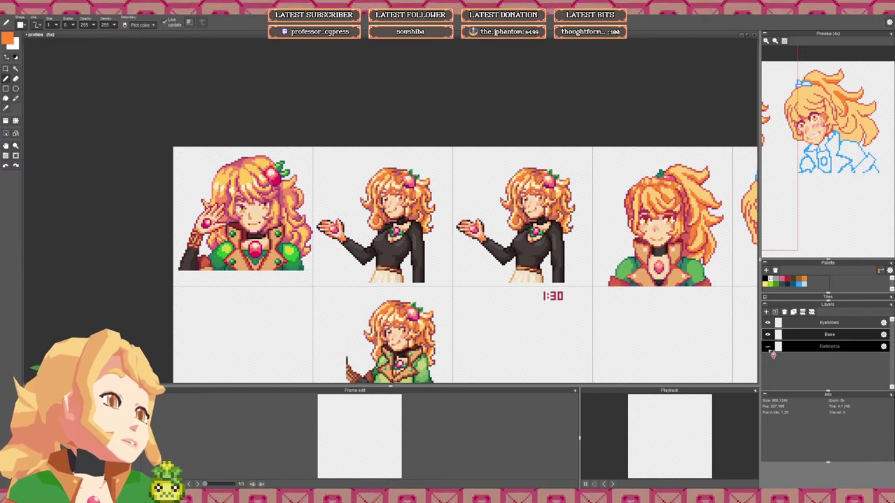
pyautogui.click(768, 347)
pyautogui.moveTo(595, 292); pyautogui.dragTo(353, 206)
pyautogui.scroll(-2, 511, 248)
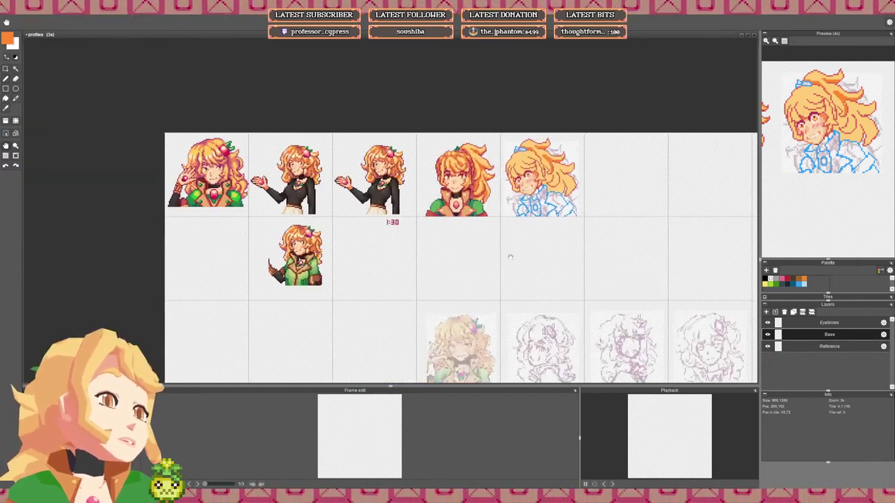
pyautogui.moveTo(483, 372); pyautogui.dragTo(430, 286)
pyautogui.scroll(3, 430, 287)
pyautogui.scroll(-3, 428, 278)
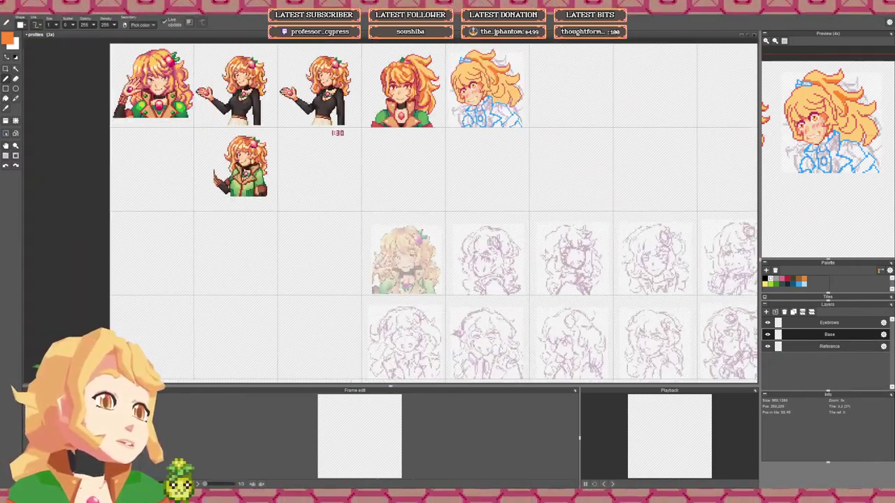
pyautogui.moveTo(561, 280); pyautogui.dragTo(282, 224)
pyautogui.moveTo(240, 244)
pyautogui.mouseDown()
pyautogui.moveTo(542, 355)
pyautogui.moveTo(565, 386)
pyautogui.mouseUp()
pyautogui.click(768, 347)
pyautogui.scroll(4, 560, 161)
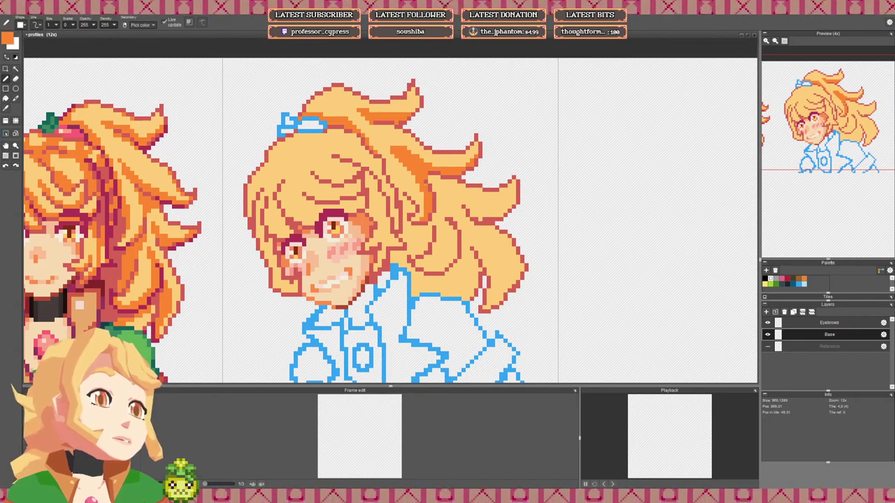
pyautogui.scroll(-4, 570, 200)
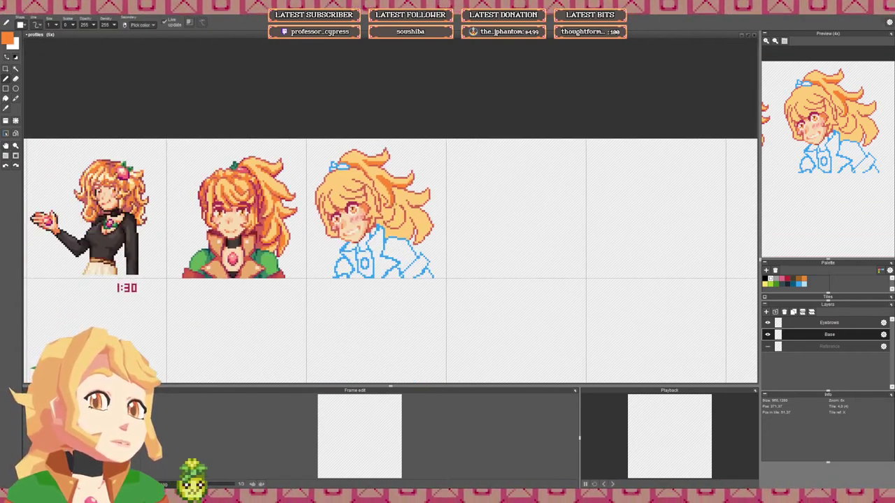
pyautogui.moveTo(113, 210); pyautogui.dragTo(347, 219)
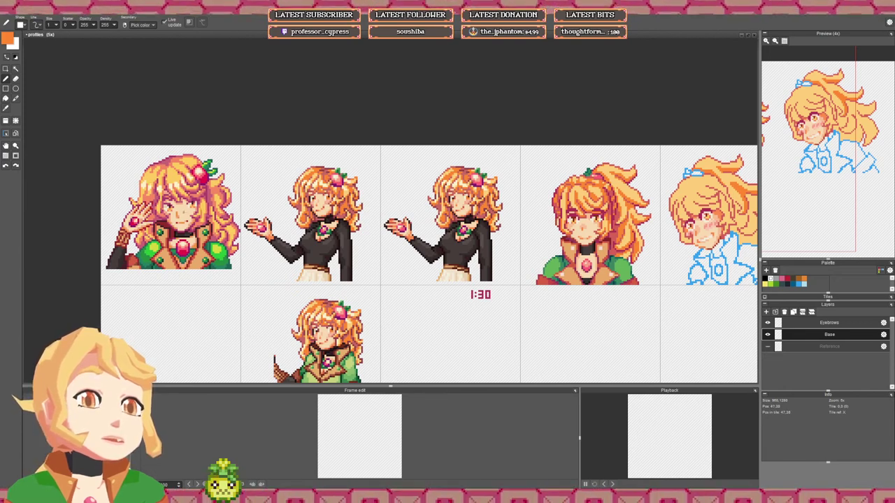
pyautogui.moveTo(690, 264); pyautogui.dragTo(523, 261)
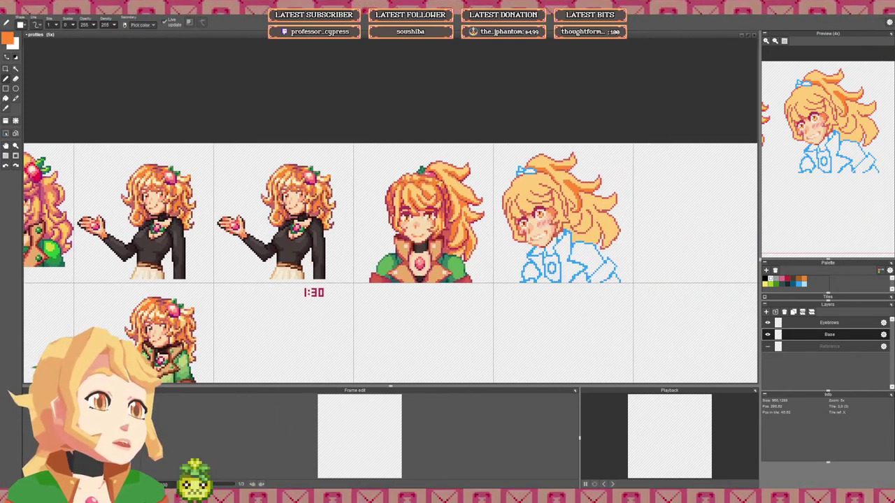
pyautogui.moveTo(598, 264); pyautogui.dragTo(437, 264)
pyautogui.scroll(3, 441, 211)
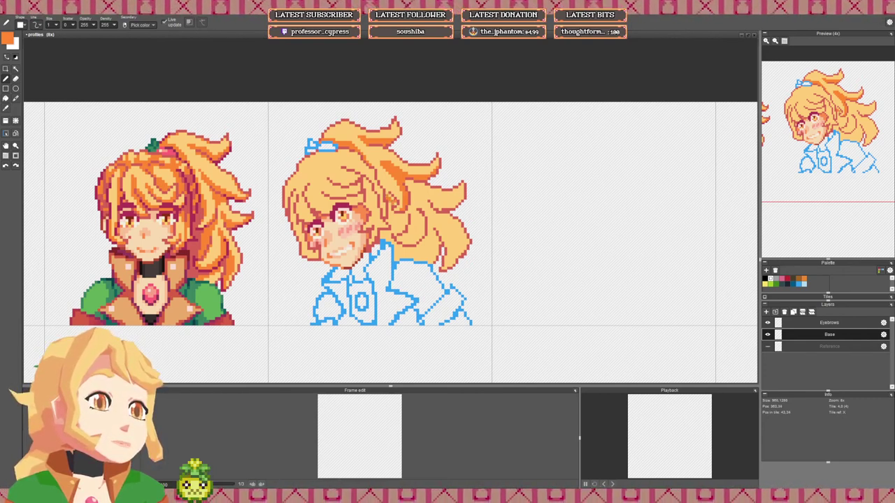
# Step: Paint orange shading across the inner ponytail, behind the neck and along the lower strands
pyautogui.hotkey('ctrl', 'z')
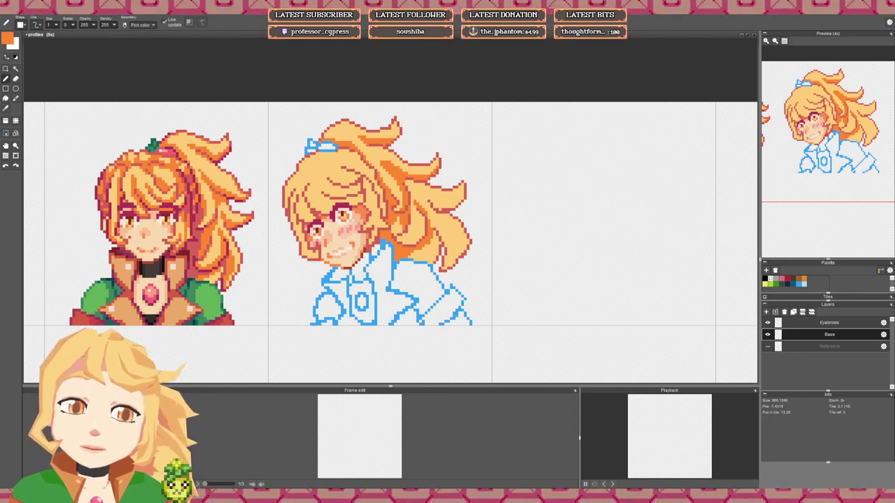
pyautogui.scroll(-2, 378, 210)
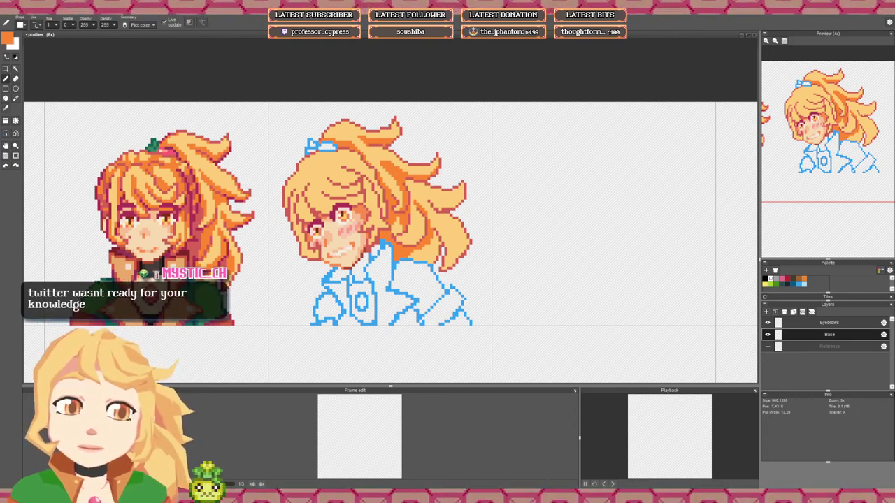
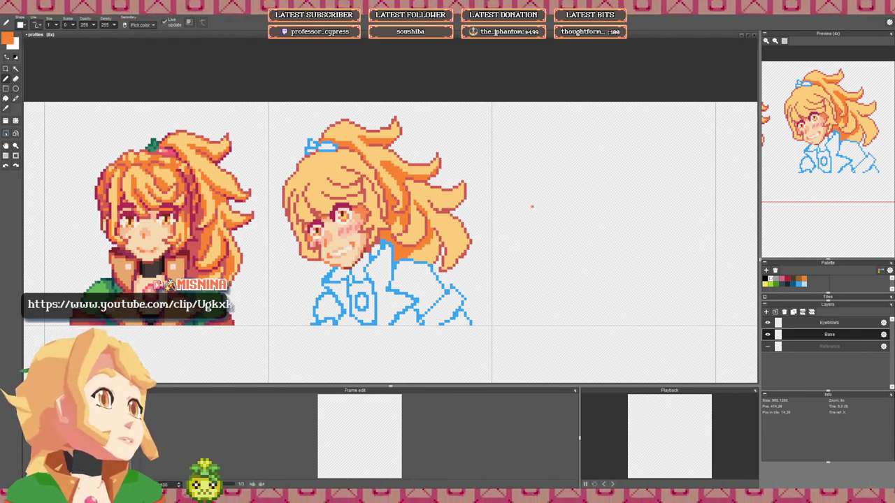
pyautogui.moveTo(406, 248)
pyautogui.mouseDown()
pyautogui.moveTo(382, 225)
pyautogui.moveTo(397, 228)
pyautogui.mouseUp()
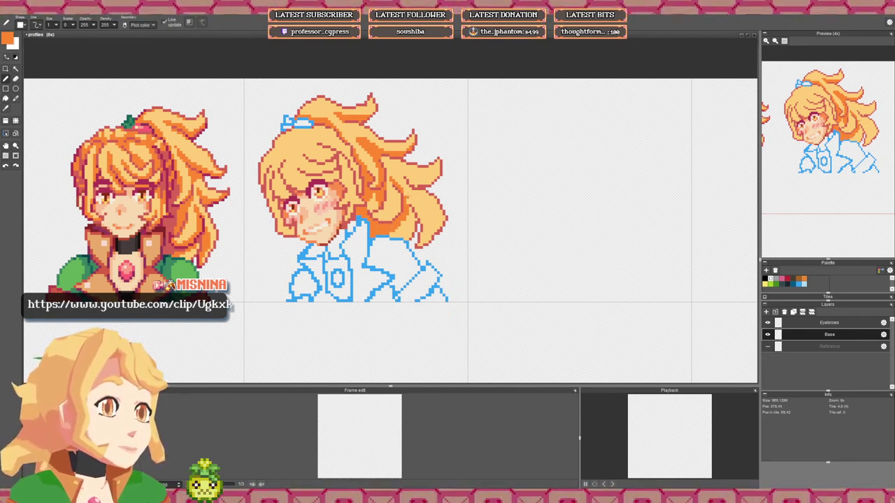
pyautogui.moveTo(407, 196)
pyautogui.mouseDown()
pyautogui.moveTo(428, 212)
pyautogui.moveTo(420, 244)
pyautogui.moveTo(425, 220)
pyautogui.moveTo(404, 197)
pyautogui.moveTo(424, 214)
pyautogui.mouseUp()
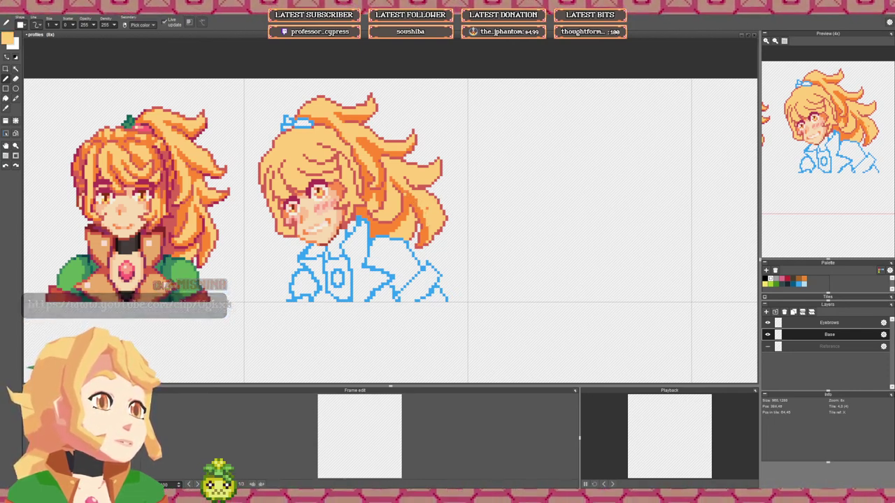
# Step: Refine the lowest ponytail strands with sampled muted red, gold and orange, shaping their shadows and inner outlines
pyautogui.rightClick(425, 219)
pyautogui.moveTo(430, 231); pyautogui.dragTo(436, 202)
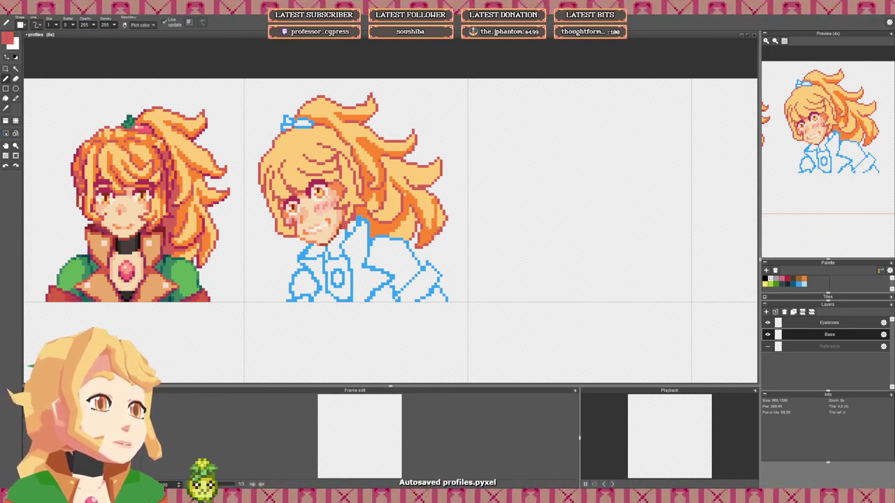
pyautogui.moveTo(441, 222); pyautogui.dragTo(439, 208)
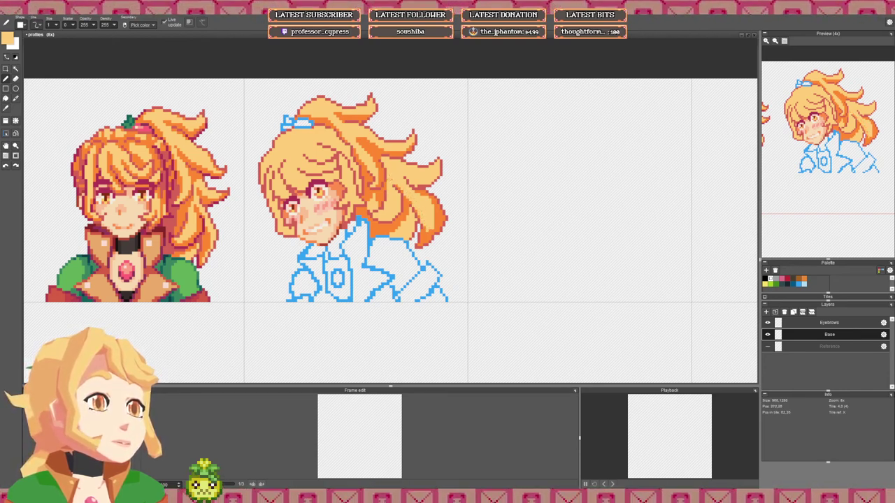
pyautogui.moveTo(399, 197); pyautogui.dragTo(388, 215)
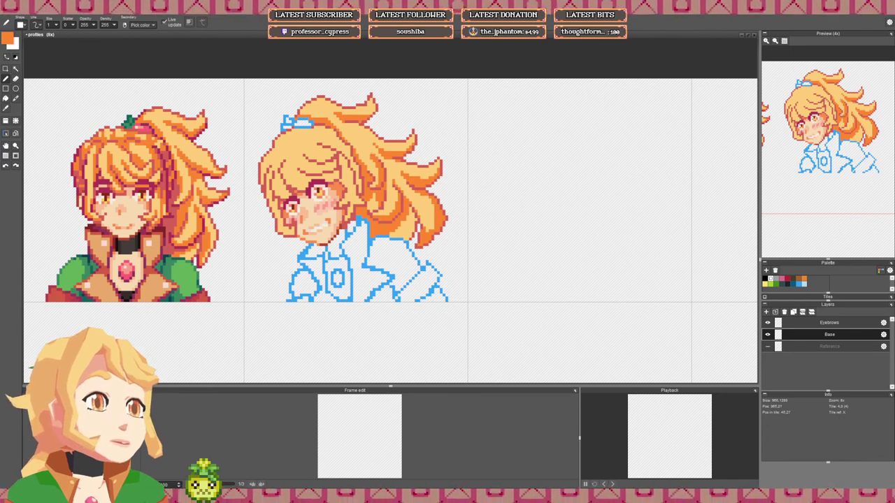
# Step: Refine the shading on the ponytail's upper strand with sampled gold and orange
pyautogui.rightClick(378, 149)
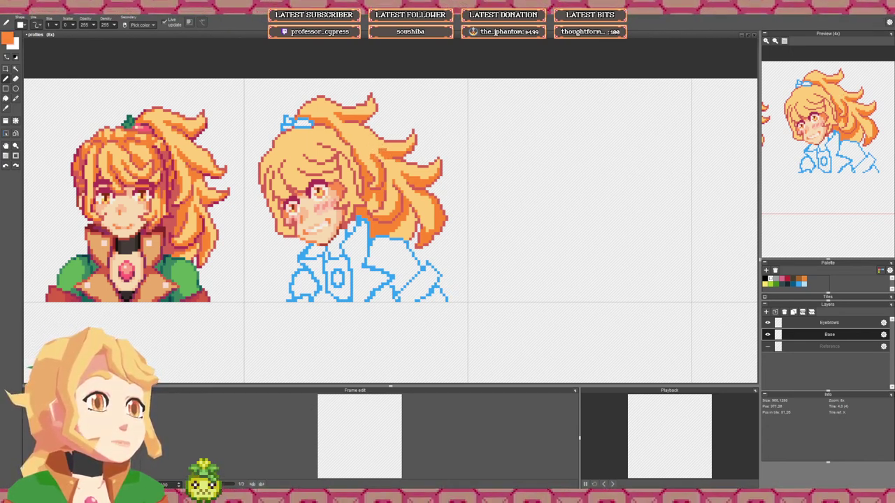
pyautogui.scroll(-3, 374, 147)
pyautogui.scroll(3, 381, 164)
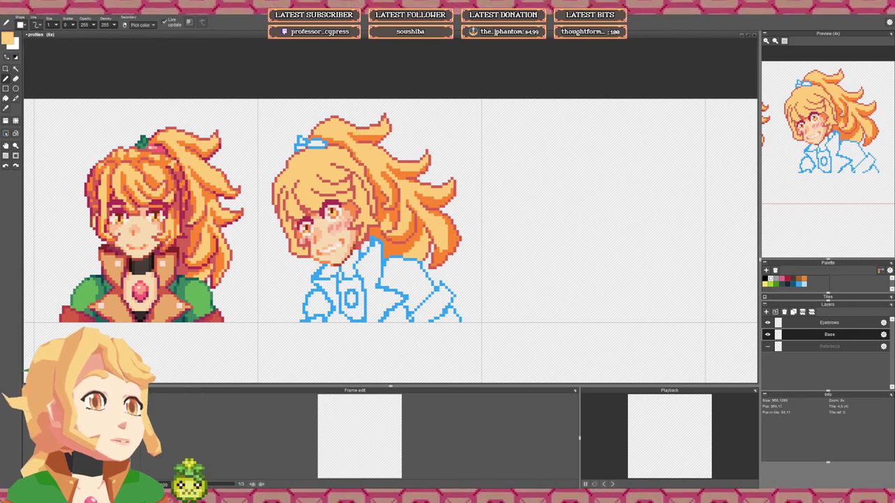
pyautogui.moveTo(356, 134); pyautogui.dragTo(388, 128)
pyautogui.rightClick(378, 138)
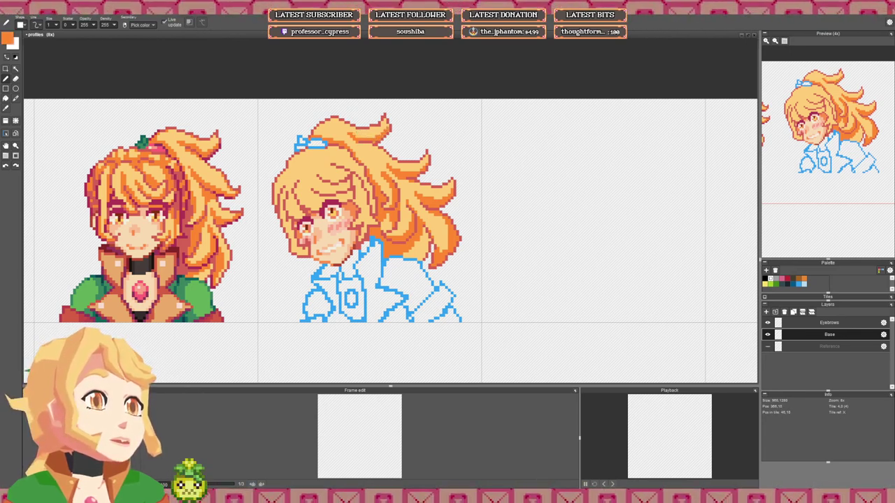
# Step: Compare the shaded ponytail with the finished portraits, temporarily showing the Reference layer to examine the other sketches
pyautogui.scroll(-3, 400, 173)
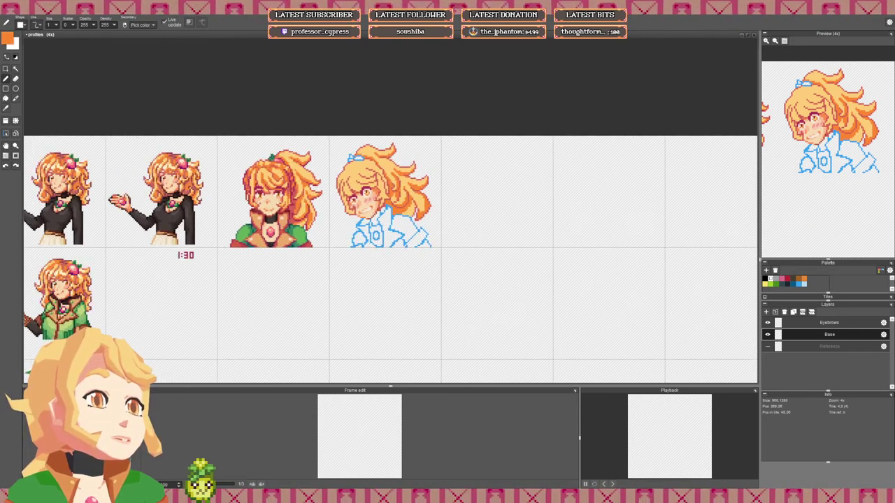
pyautogui.scroll(7, 411, 195)
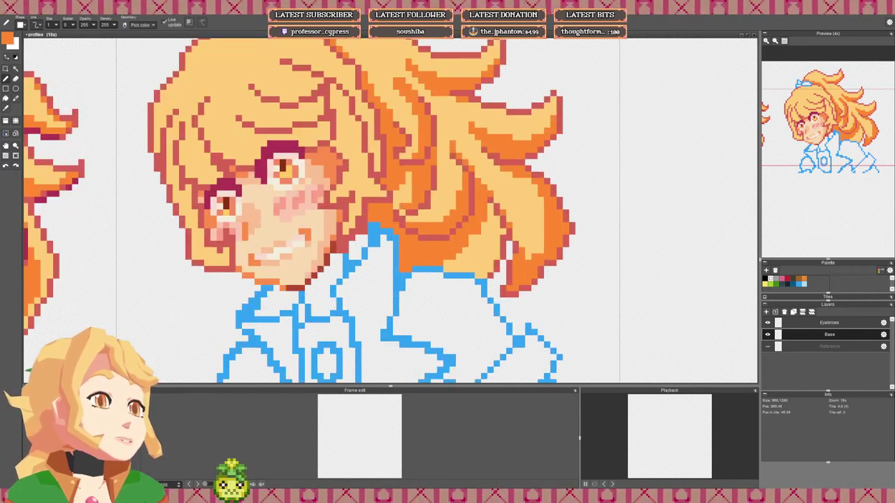
pyautogui.scroll(-5, 409, 195)
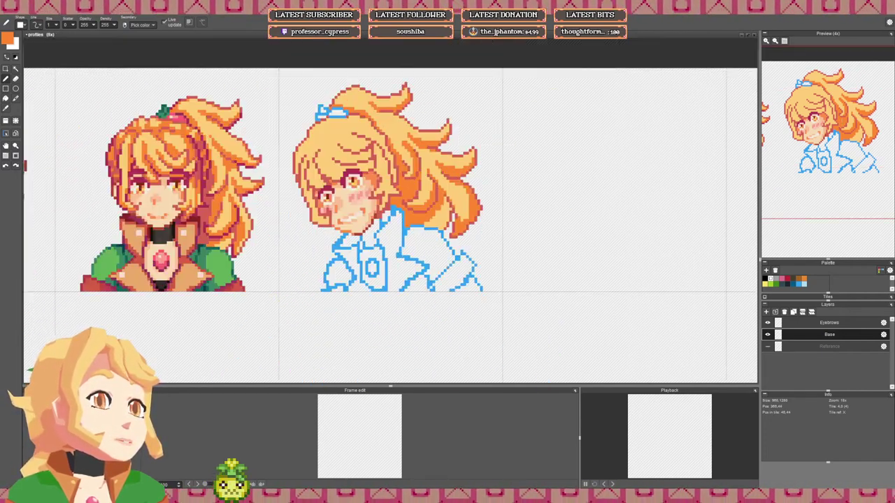
pyautogui.scroll(3, 382, 180)
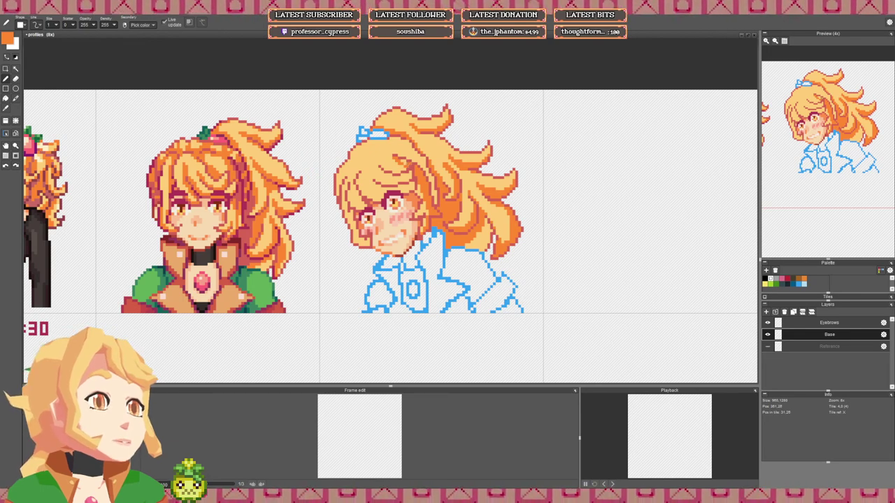
pyautogui.scroll(-2, 408, 173)
pyautogui.moveTo(408, 177); pyautogui.dragTo(323, 87)
pyautogui.click(769, 348)
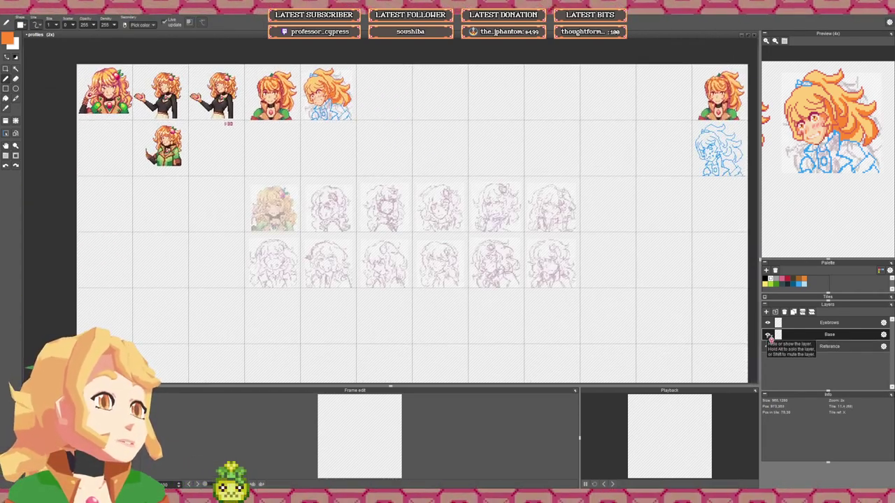
pyautogui.scroll(1, 539, 255)
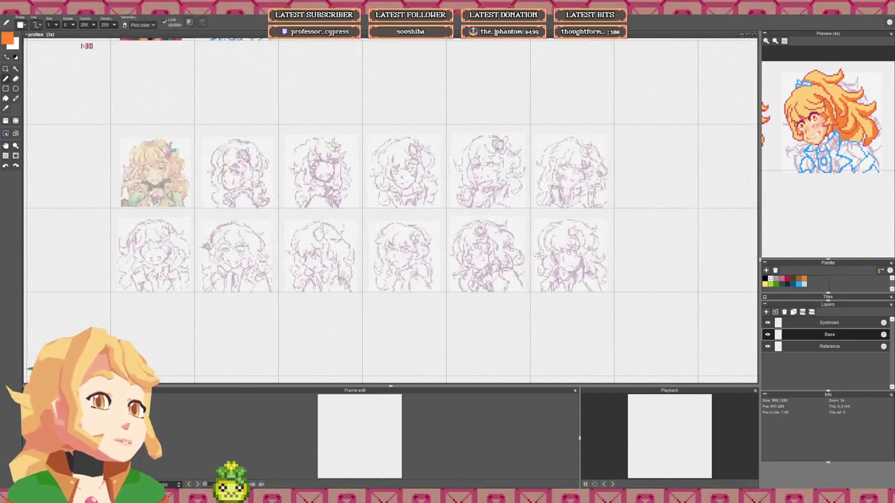
pyautogui.scroll(-1, 537, 256)
pyautogui.click(769, 348)
pyautogui.moveTo(338, 137); pyautogui.dragTo(369, 187)
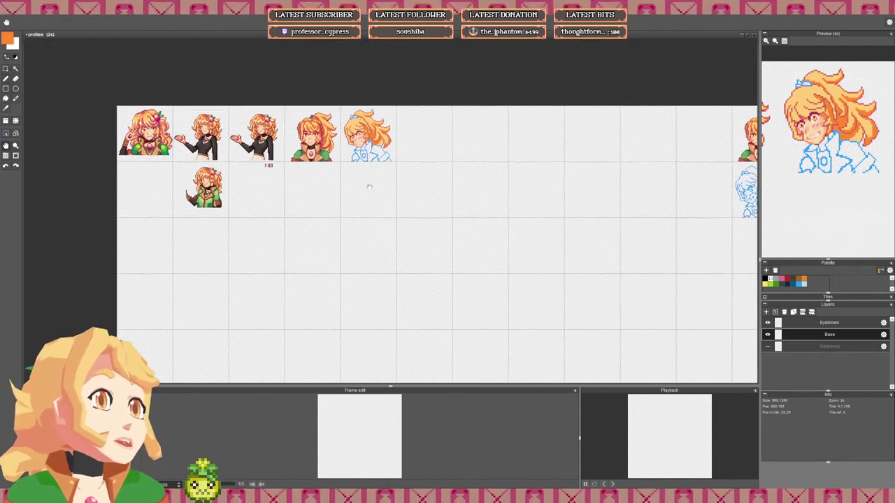
pyautogui.scroll(4, 369, 187)
pyautogui.scroll(1, 359, 115)
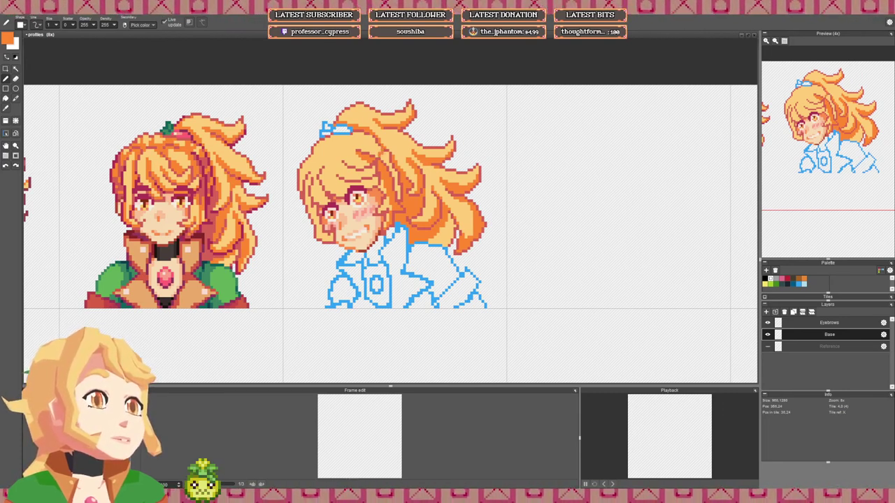
# Step: Undo the last stroke and refine the side locks beside the face with sampled gold, muted red and orange
pyautogui.hotkey('ctrl', 'z')
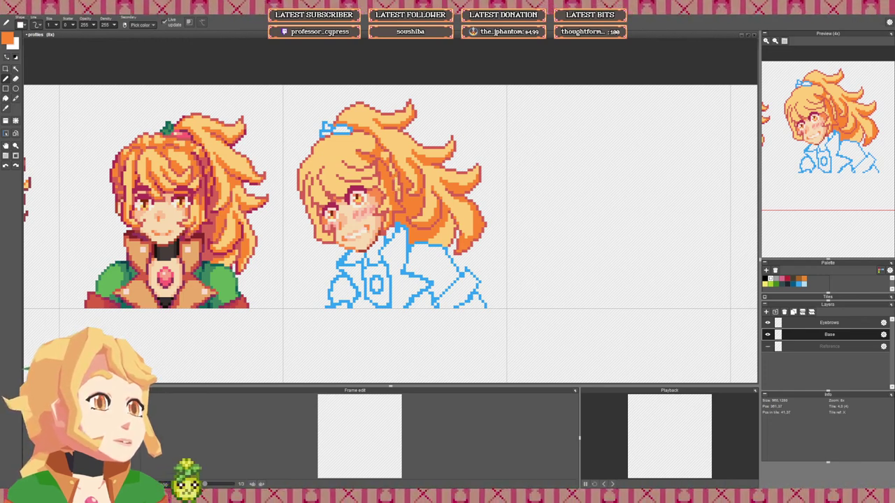
pyautogui.rightClick(383, 206)
pyautogui.moveTo(391, 199); pyautogui.dragTo(388, 173)
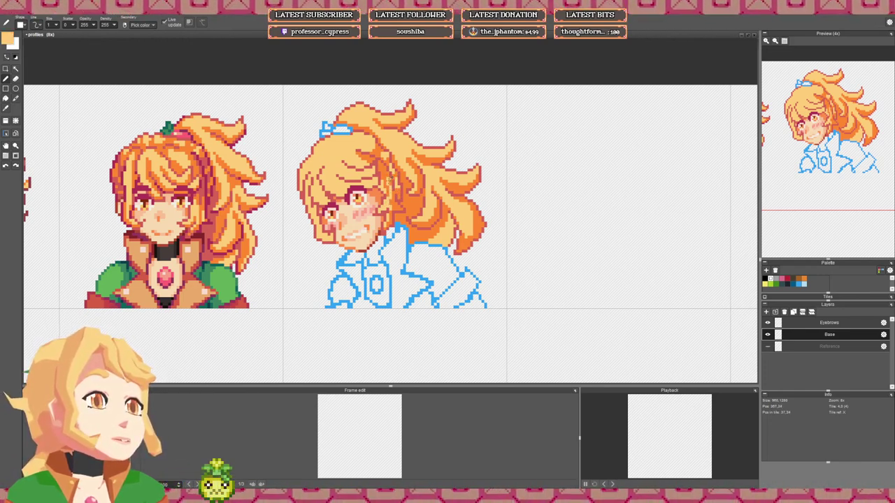
pyautogui.keyDown('alt'); pyautogui.click(392, 207); pyautogui.keyUp('alt')
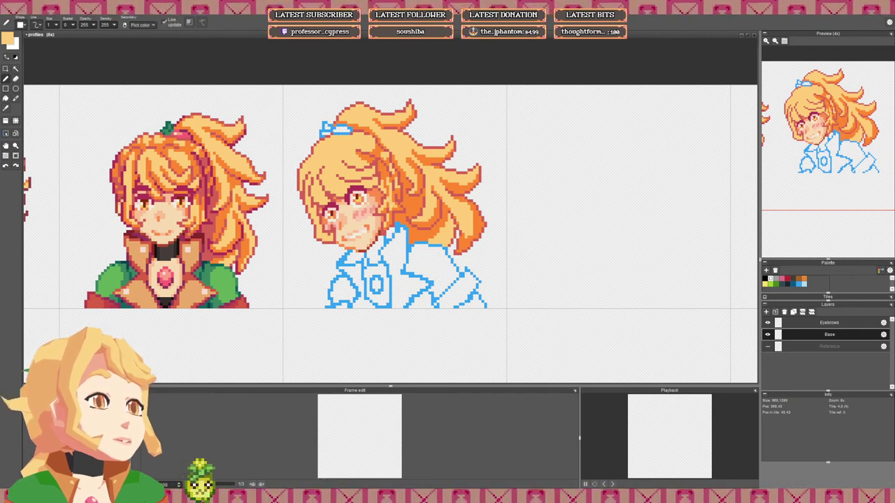
pyautogui.keyDown('alt'); pyautogui.click(395, 197); pyautogui.keyUp('alt')
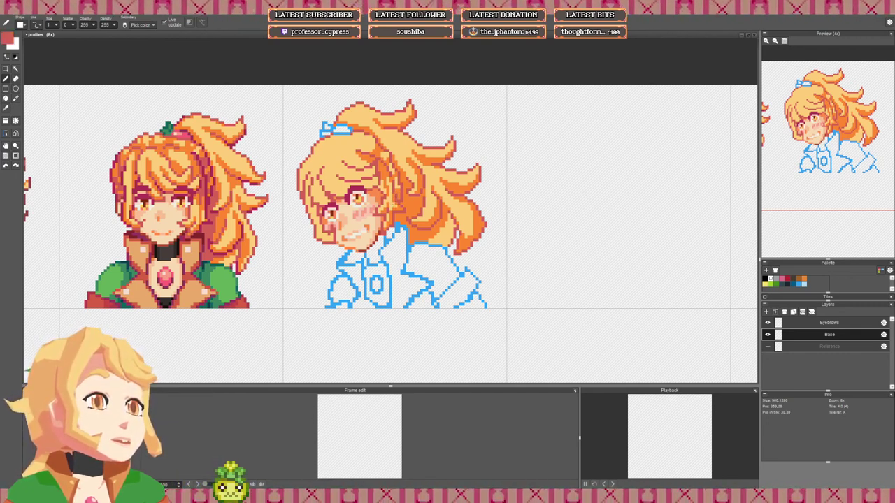
pyautogui.moveTo(393, 177); pyautogui.dragTo(398, 170)
pyautogui.rightClick(394, 178)
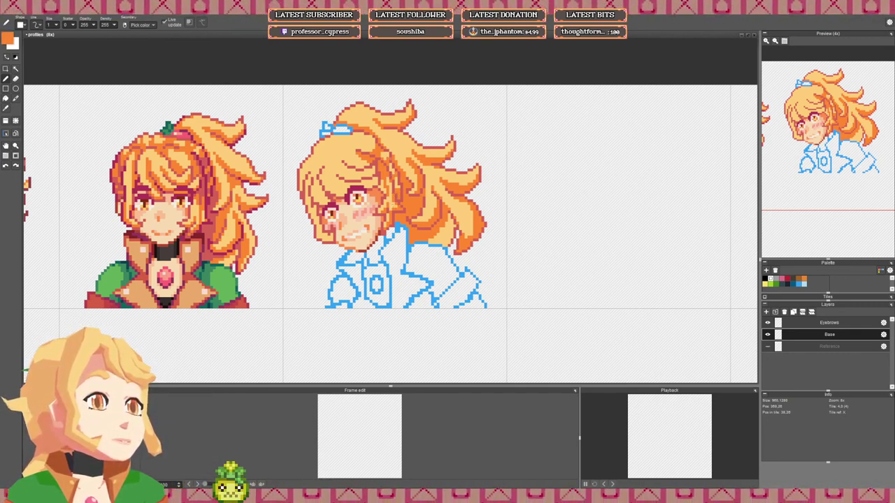
# Step: Check the portrait against its finished neighbours and save the profiles file
pyautogui.scroll(-1, 391, 174)
pyautogui.scroll(1, 336, 177)
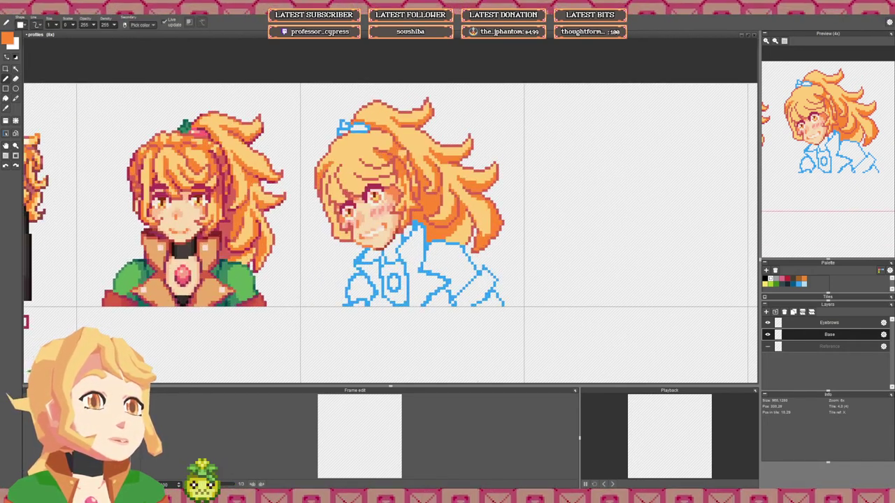
pyautogui.scroll(-4, 361, 168)
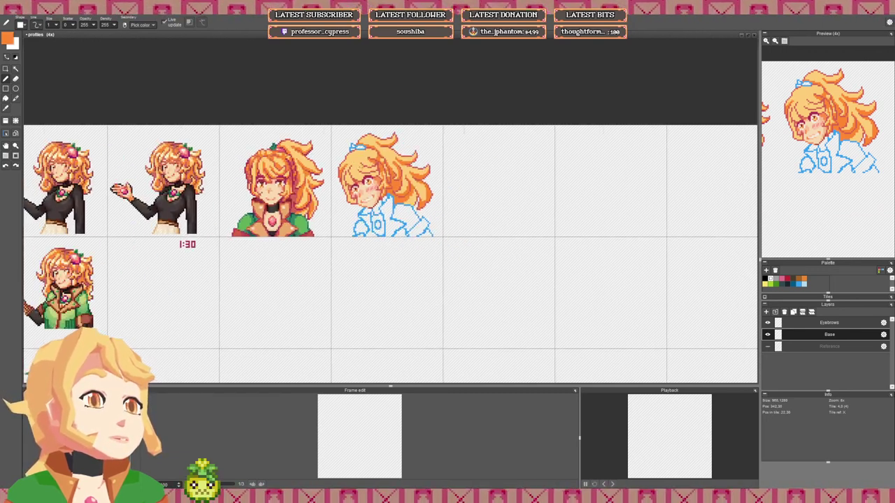
pyautogui.moveTo(352, 168); pyautogui.dragTo(382, 181)
pyautogui.scroll(1, 382, 181)
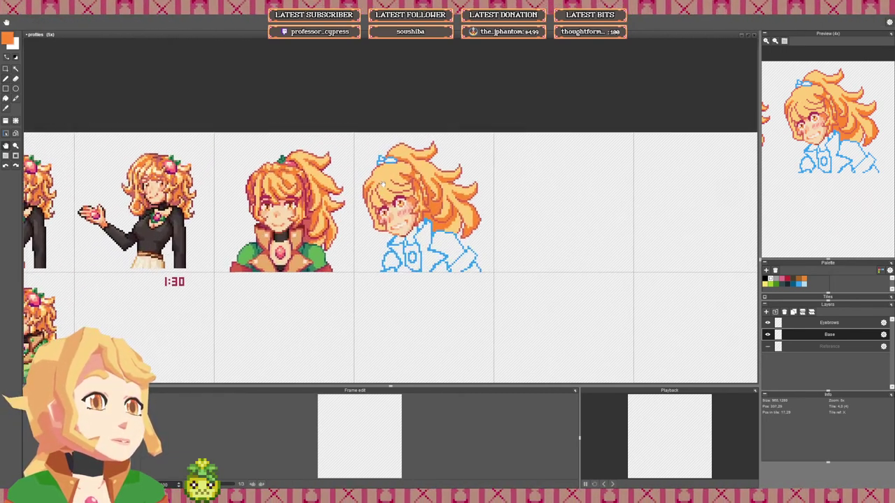
pyautogui.hotkey('ctrl', 's')
pyautogui.scroll(3, 461, 199)
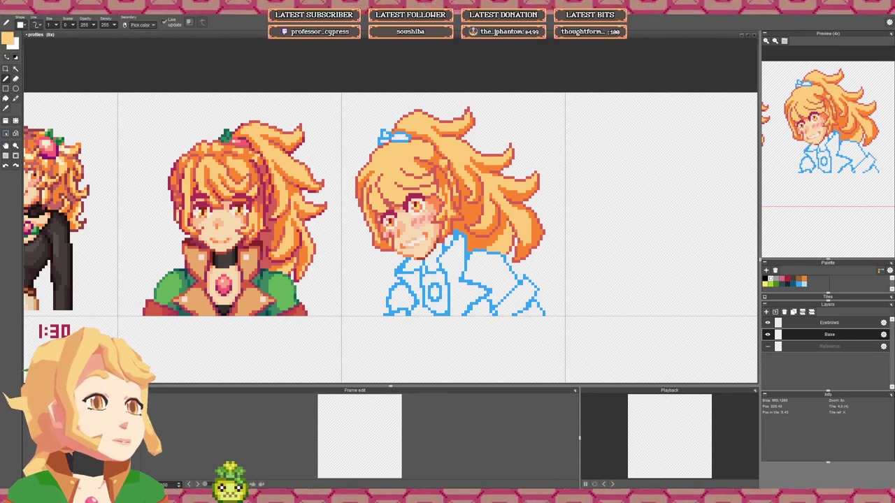
# Step: Paint orange shading on the outer face-framing lock and across the fringe, refining its edges with sampled gold
pyautogui.scroll(1, 363, 230)
pyautogui.scroll(-1, 362, 230)
pyautogui.scroll(1, 363, 230)
pyautogui.scroll(-1, 363, 230)
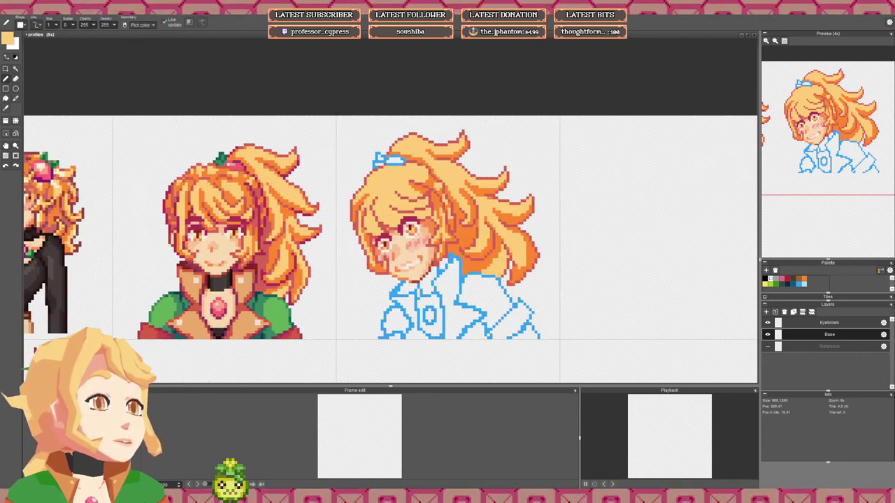
pyautogui.rightClick(362, 232)
pyautogui.moveTo(368, 231); pyautogui.dragTo(380, 231)
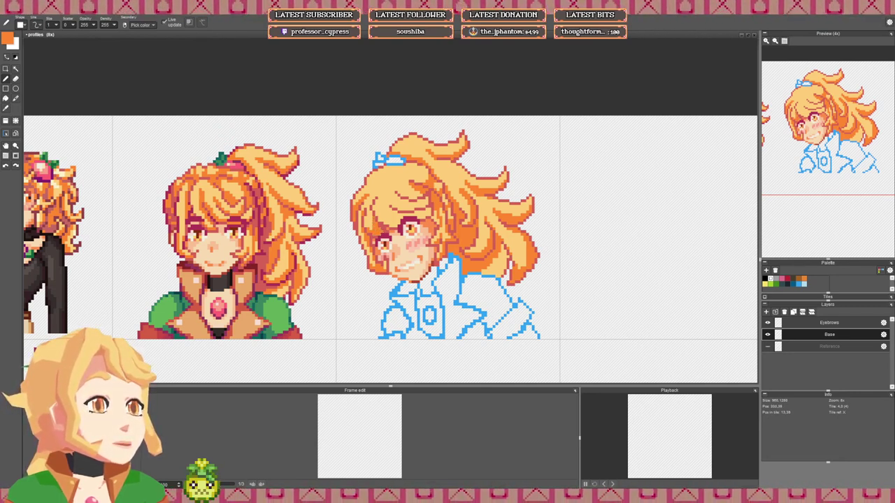
pyautogui.rightClick(371, 224)
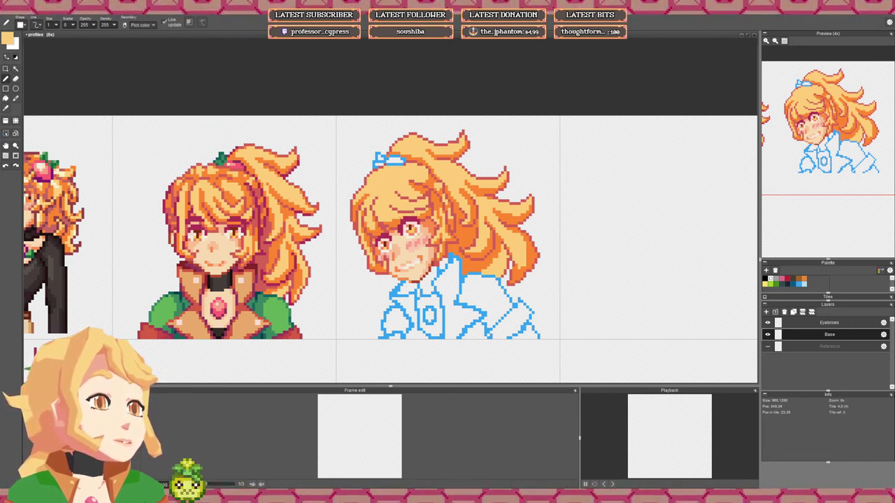
pyautogui.rightClick(397, 221)
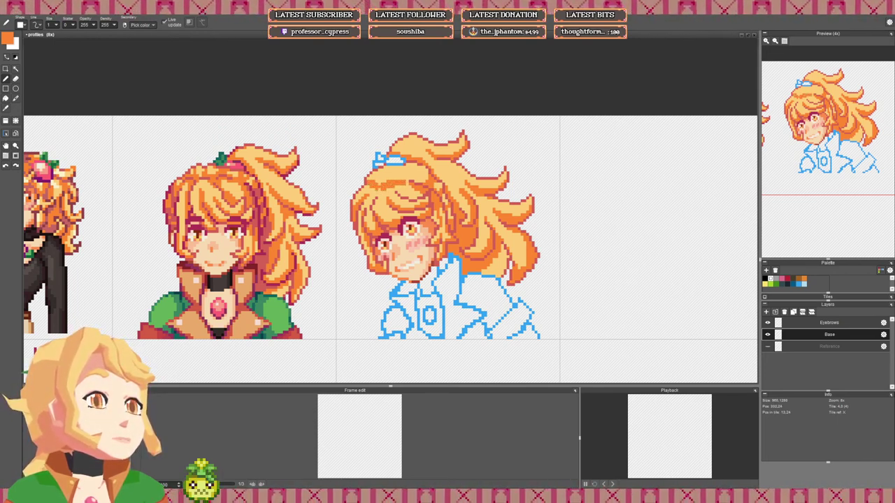
# Step: Compare the shaded fringe with the finished portraits and the sketches on the temporarily shown Reference layer
pyautogui.scroll(-3, 404, 191)
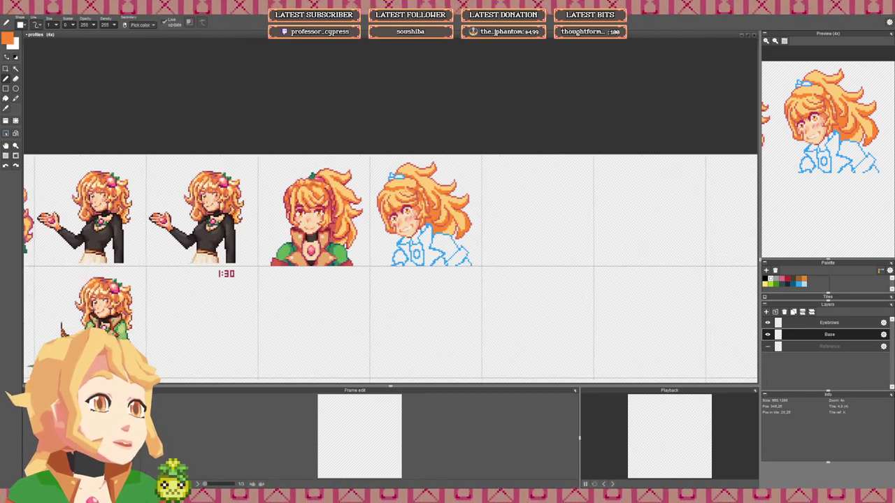
pyautogui.scroll(1, 407, 184)
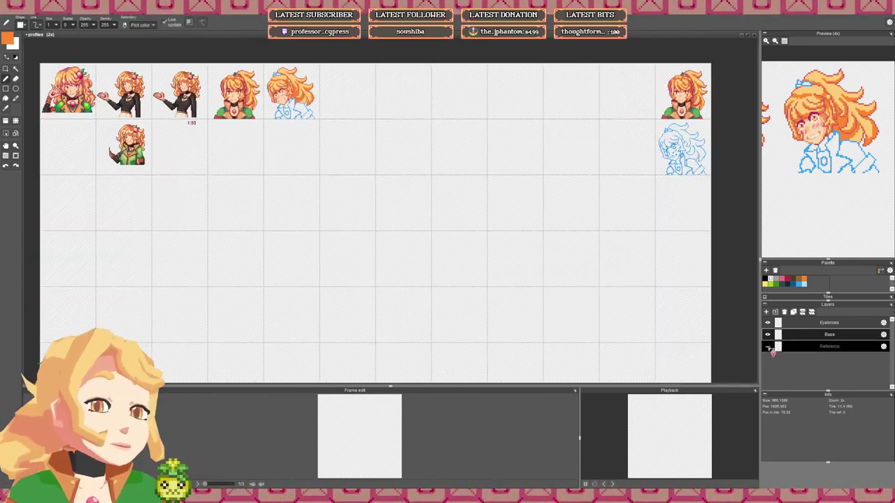
pyautogui.click(768, 347)
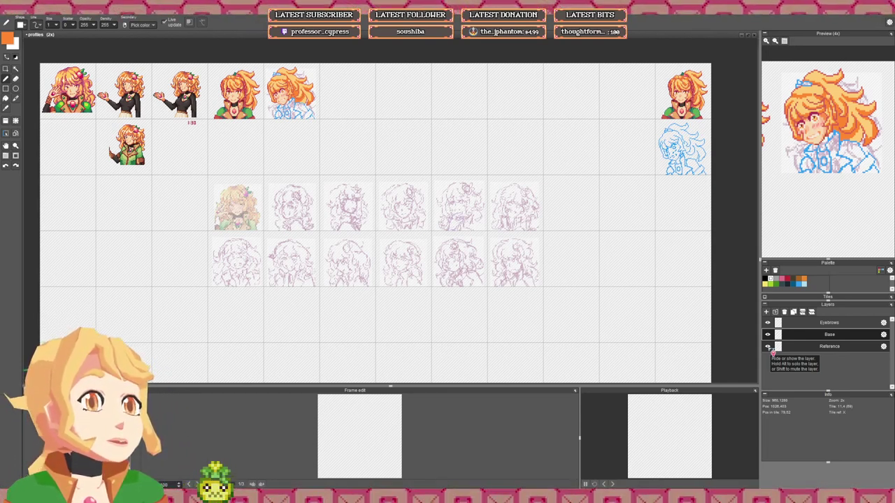
pyautogui.click(768, 348)
pyautogui.scroll(4, 295, 143)
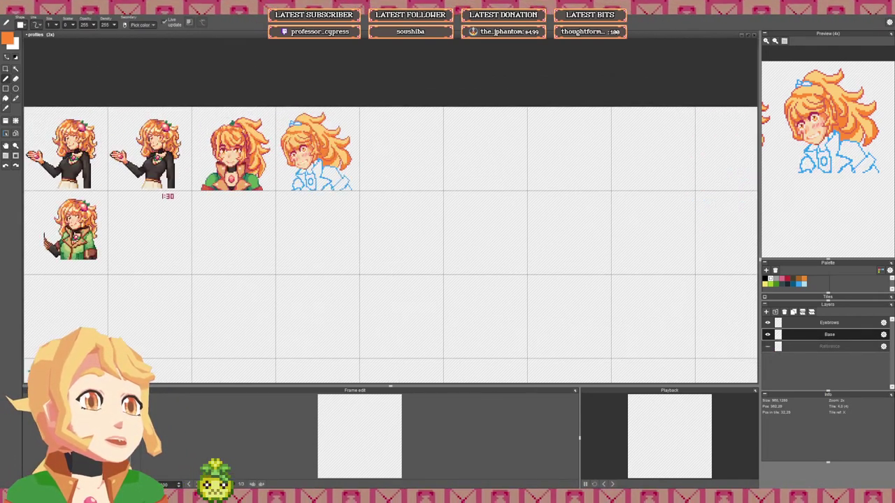
pyautogui.moveTo(295, 143); pyautogui.dragTo(301, 160)
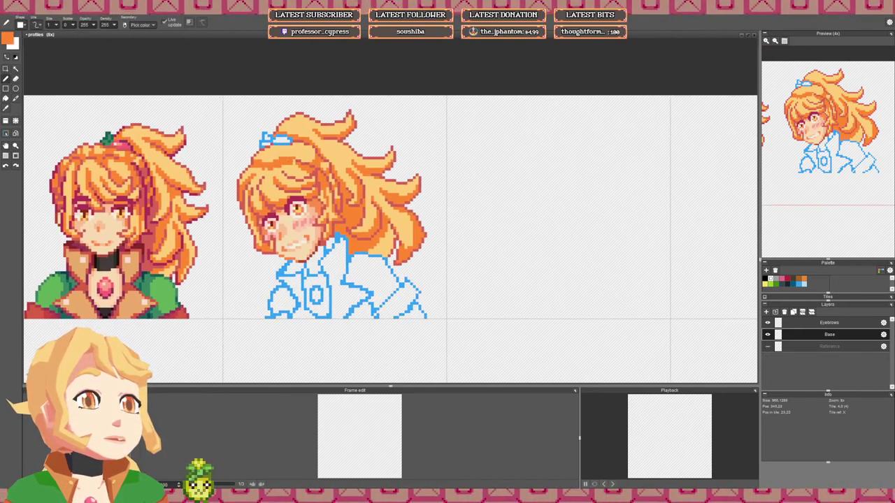
# Step: Paint the braided band across the crown below the hair tie with orange sections and muted red accents
pyautogui.click(287, 163)
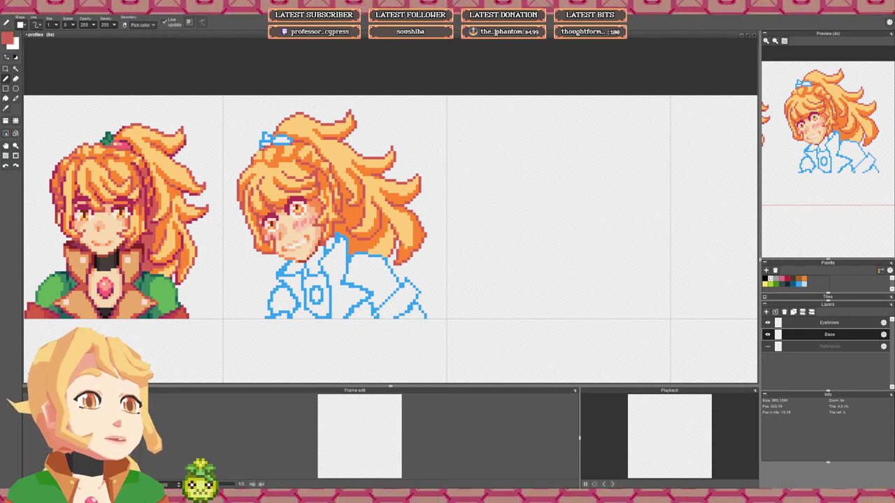
pyautogui.scroll(2, 271, 154)
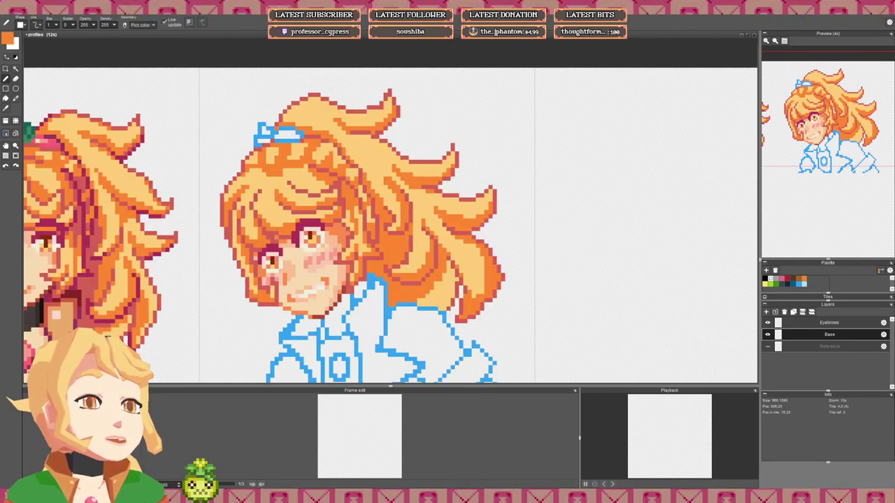
pyautogui.scroll(-2, 294, 171)
pyautogui.scroll(2, 295, 169)
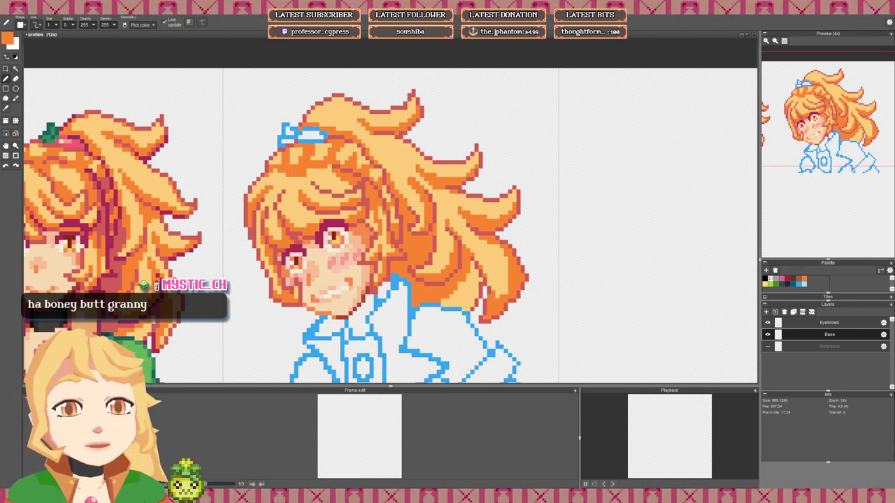
# Step: Examine the shaded braid, fringe and ponytail beside the finished ponytailed portrait
pyautogui.press('space')
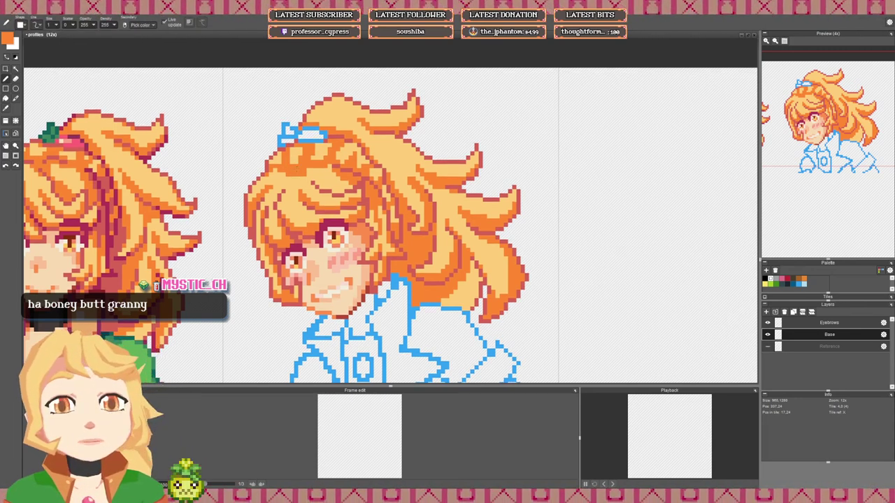
pyautogui.moveTo(309, 171)
pyautogui.mouseDown()
pyautogui.moveTo(290, 172)
pyautogui.moveTo(307, 202)
pyautogui.moveTo(287, 203)
pyautogui.moveTo(329, 201)
pyautogui.mouseUp()
pyautogui.press('space')
pyautogui.press('space')
pyautogui.press('space')
pyautogui.moveTo(349, 168)
pyautogui.mouseDown()
pyautogui.moveTo(346, 185)
pyautogui.moveTo(311, 194)
pyautogui.moveTo(297, 181)
pyautogui.mouseUp()
pyautogui.press('space')
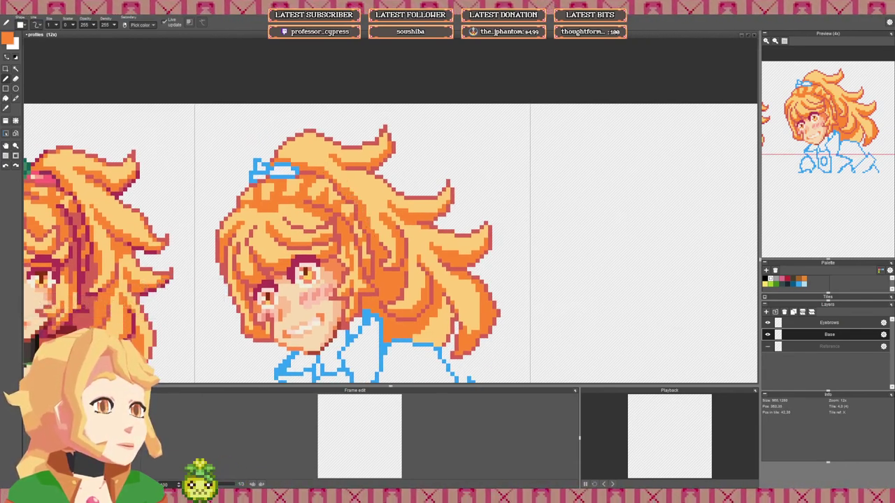
pyautogui.scroll(-1, 364, 217)
pyautogui.press('space')
pyautogui.moveTo(364, 218); pyautogui.dragTo(372, 205)
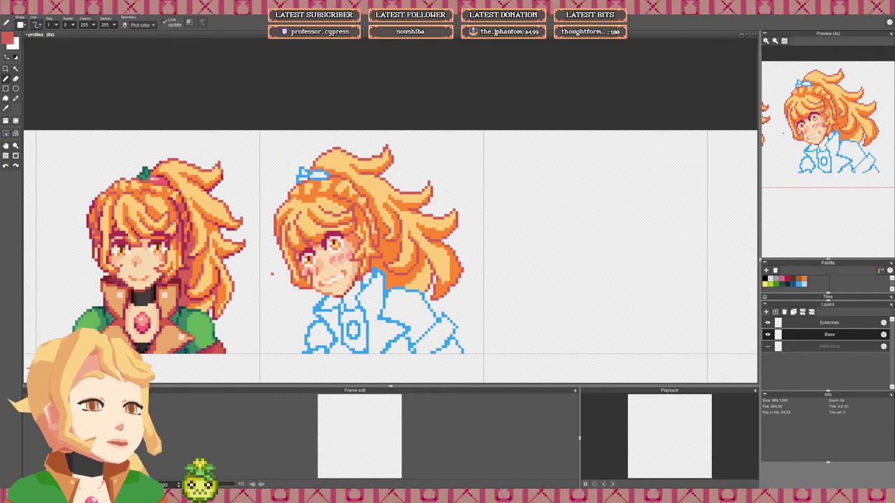
# Step: Compare the sketch's hair with the finished portraits, sample the hair's orange and save the artwork
pyautogui.scroll(2, 353, 248)
pyautogui.scroll(-3, 334, 259)
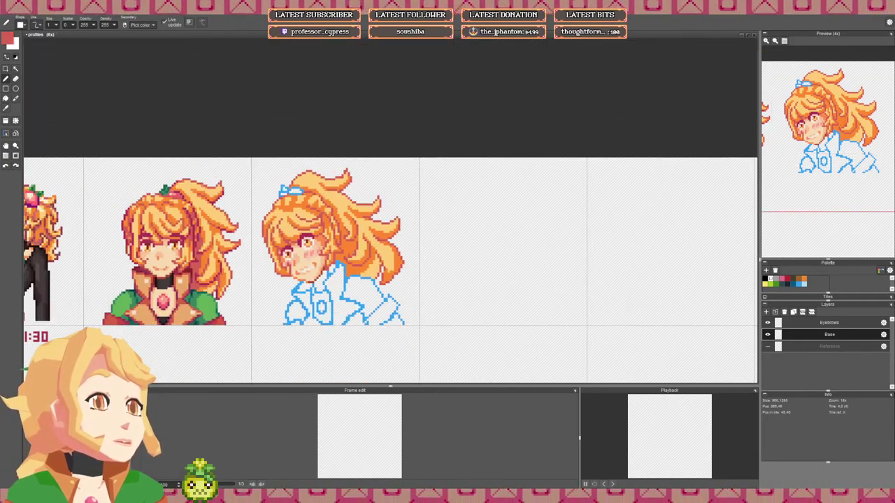
pyautogui.moveTo(309, 260); pyautogui.dragTo(338, 252)
pyautogui.scroll(-1, 319, 210)
pyautogui.scroll(5, 319, 213)
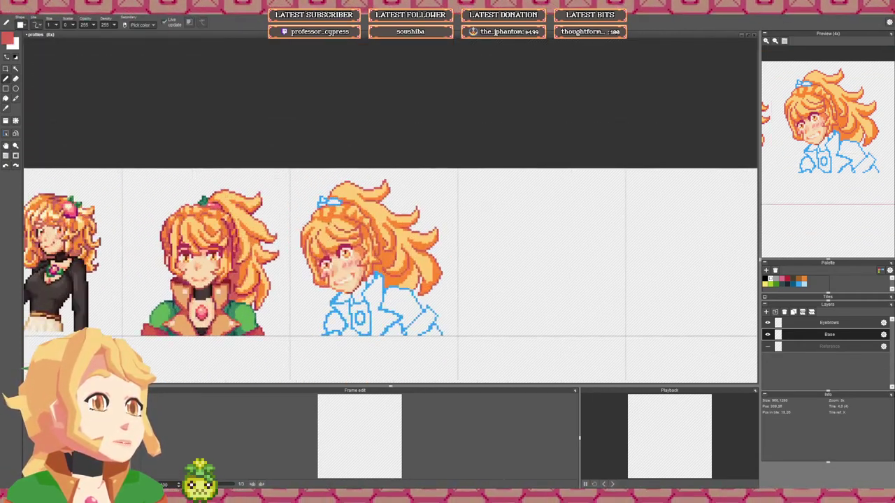
pyautogui.rightClick(321, 218)
pyautogui.hotkey('ctrl', 's')
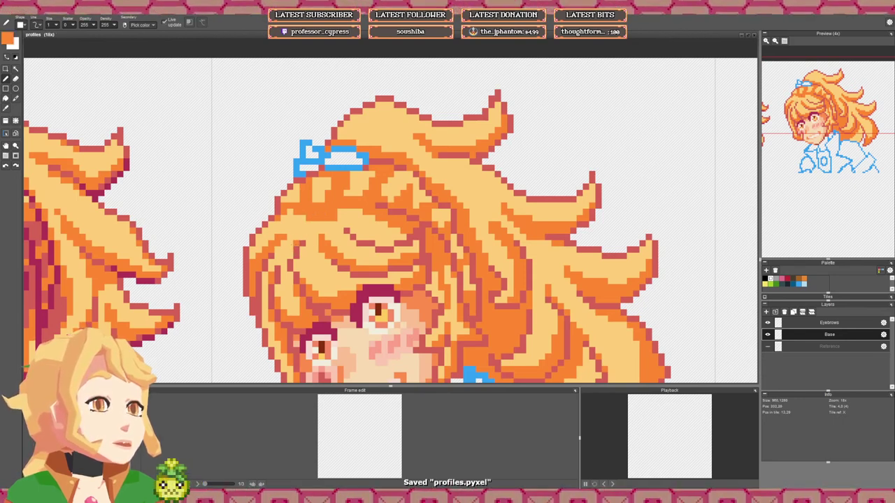
# Step: Paint orange strand pixels on the outer fringe, just below the crown braid, to extend its shading upward
pyautogui.click(290, 257)
pyautogui.click(296, 244)
pyautogui.click(303, 237)
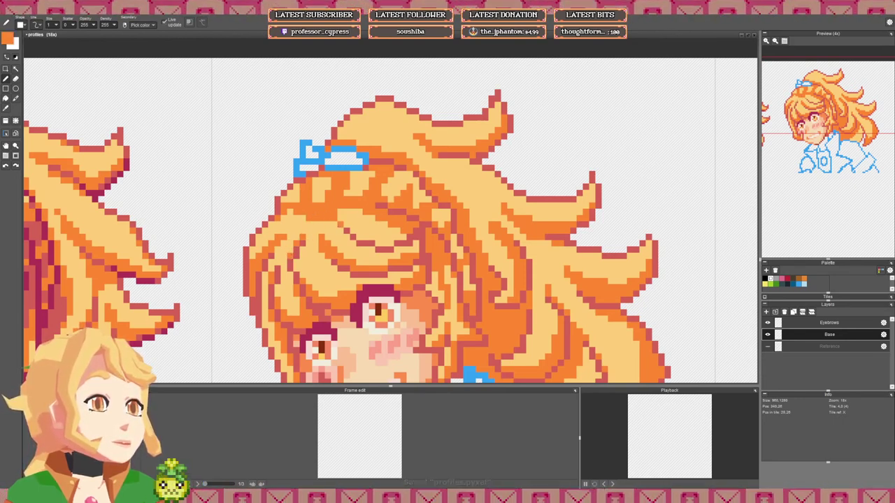
pyautogui.moveTo(341, 218); pyautogui.dragTo(340, 212)
pyautogui.click(303, 225)
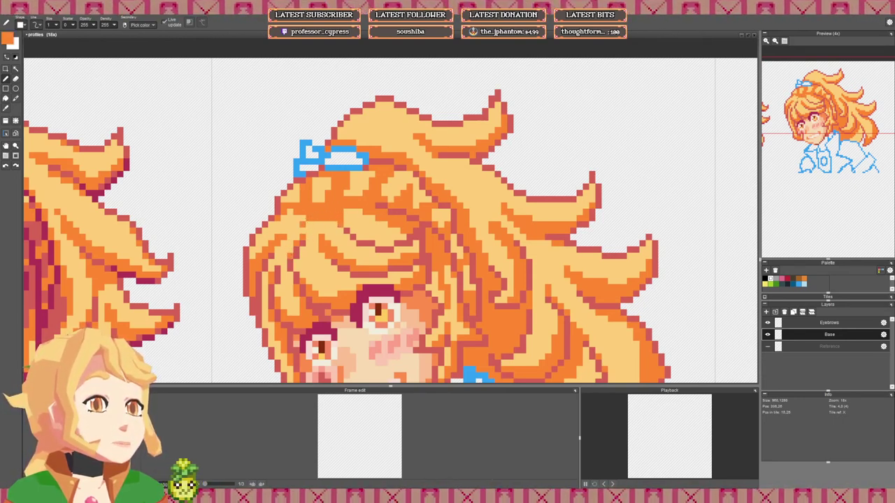
pyautogui.click(303, 218)
pyautogui.scroll(-5, 290, 212)
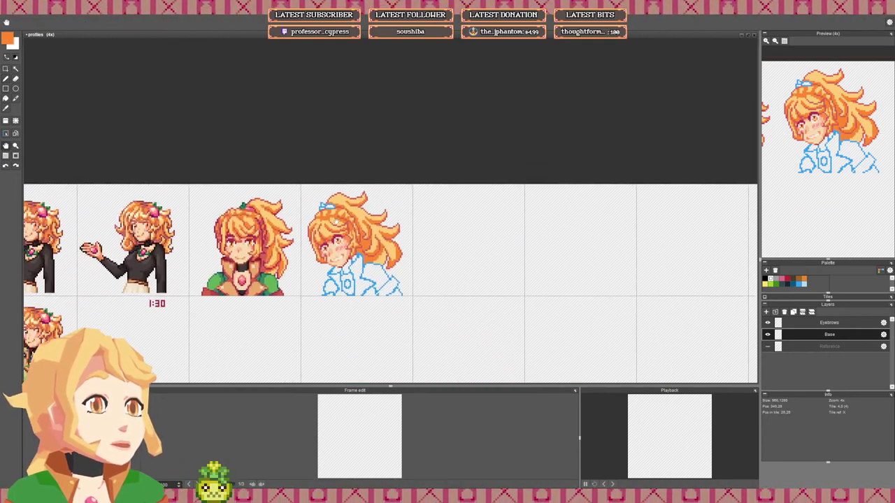
pyautogui.scroll(2, 349, 230)
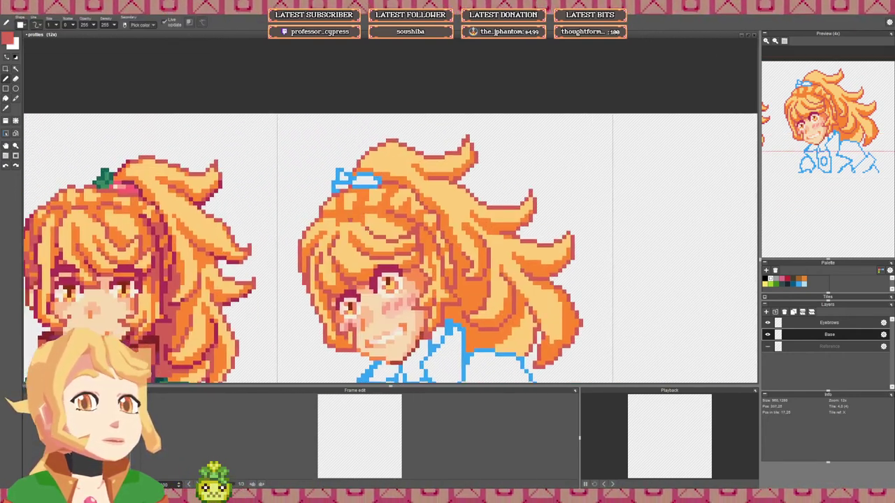
pyautogui.scroll(2, 339, 222)
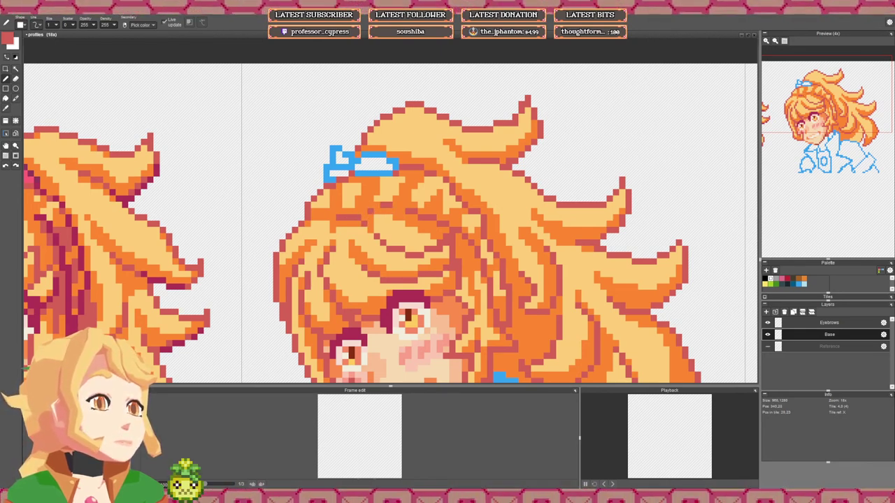
pyautogui.scroll(-3, 323, 218)
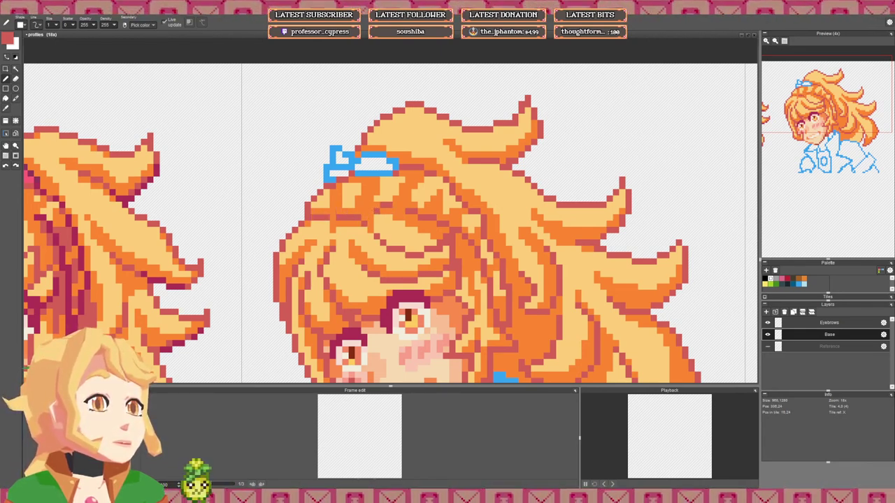
pyautogui.scroll(3, 336, 217)
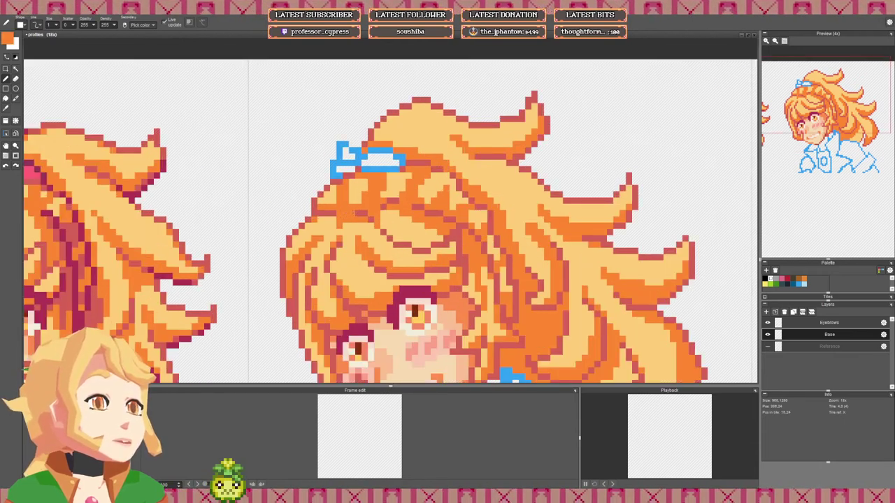
# Step: Refine the strand tips where the fringe meets the braid, alternating sampled orange, muted red and gold pixels
pyautogui.rightClick(360, 220)
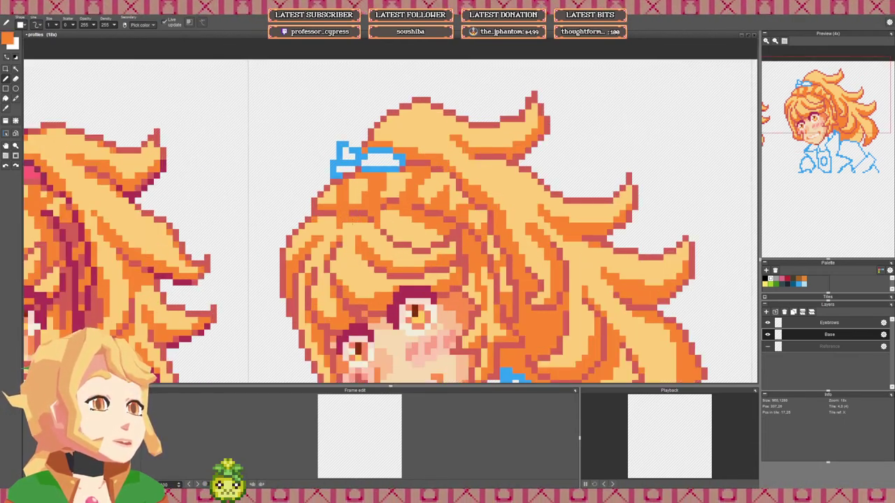
pyautogui.click(346, 226)
pyautogui.click(334, 226)
pyautogui.click(333, 220)
pyautogui.rightClick(358, 214)
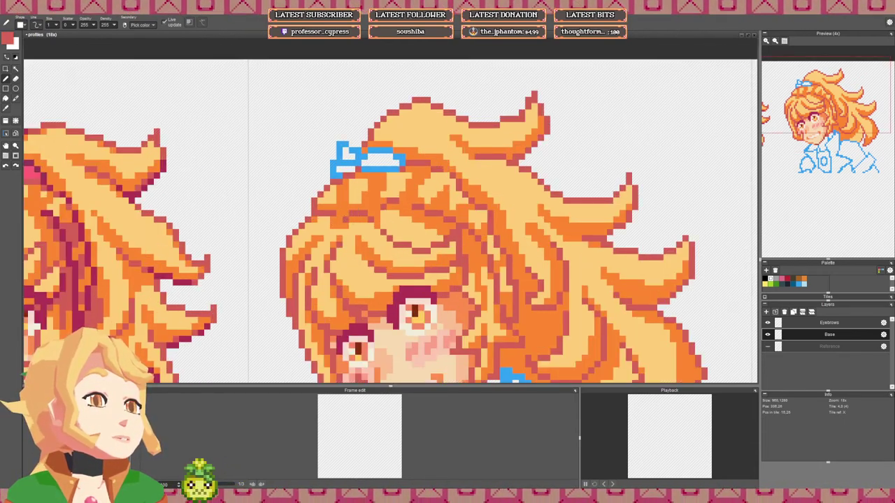
pyautogui.rightClick(337, 220)
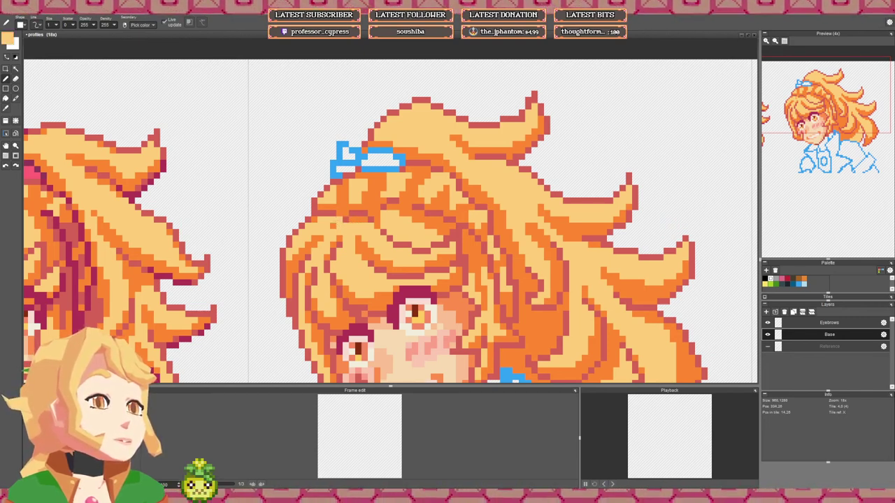
pyautogui.click(334, 226)
pyautogui.click(347, 219)
pyautogui.rightClick(359, 213)
pyautogui.click(346, 219)
pyautogui.rightClick(340, 225)
pyautogui.click(346, 220)
pyautogui.rightClick(360, 212)
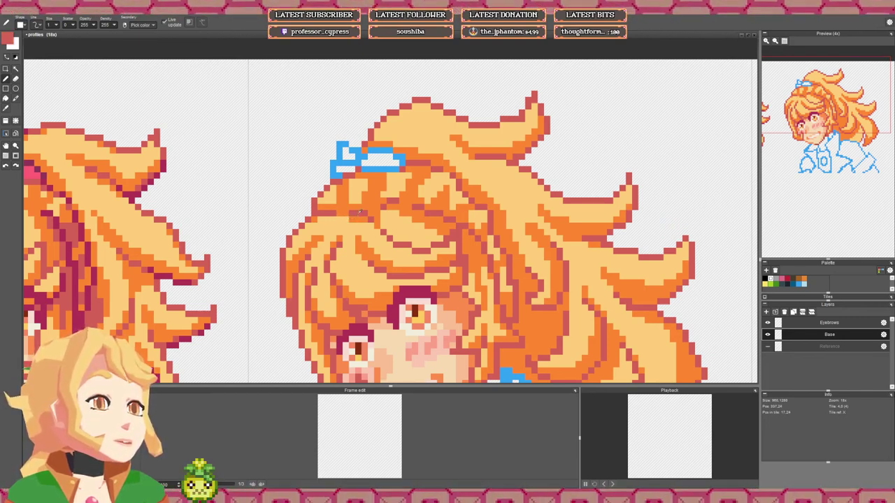
# Step: Paint sampled orange pixels down the inner ponytail strand behind the braid
pyautogui.scroll(-3, 377, 214)
pyautogui.scroll(3, 413, 204)
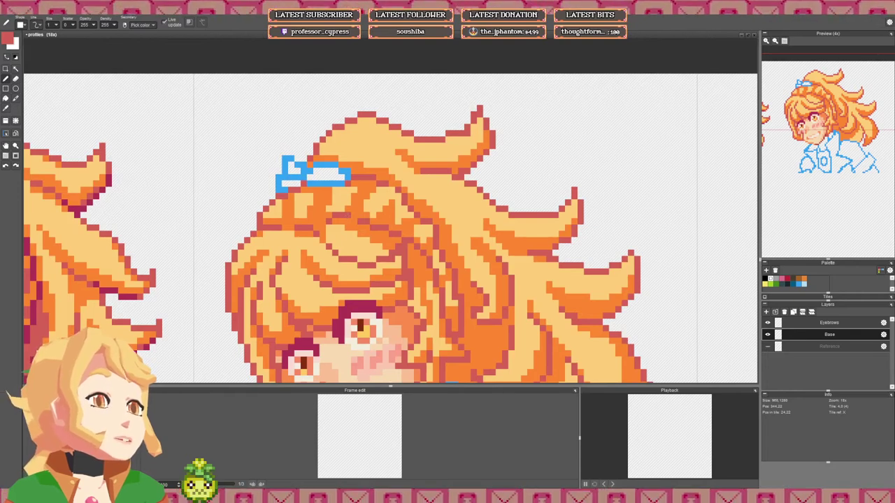
pyautogui.scroll(-2, 385, 216)
pyautogui.scroll(3, 377, 203)
pyautogui.rightClick(357, 214)
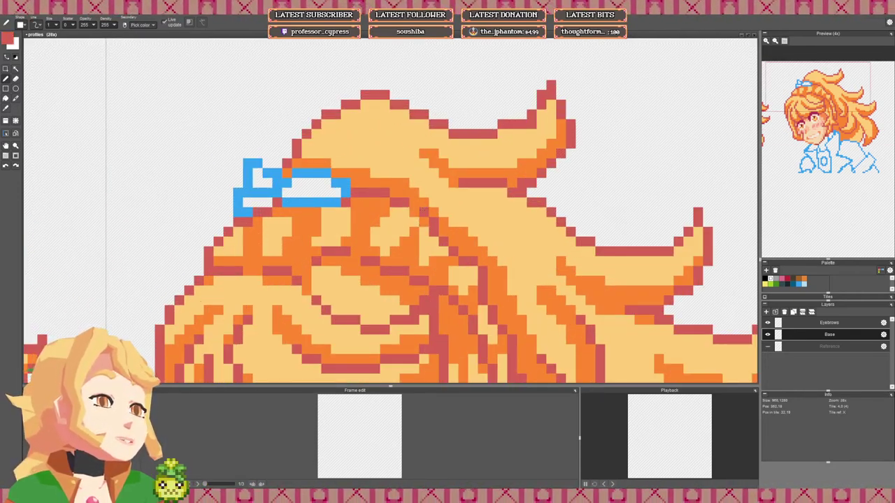
pyautogui.scroll(-3, 433, 213)
pyautogui.scroll(2, 434, 213)
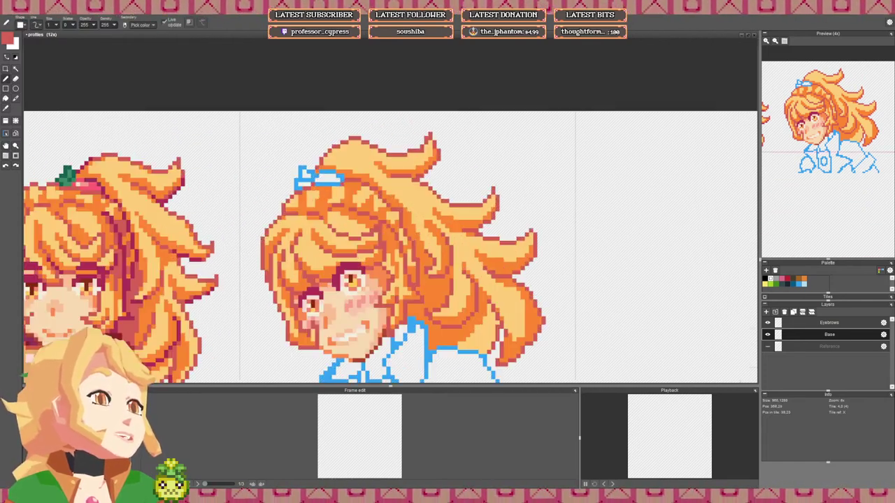
pyautogui.rightClick(397, 206)
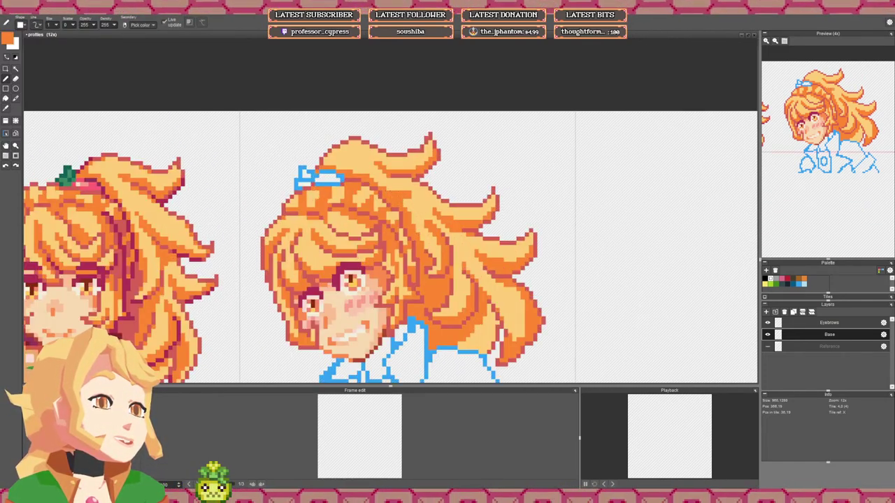
pyautogui.click(409, 211)
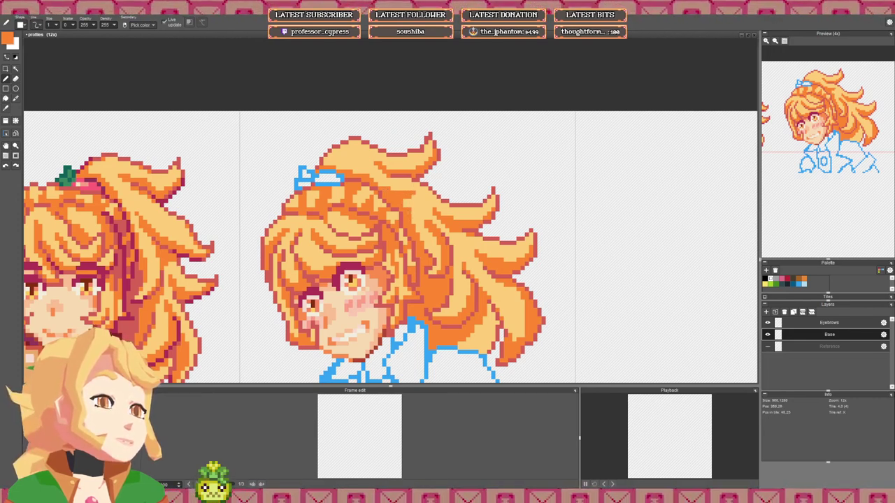
pyautogui.click(414, 222)
pyautogui.click(418, 230)
# Step: Redraw the muted red outline at the pointed tip of the ponytail's middle outer lock
pyautogui.press('space')
pyautogui.moveTo(489, 353); pyautogui.dragTo(455, 294)
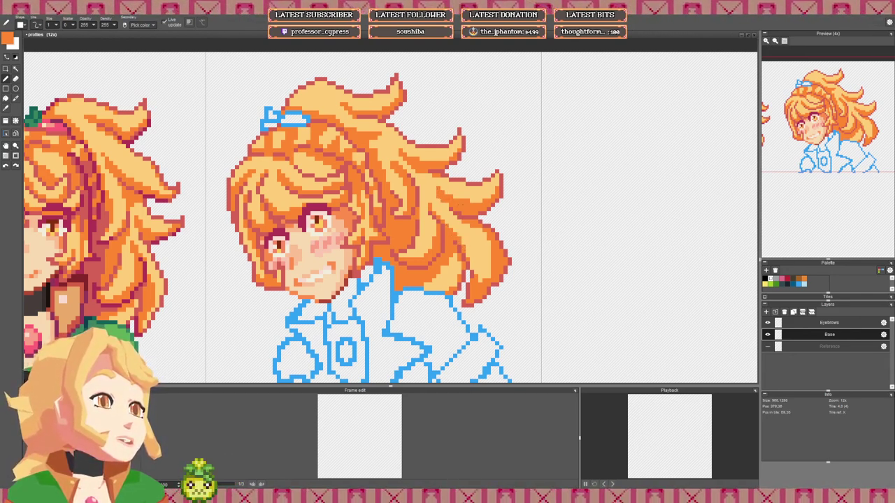
pyautogui.scroll(-1, 503, 192)
pyautogui.scroll(5, 504, 183)
pyautogui.rightClick(502, 188)
pyautogui.moveTo(502, 183); pyautogui.dragTo(501, 160)
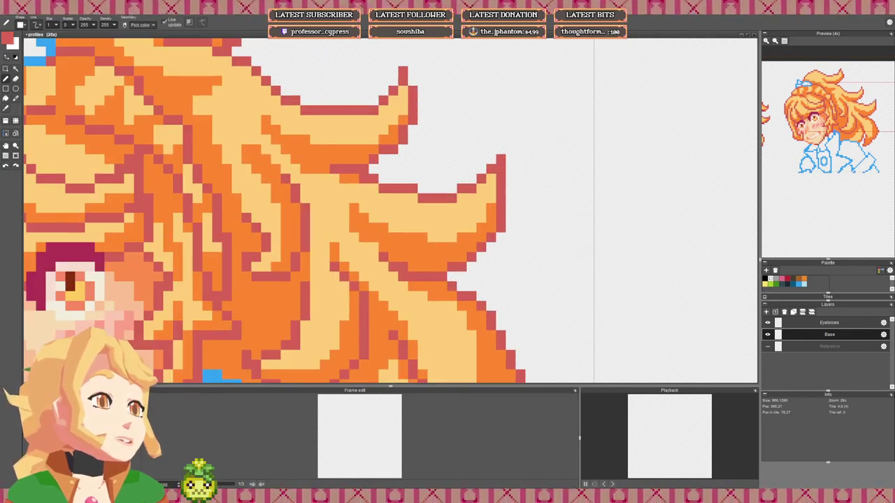
# Step: Examine the ponytail silhouette and hair shading beside the finished portraits at several magnifications
pyautogui.scroll(-2, 489, 168)
pyautogui.scroll(-2, 489, 218)
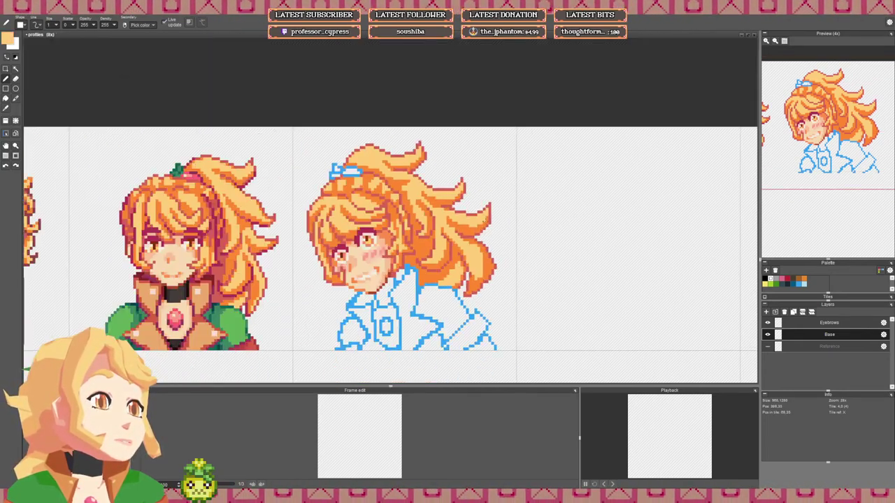
pyautogui.scroll(-2, 502, 204)
pyautogui.scroll(2, 444, 184)
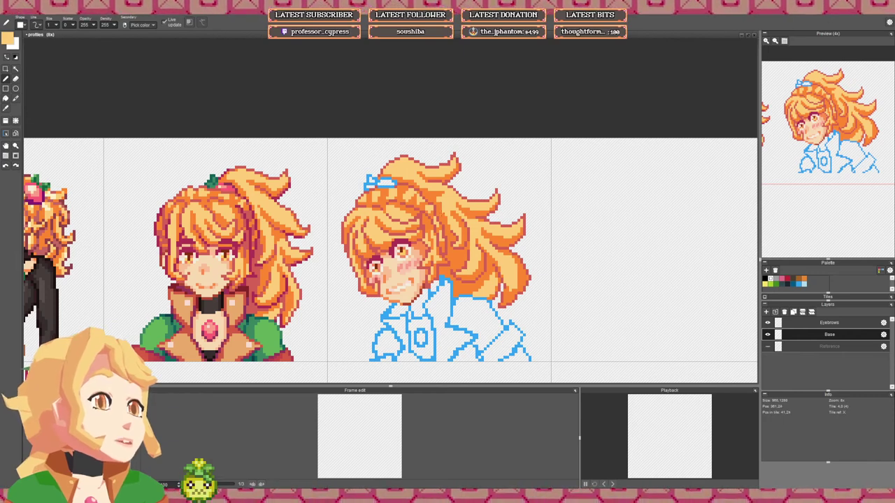
pyautogui.scroll(-3, 436, 210)
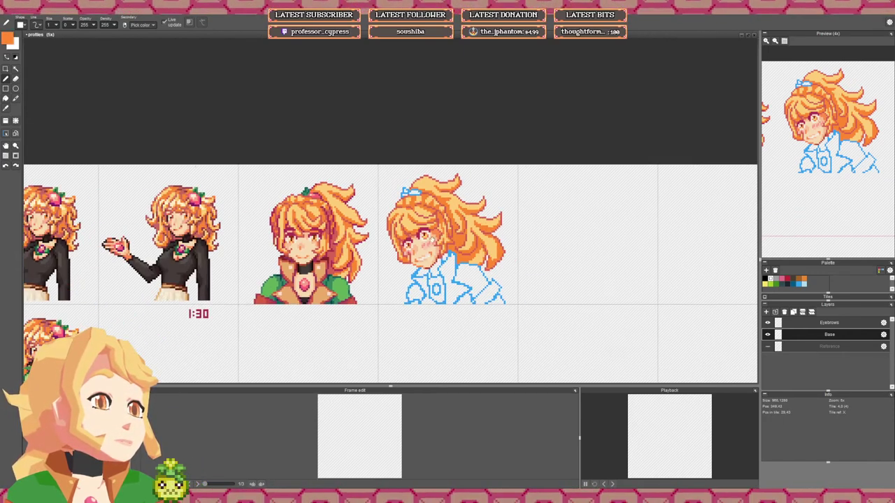
pyautogui.scroll(4, 432, 240)
pyautogui.scroll(2, 412, 245)
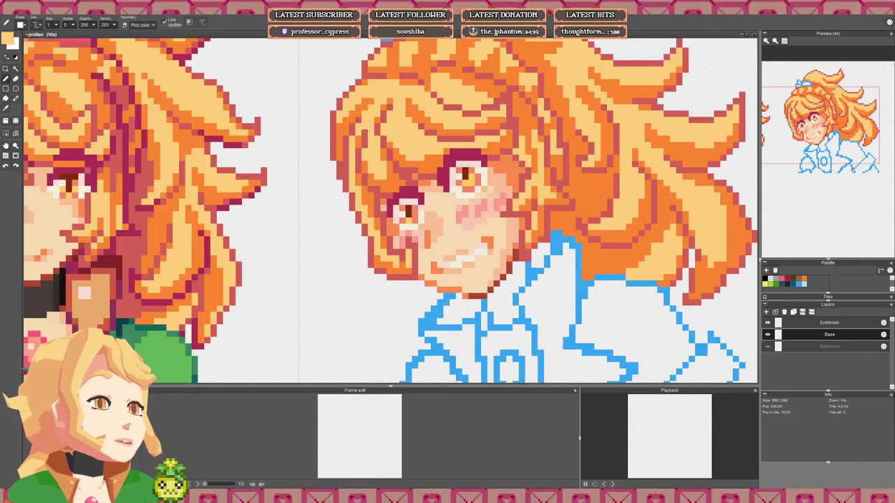
pyautogui.scroll(-4, 396, 259)
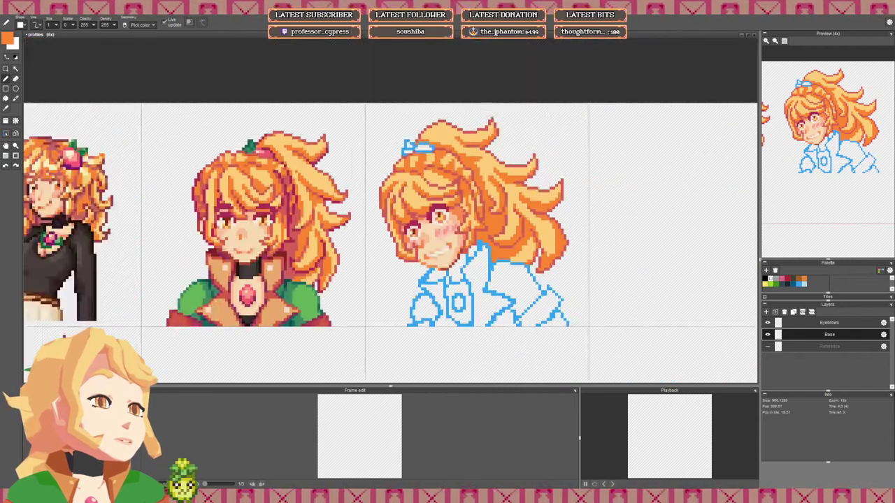
pyautogui.scroll(5, 433, 252)
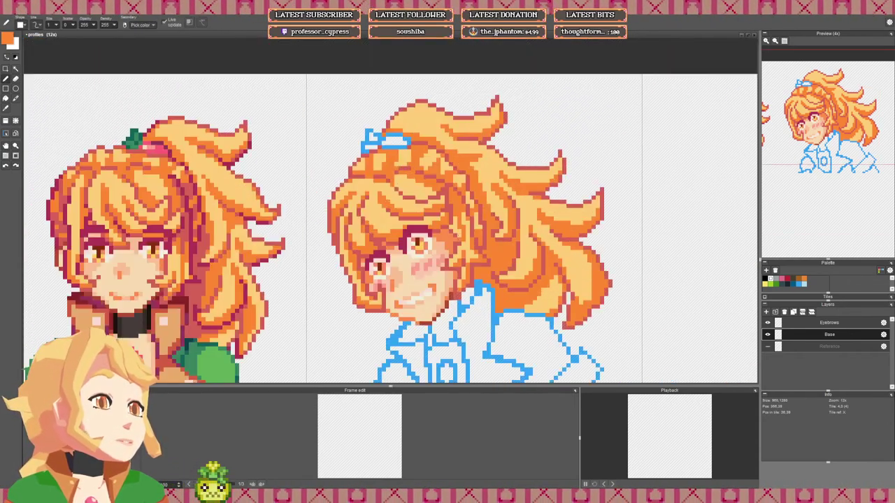
# Step: Rework the outline and shading of the hair lock beside the larger eye with sampled muted red and orange
pyautogui.rightClick(441, 223)
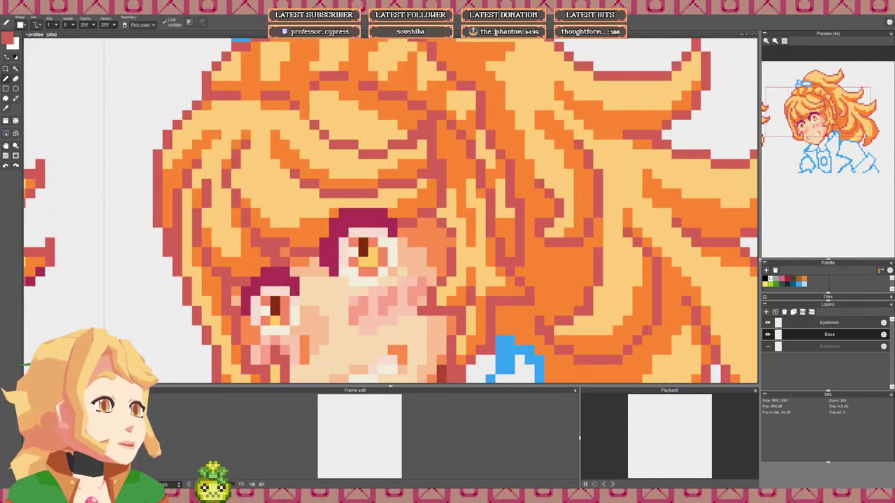
pyautogui.moveTo(451, 233); pyautogui.dragTo(451, 243)
pyautogui.rightClick(461, 204)
pyautogui.click(461, 213)
pyautogui.rightClick(451, 183)
pyautogui.moveTo(451, 193); pyautogui.dragTo(441, 213)
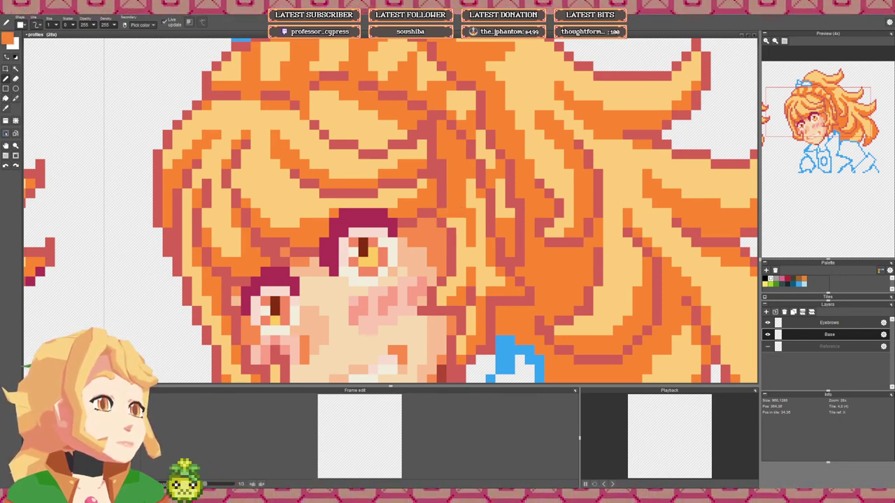
pyautogui.click(451, 223)
# Step: Sample the dark magenta from the finished ponytailed portrait and paint a shadow line along the braid's lower edge
pyautogui.scroll(-1, 448, 216)
pyautogui.scroll(-4, 439, 226)
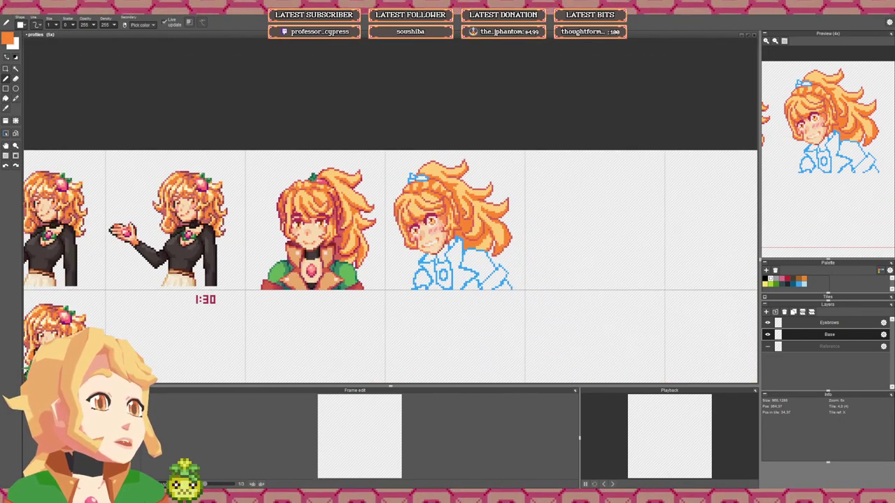
pyautogui.moveTo(333, 218); pyautogui.dragTo(326, 222)
pyautogui.scroll(2, 325, 223)
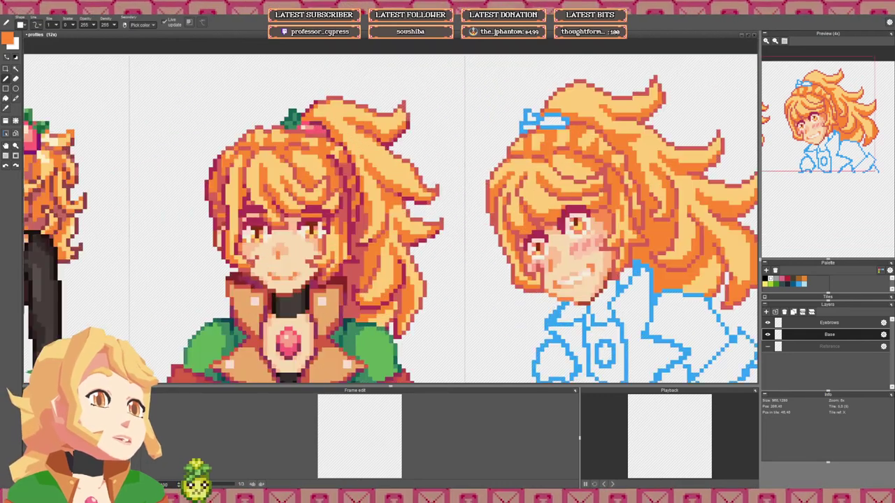
pyautogui.rightClick(350, 219)
pyautogui.moveTo(618, 192); pyautogui.dragTo(468, 184)
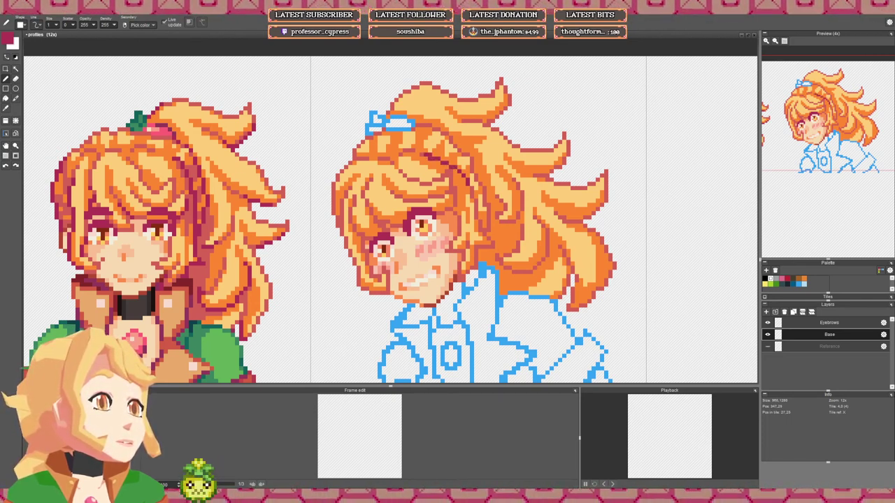
# Step: Retouch the golden and orange shading of the hair just below the braid with sampled hair colours
pyautogui.scroll(2, 490, 175)
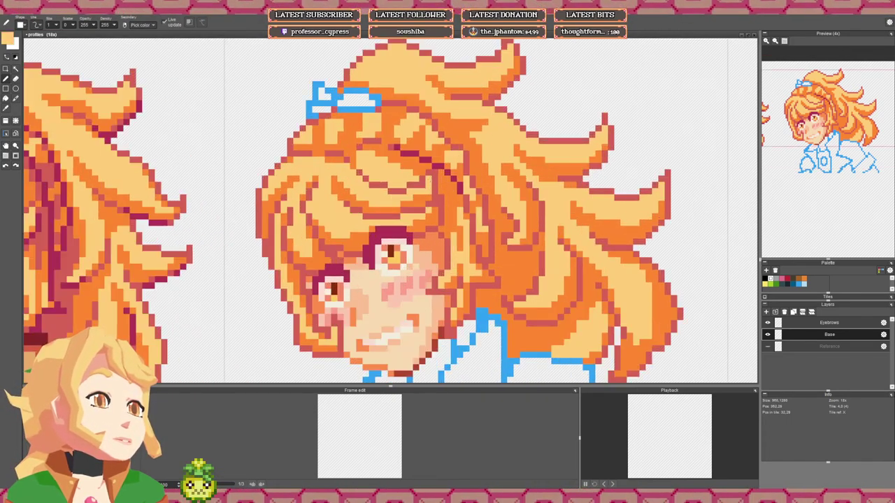
pyautogui.click(422, 186)
pyautogui.rightClick(422, 198)
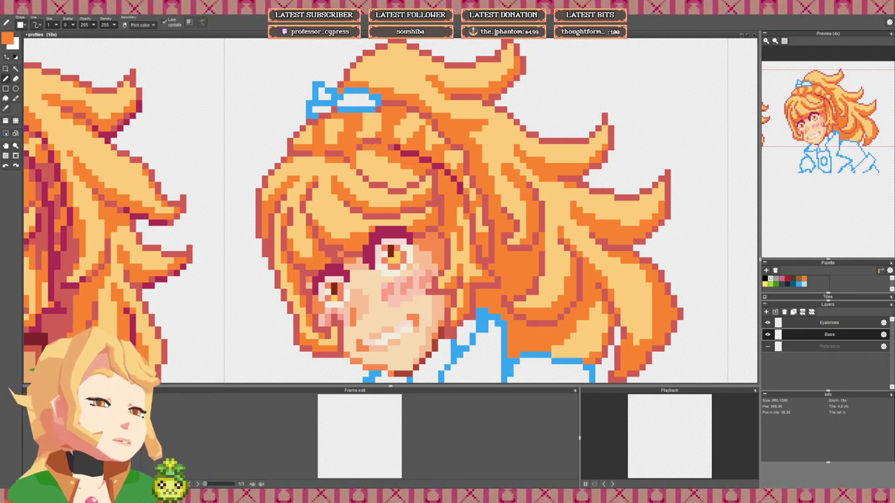
pyautogui.moveTo(460, 186); pyautogui.dragTo(453, 171)
# Step: Sample the dark magenta and paint shadow lines in the fringe and along the side lock framing the smaller eye
pyautogui.rightClick(453, 171)
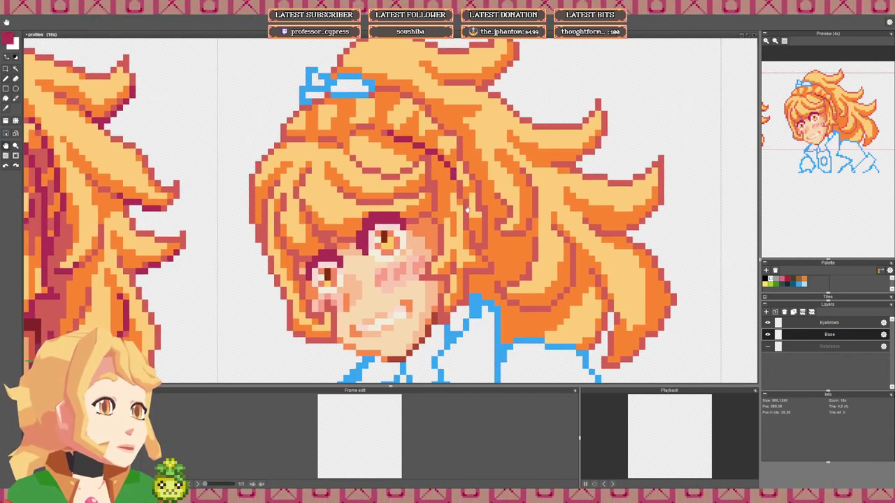
pyautogui.moveTo(466, 209); pyautogui.dragTo(466, 205)
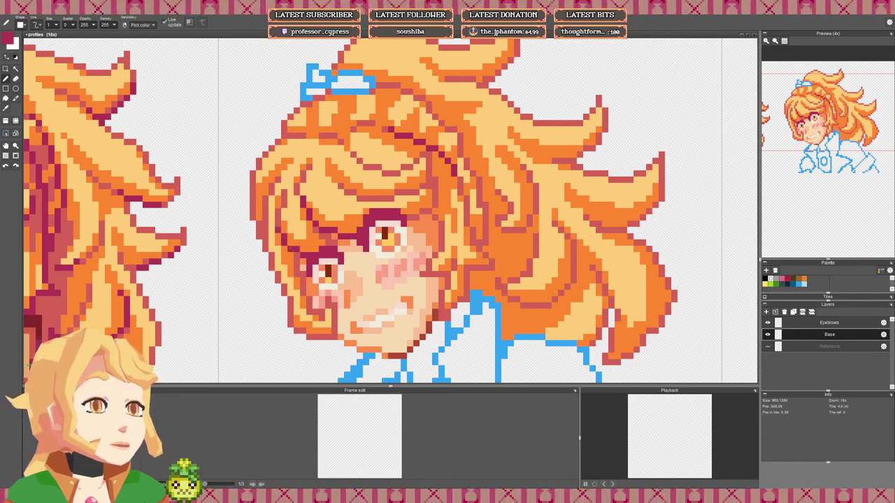
pyautogui.moveTo(335, 267); pyautogui.dragTo(308, 218)
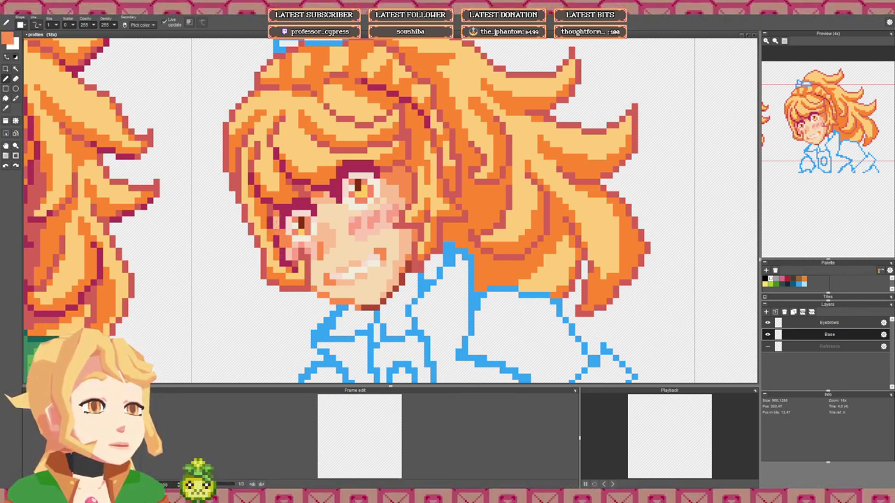
pyautogui.scroll(-5, 270, 214)
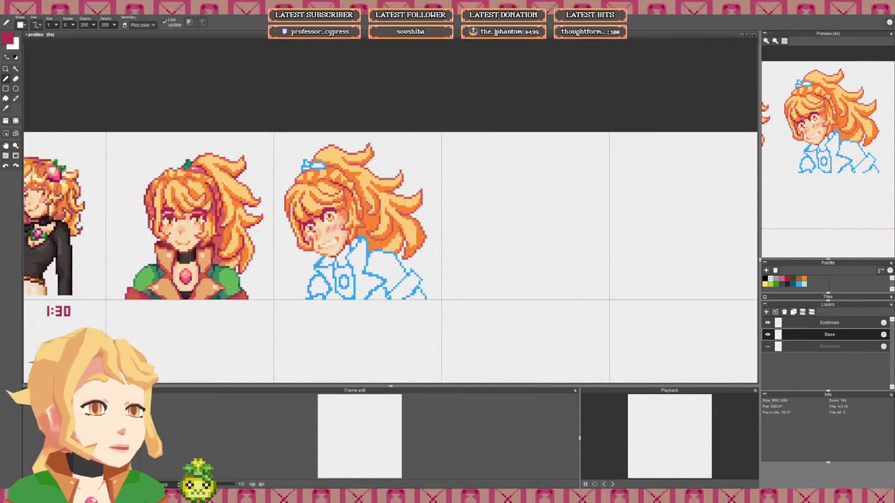
pyautogui.scroll(5, 326, 214)
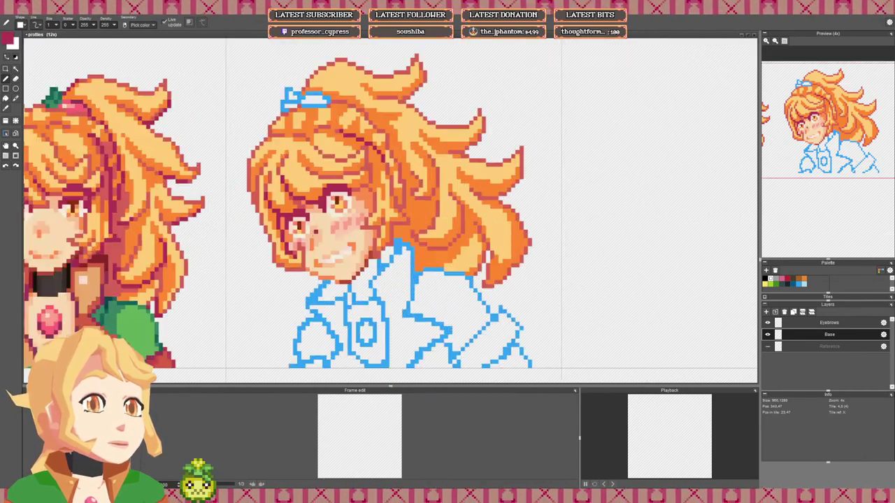
pyautogui.scroll(-4, 325, 214)
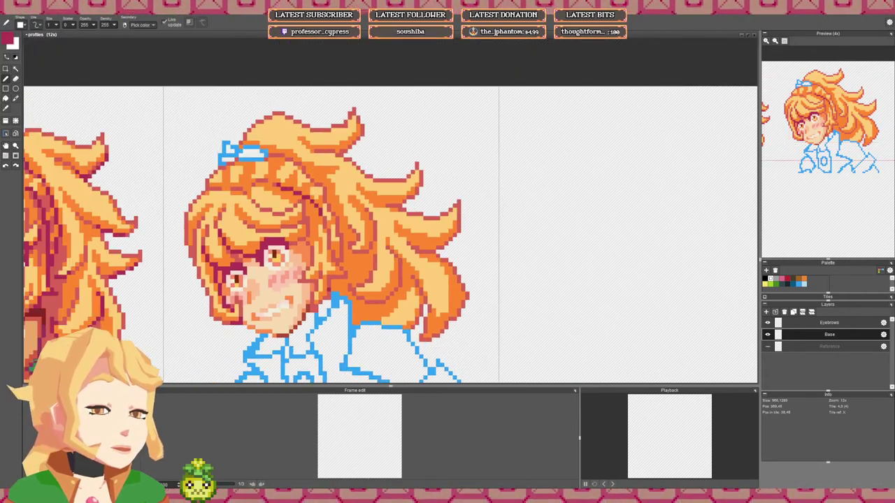
pyautogui.scroll(1, 325, 293)
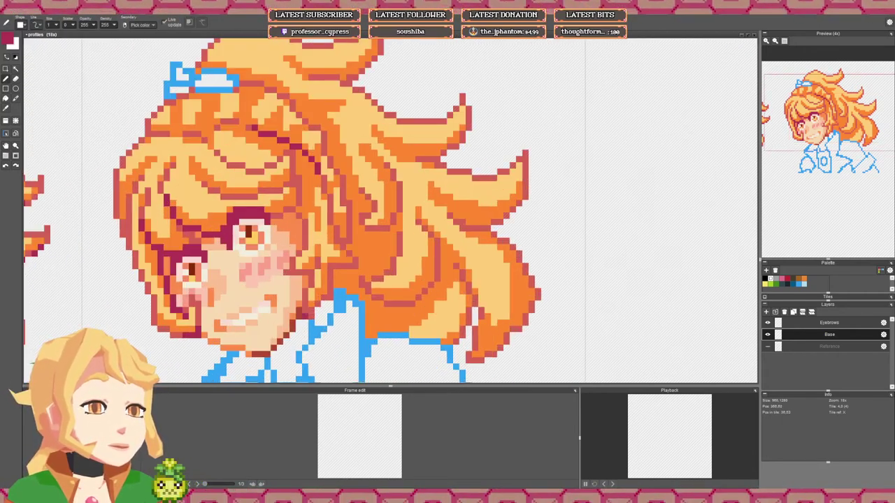
# Step: Paint dark magenta along the lower outline of the side lock between the jaw and the blue collar
pyautogui.moveTo(324, 305); pyautogui.dragTo(336, 286)
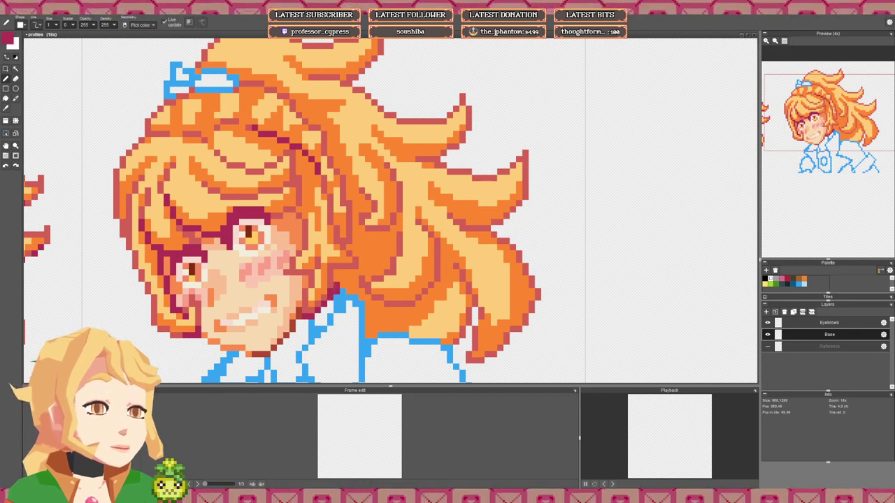
pyautogui.click(330, 286)
pyautogui.rightClick(342, 280)
pyautogui.click(336, 286)
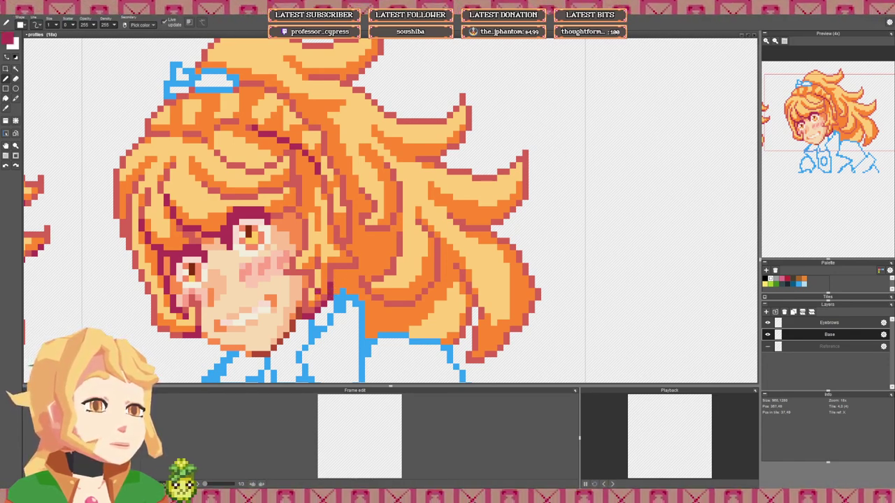
pyautogui.scroll(-3, 324, 291)
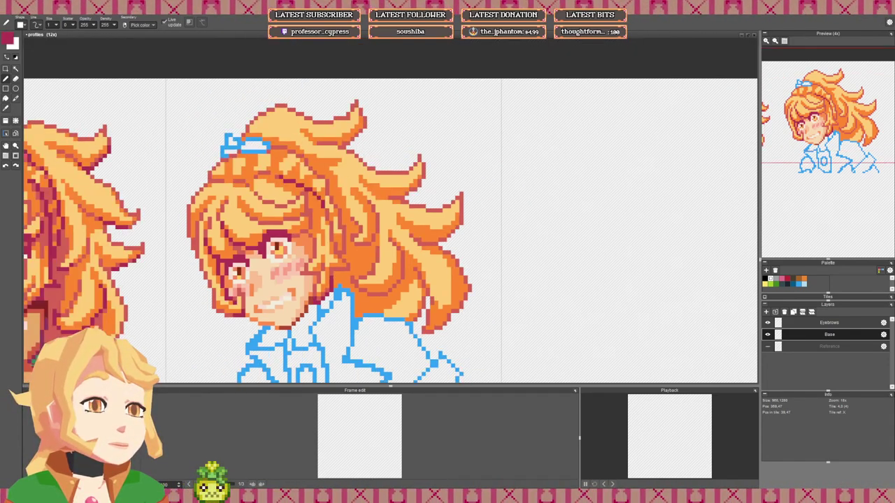
pyautogui.scroll(3, 326, 300)
pyautogui.scroll(-5, 333, 297)
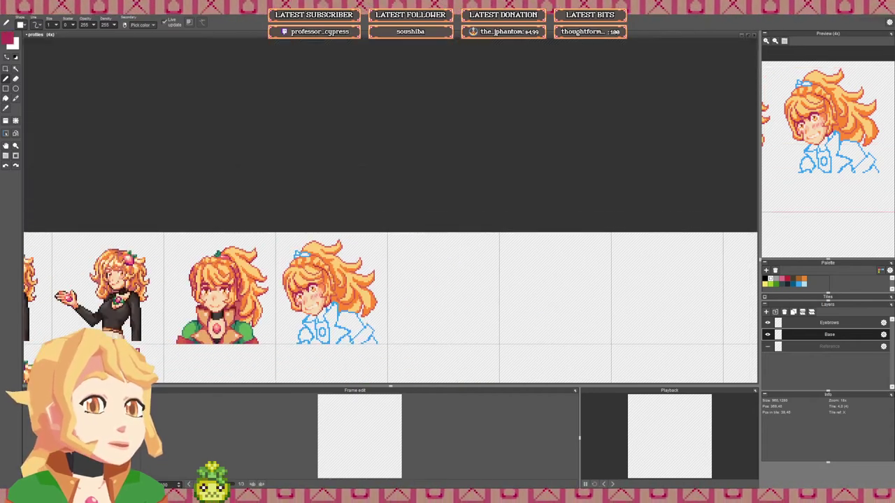
pyautogui.scroll(1, 333, 298)
pyautogui.scroll(-1, 333, 299)
pyautogui.scroll(2, 334, 300)
# Step: Paint dark magenta shadow lines down the hair strands behind the larger eye, joining them to the braid's shadow
pyautogui.scroll(4, 307, 276)
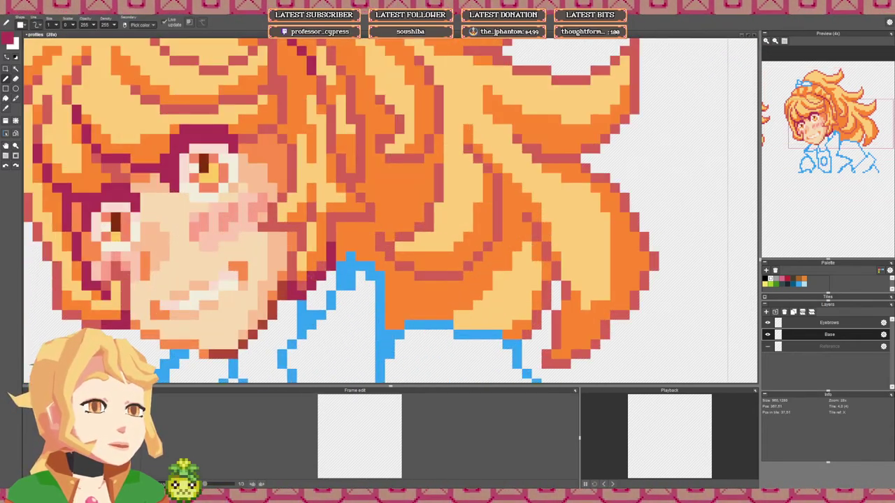
pyautogui.moveTo(303, 253)
pyautogui.mouseDown()
pyautogui.moveTo(293, 254)
pyautogui.moveTo(351, 244)
pyautogui.moveTo(342, 278)
pyautogui.moveTo(345, 239)
pyautogui.moveTo(335, 219)
pyautogui.moveTo(315, 241)
pyautogui.mouseUp()
pyautogui.rightClick(336, 250)
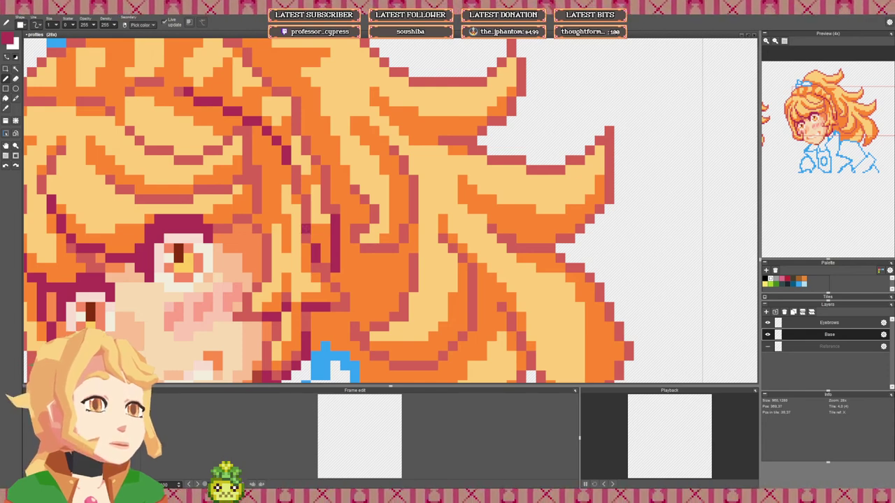
pyautogui.scroll(2, 316, 240)
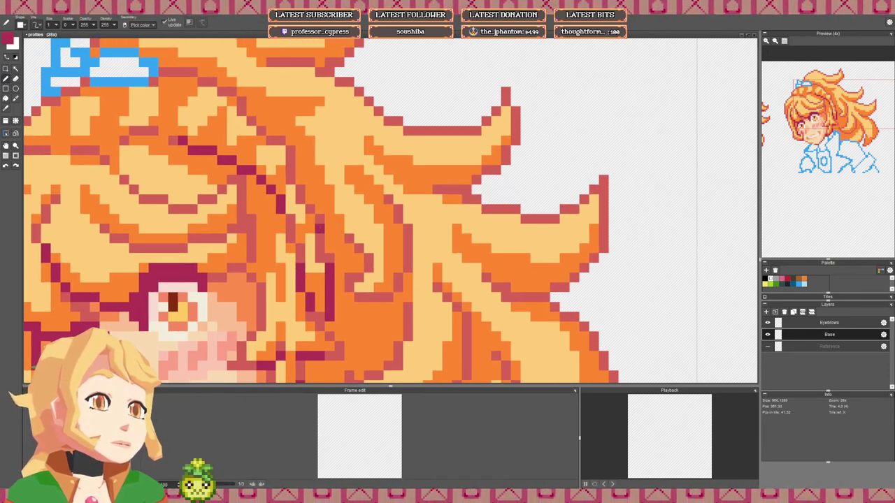
pyautogui.moveTo(319, 220); pyautogui.dragTo(319, 257)
pyautogui.click(329, 258)
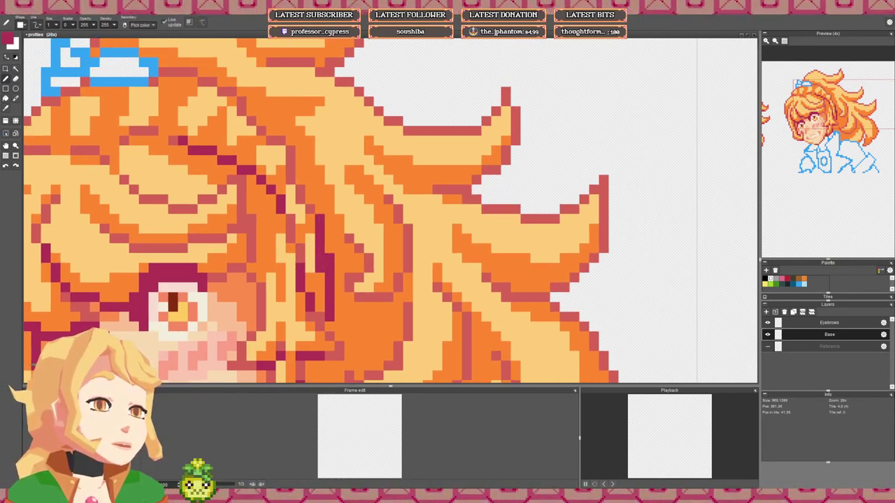
pyautogui.click(310, 209)
pyautogui.moveTo(310, 203)
pyautogui.mouseDown()
pyautogui.moveTo(314, 218)
pyautogui.moveTo(294, 244)
pyautogui.moveTo(306, 333)
pyautogui.mouseUp()
pyautogui.rightClick(295, 274)
pyautogui.click(294, 263)
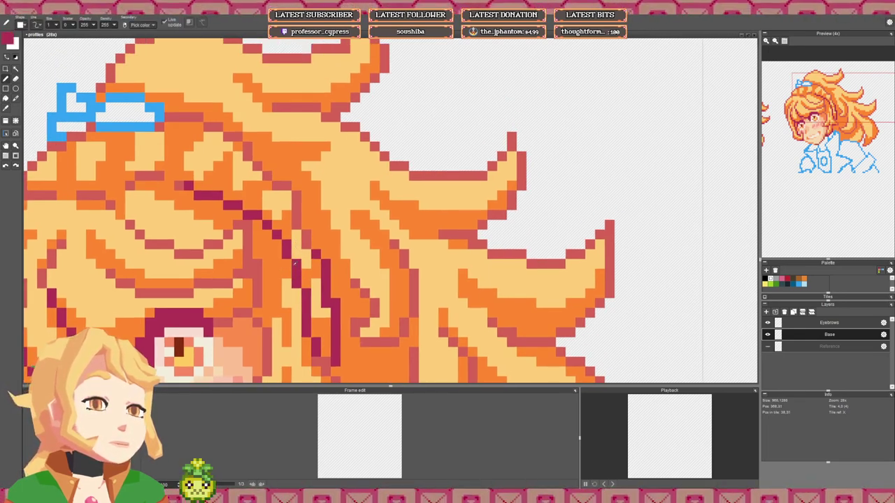
# Step: Extend the dark magenta shadow up along the back edge of the braid towards the hair bow
pyautogui.moveTo(296, 224); pyautogui.dragTo(297, 195)
pyautogui.click(287, 186)
pyautogui.moveTo(306, 235)
pyautogui.mouseDown()
pyautogui.moveTo(307, 244)
pyautogui.moveTo(326, 222)
pyautogui.mouseUp()
pyautogui.click(277, 186)
pyautogui.click(267, 175)
pyautogui.click(277, 175)
pyautogui.scroll(-5, 334, 218)
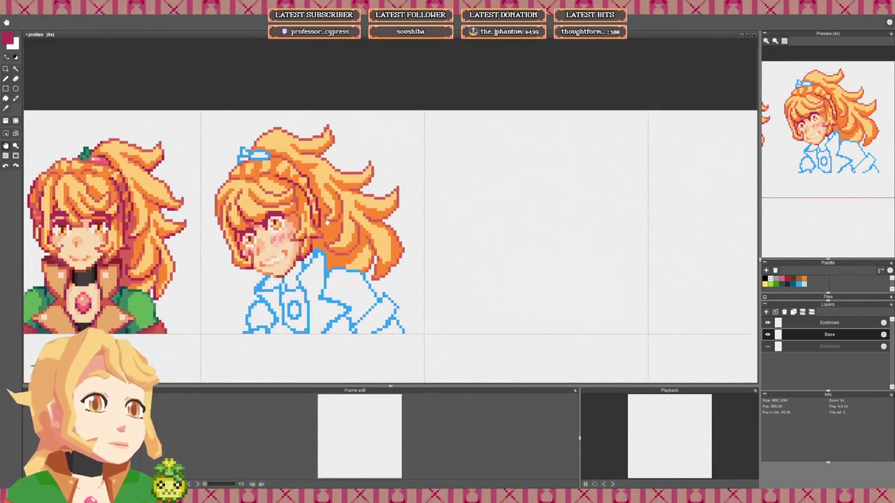
# Step: Redraw the inner tip of the ponytail's large curved lower lock in dark magenta above the collar
pyautogui.scroll(2, 344, 241)
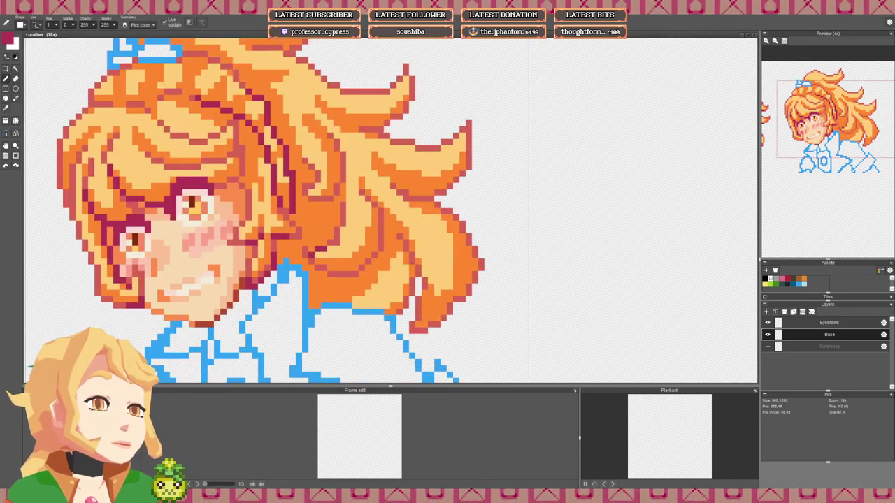
pyautogui.hotkey('ctrl', 'z')
pyautogui.click(311, 249)
pyautogui.click(306, 250)
pyautogui.click(311, 255)
pyautogui.hotkey('ctrl', 'z')
pyautogui.click(306, 256)
pyautogui.click(311, 262)
pyautogui.click(318, 268)
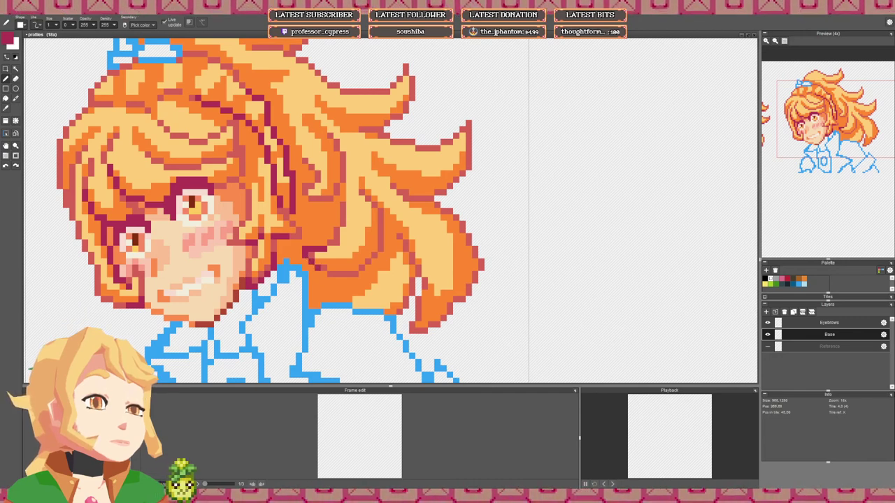
# Step: Continue the dark magenta shadow along the inner curve and lower outline of the ponytail's large curved lock
pyautogui.click(330, 242)
pyautogui.click(336, 236)
pyautogui.click(337, 230)
pyautogui.click(343, 223)
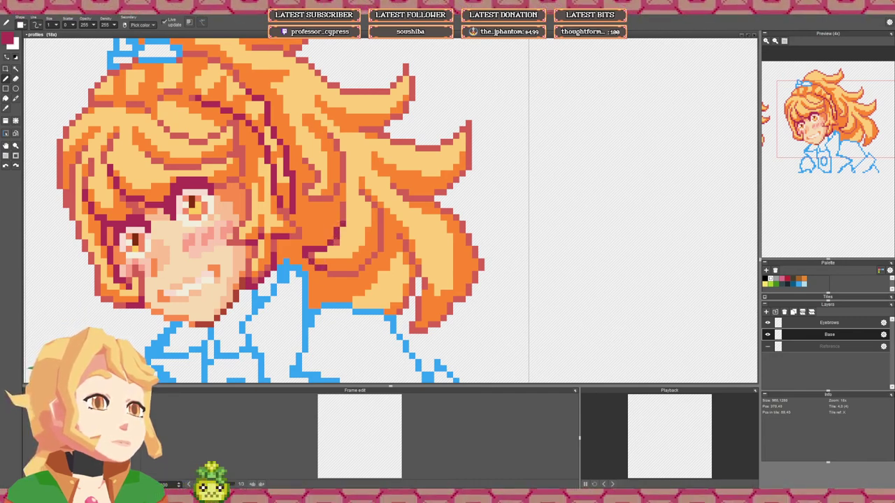
pyautogui.click(343, 218)
pyautogui.click(330, 261)
pyautogui.click(330, 274)
pyautogui.click(336, 275)
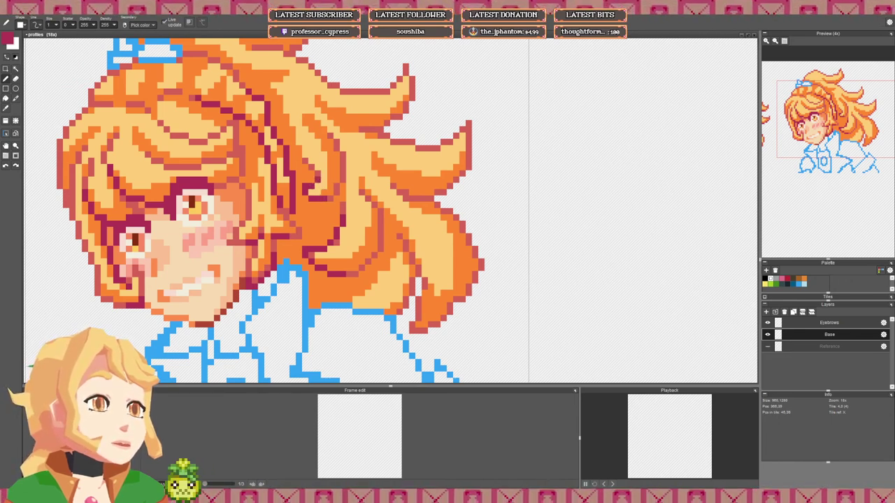
# Step: Shade the tip of the ponytail's short inner curl in dark magenta and clean its edge with sampled muted red
pyautogui.moveTo(337, 192); pyautogui.dragTo(337, 186)
pyautogui.click(330, 199)
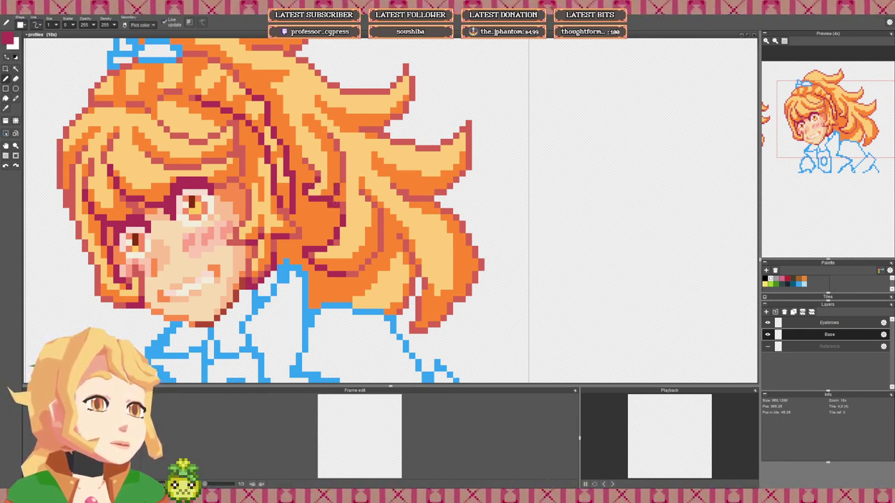
pyautogui.rightClick(336, 205)
pyautogui.click(330, 205)
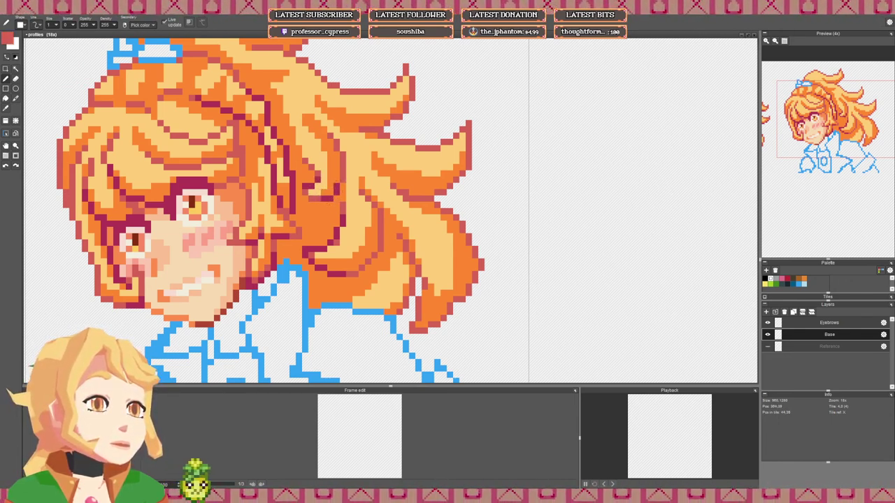
pyautogui.scroll(-3, 354, 186)
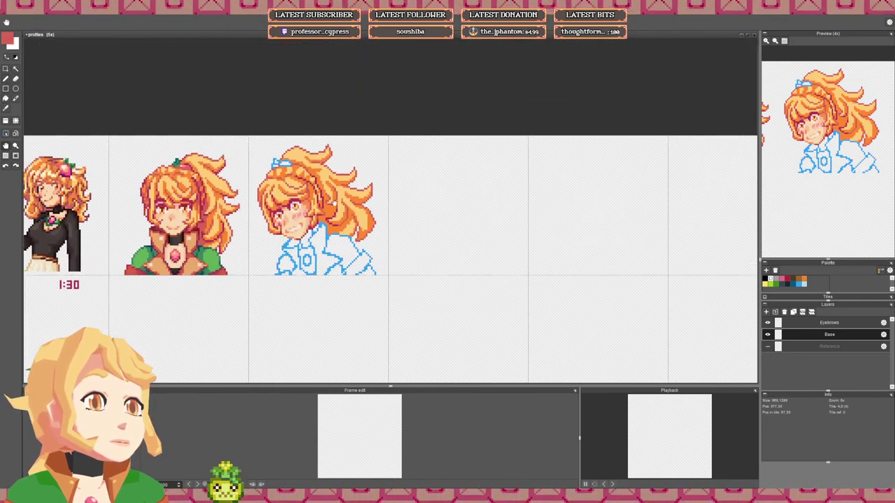
pyautogui.scroll(3, 315, 237)
# Step: Touch up the edges of the ponytail's large curved lock with sampled golden, dark magenta and muted red
pyautogui.click(284, 230)
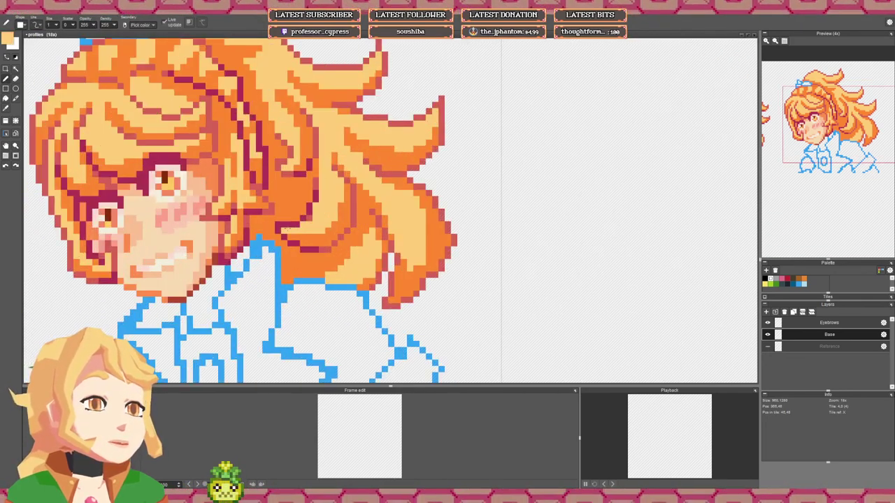
pyautogui.click(309, 218)
pyautogui.rightClick(309, 212)
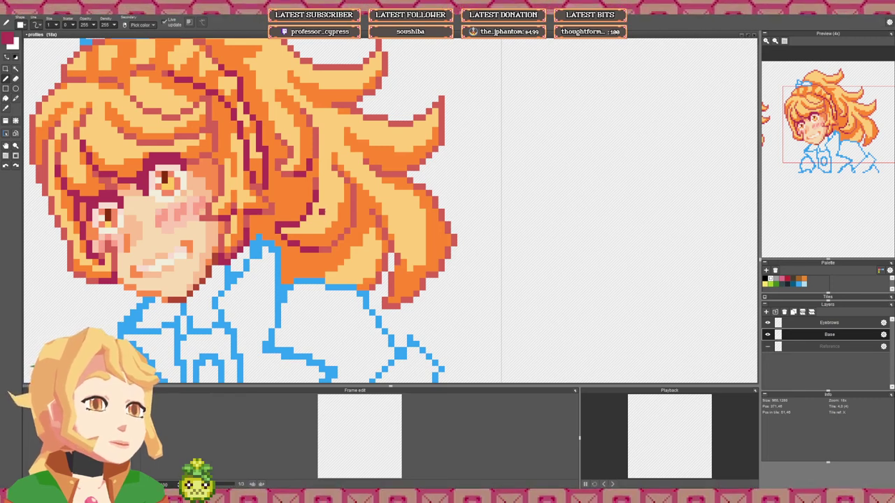
pyautogui.rightClick(329, 248)
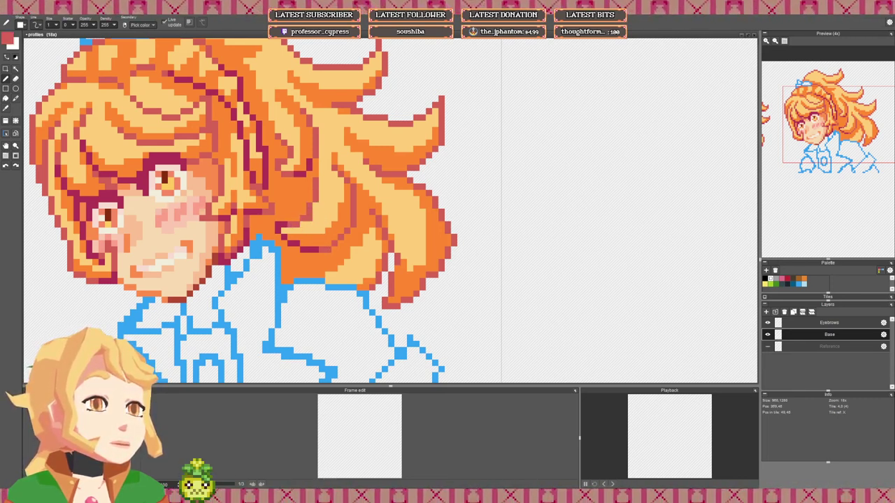
pyautogui.rightClick(302, 249)
# Step: Darken the outer hair outline beside the fringe with dark magenta and compare the portrait with the finished ones
pyautogui.scroll(-5, 402, 244)
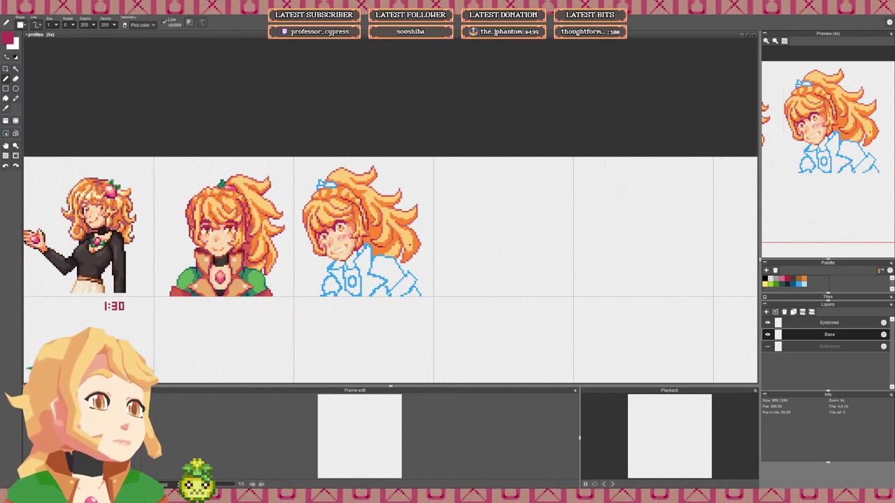
pyautogui.moveTo(385, 206); pyautogui.dragTo(398, 221)
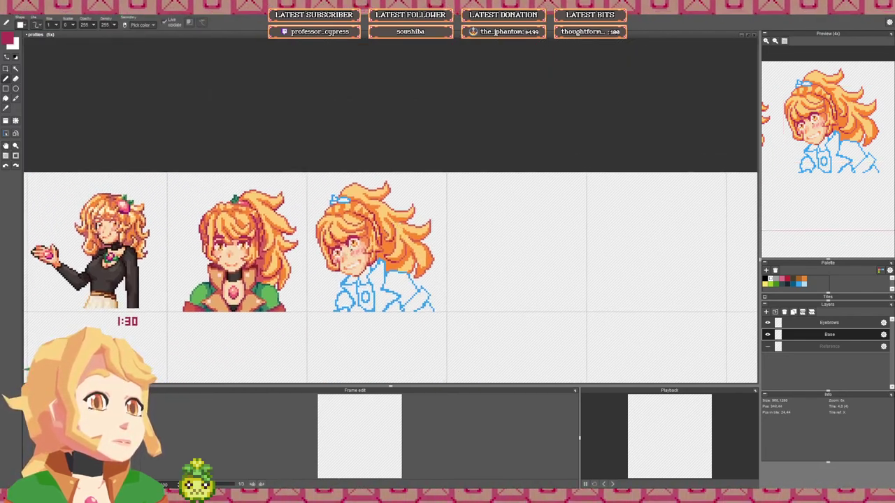
pyautogui.scroll(6, 323, 240)
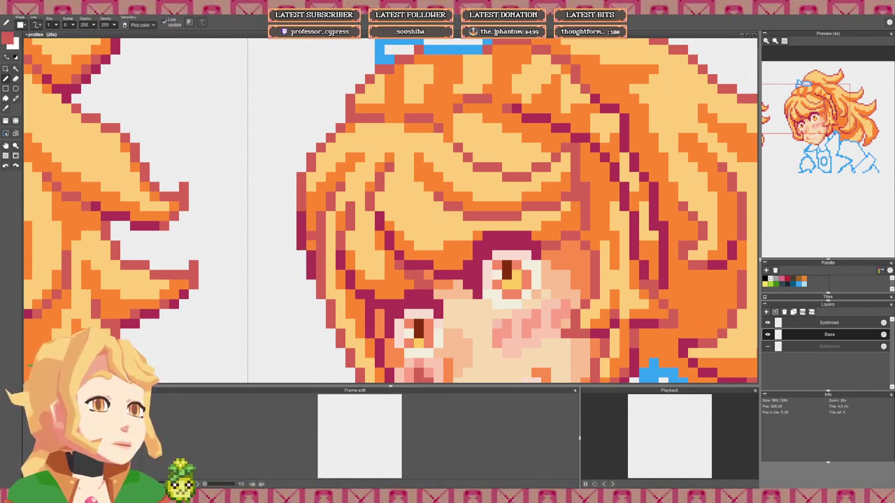
pyautogui.scroll(-6, 330, 203)
pyautogui.scroll(6, 336, 199)
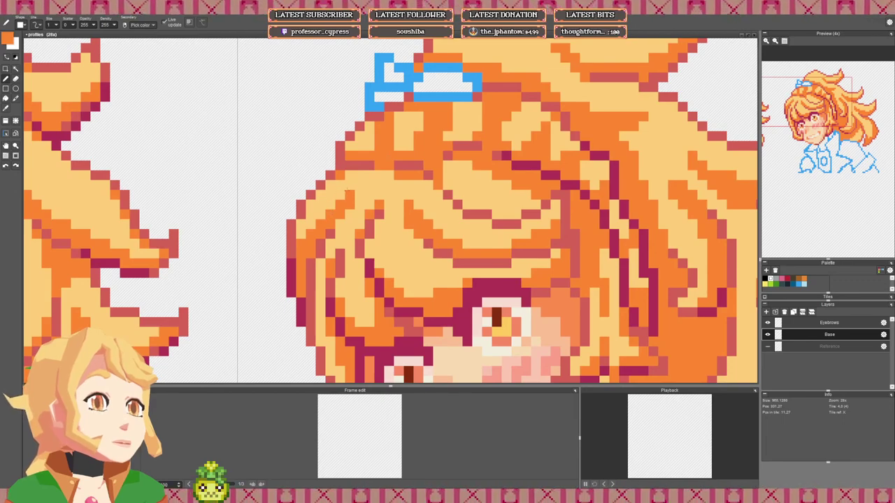
pyautogui.scroll(-6, 388, 195)
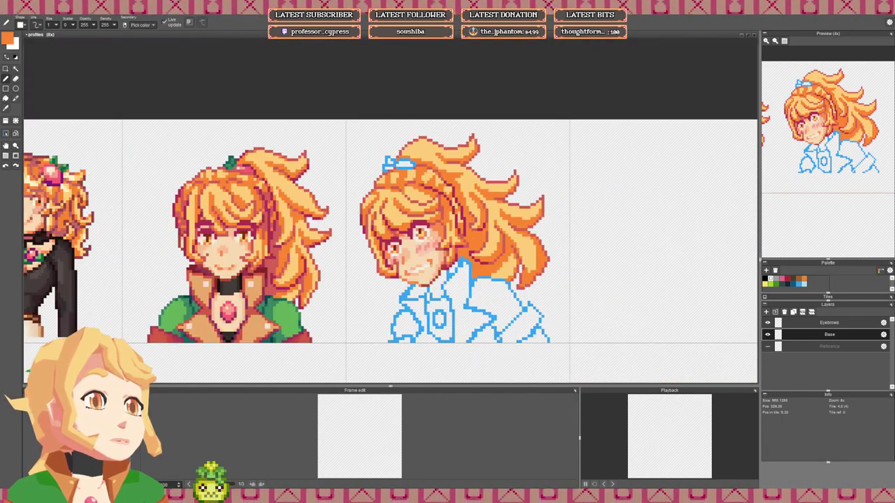
pyautogui.scroll(7, 363, 197)
pyautogui.scroll(-8, 386, 209)
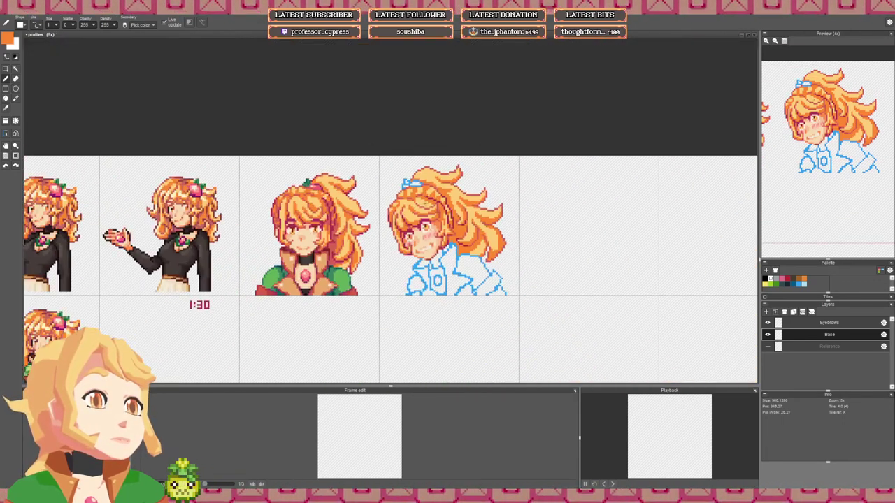
# Step: Recolour the muted red line between the front of the braid and the fringe in orange
pyautogui.scroll(1, 391, 203)
pyautogui.scroll(4, 388, 202)
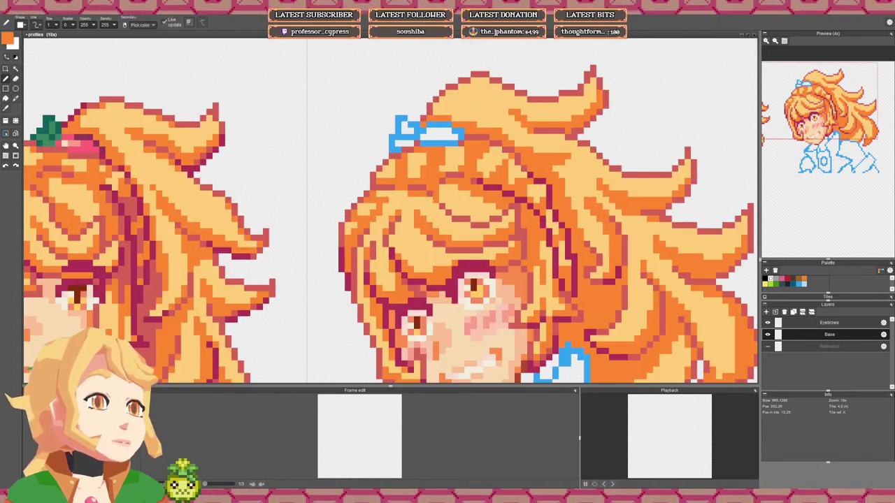
pyautogui.scroll(-4, 388, 203)
pyautogui.scroll(1, 388, 203)
pyautogui.scroll(4, 389, 196)
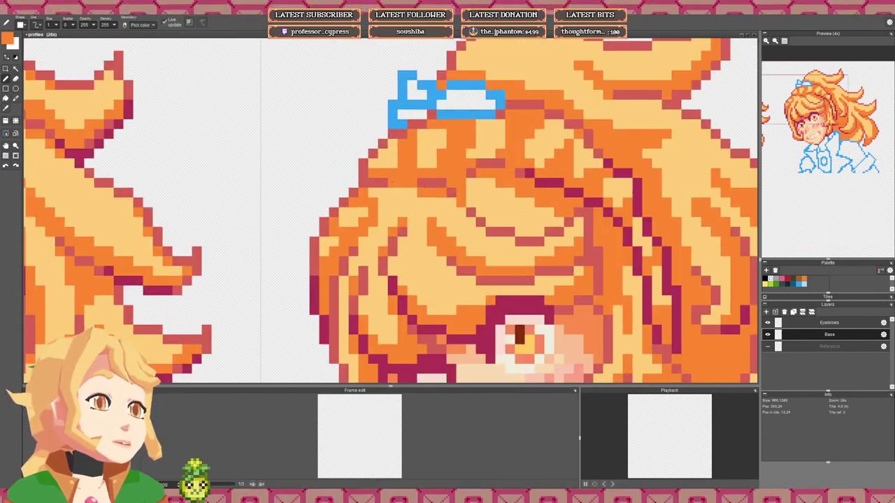
pyautogui.click(373, 193)
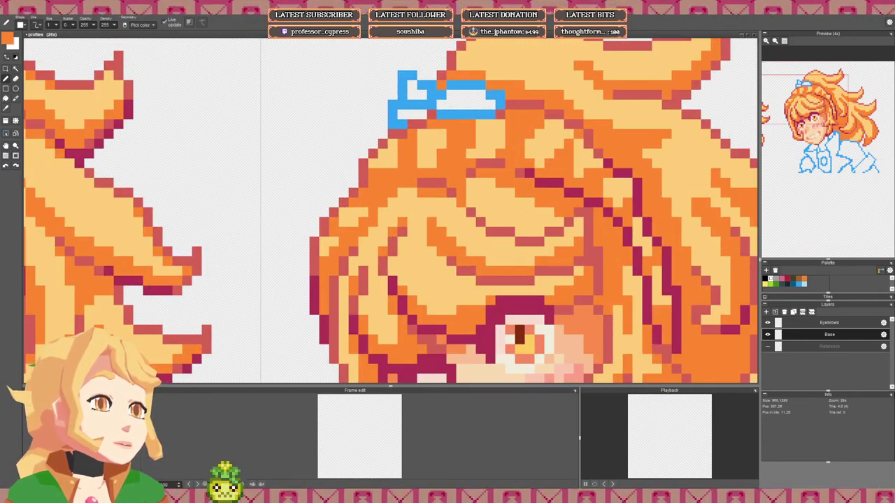
pyautogui.moveTo(363, 212)
pyautogui.mouseDown()
pyautogui.moveTo(343, 221)
pyautogui.moveTo(353, 222)
pyautogui.moveTo(353, 182)
pyautogui.mouseUp()
pyautogui.click(353, 192)
# Step: Refine the hair at the braid's front end beside the outer outline with sampled muted red, orange and golden
pyautogui.rightClick(363, 179)
pyautogui.click(343, 193)
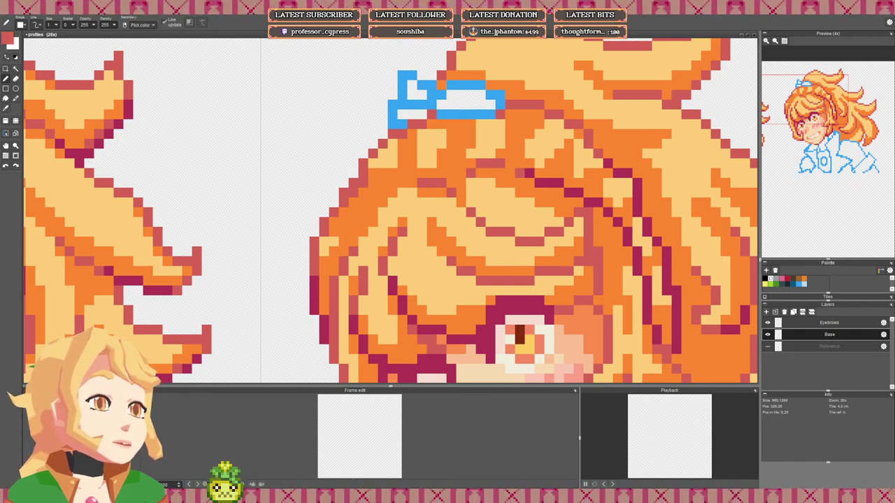
pyautogui.rightClick(354, 202)
pyautogui.click(353, 192)
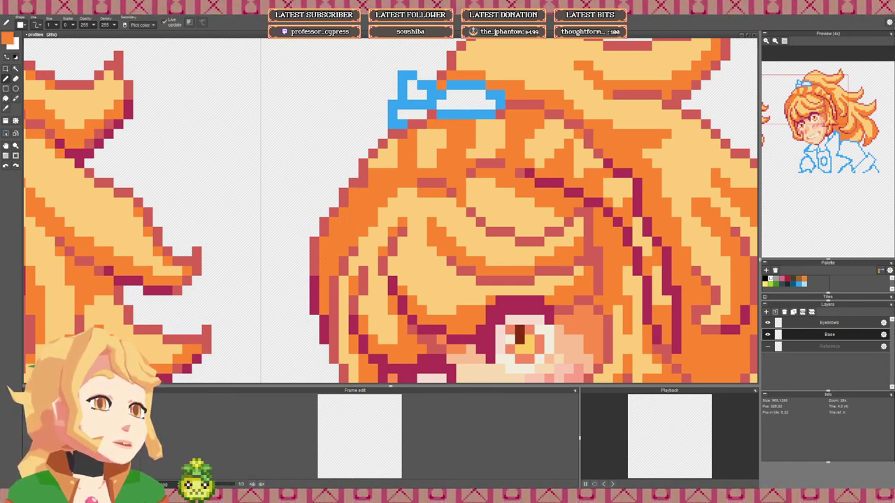
pyautogui.rightClick(362, 219)
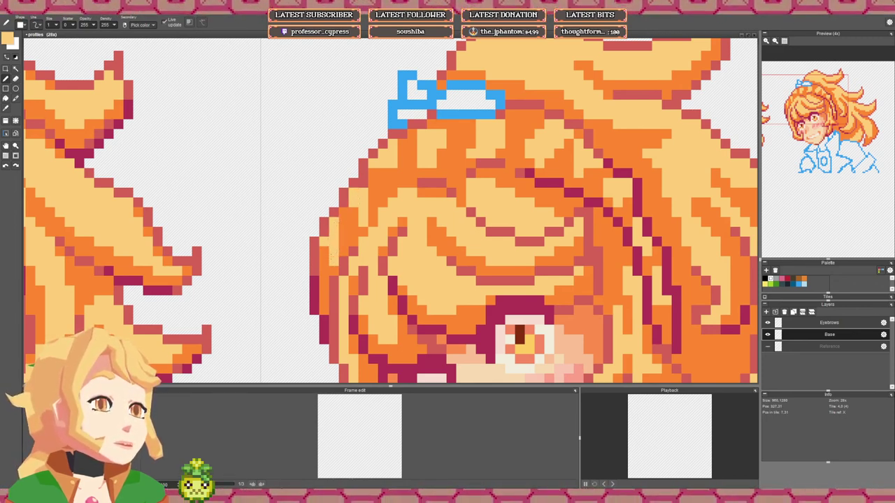
pyautogui.scroll(-4, 344, 201)
pyautogui.scroll(3, 344, 201)
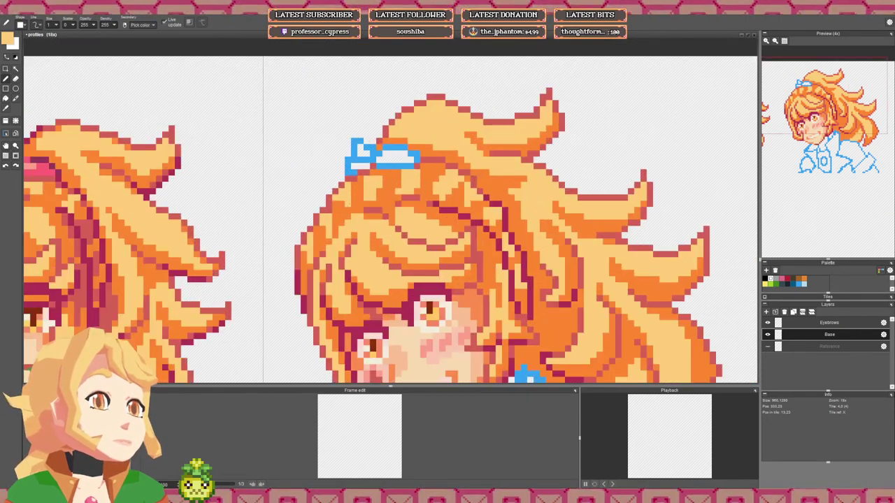
# Step: Touch up the braid segments below the hair ribbon with sampled golden and orange, comparing them with the finished portrait
pyautogui.moveTo(354, 192)
pyautogui.mouseDown()
pyautogui.moveTo(347, 185)
pyautogui.moveTo(355, 191)
pyautogui.mouseUp()
pyautogui.rightClick(360, 198)
pyautogui.rightClick(349, 192)
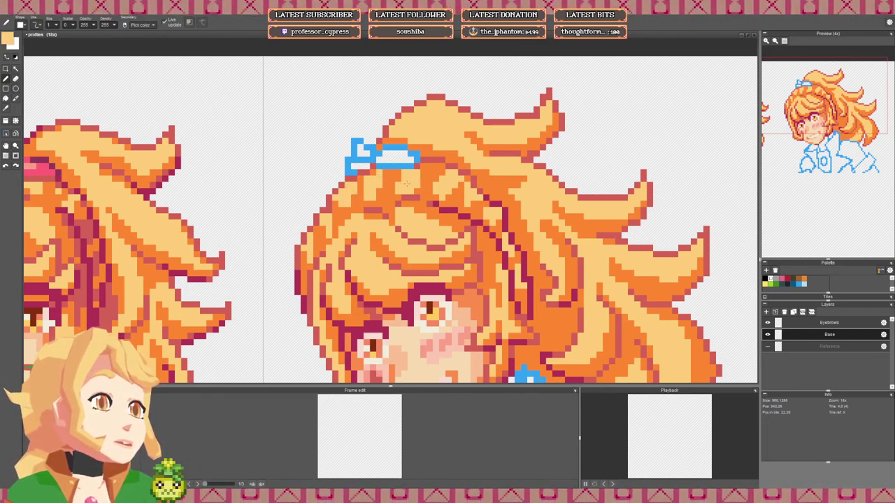
pyautogui.scroll(-2, 470, 200)
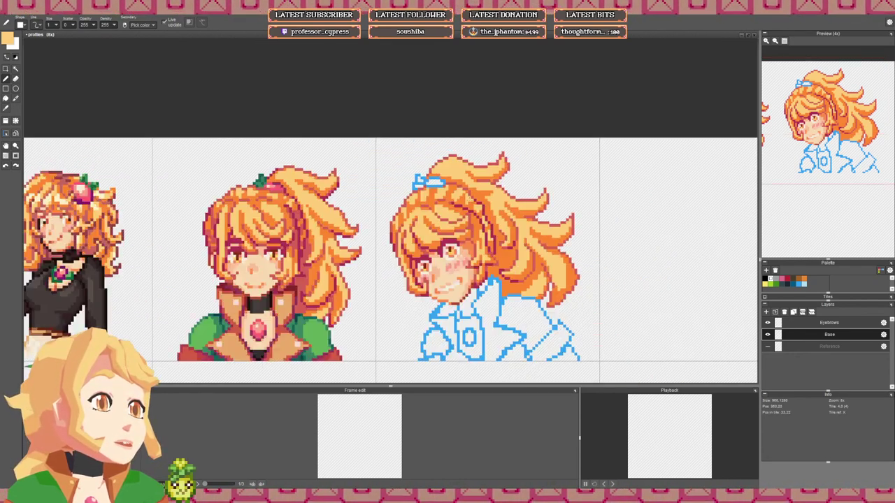
pyautogui.scroll(3, 477, 199)
pyautogui.rightClick(435, 200)
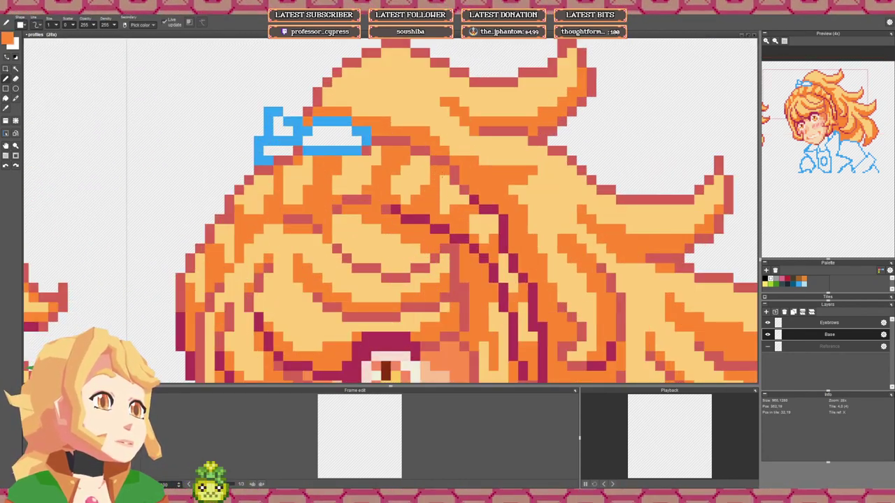
pyautogui.scroll(-6, 445, 180)
pyautogui.scroll(3, 482, 223)
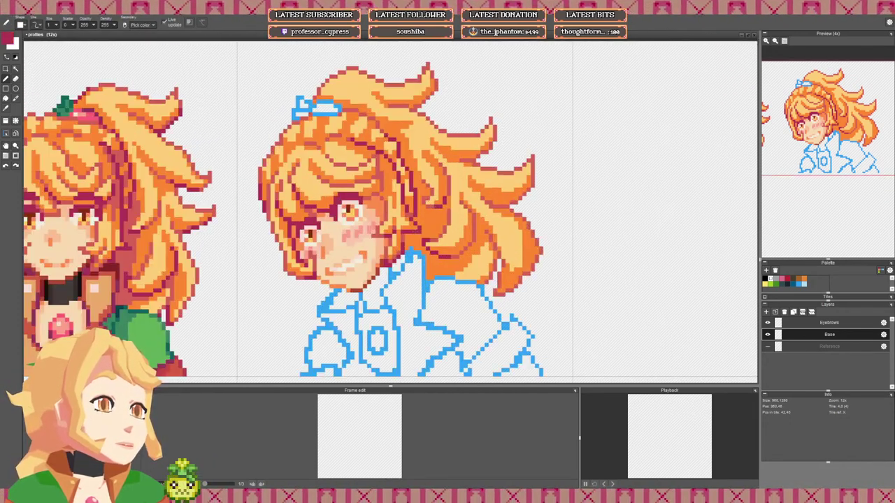
# Step: Shade the ponytail's underside behind the neck in muted red and touch up the braid's rear edge with sampled orange
pyautogui.scroll(-3, 428, 223)
pyautogui.scroll(3, 430, 230)
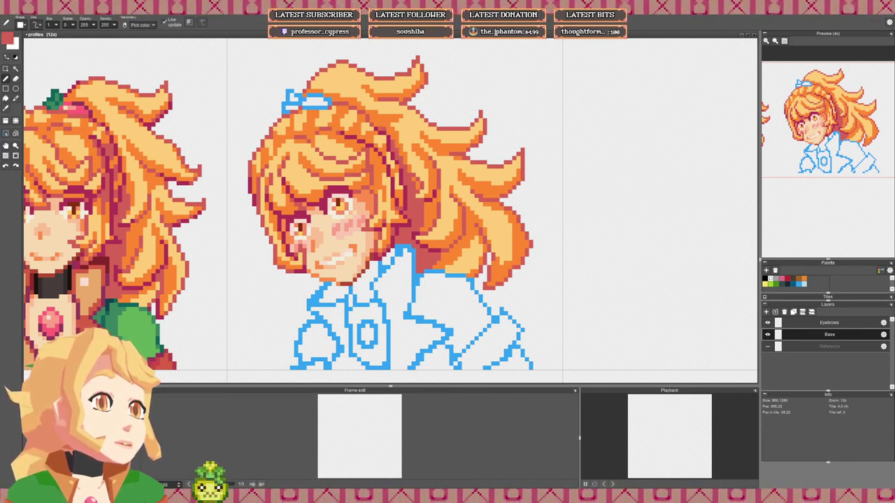
pyautogui.rightClick(389, 137)
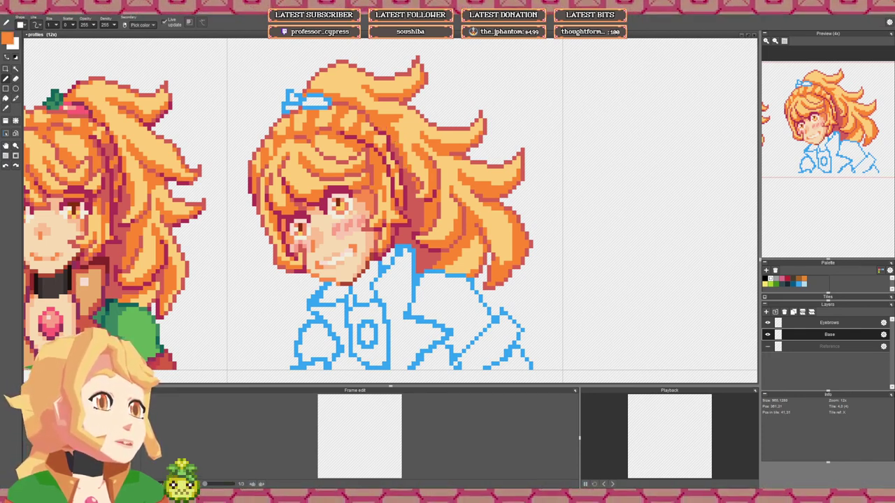
pyautogui.rightClick(405, 179)
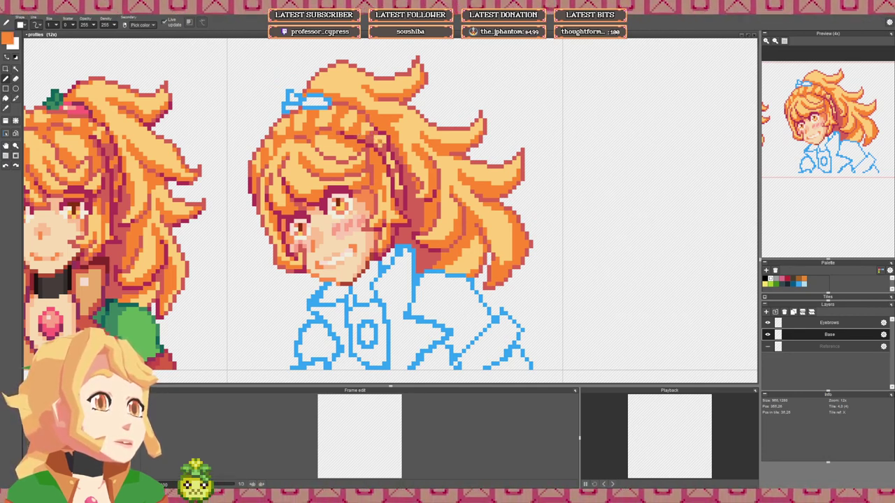
# Step: Try to fill a golden patch at the rear of the braid with orange
pyautogui.press('f')
pyautogui.click(385, 150)
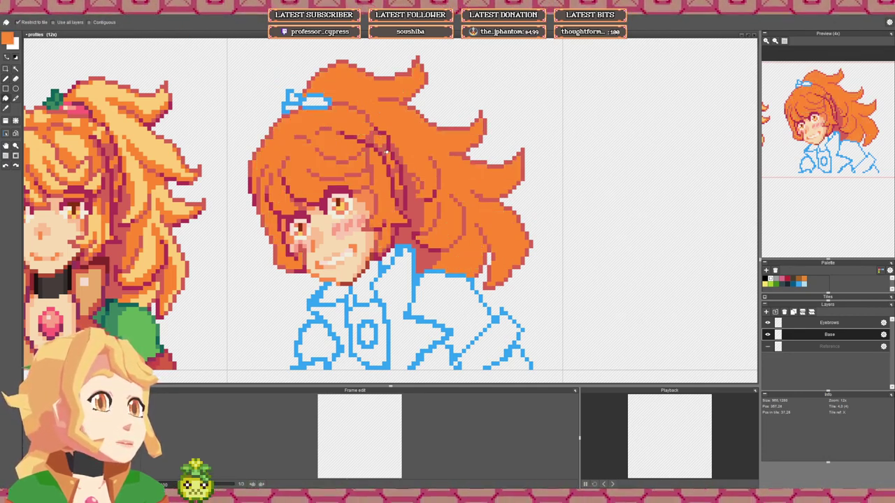
pyautogui.hotkey('ctrl', 'z')
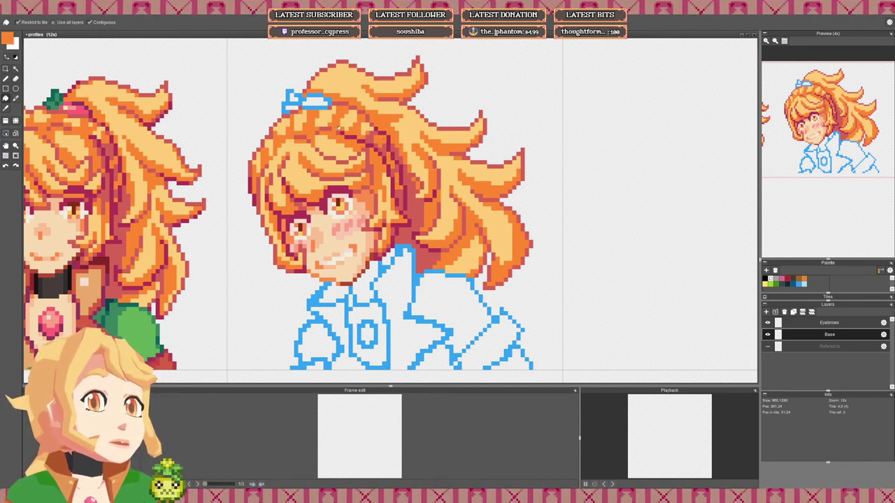
# Step: Touch up the braid above the fringe with light-orange and orange pencil pixels, refining the shading of its strands
pyautogui.press('b')
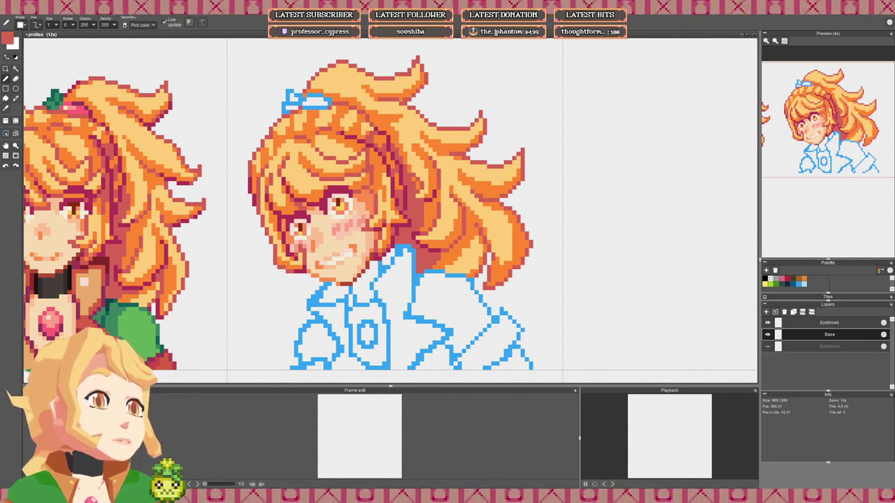
pyautogui.scroll(-5, 397, 209)
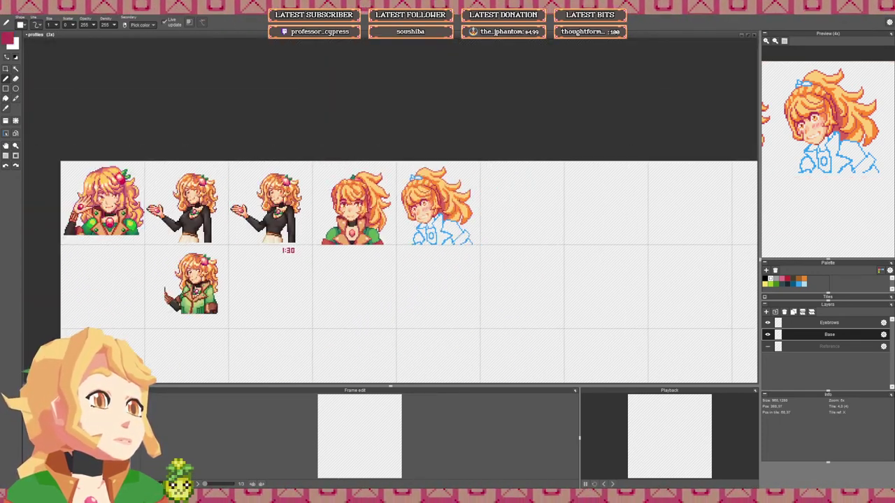
pyautogui.scroll(5, 396, 187)
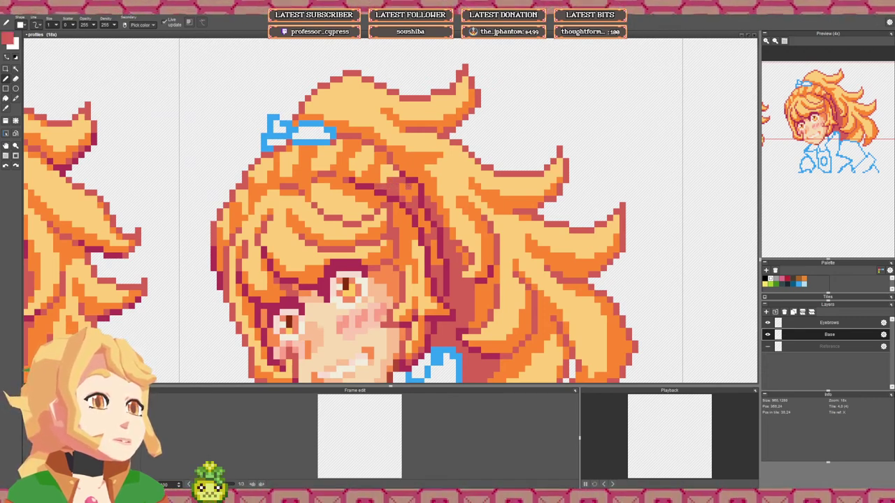
pyautogui.rightClick(408, 187)
pyautogui.moveTo(383, 181); pyautogui.dragTo(396, 174)
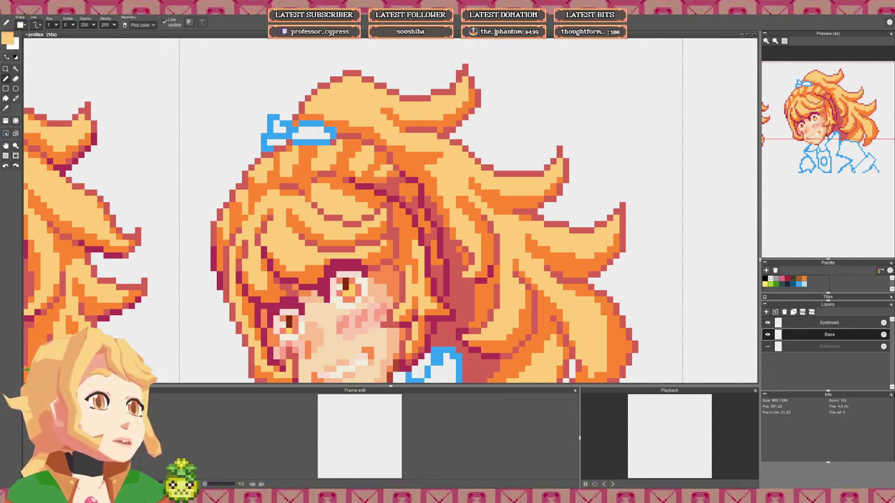
pyautogui.click(384, 161)
pyautogui.rightClick(383, 180)
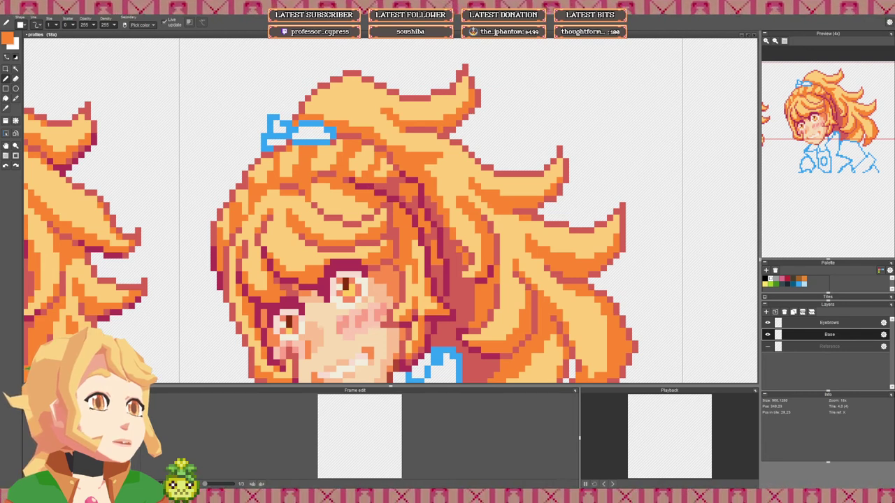
# Step: Deepen the shadows where the braid meets the side of the fringe, using red, orange and crimson sampled from the hair
pyautogui.scroll(-6, 398, 174)
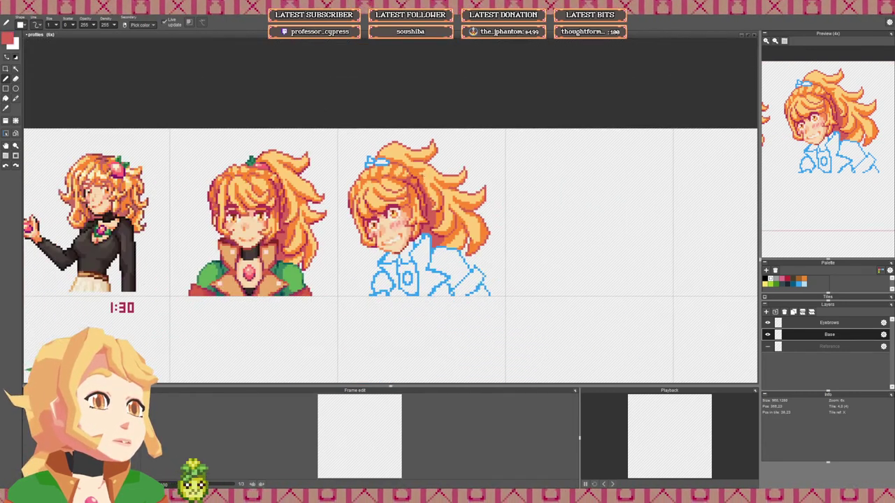
pyautogui.scroll(5, 396, 166)
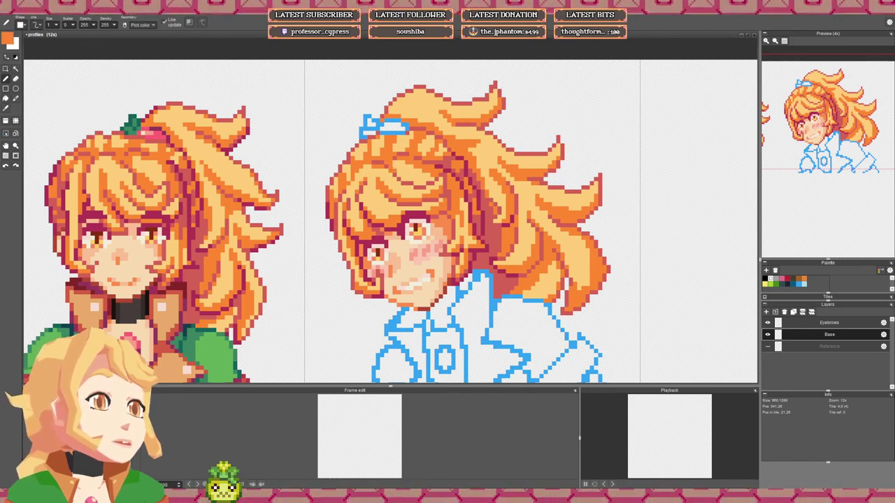
pyautogui.scroll(-1, 411, 168)
pyautogui.scroll(2, 426, 176)
pyautogui.rightClick(456, 166)
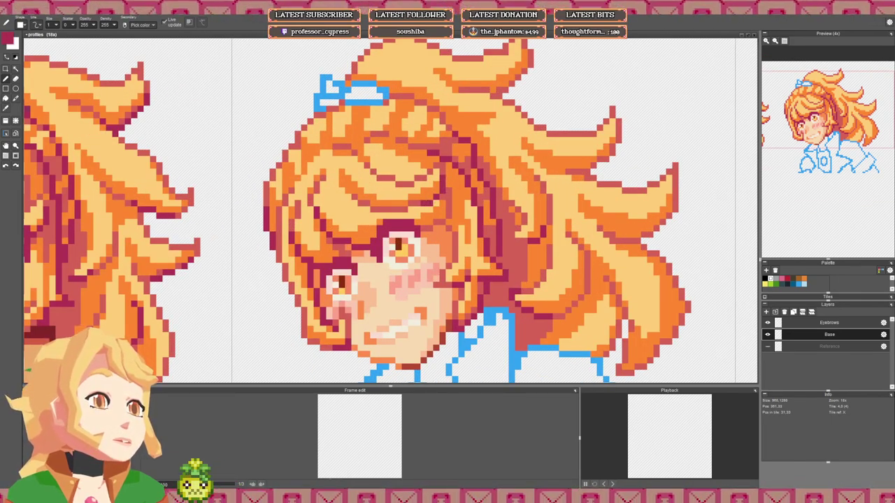
# Step: Examine the braid and fringe shading close up and from afar, comparing it with the finished ponytail portrait beside it
pyautogui.scroll(-3, 449, 217)
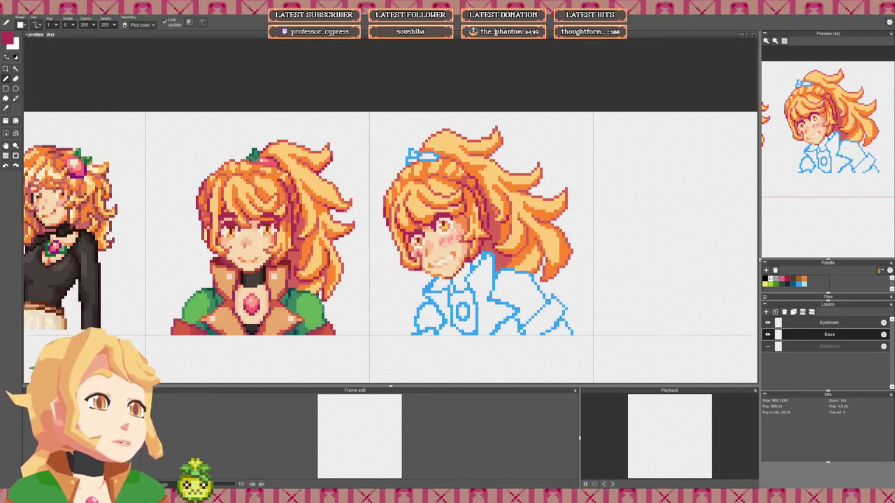
pyautogui.scroll(3, 447, 209)
pyautogui.scroll(-3, 448, 209)
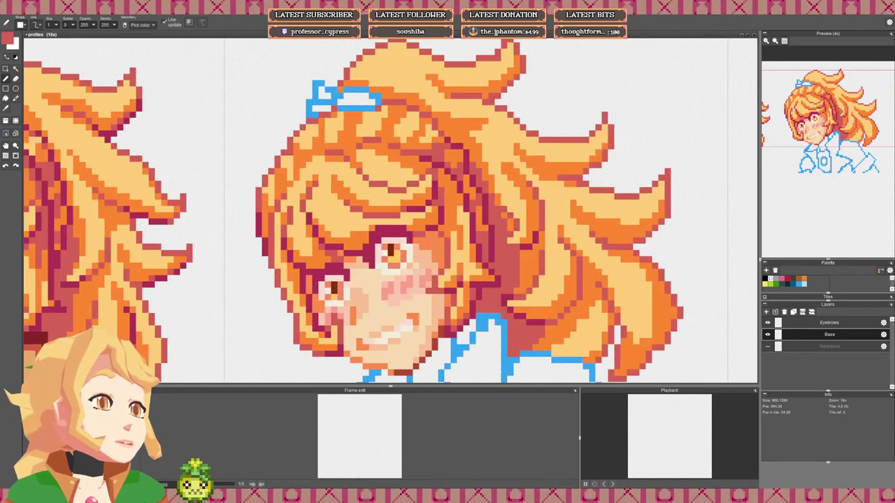
pyautogui.scroll(3, 453, 221)
pyautogui.scroll(-3, 447, 217)
pyautogui.scroll(3, 442, 181)
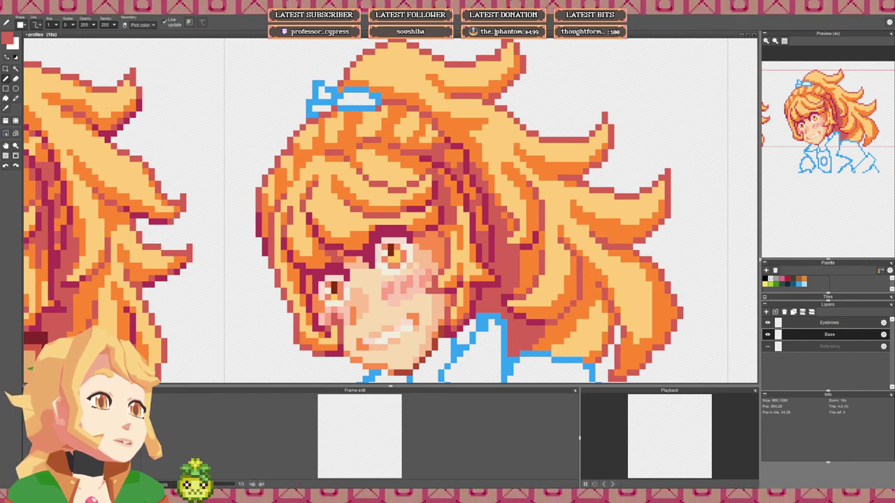
pyautogui.scroll(-3, 477, 207)
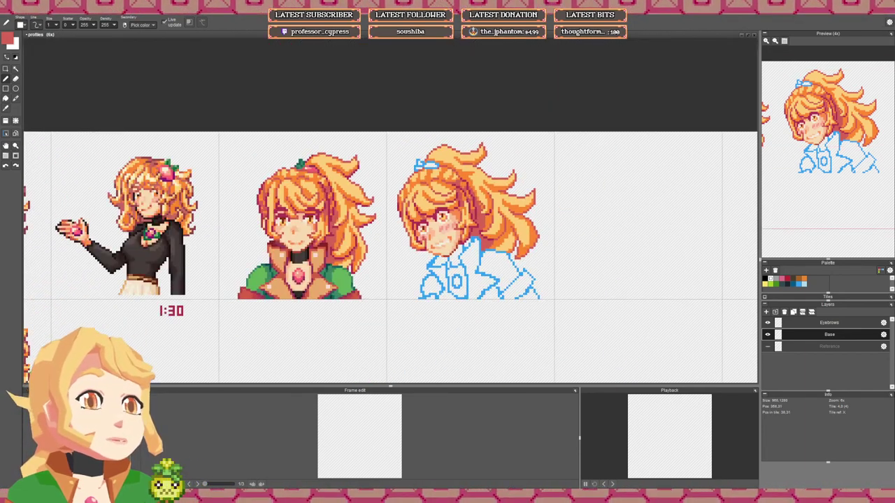
pyautogui.scroll(3, 462, 193)
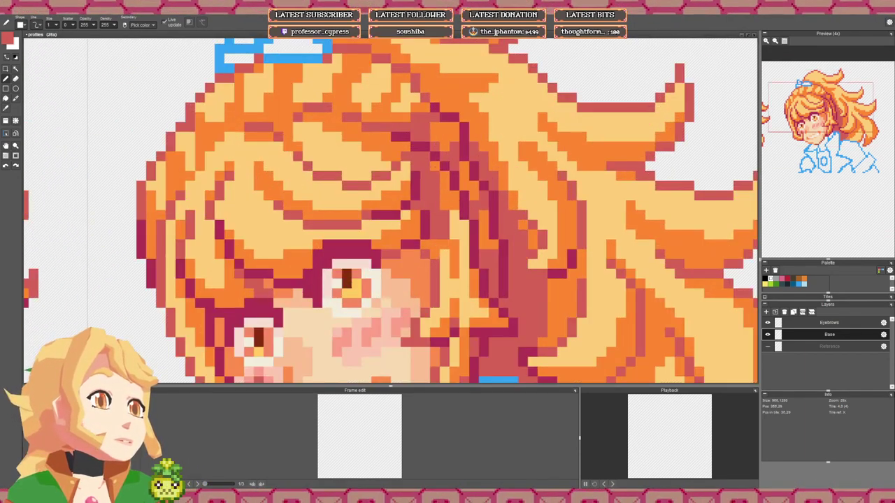
pyautogui.scroll(-5, 454, 177)
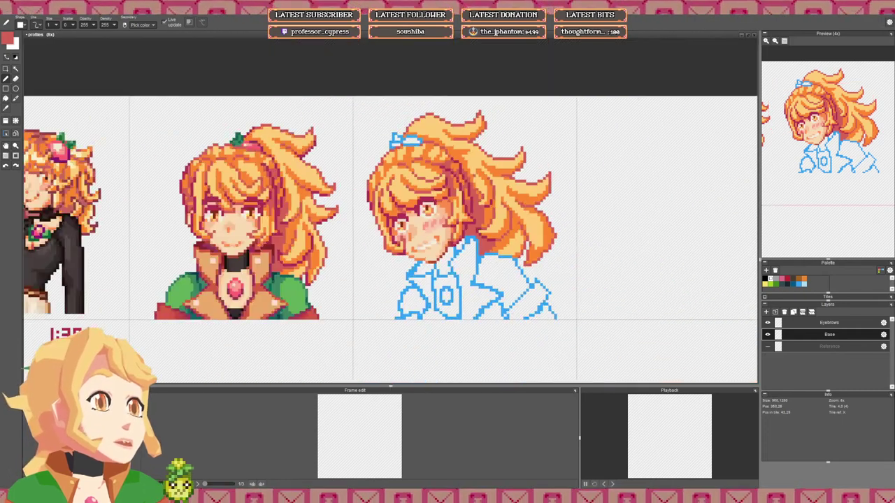
pyautogui.scroll(3, 458, 173)
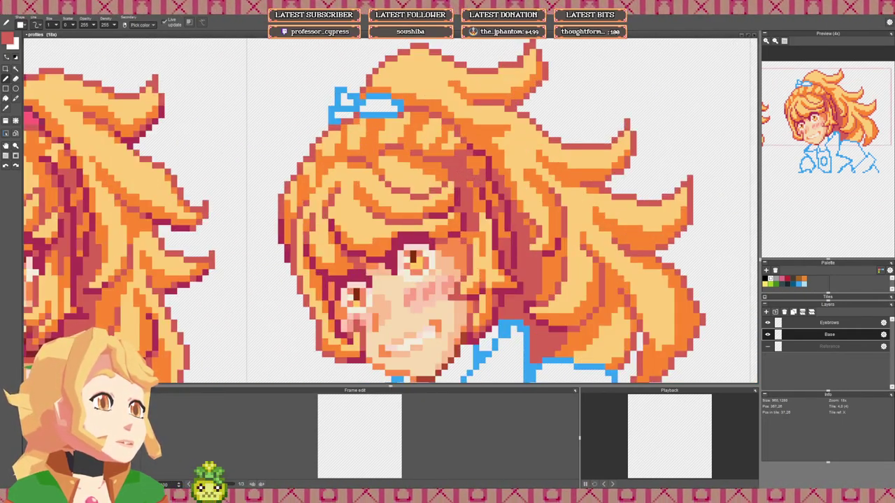
pyautogui.scroll(-6, 489, 191)
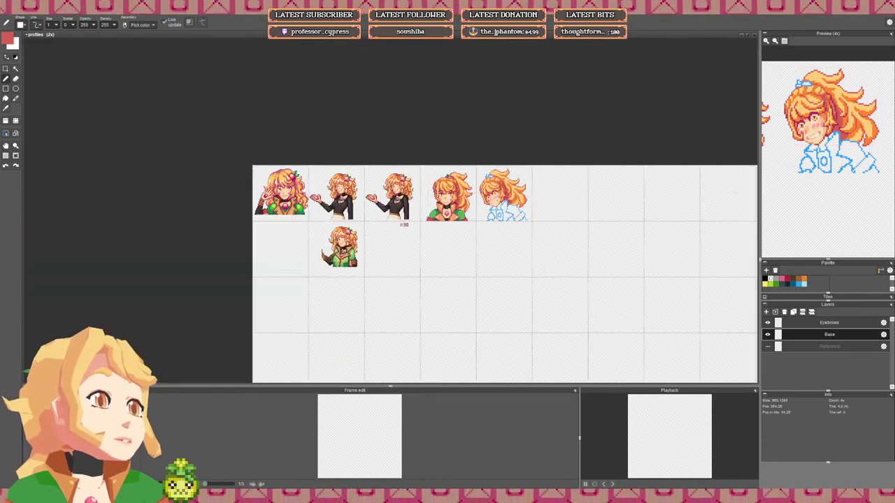
pyautogui.scroll(4, 510, 186)
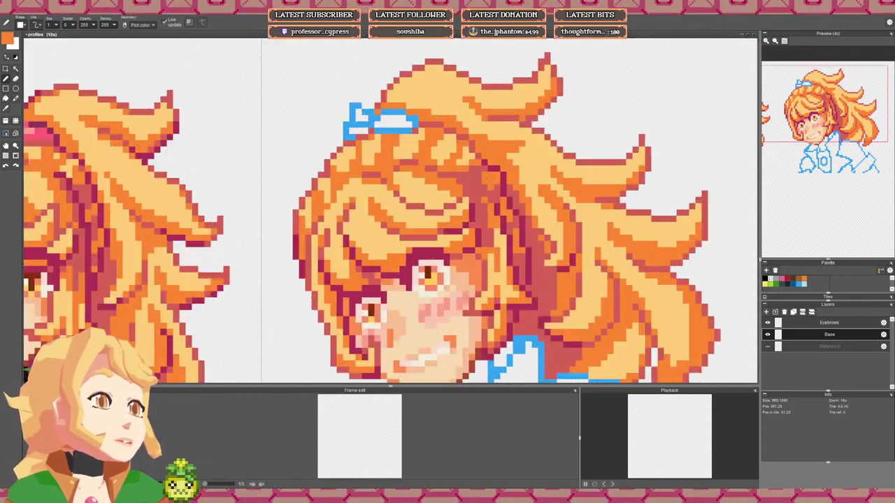
pyautogui.scroll(-3, 515, 200)
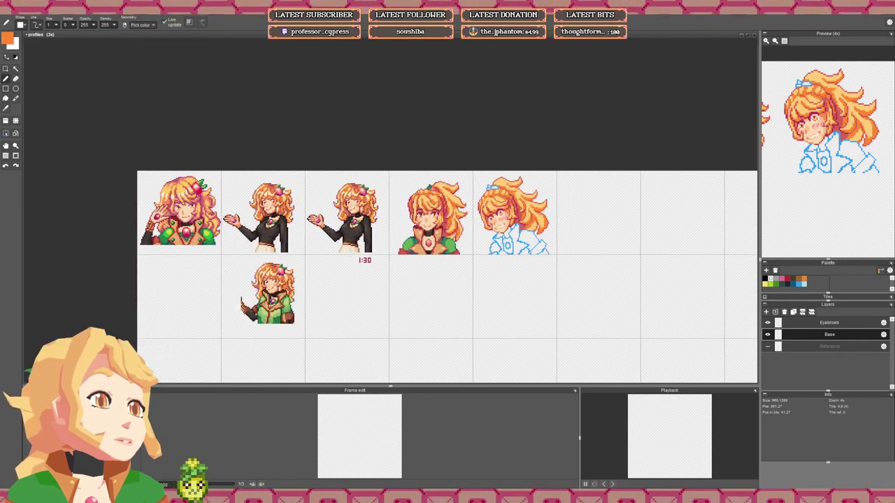
pyautogui.scroll(5, 508, 199)
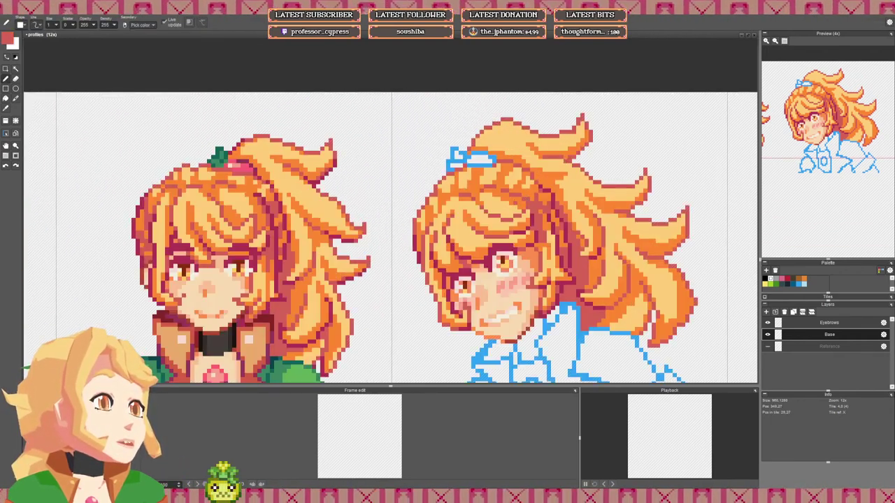
# Step: Touch up the fringe strands below the braid with orange sampled from the hair, checking them against the whole portrait
pyautogui.rightClick(509, 200)
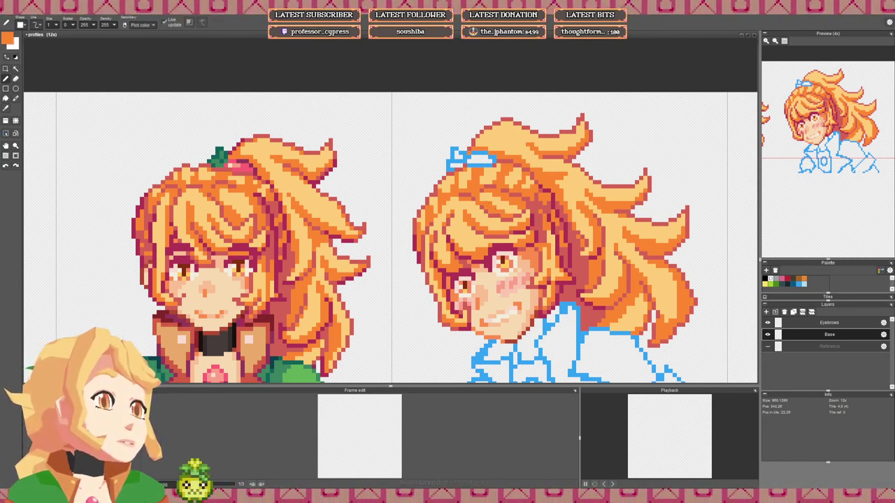
pyautogui.rightClick(491, 203)
pyautogui.scroll(-5, 512, 198)
pyautogui.moveTo(580, 217); pyautogui.dragTo(456, 191)
pyautogui.scroll(7, 440, 190)
pyautogui.rightClick(439, 191)
pyautogui.scroll(-6, 445, 188)
pyautogui.scroll(-1, 442, 189)
pyautogui.scroll(8, 417, 210)
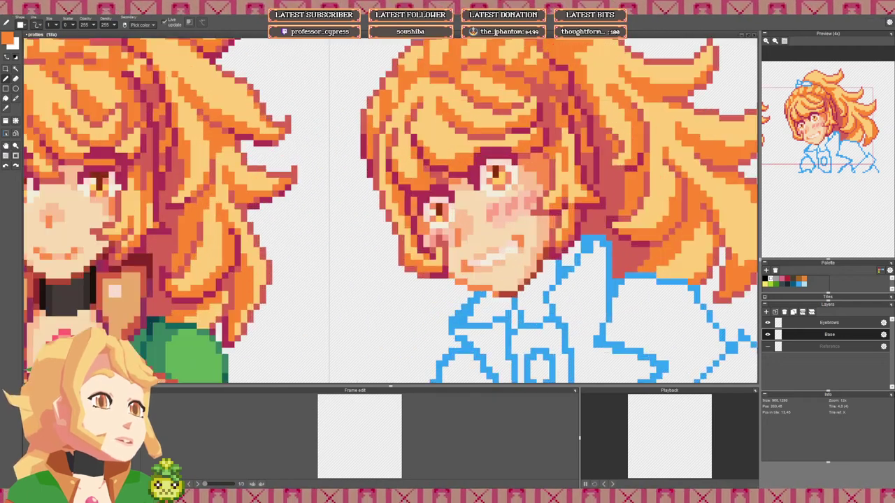
# Step: Add red shadow pixels to the hair lock beside the far eye
pyautogui.rightClick(402, 237)
pyautogui.click(407, 206)
pyautogui.click(408, 213)
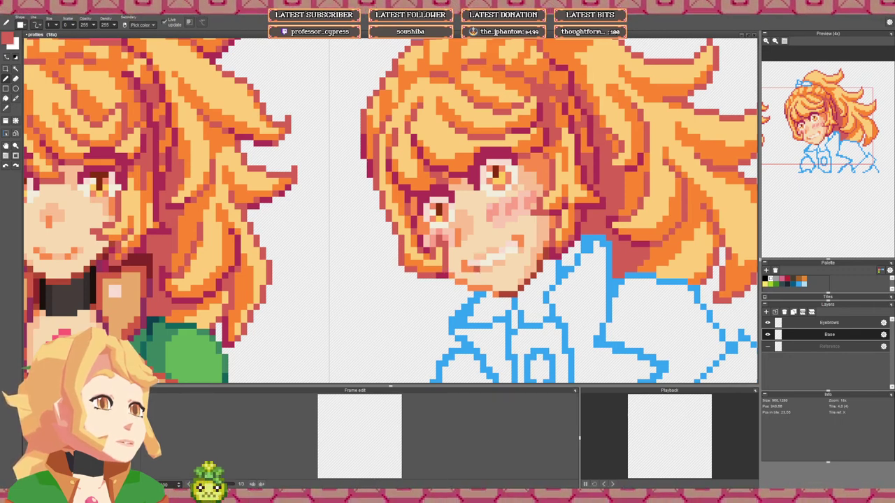
# Step: Review the whole ponytail portrait next to the other profile portraits, checking the overall hair shading
pyautogui.scroll(-3, 477, 270)
pyautogui.scroll(-1, 509, 281)
pyautogui.moveTo(559, 283); pyautogui.dragTo(471, 246)
pyautogui.scroll(3, 381, 190)
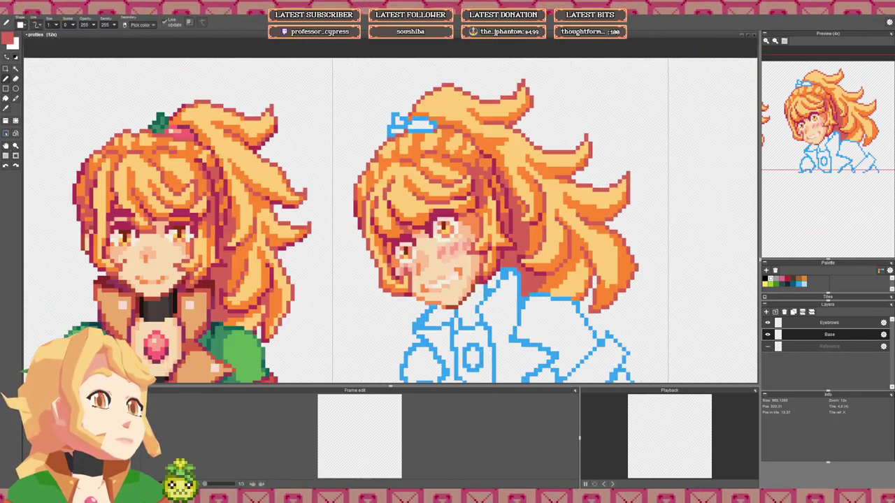
pyautogui.scroll(-2, 381, 190)
pyautogui.scroll(3, 381, 191)
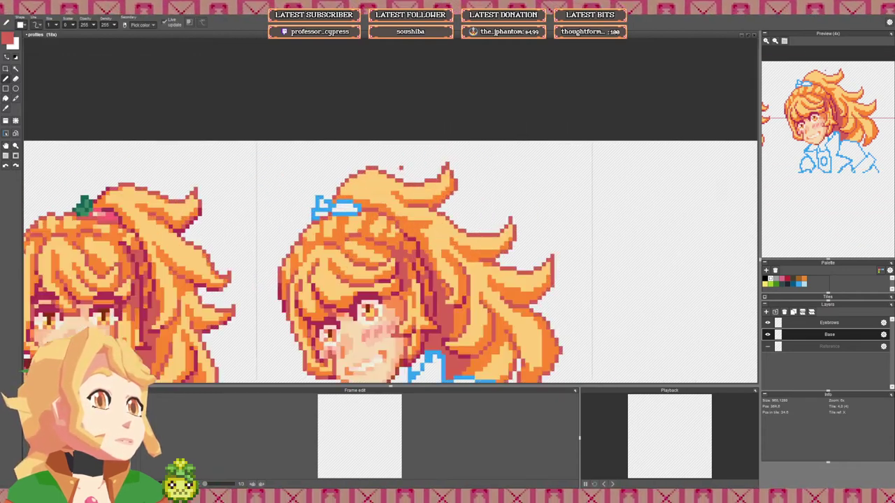
pyautogui.scroll(-1, 381, 190)
pyautogui.scroll(-2, 381, 190)
pyautogui.scroll(1, 381, 191)
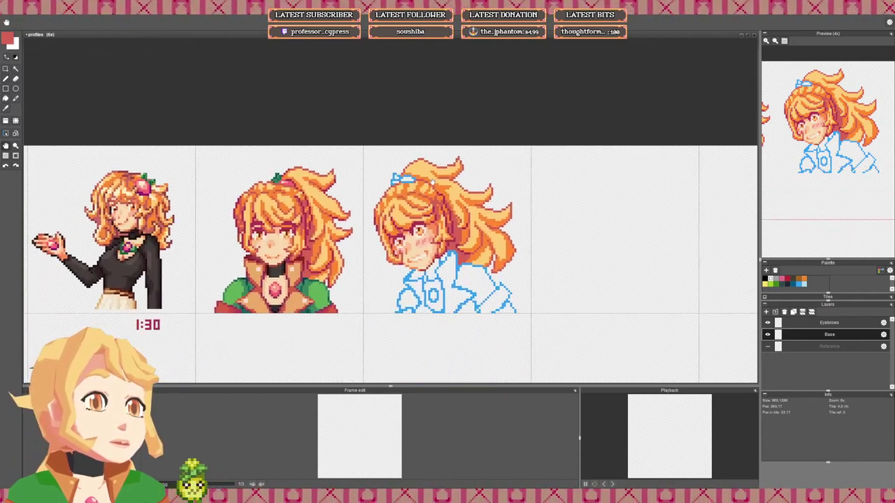
# Step: Darken the outer edges of the three upper ponytail spikes with crimson sampled from the hair shadows
pyautogui.scroll(3, 381, 190)
pyautogui.rightClick(429, 272)
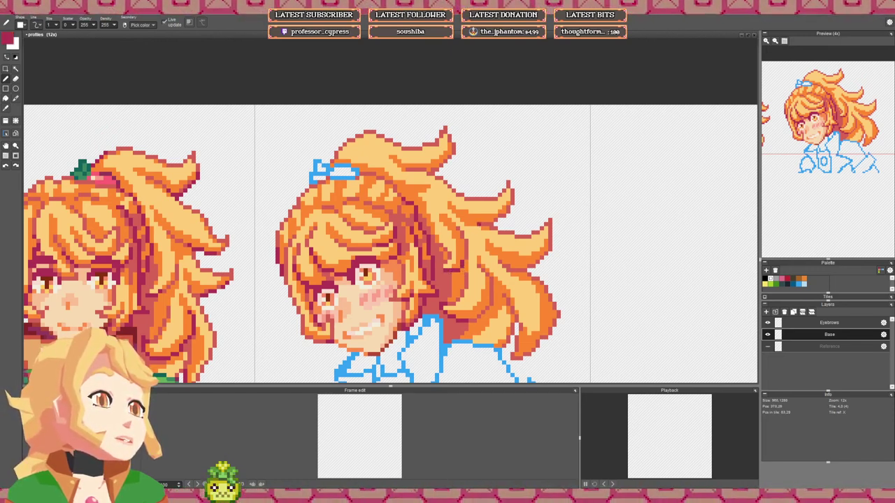
pyautogui.moveTo(509, 213); pyautogui.dragTo(513, 190)
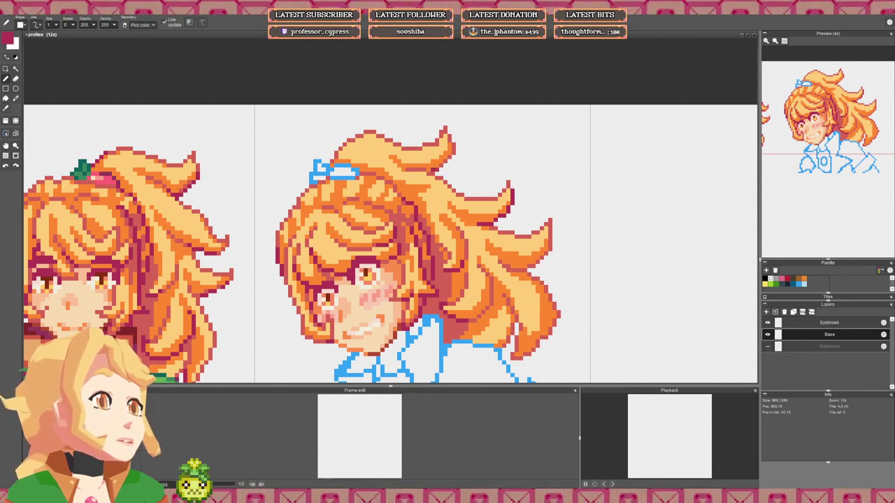
pyautogui.moveTo(446, 161); pyautogui.dragTo(453, 154)
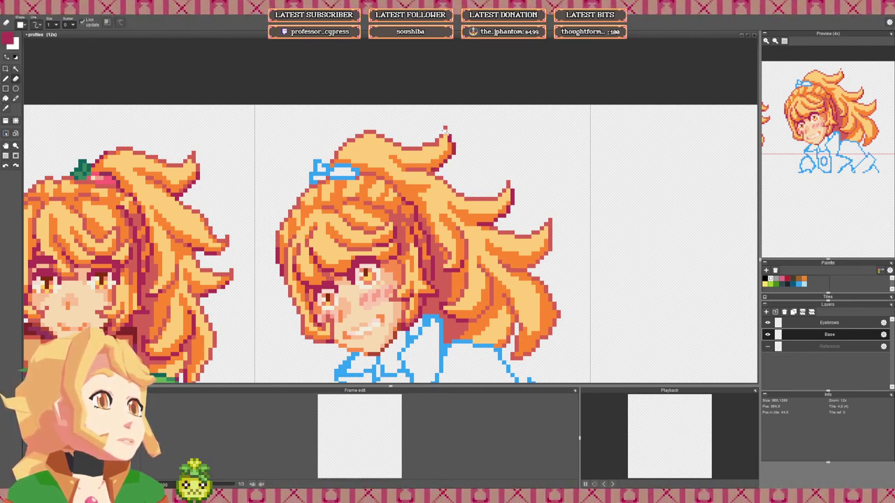
pyautogui.moveTo(531, 154); pyautogui.dragTo(459, 94)
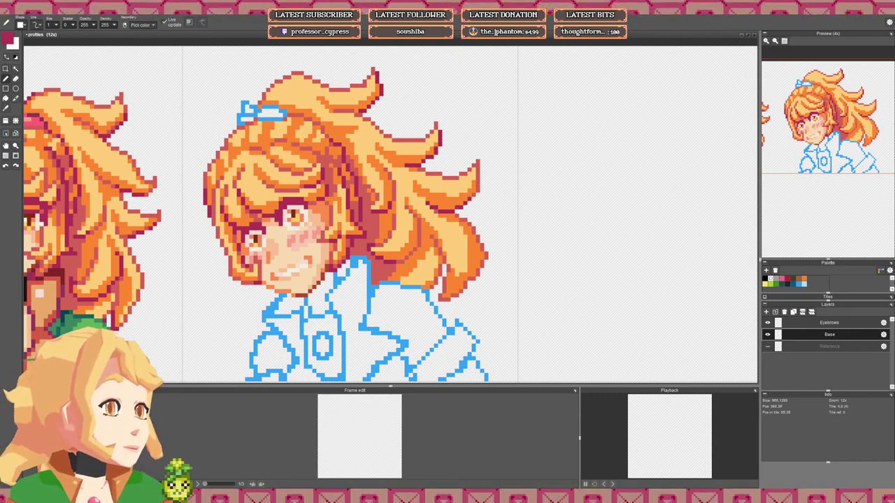
pyautogui.moveTo(479, 191); pyautogui.dragTo(480, 178)
pyautogui.press('e')
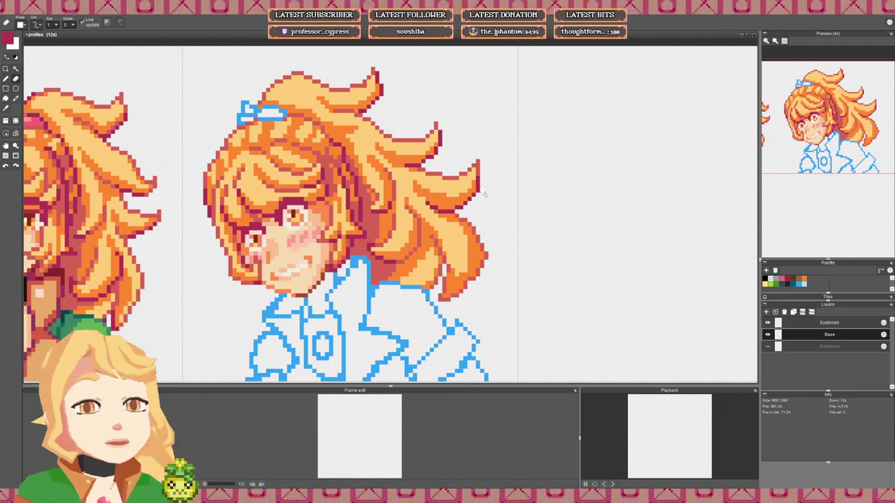
pyautogui.press('b')
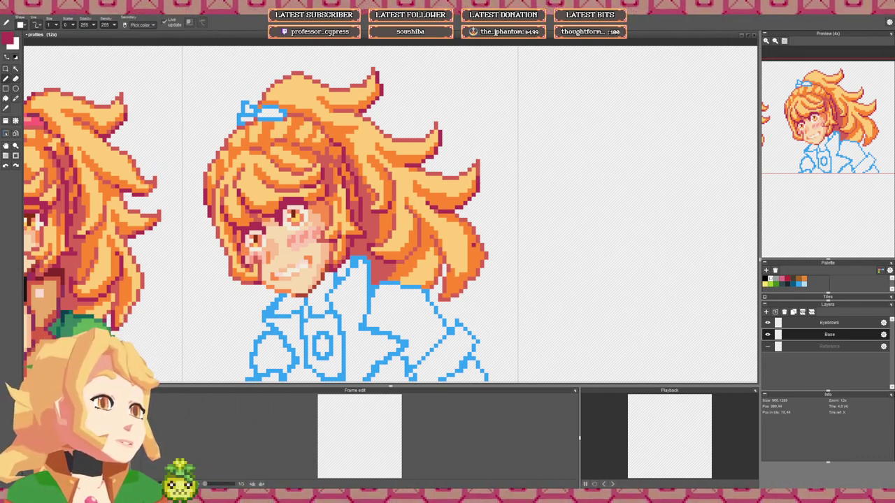
# Step: Shade the inside of the lowest ponytail curl and darken its outer outline with crimson
pyautogui.rightClick(474, 245)
pyautogui.moveTo(468, 258); pyautogui.dragTo(470, 244)
pyautogui.rightClick(478, 190)
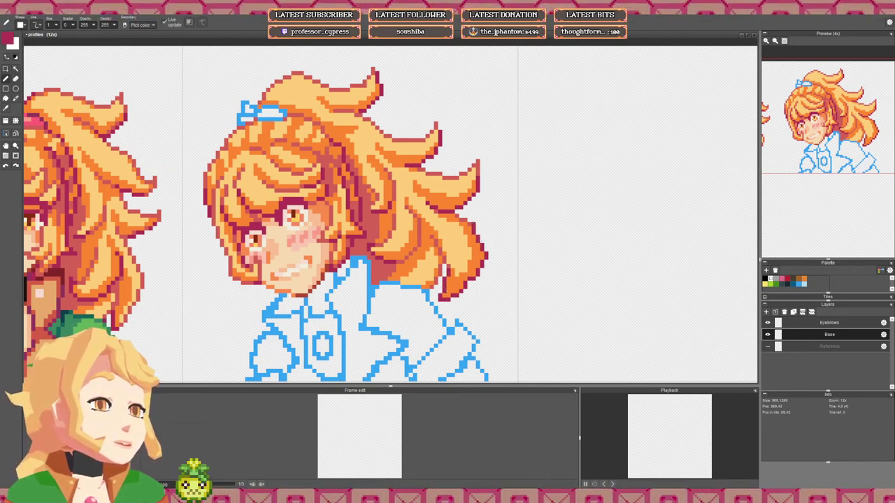
# Step: Refine the lowest ponytail curl's light-orange highlight and orange shadow, then touch up its outer edge in crimson
pyautogui.rightClick(458, 228)
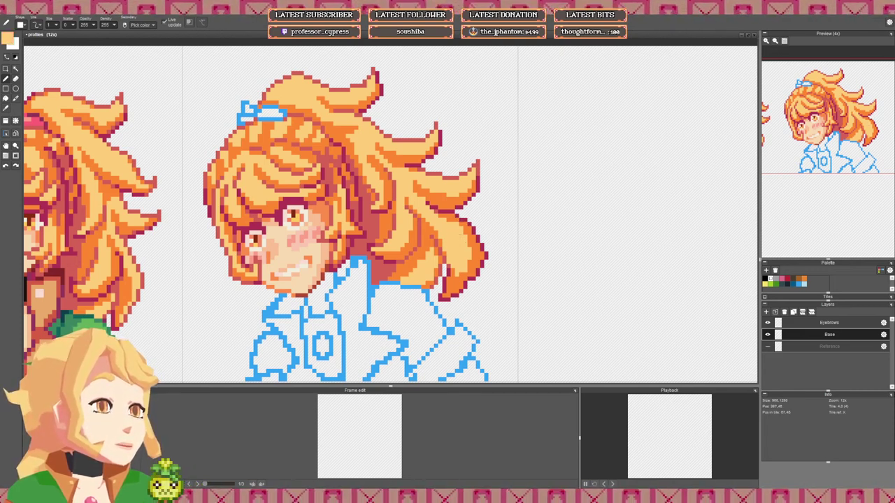
pyautogui.moveTo(470, 266); pyautogui.dragTo(474, 249)
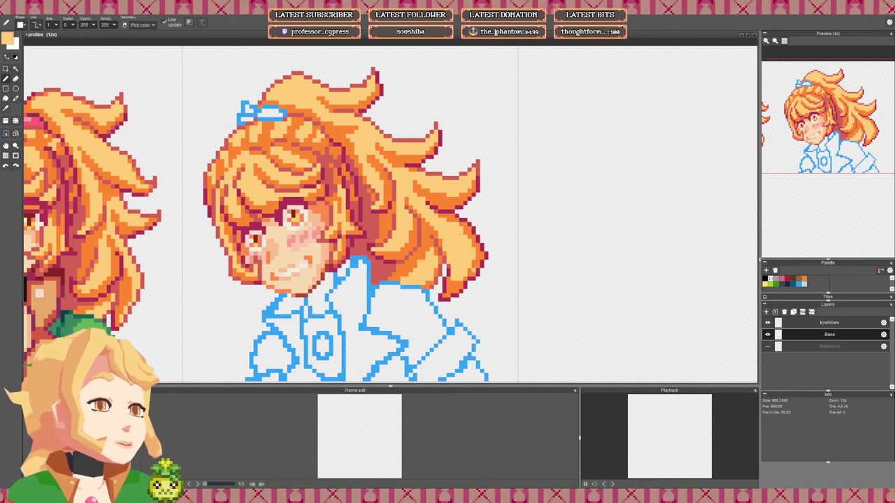
pyautogui.rightClick(474, 270)
pyautogui.moveTo(457, 280)
pyautogui.mouseDown()
pyautogui.moveTo(478, 241)
pyautogui.moveTo(470, 256)
pyautogui.moveTo(470, 247)
pyautogui.mouseUp()
pyautogui.rightClick(483, 248)
pyautogui.click(478, 240)
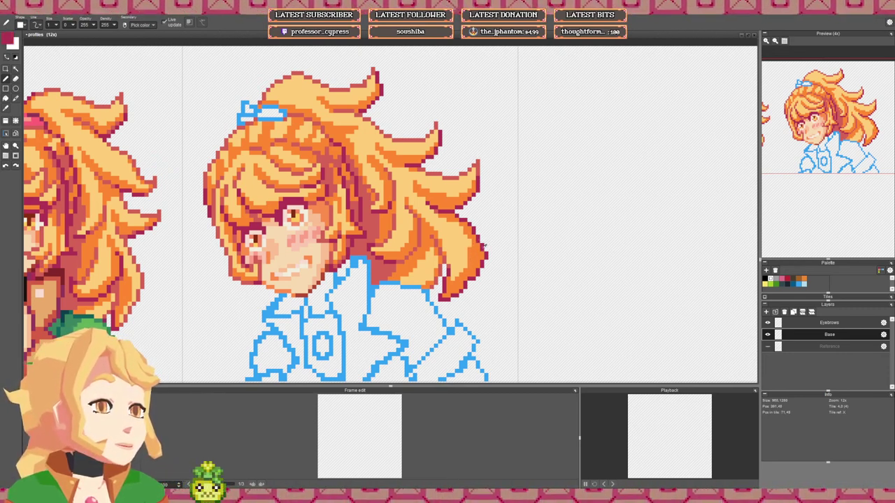
# Step: Touch up the lower ponytail edge beside the lowest curl with the muted red sampled from the hair shadow
pyautogui.scroll(-1, 440, 229)
pyautogui.scroll(1, 452, 230)
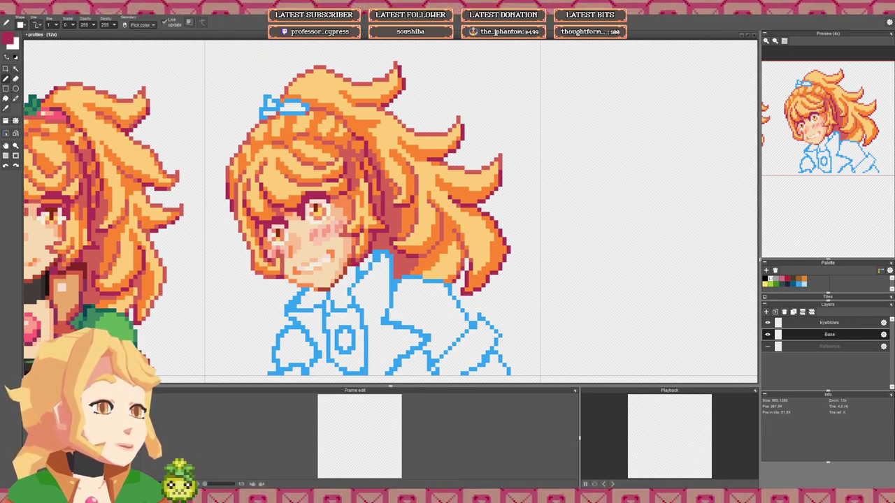
pyautogui.rightClick(451, 276)
pyautogui.moveTo(454, 274); pyautogui.dragTo(454, 268)
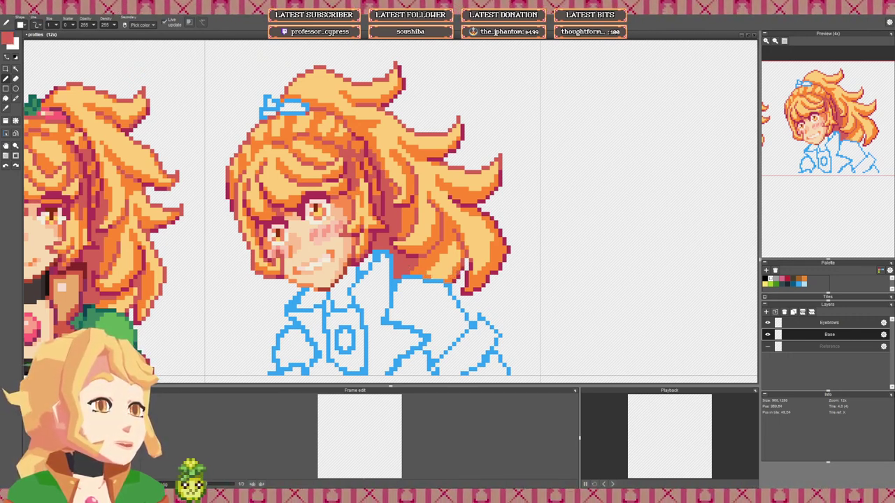
pyautogui.scroll(-5, 421, 227)
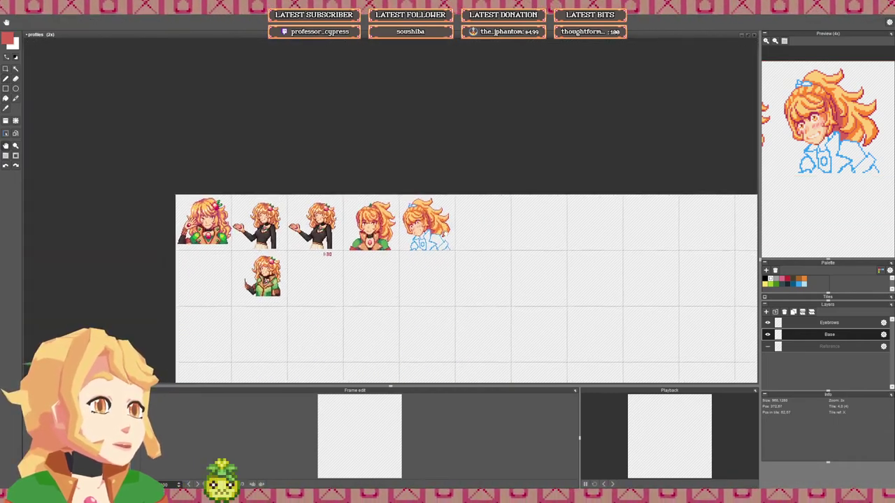
# Step: Compare the tilted-head portrait with the other profile portraits at several scales, checking its hair shading and face
pyautogui.scroll(5, 412, 231)
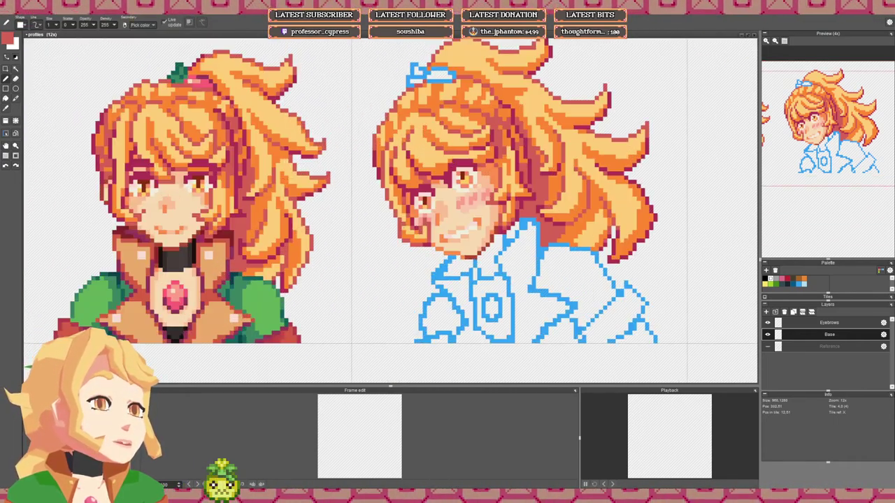
pyautogui.rightClick(405, 231)
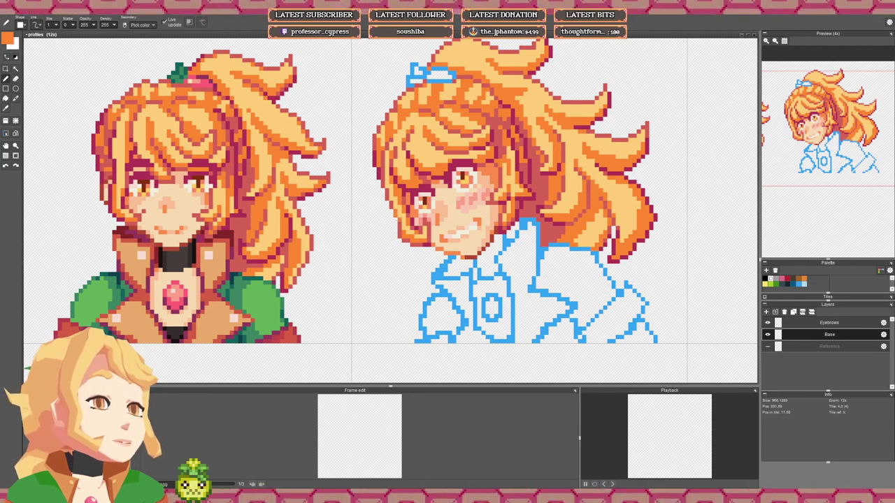
pyautogui.scroll(-3, 457, 217)
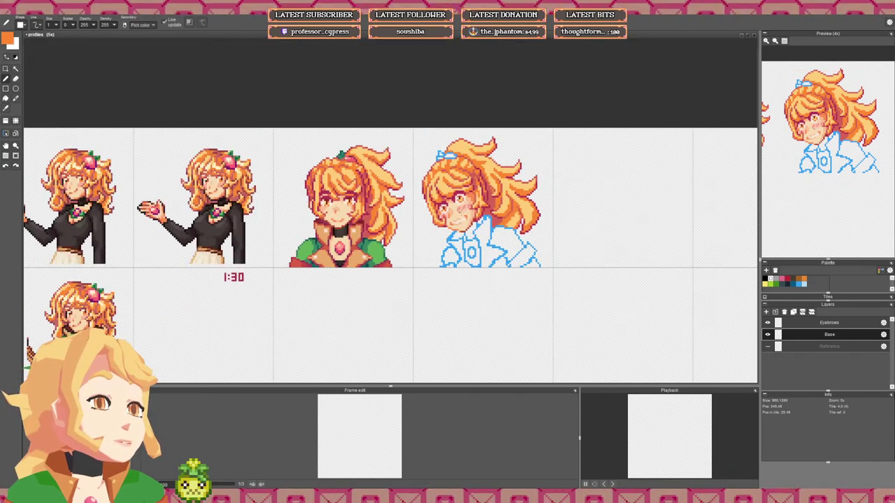
pyautogui.scroll(-3, 418, 218)
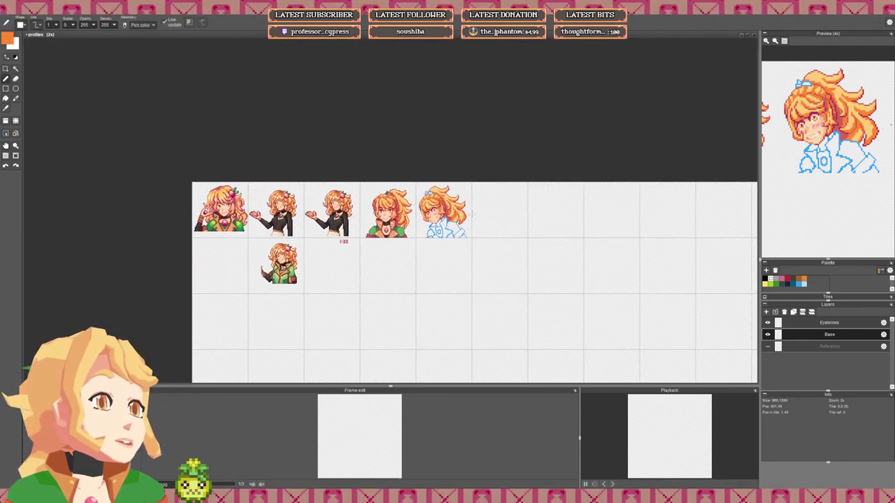
pyautogui.scroll(-1, 460, 209)
pyautogui.scroll(6, 444, 210)
pyautogui.moveTo(498, 223); pyautogui.dragTo(474, 223)
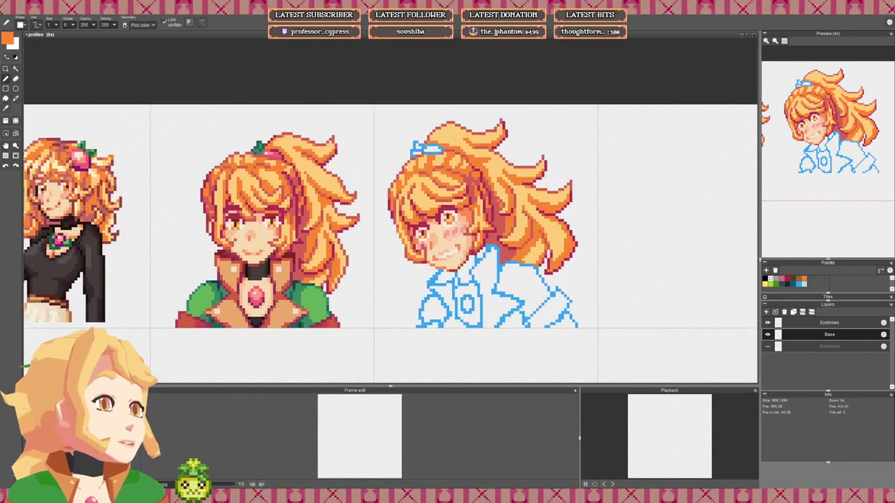
pyautogui.scroll(1, 474, 224)
pyautogui.rightClick(464, 195)
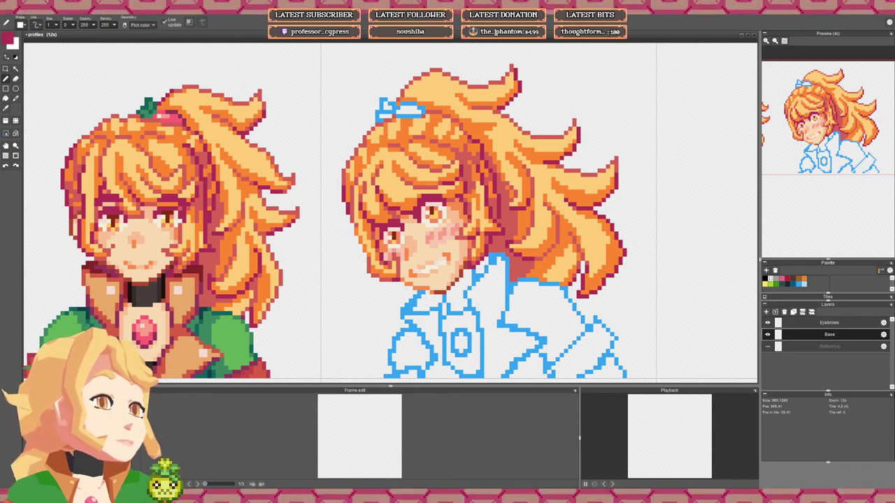
pyautogui.scroll(-6, 462, 203)
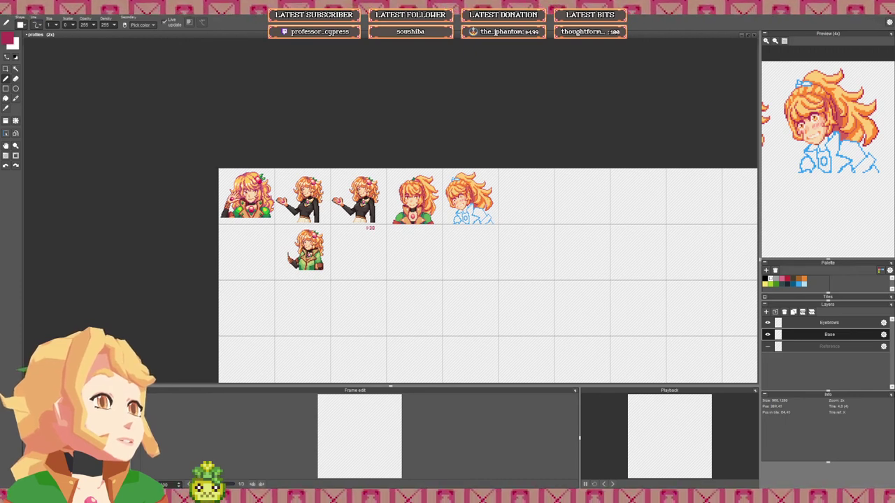
pyautogui.scroll(1, 482, 202)
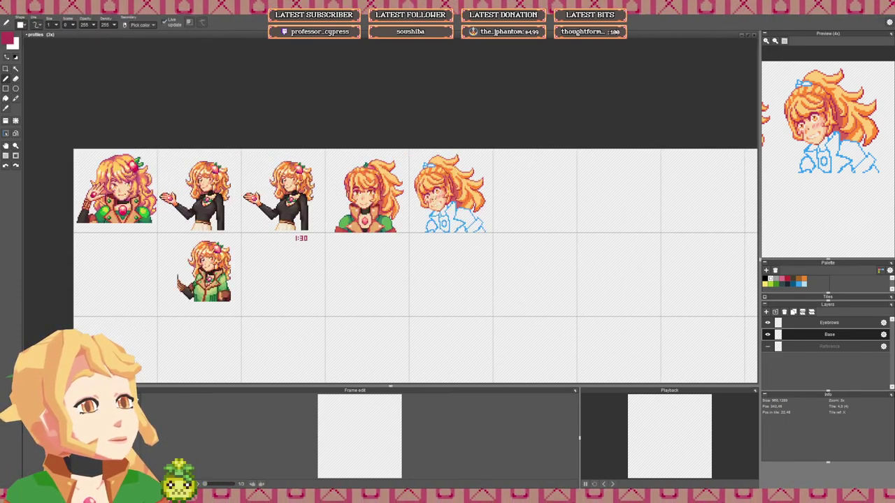
pyautogui.scroll(-2, 64, 122)
pyautogui.click(6, 121)
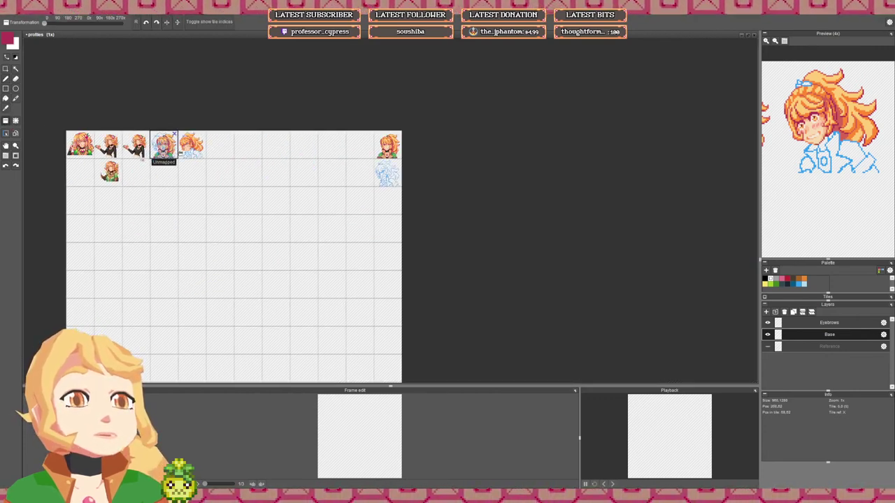
pyautogui.scroll(3, 244, 158)
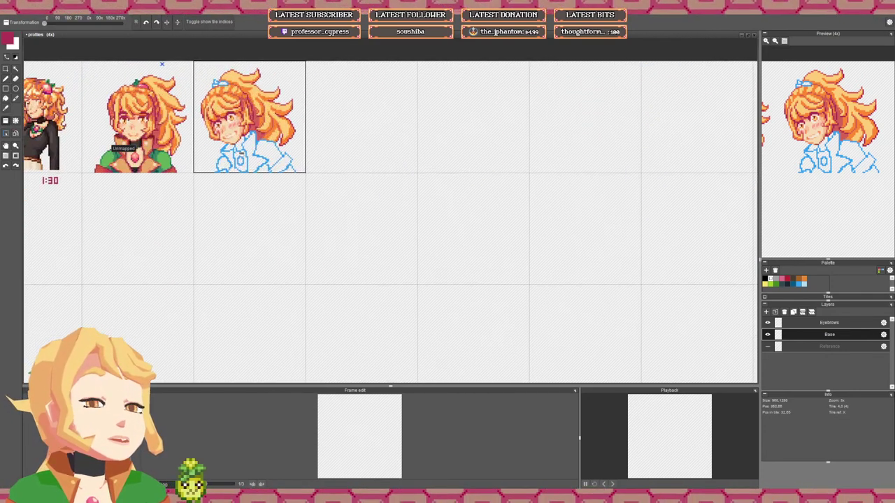
pyautogui.press('b')
pyautogui.moveTo(239, 153); pyautogui.dragTo(269, 190)
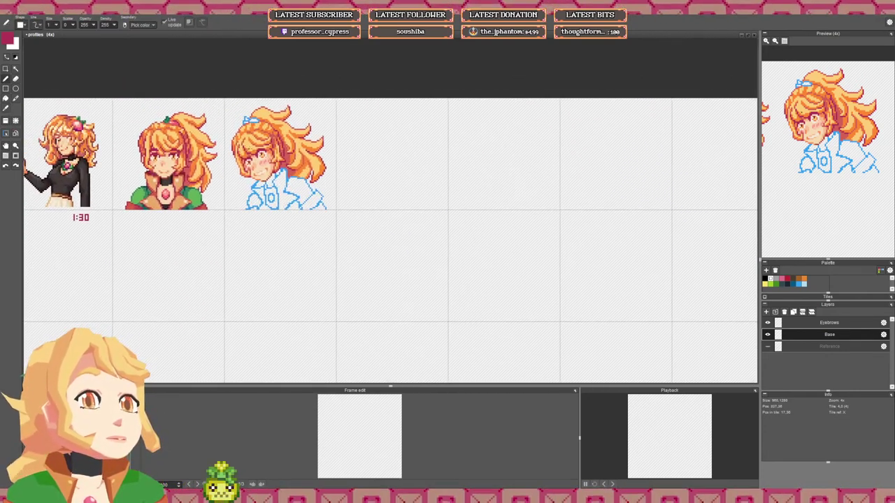
pyautogui.scroll(3, 247, 151)
pyautogui.scroll(1, 251, 165)
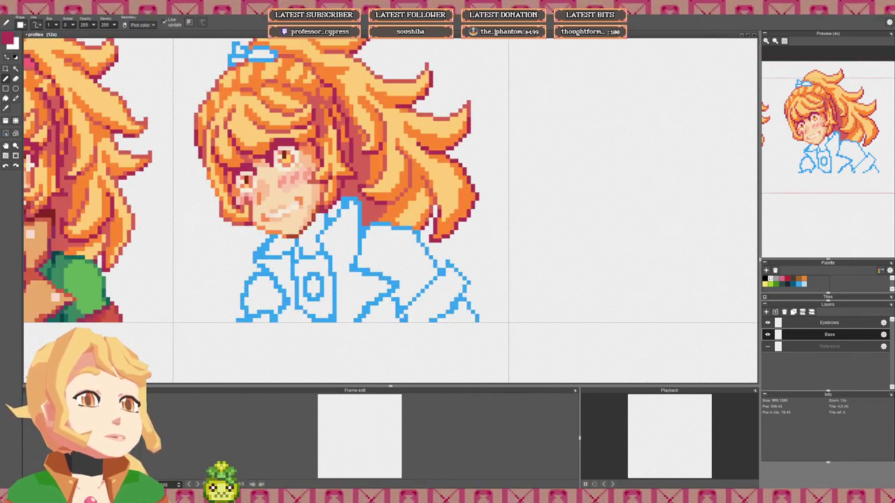
pyautogui.scroll(-5, 321, 170)
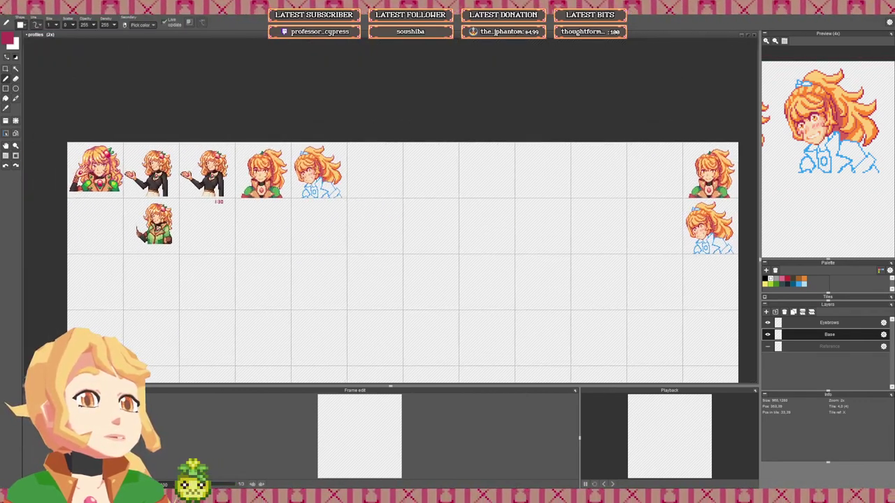
pyautogui.scroll(1, 313, 171)
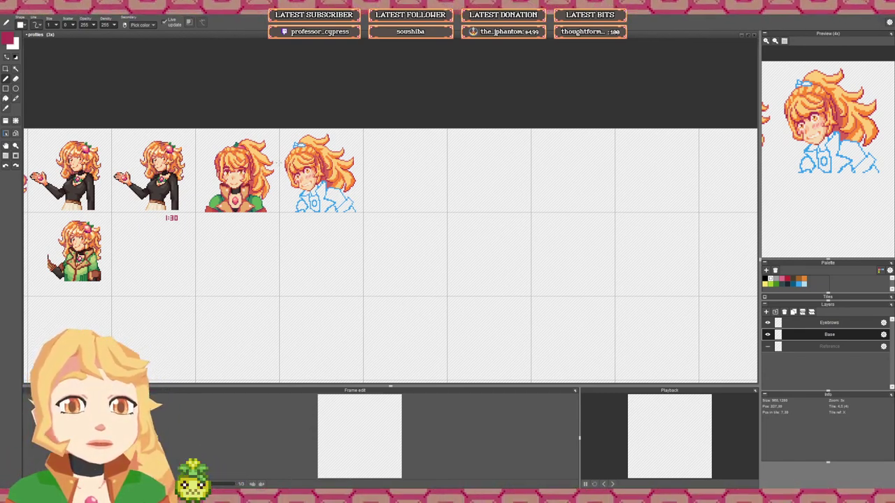
pyautogui.moveTo(278, 163); pyautogui.dragTo(296, 161)
pyautogui.scroll(3, 319, 170)
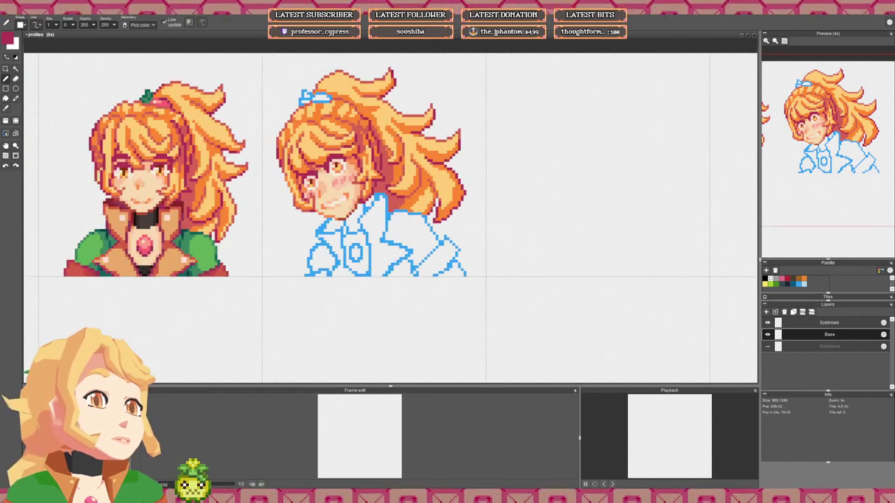
pyautogui.scroll(-3, 315, 165)
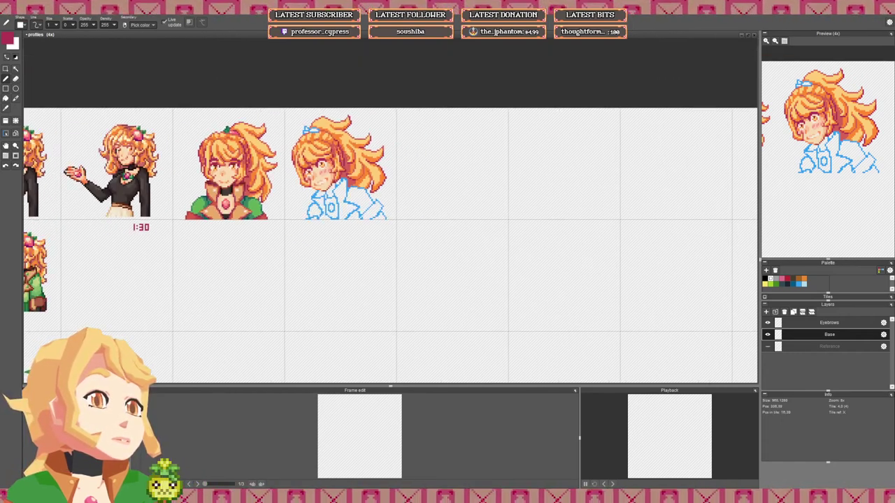
pyautogui.scroll(-2, 341, 170)
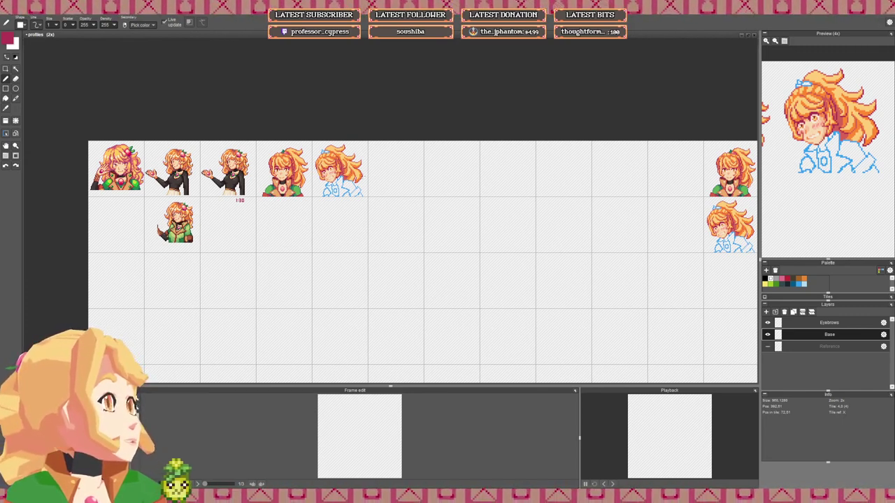
pyautogui.scroll(4, 327, 172)
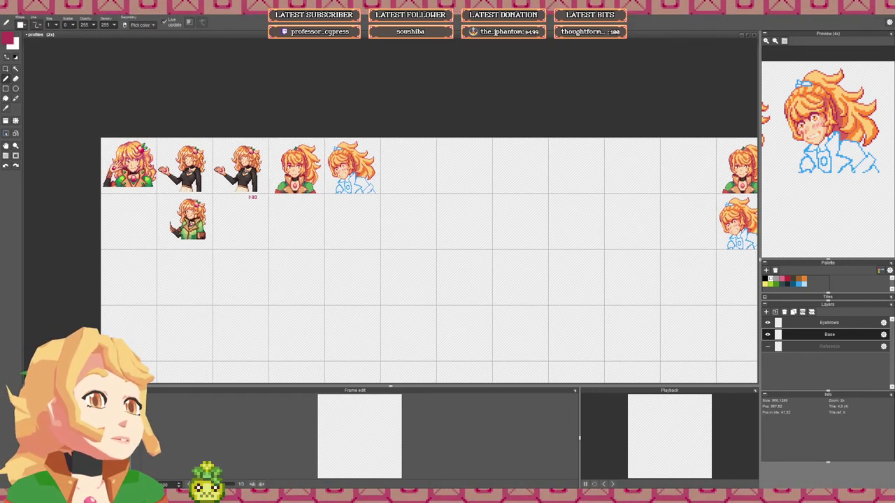
# Step: Try shifting a selected area of the tilted-head portrait's face, and undo the pixel move
pyautogui.click(6, 68)
pyautogui.scroll(2, 352, 158)
pyautogui.moveTo(320, 161); pyautogui.dragTo(337, 183)
pyautogui.scroll(-4, 337, 184)
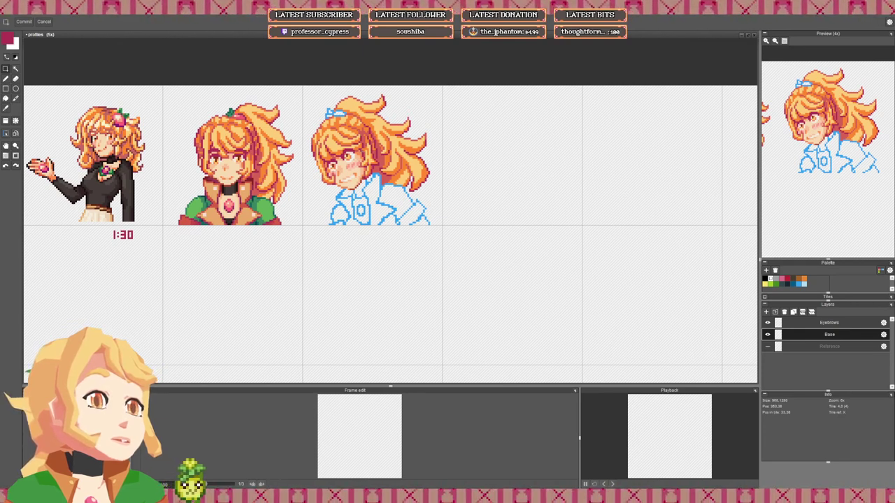
pyautogui.scroll(3, 358, 153)
pyautogui.press('b')
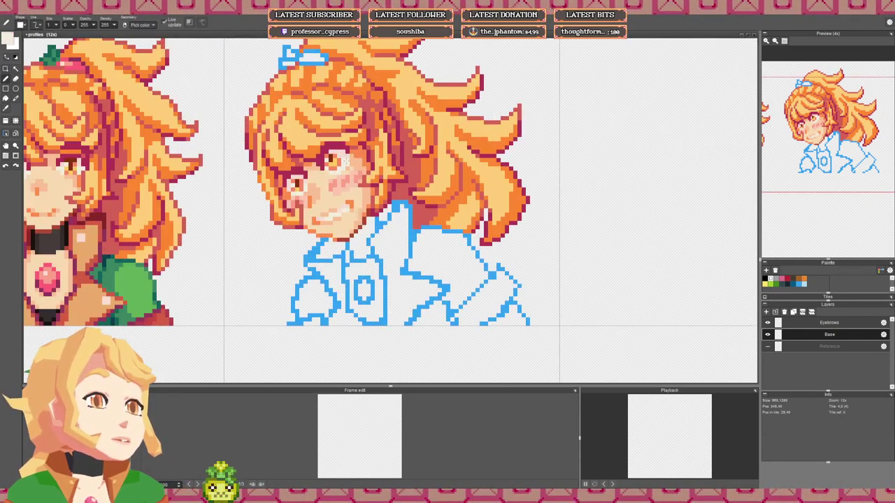
pyautogui.scroll(-4, 344, 161)
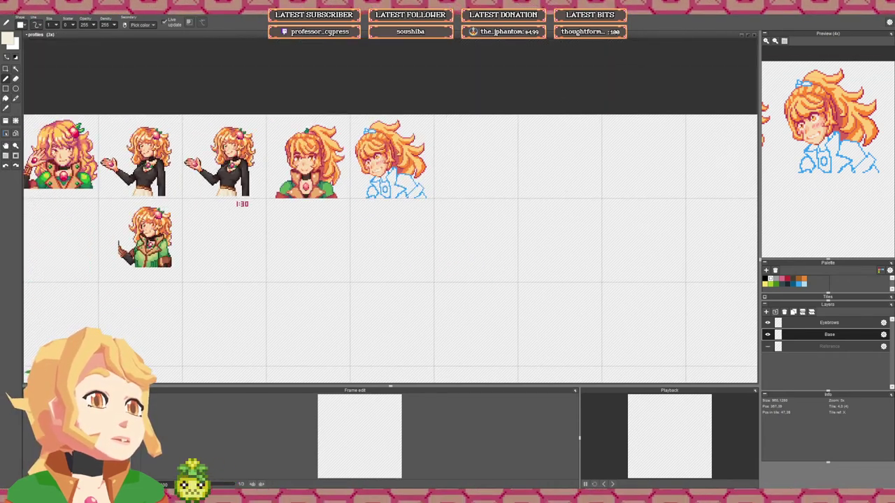
pyautogui.hotkey('ctrl', 'z')
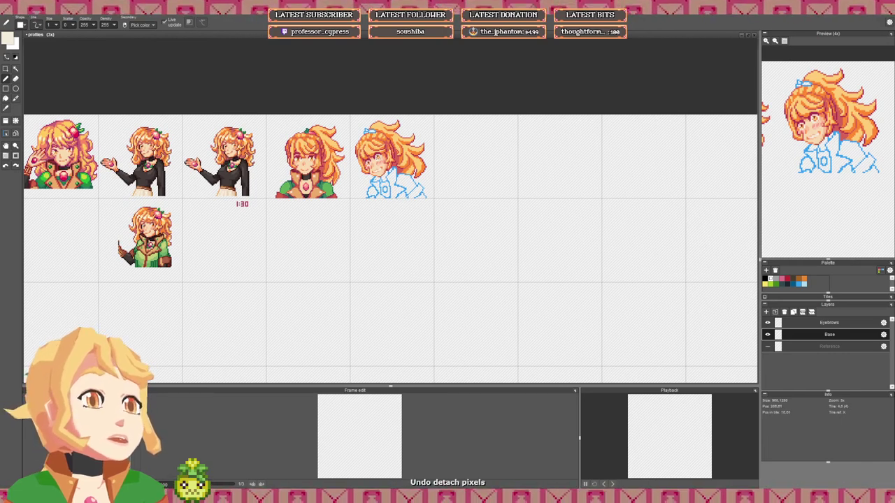
# Step: Touch up the skin just below the grinning mouth with a short peach shadow sampled from the face
pyautogui.moveTo(406, 185); pyautogui.dragTo(409, 200)
pyautogui.scroll(5, 391, 179)
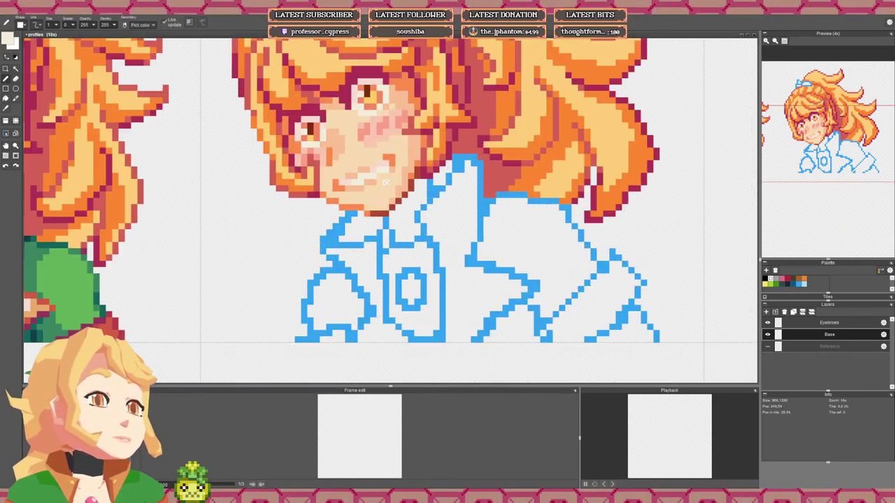
pyautogui.rightClick(373, 183)
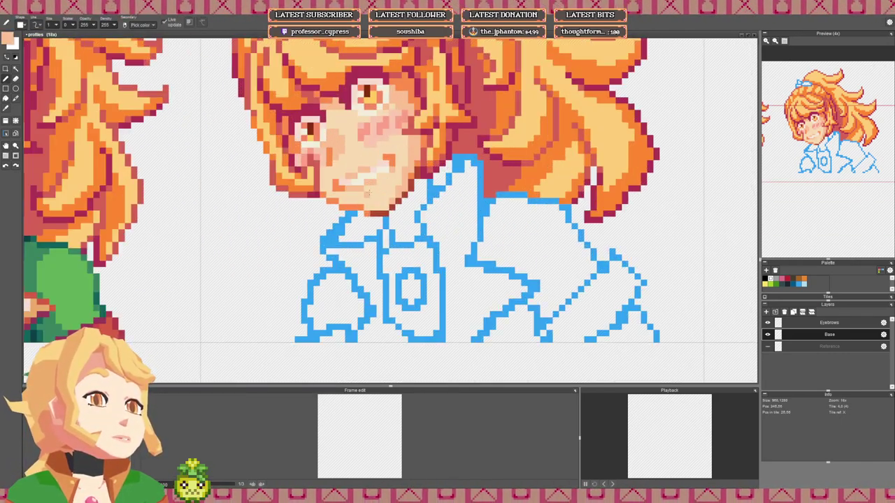
pyautogui.moveTo(368, 194); pyautogui.dragTo(374, 194)
pyautogui.scroll(-4, 384, 187)
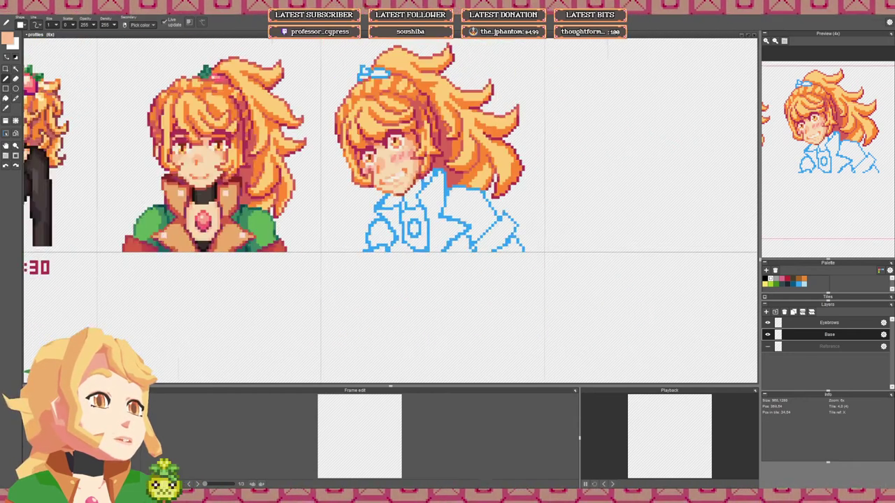
pyautogui.scroll(1, 392, 182)
pyautogui.scroll(3, 404, 180)
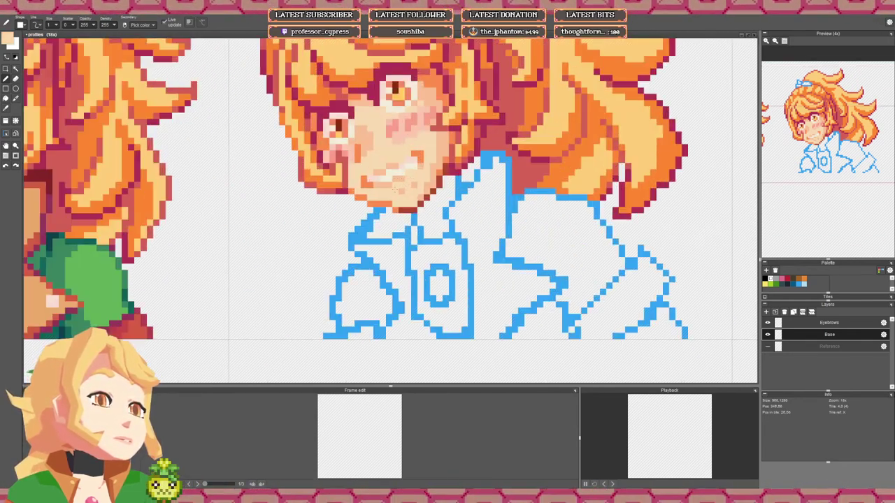
# Step: Review the tilted-head portrait's mouth and chin shading up close and alongside the other profile portraits
pyautogui.scroll(-3, 403, 176)
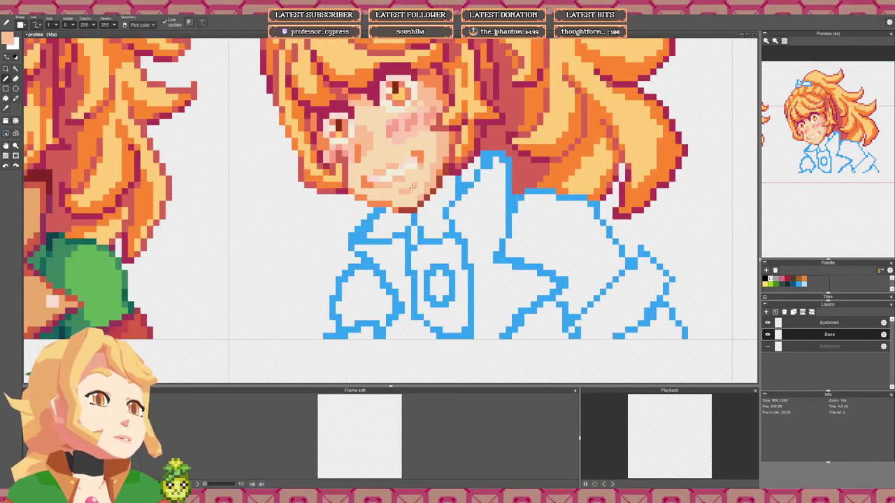
pyautogui.scroll(-1, 481, 179)
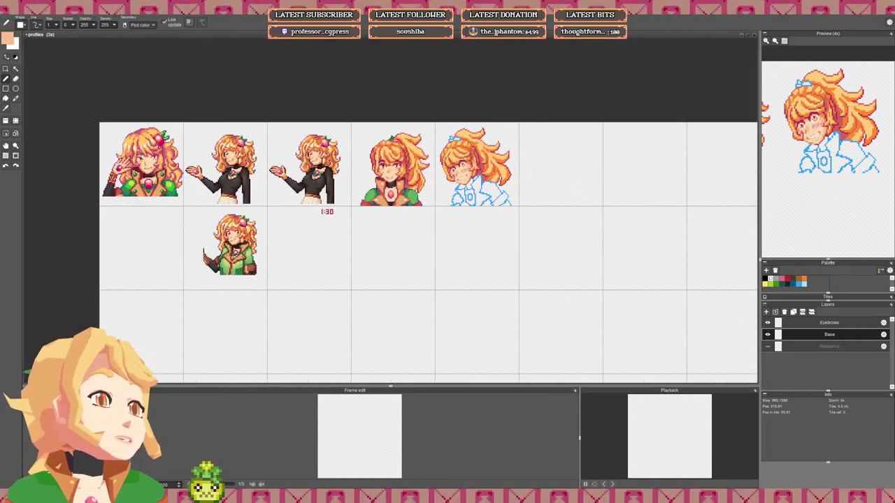
pyautogui.scroll(4, 500, 167)
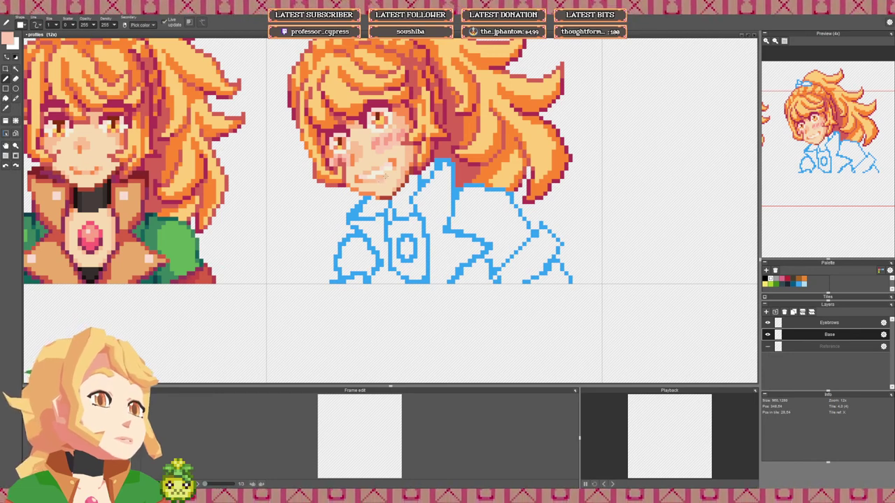
pyautogui.scroll(-4, 429, 168)
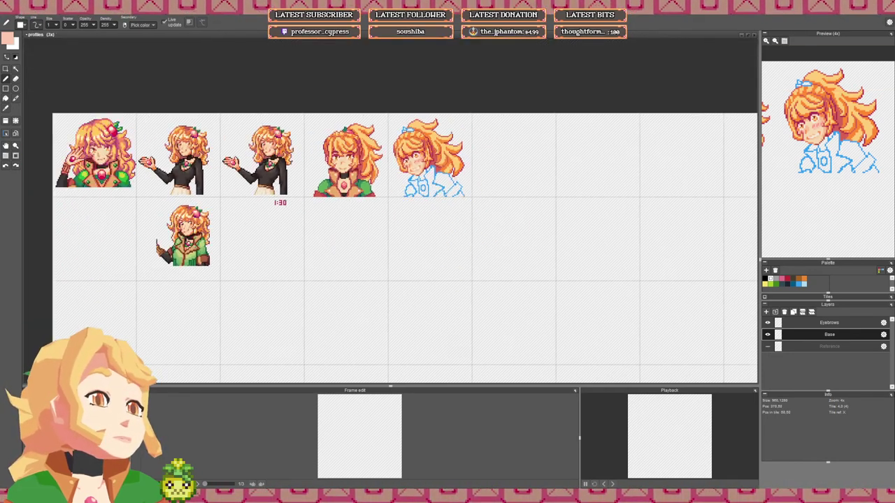
pyautogui.scroll(-1, 442, 165)
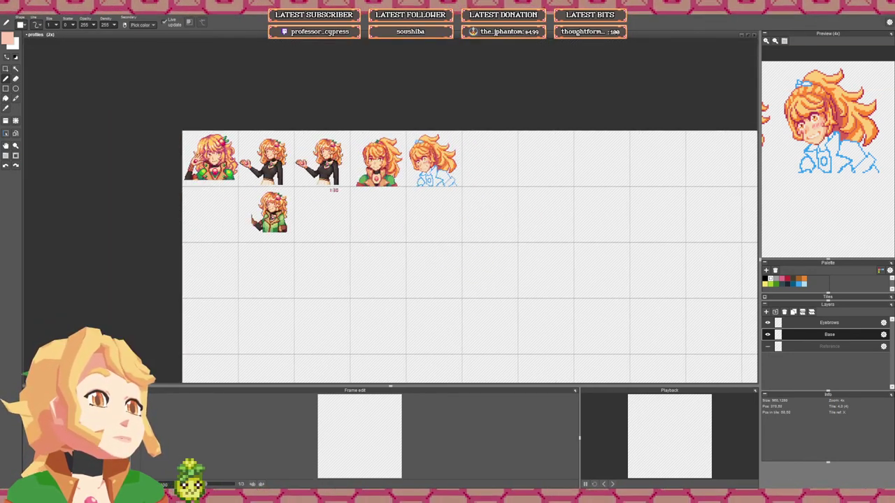
pyautogui.moveTo(445, 153); pyautogui.dragTo(409, 174)
pyautogui.scroll(1, 409, 174)
pyautogui.scroll(2, 402, 177)
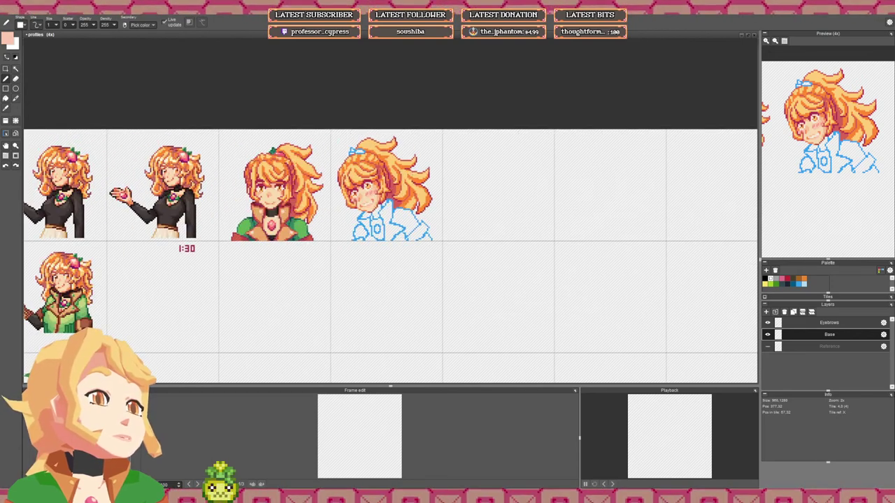
# Step: Make the Eyebrows layer active and show the hidden Reference sketch layer
pyautogui.click(818, 323)
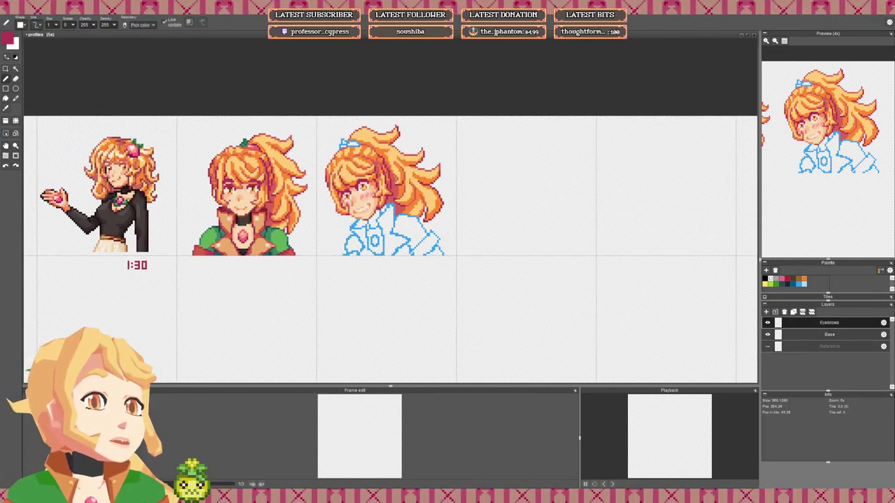
pyautogui.click(768, 347)
pyautogui.scroll(-3, 622, 294)
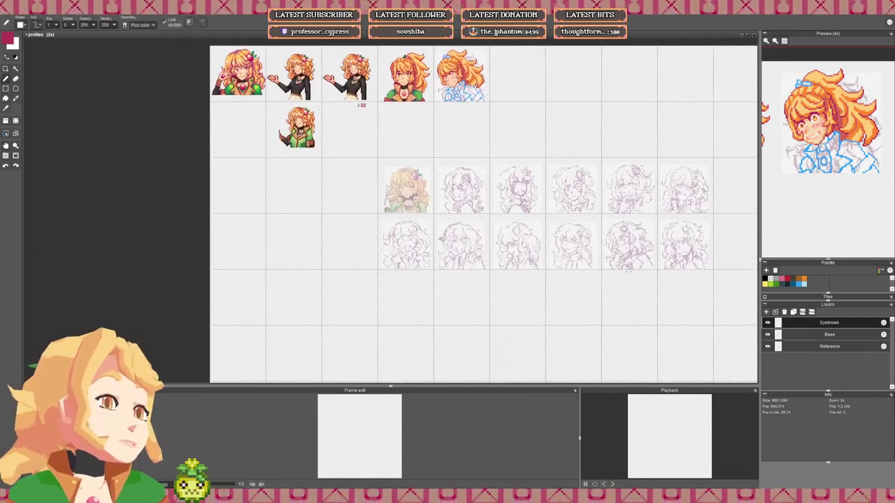
# Step: Look over the grid of reference pose sketches, and check the tilted-head portrait against the sketch beneath it
pyautogui.scroll(2, 603, 208)
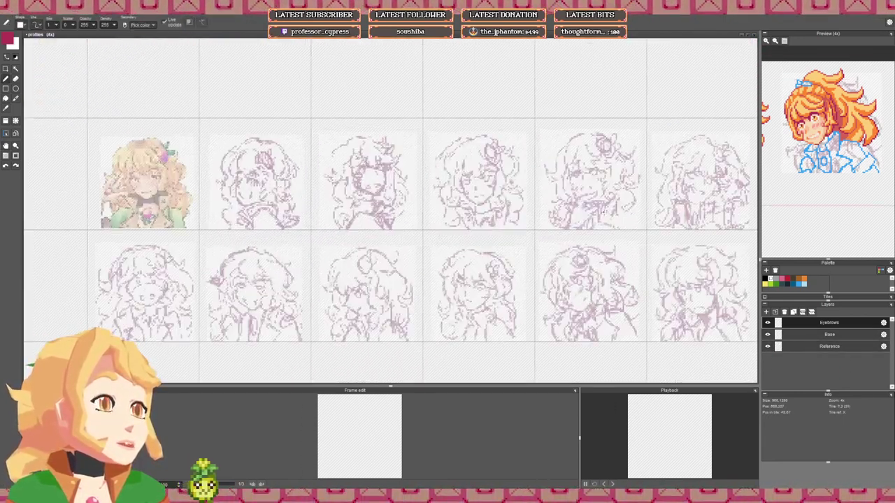
pyautogui.moveTo(605, 211); pyautogui.dragTo(497, 200)
pyautogui.moveTo(486, 270); pyautogui.dragTo(468, 241)
pyautogui.scroll(1, 469, 241)
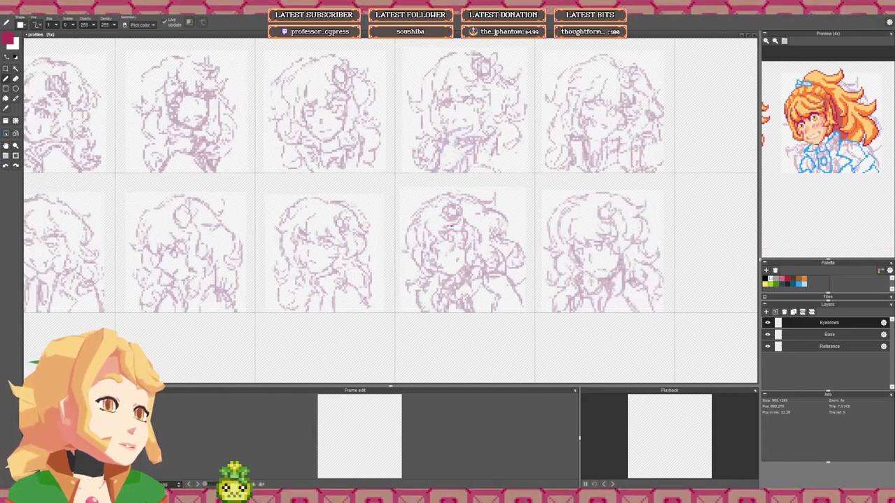
pyautogui.scroll(-3, 432, 202)
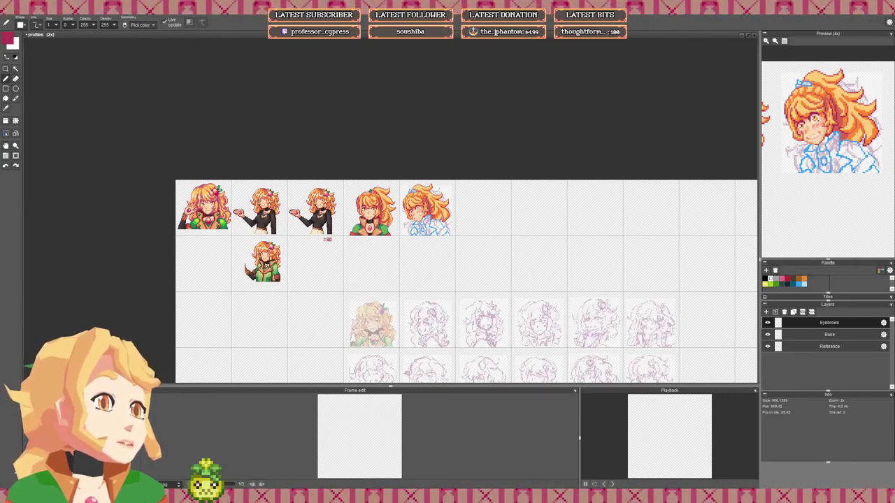
pyautogui.scroll(4, 417, 210)
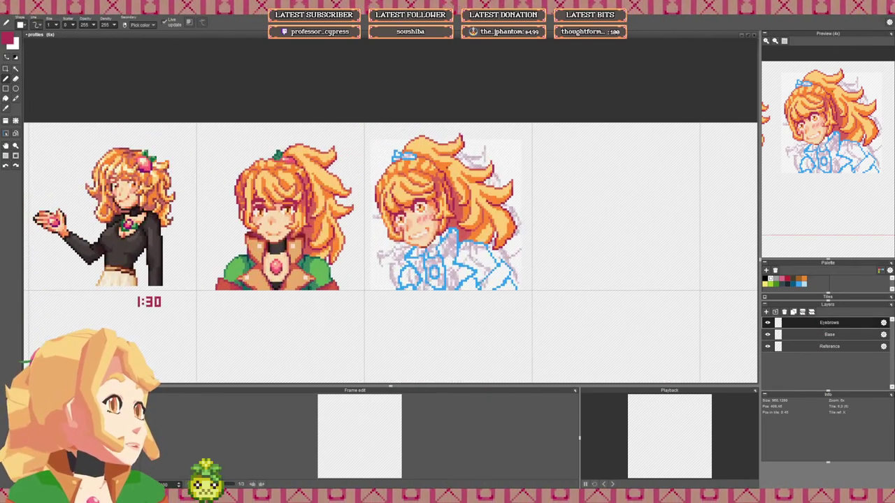
pyautogui.scroll(3, 419, 214)
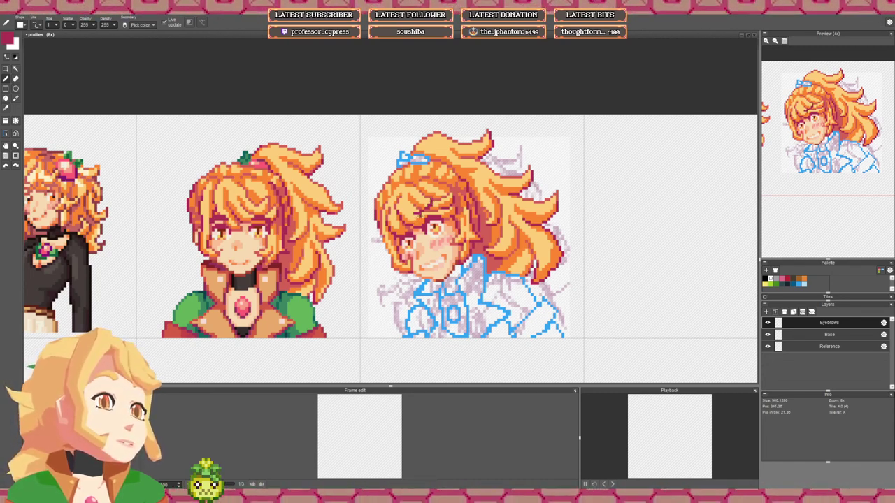
# Step: Compare the tilted-head portrait with the neighbouring ponytail portrait at several scales, checking the face, hair and collar sketch
pyautogui.hotkey('ctrl', 'z')
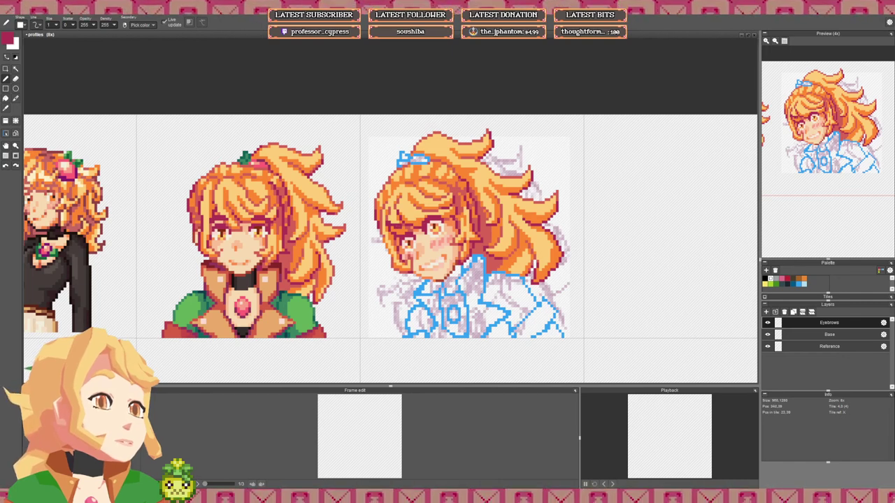
pyautogui.hotkey('ctrl', 'z')
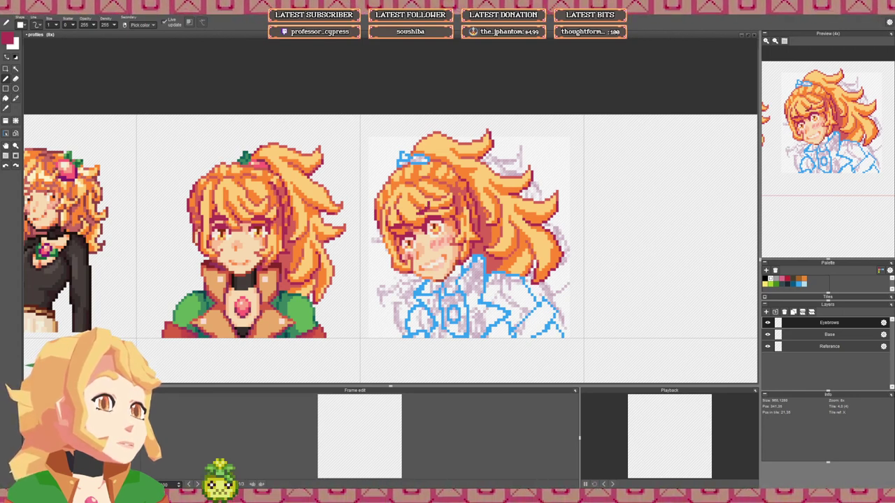
pyautogui.scroll(-3, 390, 248)
pyautogui.scroll(3, 390, 249)
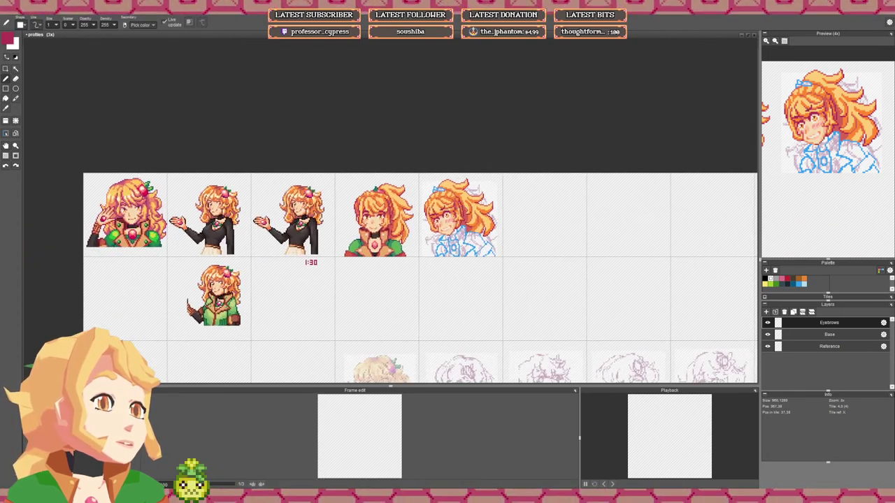
pyautogui.scroll(1, 433, 210)
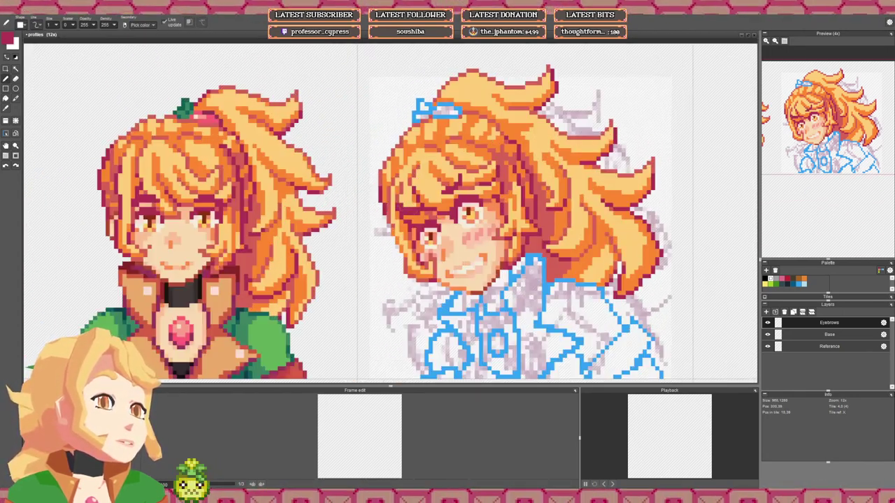
pyautogui.scroll(-4, 447, 210)
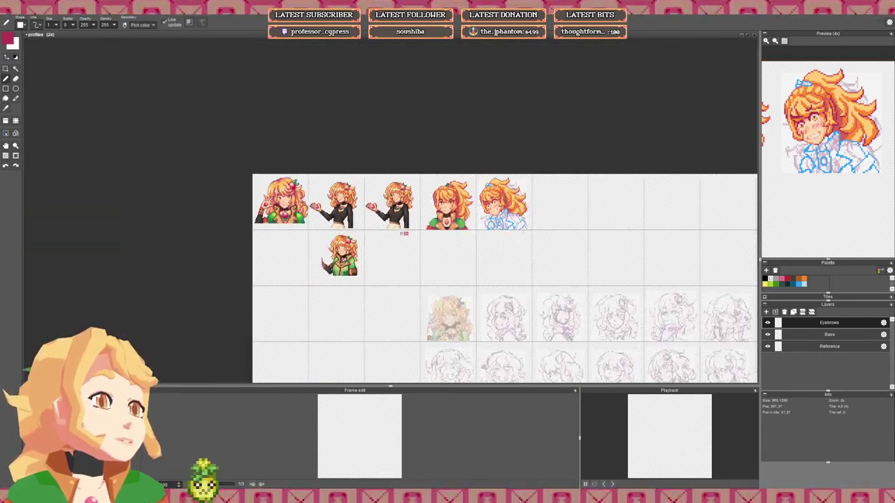
pyautogui.scroll(1, 448, 210)
pyautogui.scroll(1, 469, 204)
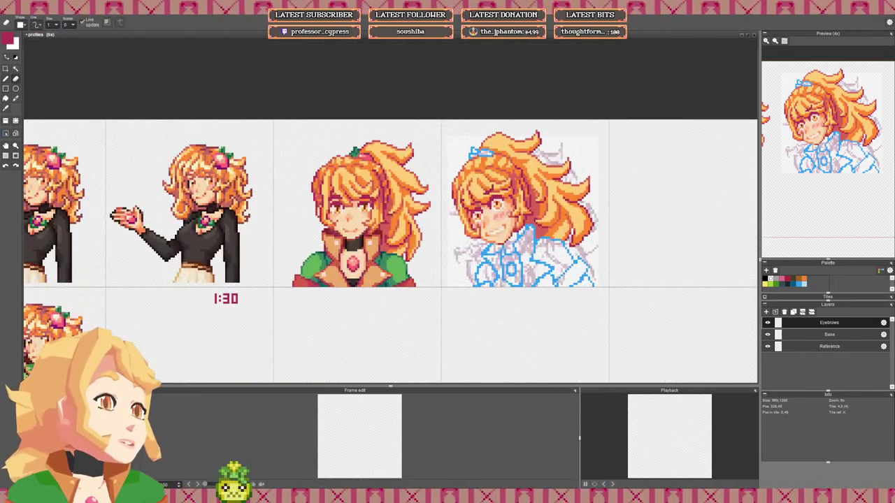
pyautogui.scroll(2, 472, 205)
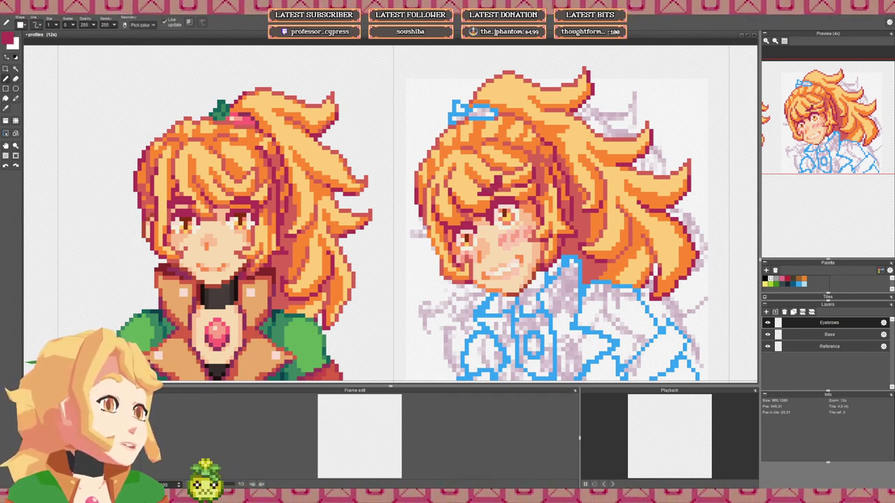
pyautogui.scroll(-1, 488, 208)
pyautogui.moveTo(484, 210); pyautogui.dragTo(461, 210)
pyautogui.scroll(1, 451, 216)
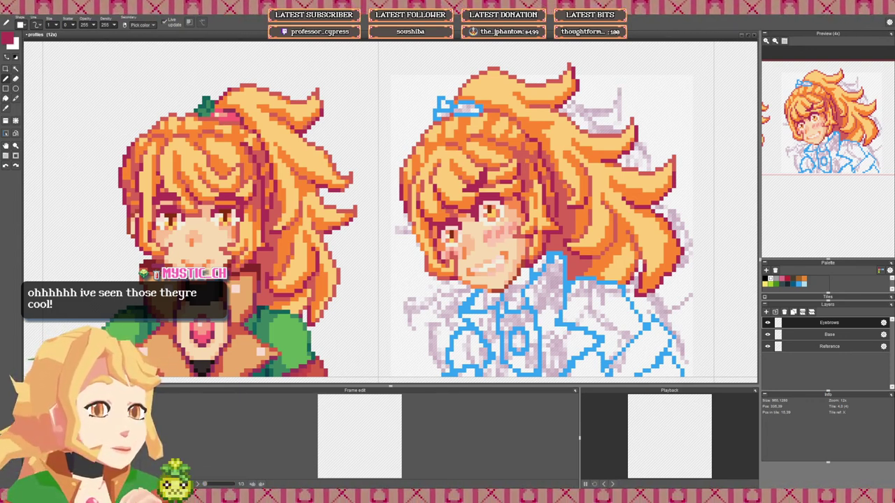
# Step: Sample black from the neighbouring portrait's choker and outline both sides of the tilted-head character's neck below the chin
pyautogui.press('space')
pyautogui.moveTo(552, 220); pyautogui.dragTo(457, 185)
pyautogui.rightClick(146, 257)
pyautogui.press('space')
pyautogui.moveTo(455, 287)
pyautogui.mouseDown()
pyautogui.moveTo(411, 268)
pyautogui.moveTo(418, 289)
pyautogui.mouseUp()
pyautogui.scroll(1, 404, 263)
pyautogui.scroll(-1, 442, 244)
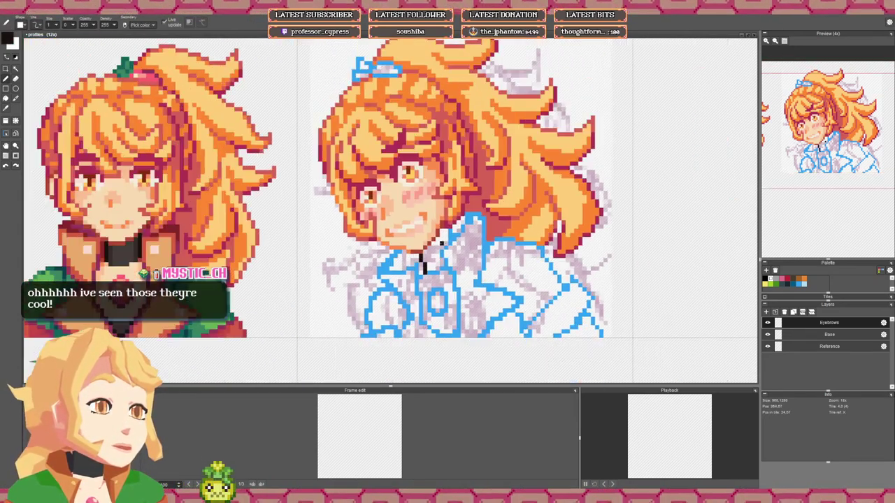
pyautogui.moveTo(442, 242); pyautogui.dragTo(445, 230)
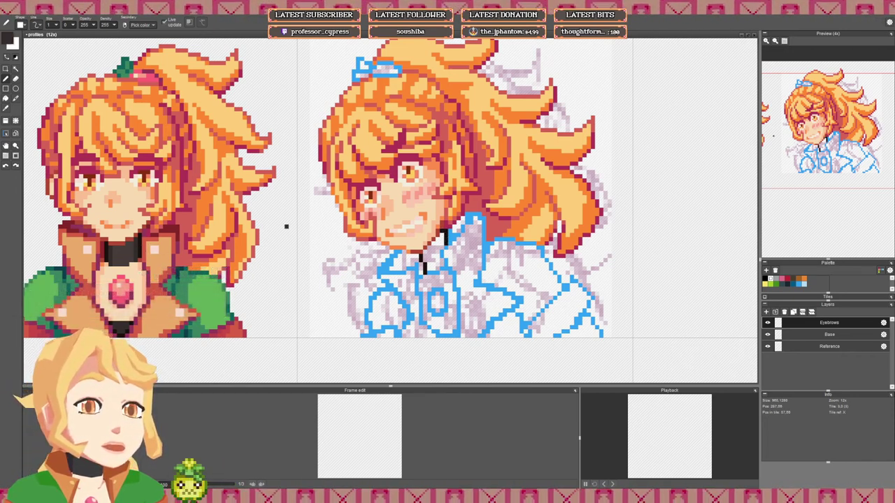
# Step: Thicken the choker's side edges in dark grey and join them with a diagonal line along the jaw
pyautogui.scroll(2, 441, 242)
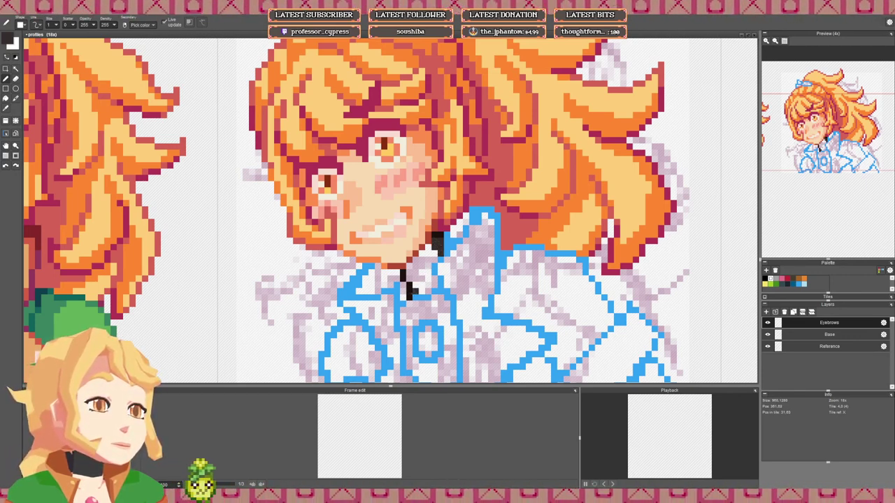
pyautogui.moveTo(415, 291); pyautogui.dragTo(409, 267)
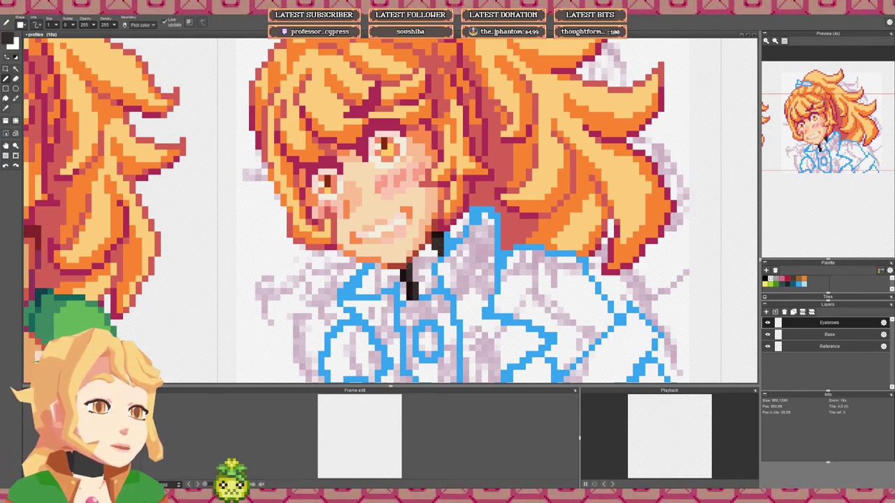
pyautogui.scroll(-2, 408, 267)
pyautogui.moveTo(328, 267); pyautogui.dragTo(295, 256)
pyautogui.scroll(2, 410, 265)
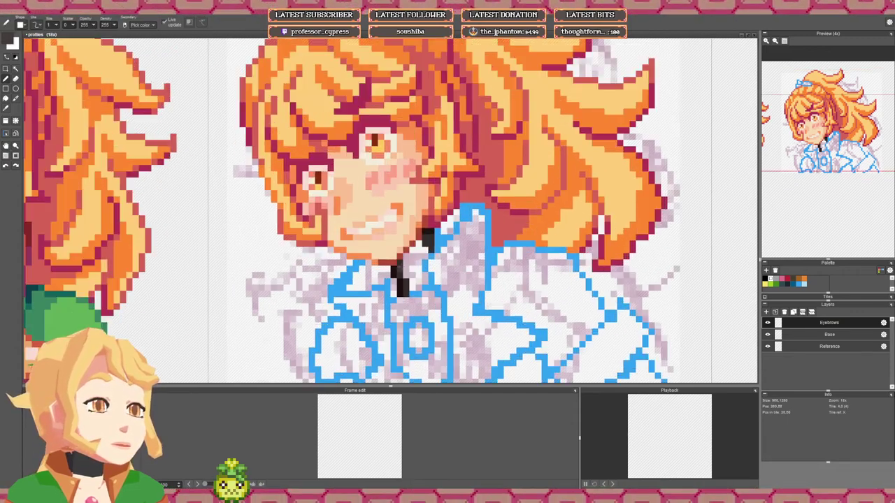
pyautogui.moveTo(399, 270); pyautogui.dragTo(419, 244)
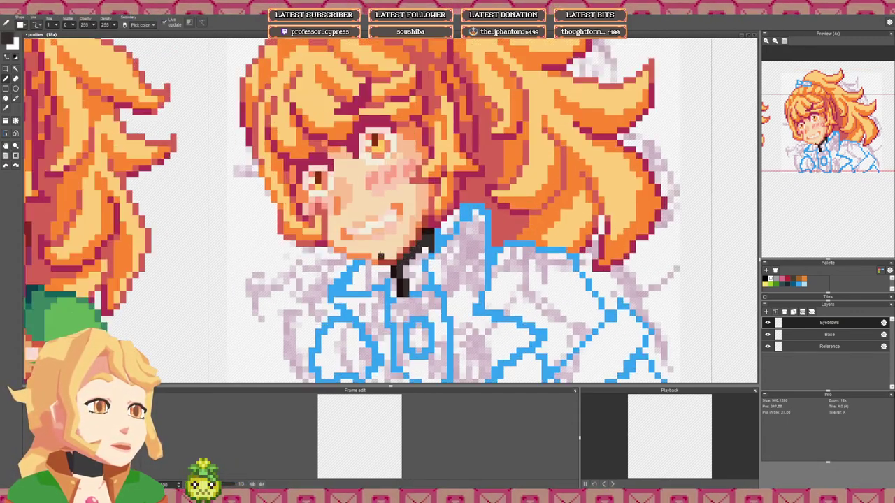
# Step: Fill the choker's upper part beside the jaw in dark grey and draw its lower edge in black across the neck
pyautogui.scroll(-3, 380, 257)
pyautogui.scroll(3, 240, 260)
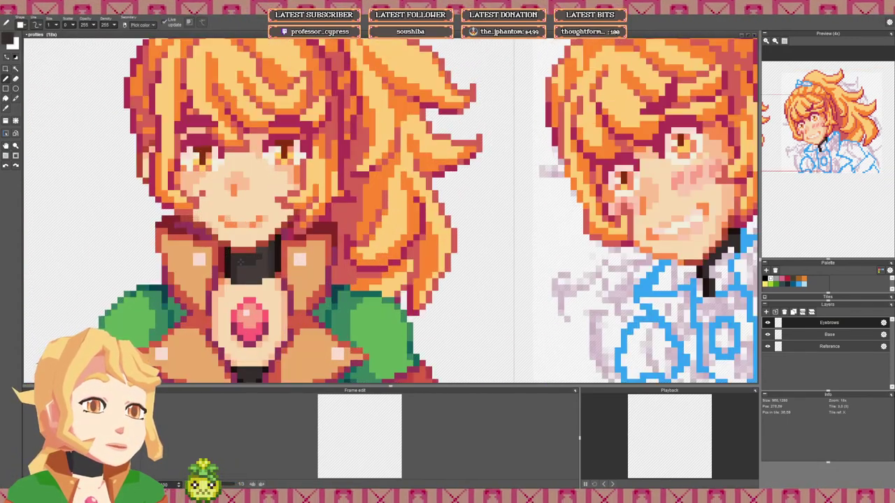
pyautogui.scroll(-3, 265, 253)
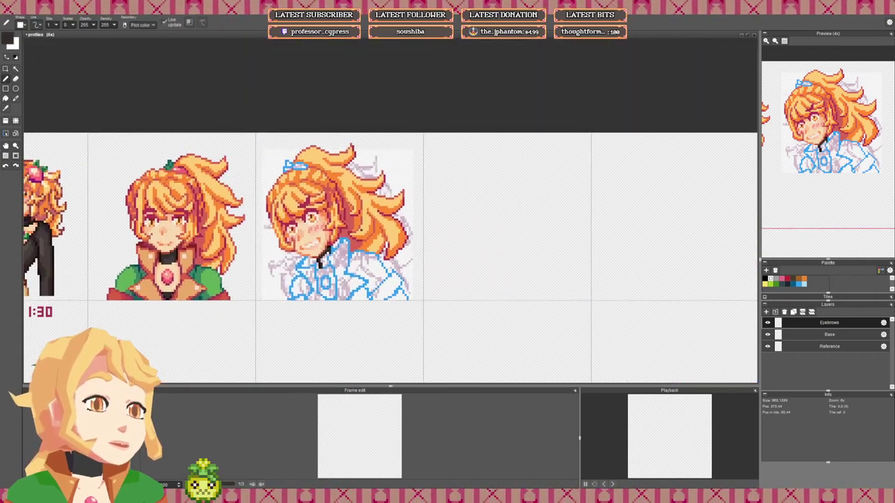
pyautogui.scroll(2, 329, 249)
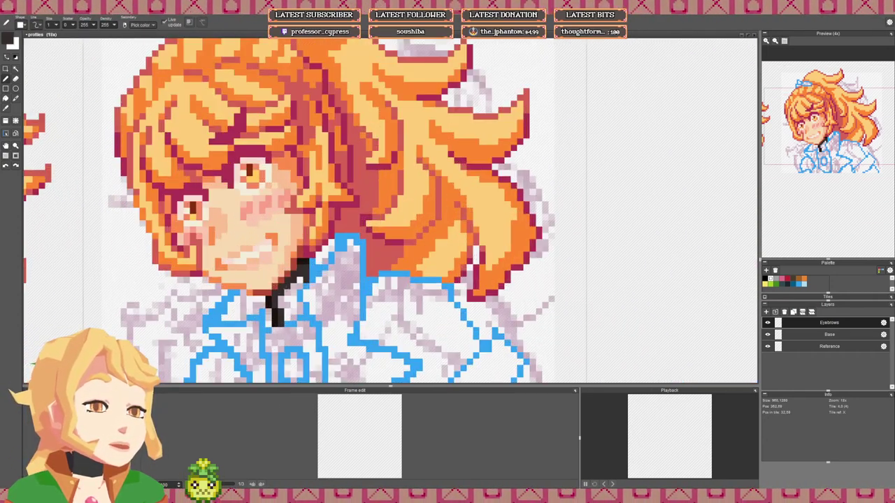
pyautogui.moveTo(288, 289); pyautogui.dragTo(320, 271)
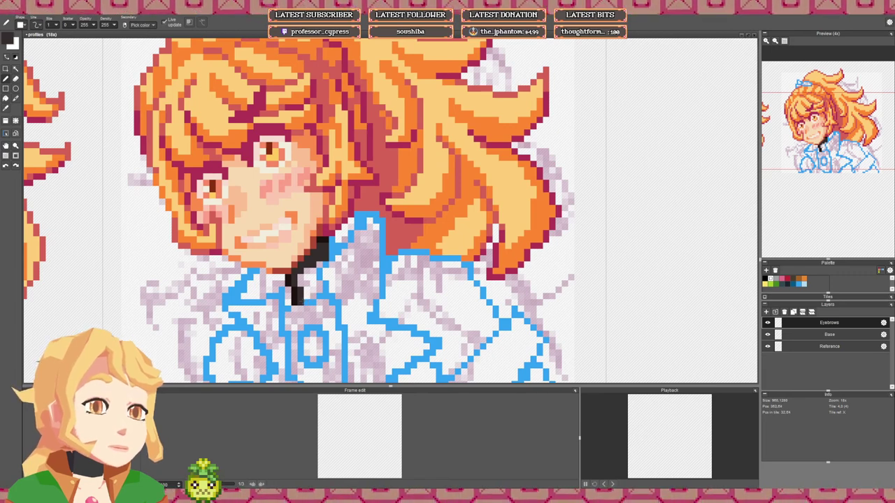
pyautogui.rightClick(294, 302)
pyautogui.moveTo(295, 302); pyautogui.dragTo(320, 296)
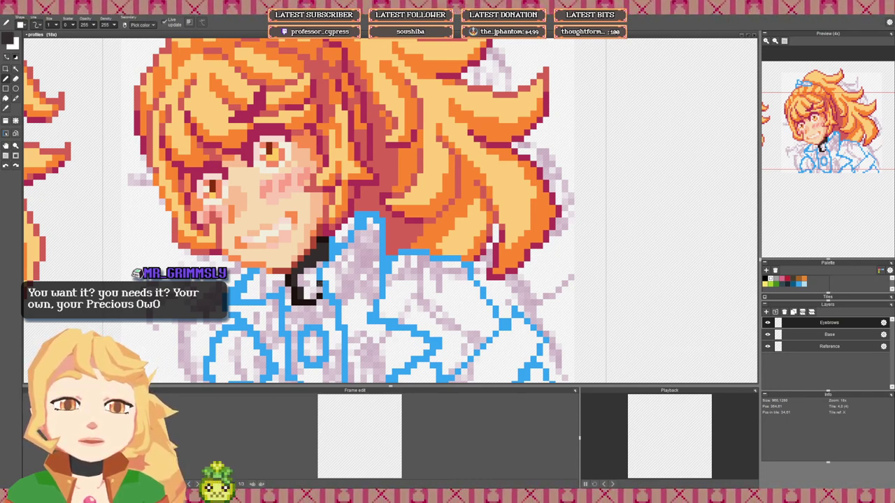
# Step: Fill the rest of the tilted-head character's choker with dark grey, using the neighbouring portrait's choker as reference
pyautogui.scroll(-3, 316, 281)
pyautogui.scroll(2, 141, 262)
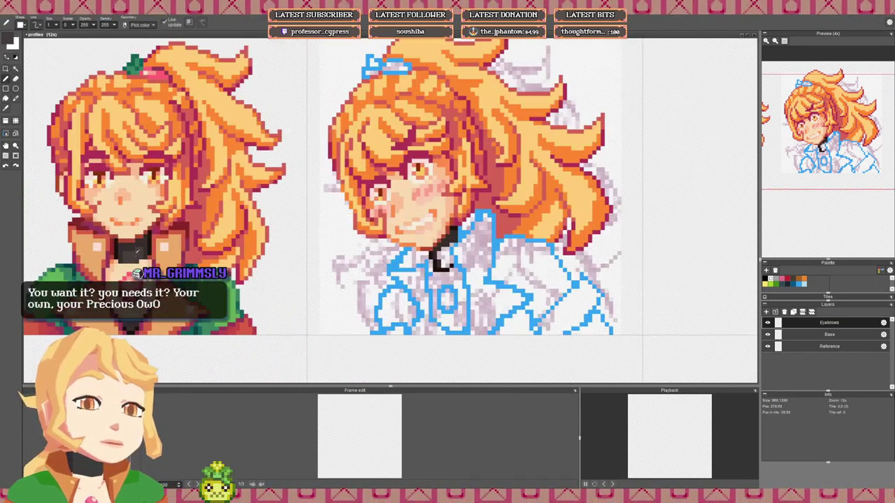
pyautogui.scroll(2, 347, 241)
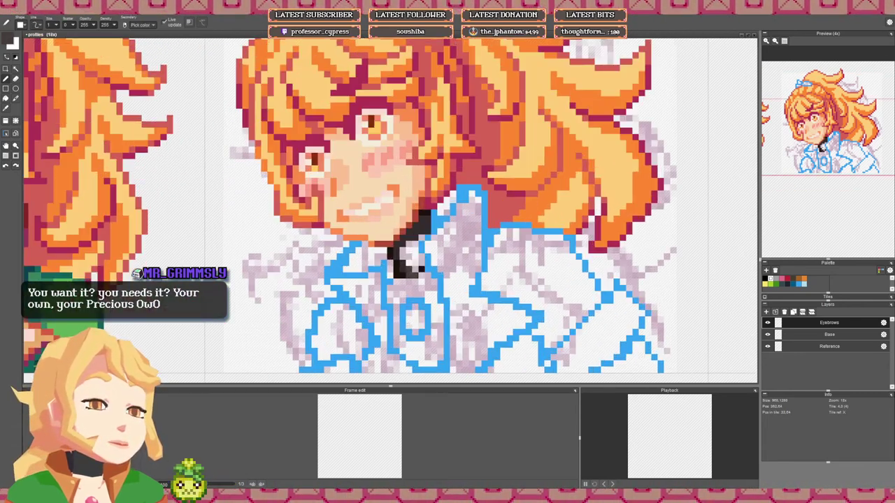
pyautogui.moveTo(409, 274)
pyautogui.mouseDown()
pyautogui.moveTo(421, 269)
pyautogui.moveTo(403, 251)
pyautogui.moveTo(414, 244)
pyautogui.mouseUp()
pyautogui.scroll(-3, 424, 236)
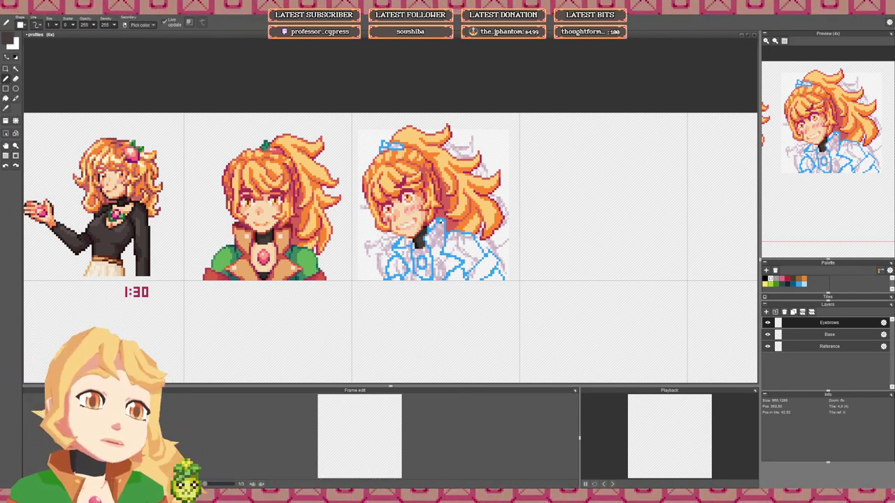
pyautogui.moveTo(437, 218); pyautogui.dragTo(422, 214)
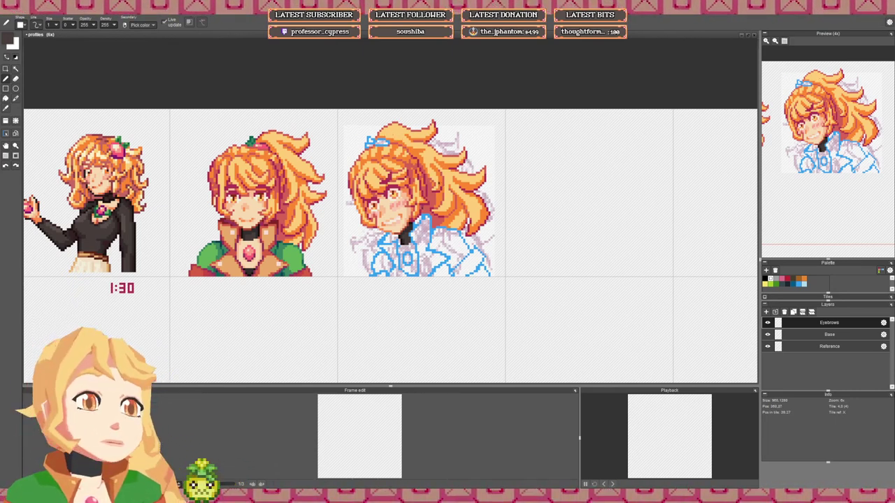
# Step: Sample dark magenta from the neighbouring portrait and fill the shadowed inside of the collar on either side of the choker
pyautogui.scroll(3, 455, 238)
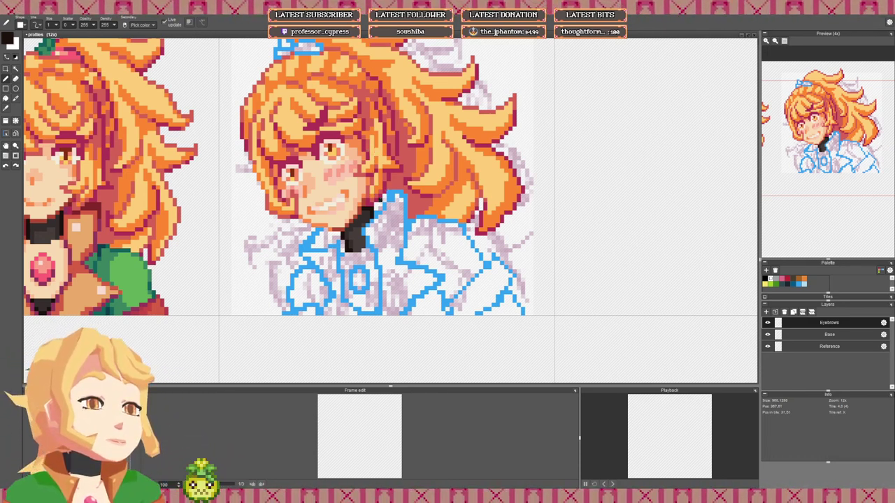
pyautogui.press('space')
pyautogui.moveTo(385, 196); pyautogui.dragTo(395, 242)
pyautogui.rightClick(101, 226)
pyautogui.press('space')
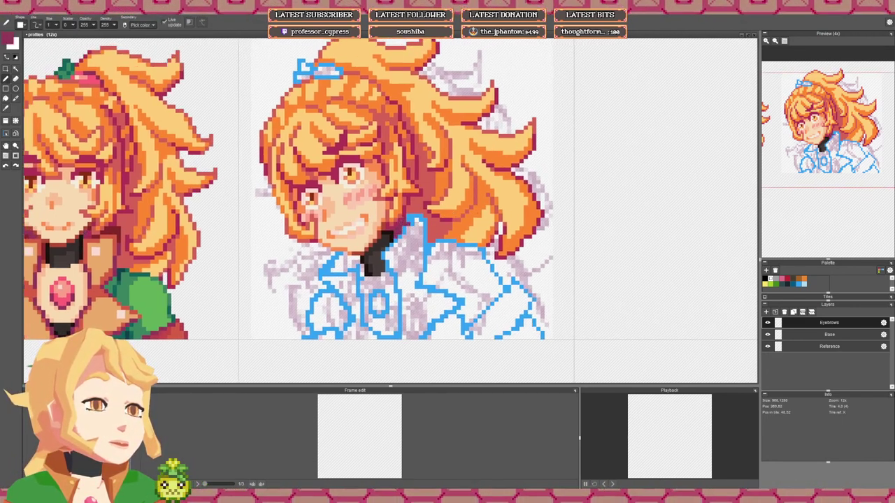
pyautogui.scroll(3, 342, 263)
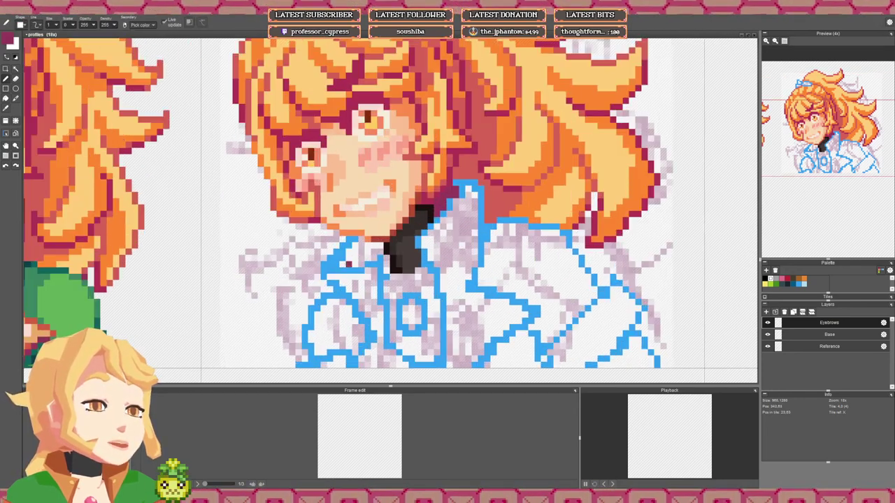
pyautogui.moveTo(340, 260)
pyautogui.mouseDown()
pyautogui.moveTo(377, 256)
pyautogui.moveTo(375, 245)
pyautogui.moveTo(356, 244)
pyautogui.moveTo(363, 252)
pyautogui.moveTo(362, 240)
pyautogui.moveTo(386, 270)
pyautogui.mouseUp()
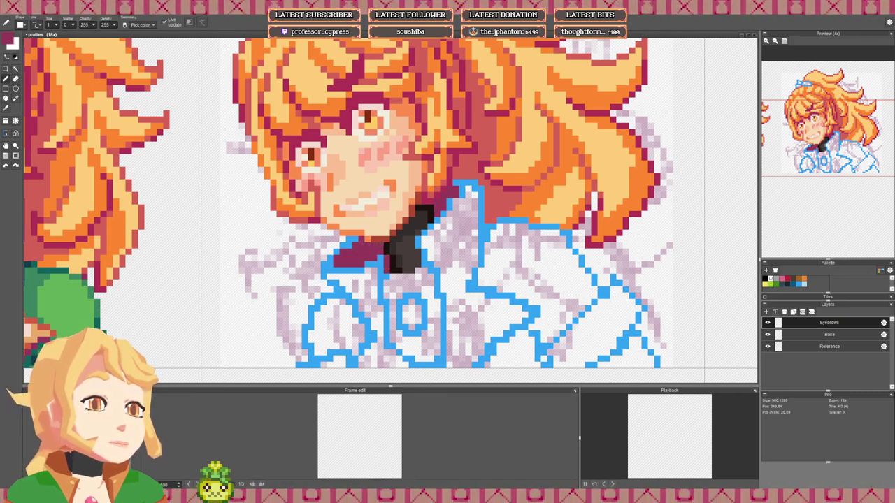
pyautogui.scroll(-5, 383, 263)
pyautogui.scroll(2, 196, 265)
pyautogui.scroll(1, 180, 244)
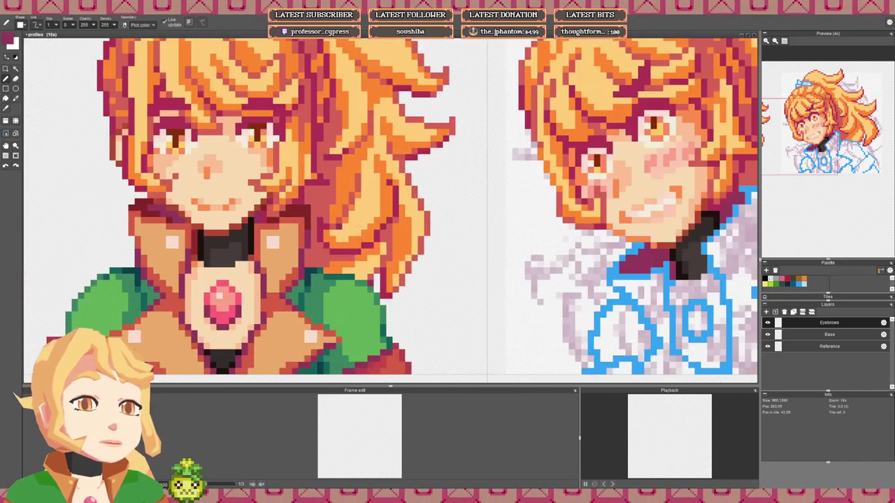
# Step: Sample dark red from the neighbouring portrait's collar and edge the tilted-head character's collar tip below the chin with it
pyautogui.moveTo(661, 253); pyautogui.dragTo(403, 249)
pyautogui.press('f')
pyautogui.scroll(-3, 415, 250)
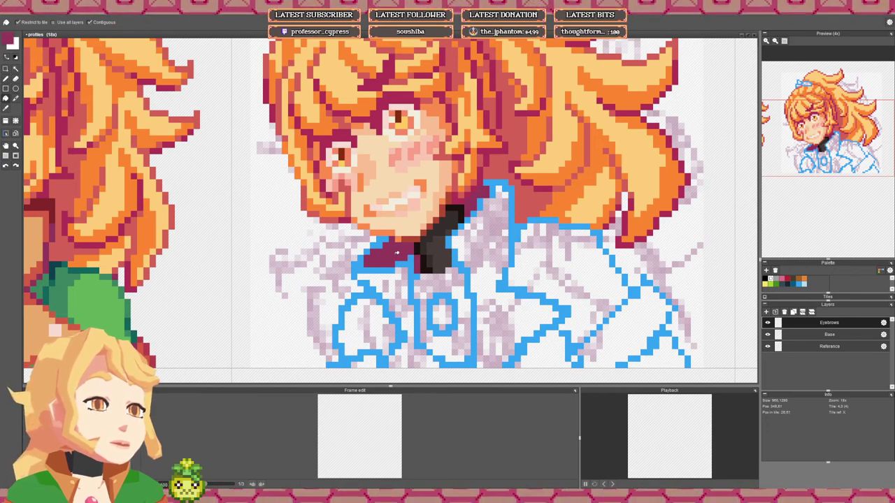
pyautogui.press('b')
pyautogui.scroll(2, 195, 223)
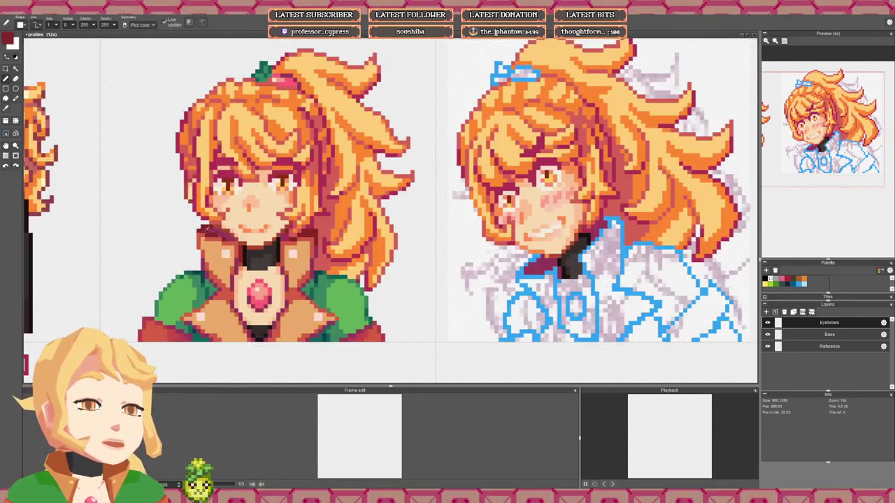
pyautogui.scroll(2, 476, 240)
pyautogui.moveTo(275, 266); pyautogui.dragTo(308, 233)
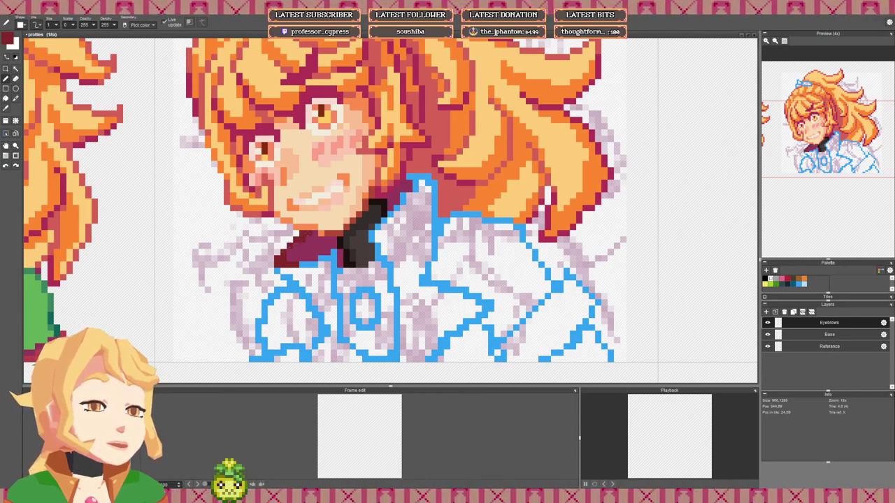
# Step: Outline the upper collar point behind the neck in dark red, where it meets the ponytail
pyautogui.moveTo(486, 158); pyautogui.dragTo(361, 211)
pyautogui.moveTo(291, 242); pyautogui.dragTo(247, 294)
pyautogui.moveTo(284, 230); pyautogui.dragTo(304, 230)
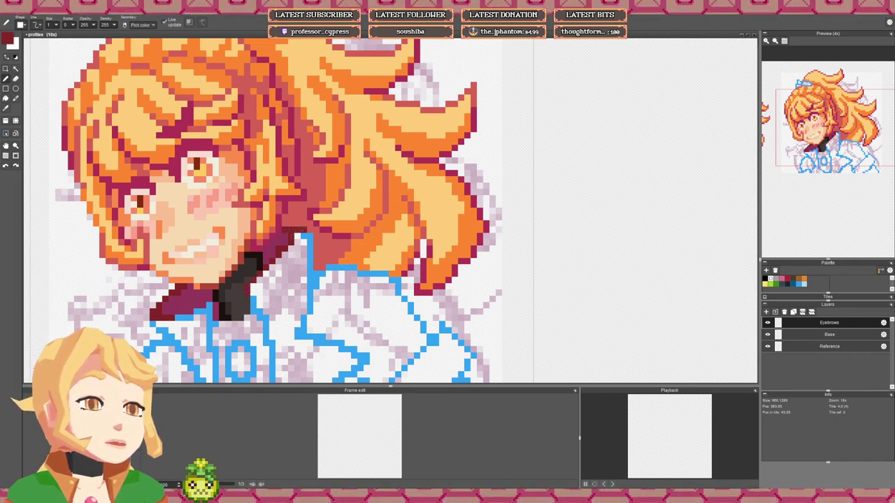
pyautogui.click(304, 236)
pyautogui.scroll(-3, 309, 236)
pyautogui.scroll(3, 325, 229)
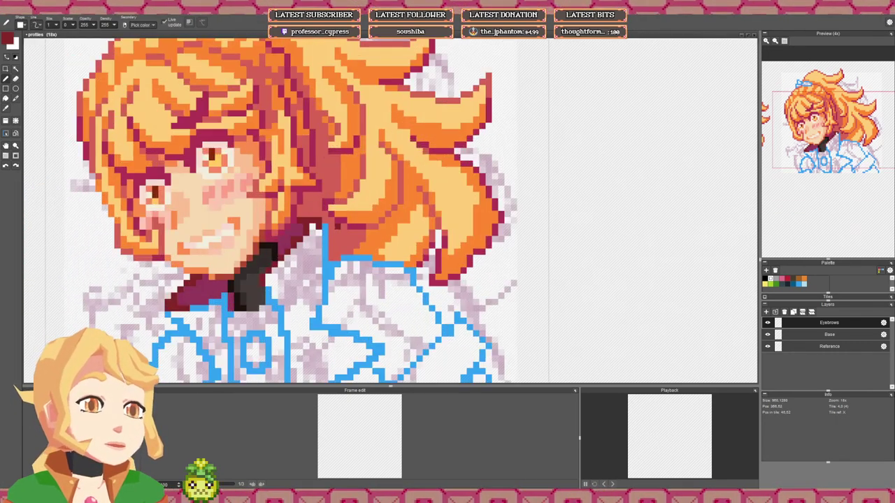
pyautogui.rightClick(337, 228)
pyautogui.rightClick(318, 227)
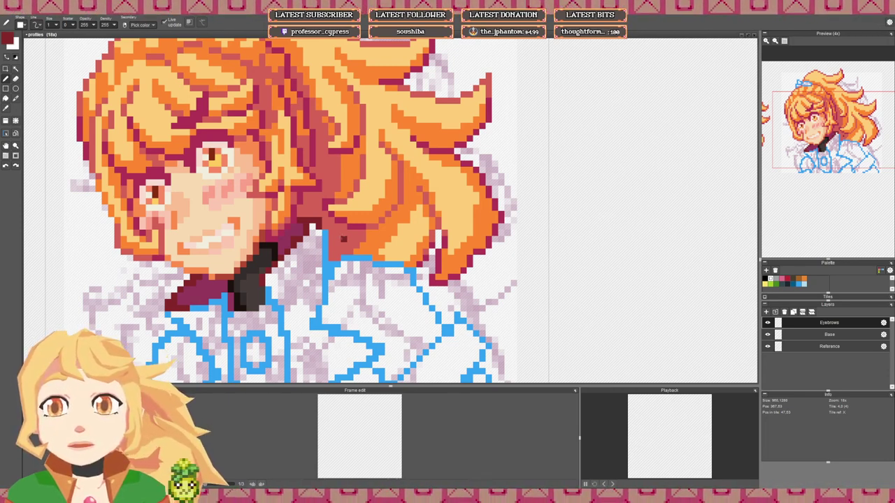
# Step: Sample the lighter red from the neighbouring portrait and trace both sides of the chest opening below the choker
pyautogui.scroll(-3, 343, 239)
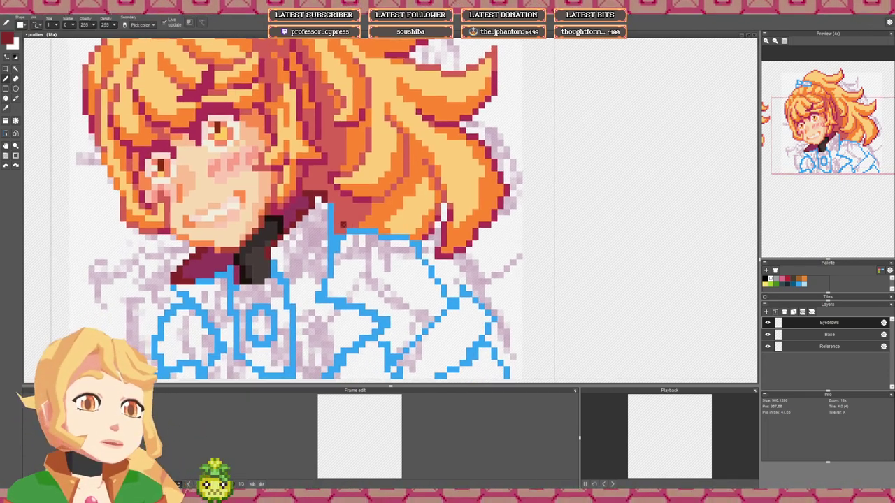
pyautogui.scroll(1, 328, 235)
pyautogui.scroll(-2, 335, 234)
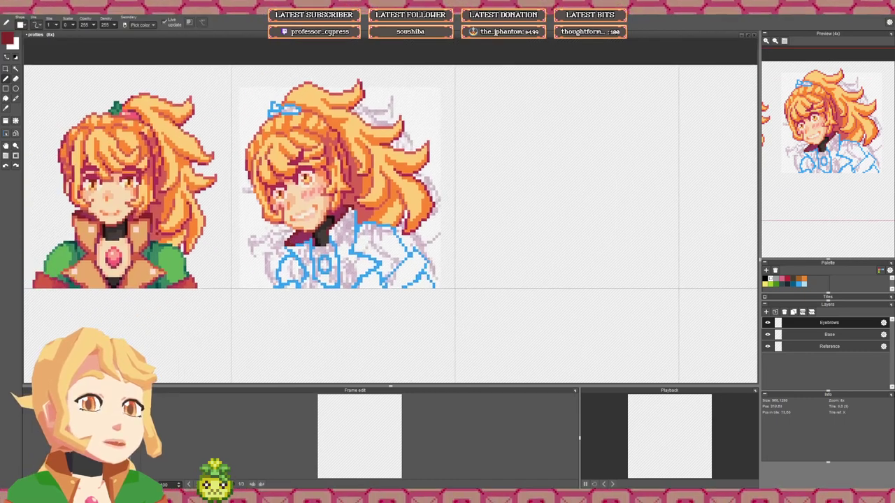
pyautogui.scroll(1, 106, 220)
pyautogui.rightClick(77, 219)
pyautogui.scroll(2, 257, 237)
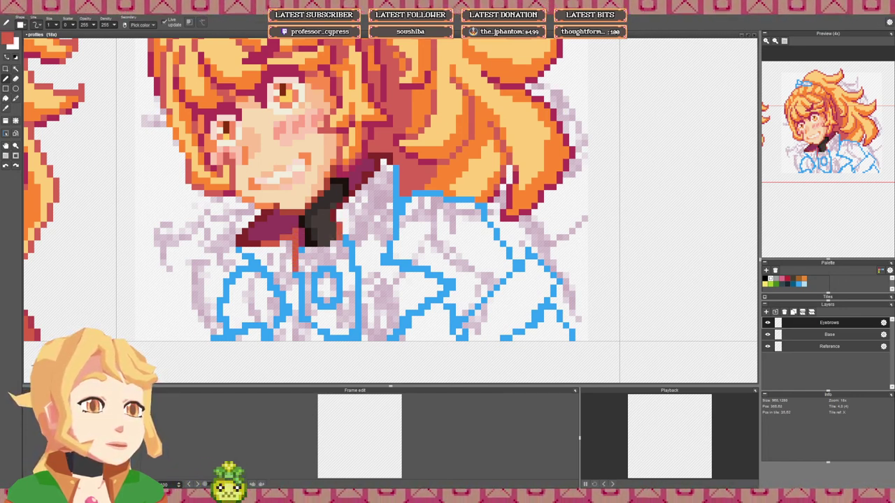
pyautogui.moveTo(352, 253); pyautogui.dragTo(359, 295)
pyautogui.click(359, 245)
# Step: Hide the Reference layer and save the profiles file
pyautogui.scroll(-3, 462, 240)
pyautogui.moveTo(464, 241); pyautogui.dragTo(421, 237)
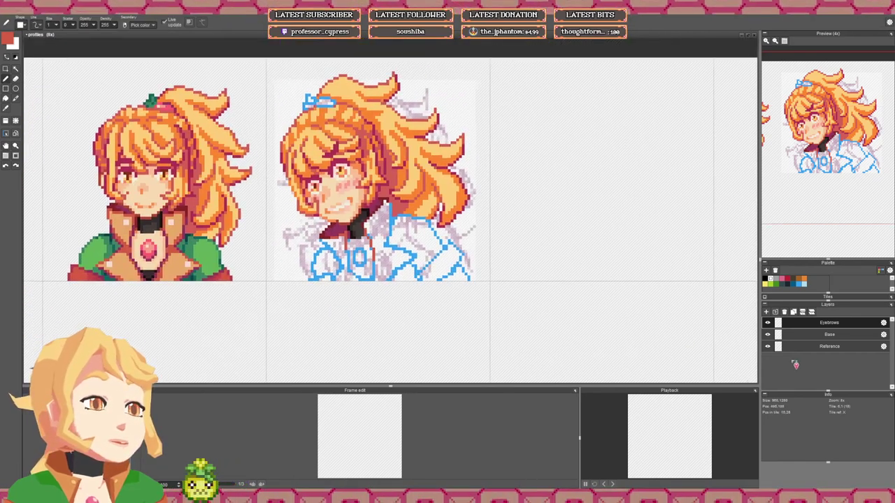
pyautogui.click(768, 347)
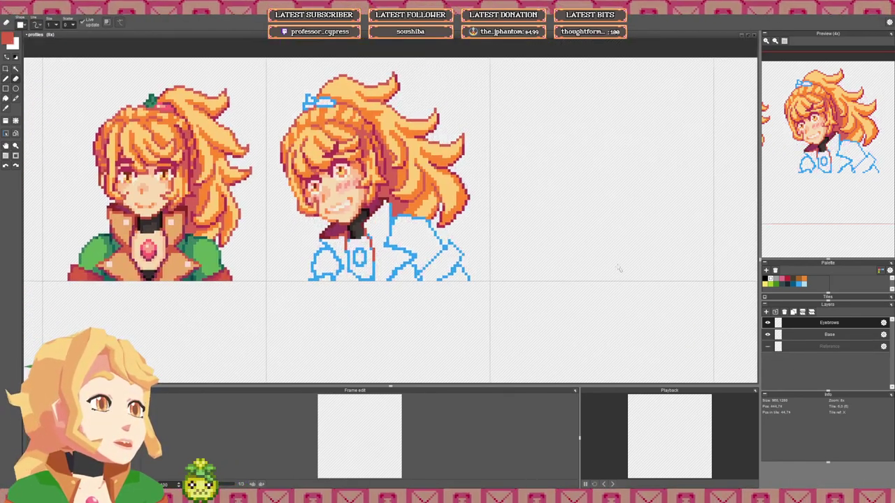
pyautogui.press('space')
pyautogui.moveTo(411, 230); pyautogui.dragTo(427, 244)
pyautogui.scroll(1, 428, 245)
pyautogui.hotkey('ctrl', 's')
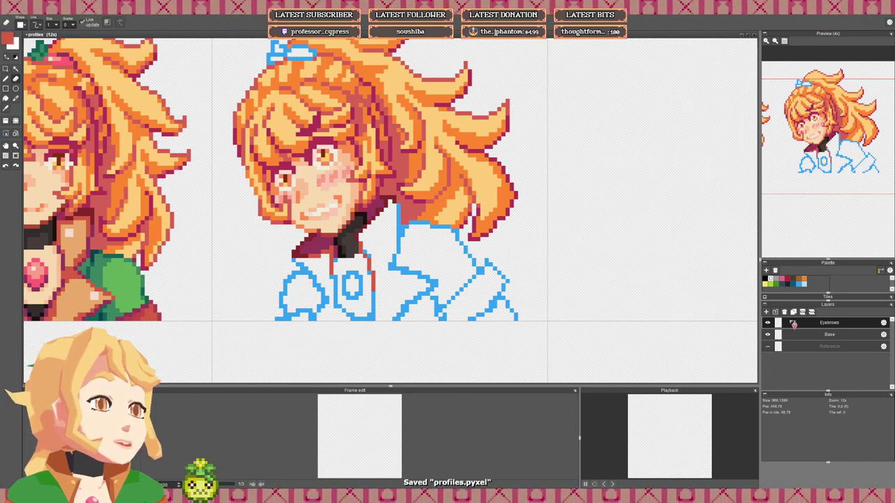
# Step: Clean up the narrow gap between the strands at the ponytail's lower tip
pyautogui.press('space')
pyautogui.moveTo(519, 241); pyautogui.dragTo(508, 259)
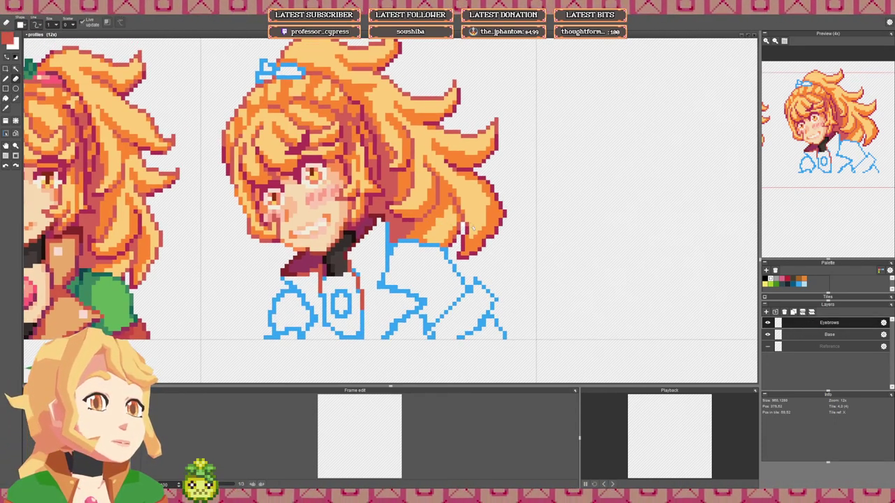
pyautogui.moveTo(471, 228); pyautogui.dragTo(471, 239)
pyautogui.scroll(2, 291, 165)
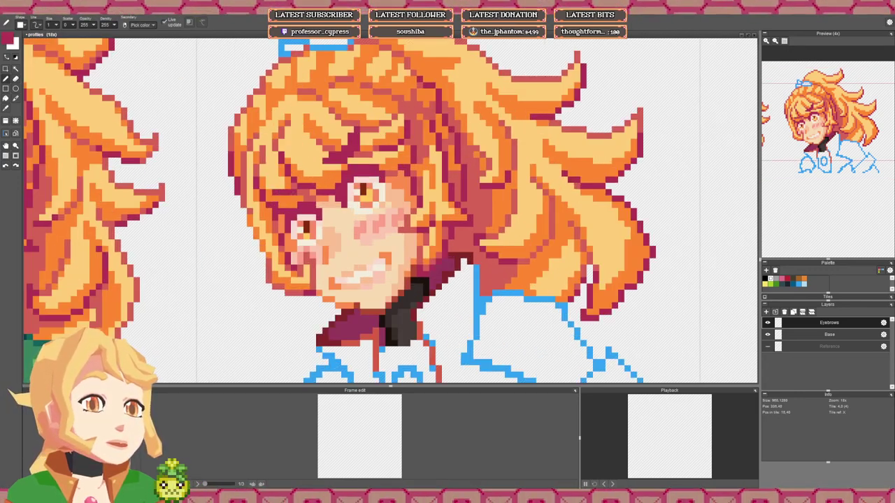
pyautogui.scroll(-5, 291, 164)
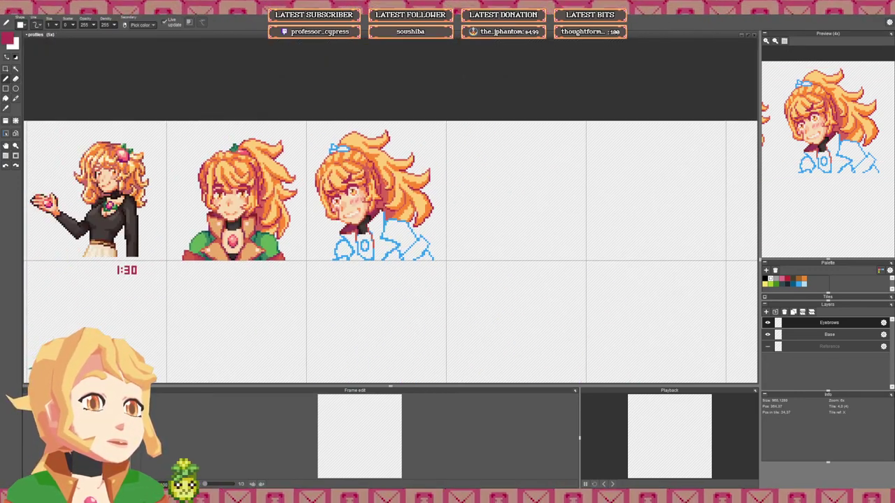
pyautogui.scroll(5, 358, 200)
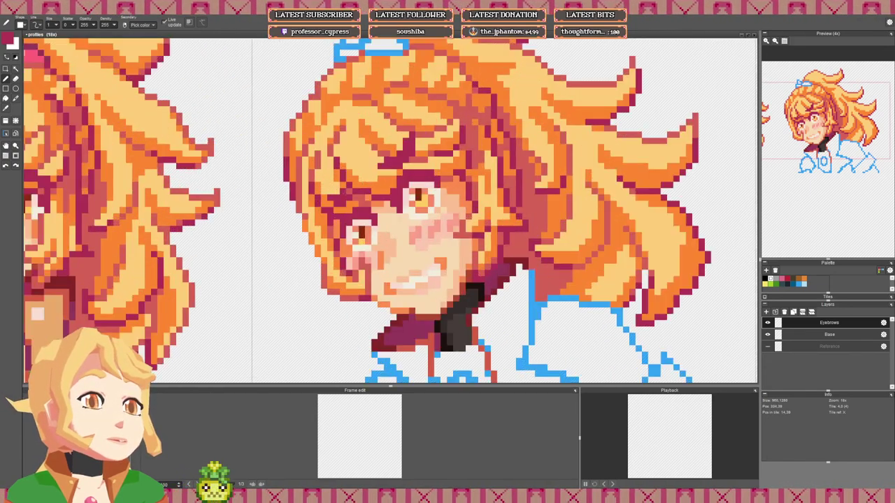
pyautogui.scroll(-5, 418, 191)
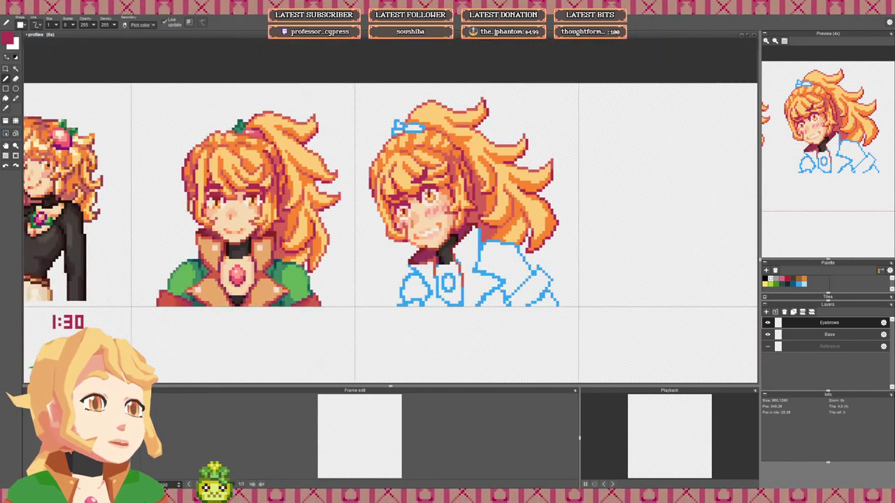
# Step: Cut the choker and collar pixels from the Eyebrows layer and paste them in place on the Base layer
pyautogui.moveTo(419, 191); pyautogui.dragTo(268, 167)
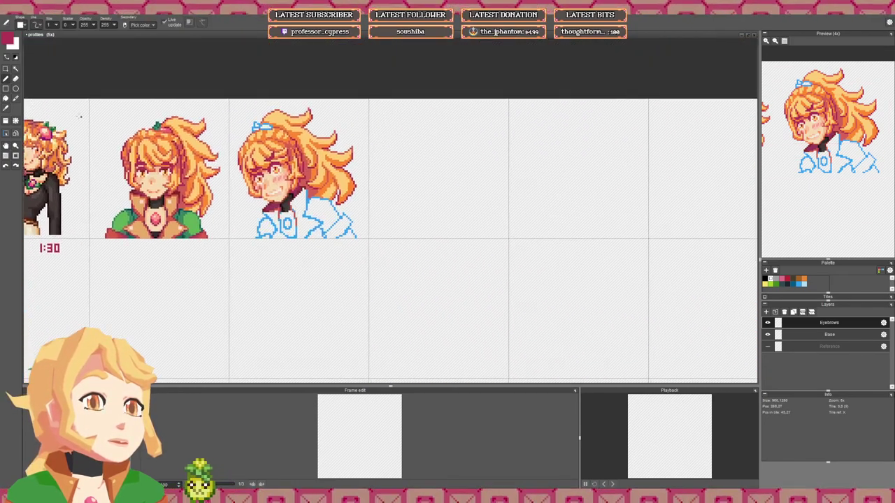
pyautogui.click(5, 69)
pyautogui.scroll(1, 283, 232)
pyautogui.moveTo(249, 192); pyautogui.dragTo(344, 244)
pyautogui.moveTo(288, 190); pyautogui.dragTo(344, 174)
pyautogui.press('Delete')
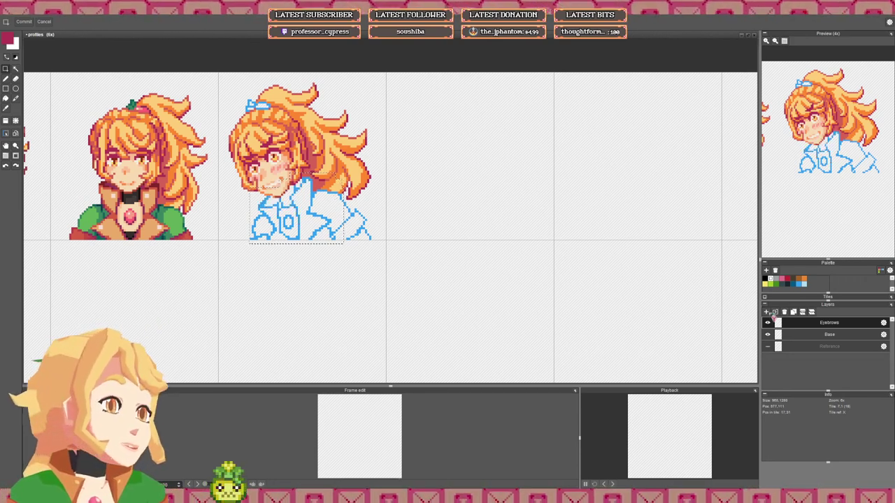
pyautogui.click(775, 334)
pyautogui.hotkey('ctrl', 'v')
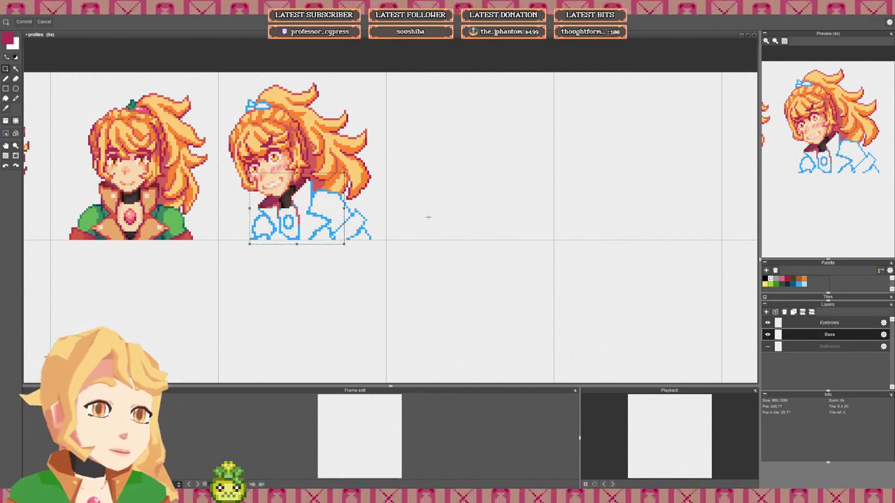
pyautogui.hotkey('ctrl', 'd')
# Step: Refine the chest opening's edge directly beneath the choker with darker red pixels on the Base layer
pyautogui.press('space')
pyautogui.moveTo(287, 214)
pyautogui.mouseDown()
pyautogui.moveTo(319, 227)
pyautogui.moveTo(316, 262)
pyautogui.mouseUp()
pyautogui.press('b')
pyautogui.scroll(1, 303, 223)
pyautogui.scroll(2, 312, 228)
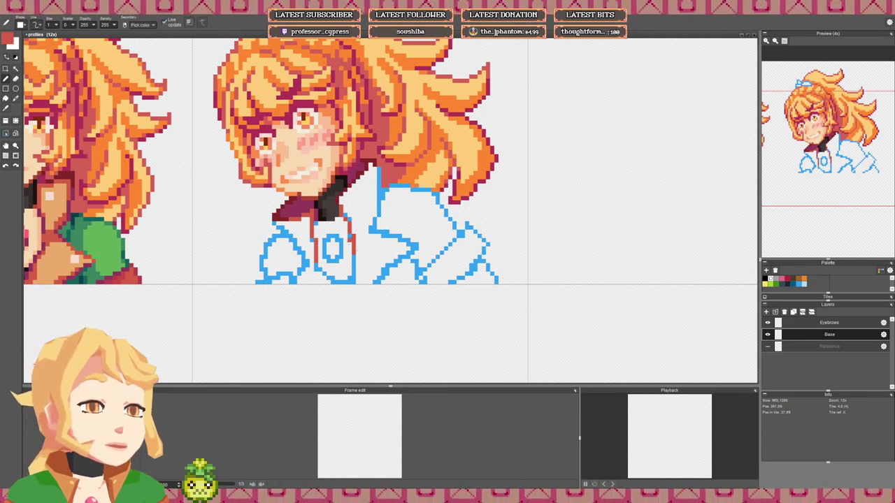
pyautogui.press('e')
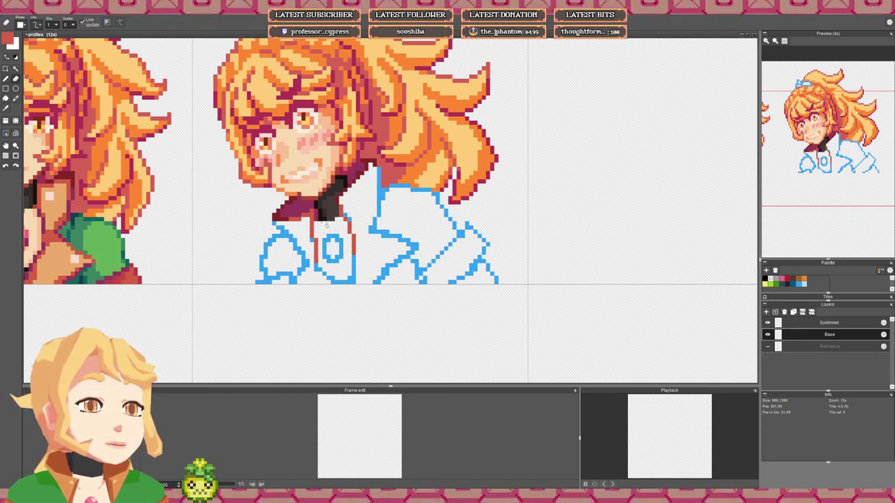
pyautogui.scroll(-2, 323, 227)
pyautogui.scroll(2, 327, 208)
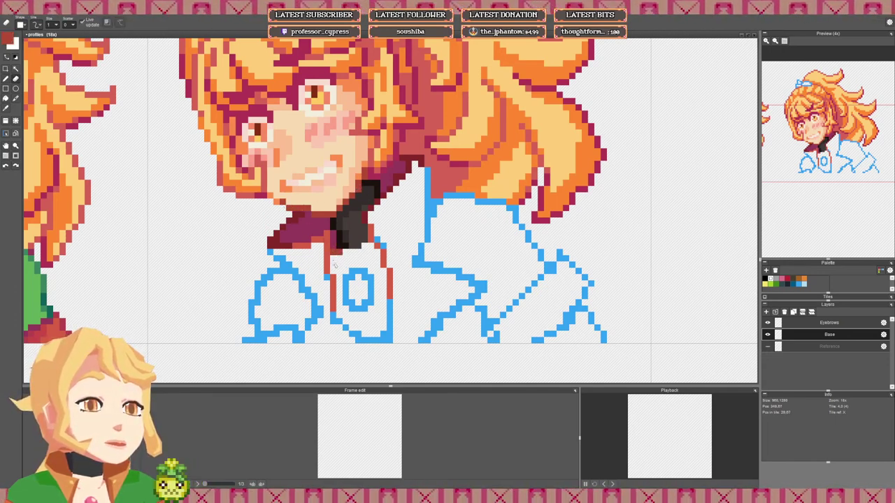
pyautogui.scroll(-3, 346, 253)
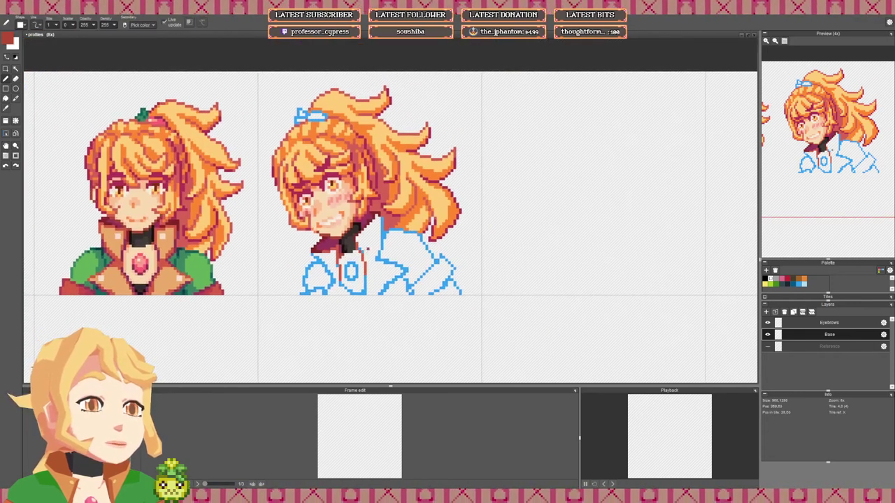
pyautogui.scroll(3, 371, 248)
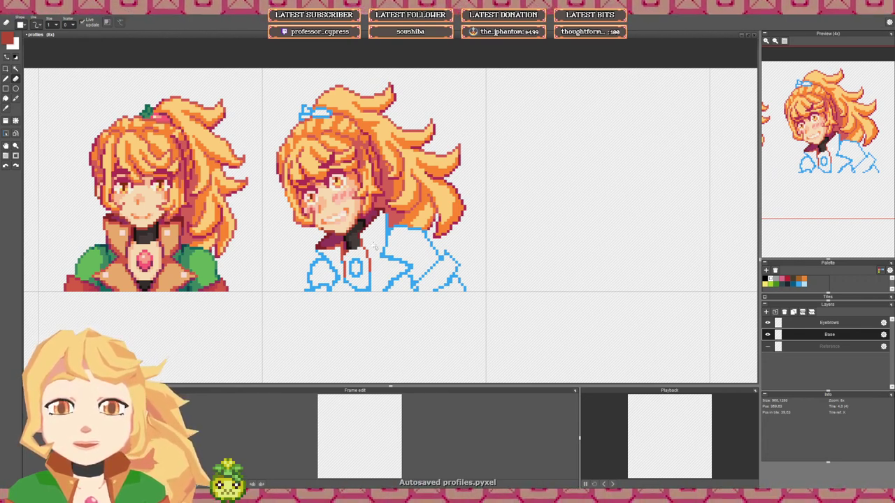
# Step: Sample dark magenta from the neighbouring portrait and trace the collar's edge down over the blue guide beside the ponytail
pyautogui.moveTo(386, 238); pyautogui.dragTo(368, 230)
pyautogui.scroll(4, 185, 239)
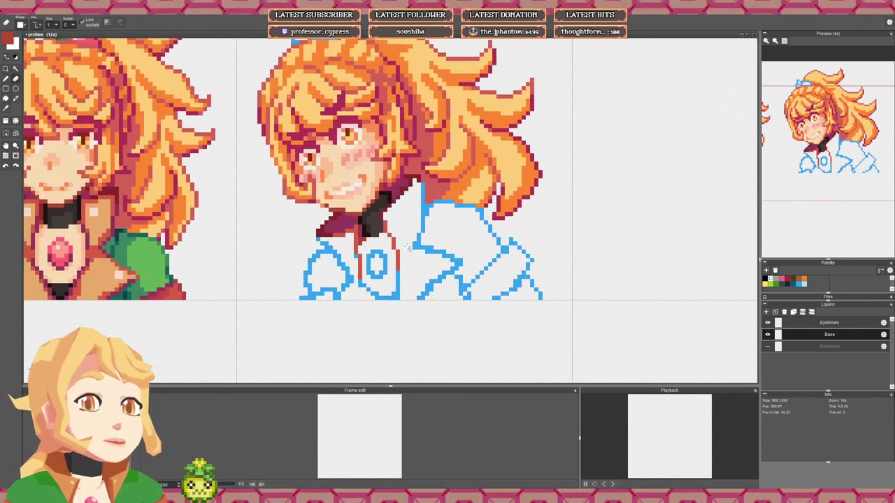
pyautogui.rightClick(166, 233)
pyautogui.press('b')
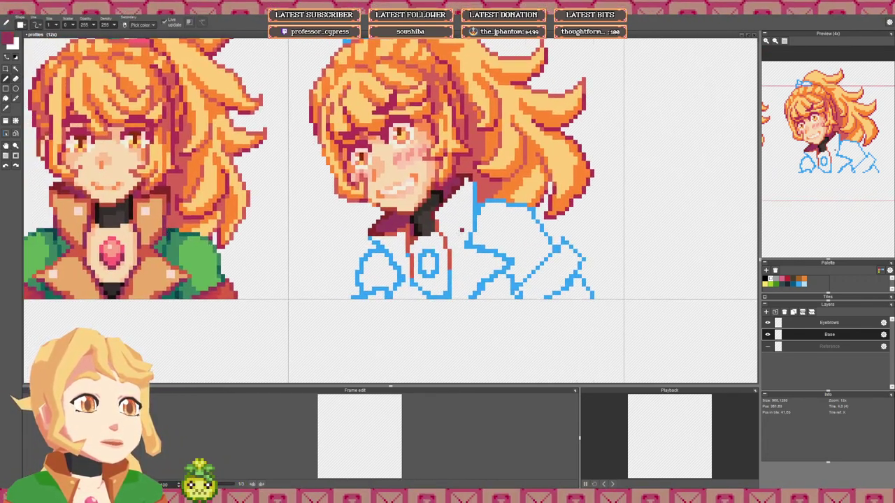
pyautogui.moveTo(461, 232)
pyautogui.mouseDown()
pyautogui.moveTo(414, 237)
pyautogui.moveTo(426, 193)
pyautogui.mouseUp()
pyautogui.scroll(-1, 435, 228)
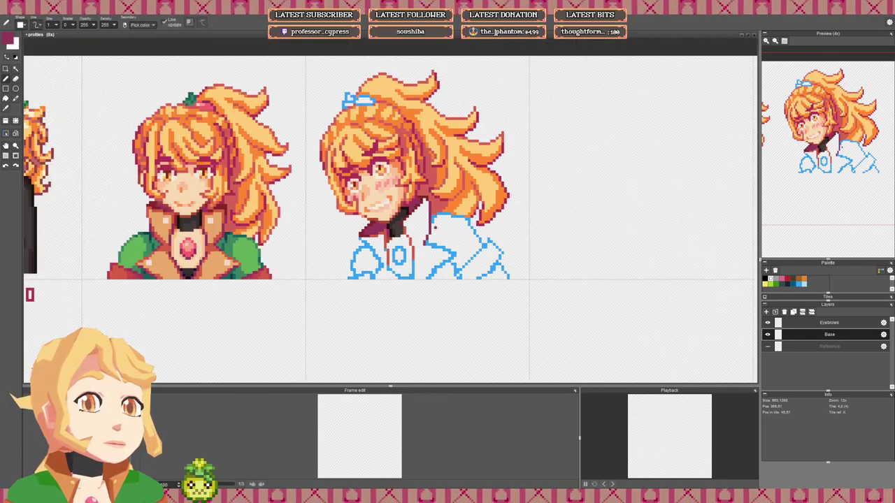
pyautogui.moveTo(439, 227); pyautogui.dragTo(439, 237)
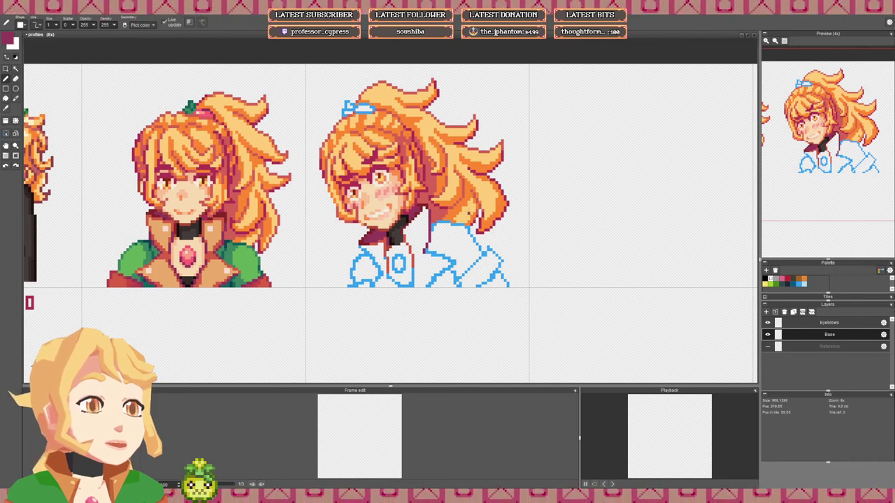
# Step: Erase stray pixels beside the dark magenta collar edge and clean up its lower end
pyautogui.scroll(2, 419, 230)
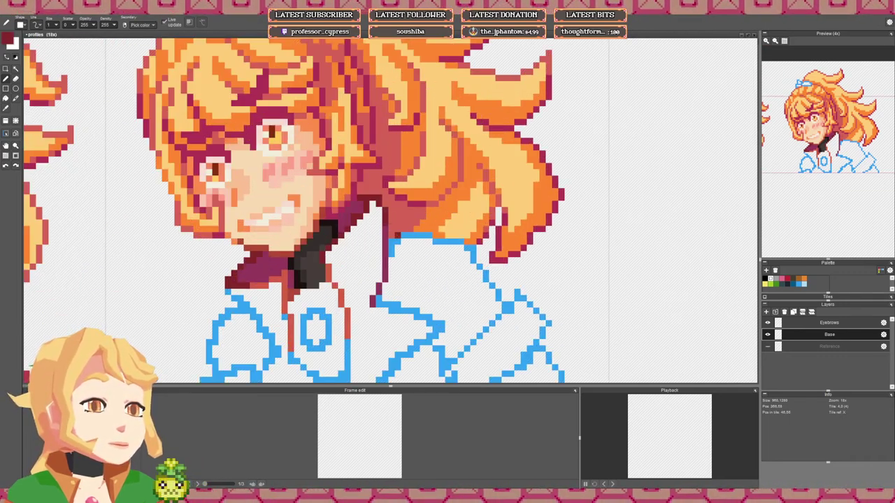
pyautogui.scroll(-1, 420, 231)
pyautogui.press('e')
pyautogui.moveTo(395, 262); pyautogui.dragTo(391, 253)
pyautogui.press('b')
pyautogui.rightClick(391, 266)
pyautogui.press('e')
pyautogui.click(395, 271)
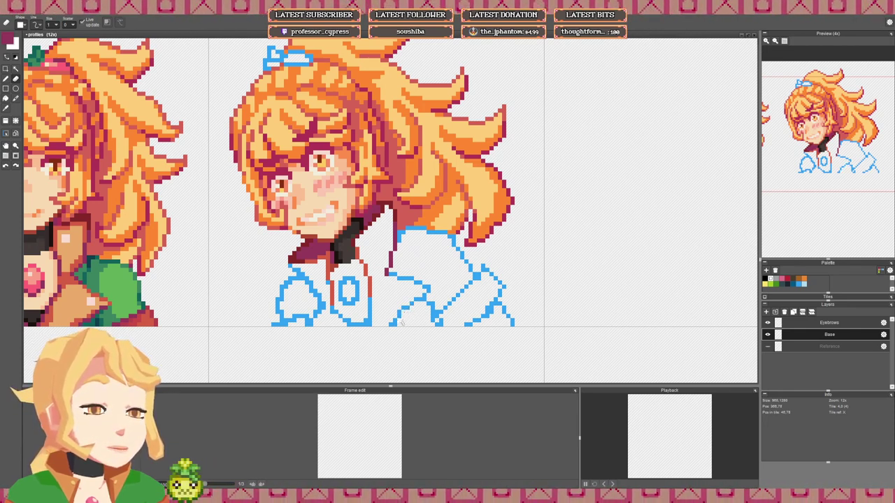
# Step: Redraw the blue guide for the lower edge of the lapel on the ponytail side and erase its surplus pixels
pyautogui.press('b')
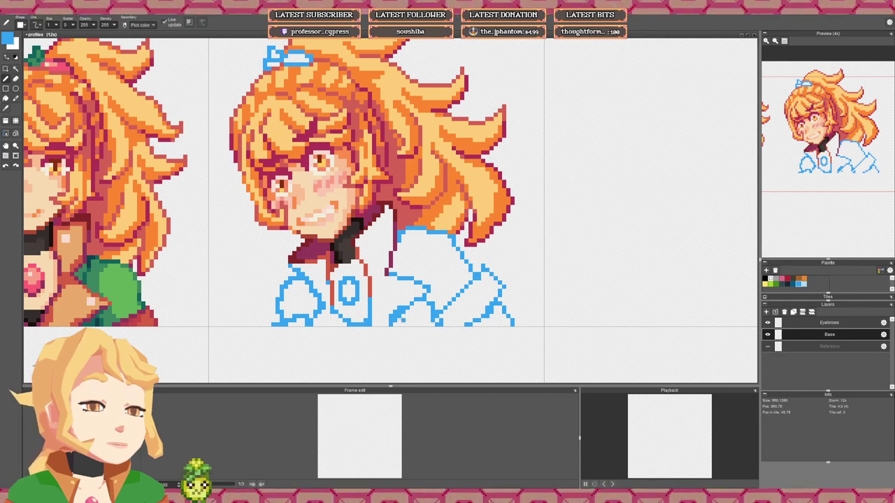
pyautogui.press('e')
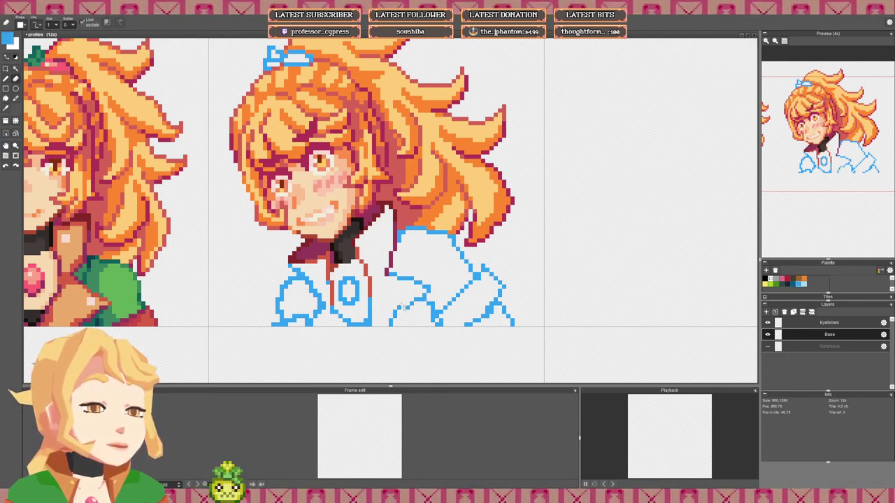
pyautogui.scroll(-3, 441, 301)
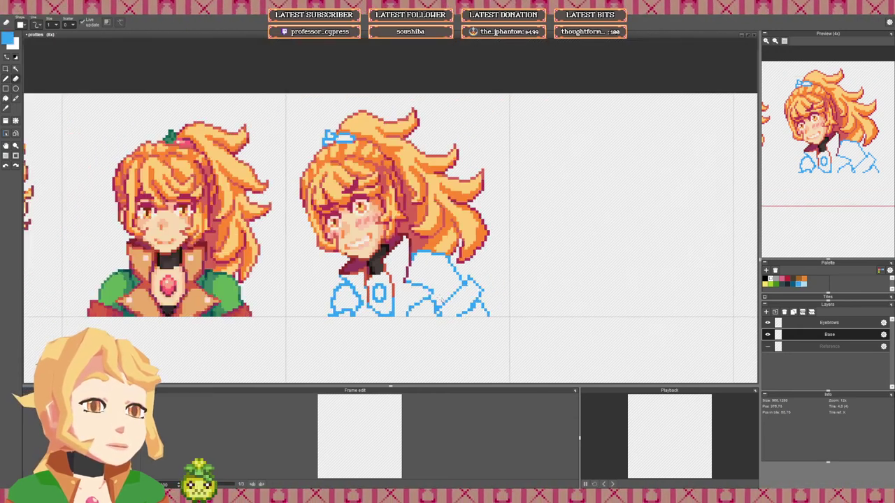
pyautogui.scroll(4, 441, 301)
pyautogui.press('b')
pyautogui.press('e')
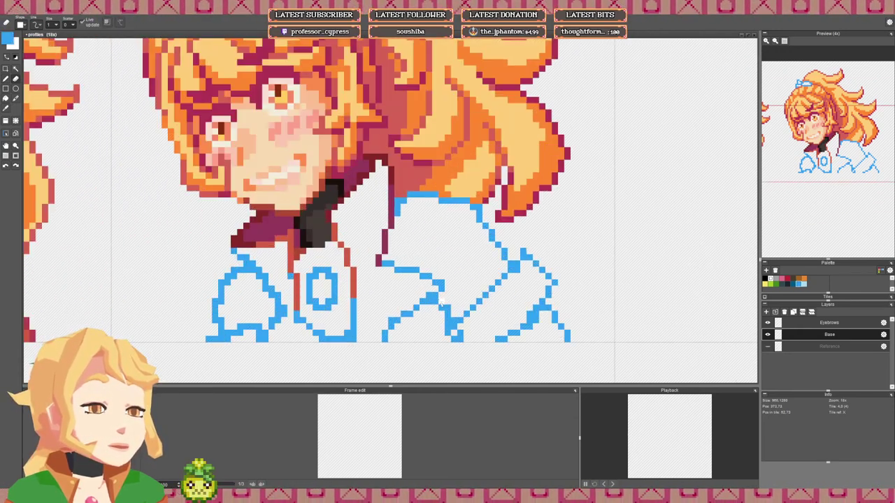
pyautogui.scroll(-3, 445, 302)
pyautogui.scroll(2, 473, 305)
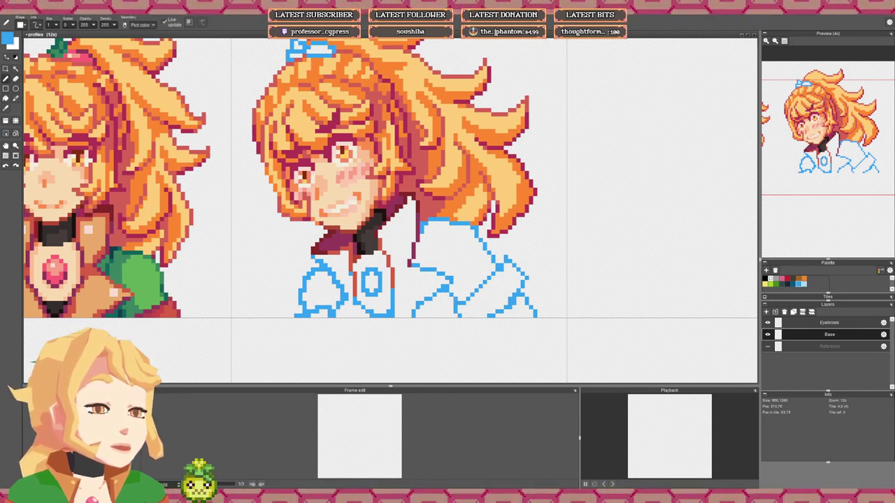
pyautogui.scroll(-2, 459, 309)
pyautogui.scroll(2, 473, 286)
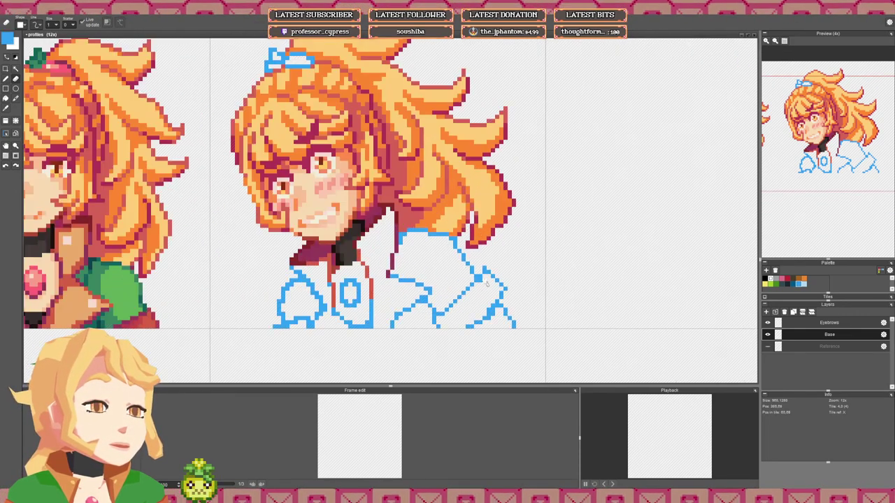
# Step: Clean up the blue shoulder guide beneath the ponytail and touch up the adjoining hair outline with sampled magenta
pyautogui.press('b')
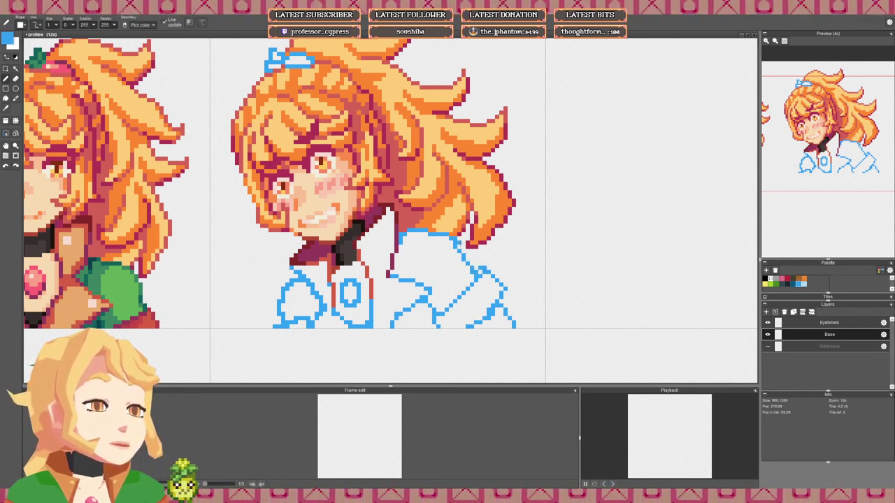
pyautogui.press('e')
pyautogui.rightClick(459, 237)
pyautogui.press('b')
pyautogui.scroll(-1, 467, 241)
pyautogui.scroll(-1, 465, 242)
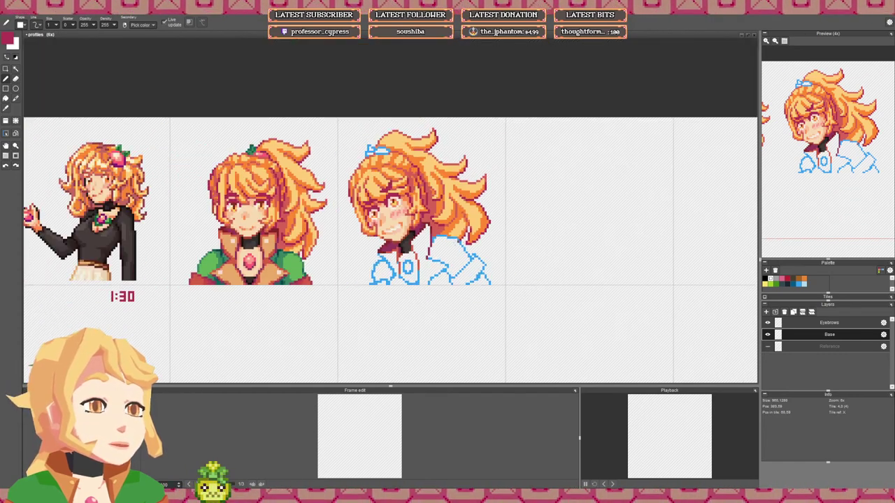
# Step: Redraw the lower blue guide of the far lapel opposite the ponytail and erase its leftover pixels
pyautogui.scroll(2, 418, 260)
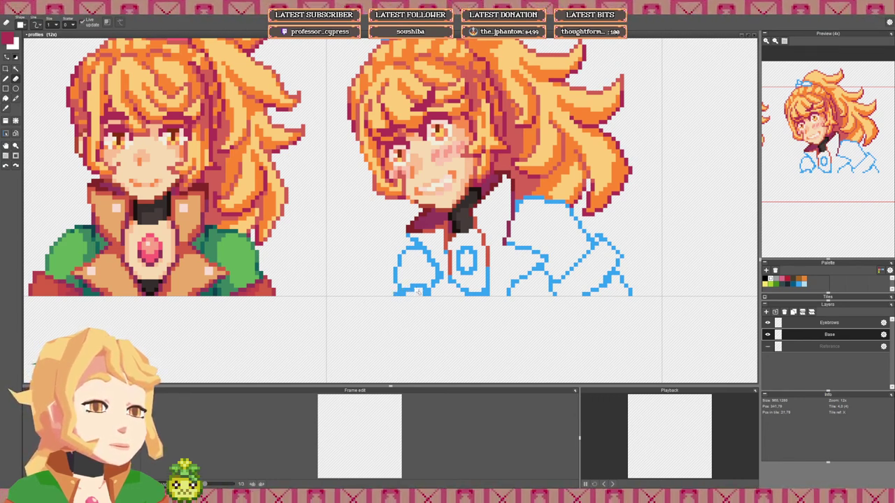
pyautogui.keyDown('alt'); pyautogui.click(427, 286); pyautogui.keyUp('alt')
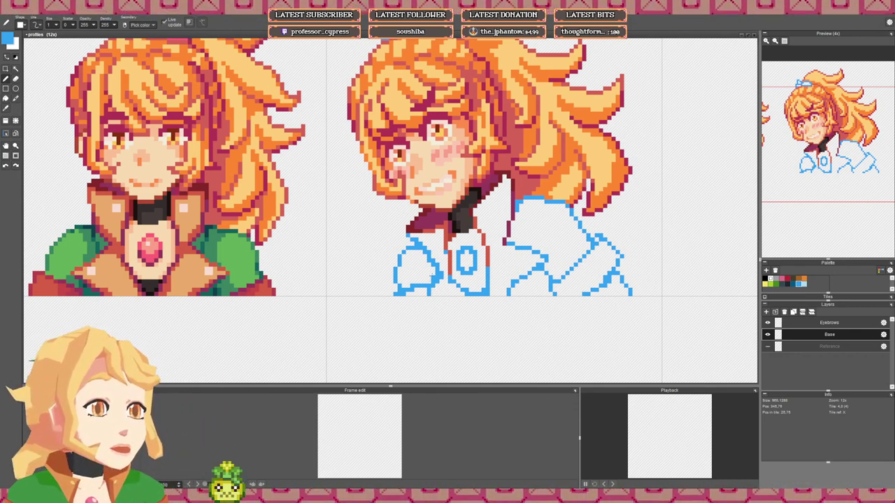
pyautogui.press('e')
pyautogui.click(441, 278)
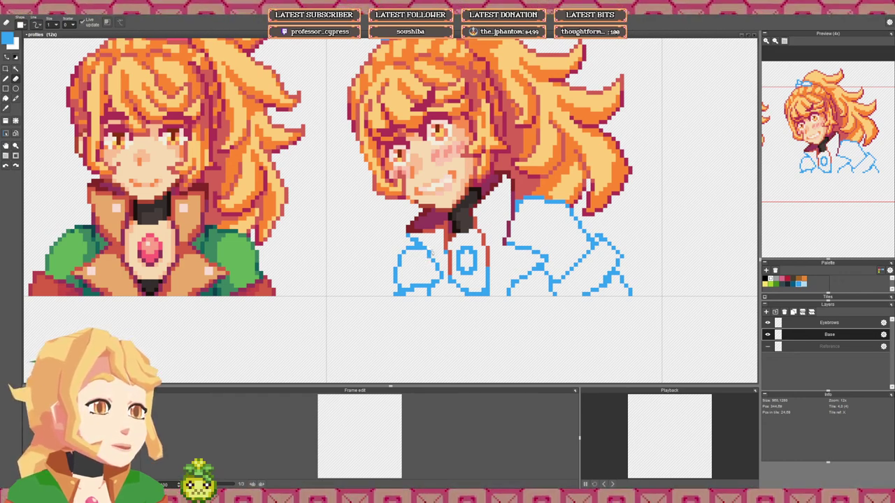
pyautogui.scroll(-2, 420, 241)
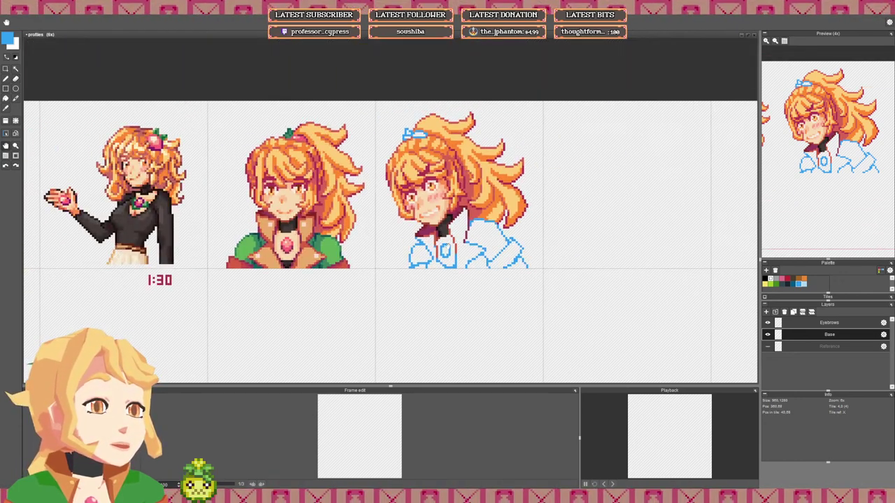
# Step: Trace the lower chest opening in red and the far lapel's edge in dark magenta and red over the blue guides
pyautogui.moveTo(451, 245)
pyautogui.mouseDown()
pyautogui.moveTo(407, 263)
pyautogui.moveTo(392, 248)
pyautogui.moveTo(418, 277)
pyautogui.mouseUp()
pyautogui.scroll(3, 417, 266)
pyautogui.press('b')
pyautogui.rightClick(394, 246)
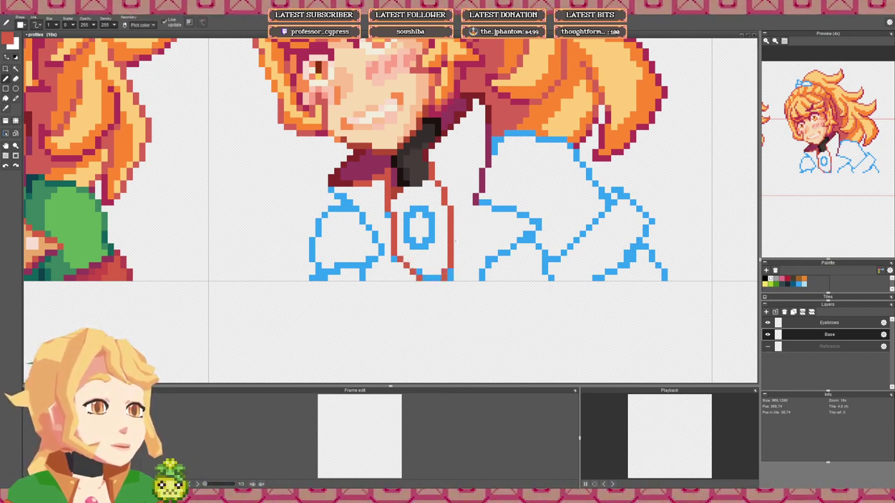
pyautogui.scroll(-2, 454, 271)
pyautogui.scroll(2, 435, 265)
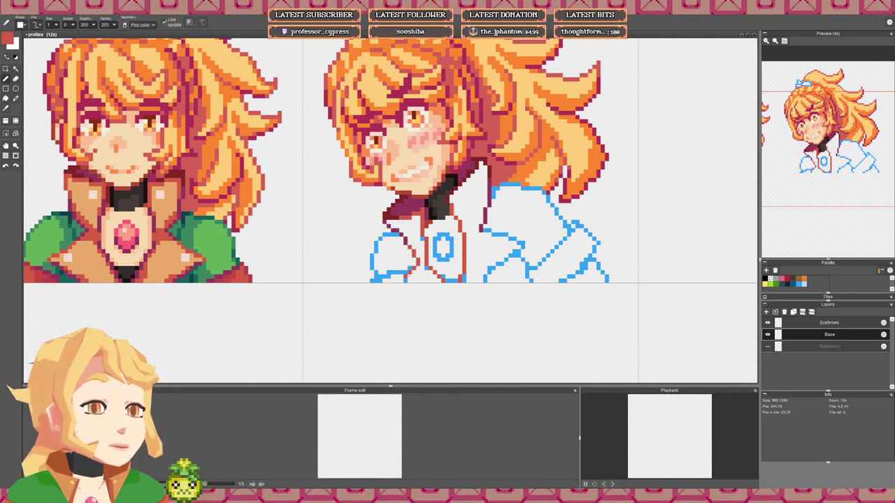
# Step: Finish the far lapel's lower edge in red and erase the surplus pixels beside the chest opening
pyautogui.rightClick(403, 281)
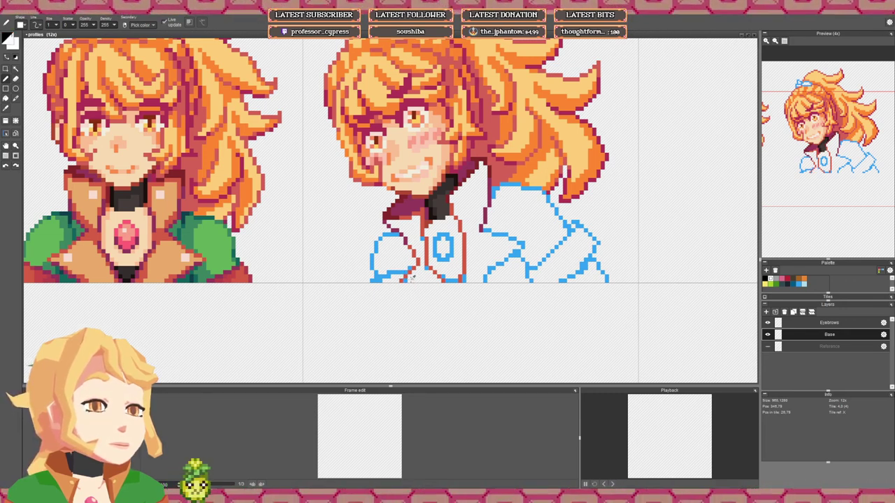
pyautogui.scroll(-2, 464, 265)
pyautogui.scroll(2, 467, 267)
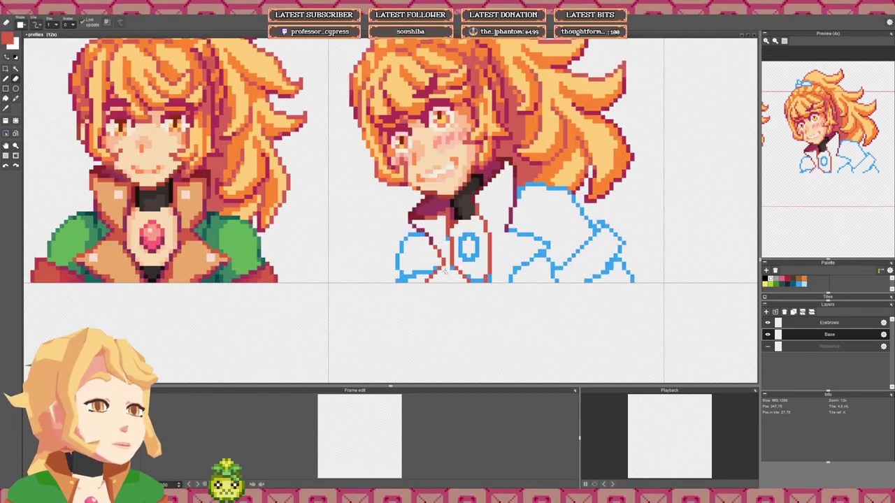
pyautogui.press('b')
pyautogui.press('e')
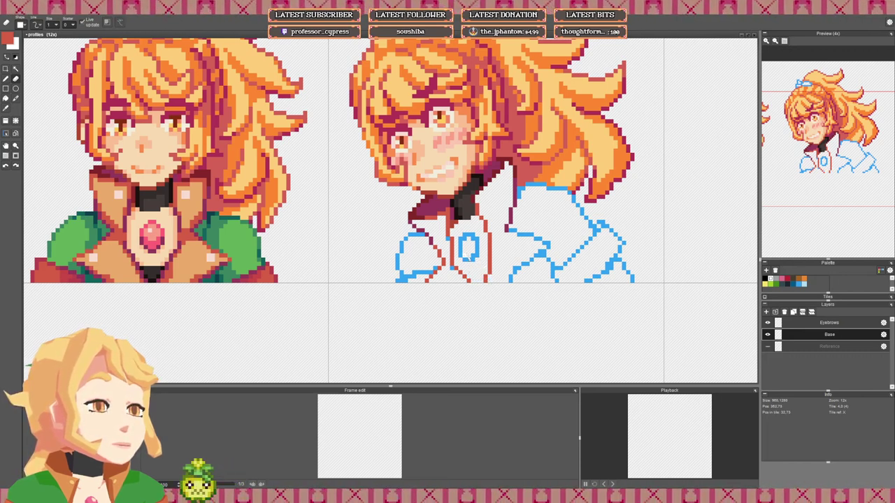
# Step: Trace the pointed lapel on the ponytail side in red over its blue guide
pyautogui.press('b')
pyautogui.moveTo(512, 236)
pyautogui.mouseDown()
pyautogui.moveTo(435, 256)
pyautogui.moveTo(455, 256)
pyautogui.mouseUp()
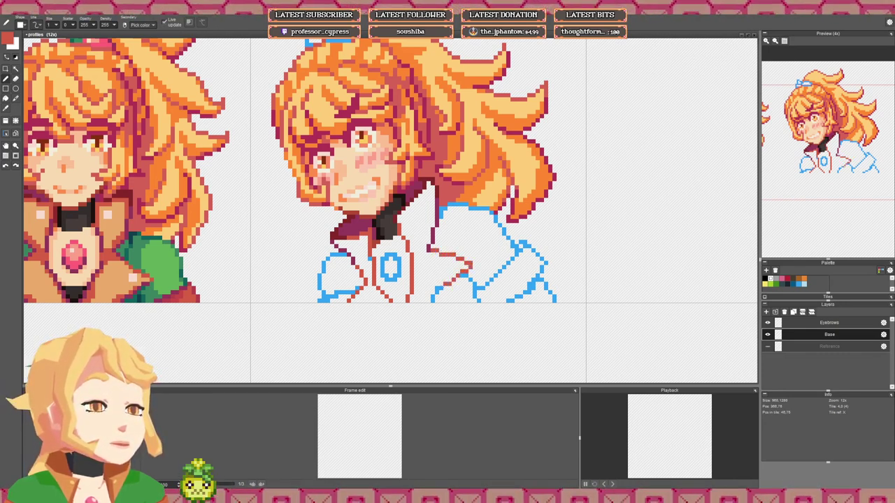
pyautogui.scroll(-2, 449, 278)
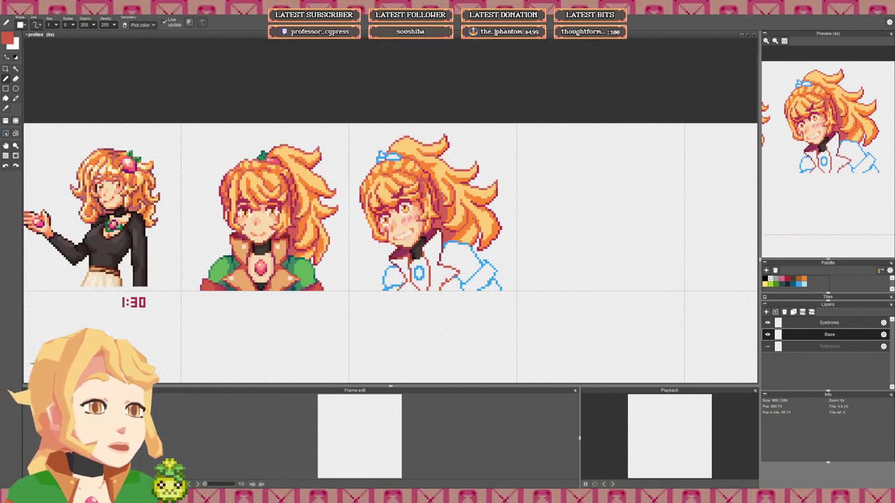
# Step: Clean up the blue oval brooch guide in the chest opening by erasing surplus pixels
pyautogui.scroll(2, 434, 266)
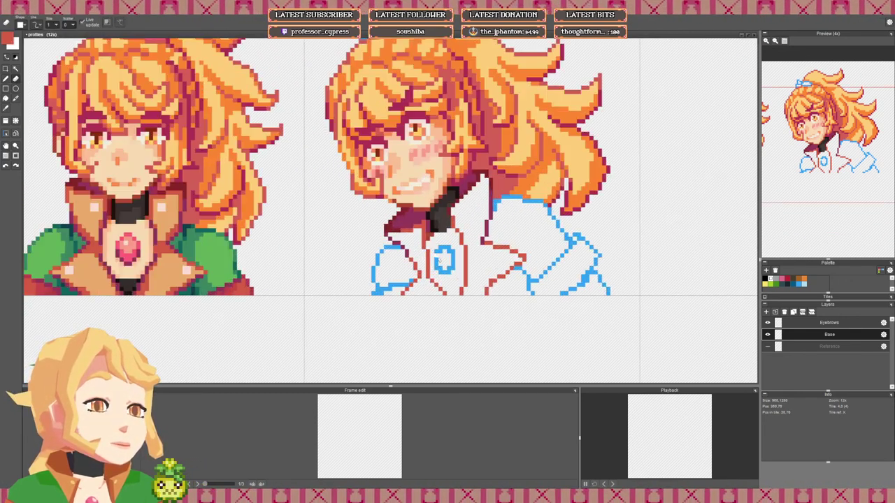
pyautogui.scroll(-2, 425, 253)
pyautogui.scroll(2, 440, 260)
pyautogui.scroll(1, 440, 255)
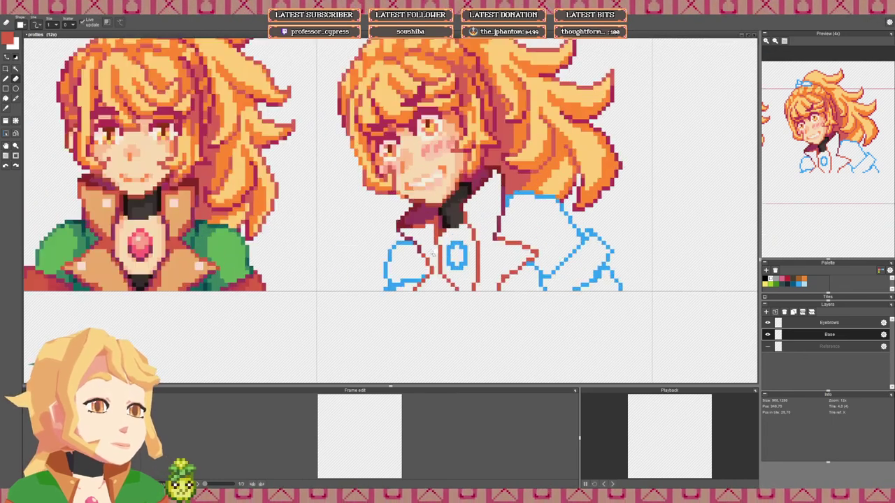
# Step: Sample the tan from the neighbouring portrait's collar and fill both sides of the tilted portrait's collar with it
pyautogui.press('b')
pyautogui.rightClick(169, 219)
pyautogui.press('g')
pyautogui.click(429, 247)
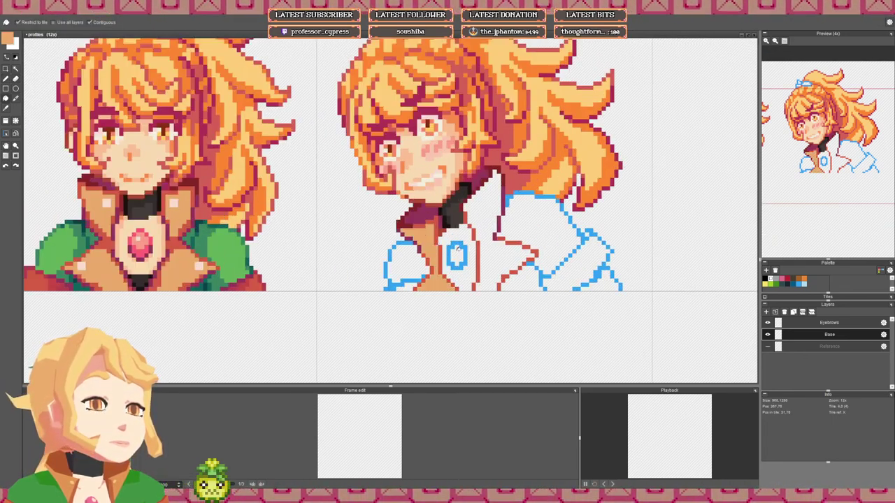
pyautogui.click(488, 250)
pyautogui.press('b')
pyautogui.scroll(-2, 490, 245)
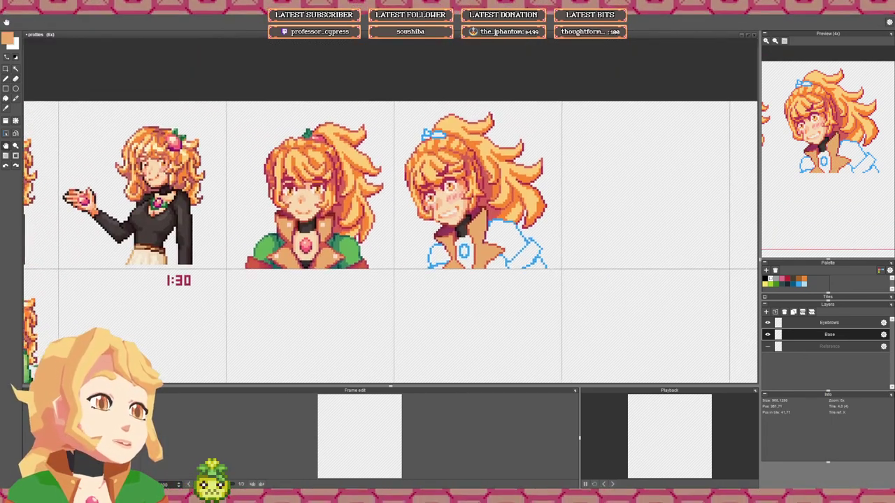
# Step: Shade the collar's borders and lapel folds with sampled red, dark magenta and tan pixels
pyautogui.scroll(2, 496, 250)
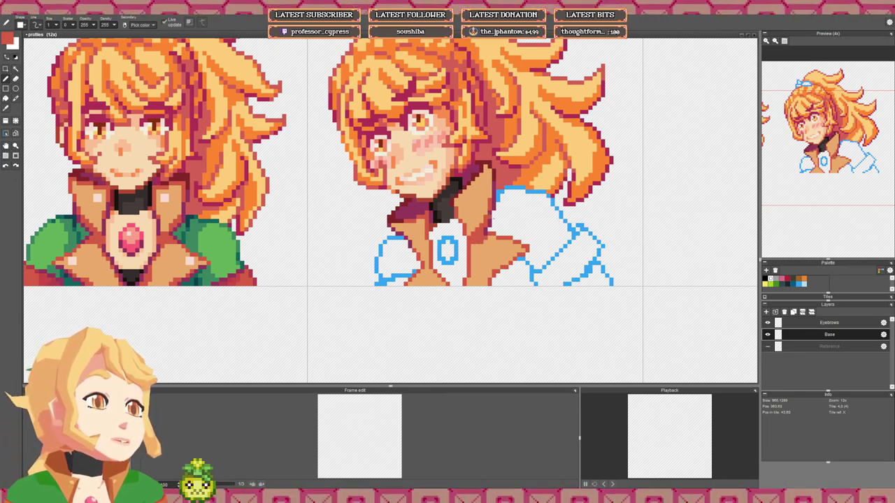
pyautogui.rightClick(492, 216)
pyautogui.moveTo(469, 251); pyautogui.dragTo(469, 258)
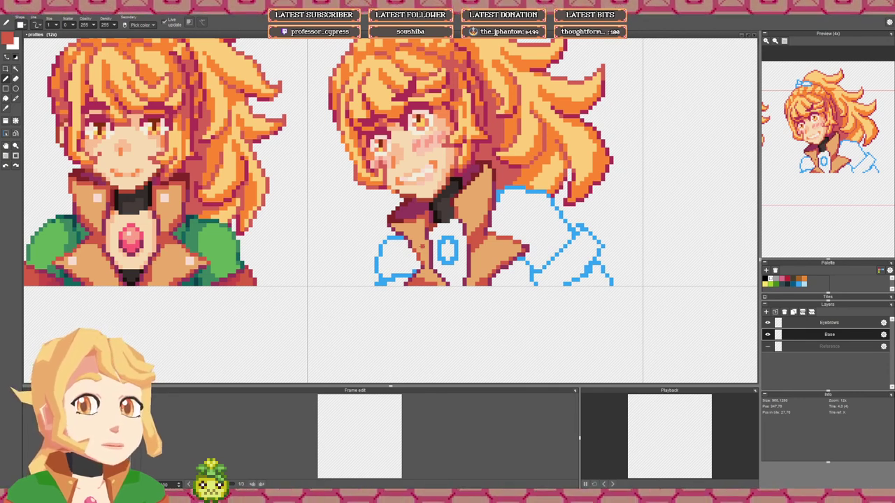
pyautogui.scroll(1, 420, 248)
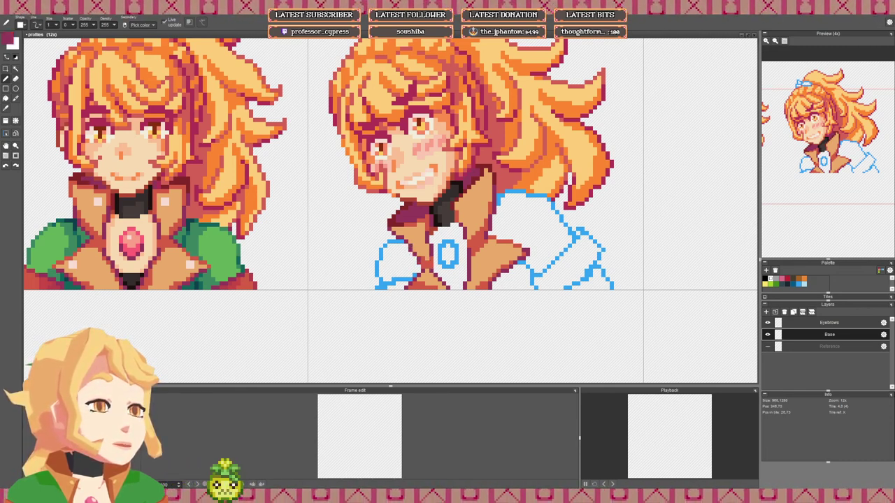
pyautogui.rightClick(422, 283)
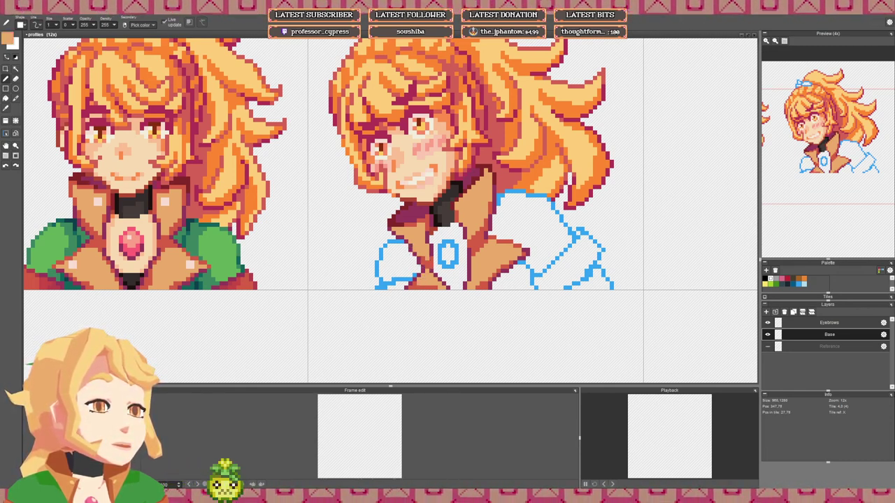
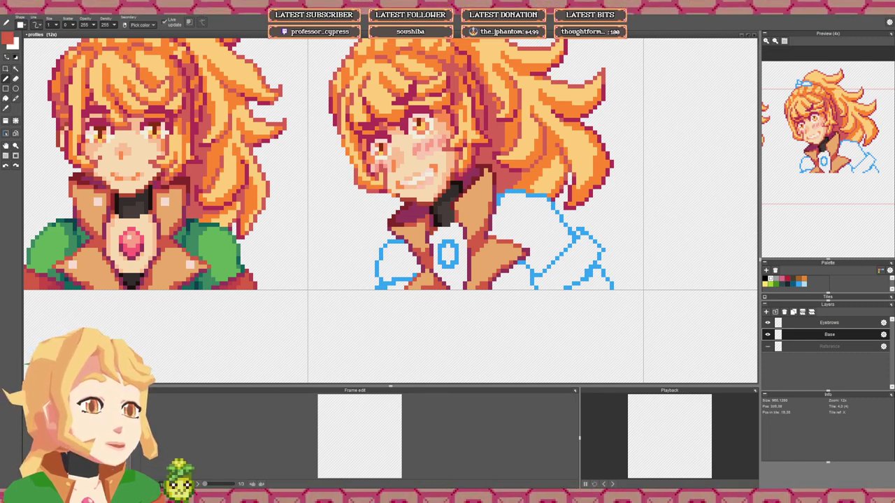
# Step: Sample the near-black from the neighbouring portrait's undershirt and paint the dark patch at the base of the chest opening
pyautogui.rightClick(134, 281)
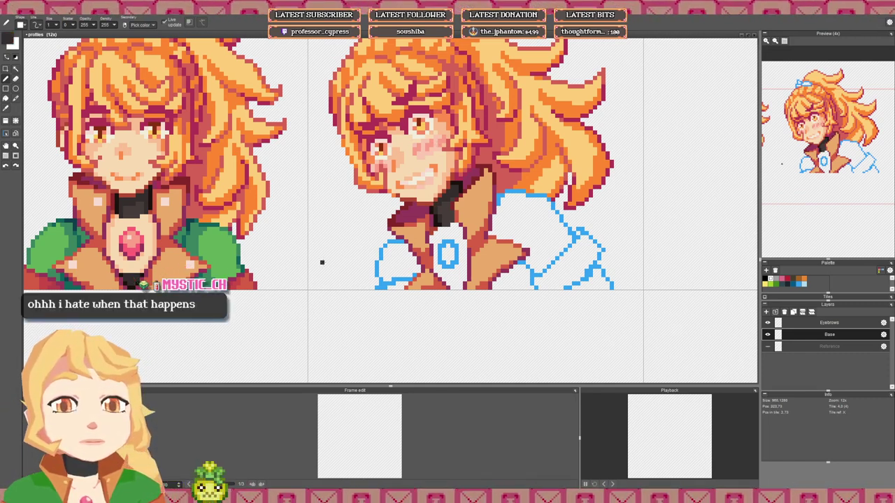
pyautogui.moveTo(449, 242); pyautogui.dragTo(400, 245)
pyautogui.moveTo(389, 281)
pyautogui.mouseDown()
pyautogui.moveTo(416, 278)
pyautogui.moveTo(410, 284)
pyautogui.mouseUp()
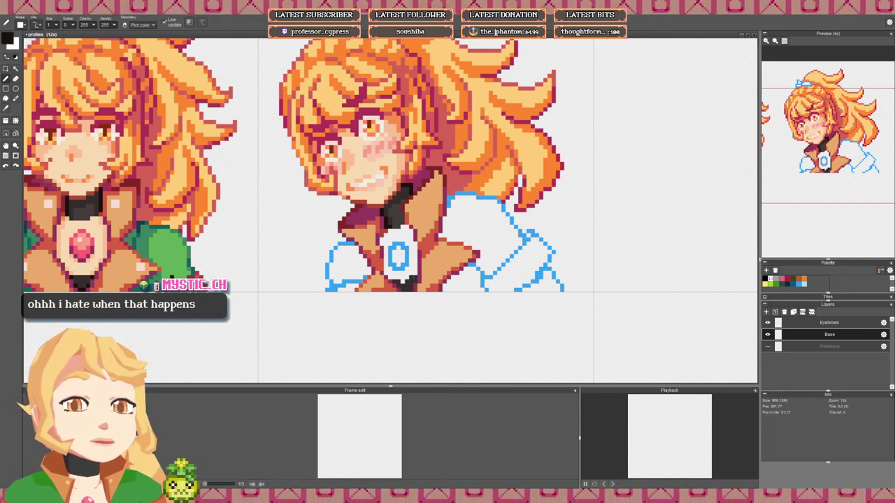
pyautogui.scroll(1, 402, 288)
pyautogui.moveTo(405, 294)
pyautogui.mouseDown()
pyautogui.moveTo(392, 281)
pyautogui.moveTo(416, 288)
pyautogui.moveTo(400, 275)
pyautogui.moveTo(430, 272)
pyautogui.mouseUp()
# Step: Sample the neighbouring portrait's skin tone and fill the chest opening around the blue brooch guide
pyautogui.scroll(-2, 422, 274)
pyautogui.rightClick(118, 266)
pyautogui.press('f')
pyautogui.click(422, 269)
pyautogui.press('b')
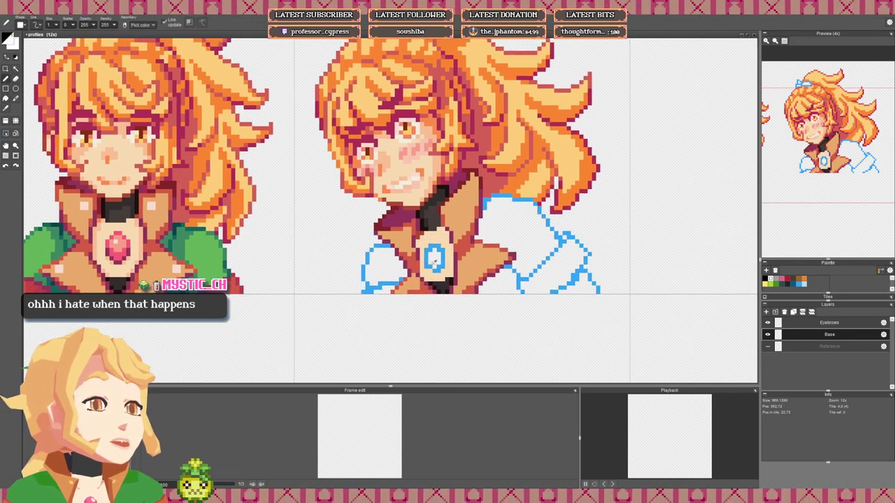
# Step: Touch up the outline of the blue brooch guide on the tilted portrait's chest, alternating sampled guide blue and skin tone
pyautogui.keyDown('alt'); pyautogui.click(432, 266); pyautogui.keyUp('alt')
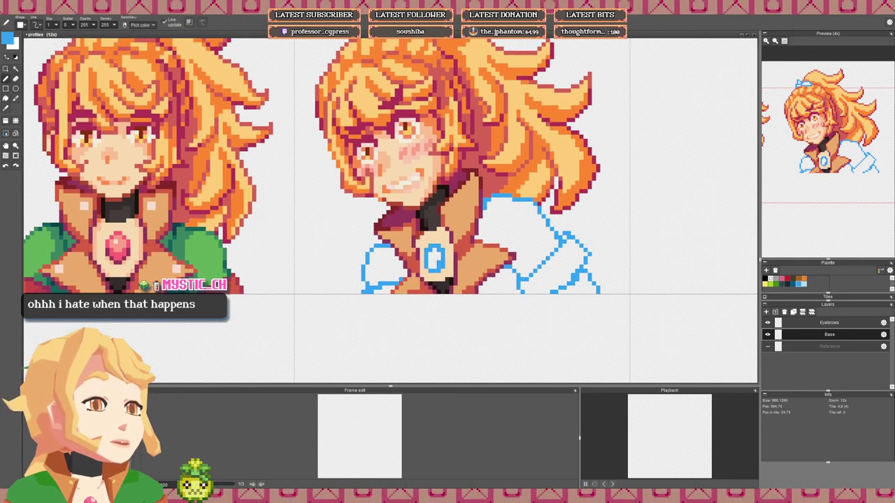
pyautogui.press('e')
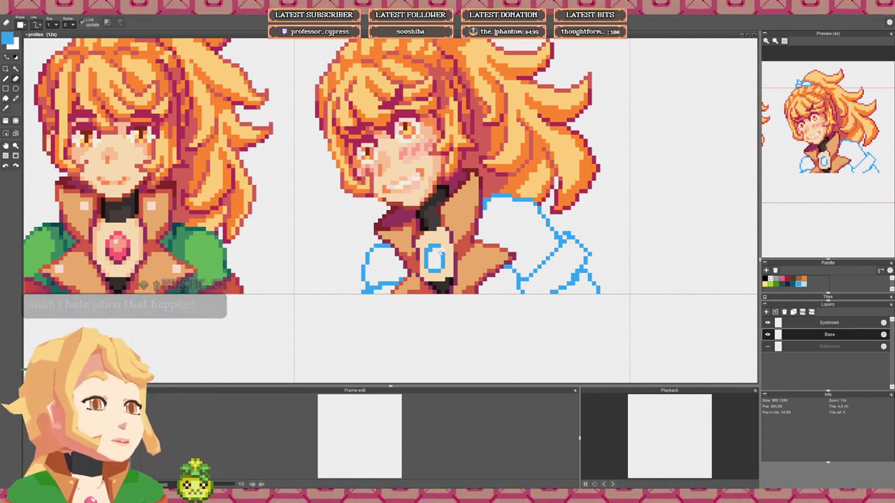
pyautogui.press('b')
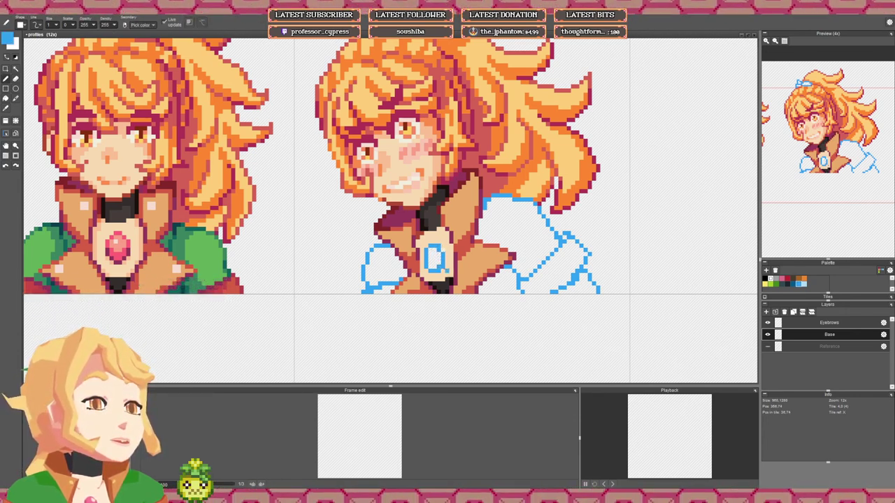
pyautogui.keyDown('alt'); pyautogui.click(446, 268); pyautogui.keyUp('alt')
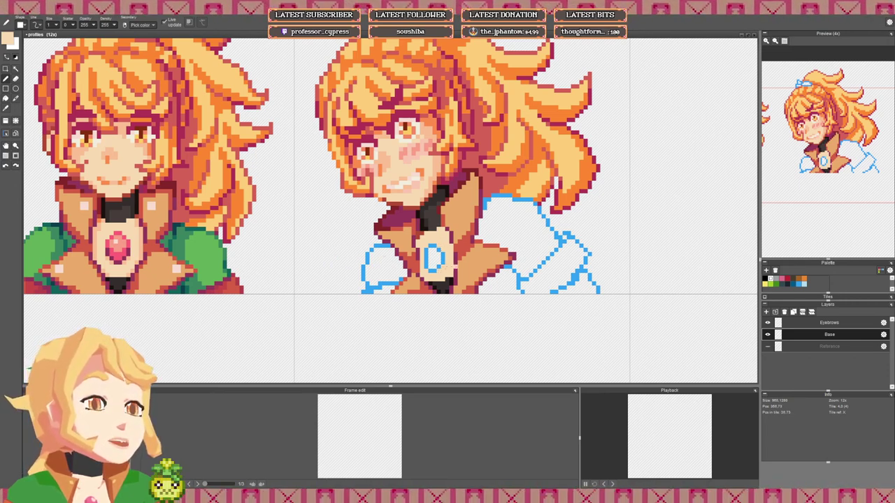
pyautogui.keyDown('alt'); pyautogui.click(440, 272); pyautogui.keyUp('alt')
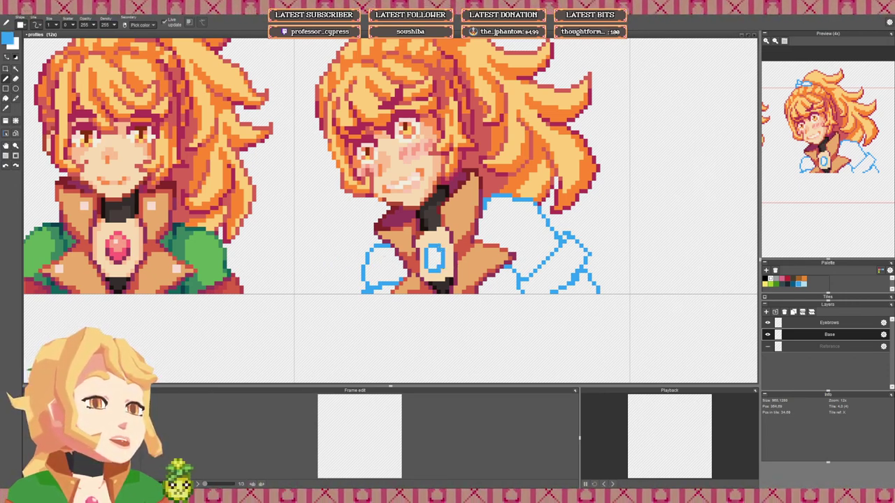
pyautogui.press('e')
pyautogui.press('b')
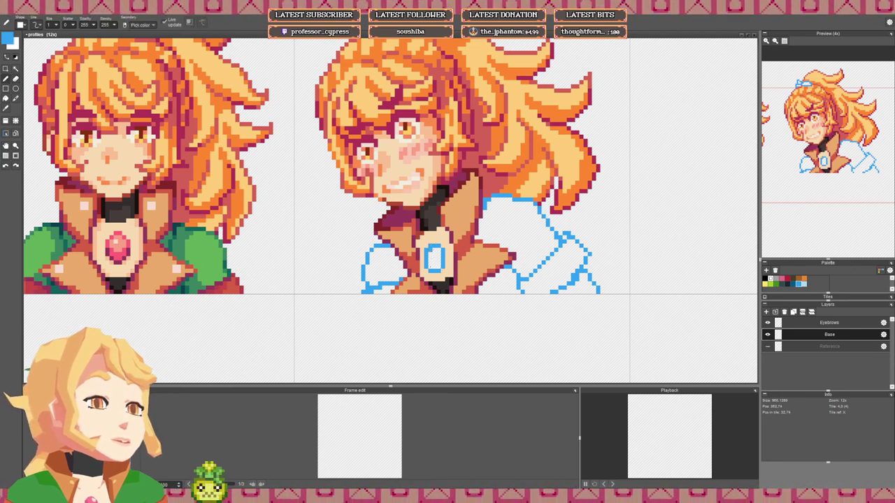
pyautogui.keyDown('alt'); pyautogui.click(429, 273); pyautogui.keyUp('alt')
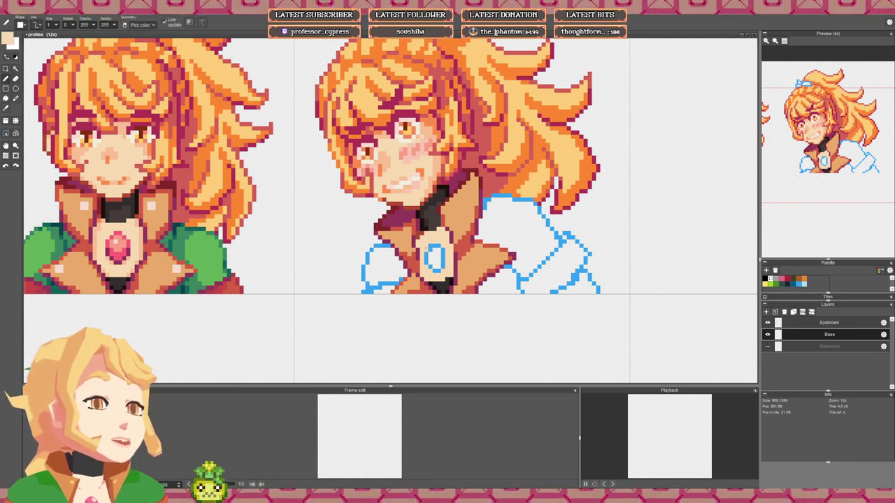
# Step: Rework the upper edge of the blue brooch guide with skin-tone and blue pixels
pyautogui.scroll(-1, 433, 242)
pyautogui.scroll(2, 438, 238)
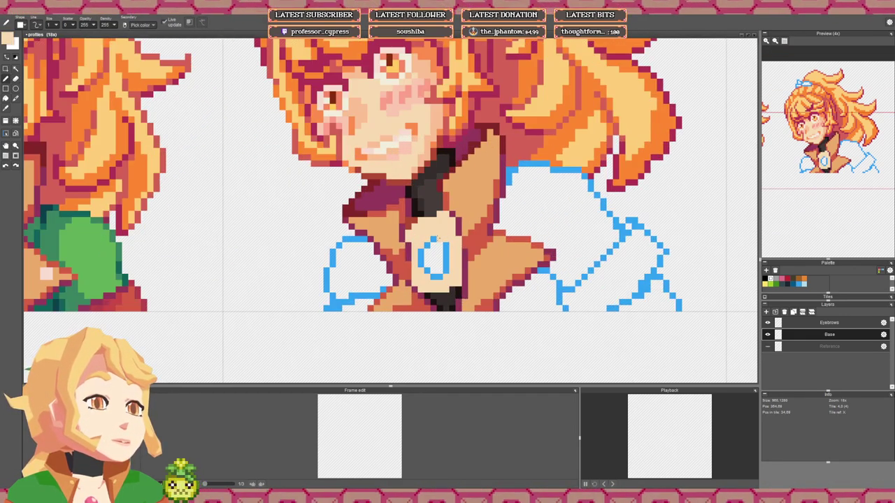
pyautogui.rightClick(435, 239)
pyautogui.moveTo(440, 239); pyautogui.dragTo(427, 240)
pyautogui.click(421, 245)
pyautogui.rightClick(430, 249)
pyautogui.click(427, 246)
pyautogui.rightClick(421, 249)
pyautogui.press('e')
pyautogui.scroll(-2, 448, 263)
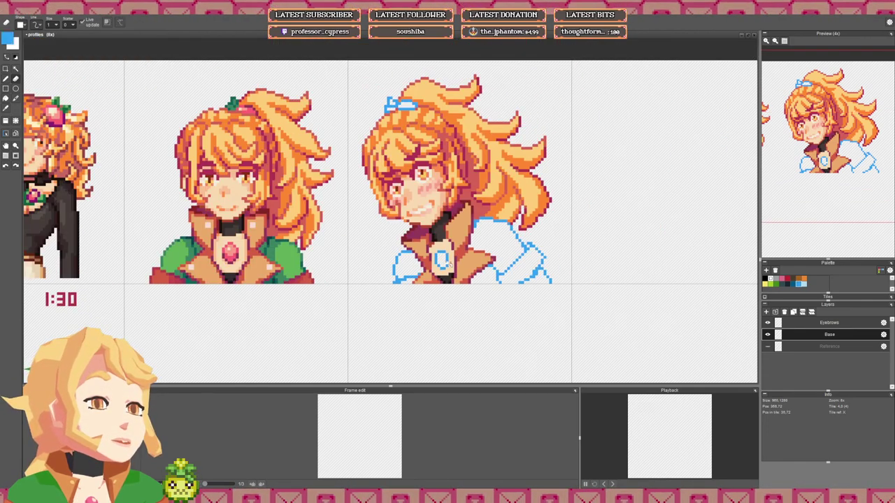
pyautogui.scroll(2, 448, 268)
pyautogui.press('b')
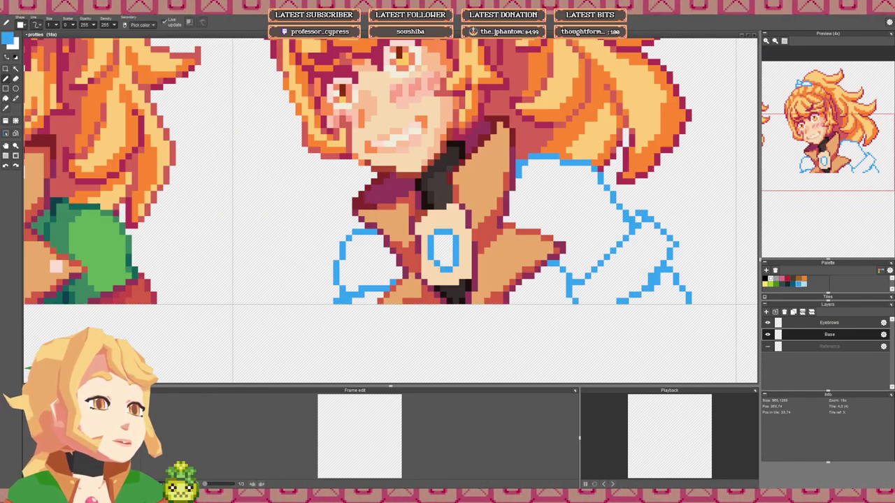
pyautogui.keyDown('alt'); pyautogui.click(434, 269); pyautogui.keyUp('alt')
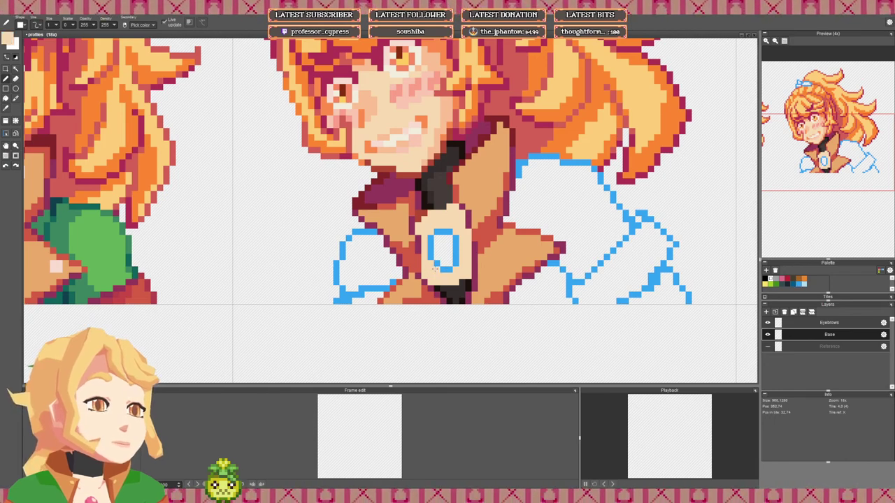
# Step: Trim the top corners of the brooch guide with skin tone to taper it into a narrow tip
pyautogui.scroll(-3, 458, 261)
pyautogui.scroll(3, 455, 253)
pyautogui.rightClick(451, 252)
pyautogui.click(449, 247)
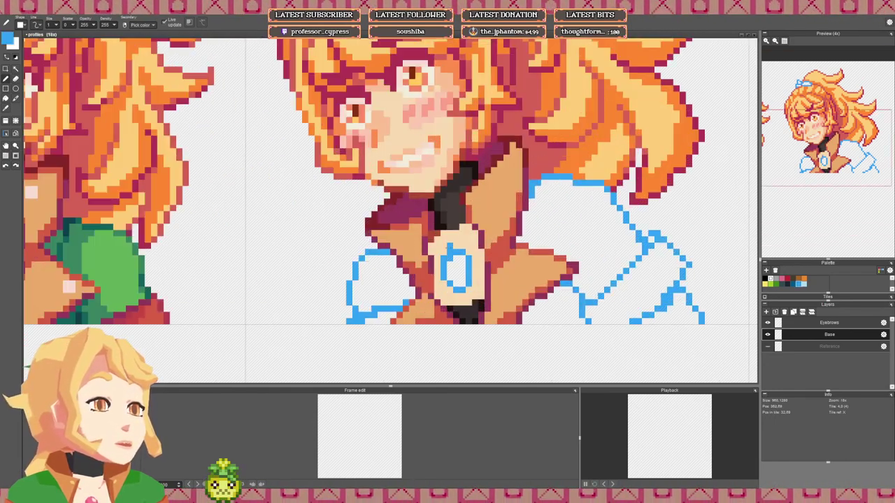
pyautogui.rightClick(454, 245)
pyautogui.click(450, 246)
pyautogui.click(450, 252)
pyautogui.scroll(-4, 470, 246)
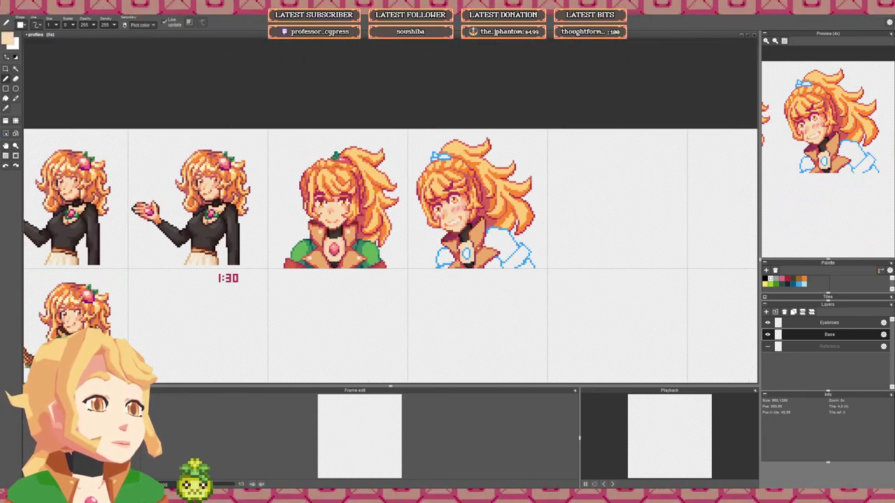
pyautogui.scroll(3, 461, 250)
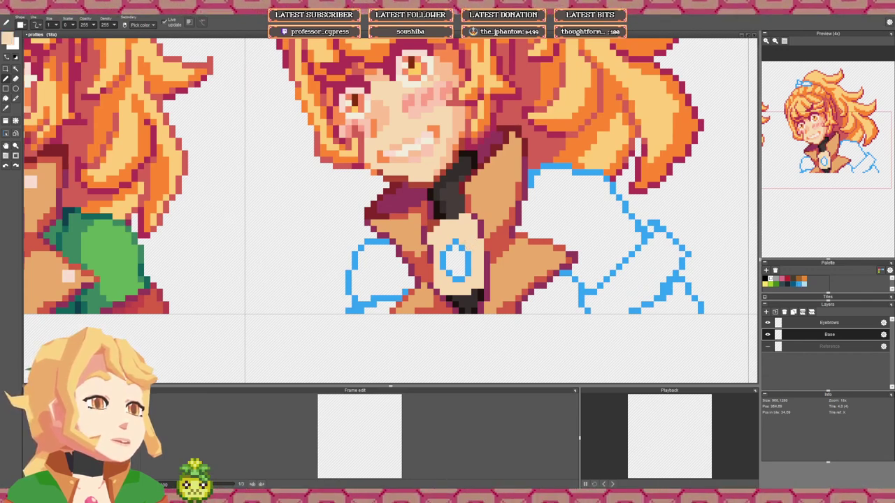
# Step: Add blue pixels across the brooch guide's top edge to widen it, clearing the pixel inside the outline
pyautogui.keyDown('alt'); pyautogui.click(462, 245); pyautogui.keyUp('alt')
pyautogui.press('e')
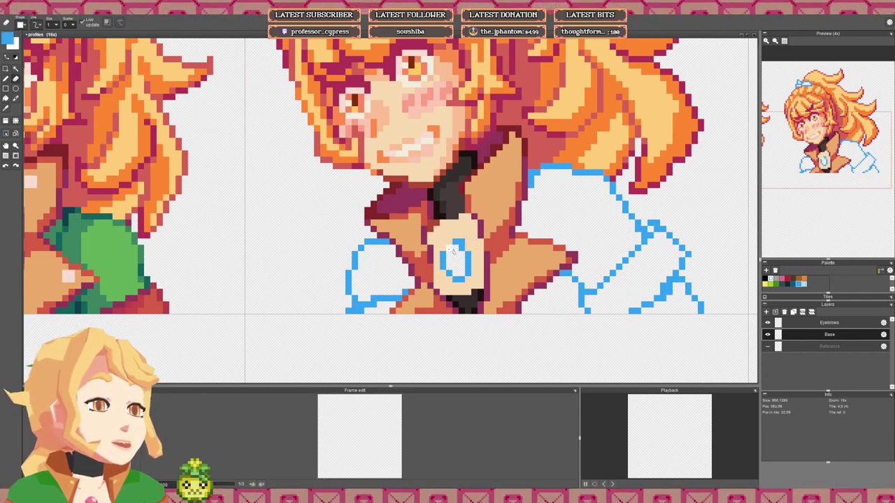
pyautogui.press('b')
pyautogui.click(449, 243)
pyautogui.press('e')
pyautogui.click(461, 249)
pyautogui.press('b')
pyautogui.click(468, 244)
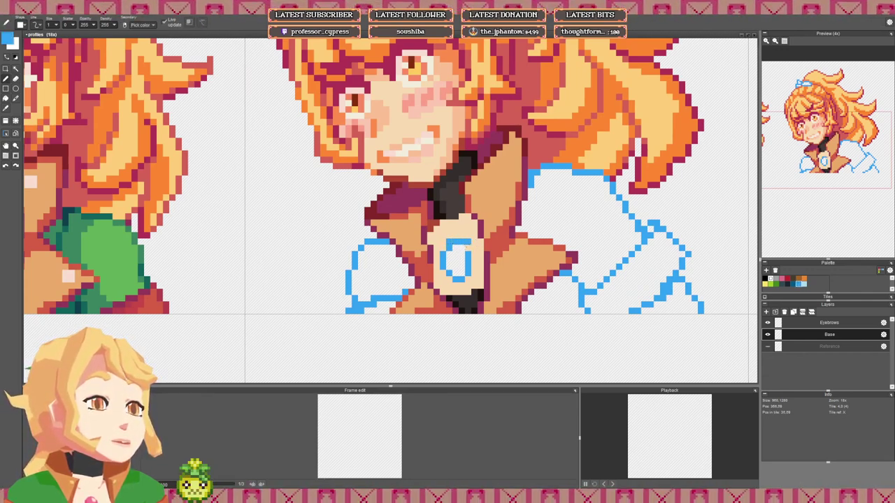
# Step: Round off the brooch guide's upper corners and close its sides into an even blue oval
pyautogui.click(468, 248)
pyautogui.click(462, 248)
pyautogui.rightClick(473, 242)
pyautogui.click(468, 248)
pyautogui.click(462, 242)
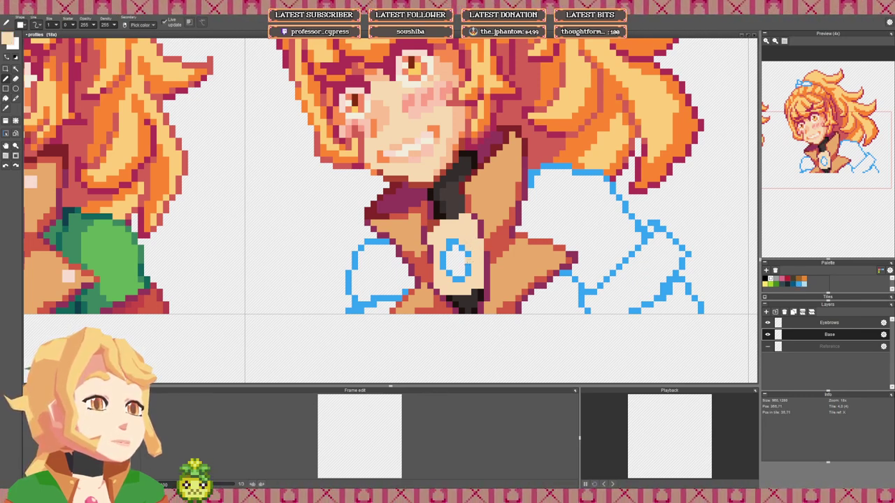
pyautogui.rightClick(467, 267)
pyautogui.press('e')
pyautogui.click(449, 248)
pyautogui.press('b')
pyautogui.click(443, 248)
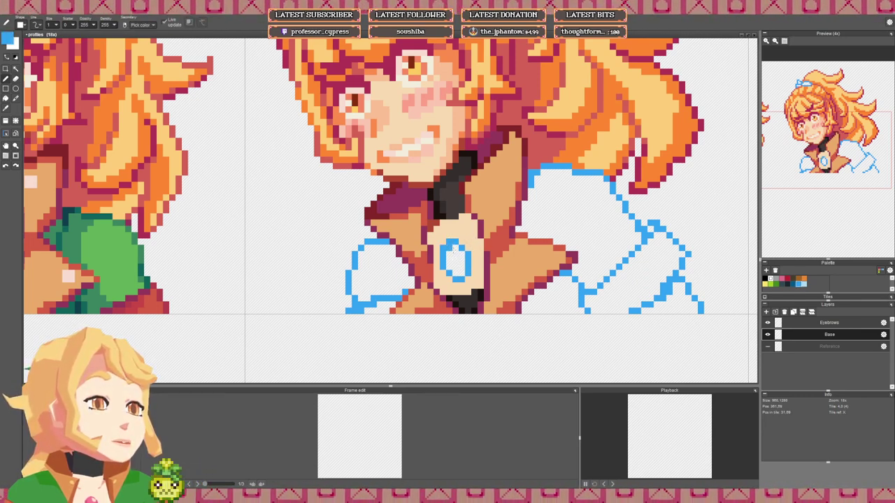
# Step: Paint the brooch as a pink gem with a dark magenta edge and pale highlights sampled from the neighbouring portrait, and save the file
pyautogui.scroll(-3, 453, 250)
pyautogui.scroll(2, 469, 260)
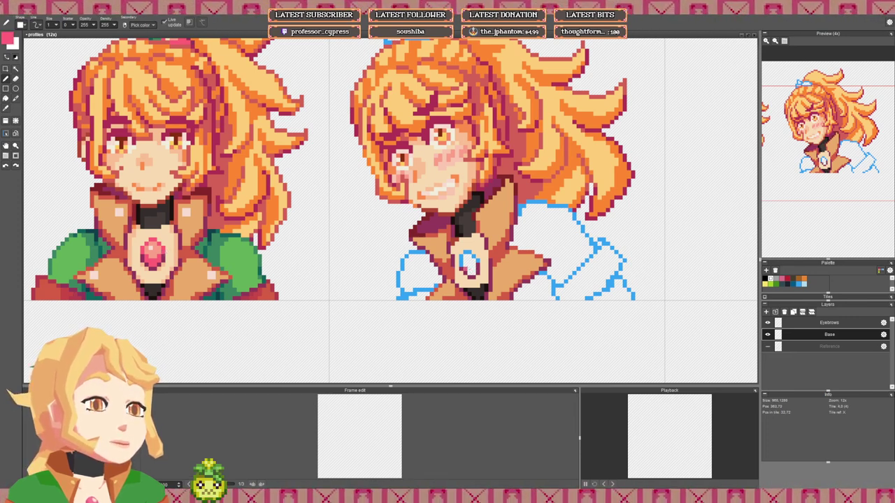
pyautogui.moveTo(465, 269)
pyautogui.mouseDown()
pyautogui.moveTo(477, 269)
pyautogui.moveTo(470, 273)
pyautogui.moveTo(474, 261)
pyautogui.moveTo(461, 265)
pyautogui.moveTo(470, 257)
pyautogui.mouseUp()
pyautogui.rightClick(479, 273)
pyautogui.rightClick(474, 269)
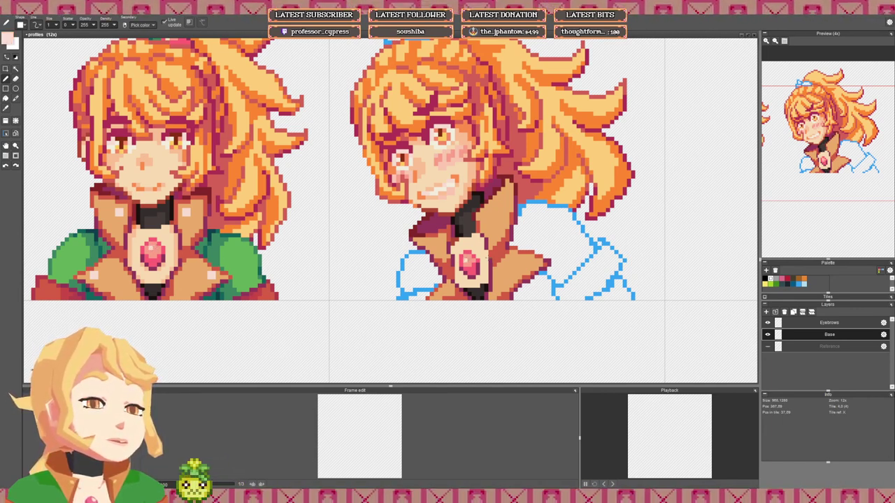
pyautogui.scroll(-1, 491, 258)
pyautogui.moveTo(531, 239); pyautogui.dragTo(509, 253)
pyautogui.hotkey('ctrl', 's')
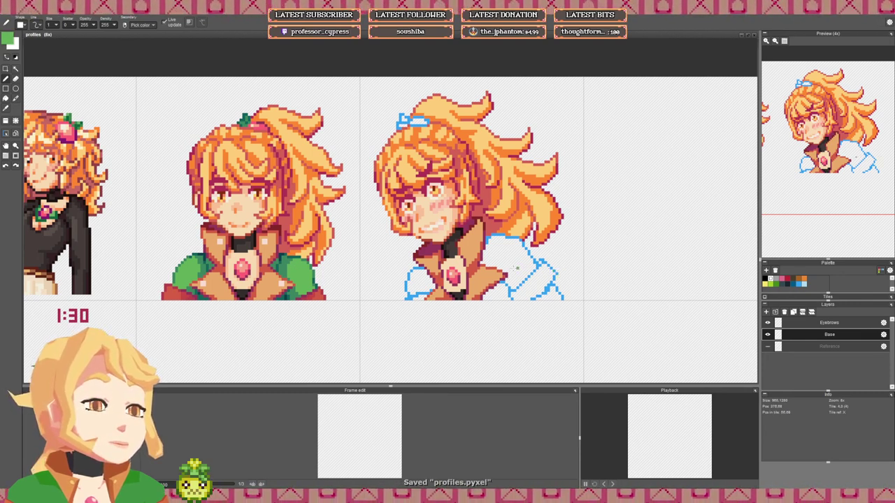
# Step: Fill the shoulder and sleeve areas on both sides of the collar with sampled green, undoing the fill that spills into the background
pyautogui.press('f')
pyautogui.click(515, 268)
pyautogui.click(499, 289)
pyautogui.click(416, 265)
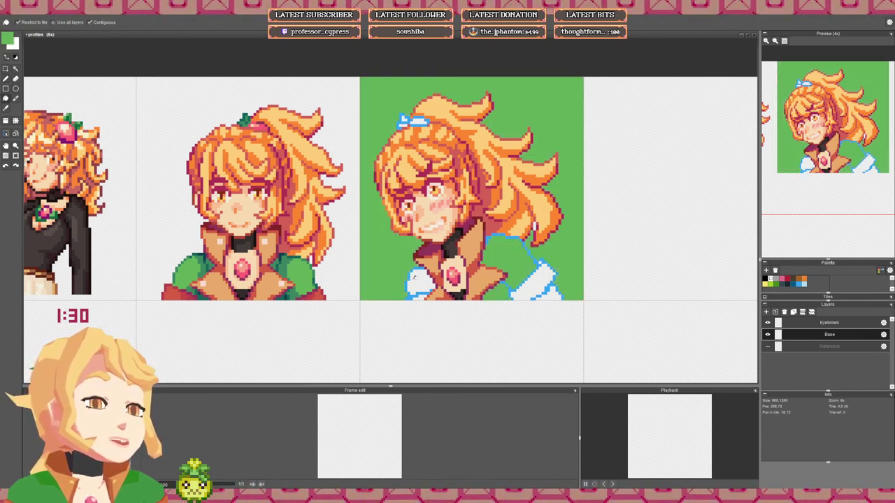
pyautogui.hotkey('ctrl', 'z')
pyautogui.click(421, 280)
pyautogui.moveTo(507, 265); pyautogui.dragTo(504, 273)
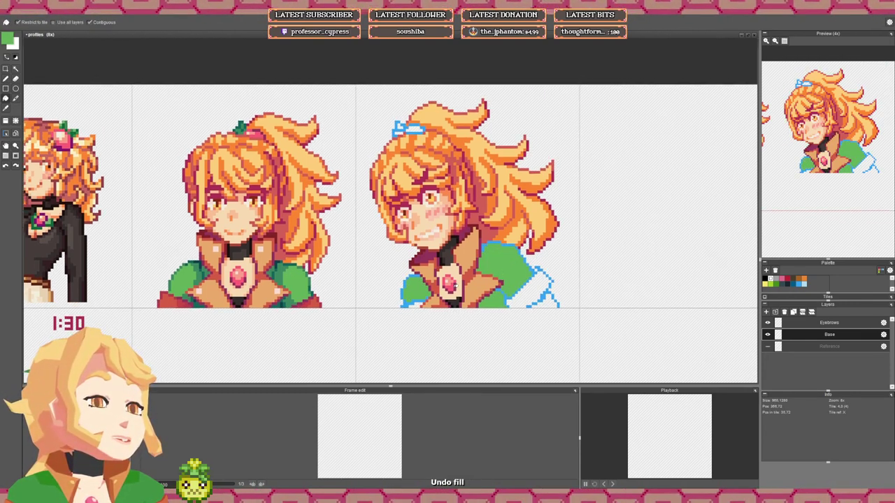
# Step: Redraw the hair tie's blue guide outline at the ponytail base in dark magenta
pyautogui.press('b')
pyautogui.rightClick(426, 173)
pyautogui.moveTo(412, 134)
pyautogui.mouseDown()
pyautogui.moveTo(415, 183)
pyautogui.moveTo(433, 183)
pyautogui.moveTo(439, 171)
pyautogui.moveTo(401, 164)
pyautogui.mouseUp()
pyautogui.scroll(2, 415, 182)
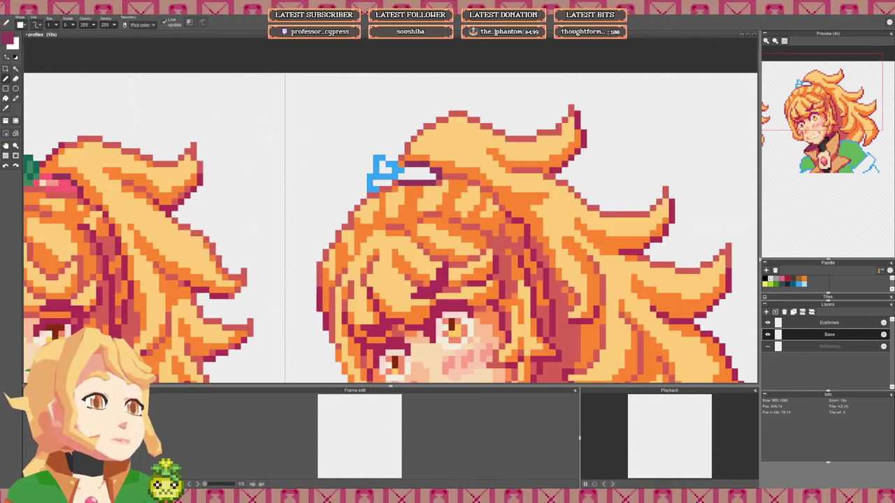
pyautogui.scroll(-2, 392, 171)
pyautogui.scroll(-3, 412, 171)
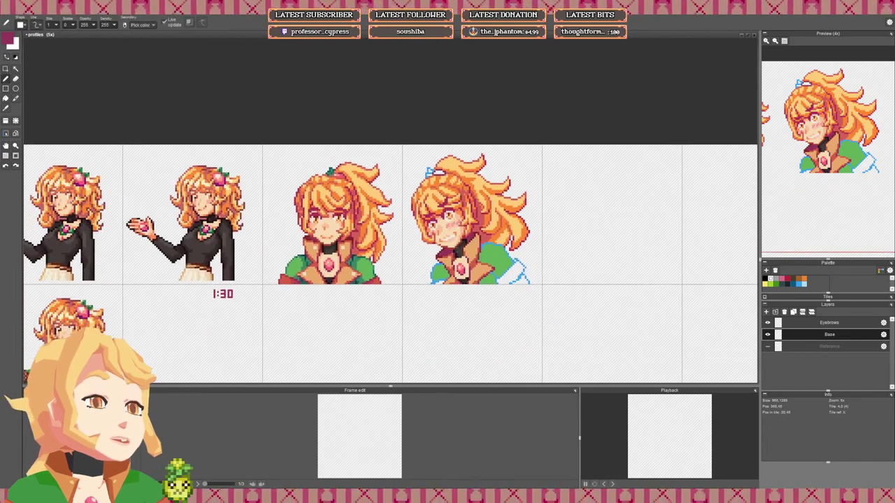
pyautogui.scroll(2, 419, 171)
pyautogui.scroll(1, 419, 109)
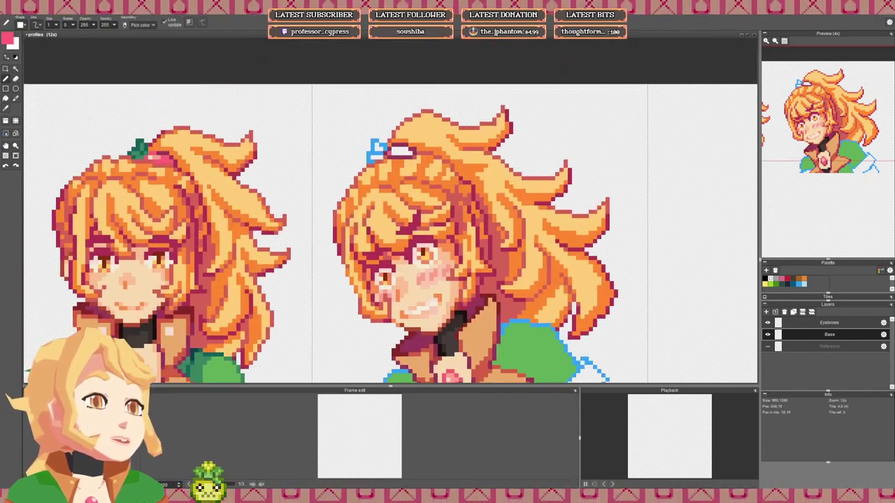
# Step: Fill the hair tie with pink and shade it with lighter pink and pale highlight pixels sampled from the brooch
pyautogui.moveTo(394, 154)
pyautogui.mouseDown()
pyautogui.moveTo(410, 153)
pyautogui.moveTo(402, 148)
pyautogui.mouseUp()
pyautogui.scroll(-3, 443, 183)
pyautogui.scroll(3, 458, 286)
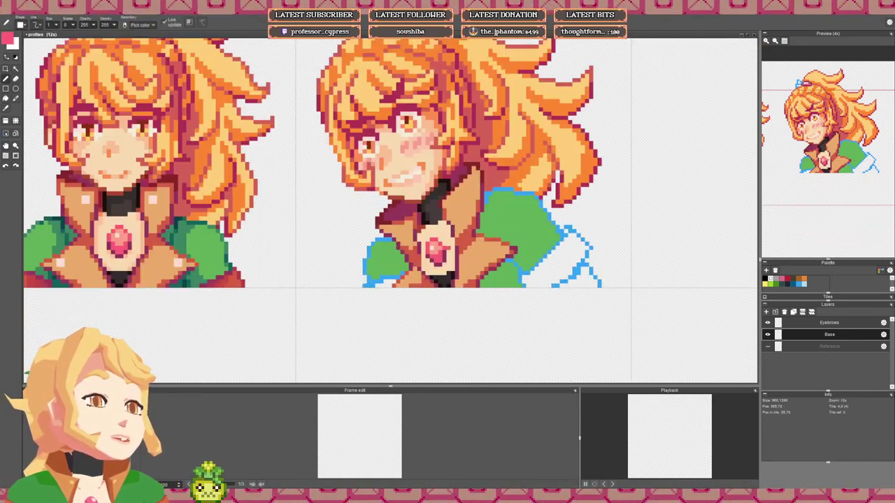
pyautogui.scroll(1, 437, 248)
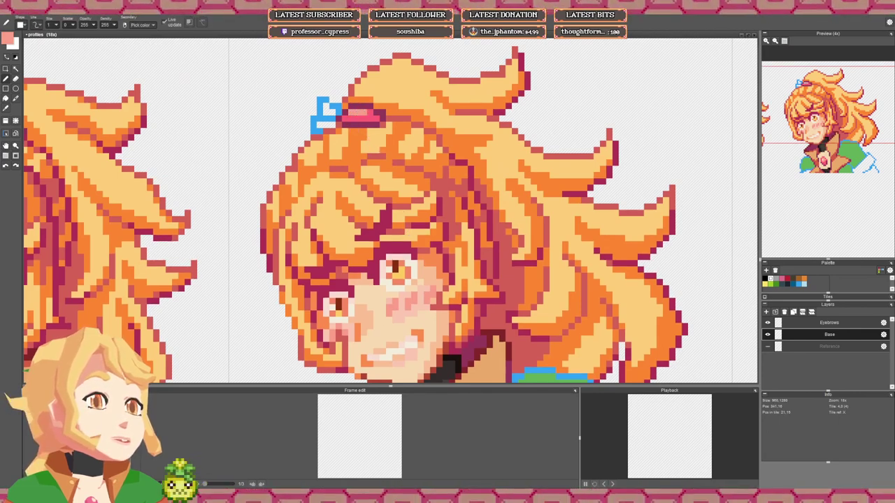
pyautogui.scroll(-3, 376, 154)
pyautogui.scroll(2, 412, 248)
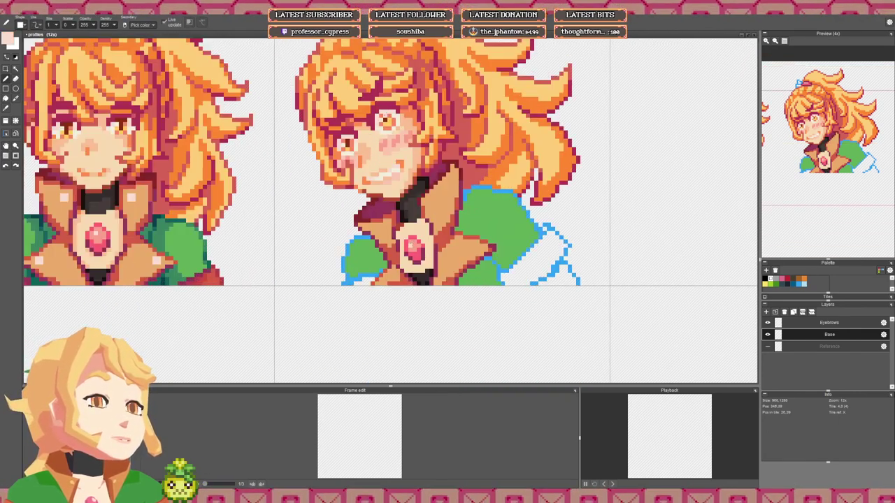
pyautogui.moveTo(386, 118); pyautogui.dragTo(420, 285)
pyautogui.scroll(-2, 414, 197)
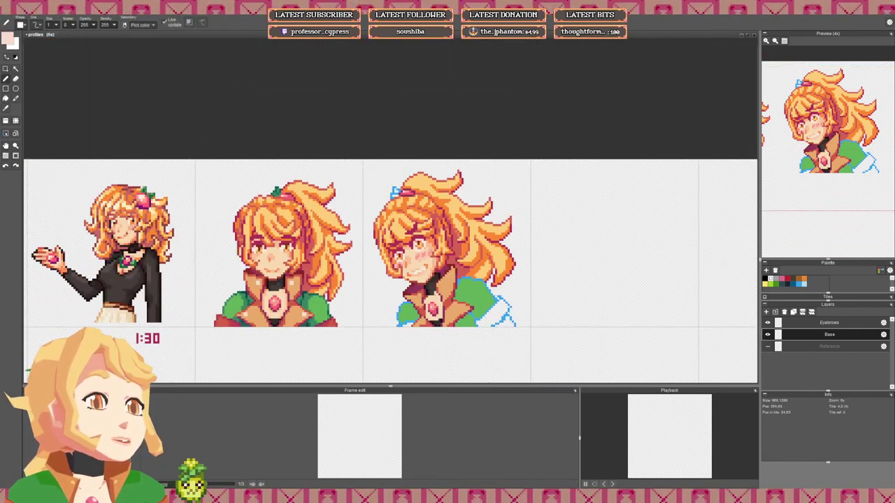
pyautogui.scroll(2, 440, 337)
pyautogui.scroll(-1, 446, 268)
pyautogui.moveTo(517, 269); pyautogui.dragTo(516, 287)
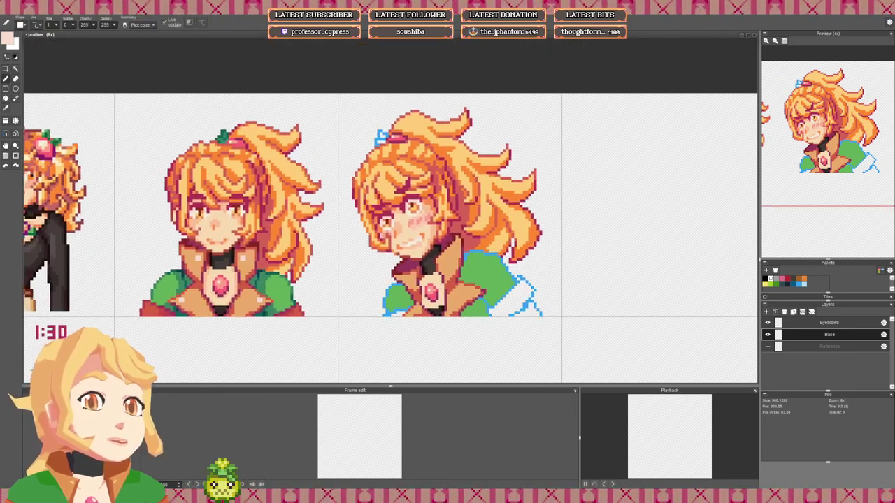
# Step: Sample the dark green from the neighbouring portrait's hair leaf and trace it over the blue leaf guide beside the hair tie
pyautogui.rightClick(222, 134)
pyautogui.scroll(2, 388, 107)
pyautogui.moveTo(384, 172)
pyautogui.mouseDown()
pyautogui.moveTo(372, 160)
pyautogui.moveTo(366, 173)
pyautogui.mouseUp()
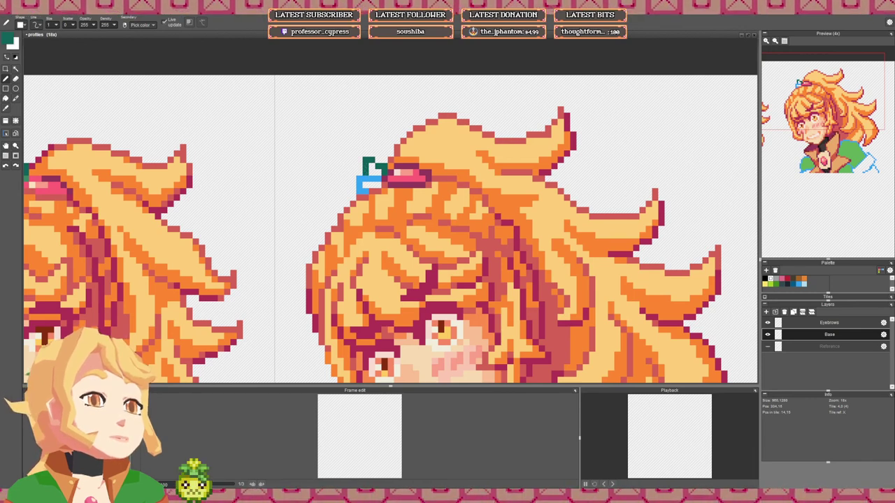
pyautogui.scroll(-2, 396, 170)
pyautogui.scroll(1, 232, 178)
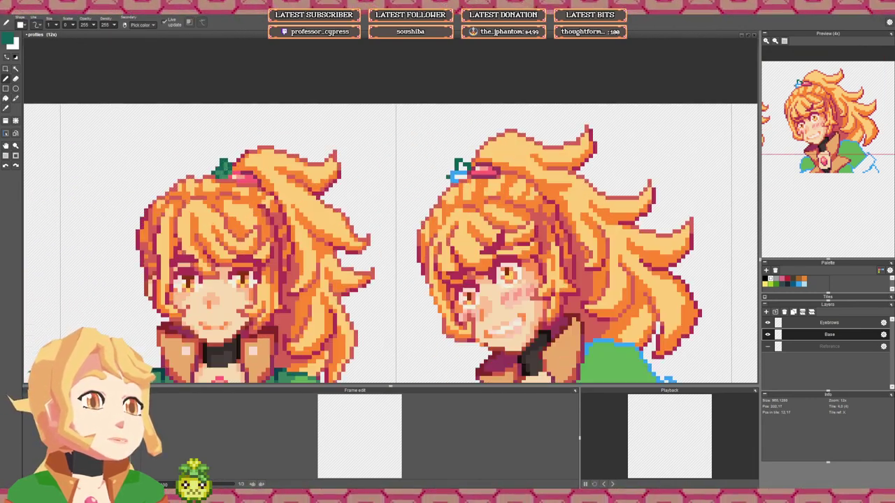
# Step: Finish the hair leaf by covering the remaining guide with dark green and adding lighter green pixels inside
pyautogui.moveTo(464, 173)
pyautogui.mouseDown()
pyautogui.moveTo(452, 181)
pyautogui.moveTo(461, 164)
pyautogui.mouseUp()
pyautogui.press('e')
pyautogui.rightClick(227, 170)
pyautogui.press('b')
pyautogui.rightClick(461, 161)
pyautogui.scroll(-4, 489, 178)
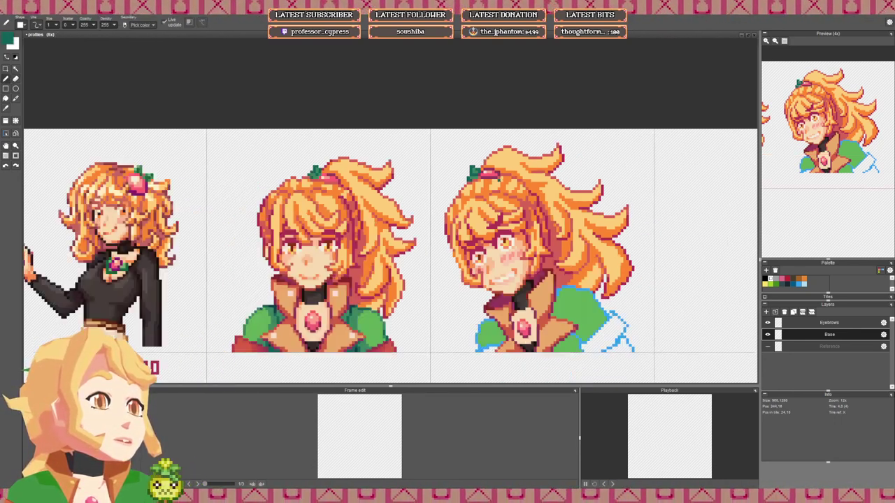
pyautogui.scroll(3, 476, 182)
pyautogui.scroll(3, 426, 180)
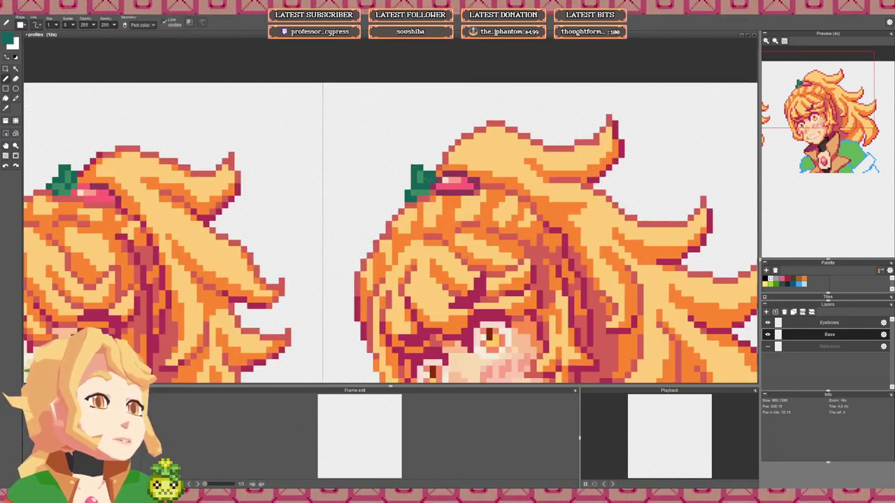
# Step: Retouch the hair leaf's pixels beside the hair tie using green and outline colours sampled from the artwork
pyautogui.click(432, 180)
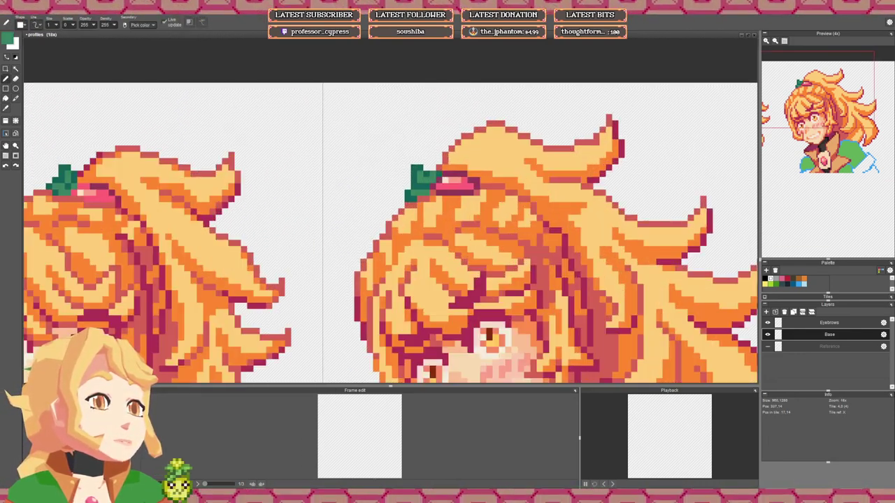
pyautogui.rightClick(432, 174)
pyautogui.click(432, 180)
pyautogui.rightClick(438, 169)
pyautogui.scroll(-6, 439, 174)
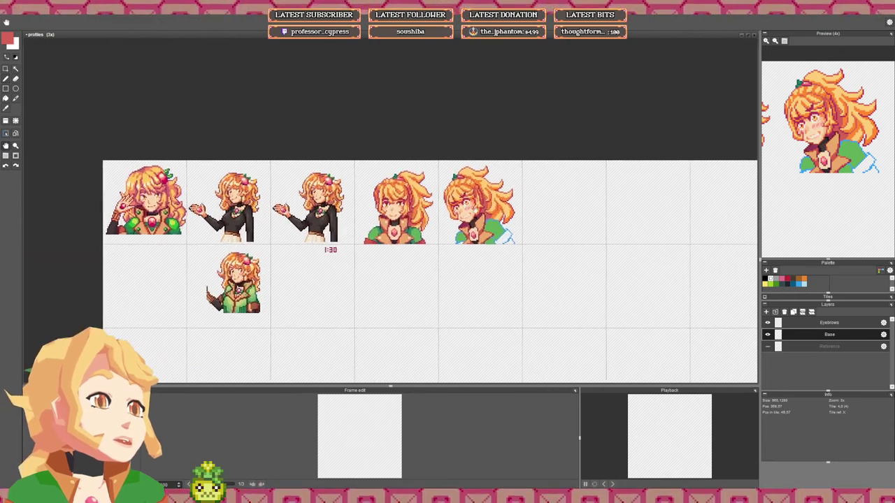
# Step: Close the blue arm guide below the cuff with charcoal and fill the lower arm area in the same colour
pyautogui.scroll(3, 439, 175)
pyautogui.scroll(1, 497, 231)
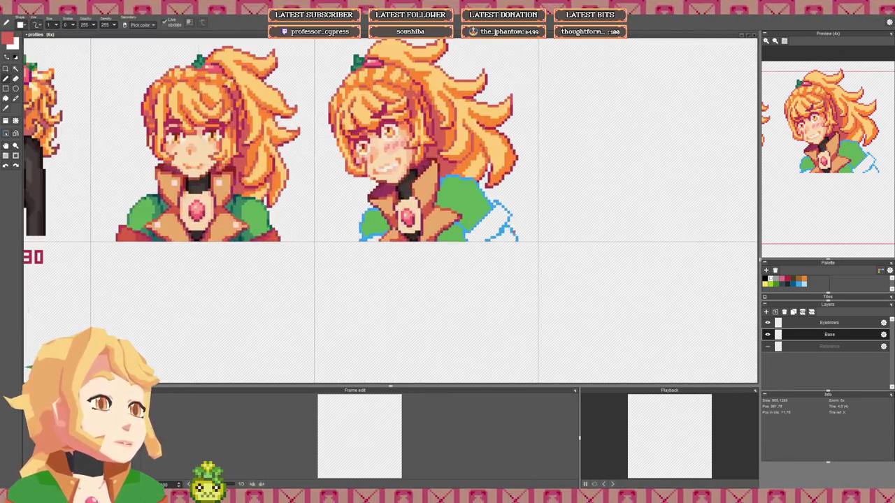
pyautogui.moveTo(500, 235); pyautogui.dragTo(508, 233)
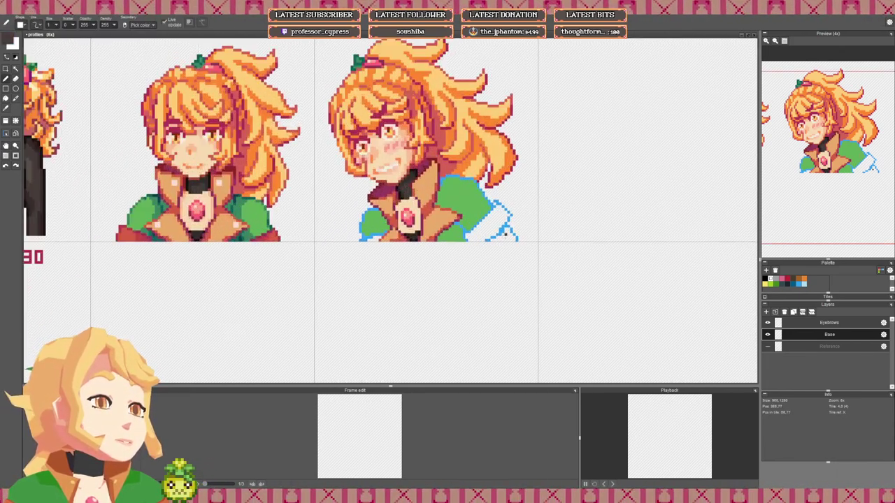
pyautogui.press('f')
pyautogui.click(510, 236)
pyautogui.press('b')
pyautogui.scroll(1, 517, 222)
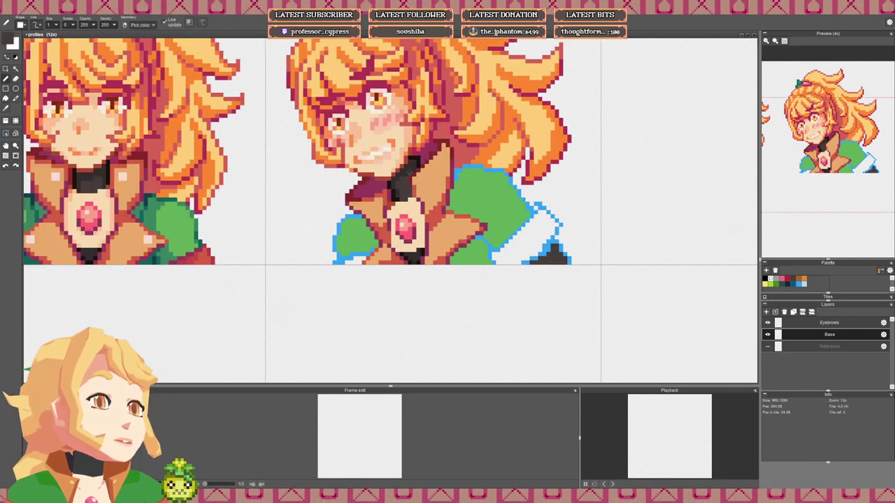
pyautogui.scroll(1, 517, 223)
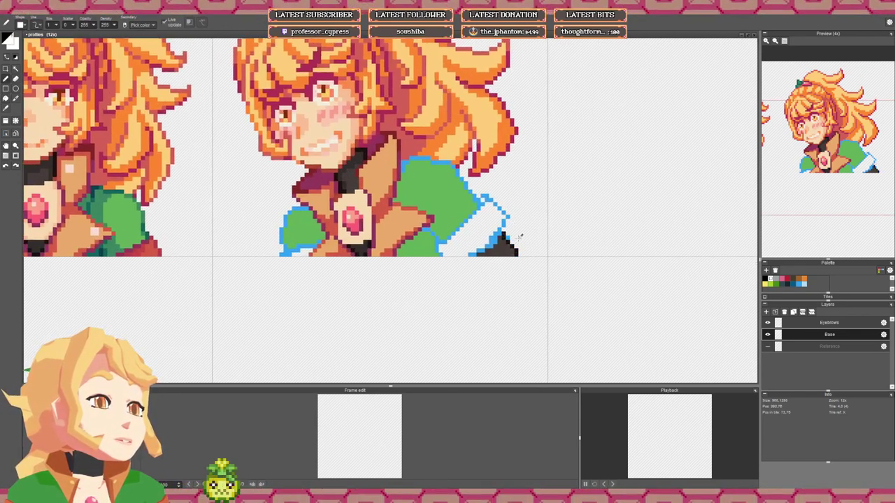
# Step: Refine the lower arm's near-black outer edge, erase a stray pixel and extend the charcoal along the cuff
pyautogui.press('e')
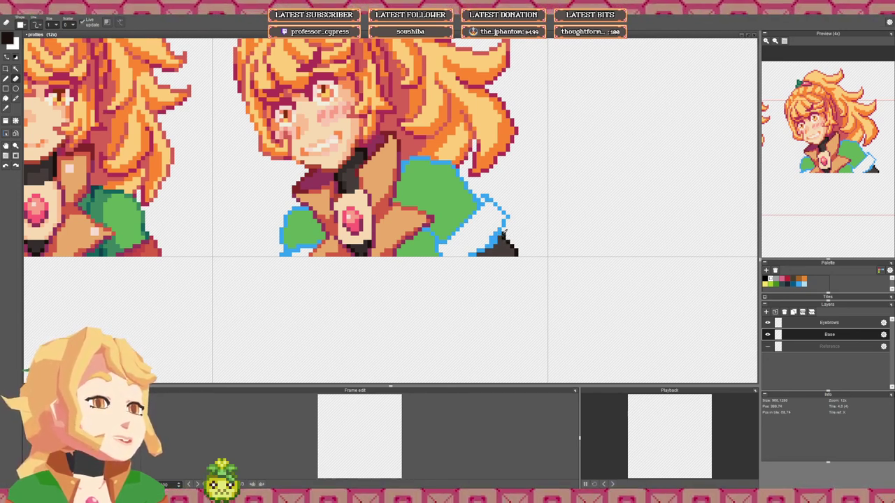
pyautogui.press('b')
pyautogui.click(500, 233)
pyautogui.press('e')
pyautogui.click(505, 234)
pyautogui.press('b')
pyautogui.rightClick(499, 247)
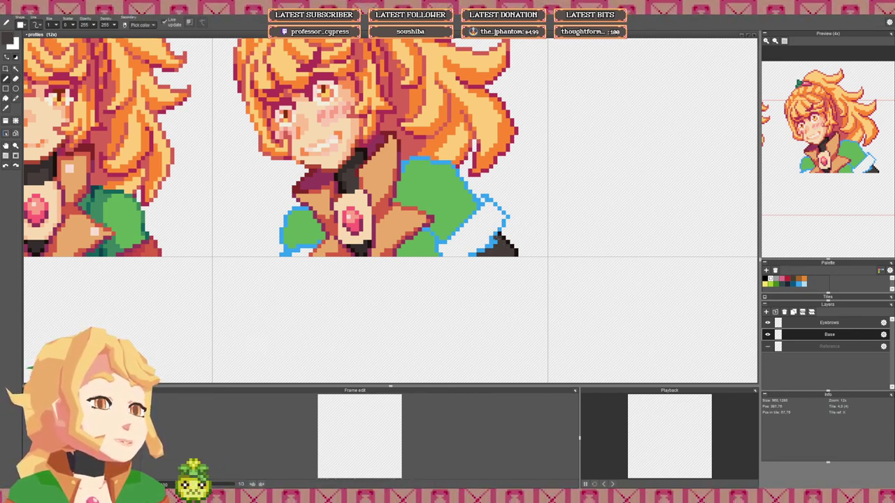
pyautogui.click(495, 242)
pyautogui.click(492, 246)
pyautogui.scroll(-2, 476, 231)
pyautogui.scroll(2, 396, 180)
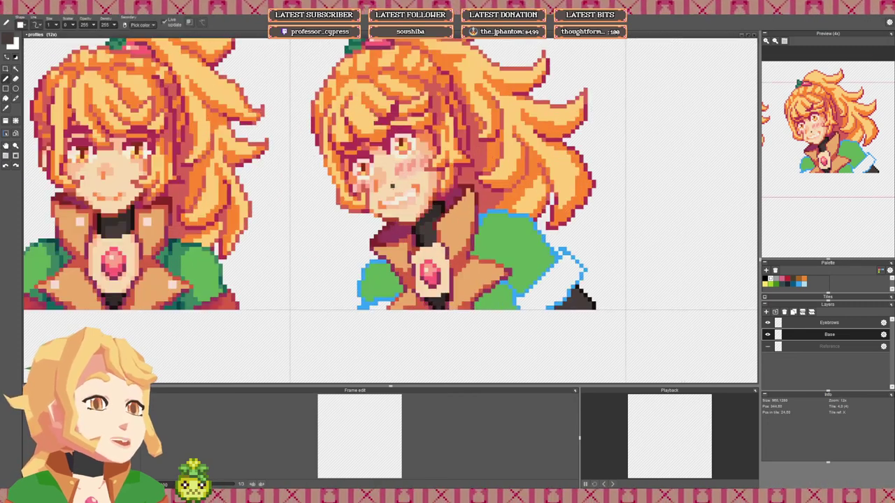
pyautogui.moveTo(533, 236); pyautogui.dragTo(409, 195)
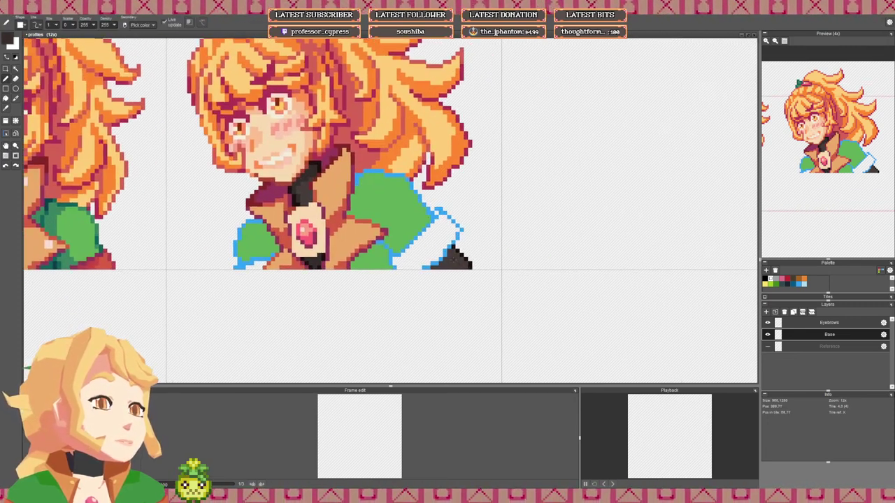
pyautogui.press('f')
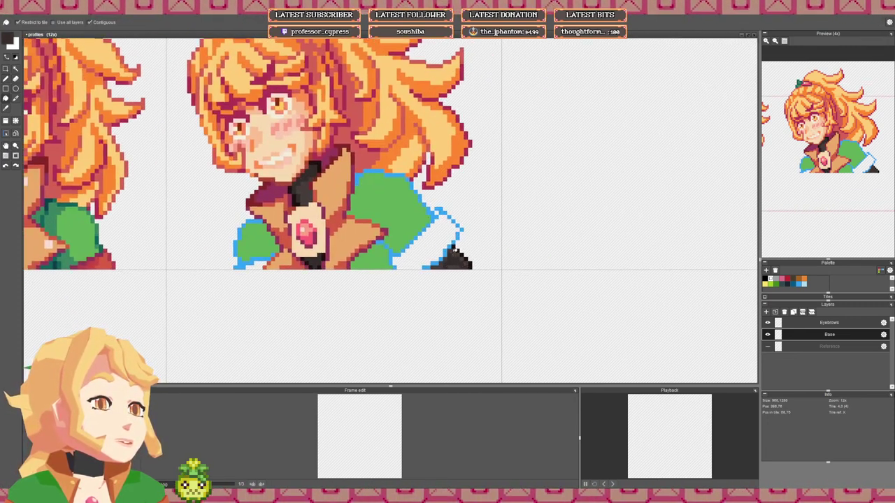
pyautogui.scroll(4, 460, 262)
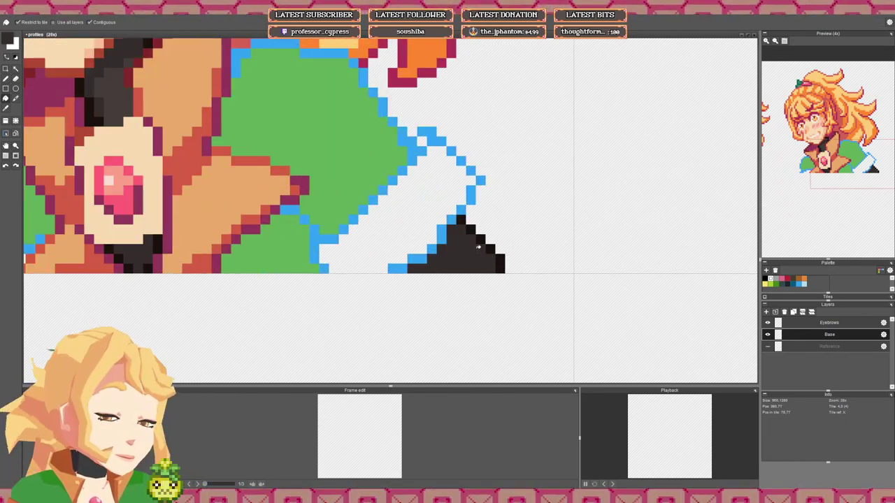
pyautogui.scroll(-5, 476, 246)
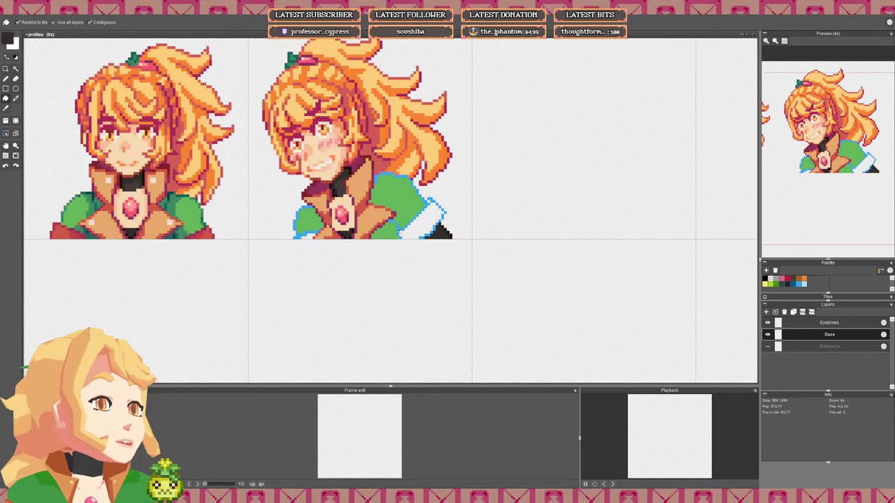
pyautogui.scroll(1, 409, 228)
pyautogui.scroll(1, 407, 228)
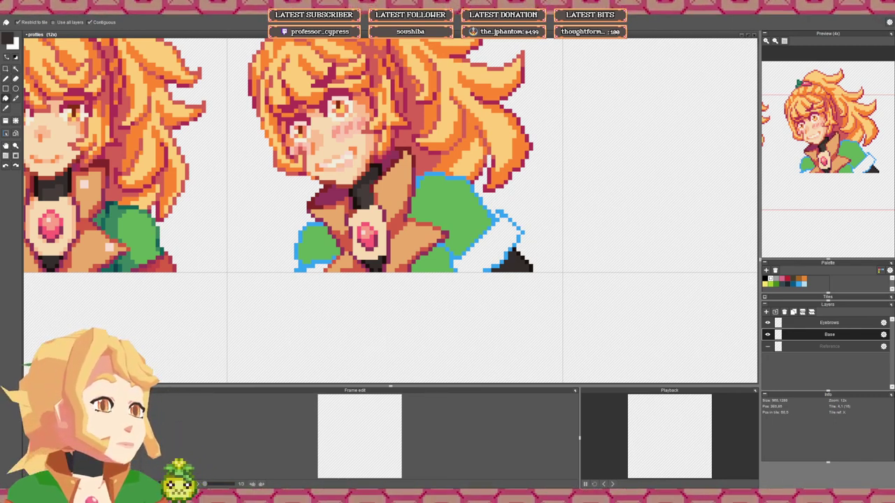
pyautogui.moveTo(512, 254); pyautogui.dragTo(530, 271)
# Step: Sample the dark green from the neighbouring portrait and draw the outfit's fold lines beside and below the collar
pyautogui.press('b')
pyautogui.rightClick(164, 238)
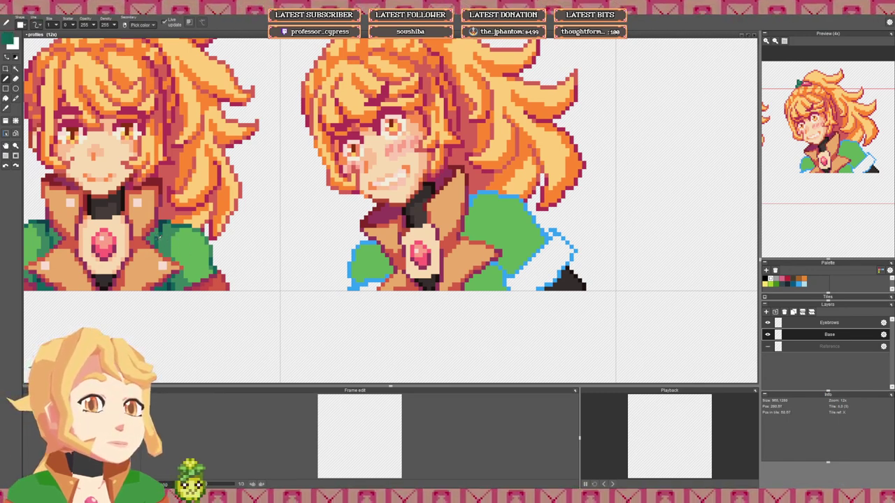
pyautogui.scroll(1, 482, 222)
pyautogui.moveTo(479, 246); pyautogui.dragTo(466, 202)
pyautogui.scroll(-3, 465, 202)
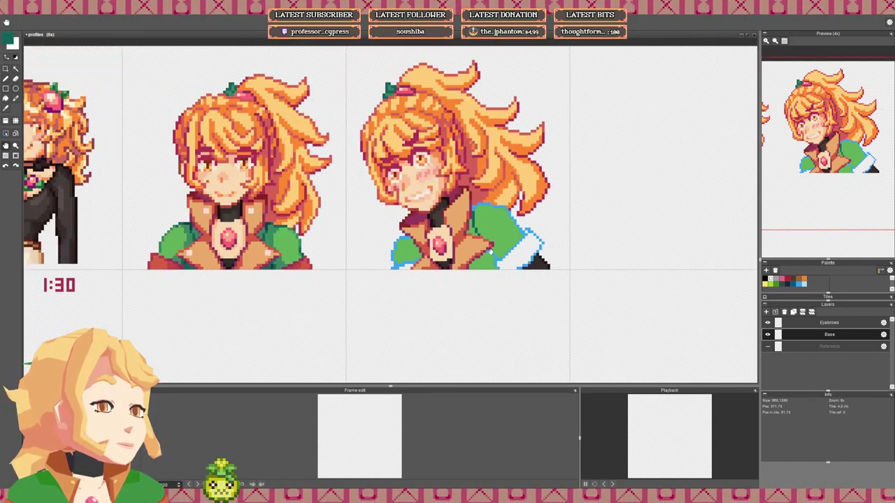
pyautogui.scroll(3, 478, 251)
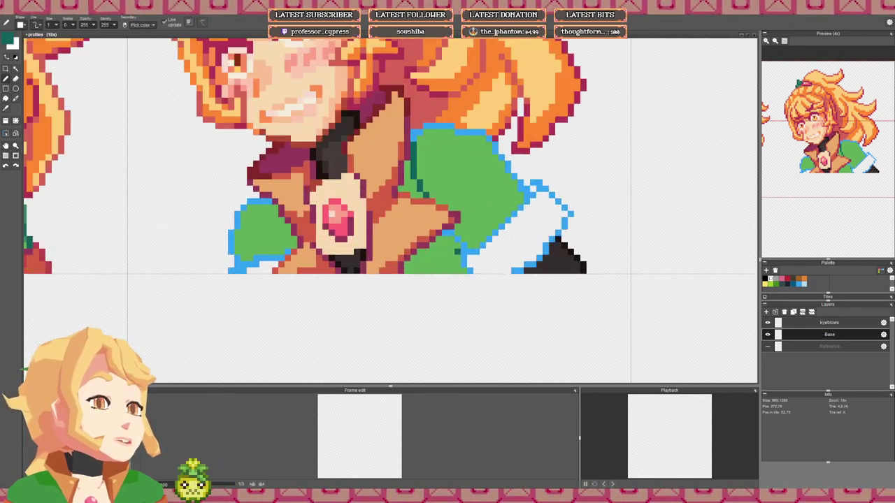
pyautogui.hotkey('ctrl', 'z')
pyautogui.moveTo(464, 252); pyautogui.dragTo(445, 232)
# Step: Outline the shadow areas on both green shoulders in a mid-green
pyautogui.moveTo(305, 232); pyautogui.dragTo(354, 239)
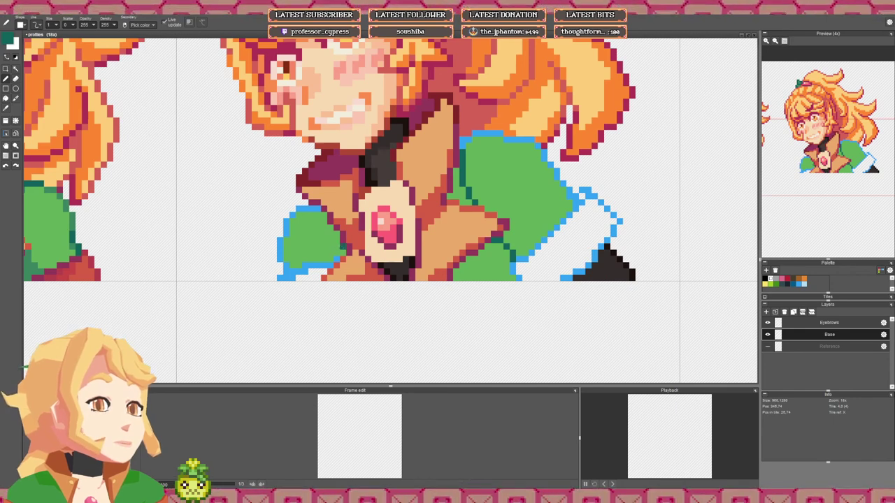
pyautogui.scroll(-3, 434, 220)
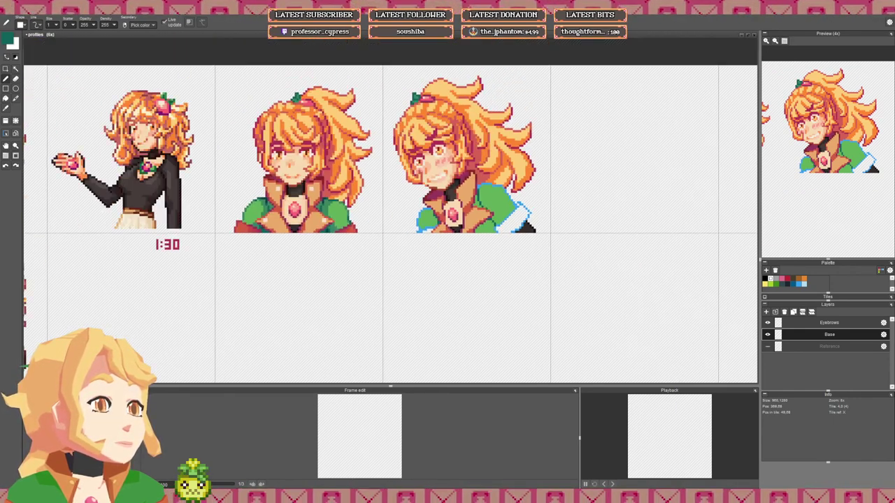
pyautogui.scroll(2, 434, 220)
pyautogui.scroll(1, 276, 229)
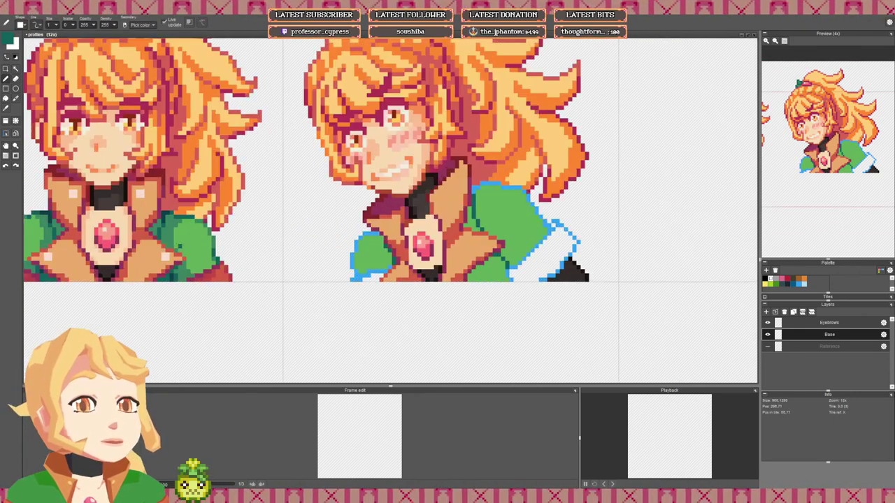
pyautogui.moveTo(585, 221); pyautogui.dragTo(507, 230)
pyautogui.moveTo(402, 226); pyautogui.dragTo(450, 251)
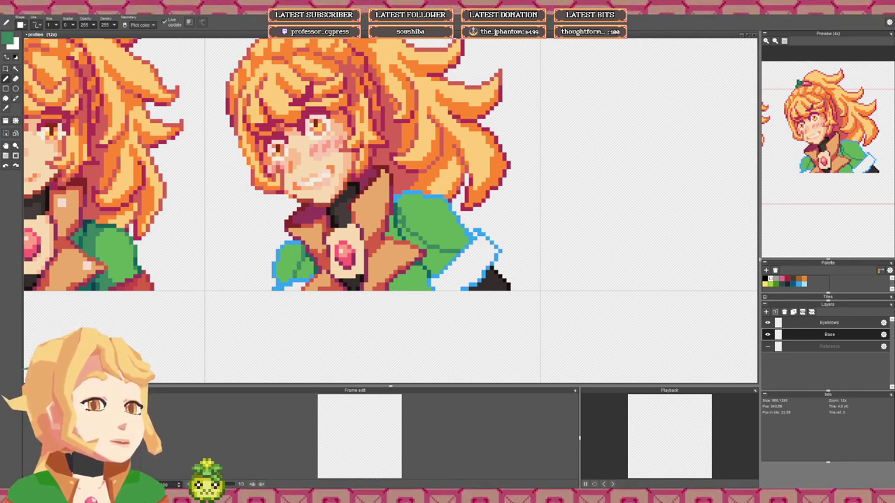
# Step: Fill the outlined shadow areas on both shoulders and below the collar with the mid-green
pyautogui.press('f')
pyautogui.click(305, 264)
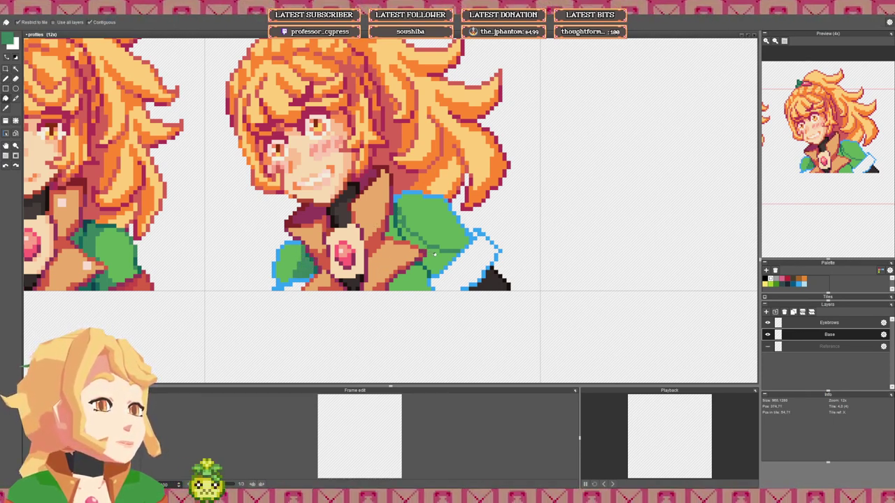
pyautogui.click(438, 256)
pyautogui.click(414, 239)
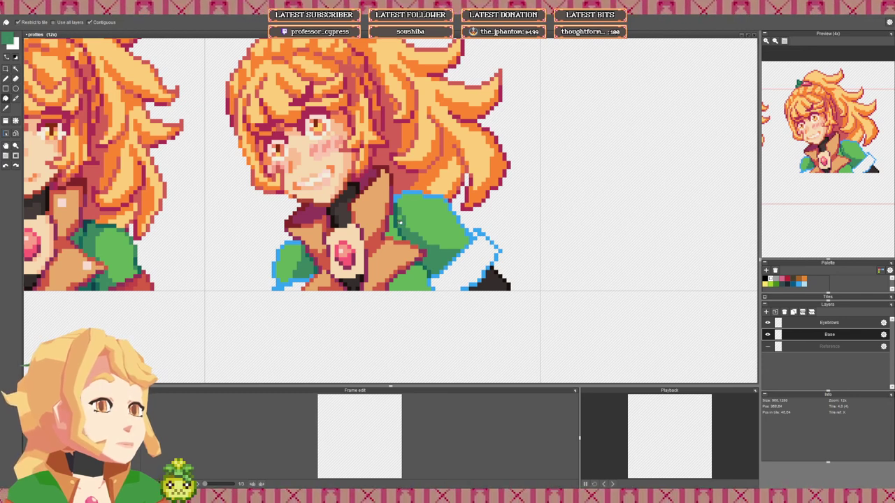
pyautogui.click(394, 231)
pyautogui.click(414, 275)
# Step: Deepen the shadows beside the collar with dark teal and redraw the larger shoulder's blue outline in dark green
pyautogui.scroll(-2, 413, 275)
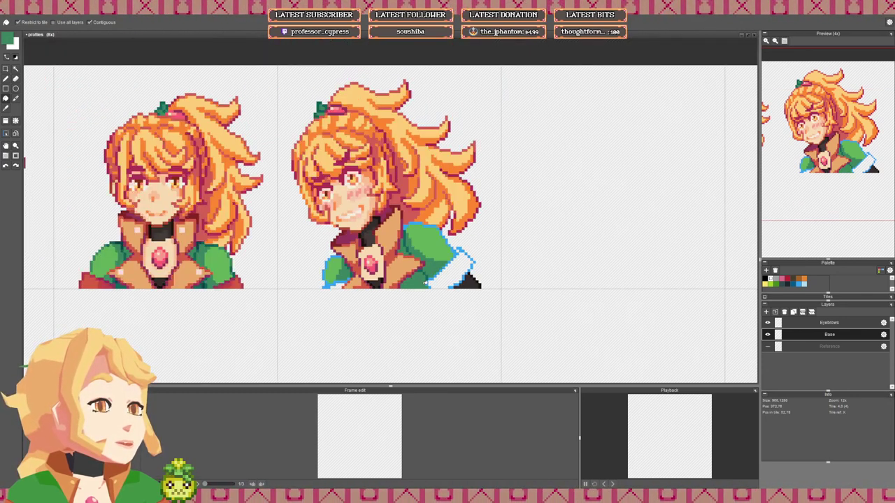
pyautogui.scroll(2, 420, 284)
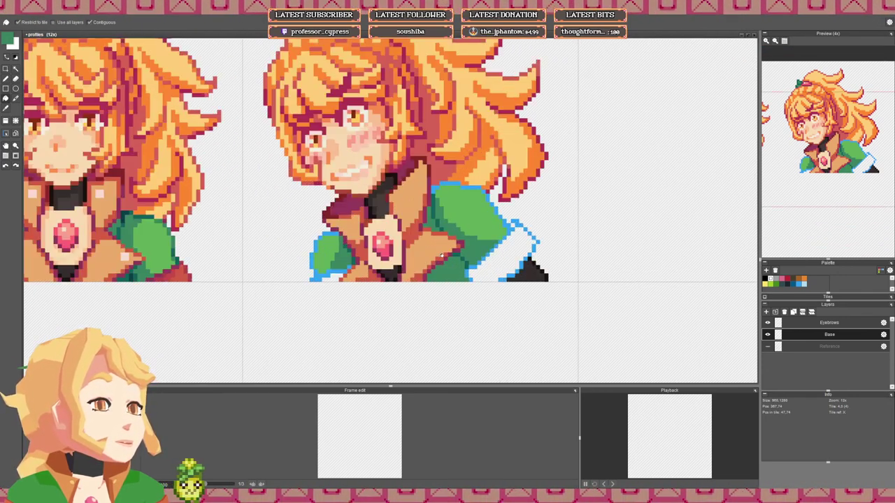
pyautogui.press('b')
pyautogui.moveTo(278, 272); pyautogui.dragTo(297, 270)
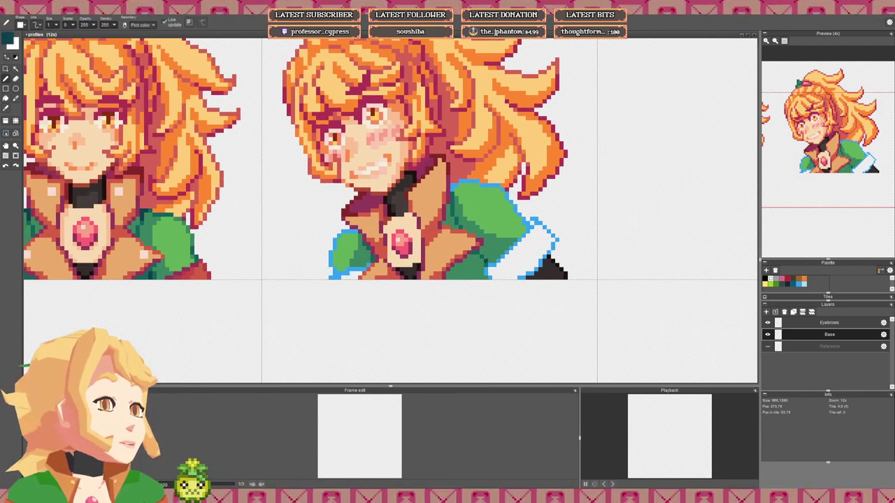
pyautogui.moveTo(461, 227); pyautogui.dragTo(463, 242)
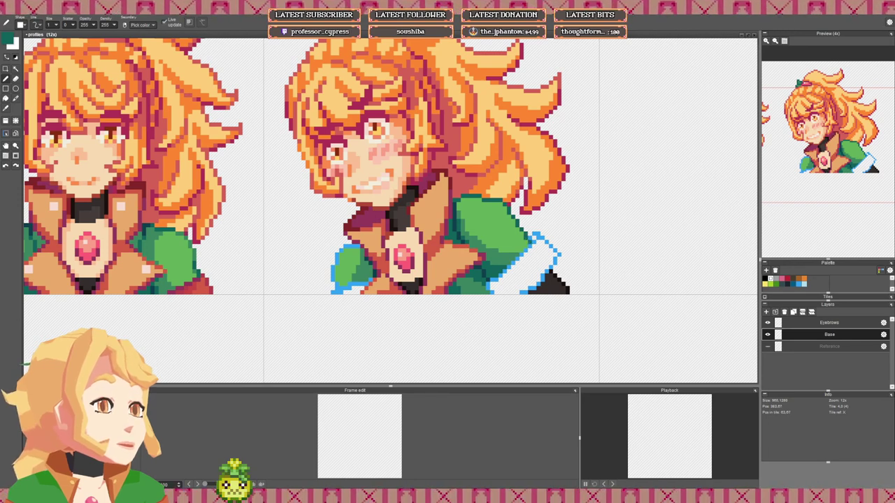
# Step: Redraw the smaller shoulder's blue outline in dark green
pyautogui.scroll(-1, 547, 228)
pyautogui.scroll(1, 547, 228)
pyautogui.moveTo(358, 242)
pyautogui.mouseDown()
pyautogui.moveTo(405, 231)
pyautogui.moveTo(380, 269)
pyautogui.mouseUp()
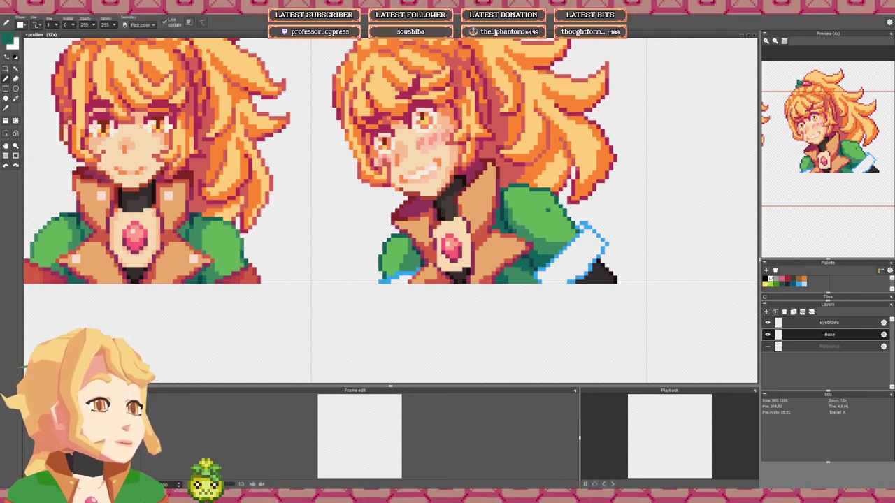
pyautogui.moveTo(536, 198); pyautogui.dragTo(537, 213)
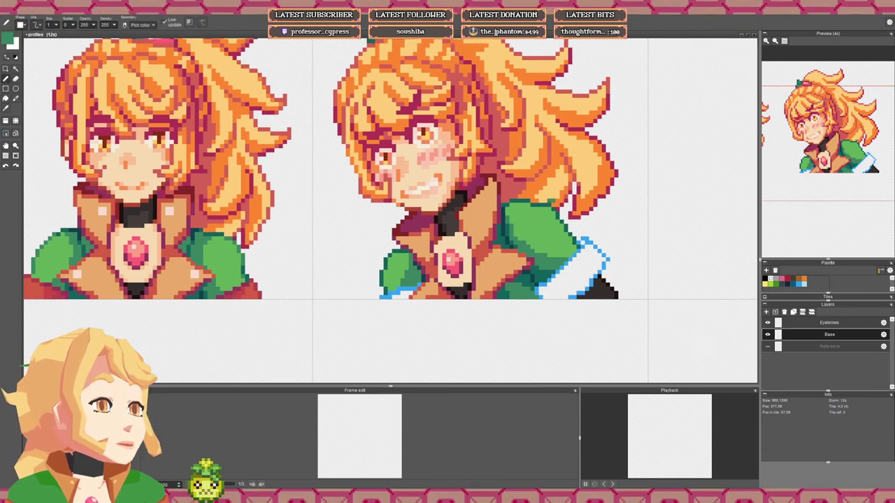
# Step: Refine the larger shoulder's edge and rounded shading with green shades sampled from the outfit
pyautogui.rightClick(541, 261)
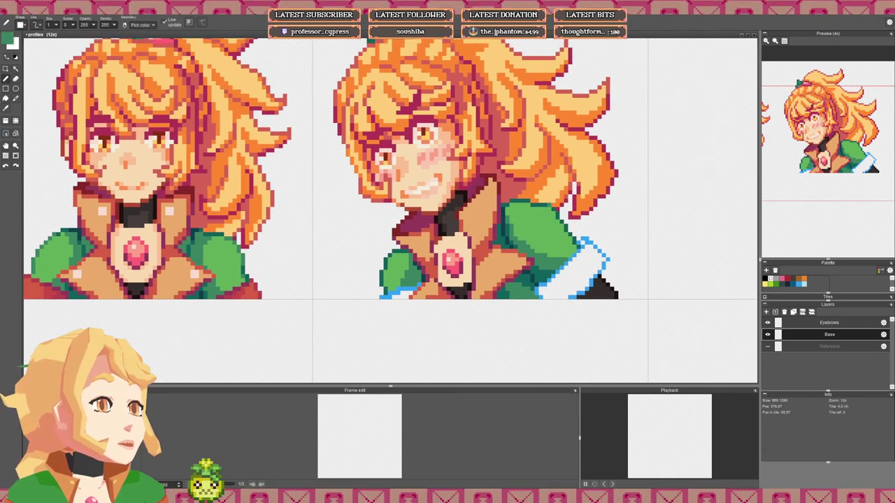
pyautogui.moveTo(545, 205); pyautogui.dragTo(533, 205)
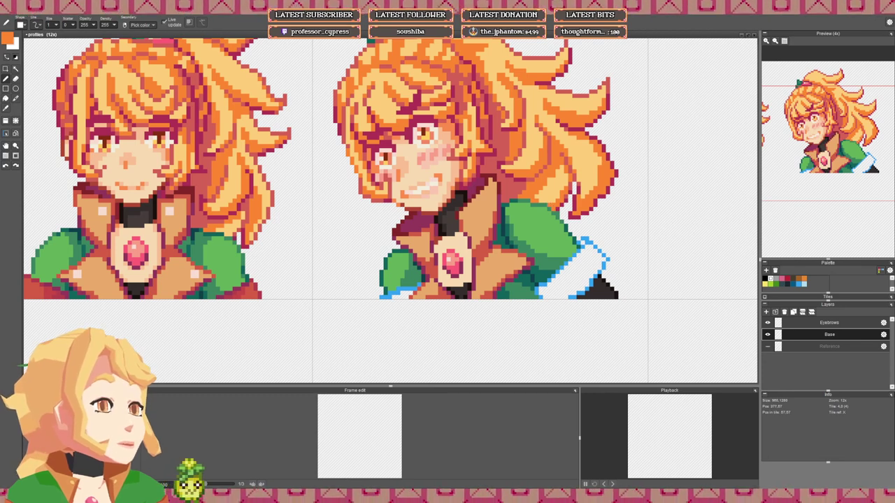
pyautogui.rightClick(558, 212)
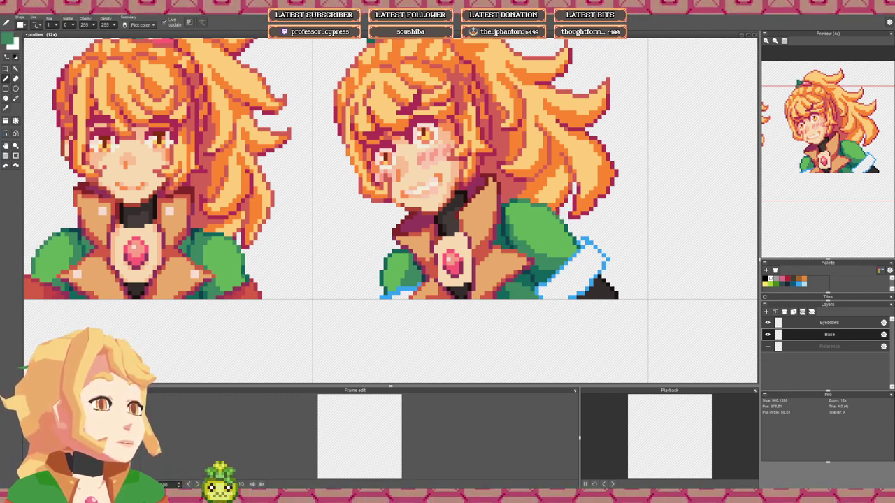
pyautogui.scroll(-1, 562, 235)
pyautogui.moveTo(563, 235); pyautogui.dragTo(566, 225)
pyautogui.scroll(1, 514, 245)
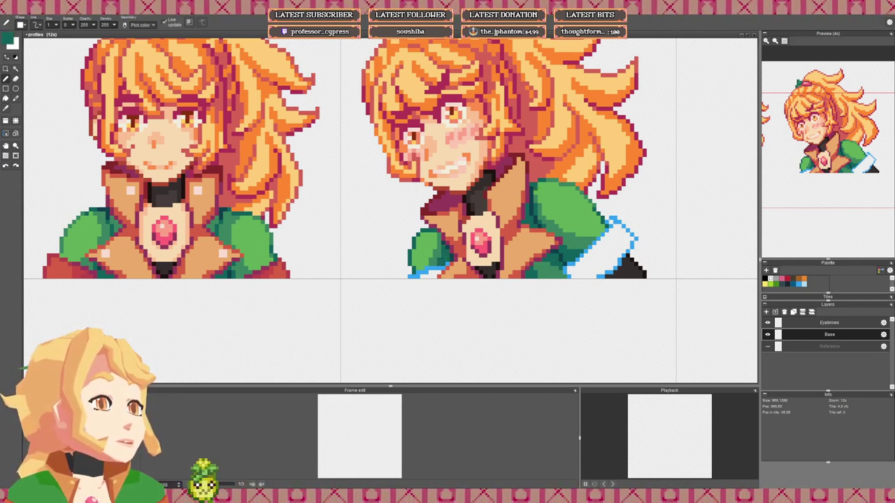
pyautogui.scroll(-3, 548, 182)
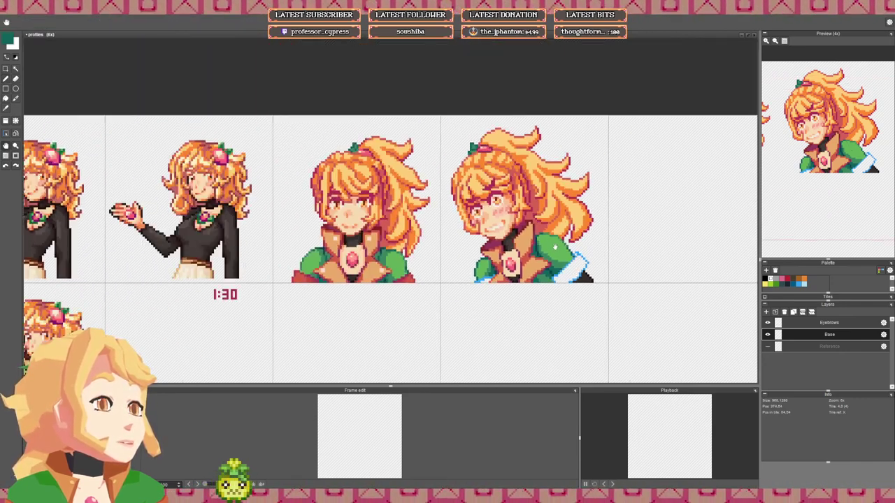
pyautogui.scroll(4, 555, 247)
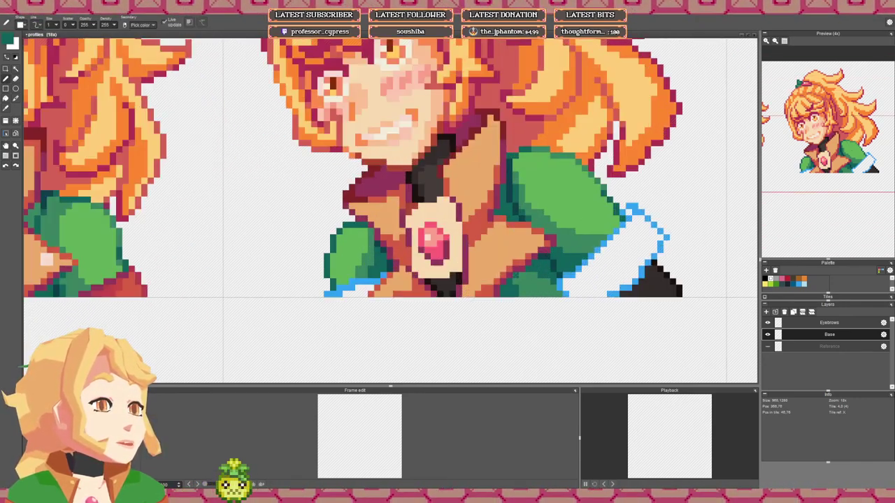
# Step: Examine the tilted portrait's collar, shoulders and unfinished cuff against the finished front-facing portrait
pyautogui.scroll(-2, 542, 265)
pyautogui.moveTo(409, 252); pyautogui.dragTo(423, 255)
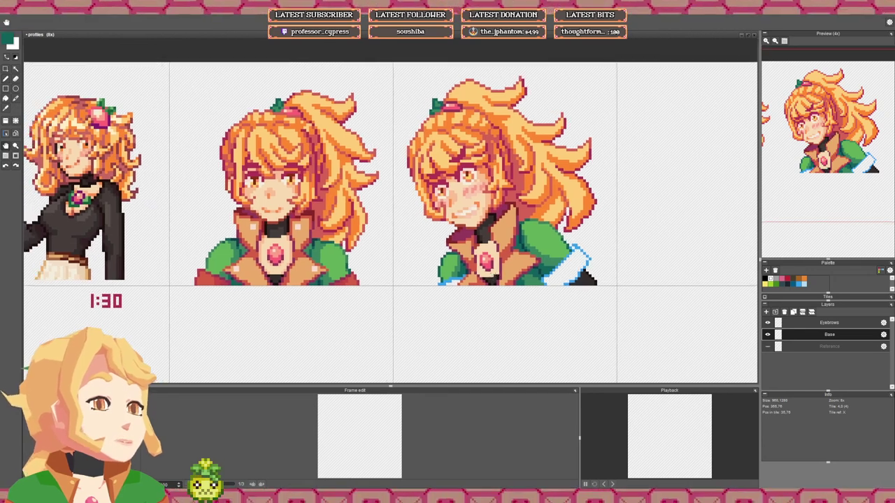
pyautogui.scroll(1, 423, 255)
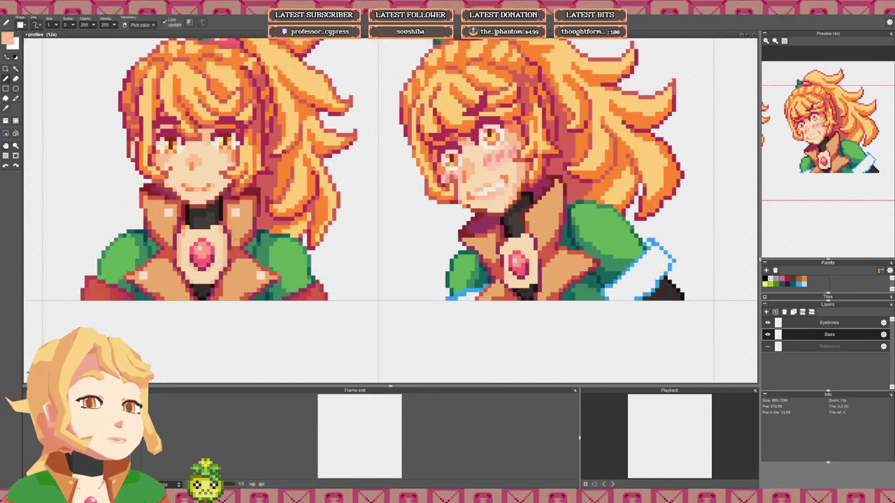
pyautogui.moveTo(516, 248); pyautogui.dragTo(453, 264)
pyautogui.scroll(1, 453, 264)
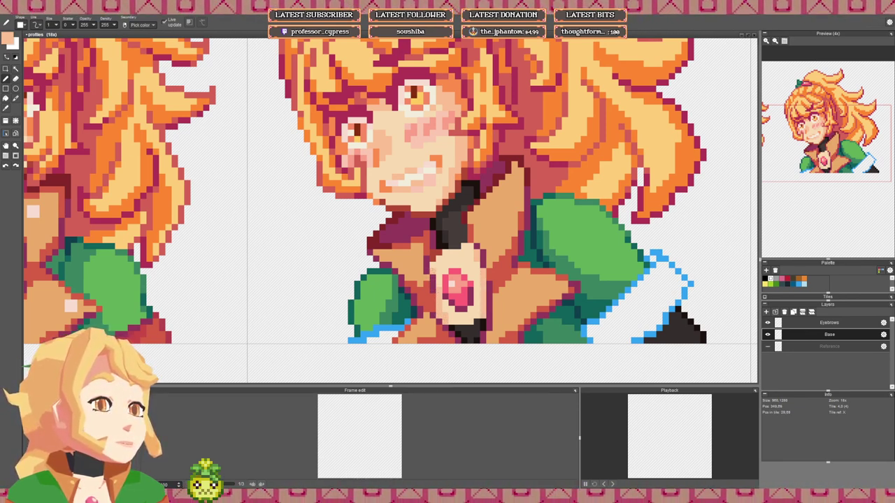
pyautogui.scroll(-3, 437, 260)
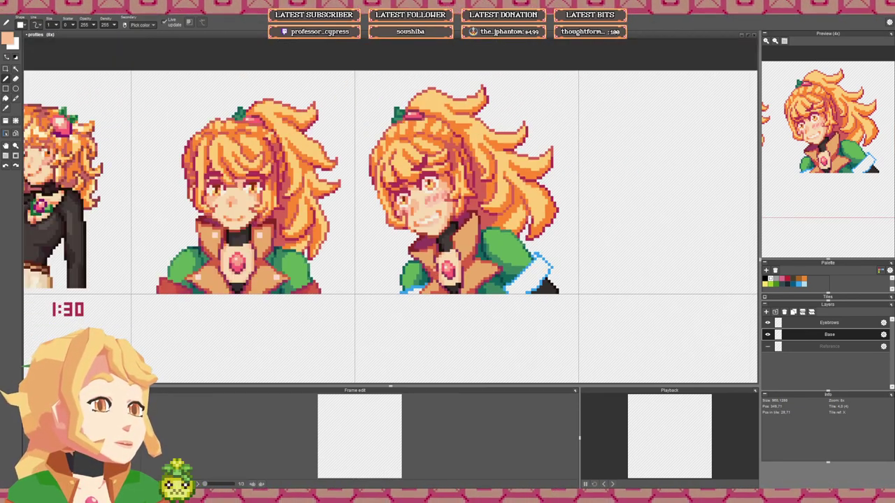
pyautogui.scroll(3, 443, 257)
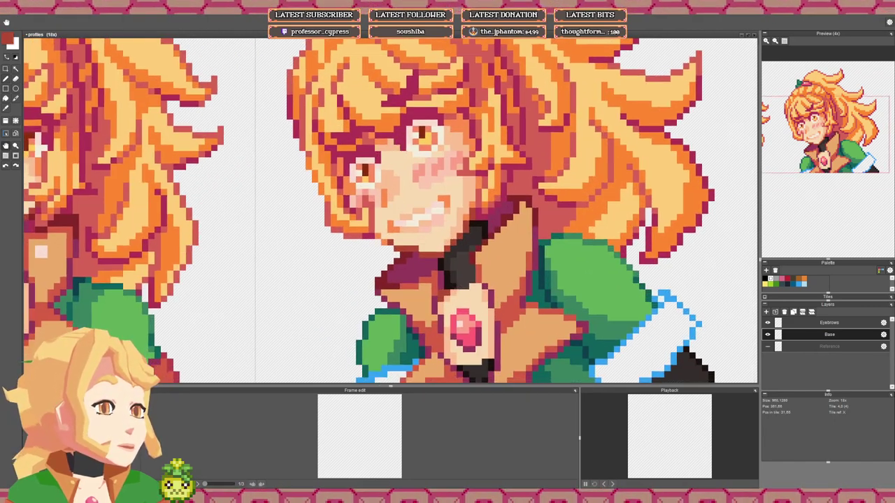
pyautogui.press('b')
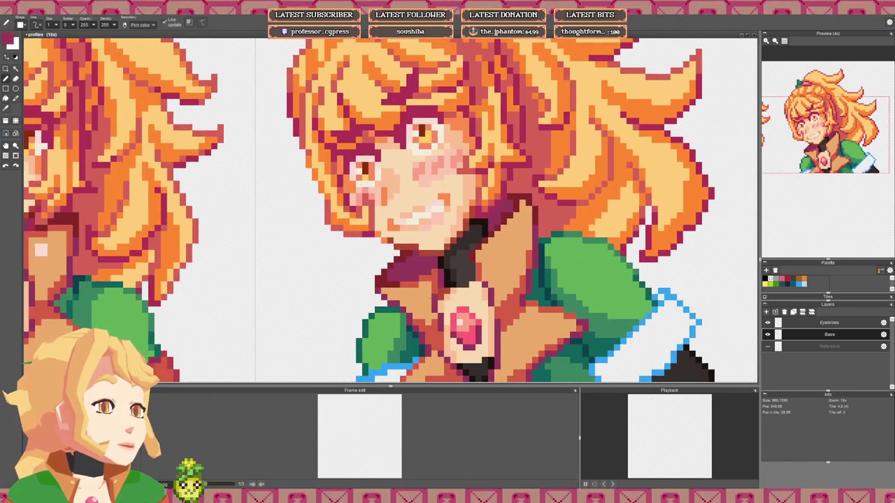
pyautogui.scroll(-1, 453, 284)
pyautogui.scroll(1, 453, 284)
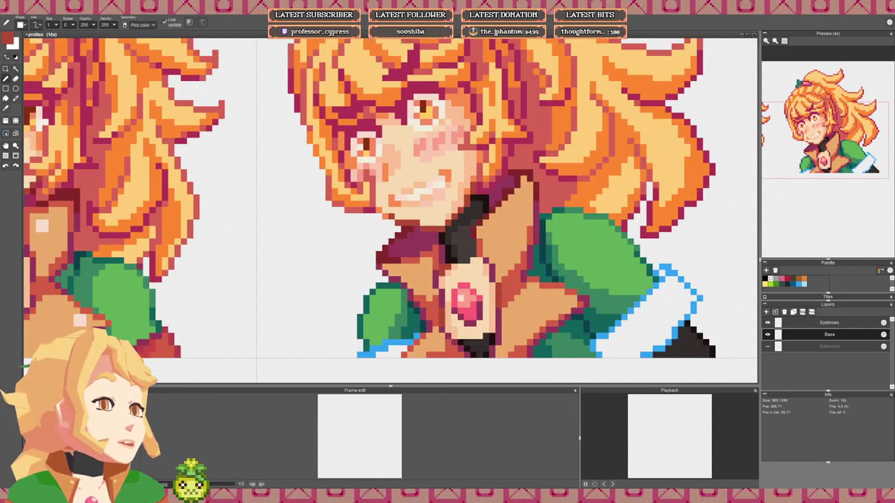
pyautogui.scroll(-2, 500, 297)
pyautogui.scroll(1, 494, 314)
pyautogui.scroll(-1, 492, 299)
pyautogui.scroll(1, 488, 238)
pyautogui.rightClick(483, 190)
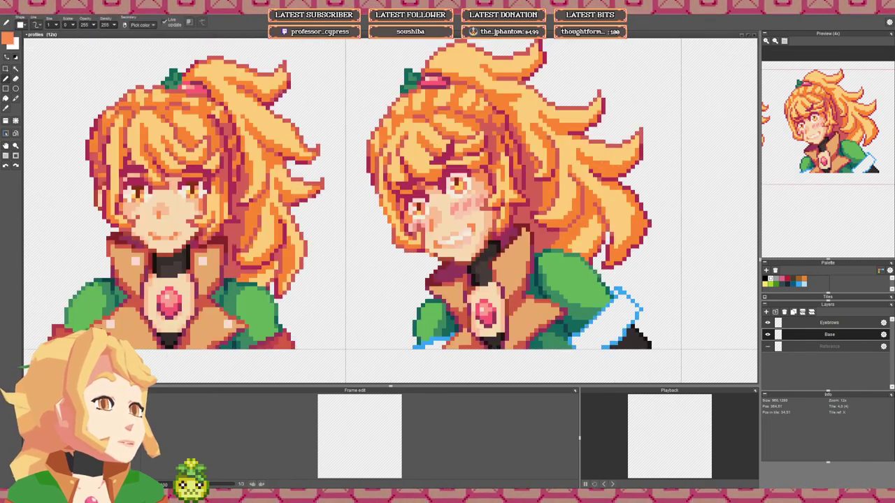
pyautogui.scroll(2, 489, 334)
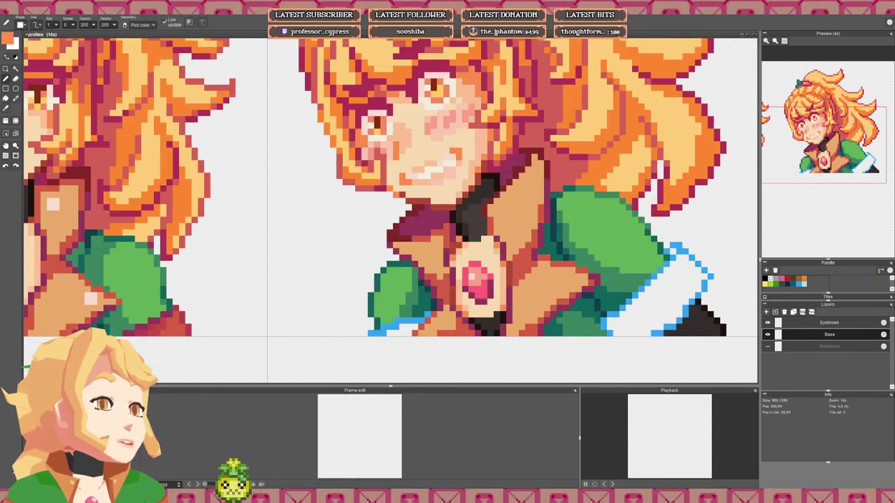
pyautogui.scroll(-2, 473, 220)
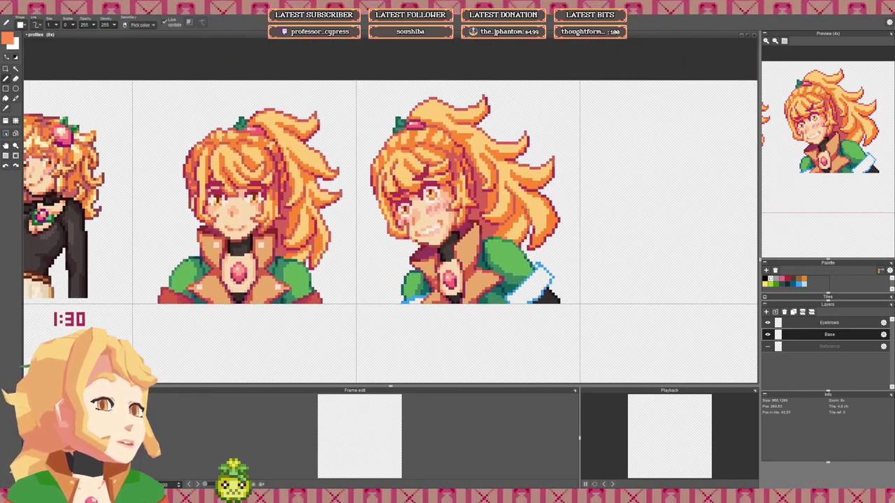
# Step: Fill both cuffs of the tilted portrait with red and recolour their blue outlines purple
pyautogui.press('f')
pyautogui.click(531, 286)
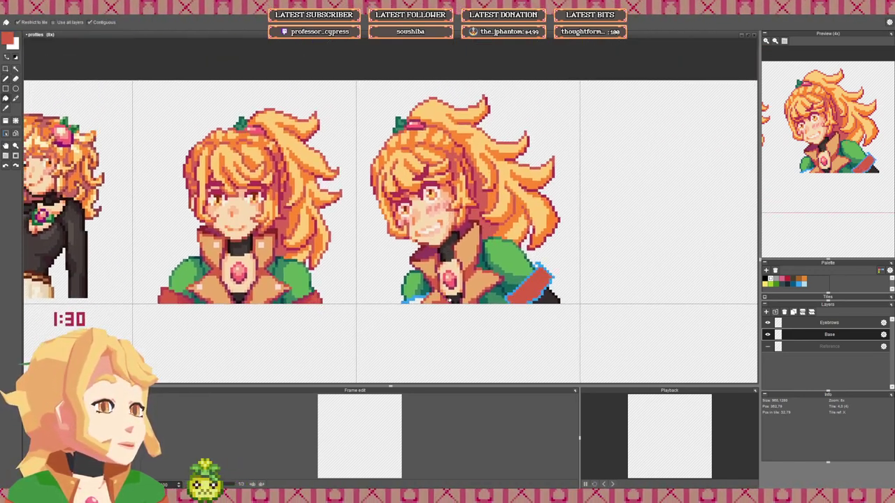
pyautogui.click(416, 302)
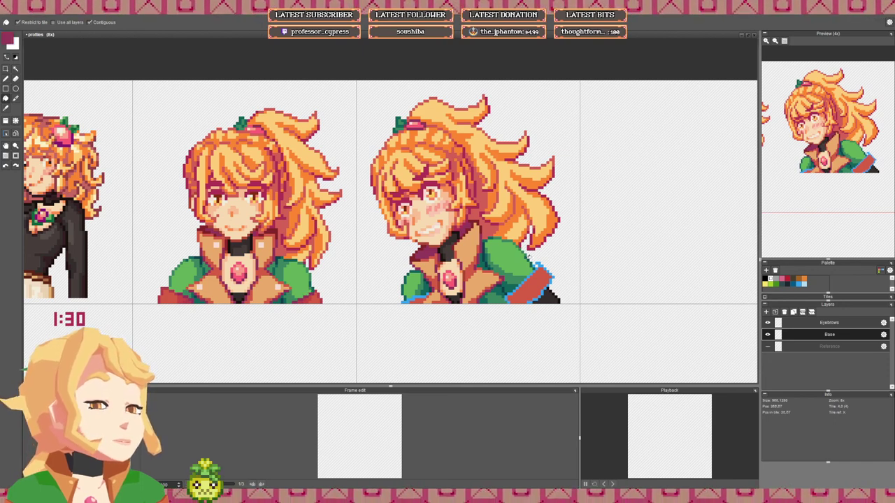
pyautogui.scroll(2, 501, 268)
pyautogui.click(473, 264)
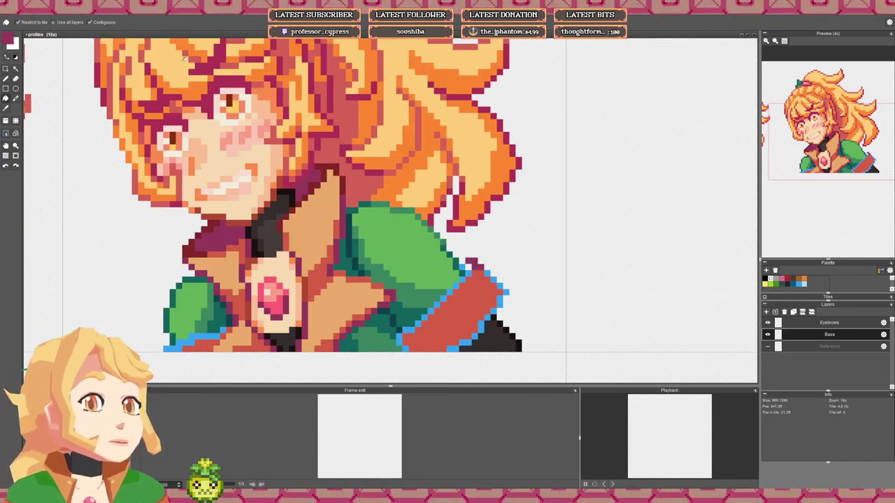
pyautogui.click(492, 274)
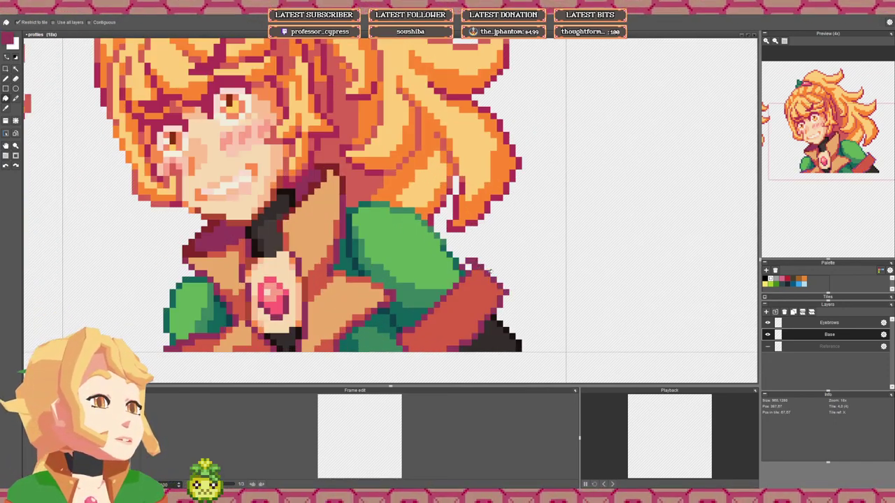
# Step: Close the small white gap at the larger cuff's upper corner beside the green sleeve
pyautogui.scroll(-2, 448, 206)
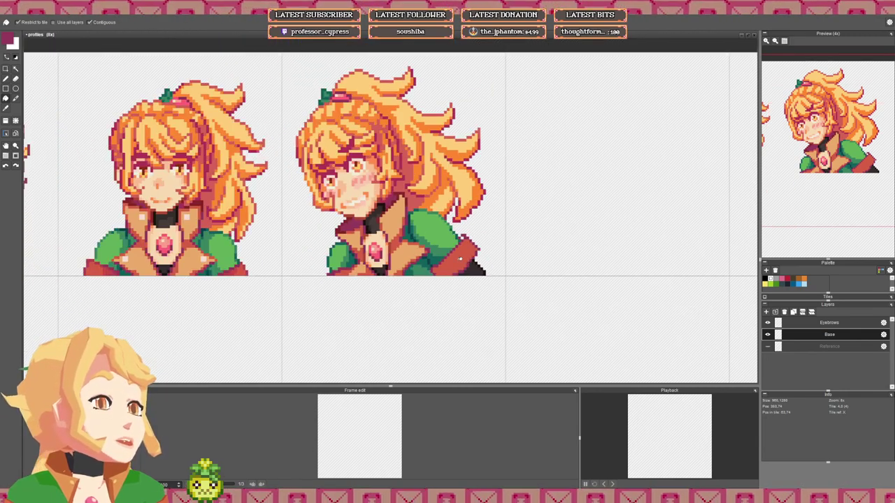
pyautogui.press('b')
pyautogui.scroll(2, 456, 231)
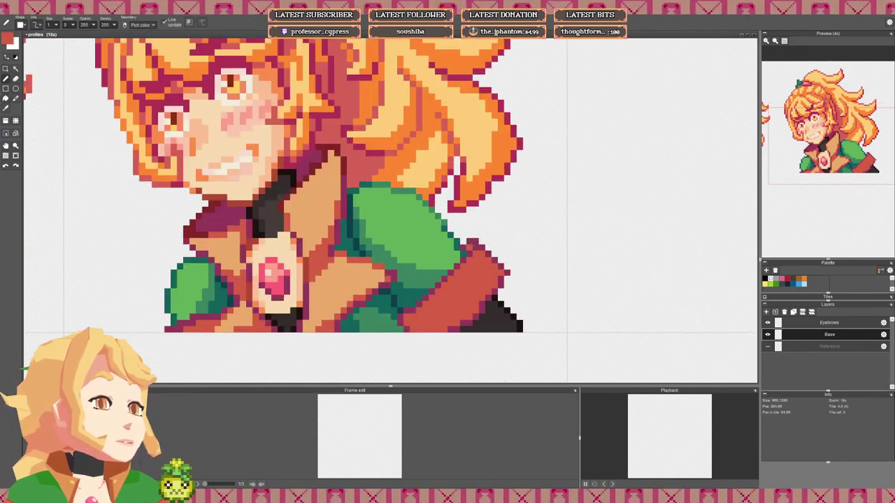
pyautogui.scroll(-3, 460, 241)
pyautogui.moveTo(381, 282); pyautogui.dragTo(432, 276)
pyautogui.moveTo(533, 245); pyautogui.dragTo(547, 241)
pyautogui.scroll(2, 547, 242)
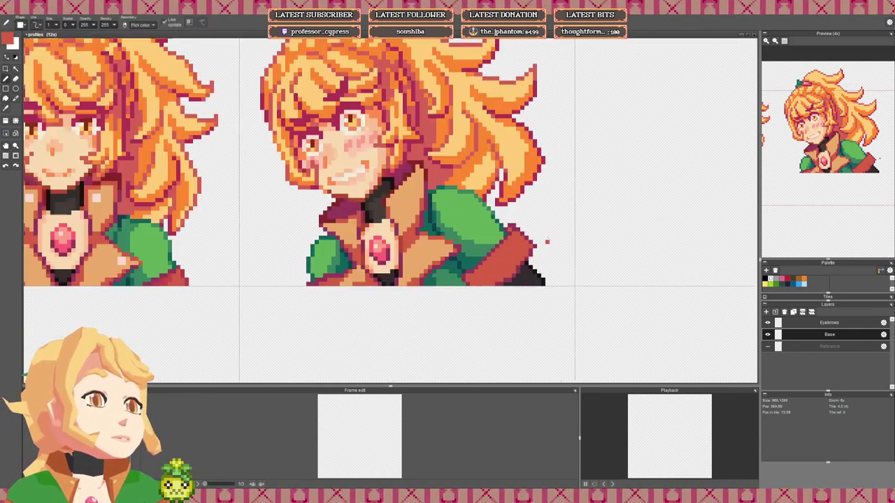
pyautogui.scroll(1, 547, 241)
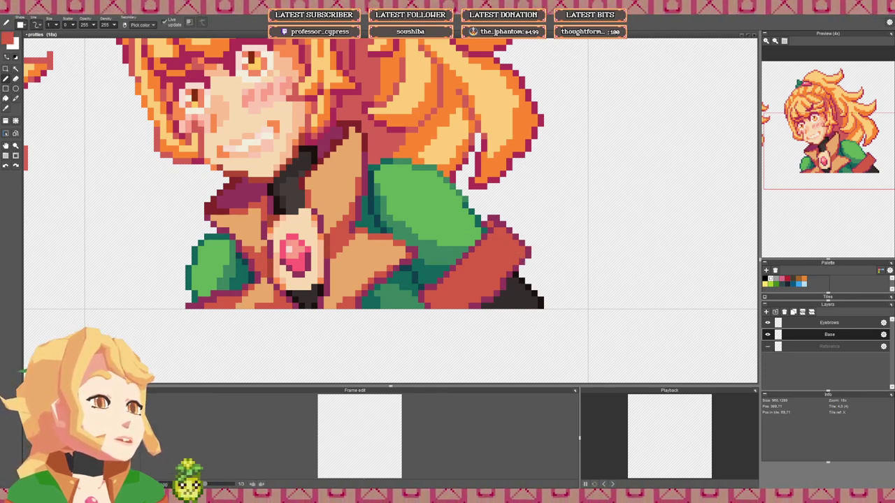
pyautogui.scroll(-2, 522, 262)
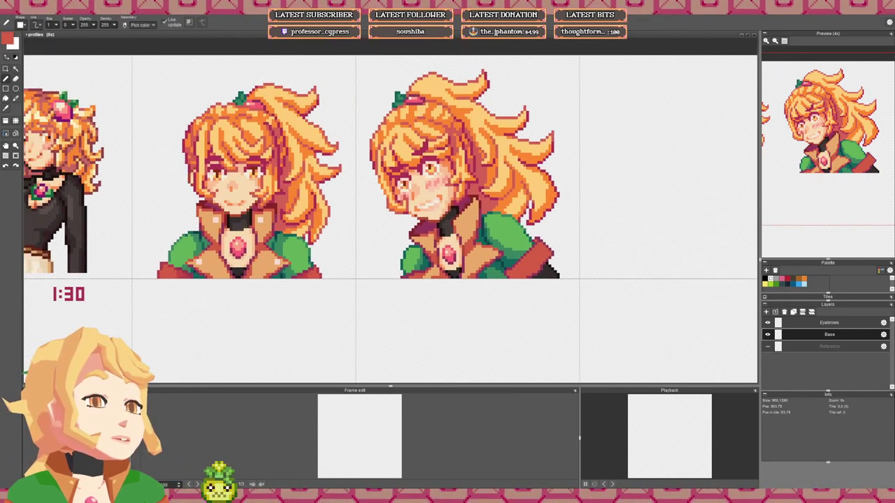
# Step: Draw a darker red shadow edge across the larger cuff
pyautogui.scroll(5, 518, 270)
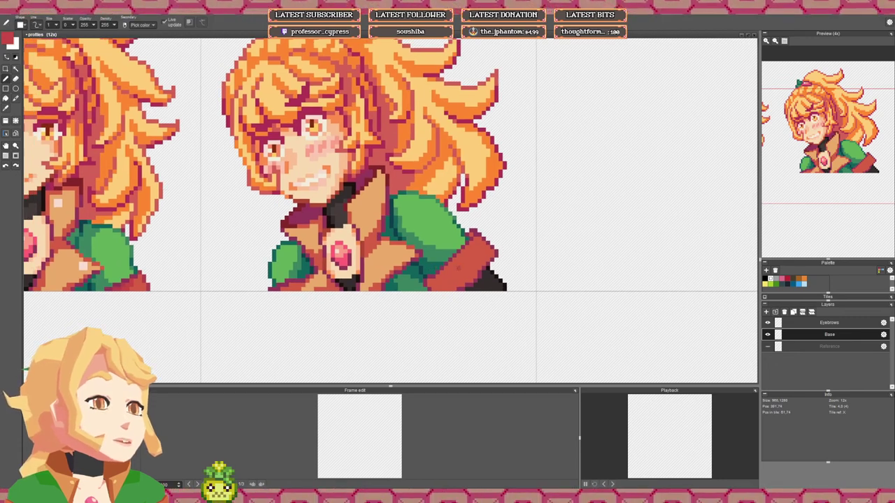
pyautogui.scroll(-2, 442, 283)
pyautogui.scroll(2, 481, 273)
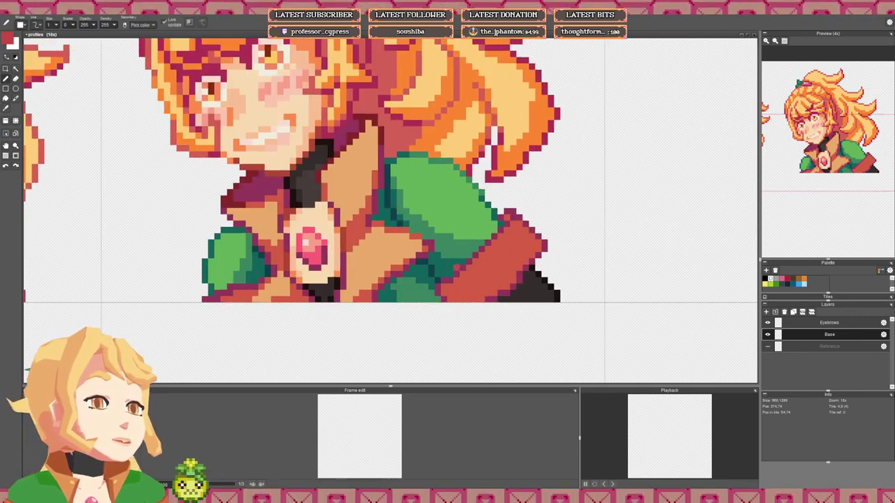
pyautogui.moveTo(476, 266)
pyautogui.mouseDown()
pyautogui.moveTo(508, 282)
pyautogui.moveTo(497, 286)
pyautogui.mouseUp()
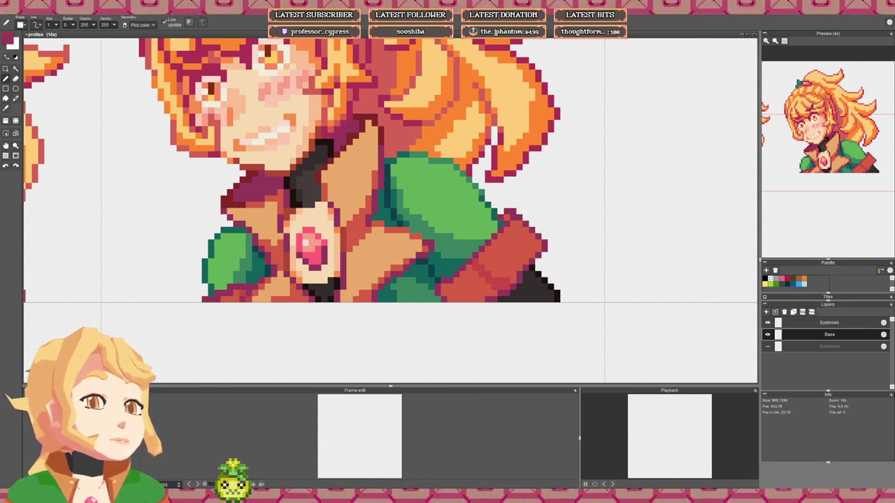
# Step: Shade the smaller cuff below the collar with the darker red
pyautogui.rightClick(242, 293)
pyautogui.moveTo(236, 293); pyautogui.dragTo(236, 299)
pyautogui.click(230, 292)
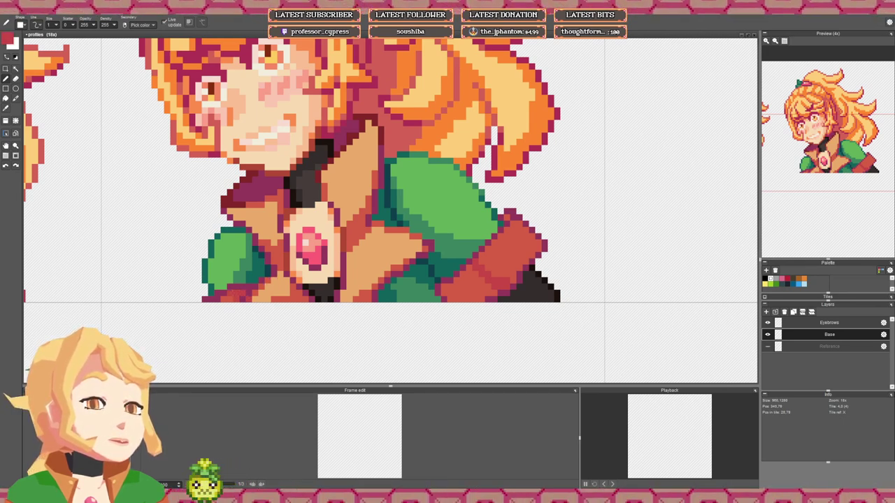
# Step: Extend the darker red shadow over the lower part of the larger cuff
pyautogui.scroll(-2, 267, 281)
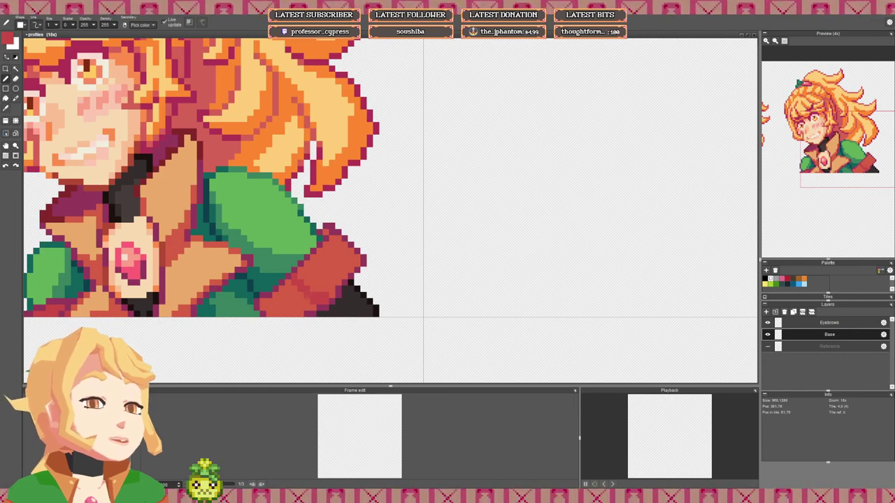
pyautogui.scroll(-1, 319, 277)
pyautogui.scroll(2, 349, 281)
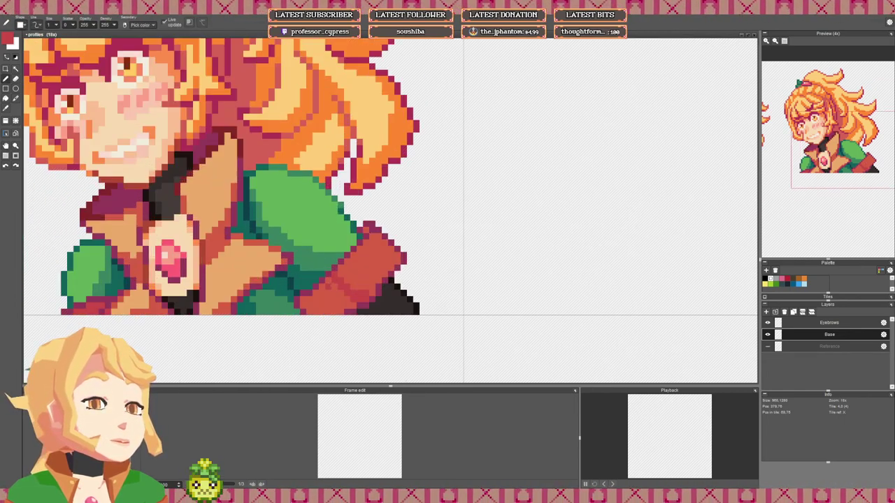
pyautogui.moveTo(328, 280); pyautogui.dragTo(353, 308)
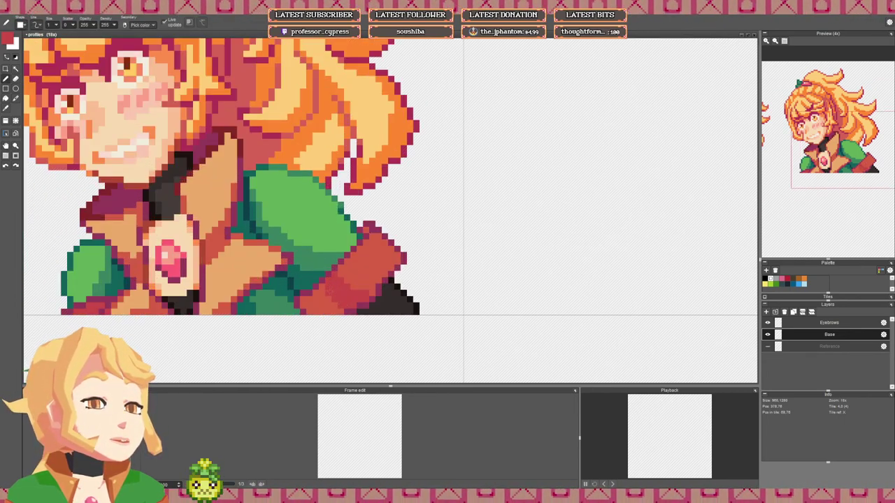
pyautogui.scroll(-2, 357, 288)
pyautogui.moveTo(165, 293); pyautogui.dragTo(237, 284)
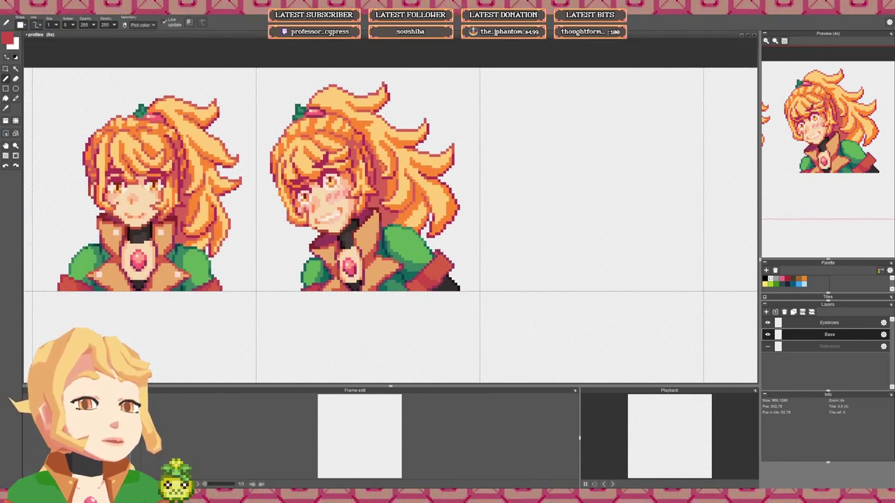
# Step: Deepen the shadow on the cuffs' lowest areas with dark crimson
pyautogui.scroll(1, 207, 287)
pyautogui.scroll(-1, 294, 286)
pyautogui.moveTo(293, 285); pyautogui.dragTo(133, 268)
pyautogui.scroll(1, 310, 269)
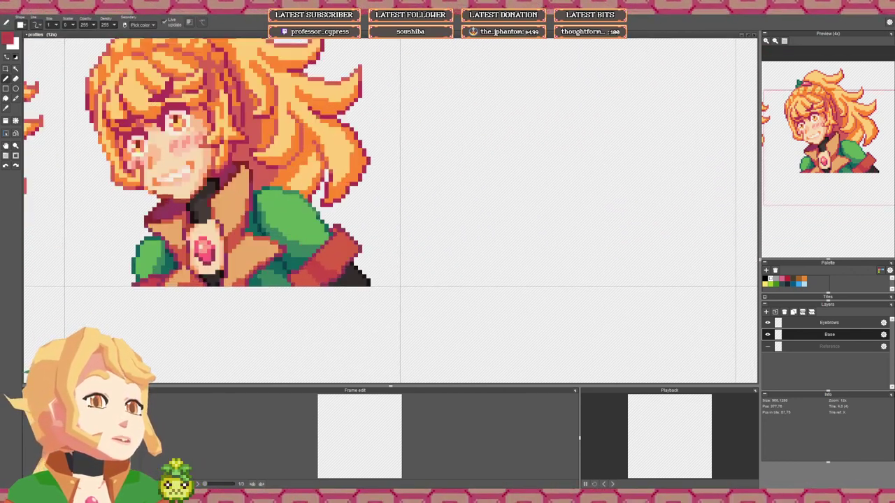
pyautogui.scroll(1, 262, 257)
pyautogui.press('f')
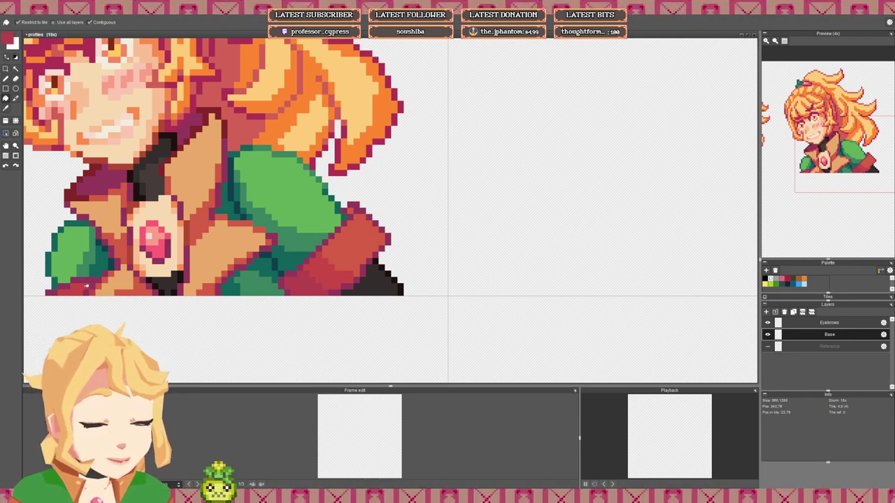
# Step: Refine the larger cuff's shadow along its sleeve-side edge with reds sampled from the cuff
pyautogui.press('b')
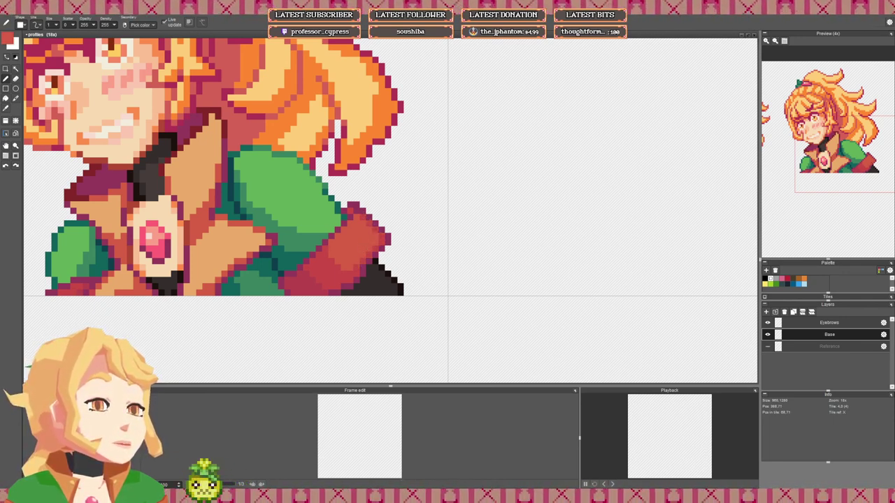
pyautogui.scroll(-1, 322, 254)
pyautogui.rightClick(316, 271)
pyautogui.scroll(2, 330, 235)
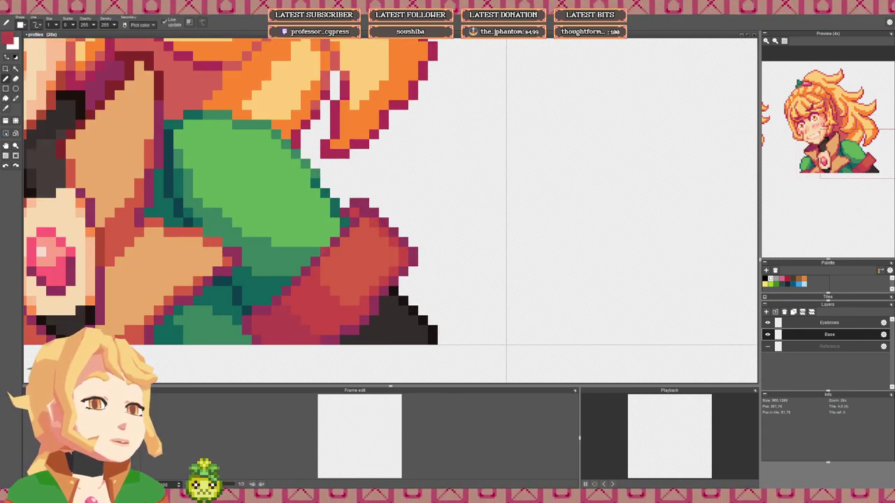
pyautogui.moveTo(325, 252); pyautogui.dragTo(344, 232)
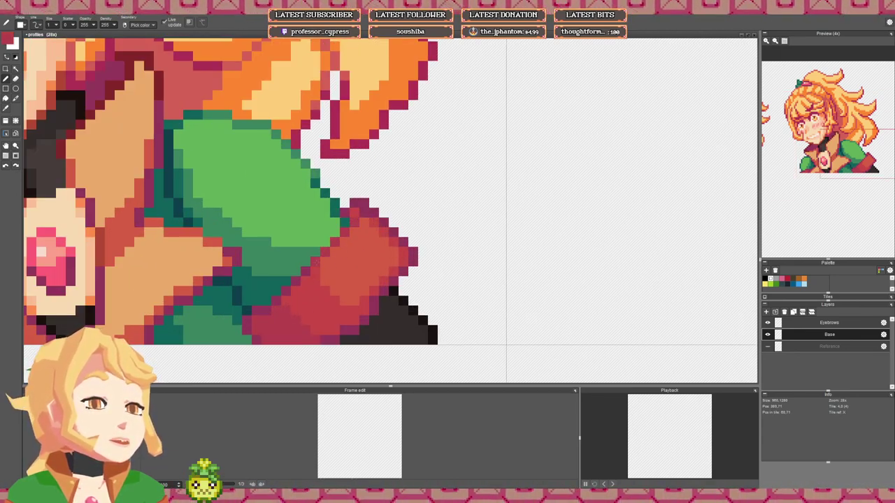
# Step: Shade the dark arm beneath the larger red cuff with near-black along its cuff side
pyautogui.scroll(-3, 351, 250)
pyautogui.scroll(-1, 346, 262)
pyautogui.scroll(4, 389, 252)
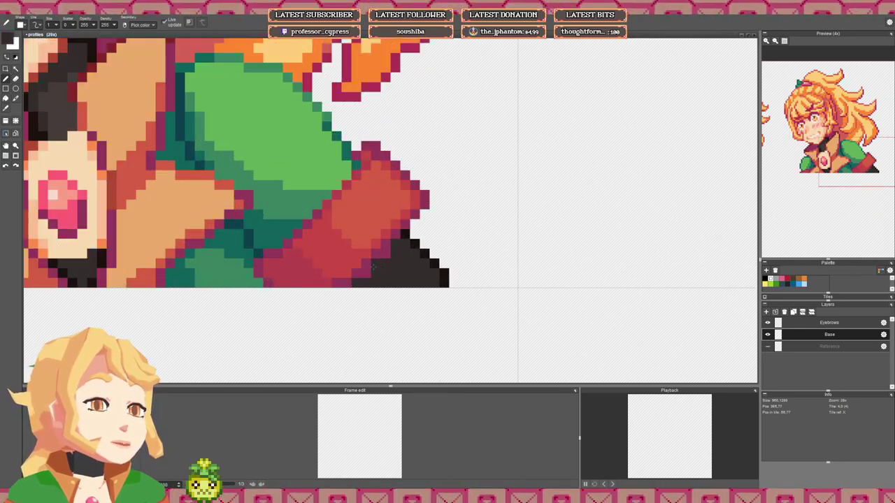
pyautogui.scroll(-3, 383, 248)
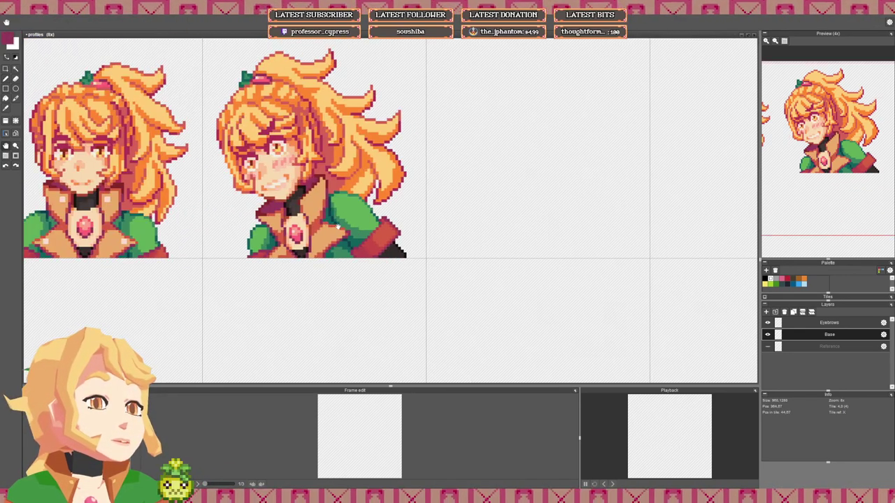
pyautogui.scroll(3, 294, 210)
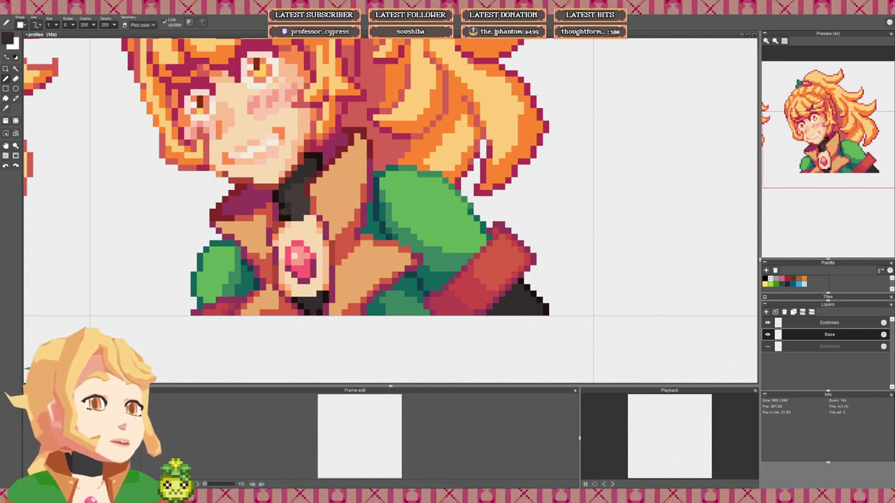
pyautogui.scroll(2, 483, 274)
pyautogui.moveTo(391, 250)
pyautogui.mouseDown()
pyautogui.moveTo(376, 269)
pyautogui.moveTo(398, 268)
pyautogui.moveTo(396, 259)
pyautogui.moveTo(373, 266)
pyautogui.moveTo(412, 268)
pyautogui.mouseUp()
pyautogui.scroll(-3, 411, 269)
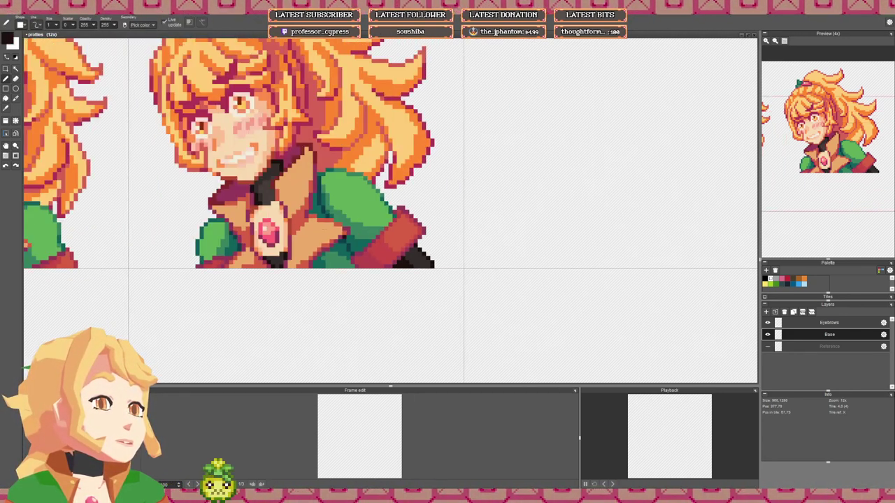
# Step: Refine the dark arm's shadow shape with dark grey sampled from the clothing
pyautogui.scroll(3, 370, 221)
pyautogui.scroll(-1, 369, 218)
pyautogui.scroll(-1, 370, 218)
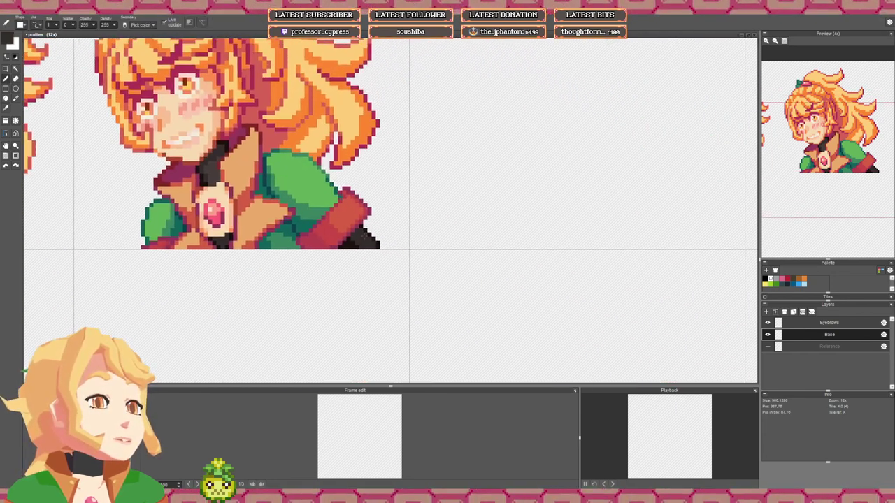
pyautogui.scroll(3, 337, 241)
pyautogui.scroll(-4, 360, 256)
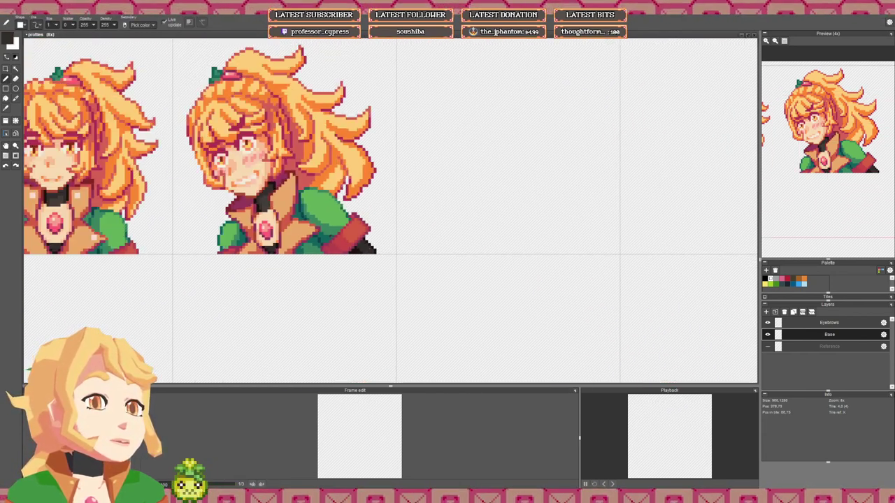
pyautogui.scroll(-3, 361, 256)
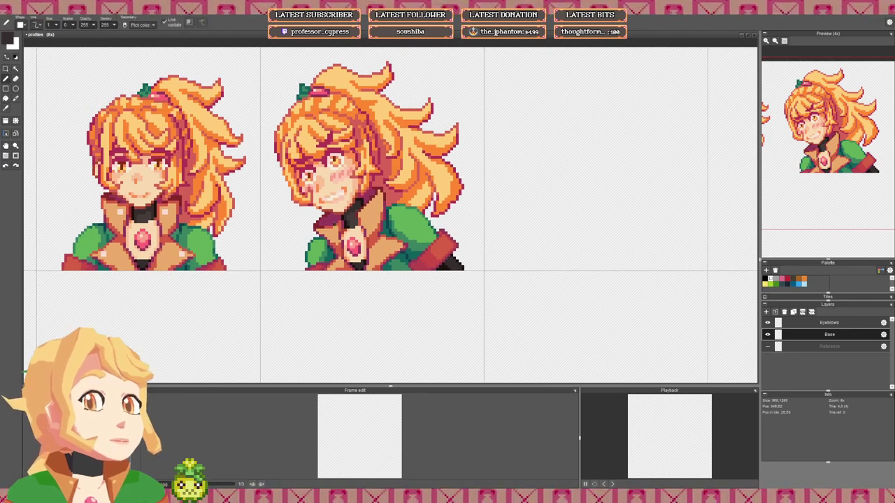
pyautogui.scroll(3, 361, 255)
pyautogui.scroll(2, 375, 239)
pyautogui.scroll(-2, 376, 239)
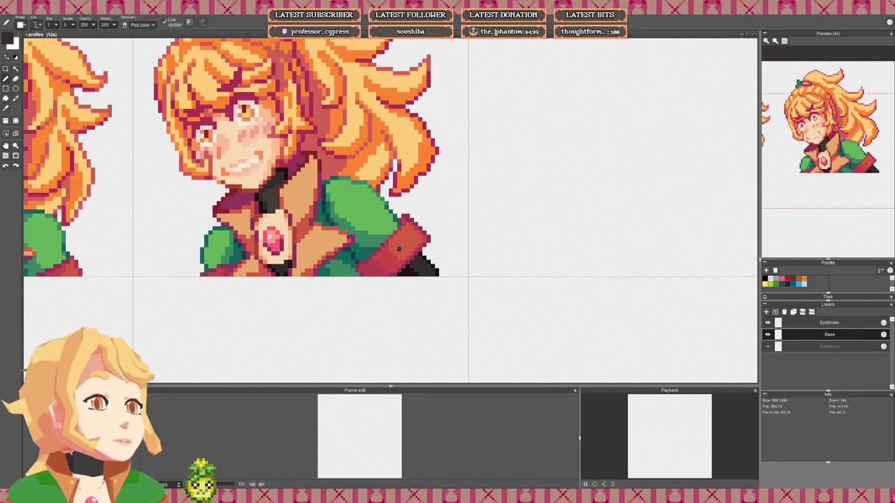
# Step: Touch up the larger green sleeve's light area and shadow edge near the cuff with sampled light and mid greens
pyautogui.scroll(2, 376, 239)
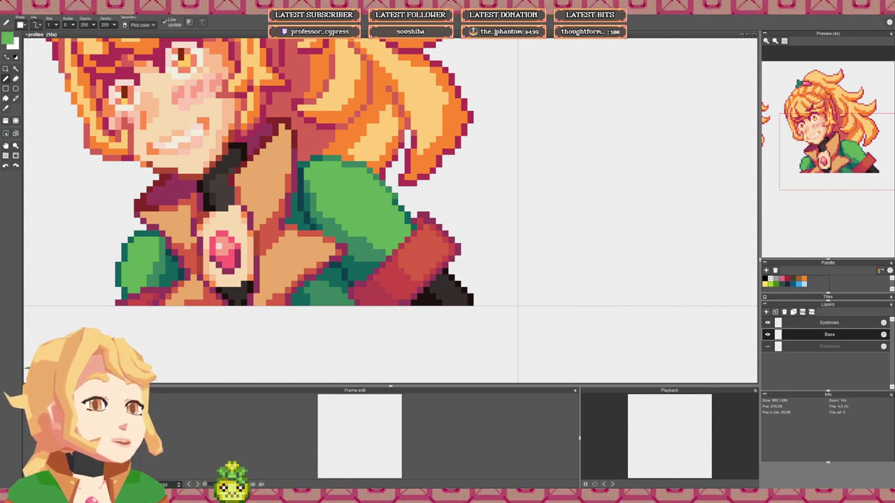
pyautogui.scroll(-3, 363, 240)
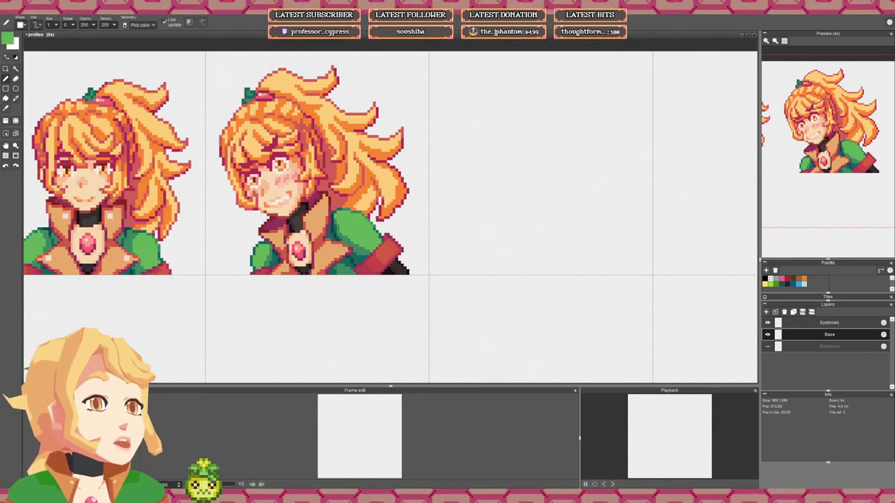
pyautogui.scroll(2, 328, 205)
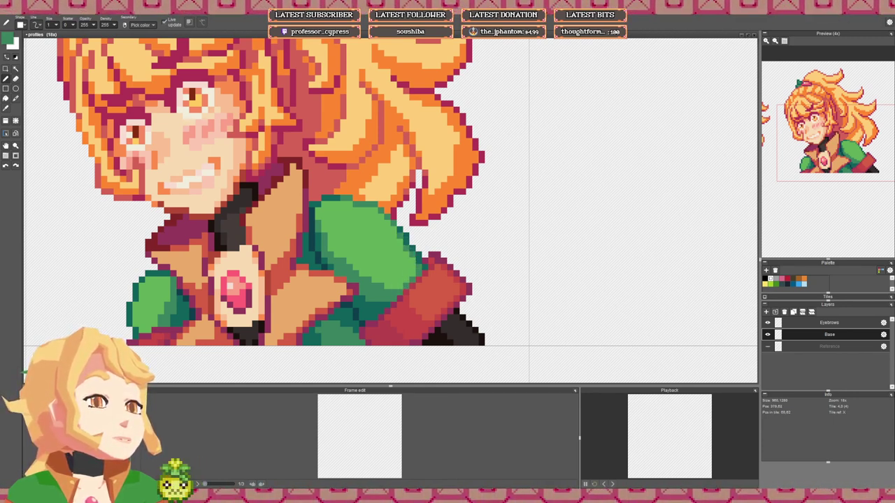
pyautogui.scroll(-4, 397, 248)
pyautogui.scroll(4, 361, 267)
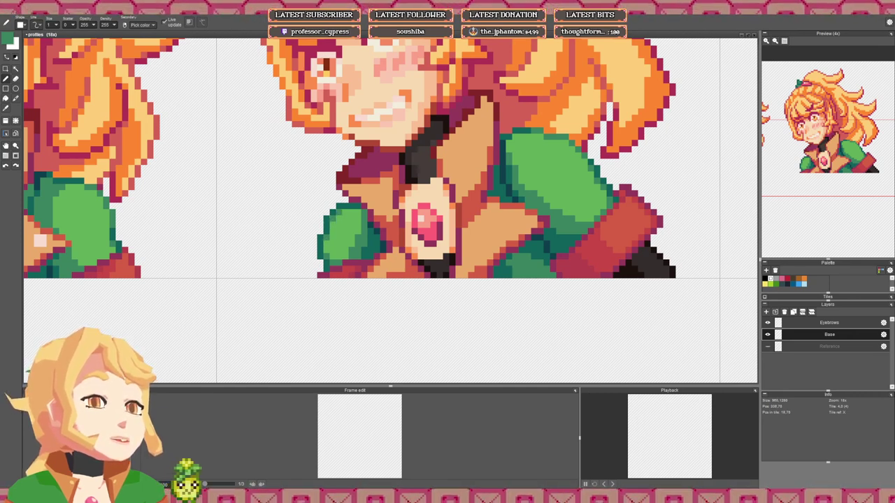
pyautogui.scroll(-2, 440, 217)
pyautogui.scroll(2, 440, 217)
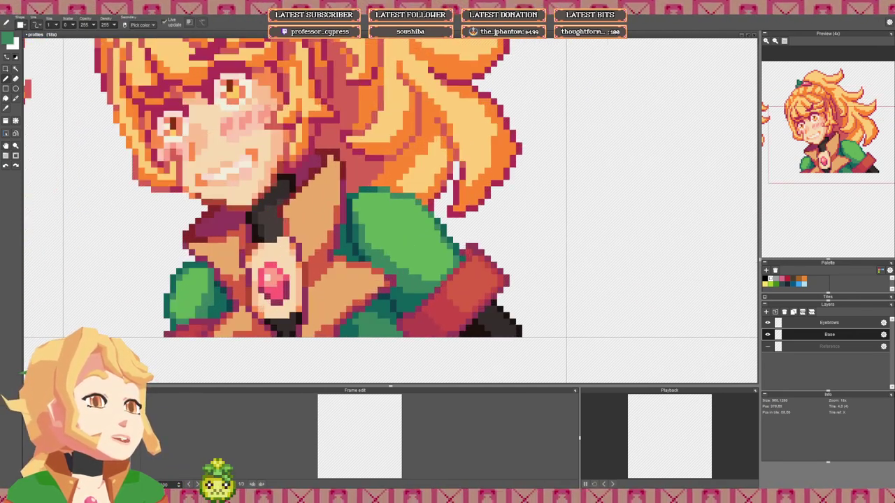
# Step: Add dark teal pixels to the larger sleeve's lower shadow between the light green area and the cuff
pyautogui.scroll(-3, 480, 240)
pyautogui.moveTo(479, 239); pyautogui.dragTo(472, 257)
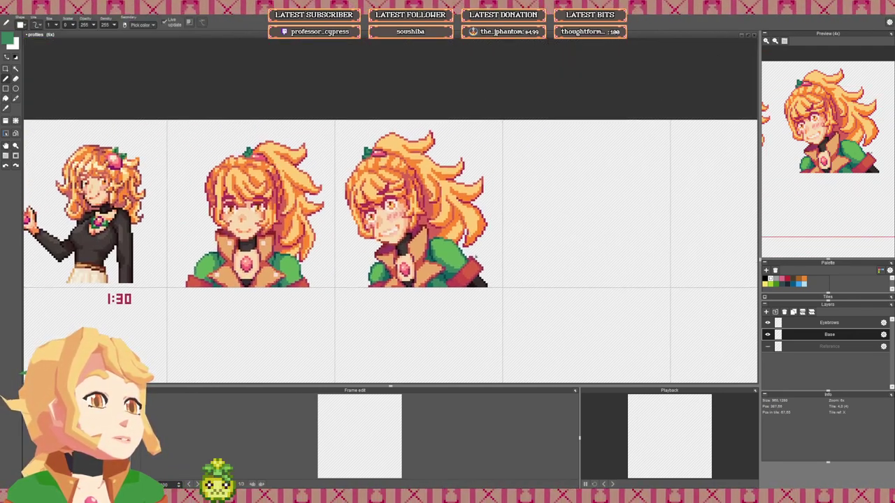
pyautogui.scroll(2, 463, 269)
pyautogui.scroll(2, 447, 264)
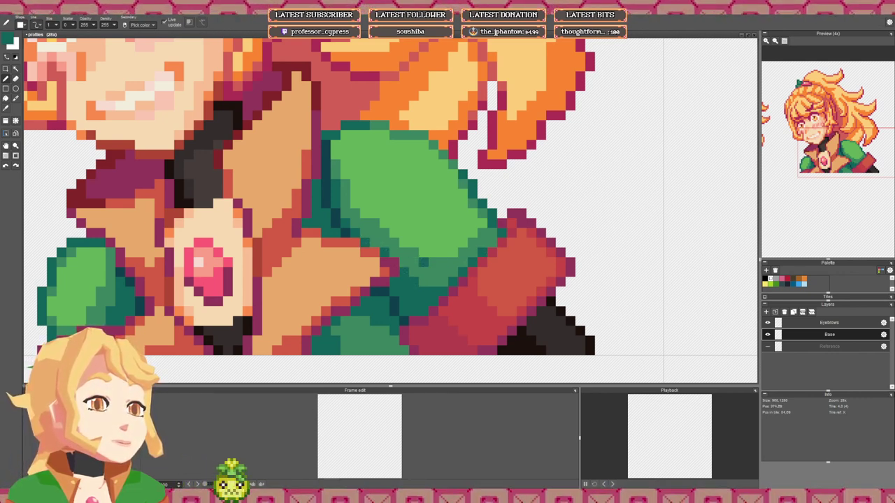
pyautogui.scroll(-3, 424, 263)
pyautogui.scroll(-1, 404, 288)
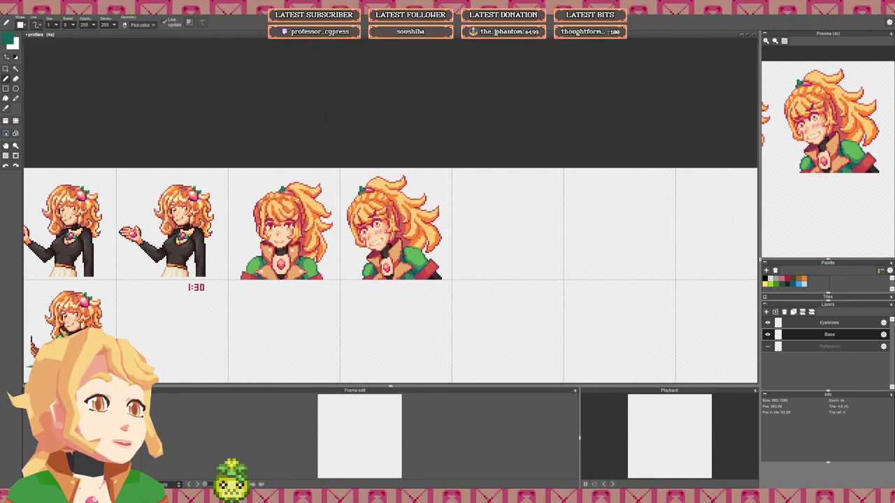
# Step: Clean up the pink hair tie's lower edge and the green leaf beside it with sampled crimson and teal
pyautogui.moveTo(427, 250); pyautogui.dragTo(438, 248)
pyautogui.scroll(4, 386, 183)
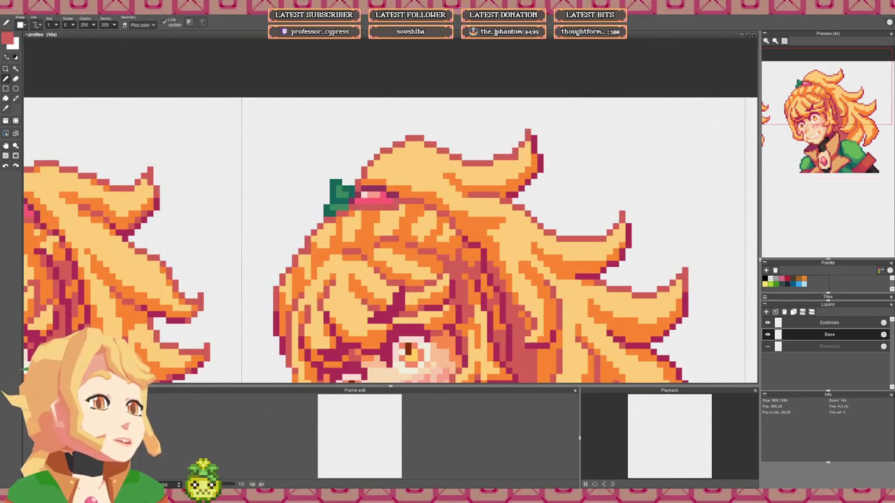
pyautogui.rightClick(452, 283)
pyautogui.moveTo(351, 207); pyautogui.dragTo(408, 201)
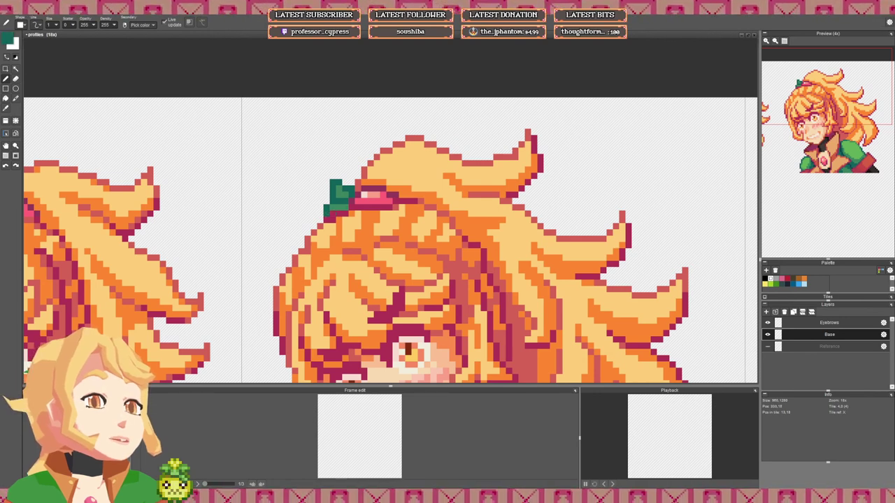
pyautogui.scroll(-2, 345, 208)
pyautogui.scroll(1, 345, 208)
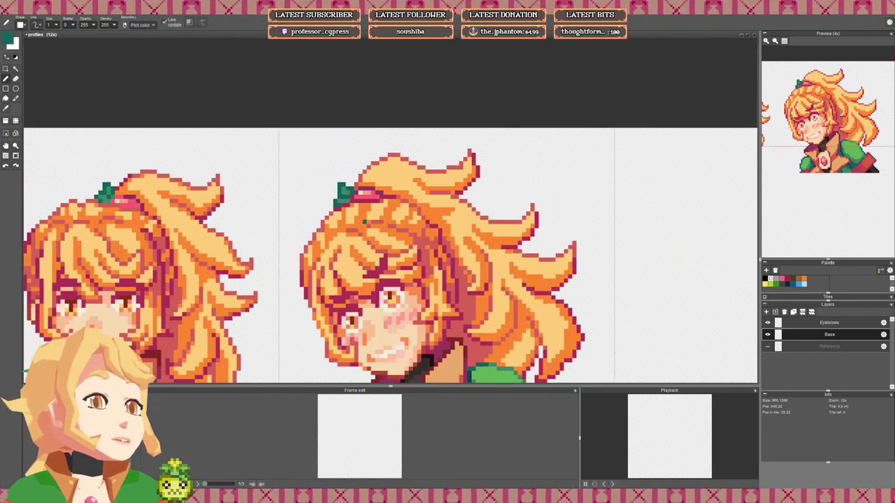
# Step: Refine the dark crimson strand lines where the braid meets the ponytail
pyautogui.scroll(1, 412, 222)
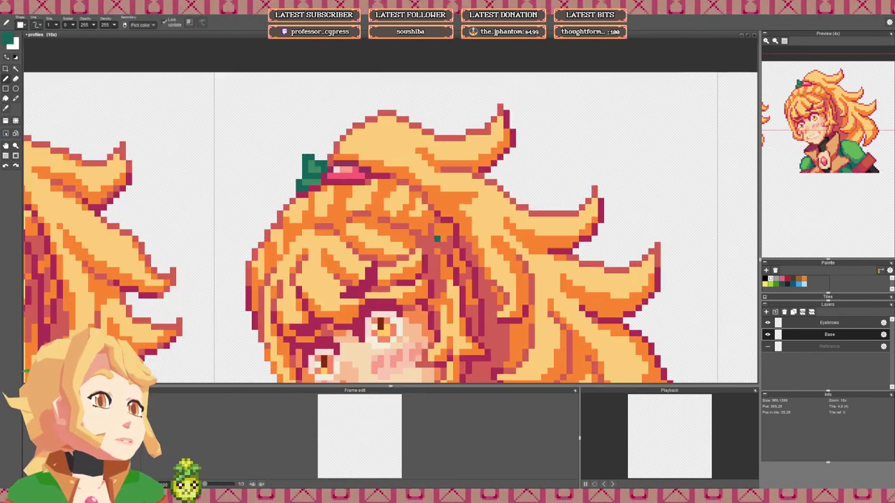
pyautogui.scroll(-1, 444, 258)
pyautogui.moveTo(448, 262); pyautogui.dragTo(438, 257)
pyautogui.scroll(1, 439, 258)
pyautogui.rightClick(439, 259)
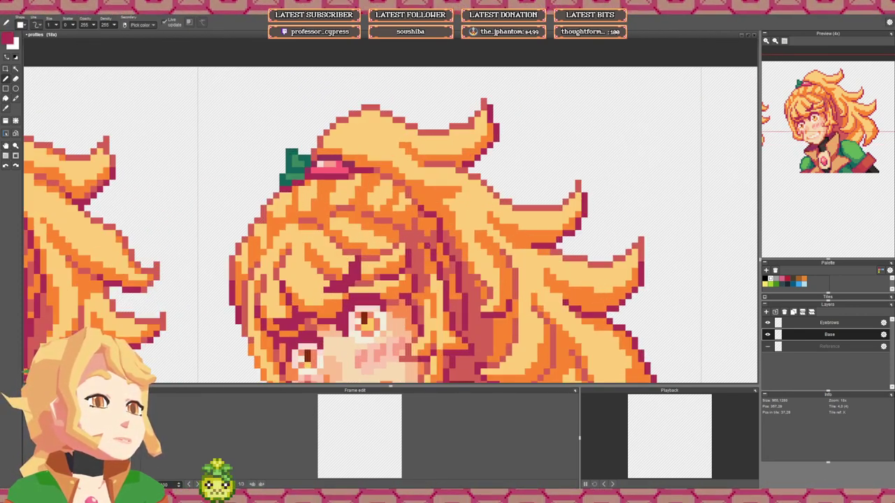
pyautogui.scroll(-3, 405, 233)
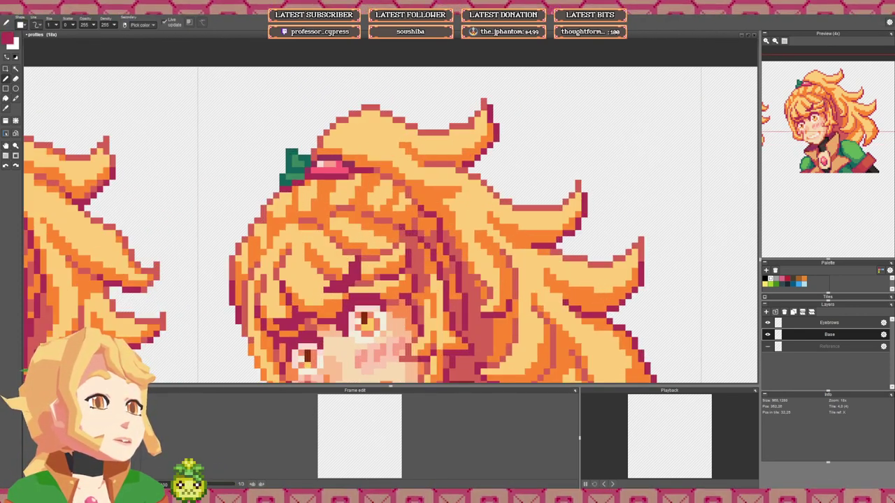
# Step: Add muted red shading between the end of the braid and the base of the ponytail
pyautogui.scroll(2, 447, 230)
pyautogui.scroll(1, 417, 228)
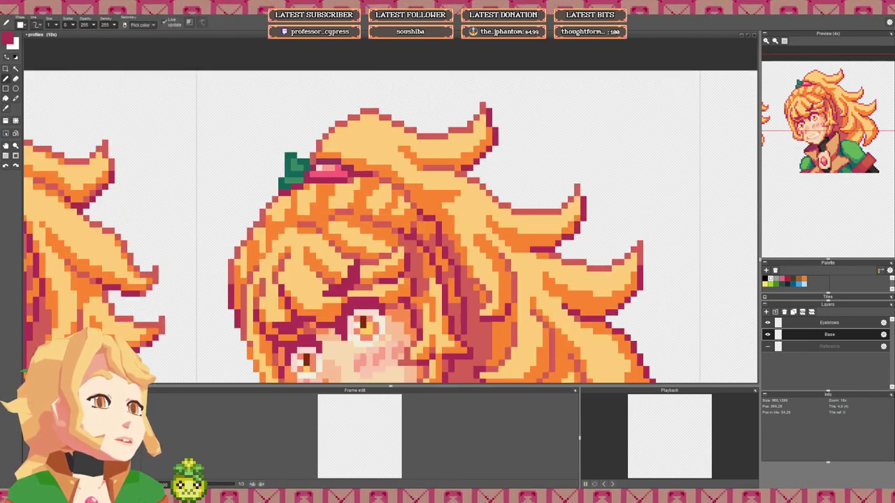
pyautogui.rightClick(408, 236)
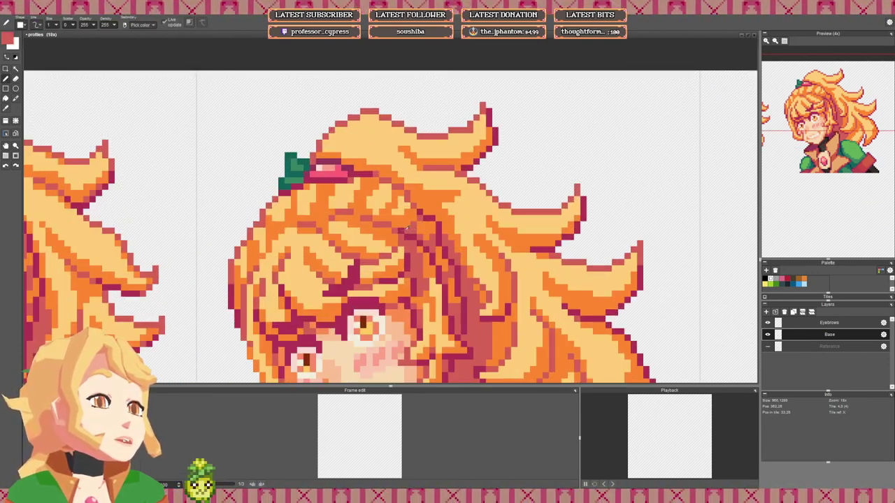
pyautogui.scroll(-3, 439, 221)
pyautogui.scroll(3, 381, 216)
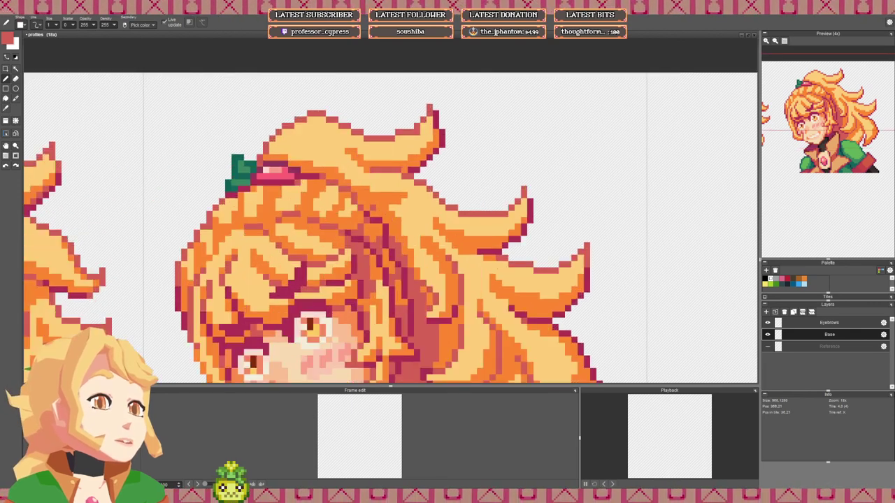
pyautogui.scroll(-3, 370, 208)
pyautogui.scroll(3, 371, 208)
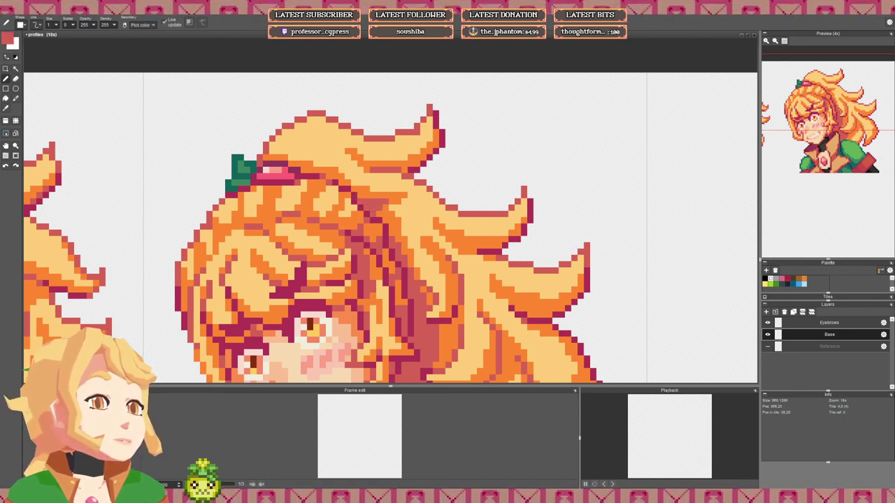
# Step: Adjust the shadow pixels at the ponytail's base using orange and muted red sampled from the hair
pyautogui.rightClick(384, 213)
pyautogui.moveTo(385, 208); pyautogui.dragTo(386, 202)
pyautogui.rightClick(379, 207)
pyautogui.click(380, 202)
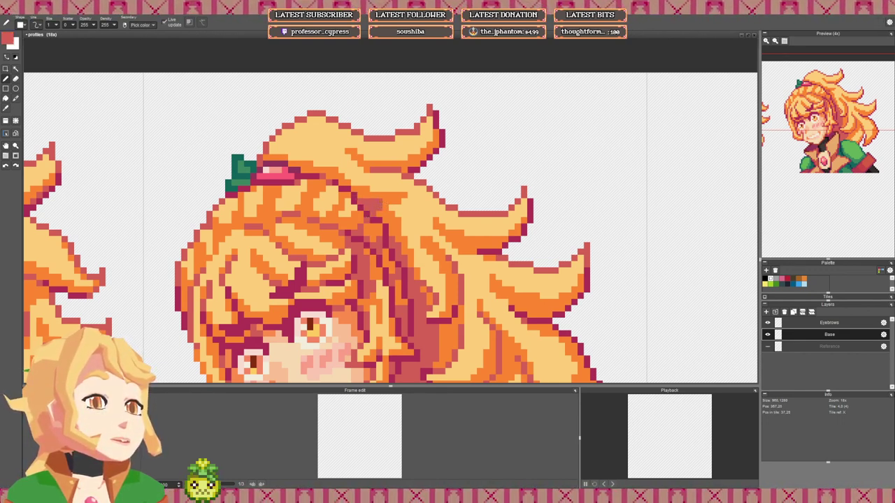
pyautogui.keyDown('alt'); pyautogui.click(367, 195); pyautogui.keyUp('alt')
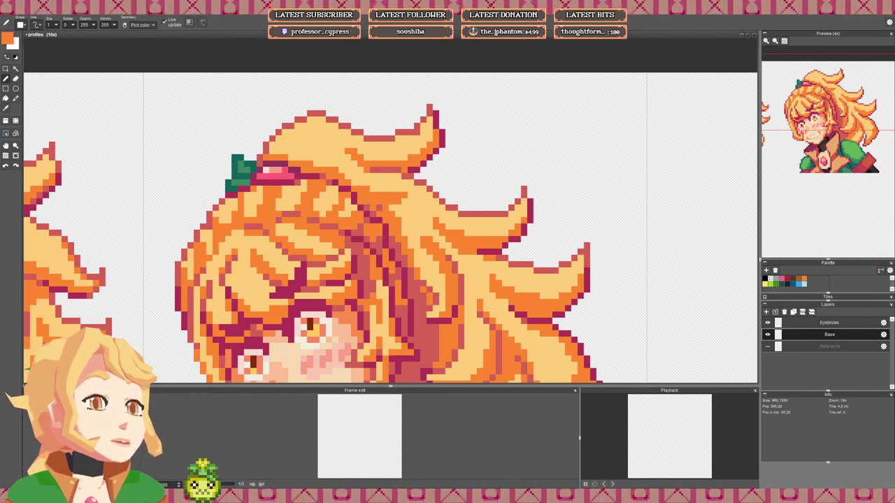
pyautogui.scroll(-3, 397, 208)
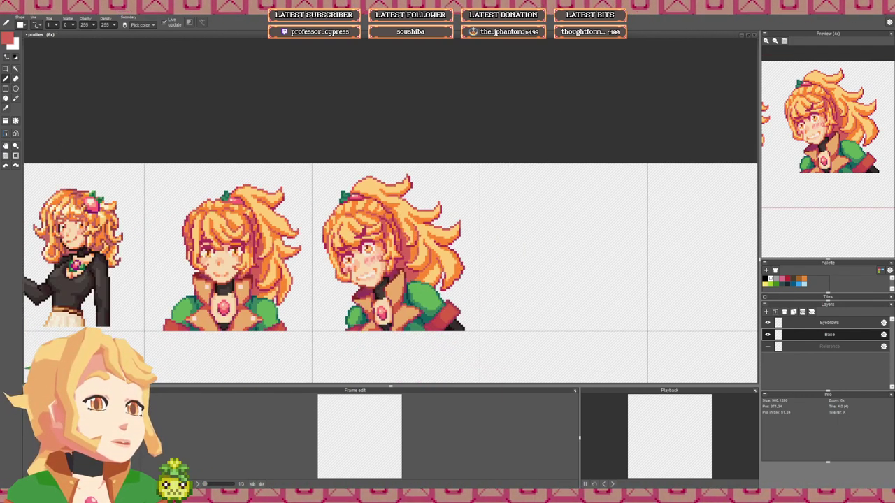
# Step: Refine the edge and tip of the ponytail's inner lock behind the face with sampled orange and muted red
pyautogui.moveTo(416, 255); pyautogui.dragTo(396, 225)
pyautogui.scroll(3, 396, 224)
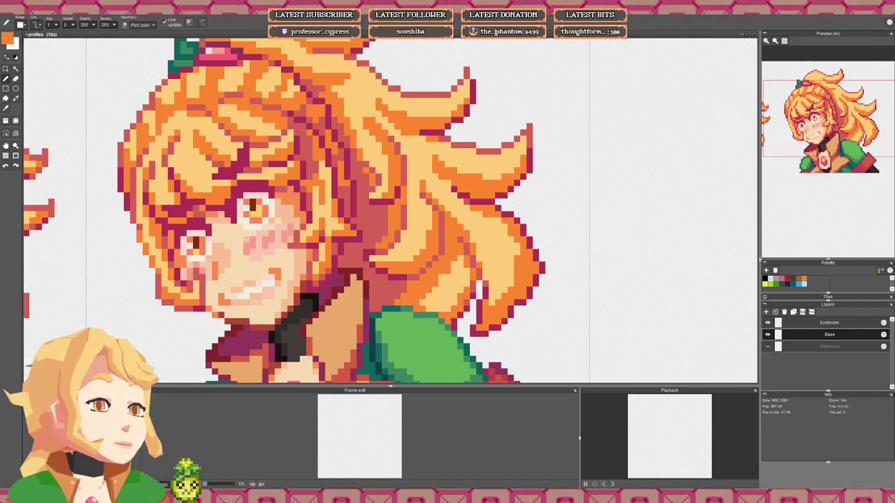
pyautogui.rightClick(372, 202)
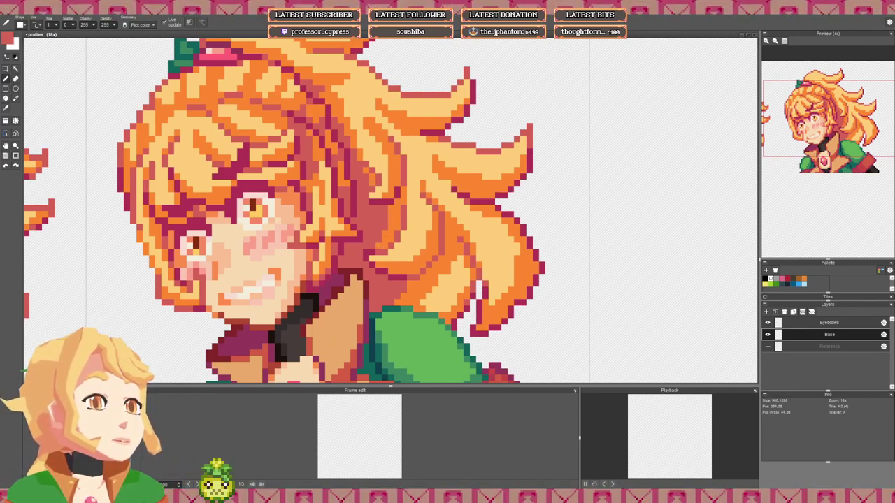
pyautogui.rightClick(360, 155)
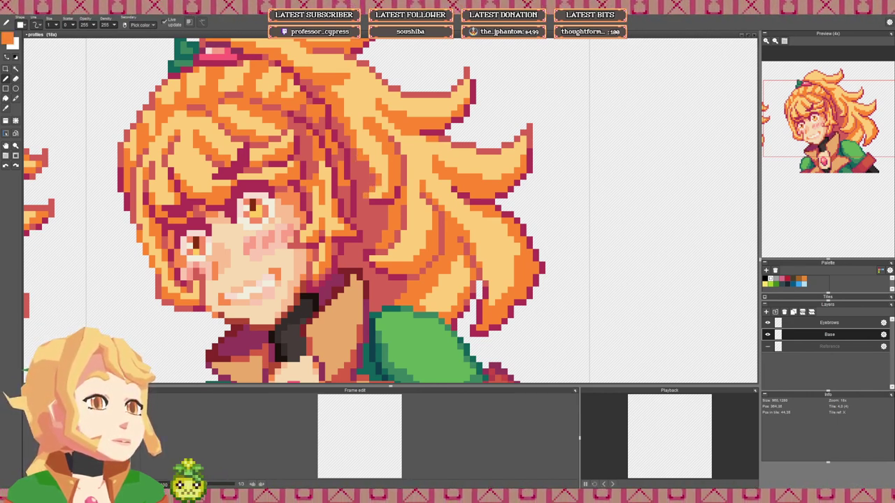
pyautogui.scroll(-3, 393, 197)
pyautogui.scroll(4, 402, 186)
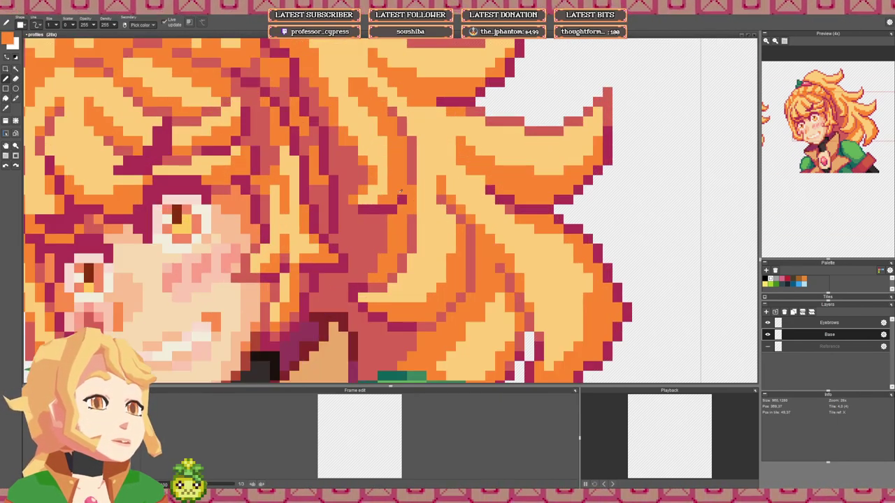
pyautogui.keyDown('alt'); pyautogui.click(407, 190); pyautogui.keyUp('alt')
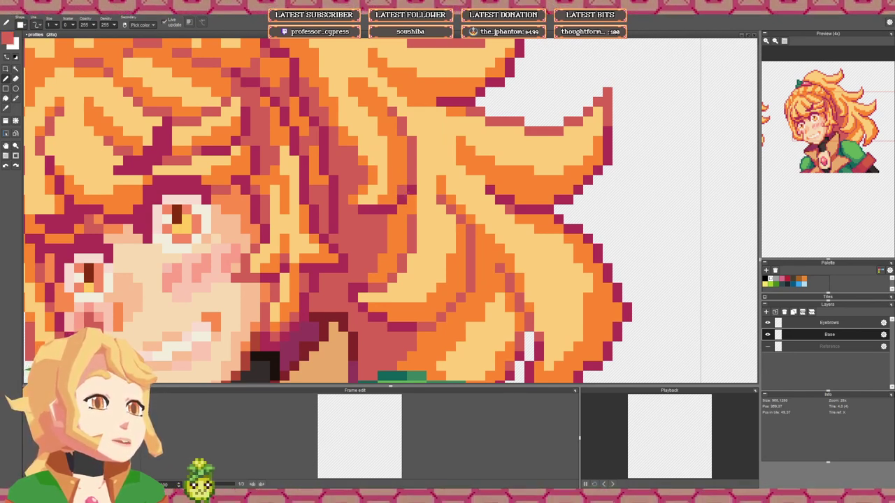
pyautogui.scroll(-4, 431, 190)
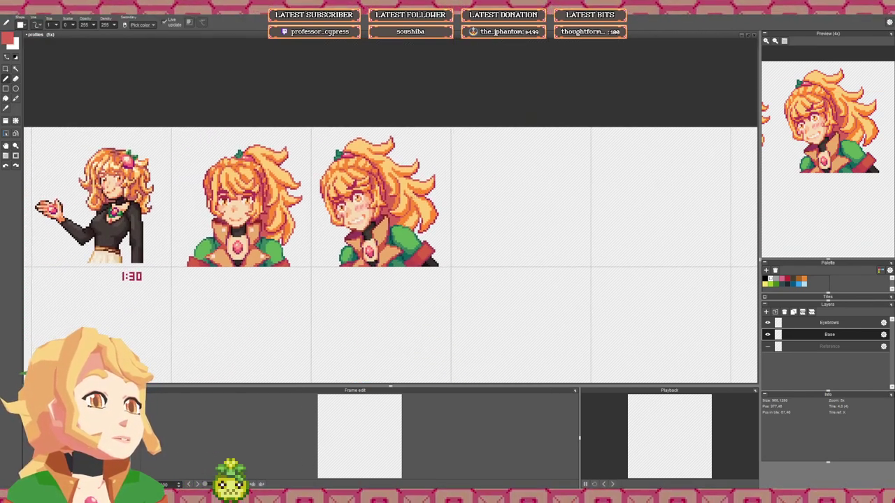
# Step: Touch up the strand pixels in the ponytail's middle locks with light yellow sampled from the hair
pyautogui.scroll(3, 420, 196)
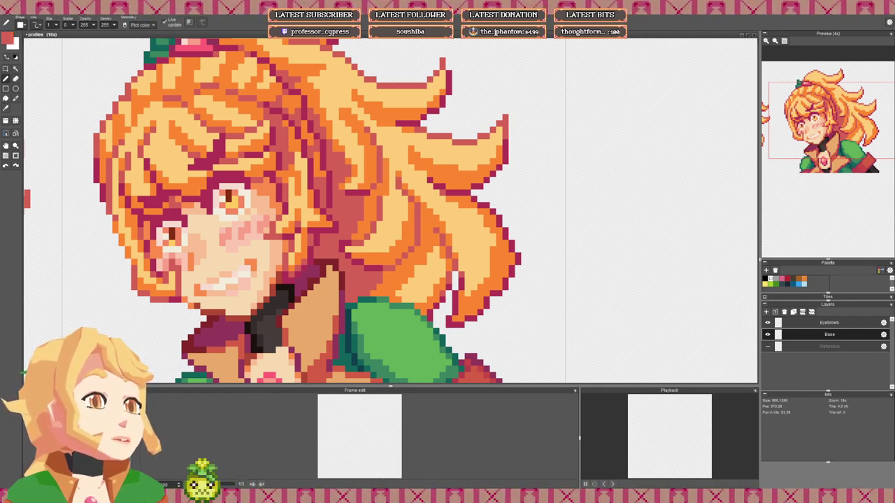
pyautogui.rightClick(403, 175)
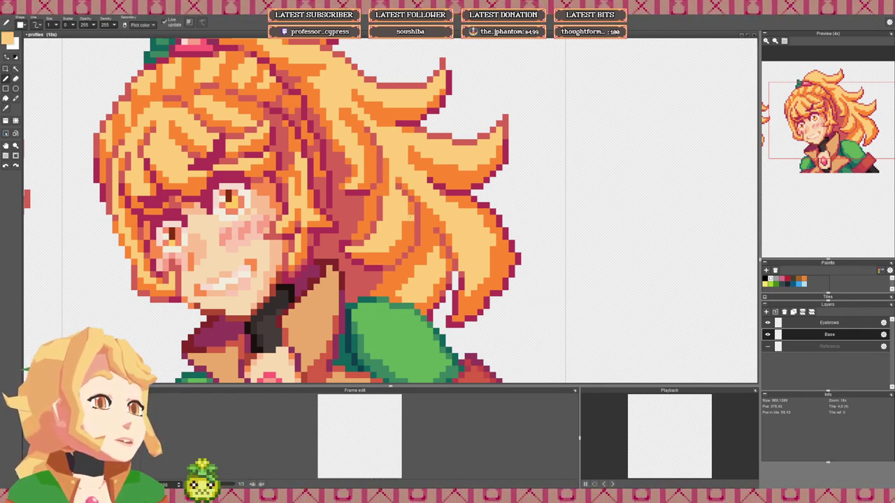
pyautogui.rightClick(412, 218)
pyautogui.click(405, 199)
pyautogui.click(398, 193)
pyautogui.click(392, 186)
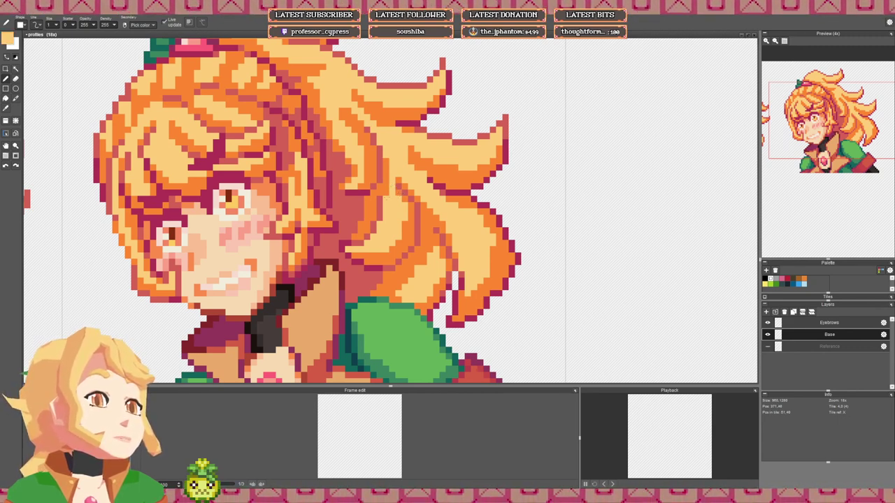
# Step: Shade the ponytail's lowest outer lock with orange sampled from the hair
pyautogui.rightClick(386, 174)
pyautogui.scroll(-1, 455, 211)
pyautogui.moveTo(497, 237); pyautogui.dragTo(448, 215)
pyautogui.scroll(1, 448, 216)
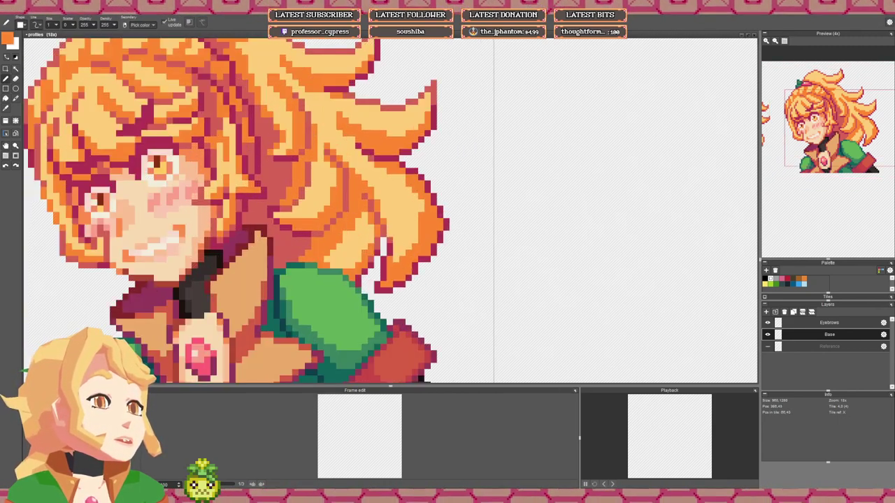
pyautogui.moveTo(410, 190)
pyautogui.mouseDown()
pyautogui.moveTo(421, 209)
pyautogui.moveTo(415, 241)
pyautogui.mouseUp()
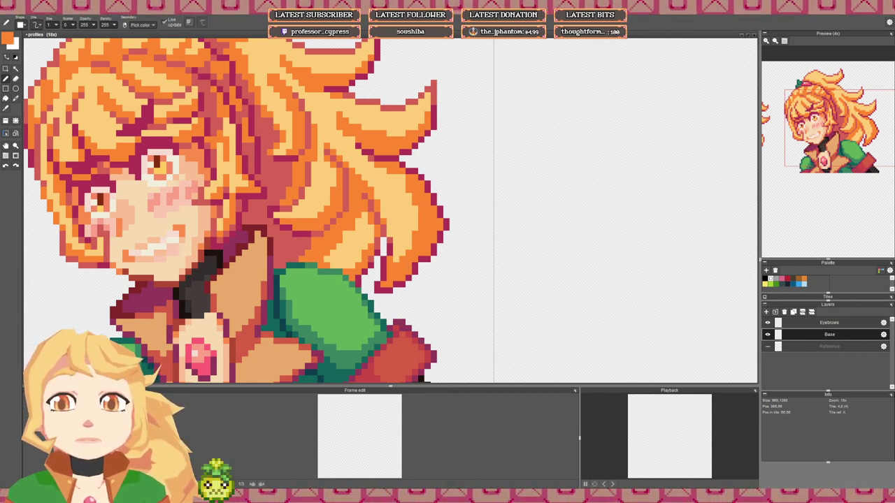
# Step: Cover the orange pixels along the outer side of the ponytail's lowest lock with light yellow
pyautogui.scroll(-4, 450, 269)
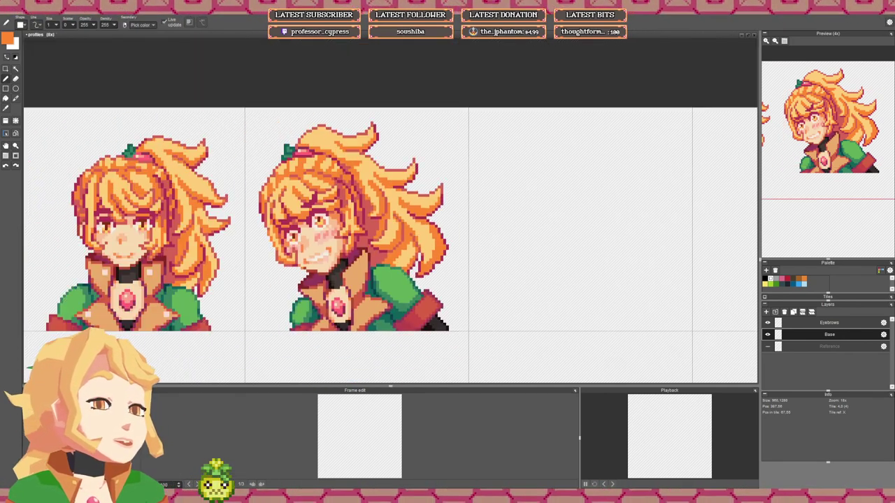
pyautogui.moveTo(441, 256)
pyautogui.mouseDown()
pyautogui.moveTo(408, 234)
pyautogui.moveTo(409, 214)
pyautogui.moveTo(432, 246)
pyautogui.moveTo(422, 230)
pyautogui.moveTo(414, 288)
pyautogui.mouseUp()
pyautogui.scroll(3, 420, 232)
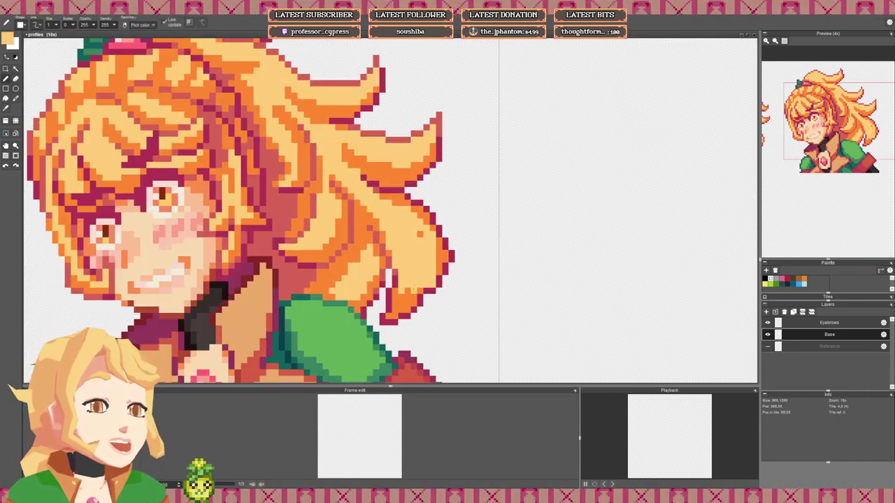
pyautogui.moveTo(435, 246); pyautogui.dragTo(439, 267)
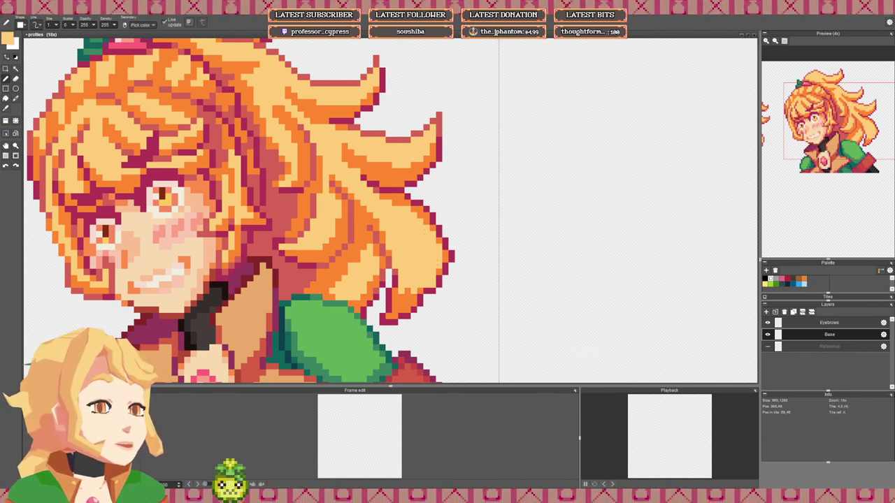
pyautogui.moveTo(421, 216); pyautogui.dragTo(396, 203)
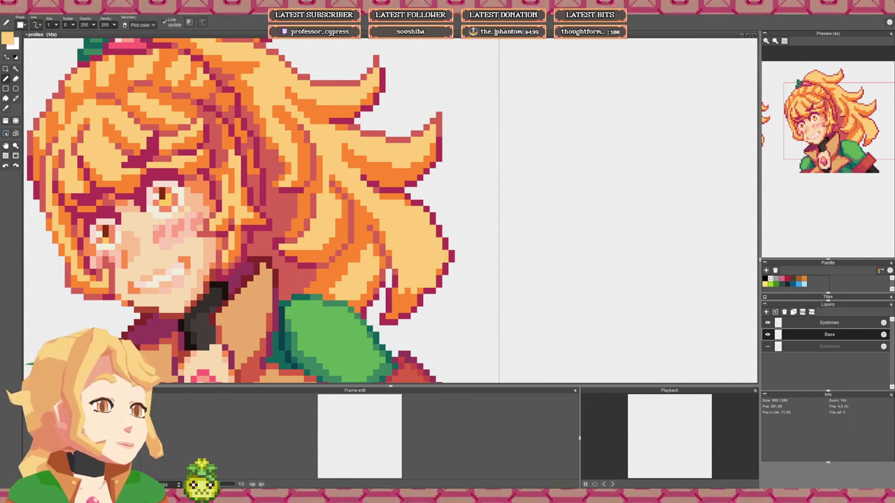
# Step: Extend the light yellow highlight through the lowest lock from its tip and refine the orange shading along its inner side
pyautogui.rightClick(408, 297)
pyautogui.moveTo(408, 291); pyautogui.dragTo(382, 222)
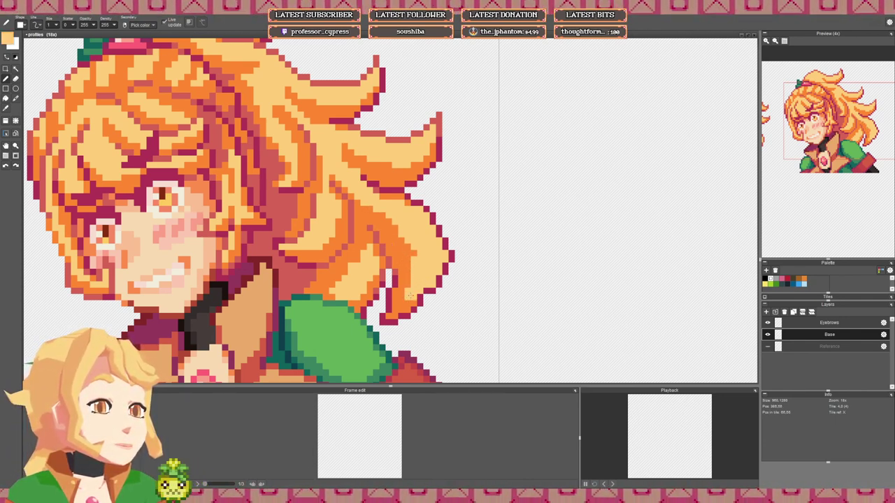
pyautogui.click(413, 253)
pyautogui.click(407, 247)
pyautogui.rightClick(401, 266)
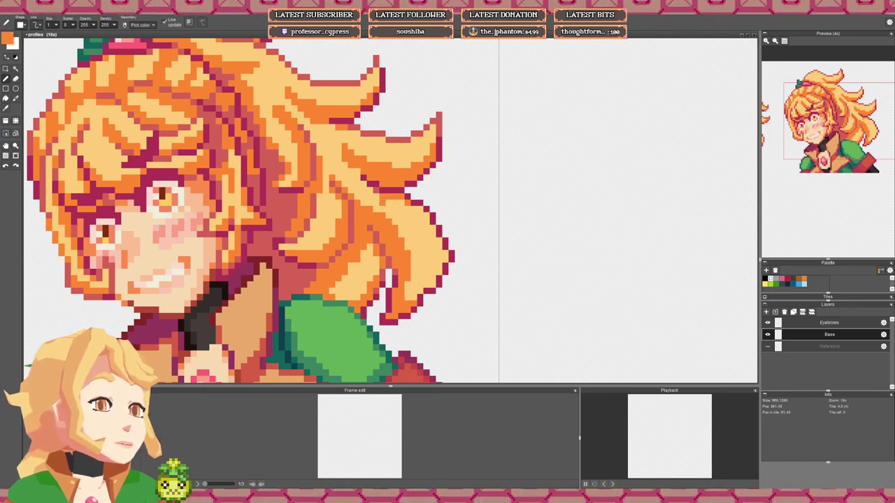
# Step: Refine the outer outline of the ponytail's lowest lock with sampled muted red and erase the stray pixel beside it
pyautogui.rightClick(395, 272)
pyautogui.moveTo(438, 285); pyautogui.dragTo(438, 279)
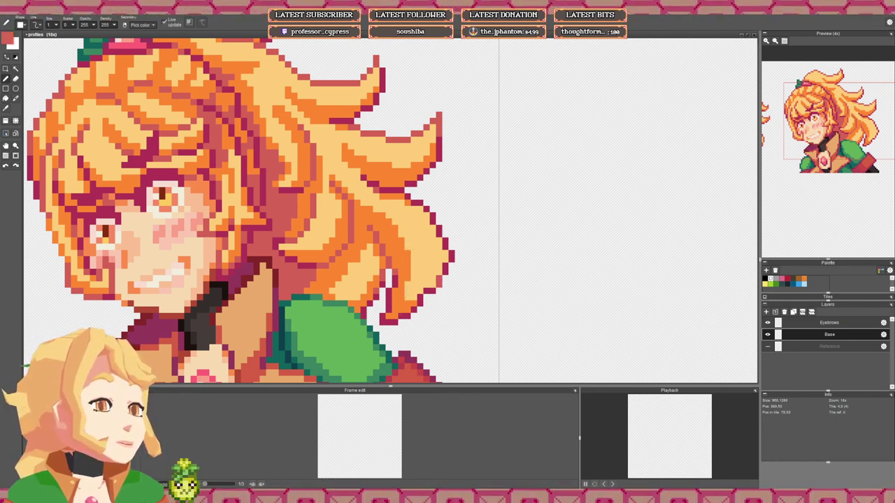
pyautogui.click(438, 291)
pyautogui.press('e')
pyautogui.click(438, 290)
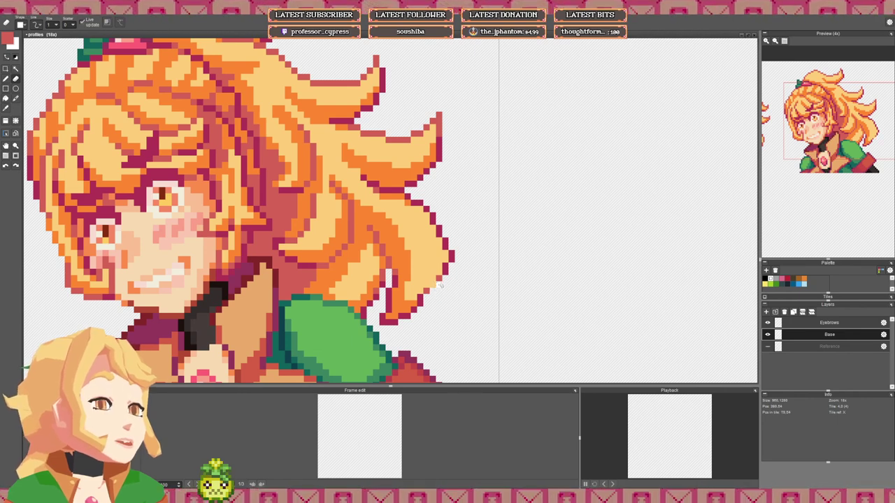
pyautogui.press('b')
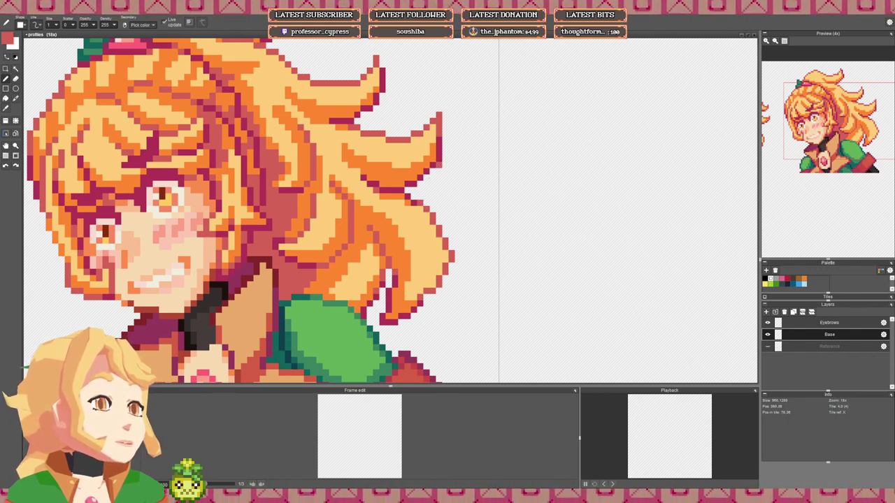
# Step: Review the portrait beside the others on the sheet and save the profiles file
pyautogui.scroll(3, 439, 165)
pyautogui.scroll(-3, 432, 248)
pyautogui.scroll(-1, 433, 300)
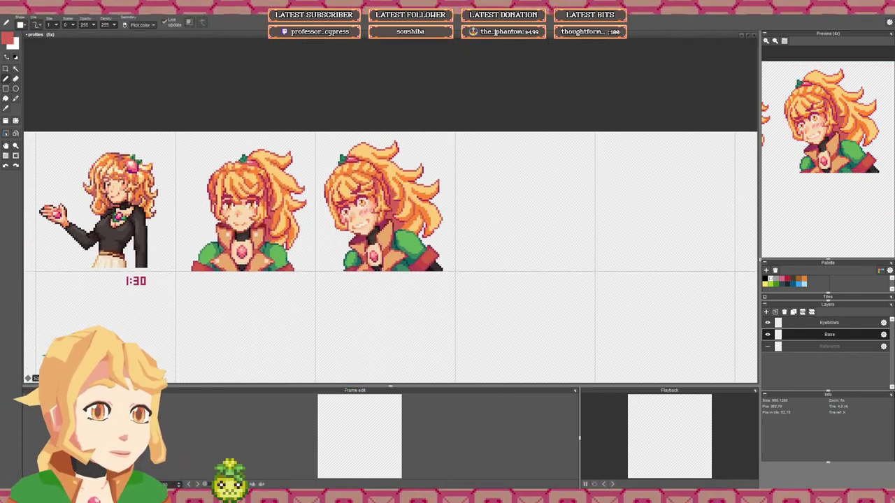
pyautogui.scroll(-2, 418, 234)
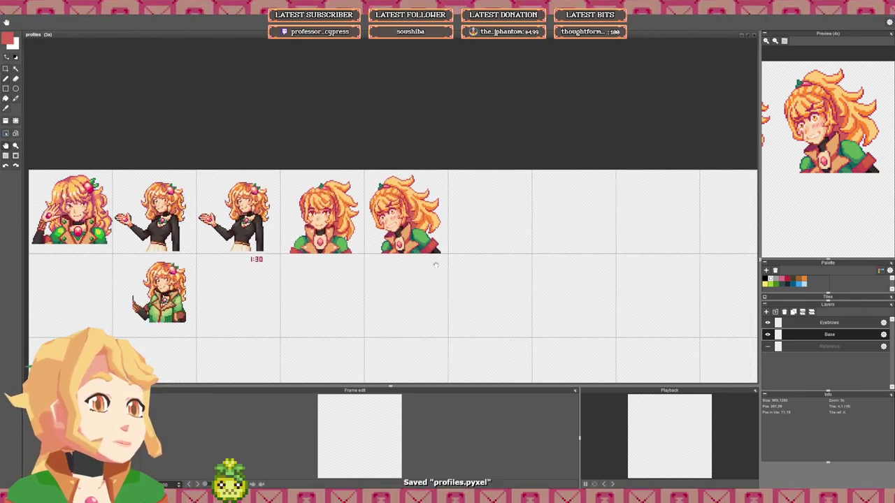
pyautogui.scroll(-1, 417, 235)
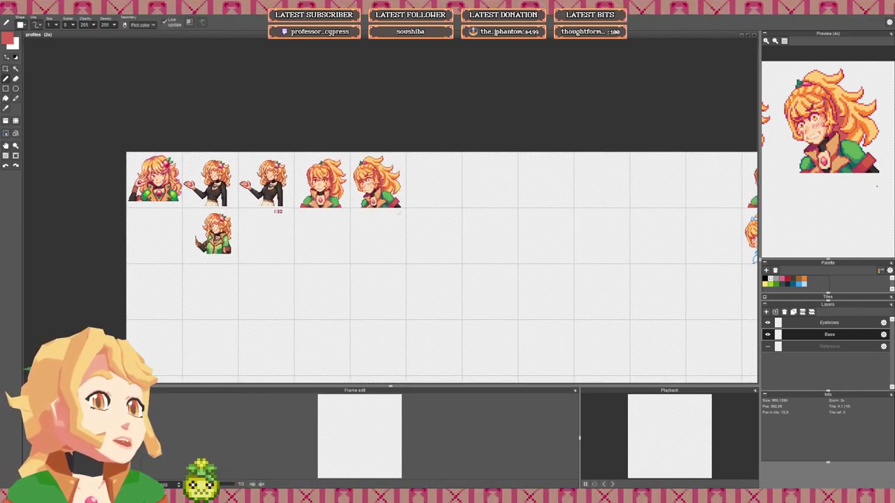
# Step: Clean up the strand pixels where the fringe meets the braid using light yellow, muted red and orange
pyautogui.scroll(6, 399, 214)
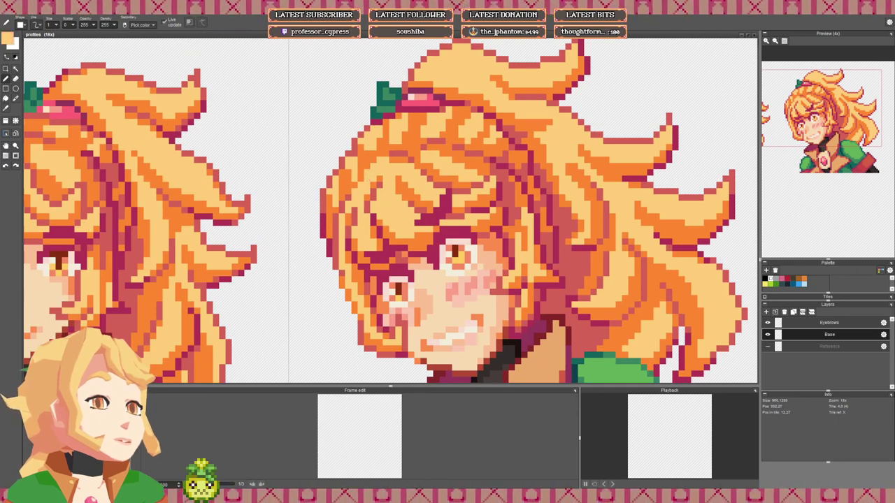
pyautogui.click(367, 166)
pyautogui.click(373, 160)
pyautogui.rightClick(392, 153)
pyautogui.click(367, 166)
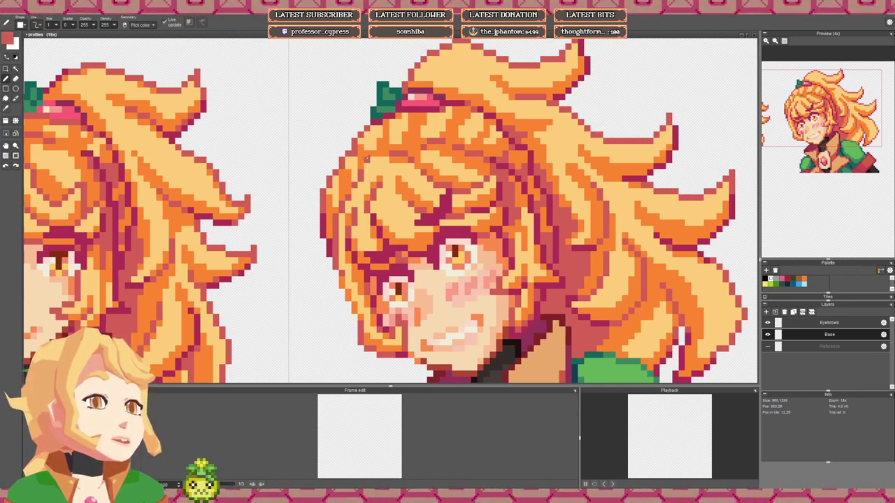
pyautogui.rightClick(365, 165)
pyautogui.moveTo(360, 179); pyautogui.dragTo(355, 186)
pyautogui.click(355, 191)
pyautogui.click(397, 172)
# Step: Examine the fringe, braid and upper ponytail of the tilted-head portrait up close and at sheet scale for pixels needing cleanup
pyautogui.scroll(-3, 397, 172)
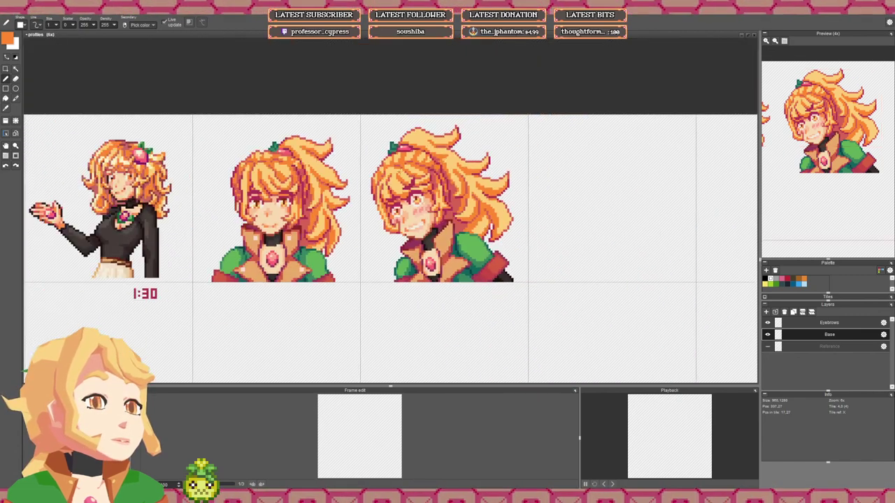
pyautogui.scroll(-1, 404, 169)
pyautogui.scroll(5, 402, 171)
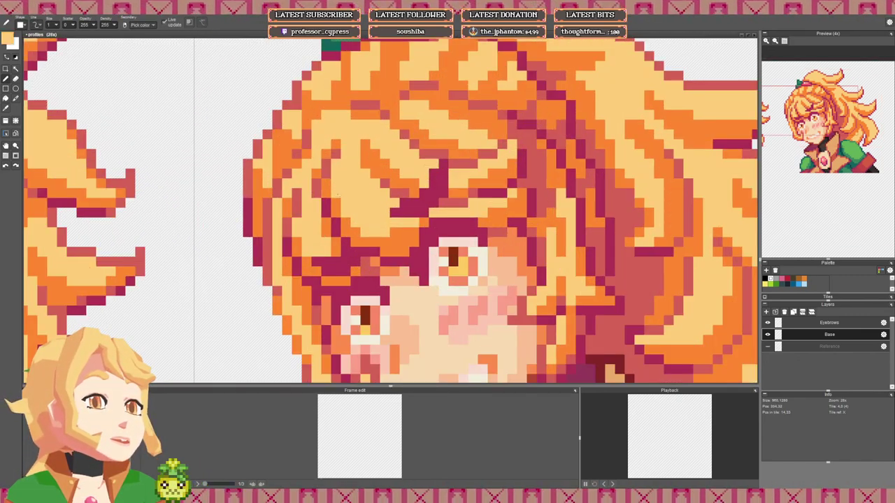
pyautogui.scroll(-6, 348, 215)
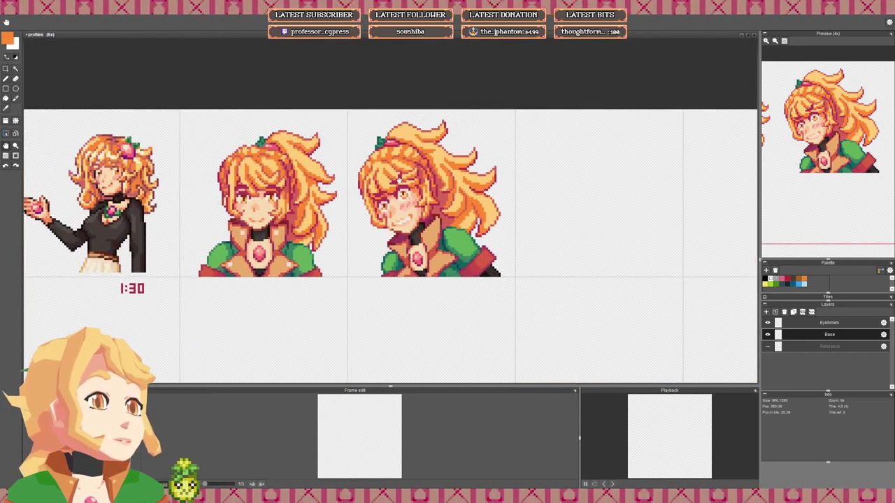
pyautogui.scroll(4, 348, 215)
pyautogui.scroll(2, 348, 216)
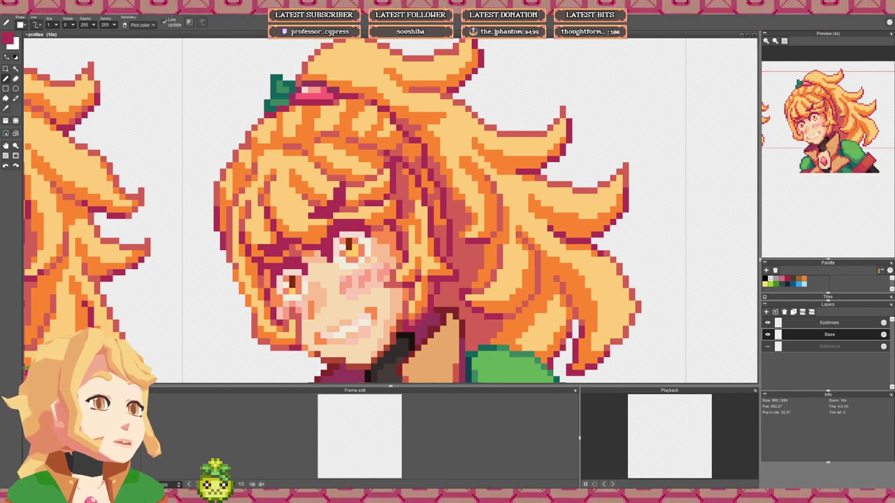
pyautogui.scroll(-4, 395, 206)
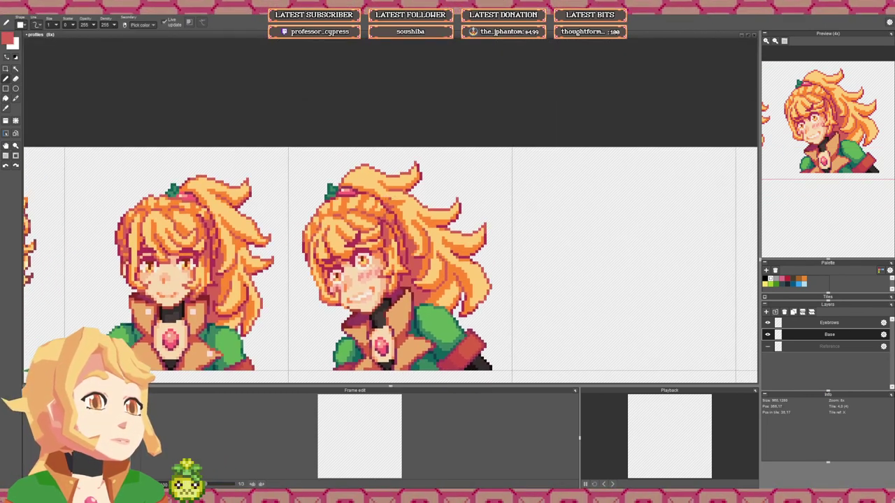
pyautogui.scroll(4, 378, 195)
pyautogui.scroll(-1, 364, 180)
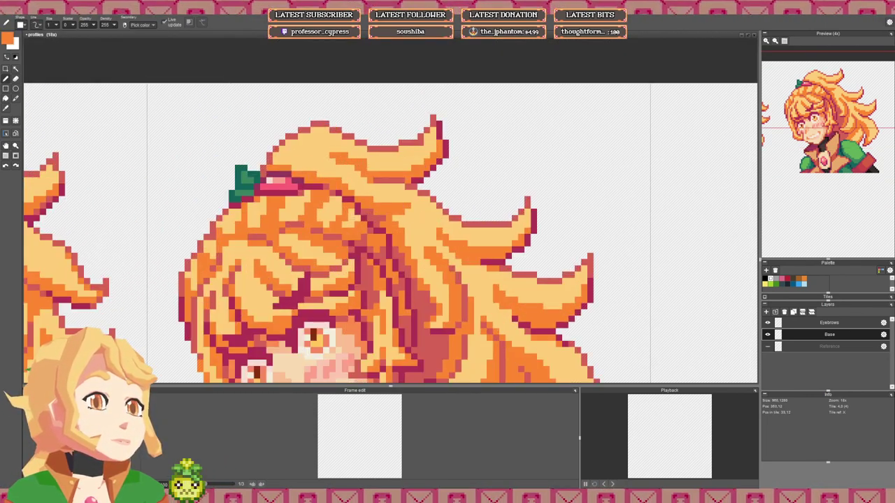
pyautogui.scroll(-1, 364, 180)
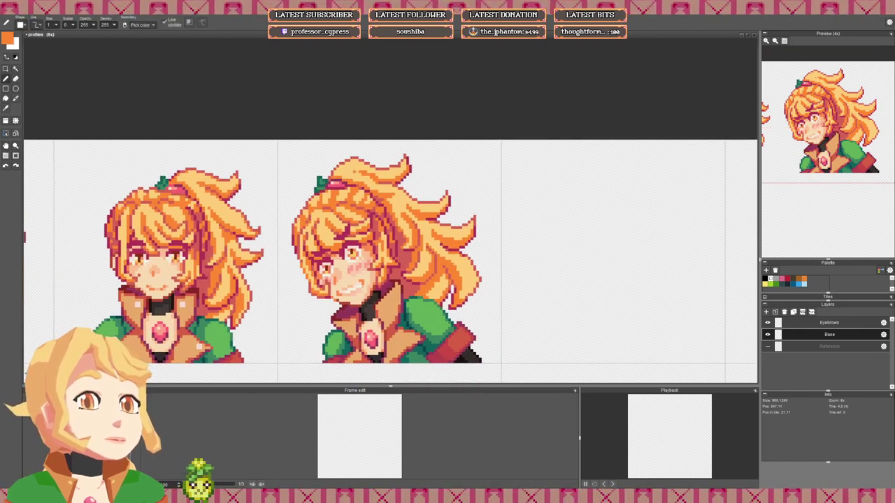
pyautogui.scroll(2, 353, 174)
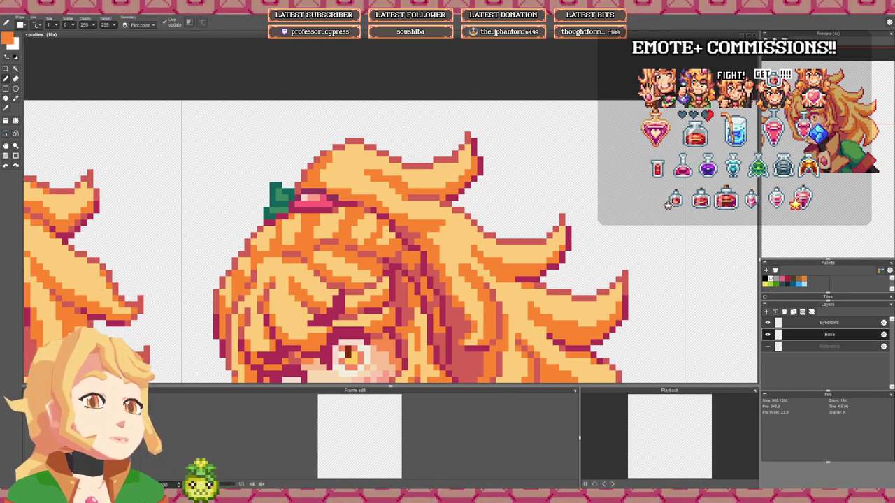
# Step: Sample orange from the top of the ponytail for a final hair check and save the profiles file
pyautogui.rightClick(324, 154)
pyautogui.rightClick(323, 166)
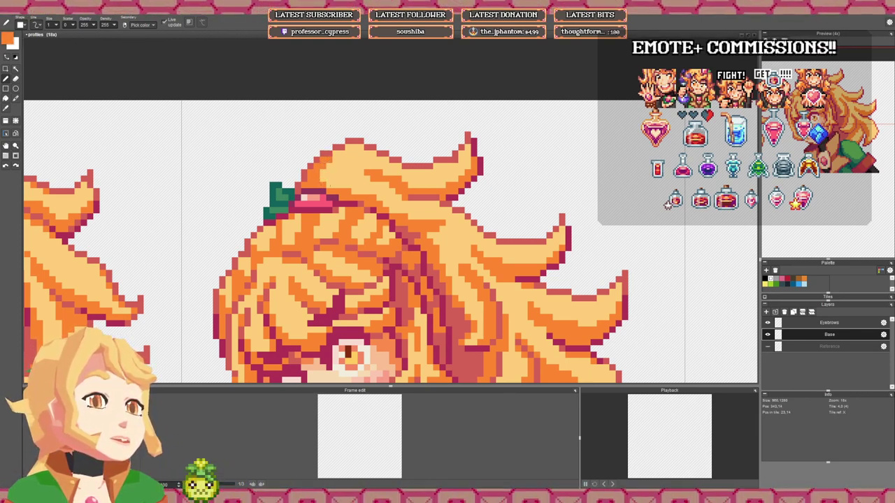
pyautogui.scroll(-3, 394, 201)
pyautogui.scroll(-2, 391, 242)
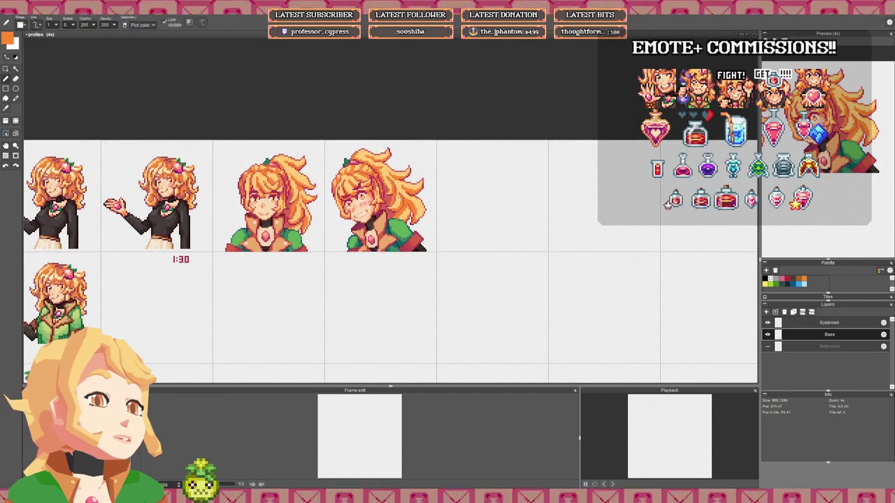
pyautogui.hotkey('ctrl', 's')
# Step: Add pale pink stud highlights to the points of the brown collar, matching the front-facing portrait
pyautogui.scroll(2, 377, 204)
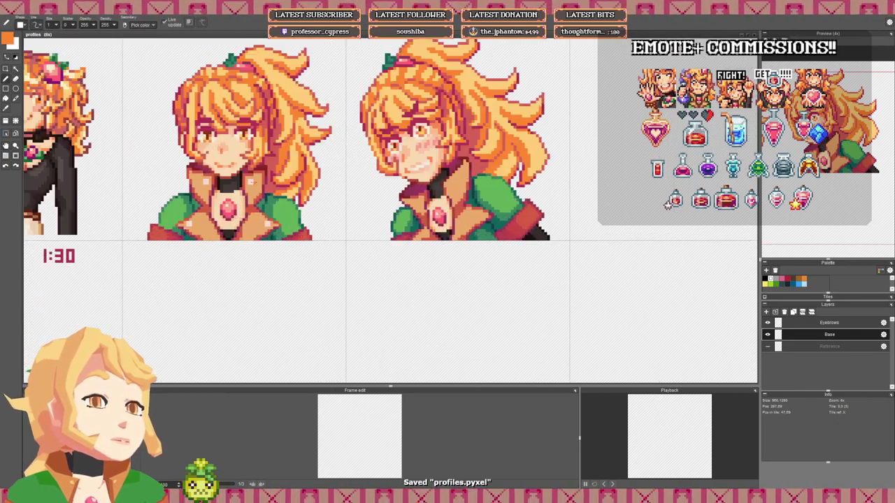
pyautogui.scroll(1, 377, 204)
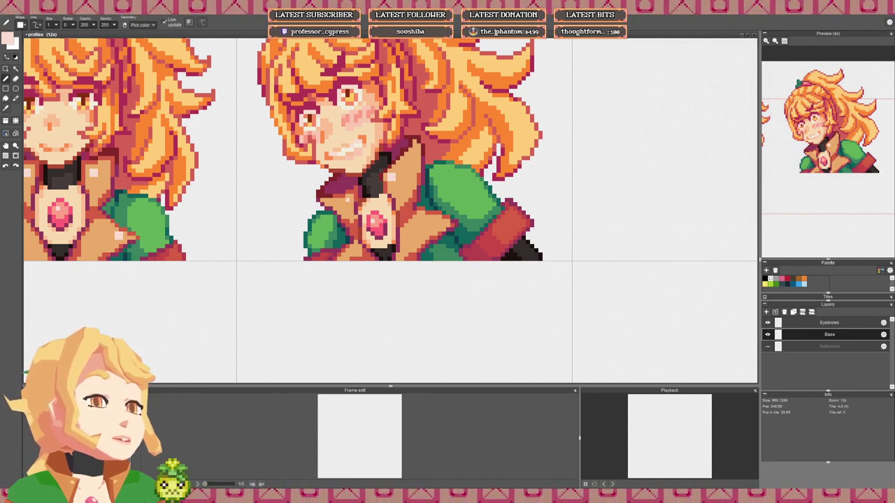
pyautogui.moveTo(347, 200); pyautogui.dragTo(343, 201)
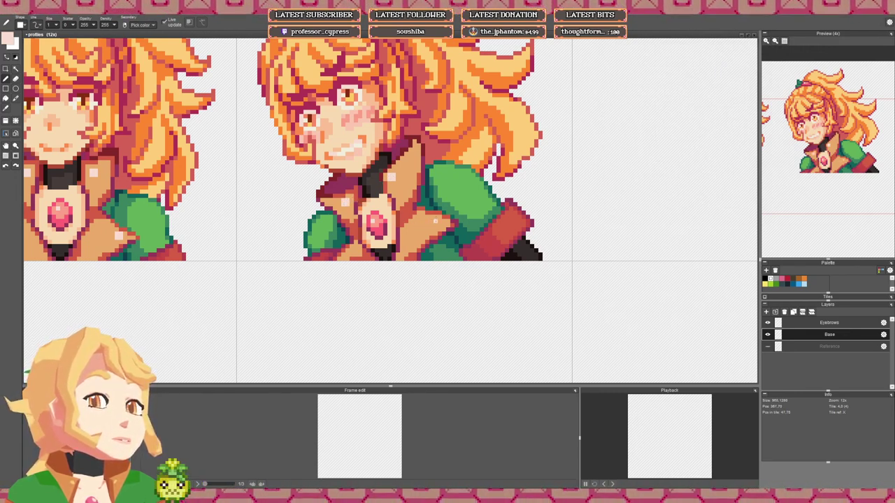
pyautogui.rightClick(356, 250)
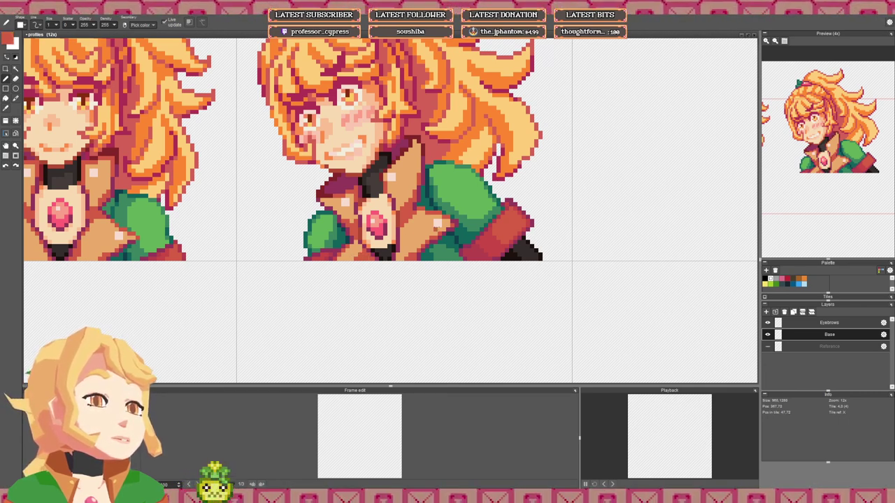
# Step: Check the collar studs at sheet scale and save the profiles file again
pyautogui.scroll(-4, 406, 235)
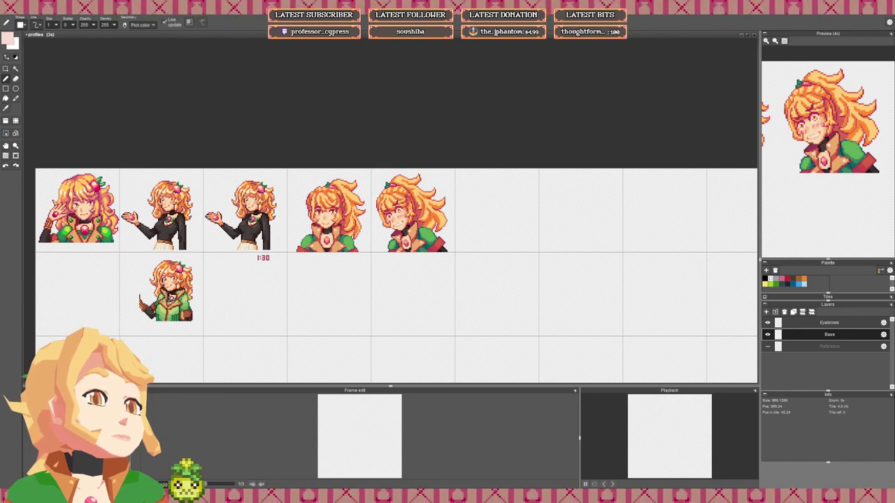
pyautogui.moveTo(454, 256); pyautogui.dragTo(402, 227)
pyautogui.hotkey('ctrl', 's')
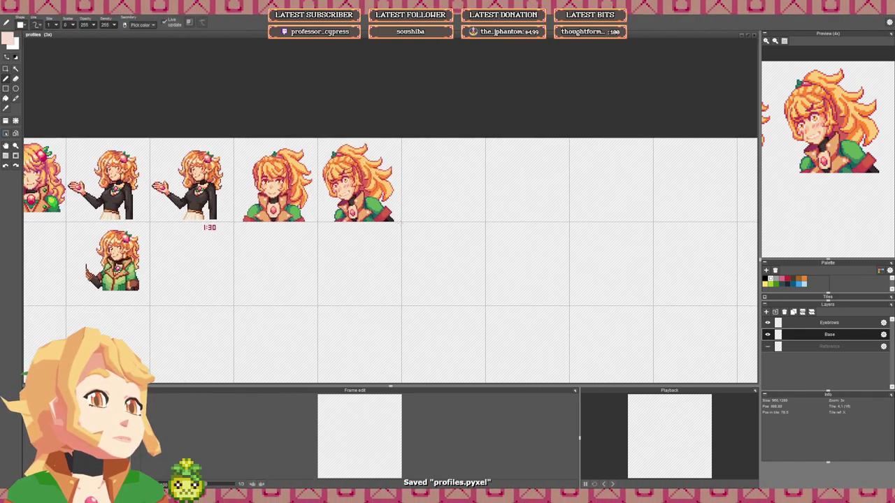
# Step: Show the Reference layer to compare the sketched expressions with the finished portraits across the whole sheet
pyautogui.scroll(-1, 401, 222)
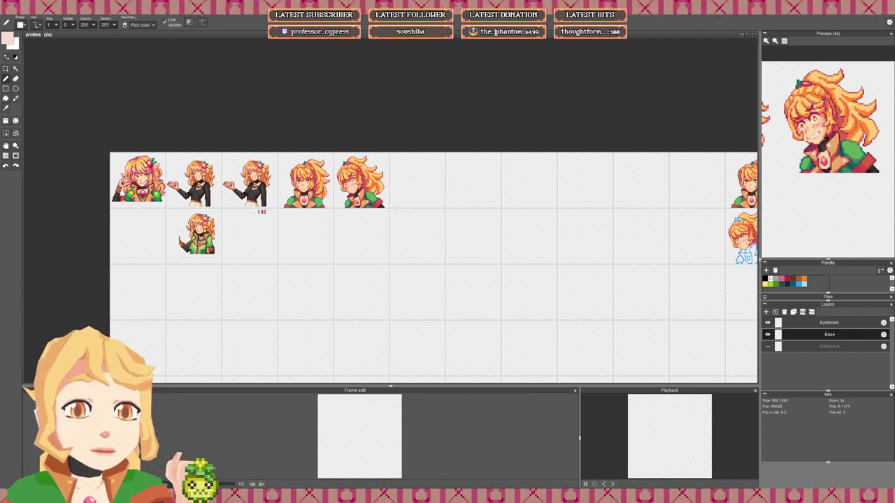
pyautogui.click(768, 346)
pyautogui.moveTo(538, 335); pyautogui.dragTo(499, 290)
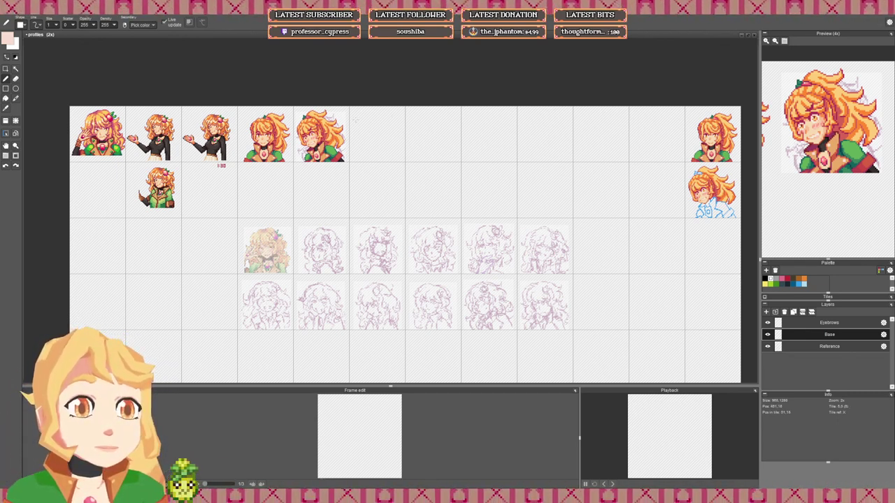
# Step: Draw a crimson pixel digit 3 beneath the 1:30 time note, using the note's colour, and erase its stray corner pixel
pyautogui.scroll(5, 213, 164)
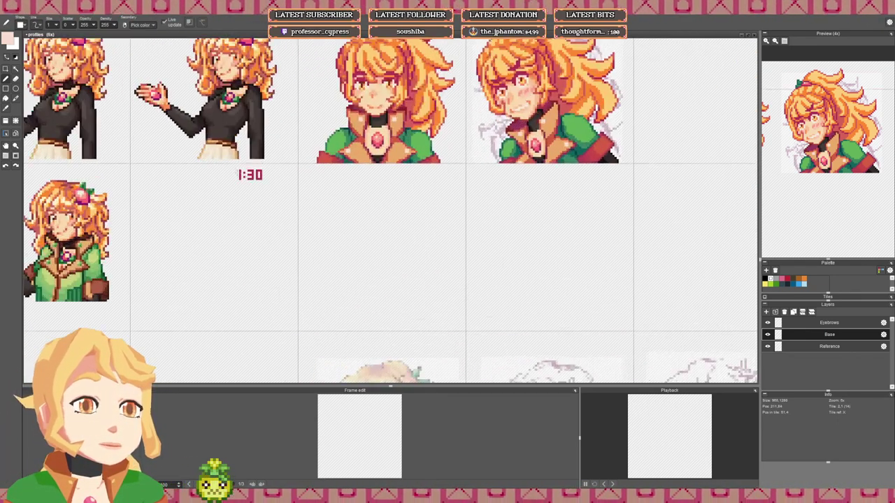
pyautogui.scroll(1, 243, 210)
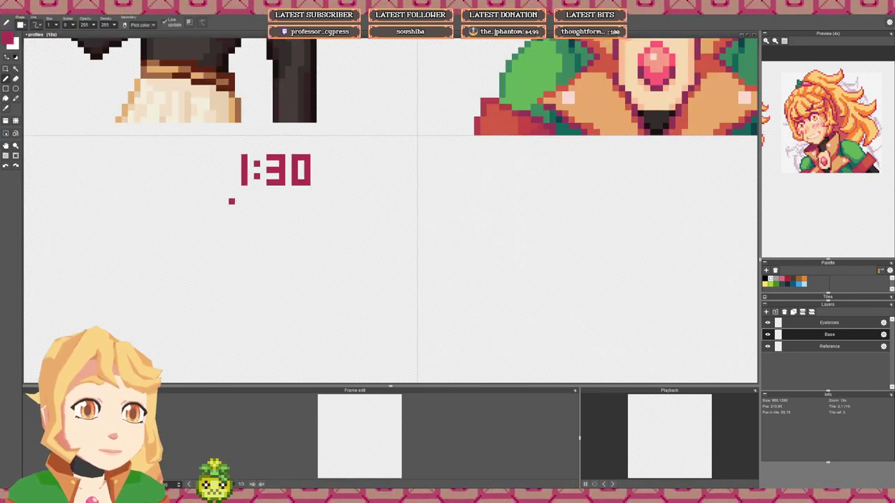
pyautogui.moveTo(223, 196)
pyautogui.mouseDown()
pyautogui.moveTo(247, 195)
pyautogui.moveTo(244, 221)
pyautogui.moveTo(231, 220)
pyautogui.moveTo(231, 208)
pyautogui.mouseUp()
pyautogui.click(237, 208)
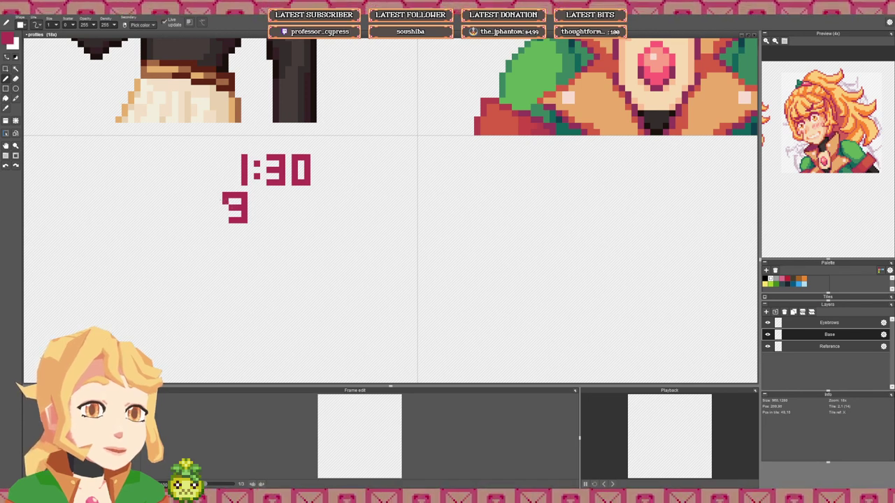
pyautogui.press('e')
pyautogui.click(225, 195)
# Step: Add a colon and two zeros after the digit so the second time note reads 3:00
pyautogui.press('b')
pyautogui.click(257, 201)
pyautogui.click(257, 214)
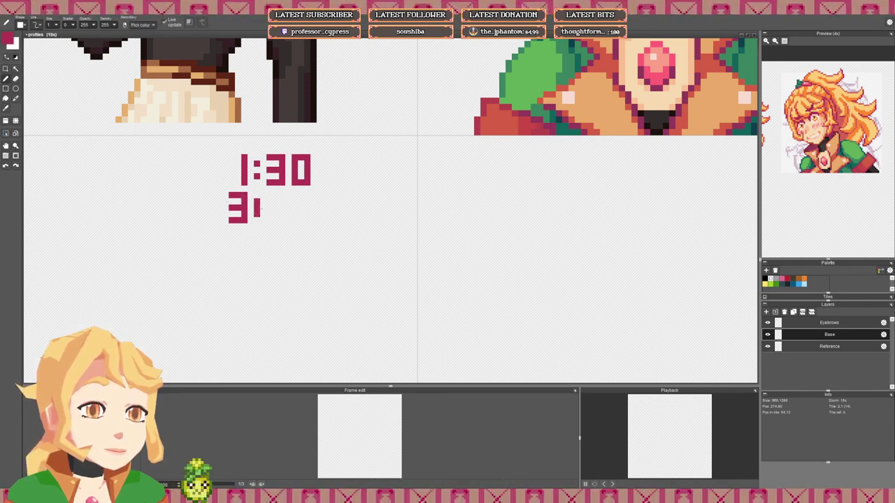
pyautogui.click(269, 195)
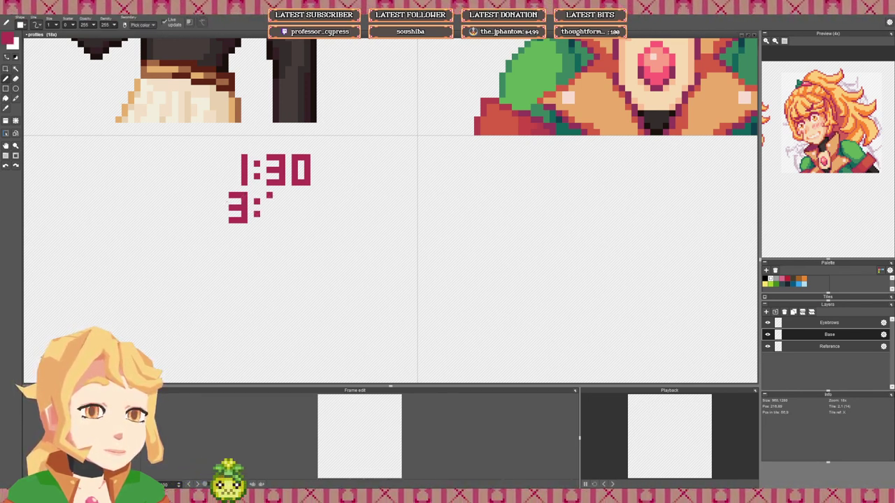
pyautogui.moveTo(270, 198)
pyautogui.mouseDown()
pyautogui.moveTo(284, 221)
pyautogui.moveTo(276, 195)
pyautogui.moveTo(295, 200)
pyautogui.moveTo(296, 222)
pyautogui.moveTo(309, 222)
pyautogui.moveTo(308, 195)
pyautogui.mouseUp()
pyautogui.click(302, 195)
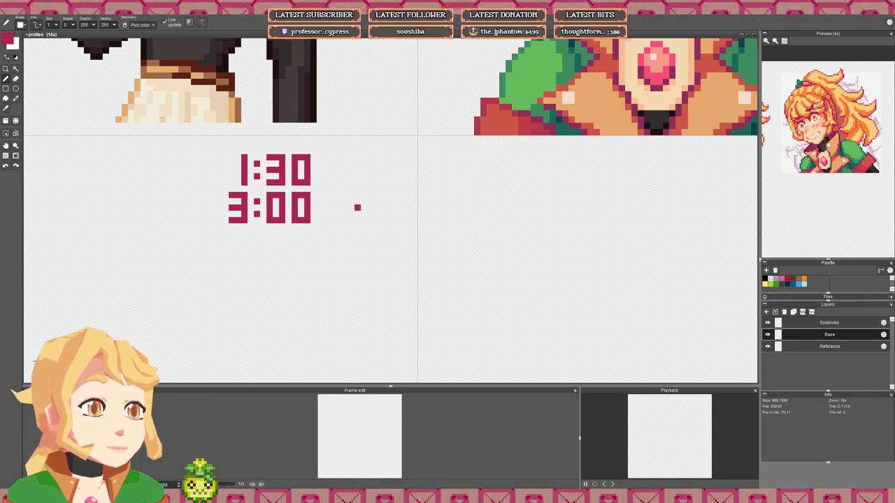
# Step: Examine the two rows of reference expression sketches alongside the finished portraits to consider which expression to draw
pyautogui.scroll(-5, 355, 205)
pyautogui.moveTo(409, 218); pyautogui.dragTo(314, 198)
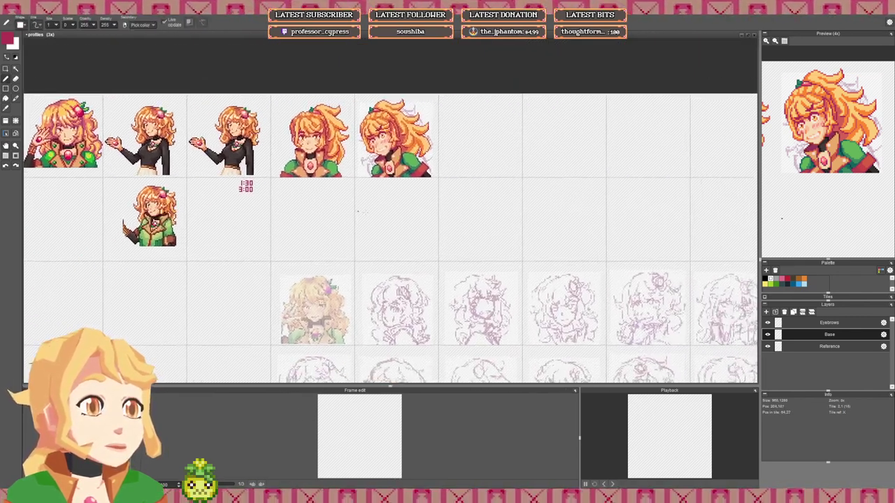
pyautogui.scroll(-1, 380, 210)
pyautogui.moveTo(425, 226); pyautogui.dragTo(332, 178)
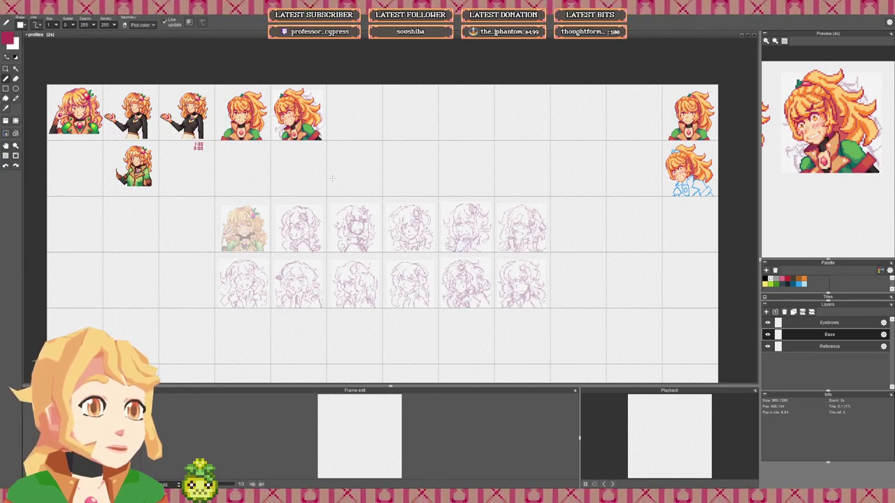
pyautogui.moveTo(337, 187); pyautogui.dragTo(342, 192)
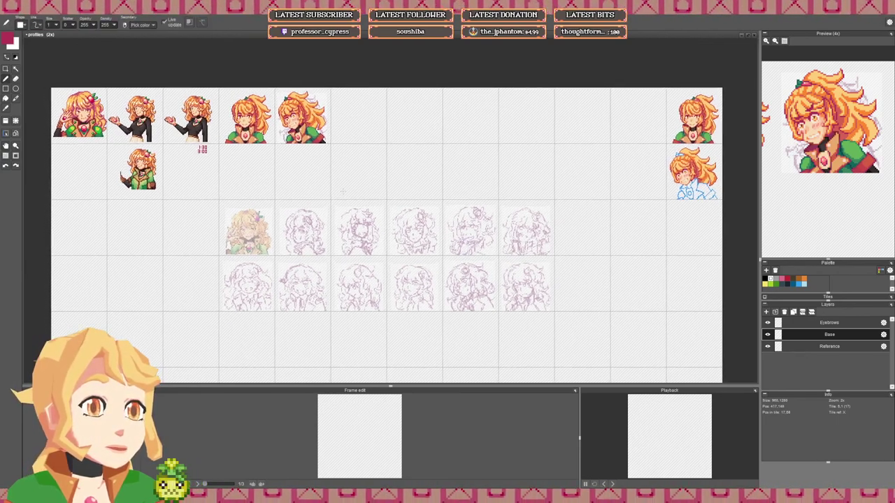
pyautogui.moveTo(390, 252)
pyautogui.mouseDown()
pyautogui.moveTo(389, 208)
pyautogui.moveTo(383, 222)
pyautogui.mouseUp()
pyautogui.scroll(2, 386, 218)
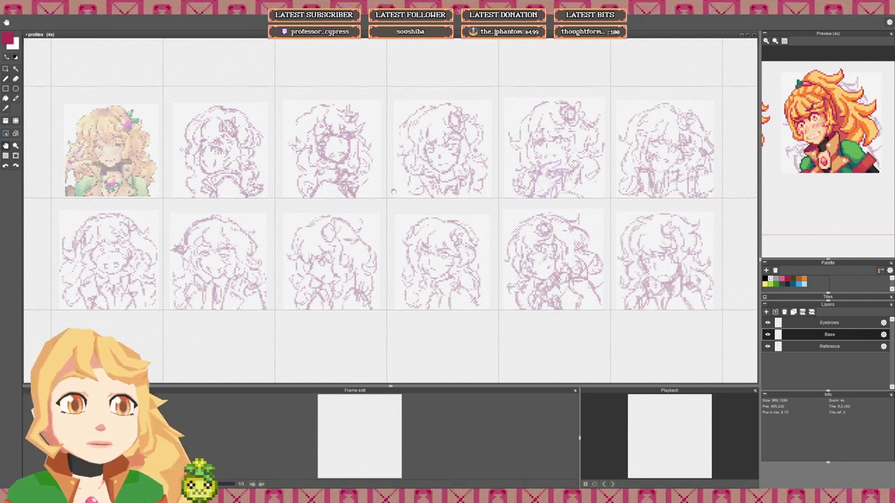
pyautogui.scroll(-2, 385, 208)
pyautogui.scroll(1, 292, 181)
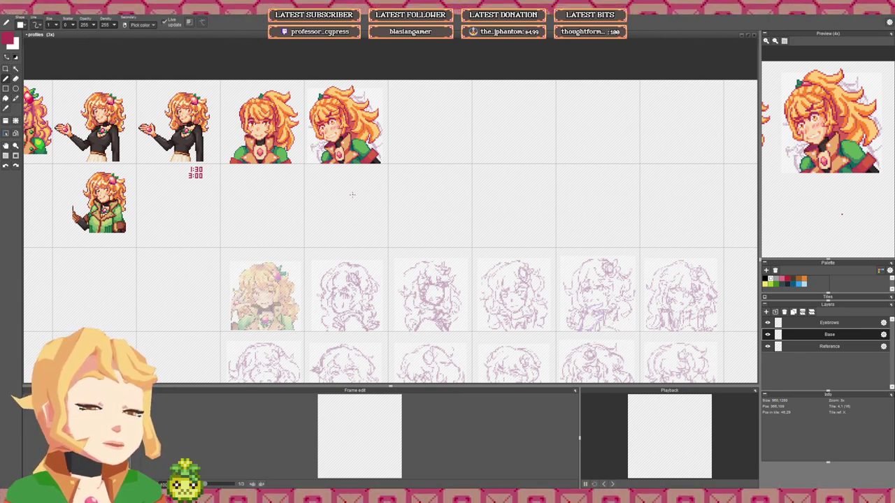
pyautogui.moveTo(431, 232)
pyautogui.mouseDown()
pyautogui.moveTo(377, 146)
pyautogui.moveTo(357, 137)
pyautogui.mouseUp()
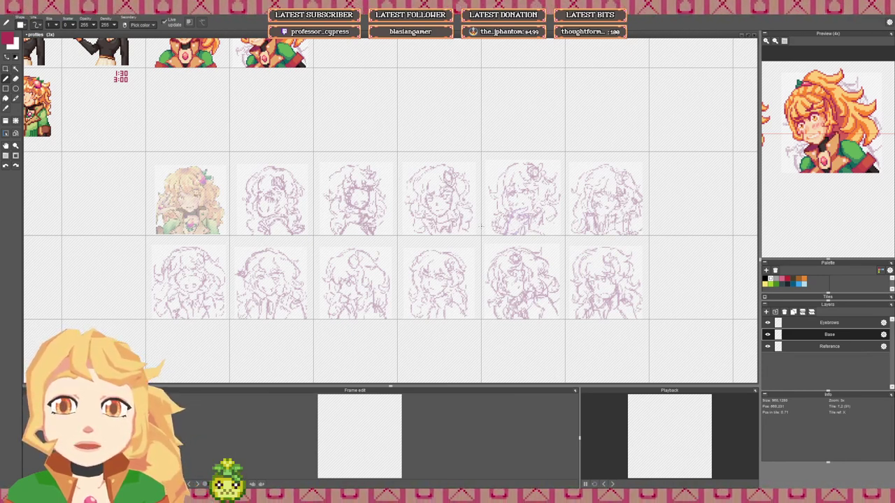
pyautogui.moveTo(499, 244); pyautogui.dragTo(409, 213)
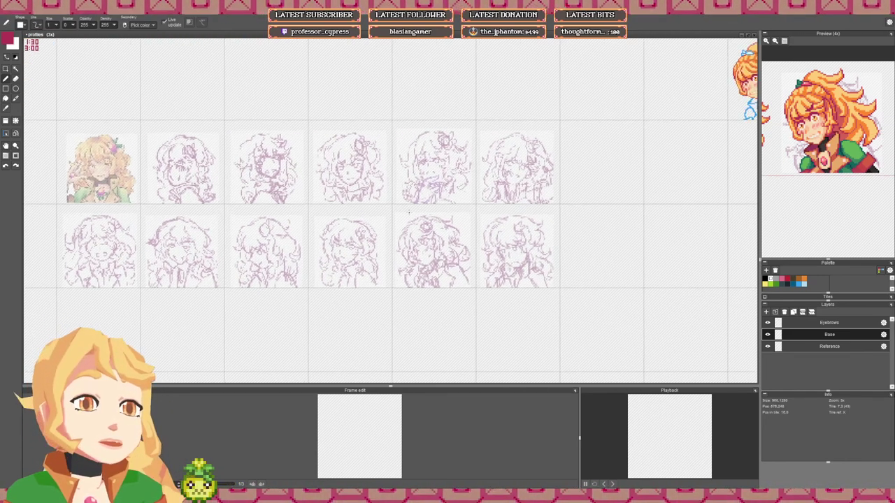
pyautogui.scroll(4, 409, 213)
pyautogui.hscroll(-3, 419, 211)
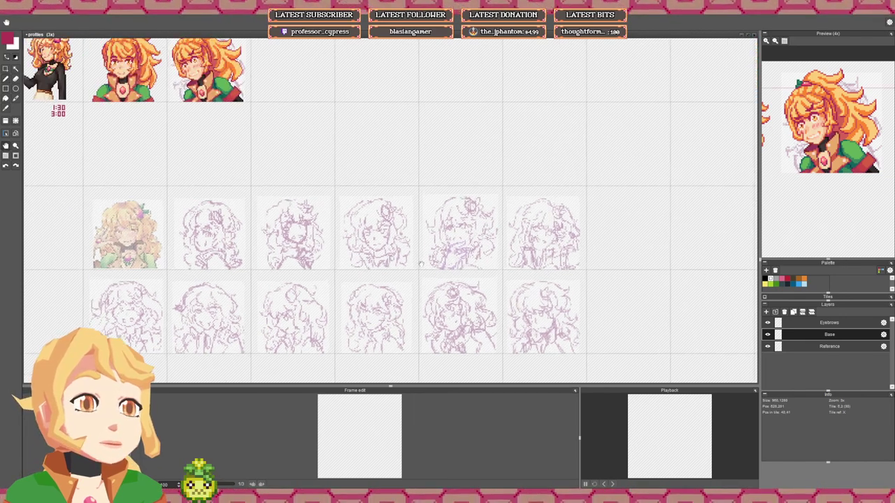
pyautogui.moveTo(433, 209)
pyautogui.mouseDown()
pyautogui.moveTo(404, 178)
pyautogui.moveTo(471, 256)
pyautogui.moveTo(448, 200)
pyautogui.mouseUp()
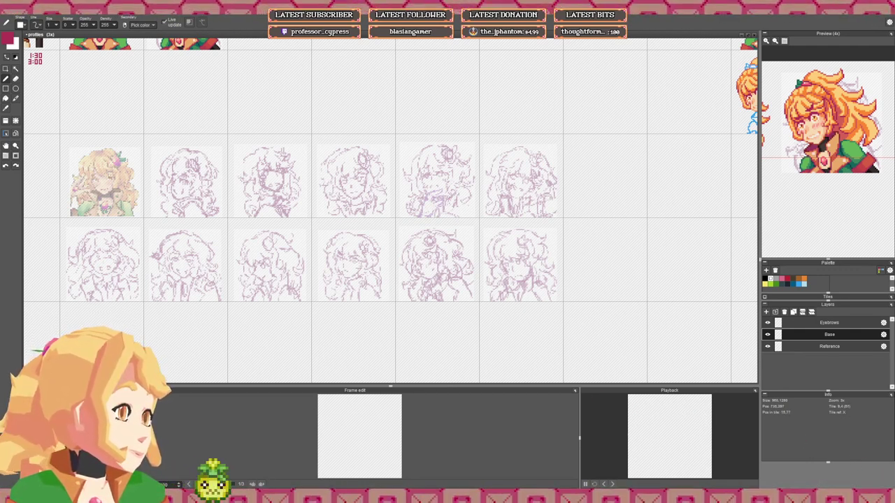
pyautogui.moveTo(357, 244); pyautogui.dragTo(359, 244)
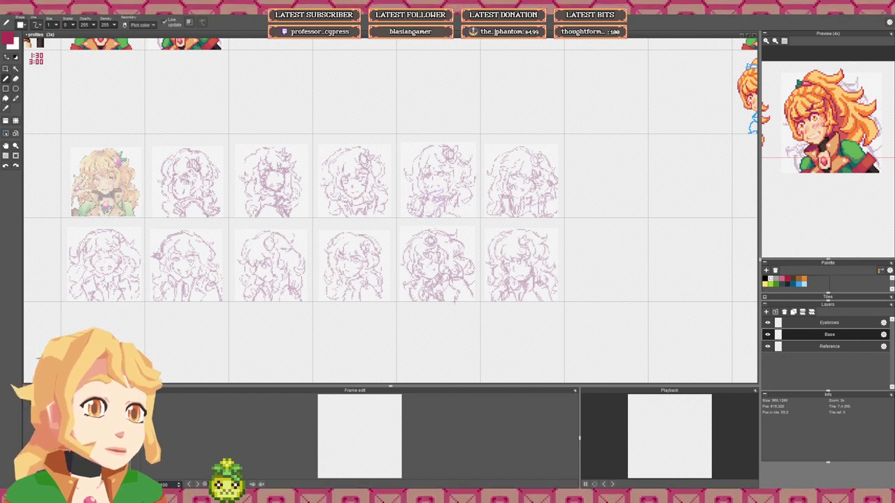
# Step: Hide the Reference layer so only the finished portraits and time notes show on the sheet
pyautogui.press('space')
pyautogui.moveTo(384, 152); pyautogui.dragTo(396, 256)
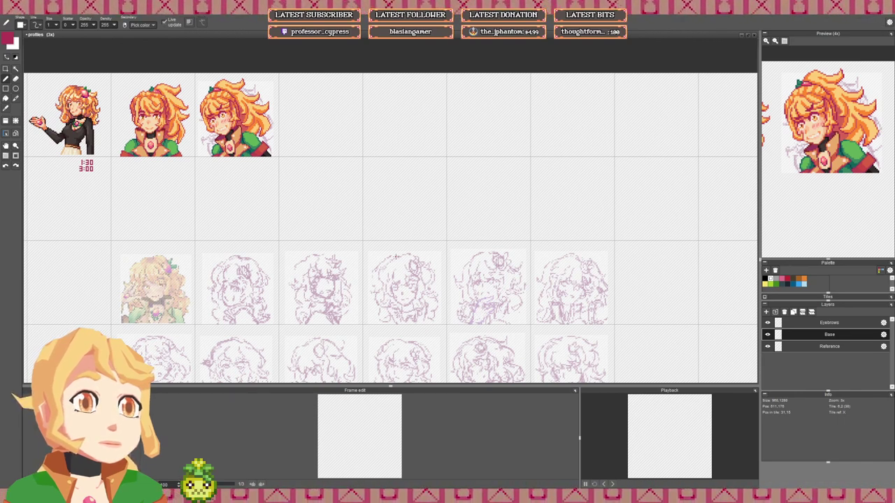
pyautogui.click(767, 346)
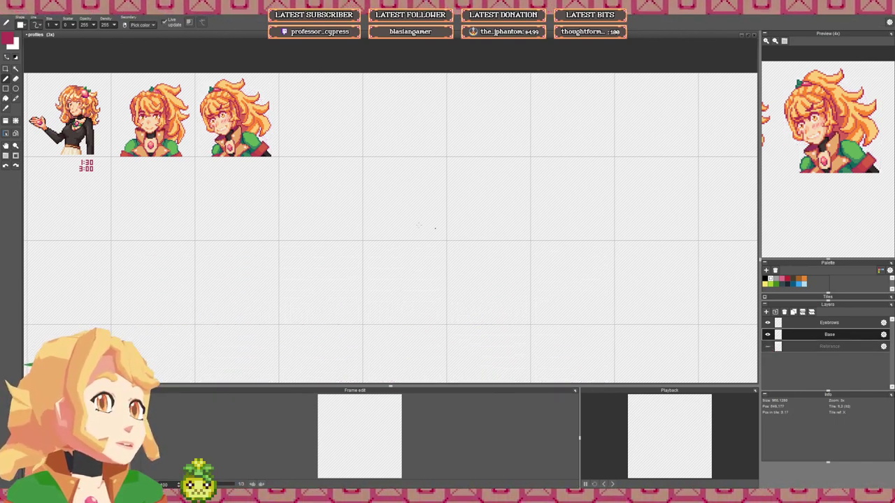
pyautogui.moveTo(435, 228); pyautogui.dragTo(456, 229)
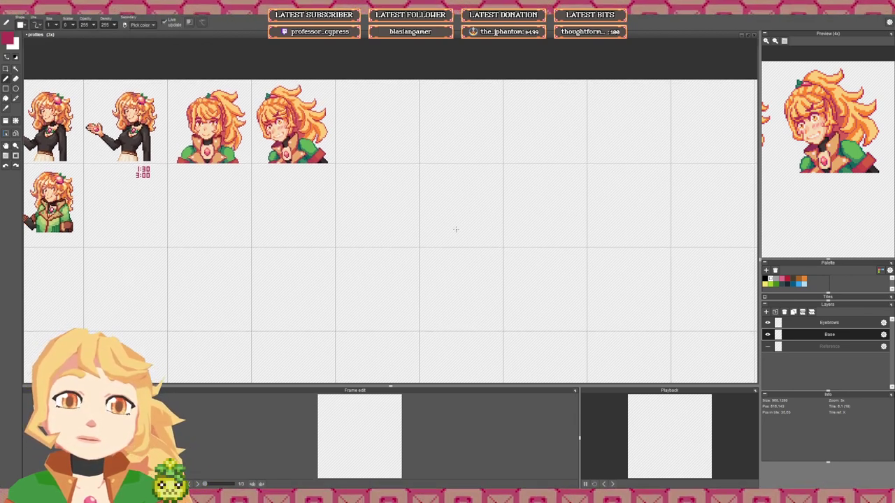